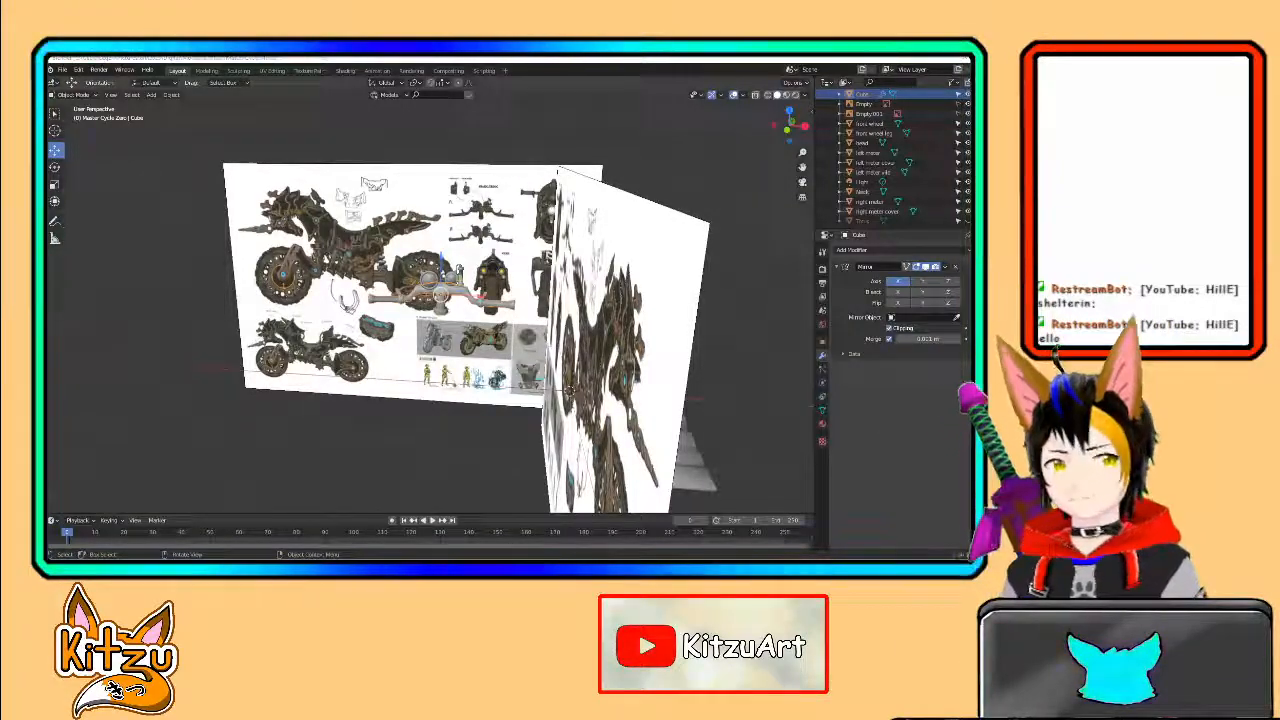
- Inspect the handlebar model and the overall shape of the blocked-out motorcycle in front of the two reference sheets
middle_drag(571, 390, 610, 390)
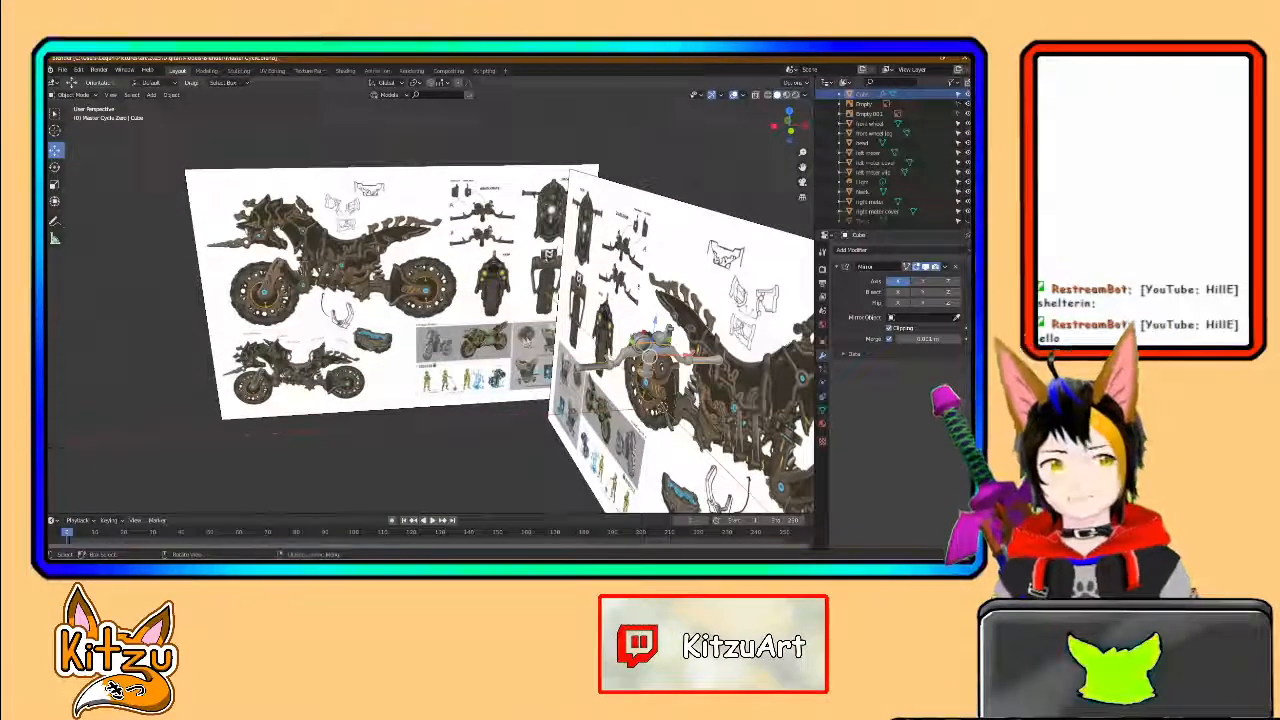
shift+middle_drag(610, 390, 376, 331)
middle_drag(452, 318, 425, 289)
right_click(432, 331)
click(432, 331)
shift+middle_drag(598, 370, 435, 295)
scroll(518, 306, down, 4)
shift+middle_drag(526, 358, 472, 371)
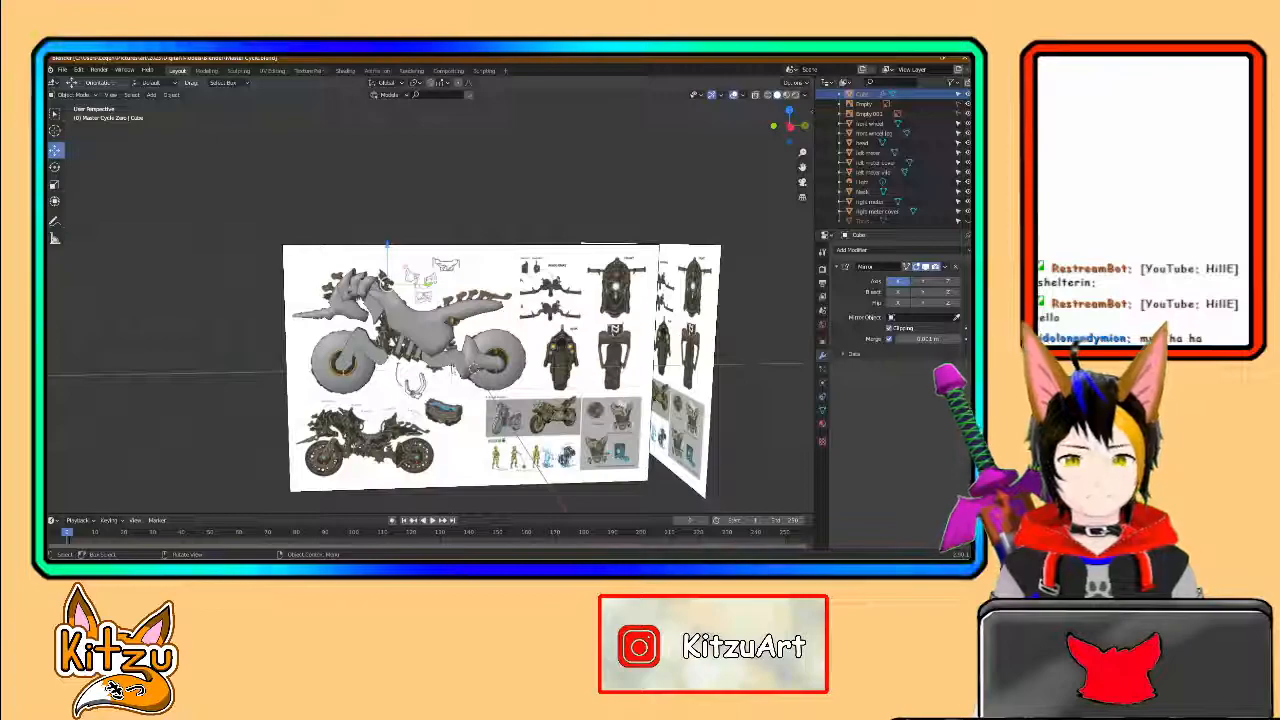
middle_drag(456, 368, 476, 373)
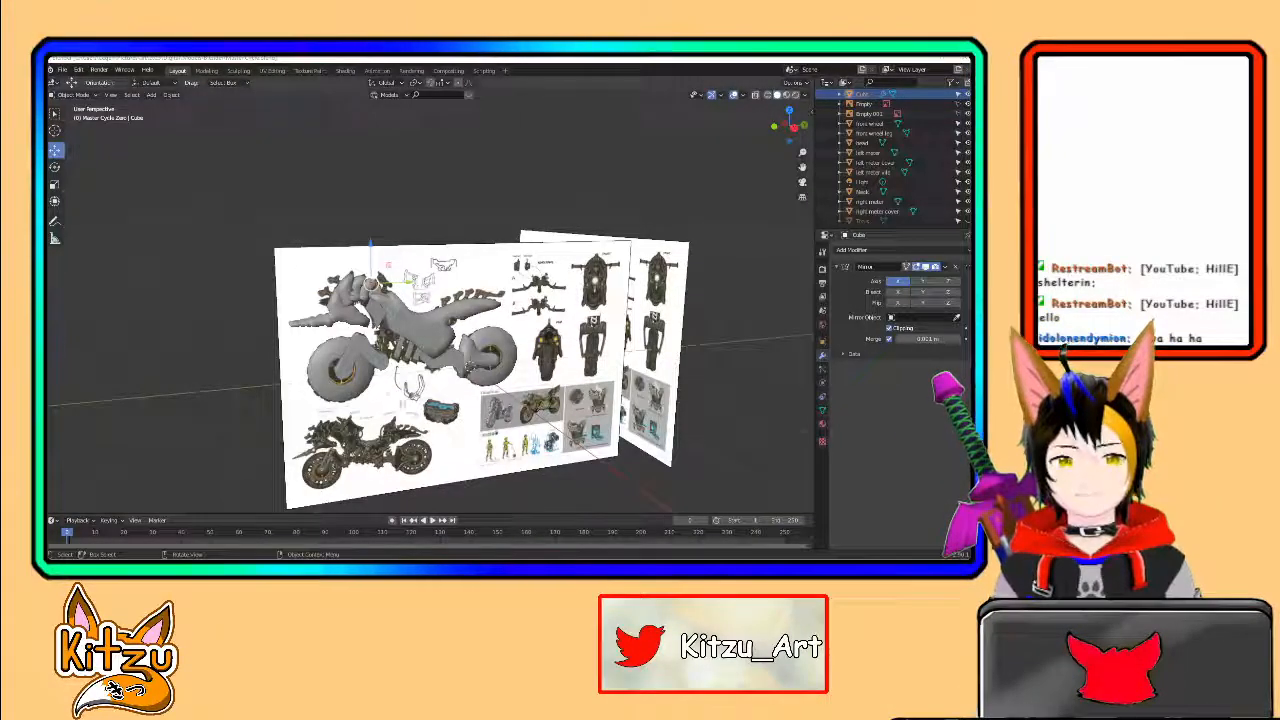
- Examine the motorcycle's body, head and wheels from the side against the reference drawing
middle_drag(338, 365, 453, 322)
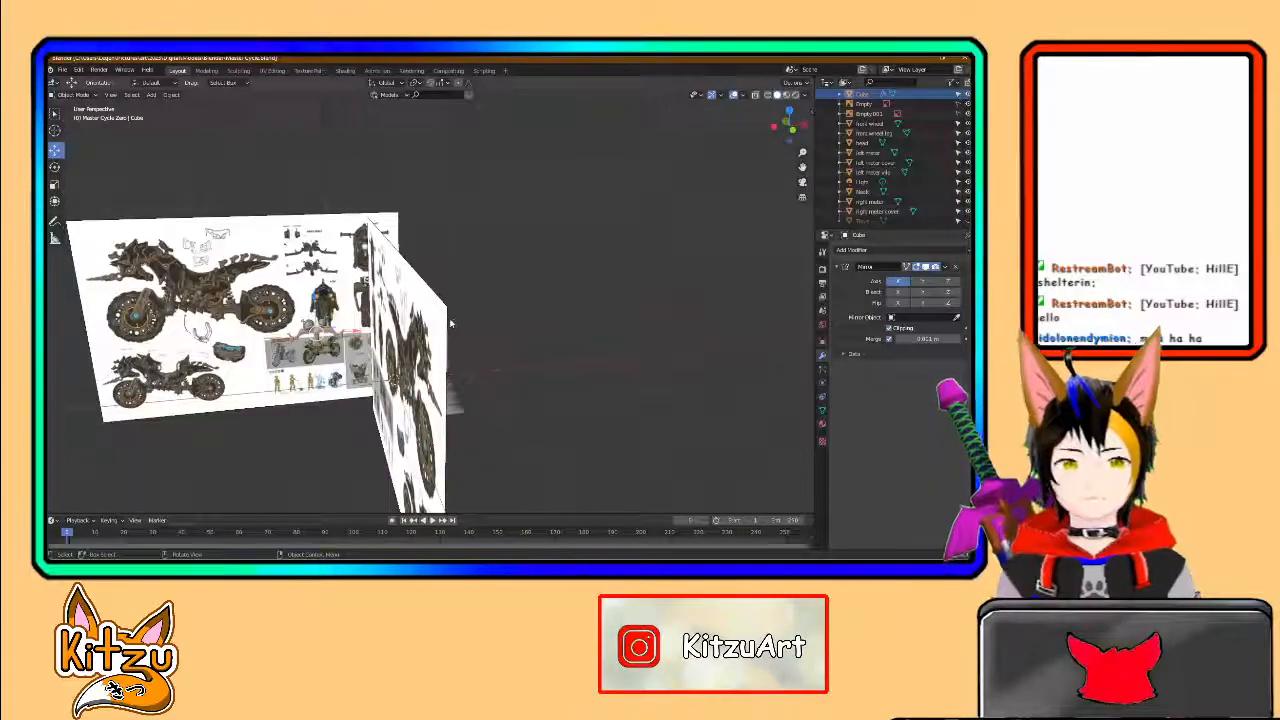
scroll(384, 353, up, 2)
middle_drag(393, 355, 400, 284)
scroll(331, 341, down, 2)
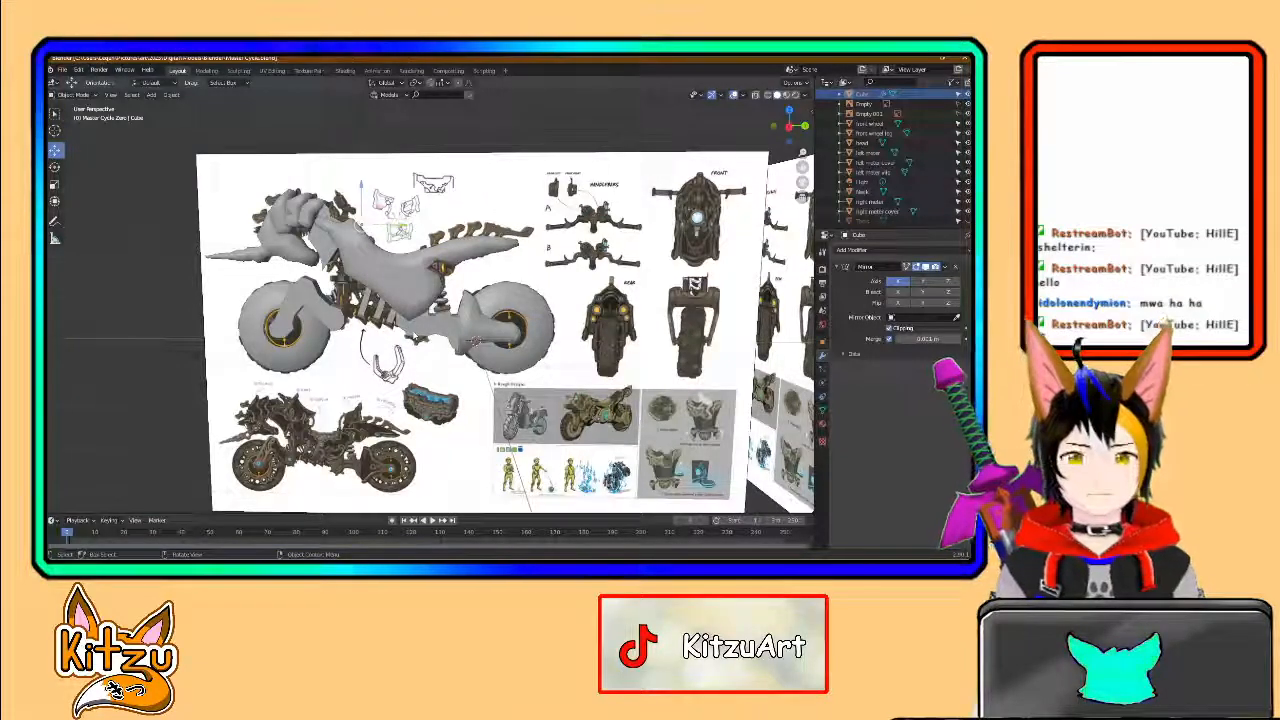
mouse_move(474, 341)
middle_down()
mouse_move(441, 297)
mouse_move(453, 337)
middle_up()
scroll(441, 297, down, 1)
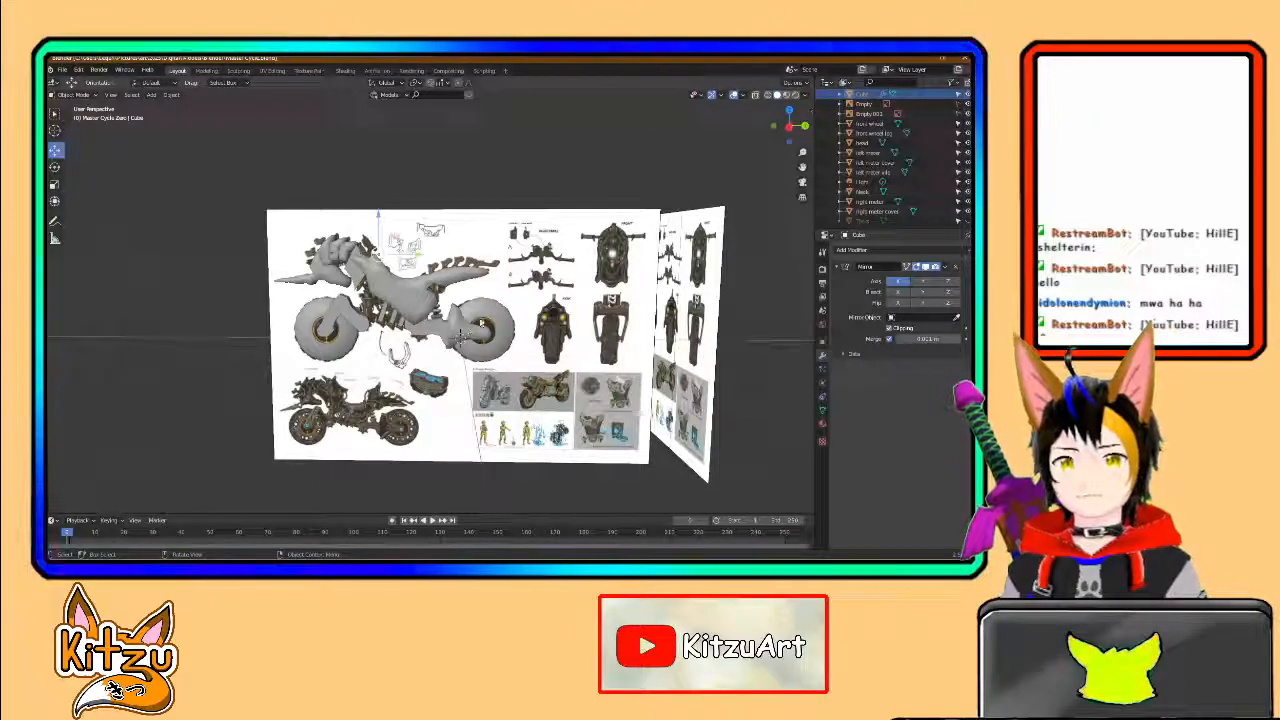
shift+middle_drag(490, 317, 471, 321)
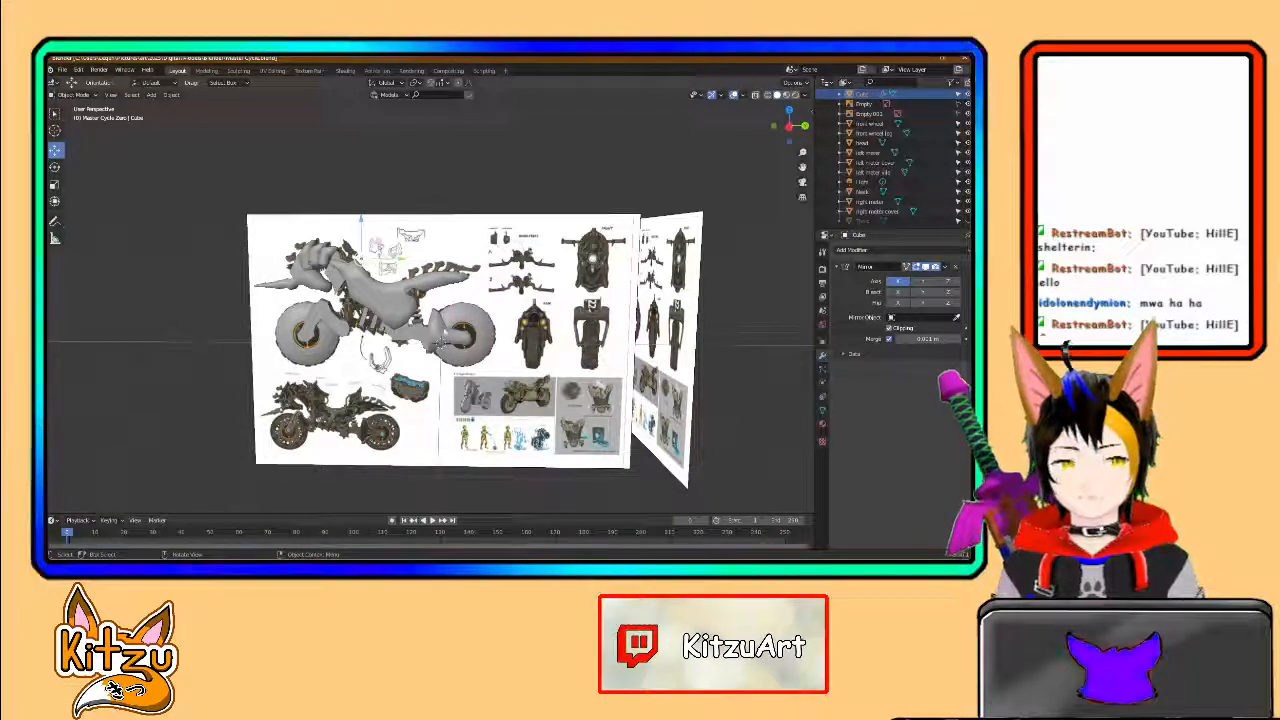
scroll(430, 320, up, 2)
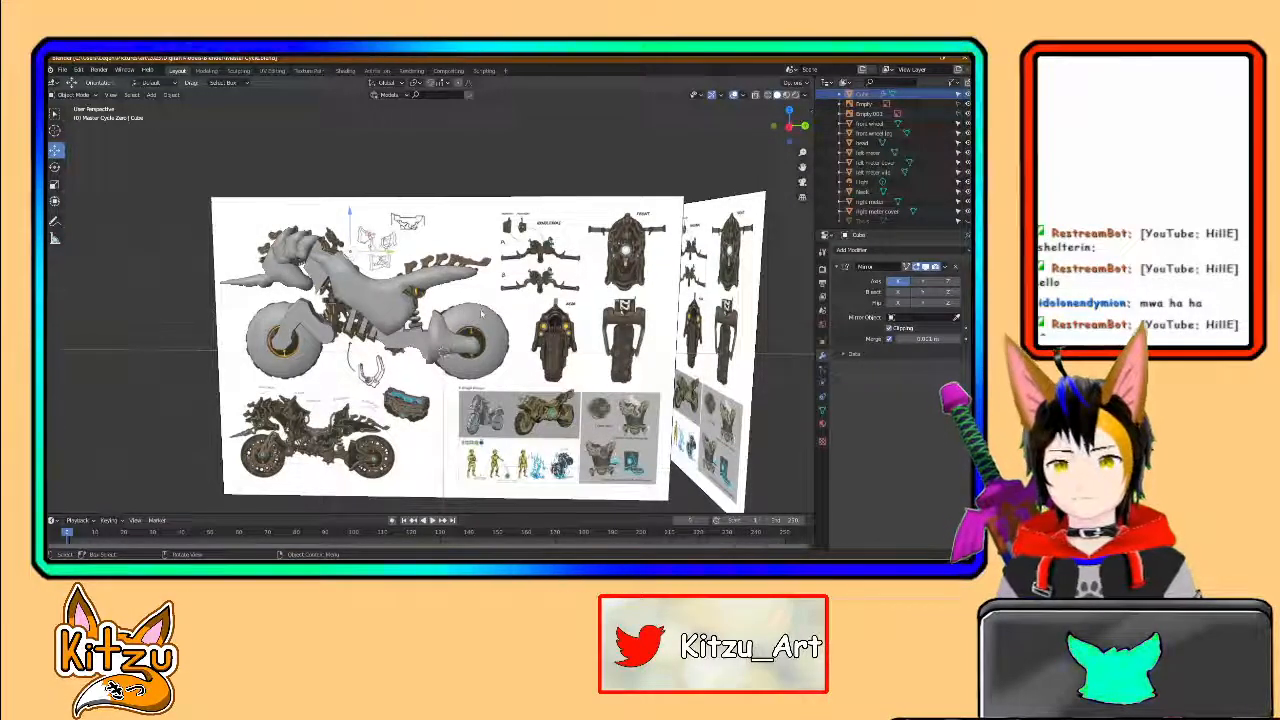
mouse_move(507, 317)
shift+middle_down()
mouse_move(477, 324)
mouse_move(496, 323)
shift+middle_up()
mouse_move(385, 324)
middle_down()
mouse_move(441, 343)
mouse_move(439, 304)
mouse_move(401, 334)
middle_up()
scroll(441, 343, up, 1)
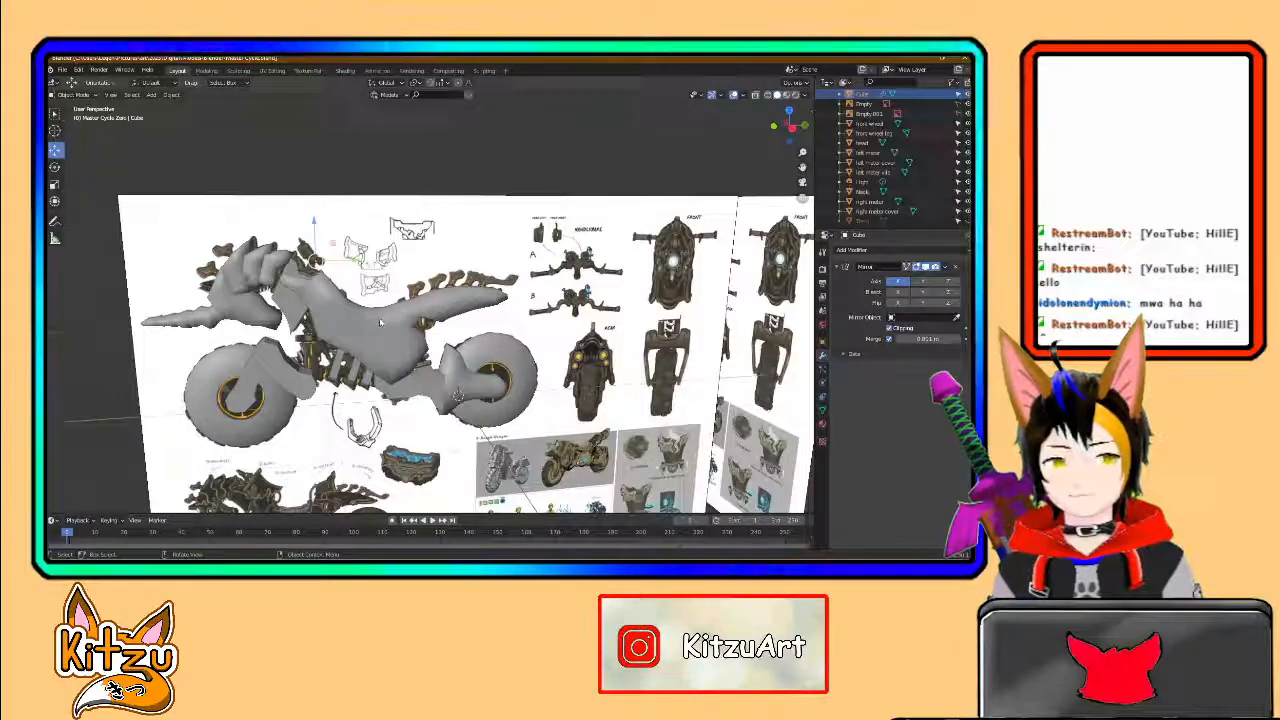
scroll(391, 328, up, 3)
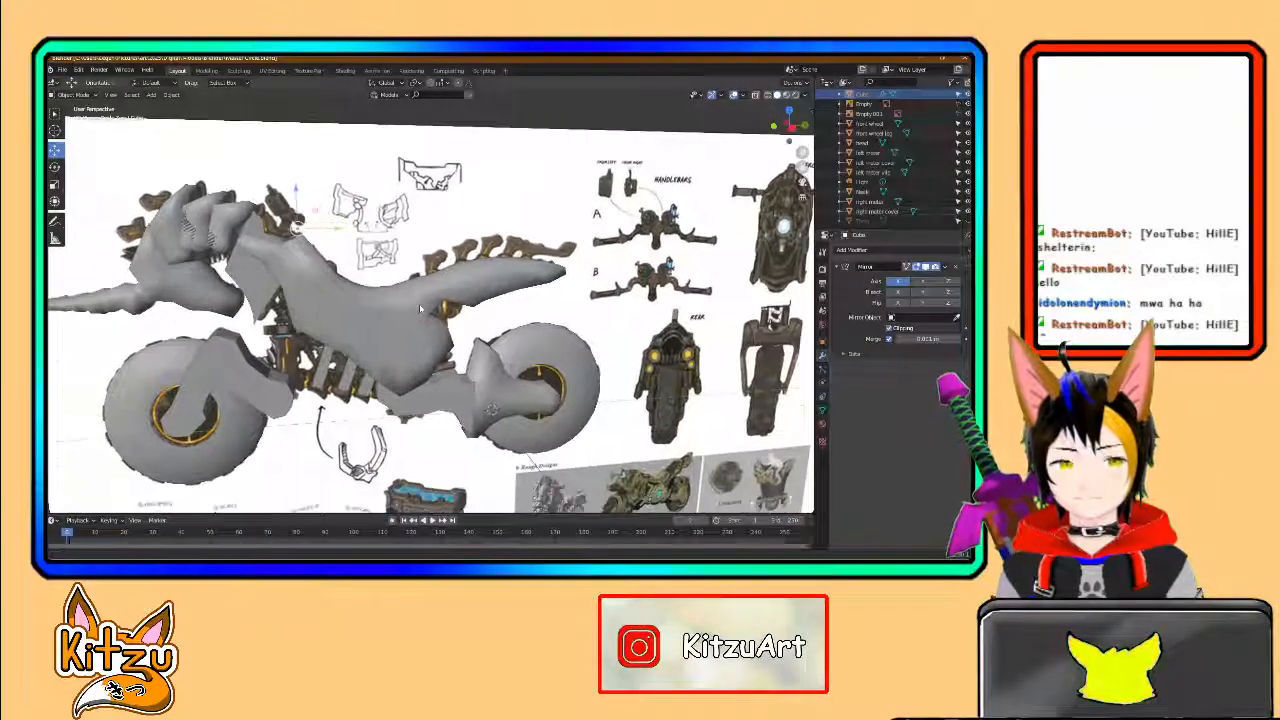
- Examine the handlebar model from several angles and distances between the two reference sheets
middle_drag(420, 308, 526, 323)
scroll(360, 312, up, 2)
middle_drag(360, 313, 414, 368)
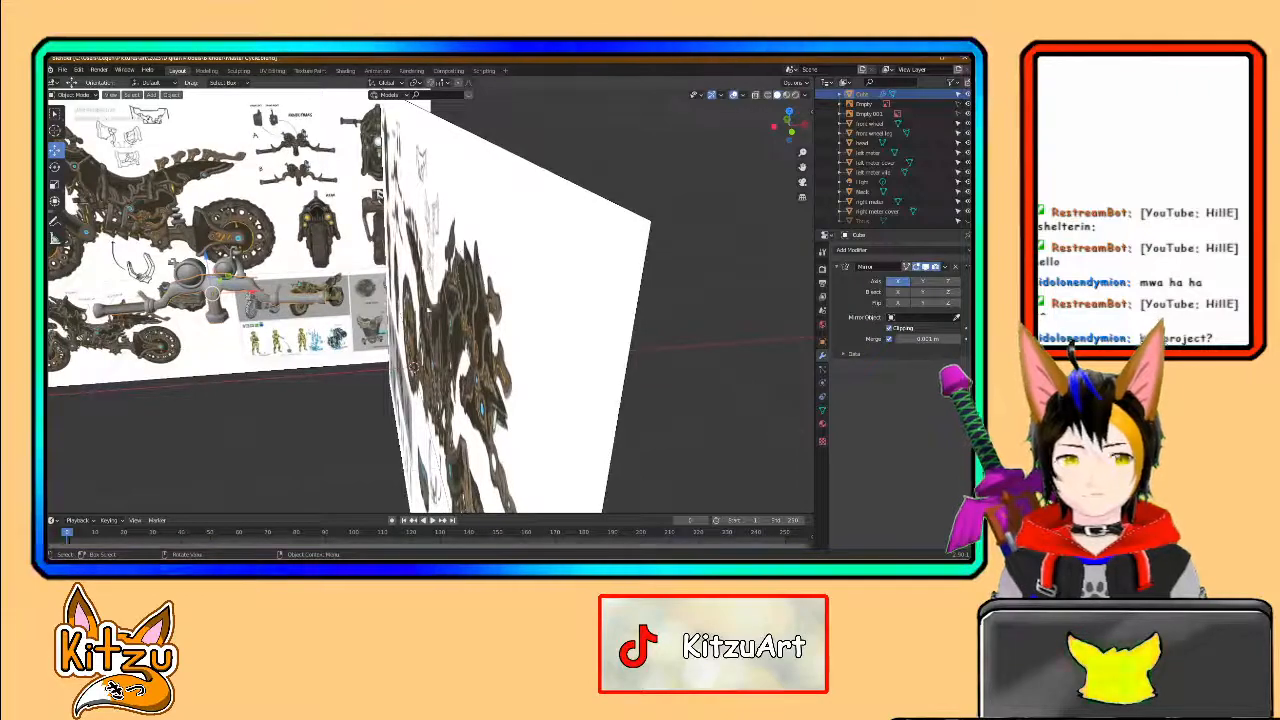
scroll(348, 309, down, 3)
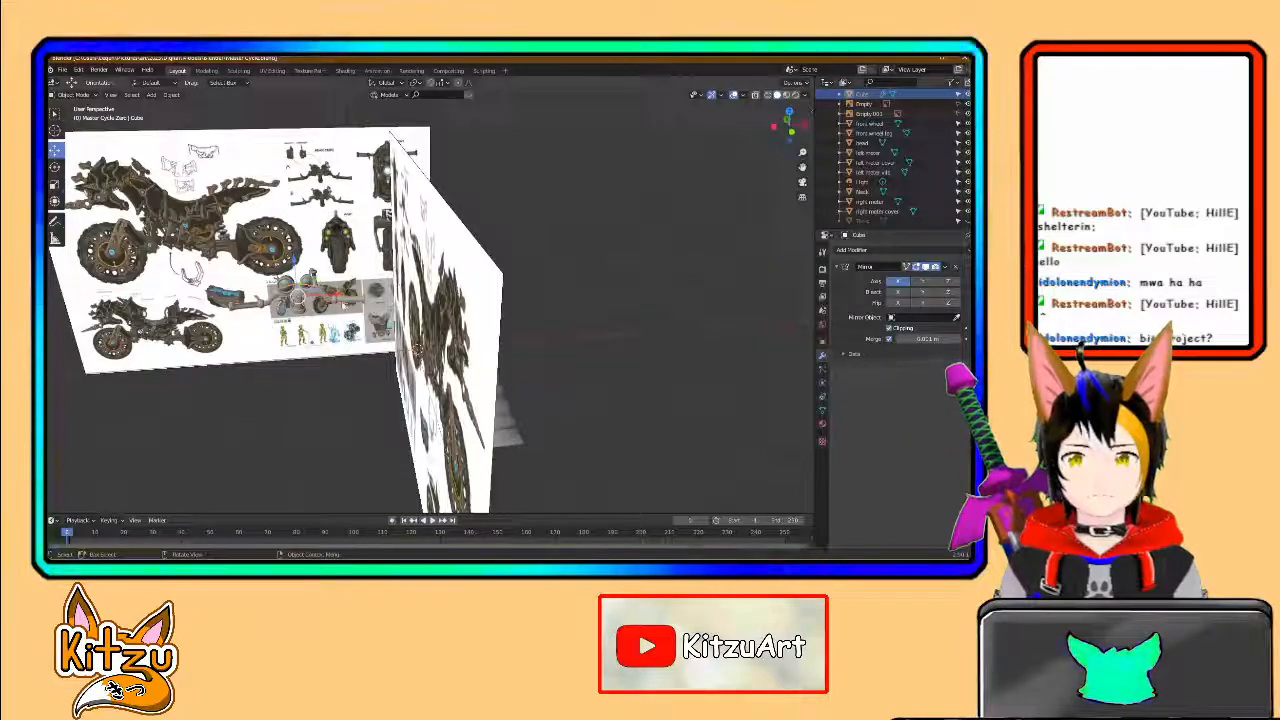
scroll(344, 305, up, 3)
mouse_move(344, 305)
shift+middle_down()
mouse_move(452, 279)
mouse_move(427, 306)
mouse_move(345, 310)
shift+middle_up()
scroll(427, 306, down, 8)
scroll(427, 306, up, 2)
scroll(441, 318, up, 2)
middle_drag(441, 318, 540, 425)
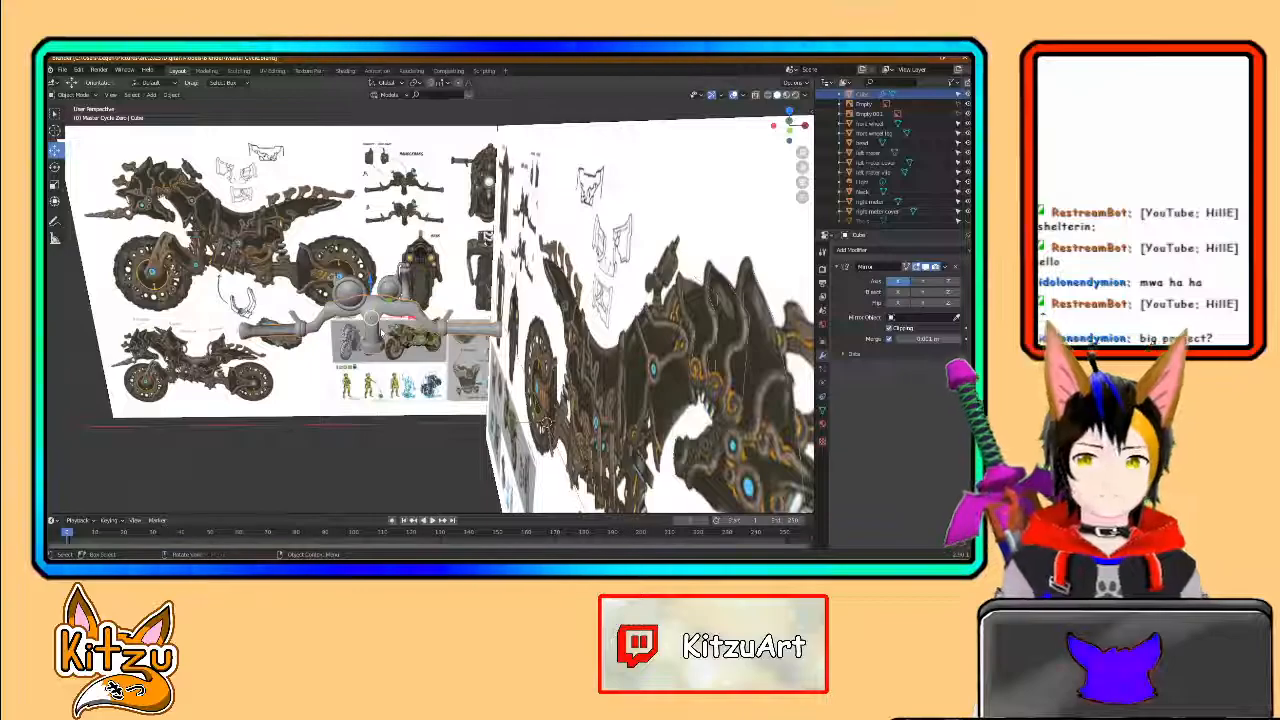
scroll(492, 316, up, 3)
mouse_move(492, 316)
middle_down()
mouse_move(560, 314)
mouse_move(518, 321)
mouse_move(556, 342)
mouse_move(592, 338)
mouse_move(500, 330)
mouse_move(489, 305)
mouse_move(418, 321)
mouse_move(629, 328)
mouse_move(503, 325)
mouse_move(450, 343)
mouse_move(434, 332)
mouse_move(493, 331)
mouse_move(470, 327)
mouse_move(485, 316)
middle_up()
scroll(525, 325, down, 5)
scroll(434, 332, up, 3)
scroll(493, 331, up, 2)
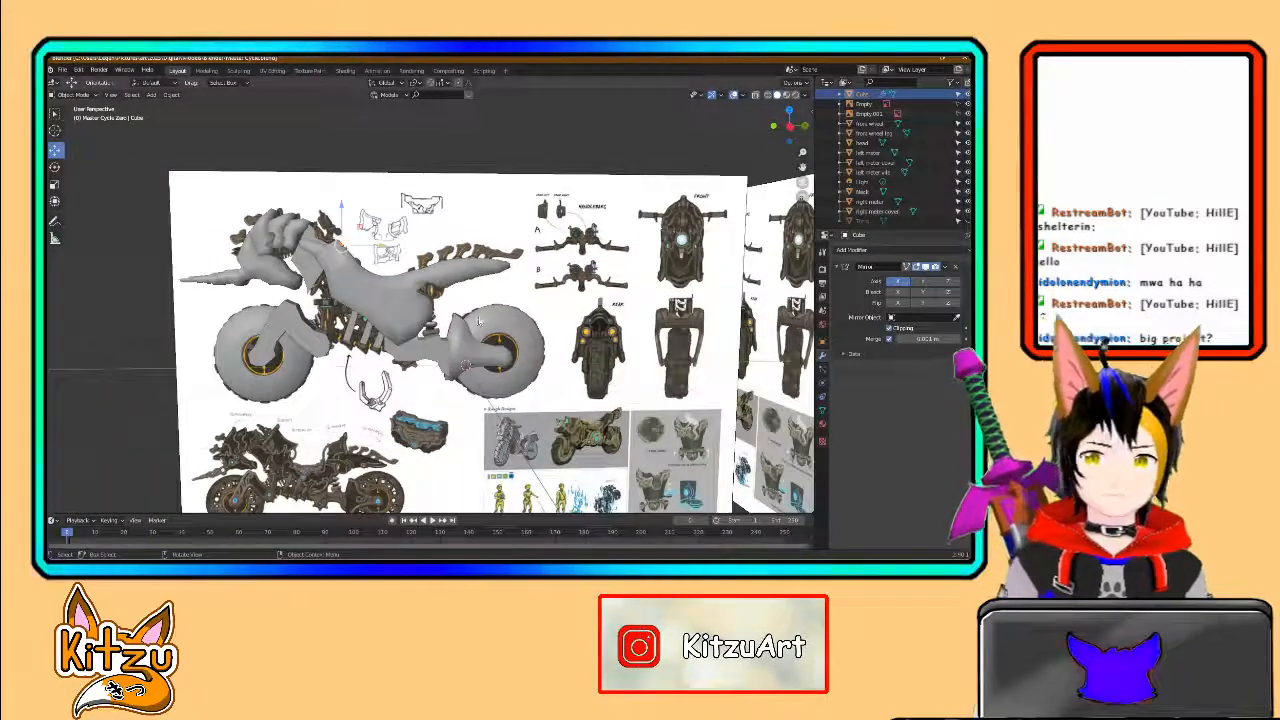
- Examine the side profile of the motorcycle up close, comparing the head, seat and wheel outlines with the artwork
scroll(480, 318, up, 4)
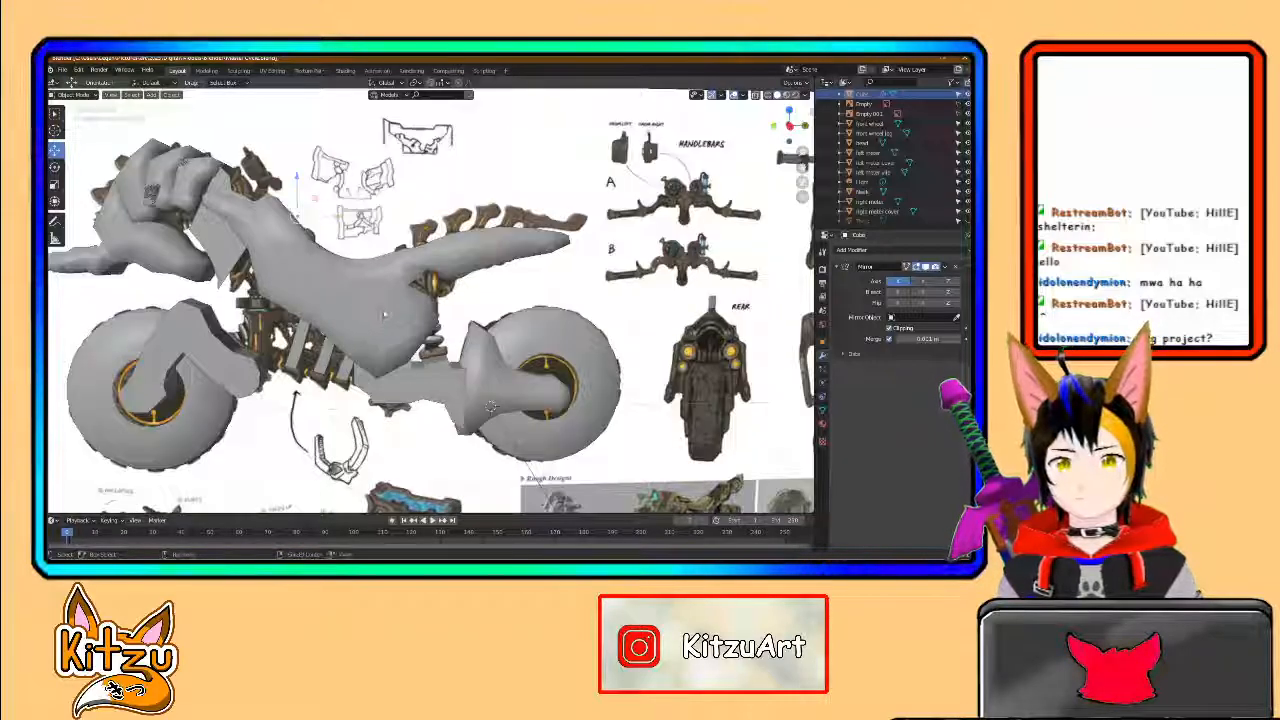
scroll(460, 341, up, 4)
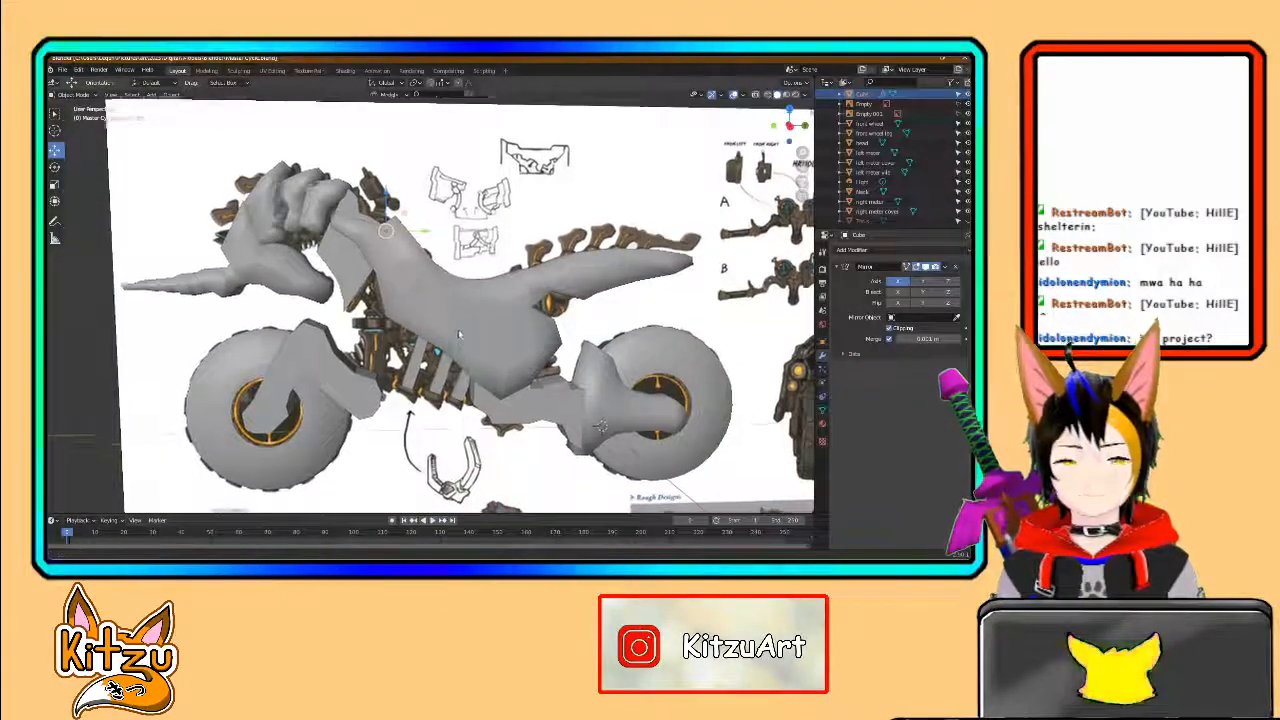
middle_drag(686, 447, 395, 300)
scroll(457, 341, down, 4)
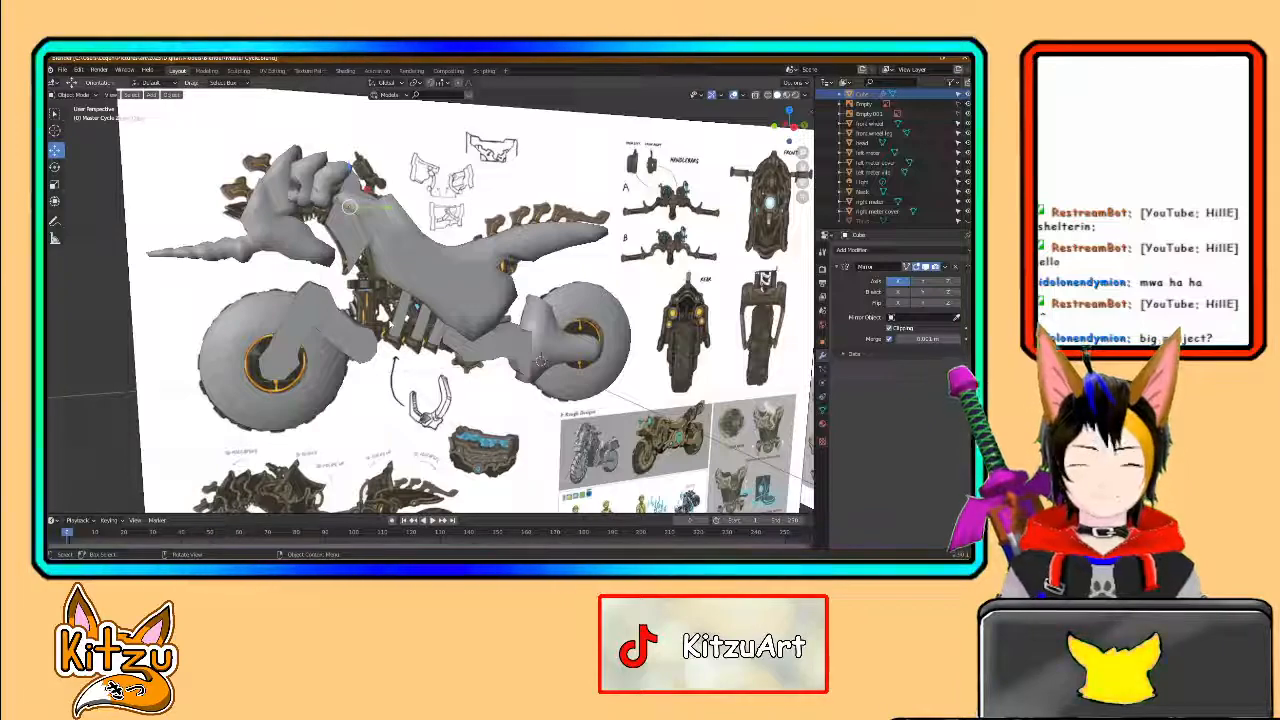
scroll(540, 362, up, 2)
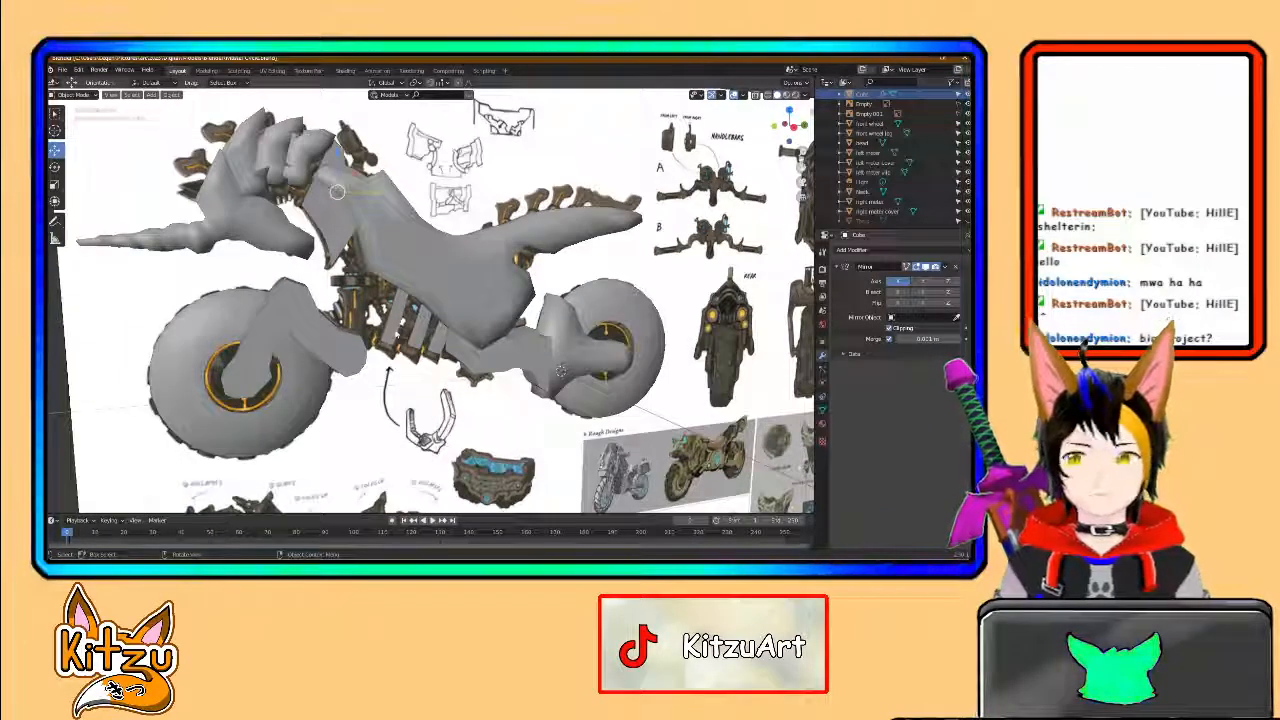
scroll(560, 371, up, 2)
mouse_move(397, 327)
middle_down()
mouse_move(390, 279)
mouse_move(386, 318)
middle_up()
middle_drag(400, 385, 582, 418)
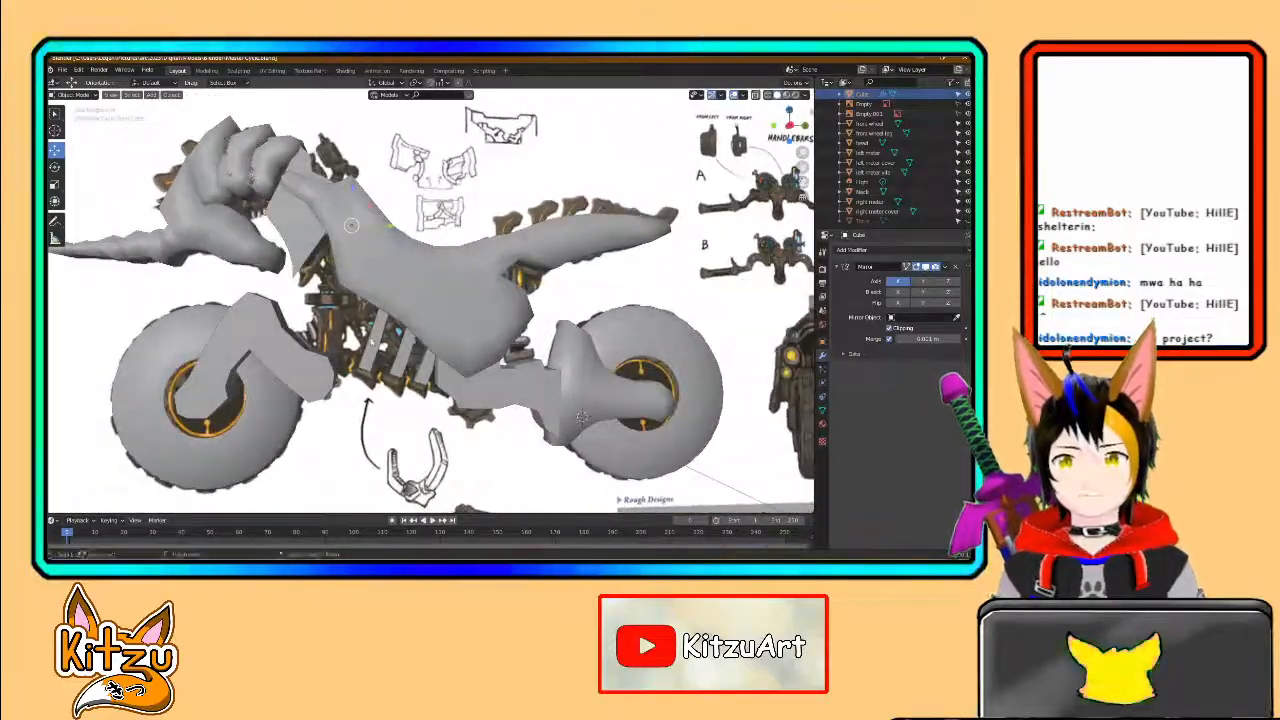
scroll(565, 405, down, 2)
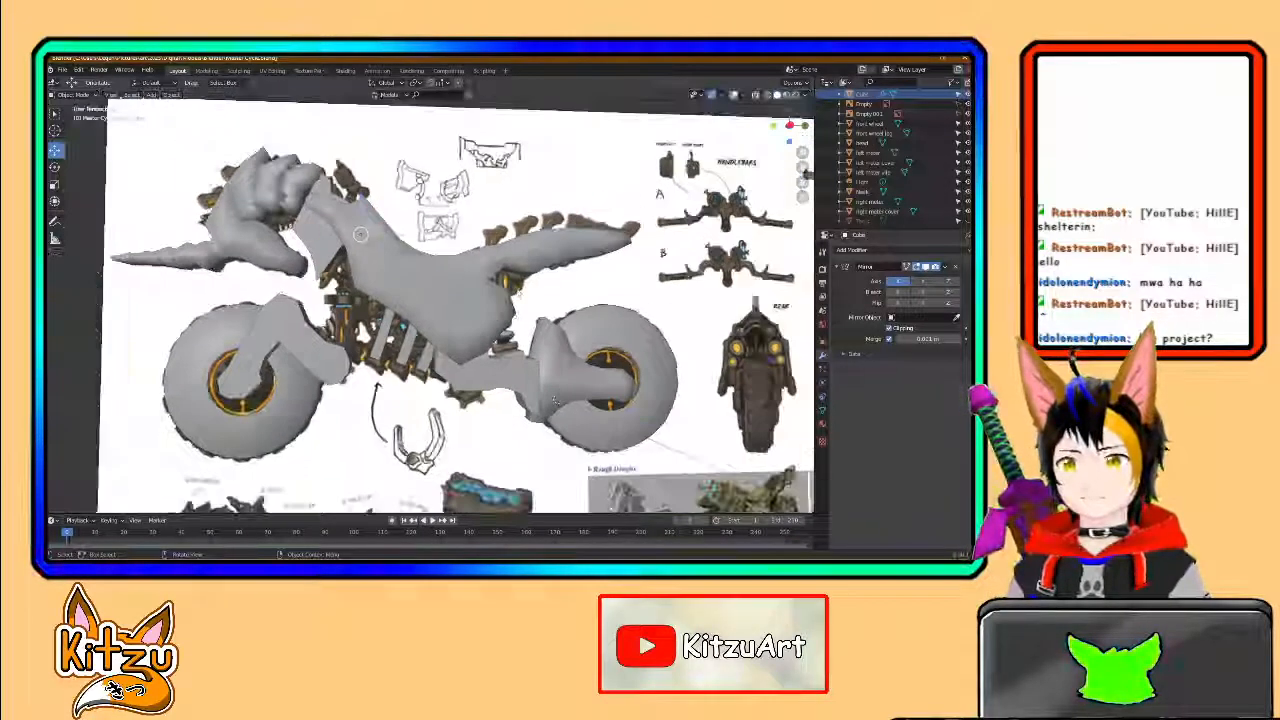
- Compare the motorcycle meshes with the side reference in X-ray display, selecting the head object before turning X-ray off
click(756, 97)
scroll(558, 397, up, 2)
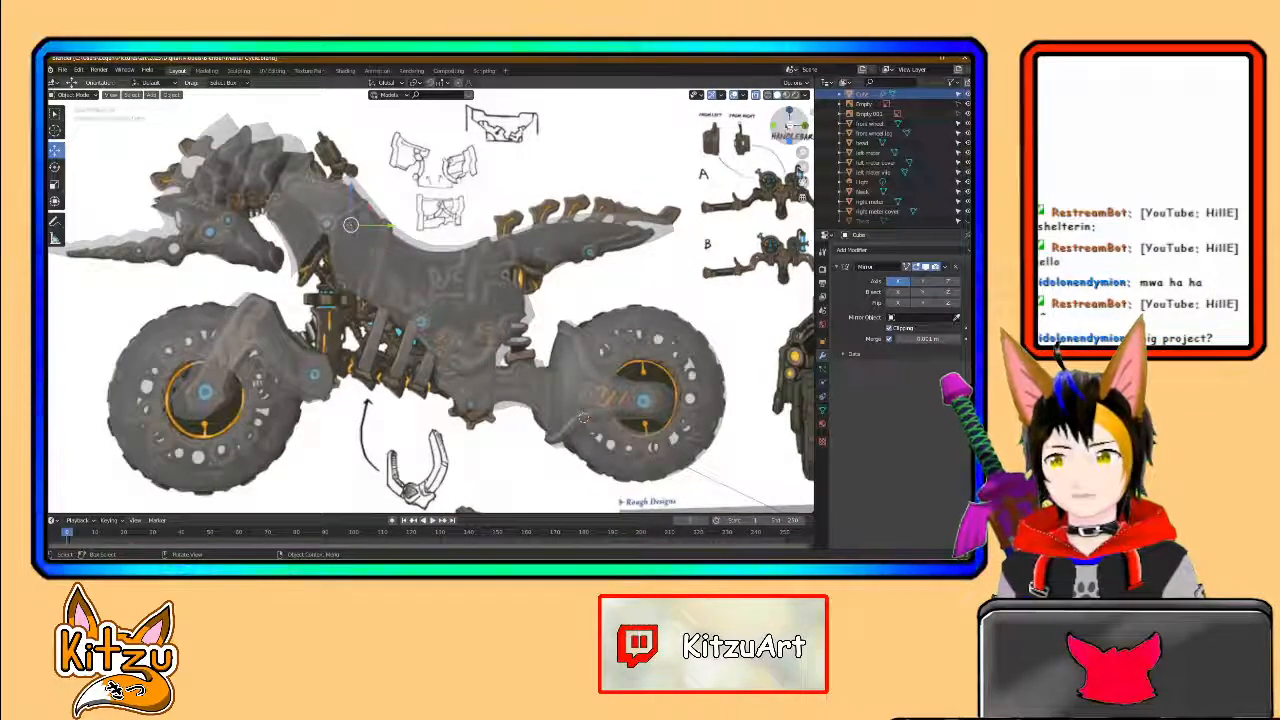
scroll(586, 418, up, 1)
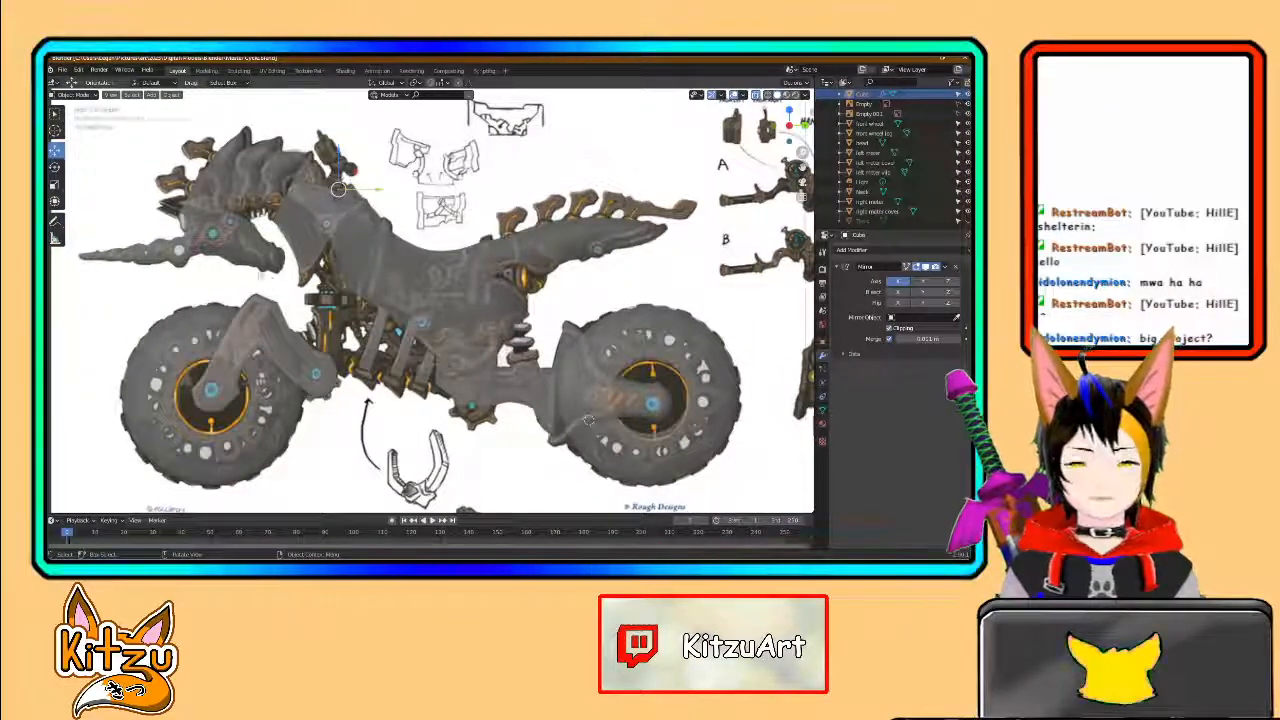
shift+middle_drag(281, 257, 405, 273)
middle_drag(407, 277, 456, 300)
click(349, 363)
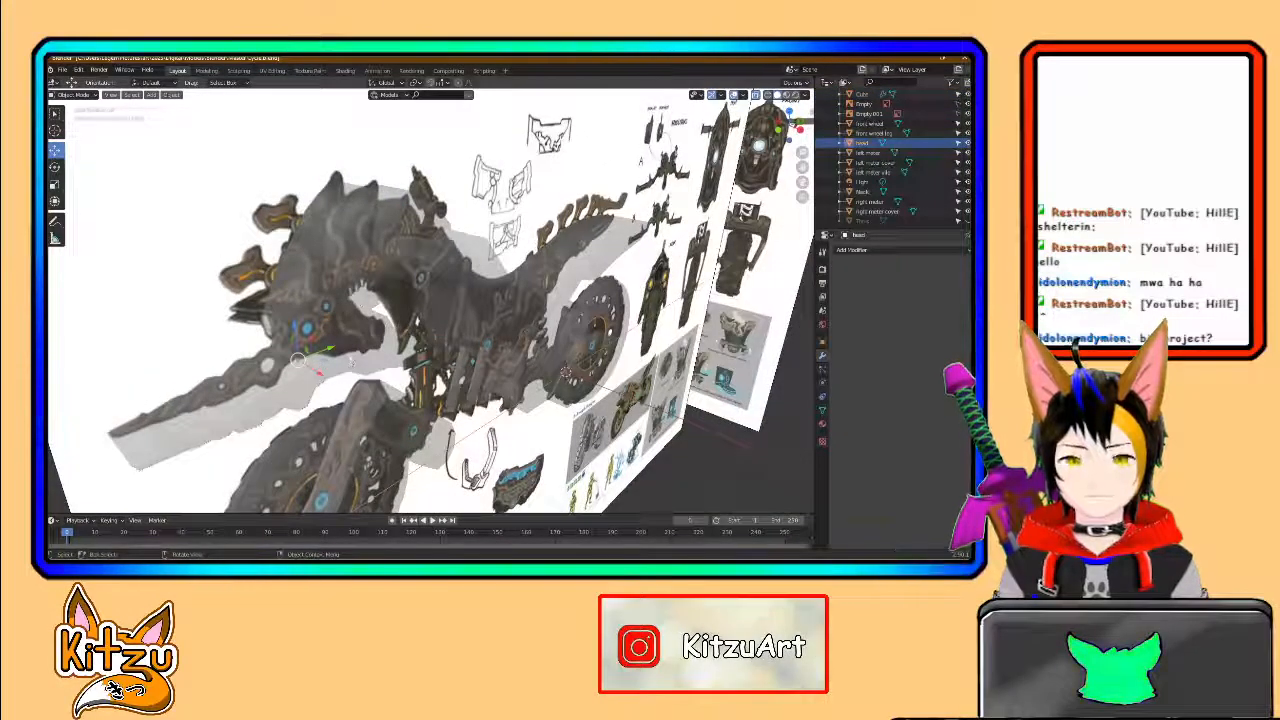
scroll(355, 359, down, 1)
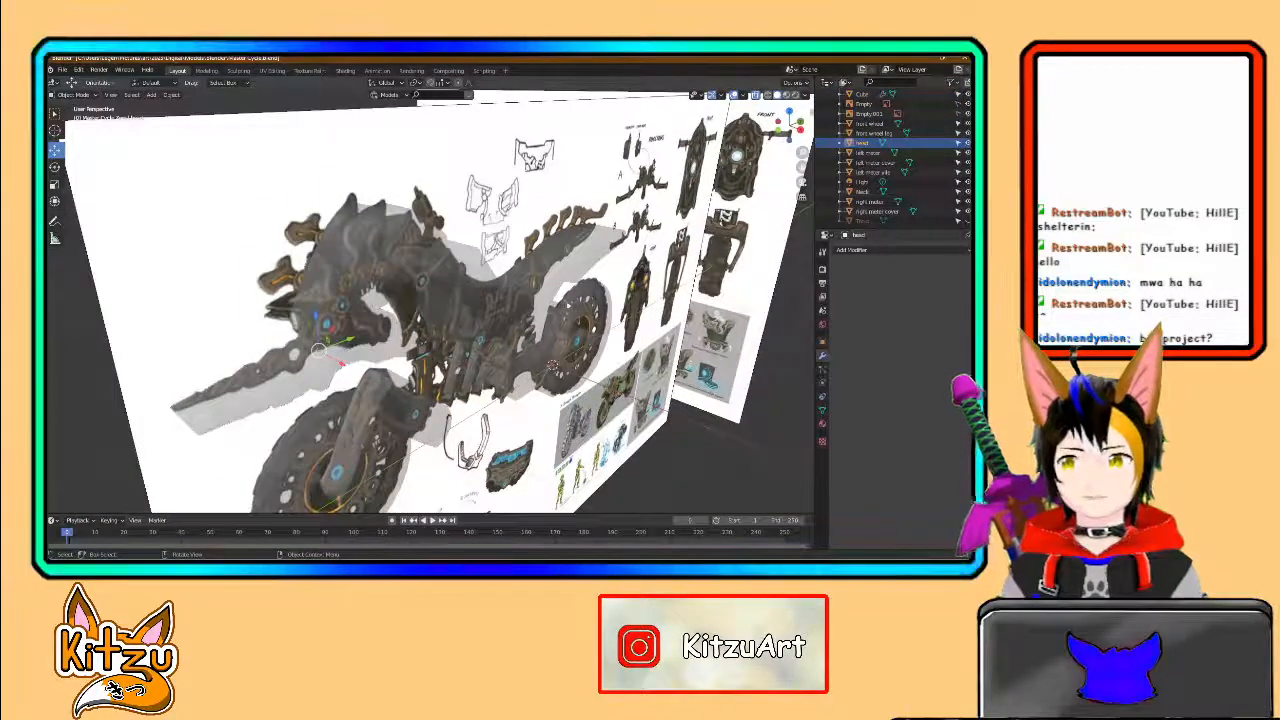
click(756, 95)
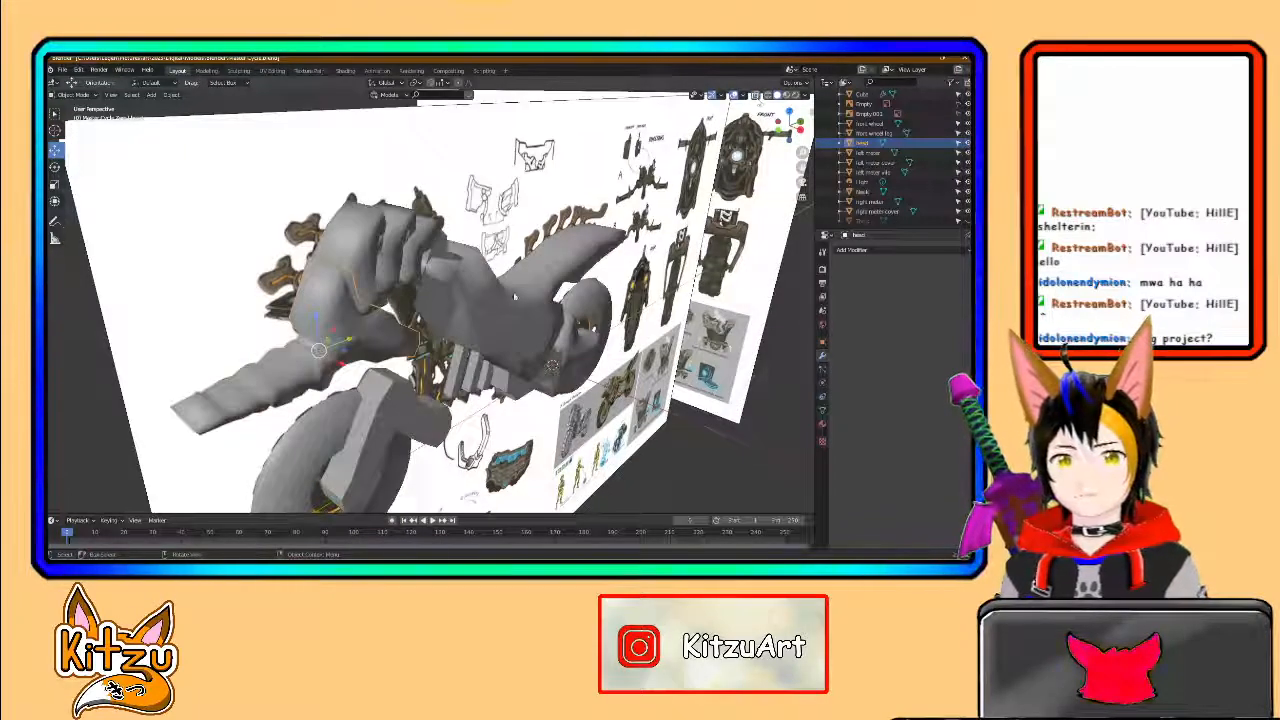
- Examine the head mesh up close and check the head and handlebars against the drawings in front orthographic view
middle_drag(430, 298, 330, 263)
scroll(368, 314, up, 2)
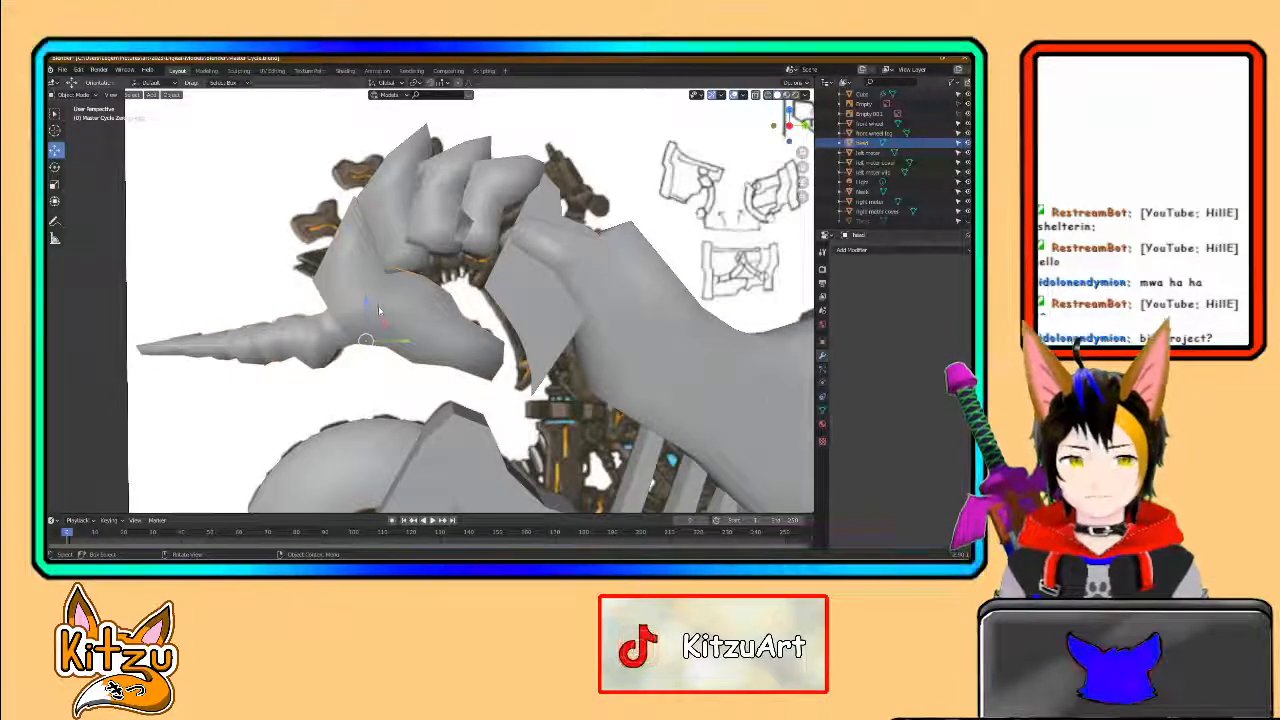
scroll(661, 428, down, 5)
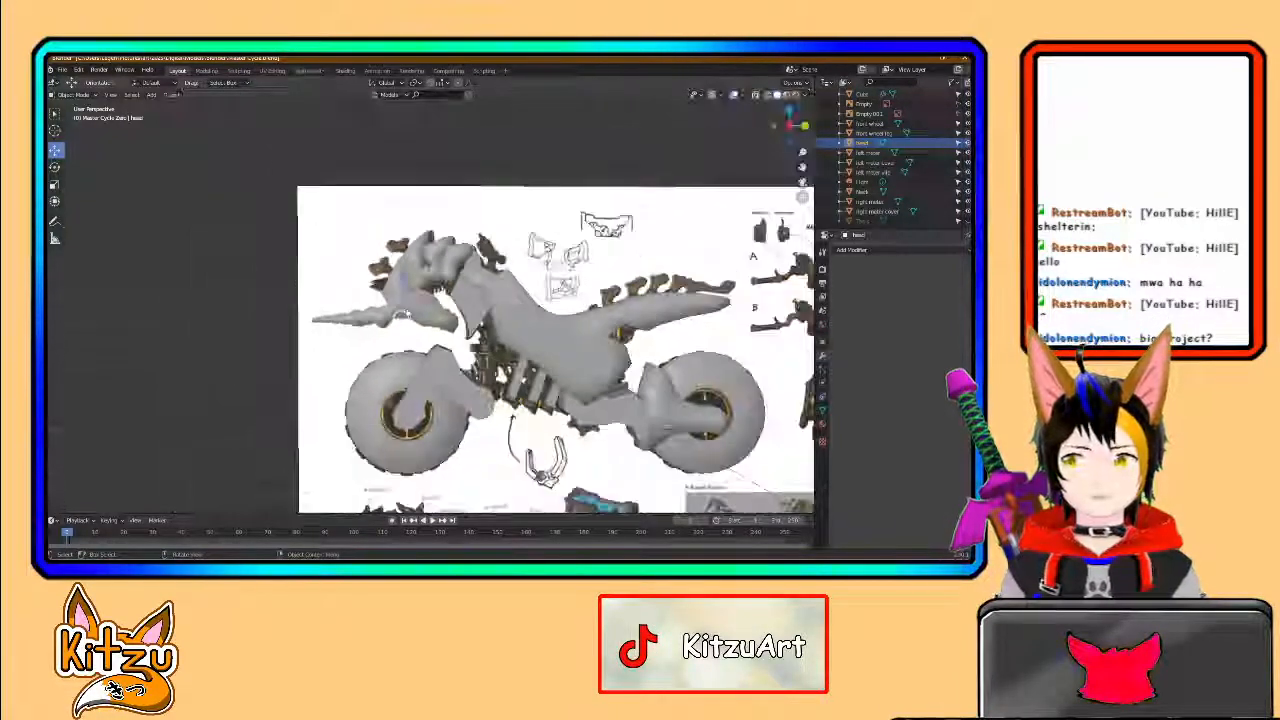
middle_drag(661, 428, 478, 330)
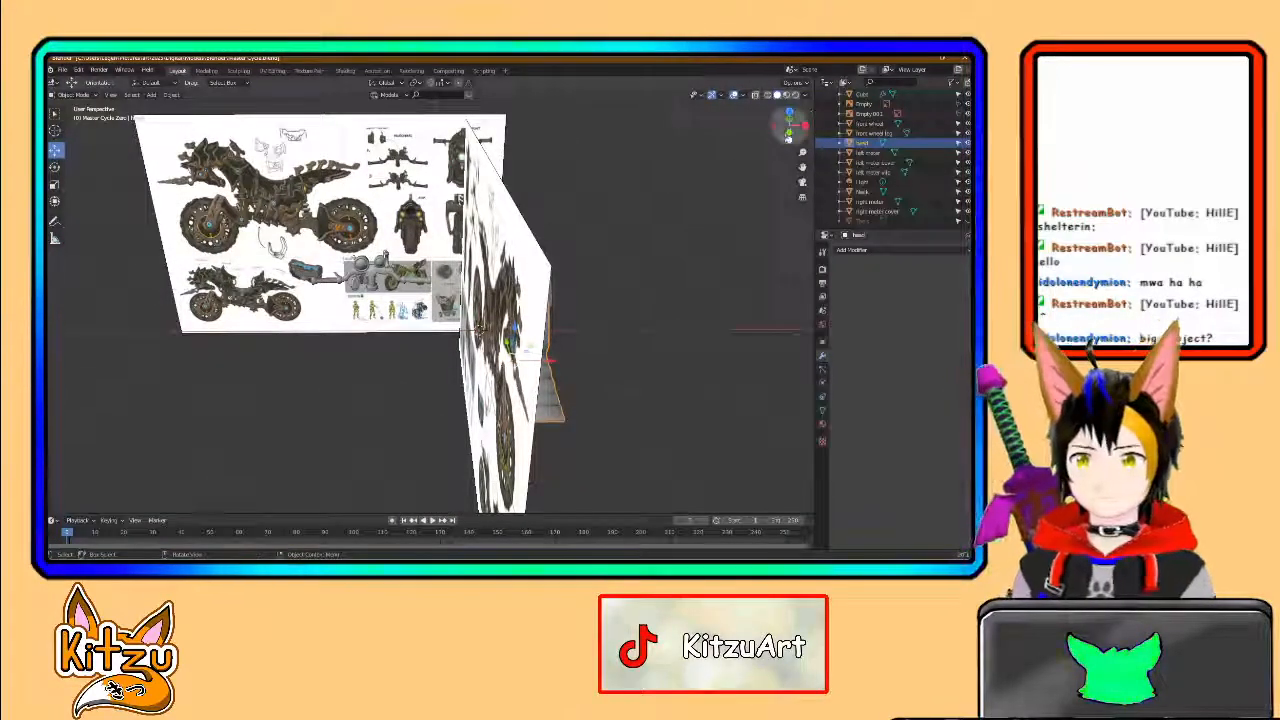
click(788, 134)
scroll(587, 296, up, 4)
shift+middle_drag(307, 385, 413, 320)
scroll(413, 320, down, 1)
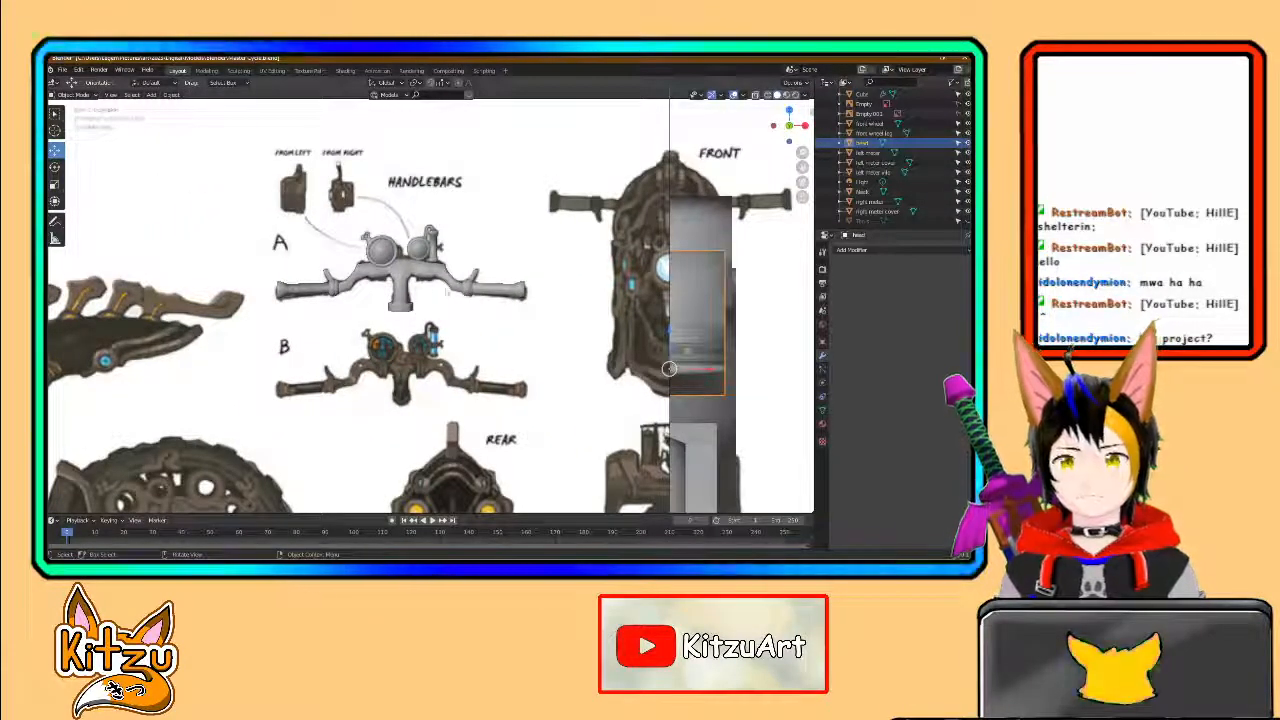
- Check the handlebars' placement against the motorcycle drawing in left orthographic view, and review the whole scene in perspective
middle_drag(399, 286, 550, 295)
middle_drag(454, 285, 362, 274)
scroll(560, 289, down, 1)
scroll(325, 268, down, 2)
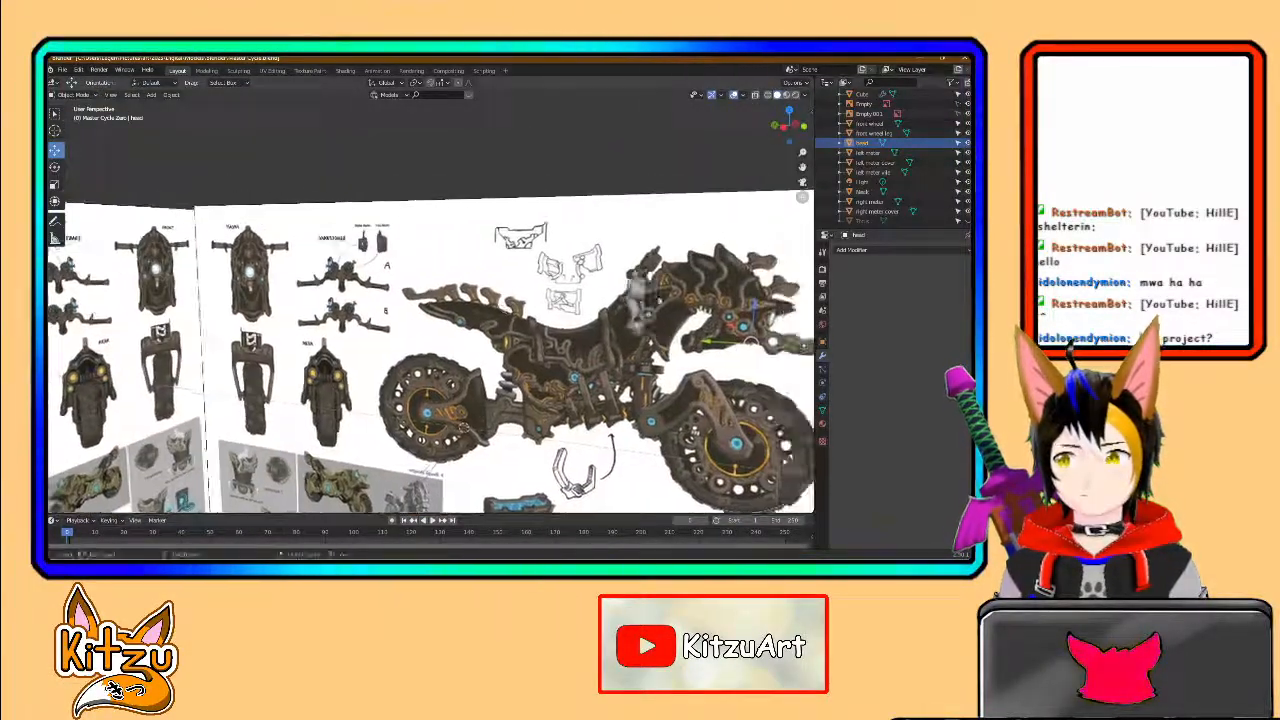
click(787, 128)
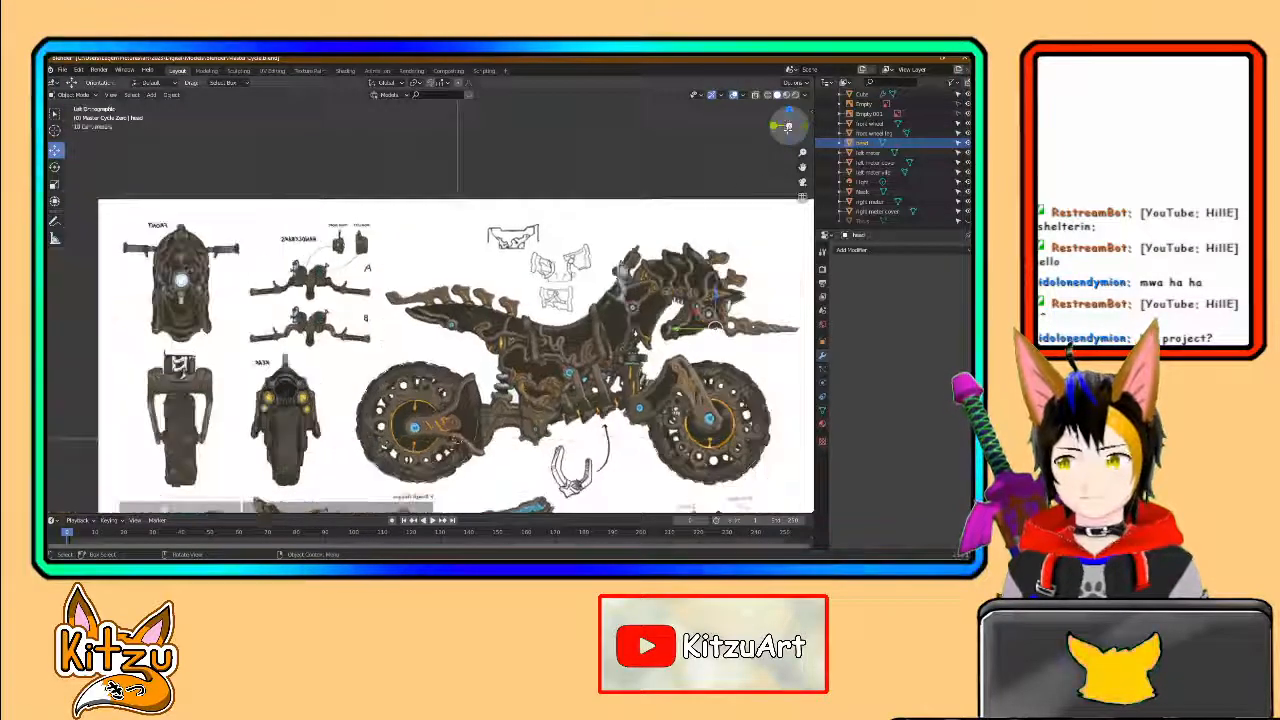
scroll(788, 122, up, 4)
shift+middle_drag(792, 313, 473, 345)
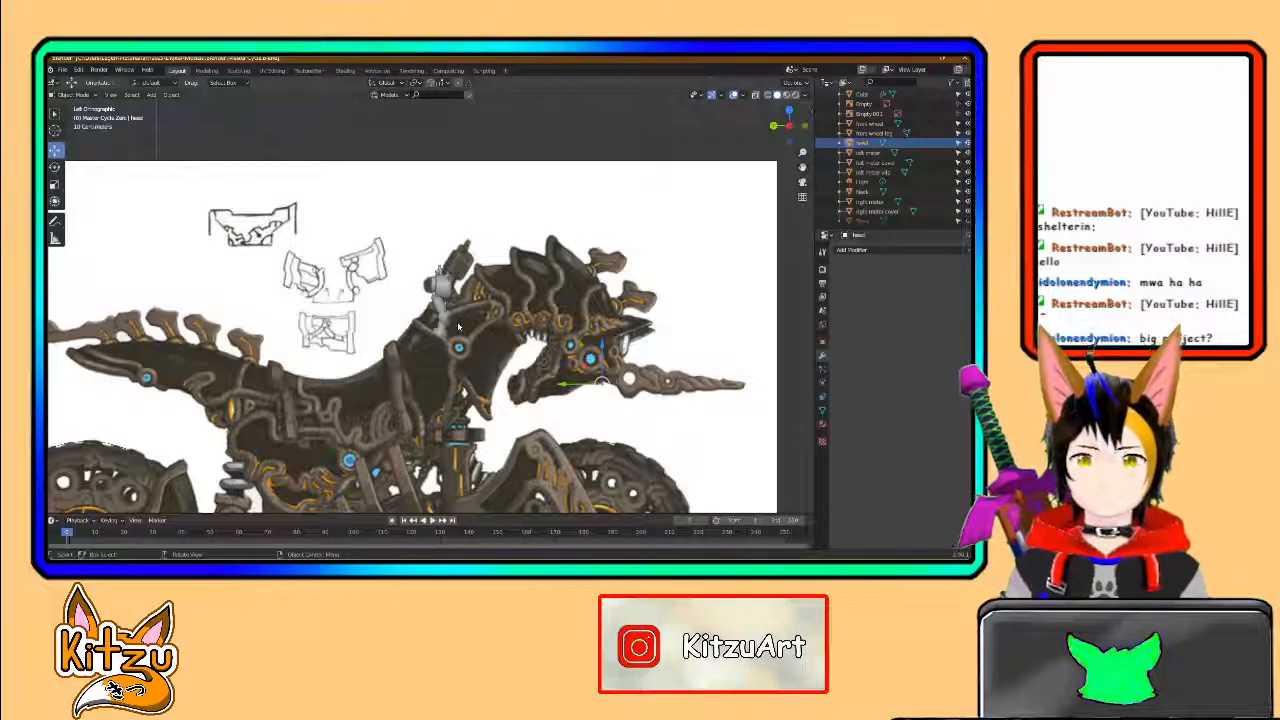
scroll(423, 333, down, 3)
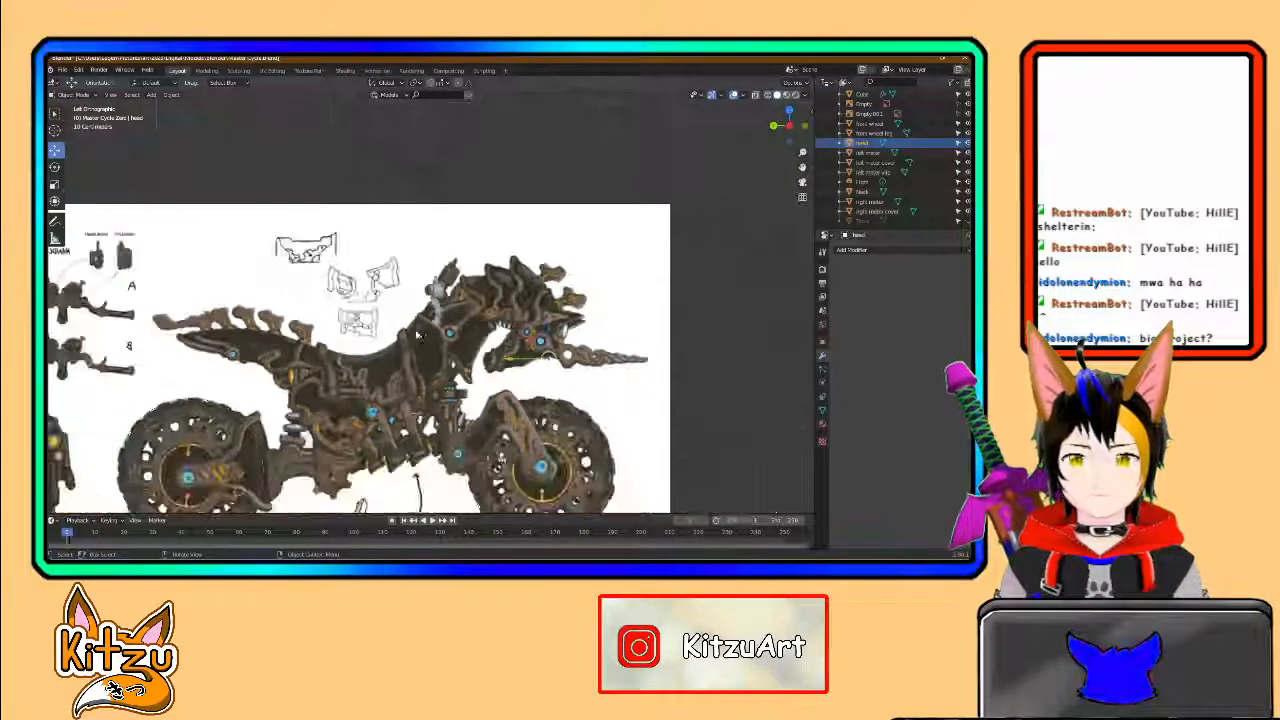
middle_drag(423, 333, 350, 340)
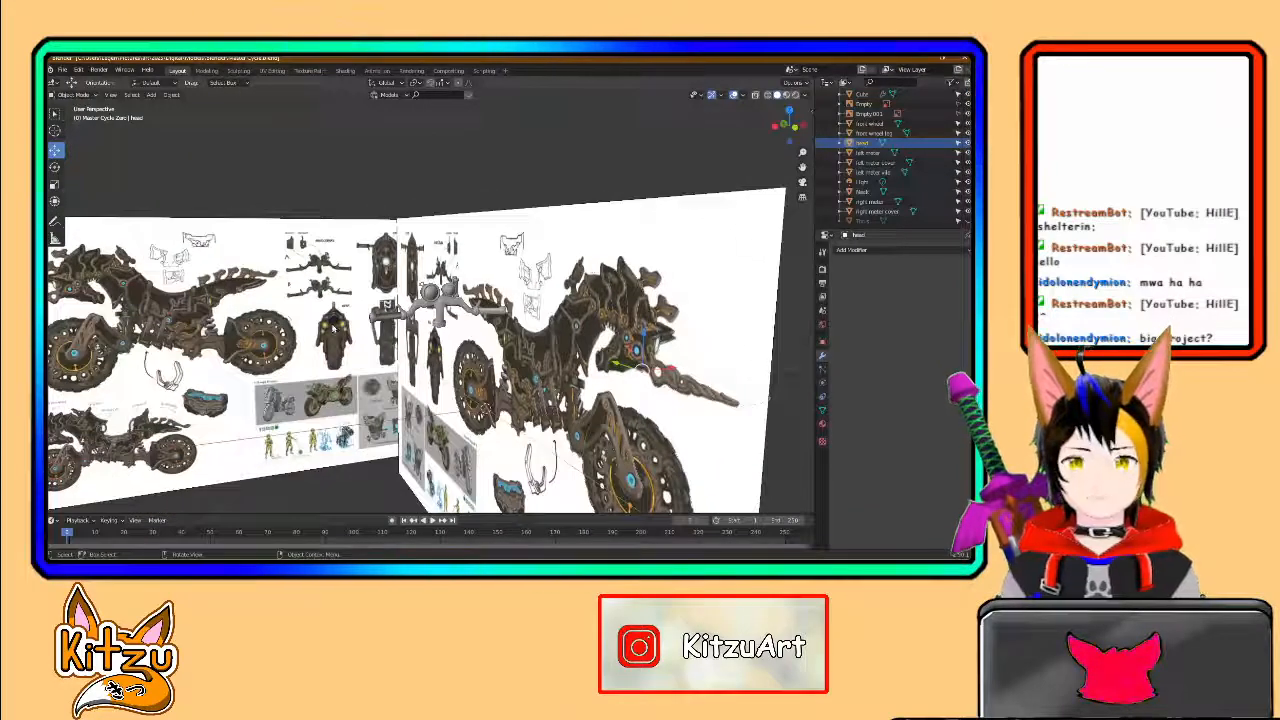
scroll(430, 320, down, 2)
middle_drag(430, 340, 345, 347)
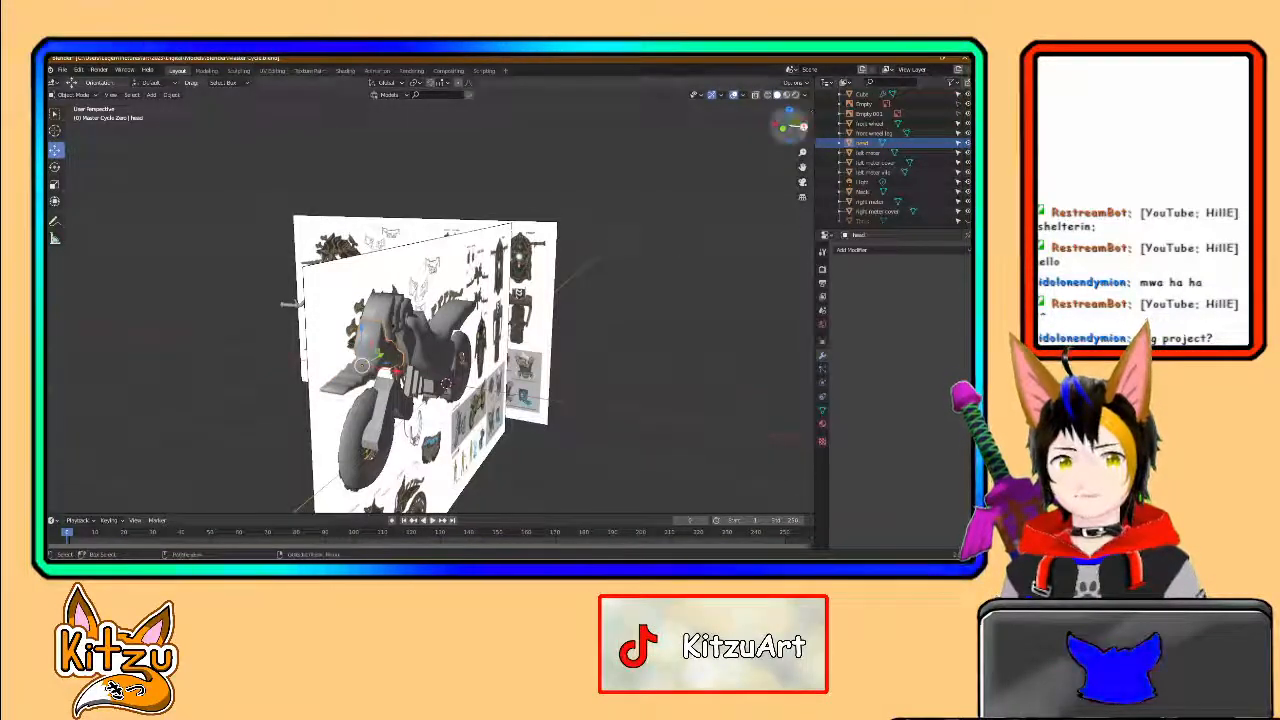
- Open the head mesh for editing in right orthographic view and turn on X-ray display around the horn
click(803, 127)
scroll(307, 321, up, 6)
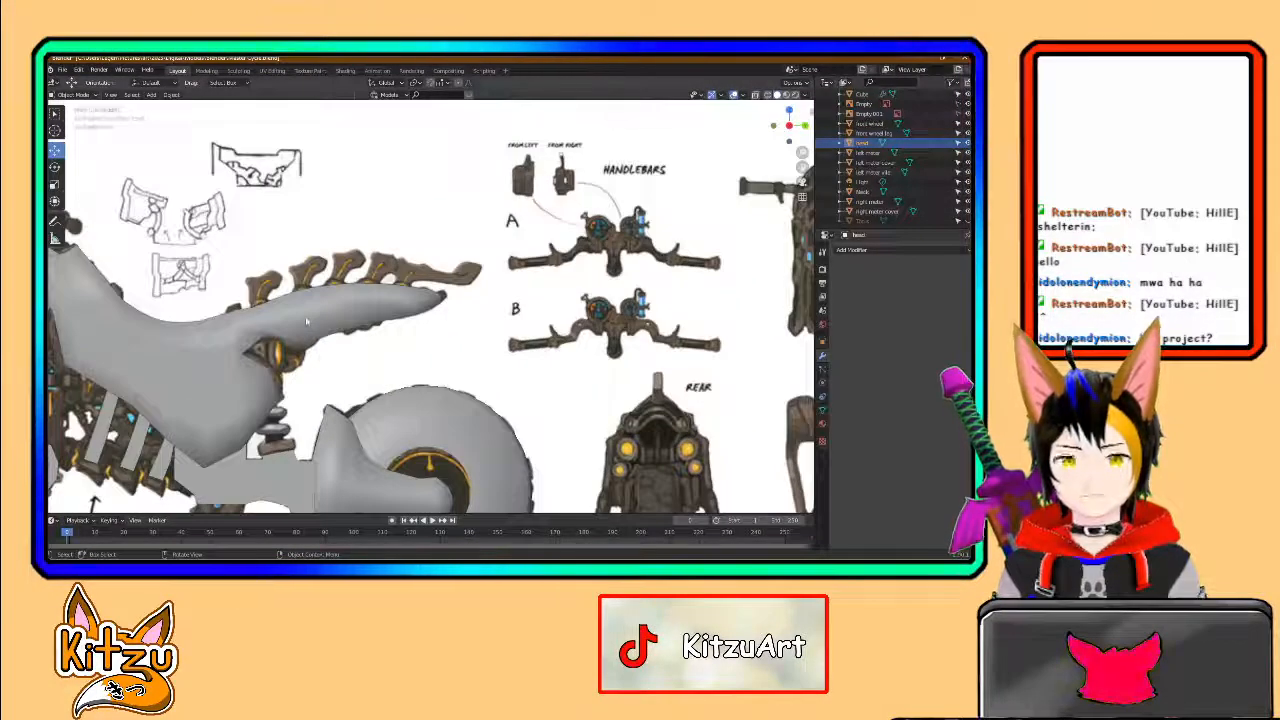
shift+middle_drag(293, 313, 551, 338)
mouse_move(191, 363)
shift+middle_down()
mouse_move(370, 363)
mouse_move(357, 346)
mouse_move(437, 340)
shift+middle_up()
key(Tab)
scroll(351, 347, up, 2)
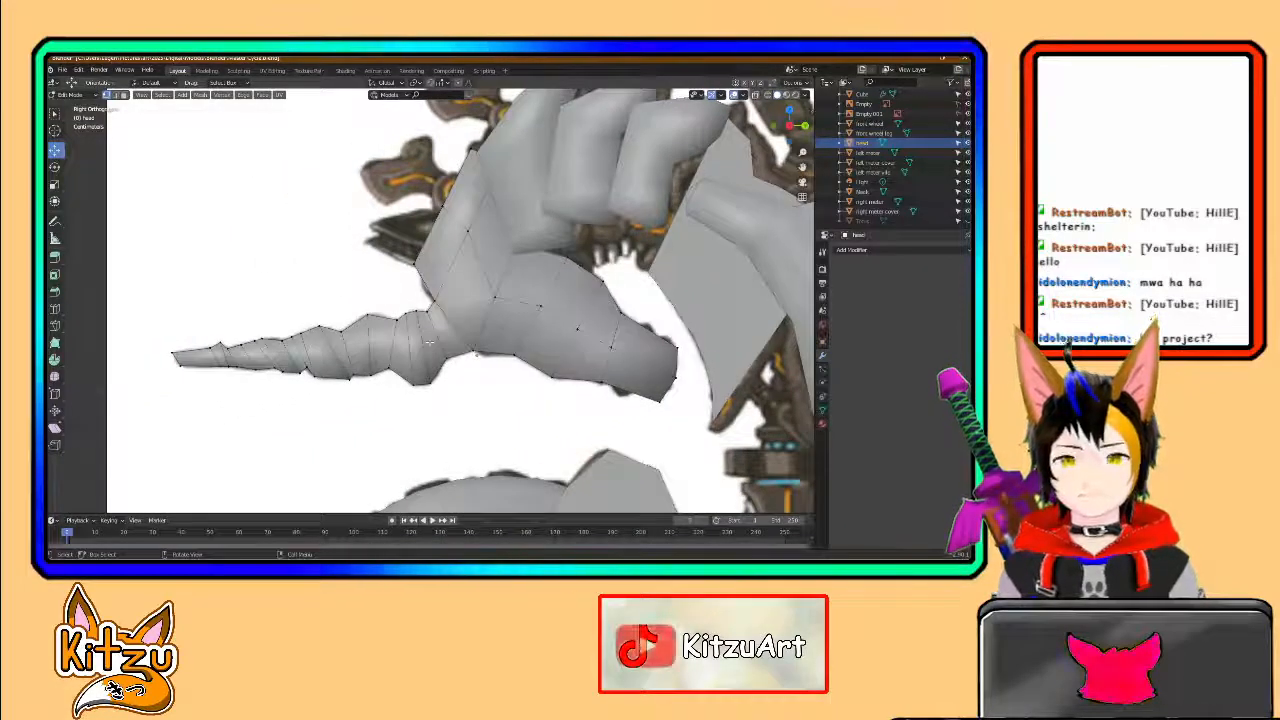
scroll(437, 340, up, 2)
middle_drag(430, 347, 374, 356)
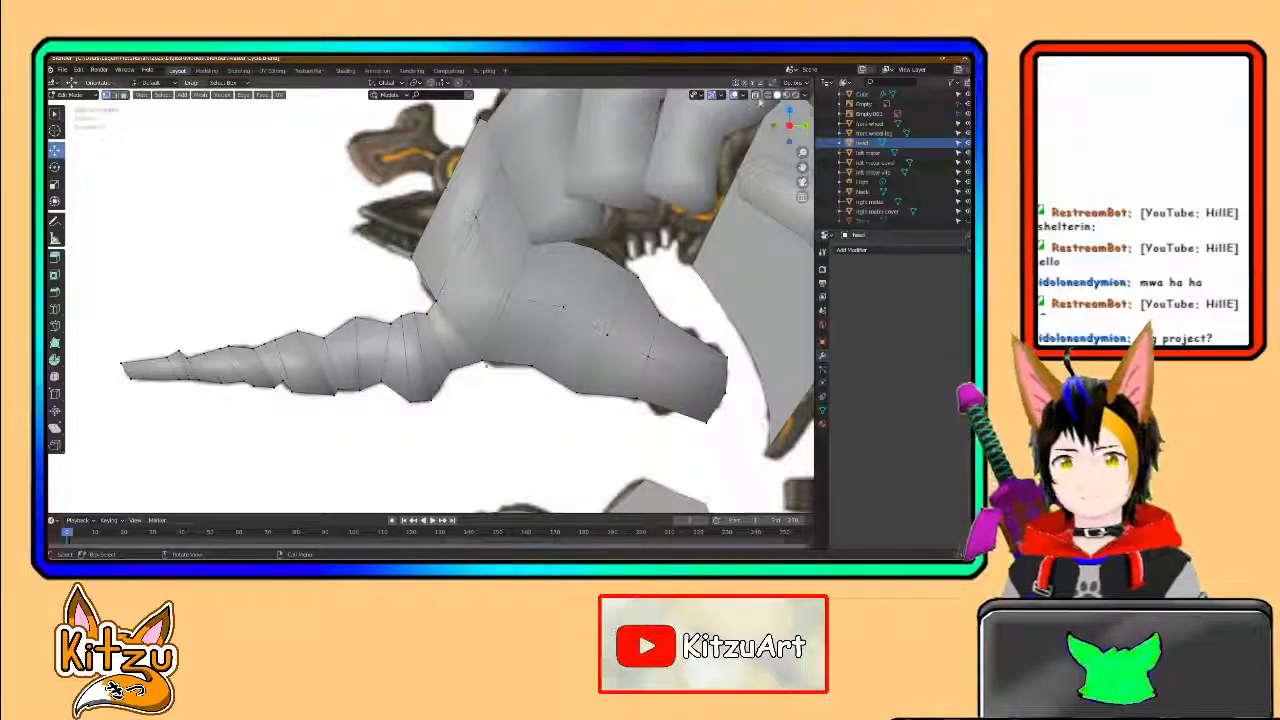
click(756, 96)
shift+middle_drag(383, 334, 416, 305)
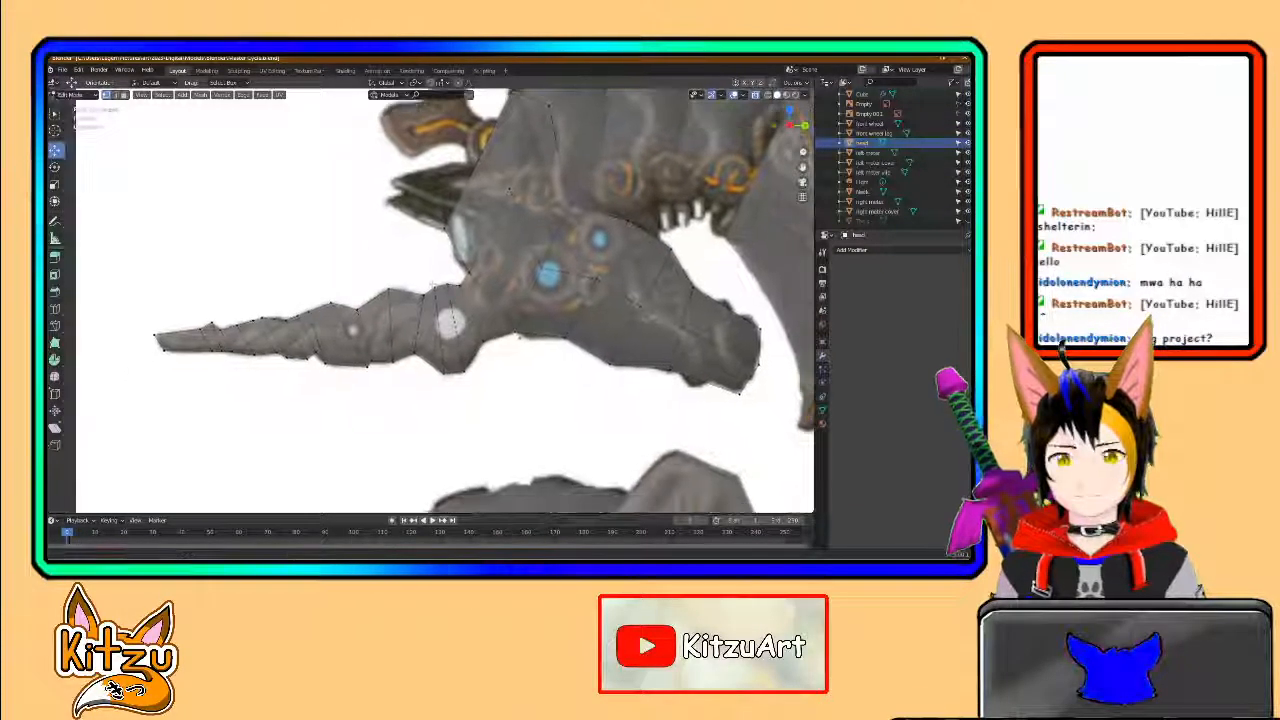
- Box-select the horn's vertices from its tip to its base, extending the selection toward the joint with the head
key(b)
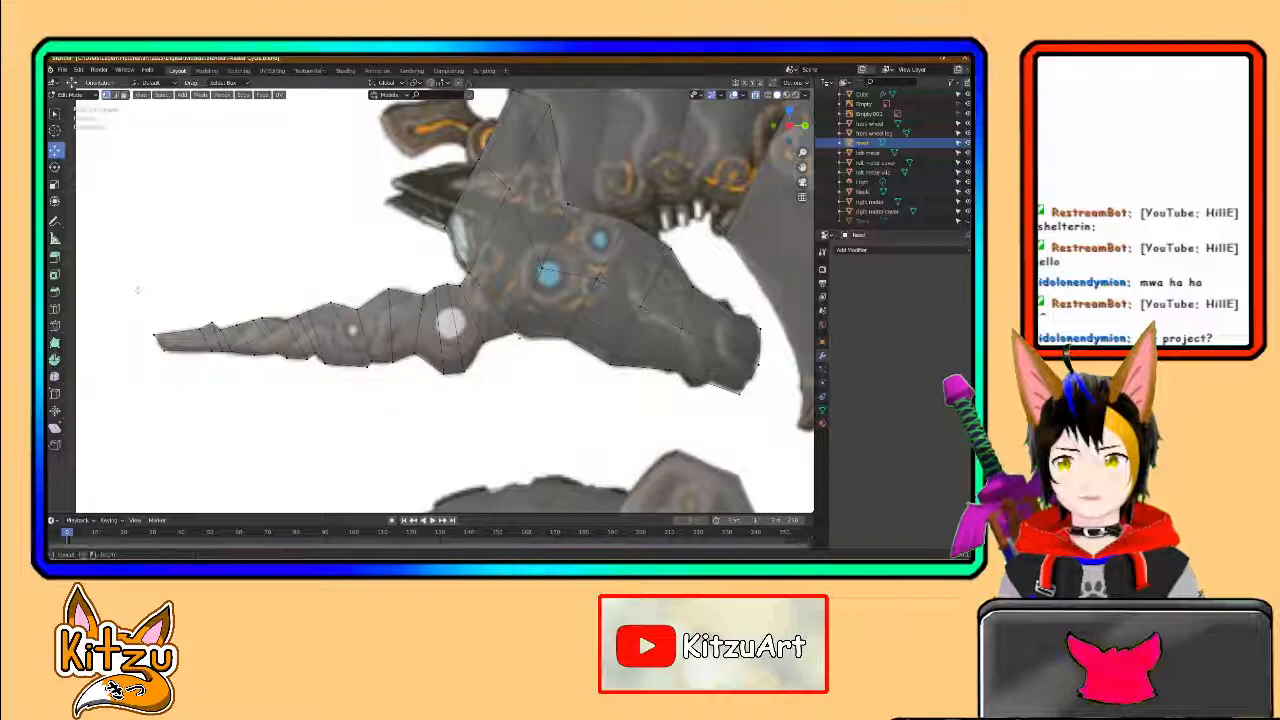
drag(477, 411, 480, 411)
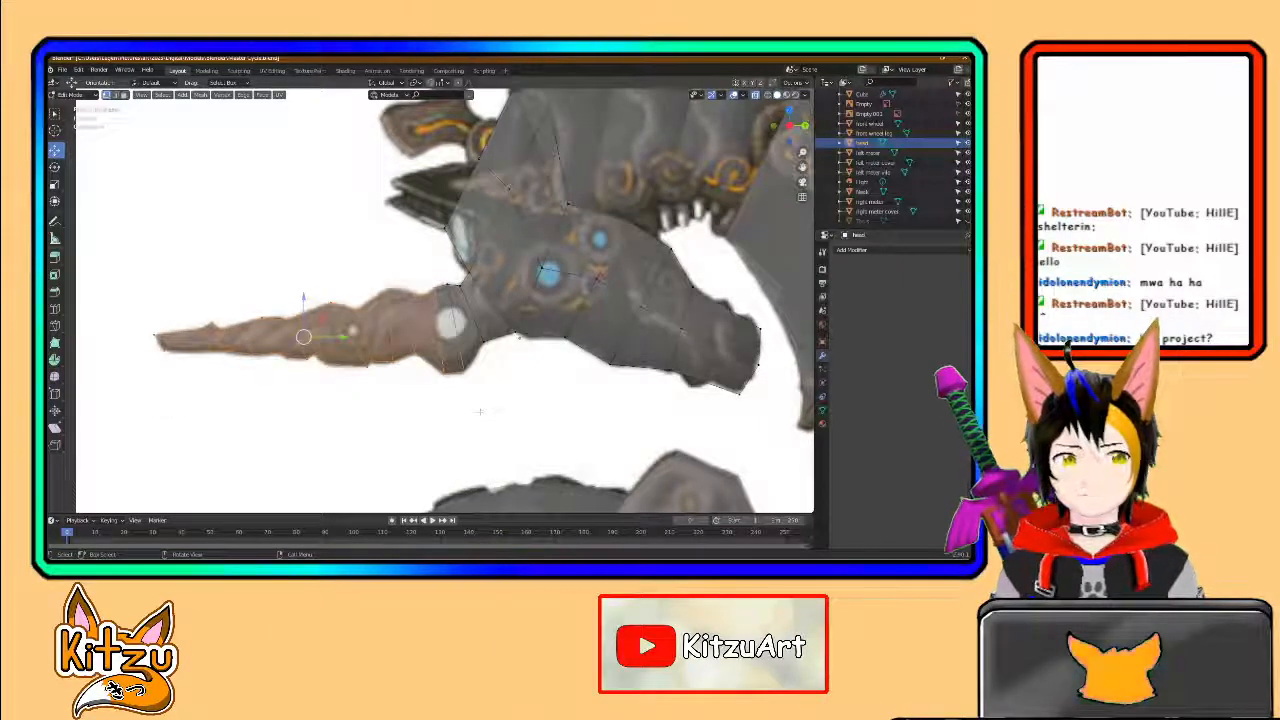
shift+drag(475, 347, 522, 277)
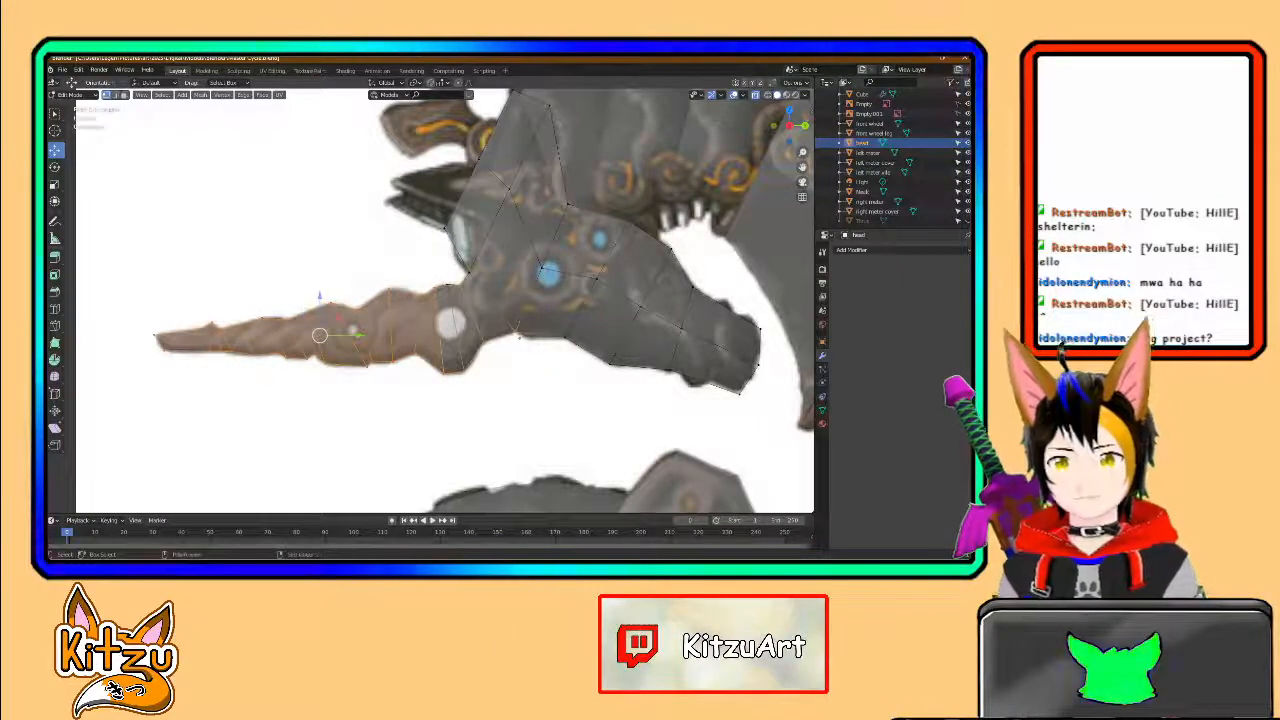
middle_drag(505, 316, 503, 314)
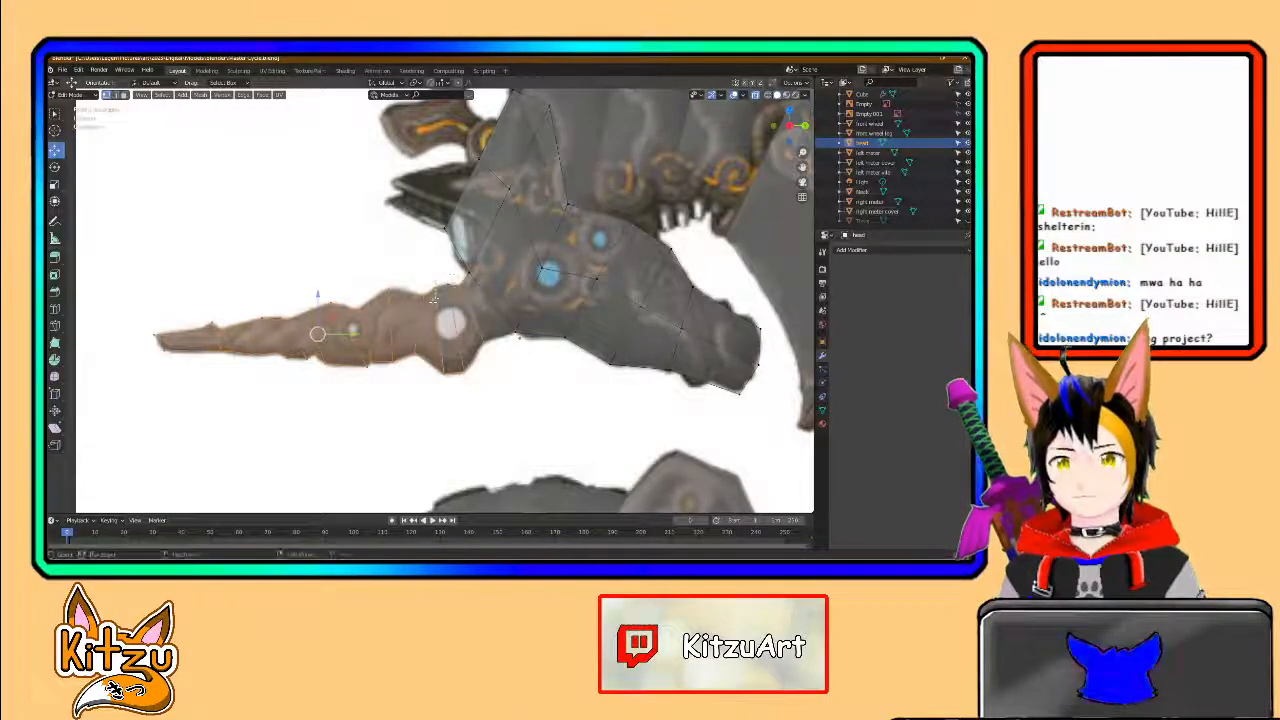
scroll(436, 298, down, 5)
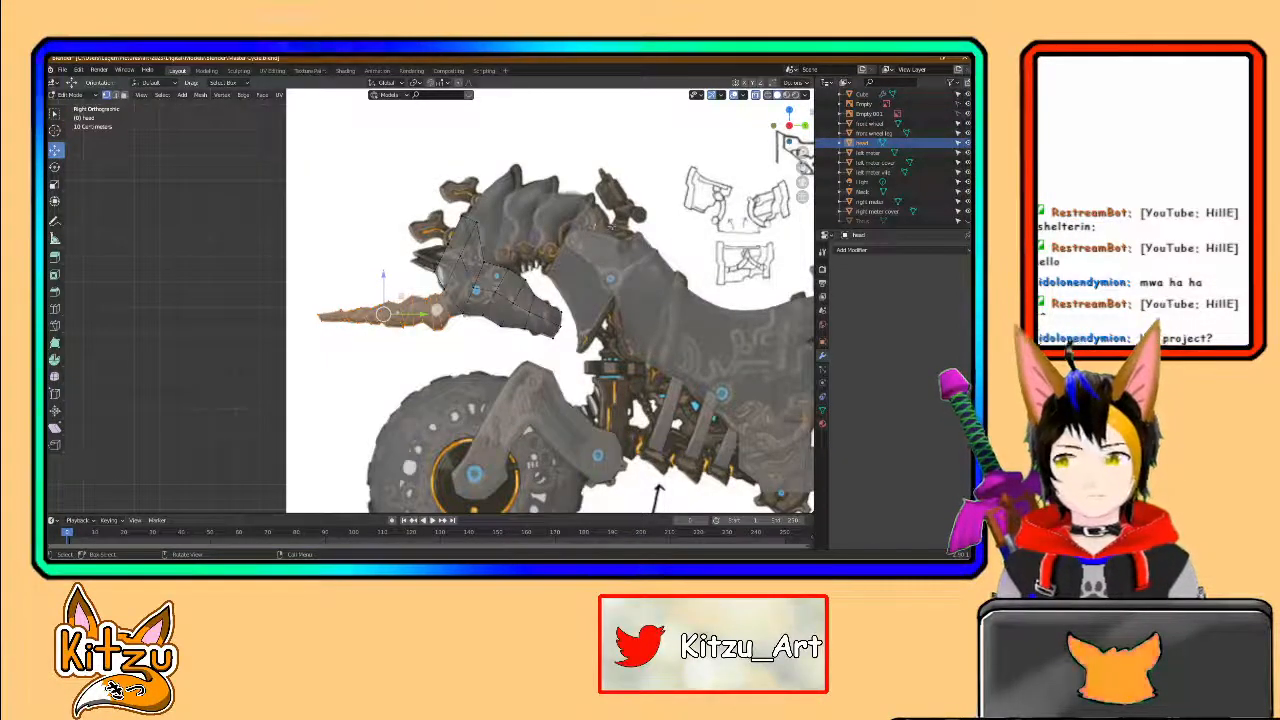
- Switch to face selection and add the remaining faces at the horn's base up to the edge of the head
scroll(430, 300, up, 4)
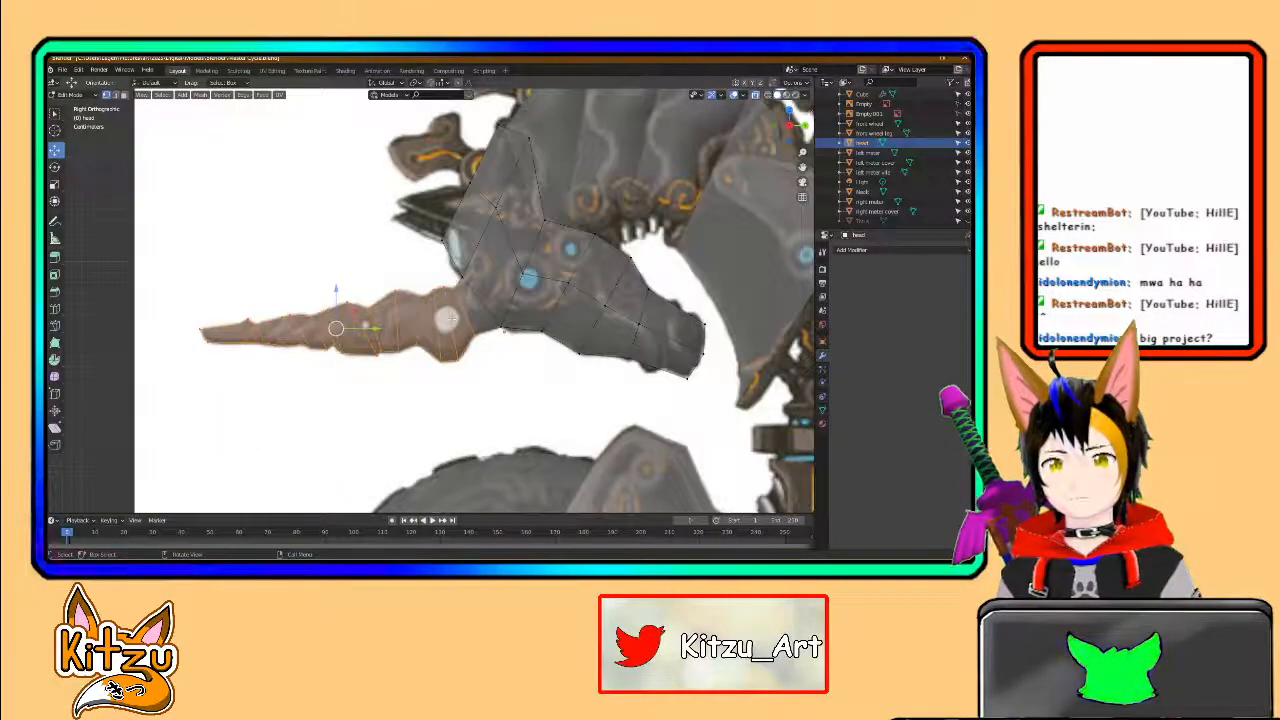
middle_drag(451, 318, 480, 283)
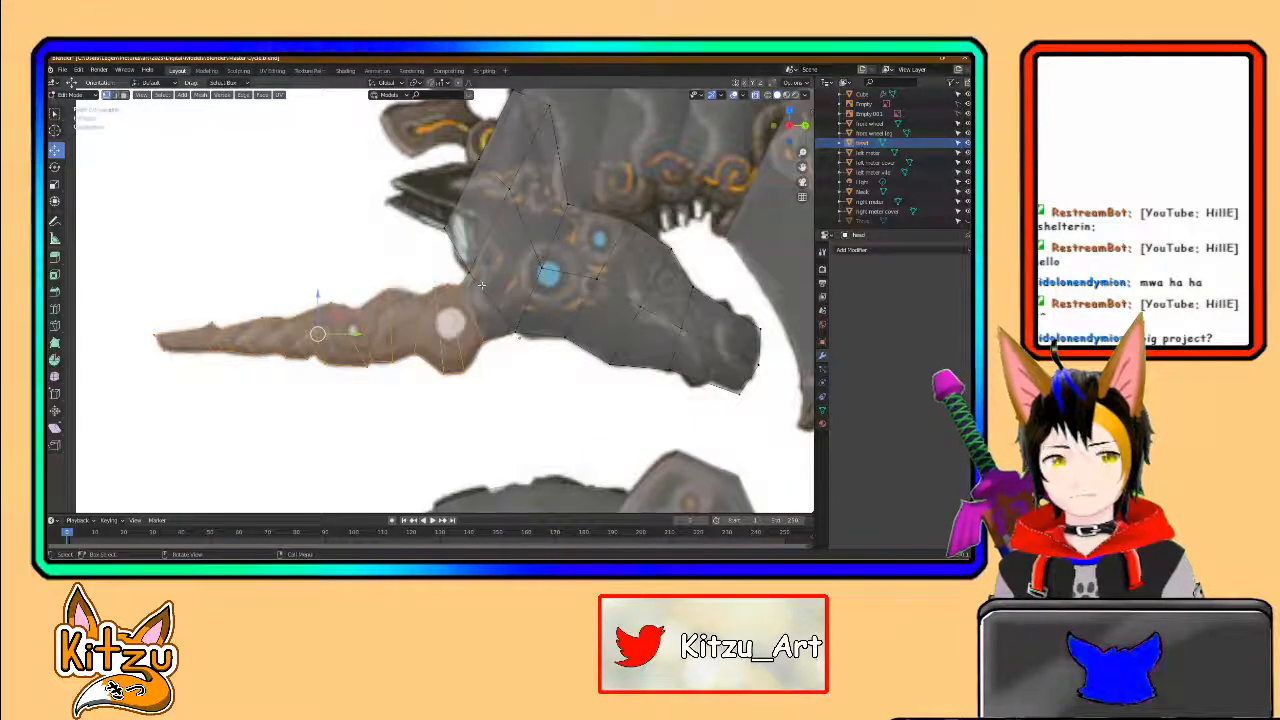
middle_drag(491, 307, 478, 311)
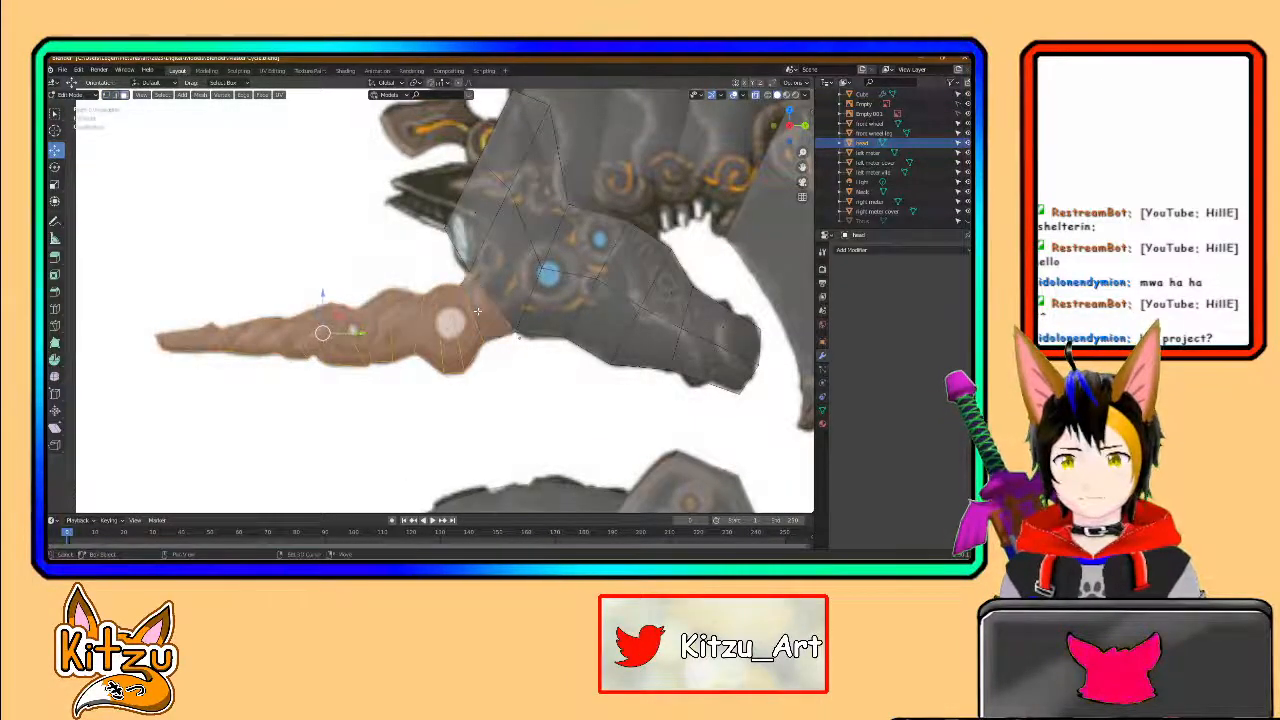
shift+click(486, 303)
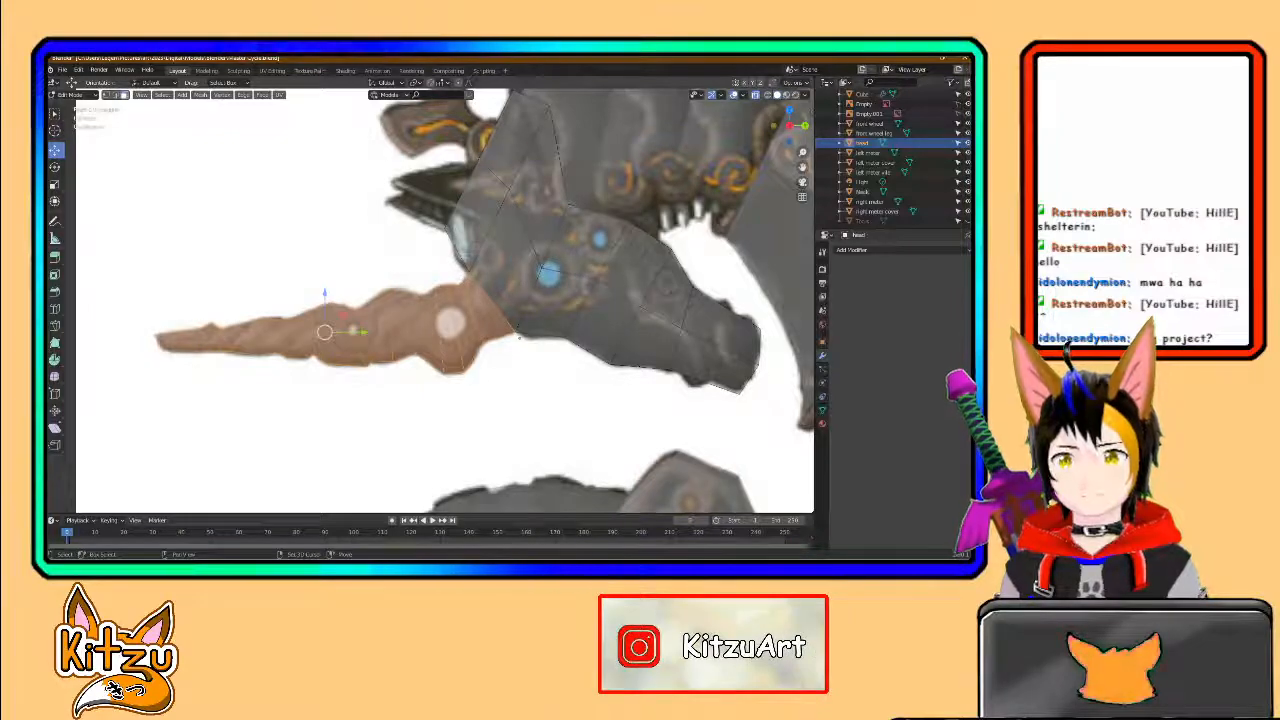
shift+drag(508, 414, 436, 341)
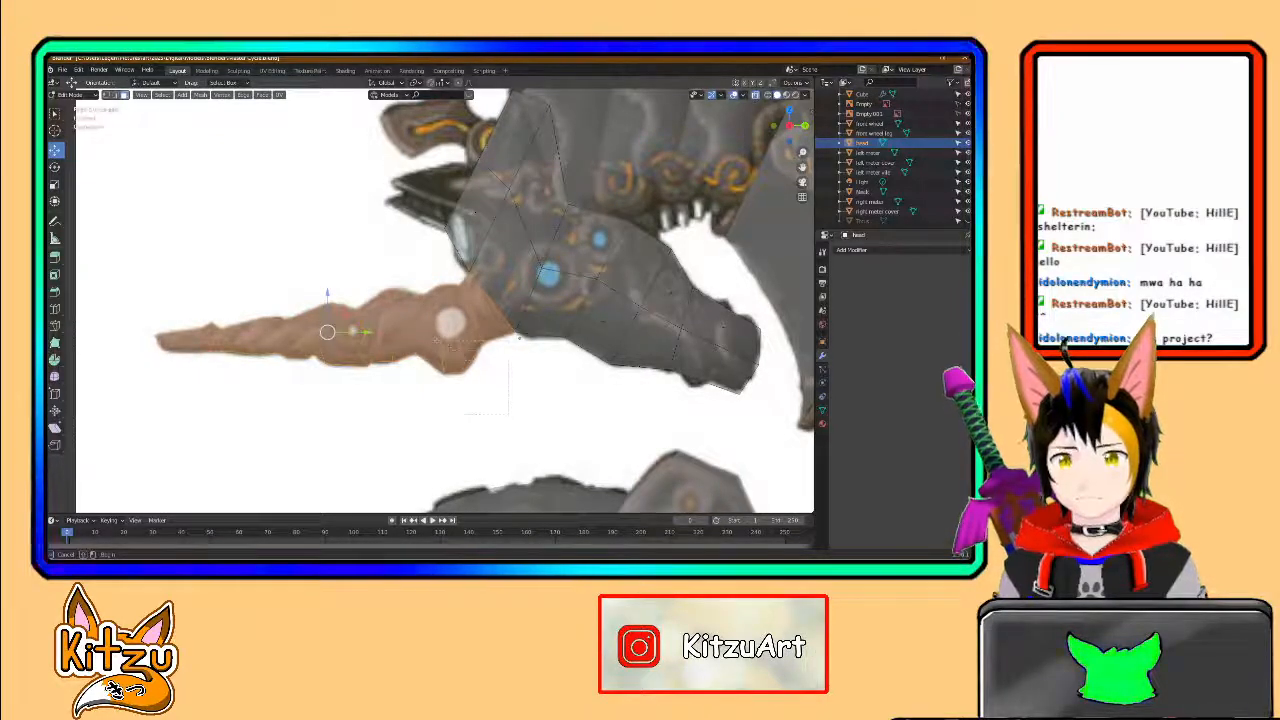
shift+drag(467, 390, 242, 297)
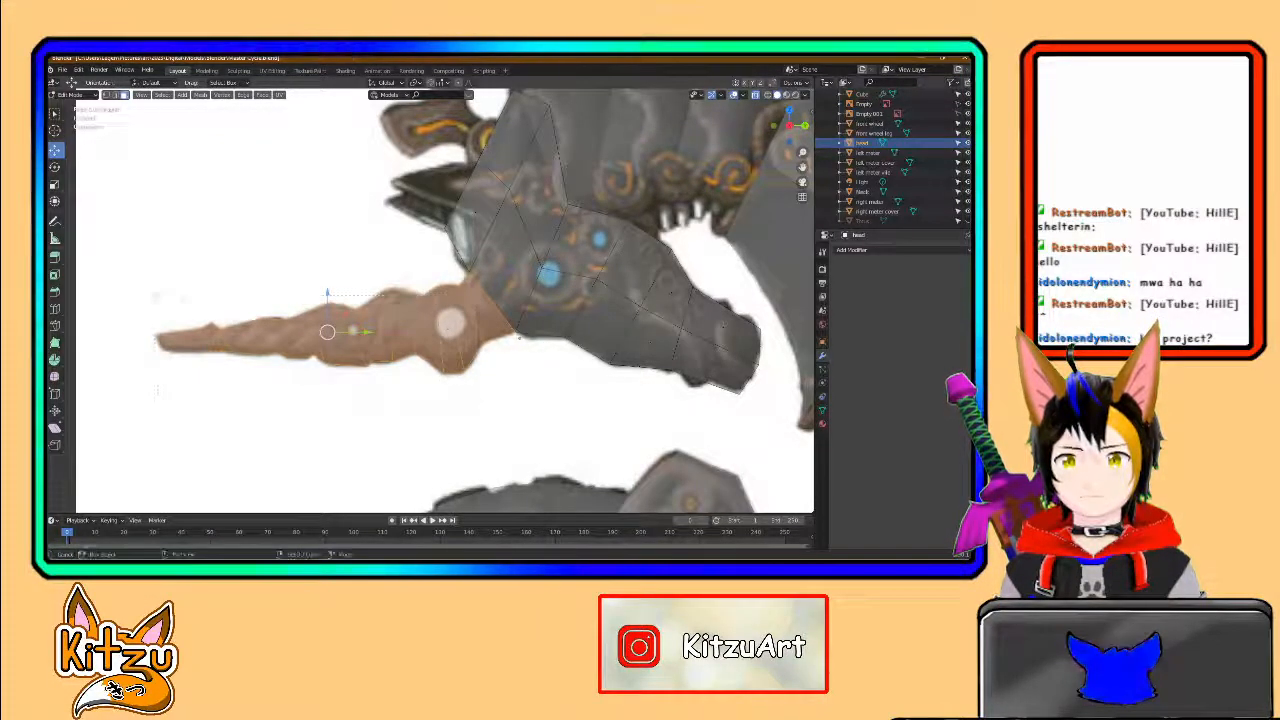
- Separate the selected horn faces from the head into their own object
right_click(388, 327)
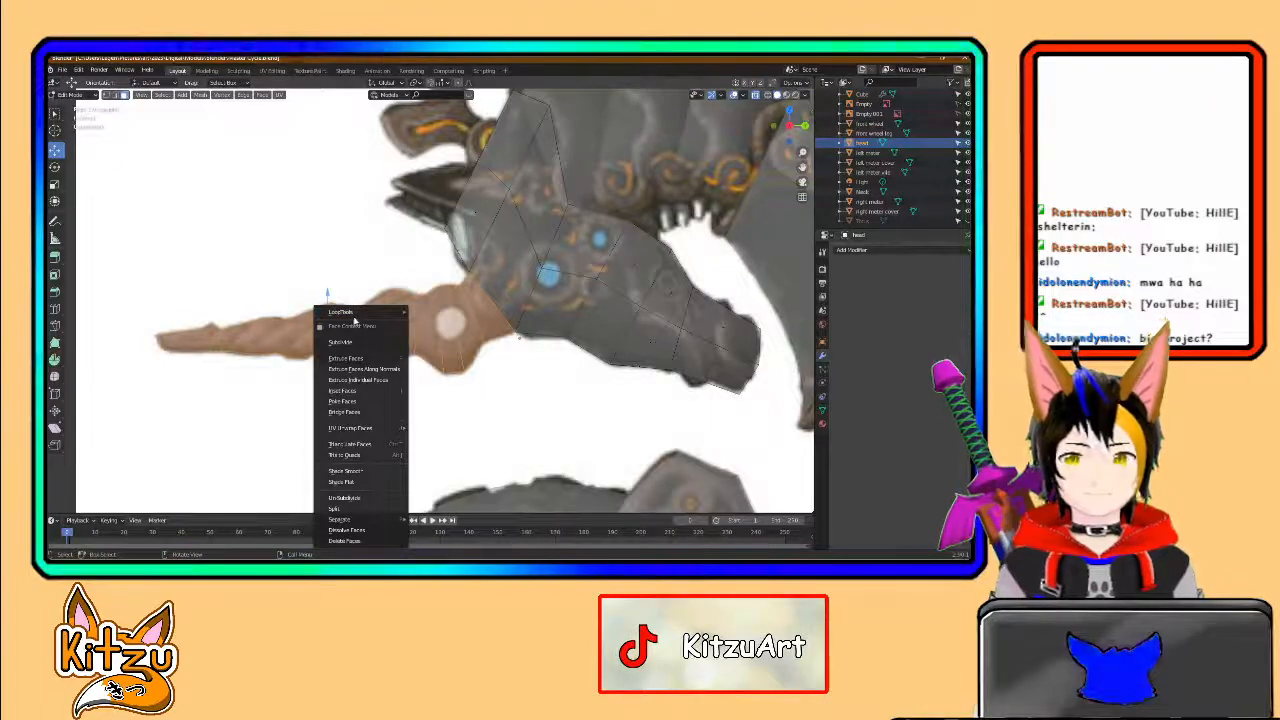
mouse_move(374, 429)
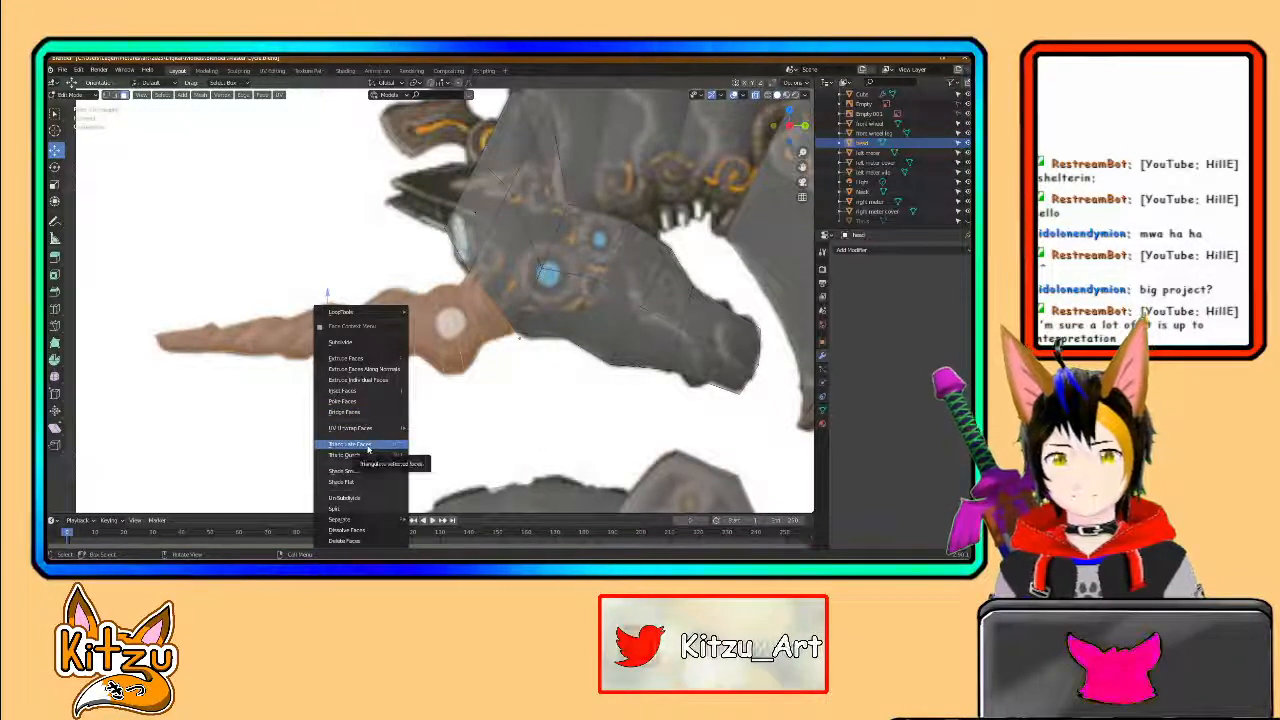
mouse_move(359, 521)
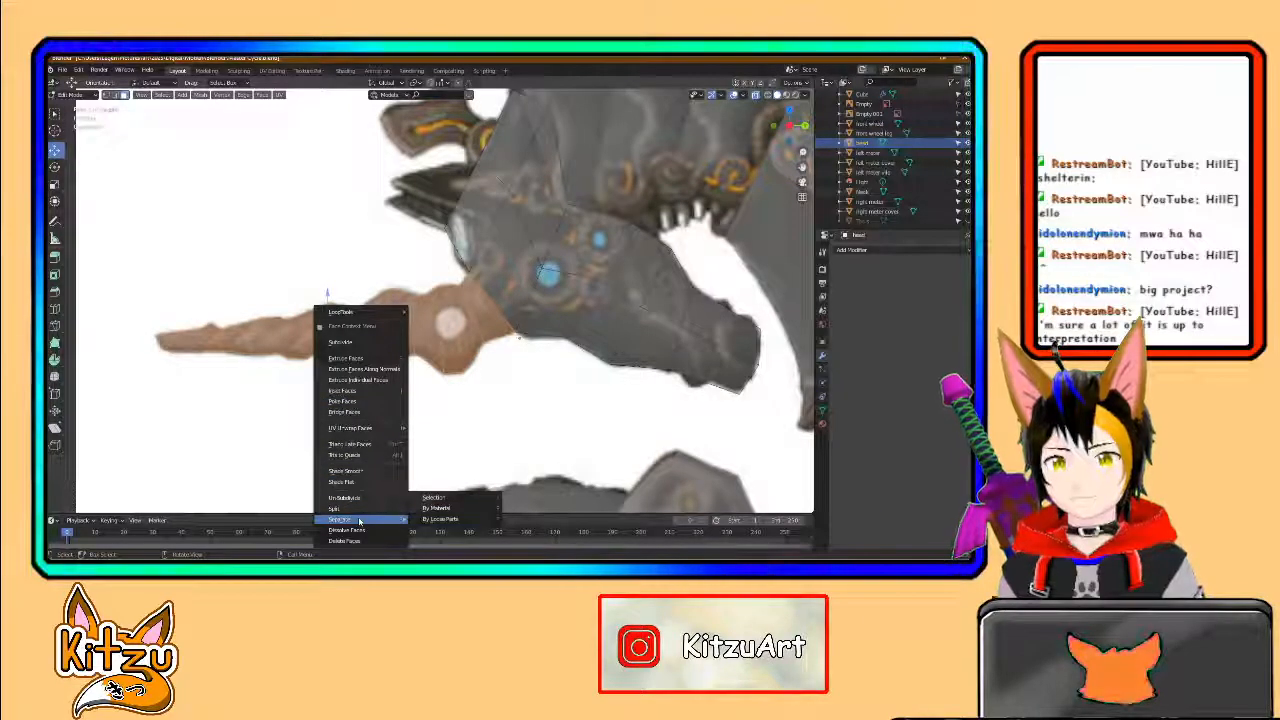
click(440, 498)
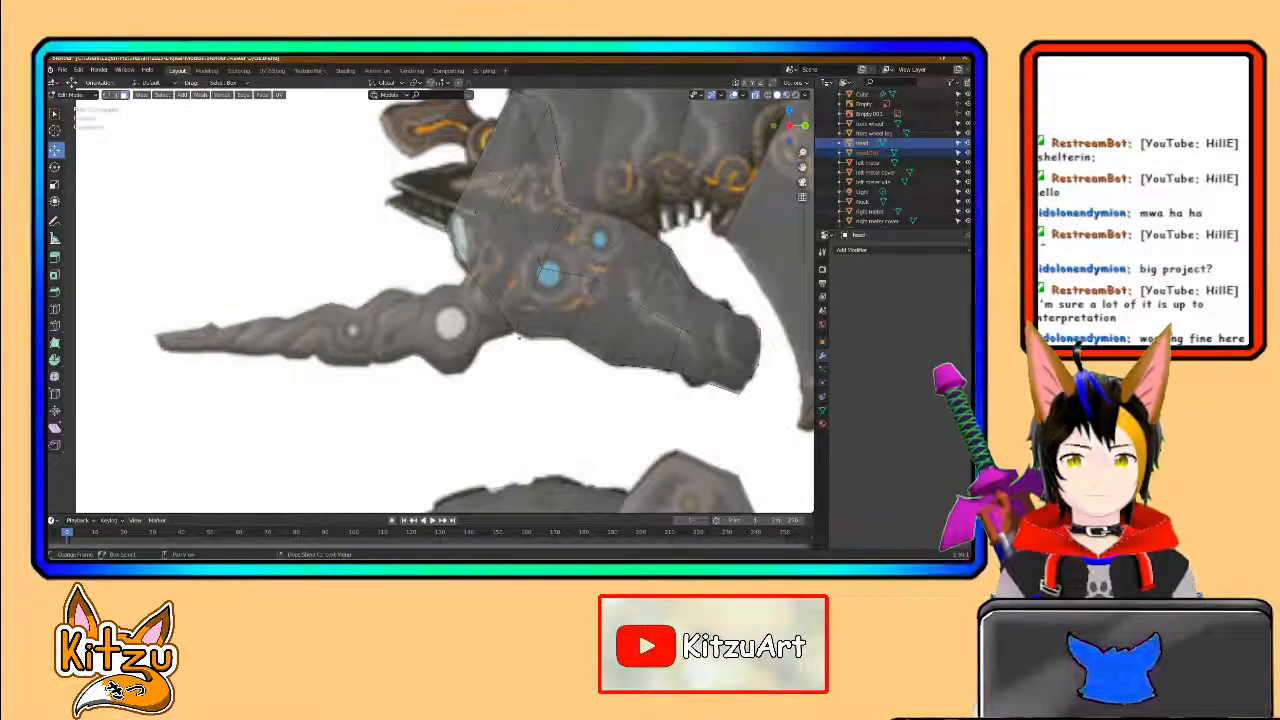
- Return to object mode in right orthographic view and make the separated horn the active object
key(KP_3)
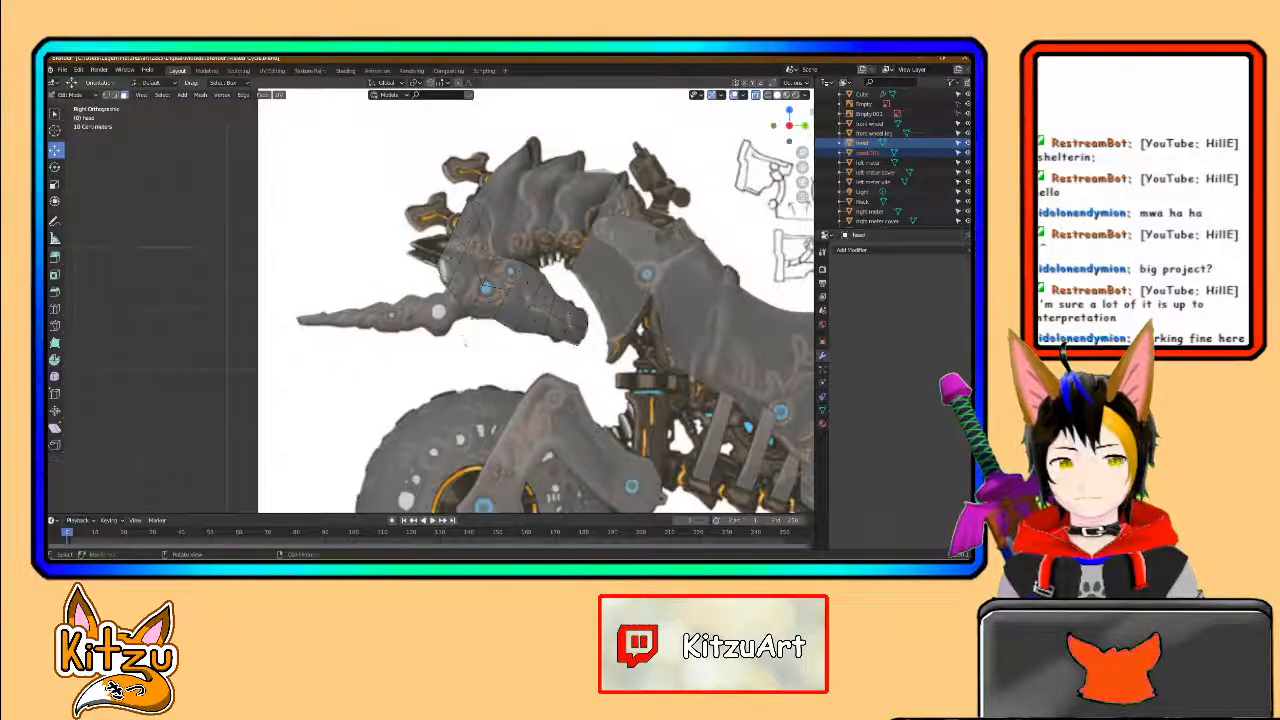
key(Tab)
click(405, 313)
key(Tab)
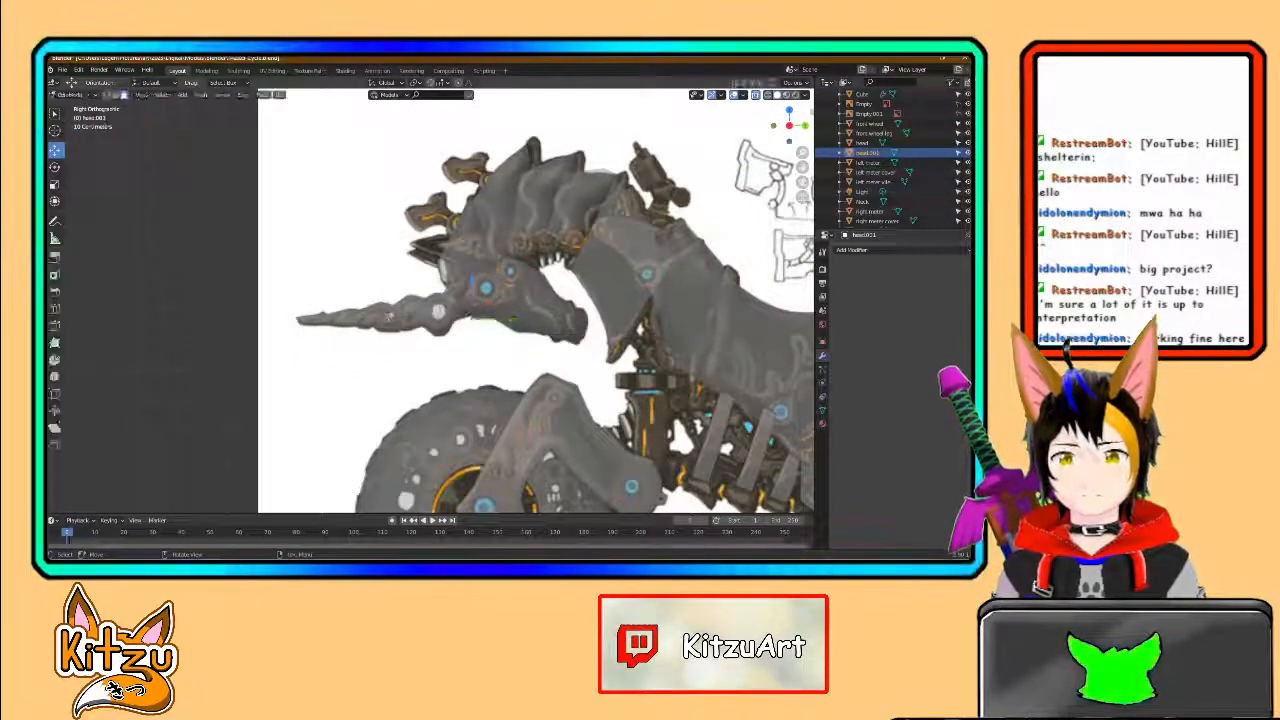
key(Tab)
scroll(425, 320, up, 3)
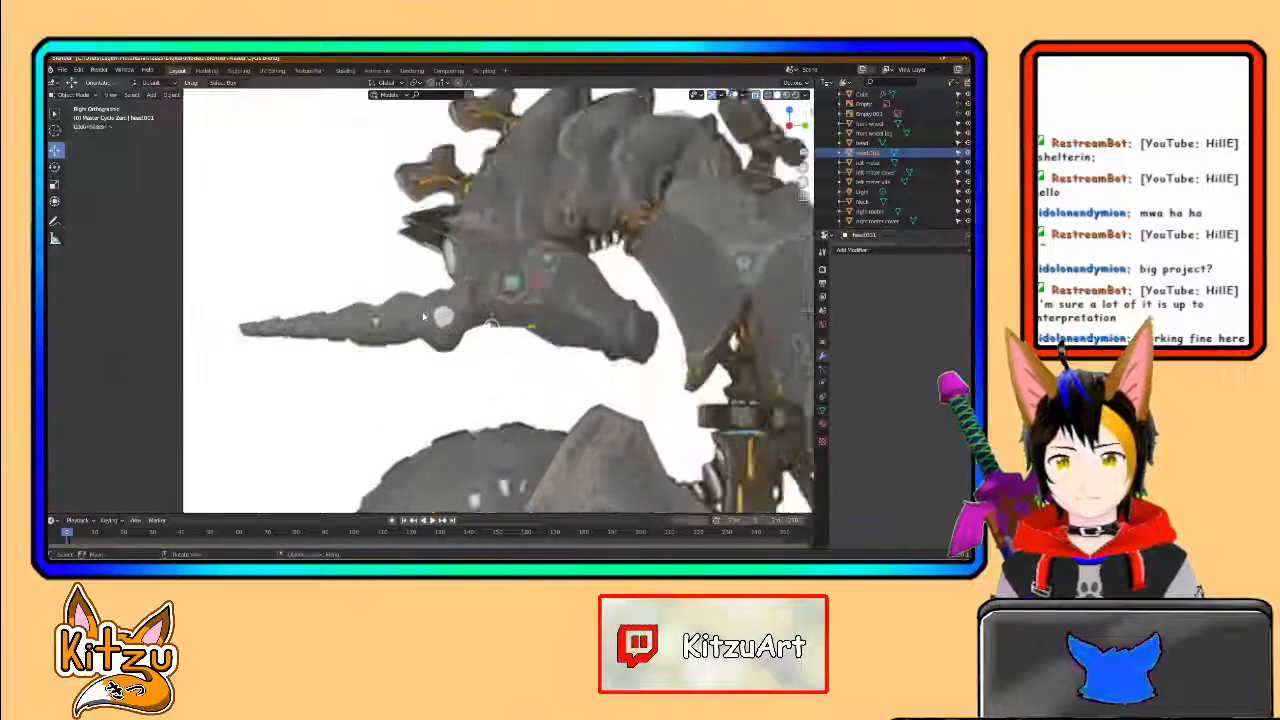
scroll(431, 318, down, 1)
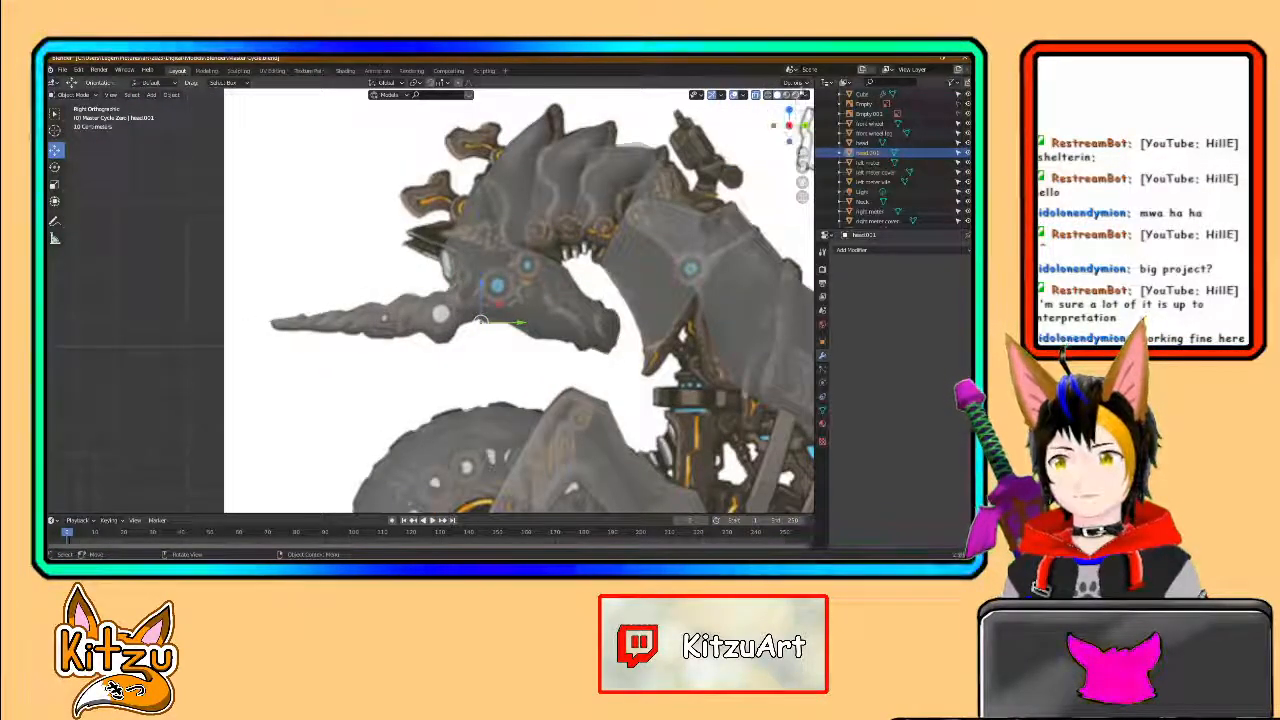
- Turn X-ray off and move only the horn's origin about 0.3 m along negative Y to the middle of the horn
click(777, 94)
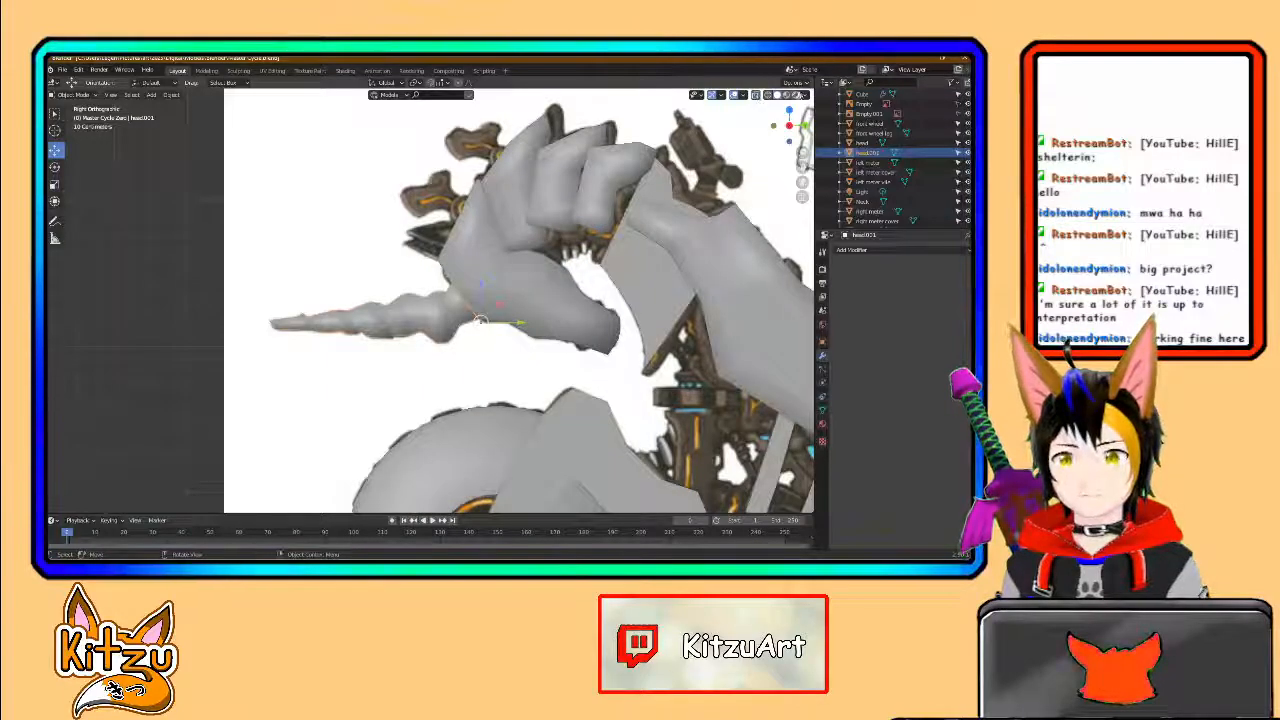
click(804, 92)
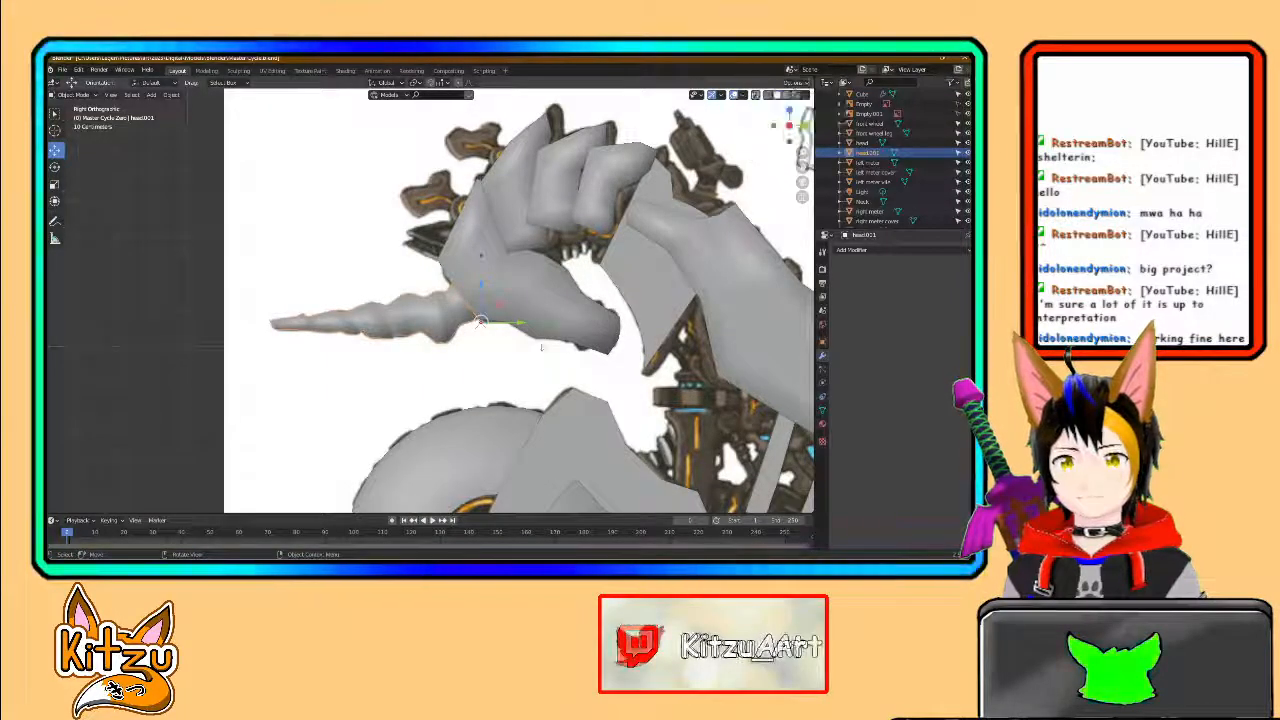
key(g)
key(y)
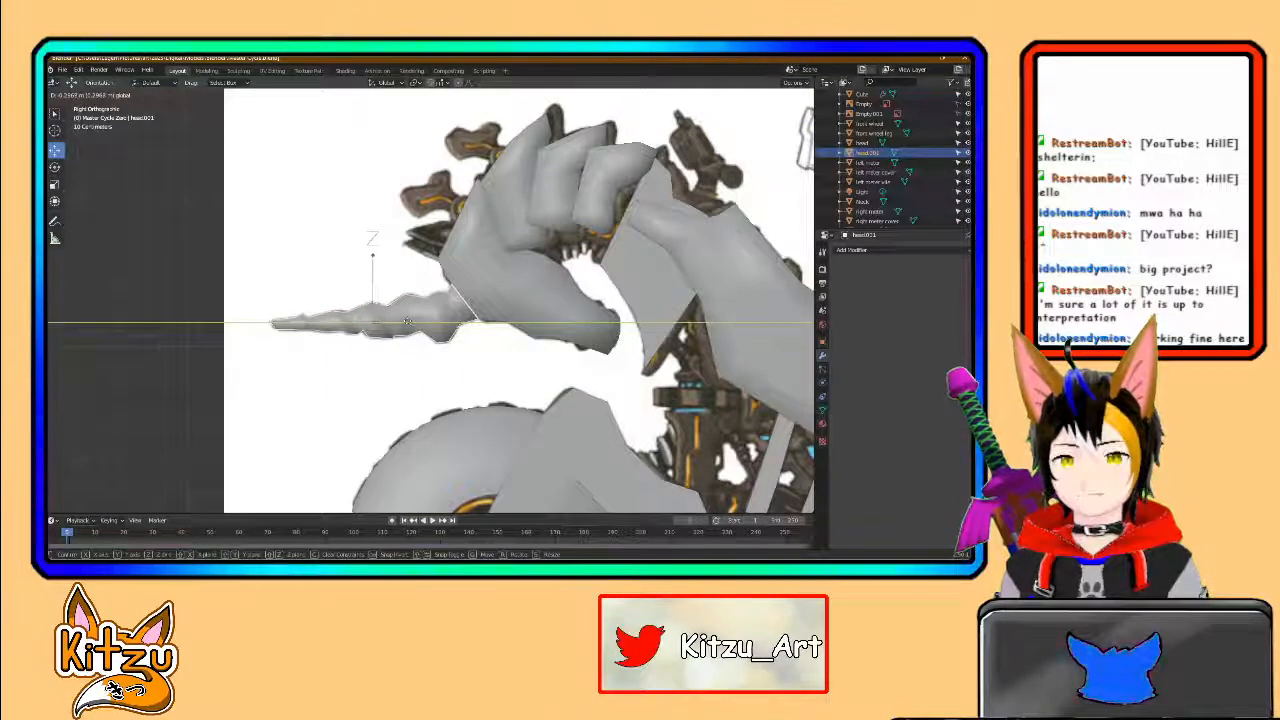
click(409, 324)
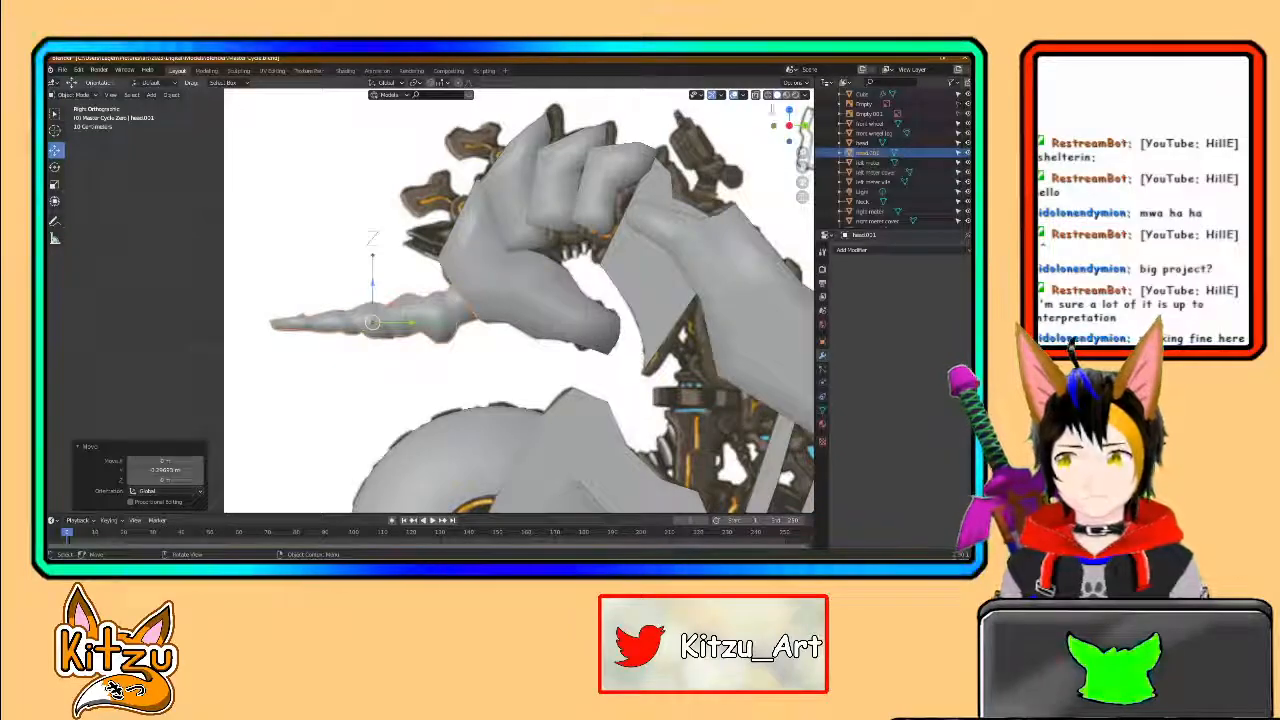
click(794, 82)
click(788, 113)
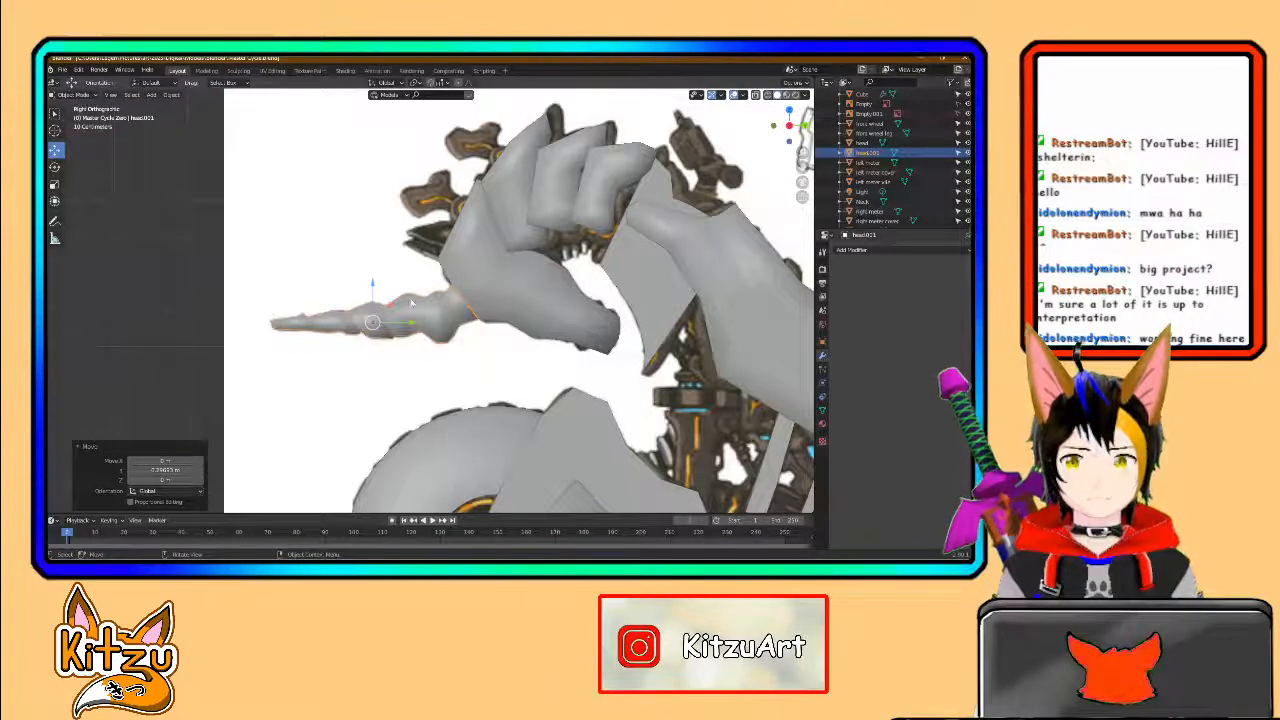
- Open the separated horn's mesh for editing with X-ray display on and vertex selection active
scroll(390, 345, up, 5)
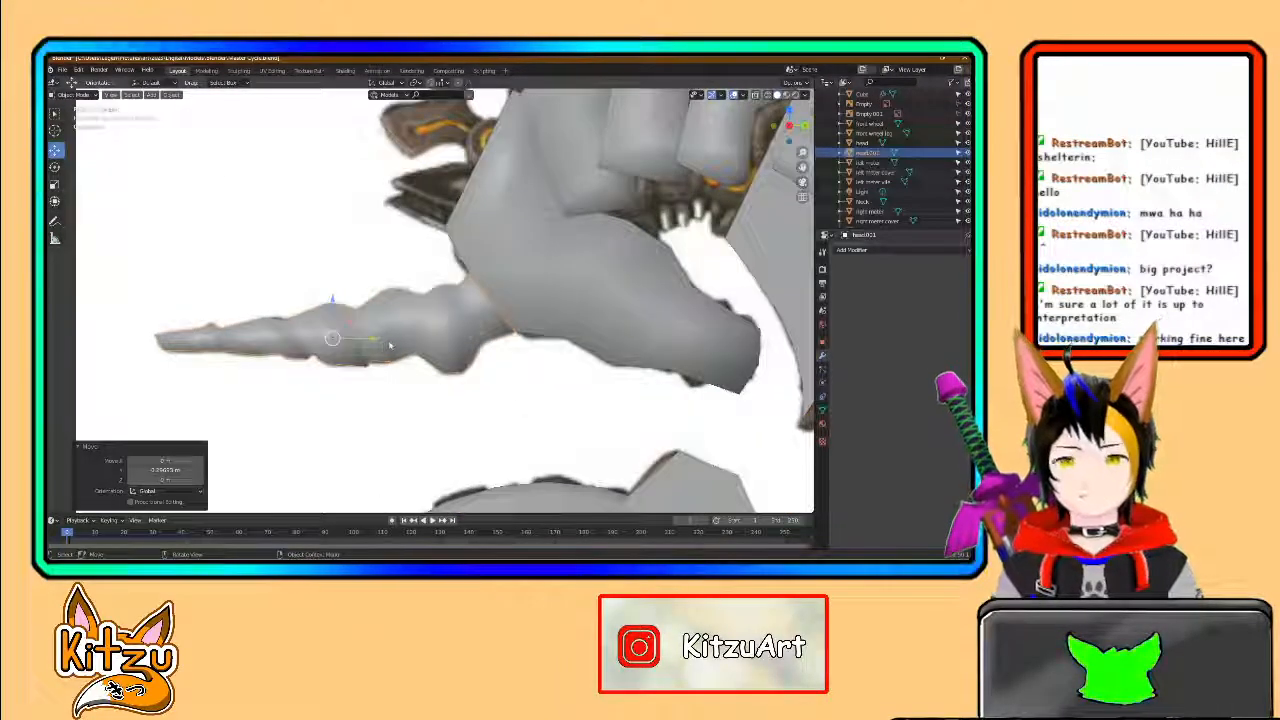
scroll(385, 345, up, 1)
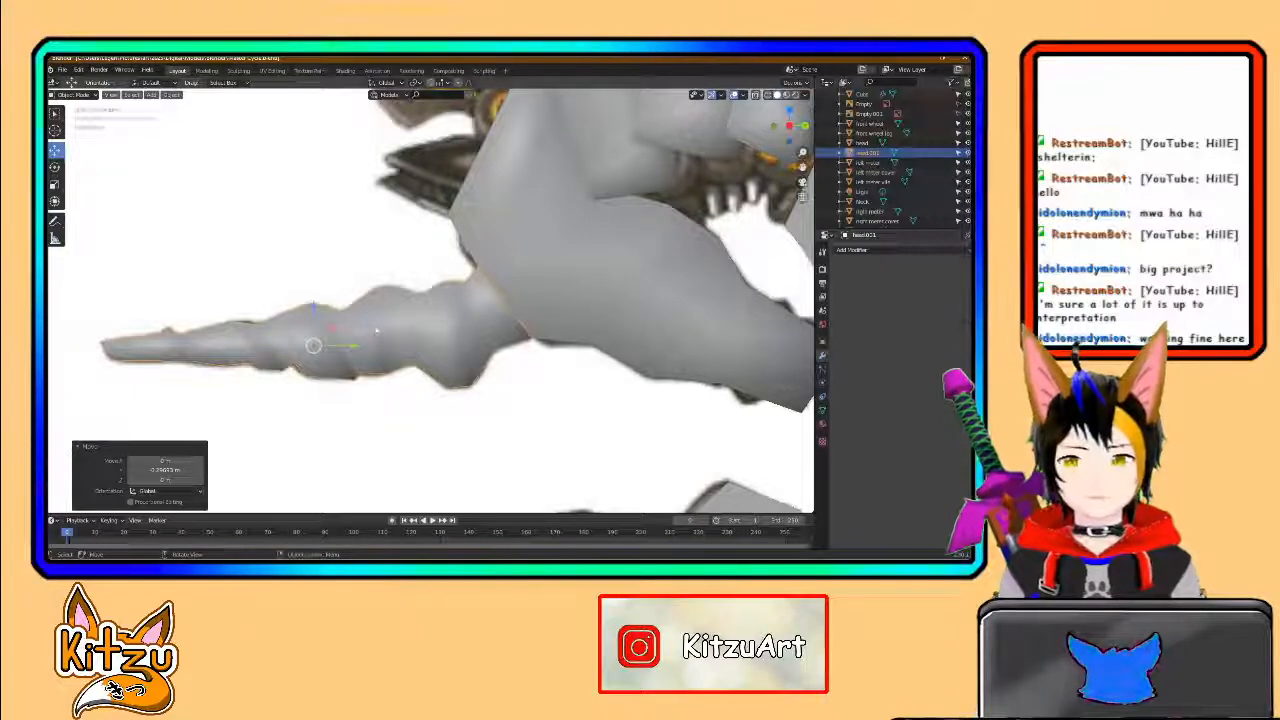
scroll(376, 331, up, 1)
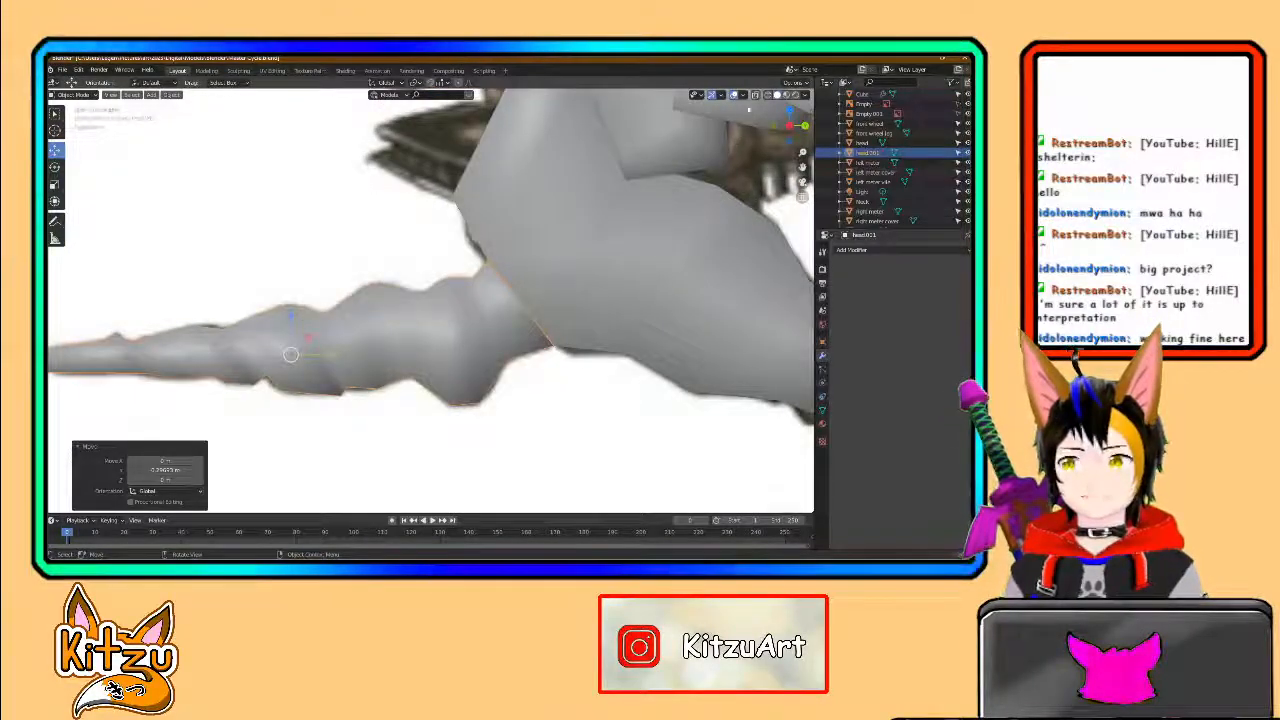
click(756, 95)
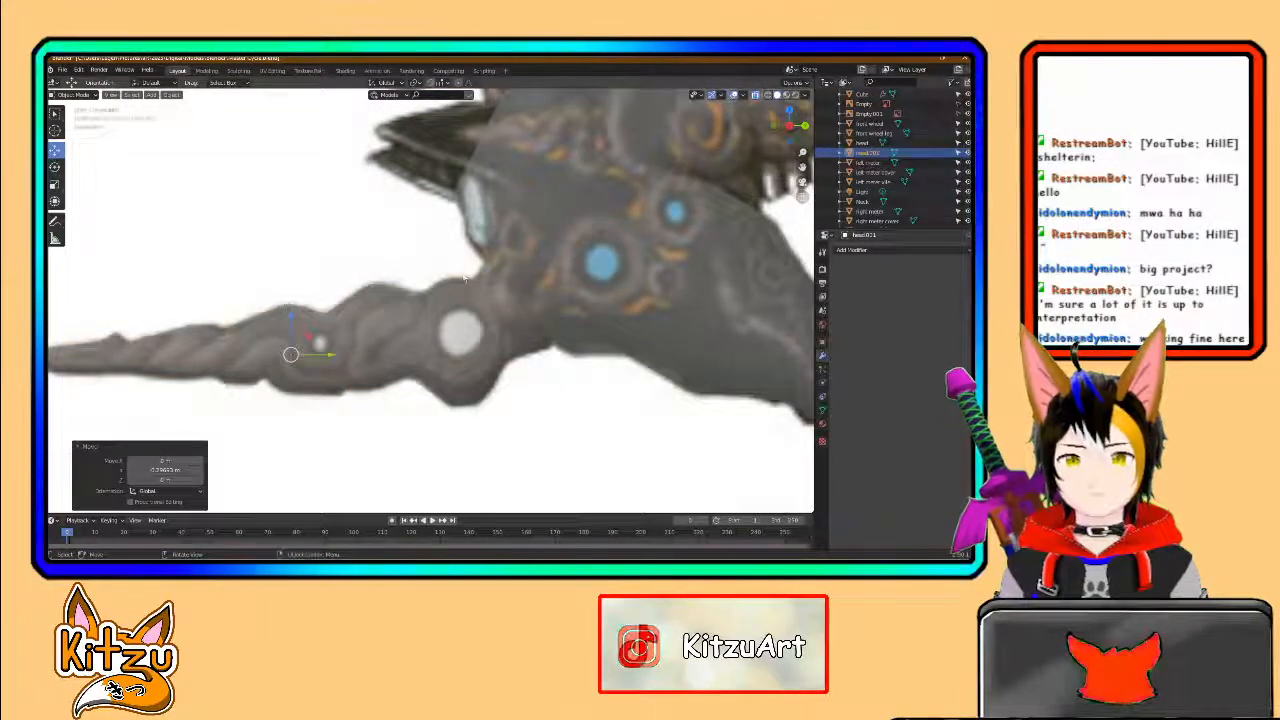
key(Tab)
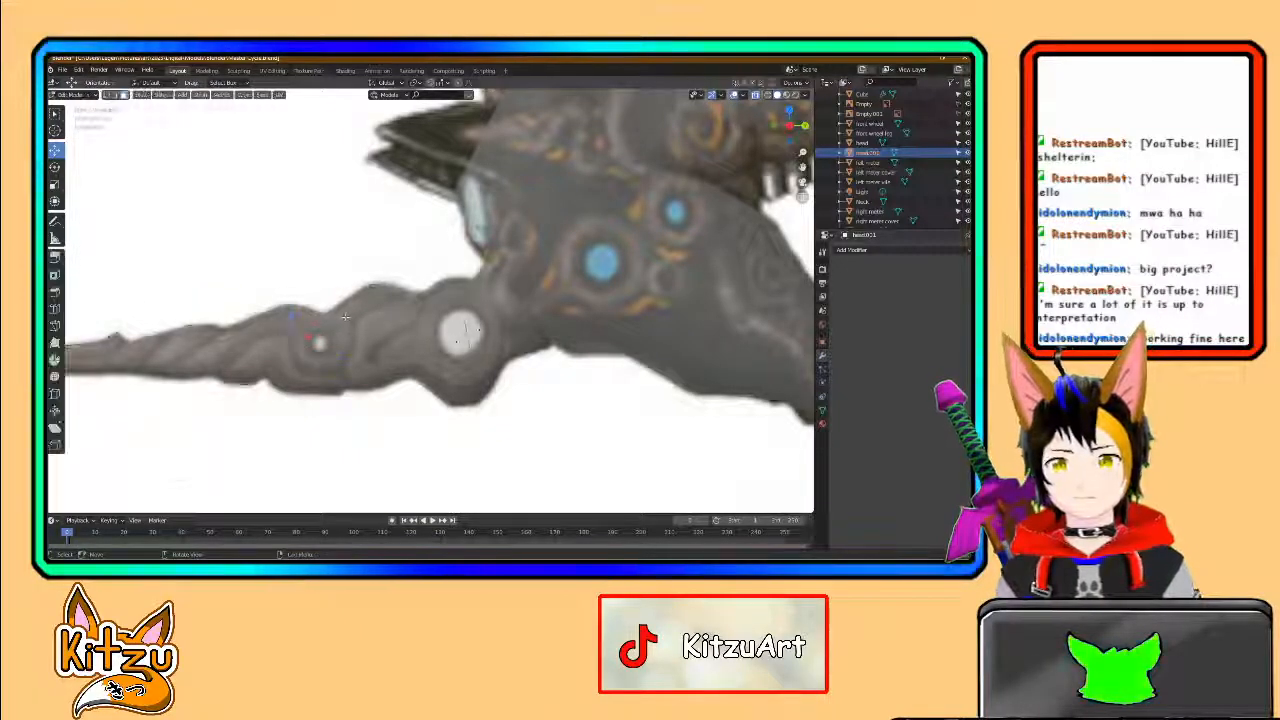
middle_drag(314, 374, 406, 362)
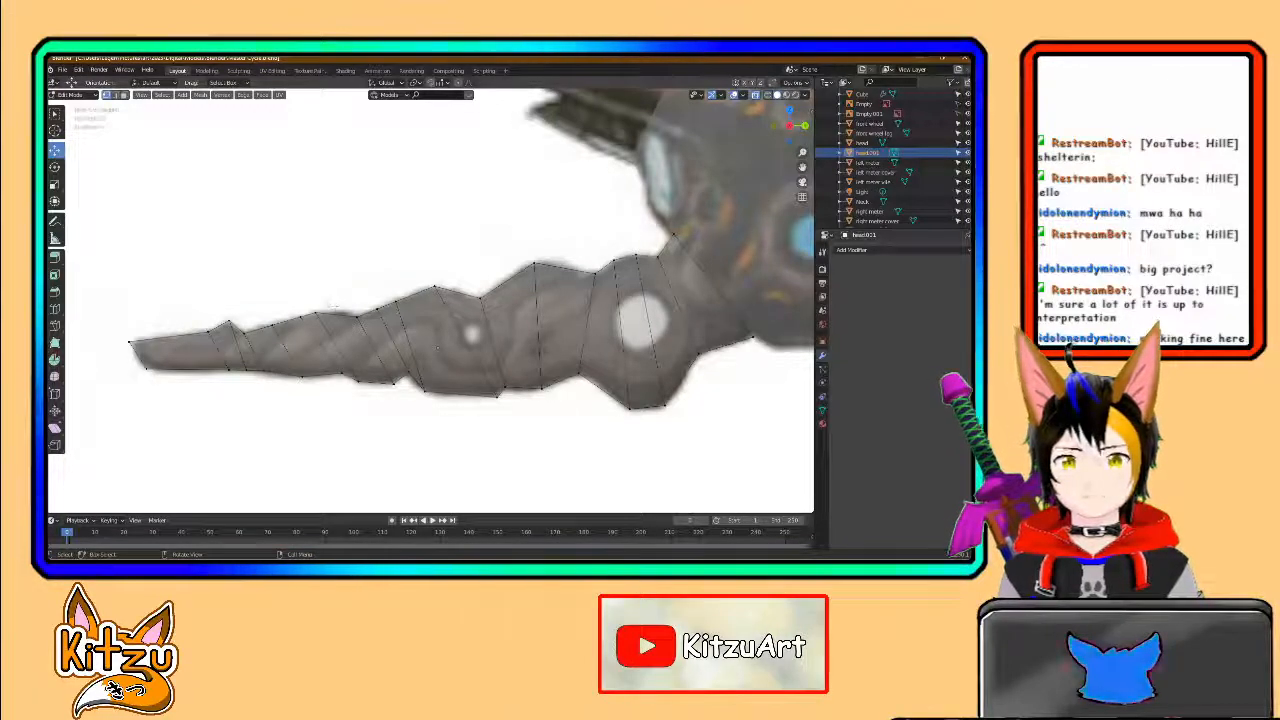
right_click(337, 318)
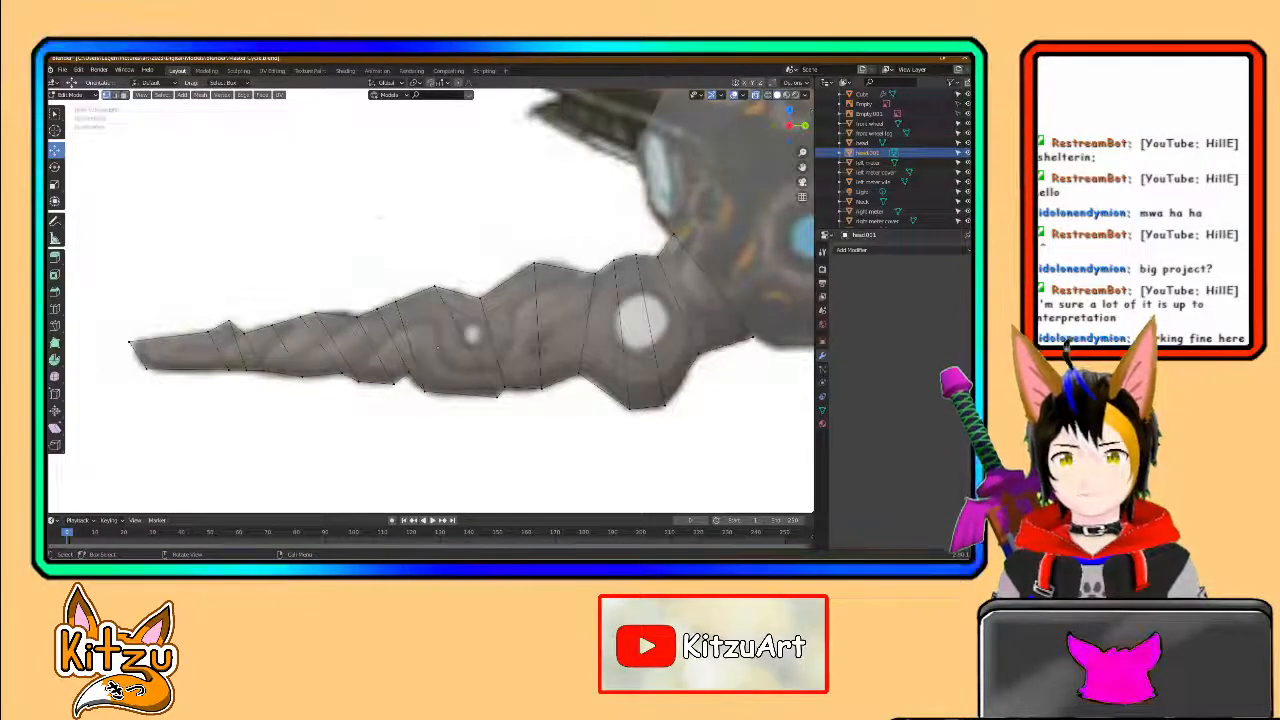
- Apply smooth shading to the separated horn and return to editing its mesh in right orthographic view
key(grave)
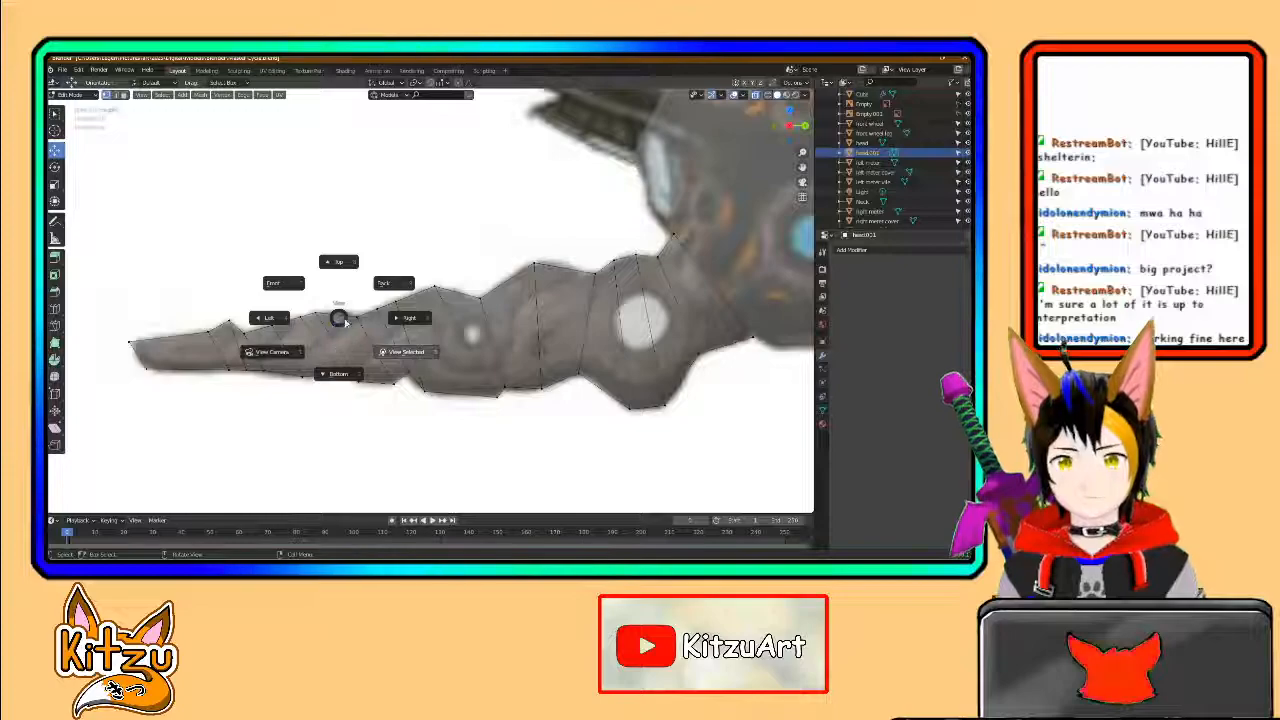
key(Escape)
key(Tab)
right_click(341, 332)
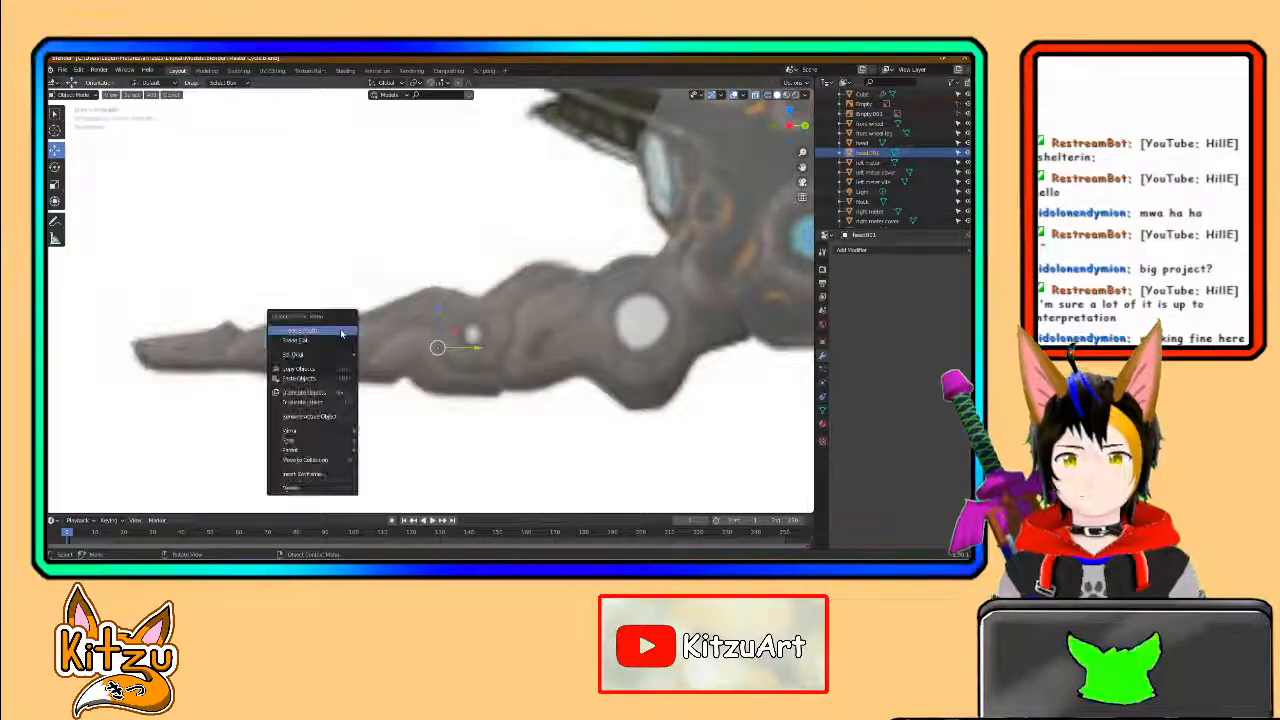
click(341, 332)
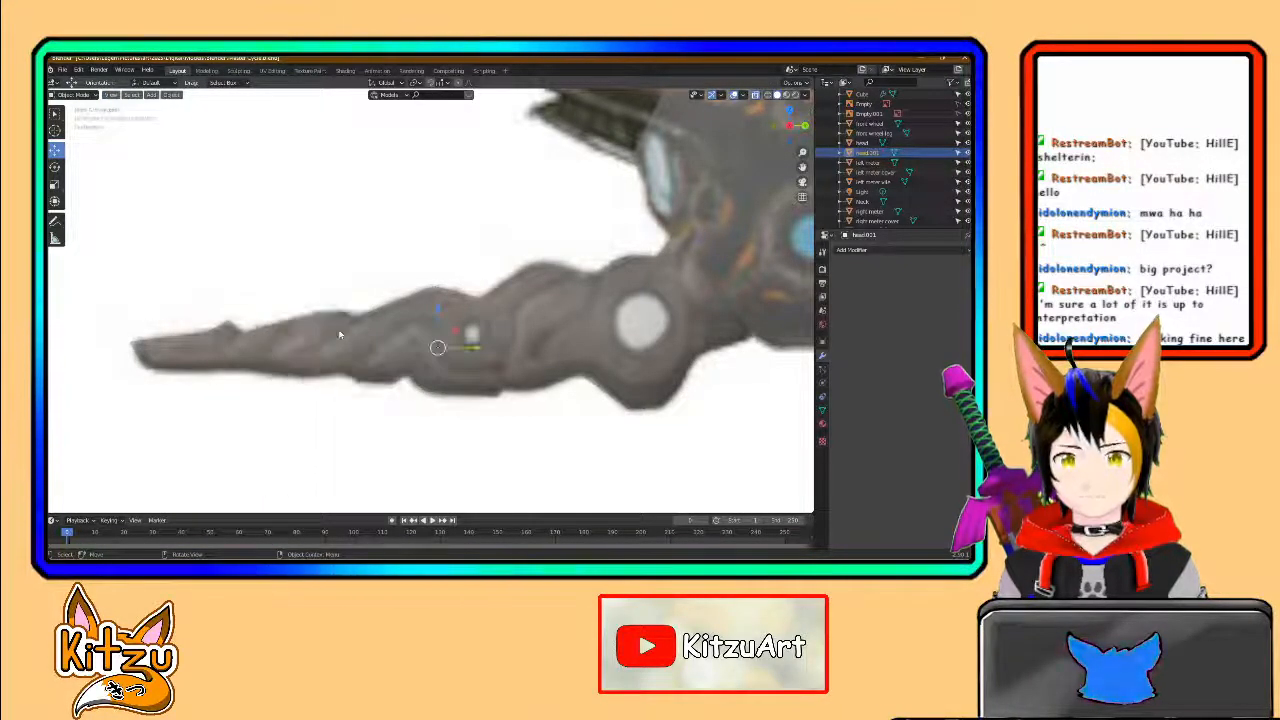
key(Tab)
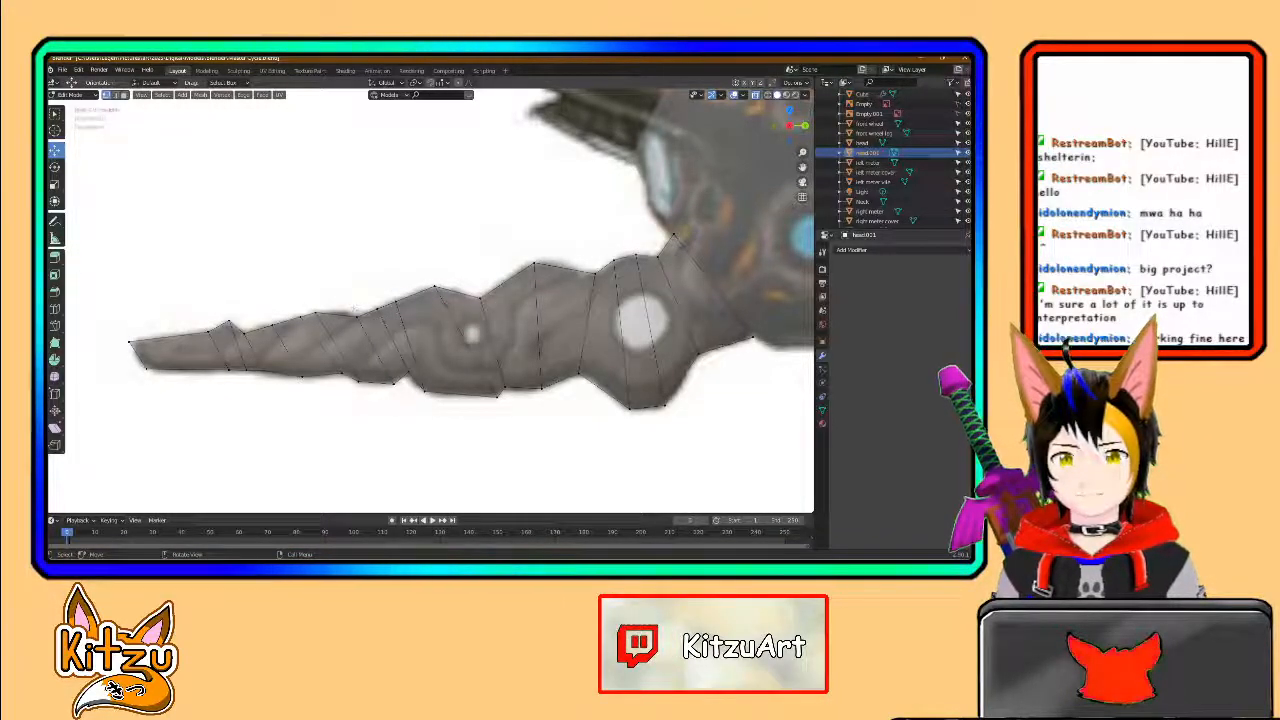
key(KP_3)
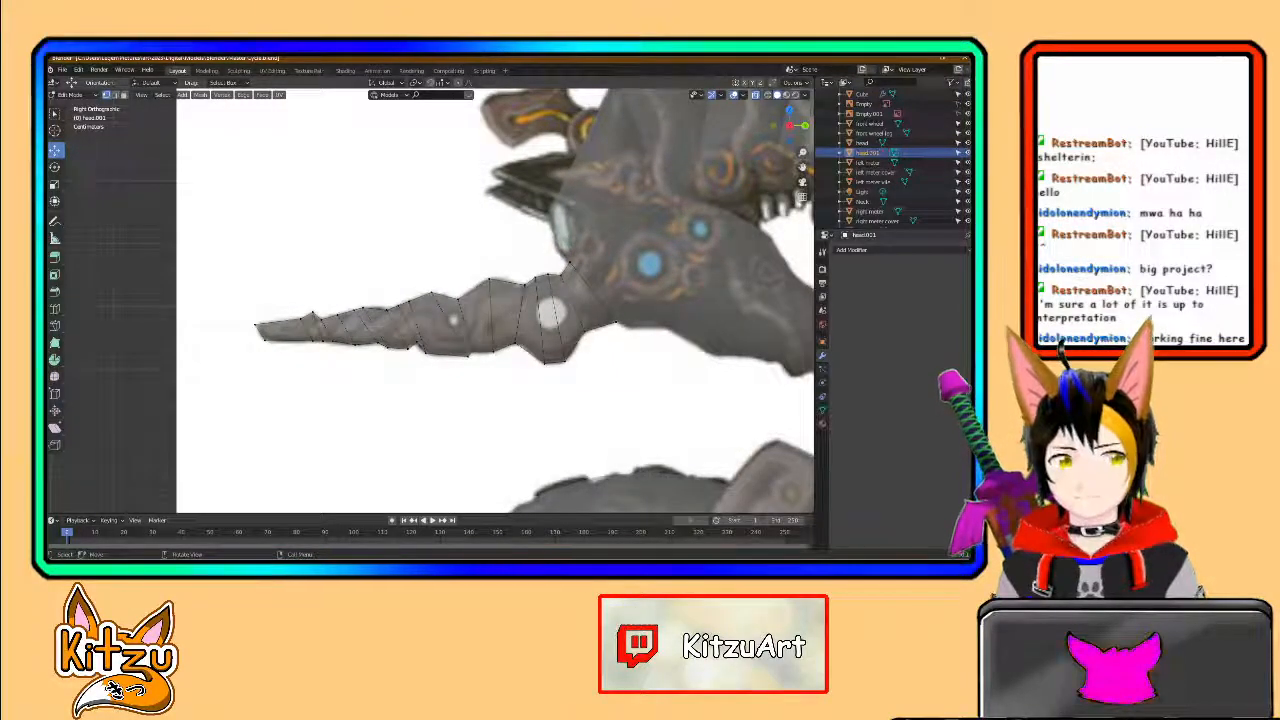
- Switch to the Chrome window with the Master Cycle Zero screenshot and place it over the modelling viewport
mouse_move(172, 567)
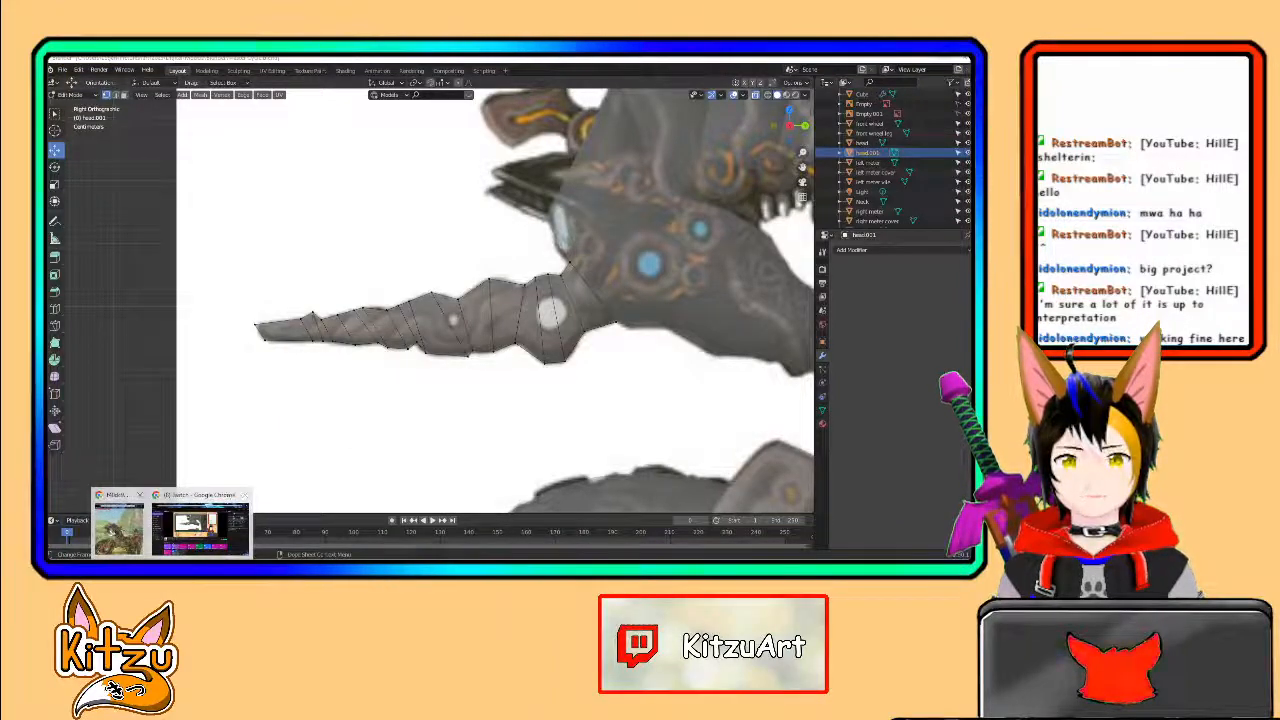
click(120, 528)
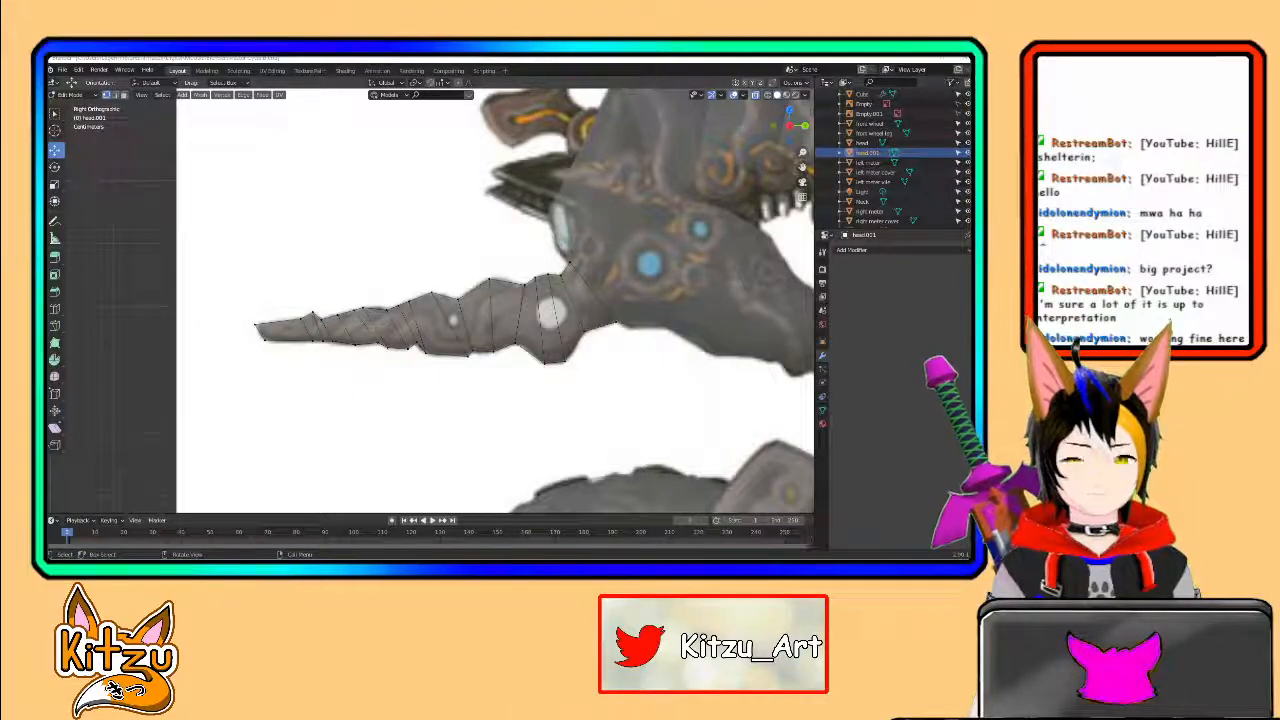
drag(50, 76, 496, 72)
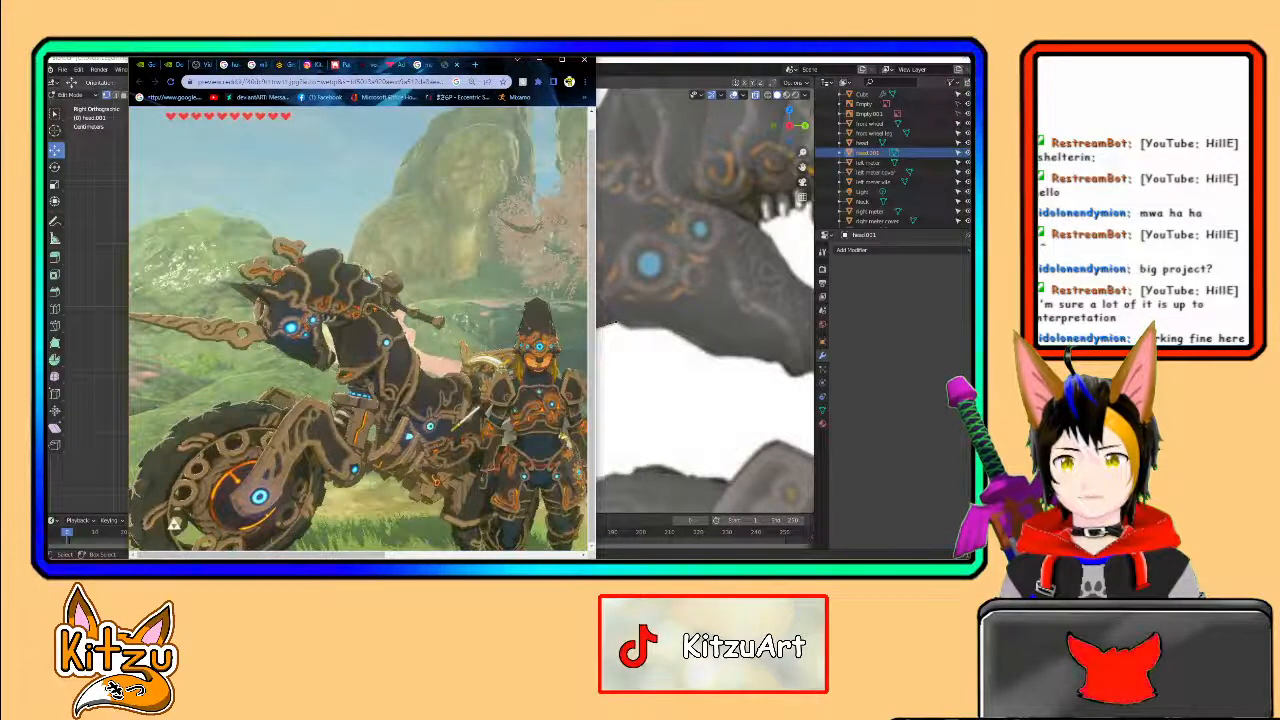
- Return to the Master Cycle Zero image results and open the Screen Rant picture full size in its own tab
key(alt+Left)
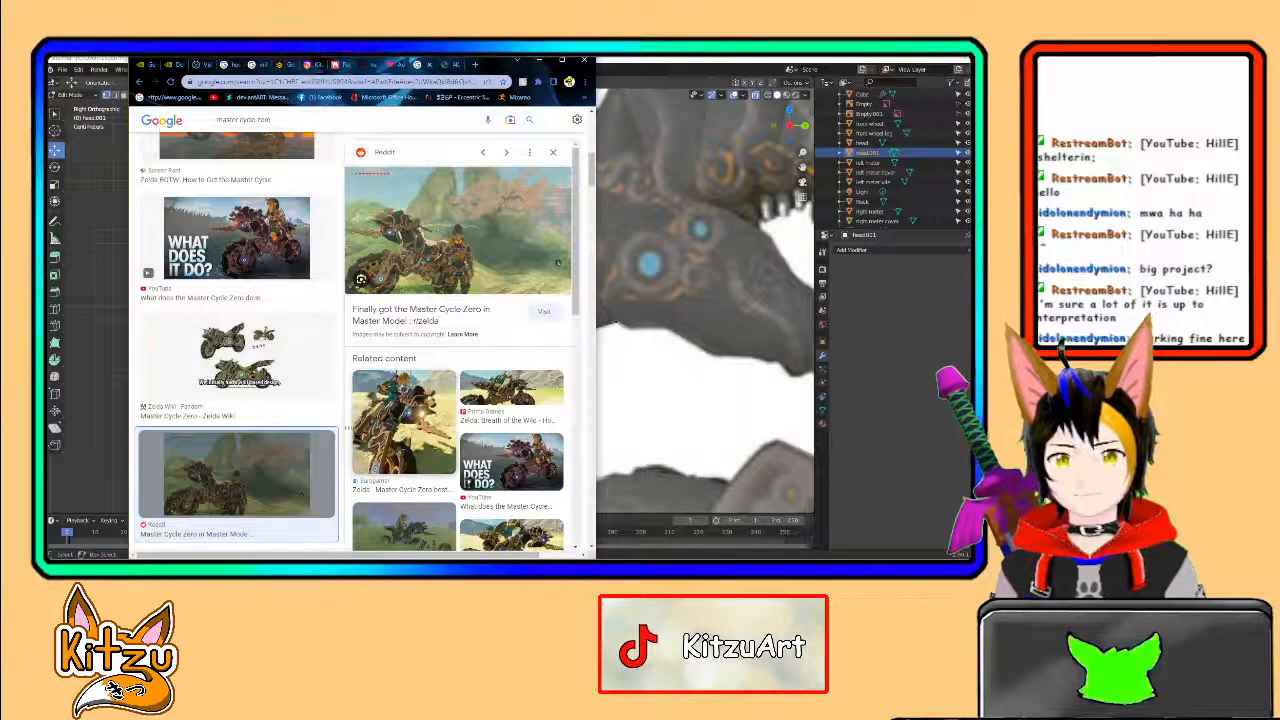
scroll(288, 458, up, 3)
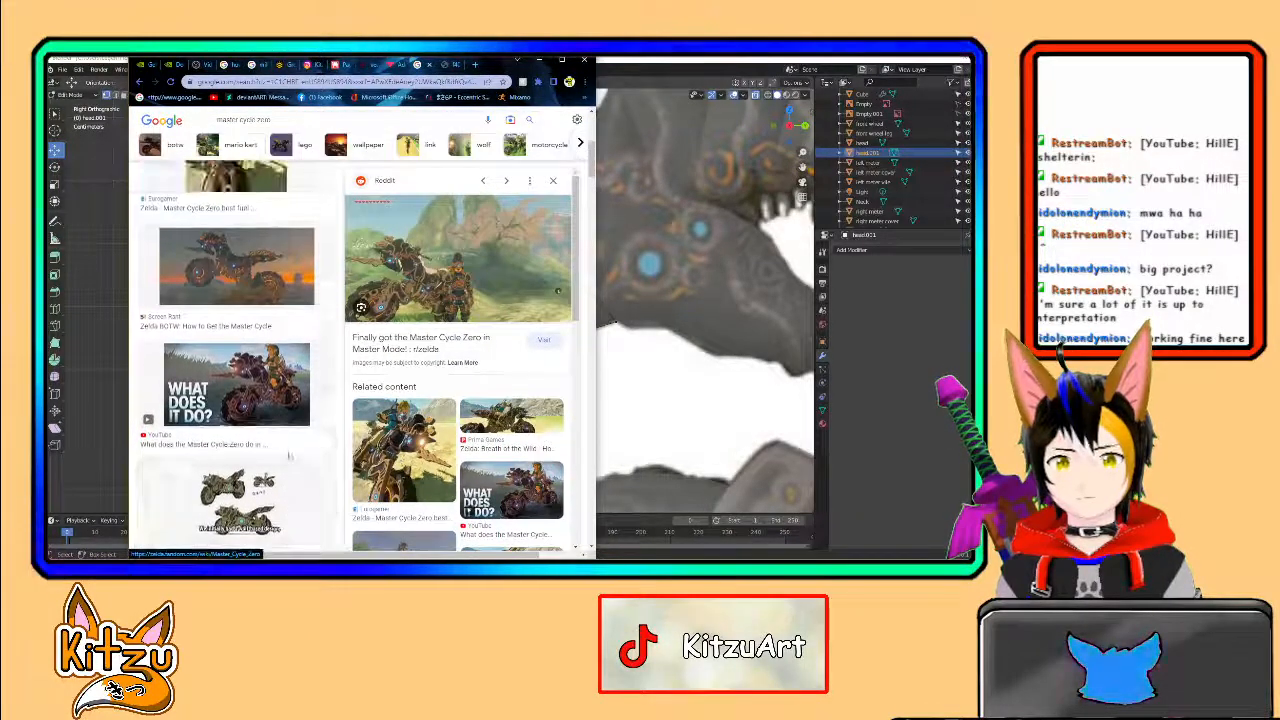
click(249, 274)
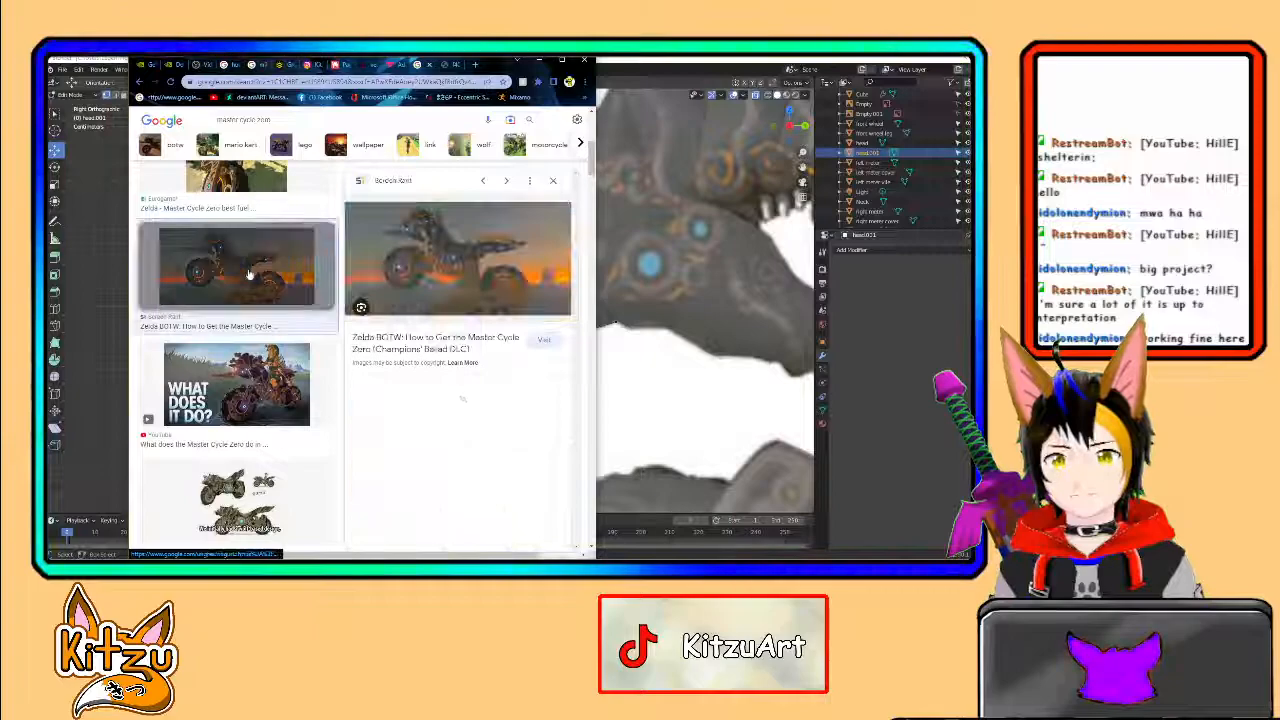
right_click(460, 265)
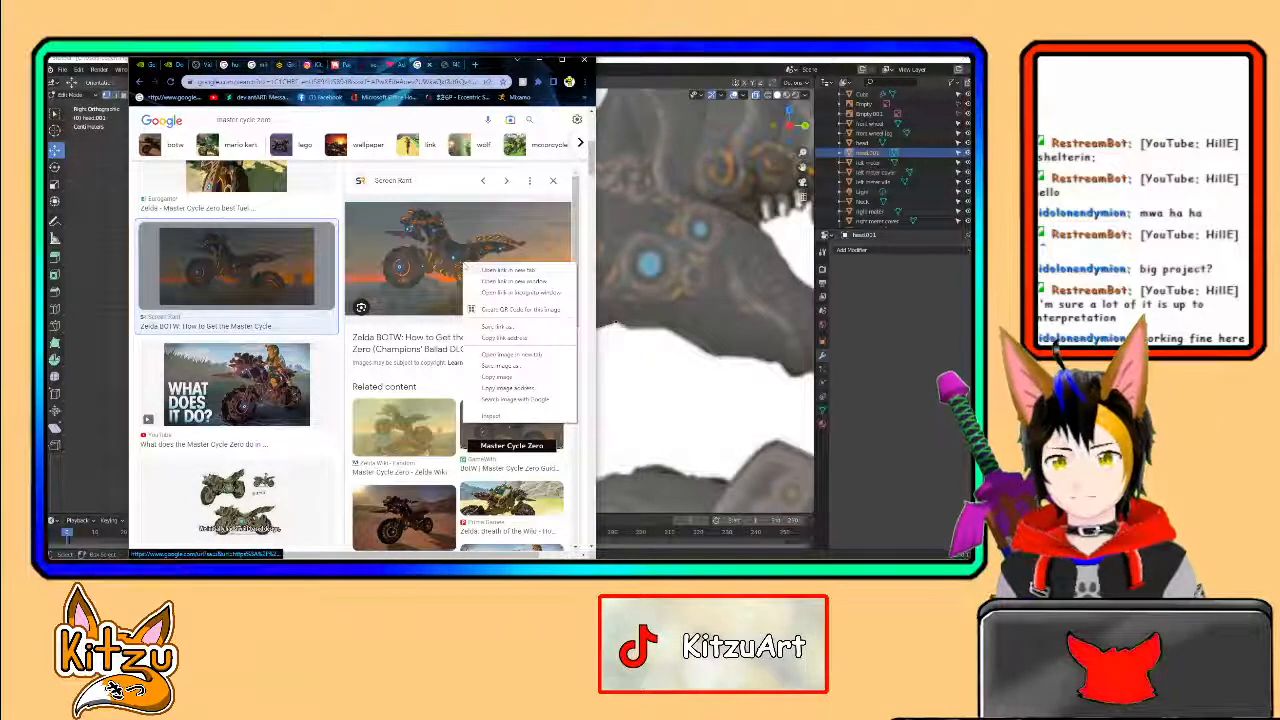
click(511, 355)
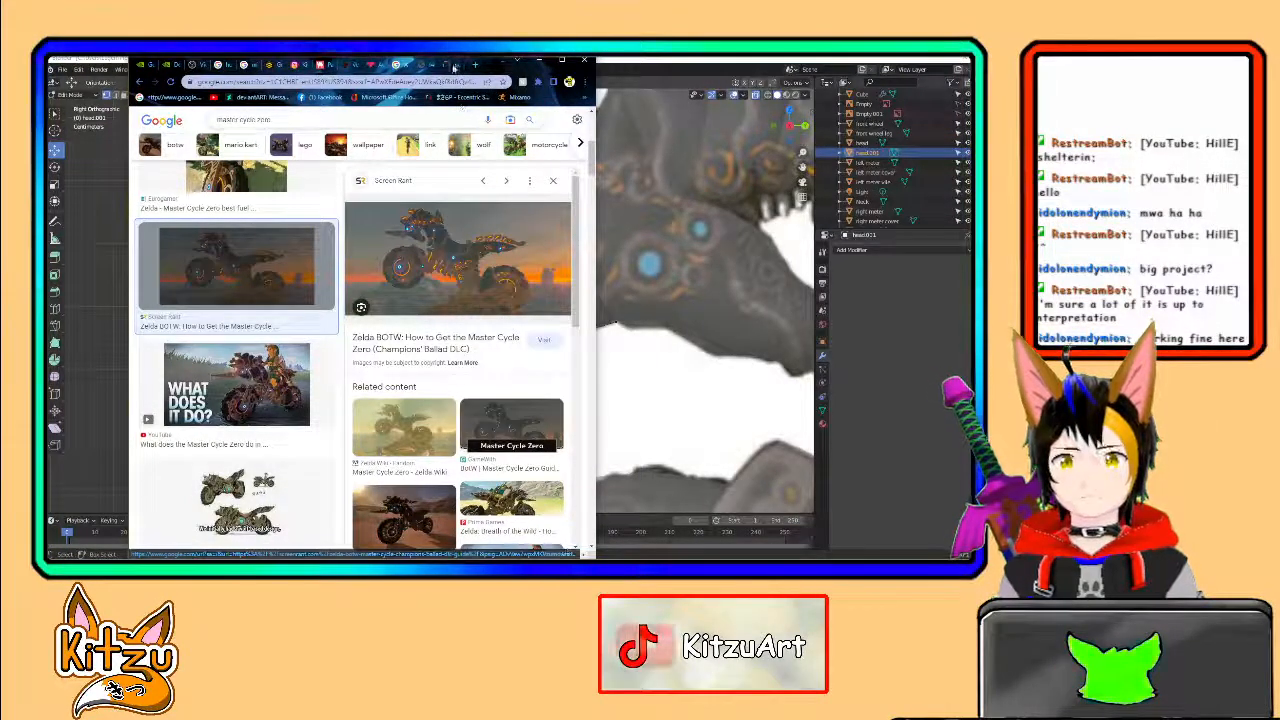
click(306, 265)
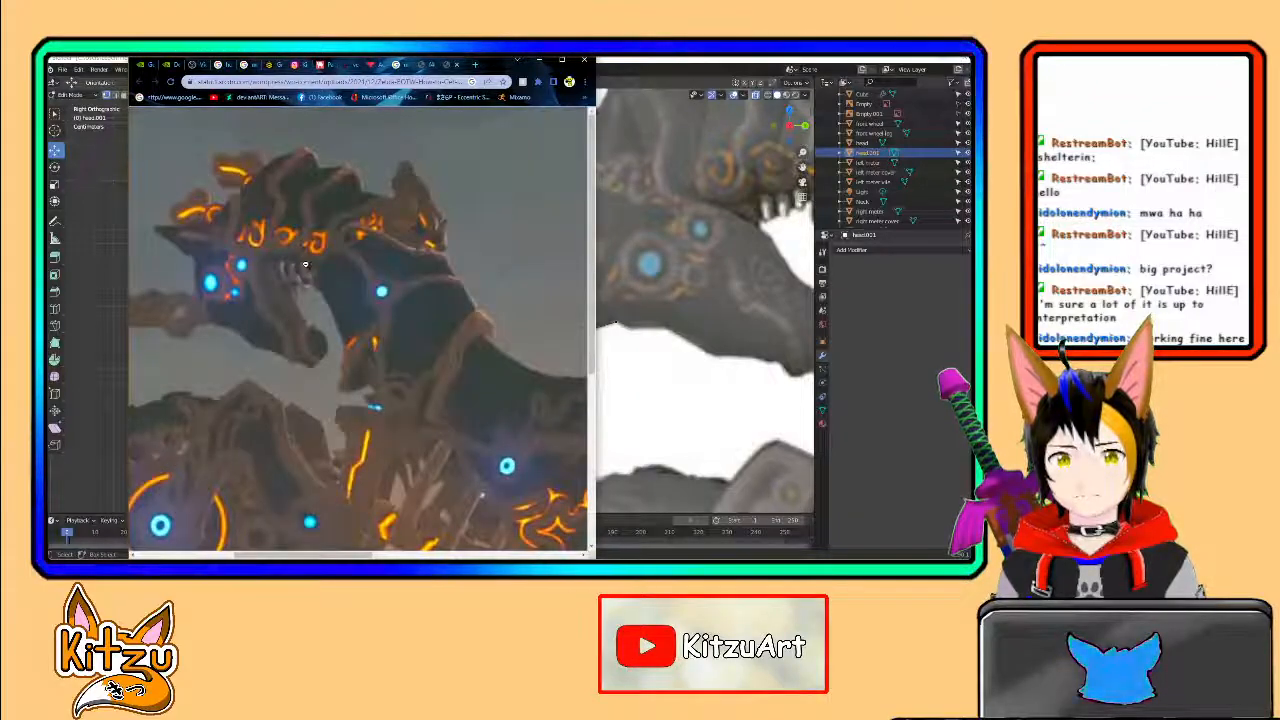
- Examine the head and neck in the enlarged reference picture, and minimize the browser to return to Blender
scroll(340, 270, right, 2)
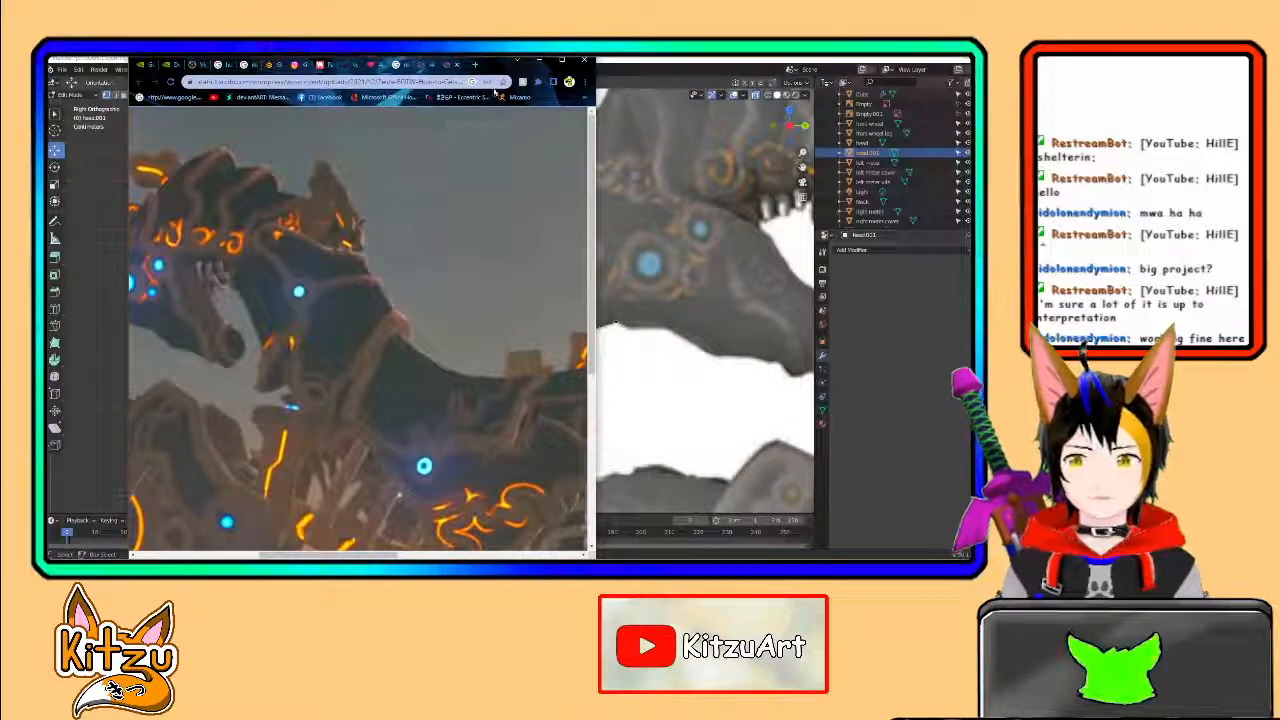
drag(497, 65, 50, 100)
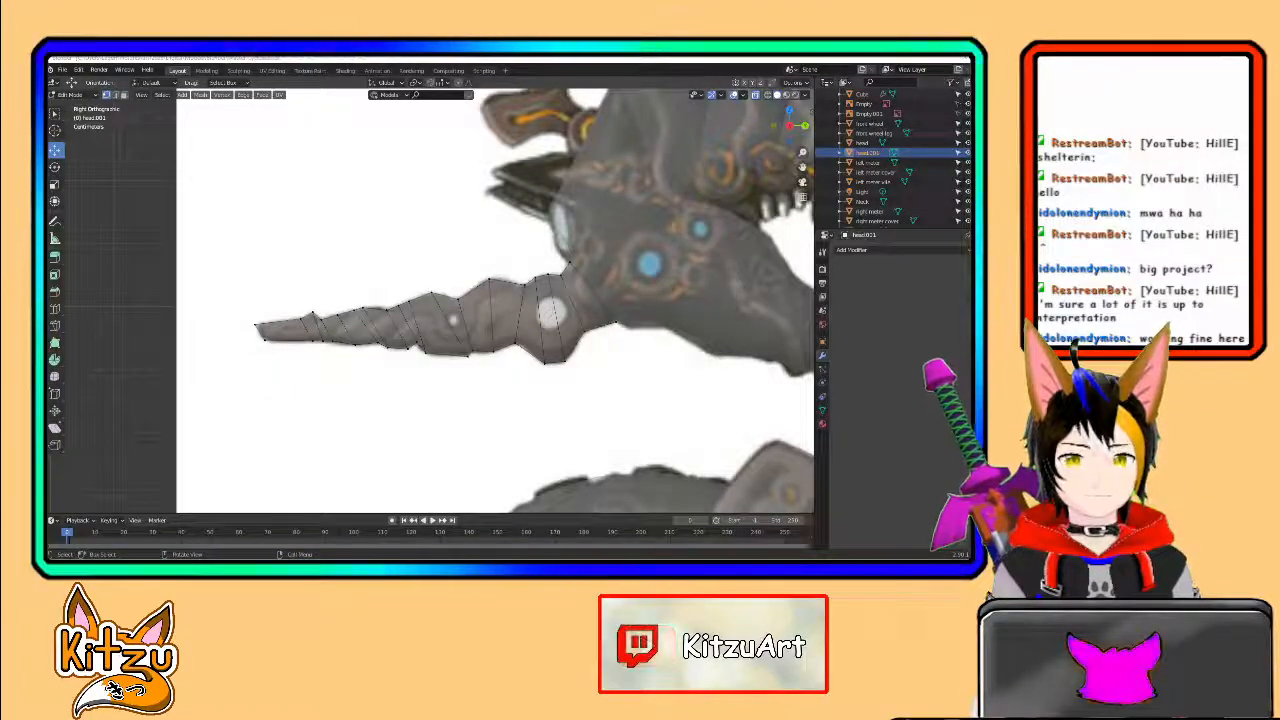
scroll(670, 234, down, 5)
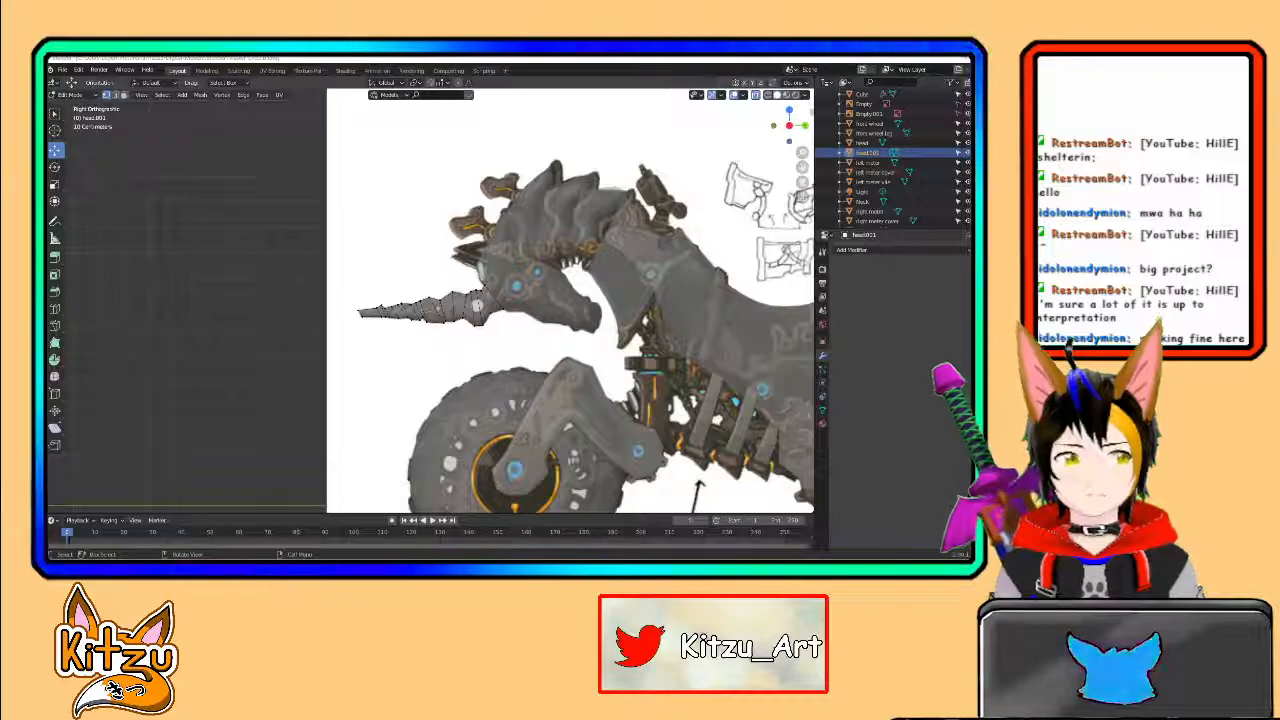
key(alt+Tab)
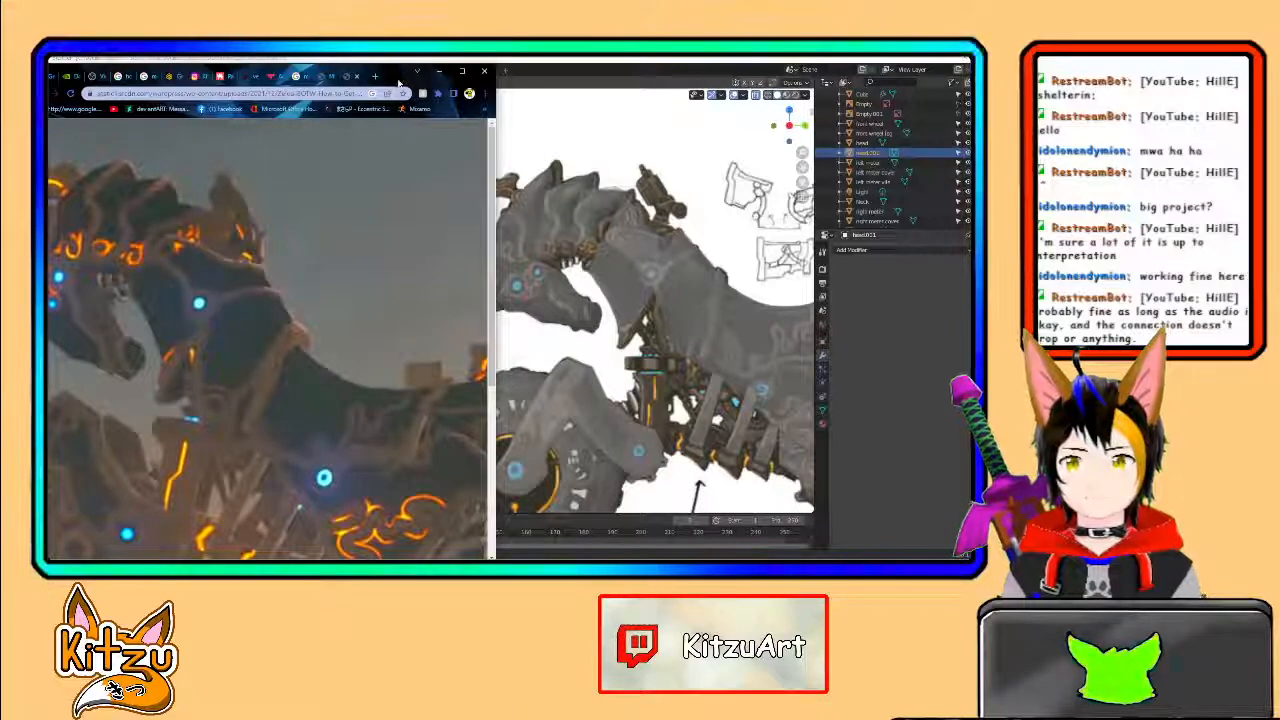
click(439, 71)
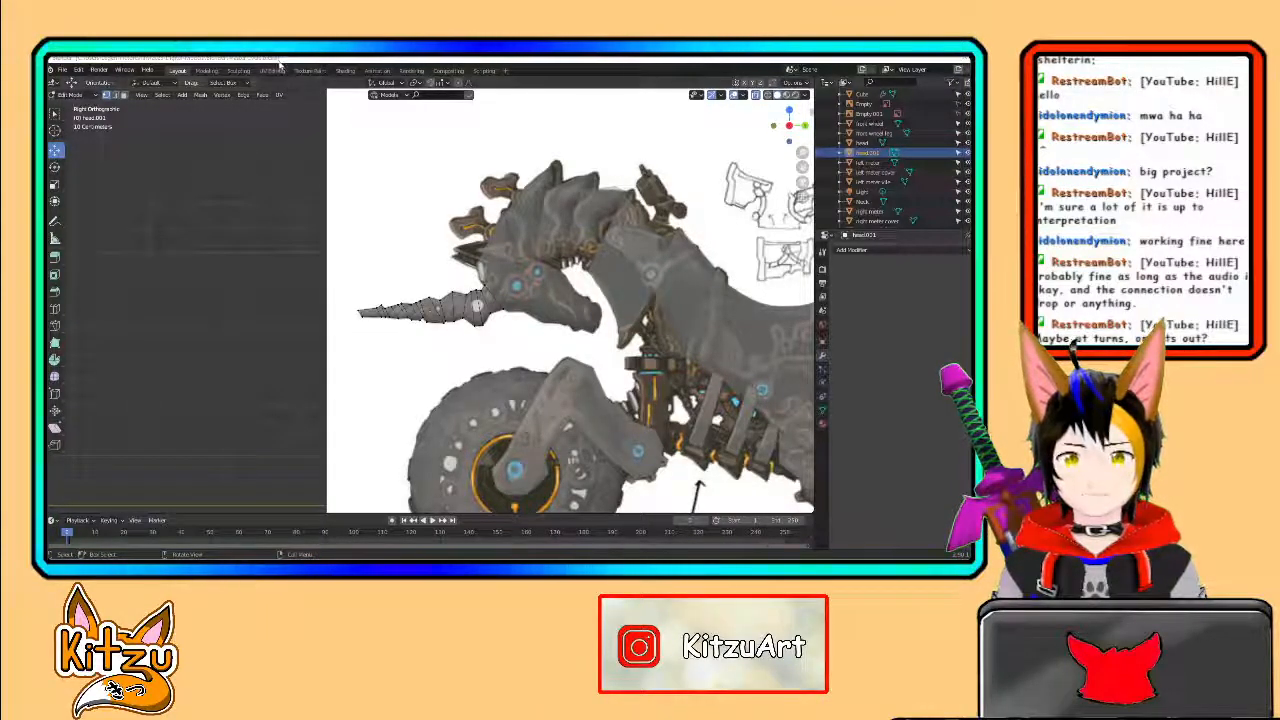
- In right orthographic view, nudge the horn's lower-edge vertex at the notch just ahead of the small circle to match the artwork
middle_drag(480, 287, 488, 286)
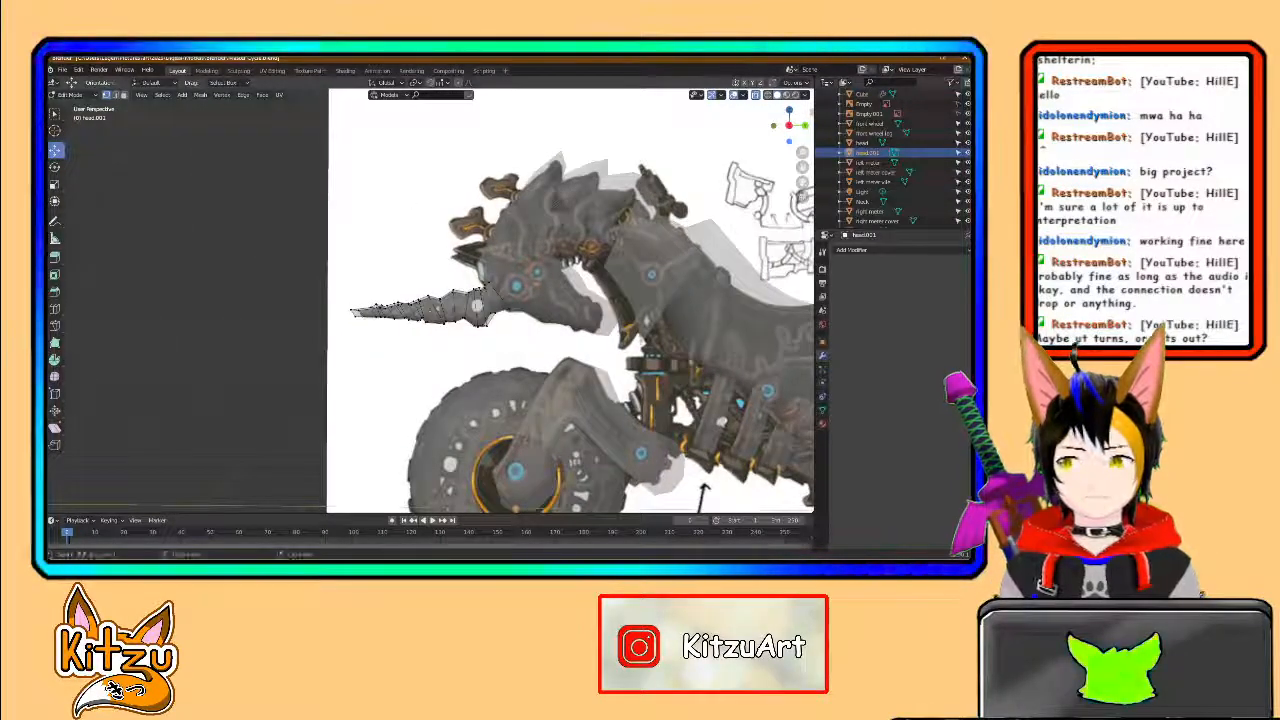
click(789, 126)
click(789, 126)
click(789, 126)
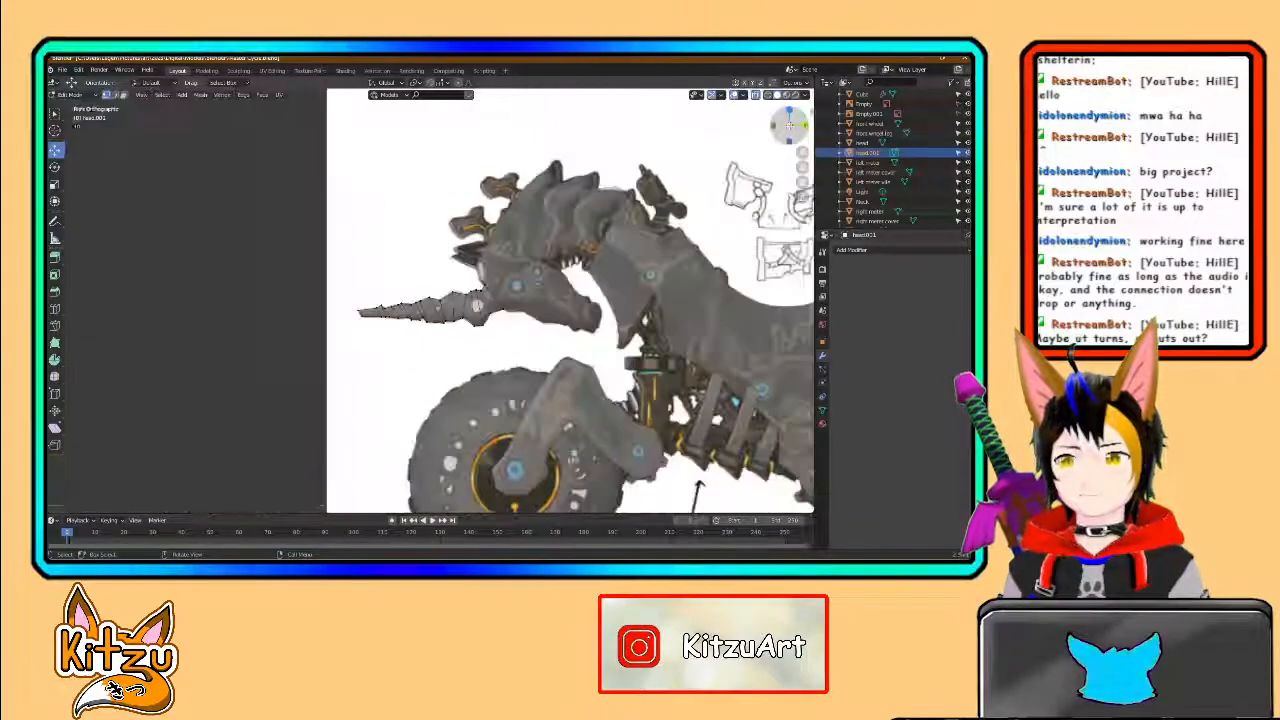
scroll(439, 316, up, 5)
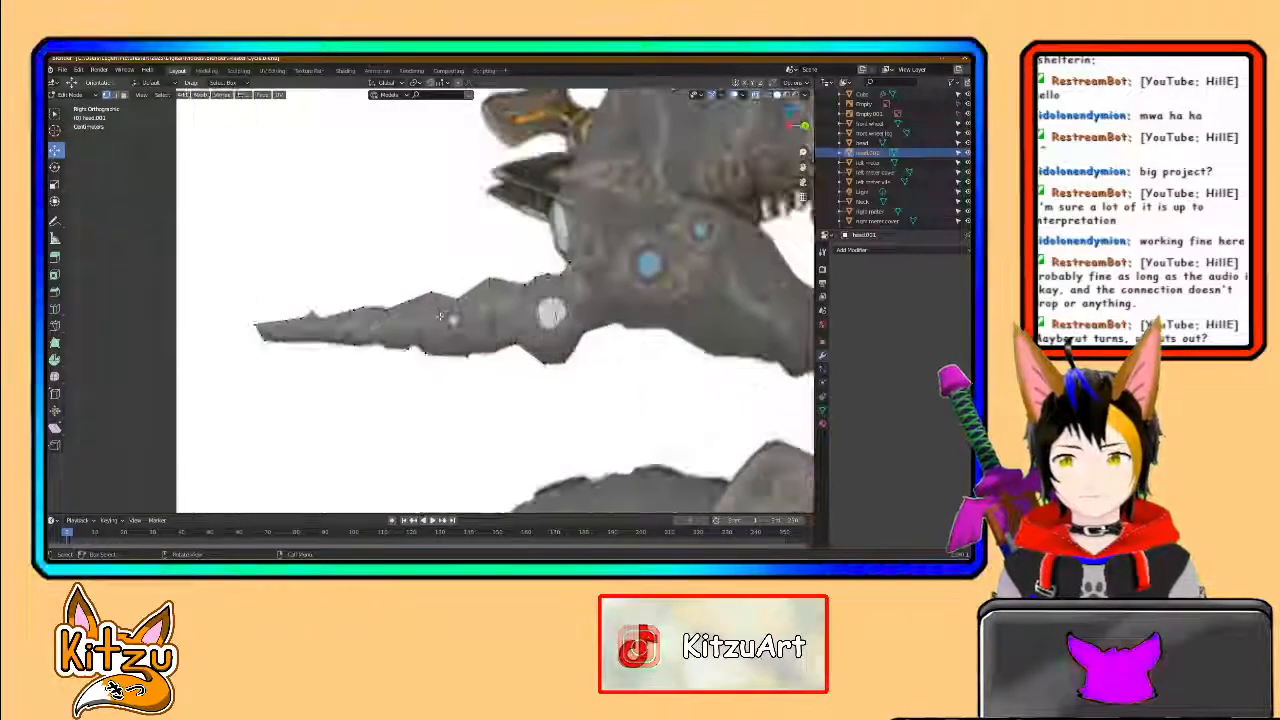
scroll(439, 316, up, 1)
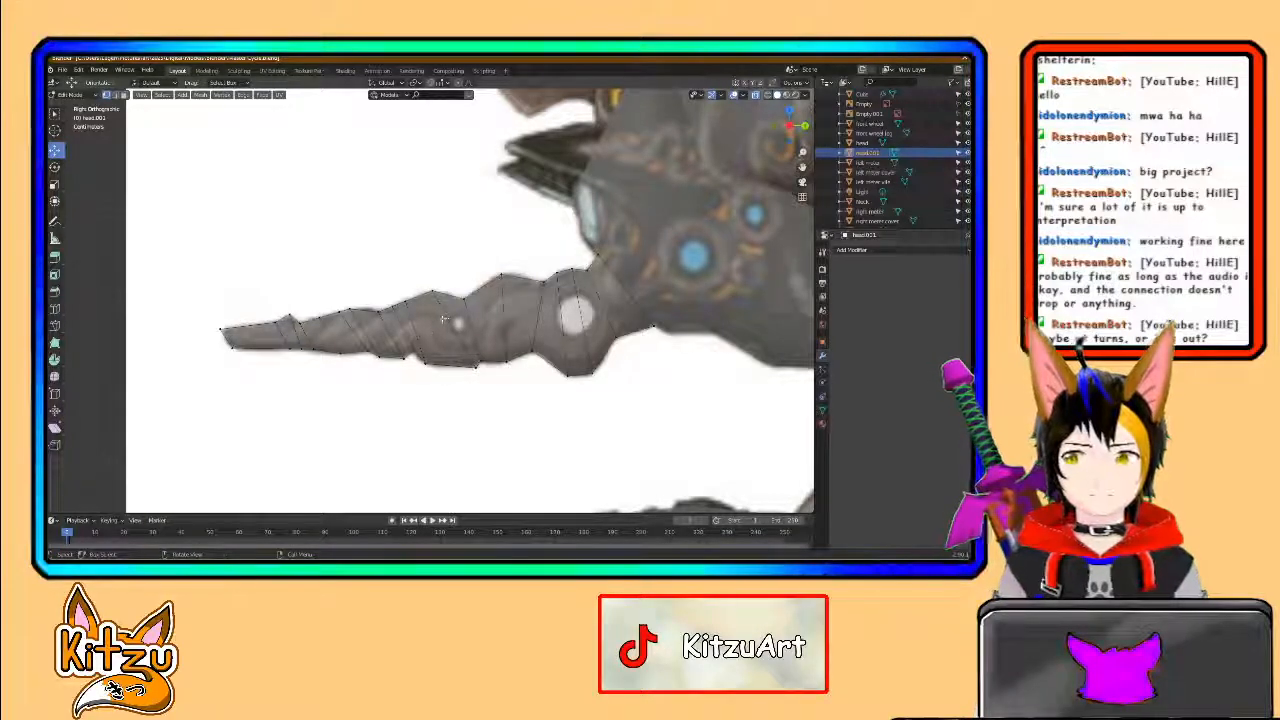
scroll(426, 342, up, 2)
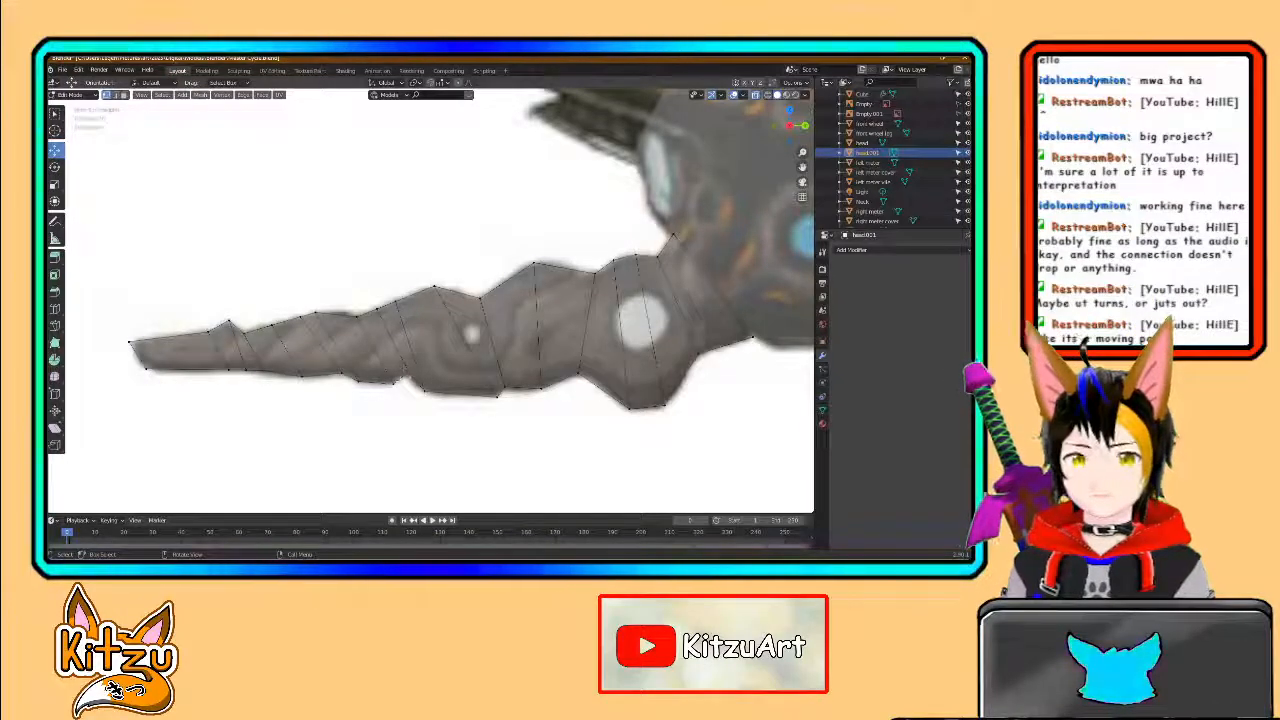
scroll(401, 381, up, 1)
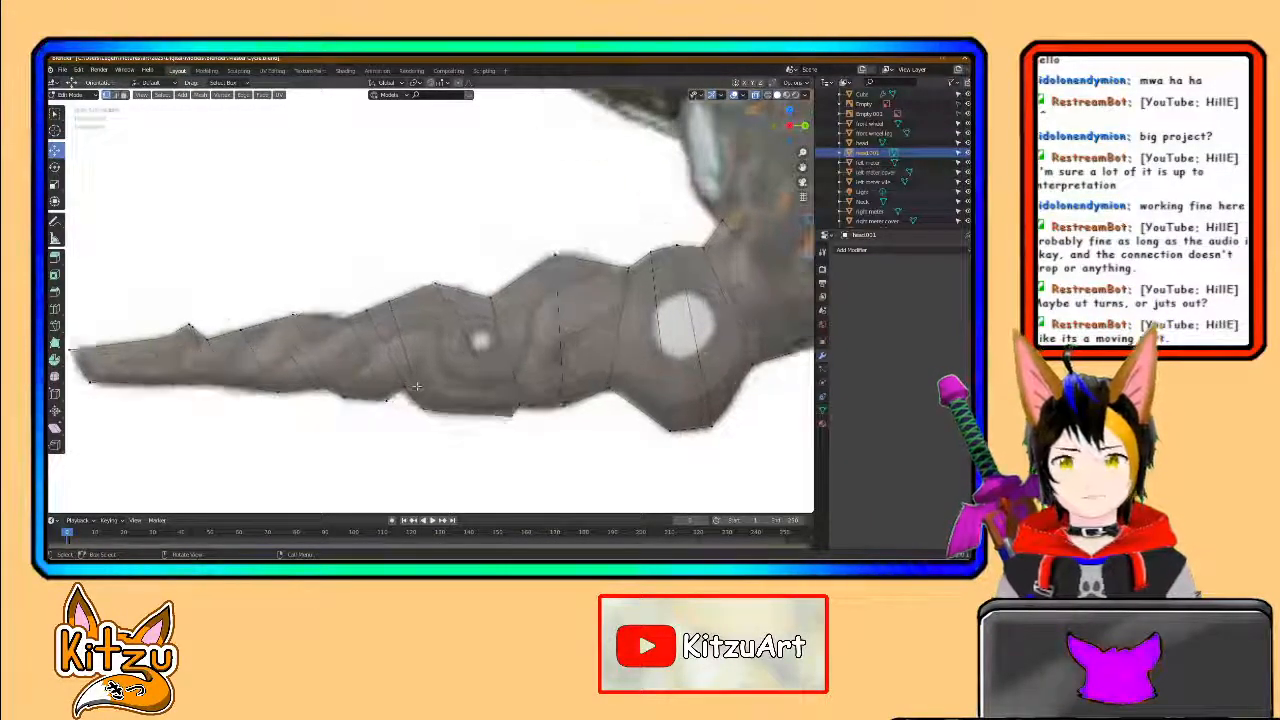
shift+middle_drag(409, 392, 476, 350)
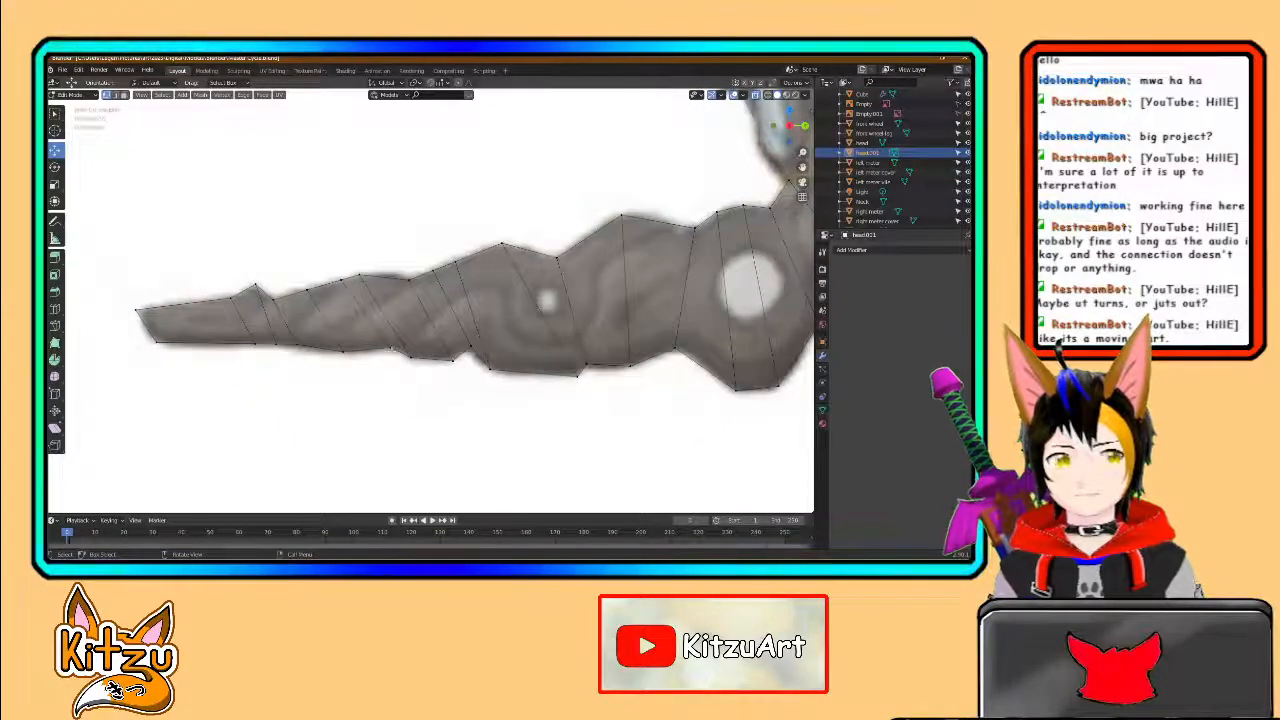
shift+middle_drag(393, 349, 448, 360)
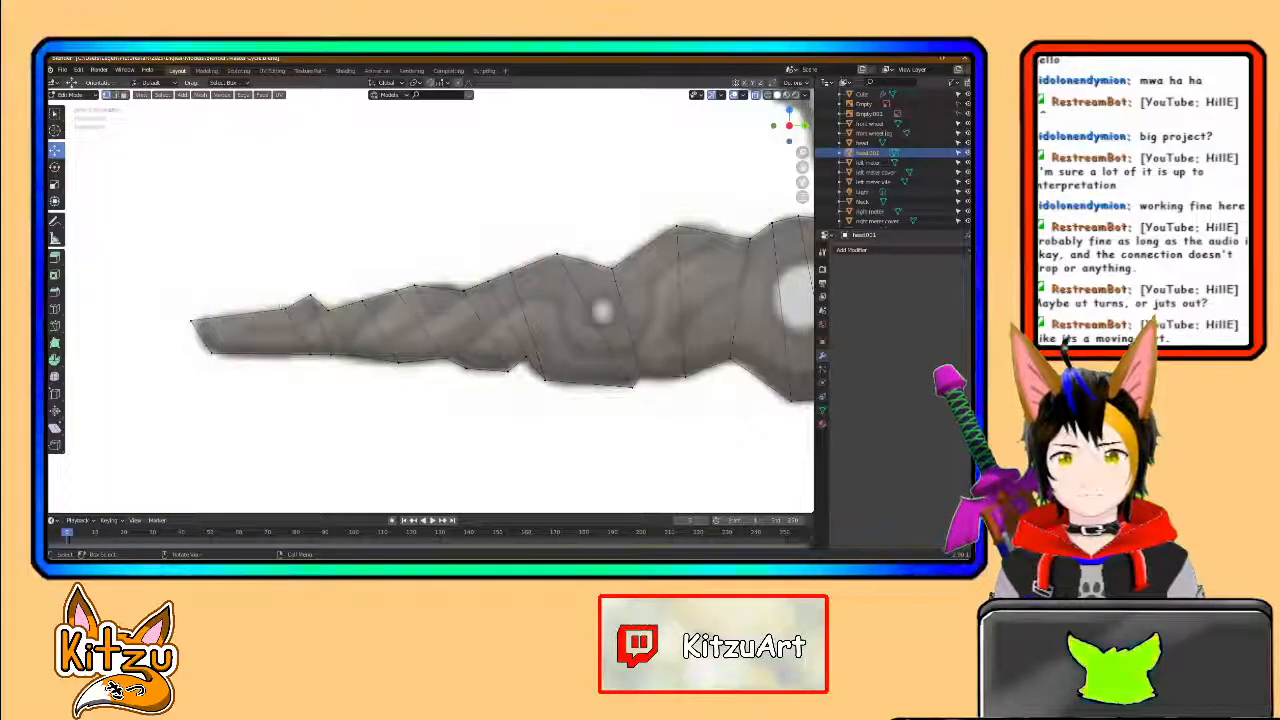
middle_drag(465, 335, 400, 332)
drag(416, 327, 413, 329)
middle_drag(411, 328, 310, 338)
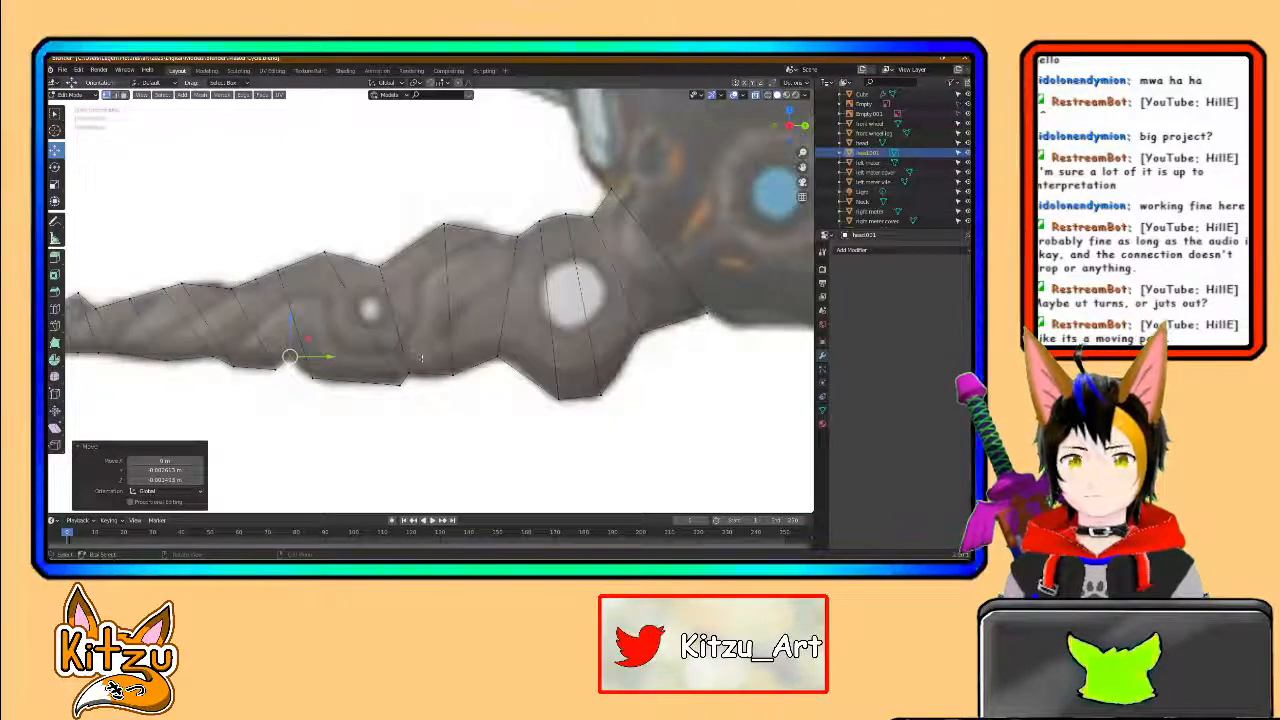
- Lower the horn's lower-edge vertex between the small and large circles by about 0.003 m to match the artwork
key(g)
key(z)
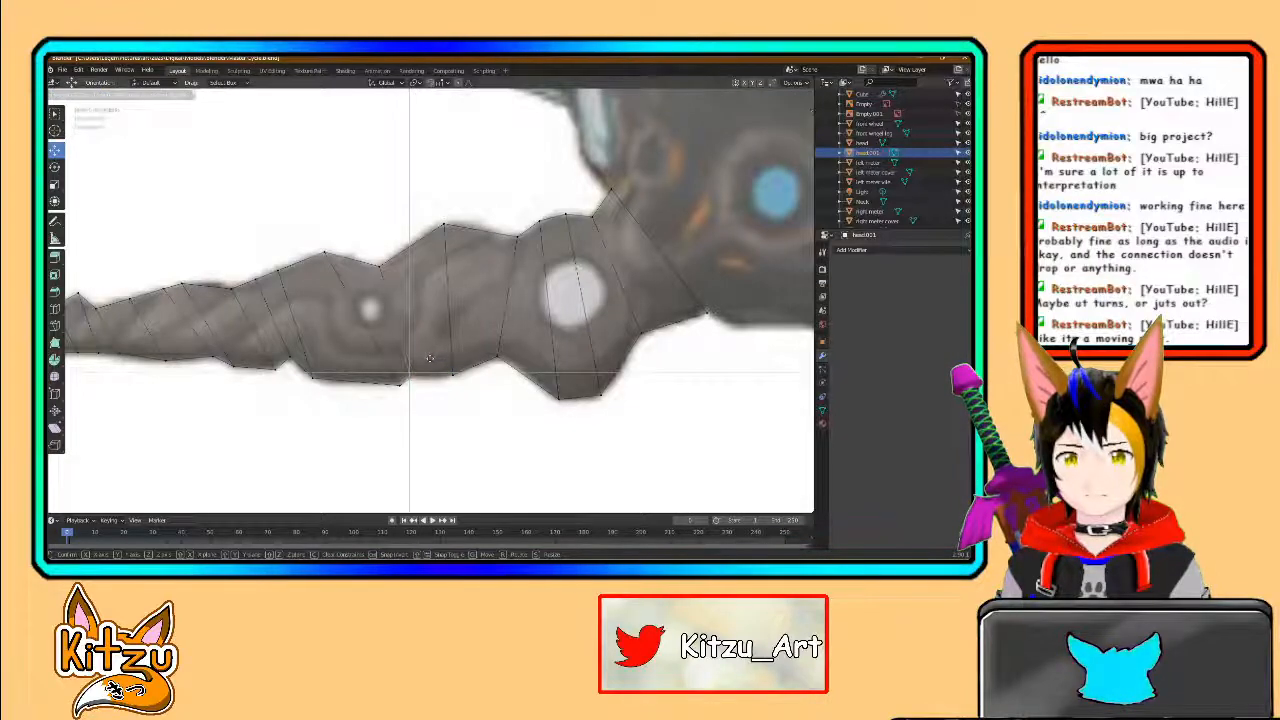
click(433, 358)
middle_drag(494, 298, 436, 331)
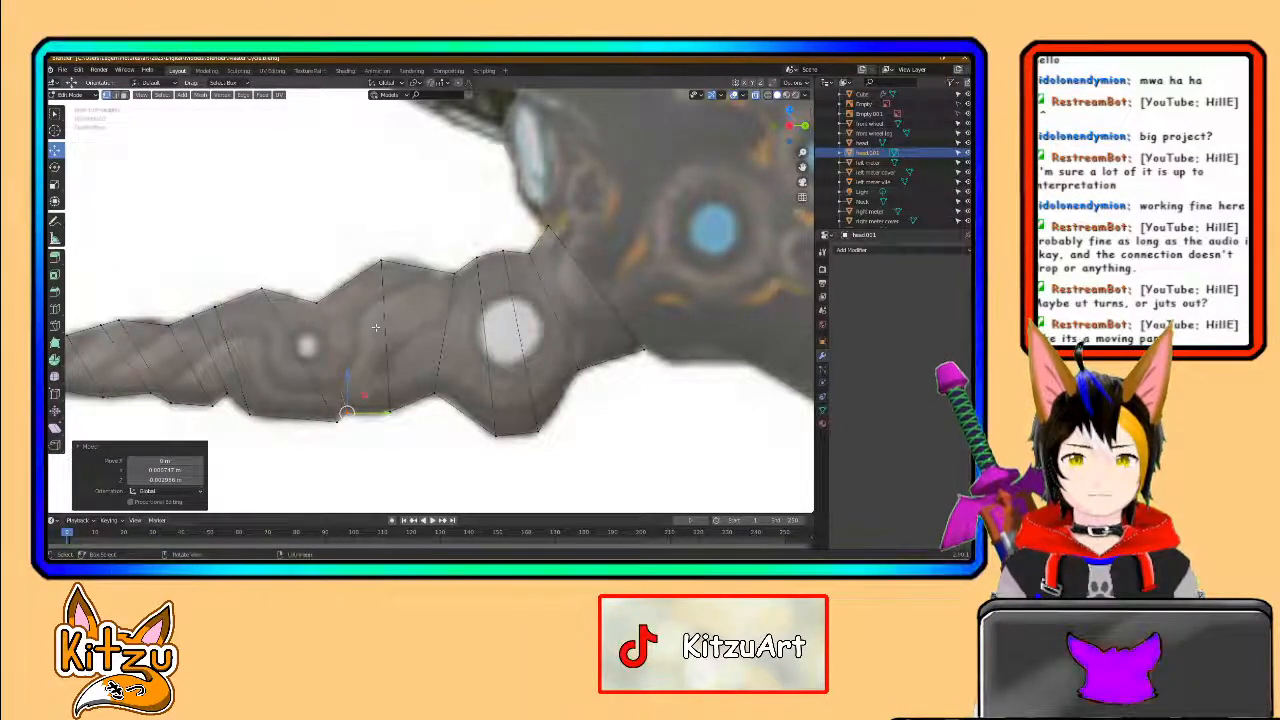
scroll(362, 324, down, 2)
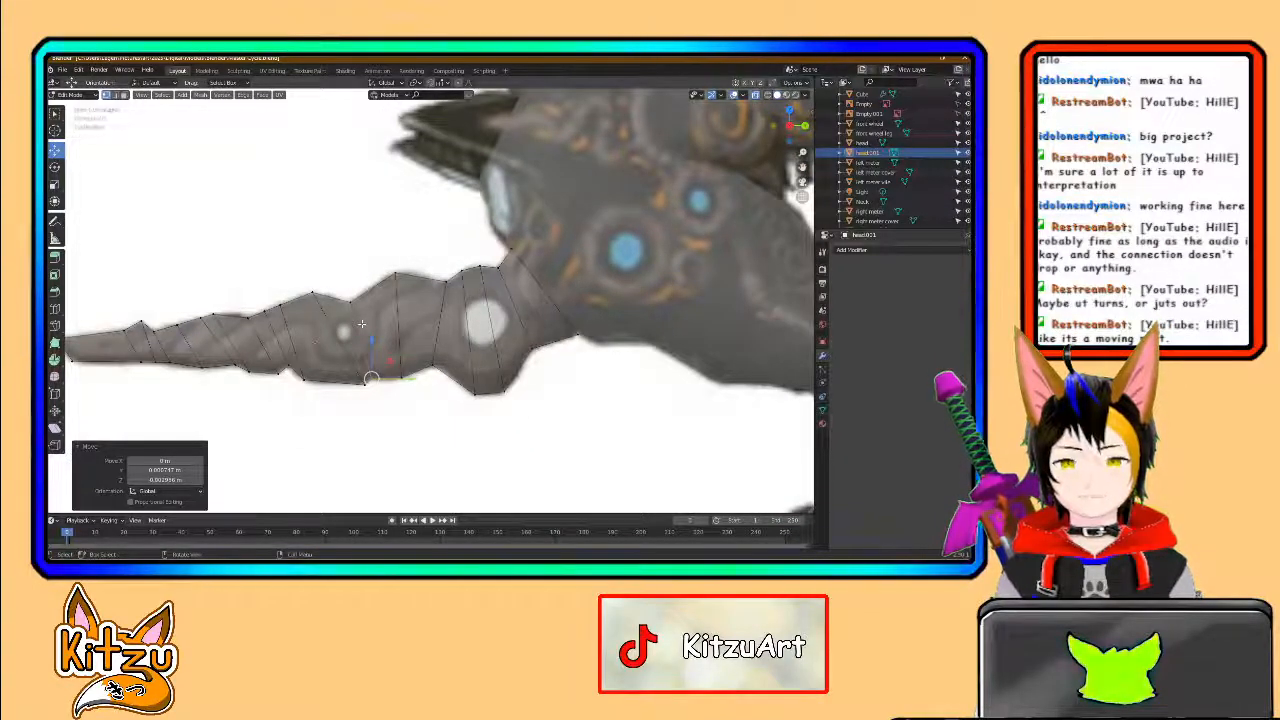
scroll(362, 324, down, 5)
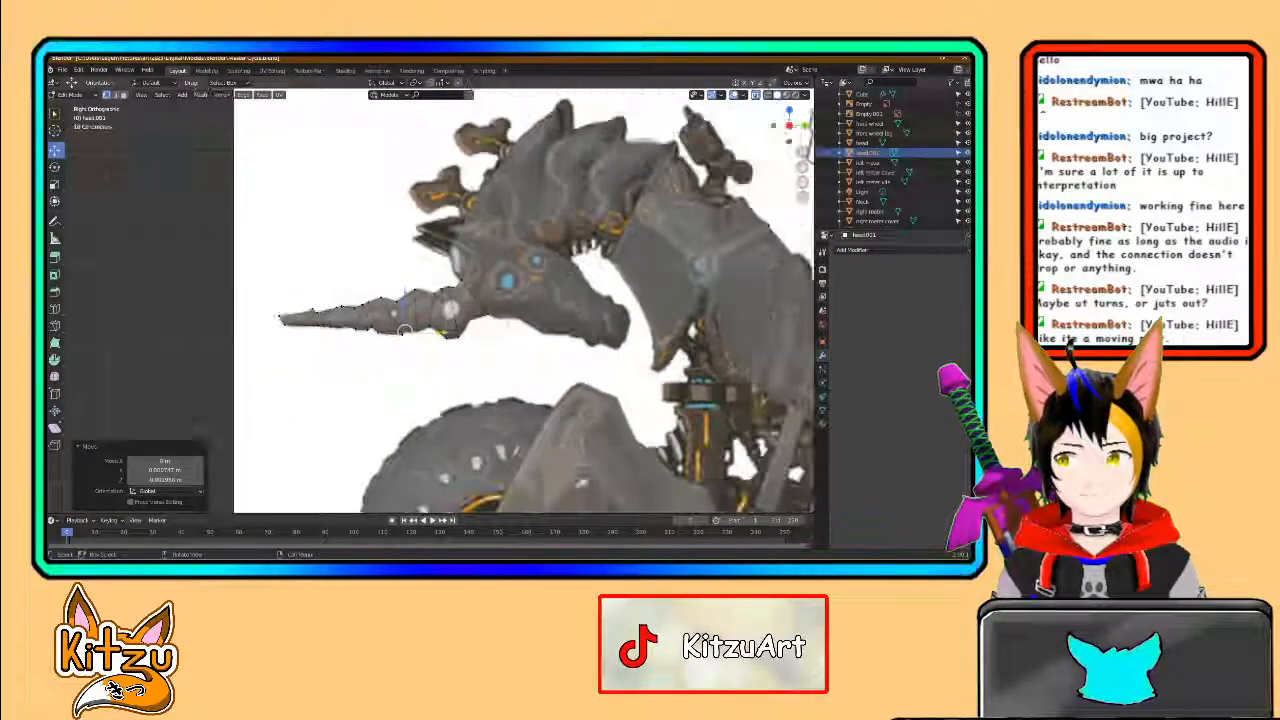
shift+middle_drag(644, 262, 513, 304)
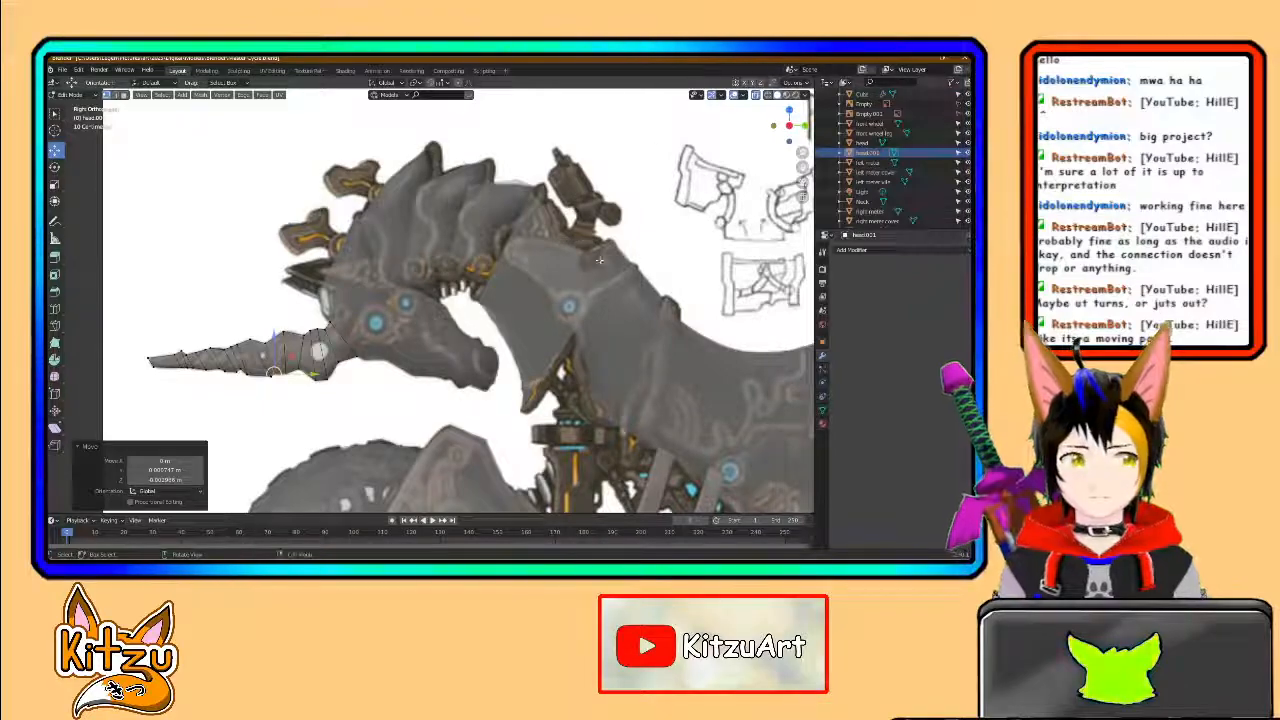
shift+middle_drag(463, 298, 530, 316)
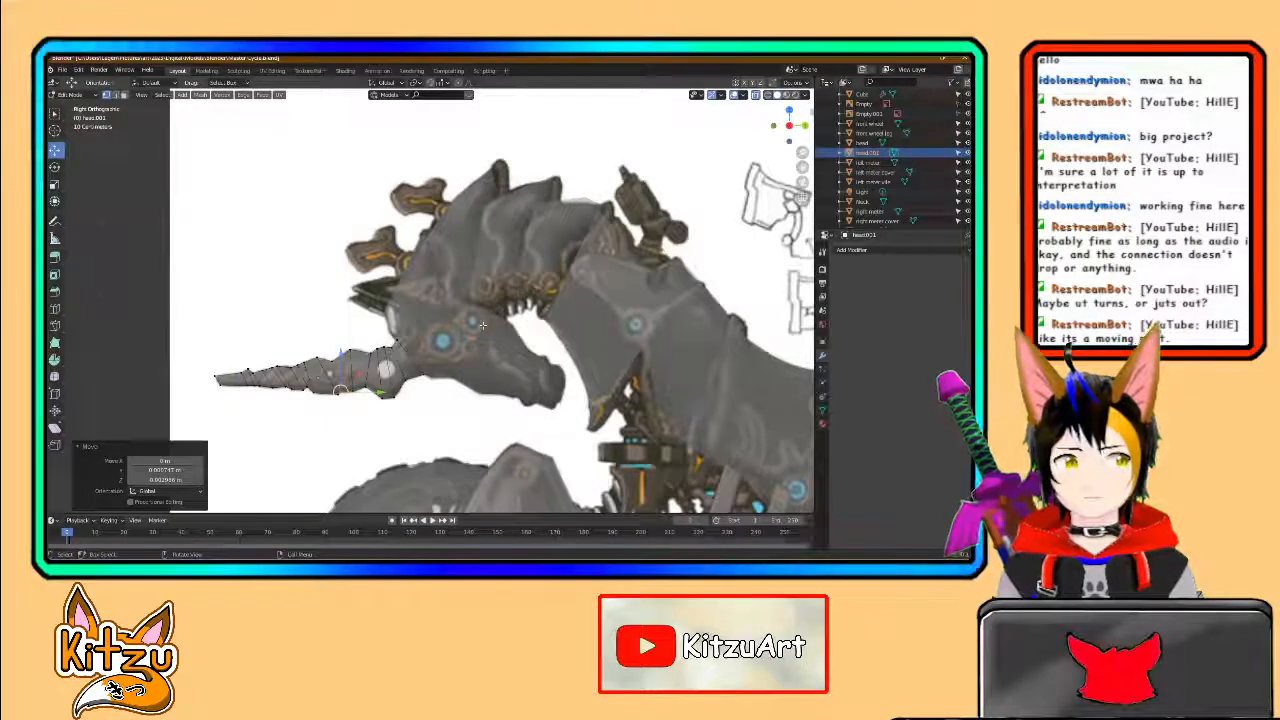
scroll(430, 305, up, 2)
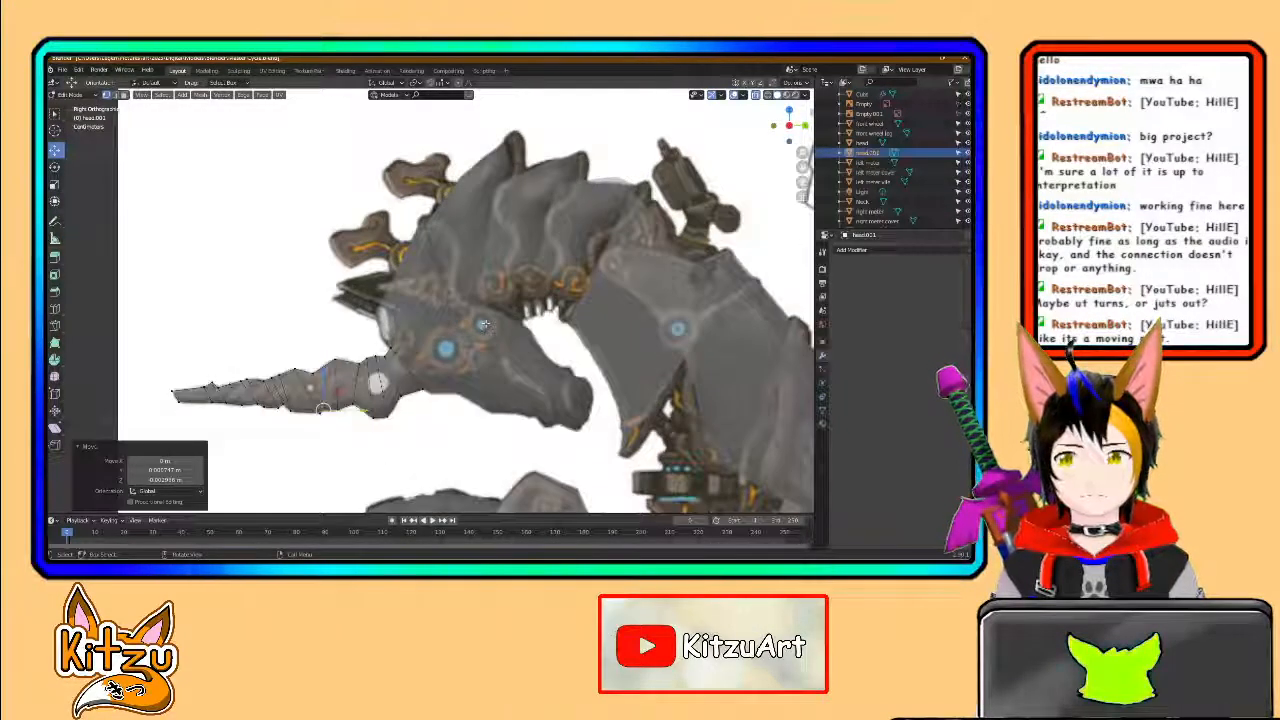
- Finish editing the horn's mesh and apply smooth shading to the horn in Object Mode
key(Tab)
right_click(437, 346)
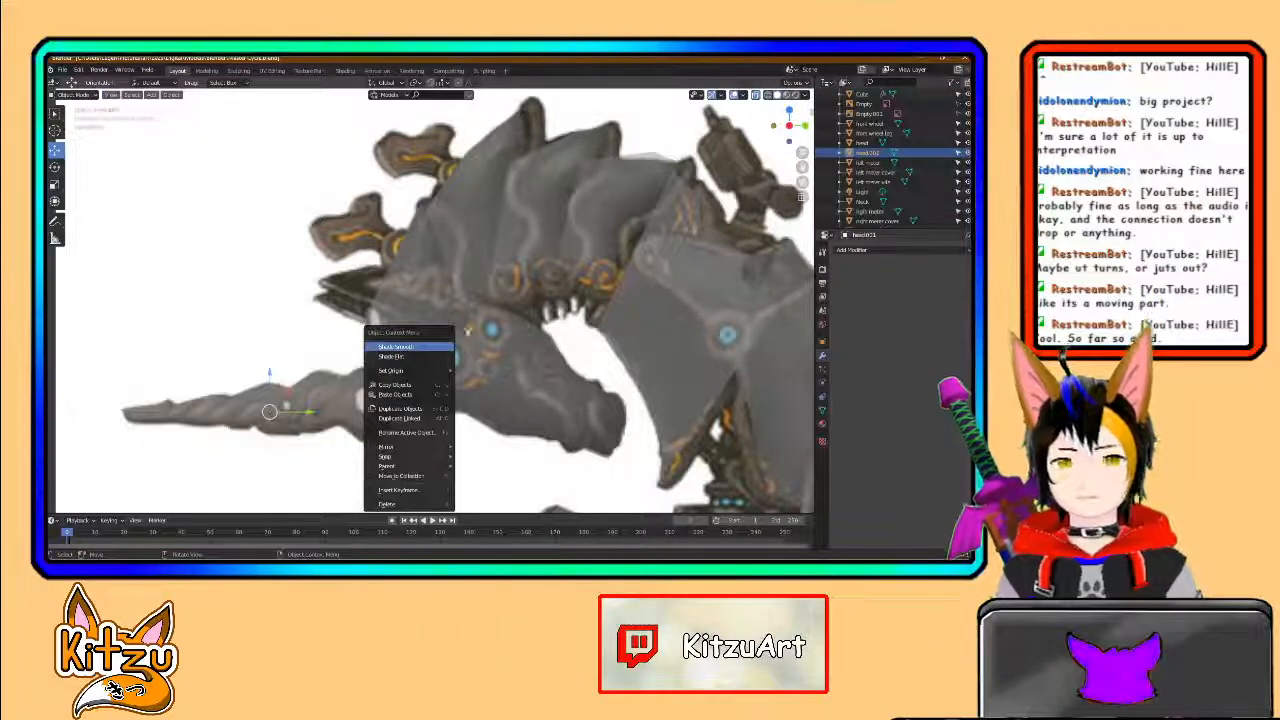
click(496, 289)
- In right orthographic view, hide the two rear neck pieces, back neck 3 and back neck 2.001
shift+middle_drag(536, 275, 427, 355)
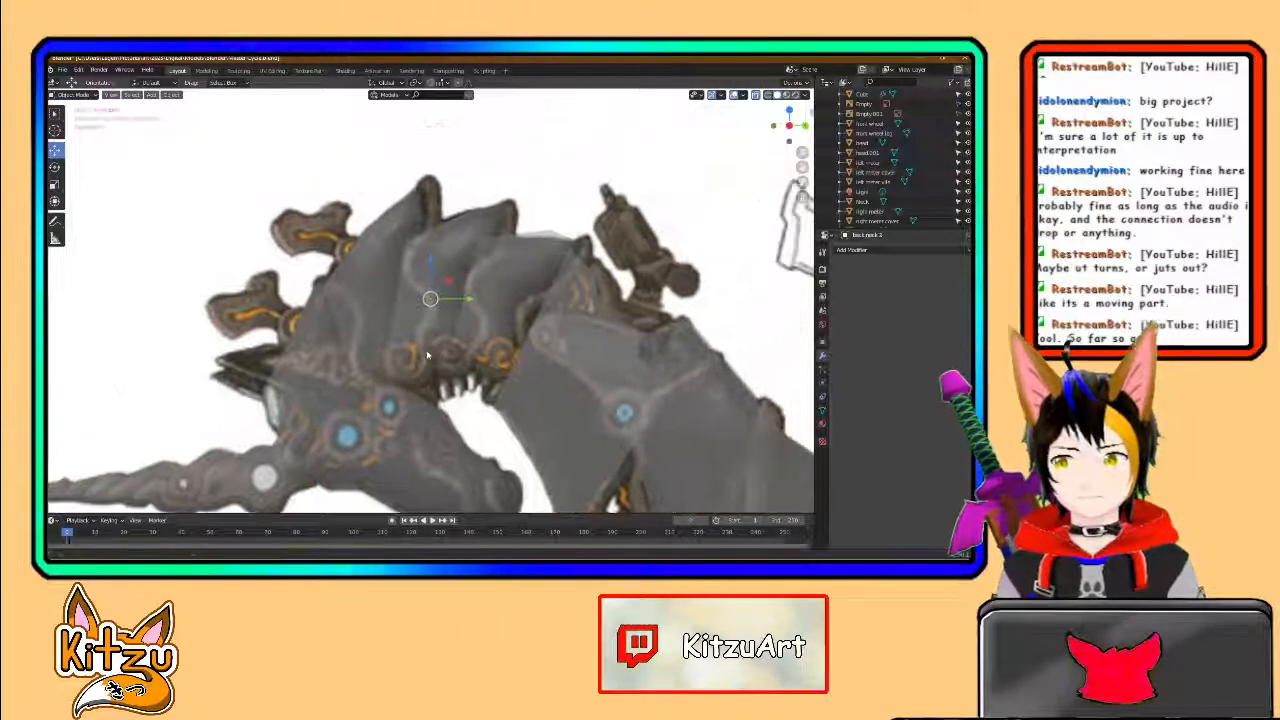
click(498, 311)
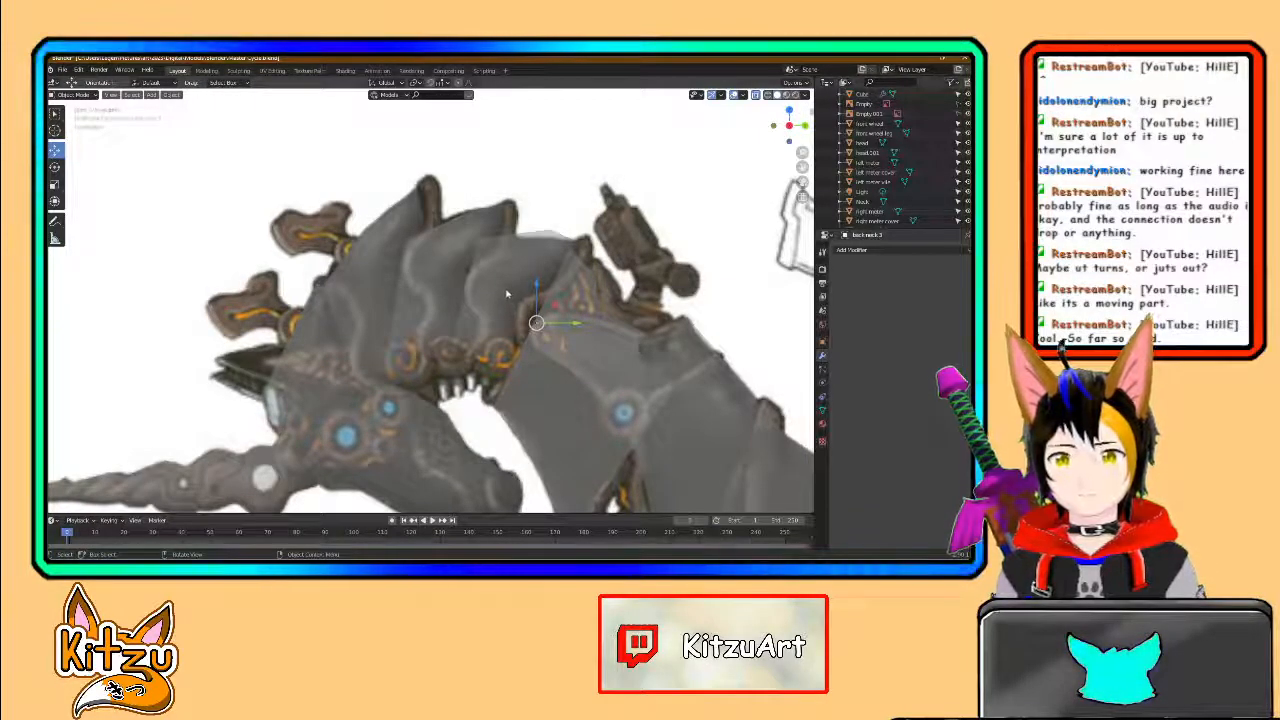
click(403, 261)
key(KP_3)
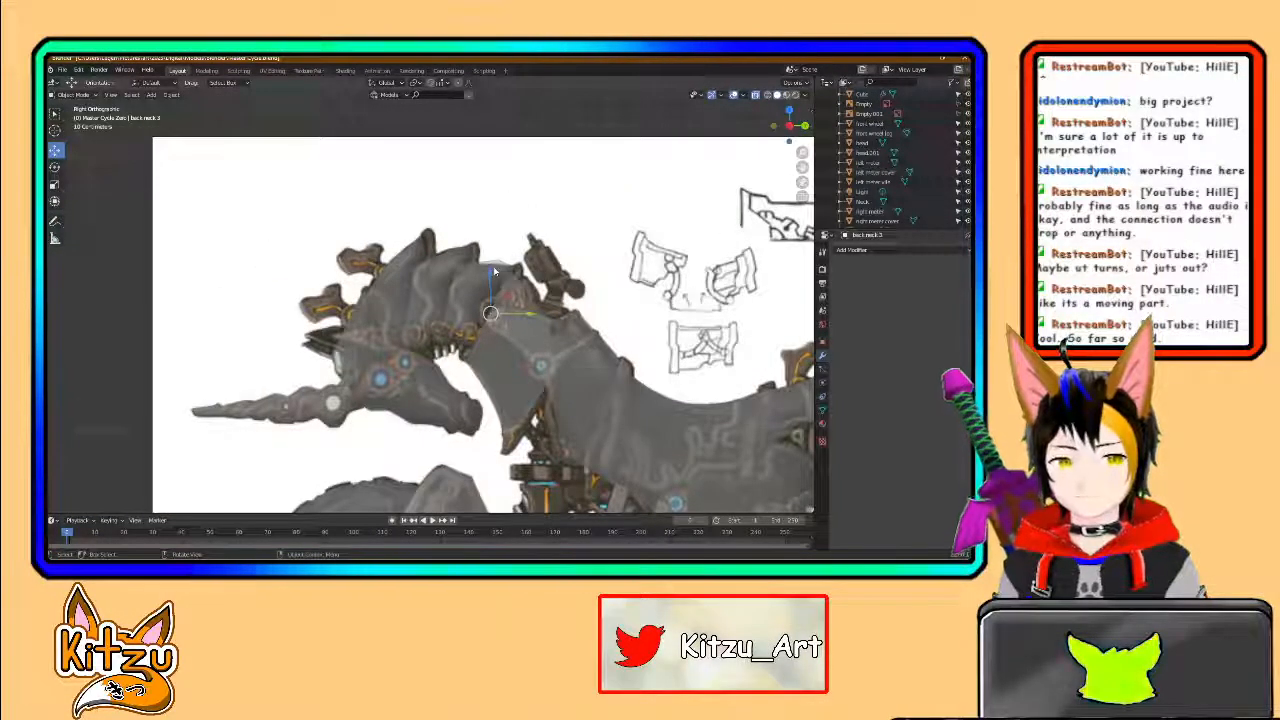
key(h)
click(452, 272)
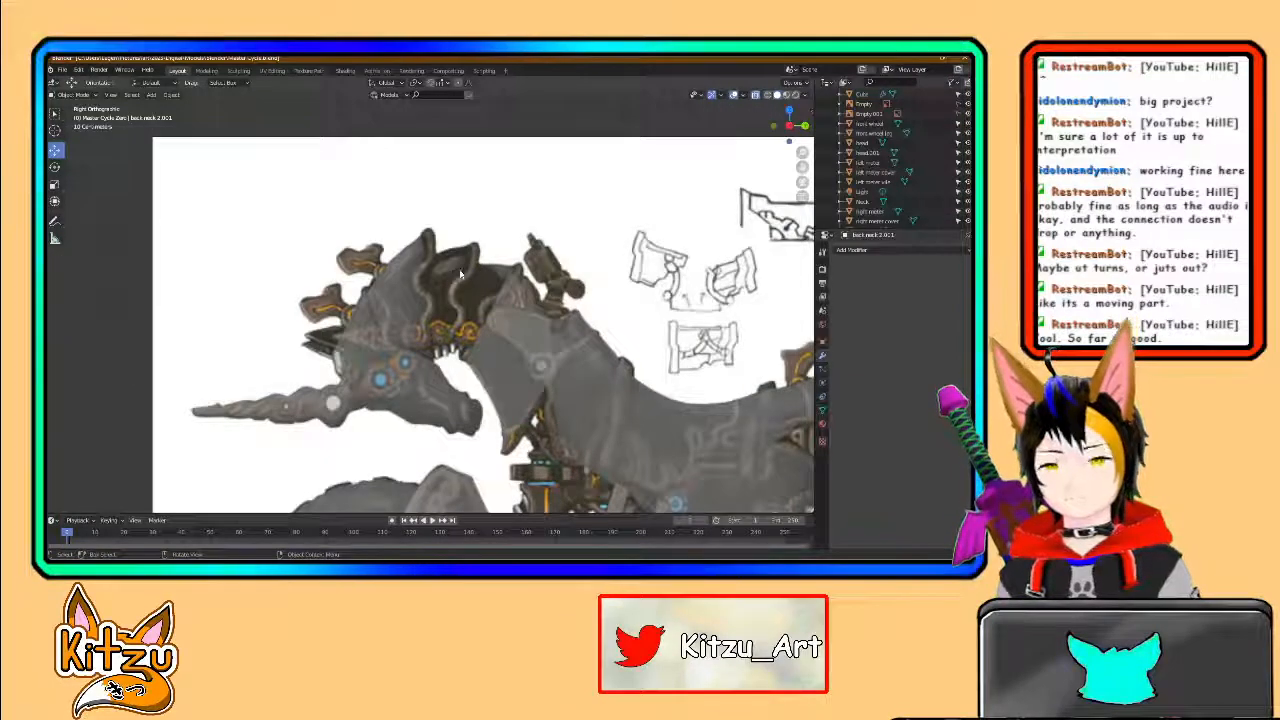
- Turn off X-ray and open the frontmost neck piece, back neck 2, for mesh editing in a close perspective view
click(404, 296)
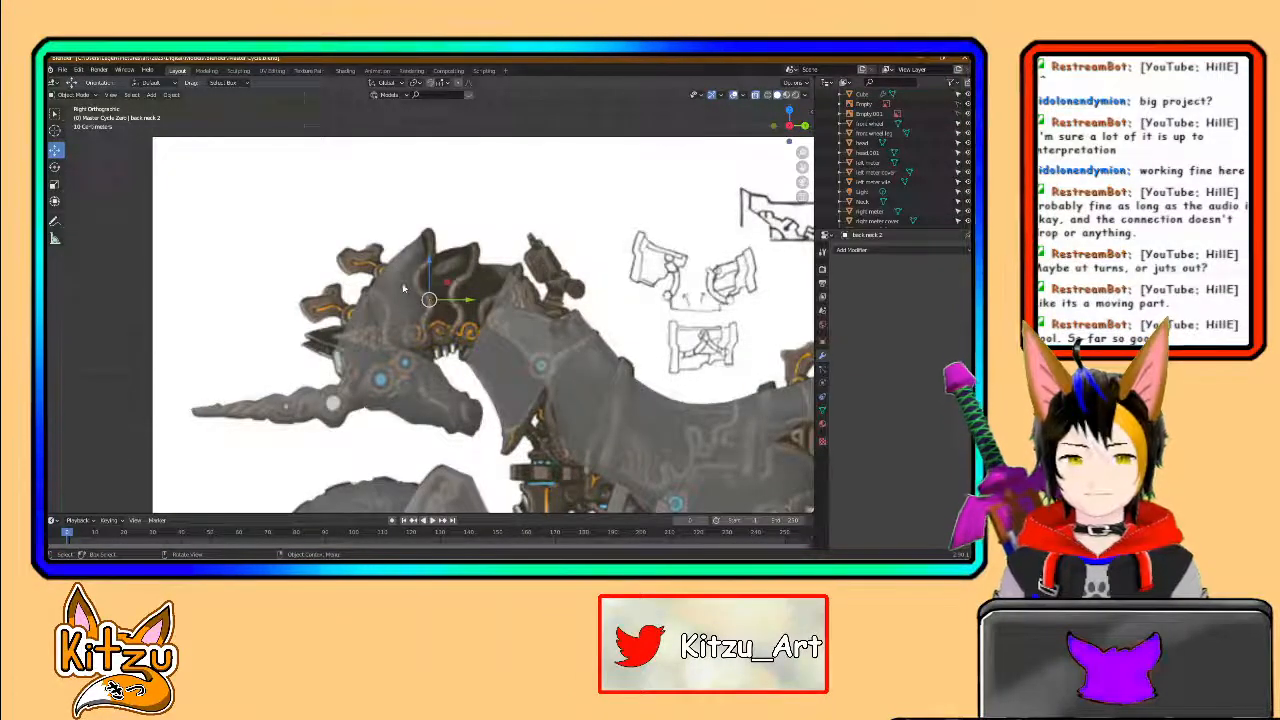
click(755, 96)
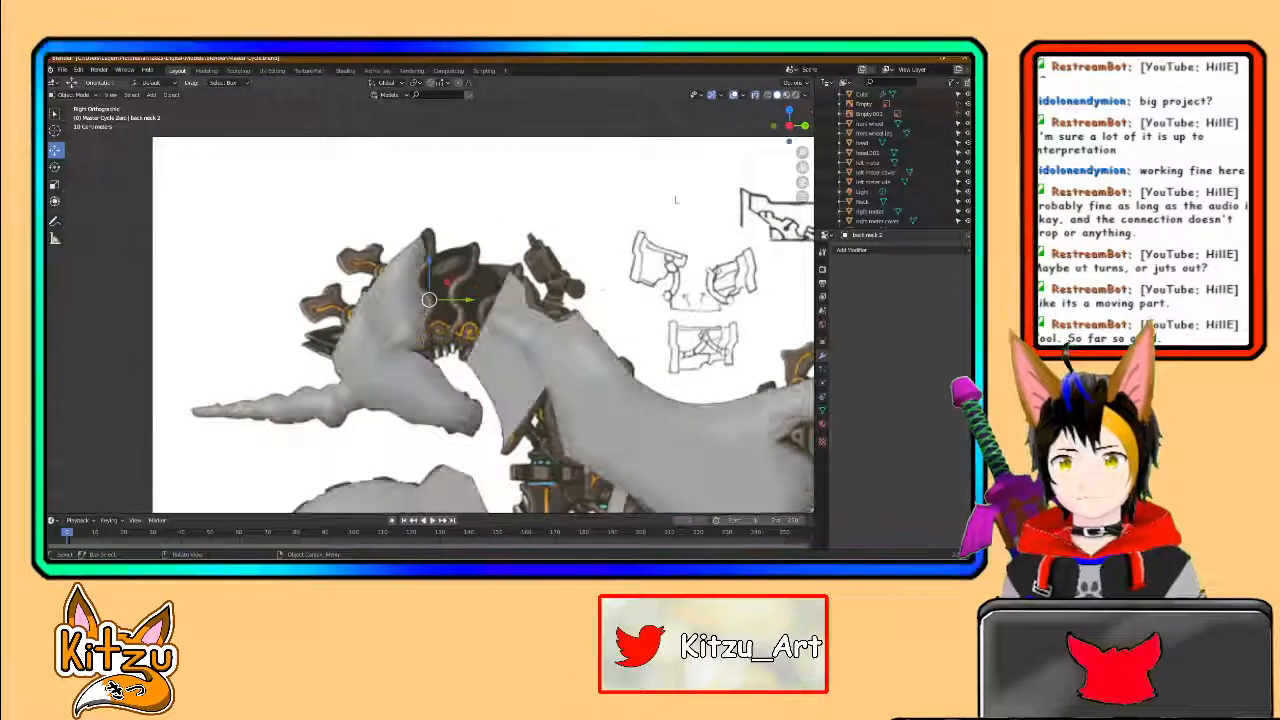
middle_drag(384, 296, 459, 344)
key(Tab)
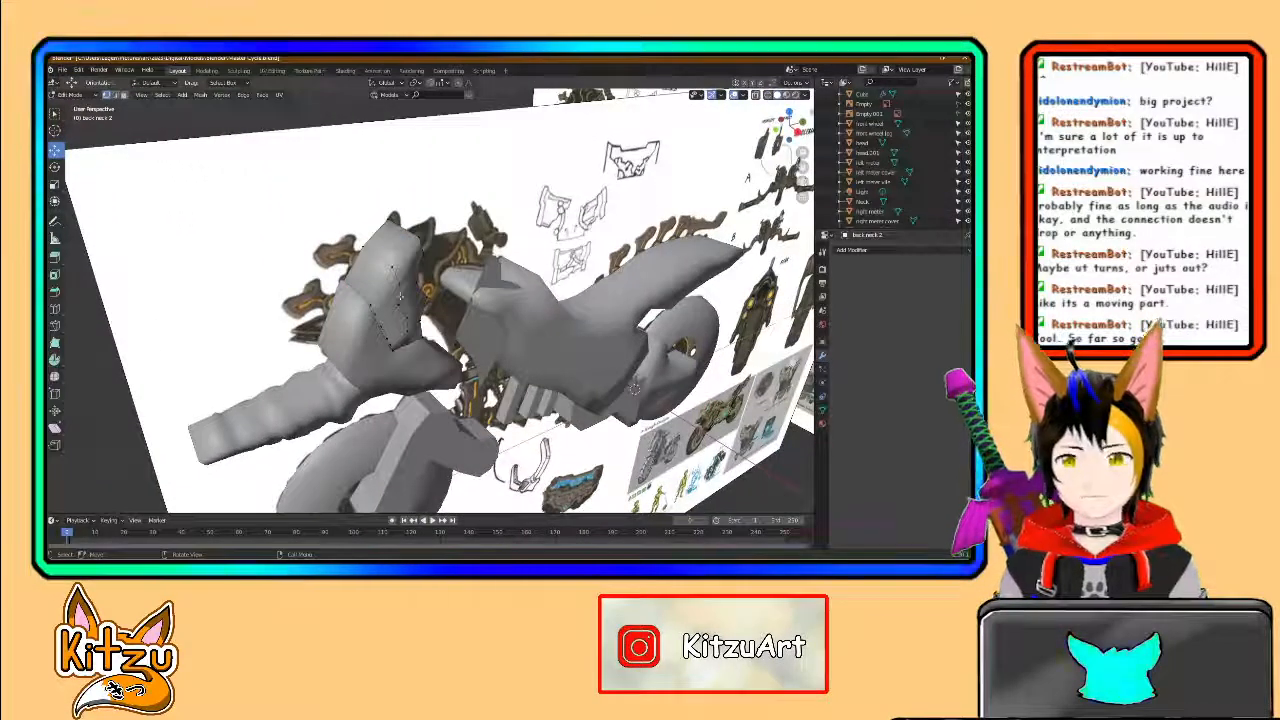
scroll(459, 344, up, 5)
mouse_move(400, 300)
middle_down()
mouse_move(461, 291)
mouse_move(395, 252)
mouse_move(402, 312)
middle_up()
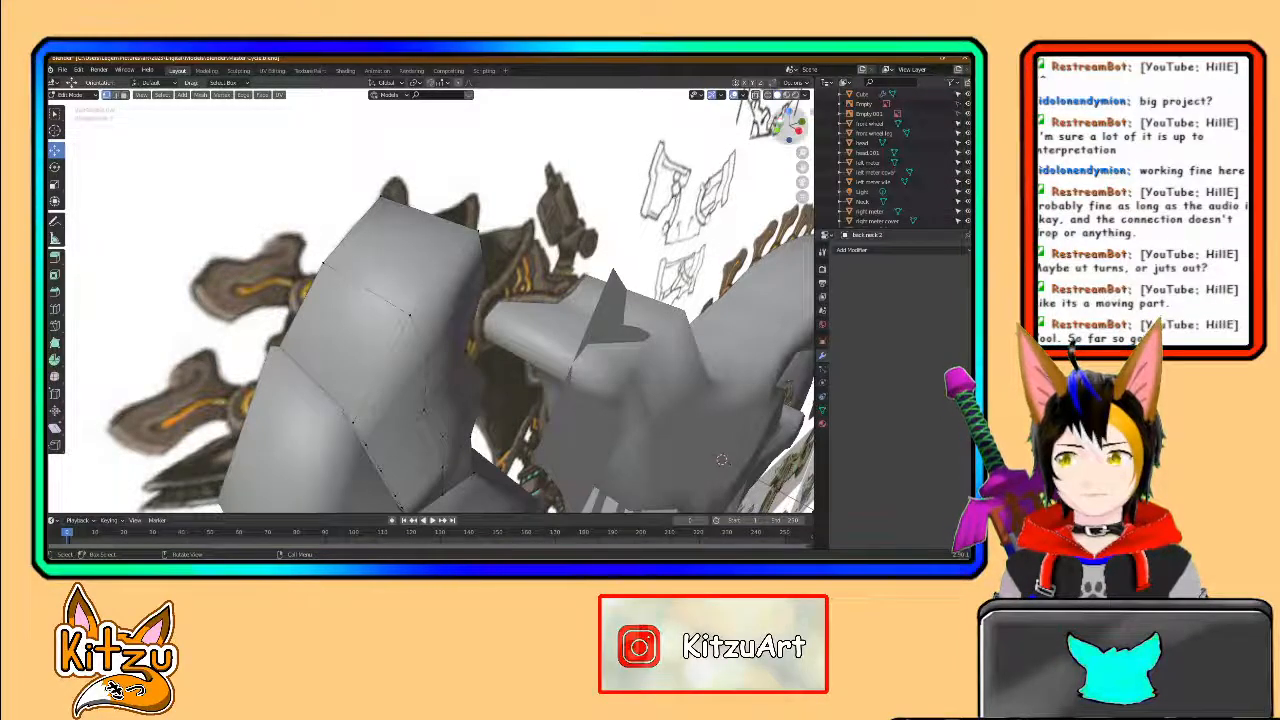
- Split the 3D viewport into two side-by-side areas, one in right and the other in front orthographic view
click(797, 130)
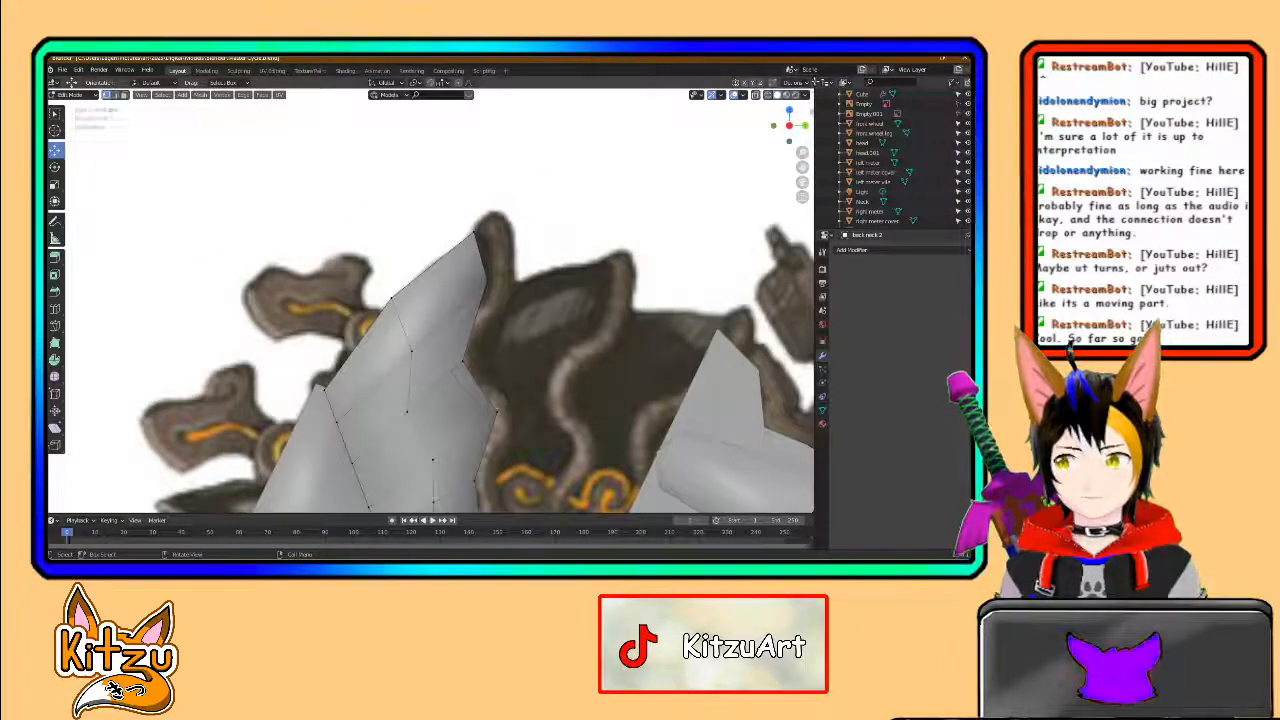
drag(814, 81, 423, 111)
scroll(235, 310, down, 2)
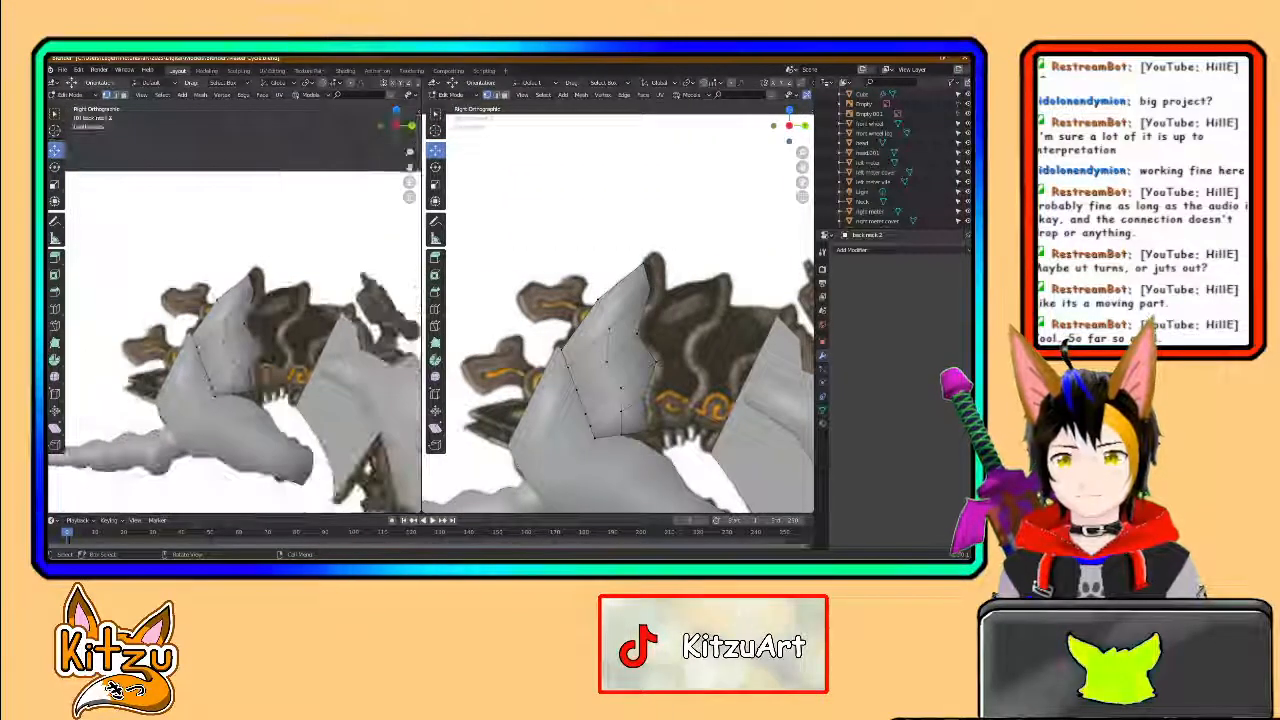
scroll(262, 342, down, 2)
shift+middle_drag(264, 345, 212, 276)
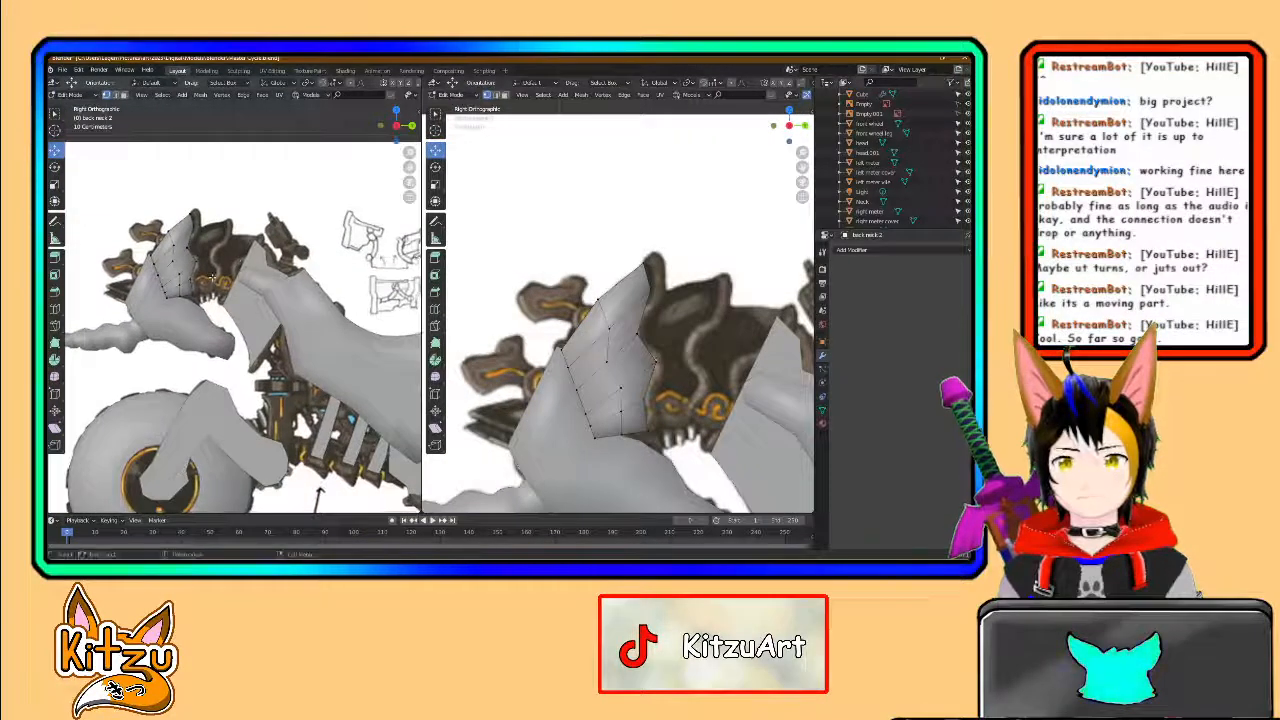
click(774, 128)
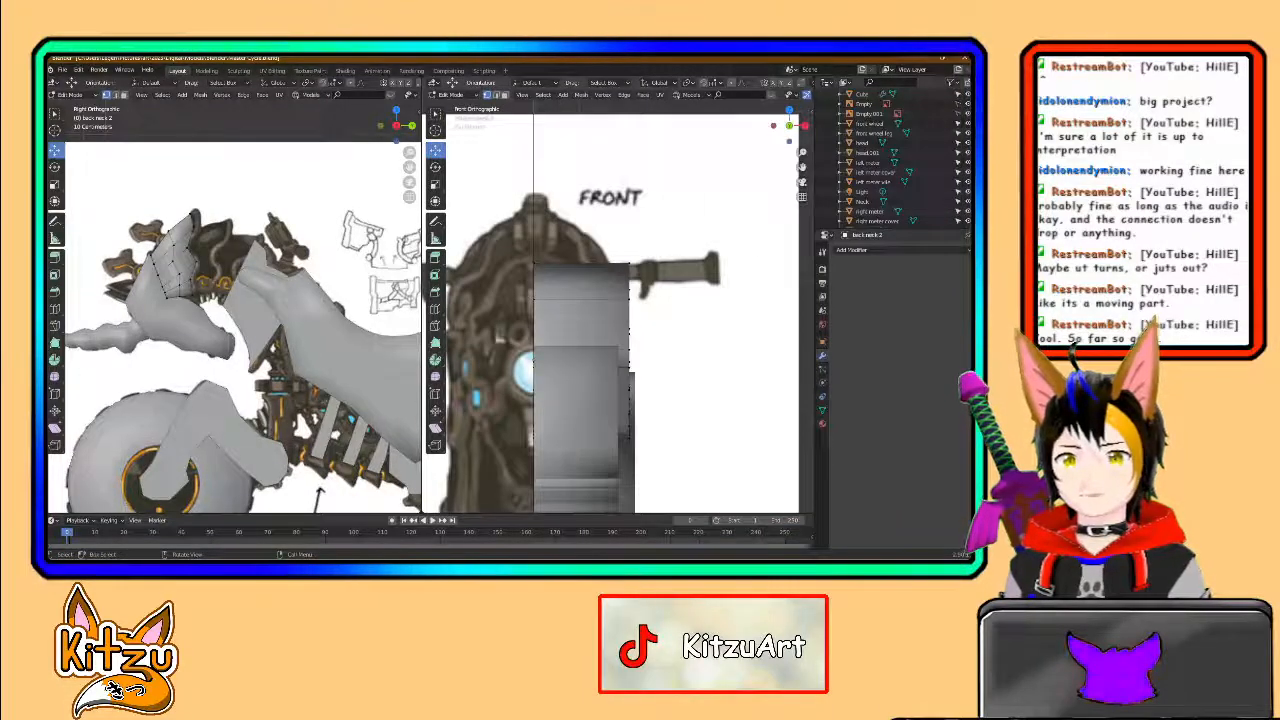
shift+middle_drag(616, 280, 624, 231)
scroll(624, 231, down, 3)
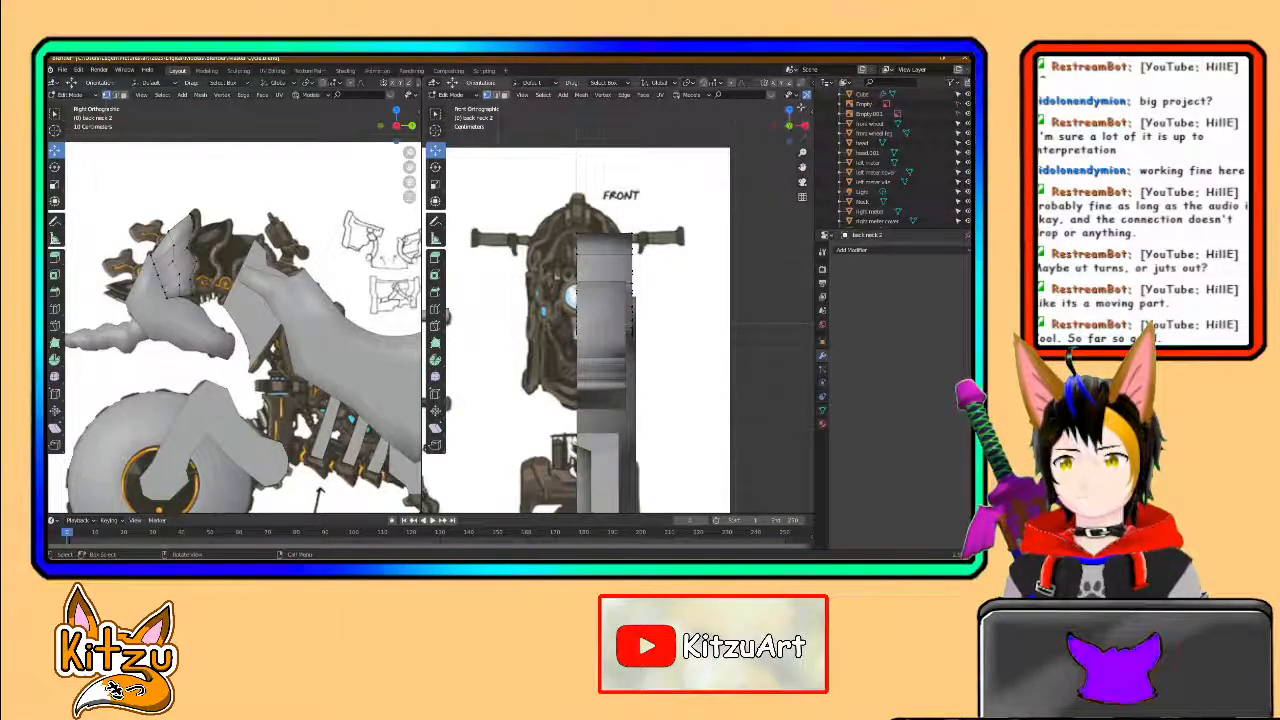
- Leave Edit Mode and hide the head object so the neck piece is unobstructed
key(Tab)
click(628, 335)
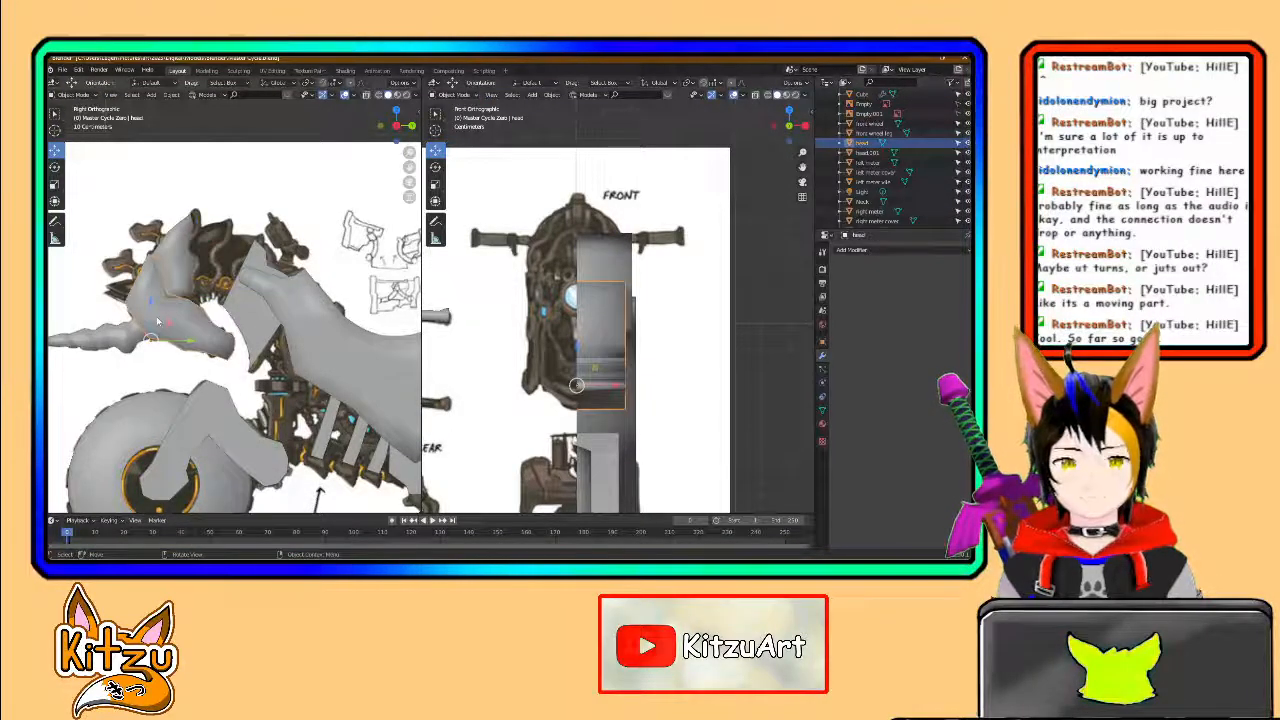
key(h)
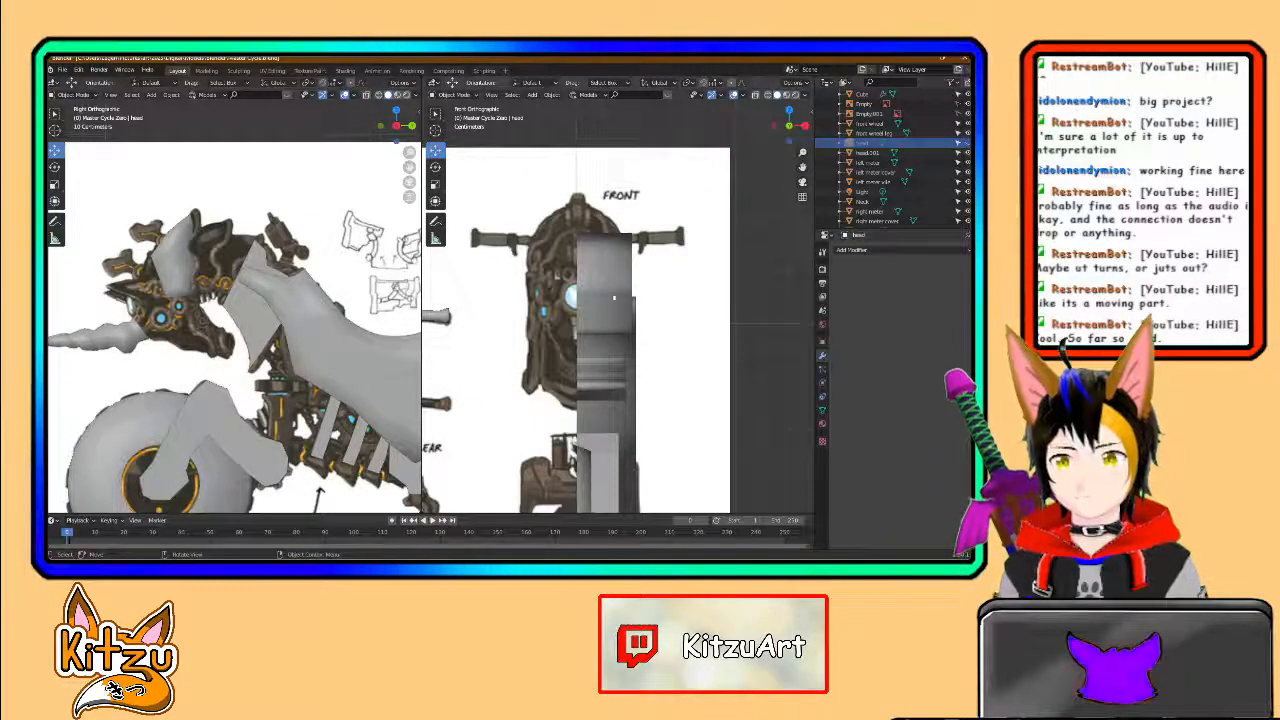
- Edit back neck 2 with X-ray enabled only in the side view and the second view orbited to perspective
click(612, 268)
click(755, 96)
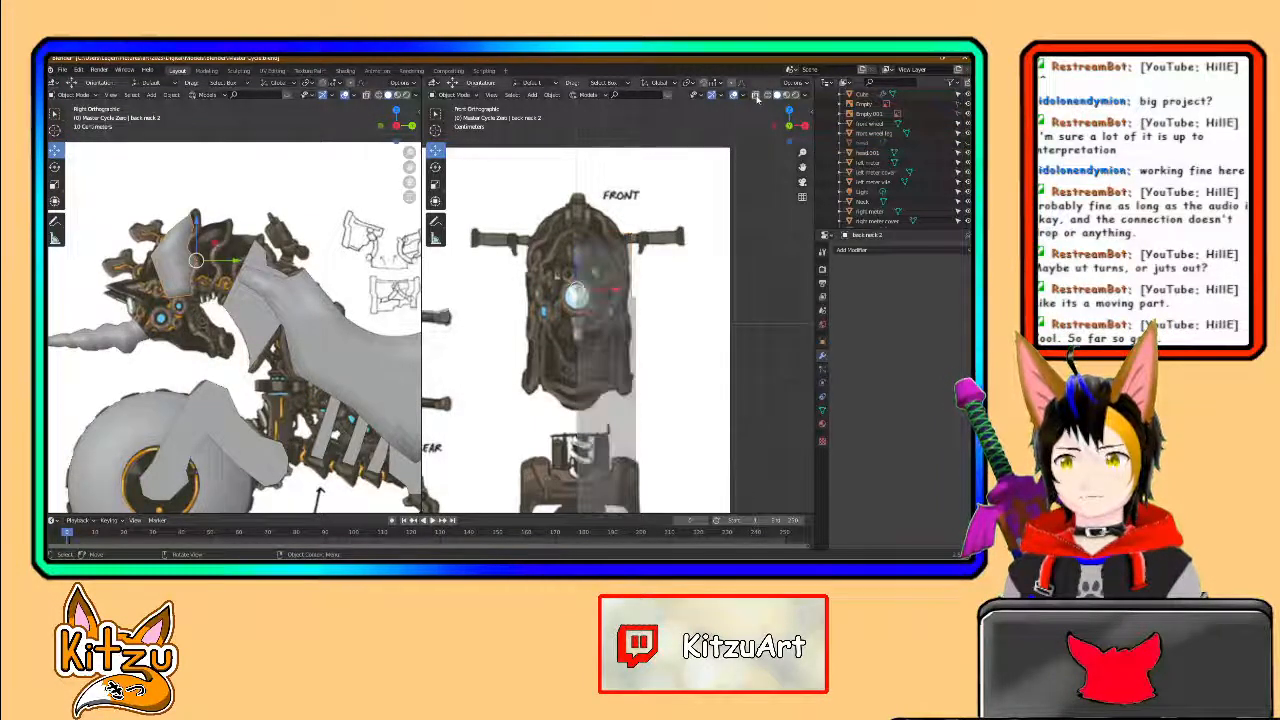
click(756, 96)
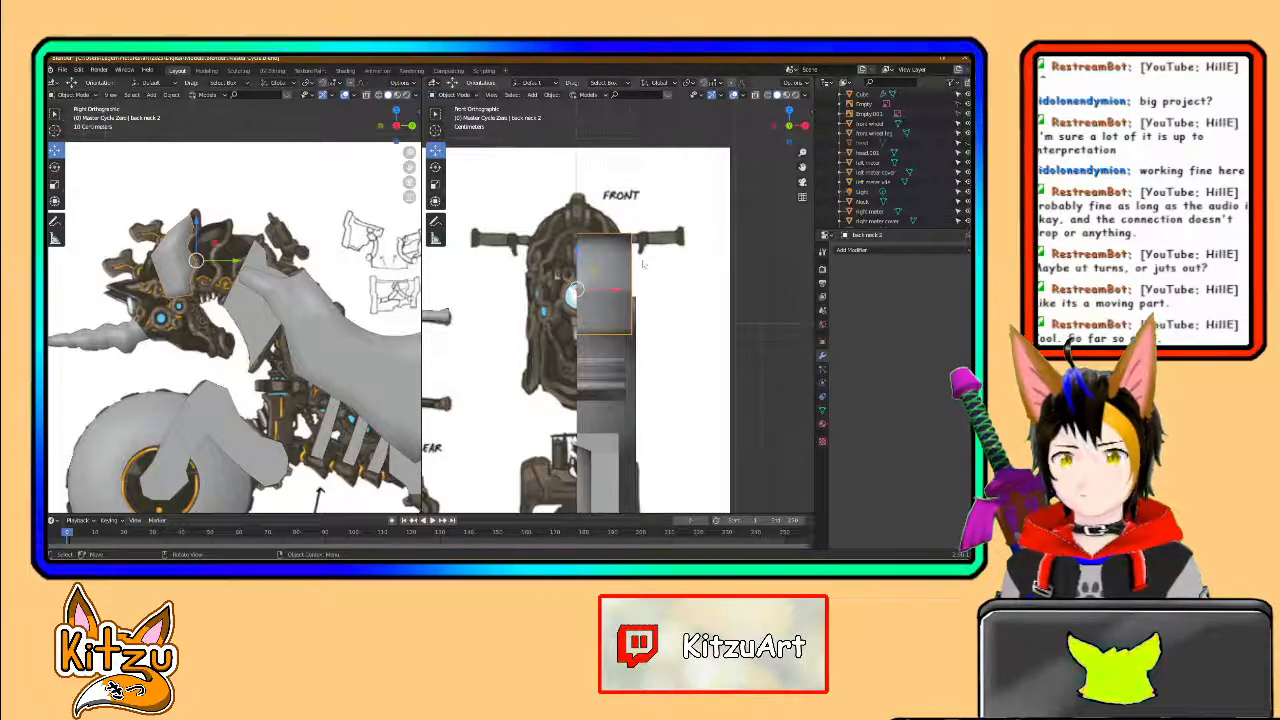
click(366, 96)
middle_drag(575, 291, 621, 288)
middle_drag(628, 335, 535, 243)
key(Tab)
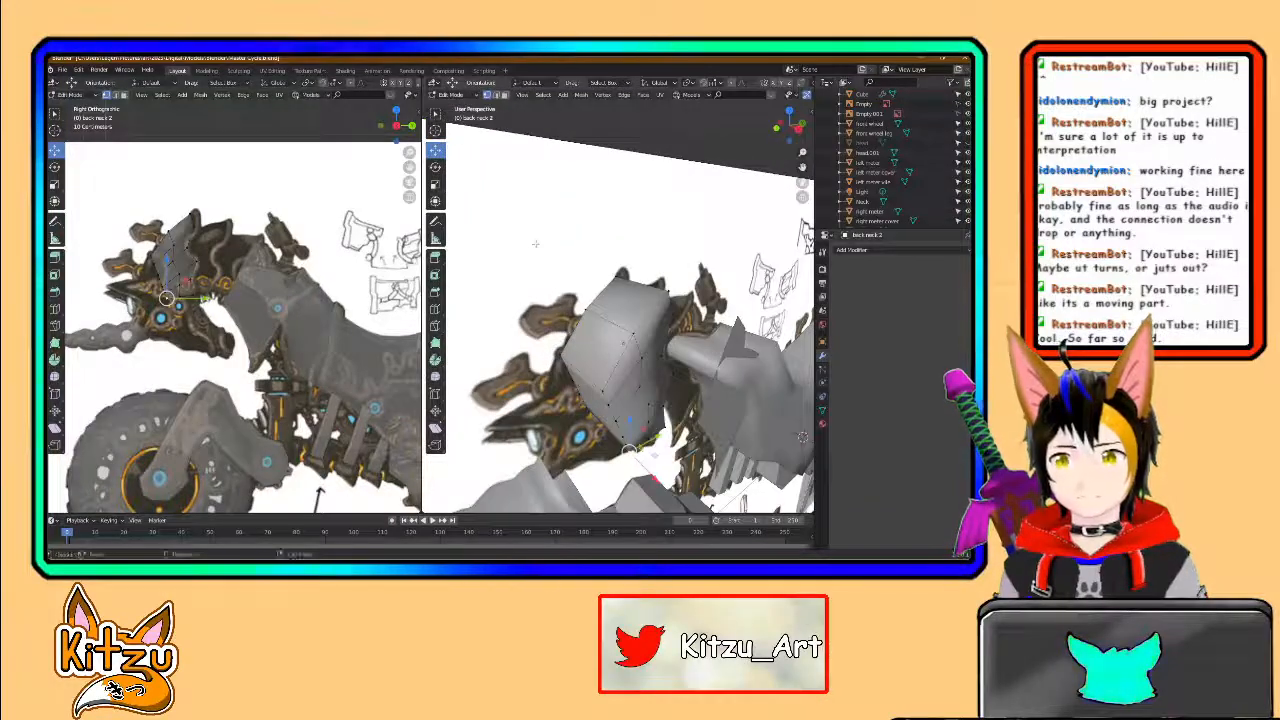
- Move the upper outer vertices of back neck 2 along X toward the centreline to narrow its top
scroll(167, 217, up, 3)
shift+middle_drag(158, 220, 231, 257)
scroll(219, 317, up, 3)
scroll(219, 317, up, 1)
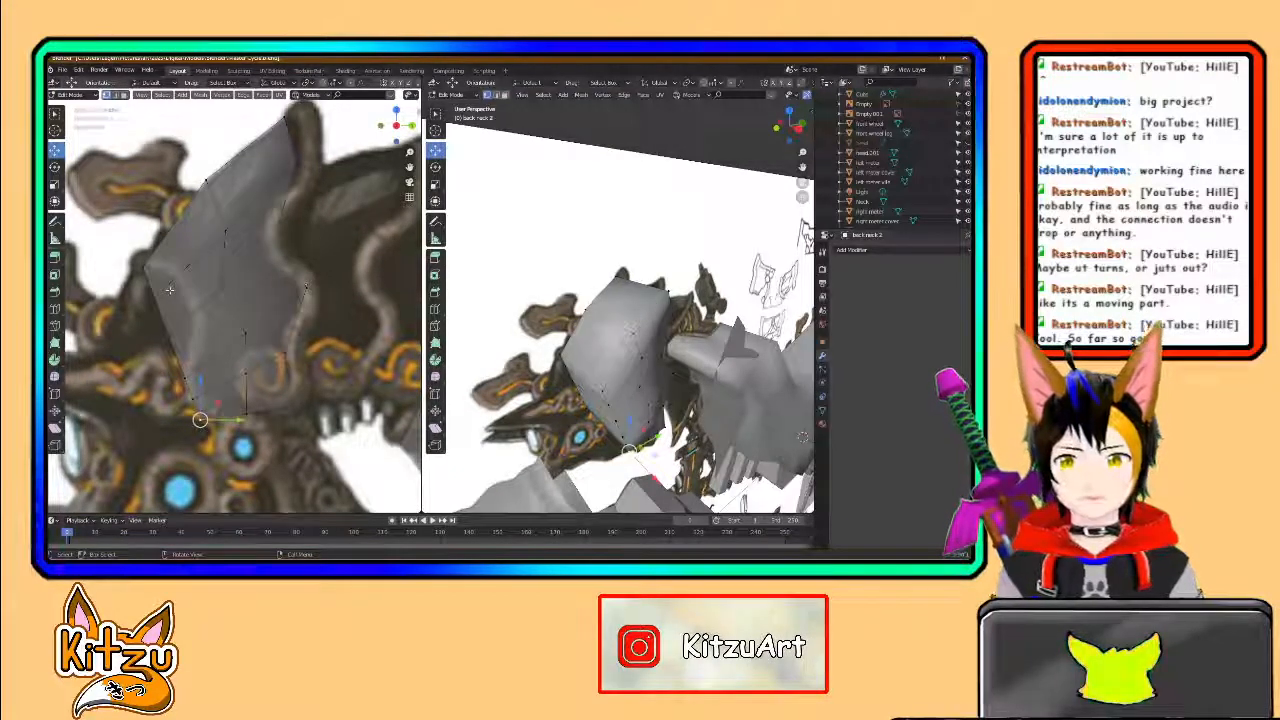
middle_drag(215, 291, 243, 316)
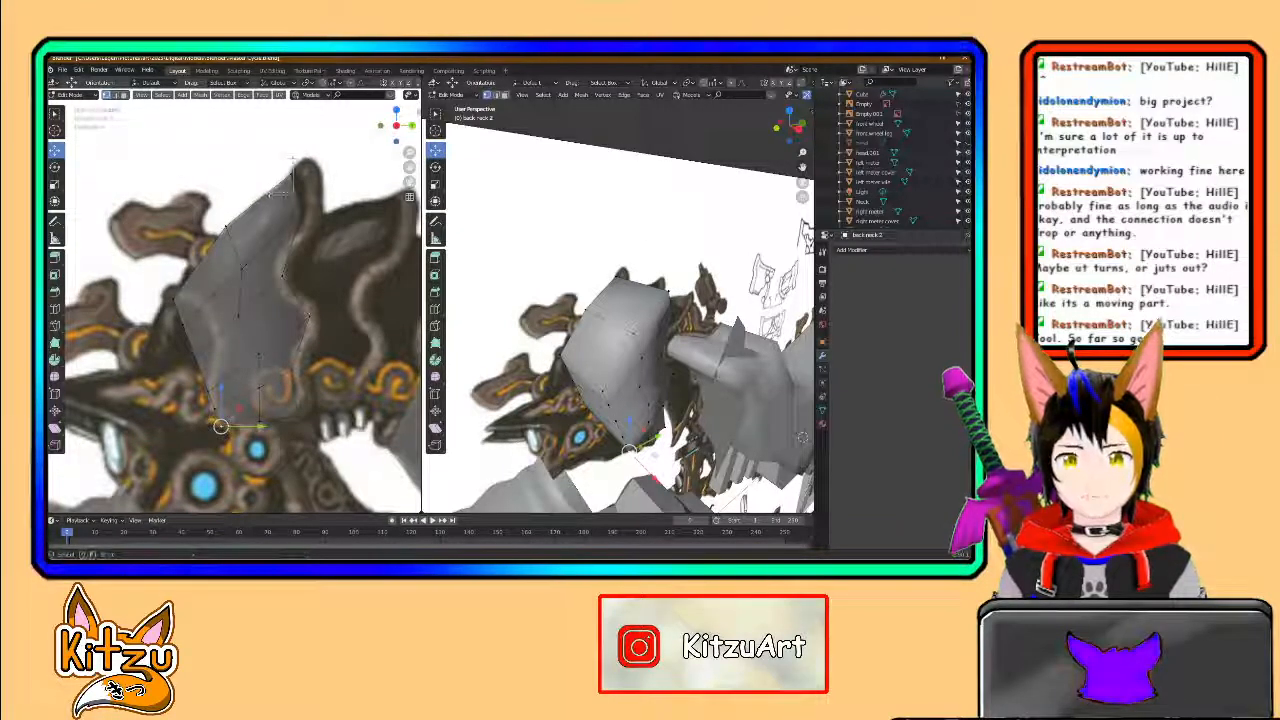
key(b)
drag(214, 212, 238, 240)
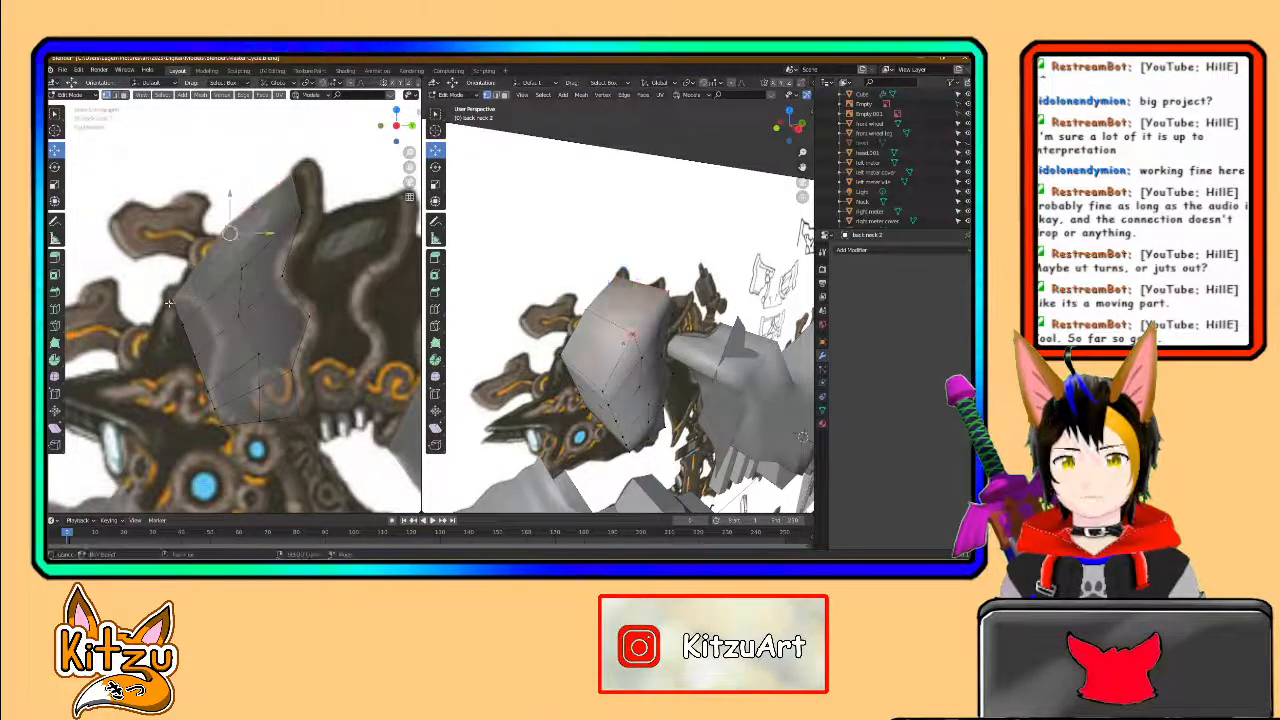
middle_drag(802, 437, 810, 445)
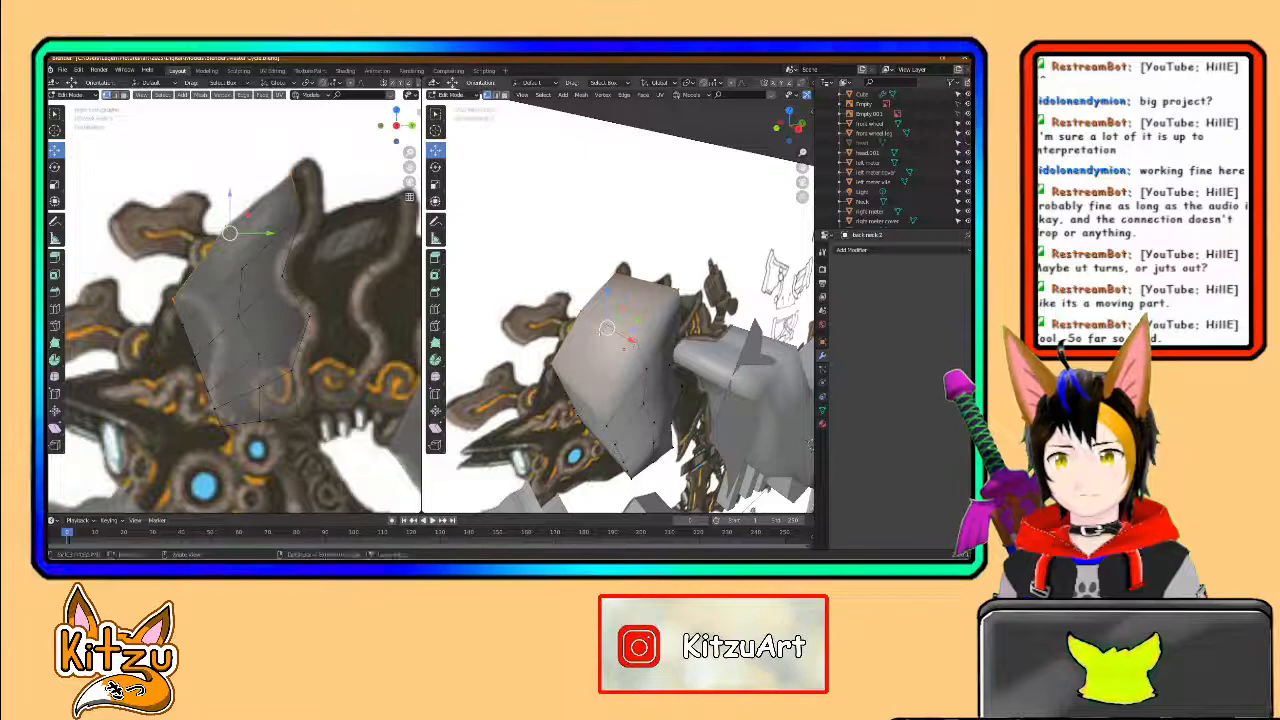
key(ctrl+z)
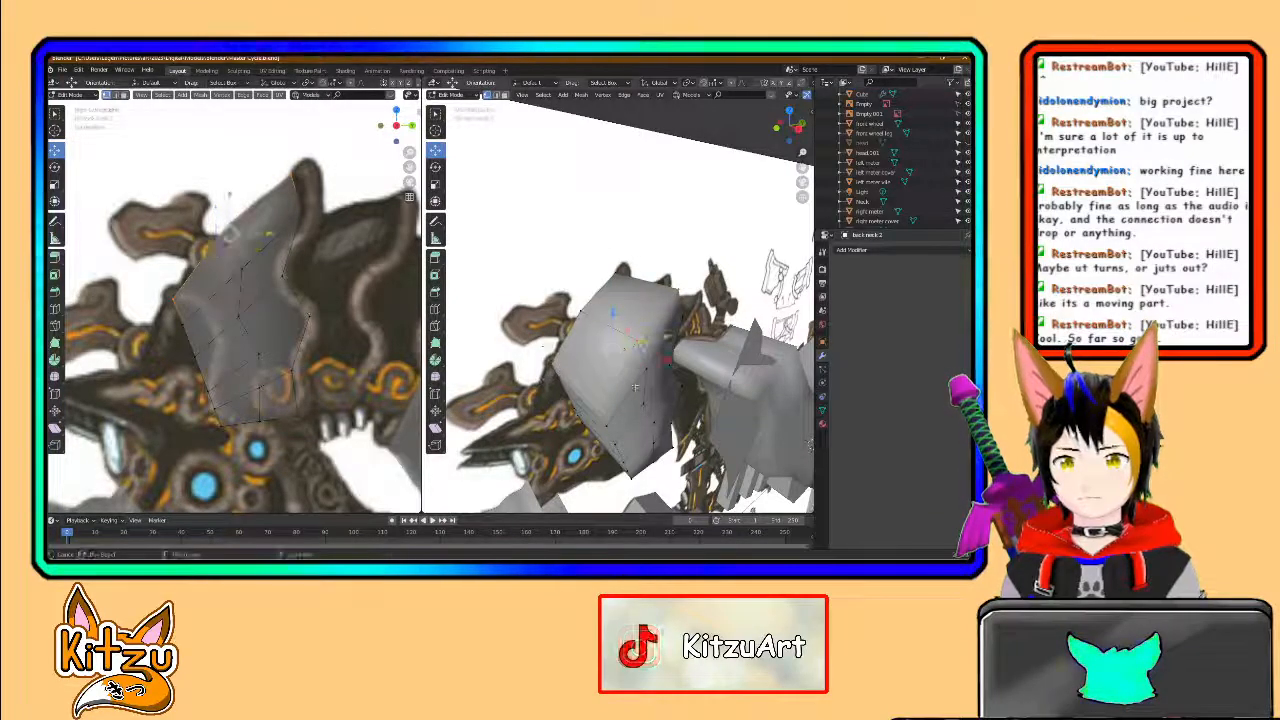
key(g)
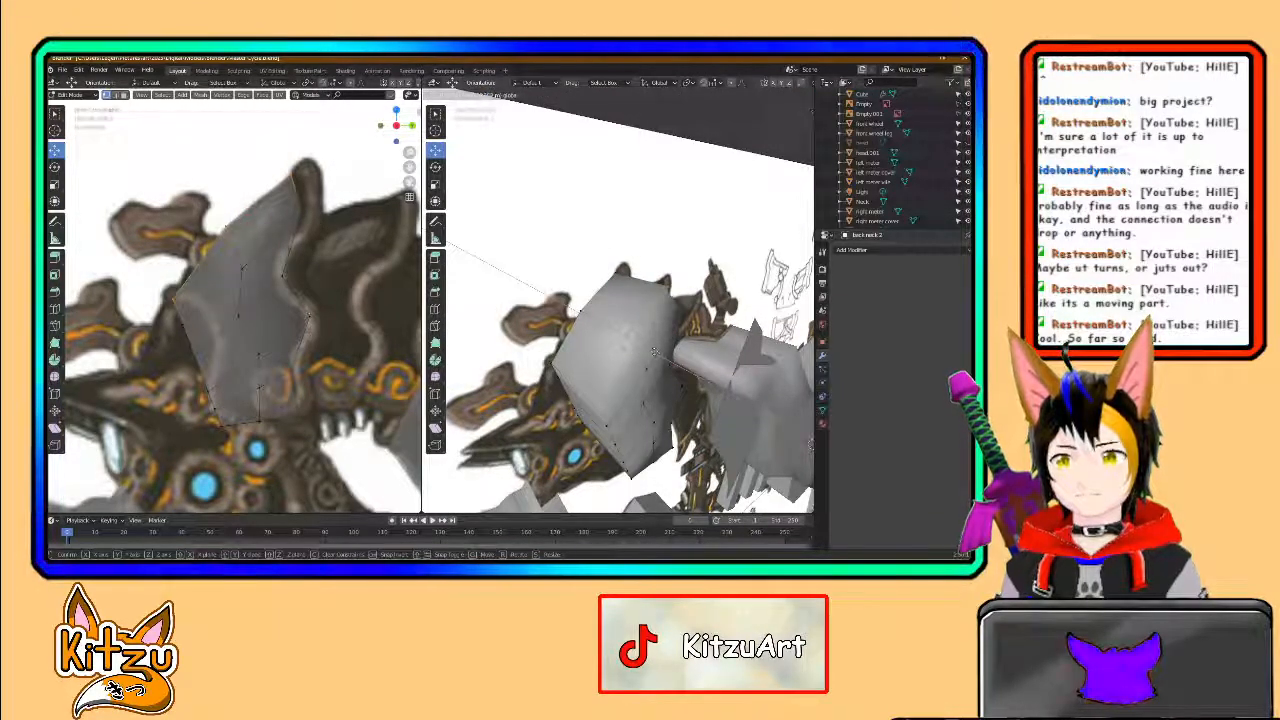
drag(641, 342, 634, 337)
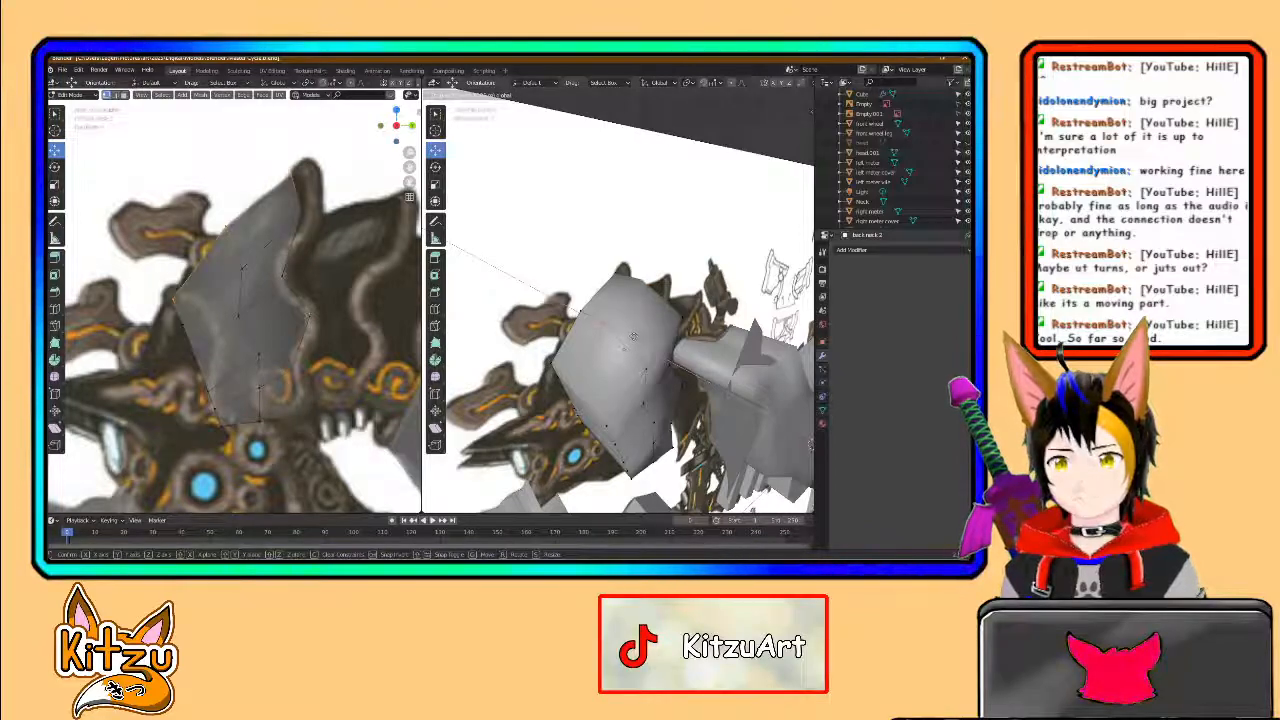
click(632, 336)
- Delete the lower vertices along the centreline side of back neck 2, opening the piece underneath
mouse_move(632, 336)
middle_down()
mouse_move(736, 257)
mouse_move(730, 295)
mouse_move(638, 317)
middle_up()
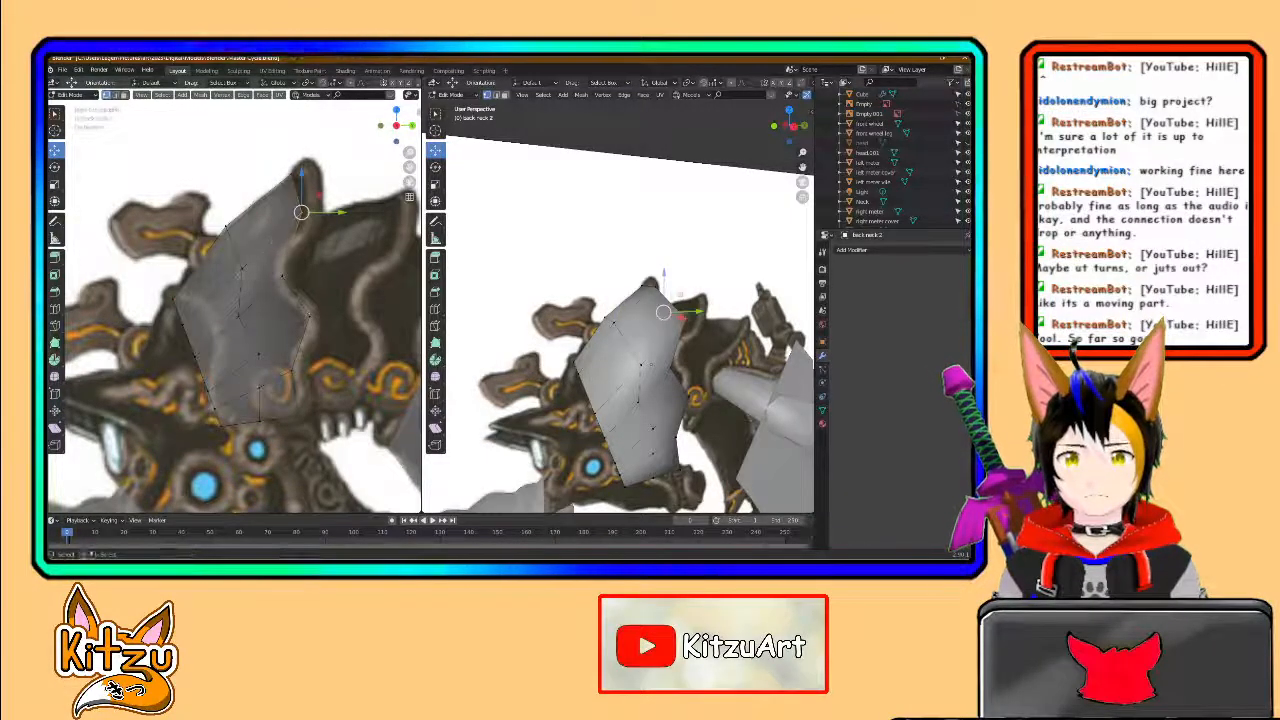
middle_drag(490, 343, 689, 320)
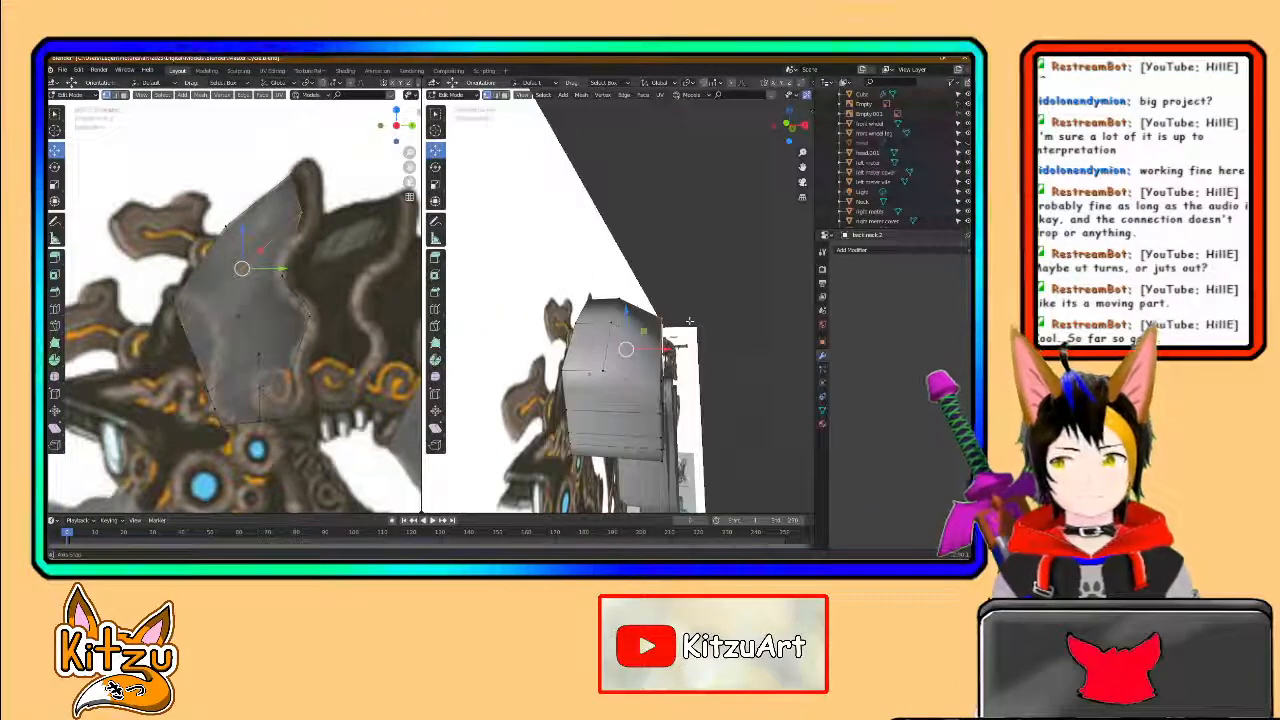
middle_drag(652, 372, 624, 342)
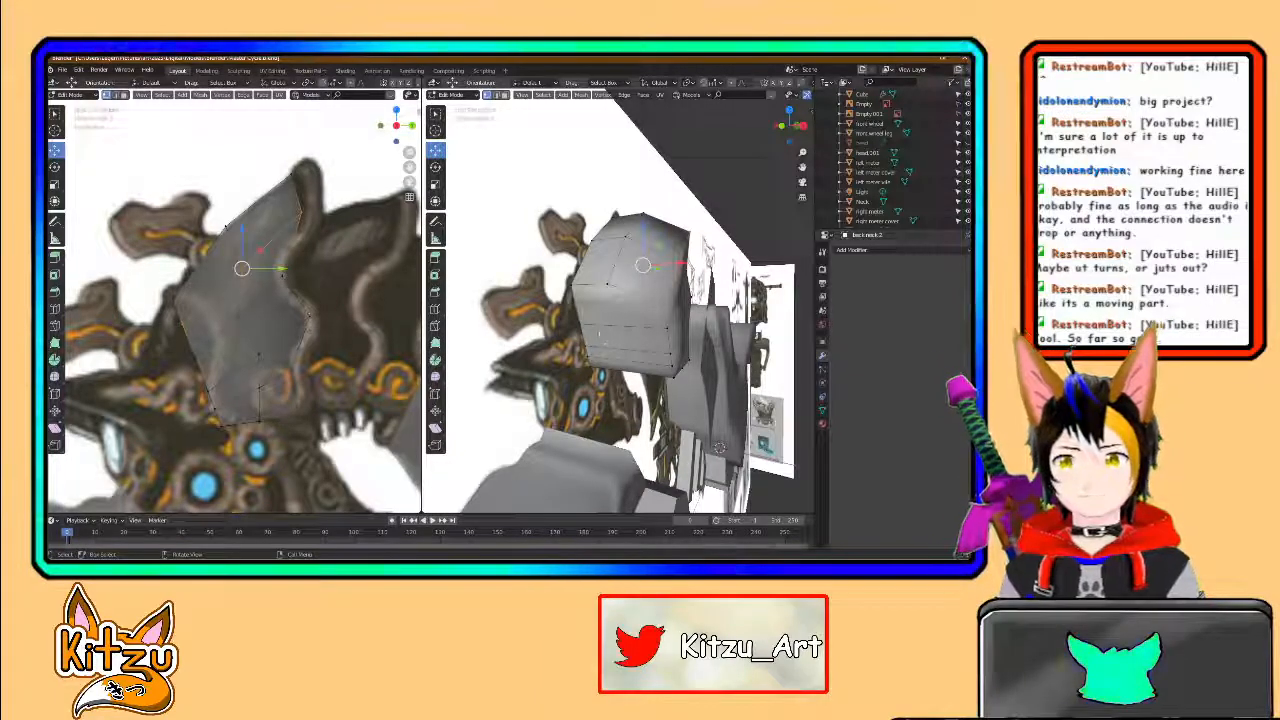
drag(571, 298, 603, 375)
middle_drag(604, 375, 666, 299)
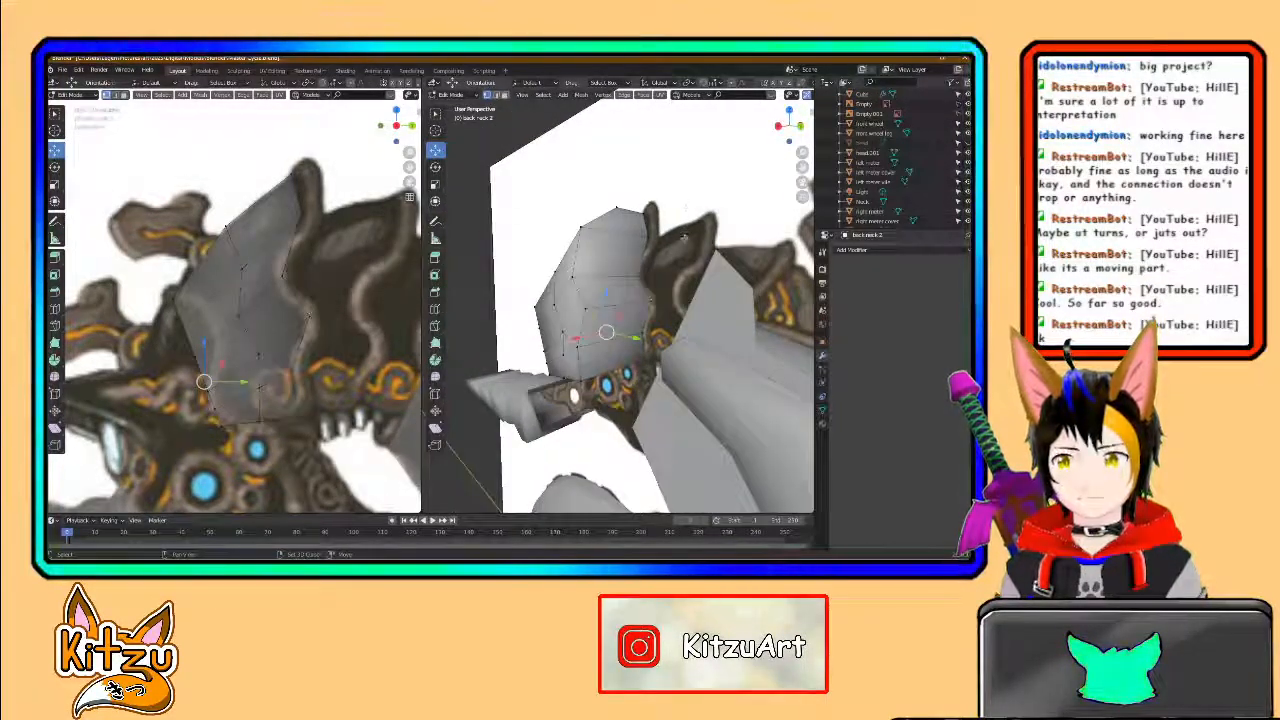
shift+drag(652, 243, 629, 362)
key(x)
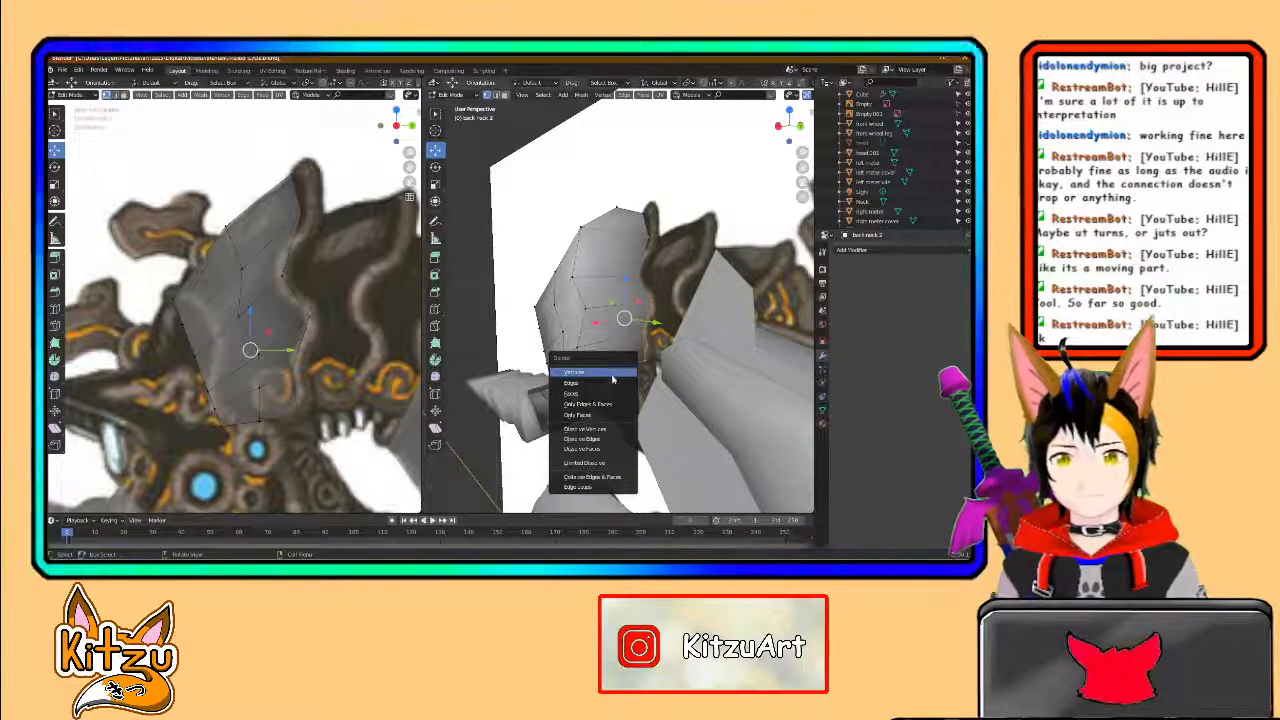
click(603, 374)
- Move the upper vertex on the outer side face of back neck 2 along X toward the centreline
middle_drag(603, 374, 659, 441)
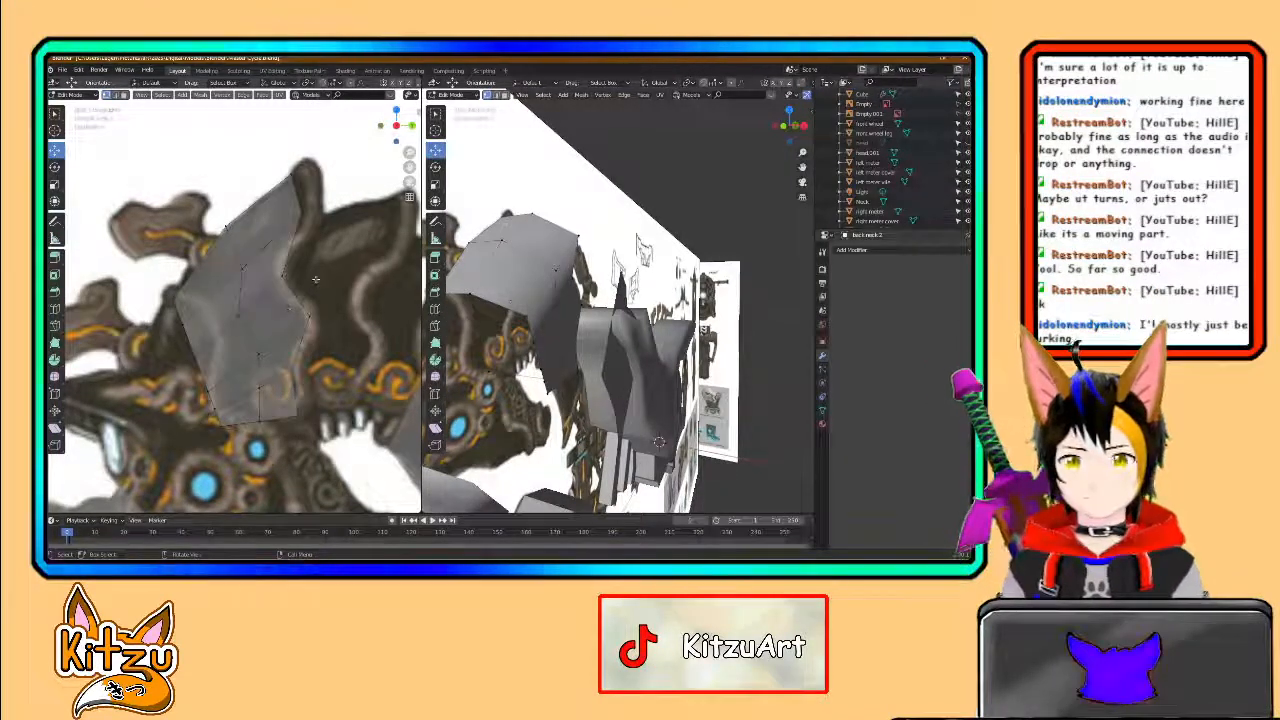
mouse_move(659, 441)
middle_down()
mouse_move(645, 436)
mouse_move(660, 434)
middle_up()
shift+click(243, 269)
shift+drag(179, 329, 172, 336)
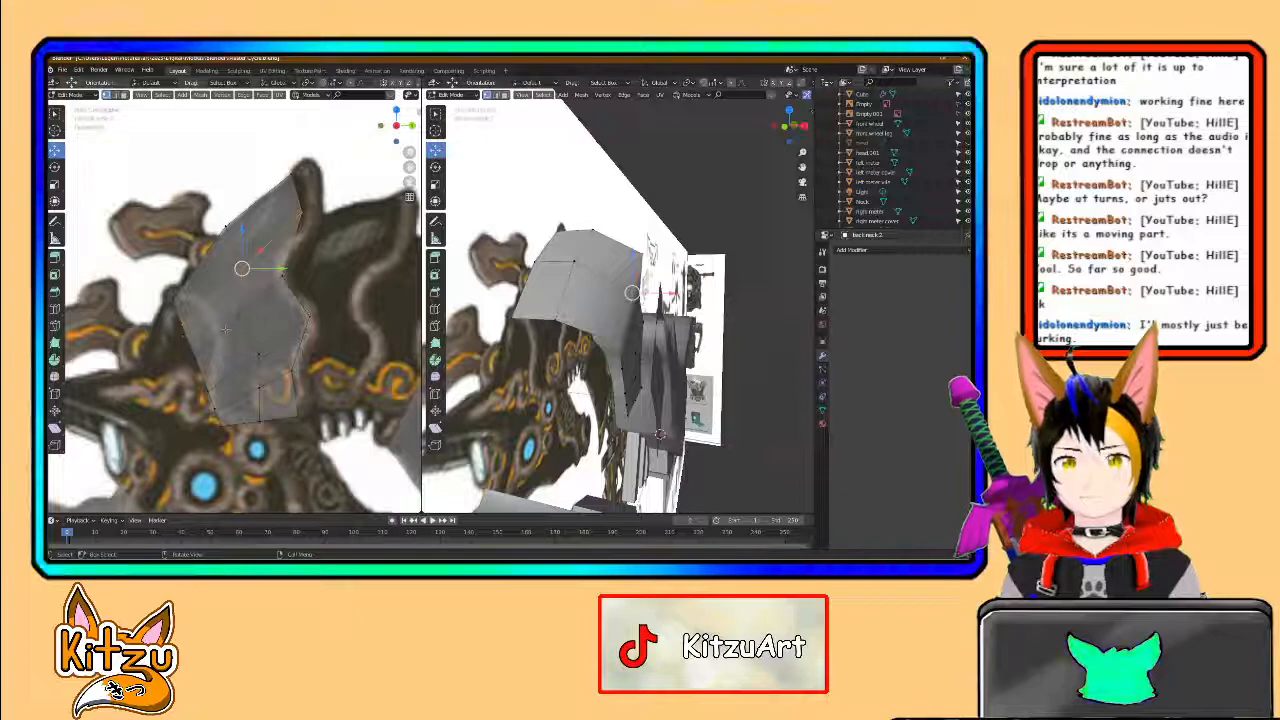
key(g)
key(x)
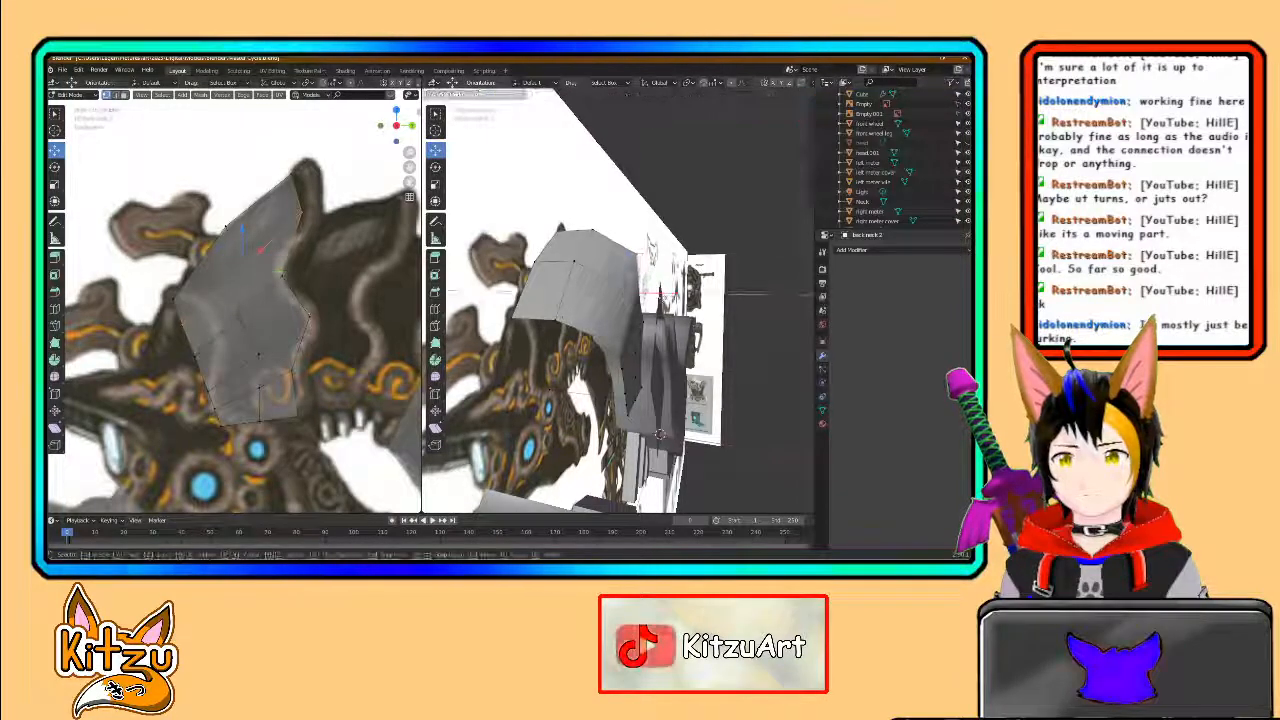
click(662, 338)
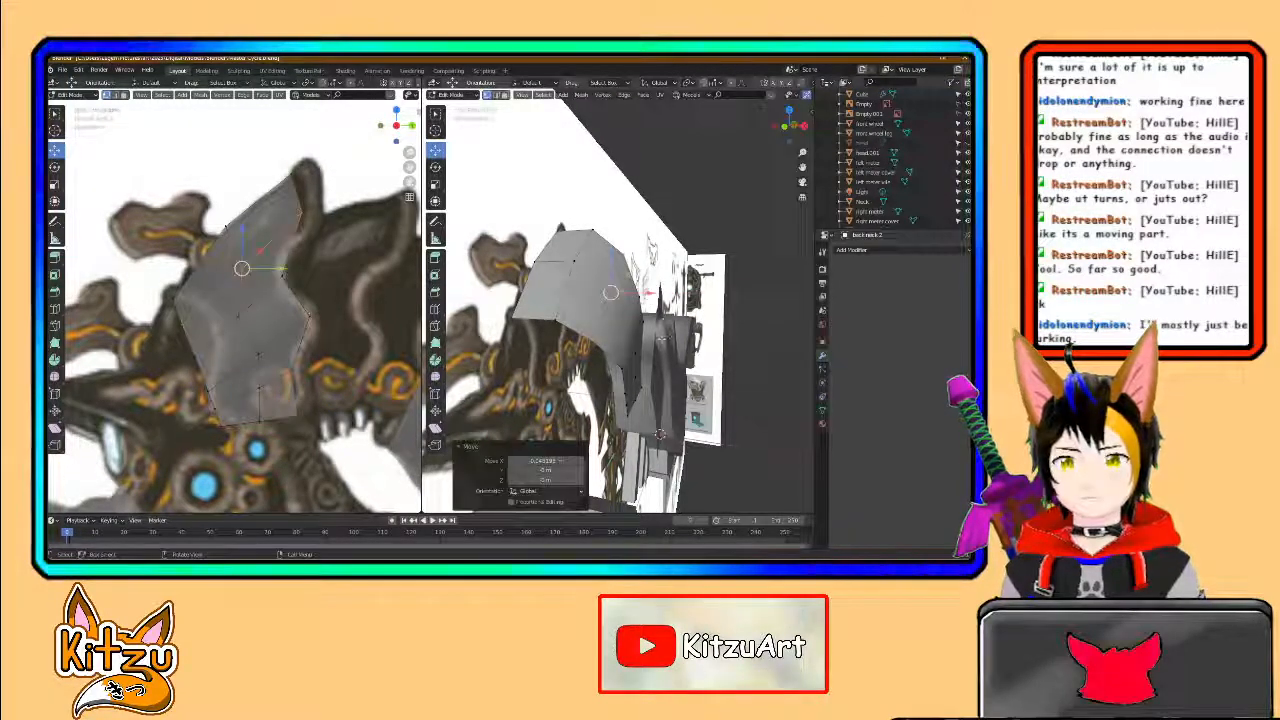
- Move the rear-edge and middle vertices on the outer side face of back neck 2 along X toward the centreline
middle_drag(660, 434, 669, 311)
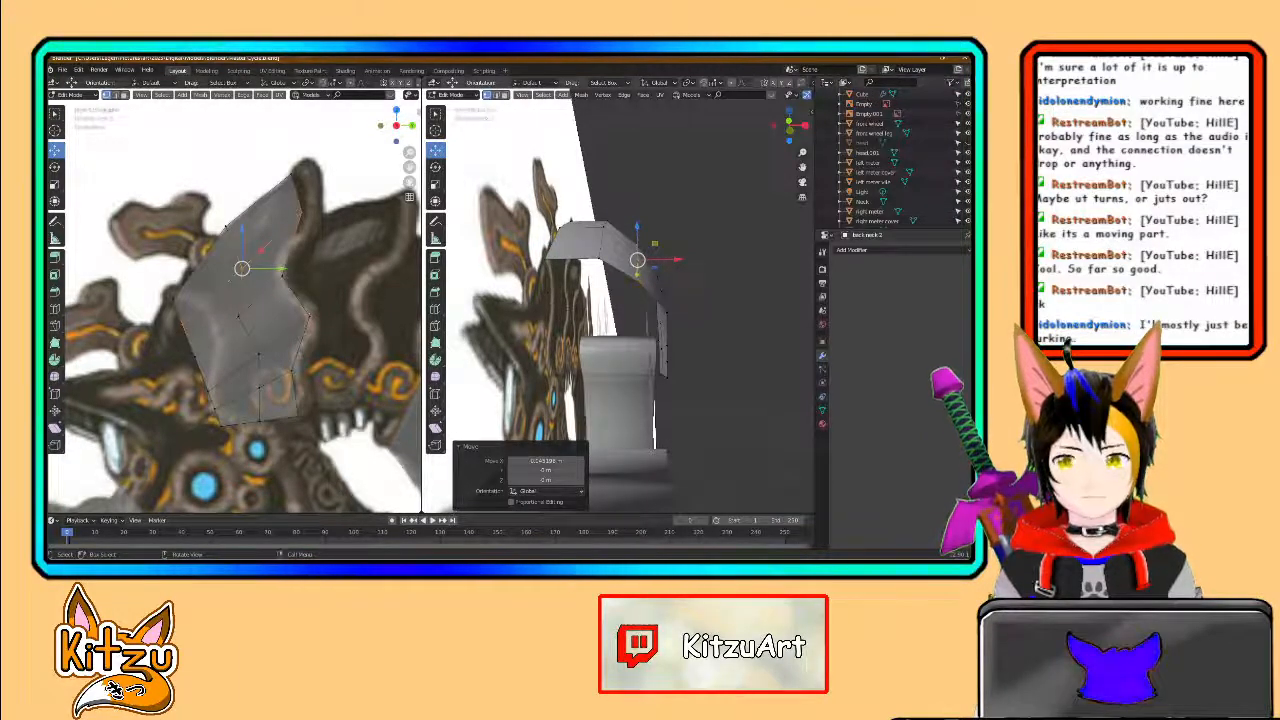
key(g)
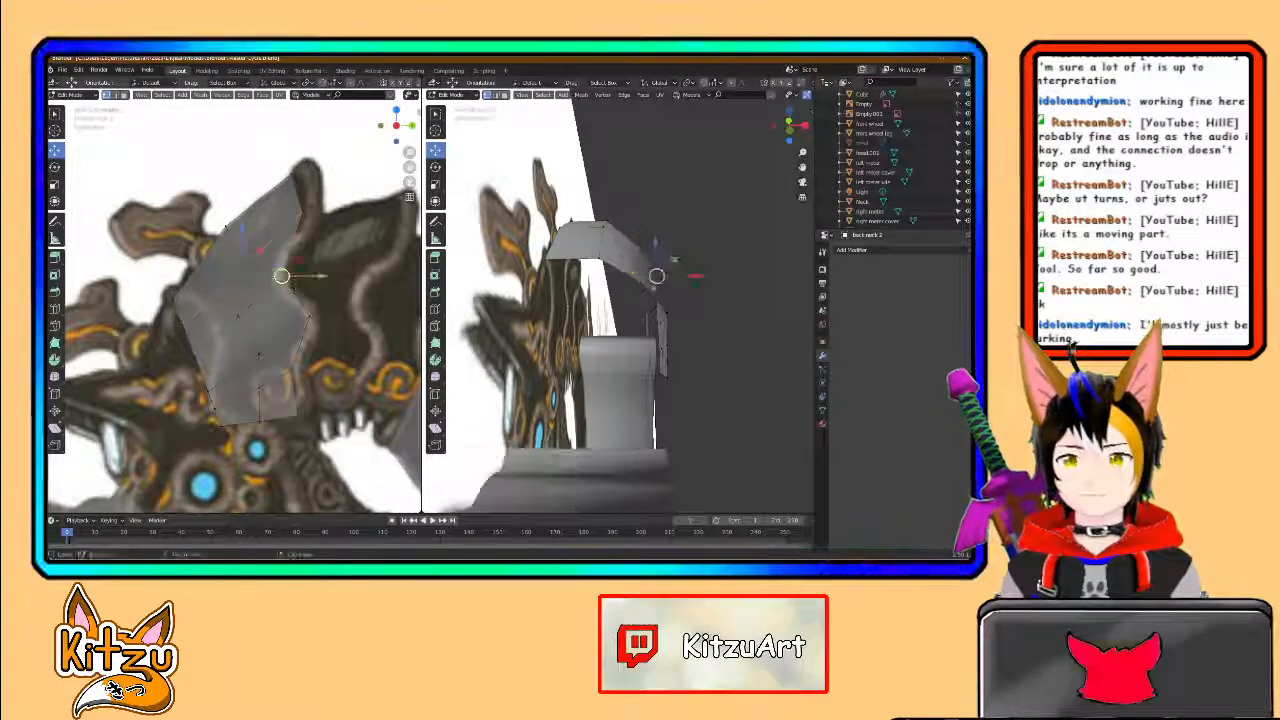
click(187, 361)
middle_drag(642, 346, 667, 353)
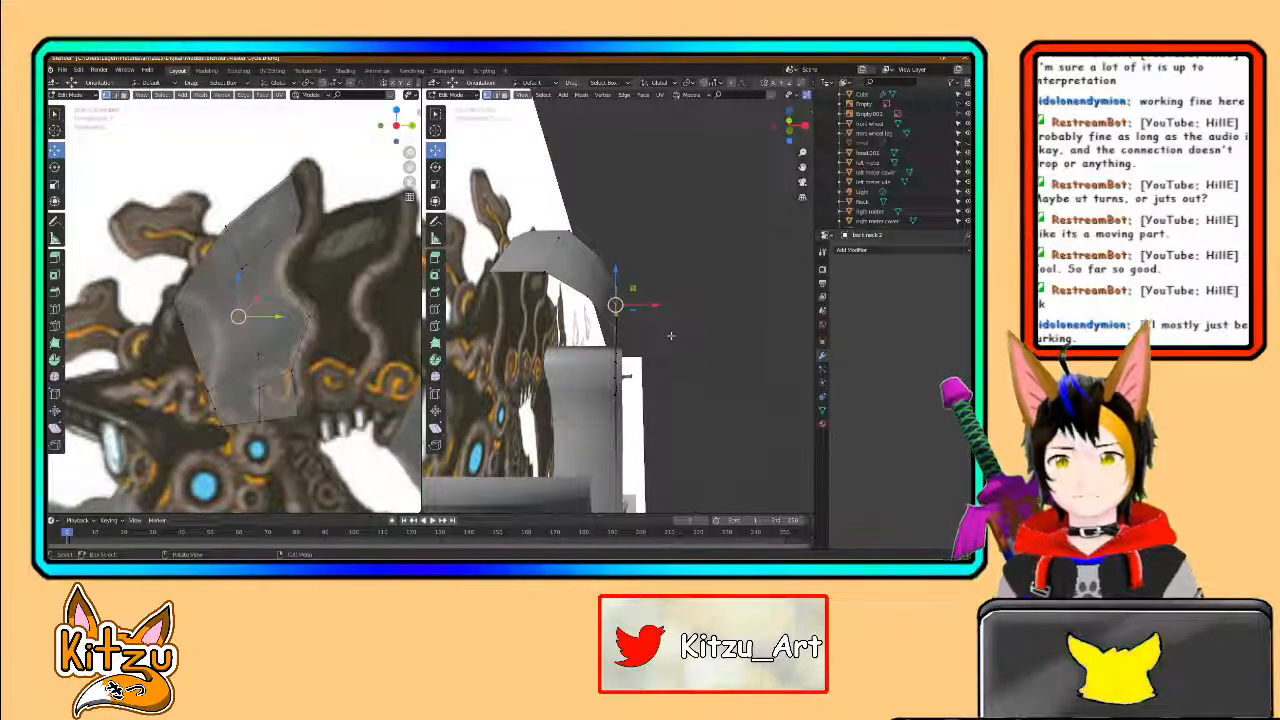
drag(651, 306, 646, 306)
middle_drag(647, 308, 650, 325)
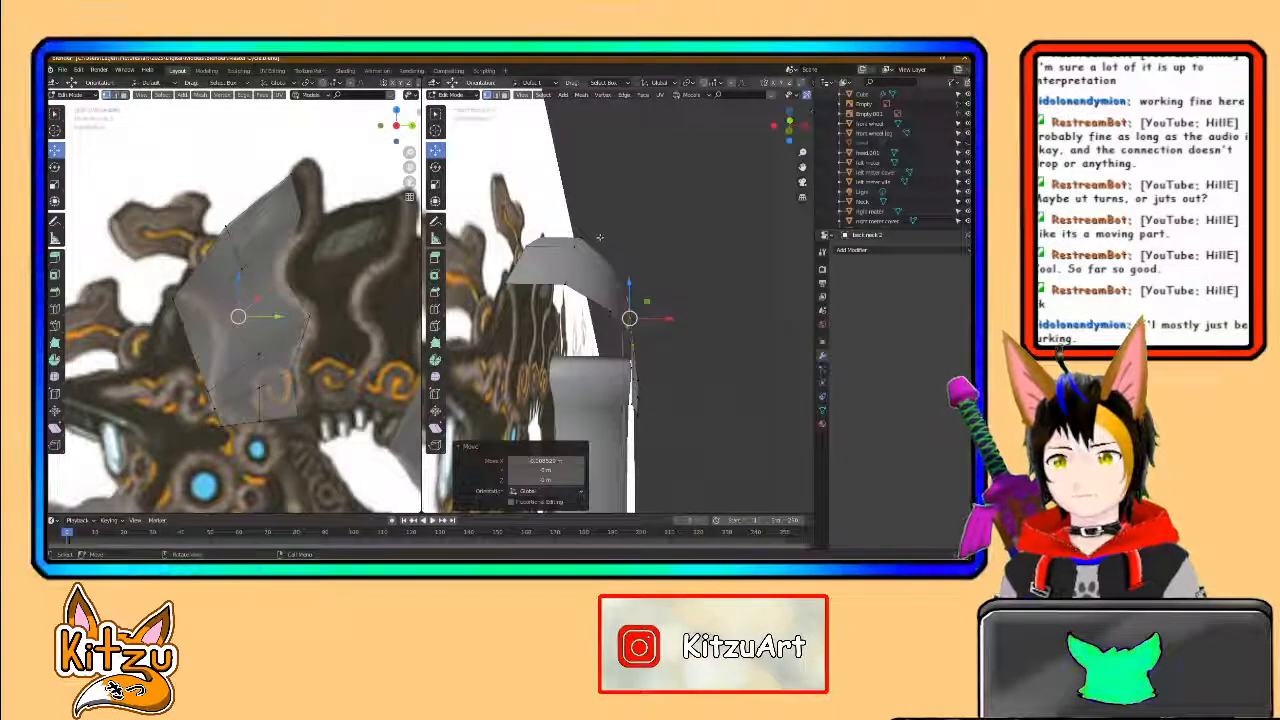
- Move the upper front and upper side vertices of back neck 2 along X toward the centreline to round its shoulder
key(g)
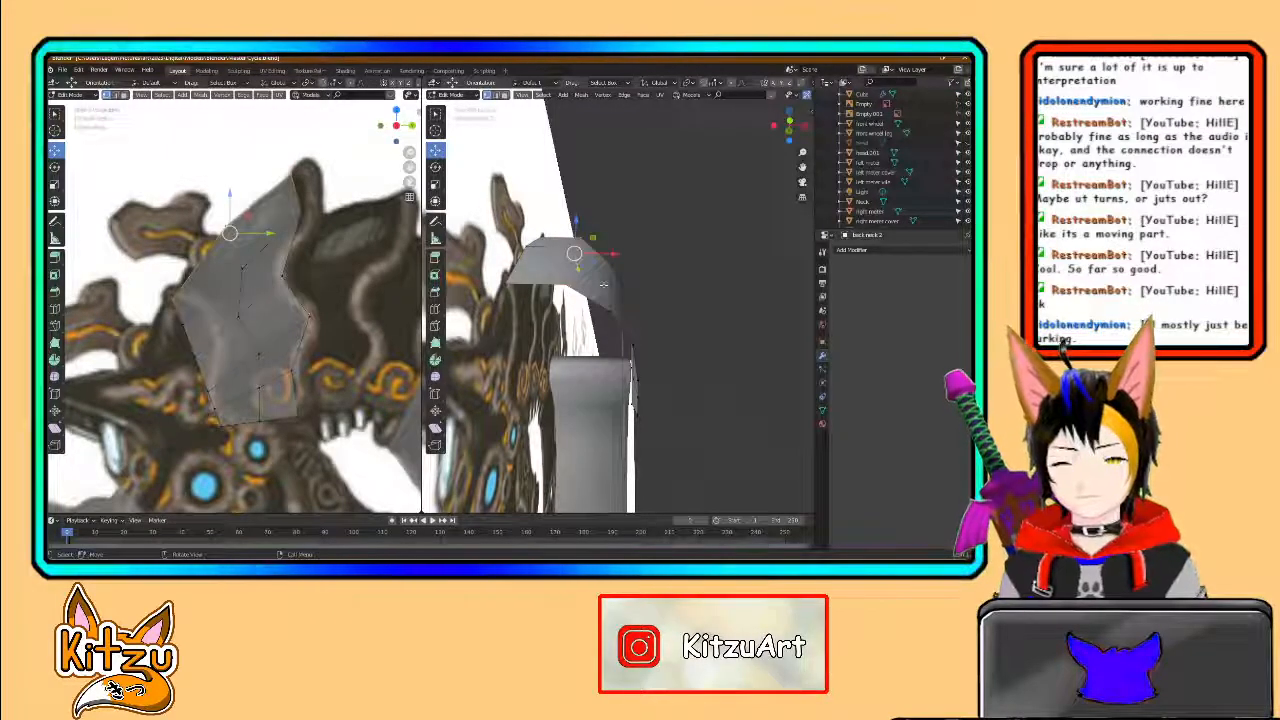
key(g)
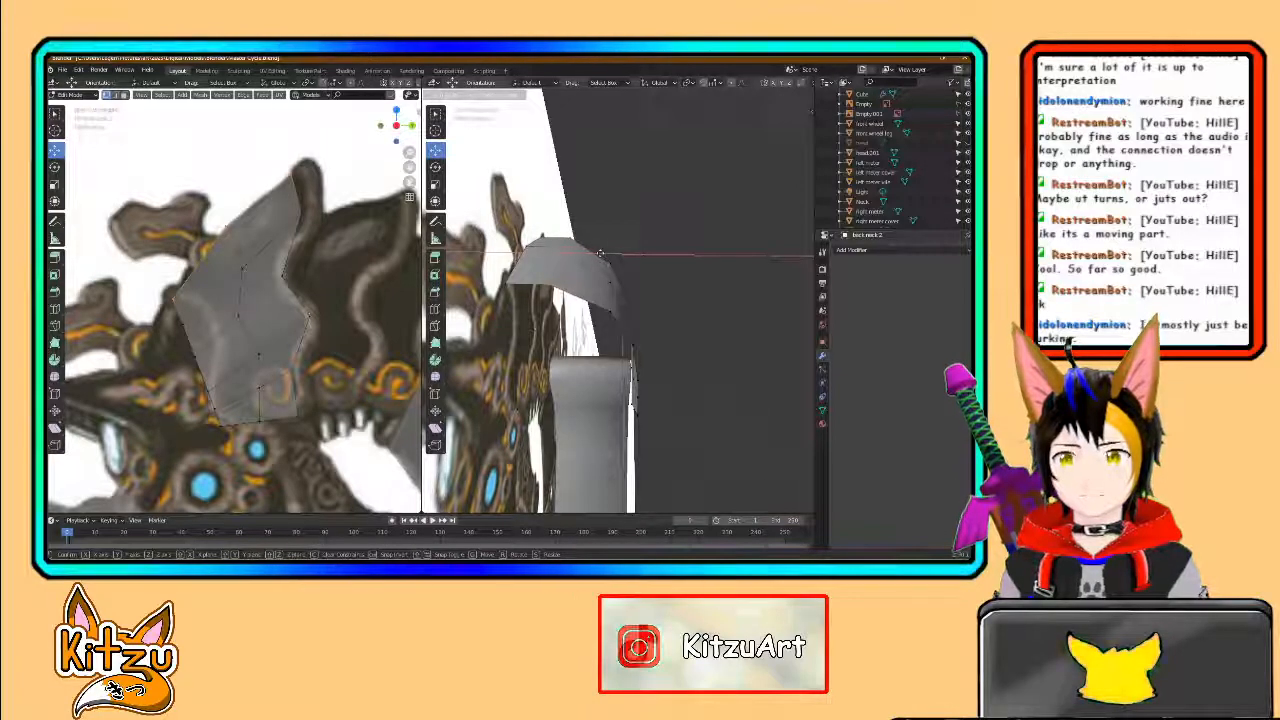
click(597, 253)
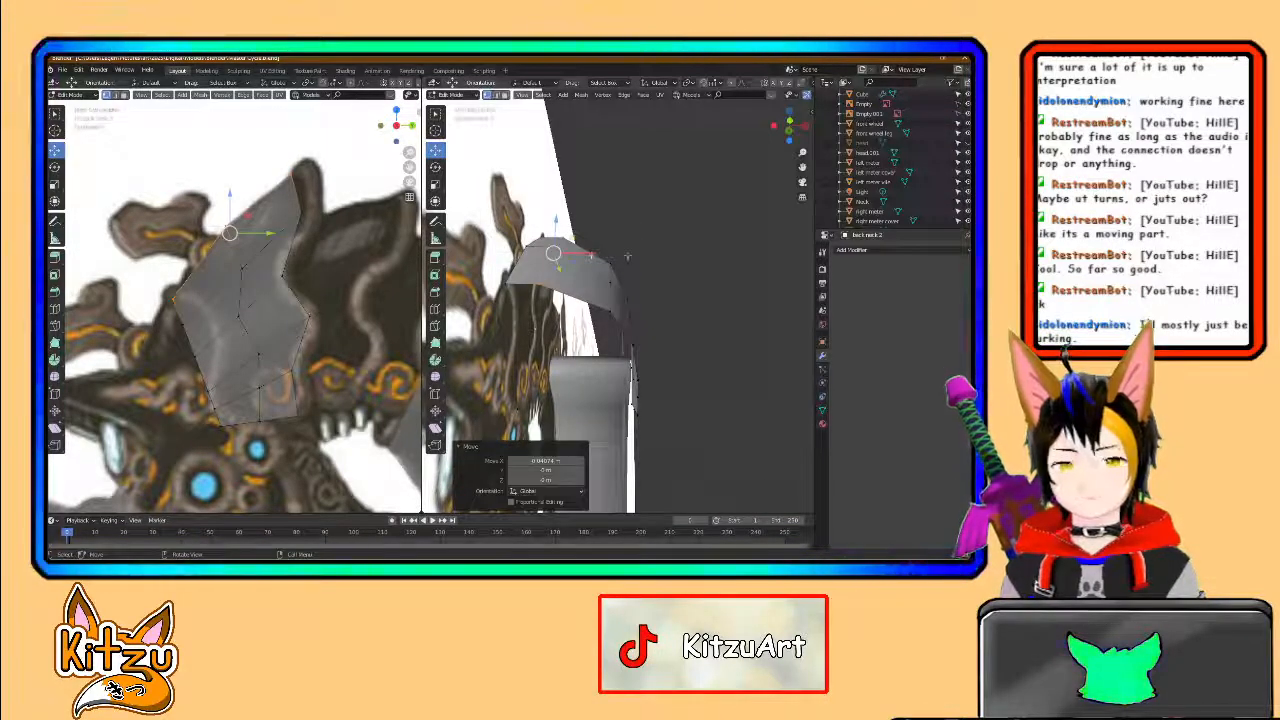
click(606, 313)
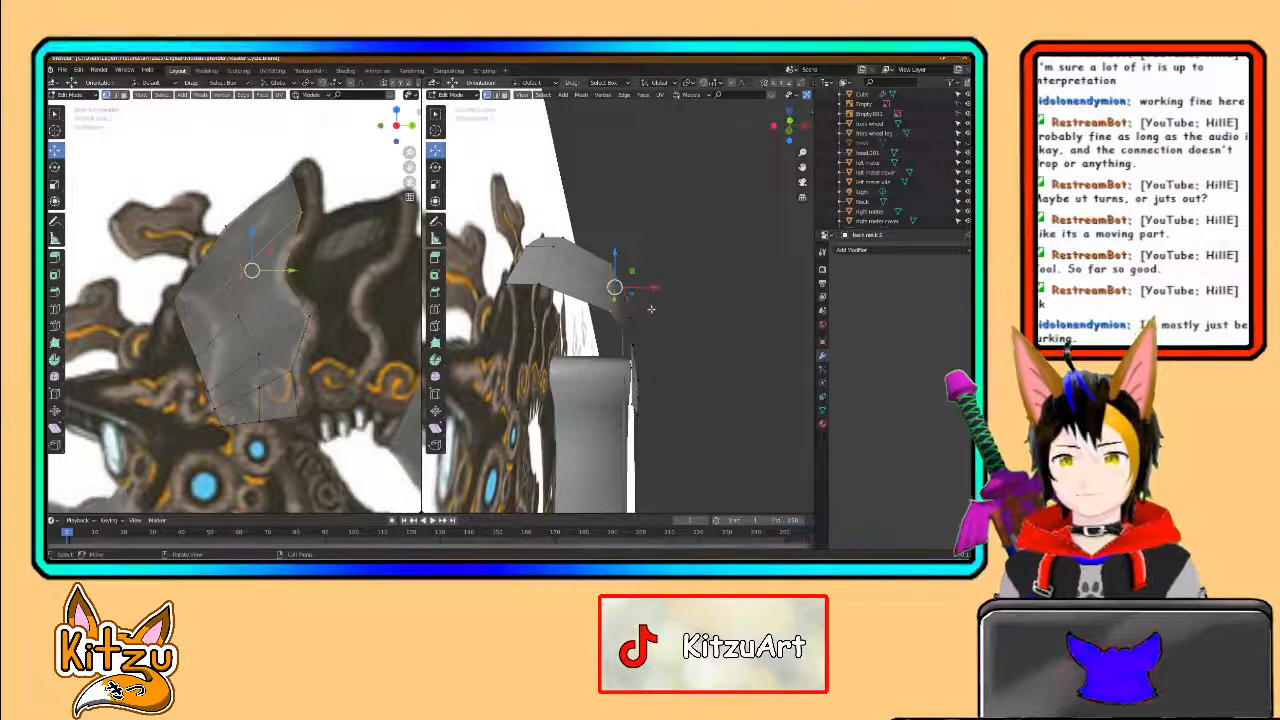
key(g)
key(g)
key(x)
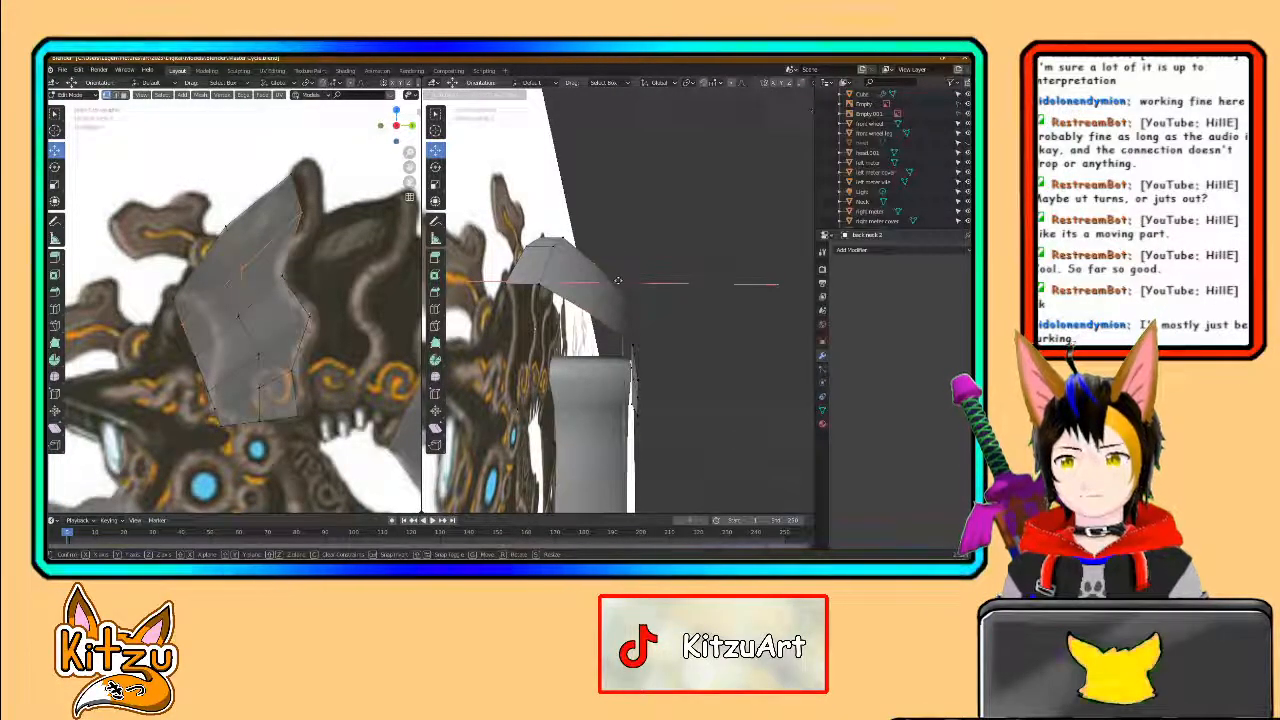
click(612, 272)
- Raise the upper side vertices of back neck 2 slightly along Z
key(g)
key(z)
mouse_move(589, 247)
mouse_down()
mouse_move(598, 277)
mouse_move(596, 265)
mouse_move(612, 277)
mouse_move(578, 240)
mouse_up()
key(ctrl+z)
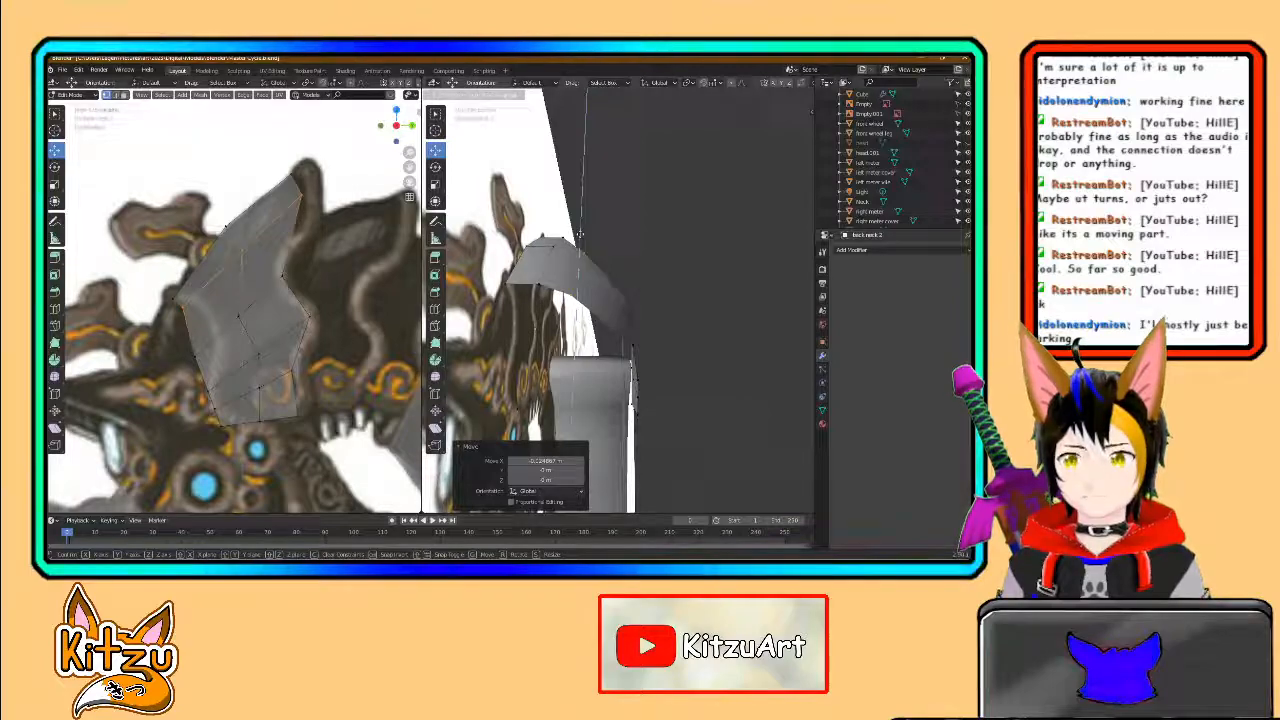
drag(580, 234, 580, 236)
- Move the middle and lower rows of side vertices on back neck 2 inward along X and raise them along Z
click(283, 276)
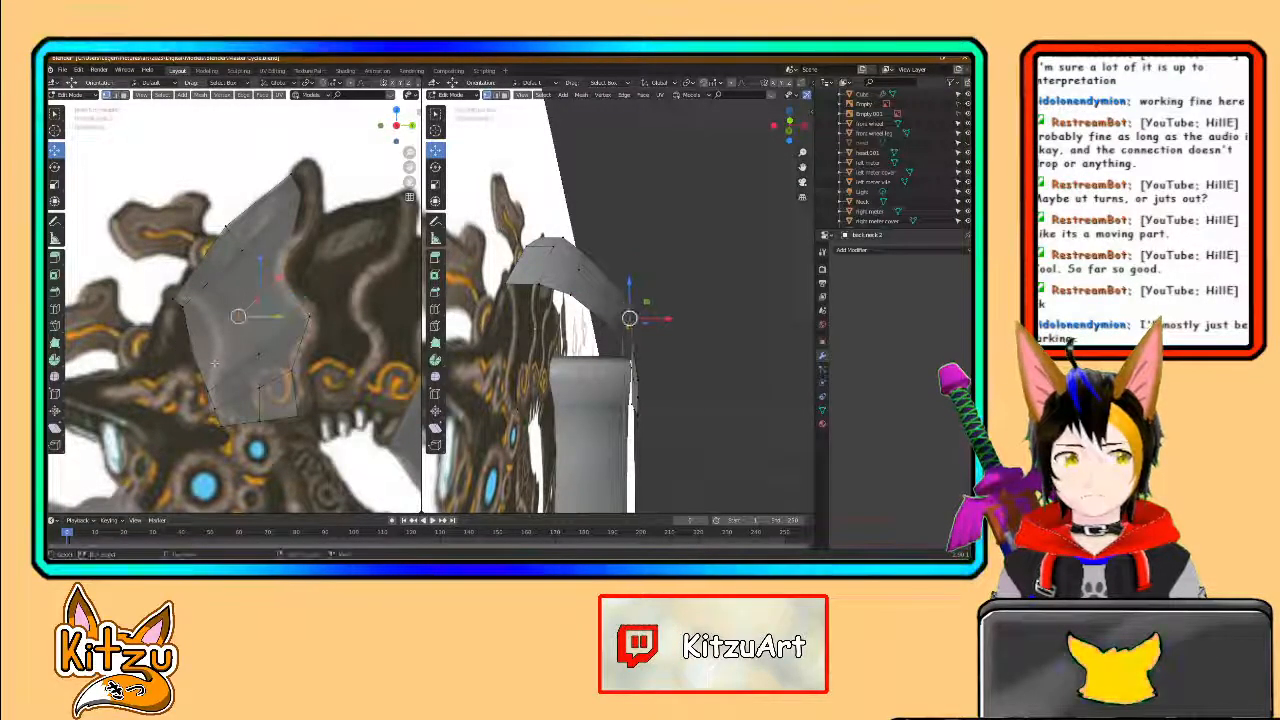
drag(661, 318, 628, 299)
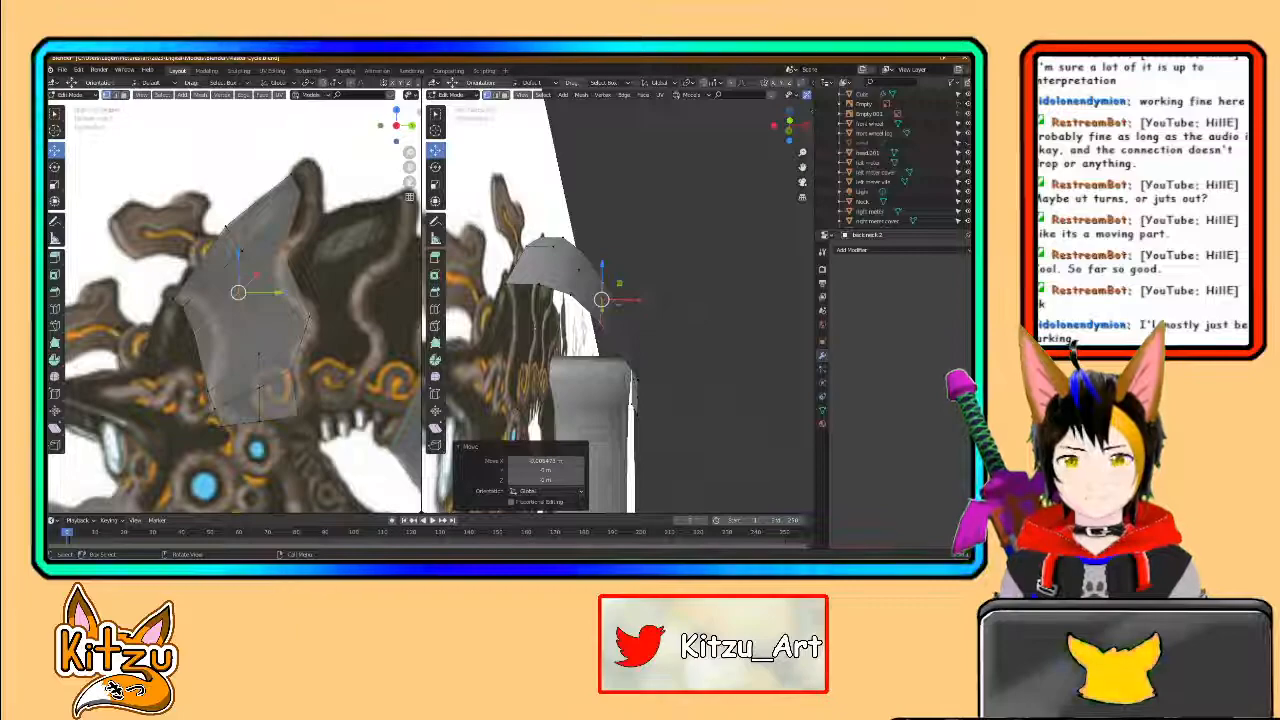
drag(324, 304, 217, 379)
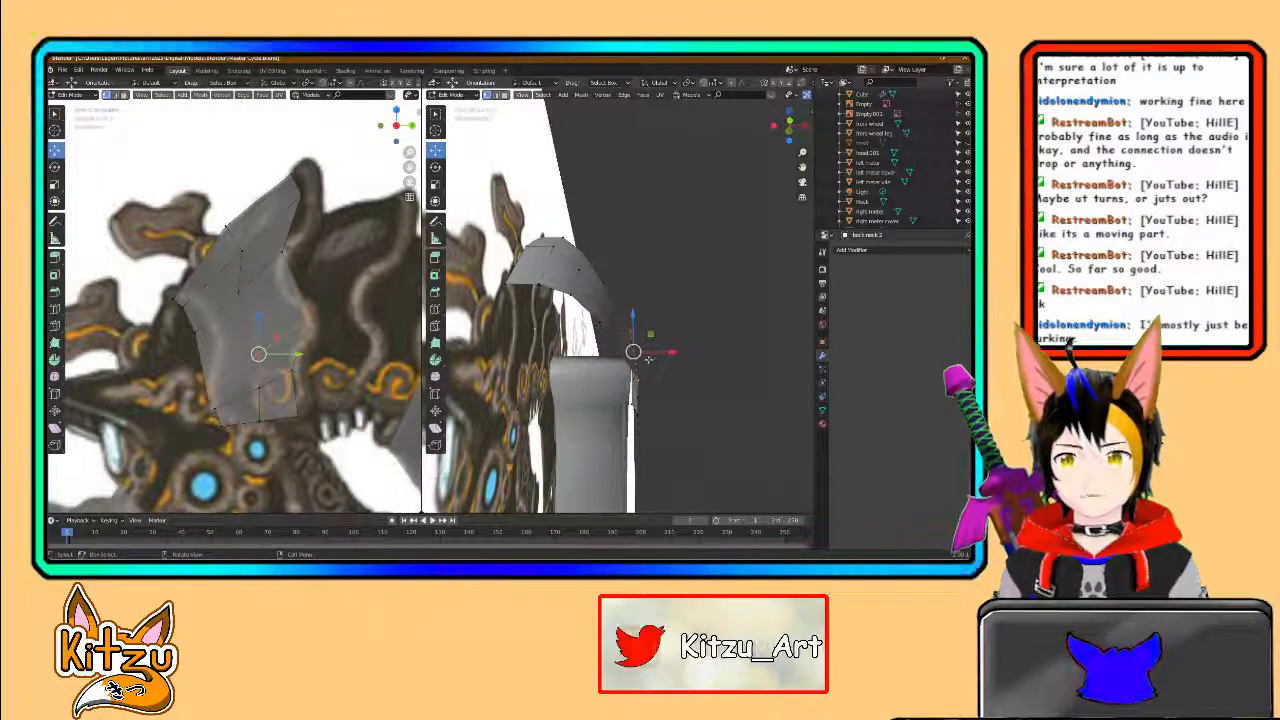
mouse_move(648, 358)
mouse_down()
mouse_move(667, 339)
mouse_move(651, 340)
mouse_move(622, 298)
mouse_move(632, 376)
mouse_move(652, 375)
mouse_up()
shift+click(214, 408)
middle_drag(652, 375, 620, 340)
middle_drag(640, 330, 548, 336)
mouse_move(536, 379)
middle_down()
mouse_move(504, 346)
mouse_move(526, 370)
middle_up()
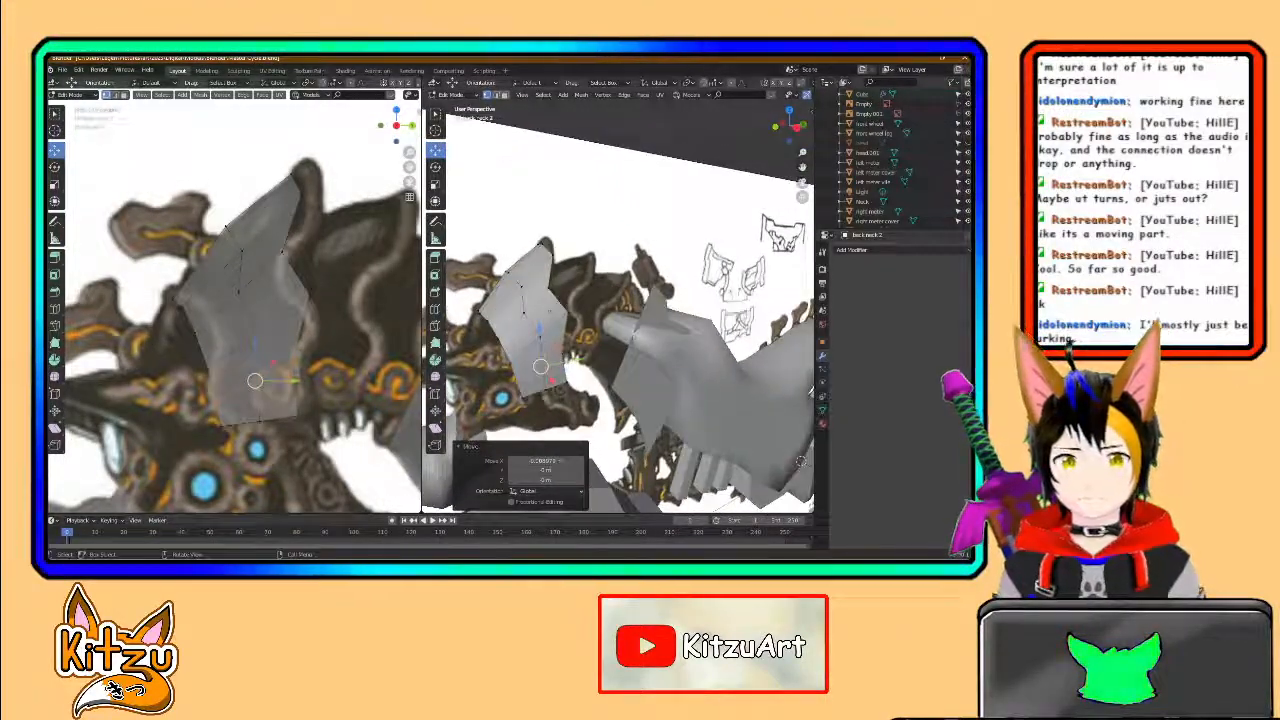
- Scale down the selected front-edge vertices of back neck 2 to draw them closer together
key(b)
drag(224, 435, 221, 433)
middle_drag(549, 311, 640, 346)
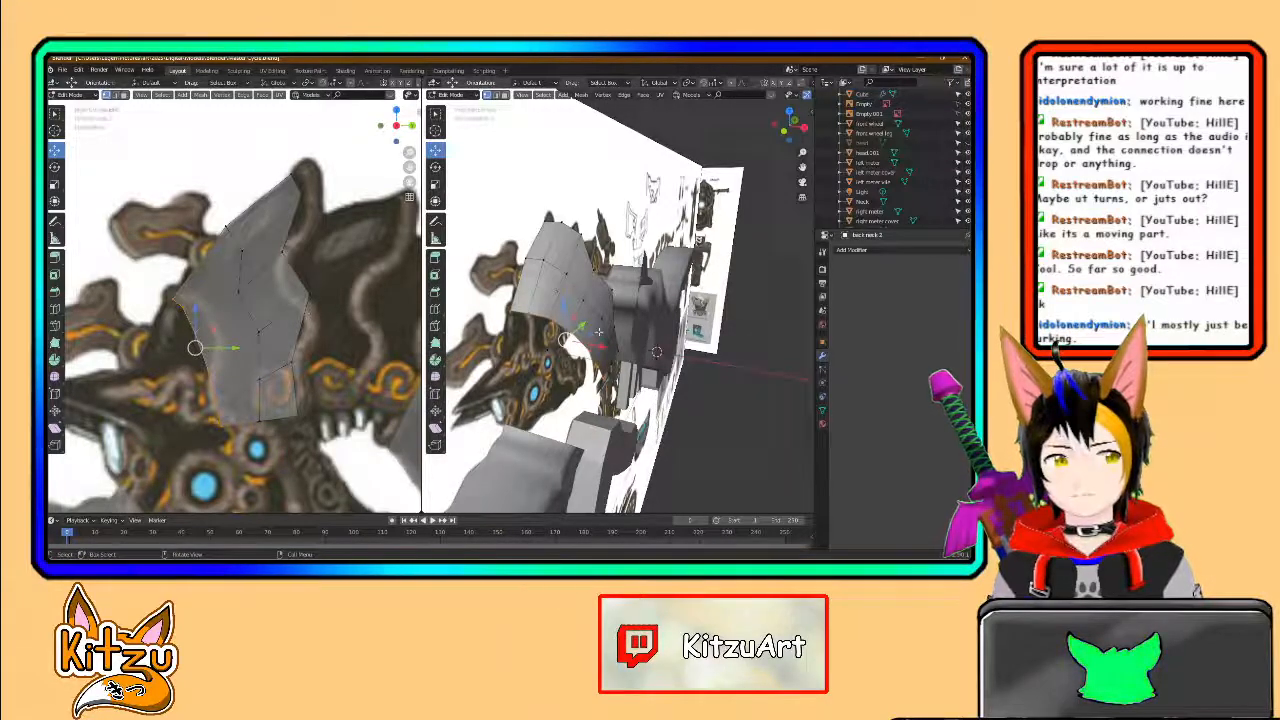
key(g)
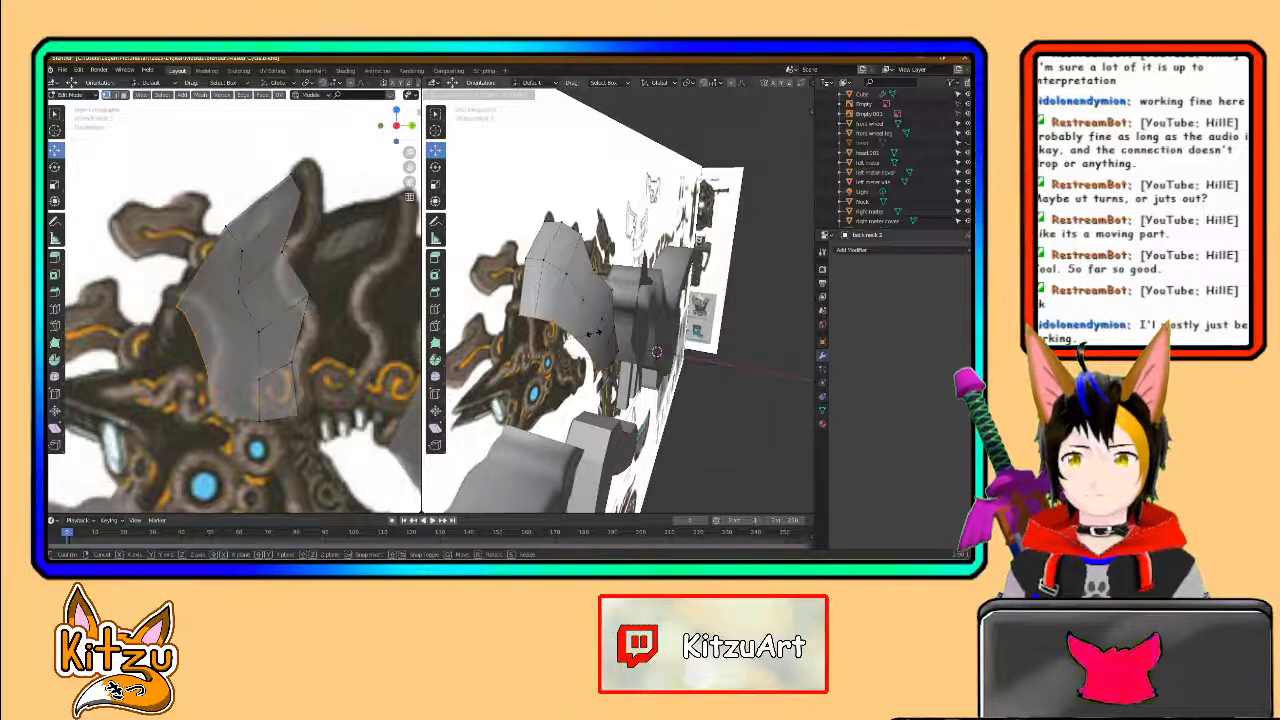
click(594, 332)
middle_drag(594, 332, 625, 334)
key(ctrl+z)
key(s)
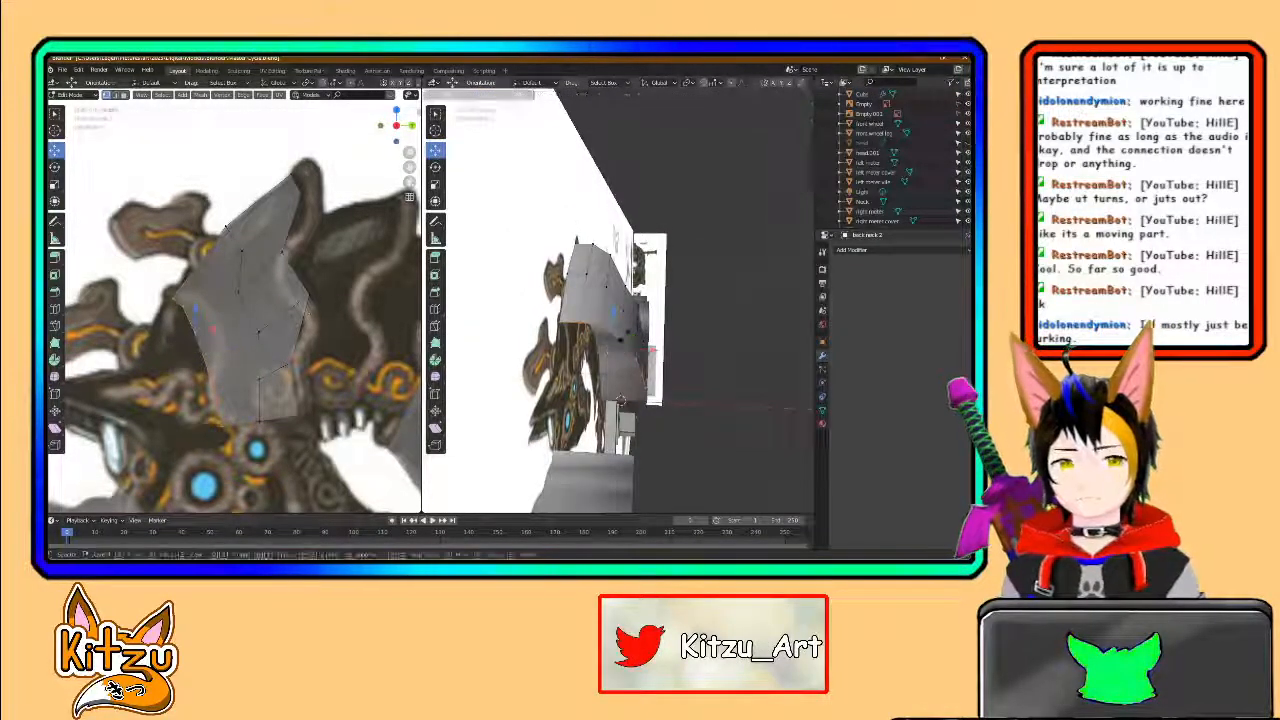
click(625, 334)
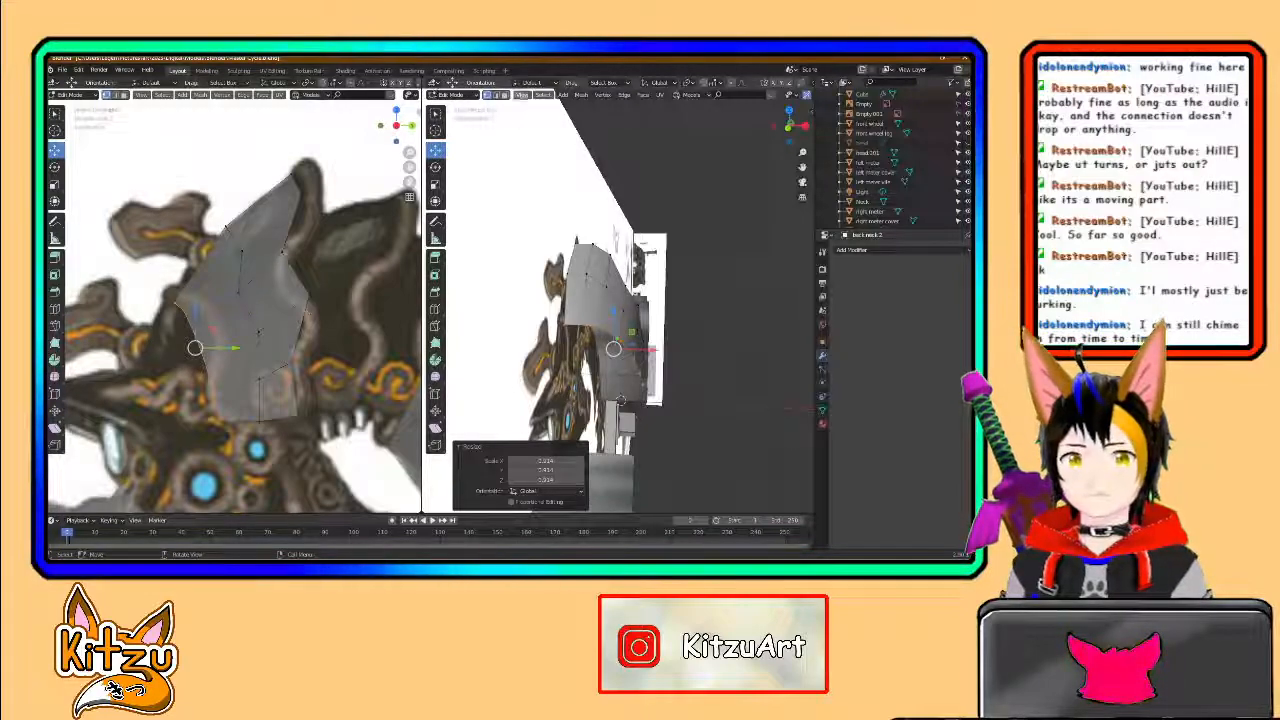
- Set snapping to Vertex and move the front-edge vertices of back neck 2 along X toward the centreline
click(712, 84)
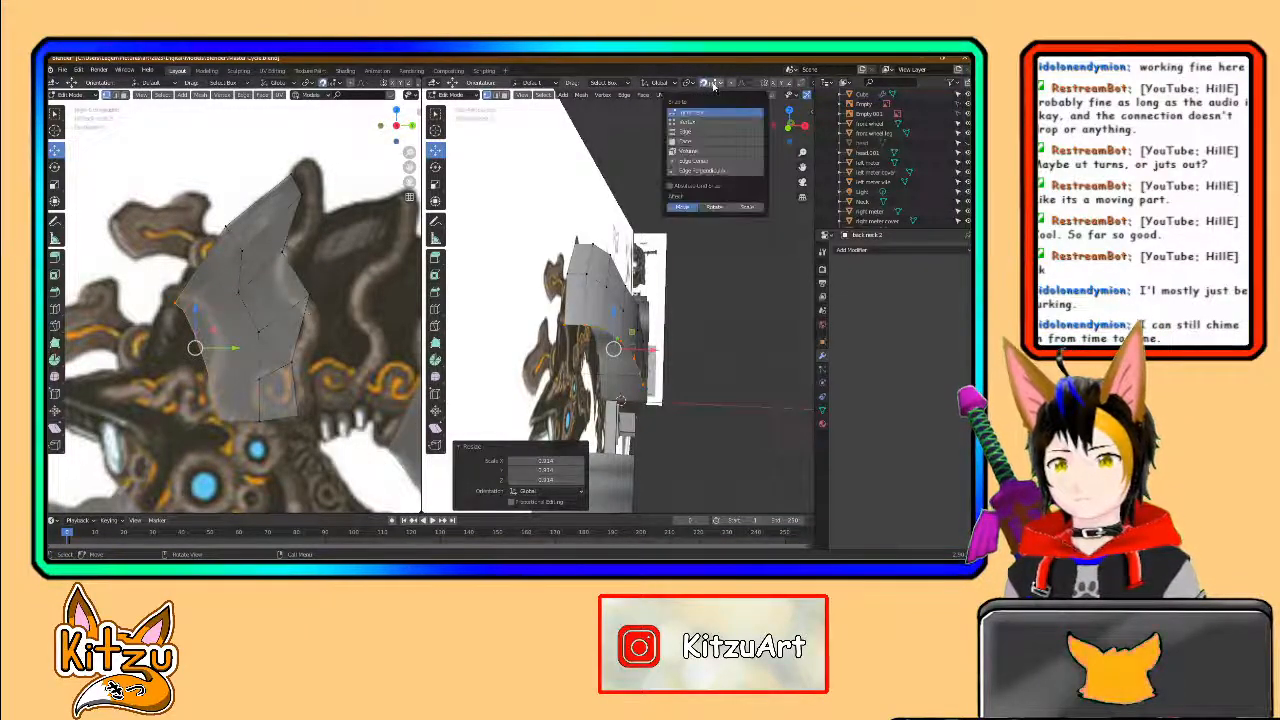
click(697, 121)
drag(652, 350, 569, 278)
middle_drag(620, 320, 599, 365)
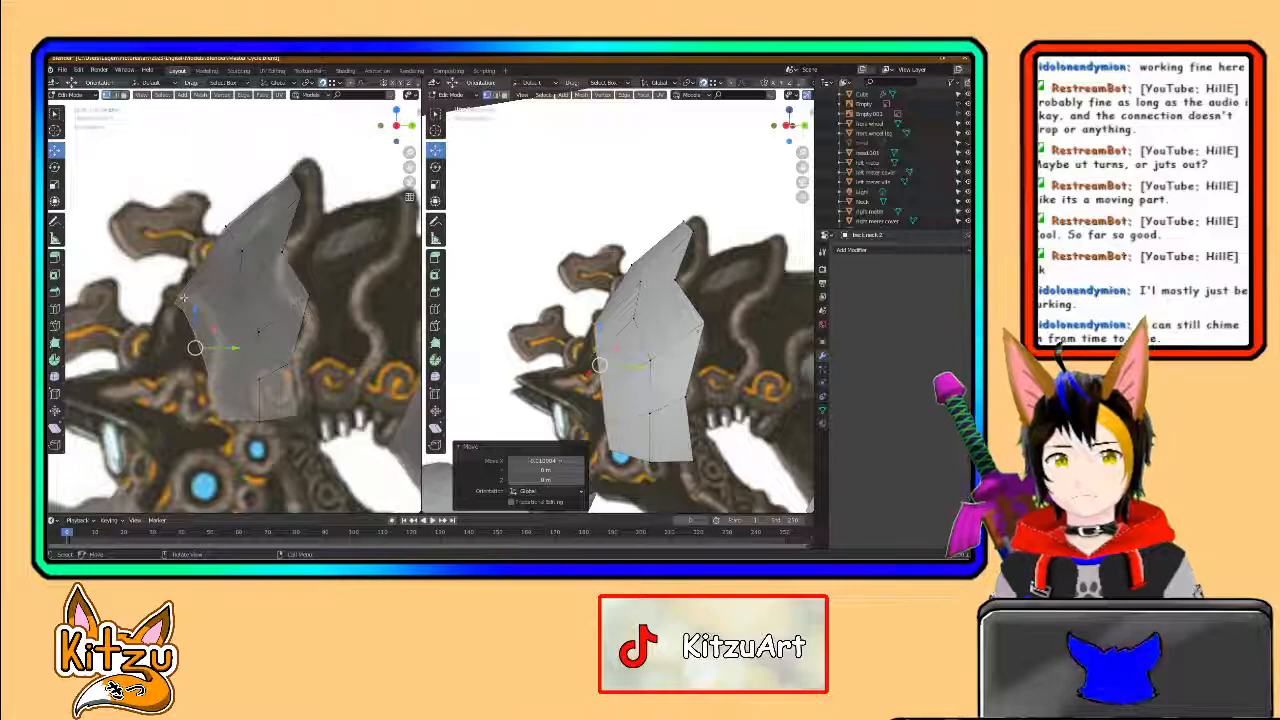
- Raise the front corner vertices of back neck 2 along Z and shift them forward along Y to match the artwork
key(g)
key(z)
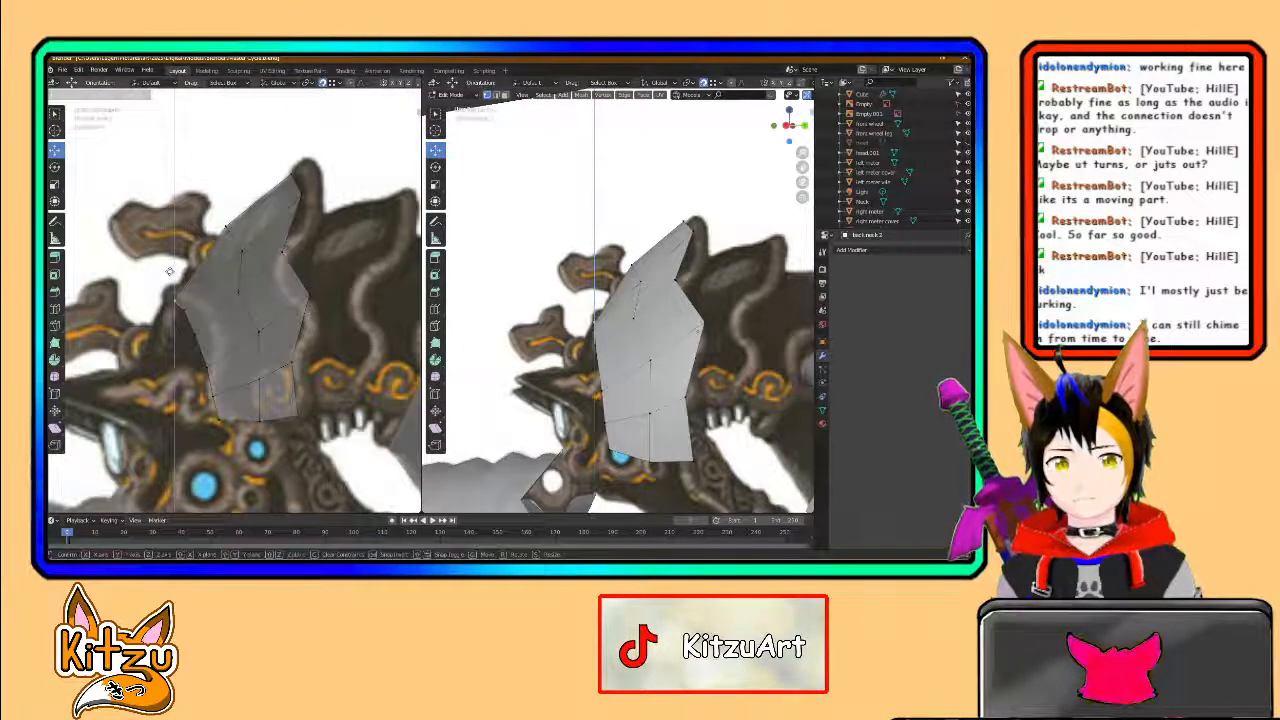
drag(167, 269, 167, 274)
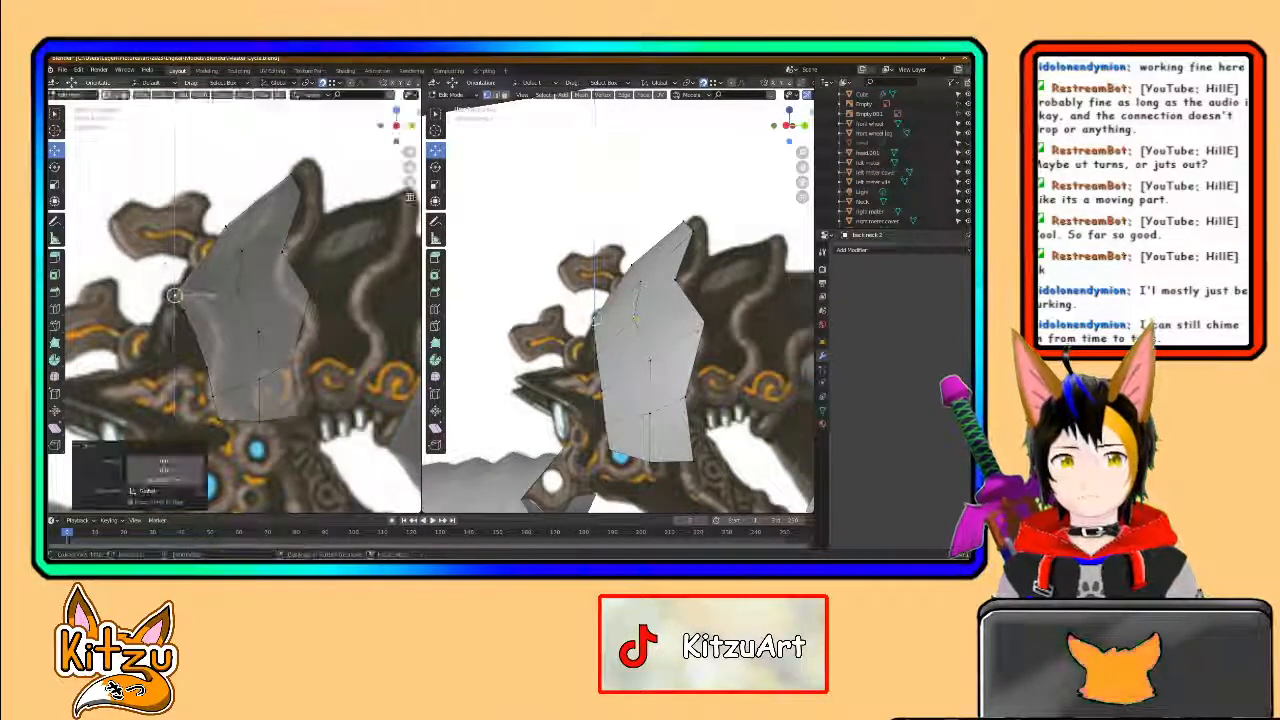
middle_drag(571, 373, 784, 453)
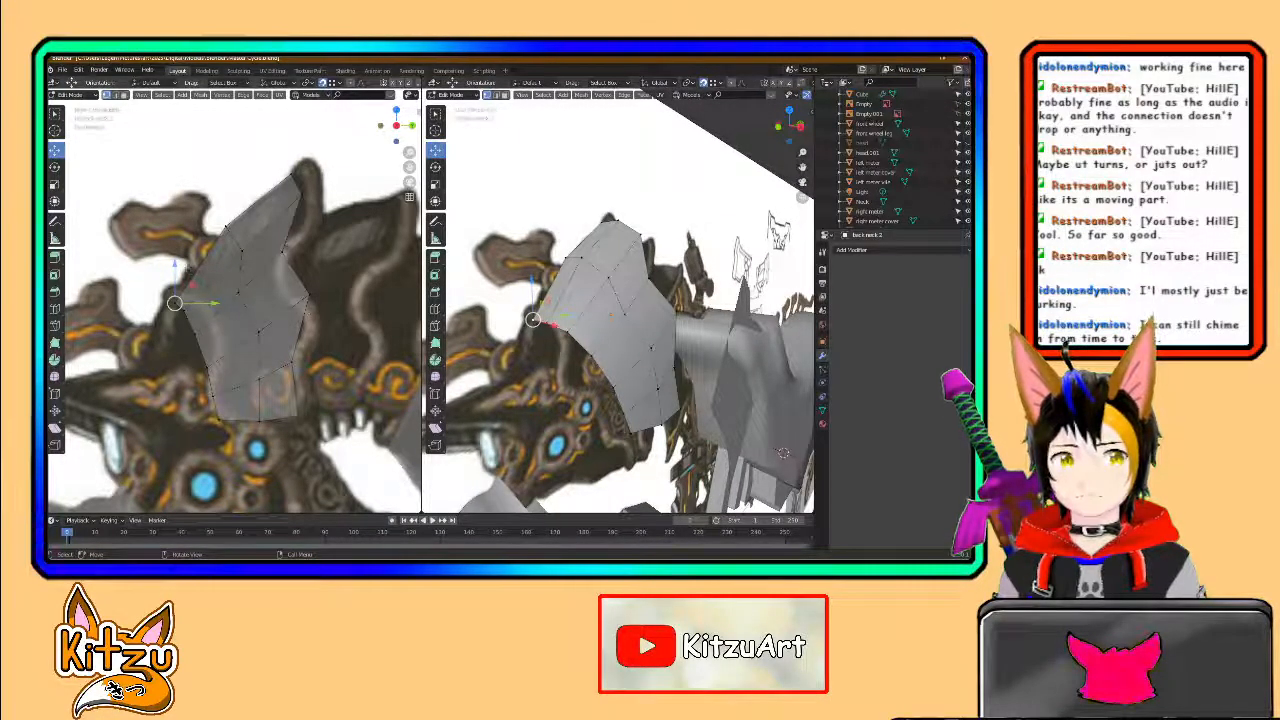
key(g)
key(z)
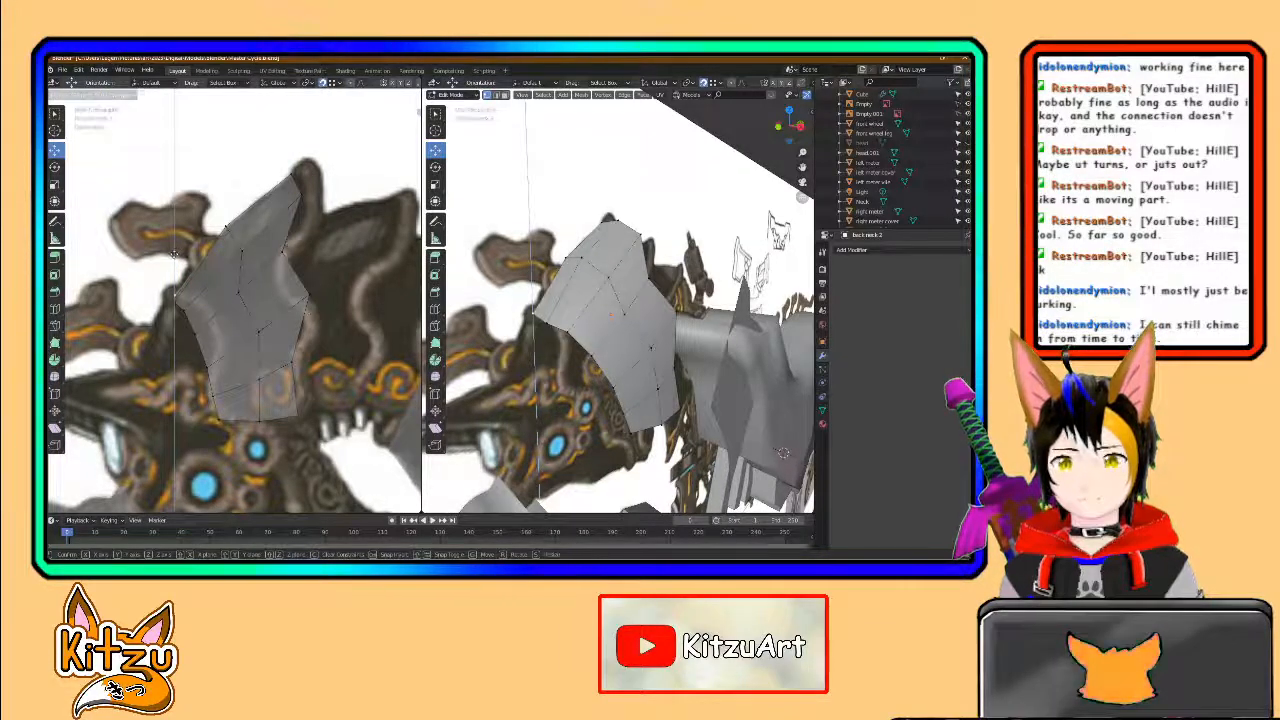
click(198, 280)
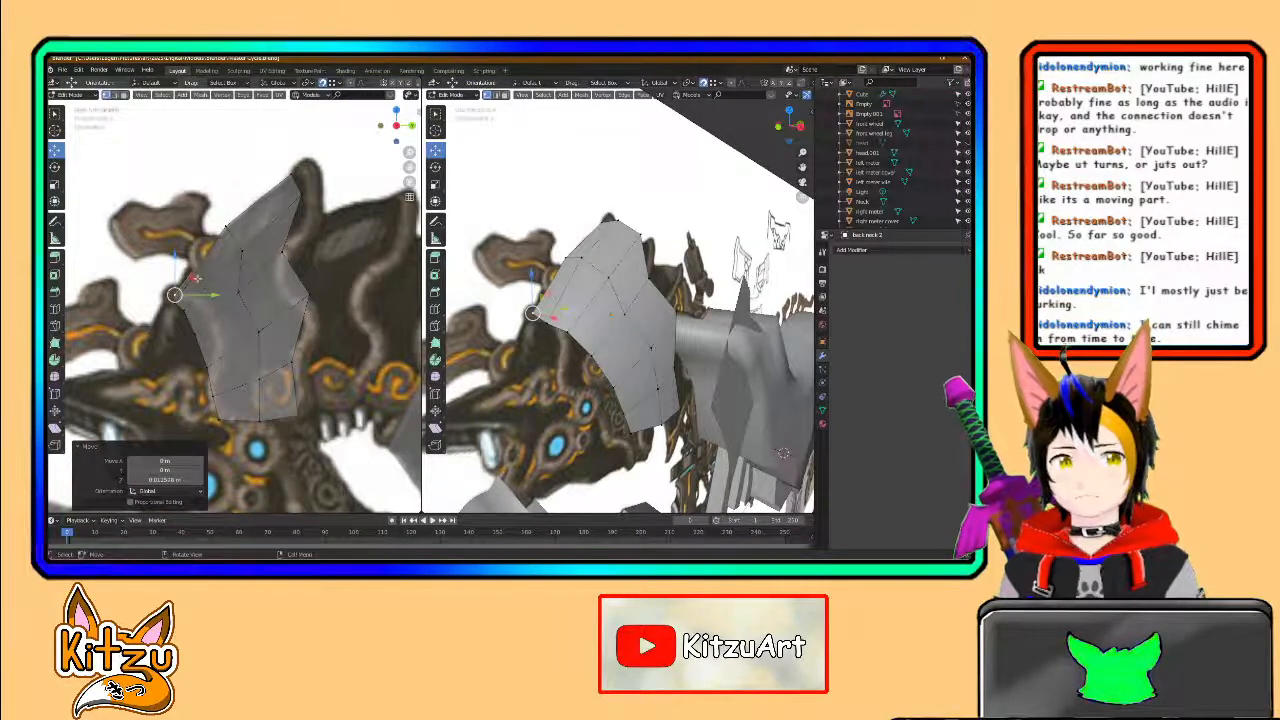
drag(207, 295, 171, 295)
key(ctrl+z)
key(ctrl+z)
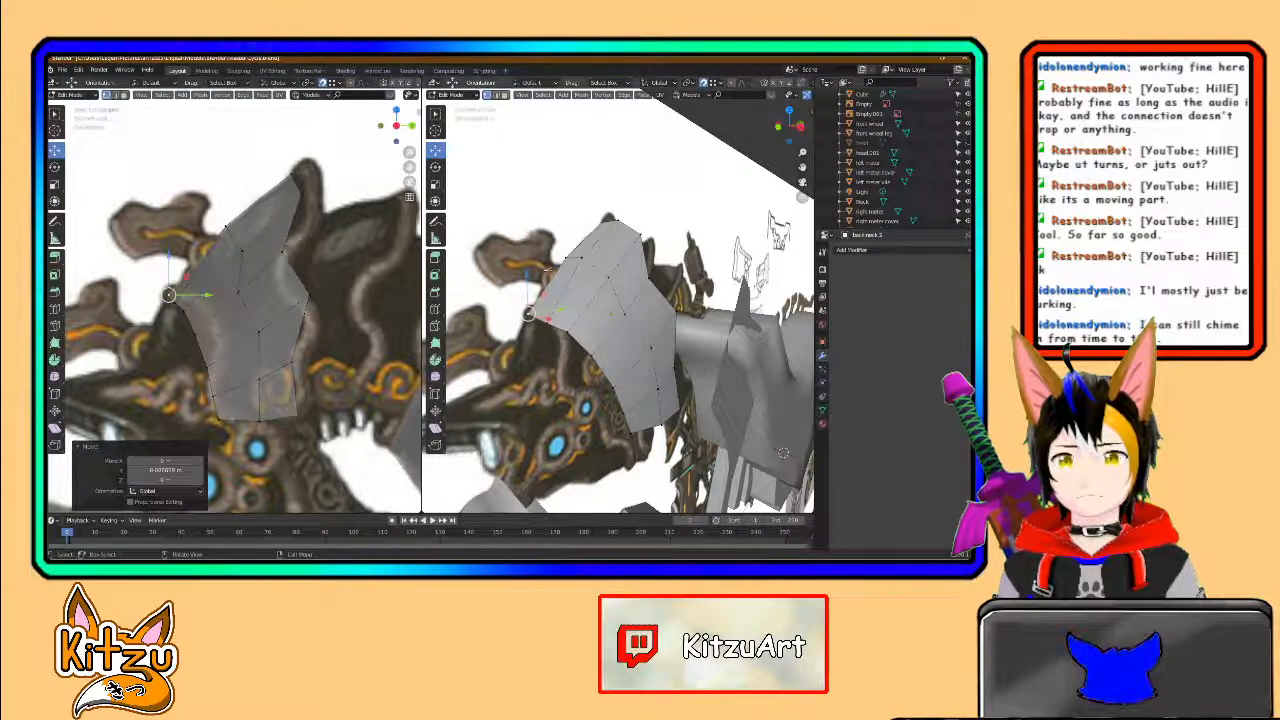
- Adjust the upper front-edge vertices of back neck 2, one forward along Y and the adjacent one down along Z
click(226, 227)
drag(256, 228, 249, 229)
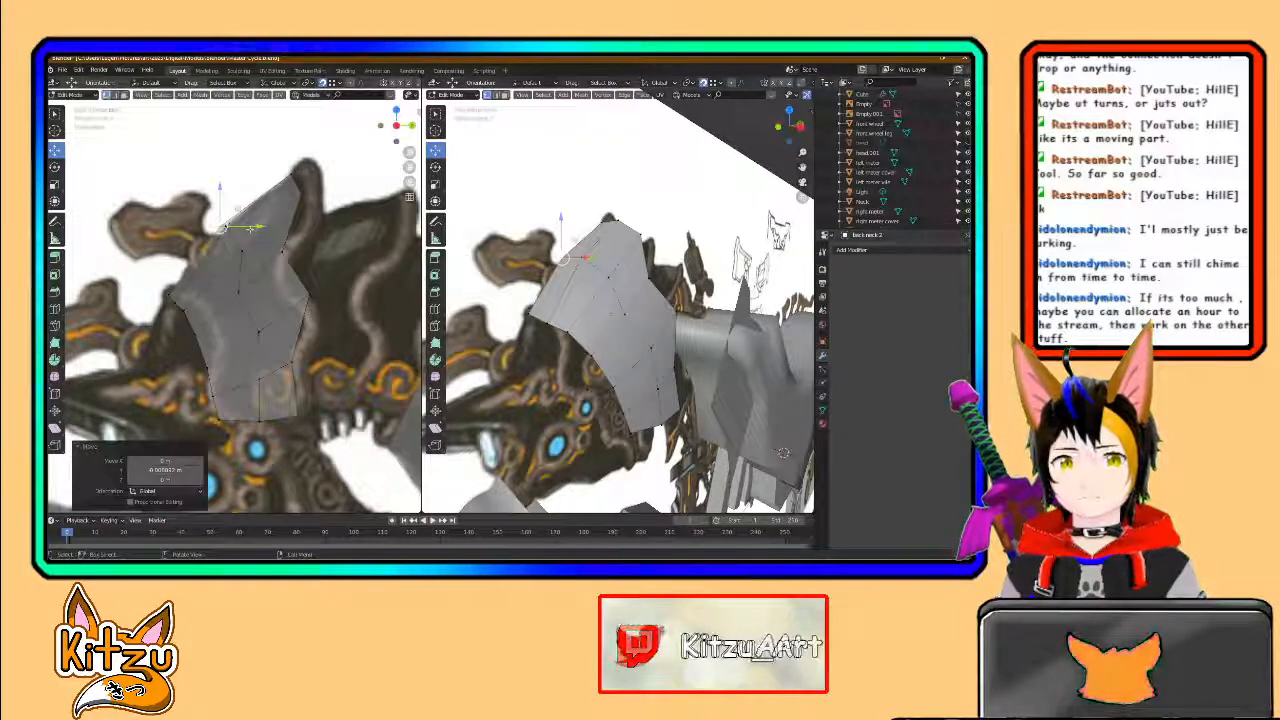
click(228, 228)
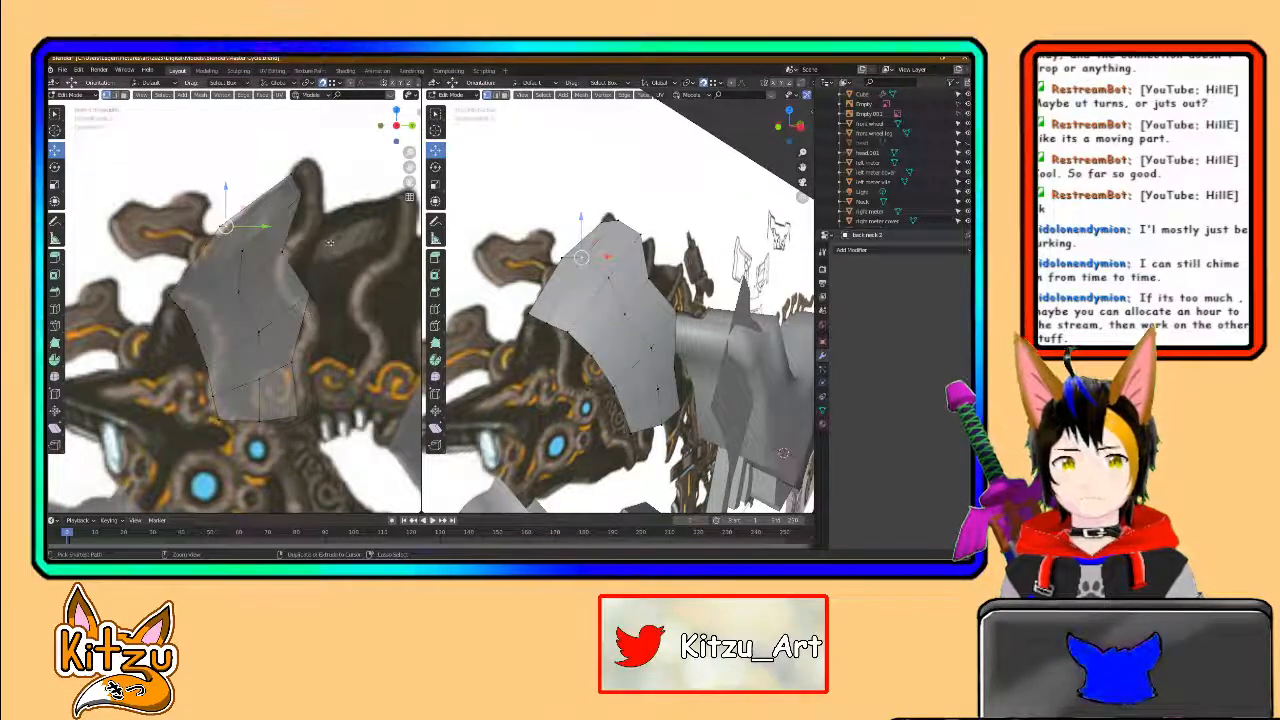
key(g)
key(z)
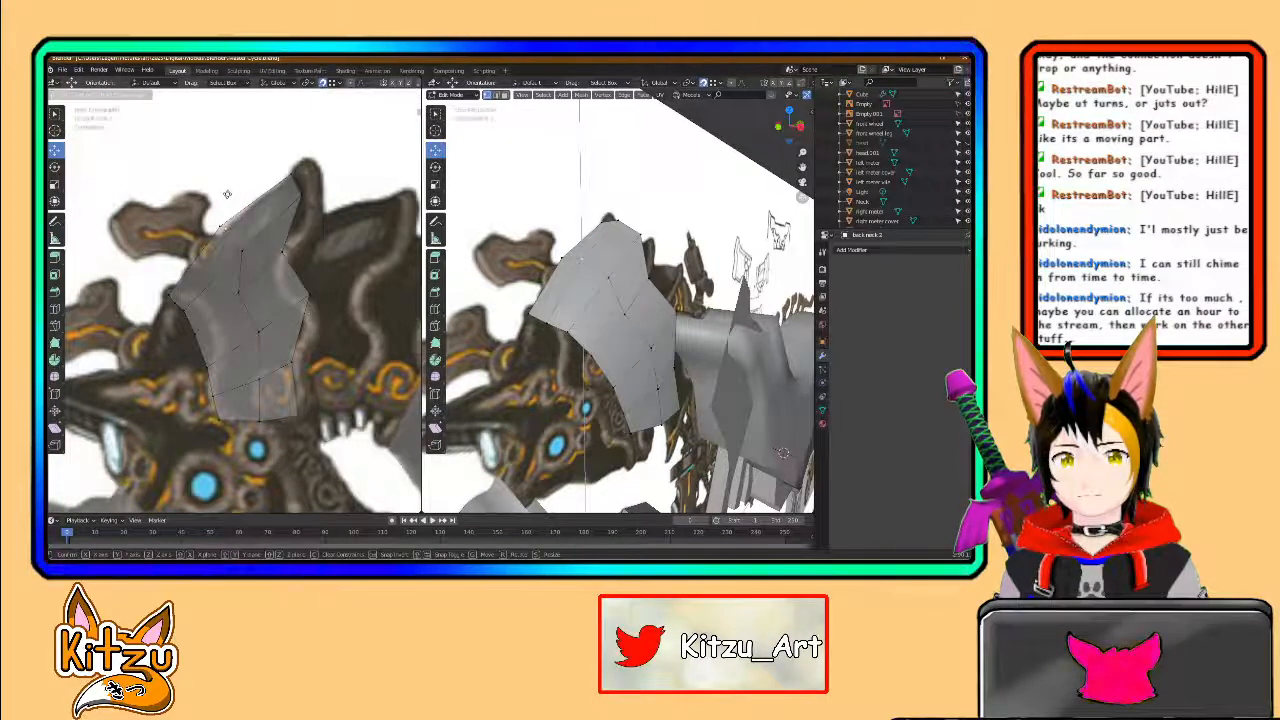
click(227, 196)
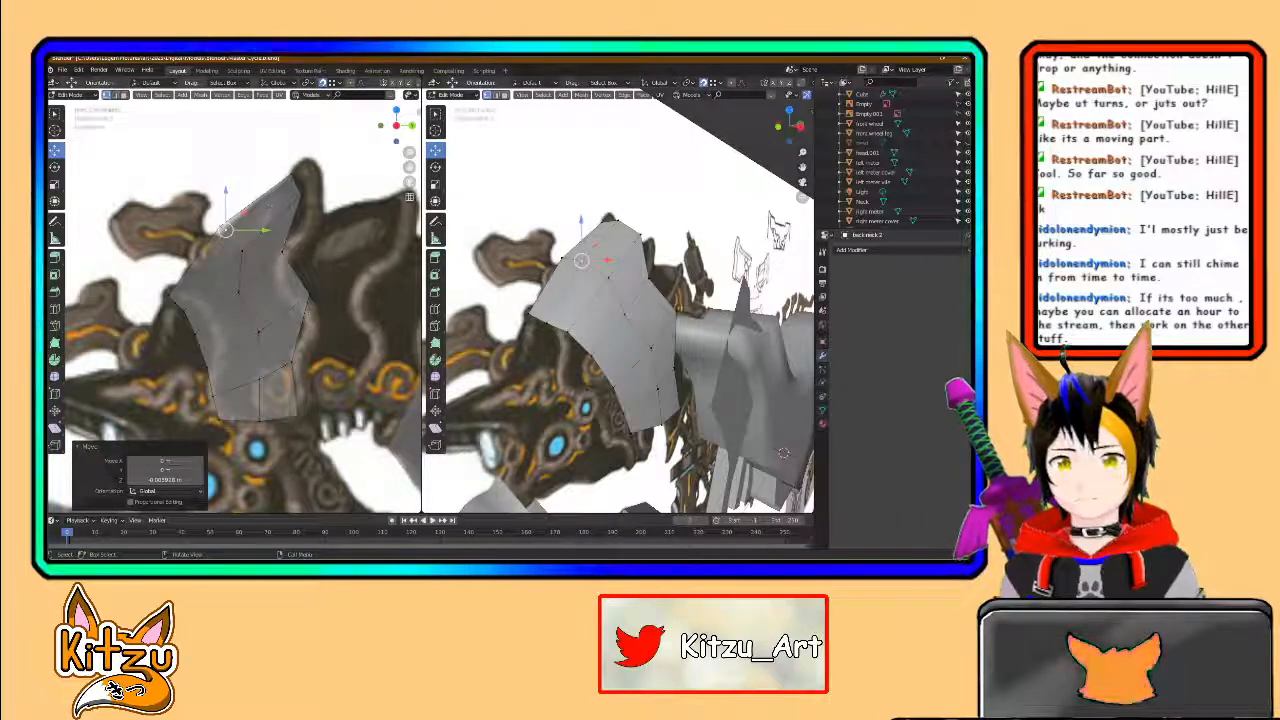
- Lower the tip vertex of back neck 2 along Z and shift the tip vertices backward along Y to follow the artwork
click(293, 176)
drag(291, 149, 291, 154)
click(291, 154)
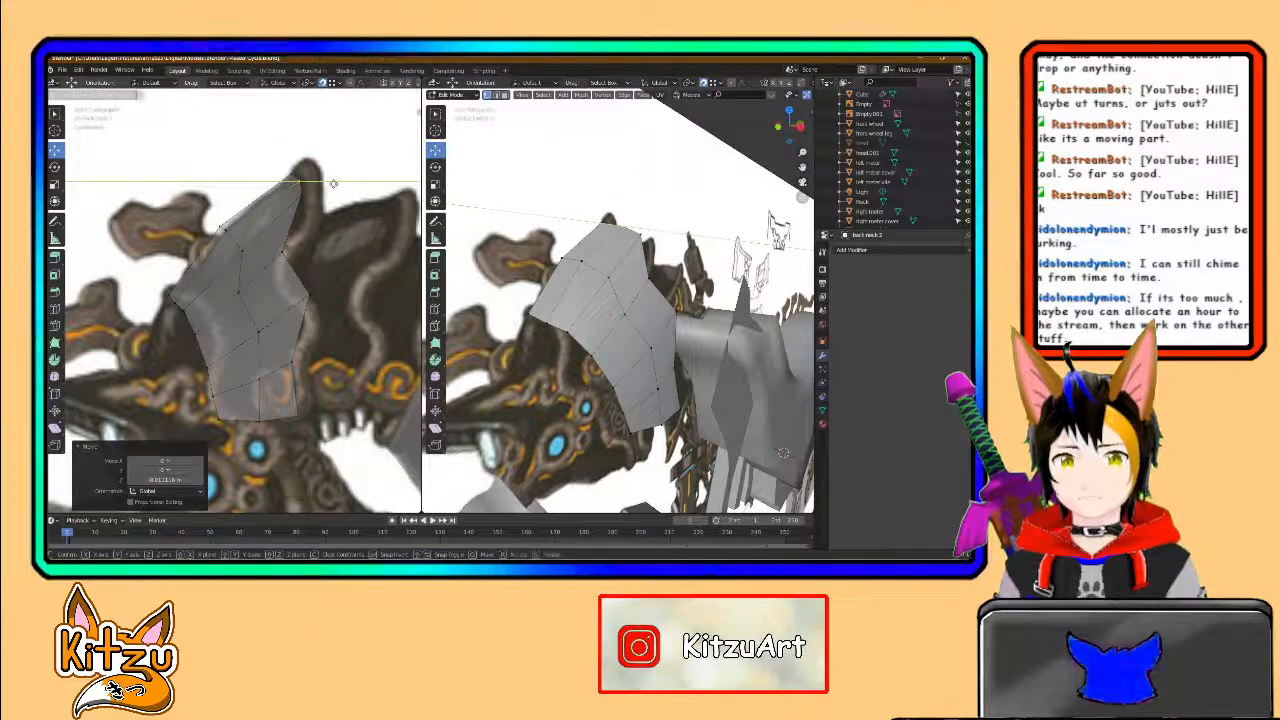
click(291, 174)
mouse_move(324, 174)
mouse_down()
mouse_move(294, 136)
mouse_move(340, 196)
mouse_move(308, 193)
mouse_up()
click(302, 196)
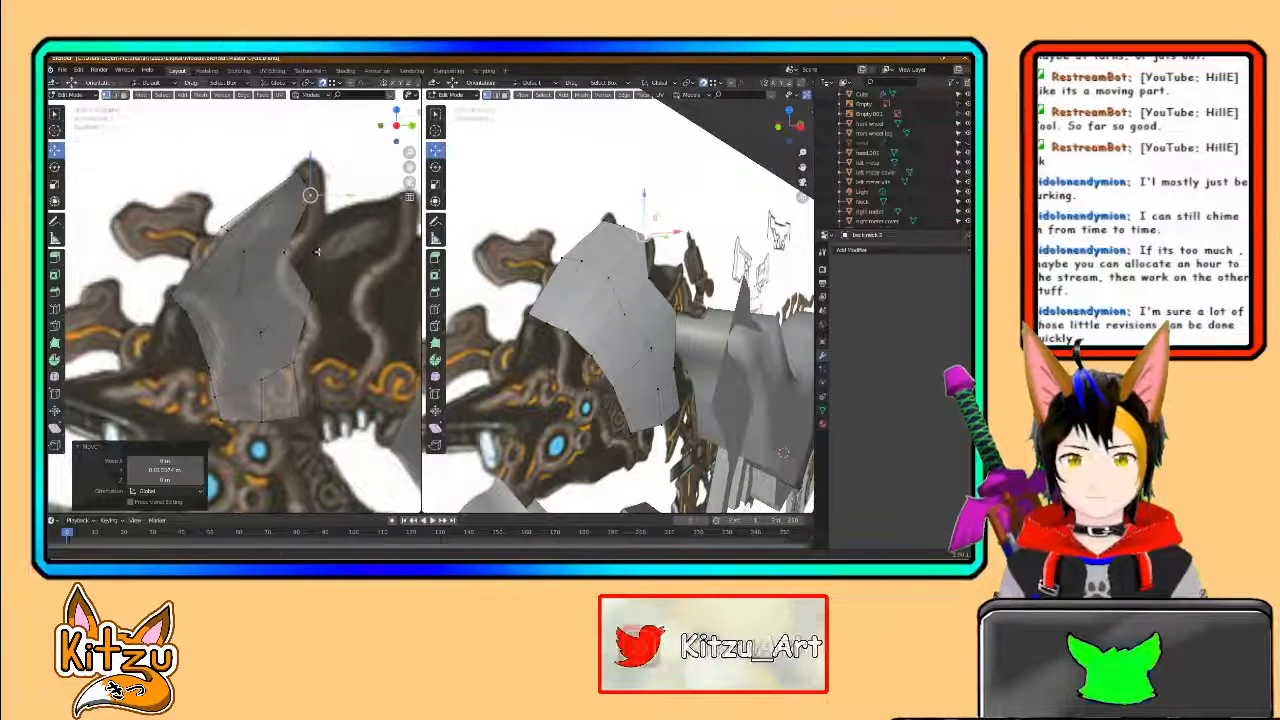
- Move the centre vertex in the middle column of back neck 2 backward along Y
shift+middle_drag(314, 249, 341, 273)
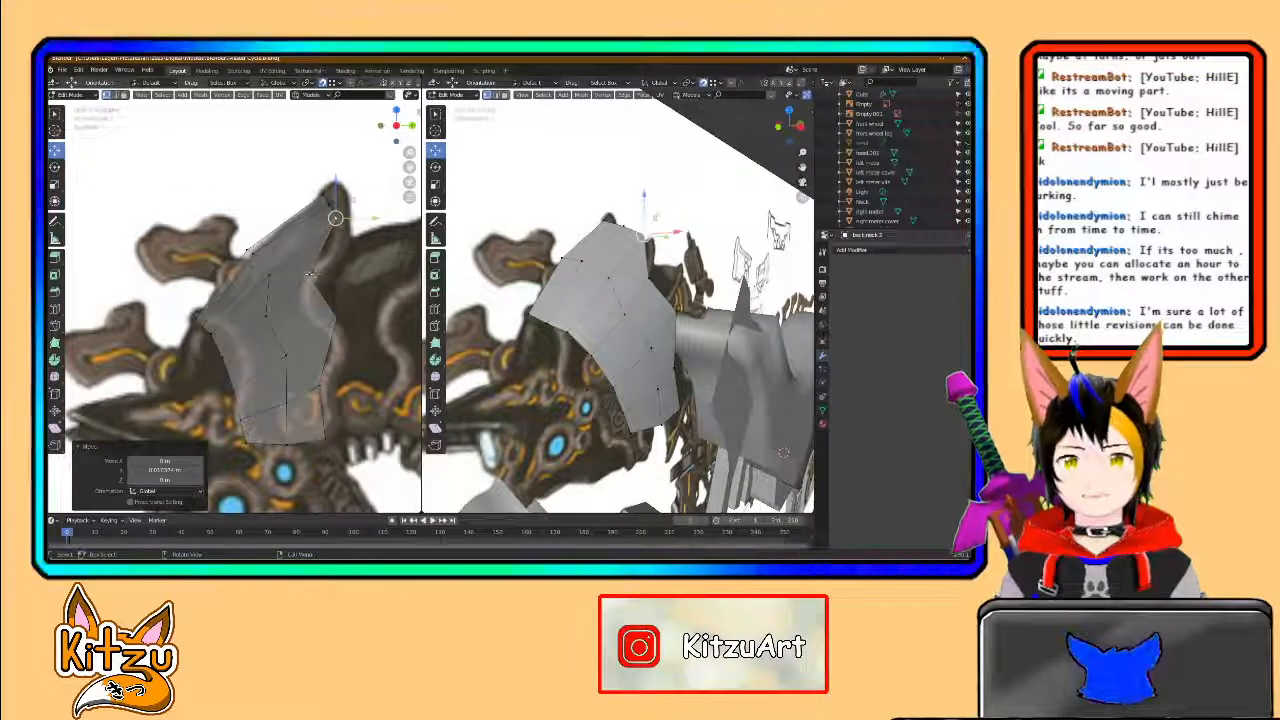
click(311, 274)
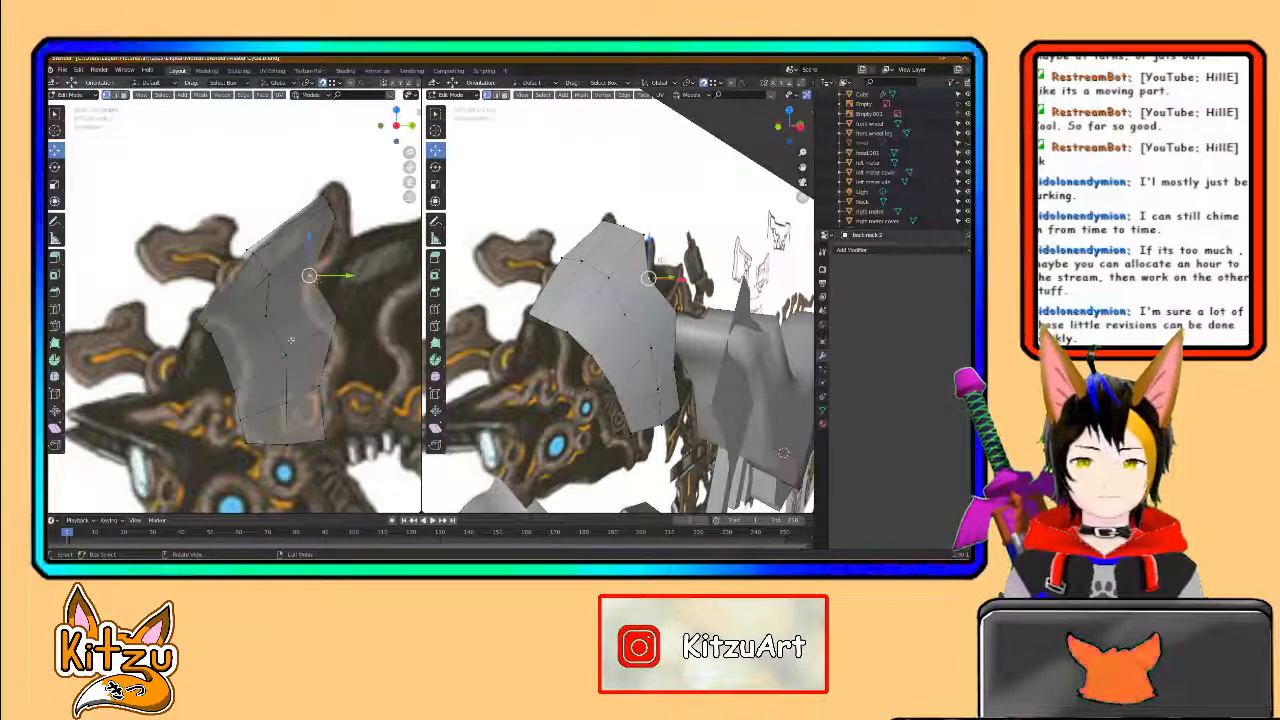
click(283, 302)
key(g)
key(y)
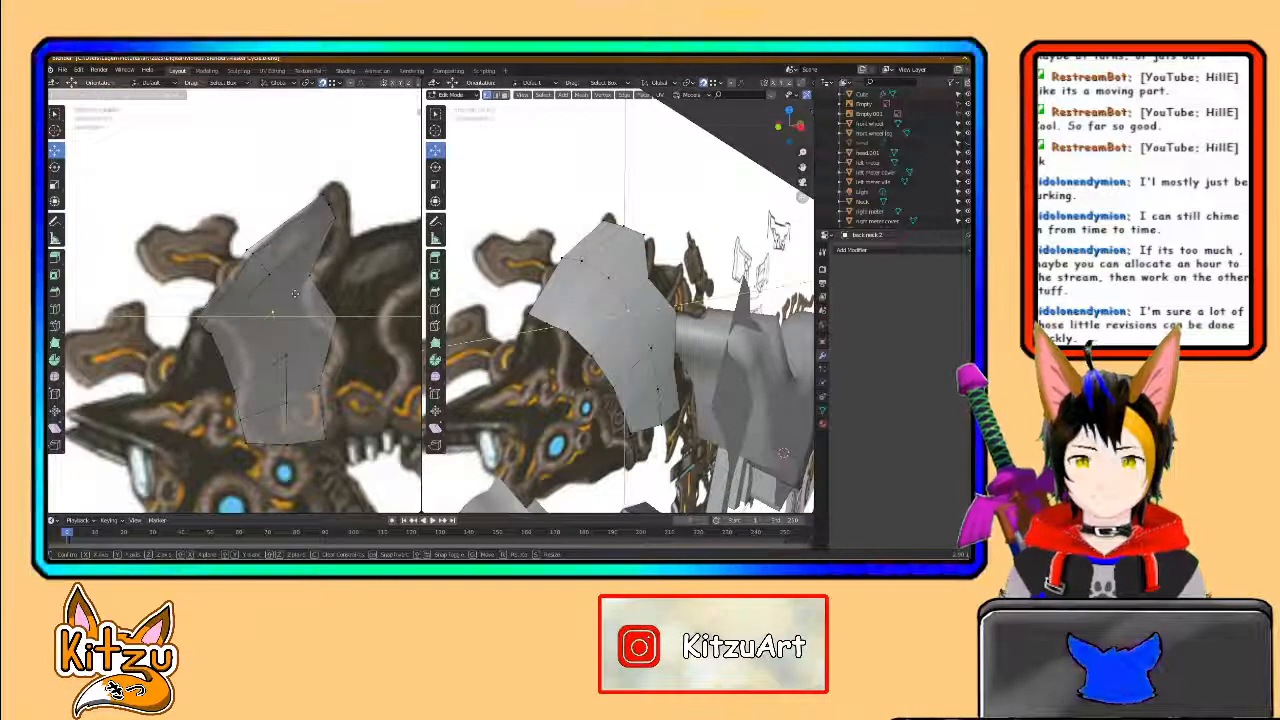
click(296, 293)
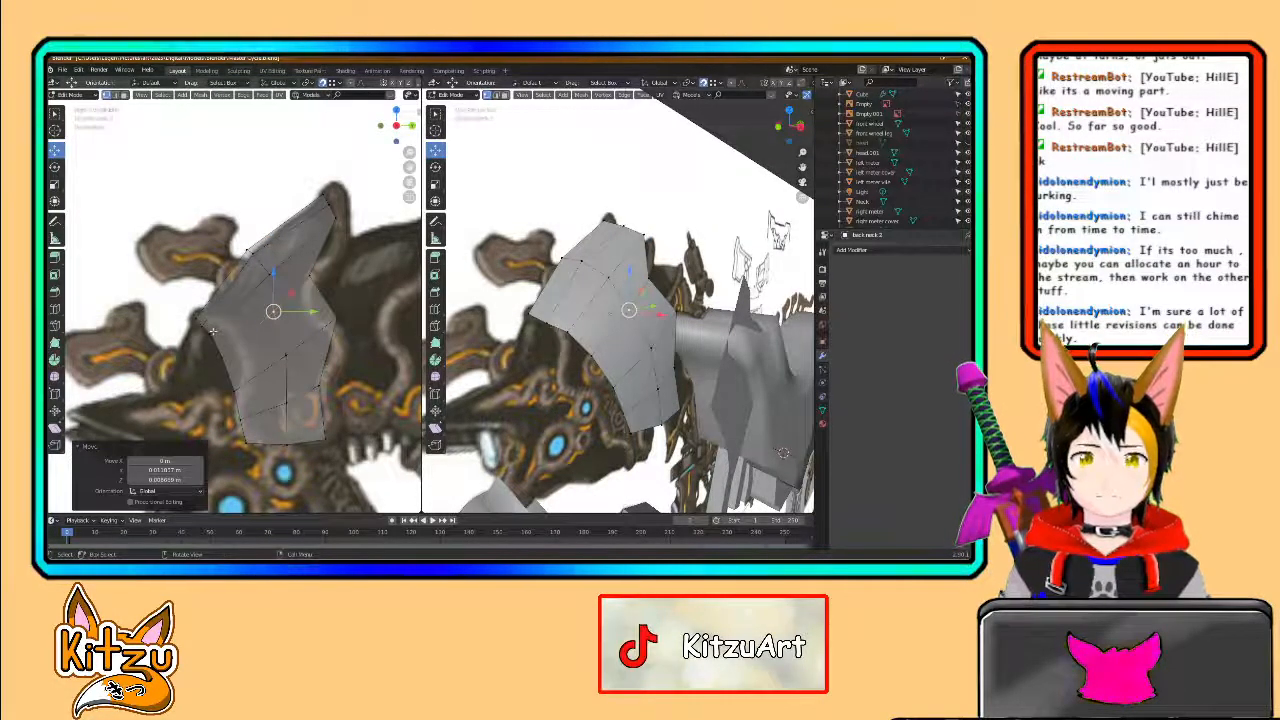
- Adjust the front corner vertex of back neck 2 along Z and shift the adjacent one backward along Y
key(g)
key(z)
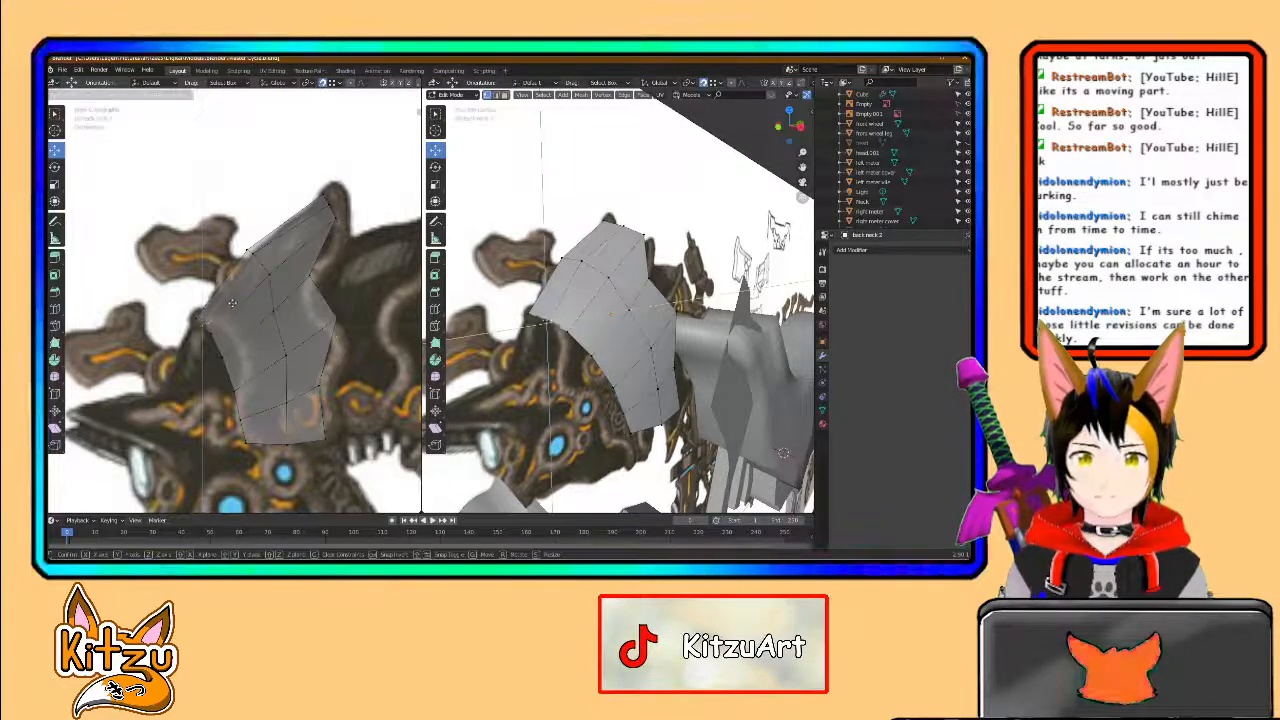
click(232, 302)
key(g)
key(y)
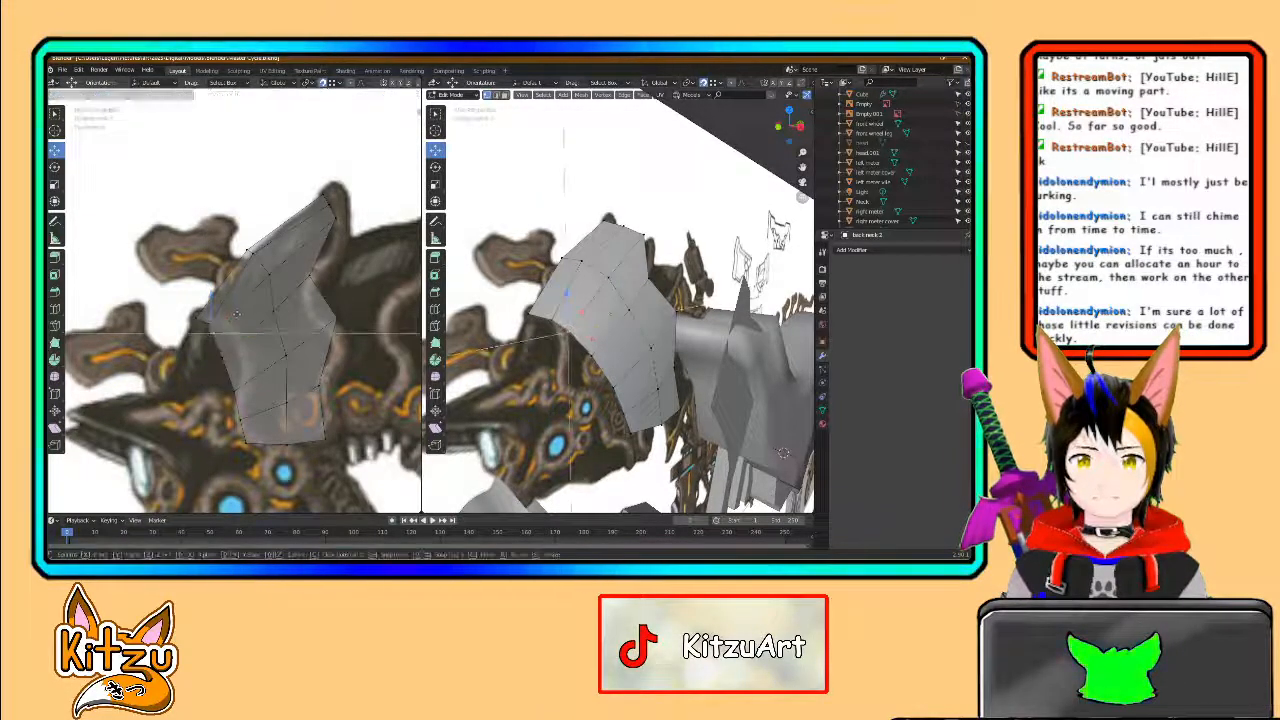
click(243, 322)
- Shift the lower front-edge vertices of back neck 2 backward along Y to follow the plate outline in the artwork
key(g)
key(y)
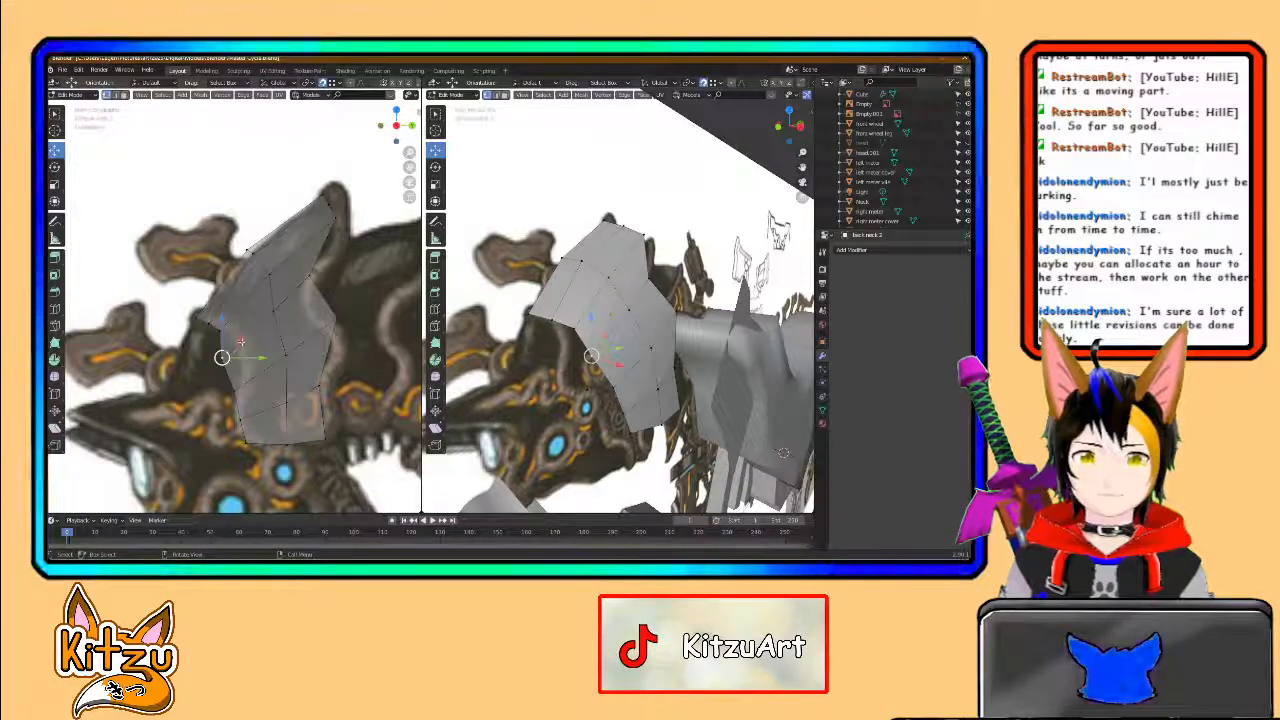
click(252, 345)
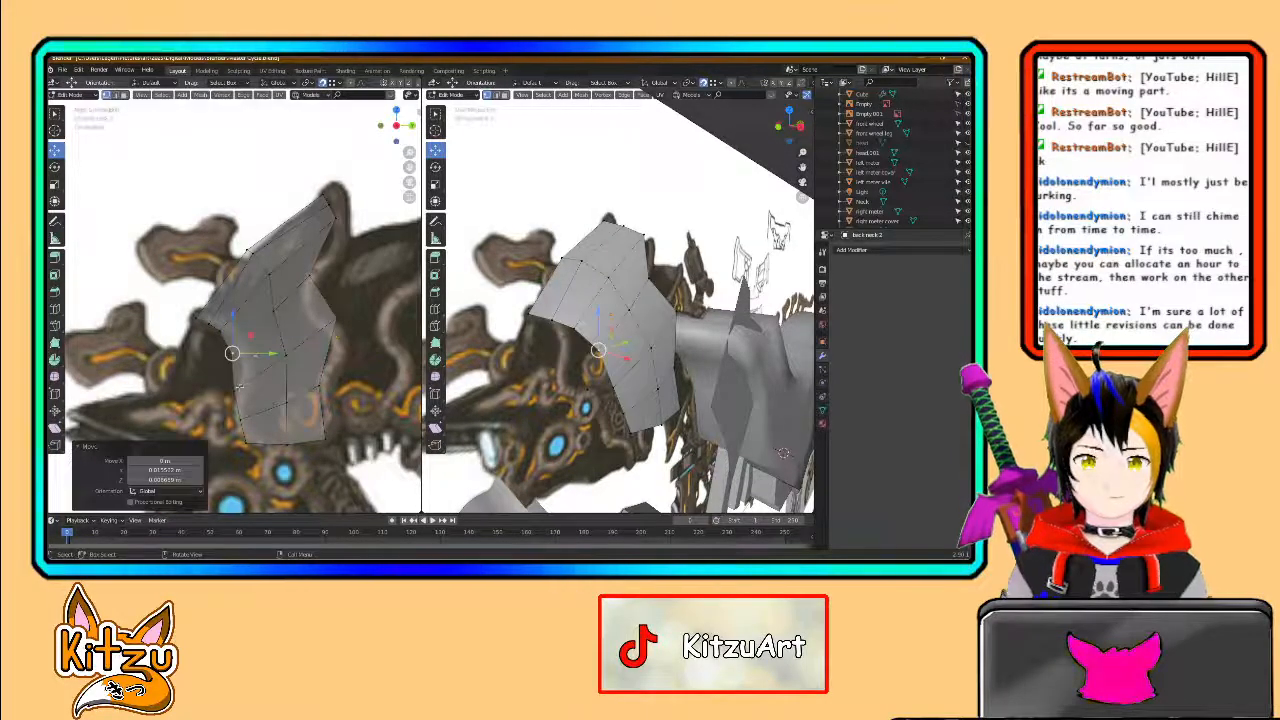
key(g)
key(y)
drag(259, 370, 262, 371)
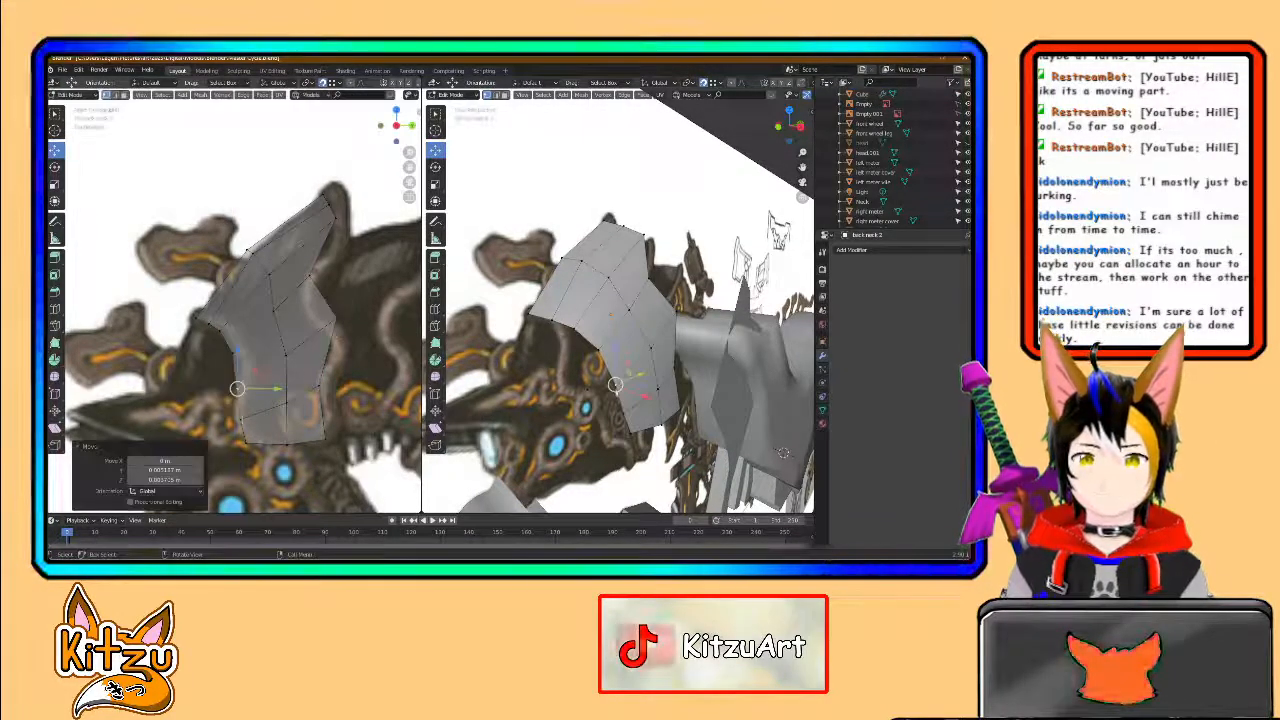
- Move the bottom front corner vertex of back neck 2 slightly forward along Y and up along Z
click(241, 419)
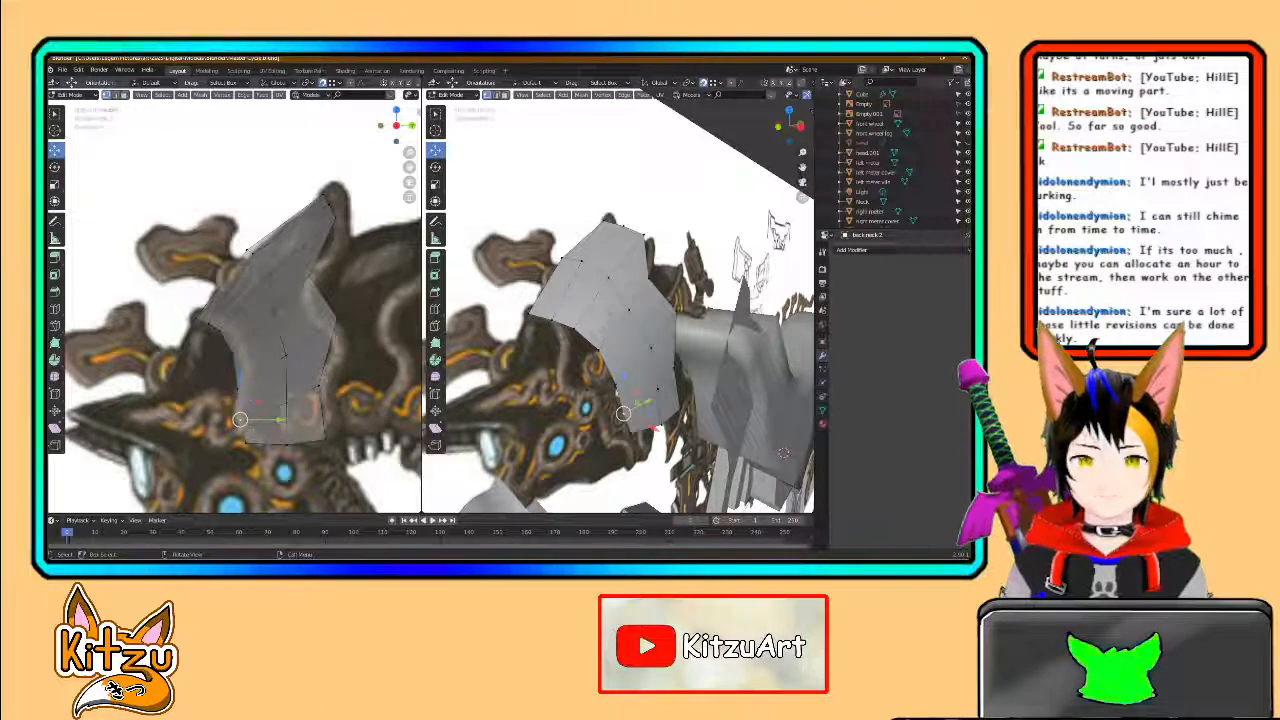
click(247, 442)
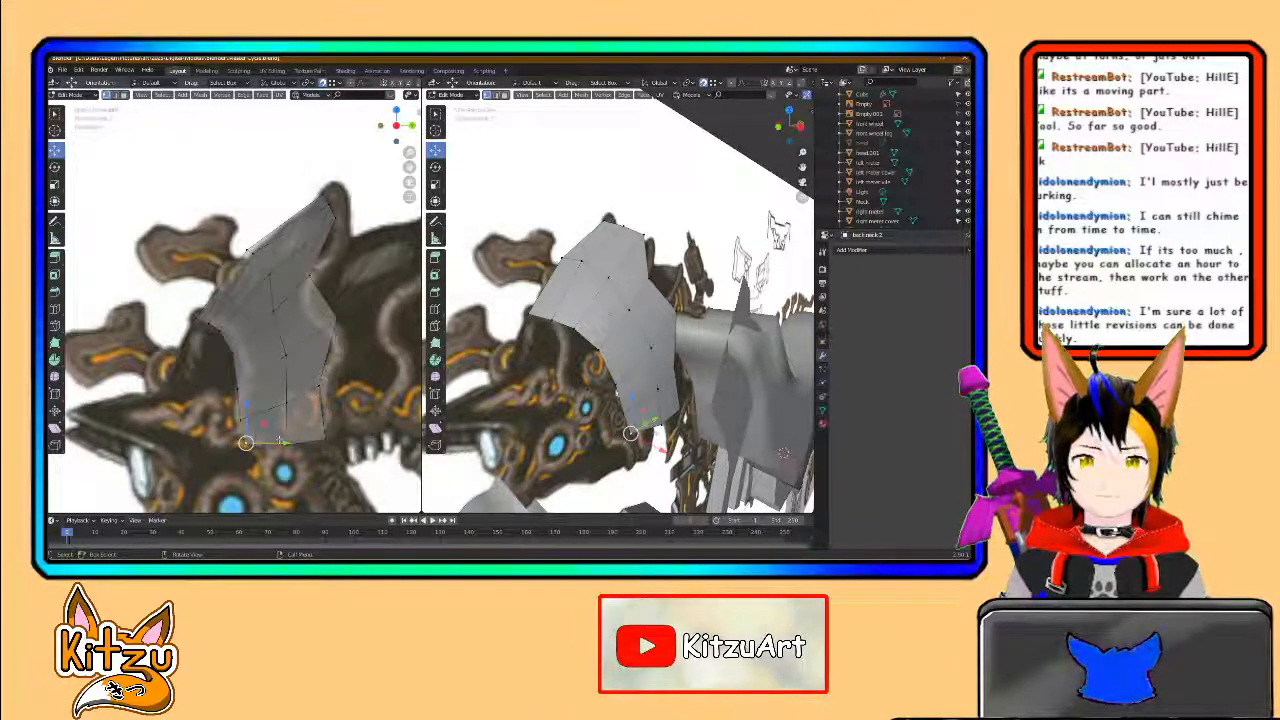
drag(283, 442, 277, 442)
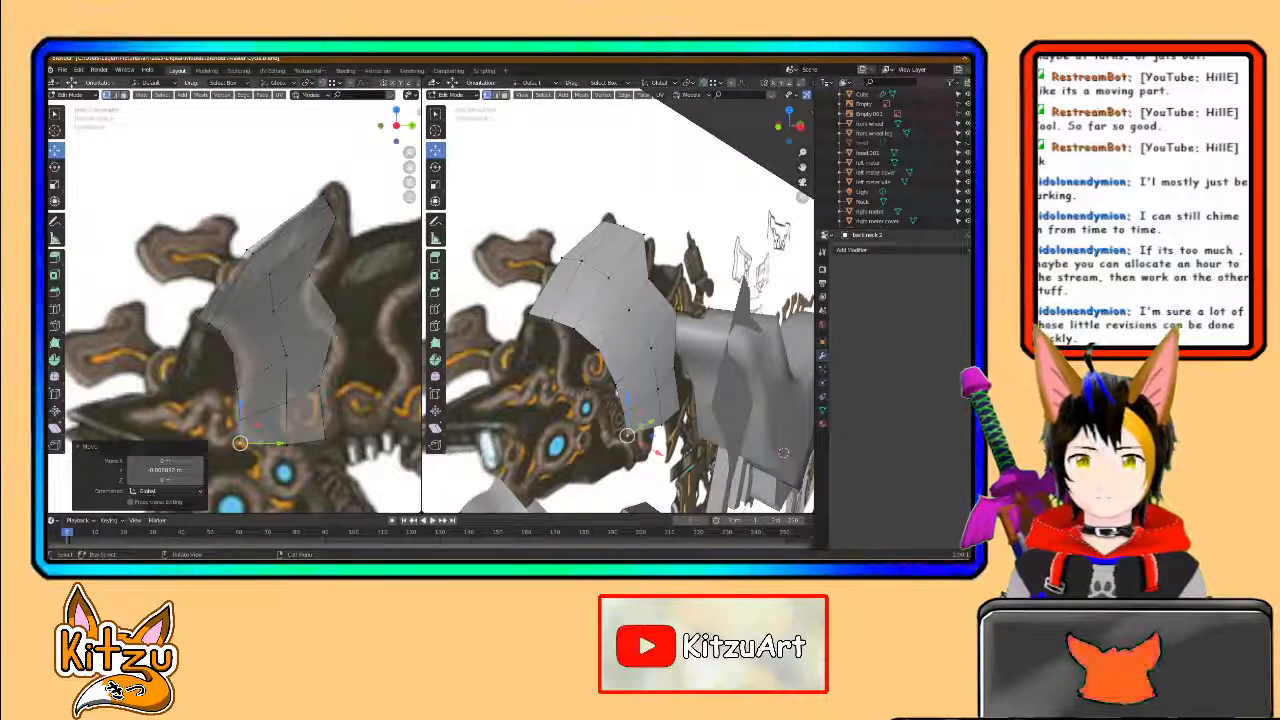
drag(240, 410, 240, 400)
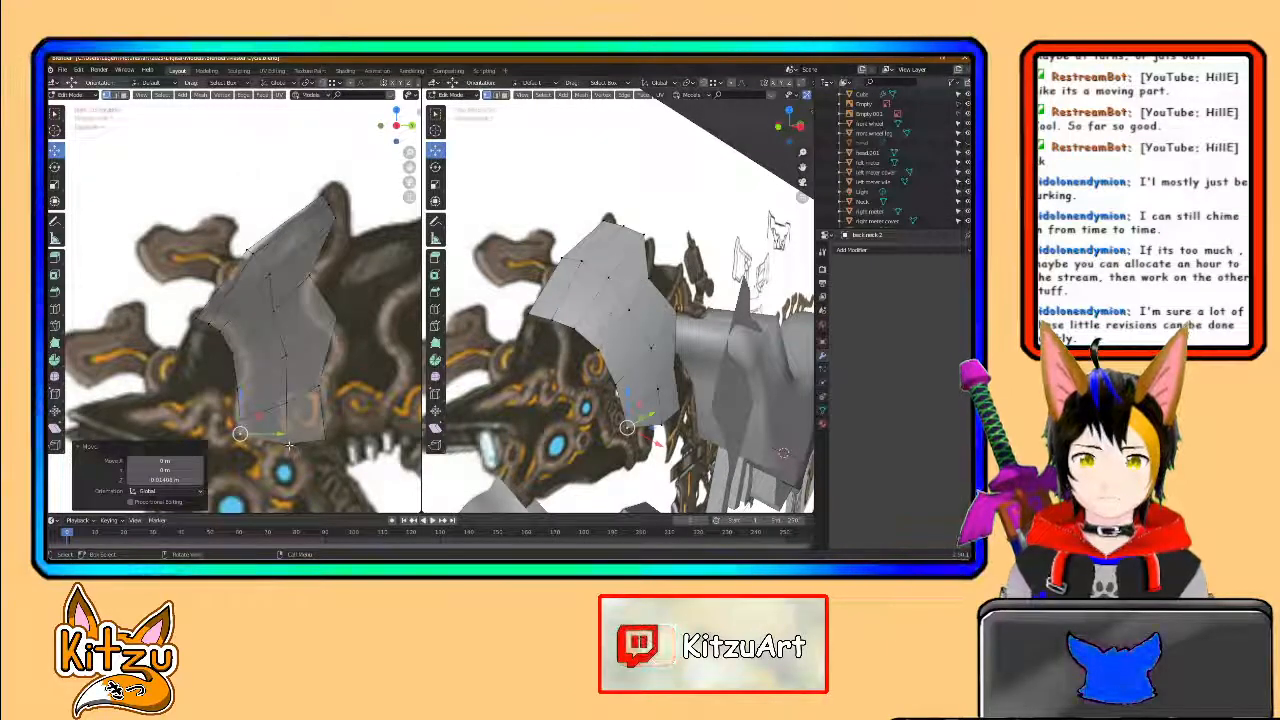
- Adjust the bottom middle vertex along Z and move the bottom rear corner vertex slightly backward and down
key(g)
drag(286, 398, 286, 406)
click(286, 440)
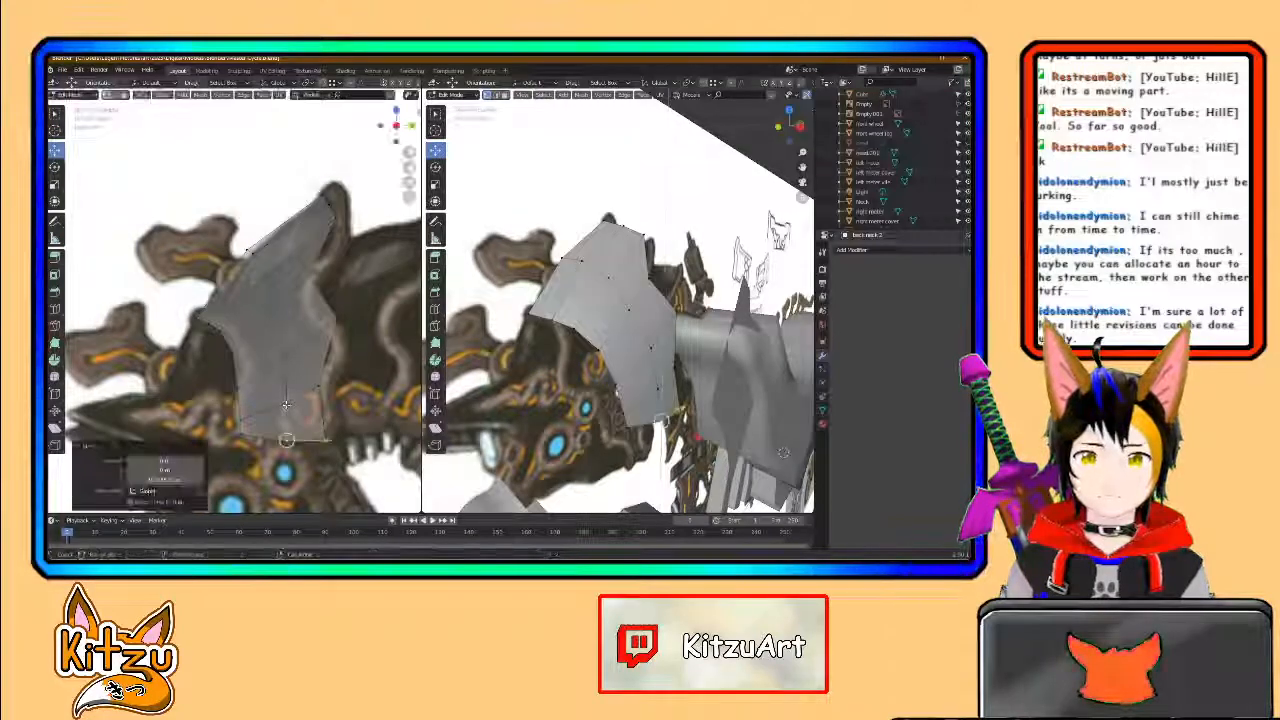
key(g)
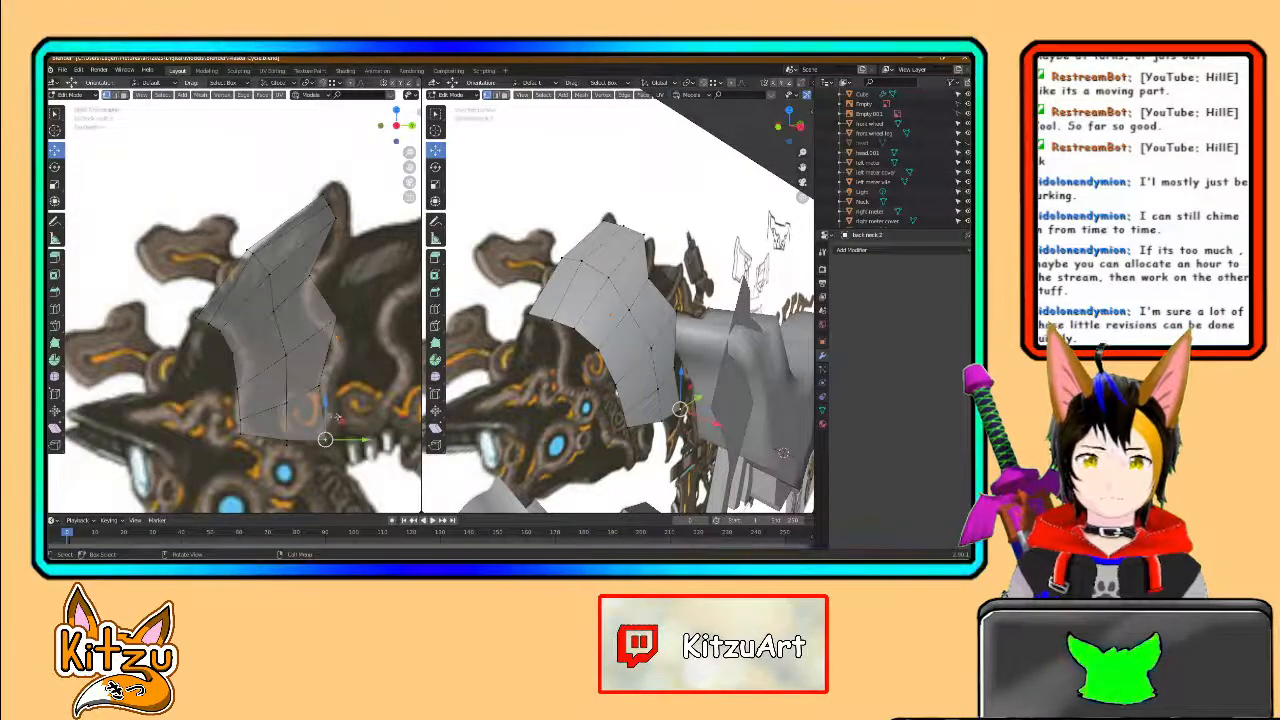
drag(348, 427, 349, 429)
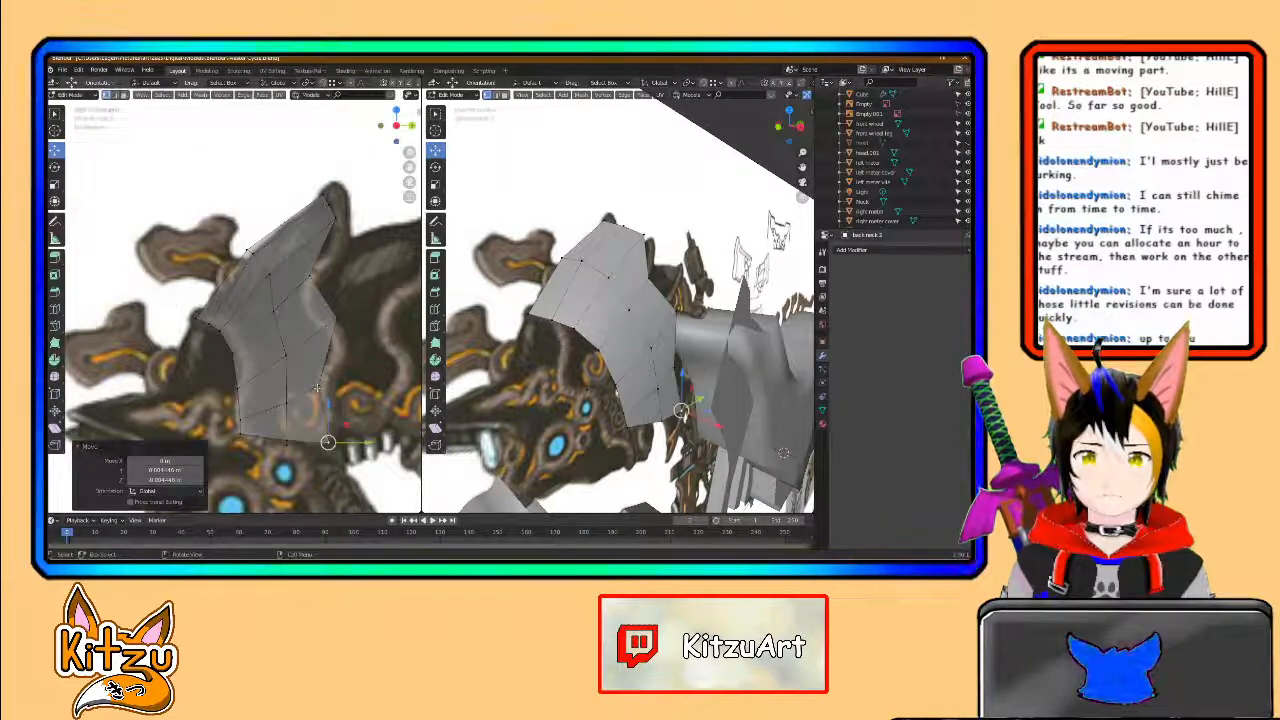
- Shift the lower rear-edge vertex backward along Y and lower the rear bulge vertex along Z to match the artwork
click(319, 386)
drag(349, 385, 352, 385)
click(352, 385)
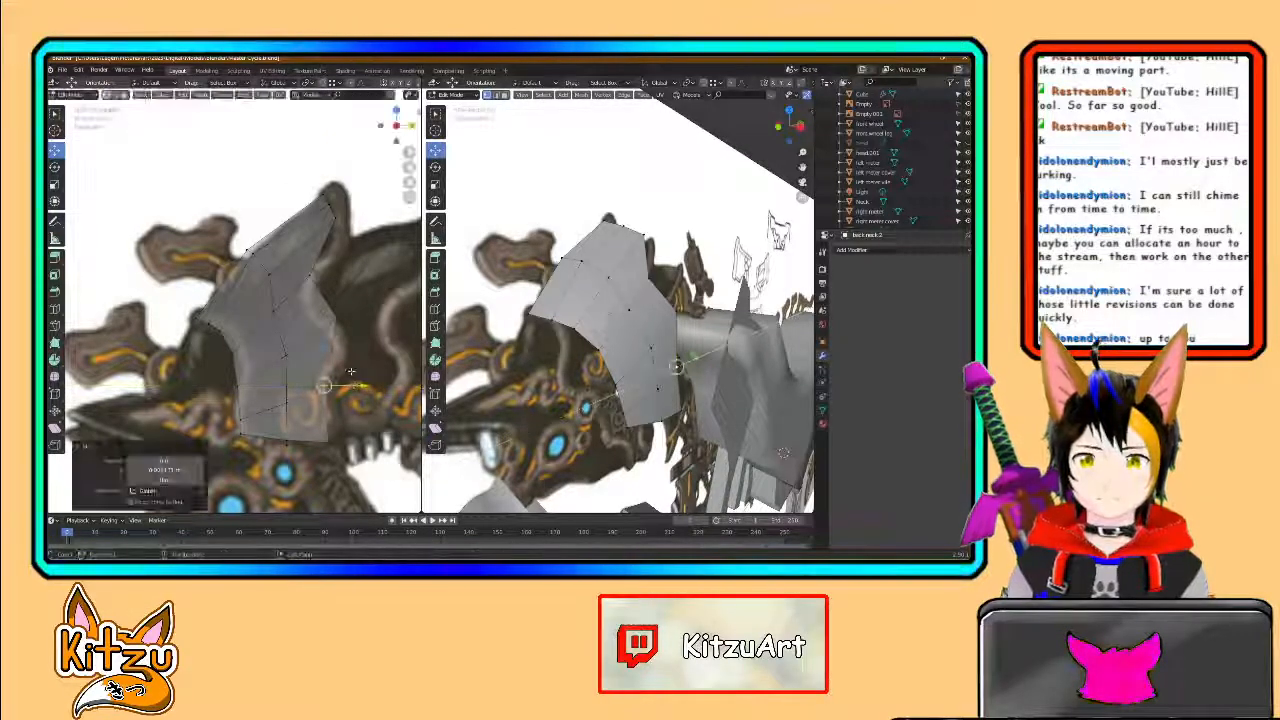
click(337, 317)
key(g)
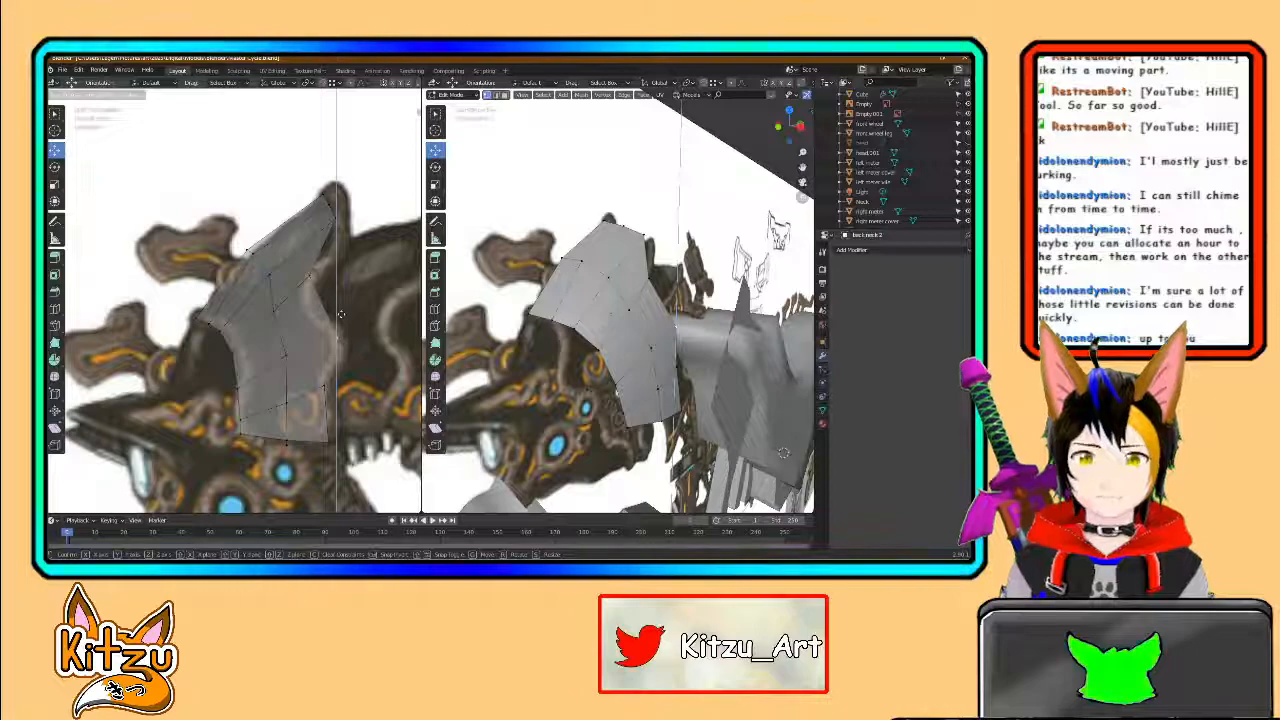
click(340, 314)
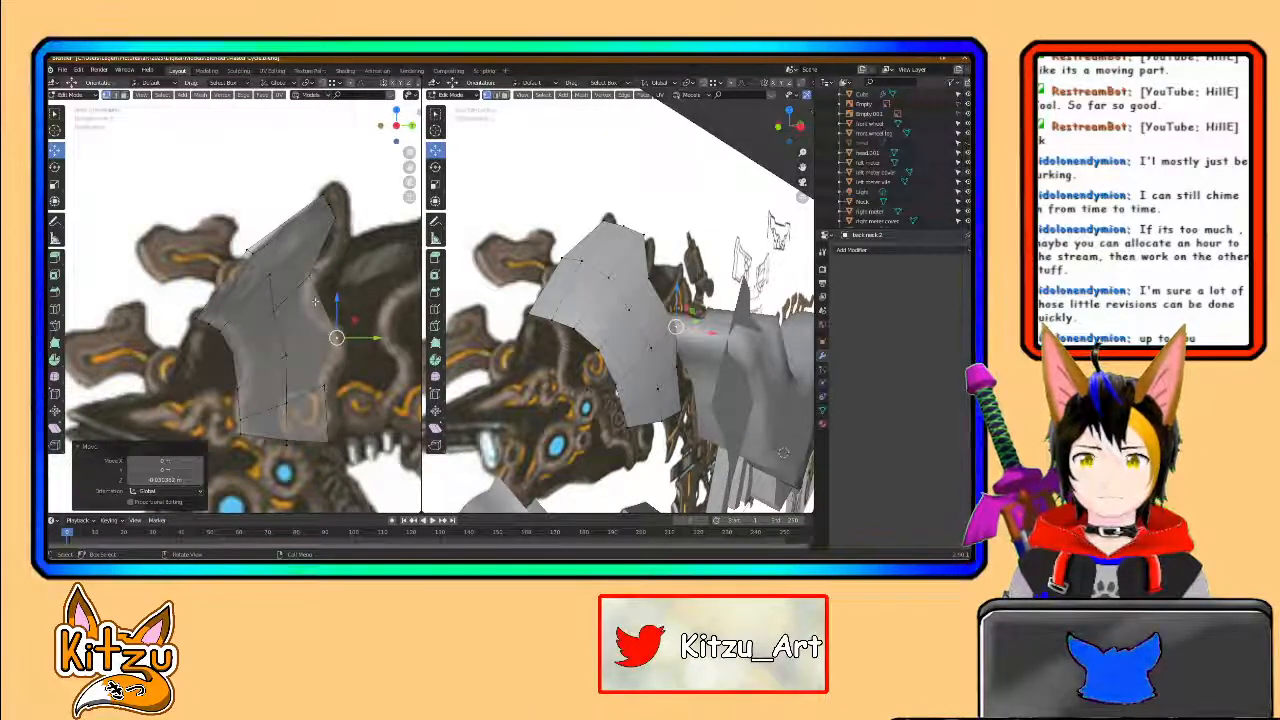
key(g)
key(y)
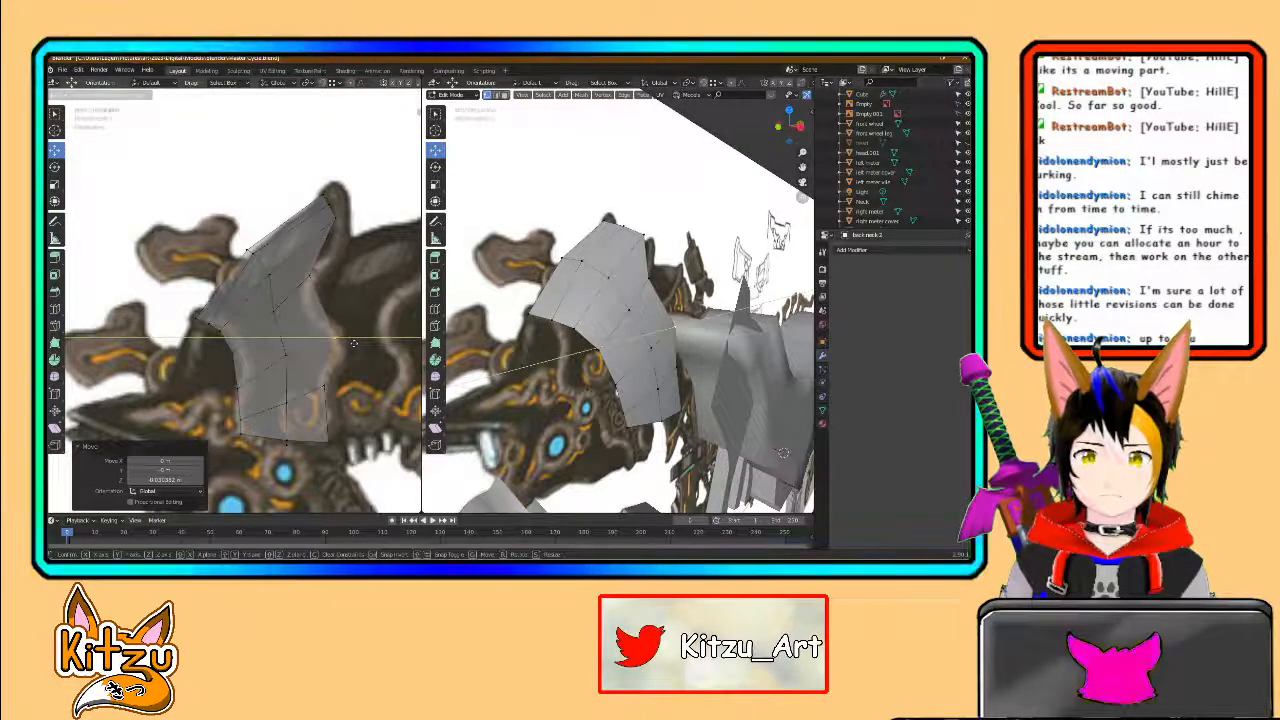
drag(354, 343, 353, 343)
- Move the upper rear-edge vertex down along Z and forward along Y, and lower the tip vertex along Z
click(309, 275)
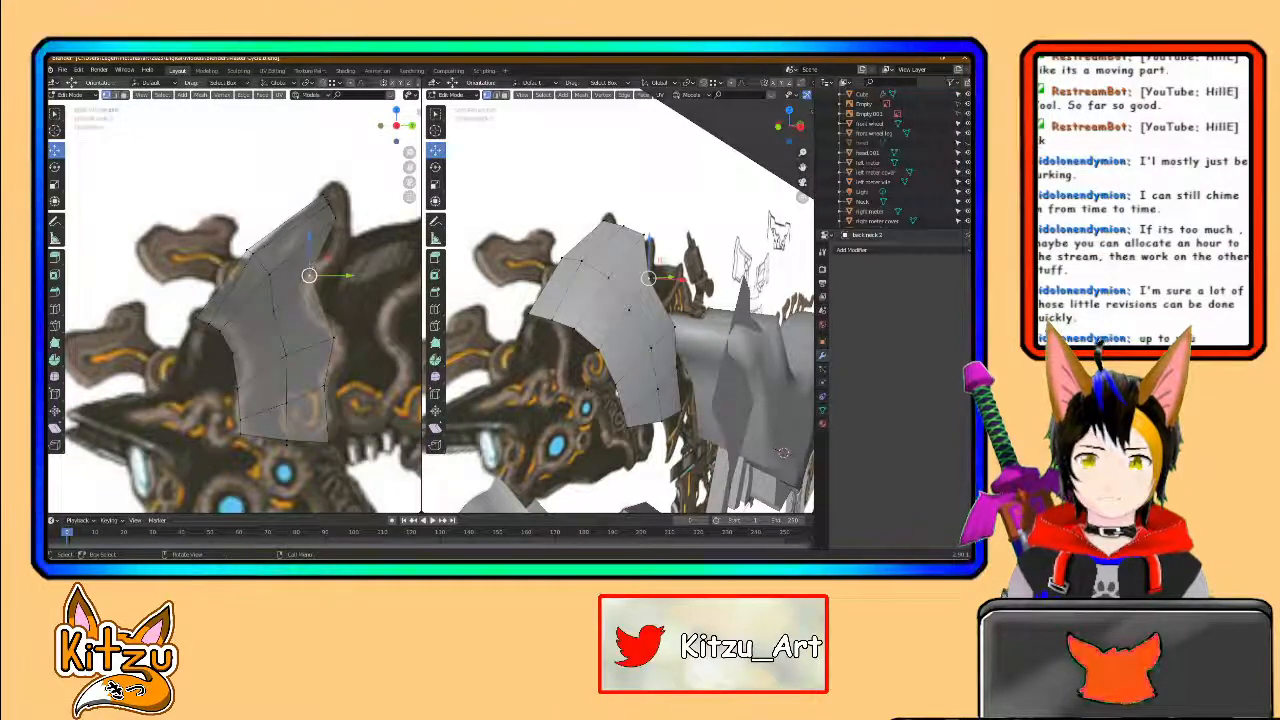
key(g)
key(z)
drag(312, 263, 327, 290)
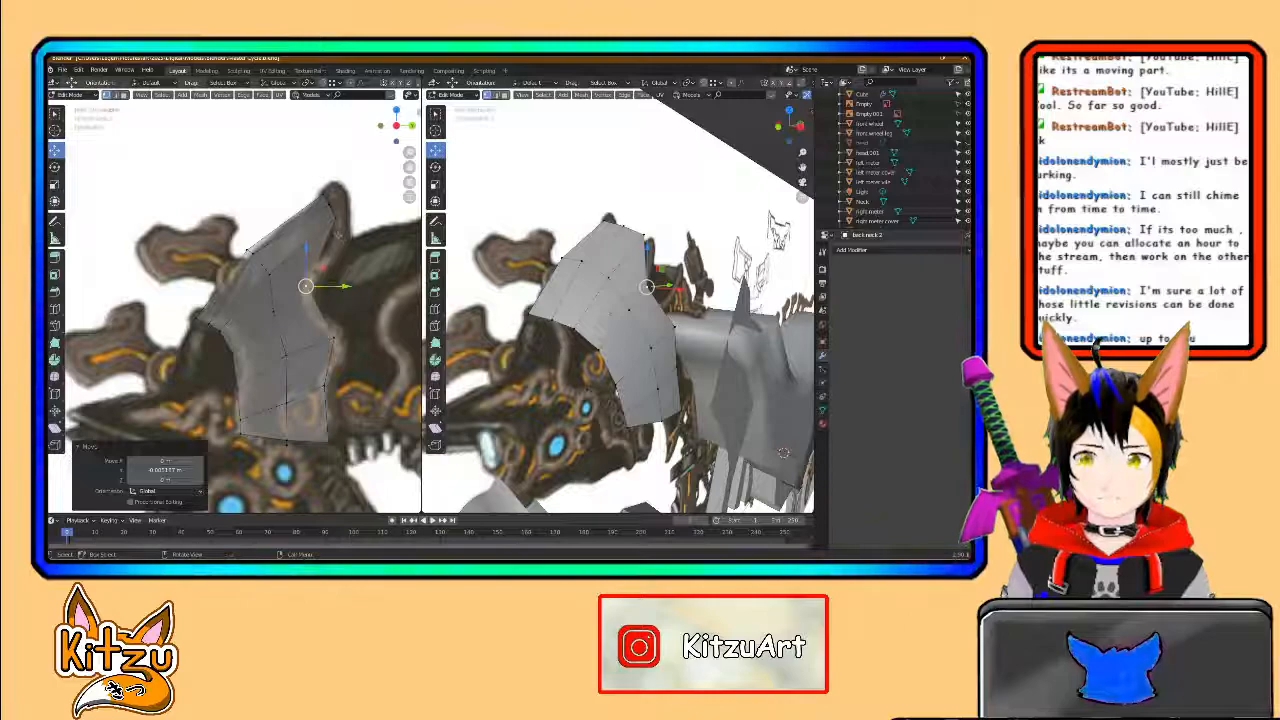
click(335, 216)
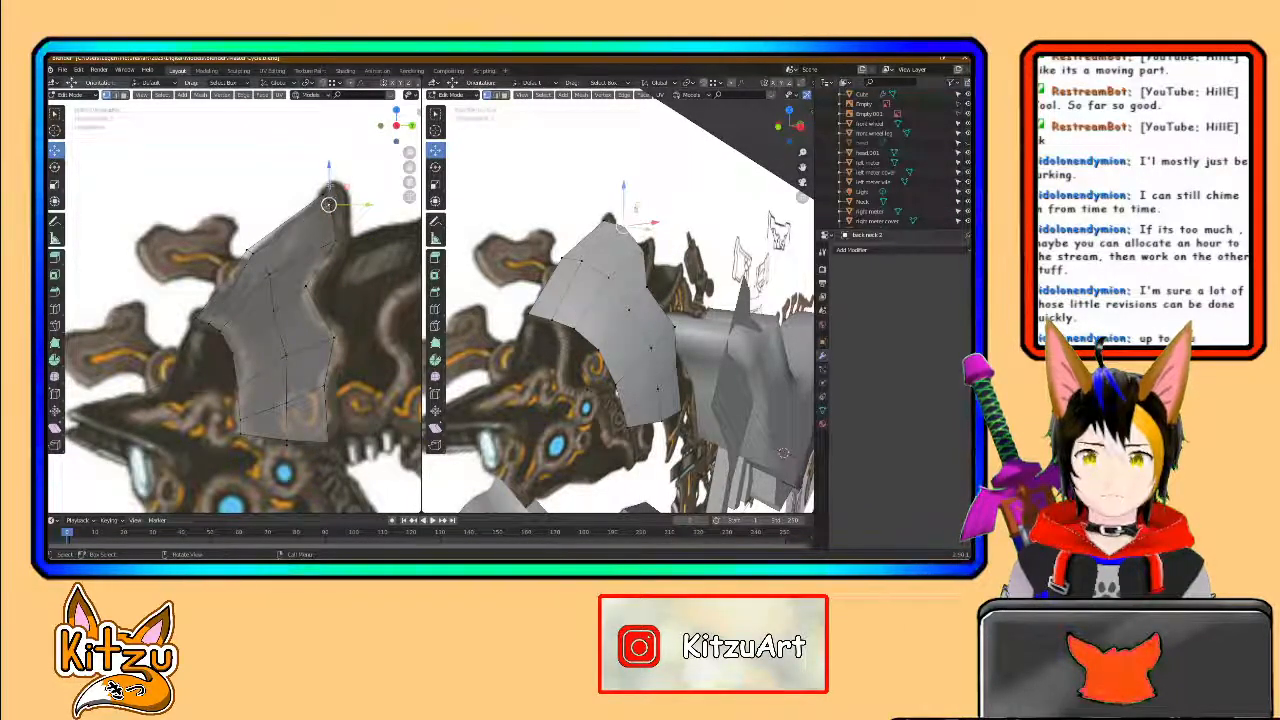
drag(331, 190, 331, 189)
middle_drag(660, 330, 627, 308)
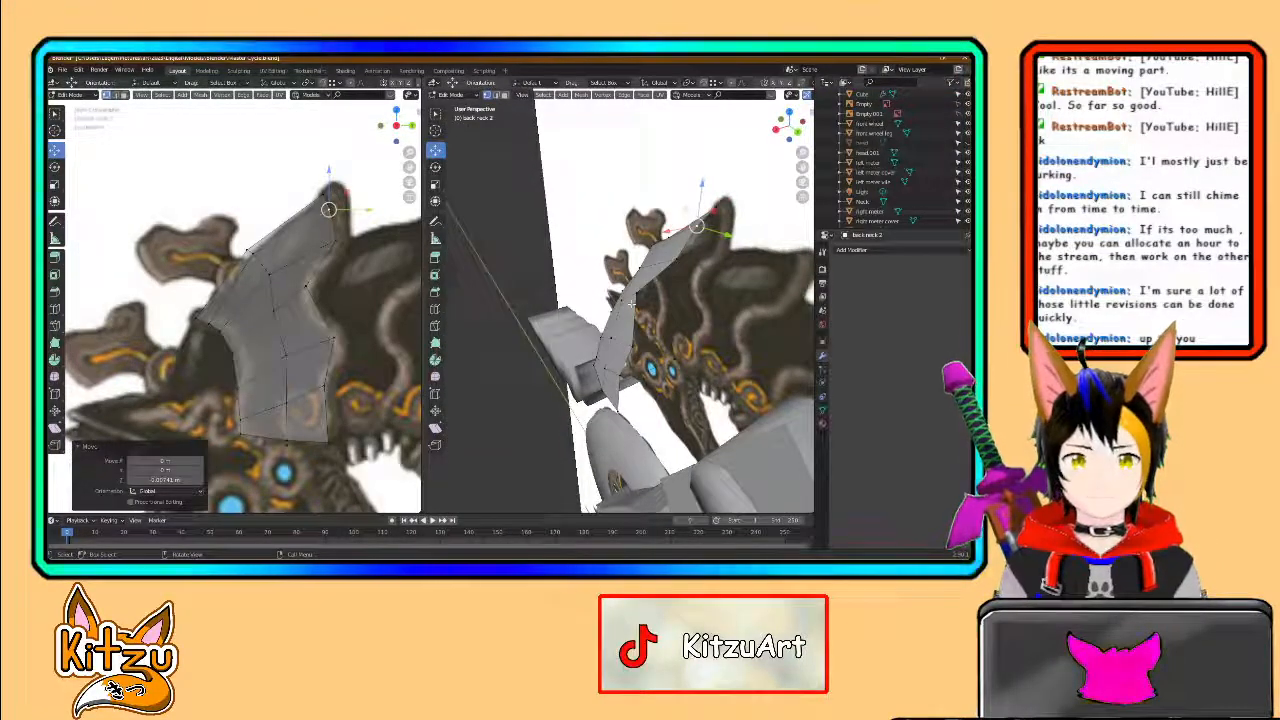
- Return to Object Mode and add a Solidify modifier to back neck 2
middle_drag(669, 300, 686, 332)
key(Tab)
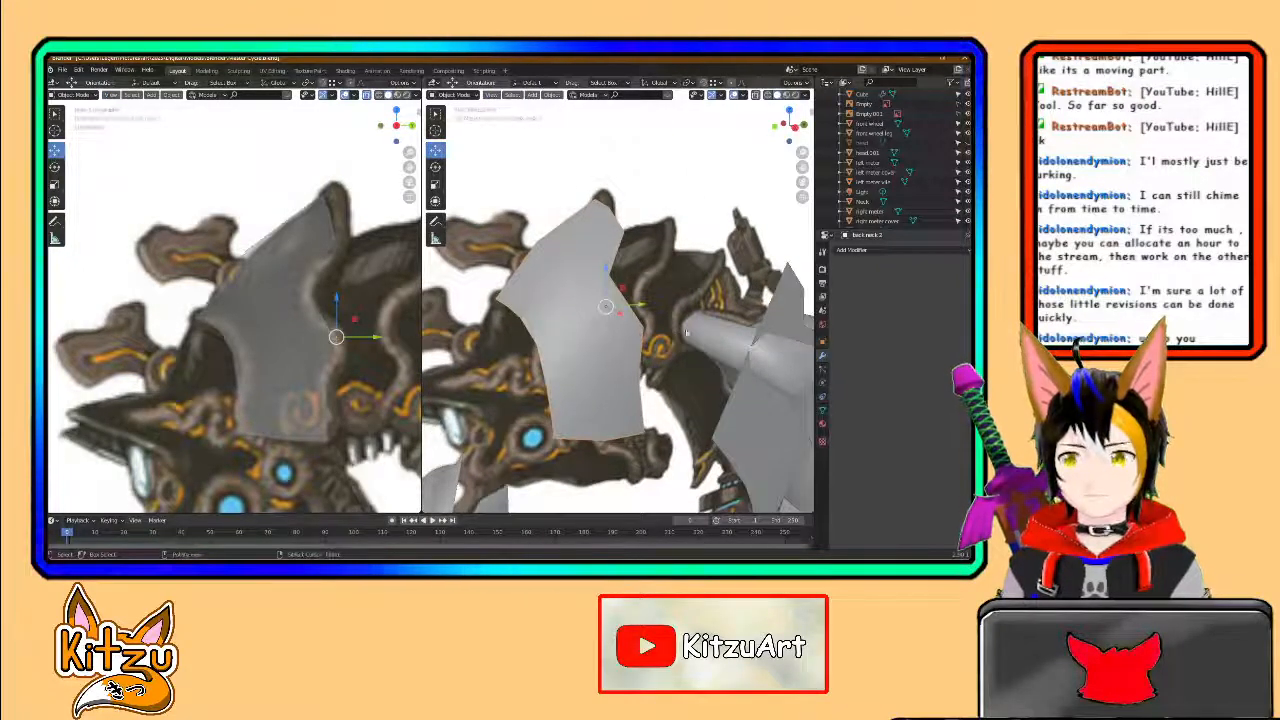
click(847, 252)
click(789, 400)
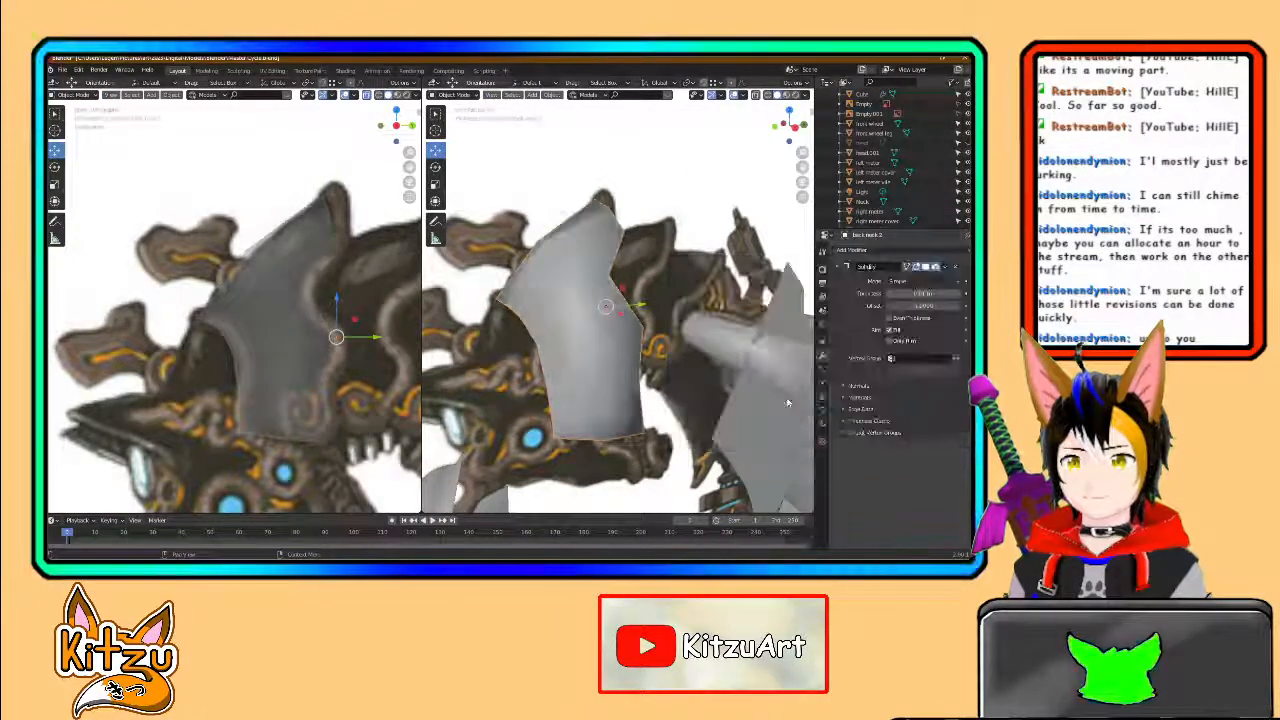
- Try different Solidify thickness values on back neck 2 while viewing the plate edge-on
middle_drag(690, 340, 640, 330)
middle_drag(530, 391, 619, 373)
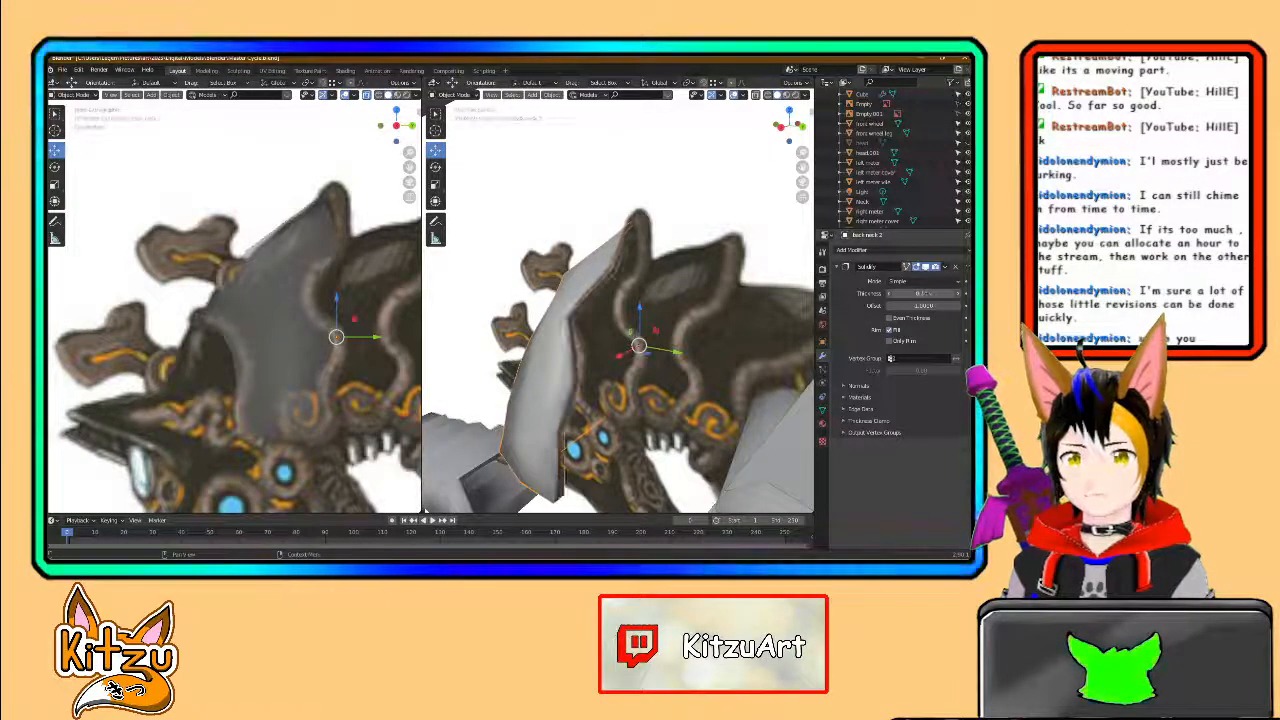
middle_drag(724, 300, 628, 298)
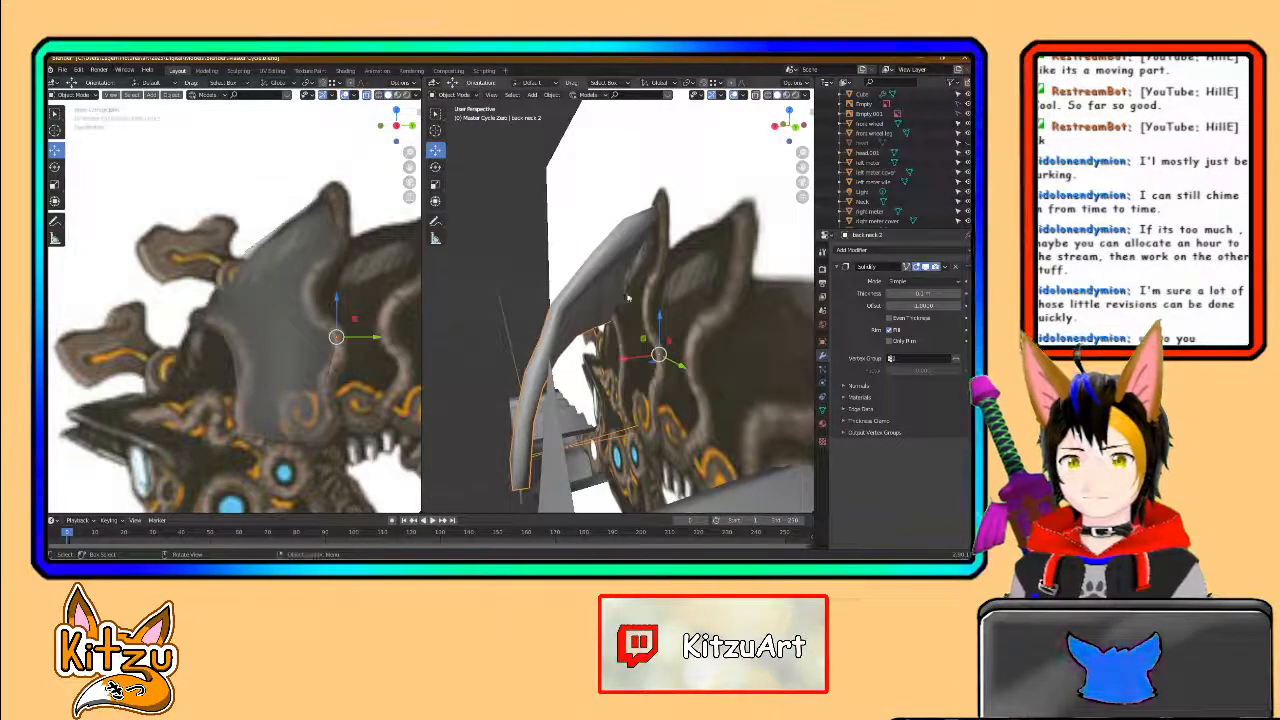
scroll(752, 302, up, 1)
drag(922, 293, 968, 293)
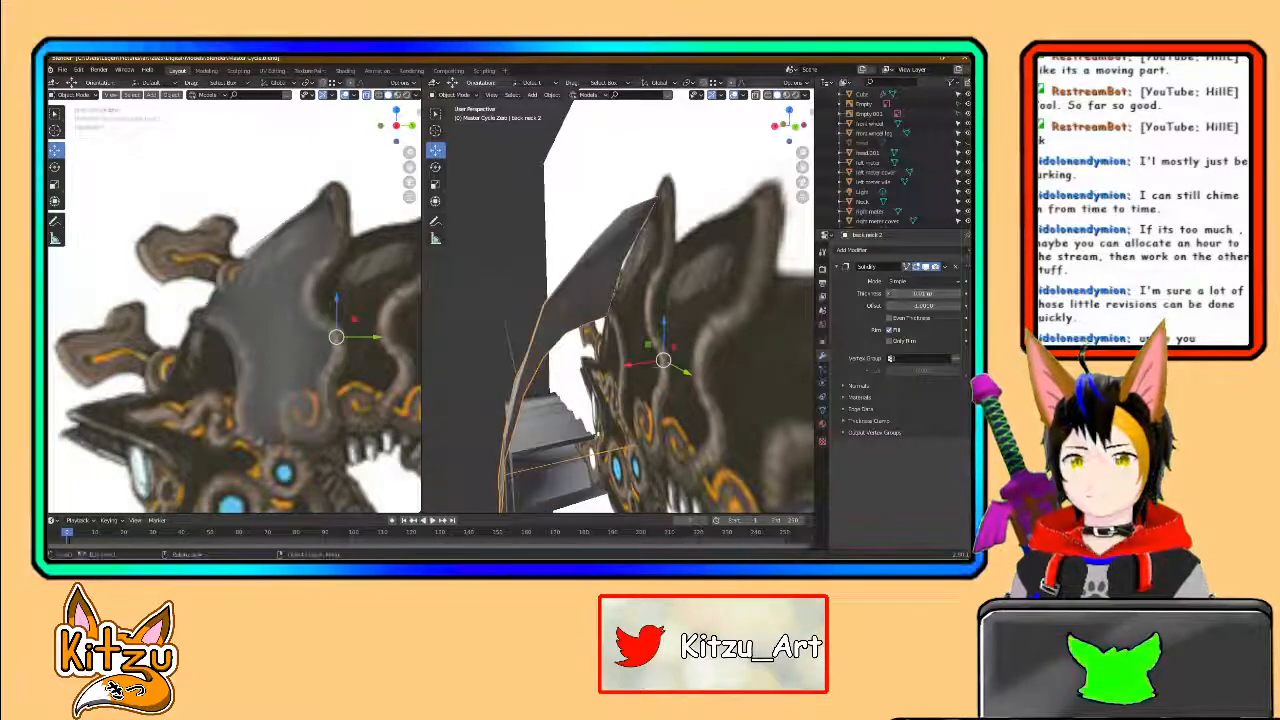
- Return to editing the mesh of back neck 2 and move its bottom middle vertex along X
middle_drag(538, 441, 638, 350)
key(Tab)
click(632, 330)
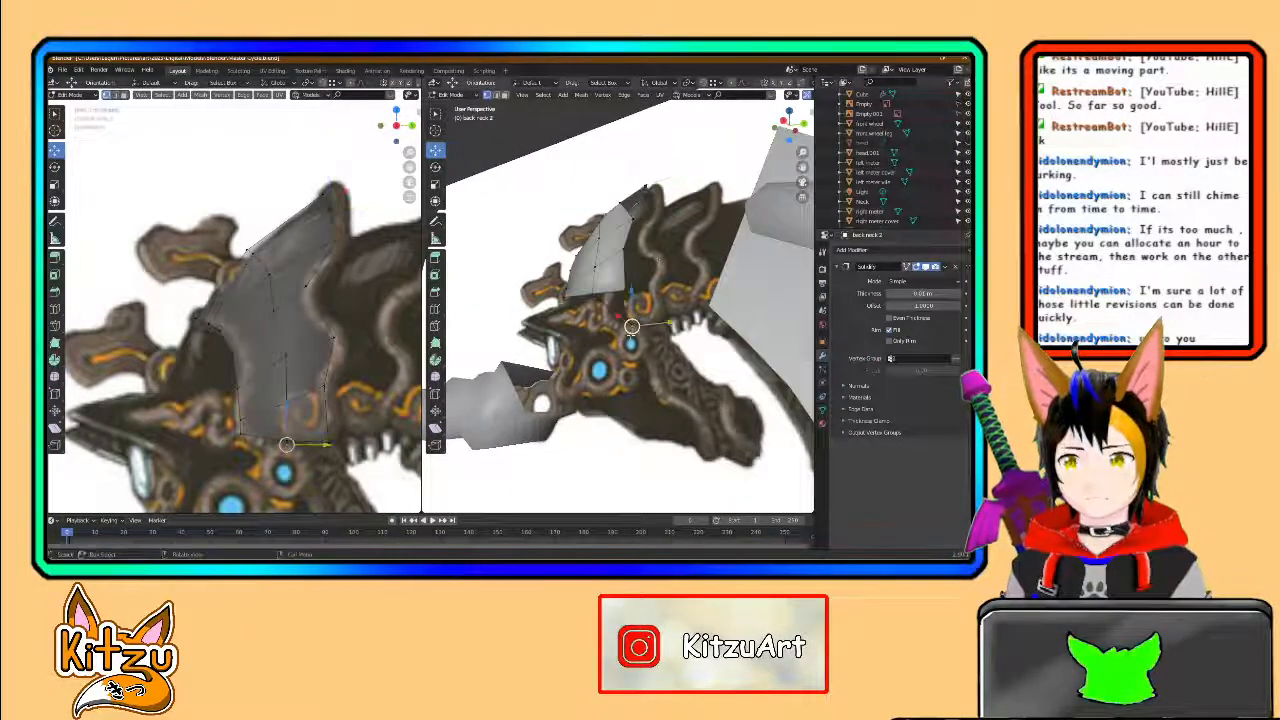
key(x)
- Inspect the plate's curvature from several sides and set the Solidify thickness of back neck 2 to 0.1 m
middle_drag(611, 328, 582, 312)
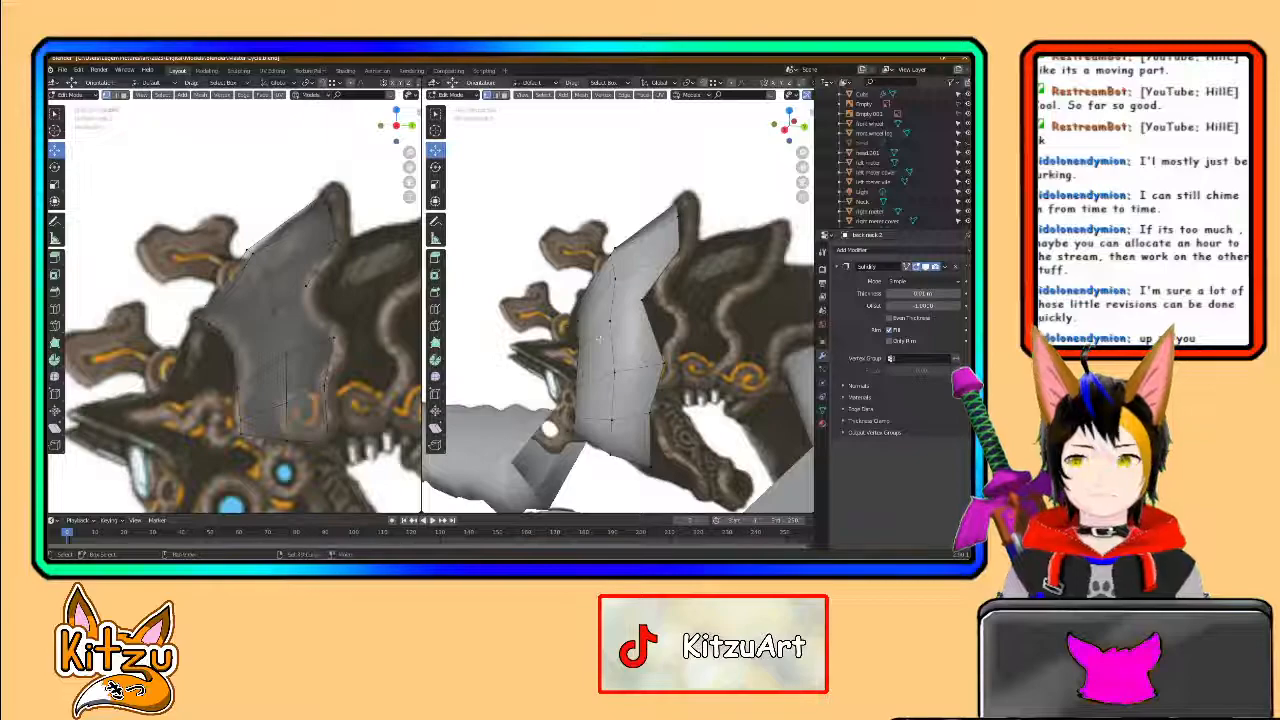
middle_drag(598, 338, 555, 288)
middle_drag(652, 316, 629, 341)
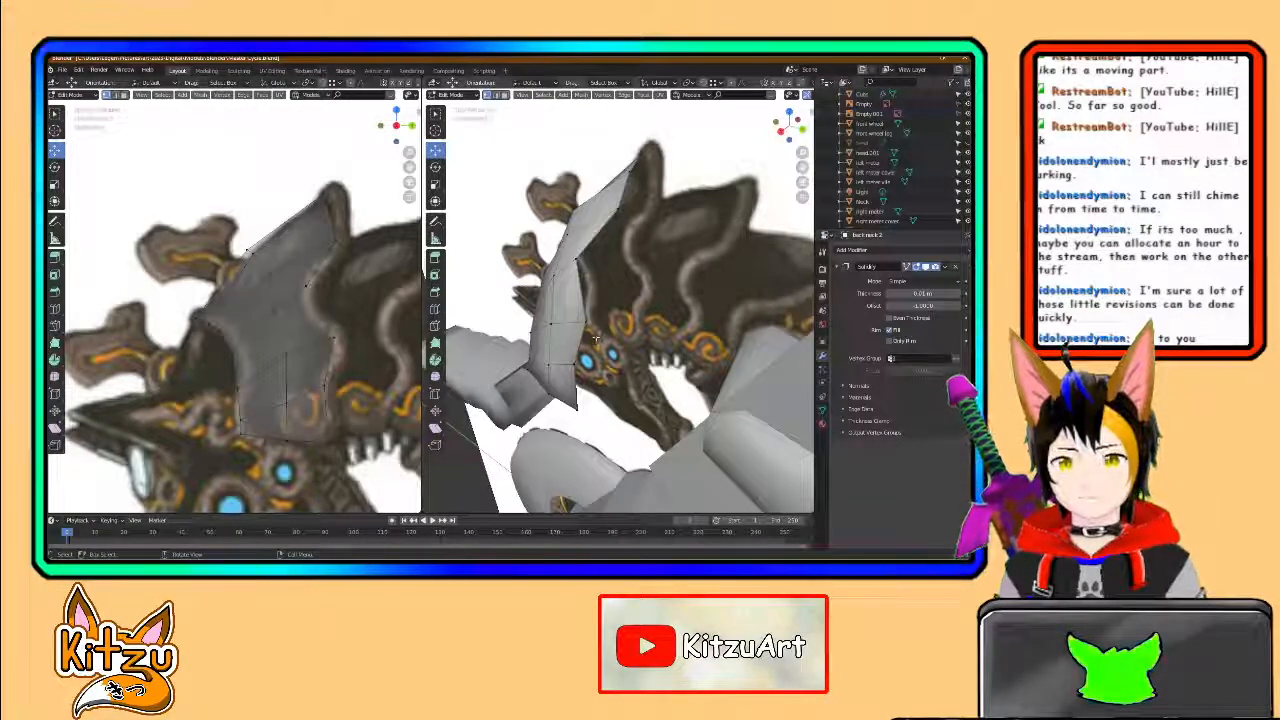
mouse_move(598, 330)
middle_down()
mouse_move(667, 304)
mouse_move(620, 332)
middle_up()
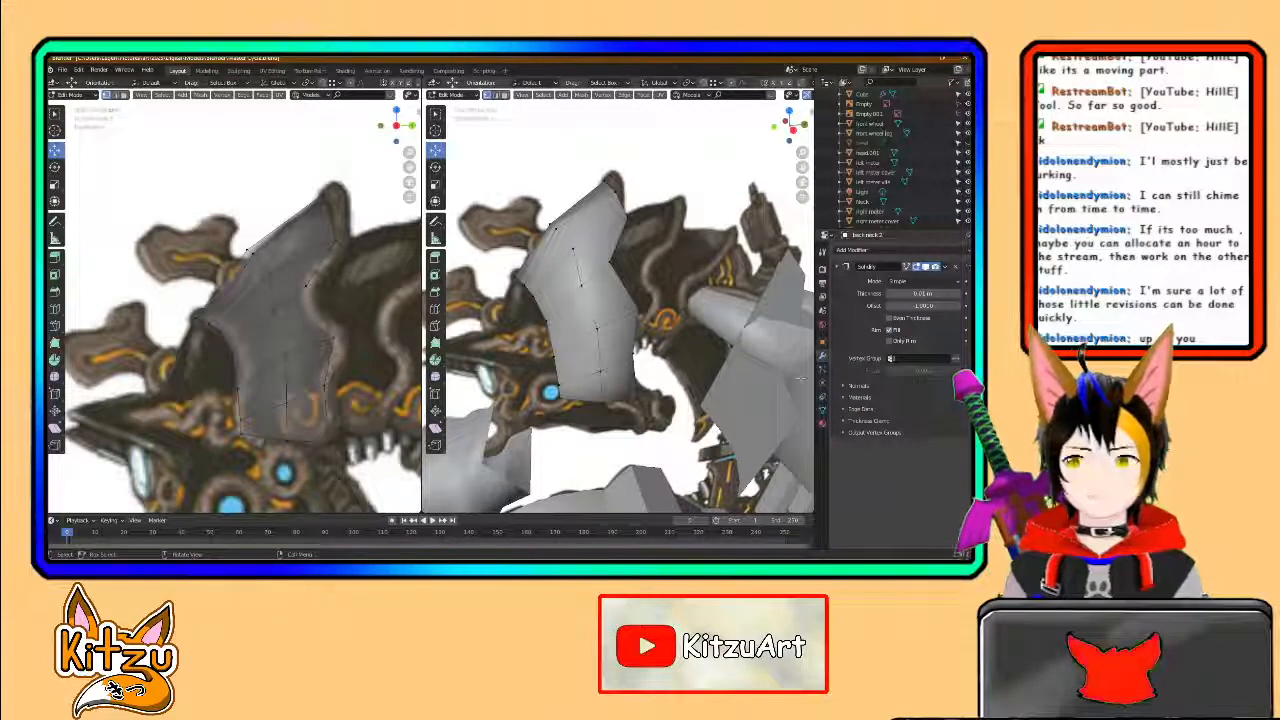
middle_drag(661, 308, 628, 358)
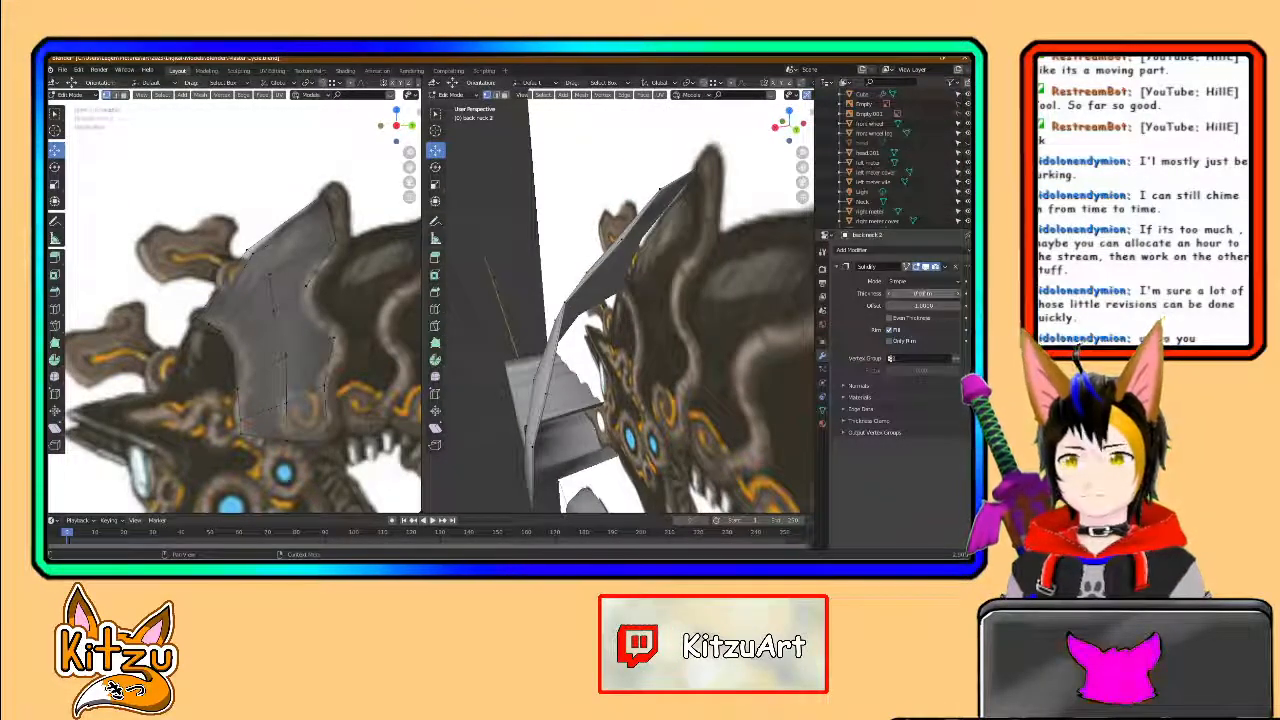
drag(922, 293, 936, 293)
scroll(620, 304, down, 2)
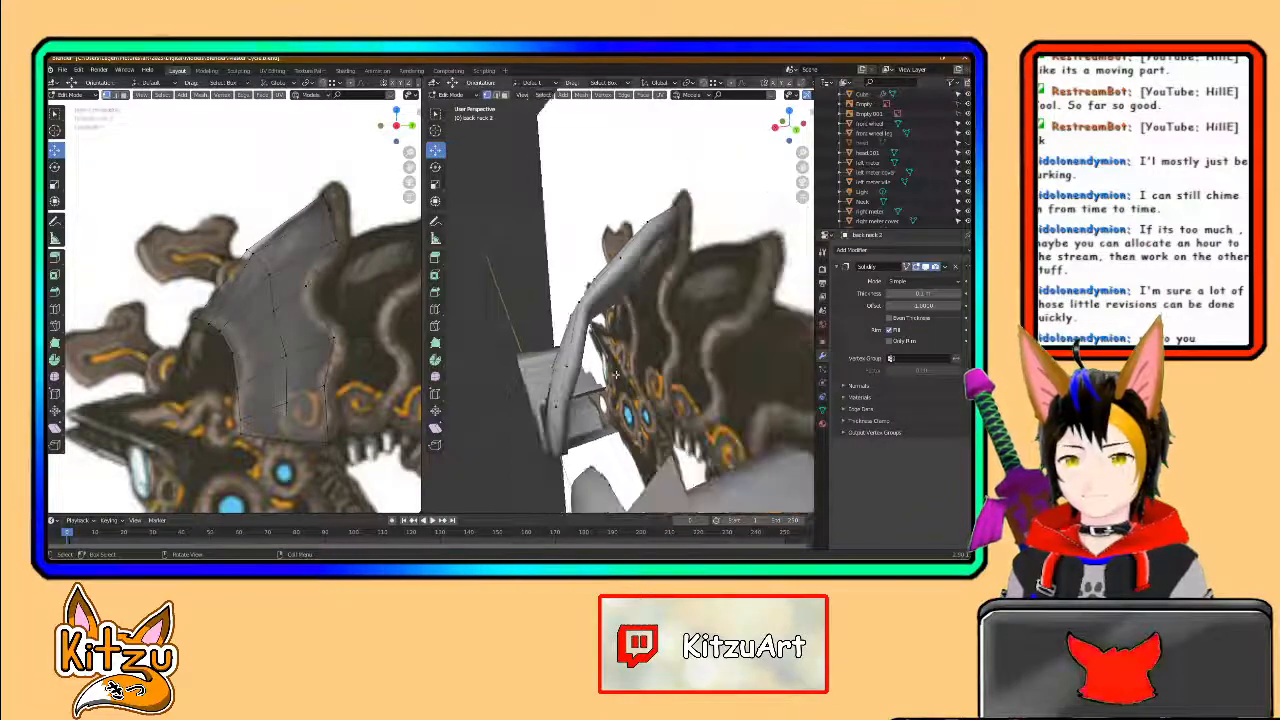
- Move the upper rear edge vertex of back neck 2 slightly down along Z and check the plate's shape
middle_drag(620, 304, 755, 322)
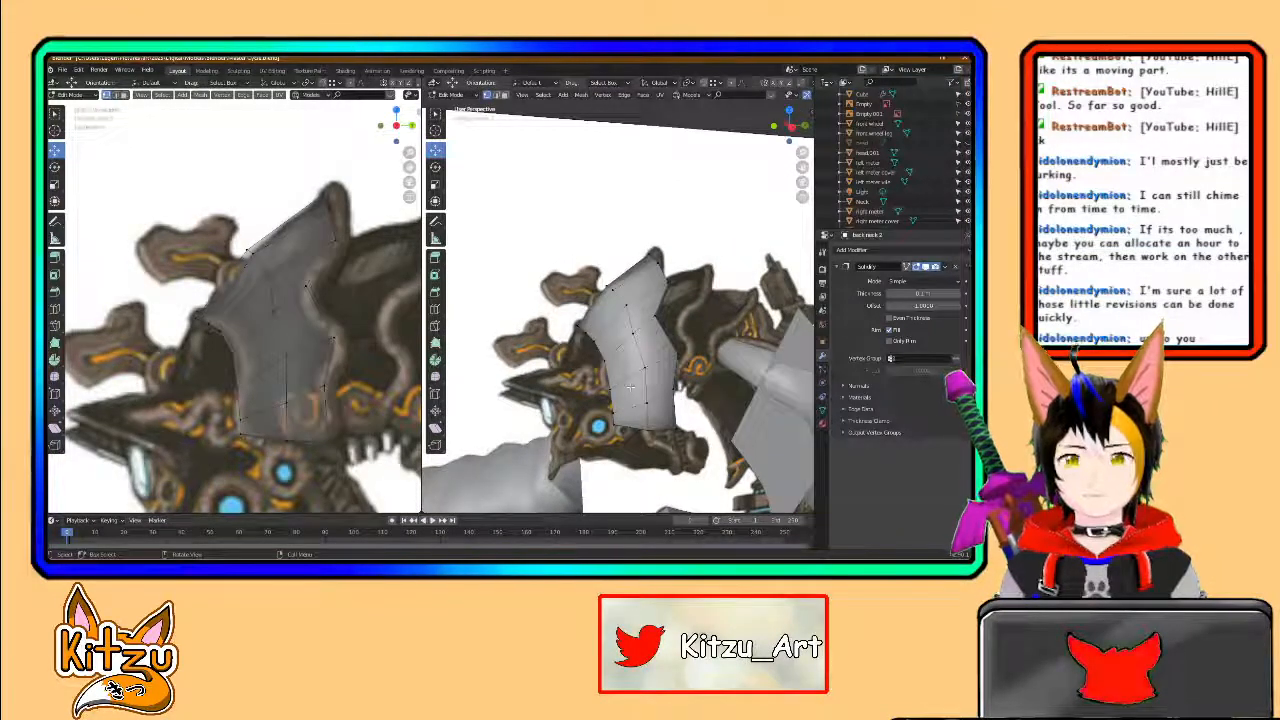
scroll(648, 366, up, 2)
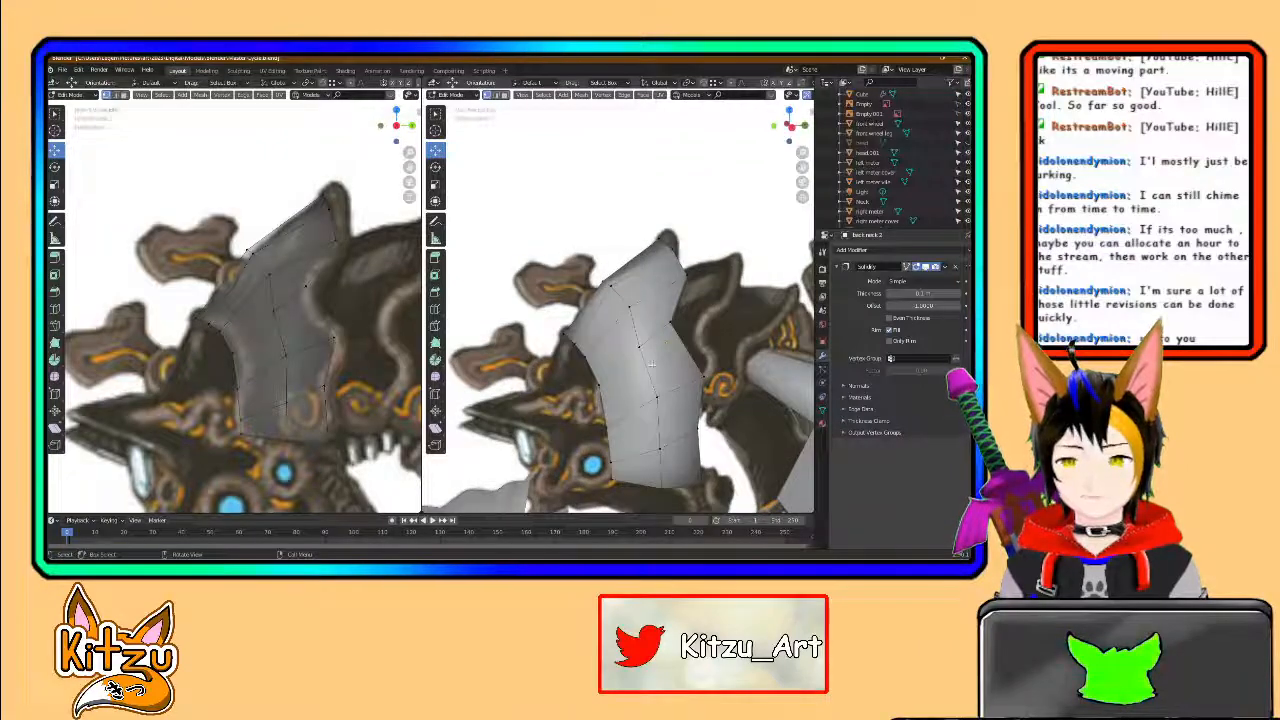
mouse_move(320, 273)
mouse_down()
mouse_move(297, 305)
mouse_move(307, 275)
mouse_up()
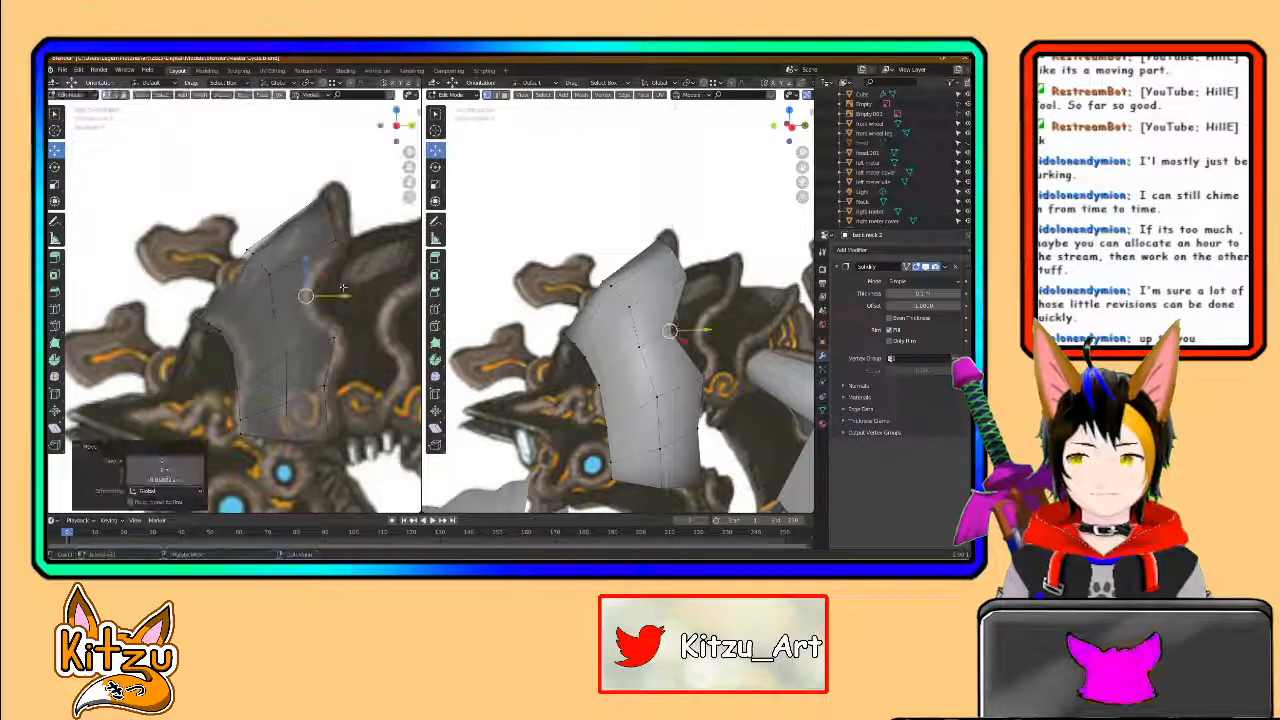
middle_drag(726, 362, 684, 306)
middle_drag(662, 352, 595, 341)
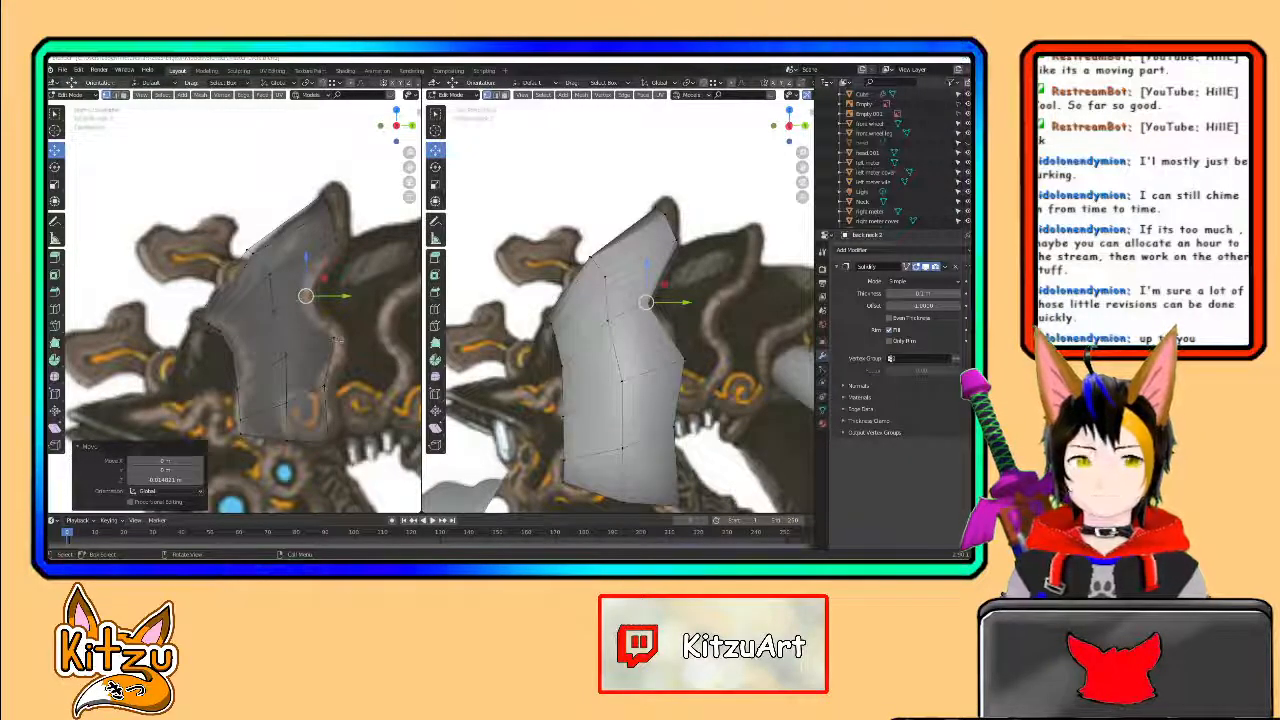
- Return to Object Mode, apply Shade Flat to back neck 2 and deselect it
mouse_move(660, 302)
middle_down()
mouse_move(615, 312)
mouse_move(593, 299)
mouse_move(641, 295)
middle_up()
key(Tab)
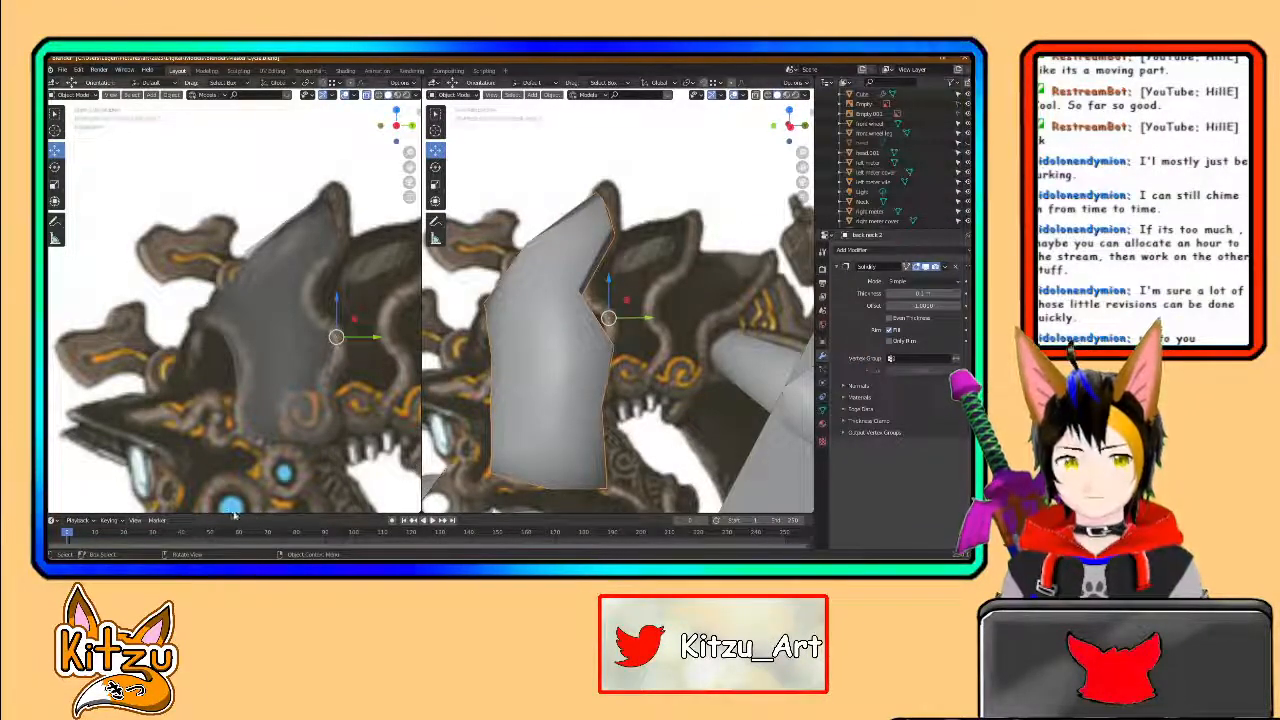
click(172, 566)
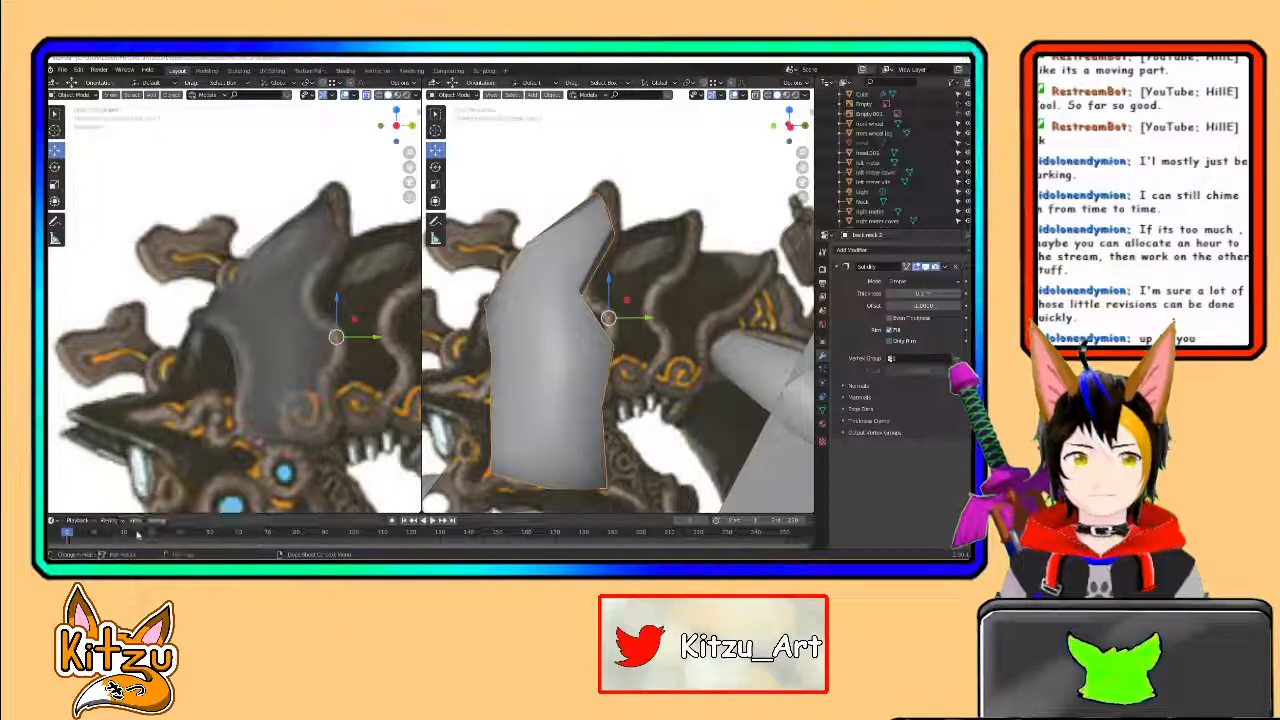
middle_drag(630, 352, 550, 364)
scroll(594, 371, down, 4)
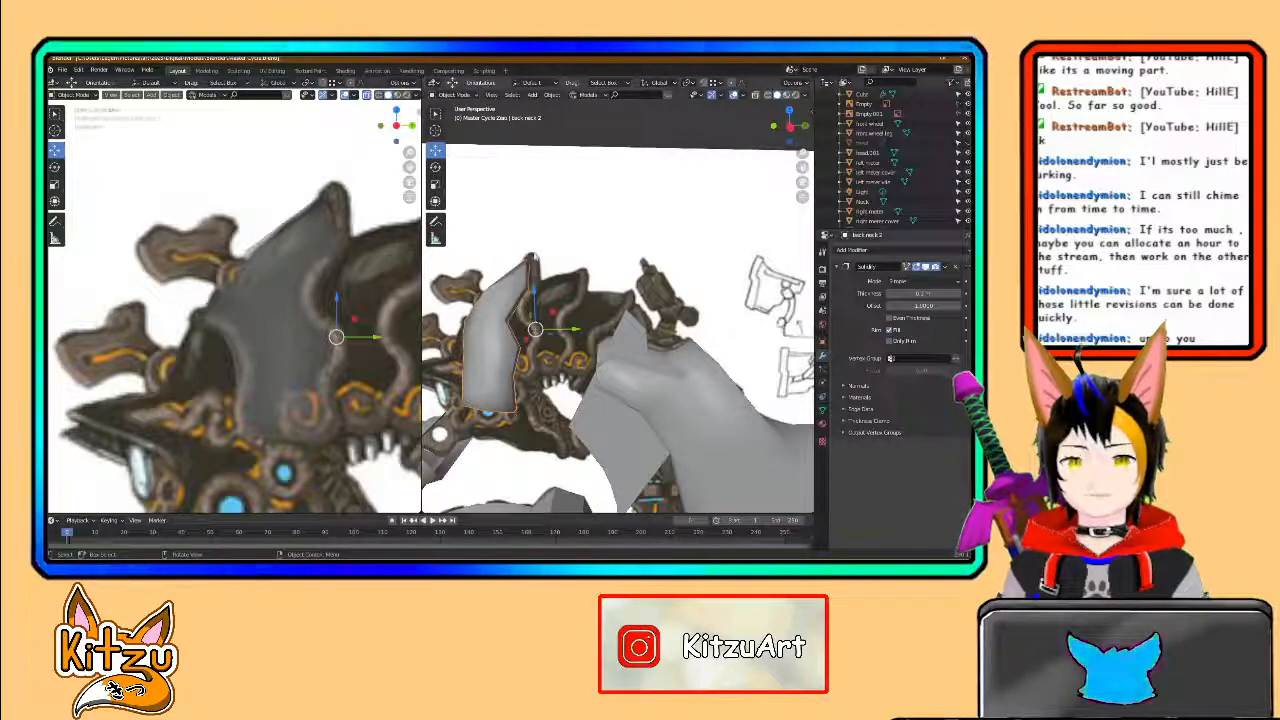
right_click(520, 228)
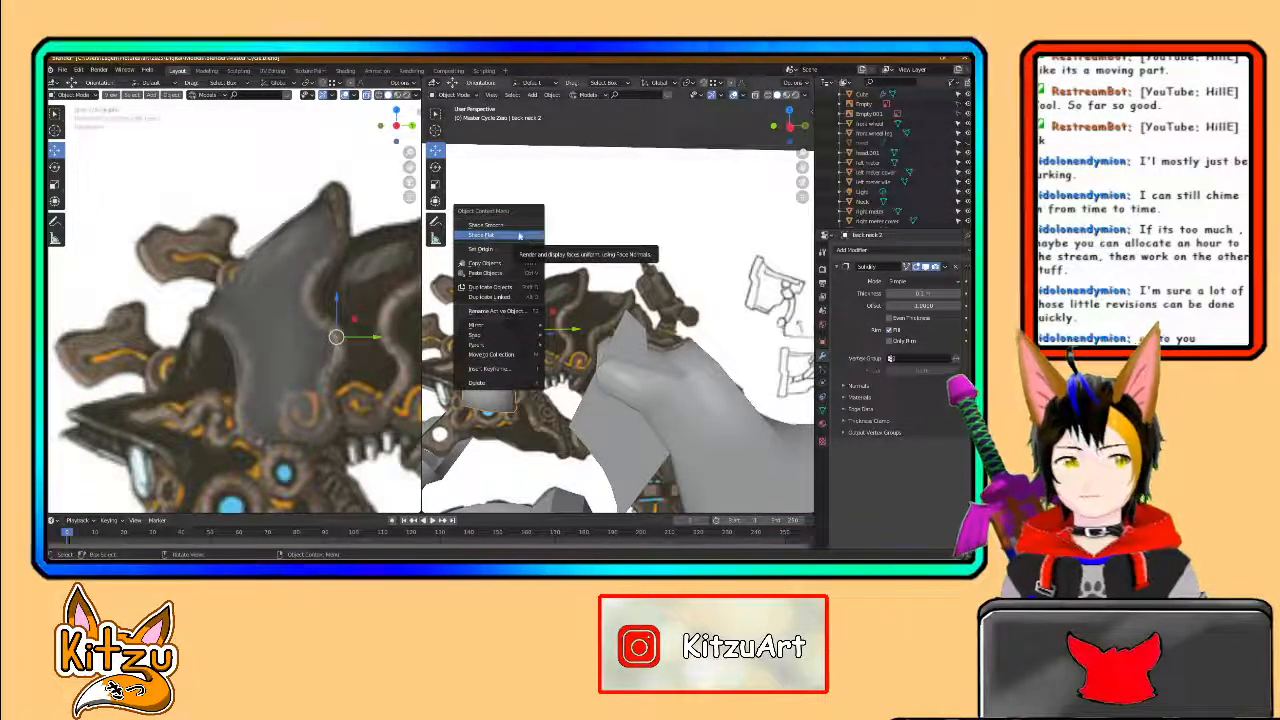
click(524, 236)
click(617, 300)
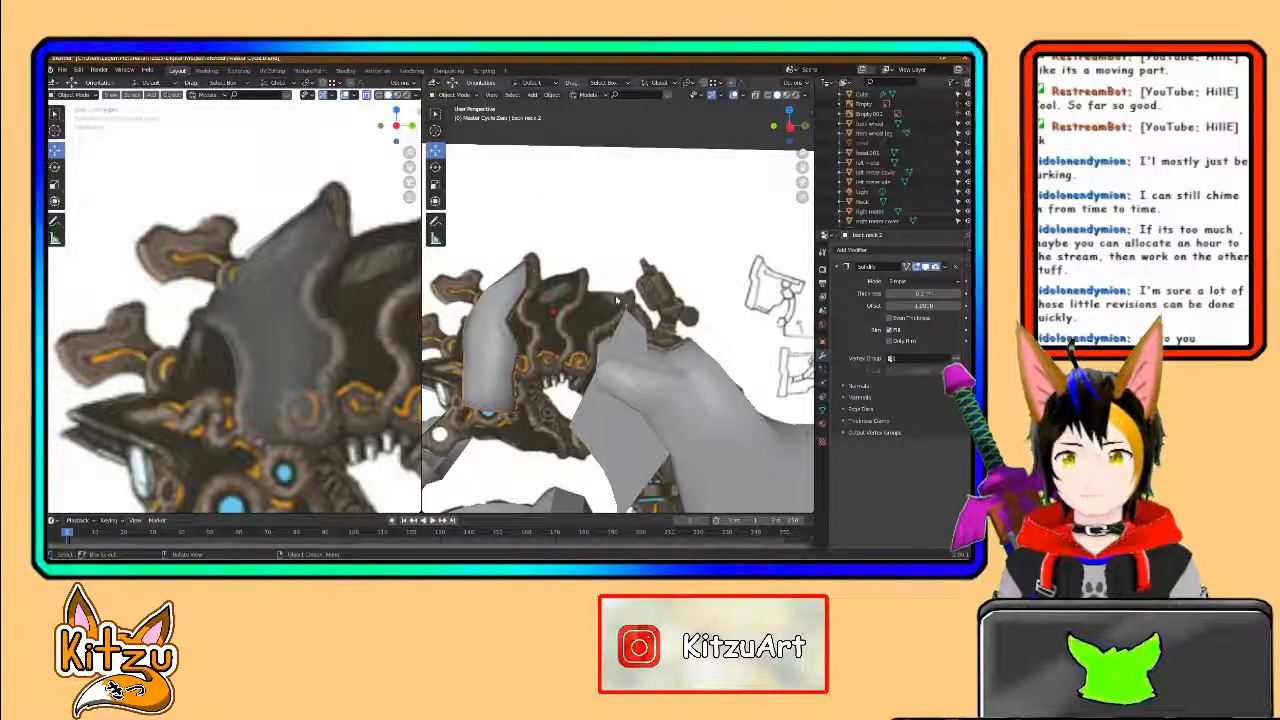
- Add a Bezier curve to the scene
key(shift+a)
mouse_move(527, 319)
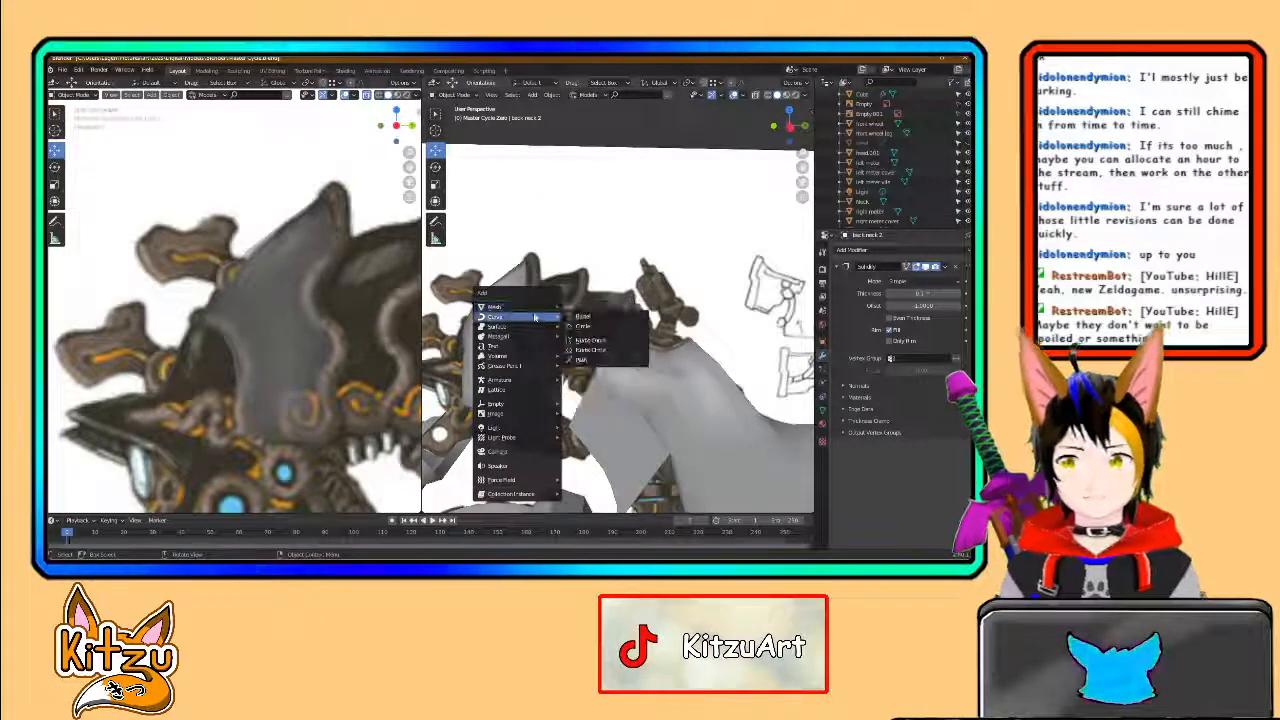
click(605, 318)
scroll(605, 321, down, 6)
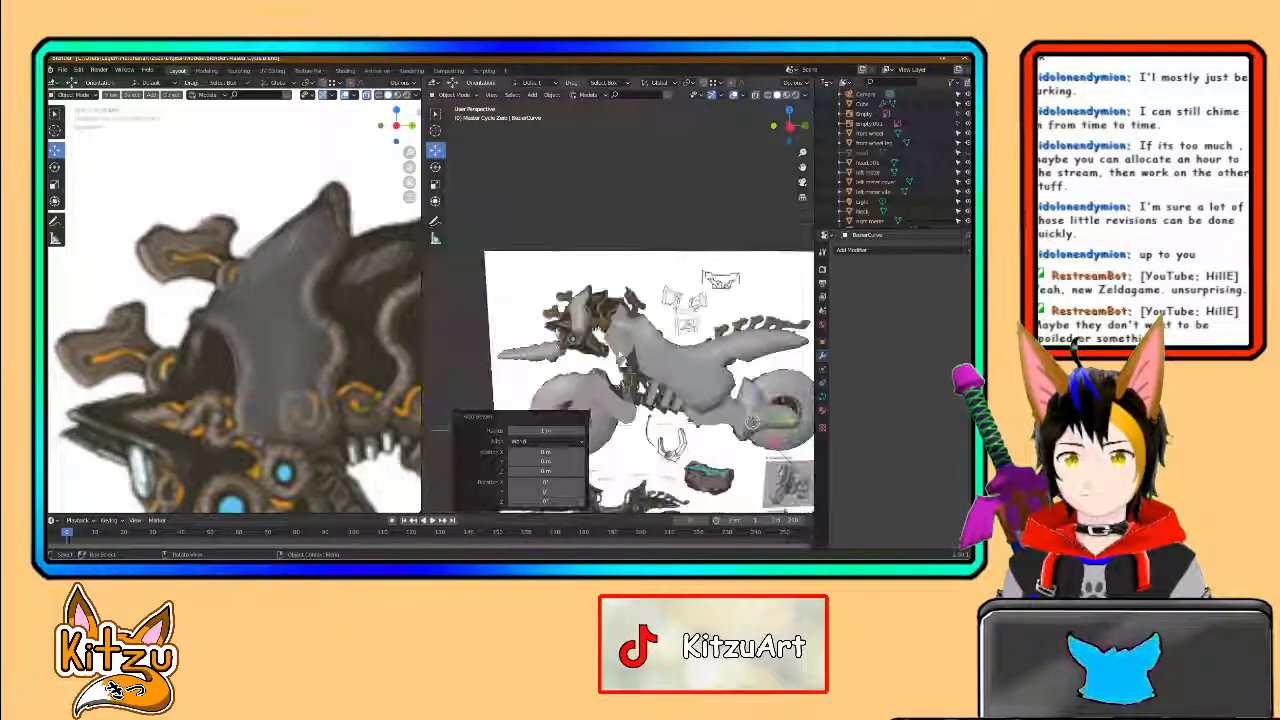
middle_drag(640, 350, 680, 365)
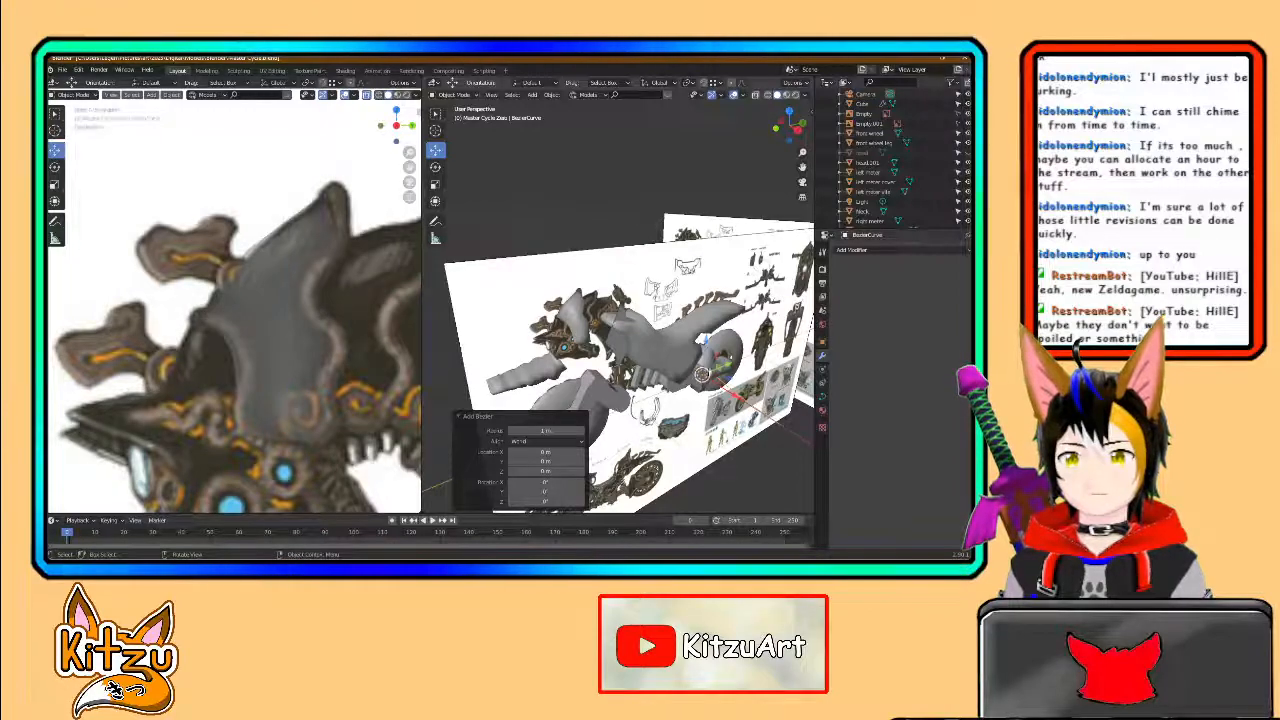
- Move the Bezier curve up along Z and forward along Y toward the bike's head
drag(706, 345, 711, 178)
shift+middle_drag(711, 180, 640, 317)
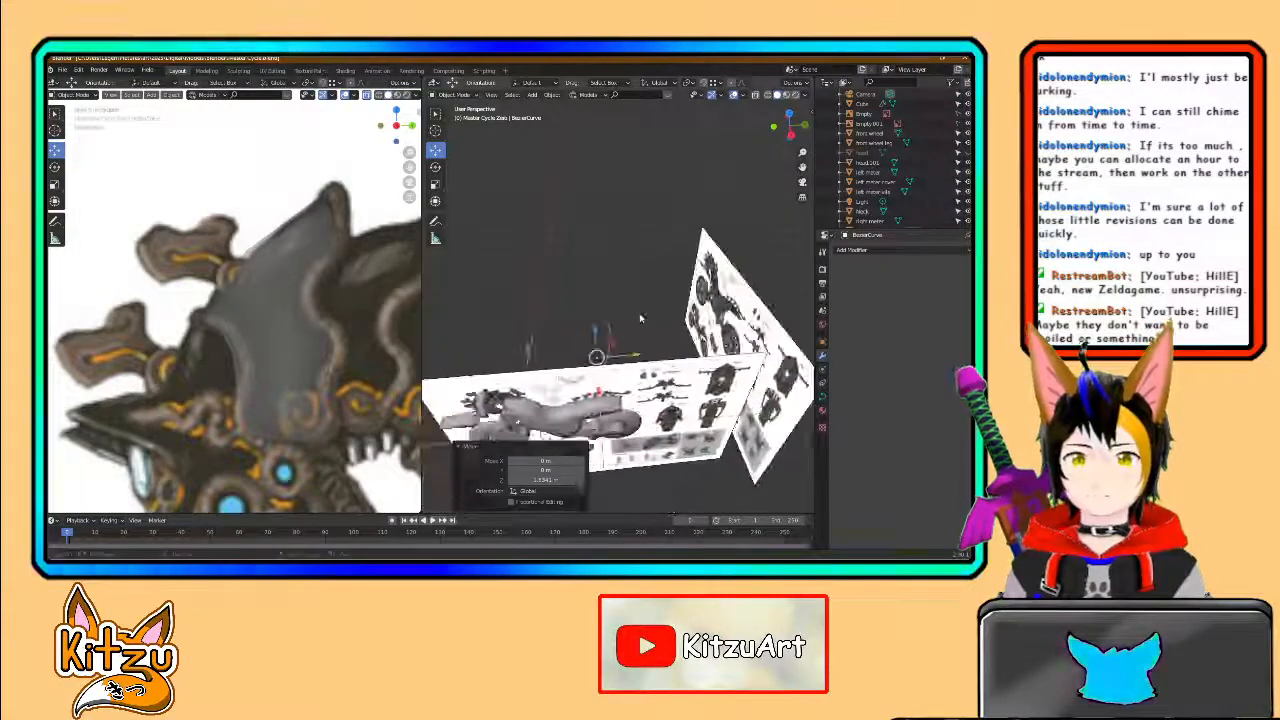
drag(633, 355, 538, 363)
scroll(527, 373, up, 3)
shift+middle_drag(526, 374, 609, 325)
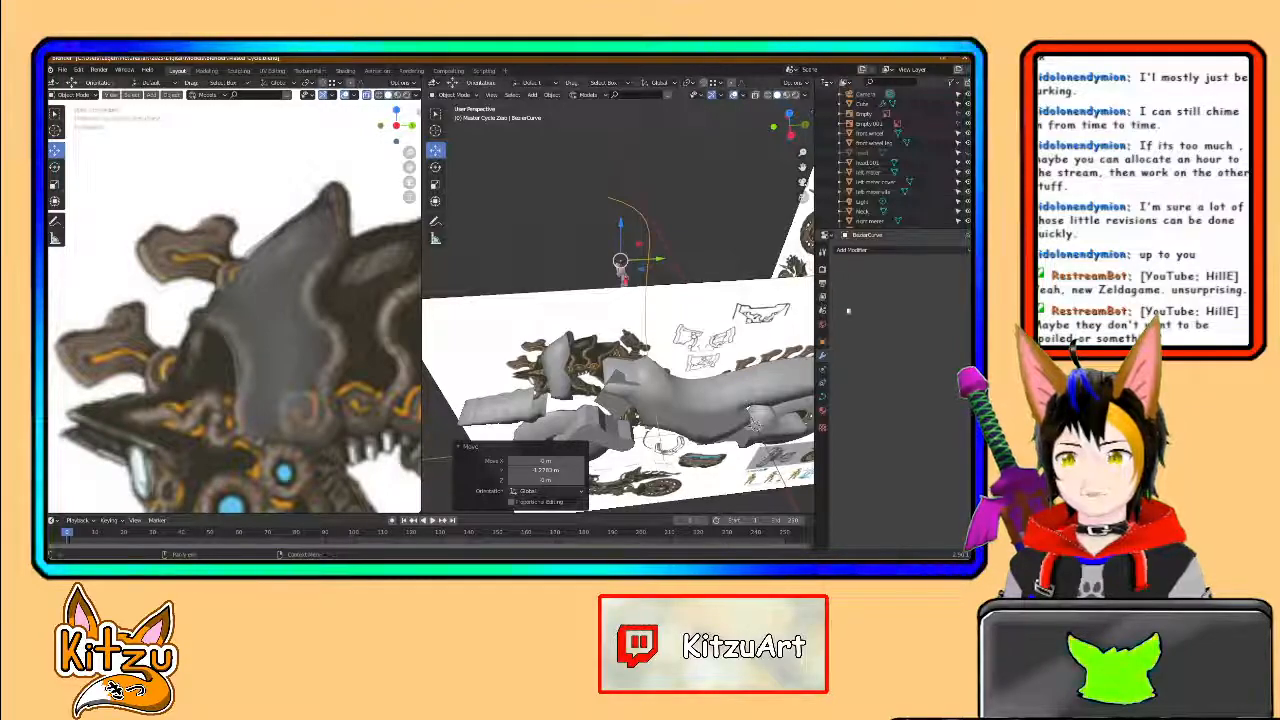
- Set the Bezier curve's bevel depth to 0.01 m in its geometry settings
click(825, 395)
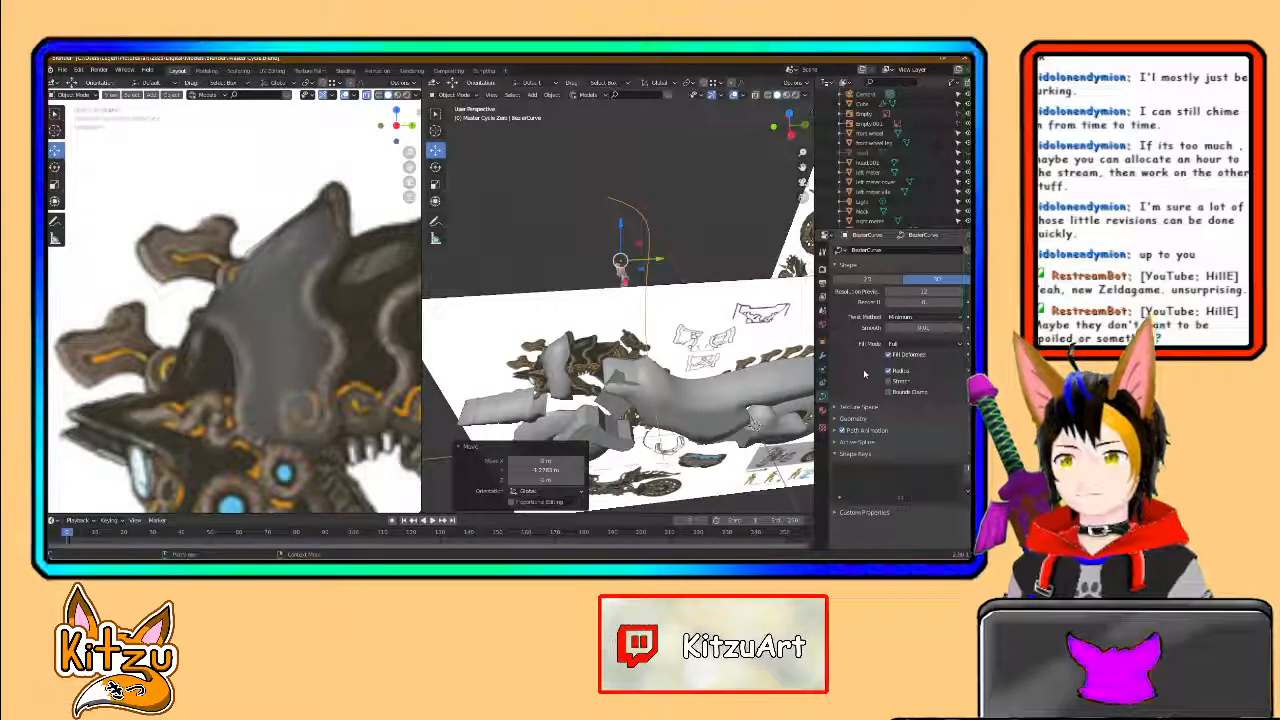
click(836, 421)
scroll(860, 417, down, 1)
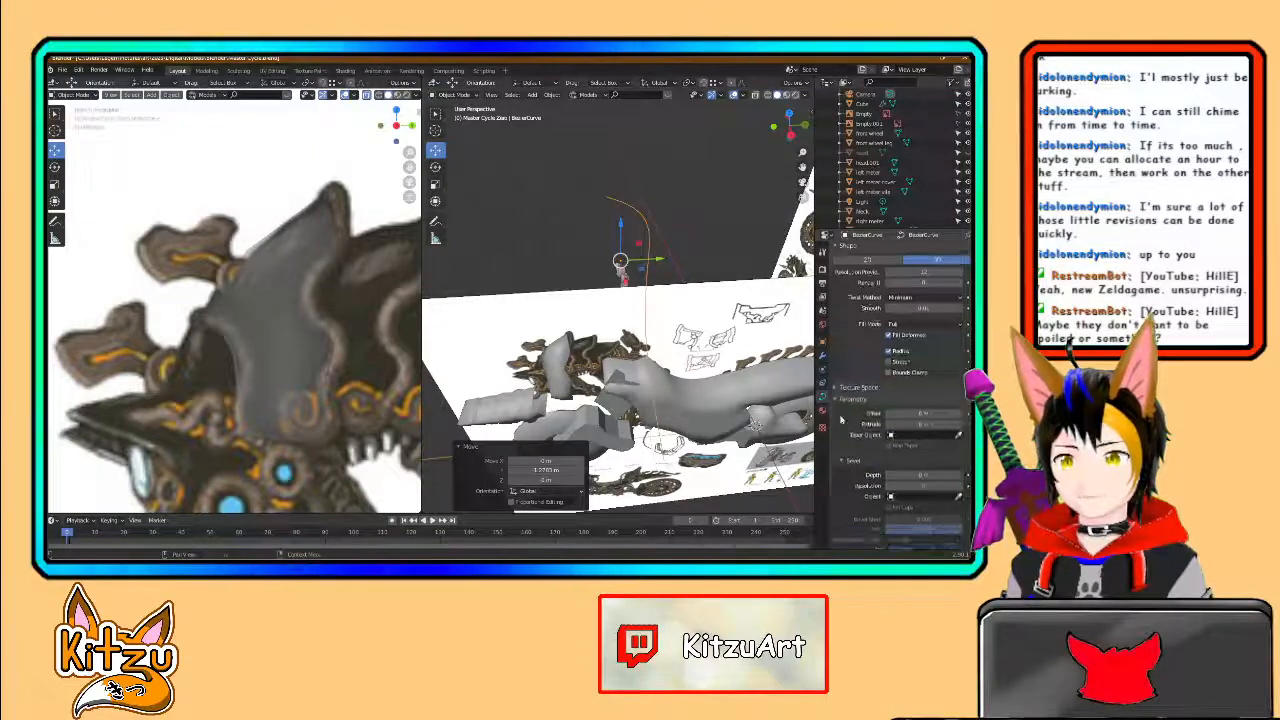
drag(893, 413, 910, 423)
key(ctrl+z)
scroll(858, 428, down, 1)
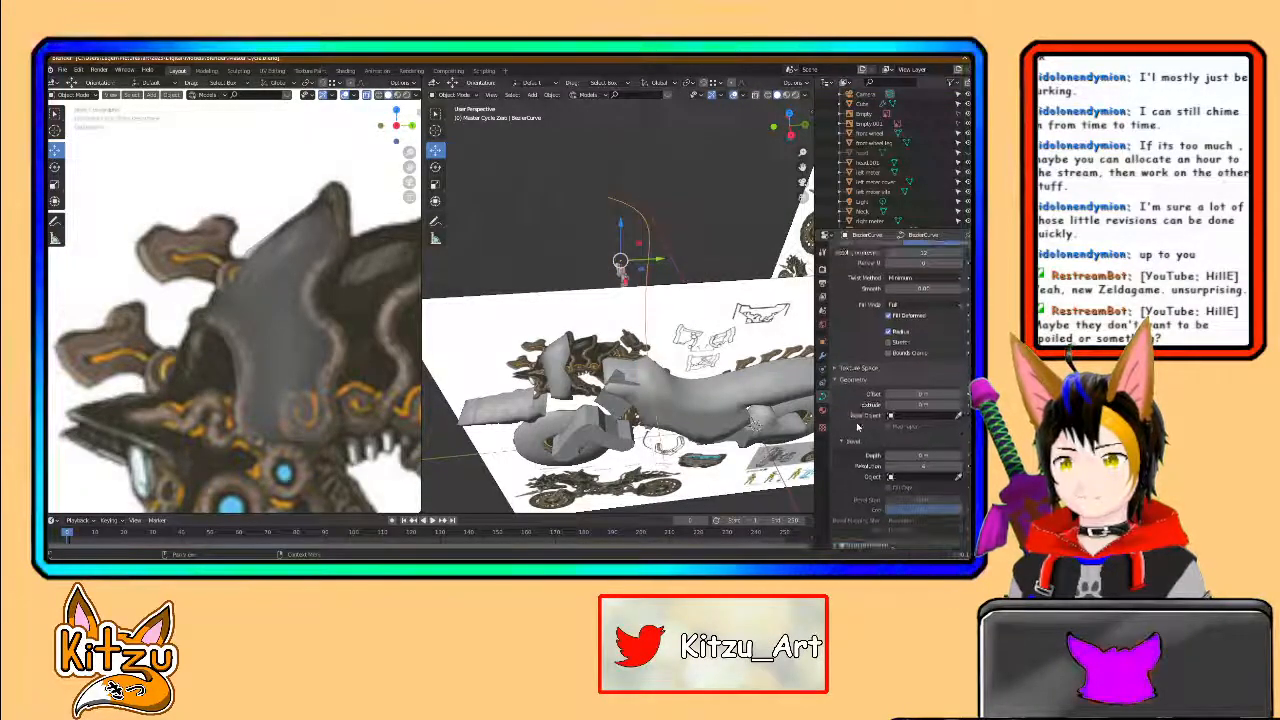
mouse_move(915, 455)
mouse_down()
mouse_move(936, 455)
mouse_move(916, 455)
mouse_up()
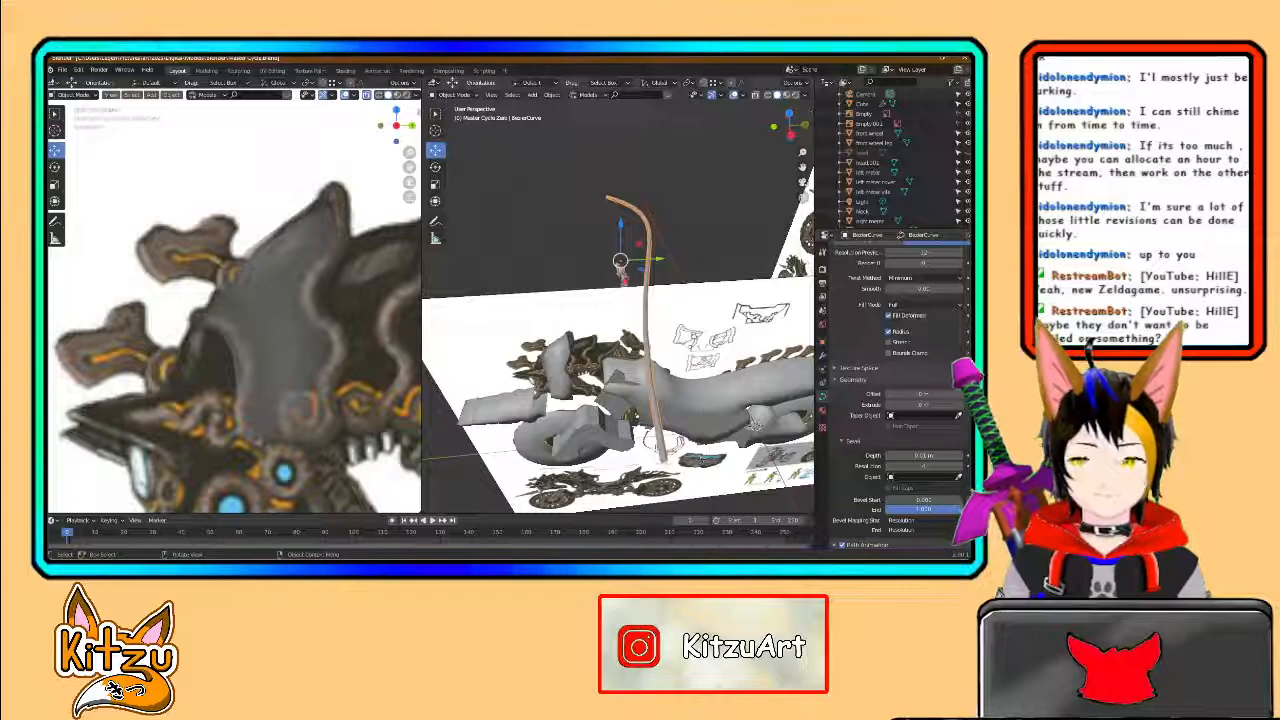
- Move the beveled curve in the YZ plane to the top tip of back neck 2
scroll(688, 321, up, 1)
scroll(646, 303, up, 1)
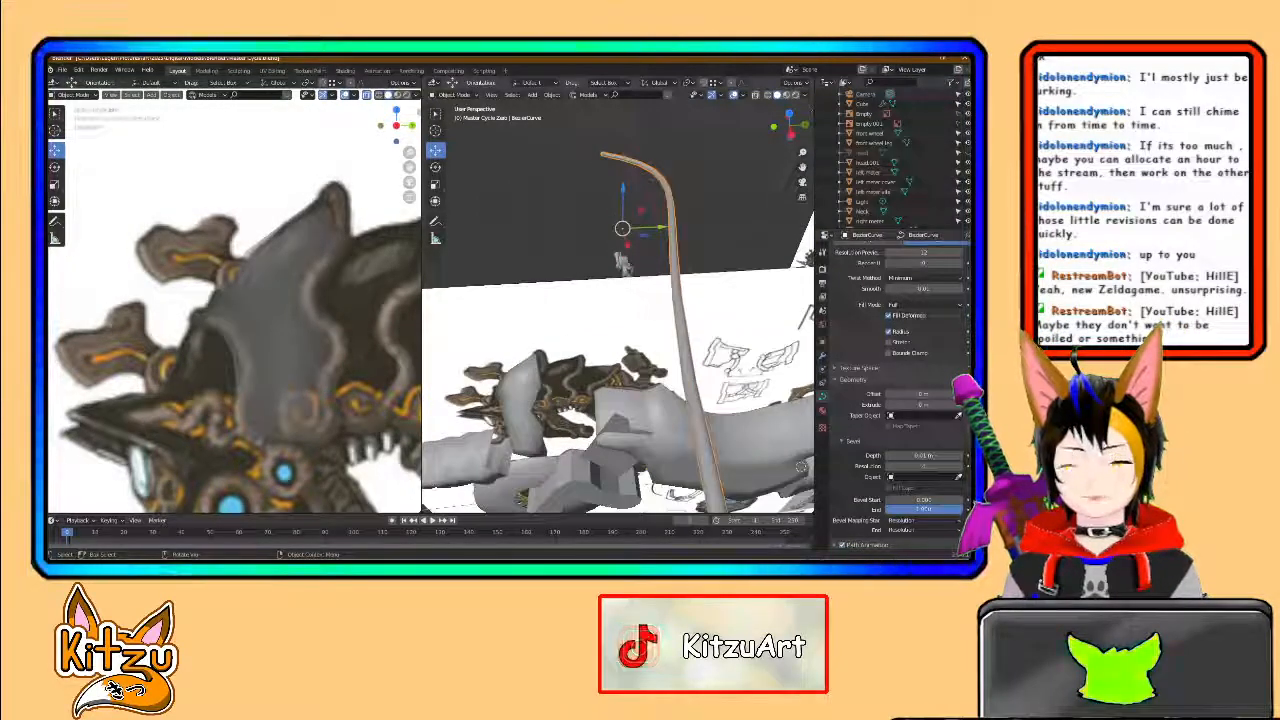
middle_drag(655, 282, 641, 270)
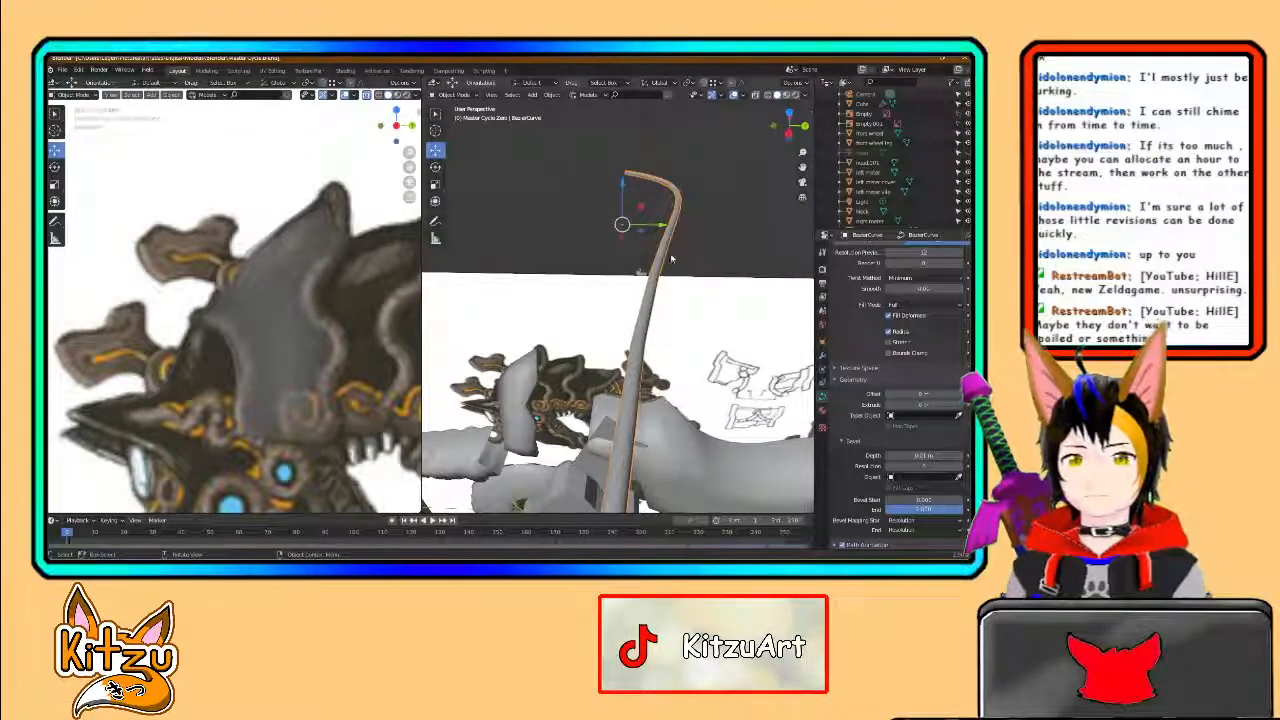
drag(641, 211, 517, 336)
middle_drag(517, 336, 459, 394)
middle_drag(541, 347, 592, 304)
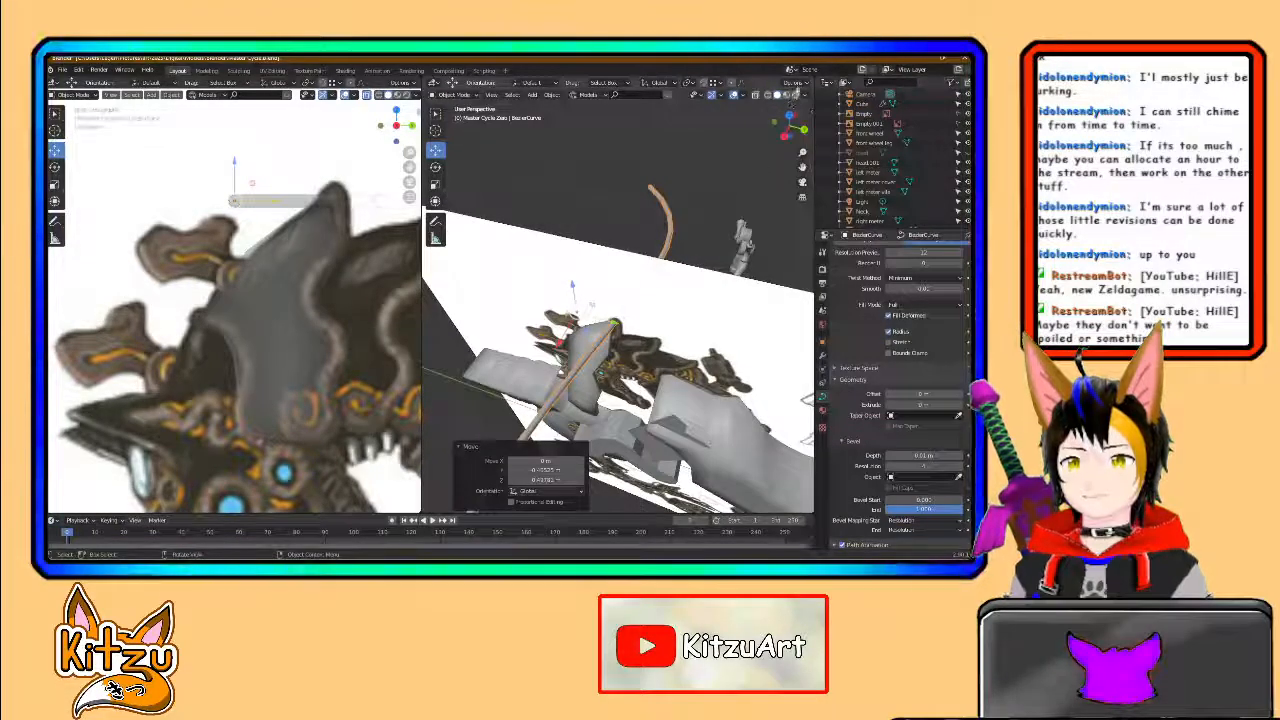
- Limit transforms to origins and move the curve's origin about 0.14 m along Y to the tip of back neck 2
click(797, 83)
click(791, 113)
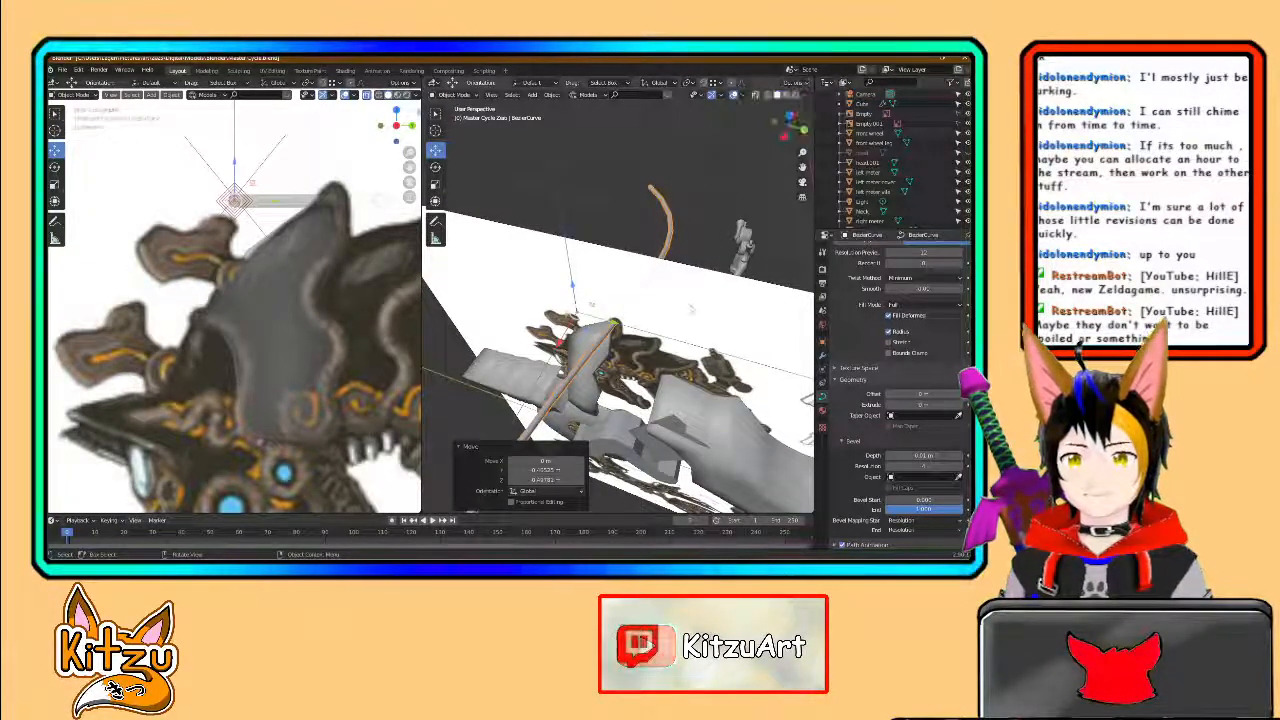
drag(613, 322, 651, 328)
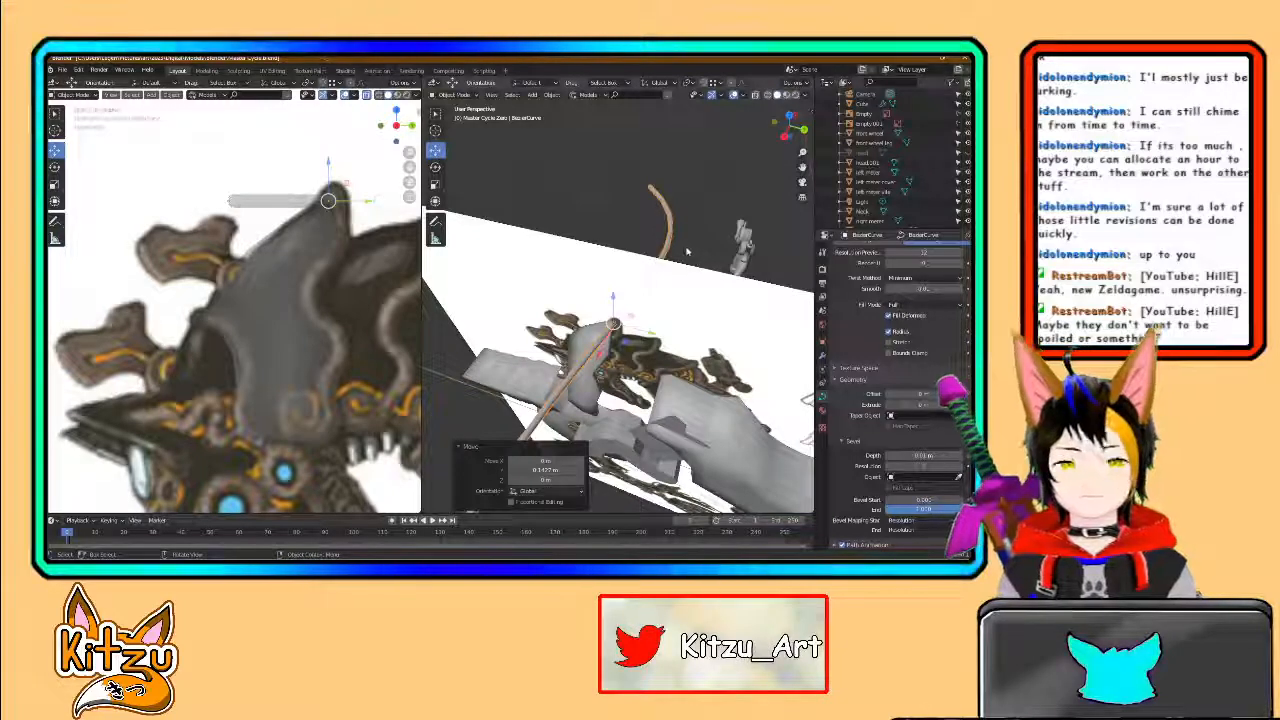
- Edit the Bezier curve and move its outer end control point along X toward the head
middle_drag(669, 263, 736, 270)
key(Tab)
middle_drag(600, 360, 514, 413)
mouse_move(514, 413)
mouse_down()
mouse_move(539, 404)
mouse_move(506, 407)
mouse_up()
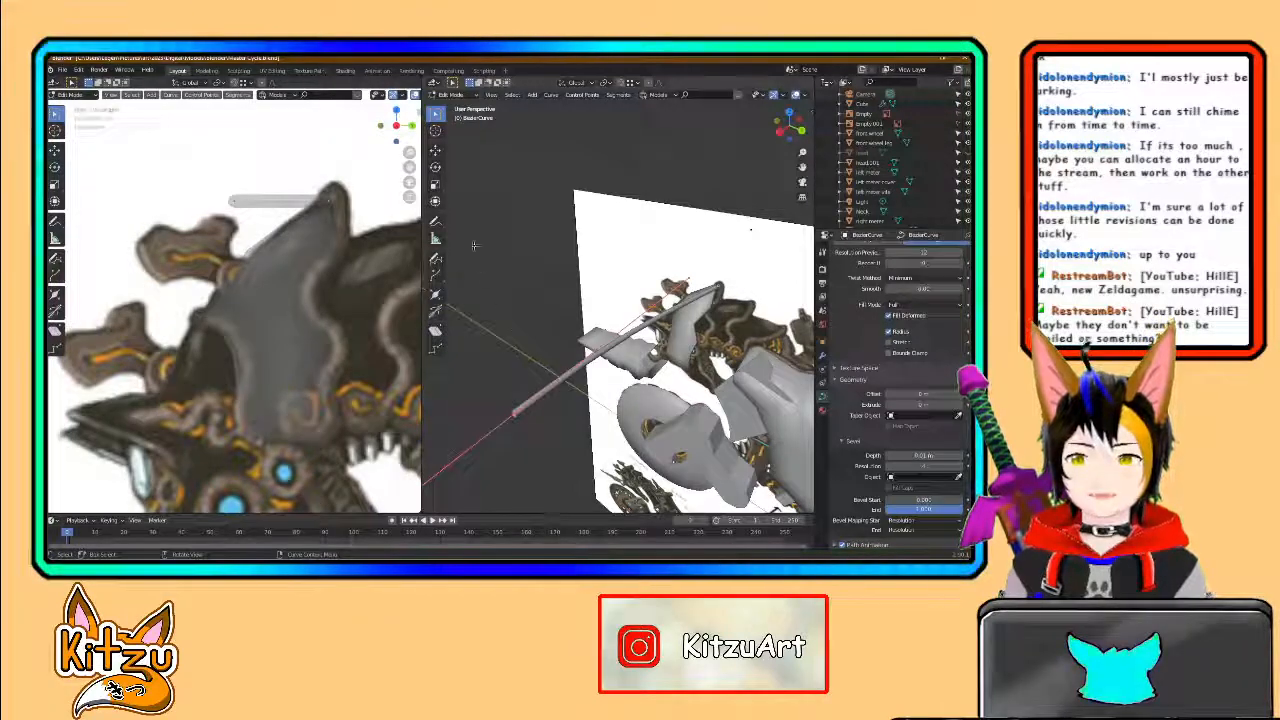
click(435, 149)
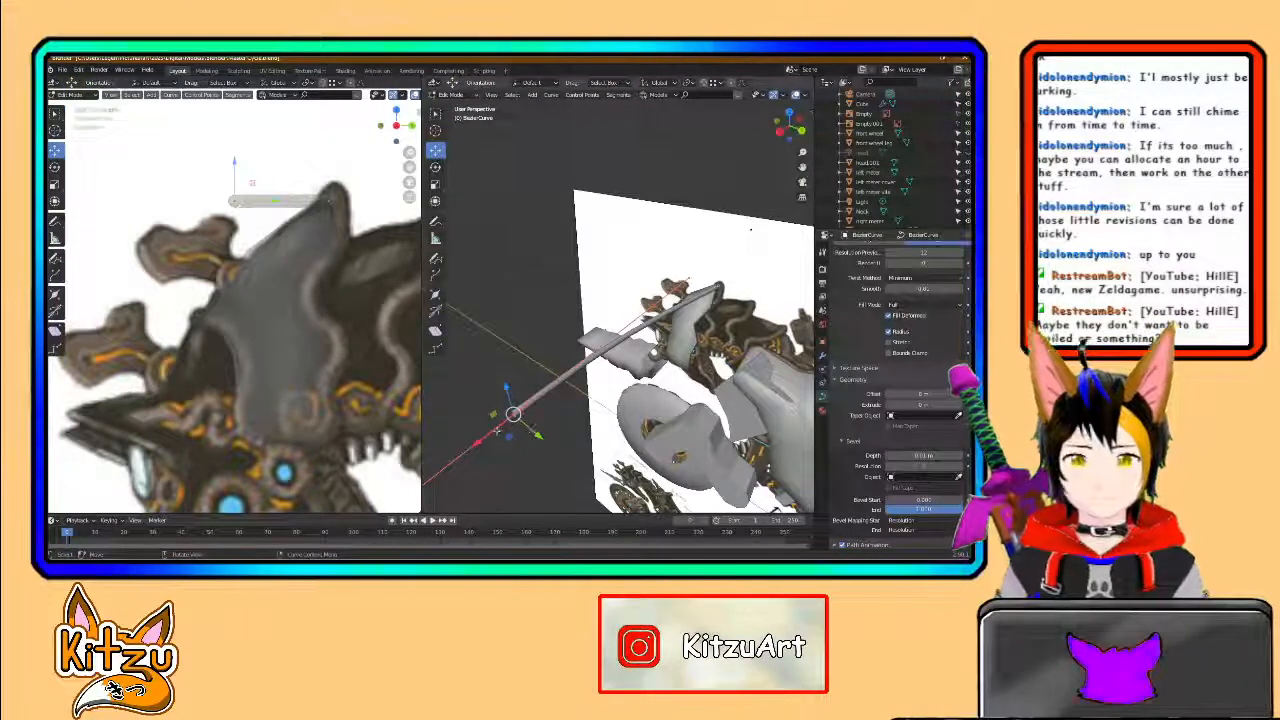
drag(512, 413, 675, 338)
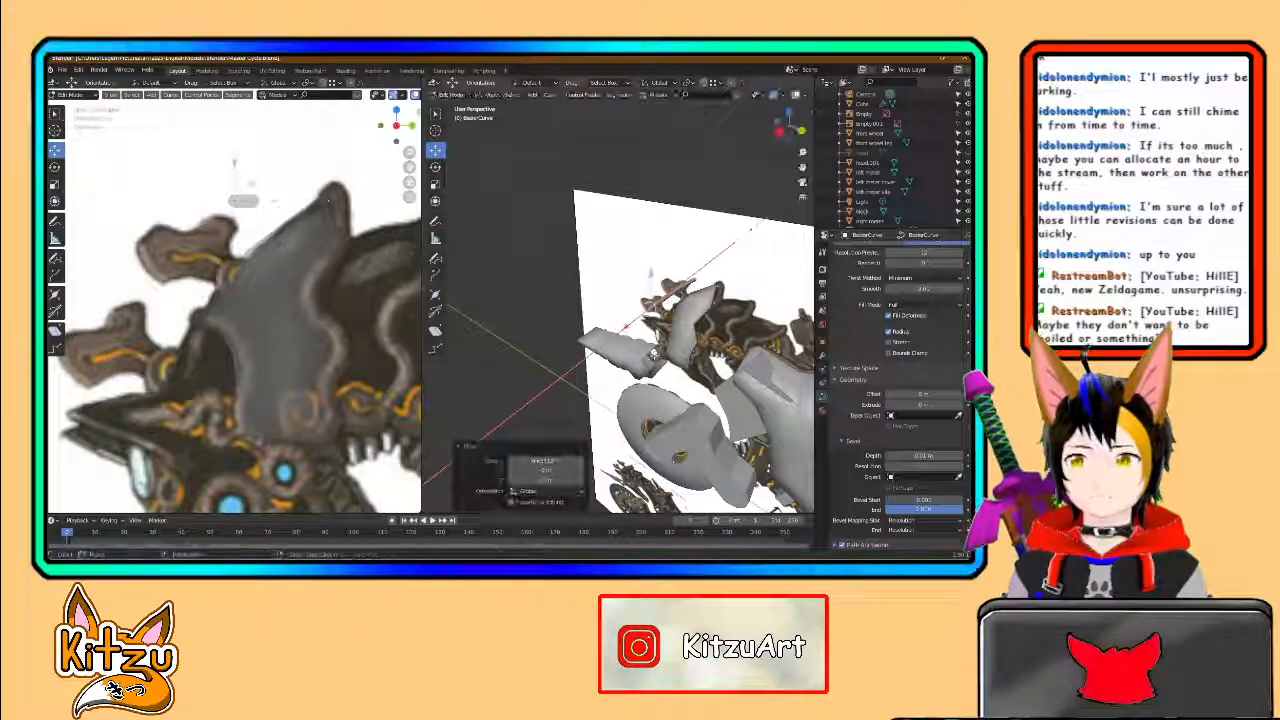
scroll(675, 338, up, 2)
middle_drag(675, 338, 703, 336)
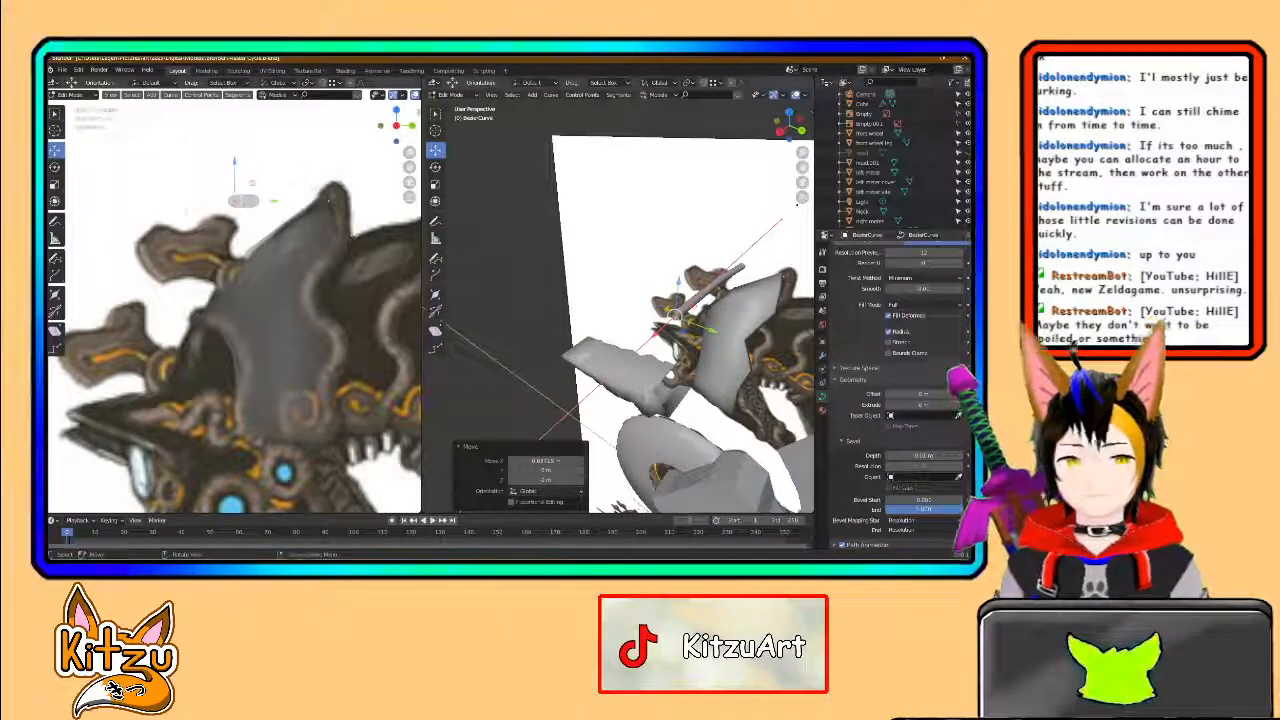
- Move the same control point in the side view to the lower end of back neck 2
middle_drag(296, 285, 306, 210)
drag(230, 191, 336, 364)
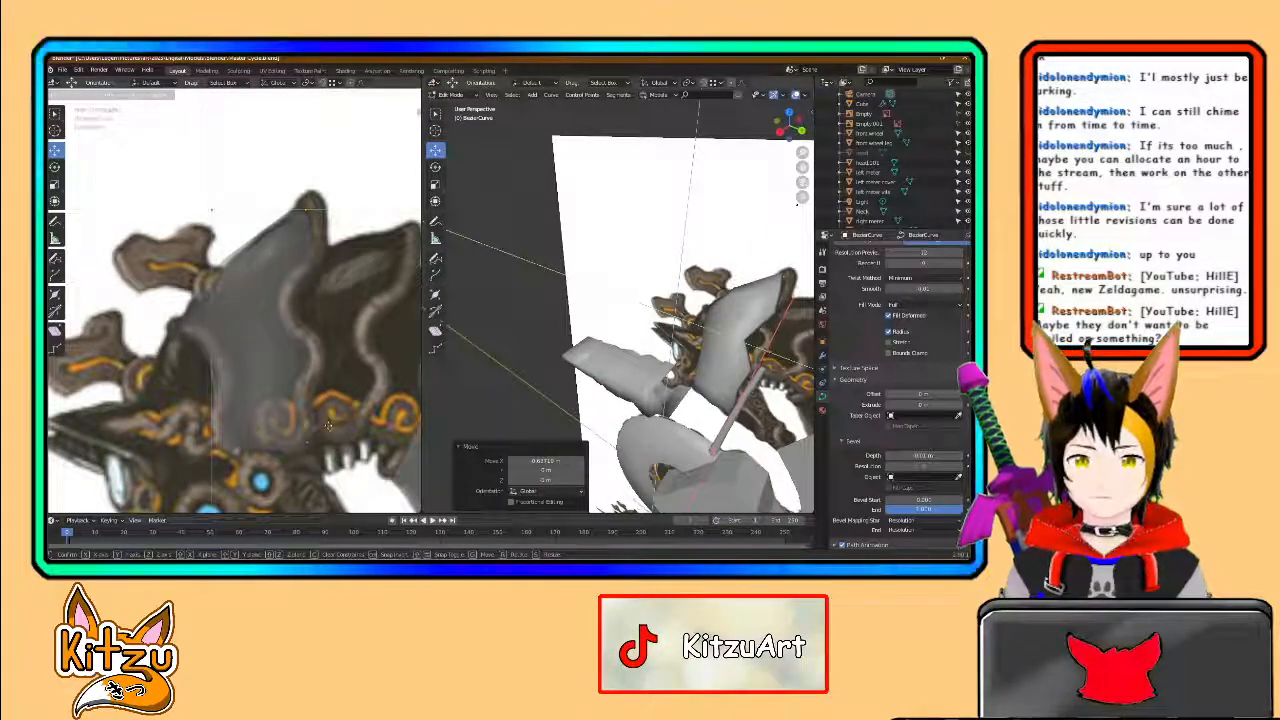
drag(326, 432, 306, 432)
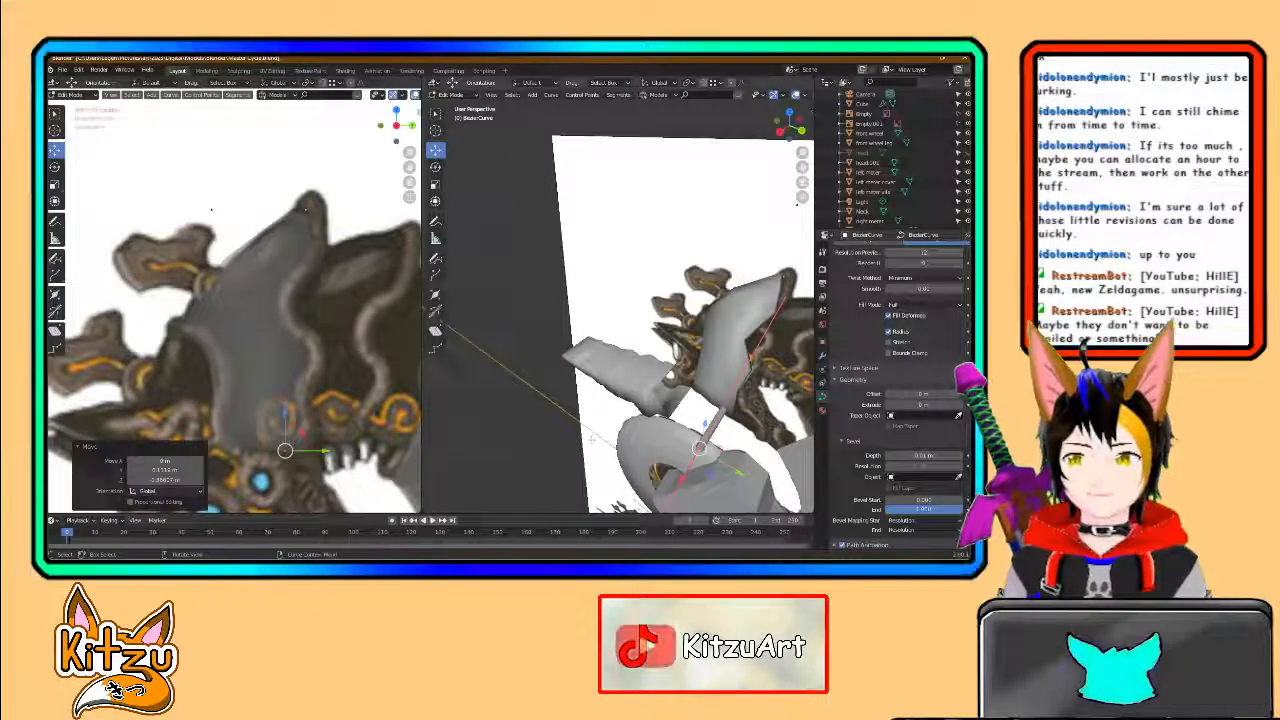
- Shift the lower control point along X to meet the bottom edge of back neck 2
mouse_move(798, 205)
middle_down()
mouse_move(760, 152)
mouse_move(802, 196)
middle_up()
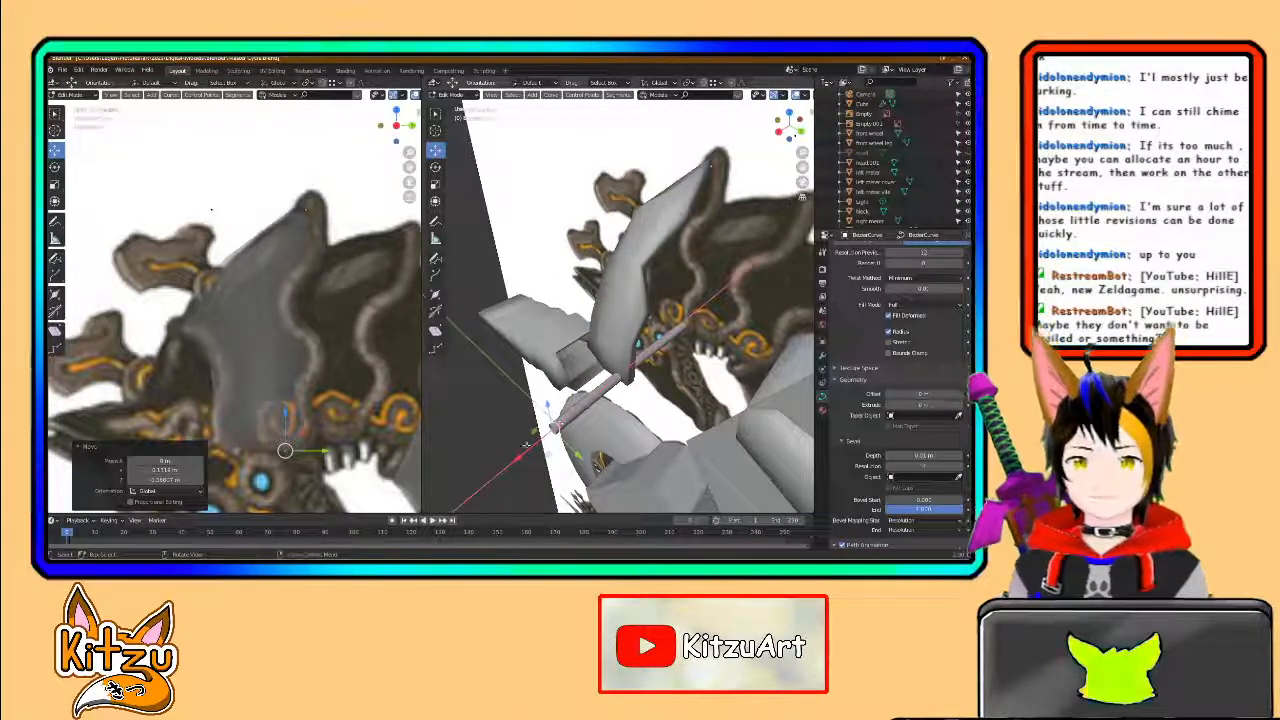
drag(525, 447, 583, 404)
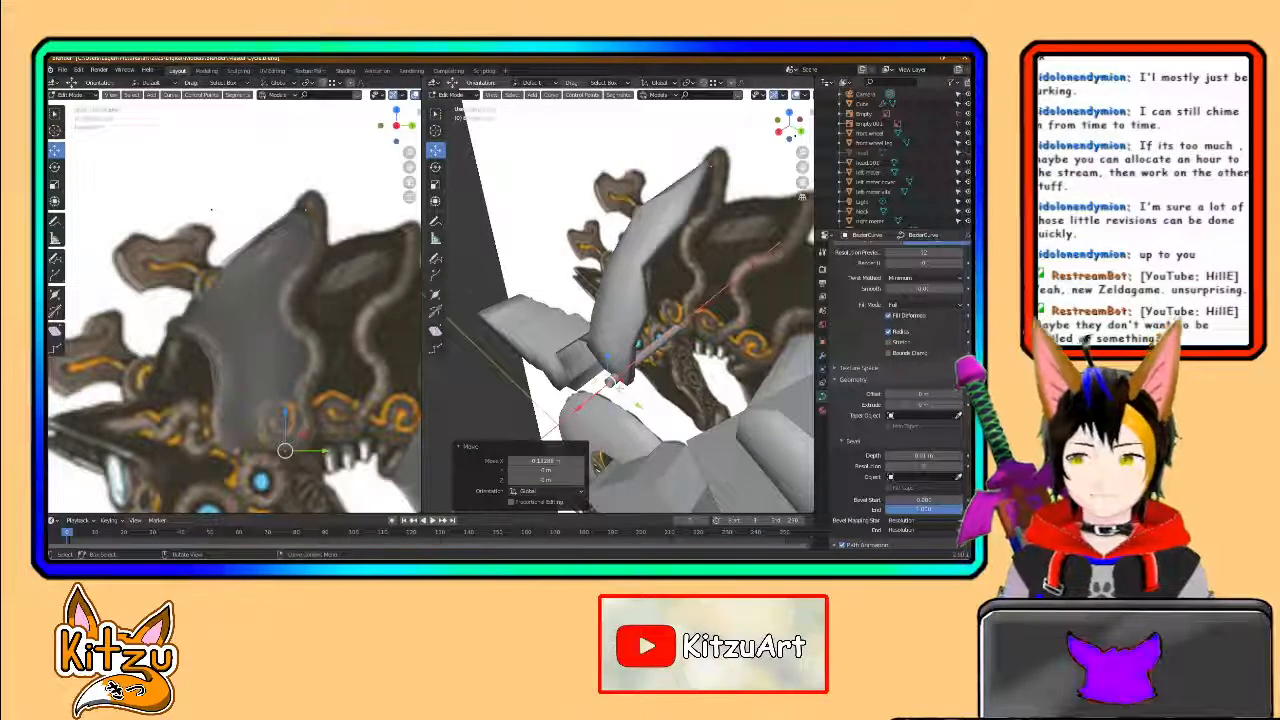
scroll(619, 387, down, 3)
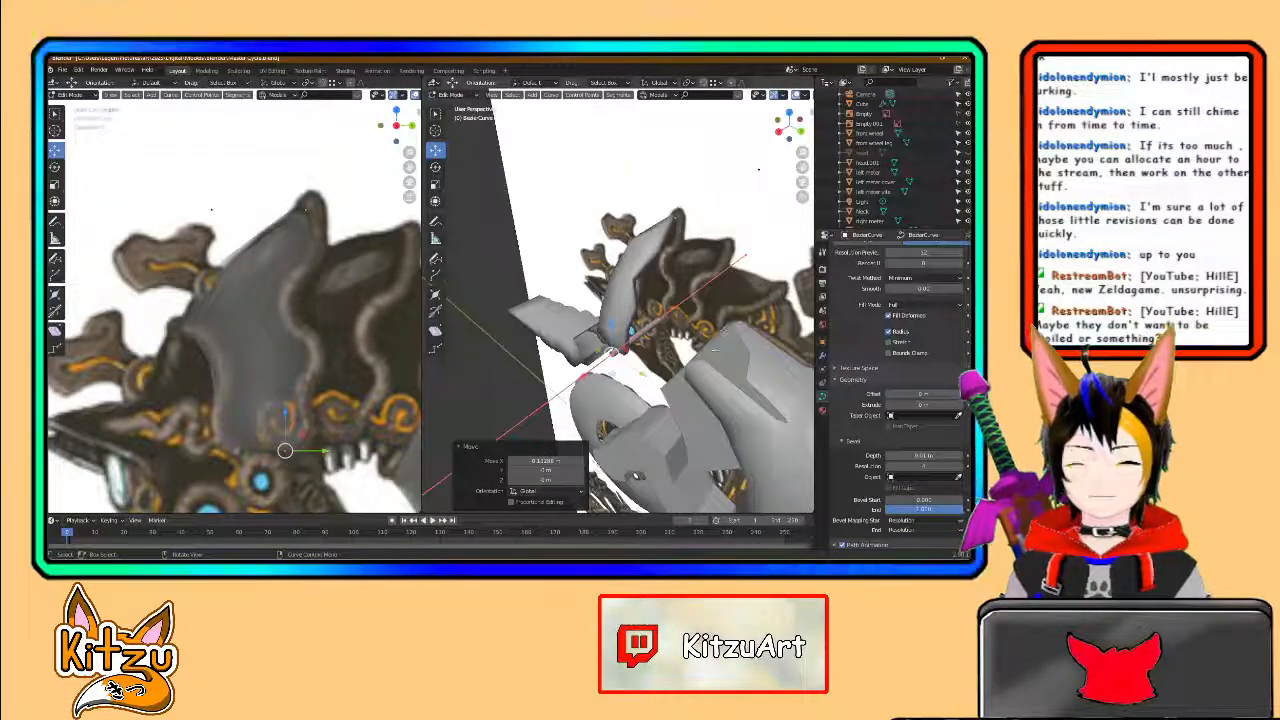
- Move the Bezier curve's upper end control point along X toward the head, and along Y to the tip of back neck 2
middle_drag(719, 336, 496, 514)
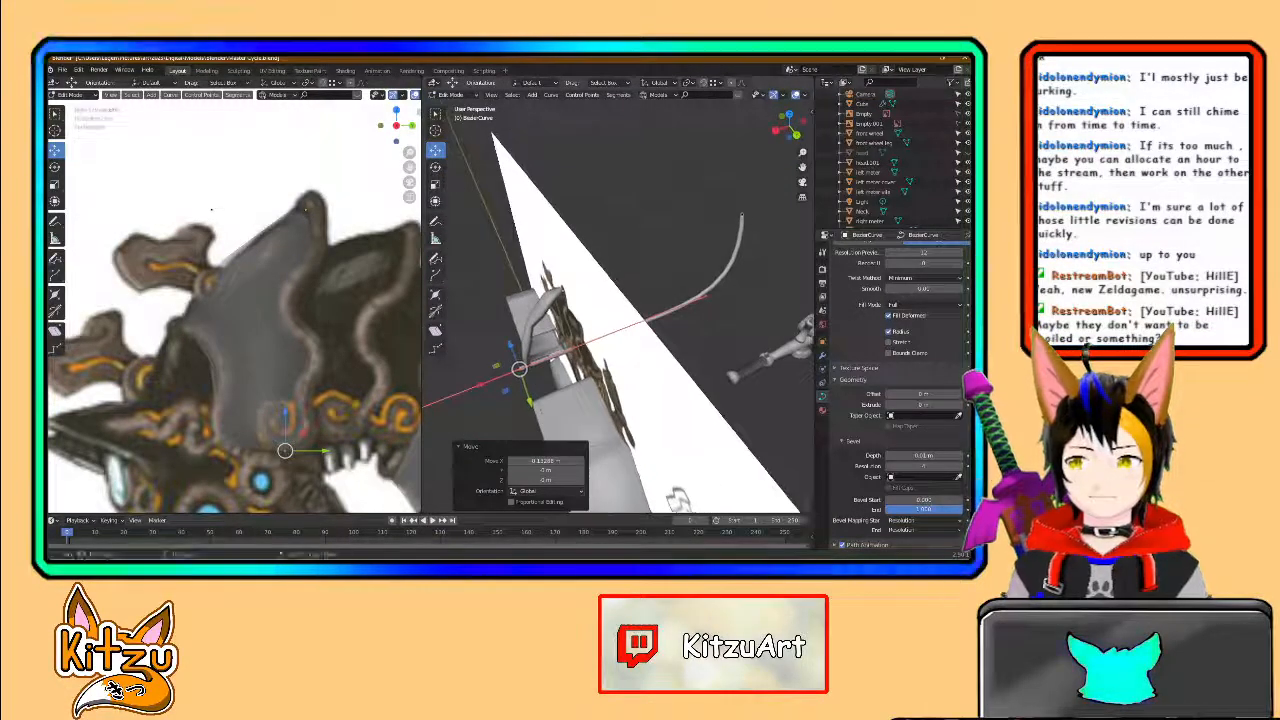
click(744, 218)
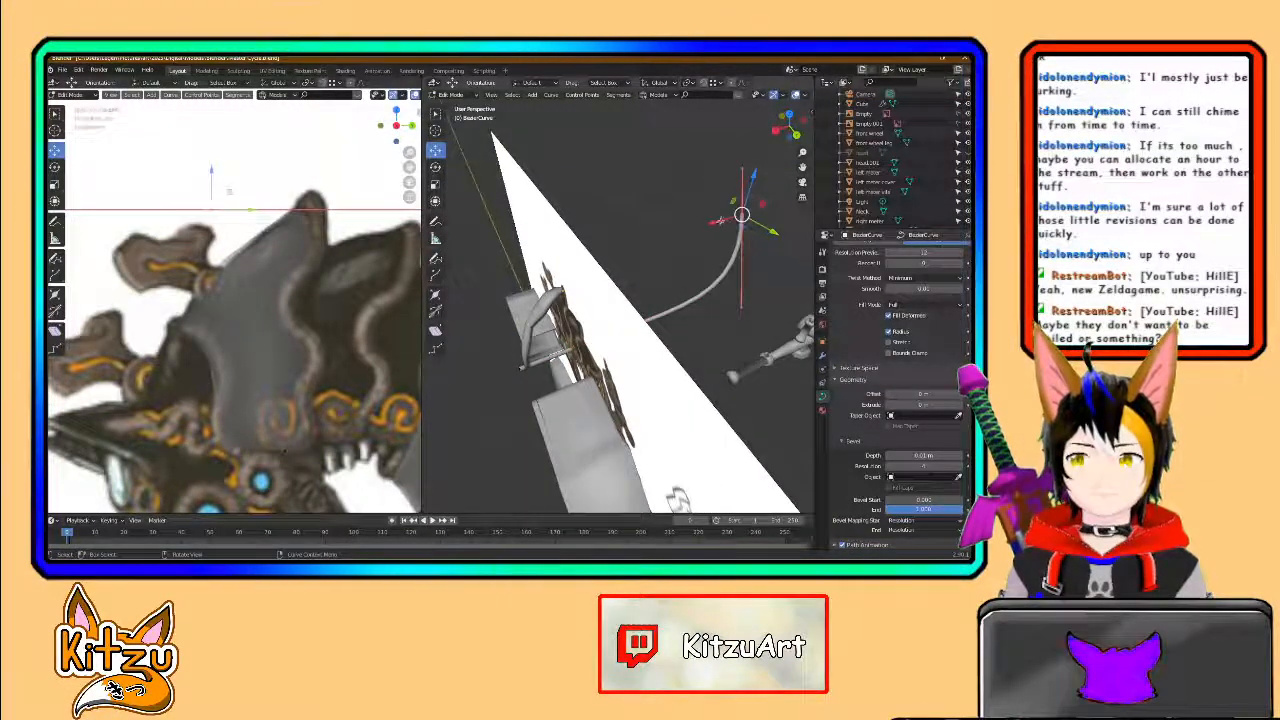
key(g)
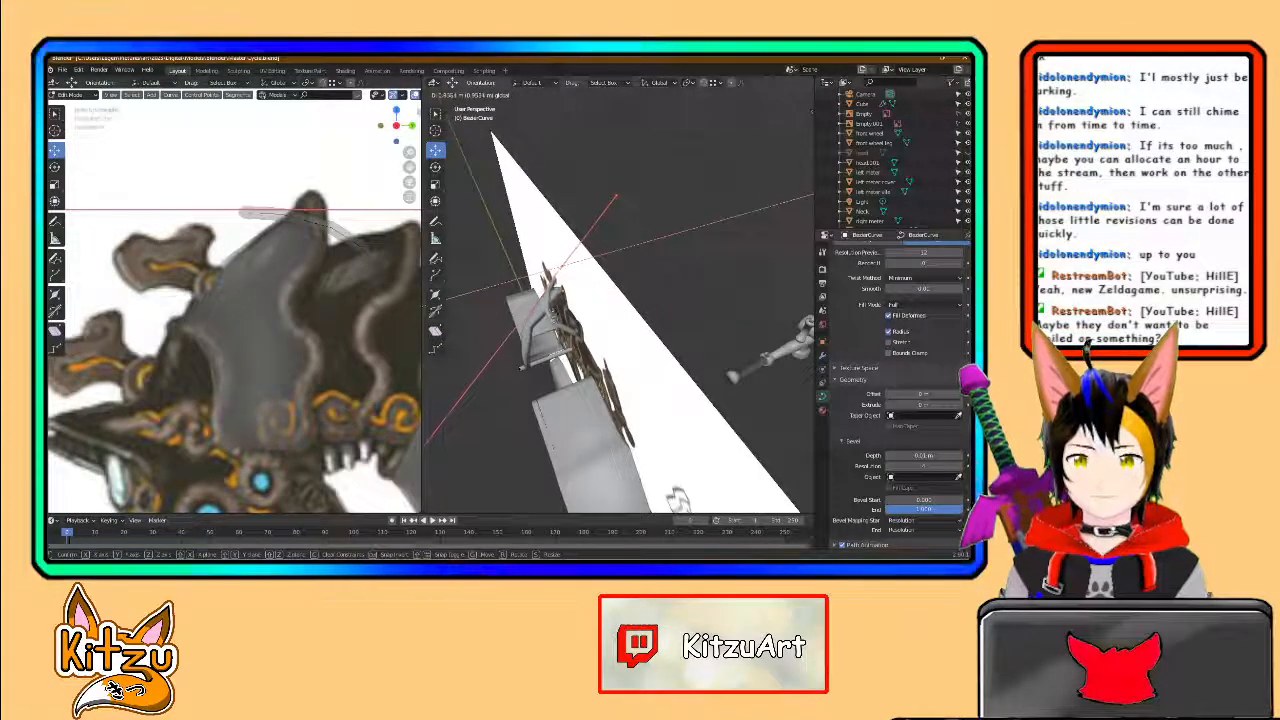
click(547, 323)
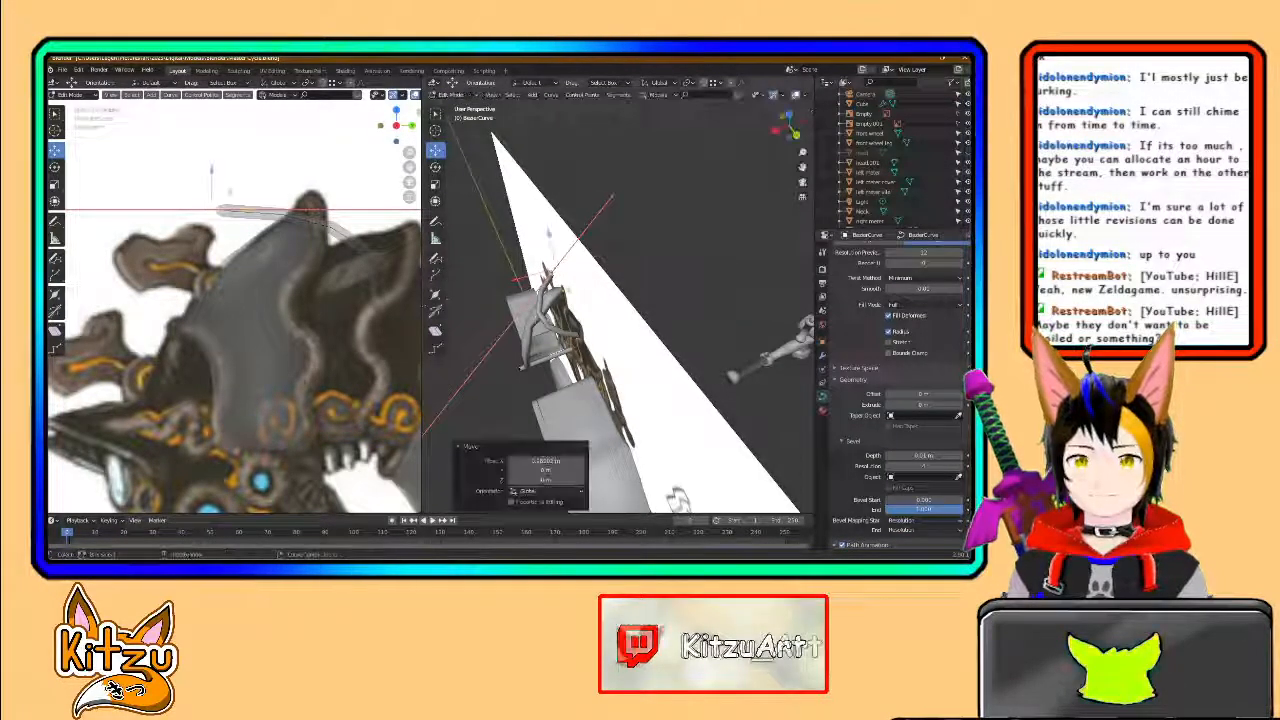
key(g)
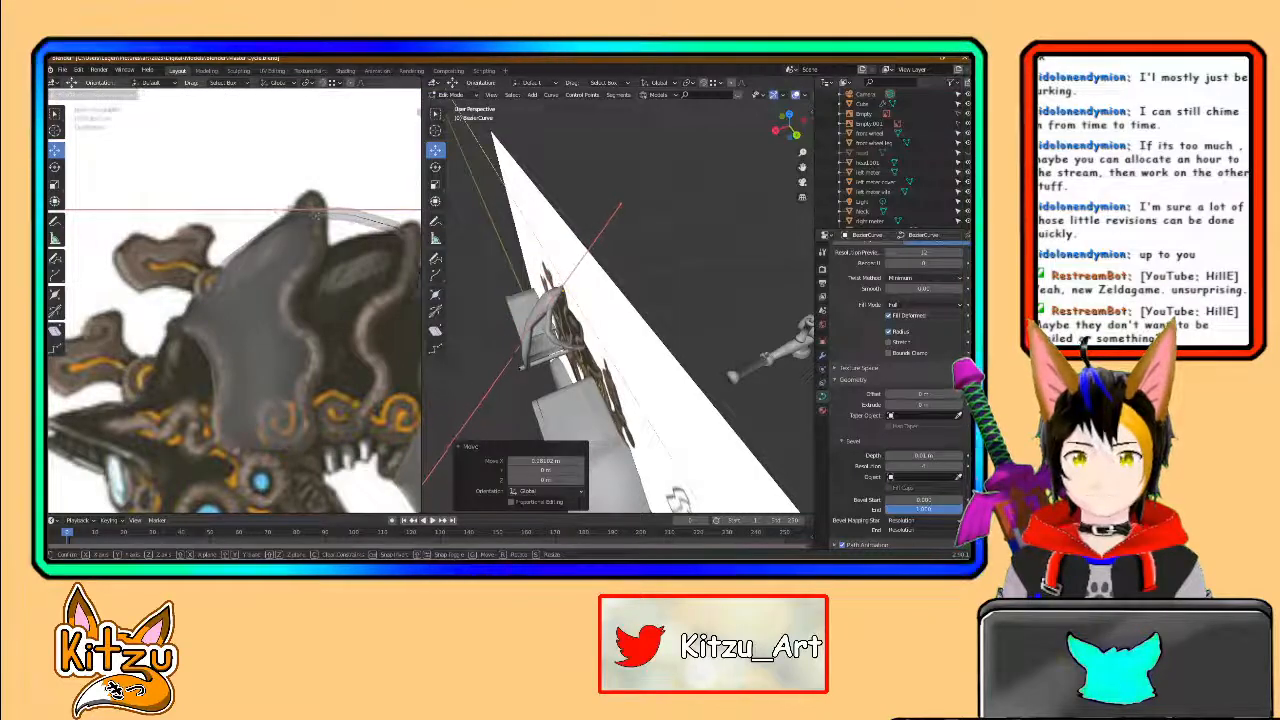
click(303, 210)
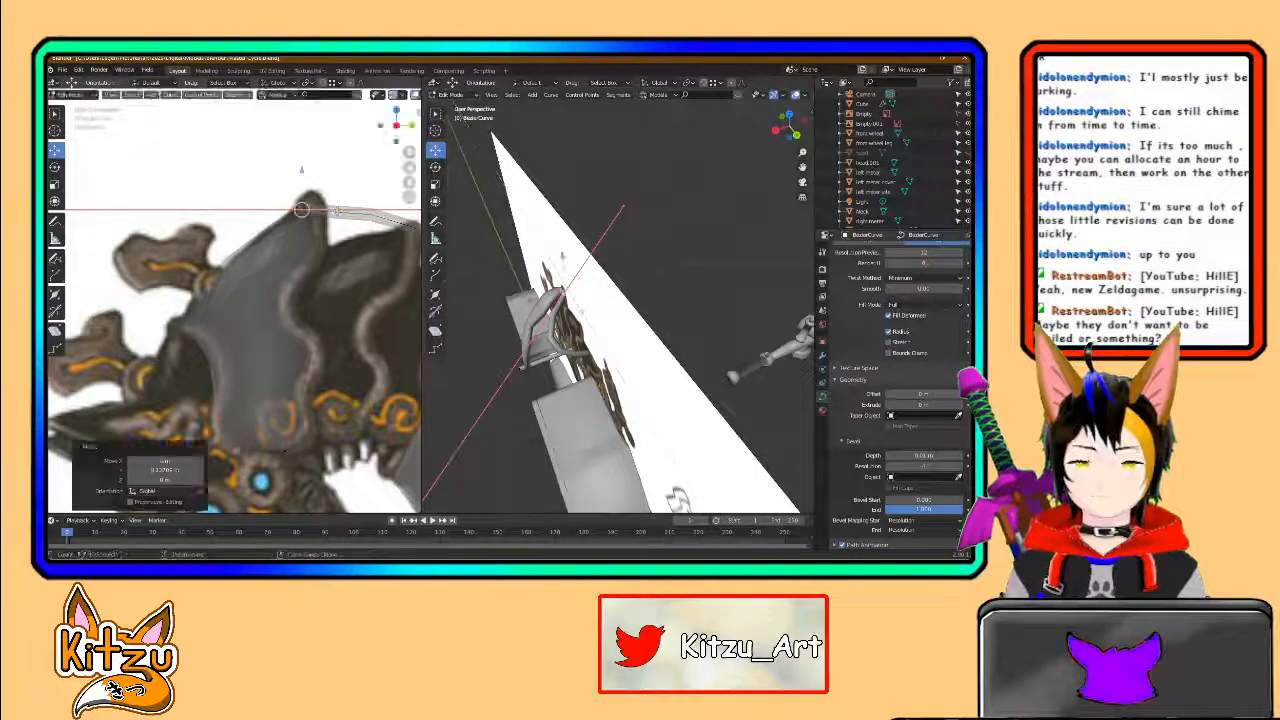
- Shift the upper control point along X onto the tip of back neck 2
scroll(541, 371, up, 2)
middle_drag(540, 369, 481, 422)
shift+middle_drag(529, 318, 600, 387)
scroll(600, 387, up, 2)
key(g)
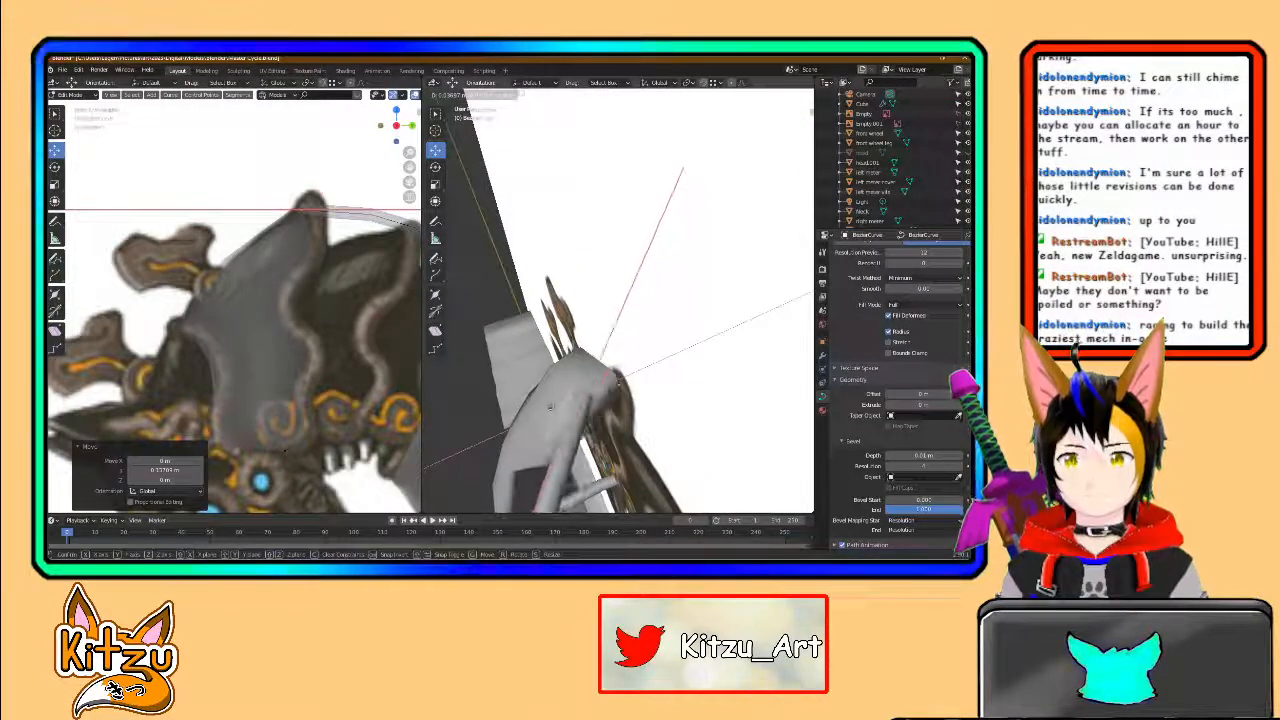
click(578, 398)
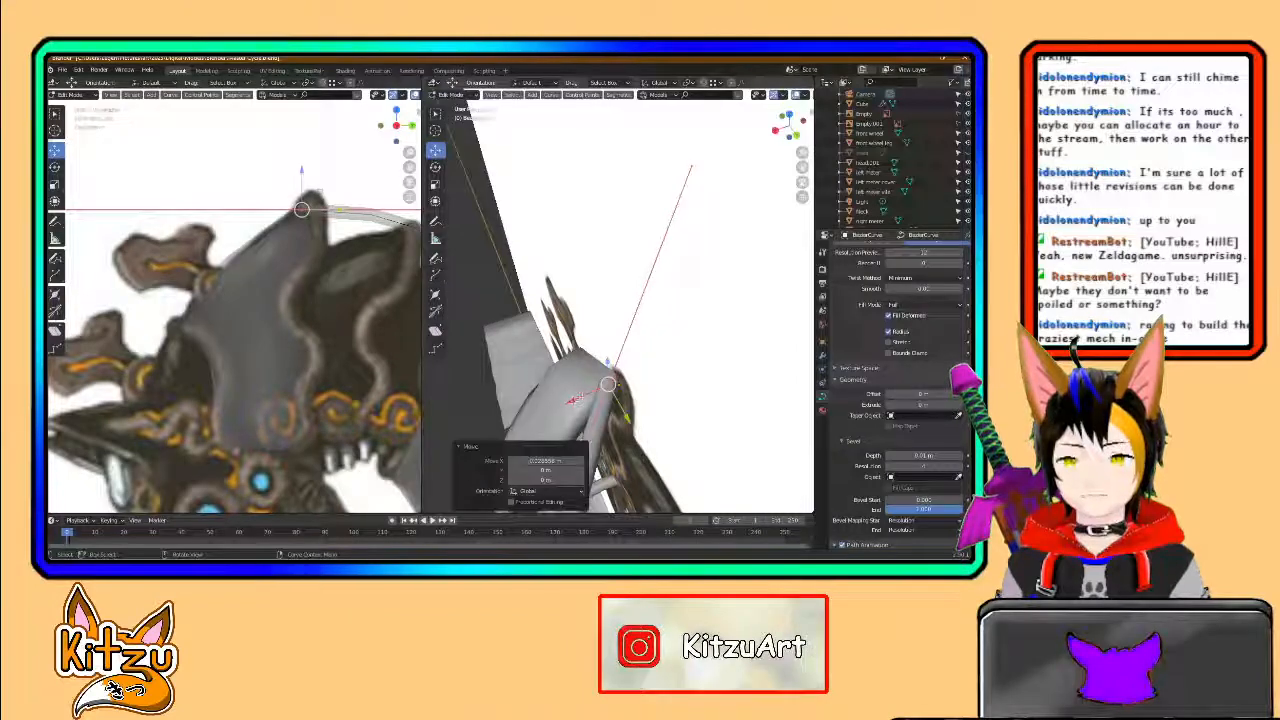
- Rotate the upper control point so its handles run along X across the plate's tip
click(436, 167)
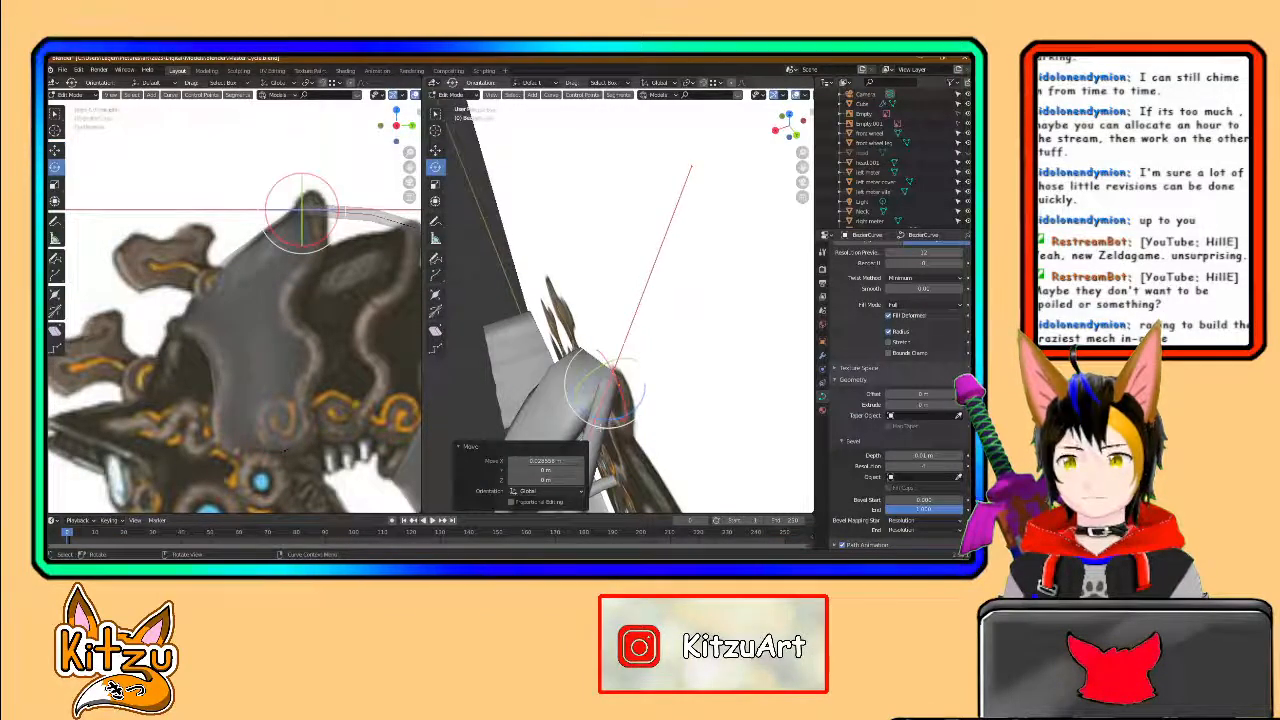
ctrl+drag(598, 420, 589, 391)
click(436, 150)
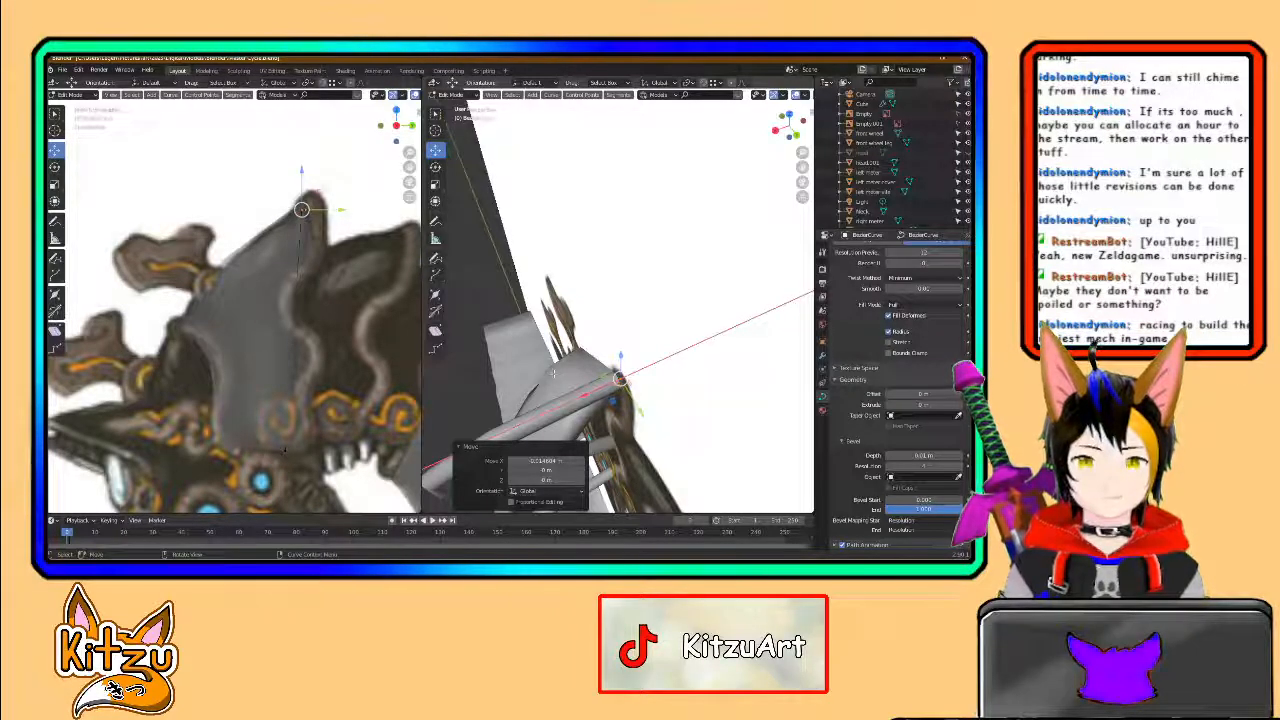
- Select the curve's lower control point and rotate it about Z to flip its handles
middle_drag(557, 372, 514, 378)
click(626, 338)
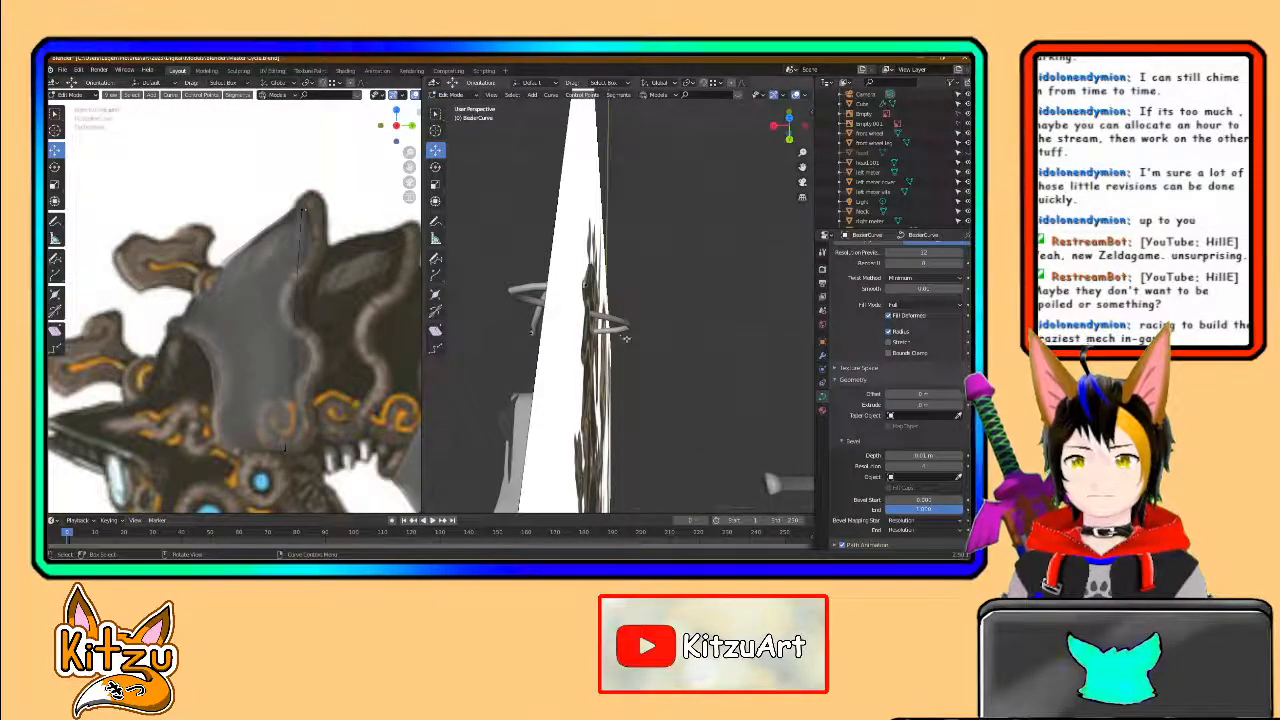
drag(615, 340, 613, 341)
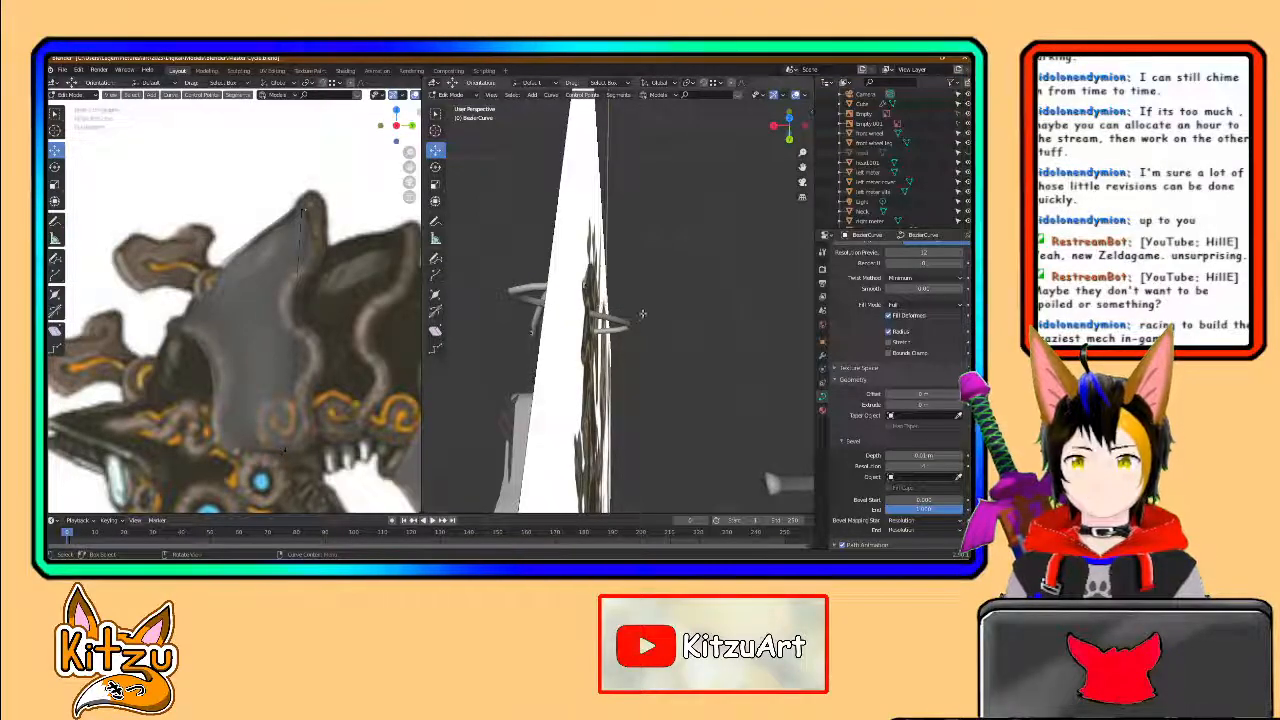
middle_drag(618, 347, 626, 423)
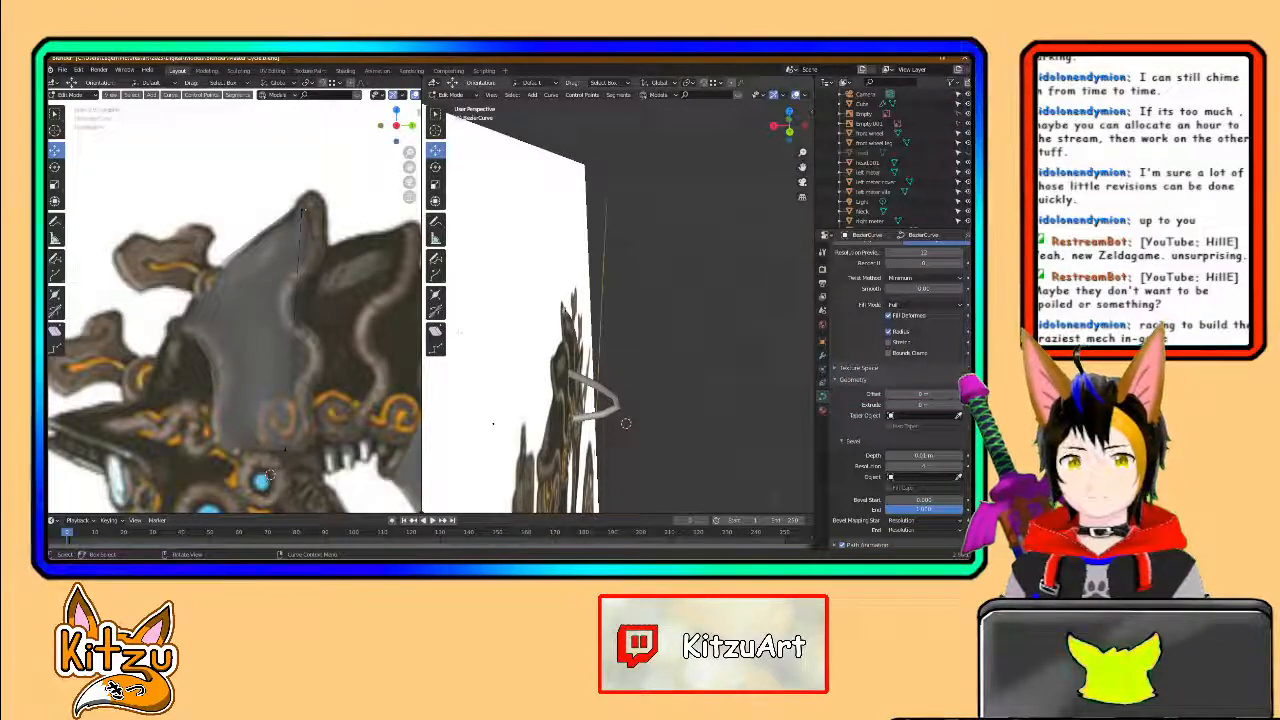
drag(684, 357, 606, 459)
middle_drag(514, 406, 614, 393)
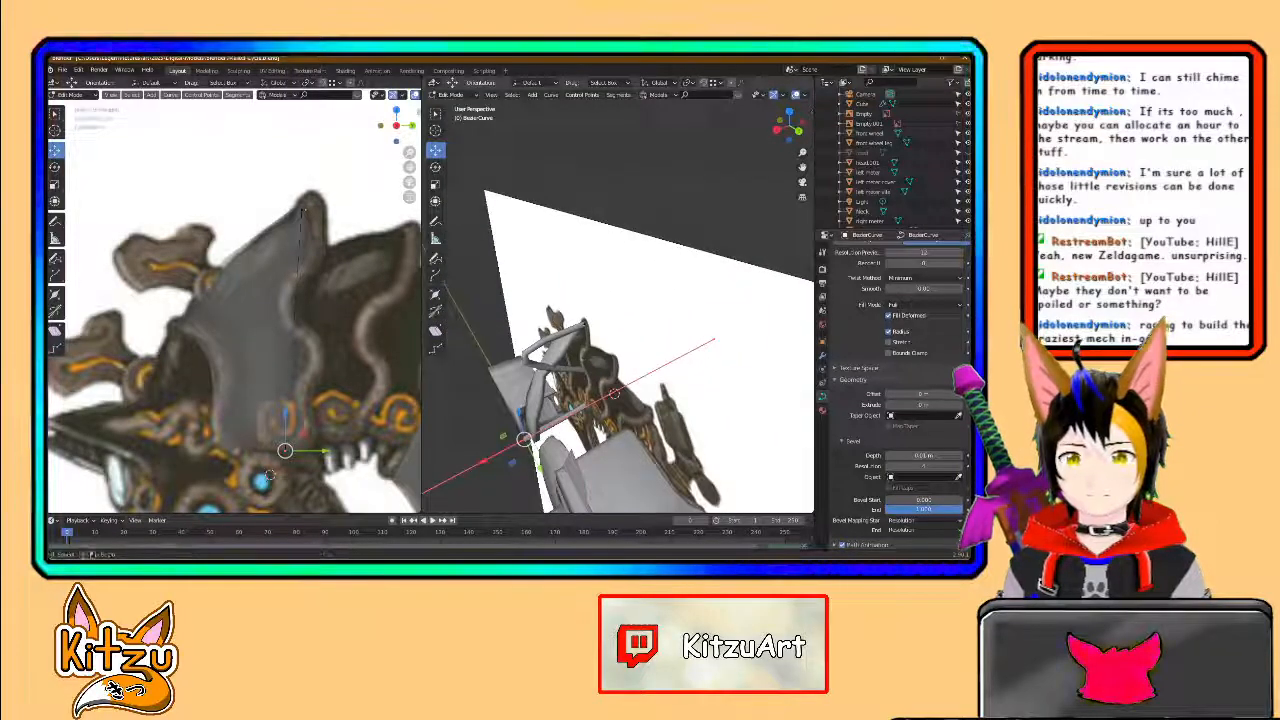
click(285, 450)
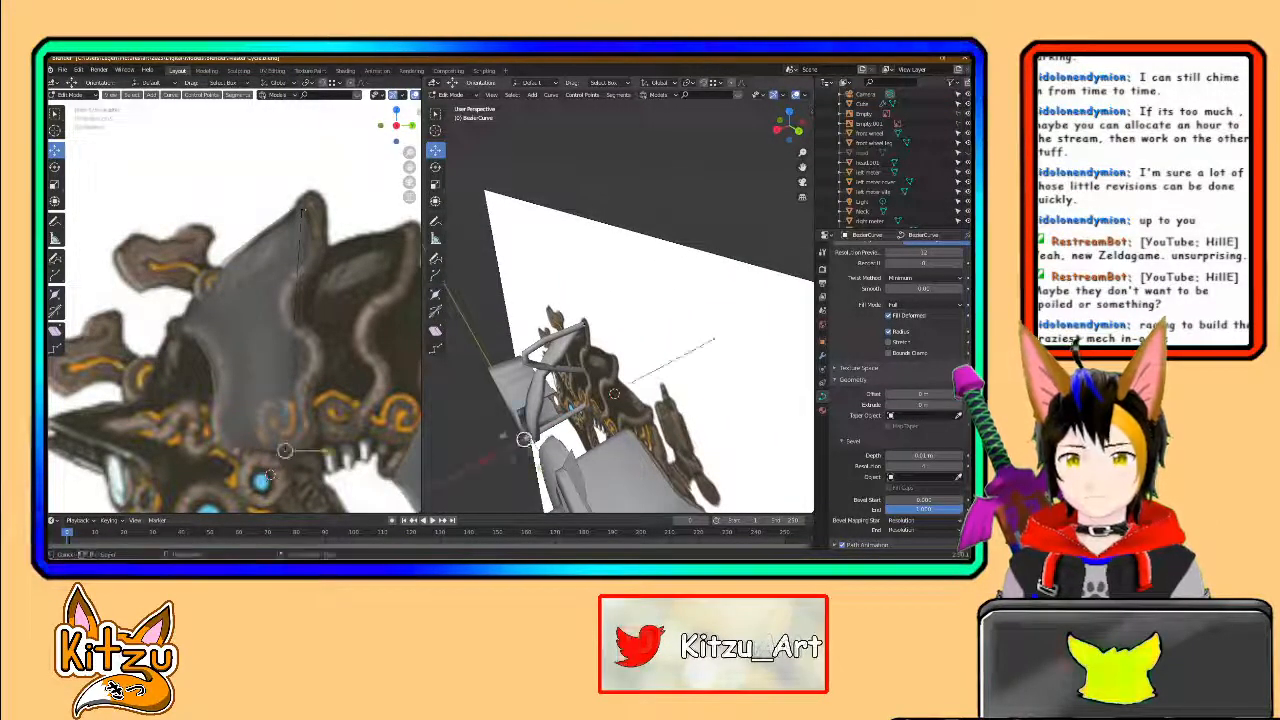
click(435, 166)
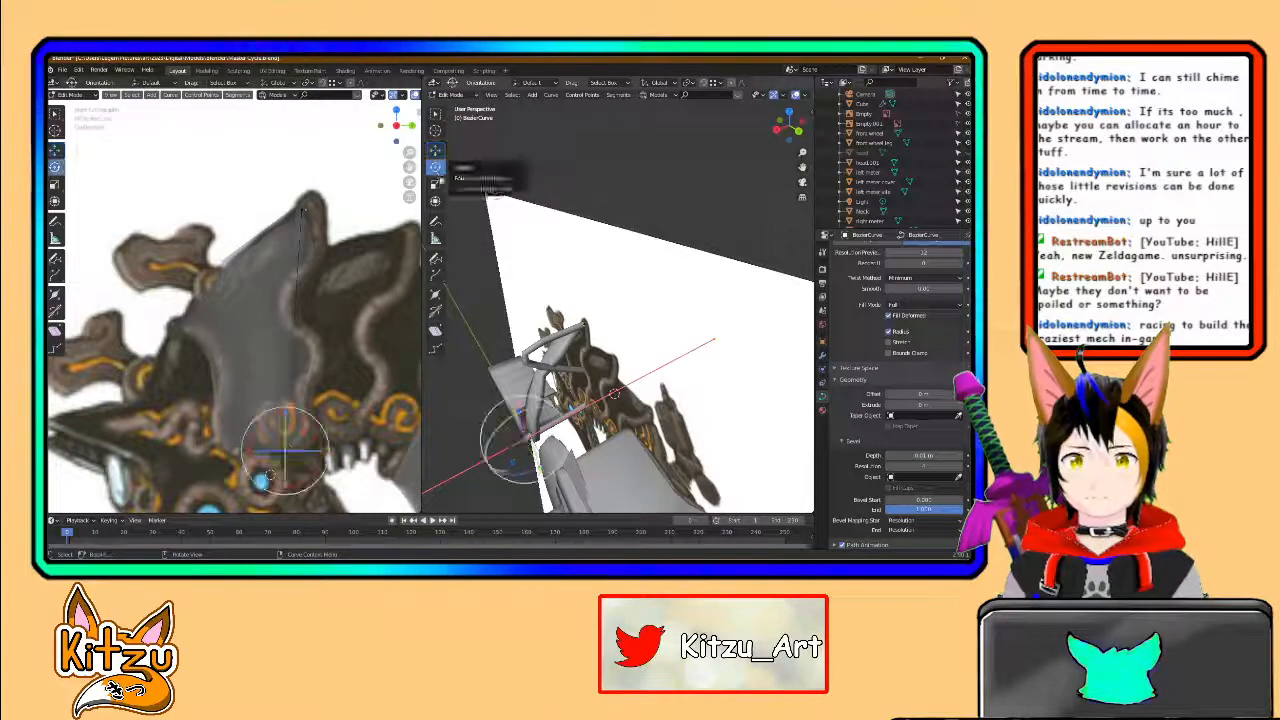
drag(527, 474, 515, 392)
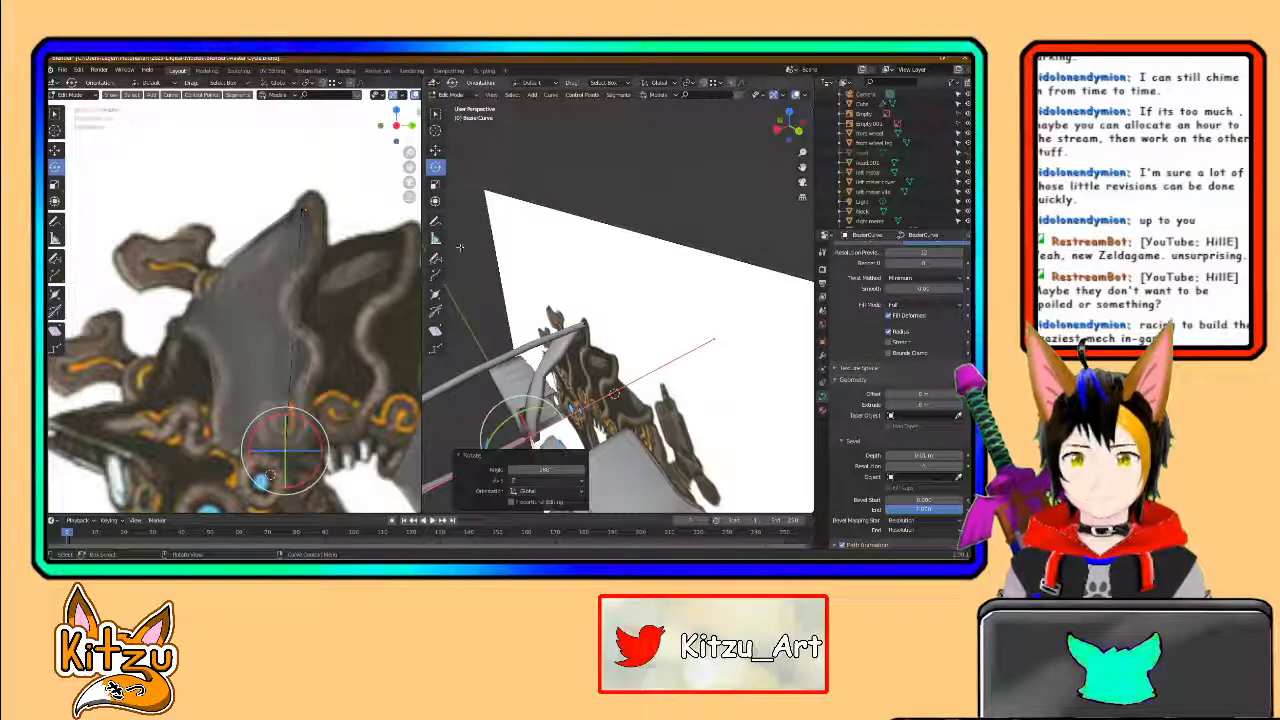
- Move the lower control point along X against the bottom edge of back neck 2
click(436, 153)
scroll(562, 419, up, 3)
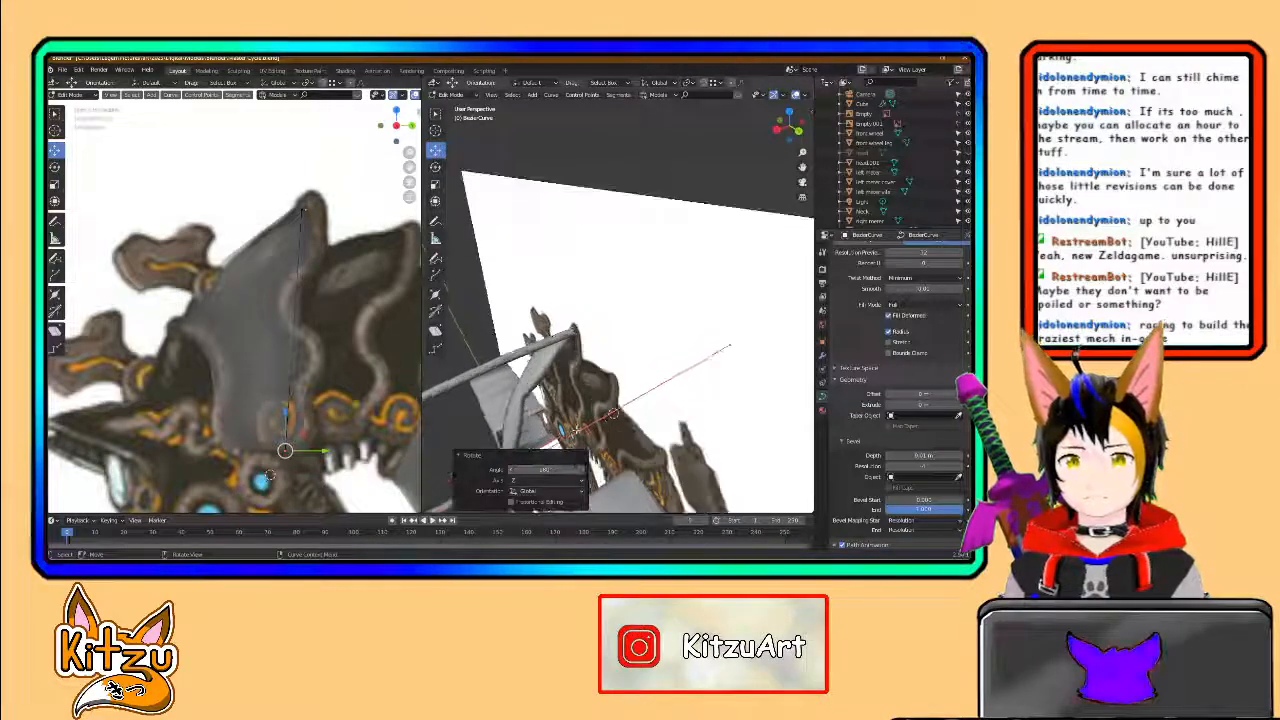
middle_drag(562, 419, 593, 330)
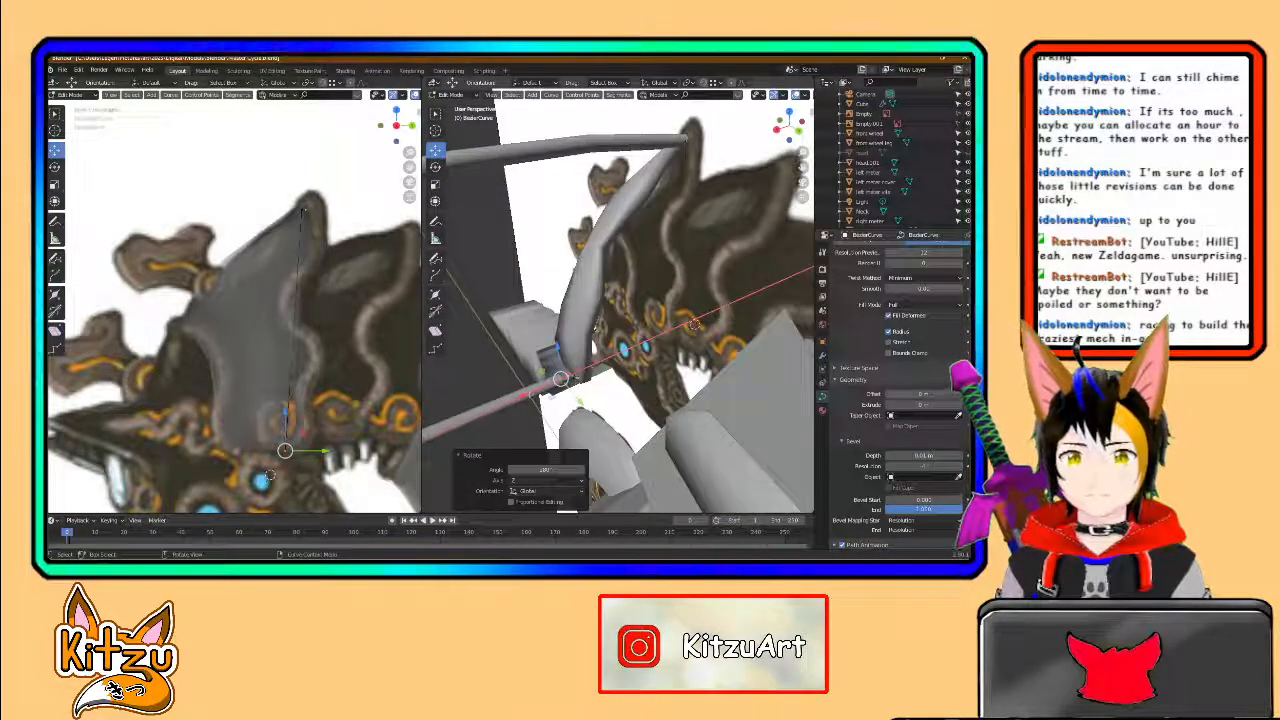
key(g)
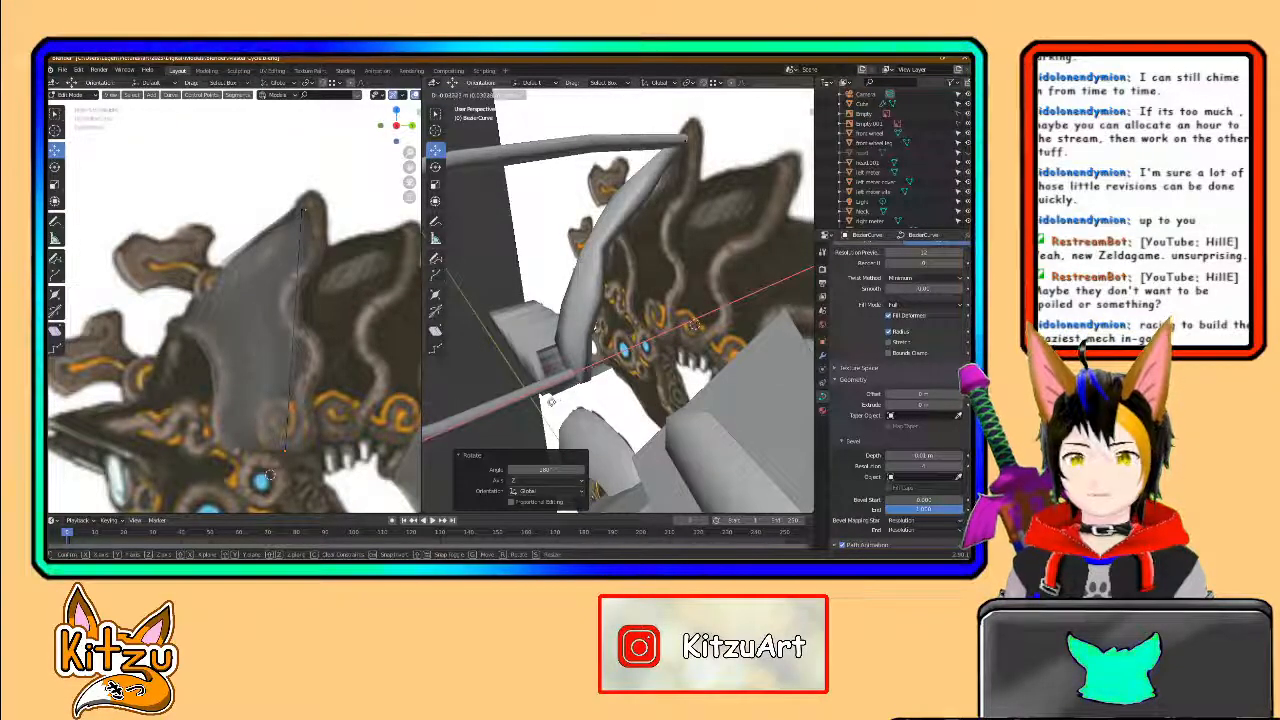
drag(546, 403, 557, 399)
- Shorten the lower point's outer handle along X, bringing its end beside the bottom of back neck 2
scroll(570, 410, down, 5)
middle_drag(580, 418, 584, 375)
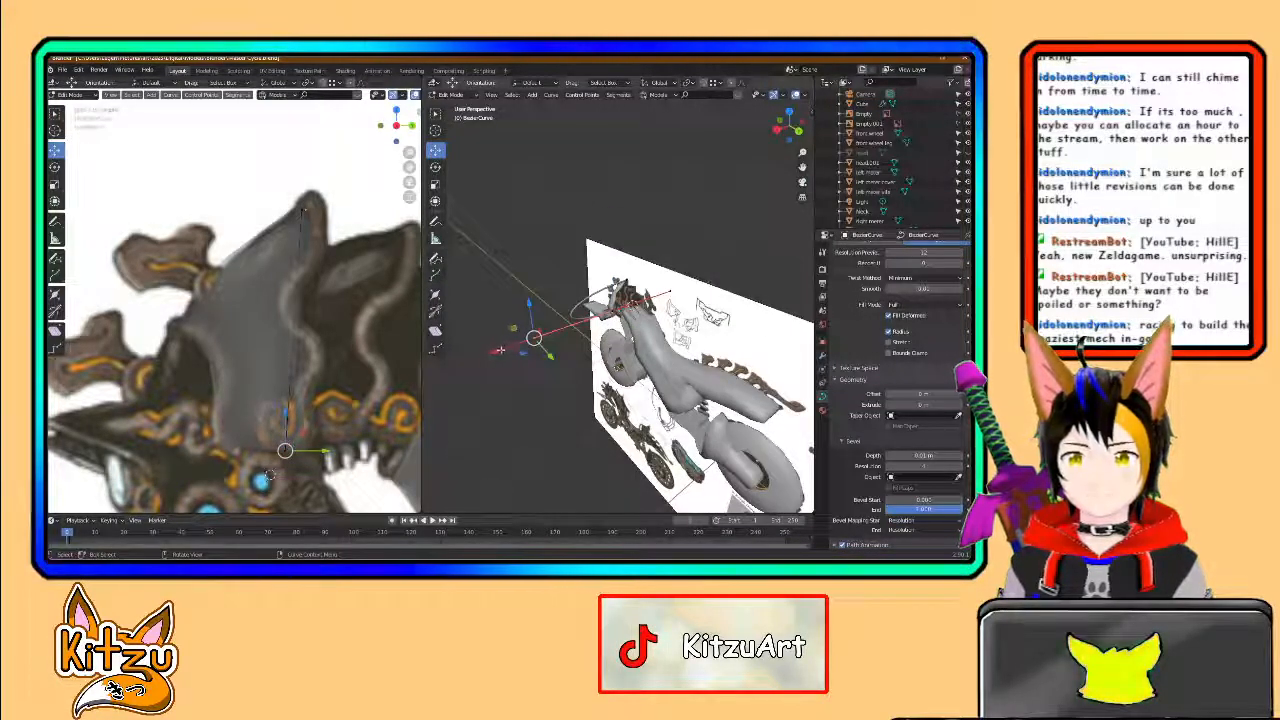
drag(507, 348, 512, 346)
click(571, 338)
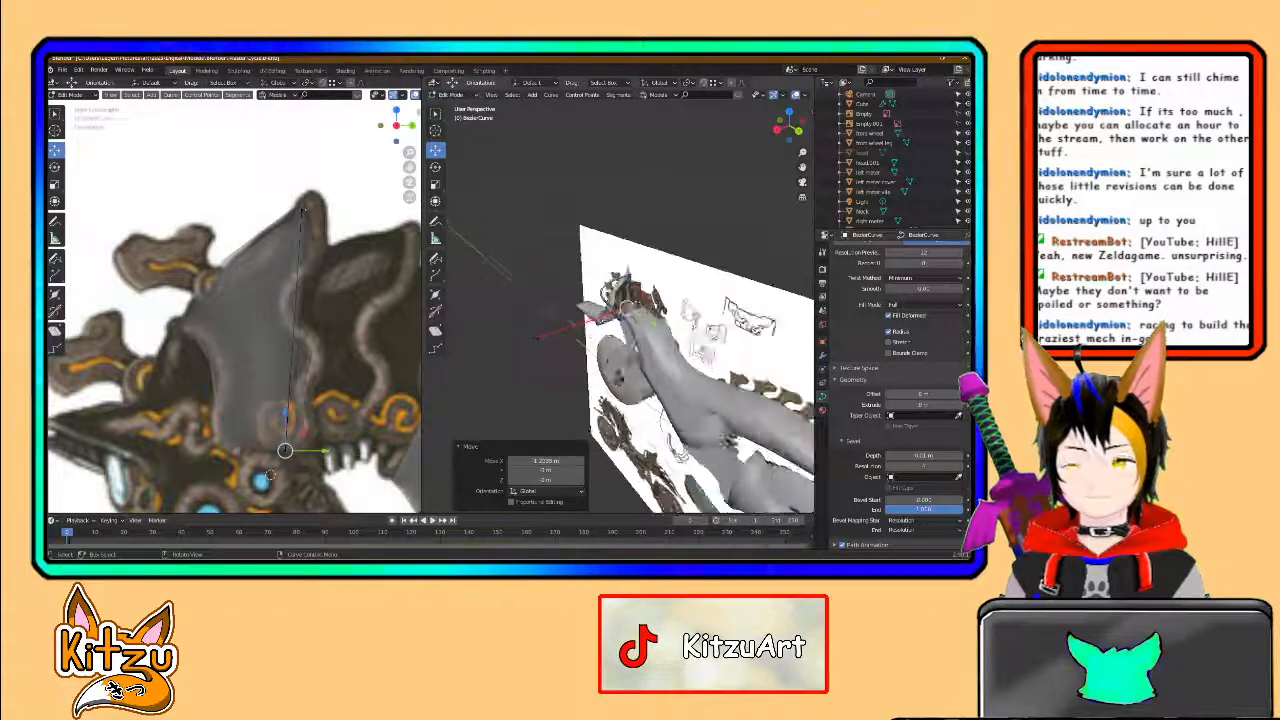
scroll(673, 343, up, 6)
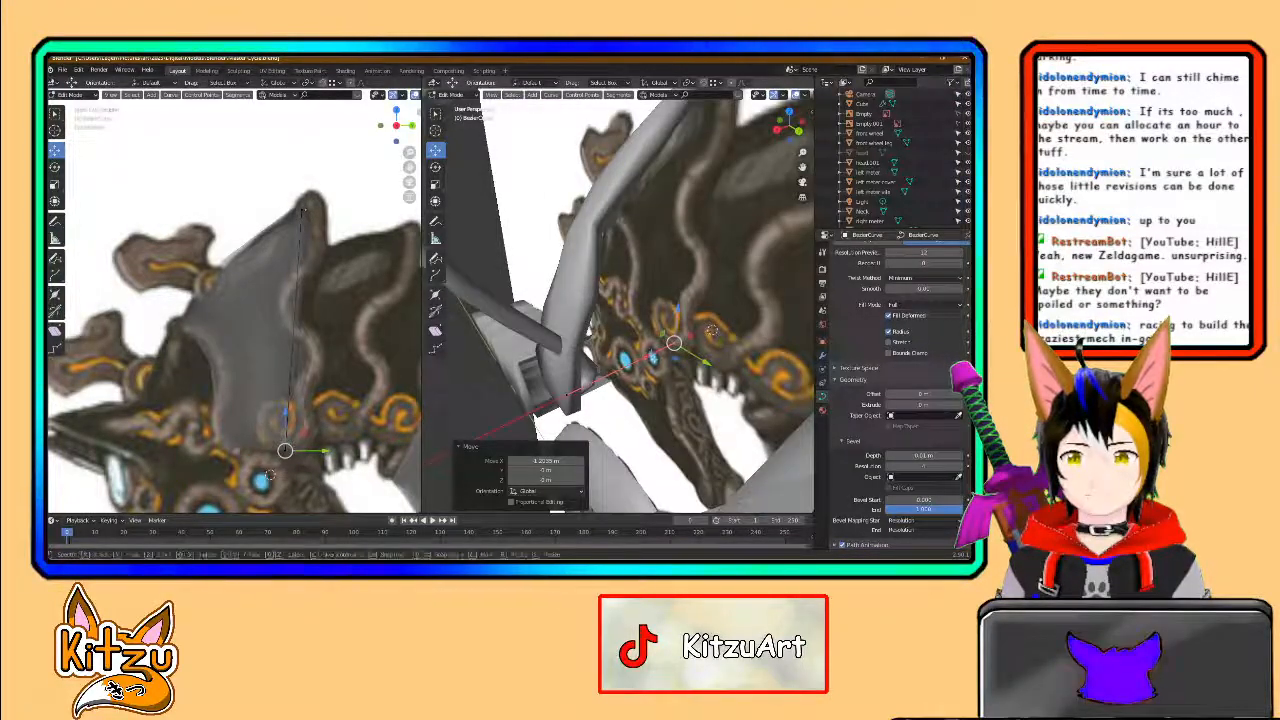
key(g)
key(x)
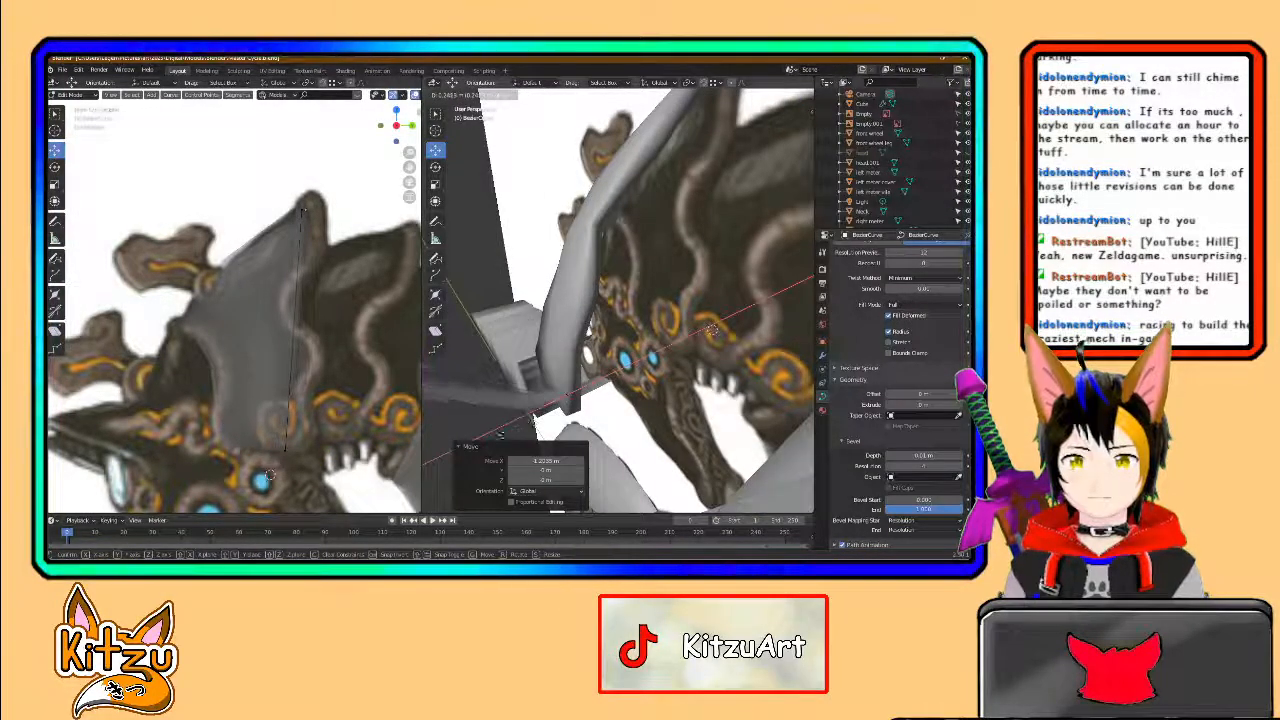
click(531, 432)
scroll(671, 354, down, 3)
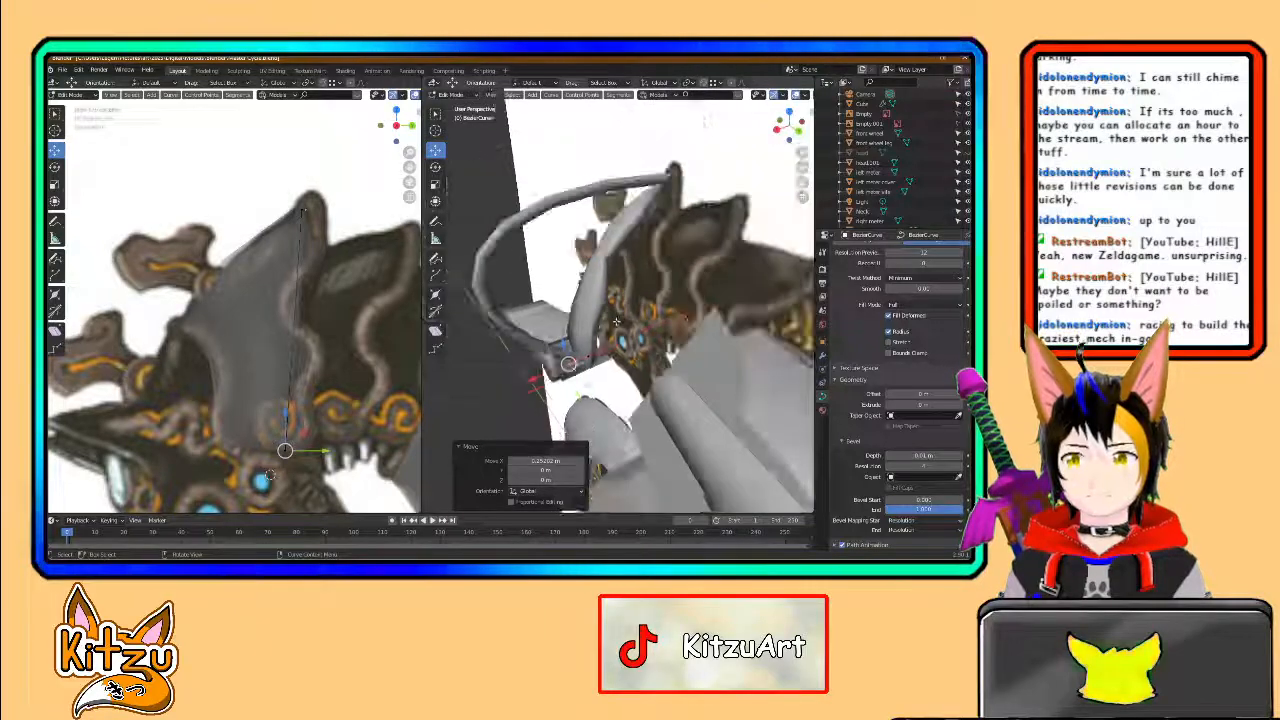
- Shorten the upper point's outer handle along X until the curve hugs the outer face of back neck 2
click(670, 180)
scroll(553, 278, down, 5)
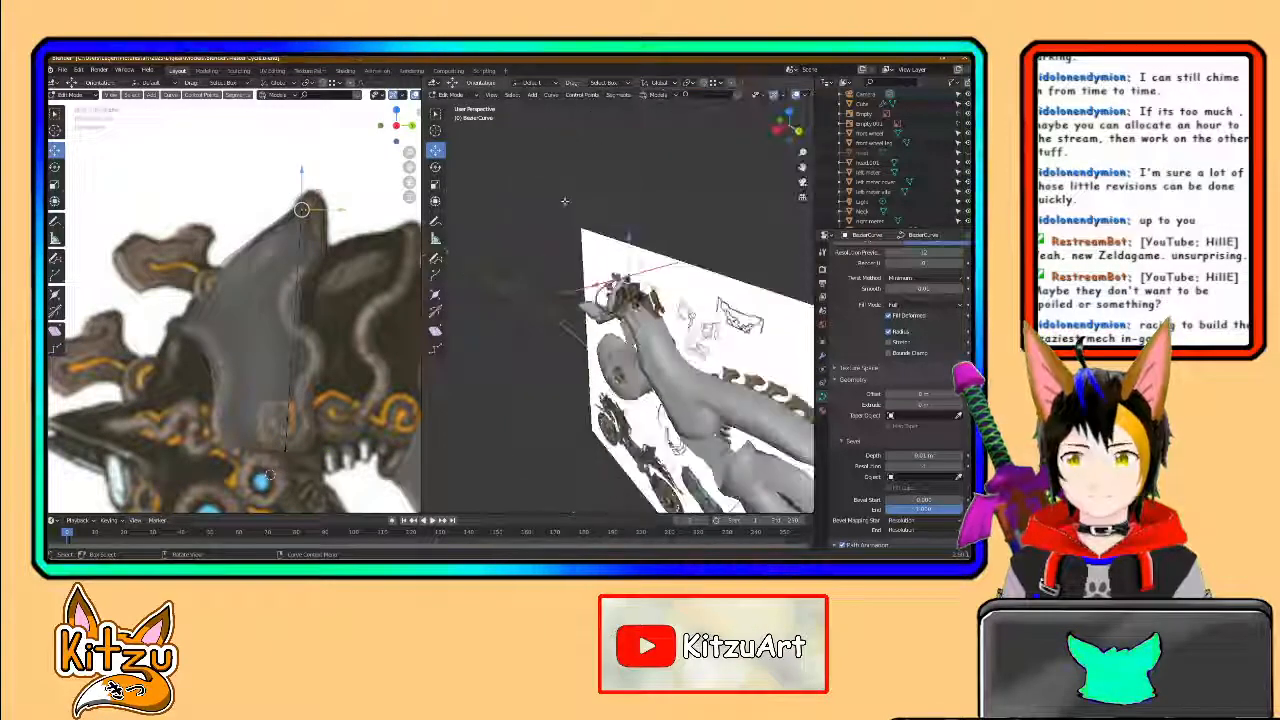
drag(542, 300, 575, 291)
scroll(625, 287, up, 7)
middle_drag(624, 287, 675, 407)
drag(509, 299, 516, 299)
scroll(550, 294, down, 4)
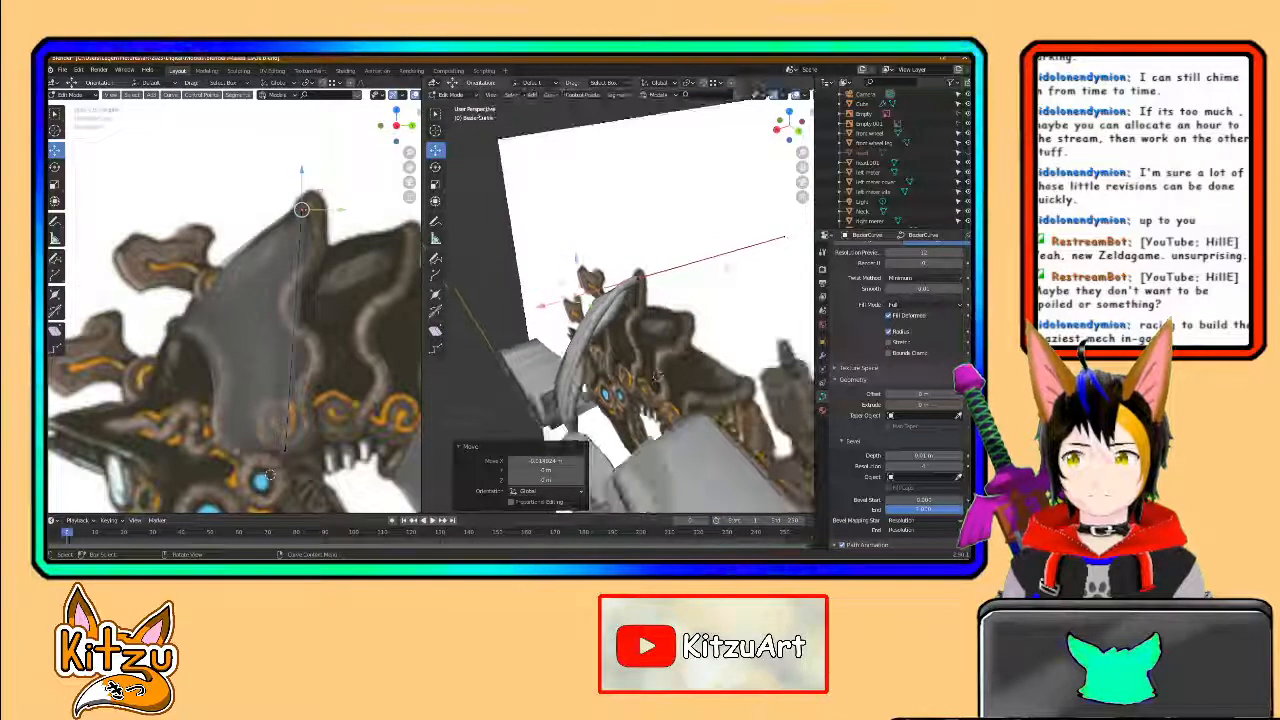
- Adjust the curve along X once more at the tip of back neck 2
click(633, 284)
key(g)
key(x)
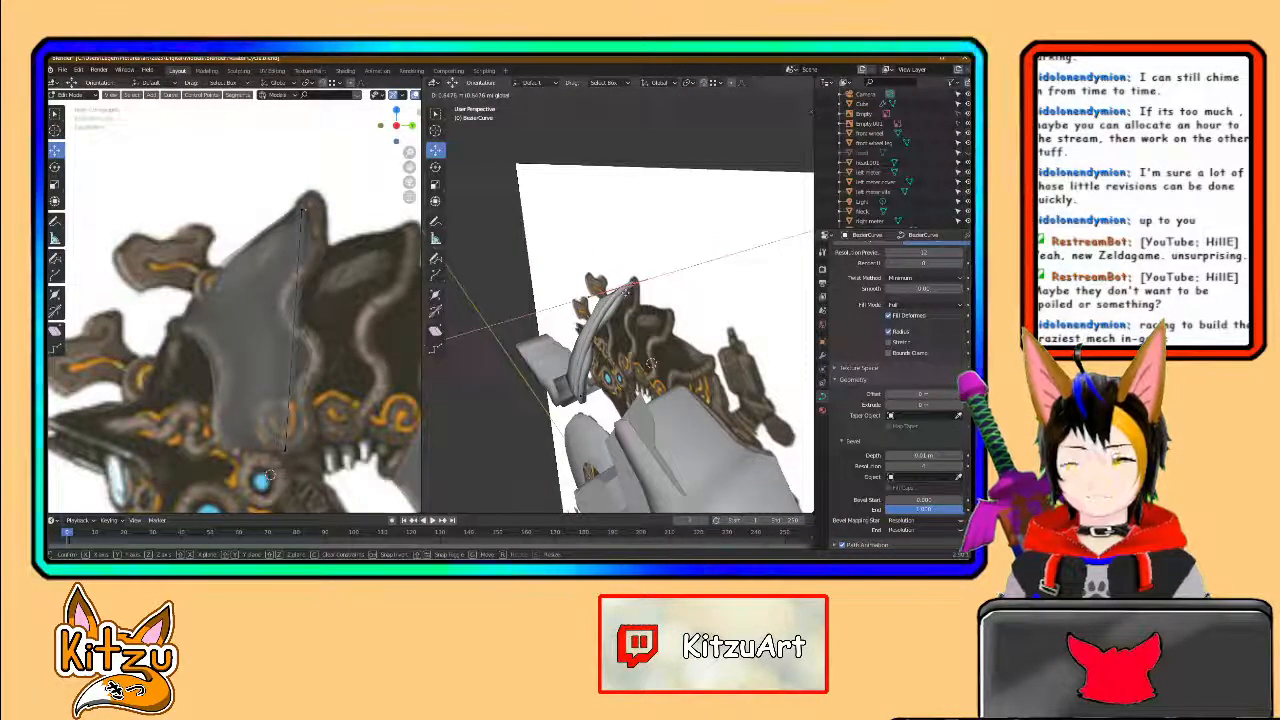
click(622, 335)
- Move the curve's lower end about 0.25 m along X to follow the bottom edge of back neck 2
click(588, 390)
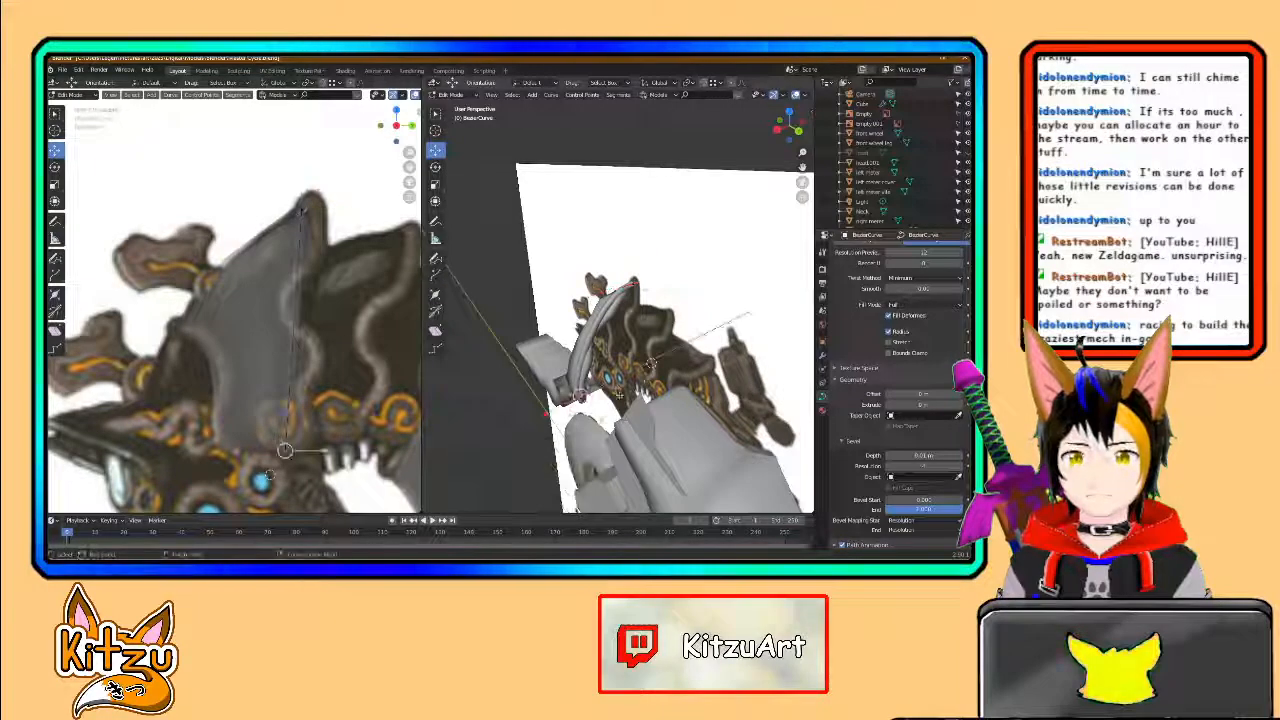
drag(725, 323, 713, 331)
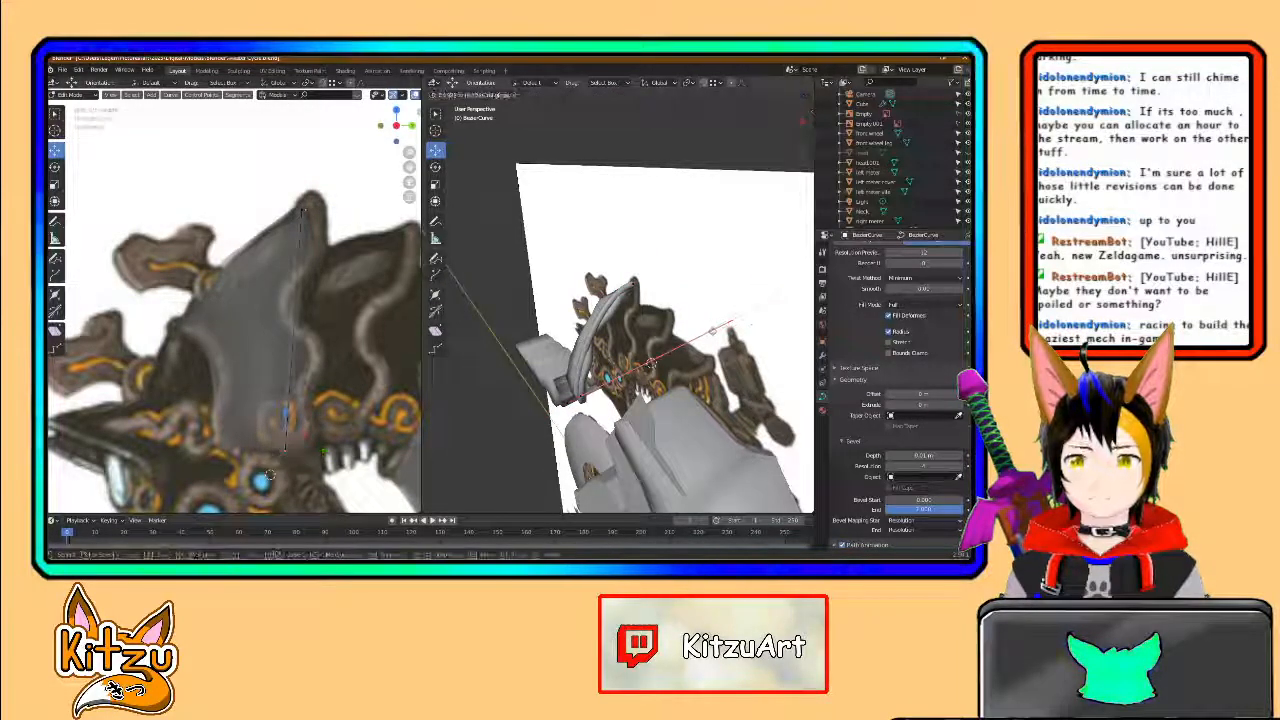
scroll(675, 418, up, 5)
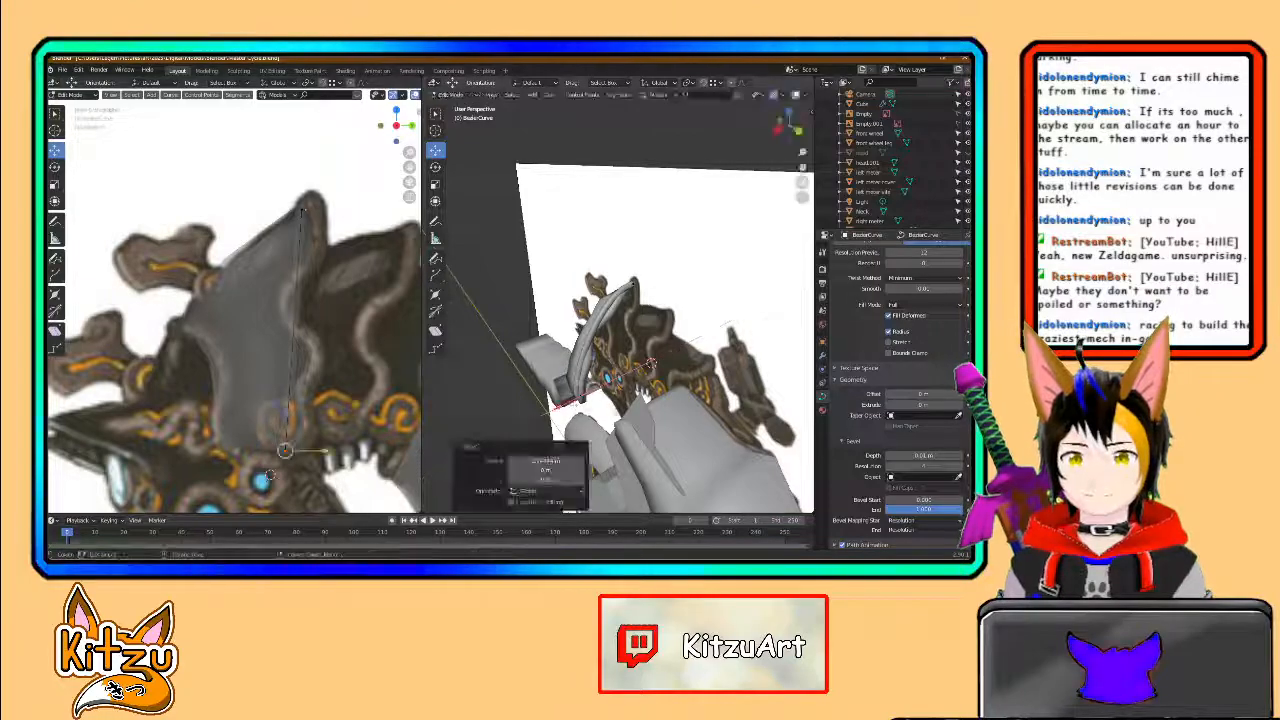
middle_drag(595, 391, 657, 281)
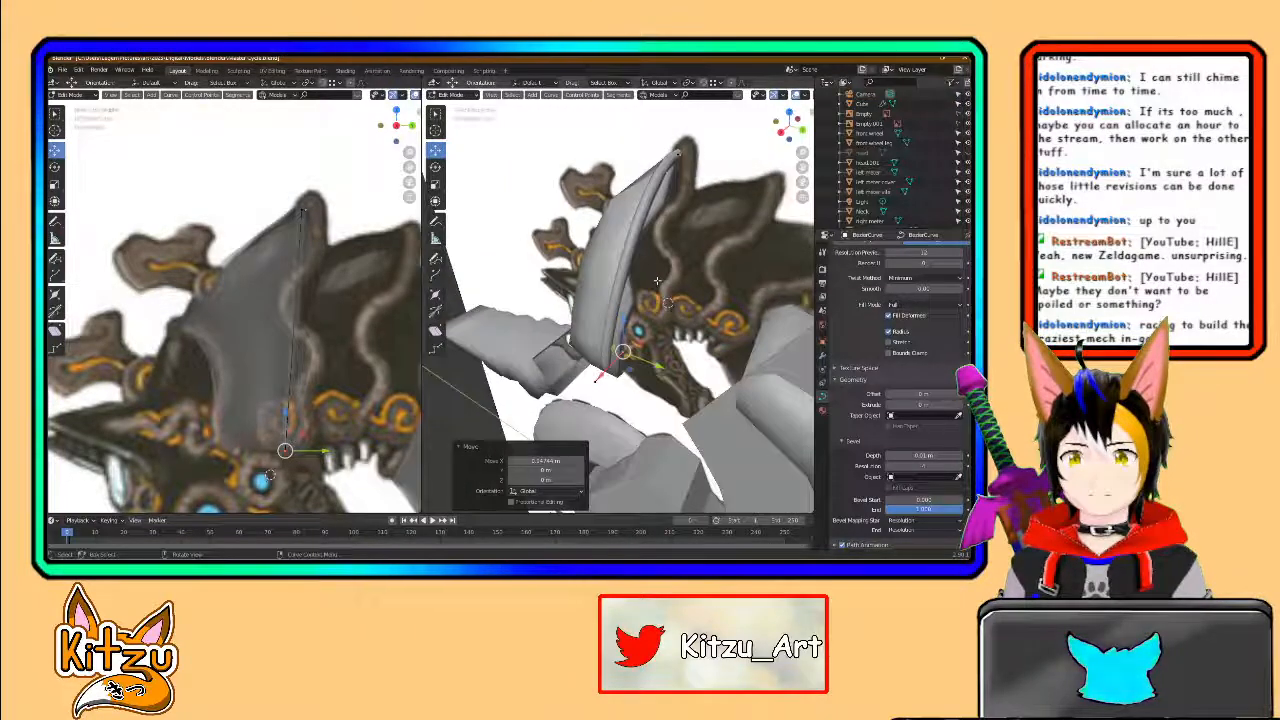
- Add a Nurbs curve inside the curve object being edited
click(549, 95)
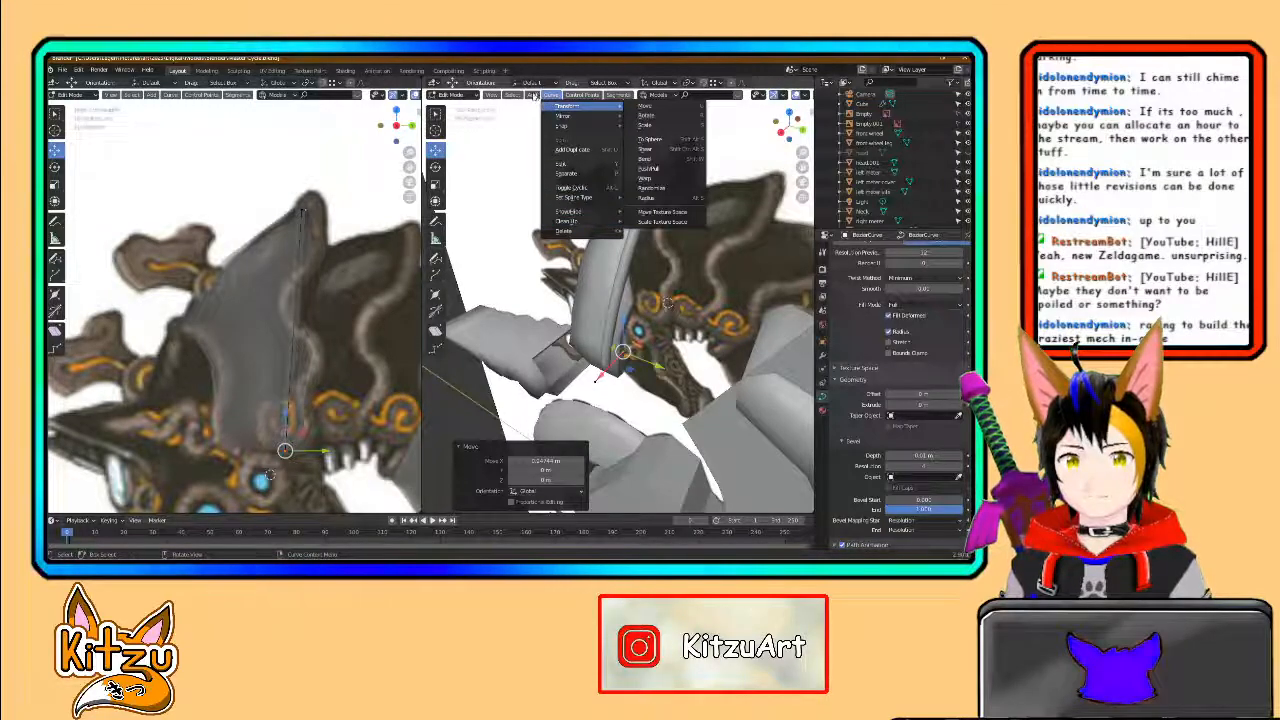
mouse_move(532, 96)
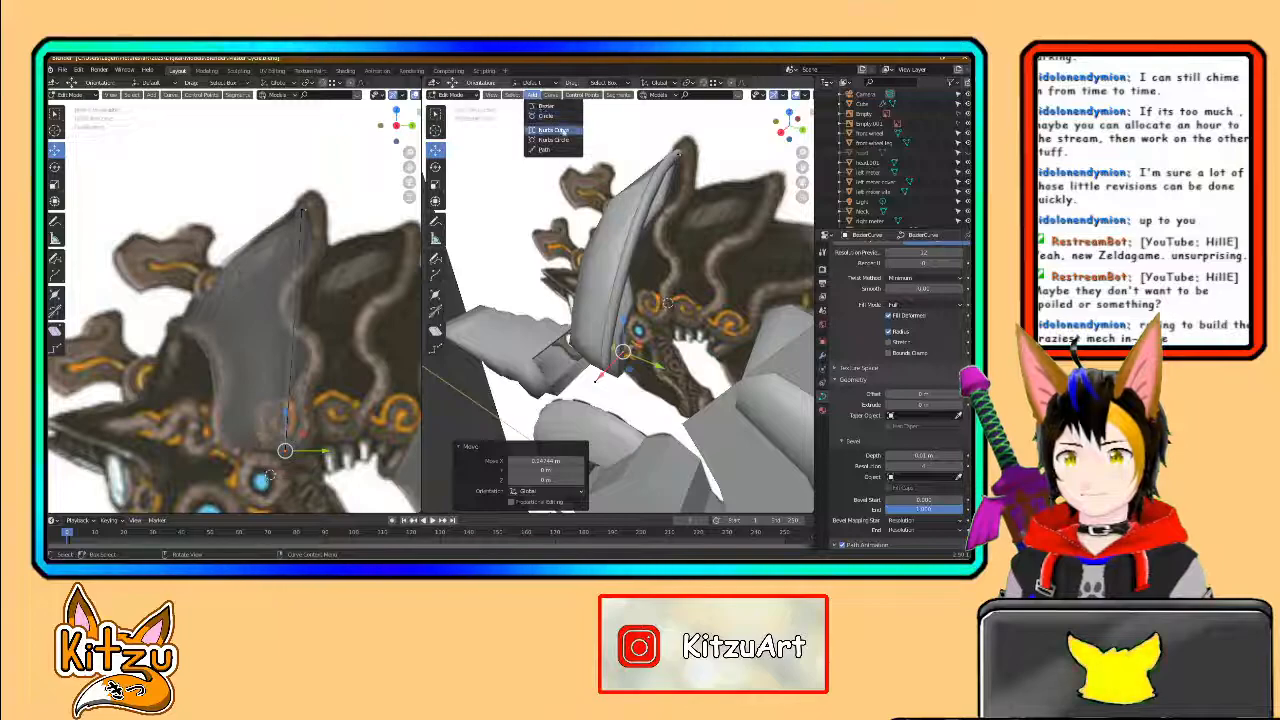
click(545, 106)
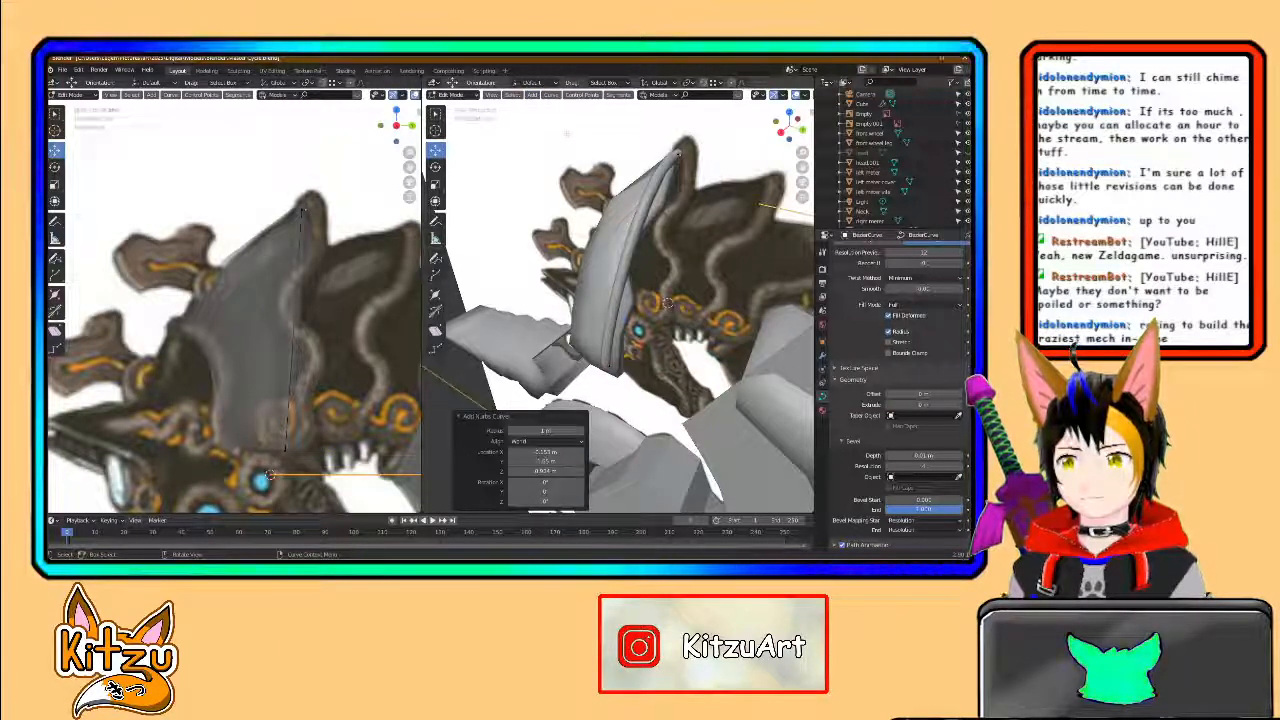
- Undo the added Nurbs curve and frame the lower end of the curve on back neck 2
click(649, 197)
middle_drag(649, 197, 690, 268)
scroll(645, 280, down, 5)
key(ctrl+z)
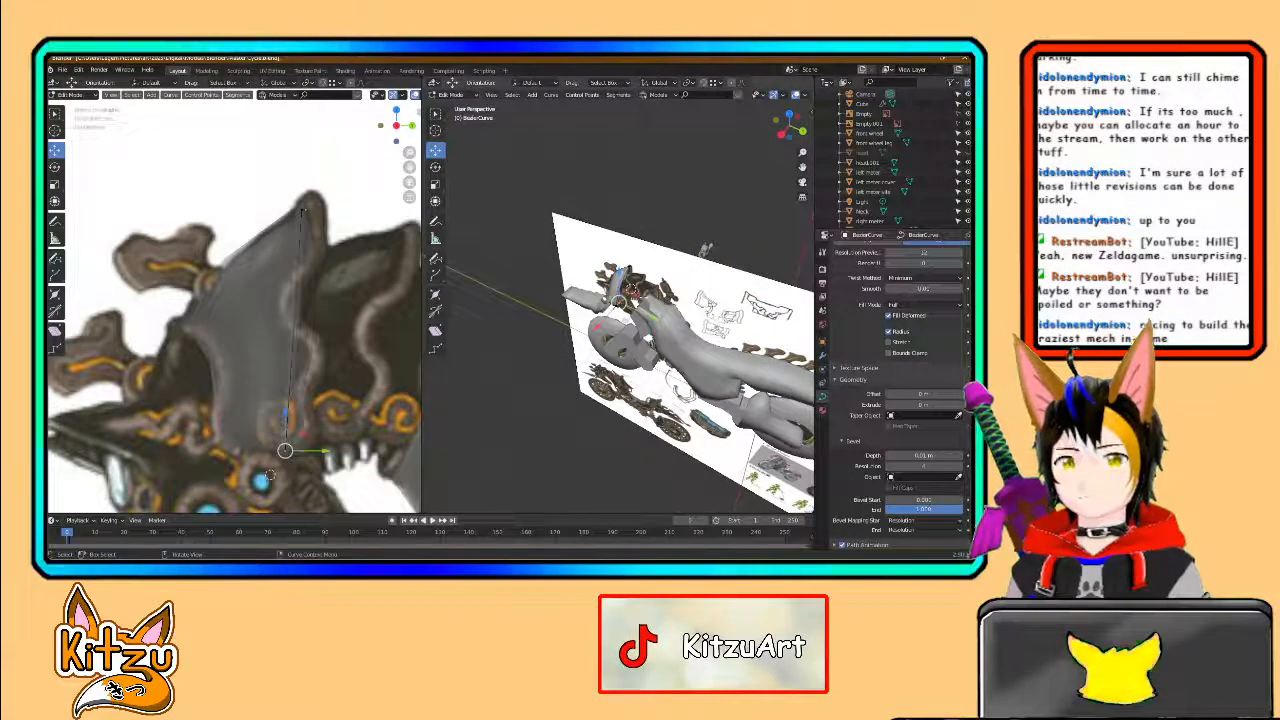
scroll(706, 248, up, 4)
scroll(649, 297, up, 3)
middle_drag(638, 312, 618, 346)
scroll(606, 281, up, 3)
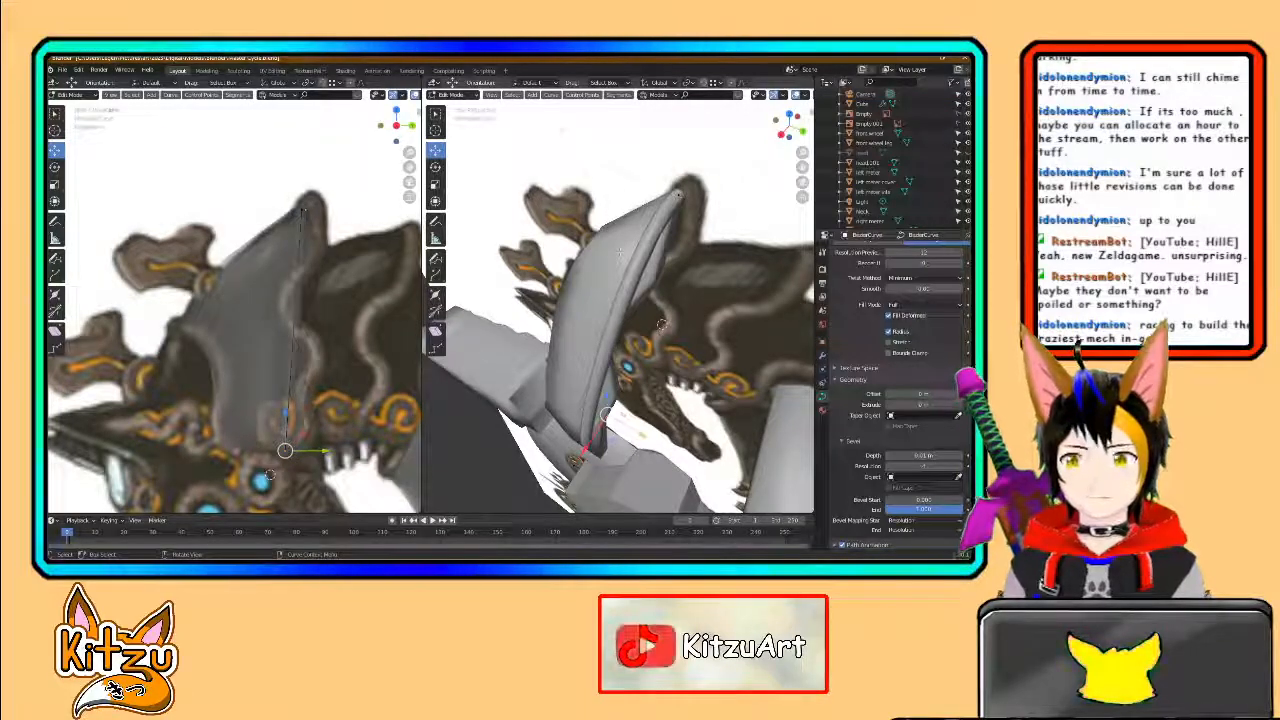
- Try to raise the lower part of the curve along Z at the bottom of back neck 2
click(533, 94)
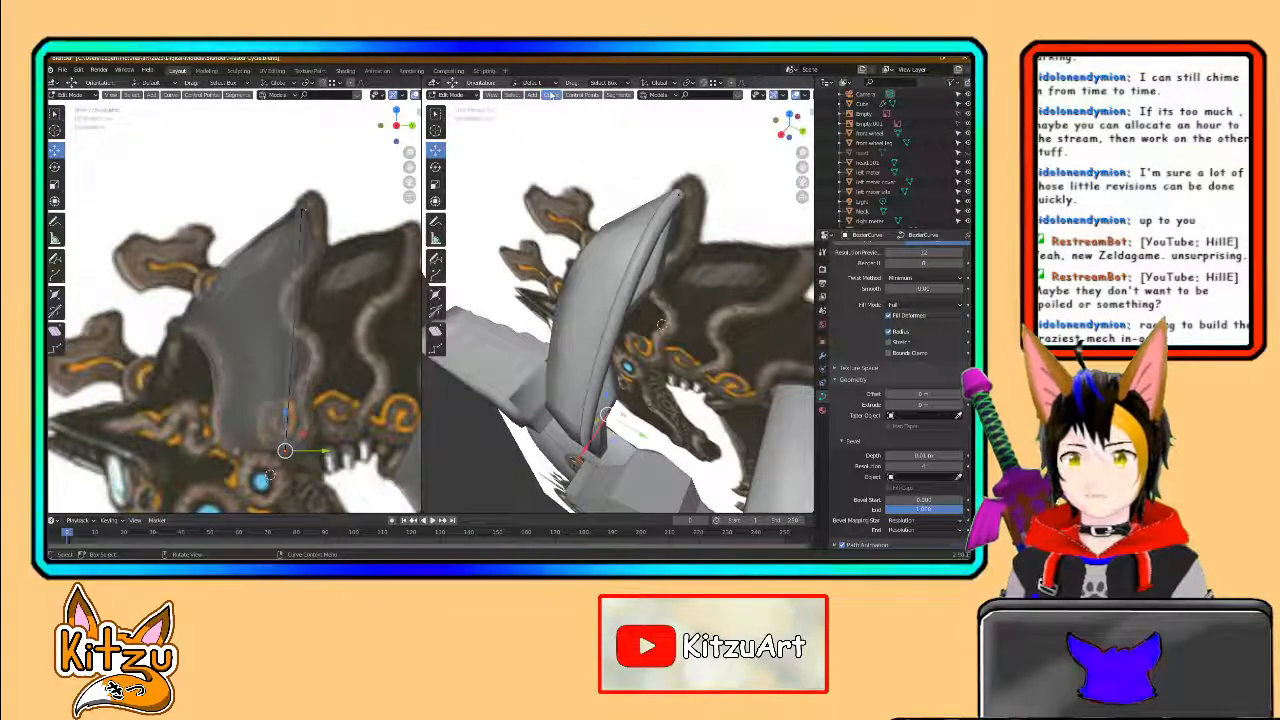
click(551, 95)
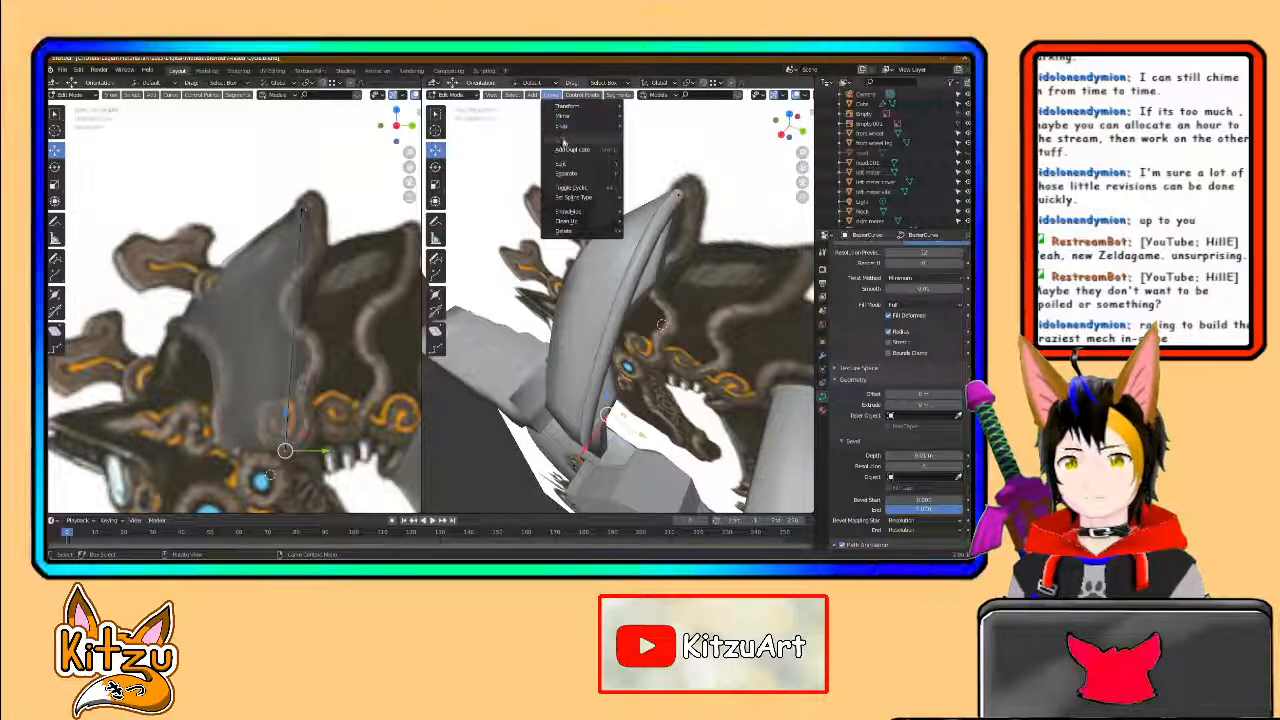
click(591, 171)
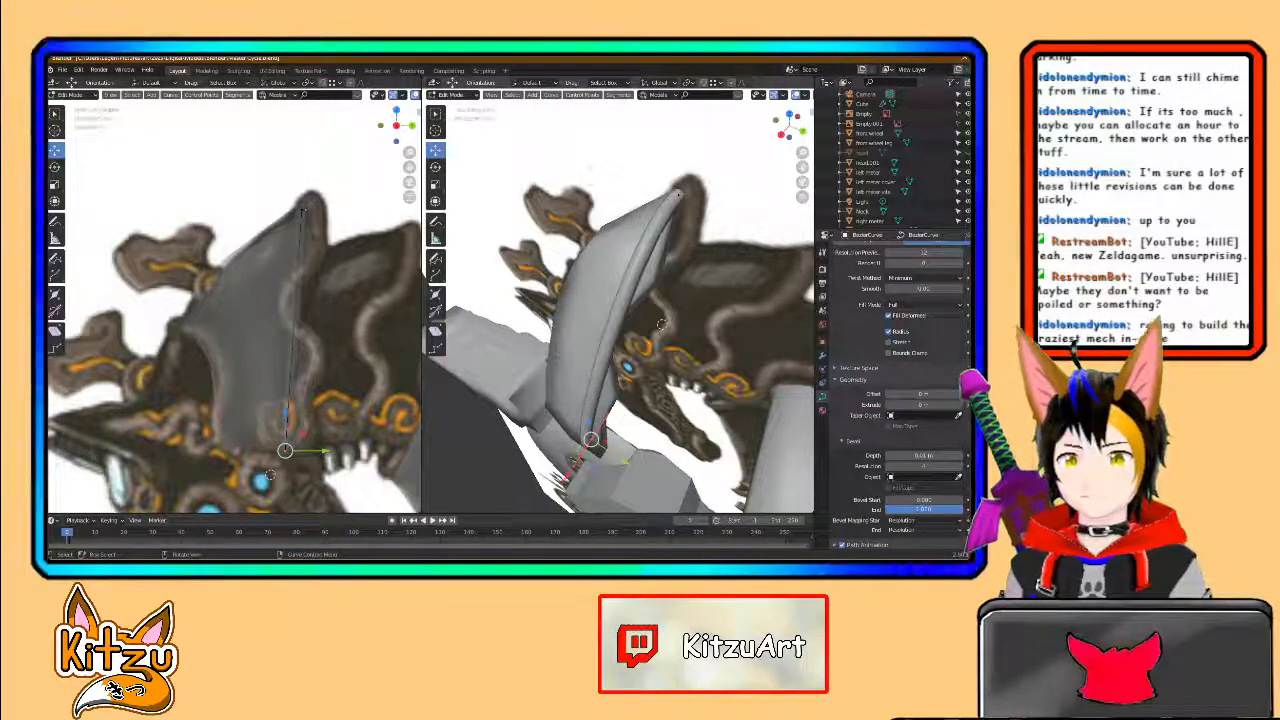
drag(591, 428, 591, 391)
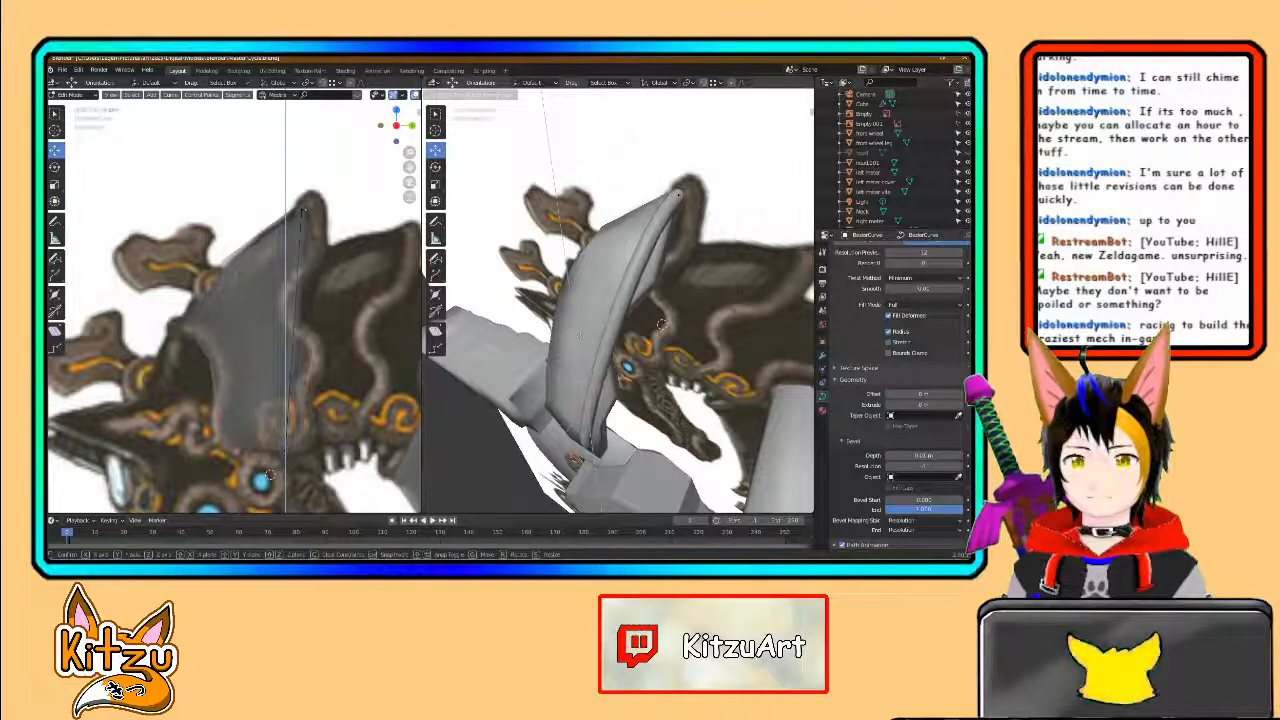
drag(580, 336, 580, 335)
mouse_move(580, 335)
middle_down()
mouse_move(522, 276)
mouse_move(598, 329)
middle_up()
key(ctrl+z)
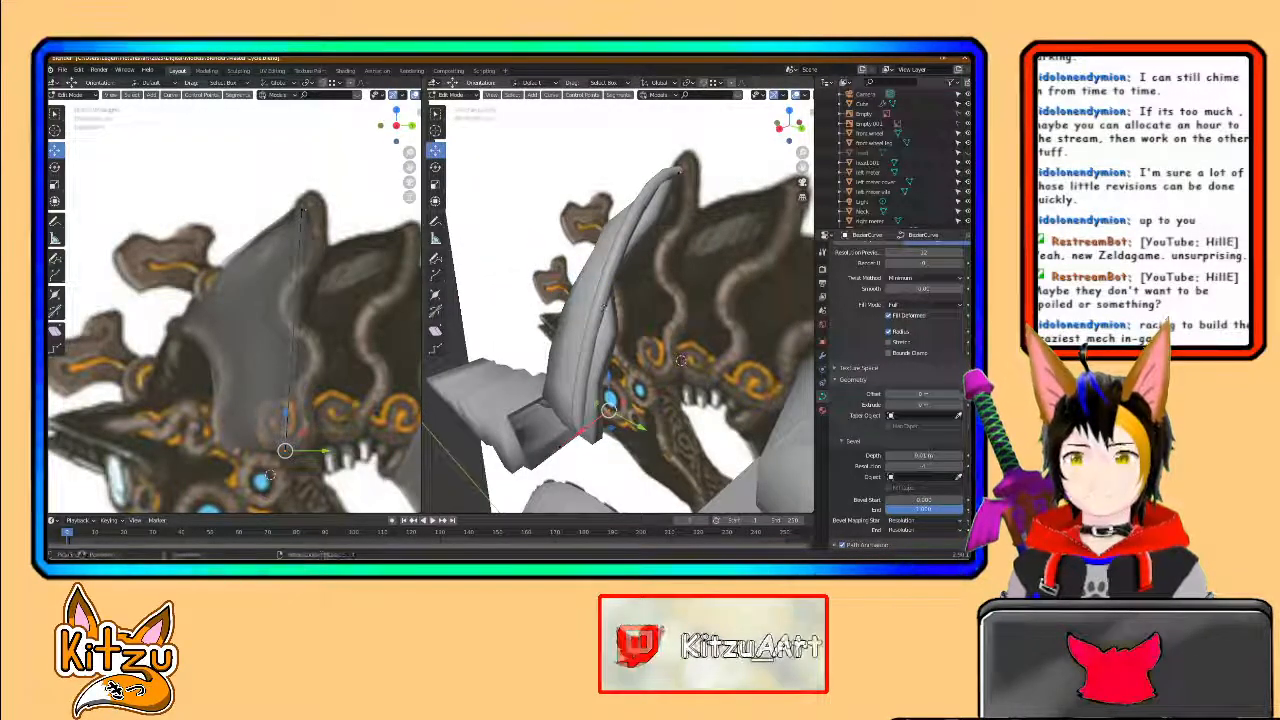
- Try to tilt the control point at the curve's lower end
ctrl+right_click(585, 431)
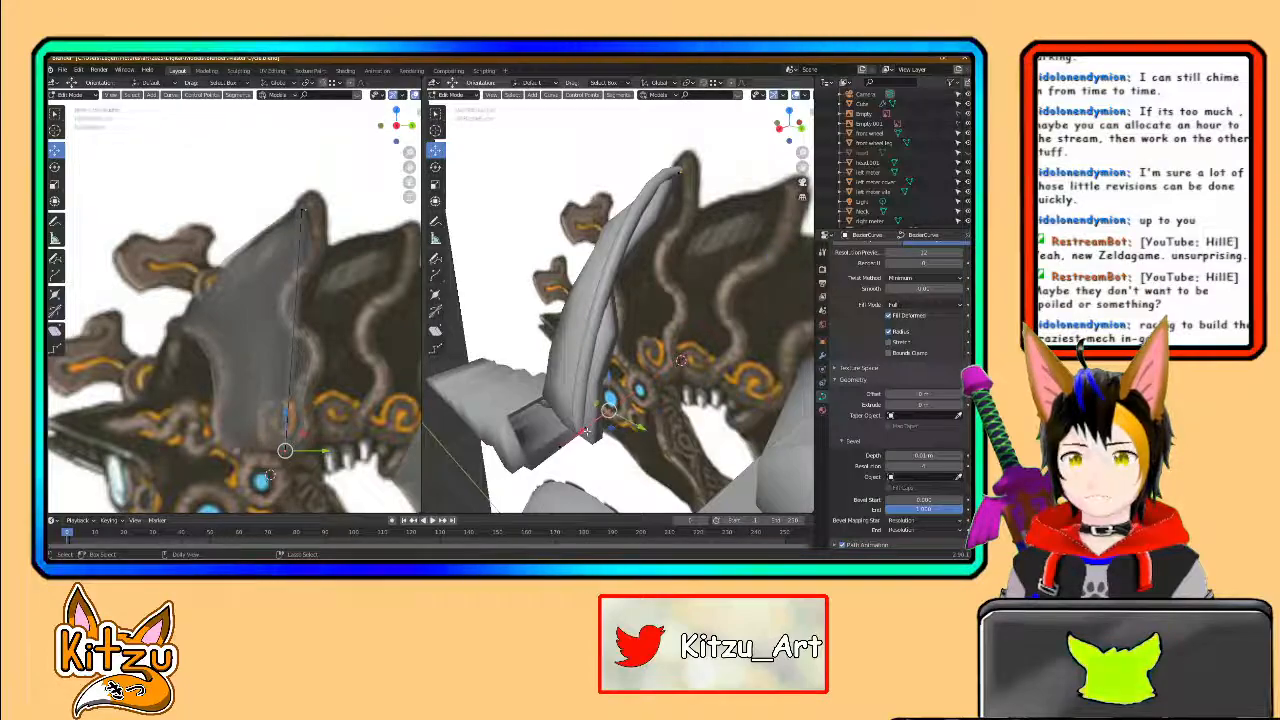
click(548, 95)
mouse_move(573, 95)
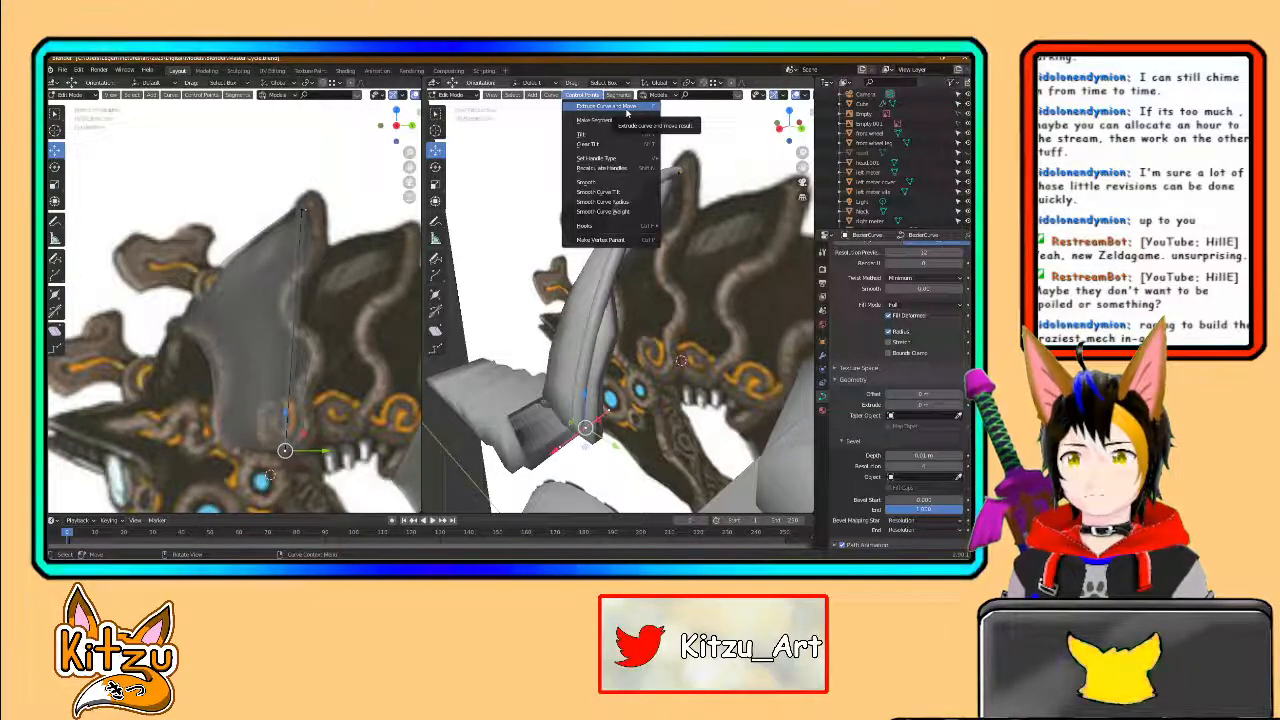
click(626, 135)
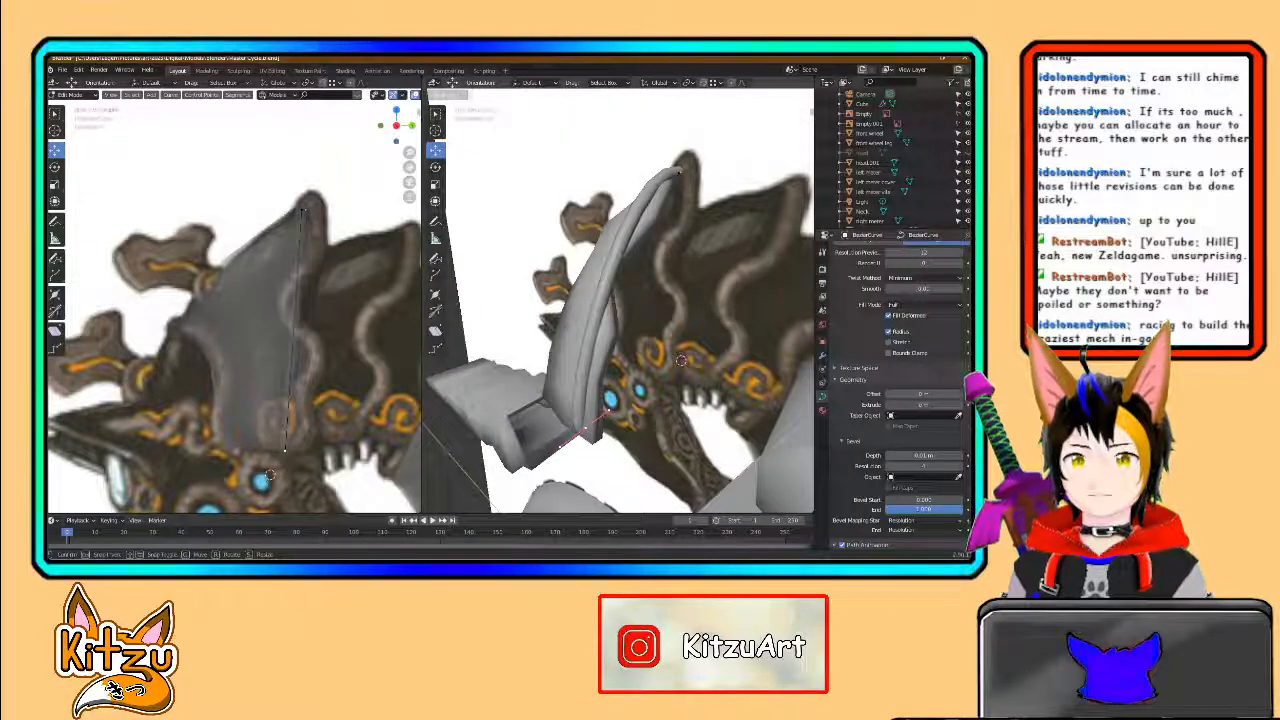
click(639, 395)
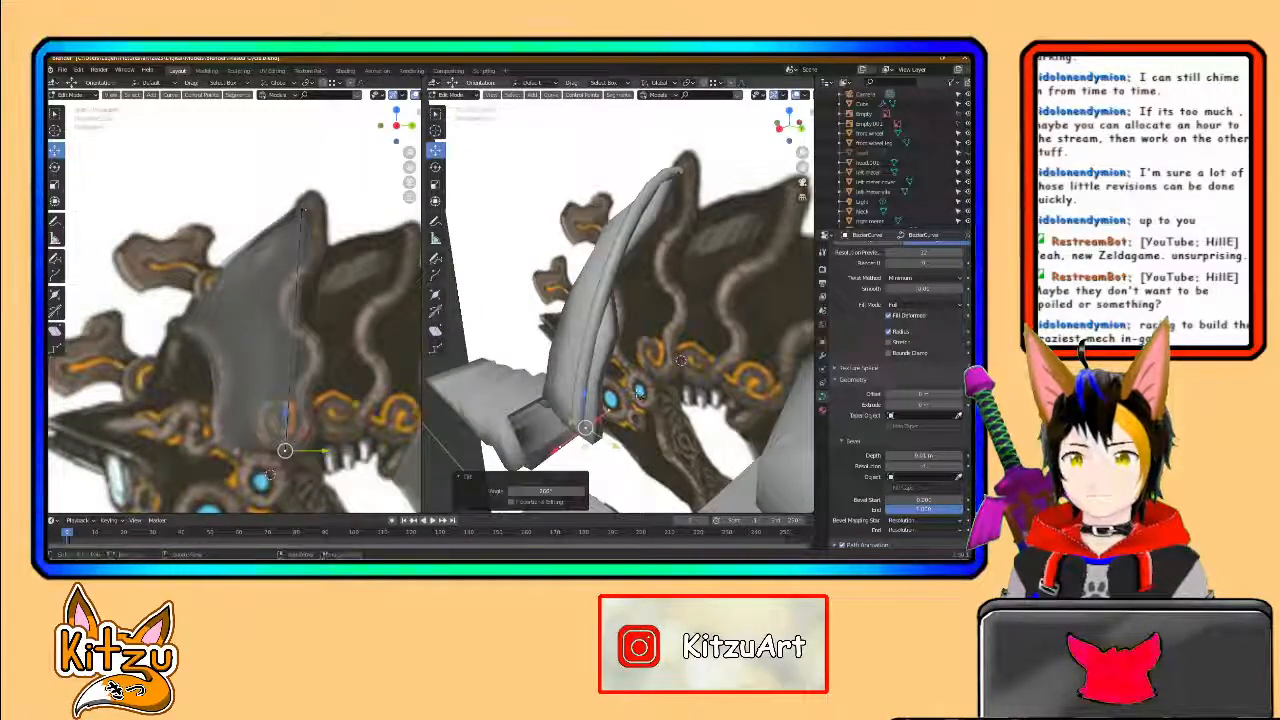
key(ctrl+z)
- Extrude a new control point downward from the curve's lower end with Extrude Curve and Move
click(588, 95)
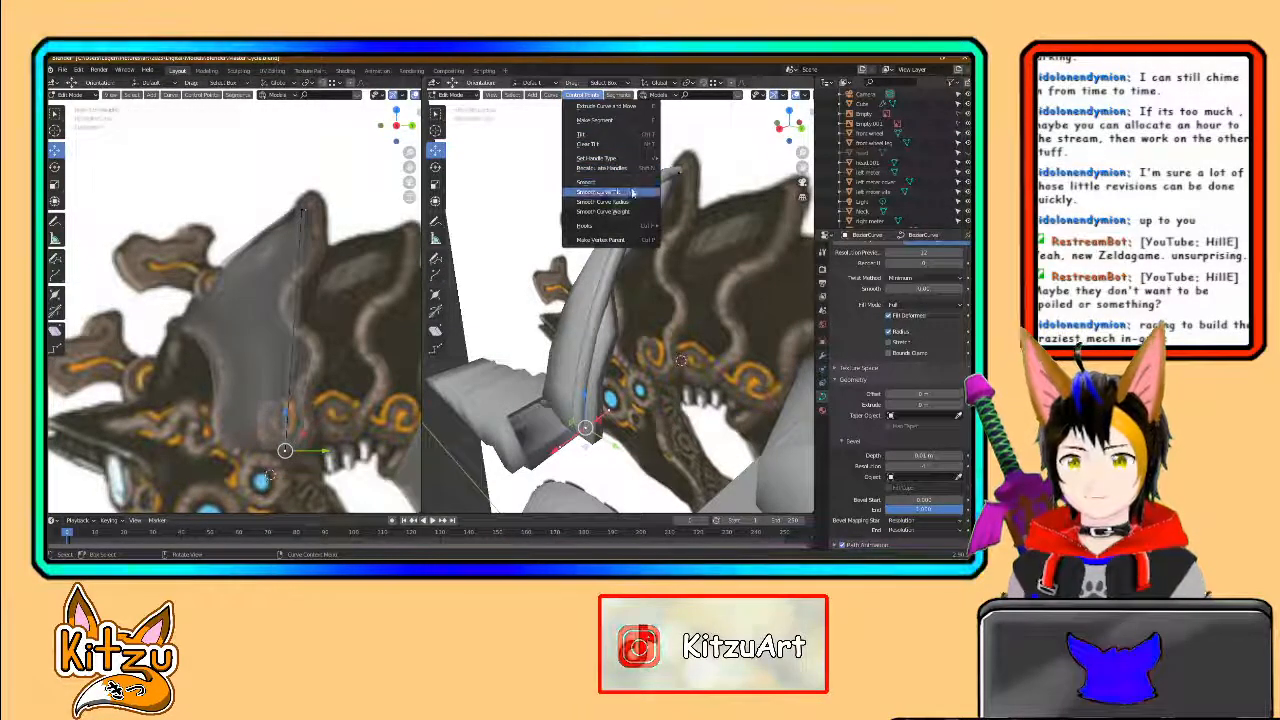
mouse_move(619, 232)
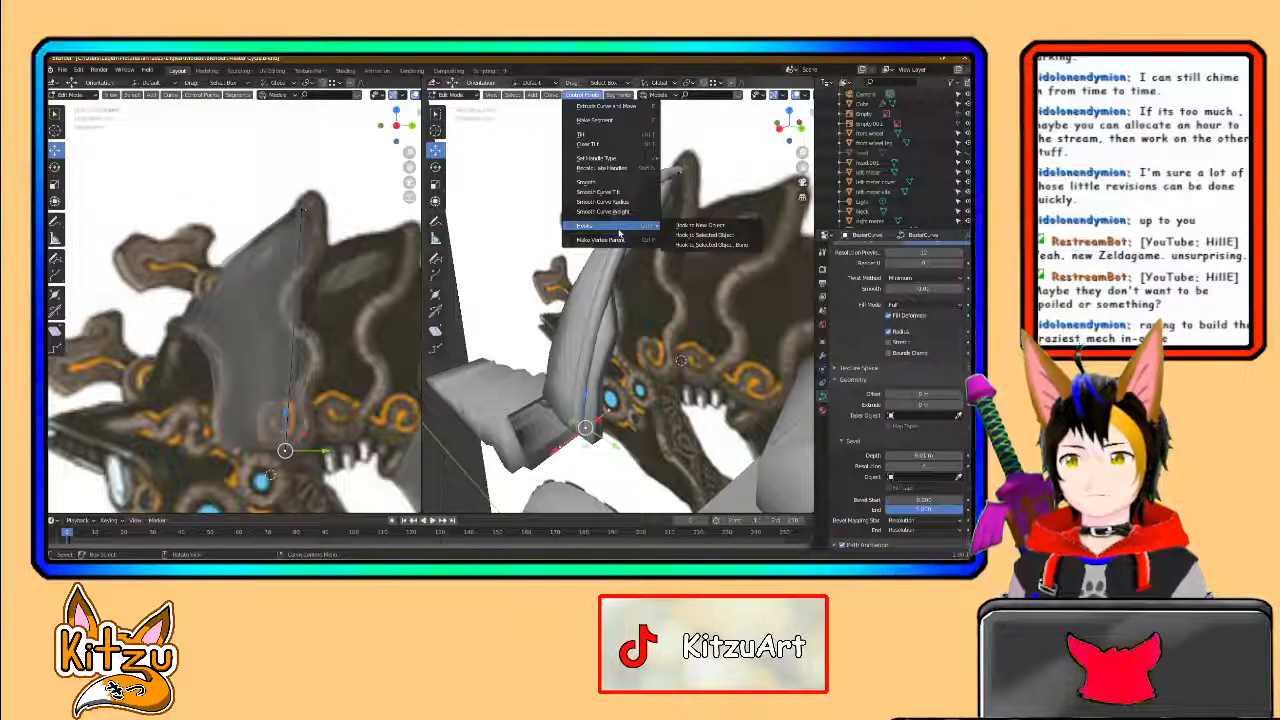
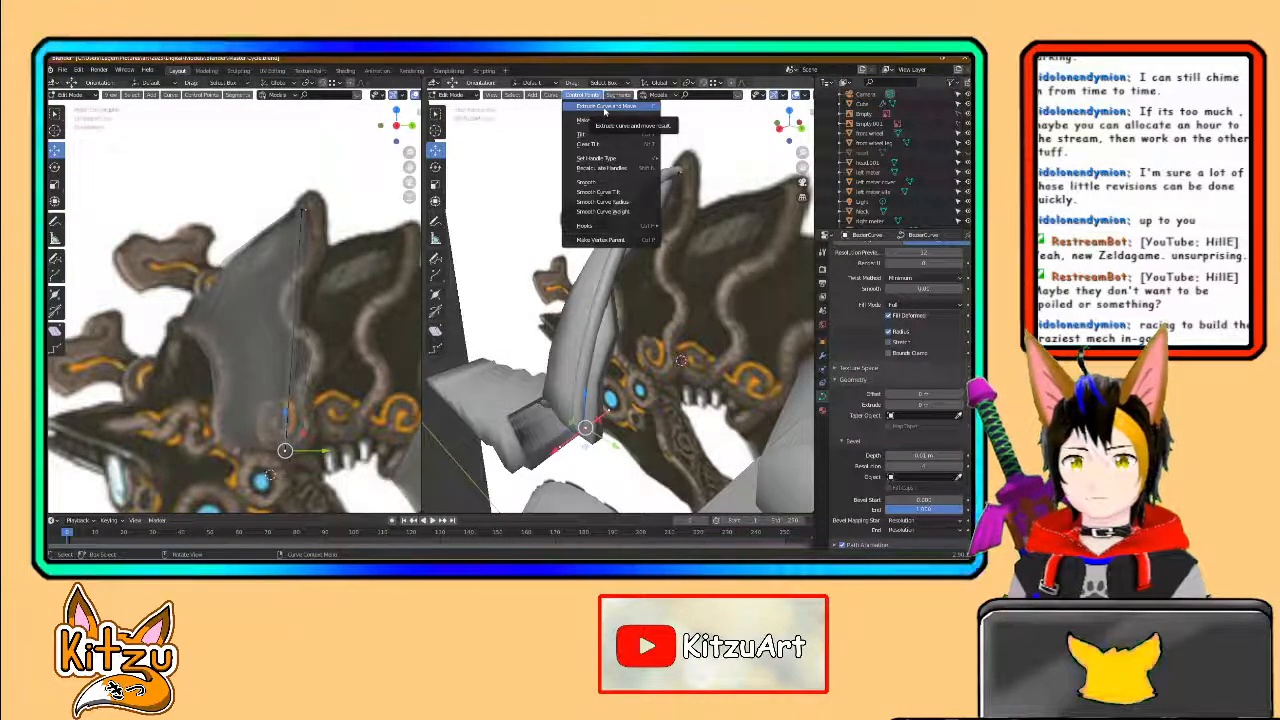
click(604, 112)
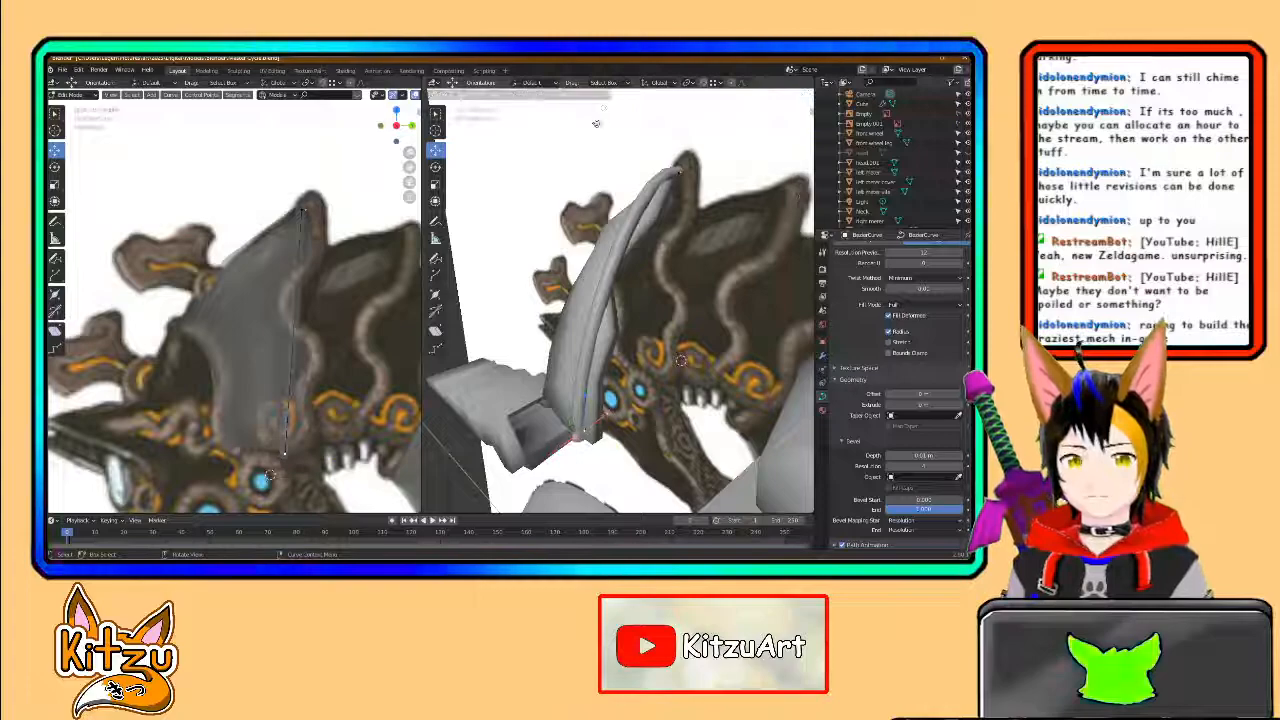
click(560, 183)
key(ctrl+z)
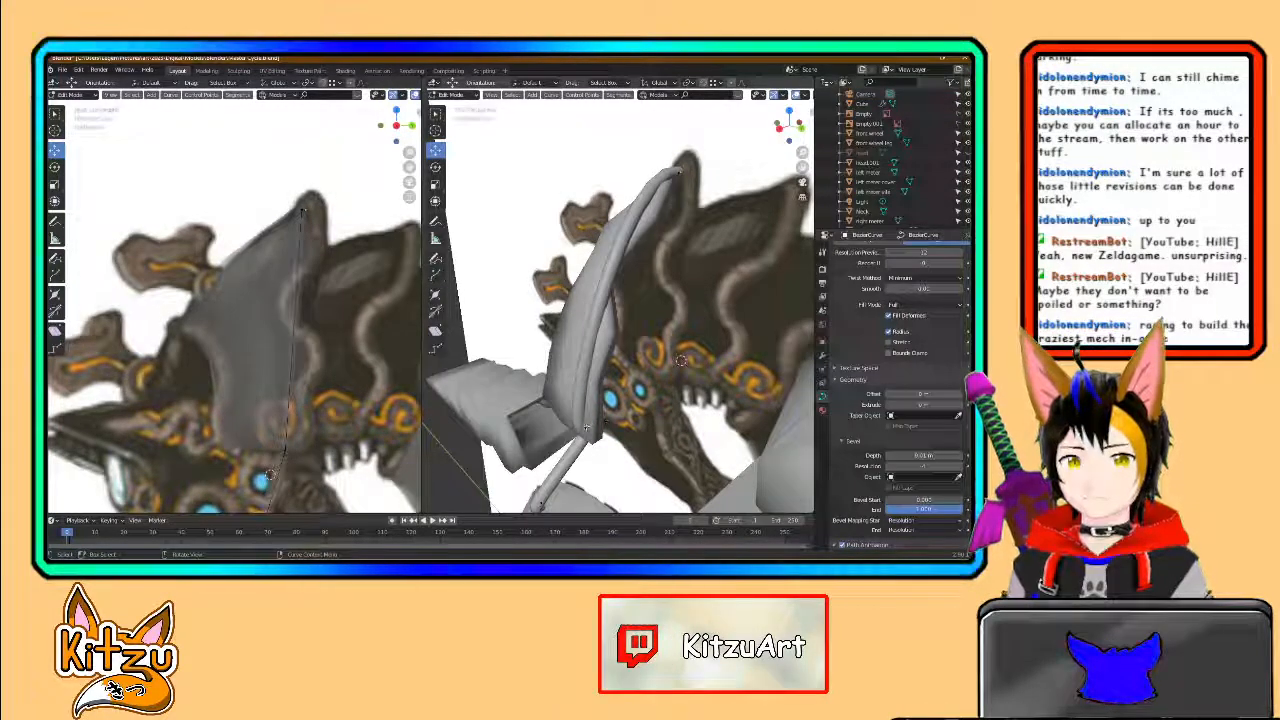
- Raise the curve's middle control point about 0.26 m along Z and refine its position in the side view on the reference's back trim
key(g)
key(z)
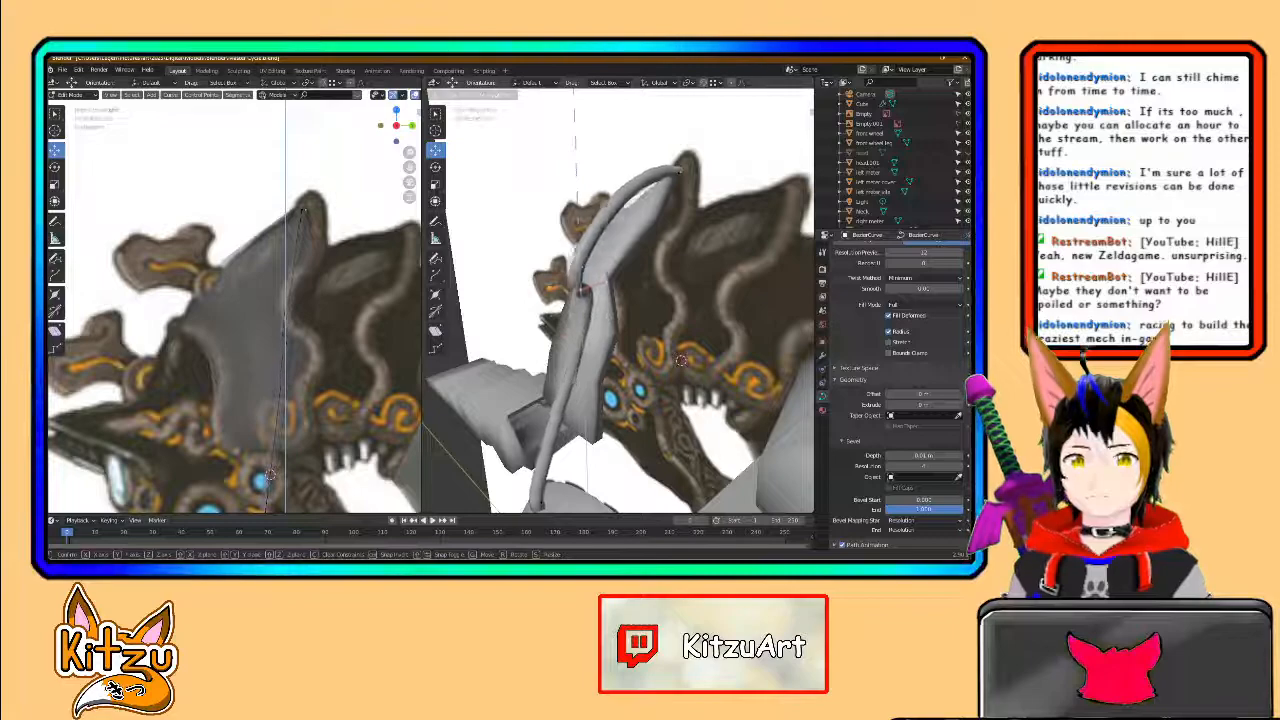
click(681, 361)
mouse_move(681, 361)
middle_down()
mouse_move(733, 380)
mouse_move(694, 354)
middle_up()
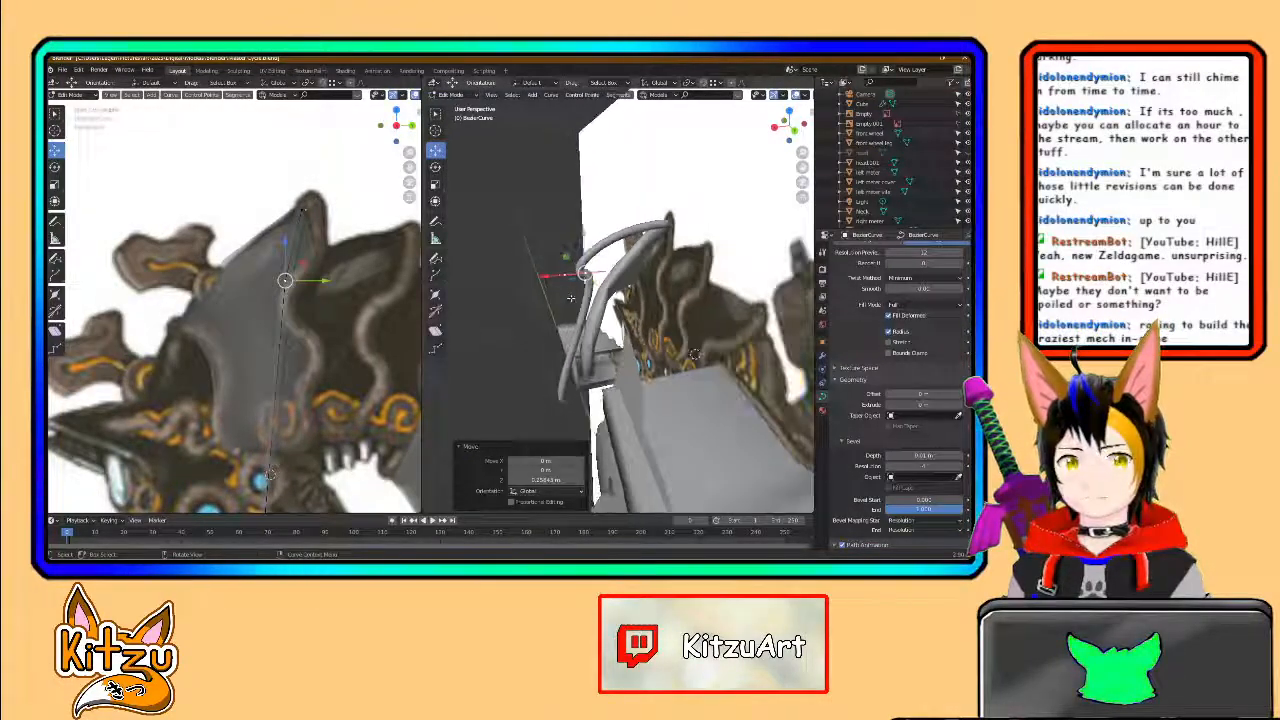
key(g)
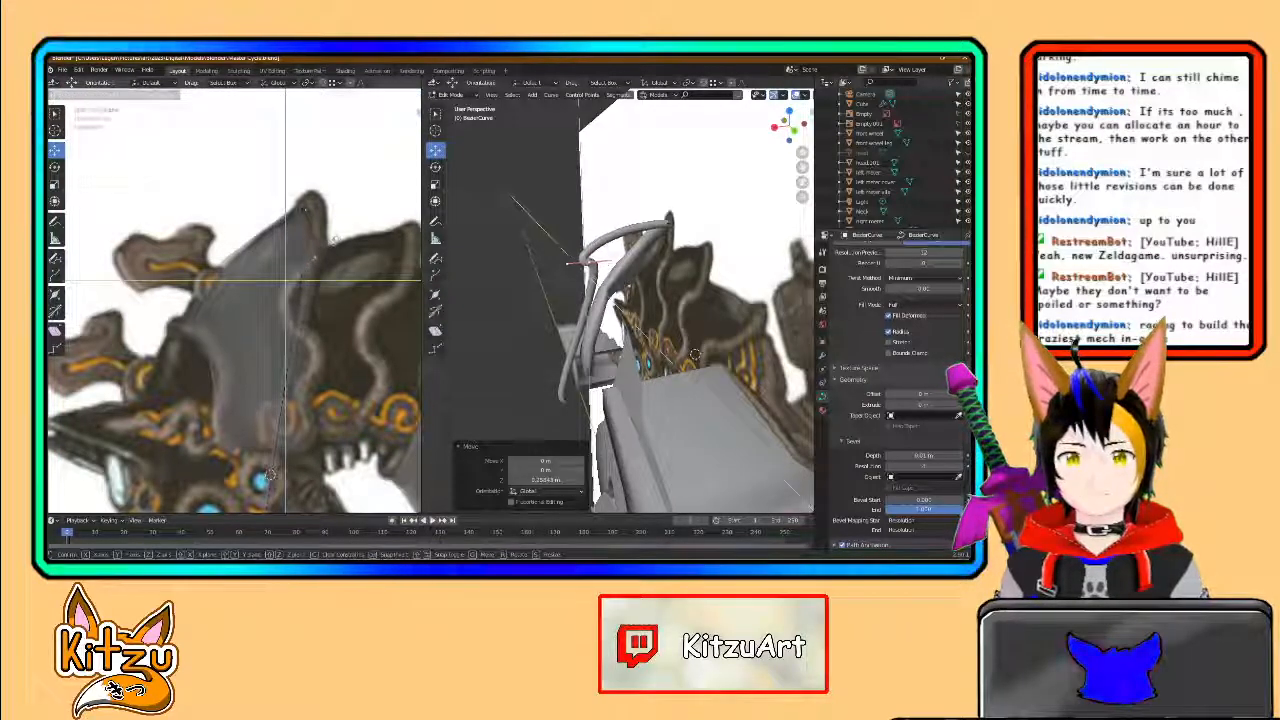
click(332, 350)
middle_drag(332, 350, 300, 420)
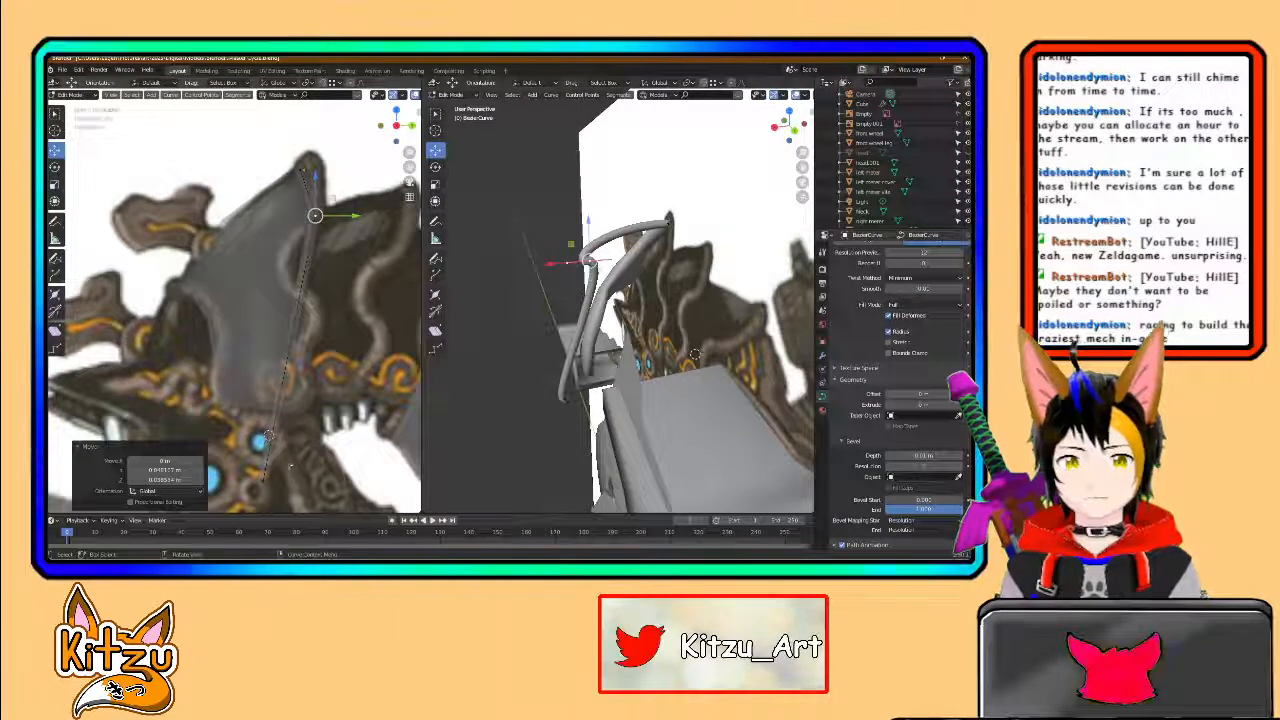
- Move the curve's lower end point up to the bottom corner of back neck 2 in the side view, about 0.11 m along Z
click(262, 481)
key(g)
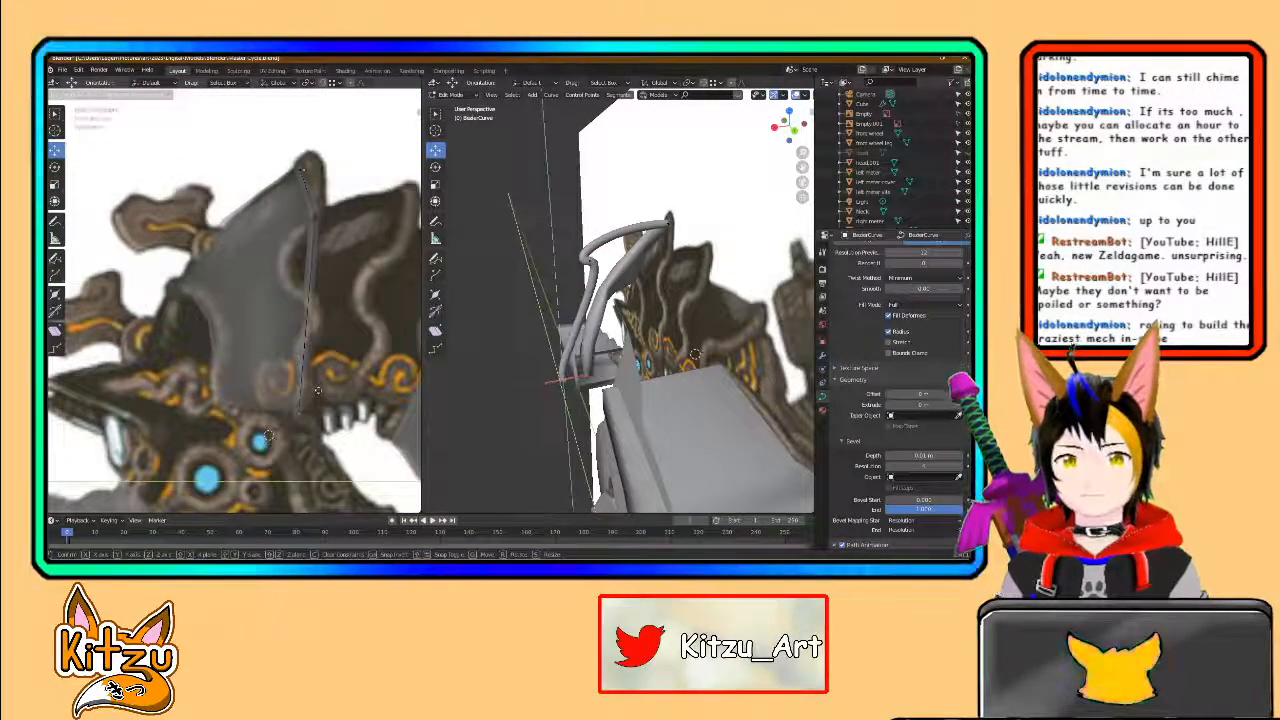
click(320, 386)
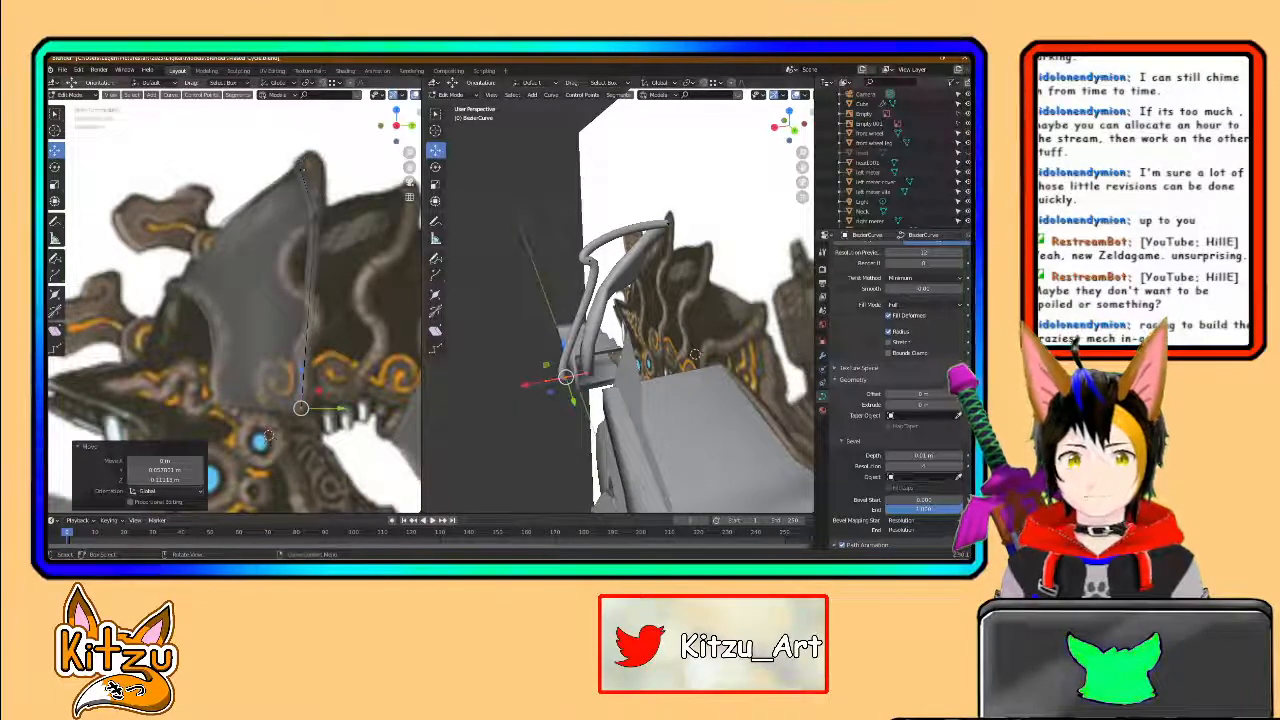
- Try to subdivide the curve at its lower end point and move that point down along Z
click(237, 95)
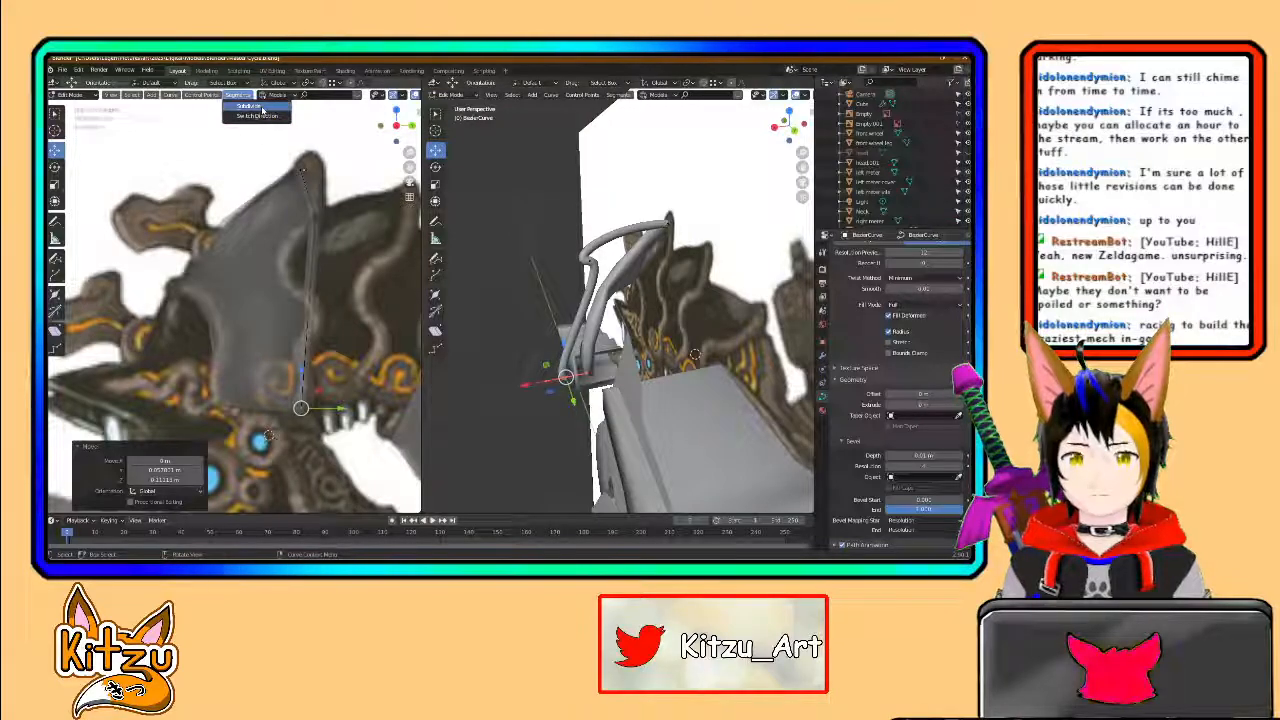
click(250, 106)
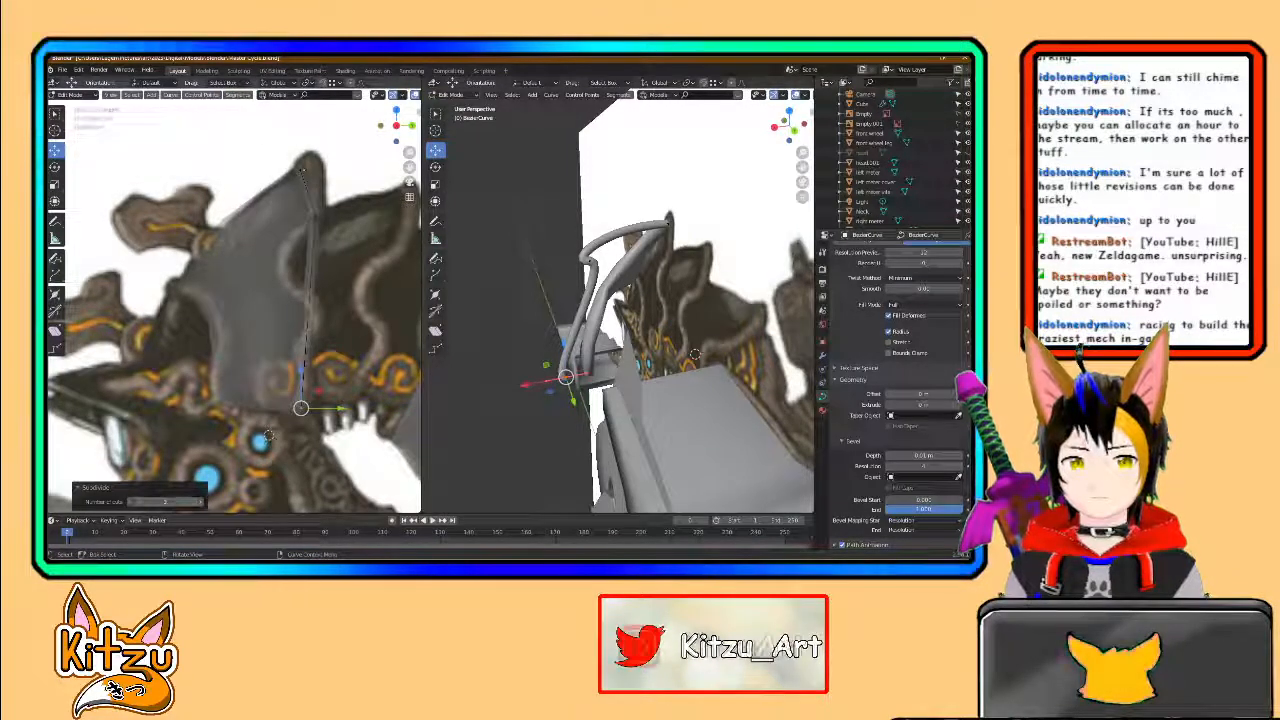
click(202, 506)
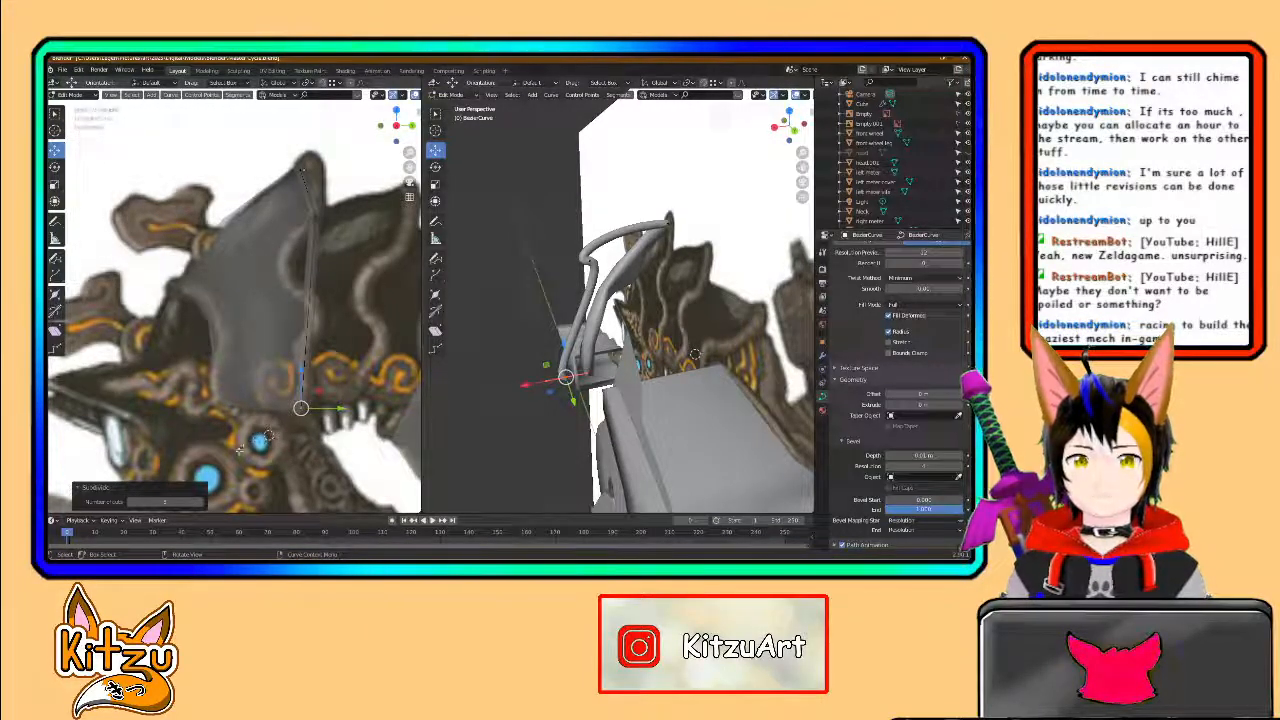
drag(302, 371, 302, 416)
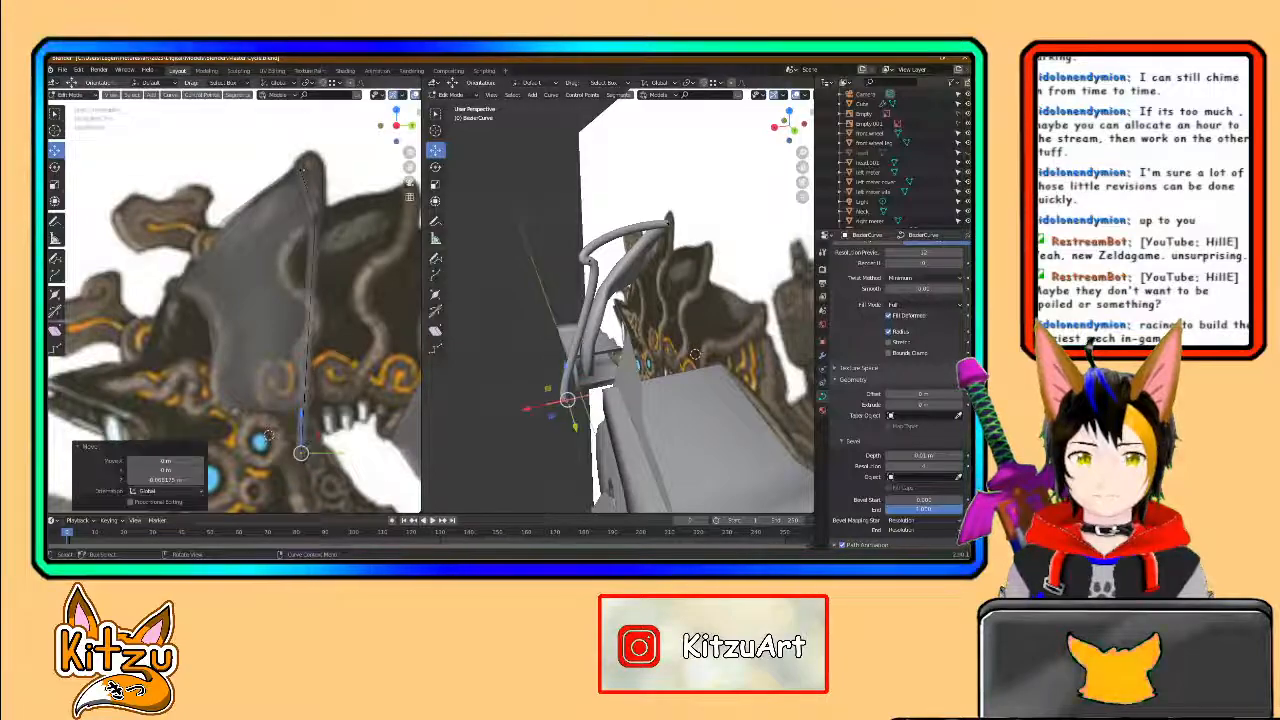
key(ctrl+z)
key(ctrl+z)
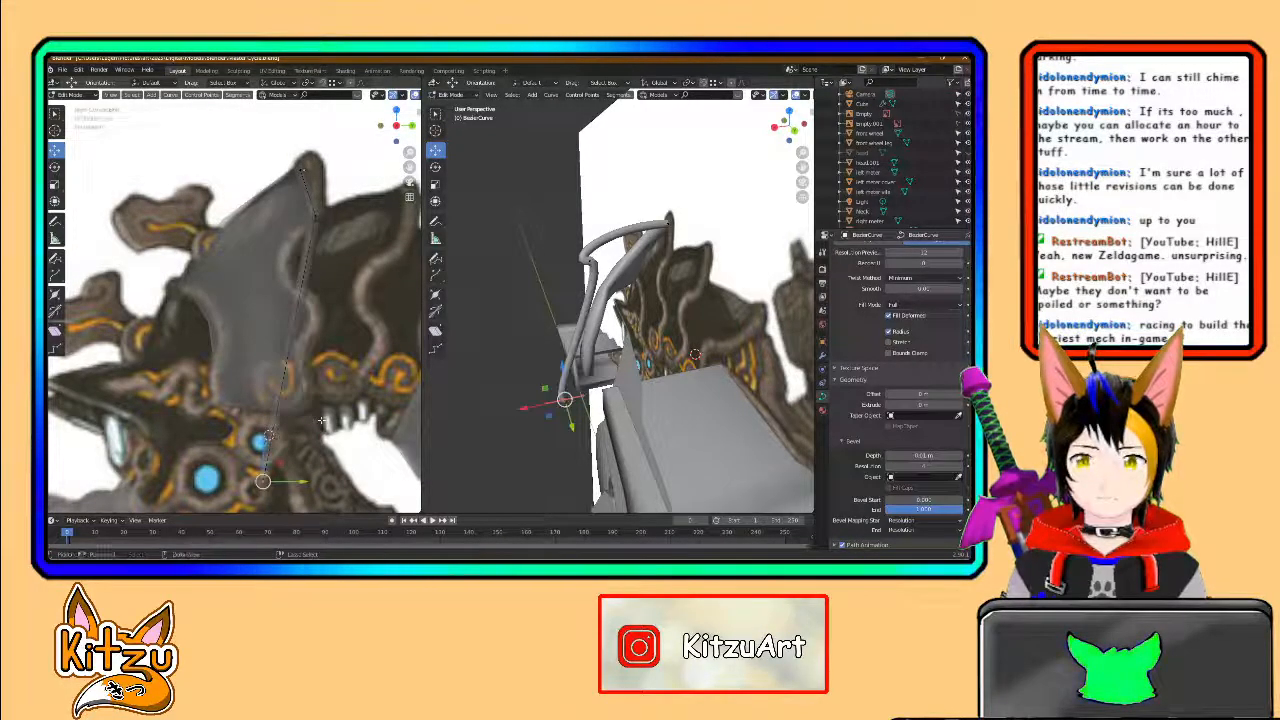
key(ctrl+shift+z)
- Try to make a new segment from the curve's lower end point with Make Segment
click(206, 95)
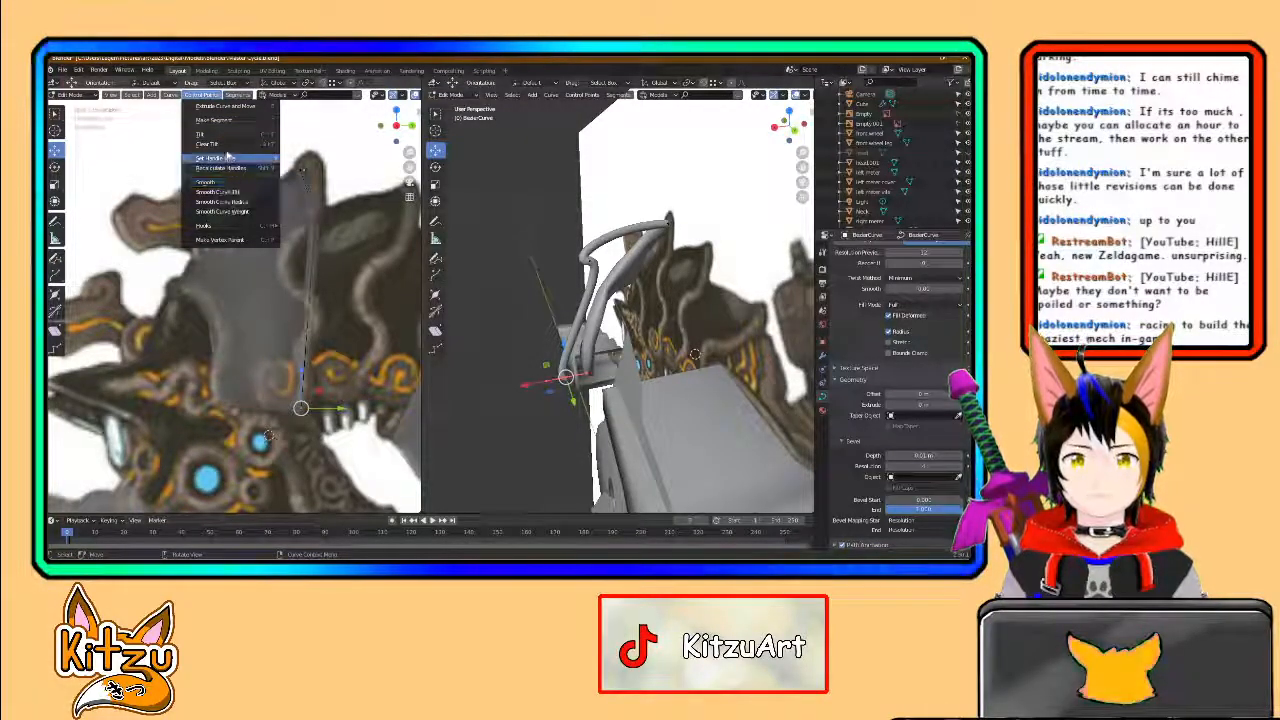
click(214, 120)
drag(303, 398, 306, 442)
key(ctrl+z)
key(ctrl+z)
key(ctrl+shift+z)
- Extrude two more control points from the curve's lower end toward the lower edge of back neck 2 in the side view
click(216, 96)
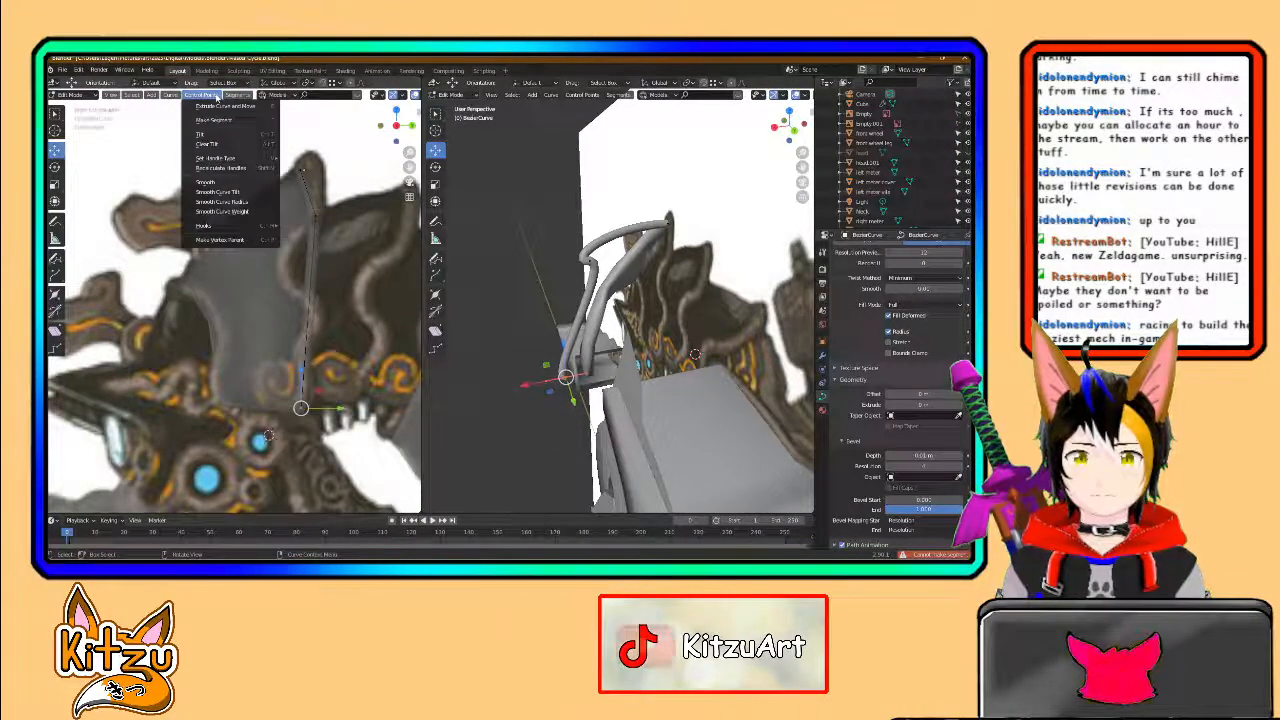
click(226, 107)
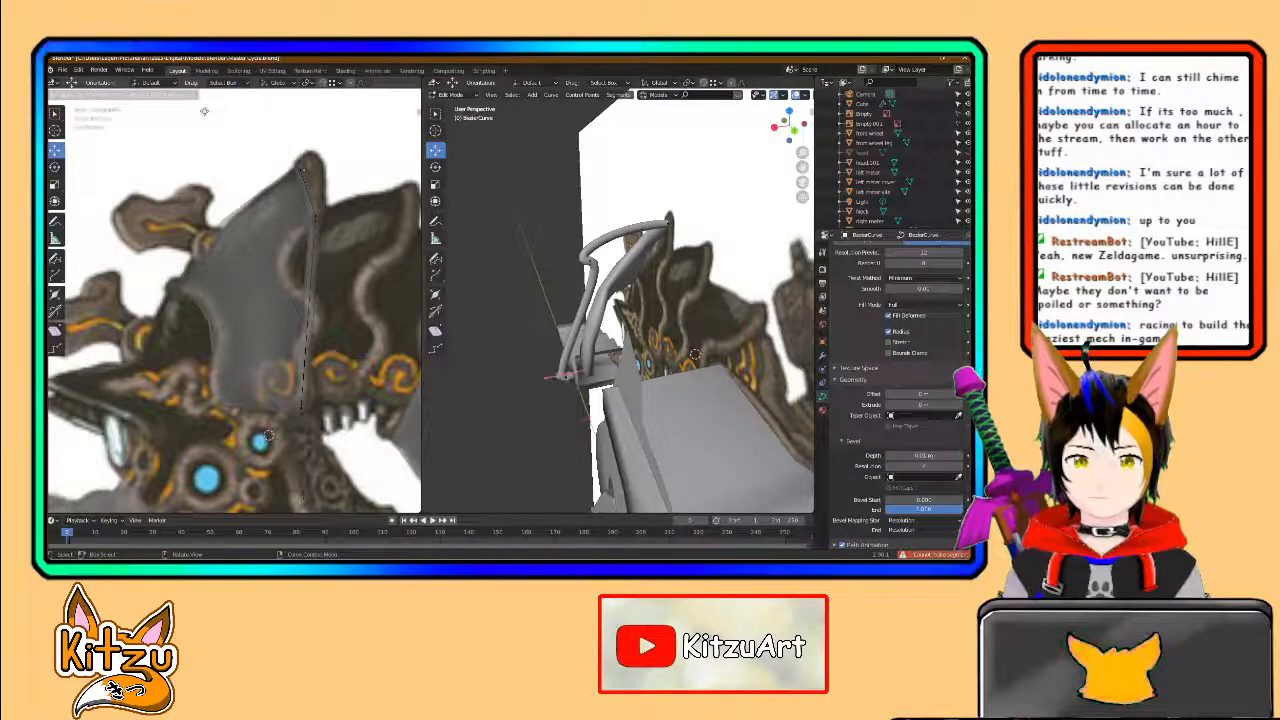
click(268, 436)
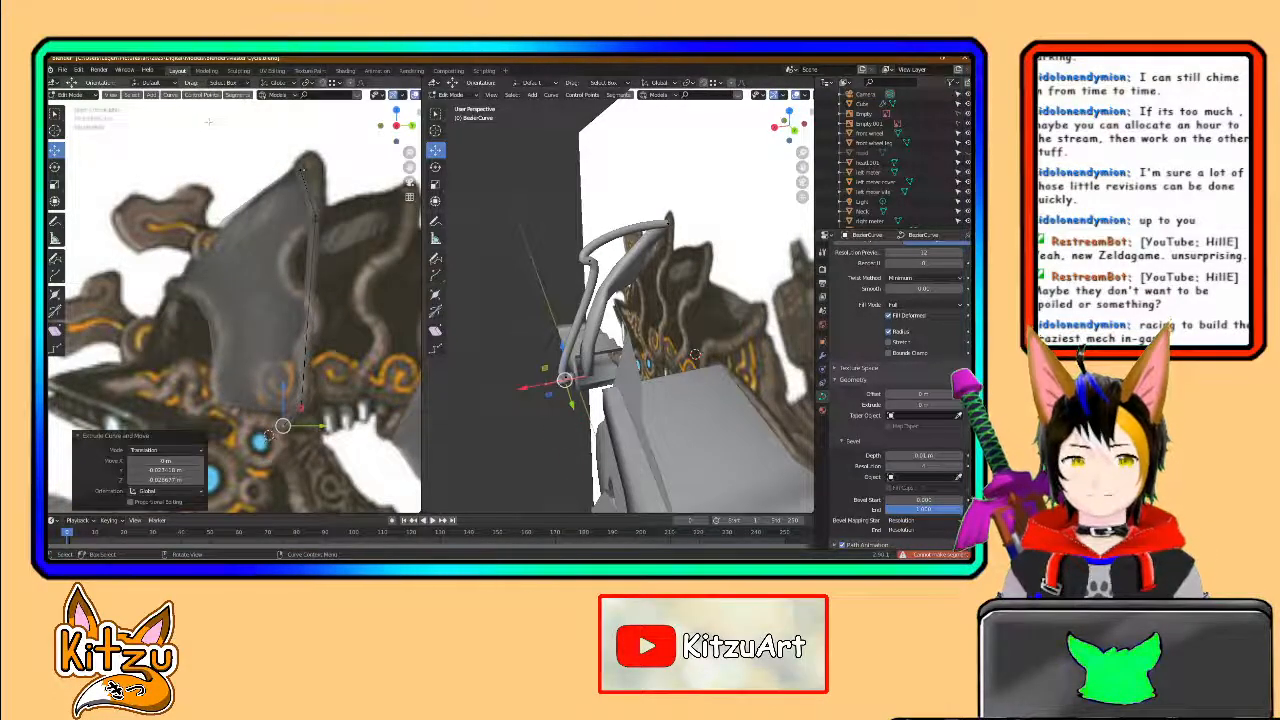
key(e)
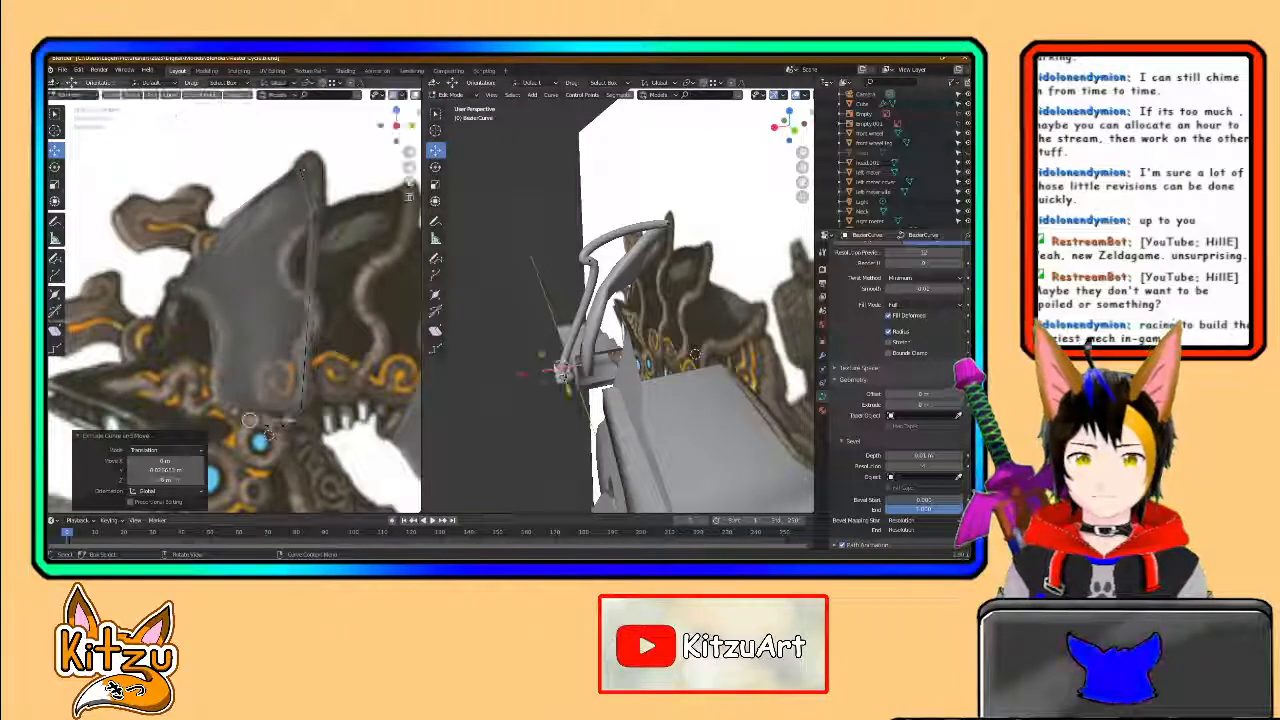
- Move the two control points above the new end point up the plate so the curve follows the reference's wavy trim
click(303, 408)
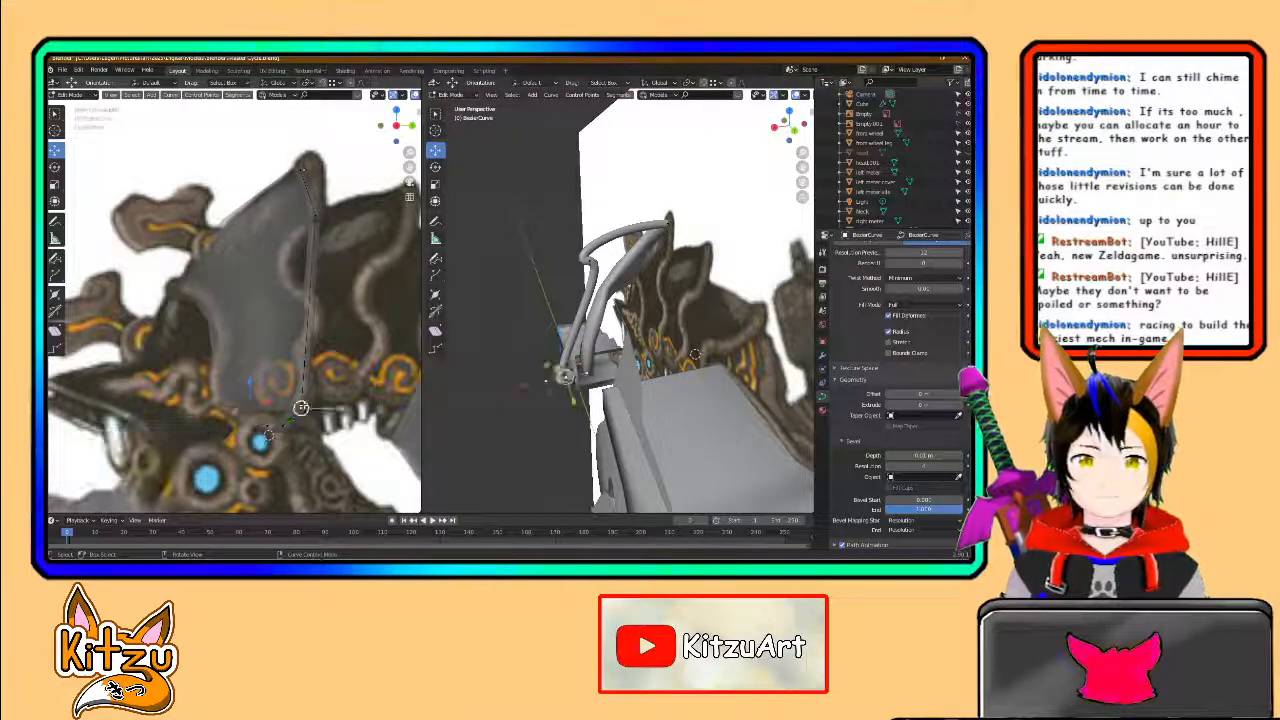
drag(318, 390, 286, 263)
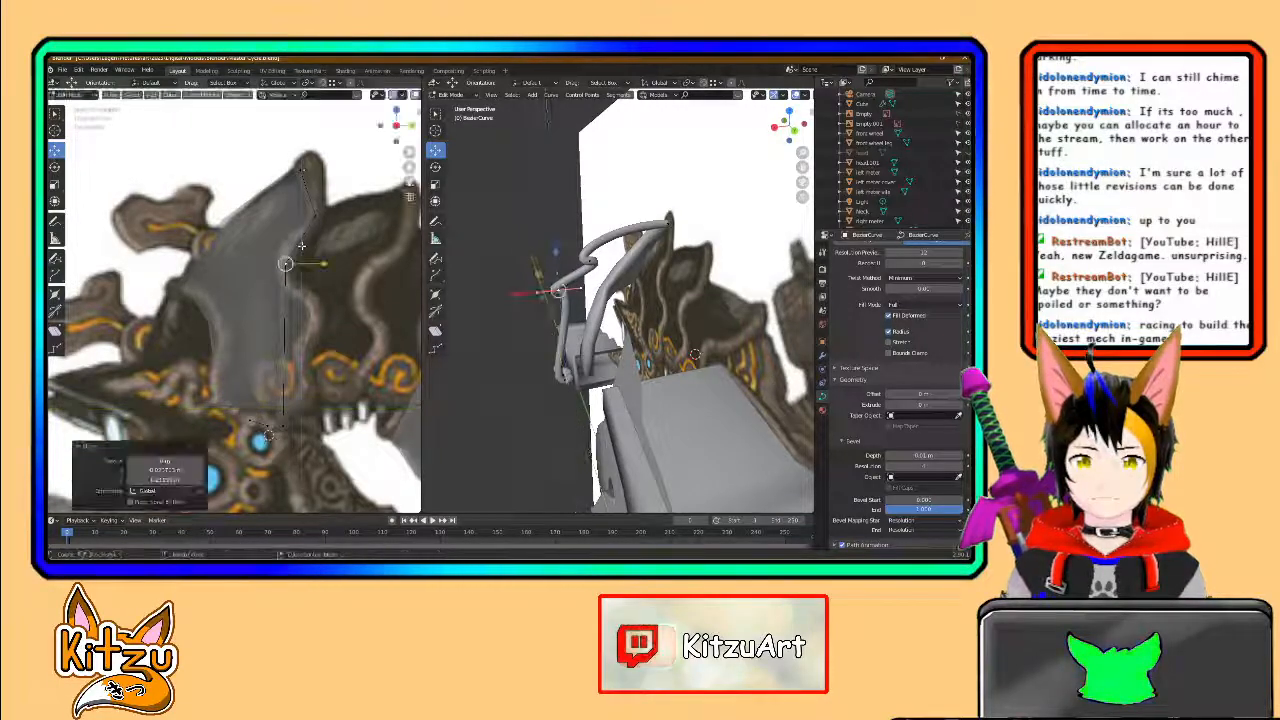
click(283, 426)
drag(283, 426, 335, 291)
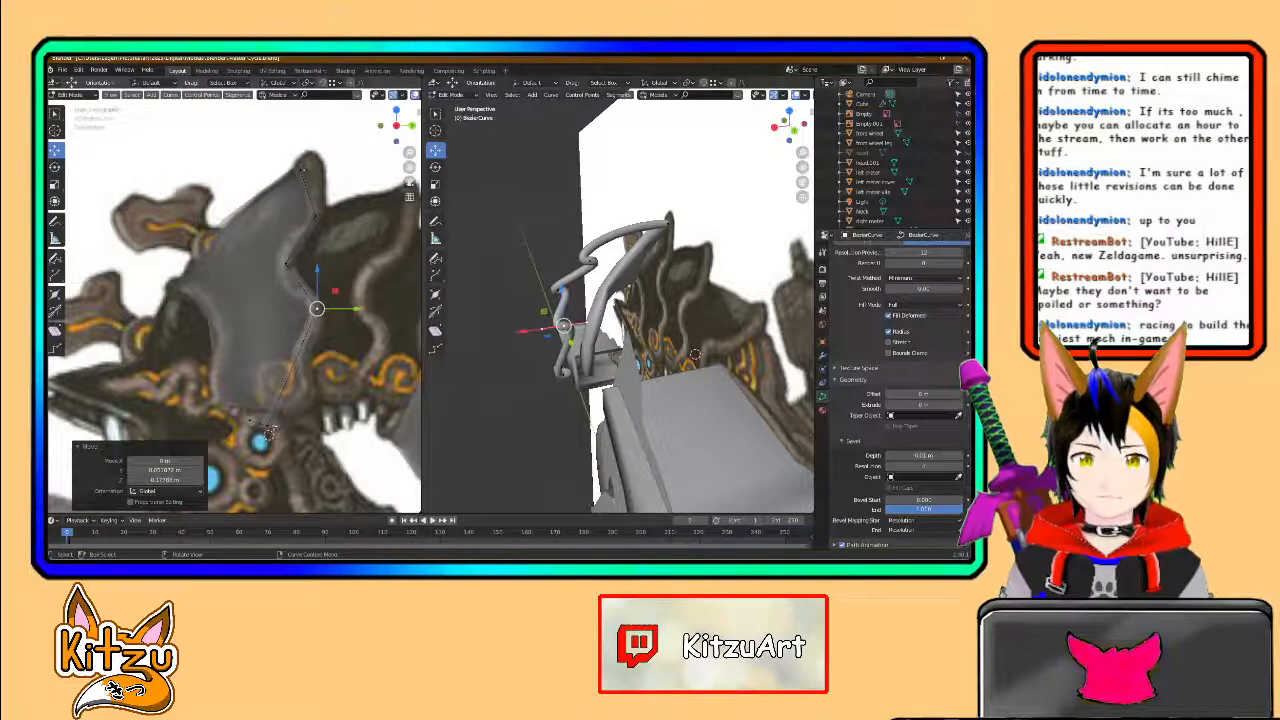
- Move the curve's two lowest control points onto the lower part of the reference's wavy trim in the side view
click(272, 426)
drag(286, 406, 311, 382)
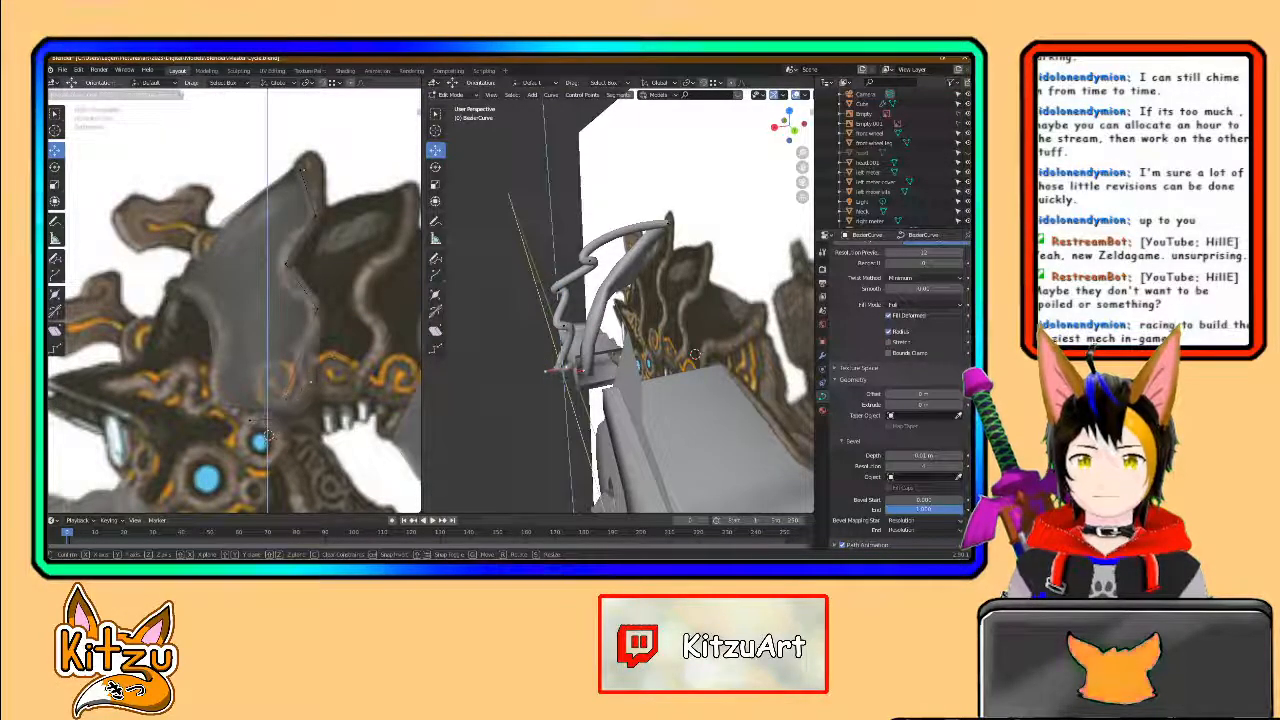
drag(323, 337, 320, 331)
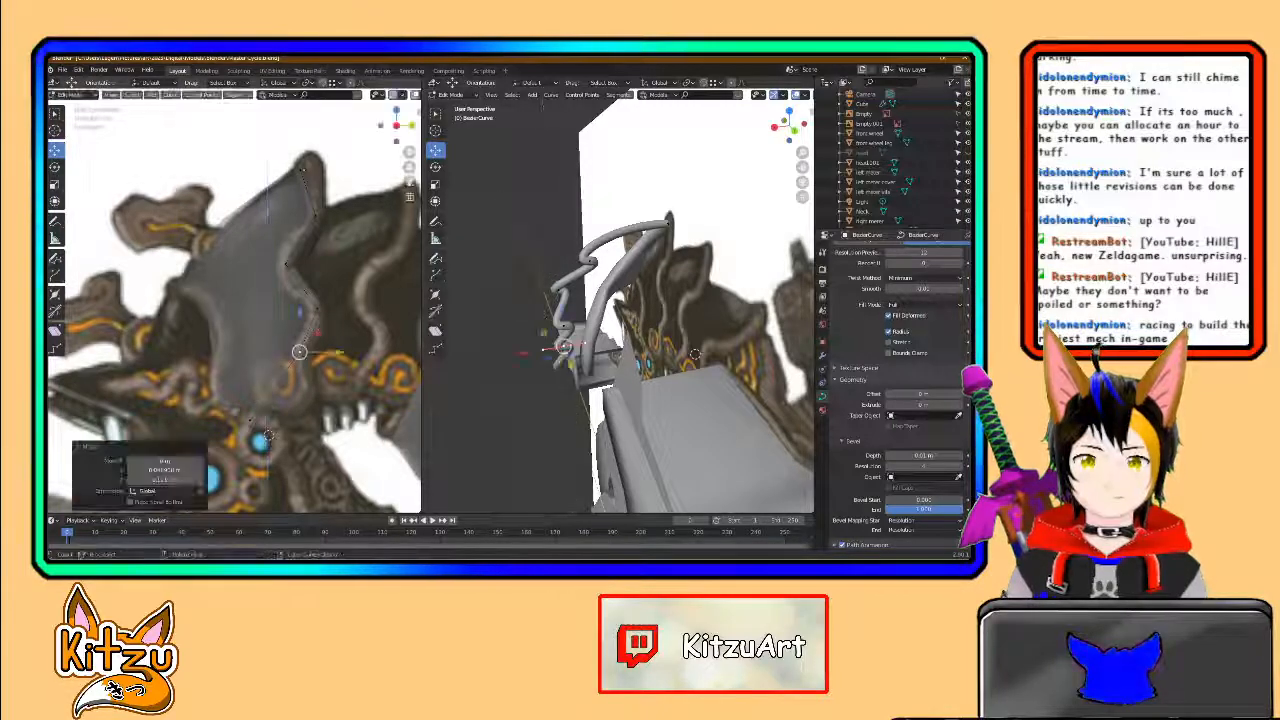
click(252, 417)
drag(268, 401, 339, 384)
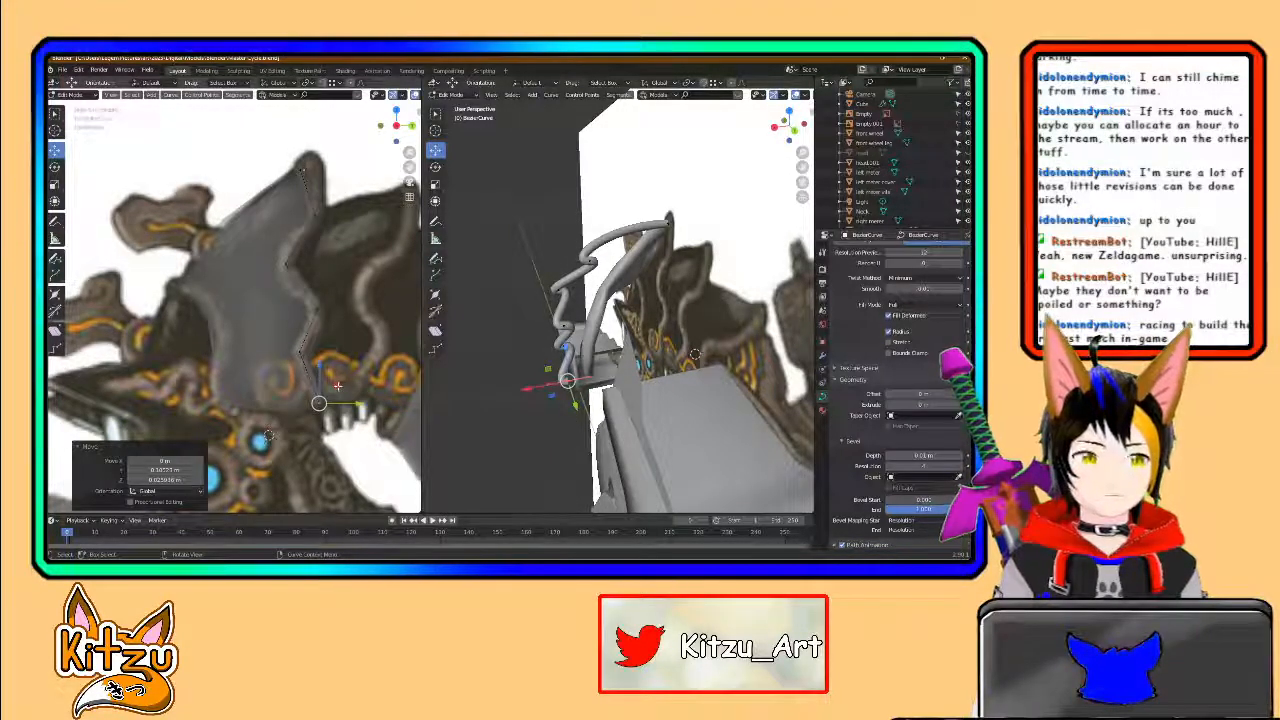
- Reposition the curve's end control point at the plate's lower corner, at the foot of the wavy trim
key(shift+z)
key(shift+z)
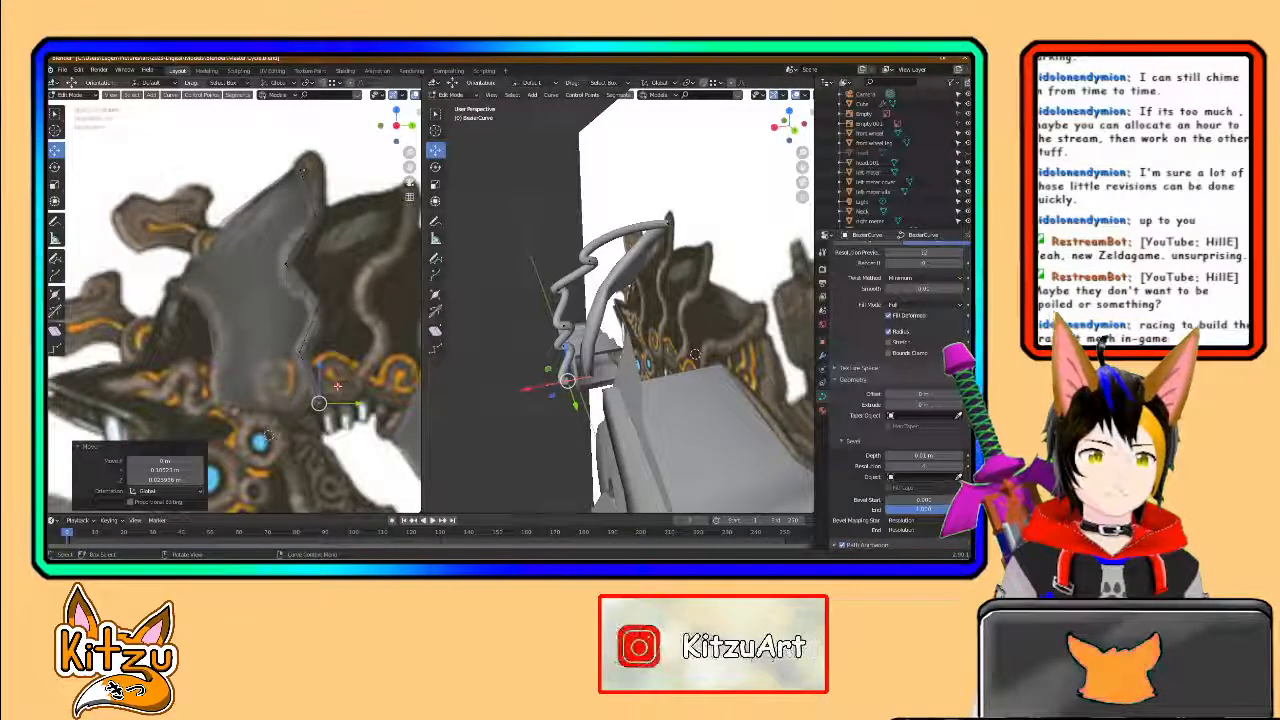
key(shift+z)
key(shift+z)
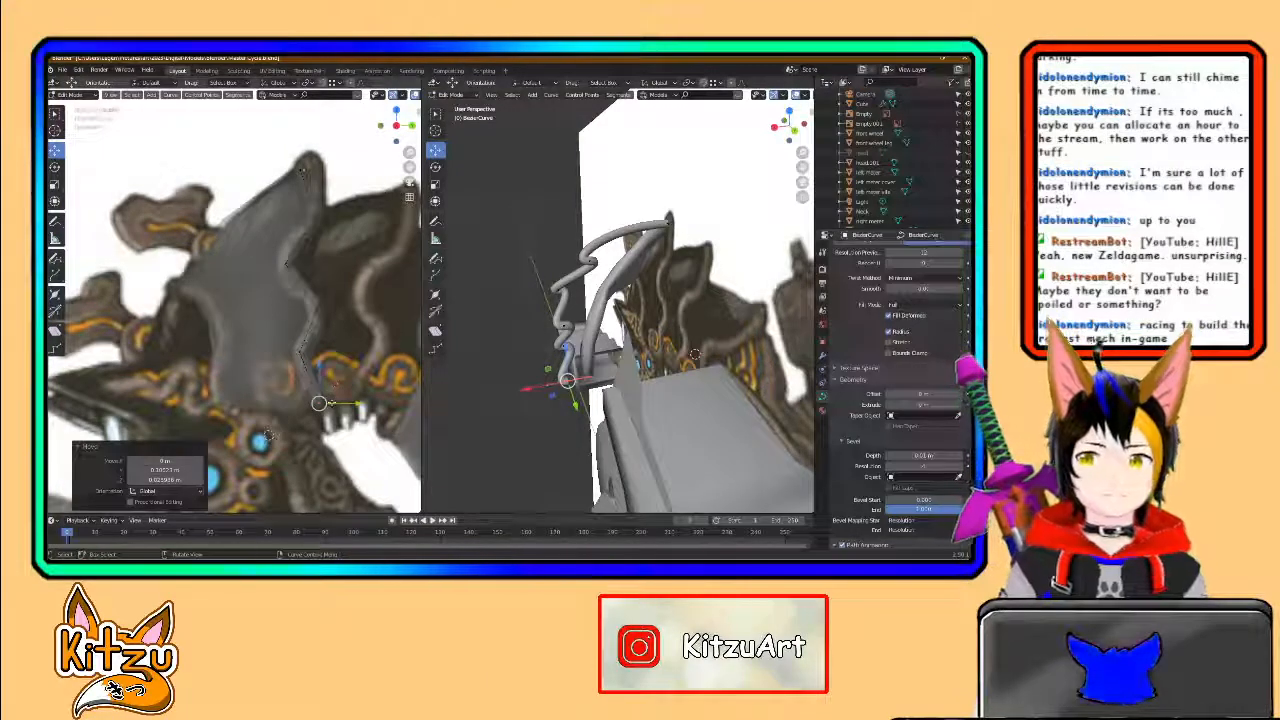
key(g)
key(y)
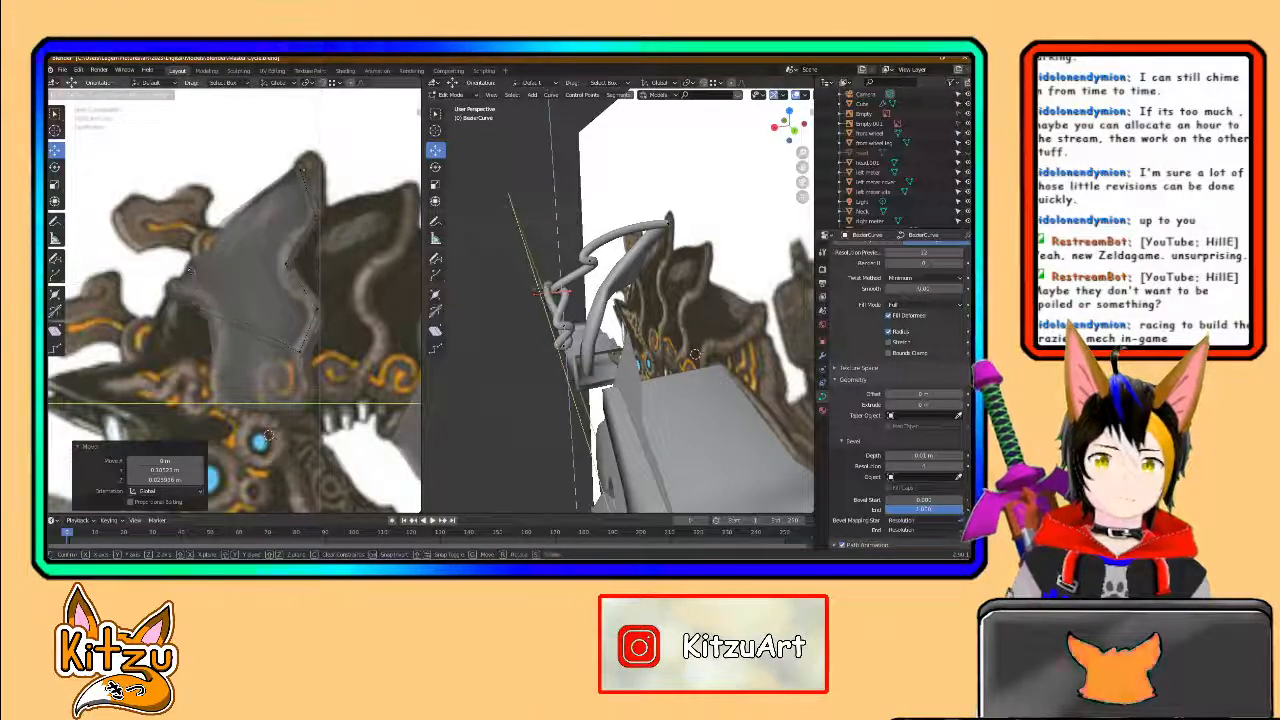
drag(192, 270, 174, 232)
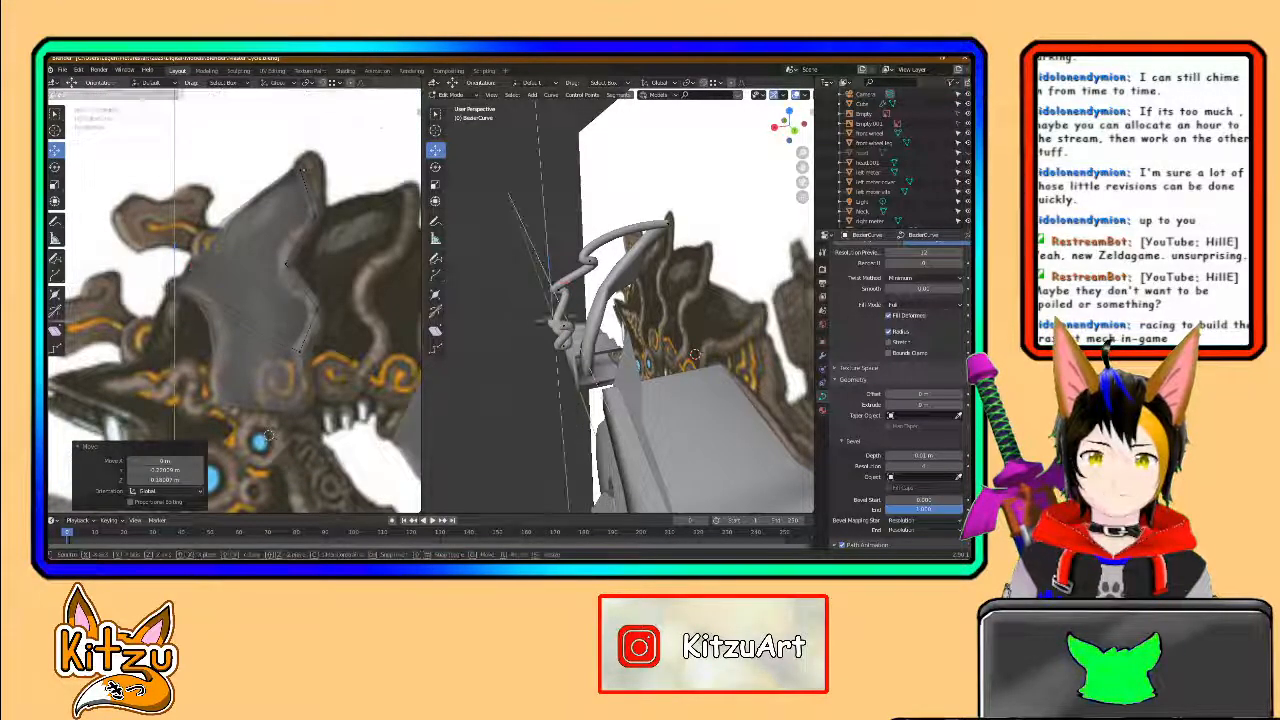
click(312, 399)
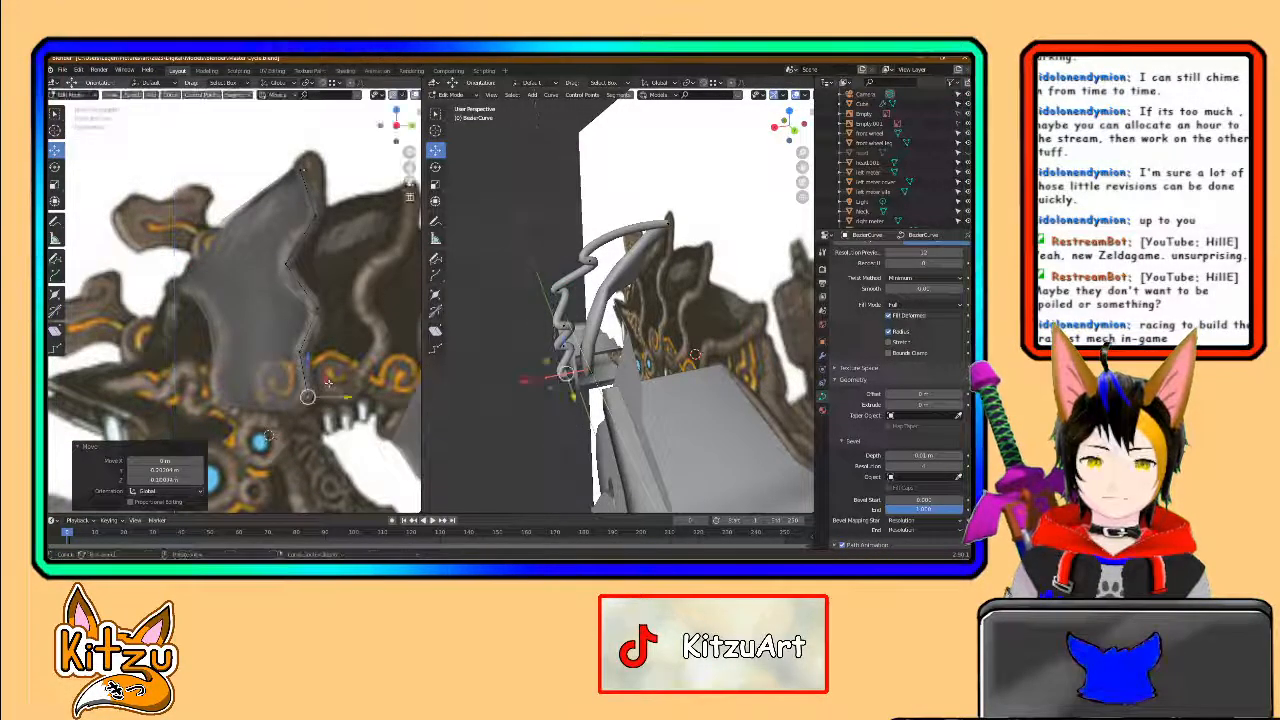
- Extrude control points from the curve's end along the plate's lower edge and up its opposite edge to the side corner
key(e)
click(258, 393)
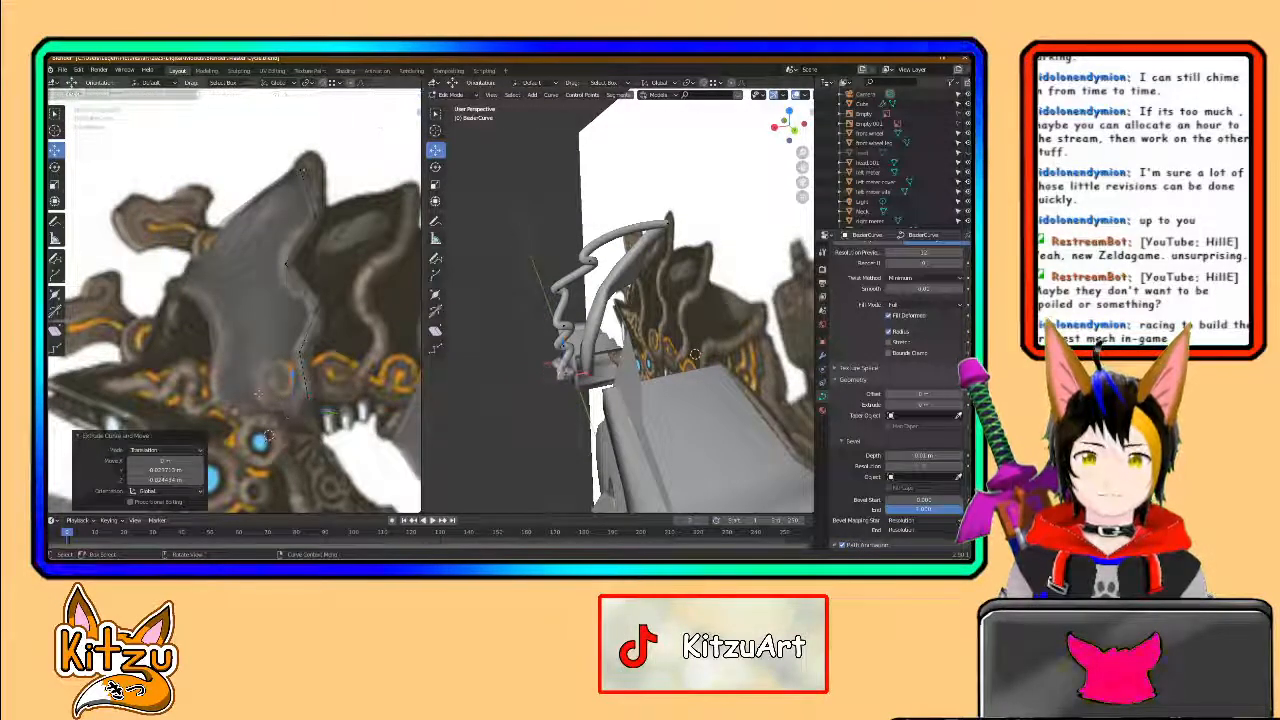
click(238, 390)
key(e)
click(233, 301)
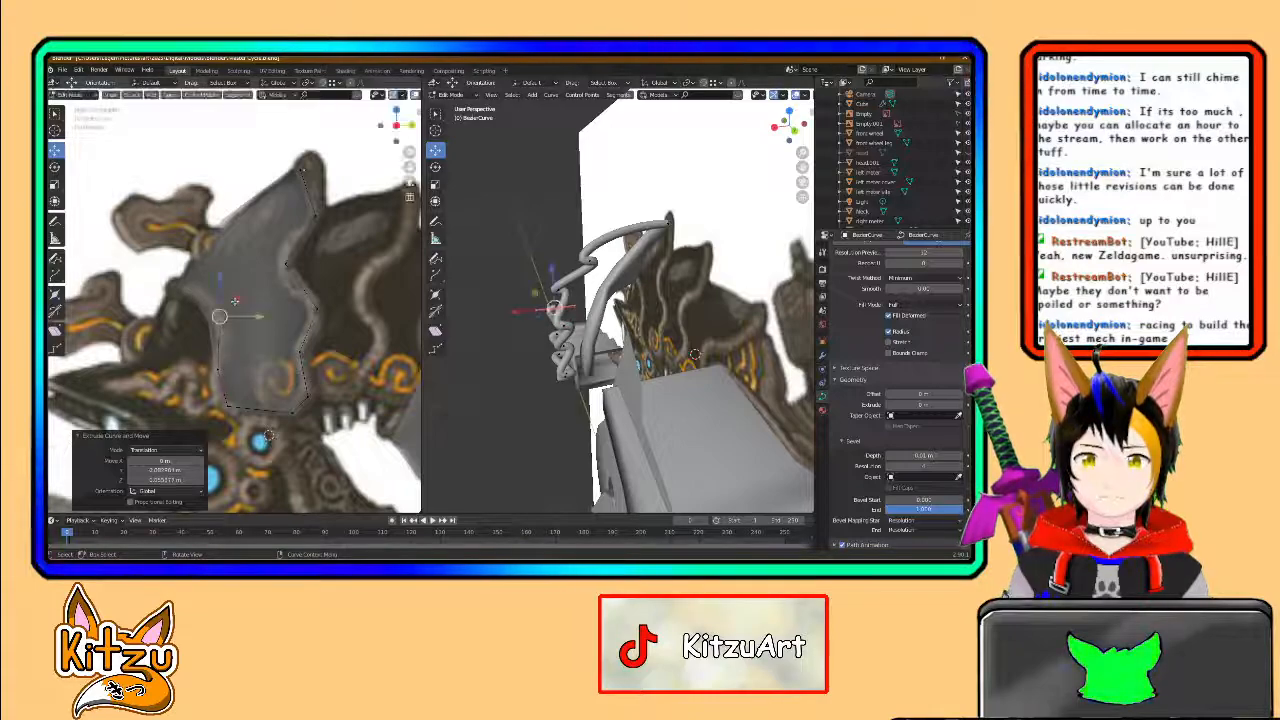
key(e)
click(197, 274)
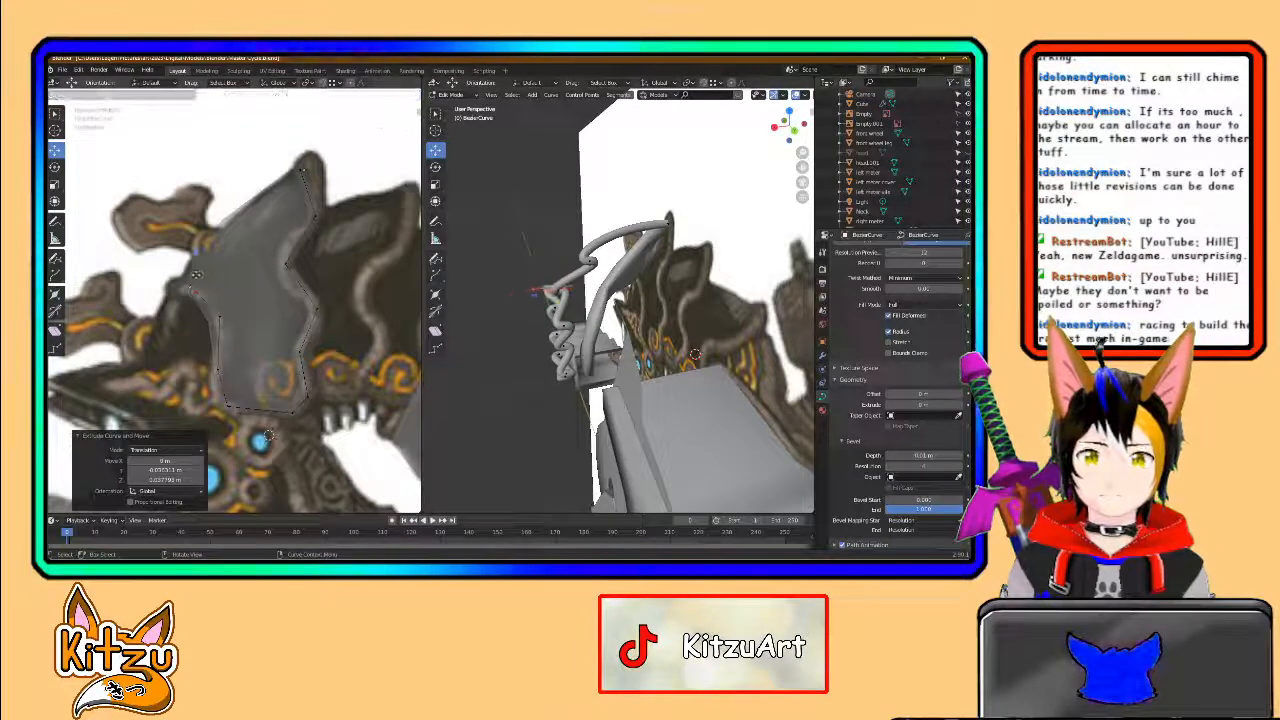
click(186, 269)
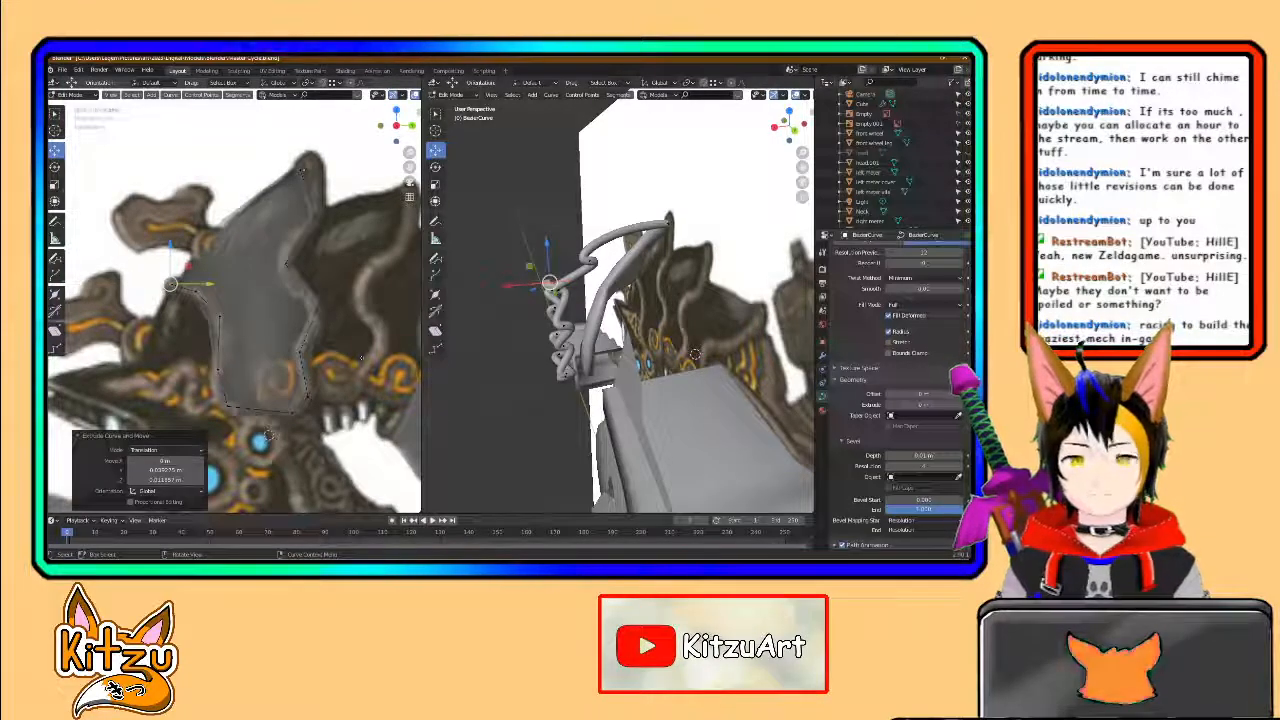
- Rotate the control point below the curve's tip about Y and move it along X toward back neck 2
middle_drag(695, 353, 674, 324)
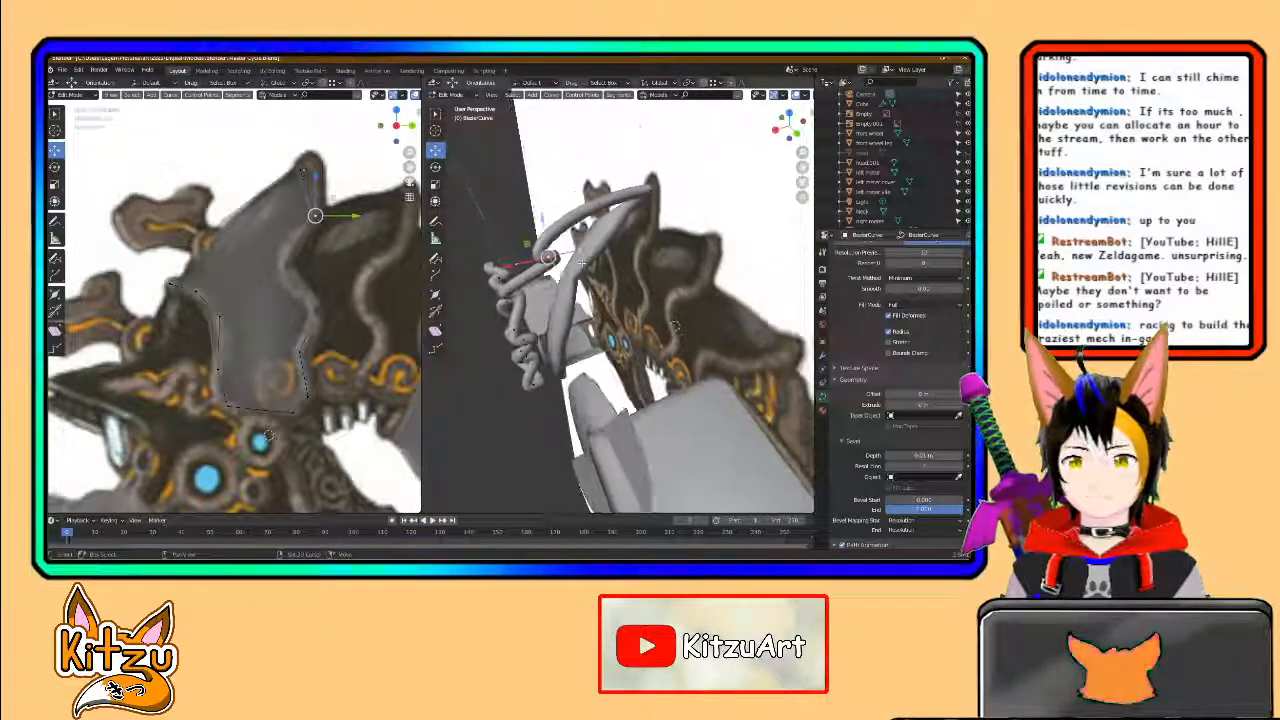
click(442, 172)
drag(534, 228, 550, 222)
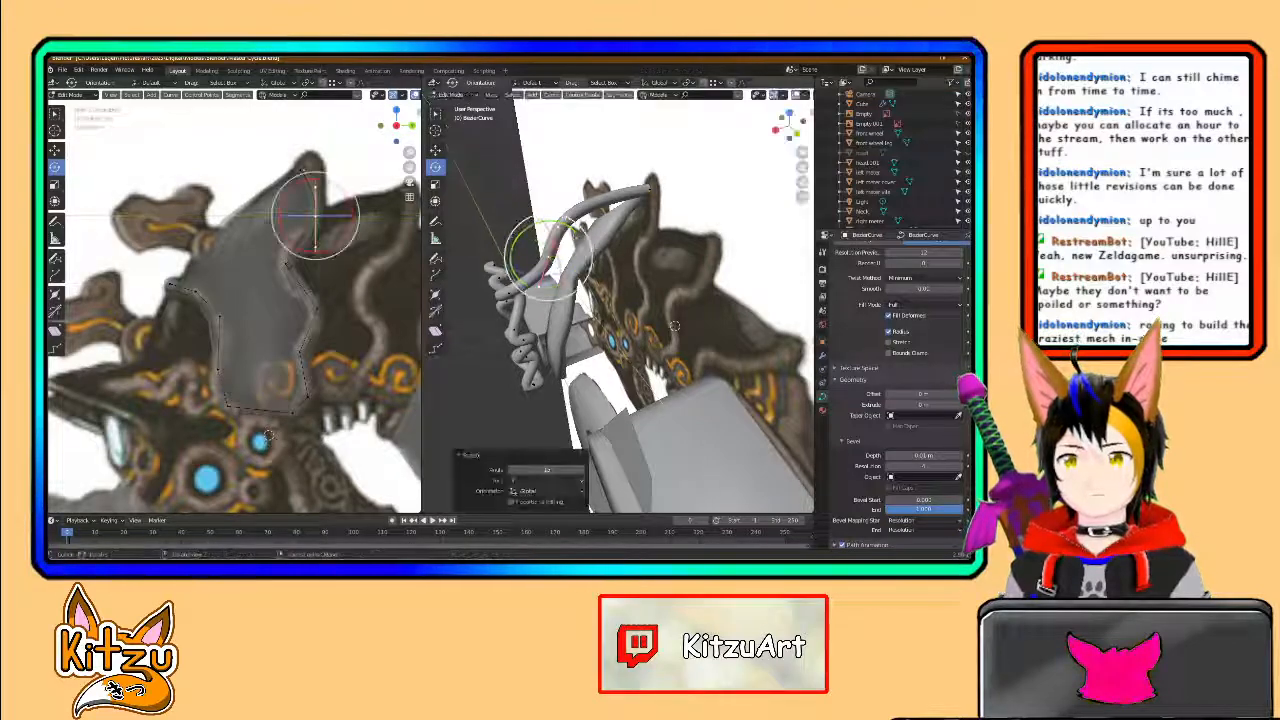
click(440, 153)
scroll(528, 150, up, 3)
middle_drag(528, 150, 613, 213)
drag(553, 199, 665, 219)
scroll(670, 219, down, 1)
middle_drag(675, 219, 663, 312)
- Adjust that control point's upper handle along Z and X, and raise its lower handle along Z
click(627, 258)
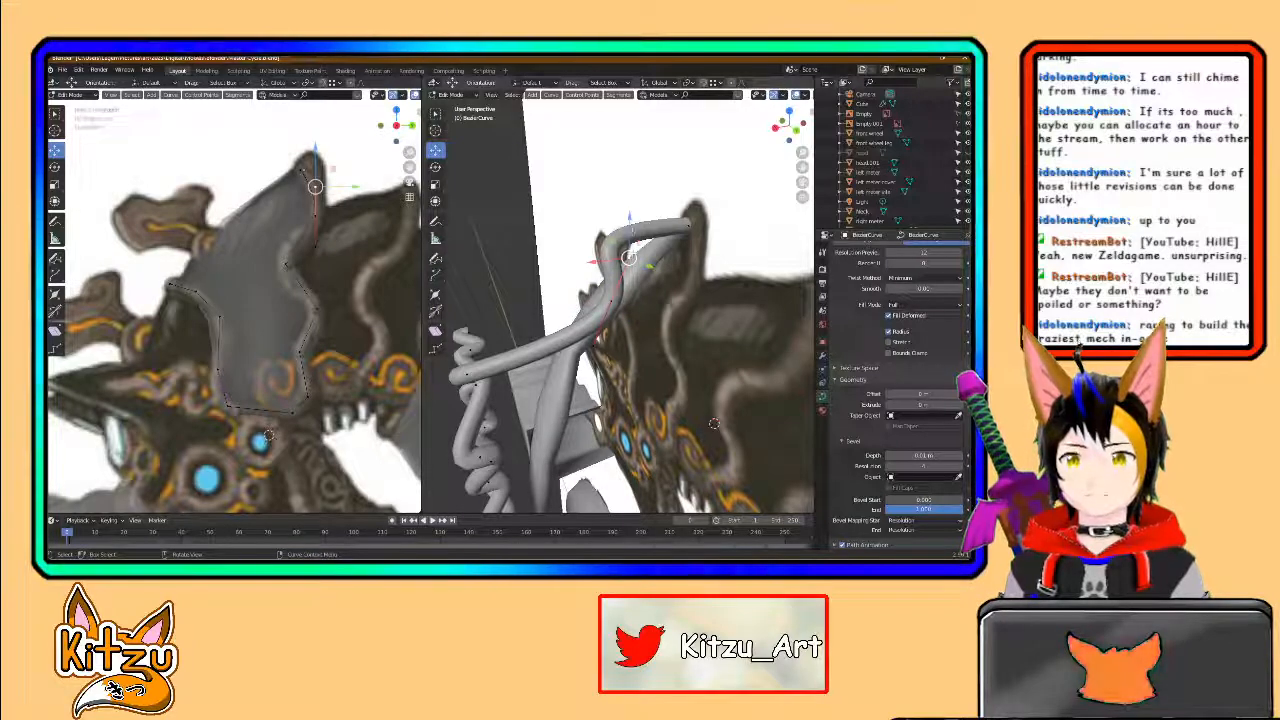
key(g)
key(z)
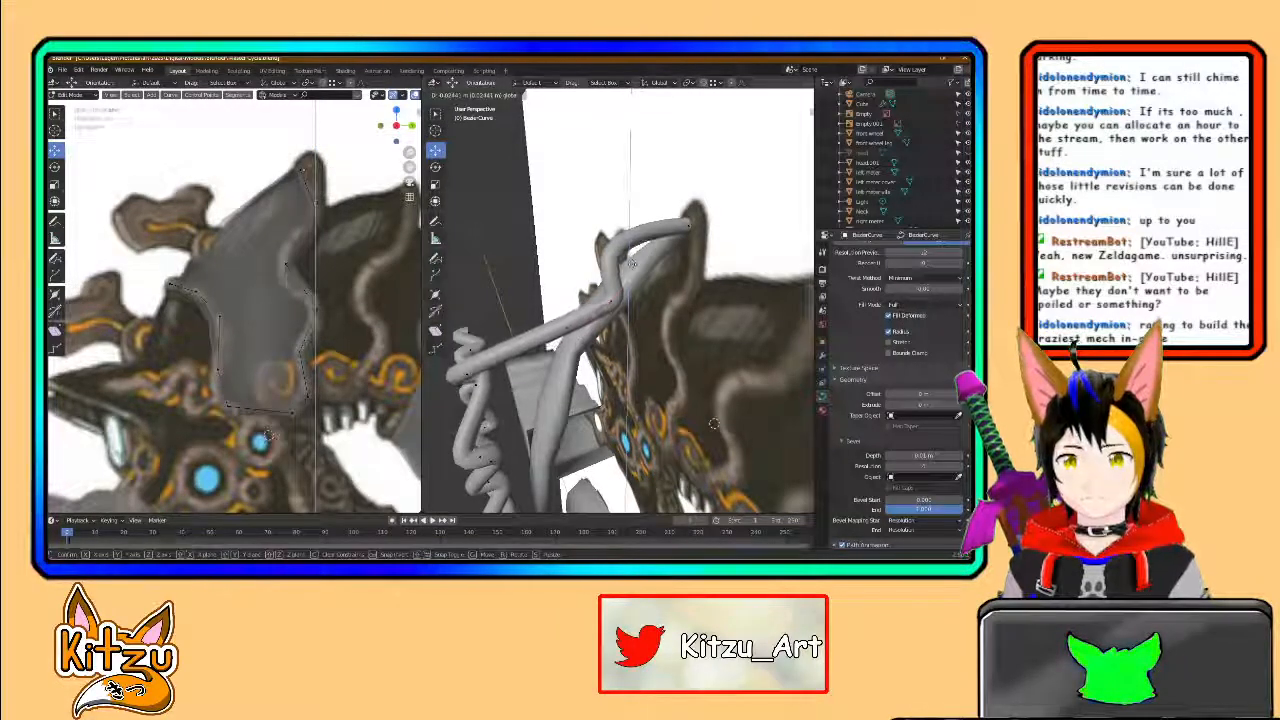
drag(632, 269, 588, 284)
scroll(588, 285, up, 2)
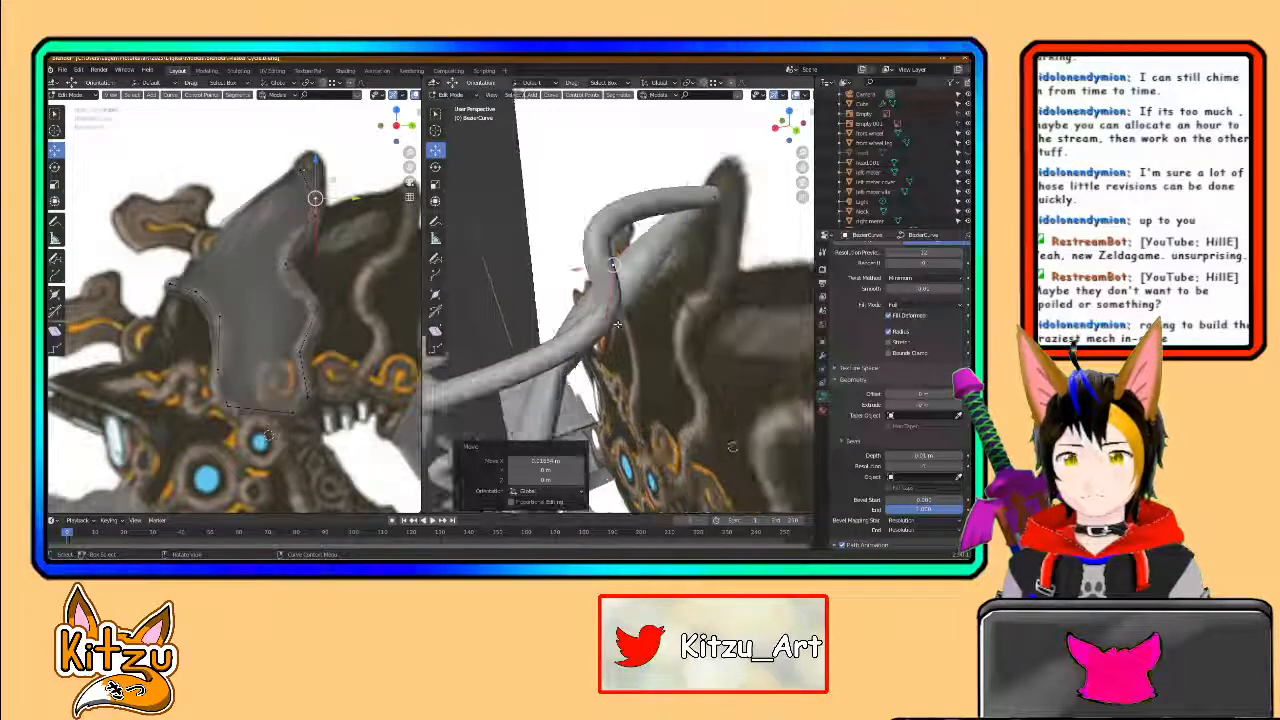
middle_drag(588, 286, 550, 321)
click(512, 331)
drag(508, 297, 517, 262)
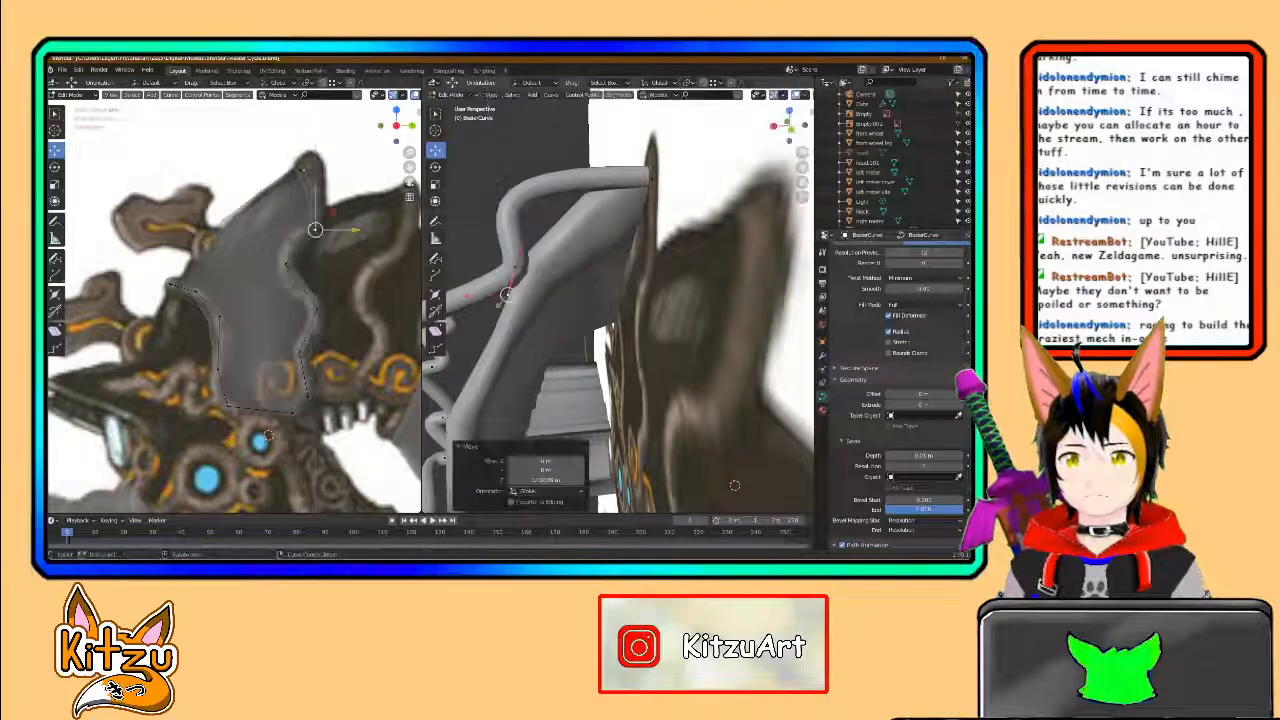
- Move the tip control point's outer handle along X to shorten it toward the plate's peak
click(651, 177)
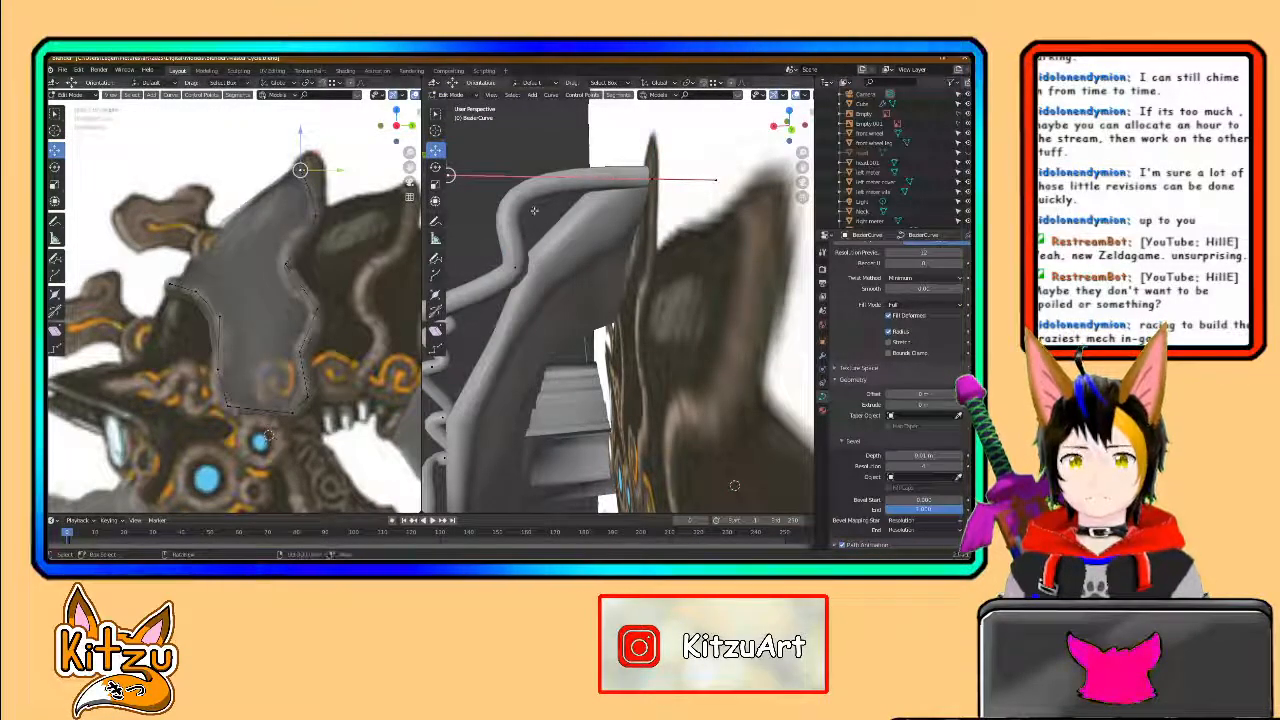
shift+middle_drag(461, 191, 602, 231)
drag(558, 218, 775, 218)
middle_drag(597, 366, 684, 259)
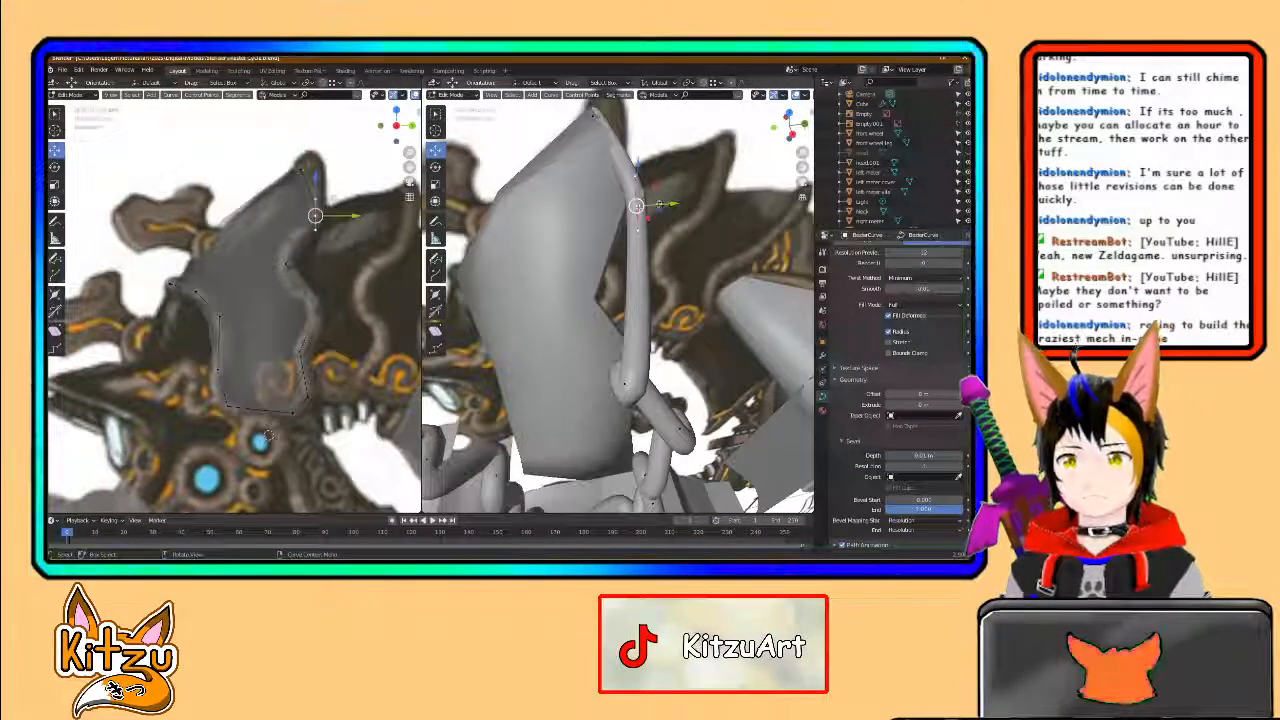
- Move the control point below the tip along Y against the plate's edge and adjust its upper handle along Y and Z
key(g)
click(569, 322)
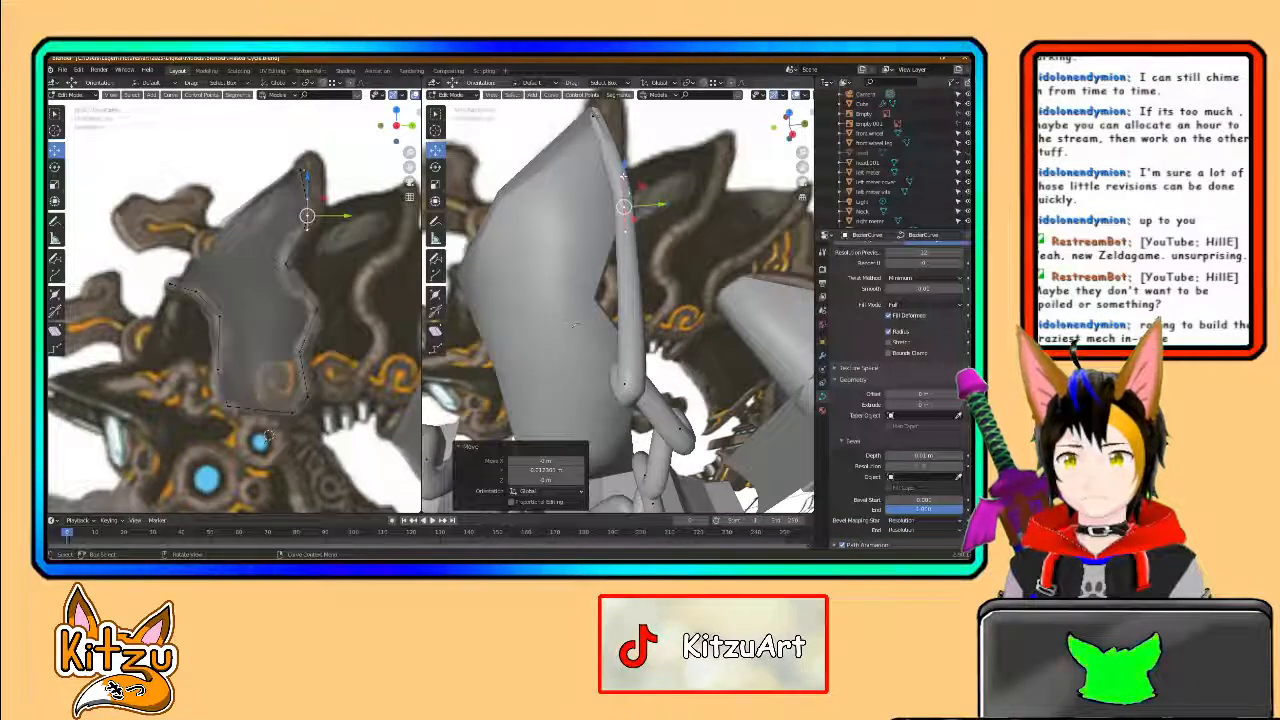
drag(654, 174, 665, 175)
drag(631, 136, 632, 119)
- Raise the tip control point slightly along Z at the plate's peak
middle_drag(632, 119, 556, 380)
key(g)
key(z)
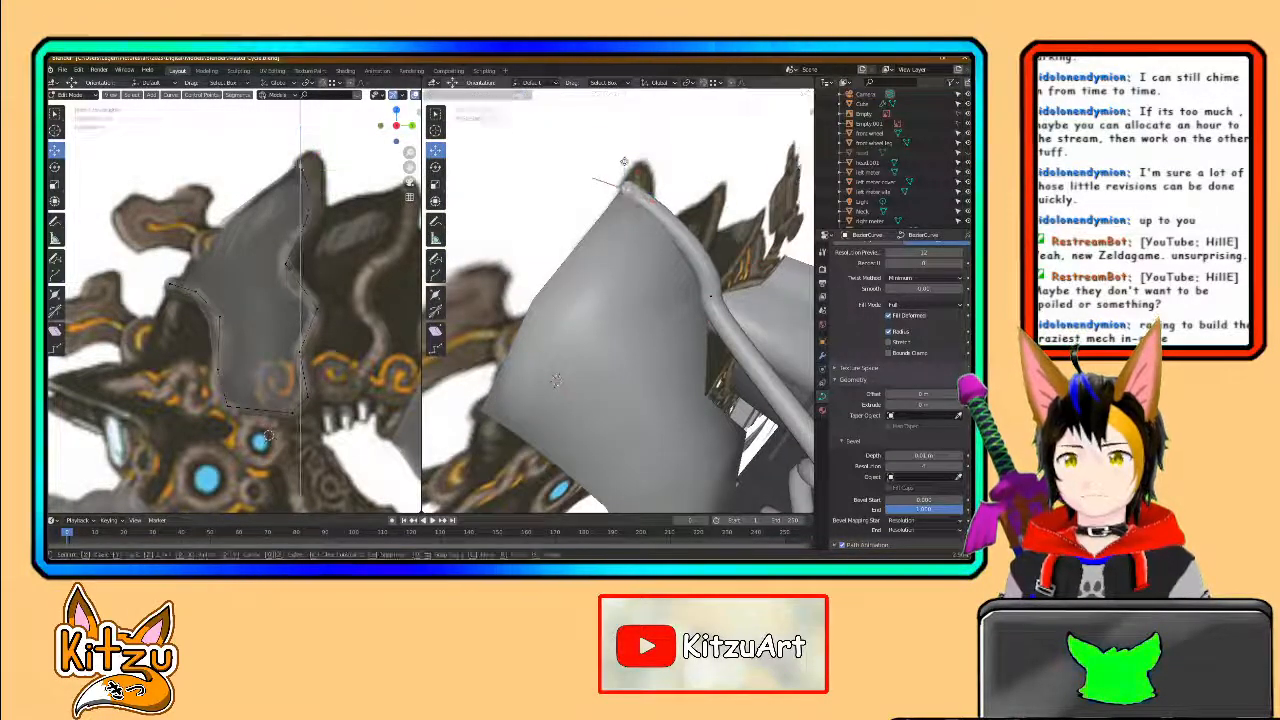
drag(624, 161, 624, 160)
- In the front view, reshape the second control point's upper handle along Z and X so the curve hugs the plate's edge
middle_drag(624, 165, 720, 225)
scroll(745, 290, down, 7)
scroll(720, 400, up, 6)
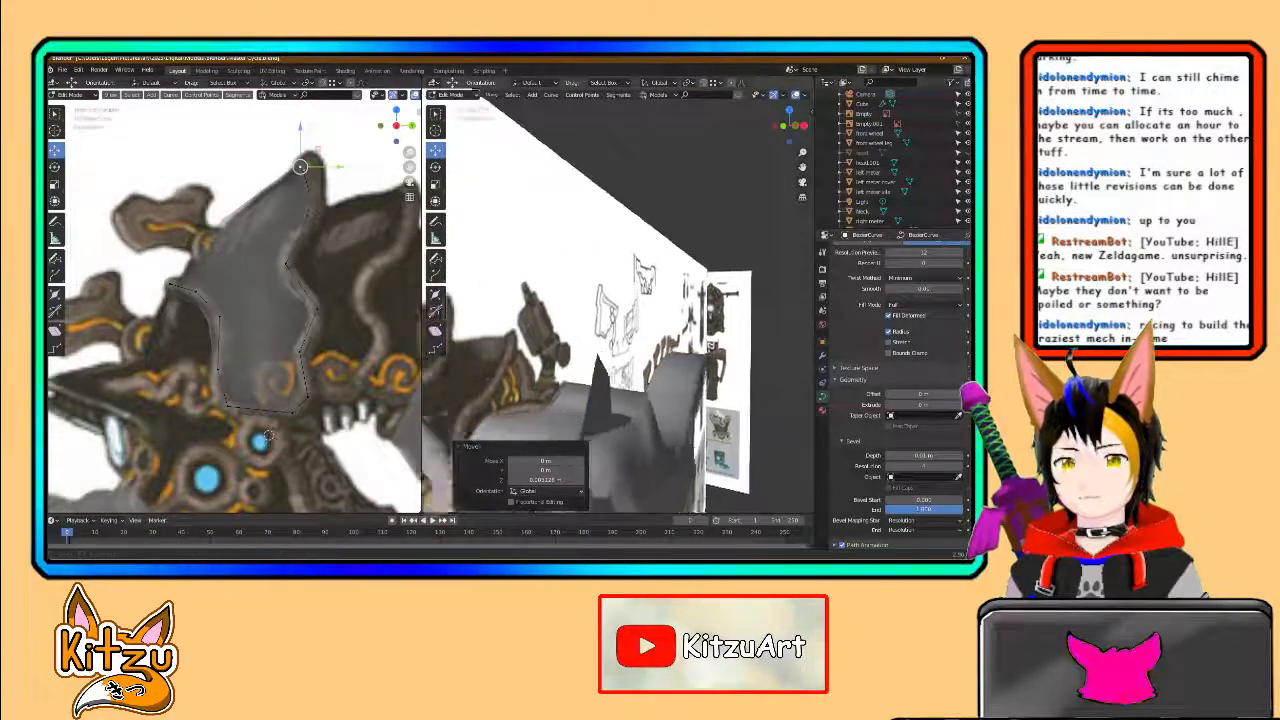
shift+middle_drag(690, 343, 768, 335)
middle_drag(700, 300, 750, 300)
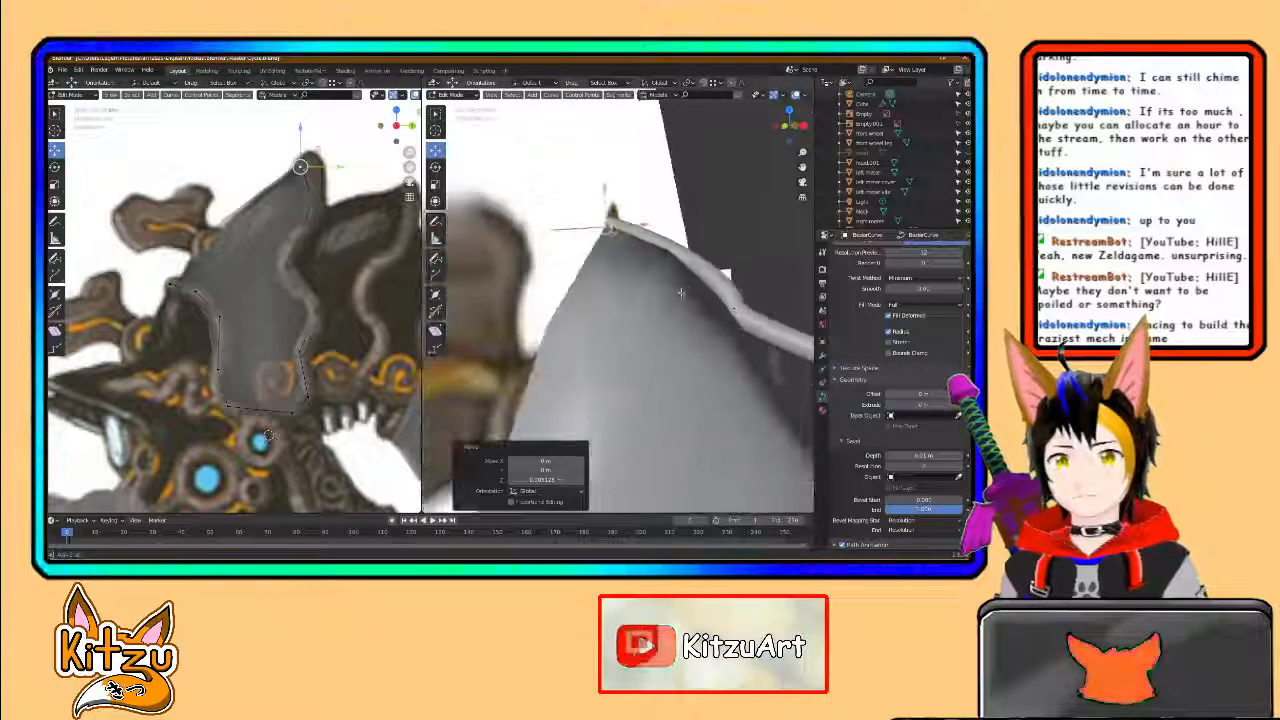
click(785, 127)
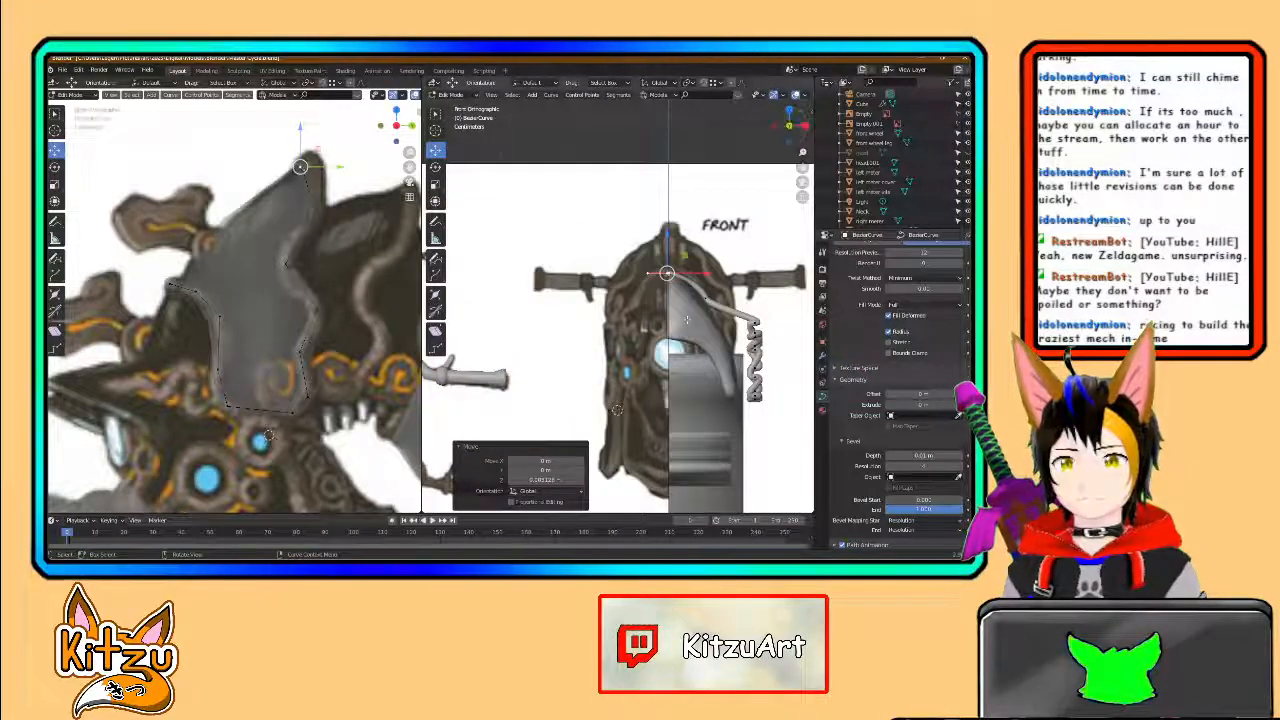
scroll(717, 300, up, 3)
shift+middle_drag(717, 300, 588, 287)
scroll(620, 295, up, 4)
click(589, 285)
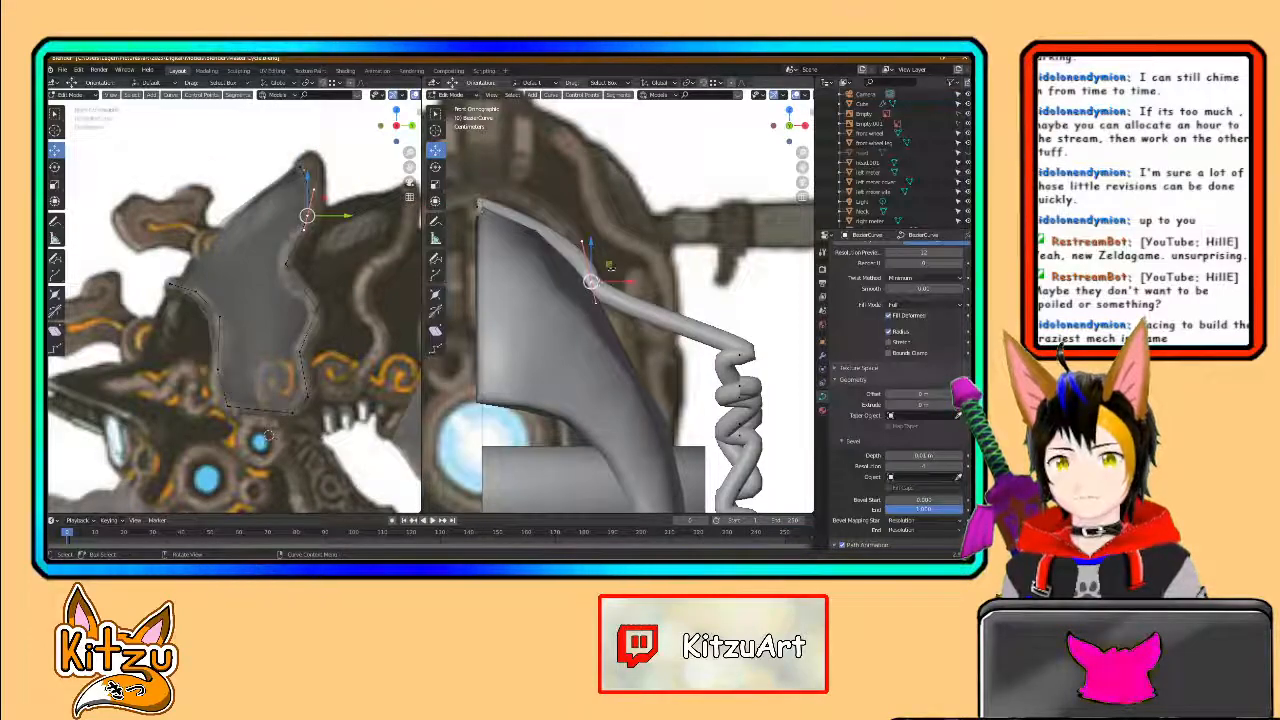
key(g)
key(z)
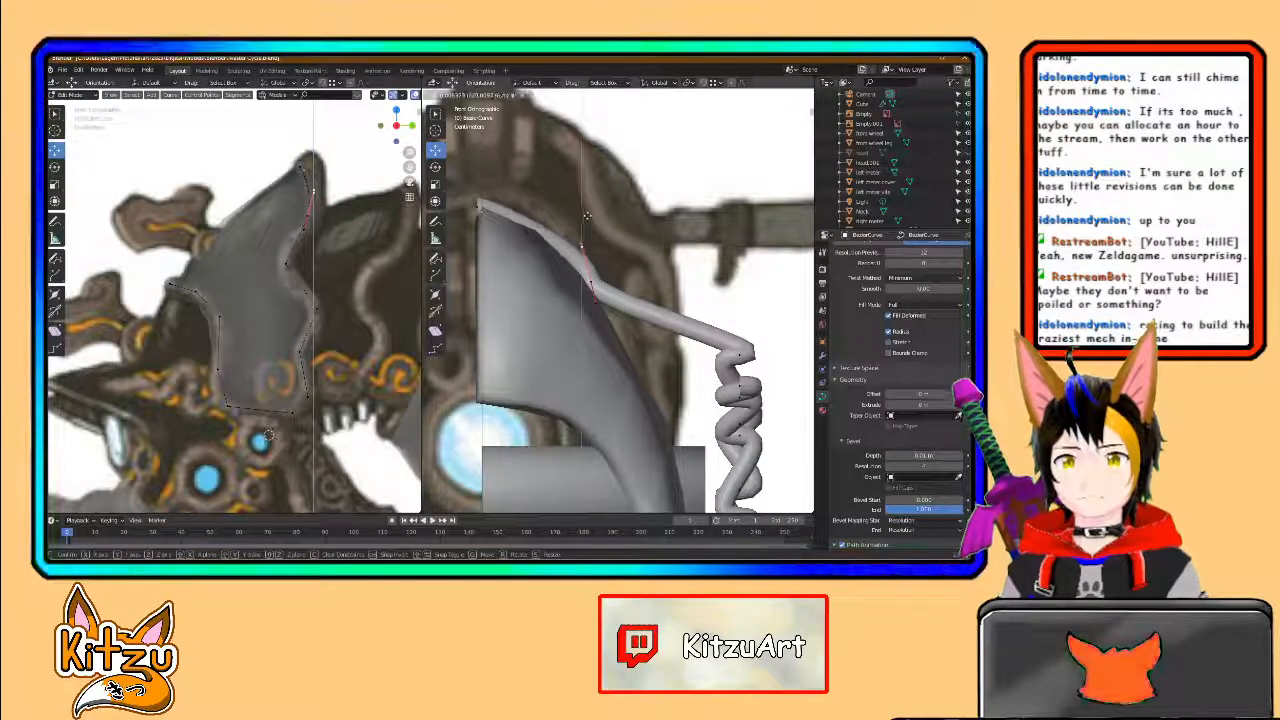
click(588, 222)
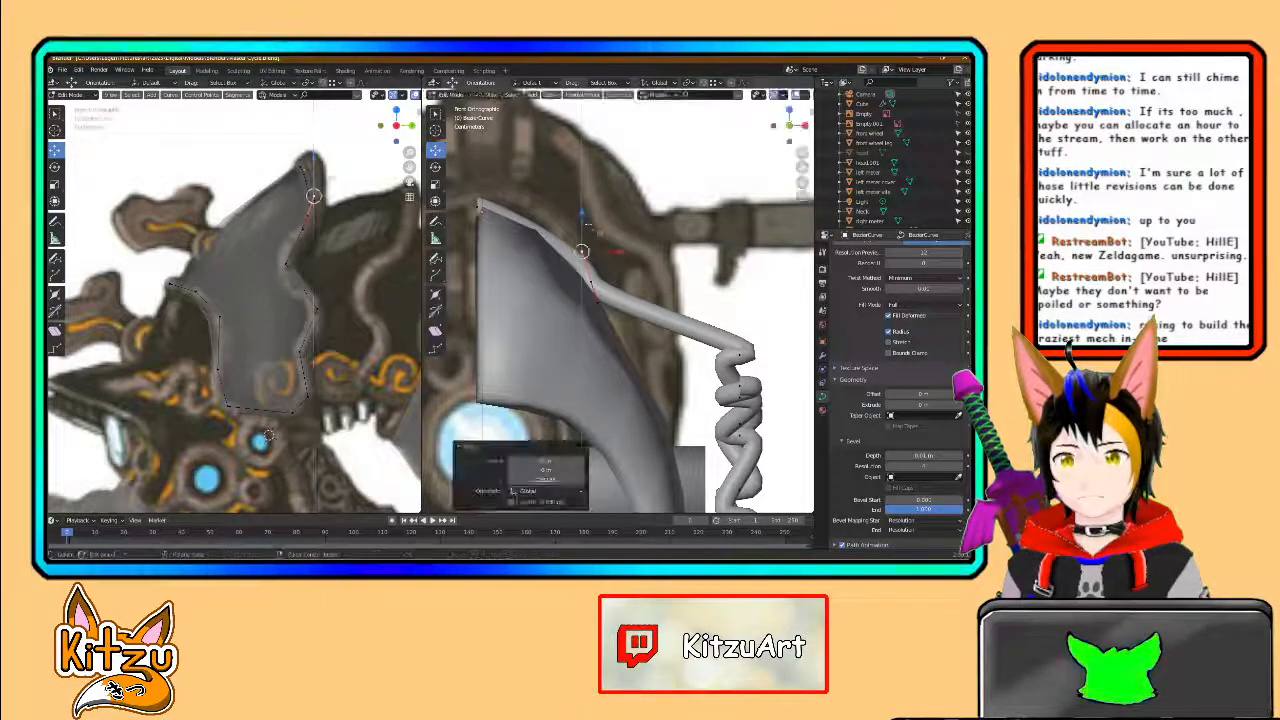
key(g)
key(x)
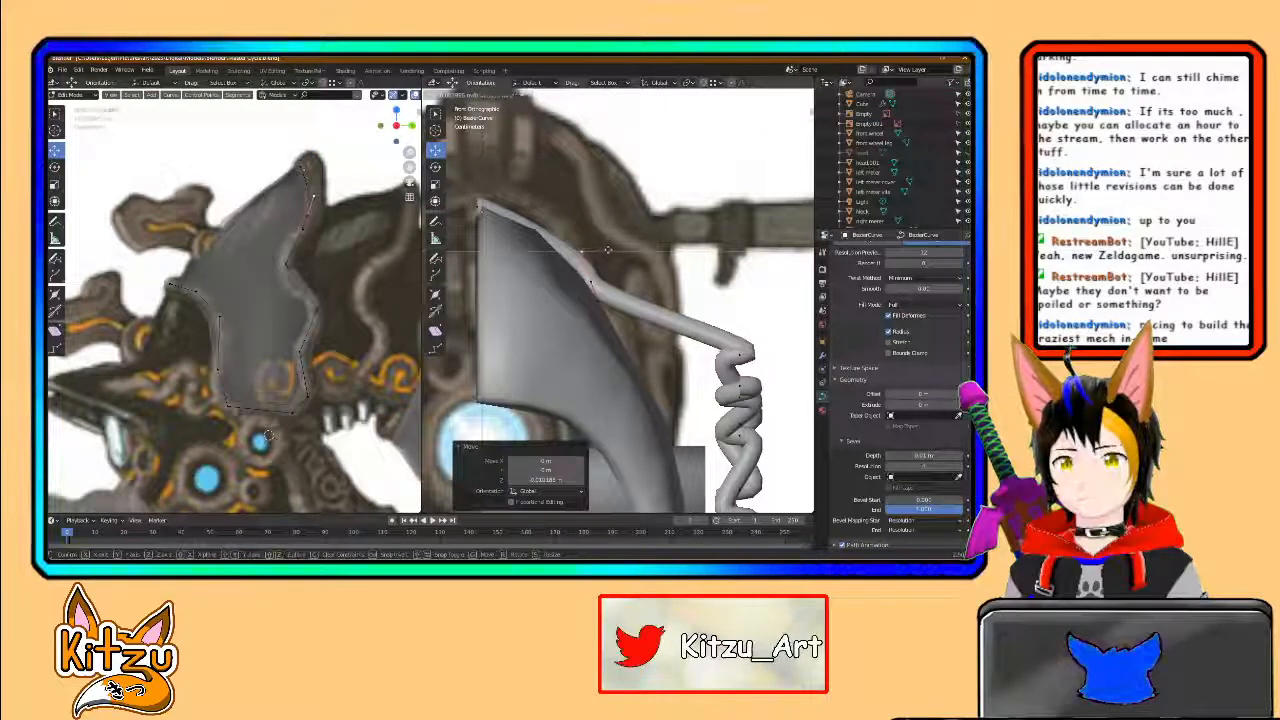
click(600, 247)
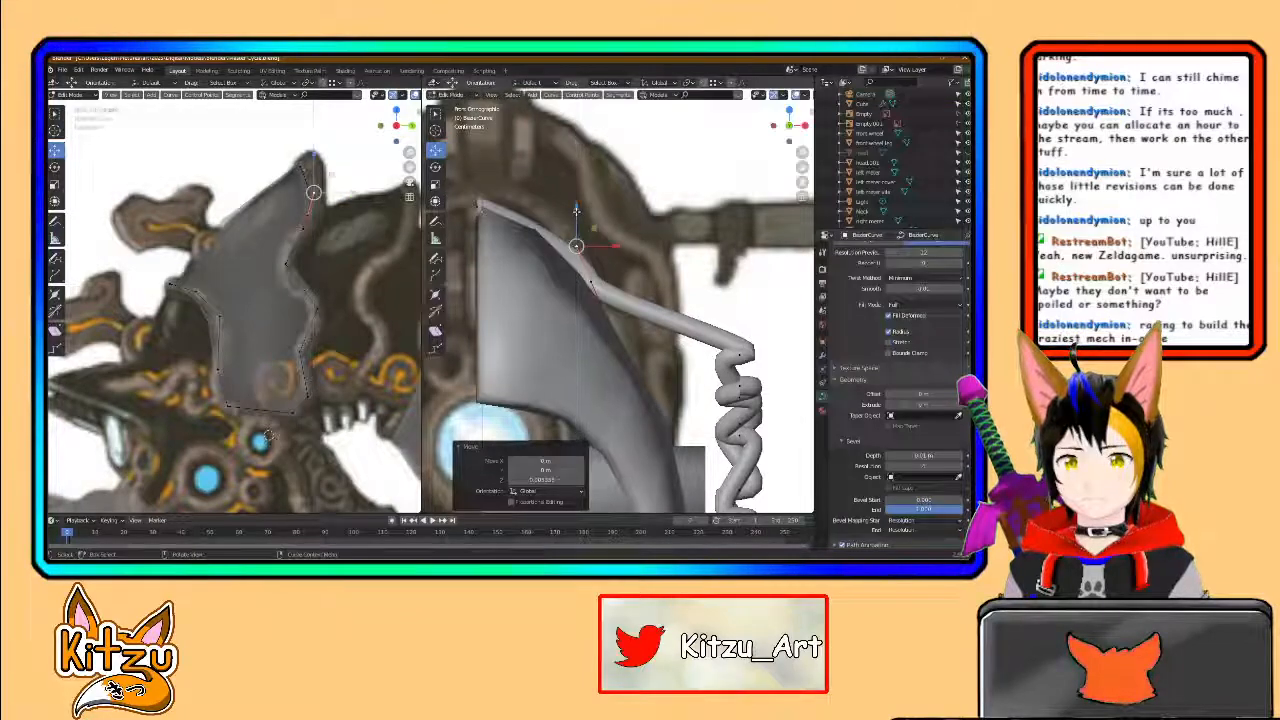
shift+right_click(598, 301)
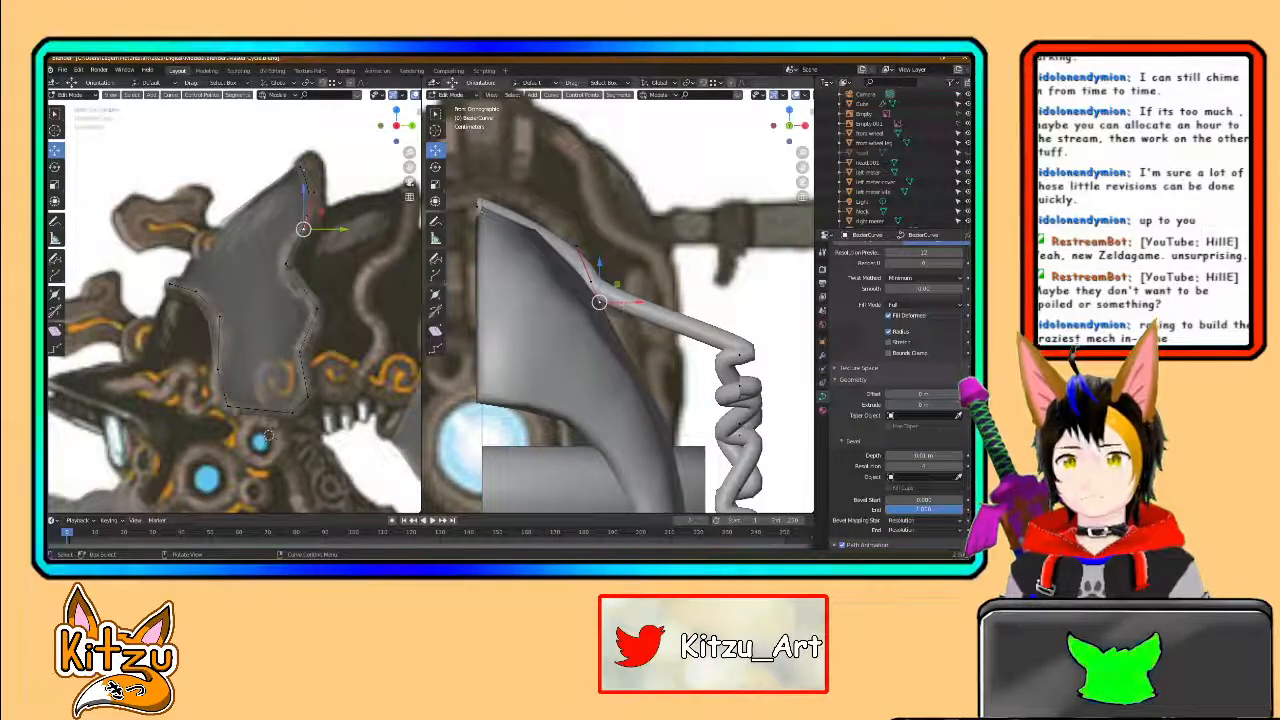
- Show the side view without X-ray and move the curve's third control point along X onto the plate's edge
click(740, 354)
scroll(371, 251, up, 1)
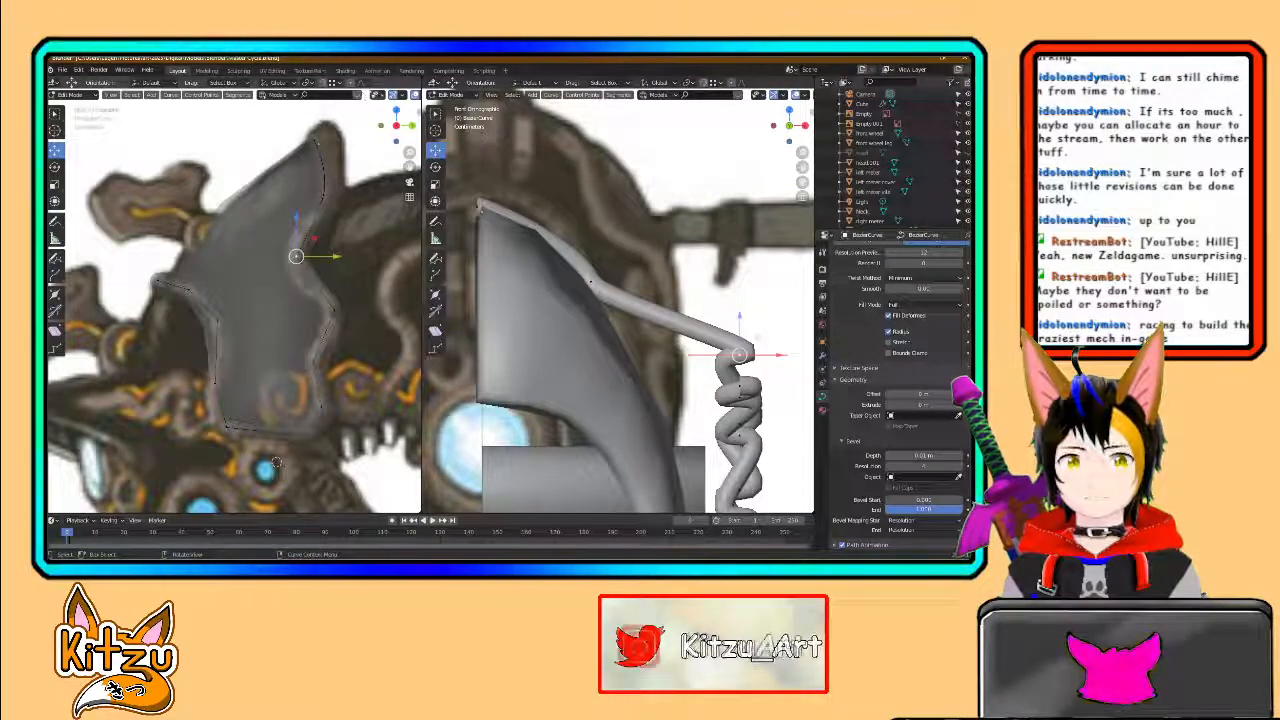
key(alt+z)
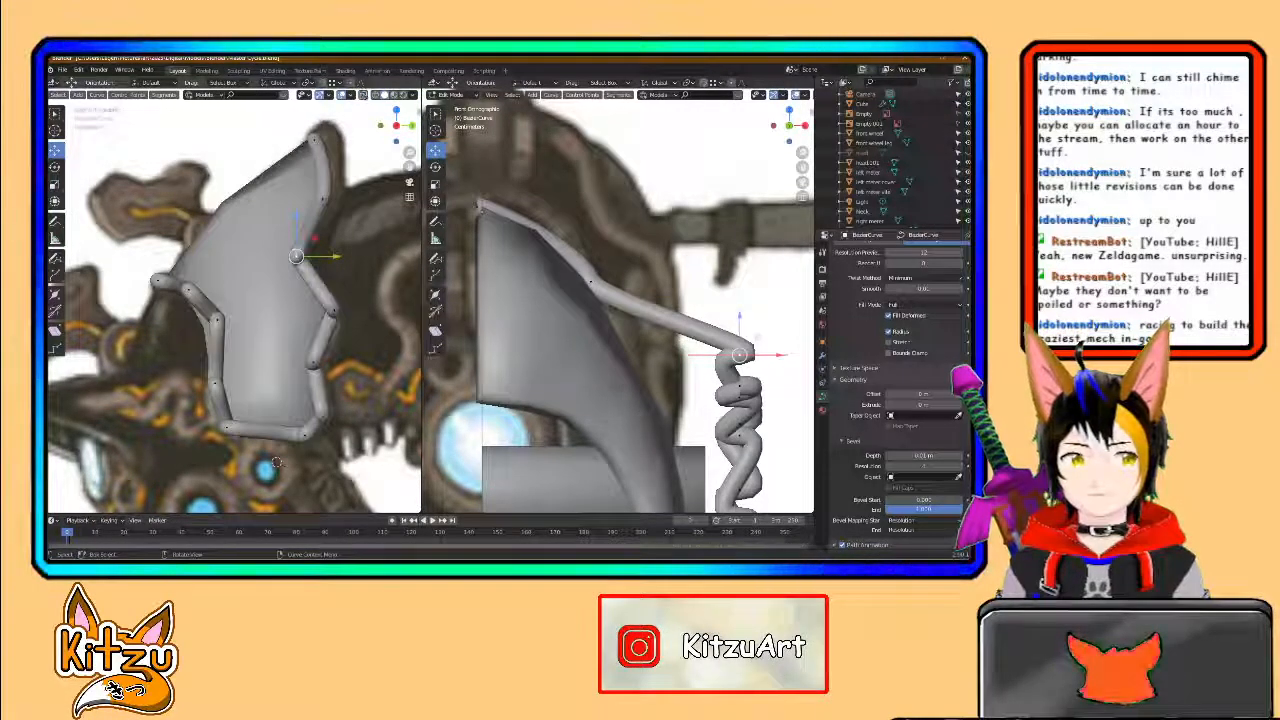
scroll(291, 349, up, 1)
middle_drag(378, 245, 244, 371)
drag(150, 363, 262, 329)
- Rotate the third control point's handles so the curve follows the plate's edge
middle_drag(262, 329, 245, 273)
mouse_move(306, 303)
middle_down()
mouse_move(347, 300)
mouse_move(326, 303)
middle_up()
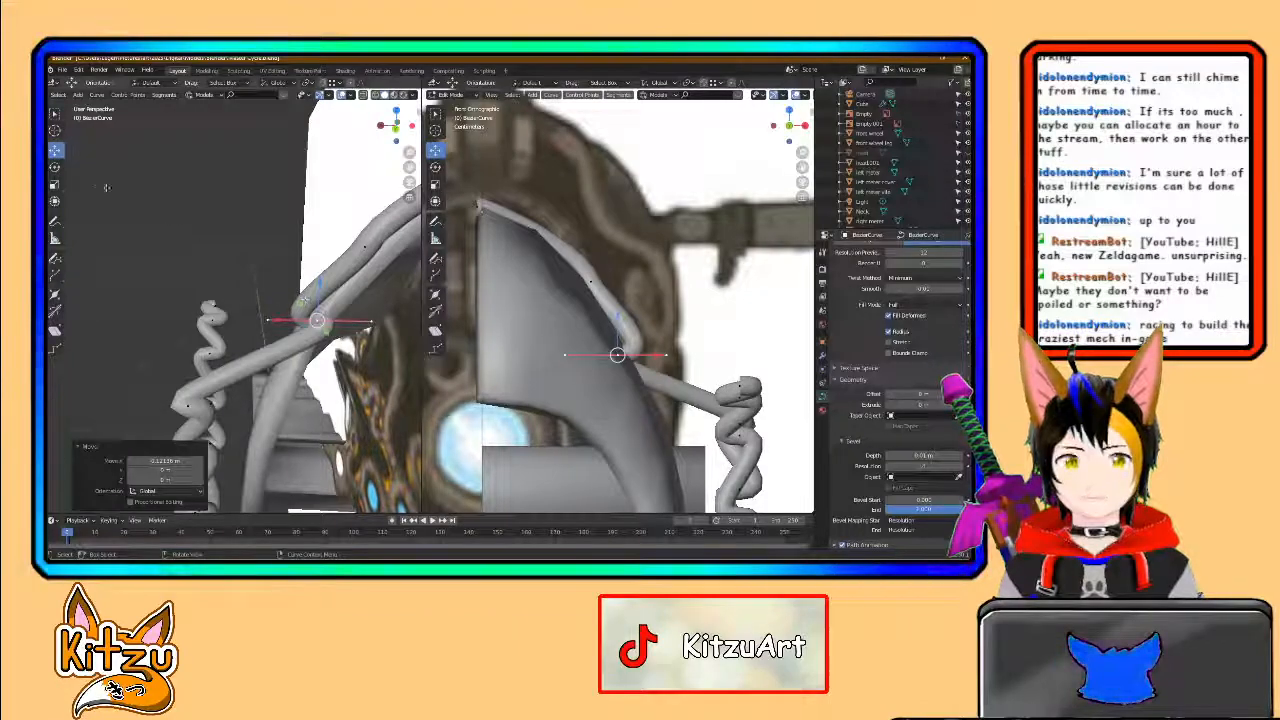
key(g)
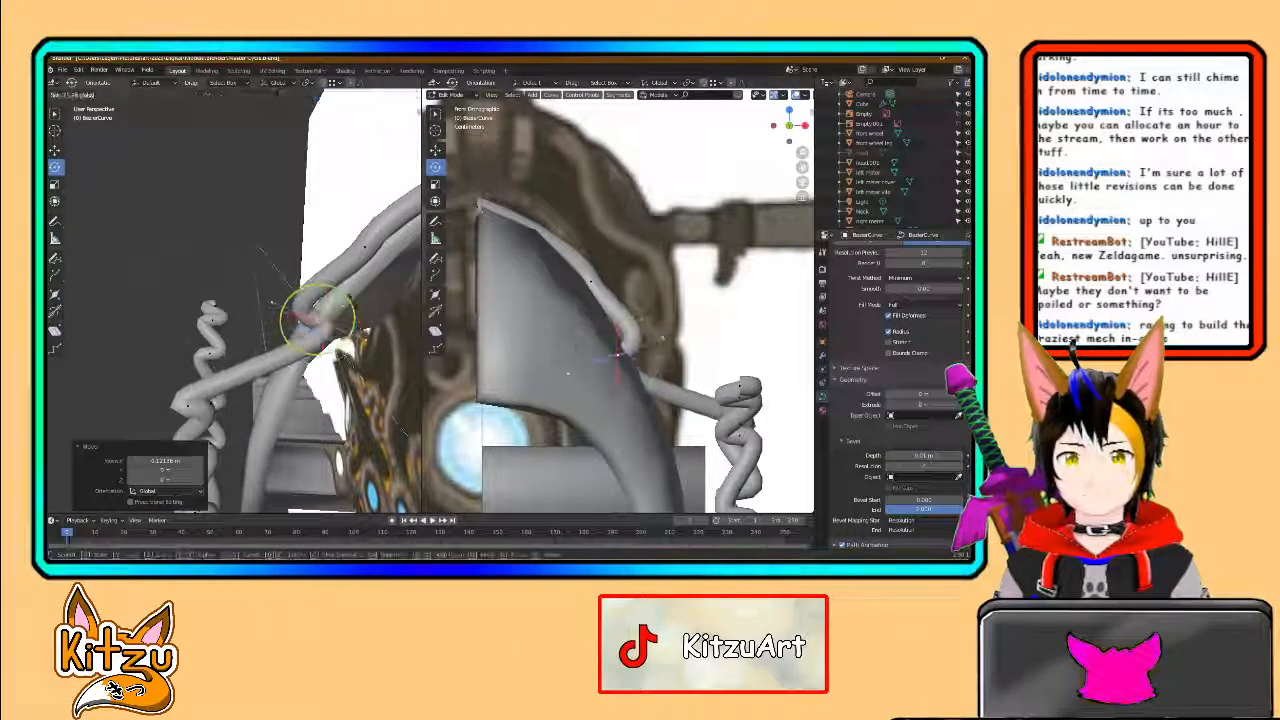
drag(331, 372, 337, 364)
shift+middle_drag(338, 364, 310, 326)
scroll(228, 316, down, 1)
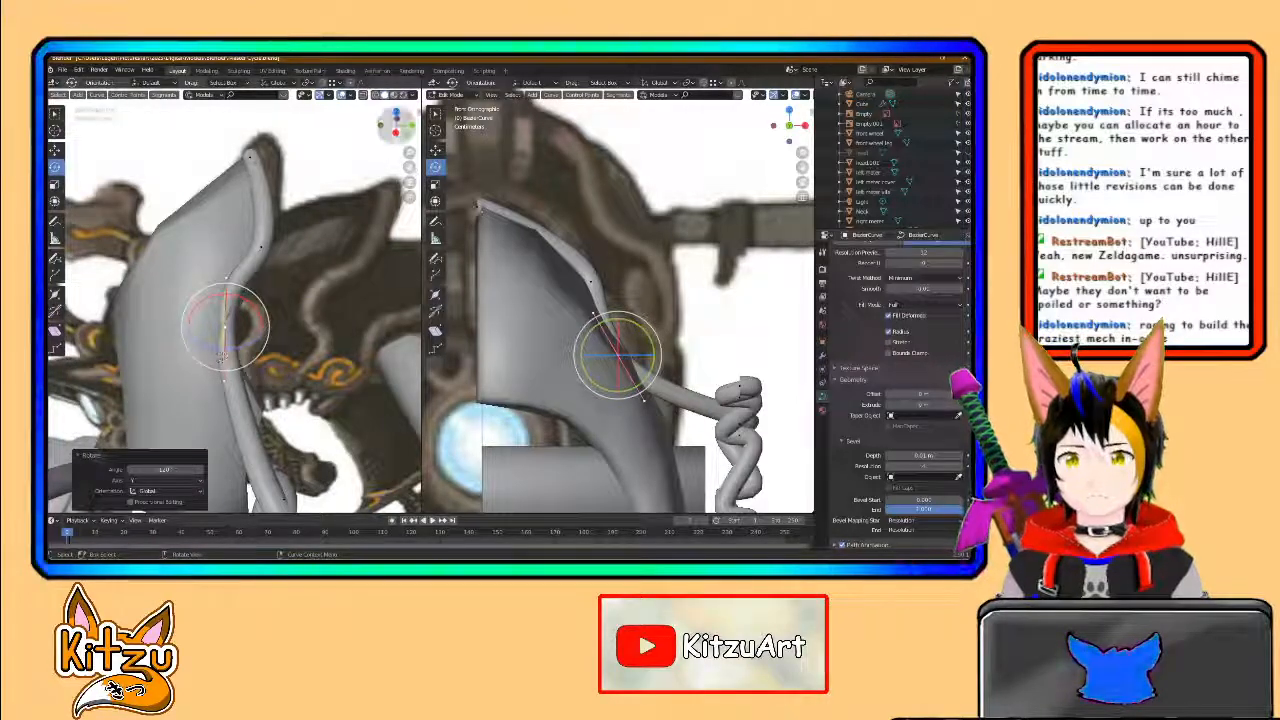
- In the side view with X-ray on, move the tip control point along Y and Z toward the reference artwork's tip
click(396, 133)
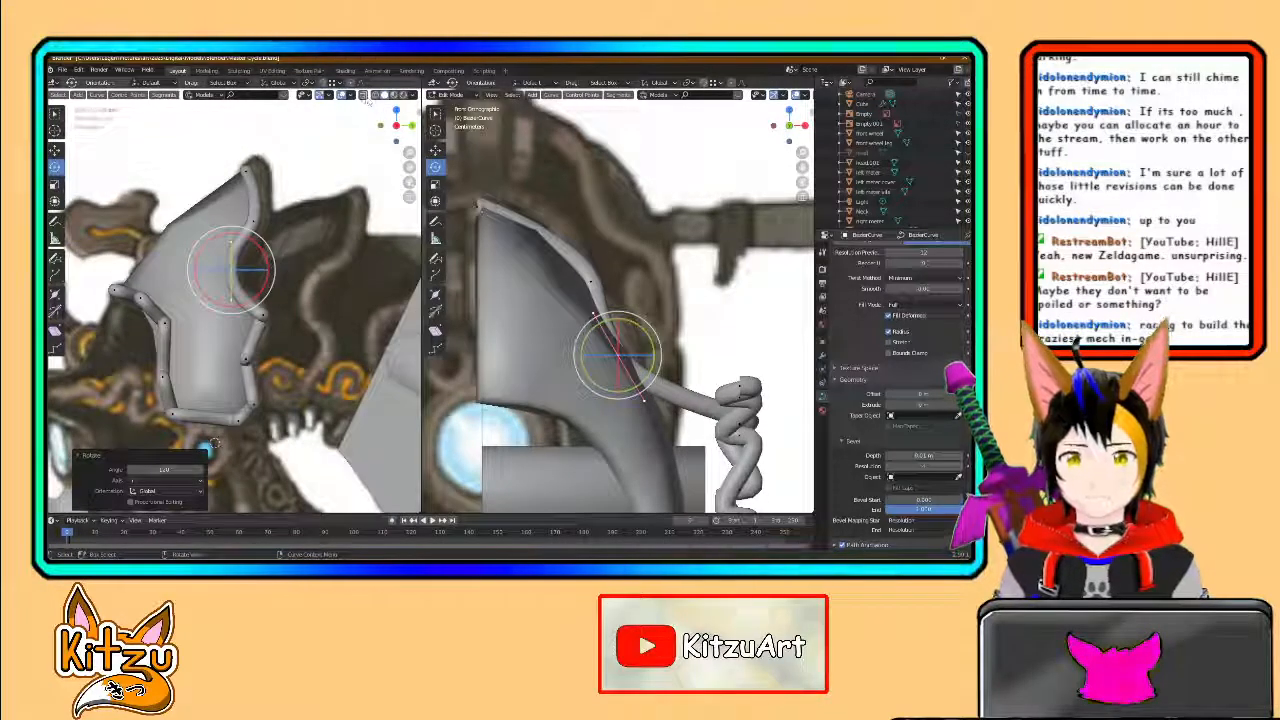
scroll(293, 343, up, 6)
shift+middle_drag(293, 343, 293, 396)
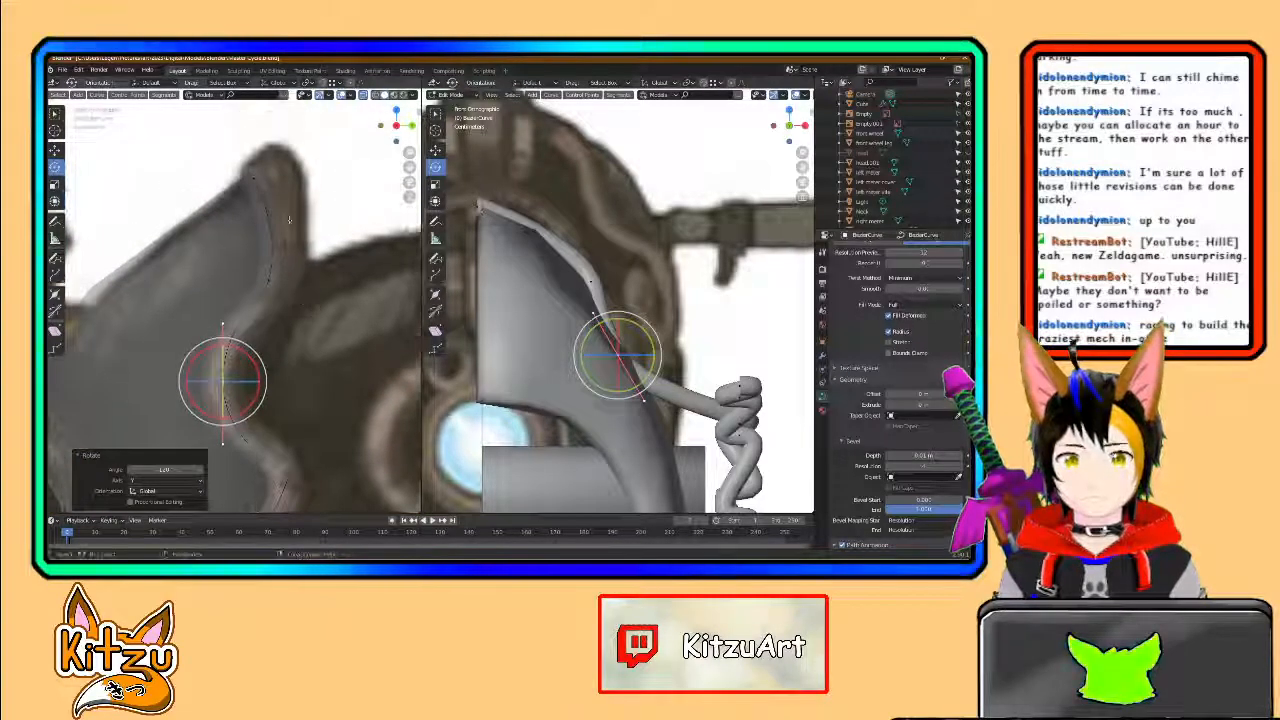
click(256, 175)
click(55, 150)
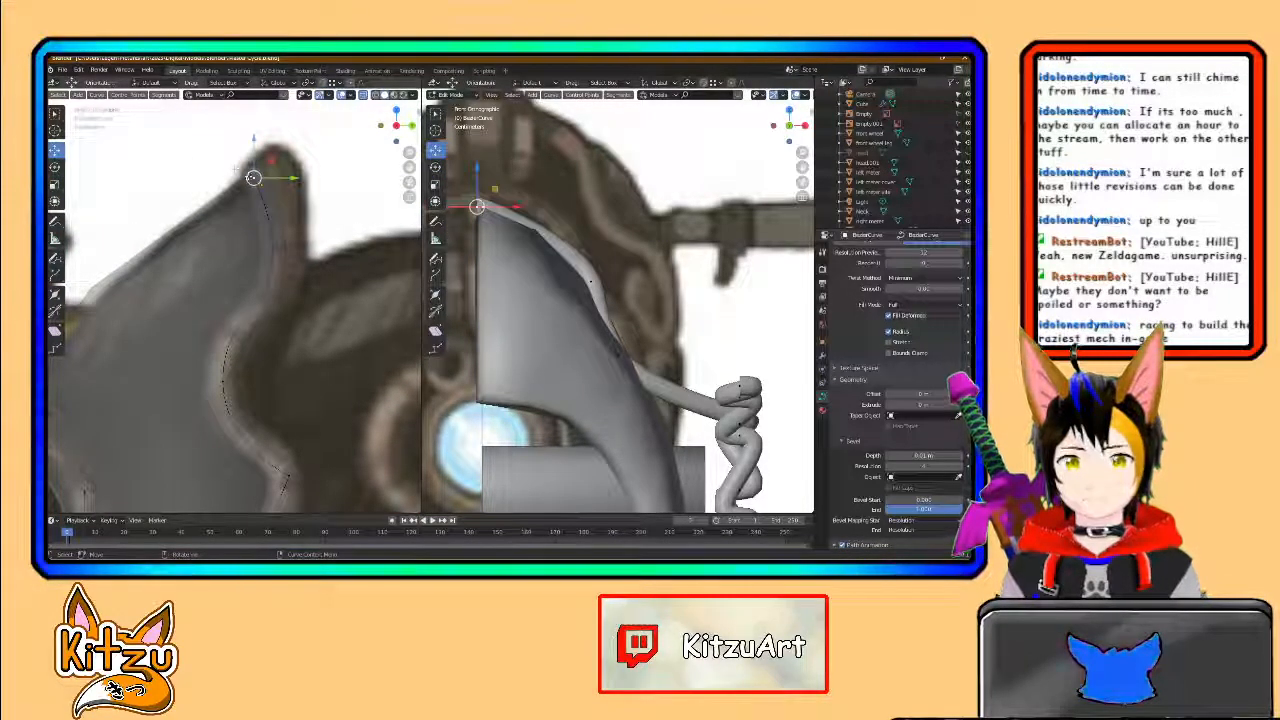
key(g)
key(z)
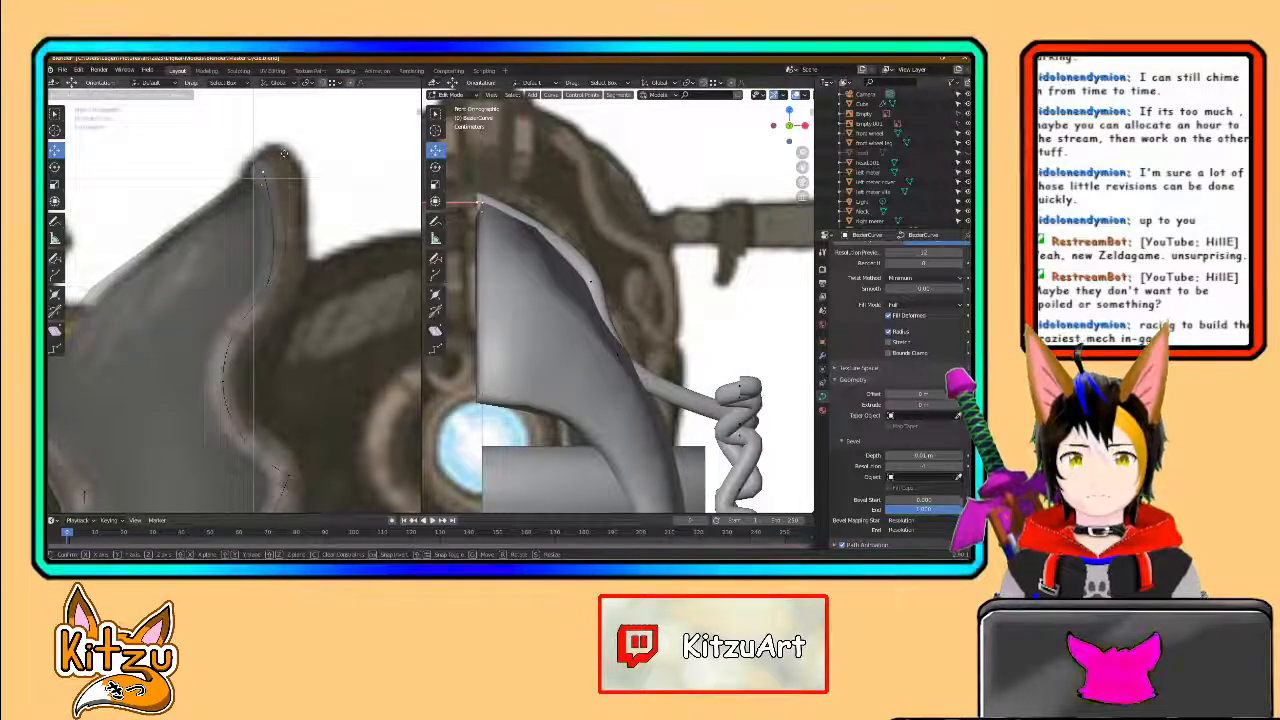
click(284, 153)
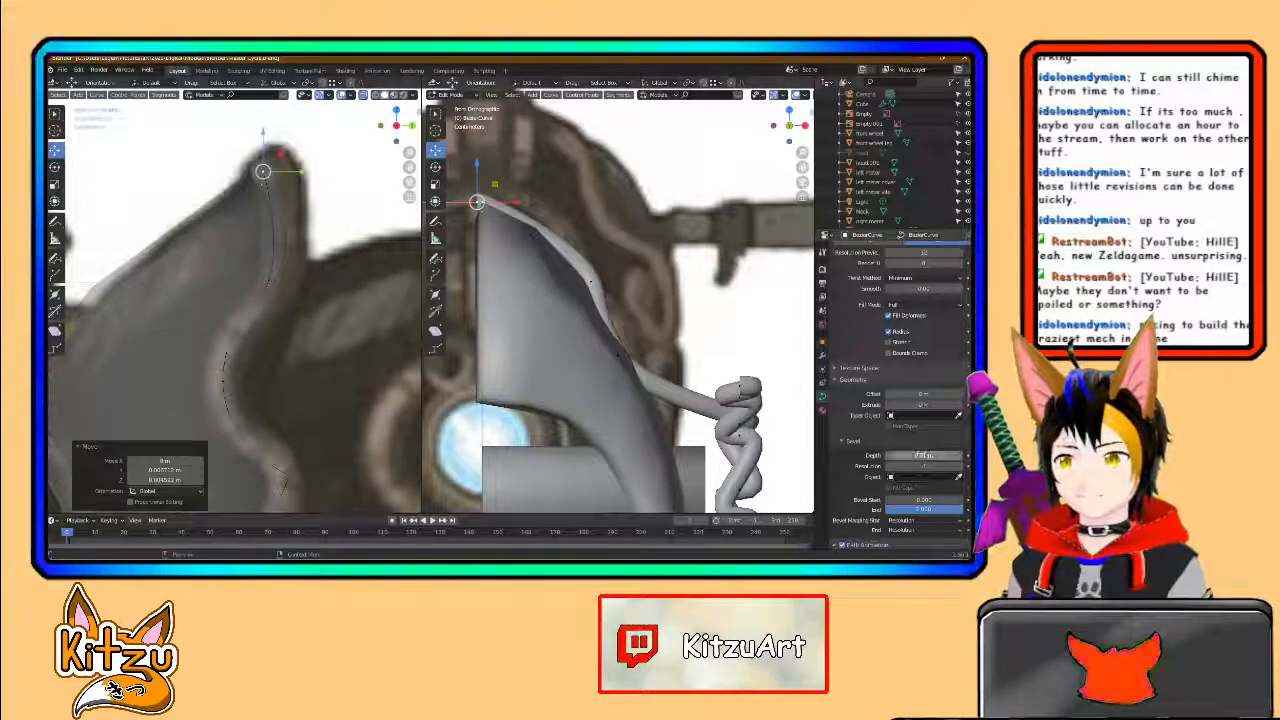
- Set the curve's bevel depth to 0.02 m and nudge the tip control point to center it on the reference tip
drag(920, 455, 932, 455)
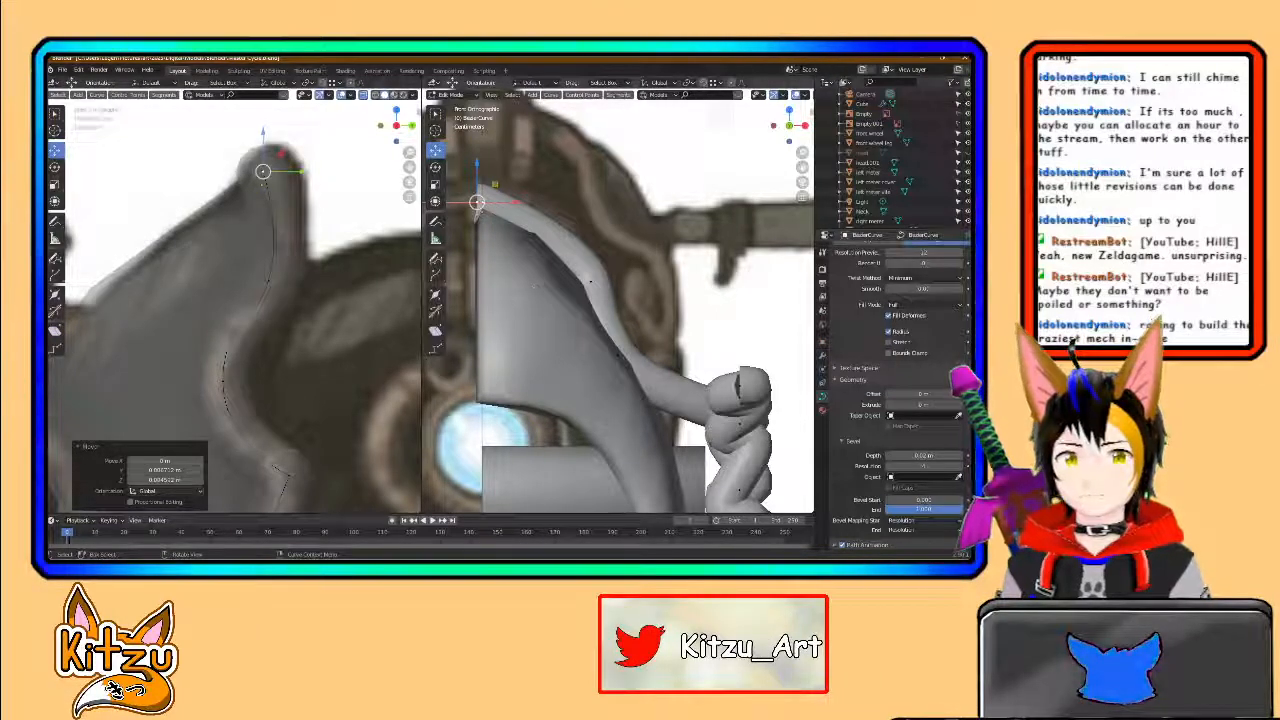
key(g)
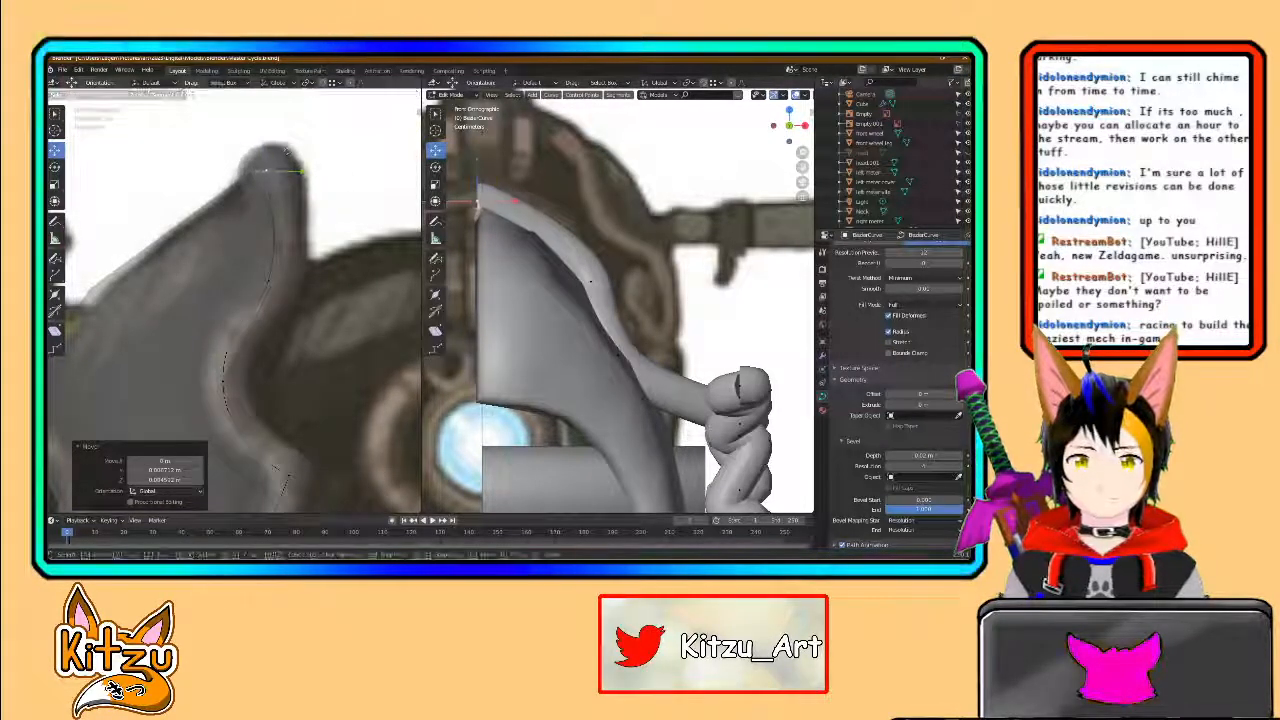
click(290, 153)
scroll(277, 266, down, 1)
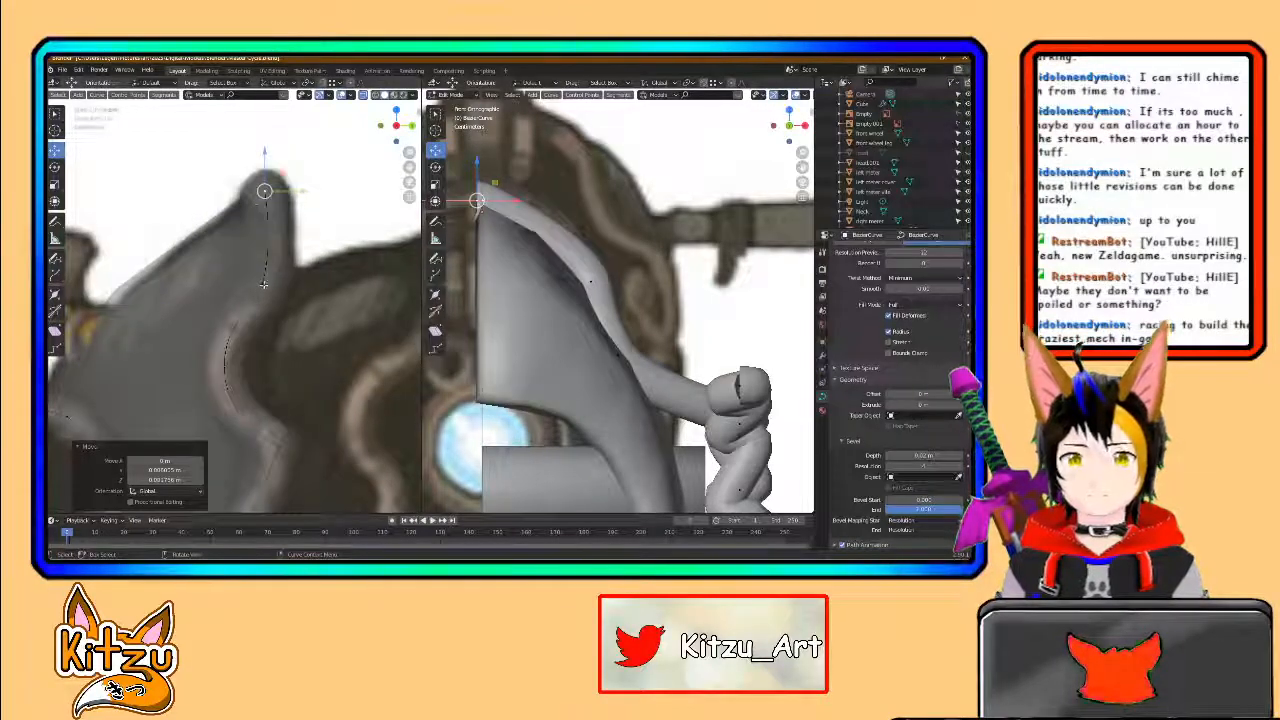
- Move the second control point along Y onto the reference trim
key(g)
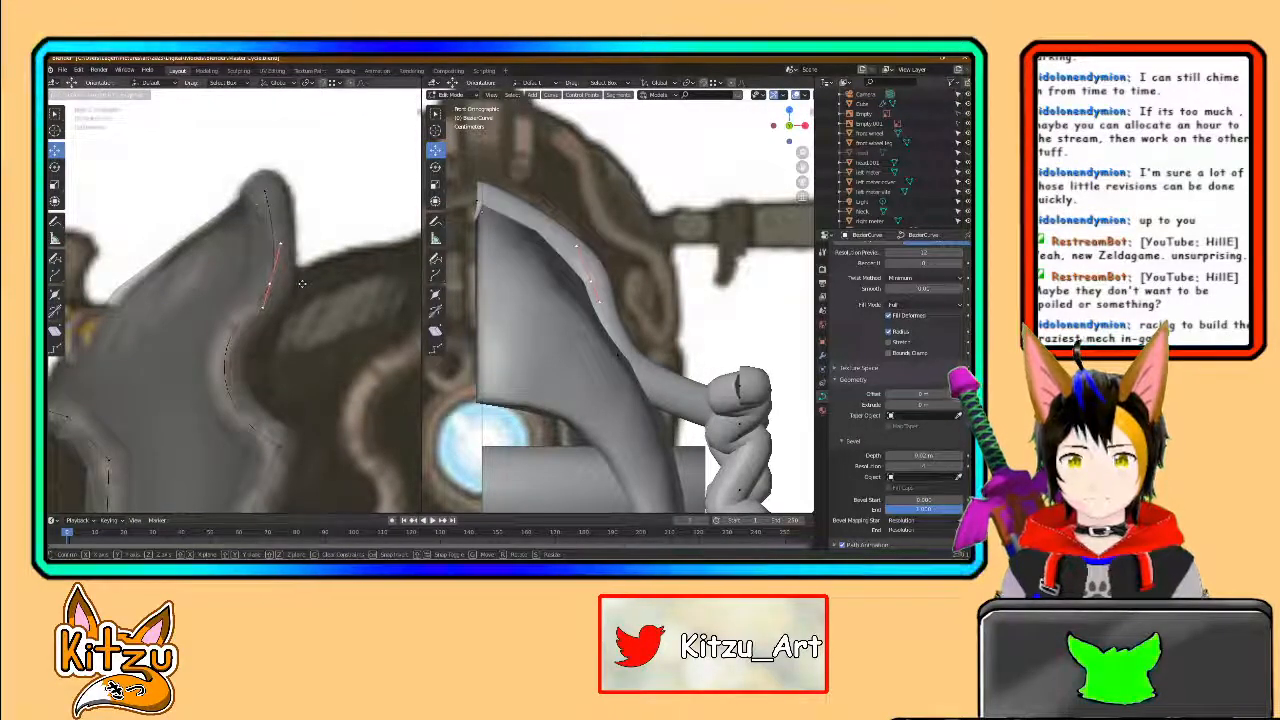
click(290, 282)
scroll(271, 280, up, 2)
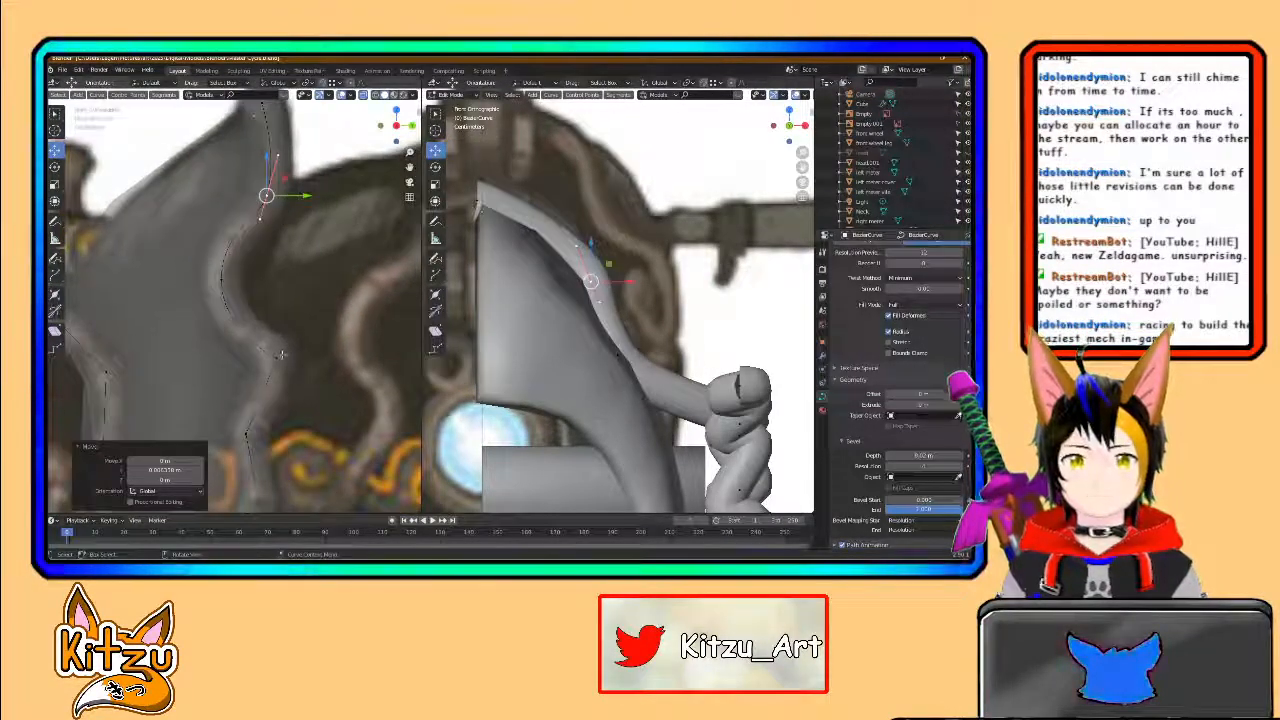
- Rotate the fourth control point's handles about Z and move the point along X in toward the plate
click(278, 356)
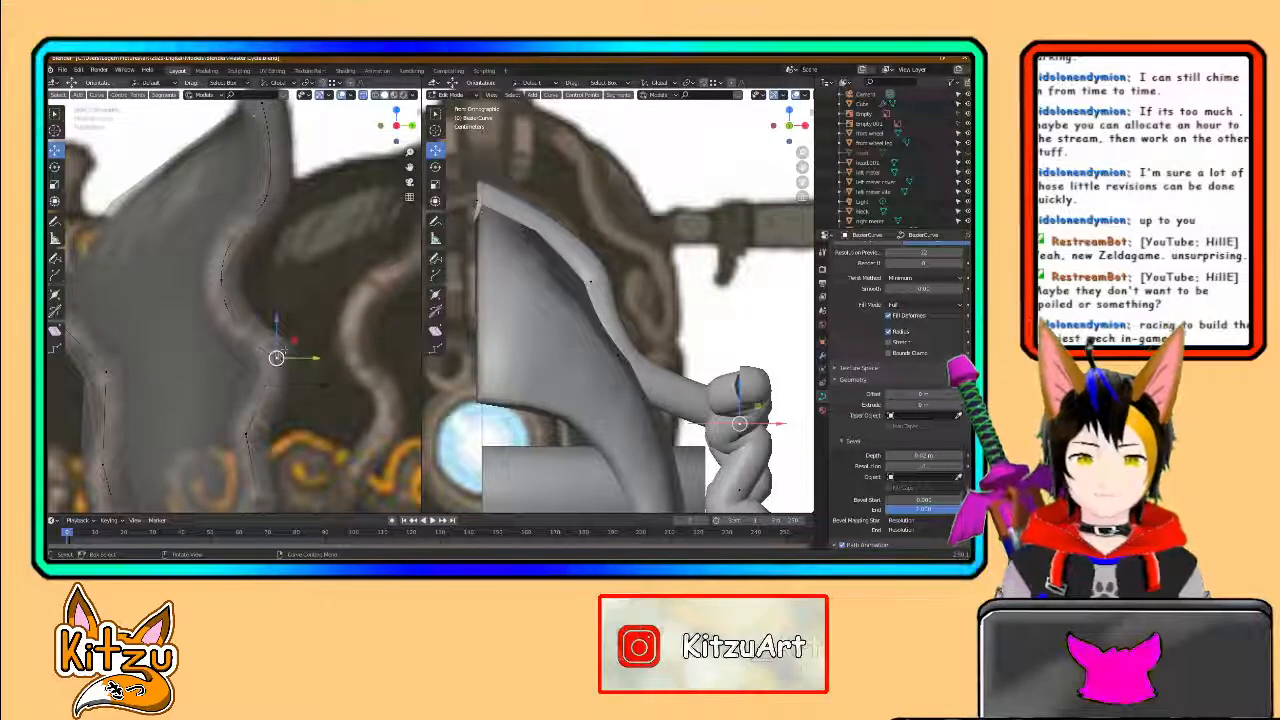
scroll(618, 304, down, 2)
middle_drag(640, 304, 555, 335)
middle_drag(640, 335, 611, 370)
scroll(600, 315, up, 2)
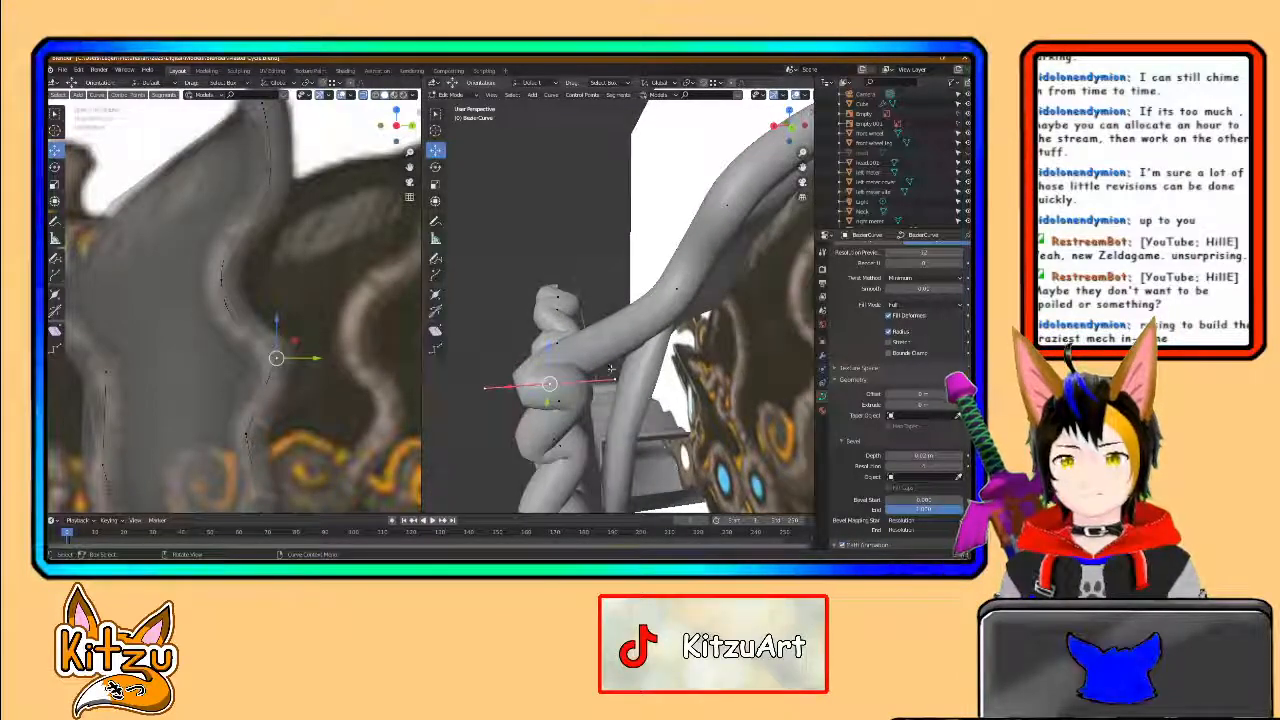
drag(580, 396, 490, 394)
click(436, 150)
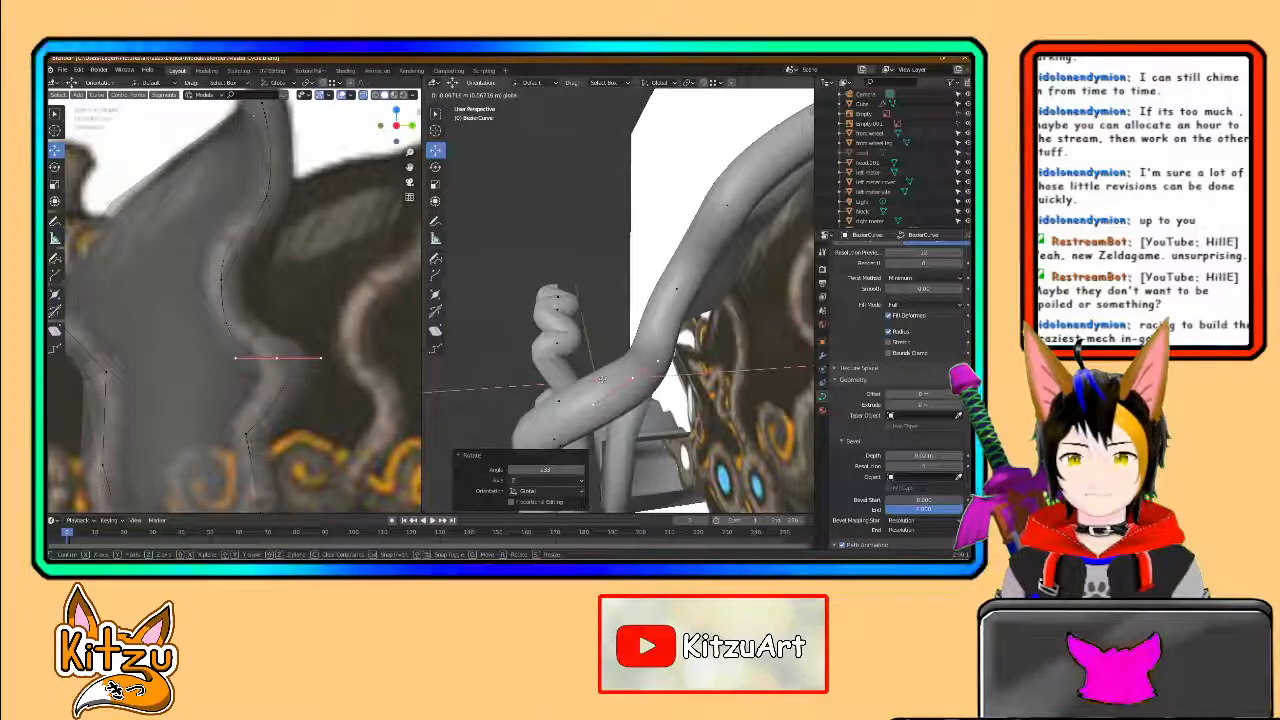
drag(601, 379, 603, 378)
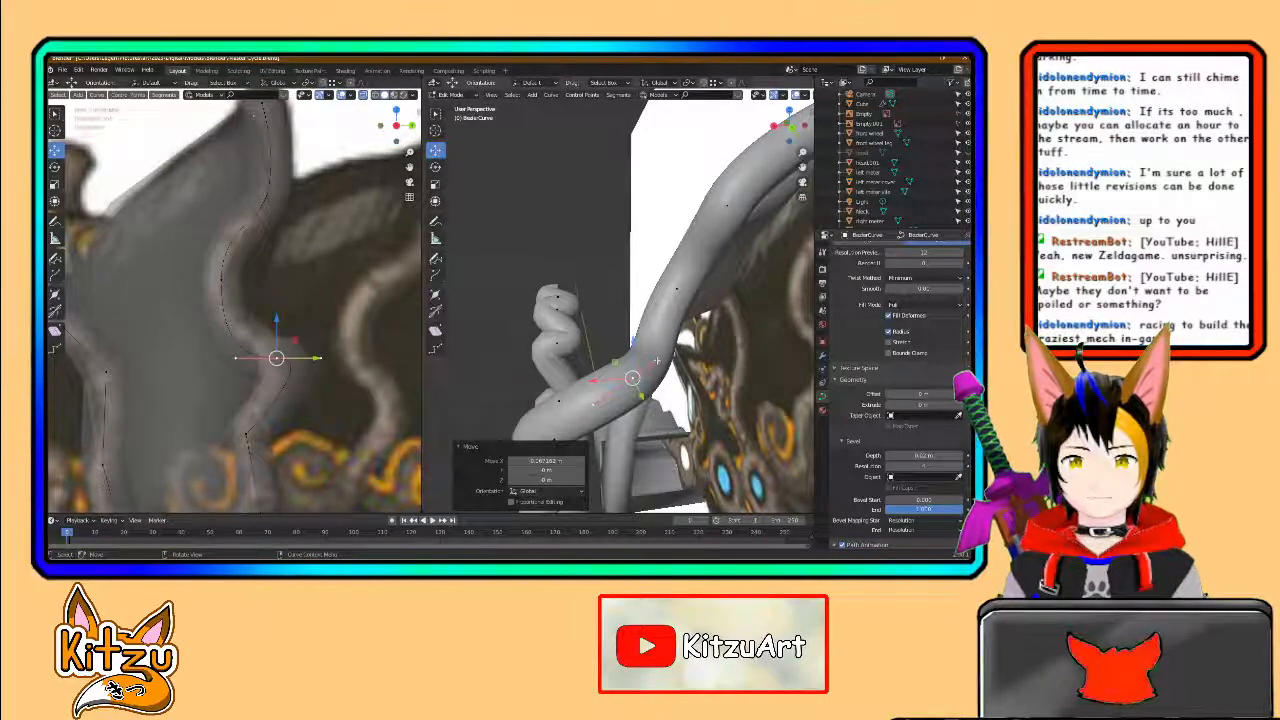
- Adjust the fourth control point's upper handle along Z and X, fitting the curve to the plate's edge in the front view
click(657, 361)
drag(656, 333, 650, 313)
middle_drag(650, 314, 588, 397)
middle_drag(710, 306, 548, 304)
scroll(676, 315, up, 8)
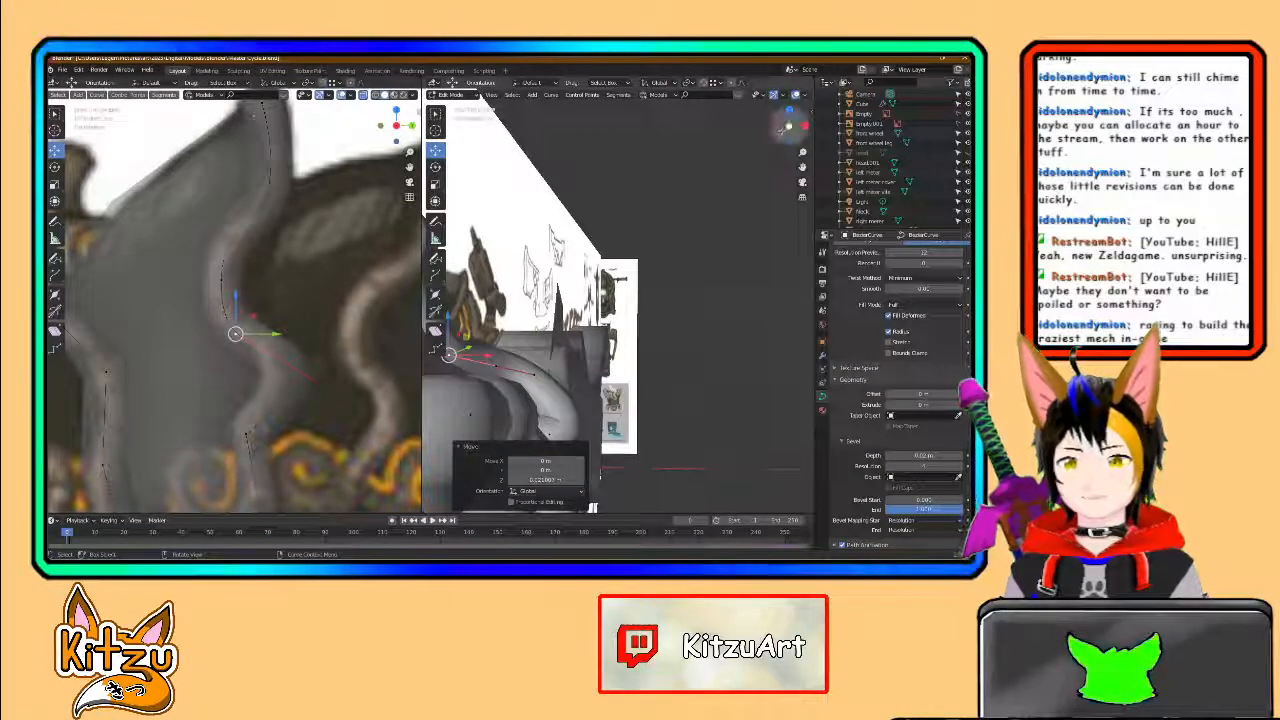
click(782, 129)
click(786, 127)
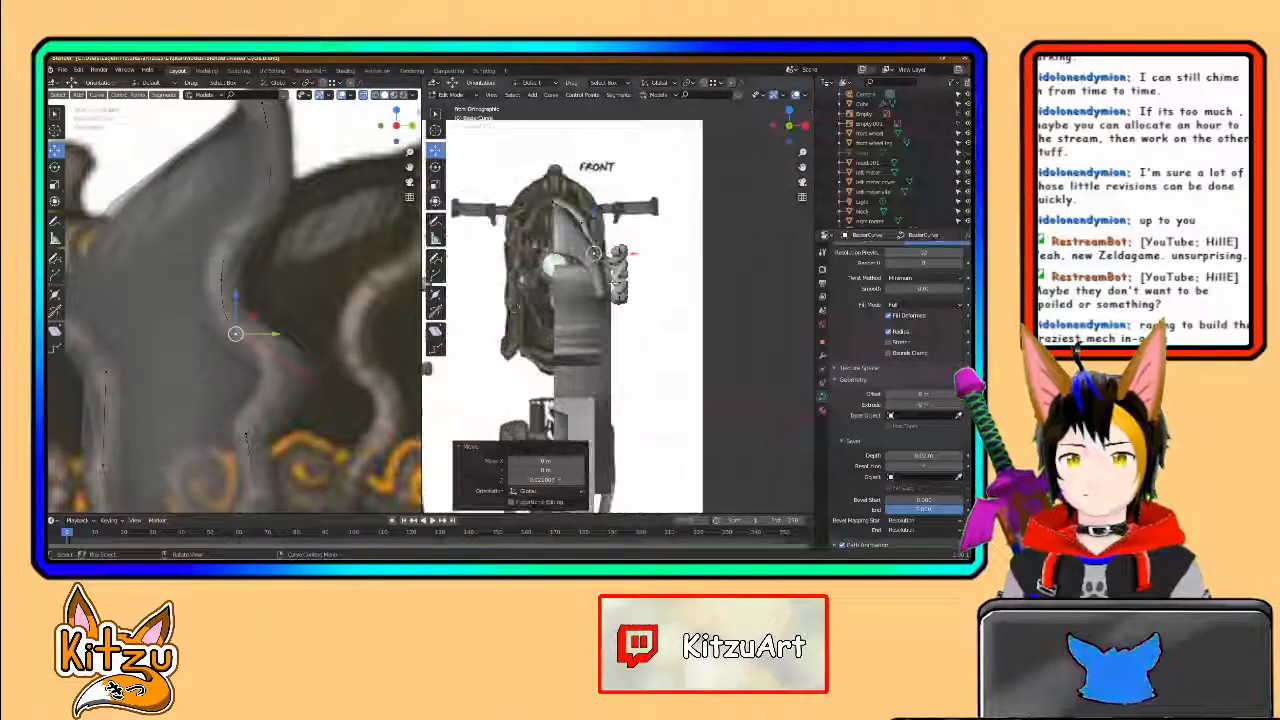
scroll(617, 287, up, 7)
shift+middle_drag(571, 214, 600, 416)
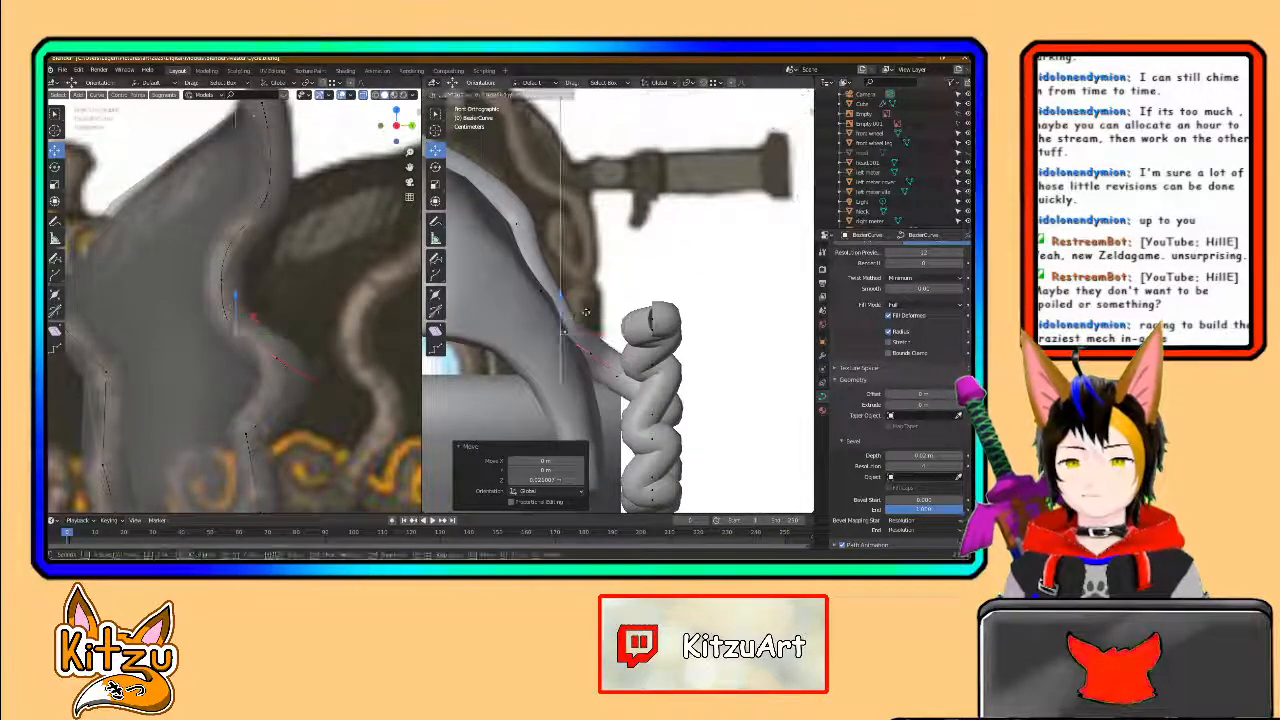
key(g)
key(x)
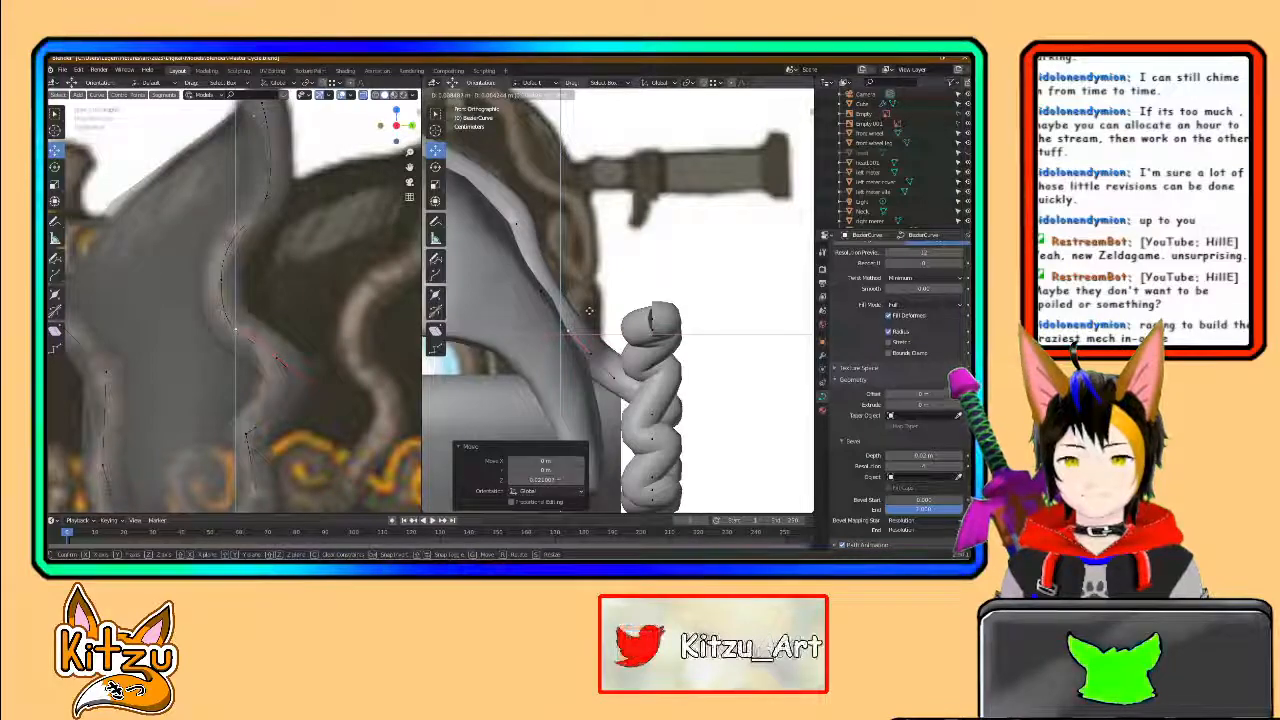
drag(591, 311, 546, 291)
- Try to shift the third control point's upper handle in the front view
click(541, 291)
click(525, 252)
drag(541, 237, 537, 239)
key(ctrl+z)
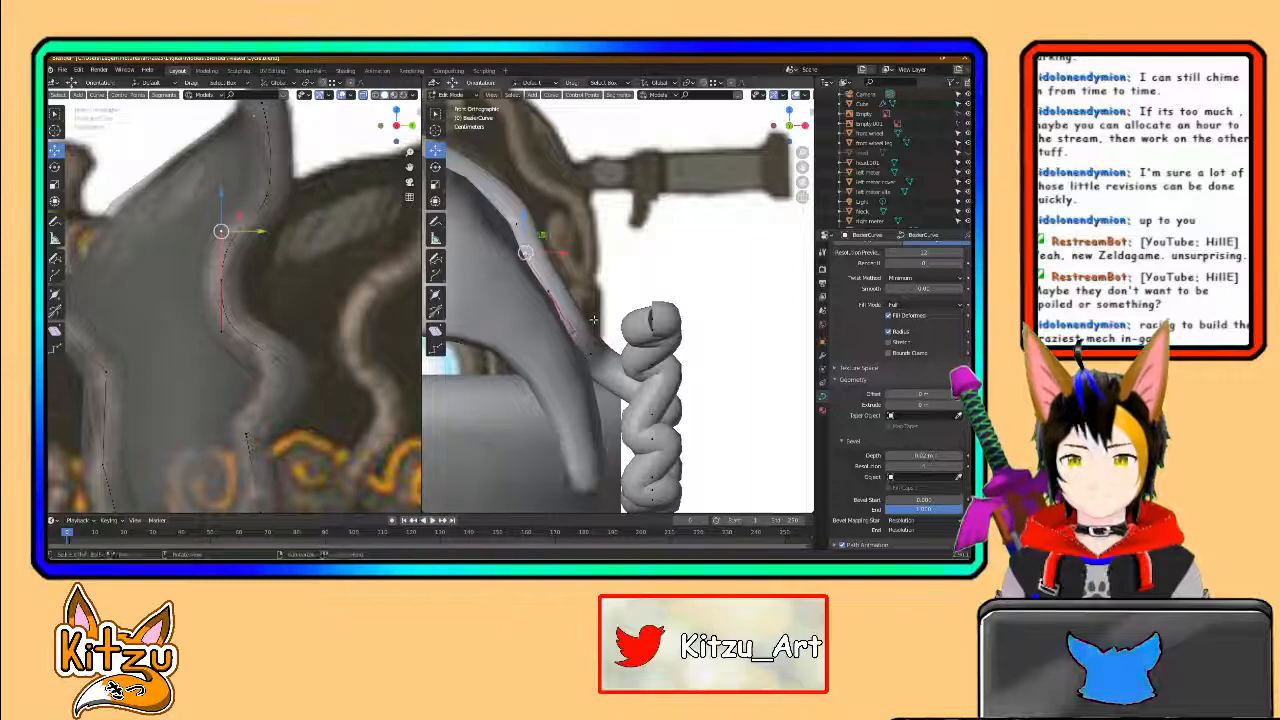
- Move the fourth control point along Y and Z in the side view to match the reference trim's bend
middle_drag(597, 357, 608, 292)
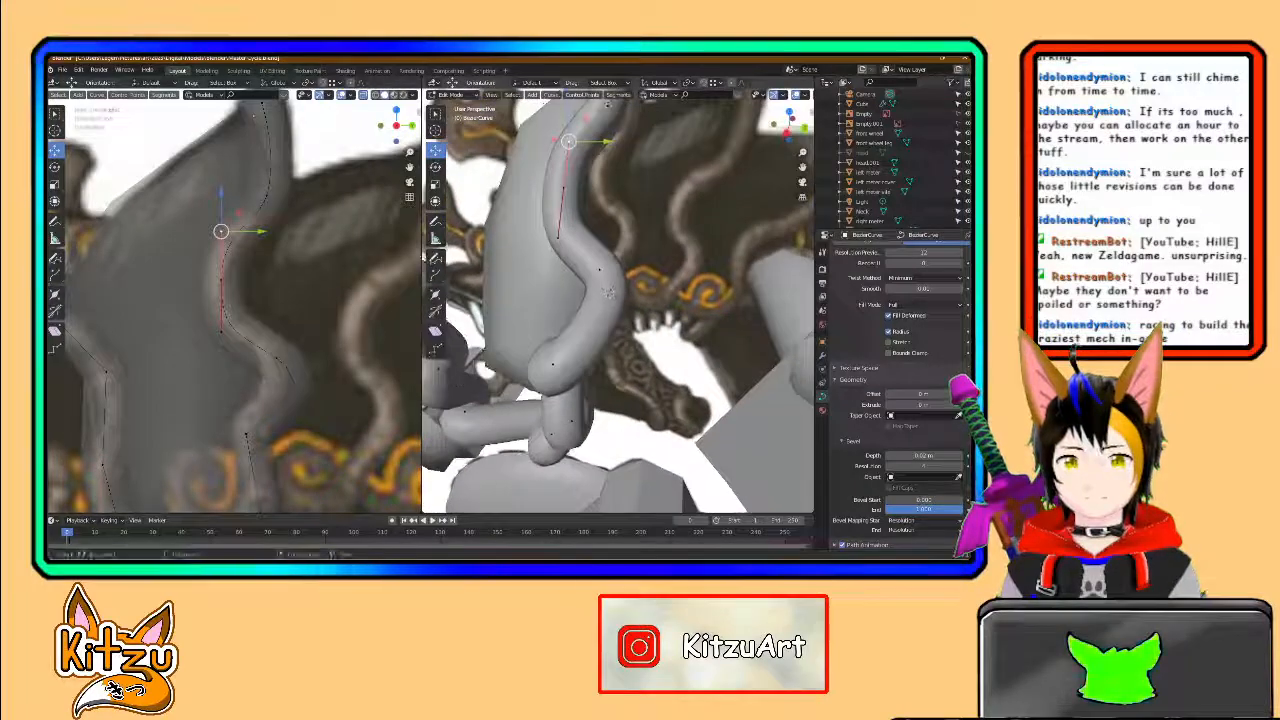
click(605, 288)
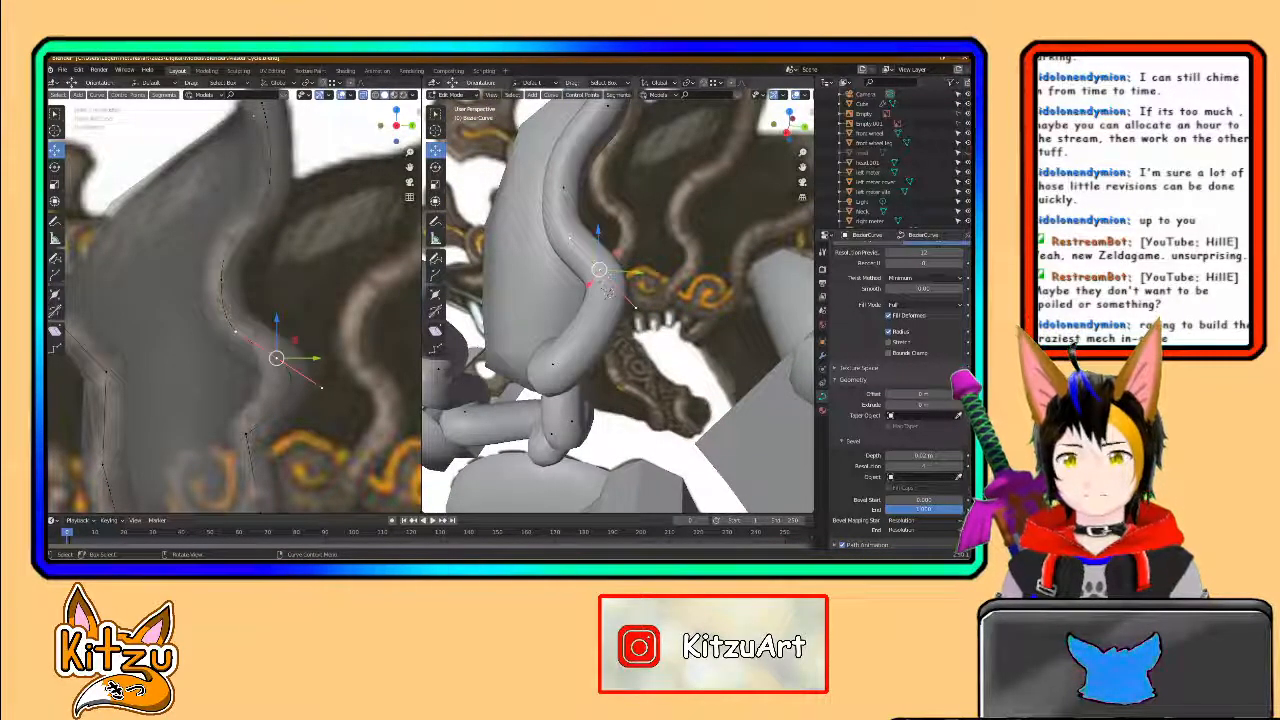
drag(307, 358, 290, 356)
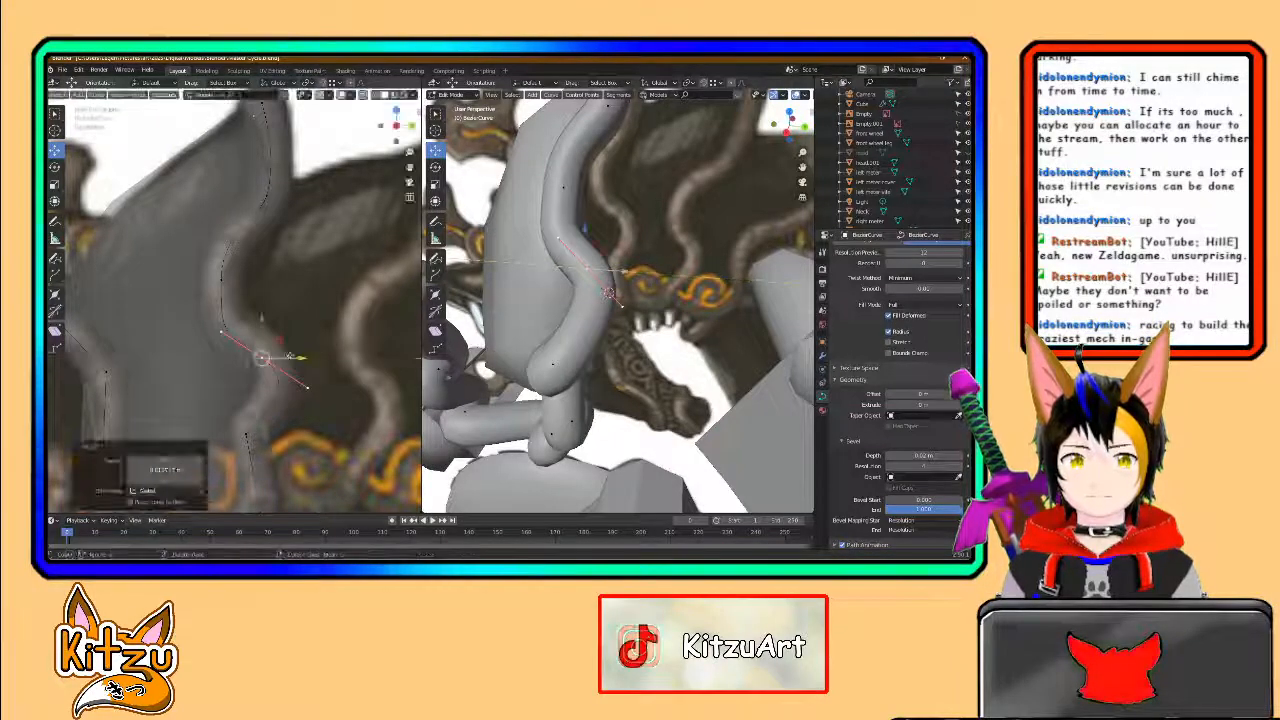
key(g)
key(z)
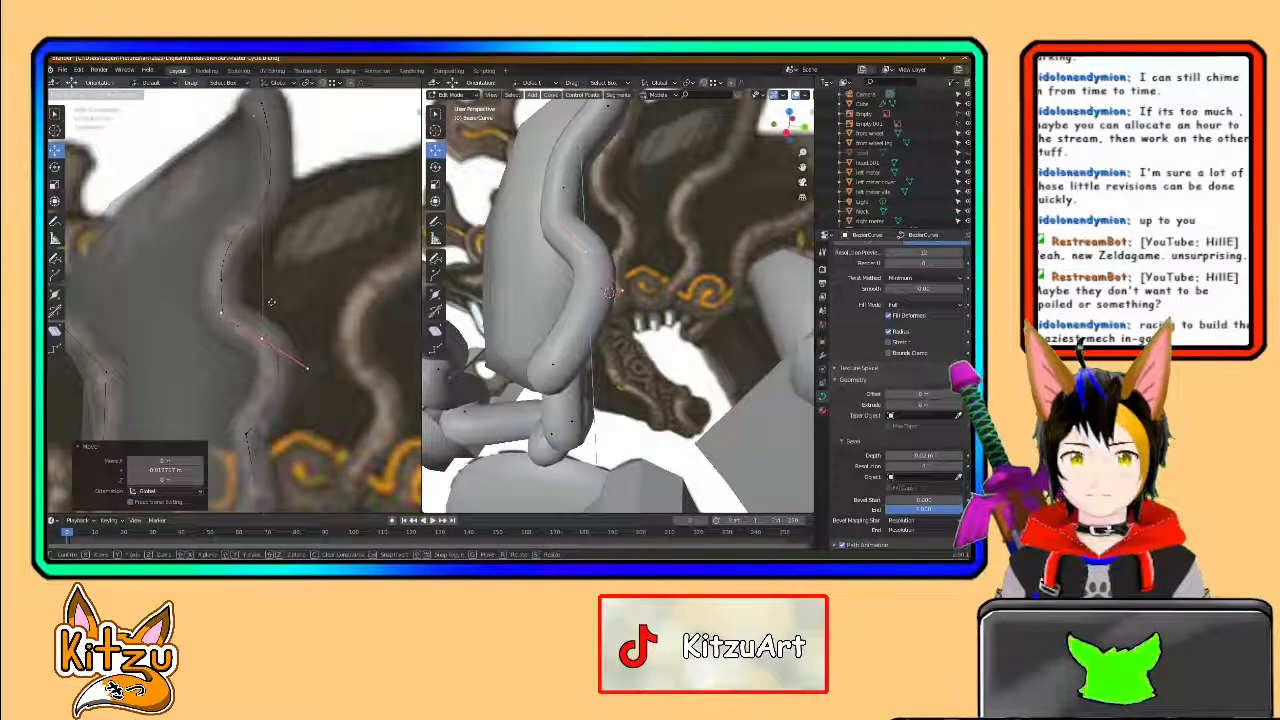
click(272, 300)
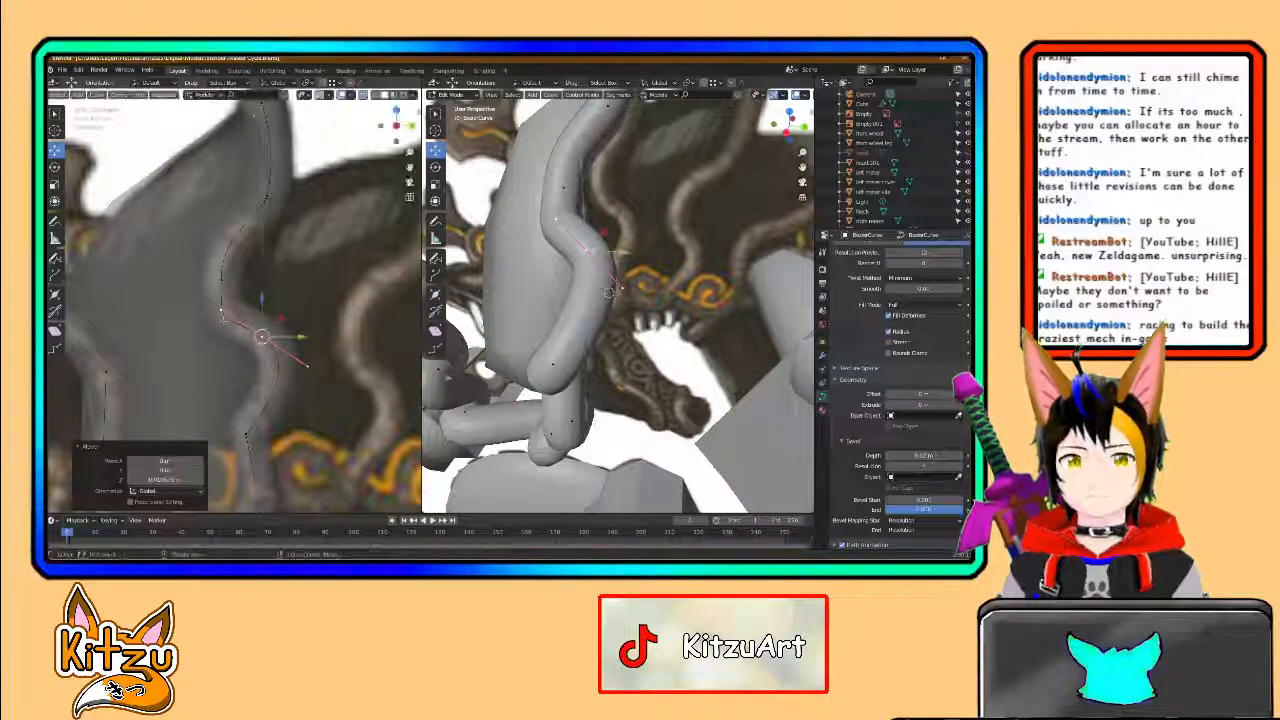
- Move the fourth control point's upper handle along Y to smooth the bend along the reference trim
click(223, 313)
key(g)
key(y)
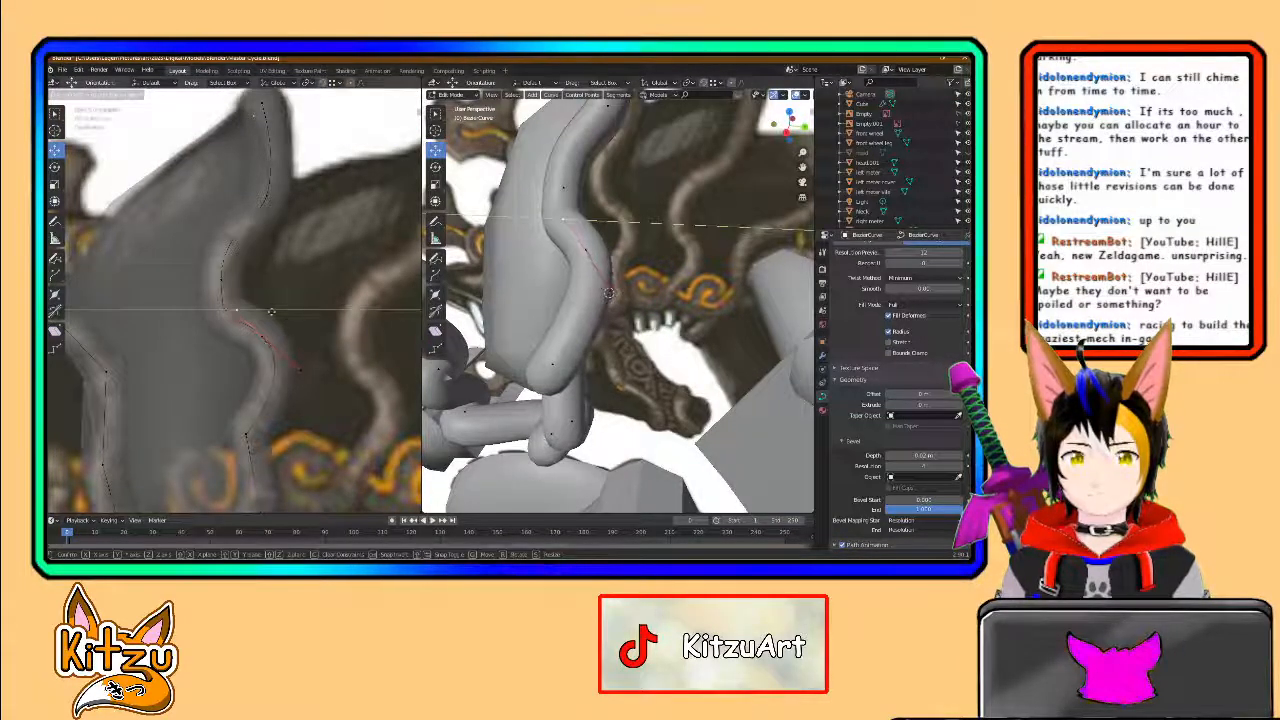
- Finish moving the selected tendril curve point along Y against the side reference, and rotate the next point down about the Y axis
click(282, 313)
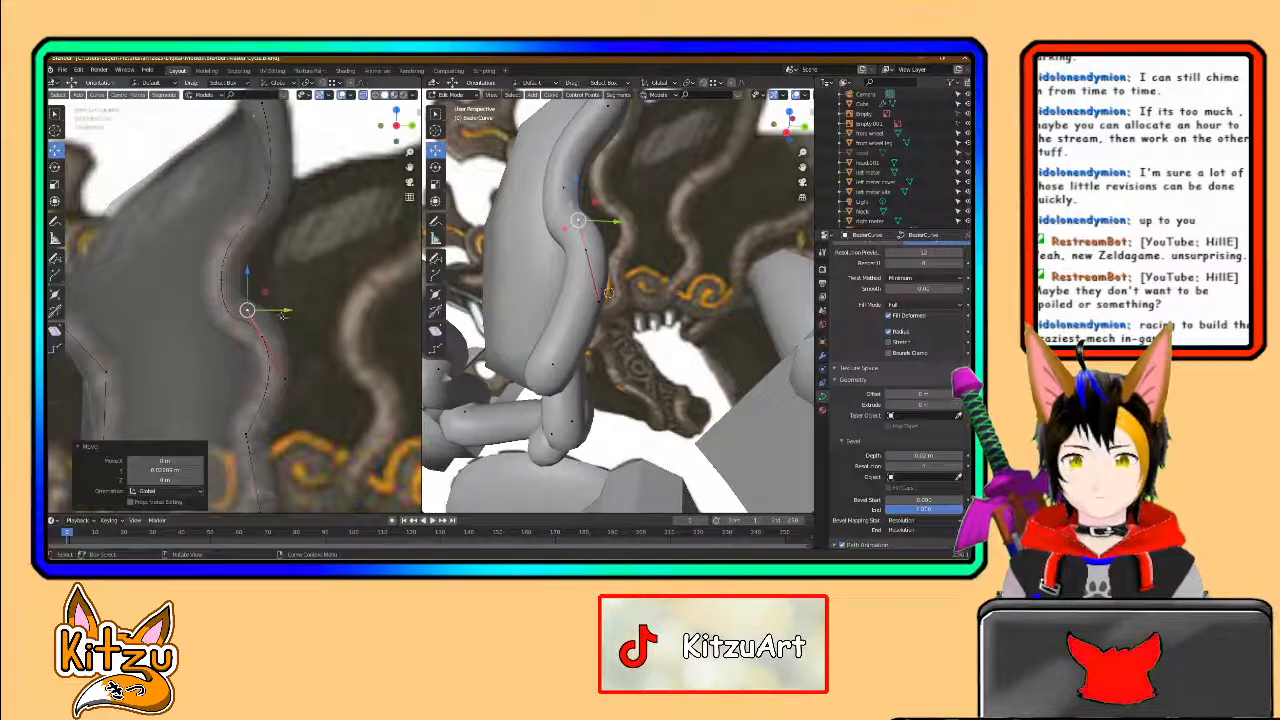
key(KP_3)
click(264, 377)
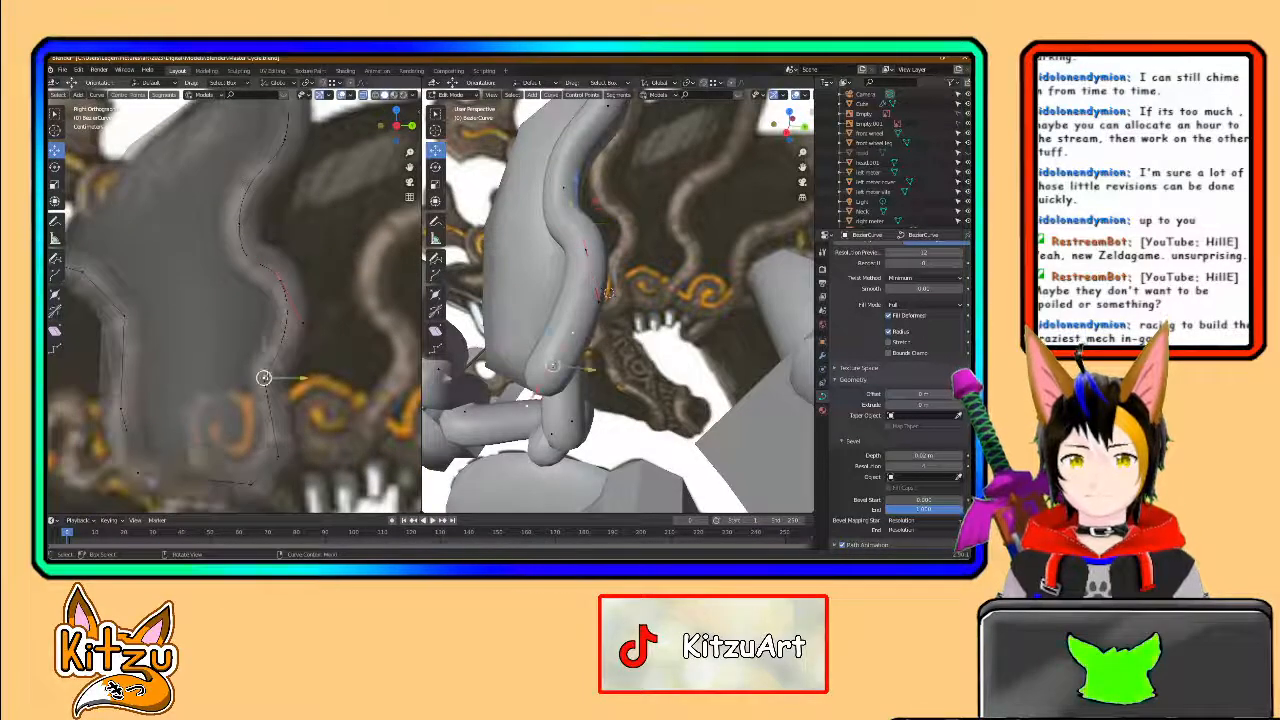
middle_drag(642, 388, 620, 342)
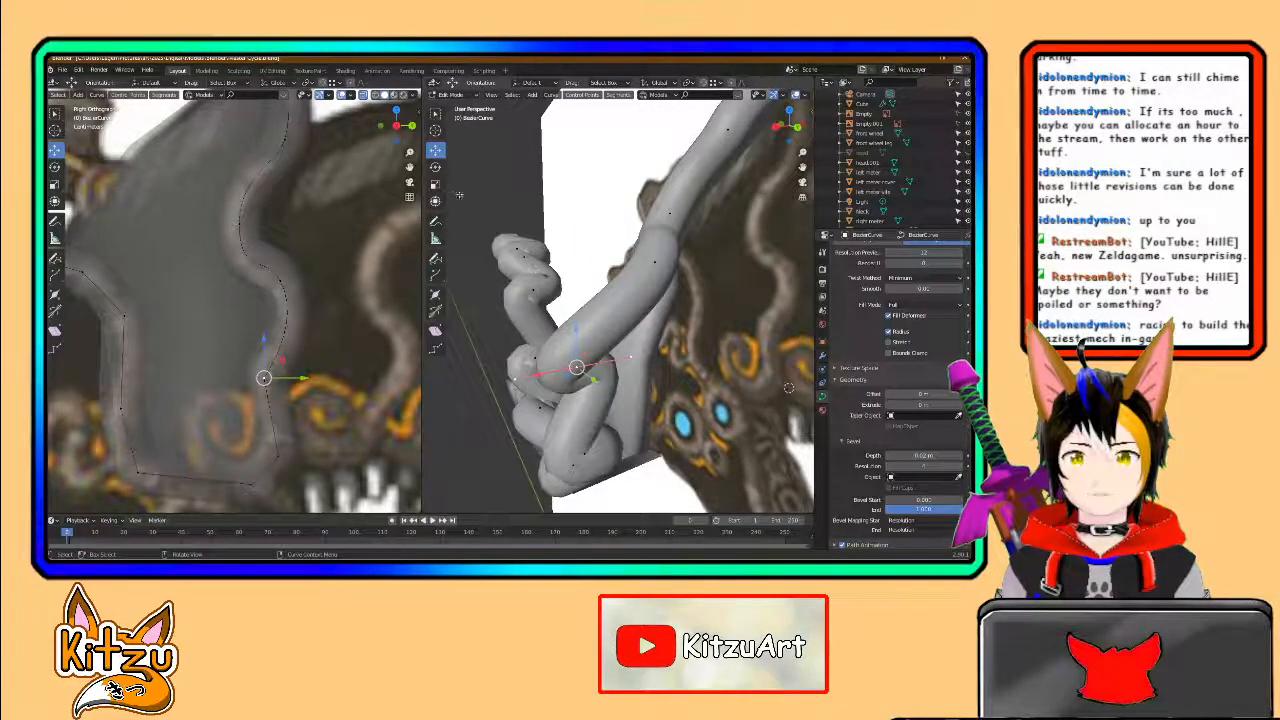
click(435, 166)
drag(576, 367, 637, 360)
key(ctrl+z)
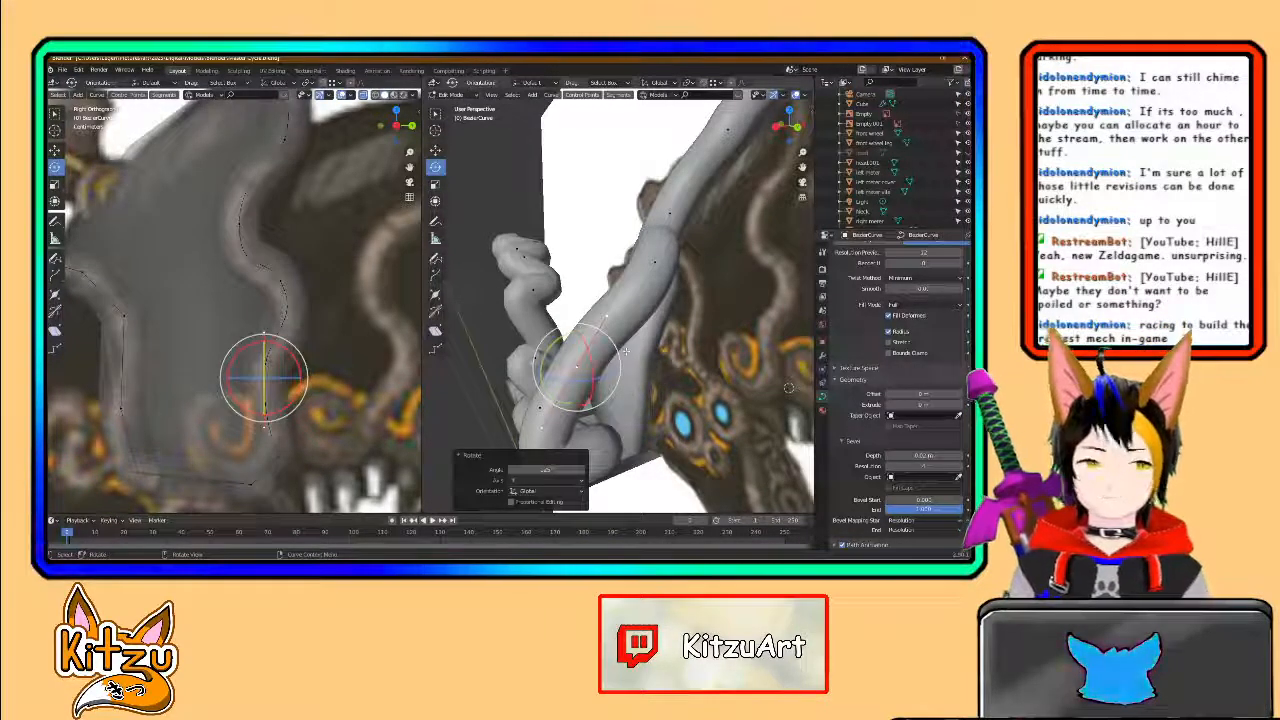
- Move the rotated lower tendril control point along the X axis, checking its position against the head mesh
middle_drag(641, 339, 704, 334)
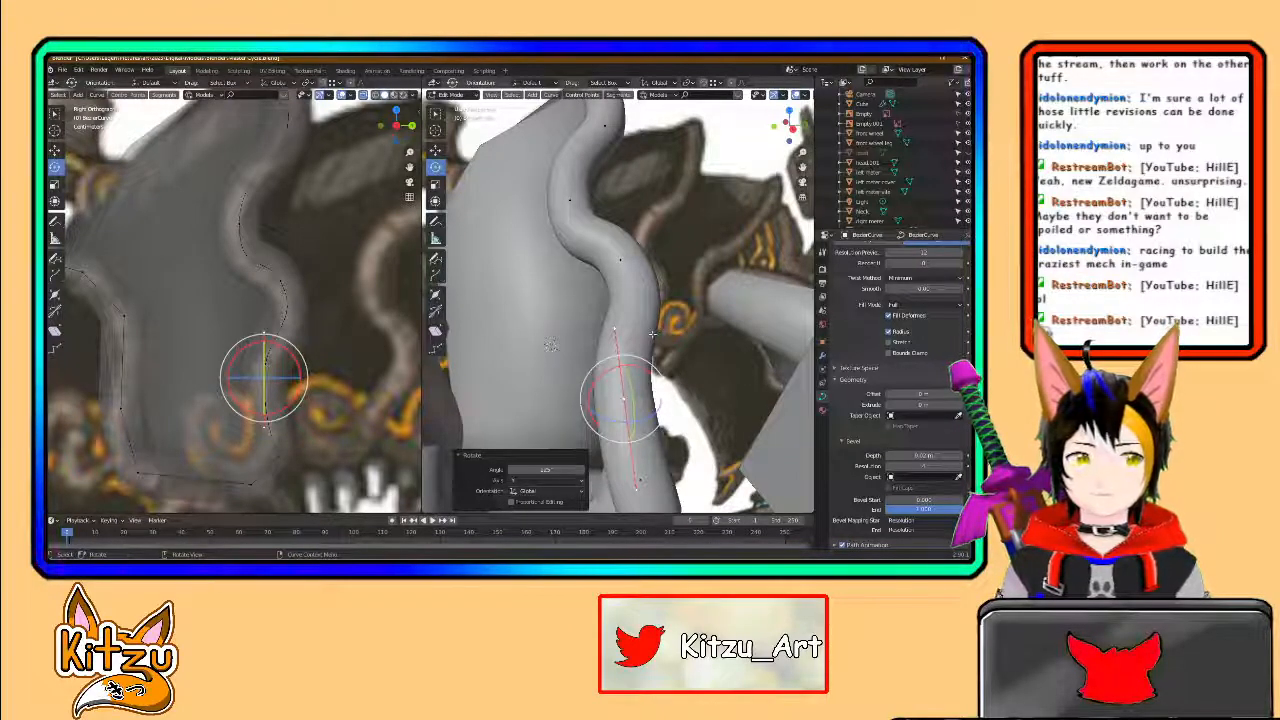
middle_drag(656, 329, 525, 271)
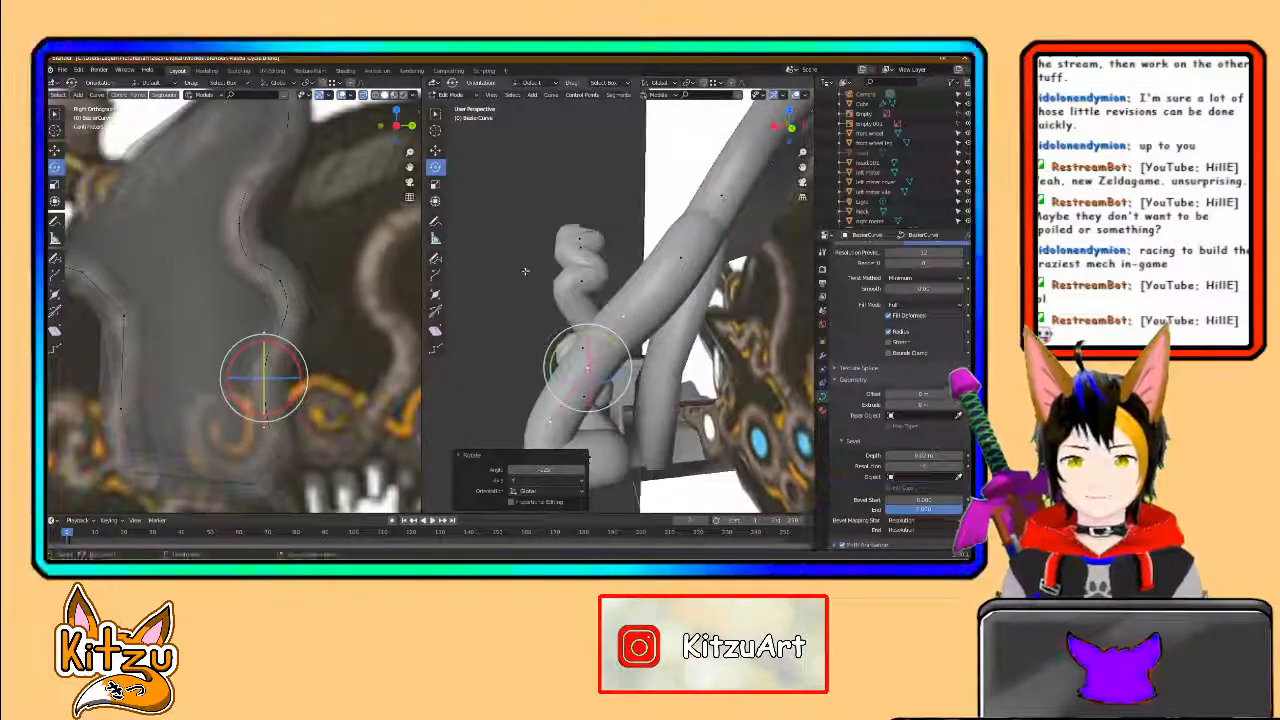
click(436, 150)
middle_drag(610, 288, 601, 313)
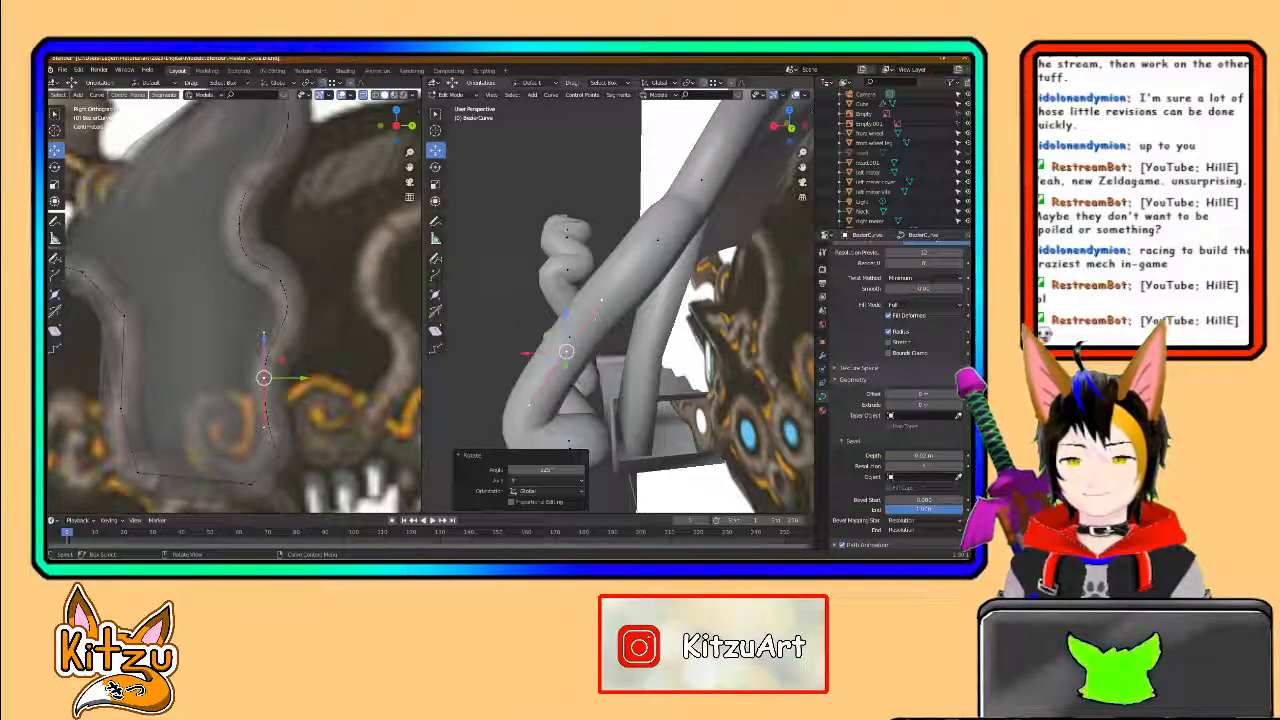
drag(535, 352, 618, 356)
middle_drag(618, 350, 632, 256)
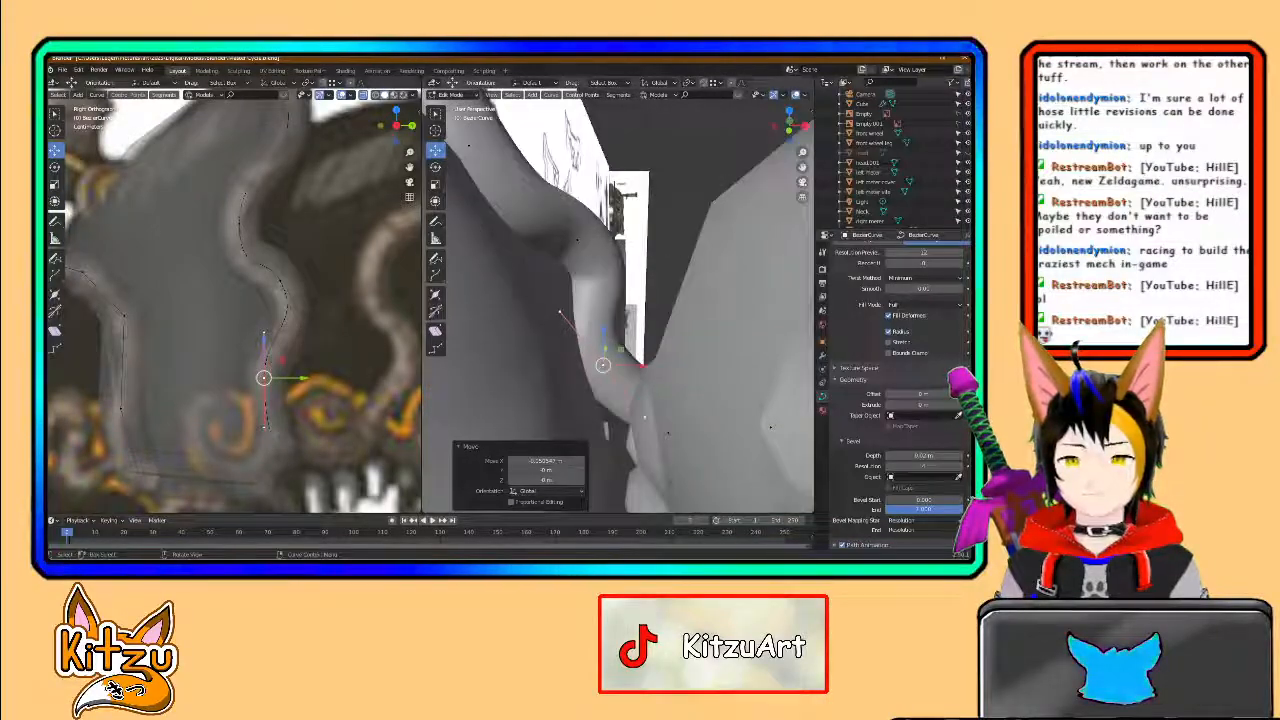
- Move the control point just above it on the tendril slightly along the X axis
click(578, 241)
drag(613, 240, 610, 240)
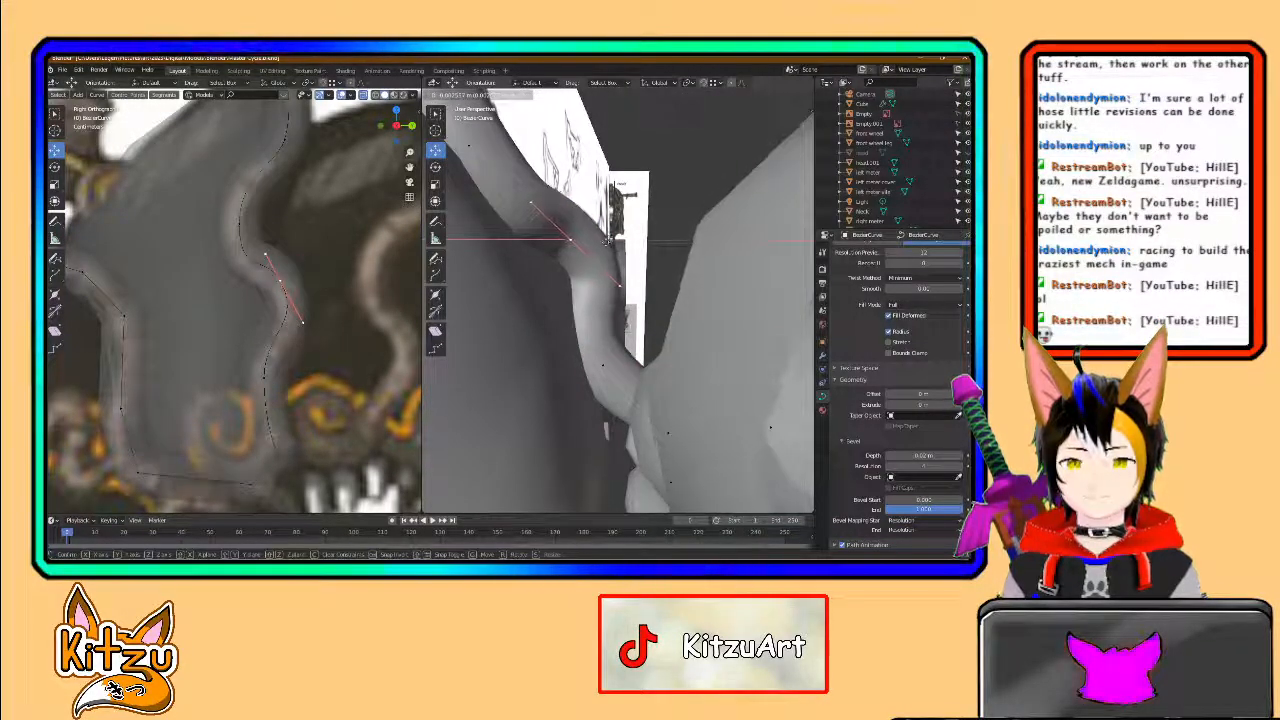
click(602, 243)
- Adjust the upper handle of the lower tendril control point along the X axis to smooth the bend beside the head
mouse_move(602, 243)
middle_down()
mouse_move(537, 251)
mouse_move(600, 260)
mouse_move(560, 258)
mouse_move(590, 250)
middle_up()
scroll(600, 280, up, 4)
middle_drag(630, 310, 596, 307)
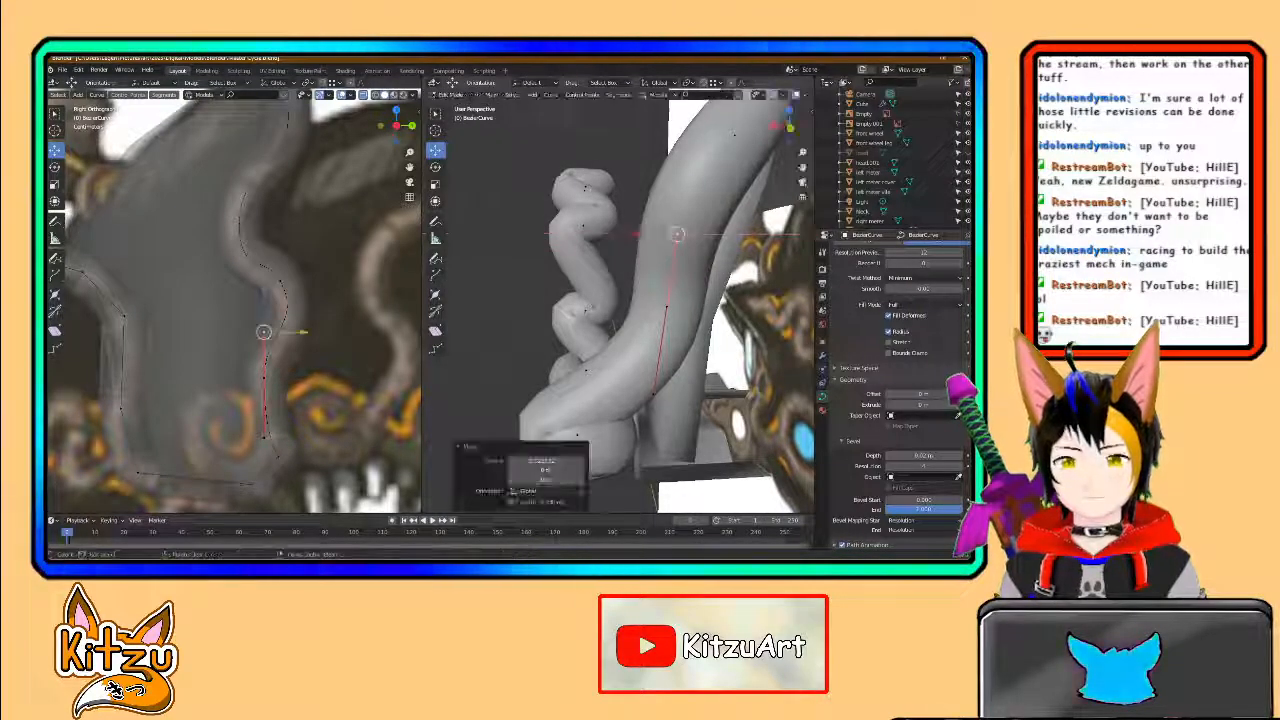
middle_drag(701, 319, 669, 308)
shift+middle_drag(760, 242, 672, 263)
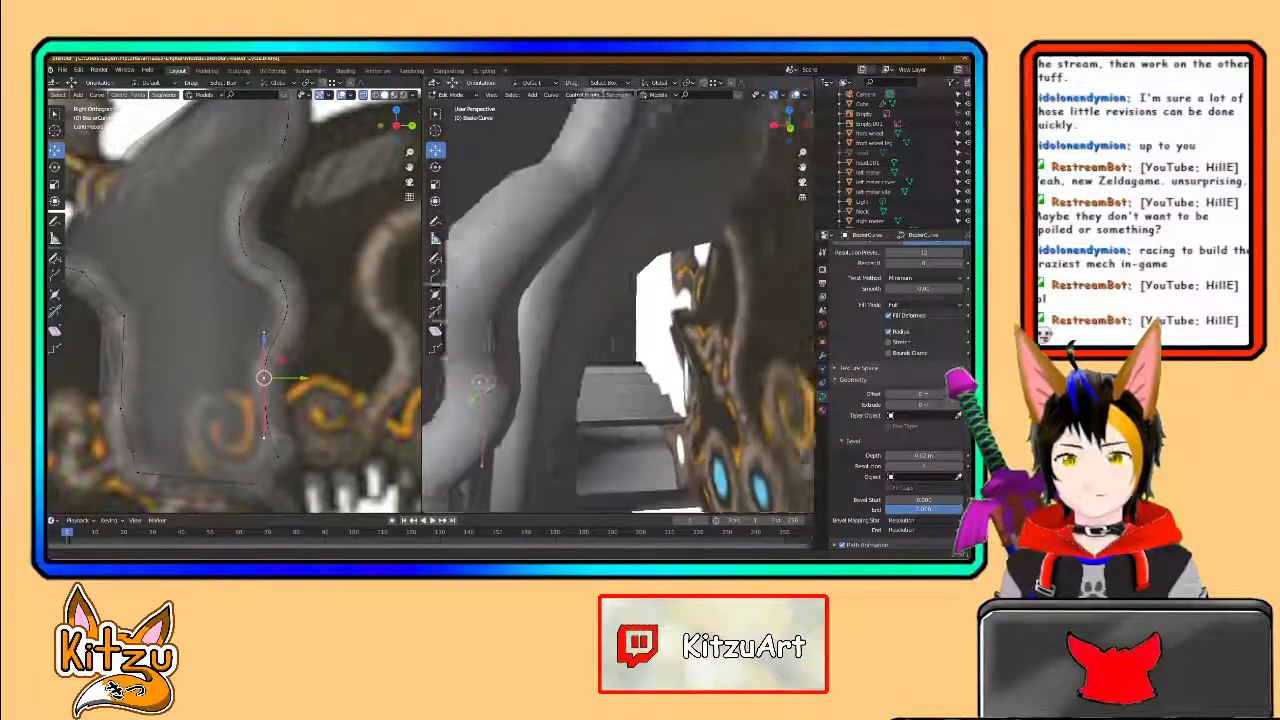
middle_drag(559, 289, 722, 312)
middle_drag(663, 365, 587, 329)
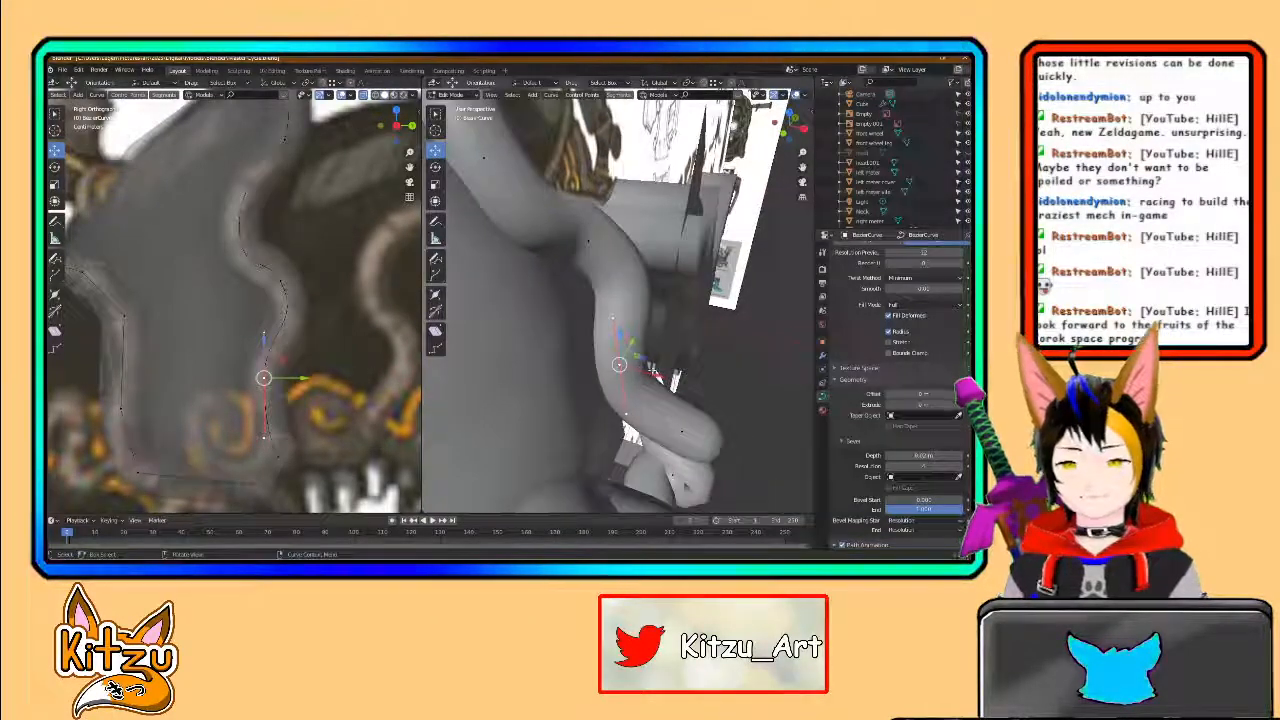
middle_drag(674, 370, 675, 371)
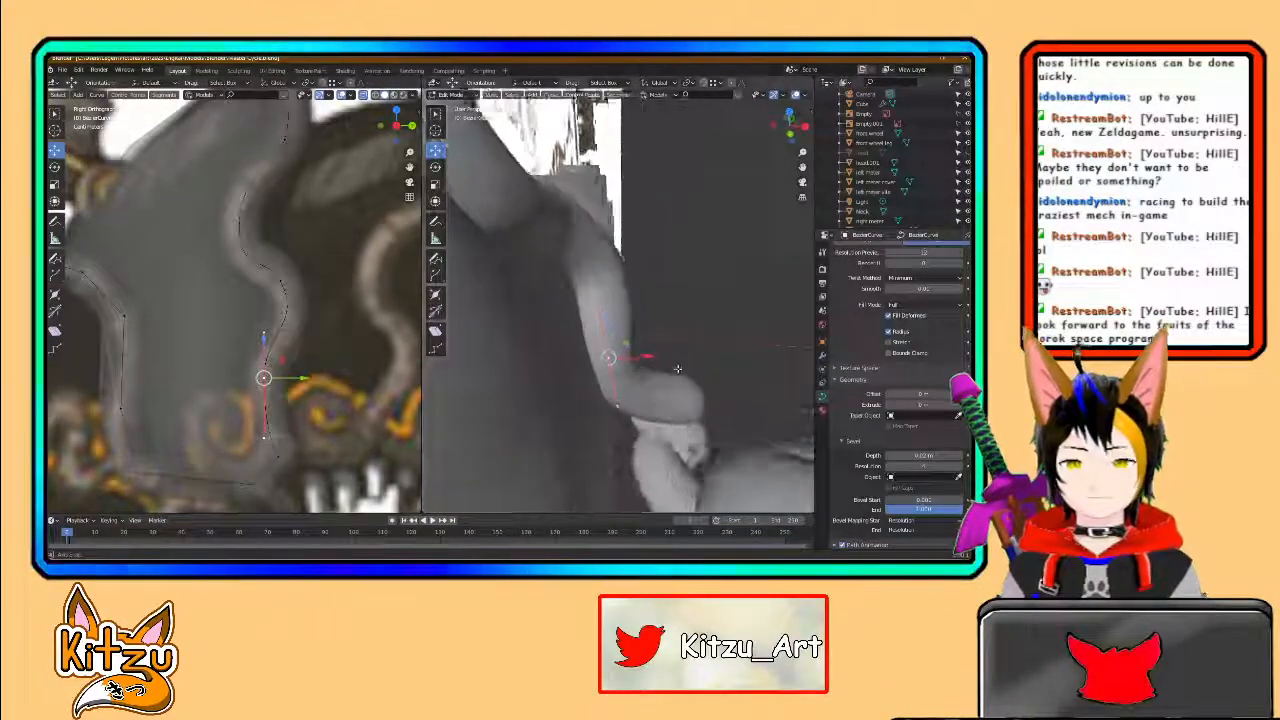
- Nudge the lower tendril control point and the point above it along the X axis to refine the curve
click(605, 358)
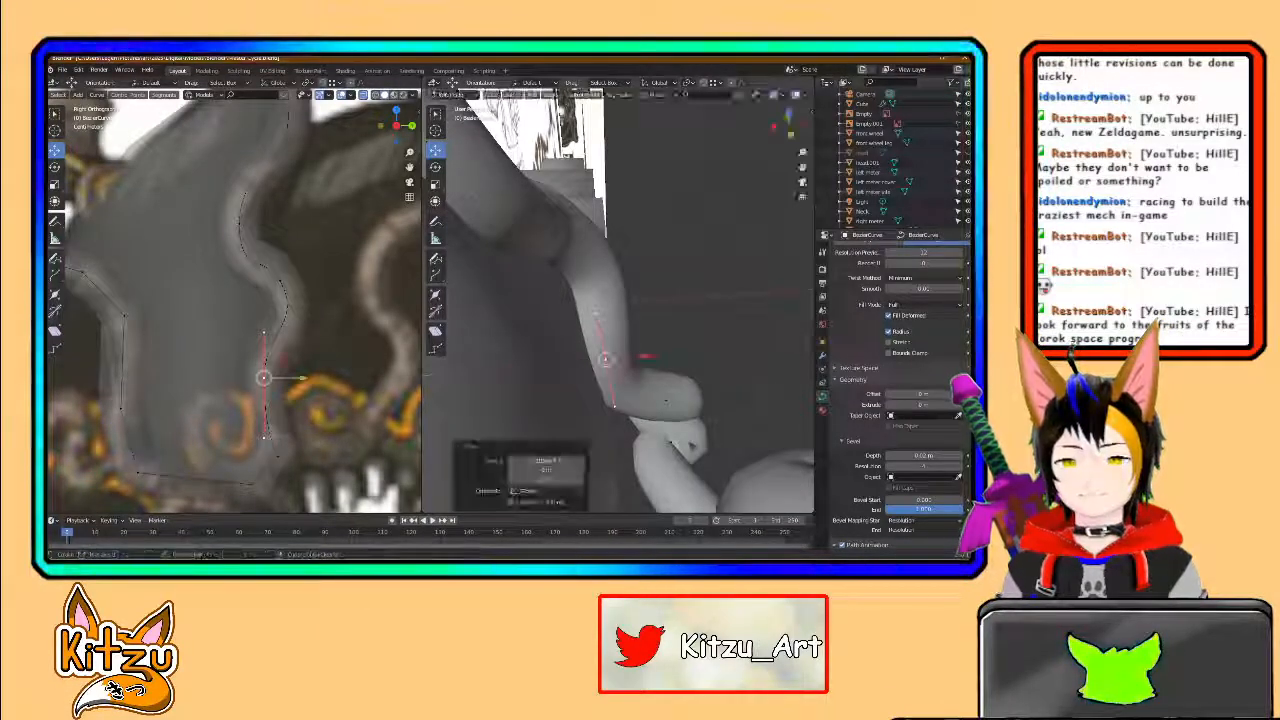
key(g)
key(x)
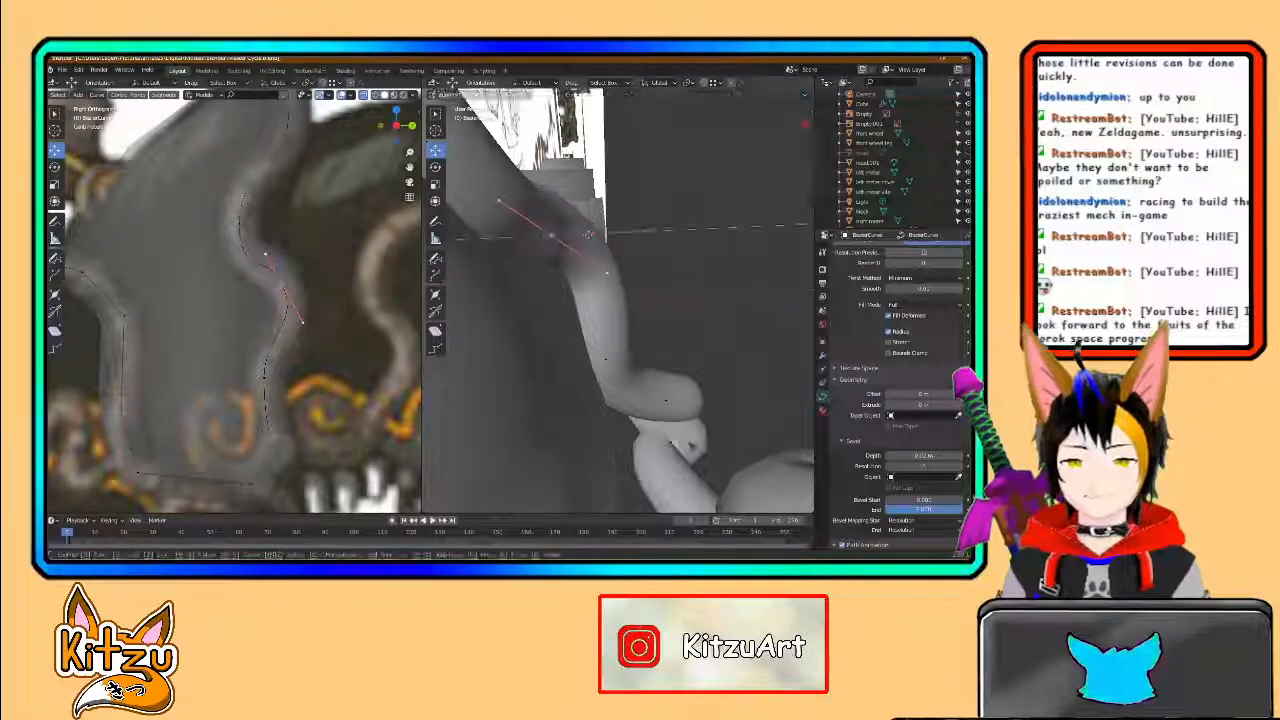
middle_drag(446, 243, 529, 233)
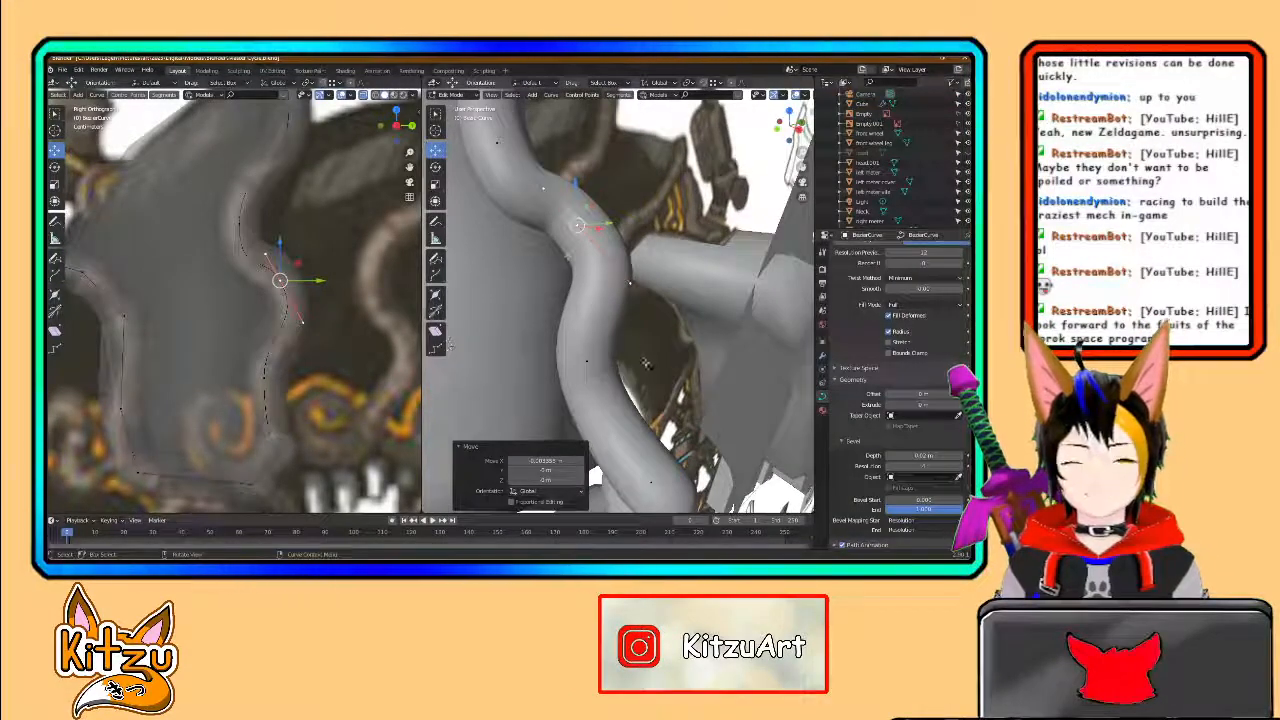
- Select the control point at the tendril's bottom corner and move it outward along the X axis
middle_drag(627, 355, 460, 212)
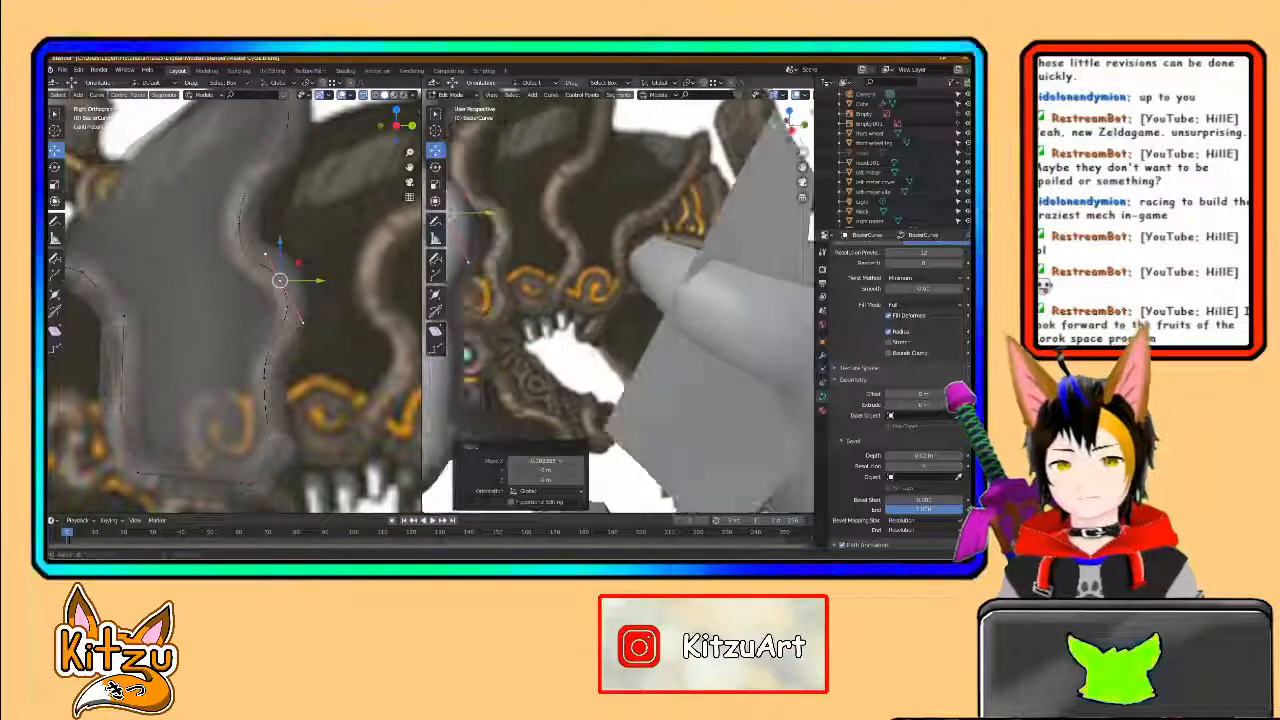
middle_drag(548, 354, 594, 262)
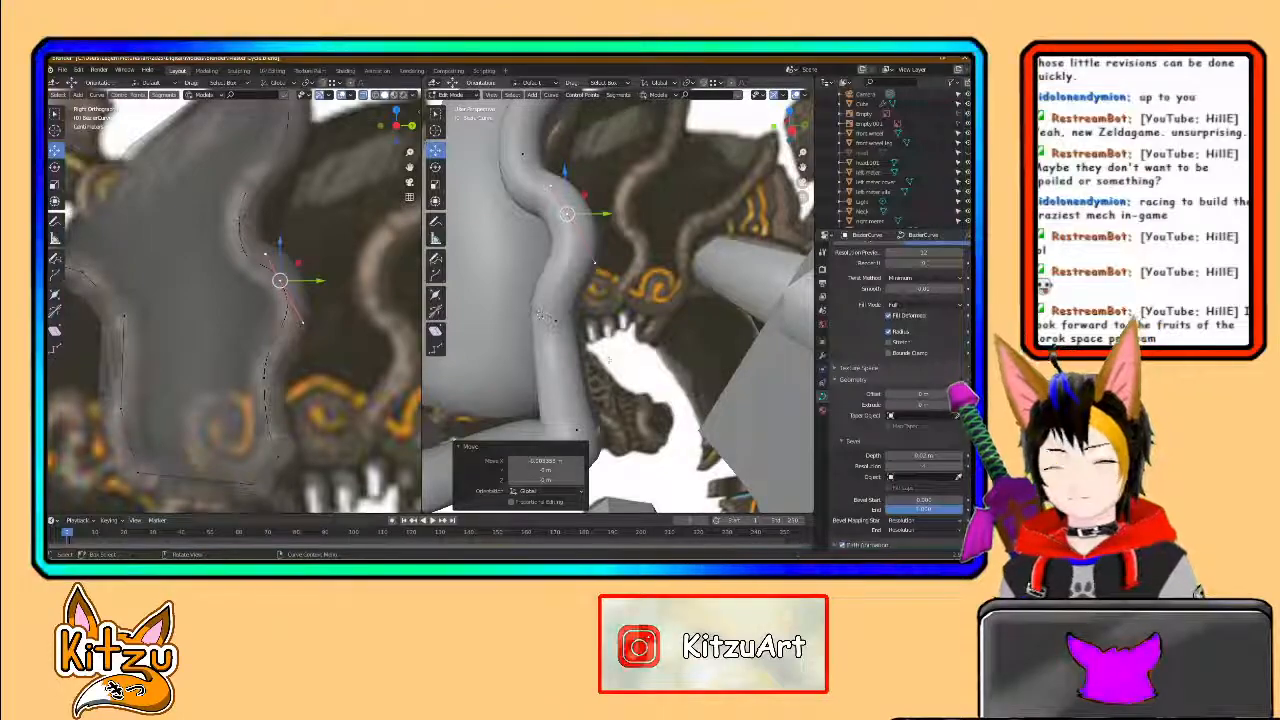
middle_drag(592, 383, 705, 323)
mouse_move(603, 371)
middle_down()
mouse_move(617, 345)
mouse_move(543, 342)
mouse_move(580, 353)
middle_up()
click(603, 353)
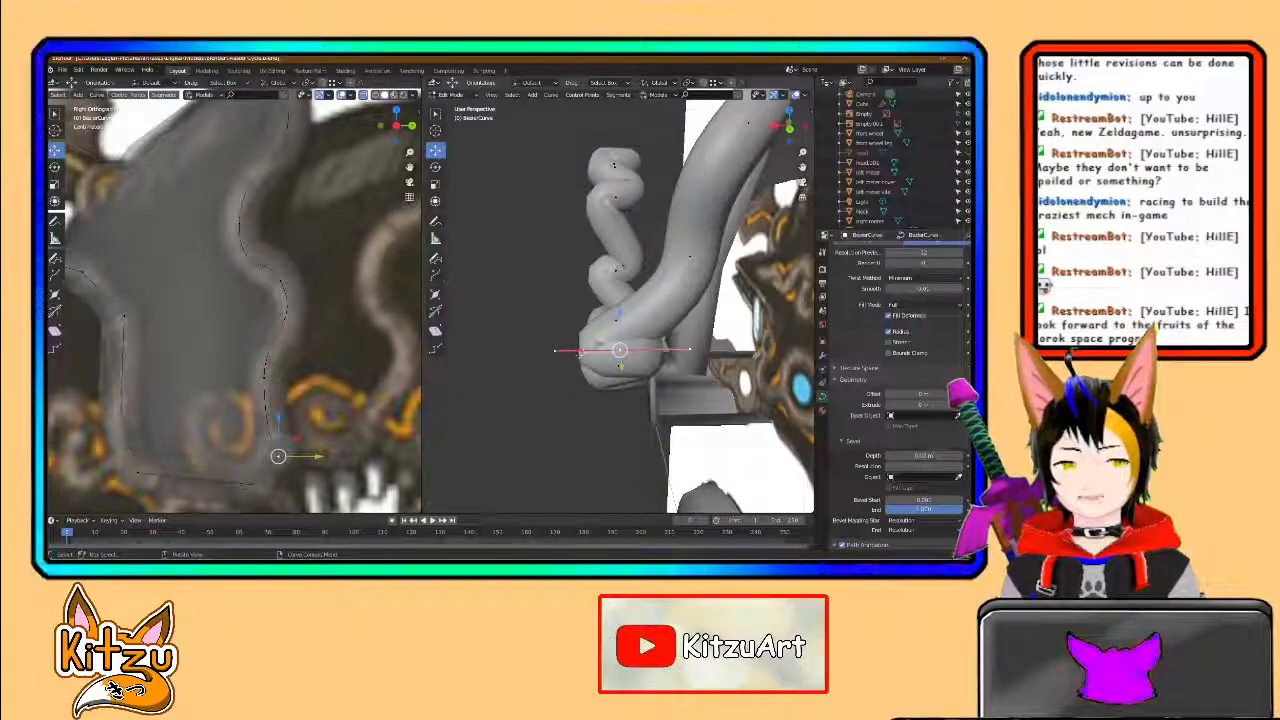
drag(583, 350, 556, 351)
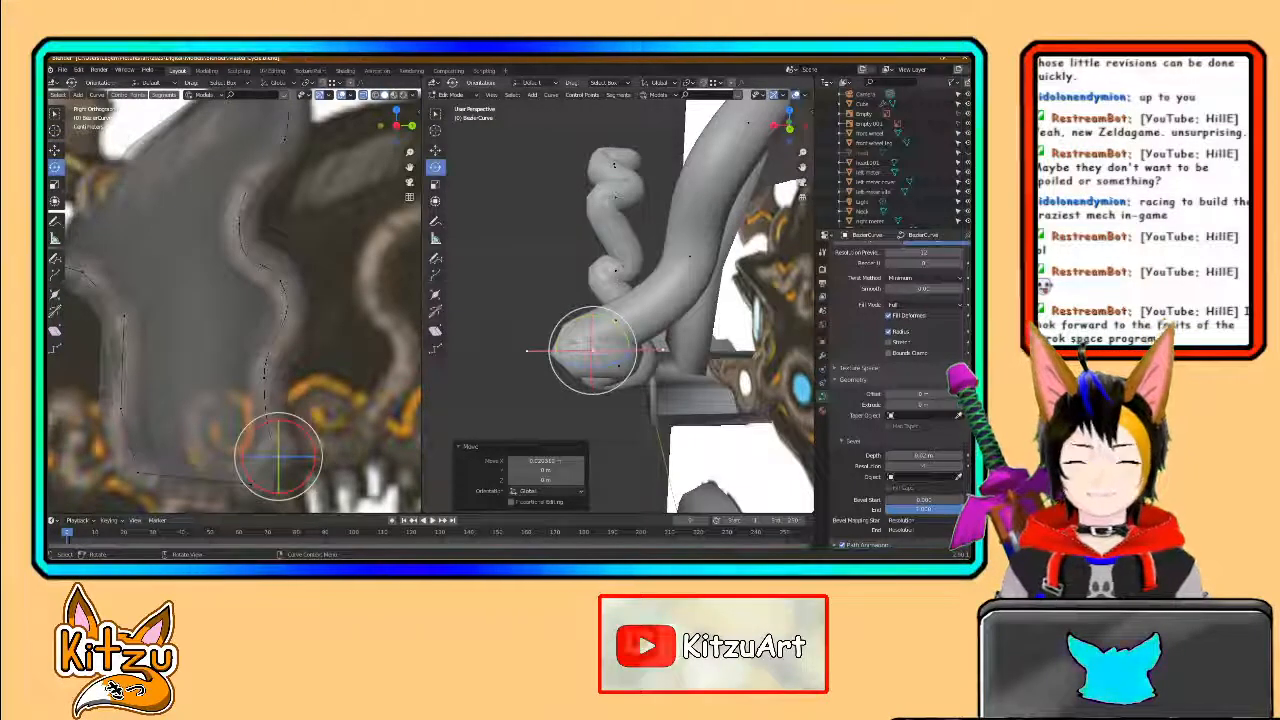
- Rotate the tendril's bottom corner point about the Y axis and shift it back inward along the X axis
key(r)
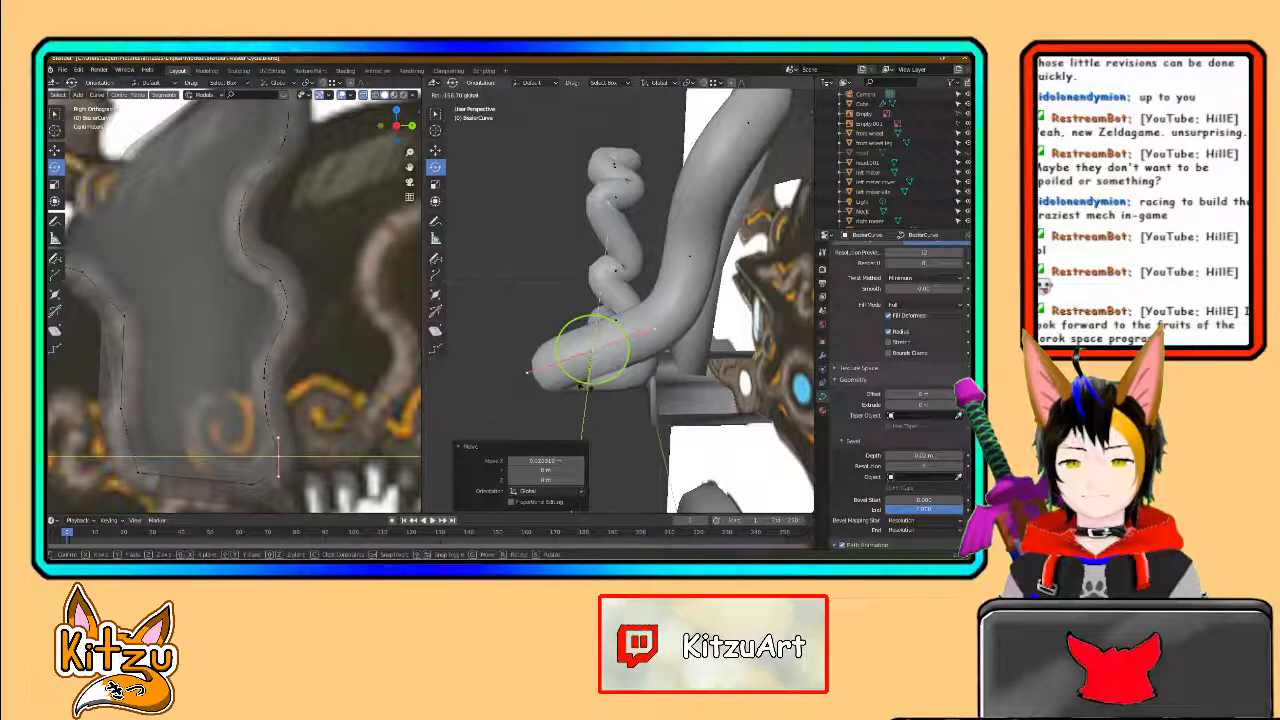
click(277, 445)
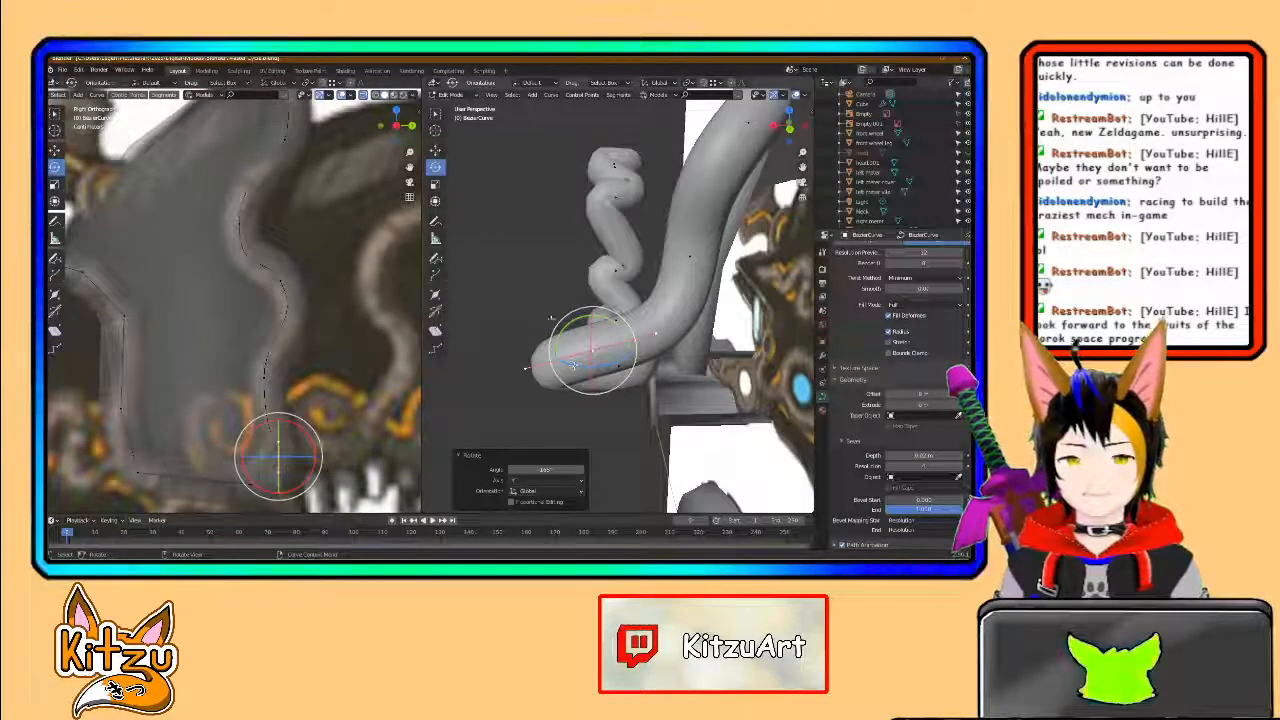
click(436, 150)
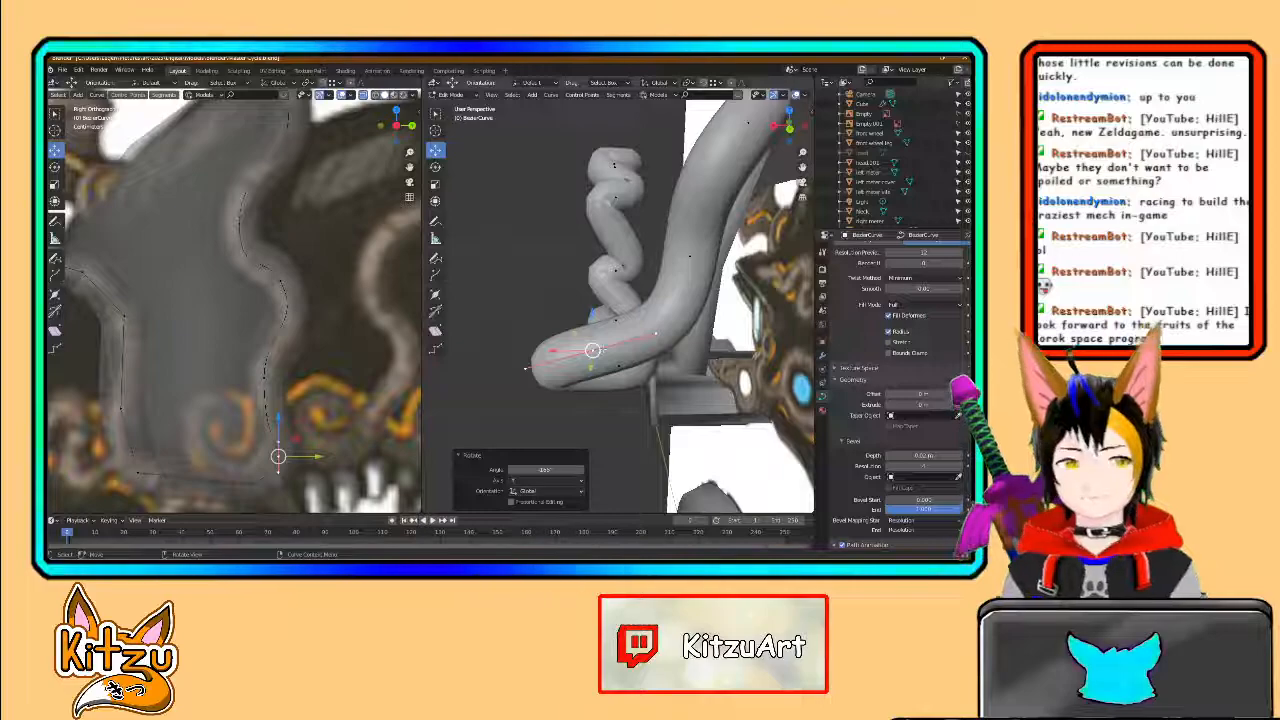
key(g)
key(x)
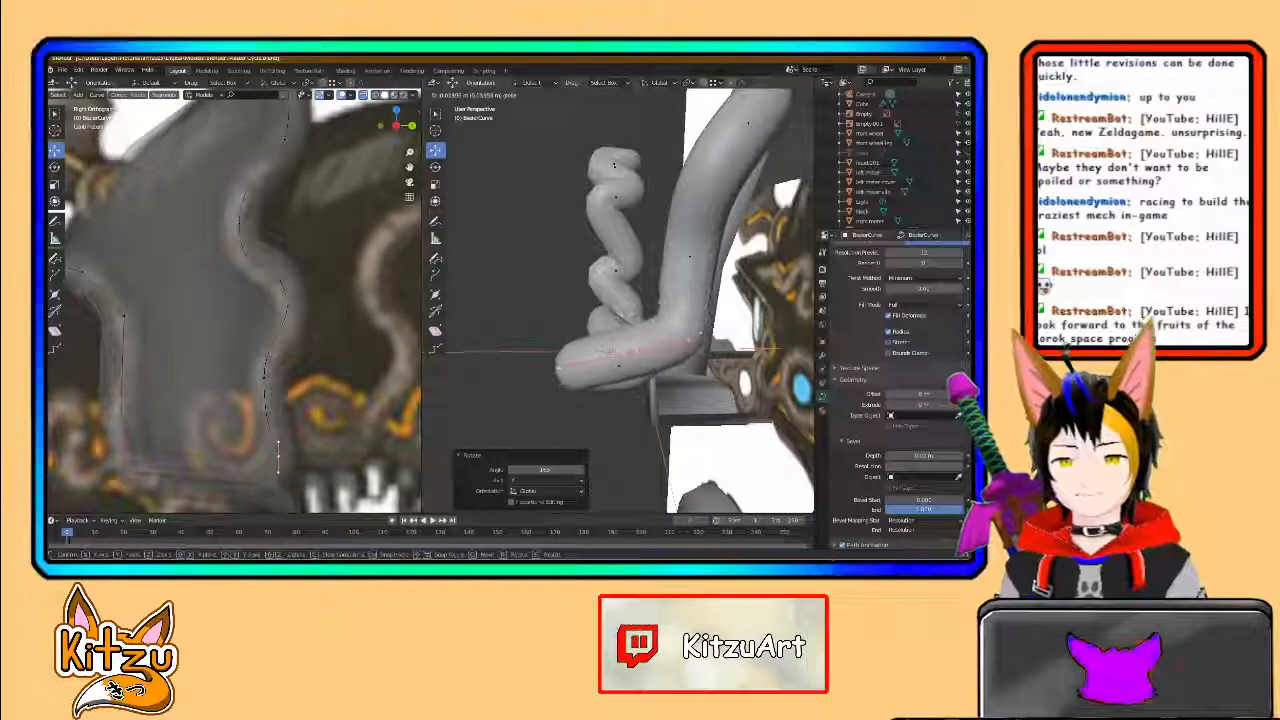
drag(633, 351, 657, 355)
- Straighten the bottom corner point's handles vertically by moving the upper one along X and the lower one up along Z
key(g)
key(x)
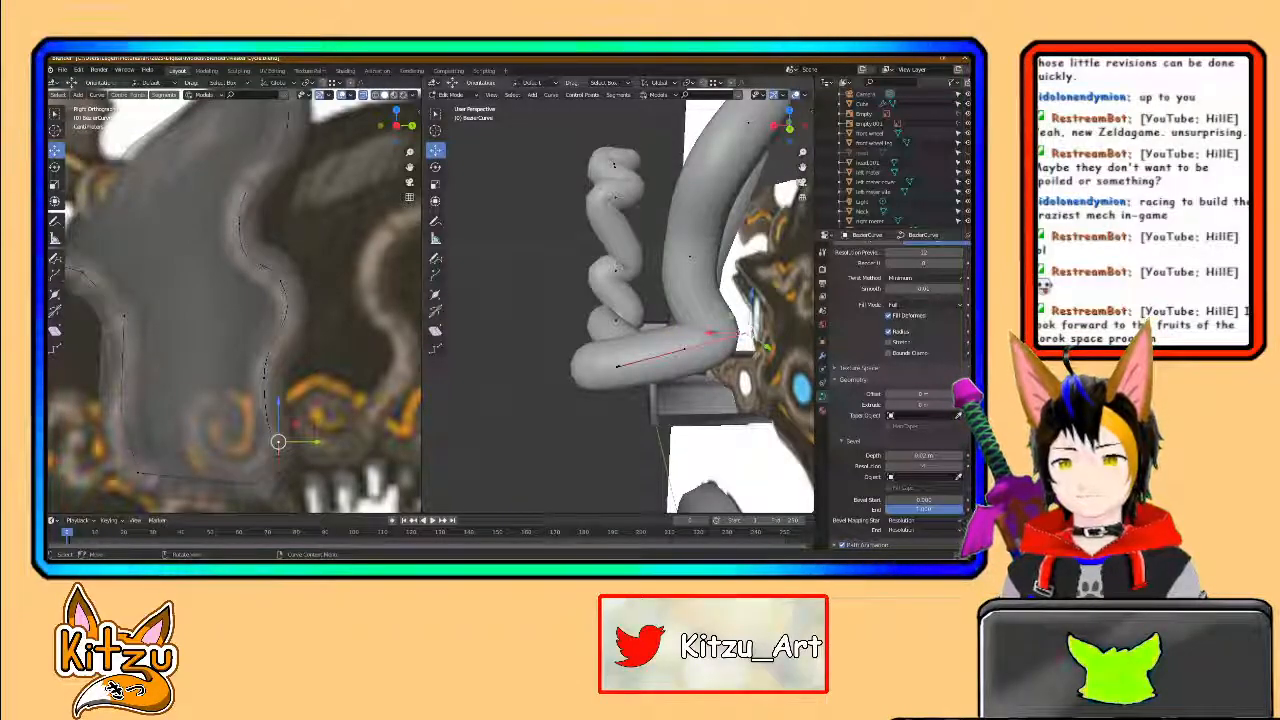
drag(727, 332, 663, 333)
click(663, 333)
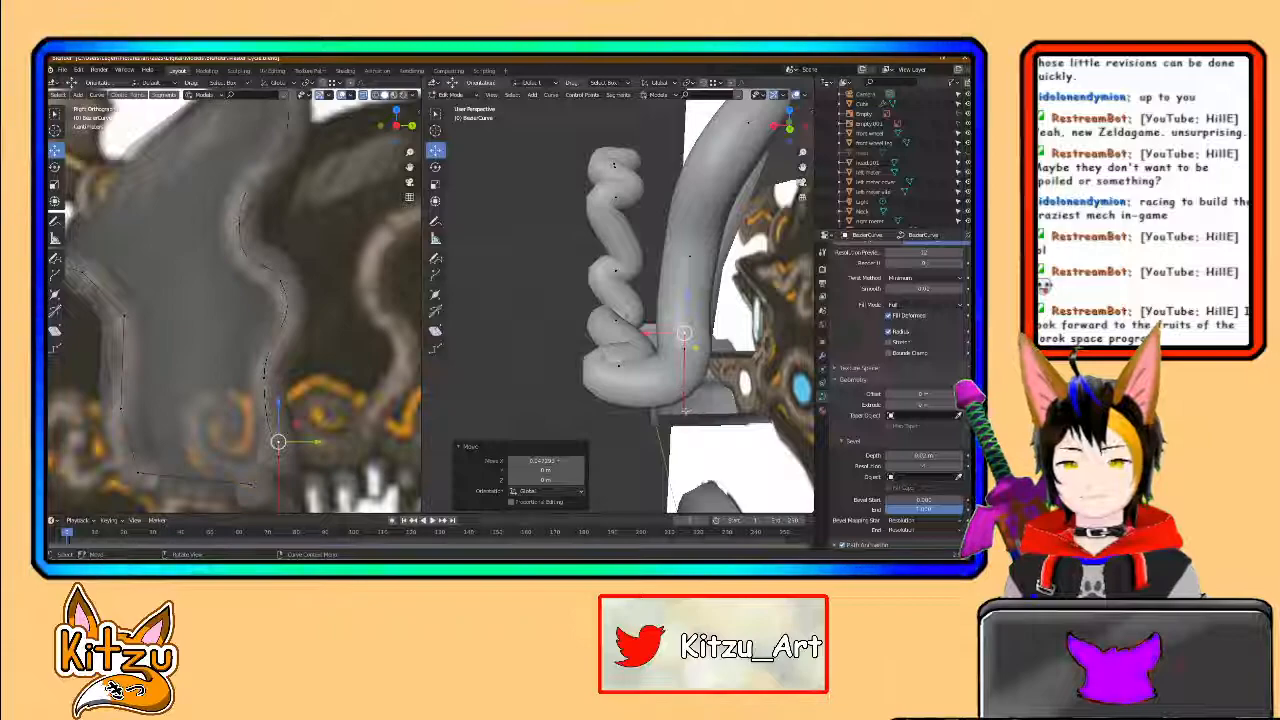
key(g)
key(z)
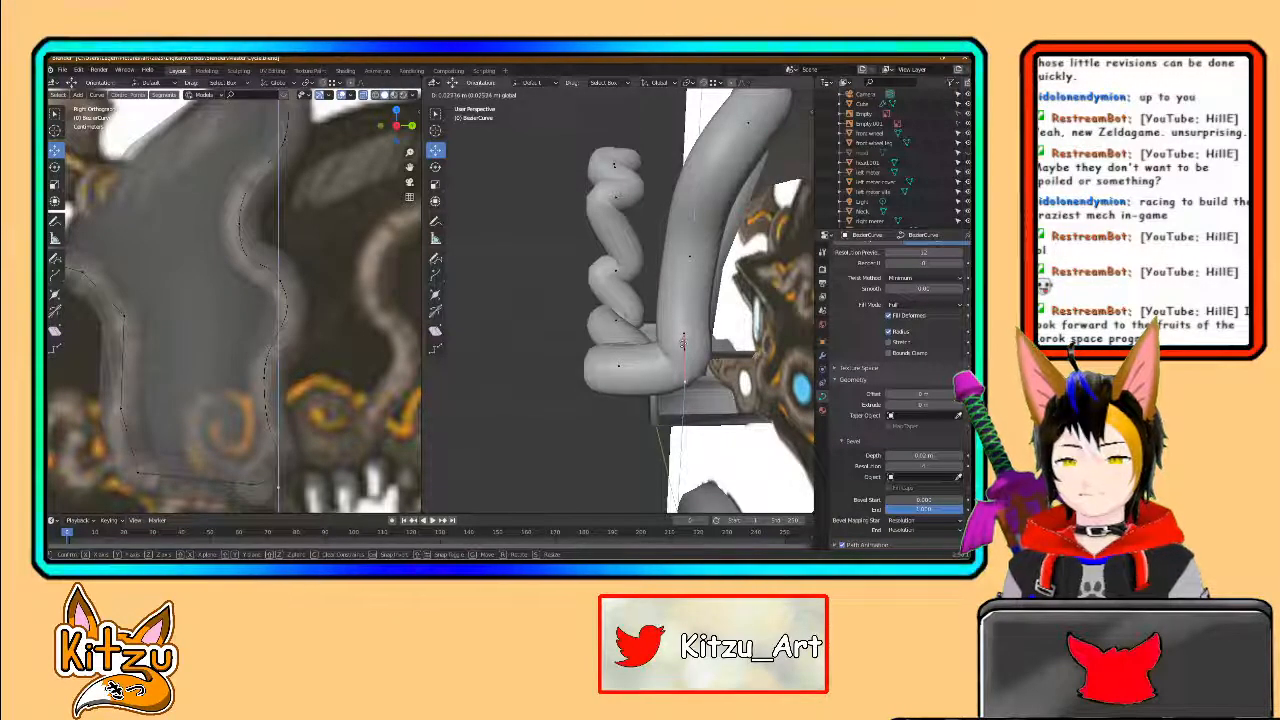
click(683, 342)
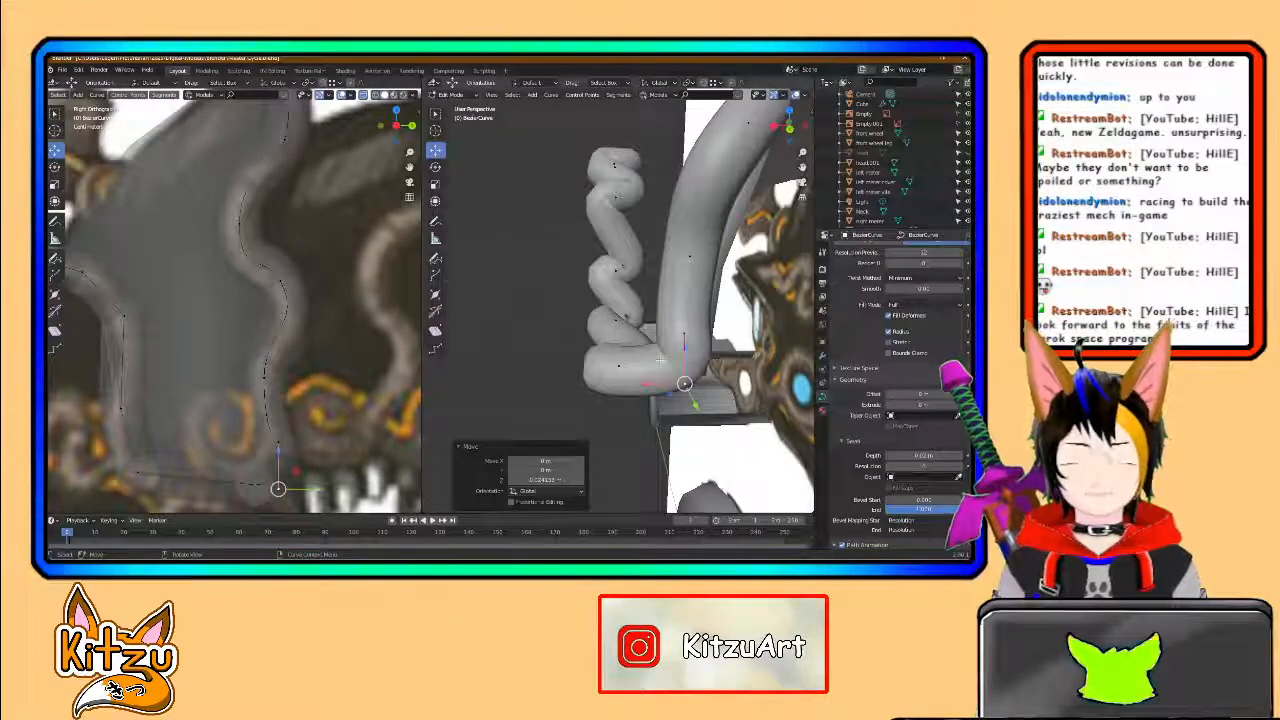
- Select the neighbouring control point where the tendril turns under the head and rotate it to round the bend
middle_drag(668, 356, 736, 357)
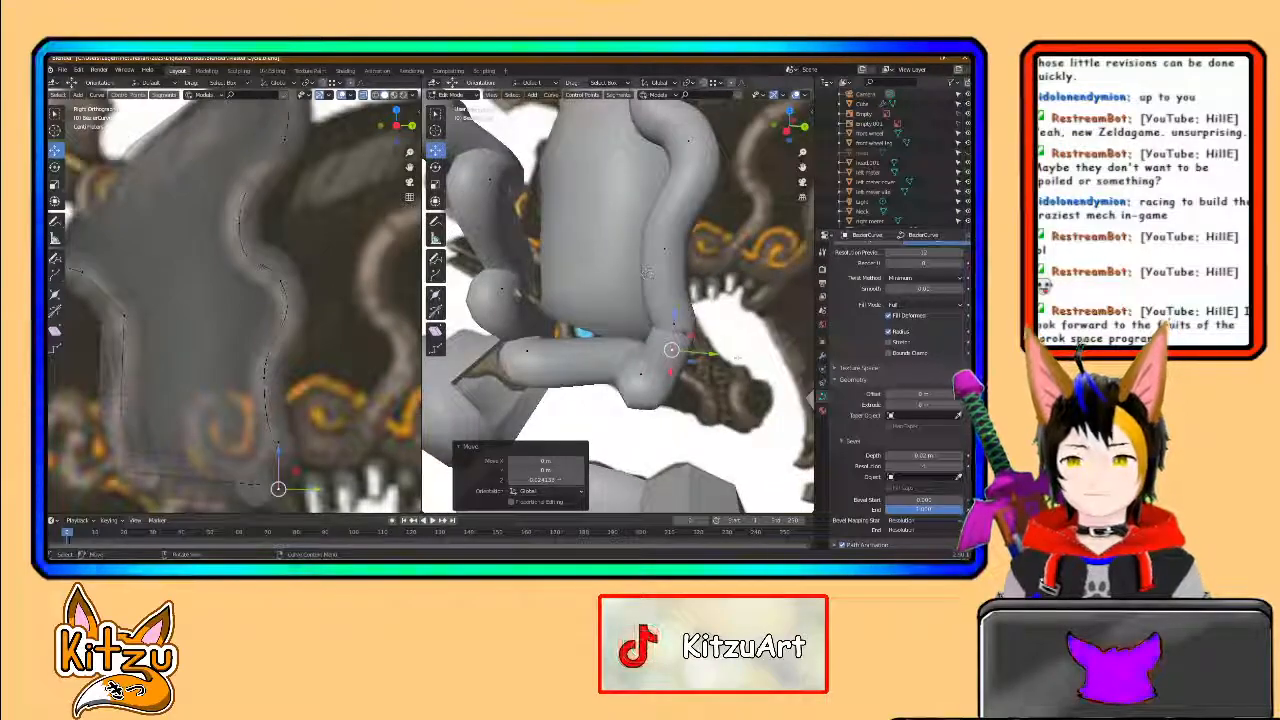
click(643, 374)
middle_drag(646, 374, 692, 396)
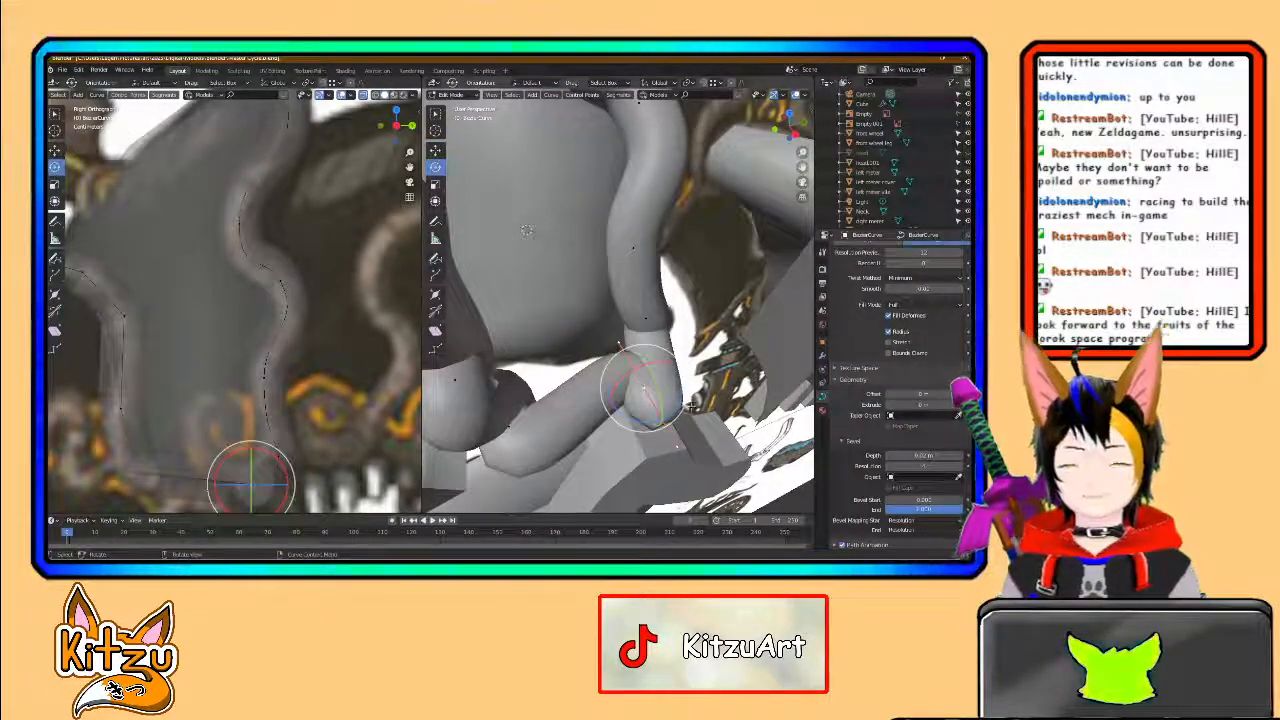
drag(683, 400, 684, 393)
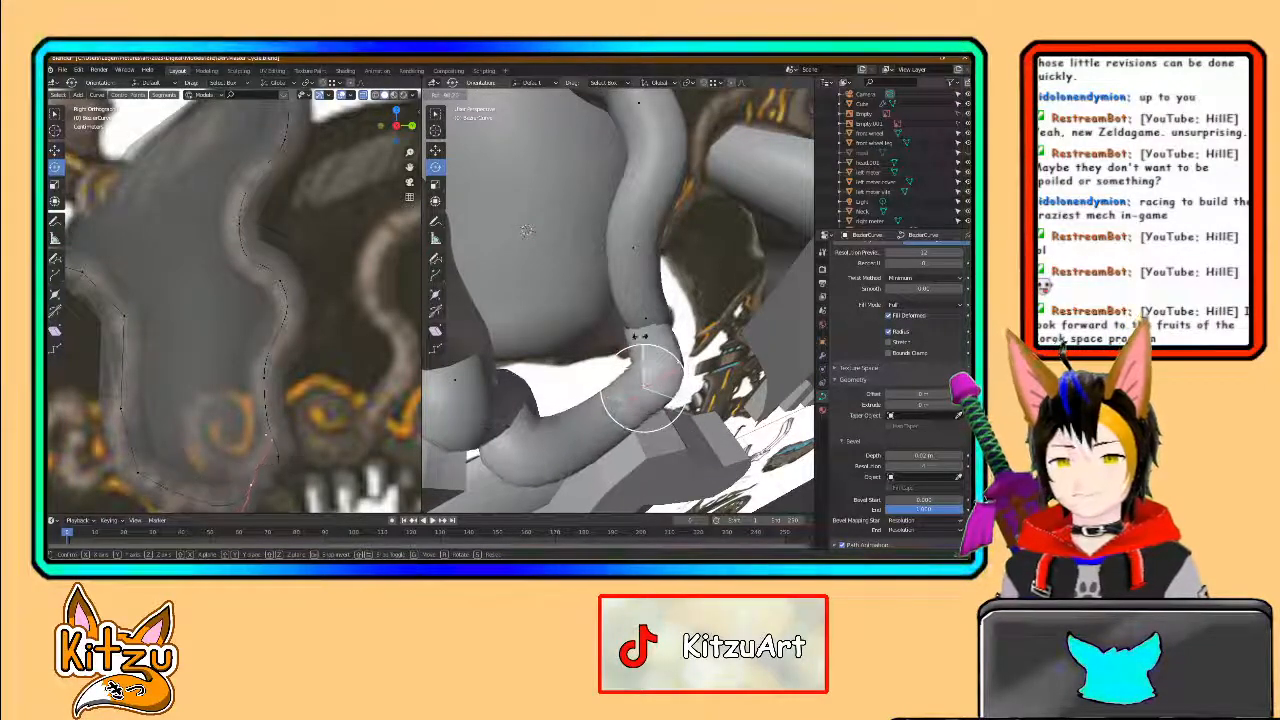
drag(640, 337, 621, 343)
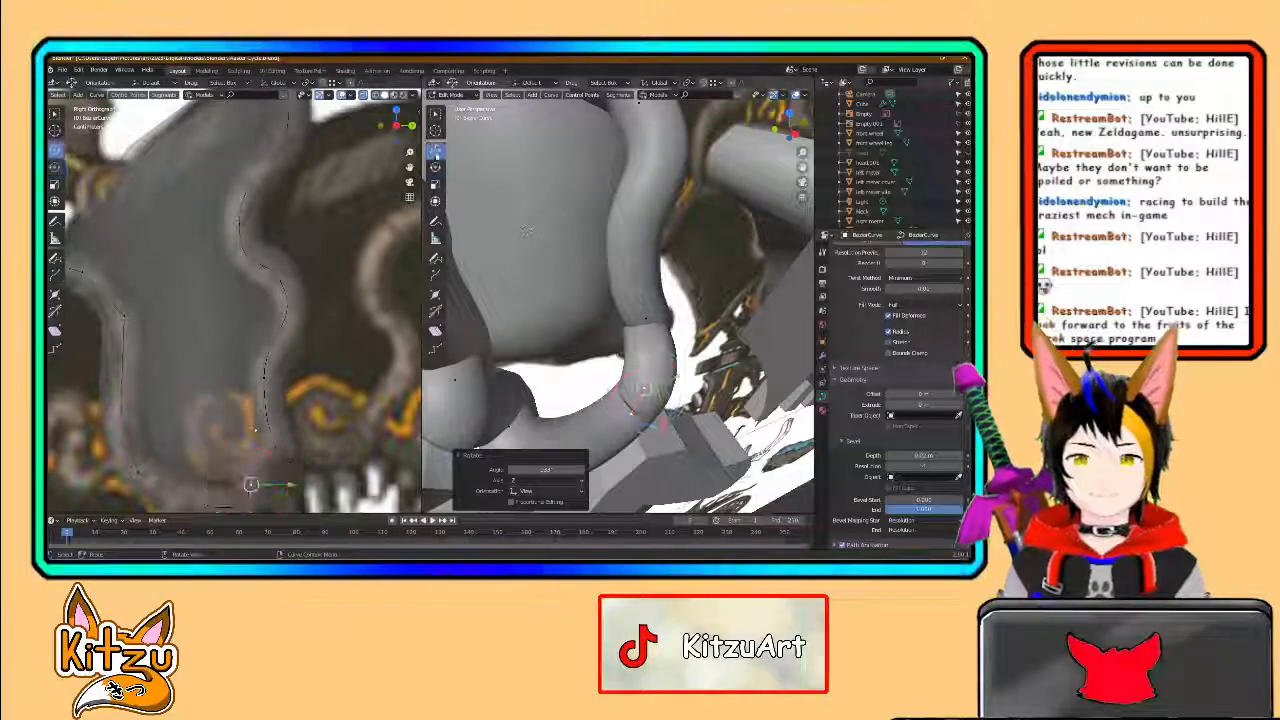
- Move the rotated point under the head along the X axis to reposition the tendril's bottom bend
middle_drag(578, 270, 649, 327)
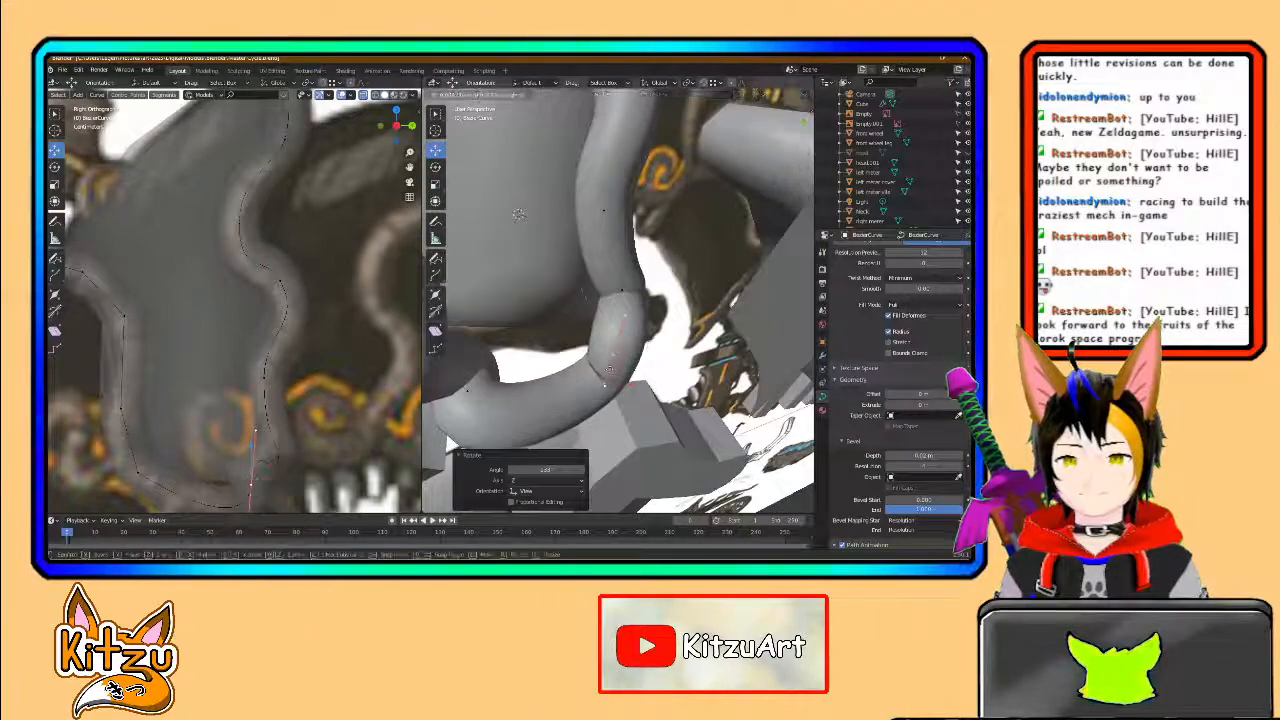
key(g)
drag(603, 316, 601, 322)
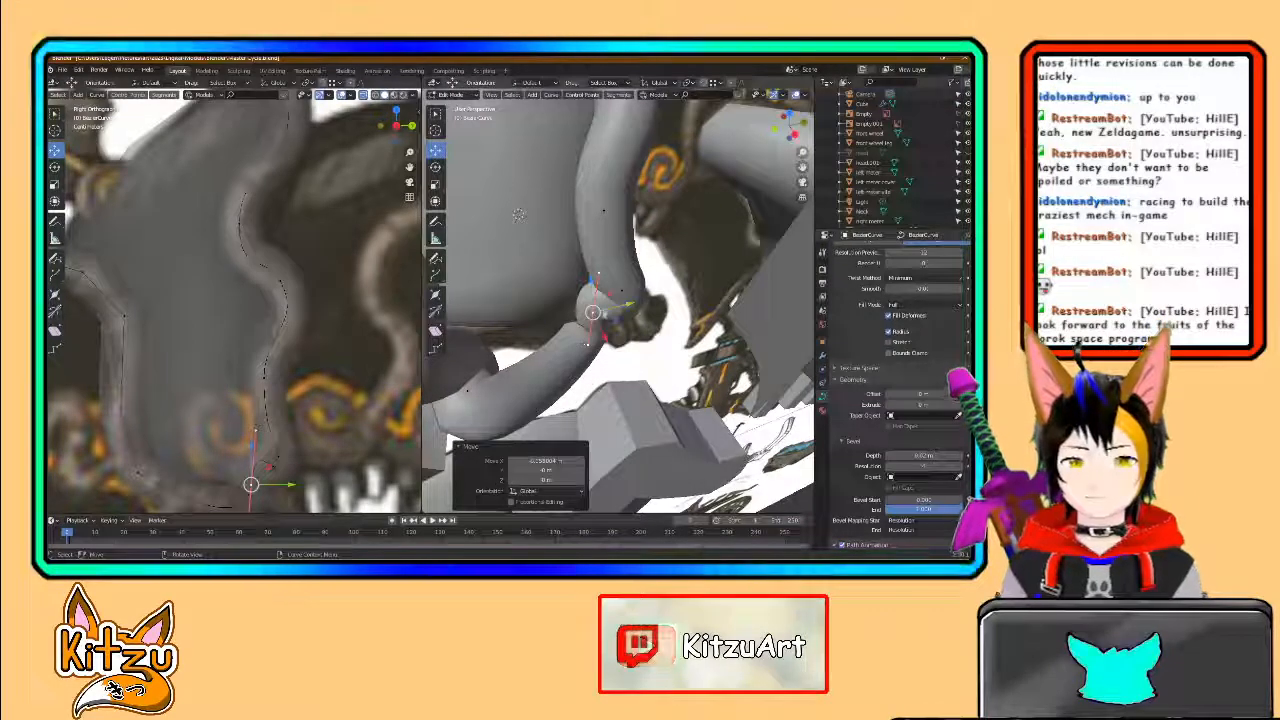
shift+middle_drag(293, 457, 298, 345)
scroll(298, 396, up, 2)
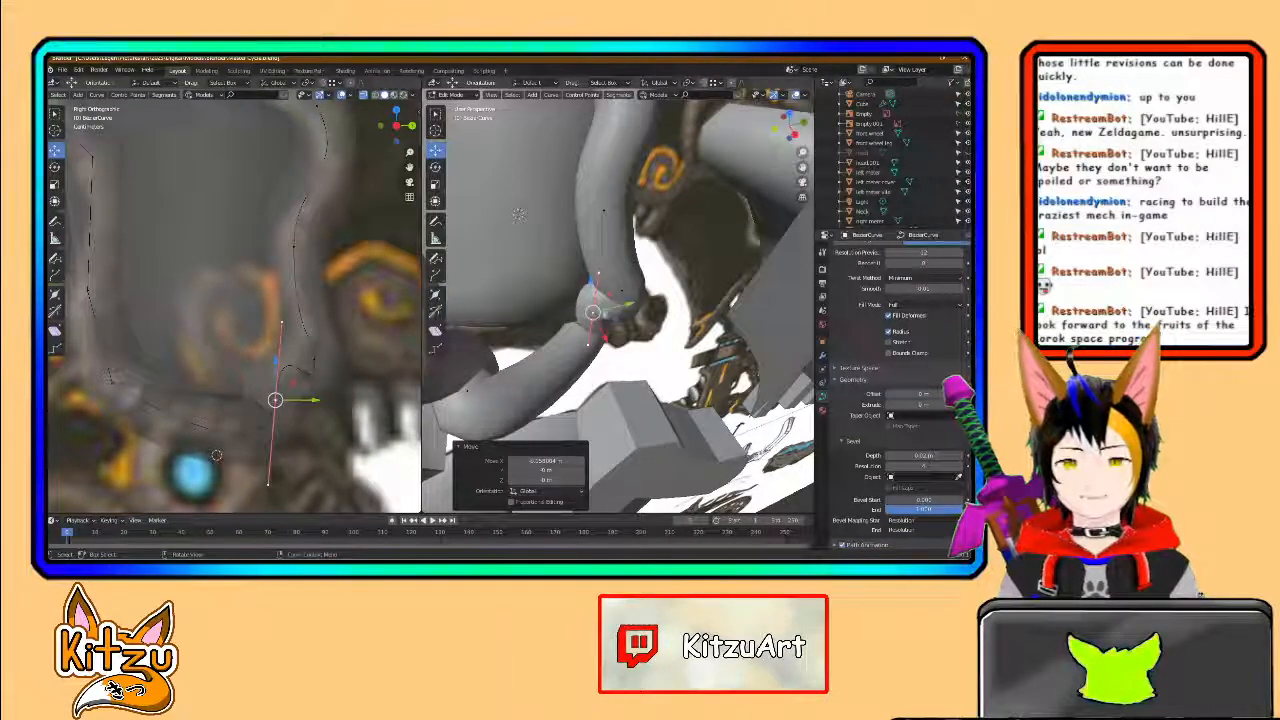
- Reposition the control point under the head and its inner handle in the side view to round the front bottom bend
drag(275, 400, 281, 321)
key(g)
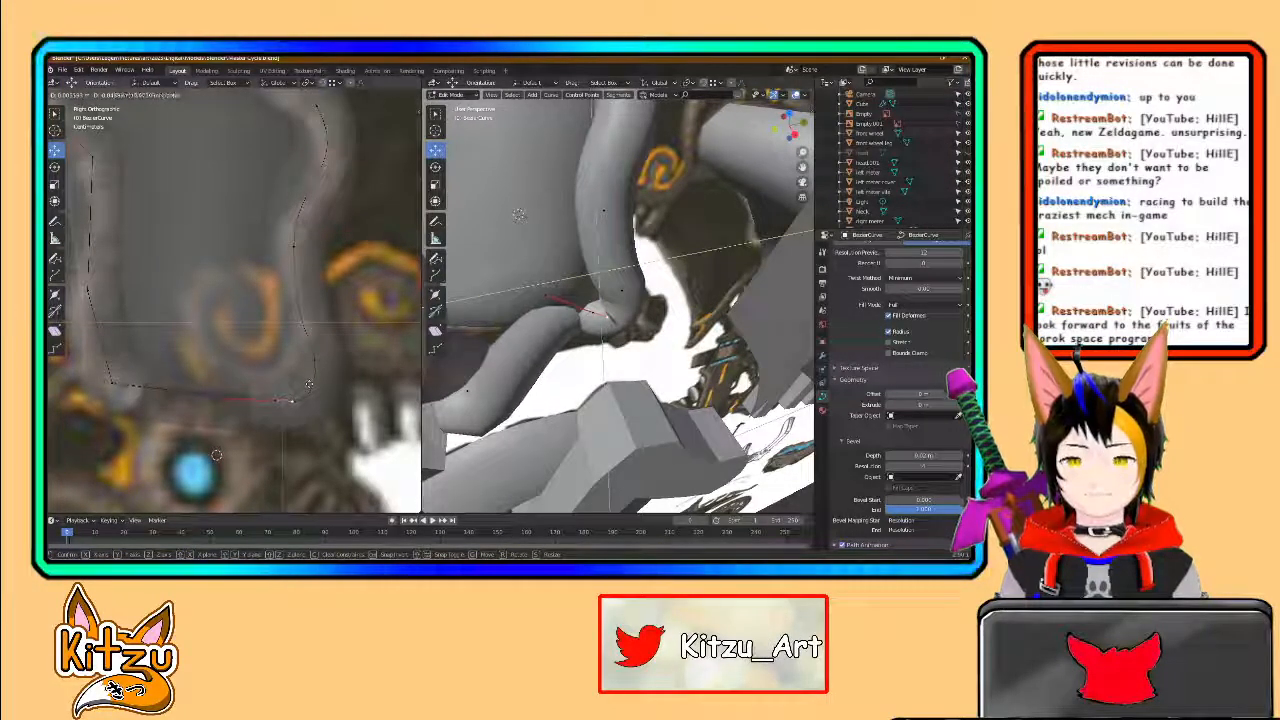
click(309, 383)
shift+middle_drag(309, 382, 353, 382)
click(259, 400)
key(g)
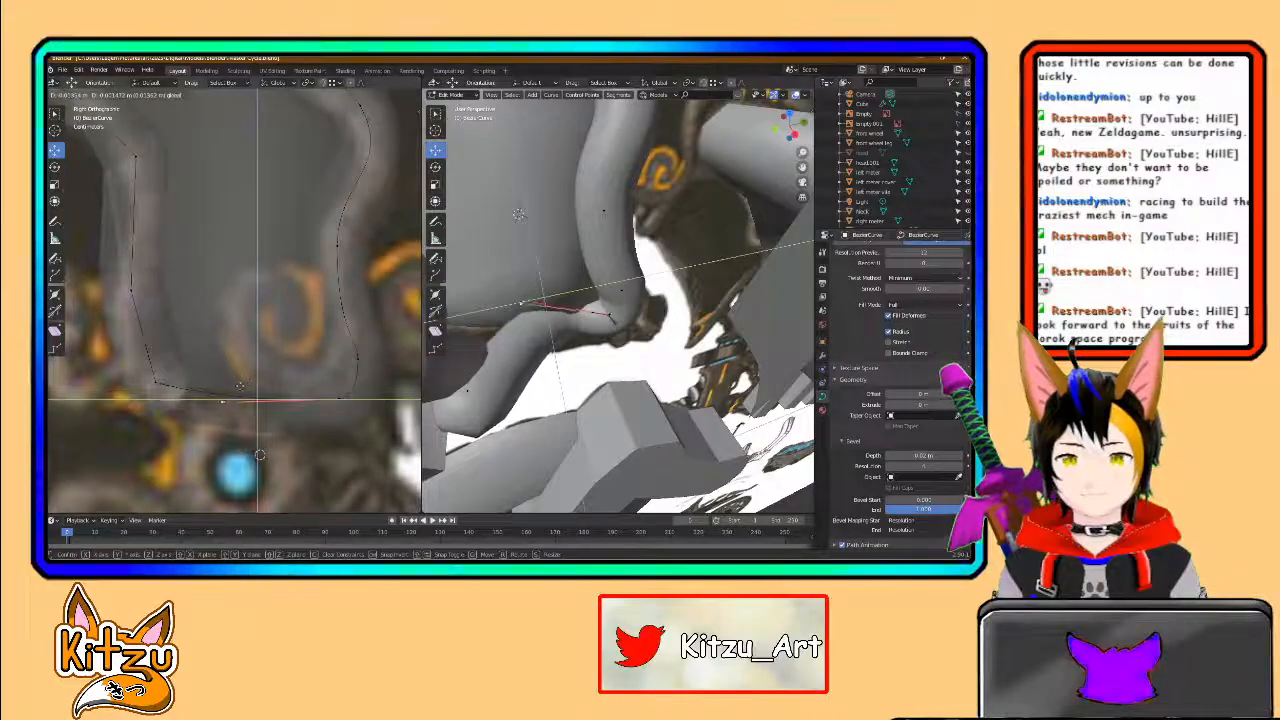
click(283, 390)
- Select the tendril's rear bottom corner point and rotate it about the Z axis
middle_drag(510, 398, 615, 335)
click(536, 395)
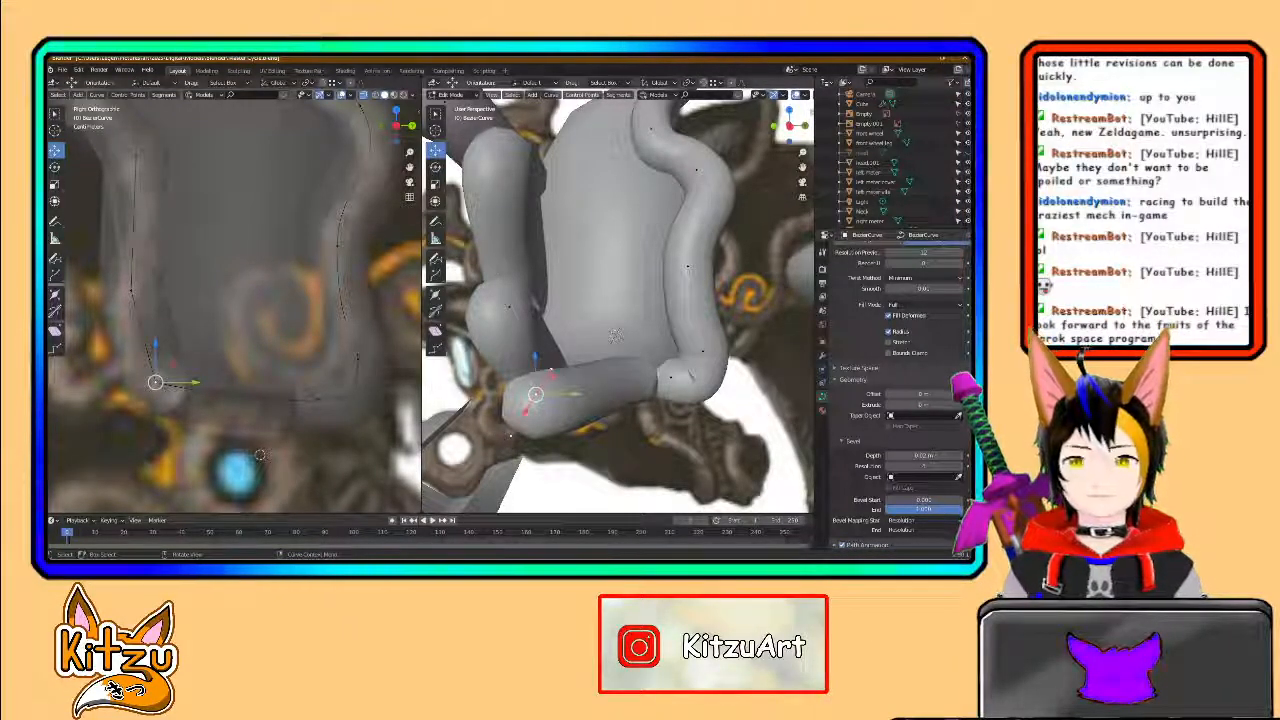
click(435, 168)
middle_drag(615, 335, 596, 355)
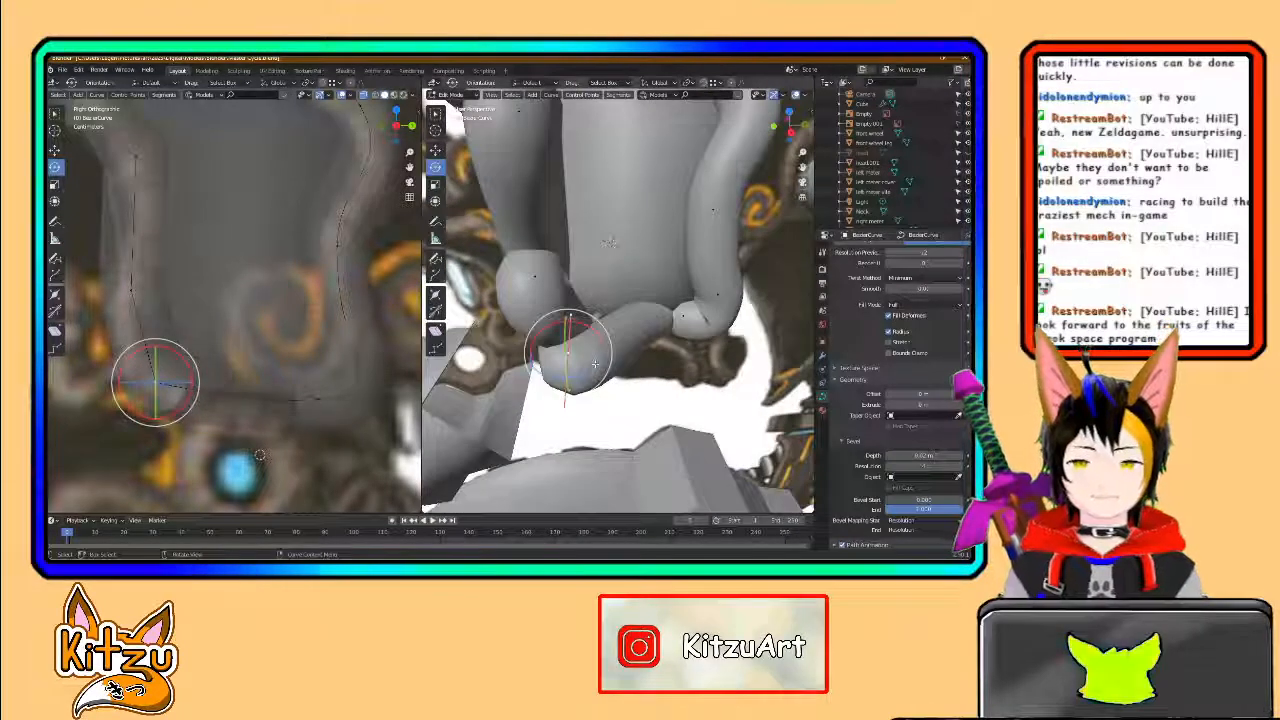
drag(588, 366, 610, 246)
middle_drag(610, 246, 610, 248)
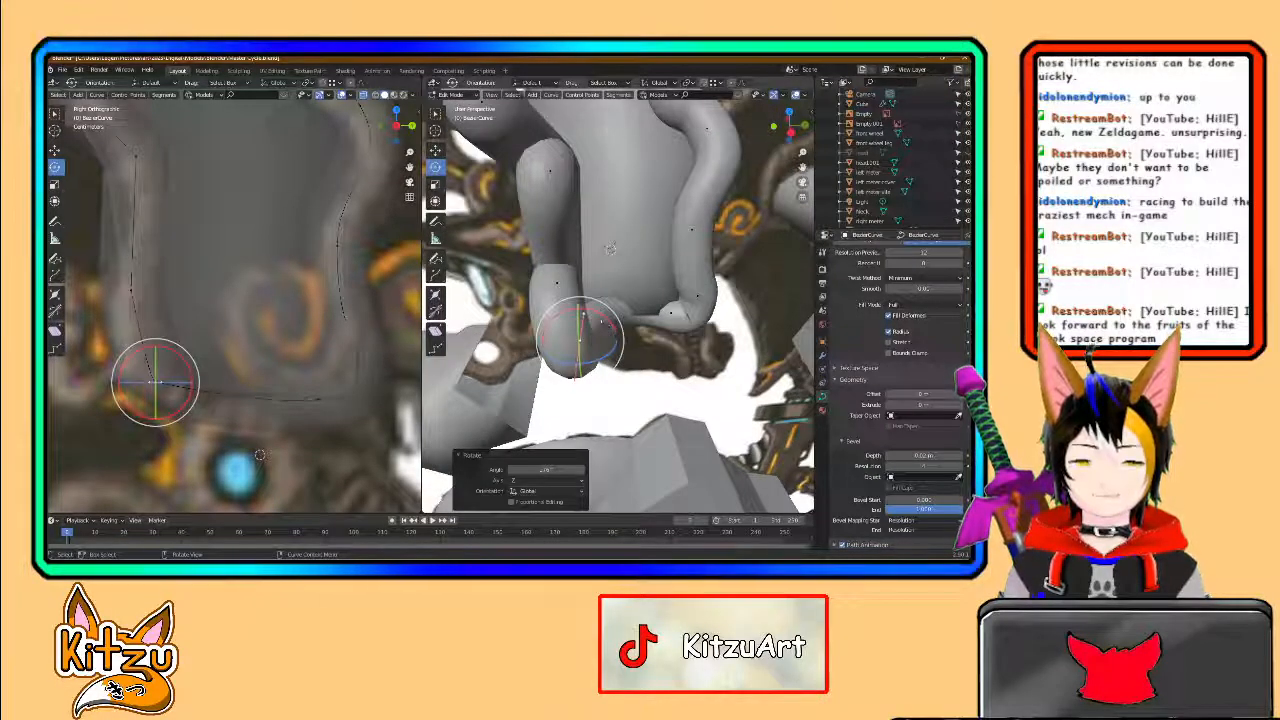
- Select the control point just above the rear bottom corner and rotate it about the Y axis
middle_drag(601, 316, 612, 322)
click(614, 322)
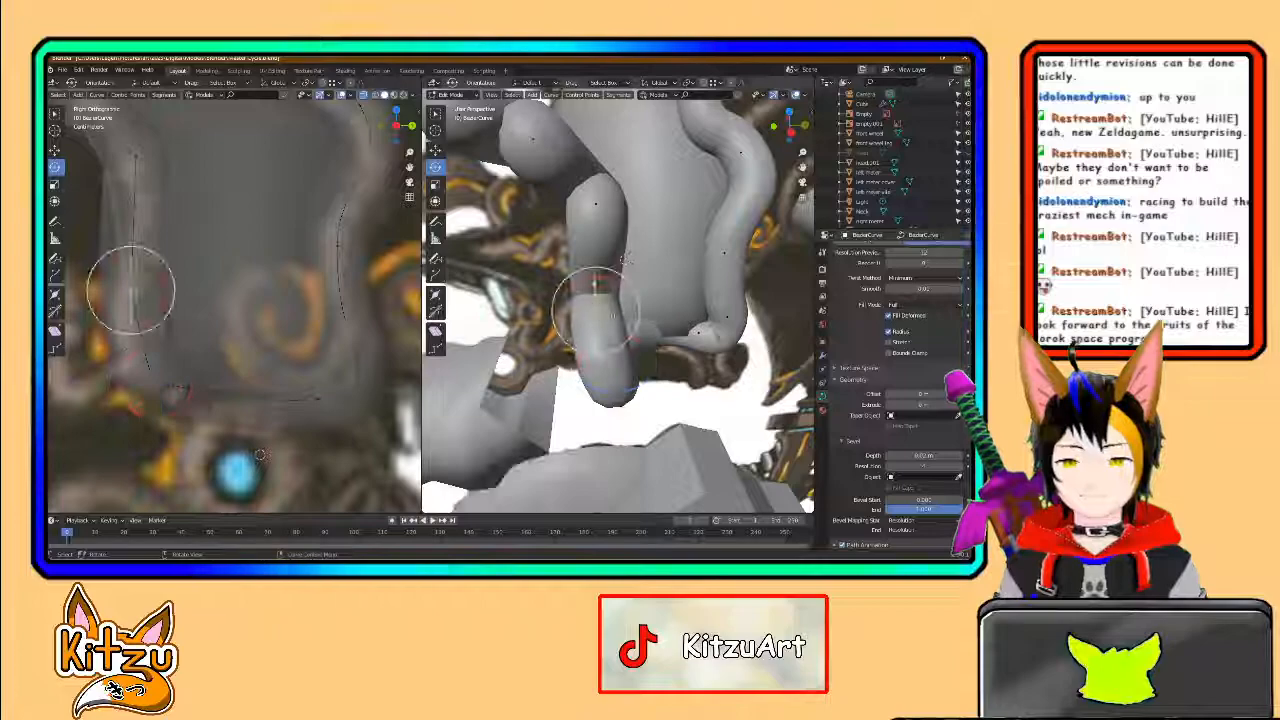
mouse_move(617, 326)
mouse_down()
mouse_move(655, 262)
mouse_move(611, 311)
mouse_up()
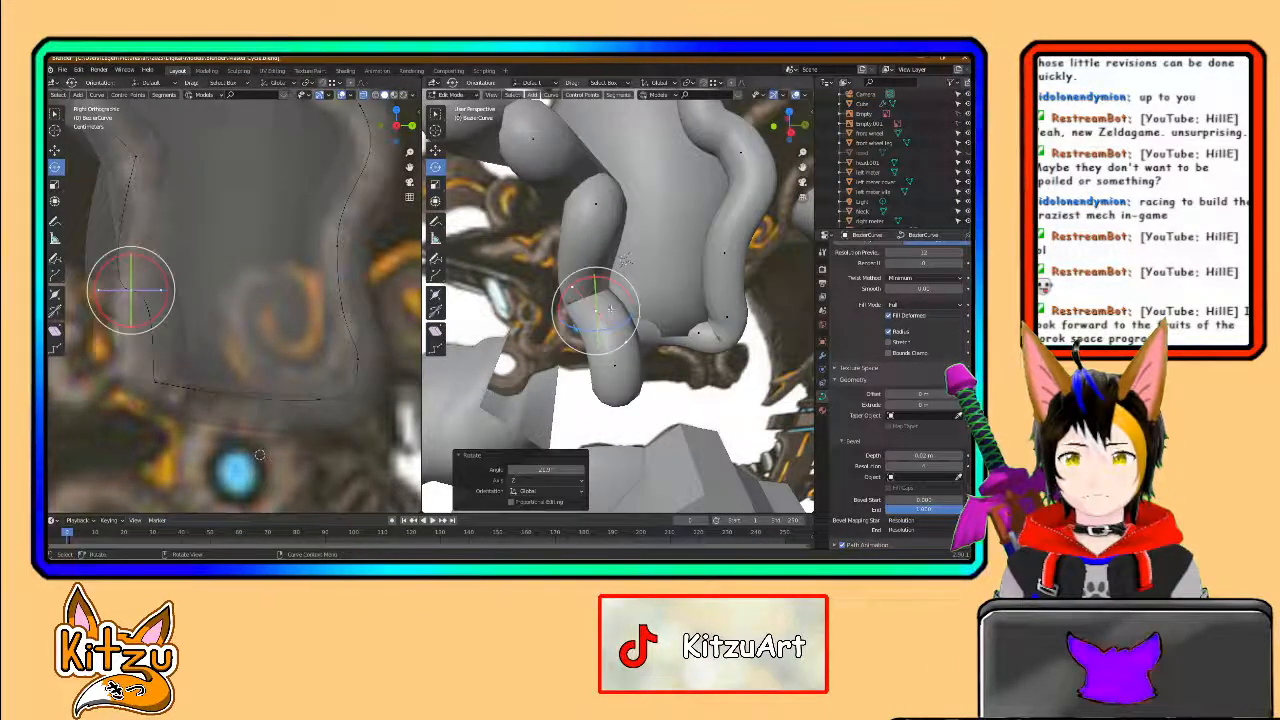
key(g)
key(y)
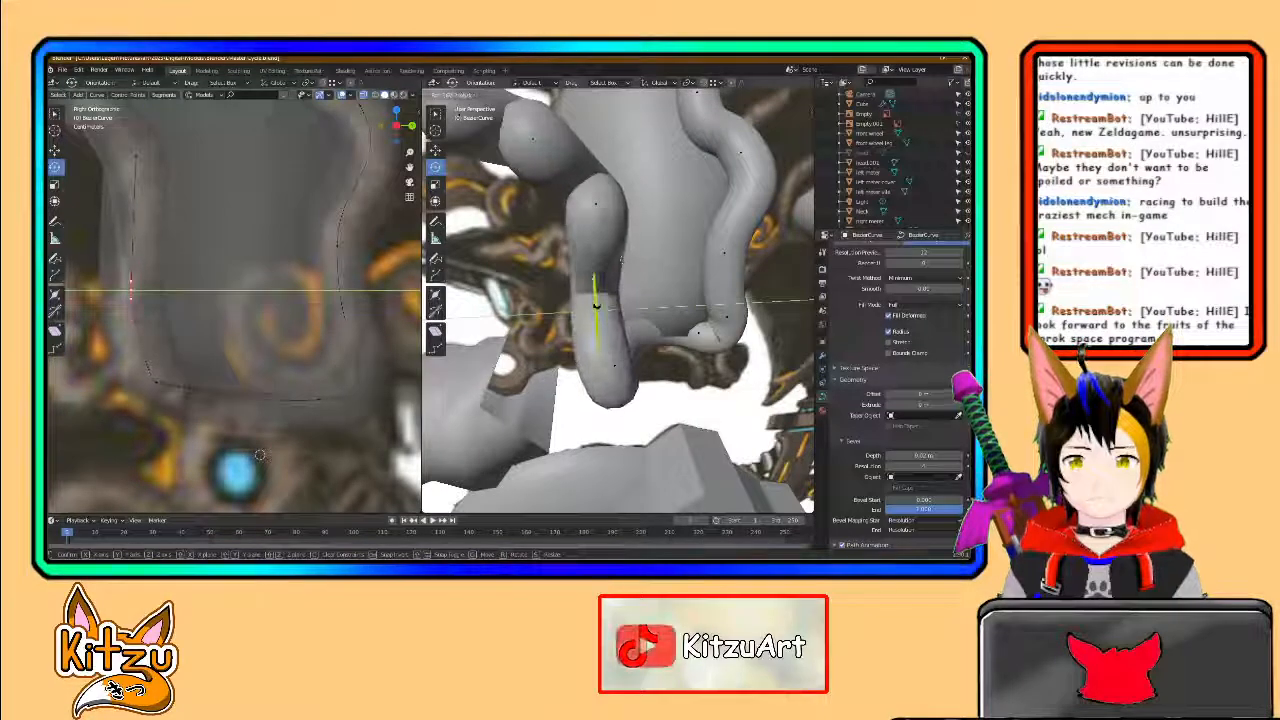
drag(597, 309, 600, 317)
mouse_move(622, 320)
middle_down()
mouse_move(558, 310)
mouse_move(635, 331)
middle_up()
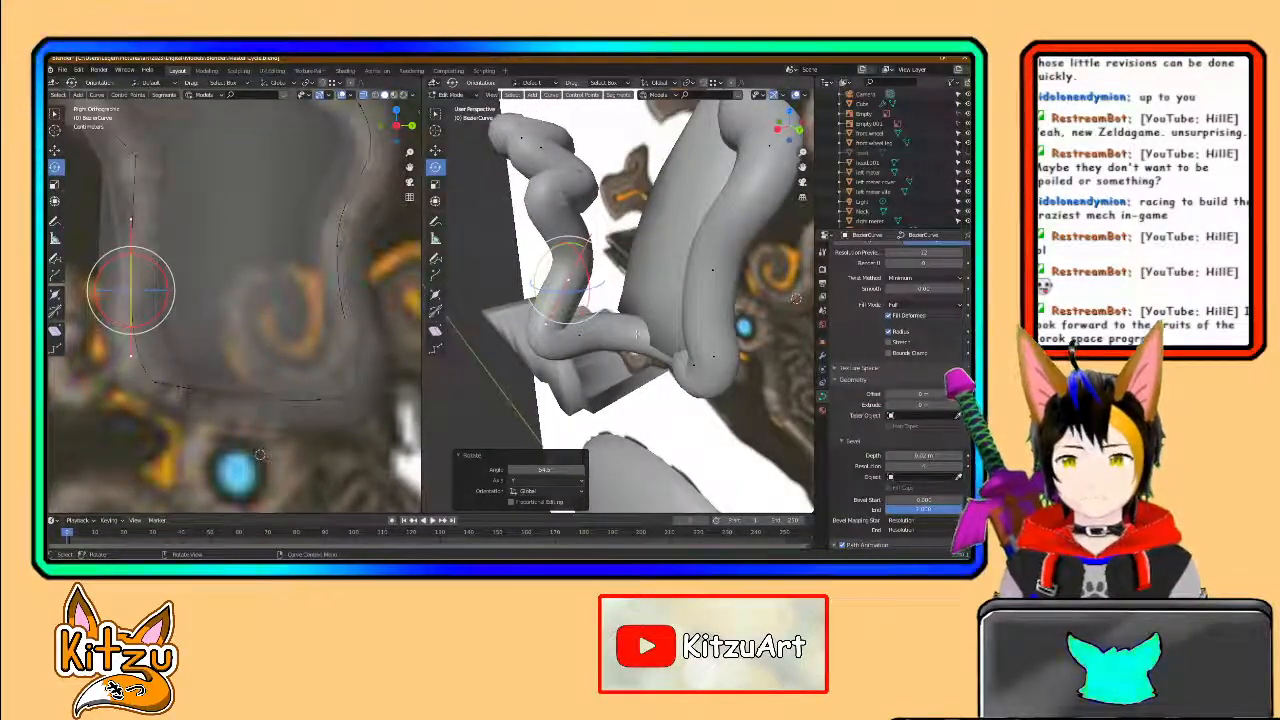
- Reselect the rear bottom corner point and rotate it so its handles lie horizontal in the side view
click(580, 340)
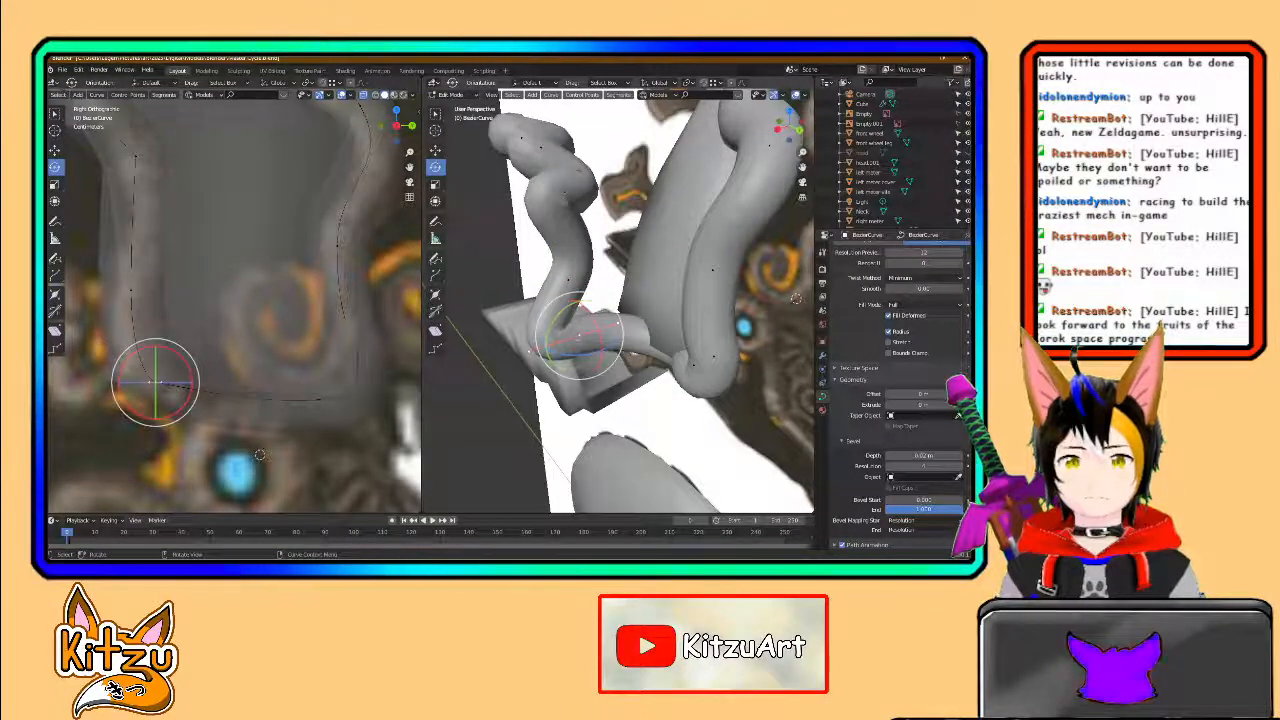
middle_drag(796, 298, 708, 245)
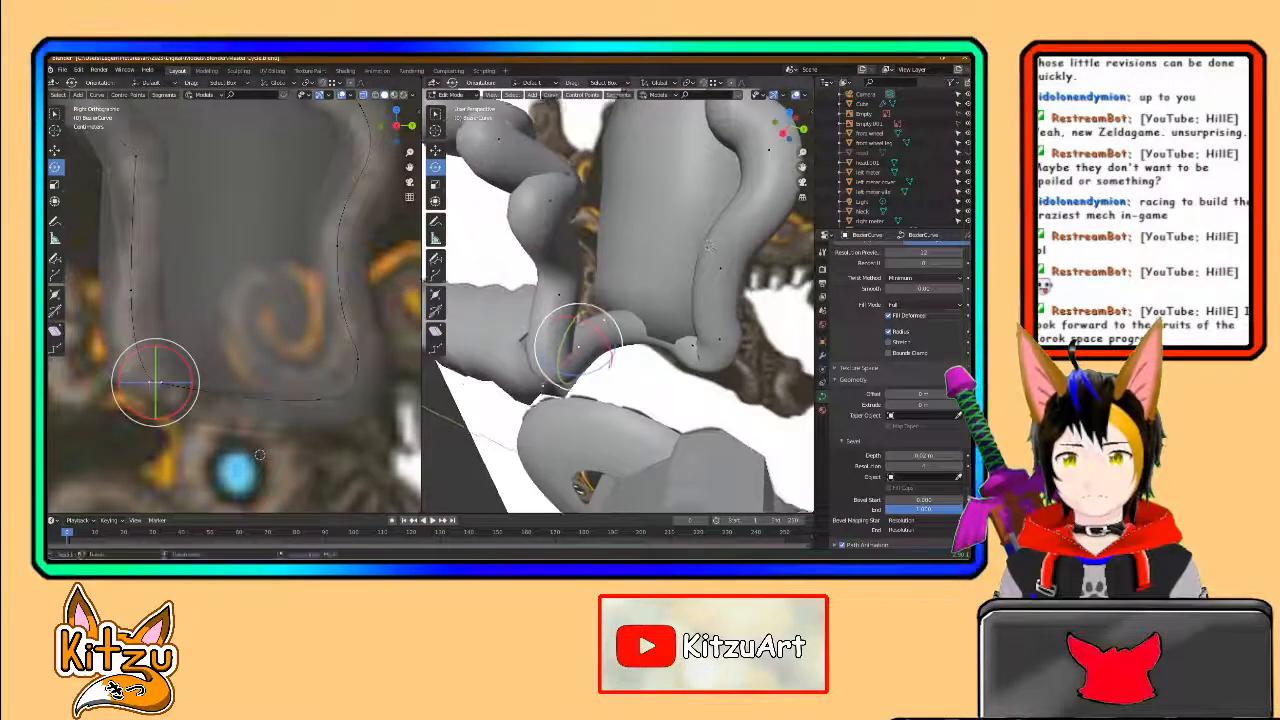
drag(602, 368, 553, 369)
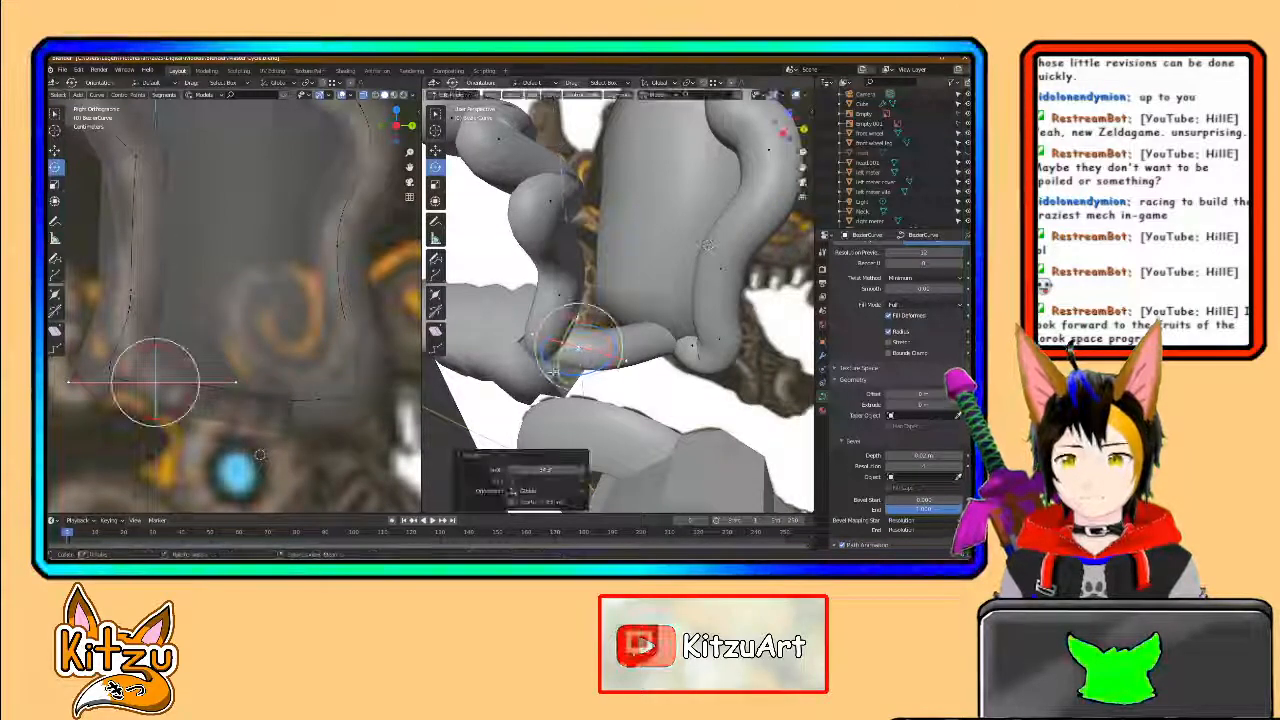
- Select the control point under the head near the front and rotate it to straighten the bottom run
click(324, 397)
drag(706, 371, 731, 349)
scroll(731, 358, up, 3)
middle_drag(762, 360, 671, 312)
- Rotate the front bottom corner point about the Z axis, and undo the last change
click(611, 333)
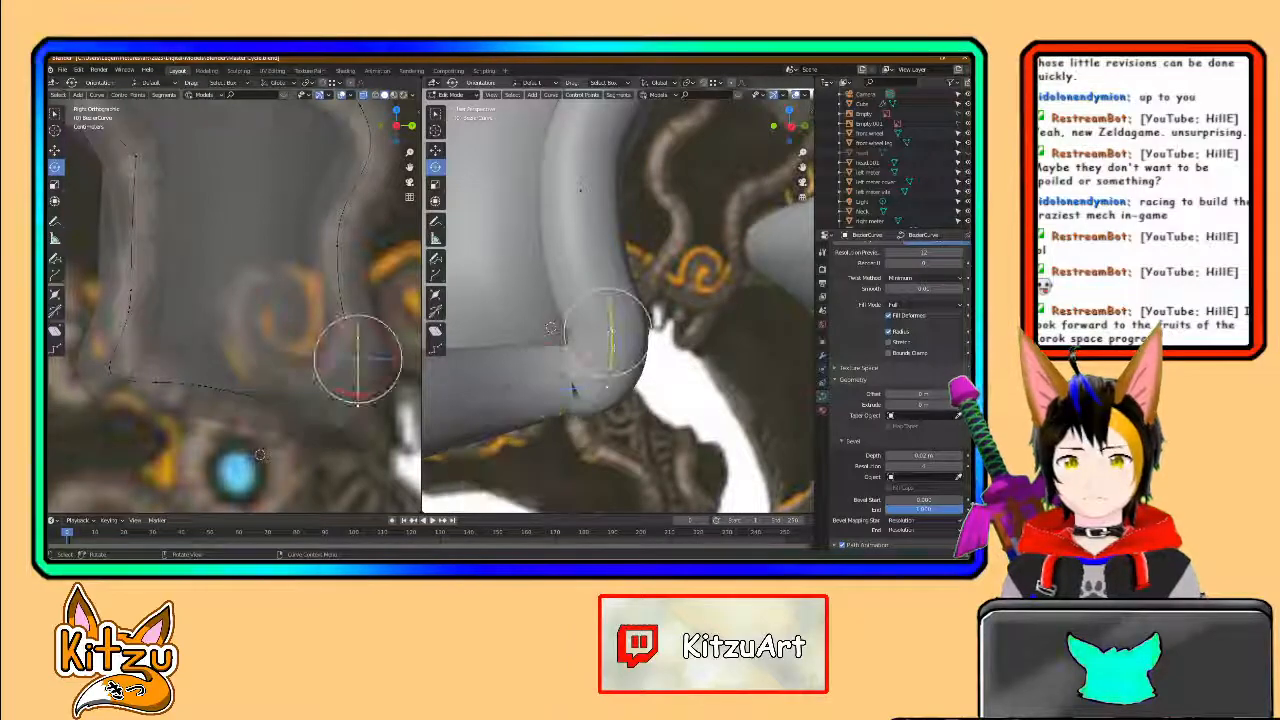
drag(599, 341, 622, 284)
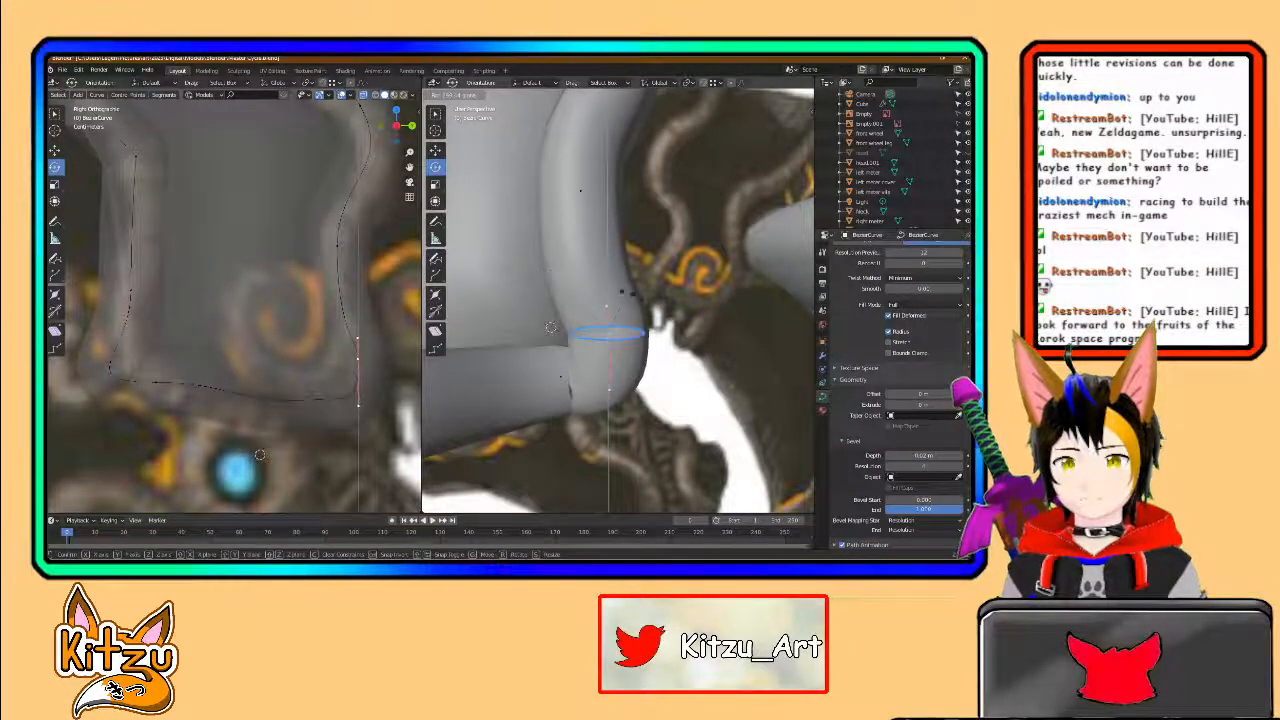
drag(550, 343, 651, 349)
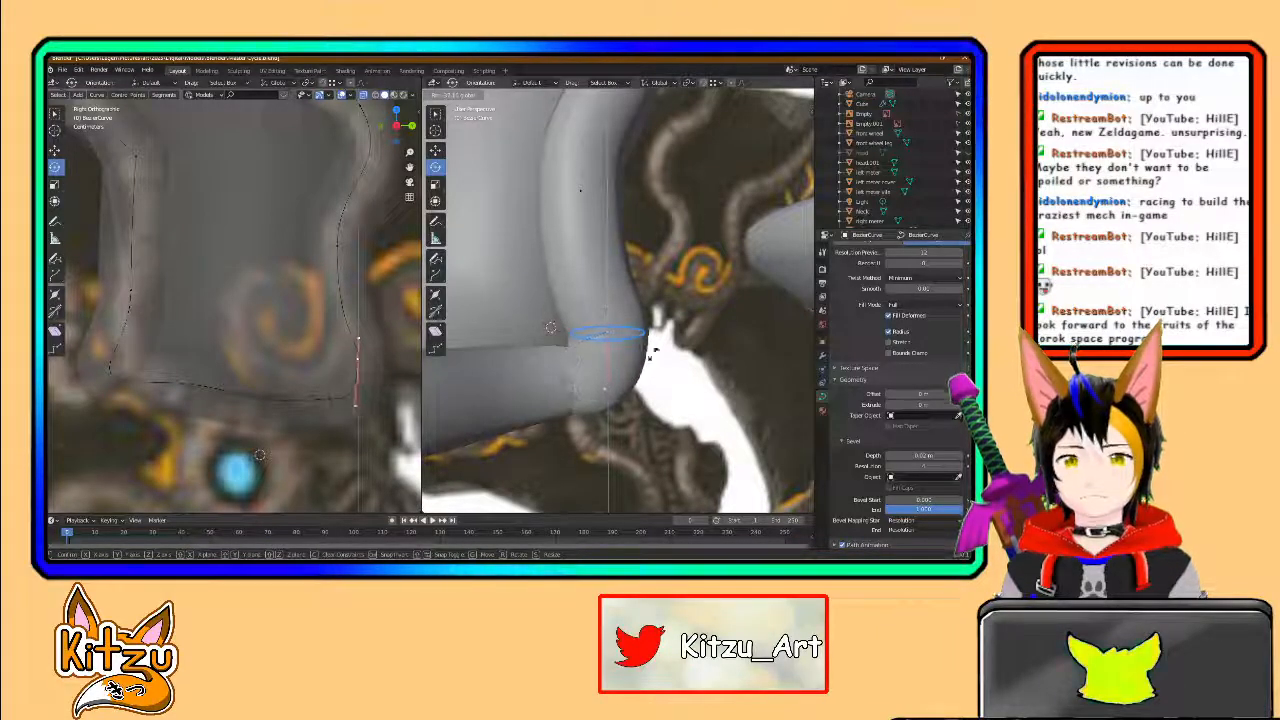
drag(538, 301, 599, 337)
key(ctrl+z)
- Shift the control point under the head back along the tendril's bottom run and lower it along the Z axis
middle_drag(599, 337, 619, 376)
click(578, 374)
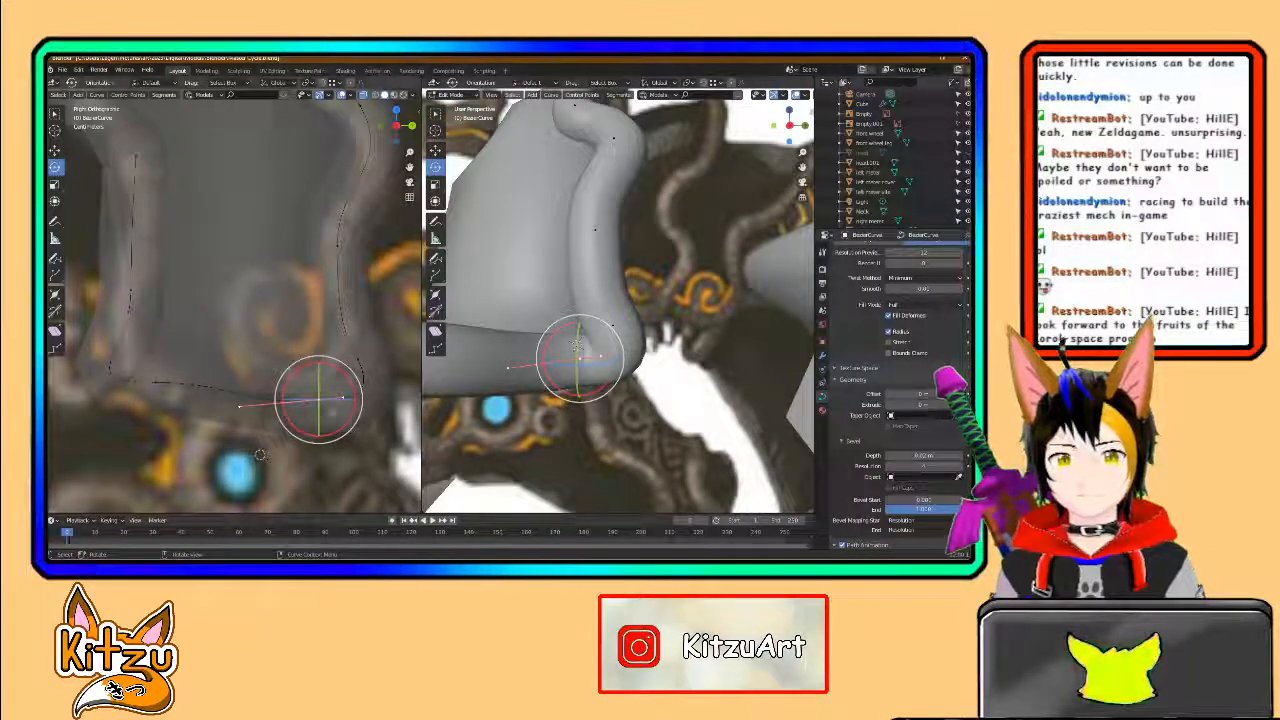
click(240, 405)
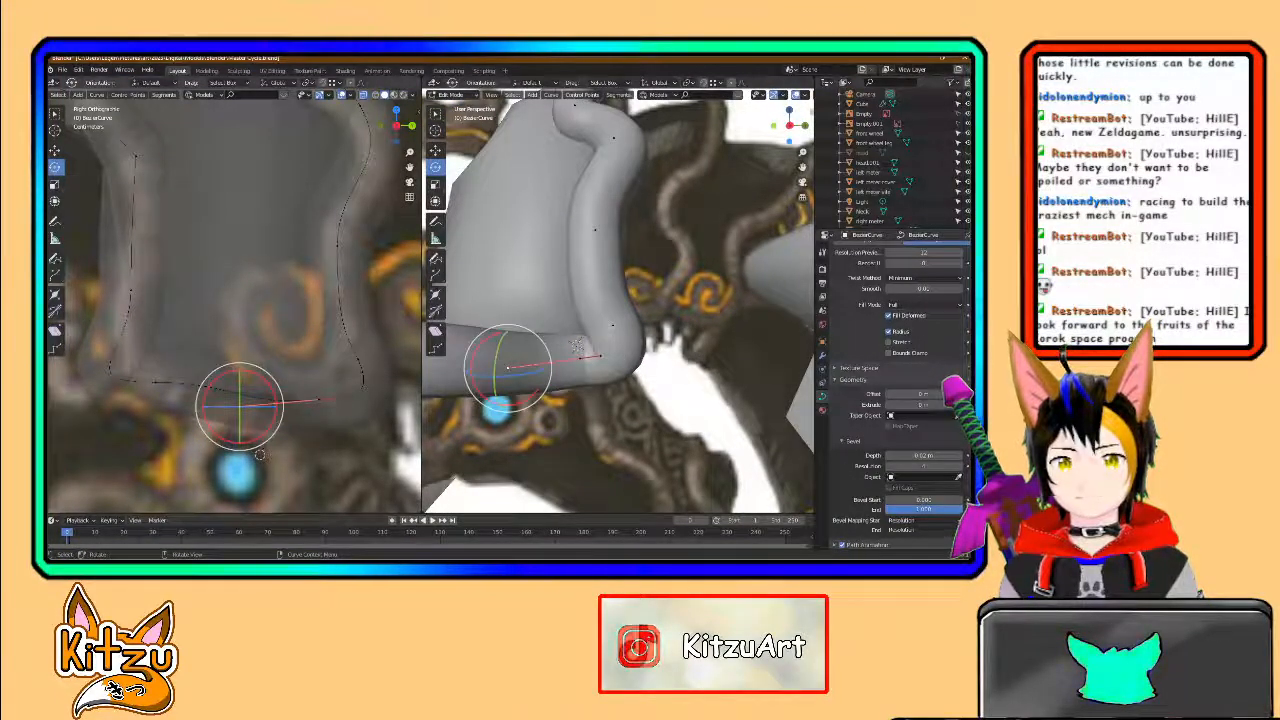
key(shift+space)
key(g)
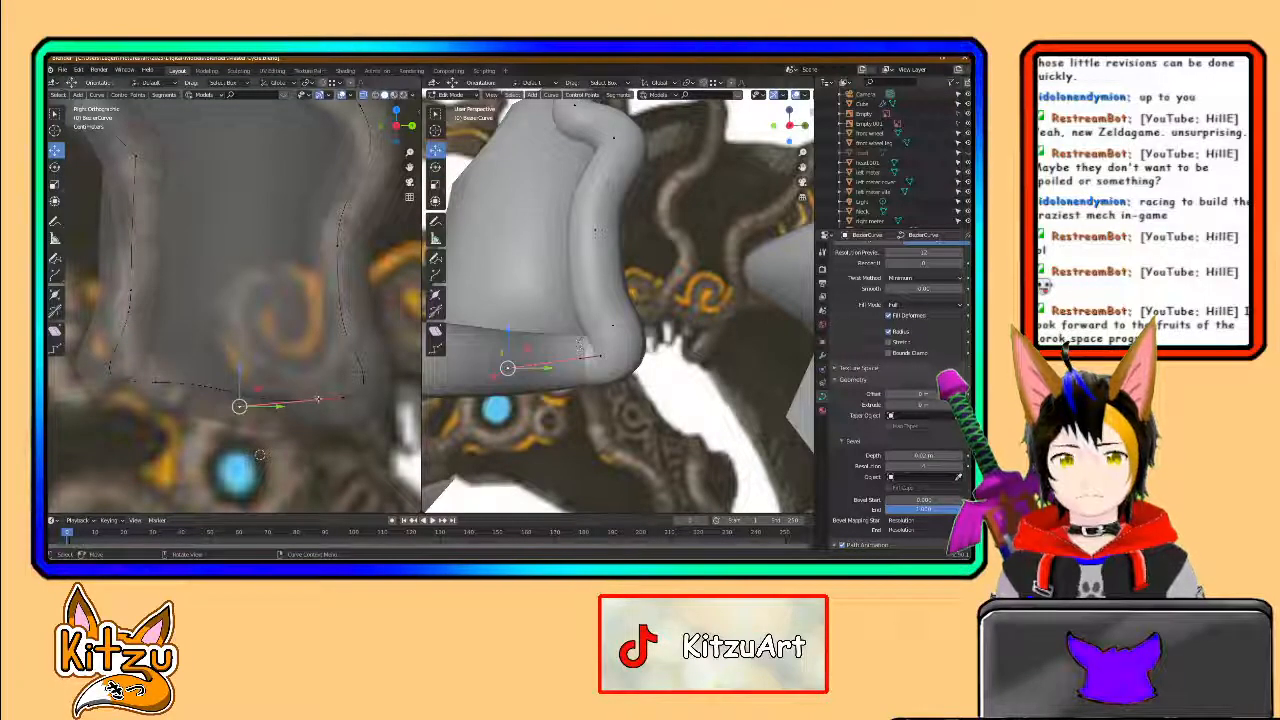
click(319, 405)
drag(345, 400, 309, 381)
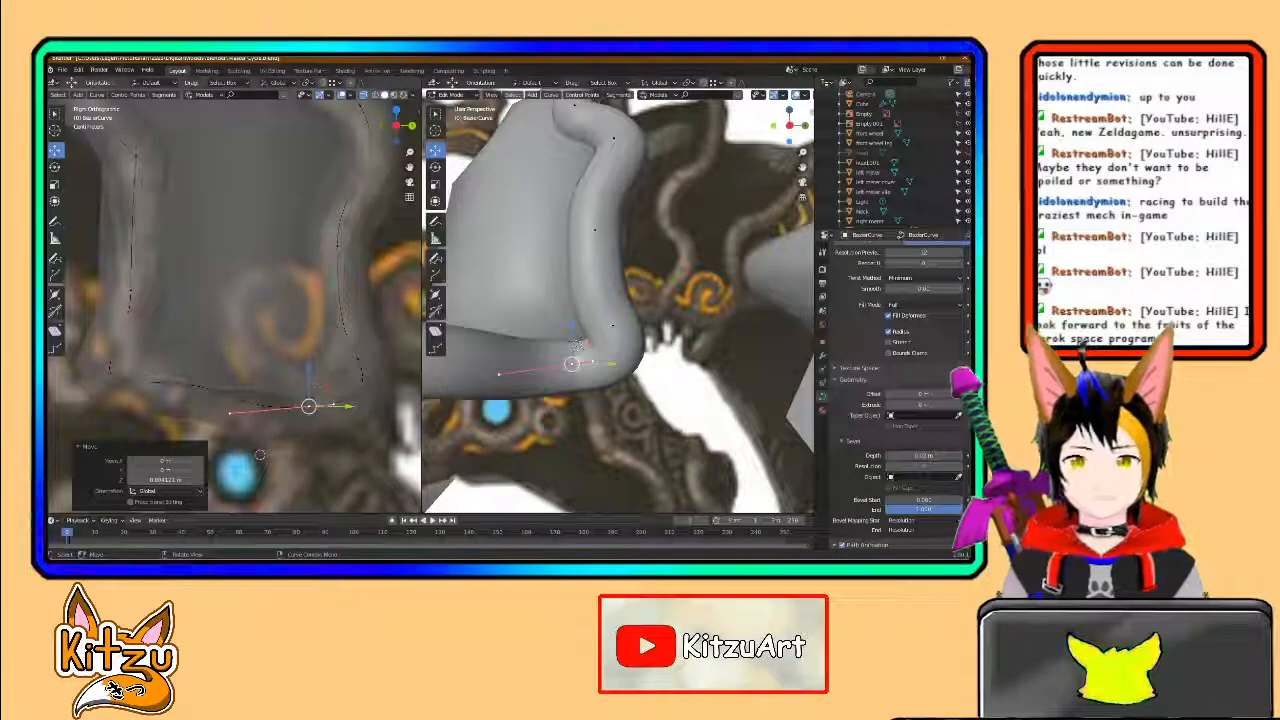
drag(307, 371, 309, 404)
- Raise the front bottom corner point slightly along the Z axis and nudge the neighbouring point under the head upward
click(358, 364)
mouse_move(359, 336)
mouse_down()
mouse_move(360, 315)
mouse_move(359, 326)
mouse_up()
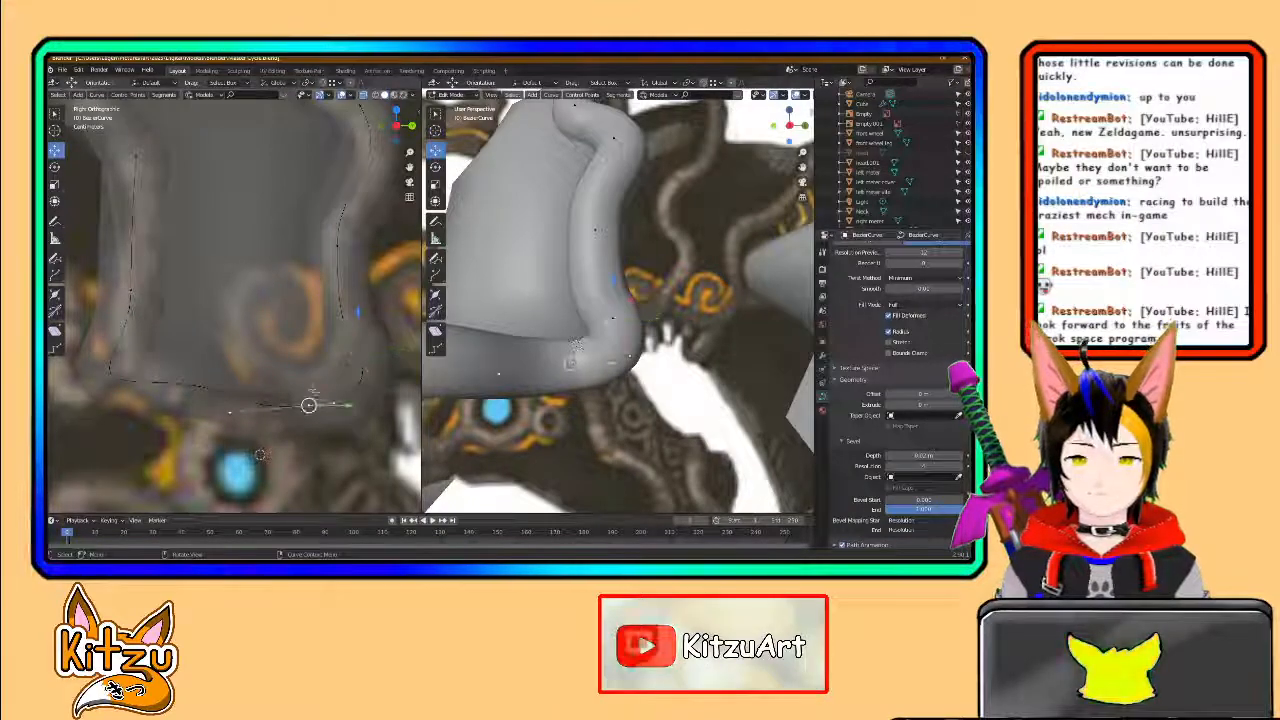
click(308, 400)
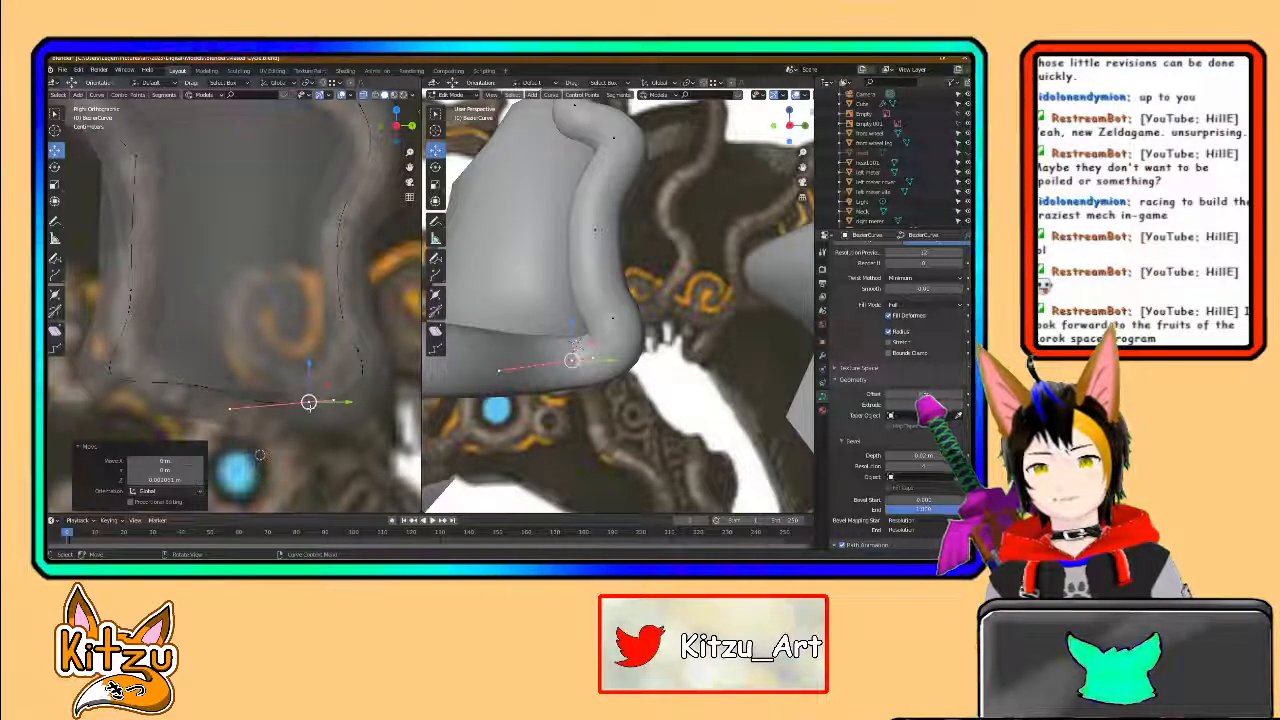
- Shorten the rear bottom corner point's outer handle by moving it inward along the Y axis
click(156, 385)
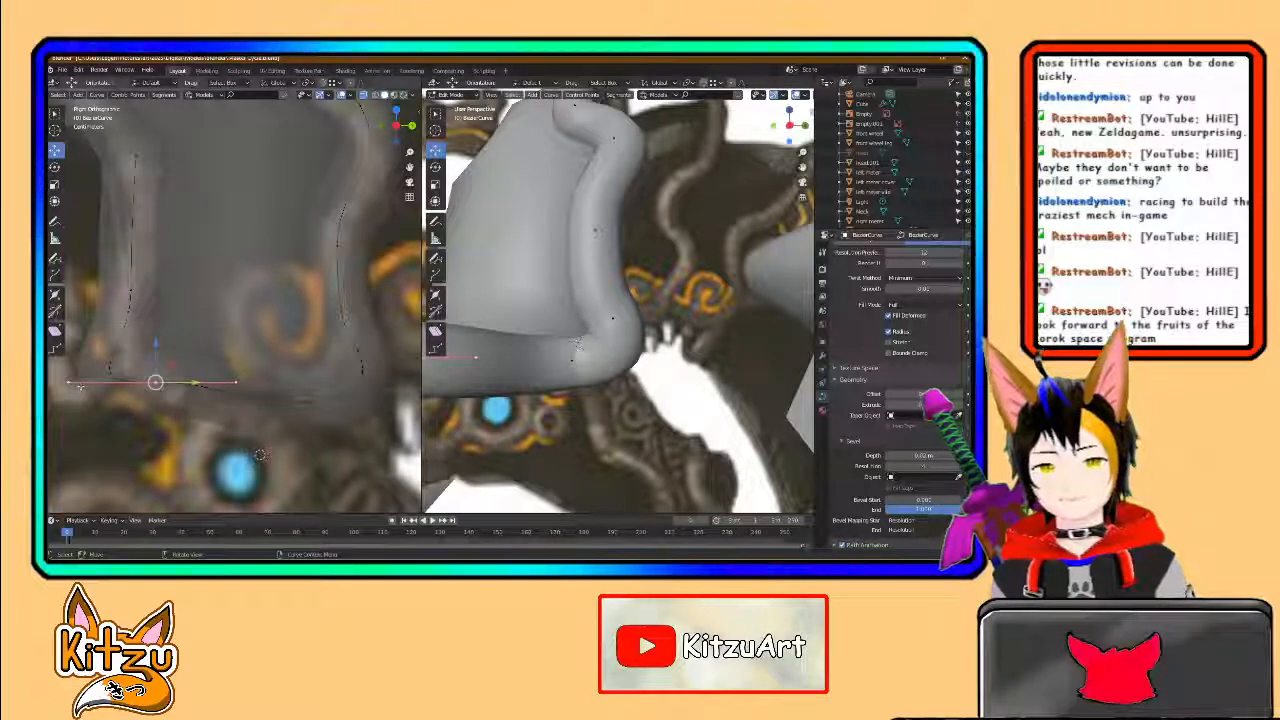
key(g)
key(y)
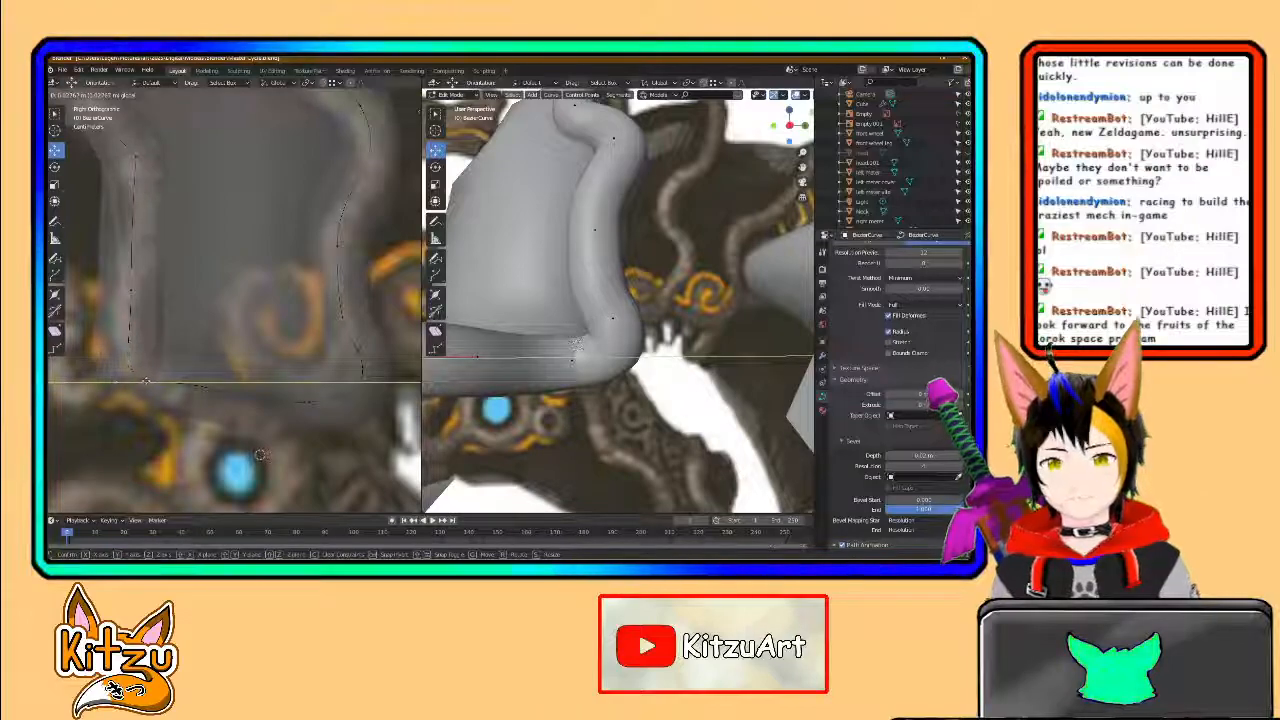
click(118, 381)
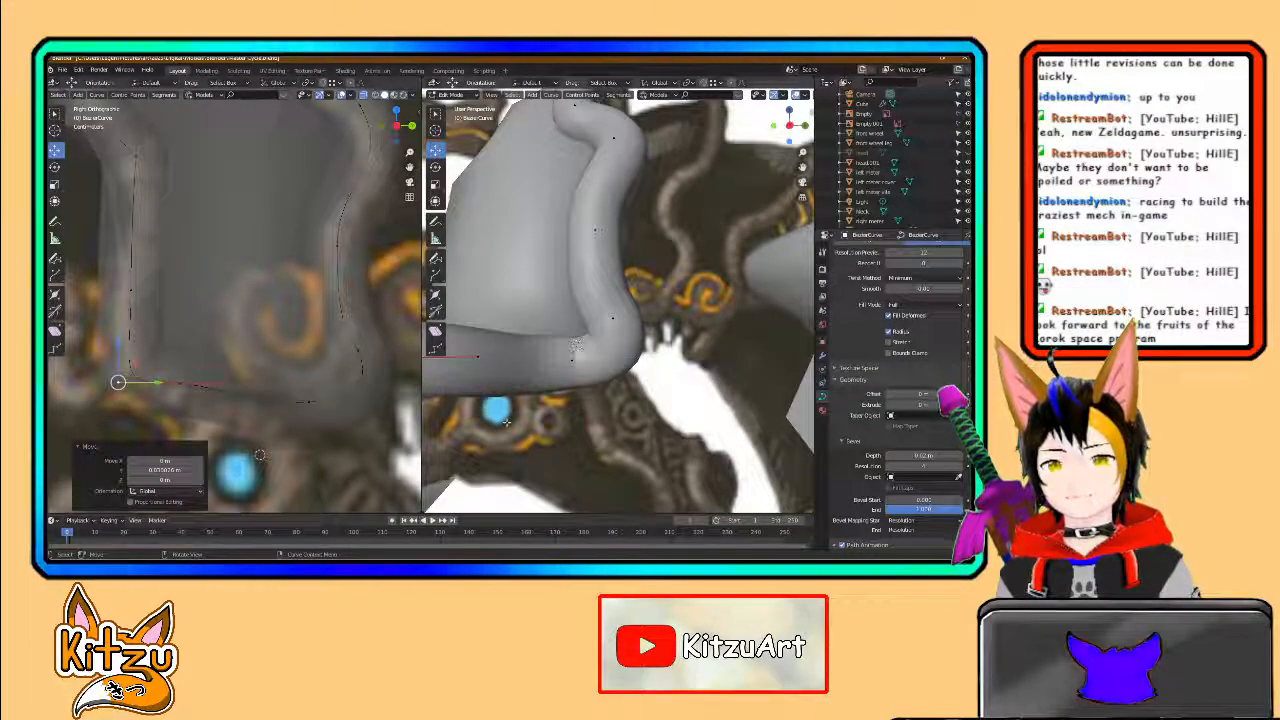
middle_drag(575, 345, 570, 393)
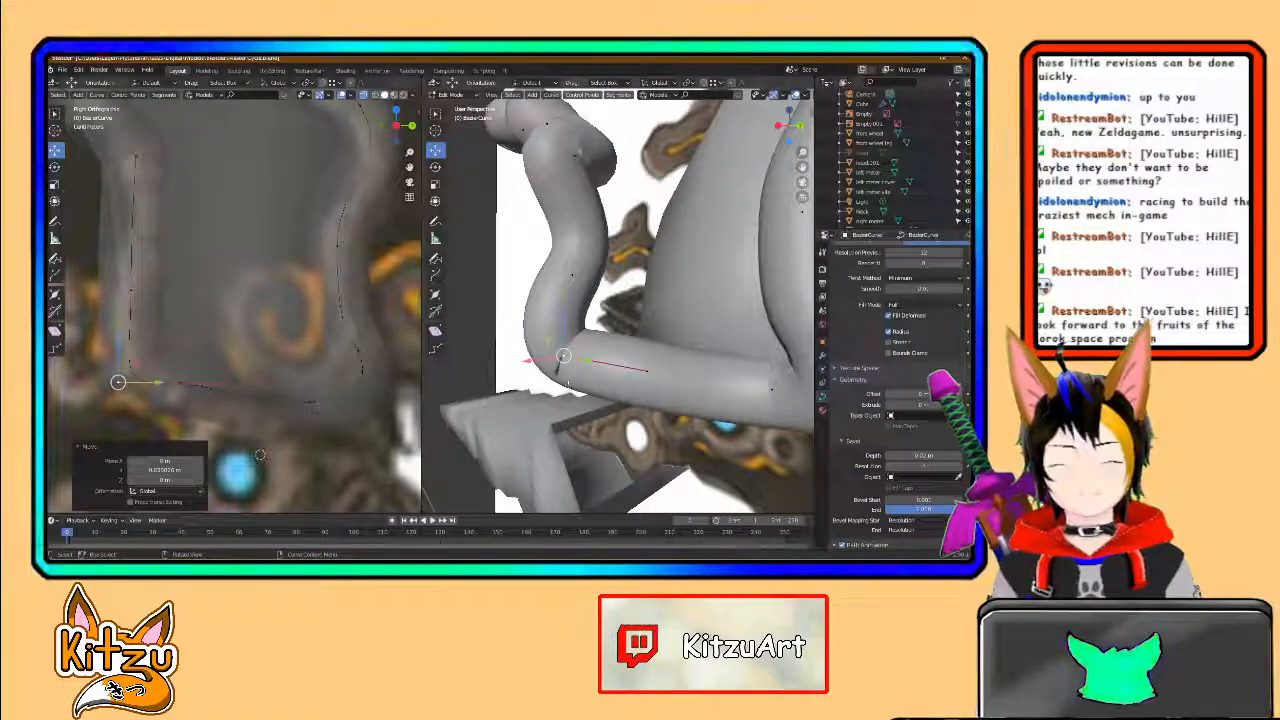
middle_drag(458, 374, 509, 365)
drag(533, 354, 564, 344)
key(ctrl+z)
- Move the whole rear bottom corner point along the X axis toward the head
click(580, 363)
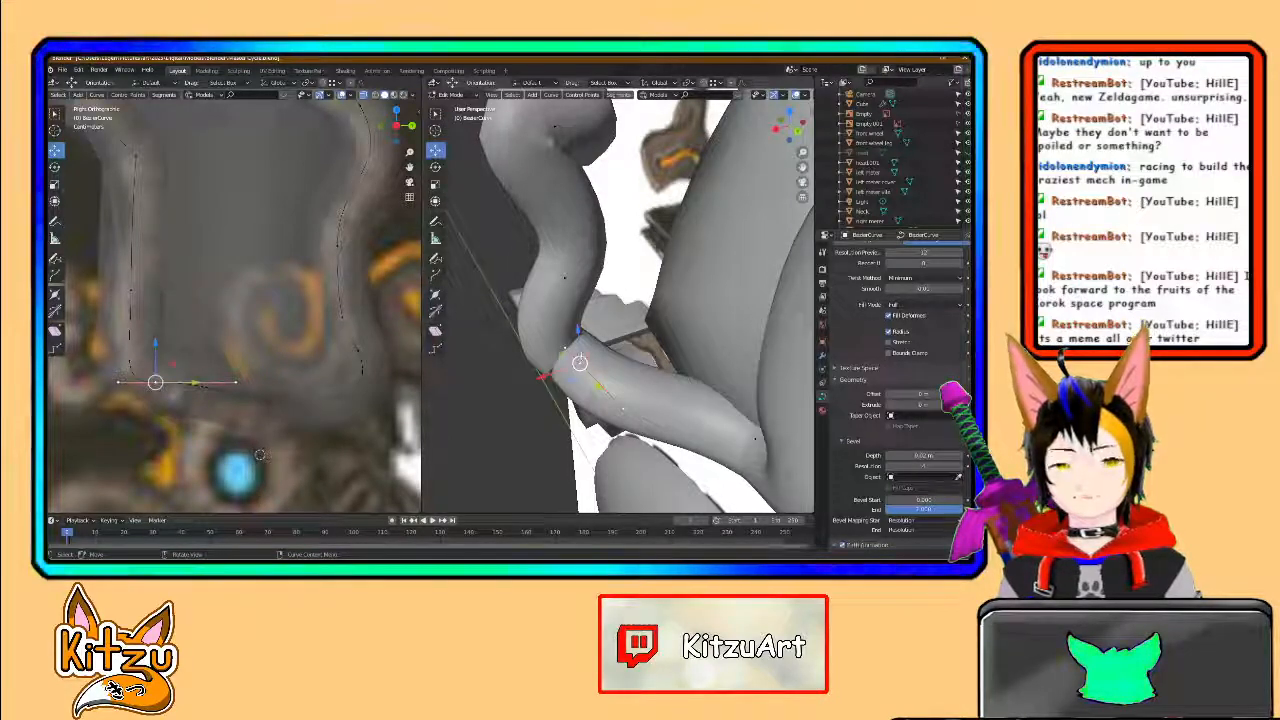
key(g)
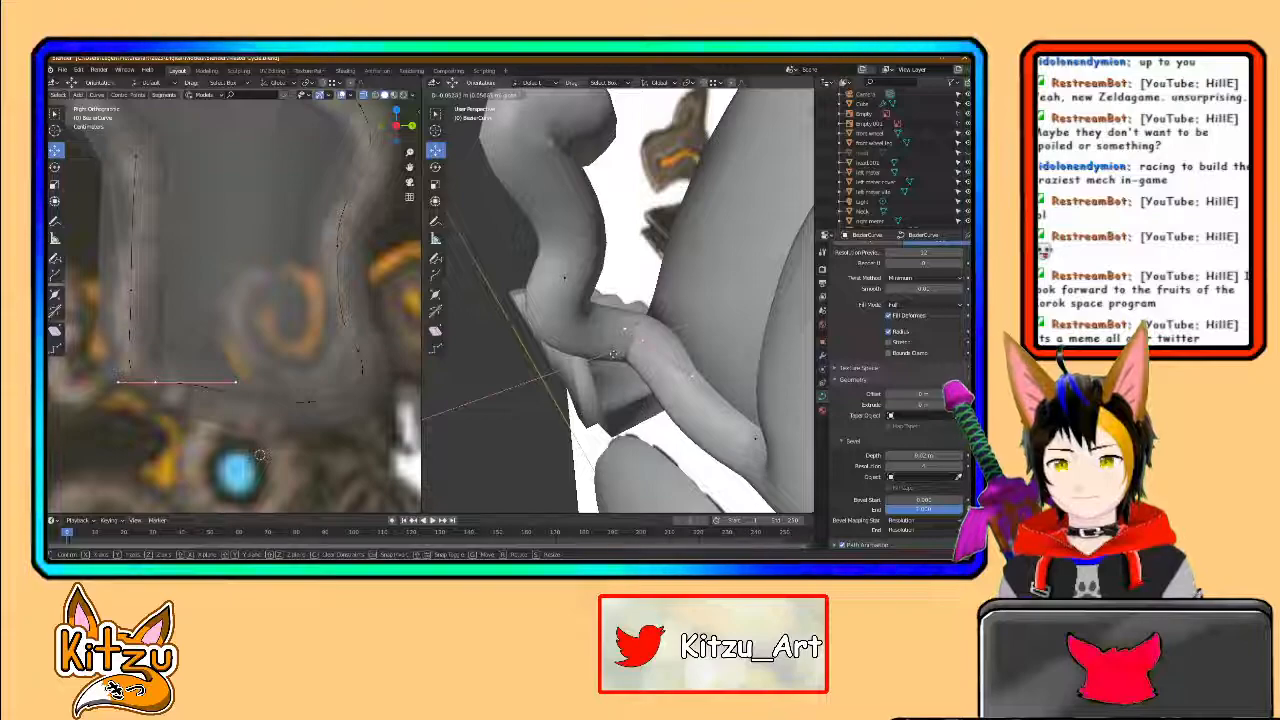
click(613, 353)
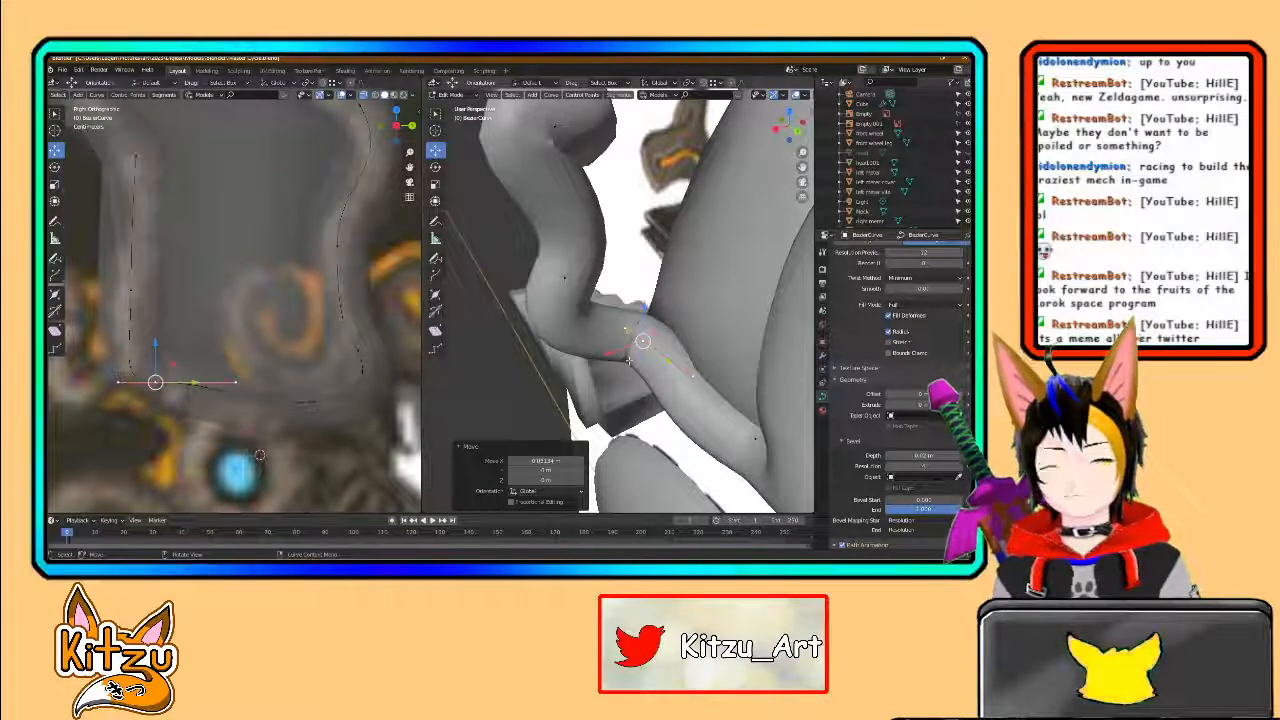
middle_drag(629, 360, 653, 401)
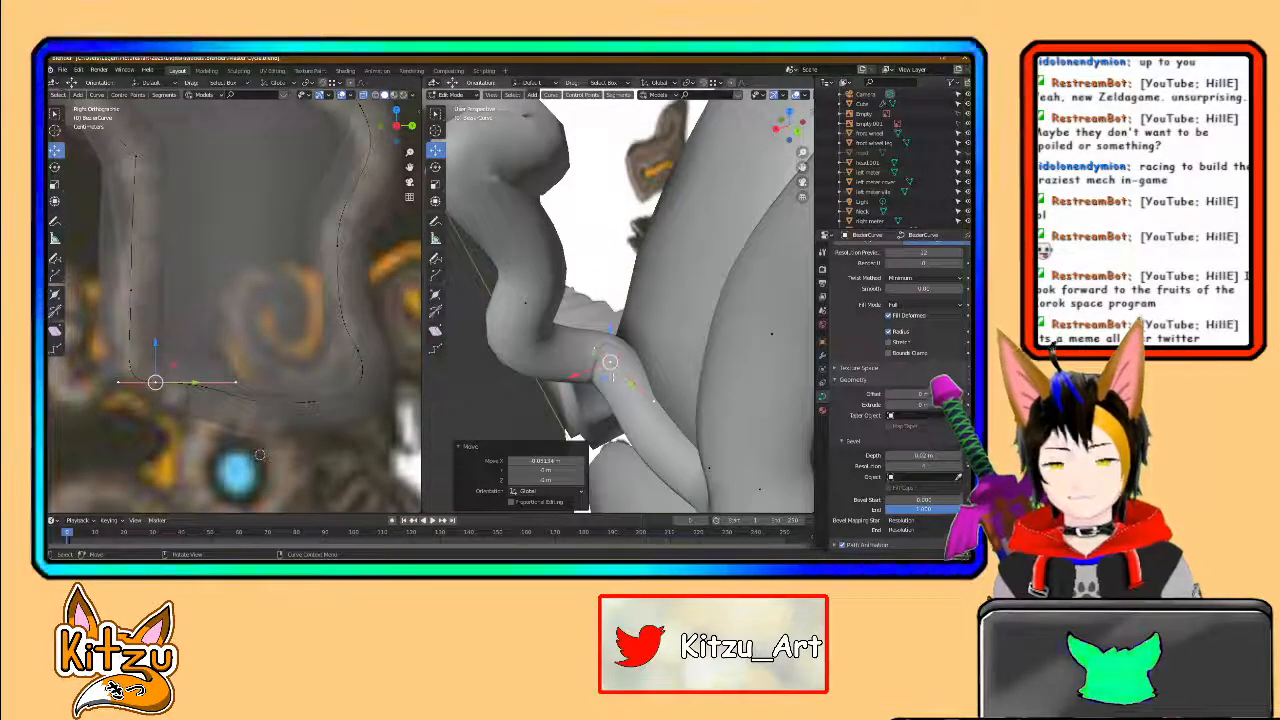
- Select the rear bottom corner point's outer handle and raise it slightly along the Z axis
shift+middle_drag(315, 351, 338, 362)
click(141, 393)
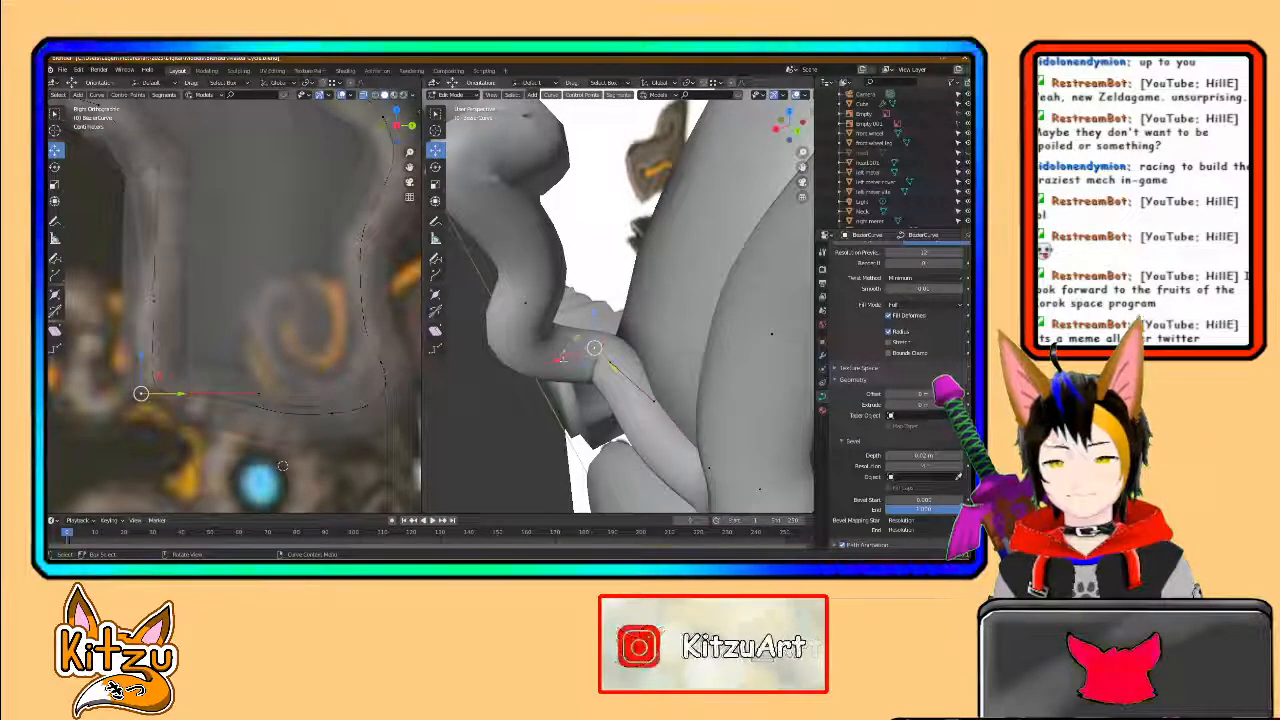
key(g)
key(z)
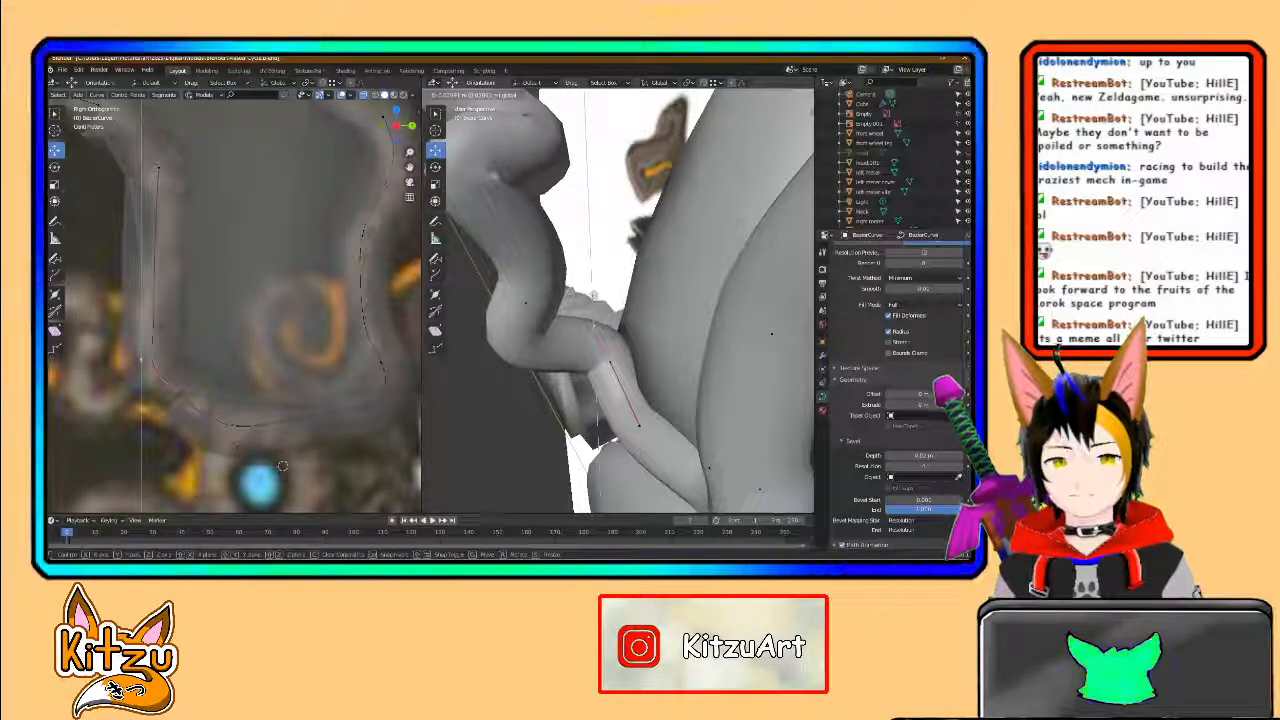
click(593, 297)
key(g)
key(z)
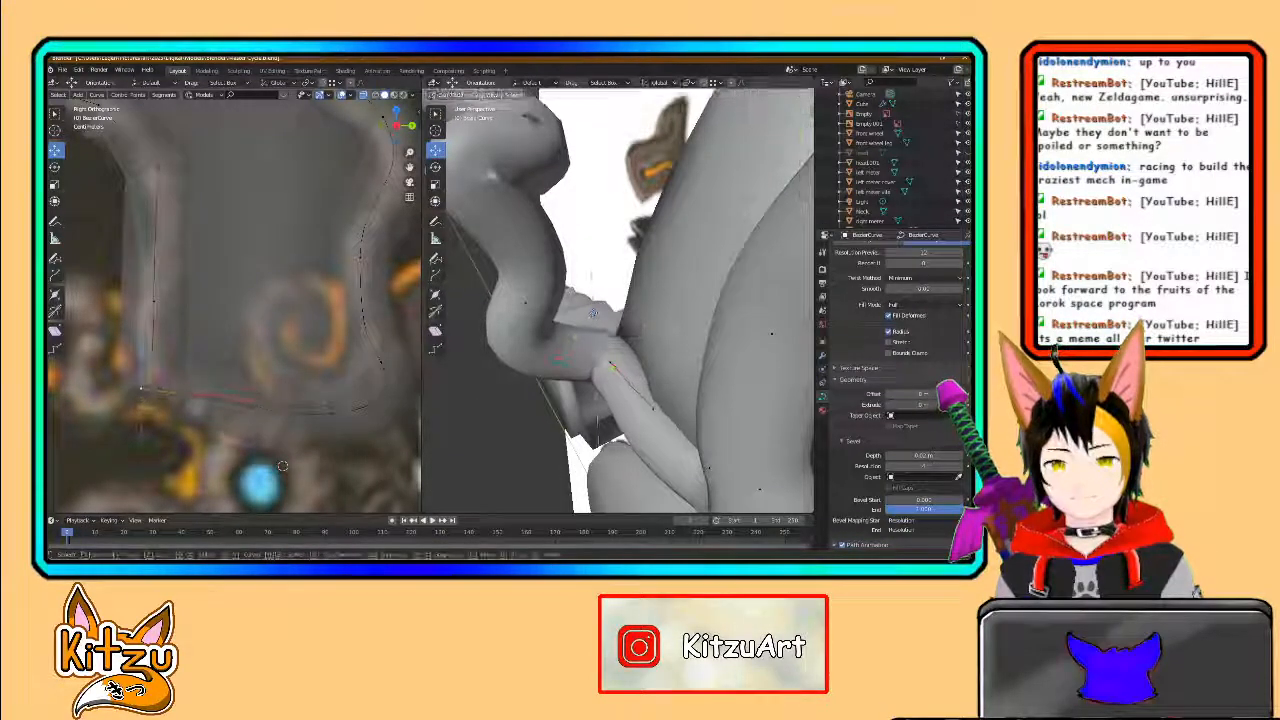
drag(593, 312, 593, 310)
- Move the control point above the rear bottom corner along the X axis toward the head
click(525, 303)
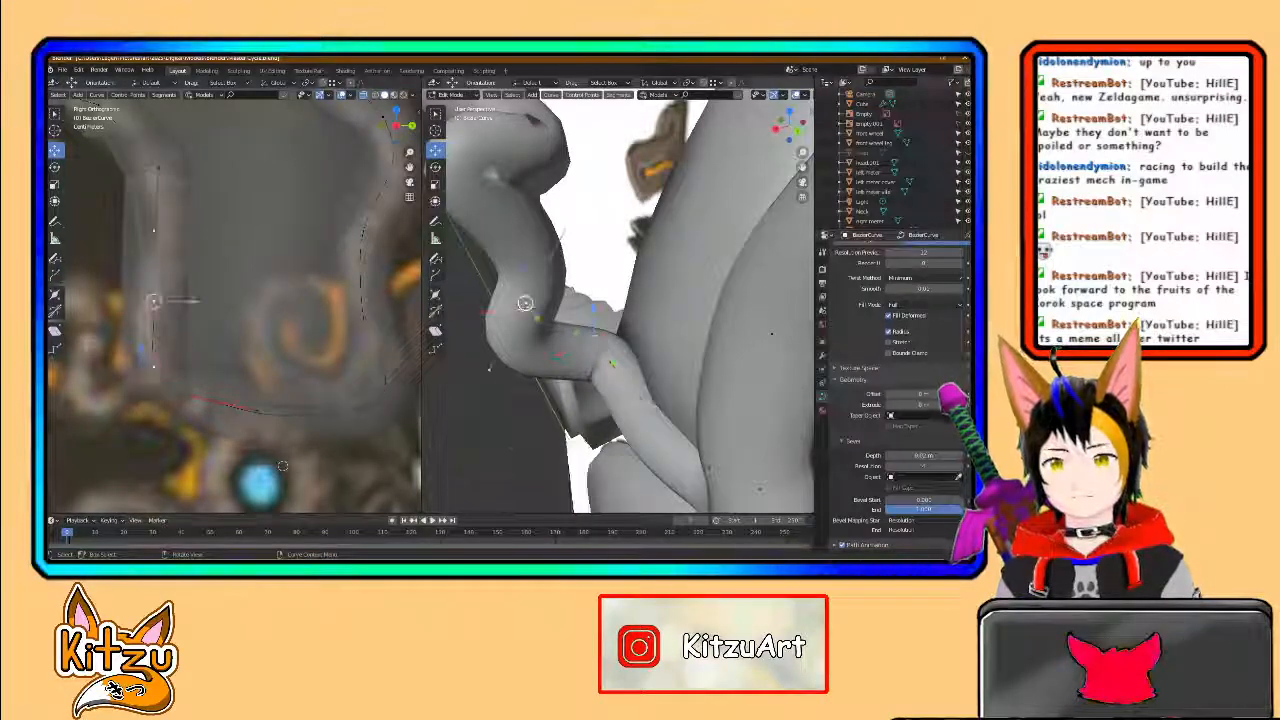
key(g)
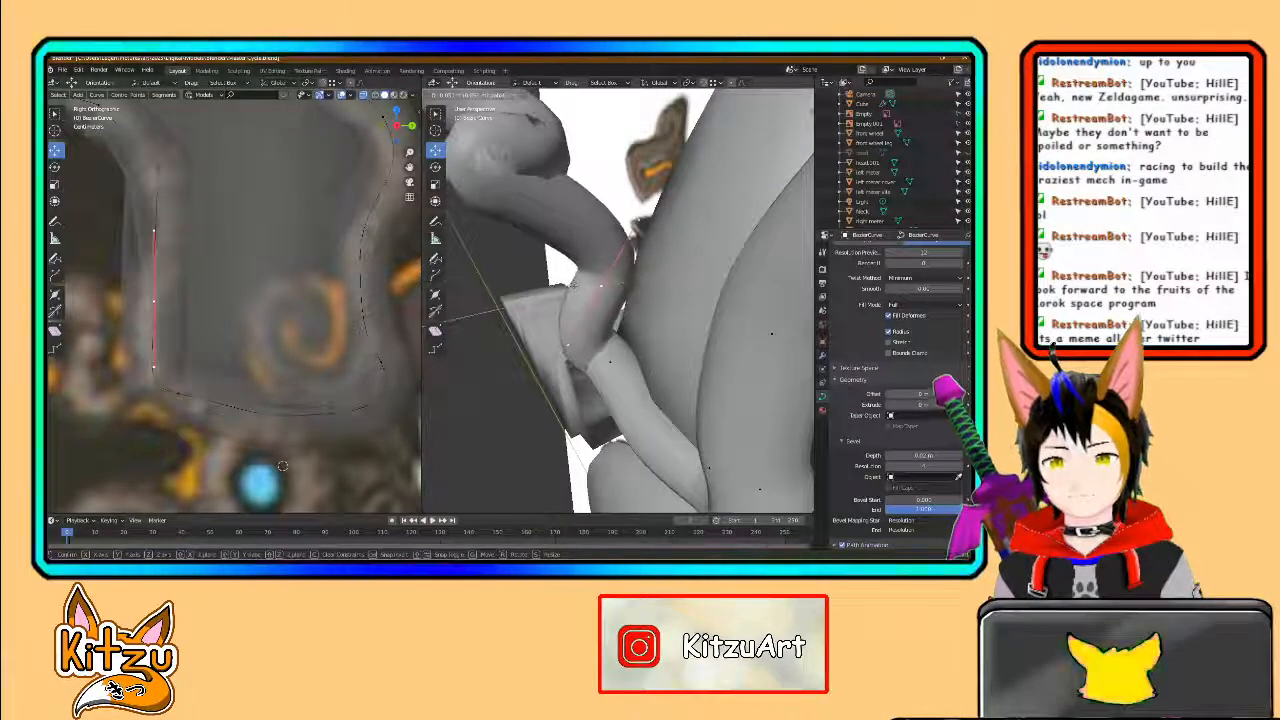
click(582, 283)
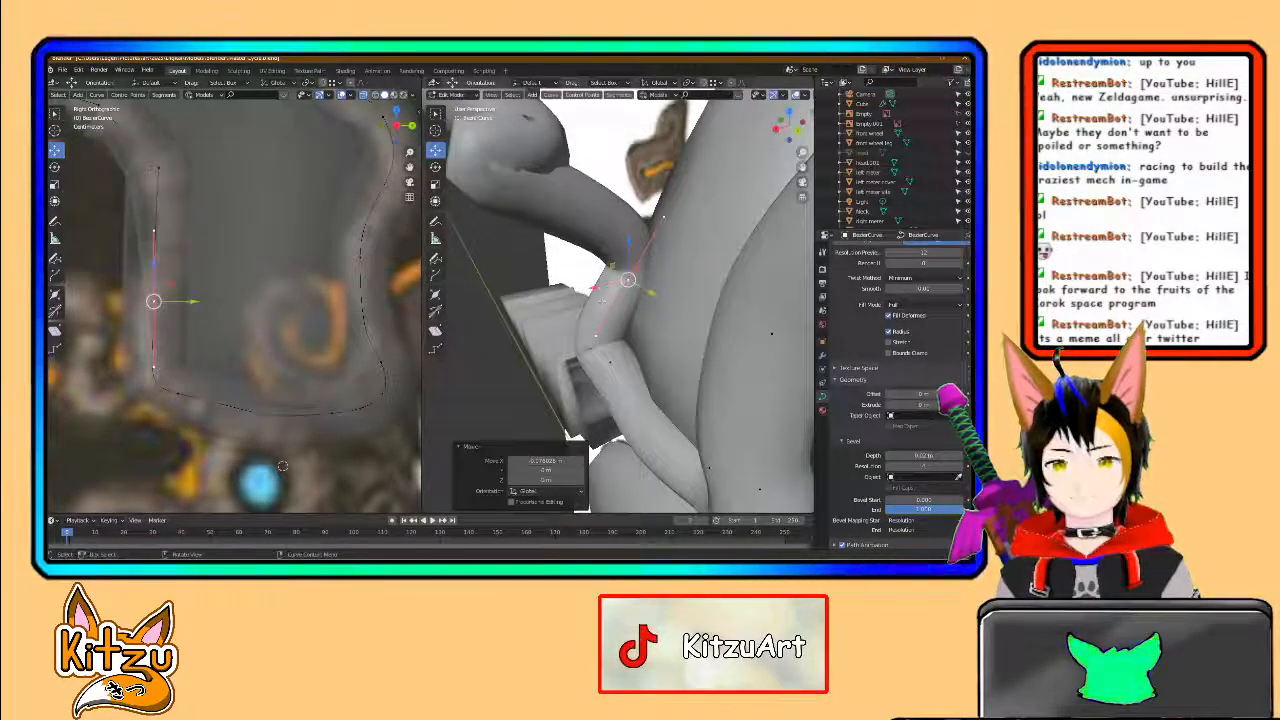
- Shorten the lower handle of the control point above the rear bottom corner by moving it up toward its point
middle_drag(582, 284, 632, 309)
click(591, 341)
key(g)
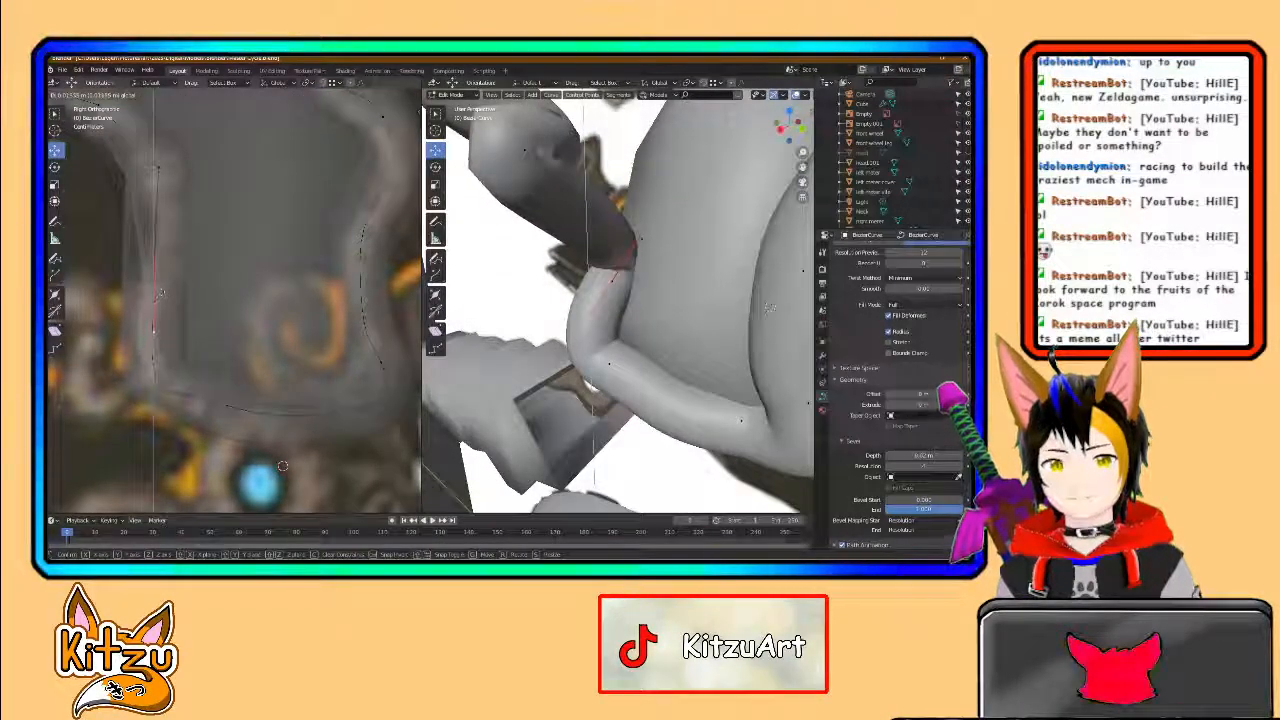
click(769, 306)
- Nudge the control point above the rear bottom corner, as well as the corner point itself, slightly along the X axis
middle_drag(769, 306, 795, 293)
click(596, 317)
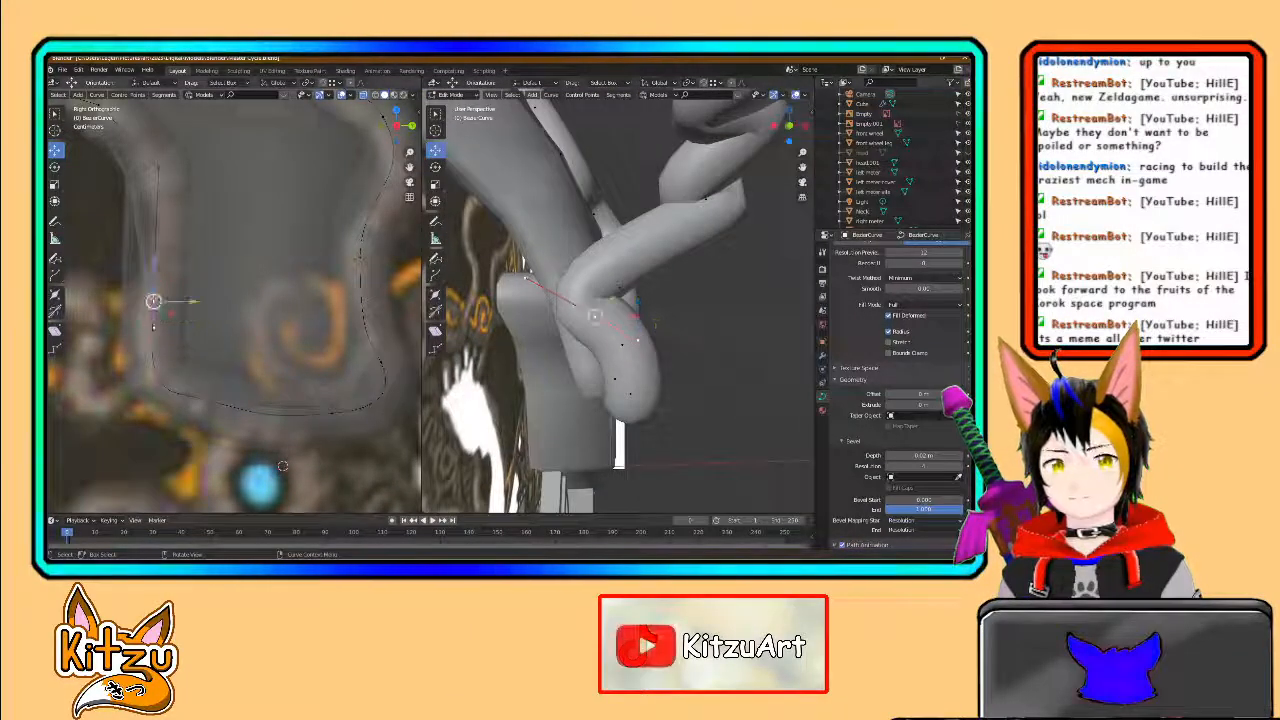
drag(635, 318, 630, 318)
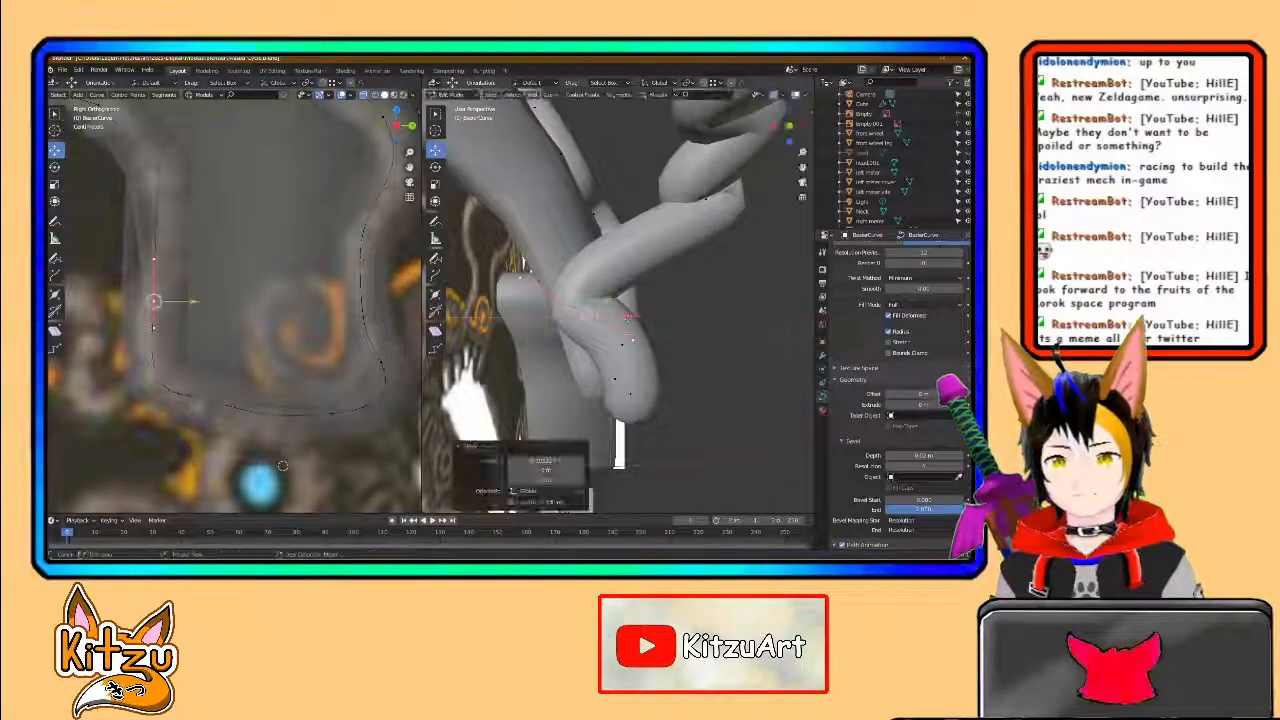
click(630, 394)
drag(657, 394, 652, 394)
middle_drag(652, 394, 510, 345)
- Shift the middle front control point slightly along the X axis and adjust its upper handle along the same axis
click(684, 311)
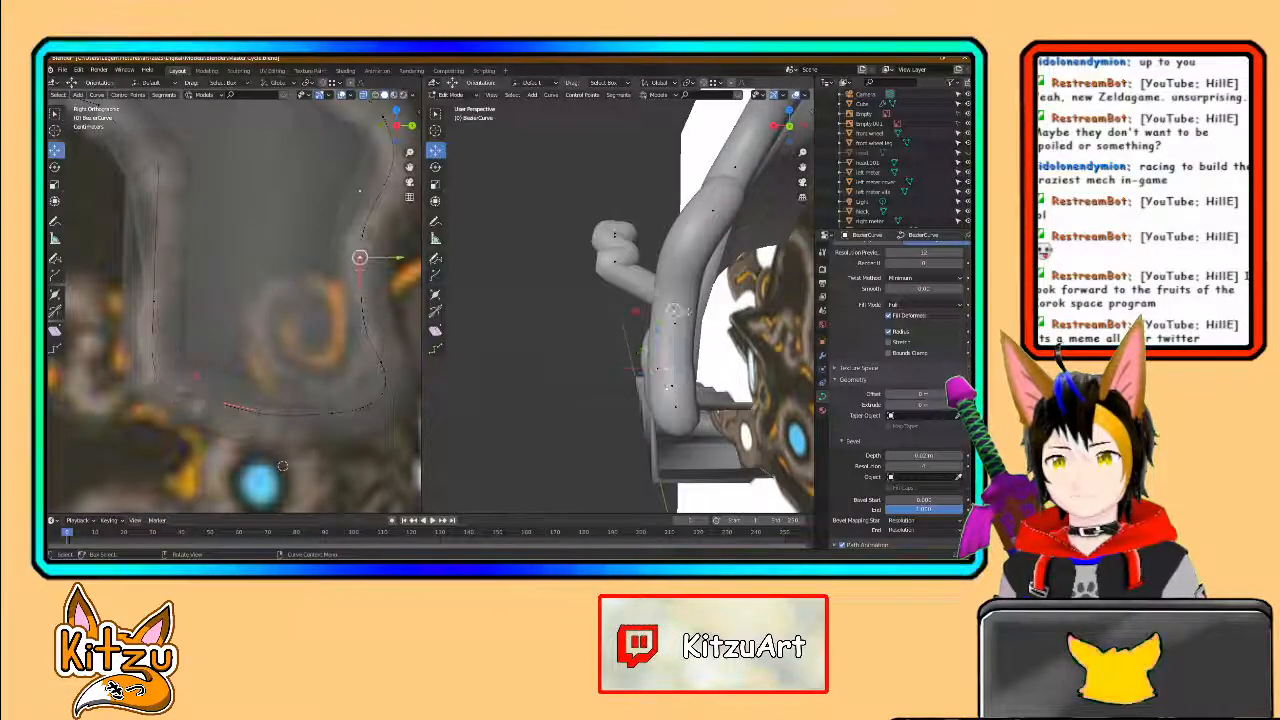
drag(637, 311, 643, 311)
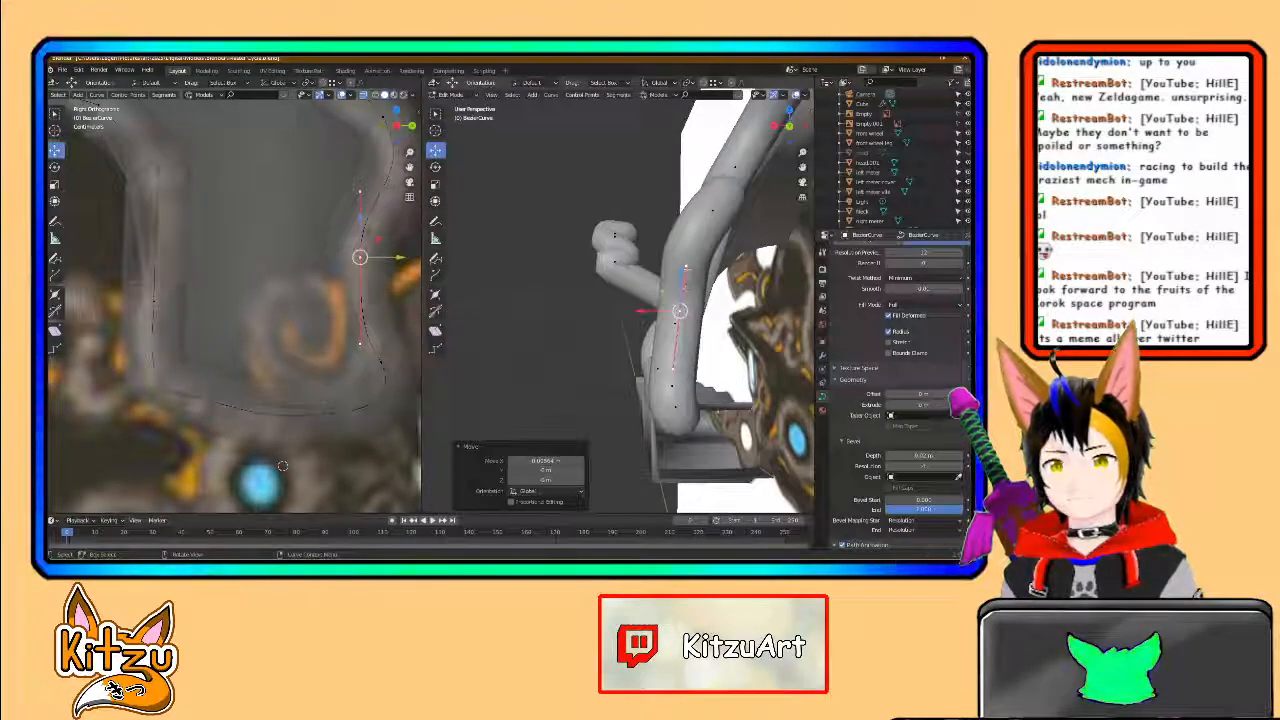
click(692, 269)
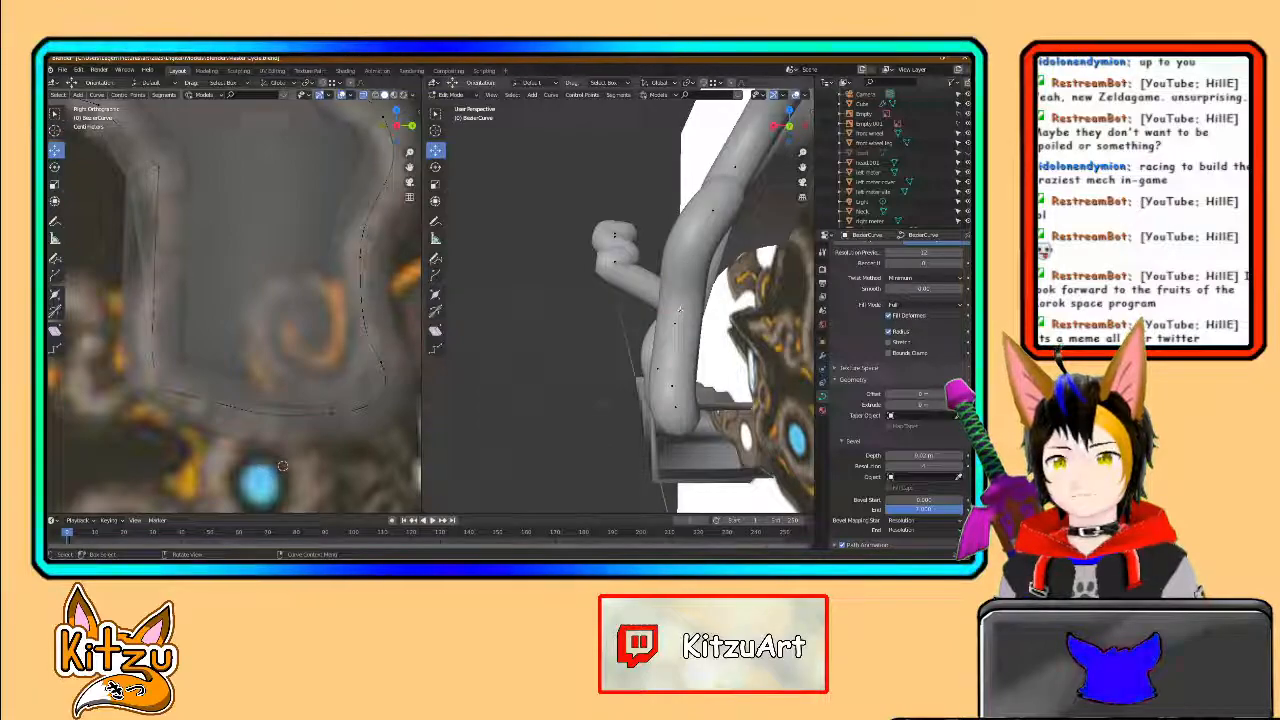
click(685, 266)
drag(662, 267, 665, 267)
- Move the lower handle of the control point above the middle front point within the XZ plane to smooth the bend
click(711, 209)
key(g)
key(x)
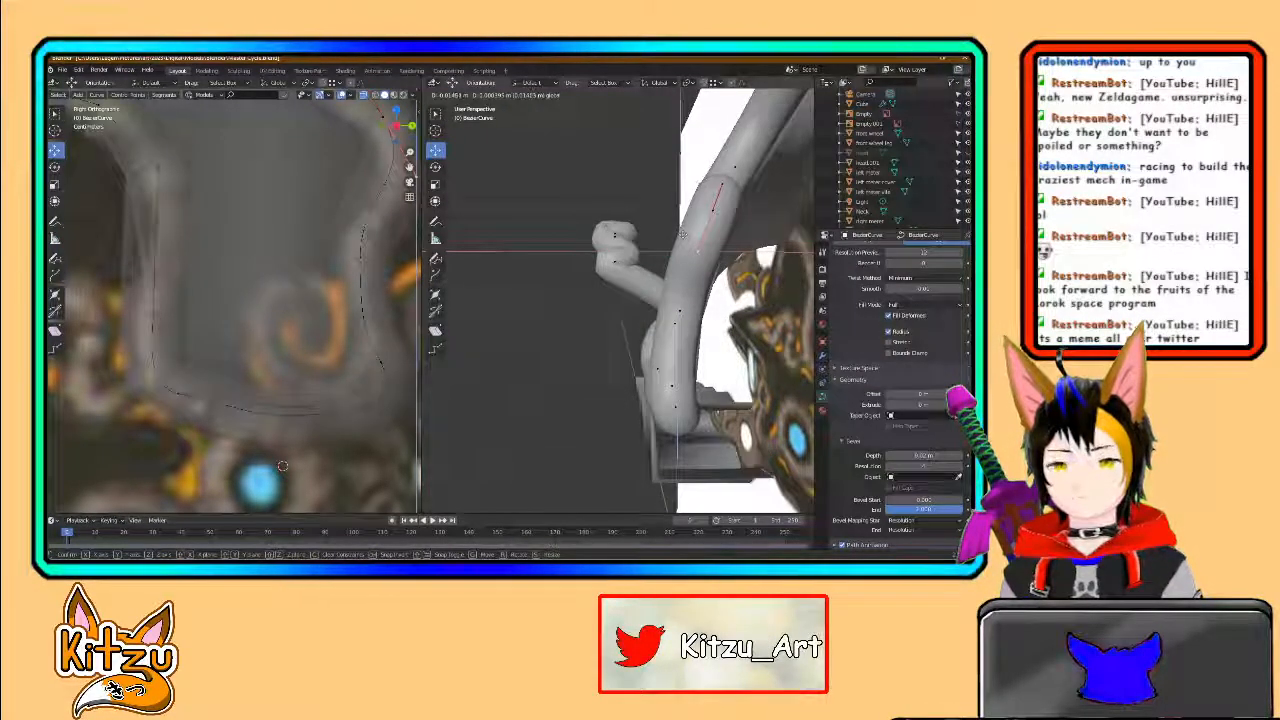
click(660, 251)
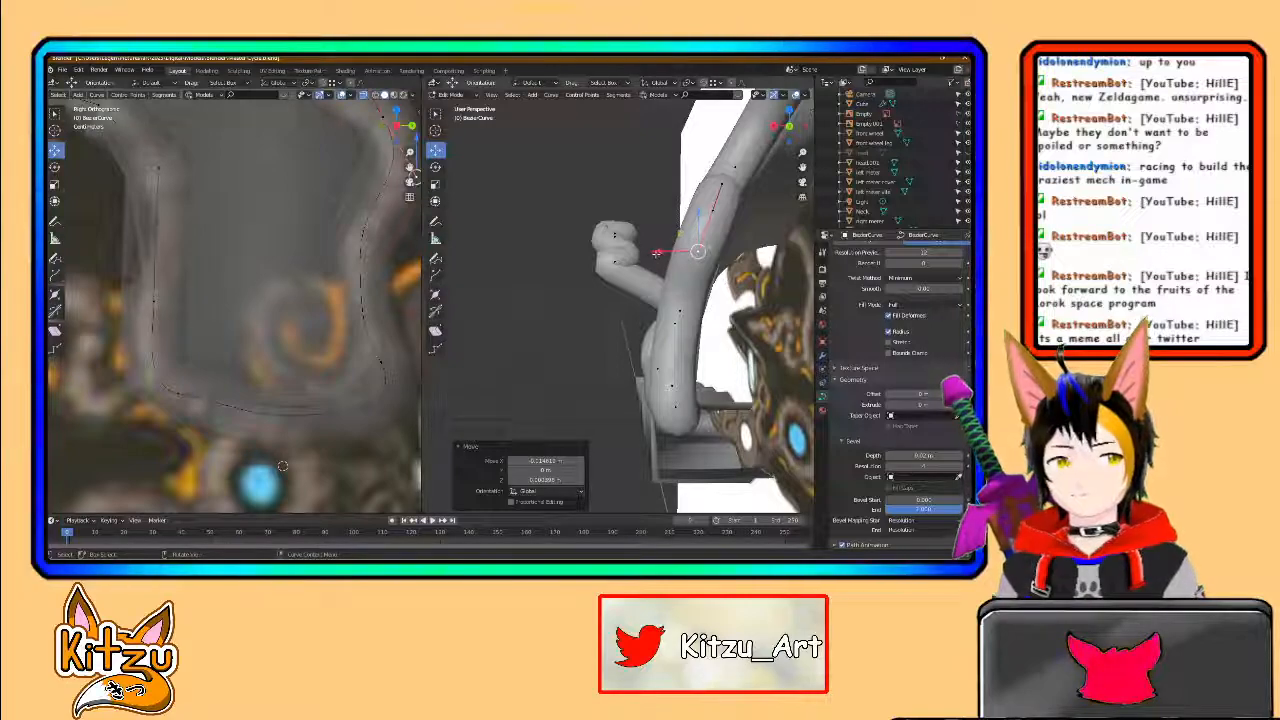
- Shorten the upper and lower handles of the middle front control point by moving each one closer to the point
click(679, 312)
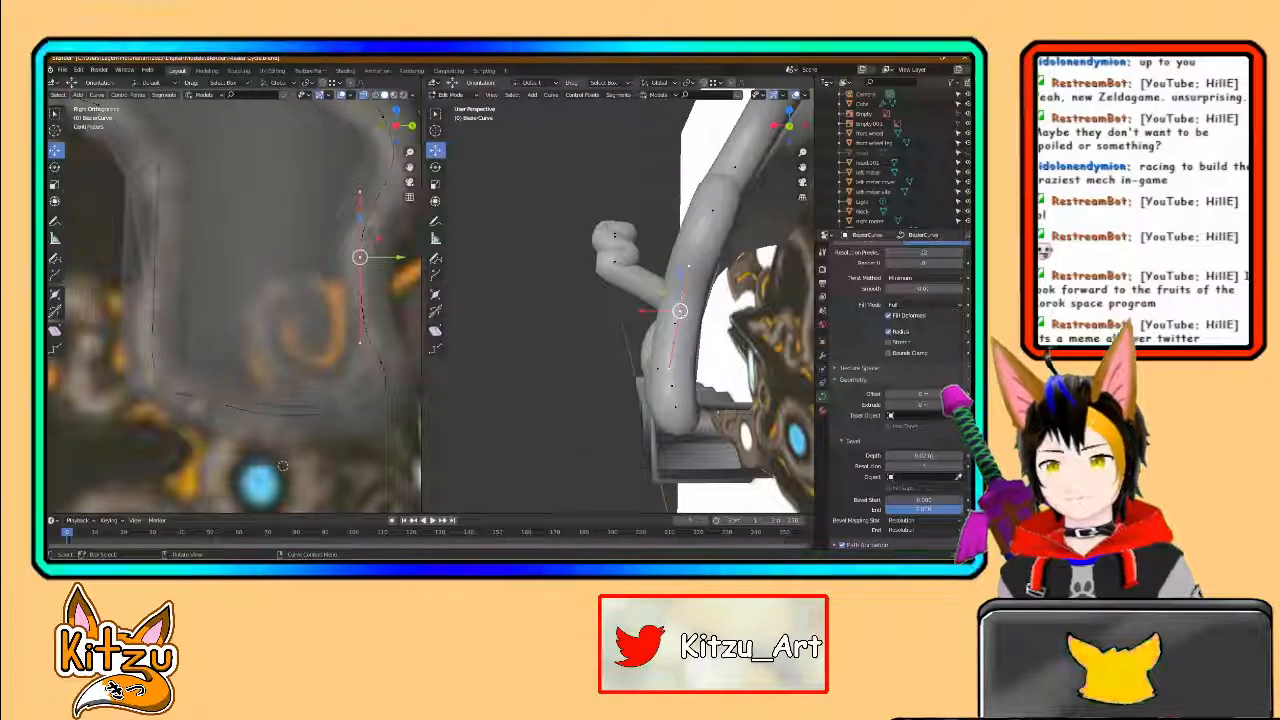
click(688, 264)
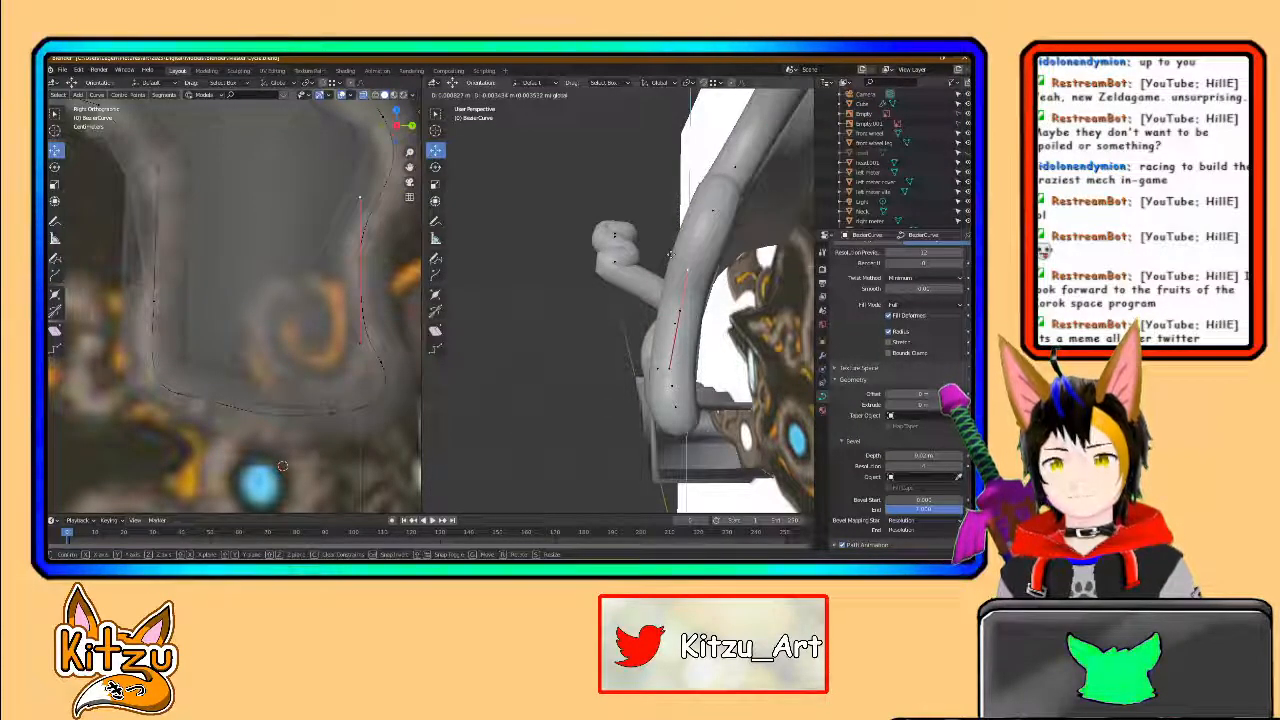
drag(688, 265, 687, 269)
middle_drag(669, 368, 772, 365)
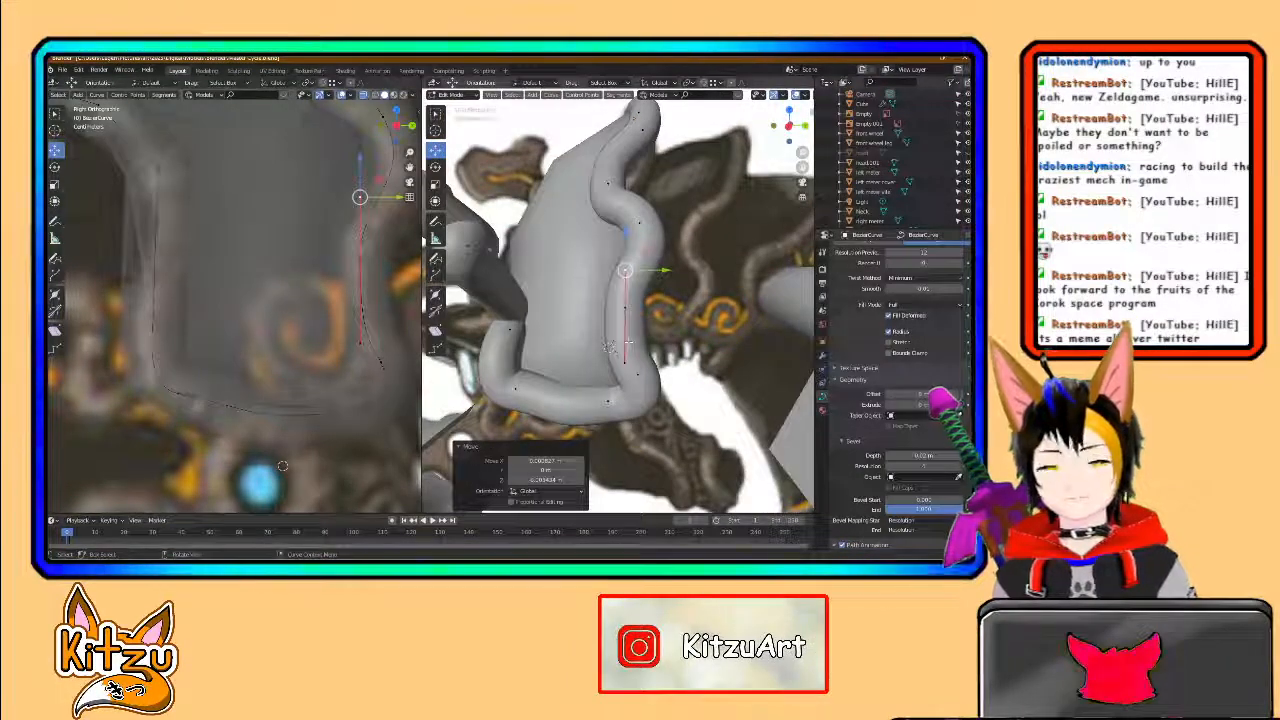
shift+middle_drag(648, 344, 629, 342)
scroll(626, 346, up, 2)
key(g)
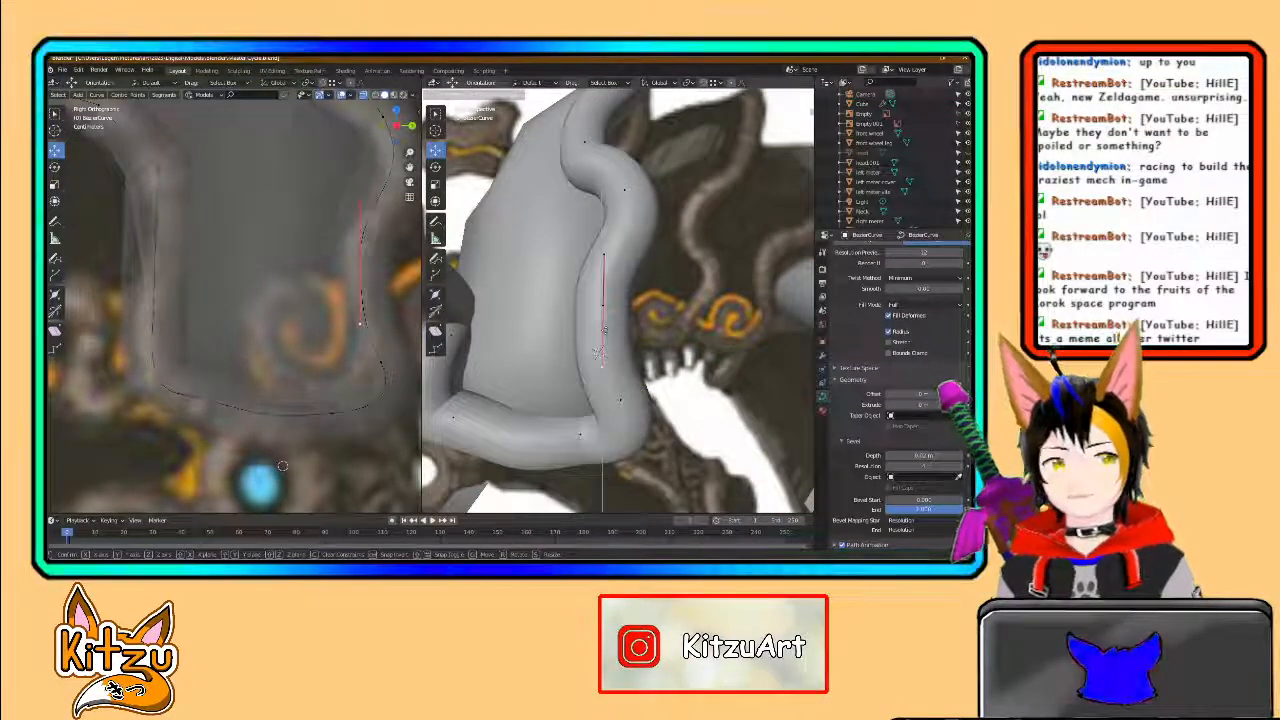
click(598, 352)
- Move the front bottom corner point's upper handle slightly along the X axis
middle_drag(633, 351, 474, 435)
middle_drag(586, 231, 697, 290)
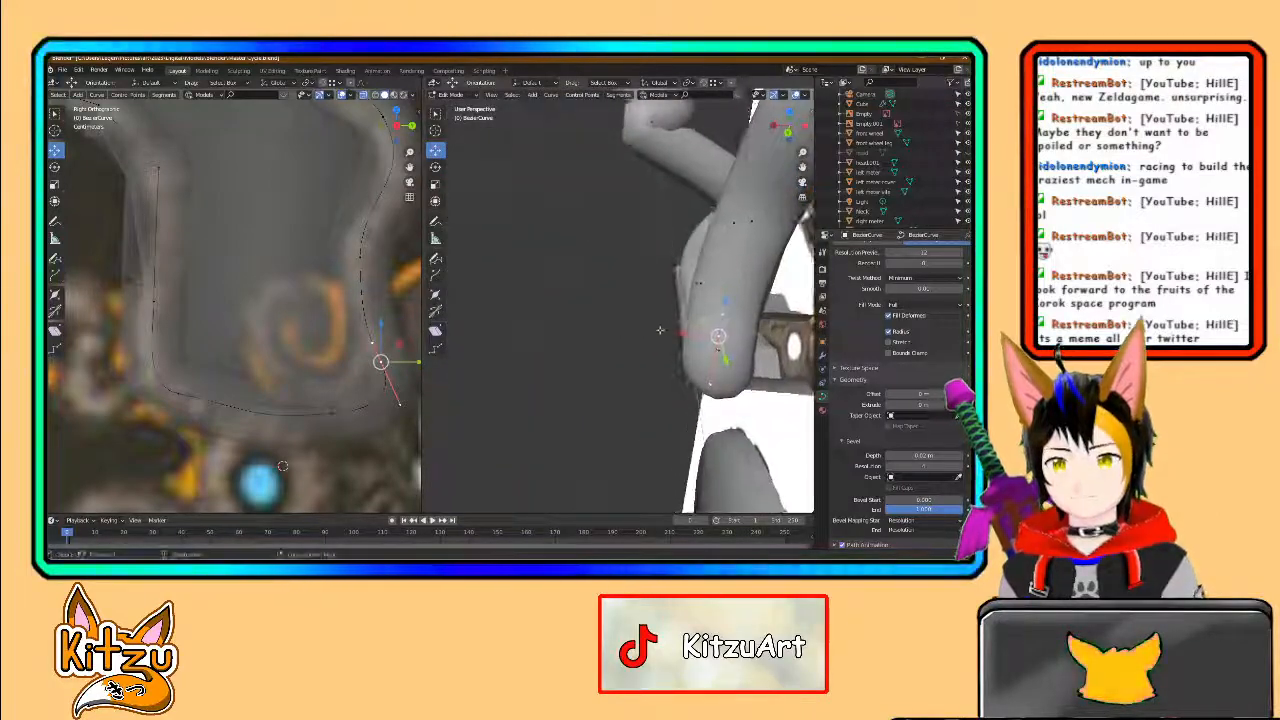
click(450, 318)
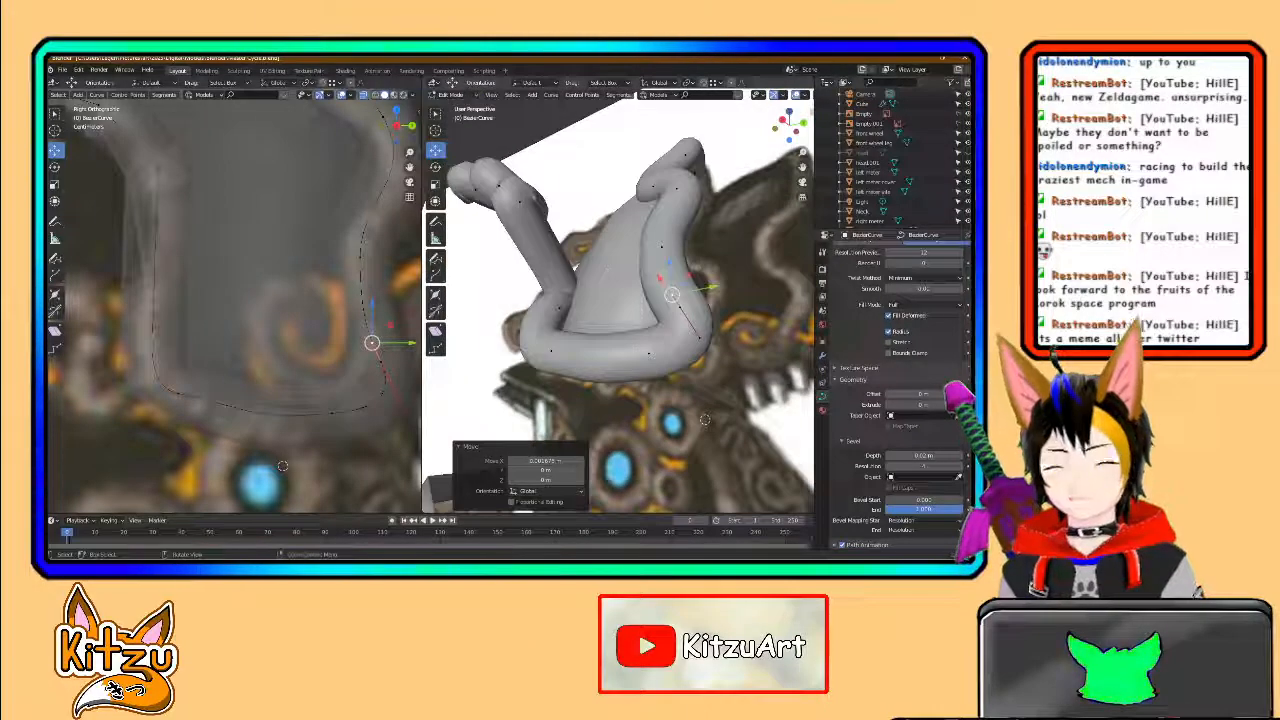
middle_drag(612, 330, 616, 371)
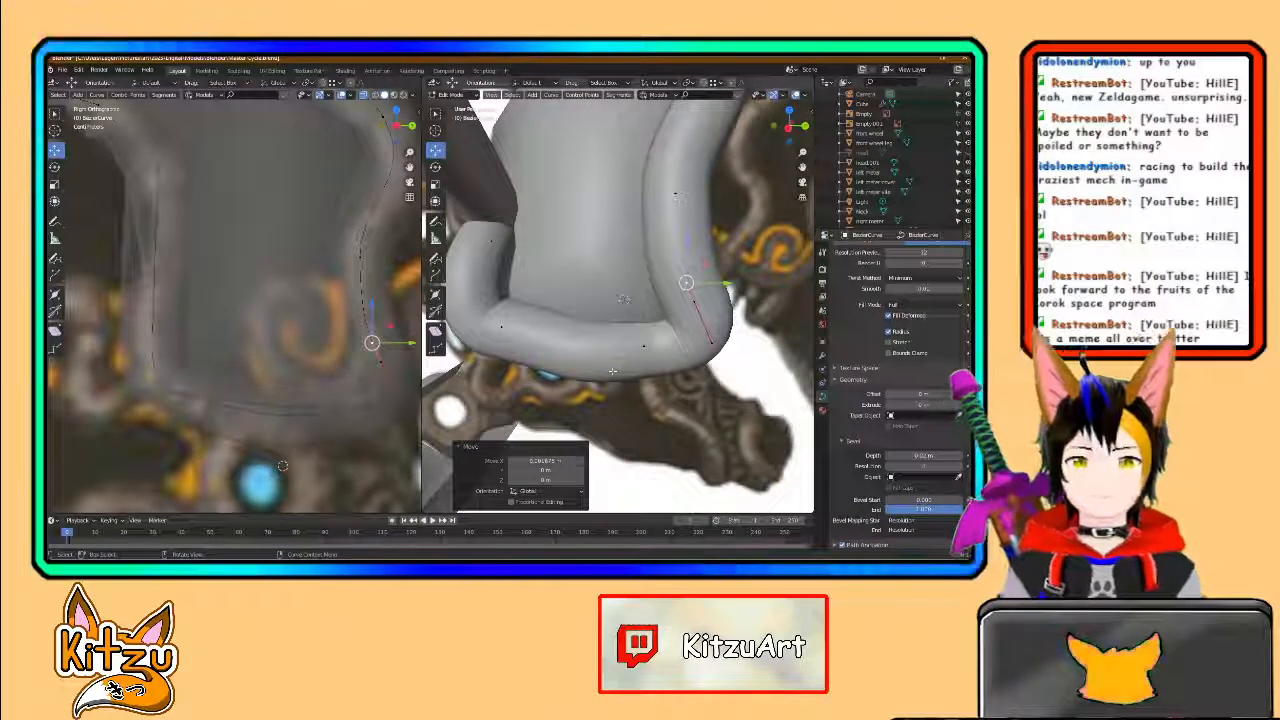
- Move the control point above the rear bottom corner outward along the X axis
middle_drag(548, 343, 602, 310)
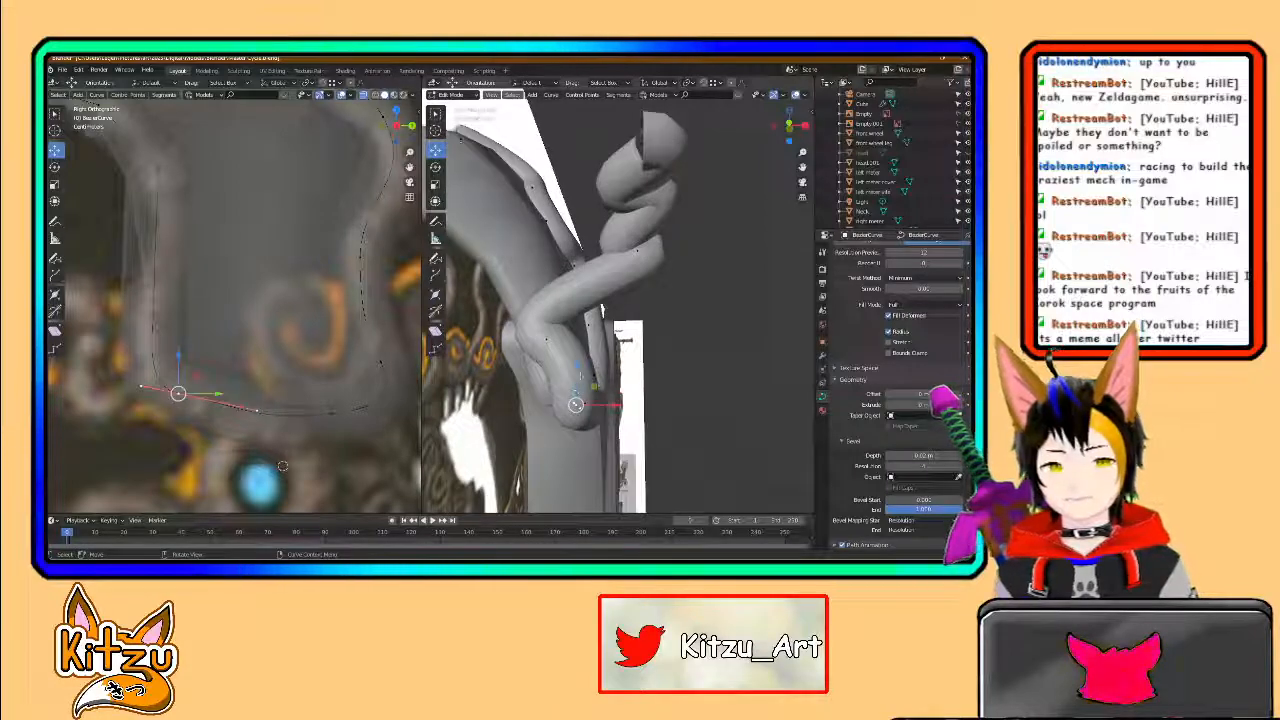
middle_drag(585, 366, 660, 339)
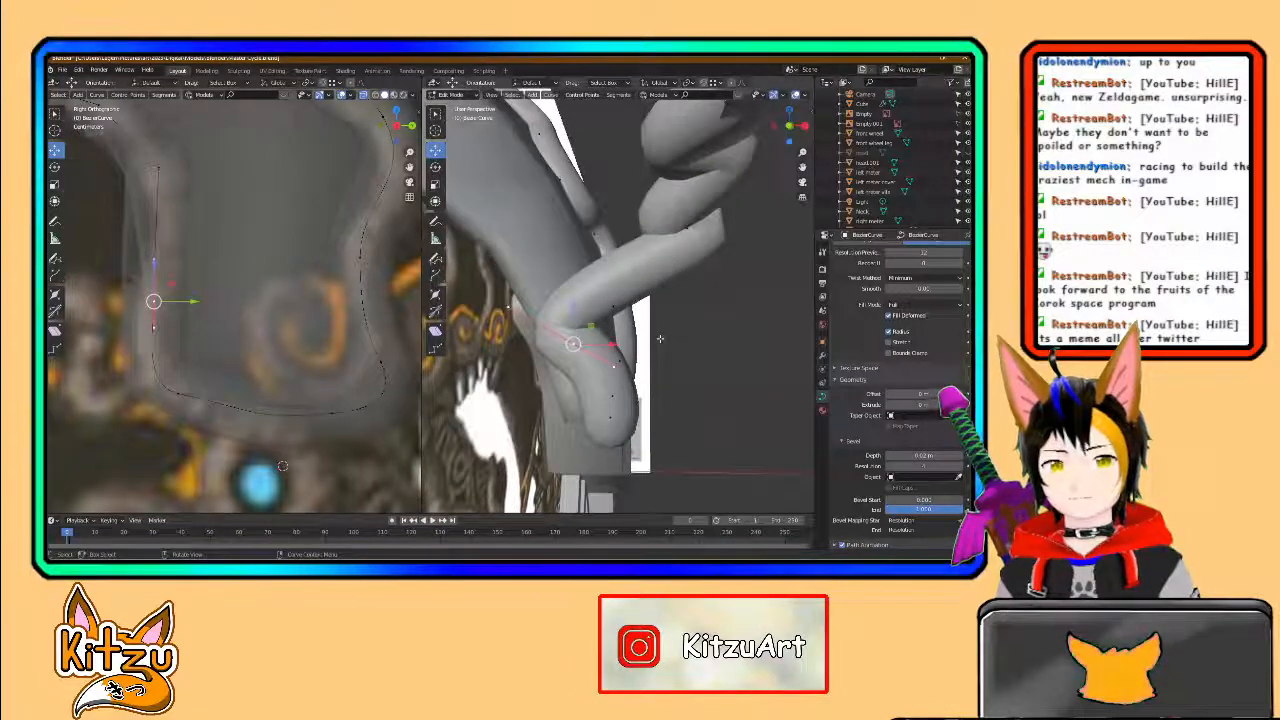
drag(612, 344, 631, 344)
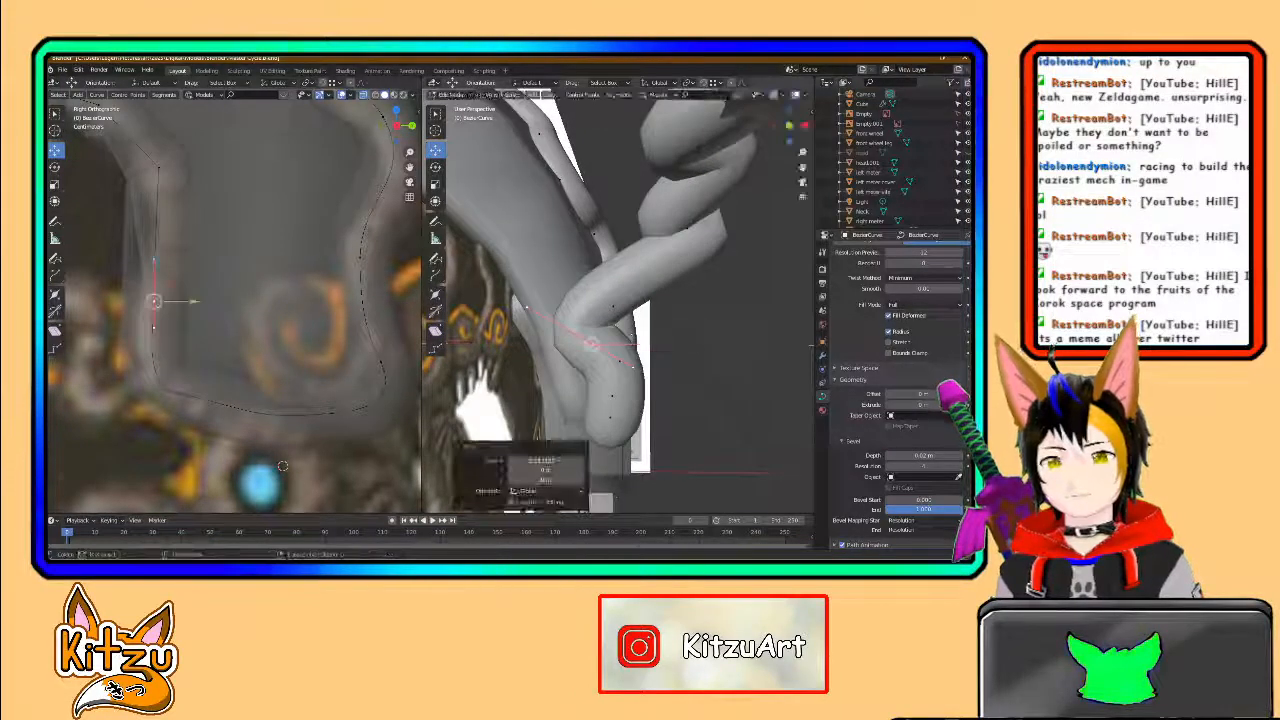
- Reposition the upper handle of the control point above the rear bottom corner in the XZ plane and shorten its lower handle
click(527, 307)
key(g)
key(x)
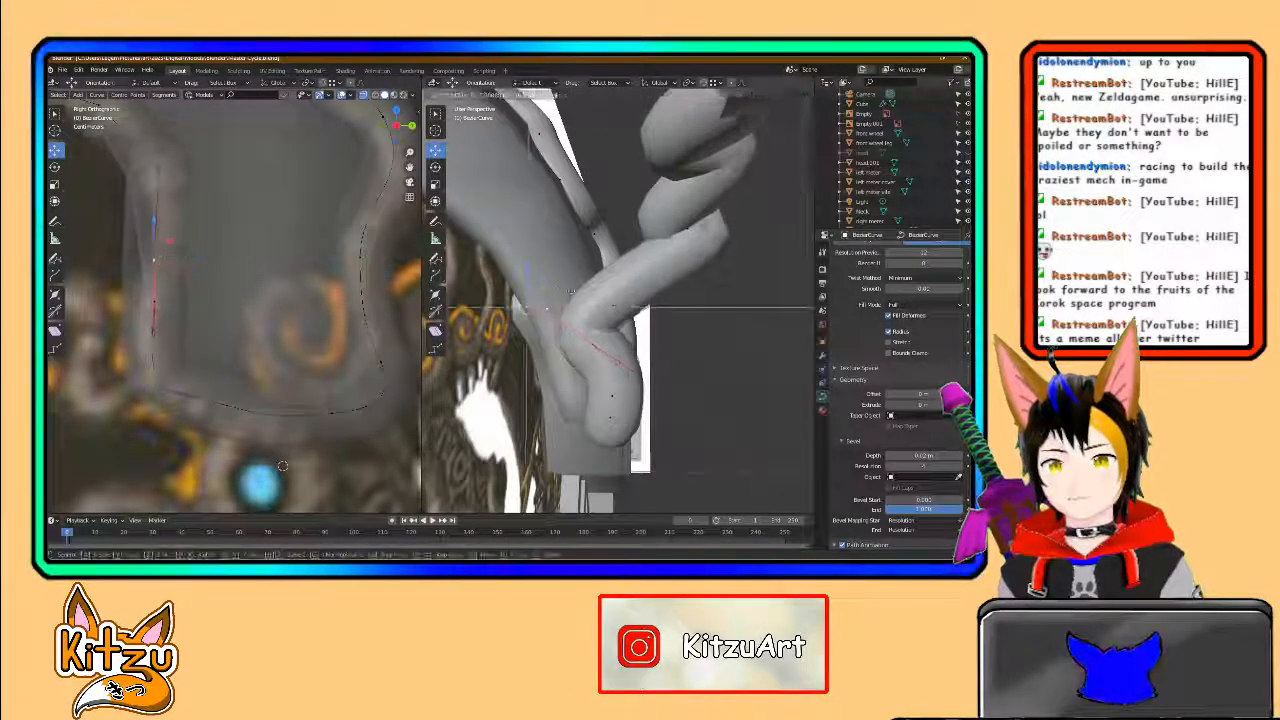
click(594, 285)
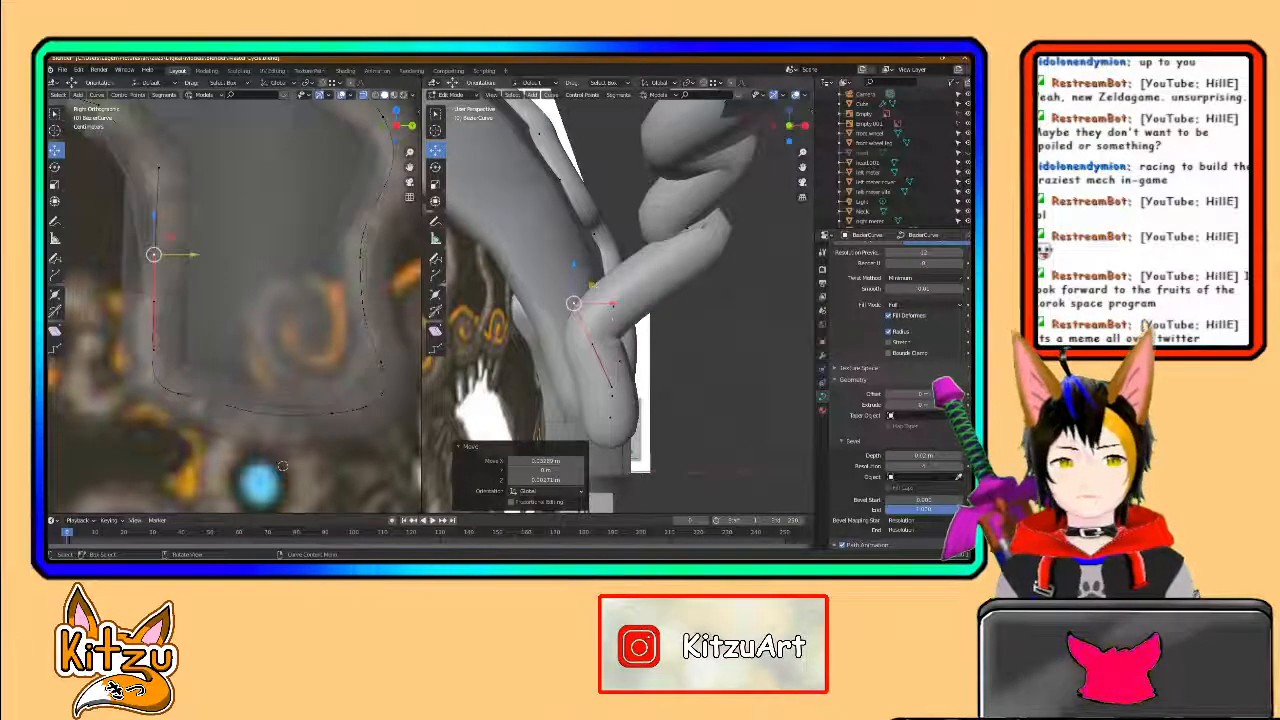
click(615, 383)
key(g)
key(x)
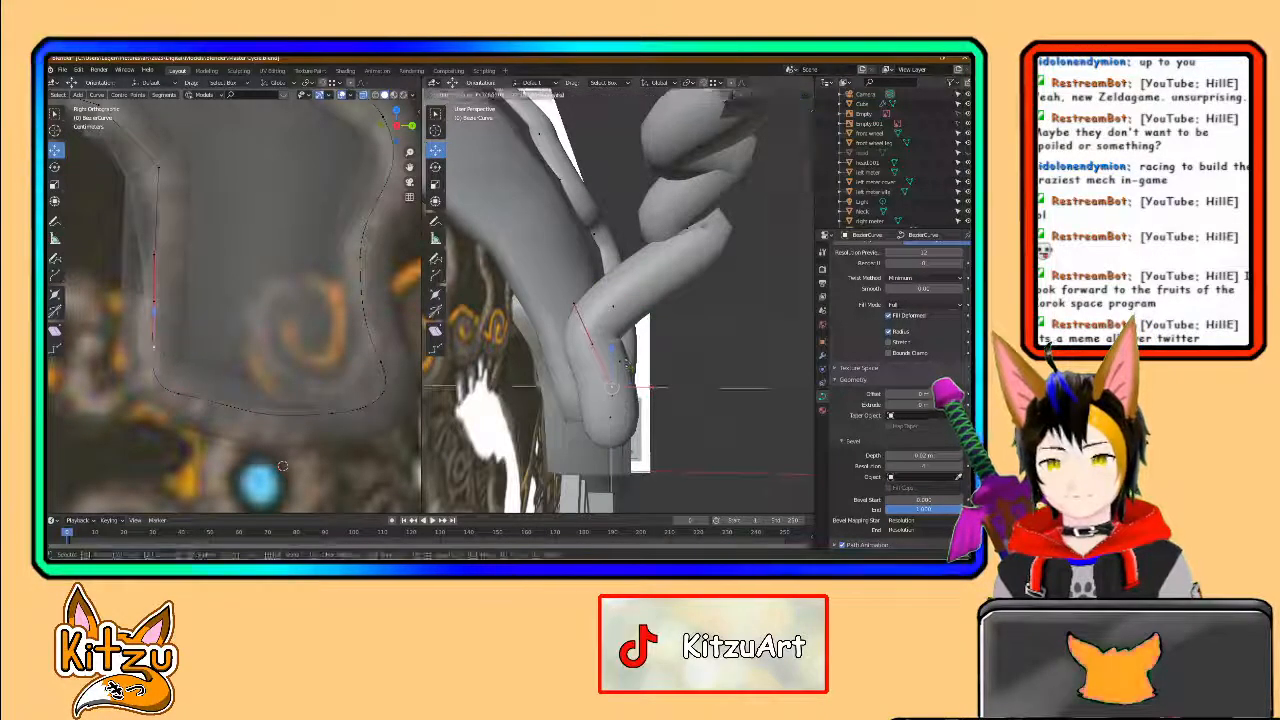
click(622, 355)
- Select the rear bottom corner point and nudge it along the X axis
click(613, 306)
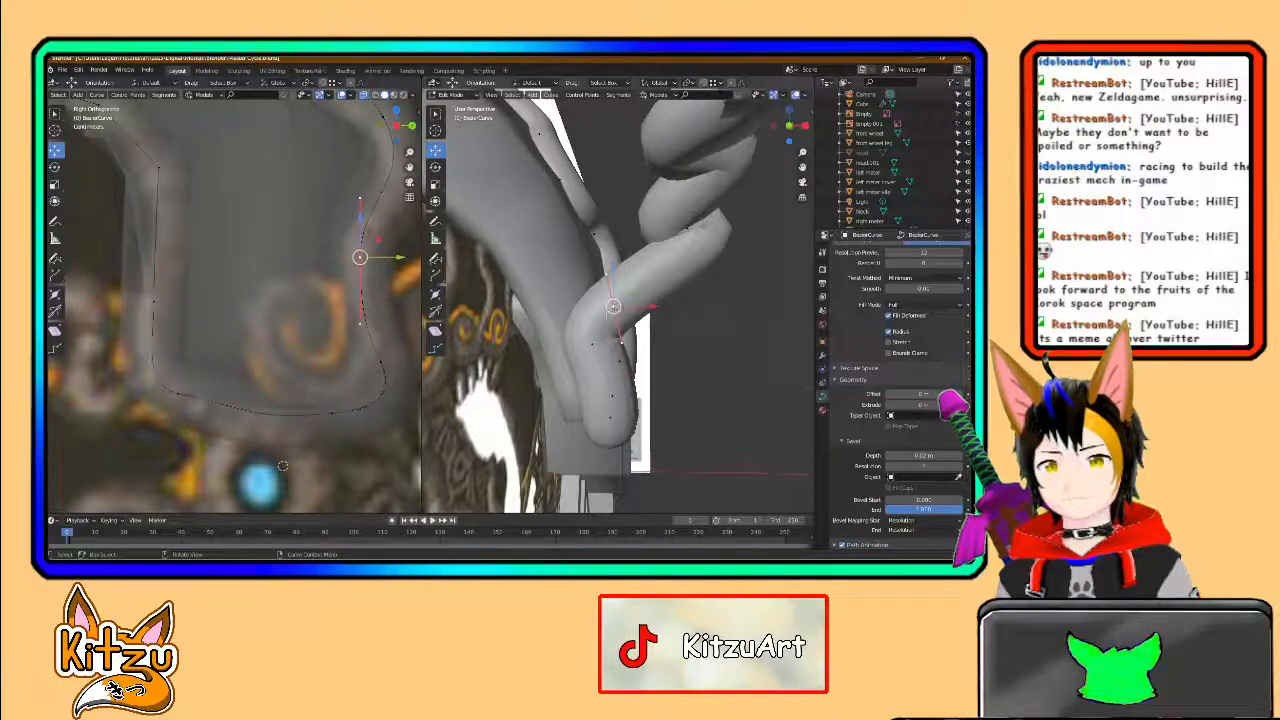
click(610, 416)
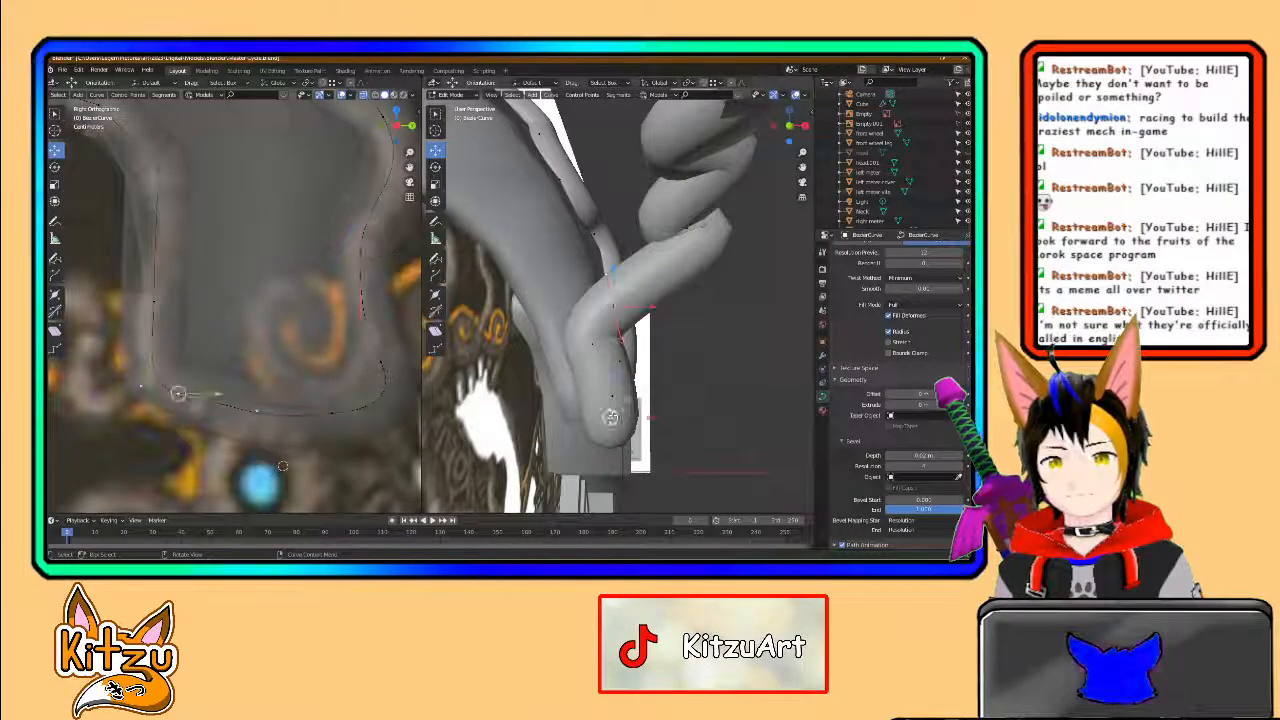
key(g)
key(x)
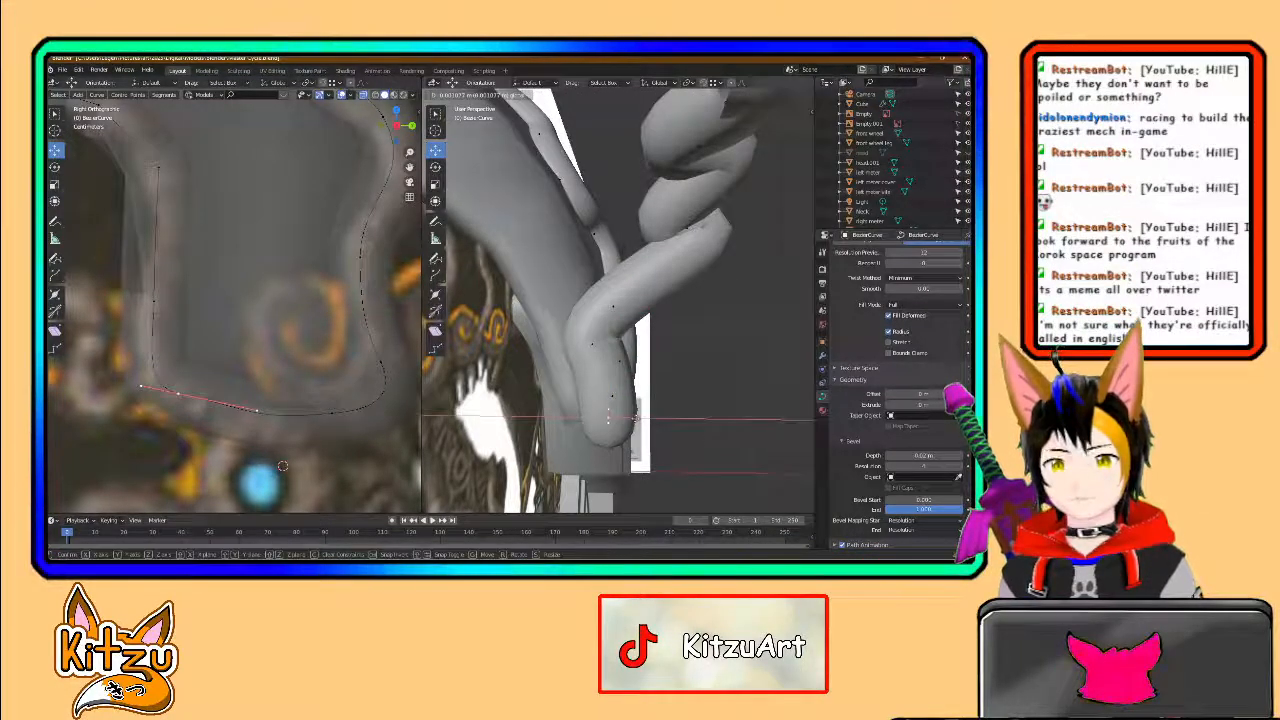
click(634, 420)
- Move the control point above the rear bottom corner slightly back along the X axis
click(595, 344)
mouse_move(642, 351)
middle_down()
mouse_move(620, 357)
mouse_move(640, 352)
middle_up()
key(g)
key(x)
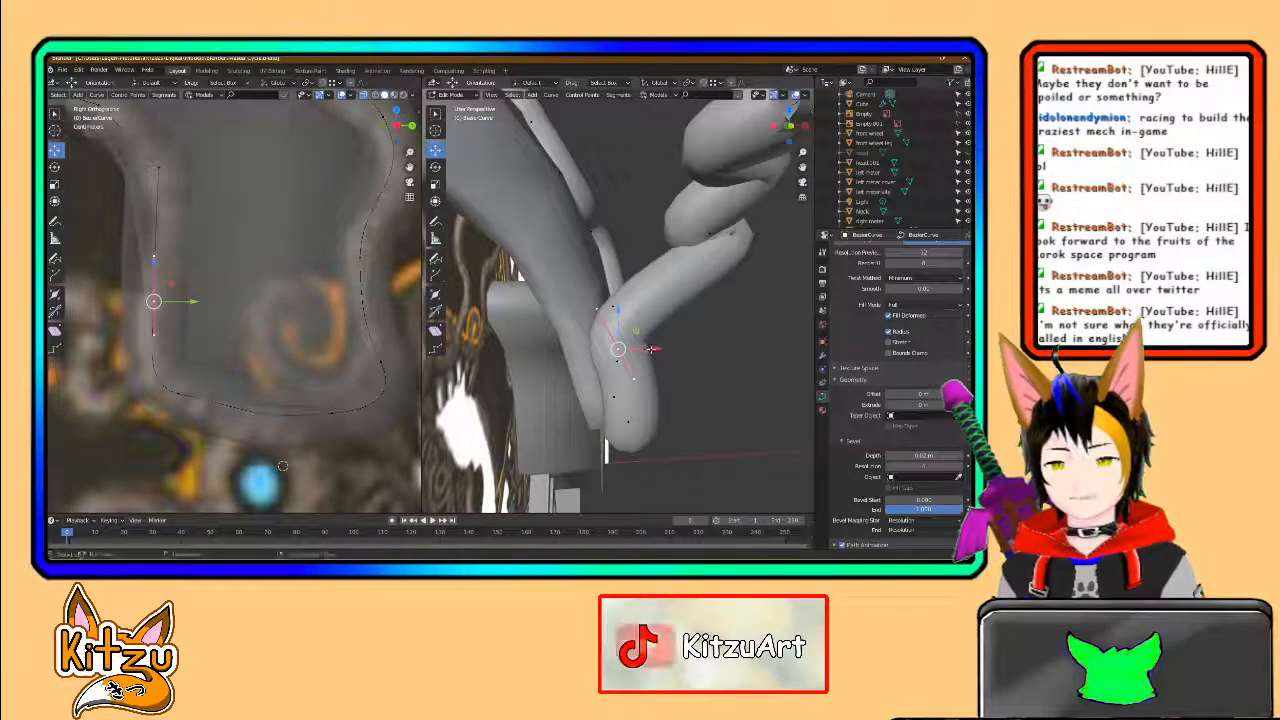
click(640, 354)
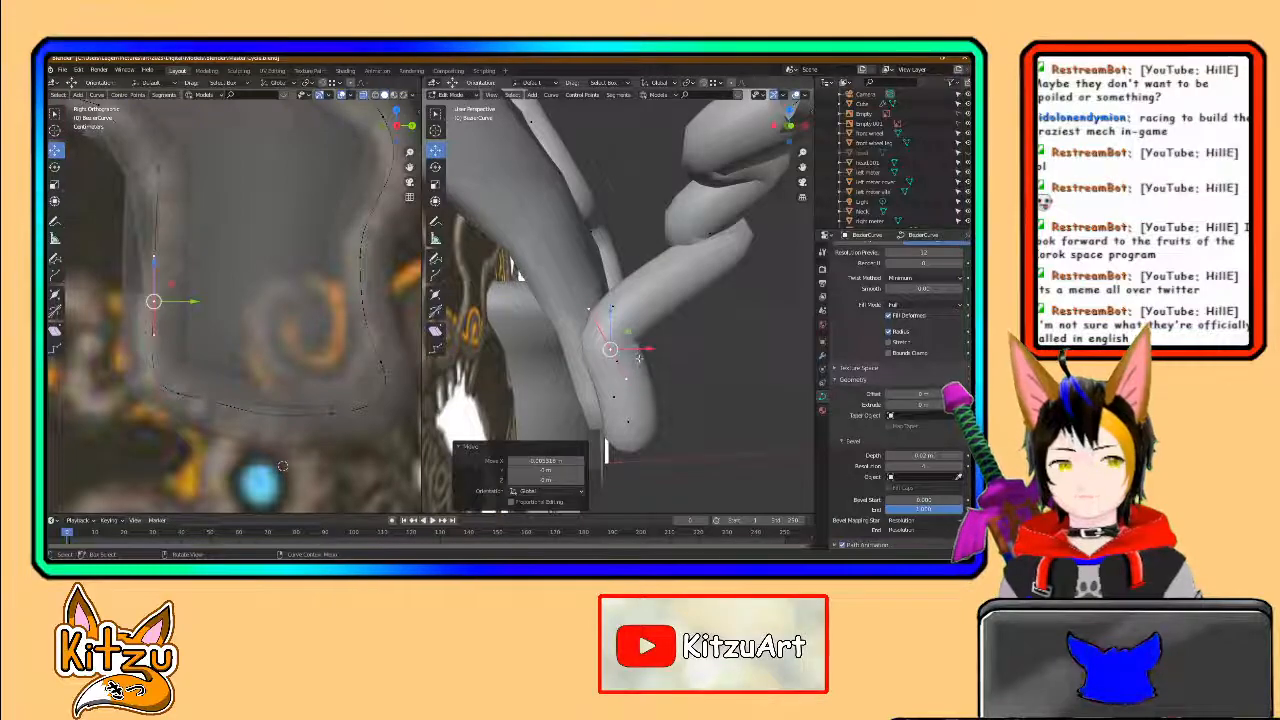
- Move the control point at the top of the rear vertical section along the X axis until it meets the head
middle_drag(678, 308, 536, 323)
click(633, 289)
middle_drag(556, 458, 520, 416)
middle_drag(612, 346, 534, 361)
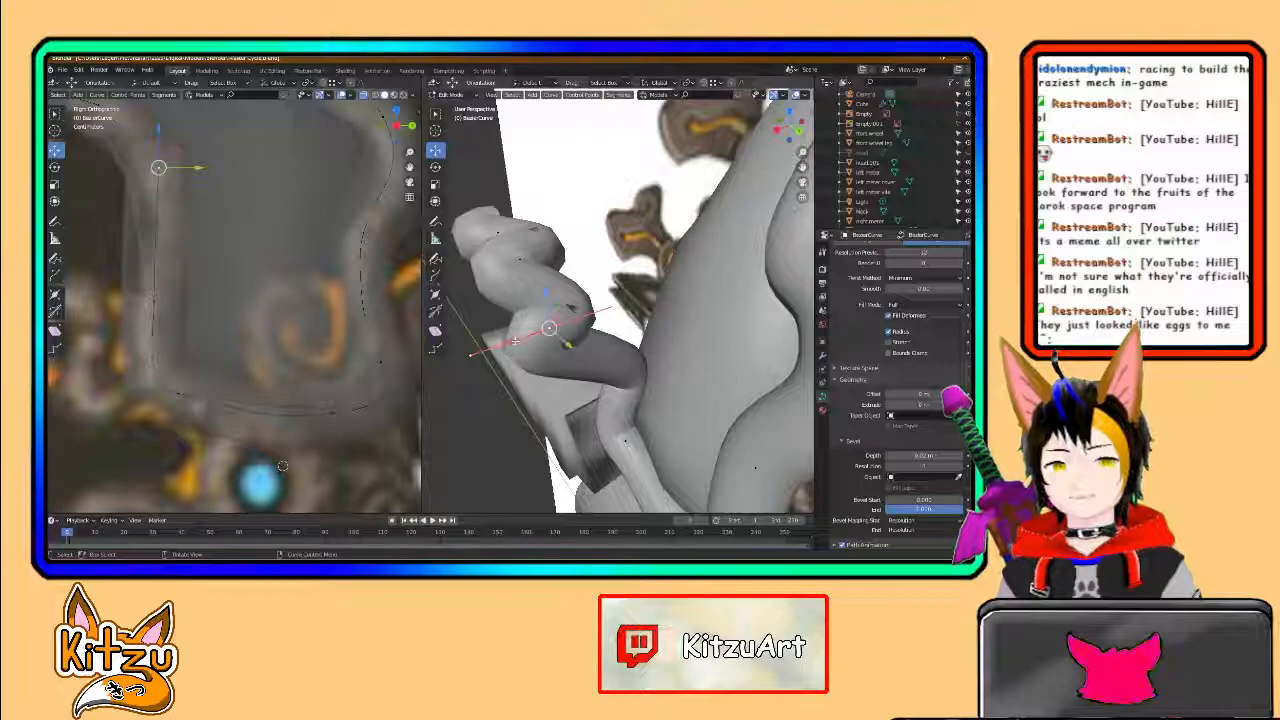
key(g)
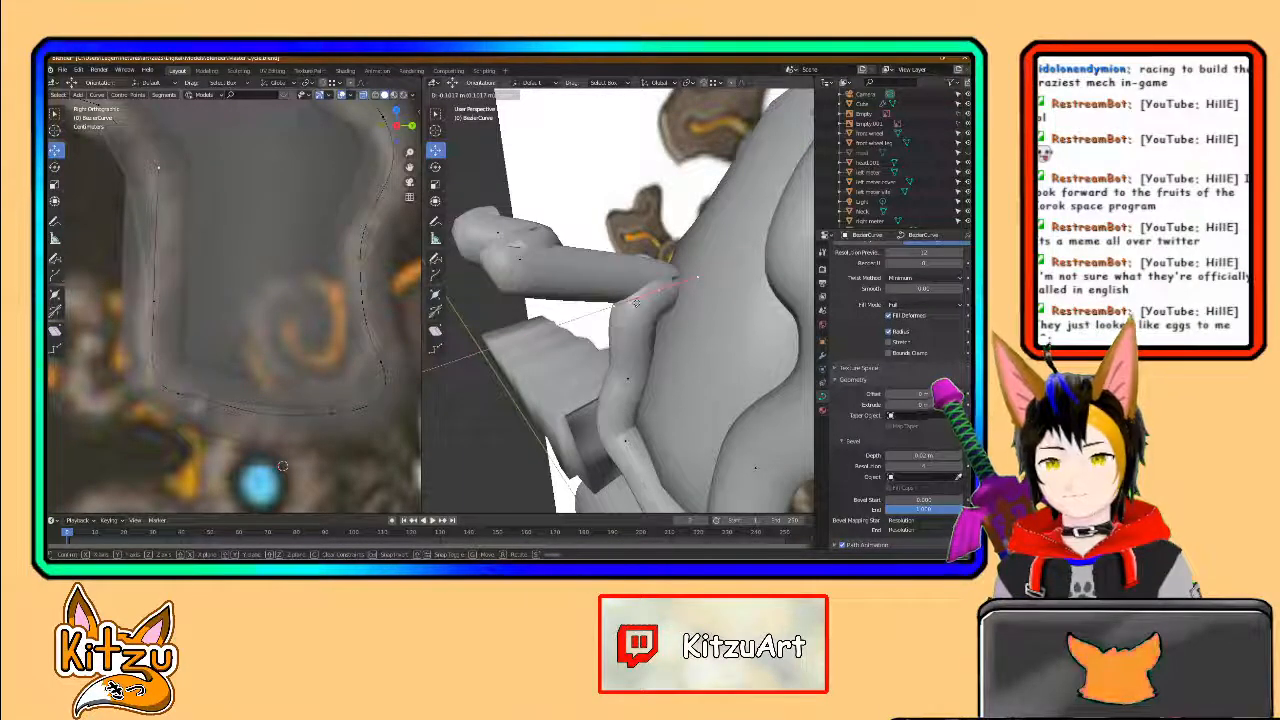
click(635, 302)
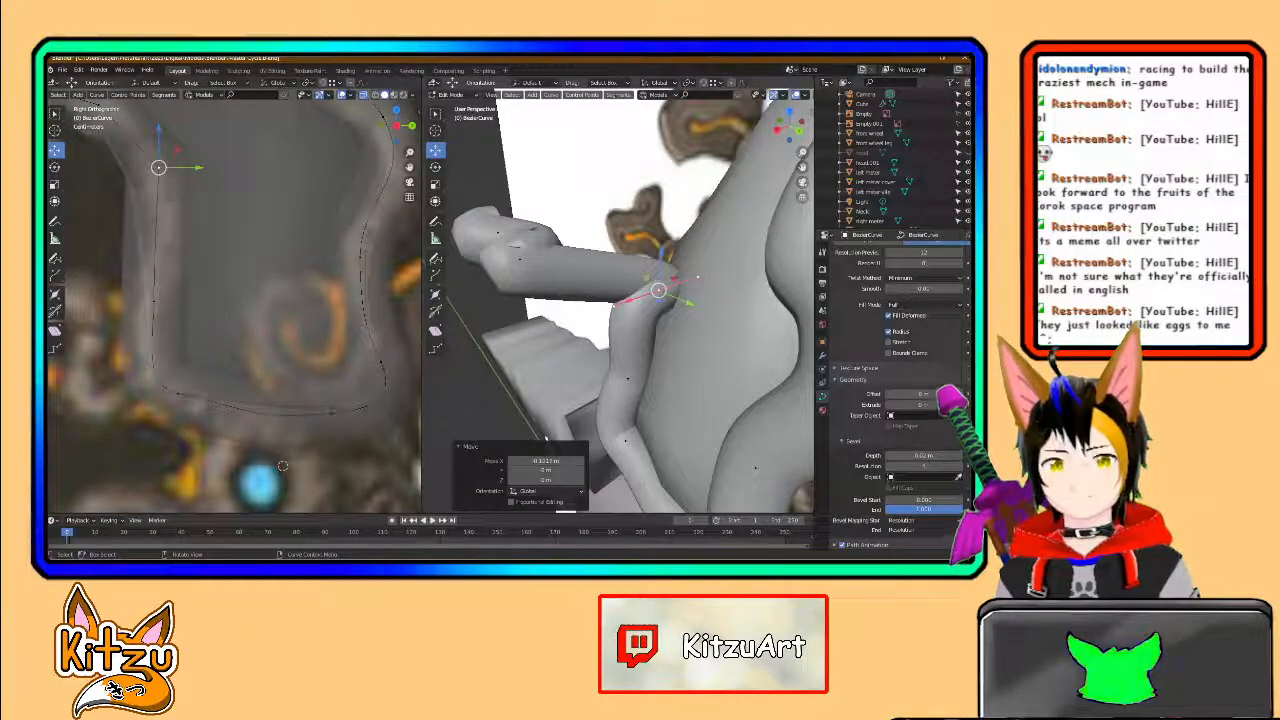
- Rotate the top point of the rear vertical section about the Y axis so its handles follow the head's slope
click(435, 168)
drag(641, 273, 635, 299)
middle_drag(635, 299, 610, 355)
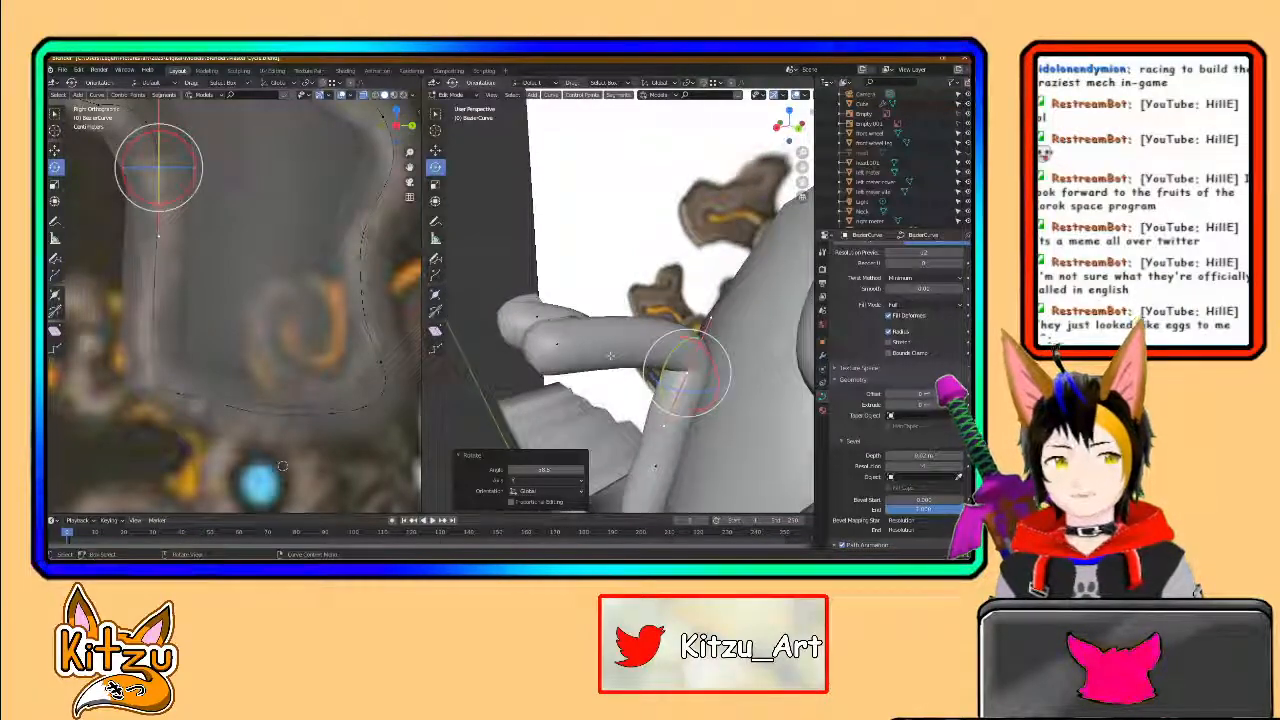
- Move the control point just before the tendril's rear end along the X axis onto the head's surface
click(571, 348)
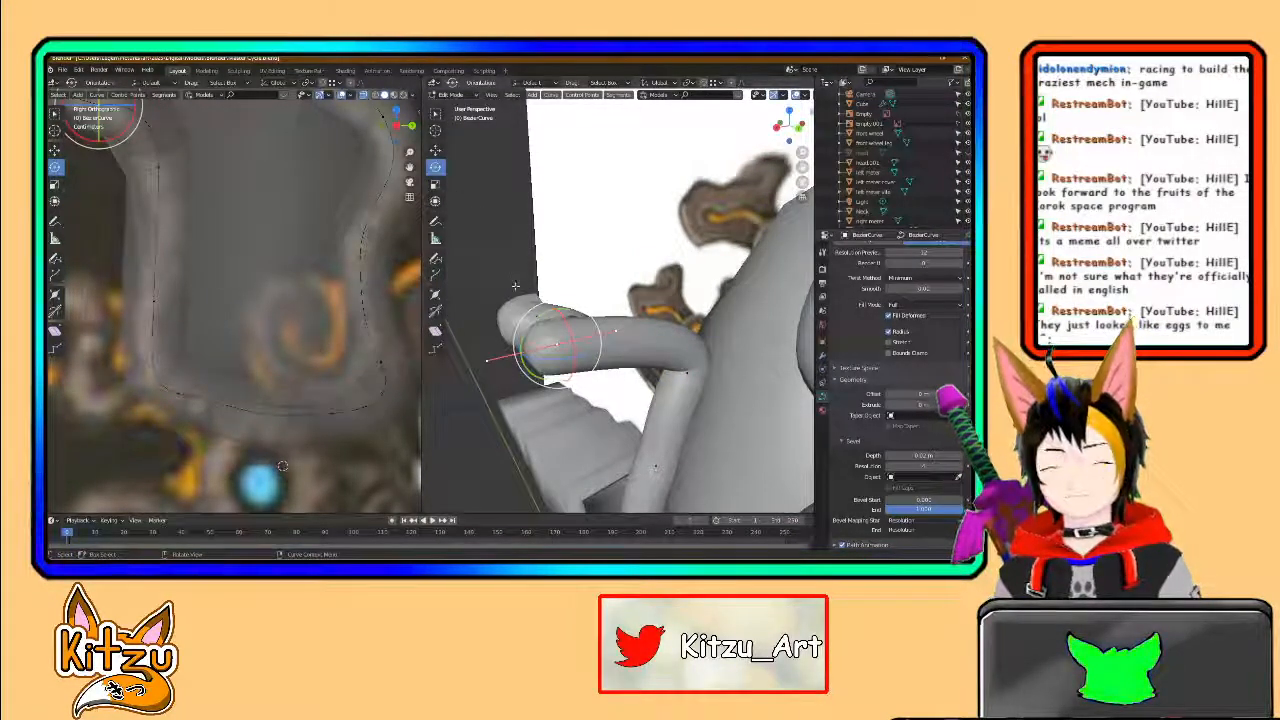
scroll(302, 297, down, 4)
shift+middle_drag(302, 297, 309, 376)
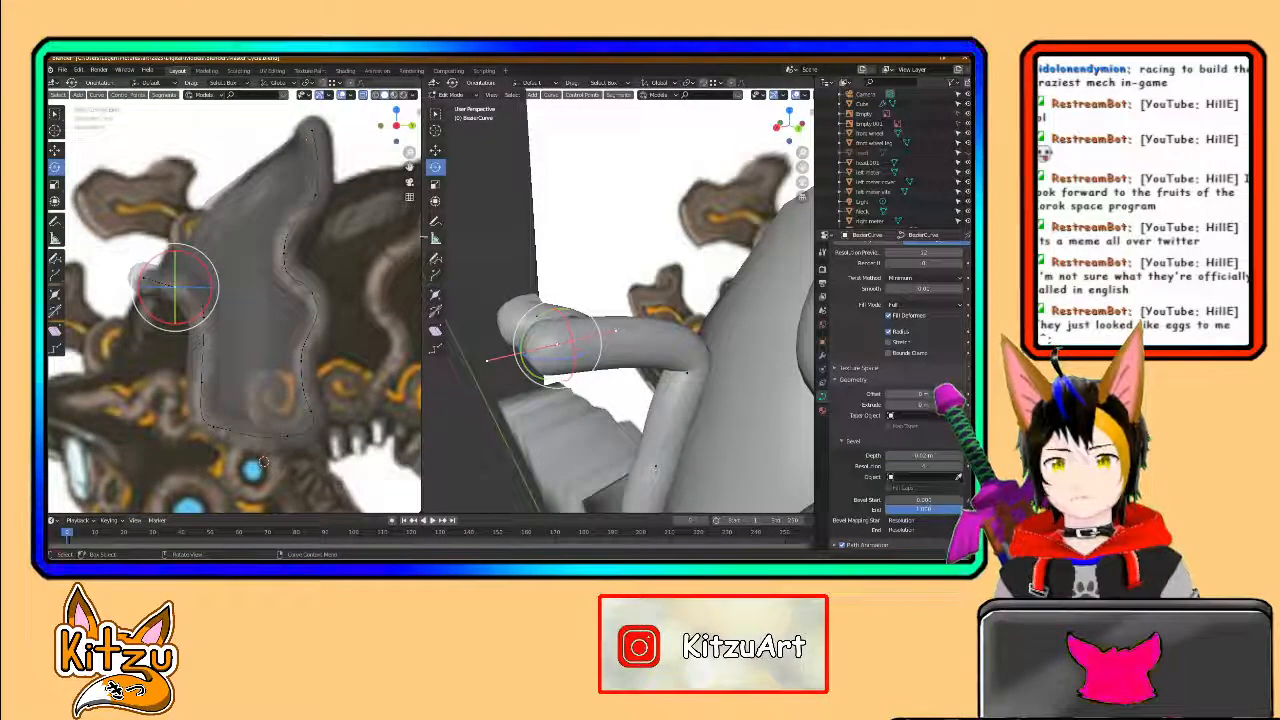
click(435, 150)
drag(534, 353, 699, 292)
middle_drag(699, 292, 634, 329)
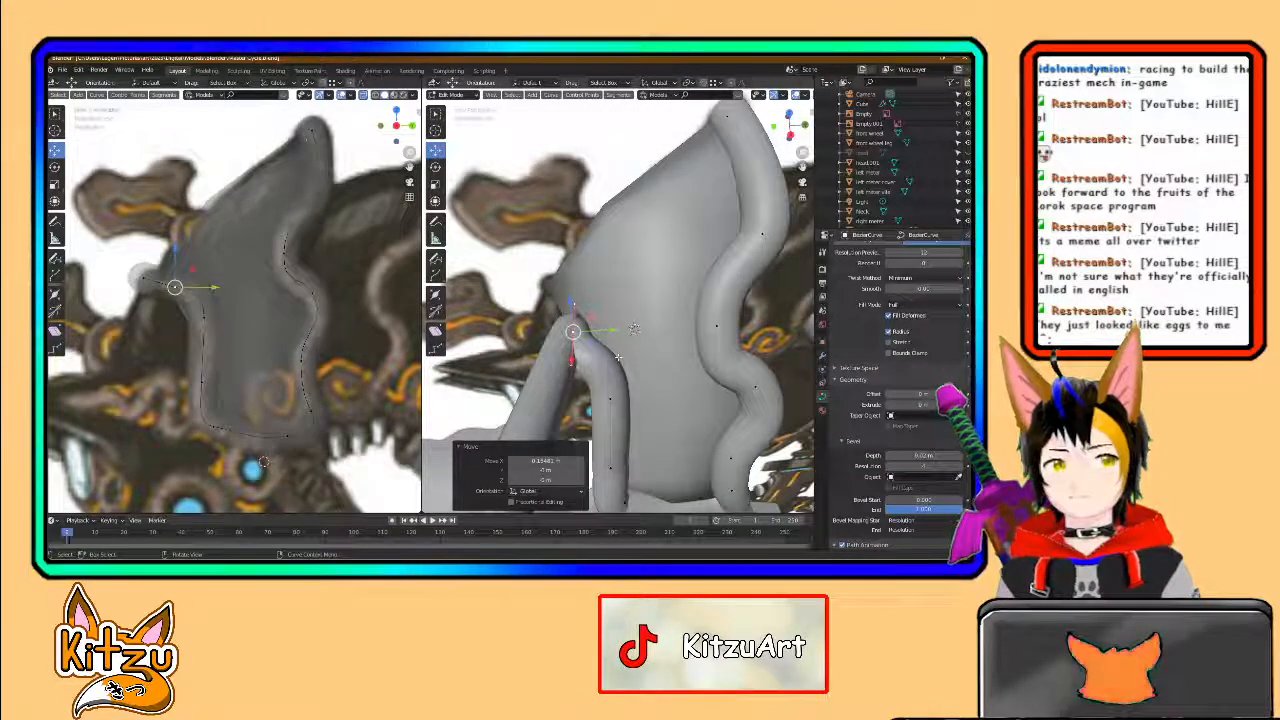
- Move the tendril's rear end control point along the X axis until it sits against the head
scroll(618, 357, down, 1)
middle_drag(618, 357, 516, 370)
click(480, 382)
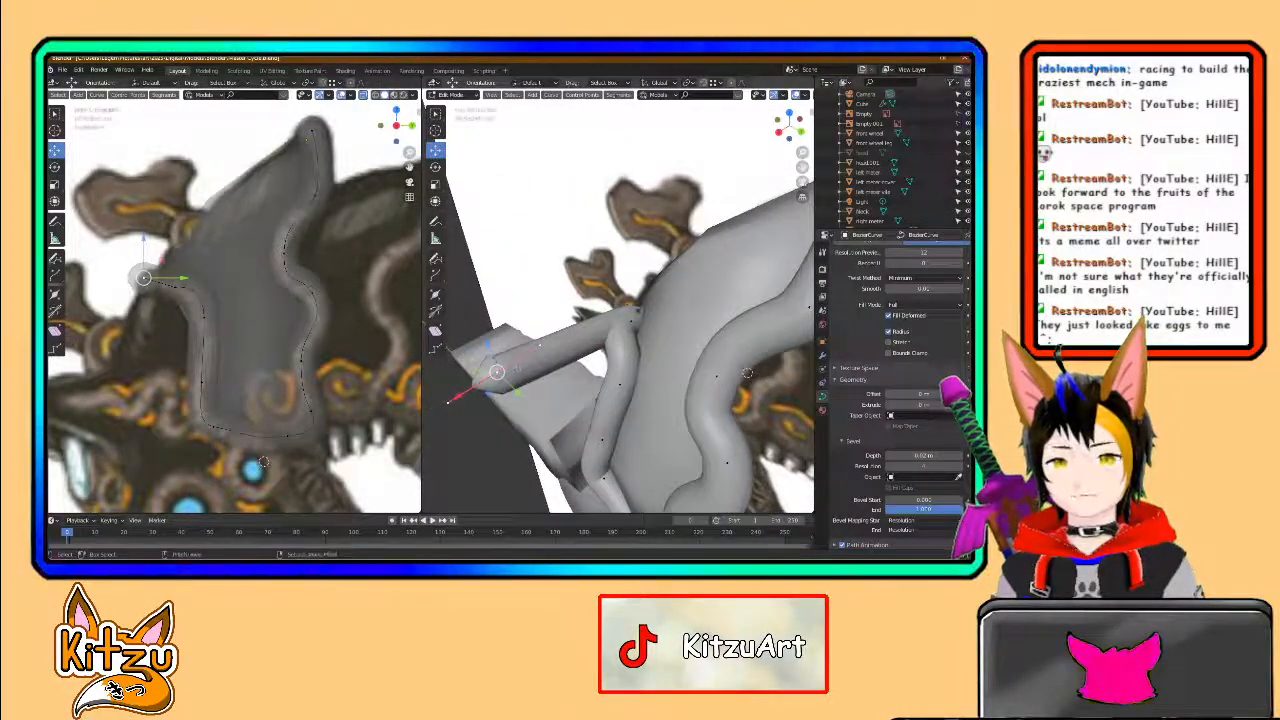
key(g)
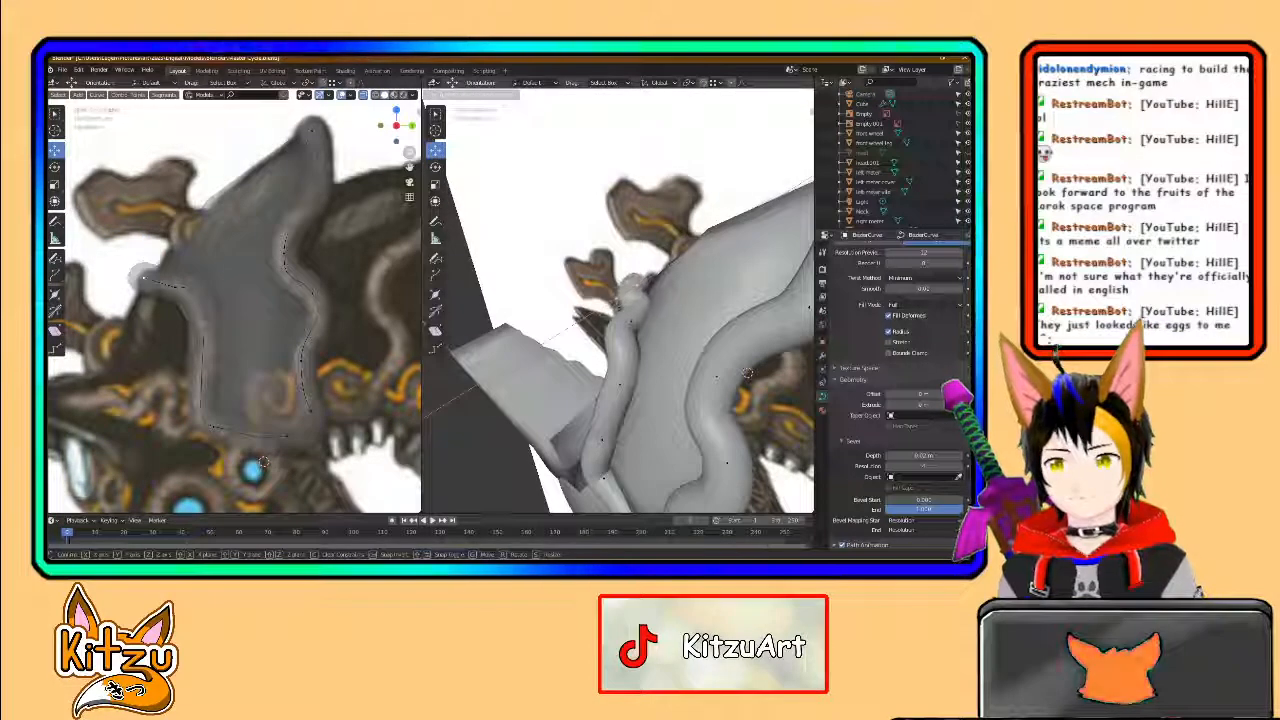
click(144, 277)
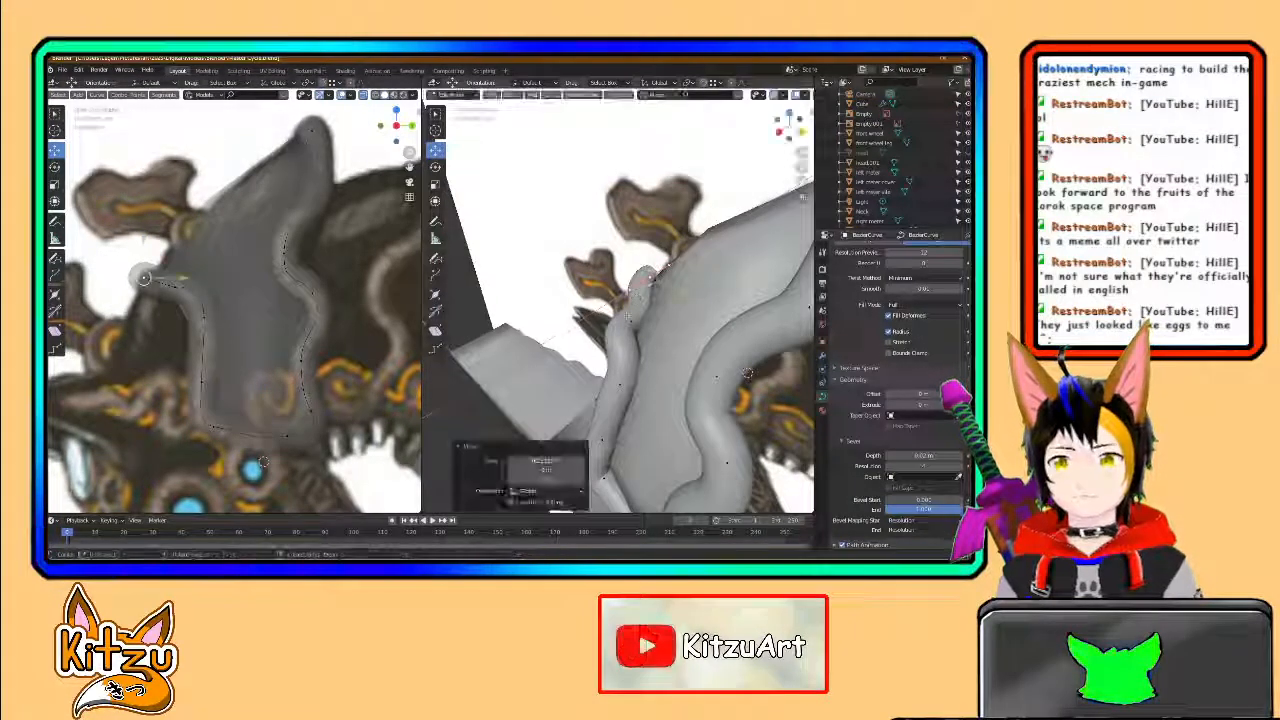
scroll(635, 320, up, 3)
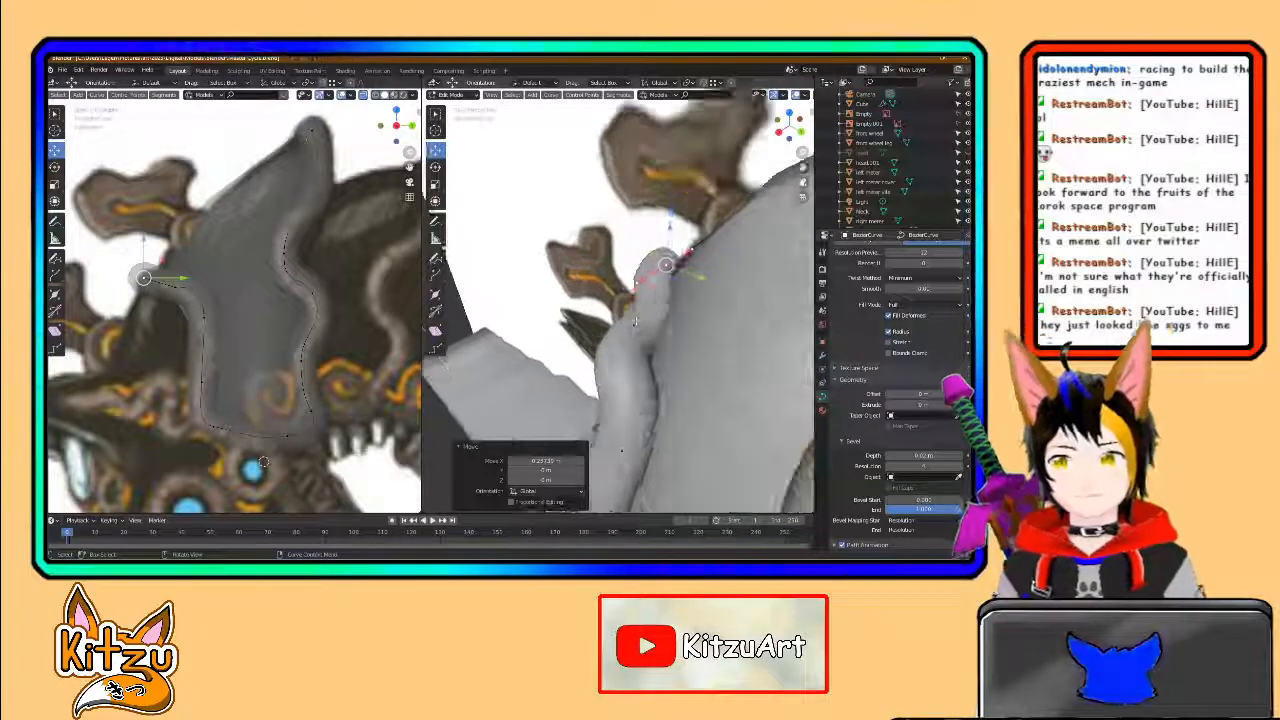
- Nudge the tendril's rear end point slightly along the X axis and forward along the Y axis
middle_drag(792, 397, 517, 413)
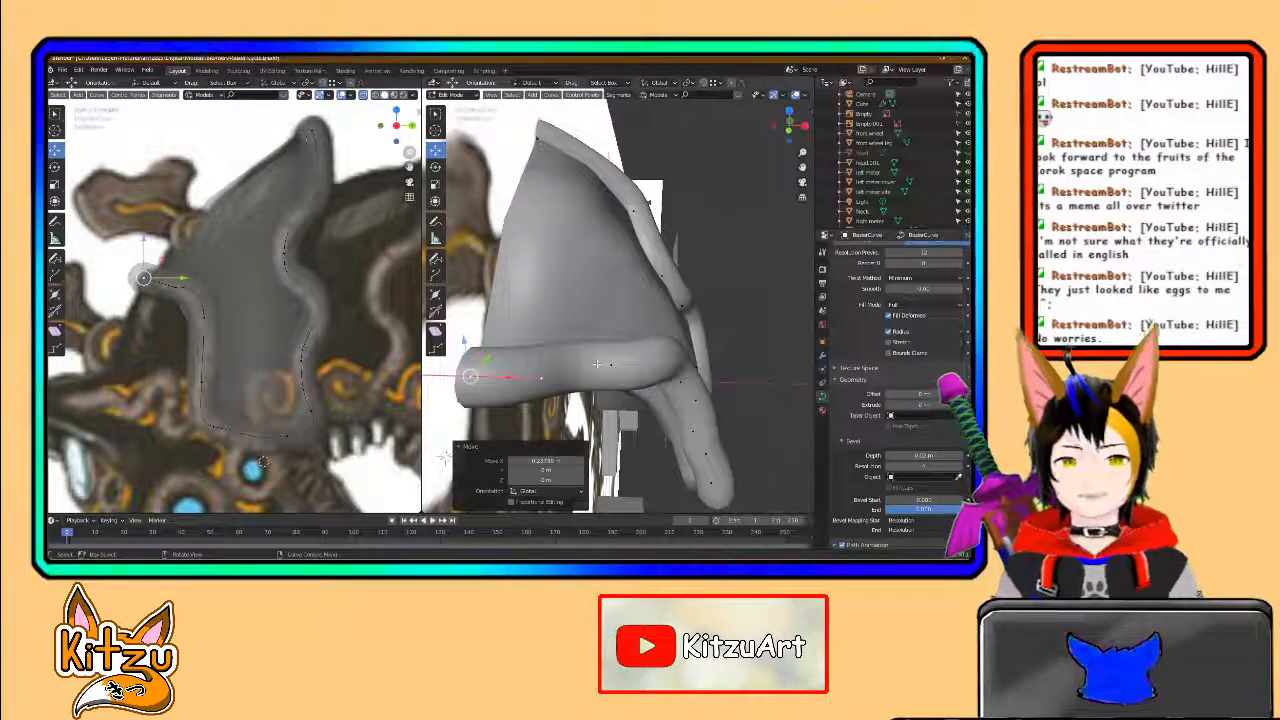
middle_drag(444, 456, 470, 448)
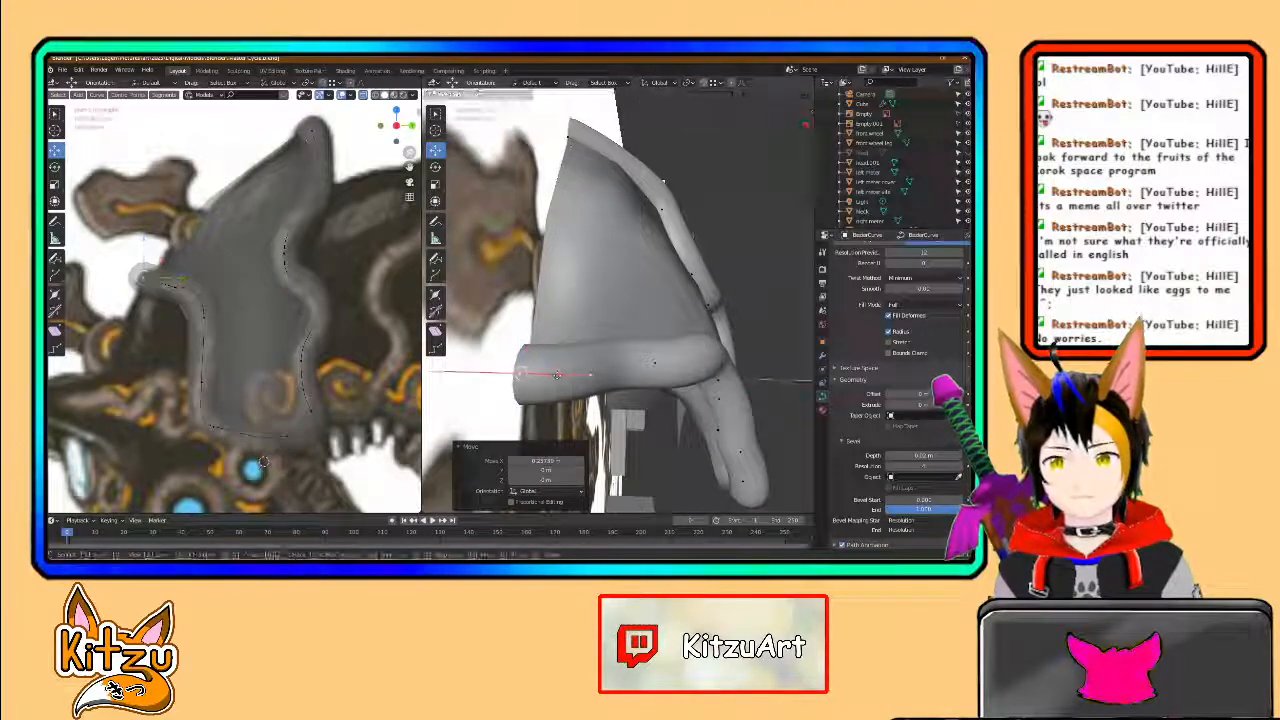
middle_drag(561, 369, 564, 371)
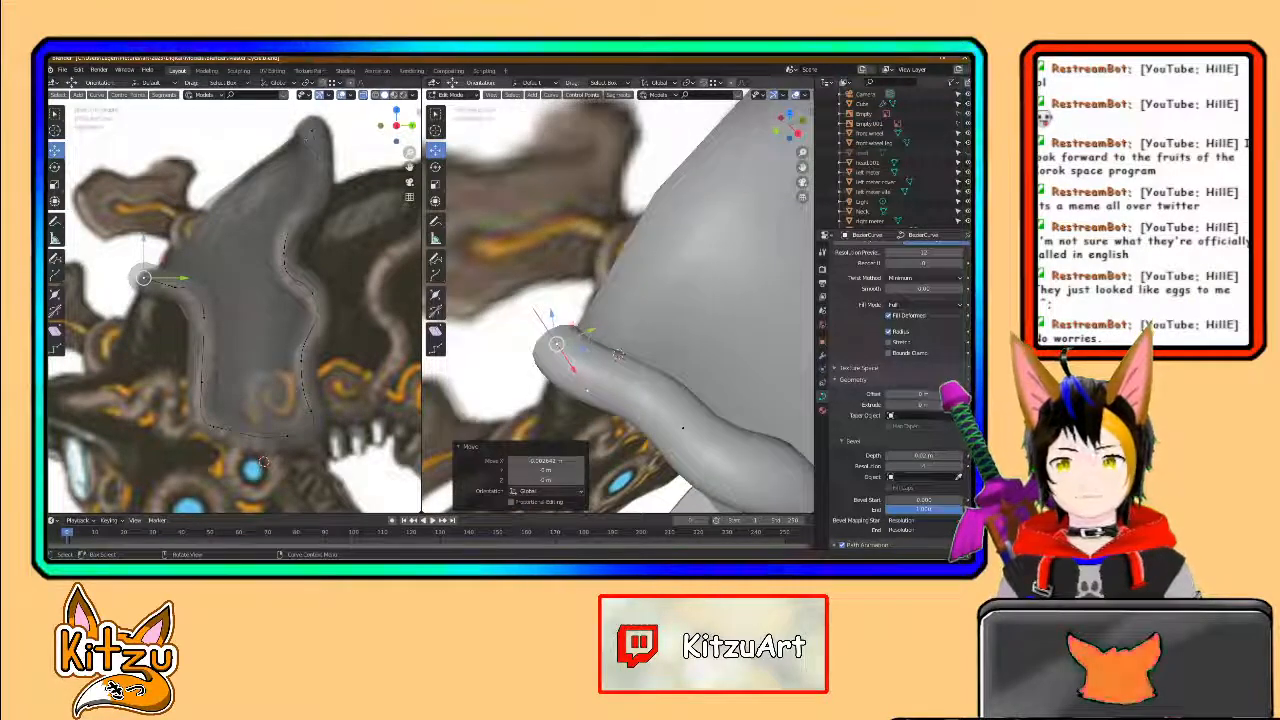
drag(590, 331, 600, 327)
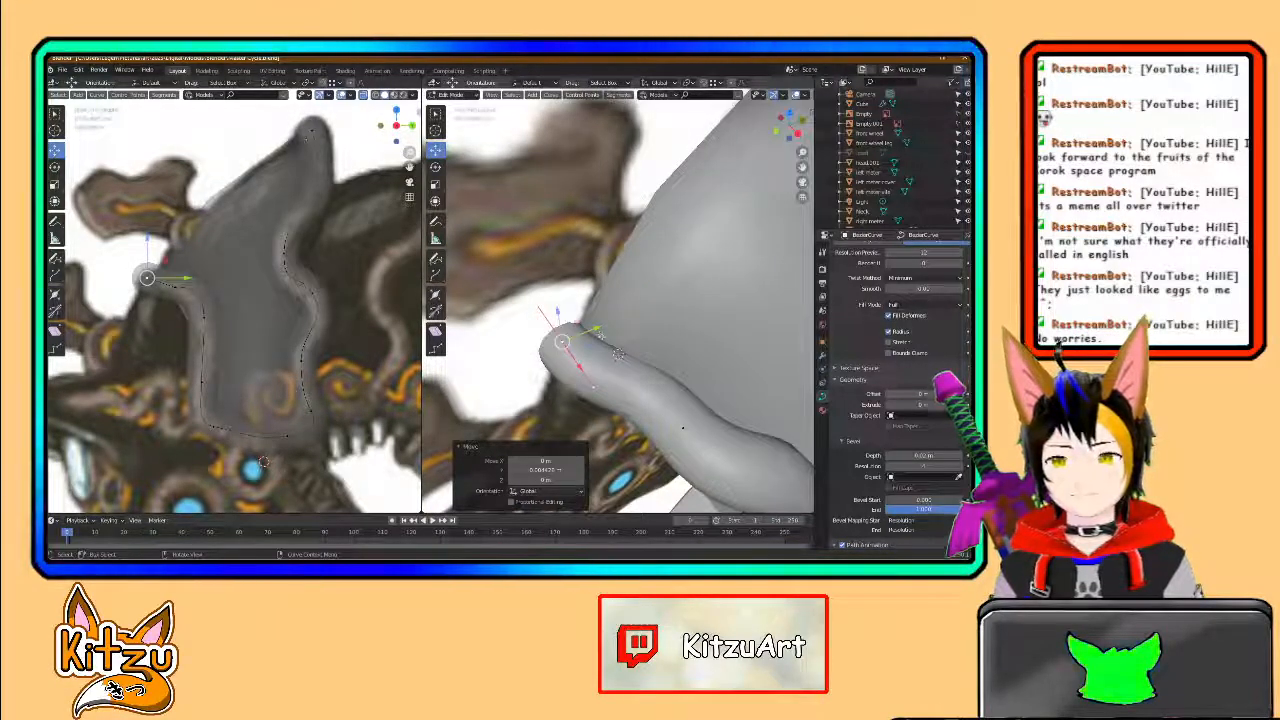
- Rotate the control point just before the rear end about the Z axis so the tube runs along the head
scroll(617, 348, down, 1)
middle_drag(618, 349, 651, 355)
click(622, 389)
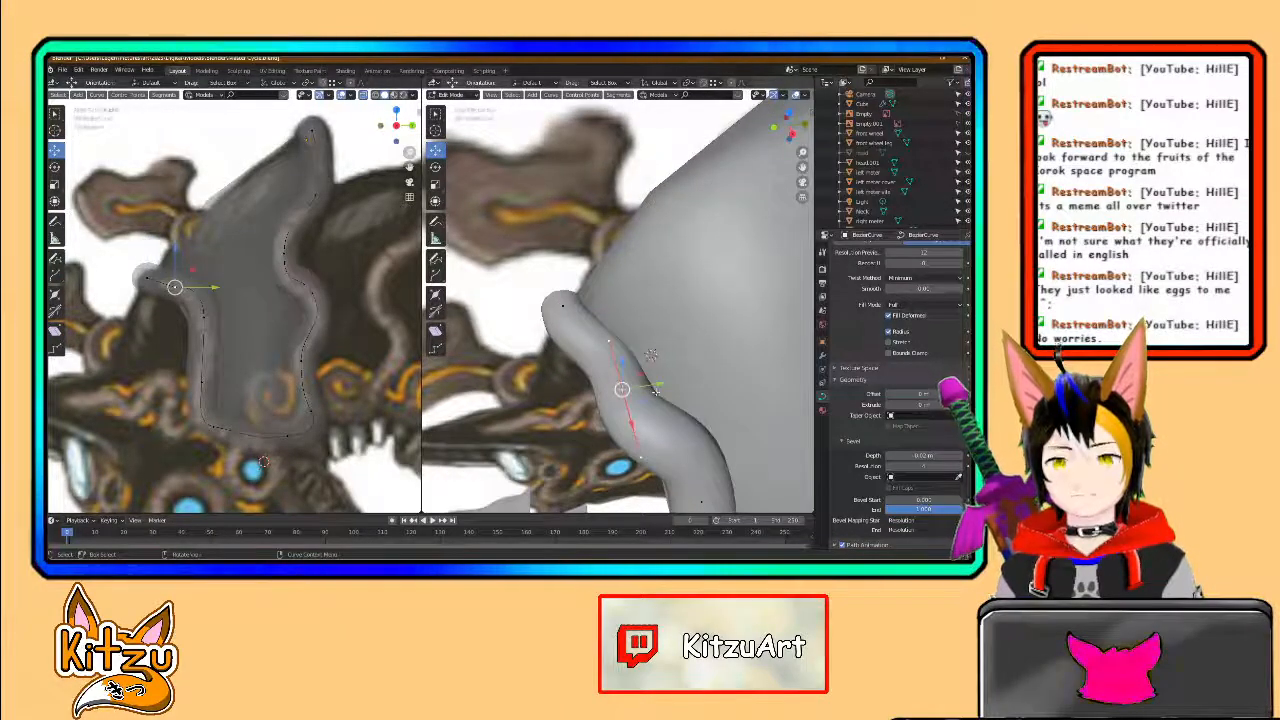
key(shift+space)
key(r)
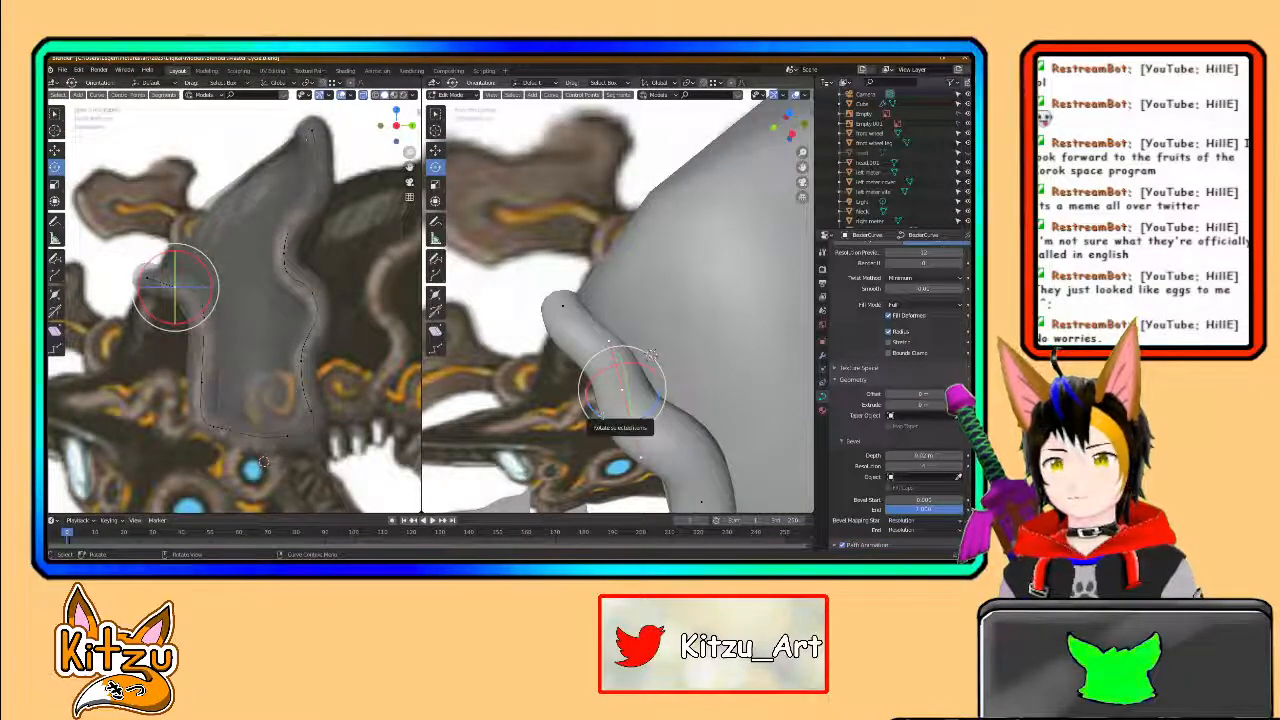
drag(602, 413, 614, 414)
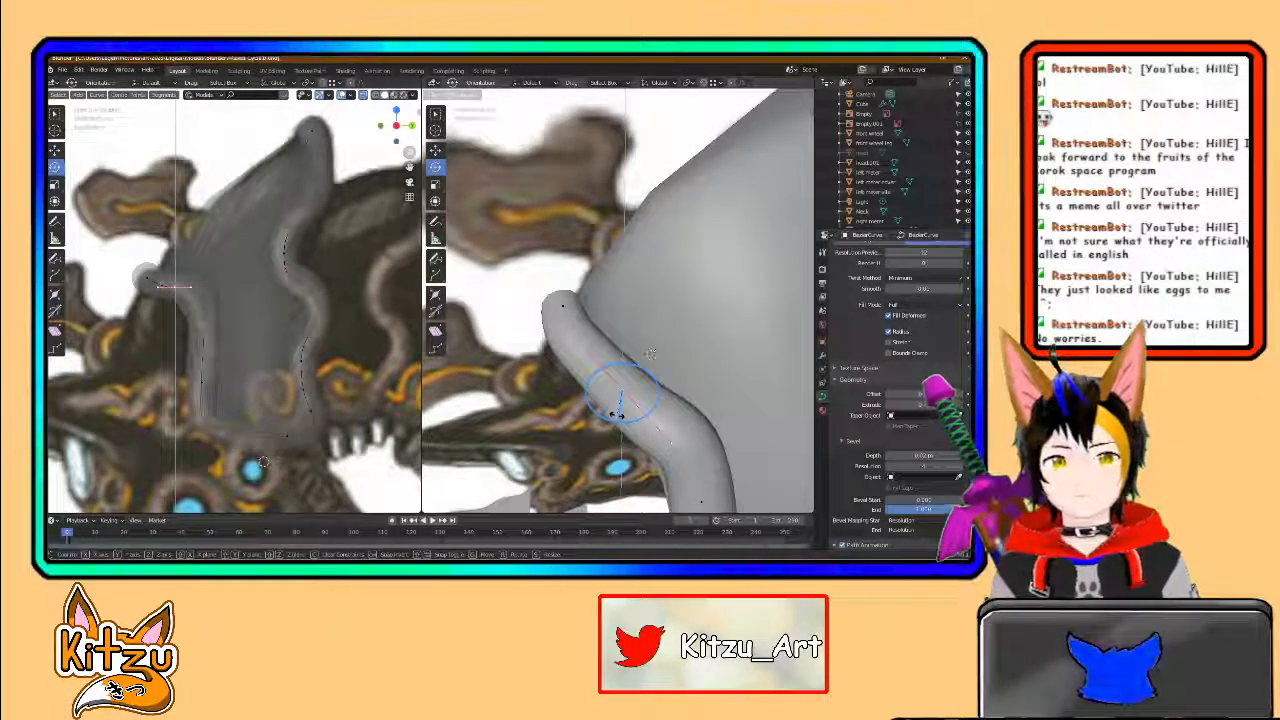
drag(617, 414, 614, 416)
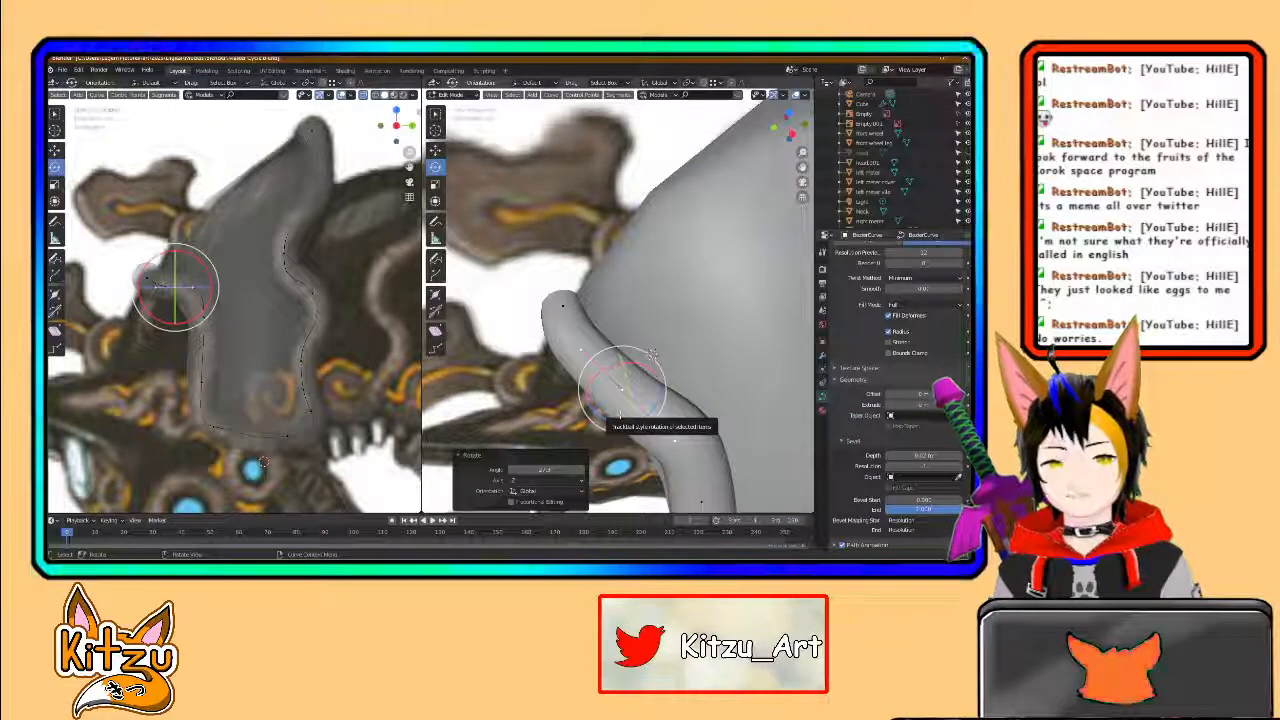
scroll(620, 414, down, 1)
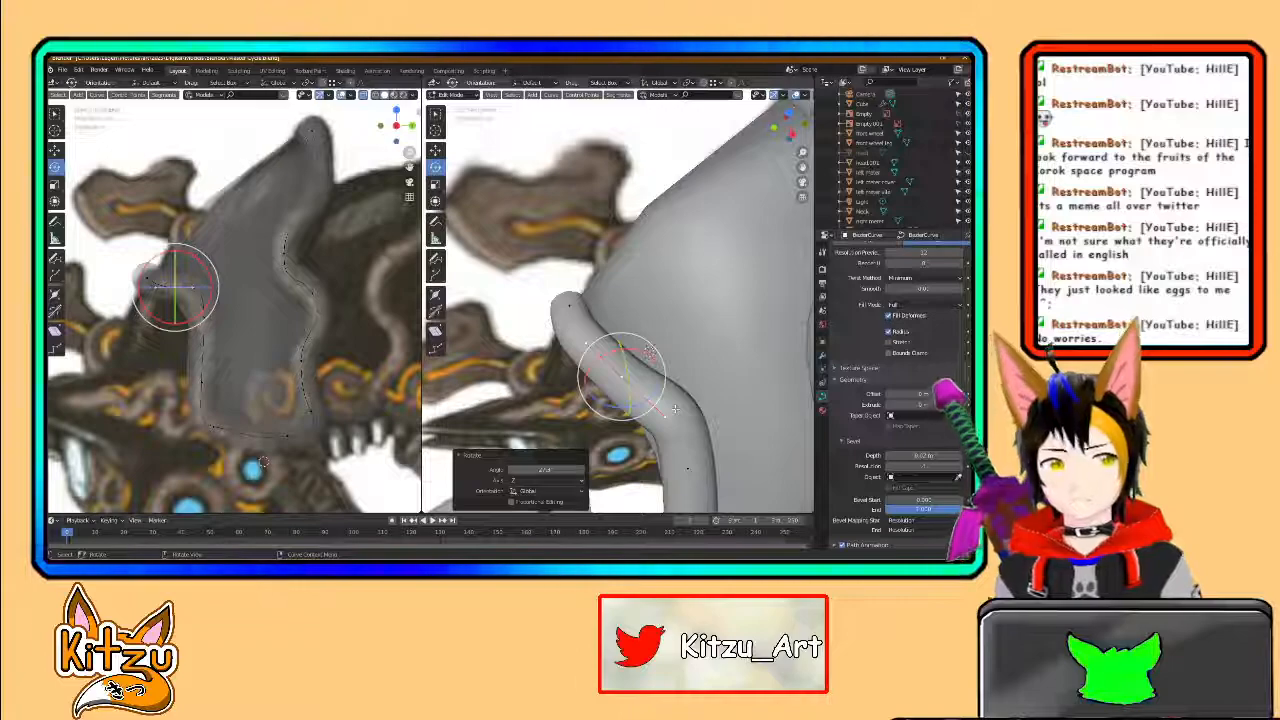
- Move the front handle of the control point just before the rear end closer to the head's surface
middle_drag(669, 414, 692, 293)
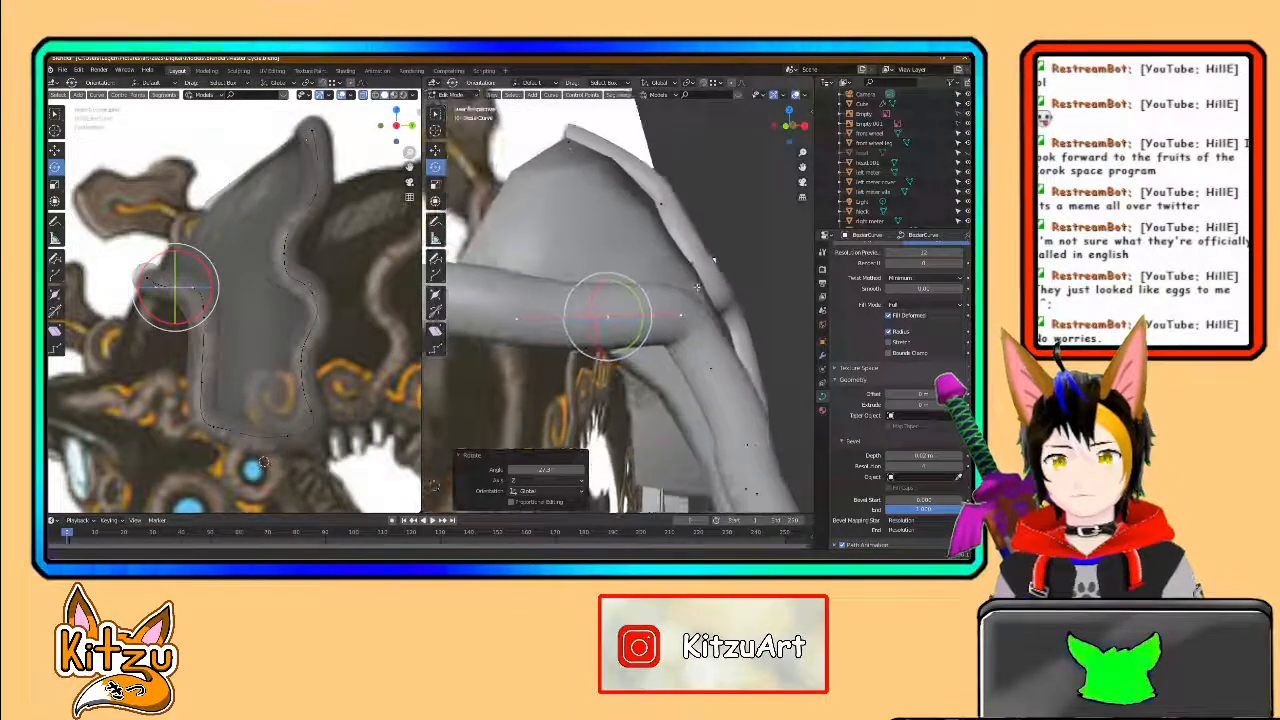
click(681, 316)
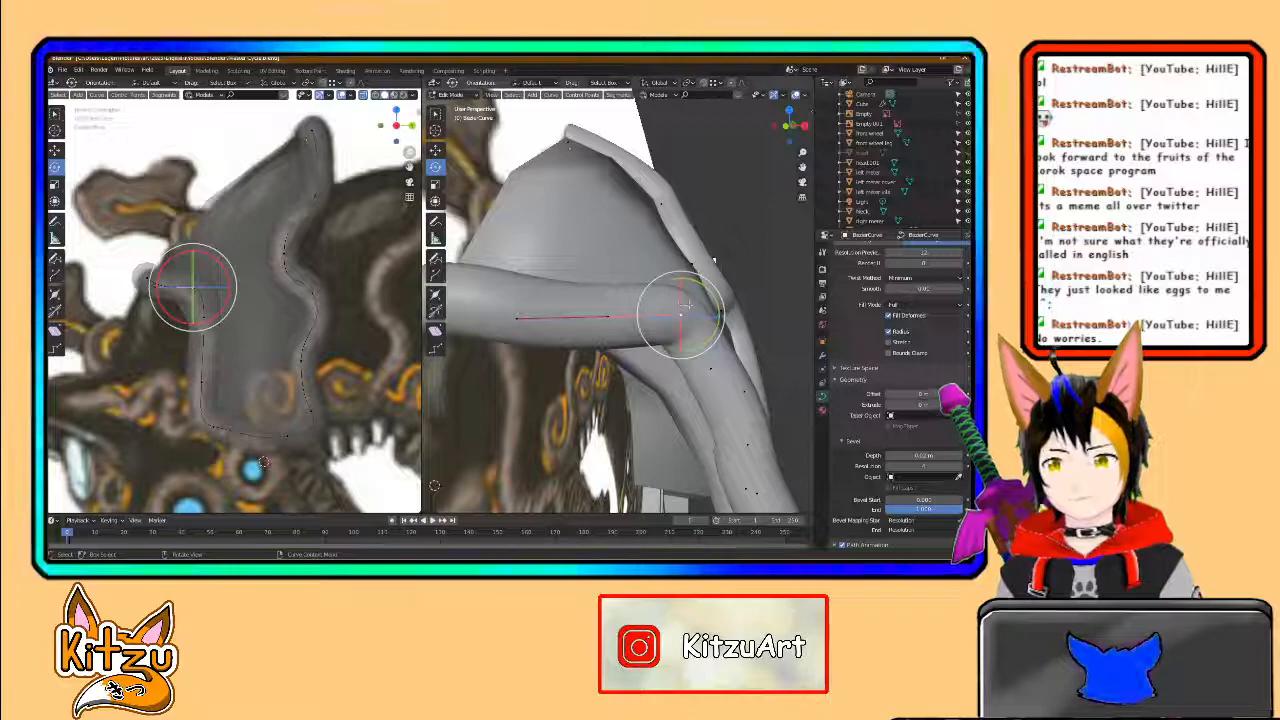
click(440, 157)
drag(701, 300, 687, 326)
- Move the upper handle of the rear vertical section's top point back along Y and down along Z
middle_drag(687, 326, 708, 364)
click(721, 365)
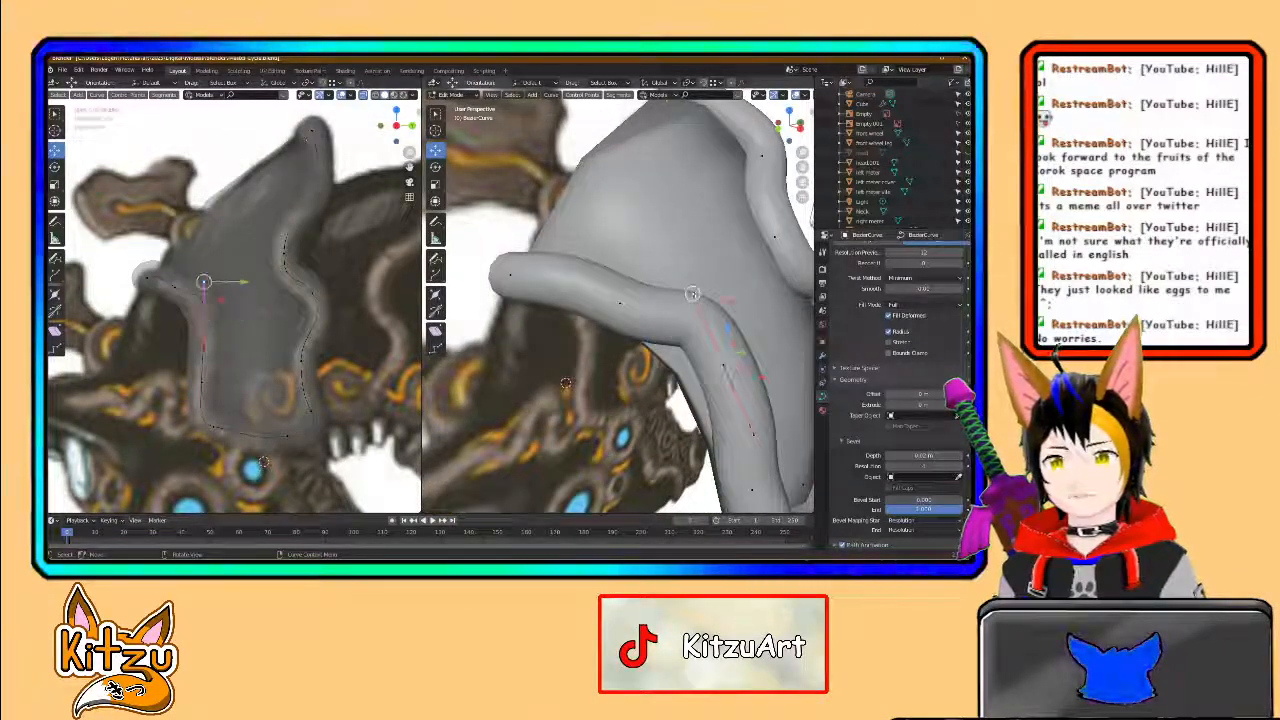
middle_drag(715, 312, 662, 323)
key(g)
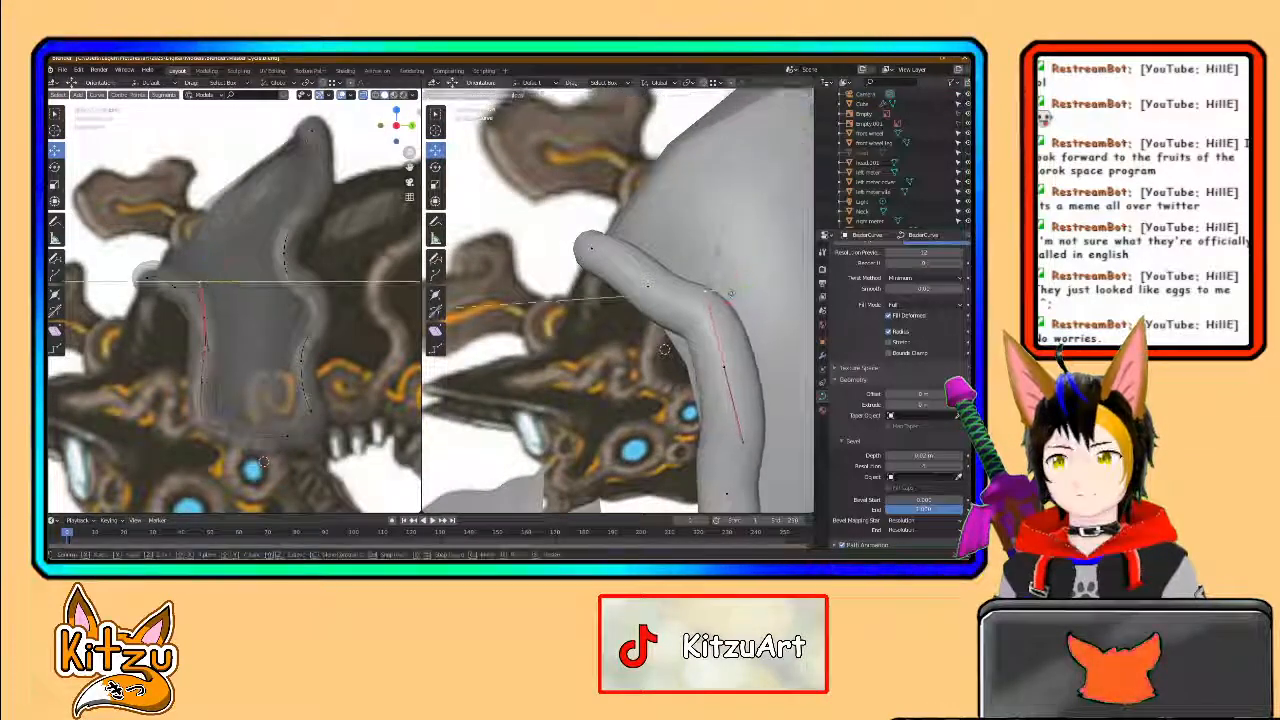
key(y)
click(706, 295)
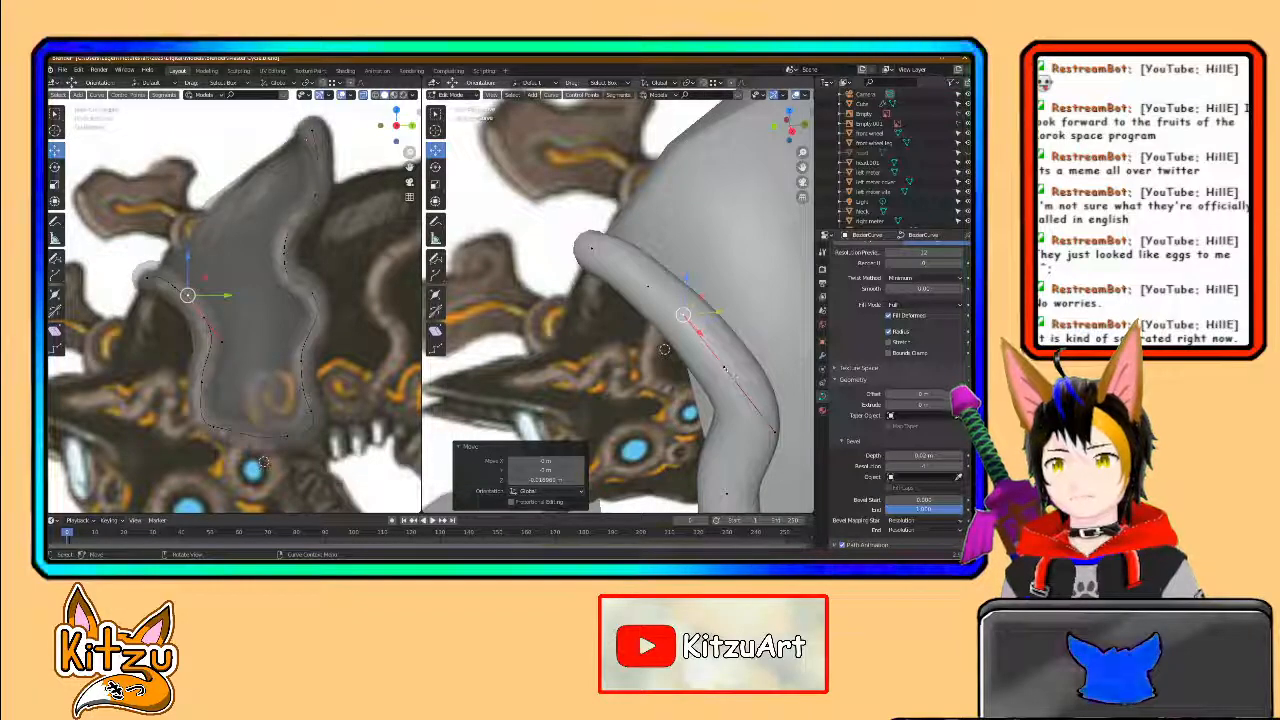
- Move the rear vertical section's top point along the Y axis and shift its lower handle along Y to straighten the bend
key(g)
key(y)
click(756, 435)
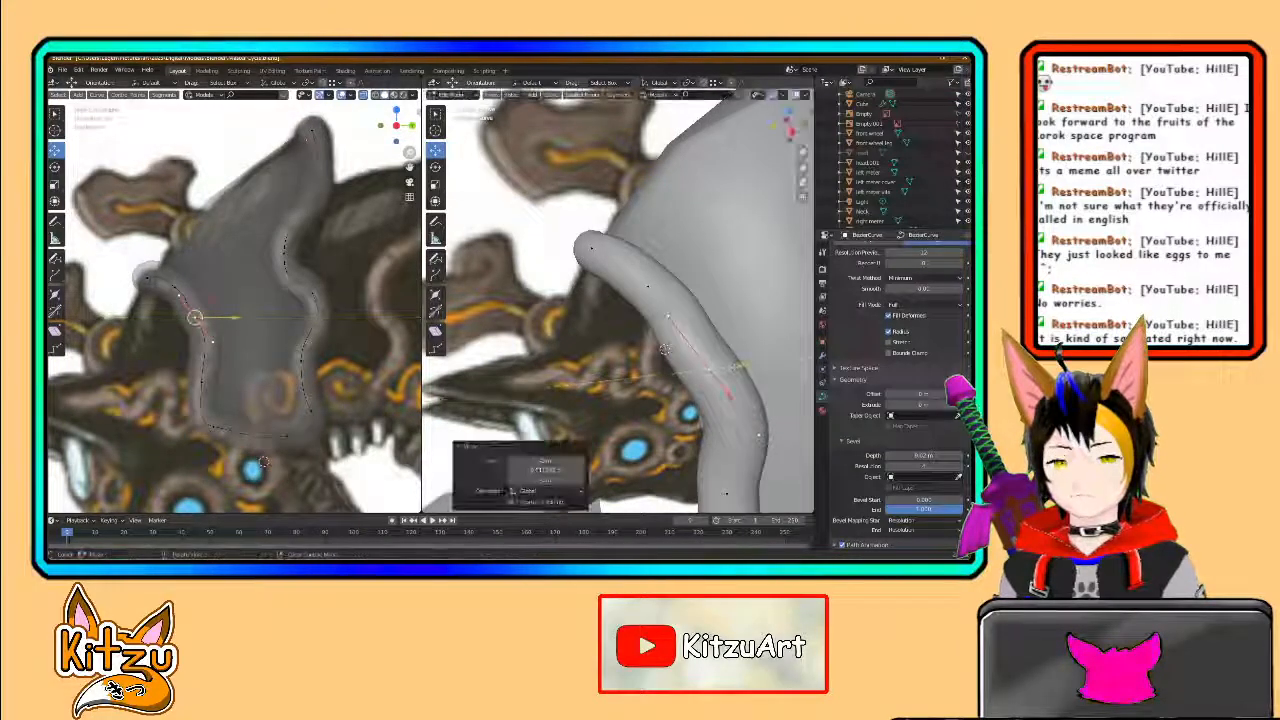
key(g)
key(y)
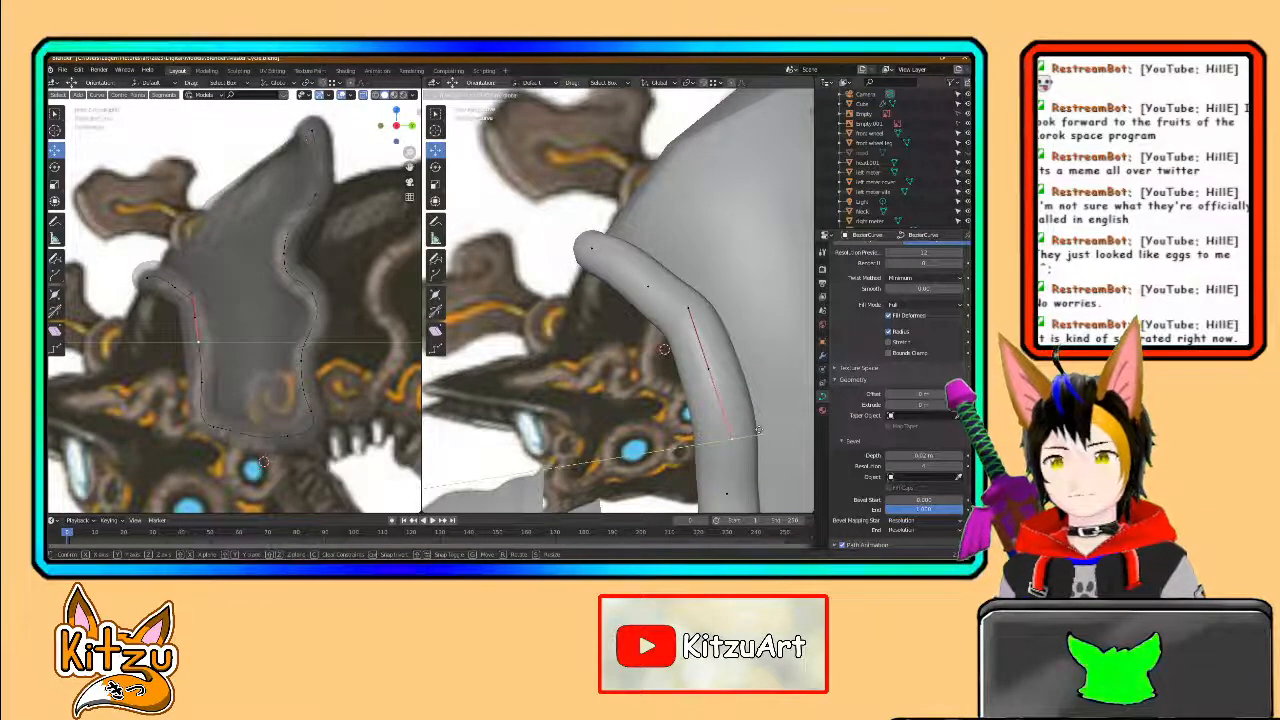
click(758, 430)
- Nudge the top point of the rear vertical section slightly further back along the Y axis
scroll(750, 419, down, 2)
shift+middle_drag(750, 419, 630, 257)
click(597, 327)
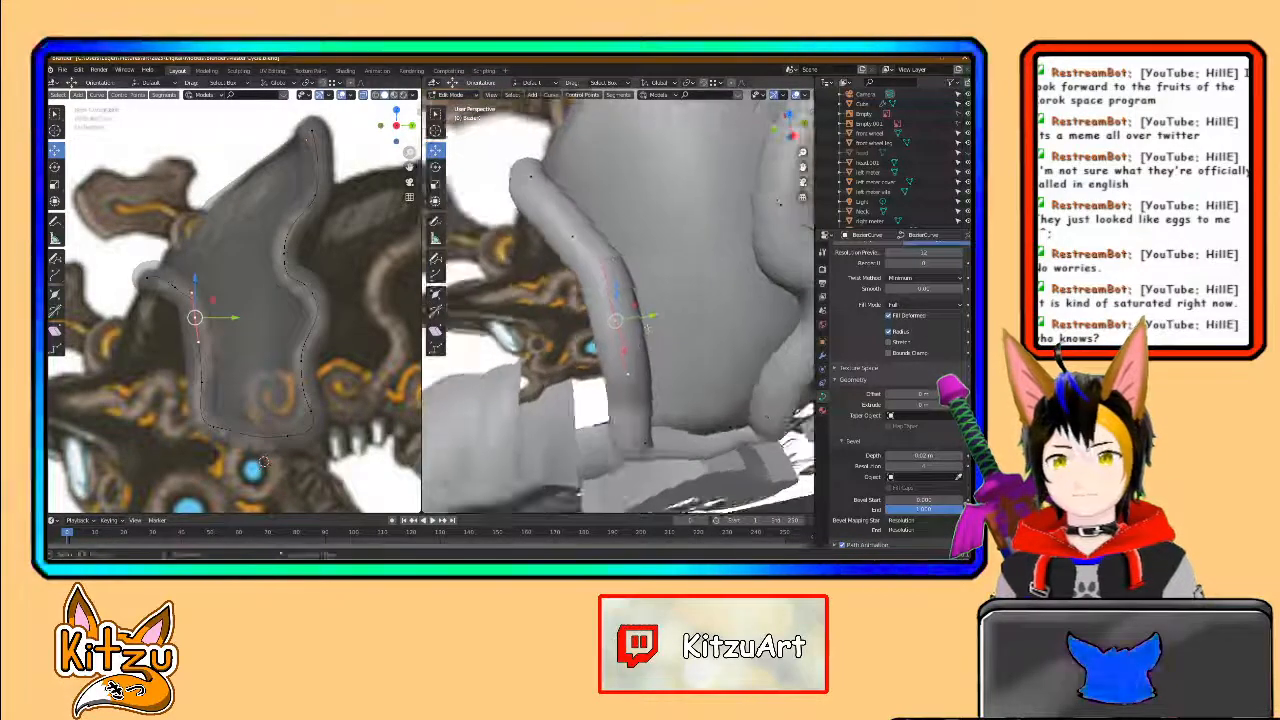
key(g)
key(y)
click(633, 256)
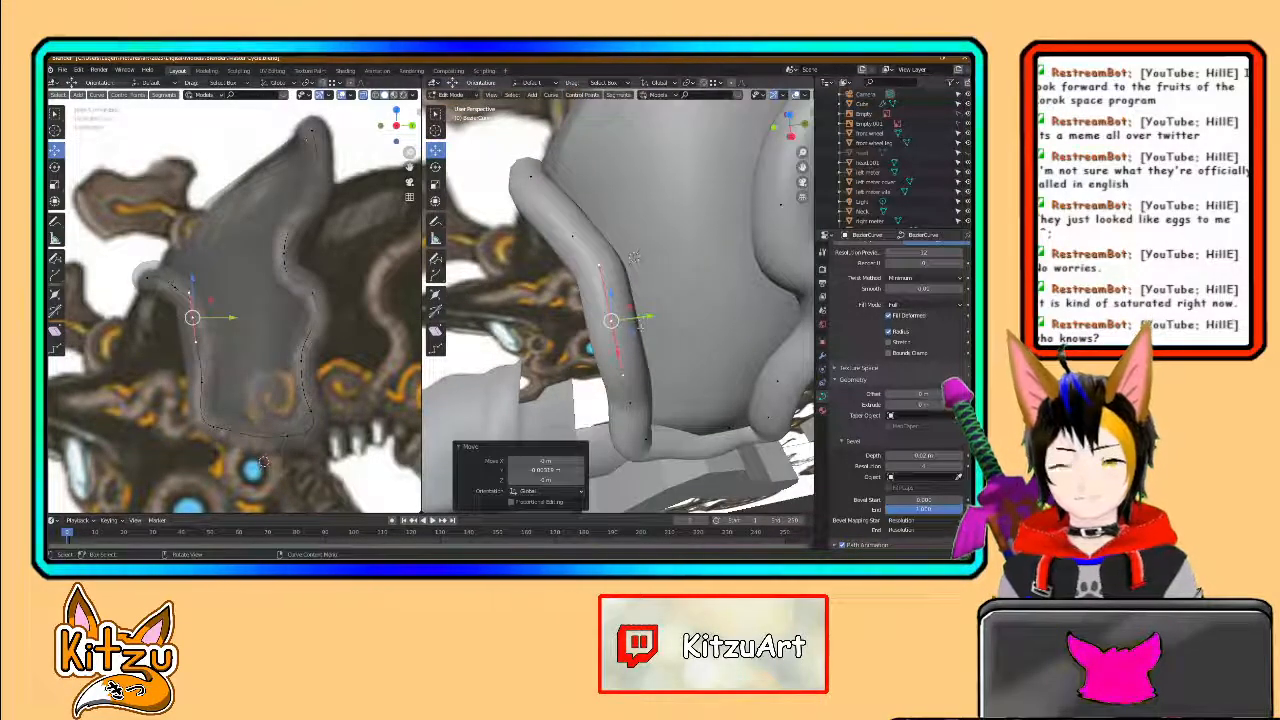
- Reposition the upper handle of the rear vertical section's top point in the XZ plane to follow the head's slope
middle_drag(633, 256, 677, 280)
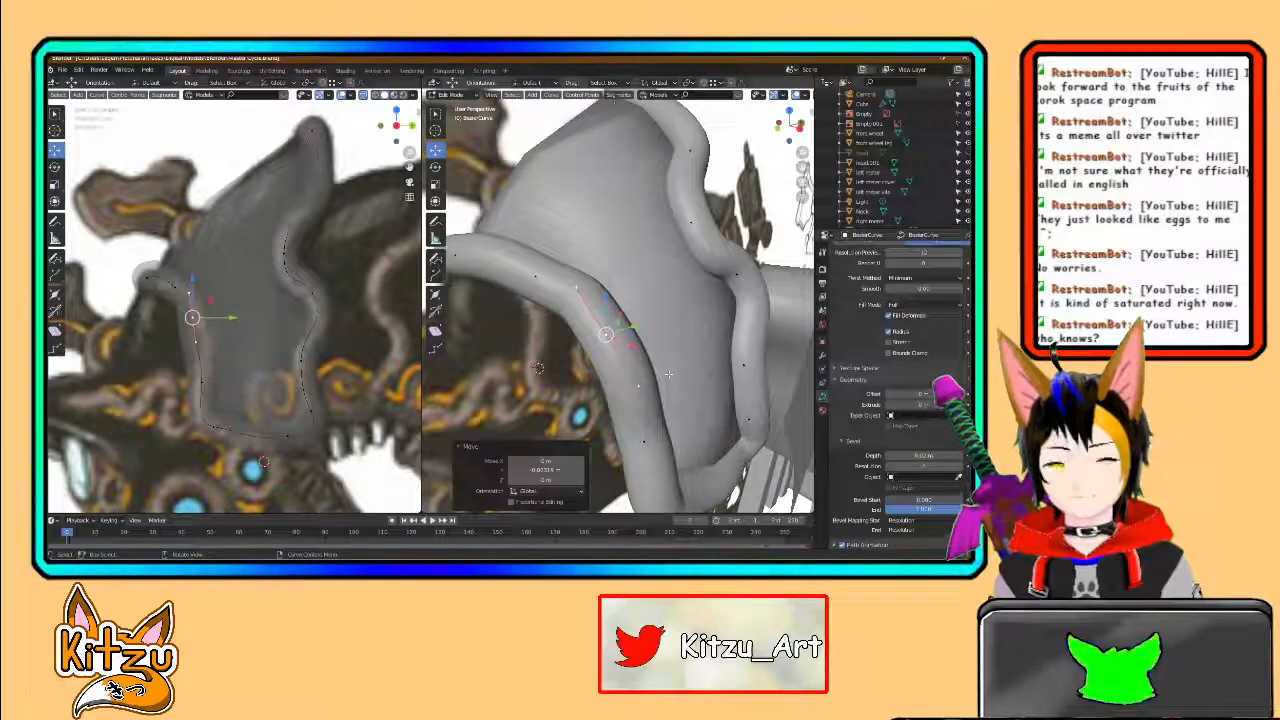
middle_drag(668, 374, 640, 399)
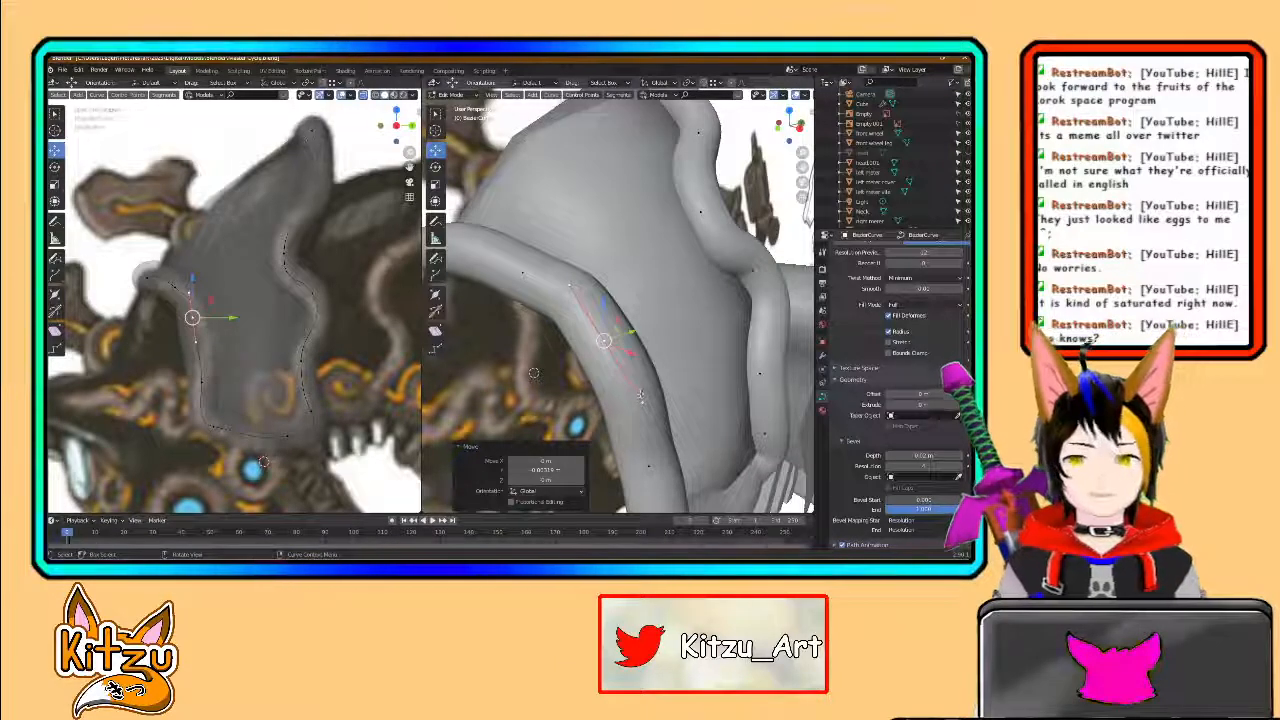
middle_drag(533, 373, 764, 325)
drag(622, 315, 643, 347)
click(640, 370)
key(g)
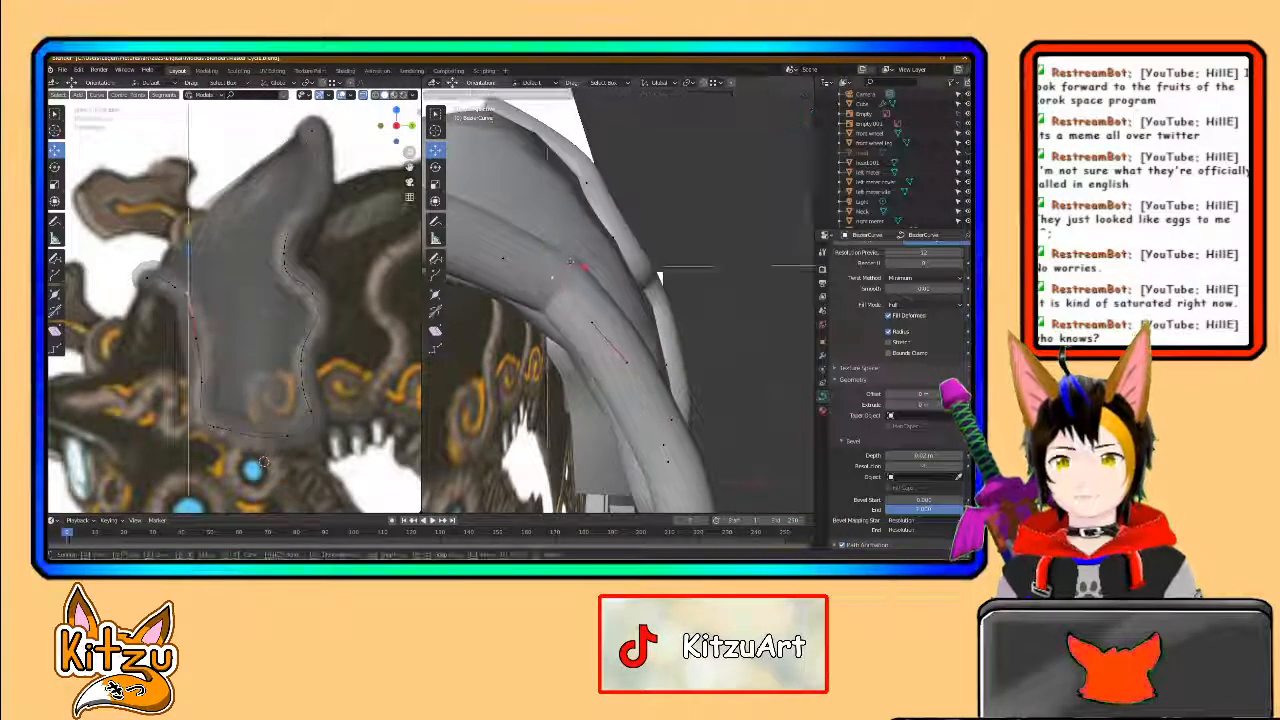
click(576, 268)
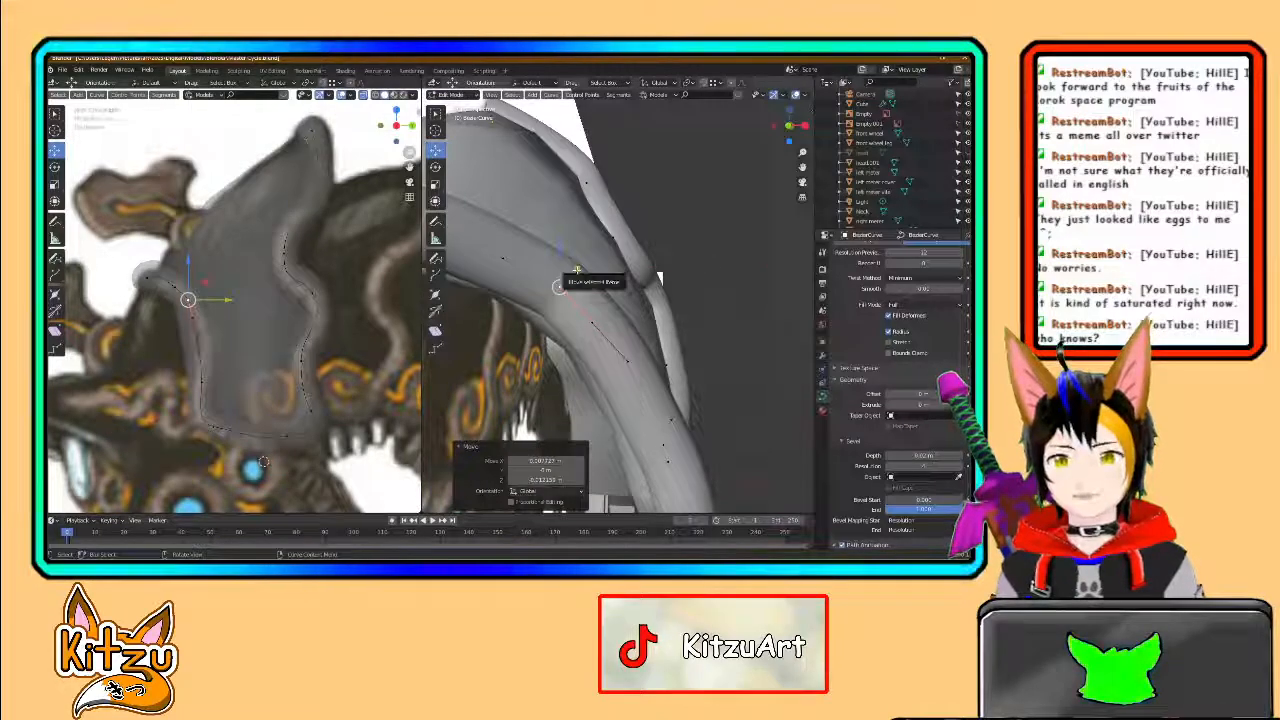
key(g)
click(583, 280)
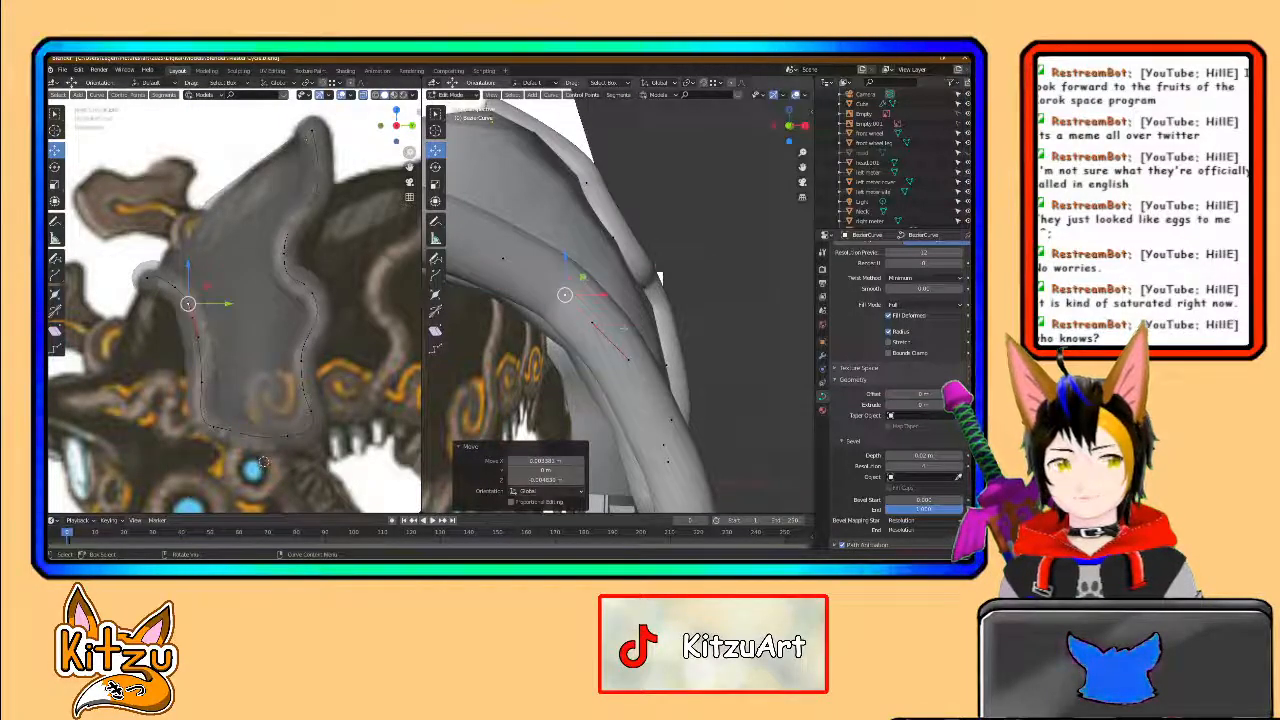
- Adjust the lower handle of the rear vertical section's top point in the XZ plane
click(629, 358)
key(g)
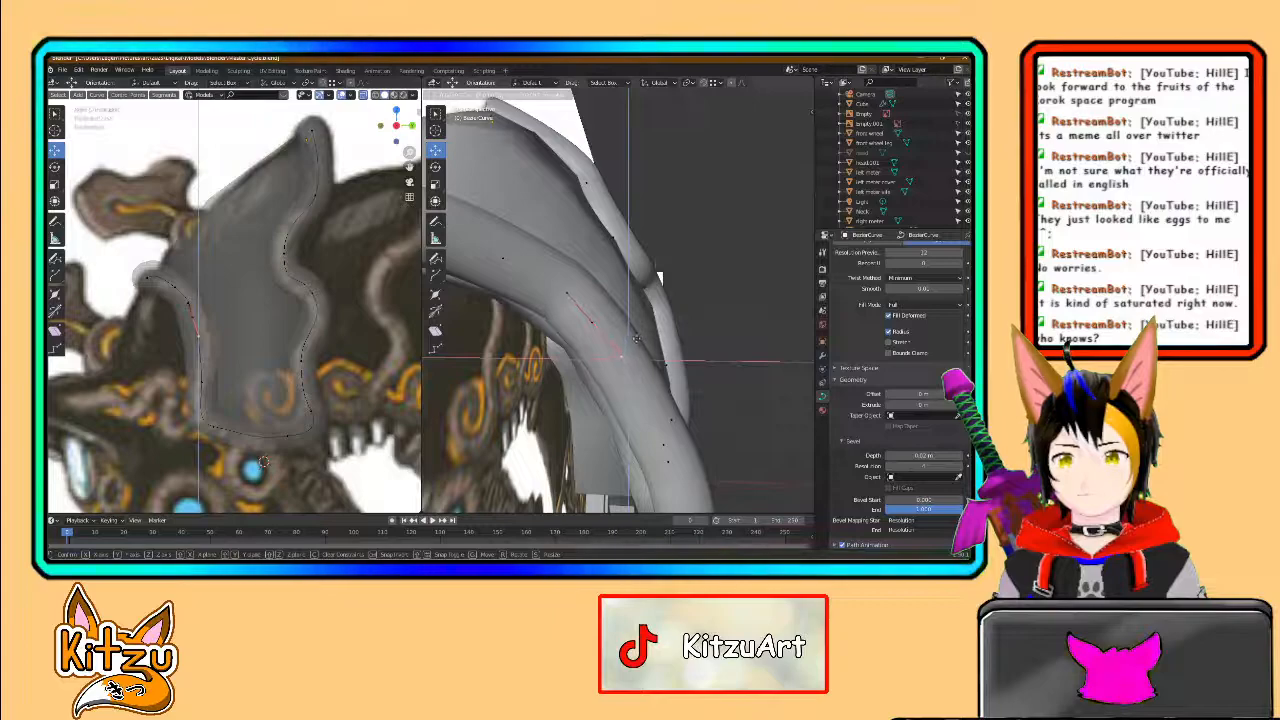
click(633, 333)
- Shift the front handle of the control point just before the rear end to smooth the upper bend
middle_drag(617, 318, 598, 362)
click(567, 322)
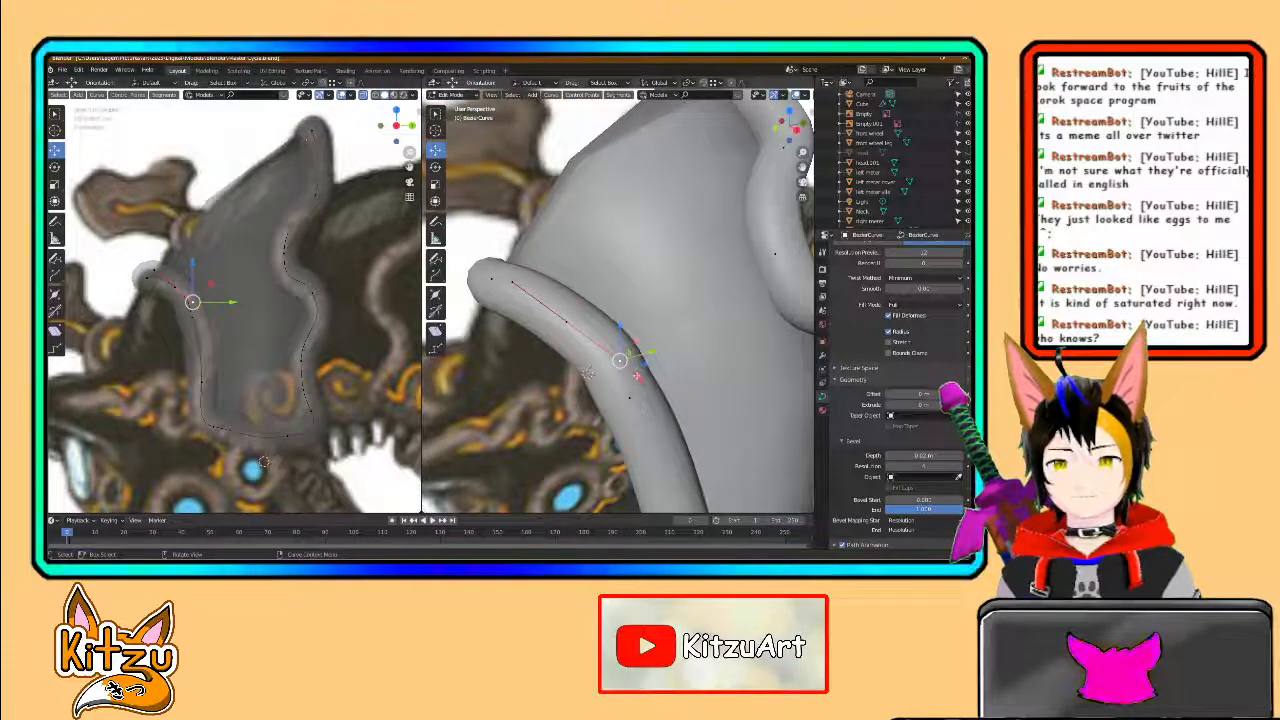
key(g)
click(618, 363)
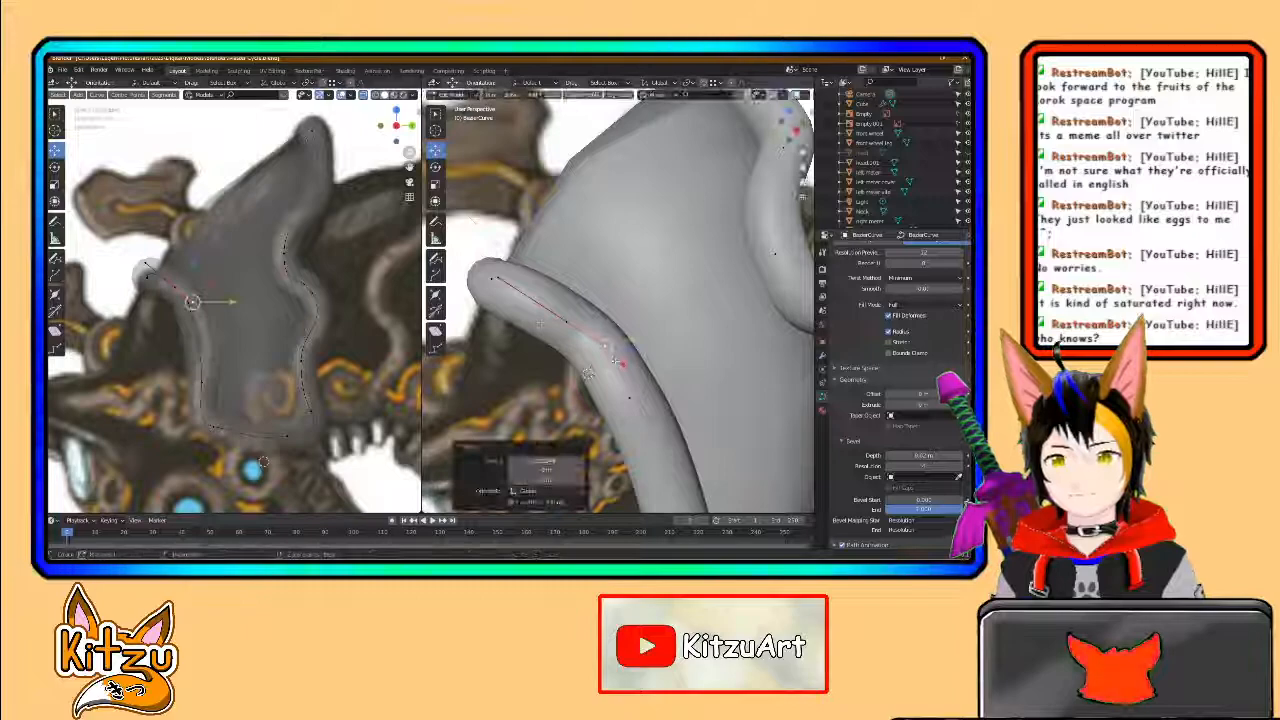
- Reposition the rear handle of the control point just before the rear end, including along the X axis
click(498, 278)
middle_drag(498, 278, 495, 308)
key(g)
click(533, 323)
drag(519, 293, 544, 279)
middle_drag(544, 279, 648, 345)
key(g)
key(x)
drag(596, 259, 598, 259)
- Adjust the point just before the rear end and rotate its handles about the Z axis to hug the head
middle_drag(598, 259, 700, 250)
click(543, 326)
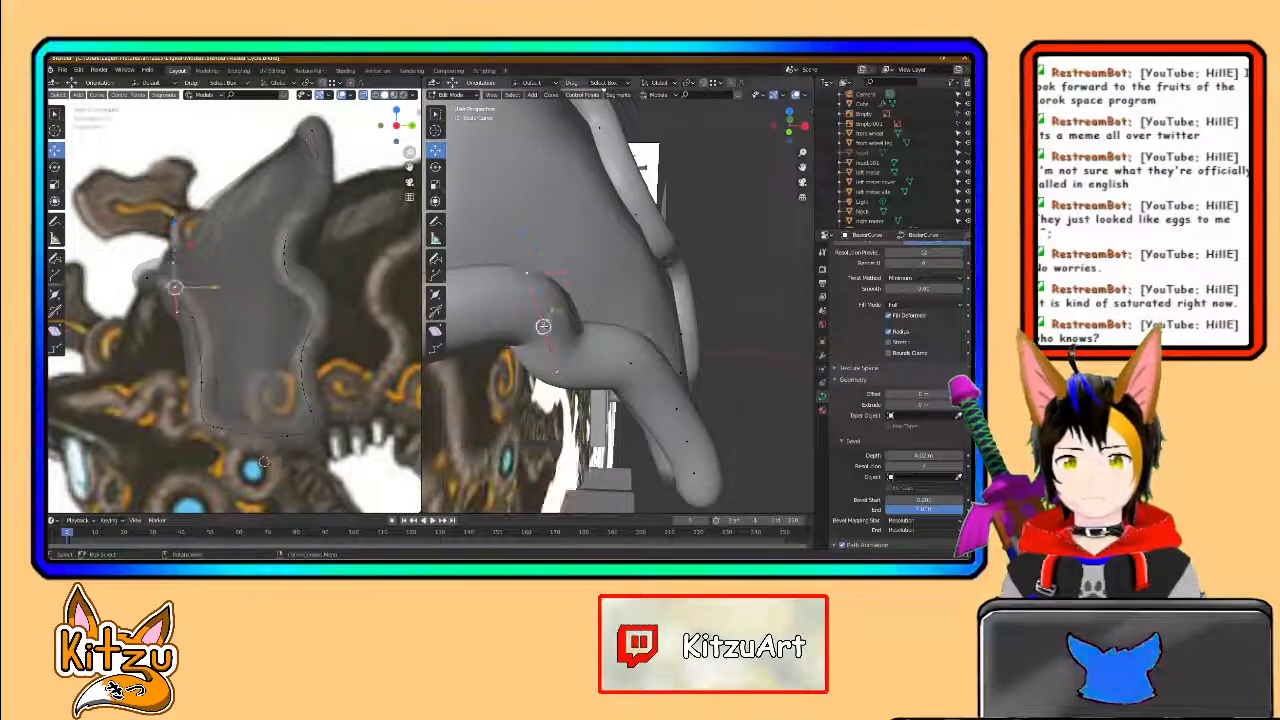
drag(578, 306, 554, 282)
middle_drag(554, 282, 591, 278)
drag(523, 303, 591, 278)
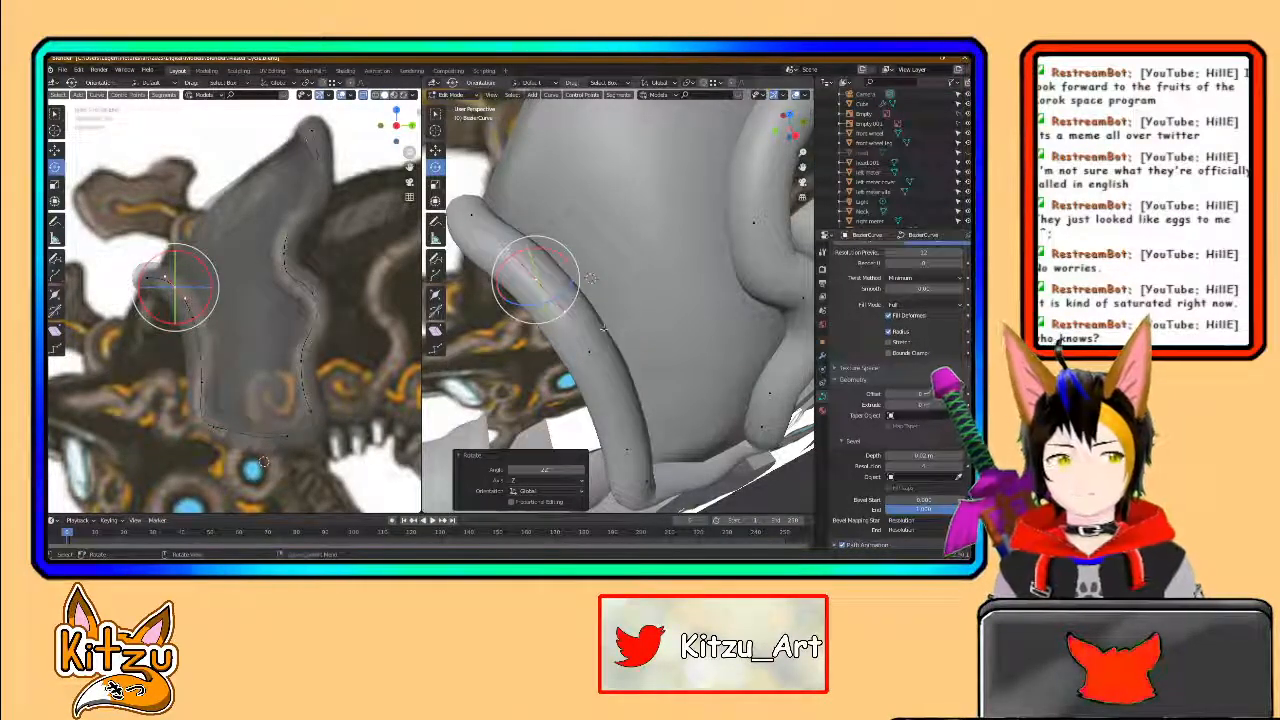
middle_drag(591, 278, 662, 369)
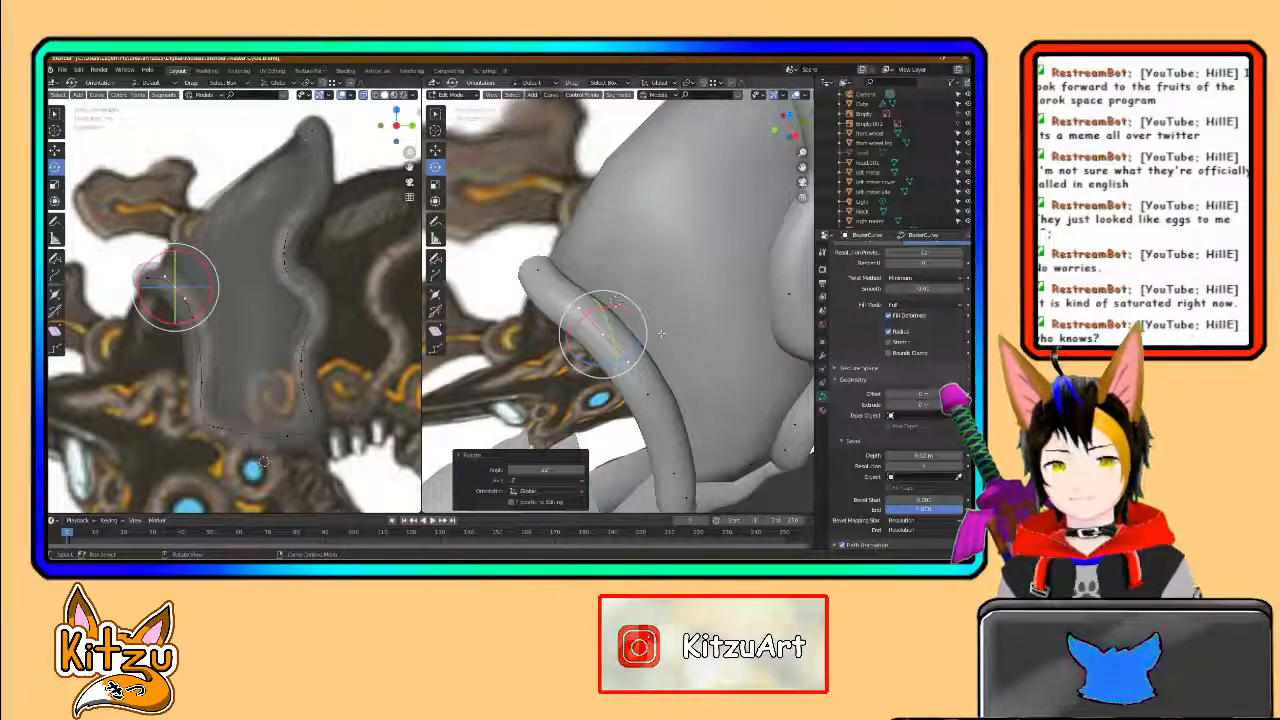
mouse_move(660, 333)
middle_down()
mouse_move(626, 339)
mouse_move(640, 328)
middle_up()
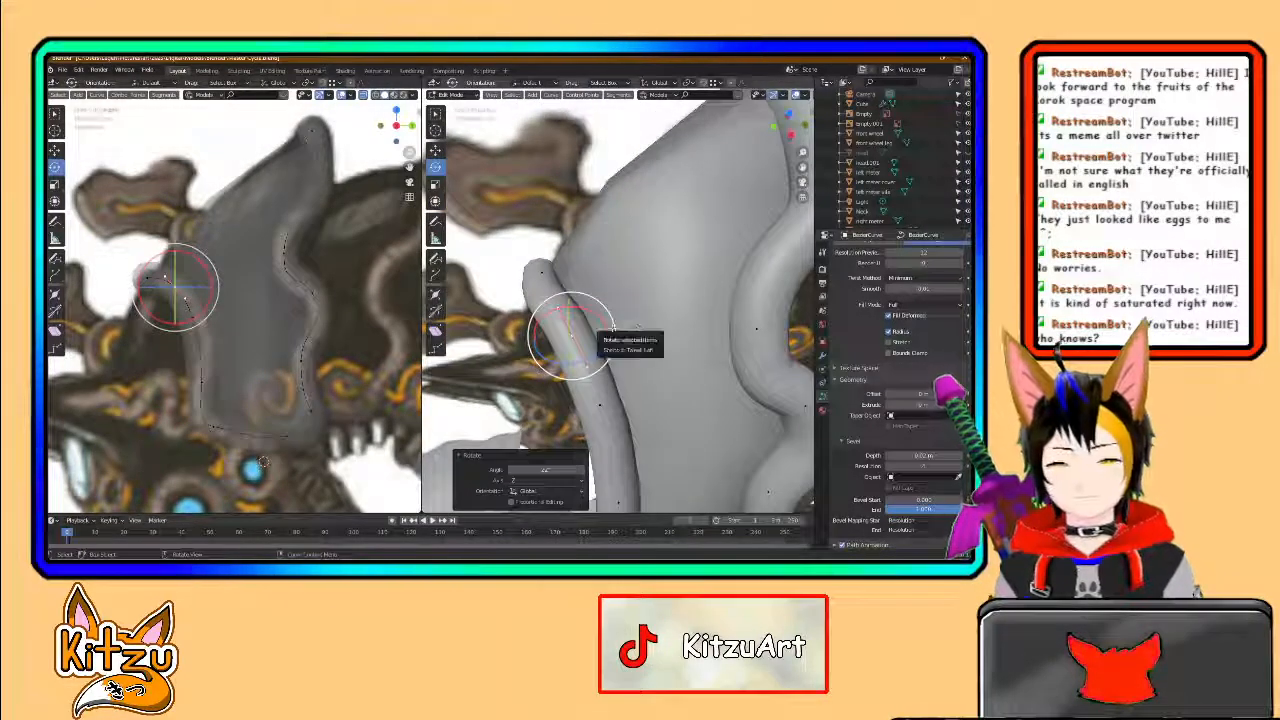
middle_drag(640, 328, 624, 381)
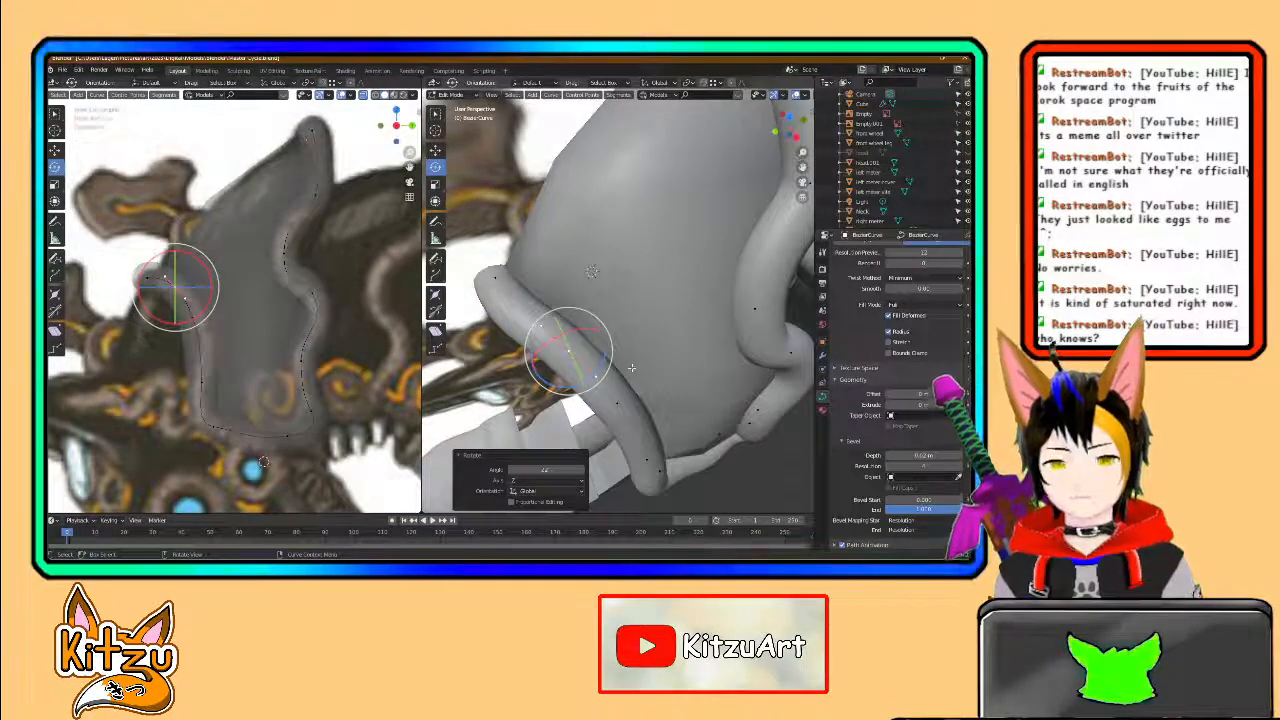
- Rotate the handles of the curve's rear end point about the Z axis to follow the head surface
middle_drag(640, 359, 612, 363)
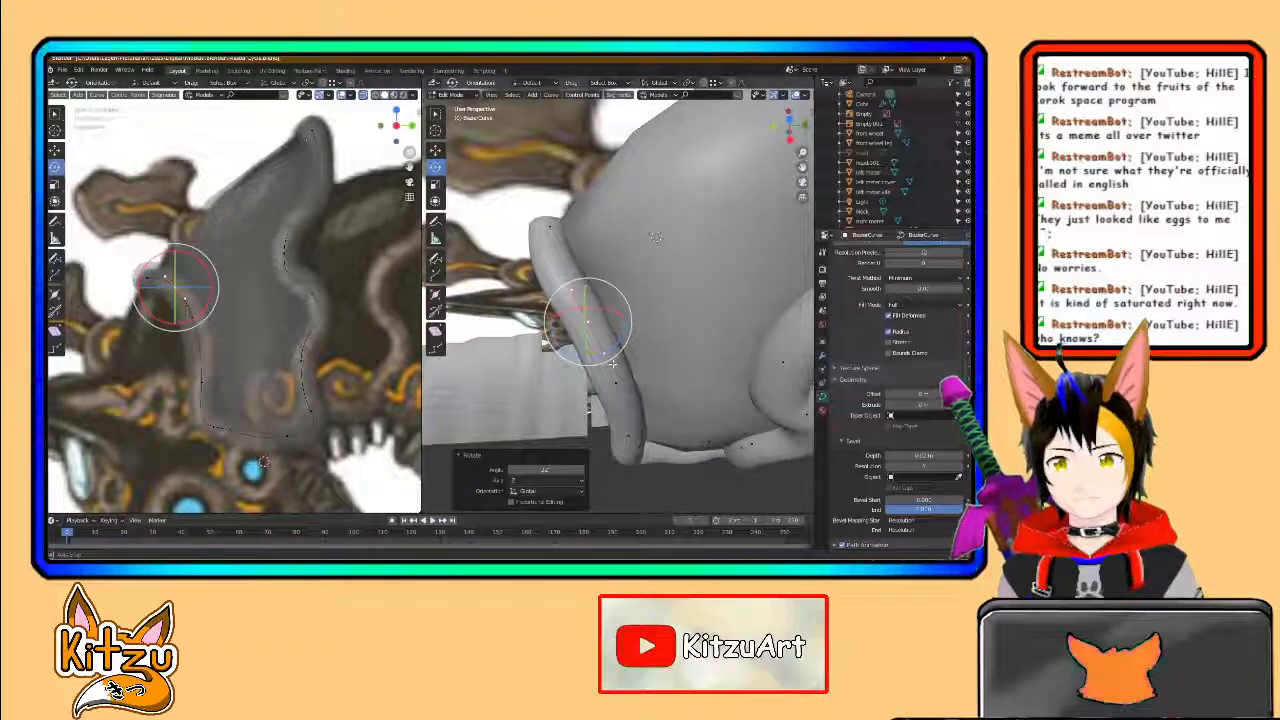
click(550, 228)
drag(585, 241, 580, 246)
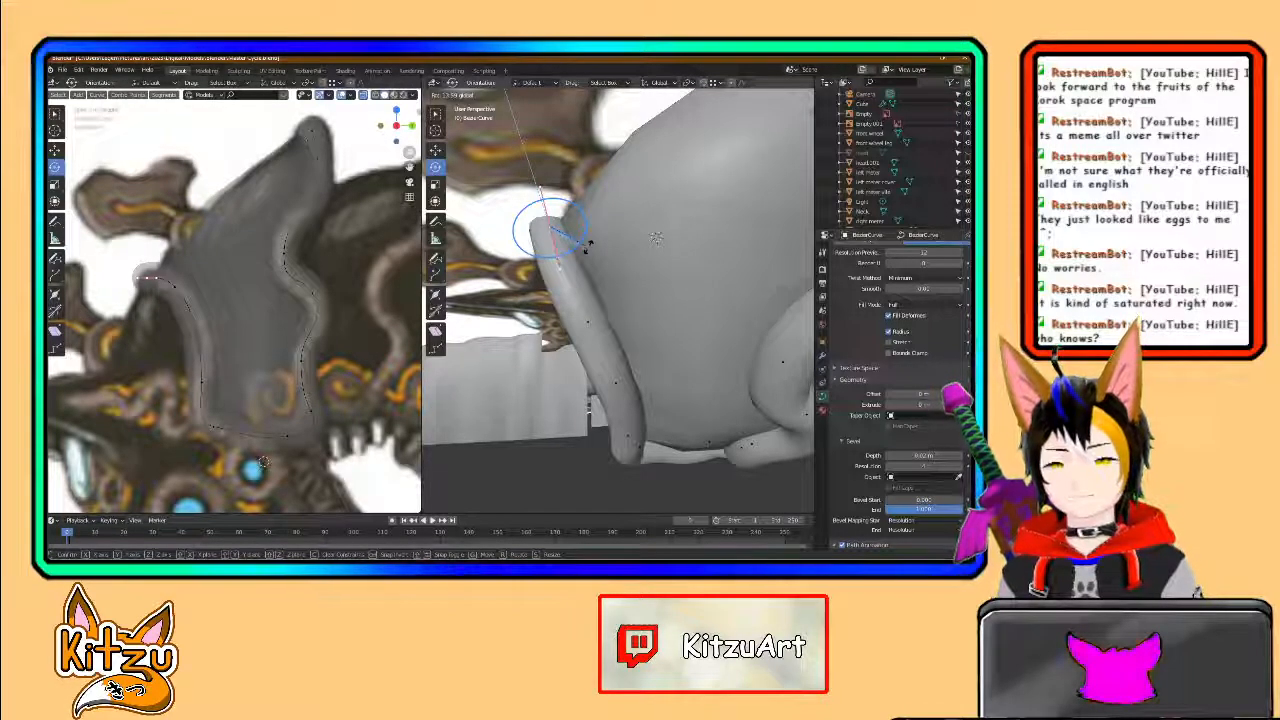
drag(588, 246, 588, 246)
- Shorten the rear handle of the bottom section's front point along the Y axis in the right orthographic view
middle_drag(590, 250, 596, 208)
middle_drag(650, 343, 638, 397)
click(790, 124)
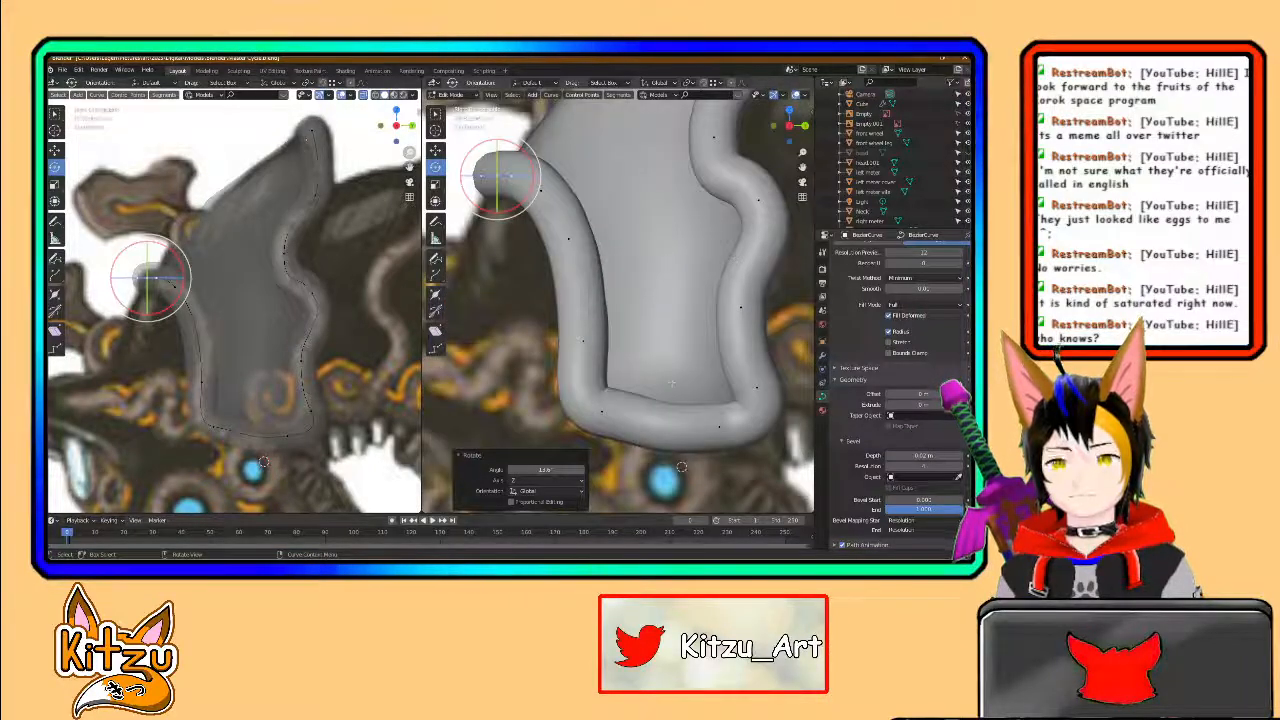
scroll(645, 335, up, 2)
shift+middle_drag(645, 335, 539, 290)
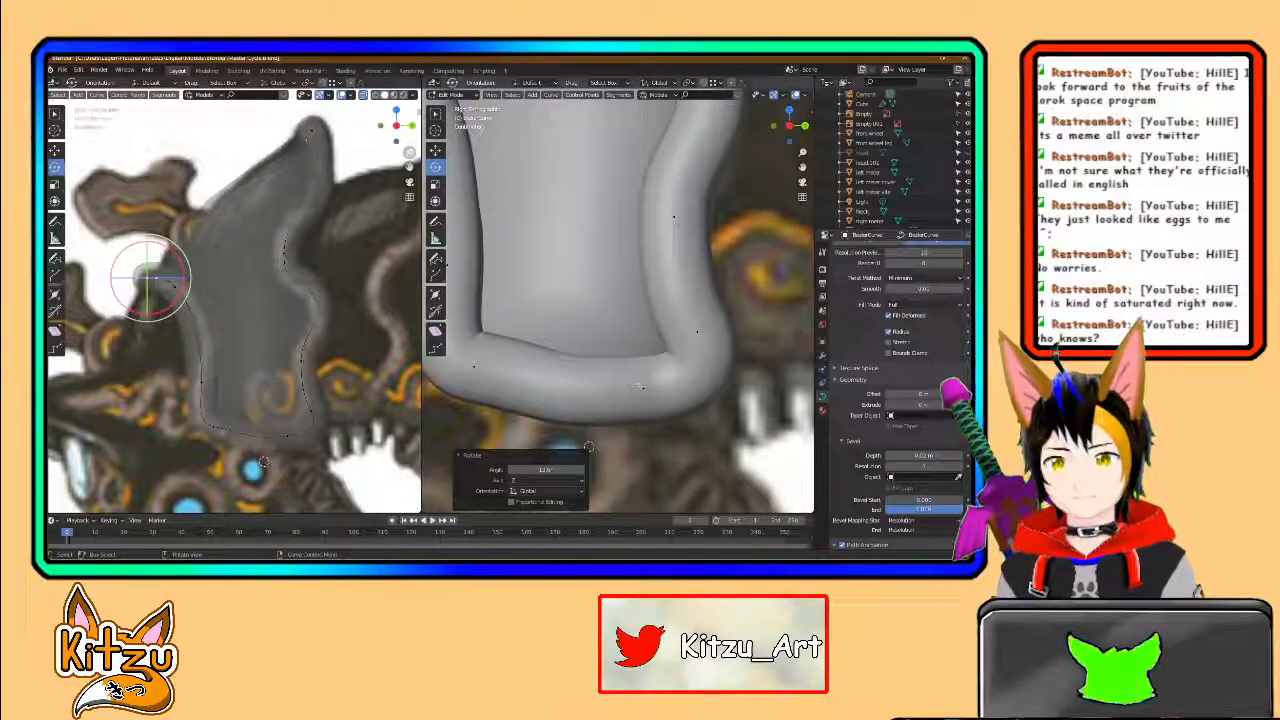
click(641, 388)
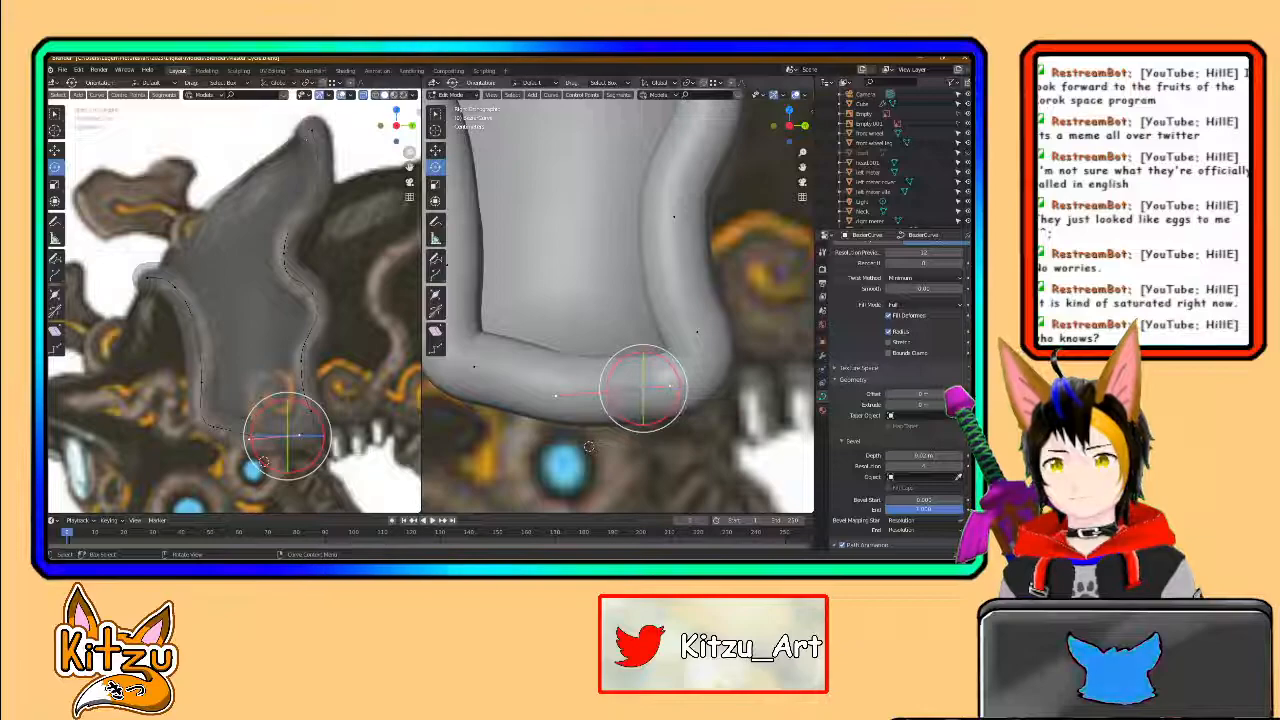
click(557, 396)
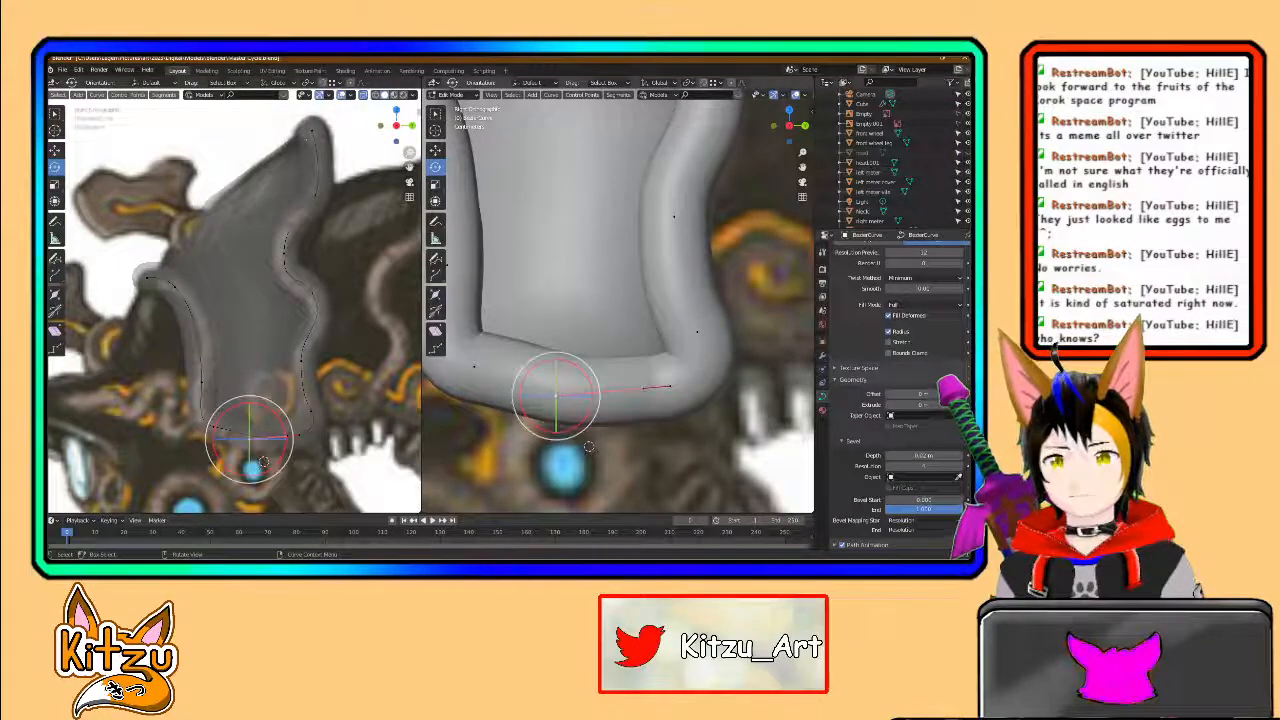
drag(593, 396, 636, 393)
drag(648, 390, 620, 349)
middle_drag(620, 348, 638, 416)
key(ctrl+z)
key(ctrl+z)
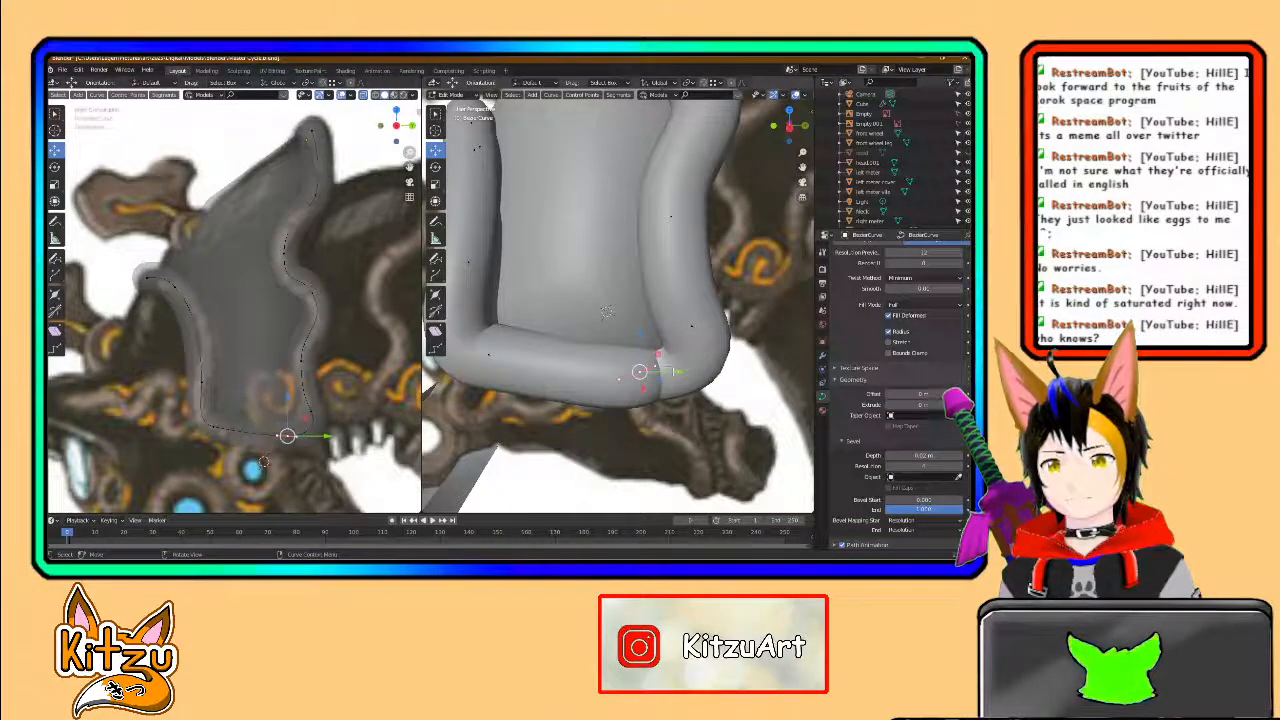
- Move the bottom section's front point rearward along the Y axis toward the middle of the bottom section
key(g)
key(x)
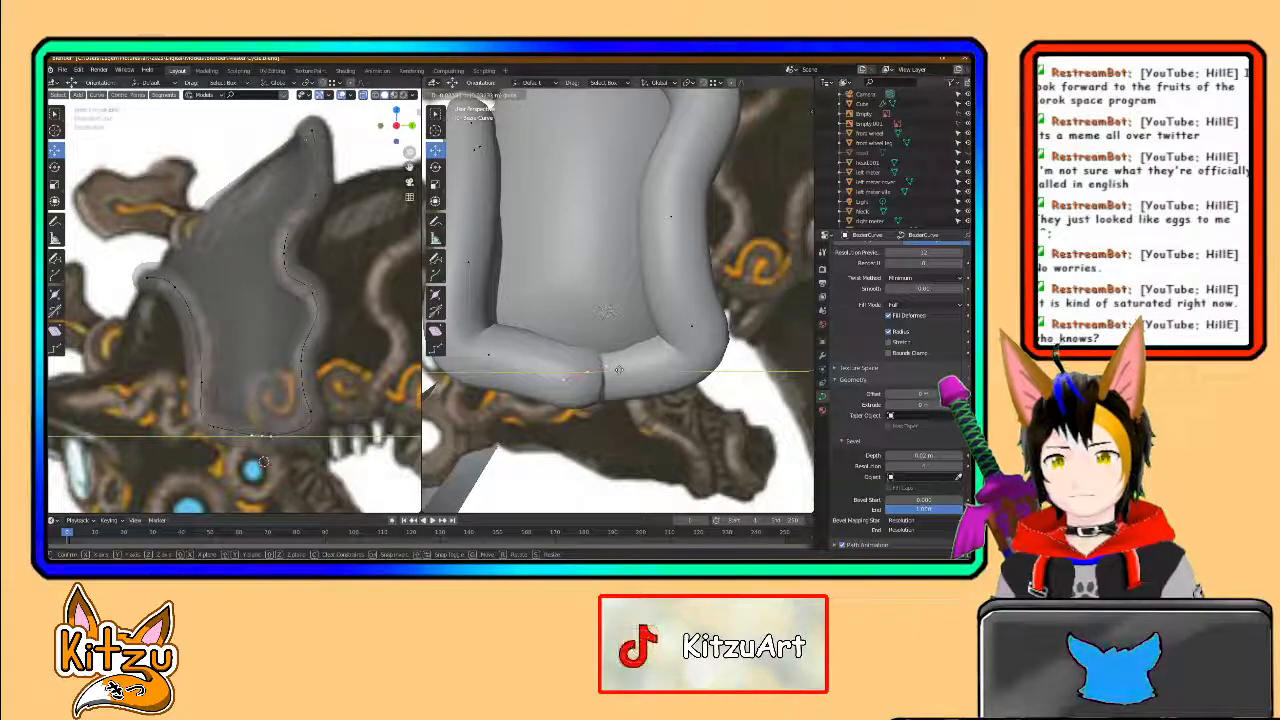
click(615, 371)
middle_drag(615, 371, 626, 376)
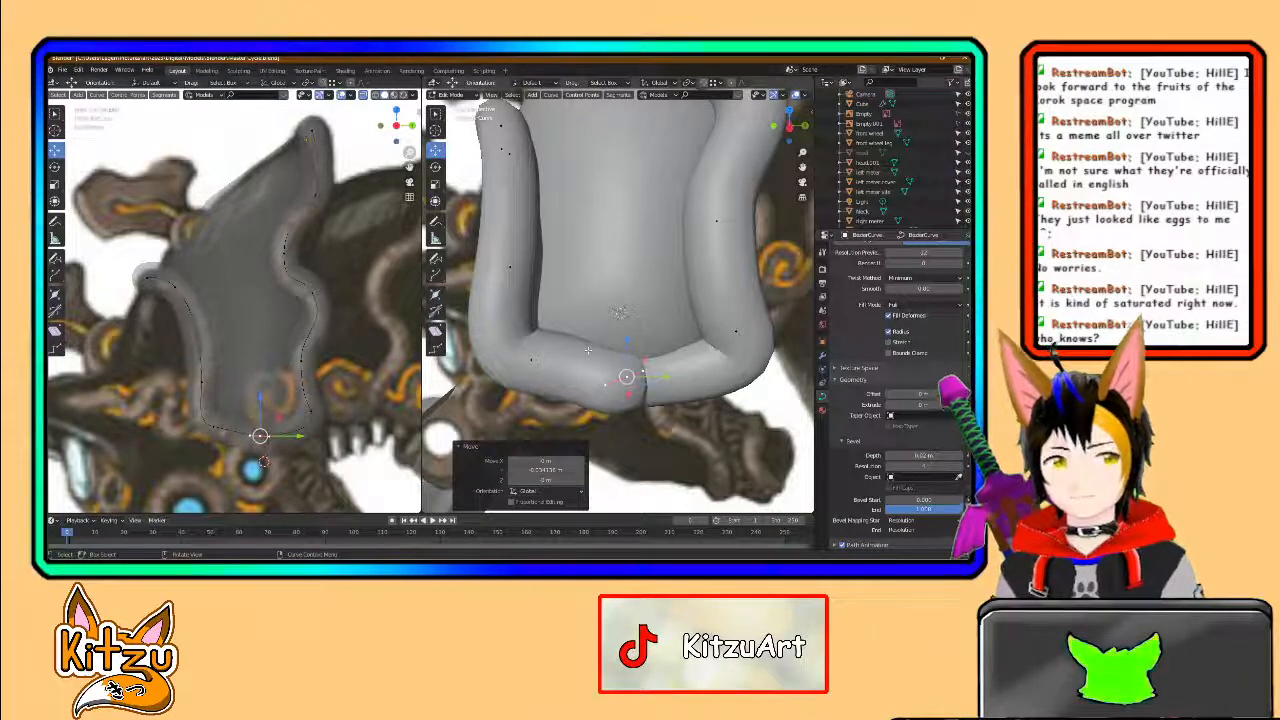
- Rotate the bottom section's middle point about the Z axis and shift it along the X axis to hug the head
click(435, 166)
middle_drag(652, 388, 610, 400)
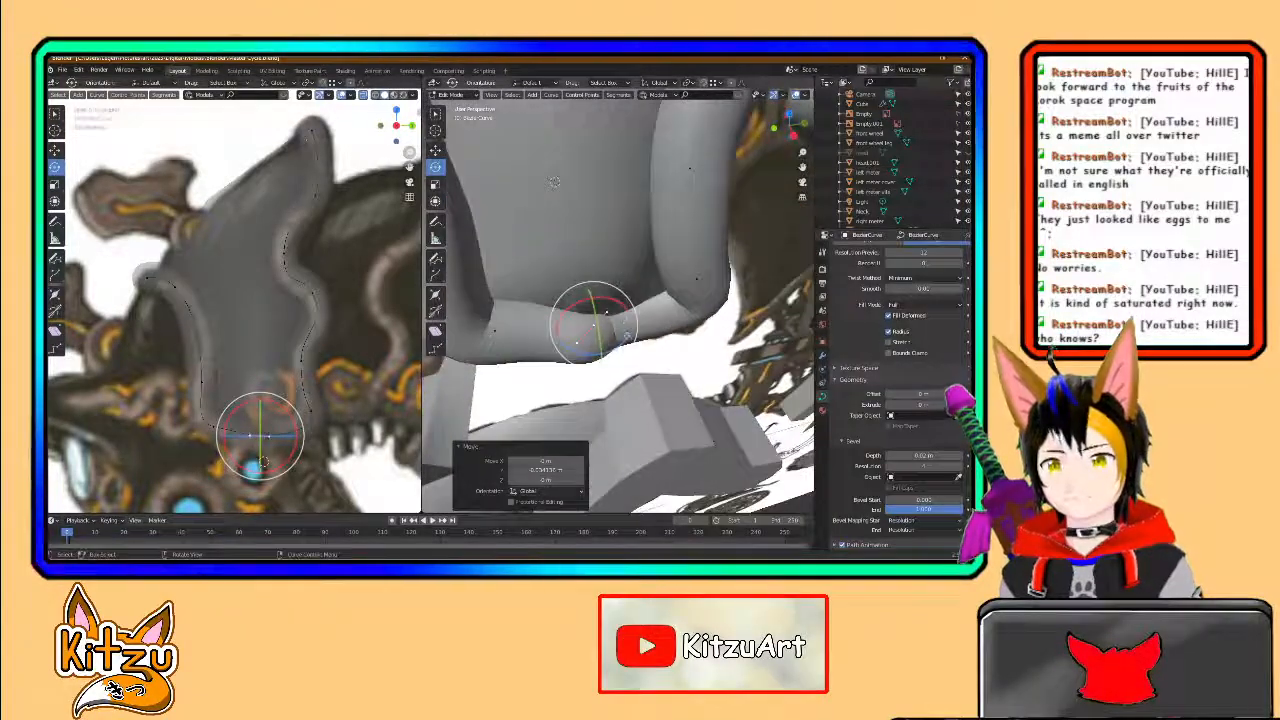
drag(623, 342, 601, 350)
middle_drag(601, 362, 710, 352)
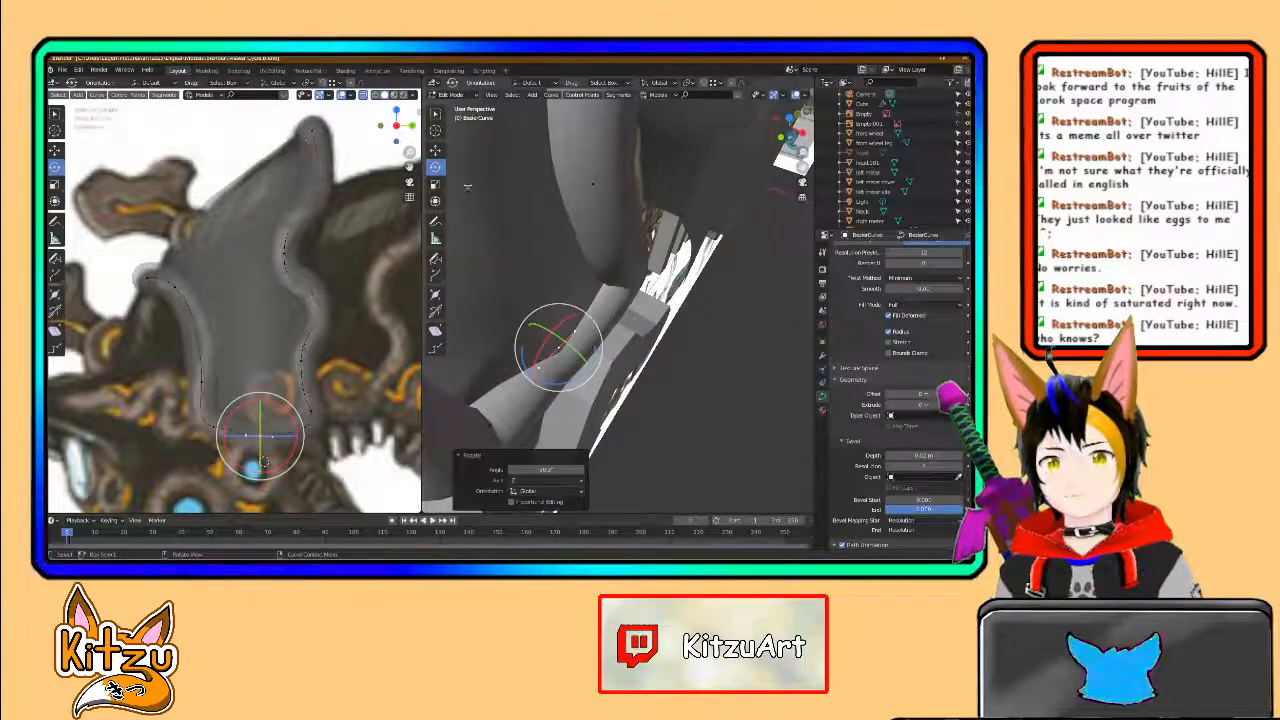
click(439, 155)
middle_drag(590, 330, 652, 346)
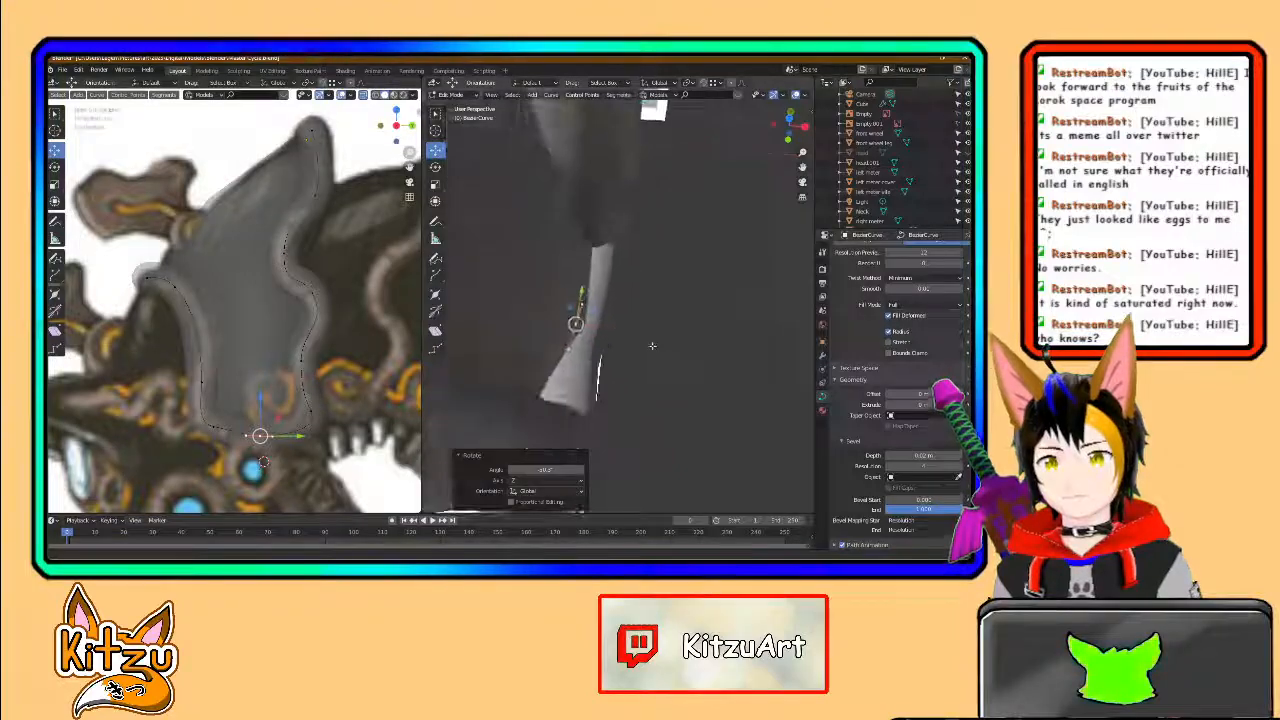
drag(624, 328, 630, 329)
middle_drag(611, 378, 586, 307)
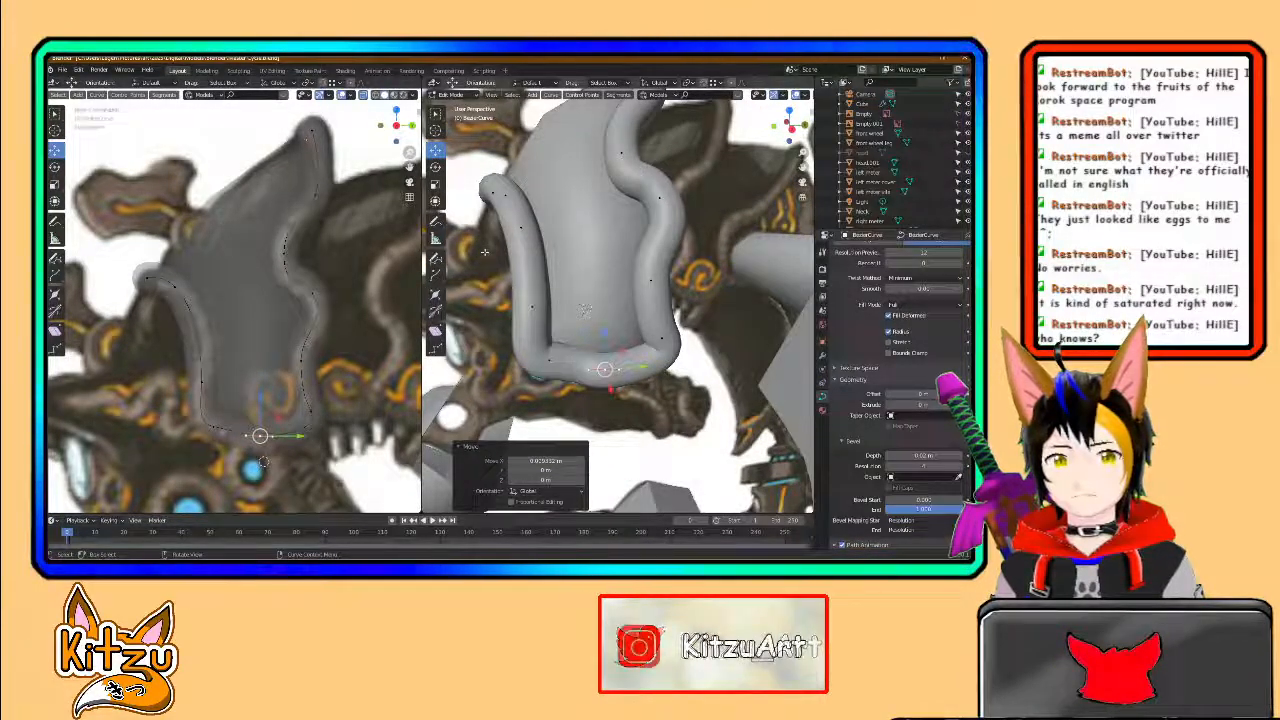
- Delete the vertices of the rear vertical section so the curve ends at the bottom rear corner
click(540, 260)
key(x)
click(540, 260)
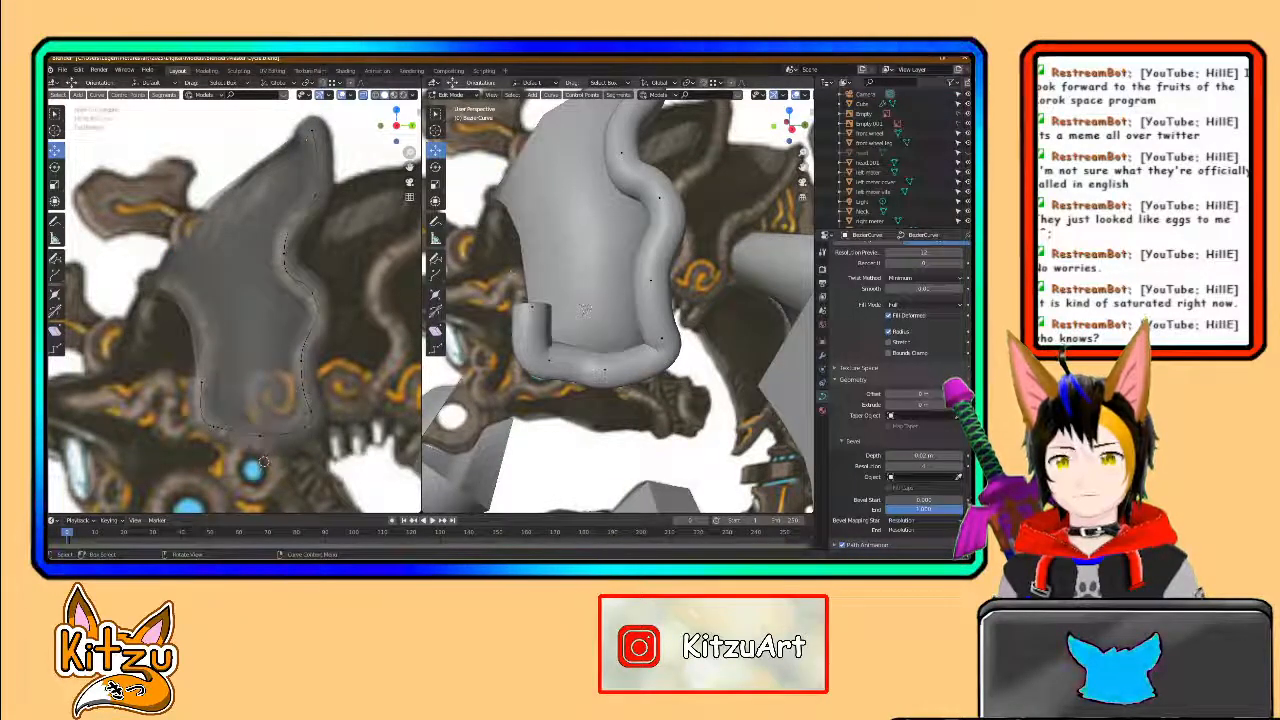
click(537, 309)
key(x)
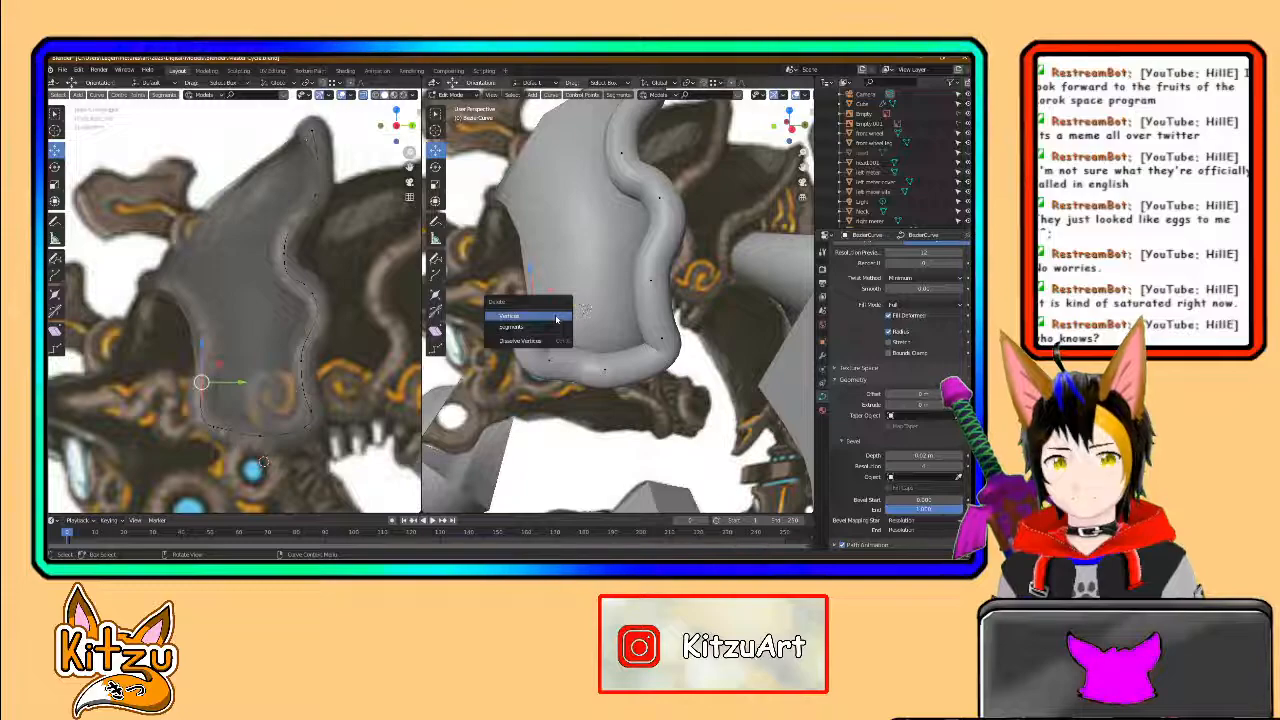
key(Return)
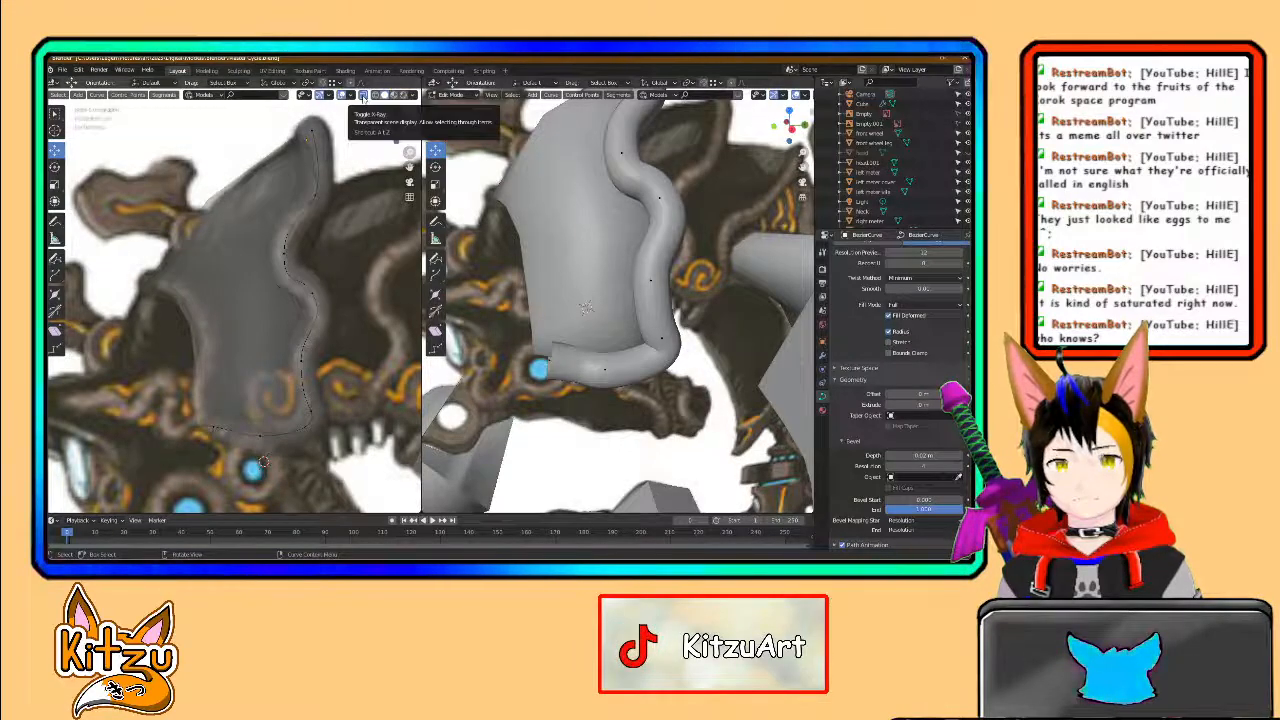
- Move the curve's open end point forward and up into the orange swirl of the side-view reference
middle_drag(341, 192, 168, 378)
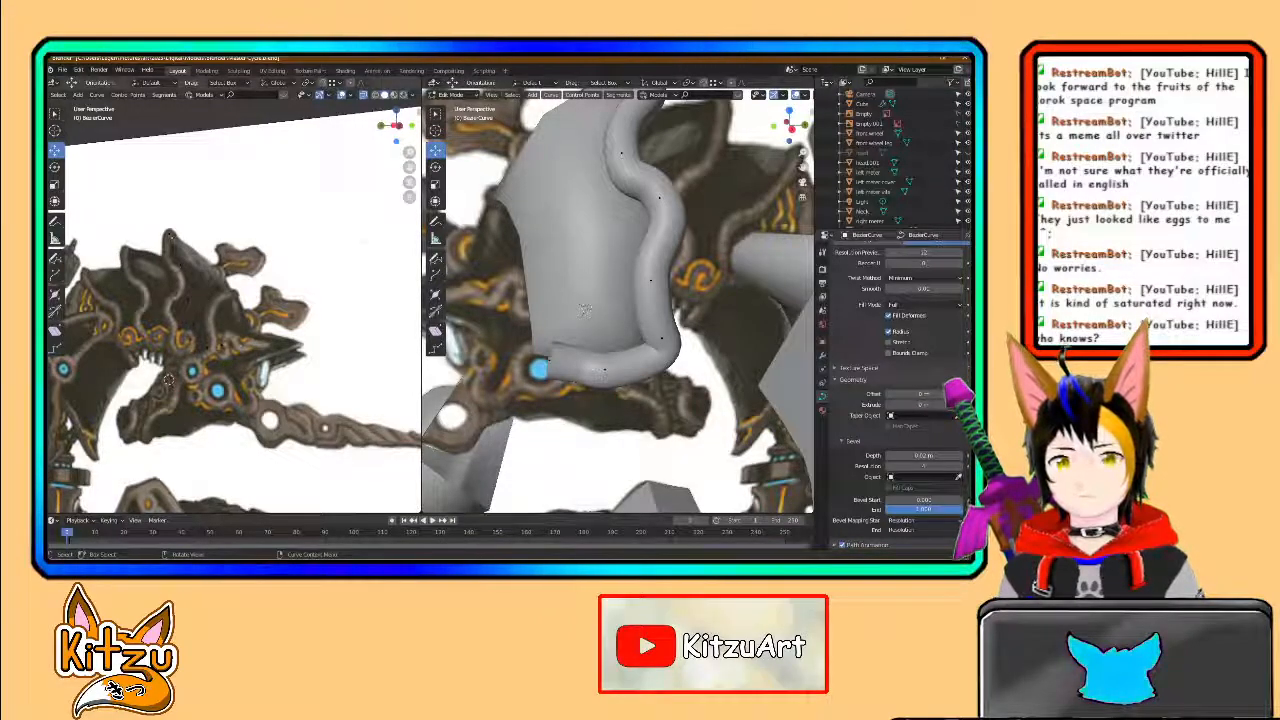
click(396, 118)
scroll(540, 372, up, 3)
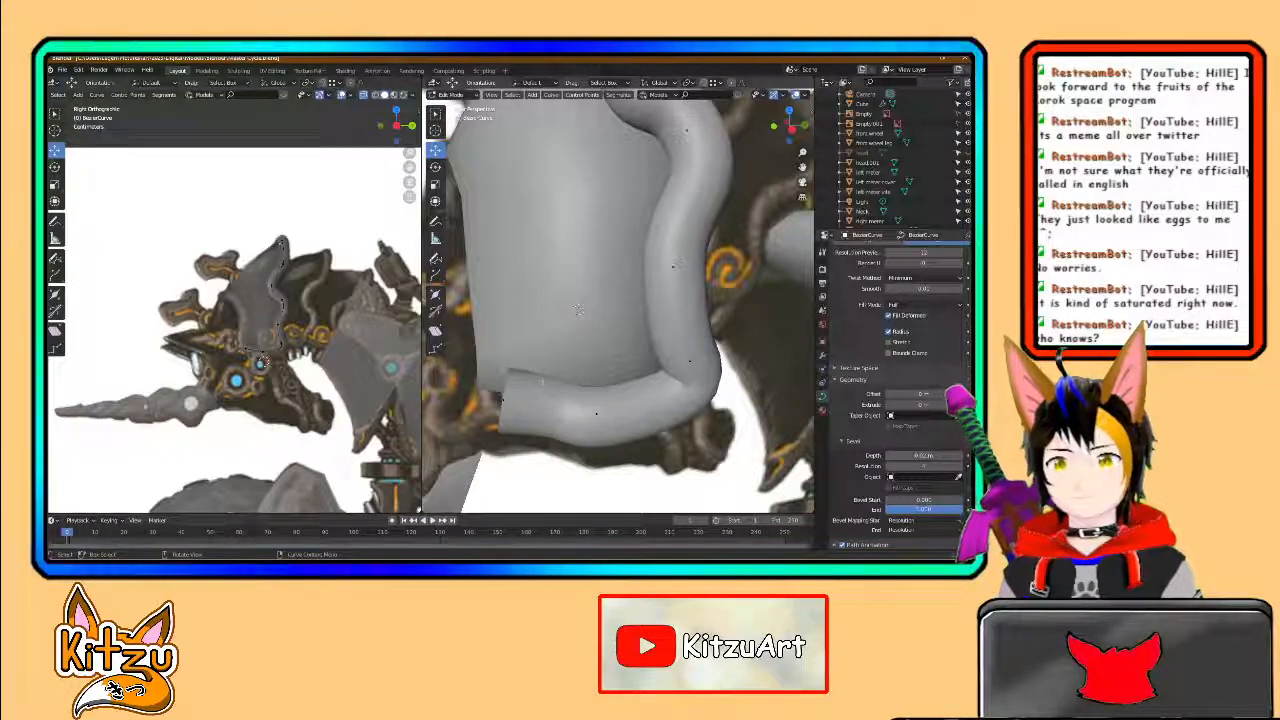
scroll(293, 400, up, 7)
shift+middle_drag(293, 400, 201, 242)
drag(222, 338, 179, 382)
key(g)
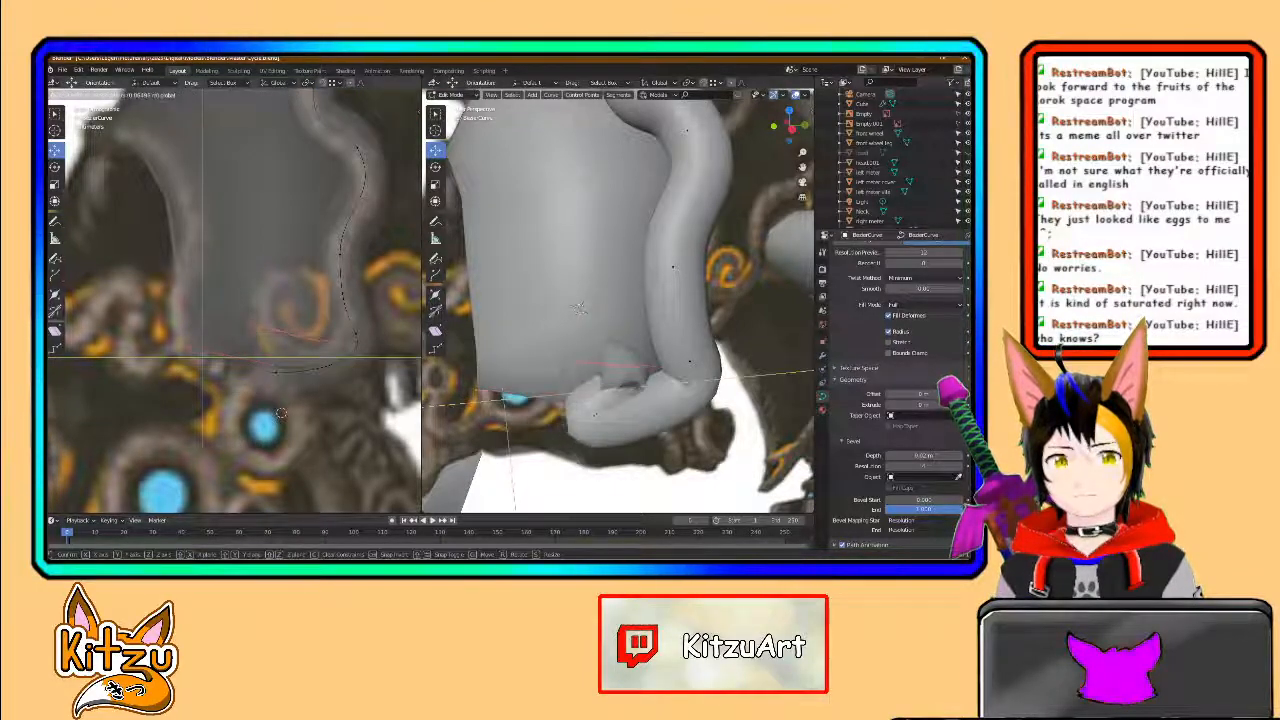
click(298, 305)
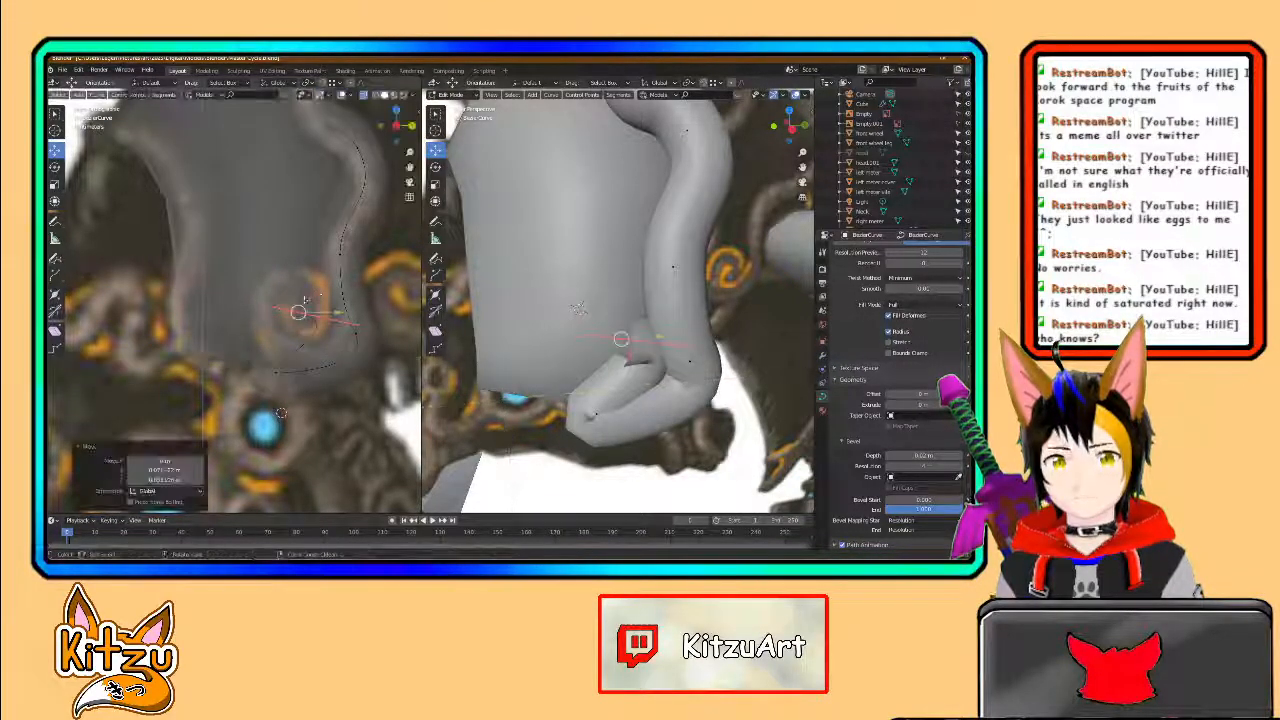
- Adjust the open end point within the swirl and shift the bottom point forward and up along the artwork
click(361, 323)
drag(372, 308, 325, 299)
click(314, 334)
click(297, 309)
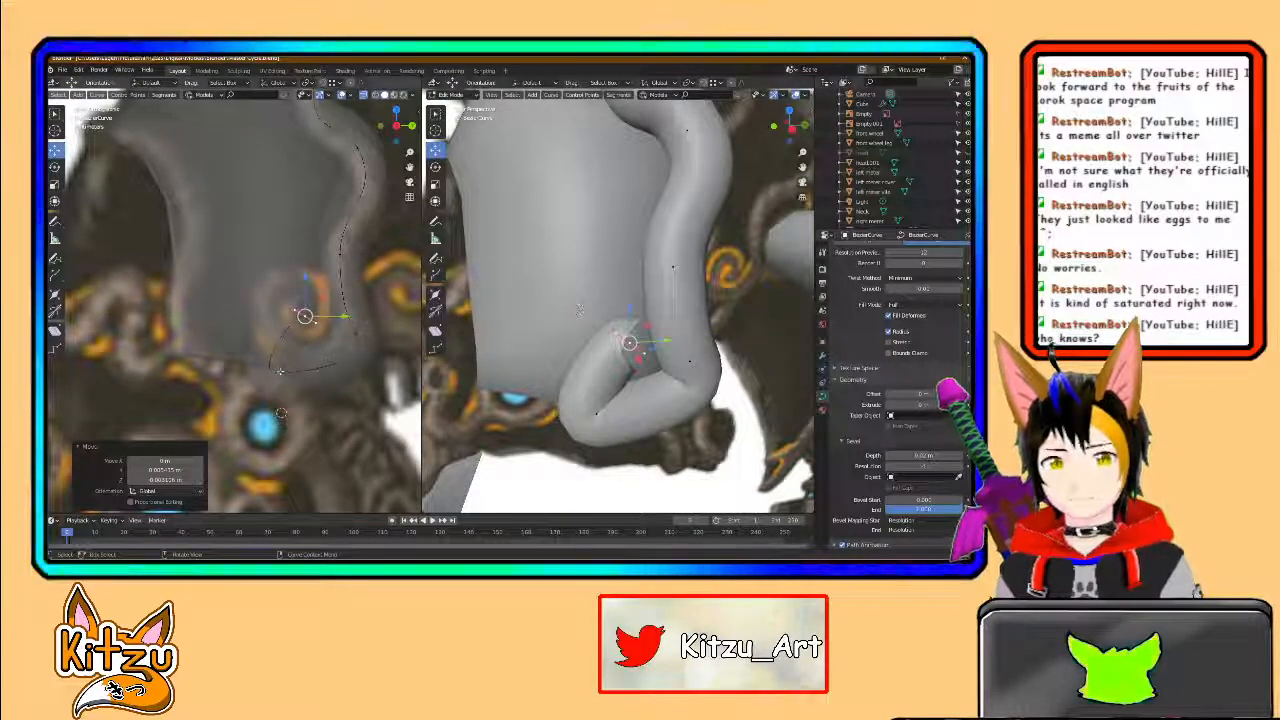
click(274, 372)
mouse_move(295, 356)
mouse_down()
mouse_move(288, 294)
mouse_move(316, 343)
mouse_up()
- Move the curve's open end point to the rear side of the reference swirl
click(307, 318)
drag(323, 296, 278, 293)
click(274, 323)
key(ctrl+z)
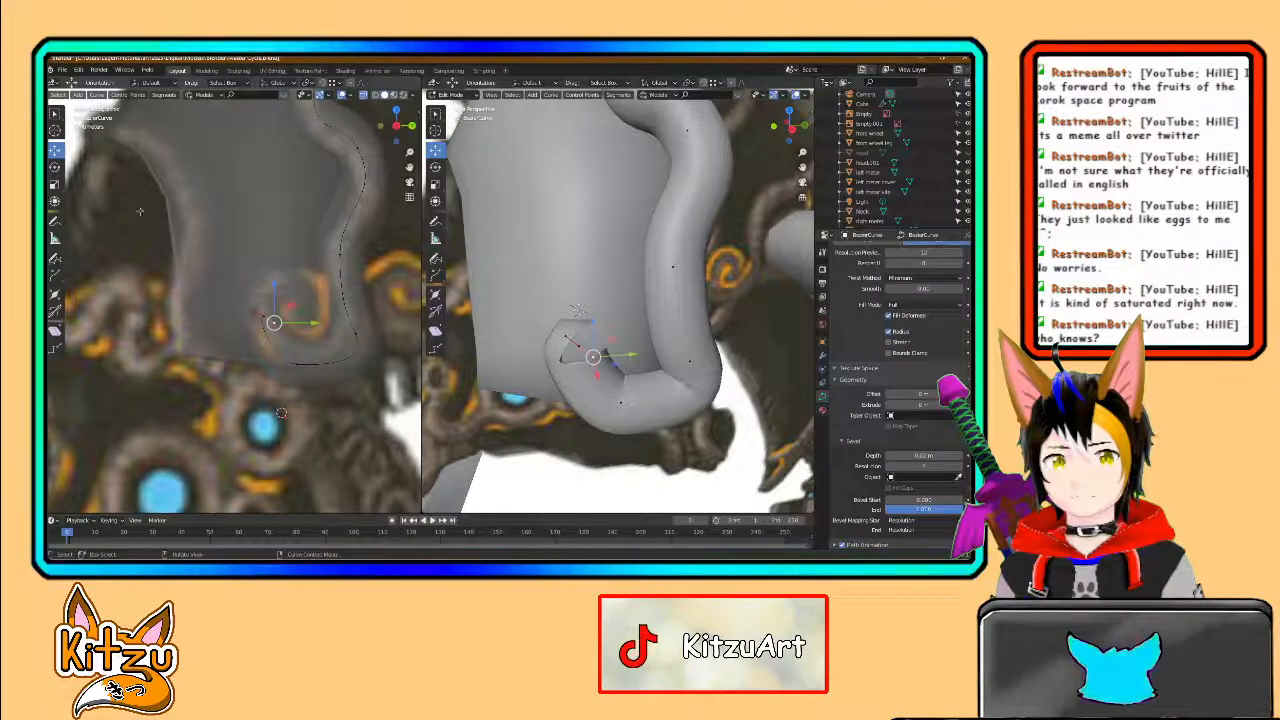
- Rotate the end point's handles about the X axis to stand upright, and tilt them to follow the head
drag(301, 294, 289, 283)
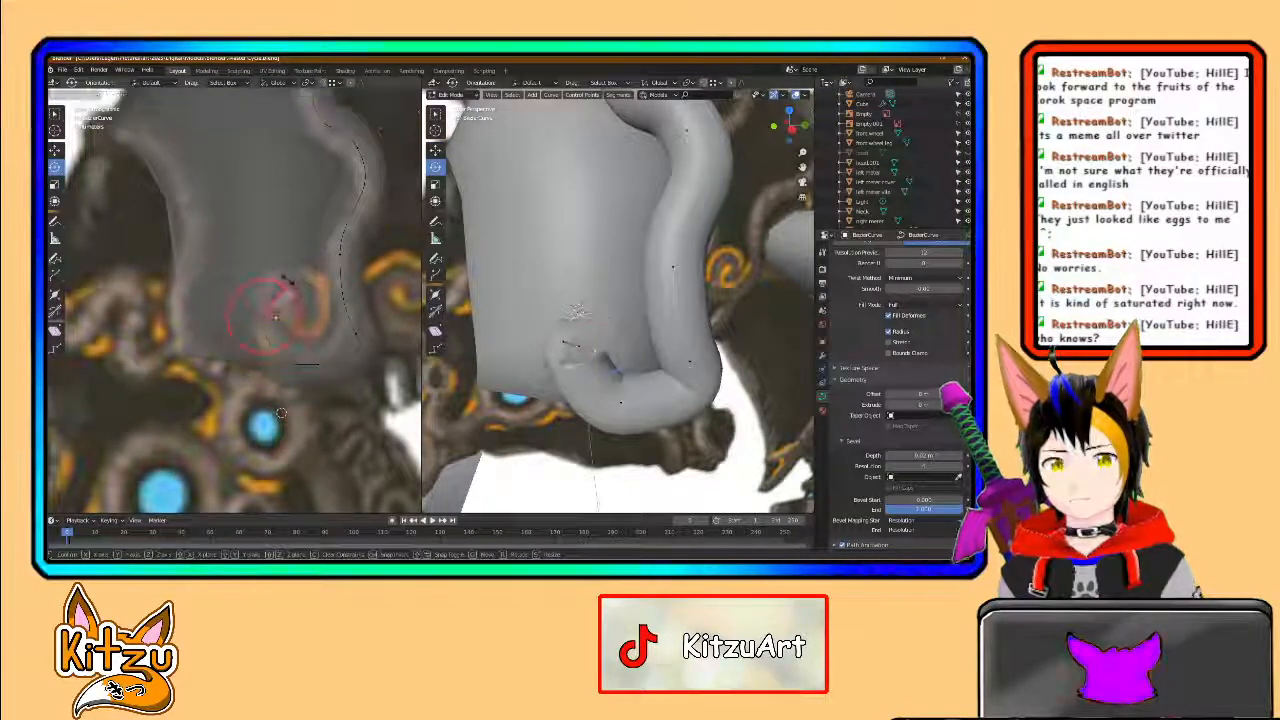
drag(206, 310, 215, 285)
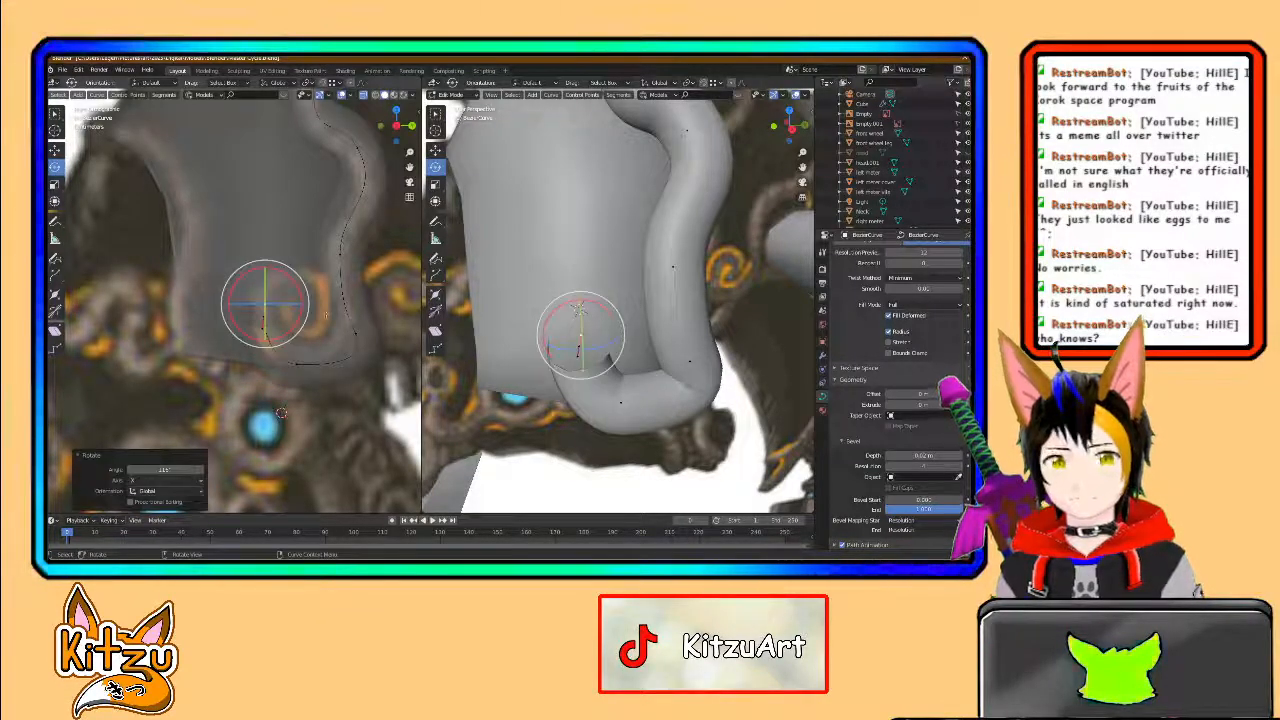
middle_drag(577, 357, 640, 350)
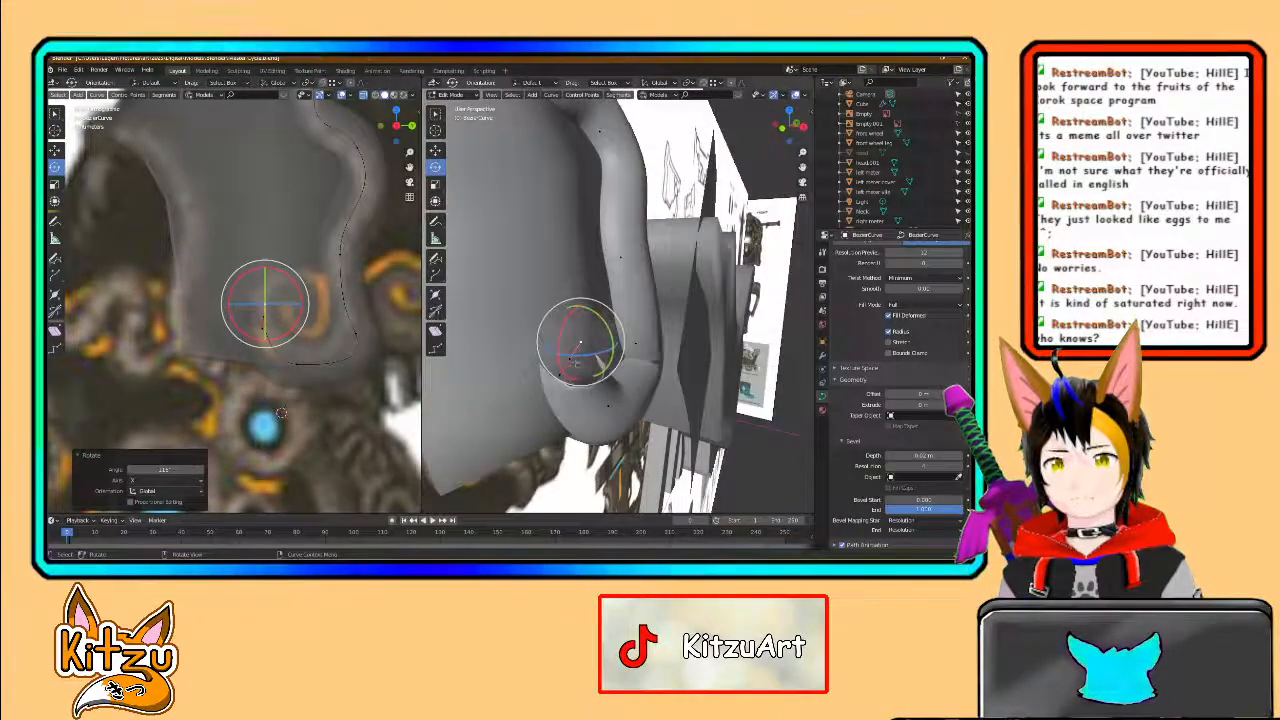
click(570, 360)
mouse_move(590, 335)
mouse_down()
mouse_move(598, 347)
mouse_move(591, 335)
mouse_up()
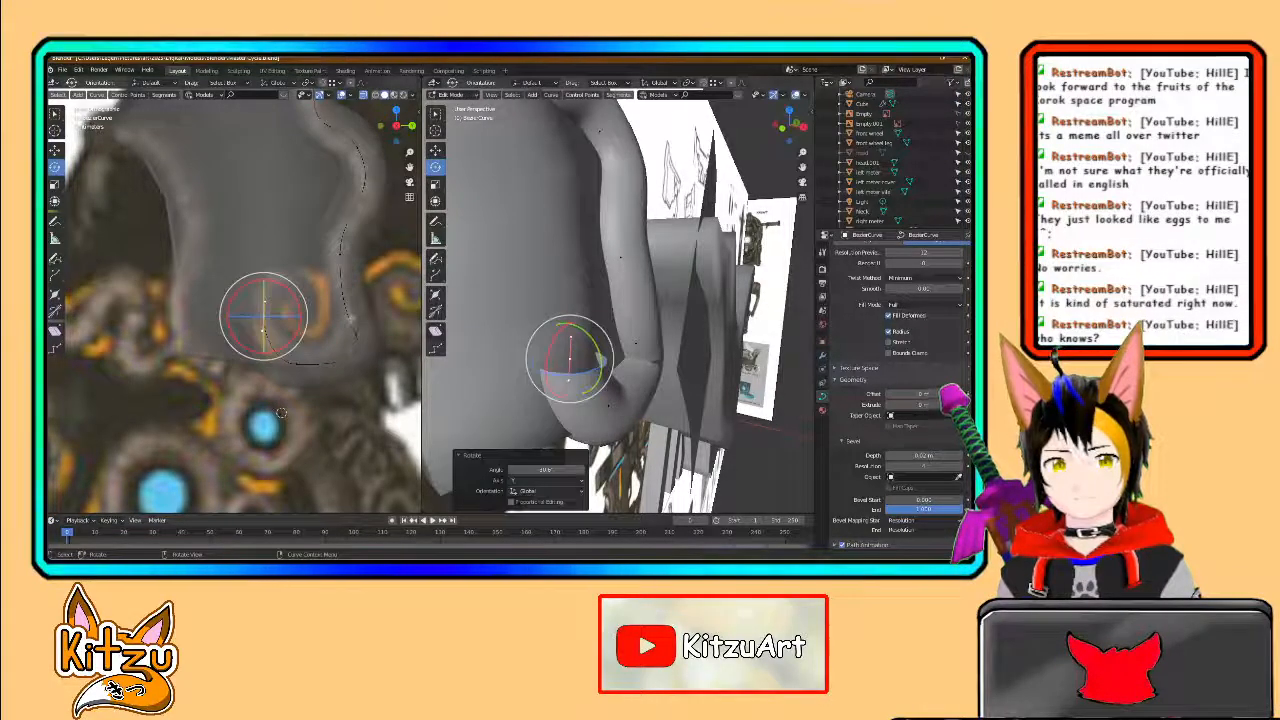
- Extrude a new point to the top of the swirl, rotate its handles and nudge it onto the artwork
key(e)
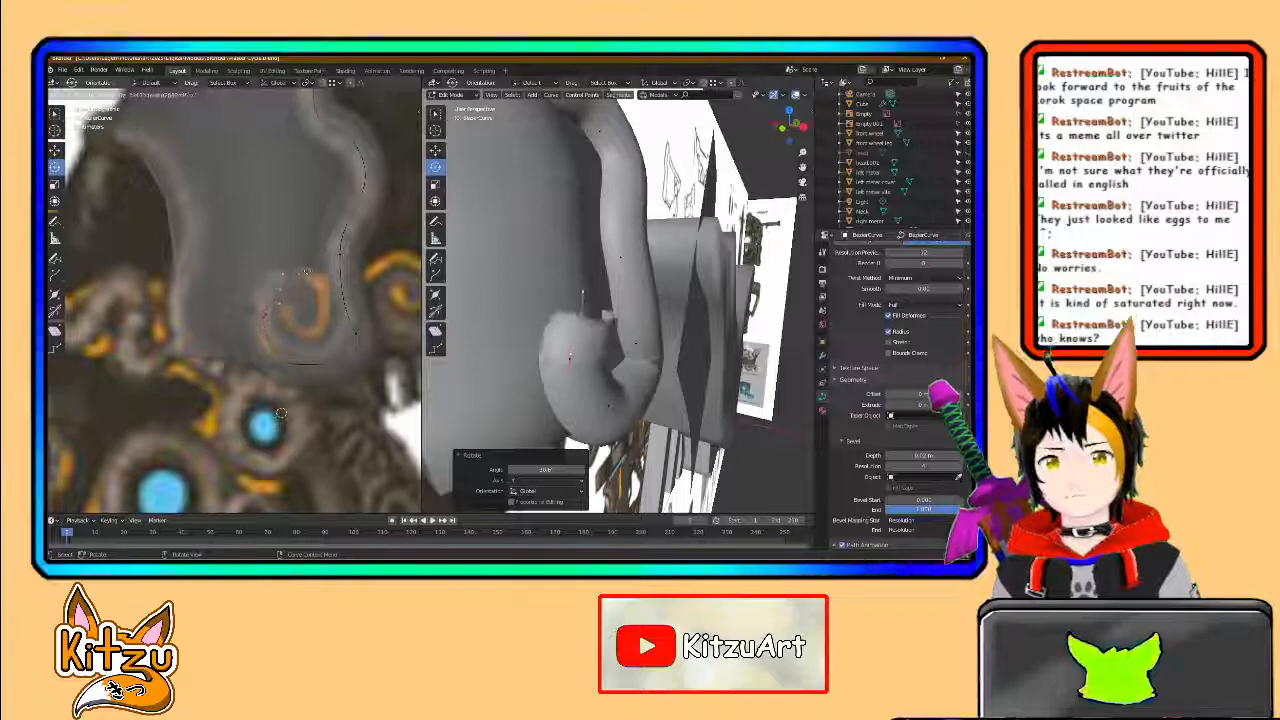
click(318, 270)
drag(321, 265, 258, 328)
click(56, 151)
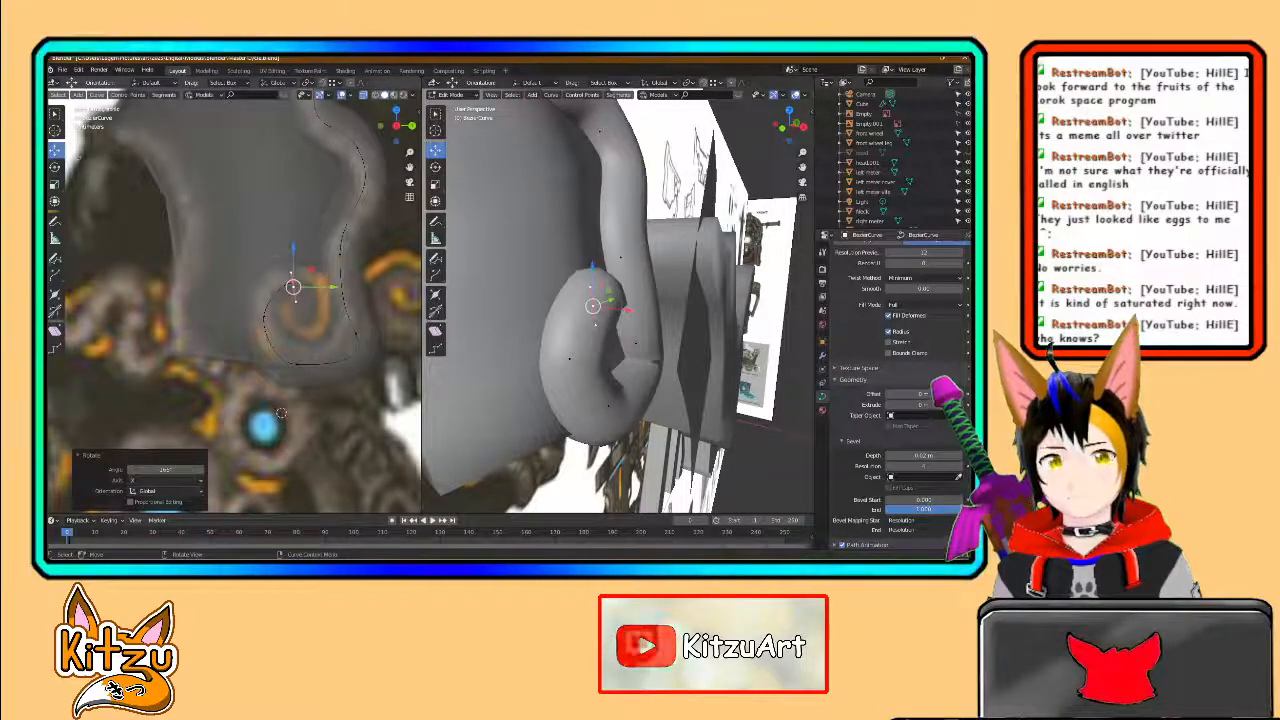
mouse_move(315, 272)
mouse_down()
mouse_move(333, 308)
mouse_move(315, 272)
mouse_up()
- Extrude another point down into the inner front of the swirl and adjust its position
key(e)
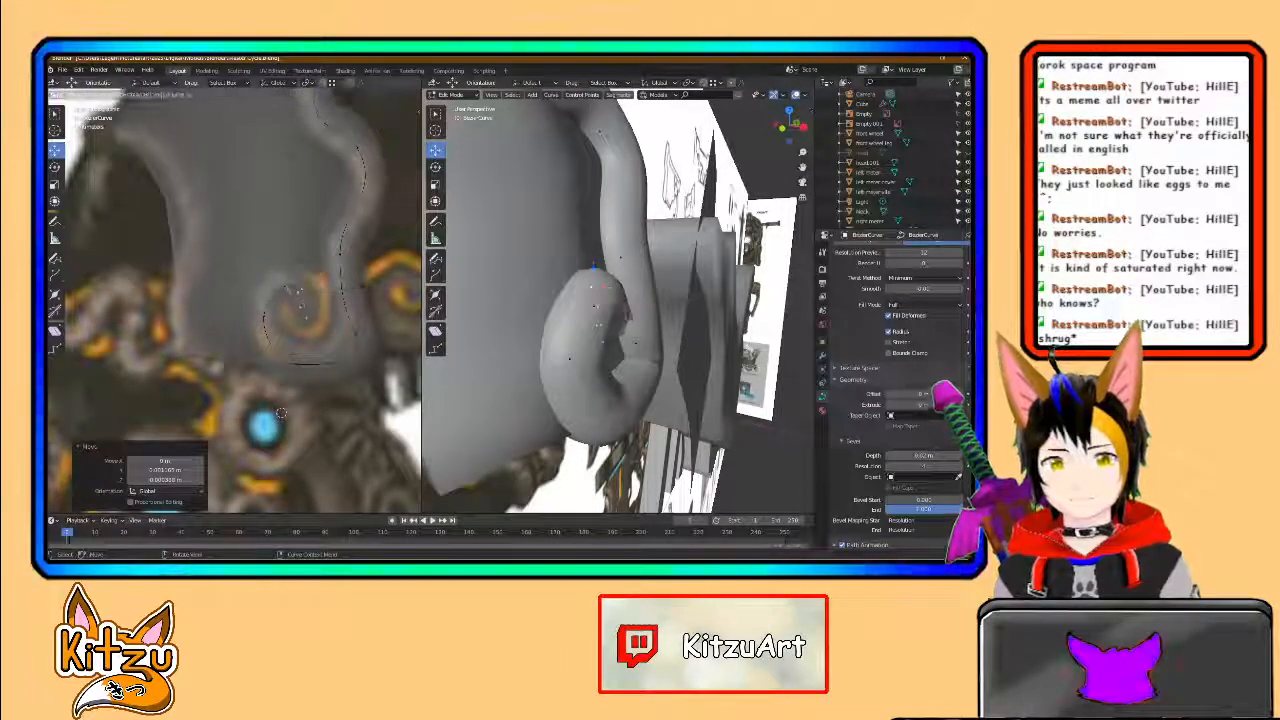
click(332, 310)
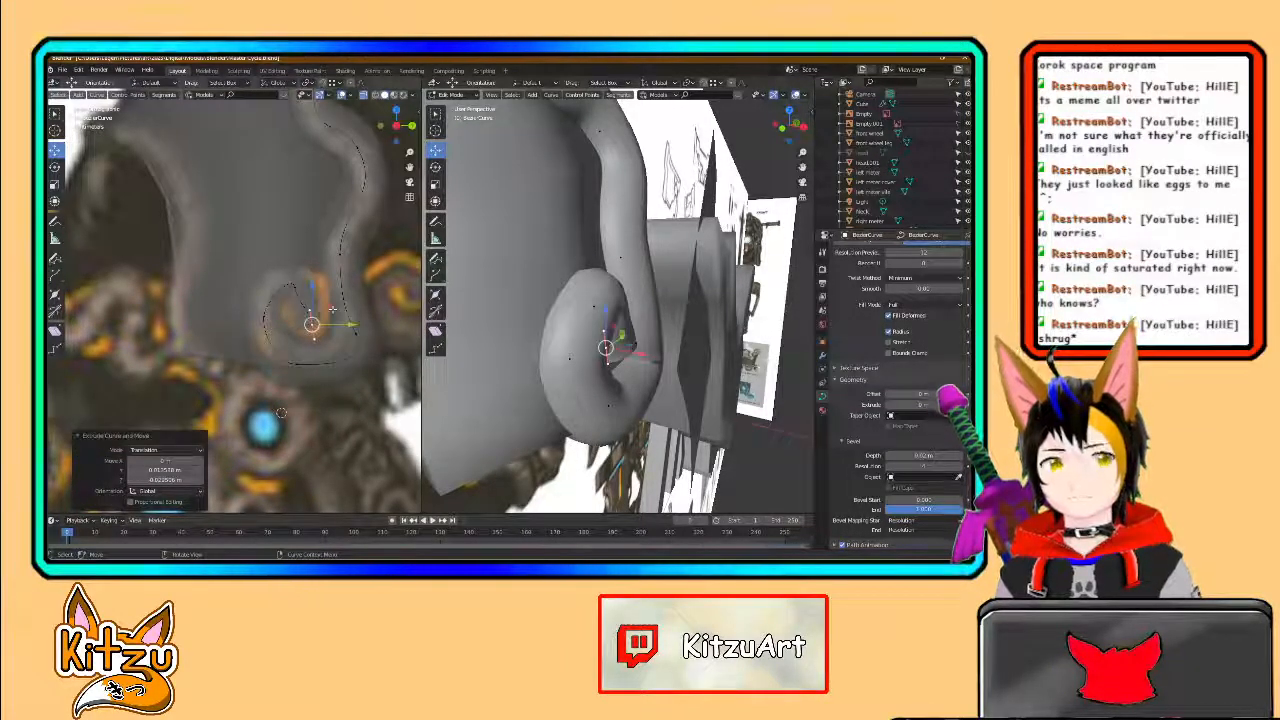
mouse_move(335, 300)
mouse_down()
mouse_move(349, 277)
mouse_move(337, 313)
mouse_up()
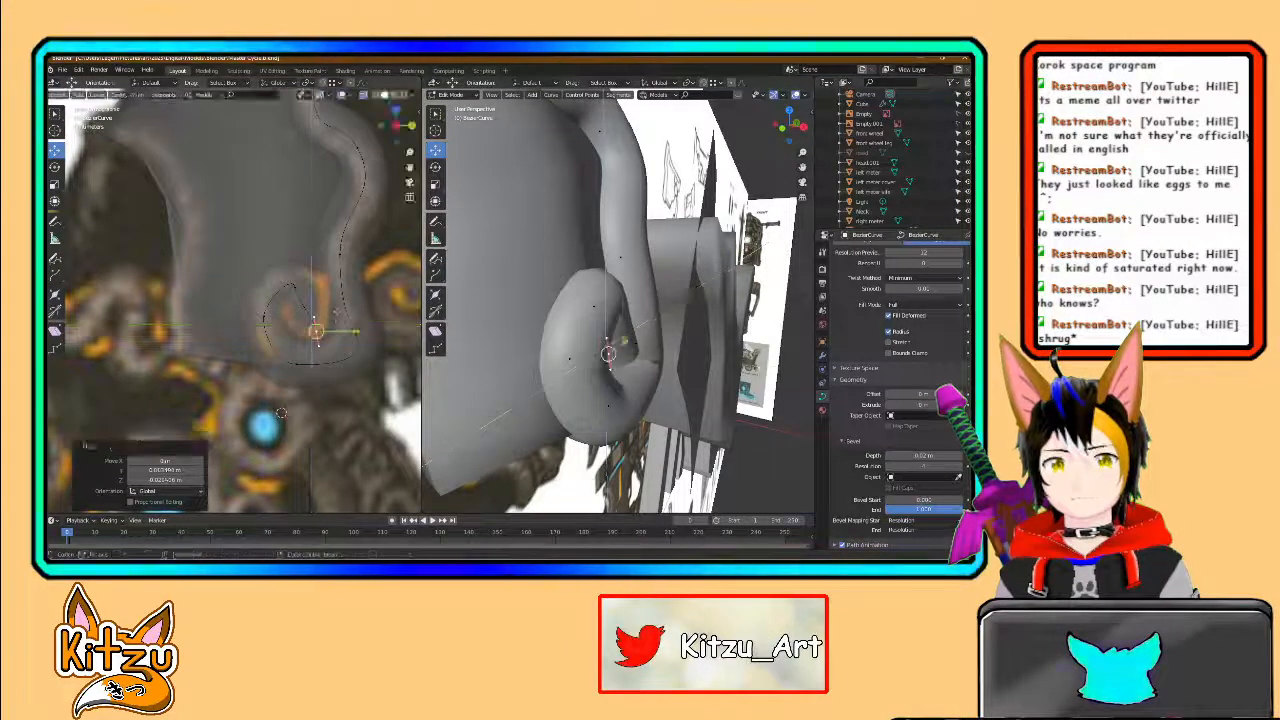
- Rotate the handles of the swirl's top point about the X axis until they lie horizontally
click(294, 287)
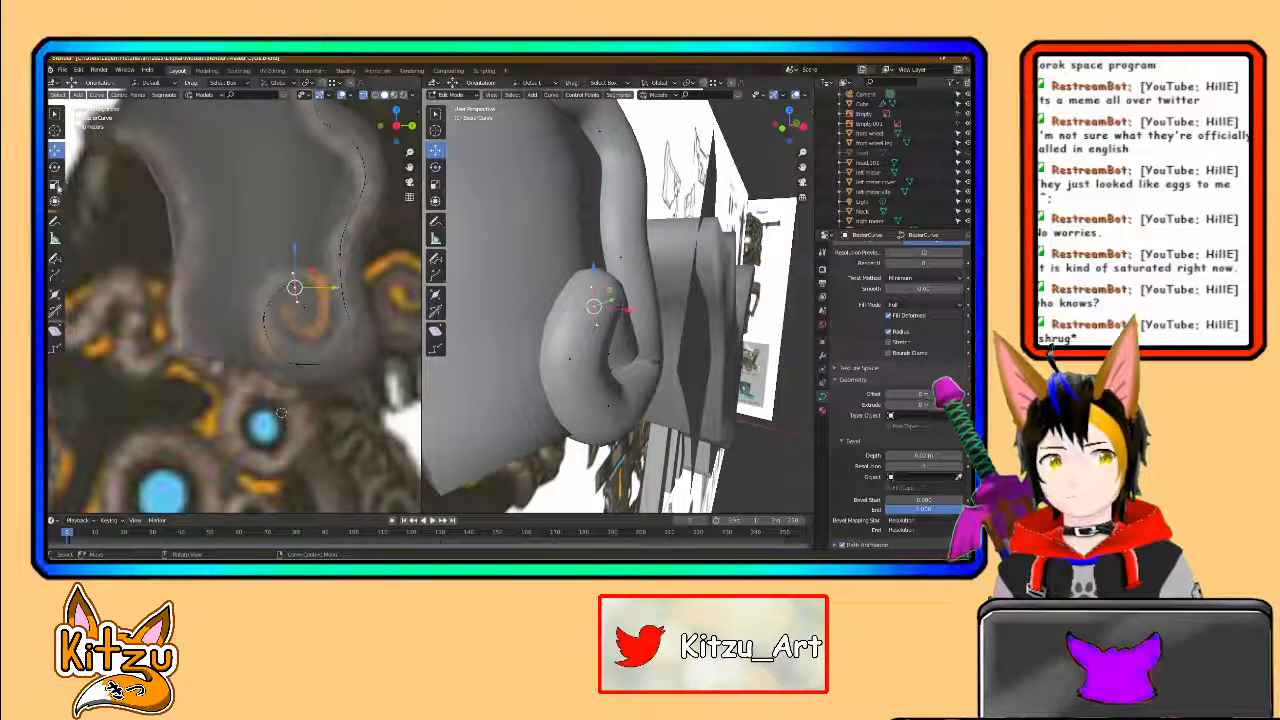
click(55, 167)
drag(319, 263, 262, 241)
- Adjust the handle angle of the swirl's bottom point and shift the point rearward along the Y axis
middle_drag(545, 365, 605, 330)
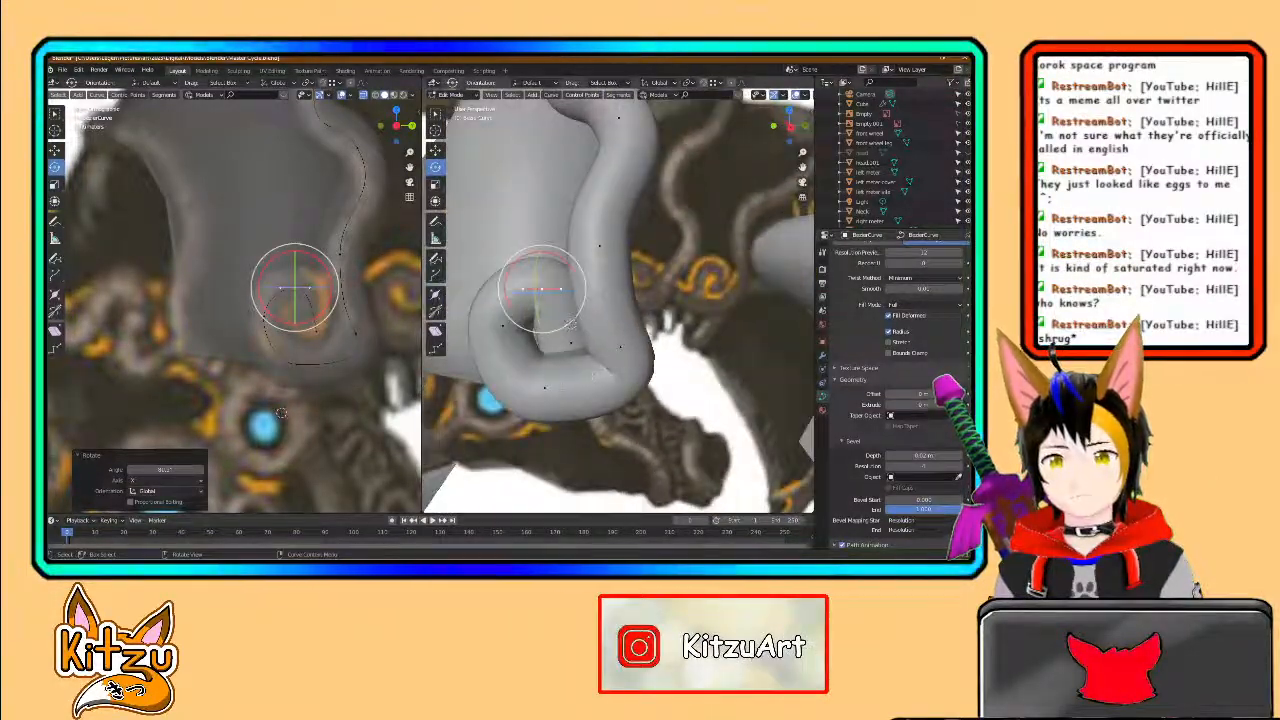
click(546, 389)
mouse_move(576, 365)
mouse_down()
mouse_move(589, 392)
mouse_move(571, 388)
mouse_up()
key(shift+space)
key(g)
middle_drag(571, 388, 600, 364)
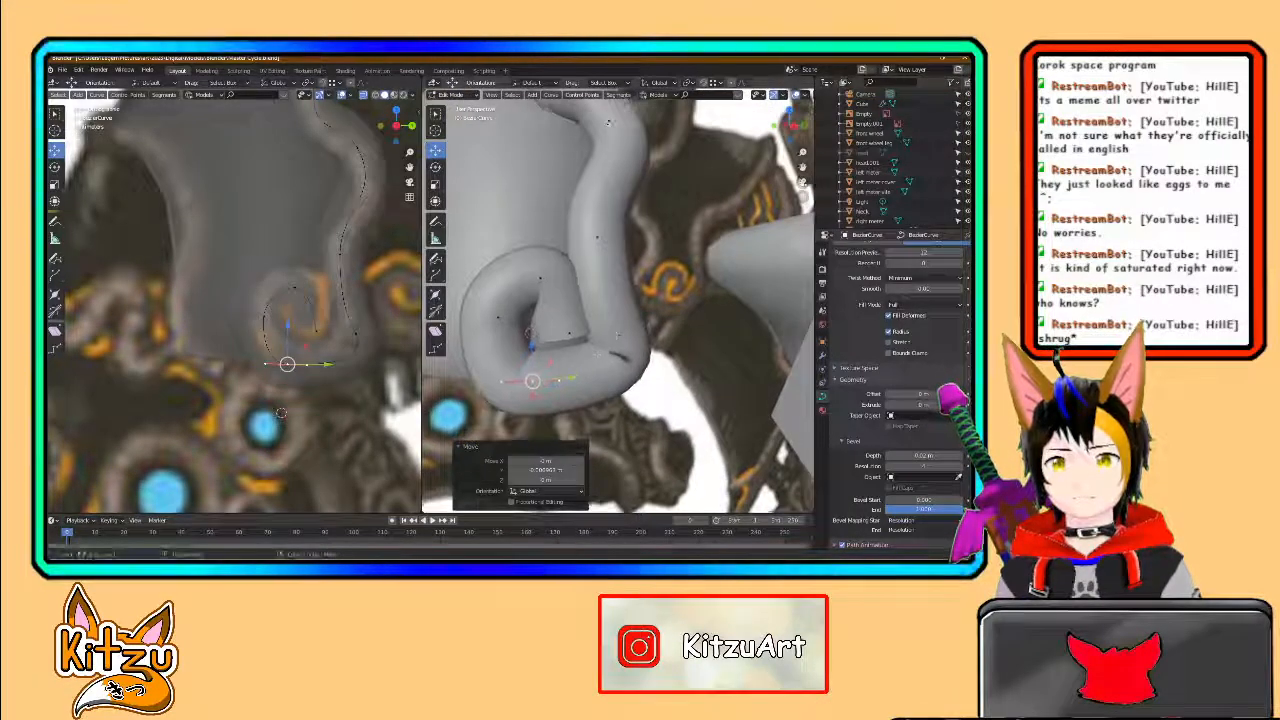
- Reposition the lower handle of the swirl's rear point by shifting it along the Y and Z axes
click(614, 330)
click(637, 373)
mouse_move(636, 343)
mouse_down()
mouse_move(637, 331)
mouse_move(652, 354)
mouse_move(620, 315)
mouse_move(620, 355)
mouse_up()
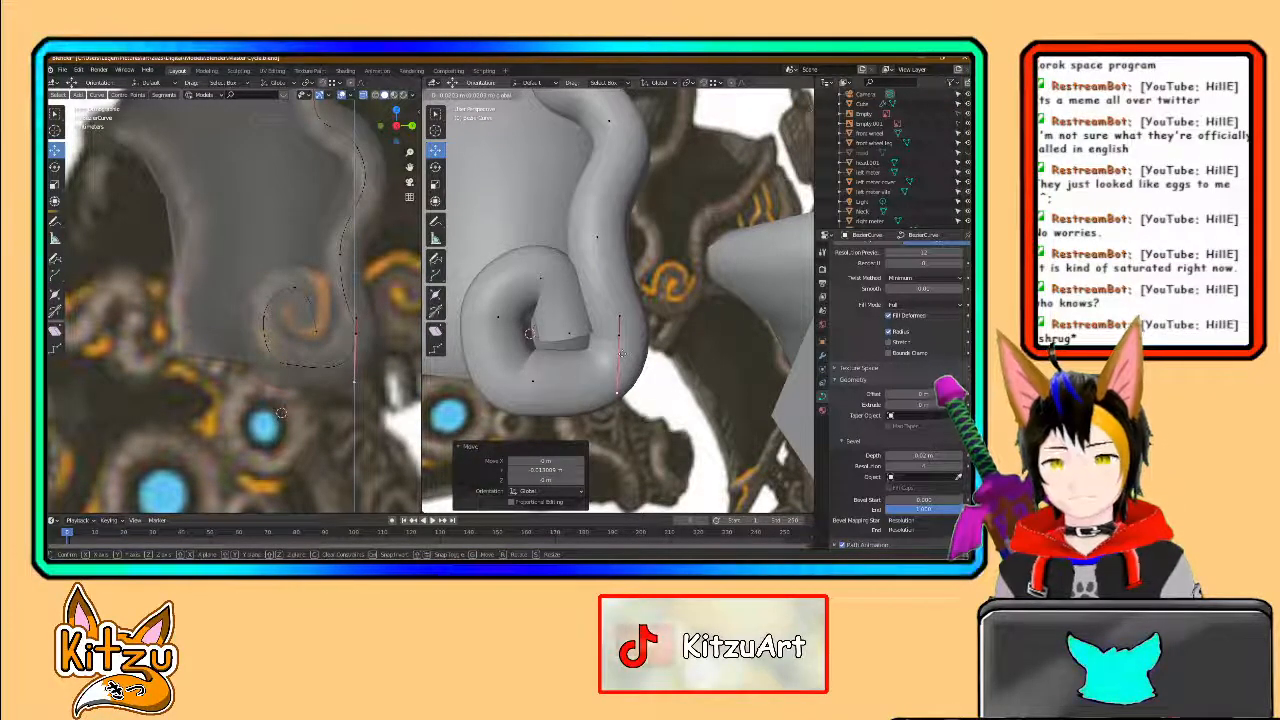
drag(620, 353, 580, 379)
- Adjust the handles of the swirl's bottom point, moving the front handle along the Z and Y axes
click(534, 381)
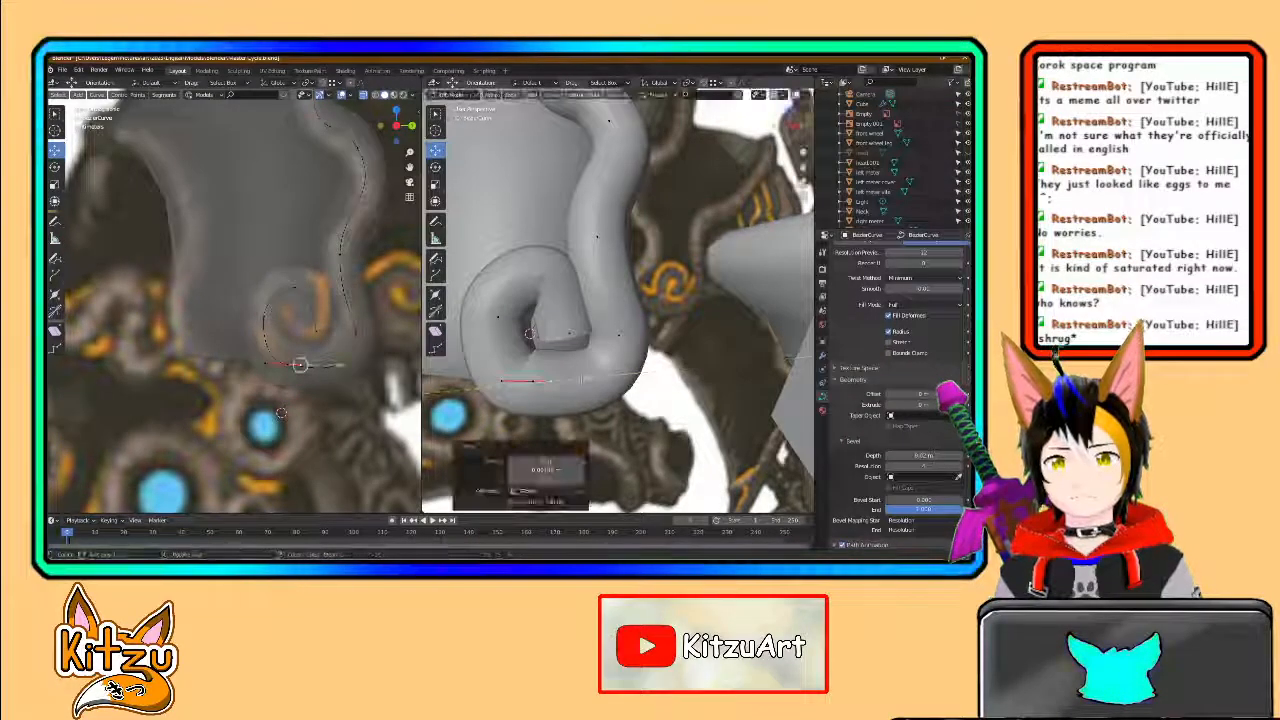
key(g)
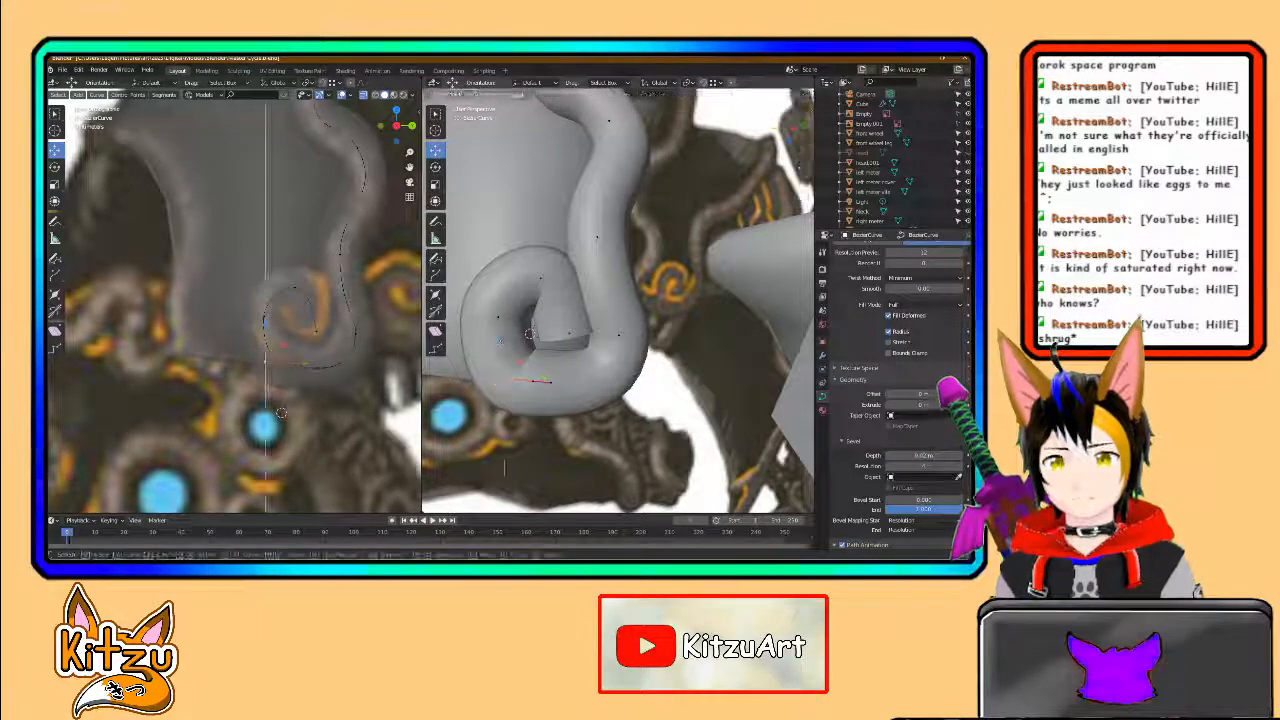
key(z)
click(508, 337)
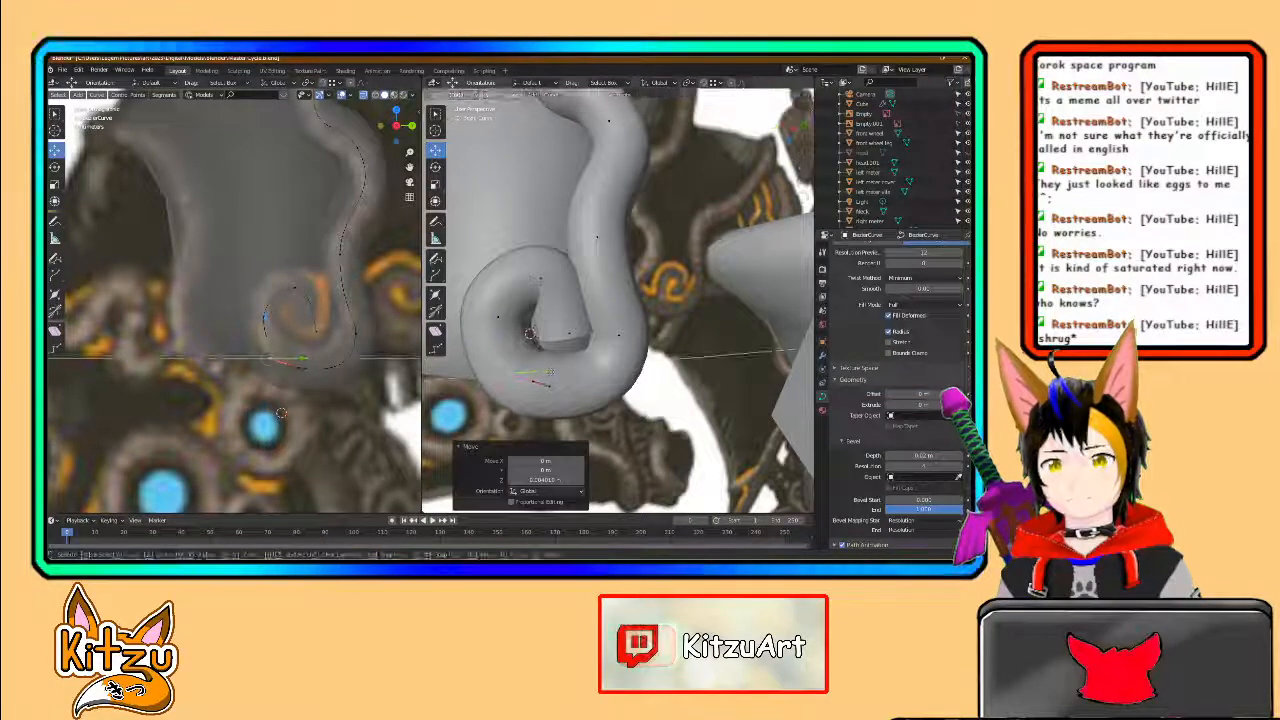
drag(516, 352, 541, 374)
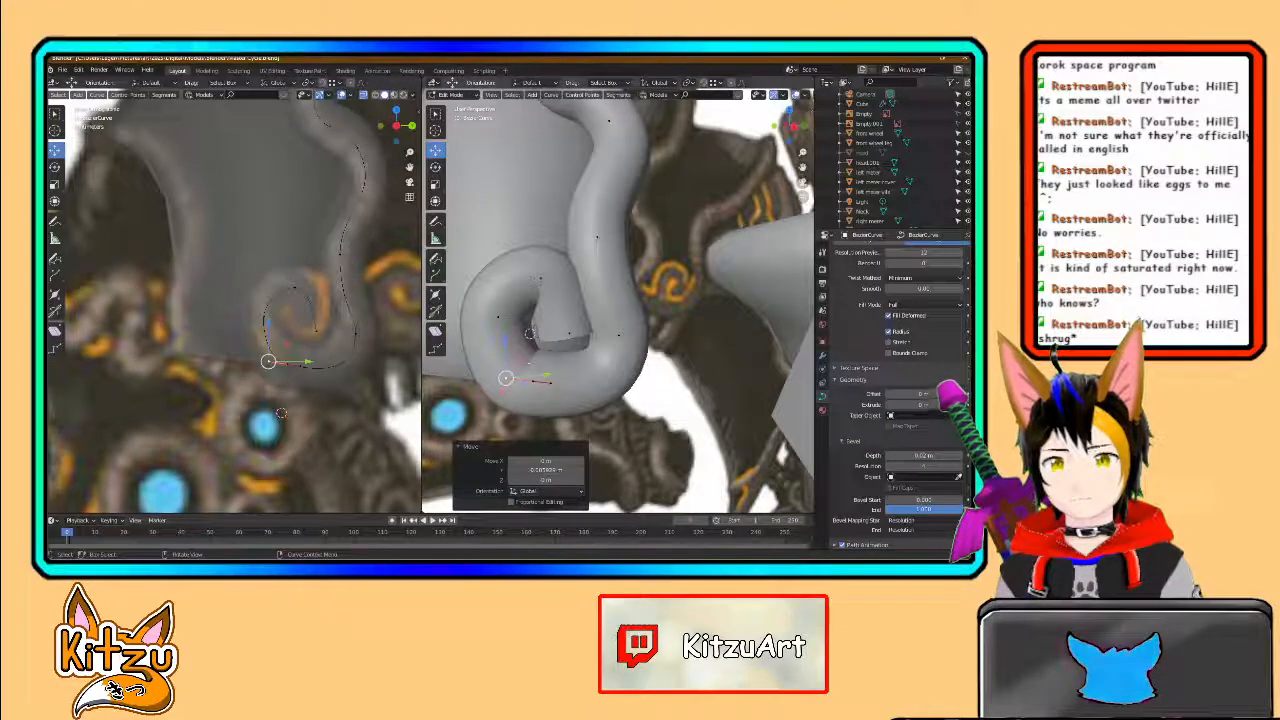
- Check the swirl's front and top points and nudge the bottom point's front handle slightly along the Y axis
click(498, 317)
drag(496, 300, 502, 282)
click(501, 300)
click(540, 278)
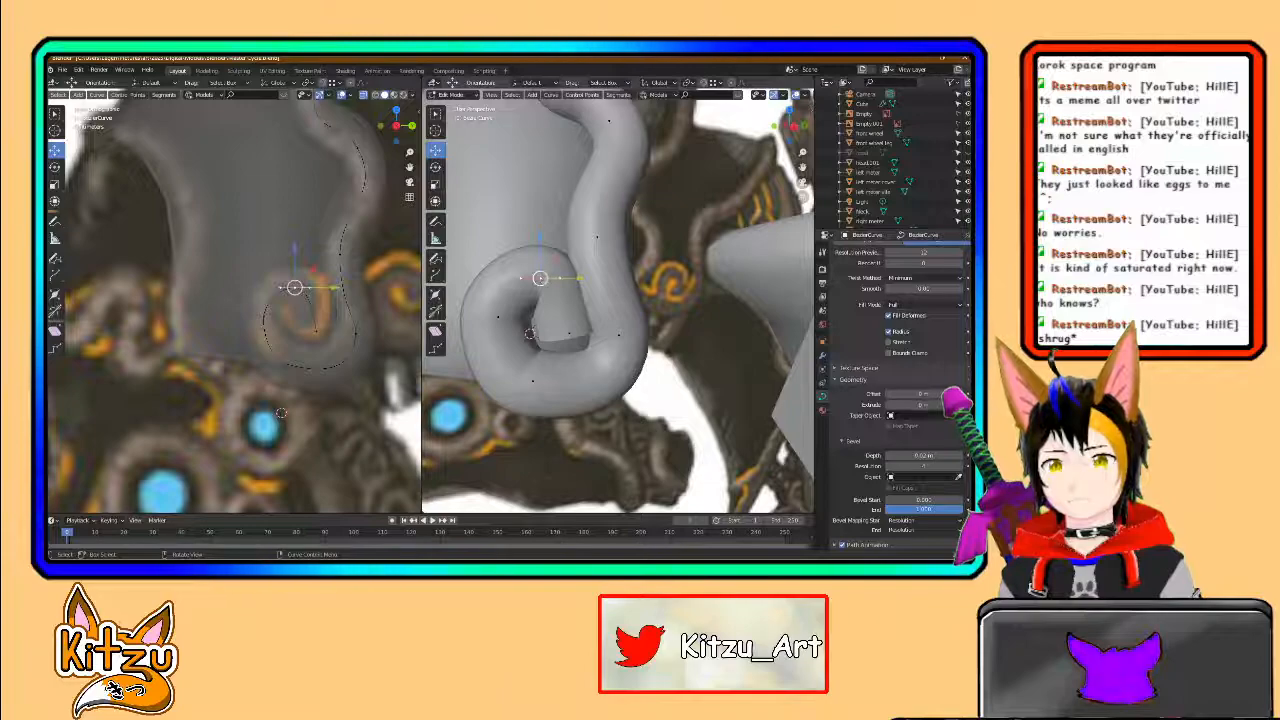
click(533, 379)
mouse_move(533, 372)
mouse_down()
mouse_move(497, 368)
mouse_move(531, 372)
mouse_up()
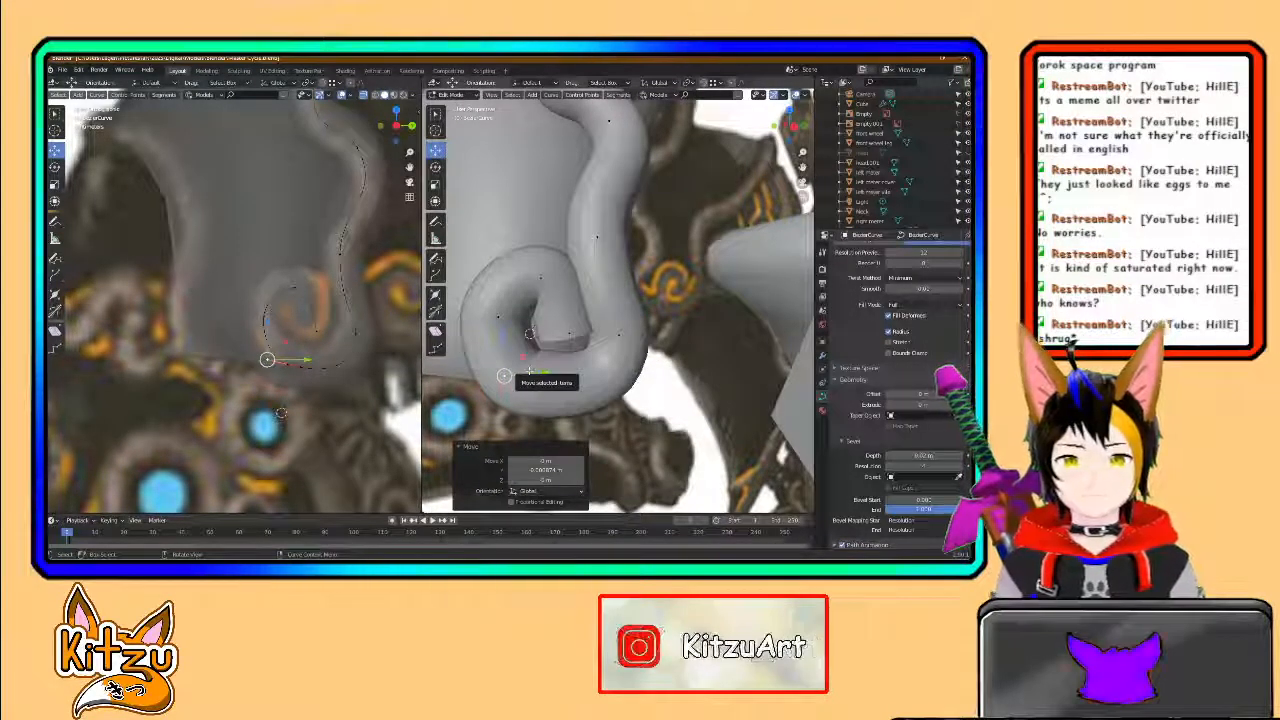
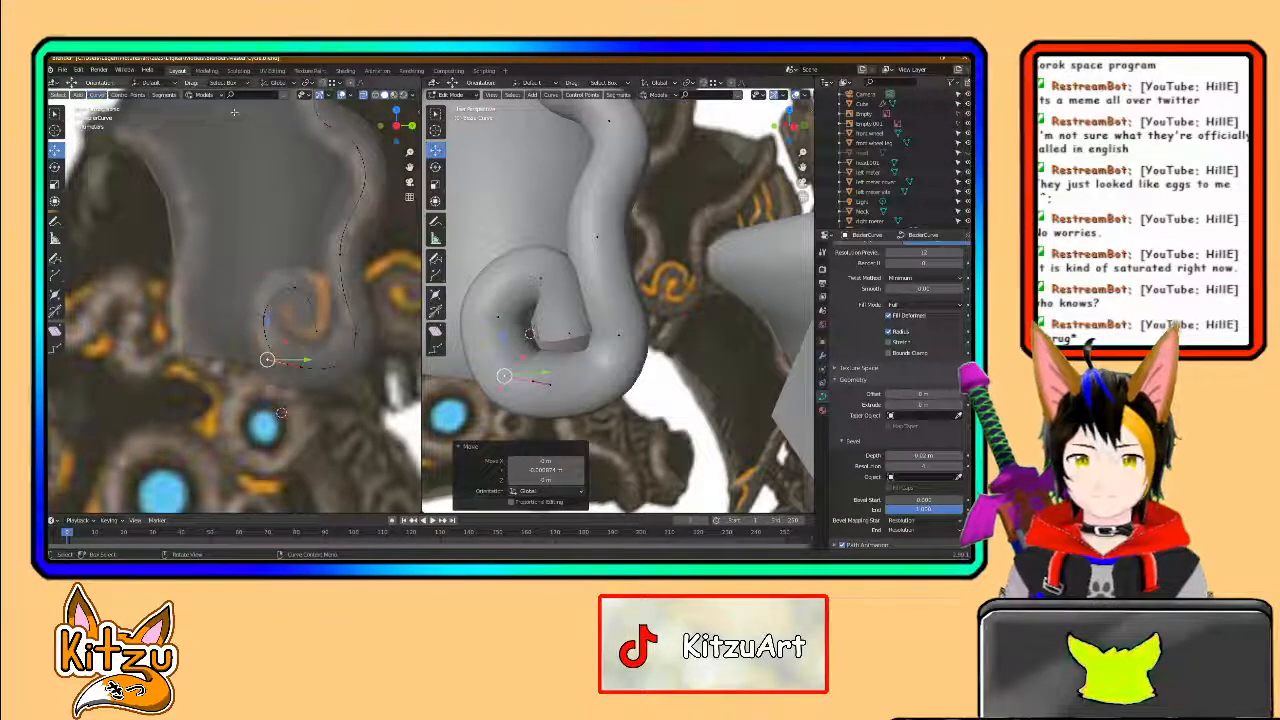
- Compare the finished tendril with the reference artwork from both sides of the head
scroll(556, 333, down, 3)
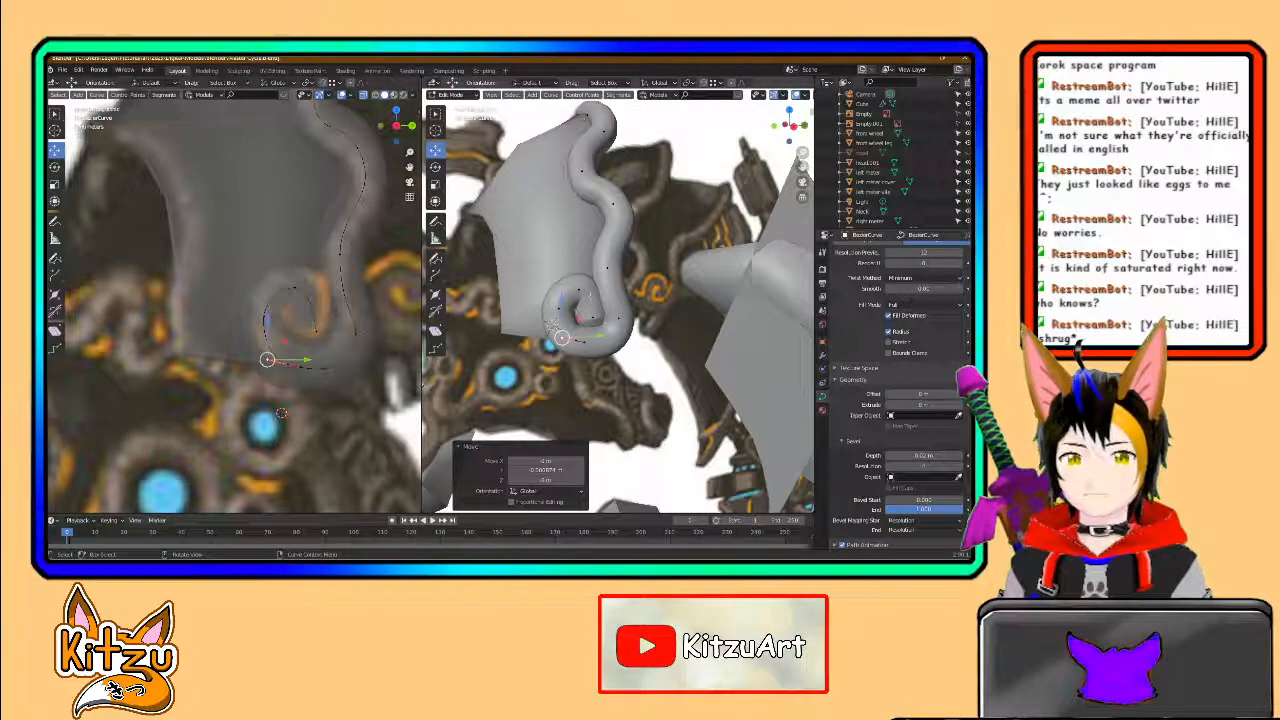
scroll(235, 310, down, 5)
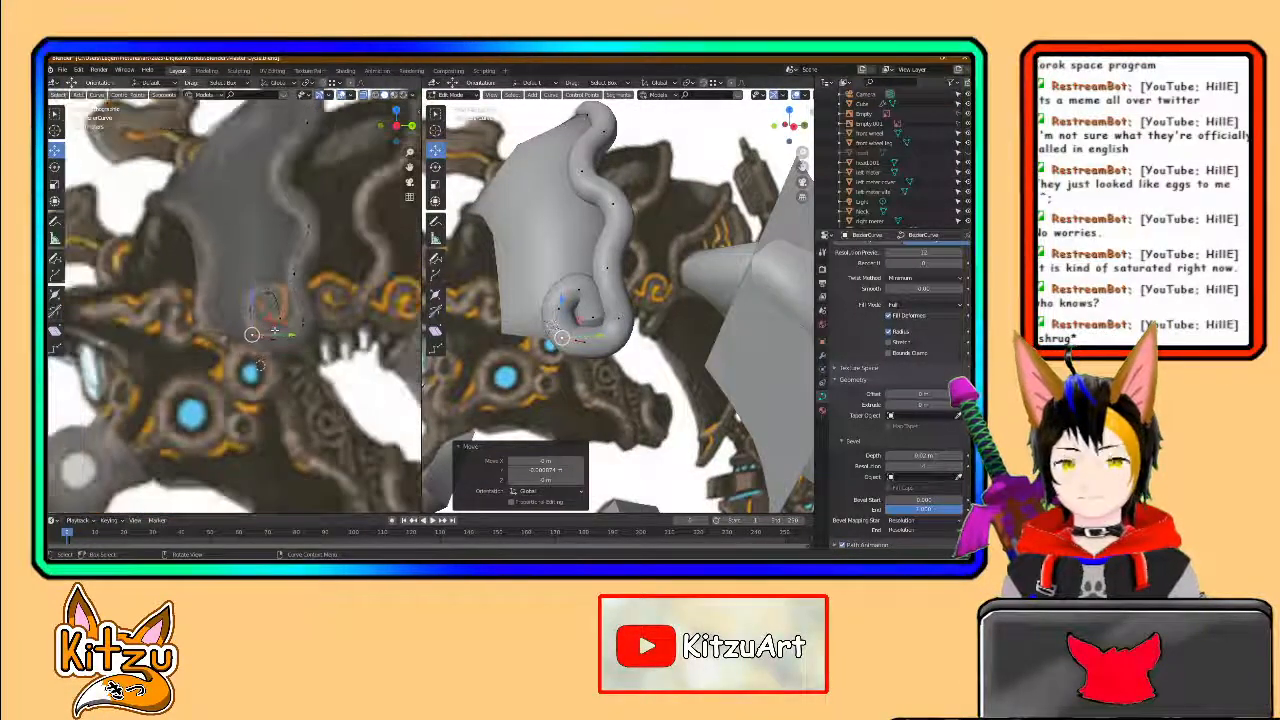
scroll(271, 322, down, 5)
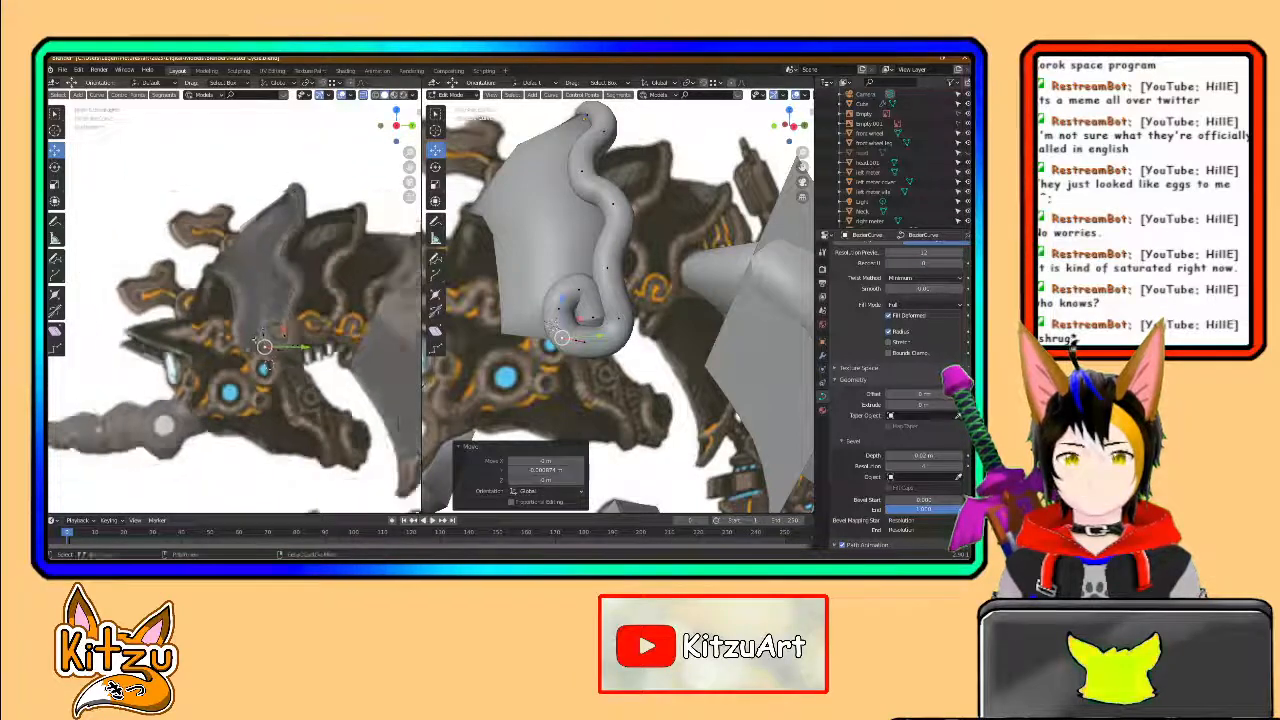
middle_drag(216, 324, 385, 323)
middle_drag(213, 300, 238, 333)
scroll(210, 328, up, 4)
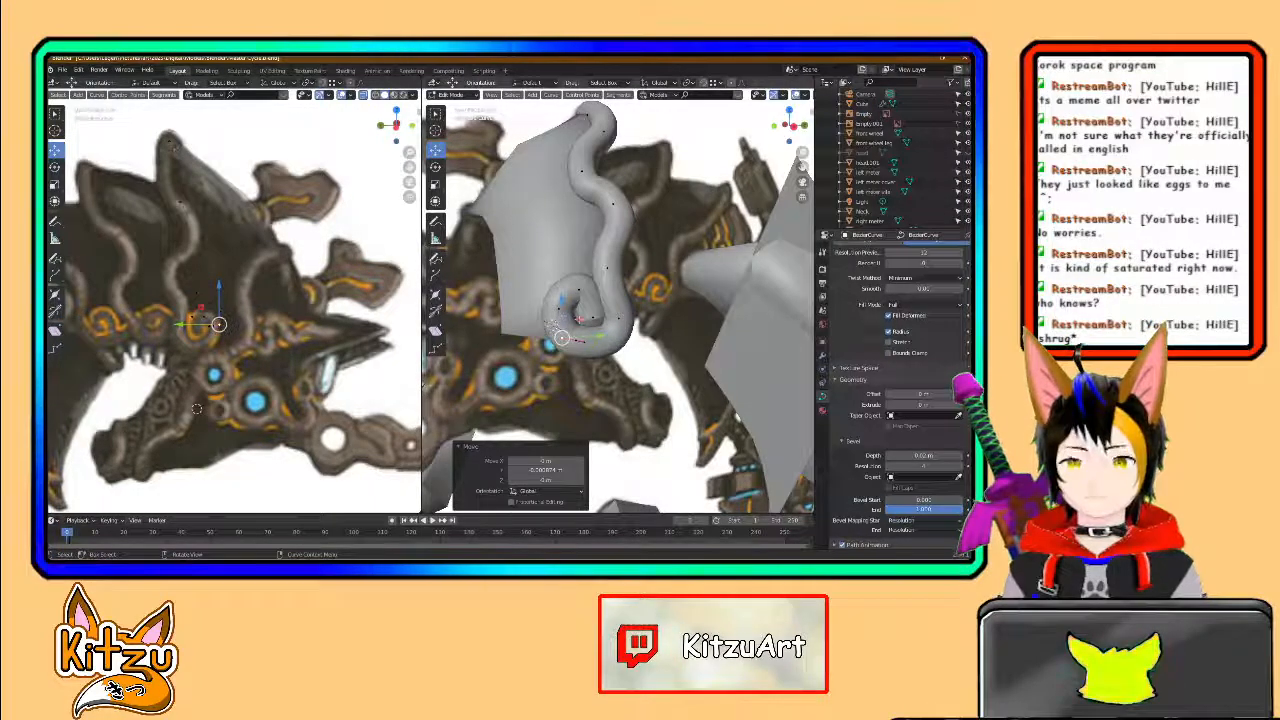
scroll(620, 304, down, 1)
middle_drag(572, 318, 563, 263)
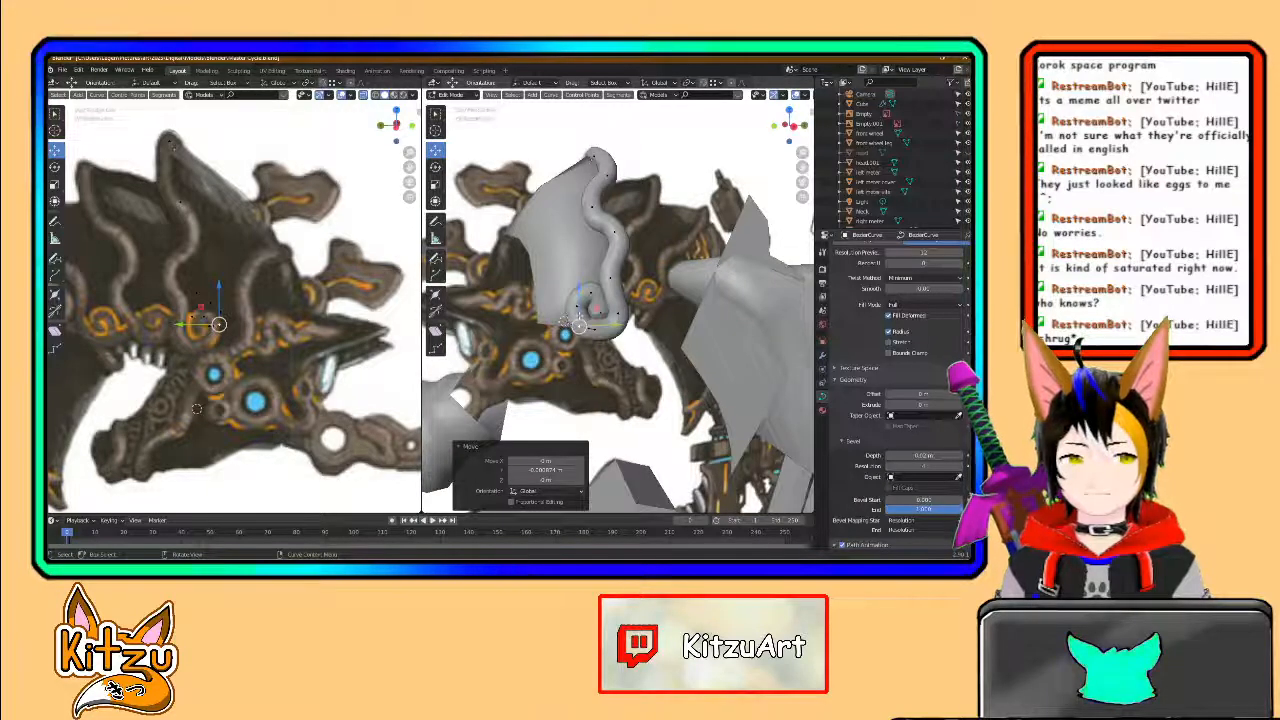
- Leave Edit Mode and select the tendril curve as a whole object
key(Tab)
scroll(563, 263, down, 3)
middle_drag(600, 285, 635, 304)
scroll(630, 306, up, 5)
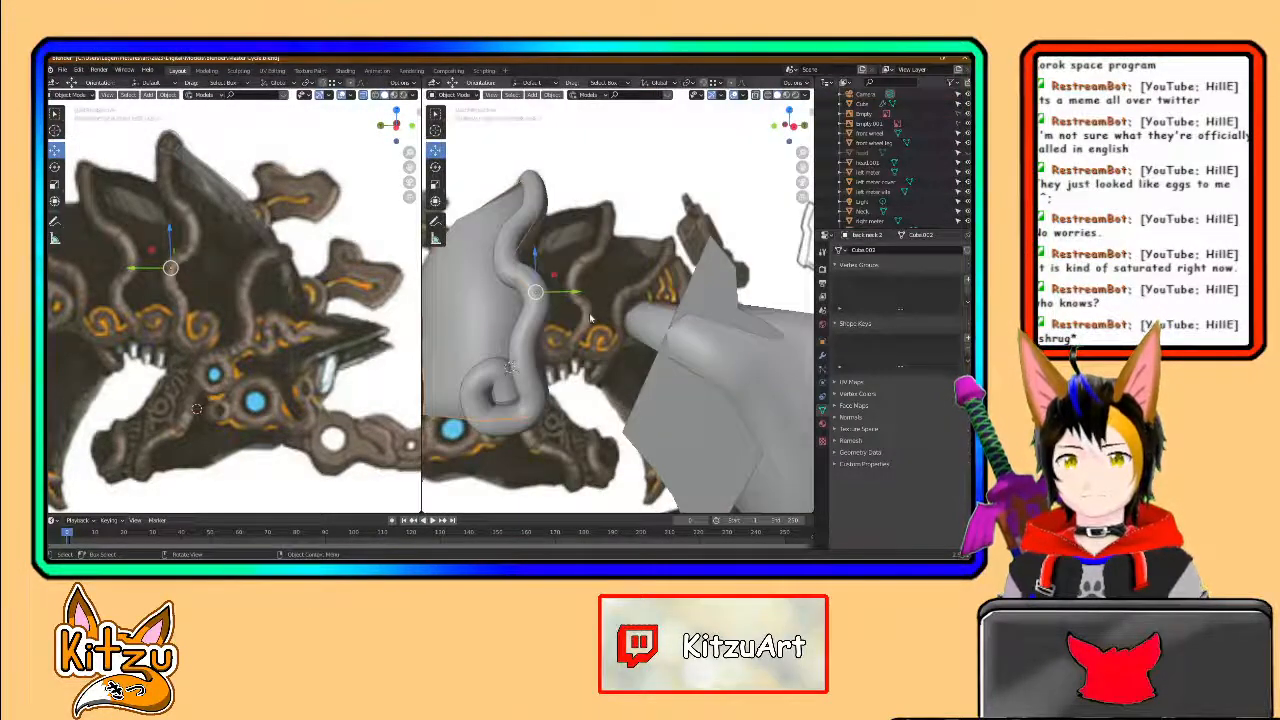
click(789, 125)
scroll(580, 304, down, 1)
shift+middle_drag(567, 304, 596, 306)
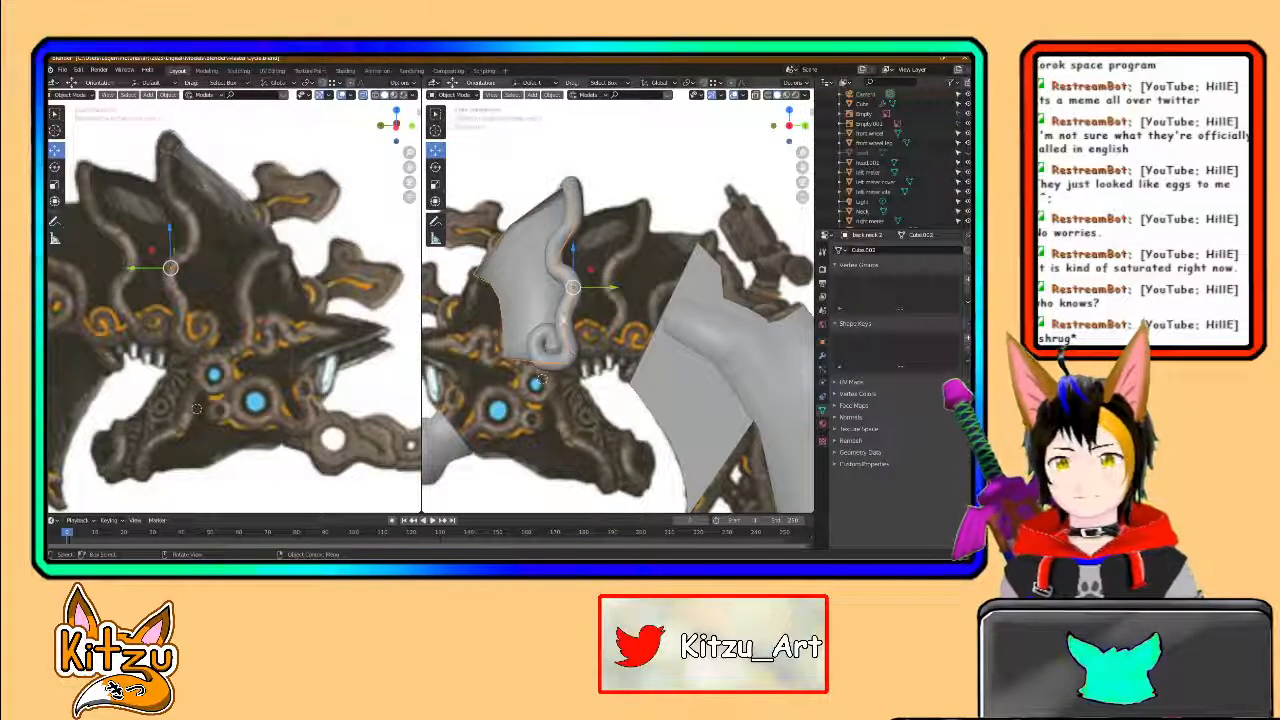
click(562, 318)
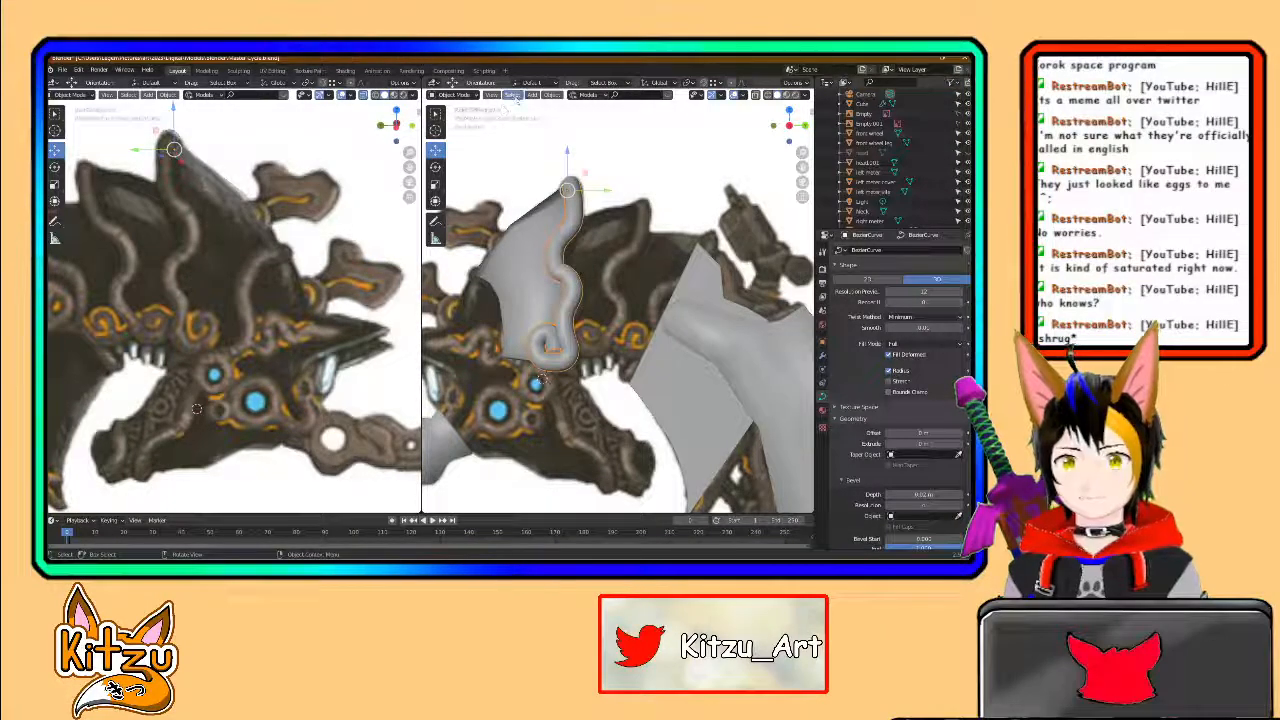
- Try converting the tendril with the Curve from Mesh/Text option, and undo the conversion
click(552, 94)
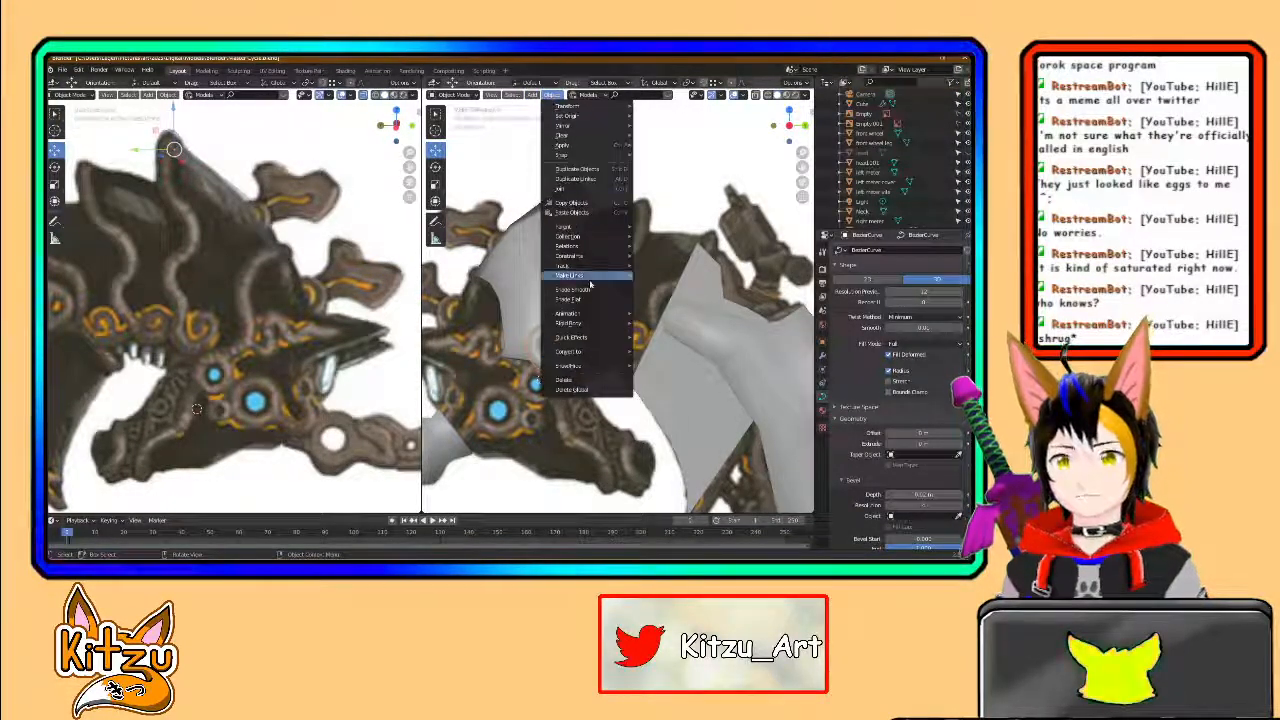
mouse_move(590, 358)
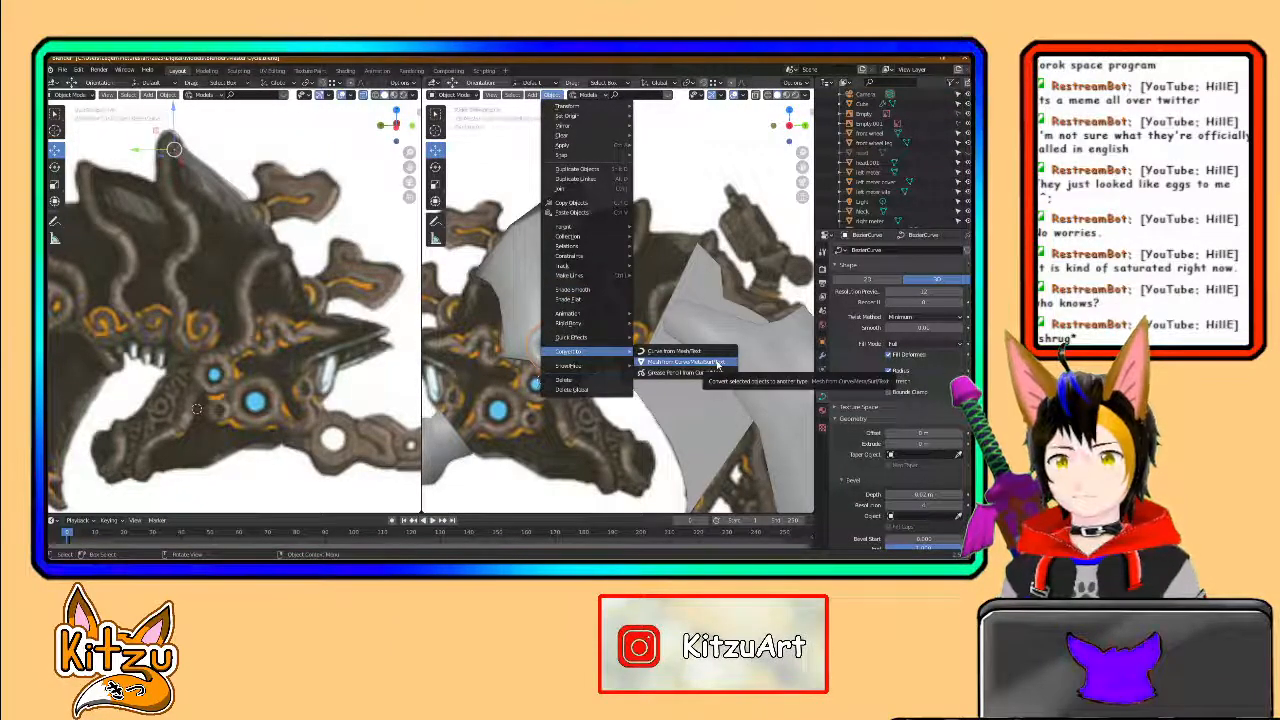
click(697, 354)
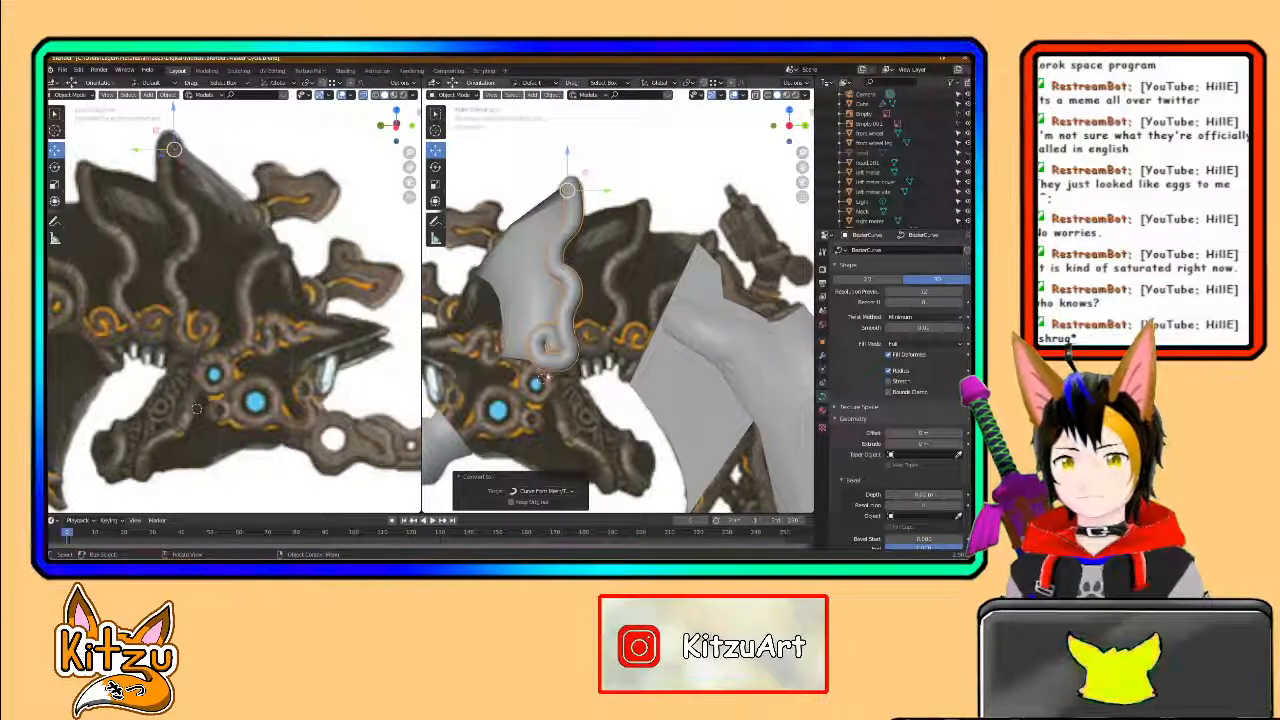
key(ctrl+z)
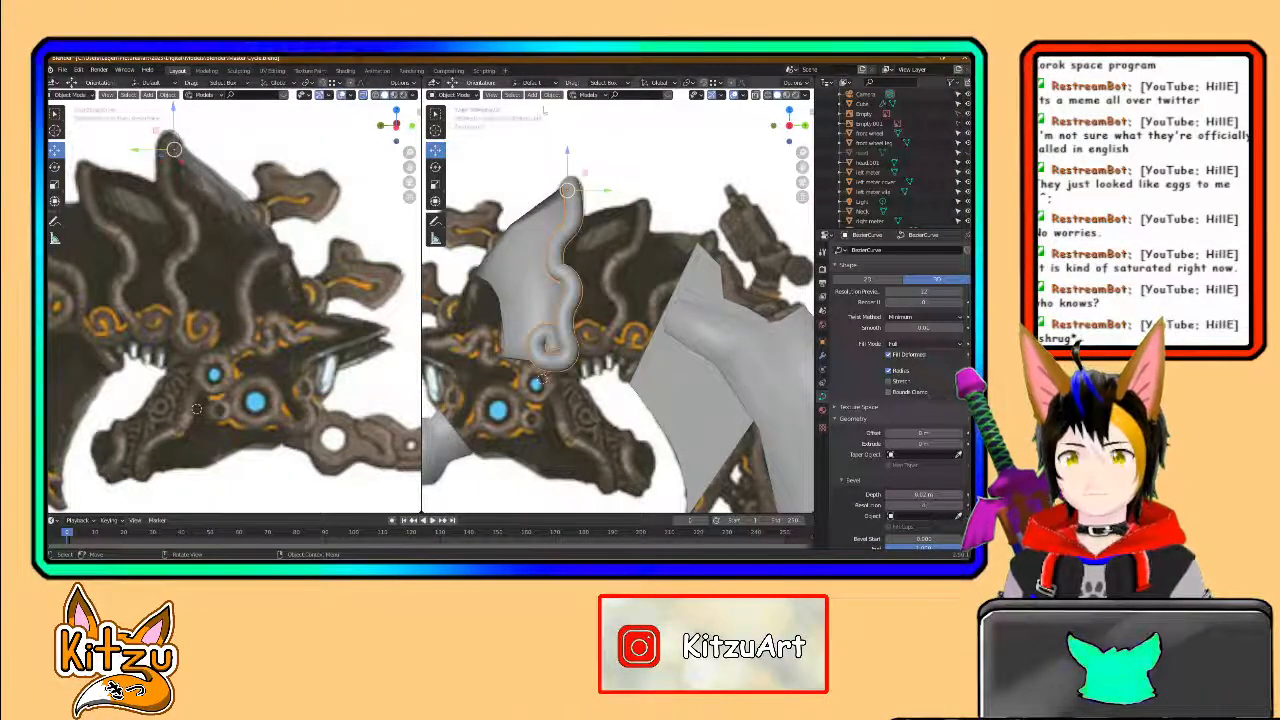
- Convert the tendril curve into a mesh and inspect its topology around the swirl in Edit Mode
click(553, 95)
mouse_move(590, 352)
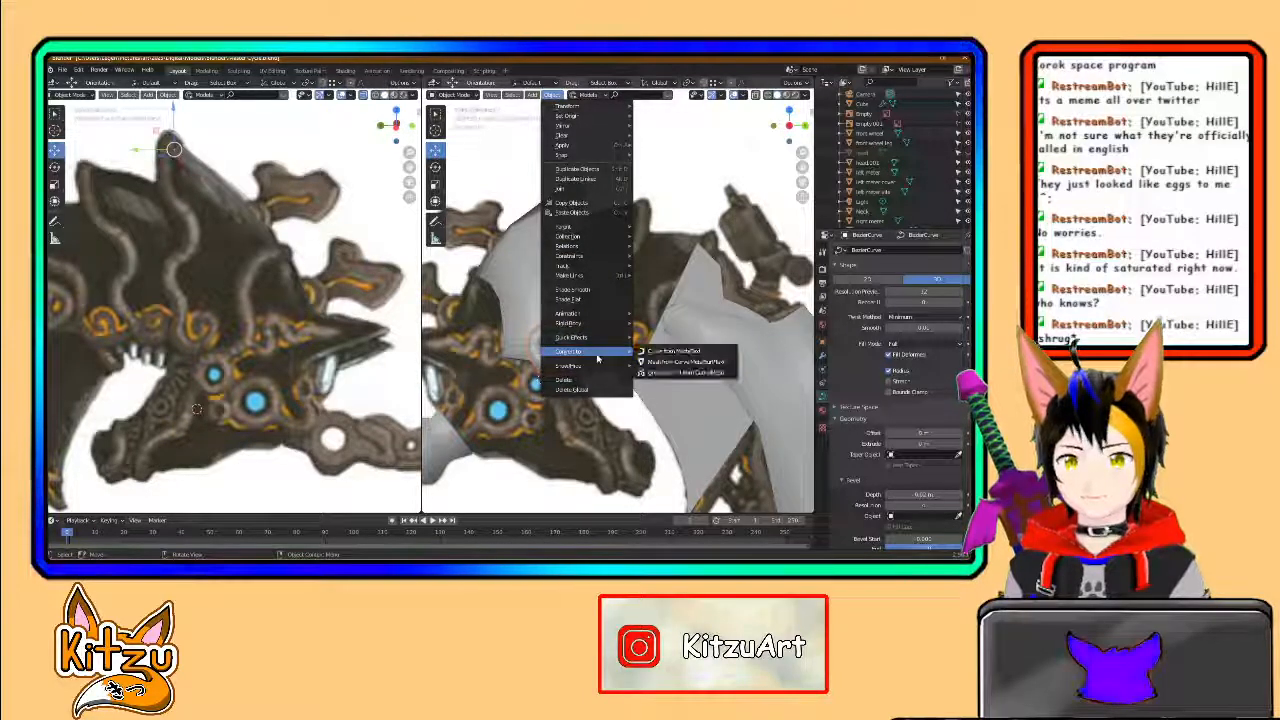
click(684, 361)
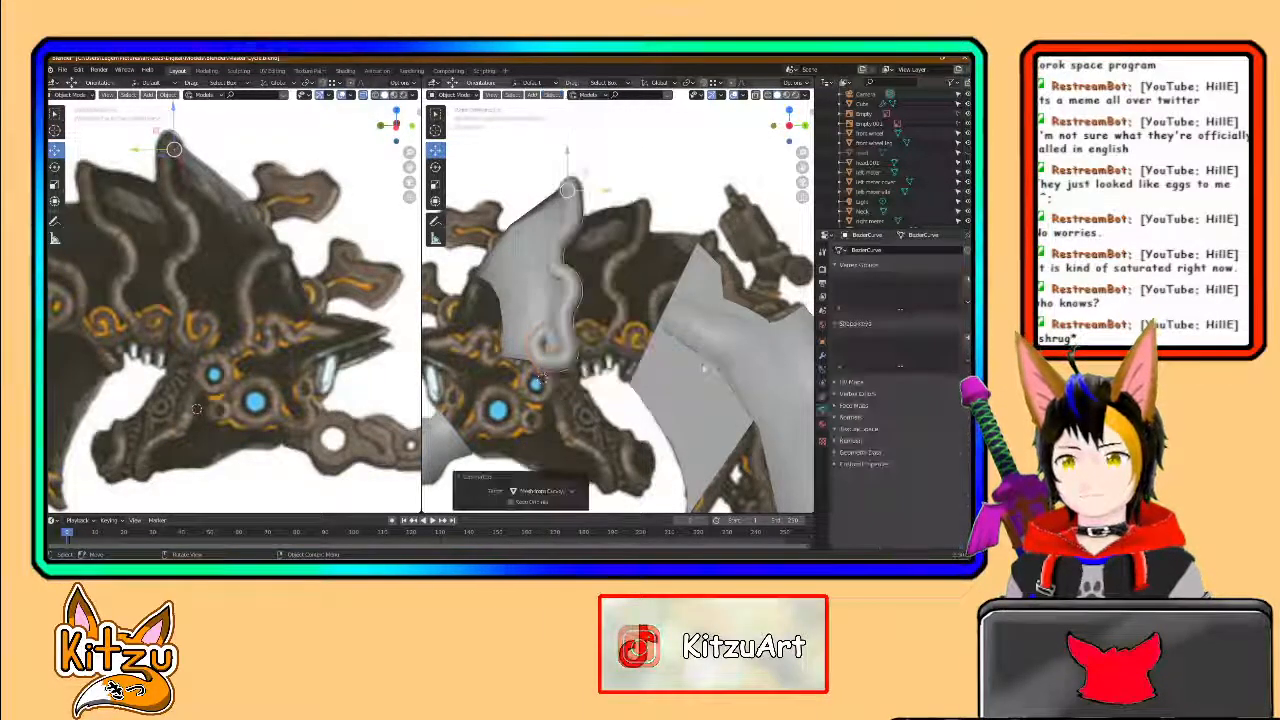
key(Tab)
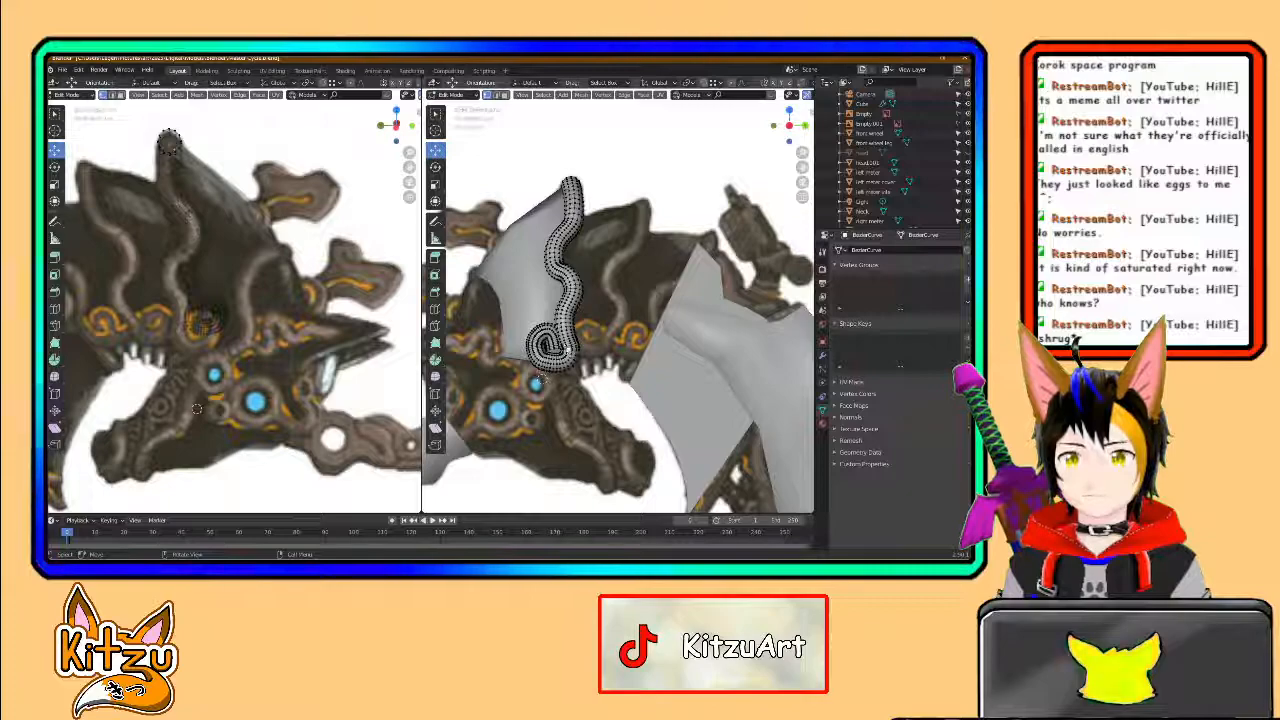
key(Tab)
scroll(563, 350, up, 5)
middle_drag(550, 348, 607, 331)
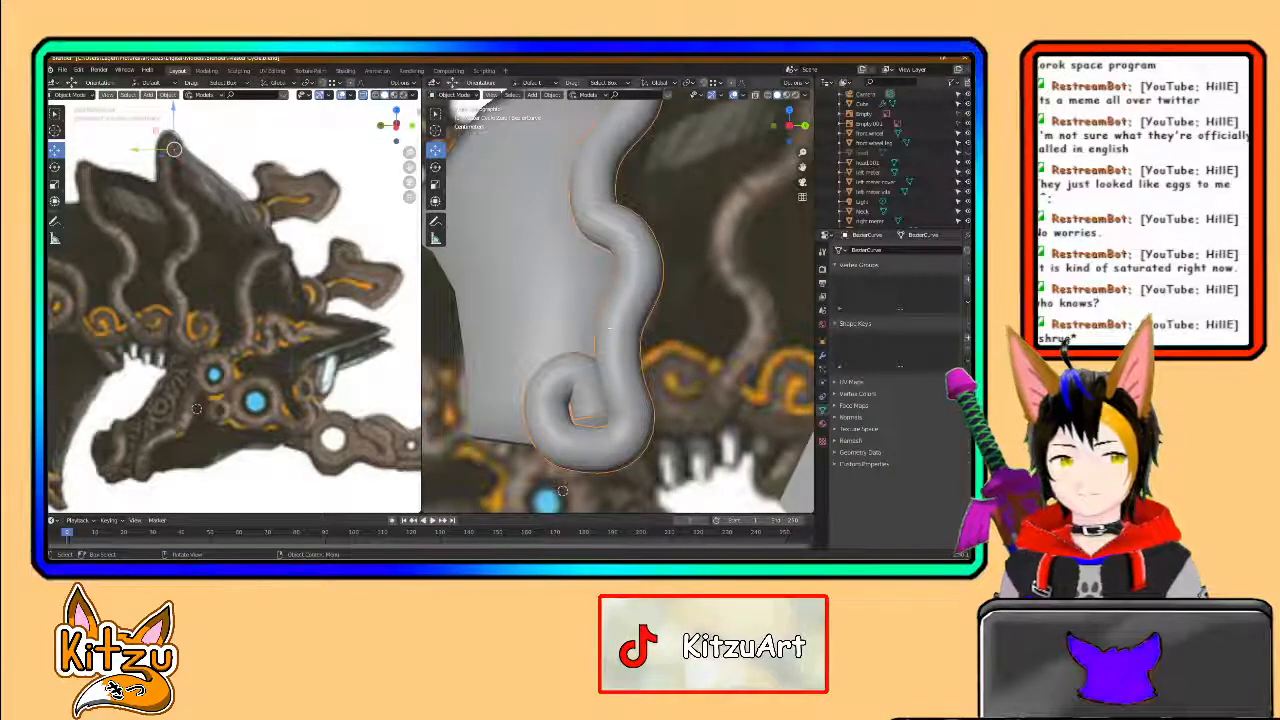
key(Tab)
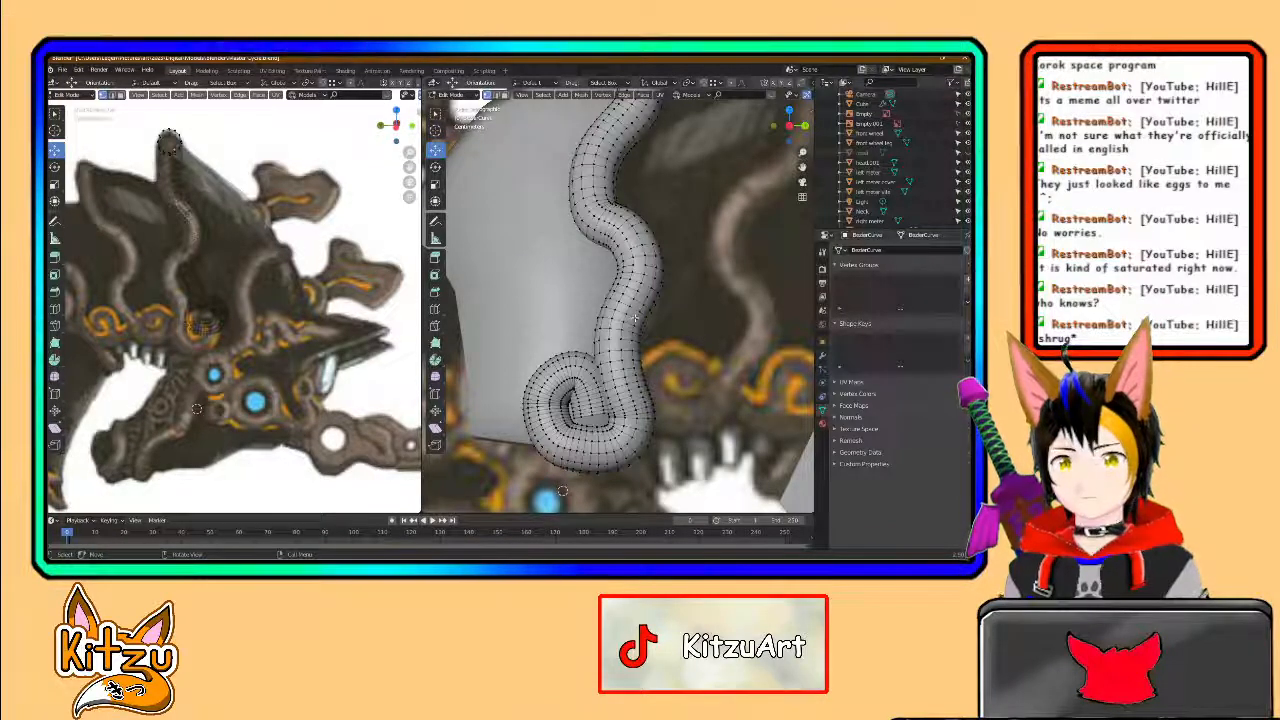
- Try adding a Decimate modifier to the tendril mesh while in Edit Mode, and undo it
click(823, 358)
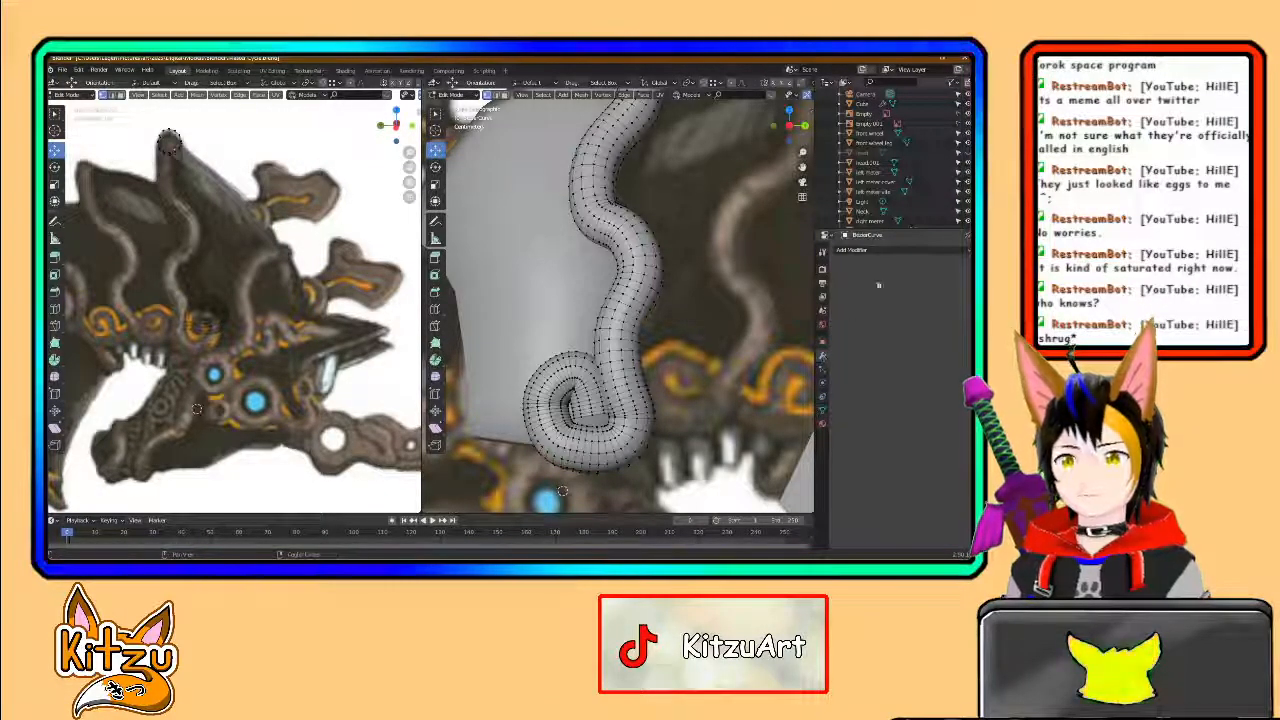
click(880, 250)
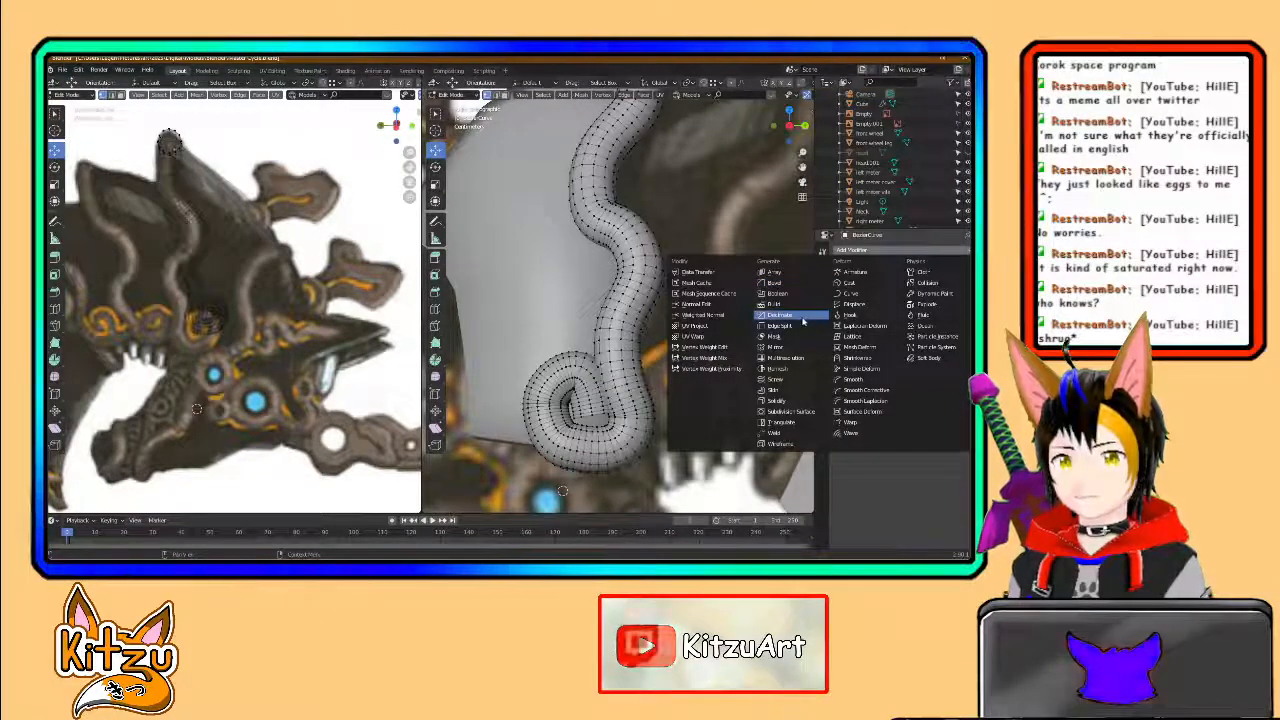
click(793, 316)
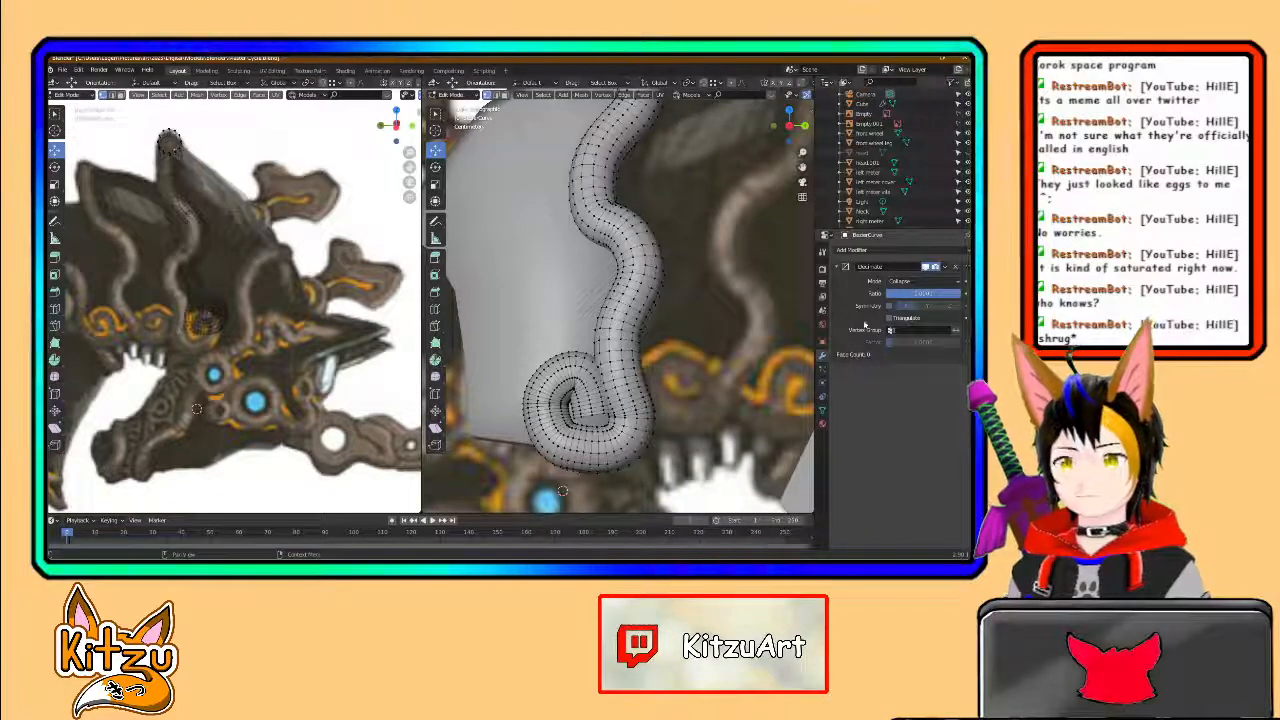
click(922, 294)
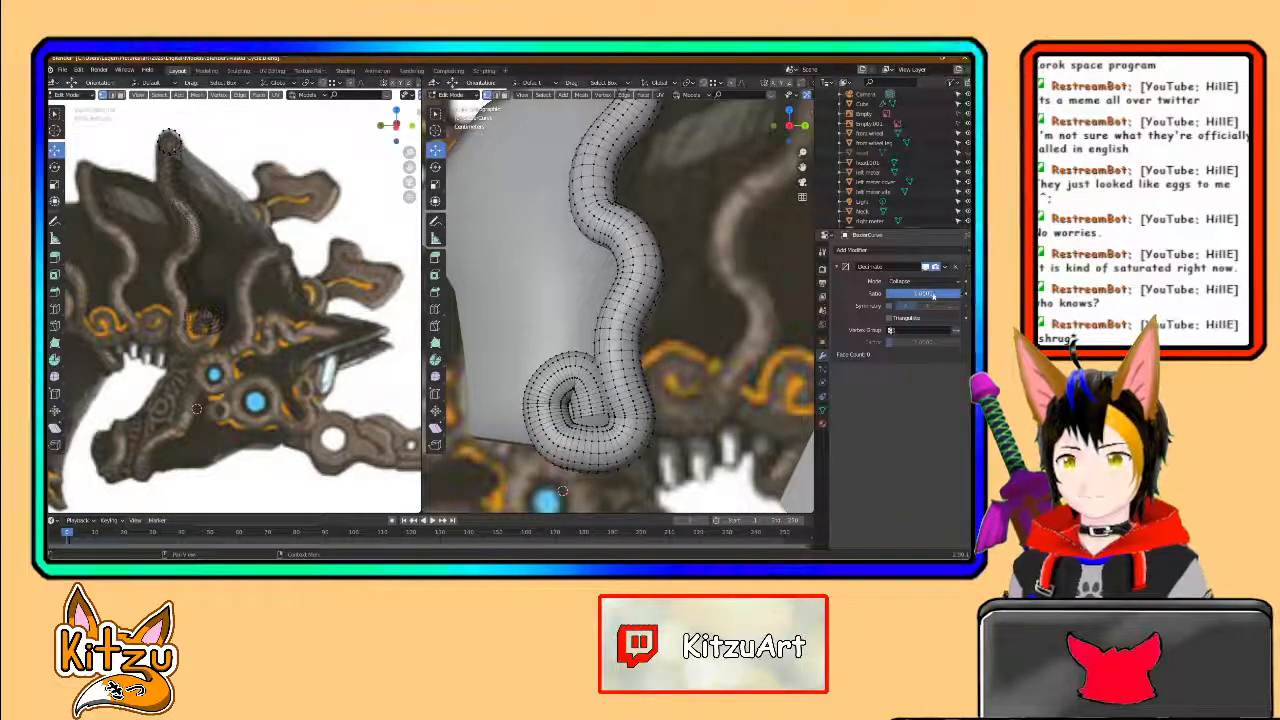
key(ctrl+z)
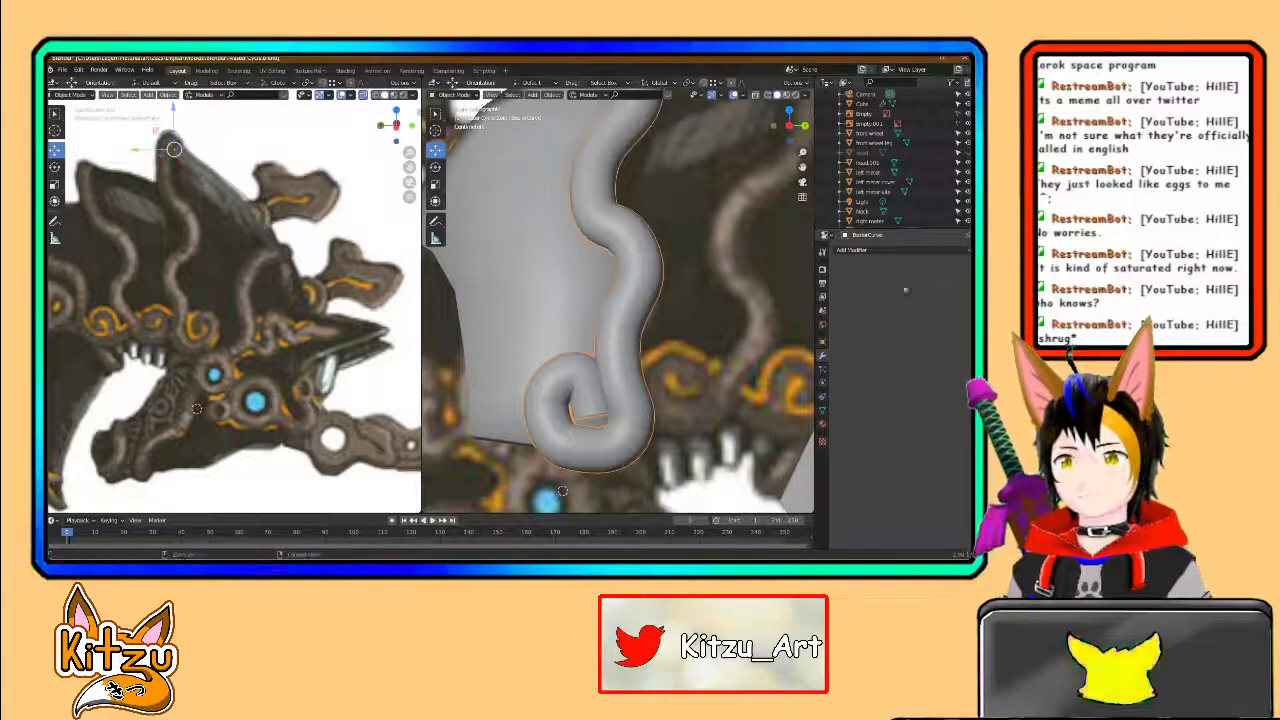
- Add a Decimate modifier to the tendril mesh in Object Mode and set its mode to Un-Subdivide
click(885, 252)
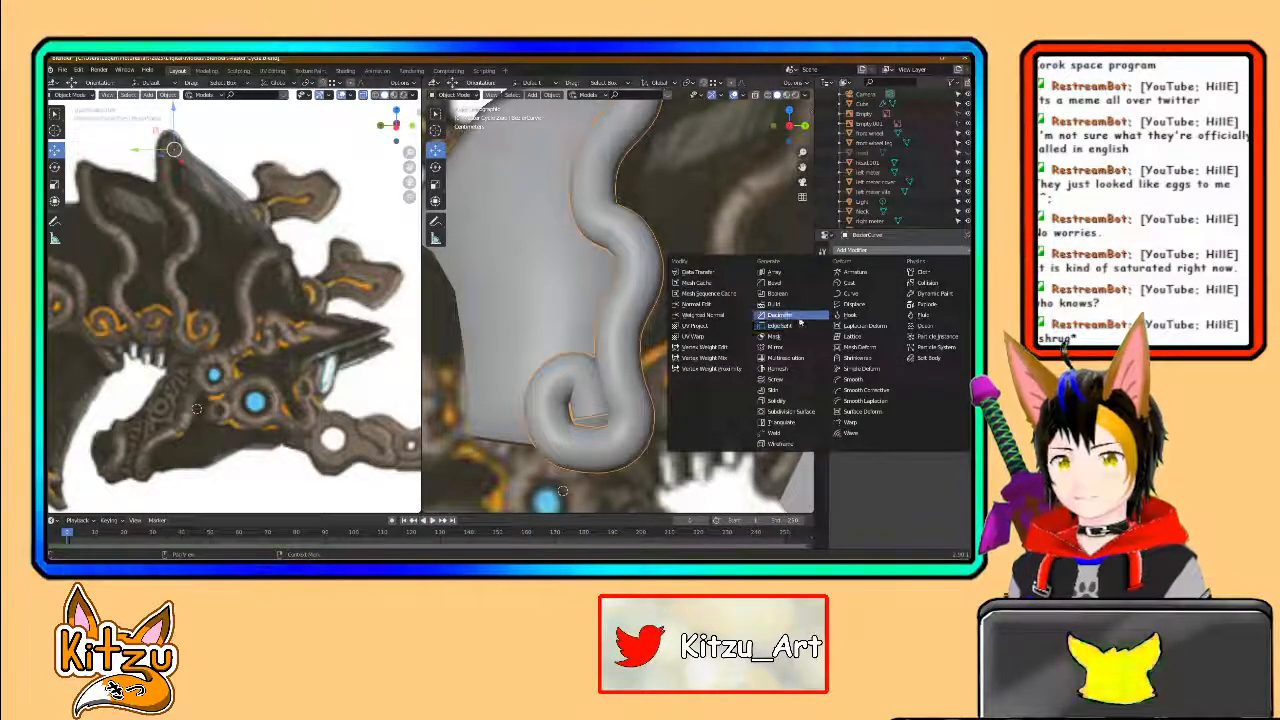
click(790, 318)
click(890, 307)
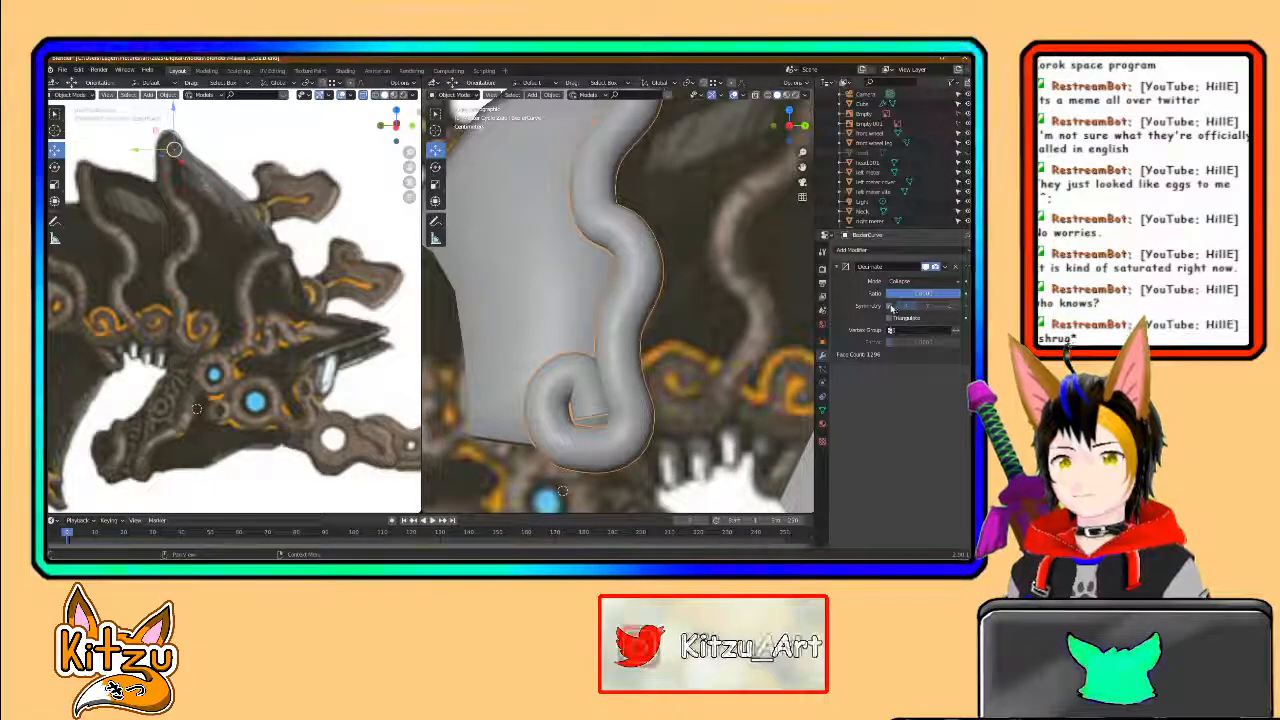
click(918, 282)
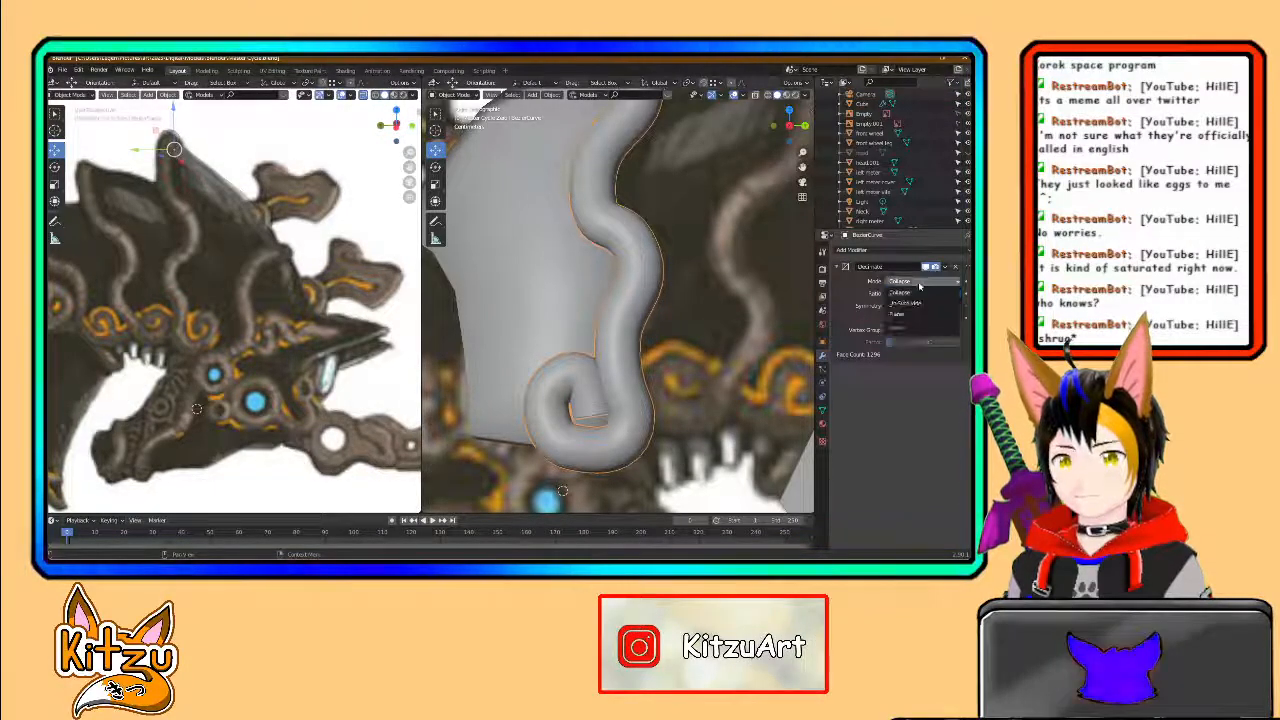
click(912, 302)
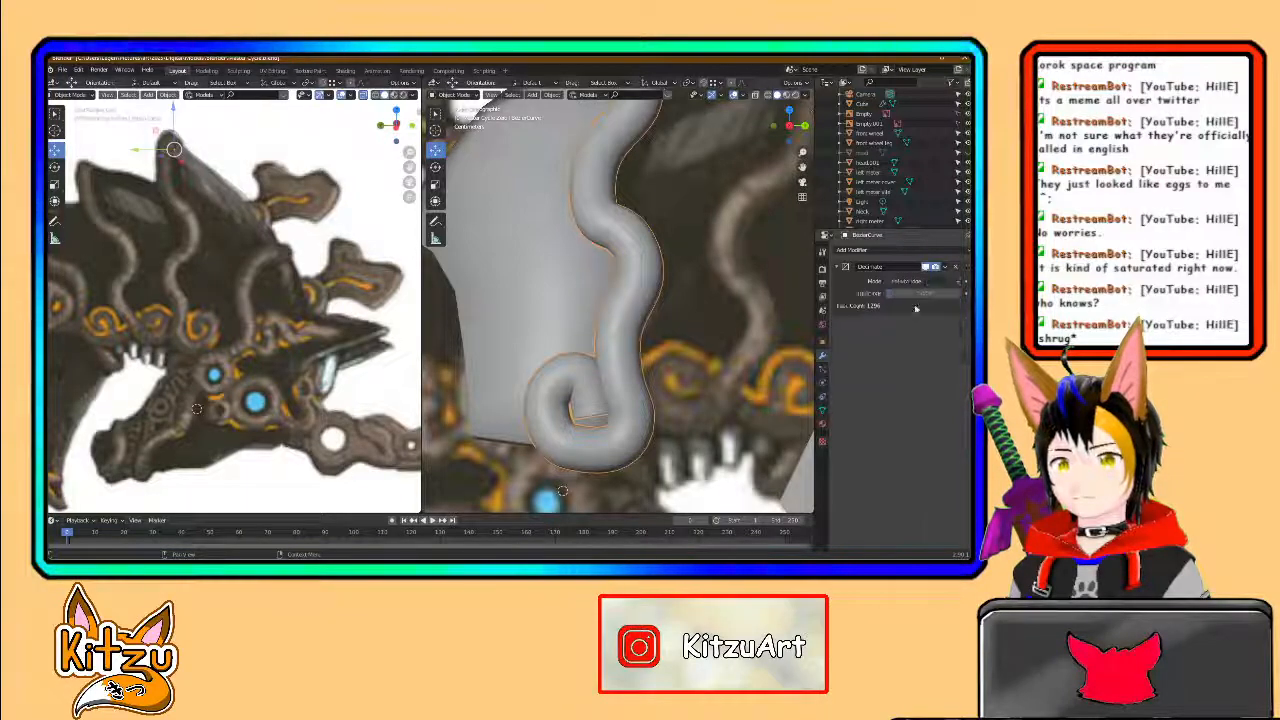
click(941, 268)
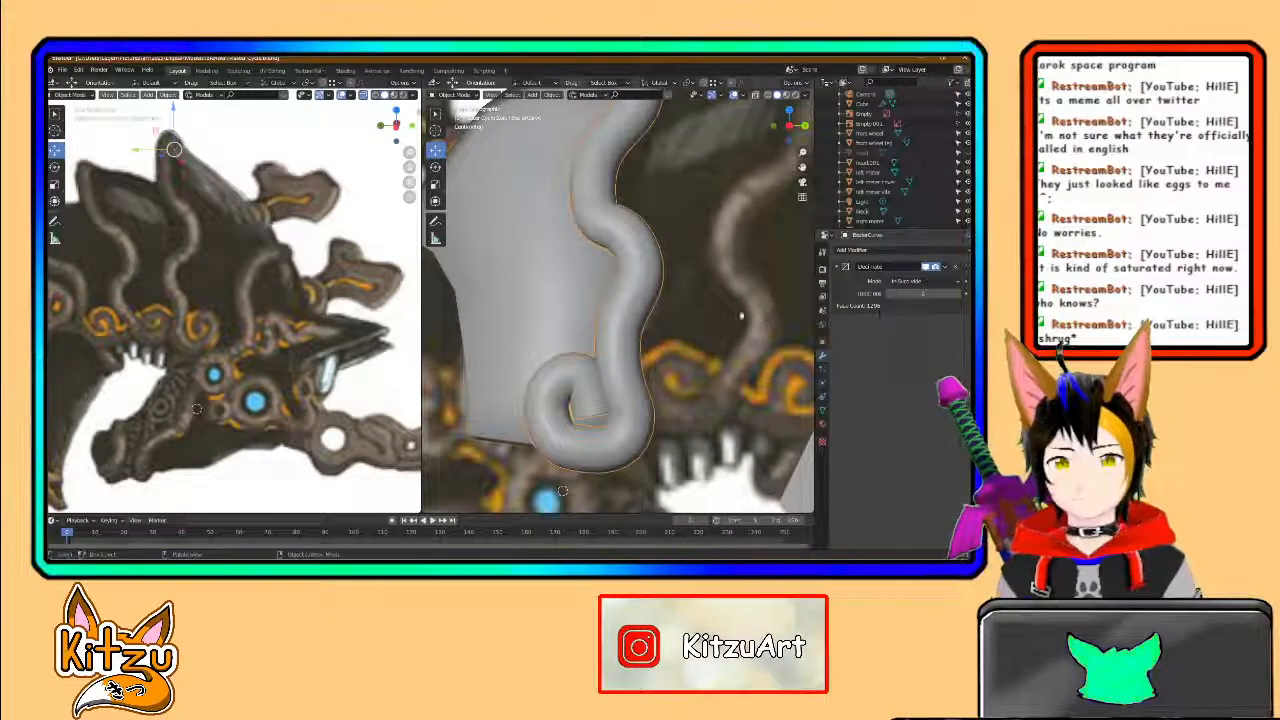
- Raise the Decimate modifier's Un-Subdivide iterations sharply and check the reduced tendril in Object Mode
key(Tab)
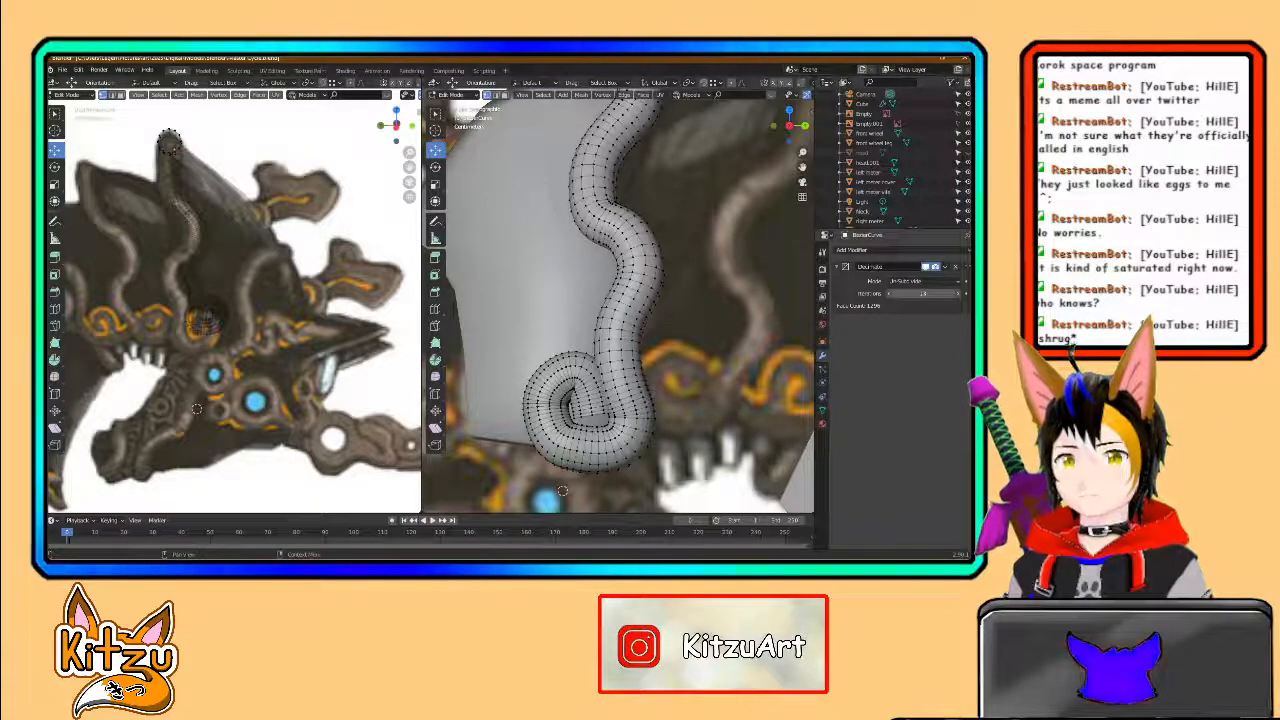
scroll(618, 307, down, 3)
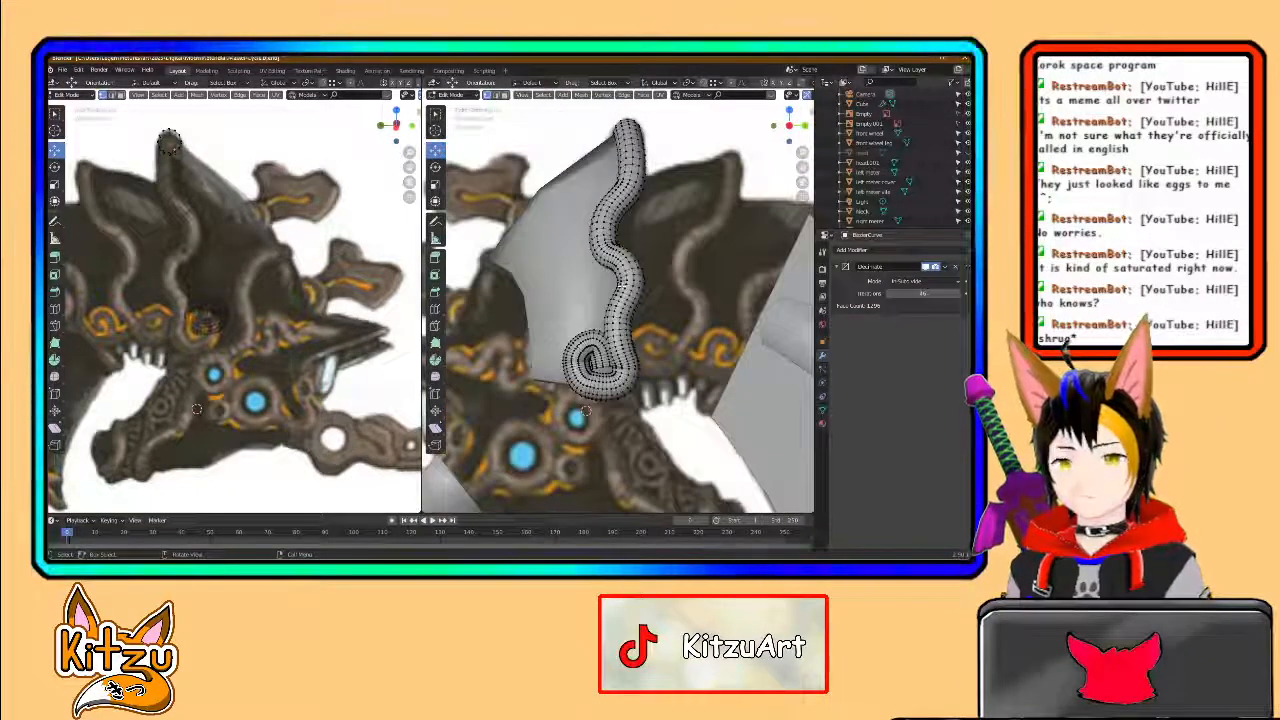
scroll(618, 307, up, 2)
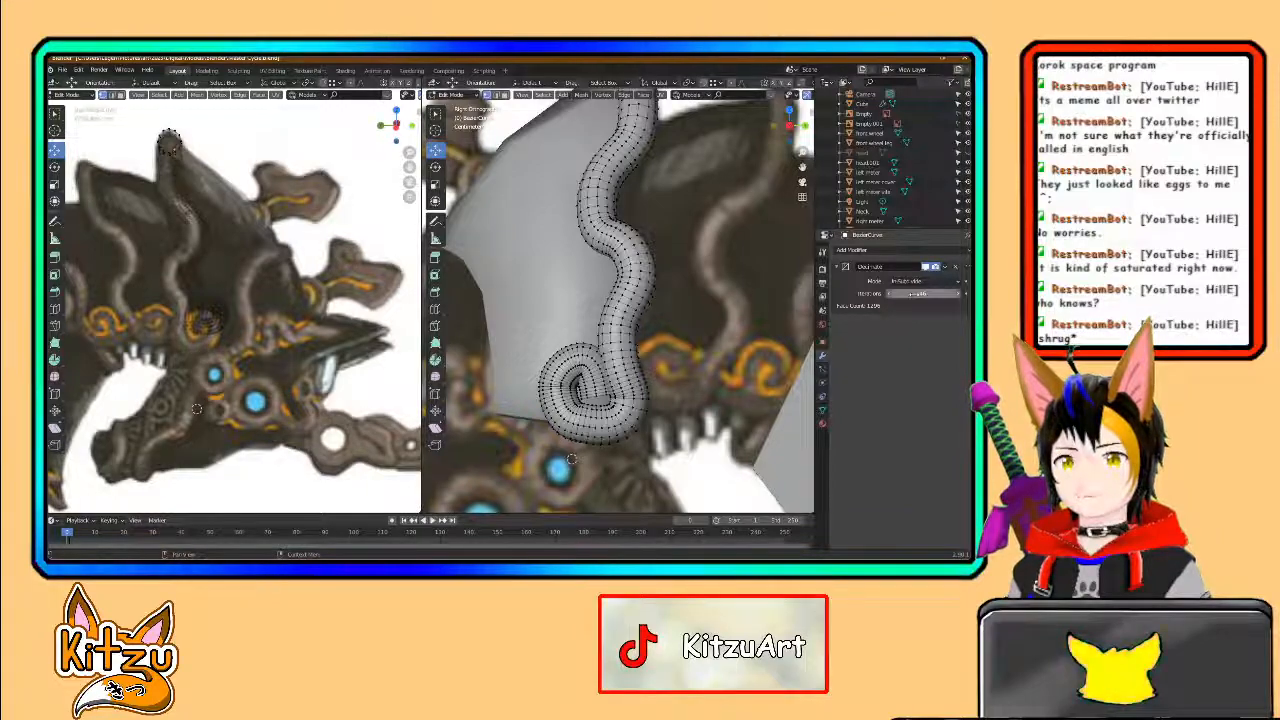
mouse_move(922, 293)
mouse_down()
mouse_move(940, 293)
mouse_move(912, 293)
mouse_up()
click(914, 282)
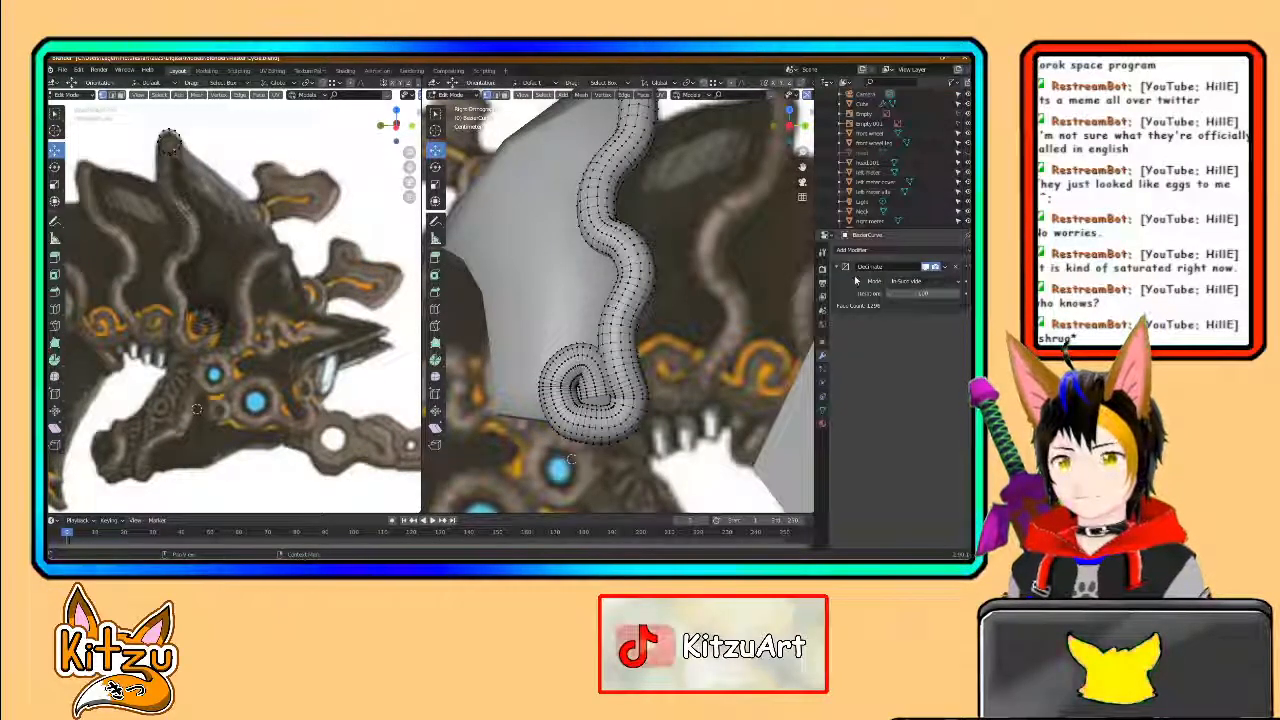
click(944, 269)
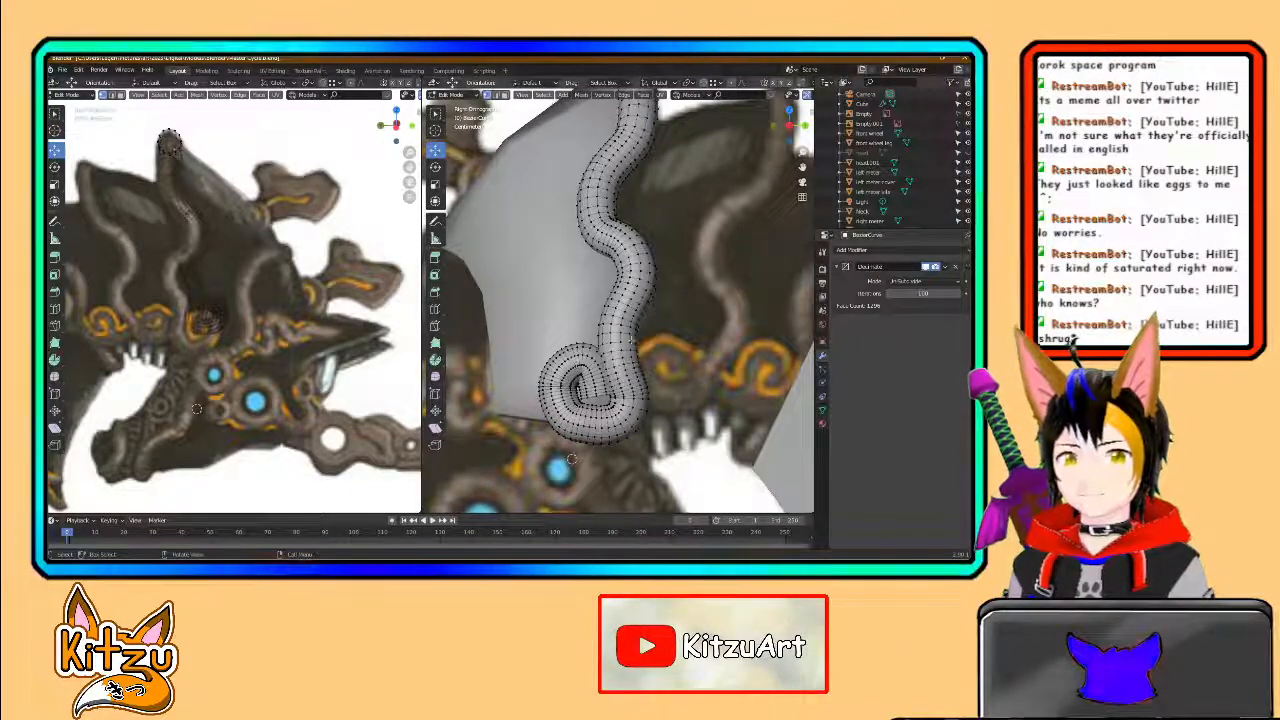
key(Tab)
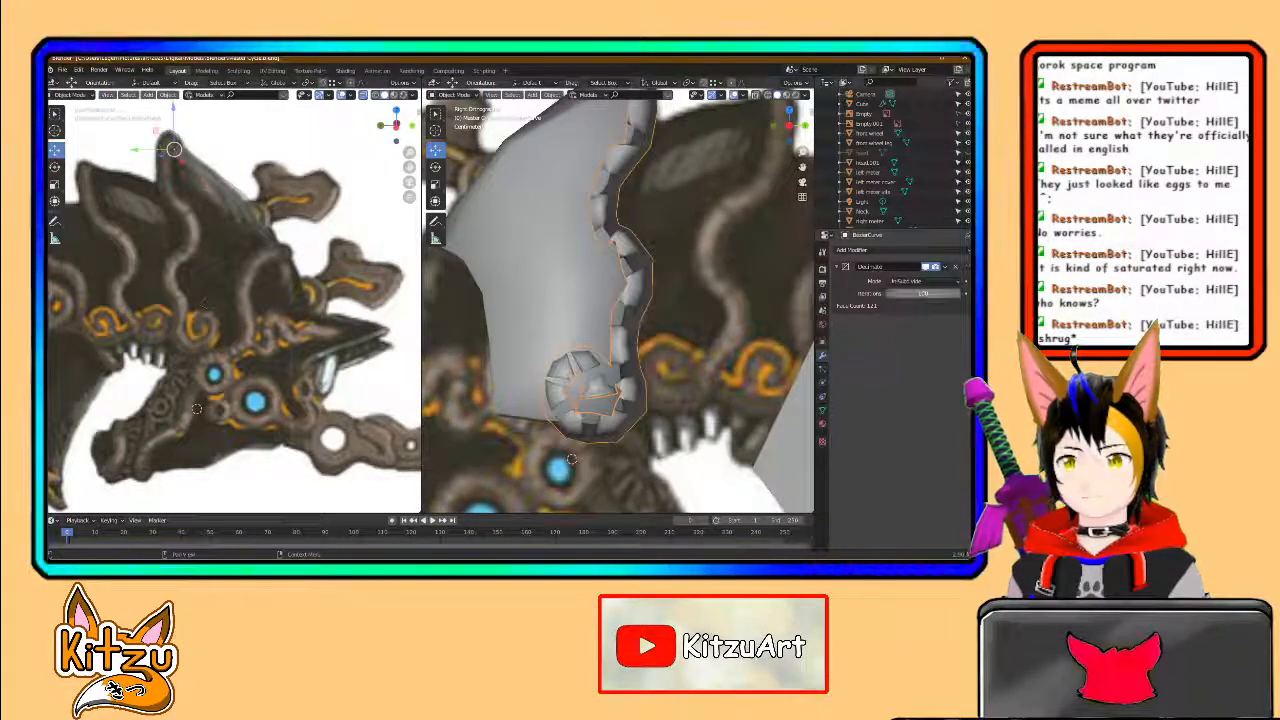
- Reset the Decimate iterations to the minimum and increase them one at a time, backing off by one when the swirl gets too coarse
drag(923, 293, 895, 293)
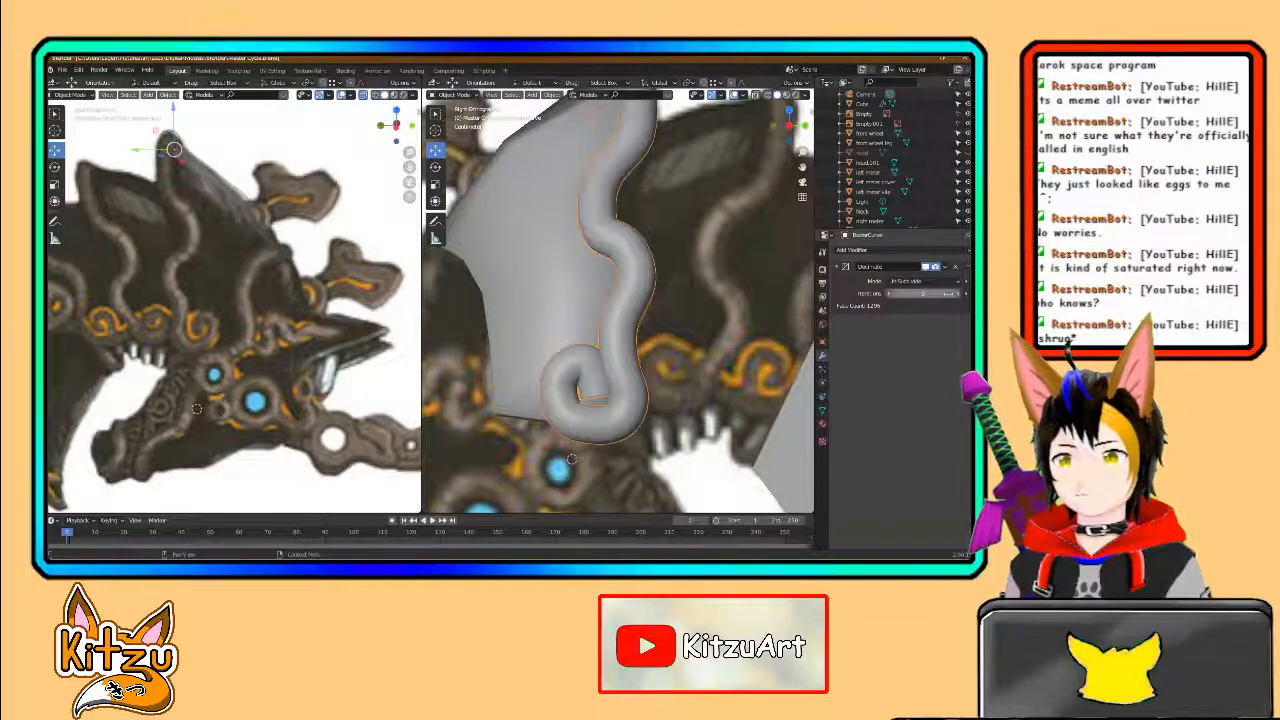
click(957, 295)
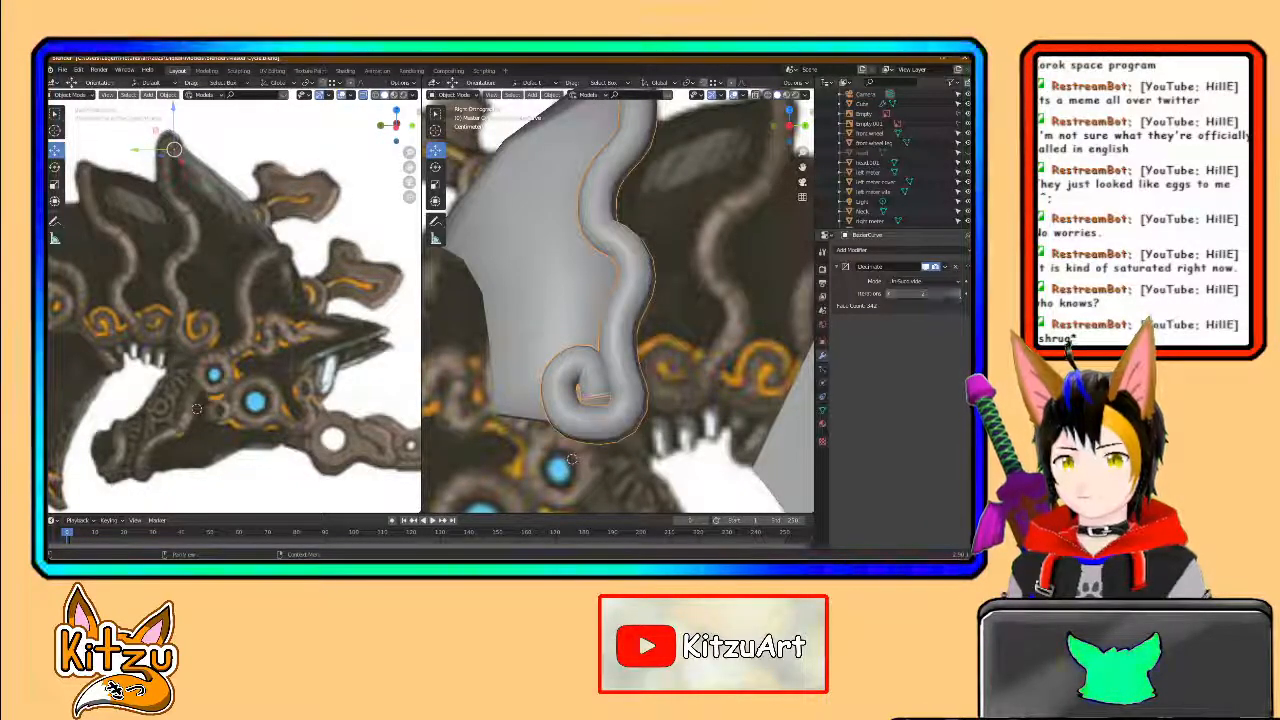
click(957, 295)
click(957, 295)
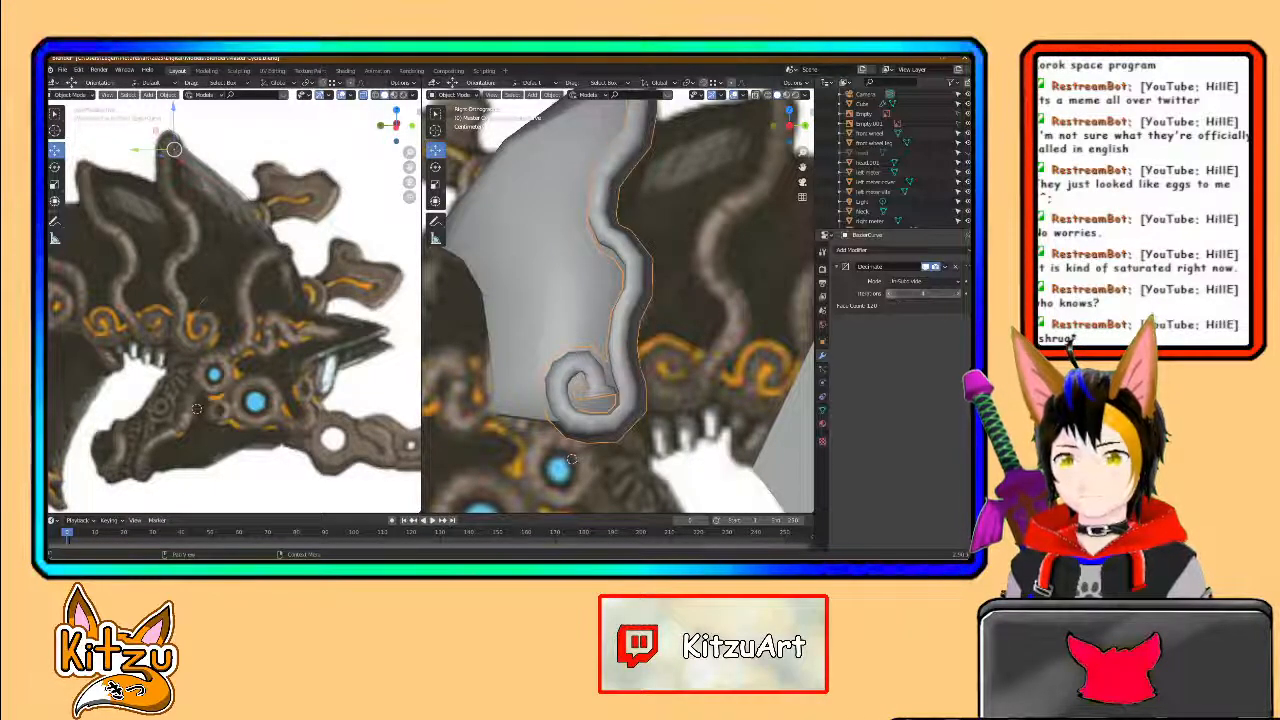
click(886, 295)
- Apply Shade Smooth to the decimated tendril
scroll(620, 311, down, 3)
right_click(609, 257)
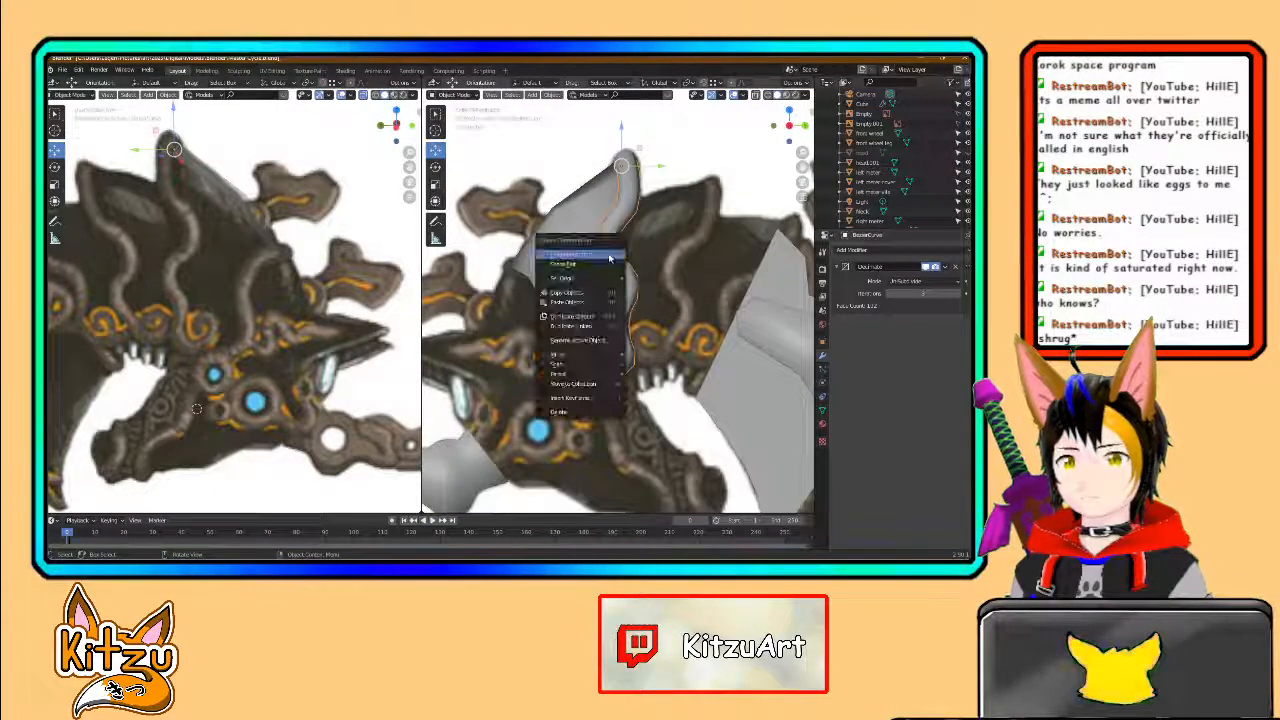
click(609, 257)
scroll(629, 297, up, 3)
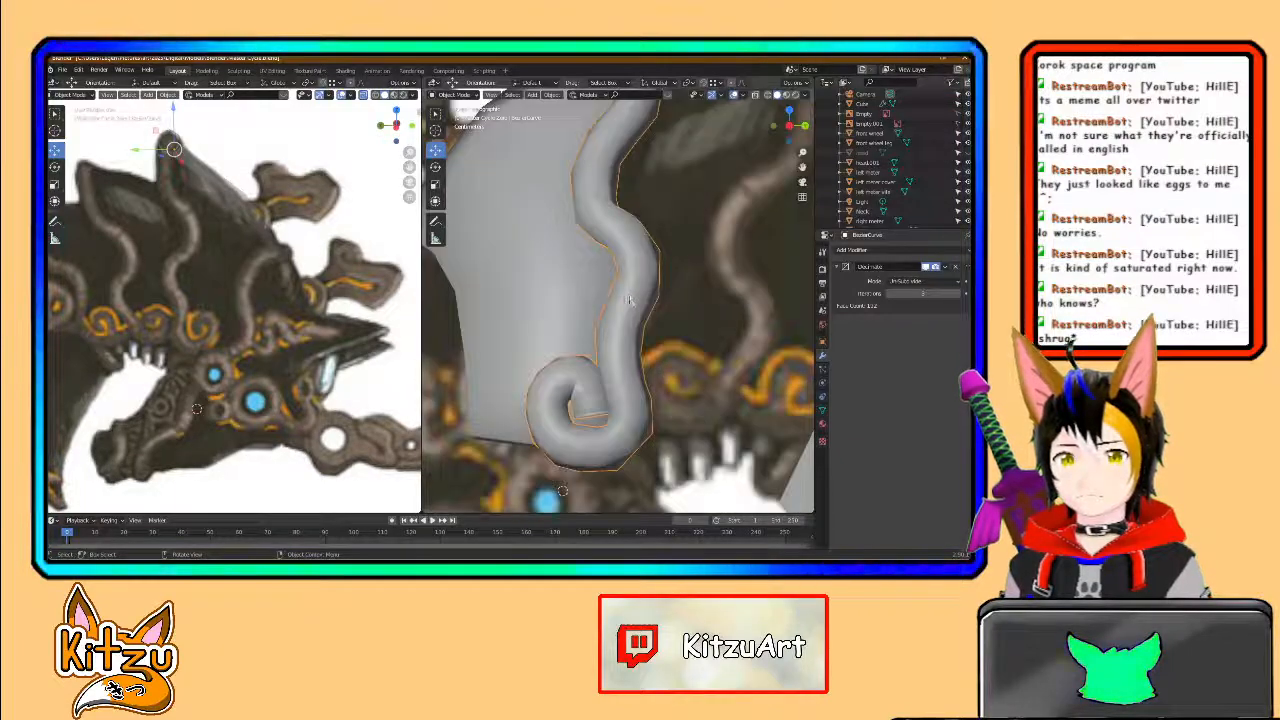
right_click(637, 333)
click(635, 340)
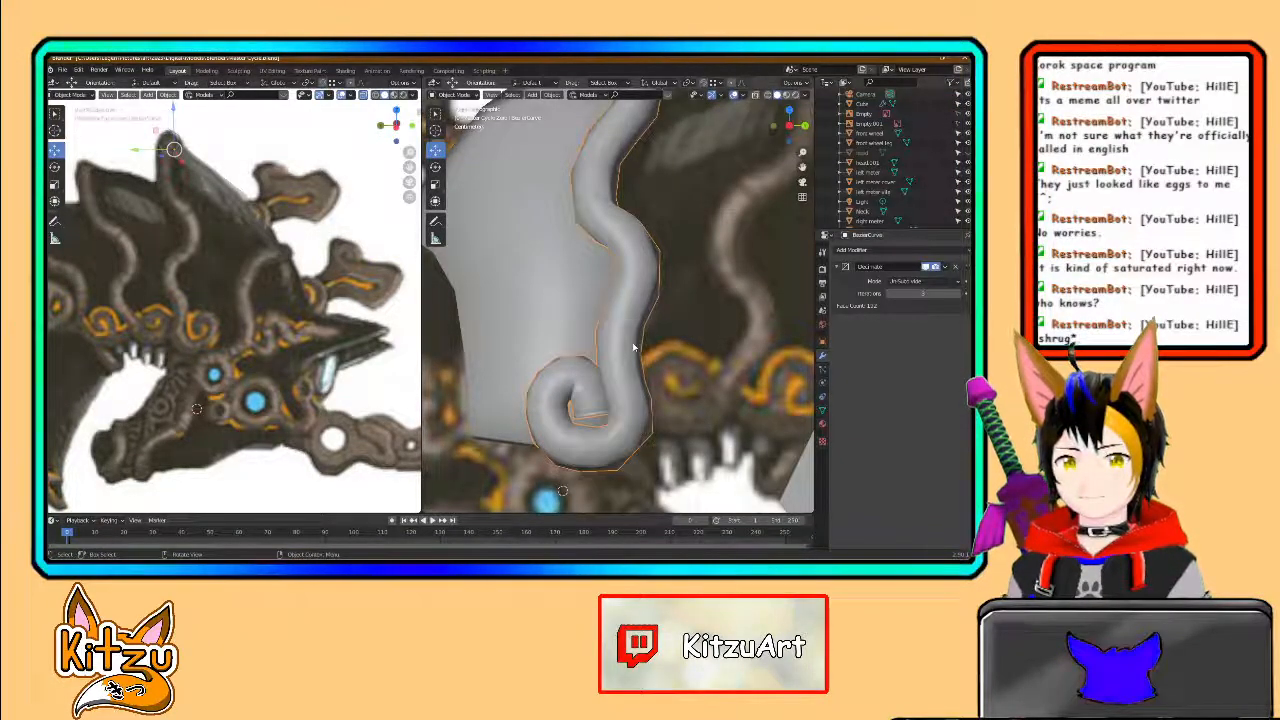
right_click(633, 343)
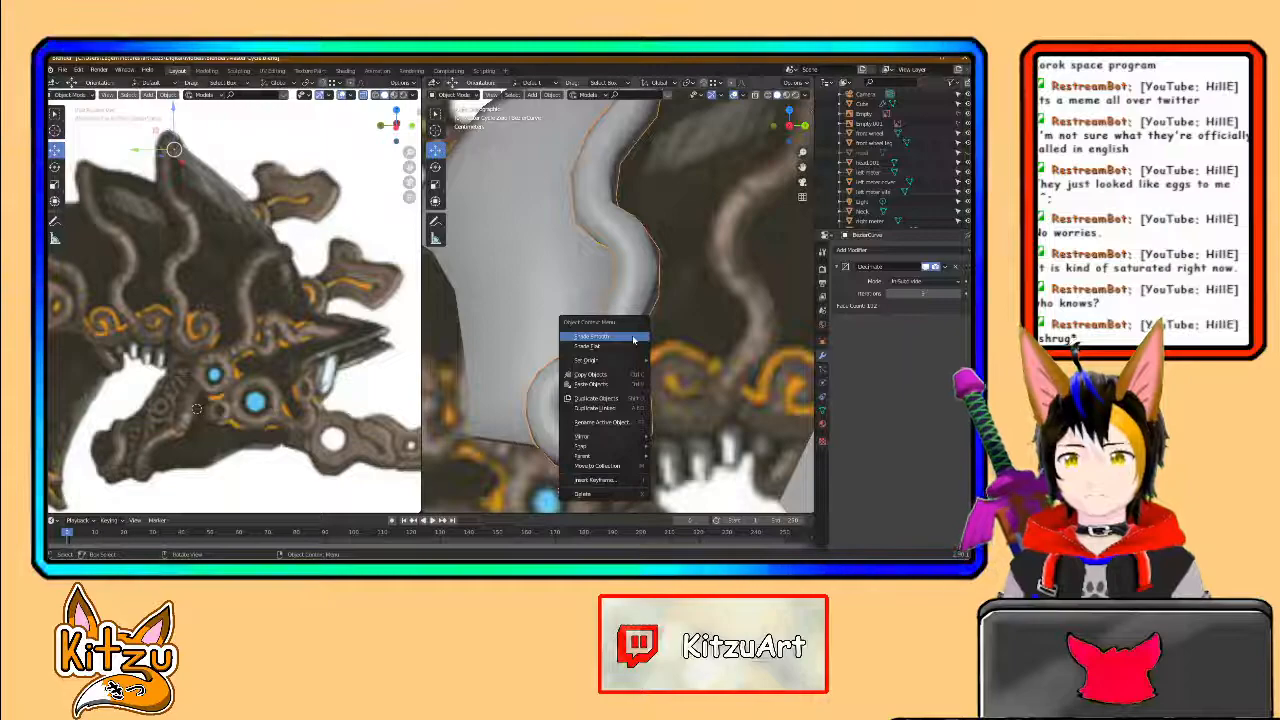
click(633, 340)
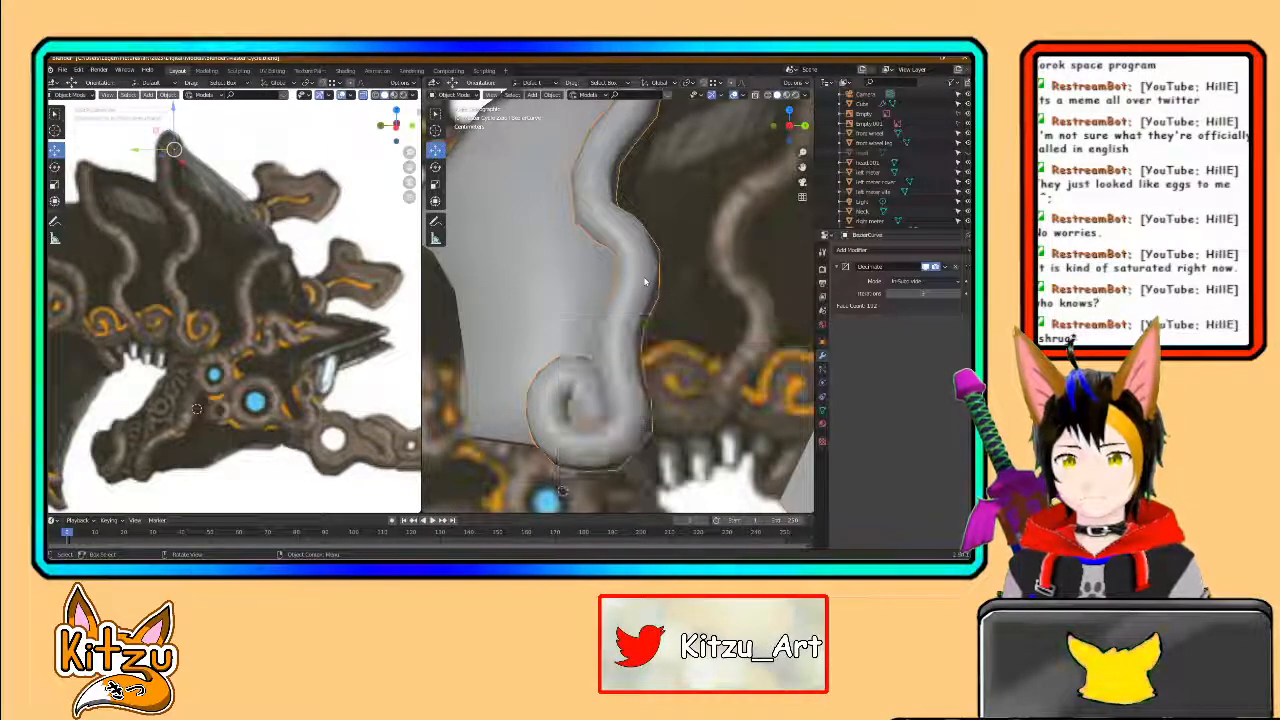
- Try applying the Decimate modifier with one more iteration to the tendril, and undo the application
middle_drag(634, 287, 646, 292)
mouse_move(895, 295)
mouse_down()
mouse_move(944, 294)
mouse_move(896, 294)
mouse_move(914, 294)
mouse_up()
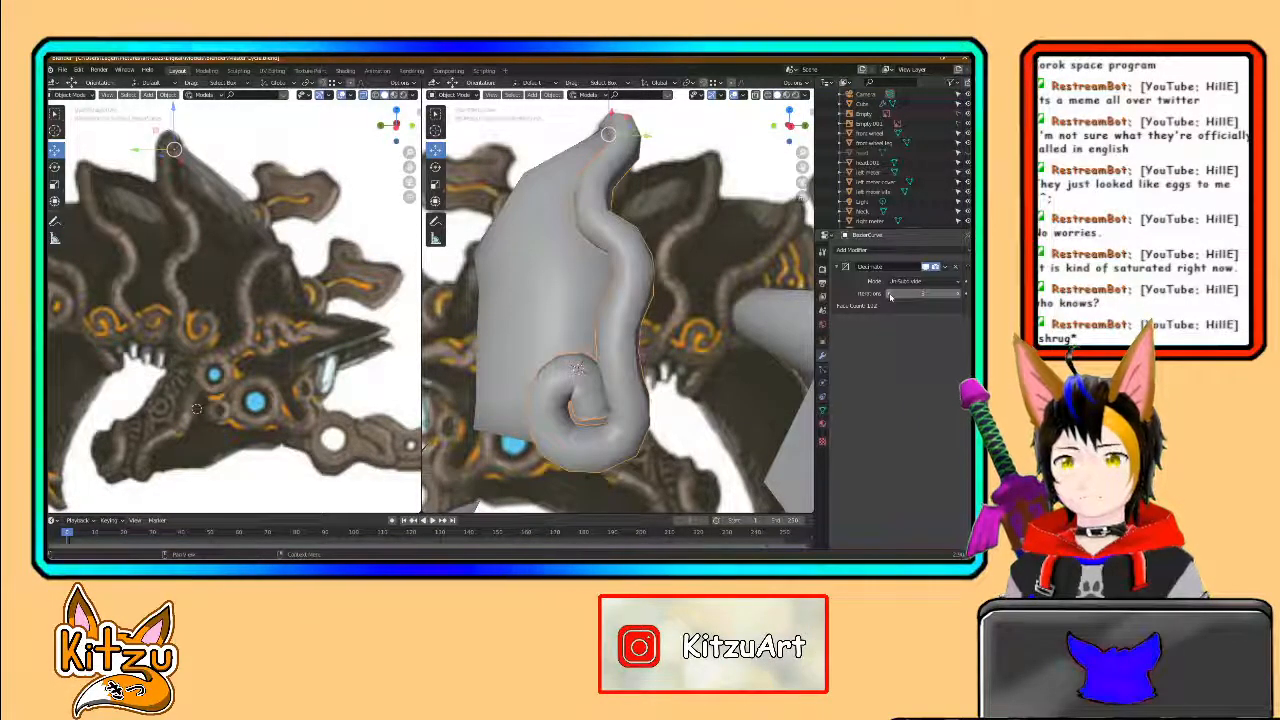
click(959, 295)
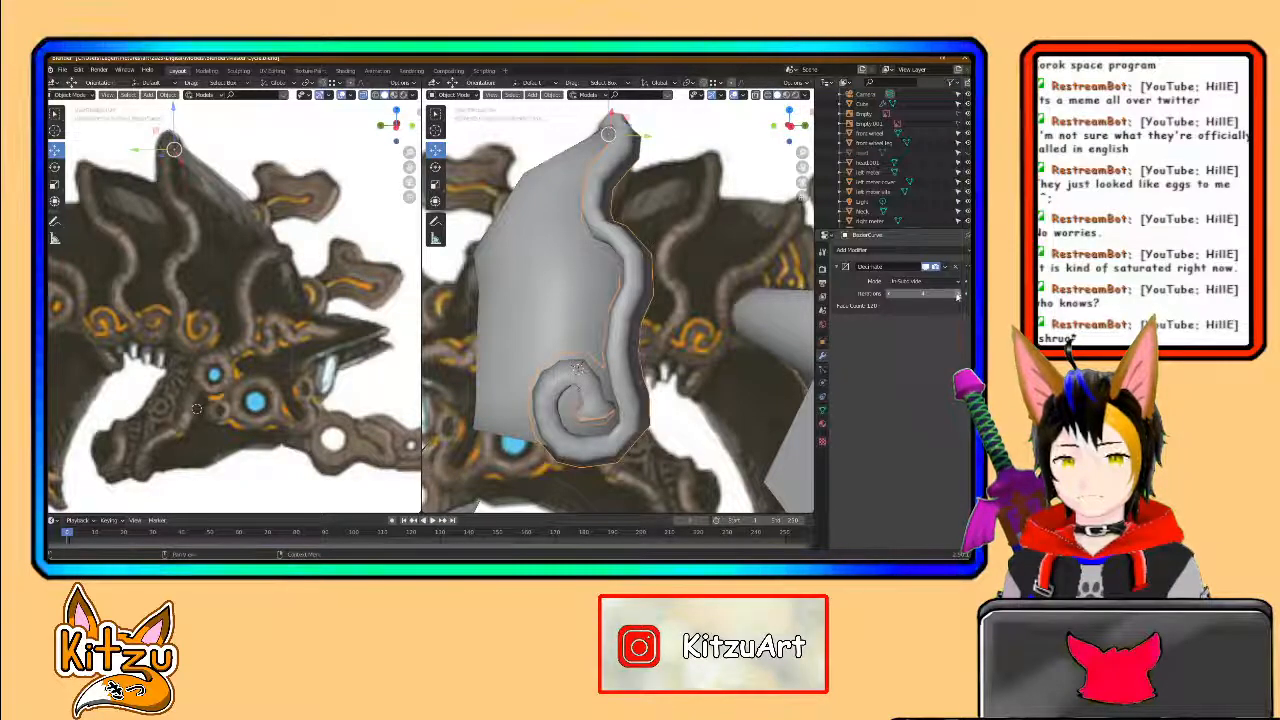
middle_drag(731, 334, 651, 268)
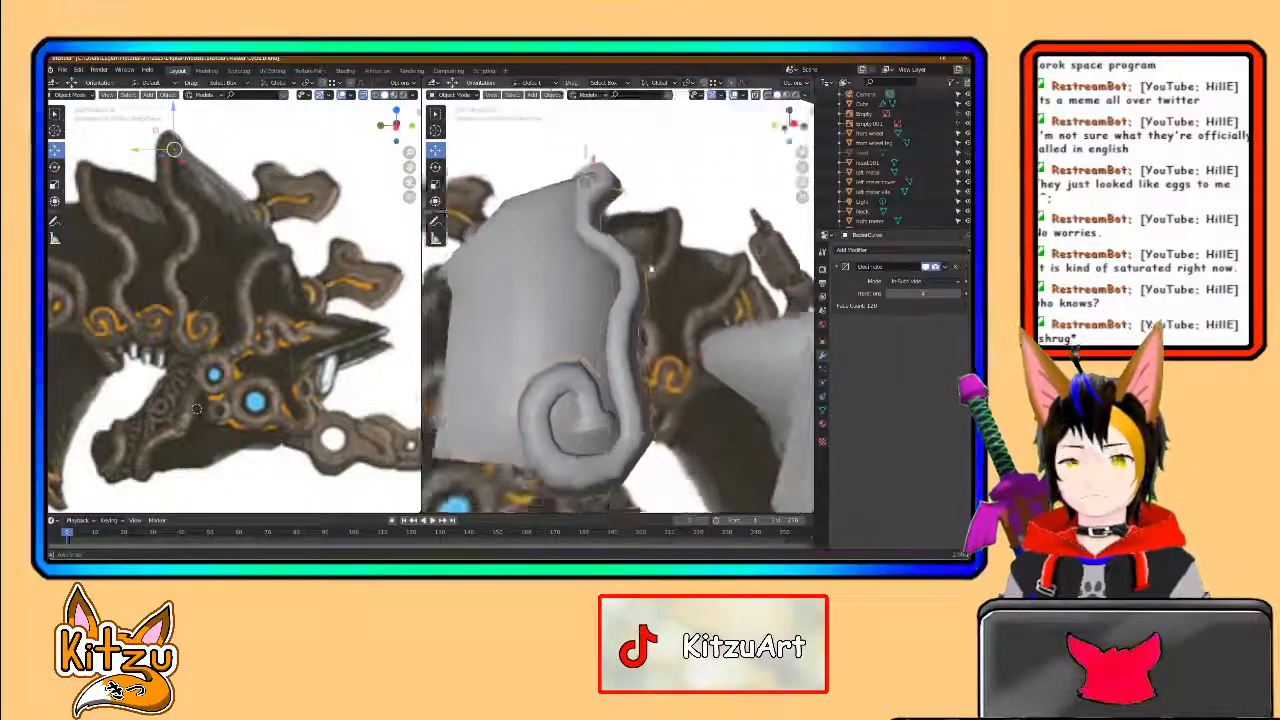
click(945, 268)
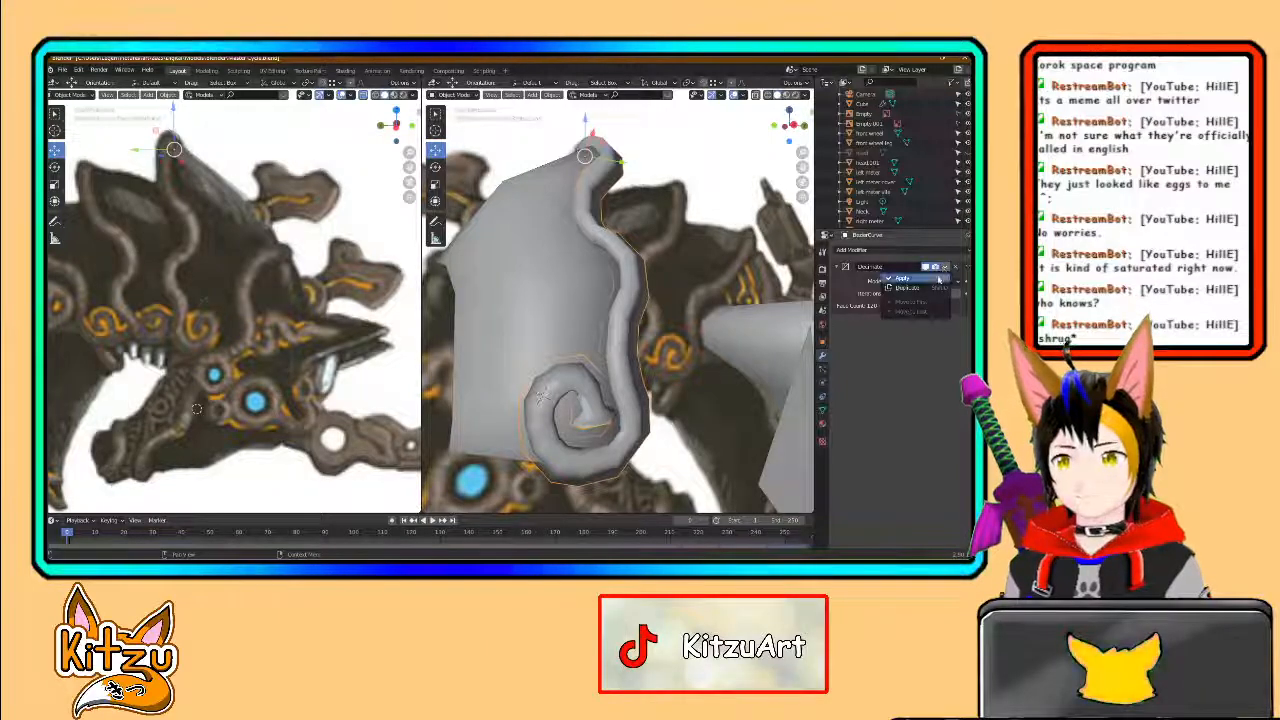
middle_drag(575, 396, 630, 408)
key(Tab)
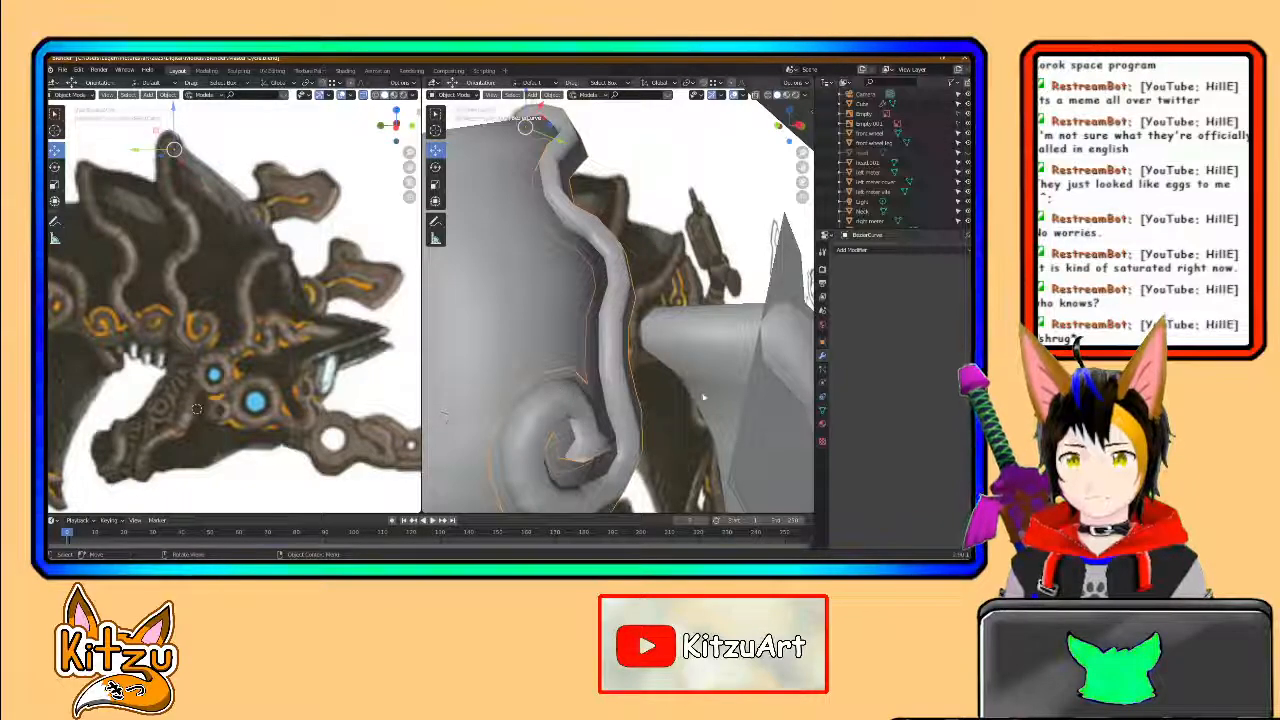
key(ctrl+z)
key(ctrl+z)
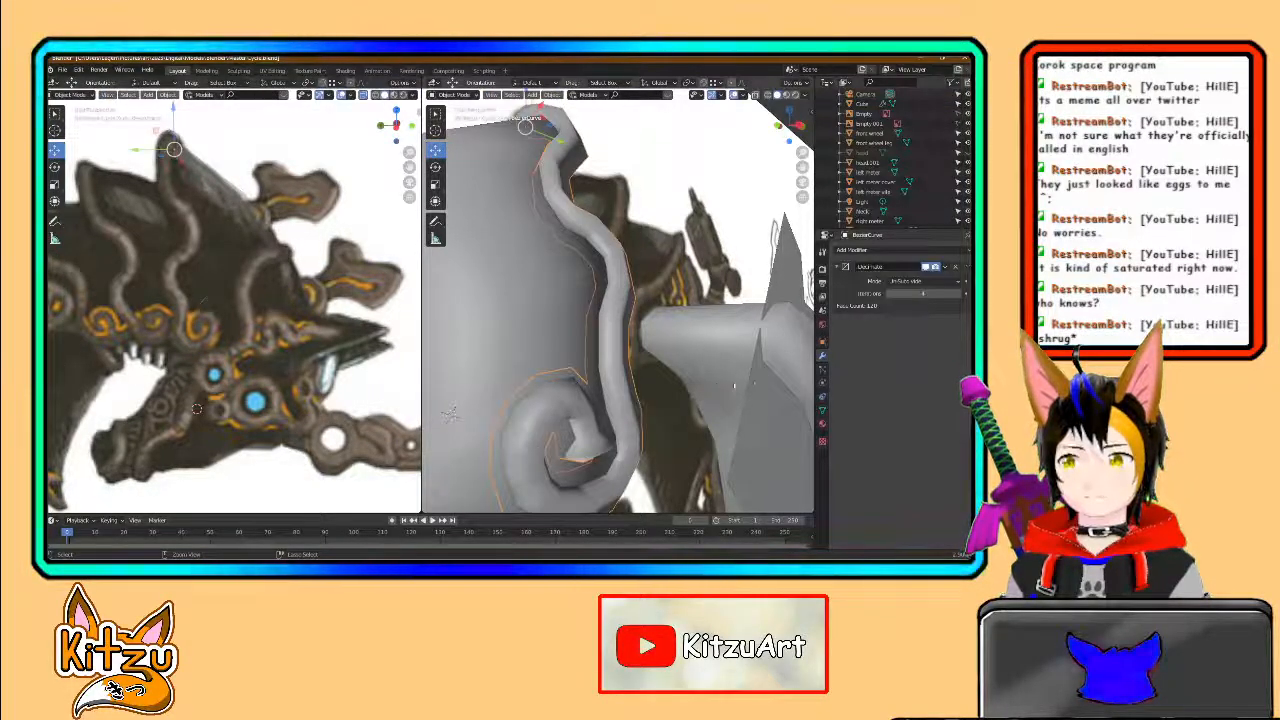
- Lower the Decimate iterations by one and try a uniform rescale of the tendril on the head plate
click(888, 294)
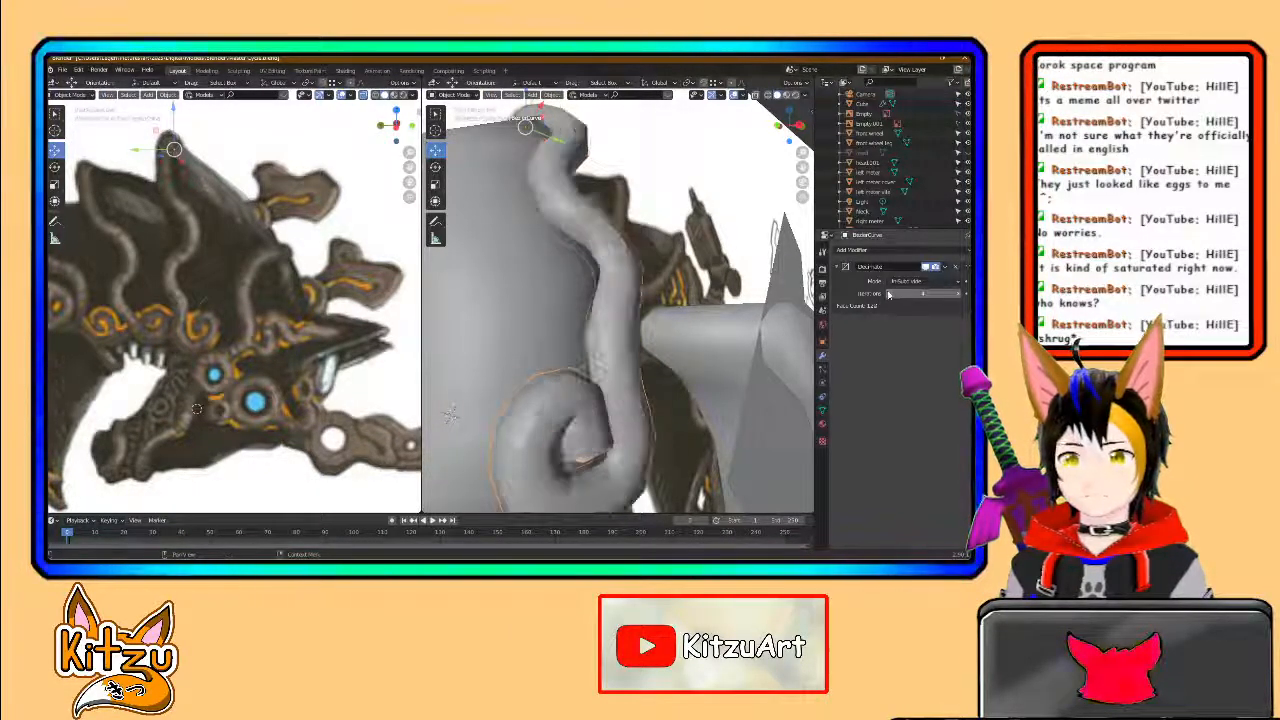
middle_drag(548, 325, 617, 348)
key(s)
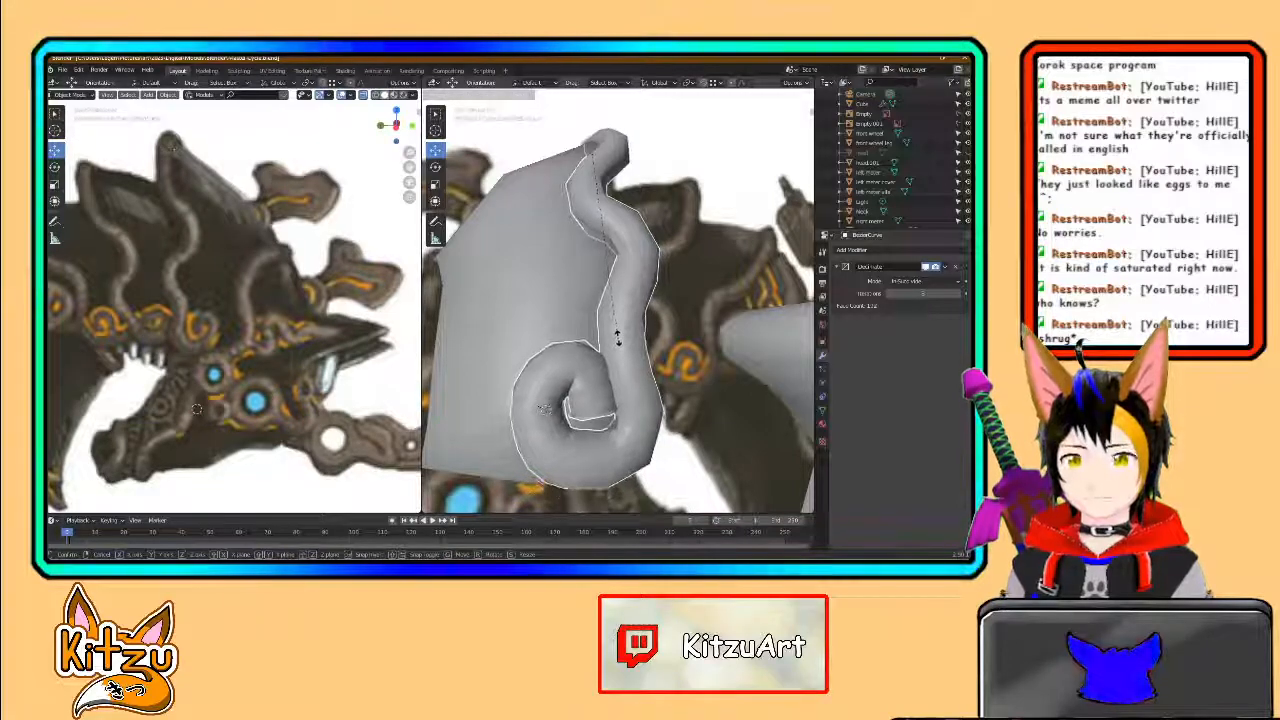
click(617, 338)
scroll(617, 338, down, 2)
middle_drag(617, 338, 574, 376)
scroll(572, 378, down, 6)
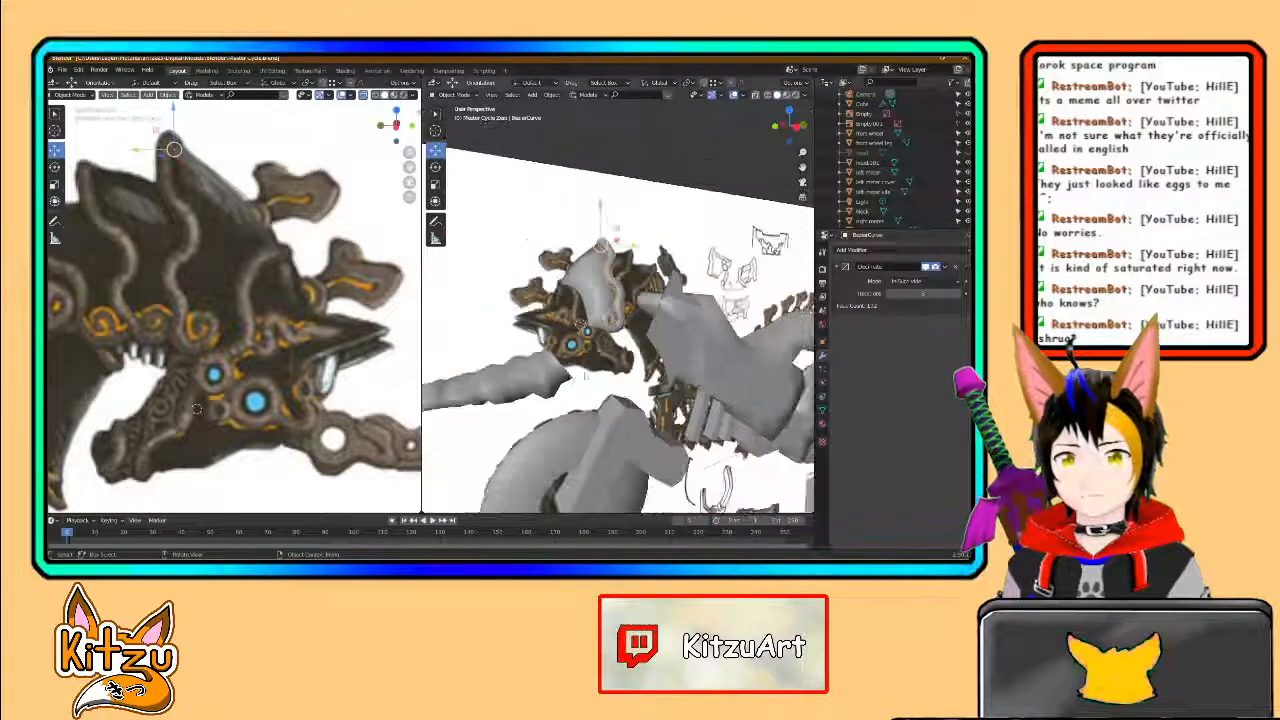
- Compare the head with the reference from the opposite side and scale the tendril slightly
middle_drag(197, 408, 255, 370)
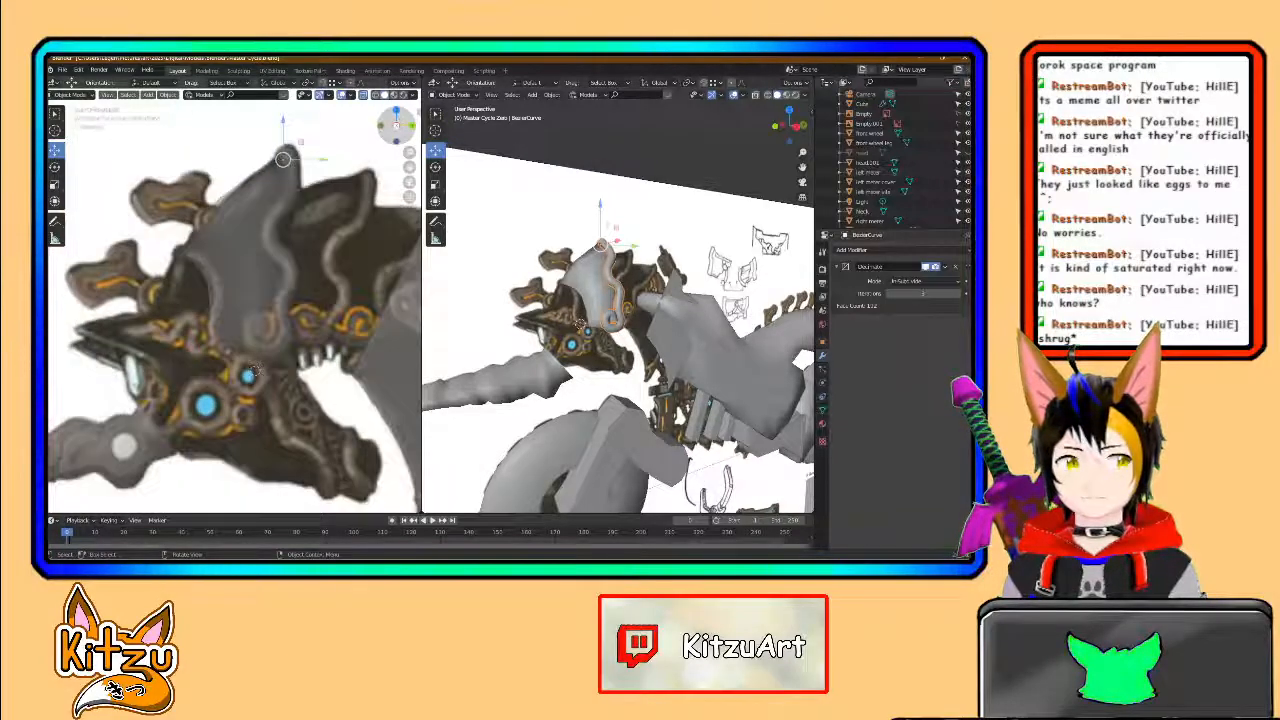
scroll(579, 323, up, 3)
middle_drag(579, 323, 551, 350)
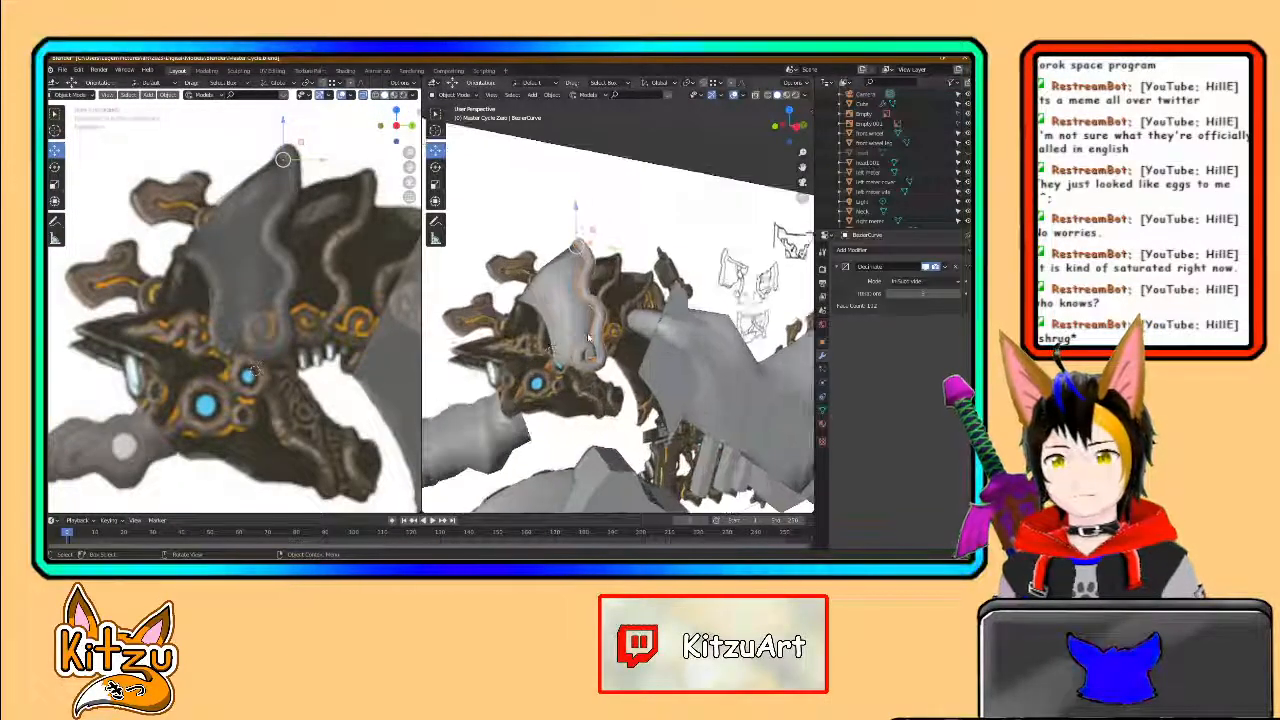
key(s)
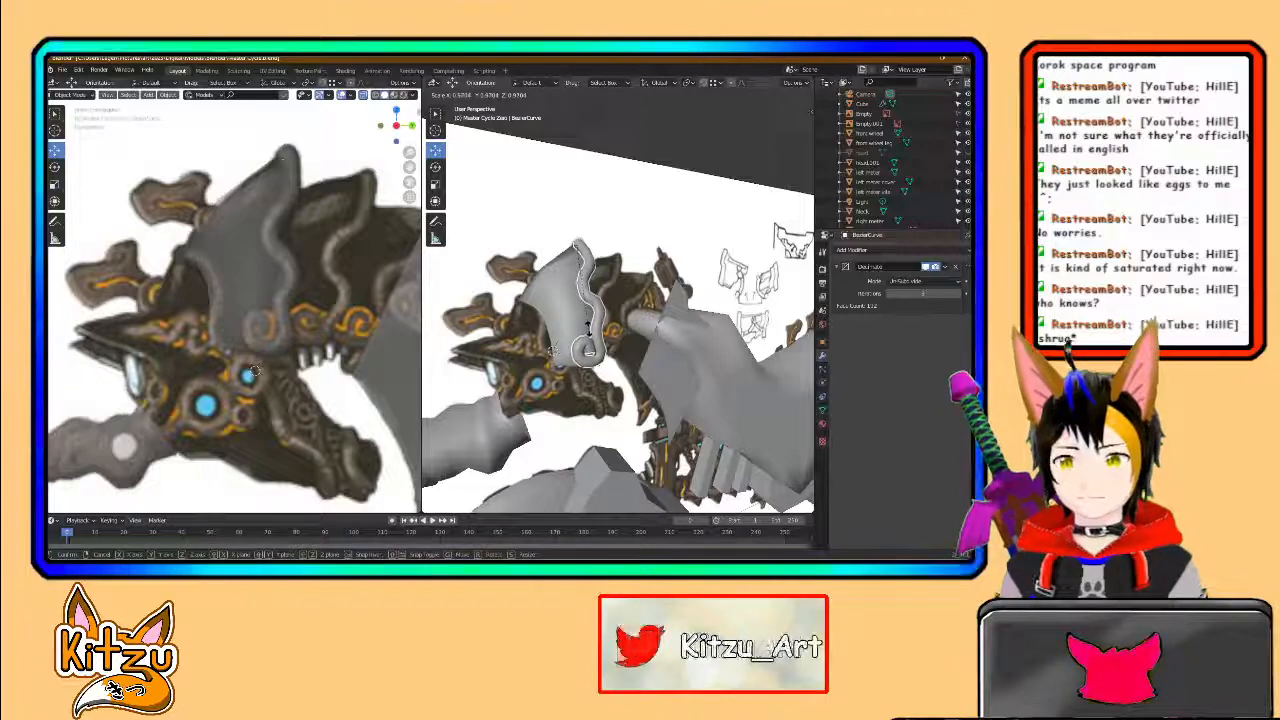
click(588, 347)
middle_drag(588, 347, 564, 332)
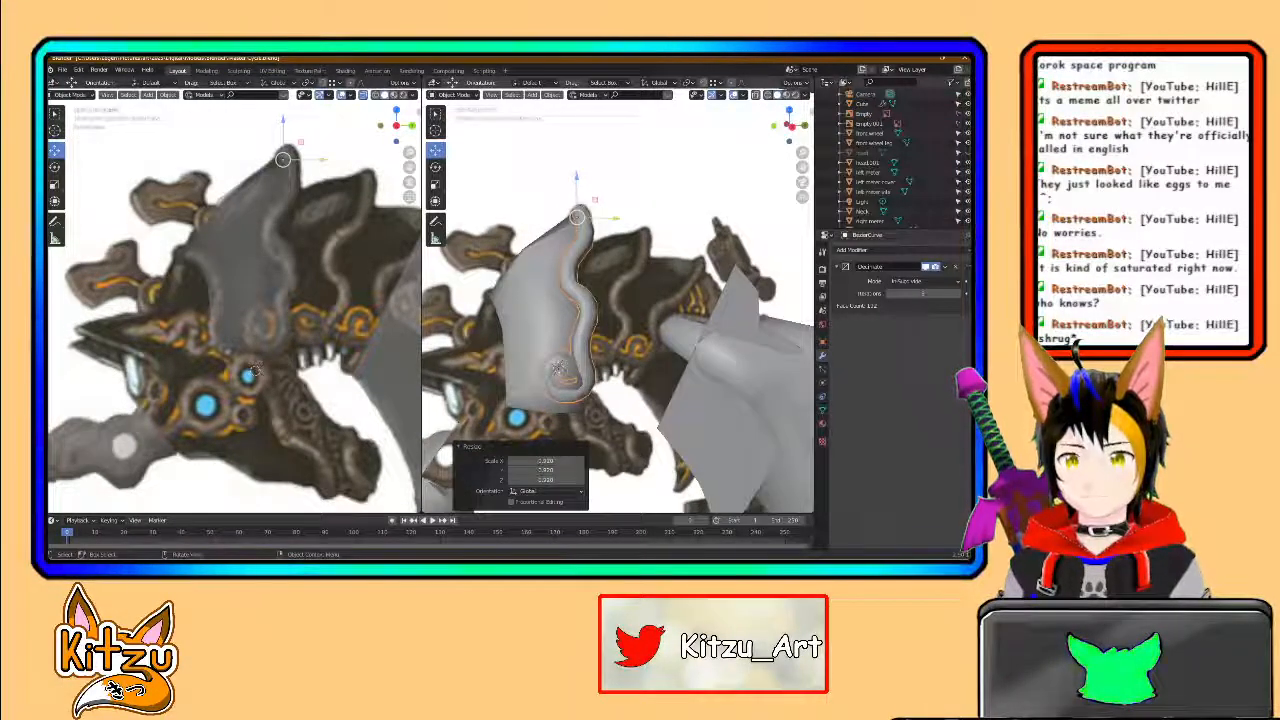
click(436, 185)
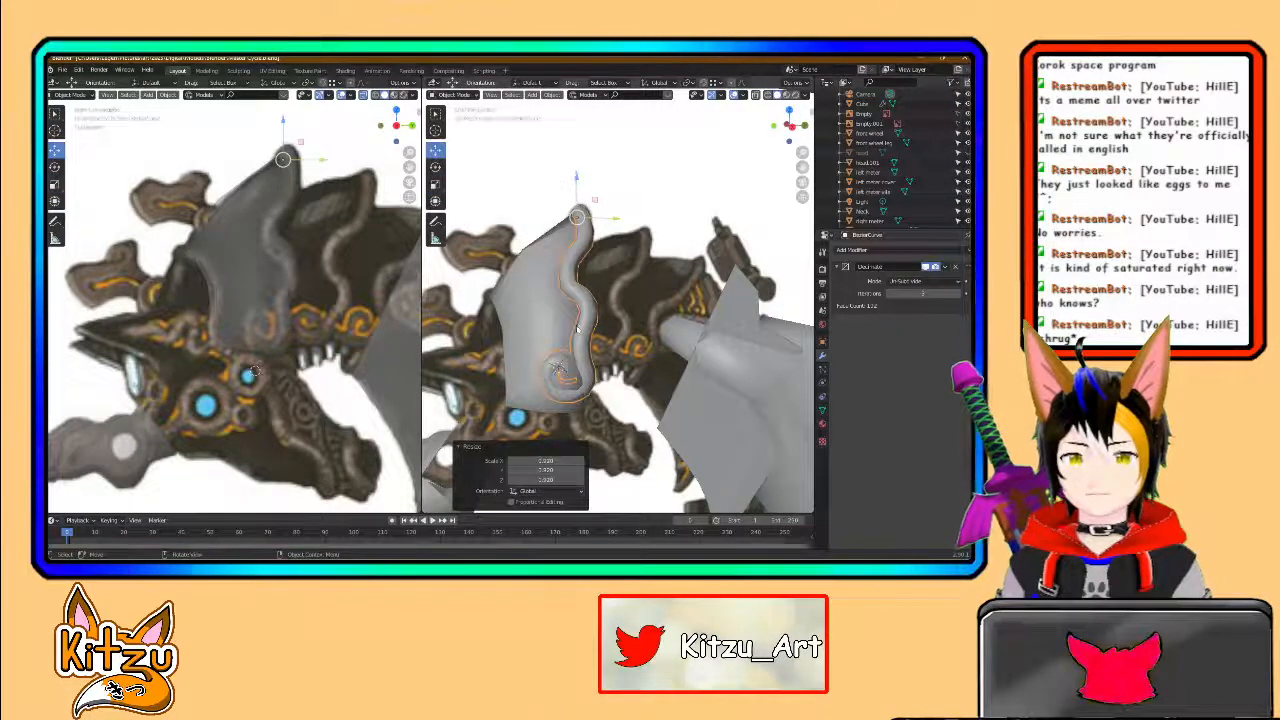
- Inspect the tendril's topology around the swirl in Edit Mode and check its mesh data properties
key(Tab)
scroll(577, 330, up, 5)
shift+middle_drag(562, 385, 585, 347)
scroll(680, 328, up, 4)
scroll(673, 338, down, 6)
key(Tab)
scroll(694, 342, up, 3)
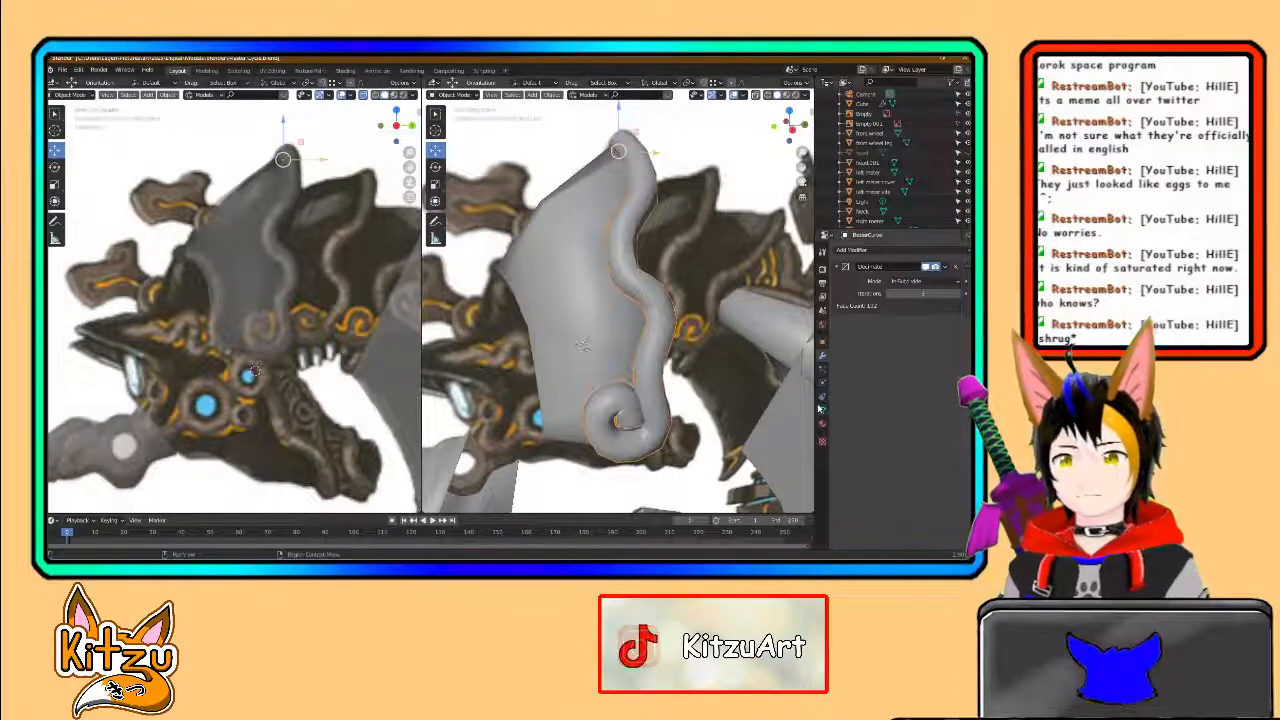
click(822, 410)
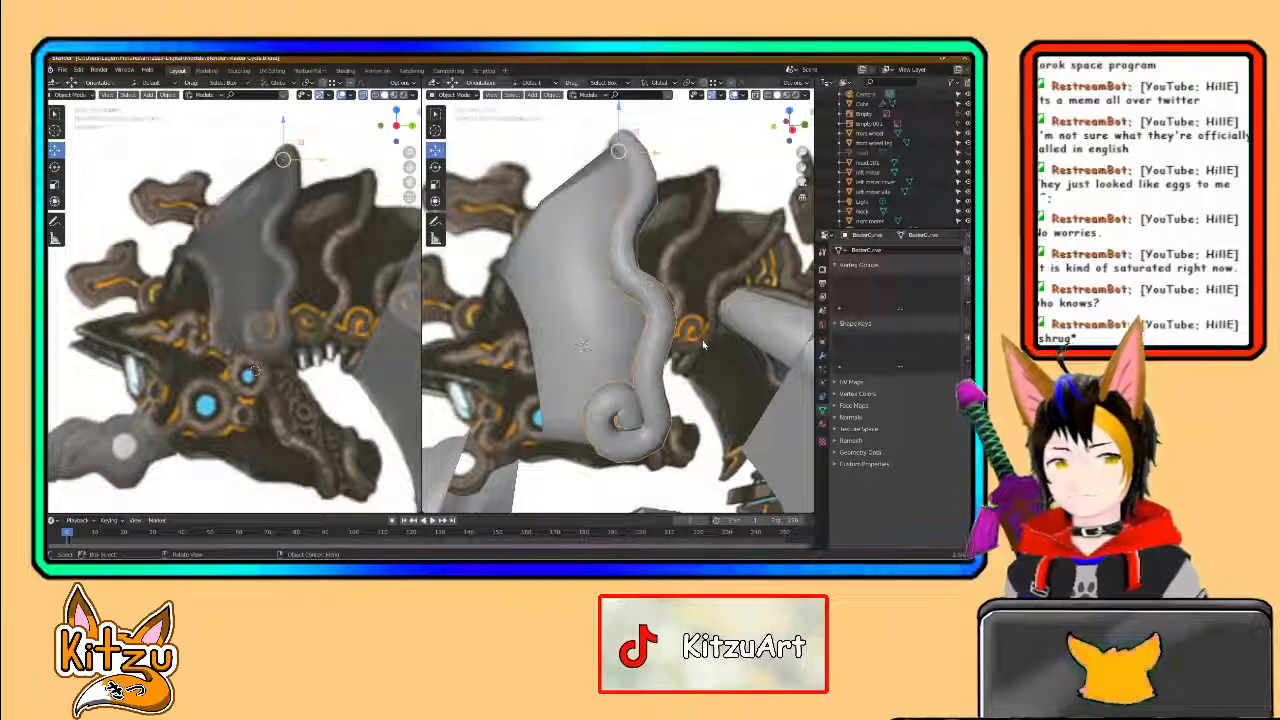
key(Tab)
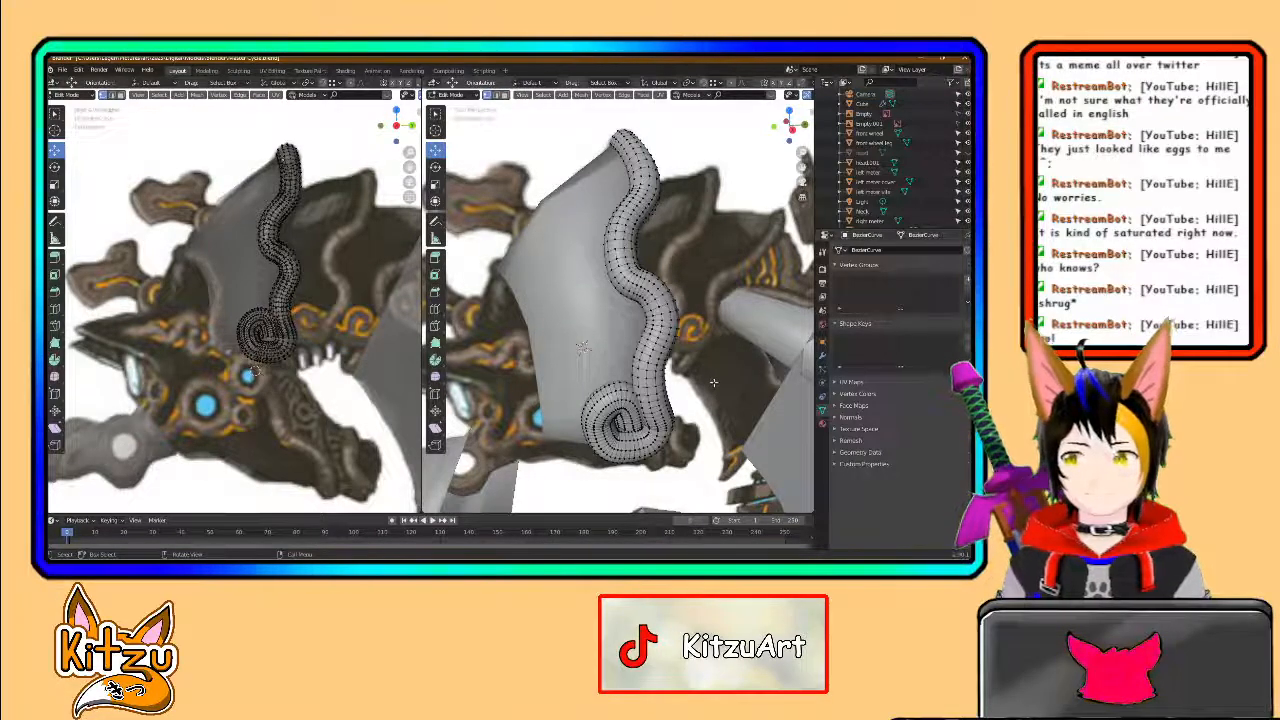
key(Tab)
- Undo the tendril's Decimate changes and mesh conversion to restore the editable Bezier curve
key(ctrl+z)
key(ctrl+z)
key(ctrl+z)
key(ctrl+z)
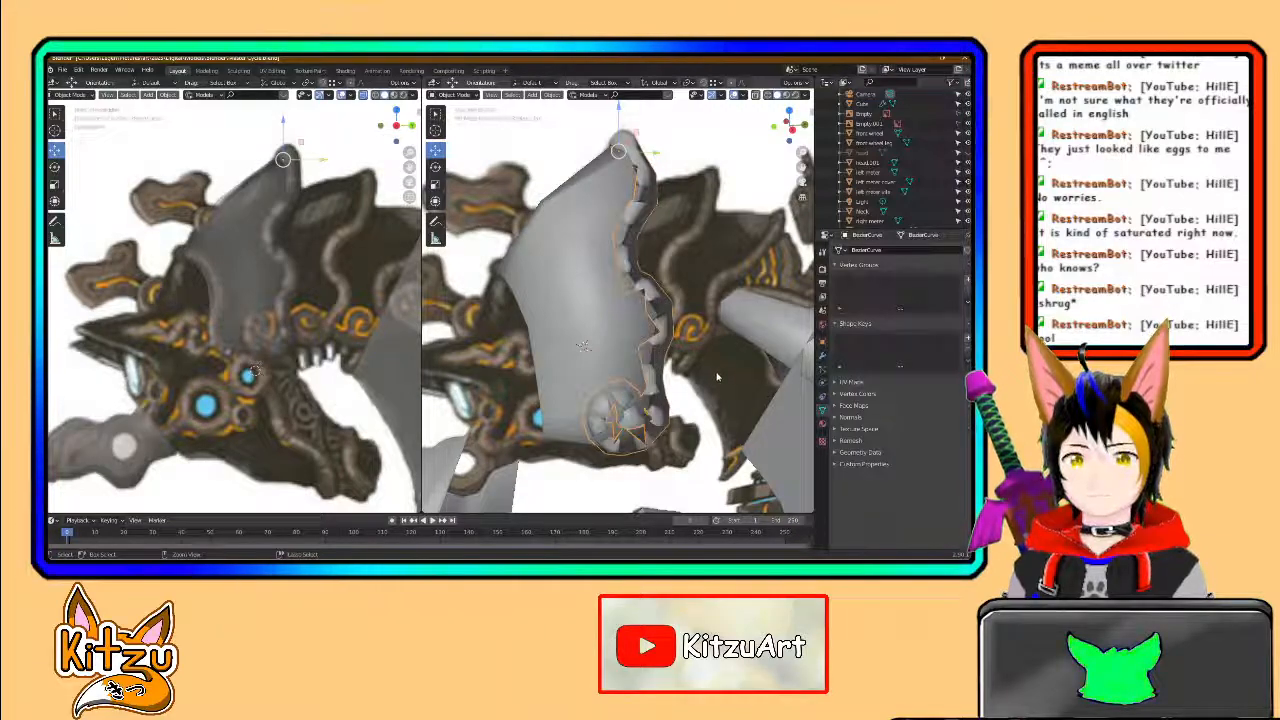
key(ctrl+z)
key(ctrl+z)
key(ctrl+z)
key(ctrl+z)
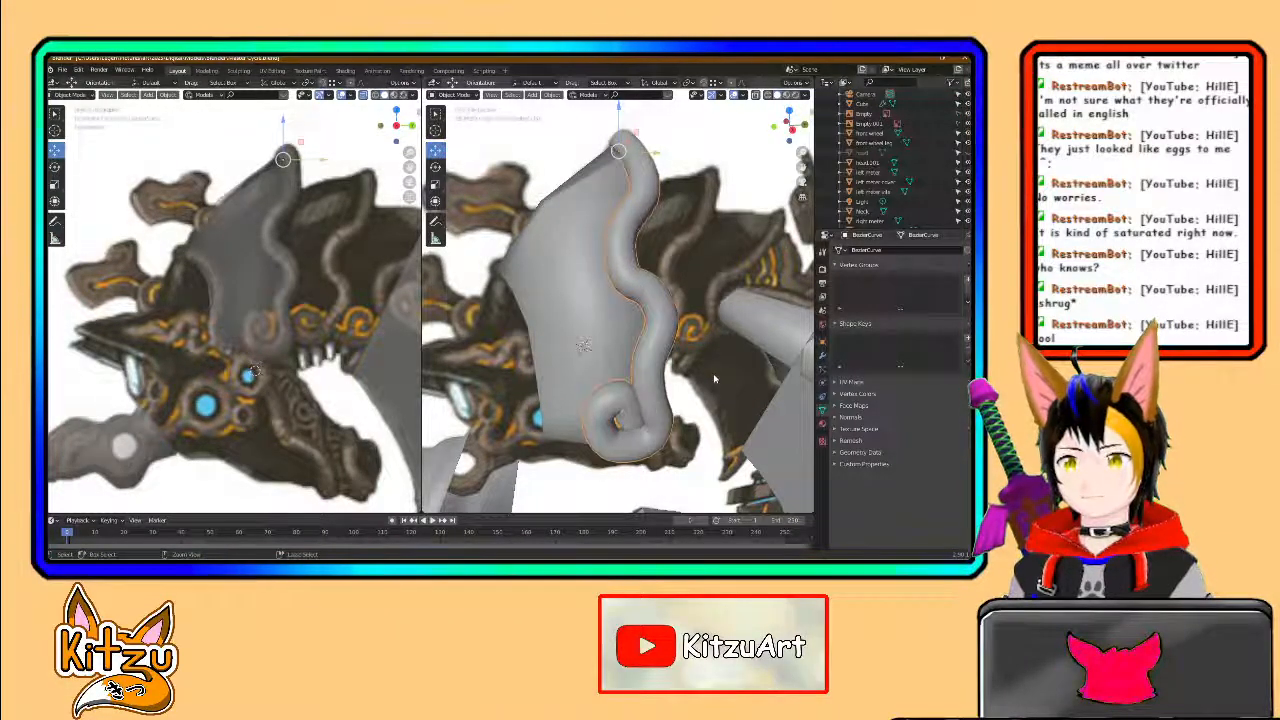
key(ctrl+z)
key(ctrl+shift+z)
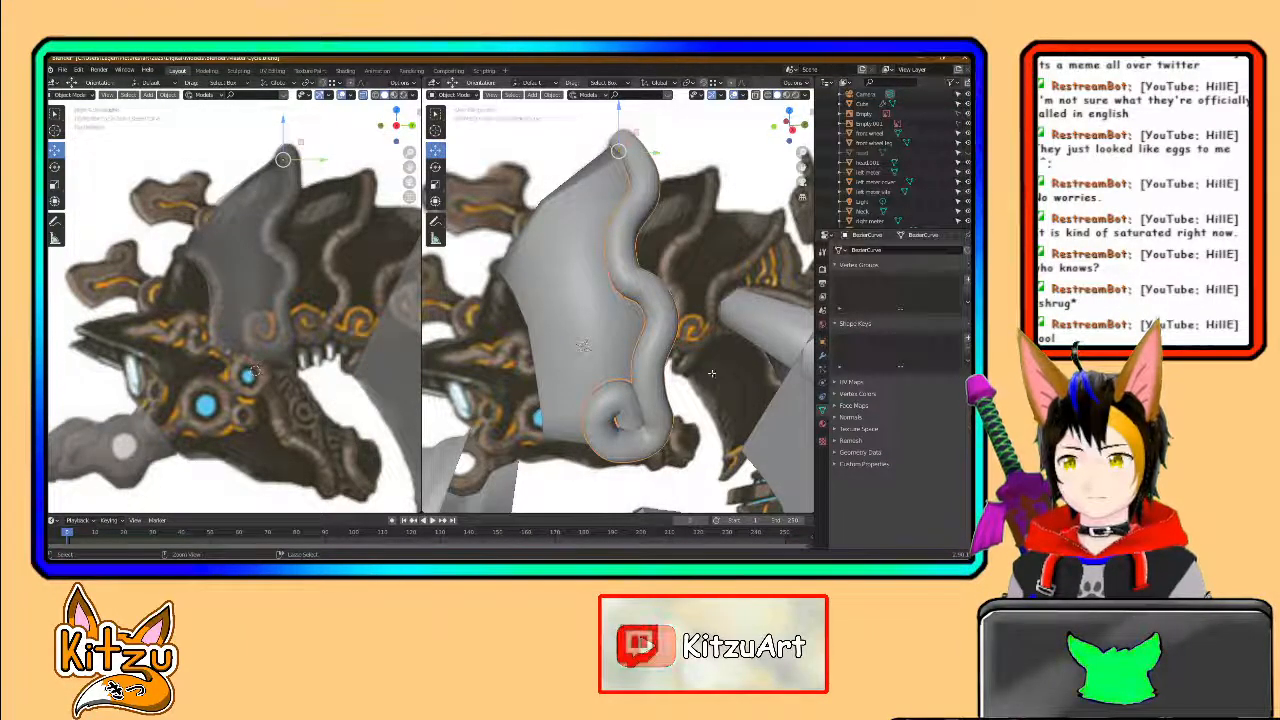
key(ctrl+z)
key(ctrl+shift+z)
key(ctrl+shift+z)
key(ctrl+shift+z)
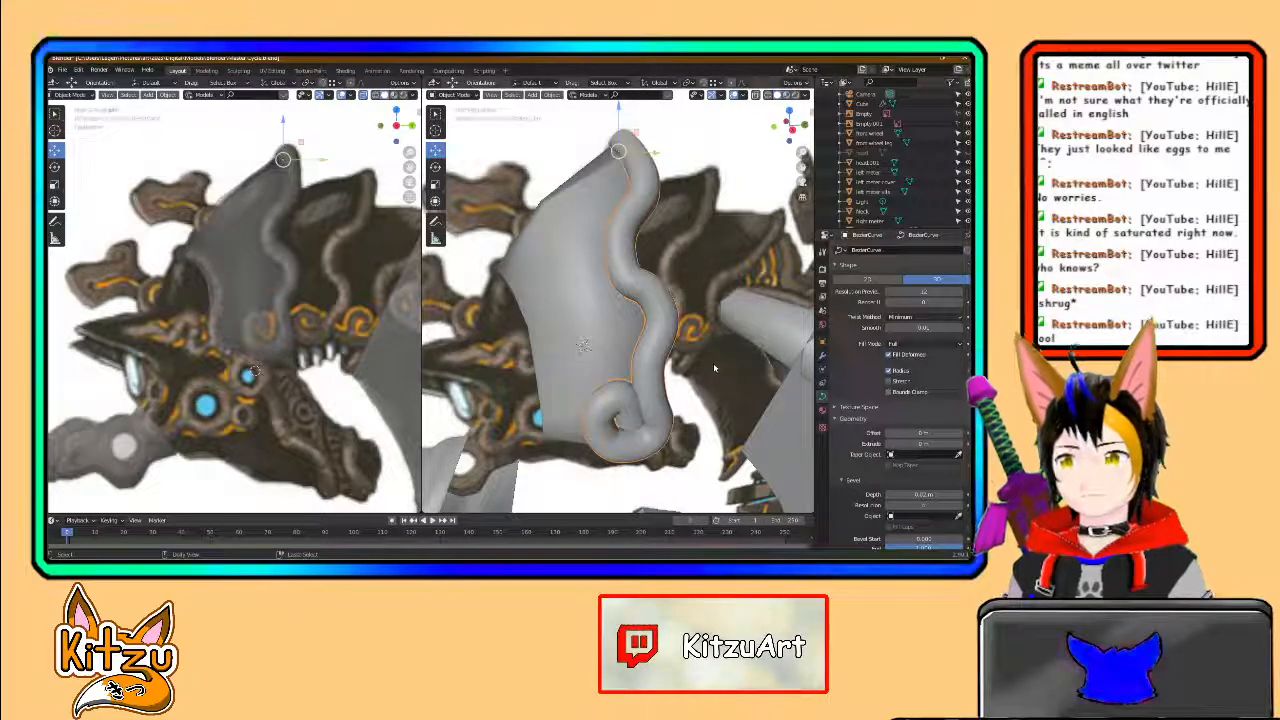
- Set the tendril curve's bevel depth to 0.015 m
key(ctrl+z)
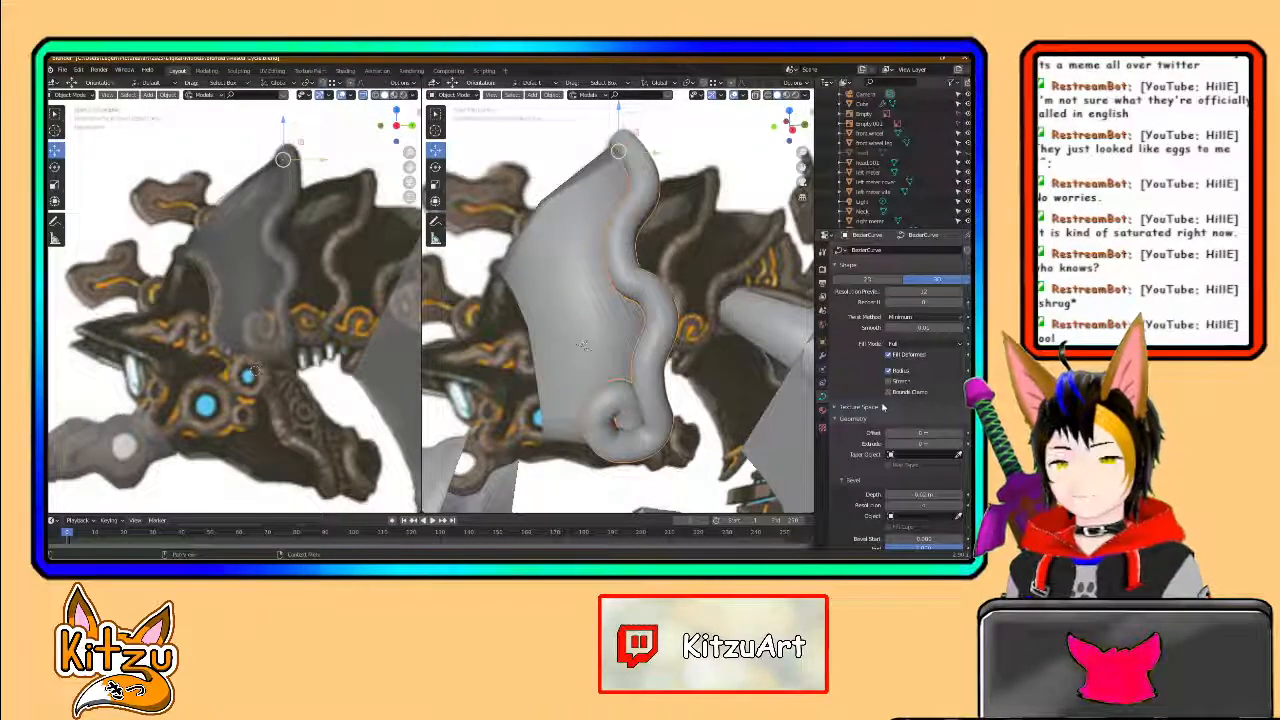
scroll(879, 421, down, 1)
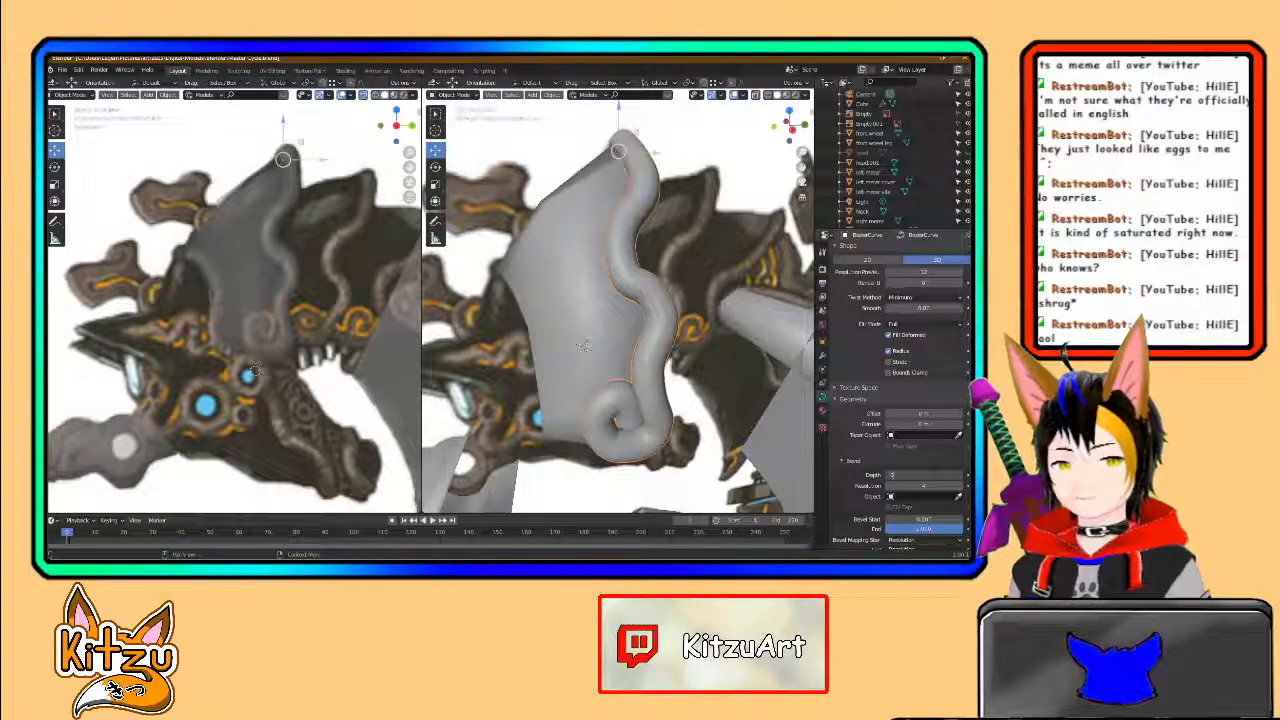
text(5)
key(Return)
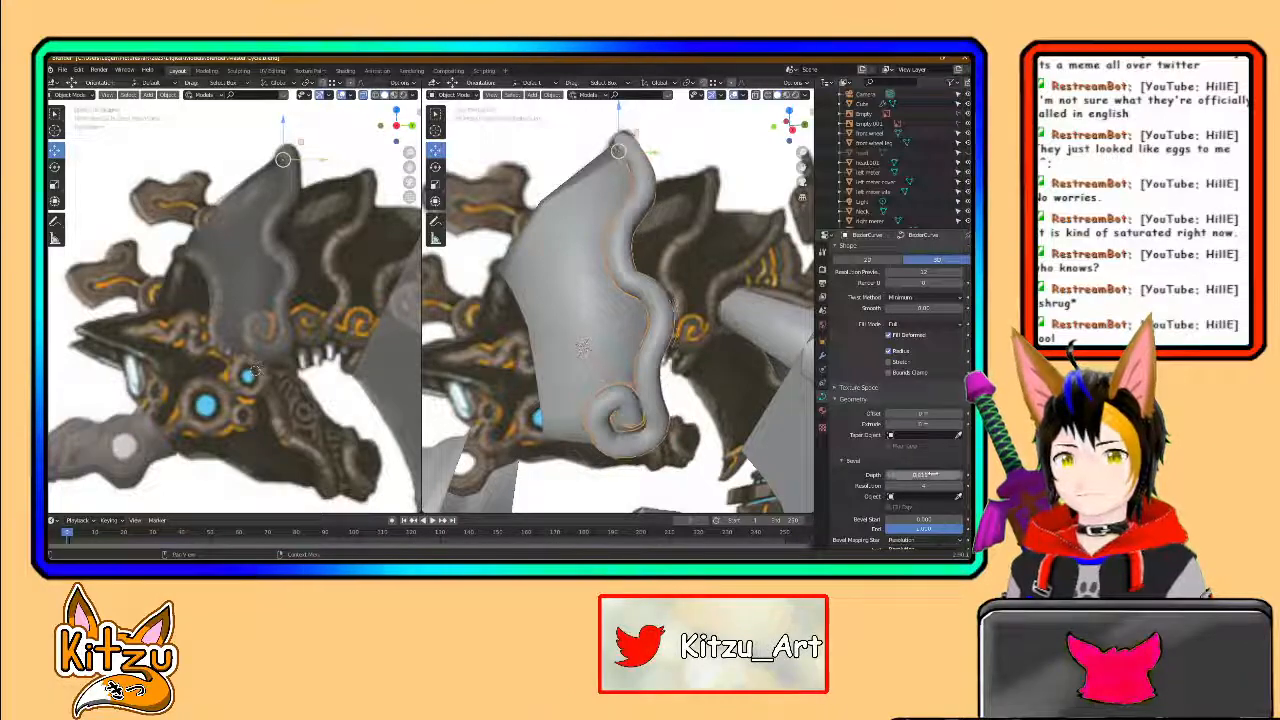
- Examine the thinner tendril and its swirl on the head plate from several angles against the side reference
middle_drag(706, 400, 693, 305)
scroll(676, 348, up, 3)
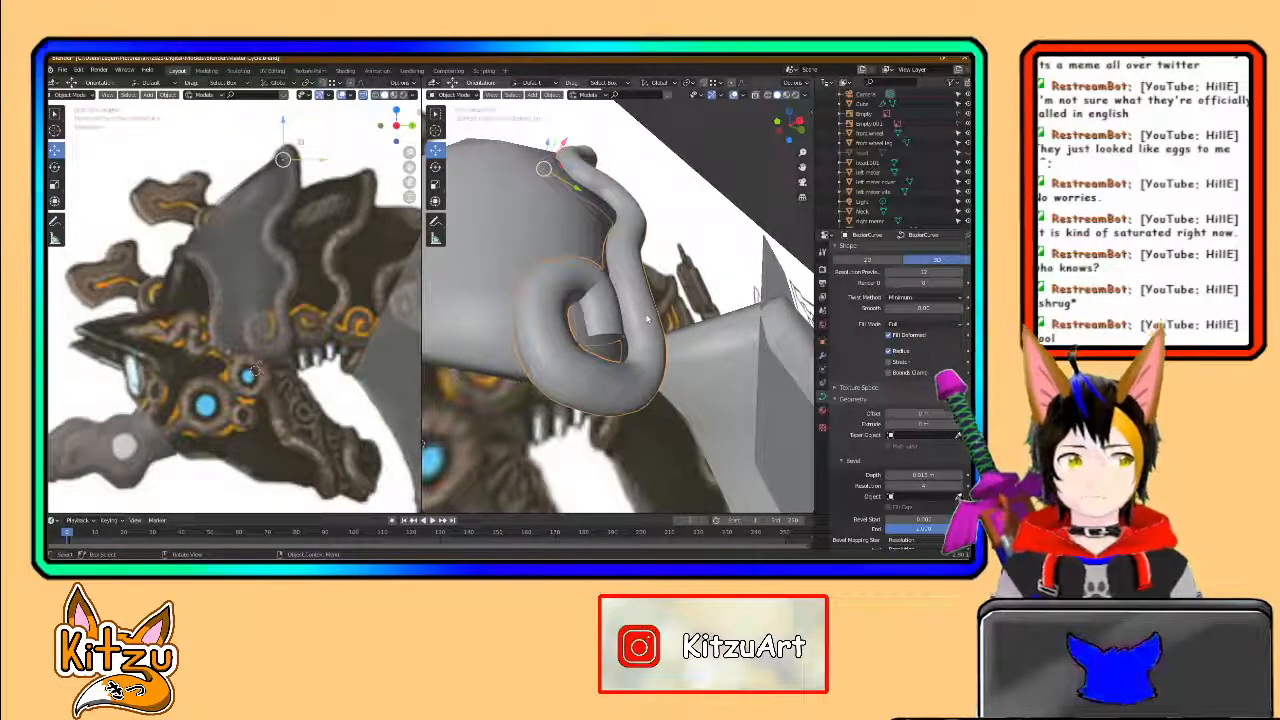
middle_drag(651, 313, 641, 313)
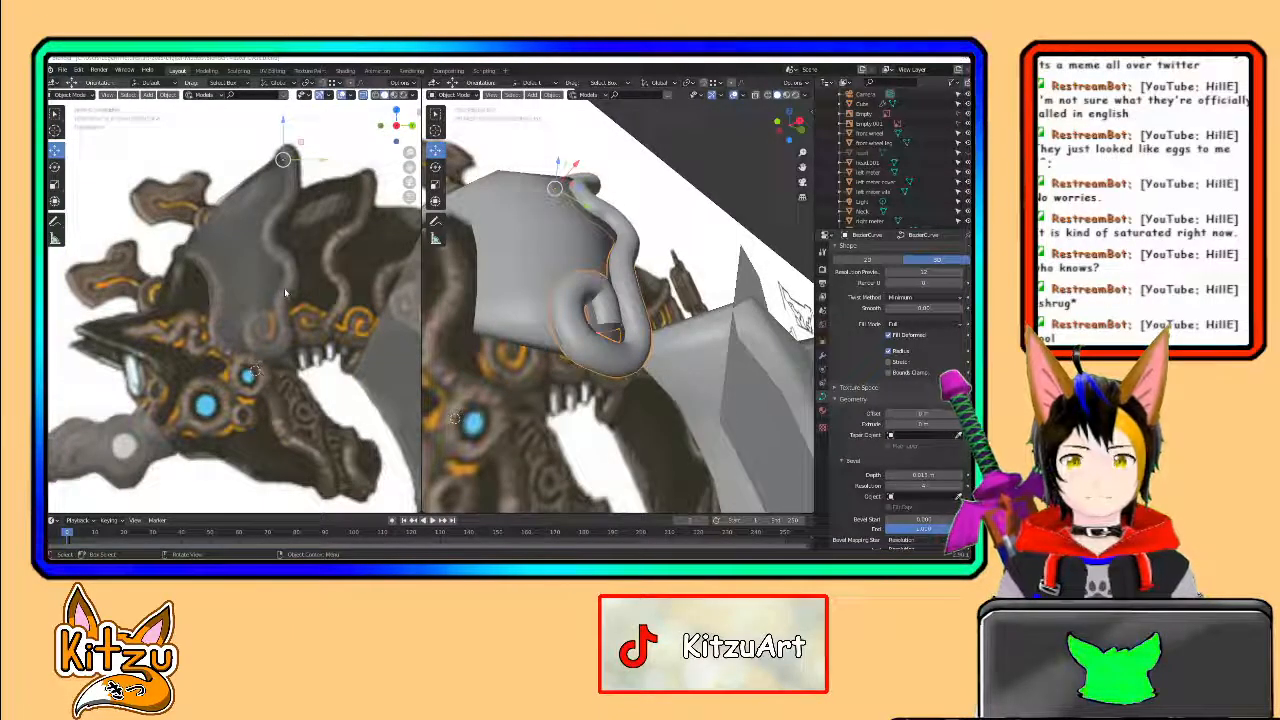
middle_drag(620, 300, 499, 268)
scroll(556, 299, down, 4)
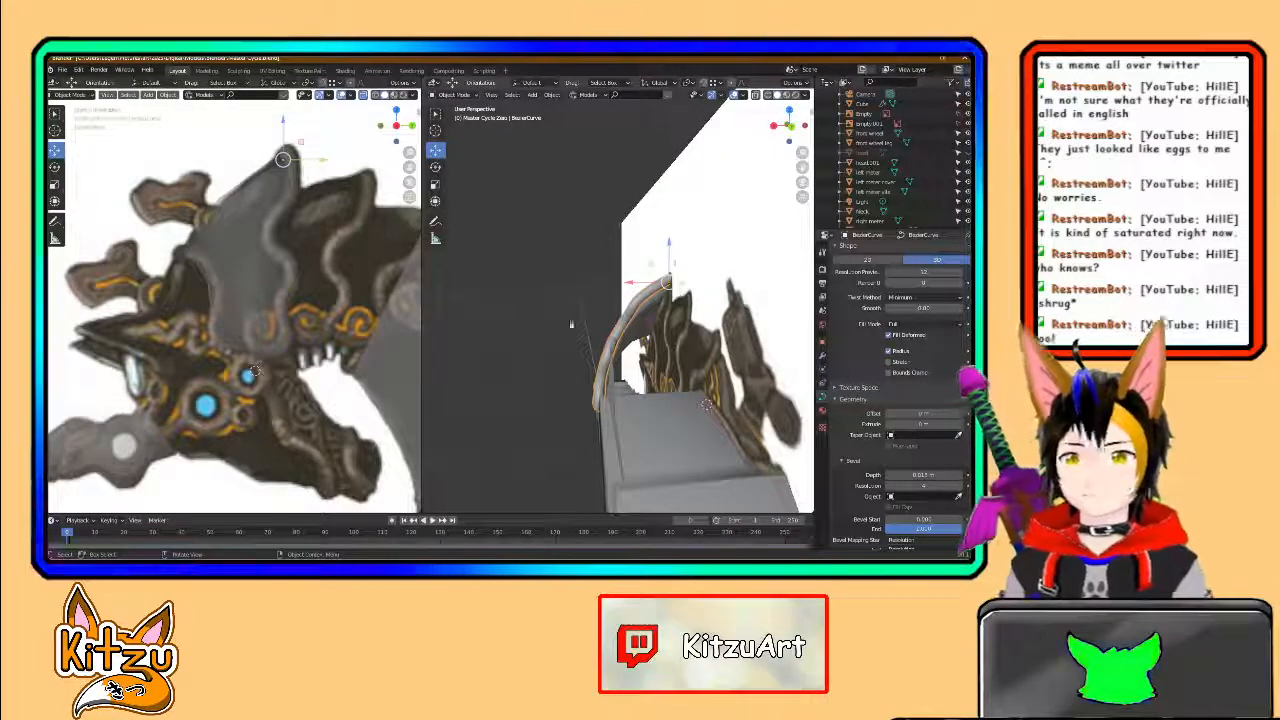
scroll(631, 338, up, 3)
middle_drag(631, 338, 701, 366)
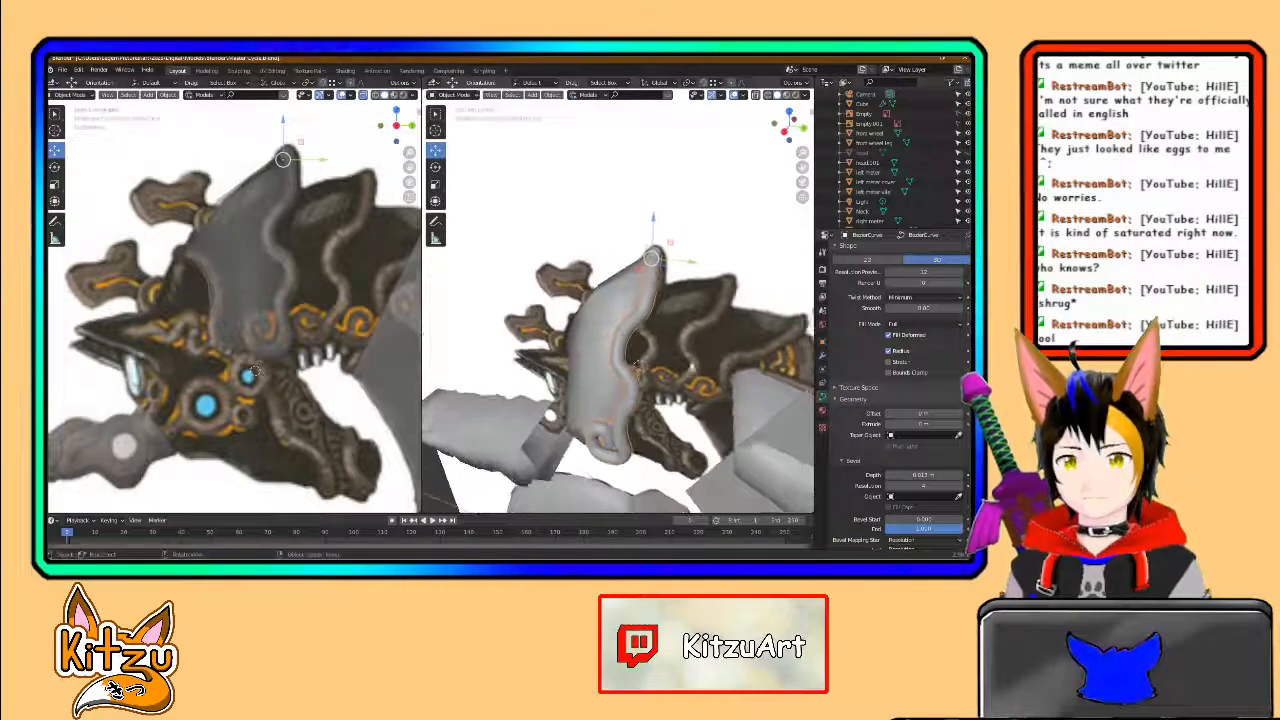
key(Tab)
key(Tab)
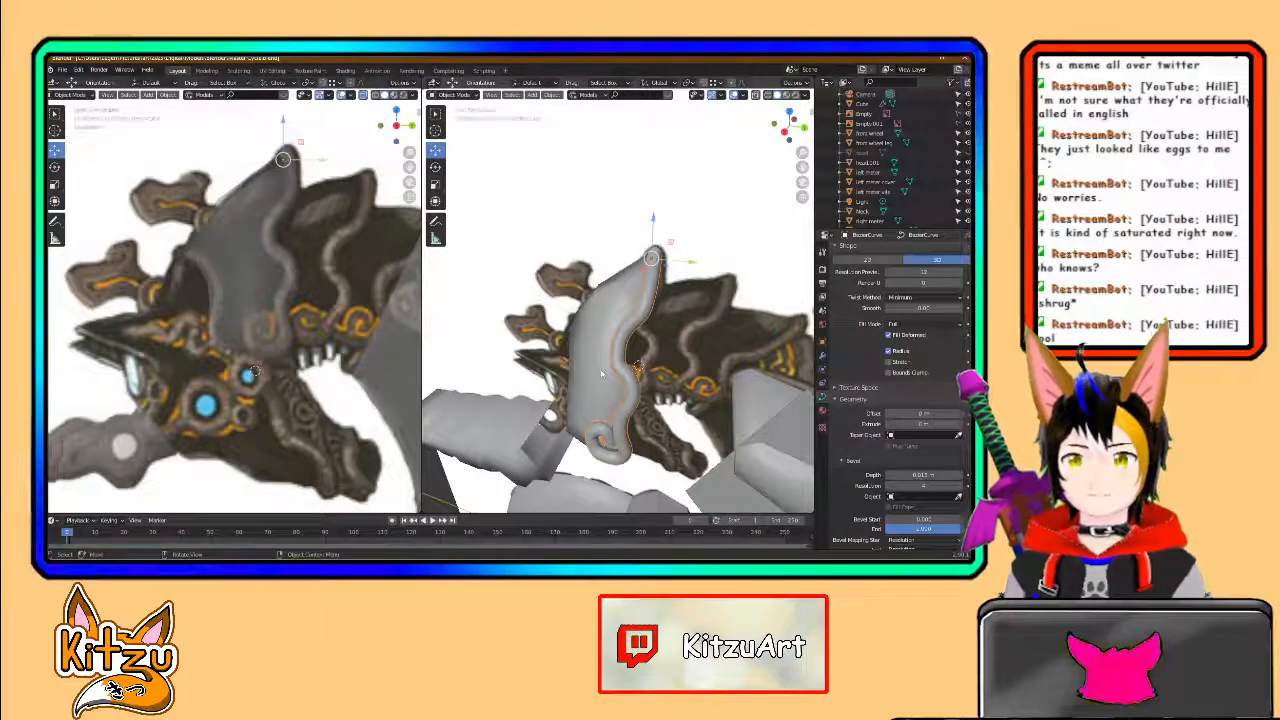
- Inspect the head plate's mesh in Edit Mode around the tendril from several angles
click(598, 382)
key(Tab)
scroll(635, 377, up, 1)
middle_drag(642, 374, 700, 340)
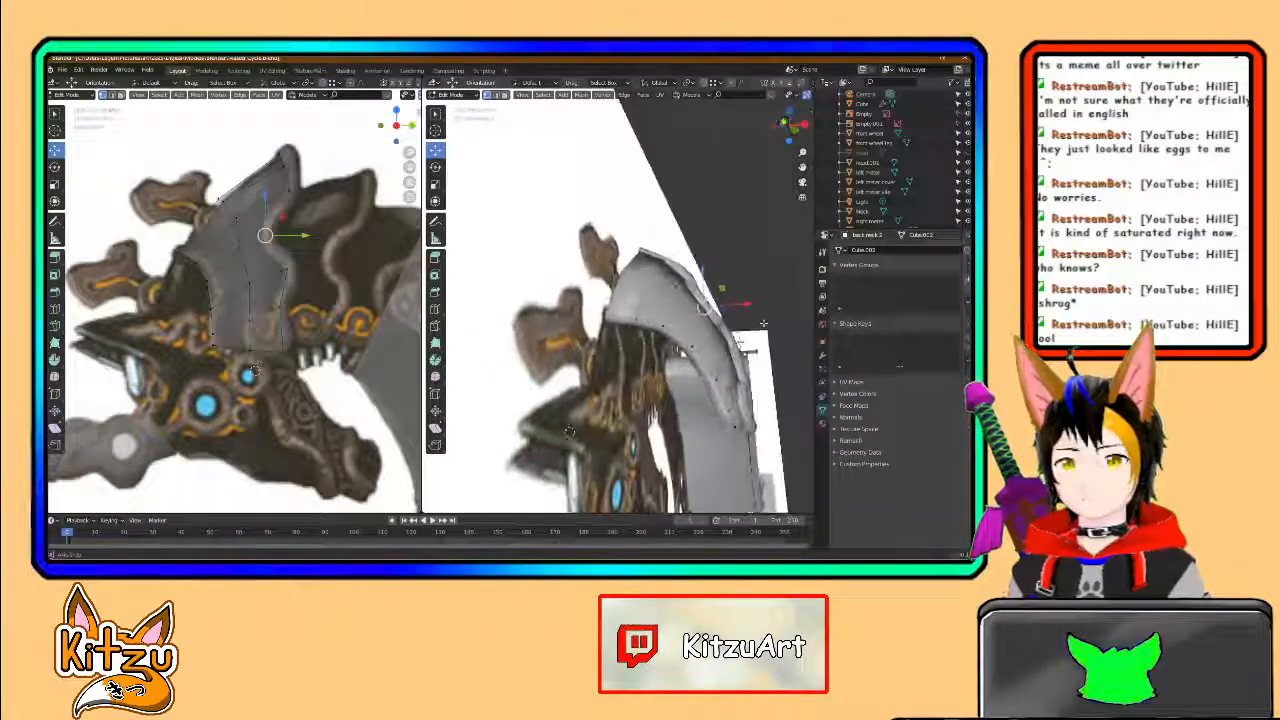
scroll(584, 392, down, 2)
scroll(584, 392, down, 1)
middle_drag(584, 392, 649, 340)
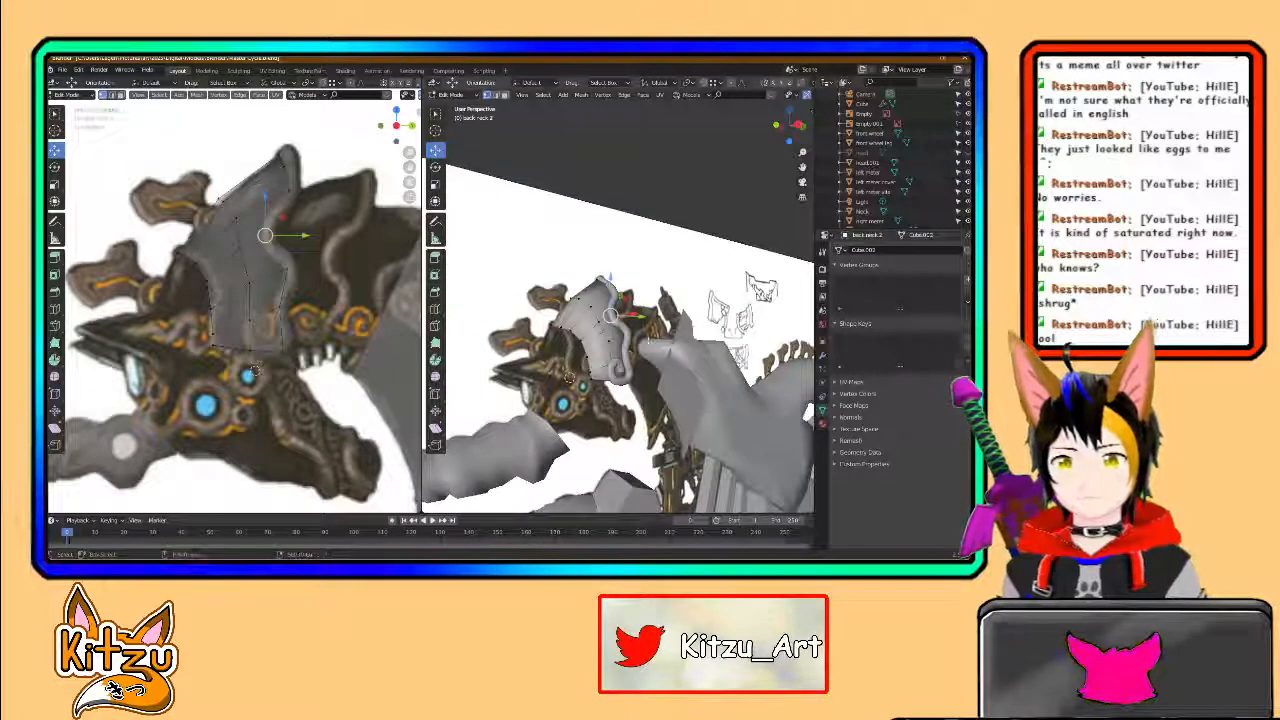
scroll(630, 353, up, 3)
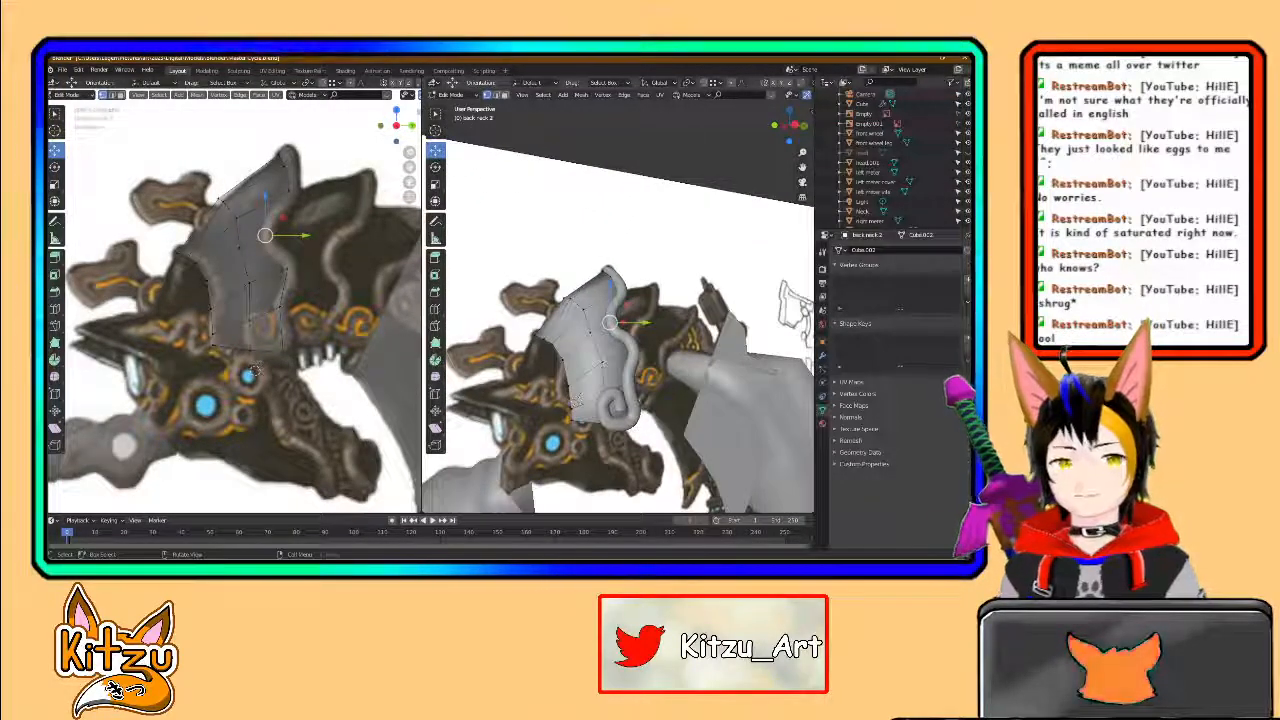
key(Tab)
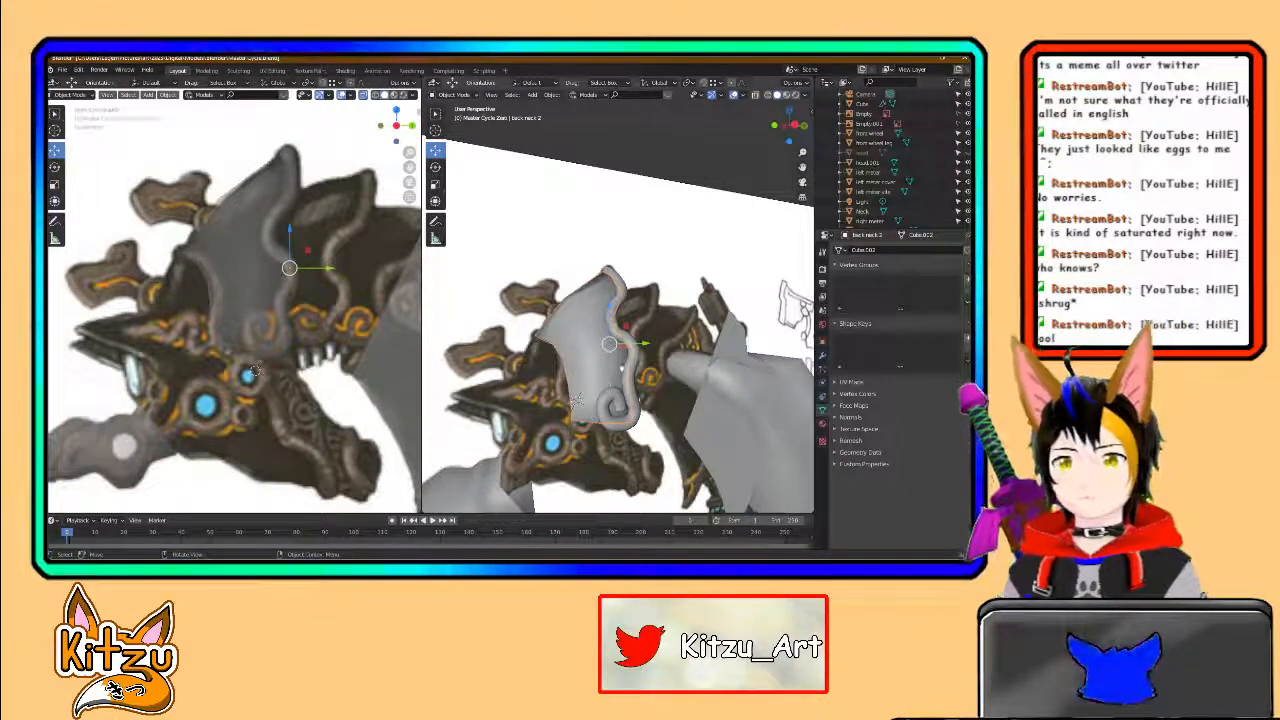
- Hide the head plate and tendril, and make the main head mesh visible
key(h)
click(578, 362)
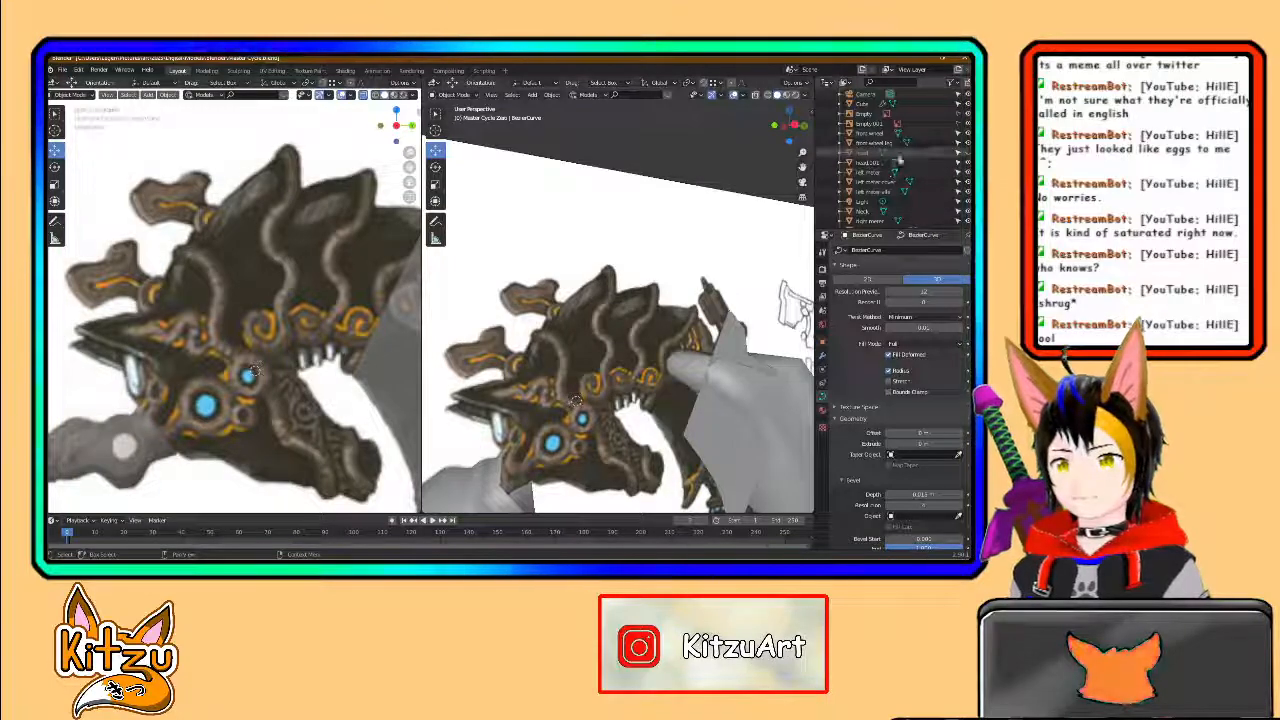
click(967, 154)
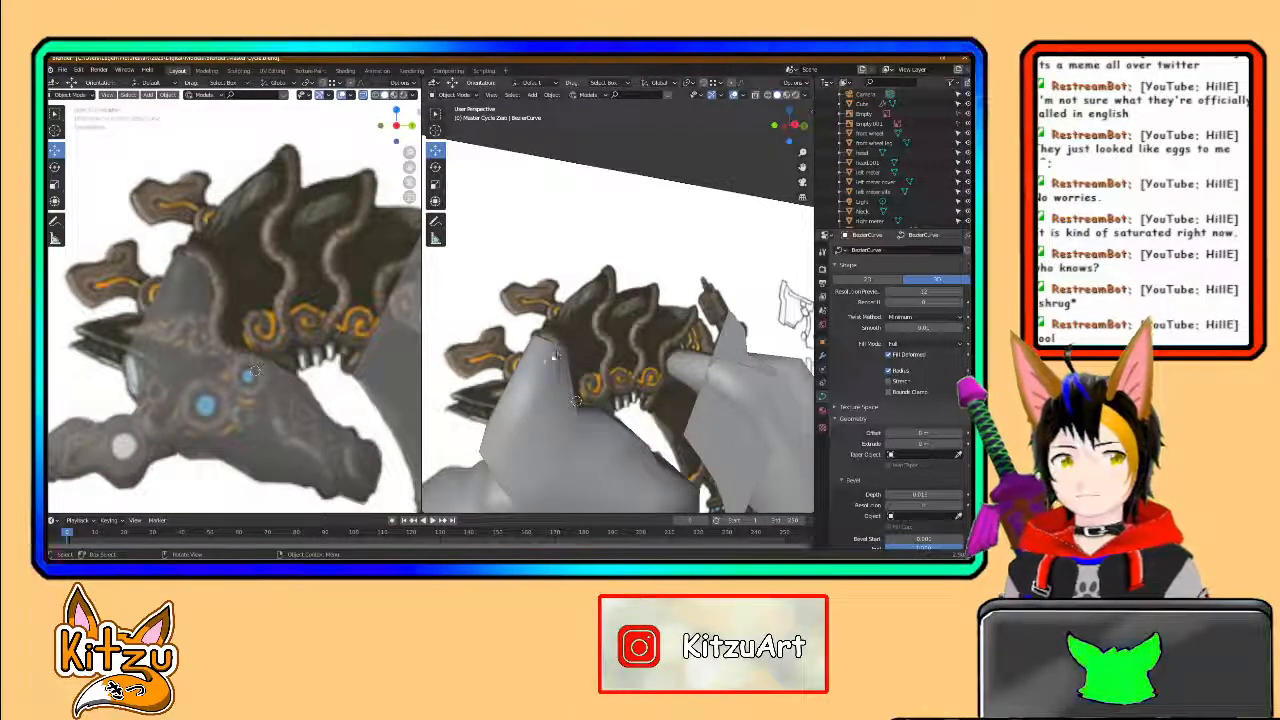
- Compare the head mesh with the front and side references using the front view and X-ray
scroll(523, 396, down, 2)
middle_drag(586, 376, 660, 365)
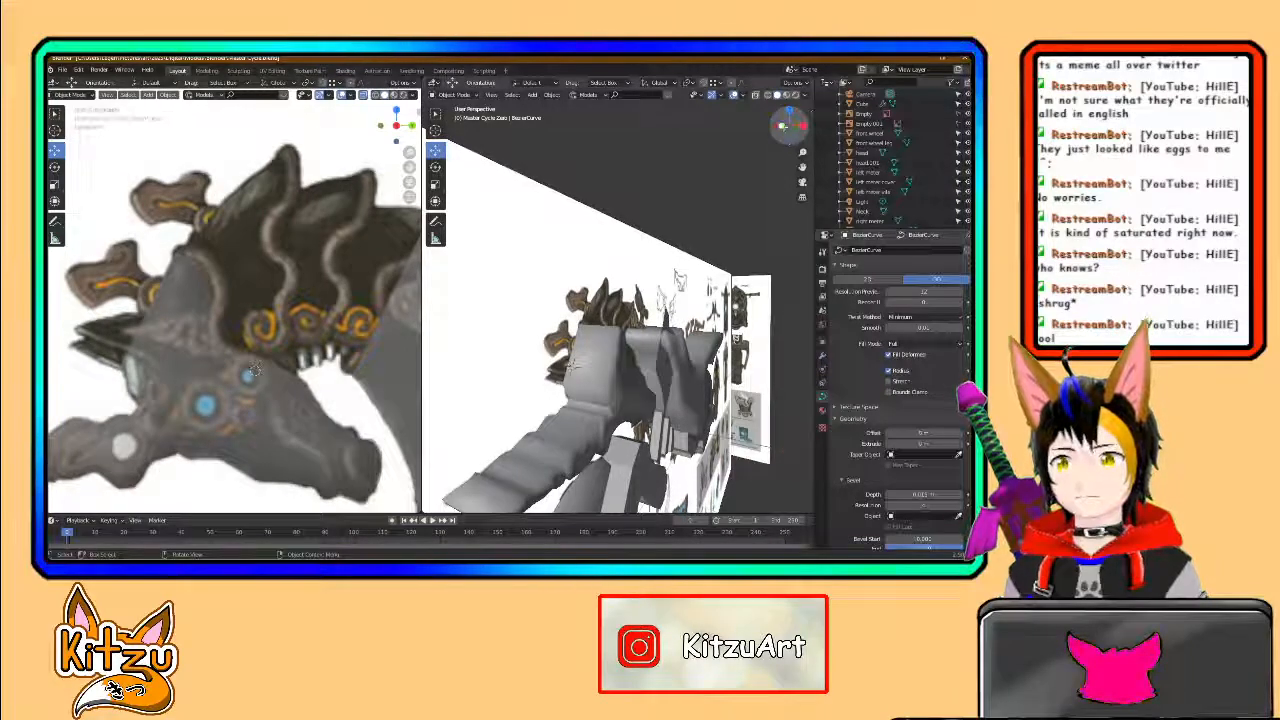
click(788, 127)
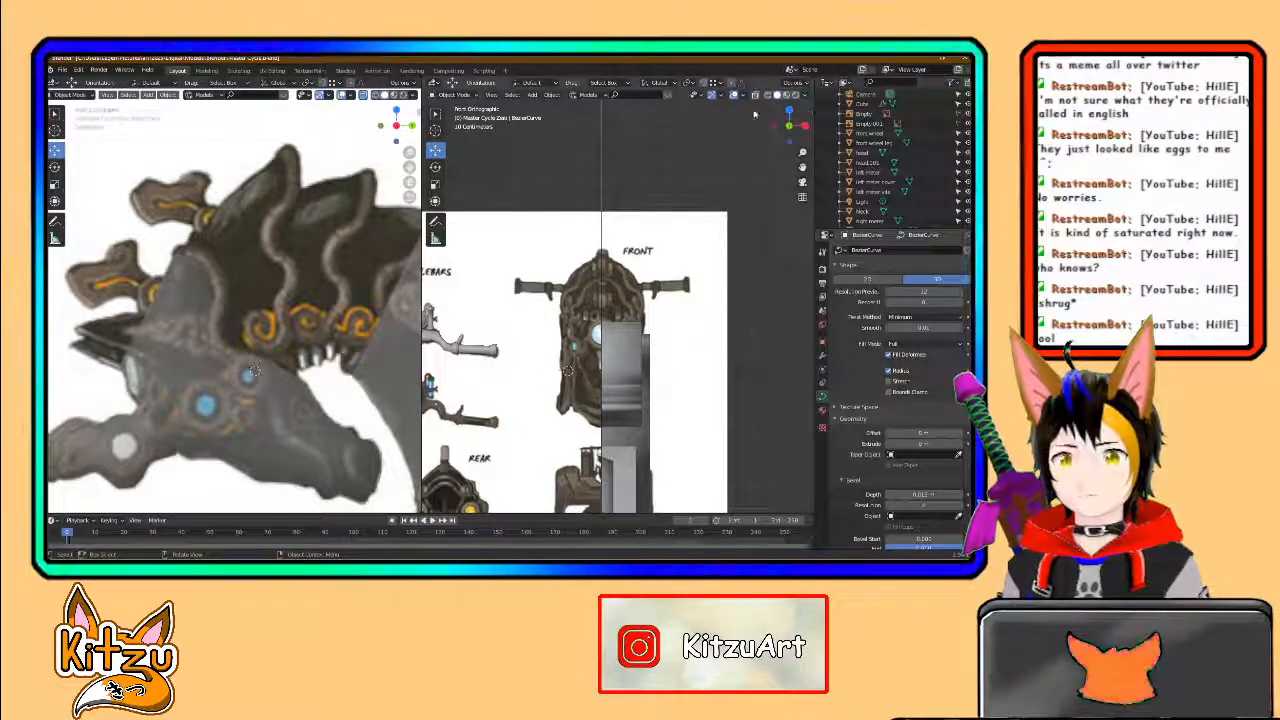
click(756, 97)
scroll(657, 353, up, 3)
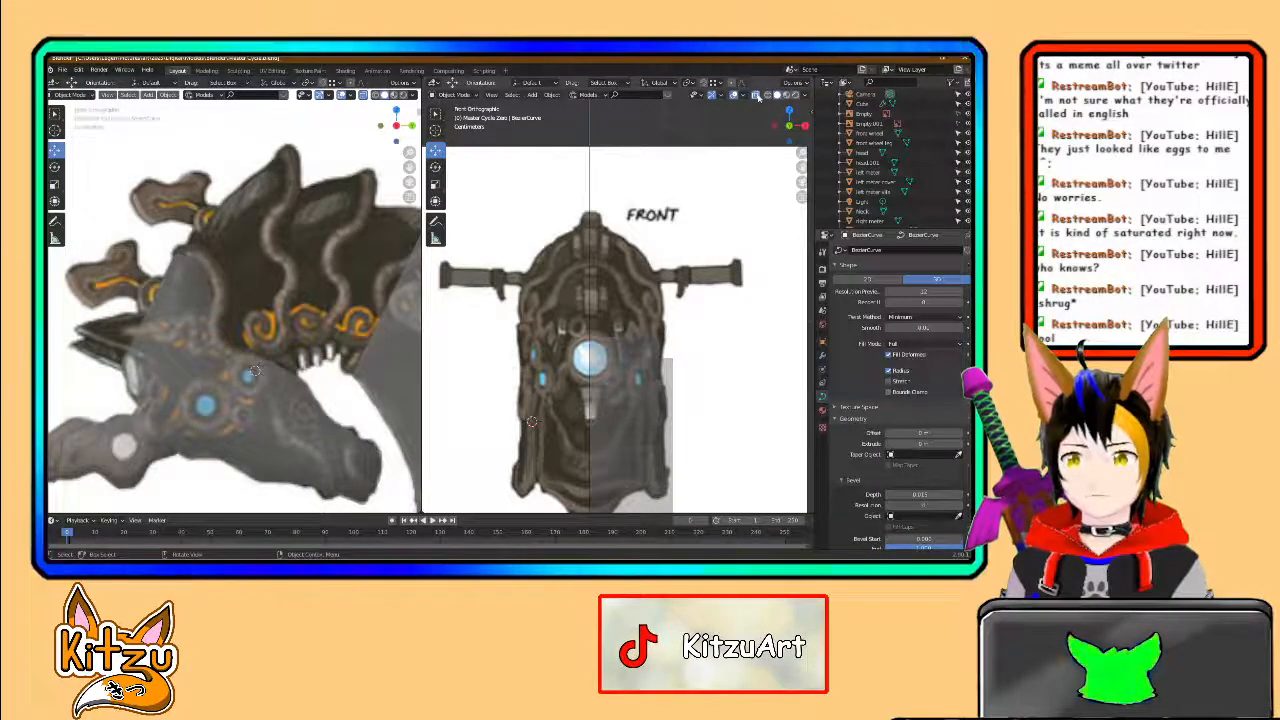
middle_drag(209, 343, 203, 309)
scroll(266, 329, up, 1)
scroll(122, 319, up, 1)
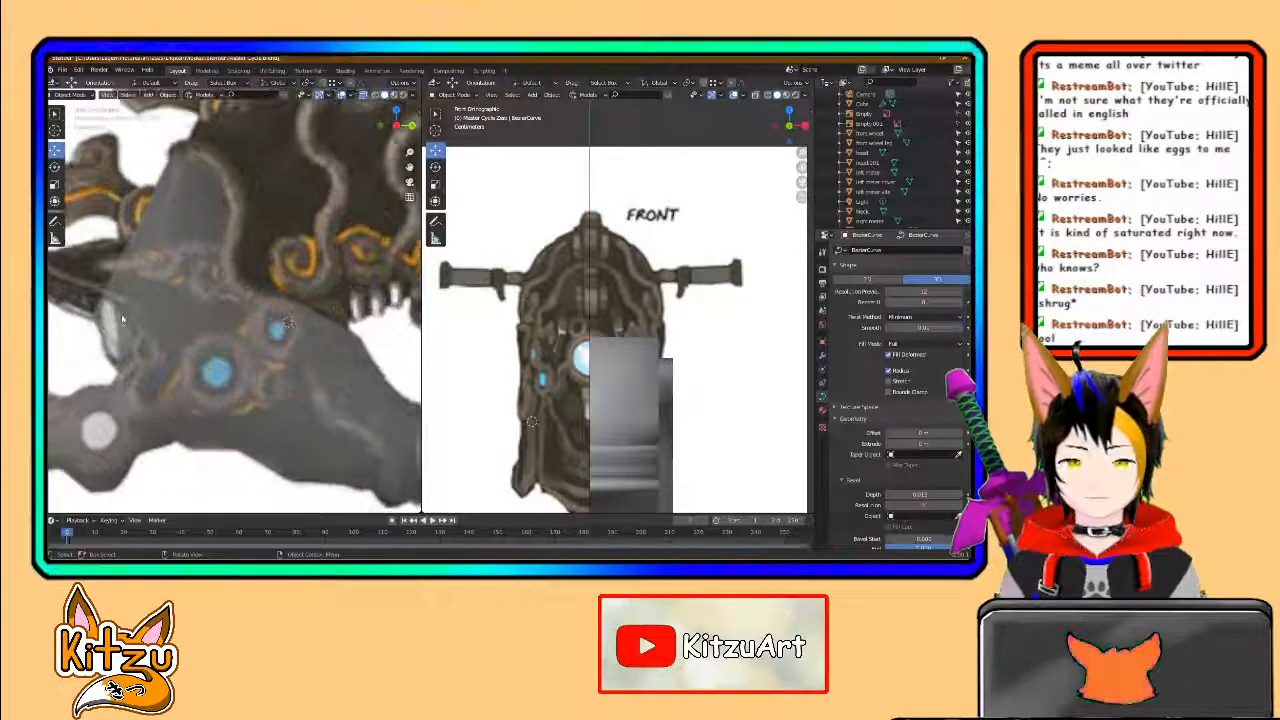
middle_drag(119, 315, 143, 315)
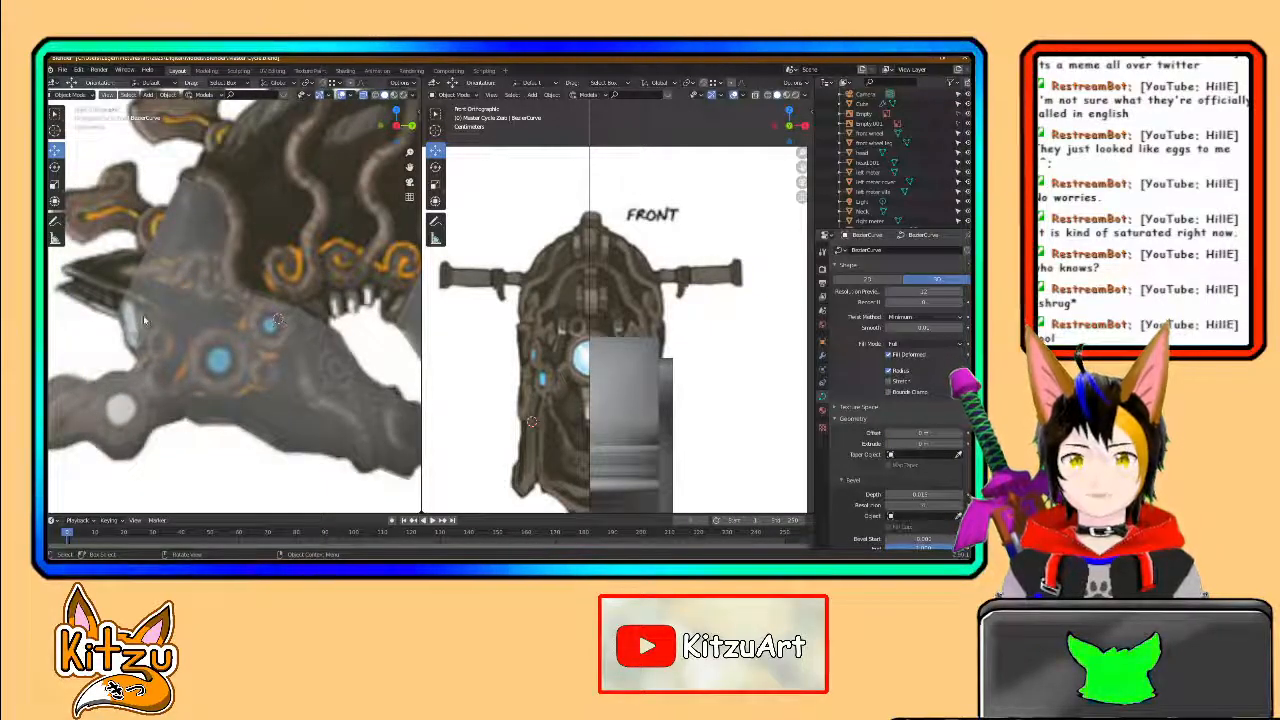
- Move the head mesh's front-edge vertices beside the beak back and upward in Edit Mode to reshape its side profile
click(143, 315)
key(Tab)
middle_drag(143, 315, 201, 320)
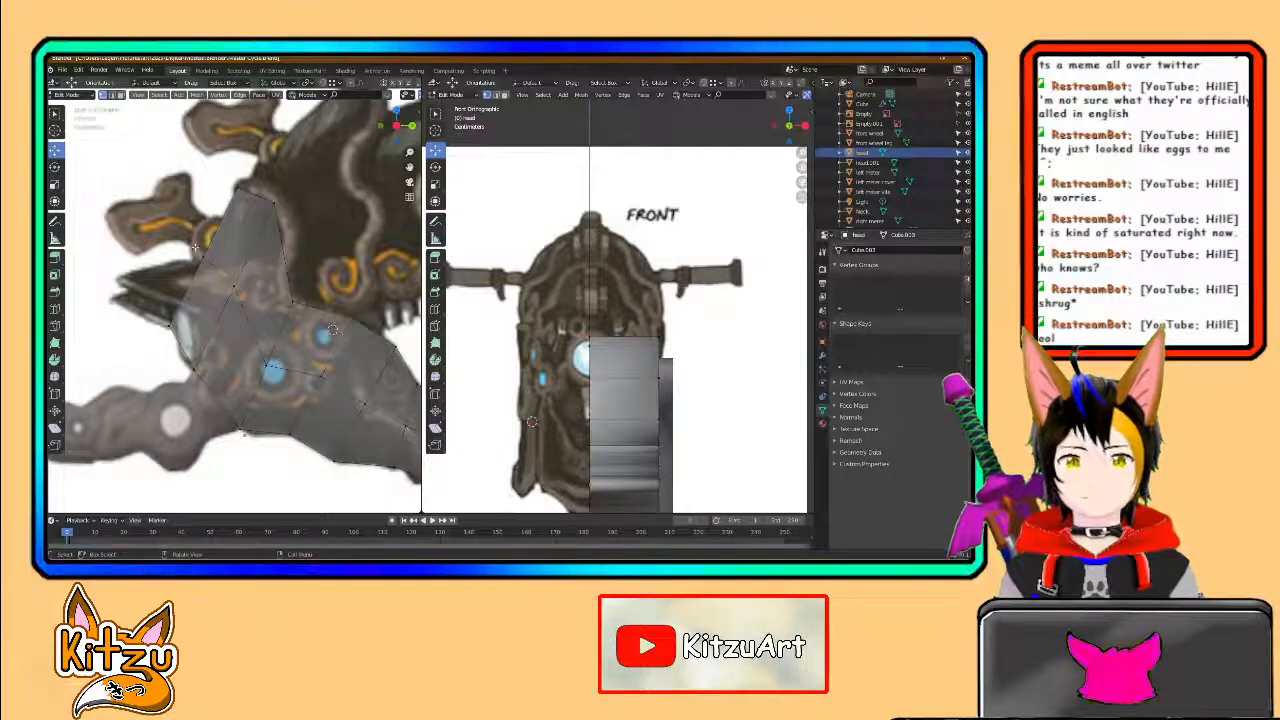
drag(190, 243, 217, 262)
key(g)
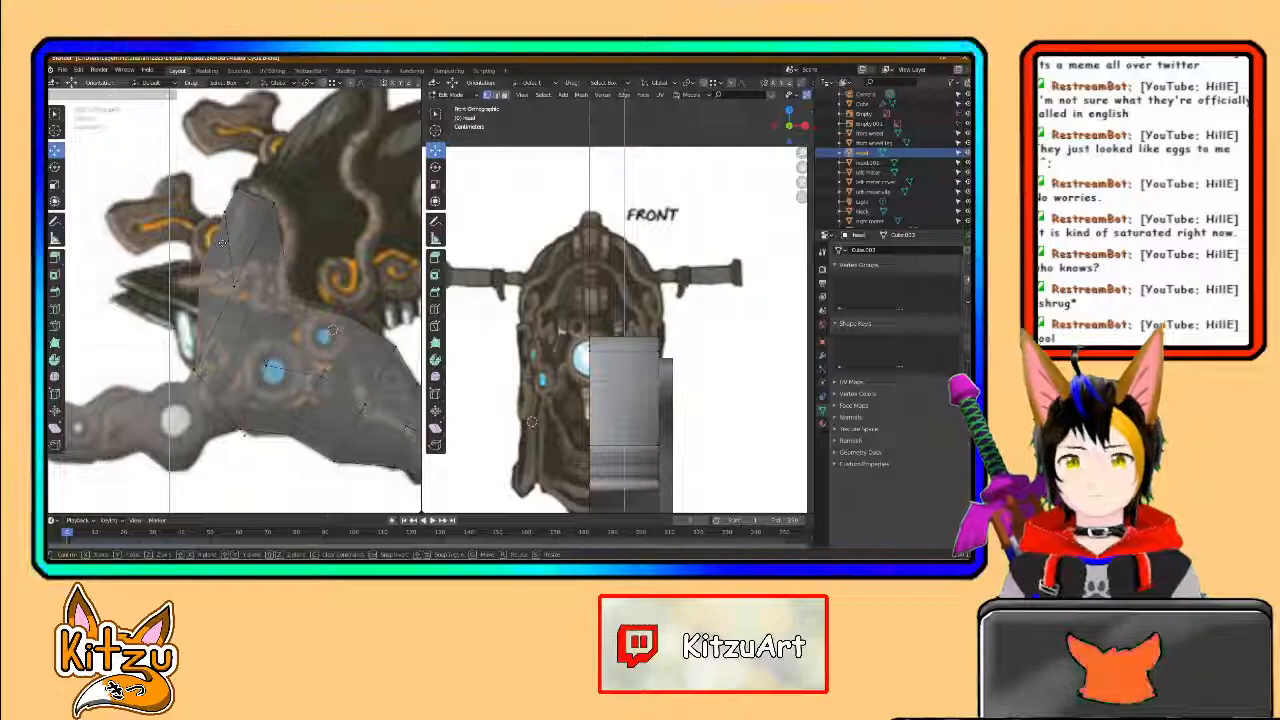
click(221, 242)
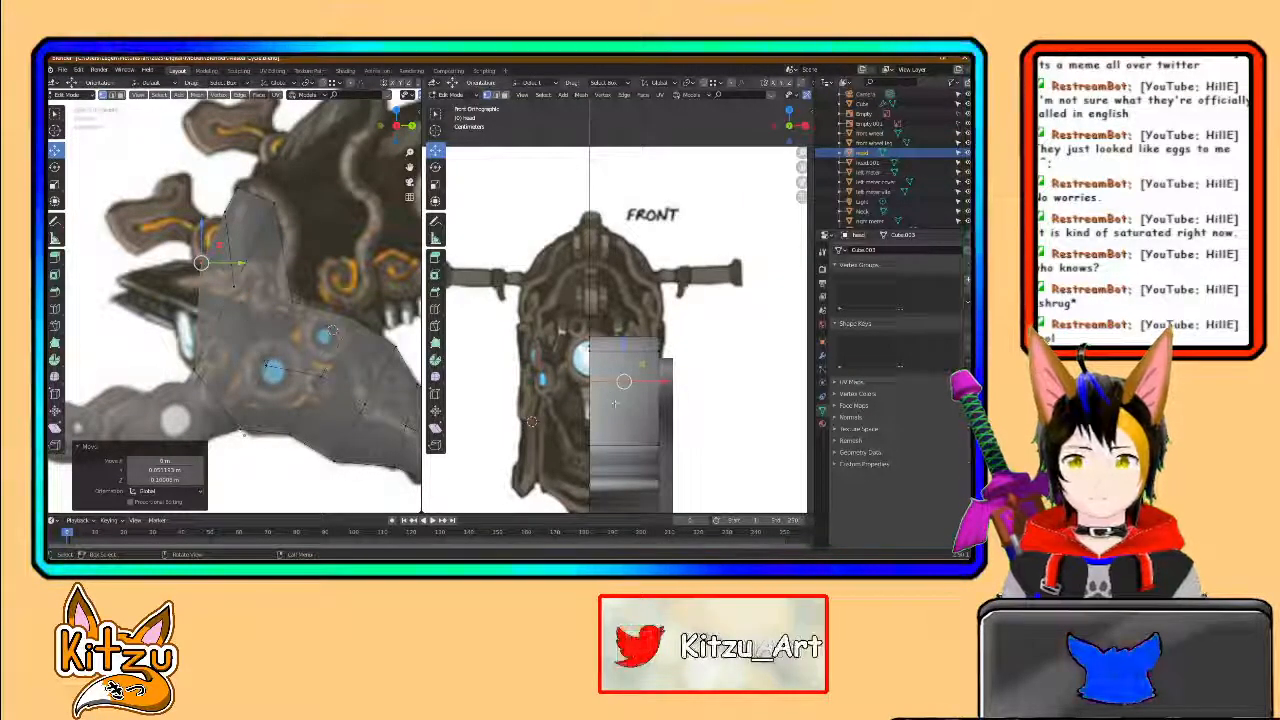
- Check the reshaped front edge of the head mesh from several perspective angles
scroll(646, 298, up, 4)
middle_drag(646, 298, 799, 490)
scroll(668, 322, down, 4)
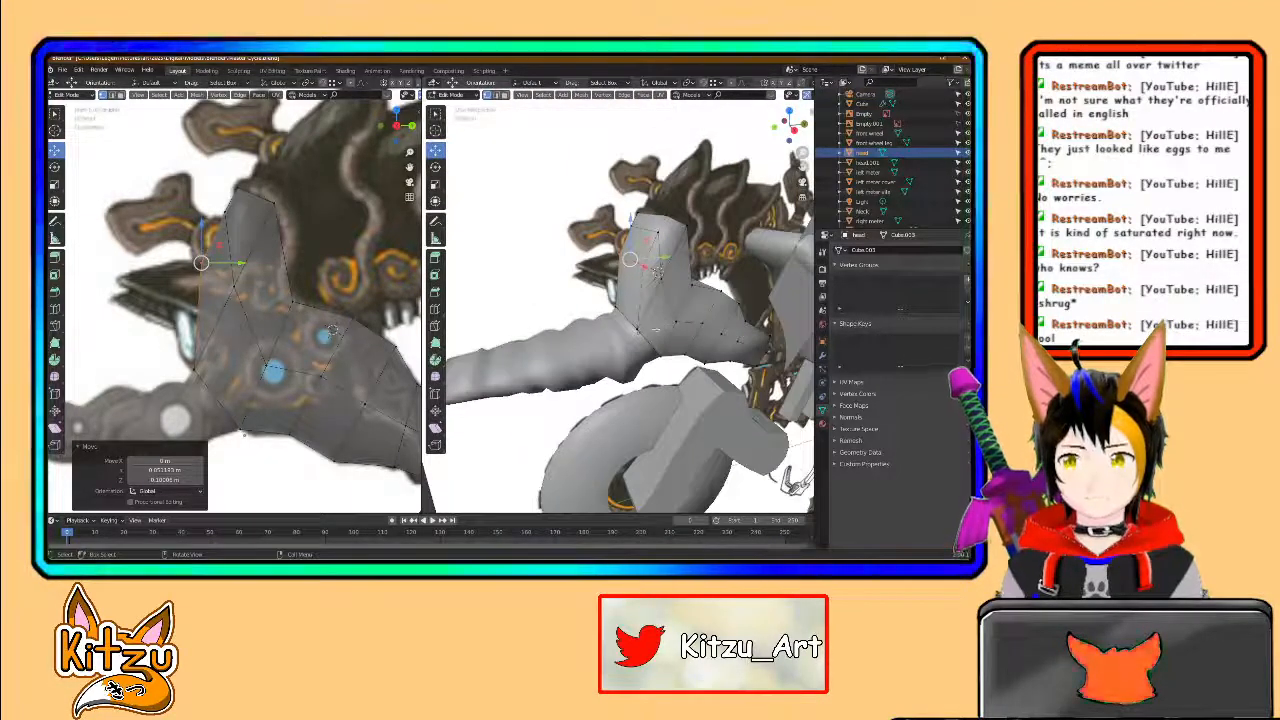
middle_drag(668, 322, 704, 366)
scroll(704, 366, up, 3)
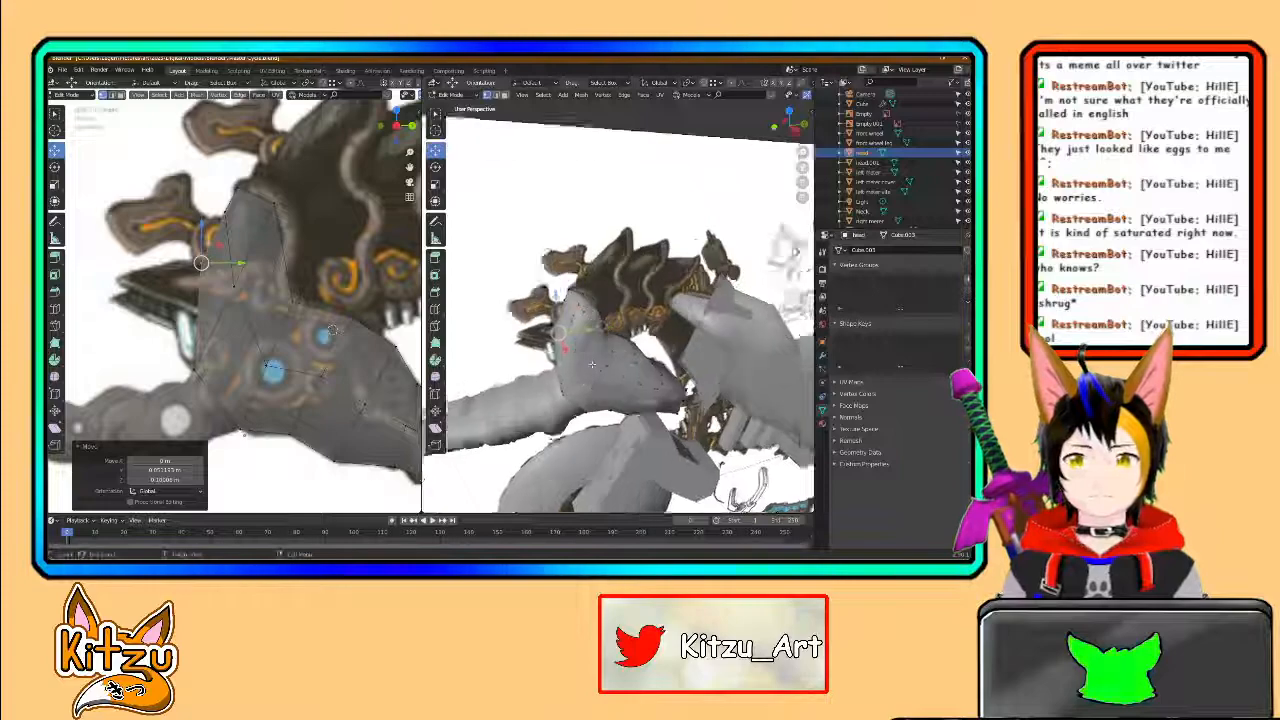
middle_drag(505, 306, 561, 293)
- Select the outer-side vertices along the head's front and lower edges and shift them along the X axis
click(559, 334)
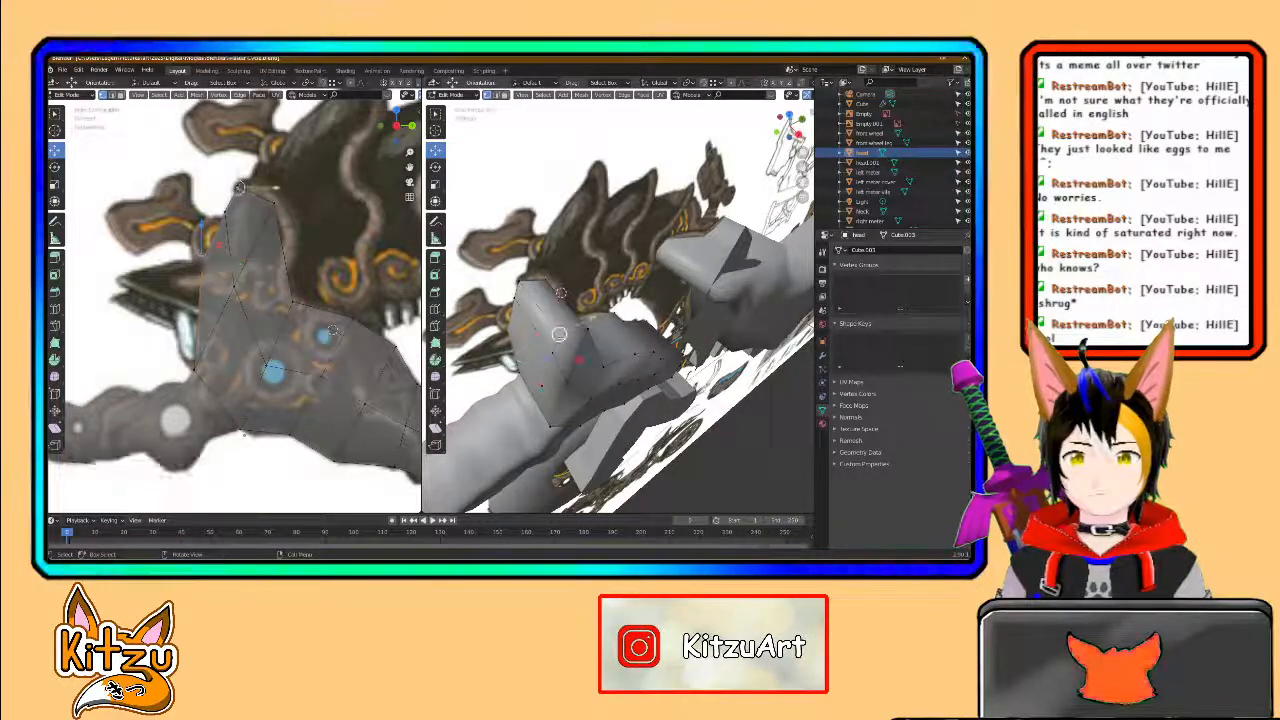
click(550, 358)
shift+click(551, 426)
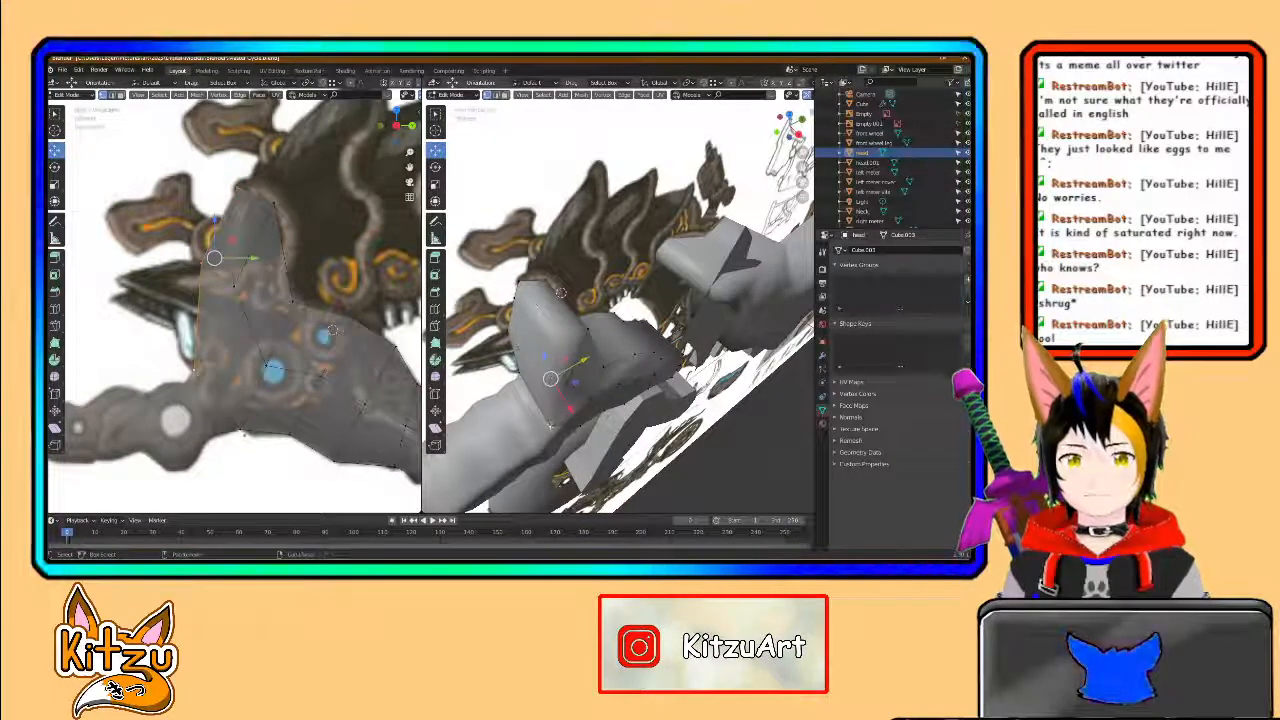
scroll(234, 305, down, 2)
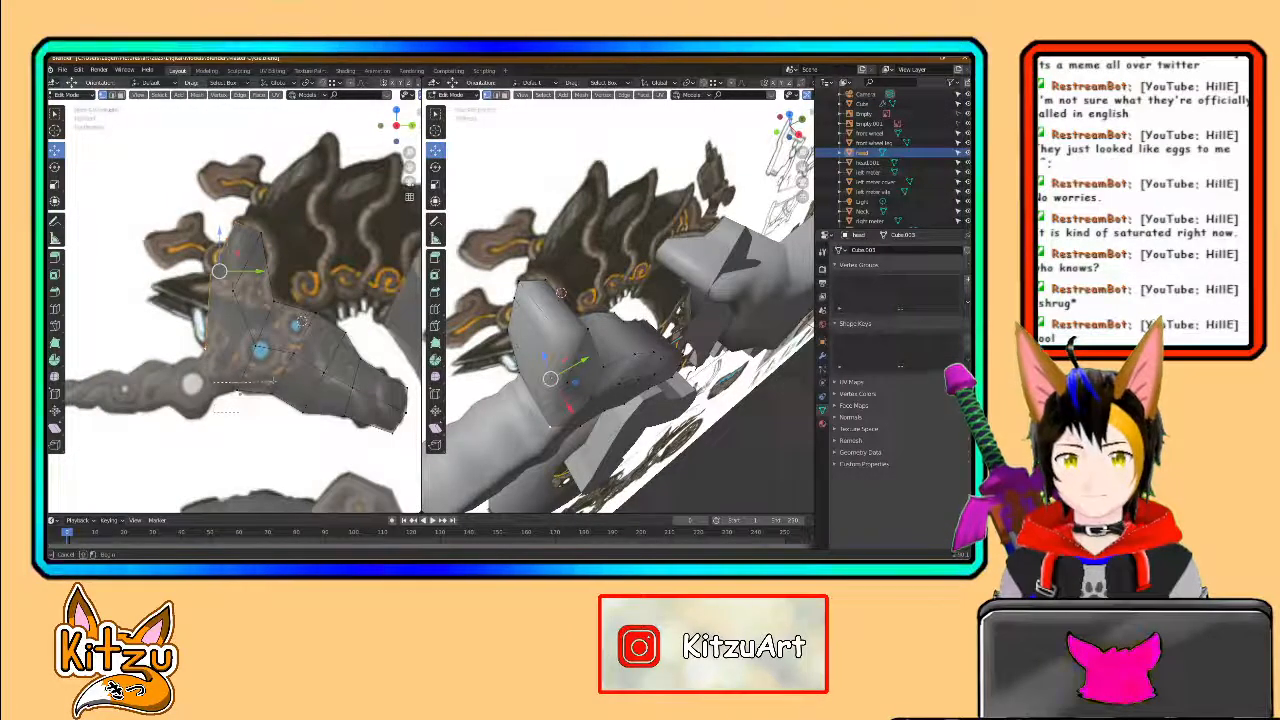
key(g)
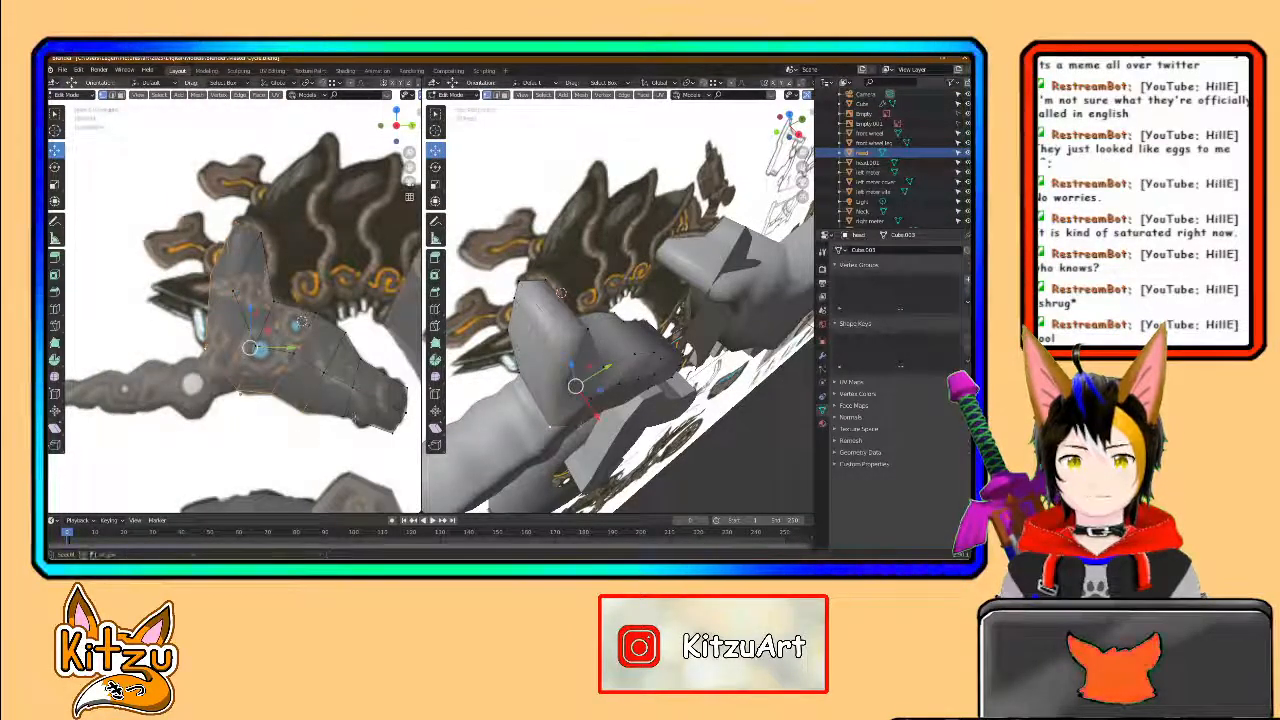
shift+drag(378, 451, 410, 428)
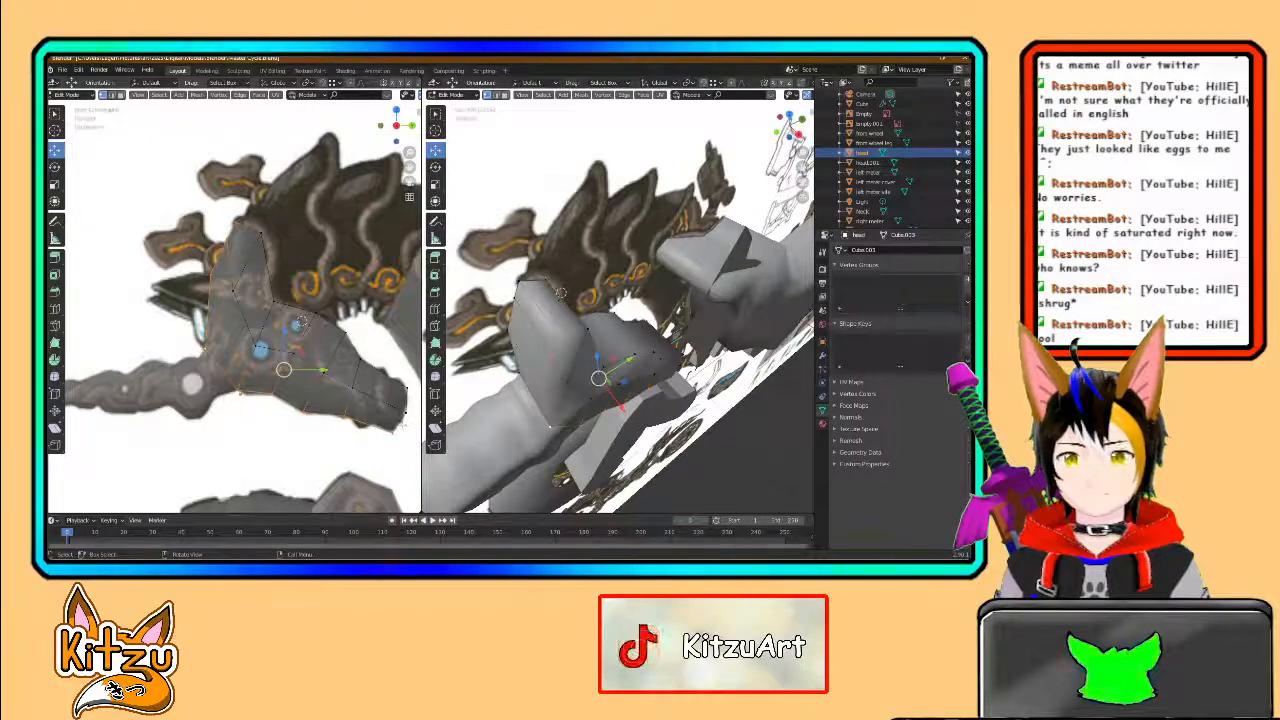
middle_drag(580, 368, 642, 332)
scroll(642, 332, down, 1)
scroll(735, 141, down, 2)
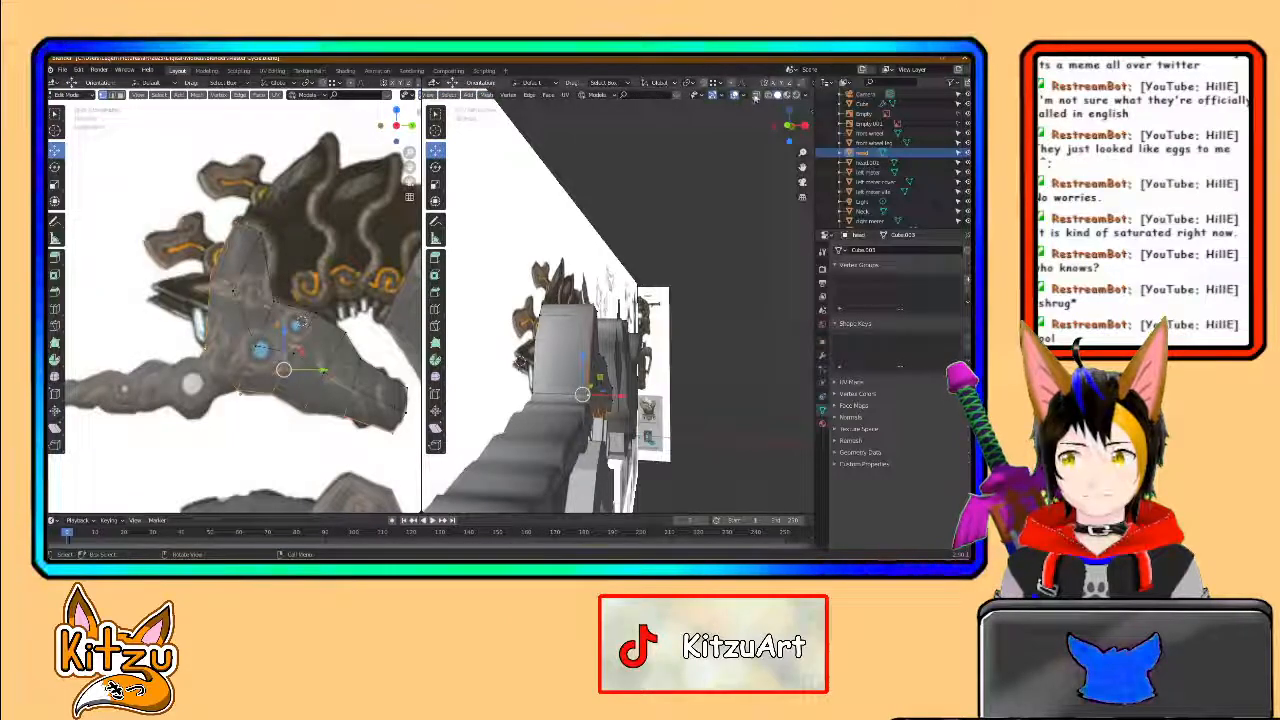
key(alt+z)
middle_drag(559, 384, 480, 264)
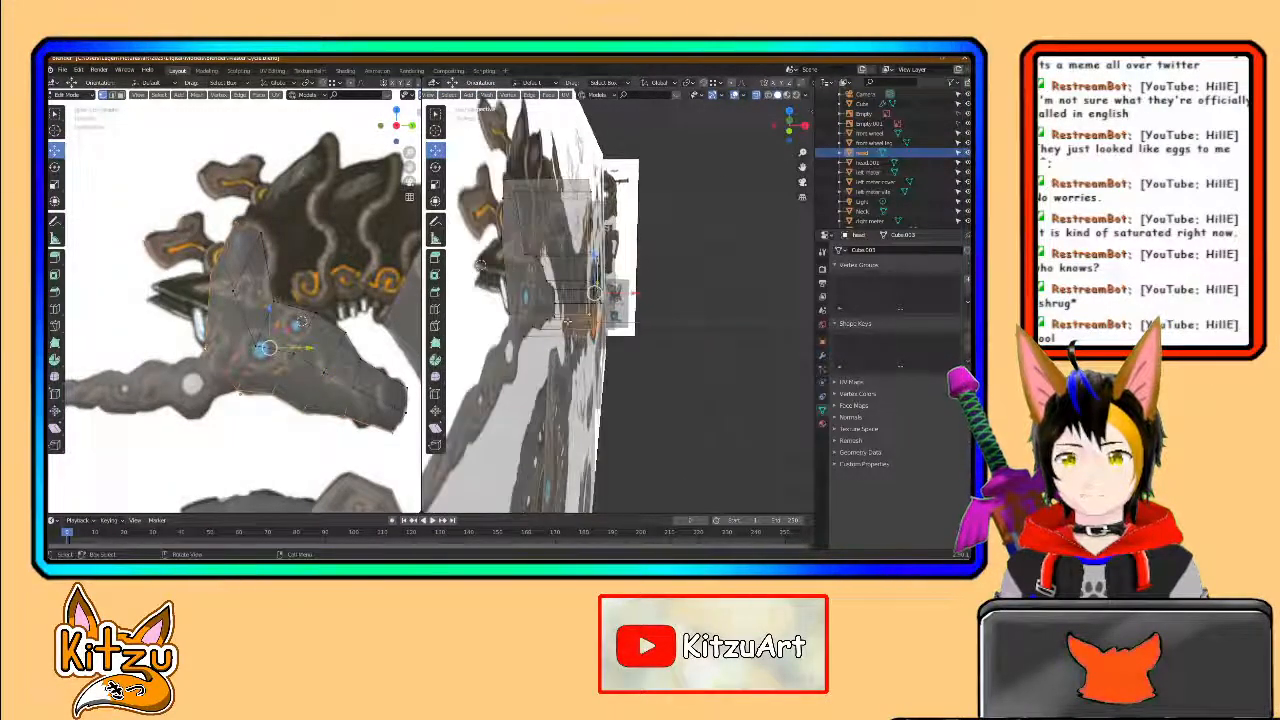
click(755, 97)
key(g)
key(x)
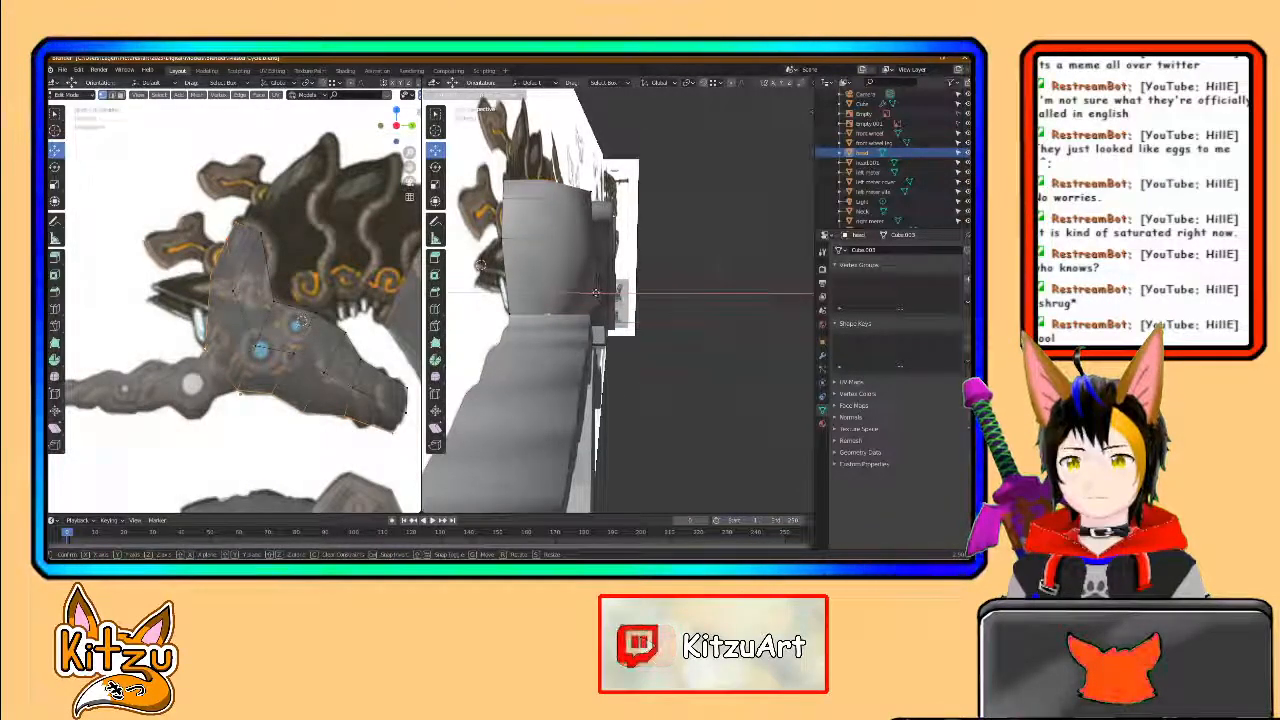
click(595, 291)
- Move the selected vertices along the head mesh's upper edge sideways along the X axis to reshape its outer surface
middle_drag(592, 268, 561, 298)
drag(561, 298, 656, 348)
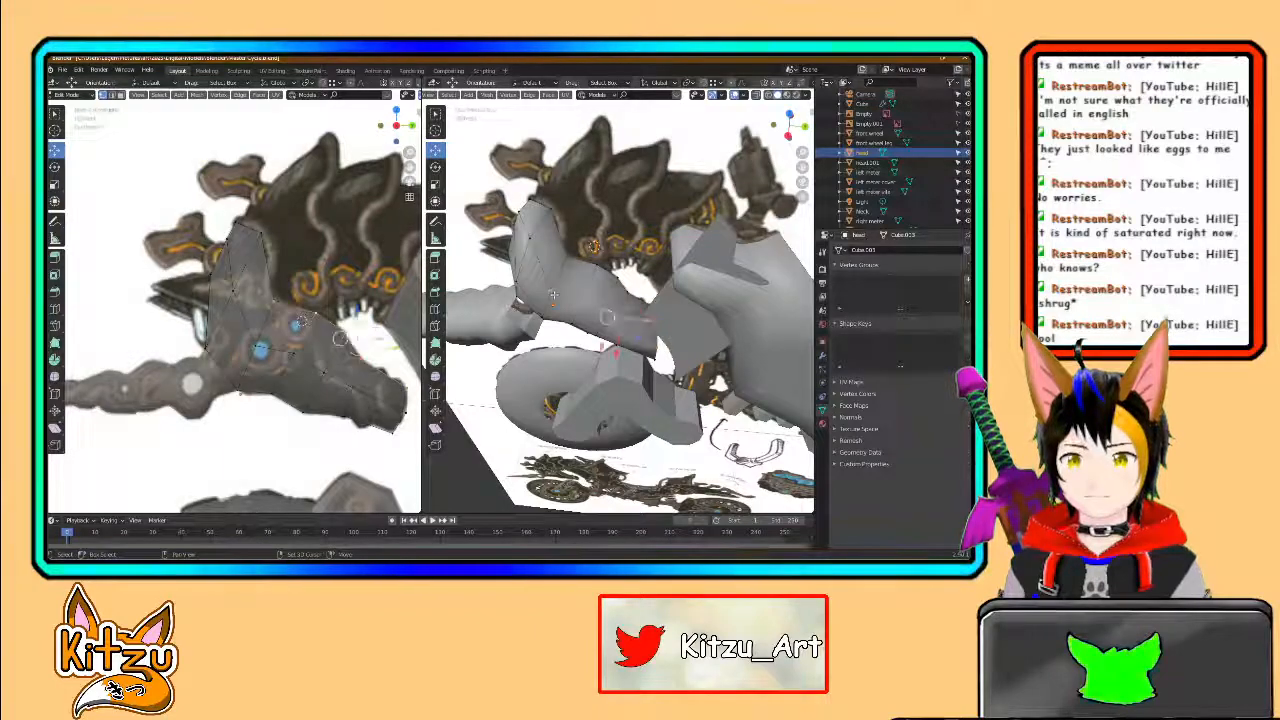
key(g)
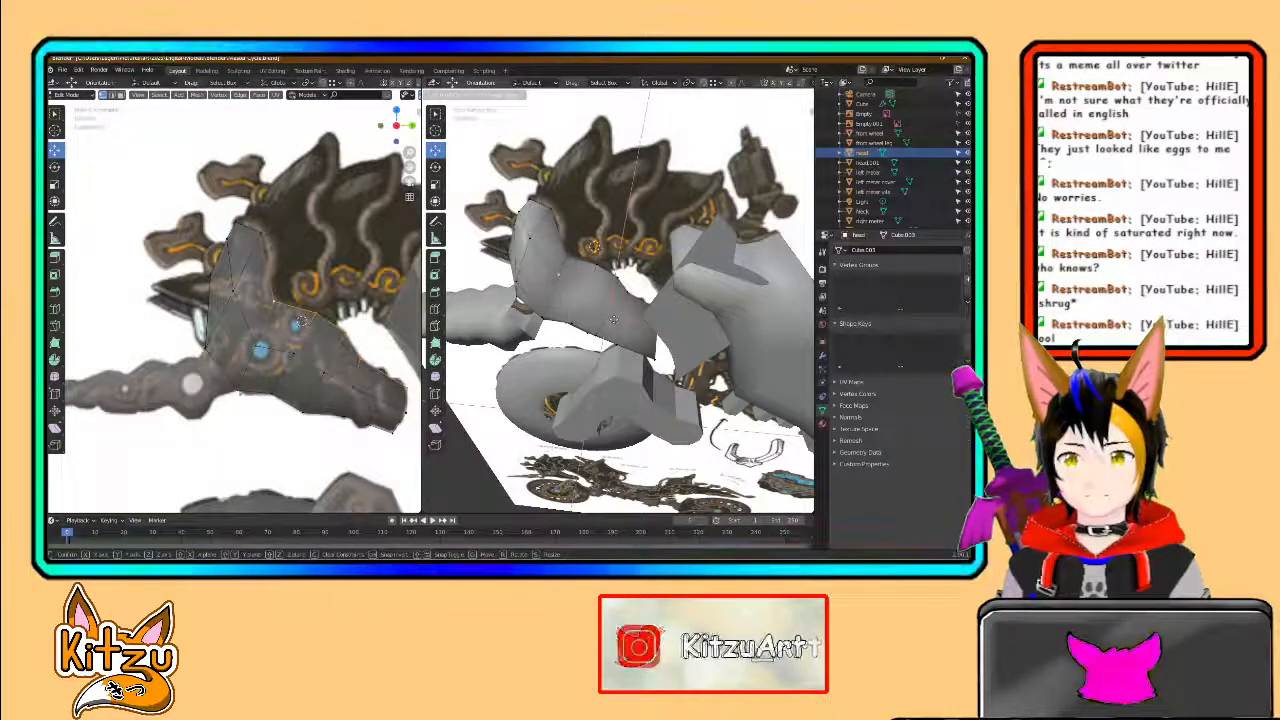
click(607, 326)
click(558, 275)
middle_drag(558, 273, 629, 236)
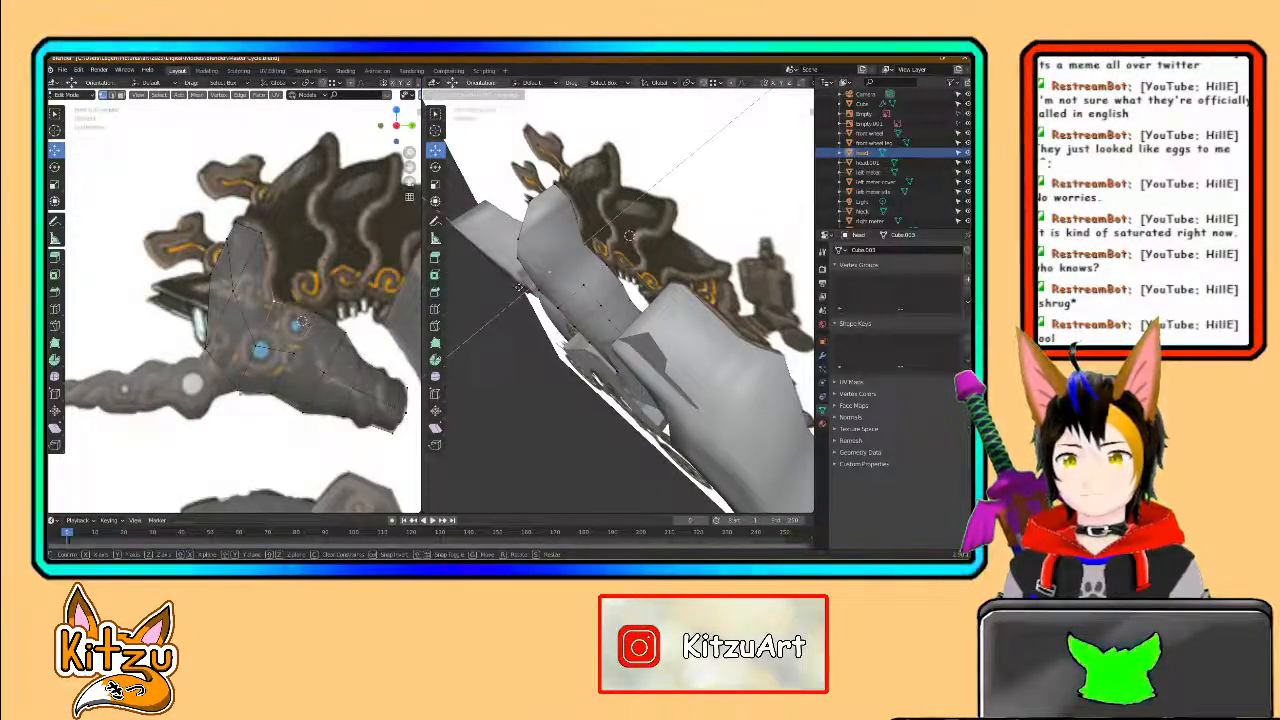
- Adjust the positions of the individual middle vertices on the head's outer side to smooth the surface toward the snout
drag(519, 287, 521, 289)
click(586, 287)
key(g)
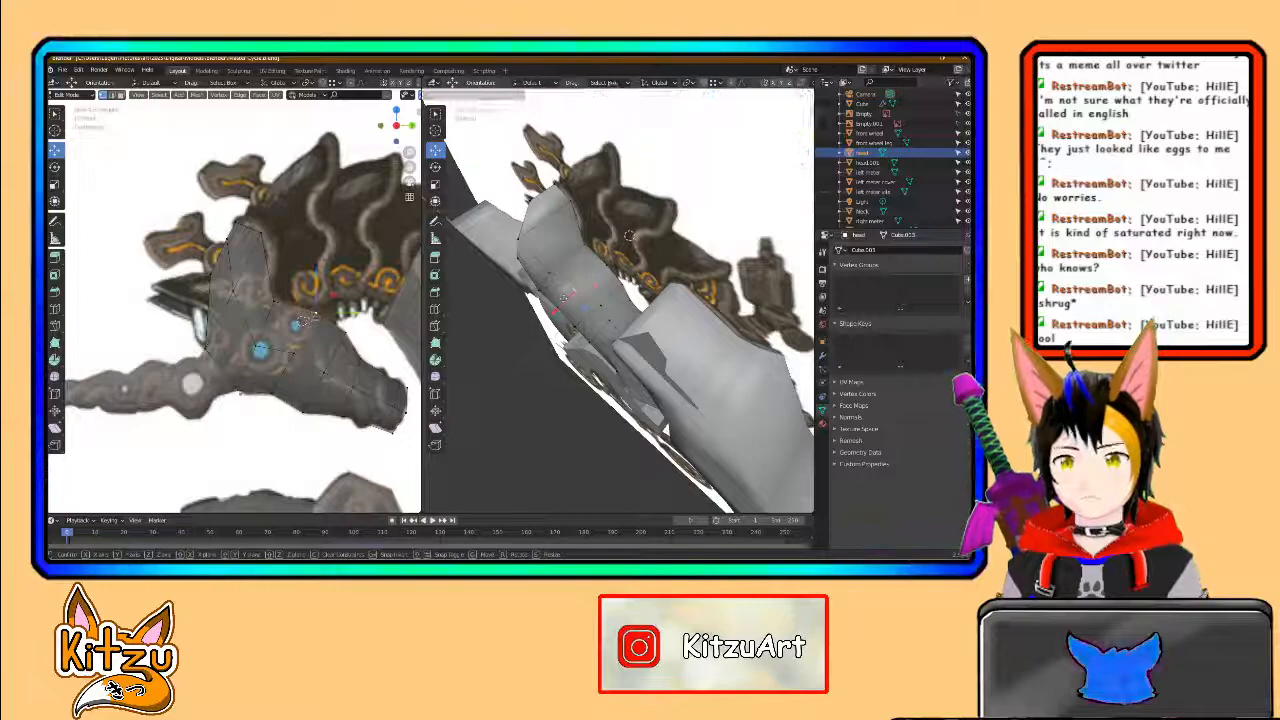
drag(559, 300, 588, 328)
click(601, 307)
click(609, 320)
- Apply Shade Smooth to the head mesh in Object Mode and view its side surface
middle_drag(592, 330, 560, 325)
key(Tab)
right_click(511, 330)
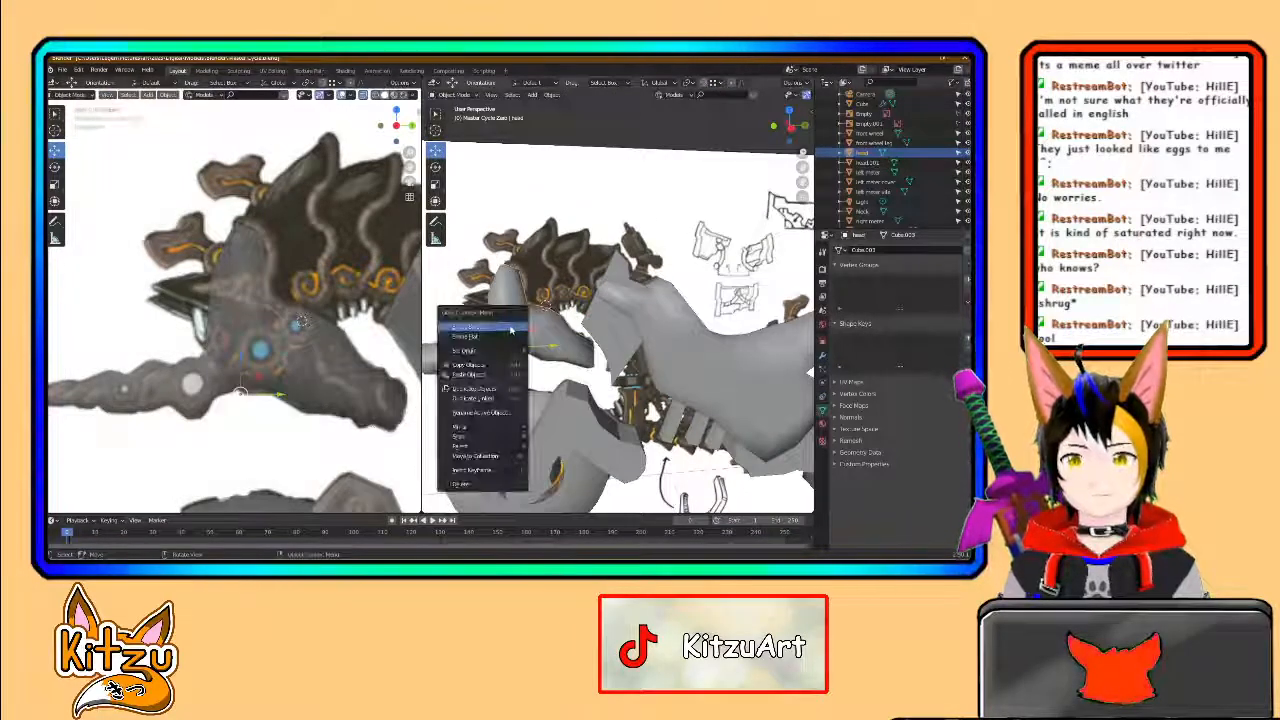
scroll(515, 328, up, 3)
middle_drag(511, 322, 570, 342)
- Move the vertices at the snout end of the head mesh inward along the X axis, using the top view as a guide
key(Tab)
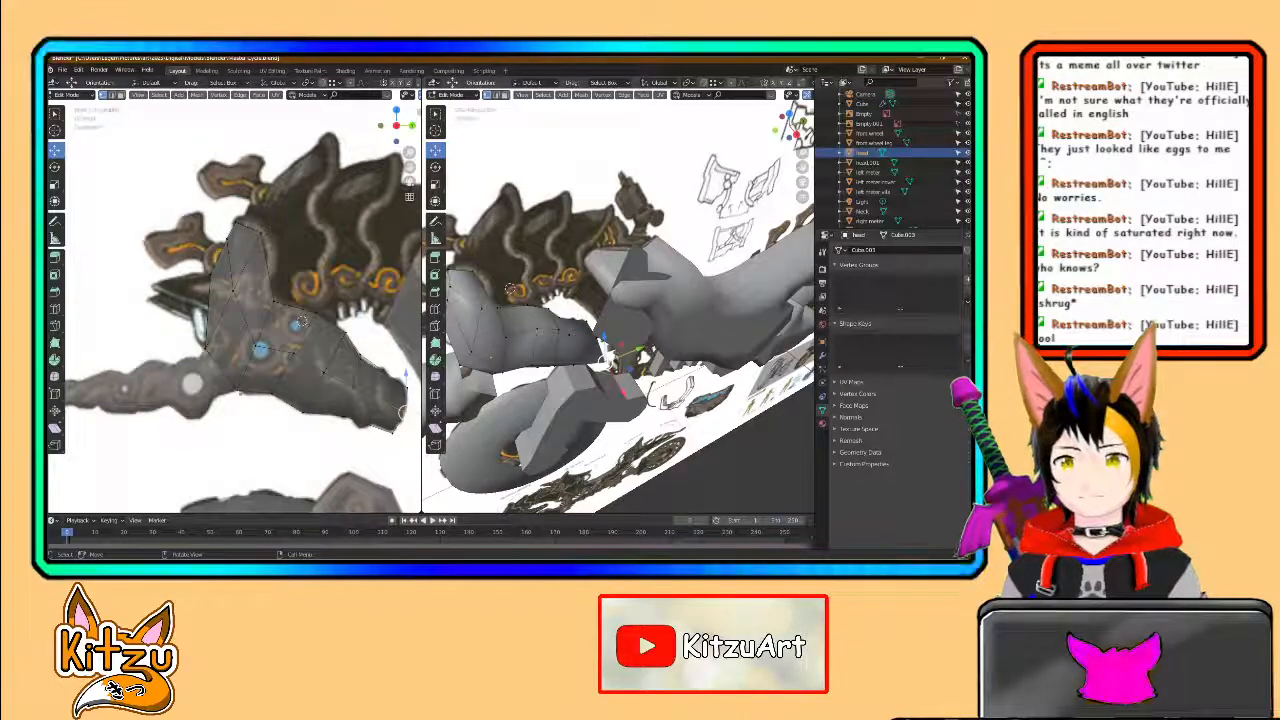
key(r)
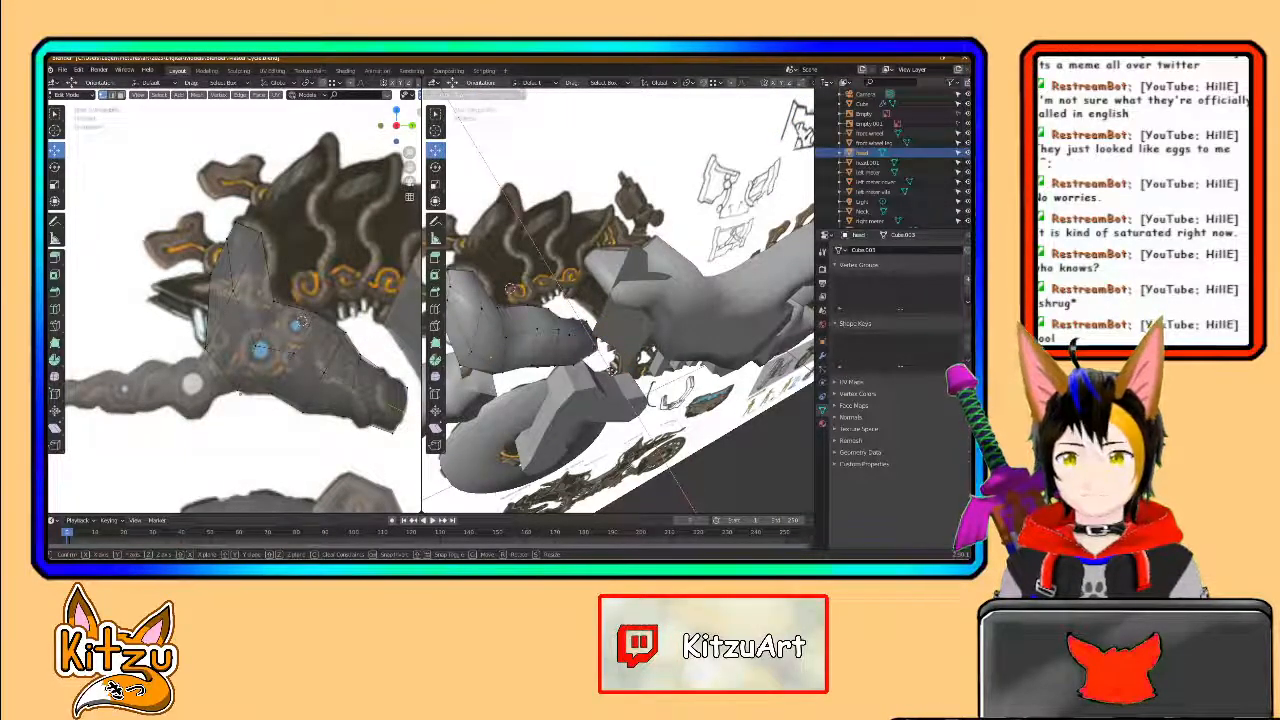
key(KP_7)
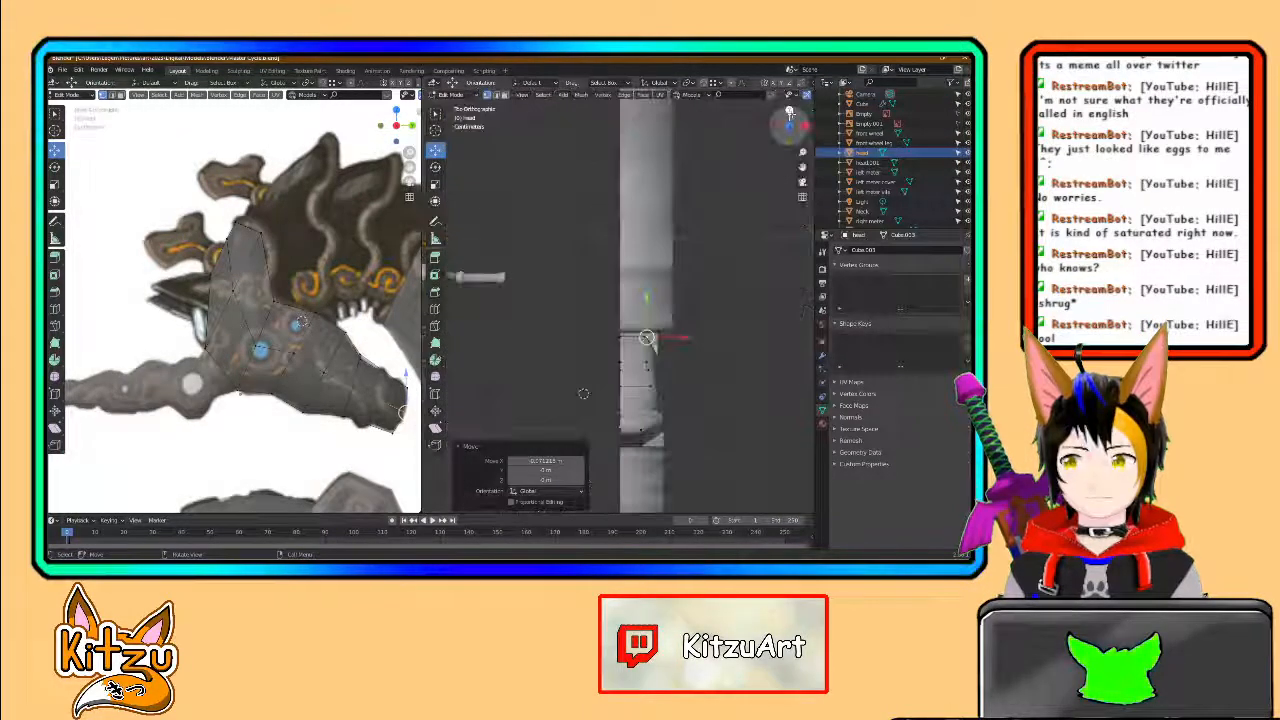
scroll(693, 341, up, 3)
shift+middle_drag(701, 406, 558, 321)
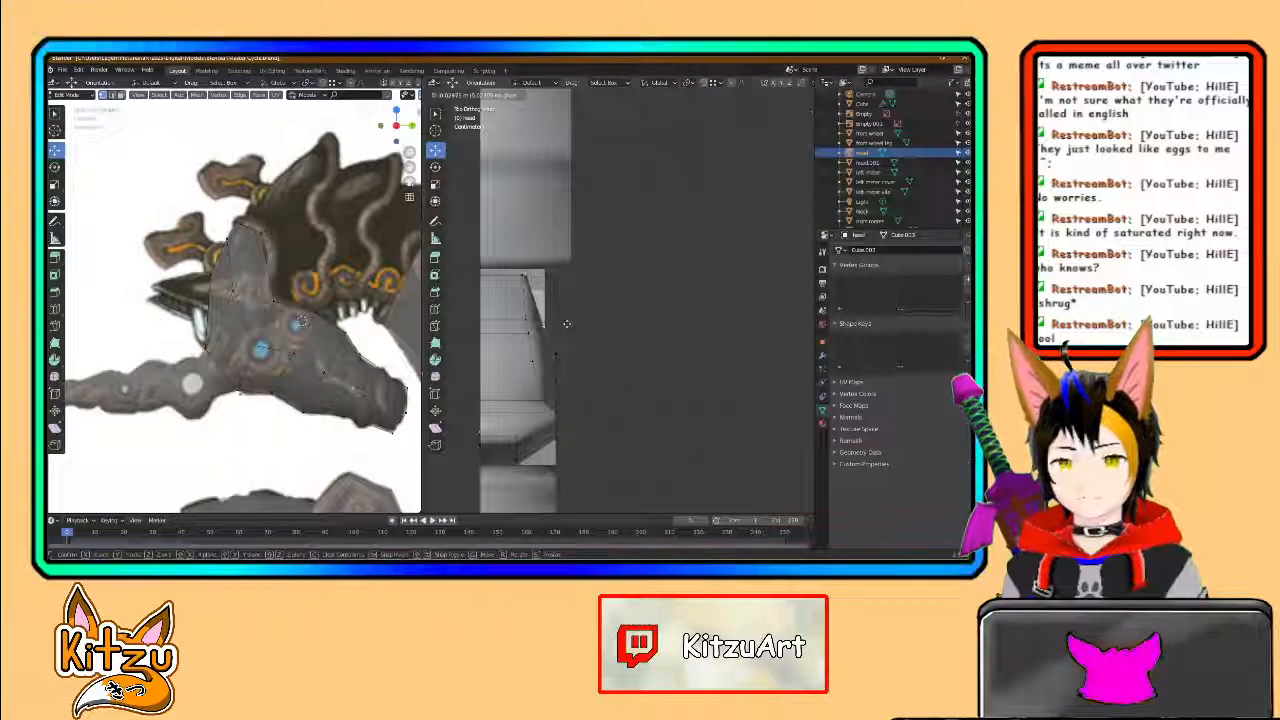
drag(567, 324, 568, 325)
- Shift the outer side vertices farther along the head inward along the X axis in the top view to even its taper
click(556, 354)
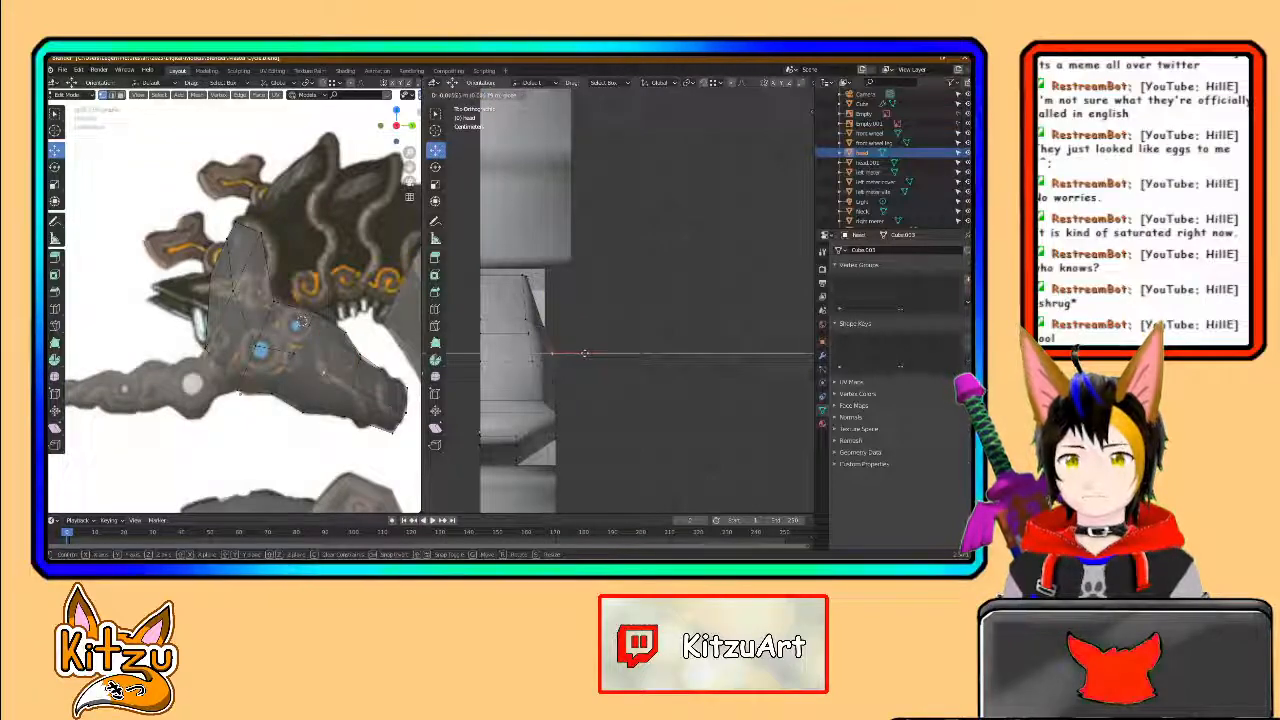
drag(582, 353, 582, 354)
shift+middle_drag(588, 375, 570, 309)
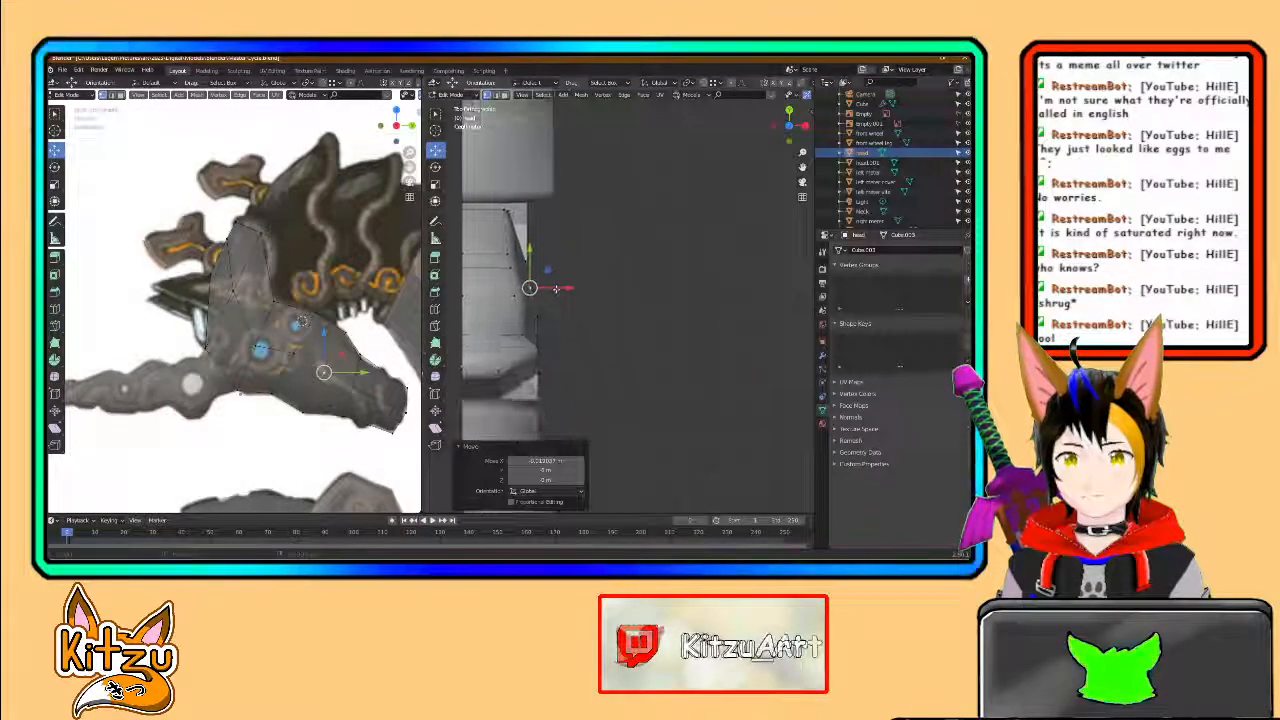
click(538, 316)
drag(569, 316, 563, 317)
- Select the adjoining faces on the side of the head's upper crest and delete them to open the surface
middle_drag(566, 337, 575, 428)
middle_drag(558, 280, 556, 307)
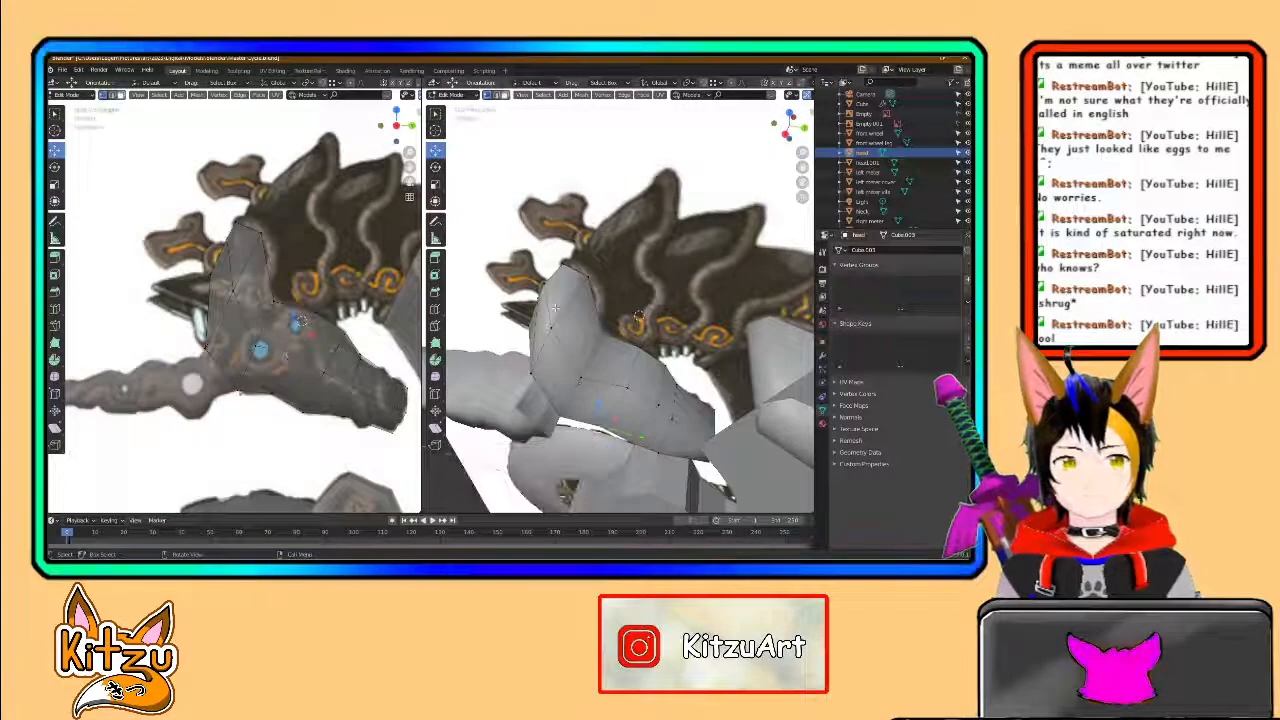
click(572, 323)
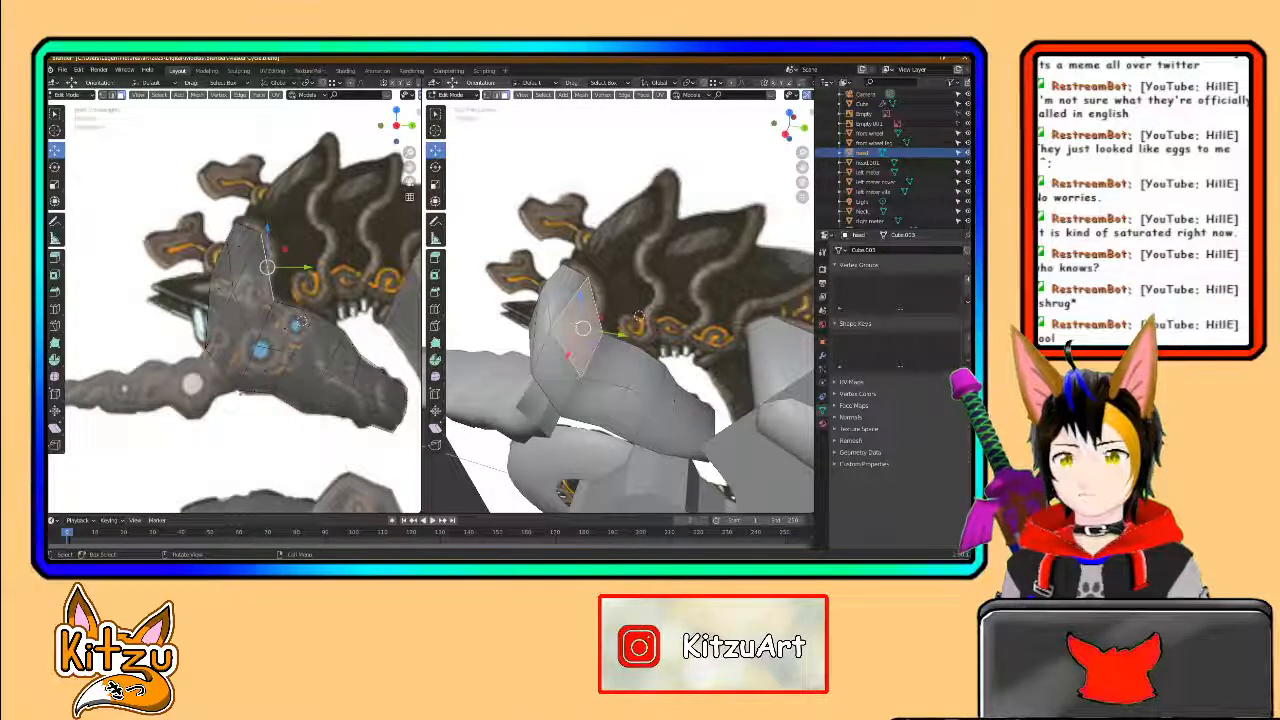
click(565, 285)
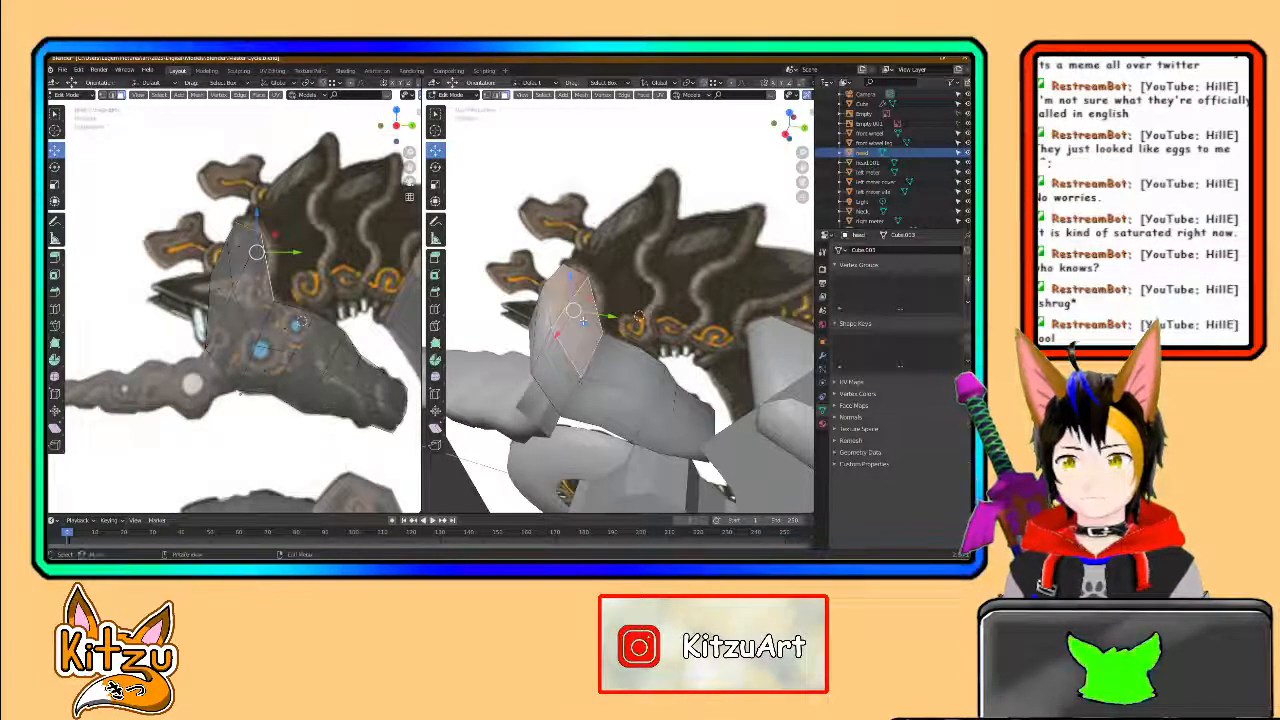
click(585, 323)
key(ctrl+z)
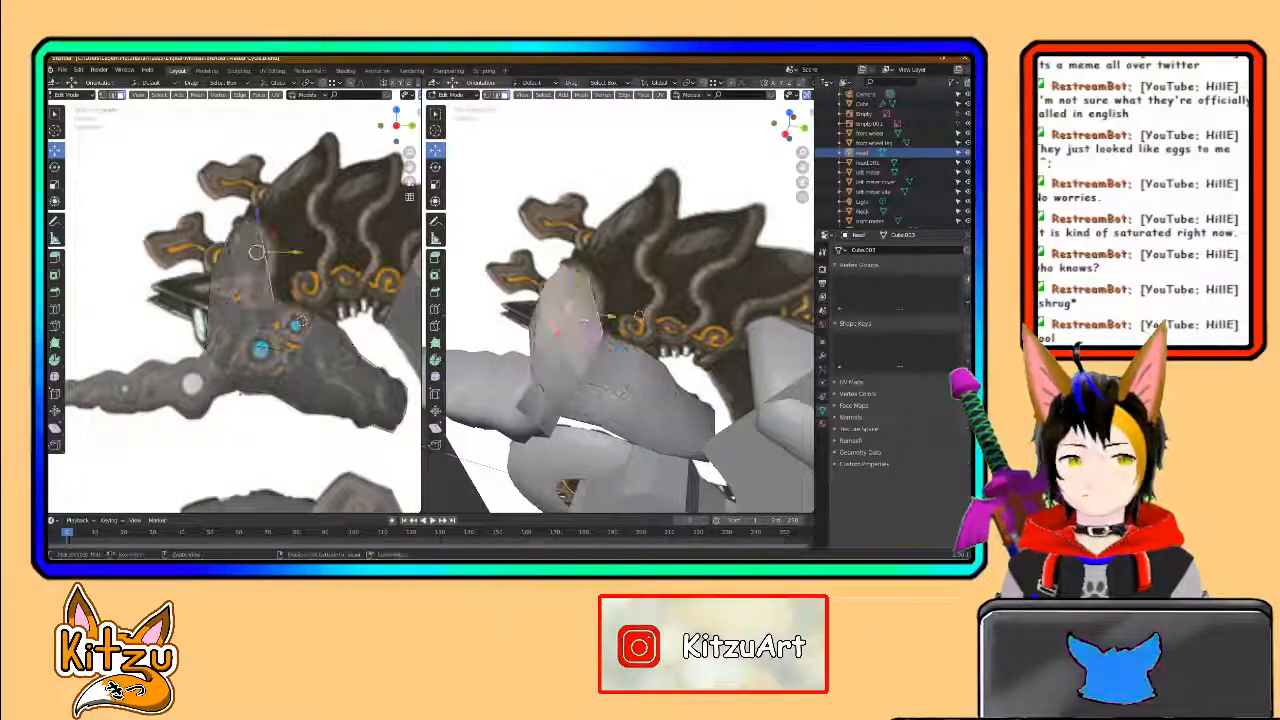
middle_drag(563, 348, 666, 350)
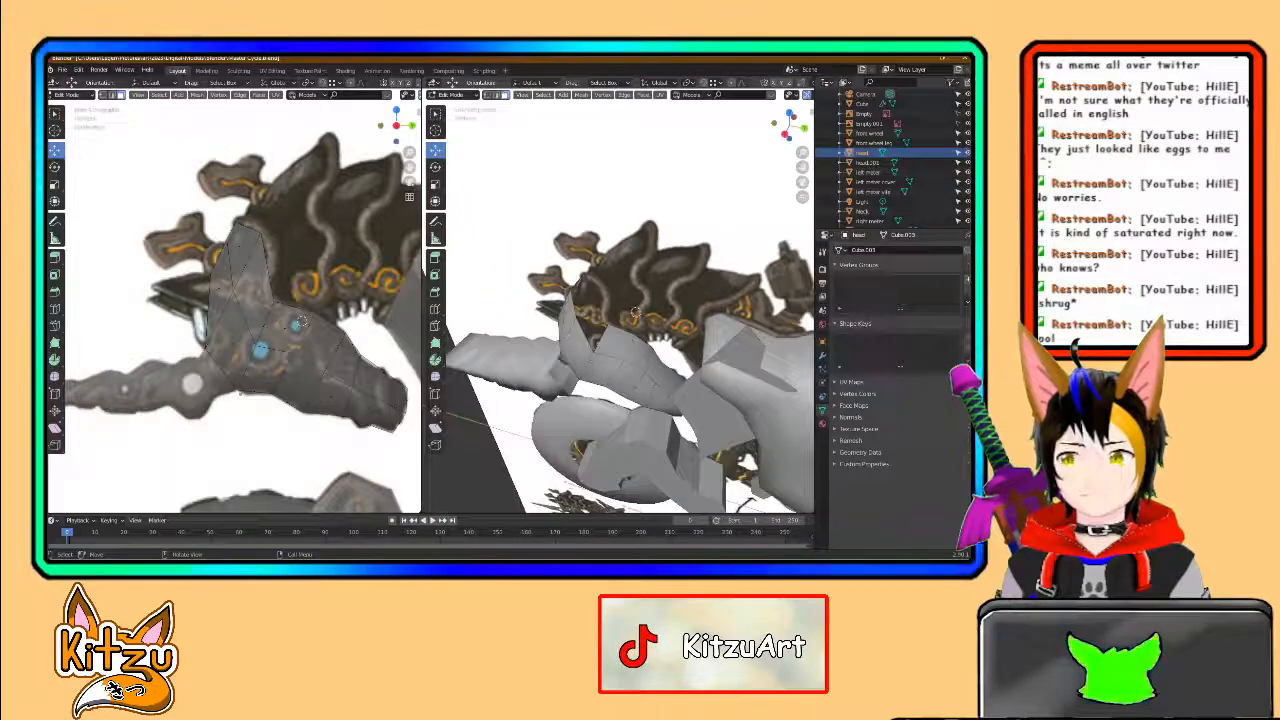
- Add a Solidify modifier to the head mesh and increase its thickness to give the open shell visible depth
click(823, 357)
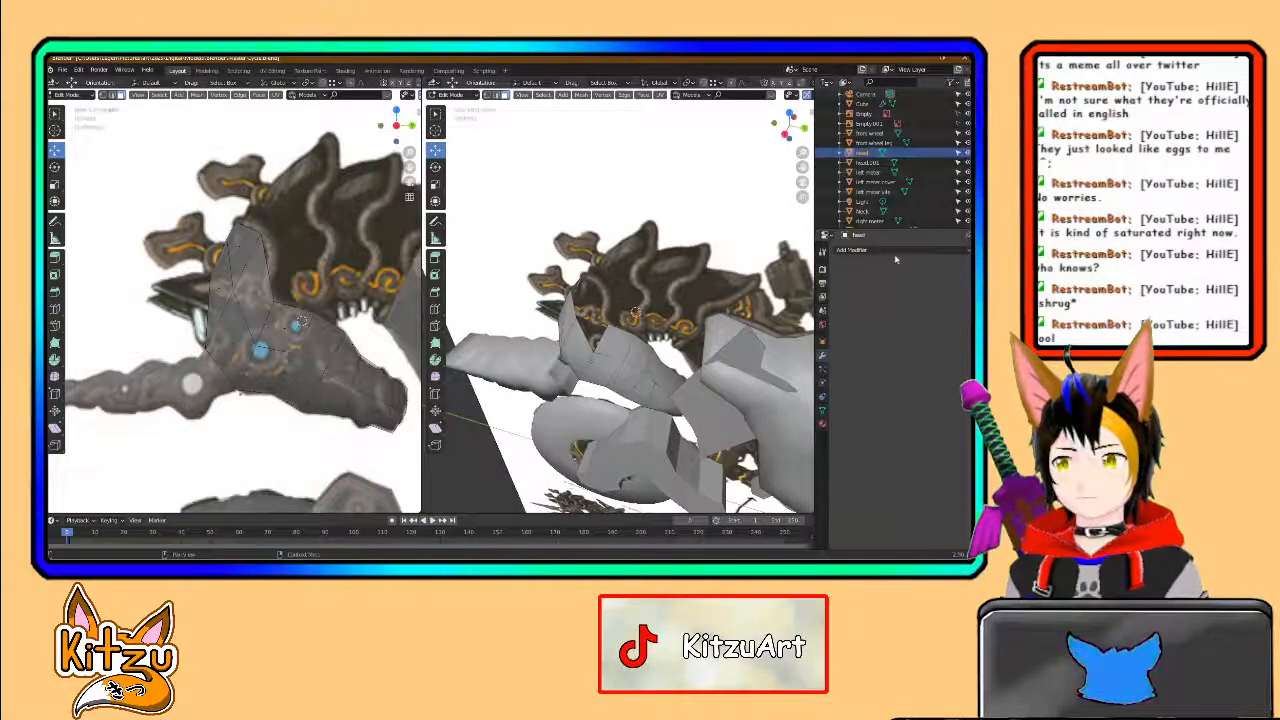
click(896, 252)
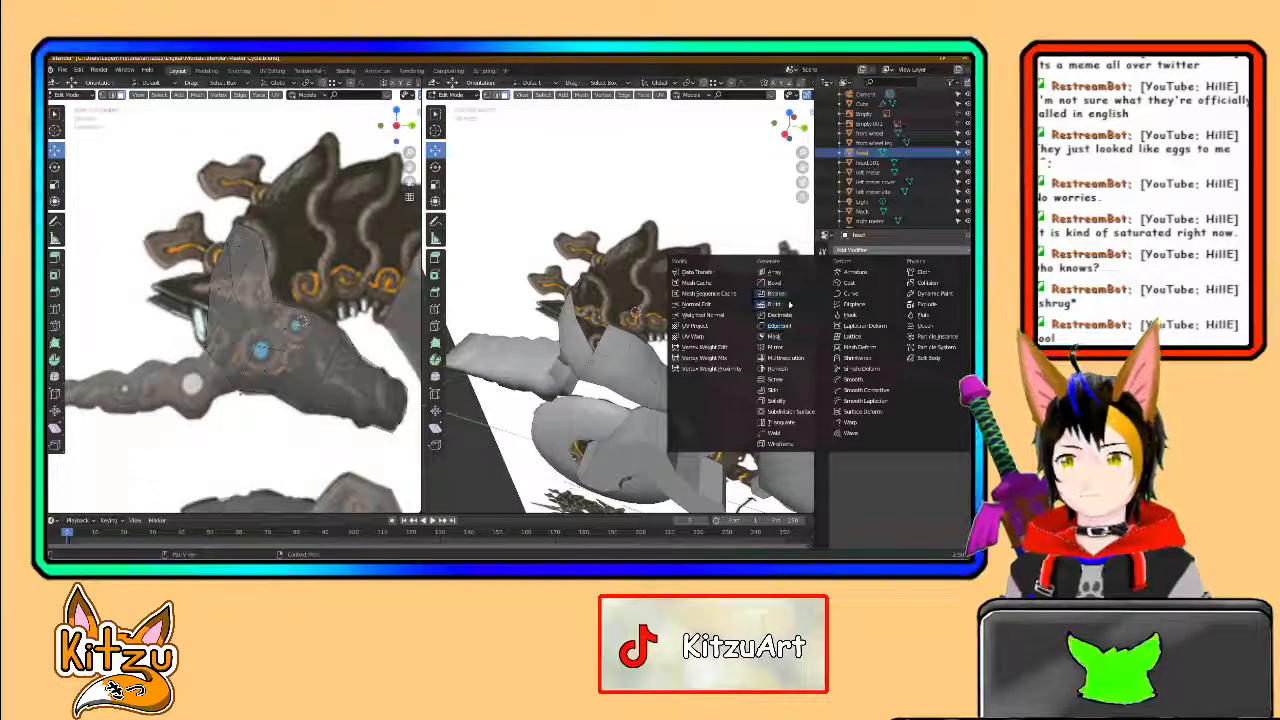
click(778, 400)
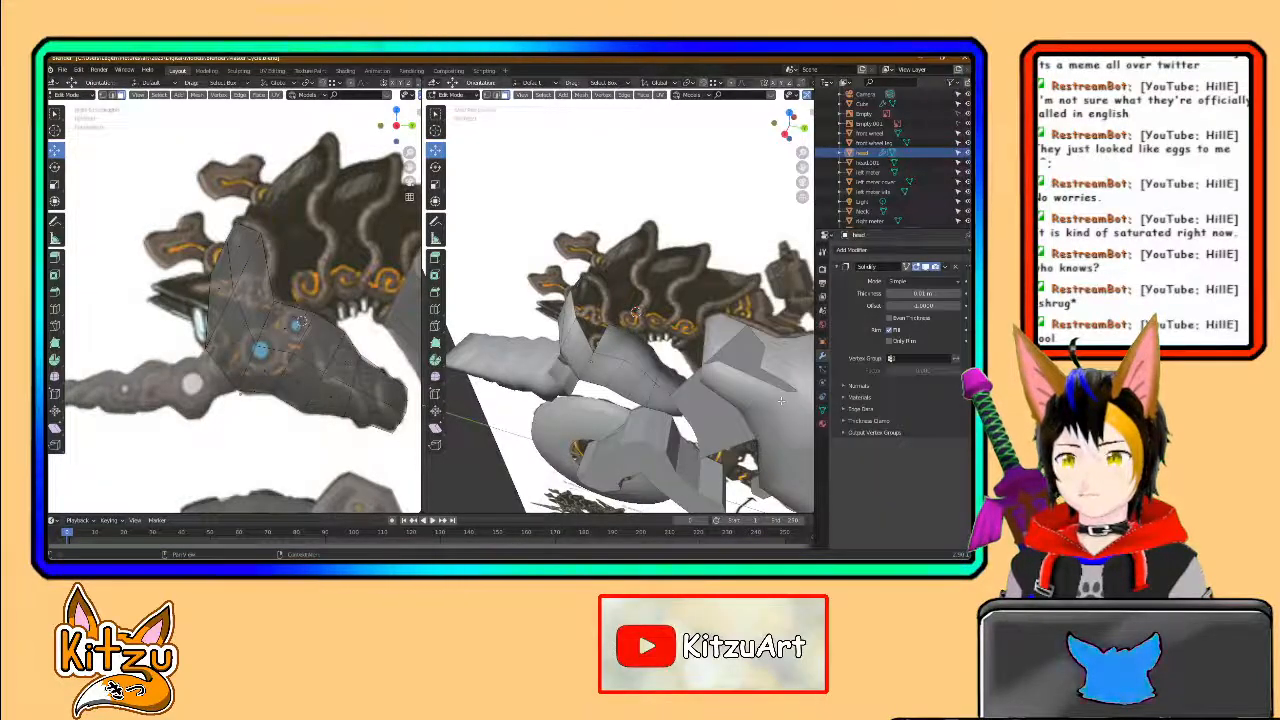
scroll(786, 356, up, 3)
middle_drag(786, 356, 748, 388)
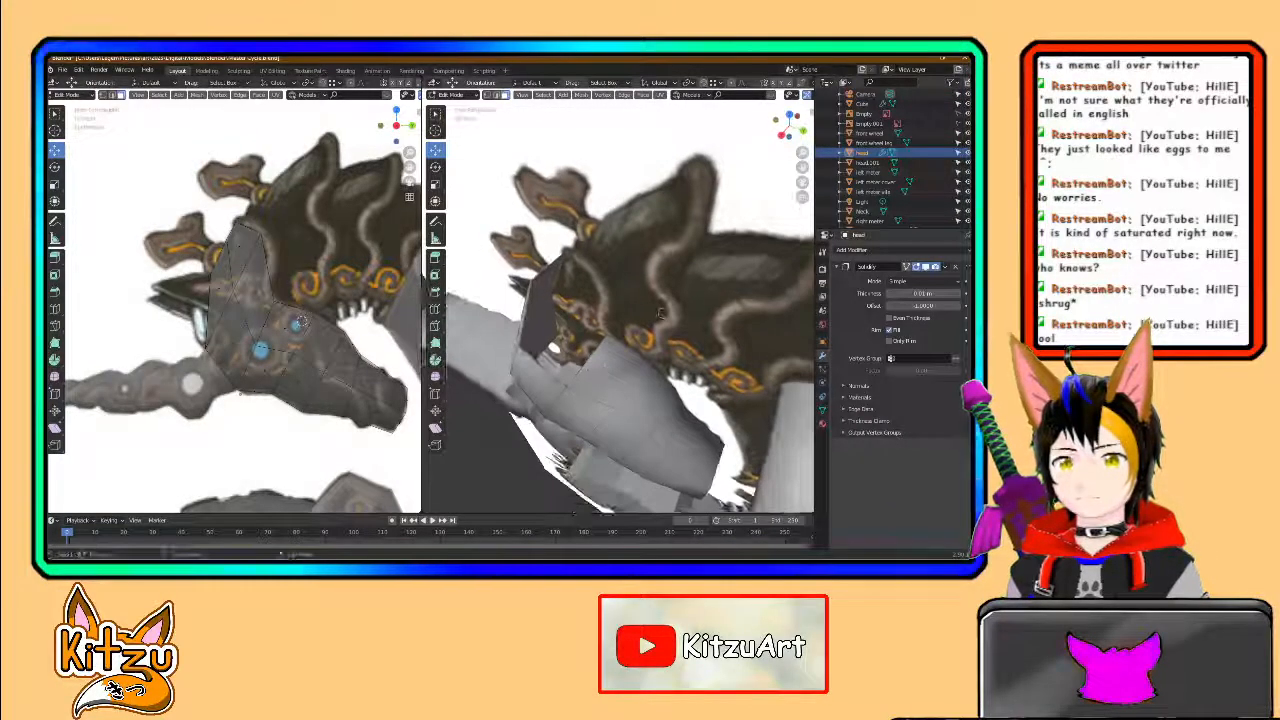
drag(926, 294, 910, 294)
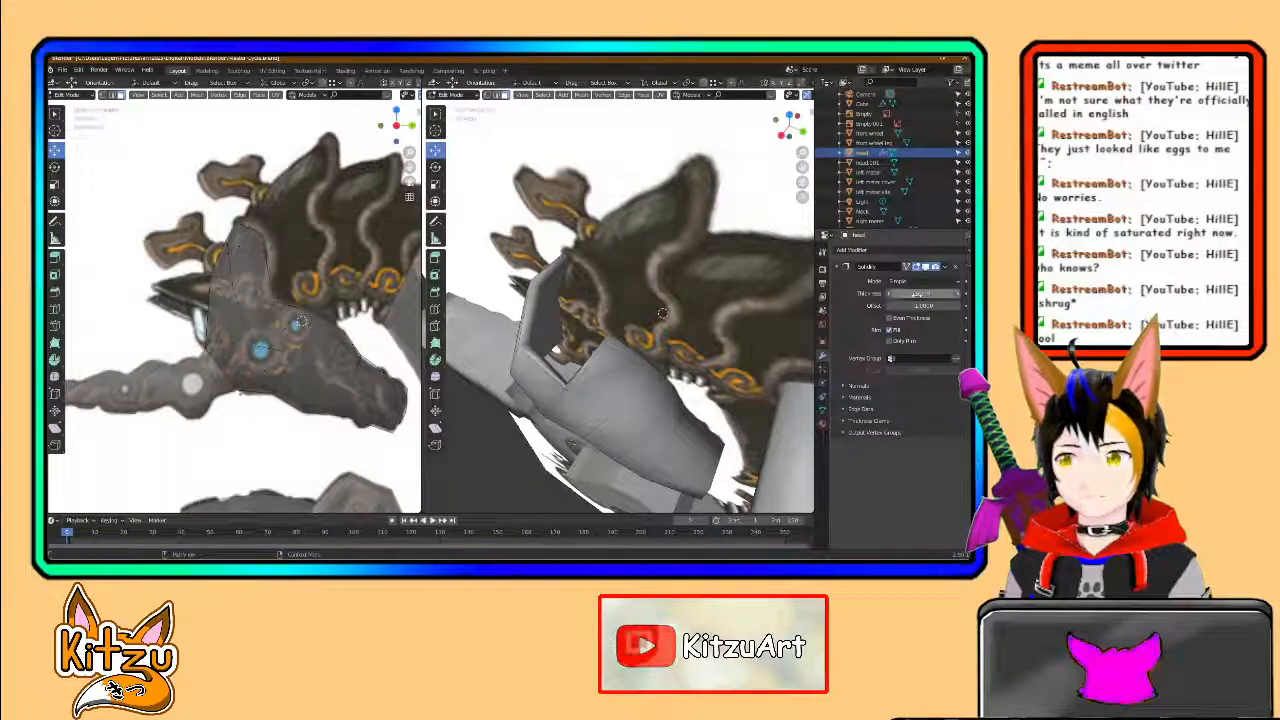
middle_drag(660, 330, 580, 366)
scroll(640, 330, up, 3)
scroll(580, 366, down, 4)
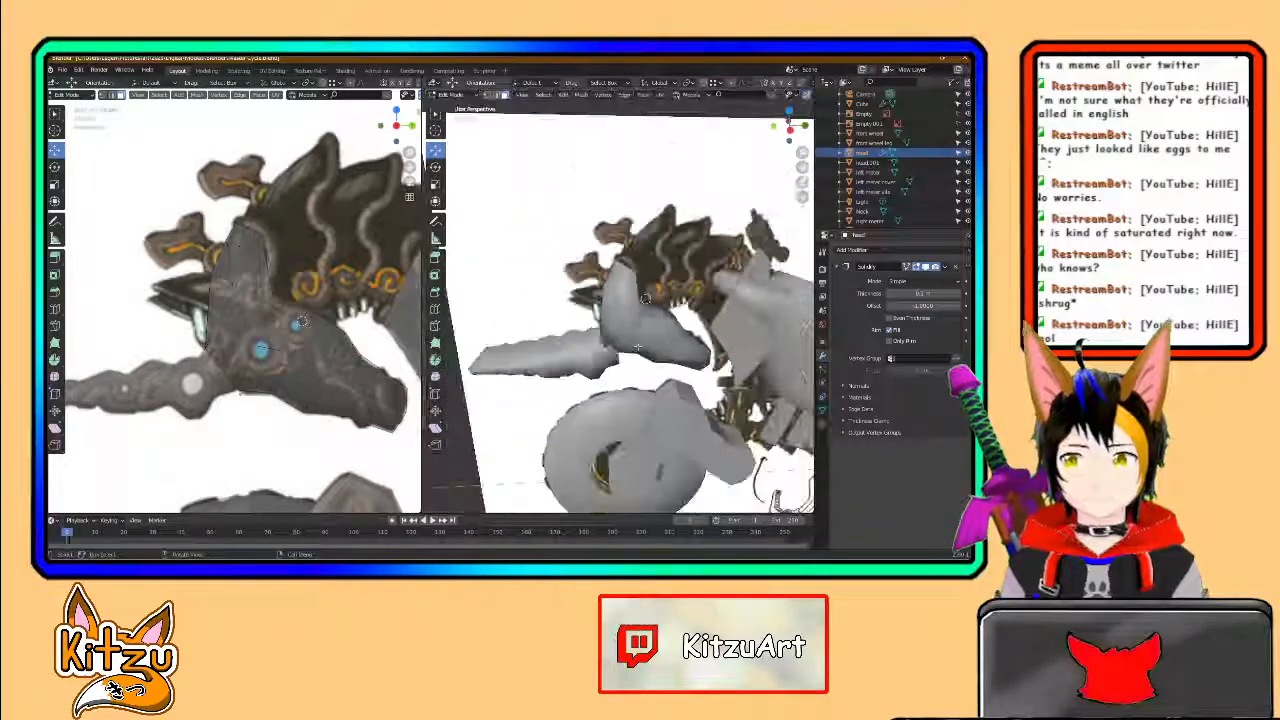
- Hide the horn mesh in front of the head and reopen the head mesh in Edit Mode
key(Tab)
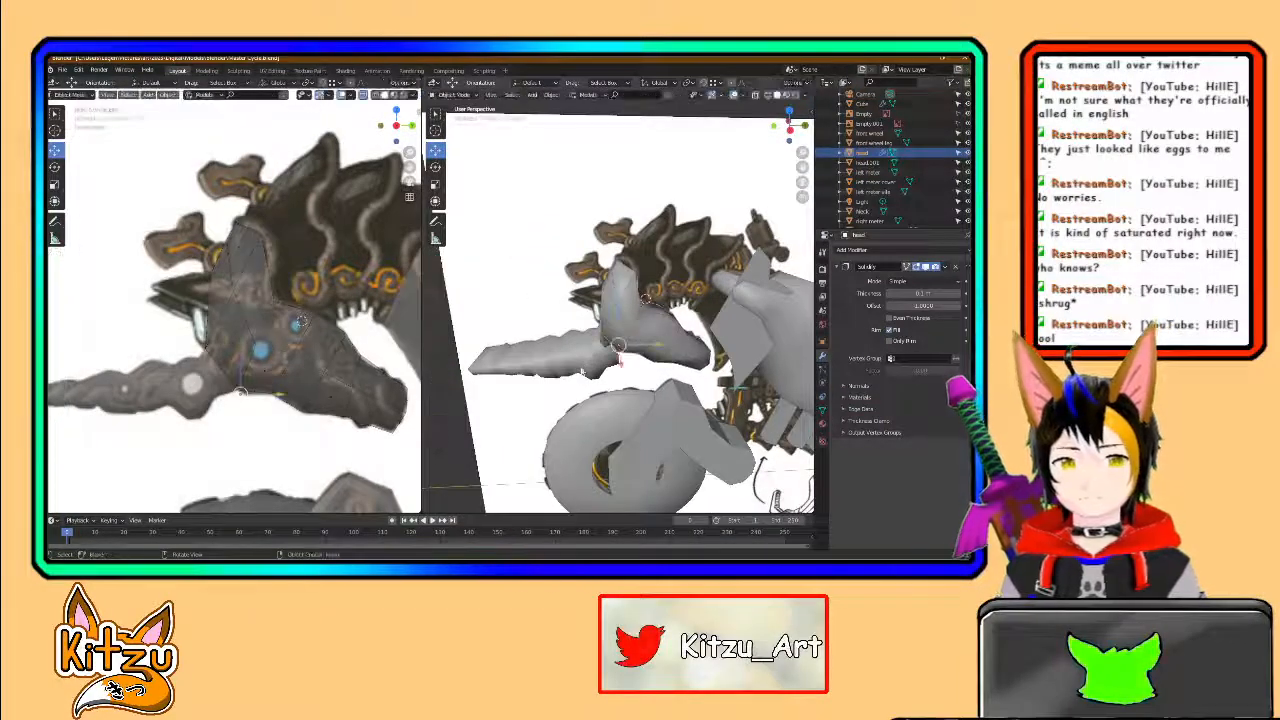
click(582, 369)
key(h)
click(621, 343)
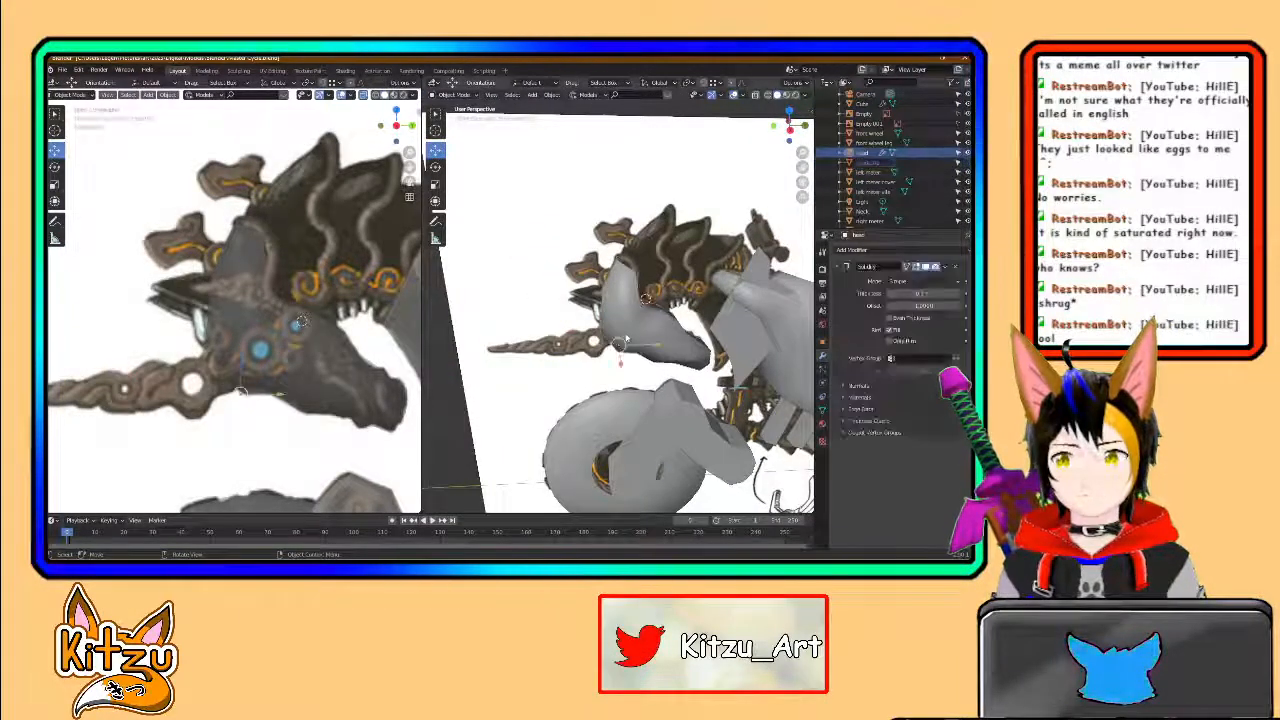
scroll(628, 336, up, 2)
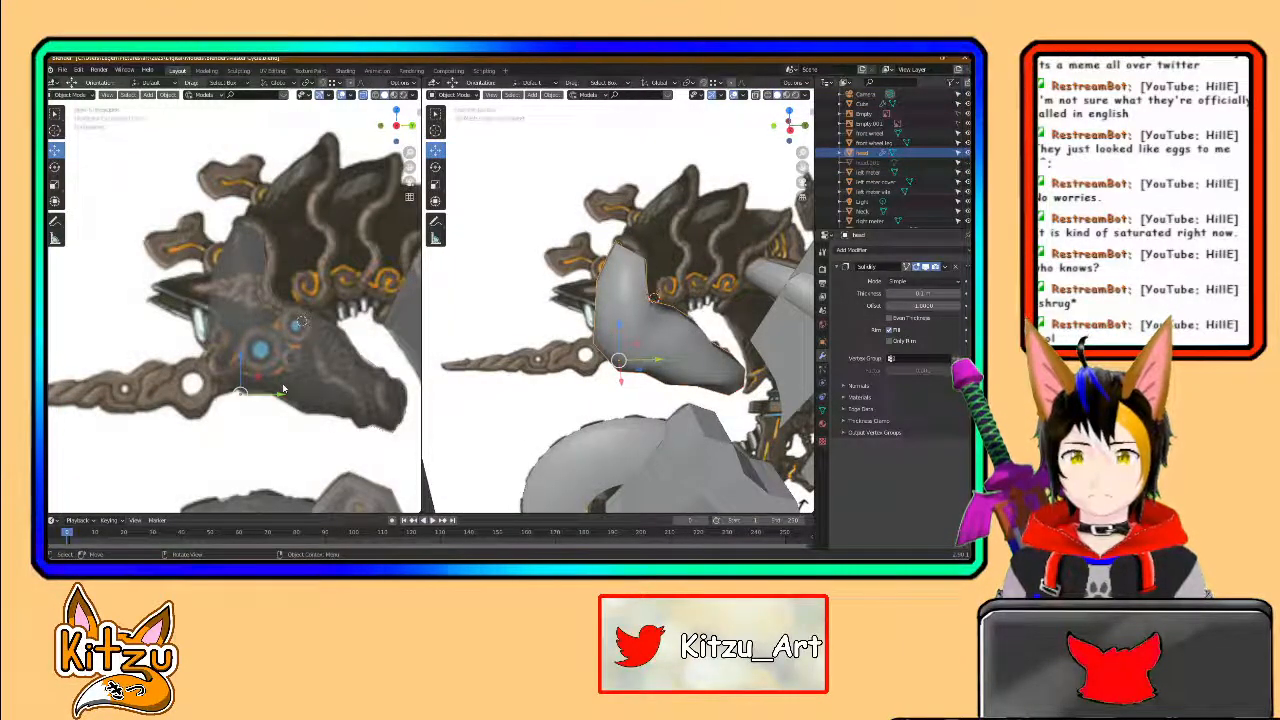
key(Tab)
- Try to adjust the upper edges on the front of the head mesh, and undo the change
scroll(616, 314, up, 2)
middle_drag(616, 314, 707, 270)
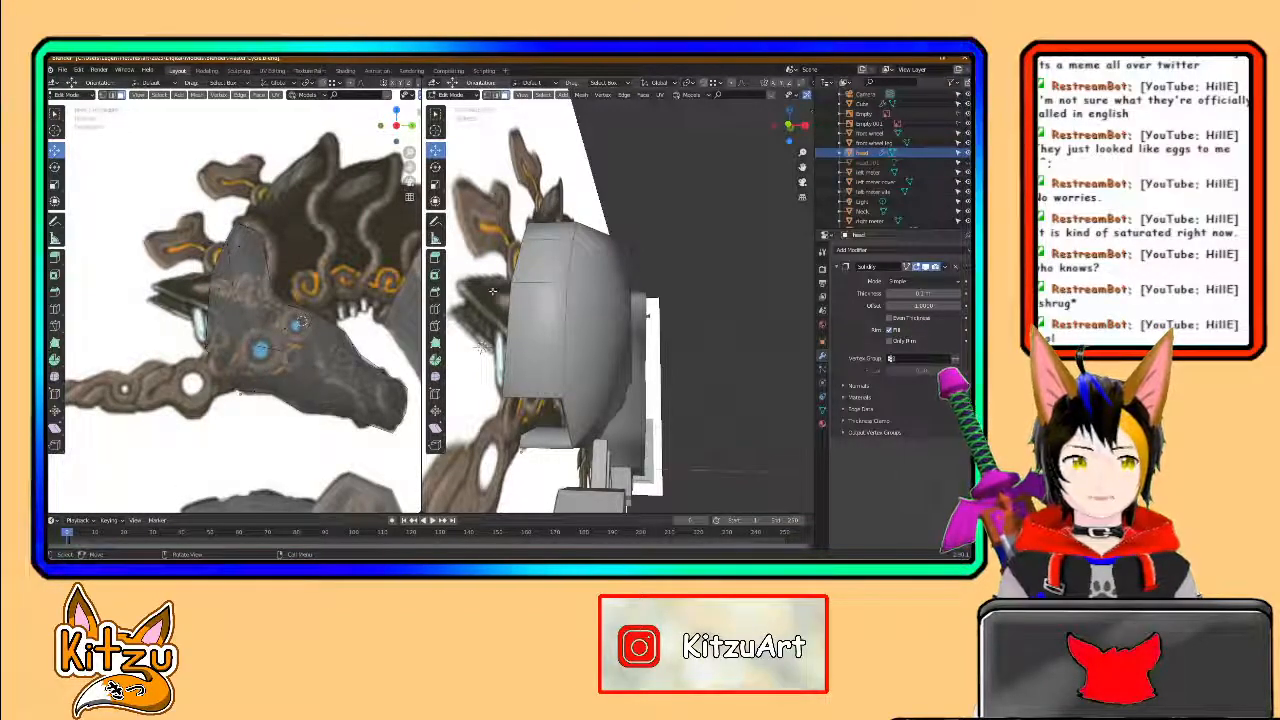
key(g)
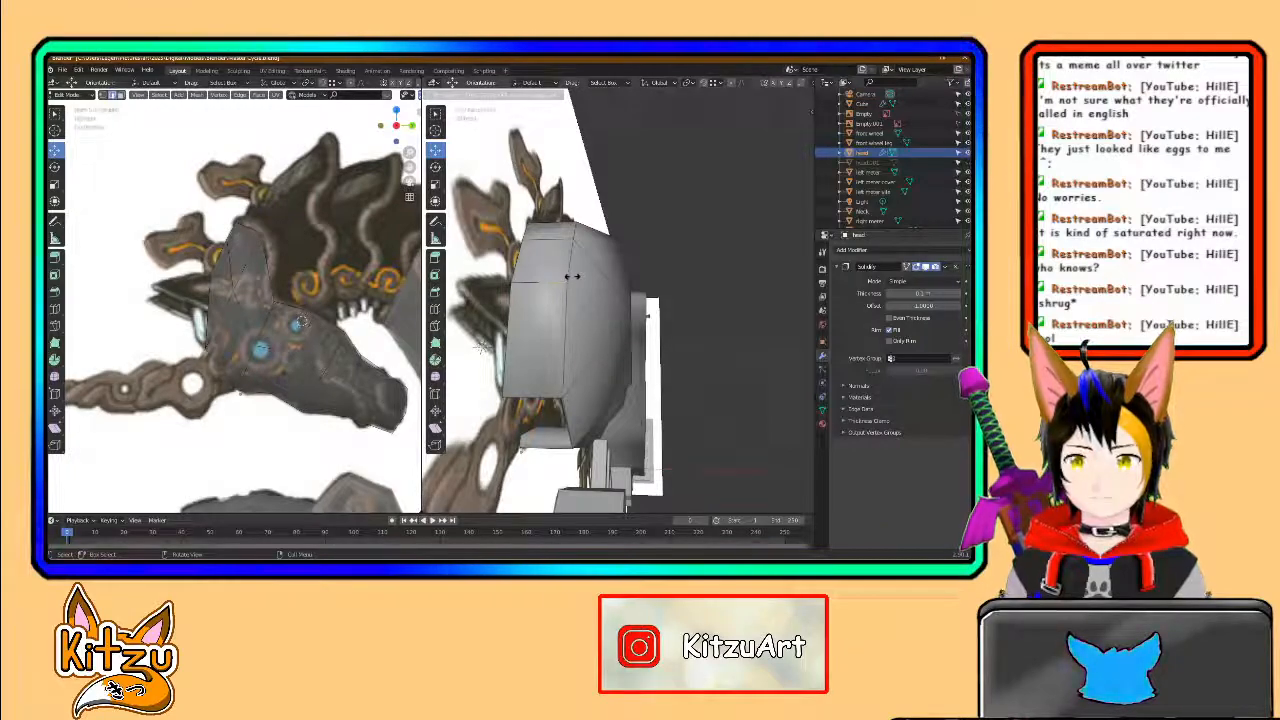
click(574, 284)
key(ctrl+z)
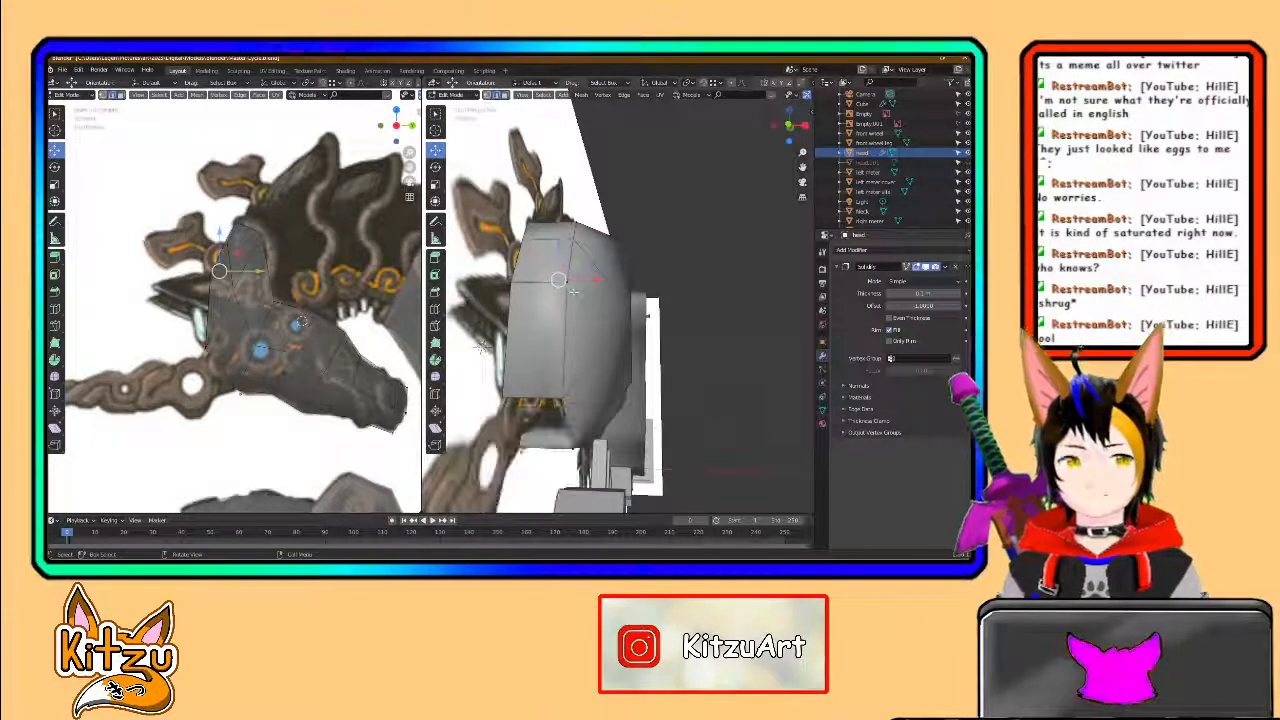
- Add a vertical loop cut to the front of the head mesh, creating a narrow face beside the centre line
middle_drag(480, 347, 464, 352)
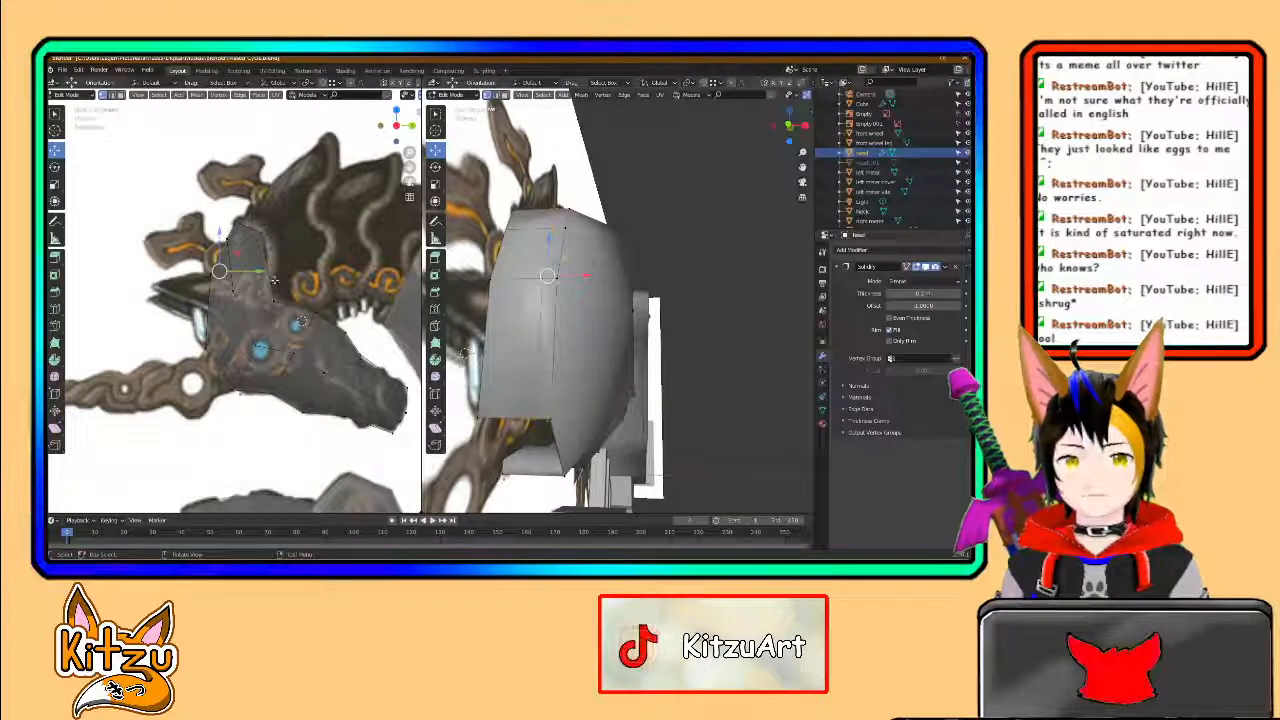
scroll(235, 300, up, 6)
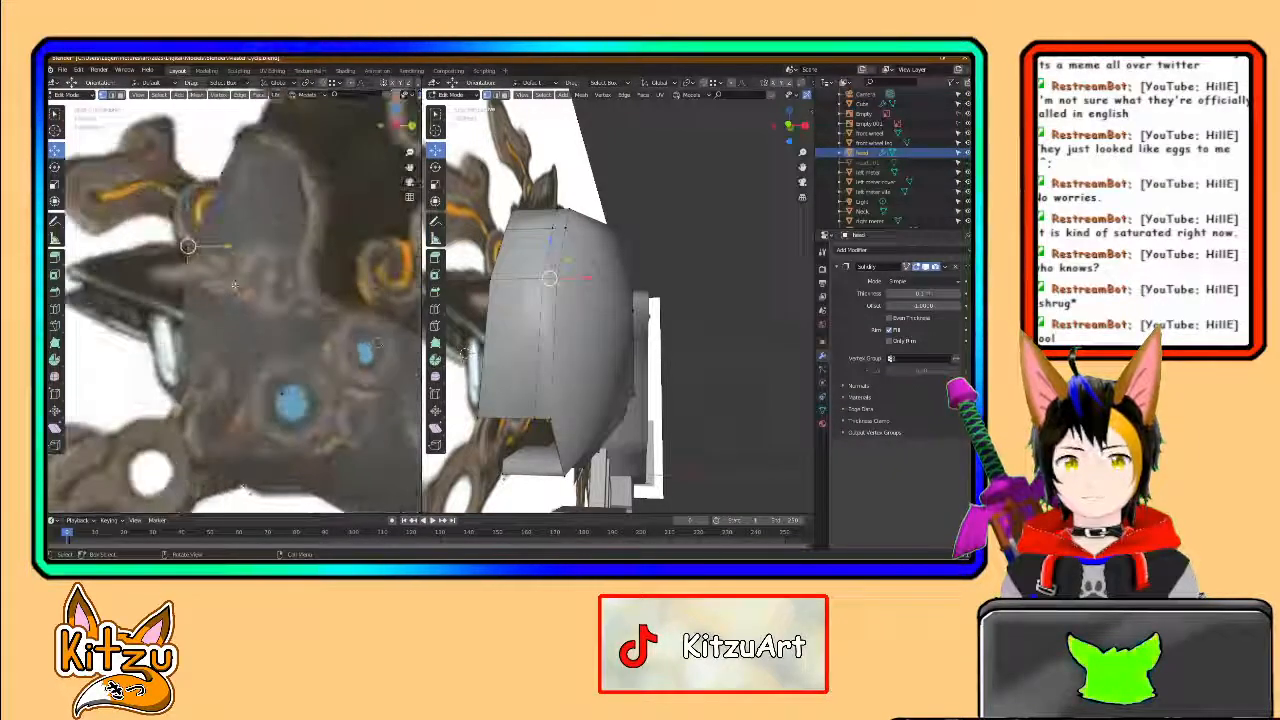
shift+middle_drag(235, 285, 270, 382)
shift+middle_drag(250, 339, 269, 354)
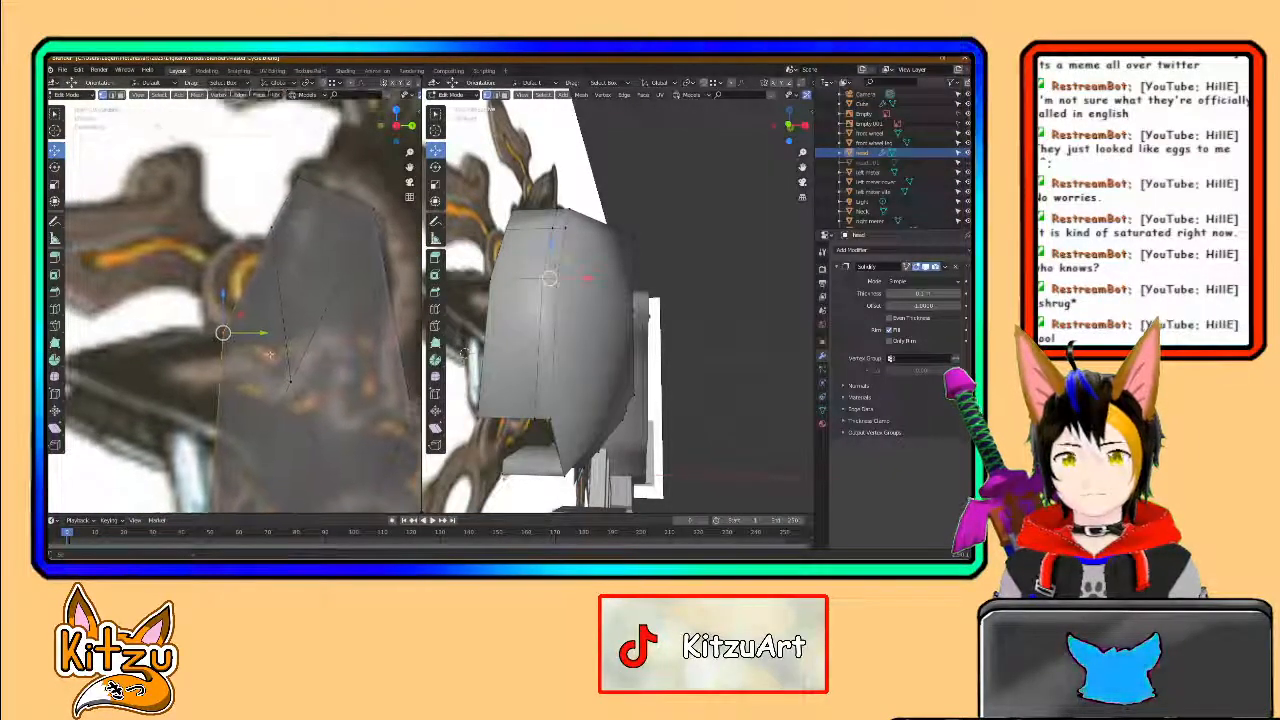
middle_drag(566, 318, 633, 308)
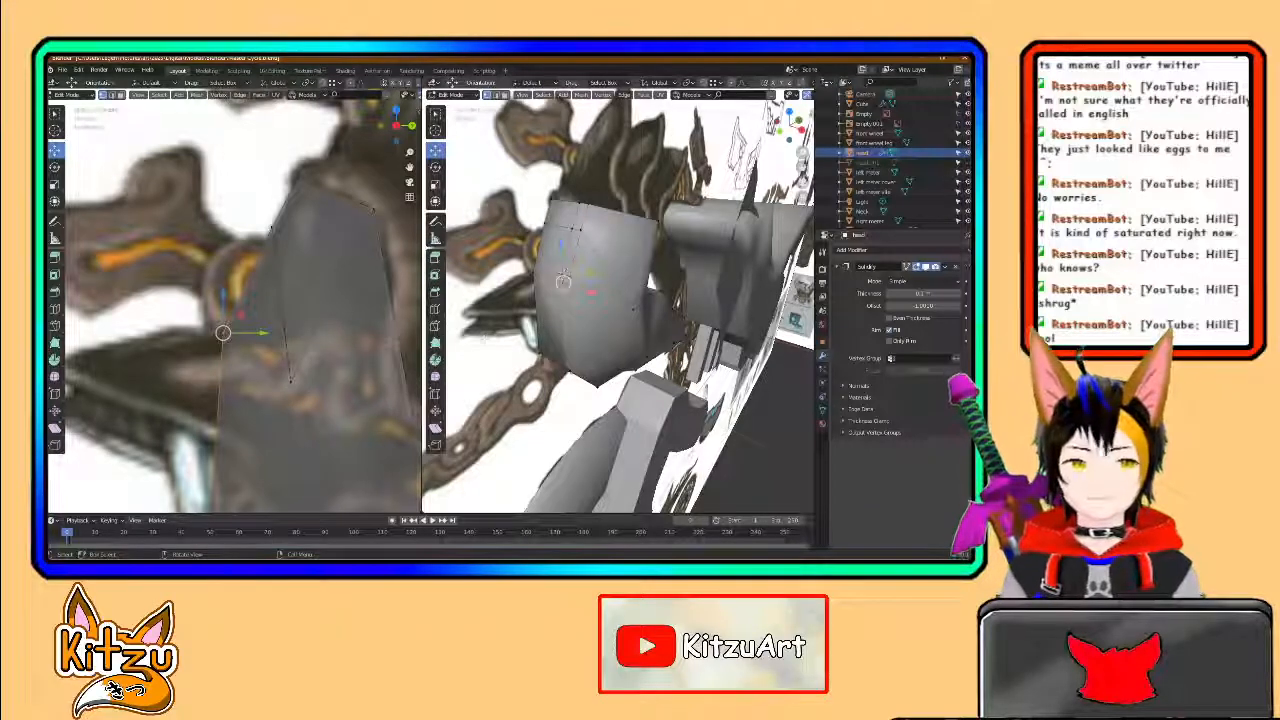
middle_drag(218, 403, 385, 327)
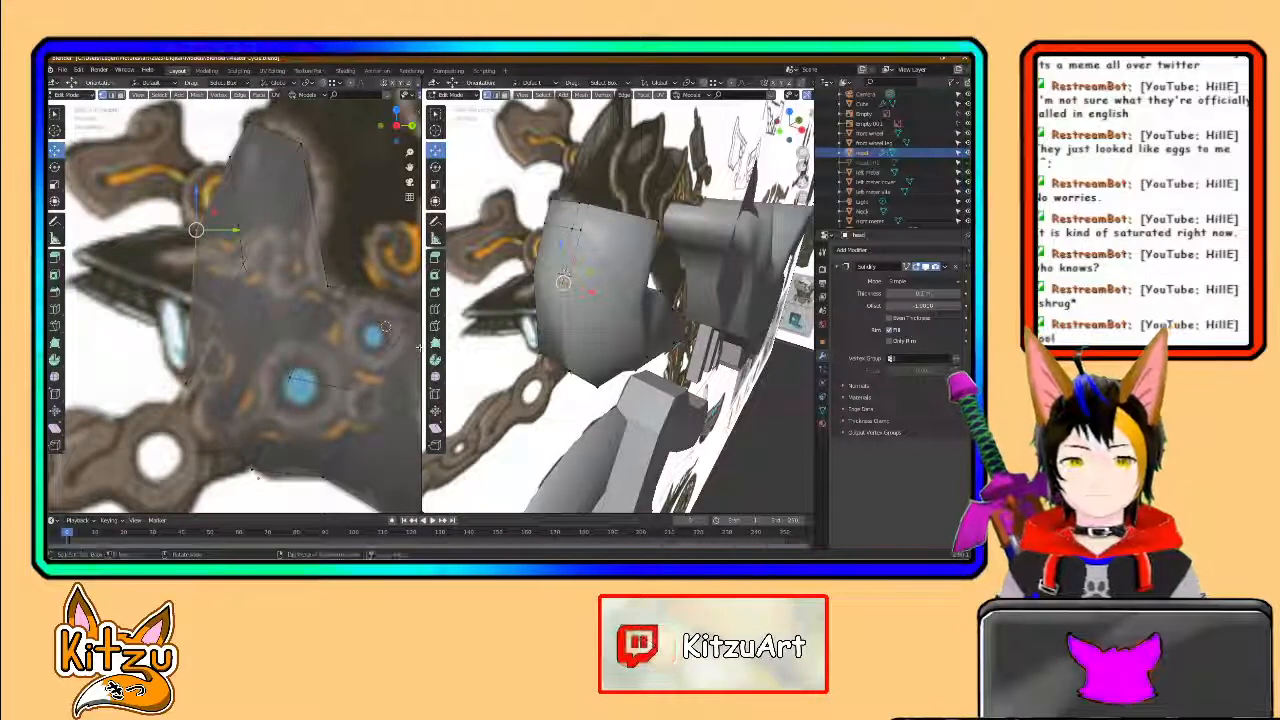
key(ctrl+r)
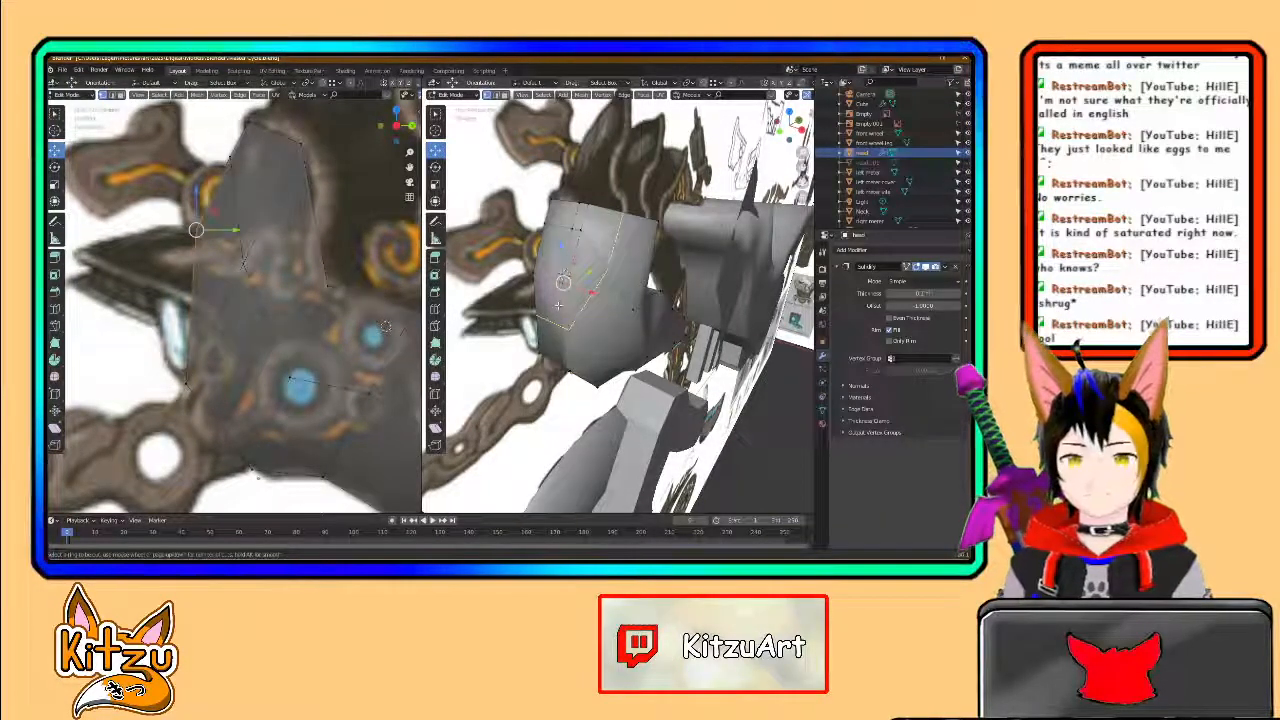
click(558, 306)
click(560, 304)
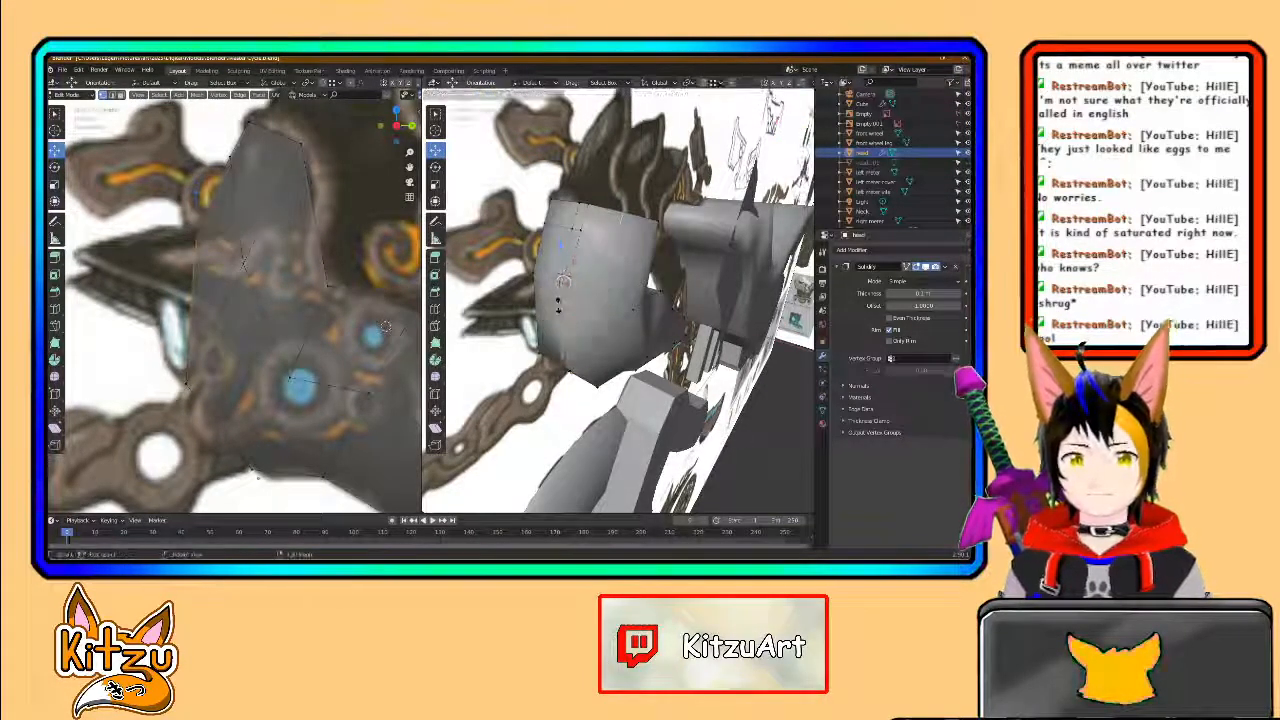
click(560, 303)
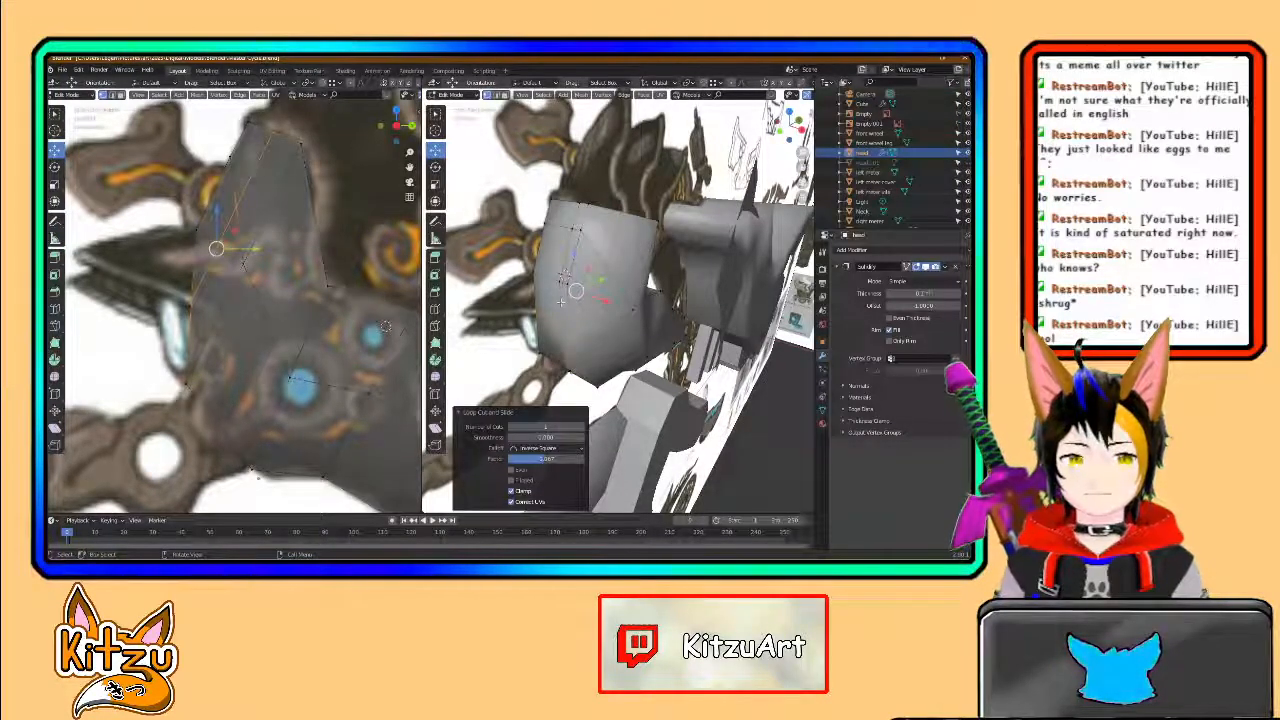
- Extrude the narrow front face of the head forward to the tip of the horn in the side reference
key(3)
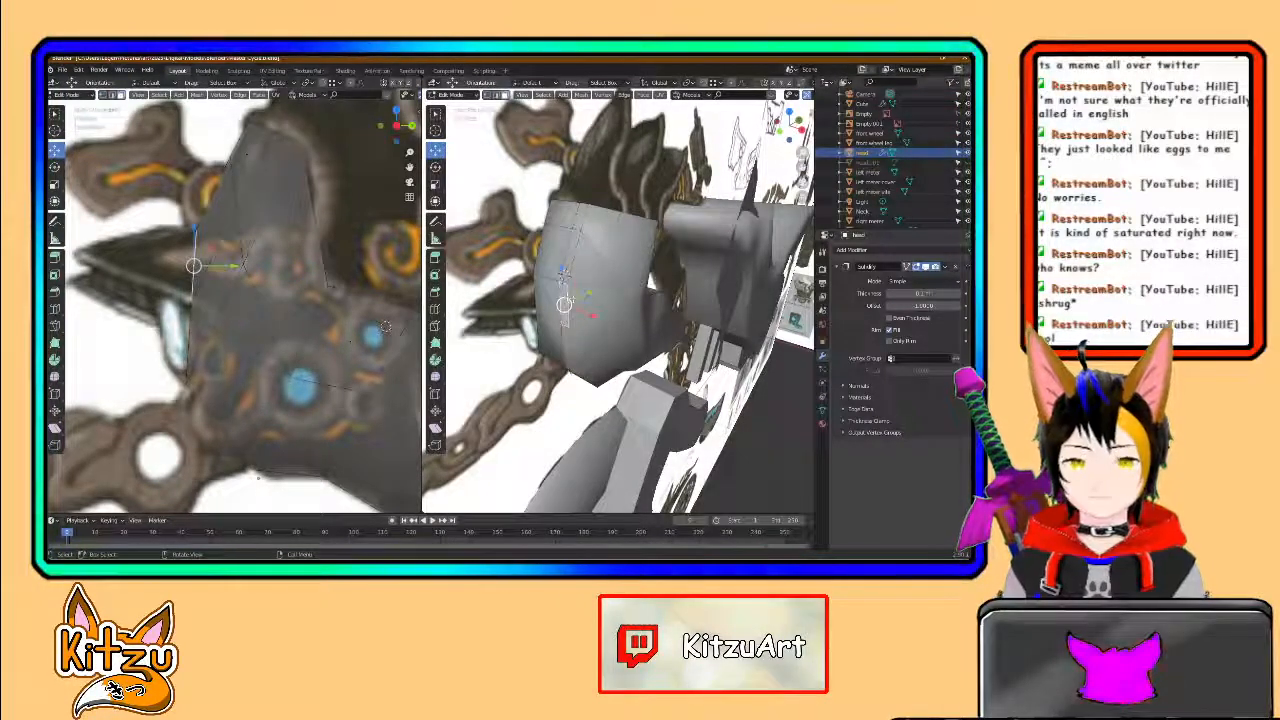
key(e)
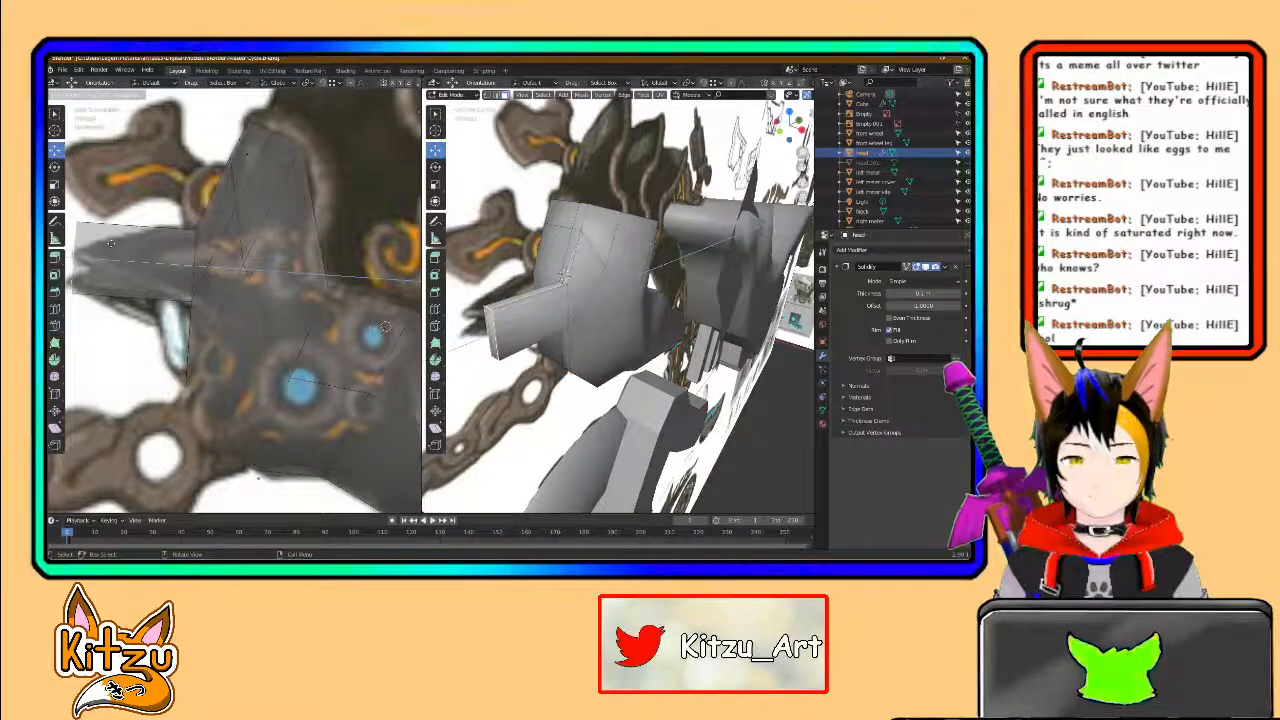
click(111, 243)
shift+middle_drag(164, 263, 256, 272)
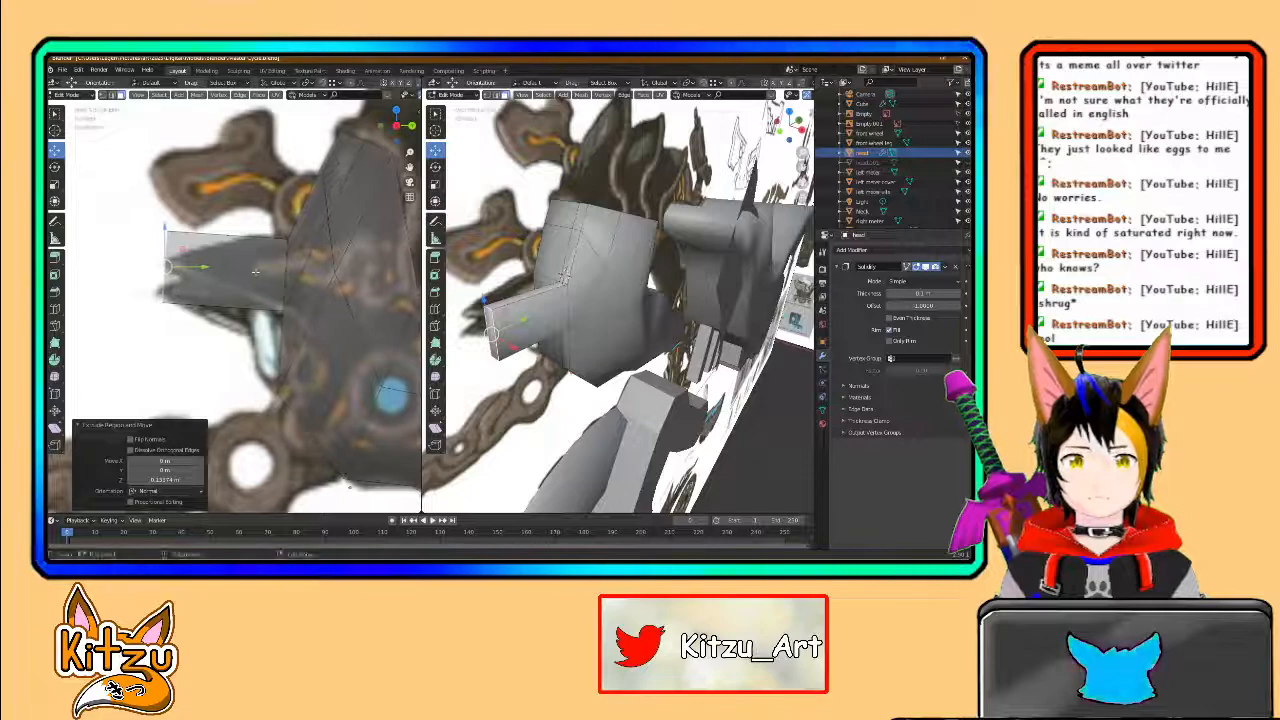
drag(165, 230, 165, 232)
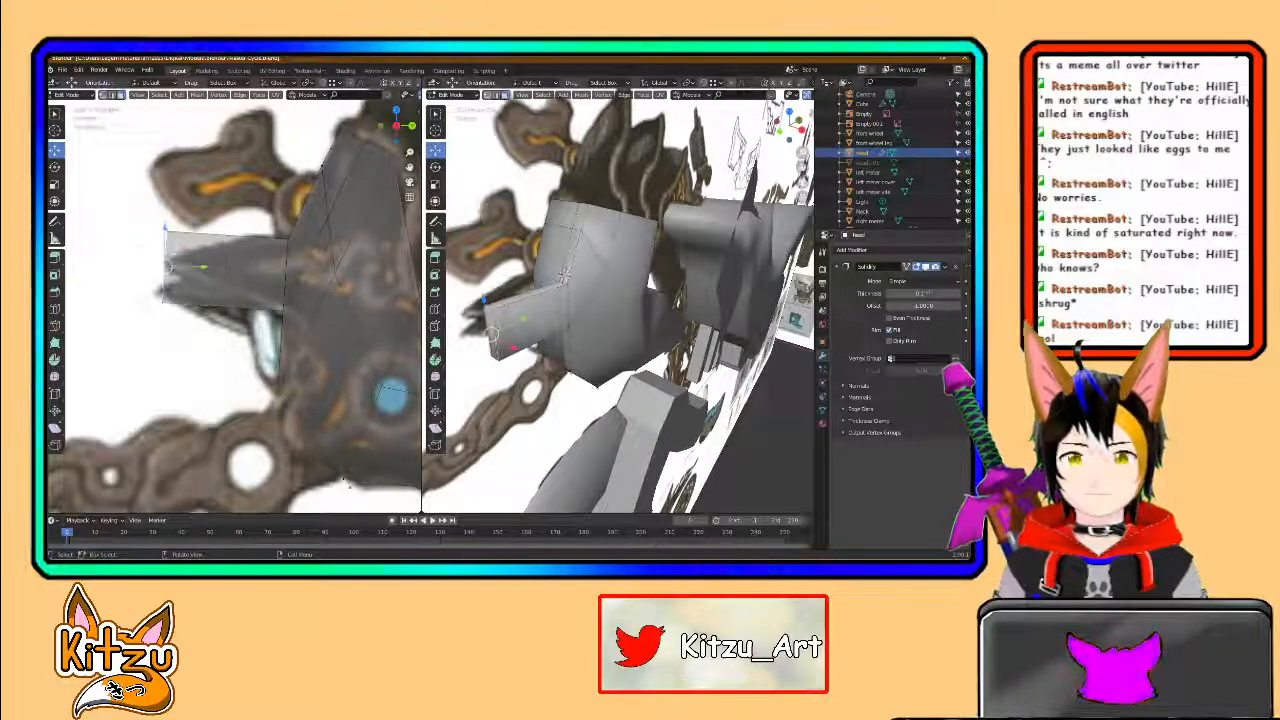
- Scale the extruded horn's end vertically to a point and move the tip to match the reference
click(55, 185)
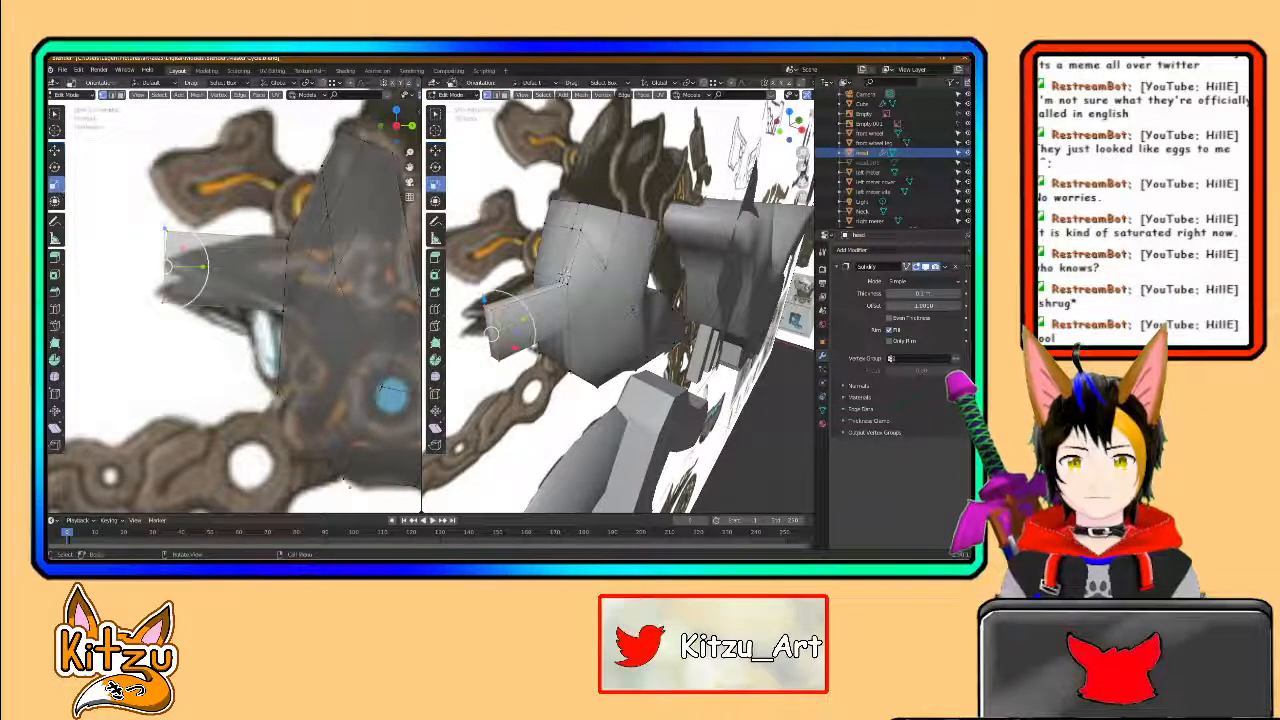
mouse_move(165, 230)
mouse_down()
mouse_move(170, 265)
mouse_move(178, 229)
mouse_move(166, 222)
mouse_up()
click(55, 168)
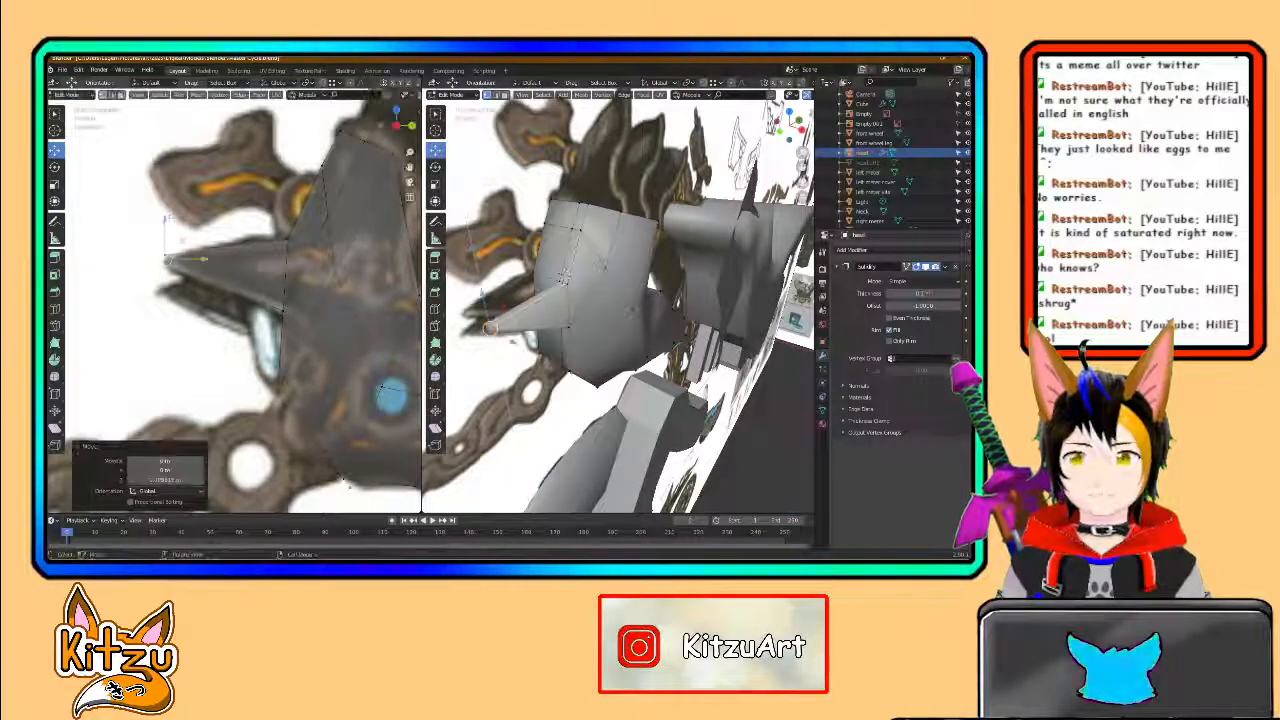
- Leave Edit Mode on the head and hide the body and neck meshes to uncover the reference behind them
middle_drag(564, 278, 657, 321)
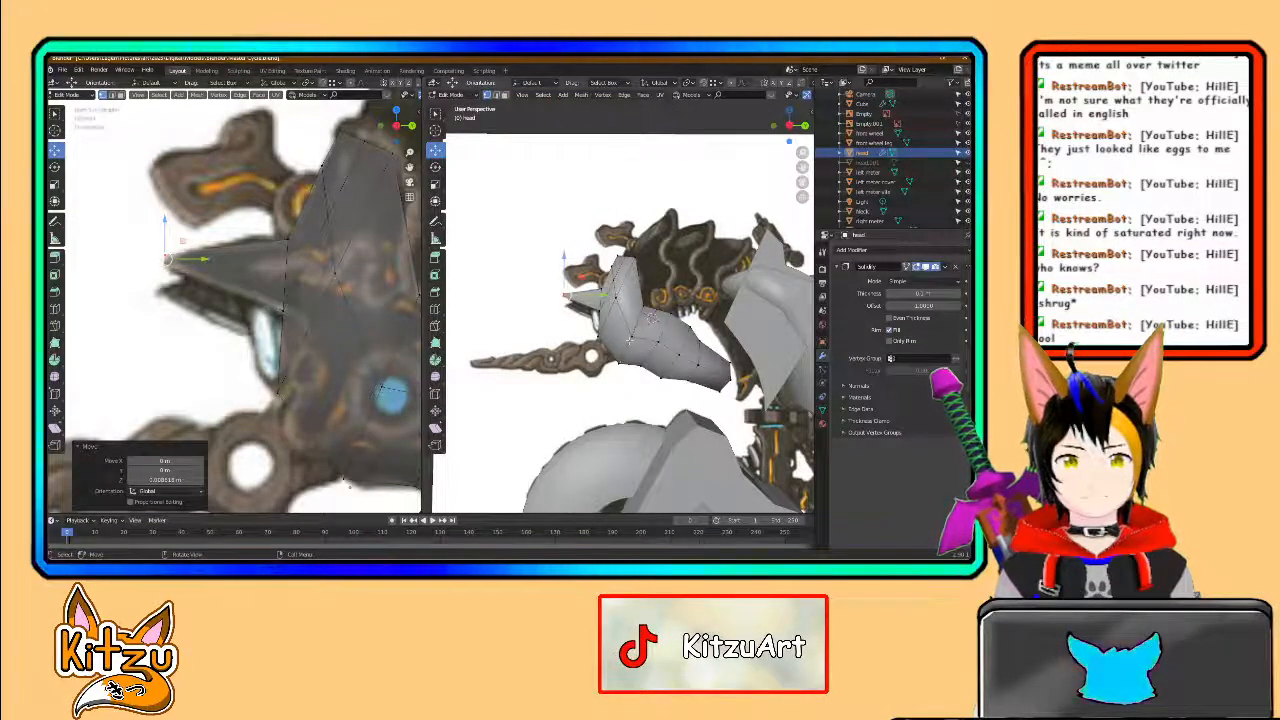
scroll(587, 350, up, 2)
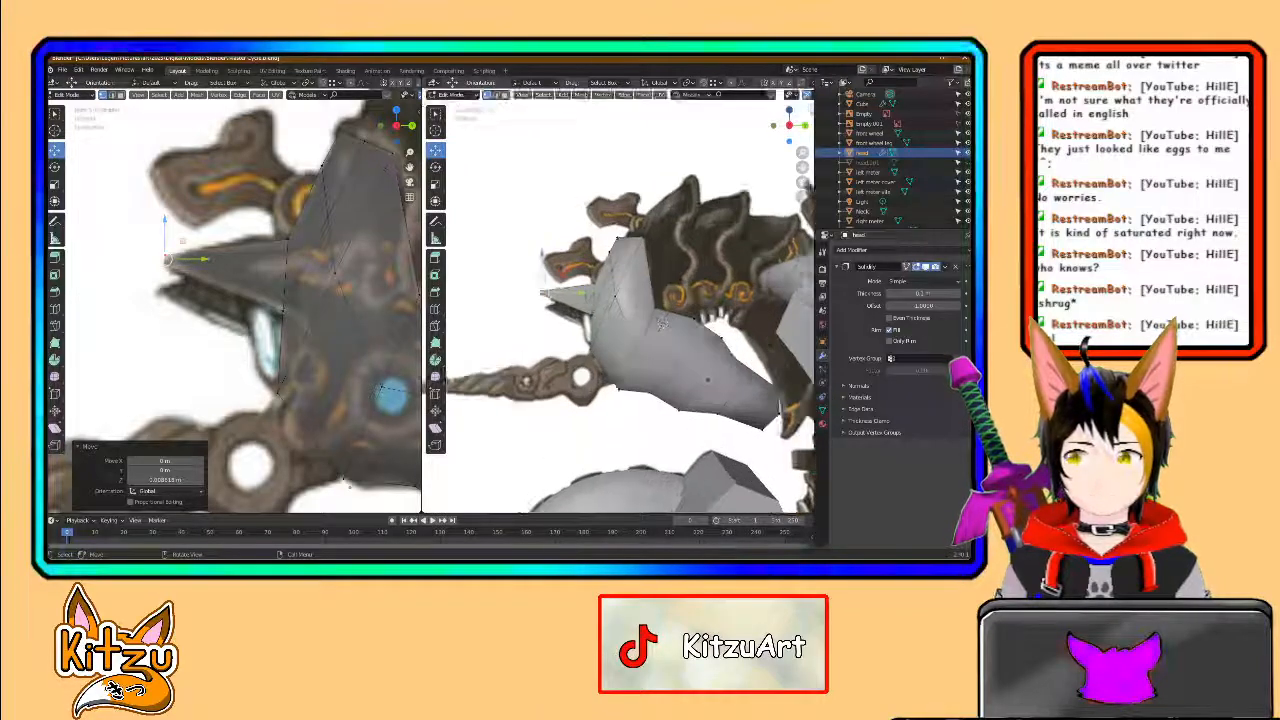
shift+middle_drag(317, 343, 224, 326)
scroll(224, 326, down, 2)
scroll(503, 293, down, 5)
shift+middle_drag(503, 293, 383, 279)
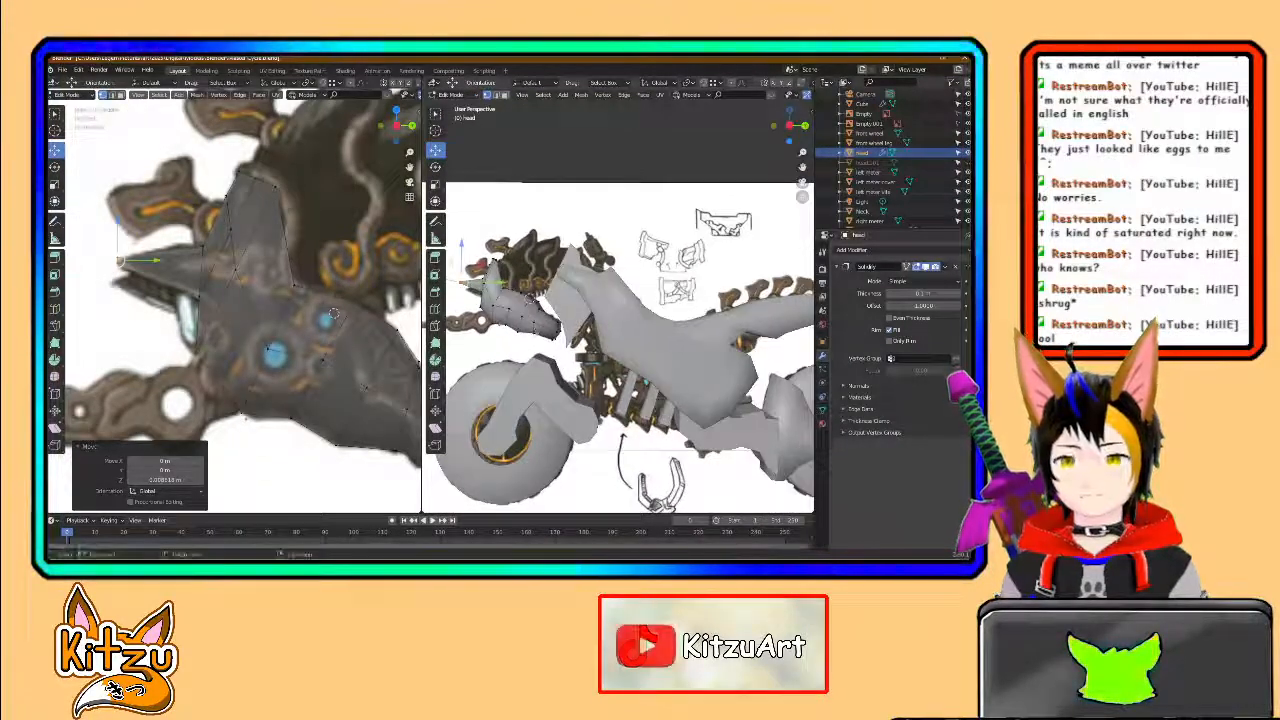
click(643, 340)
key(Tab)
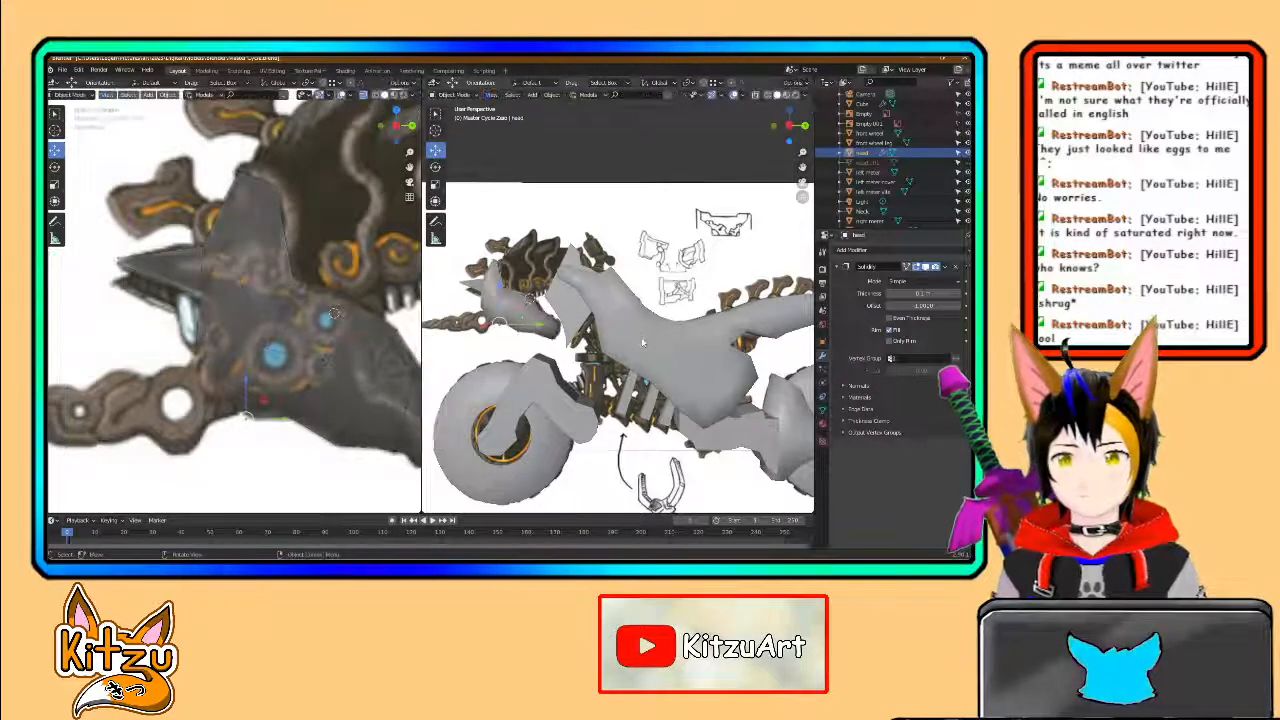
click(643, 342)
key(h)
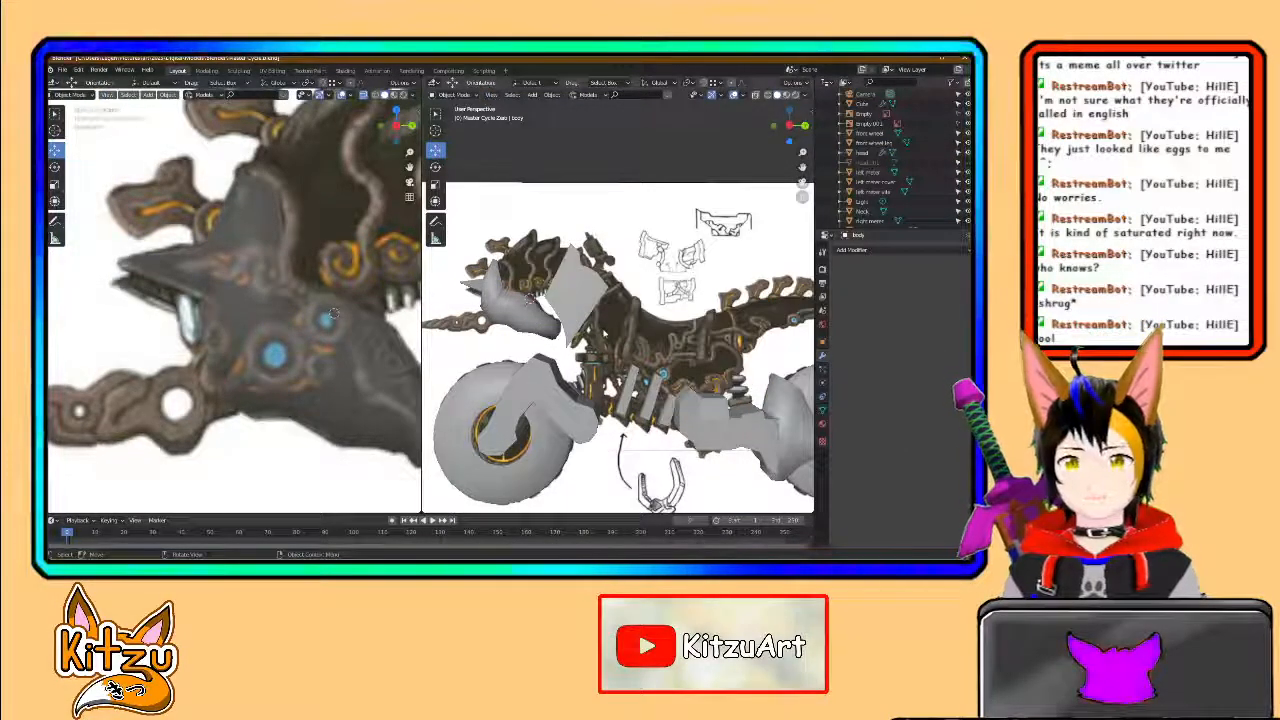
click(598, 297)
key(h)
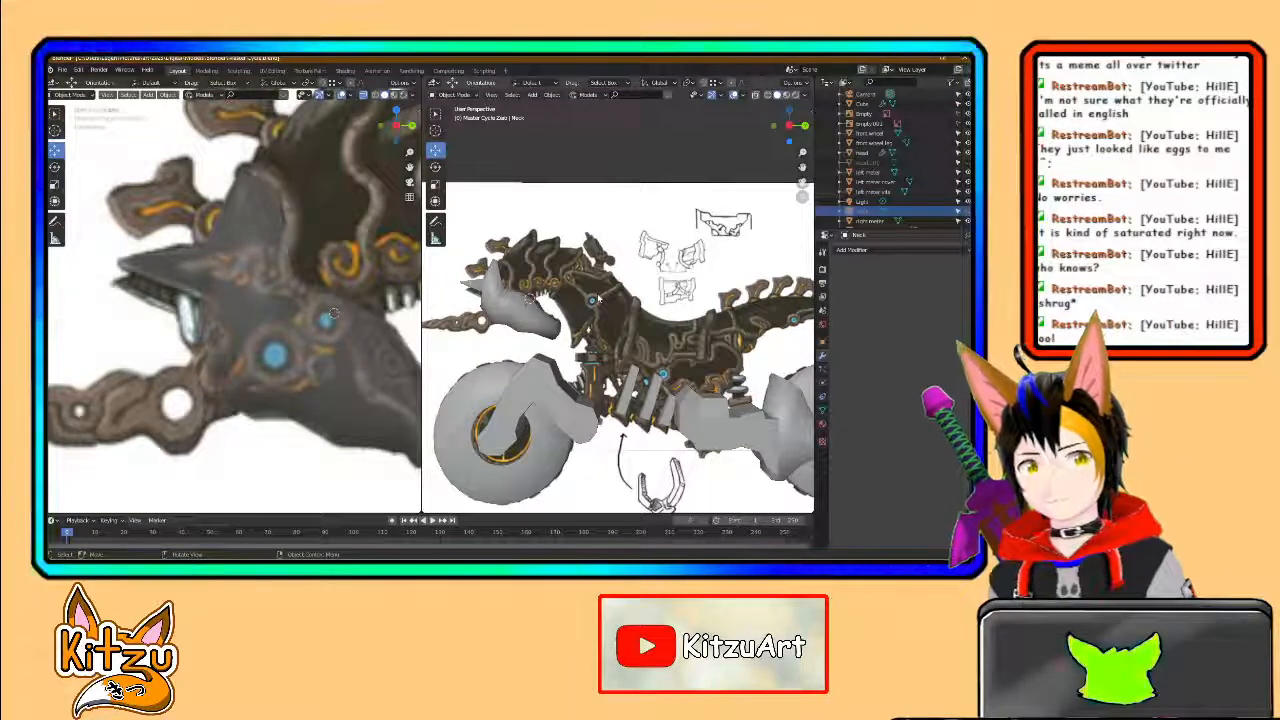
- Select the head mesh and reopen it in Edit Mode
scroll(560, 305, up, 5)
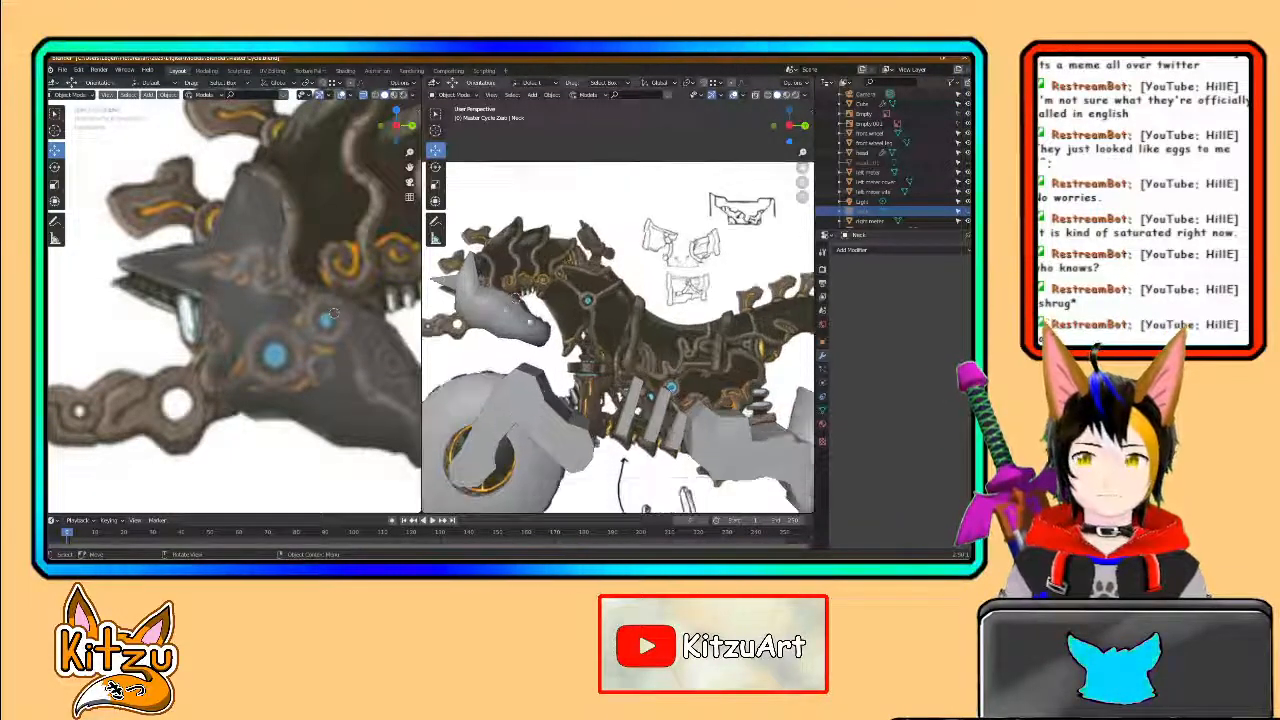
shift+middle_drag(545, 322, 757, 314)
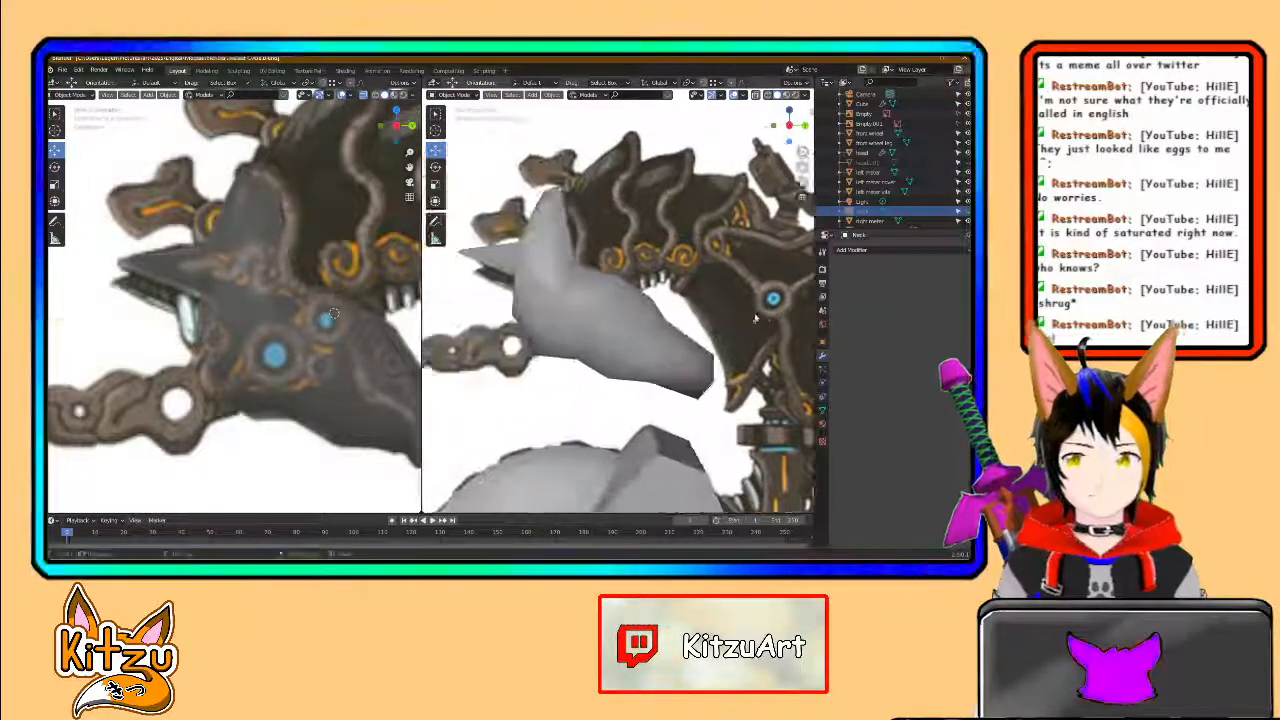
scroll(668, 340, up, 4)
scroll(668, 340, down, 2)
click(607, 328)
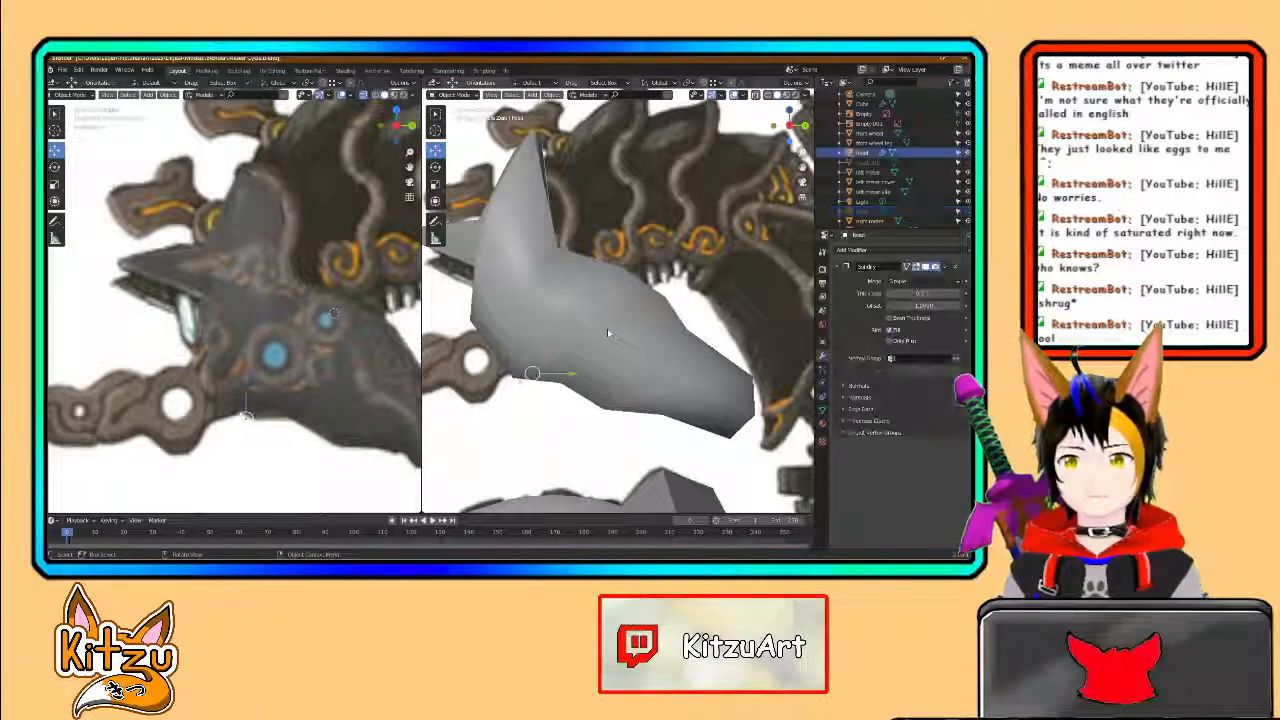
key(Tab)
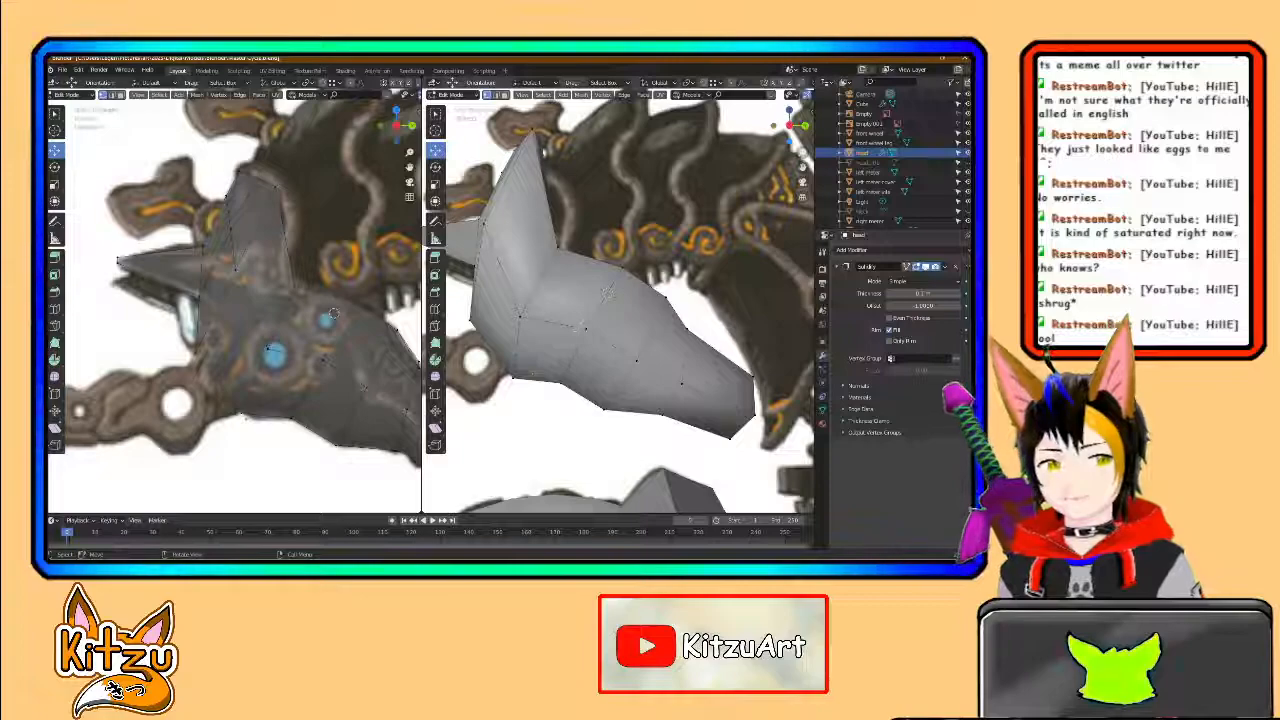
- Examine the head mesh's crest, horn base and cheek from several angles against the reference
middle_drag(620, 300, 591, 371)
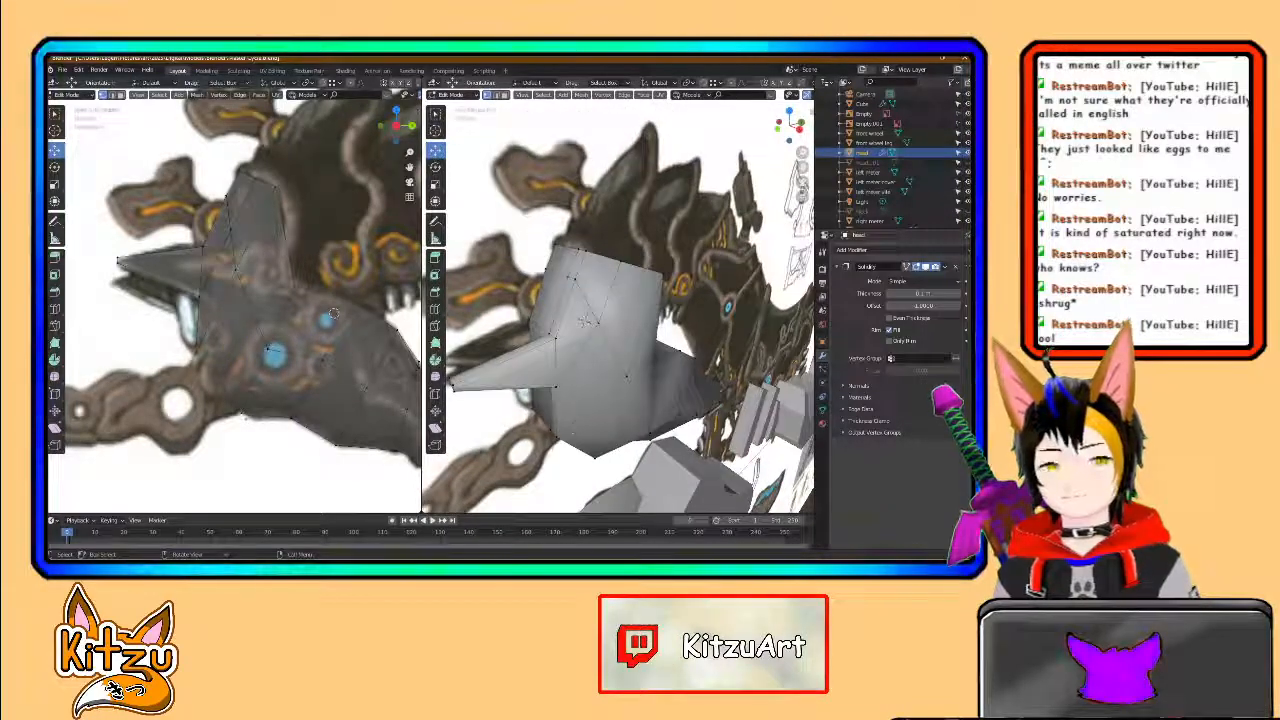
middle_drag(583, 320, 563, 344)
middle_drag(649, 318, 605, 355)
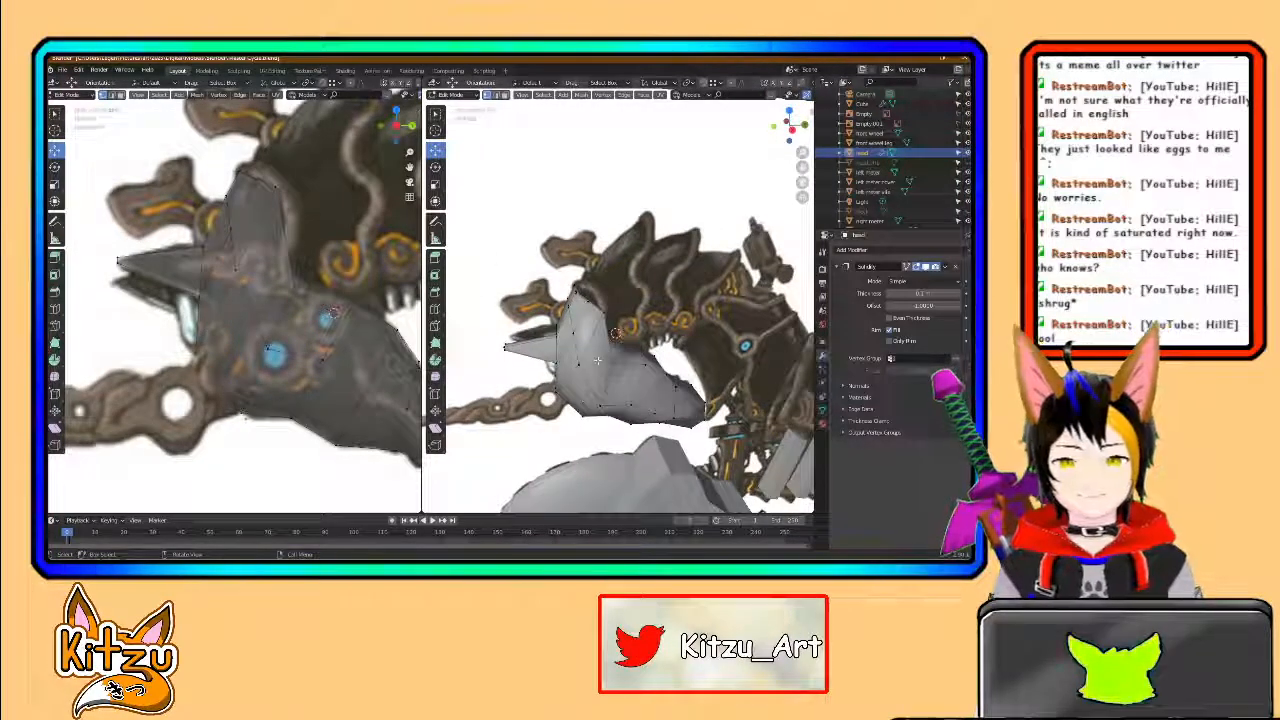
middle_drag(597, 360, 566, 321)
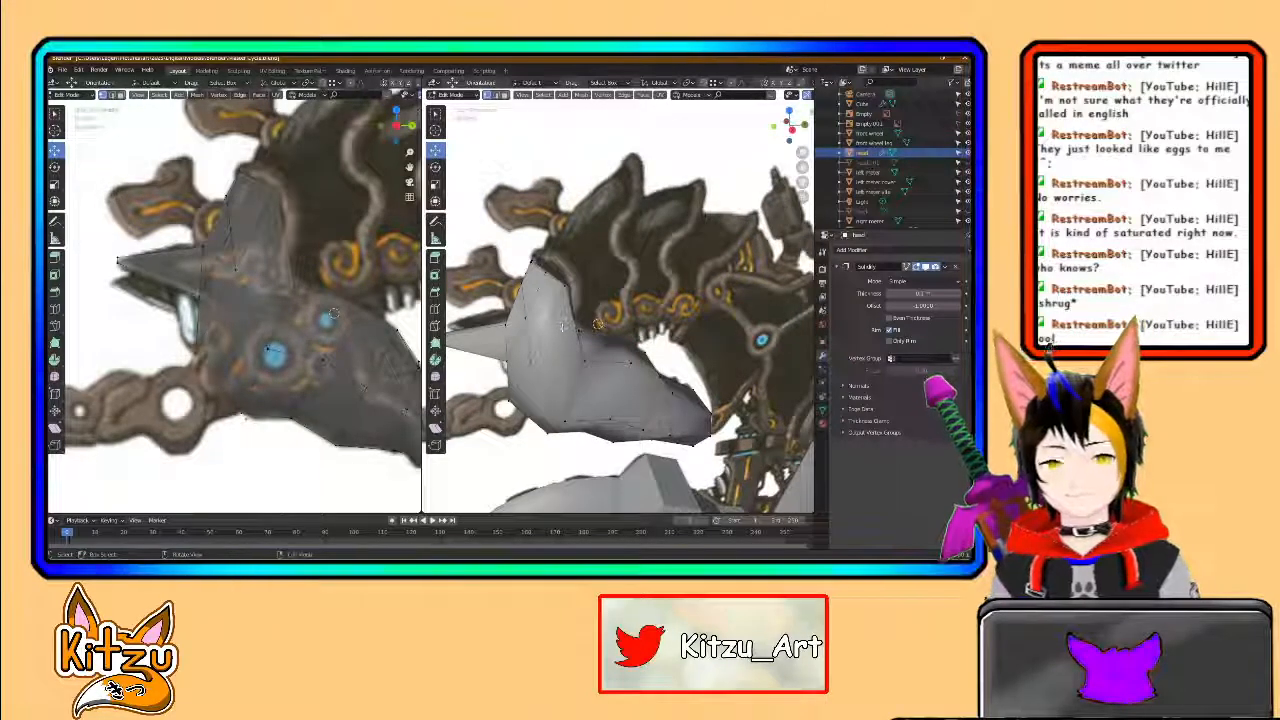
middle_drag(602, 345, 597, 299)
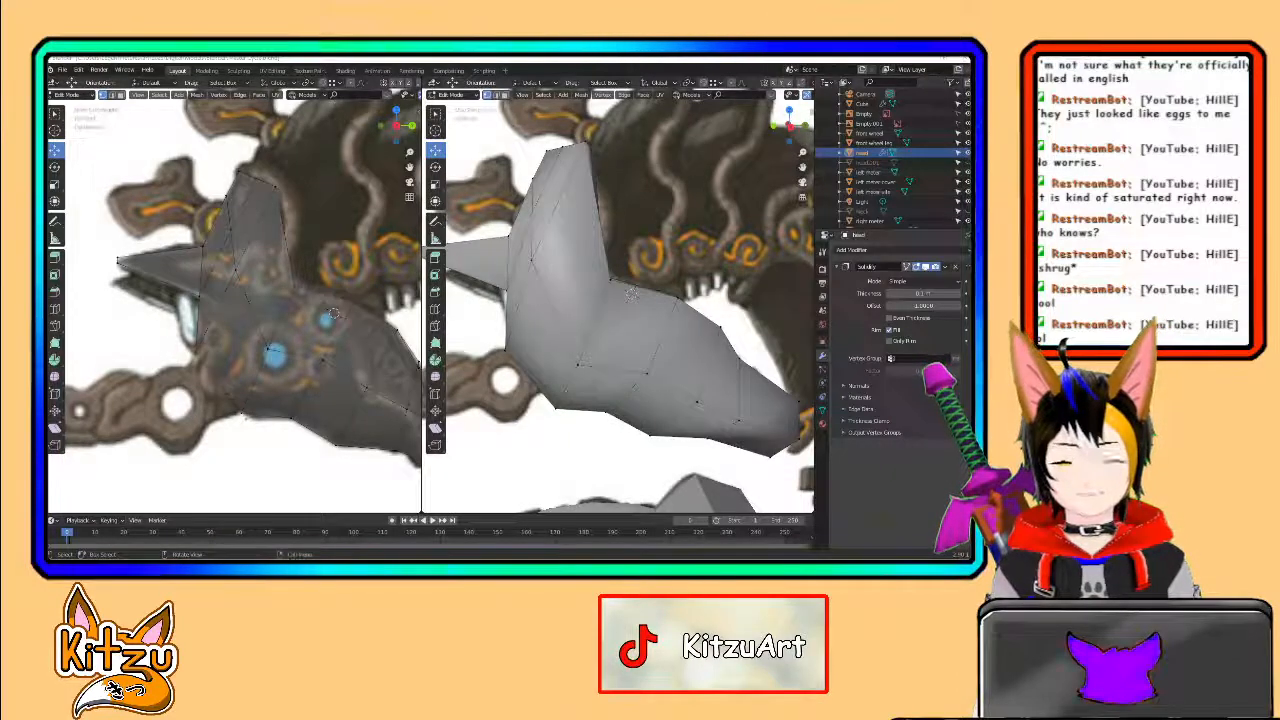
scroll(620, 300, down, 1)
middle_drag(620, 255, 658, 258)
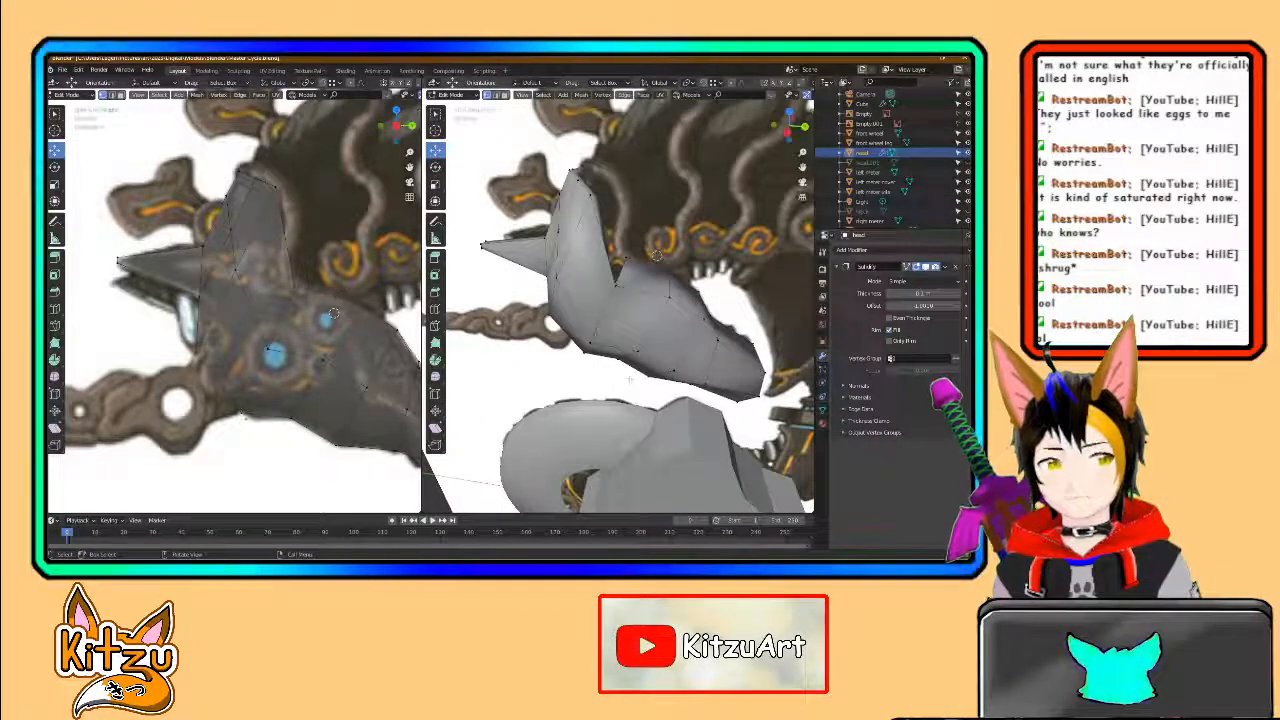
middle_drag(645, 359, 568, 400)
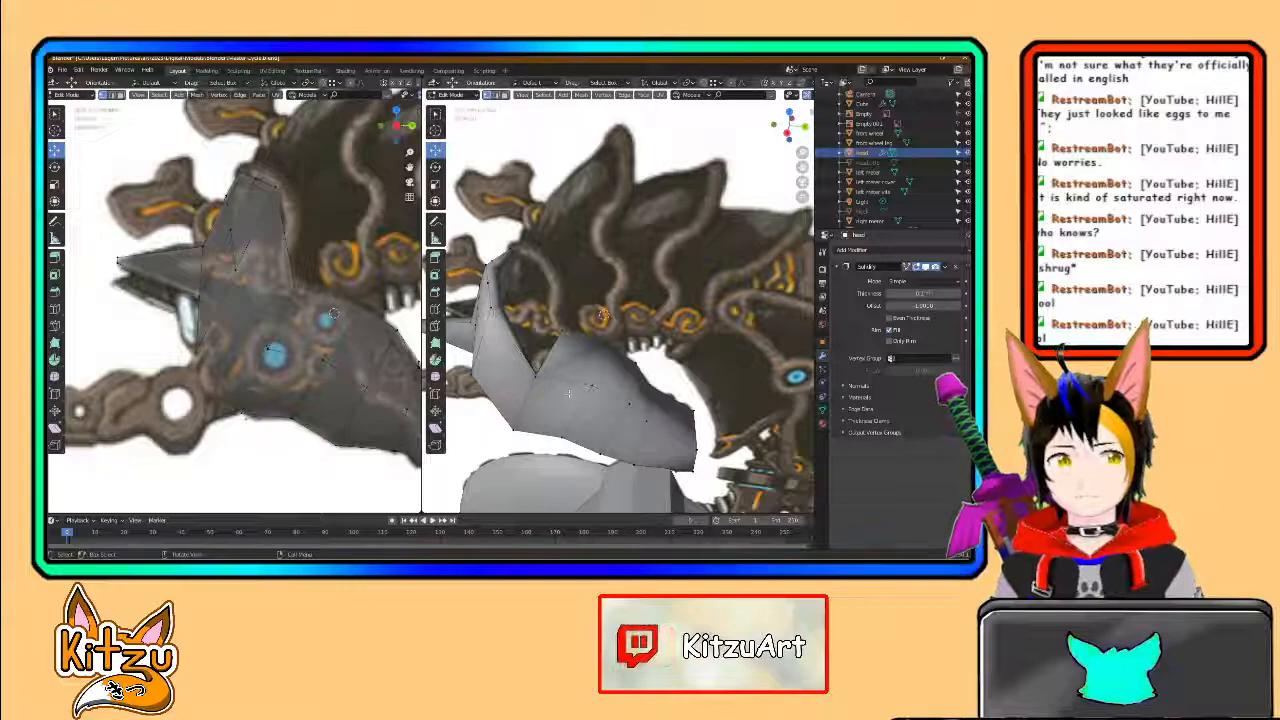
middle_drag(571, 384, 641, 362)
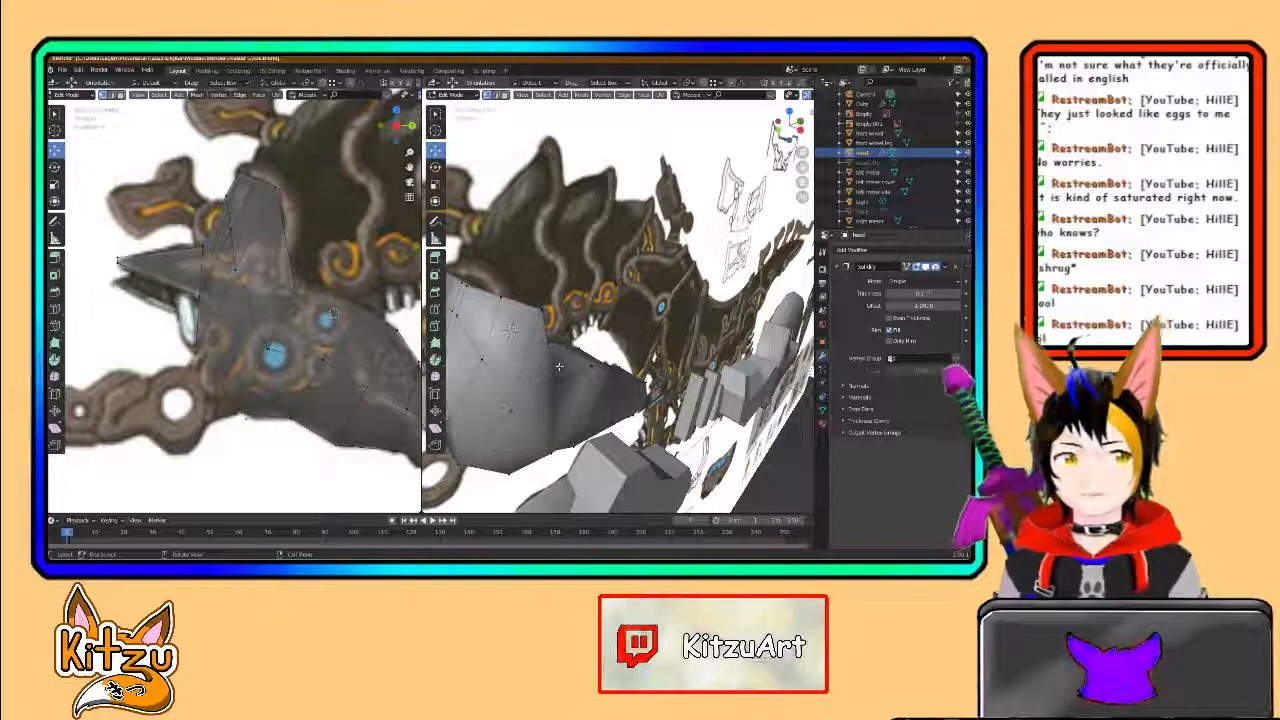
middle_drag(559, 367, 522, 362)
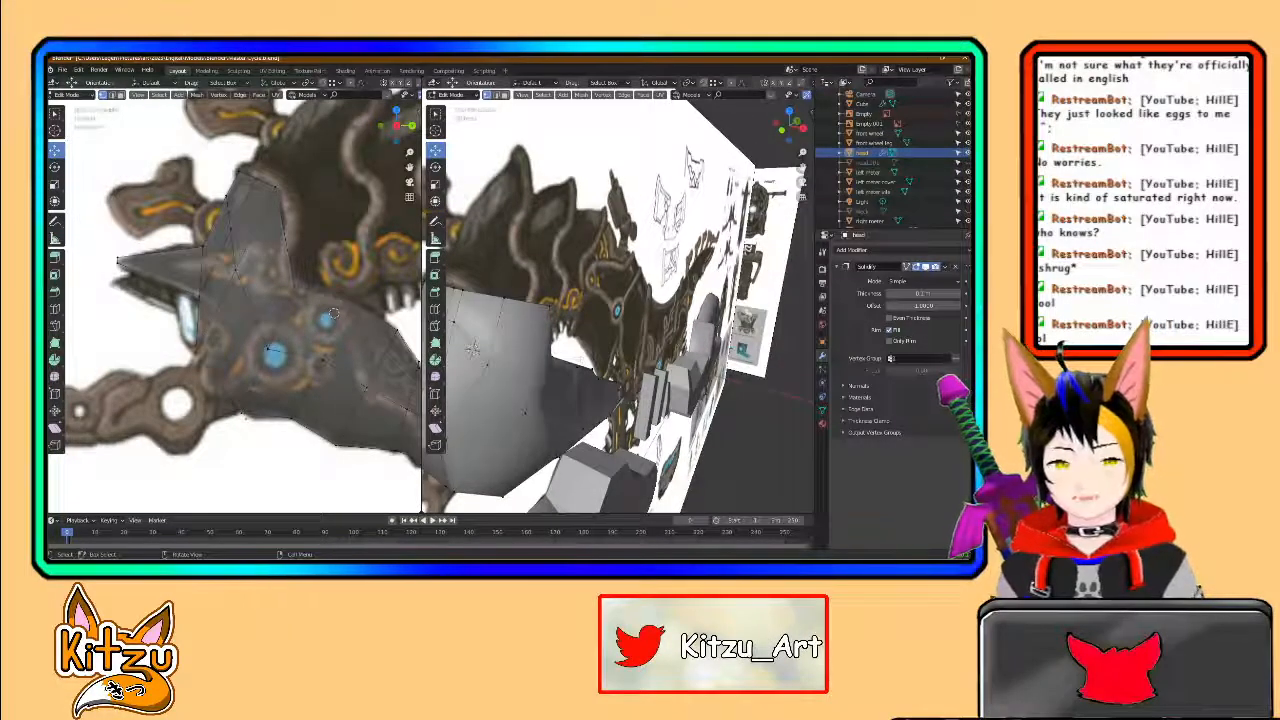
middle_drag(560, 363, 495, 410)
middle_drag(628, 338, 608, 370)
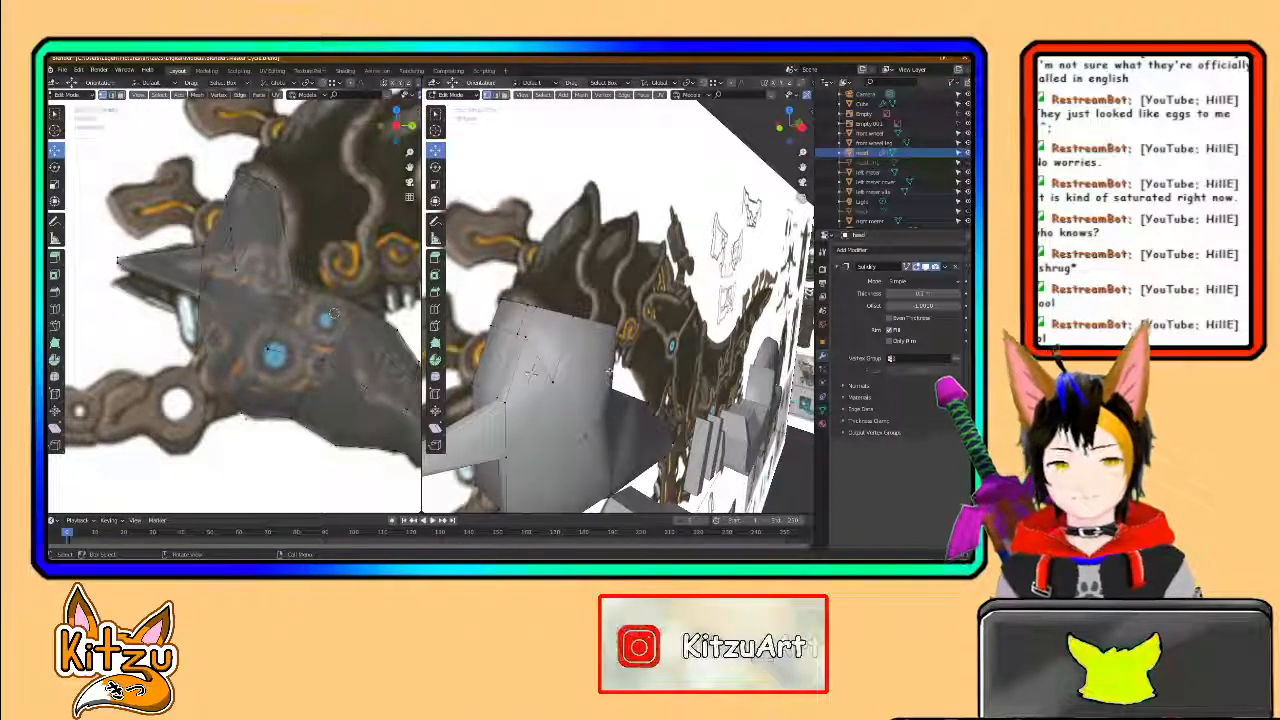
middle_drag(608, 370, 545, 323)
middle_drag(549, 325, 607, 308)
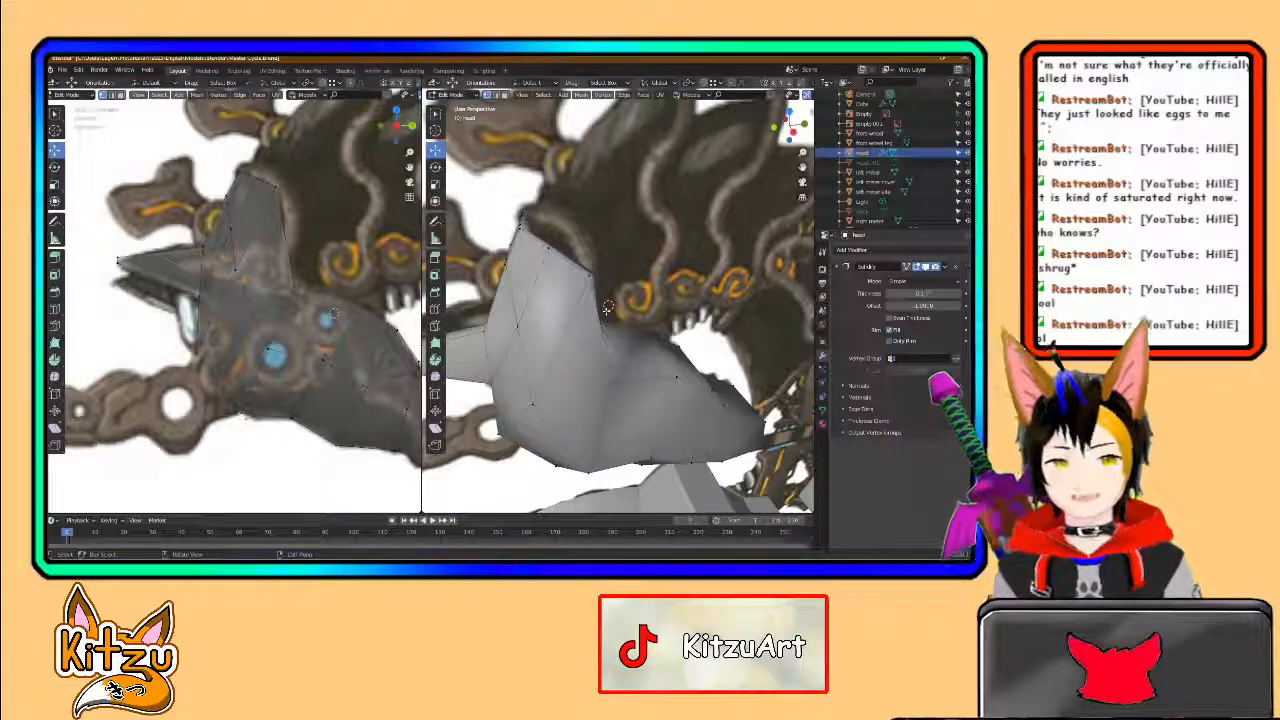
- Move the upper rear vertex of the head's crest slightly along the X axis
click(594, 274)
middle_drag(598, 280, 616, 299)
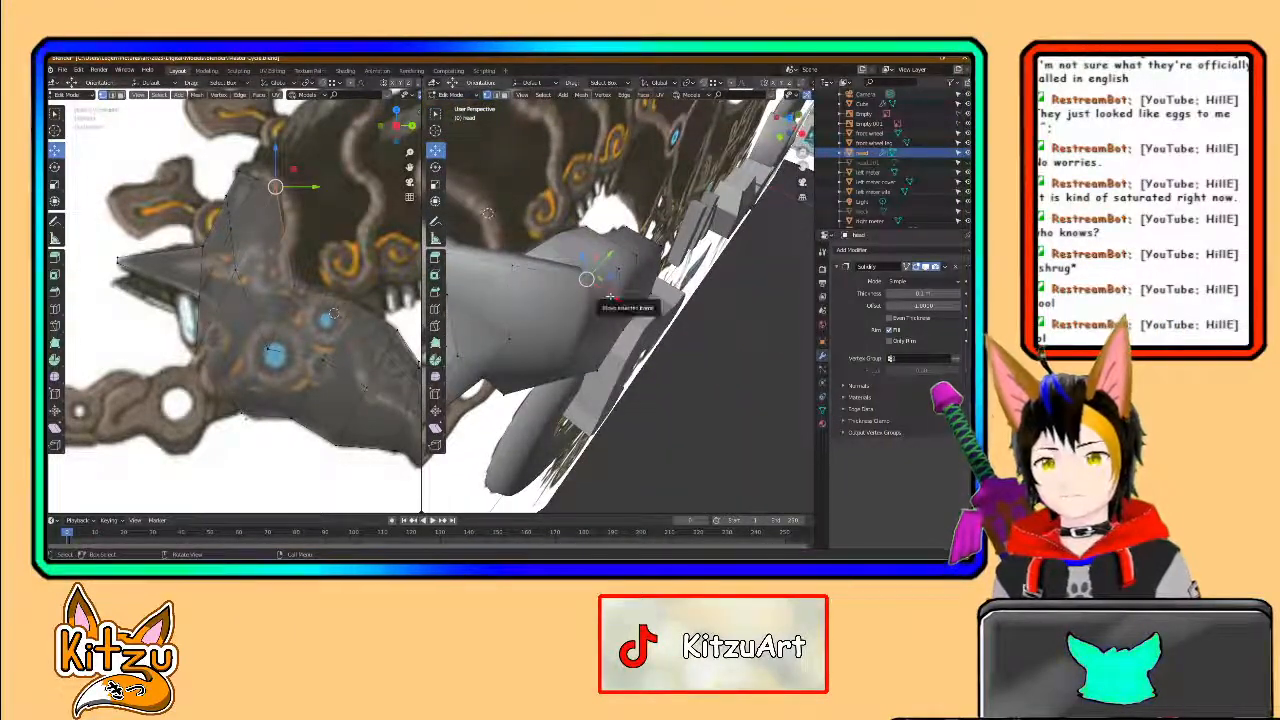
key(g)
click(586, 278)
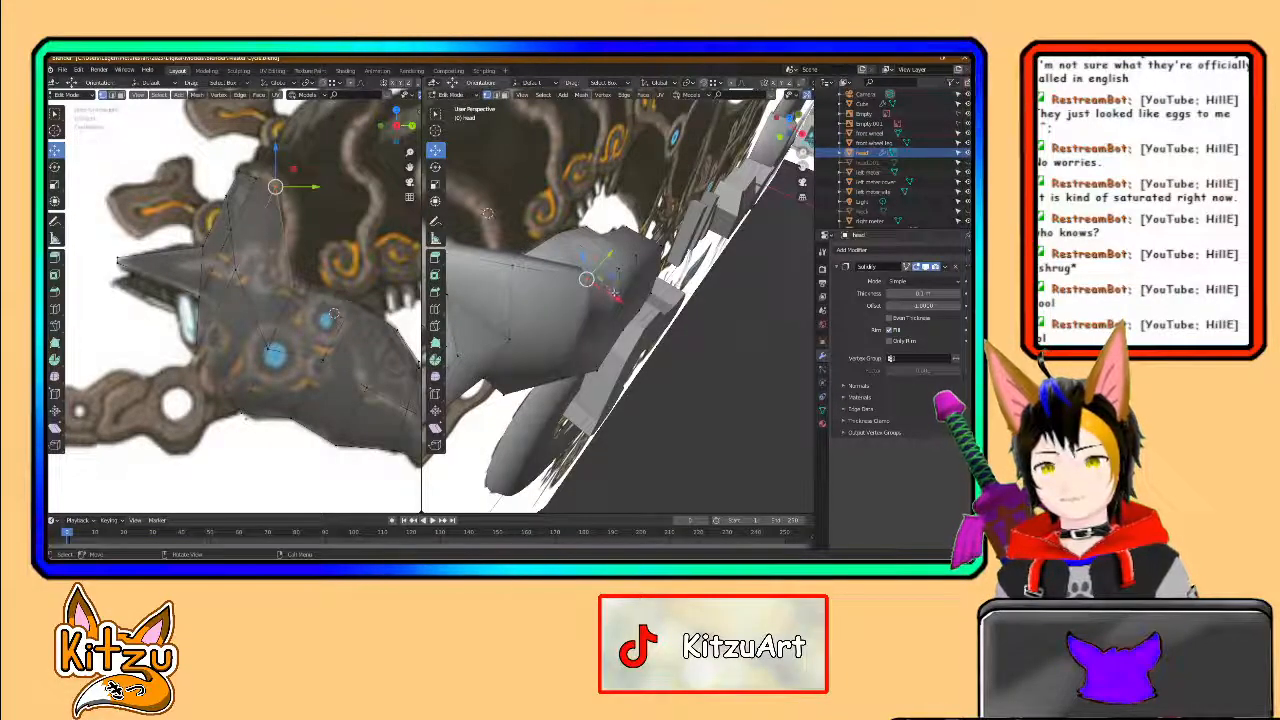
drag(601, 288, 594, 283)
mouse_move(594, 283)
middle_down()
mouse_move(583, 277)
mouse_move(606, 280)
middle_up()
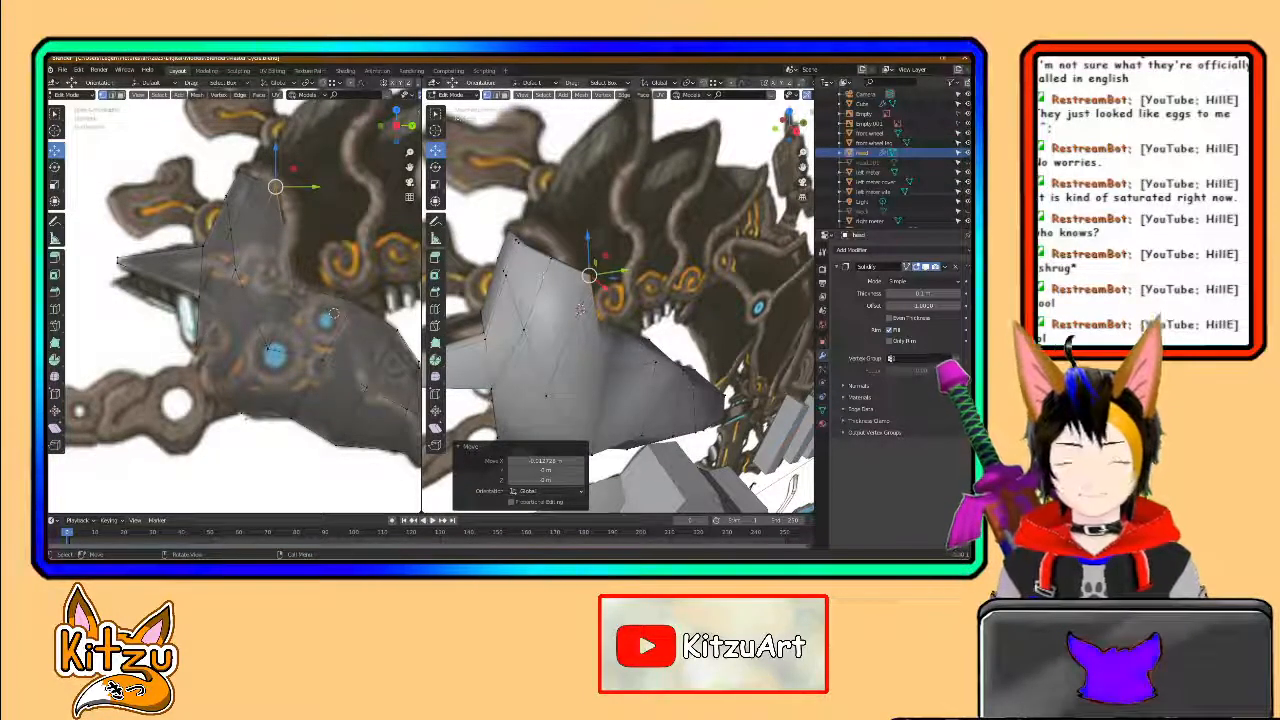
- Examine the crest, back of the head and cheek from several angles against the reference
middle_drag(581, 307, 614, 311)
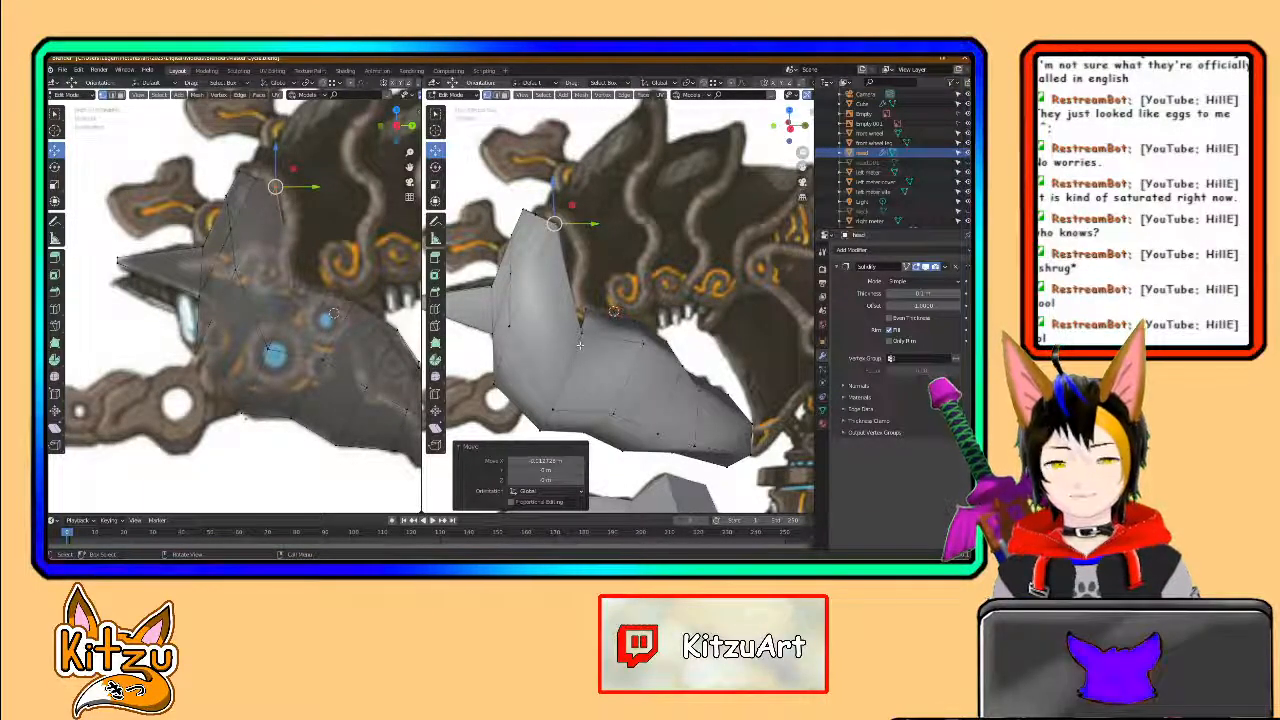
middle_drag(594, 333, 618, 296)
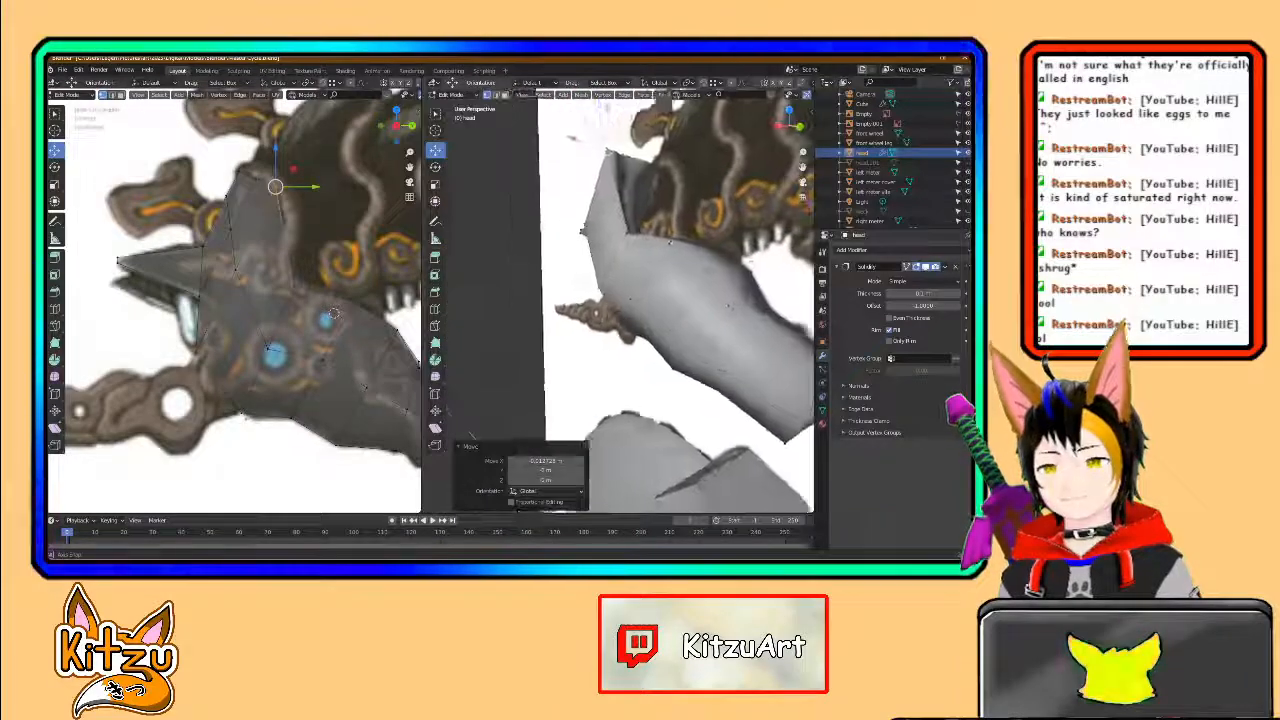
middle_drag(722, 253, 681, 293)
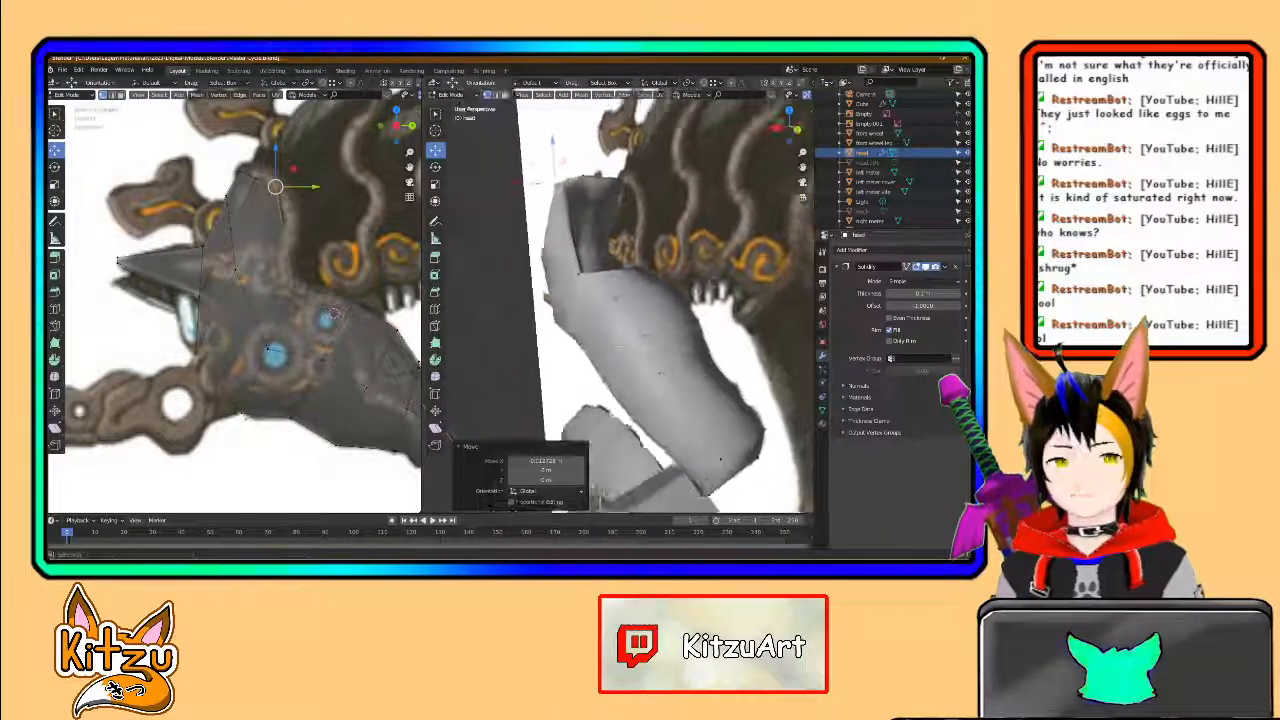
middle_drag(599, 340, 562, 302)
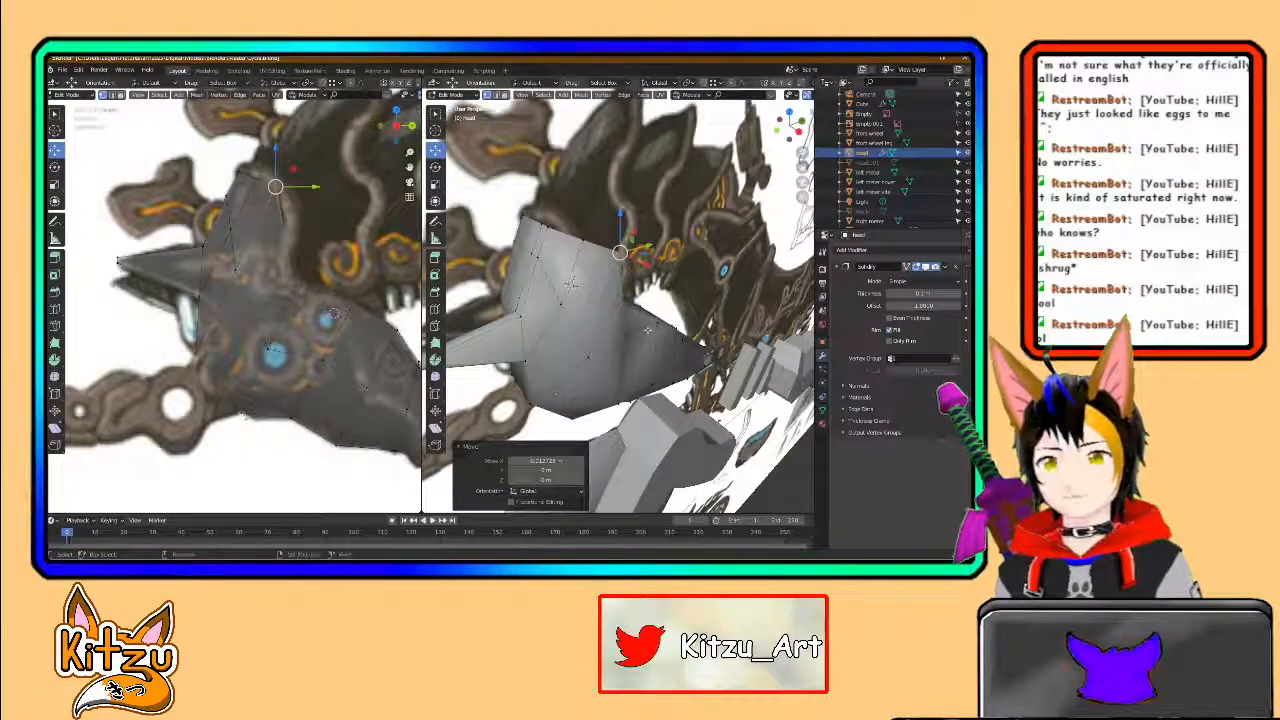
middle_drag(650, 365, 552, 379)
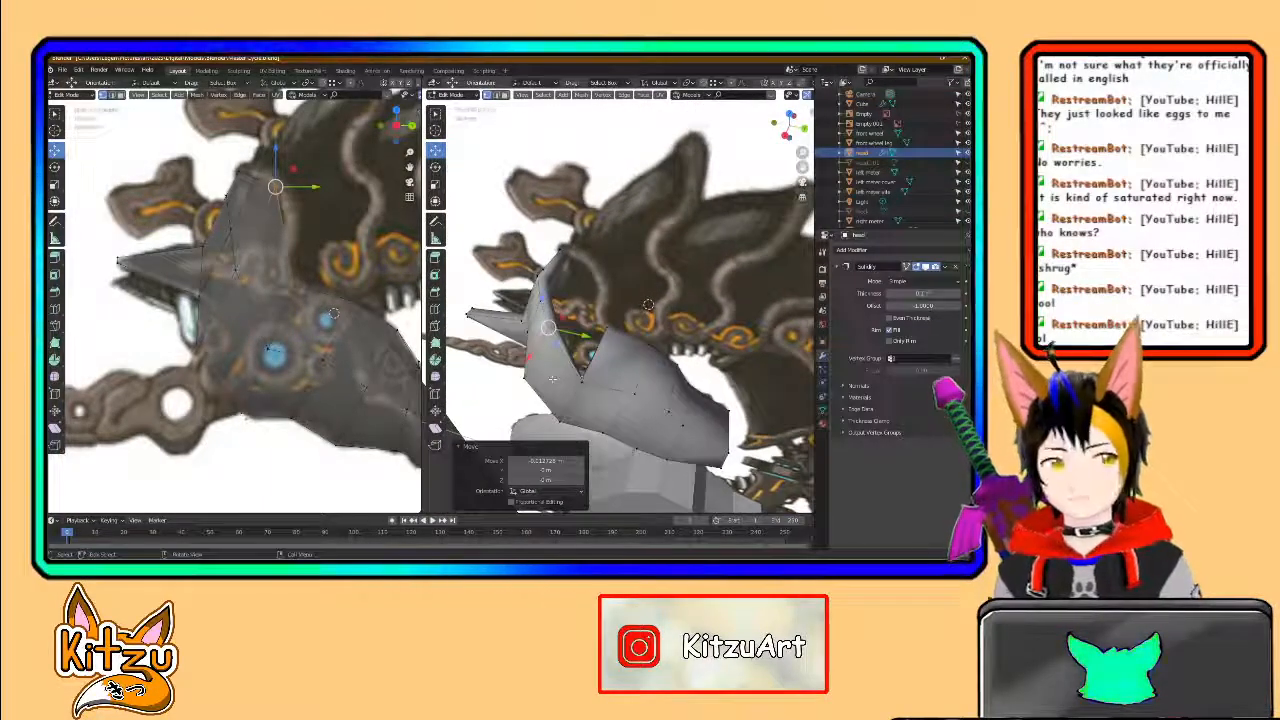
middle_drag(648, 304, 520, 268)
middle_drag(651, 400, 640, 395)
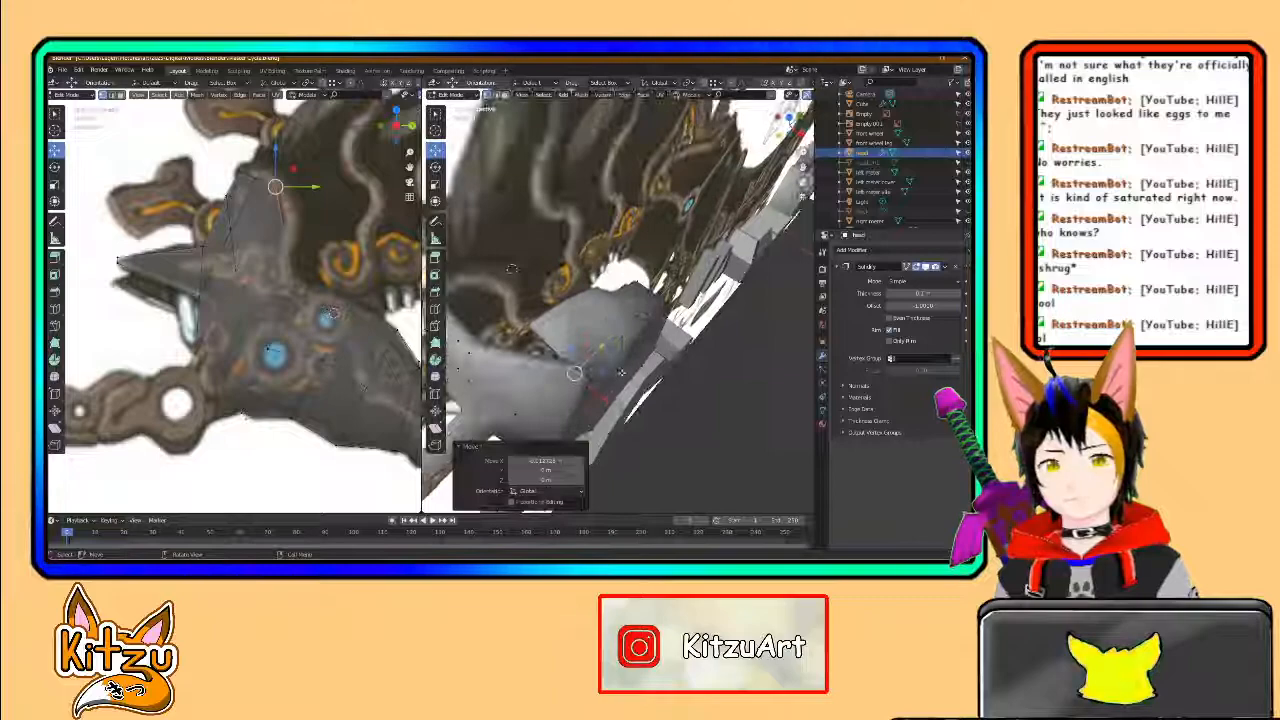
middle_drag(621, 372, 614, 361)
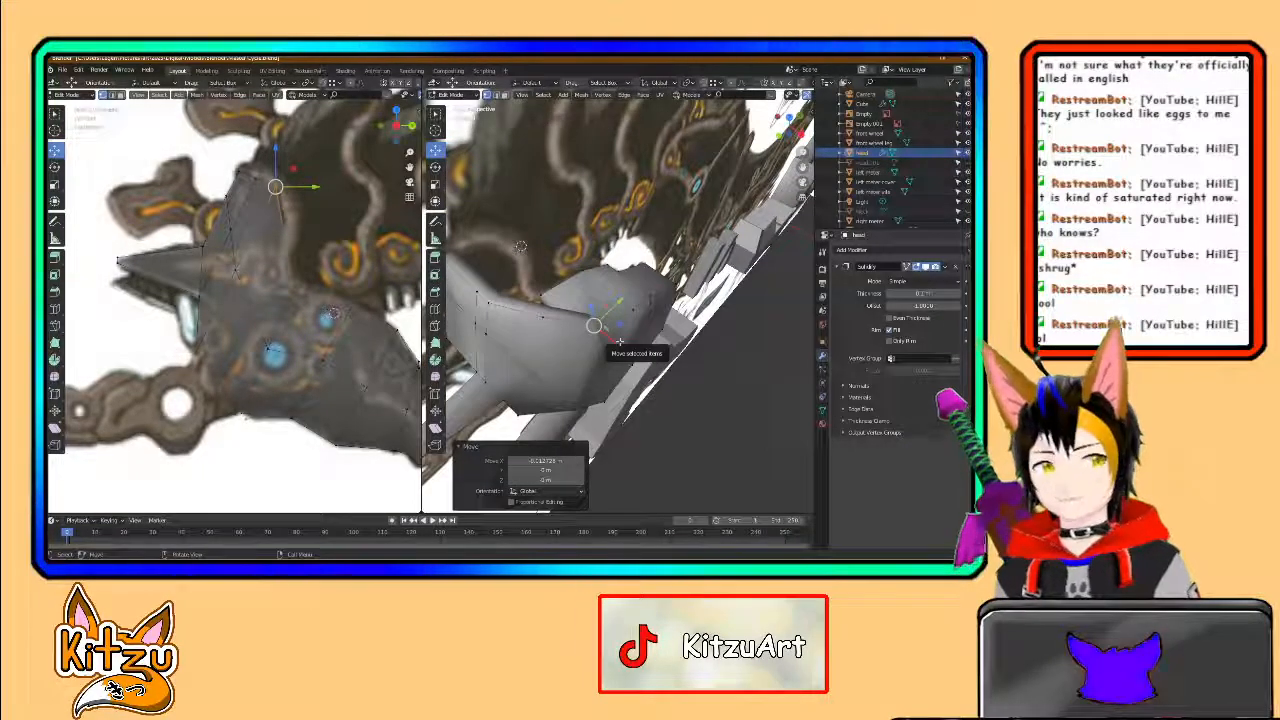
middle_drag(620, 347, 490, 330)
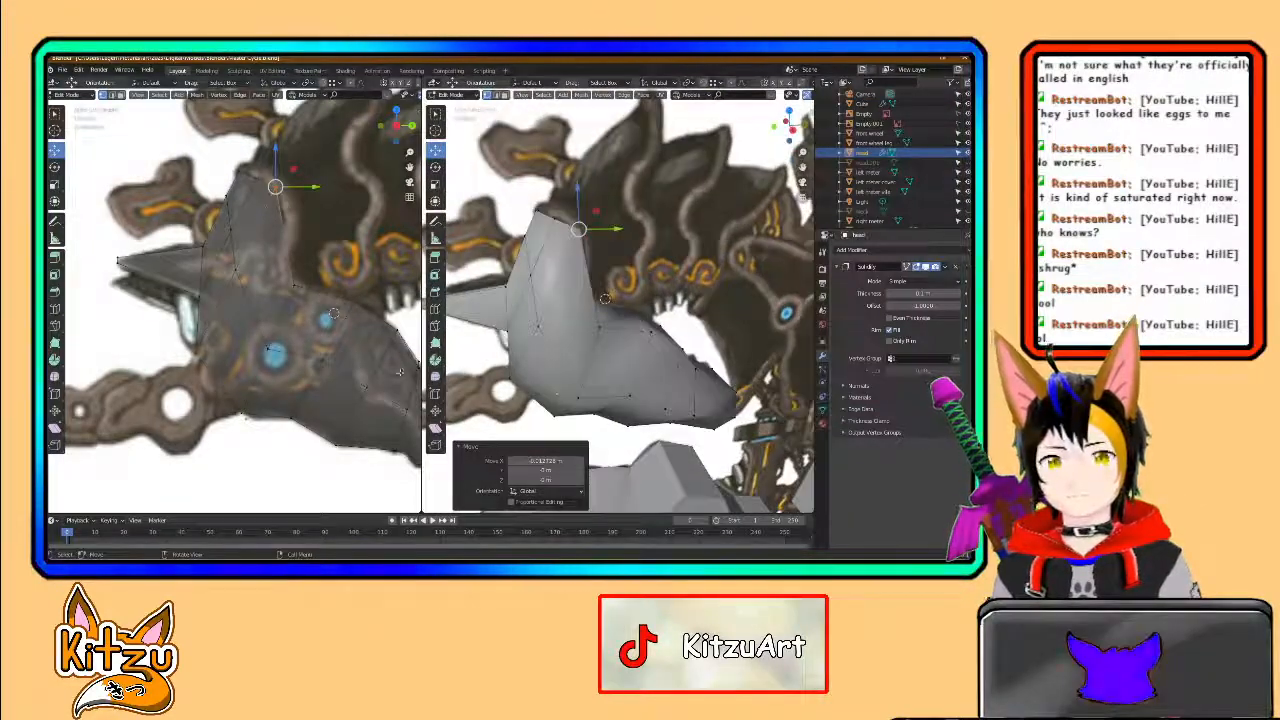
scroll(400, 372, down, 1)
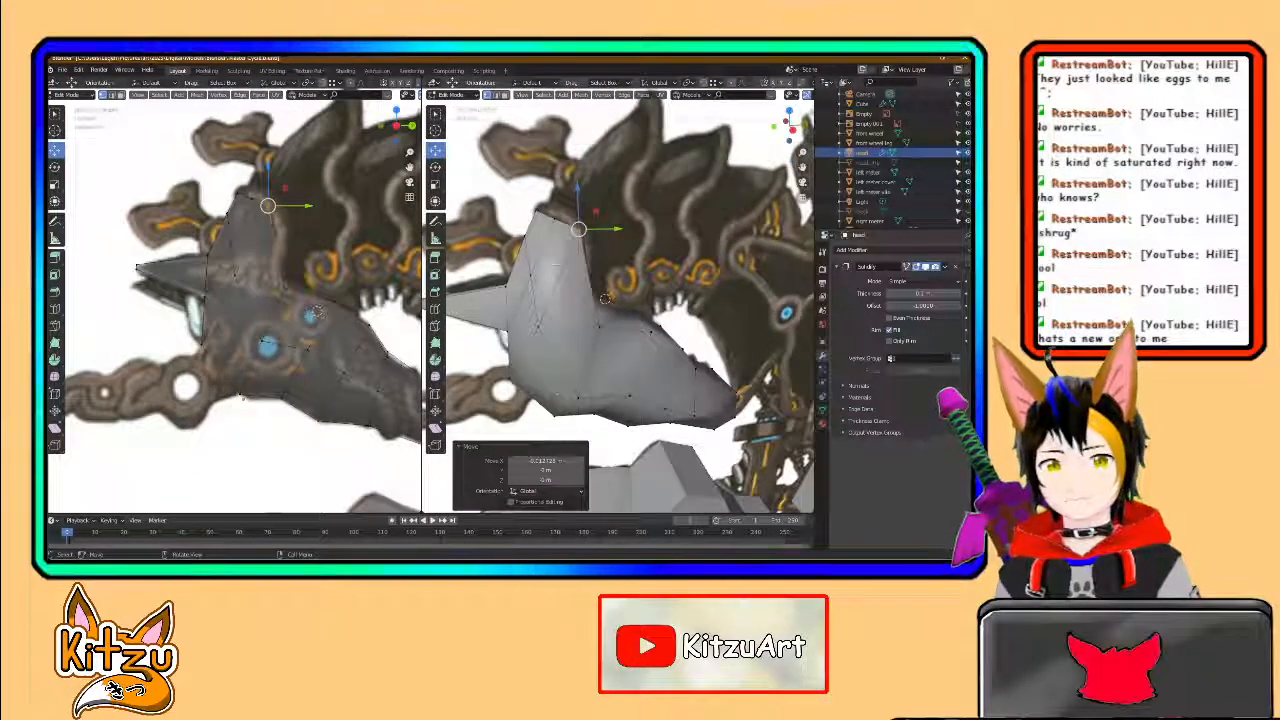
- Move the crest's upper rear vertex backward along Y and down along Z to follow the reference outline
drag(605, 229, 619, 230)
key(g)
key(z)
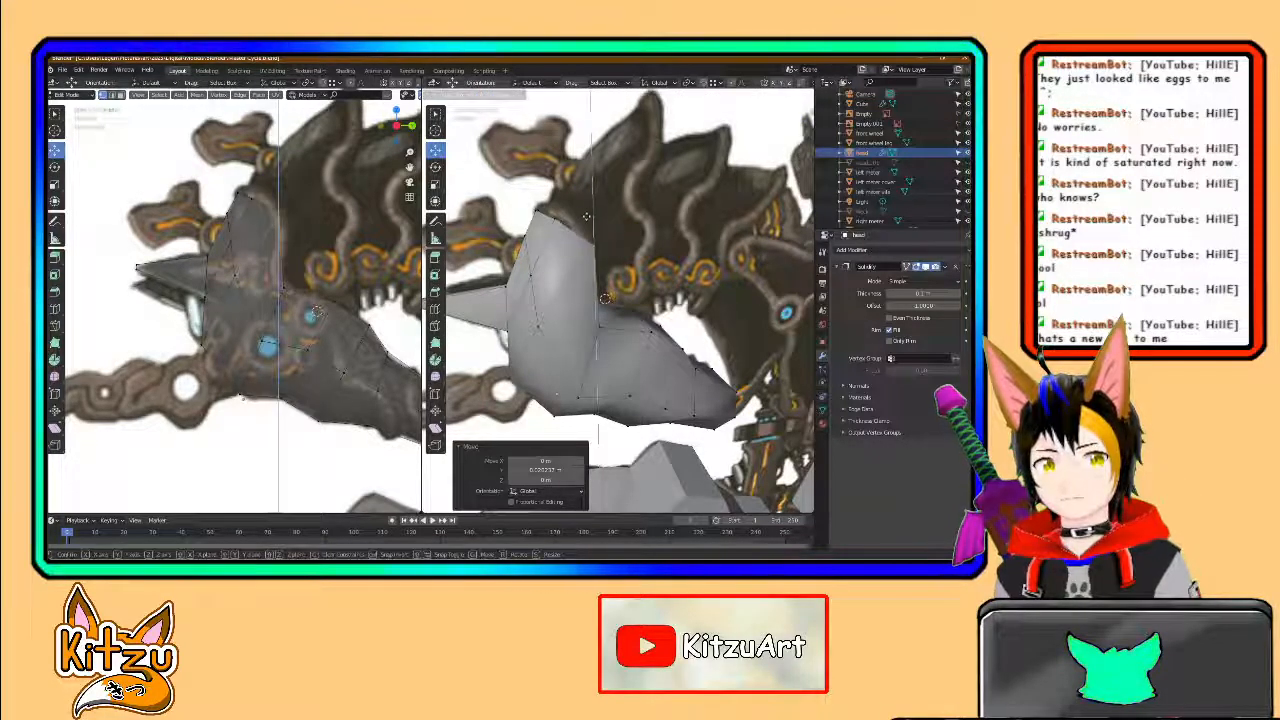
drag(586, 228, 586, 230)
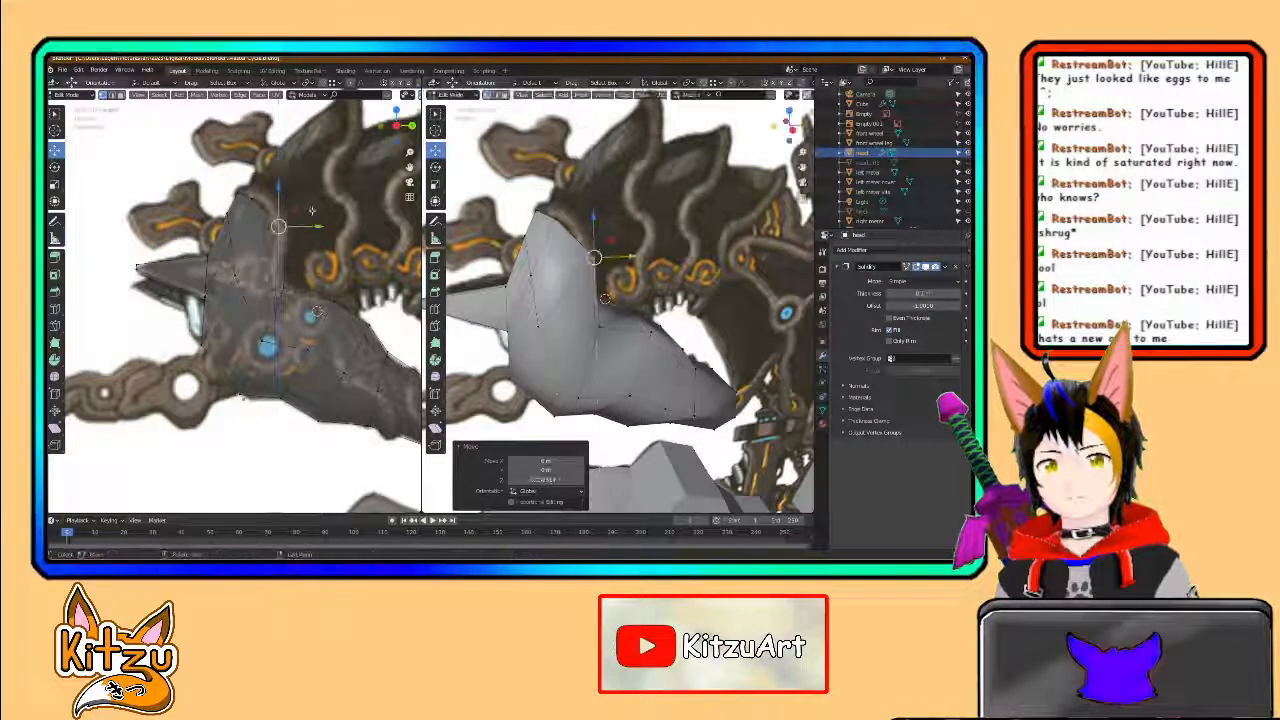
- Move the vertex beside the crest's peak backward along Y and adjust its height along Z to round the top
click(554, 217)
key(g)
key(y)
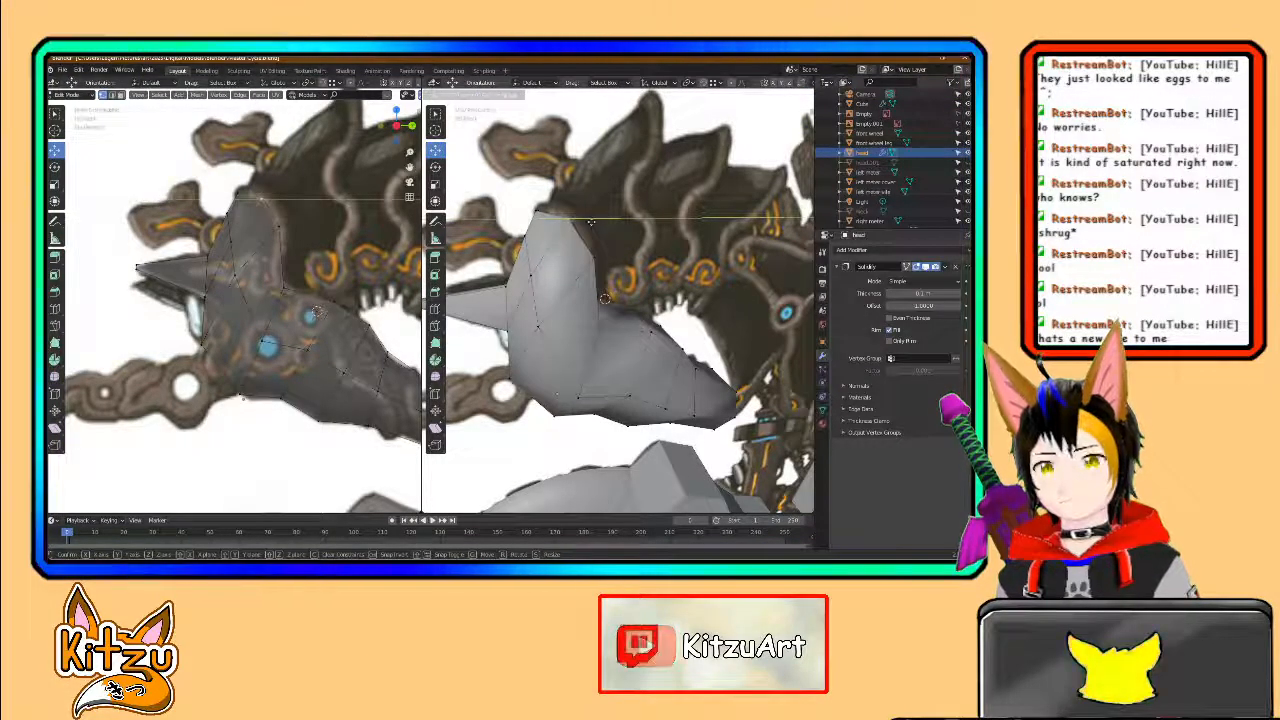
click(591, 222)
key(g)
key(z)
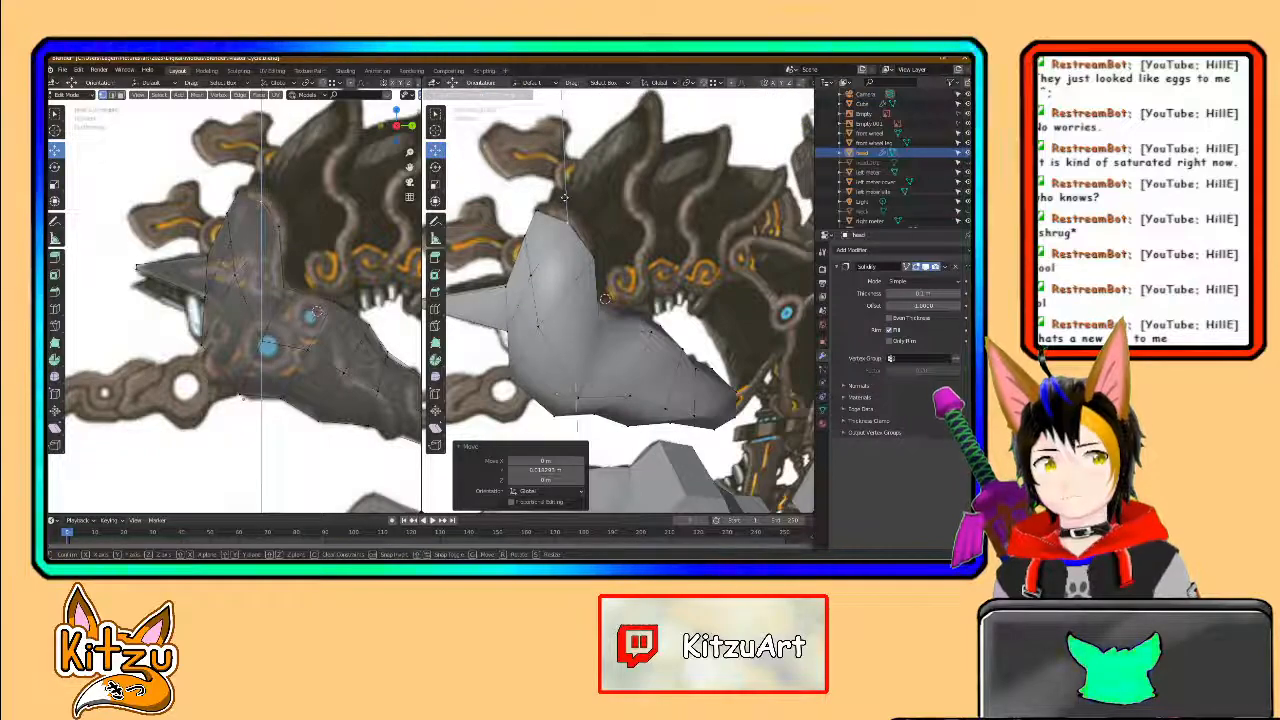
click(560, 205)
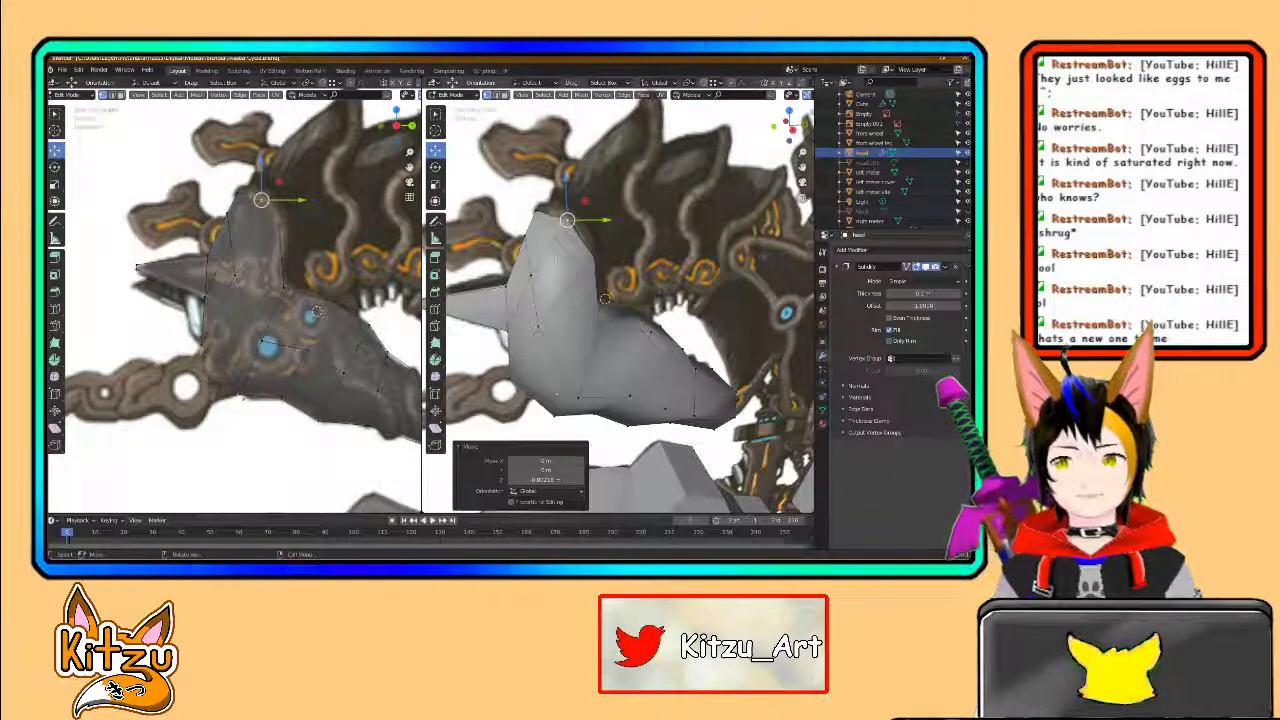
- Select the front horn's tip and lower it slightly along Z to match the reference
middle_drag(605, 298, 622, 311)
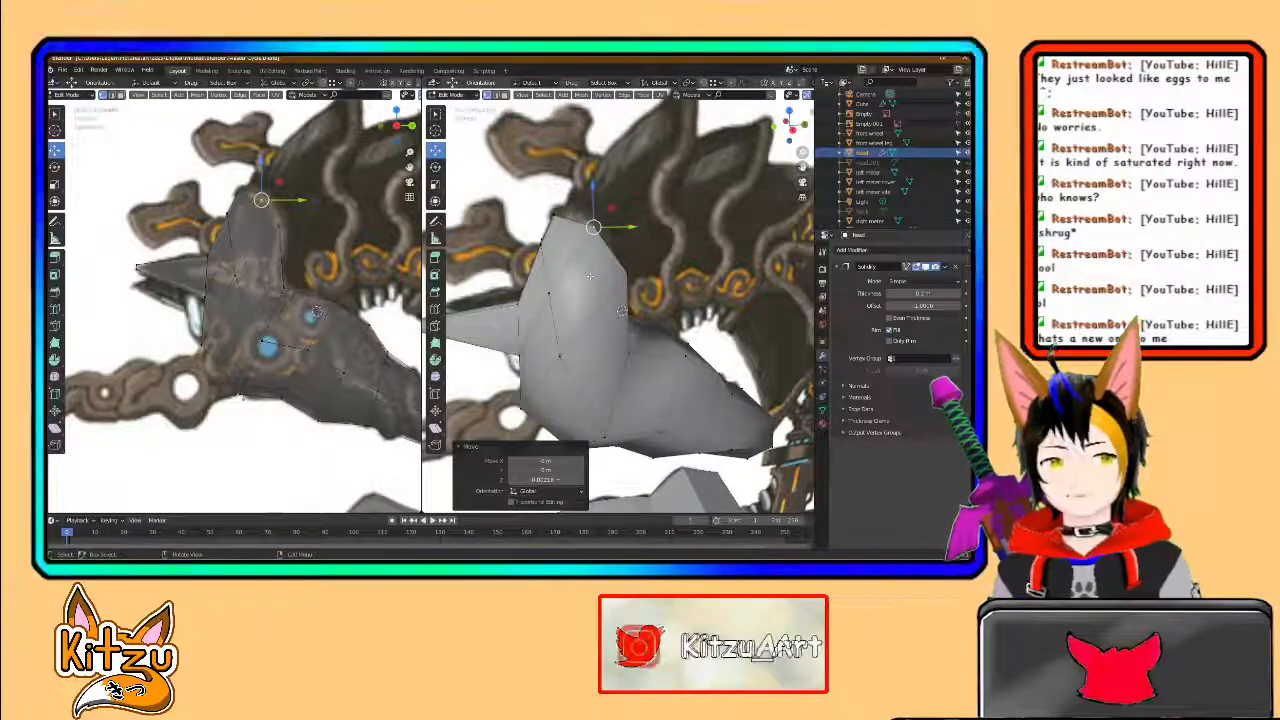
middle_drag(596, 285, 559, 287)
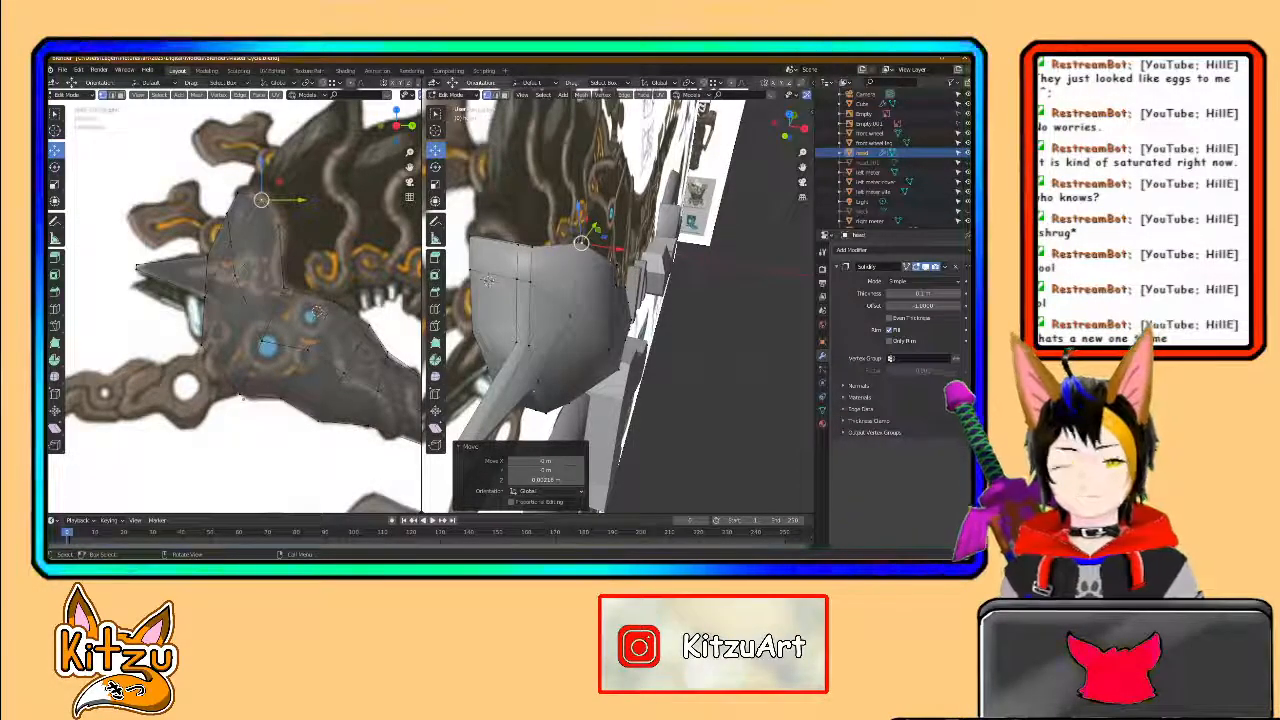
middle_drag(567, 296, 590, 318)
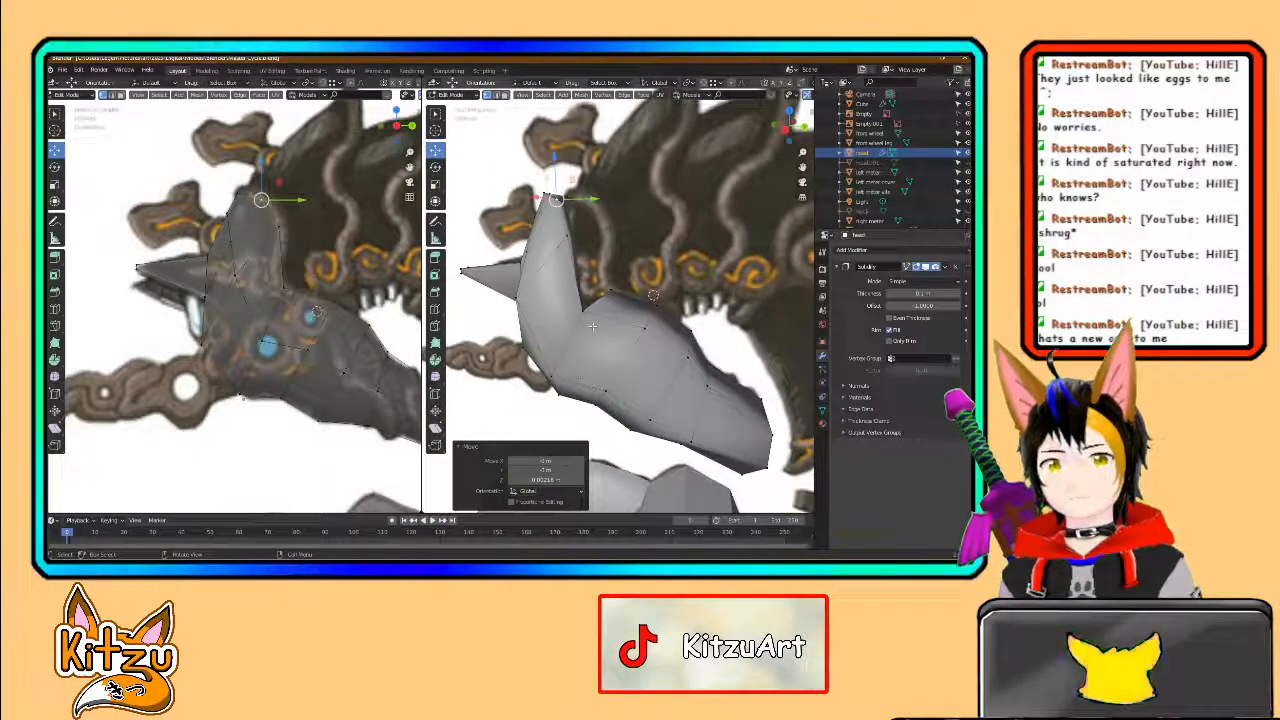
middle_drag(312, 356, 317, 314)
click(206, 290)
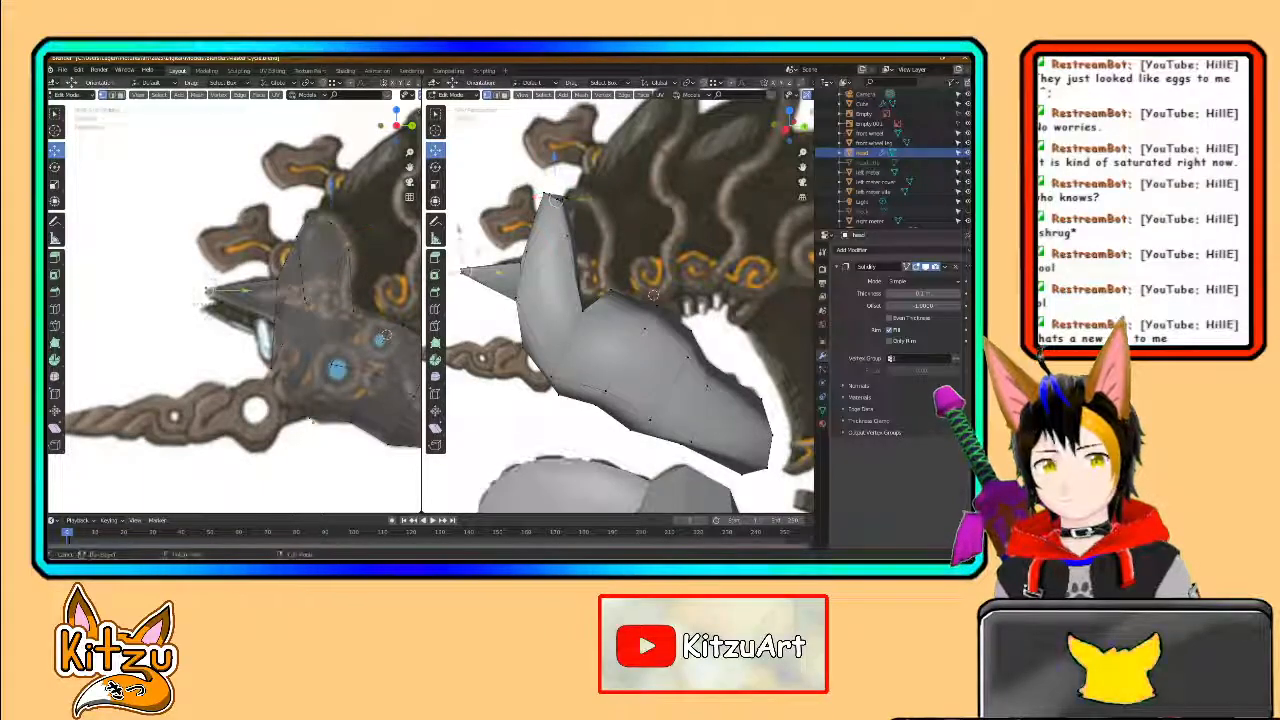
scroll(207, 287, up, 3)
drag(207, 269, 208, 272)
- Add a loop cut around the middle of the front horn and raise its upper vertex along Z
key(ctrl+r)
click(249, 293)
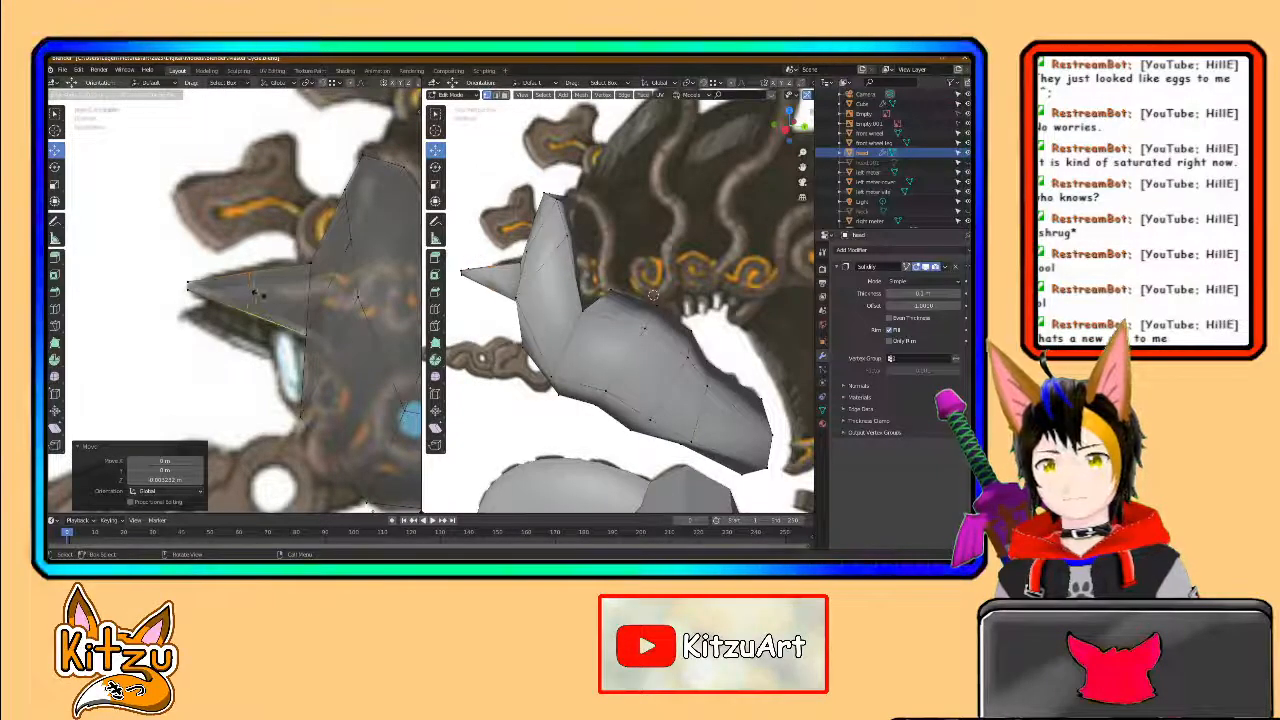
click(257, 293)
click(259, 270)
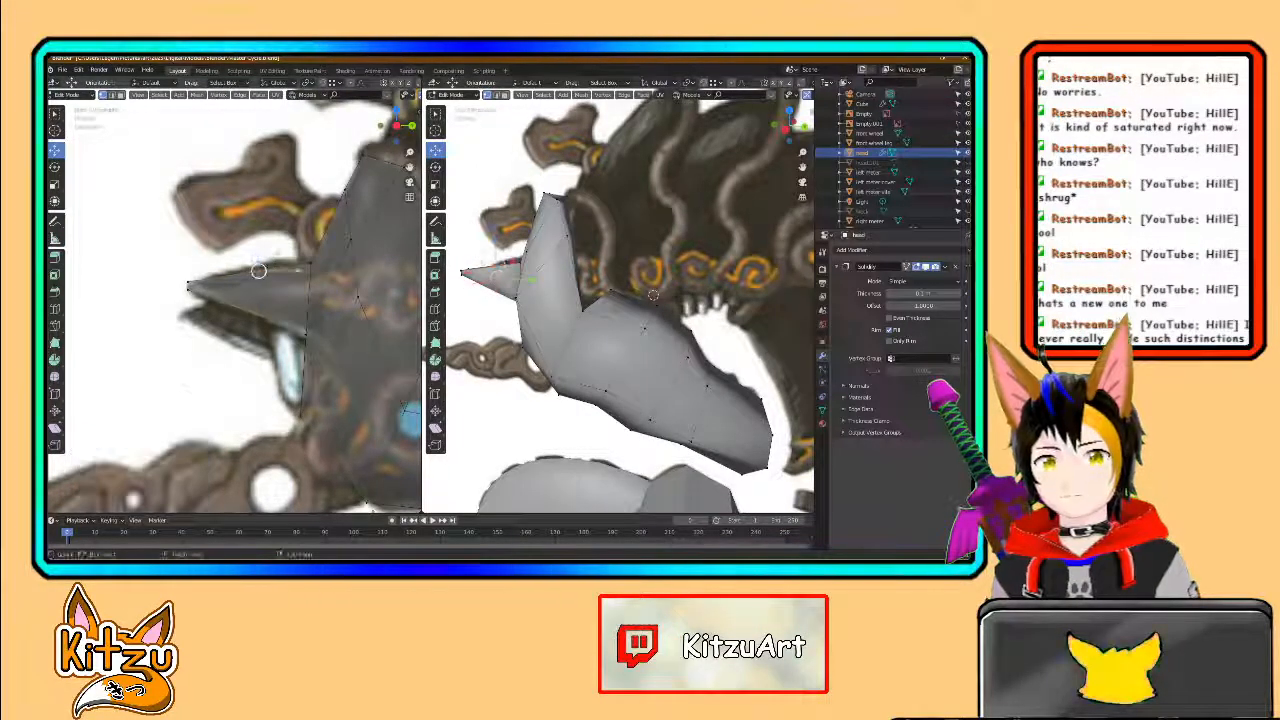
key(g)
key(z)
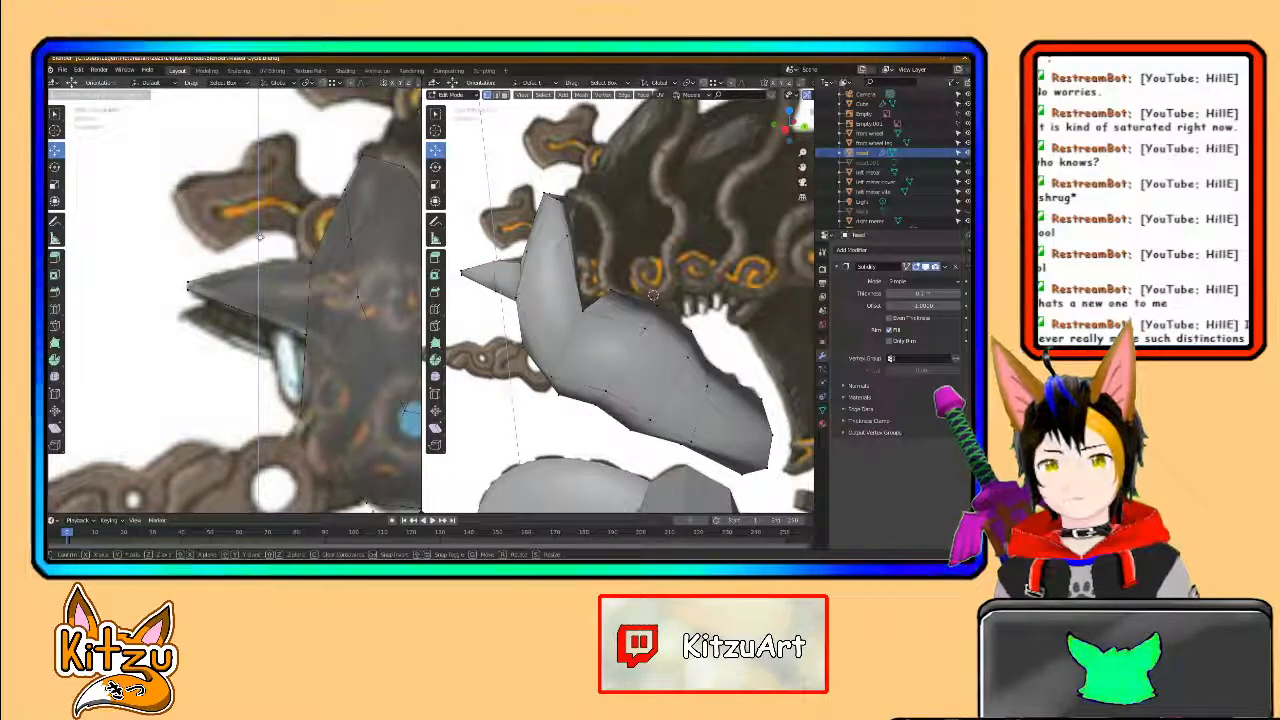
click(260, 235)
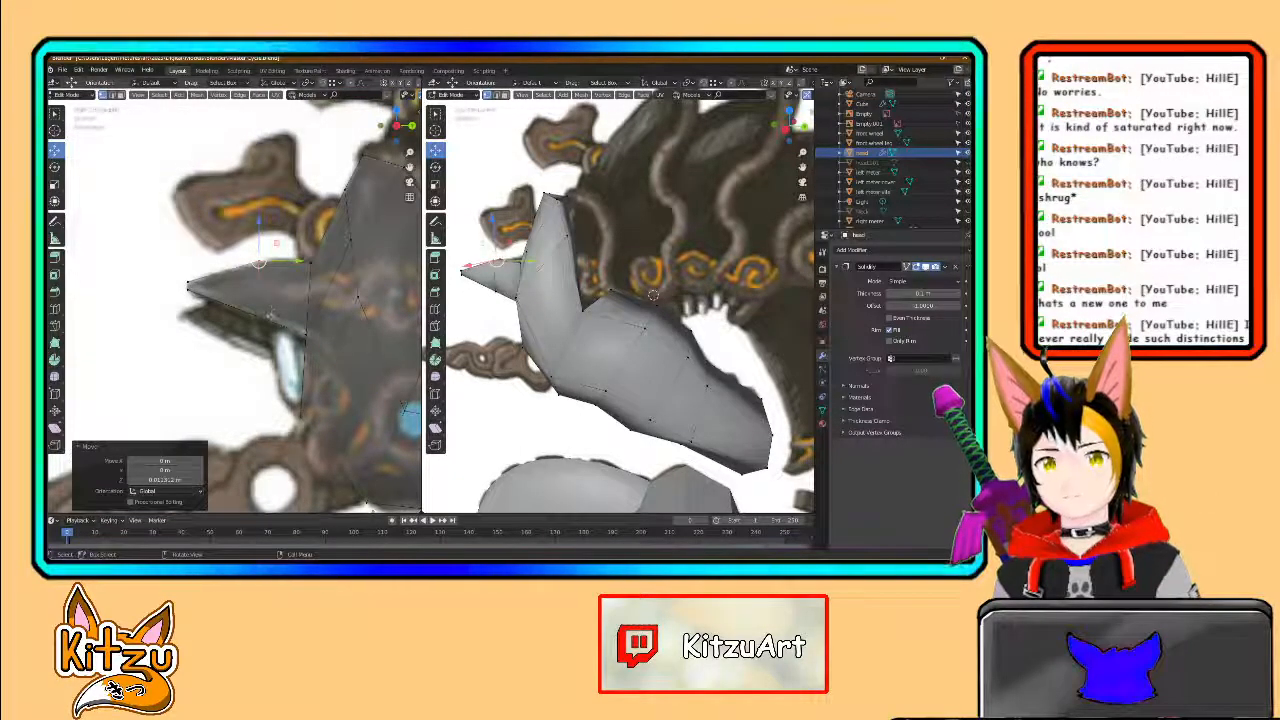
- Adjust the height of the lower vertex on the horn's middle loop along Z to match the reference
click(256, 316)
key(g)
key(z)
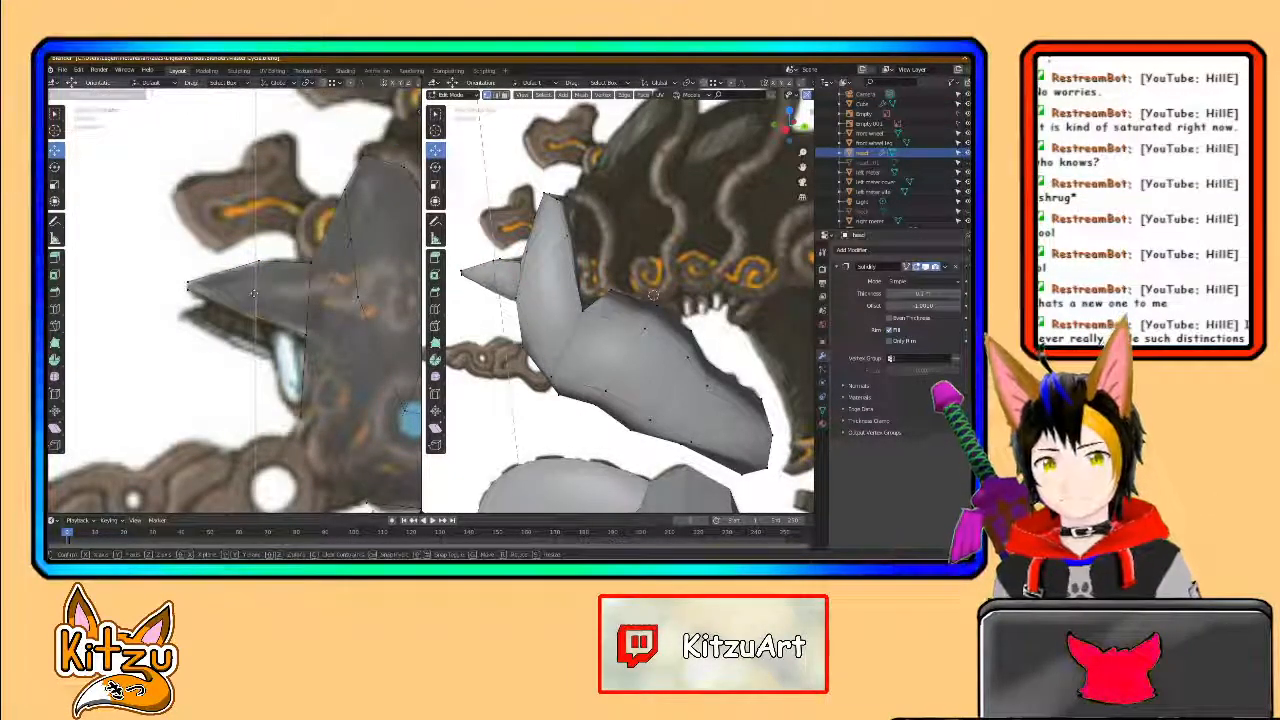
click(237, 237)
- Shift the horn's middle loop toward the head along Y and raise it slightly along Z
drag(271, 329, 274, 332)
key(g)
key(y)
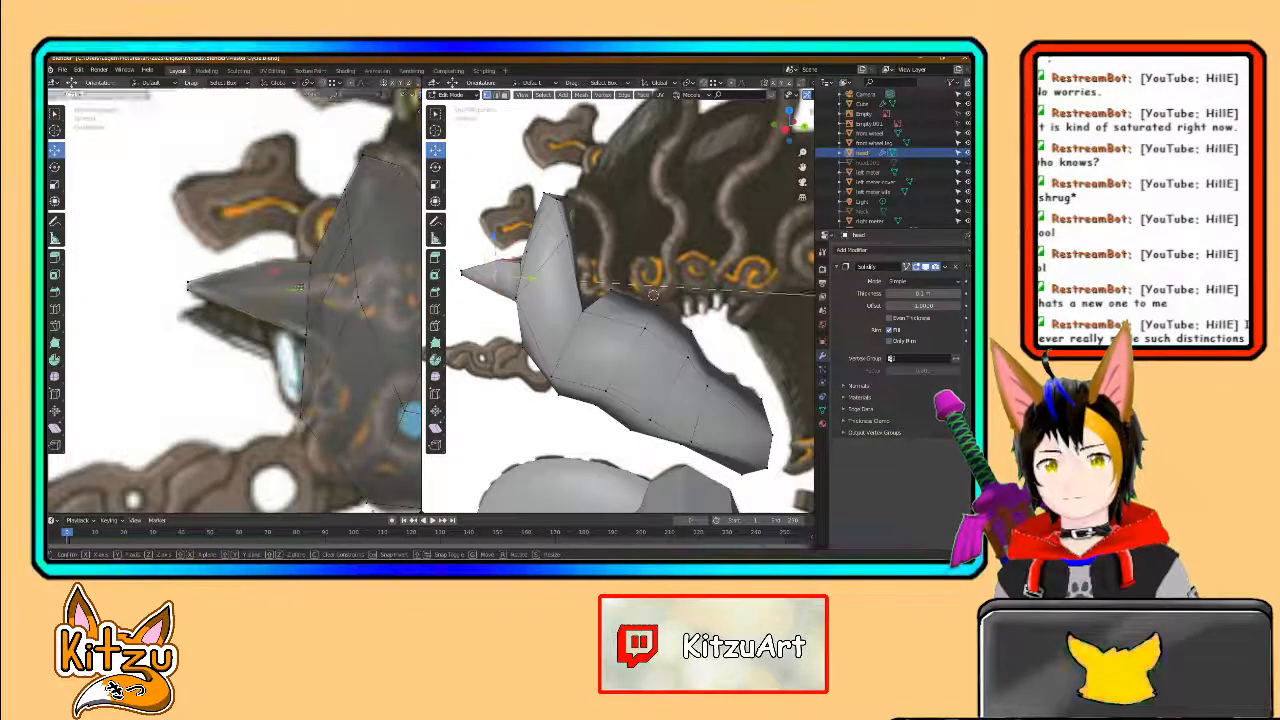
click(306, 287)
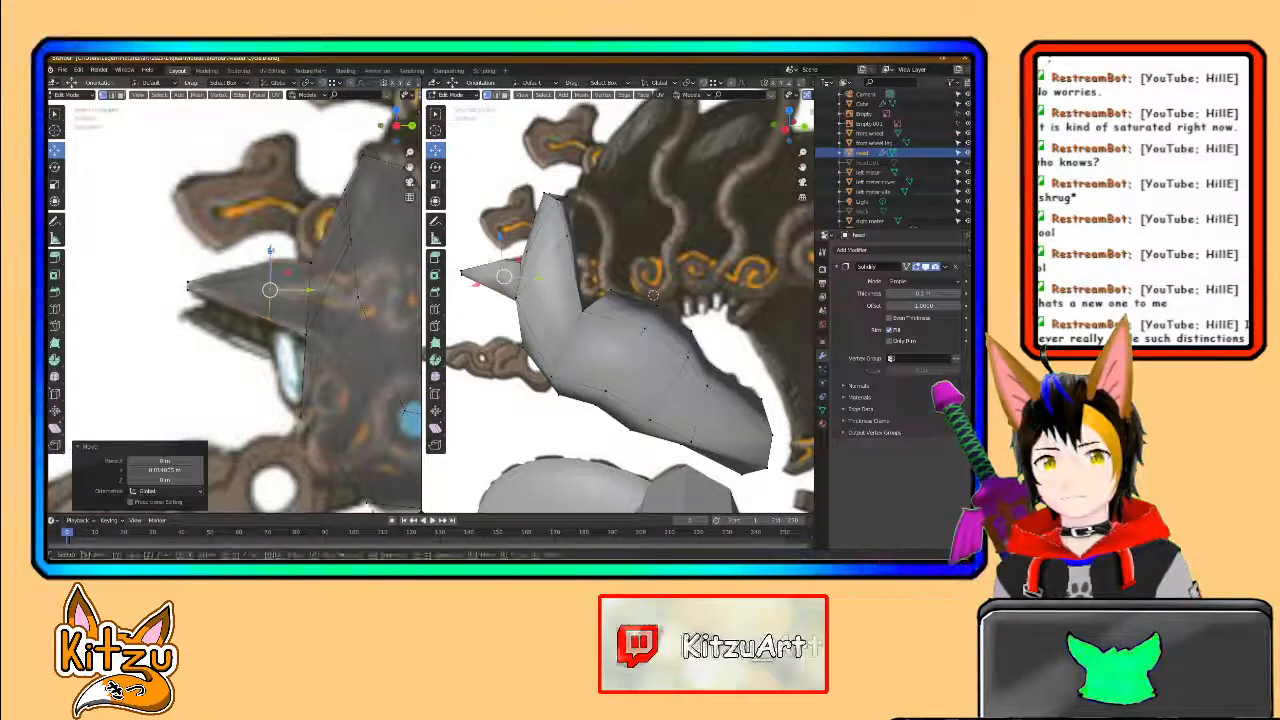
drag(270, 247, 270, 247)
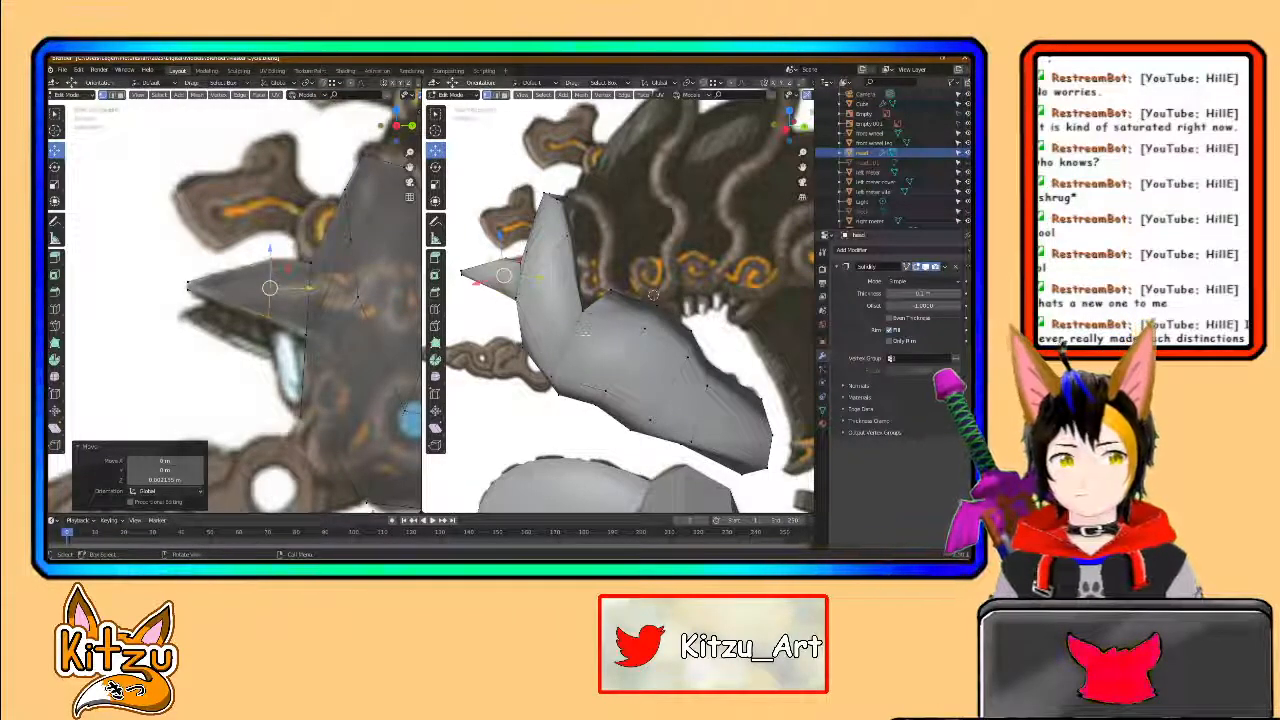
- Examine the reshaped horn and crest from the front and side against the reference
mouse_move(653, 295)
middle_down()
mouse_move(632, 288)
mouse_move(645, 292)
mouse_move(638, 306)
middle_up()
middle_drag(560, 327, 644, 314)
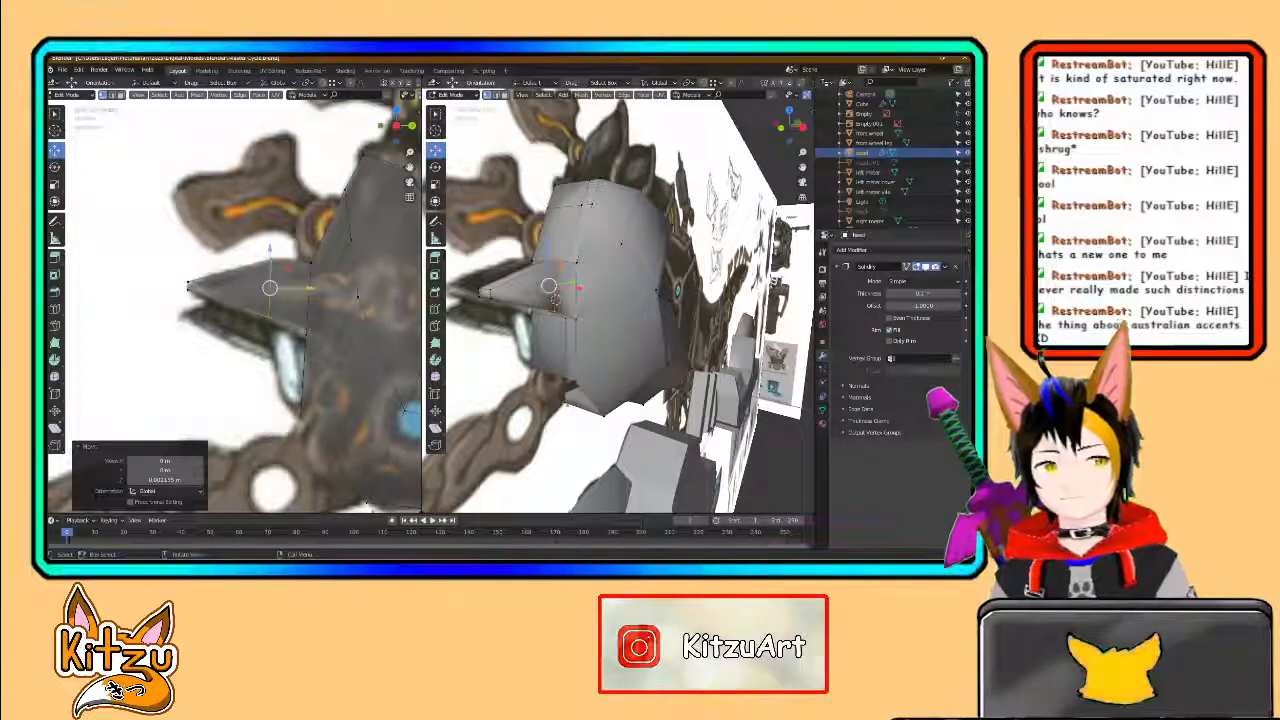
middle_drag(645, 314, 598, 340)
scroll(599, 340, down, 1)
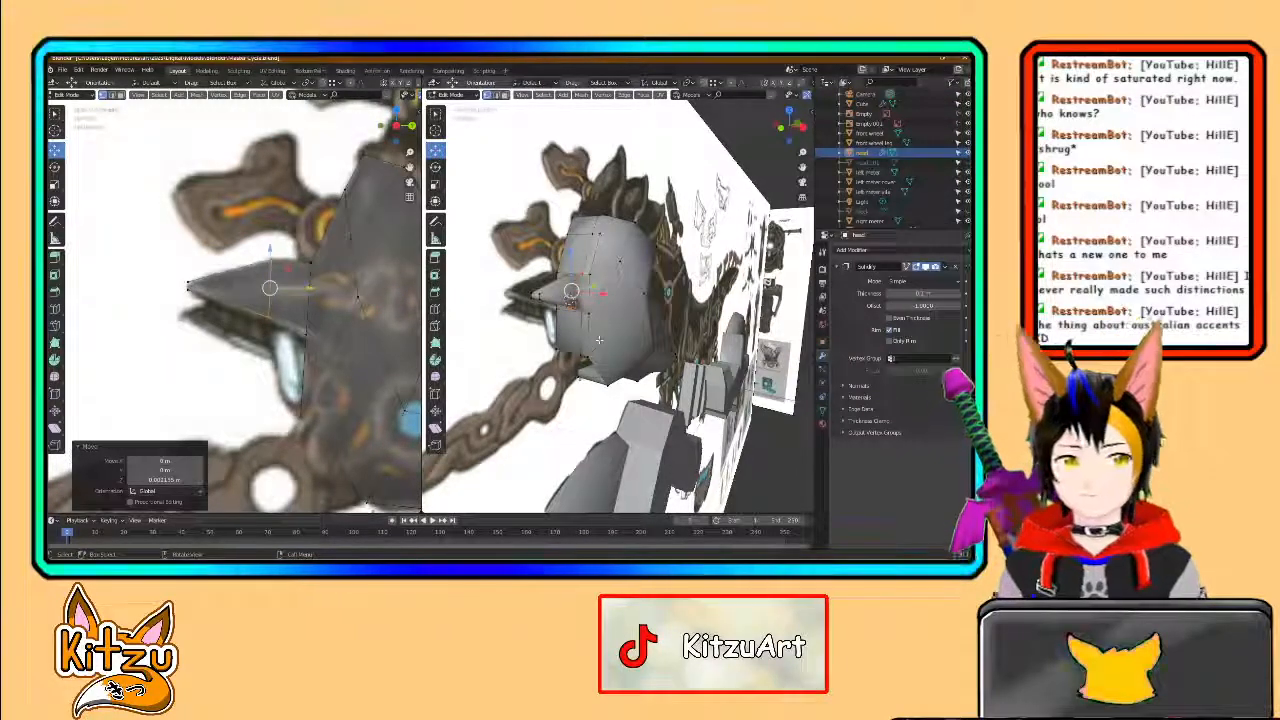
scroll(600, 335, up, 1)
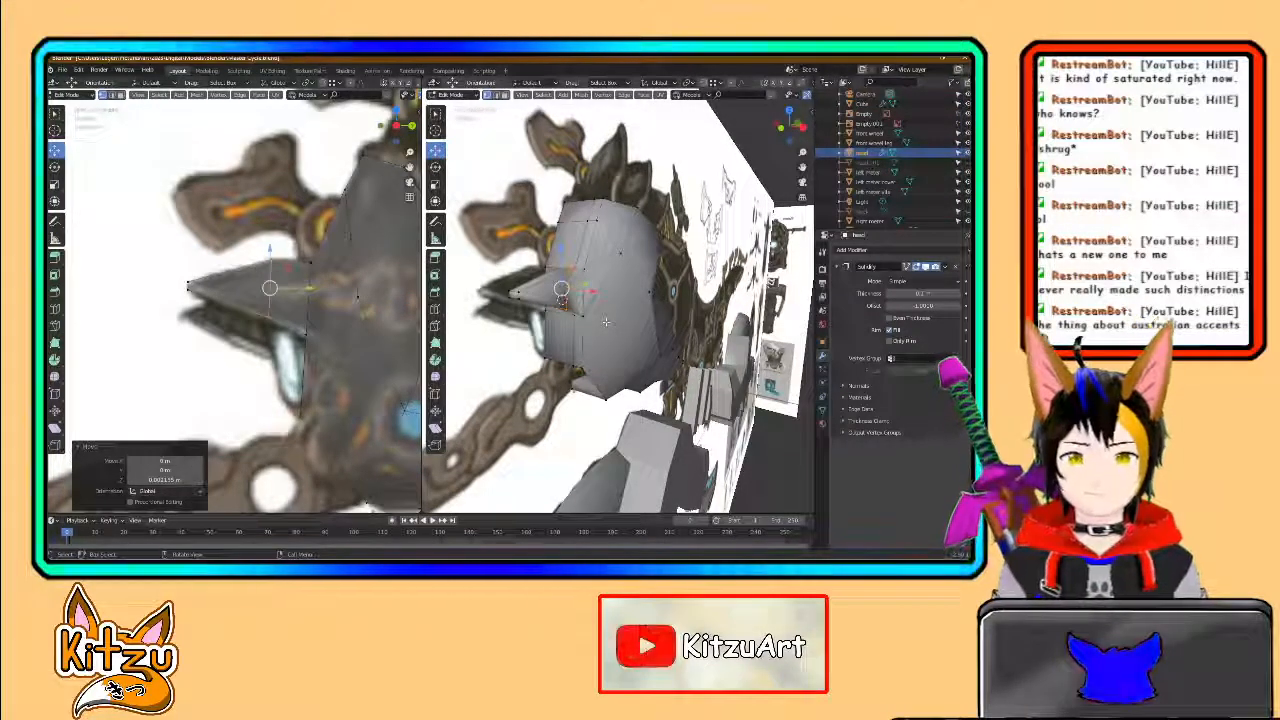
middle_drag(603, 316, 548, 323)
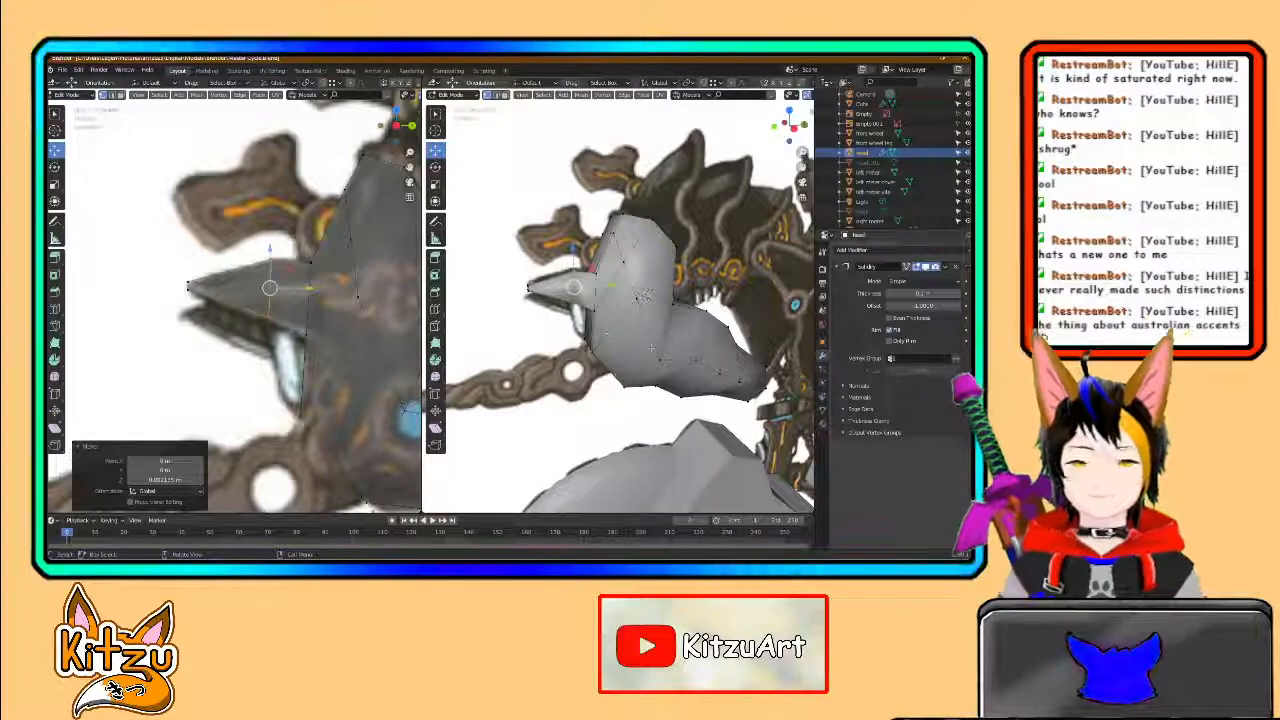
middle_drag(651, 347, 622, 362)
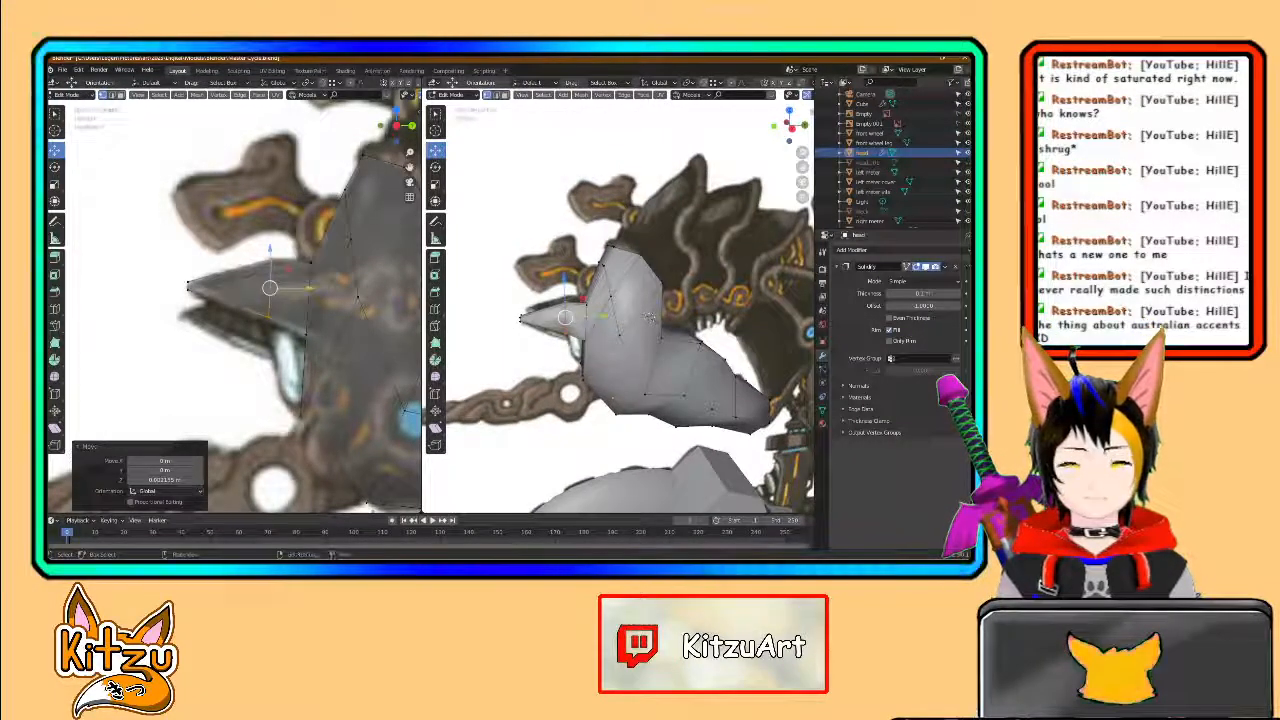
- Examine the head mesh and its pointed side projection from several angles against the reference artwork
middle_drag(649, 318, 620, 374)
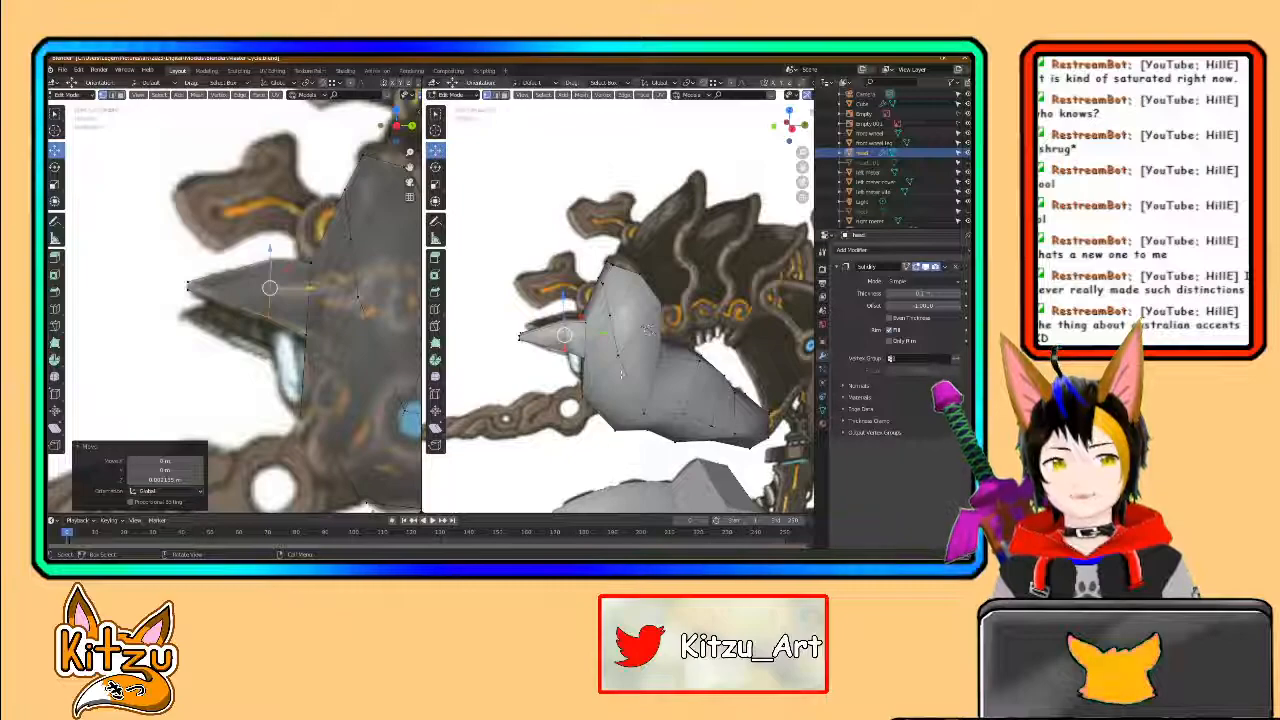
scroll(612, 385, up, 2)
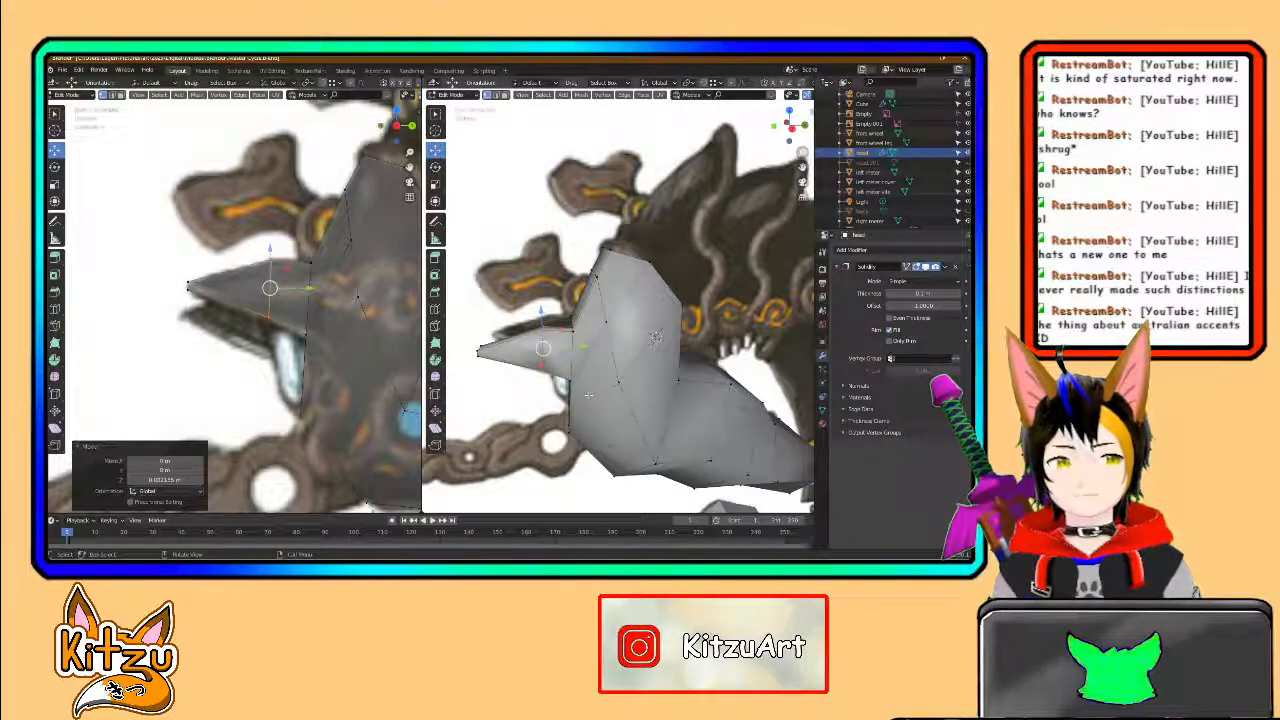
scroll(578, 391, up, 2)
shift+middle_drag(578, 391, 639, 328)
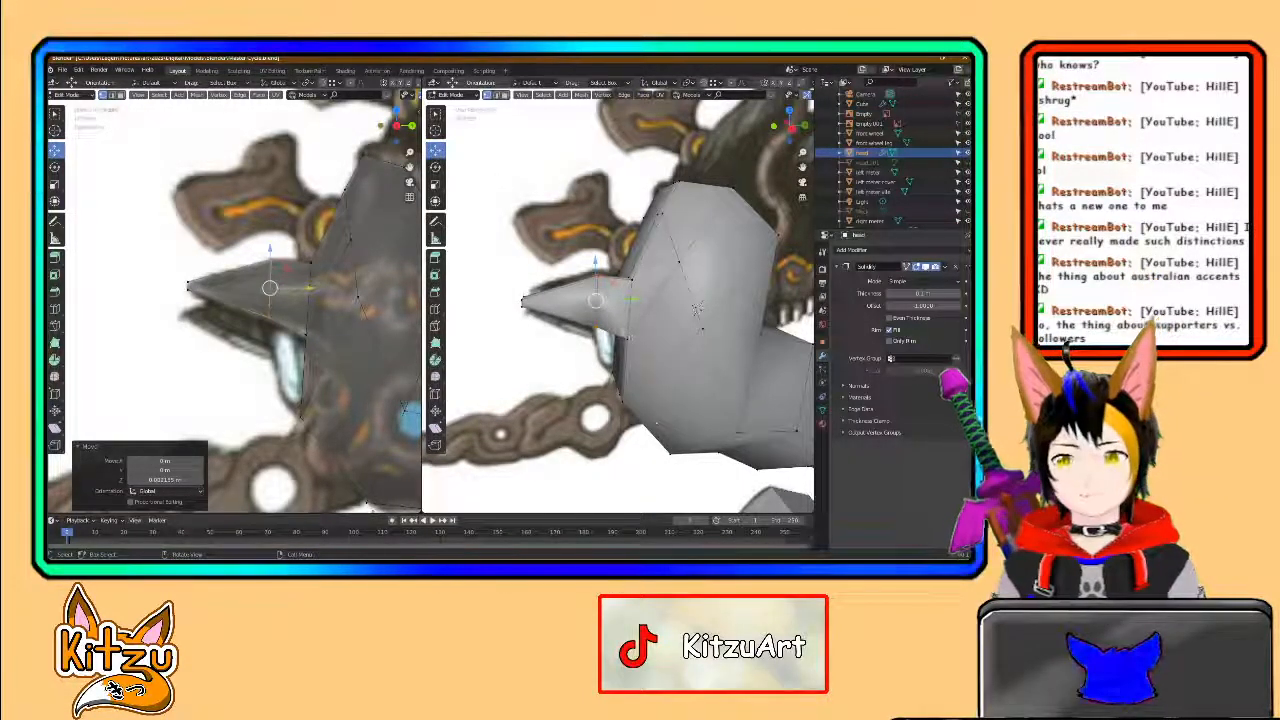
middle_drag(622, 331, 621, 333)
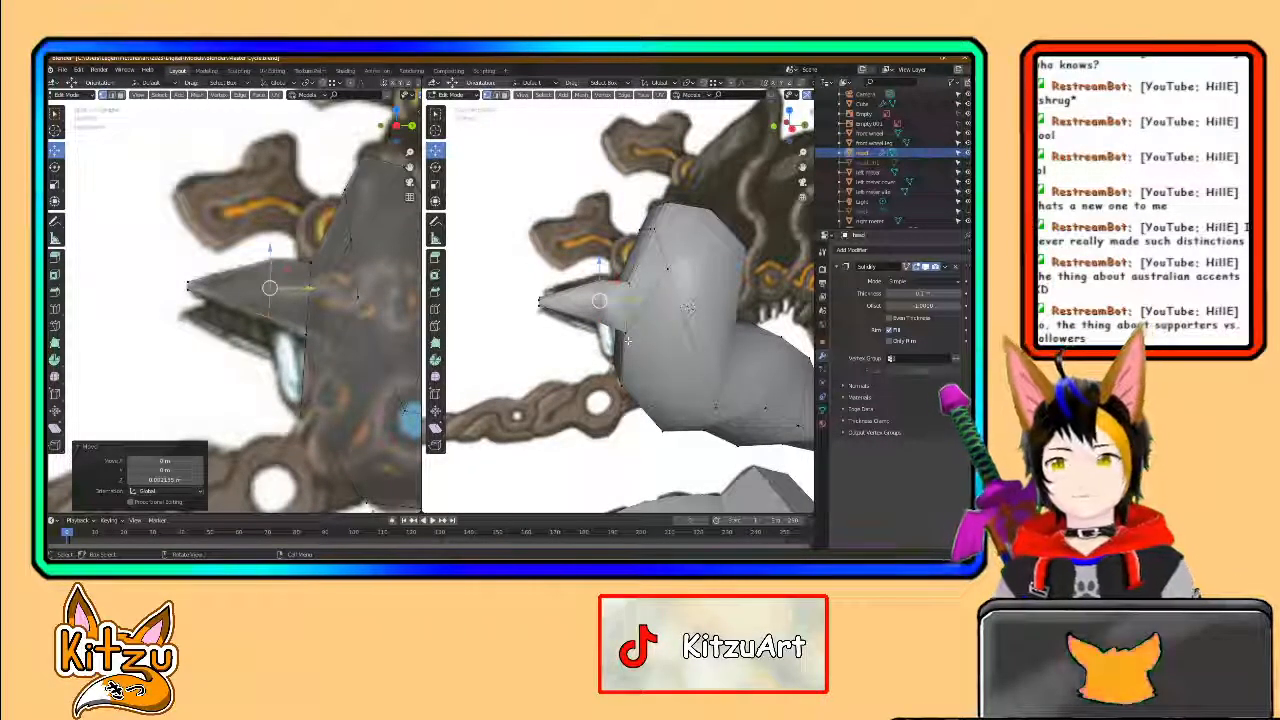
middle_drag(635, 337, 602, 341)
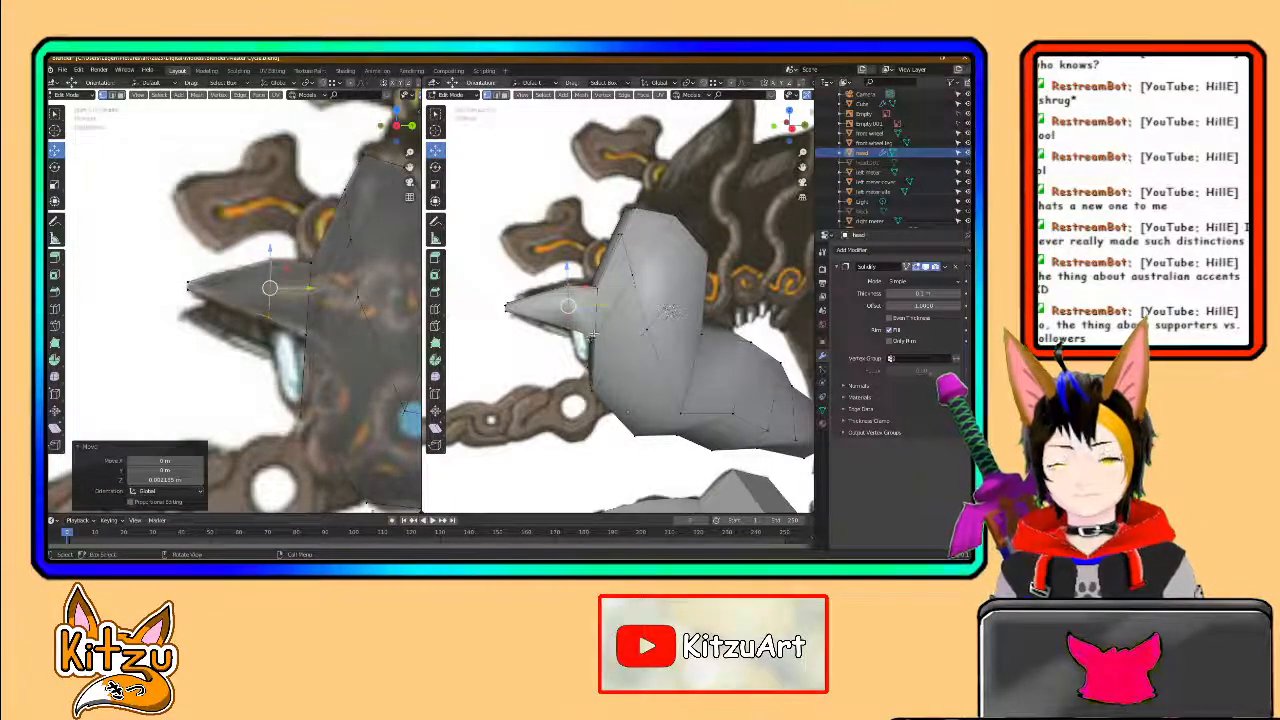
middle_drag(593, 336, 672, 314)
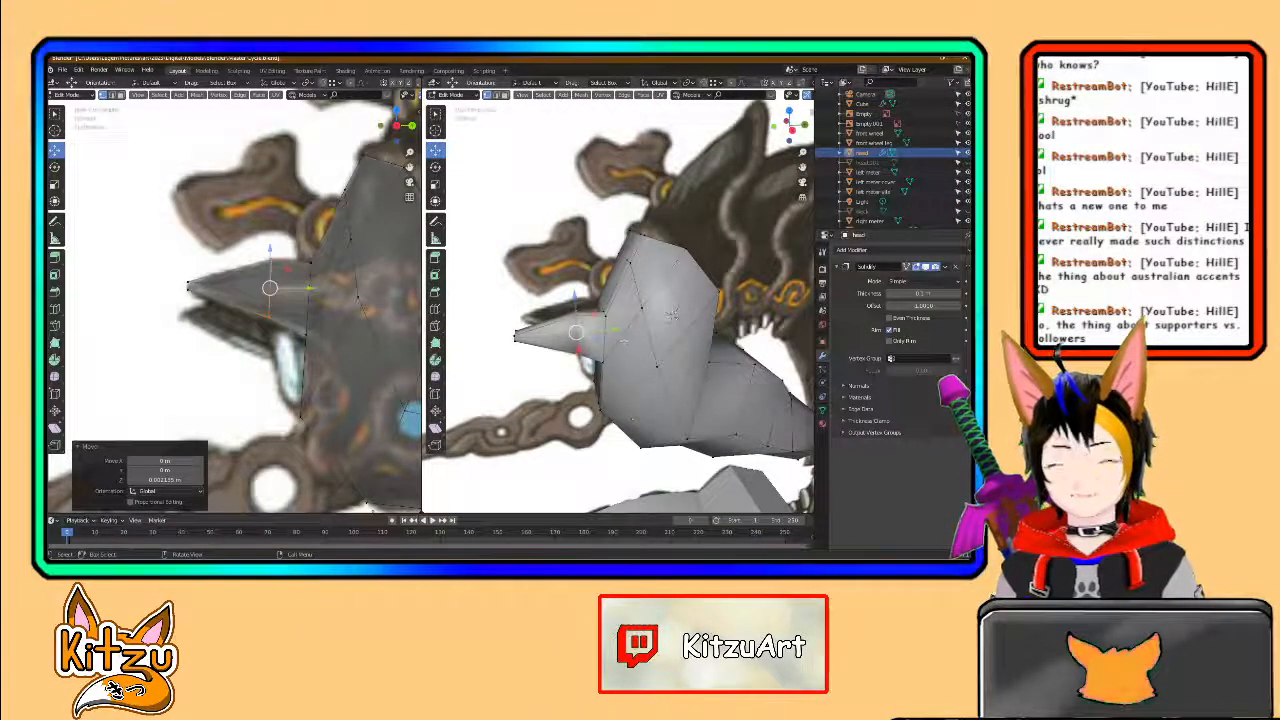
middle_drag(672, 314, 682, 350)
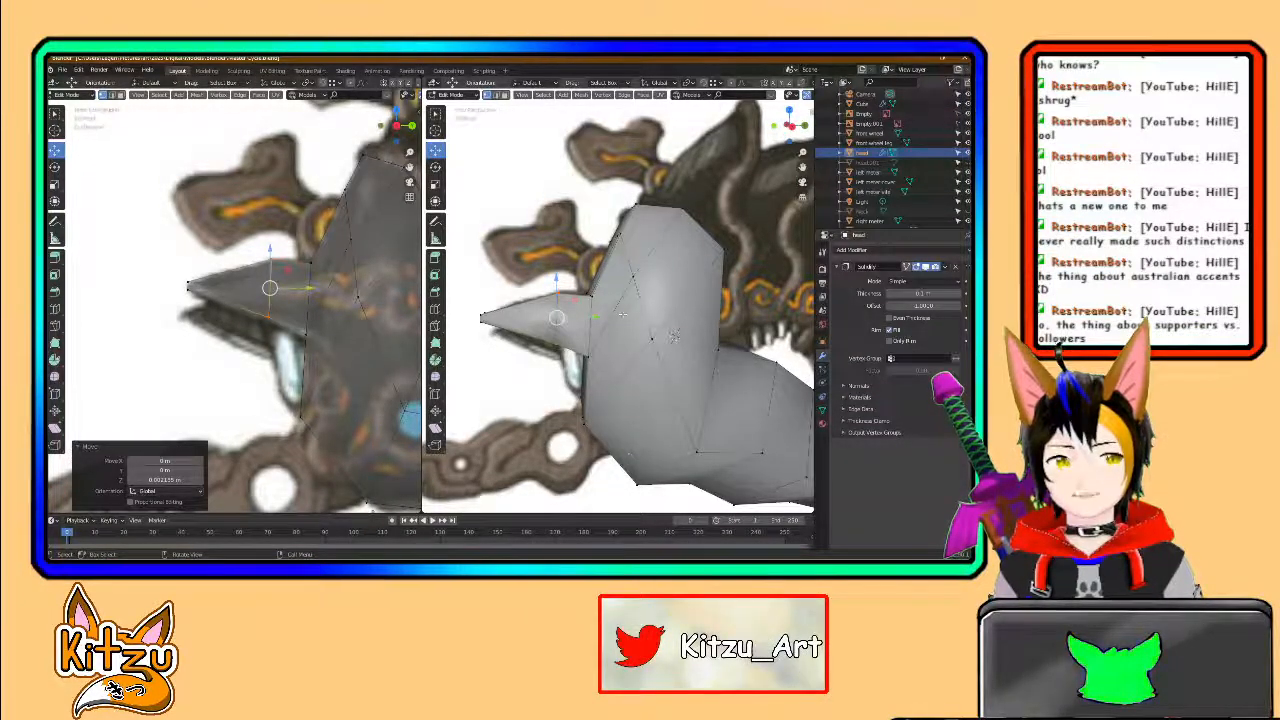
middle_drag(673, 336, 648, 341)
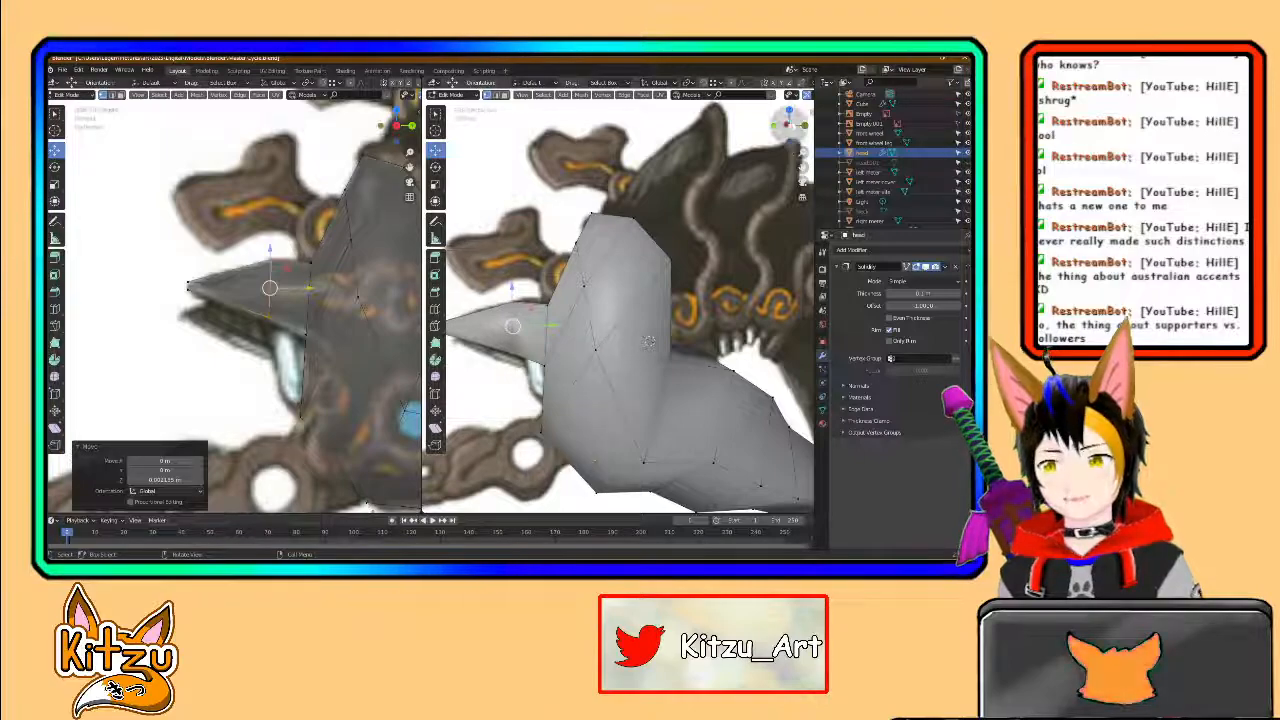
- In side view, move the vertex just behind the head mesh's upper peak slightly along the Y axis to follow the reference outline
click(788, 125)
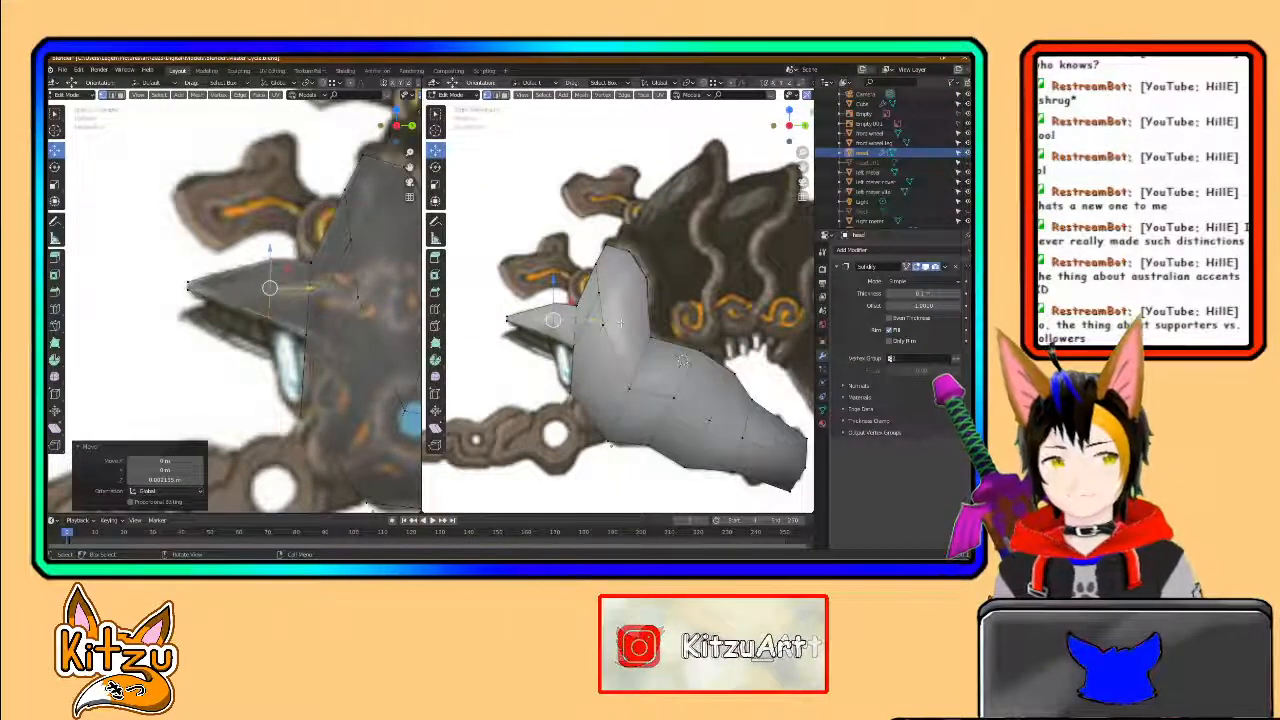
scroll(619, 325, down, 1)
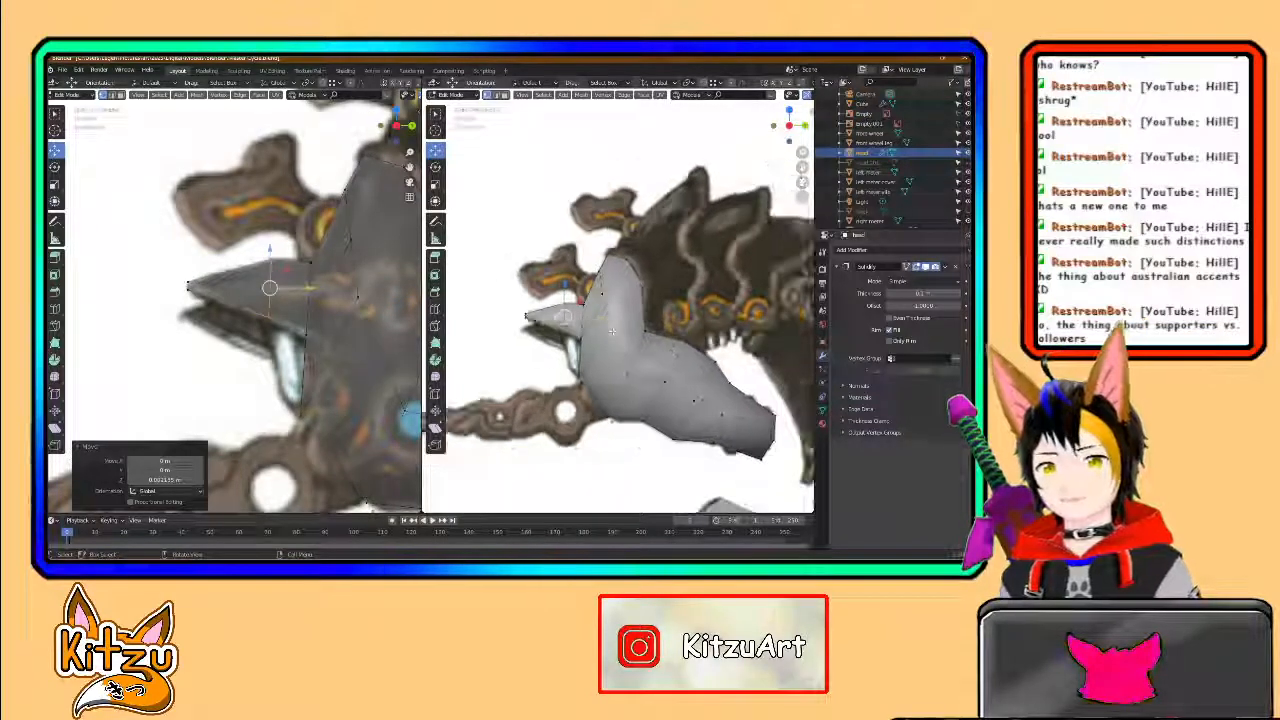
scroll(614, 329, up, 1)
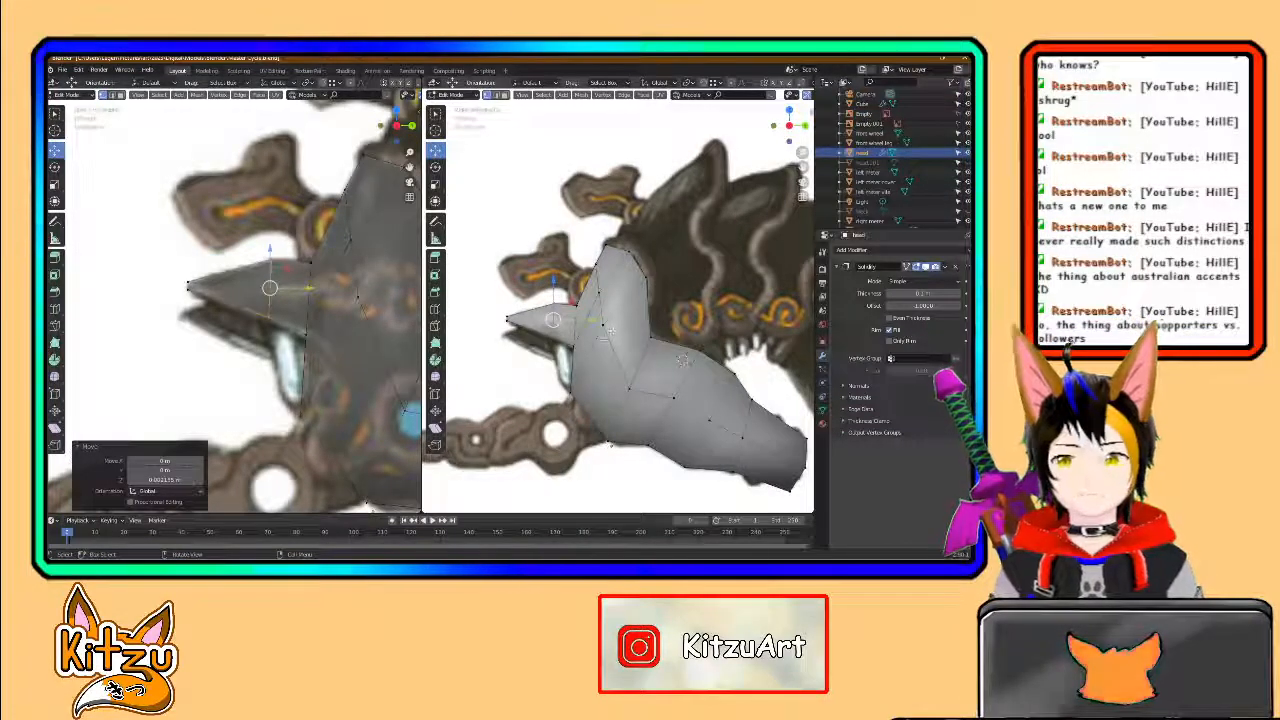
scroll(598, 345, up, 1)
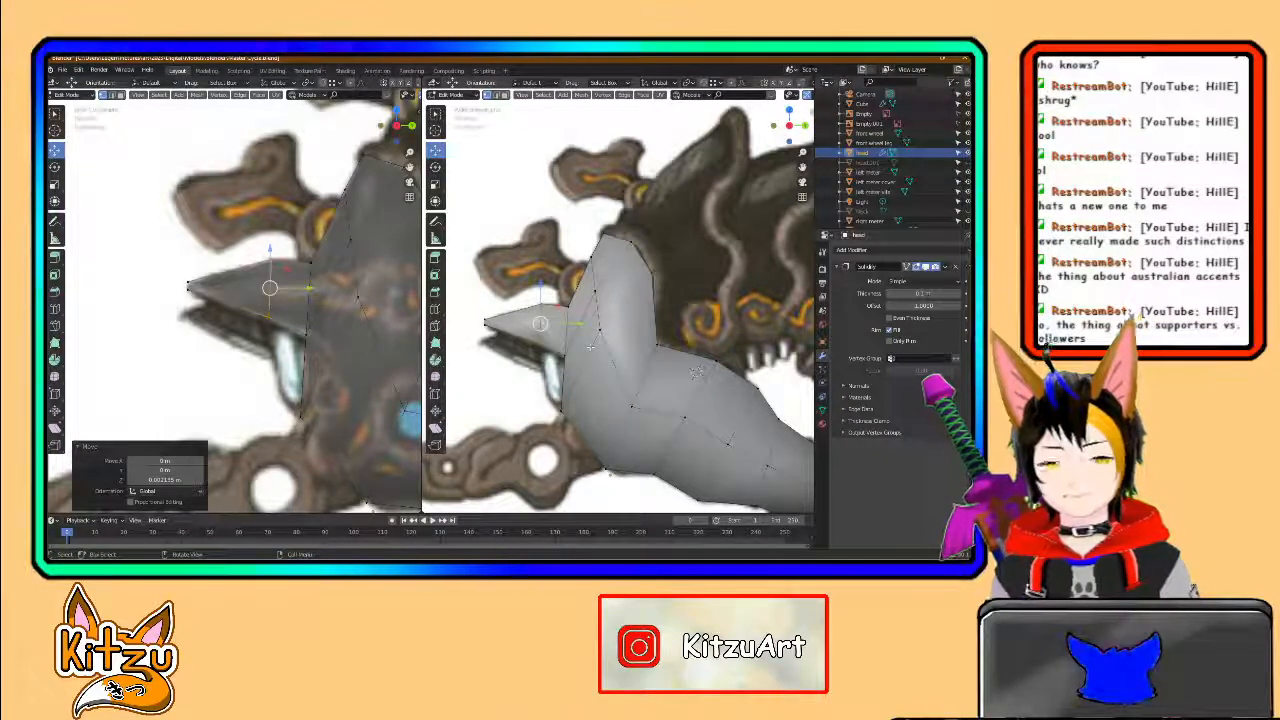
scroll(576, 349, up, 1)
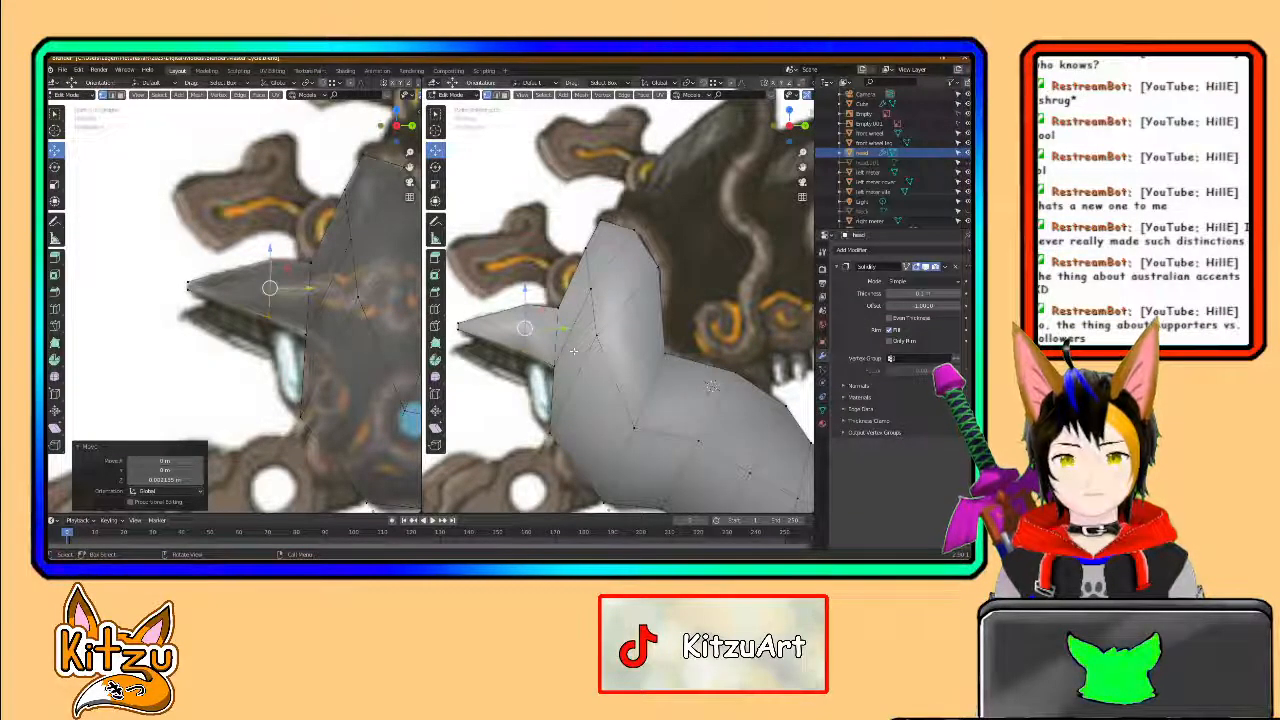
scroll(570, 352, up, 1)
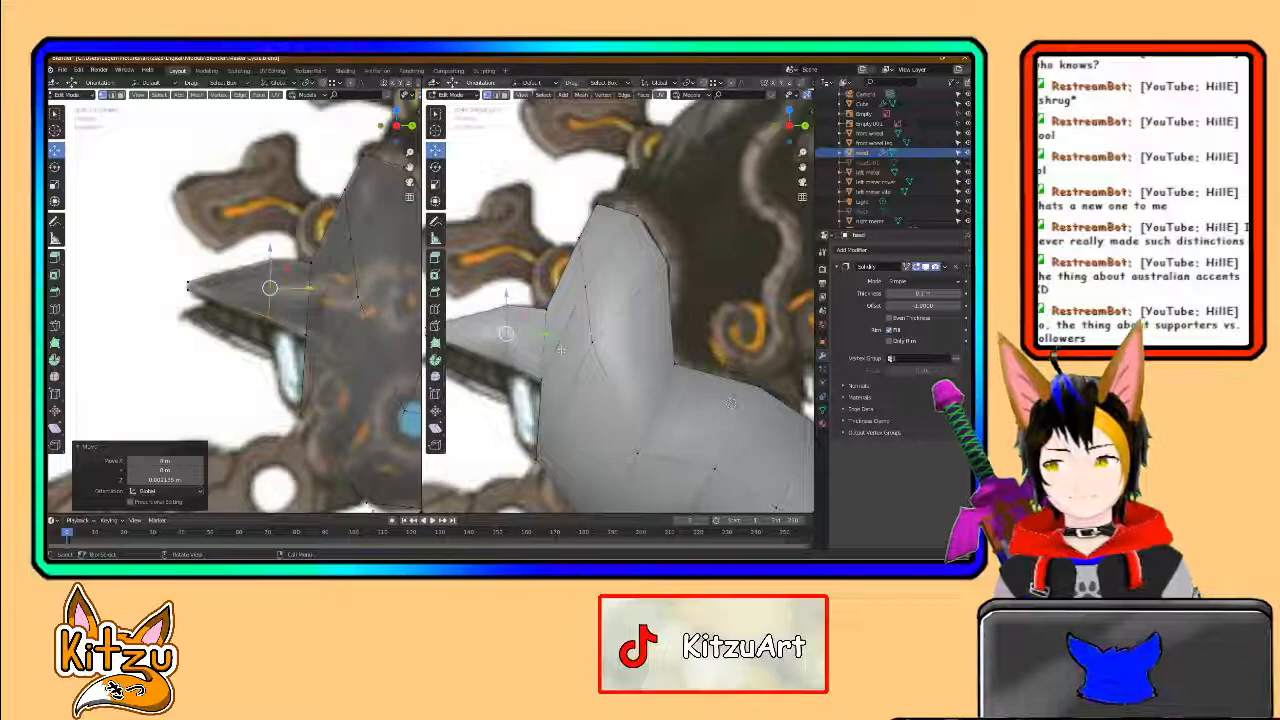
shift+middle_drag(558, 352, 621, 348)
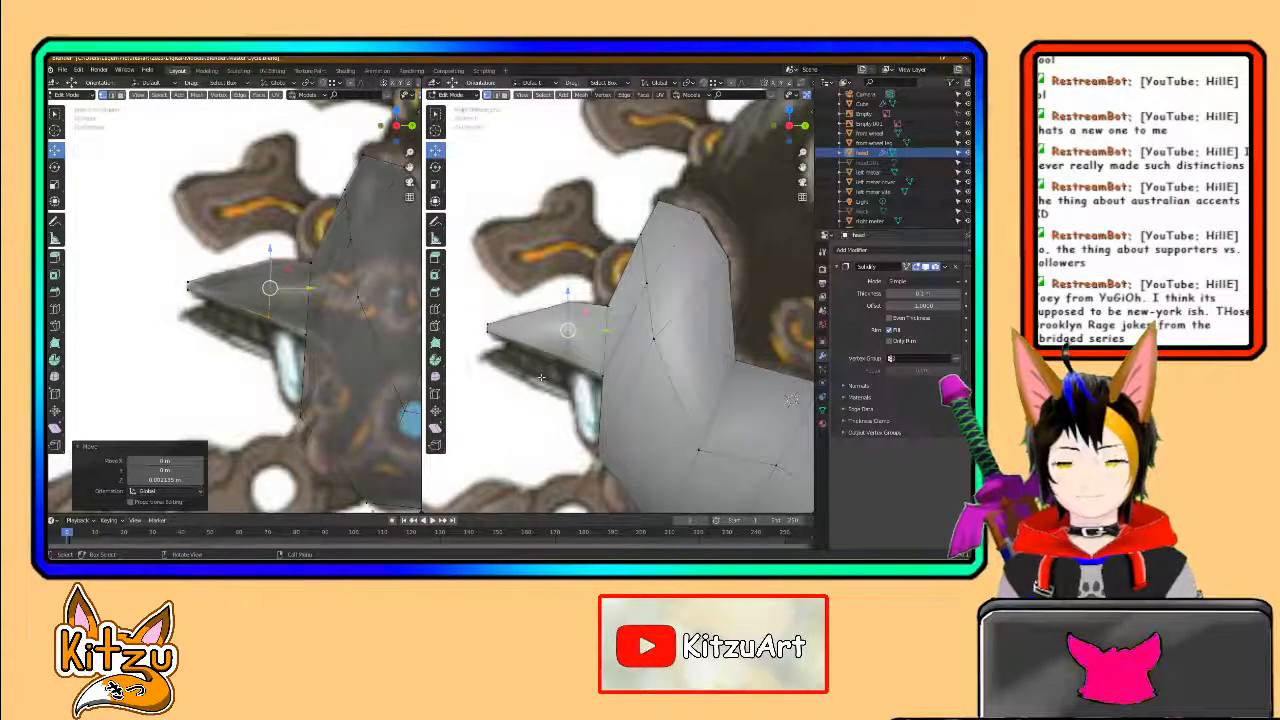
scroll(541, 377, down, 1)
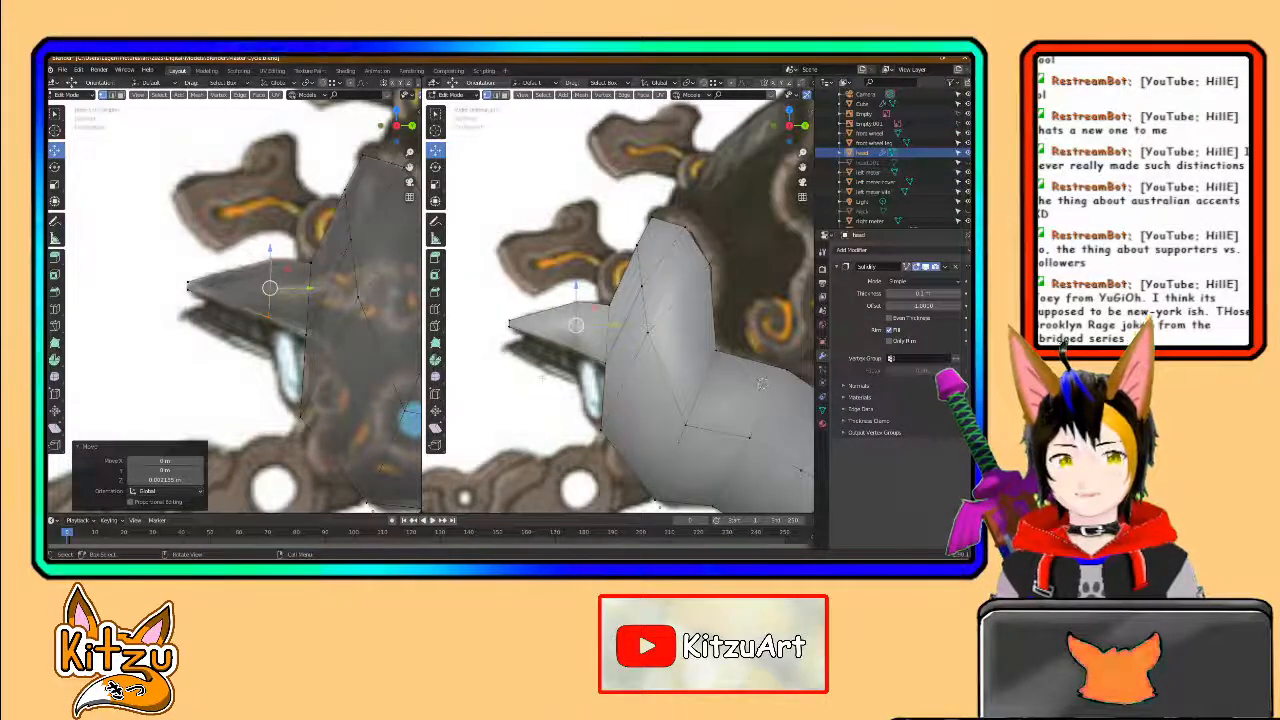
middle_drag(762, 382, 611, 376)
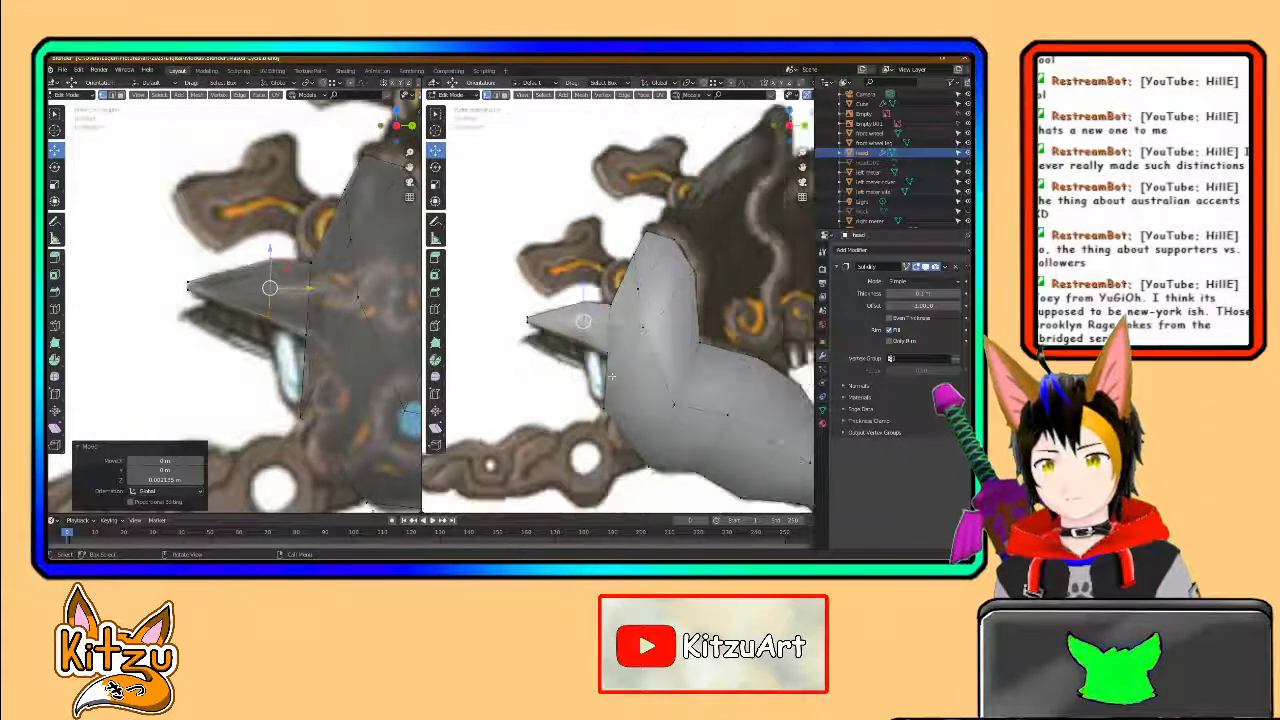
scroll(614, 373, down, 1)
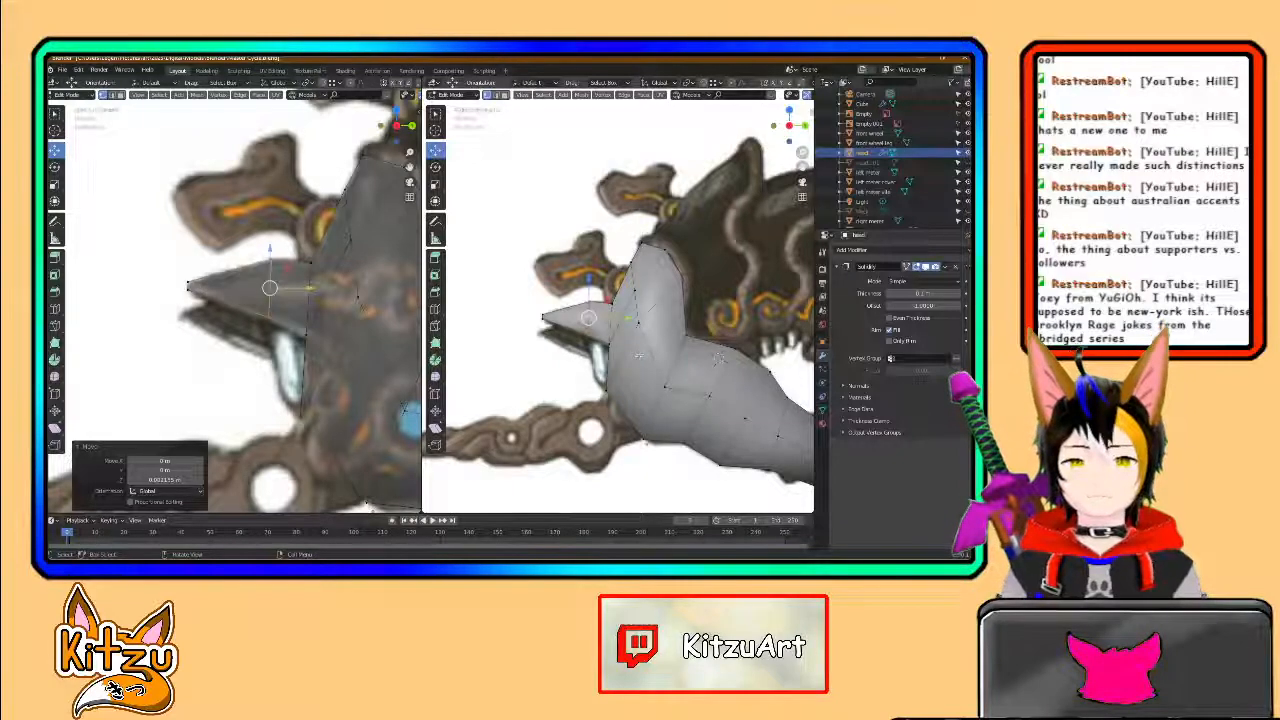
middle_drag(638, 355, 633, 366)
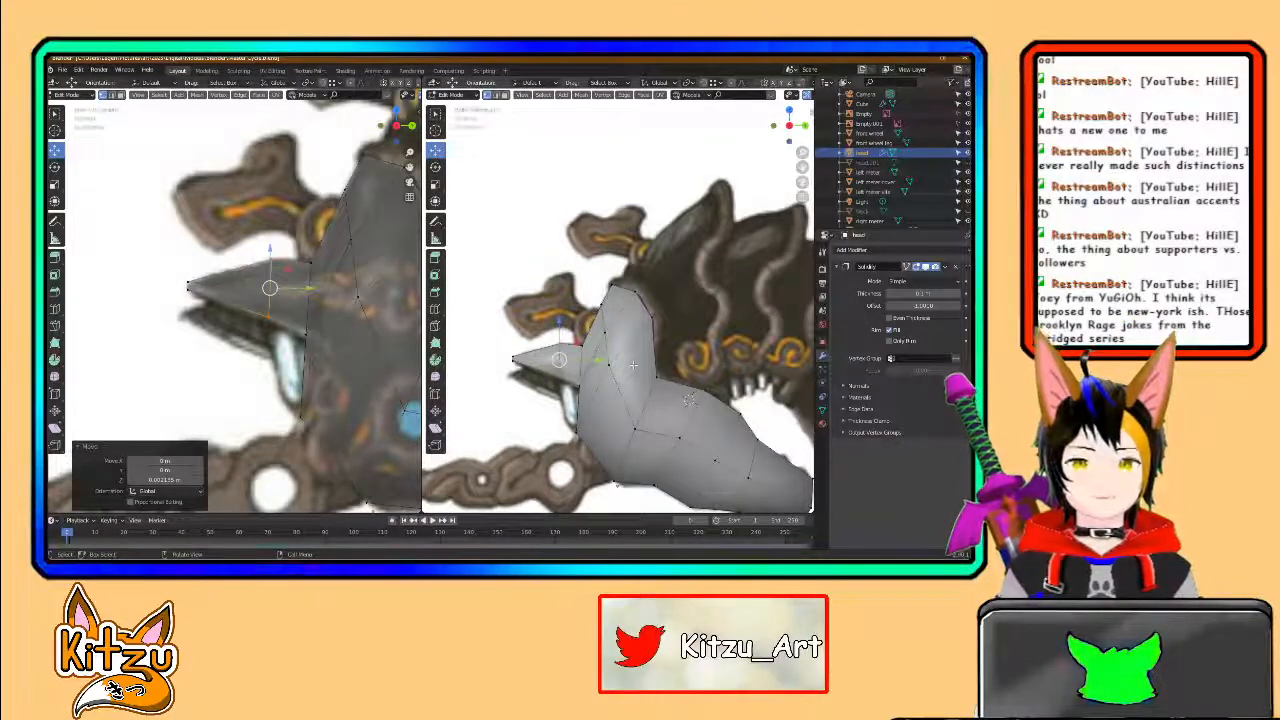
scroll(633, 366, up, 1)
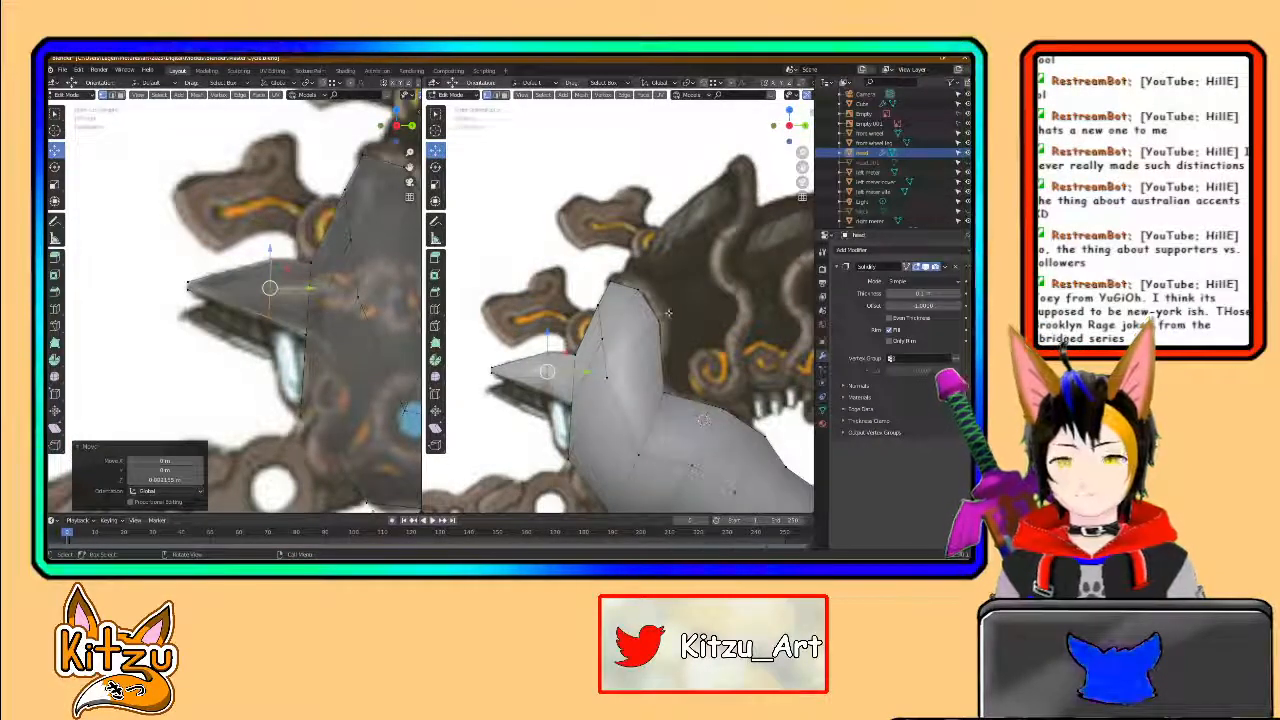
click(640, 288)
drag(678, 290, 673, 290)
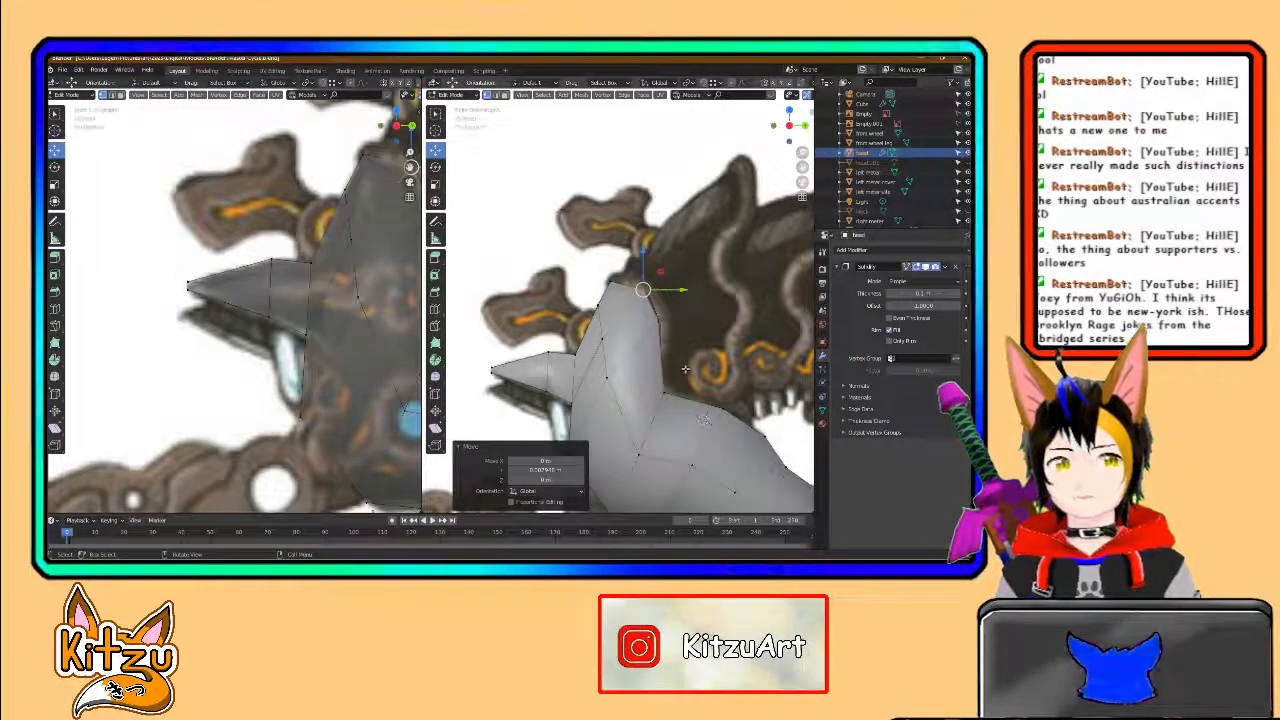
- Check the whole head silhouette against the reference artwork in both side views
middle_drag(668, 376, 654, 338)
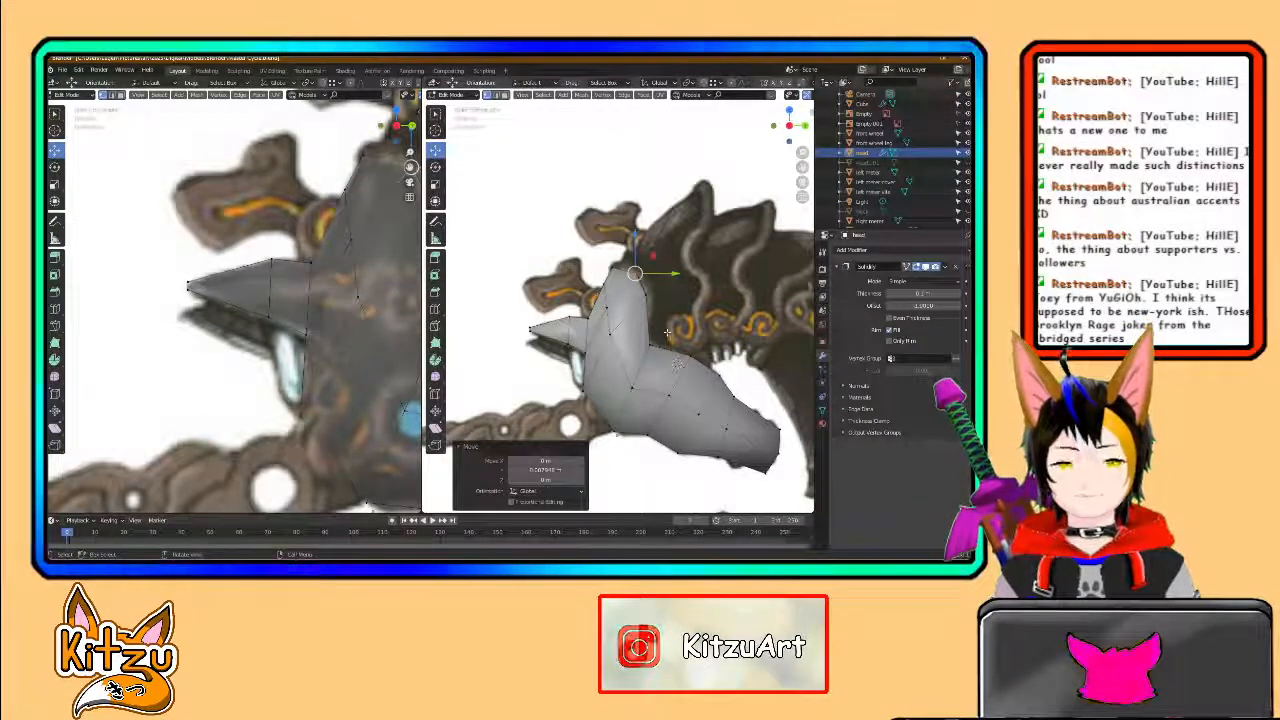
shift+middle_drag(666, 332, 646, 346)
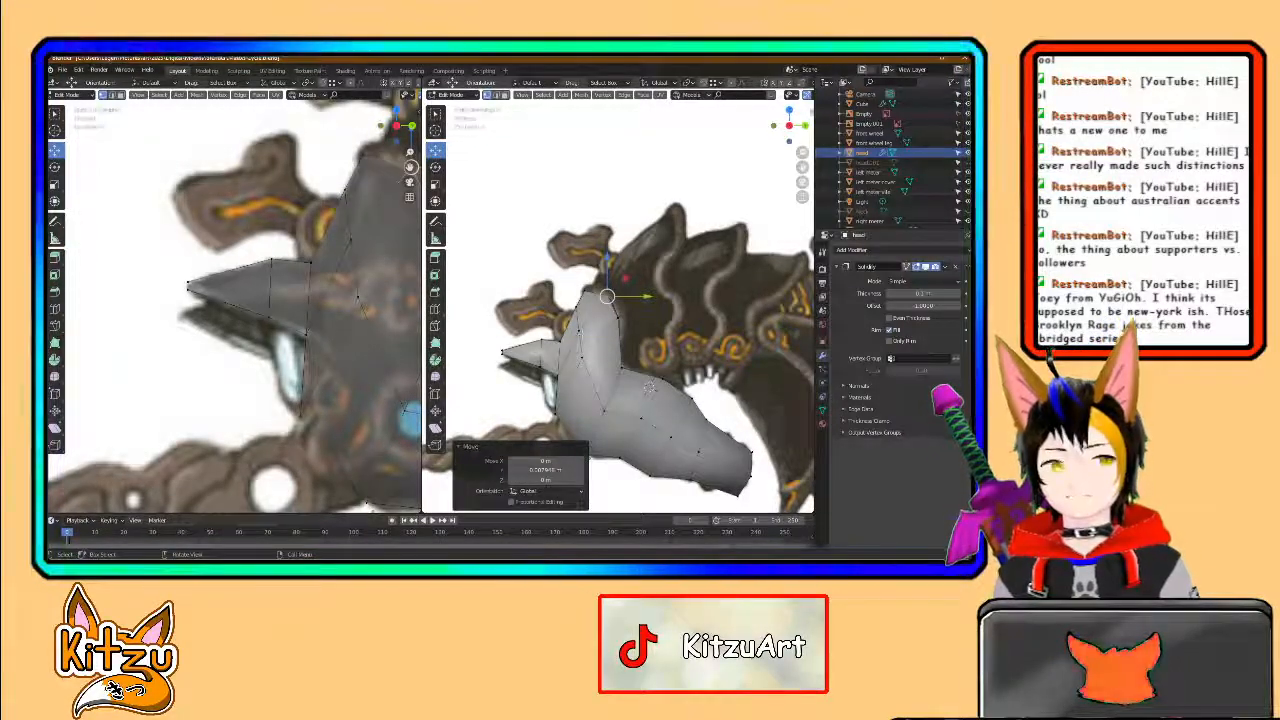
shift+middle_drag(569, 340, 582, 286)
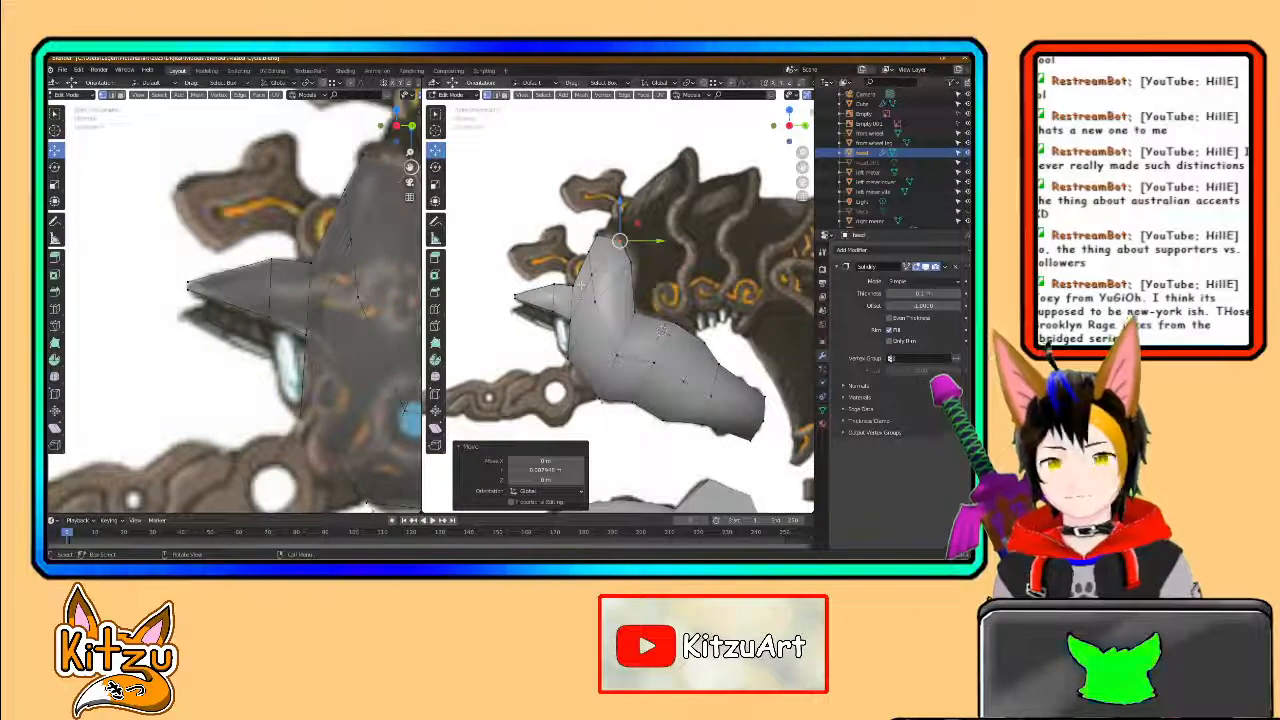
scroll(586, 302, up, 1)
scroll(586, 302, down, 1)
shift+middle_drag(586, 302, 560, 304)
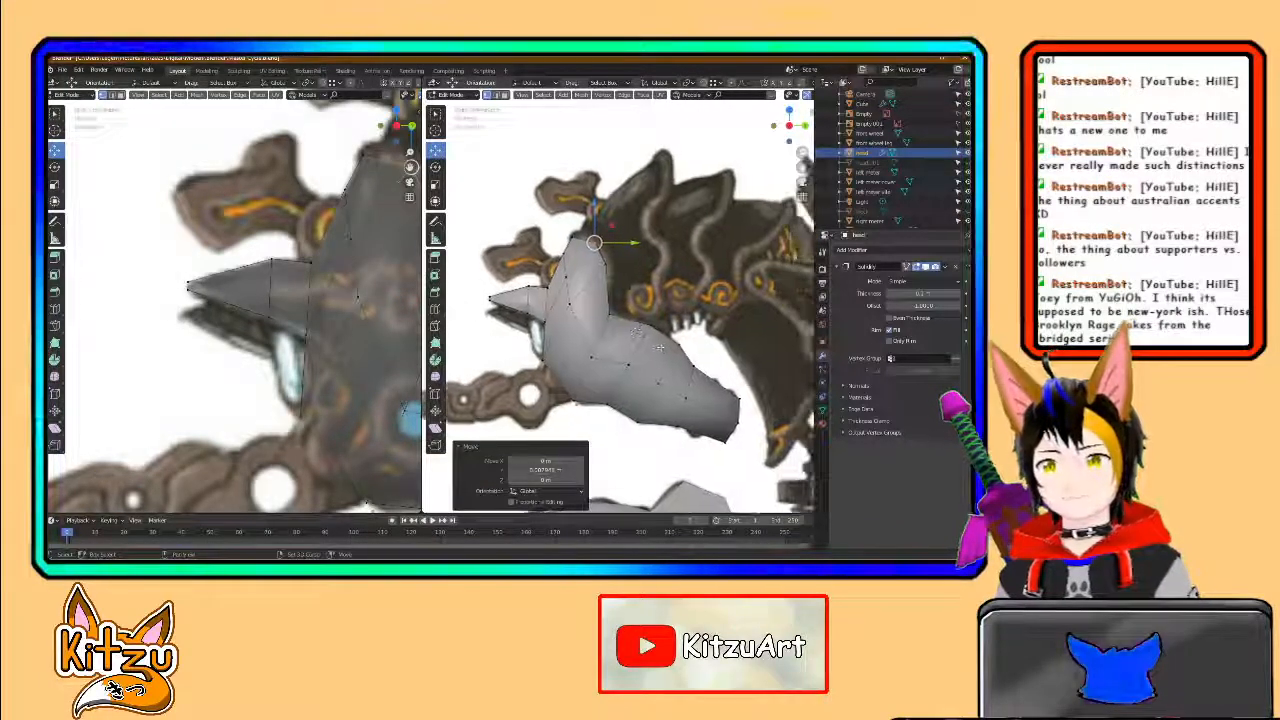
scroll(345, 328, down, 1)
scroll(345, 328, down, 2)
shift+middle_drag(345, 328, 273, 320)
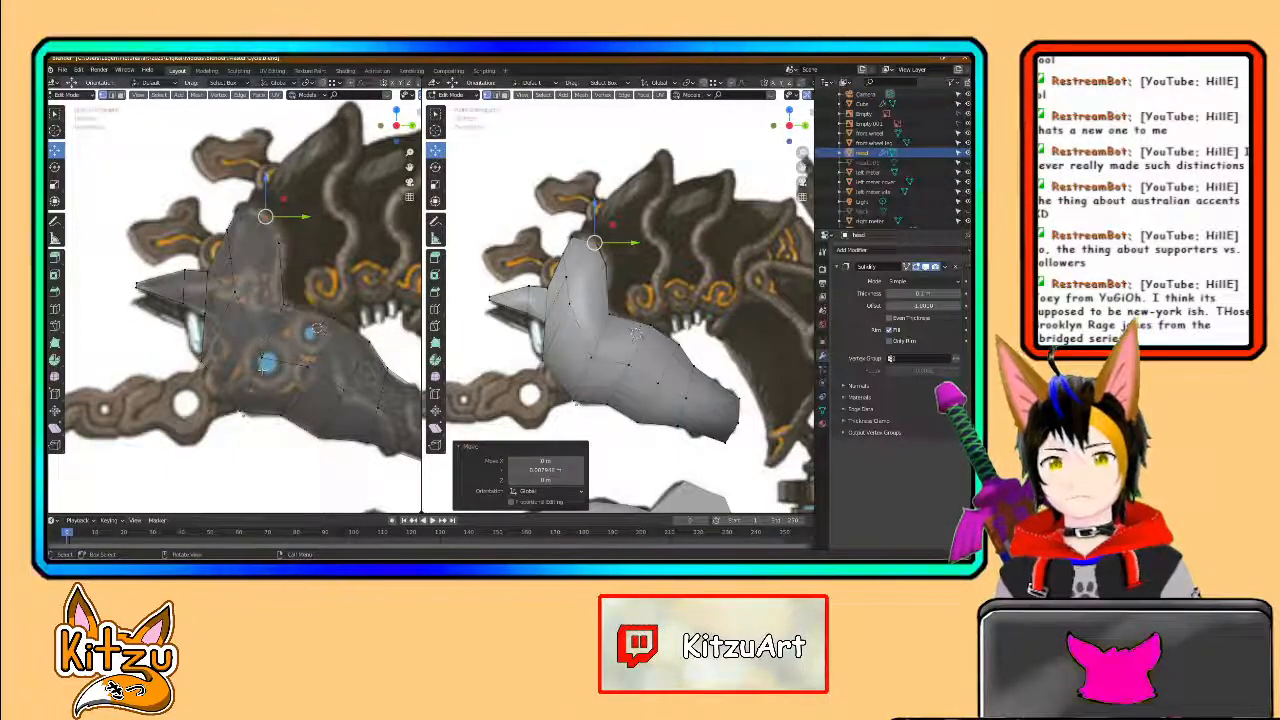
- Leave Edit Mode on the head and add a torus mesh at the 3D cursor
key(Tab)
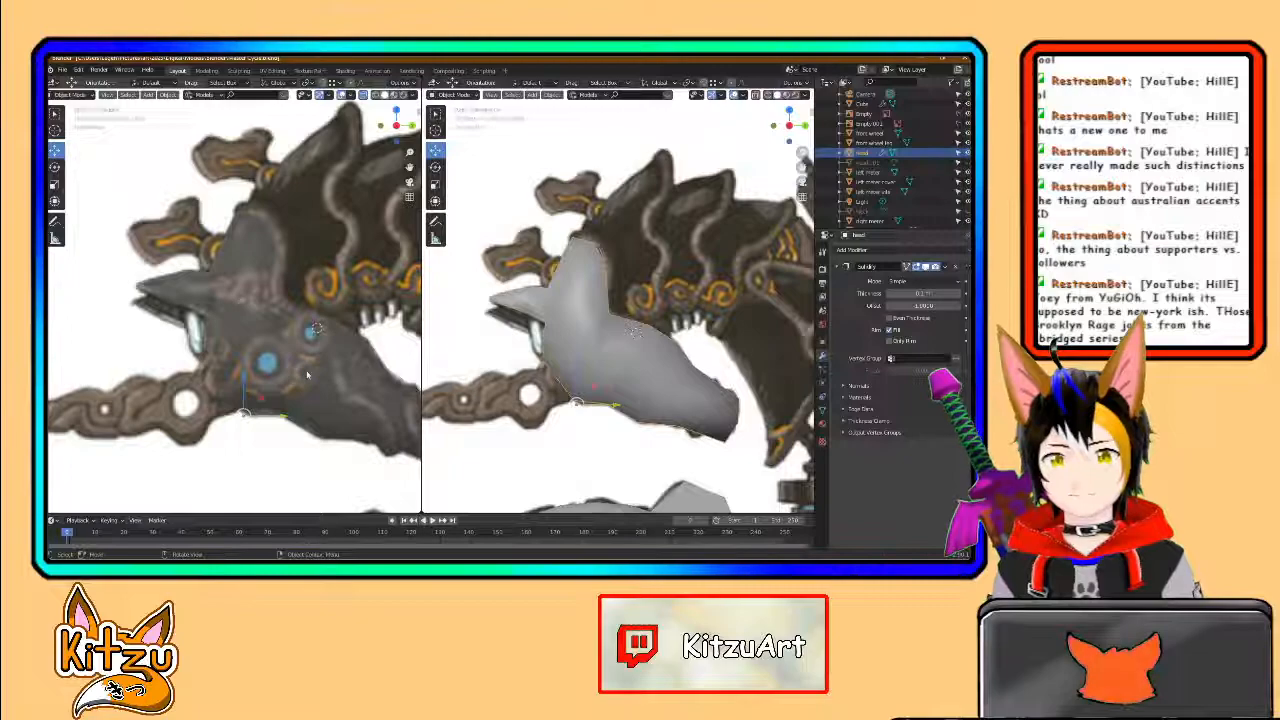
middle_drag(283, 373, 279, 365)
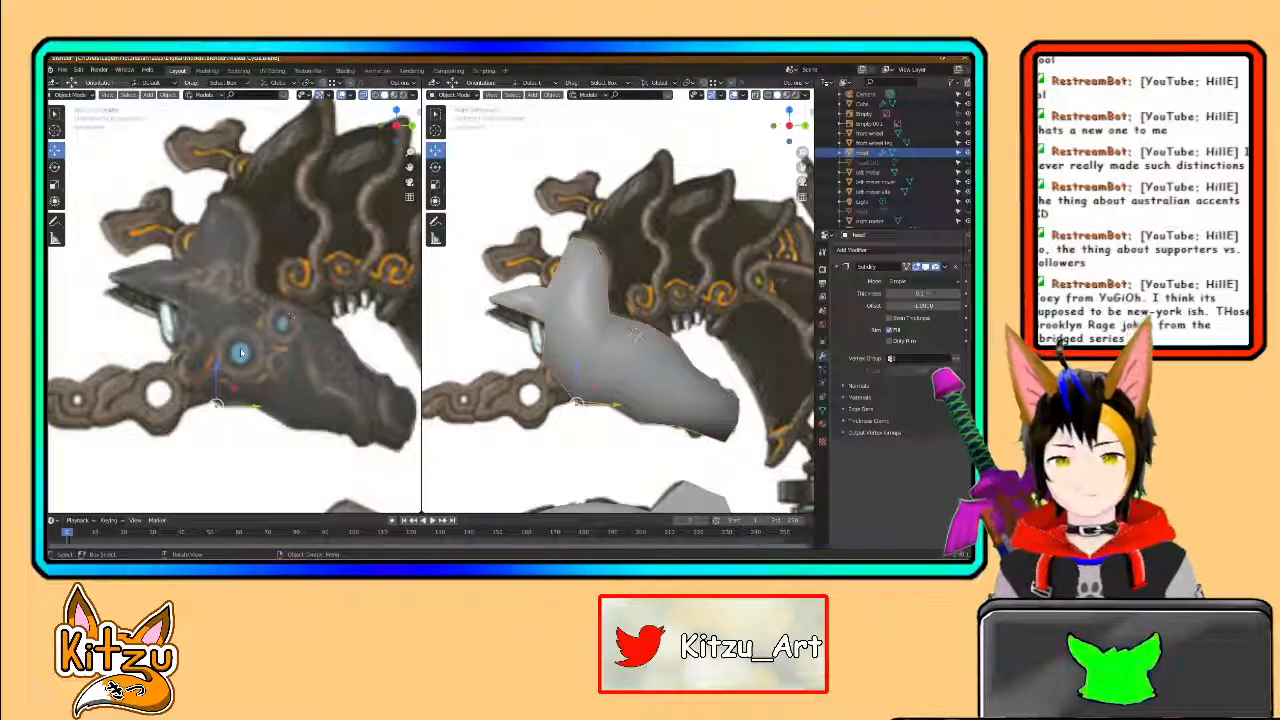
key(shift+a)
mouse_move(221, 341)
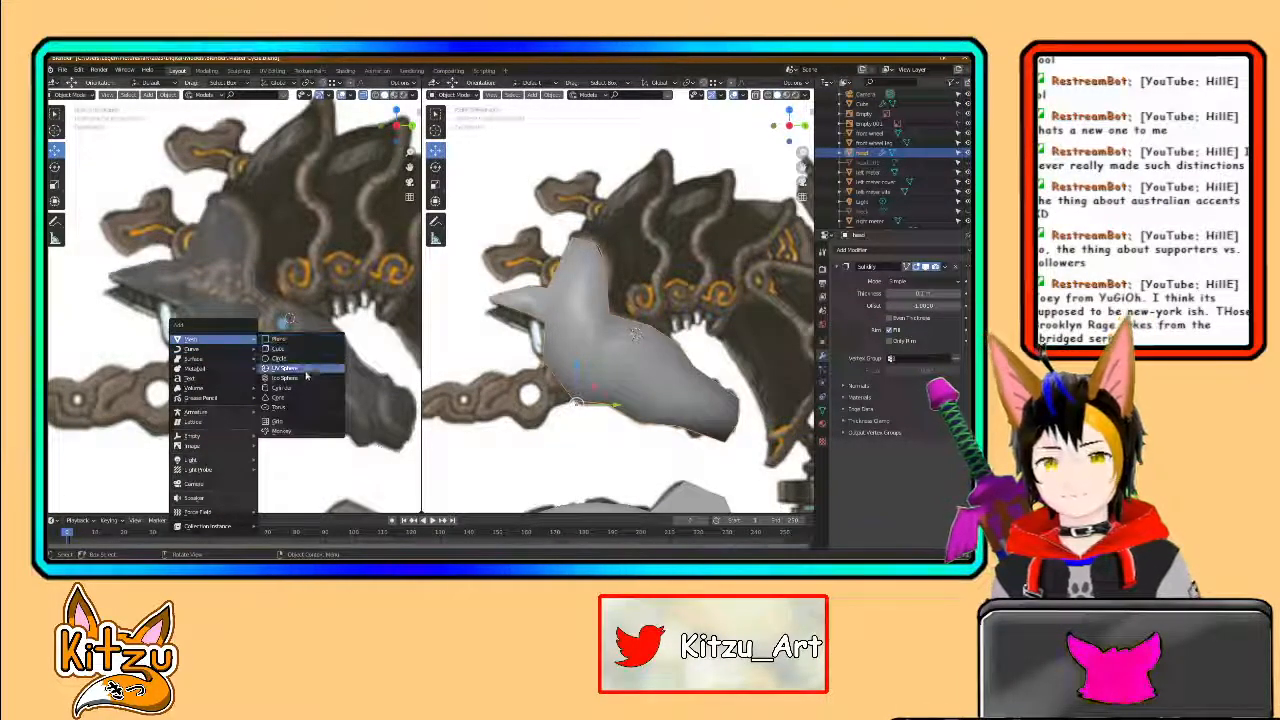
click(294, 408)
scroll(600, 330, down, 5)
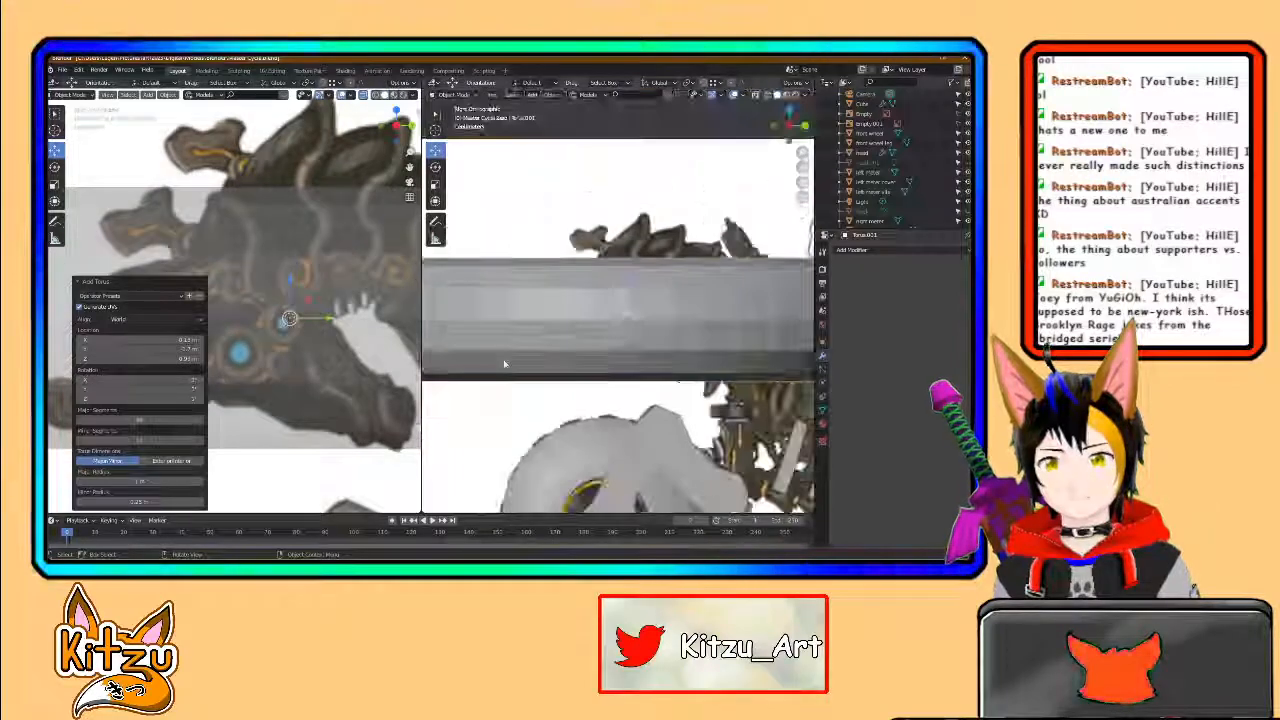
right_click(548, 324)
click(548, 324)
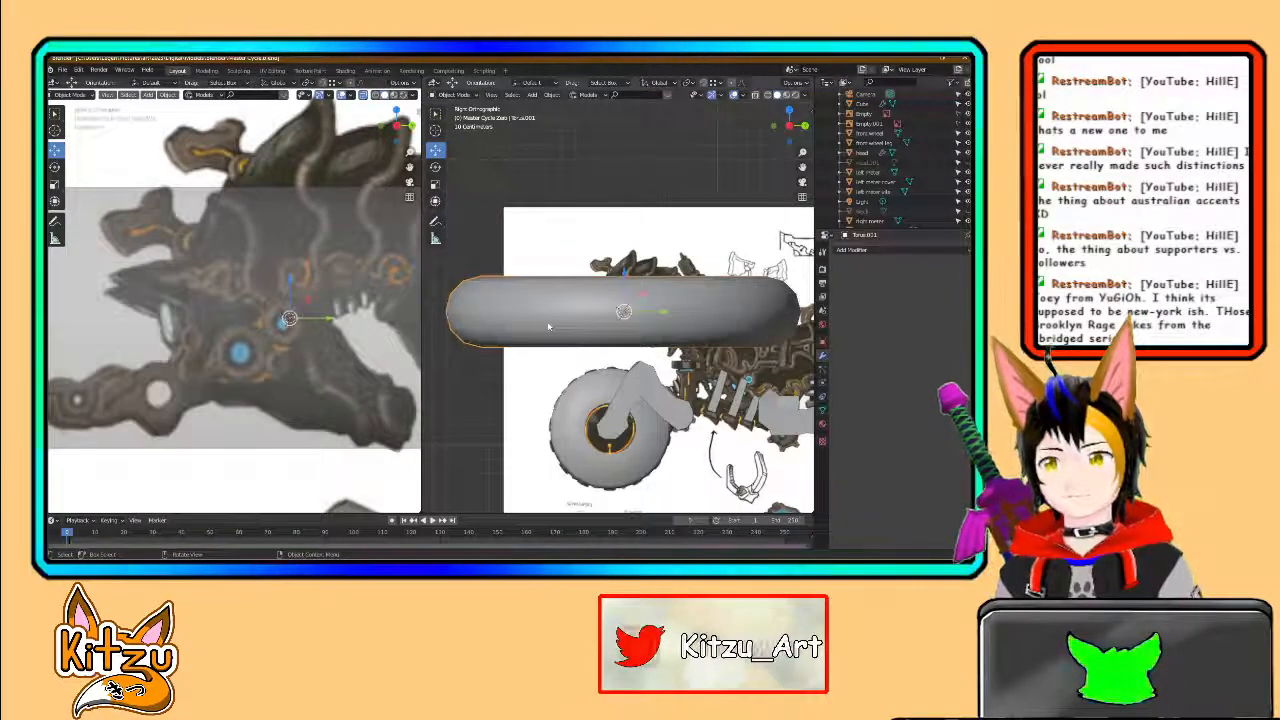
- Rotate the torus about the Y axis so its ring faces the side view, and scale it down uniformly to about 0.057
click(55, 167)
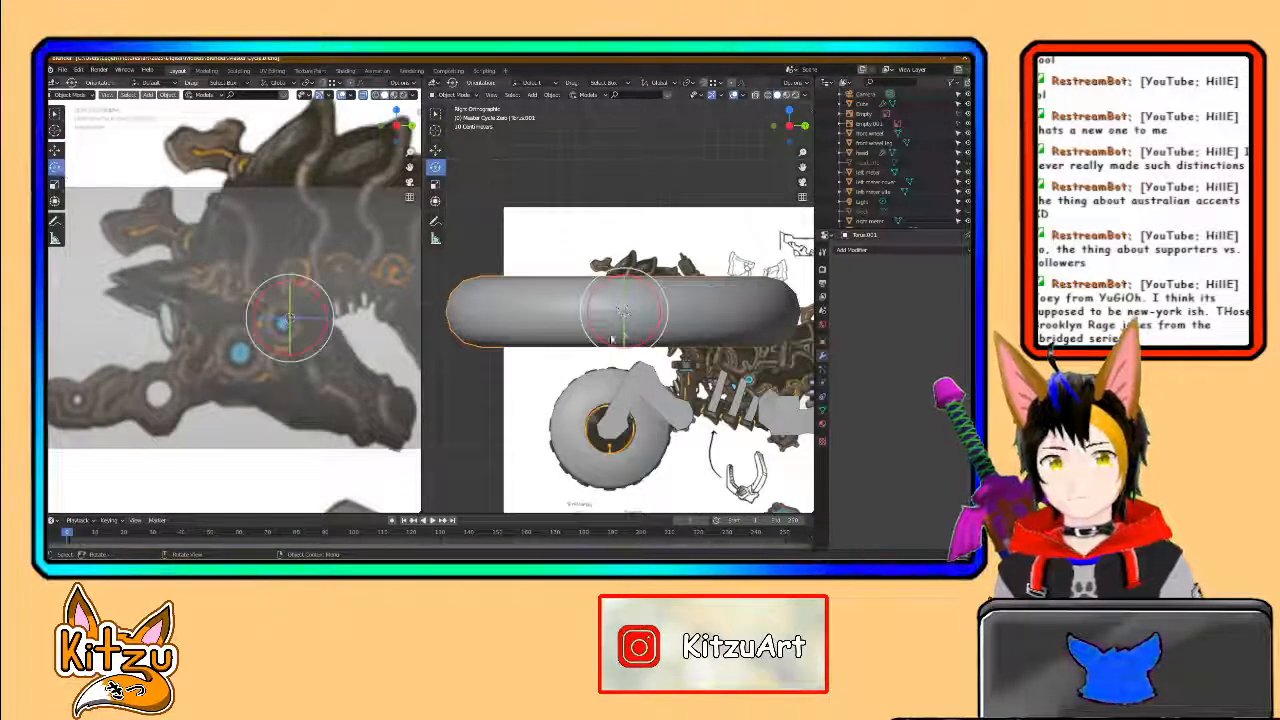
drag(627, 298, 600, 320)
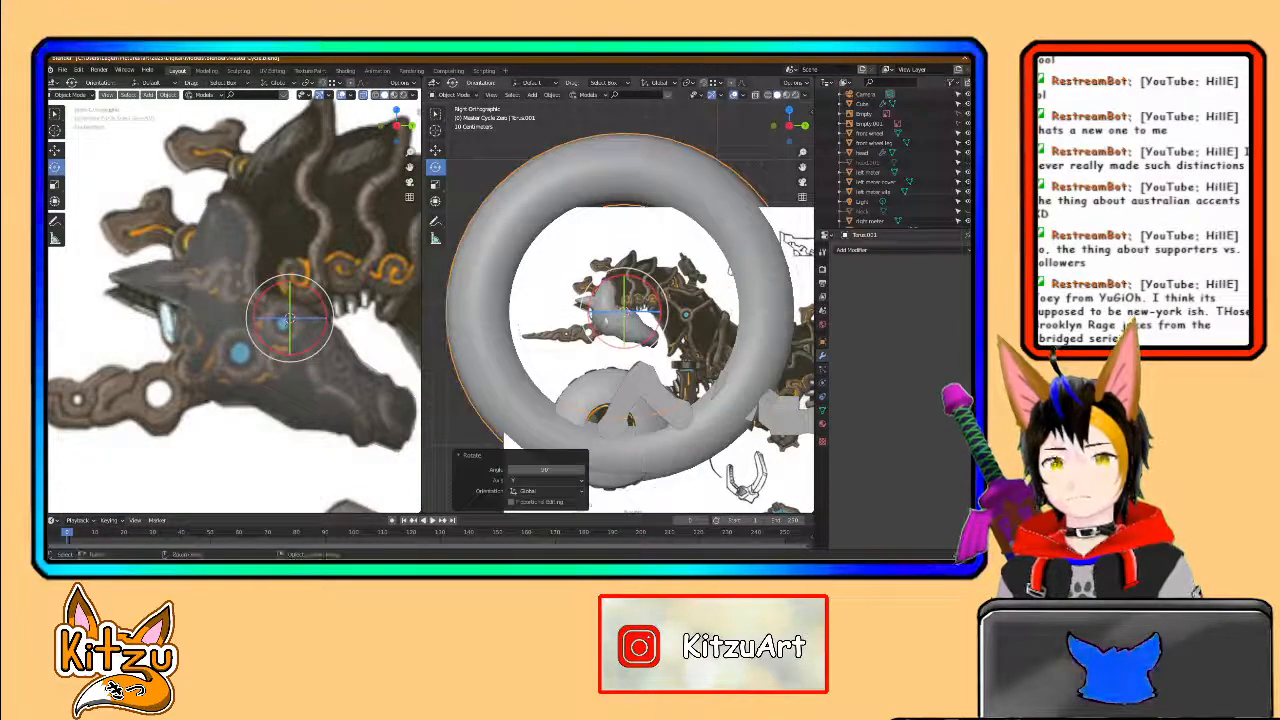
key(s)
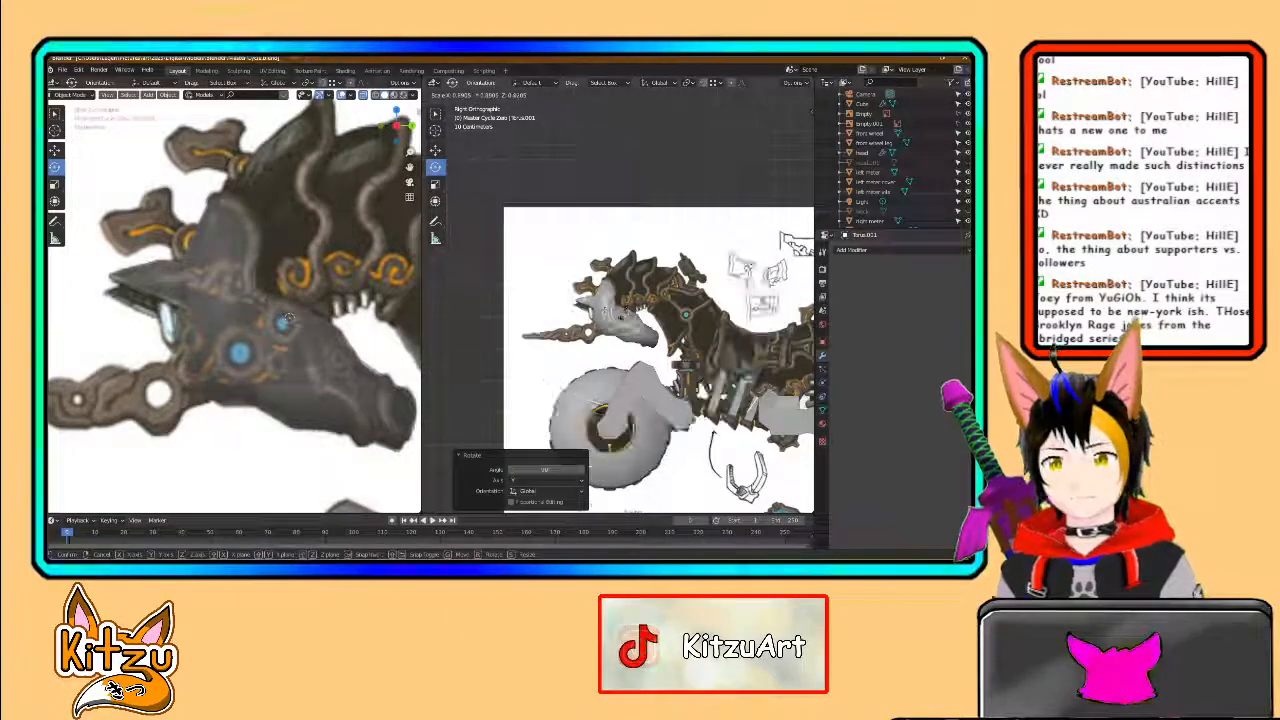
click(445, 347)
click(435, 150)
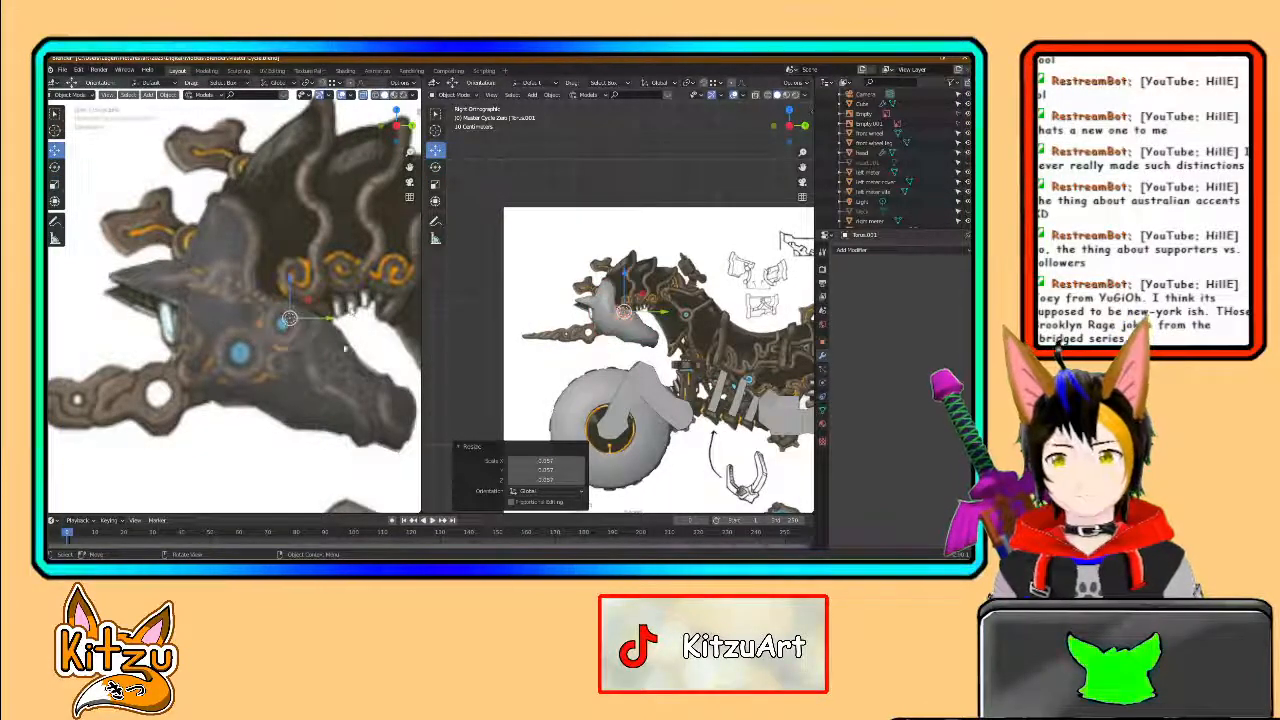
- Move the torus in side view onto the large blue circle in the head's reference artwork
scroll(356, 332, up, 3)
key(g)
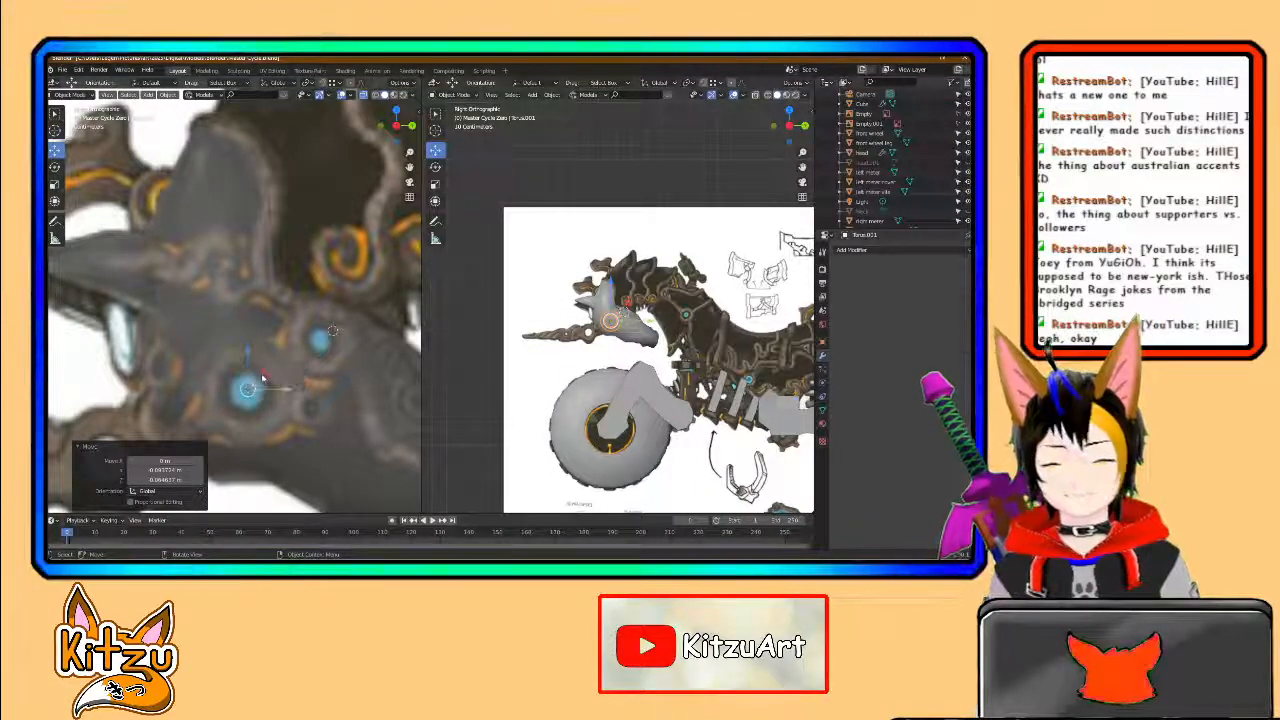
shift+middle_drag(268, 367, 266, 339)
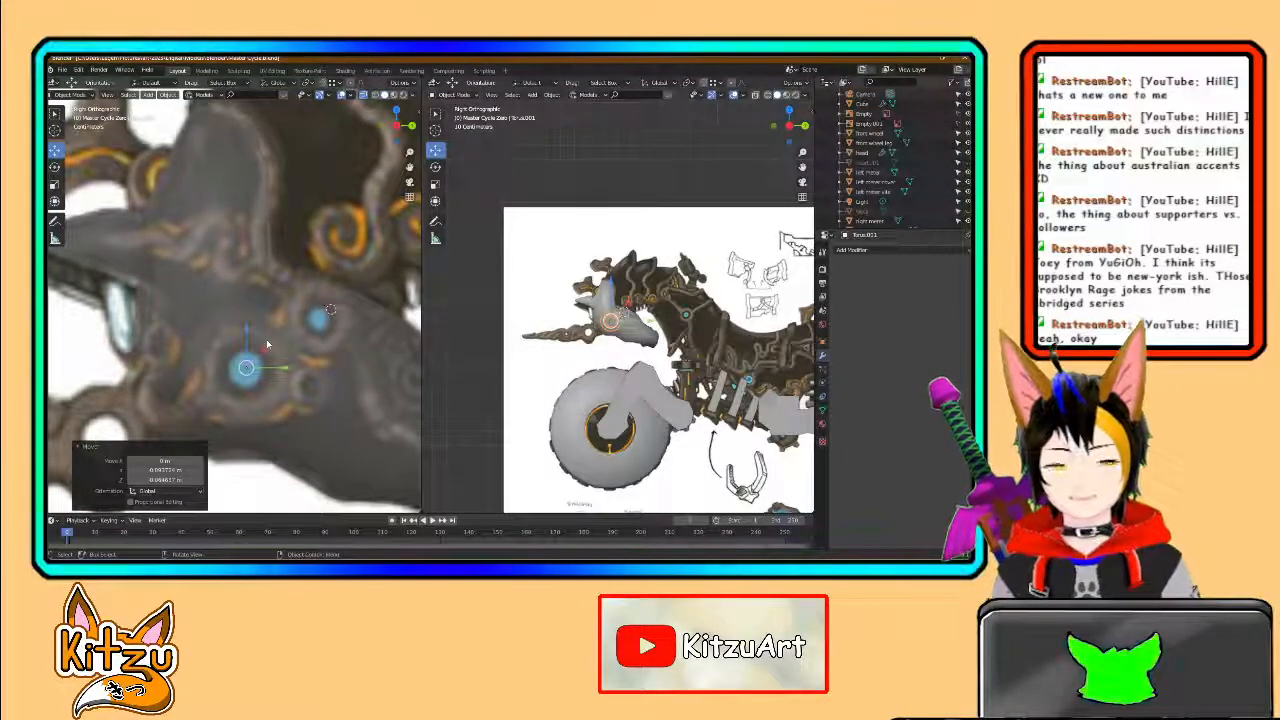
- Move the torus about 0.12 m along the X axis so it sits on the outer side surface of the head
scroll(628, 349, up, 6)
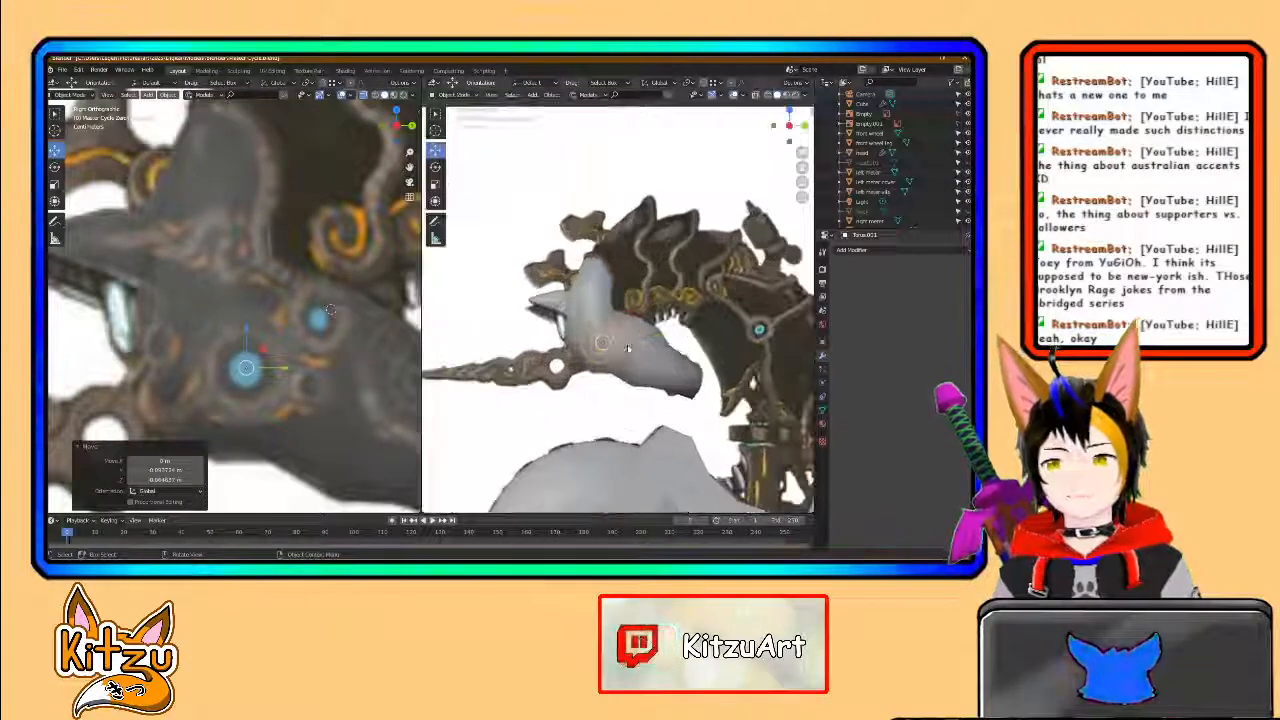
scroll(616, 355, up, 1)
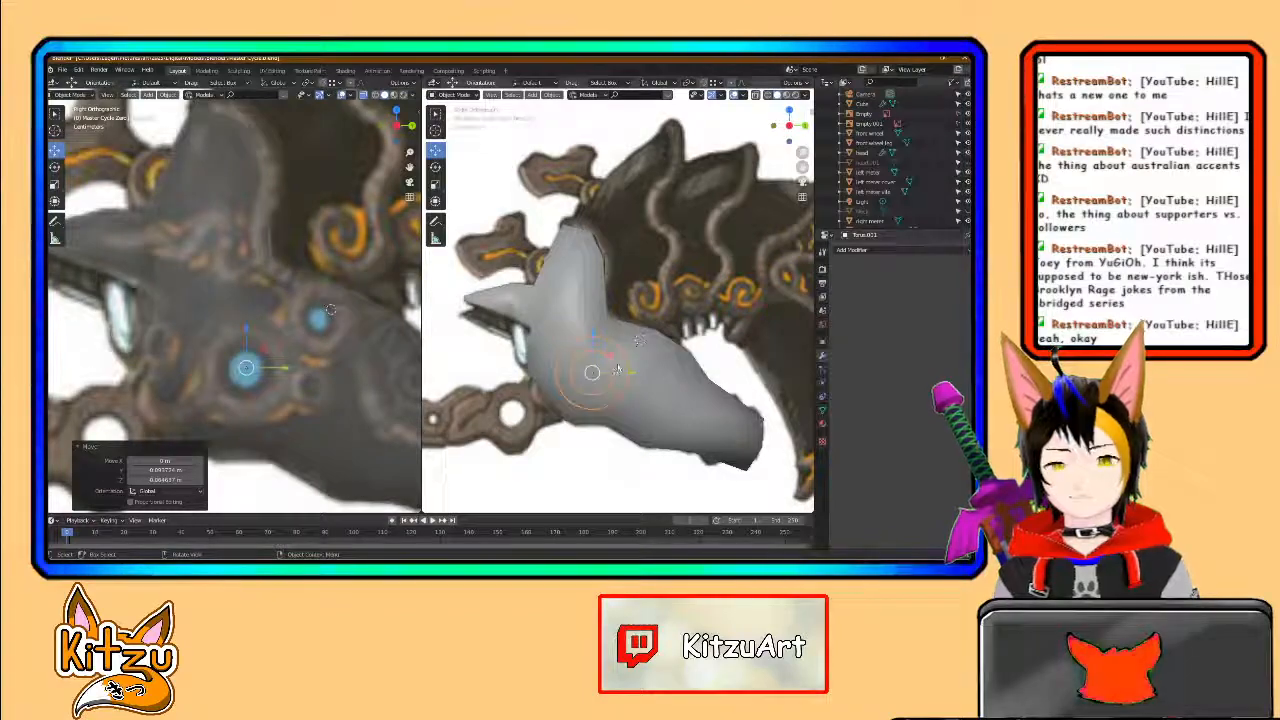
scroll(619, 369, up, 3)
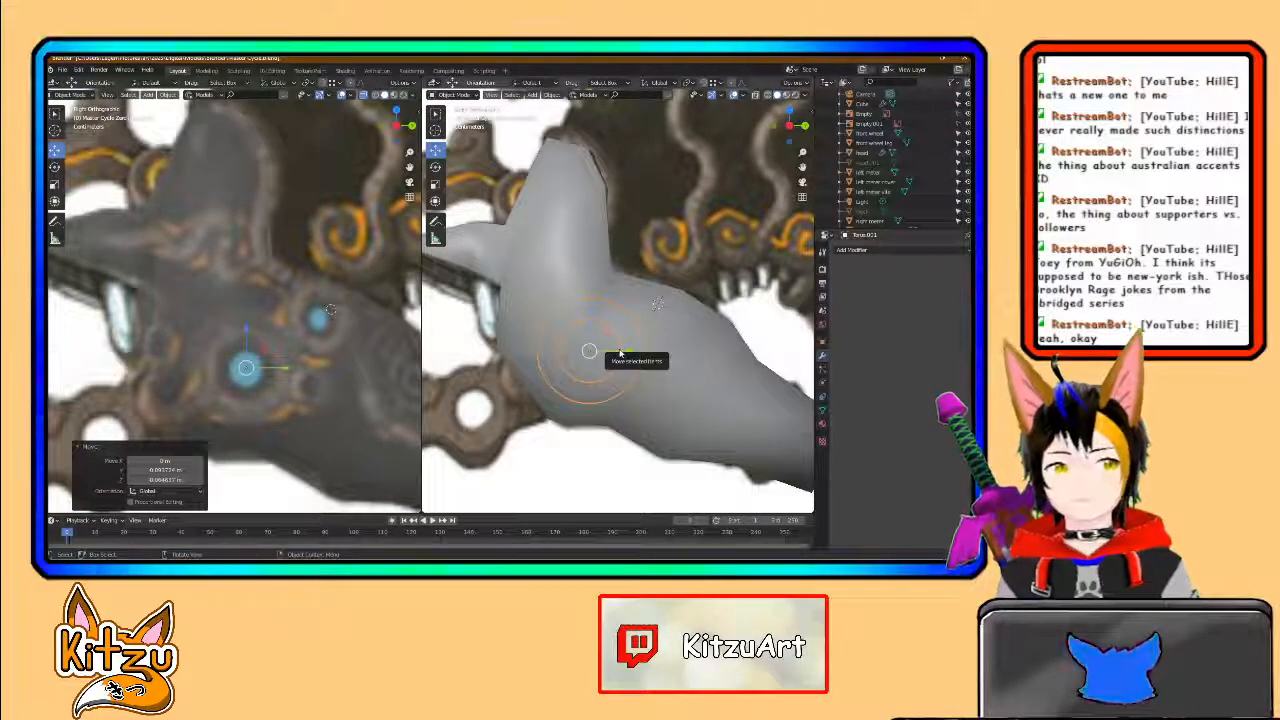
scroll(615, 374, up, 1)
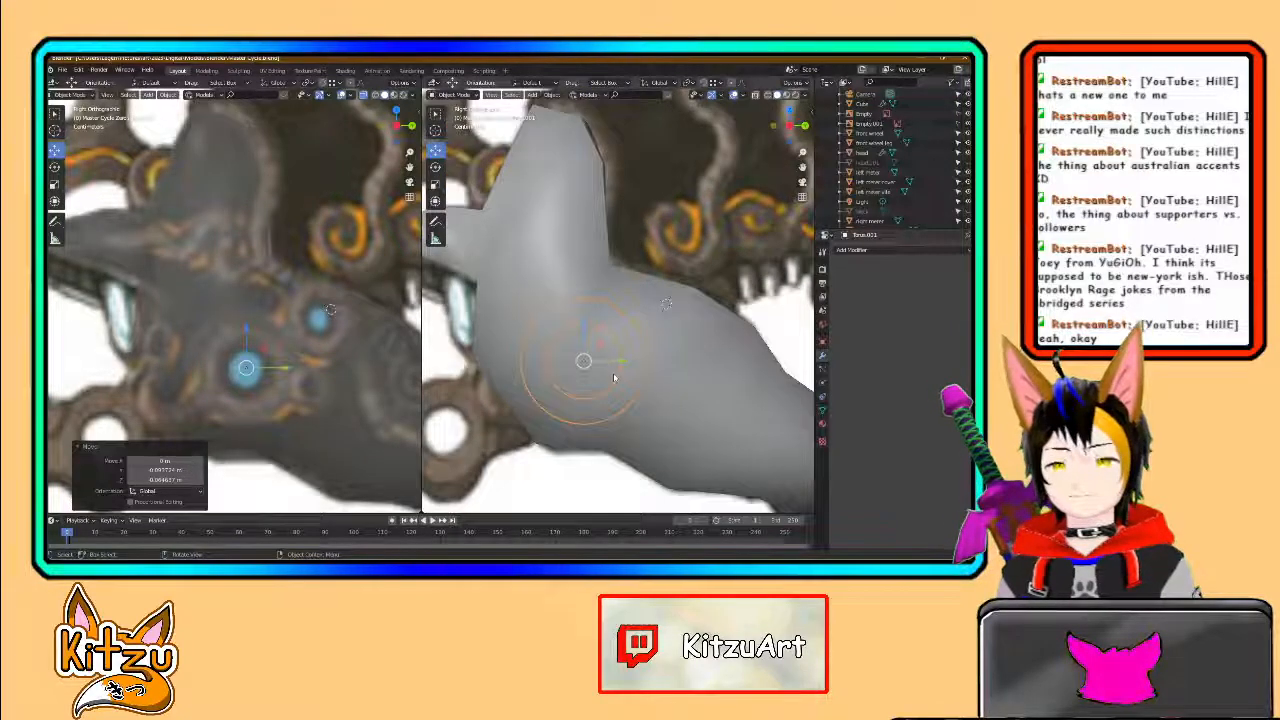
scroll(614, 375, down, 3)
middle_drag(614, 375, 538, 290)
key(g)
key(x)
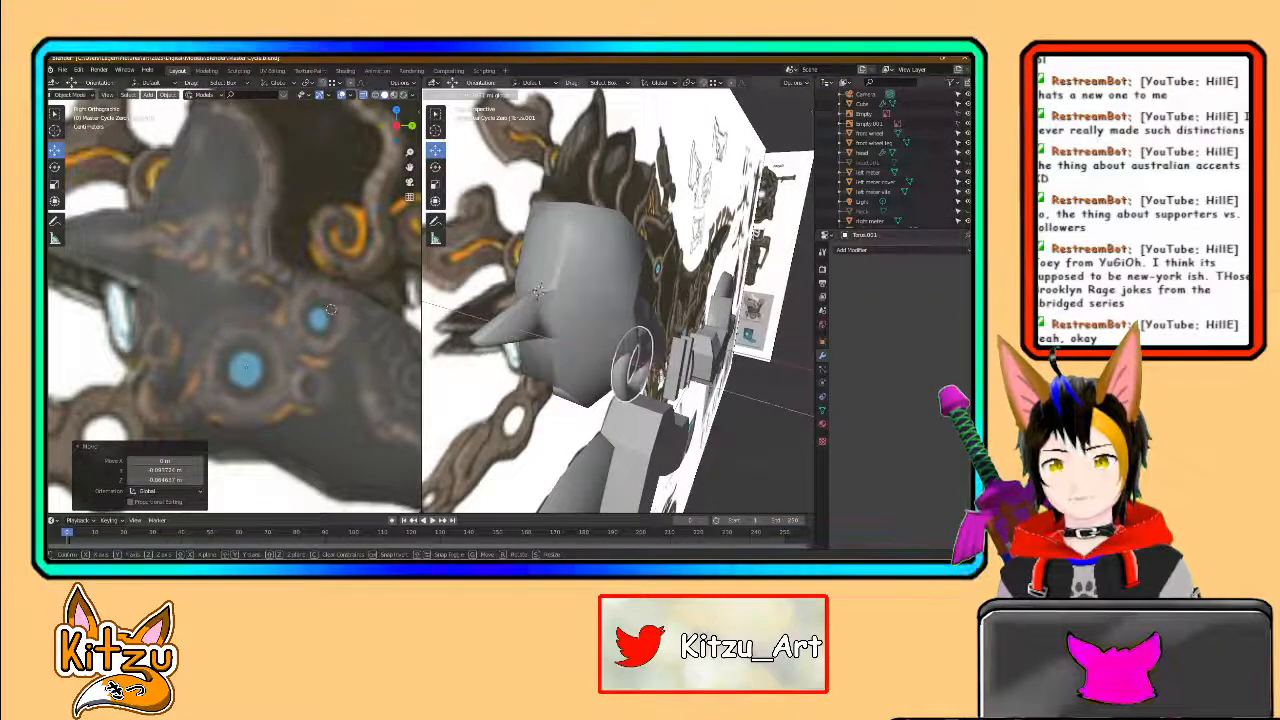
drag(659, 373, 663, 375)
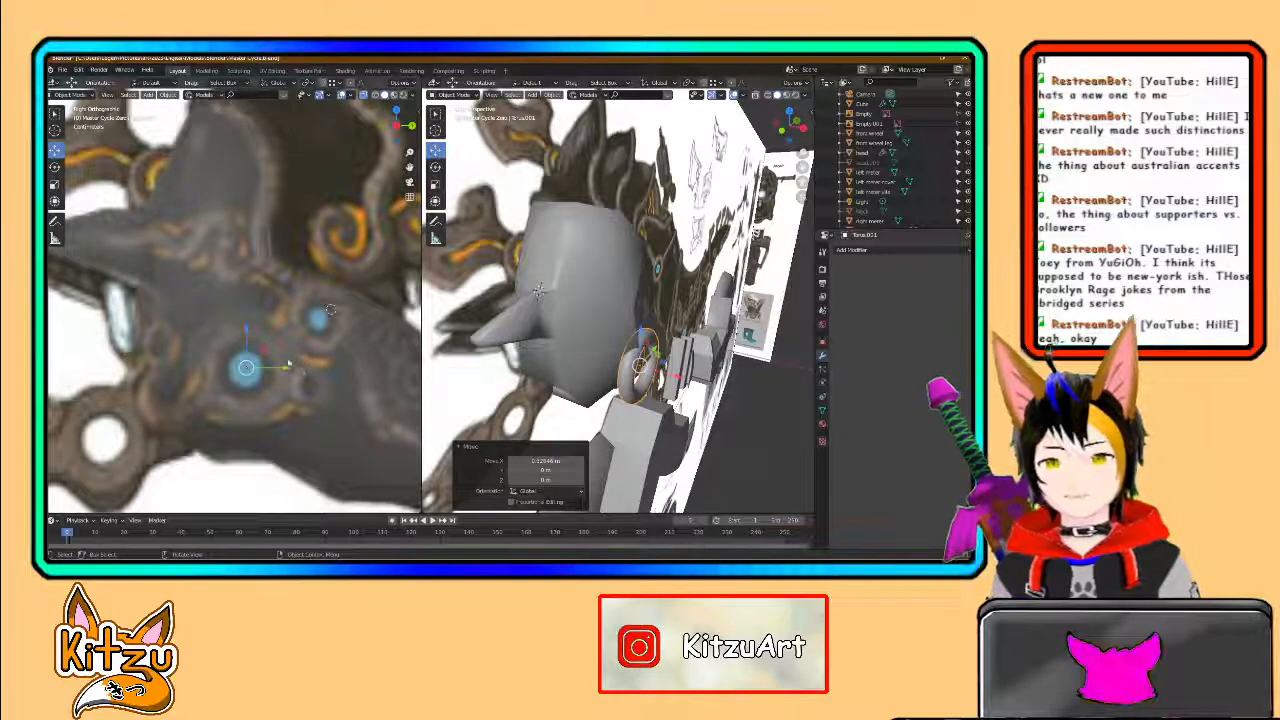
- Scale the torus down uniformly in side view to fit the ring around the large blue circle in the artwork
scroll(293, 360, up, 2)
key(s)
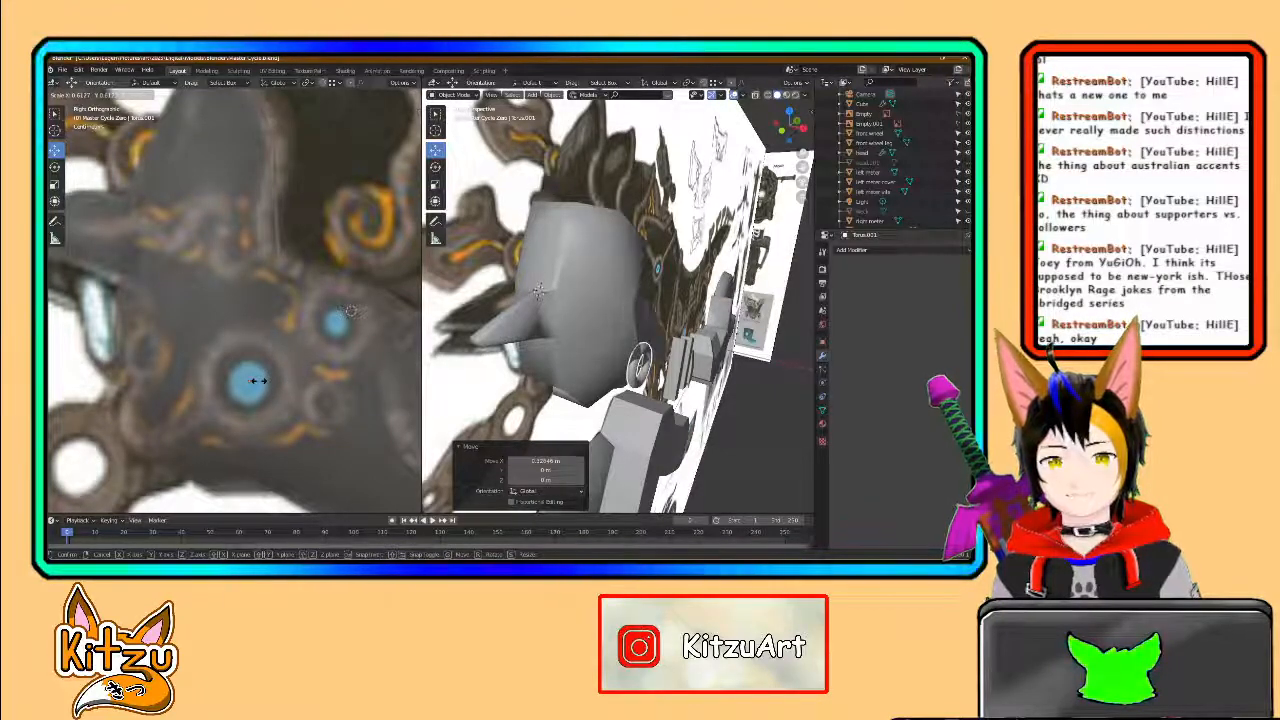
click(258, 380)
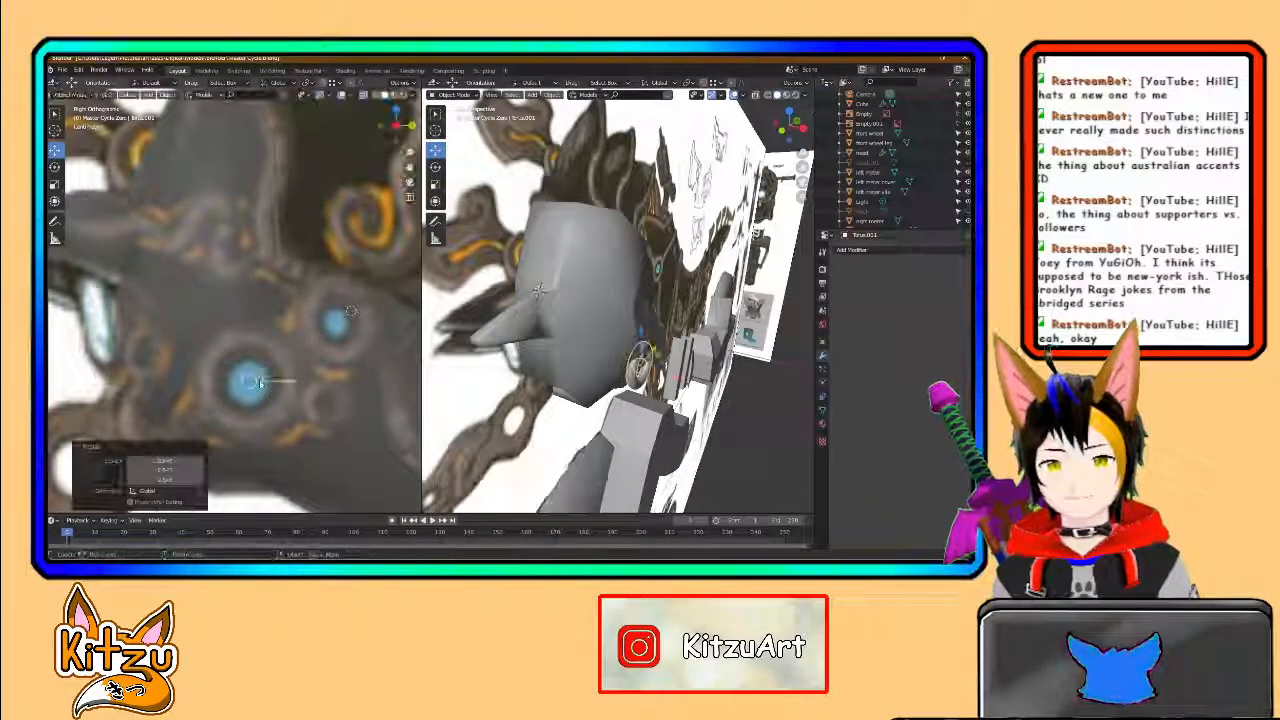
scroll(538, 290, up, 3)
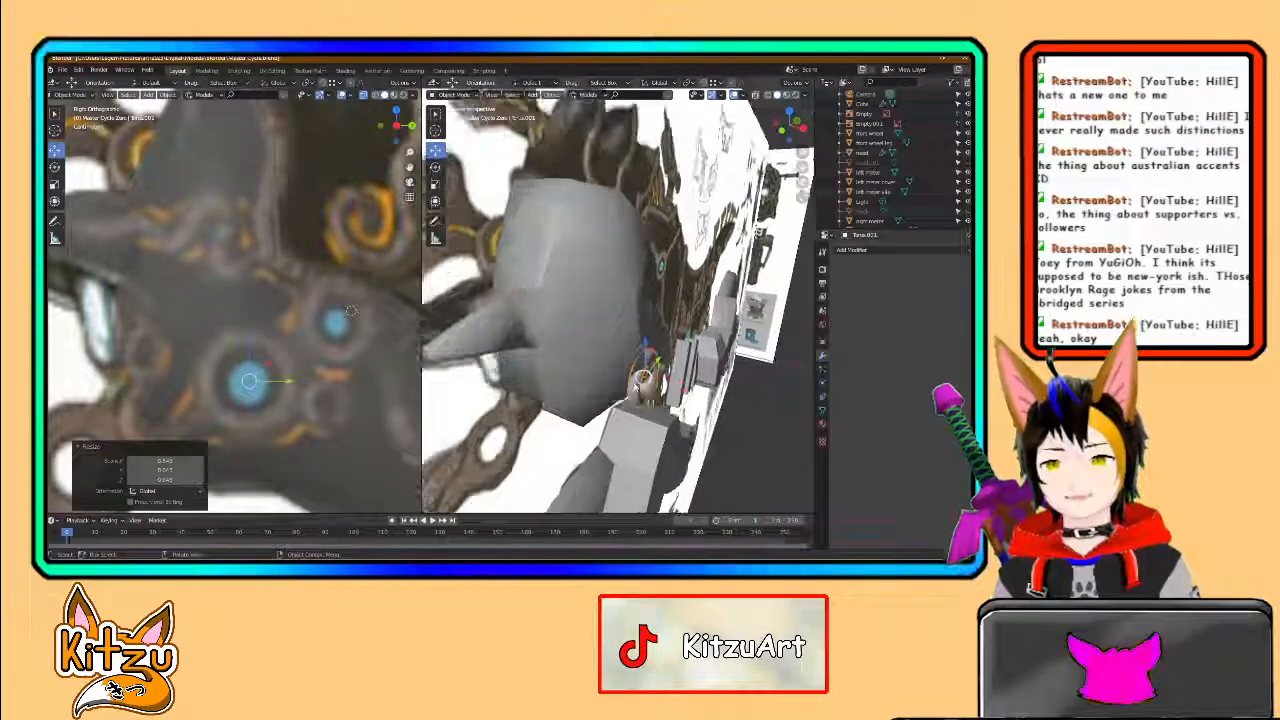
- Rotate the torus slightly about the Y axis so the ring follows the slope of the head's side surface
middle_drag(657, 377, 610, 313)
middle_drag(488, 361, 556, 379)
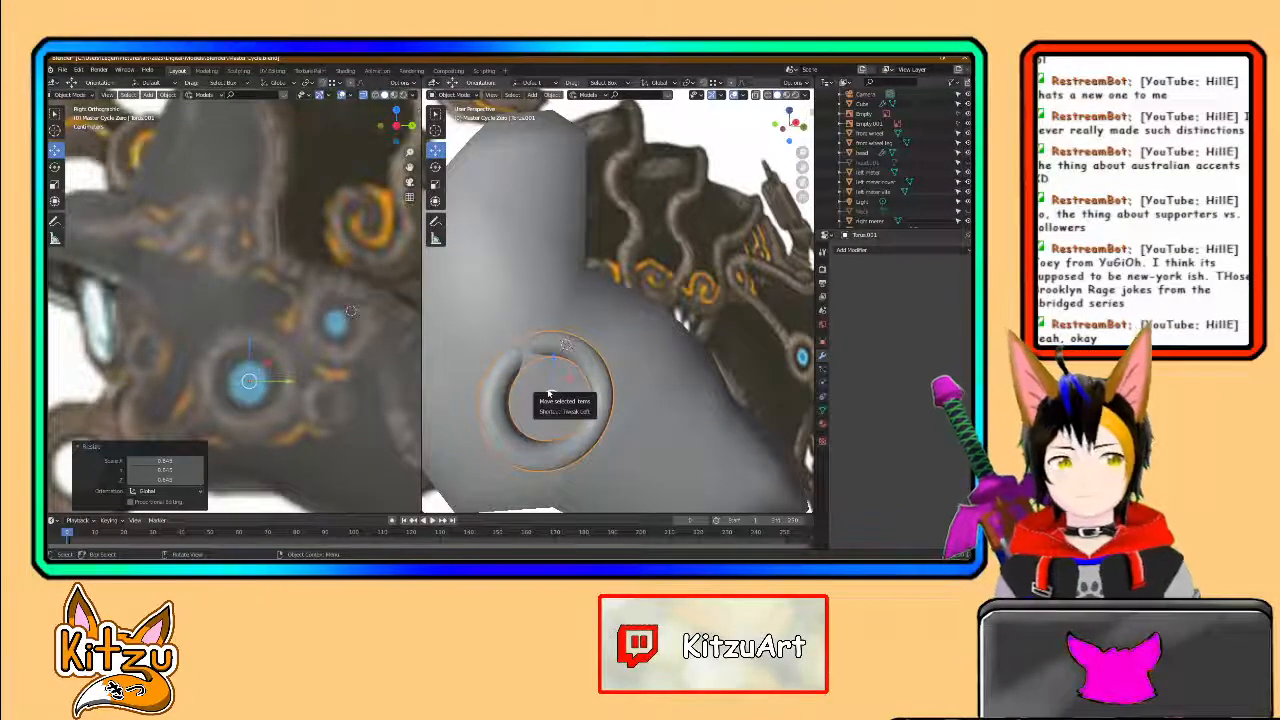
middle_drag(567, 344, 580, 378)
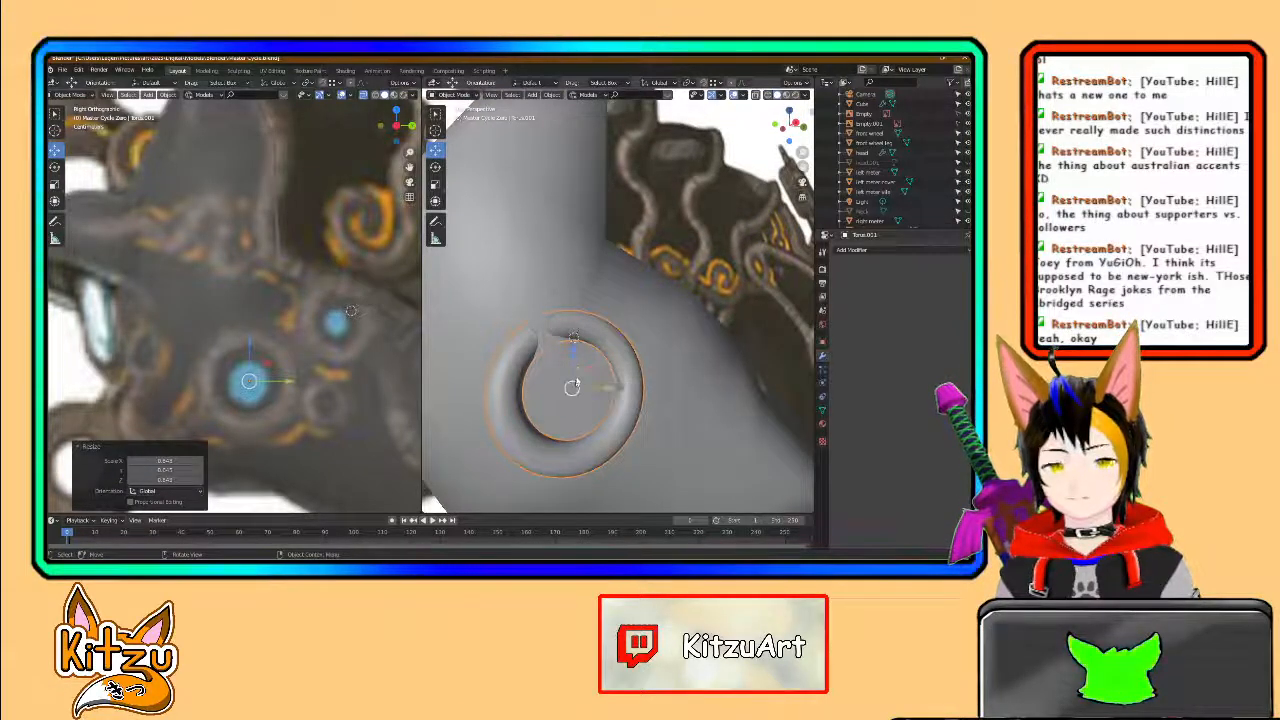
middle_drag(580, 380, 600, 367)
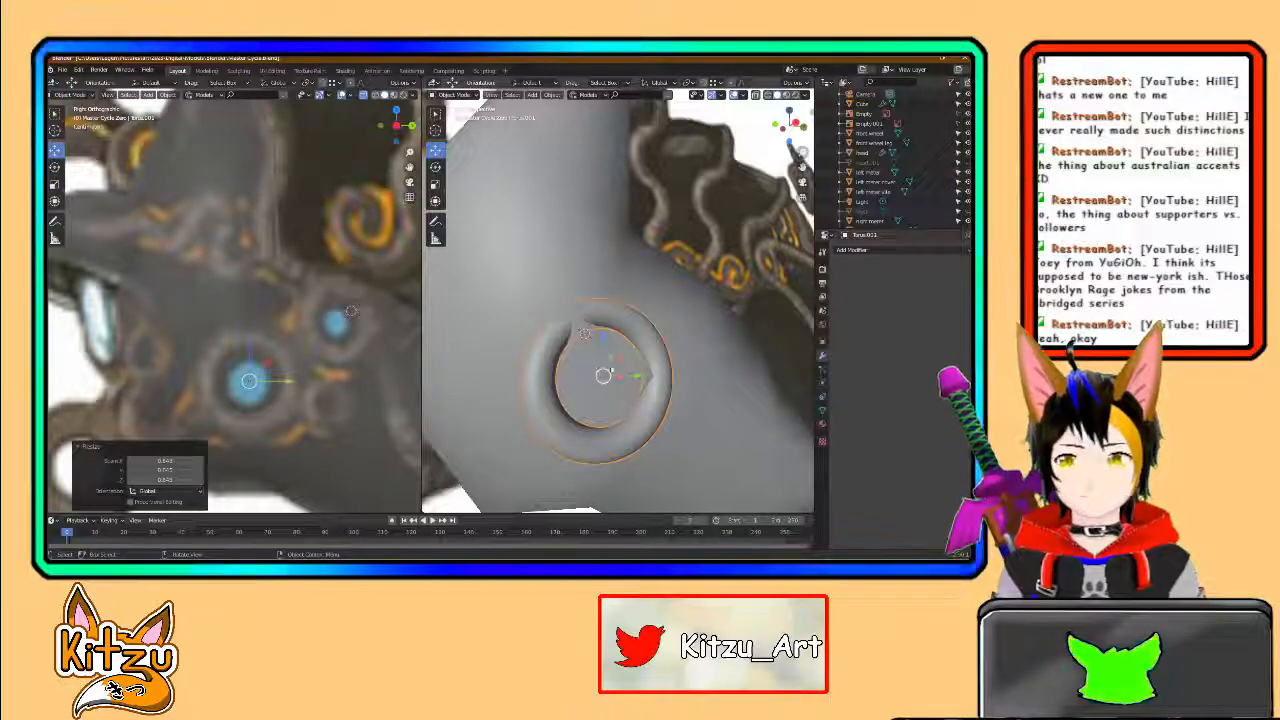
mouse_move(608, 372)
middle_down()
mouse_move(632, 376)
mouse_move(647, 441)
mouse_move(656, 400)
mouse_move(609, 383)
middle_up()
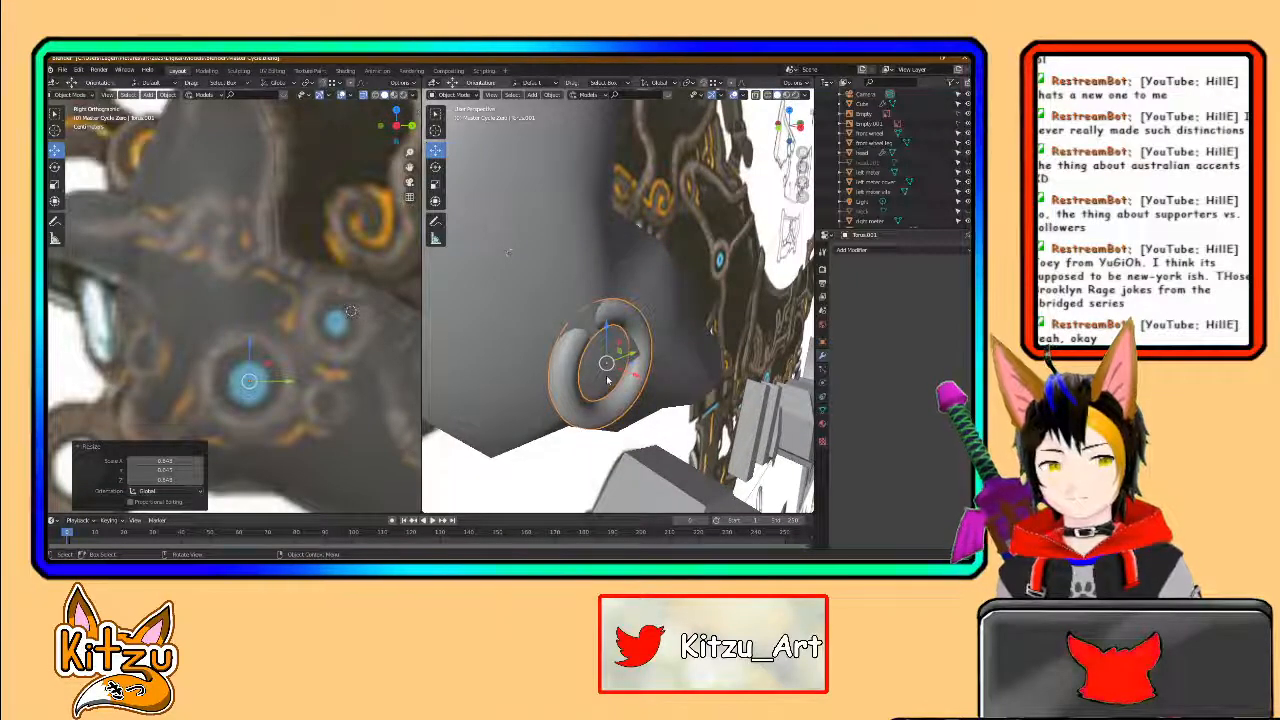
click(526, 346)
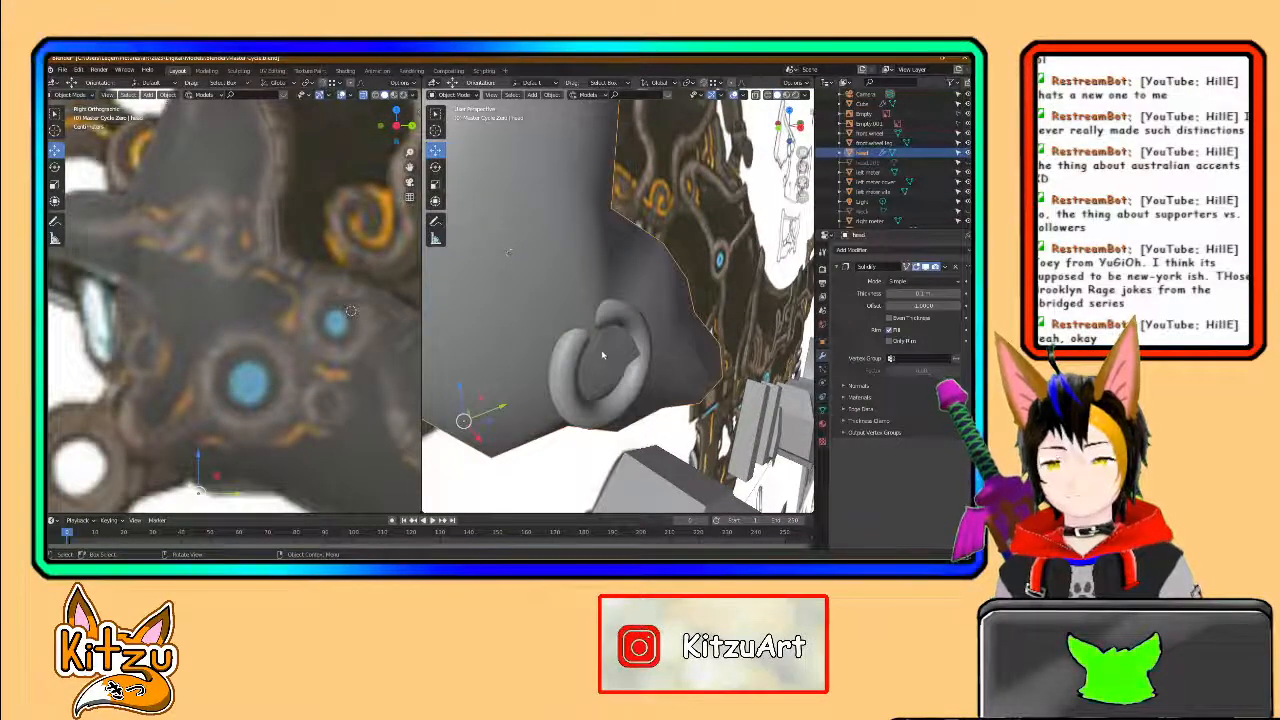
click(569, 373)
middle_drag(606, 382, 562, 326)
click(436, 168)
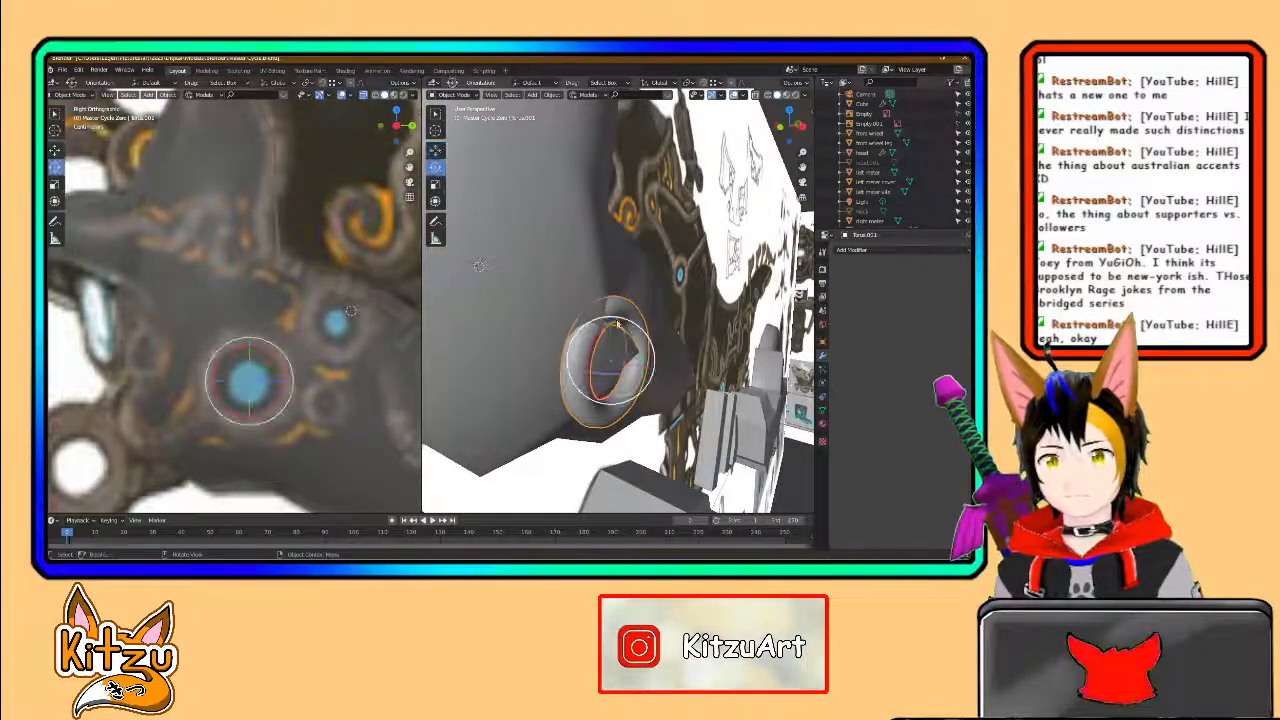
drag(648, 346, 637, 349)
- Examine from several angles, including from below and from the side, how the tilted torus sits against the head
middle_drag(638, 350, 570, 422)
middle_drag(620, 358, 627, 107)
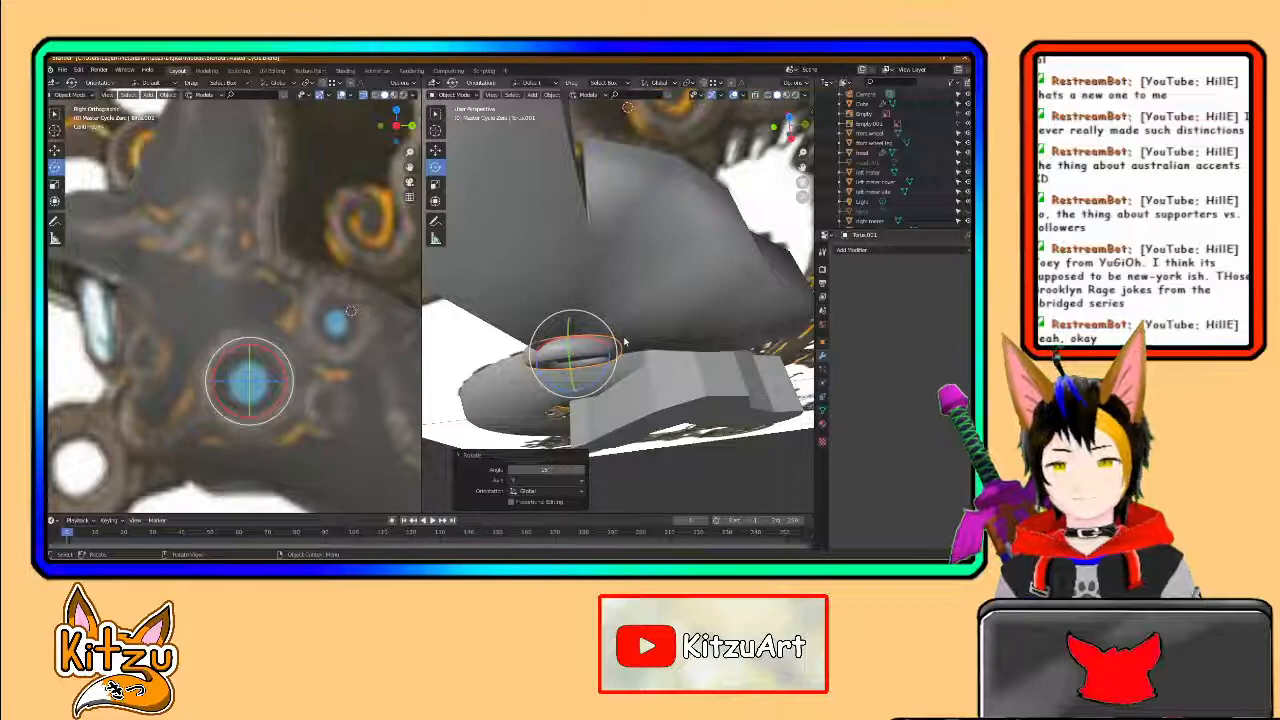
middle_drag(625, 336, 652, 274)
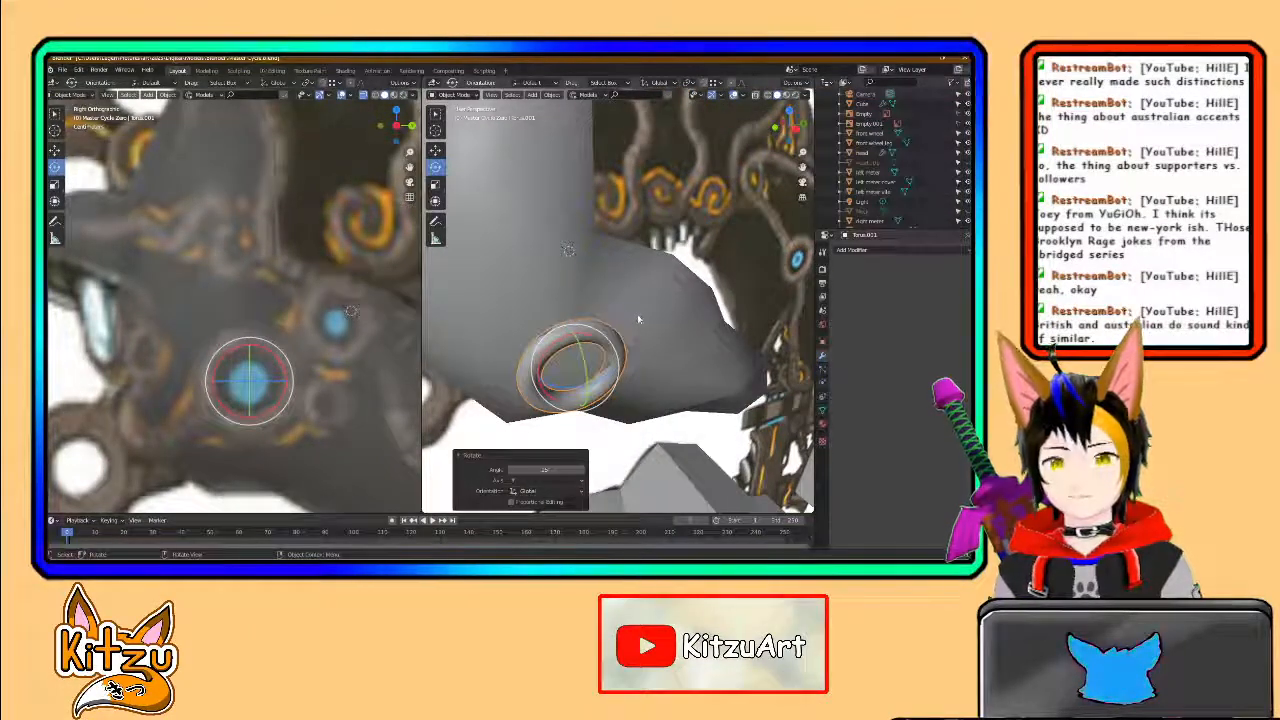
middle_drag(633, 315, 718, 222)
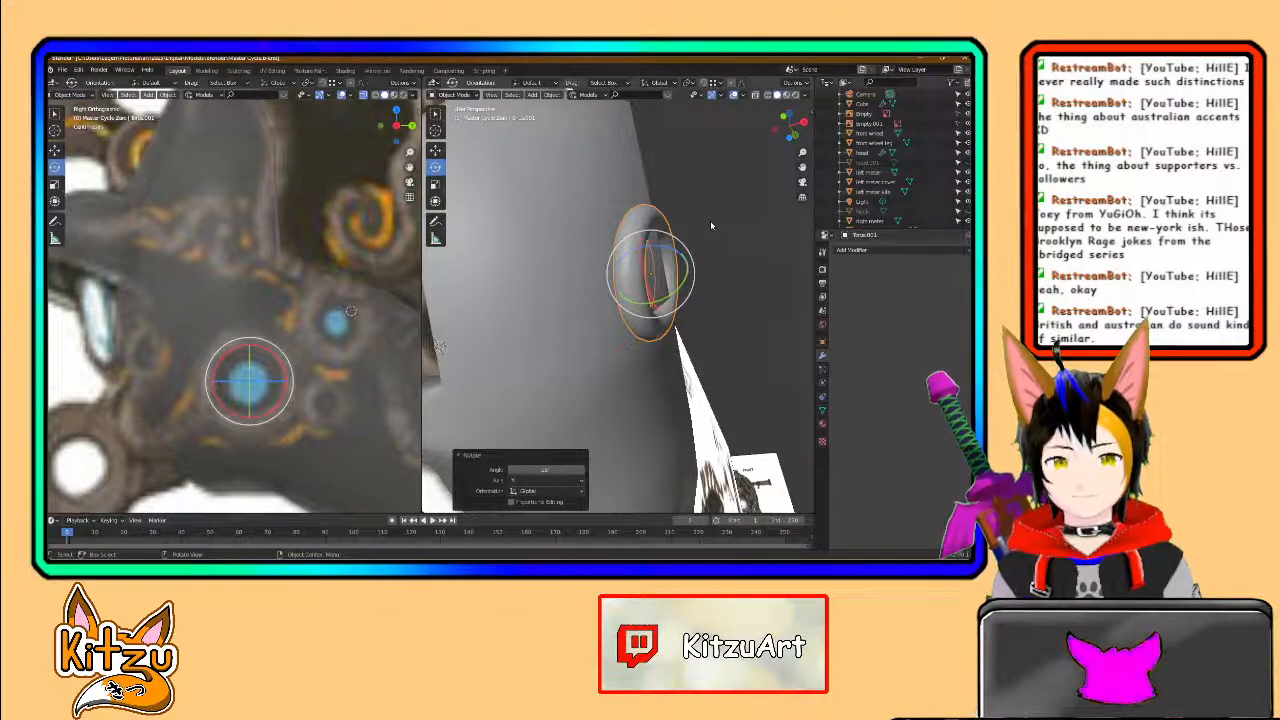
middle_drag(710, 225, 680, 230)
middle_drag(676, 350, 517, 378)
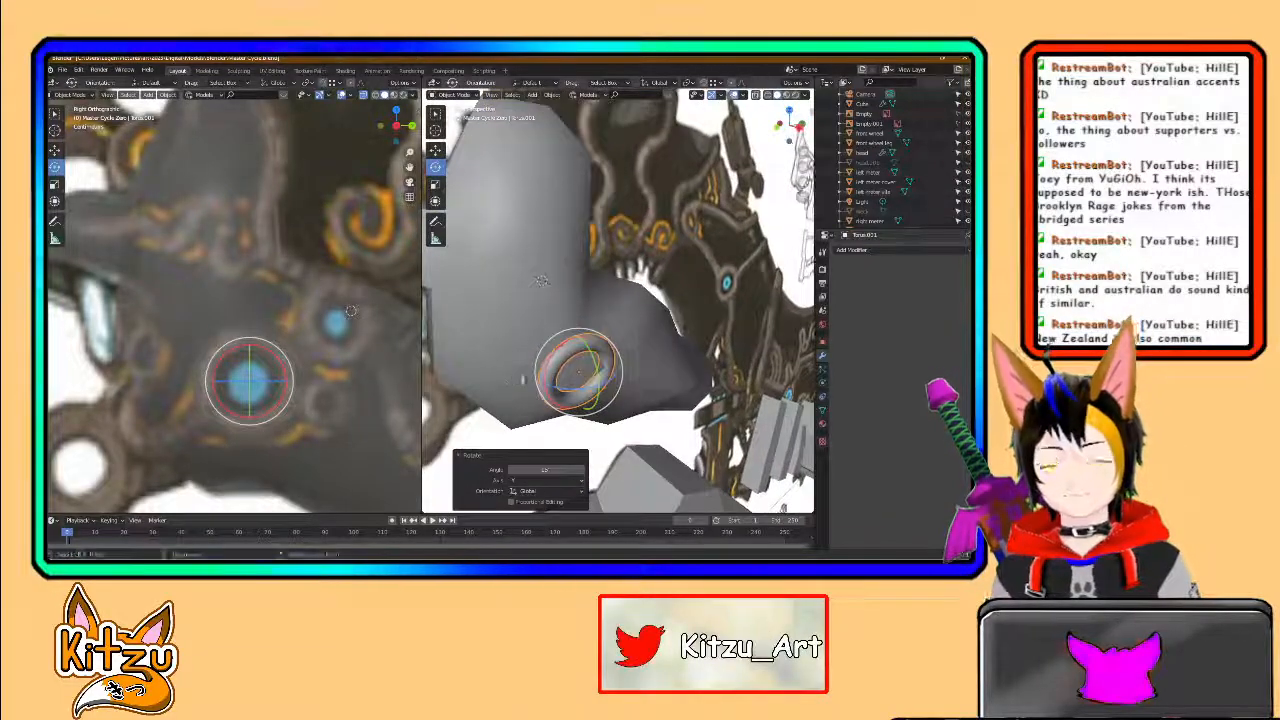
middle_drag(633, 384, 663, 348)
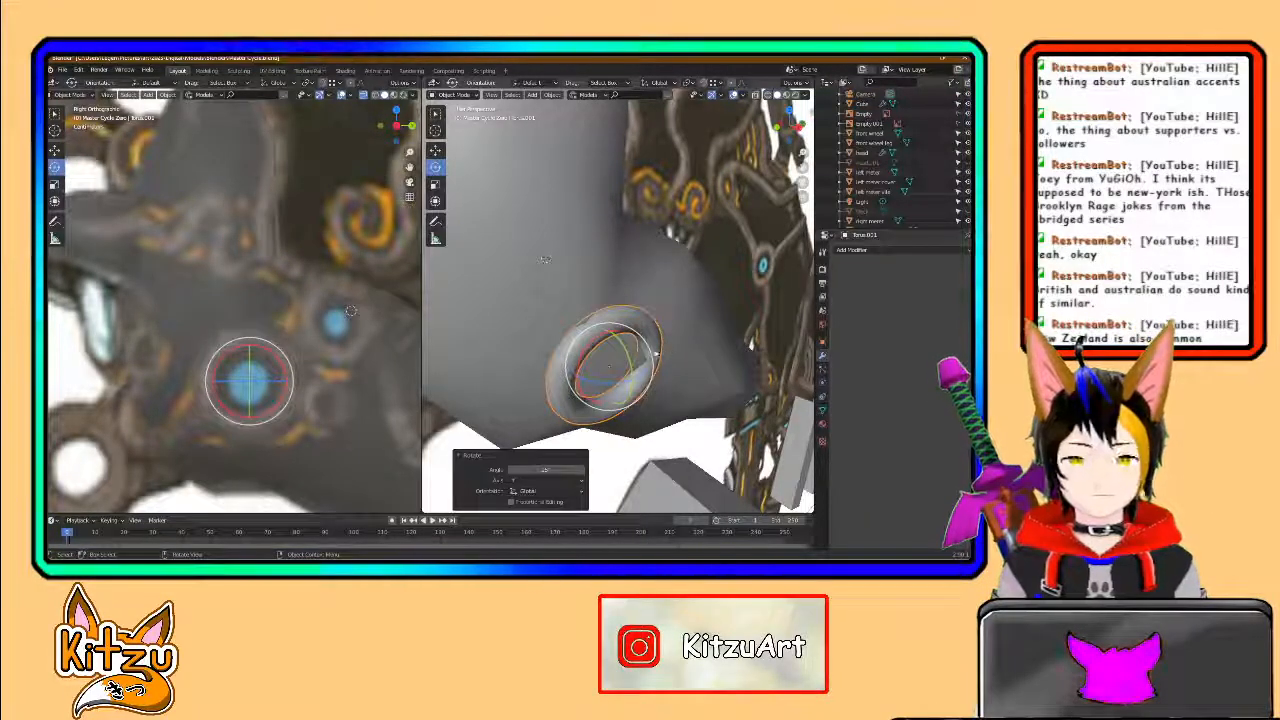
middle_drag(674, 353, 674, 339)
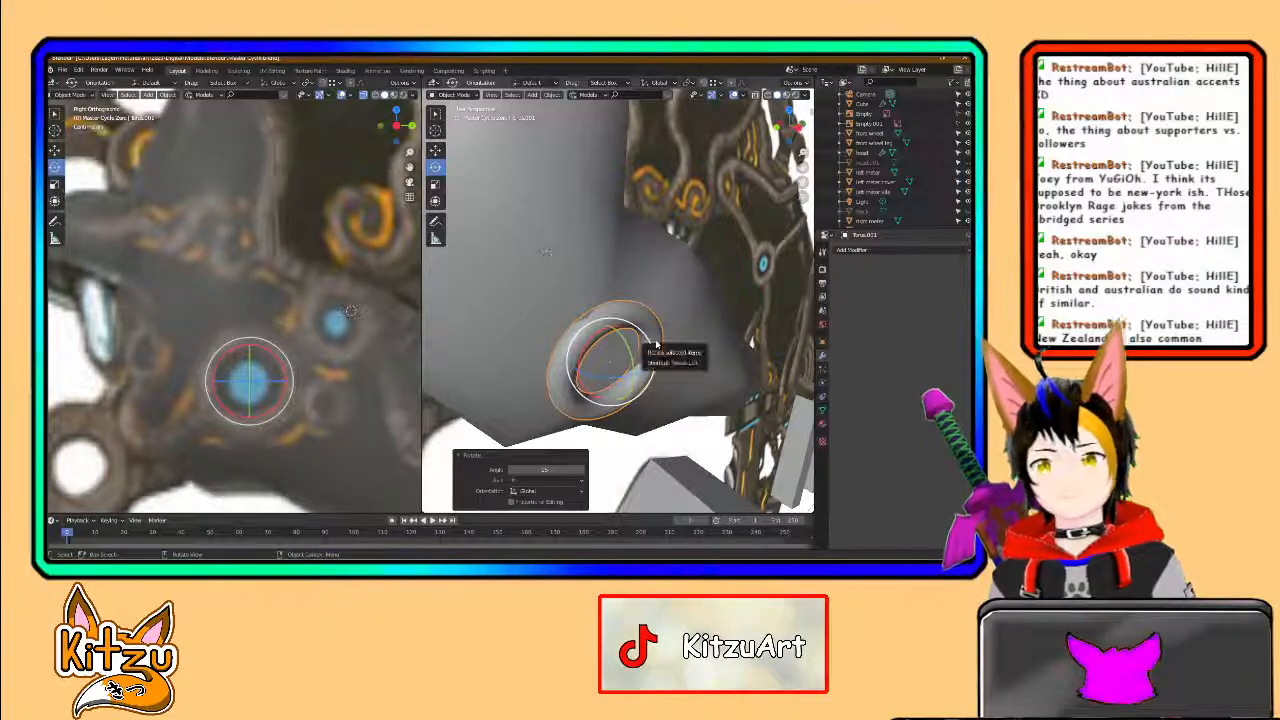
middle_drag(688, 326, 587, 284)
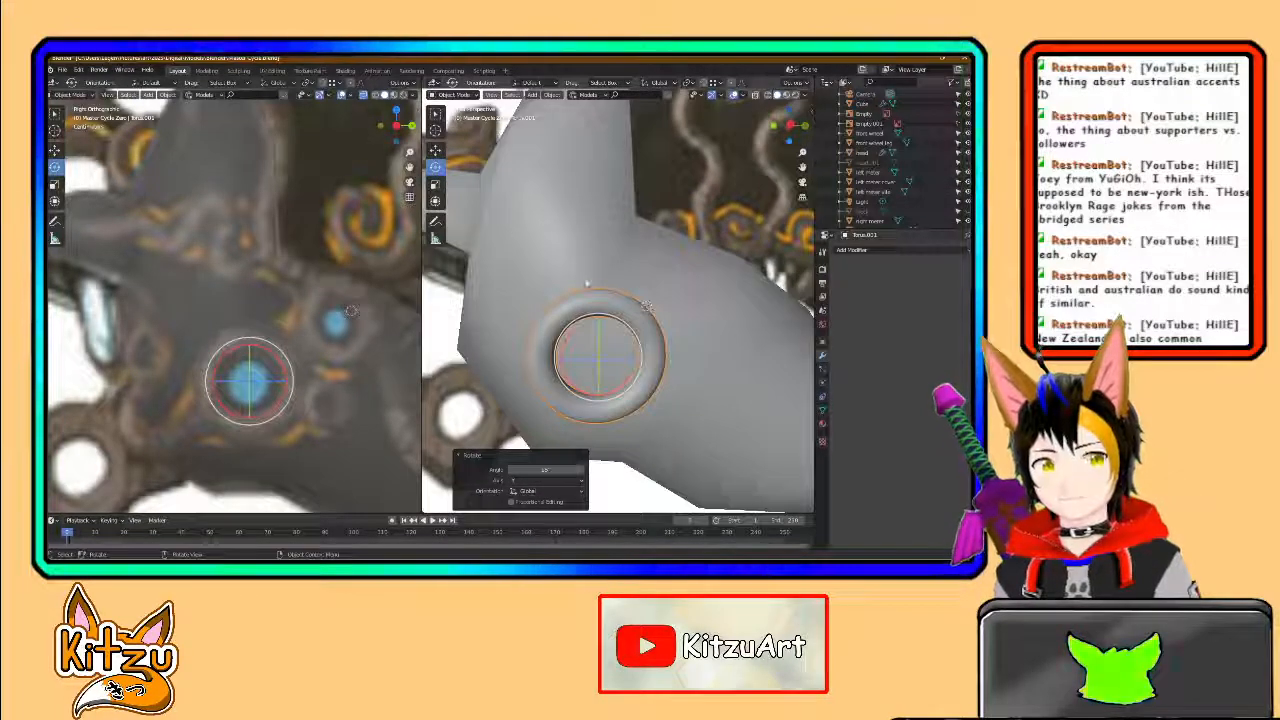
key(Tab)
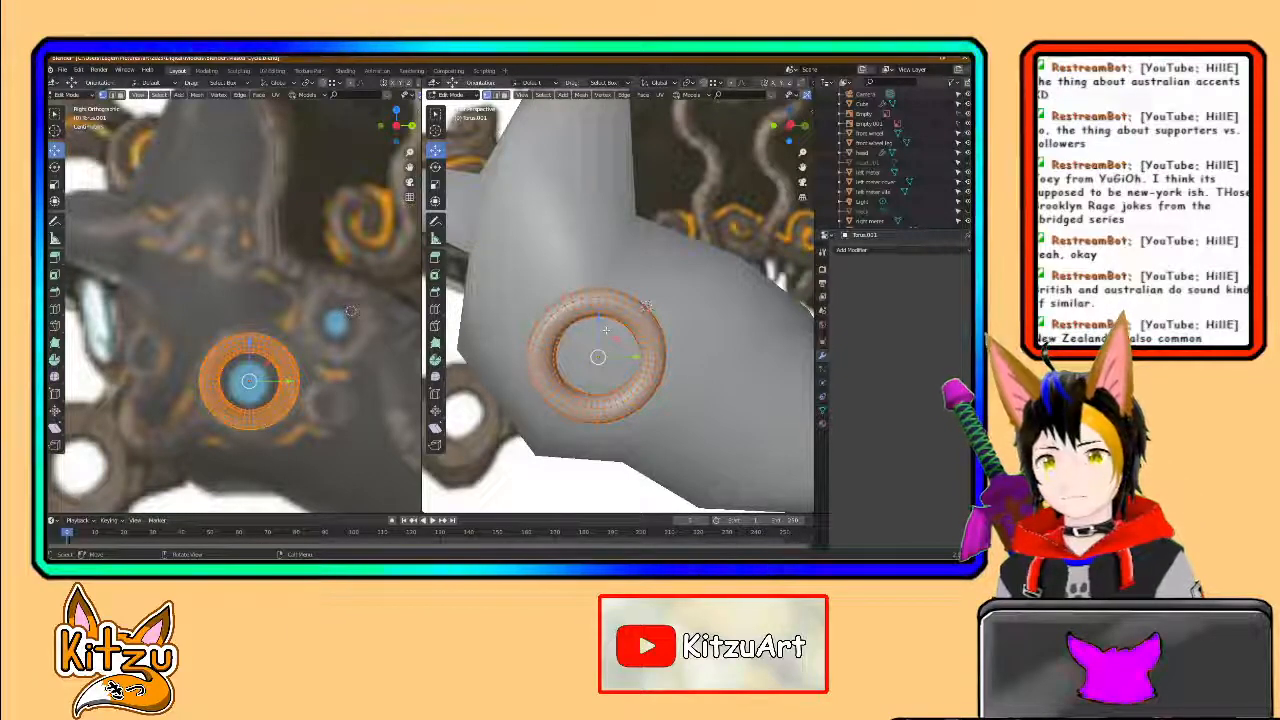
key(s)
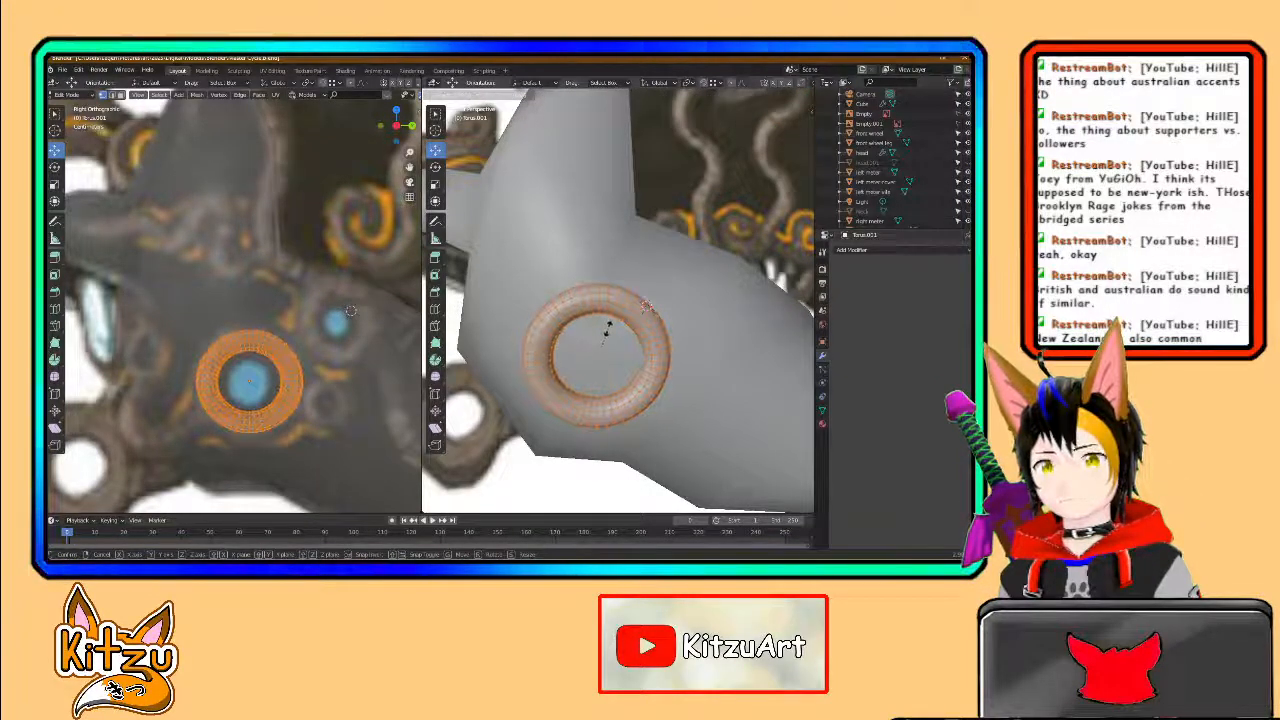
click(647, 304)
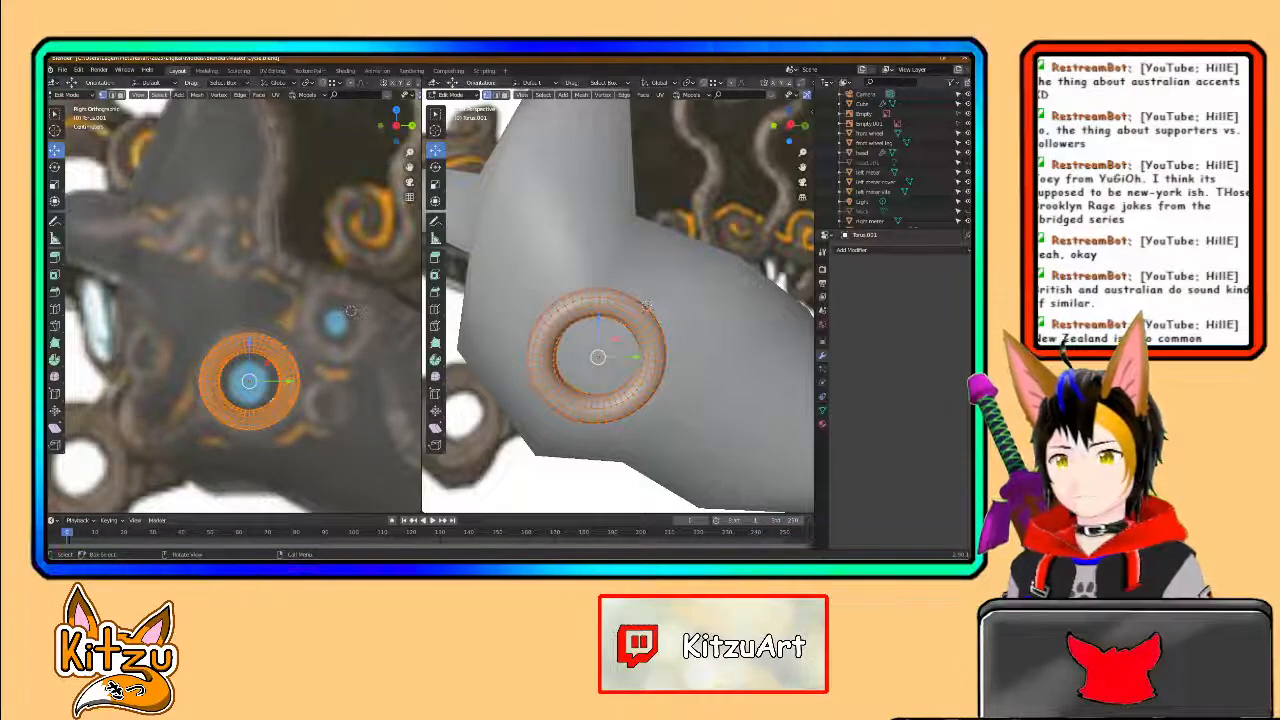
- Look through the torus's Normals, Remesh, Geometry Data, Face Maps and UV Maps mesh settings, and return to Object Mode
click(823, 410)
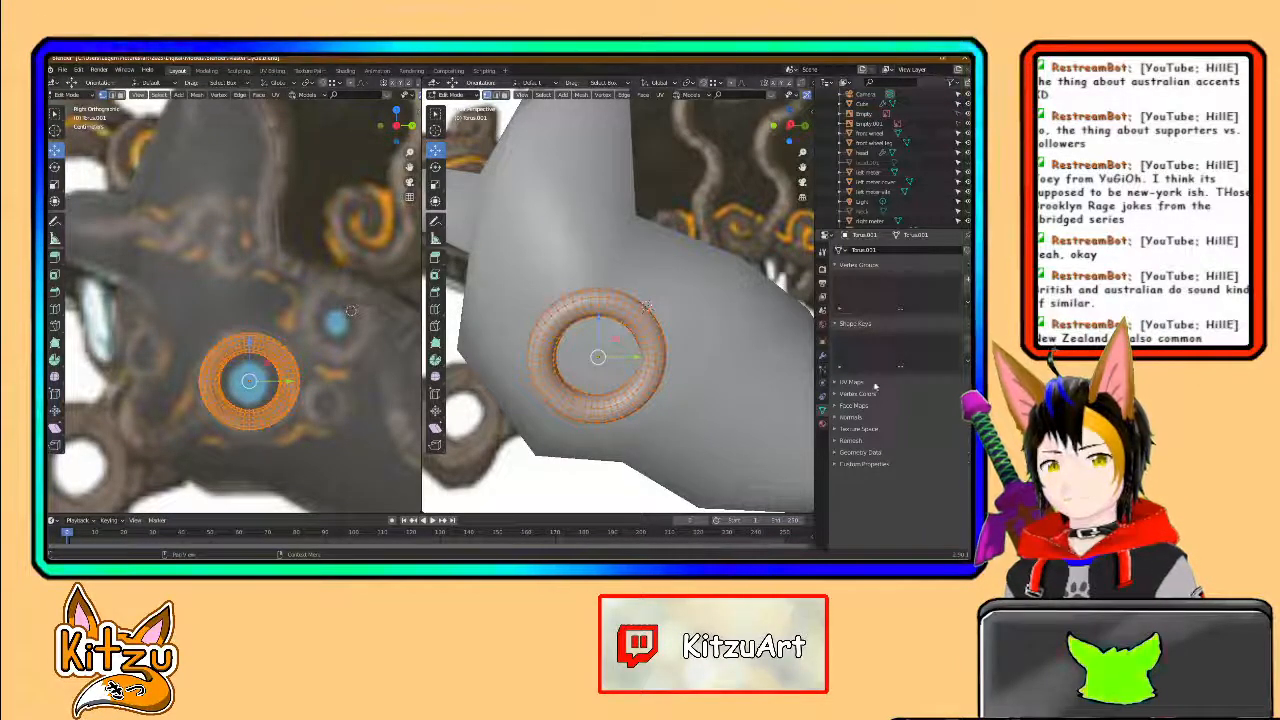
click(838, 418)
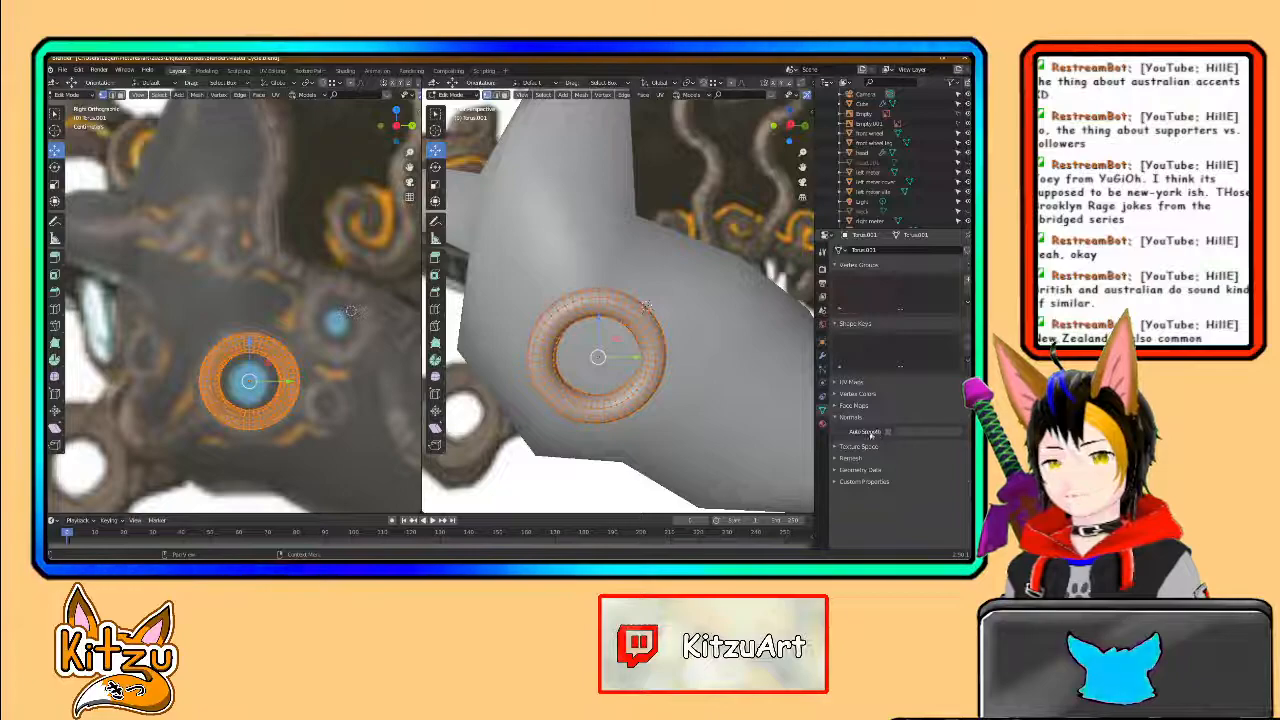
click(836, 459)
scroll(836, 460, down, 2)
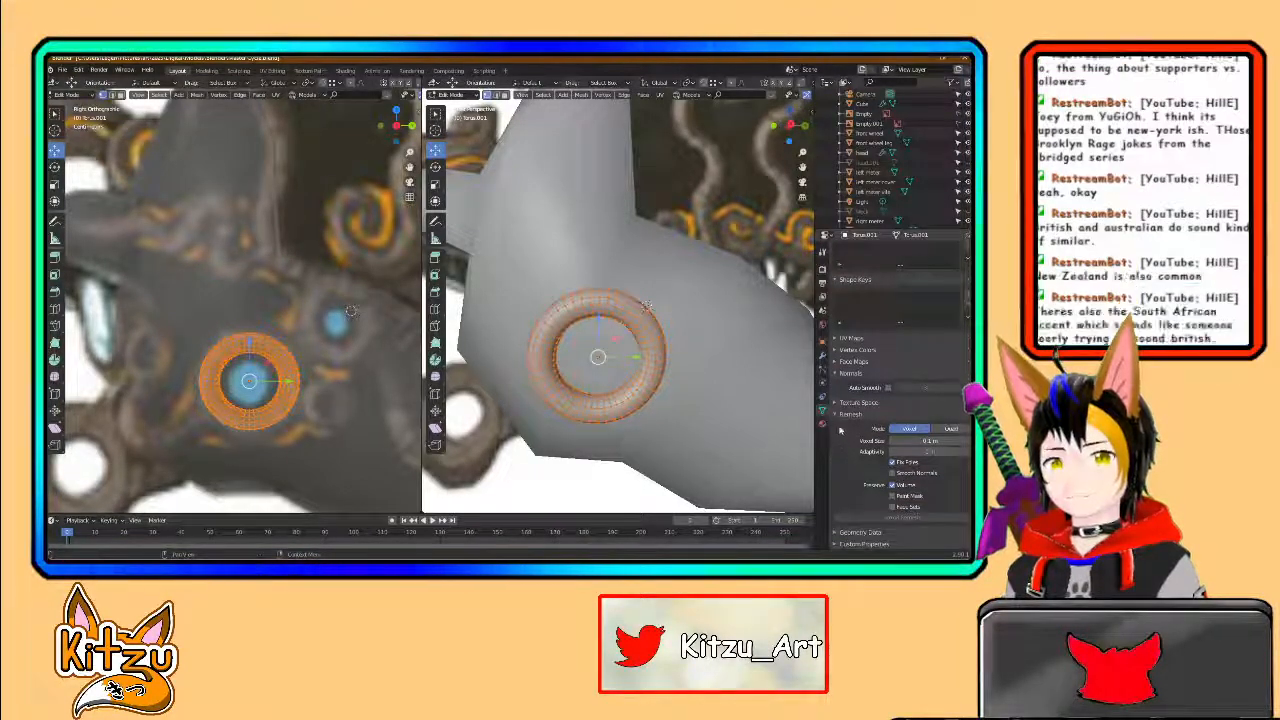
click(836, 415)
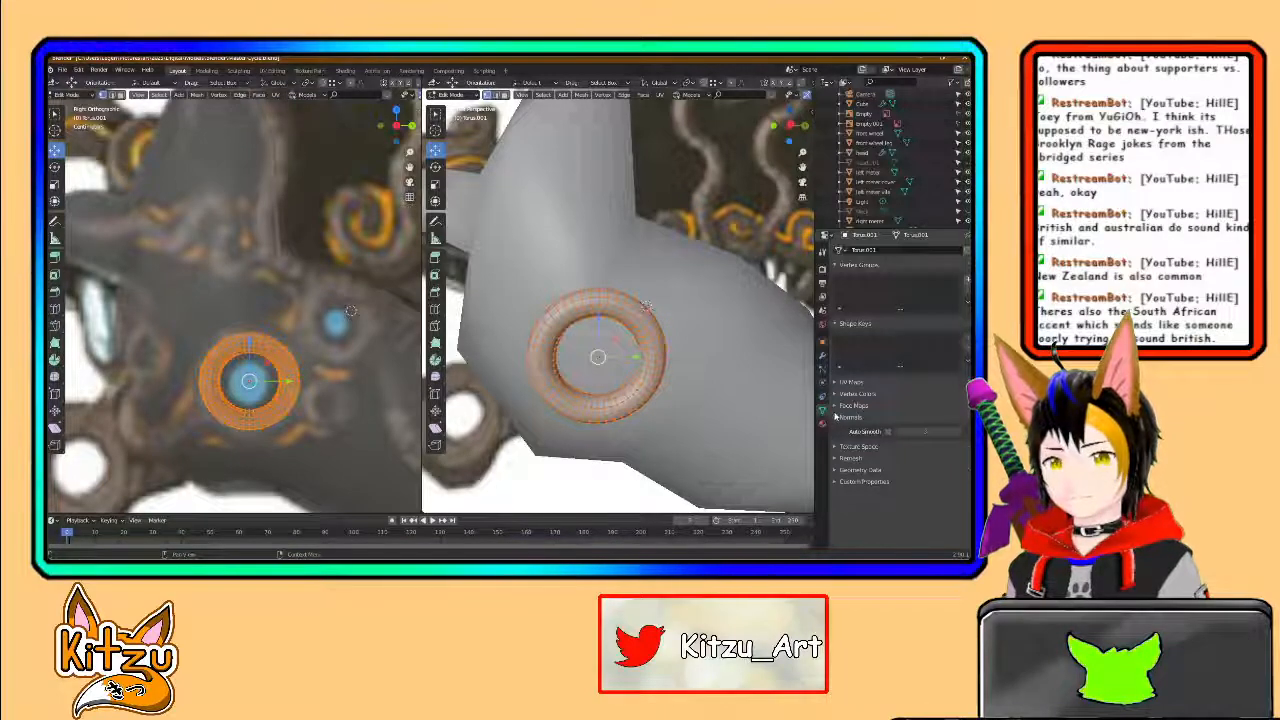
click(838, 470)
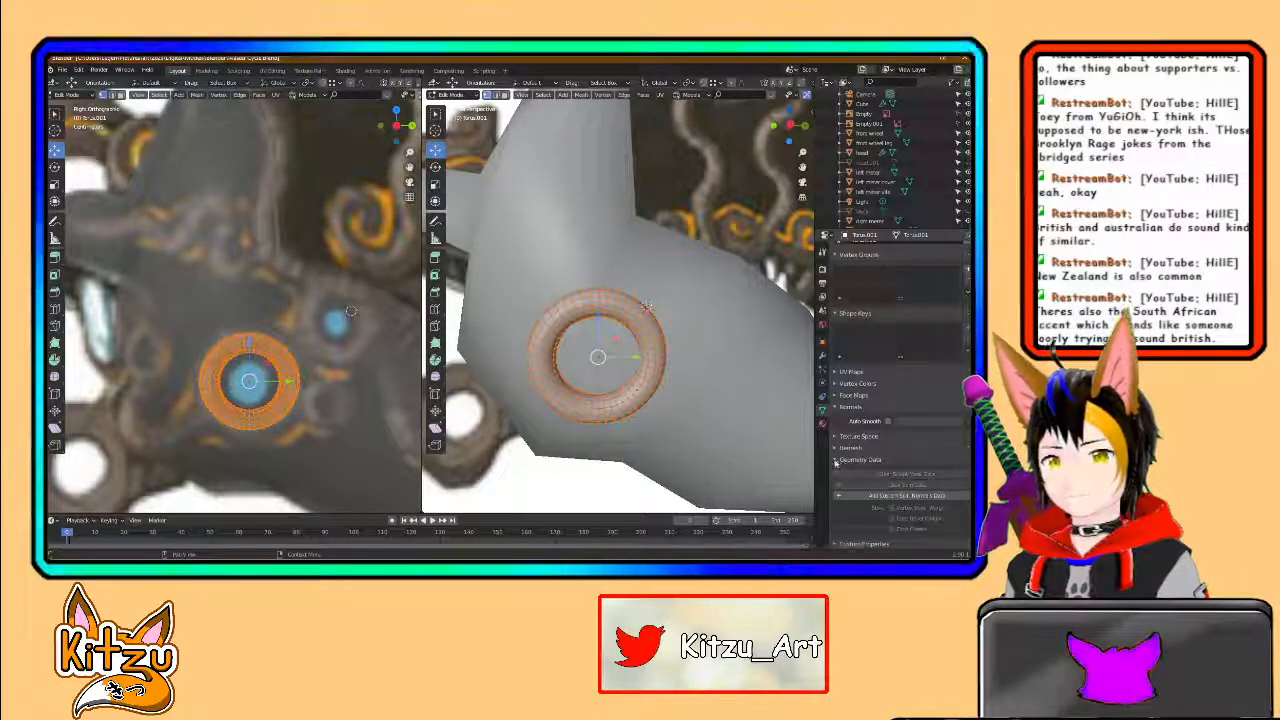
click(836, 461)
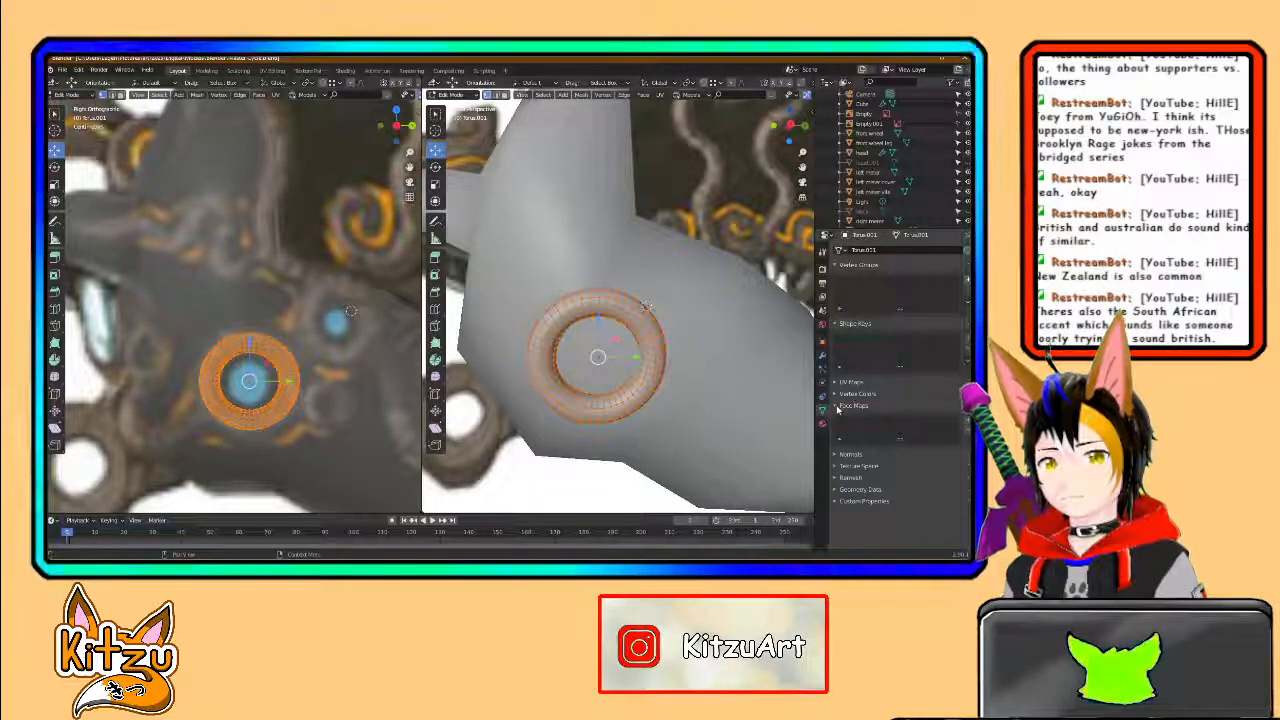
click(840, 395)
click(838, 395)
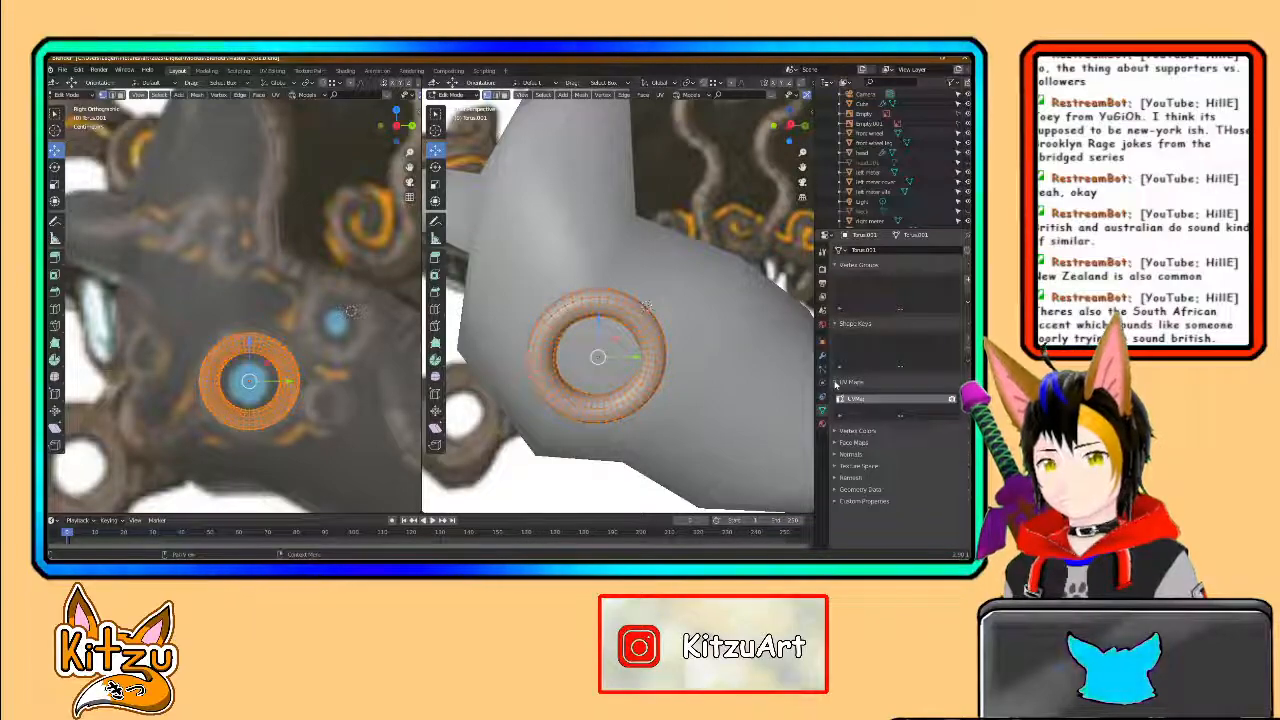
key(Tab)
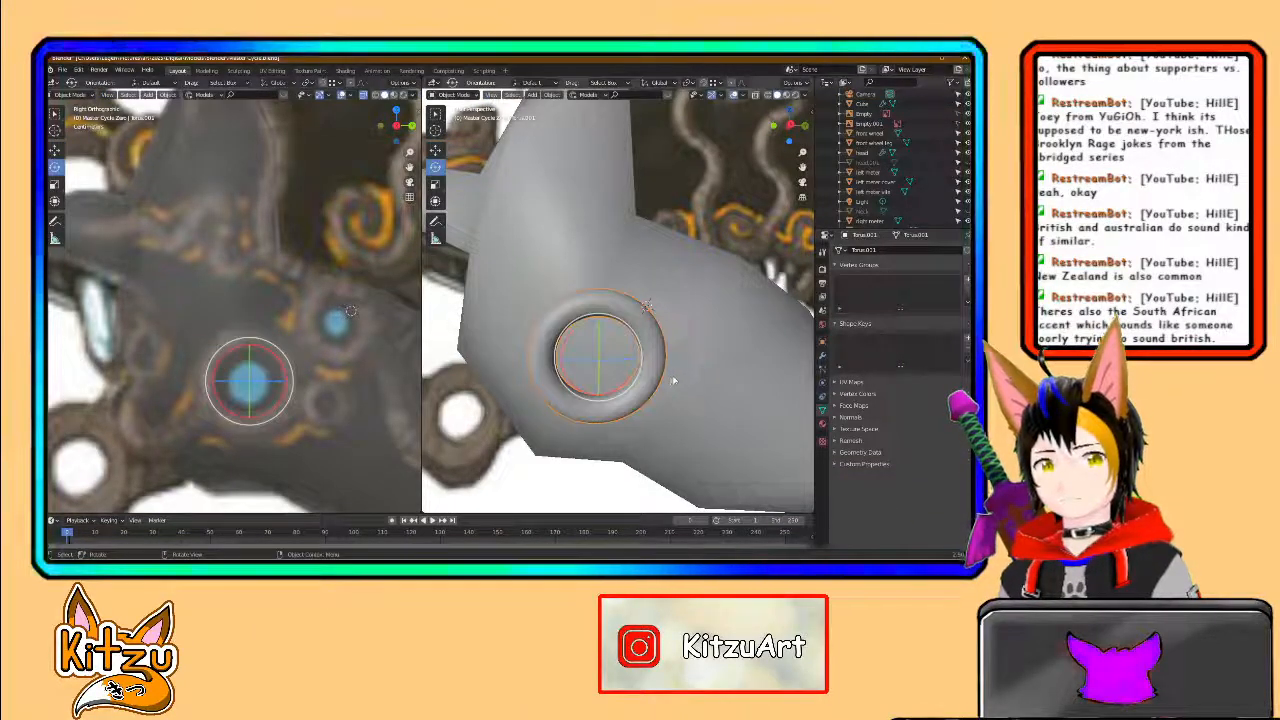
- Look through the torus's Texture Space and Remesh mesh settings
click(836, 429)
click(838, 431)
click(836, 441)
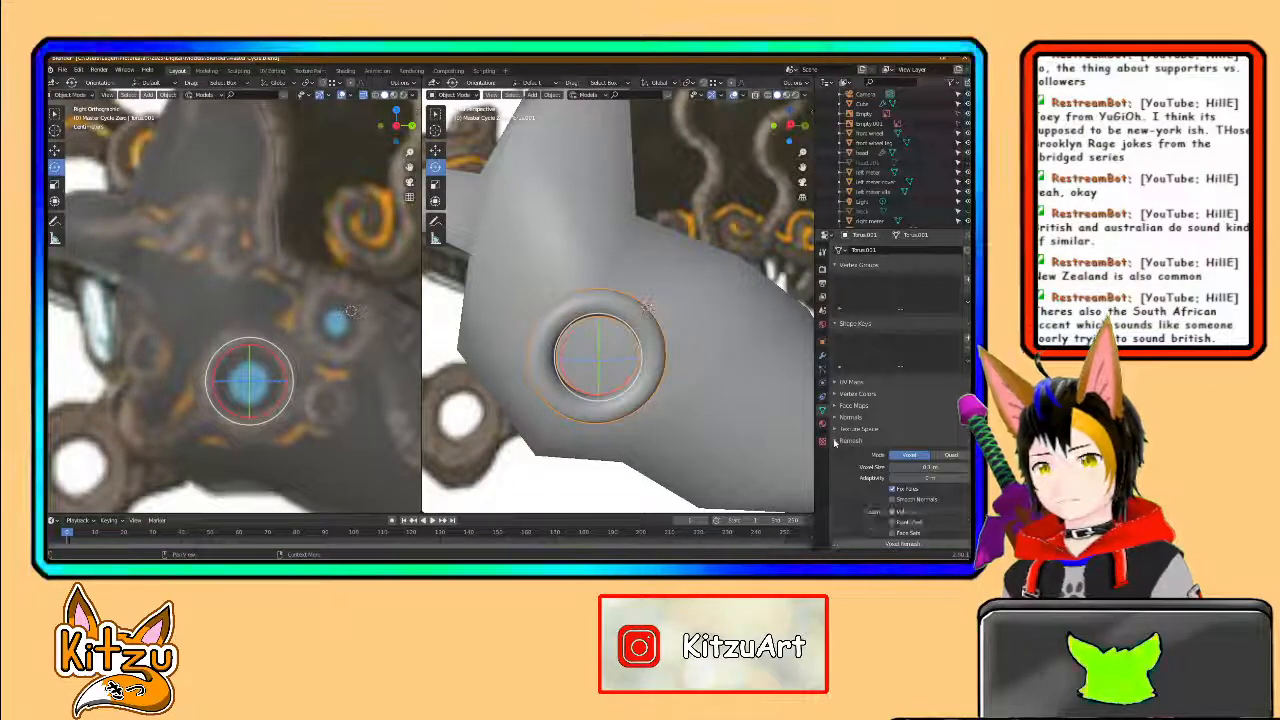
scroll(838, 443, down, 1)
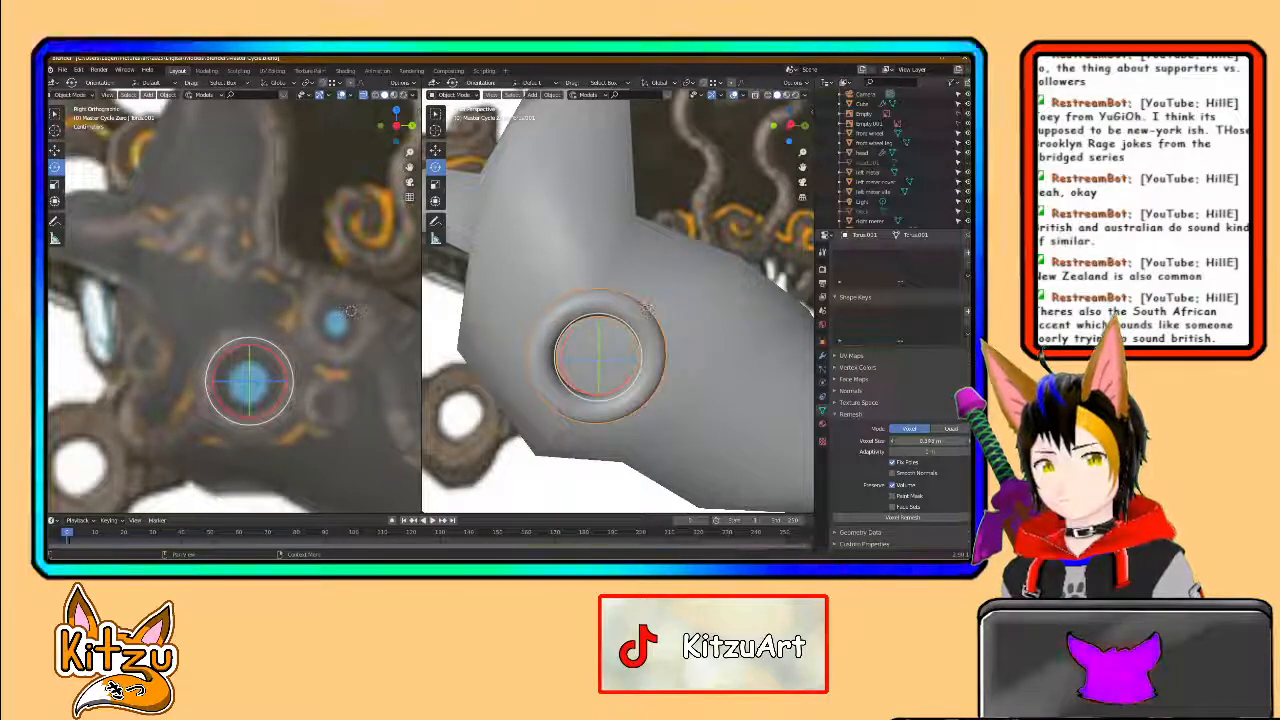
key(ctrl+z)
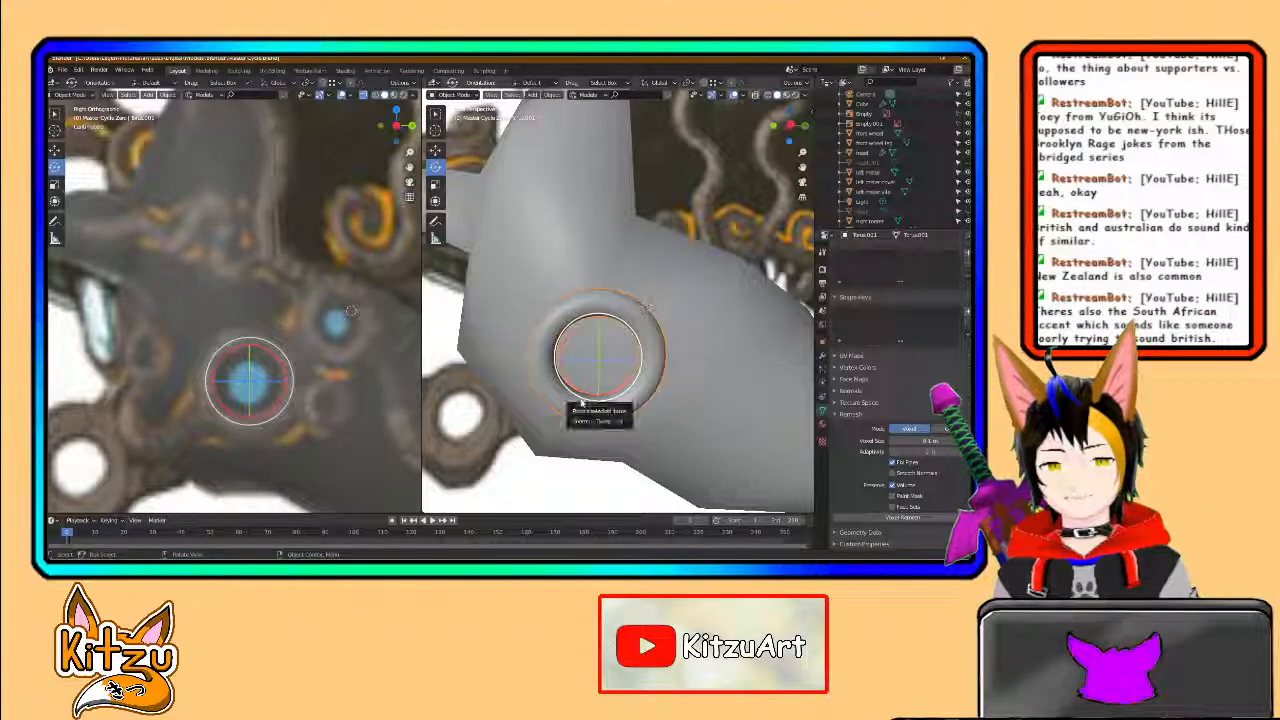
- Try to scale the whole torus uniformly in Object Mode from the right side view
scroll(593, 397, up, 1)
scroll(593, 397, up, 1)
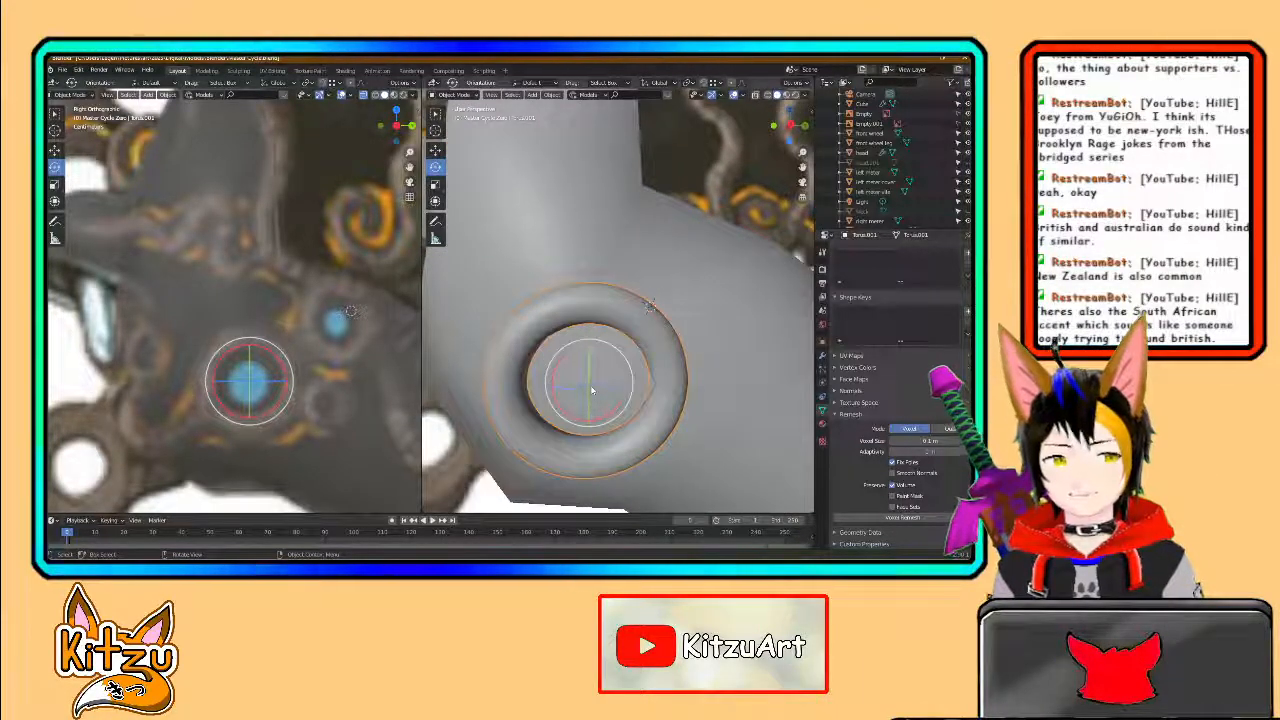
shift+middle_drag(591, 367, 437, 180)
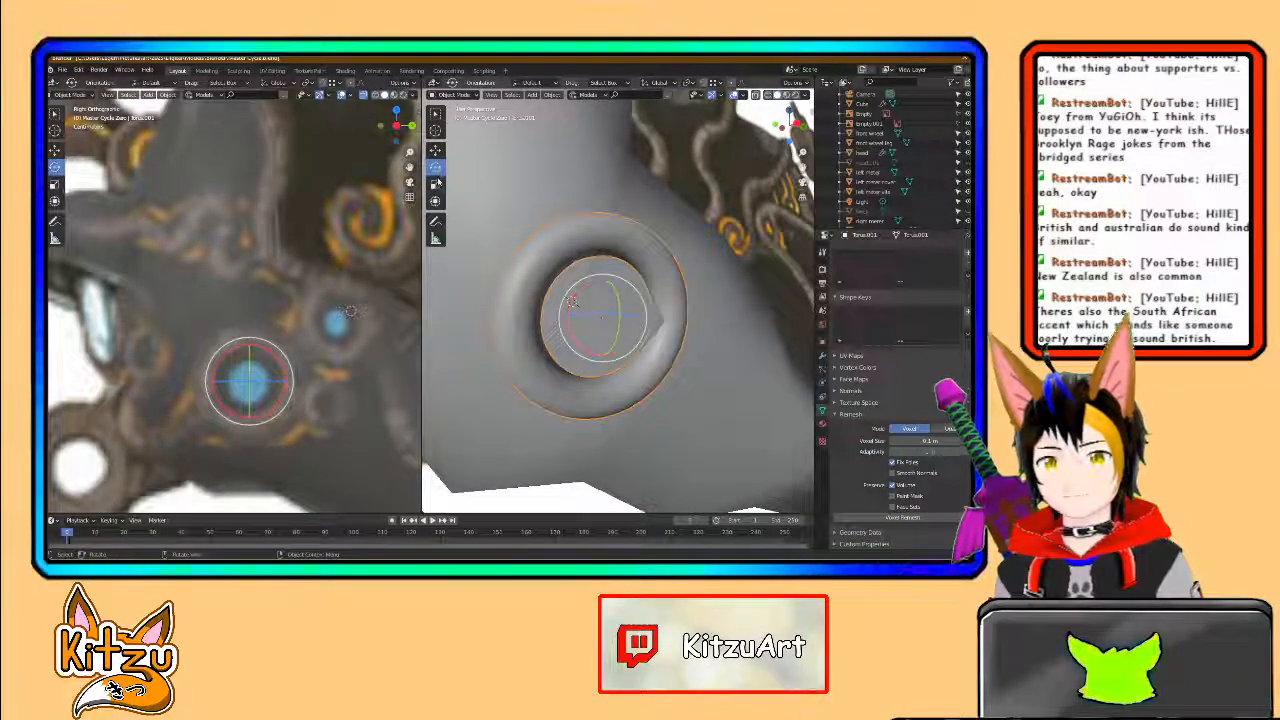
middle_drag(655, 311, 594, 325)
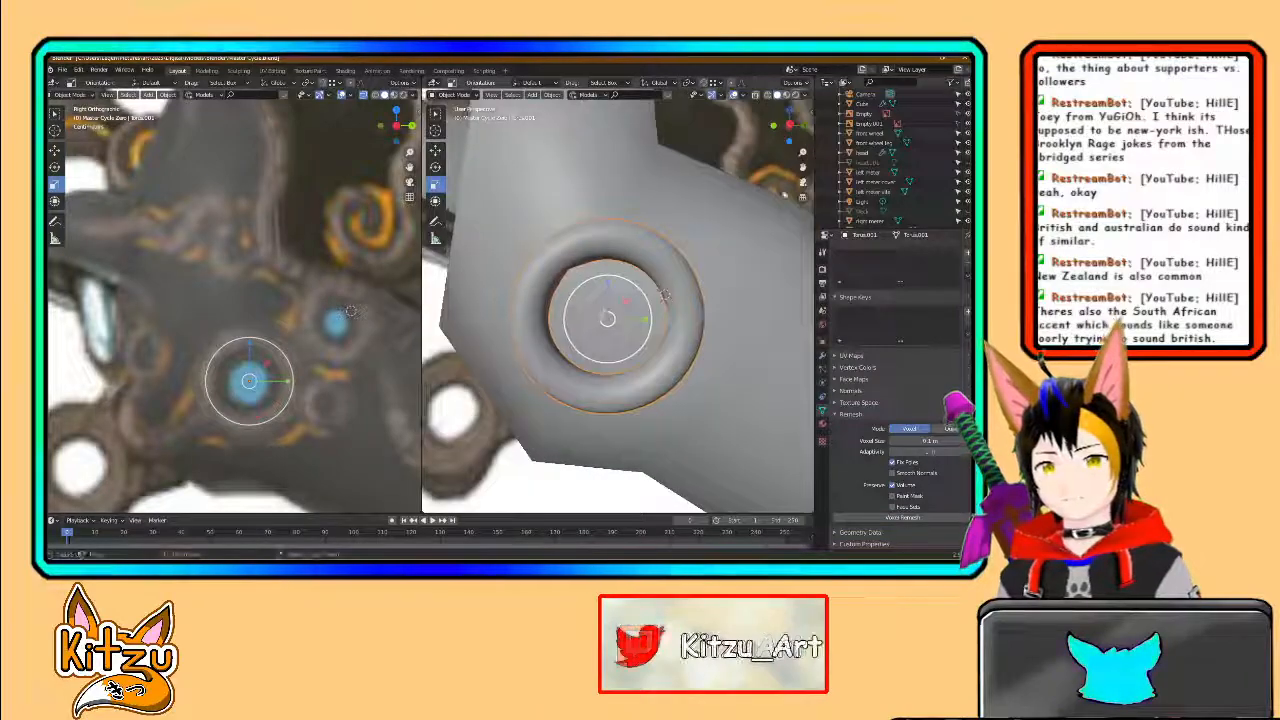
click(788, 125)
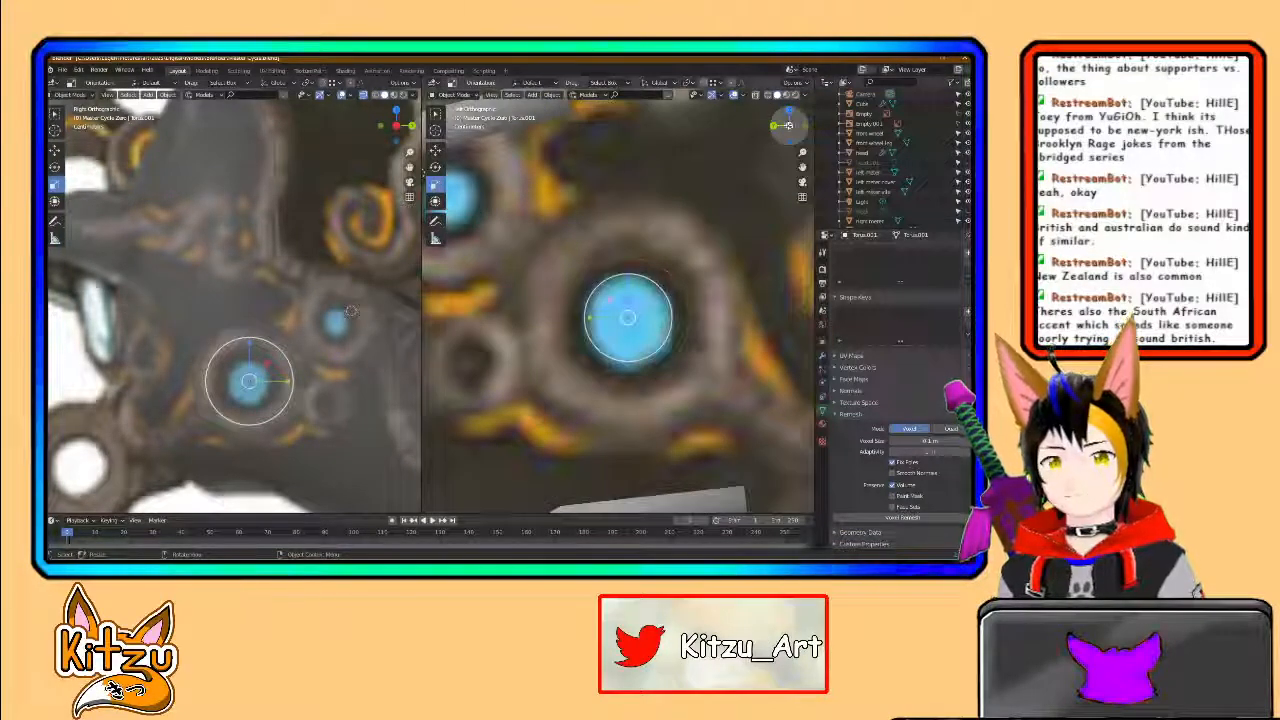
click(789, 125)
key(s)
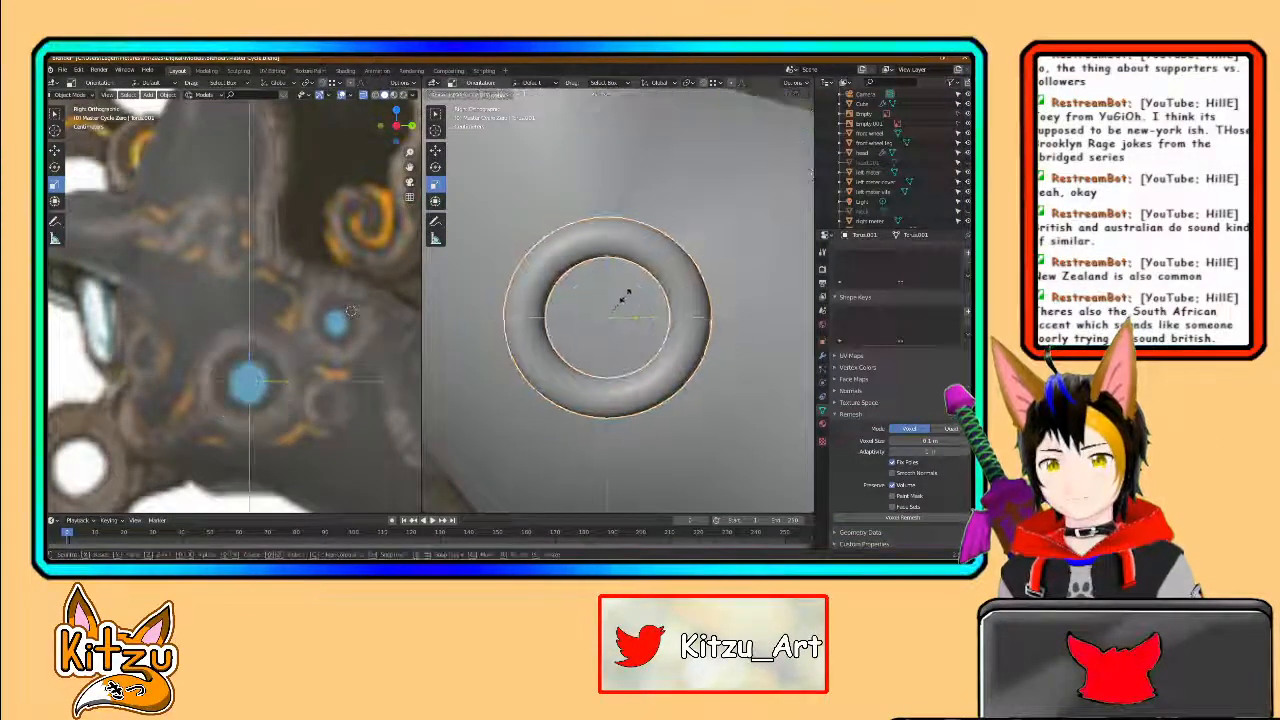
right_click(630, 294)
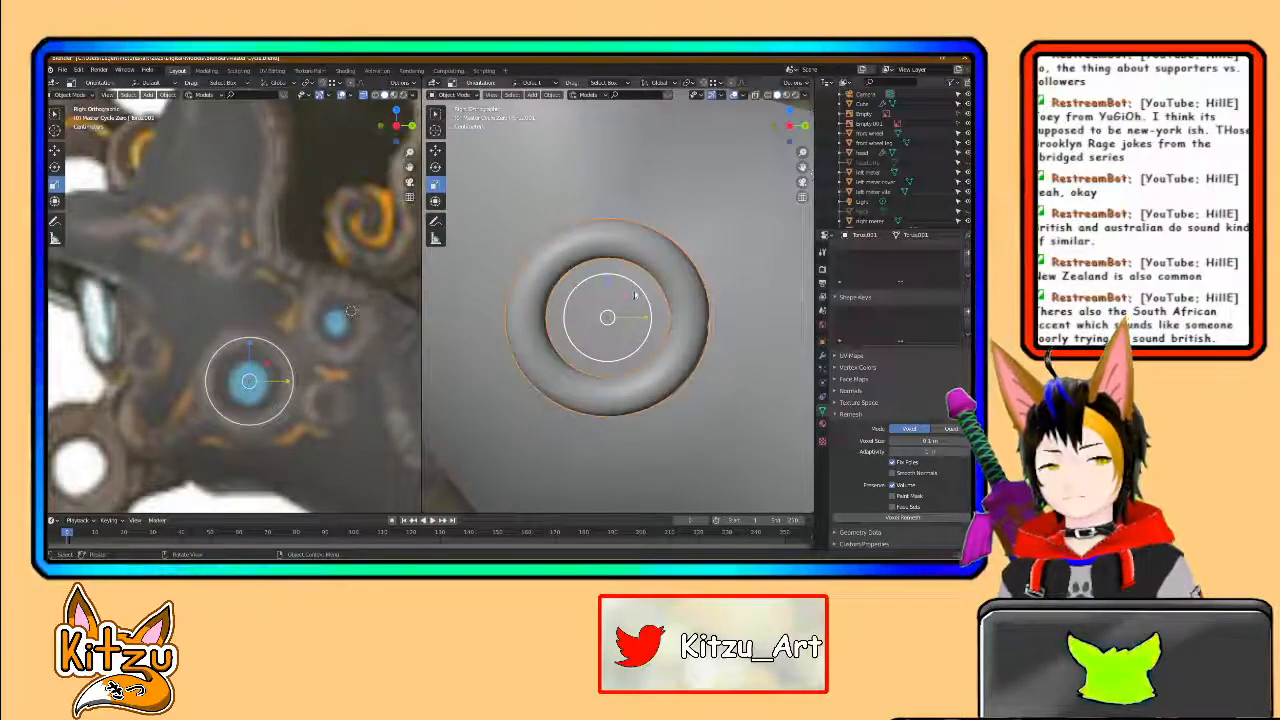
- Enter Edit Mode on the torus and turn off the Smooth Normals remesh option
key(Tab)
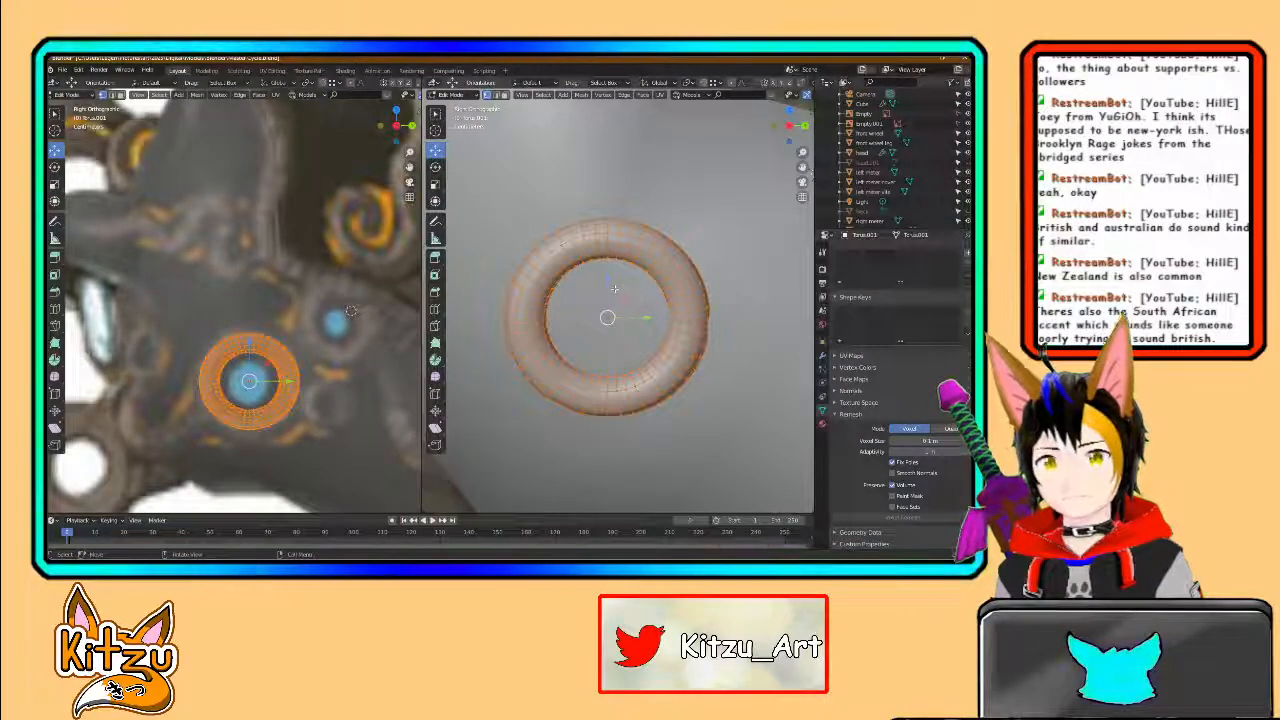
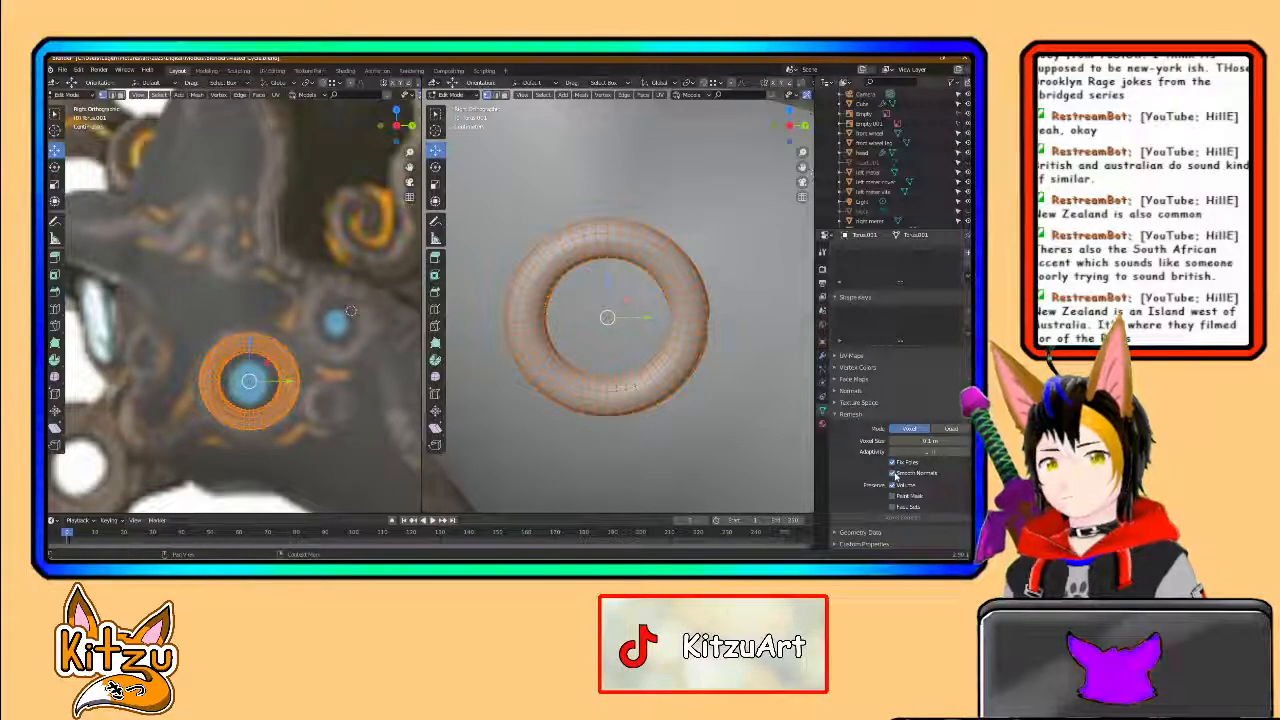
click(893, 473)
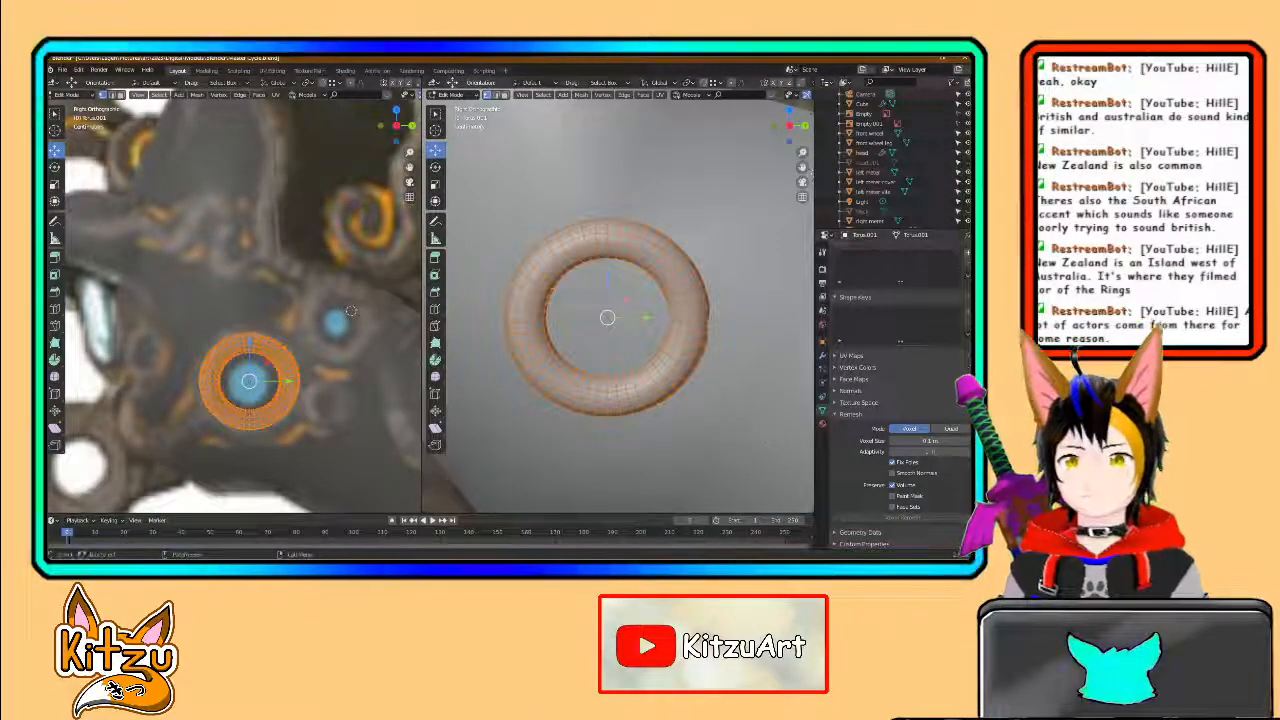
- Try to enlarge the whole torus mesh uniformly around the large blue circle, and undo the scaling
scroll(367, 407, up, 3)
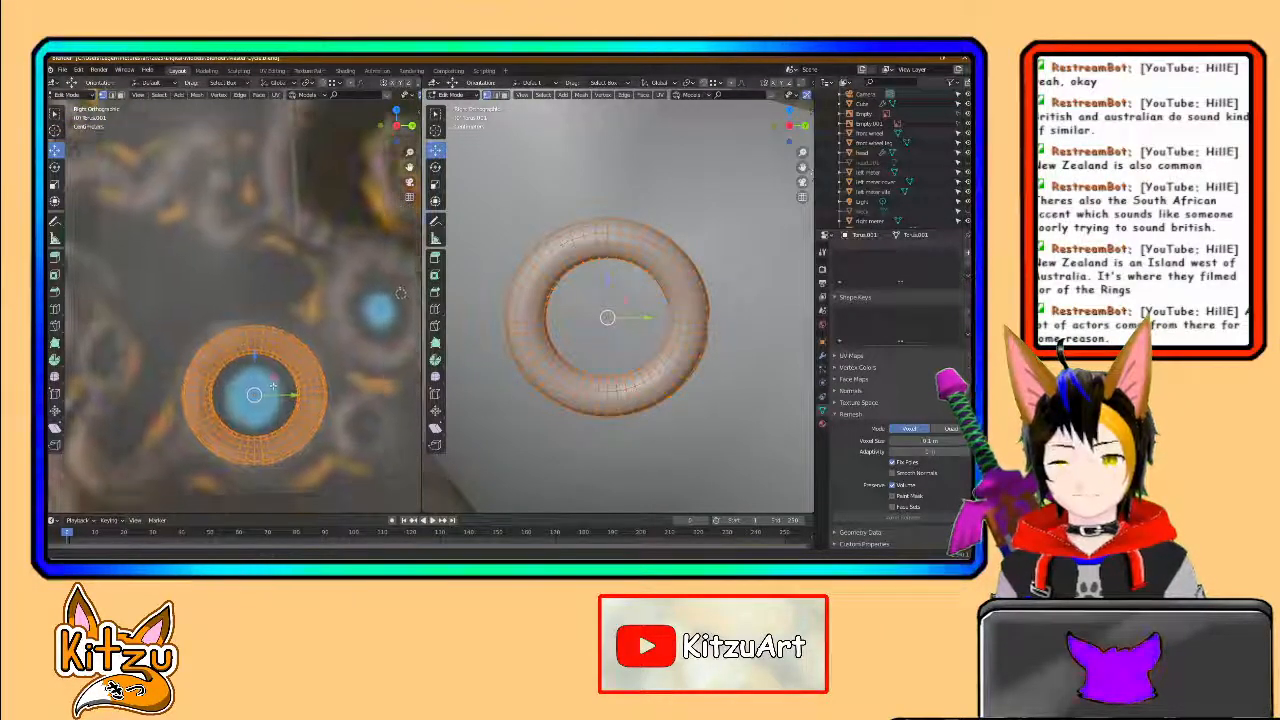
key(s)
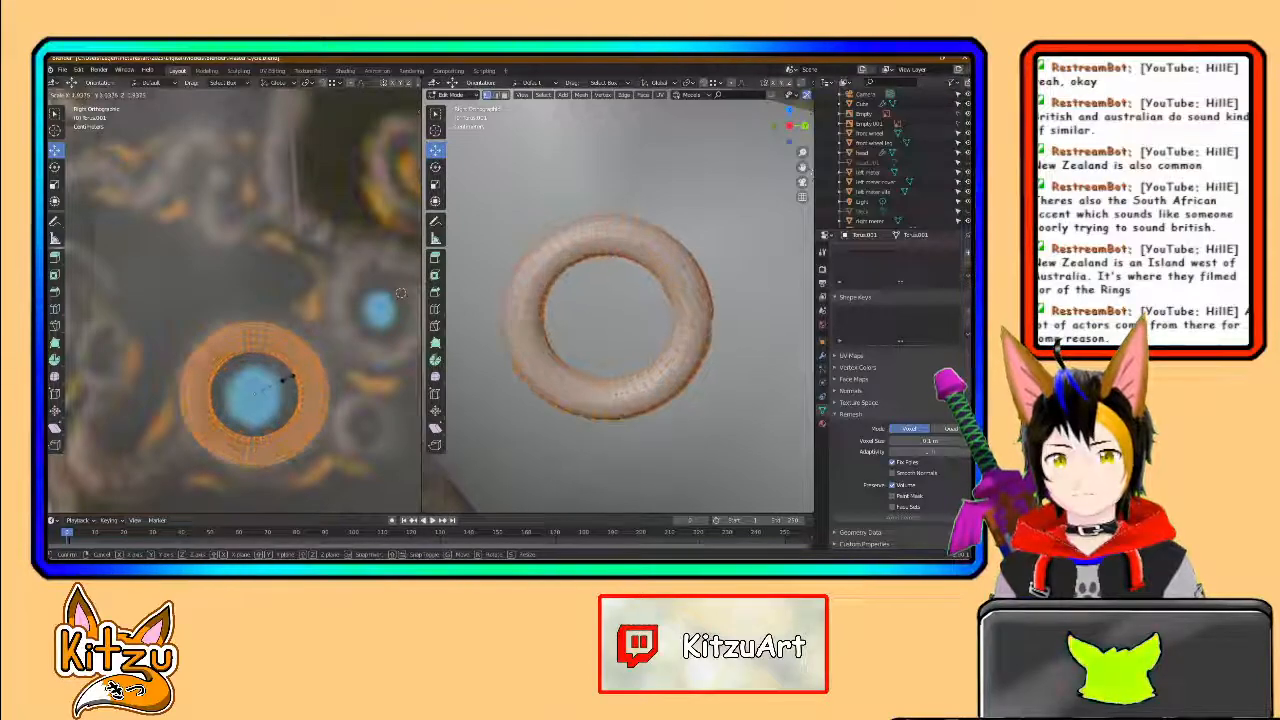
click(291, 377)
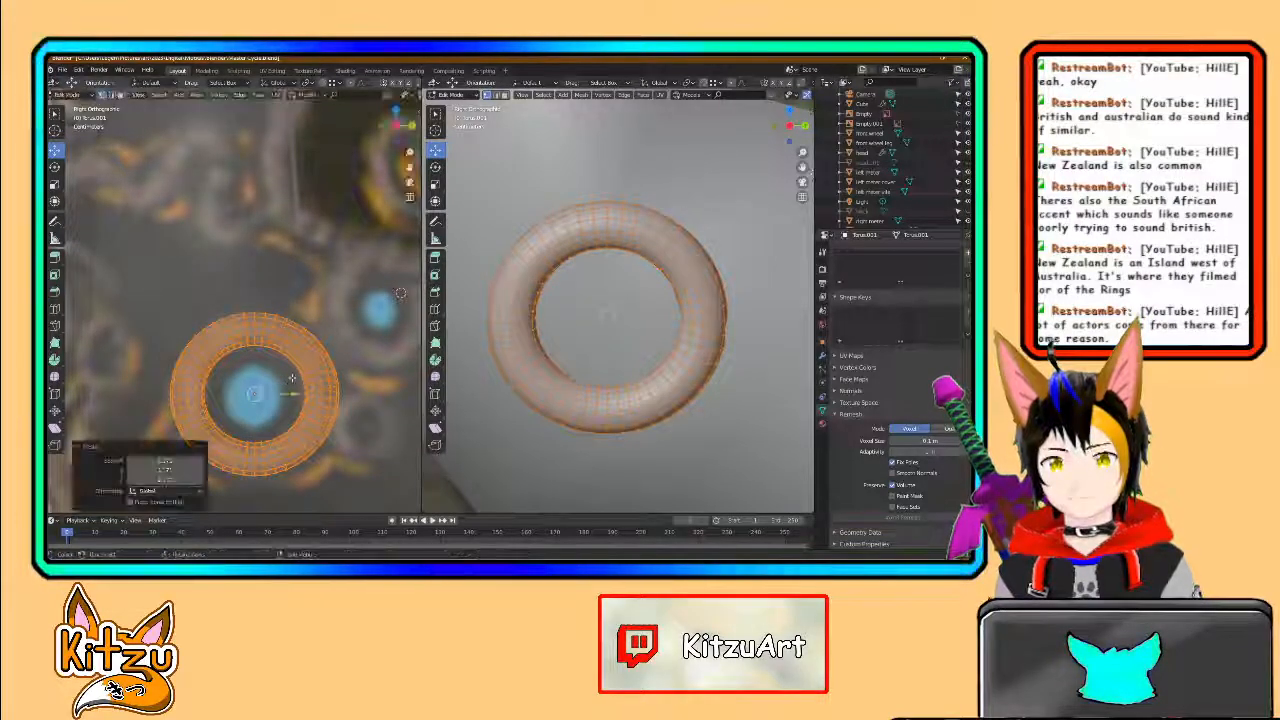
scroll(292, 377, down, 3)
key(ctrl+z)
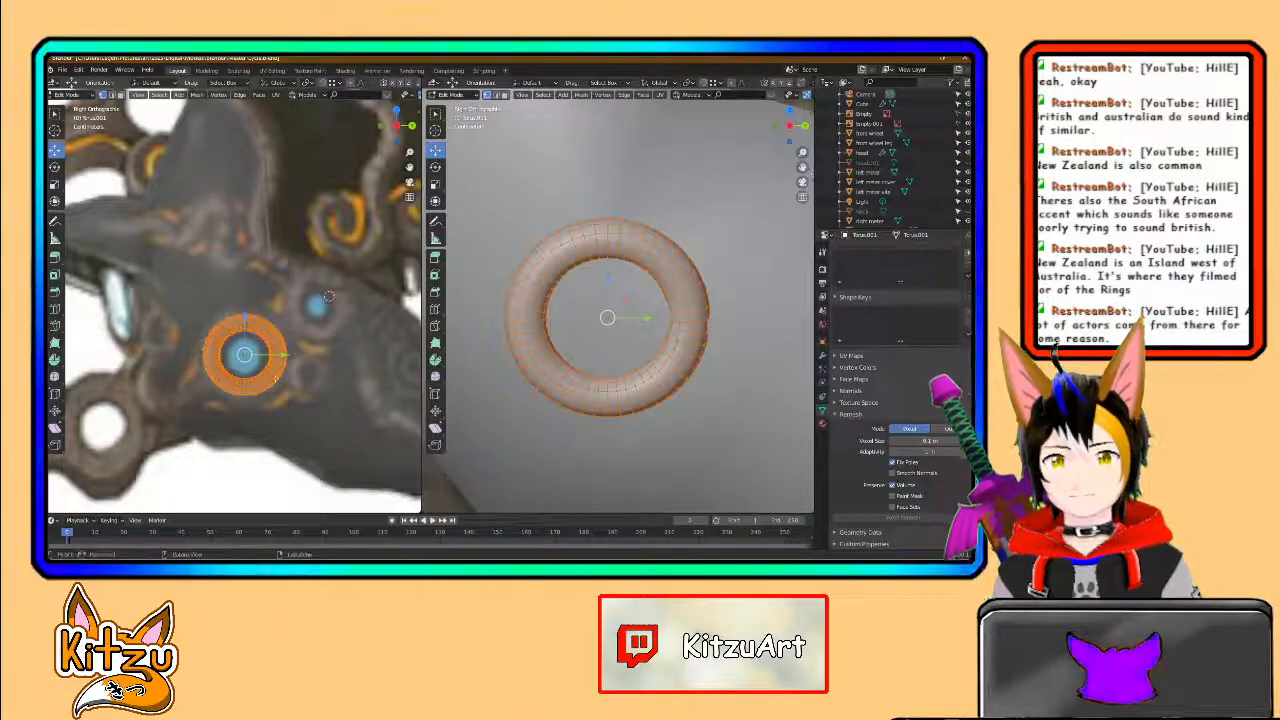
- Select the torus's innermost edge loop and try scaling it inward without proportional editing
scroll(276, 379, up, 1)
scroll(276, 378, up, 3)
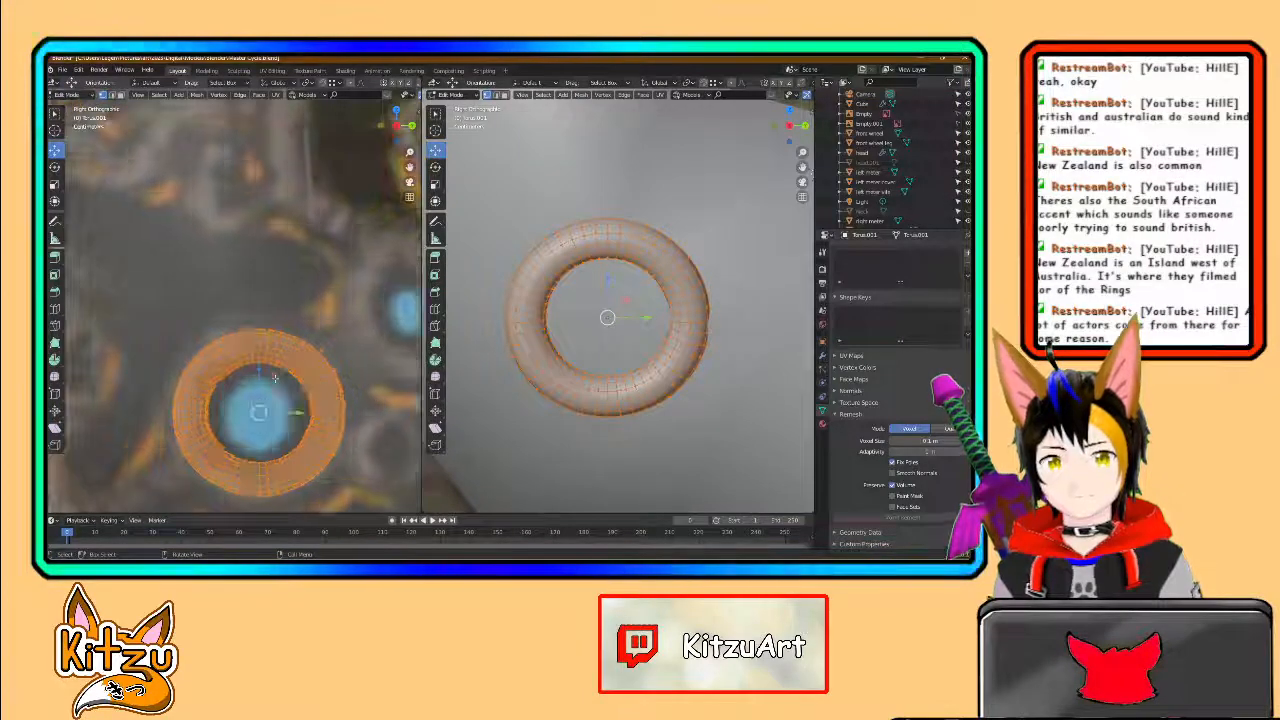
scroll(275, 378, up, 1)
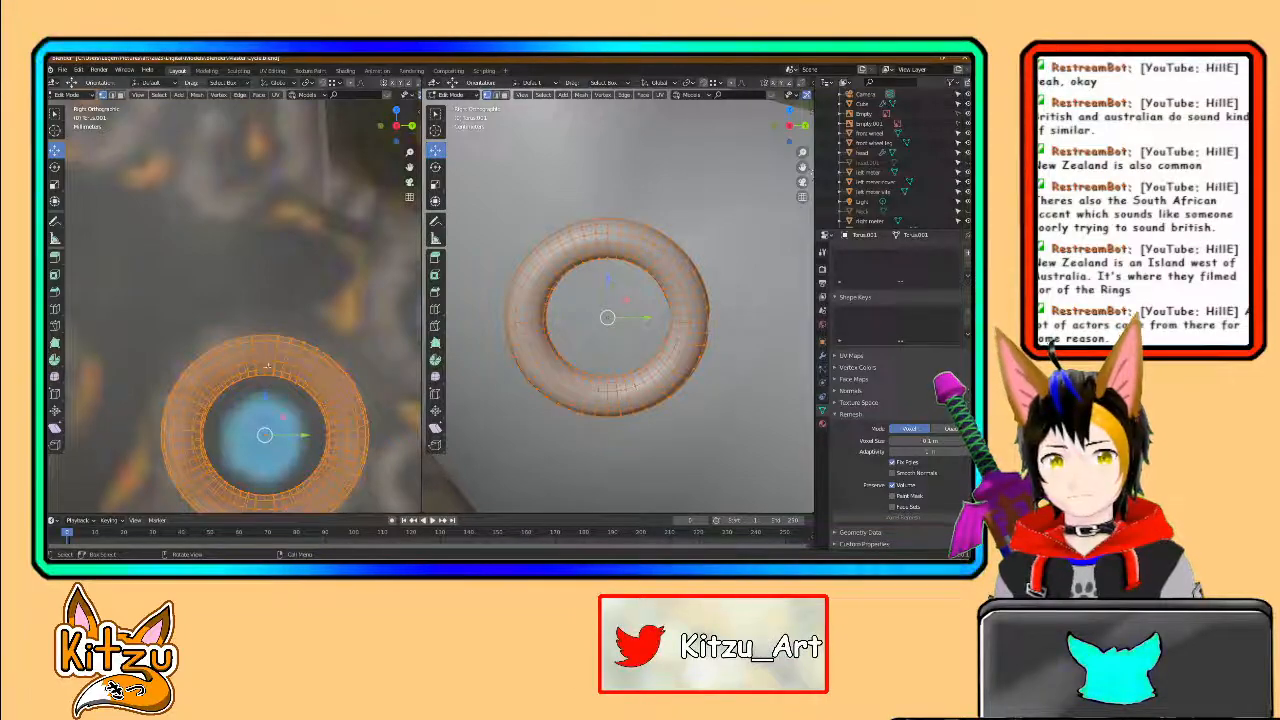
scroll(557, 347, up, 3)
middle_drag(557, 347, 520, 363)
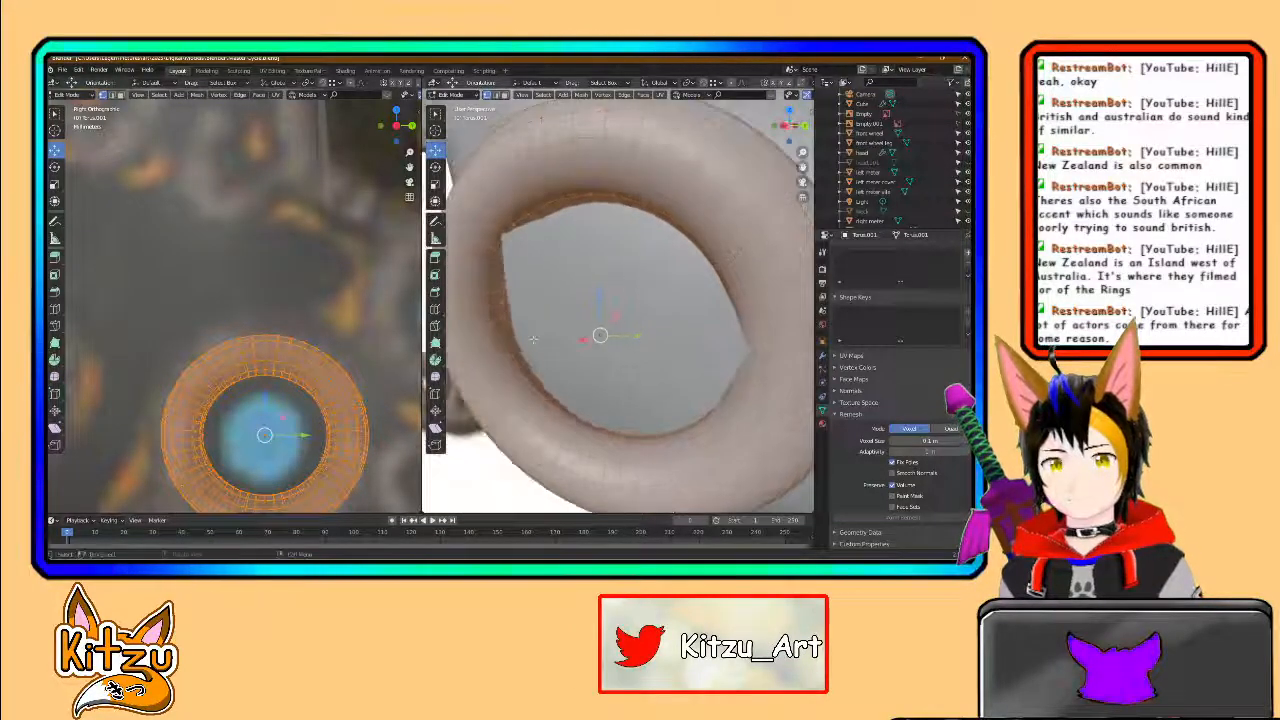
click(519, 365)
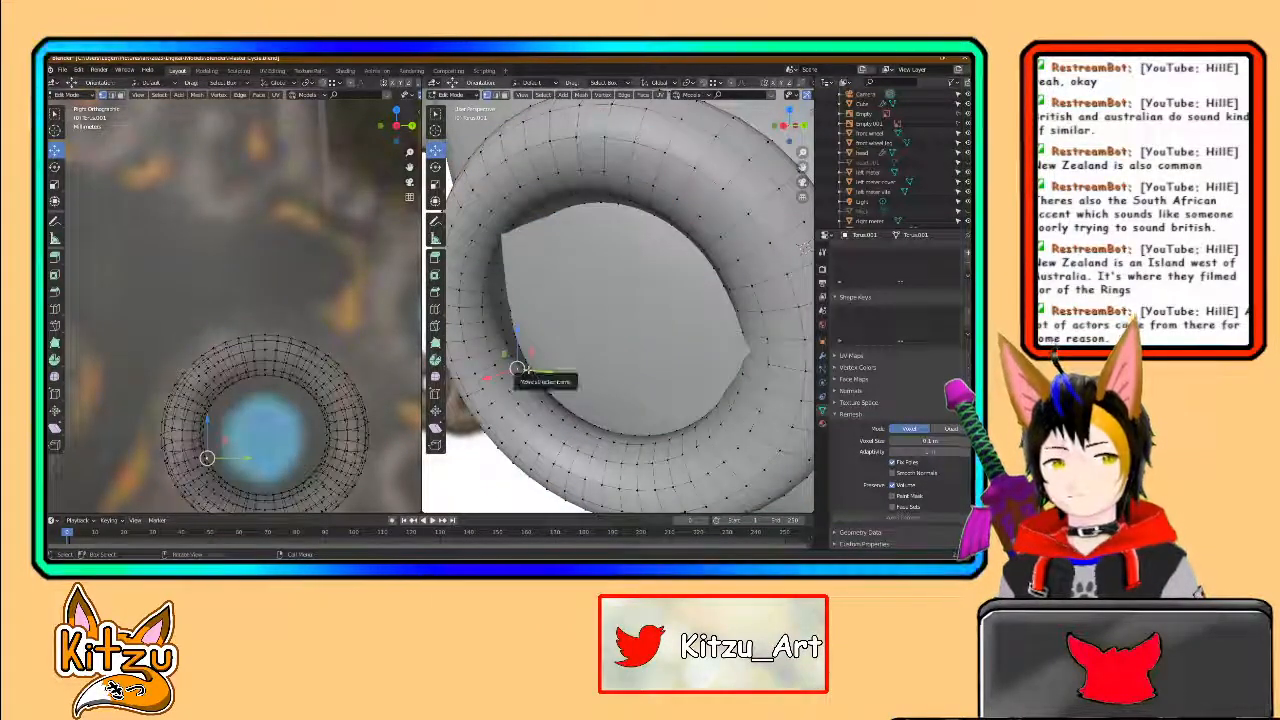
alt+click(514, 356)
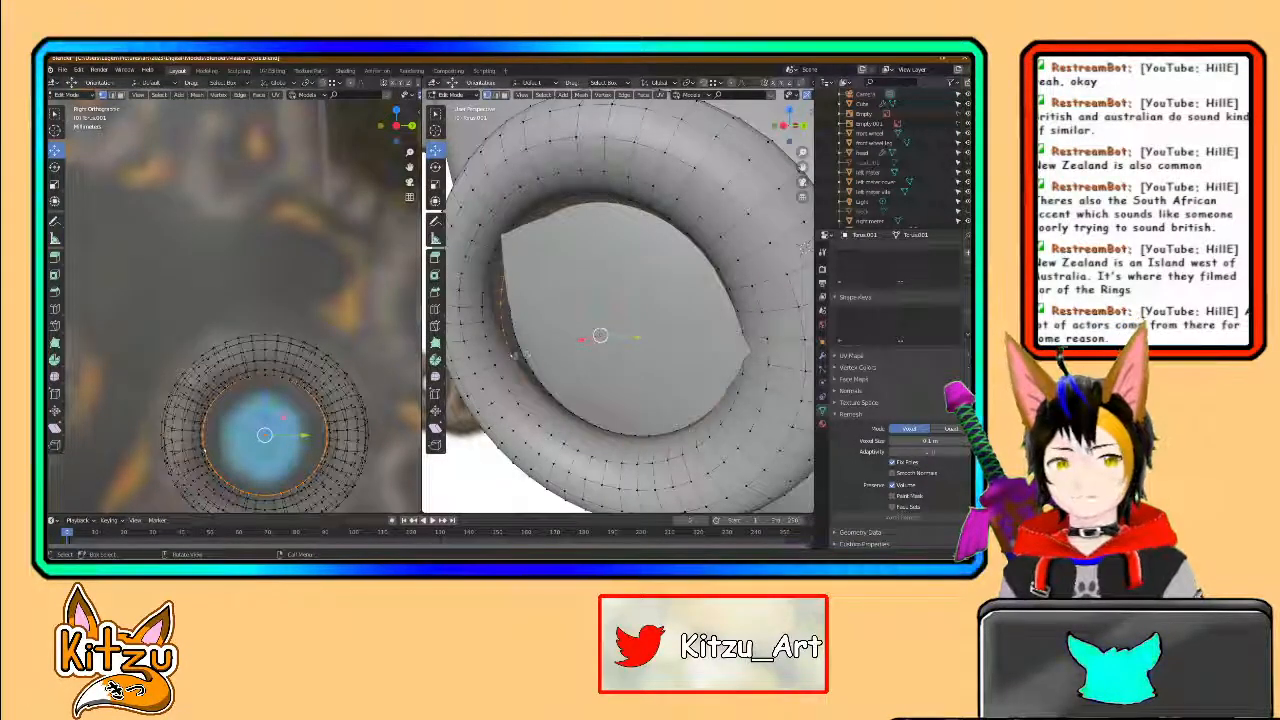
key(s)
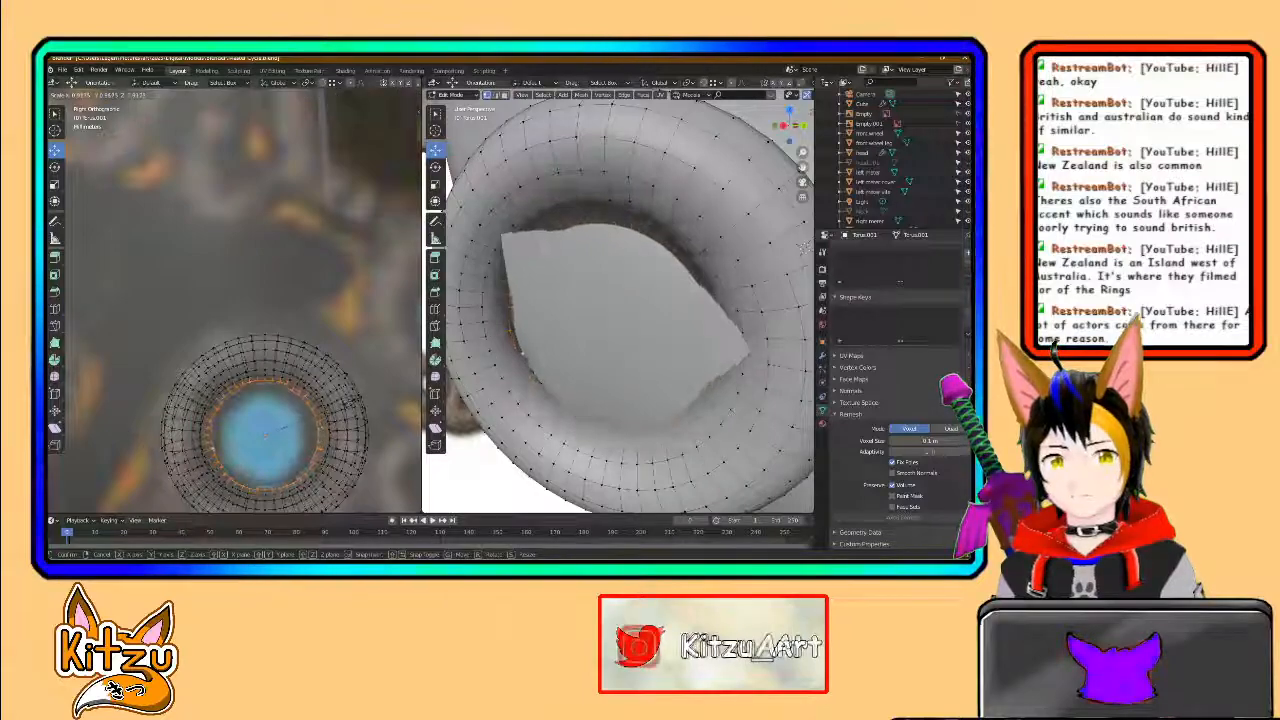
right_click(348, 403)
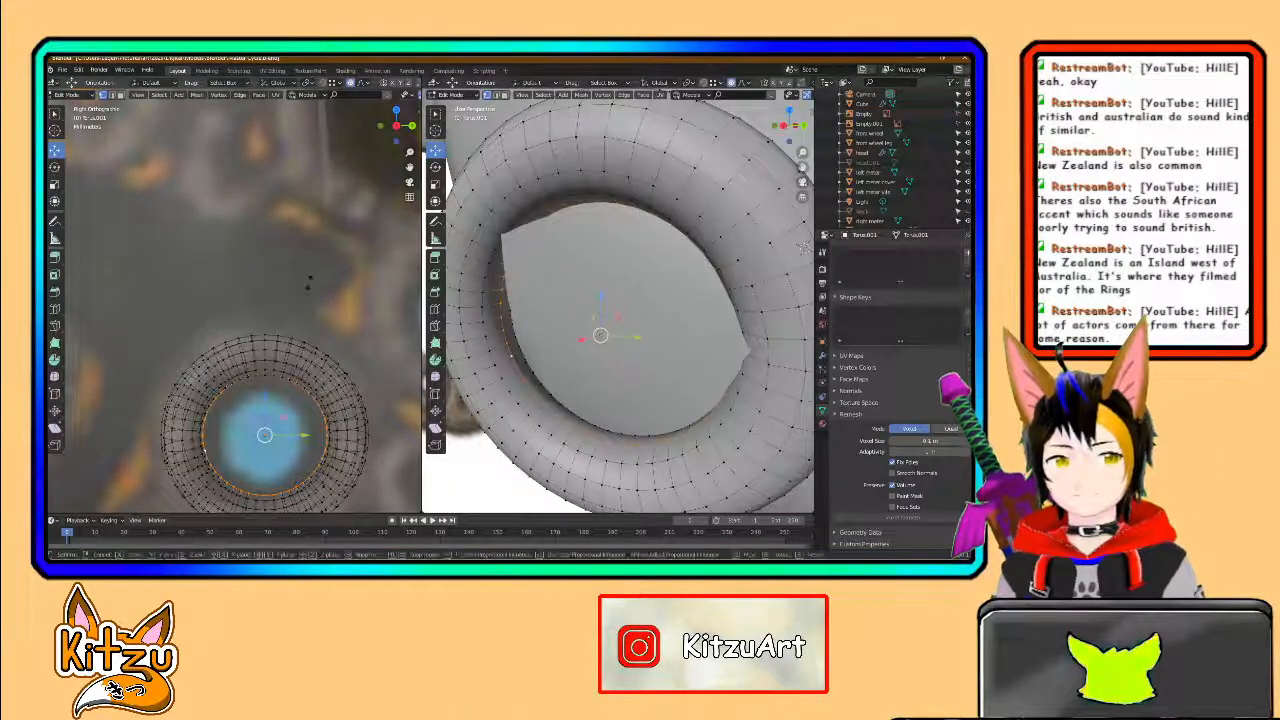
- Scale the inner edge loop down to about 0.525 with smooth proportional editing to narrow the ring's hole, and return to Object Mode
key(s)
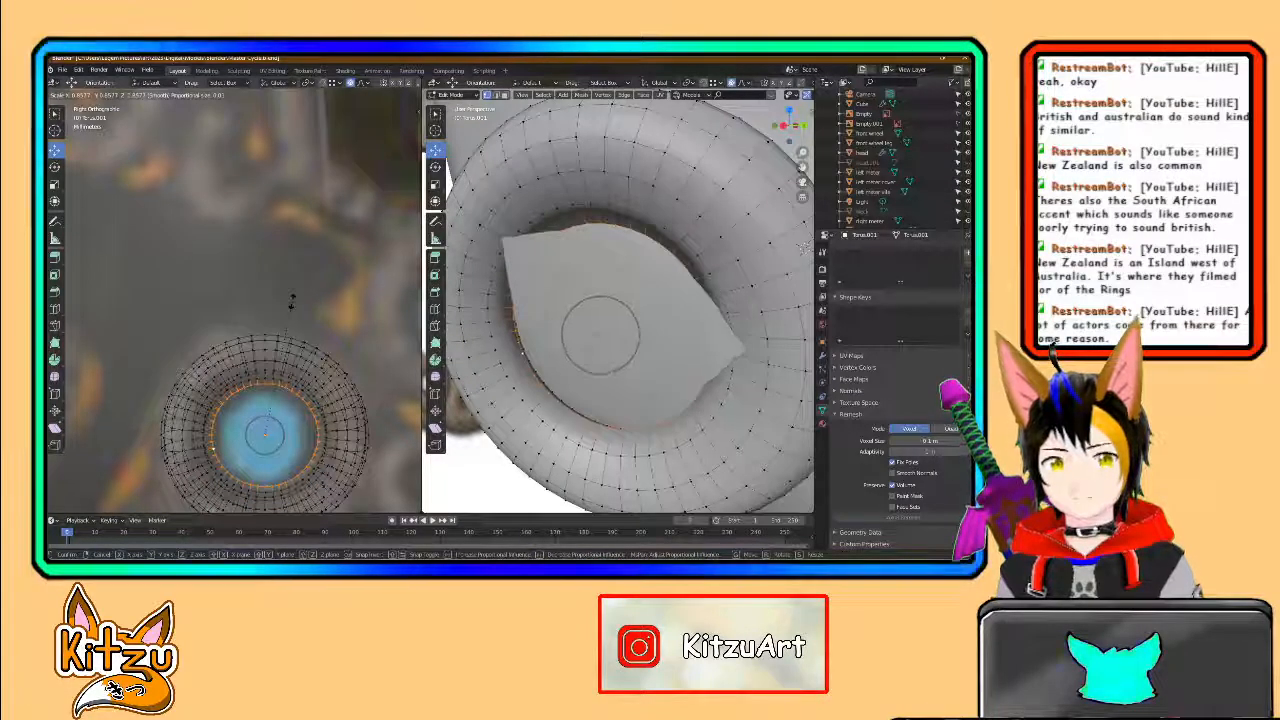
scroll(292, 300, down, 5)
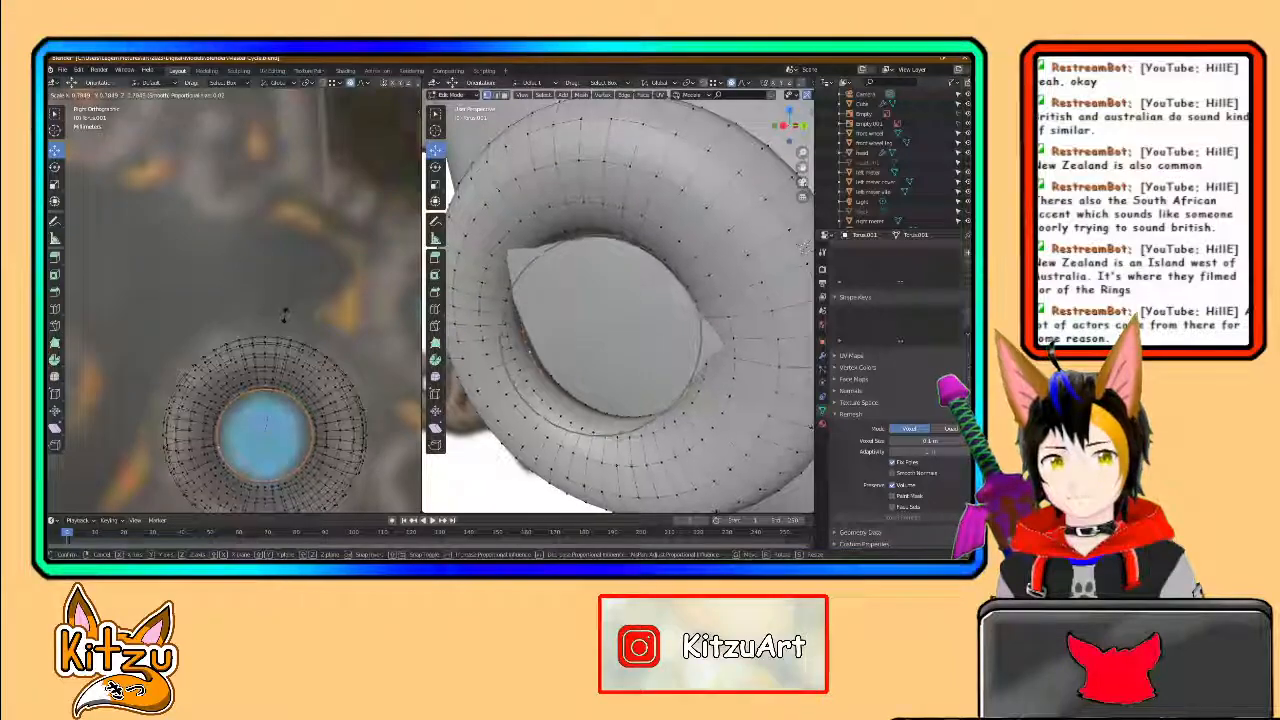
scroll(284, 316, down, 5)
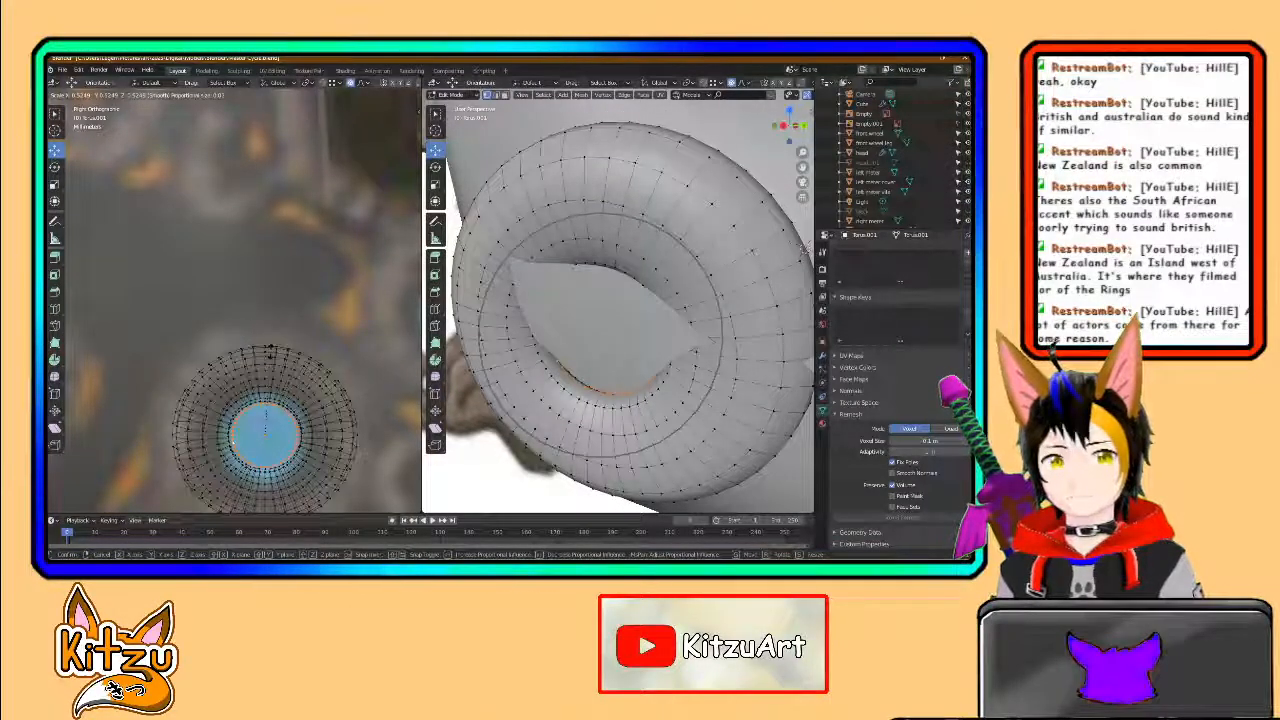
scroll(270, 351, up, 5)
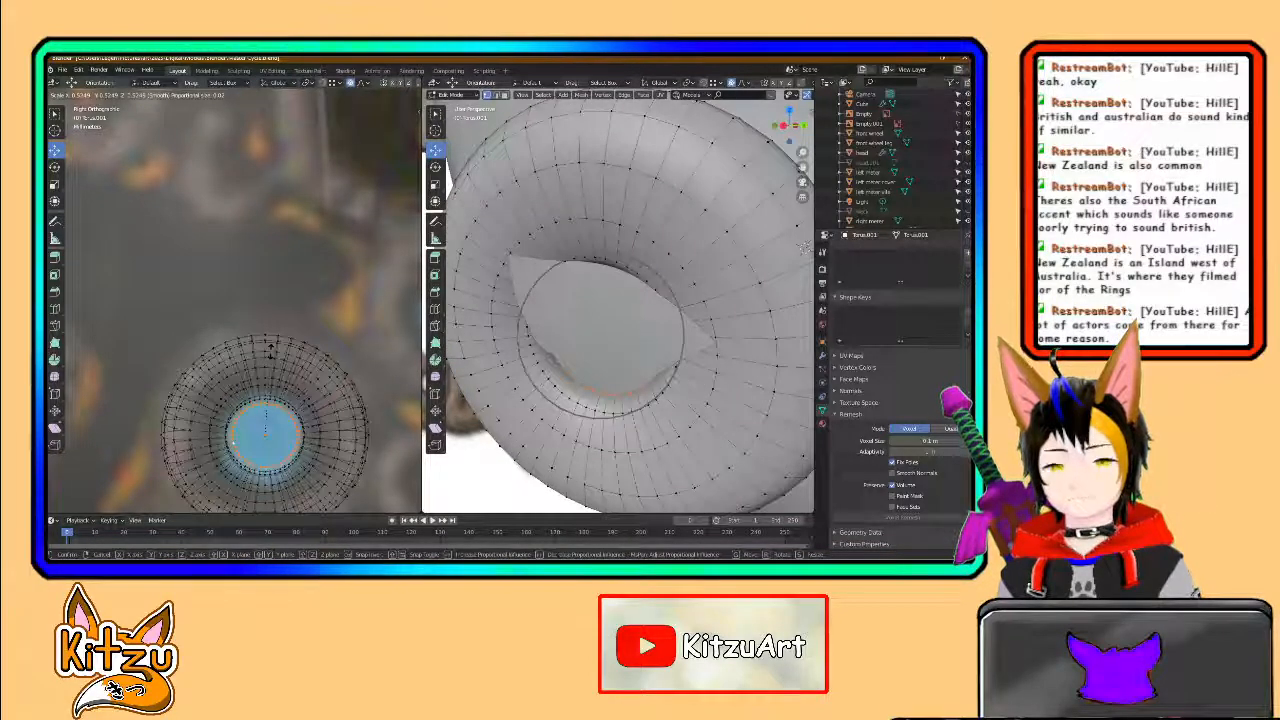
click(359, 352)
scroll(359, 352, down, 2)
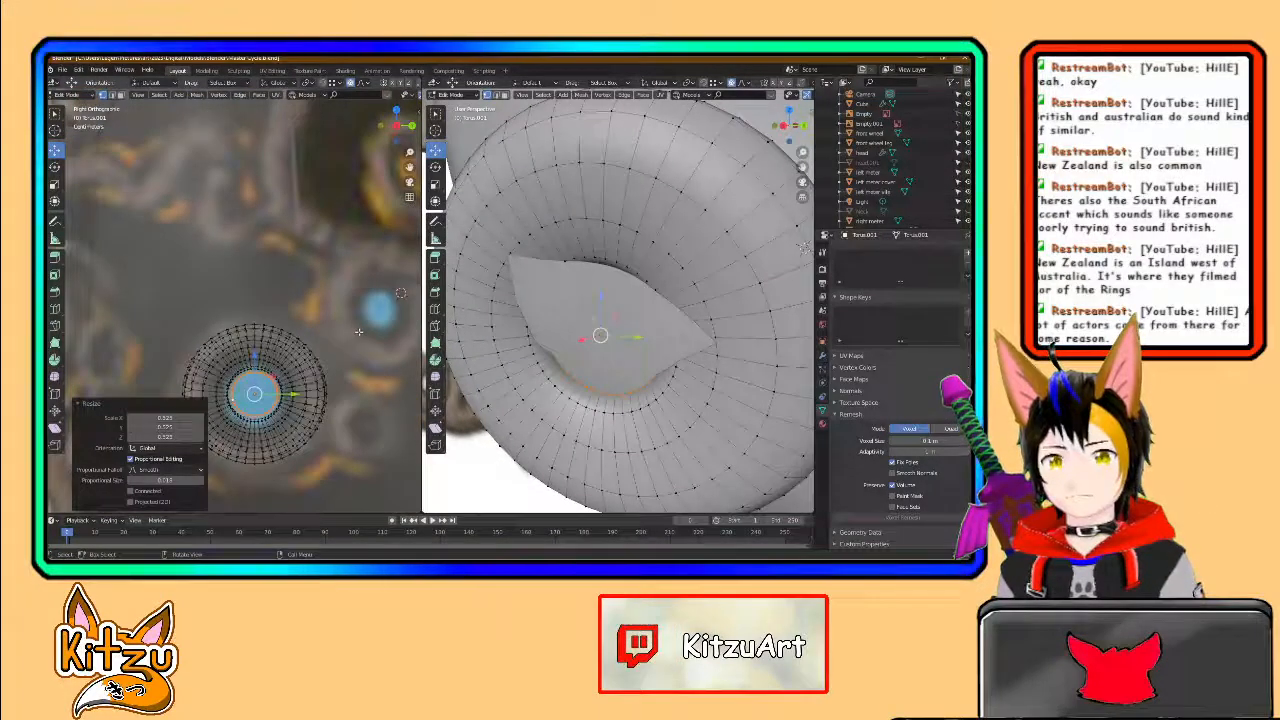
shift+middle_drag(339, 338, 366, 254)
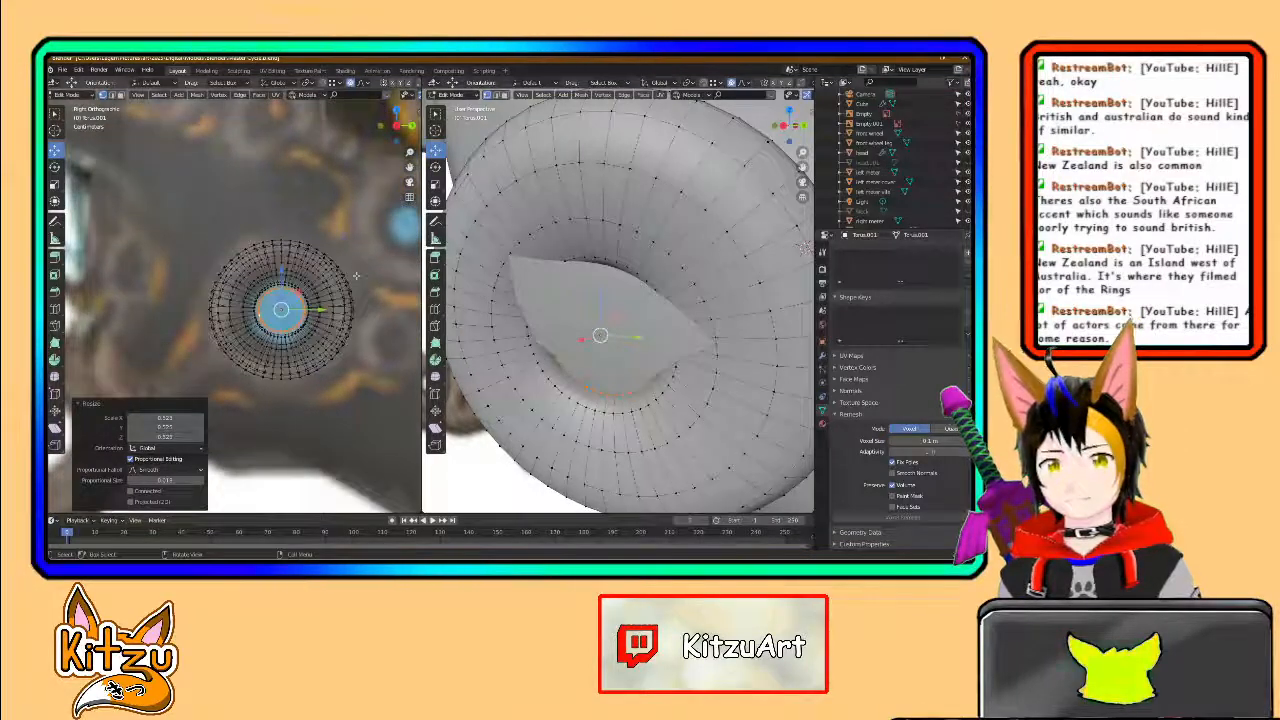
click(354, 275)
key(Tab)
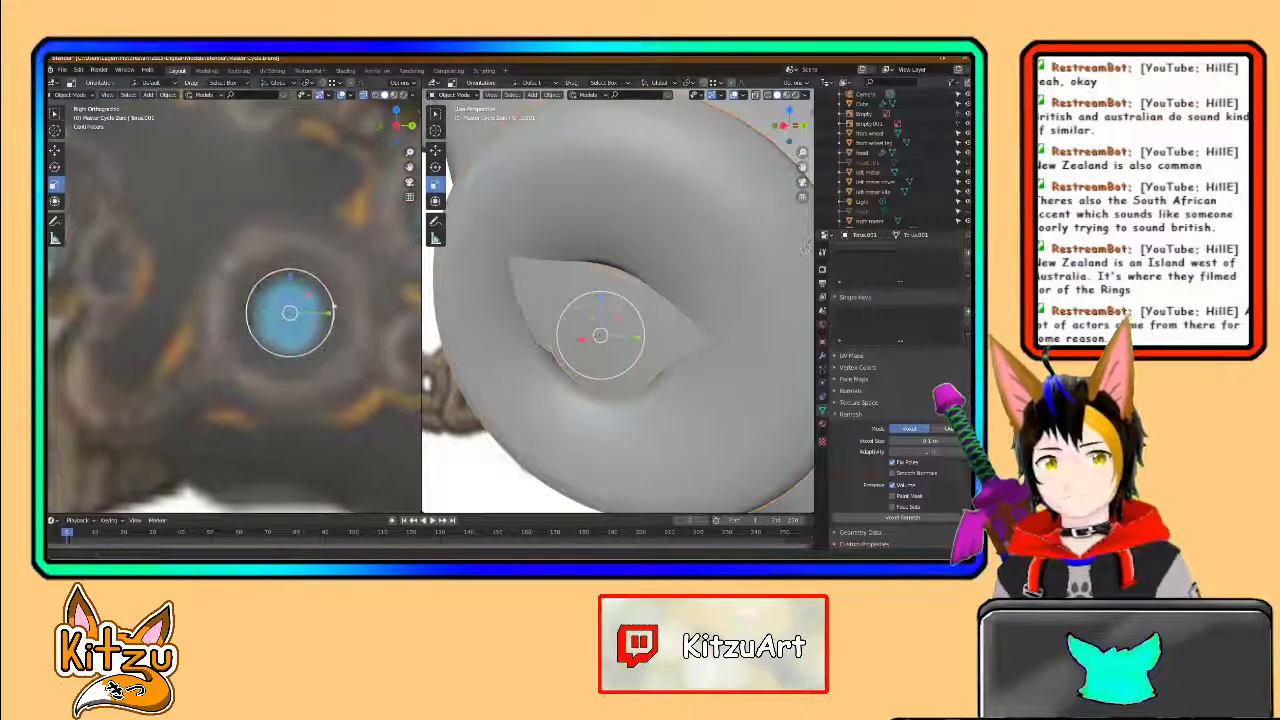
- Move the torus slightly down along the Z axis in right side view to center it on the large blue circle
shift+middle_drag(336, 306, 318, 315)
scroll(317, 314, down, 7)
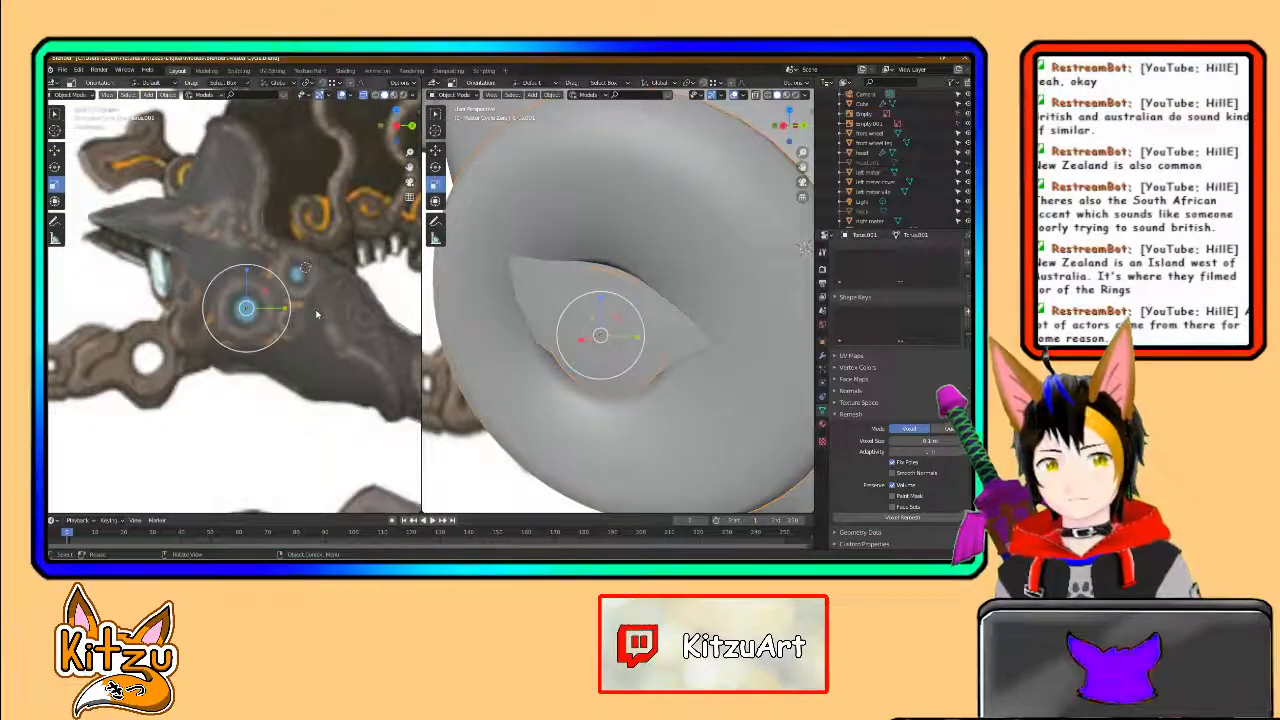
key(KP_3)
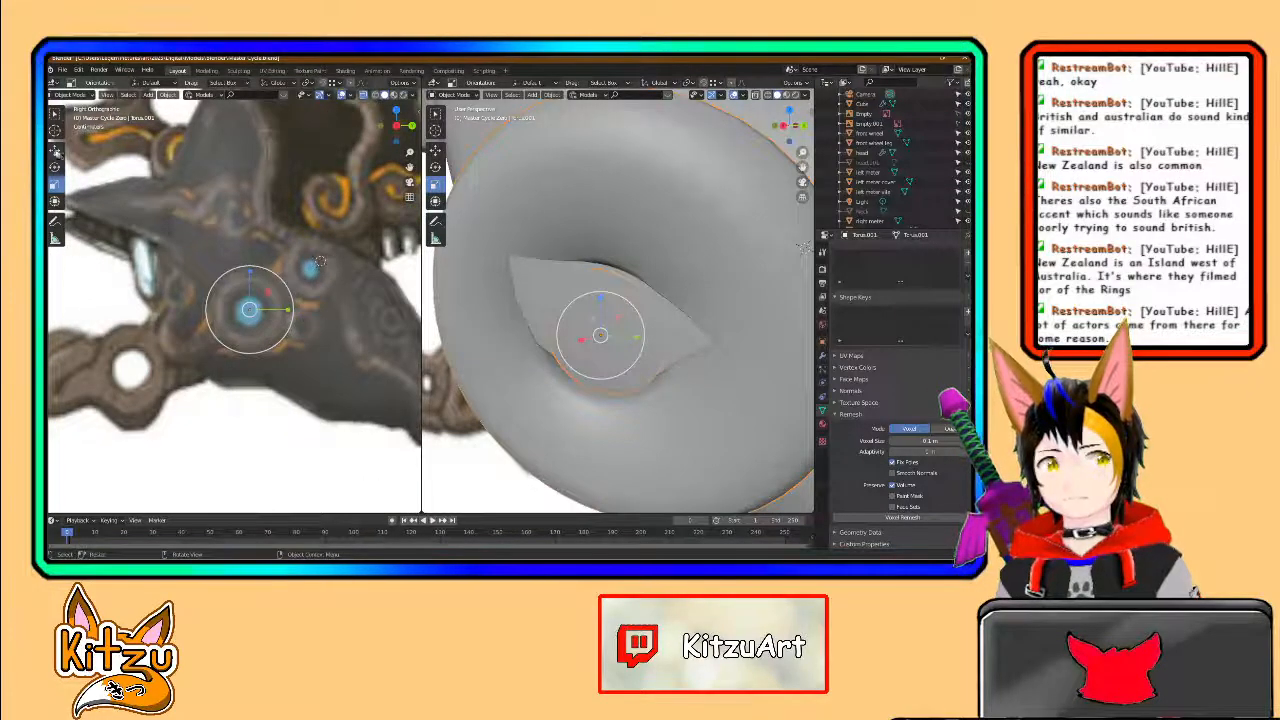
click(58, 153)
key(g)
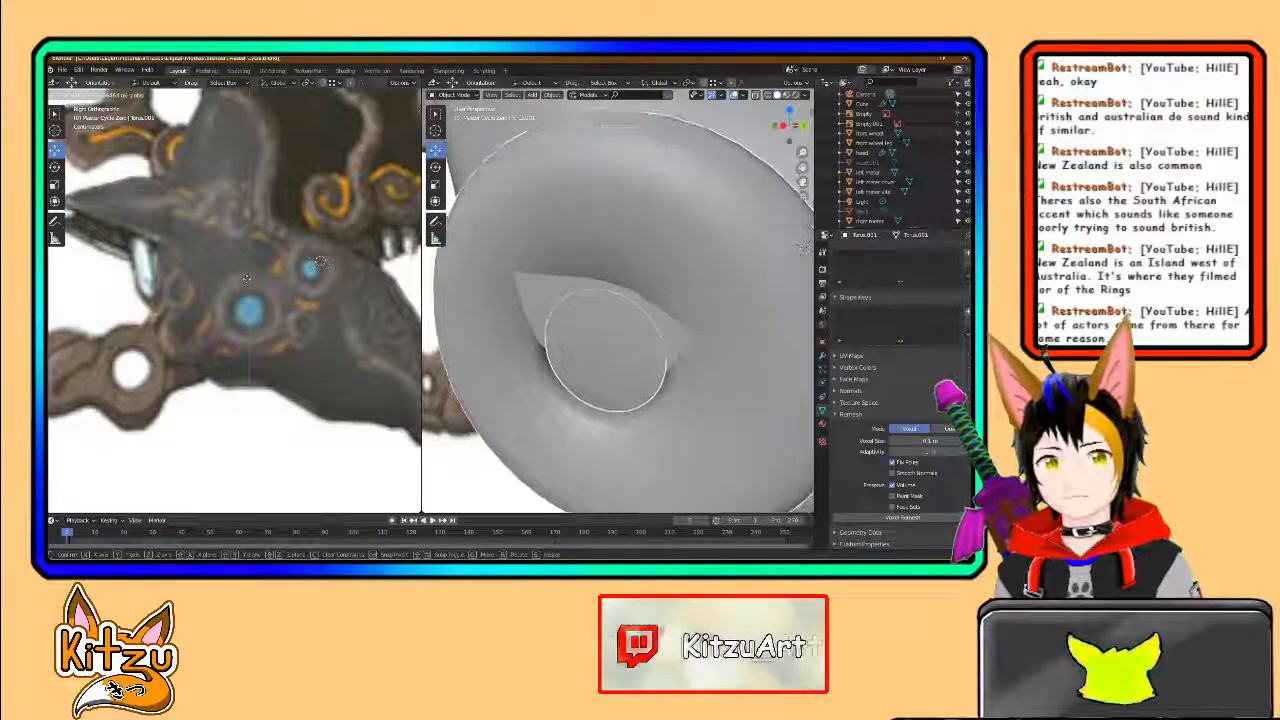
drag(247, 279, 247, 279)
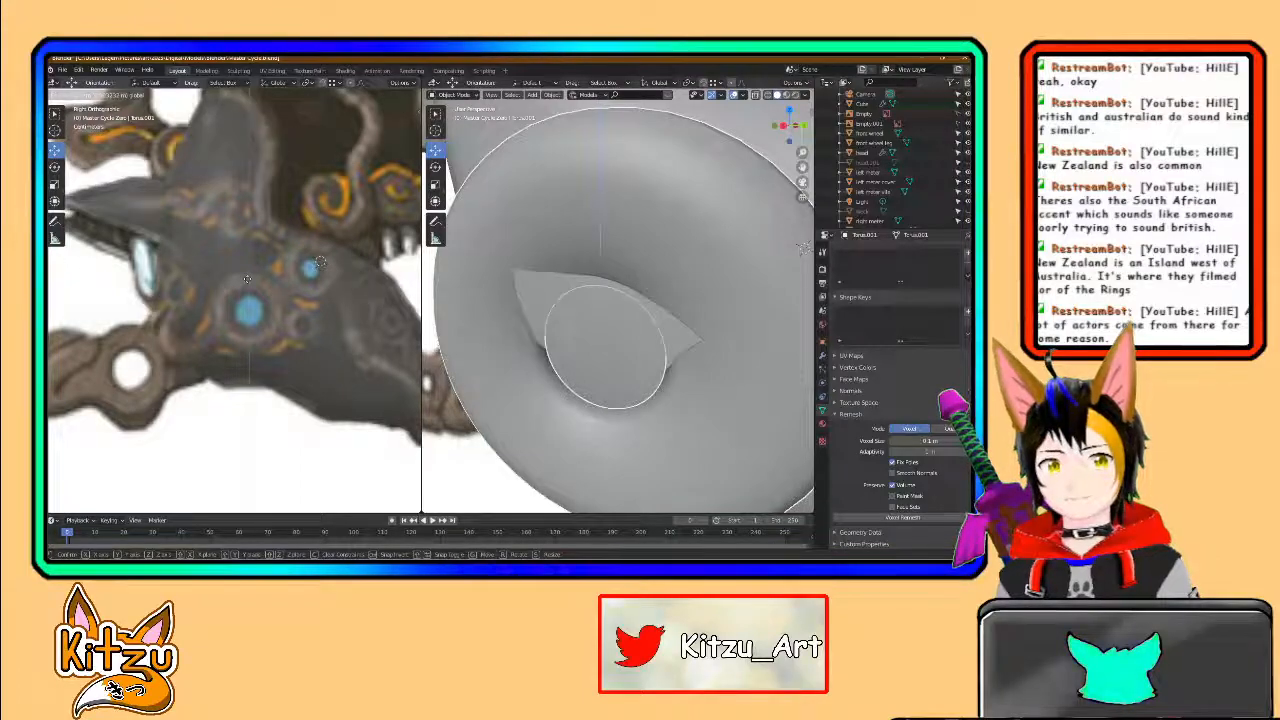
click(247, 279)
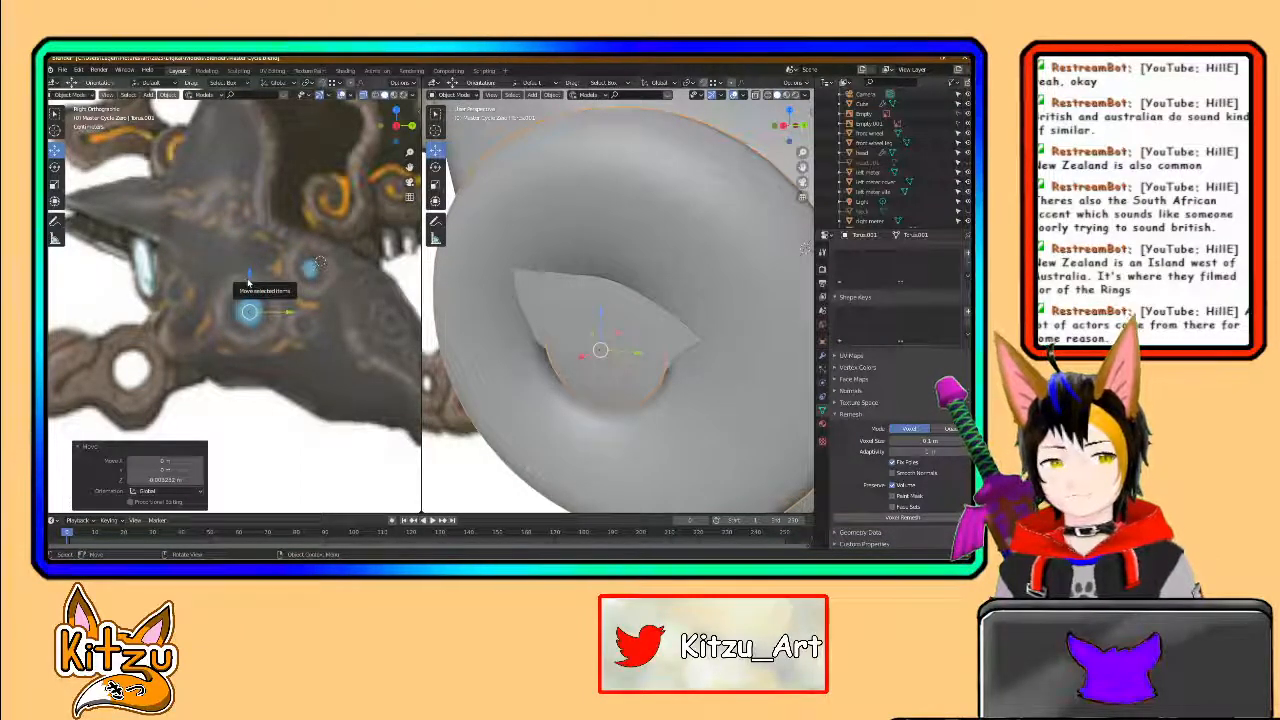
- Undo the torus's inner-loop narrowing and its earlier move, and reposition the torus slightly down along the Z axis
key(Tab)
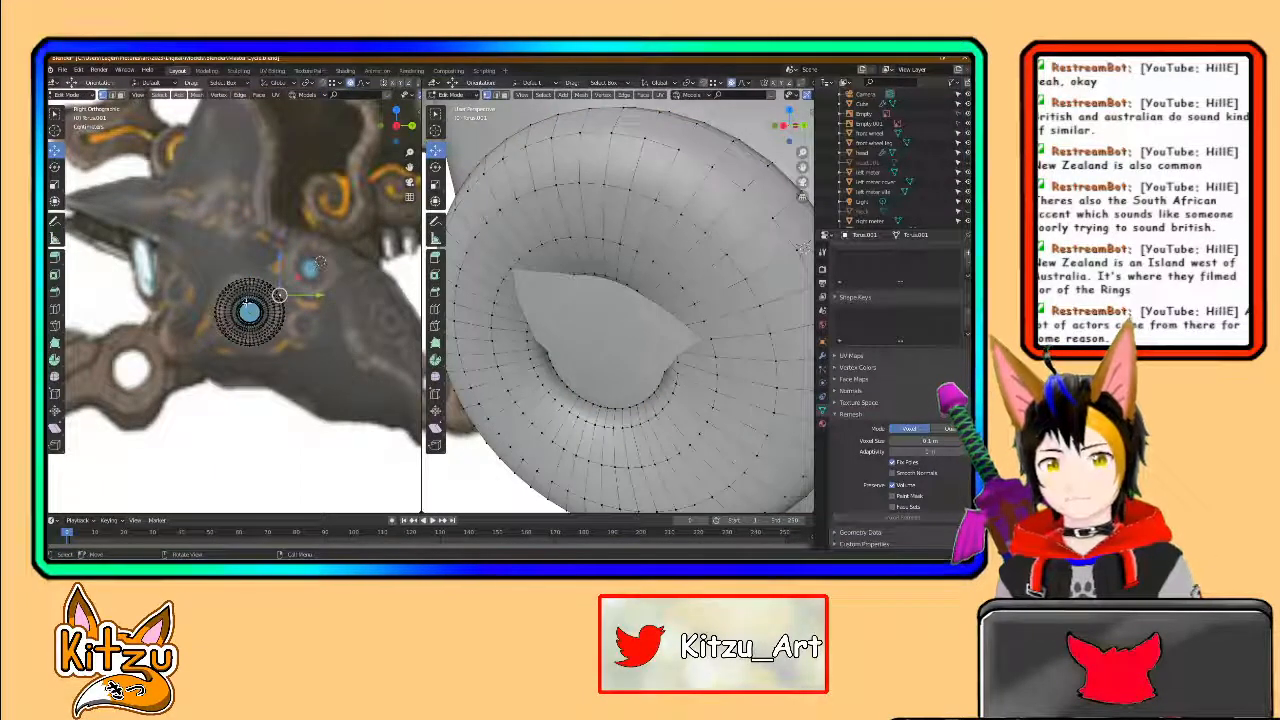
key(ctrl+z)
key(ctrl+z)
key(ctrl+z)
key(ctrl+z)
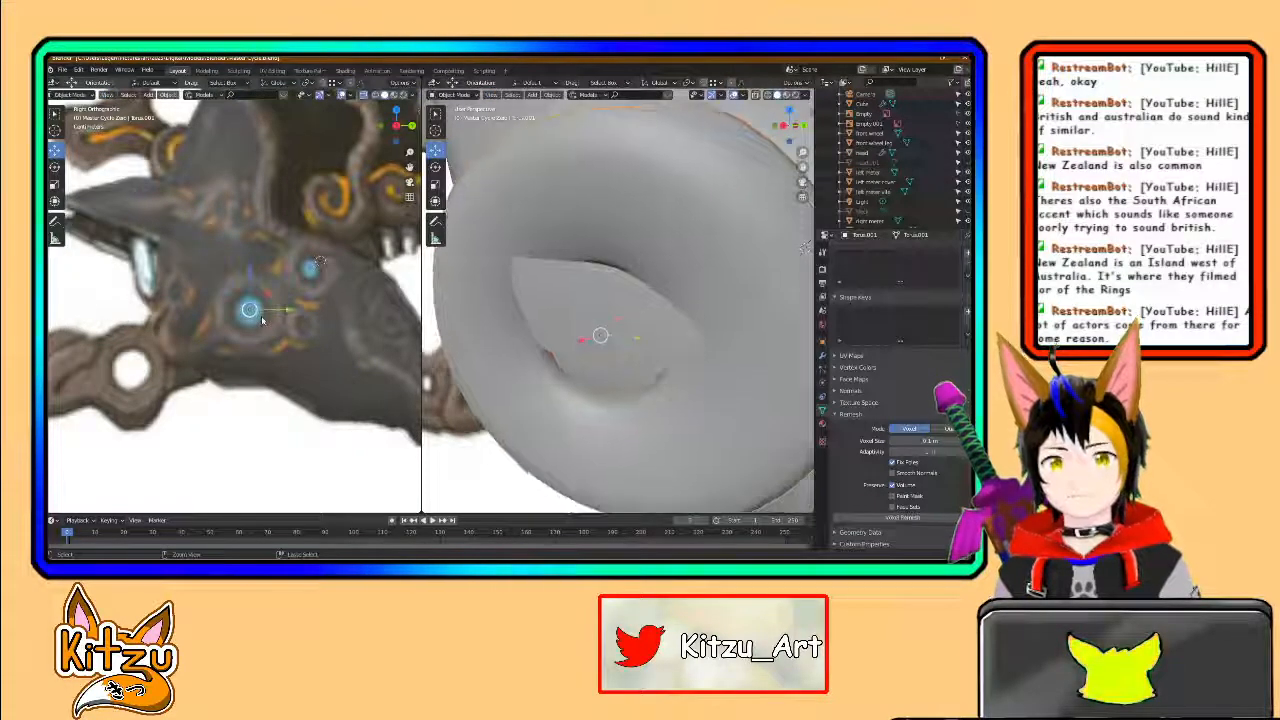
key(ctrl+z)
key(ctrl+z)
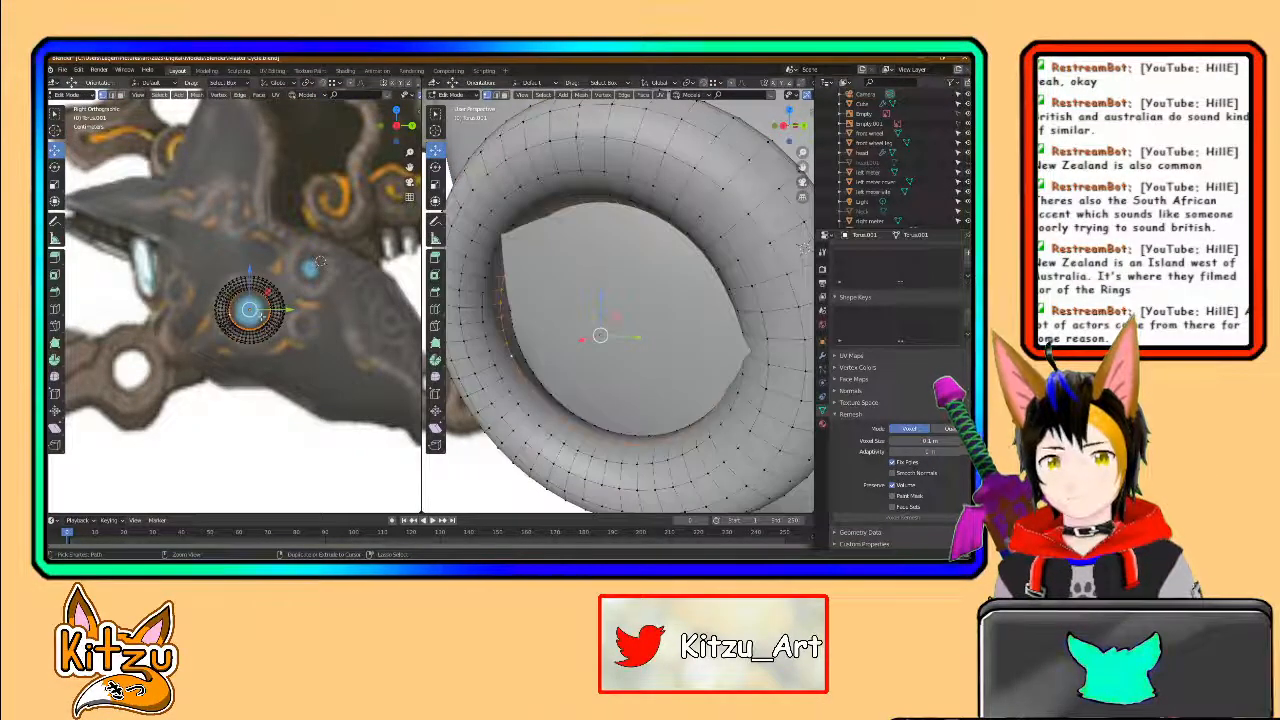
key(ctrl+z)
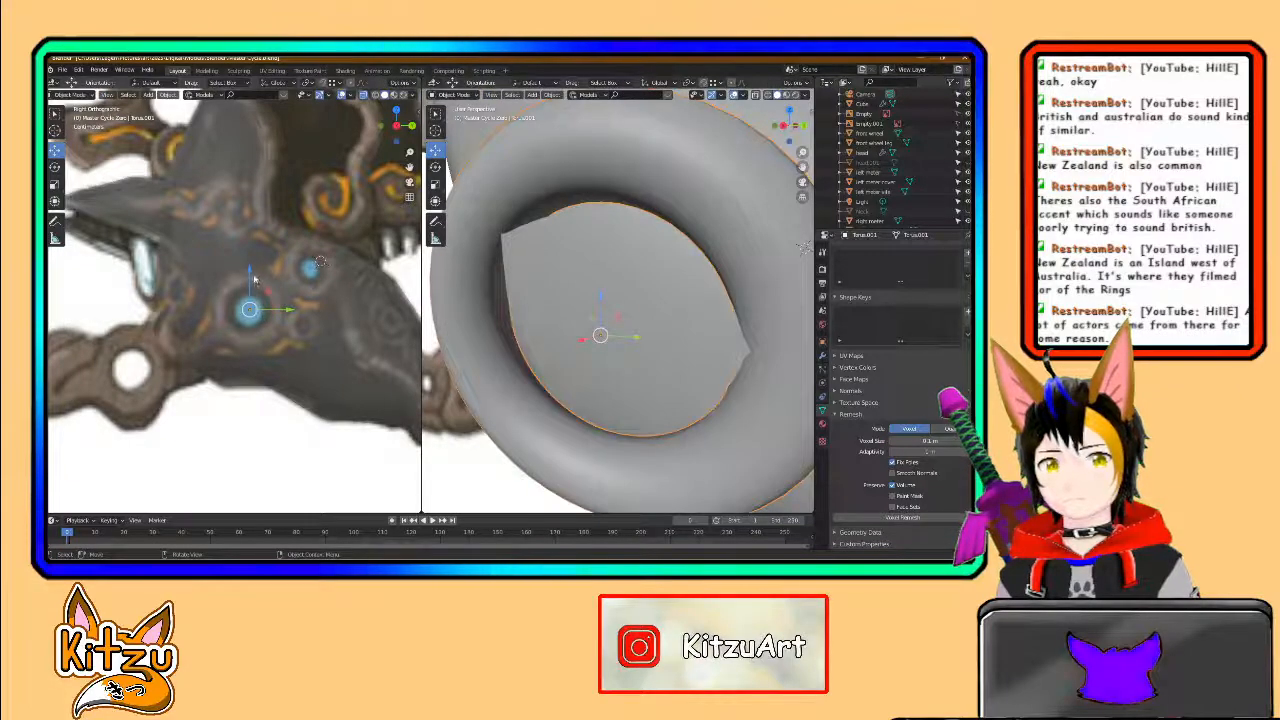
drag(252, 277, 253, 281)
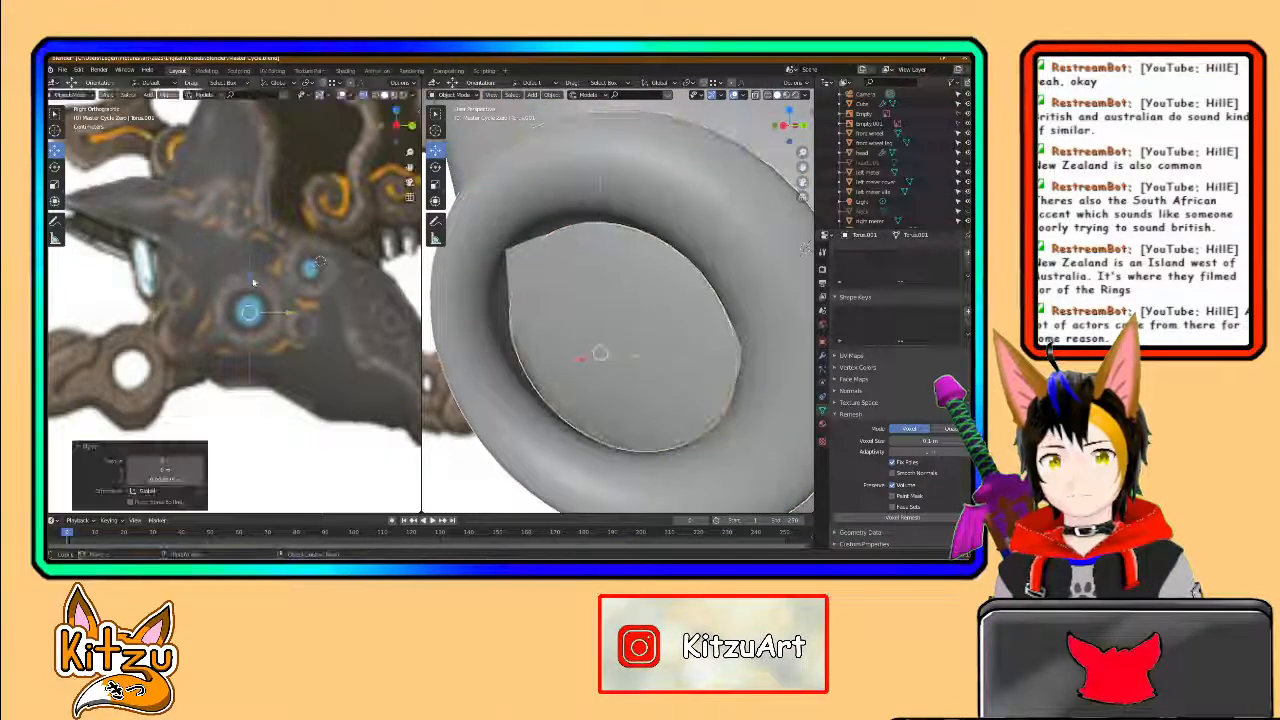
- Scale the torus's inner edge loop inward with smooth proportional editing to fit the hole around the large blue circle
key(Tab)
key(s)
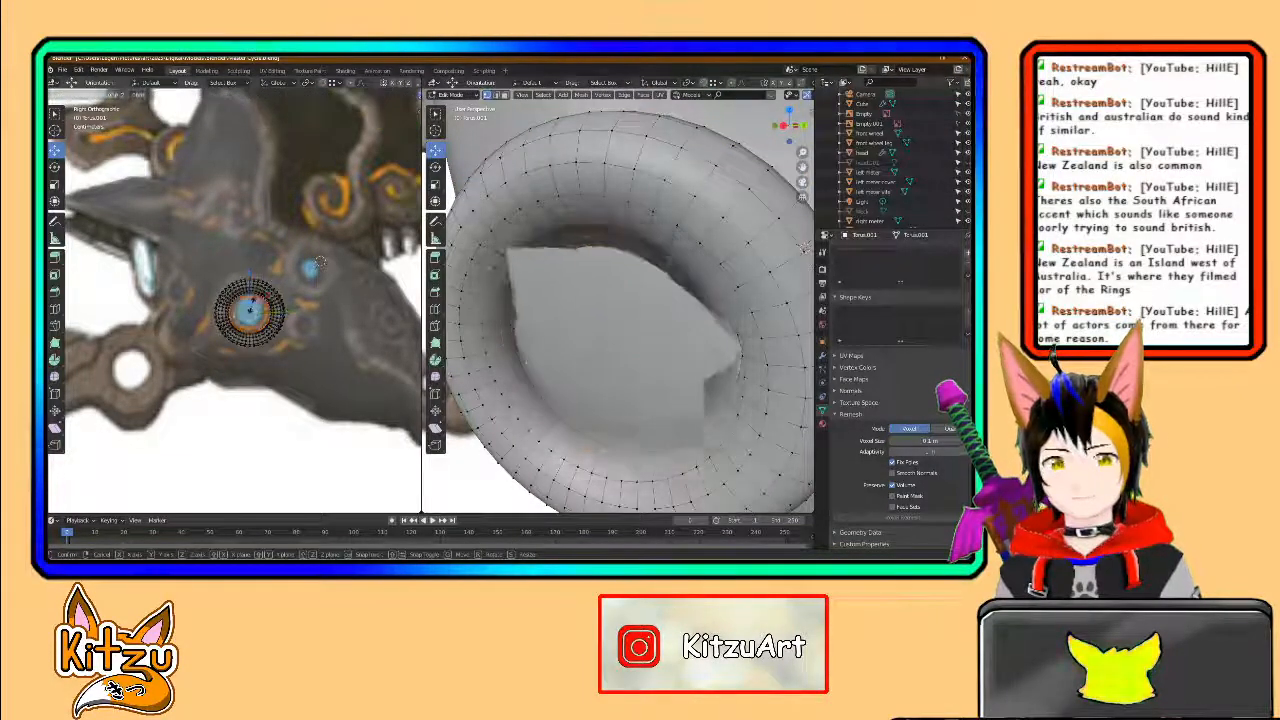
click(329, 152)
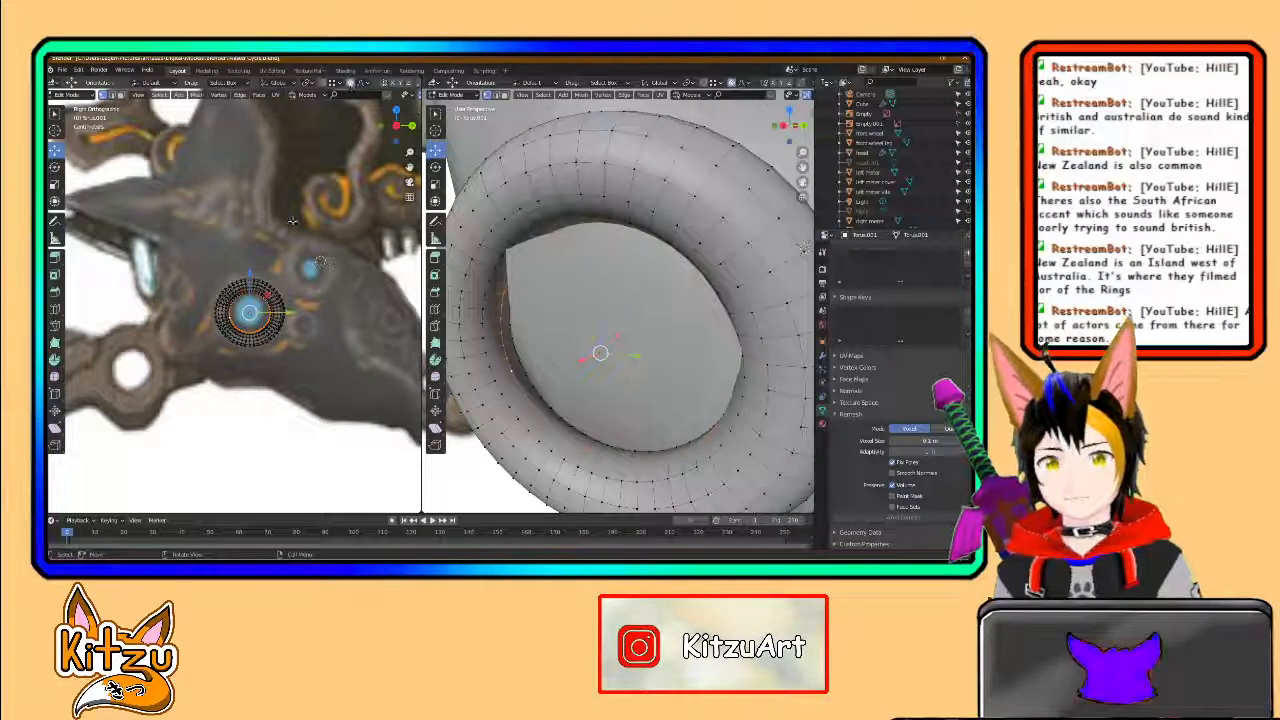
key(g)
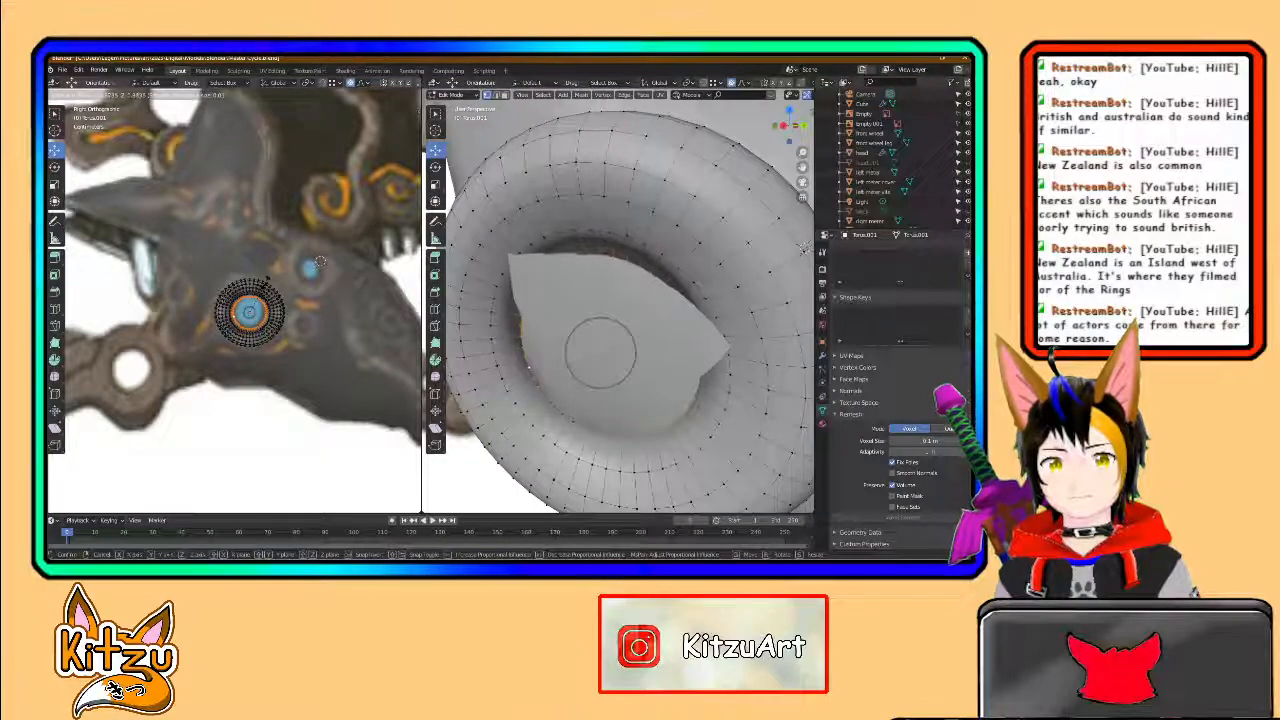
scroll(265, 283, down, 8)
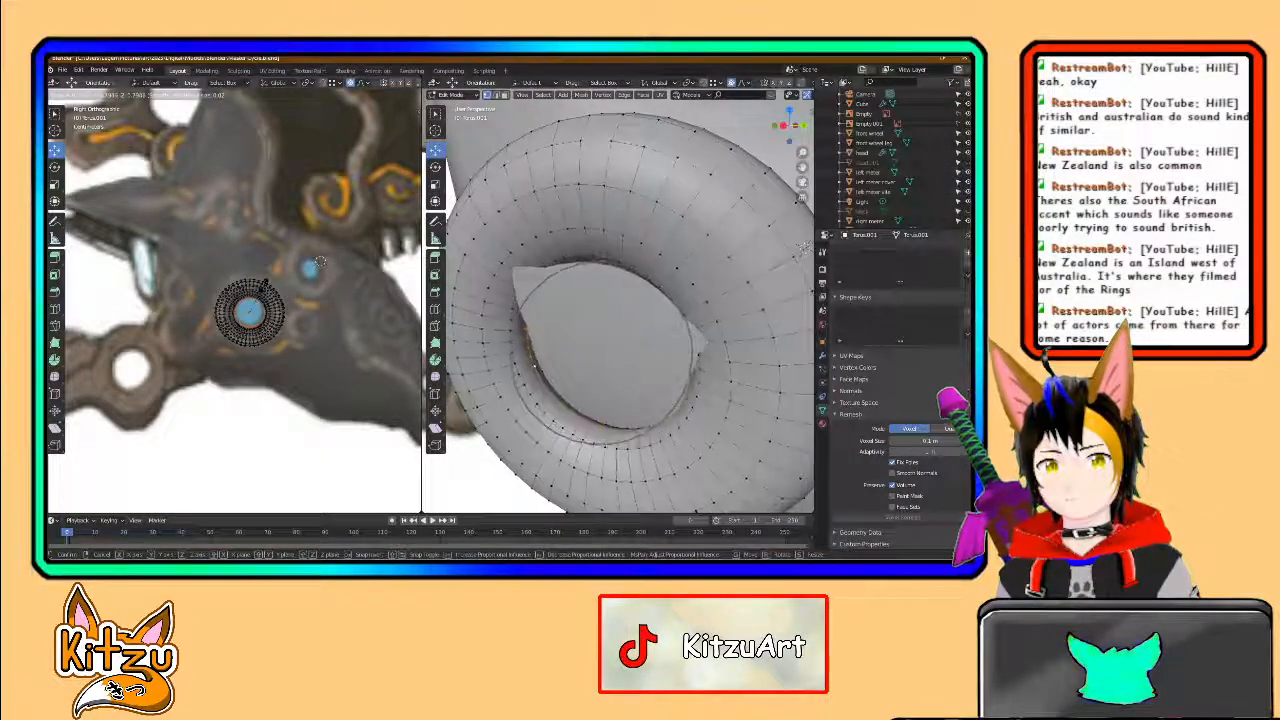
scroll(265, 285, down, 3)
scroll(265, 285, up, 2)
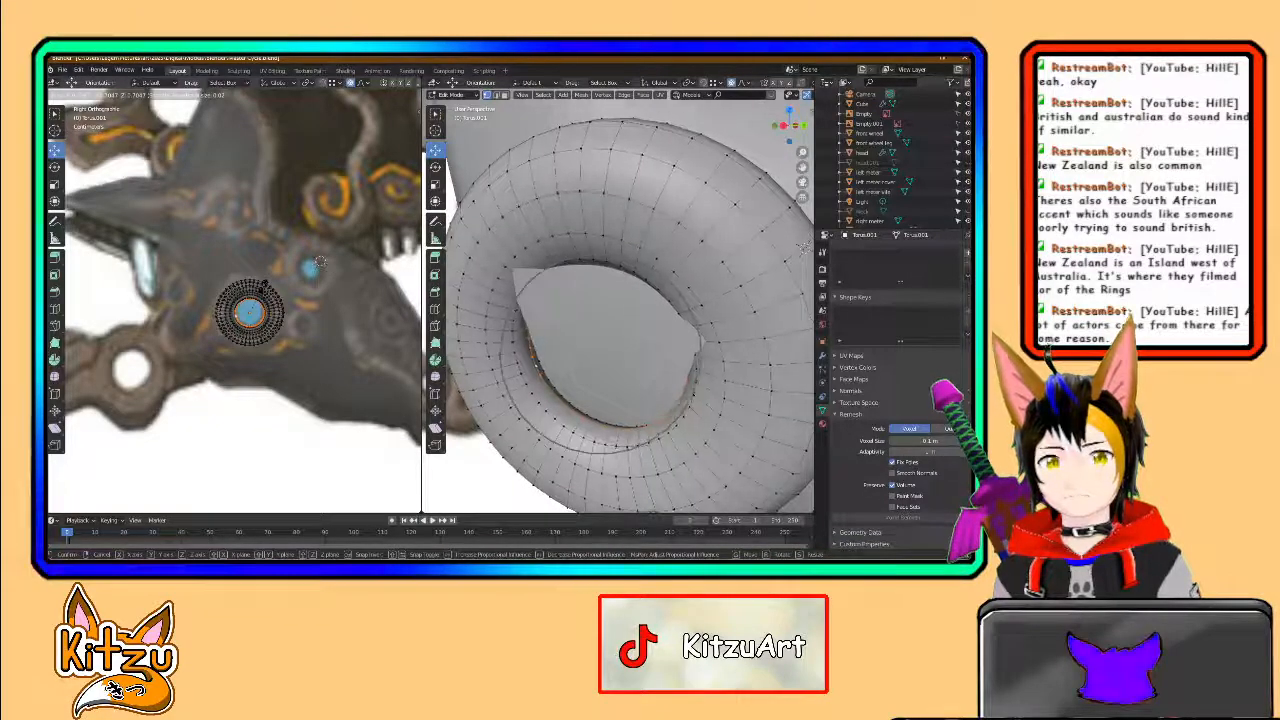
scroll(265, 284, up, 2)
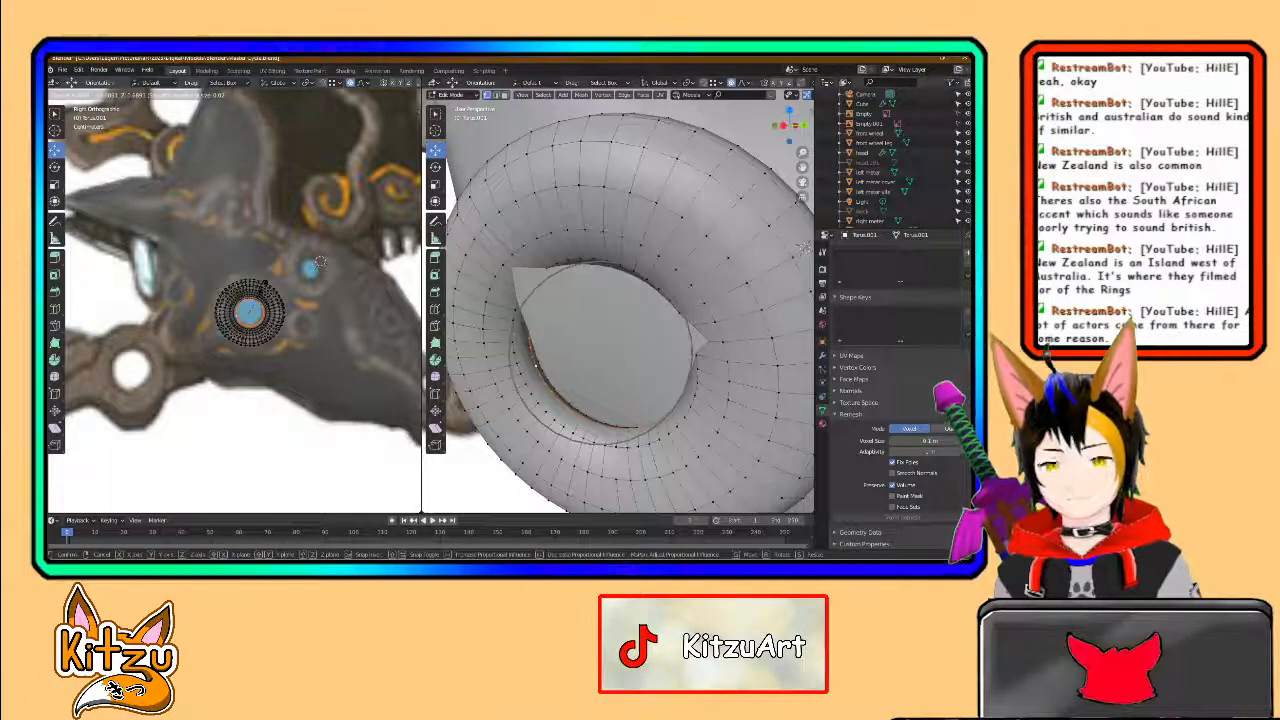
click(265, 284)
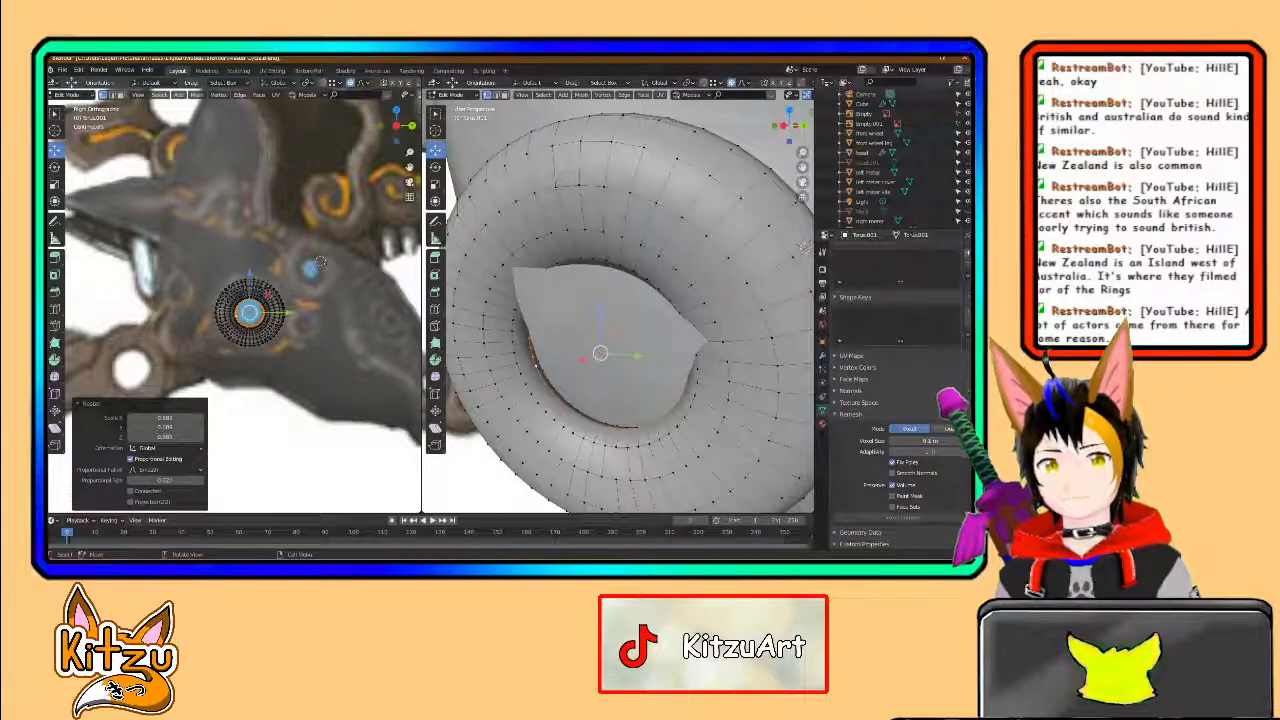
- Select the torus's outermost edge loop, scale it outward with smooth proportional editing to match the reference ring, and return to Object Mode
scroll(522, 323, down, 2)
middle_drag(669, 226, 747, 259)
click(745, 258)
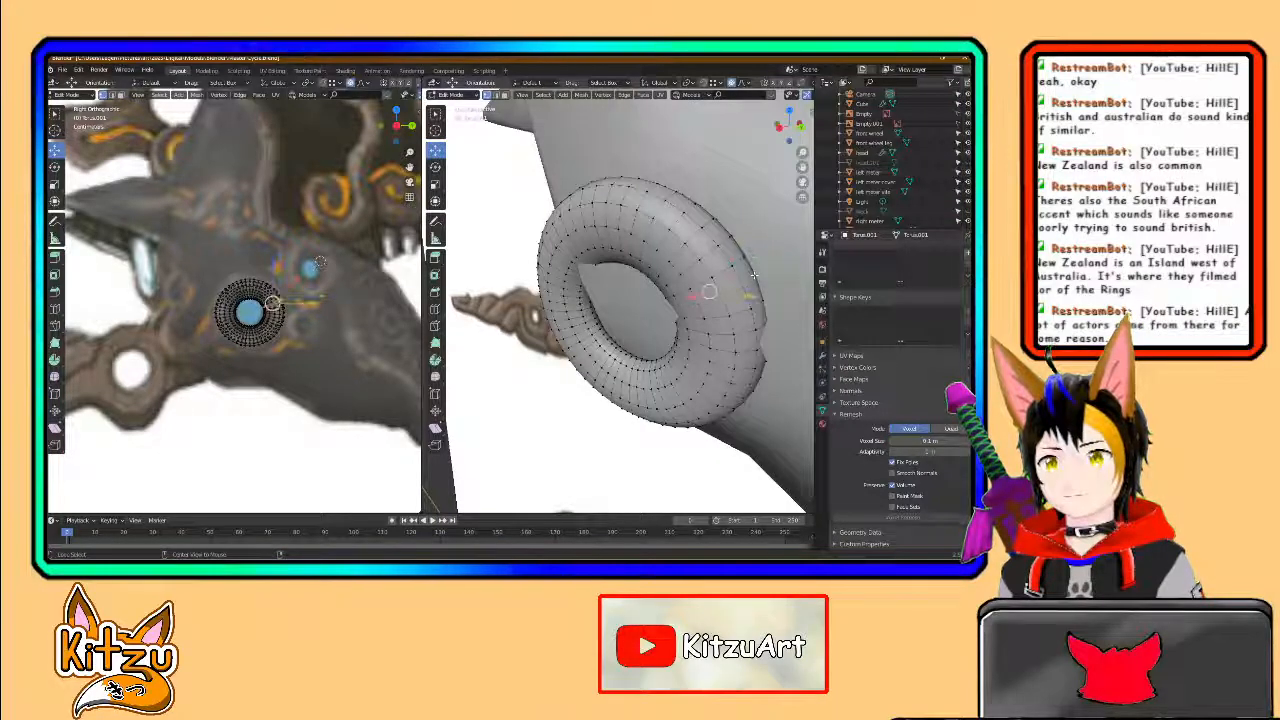
click(753, 275)
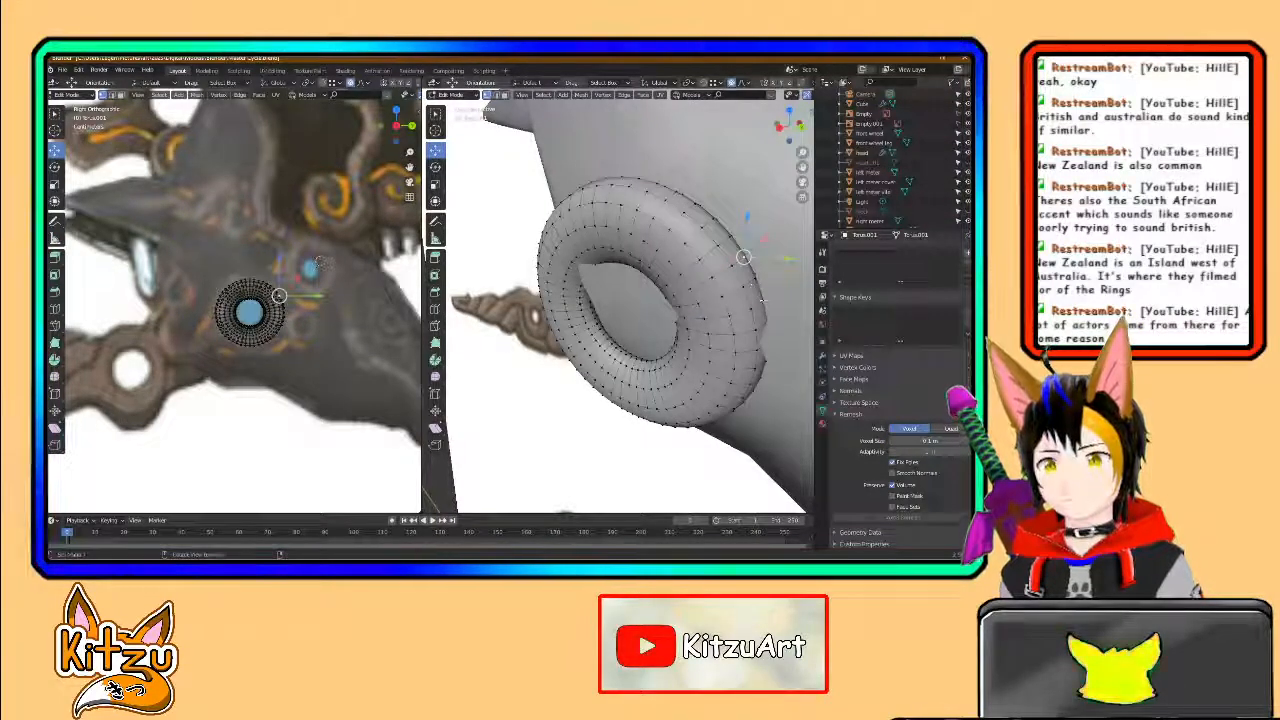
key(a)
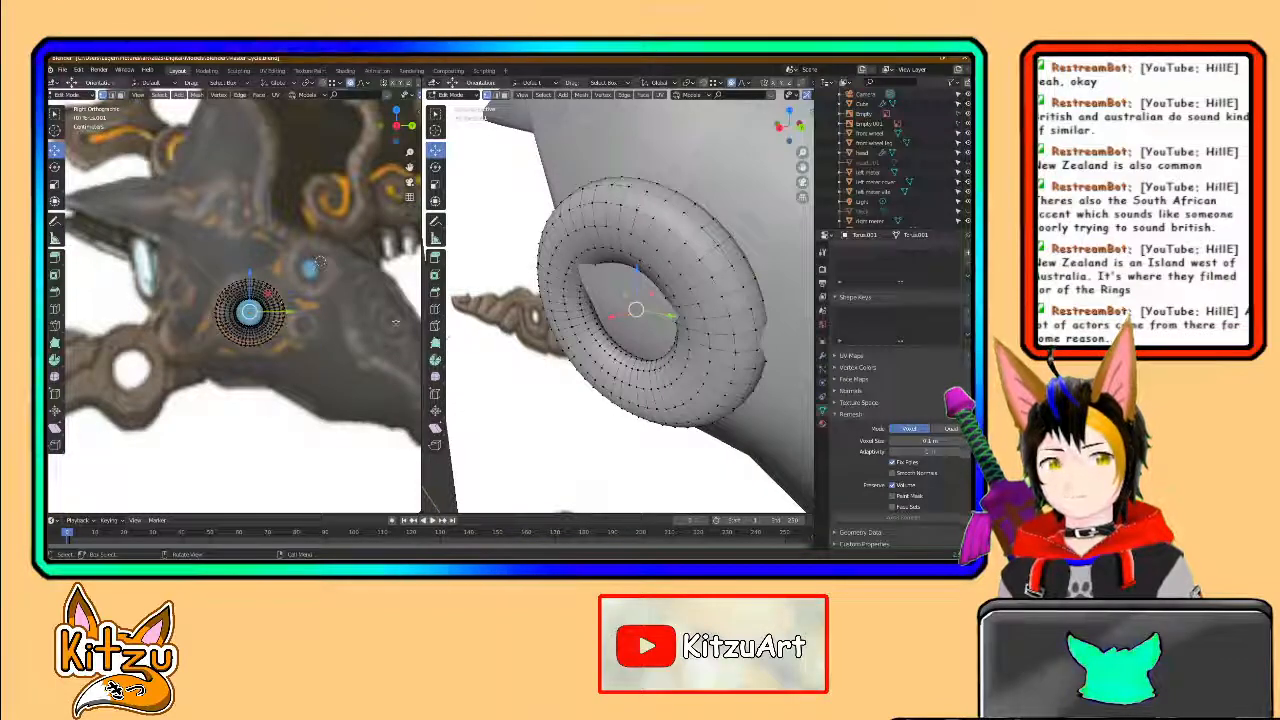
key(s)
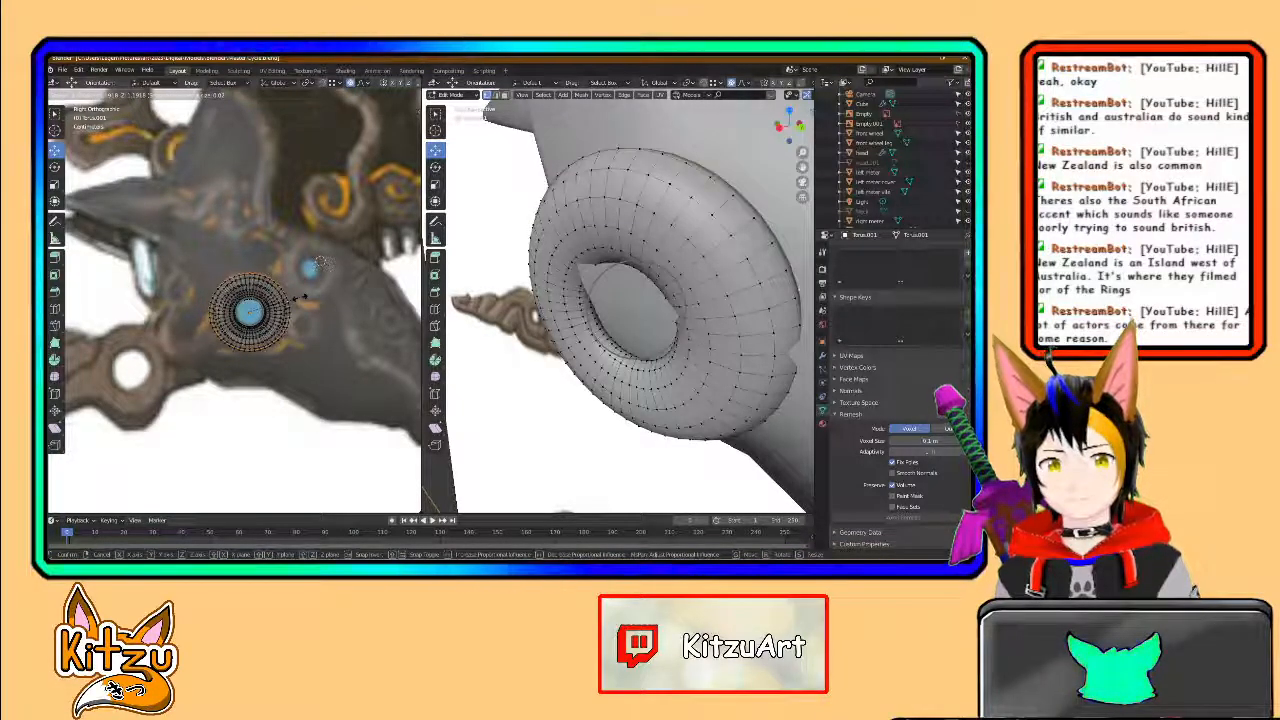
click(299, 297)
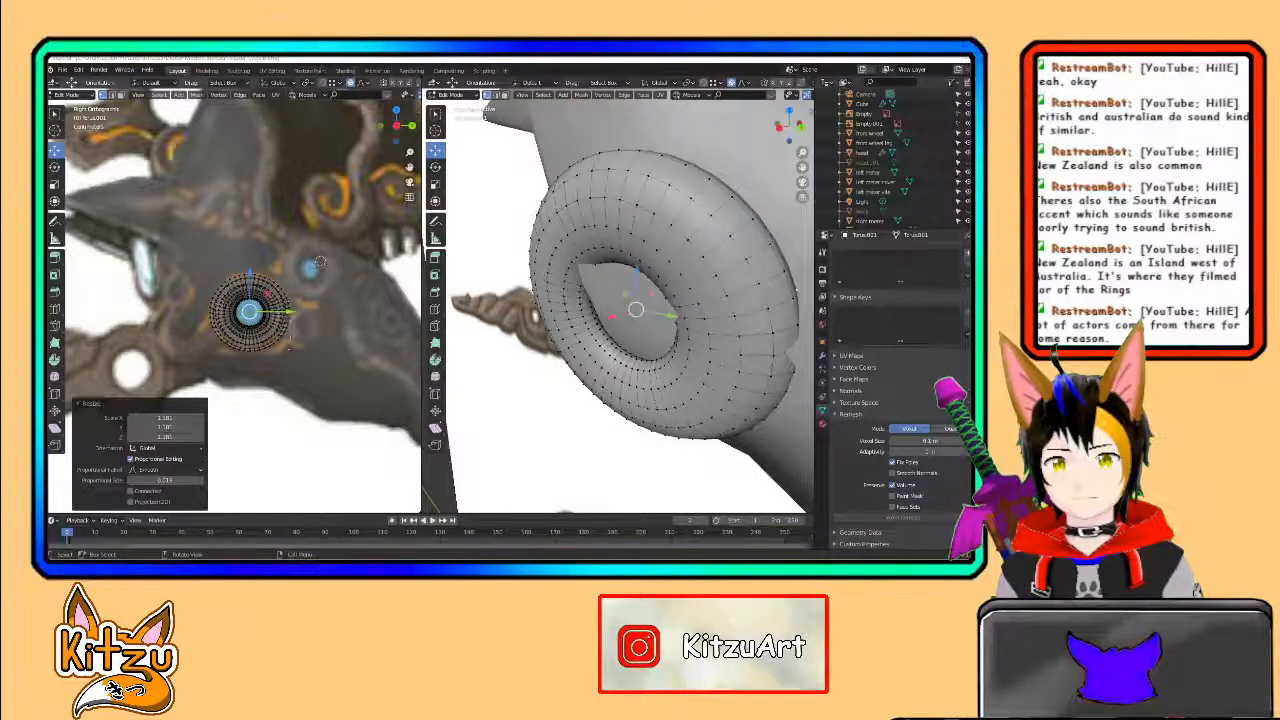
middle_drag(582, 372, 619, 314)
key(Tab)
- Edit the head mesh and move the side vertex inside the torus's hole slightly down along the Z axis
scroll(597, 342, down, 1)
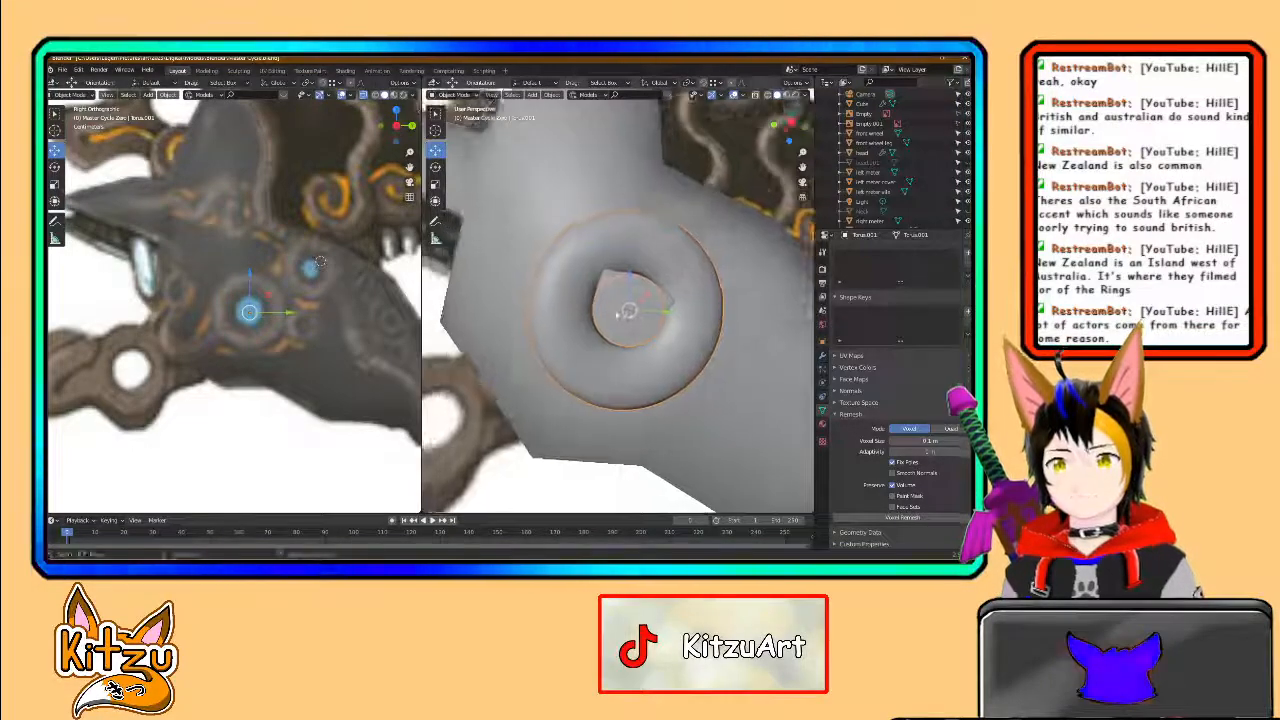
click(618, 313)
key(Tab)
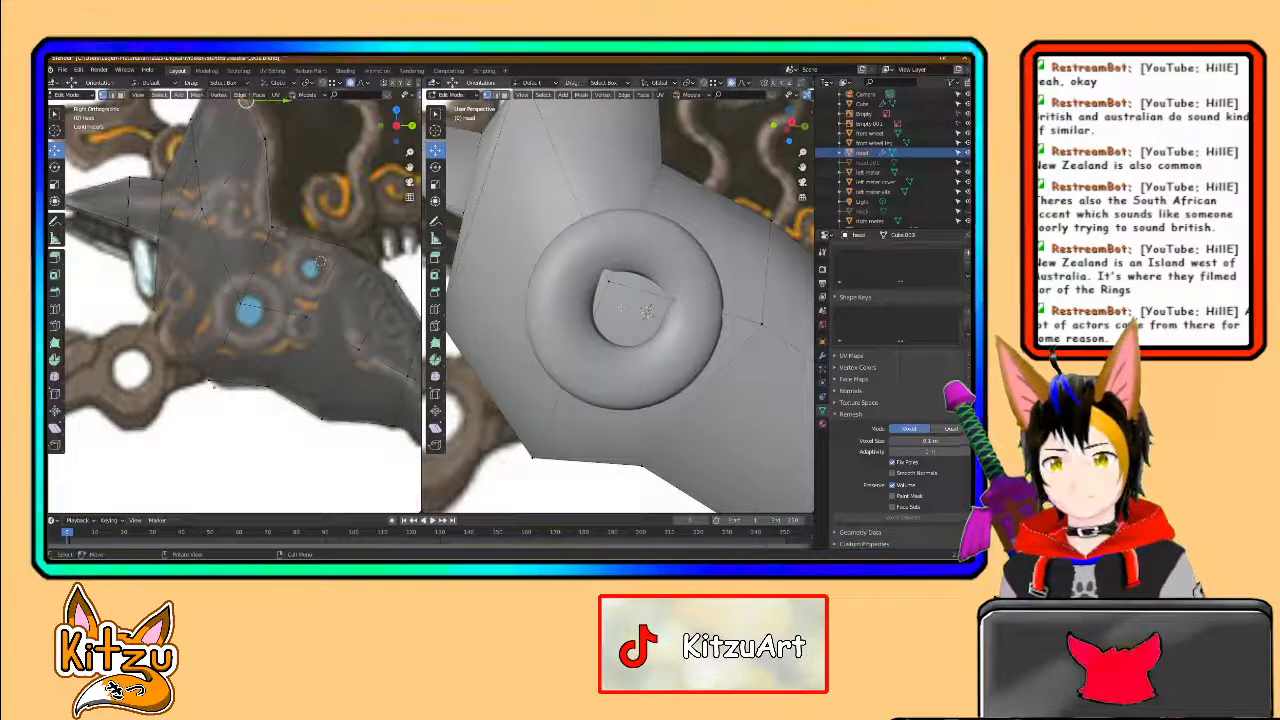
middle_drag(642, 310, 680, 300)
mouse_move(602, 287)
middle_down()
mouse_move(709, 322)
mouse_move(645, 313)
mouse_move(640, 286)
mouse_move(600, 305)
middle_up()
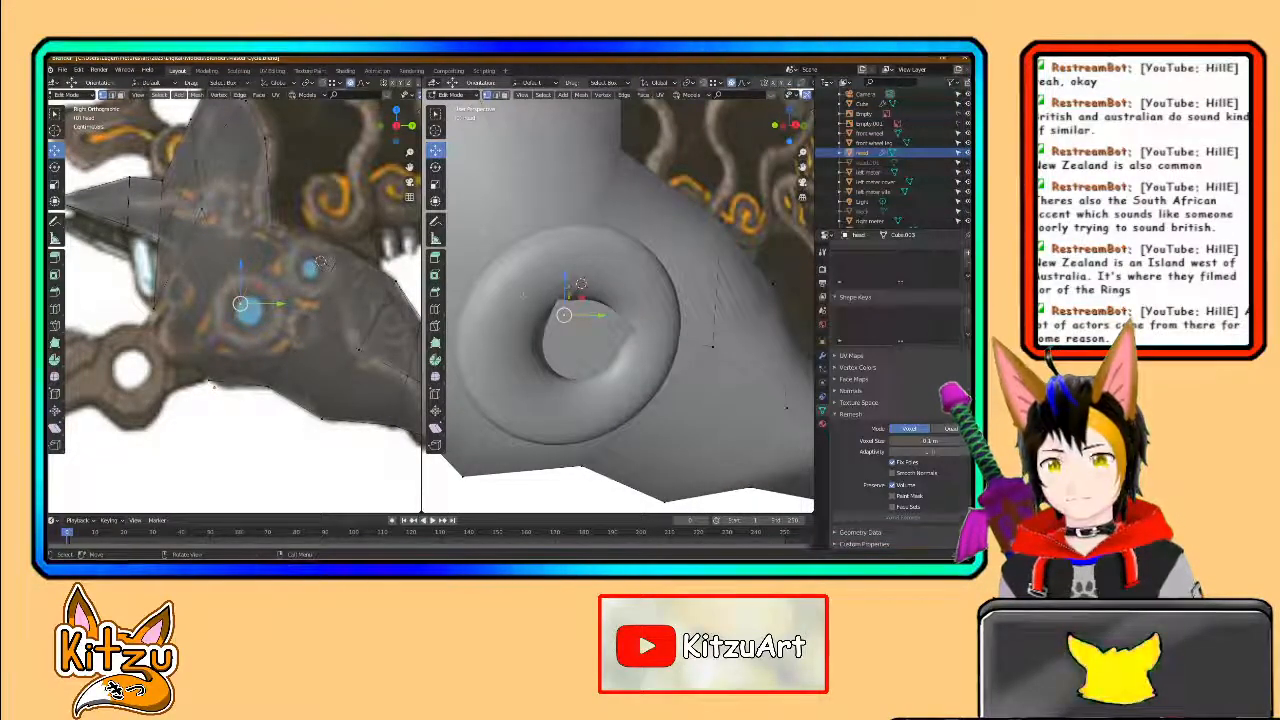
key(g)
key(z)
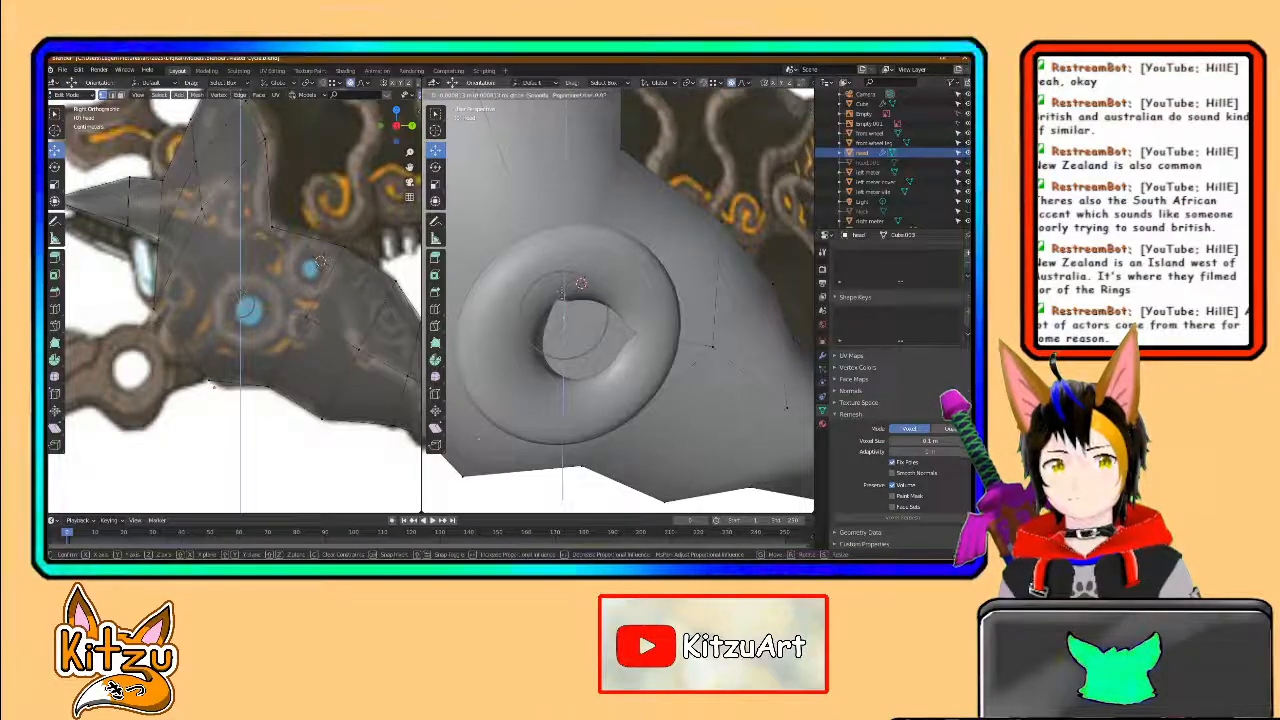
click(564, 300)
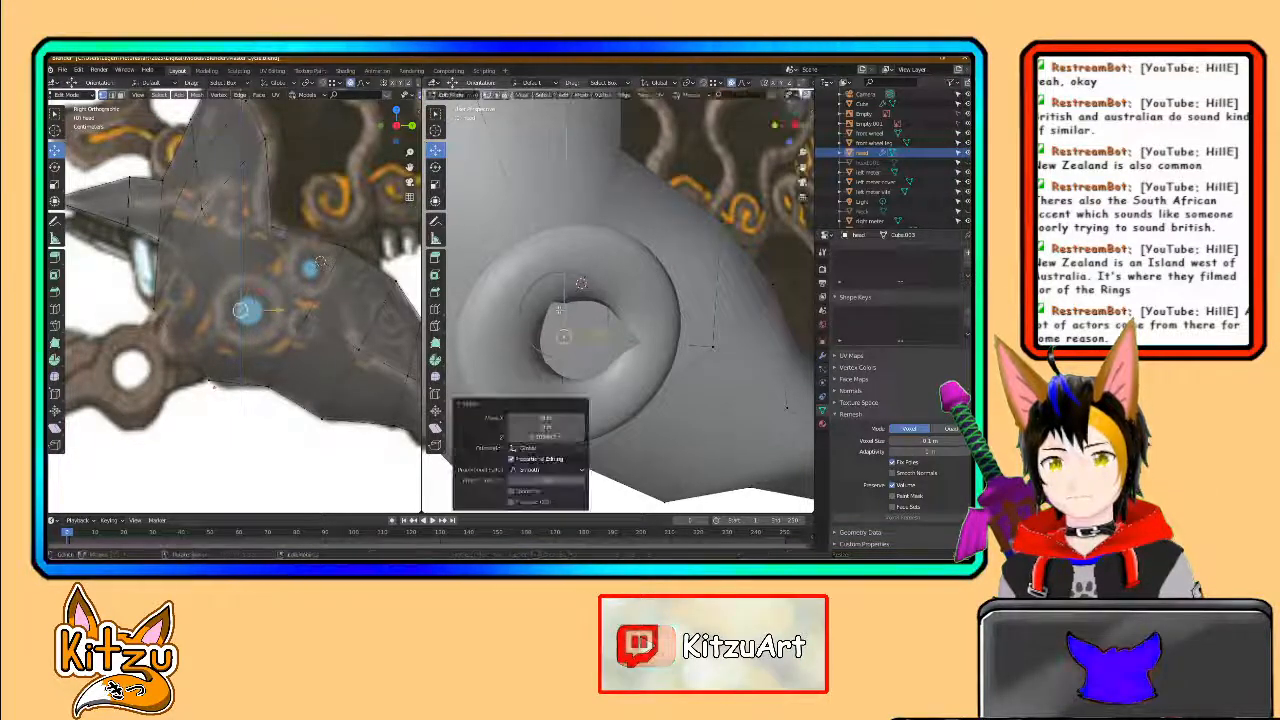
- Lower the next two side vertices of the head toward the snout along the Z axis, and return to Object Mode
scroll(600, 310, down, 4)
scroll(600, 310, down, 3)
middle_drag(620, 310, 647, 277)
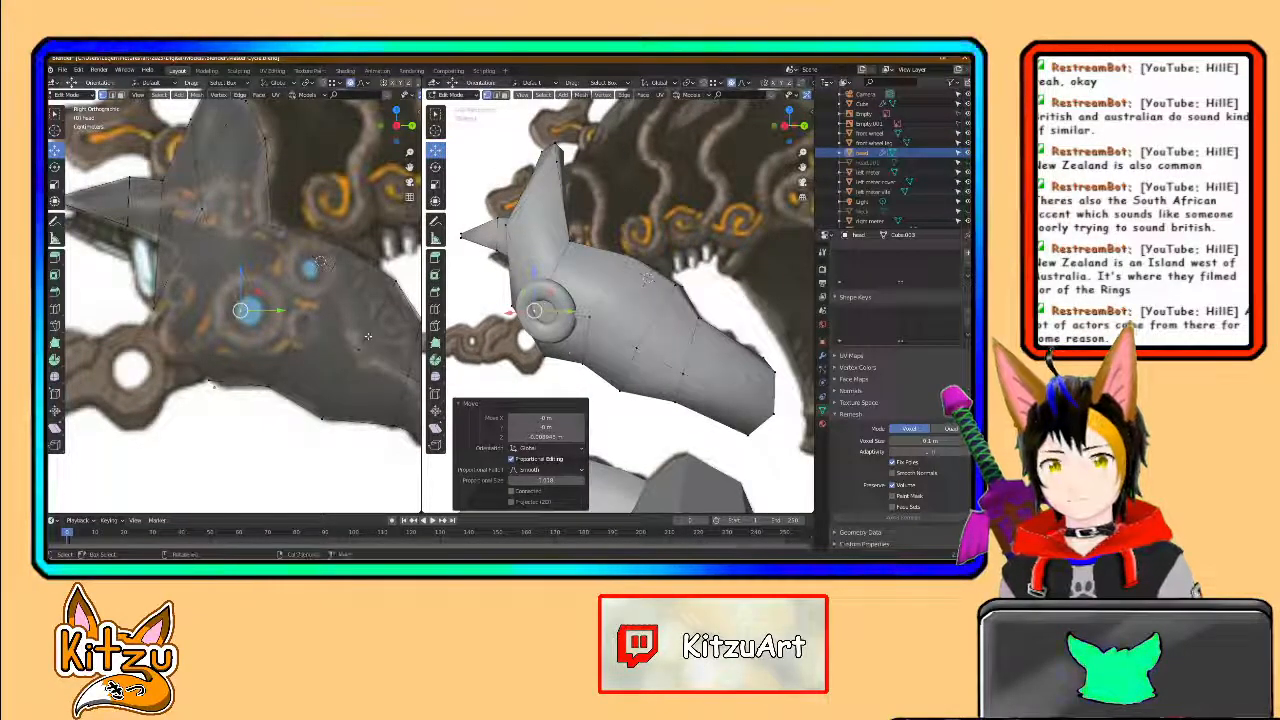
middle_drag(368, 337, 310, 327)
key(g)
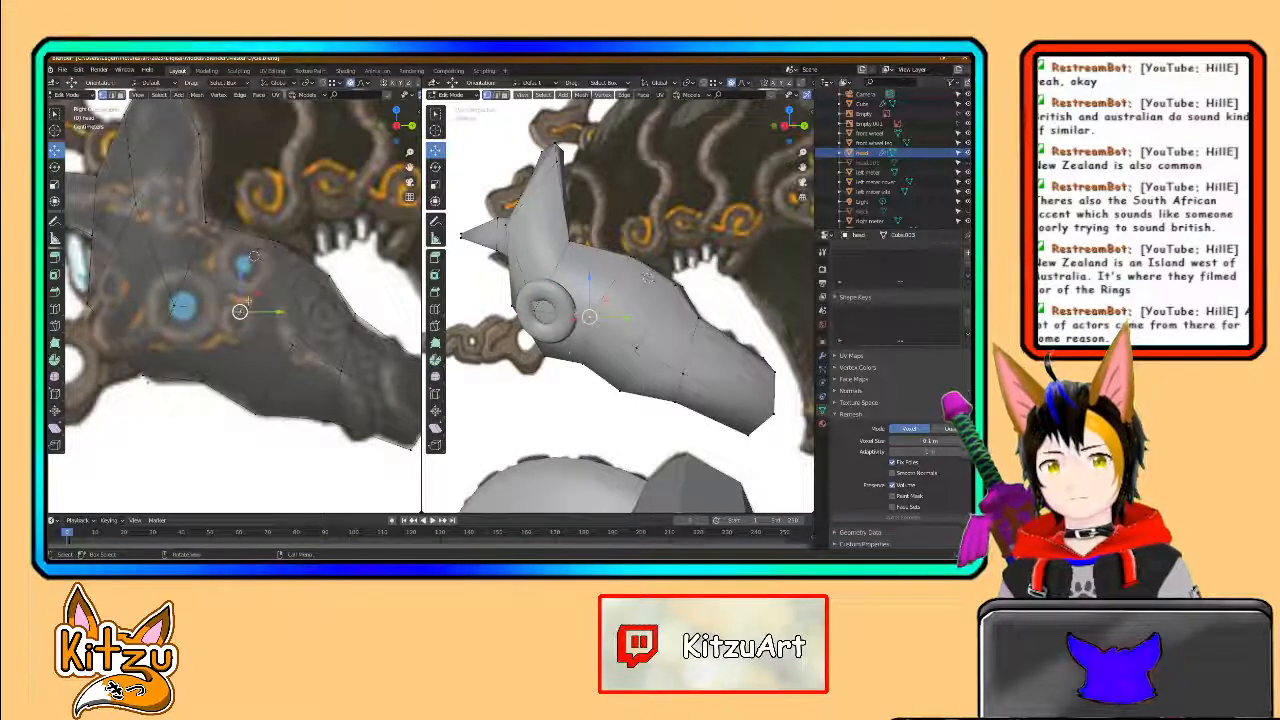
key(o)
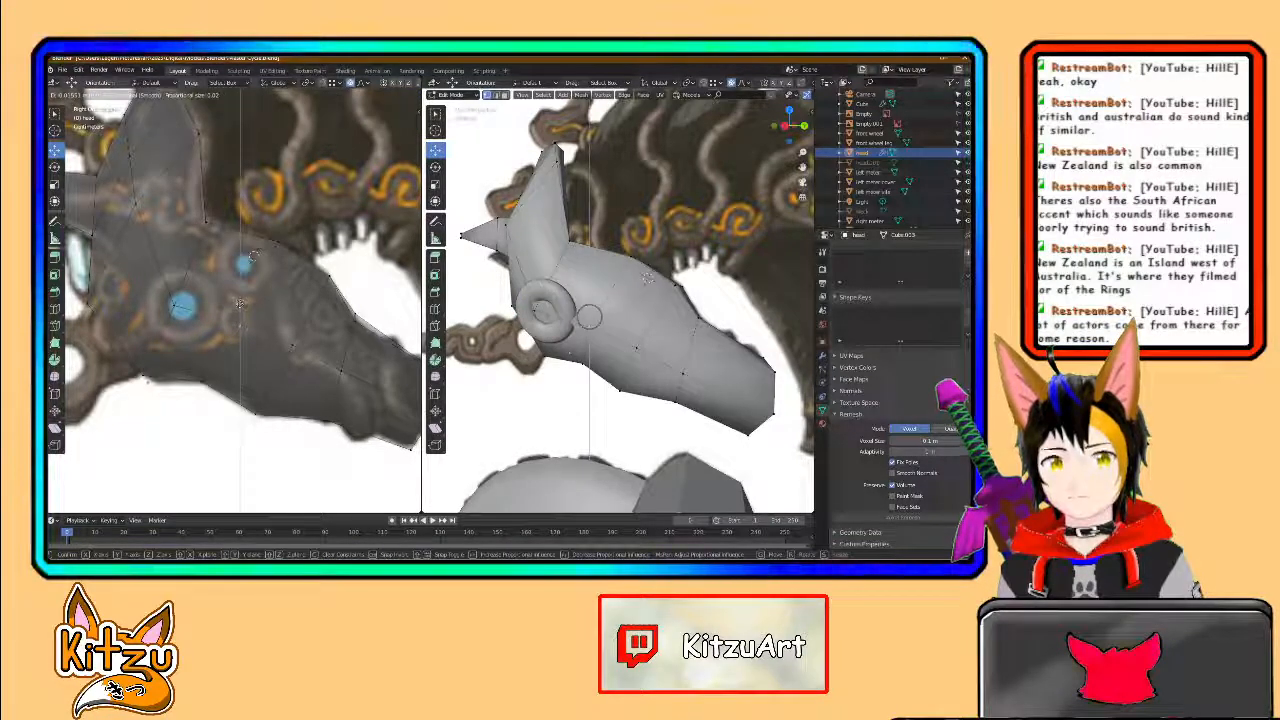
click(240, 302)
key(g)
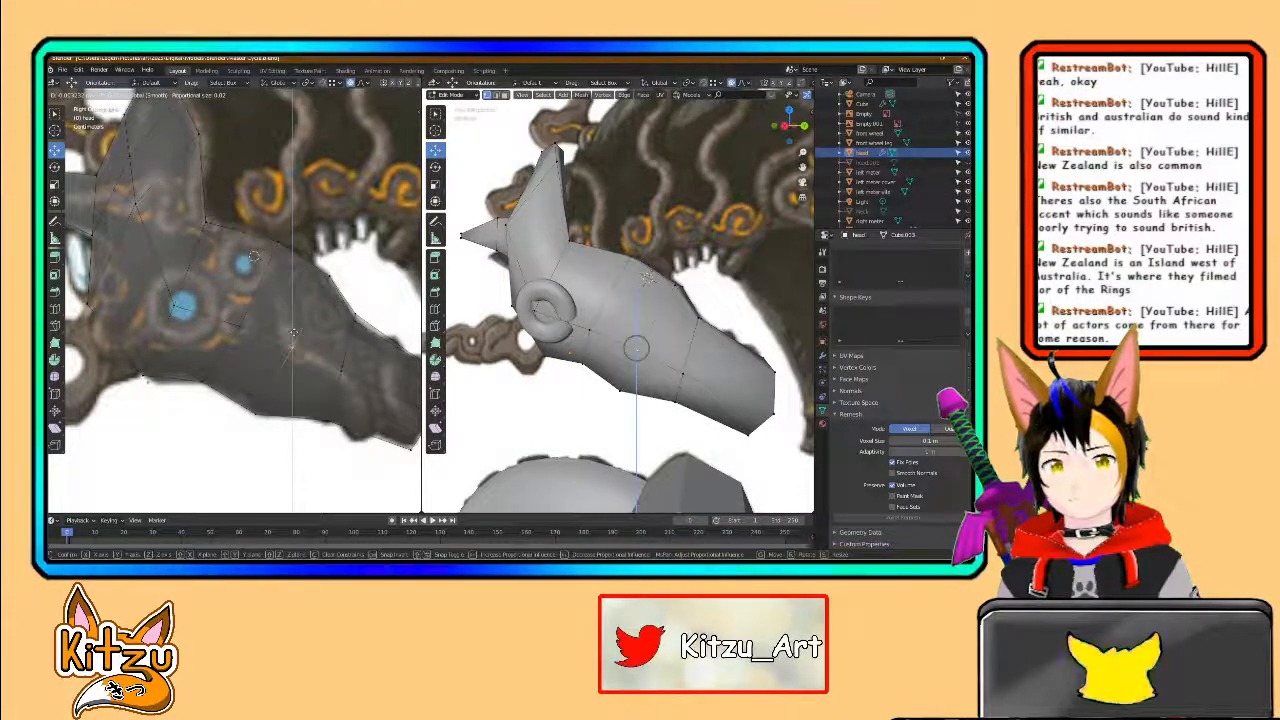
click(293, 333)
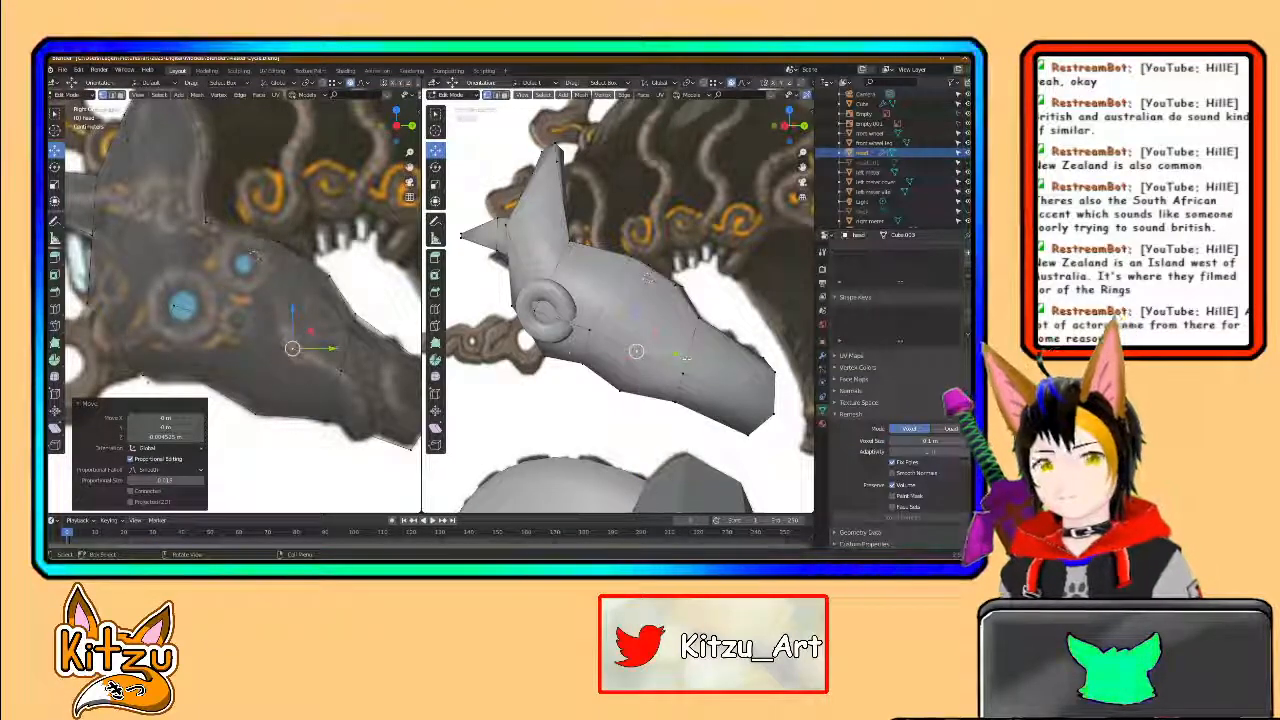
key(Tab)
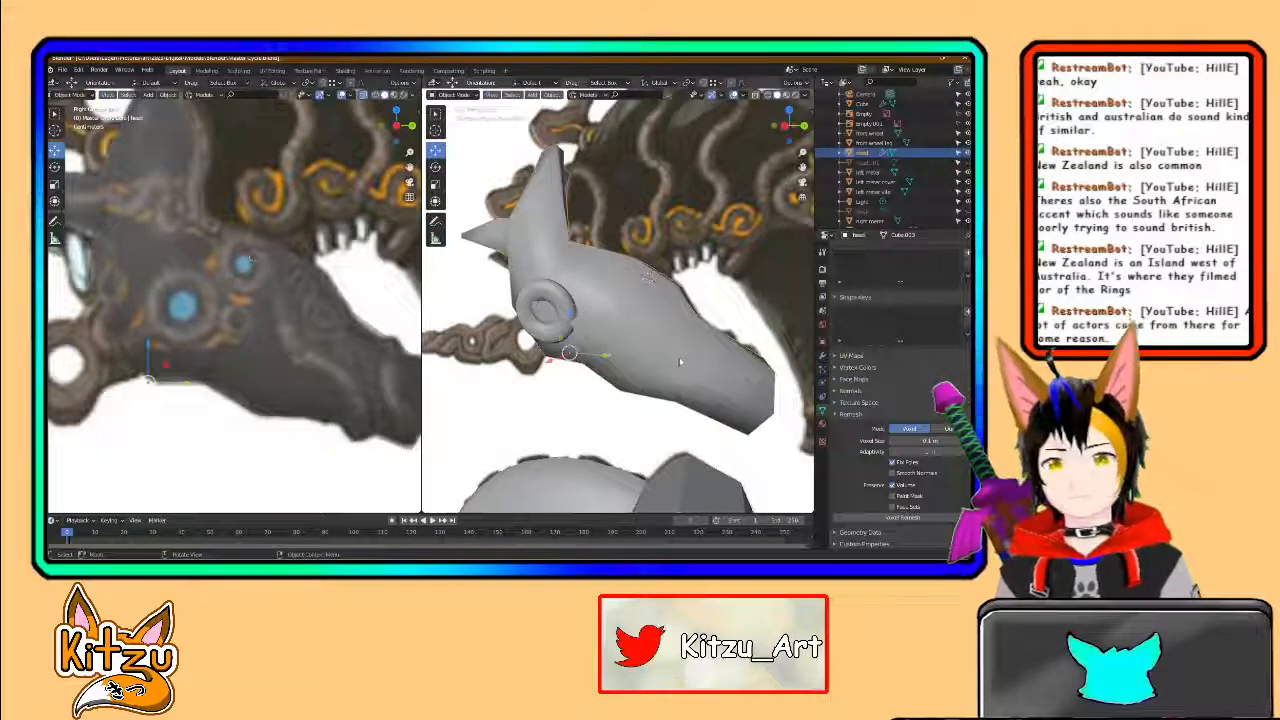
- Add a Subdivision Surface modifier to the head and enable Even Thickness in its Solidify modifier
click(823, 312)
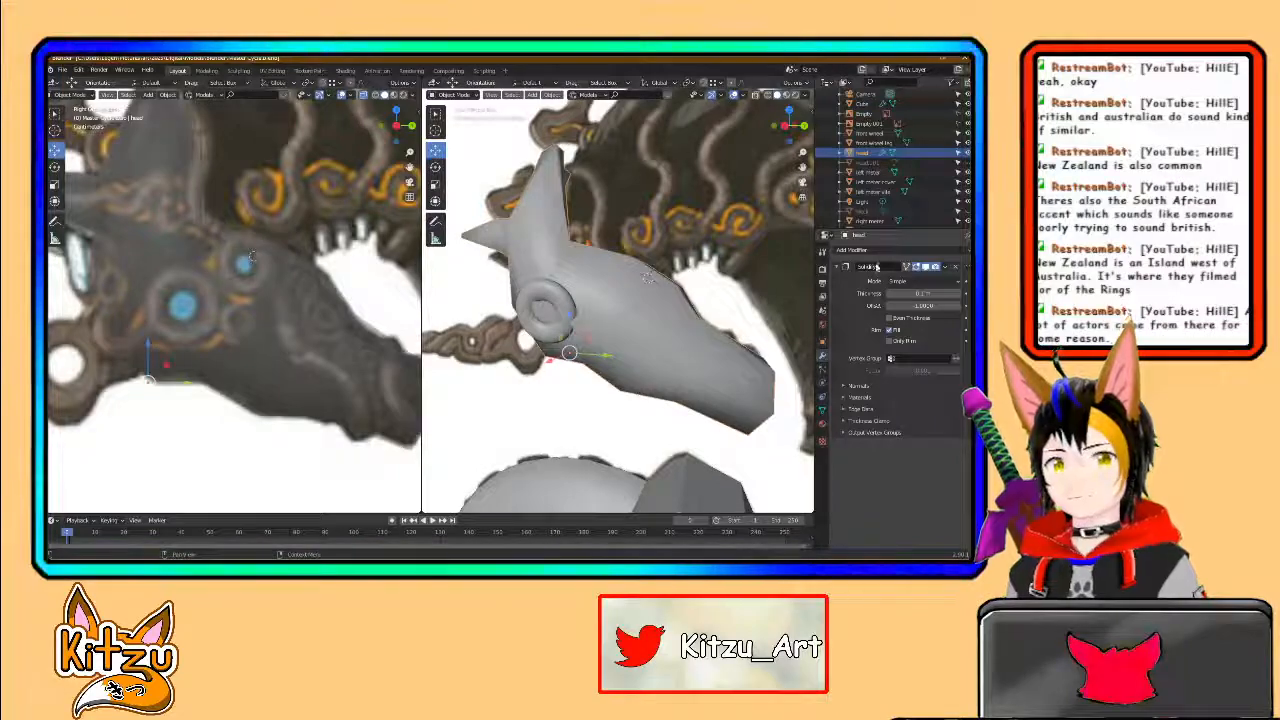
click(882, 251)
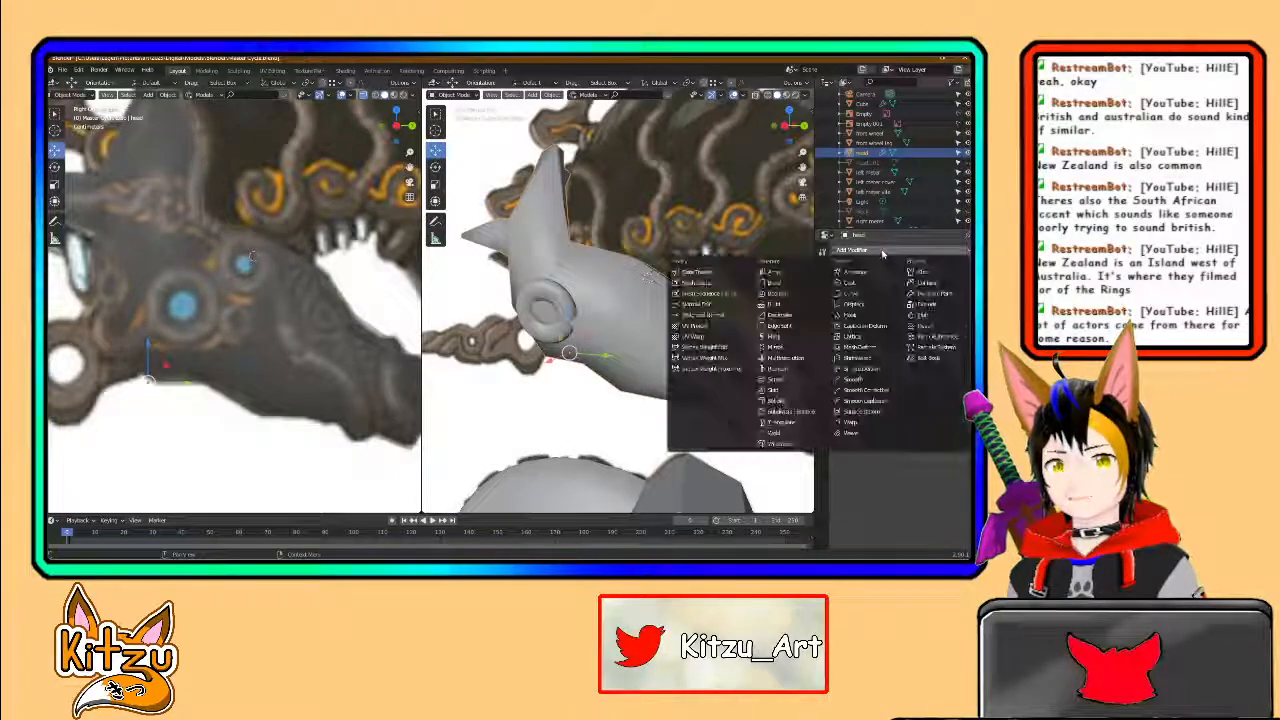
click(790, 411)
scroll(664, 357, up, 1)
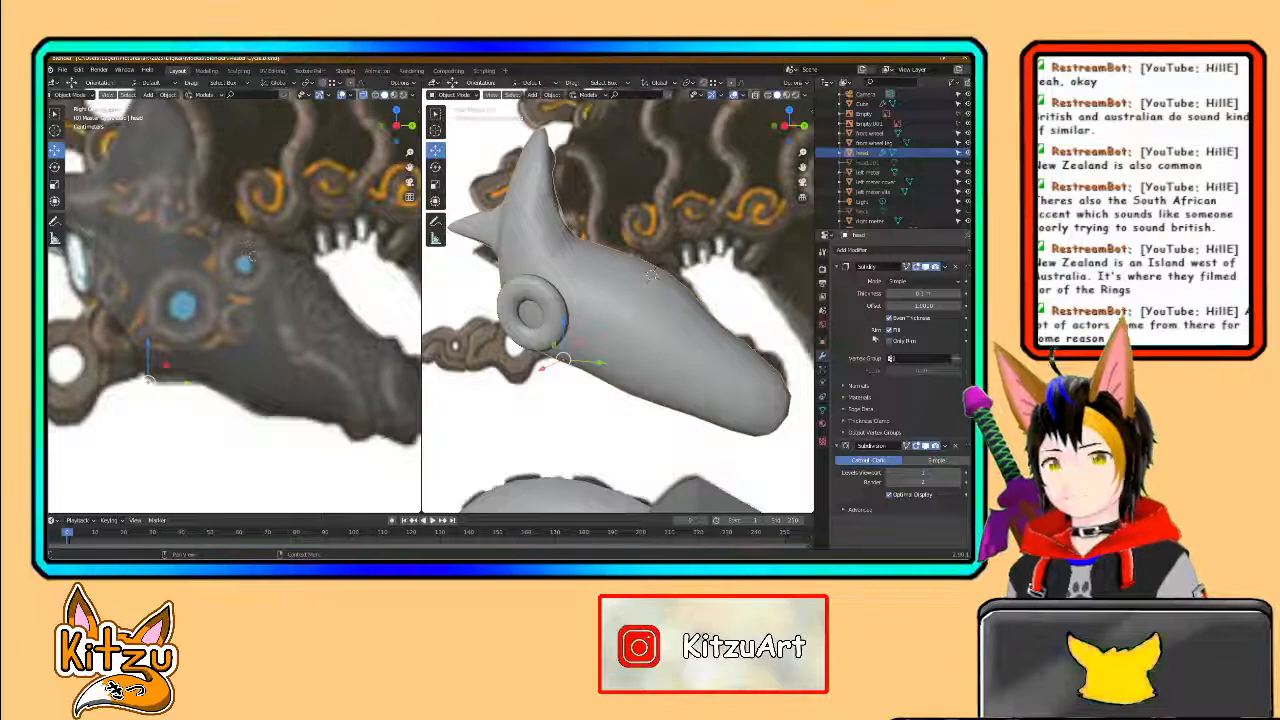
click(926, 281)
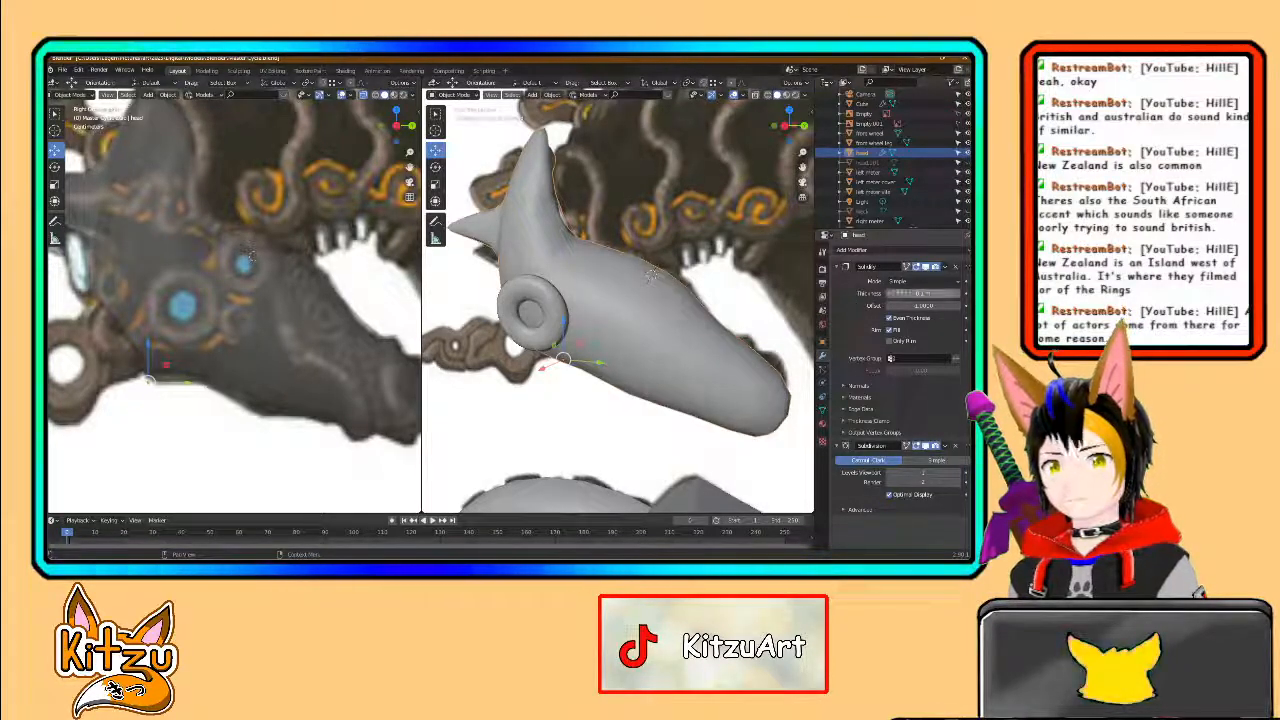
click(888, 317)
click(888, 318)
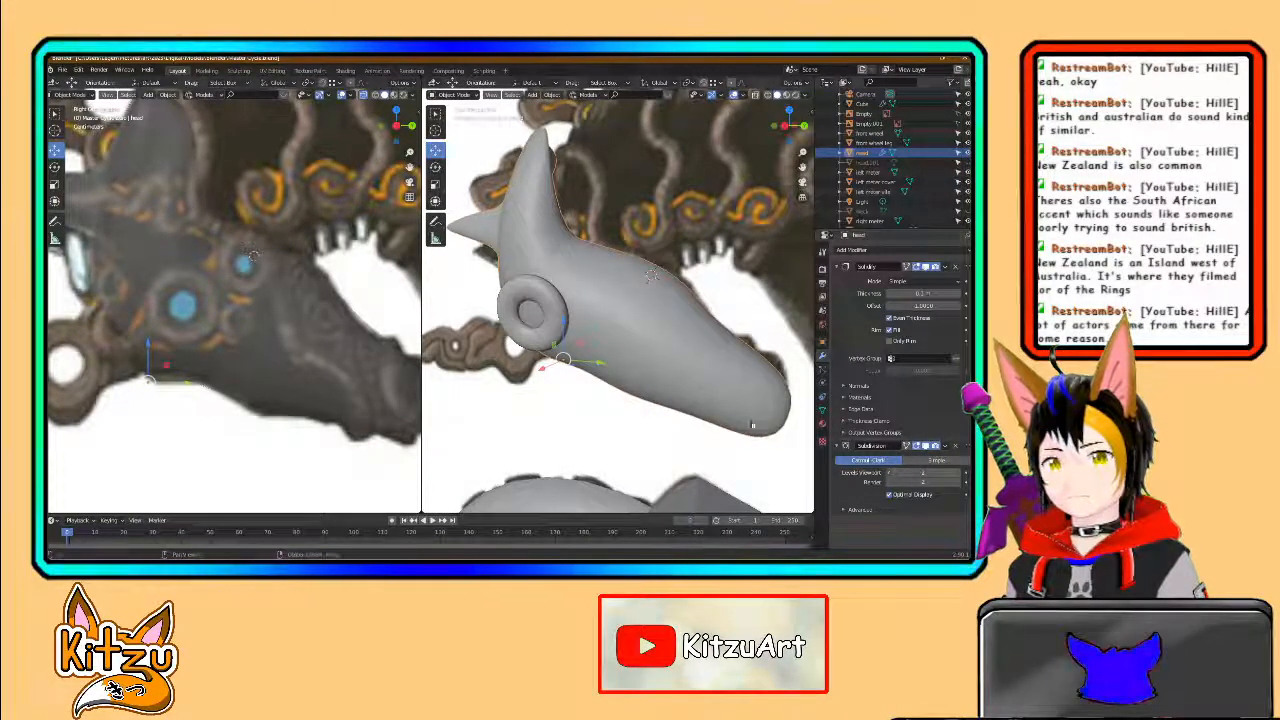
- Select the torus and move it along the X axis inward against the side of the head
mouse_move(612, 330)
middle_down()
mouse_move(748, 329)
mouse_move(637, 331)
middle_up()
click(587, 325)
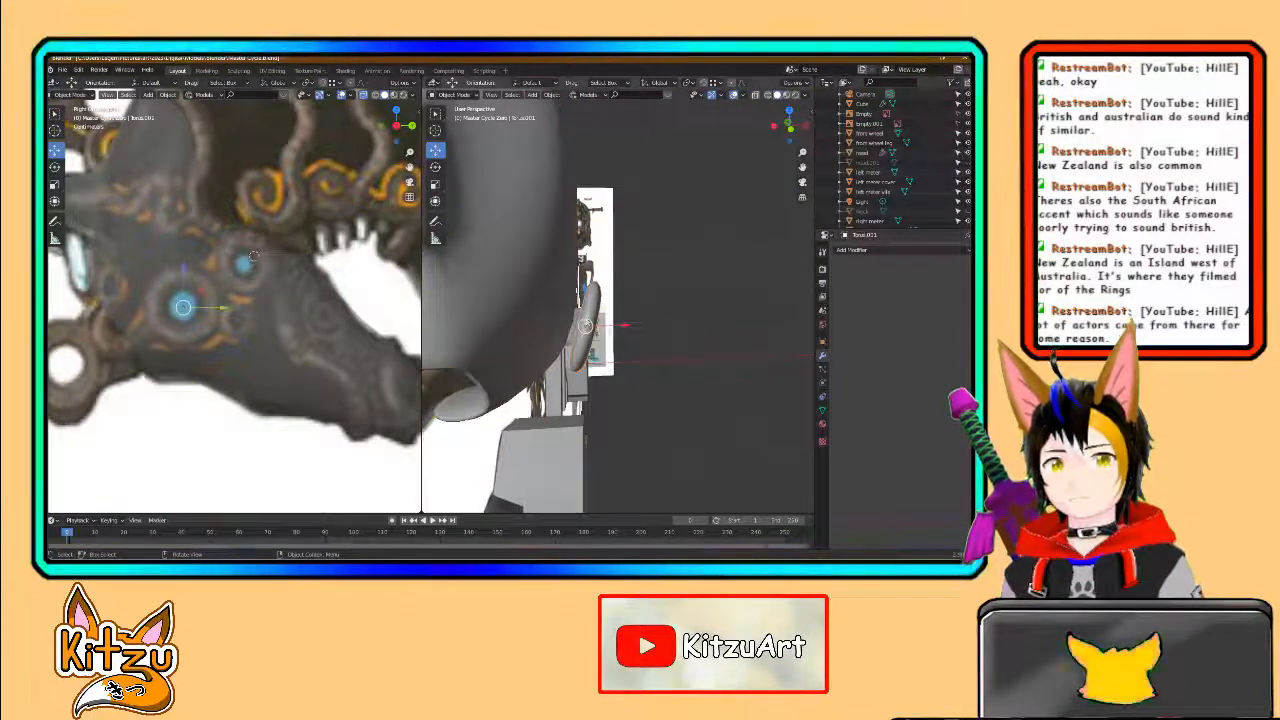
drag(624, 325, 601, 327)
mouse_move(601, 327)
middle_down()
mouse_move(560, 340)
mouse_move(610, 340)
middle_up()
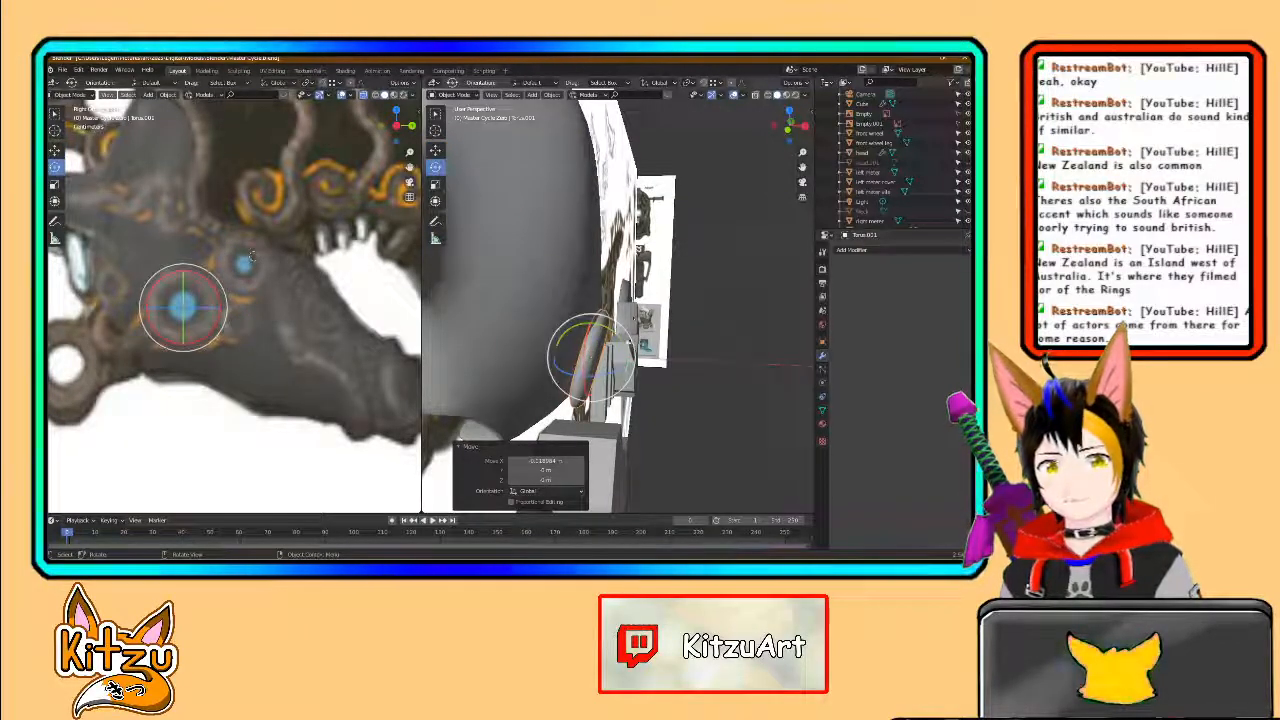
- Rotate the large torus about the Y and Z axes to tilt it against the side of the head
drag(624, 340, 627, 343)
middle_drag(627, 343, 530, 352)
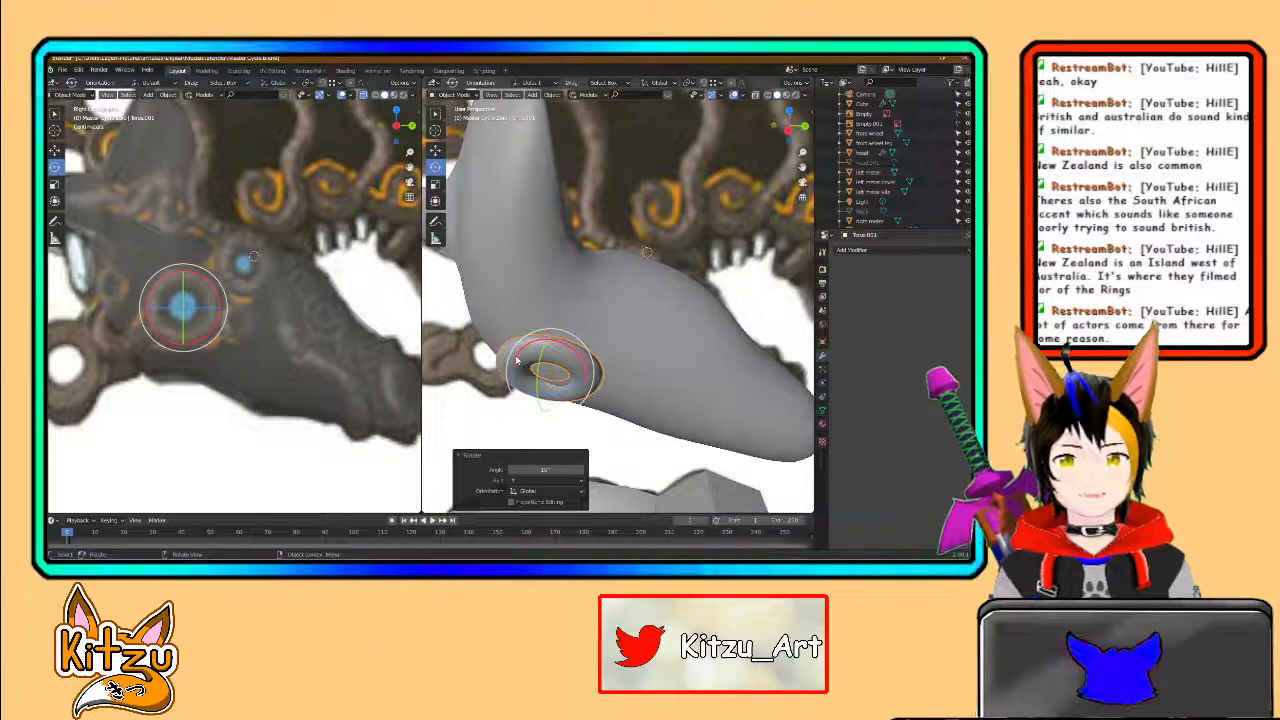
middle_drag(518, 360, 444, 350)
middle_drag(545, 376, 600, 374)
ctrl+drag(600, 373, 594, 370)
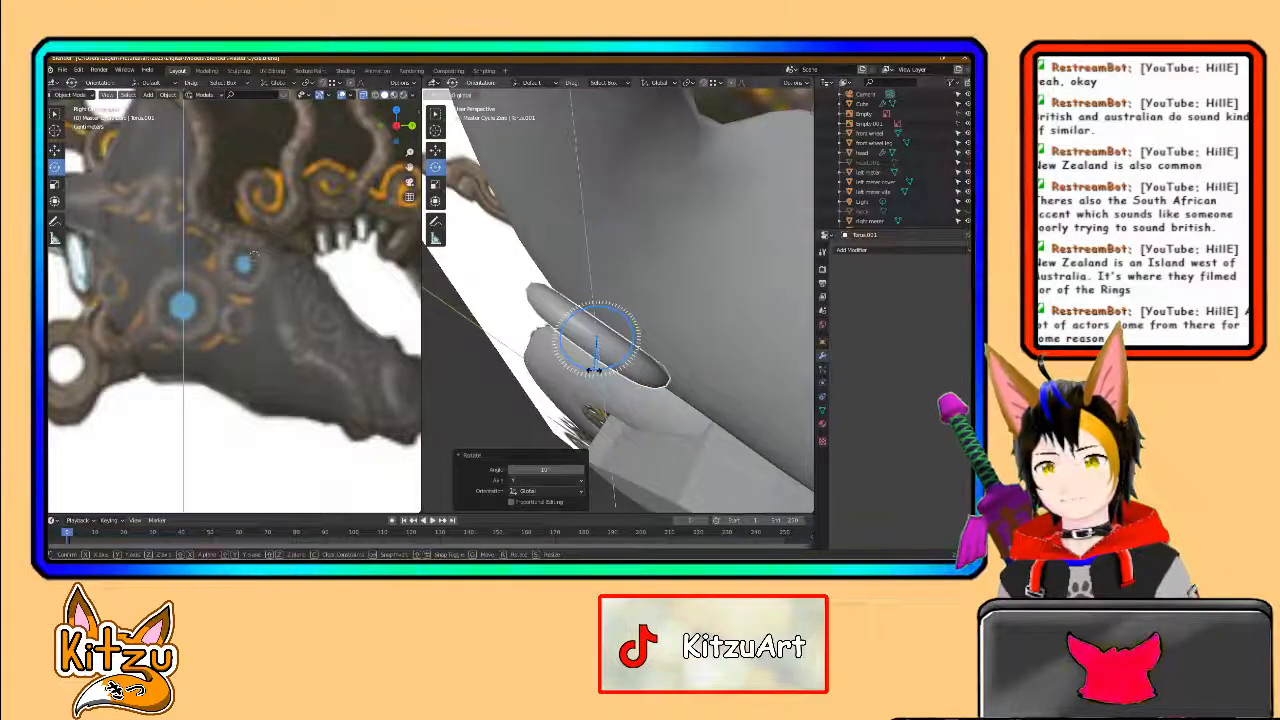
- Refine the large torus's tilt about the Y and Z axes so it follows the curve of the head
middle_drag(628, 372, 614, 312)
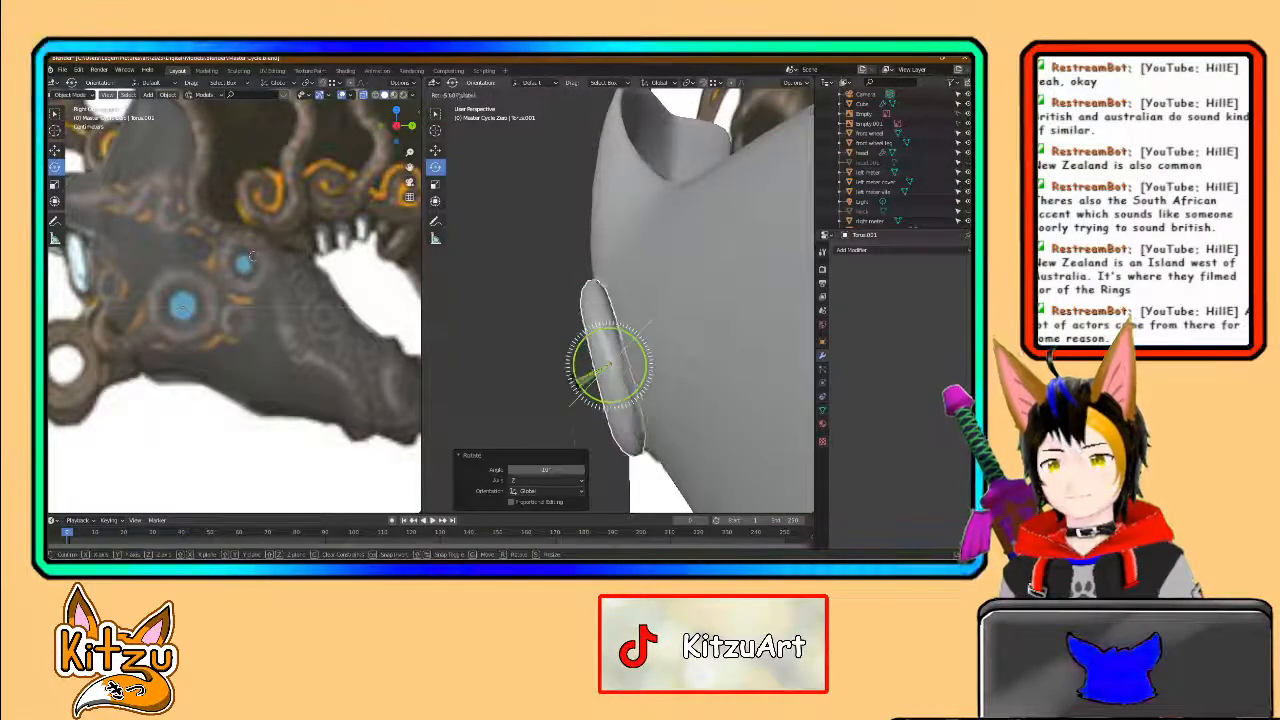
middle_drag(575, 440, 633, 415)
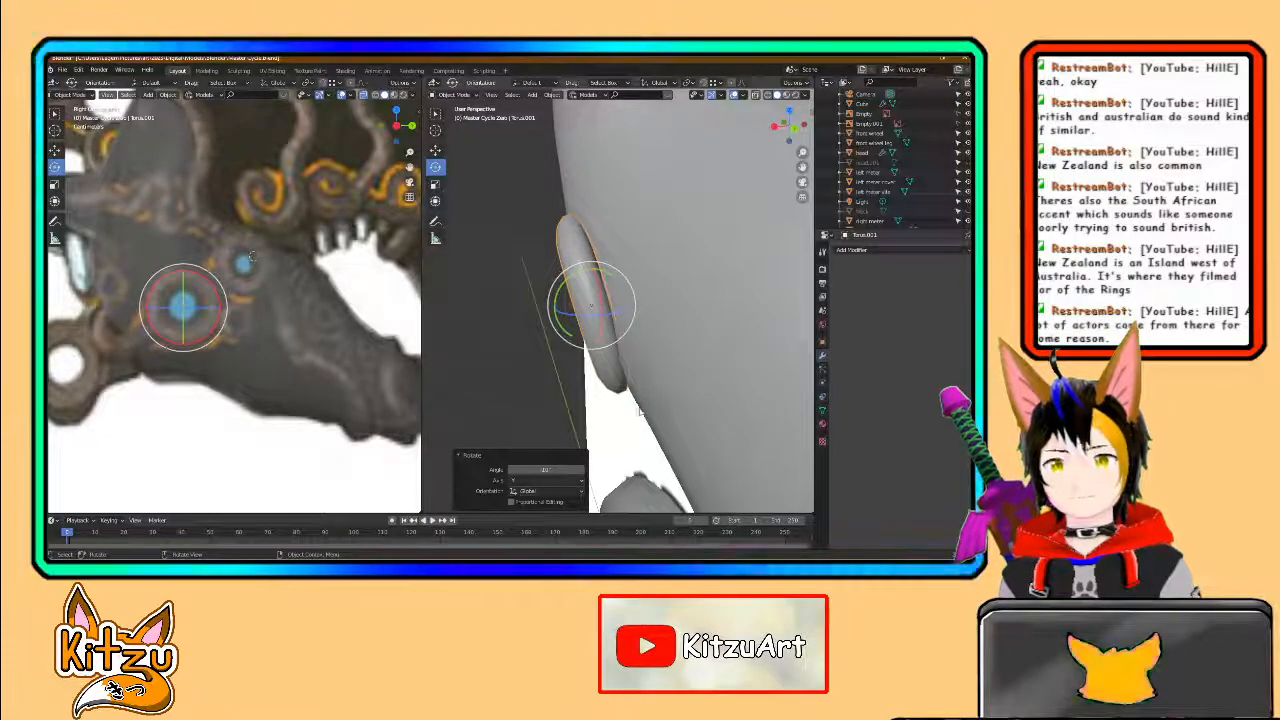
middle_drag(641, 405, 650, 304)
drag(651, 305, 639, 271)
middle_drag(715, 321, 697, 297)
key(r)
key(z)
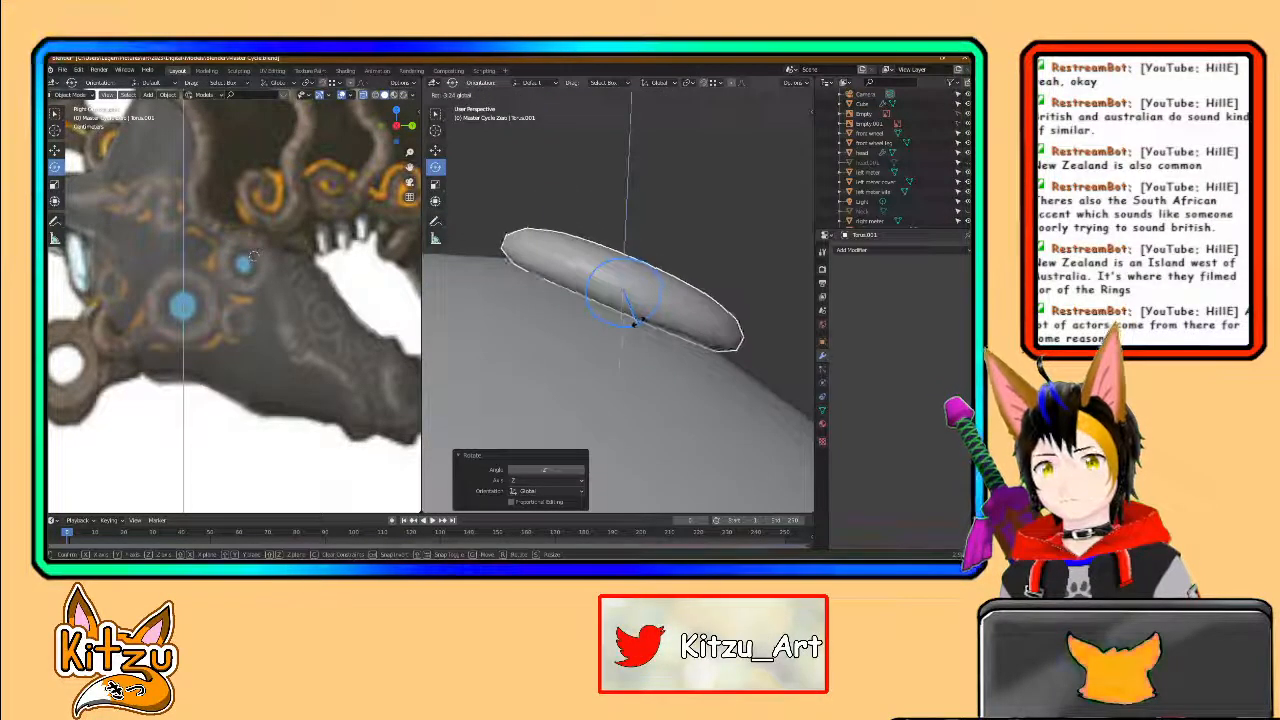
ctrl+drag(640, 320, 509, 270)
ctrl+shift+drag(633, 179, 597, 184)
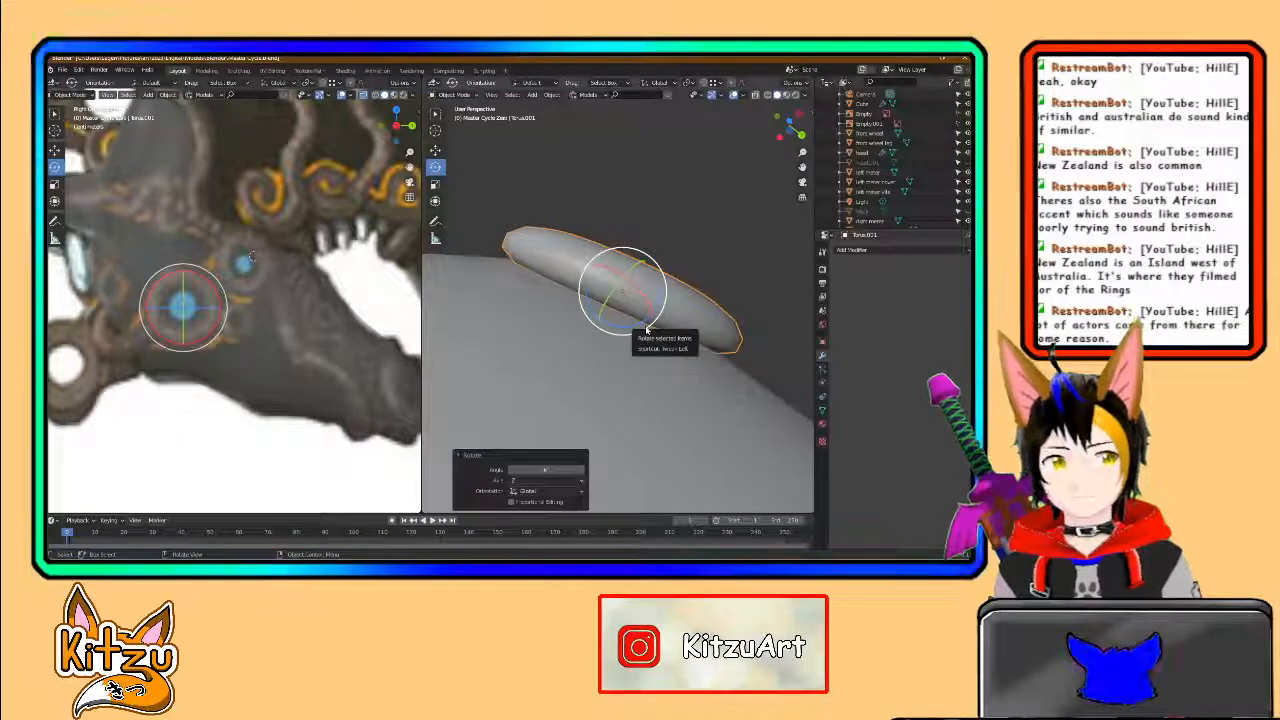
- Examine from several angles how the large torus sits against the side of the head
scroll(644, 335, down, 1)
middle_drag(643, 338, 626, 364)
middle_drag(636, 393, 580, 421)
middle_drag(611, 333, 636, 372)
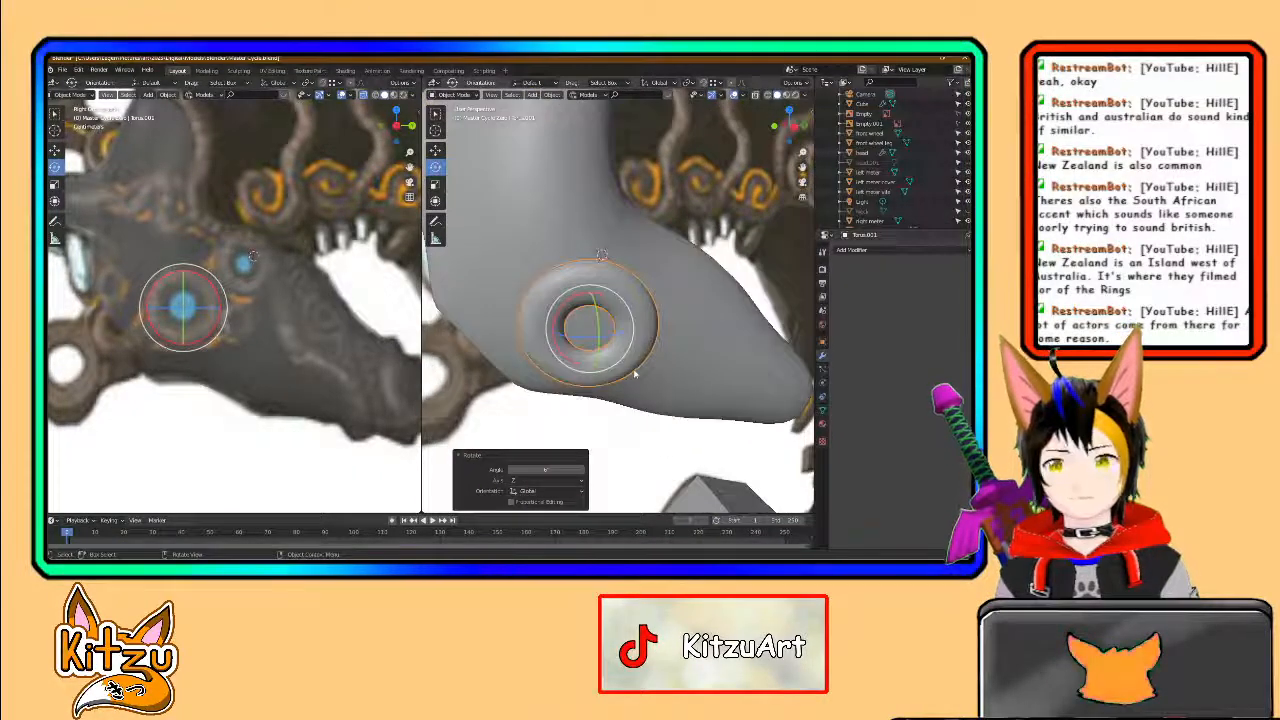
middle_drag(602, 255, 486, 327)
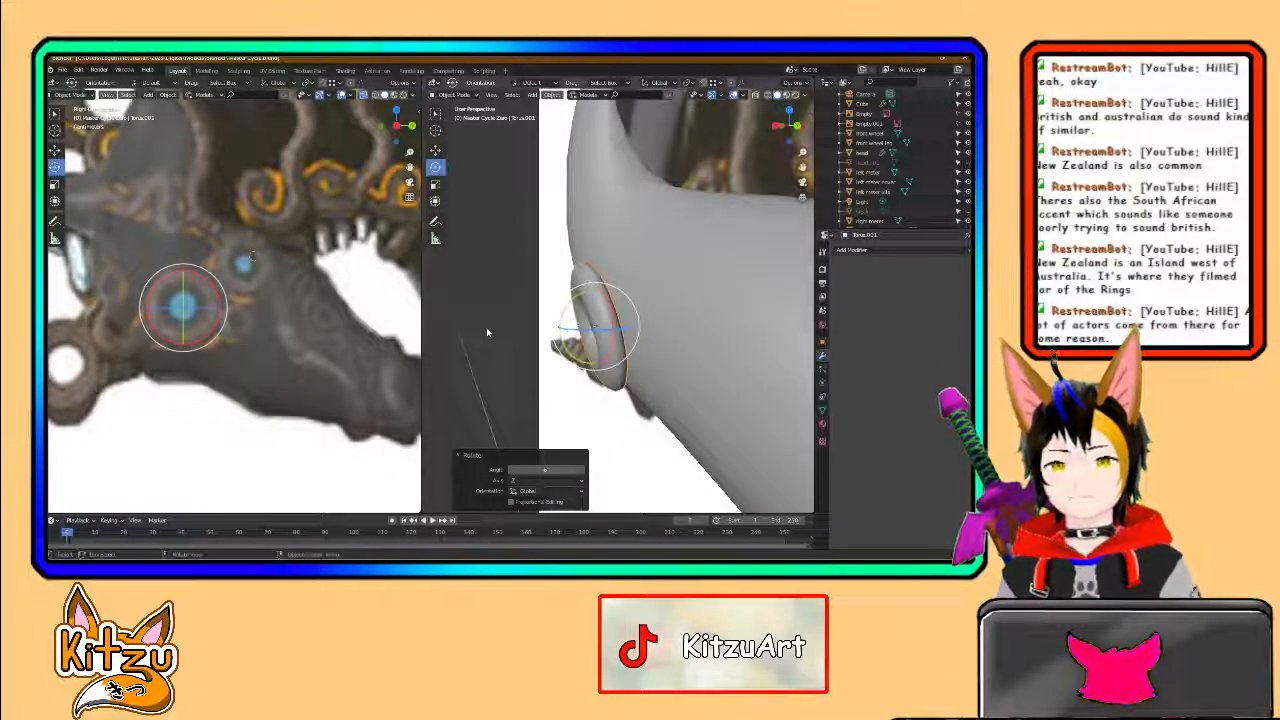
middle_drag(610, 368, 546, 340)
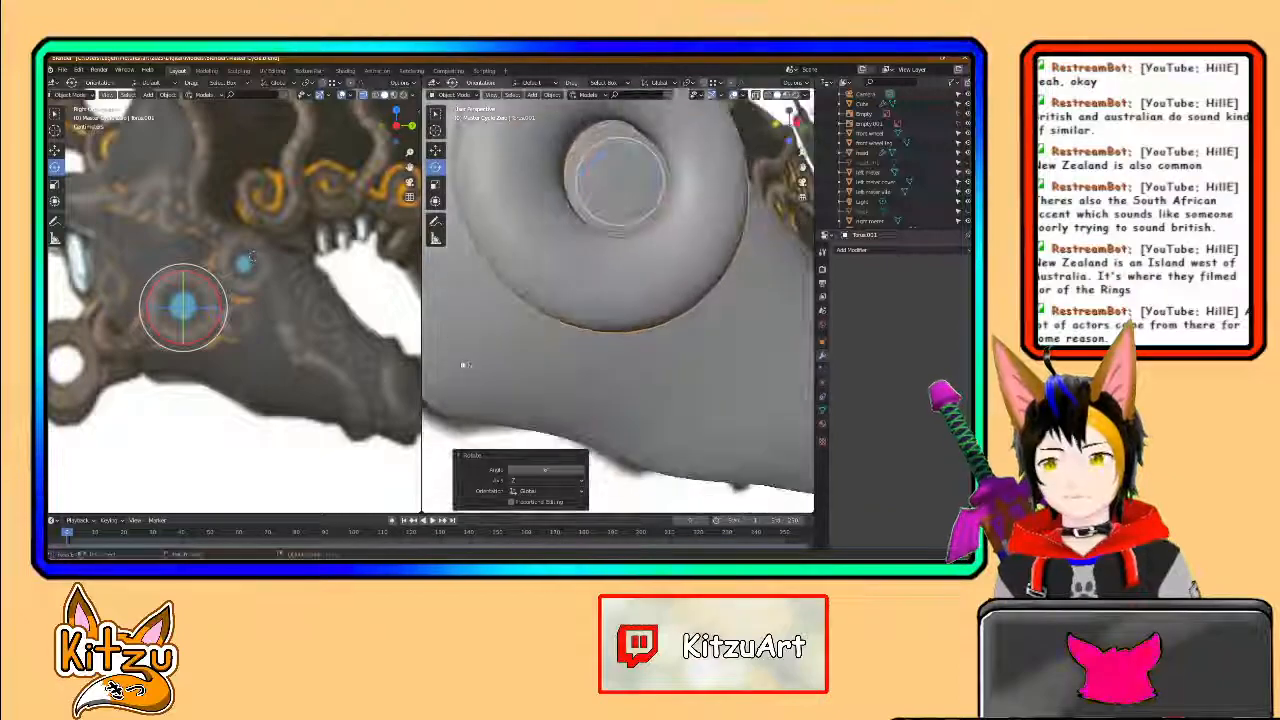
scroll(546, 340, down, 6)
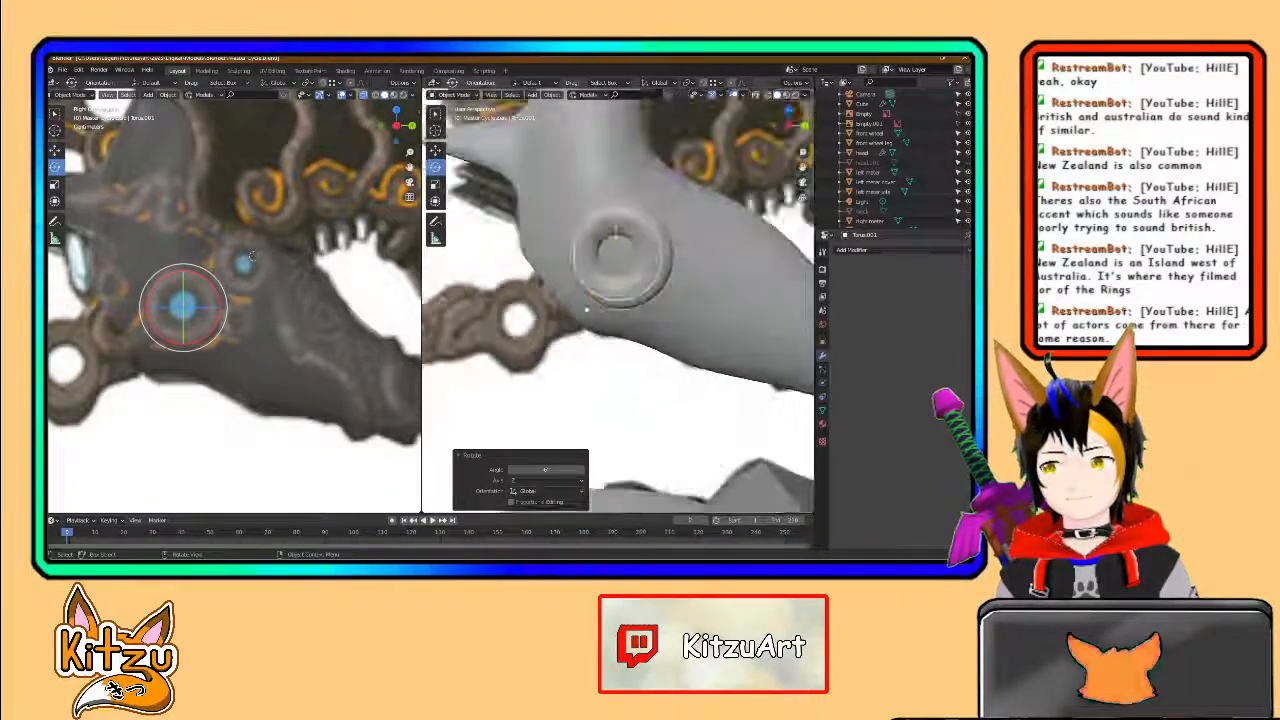
middle_drag(602, 316, 642, 355)
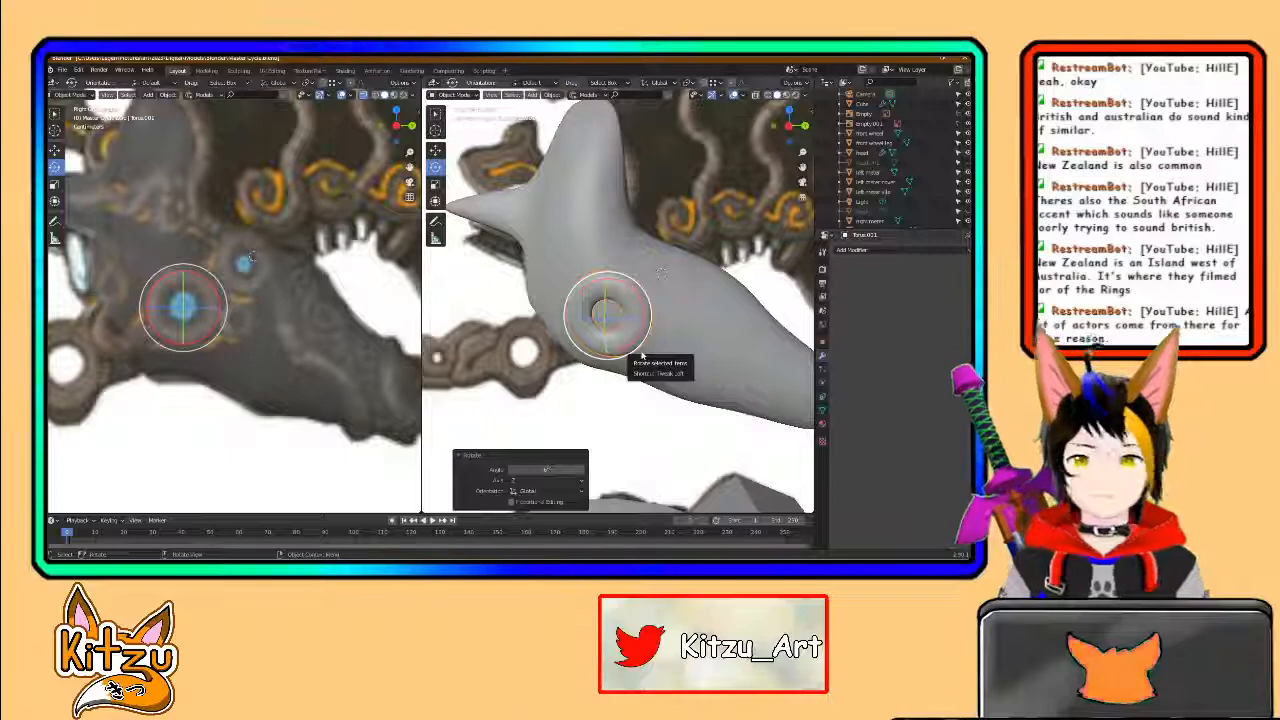
- Duplicate the large torus, place the copy over the smaller blue circle in the reference, and scale it down
middle_drag(266, 292, 269, 326)
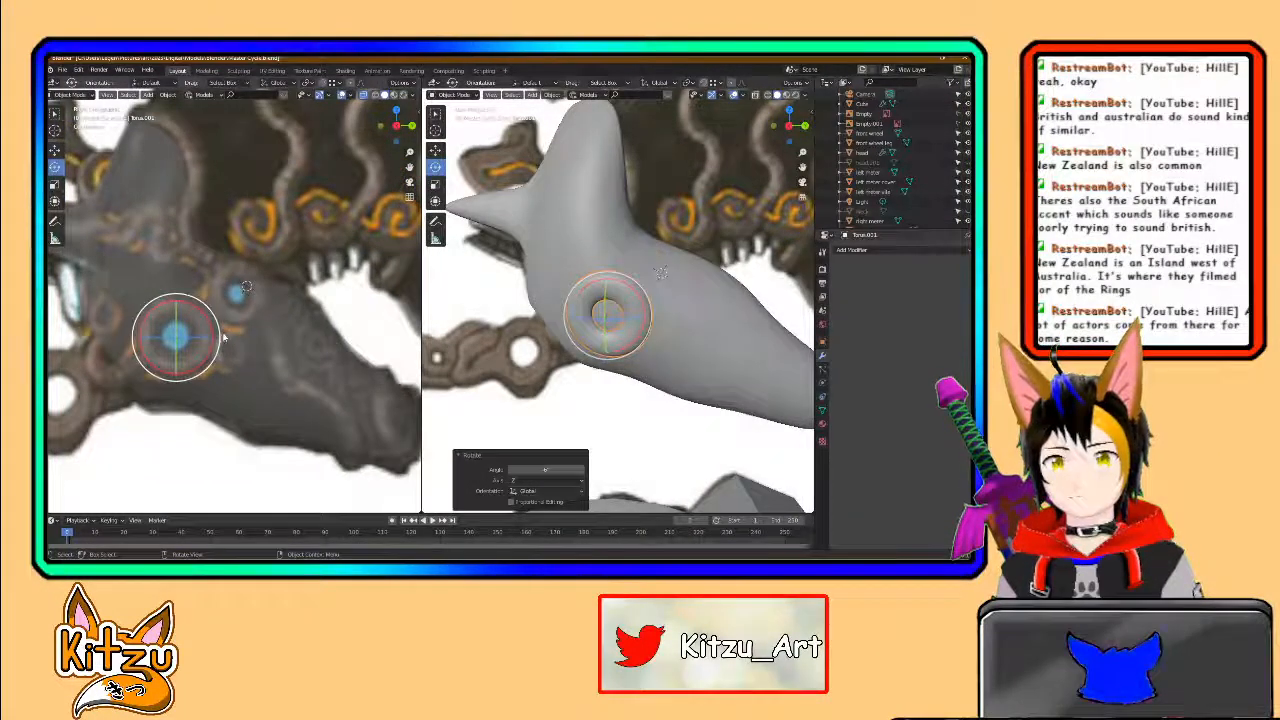
click(588, 311)
click(588, 306)
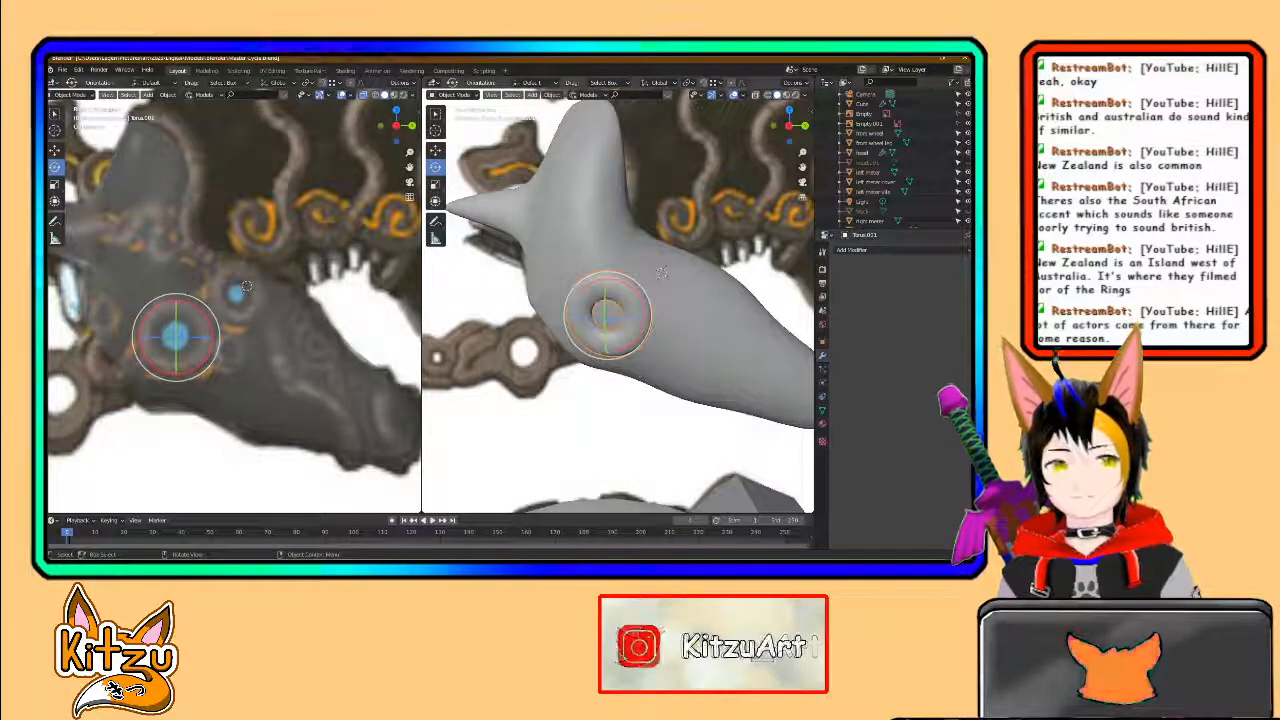
middle_drag(220, 343, 226, 352)
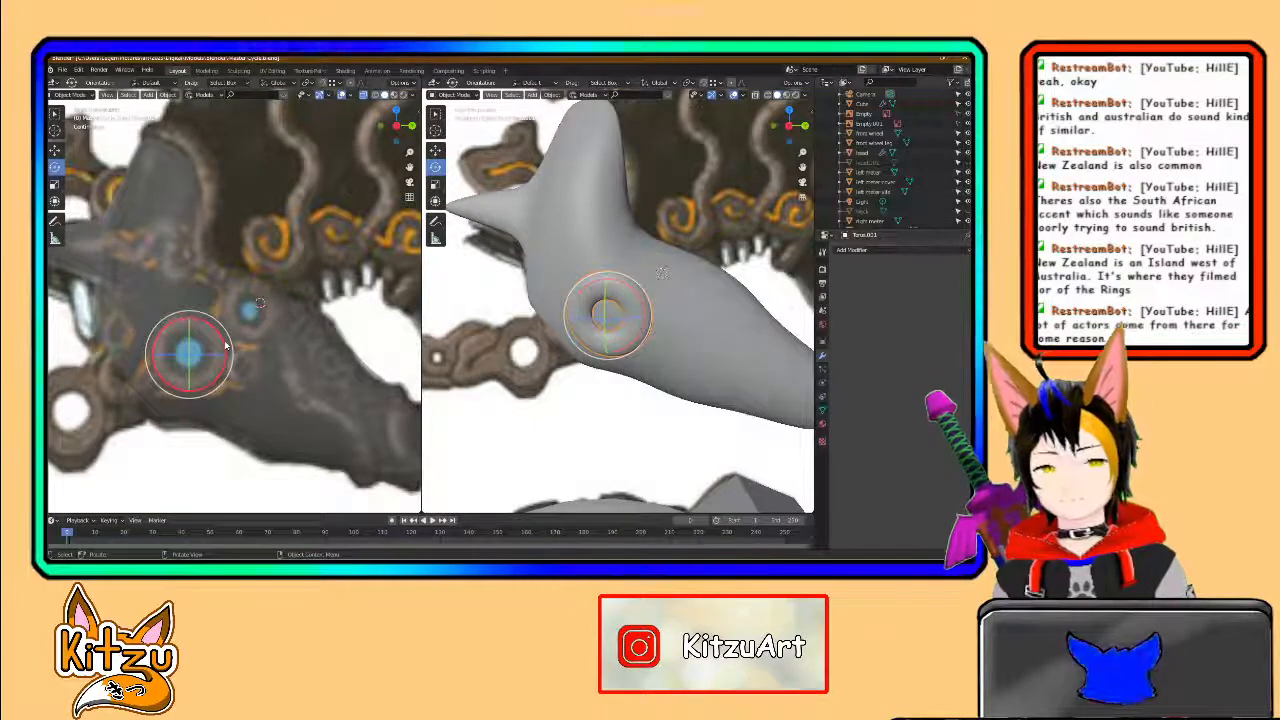
key(shift+d)
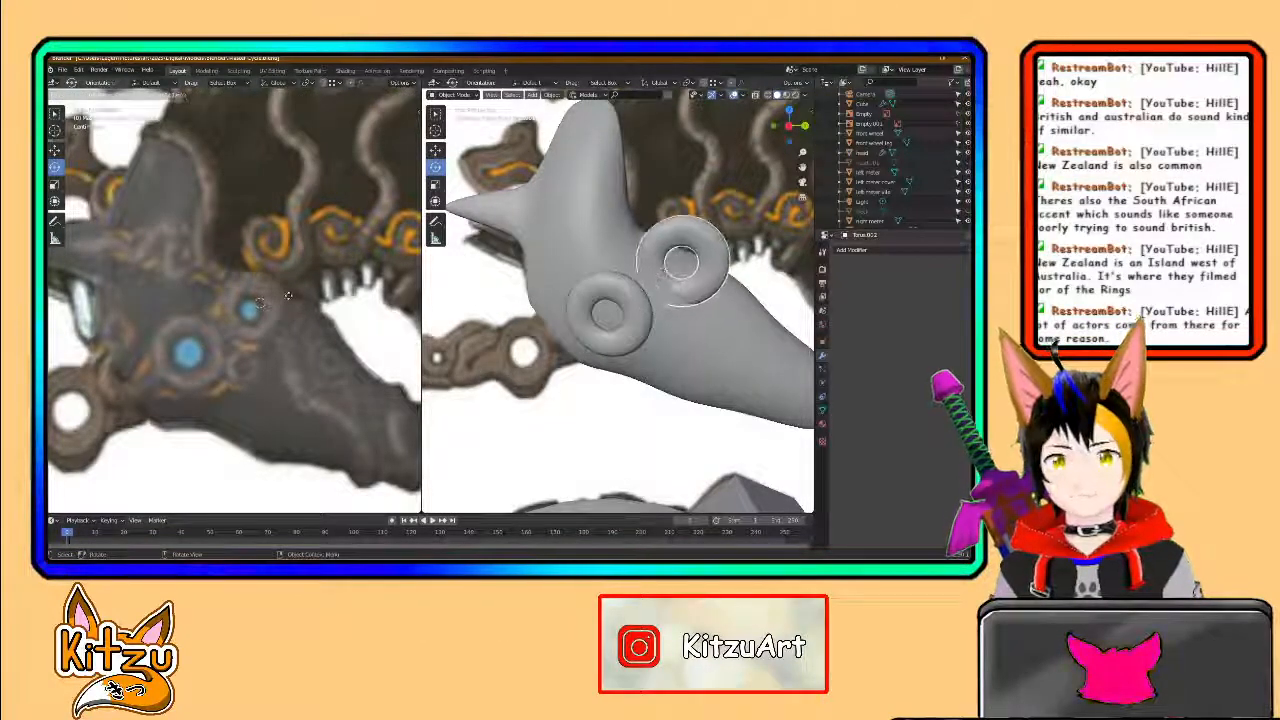
click(289, 300)
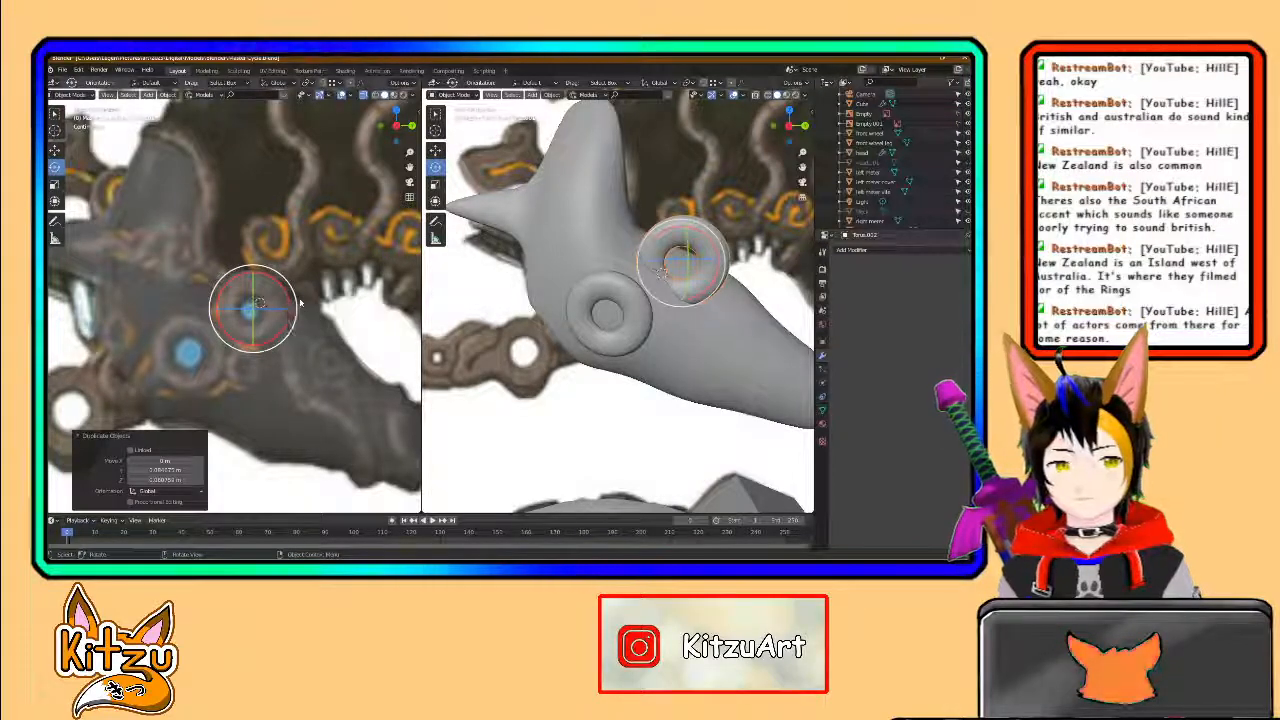
key(s)
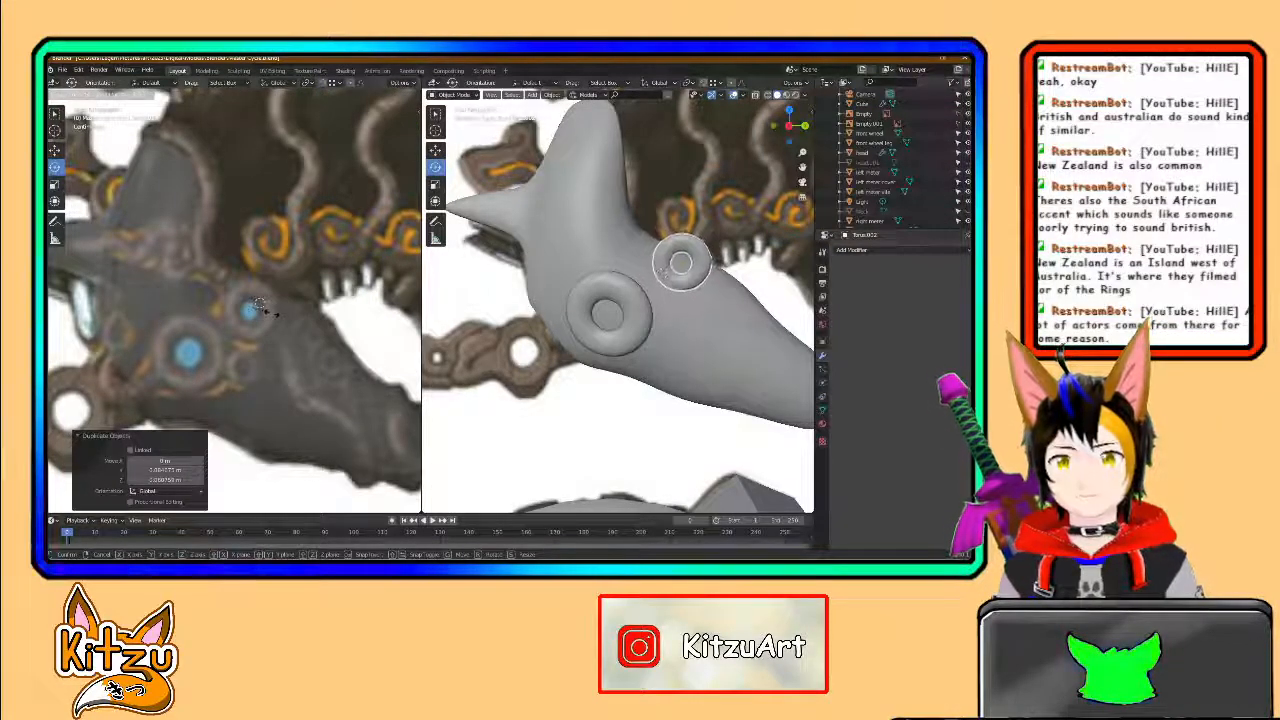
click(272, 316)
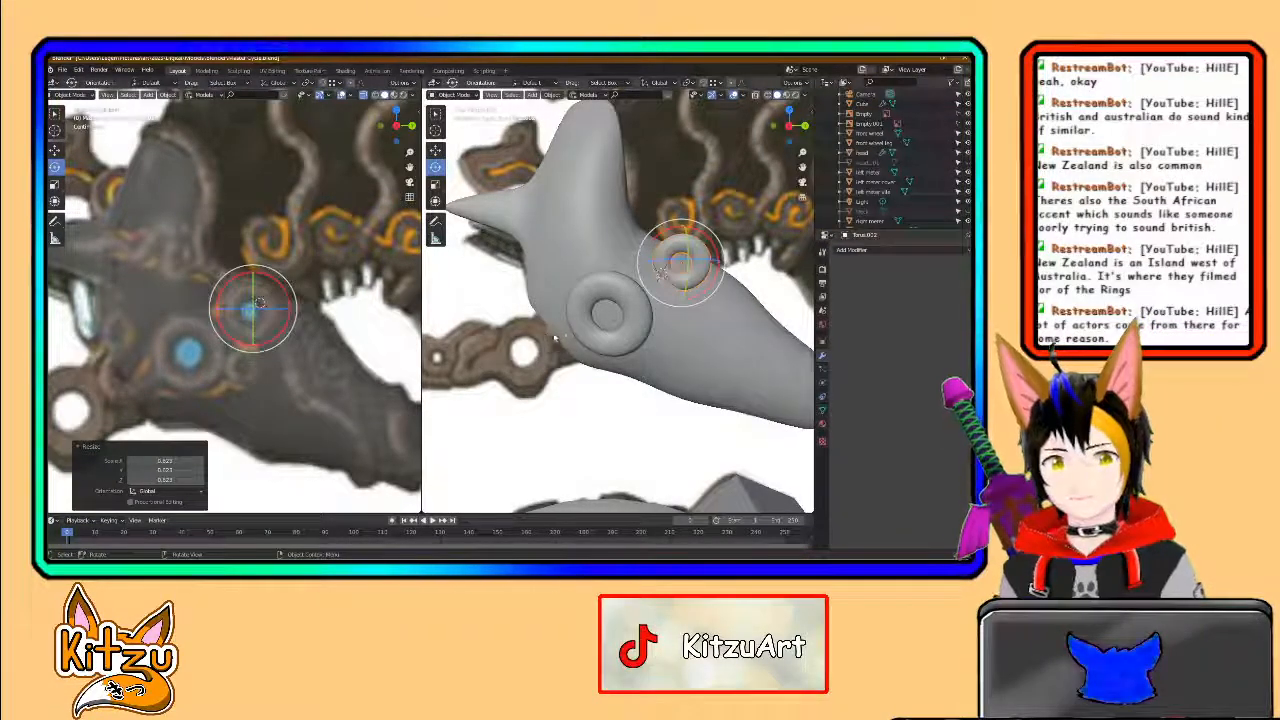
- Rotate the small torus about the Y and Z axes to tilt it toward the head's surface
middle_drag(690, 305, 650, 323)
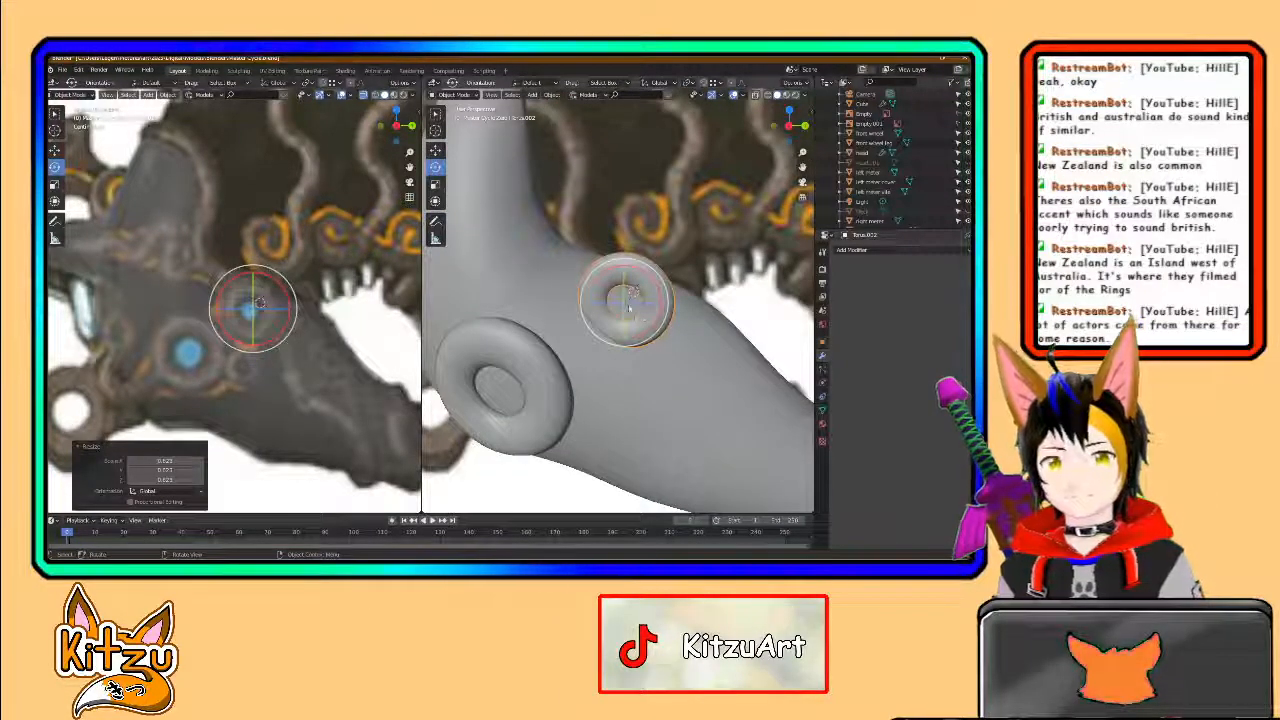
drag(625, 296, 627, 291)
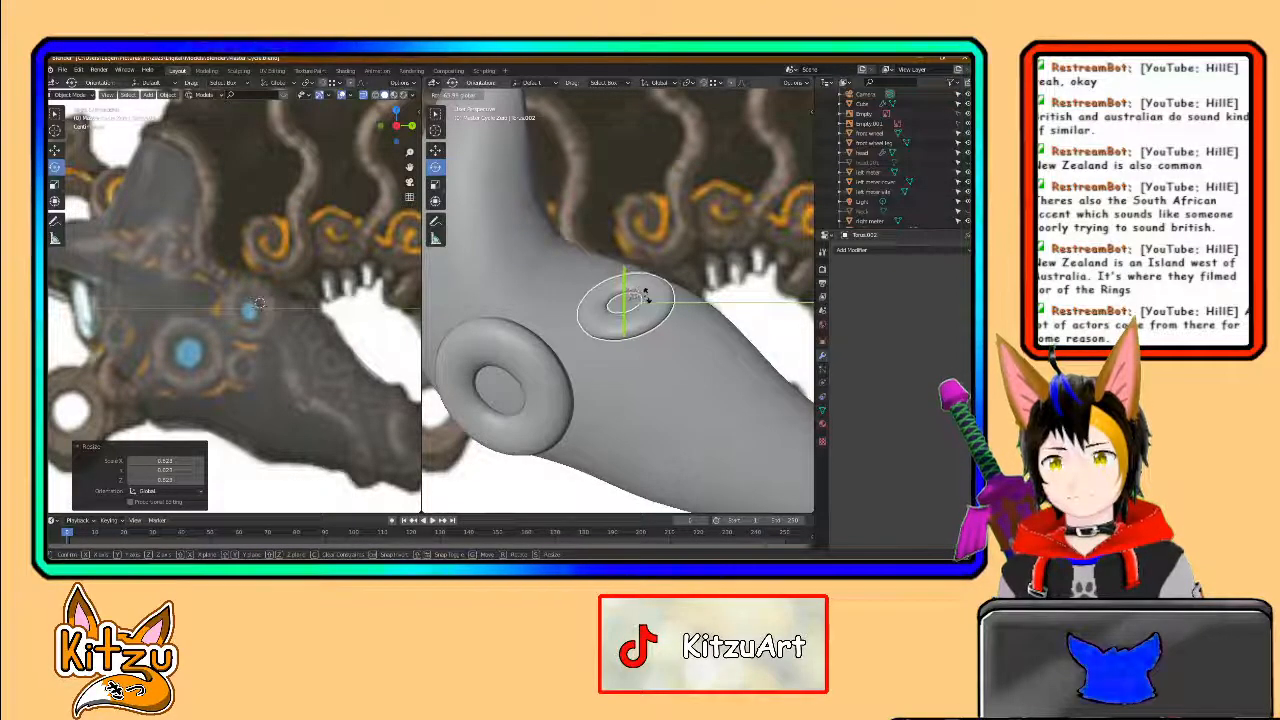
drag(637, 284, 601, 305)
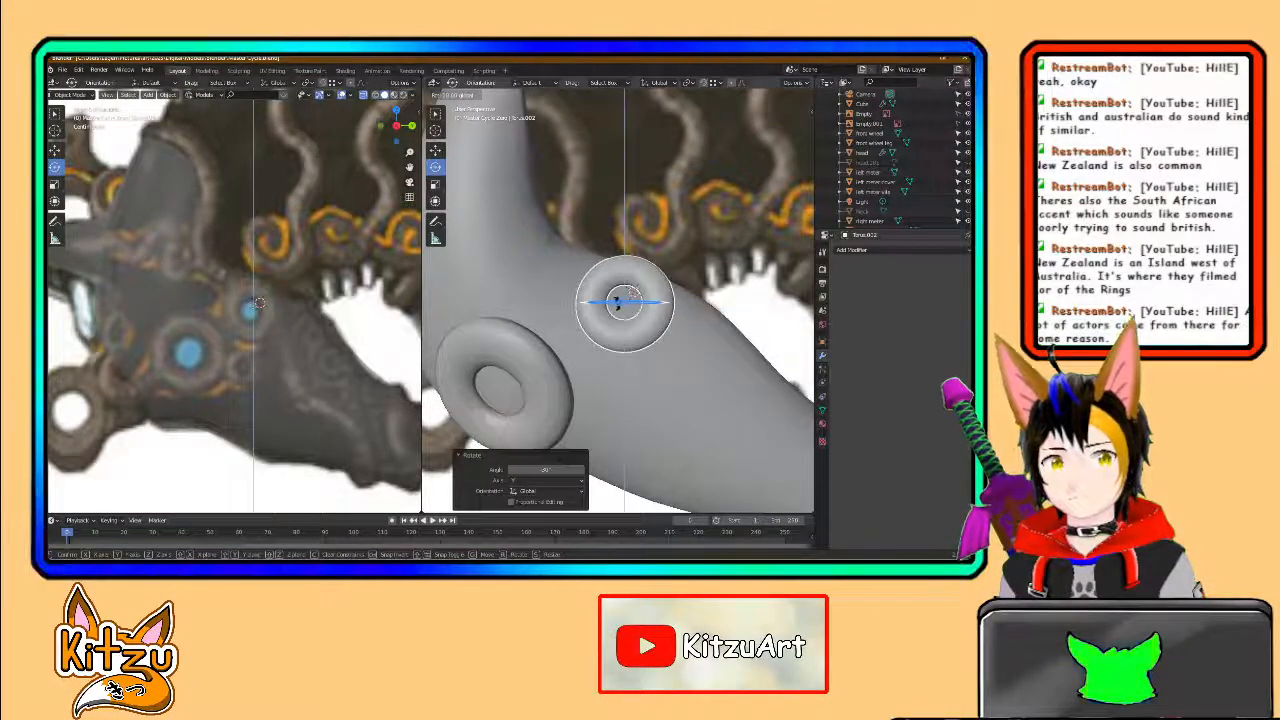
drag(617, 304, 632, 291)
- Center the small torus on the smaller blue circle along Y and Z, and scale it up slightly
click(435, 150)
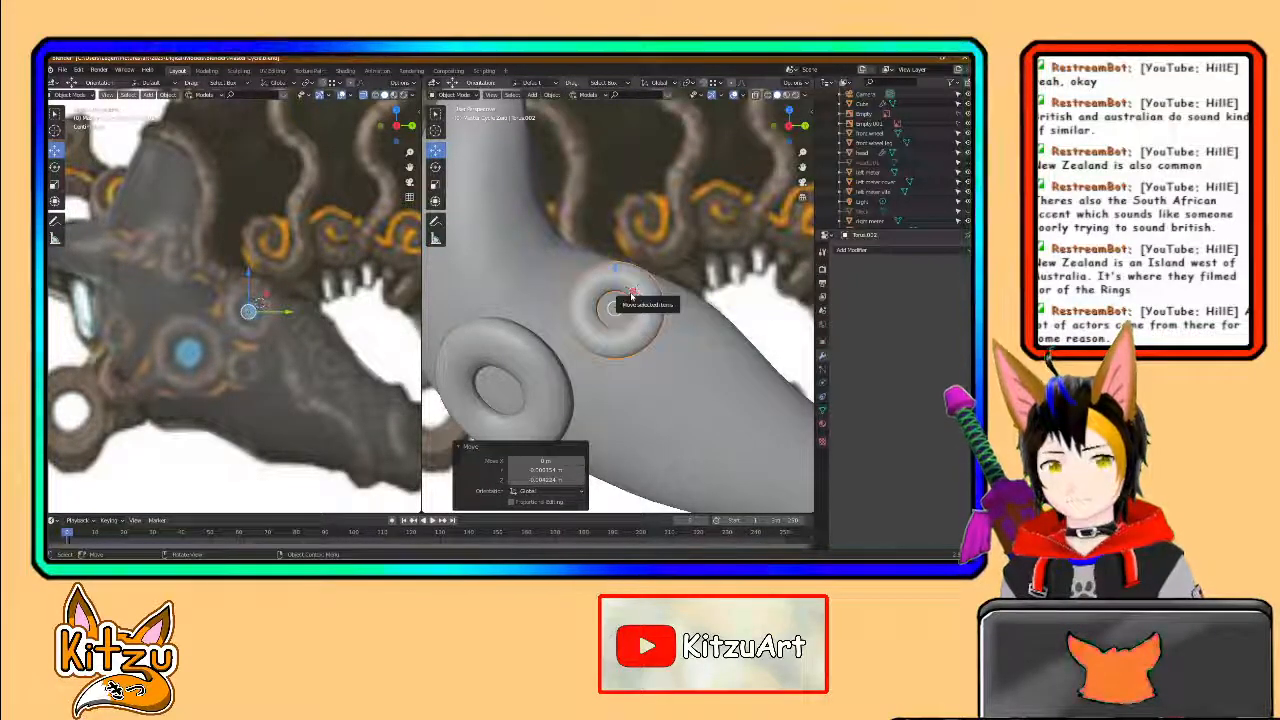
key(s)
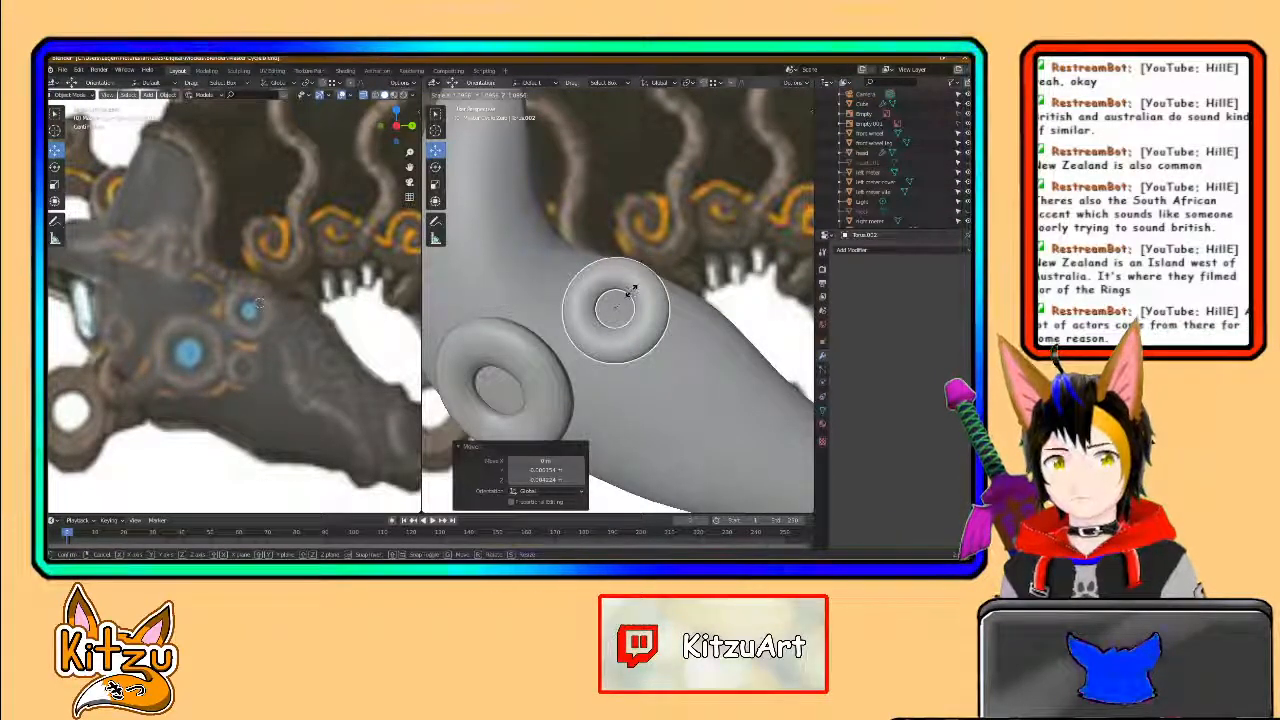
click(632, 291)
- Rotate the small torus about the Z axis to turn its face along the side of the head
middle_drag(600, 320, 478, 325)
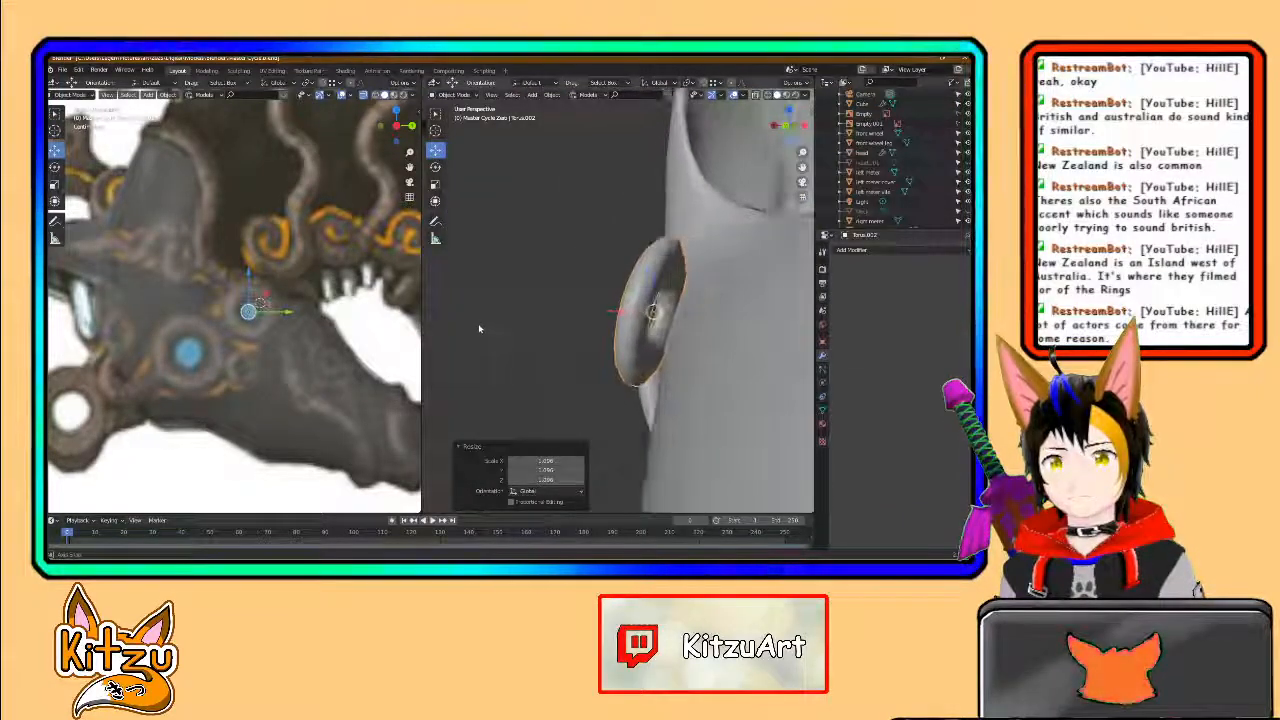
middle_drag(652, 320, 602, 338)
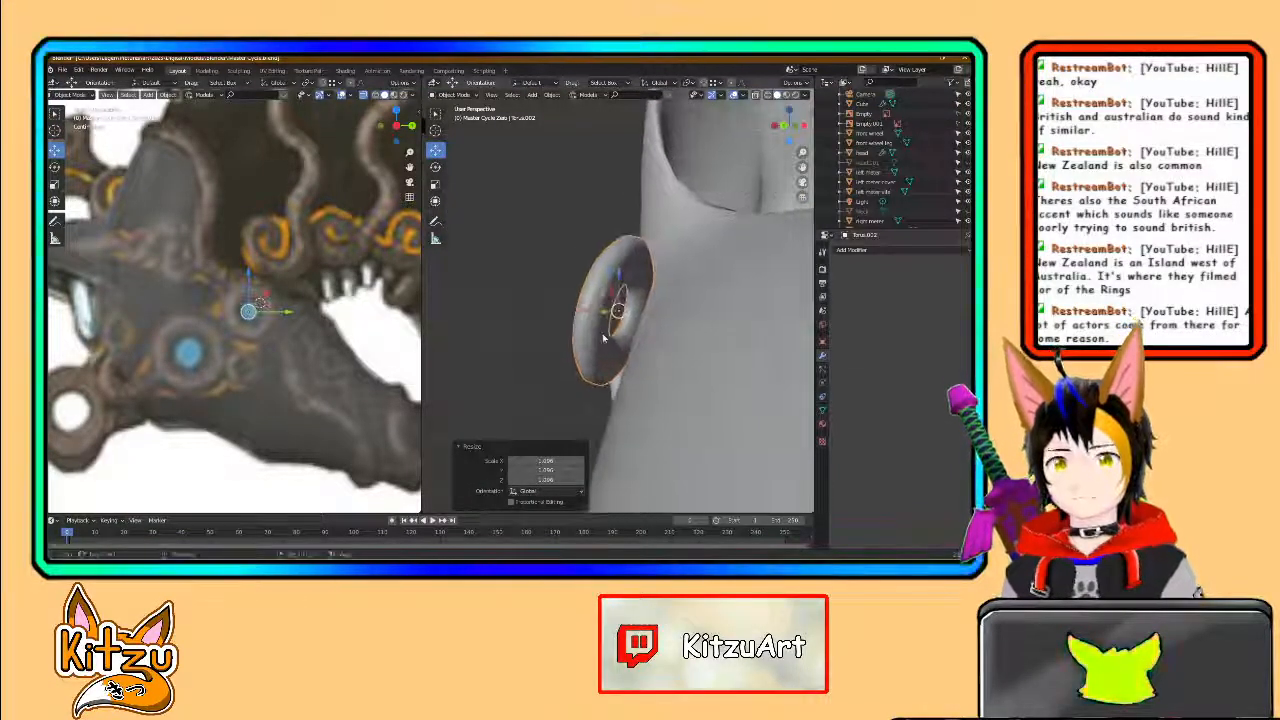
click(435, 168)
key(r)
key(z)
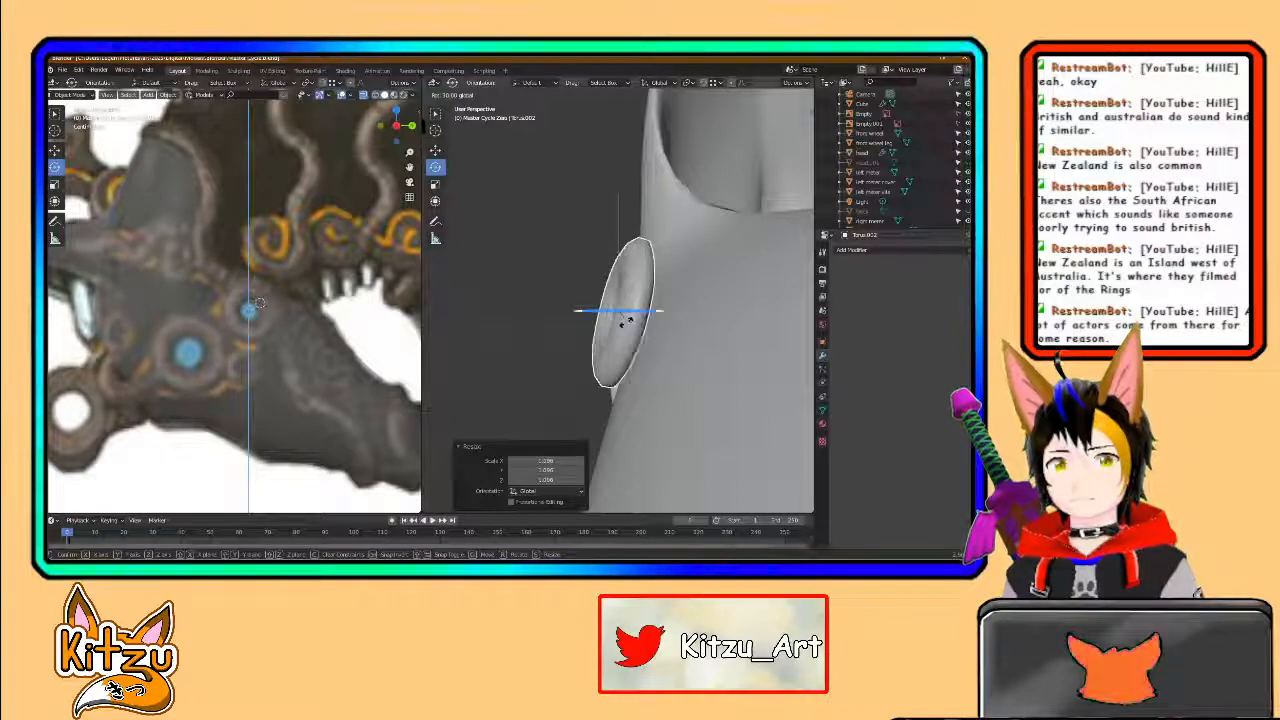
click(626, 320)
- Correct the small torus's Z-axis rotation in snapped increments to follow the taper of the snout
middle_drag(628, 328, 540, 290)
middle_drag(508, 206, 643, 311)
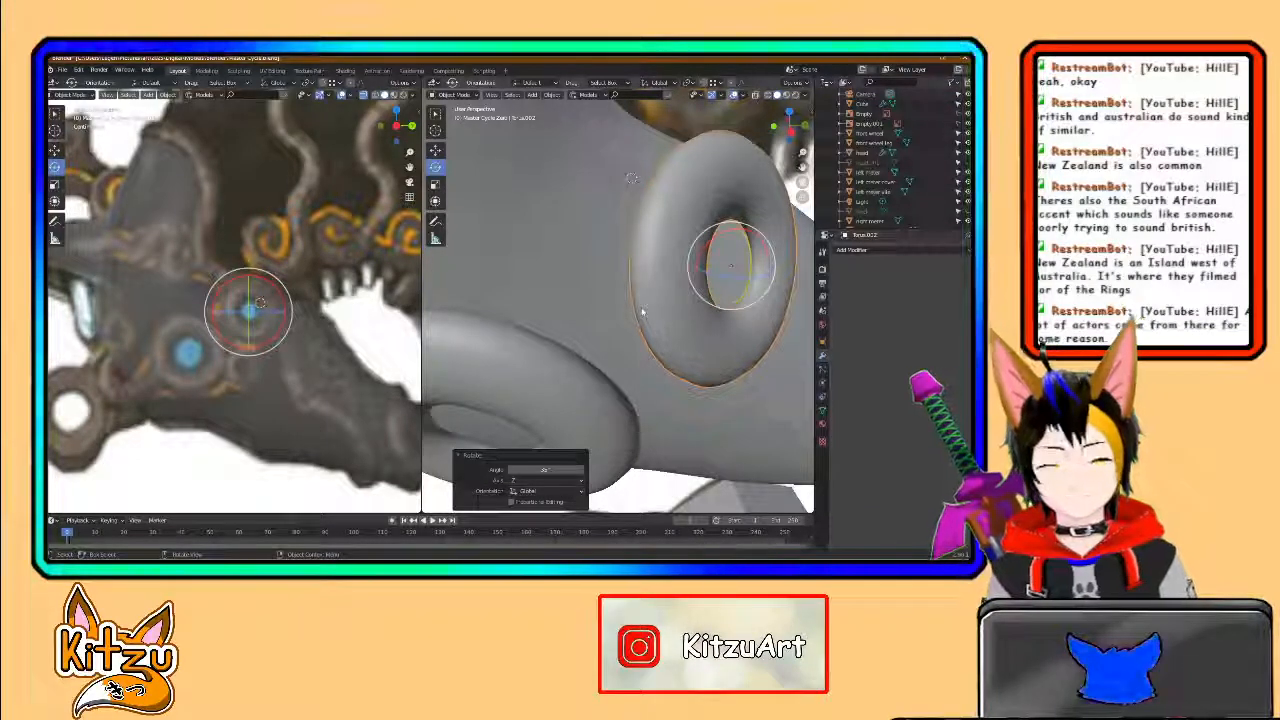
middle_drag(608, 324, 438, 293)
middle_drag(650, 325, 627, 368)
key(r)
key(z)
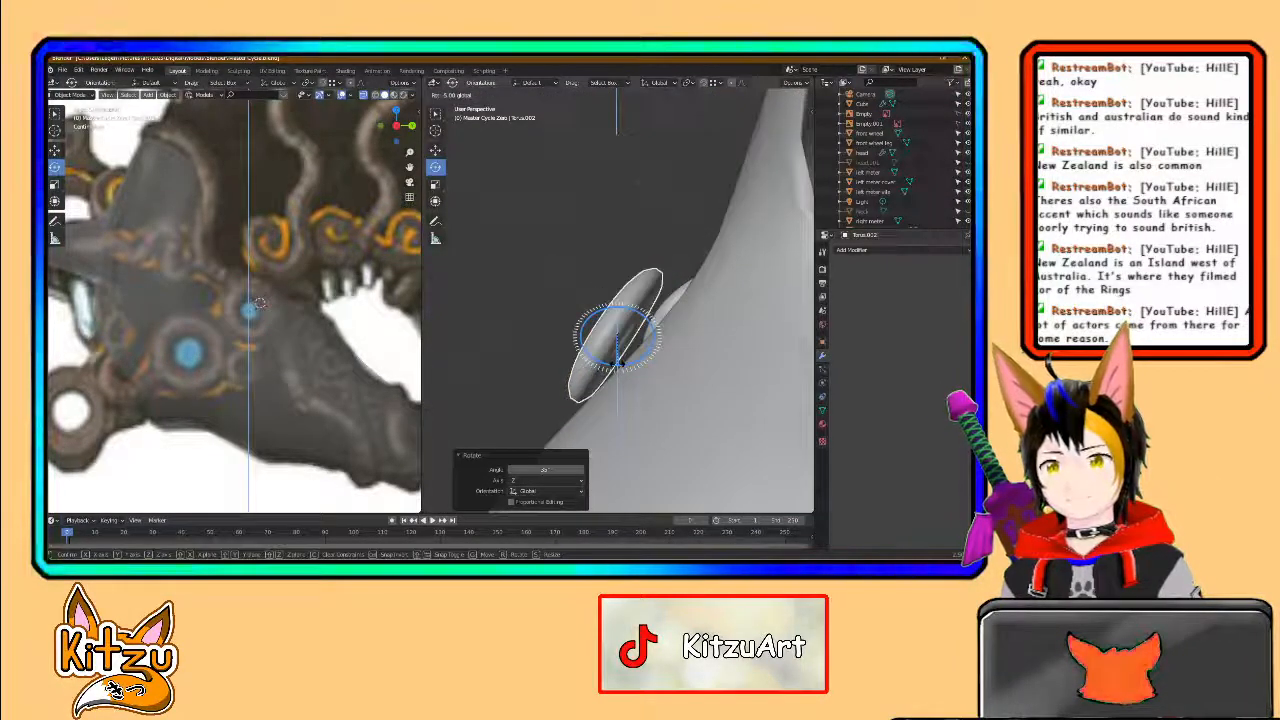
ctrl+drag(613, 363, 609, 363)
- Move the small torus along the X axis against the head and tilt it about the Y axis to match the slope
middle_drag(643, 366, 644, 291)
click(436, 150)
middle_drag(622, 349, 640, 263)
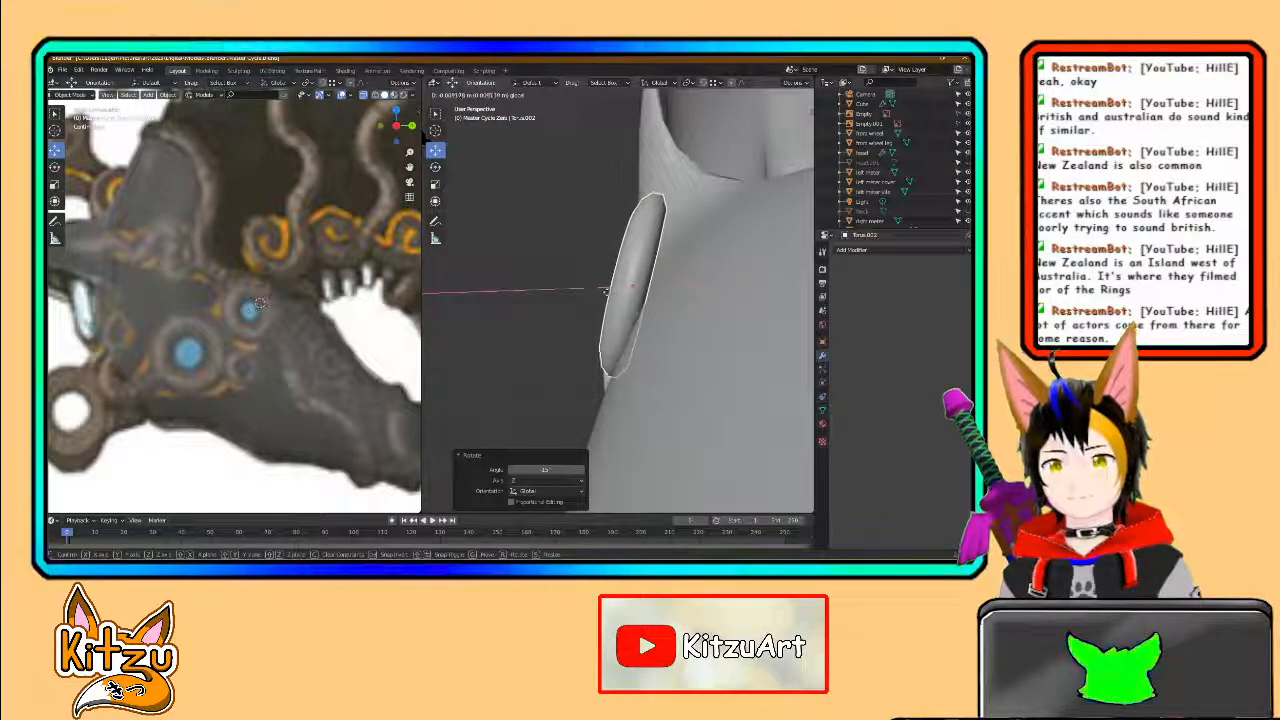
click(604, 291)
click(437, 169)
drag(658, 262, 668, 287)
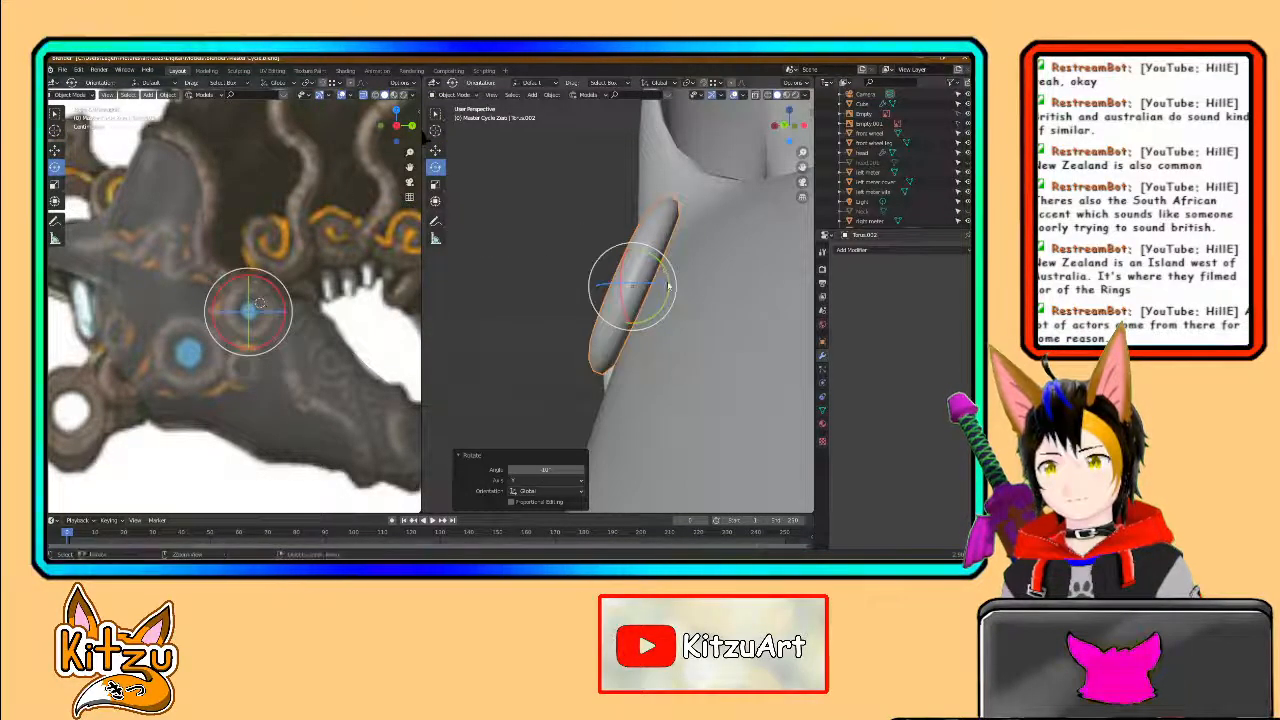
- Lower the small torus slightly along the Z axis and push it along the X axis partly into the head
shift+middle_drag(686, 280, 625, 370)
middle_drag(681, 265, 711, 300)
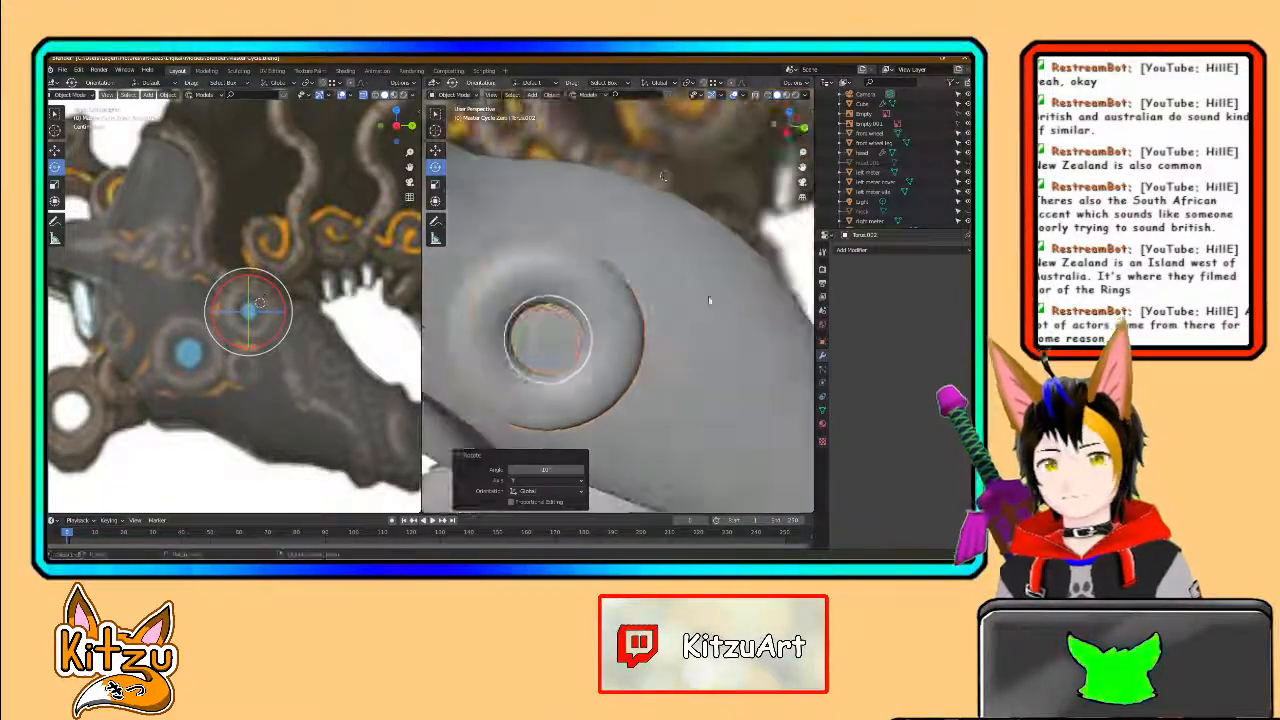
shift+middle_drag(594, 314, 677, 271)
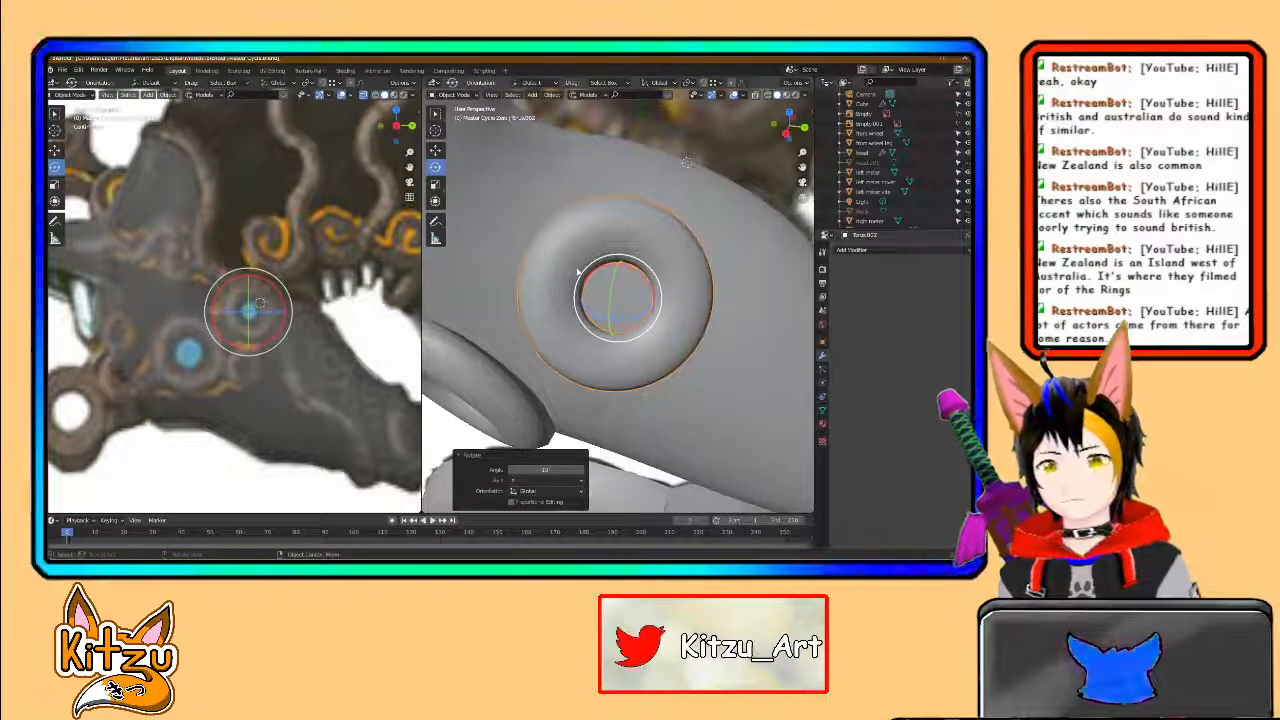
middle_drag(687, 161, 679, 235)
middle_drag(798, 247, 488, 238)
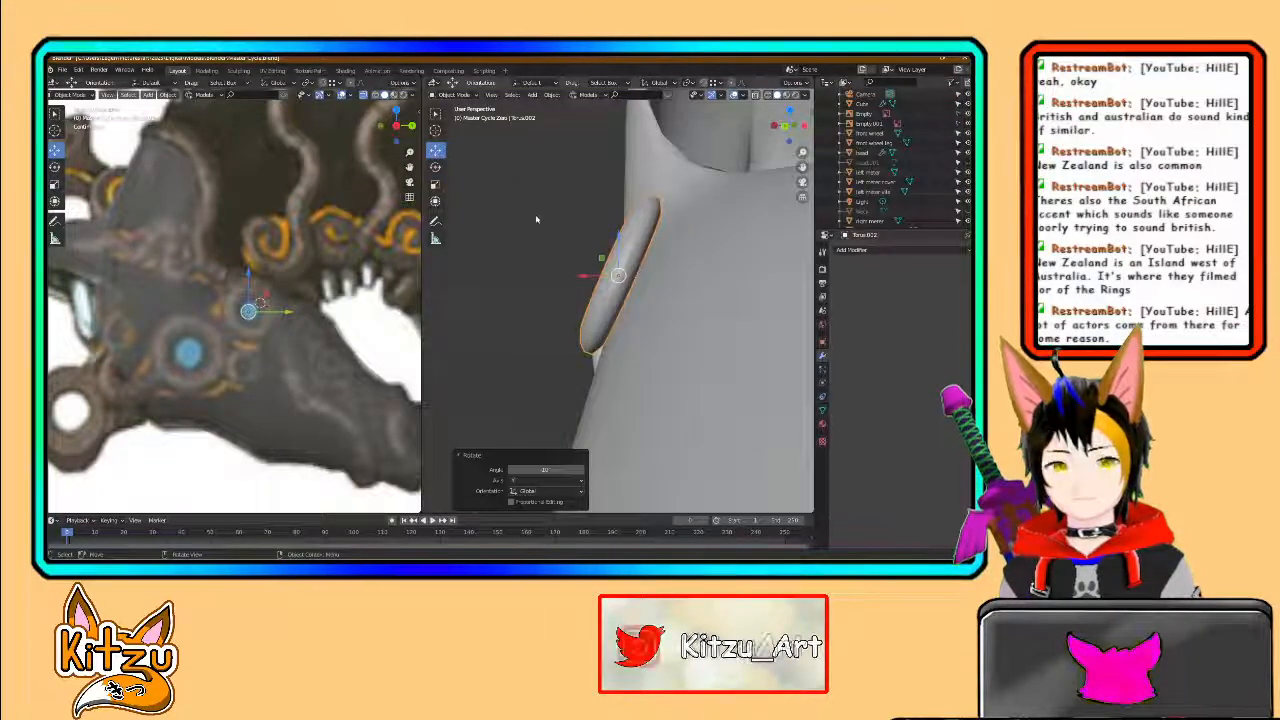
drag(619, 240, 618, 250)
key(g)
key(x)
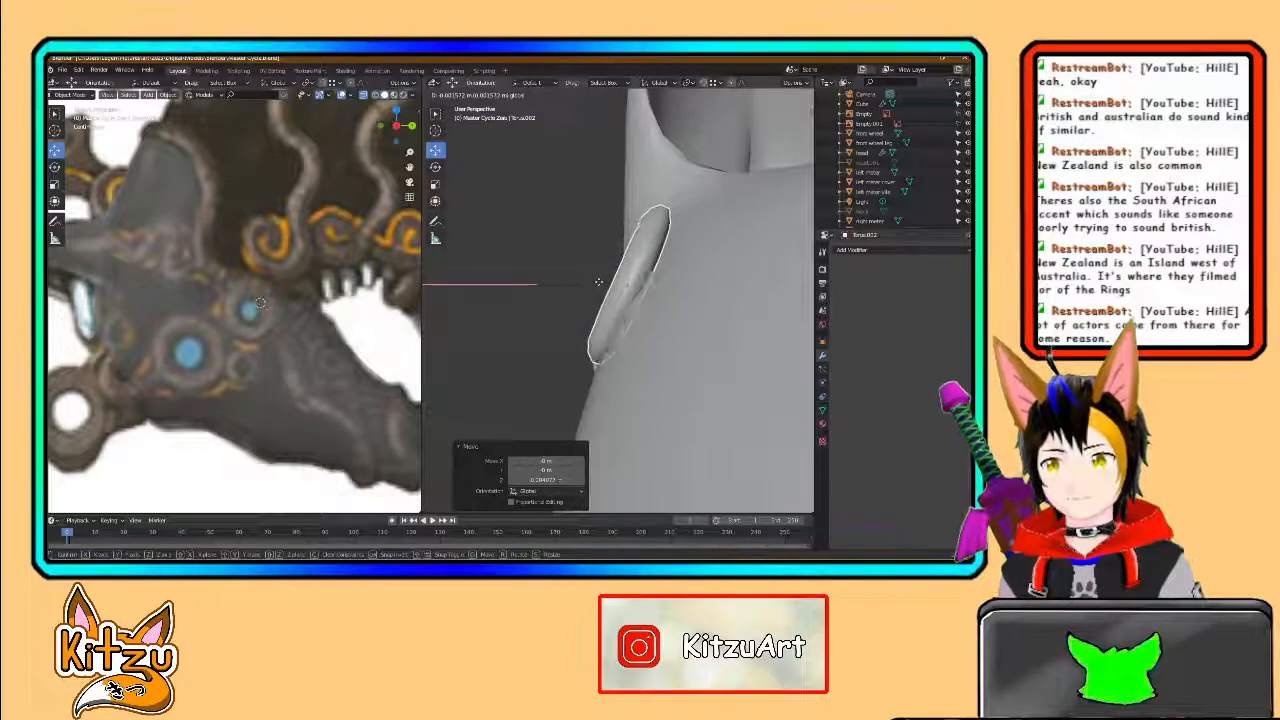
click(598, 282)
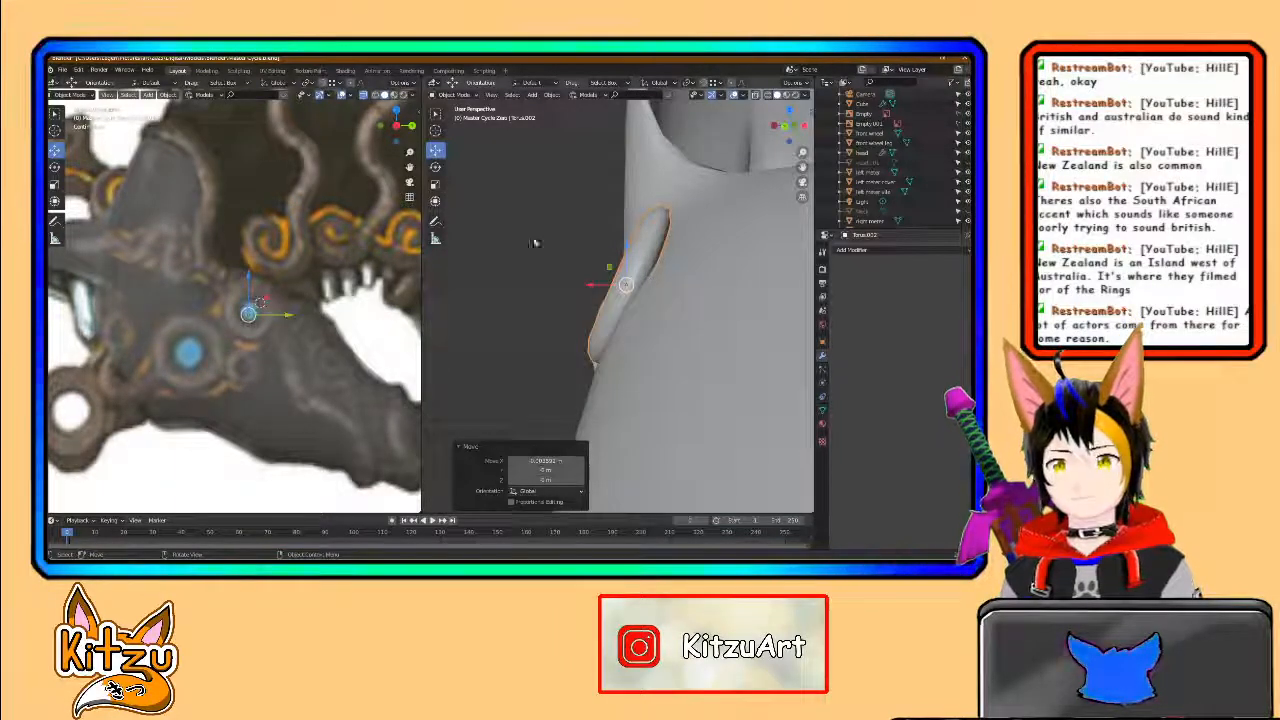
- Tilt the small torus slightly about the Y axis and push it along the X axis further into the head
drag(655, 265, 655, 268)
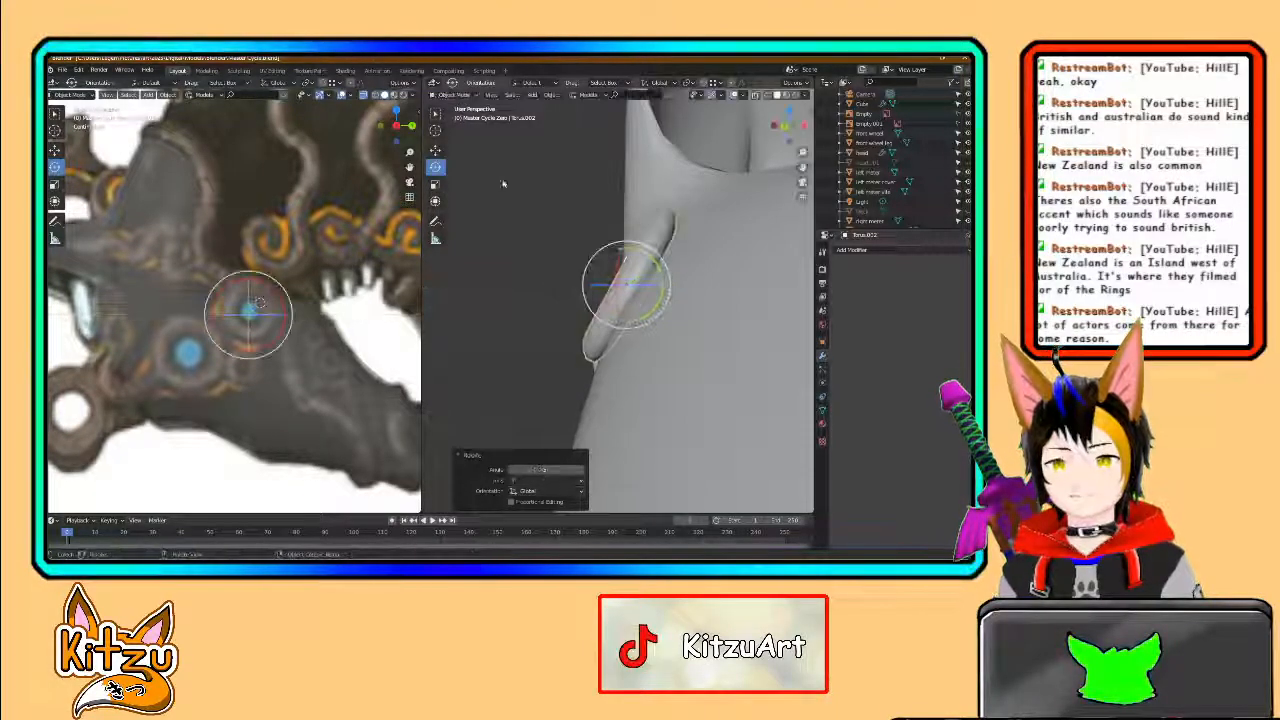
click(435, 150)
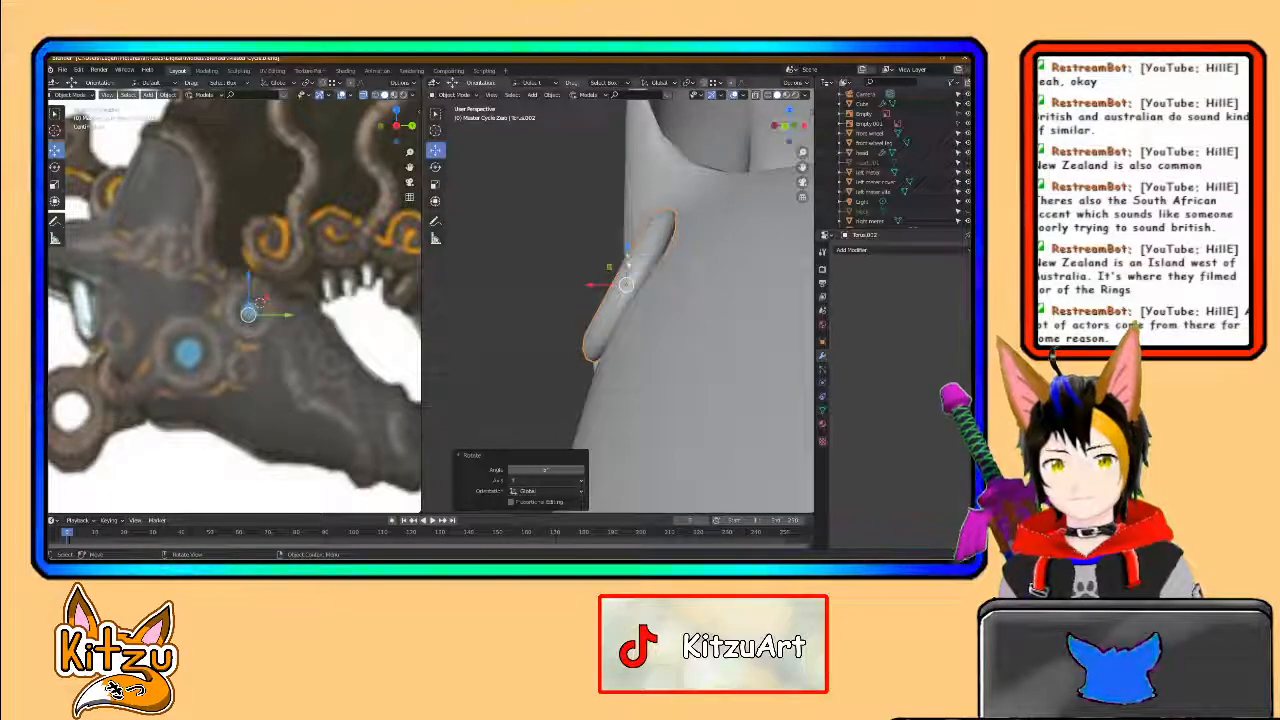
drag(598, 288, 600, 294)
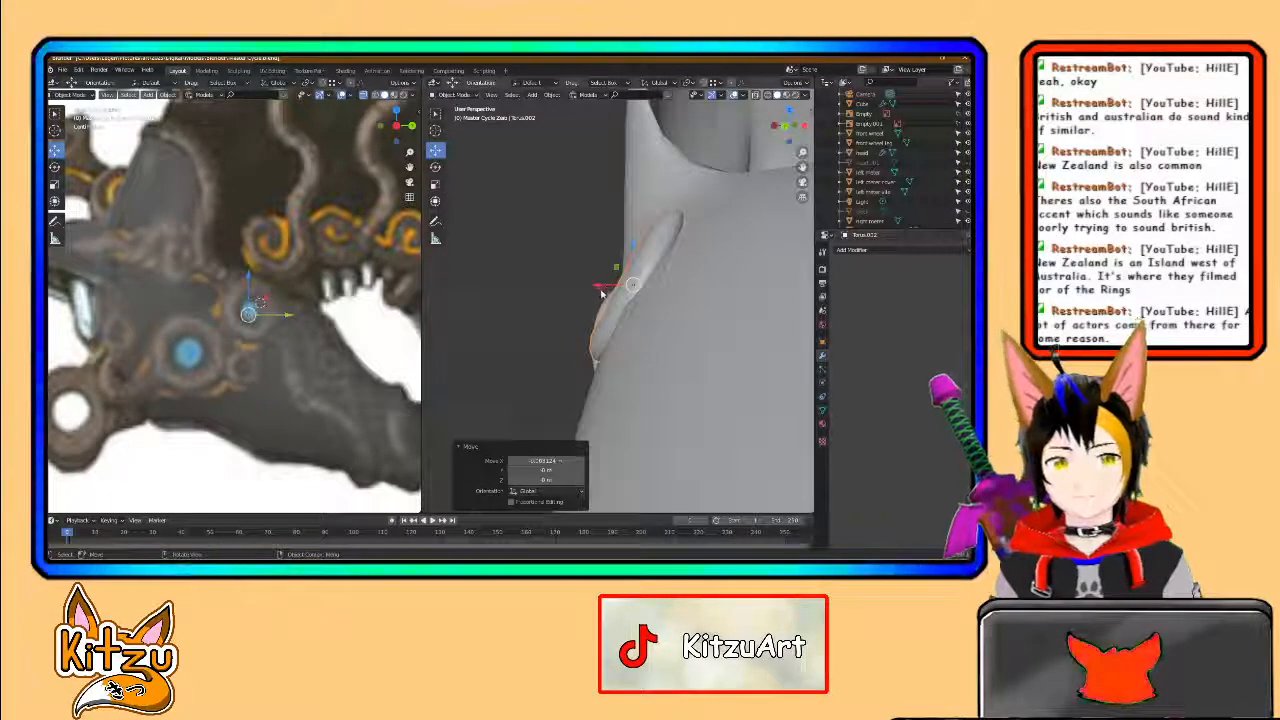
- Fine-tune the small torus's rotation, tilting it about the Y axis to lie flush with the side of the head
middle_drag(617, 279, 652, 322)
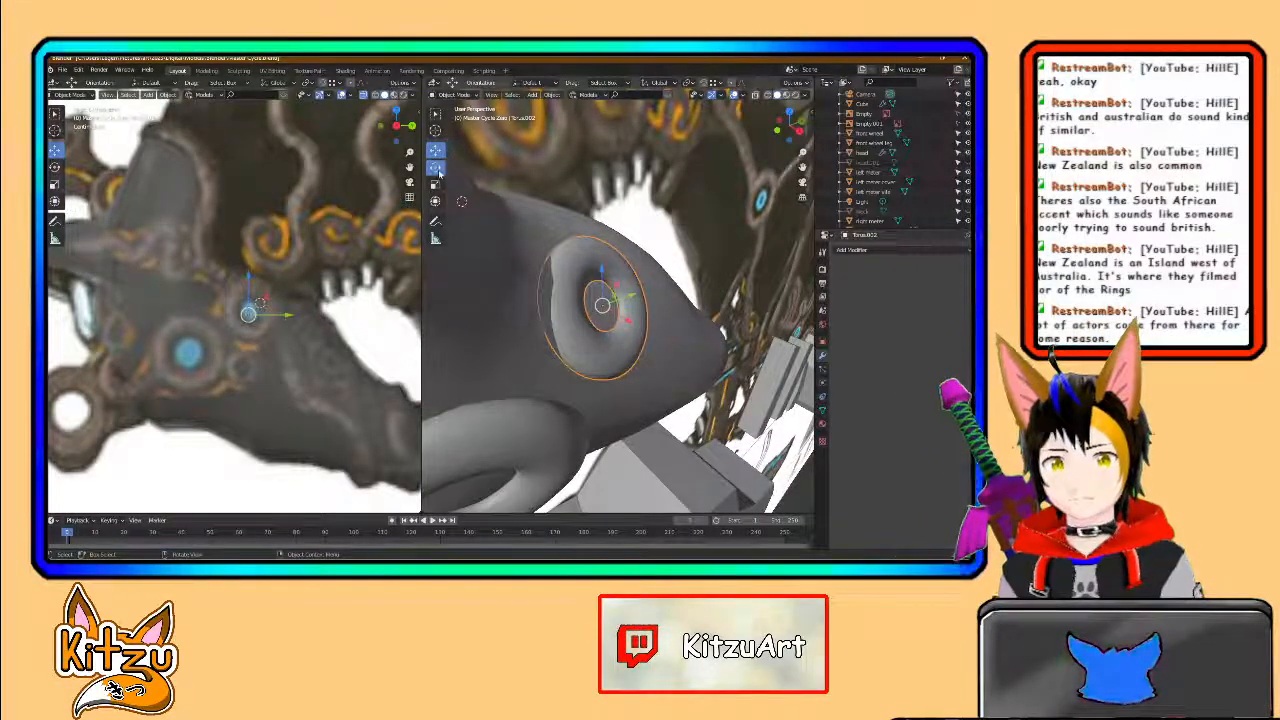
middle_drag(698, 324, 631, 379)
scroll(669, 321, up, 2)
middle_drag(684, 406, 680, 405)
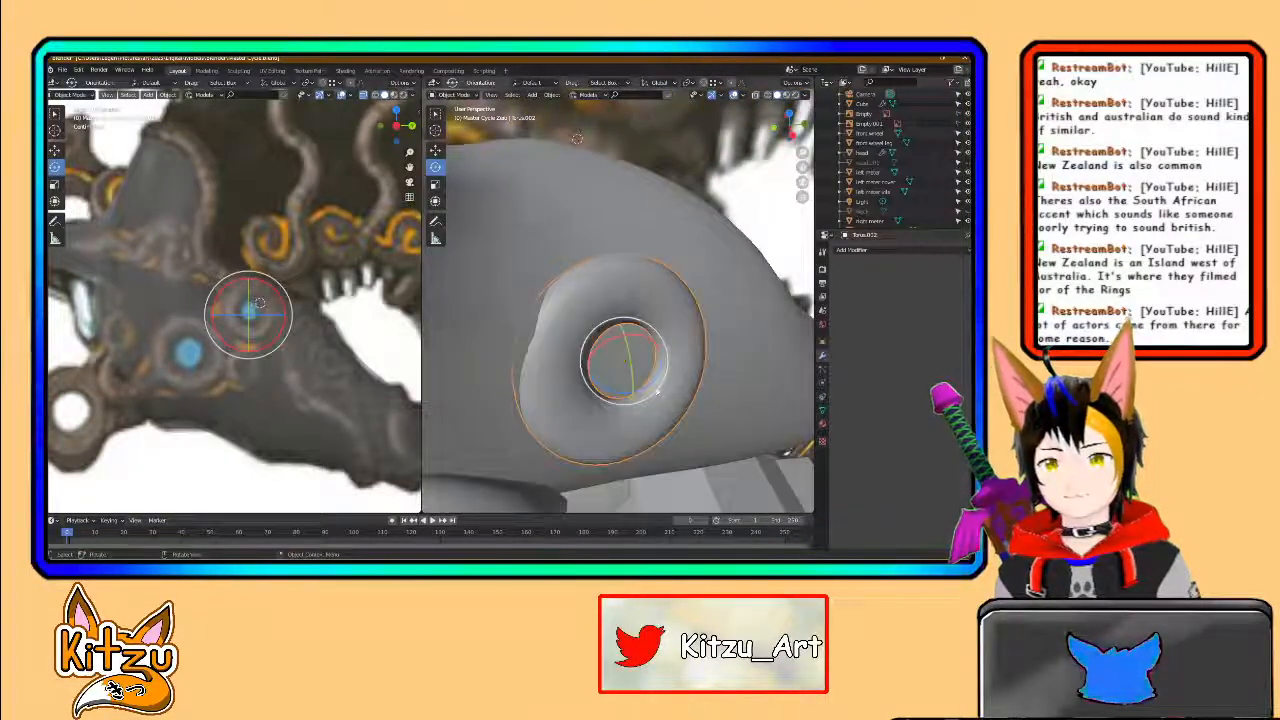
drag(634, 392, 657, 382)
middle_drag(654, 378, 641, 311)
drag(627, 329, 632, 357)
- Move the small torus slightly outward from the head along the X axis
middle_drag(695, 358, 523, 408)
scroll(706, 393, down, 1)
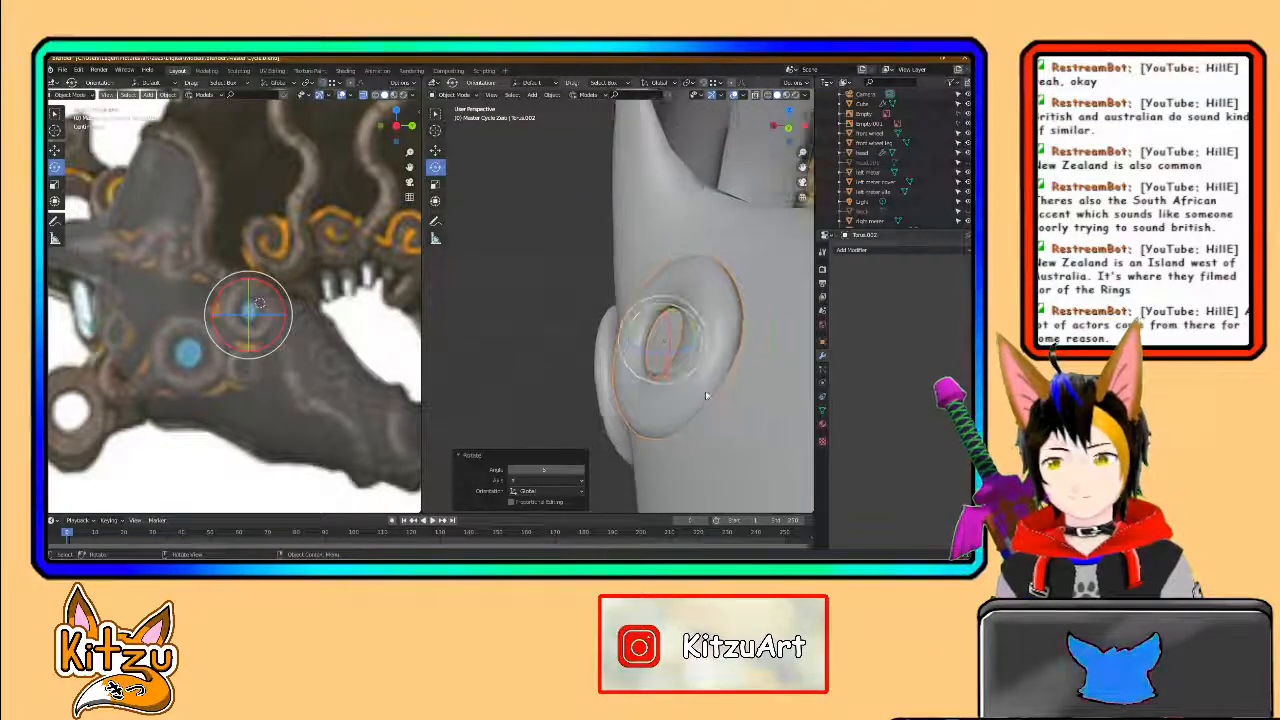
middle_drag(706, 391, 680, 386)
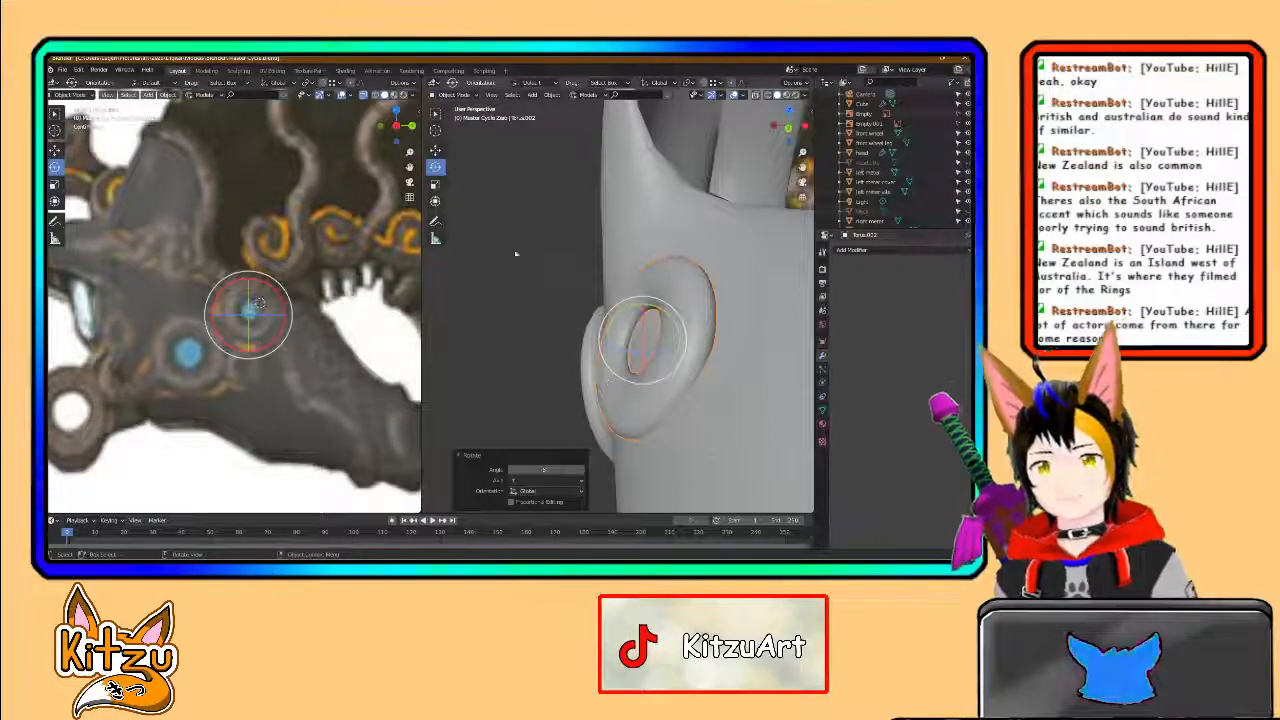
click(435, 150)
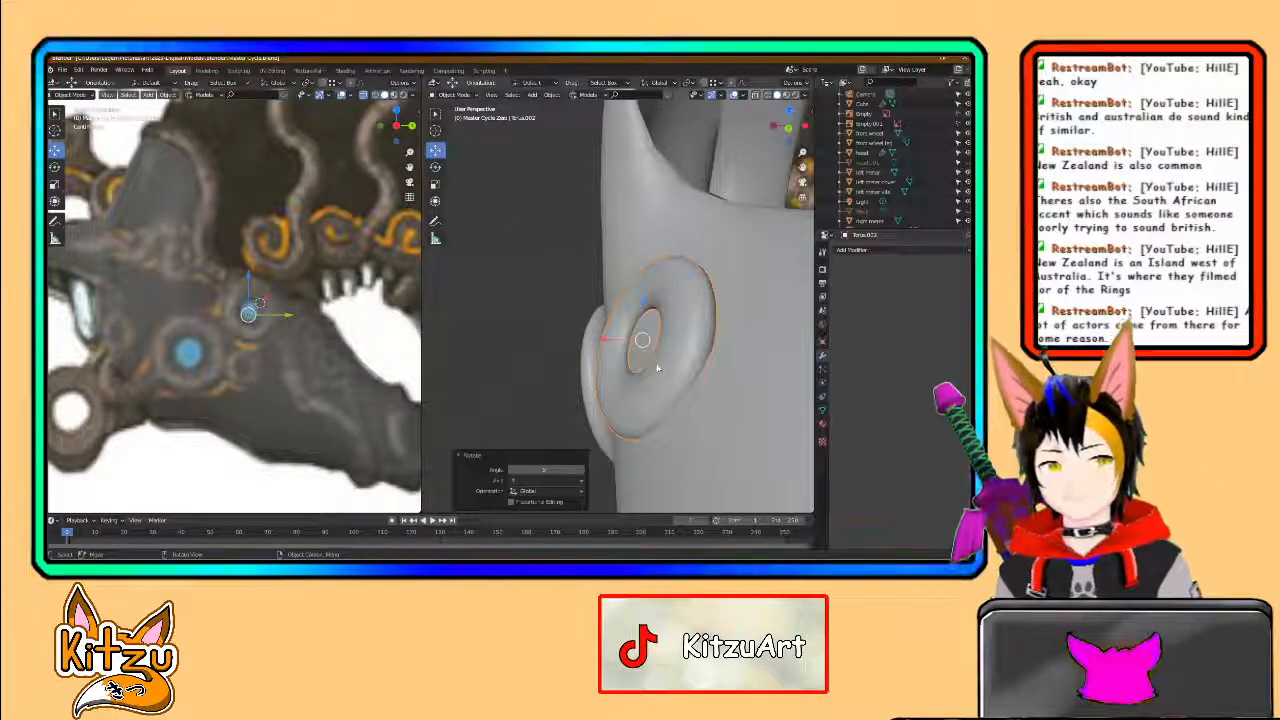
middle_drag(689, 371, 604, 343)
drag(547, 307, 545, 306)
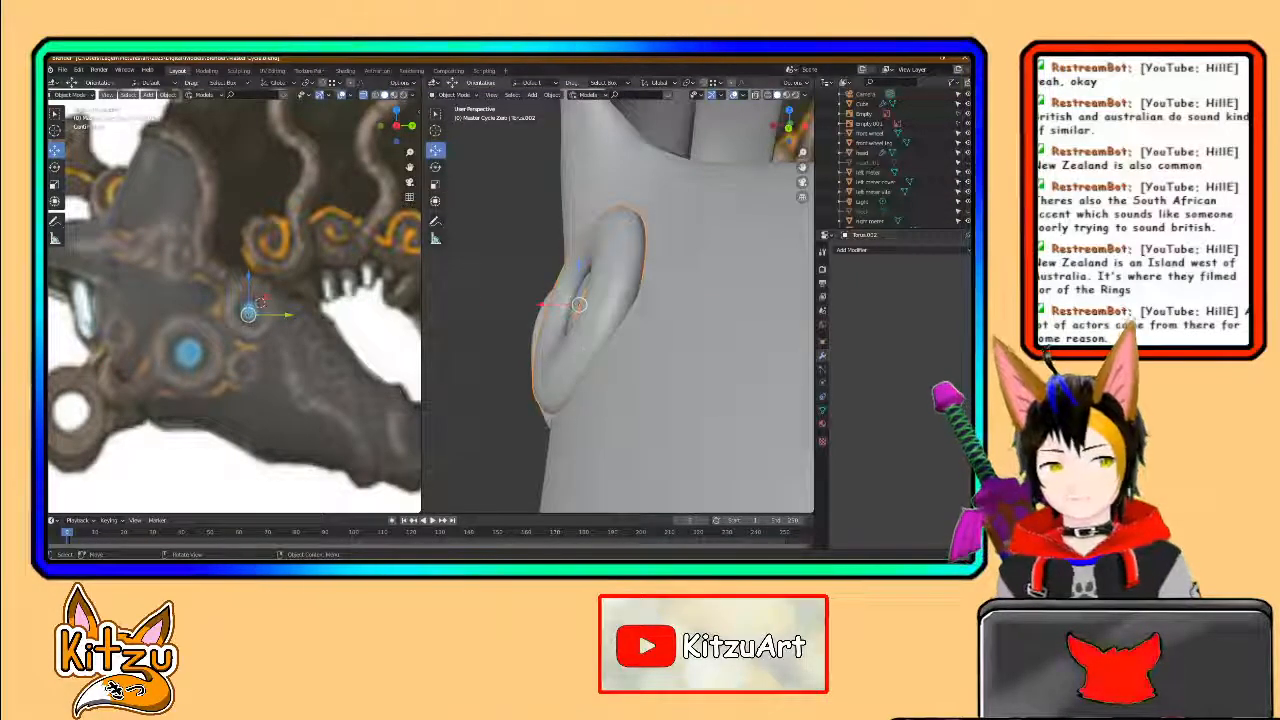
- Select the head mesh and enter Edit Mode to work on the snout-top vertex beside the small torus
click(630, 374)
key(Tab)
scroll(610, 346, down, 2)
middle_drag(610, 343, 649, 286)
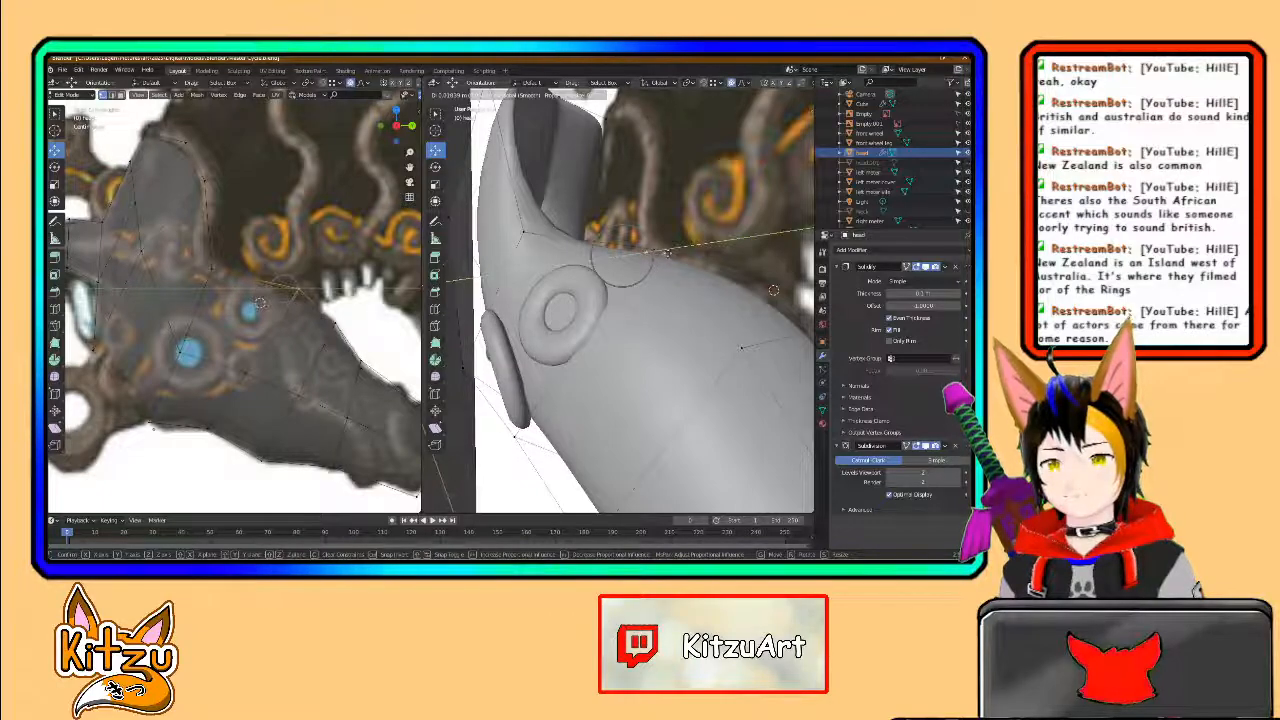
- Try to shift the snout-top vertex along the Y axis with proportional editing and undo the move
drag(667, 253, 673, 252)
middle_drag(673, 252, 605, 322)
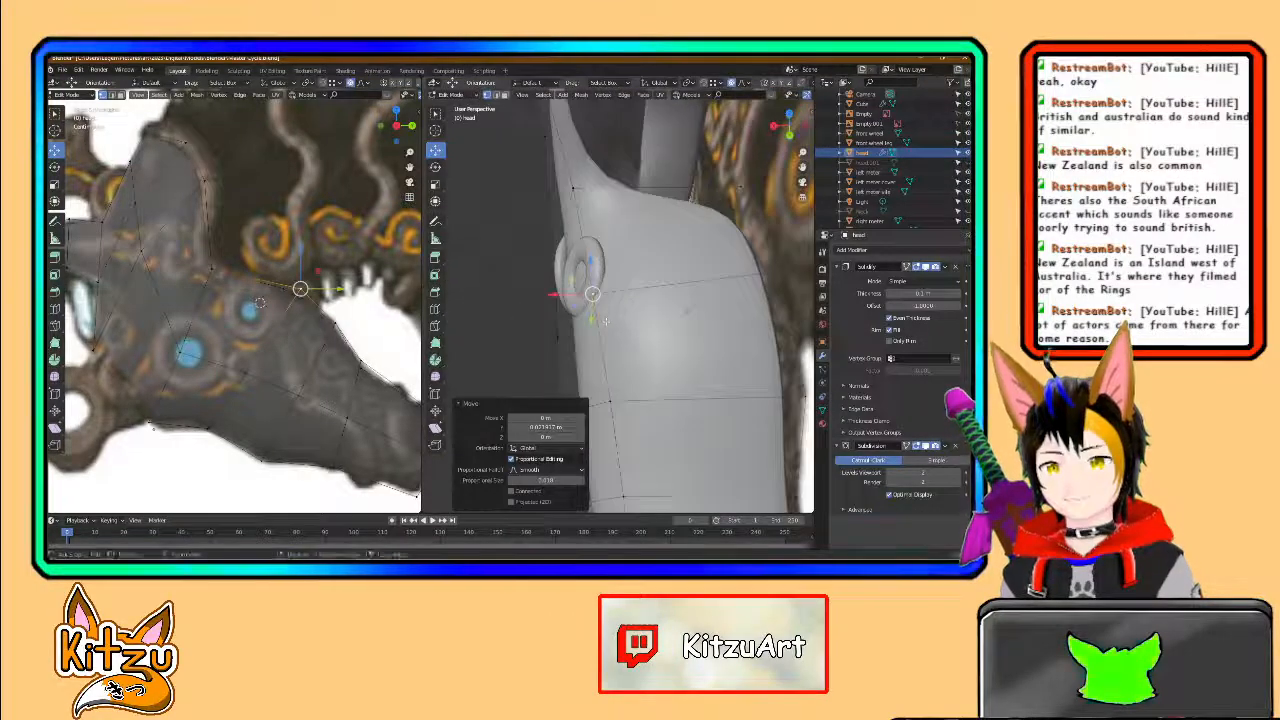
key(ctrl+z)
- Shift the snout-top vertex and the vertex at the base of the forehead slightly along the X axis with proportional editing
drag(557, 274, 561, 274)
middle_drag(578, 277, 683, 232)
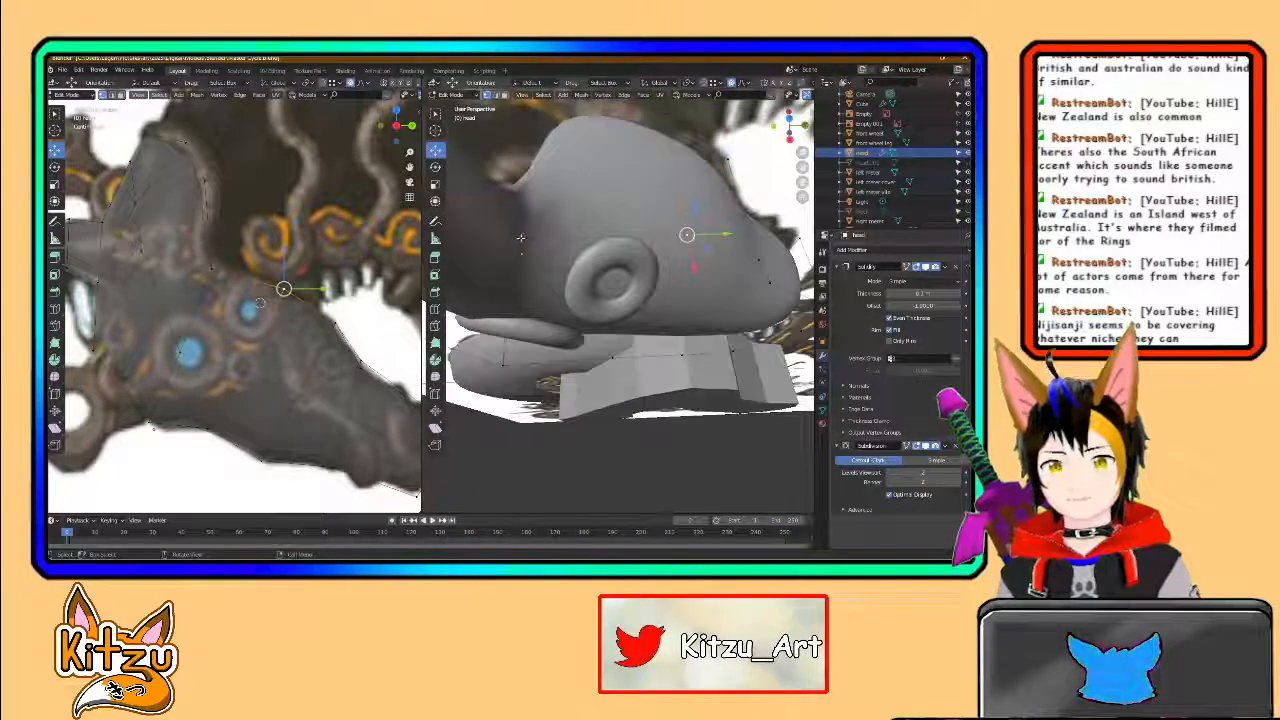
middle_drag(560, 250, 581, 266)
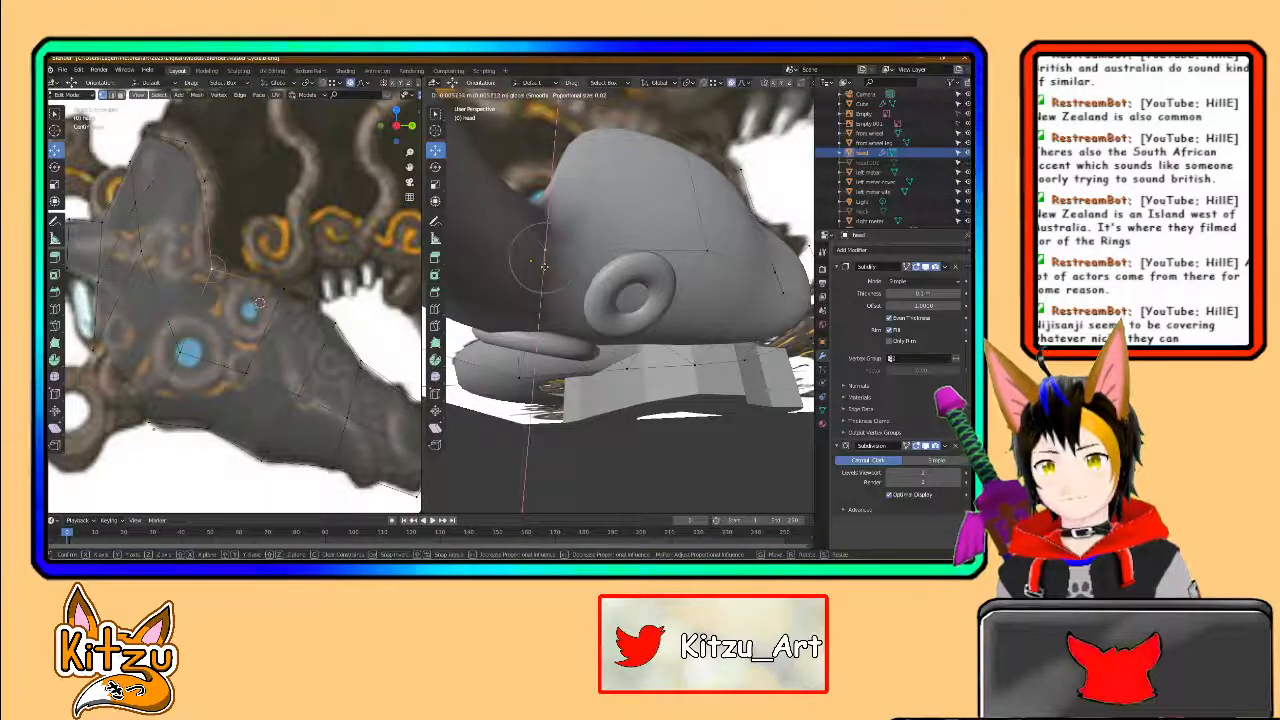
click(544, 262)
middle_drag(544, 262, 577, 256)
middle_drag(672, 294, 592, 244)
middle_drag(515, 269, 562, 319)
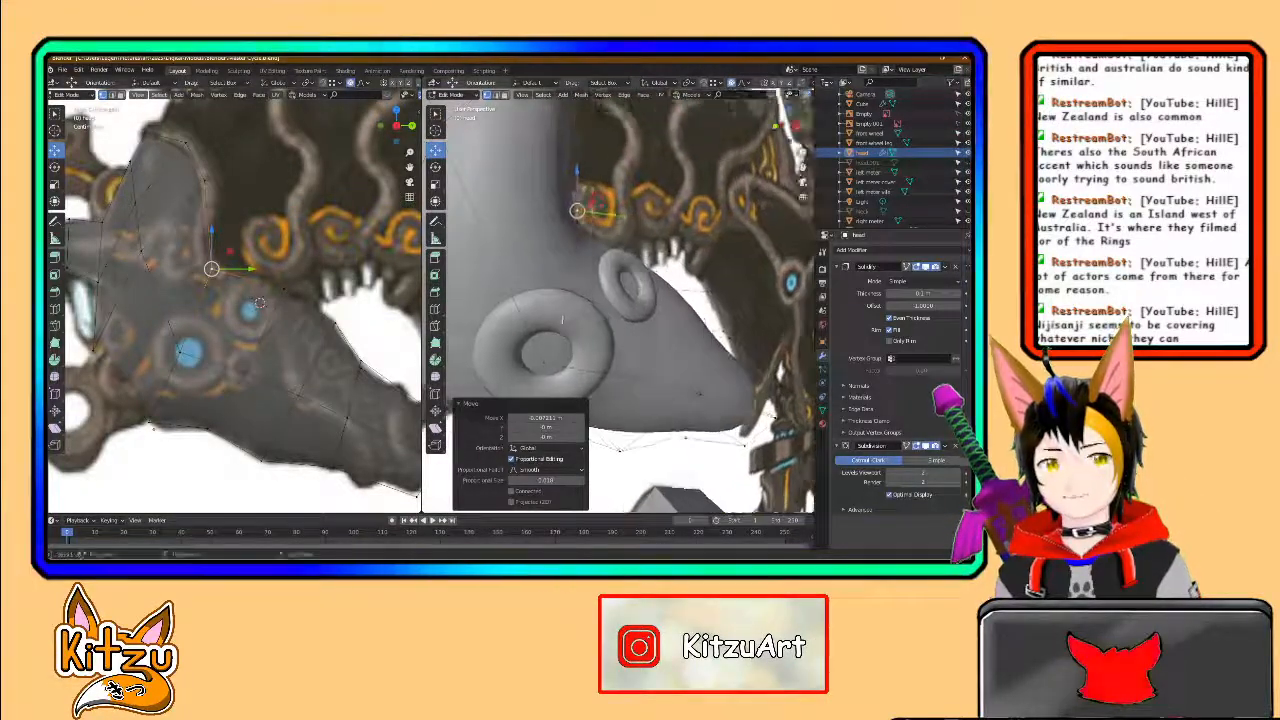
- Pull the head vertex inside the large torus slightly outward along the X axis and return to Object Mode
click(538, 362)
middle_drag(540, 363, 588, 397)
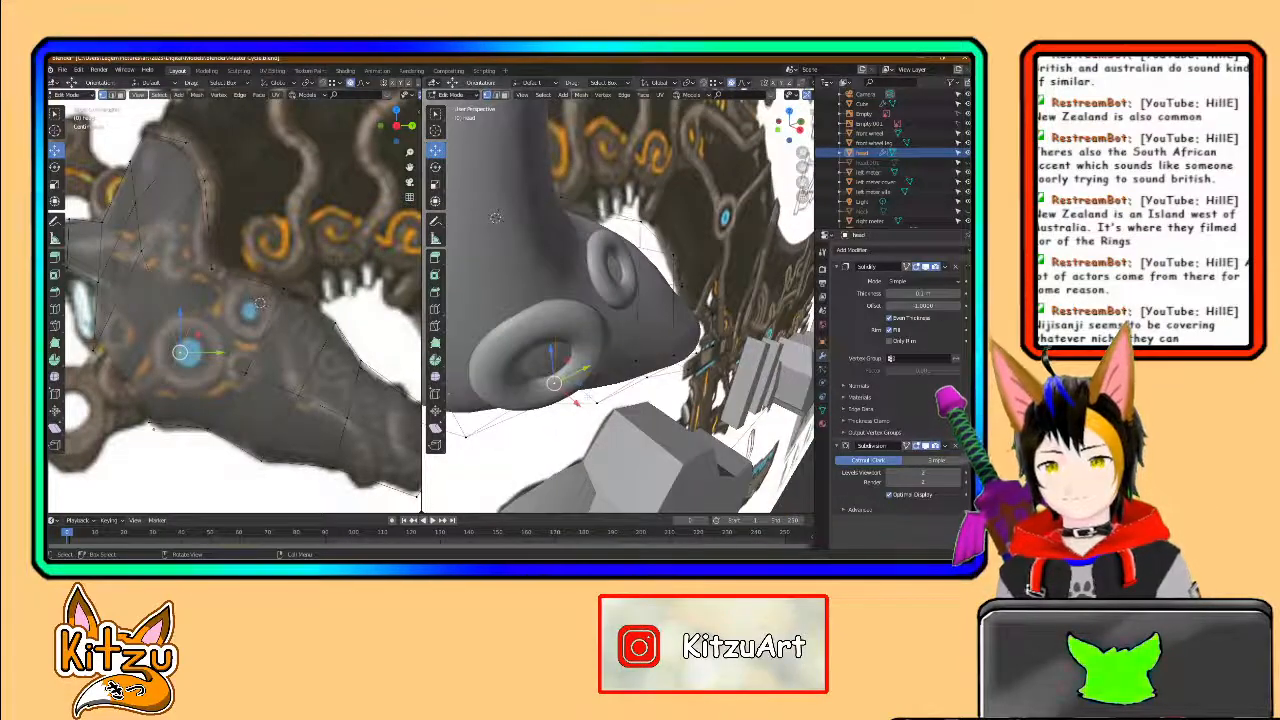
drag(568, 401, 573, 404)
middle_drag(573, 404, 583, 290)
scroll(583, 290, up, 2)
middle_drag(579, 243, 584, 277)
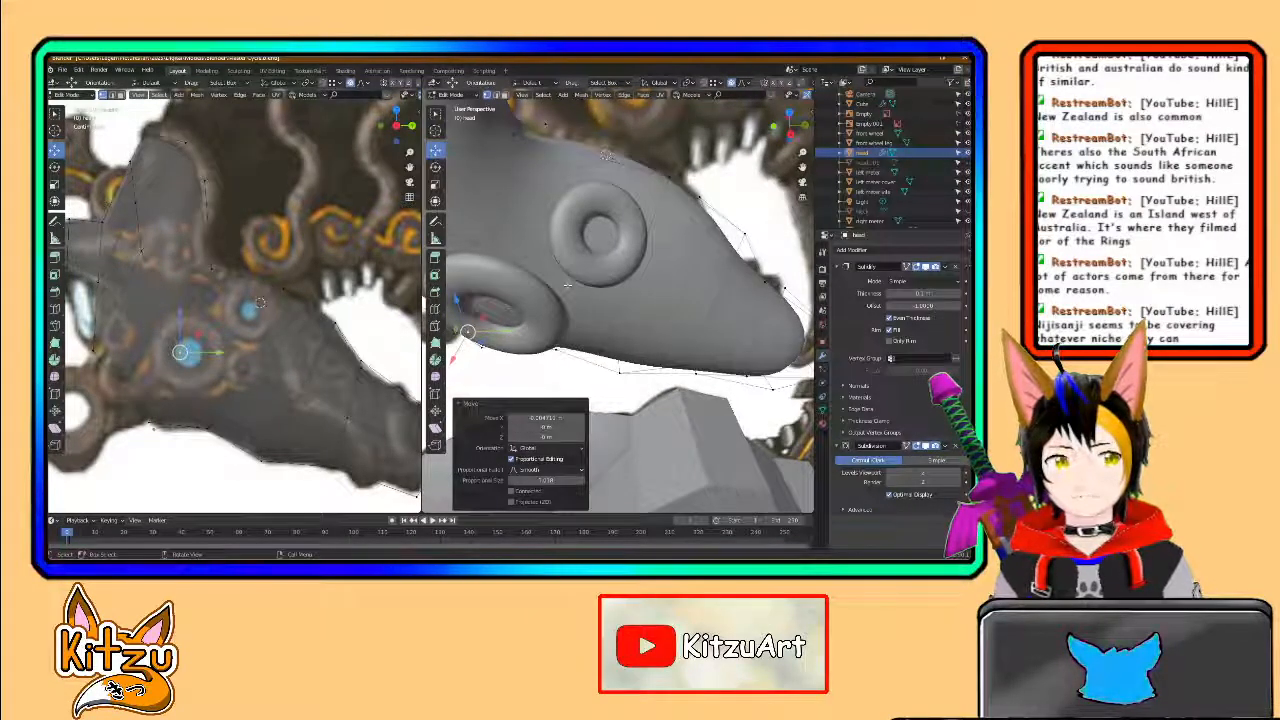
scroll(568, 286, down, 4)
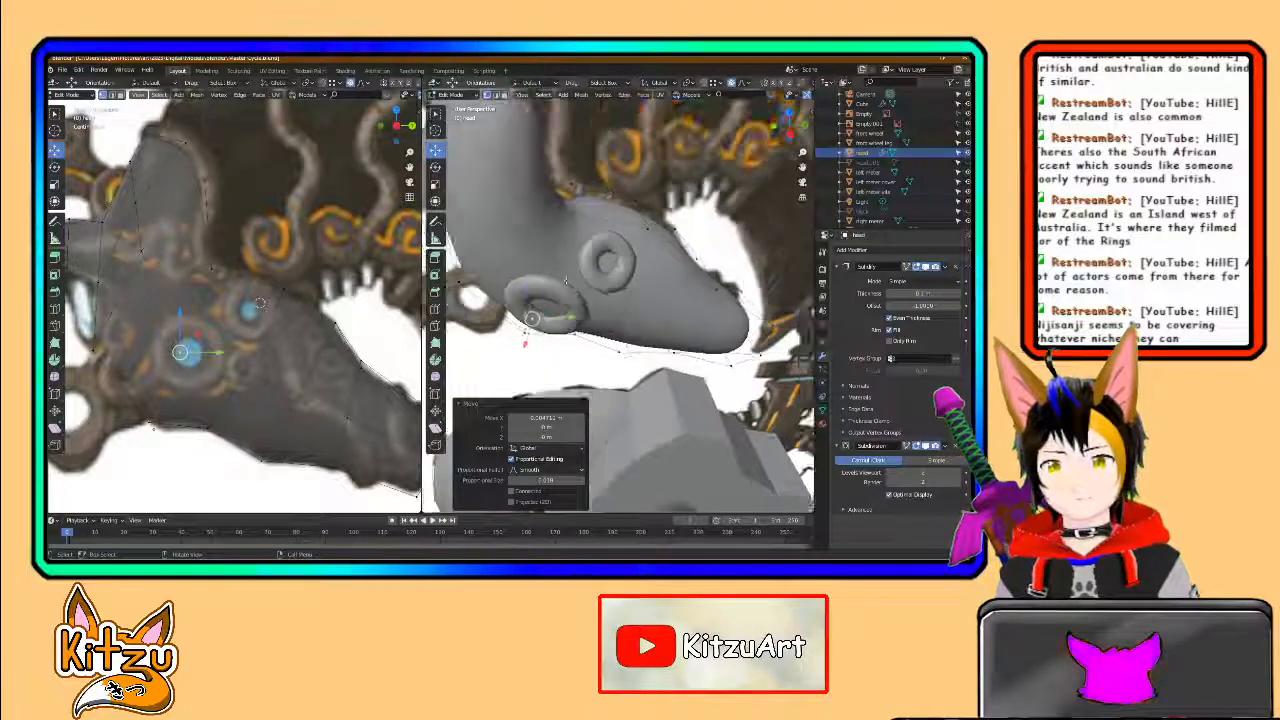
middle_drag(567, 280, 578, 283)
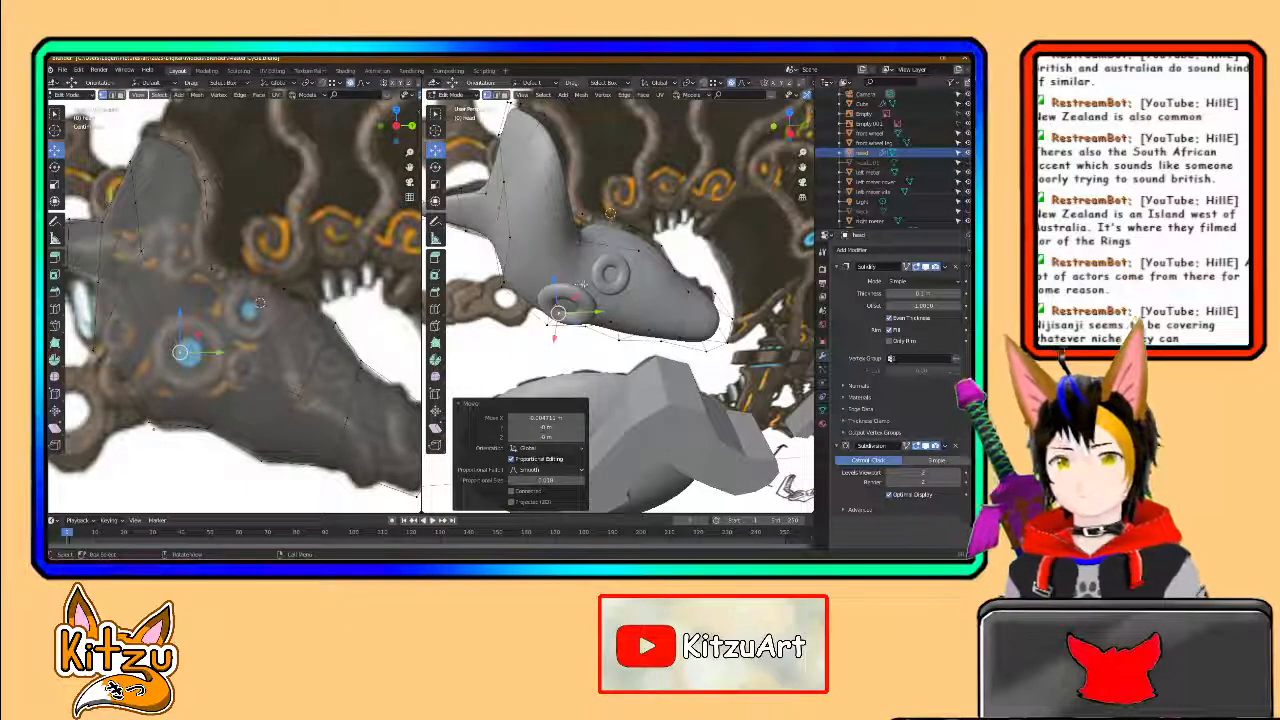
key(Tab)
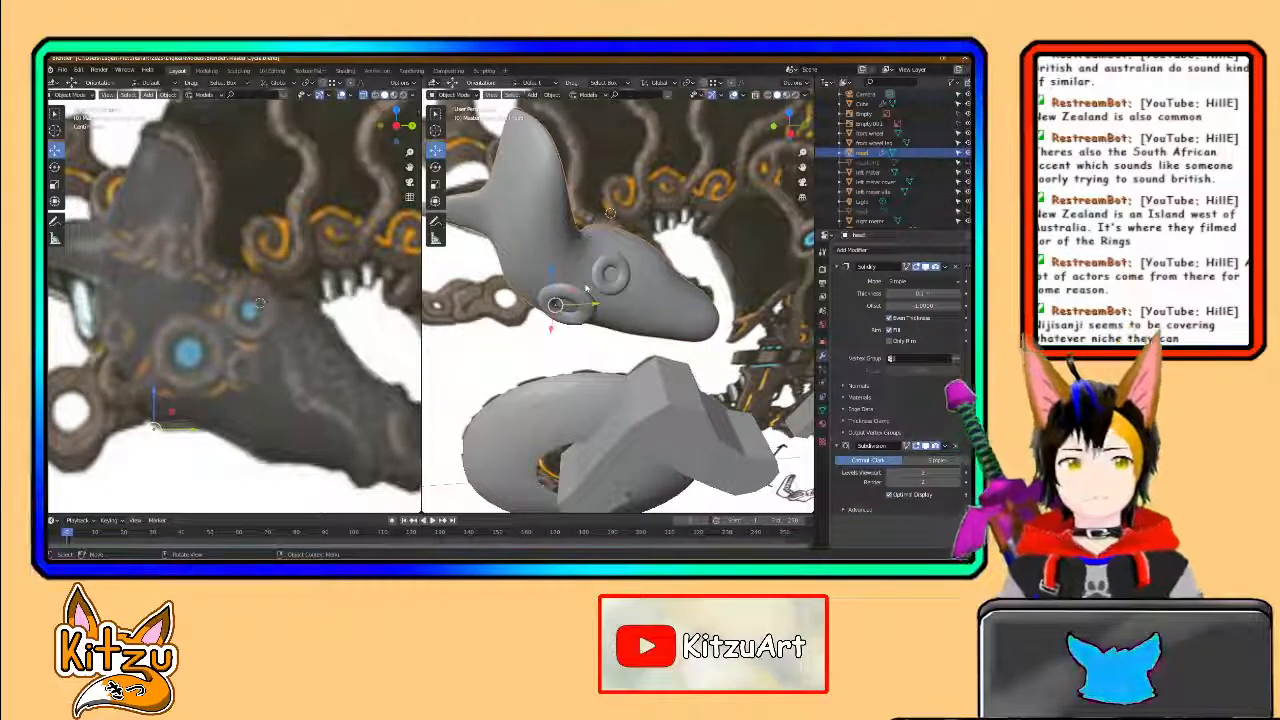
- Examine how both torus rings sit on the head from several angles and in the right orthographic view against the reference
middle_drag(587, 288, 620, 220)
scroll(620, 224, up, 3)
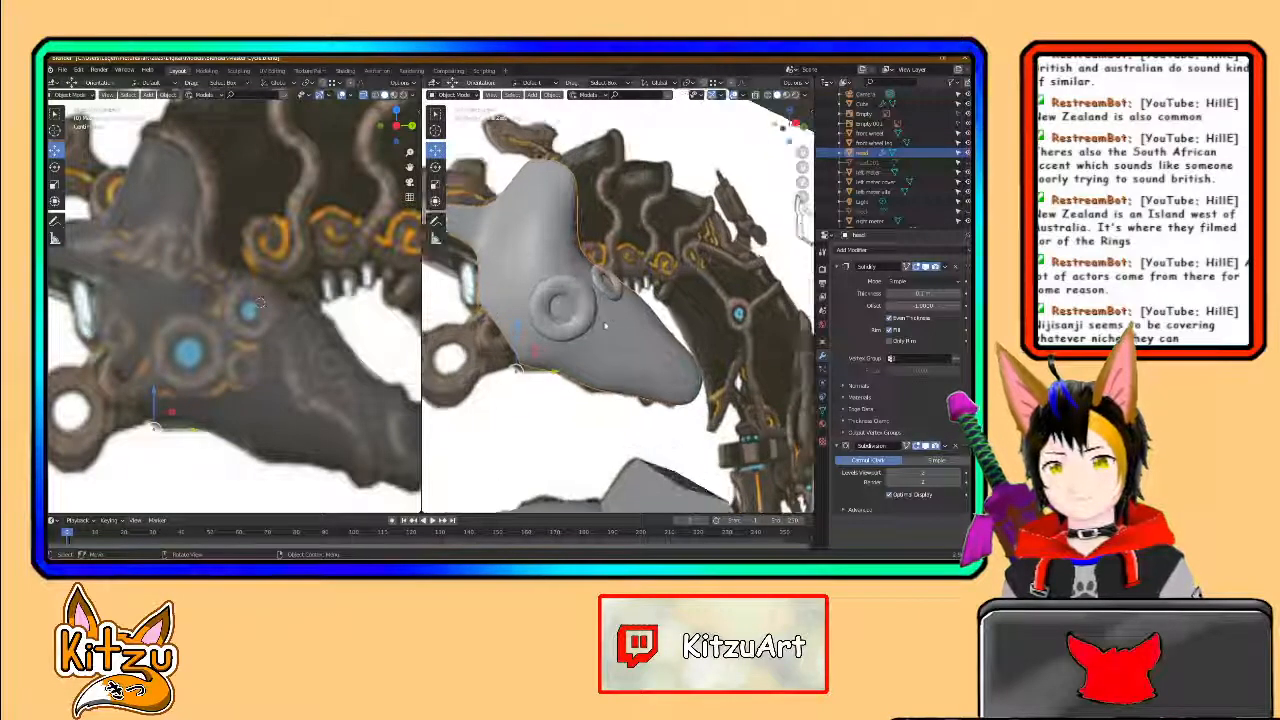
middle_drag(610, 322, 567, 334)
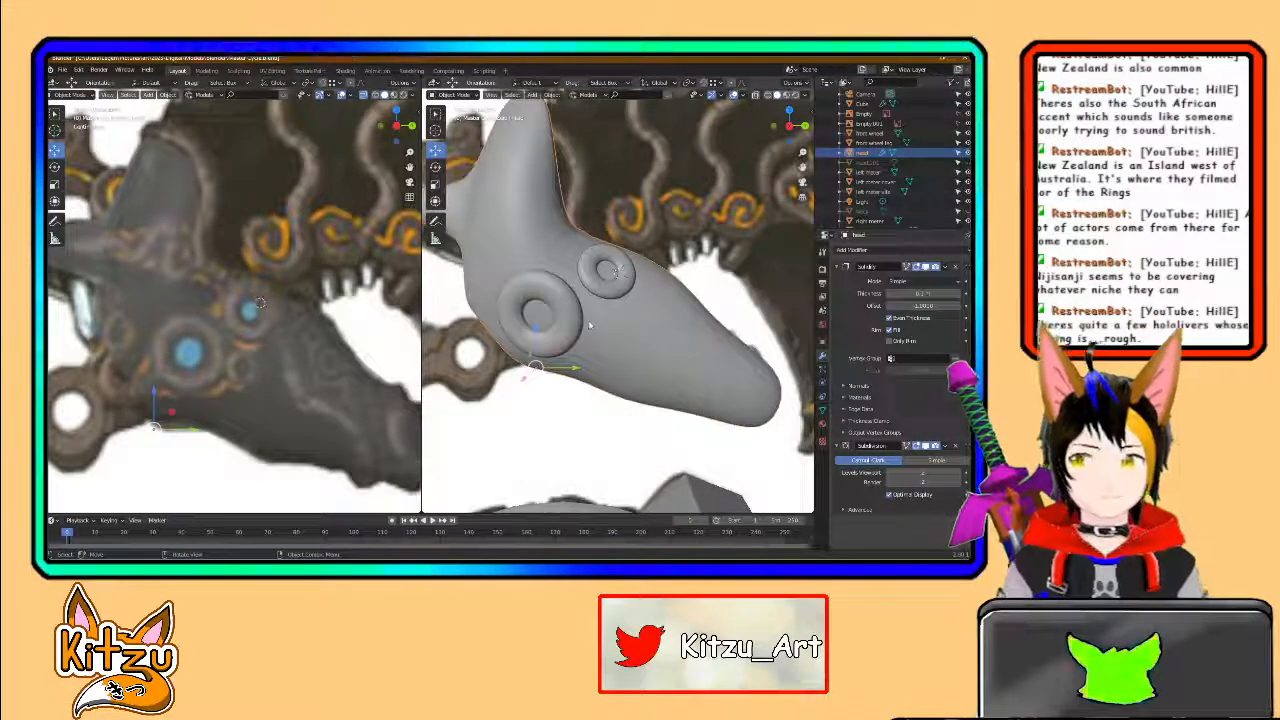
scroll(593, 312, up, 1)
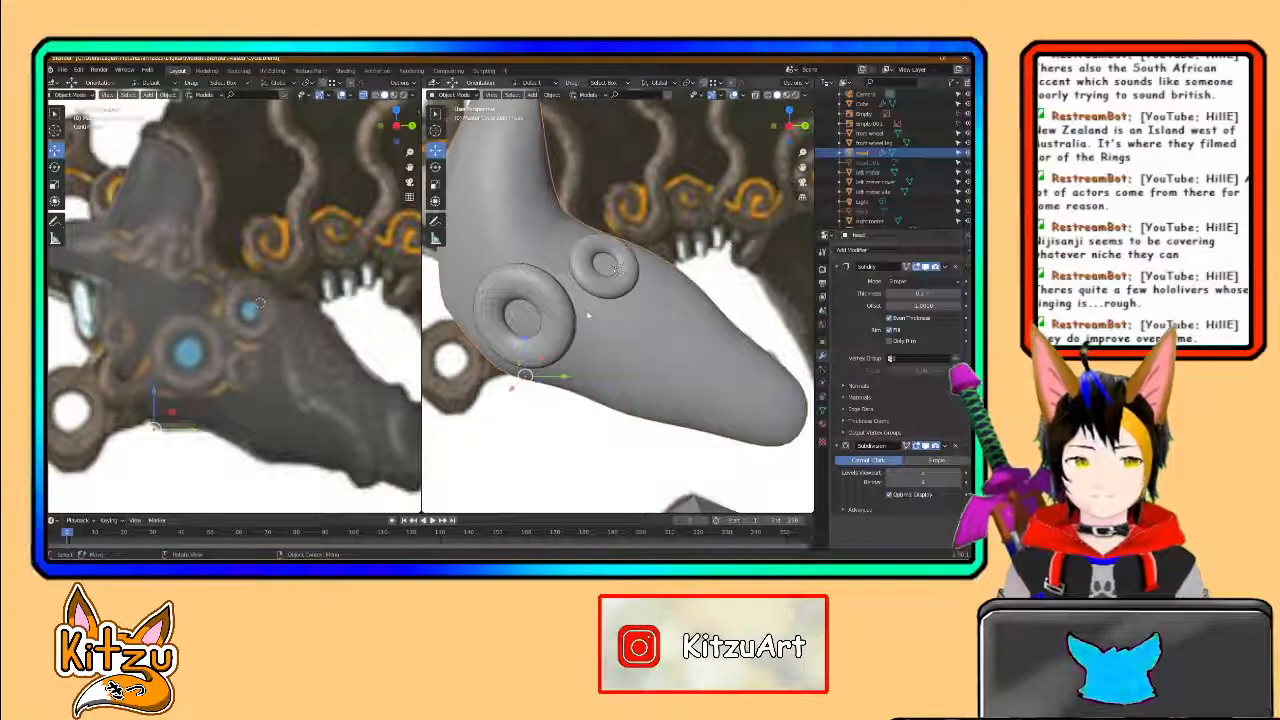
scroll(567, 313, up, 1)
shift+middle_drag(571, 302, 603, 343)
scroll(603, 344, up, 1)
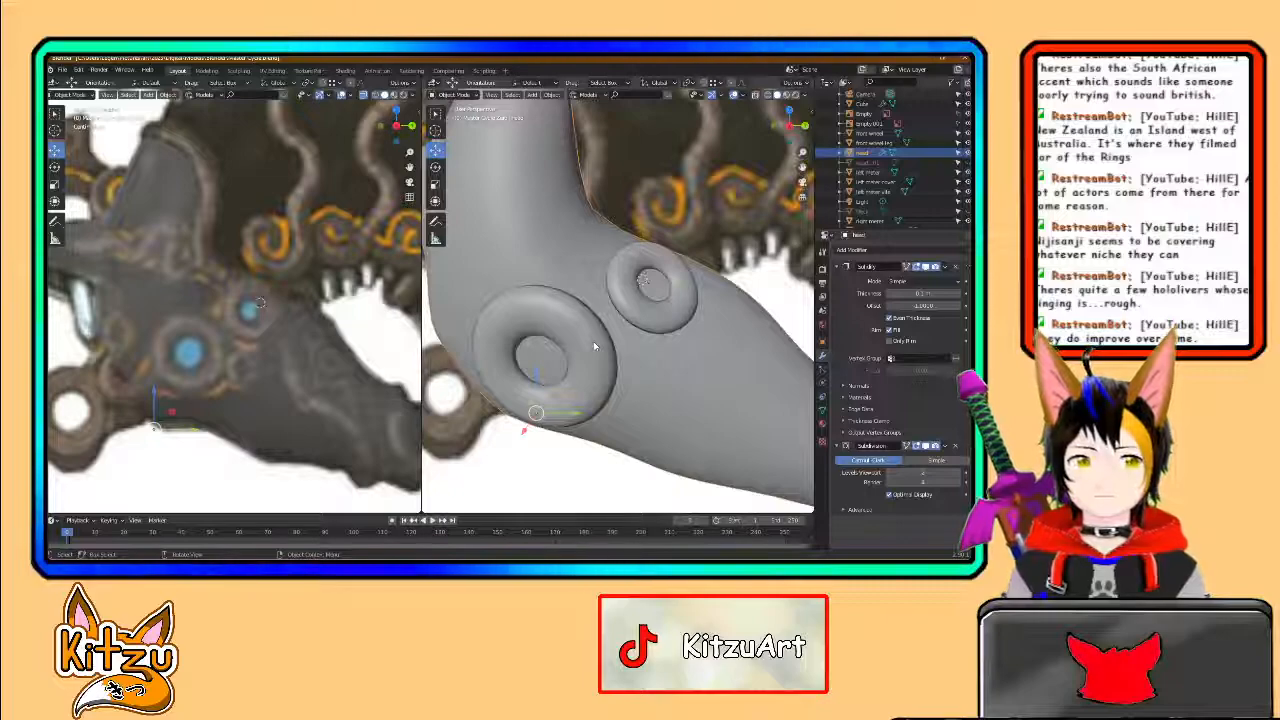
mouse_move(585, 339)
middle_down()
mouse_move(589, 323)
mouse_move(580, 331)
middle_up()
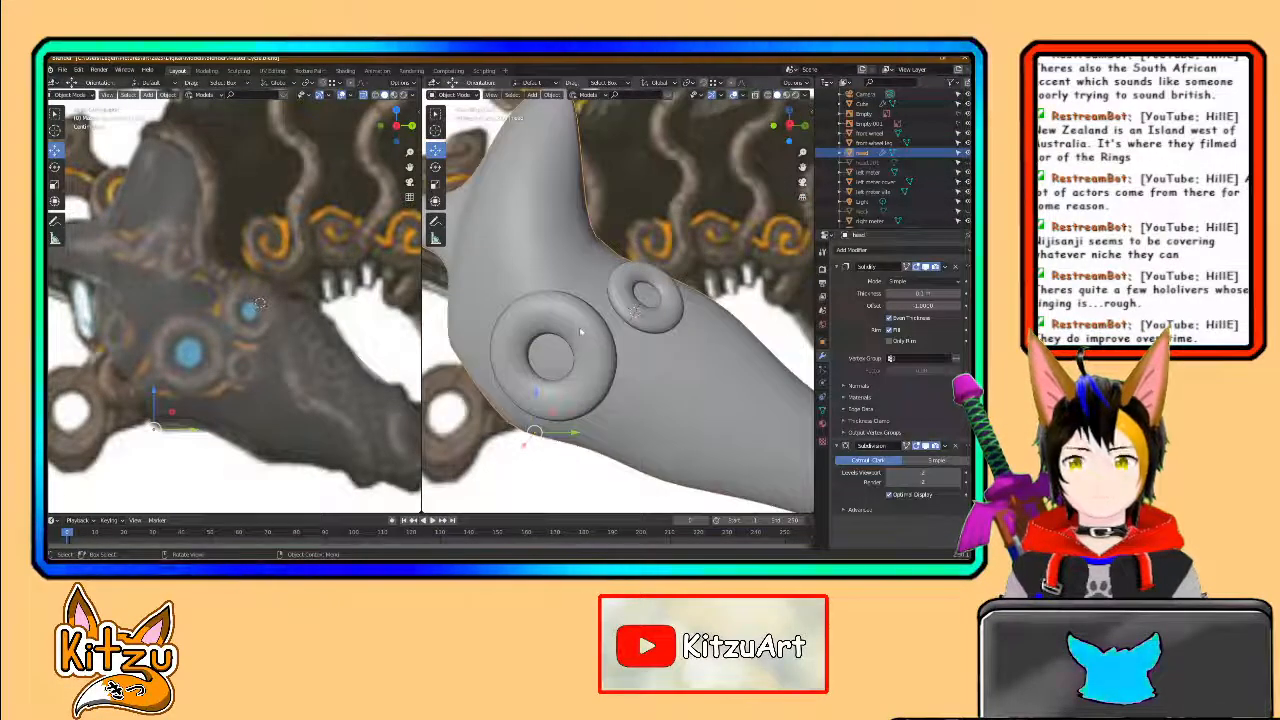
middle_drag(582, 362, 604, 347)
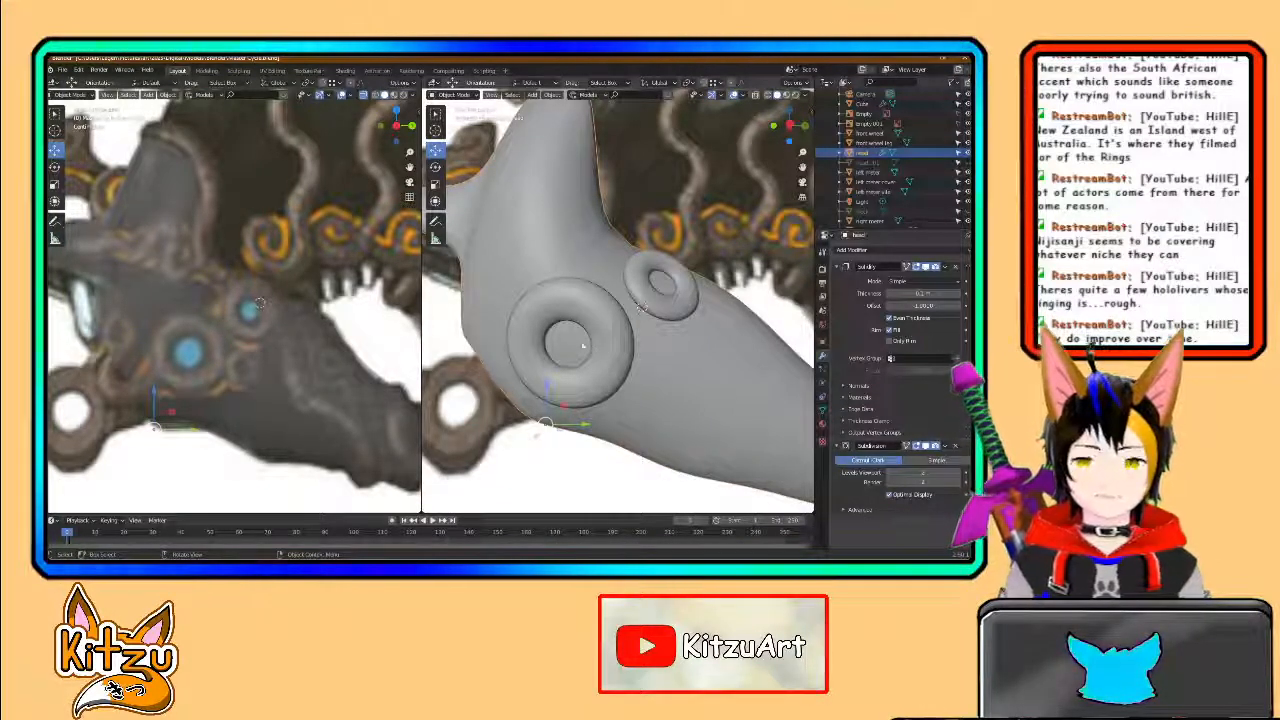
middle_drag(593, 338, 576, 408)
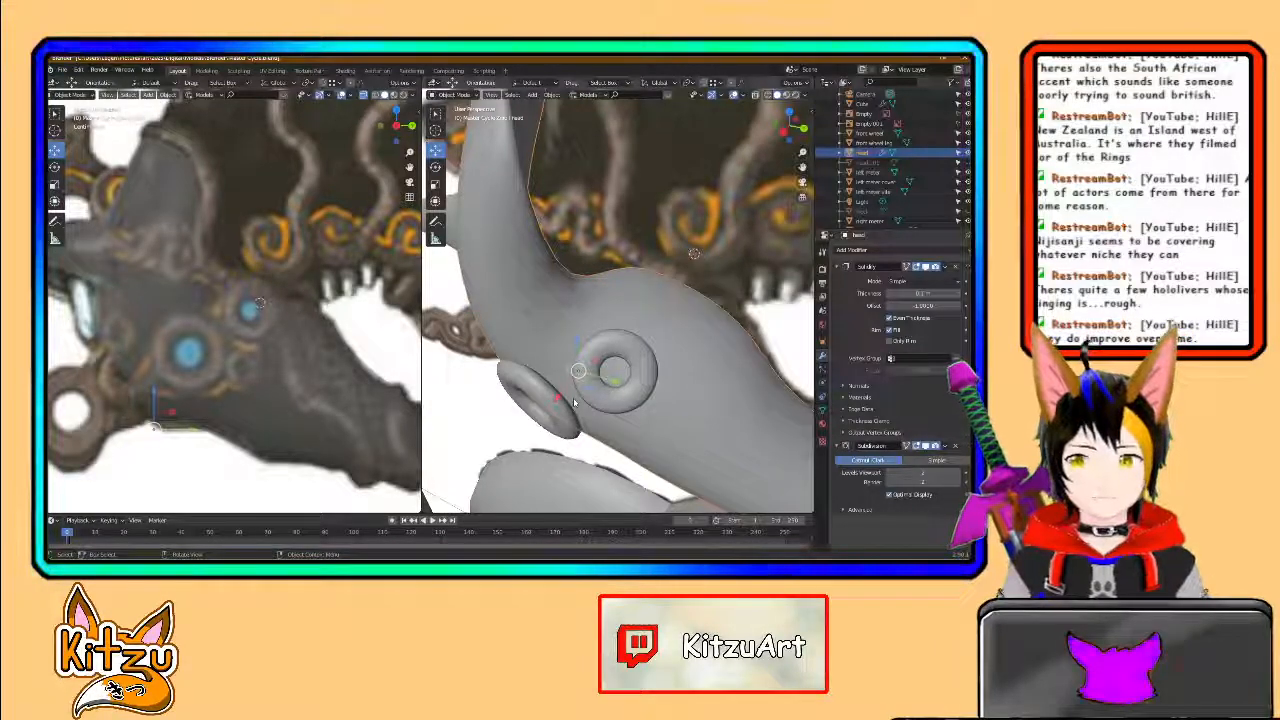
scroll(575, 402, up, 1)
middle_drag(575, 400, 488, 354)
middle_drag(581, 400, 592, 344)
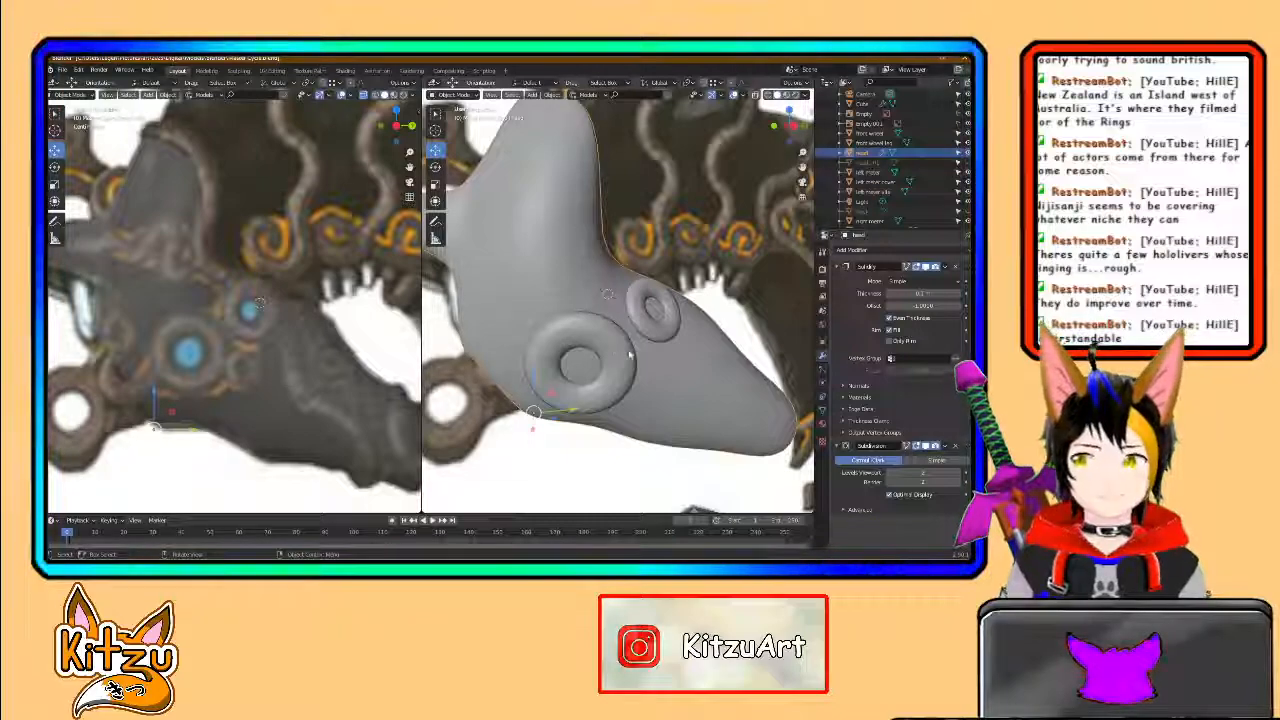
scroll(628, 354, up, 1)
middle_drag(646, 338, 592, 368)
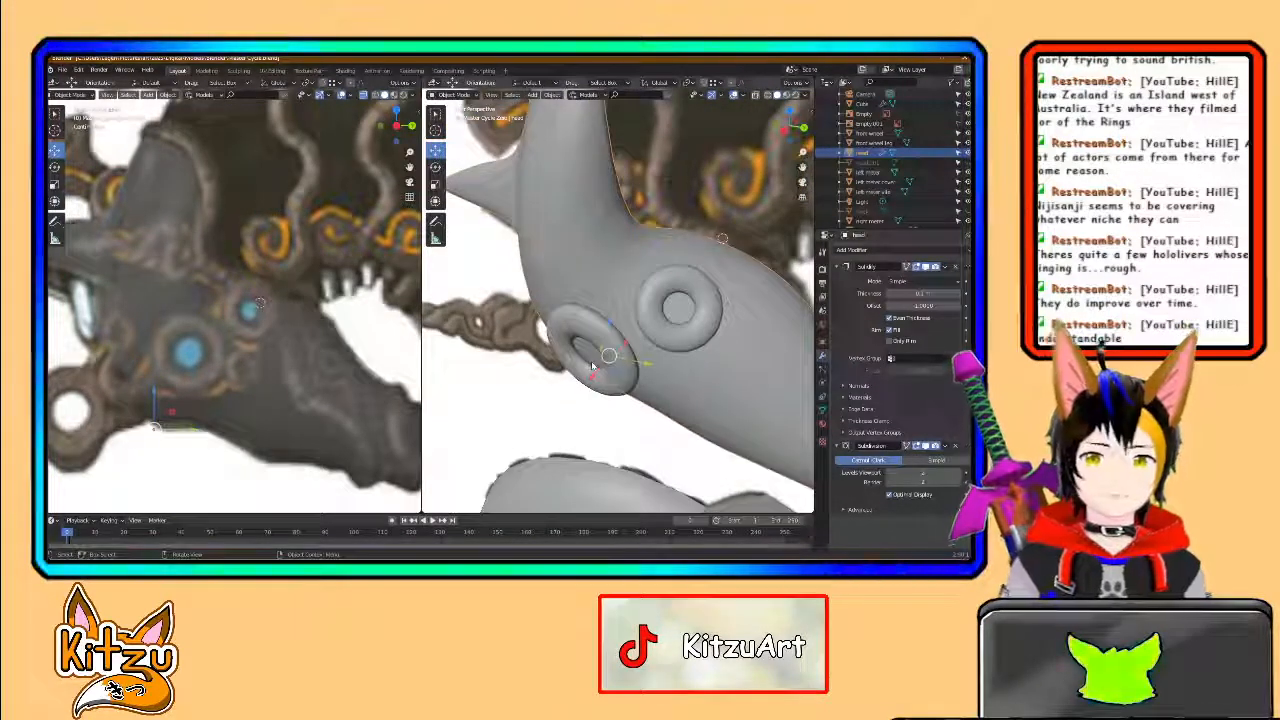
middle_drag(630, 368, 600, 372)
middle_drag(697, 240, 702, 238)
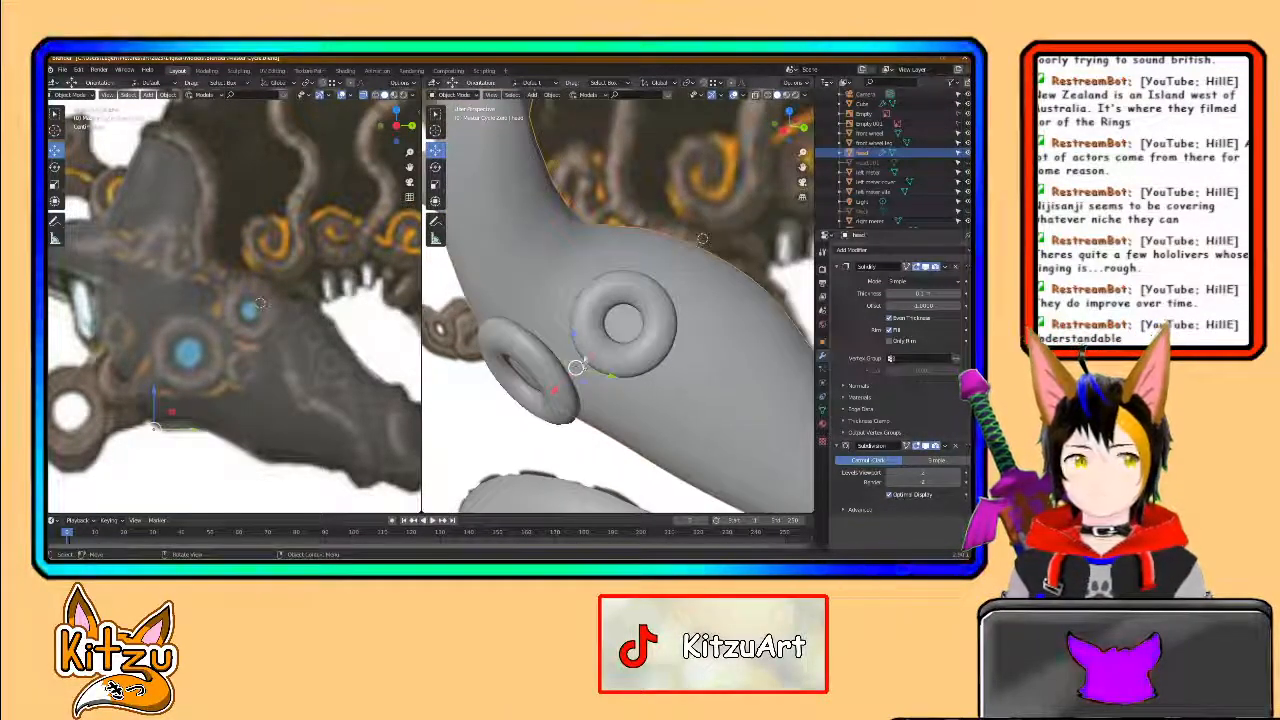
middle_drag(557, 366, 484, 346)
scroll(584, 362, up, 1)
middle_drag(448, 336, 483, 398)
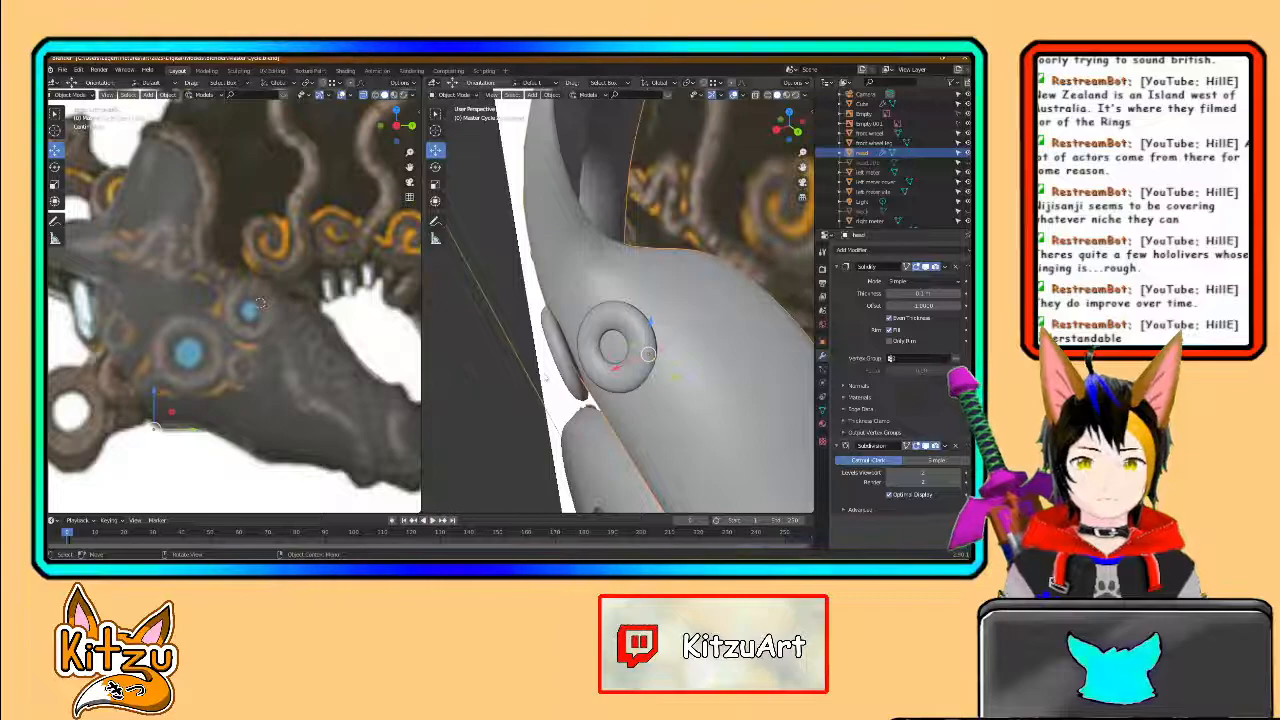
middle_drag(600, 330, 673, 316)
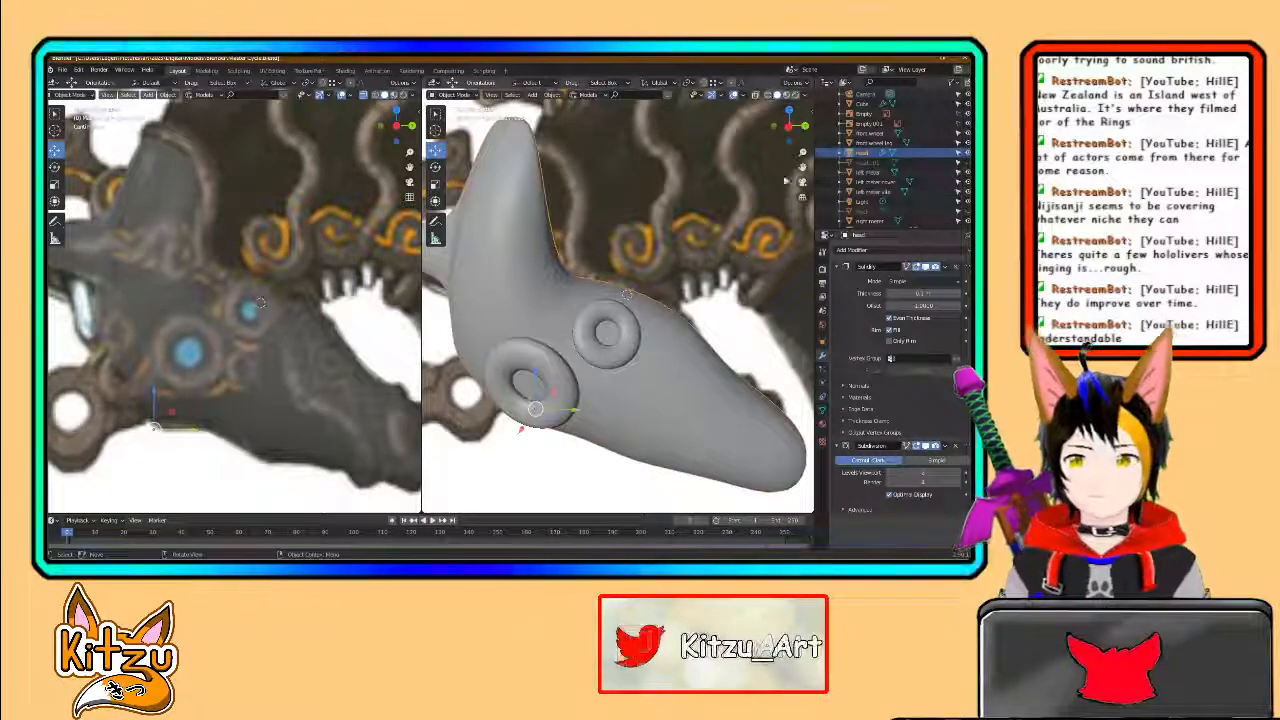
click(789, 126)
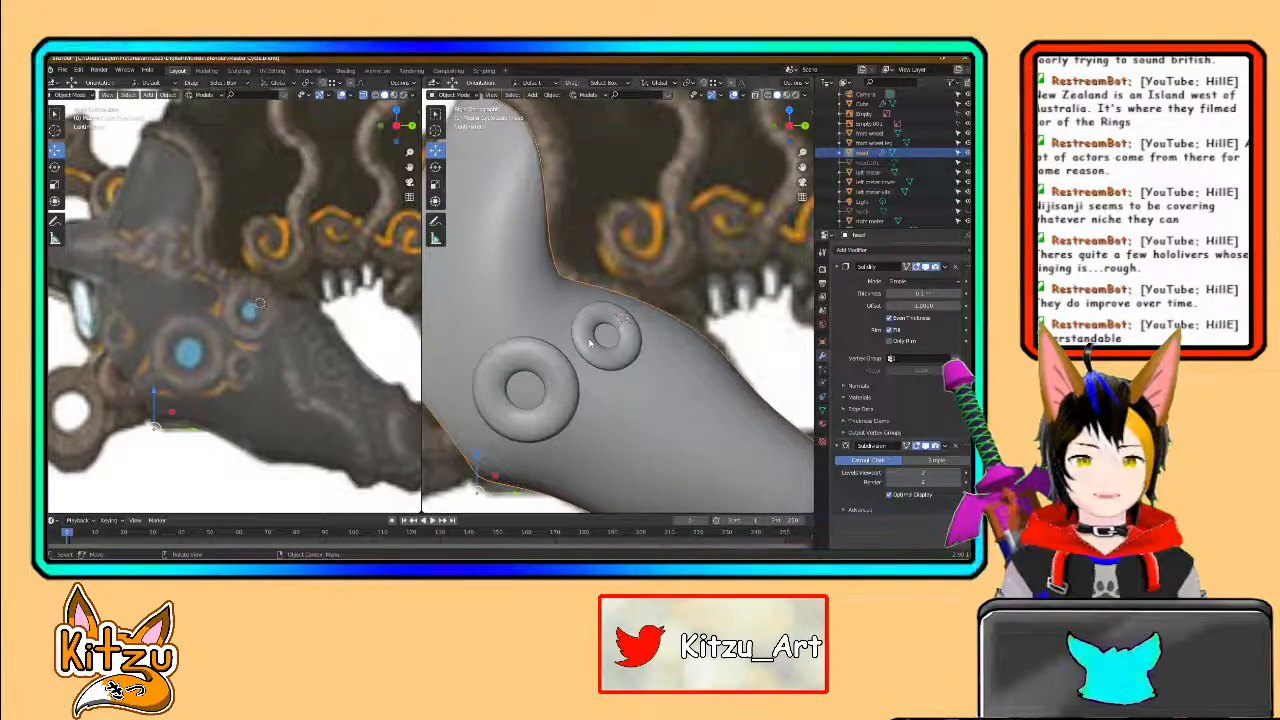
middle_drag(555, 367, 603, 374)
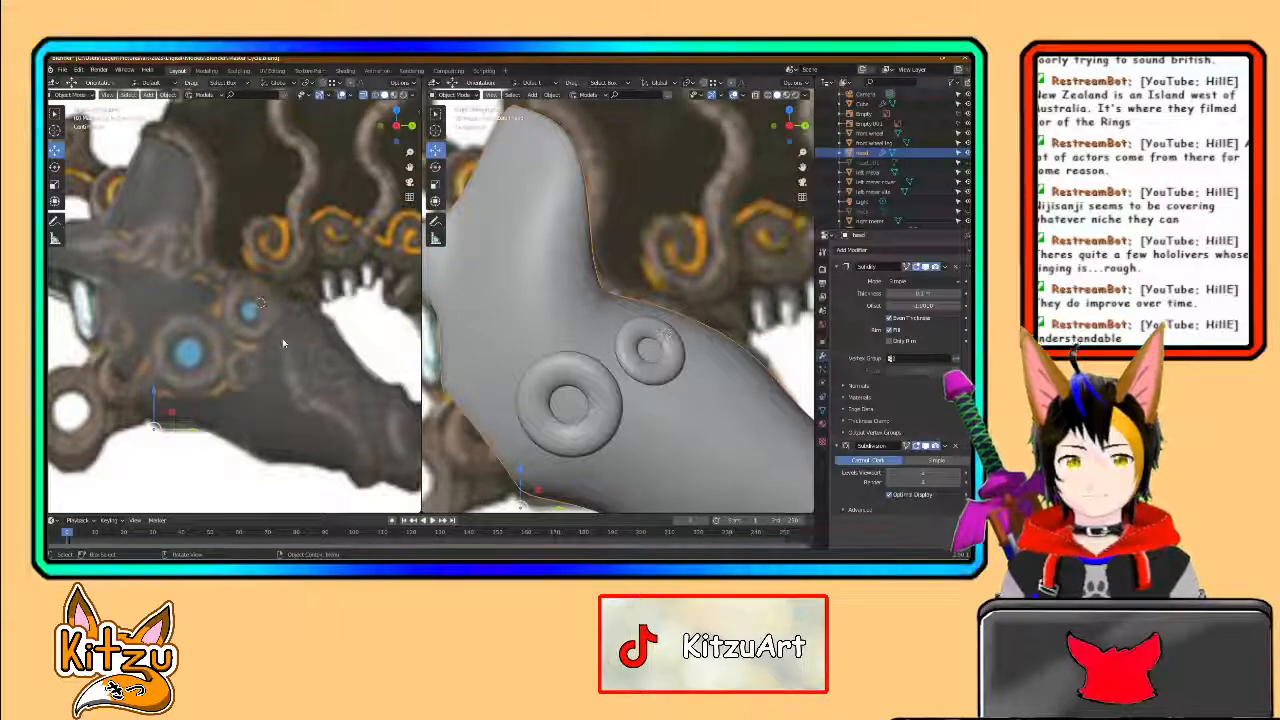
- Add a Bezier curve at the 3D cursor beside the head's small blue circle
middle_drag(264, 334, 234, 323)
middle_drag(302, 349, 240, 347)
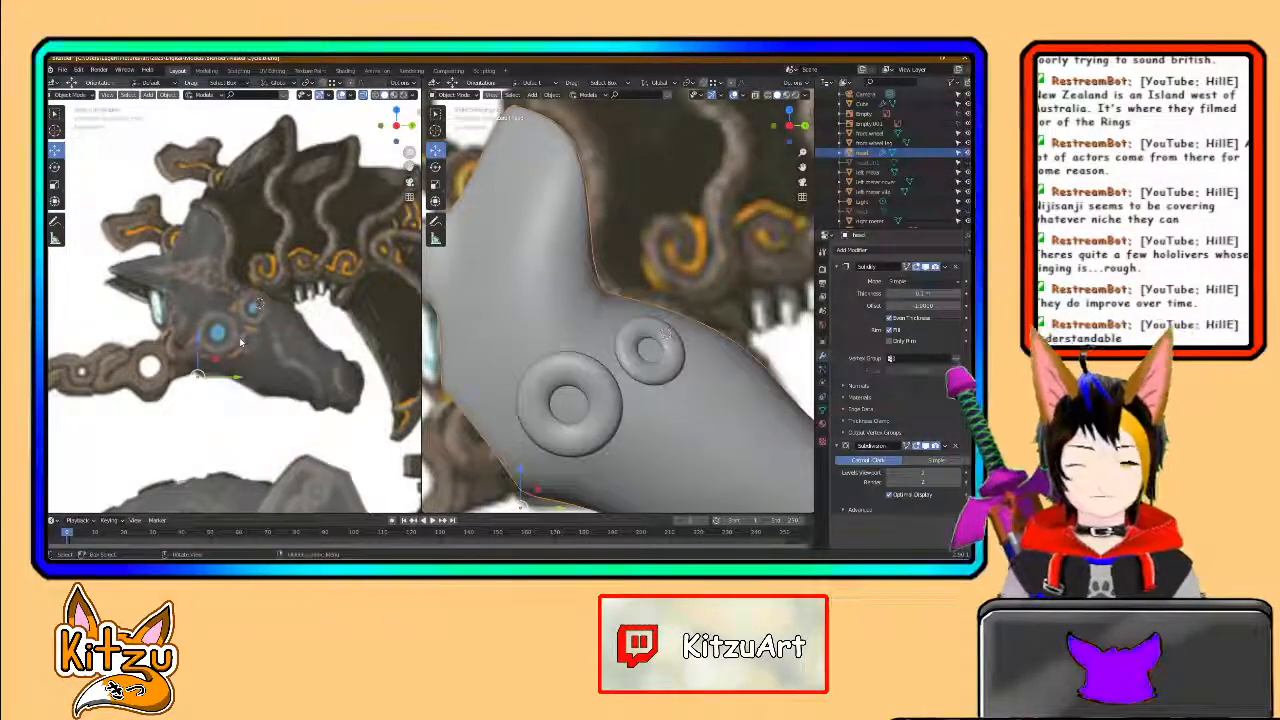
key(shift+a)
mouse_move(232, 306)
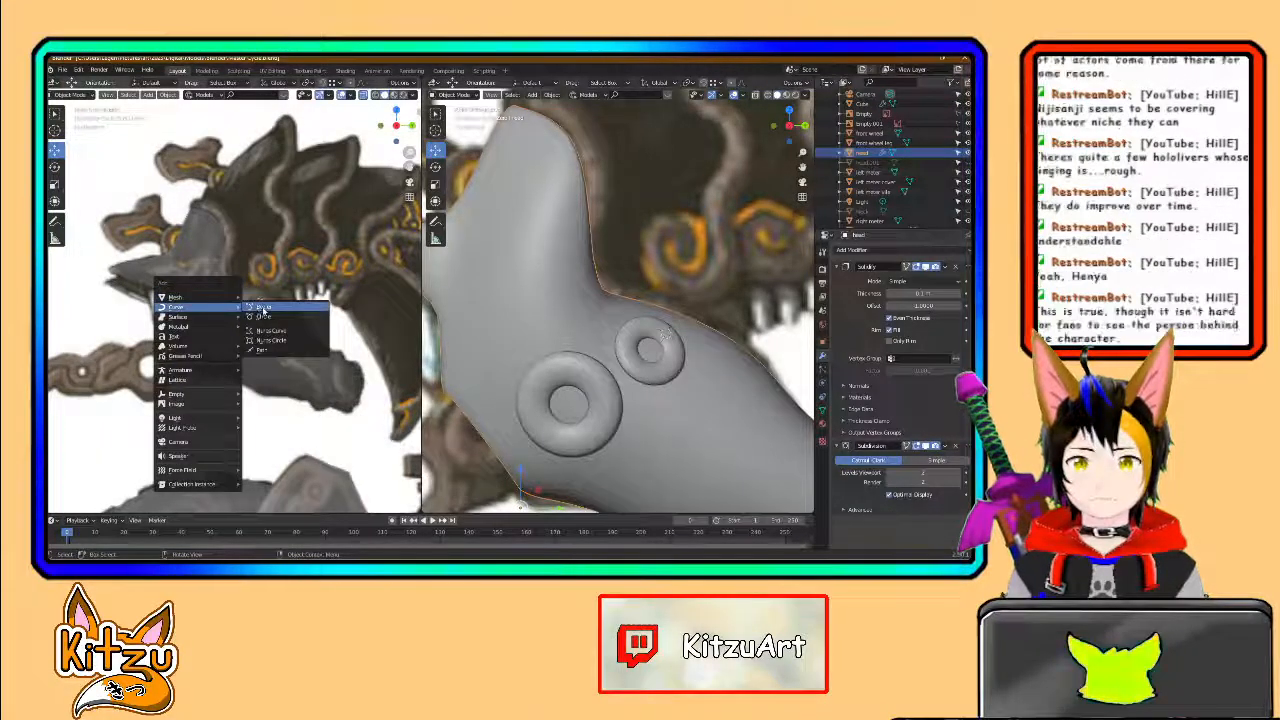
click(262, 306)
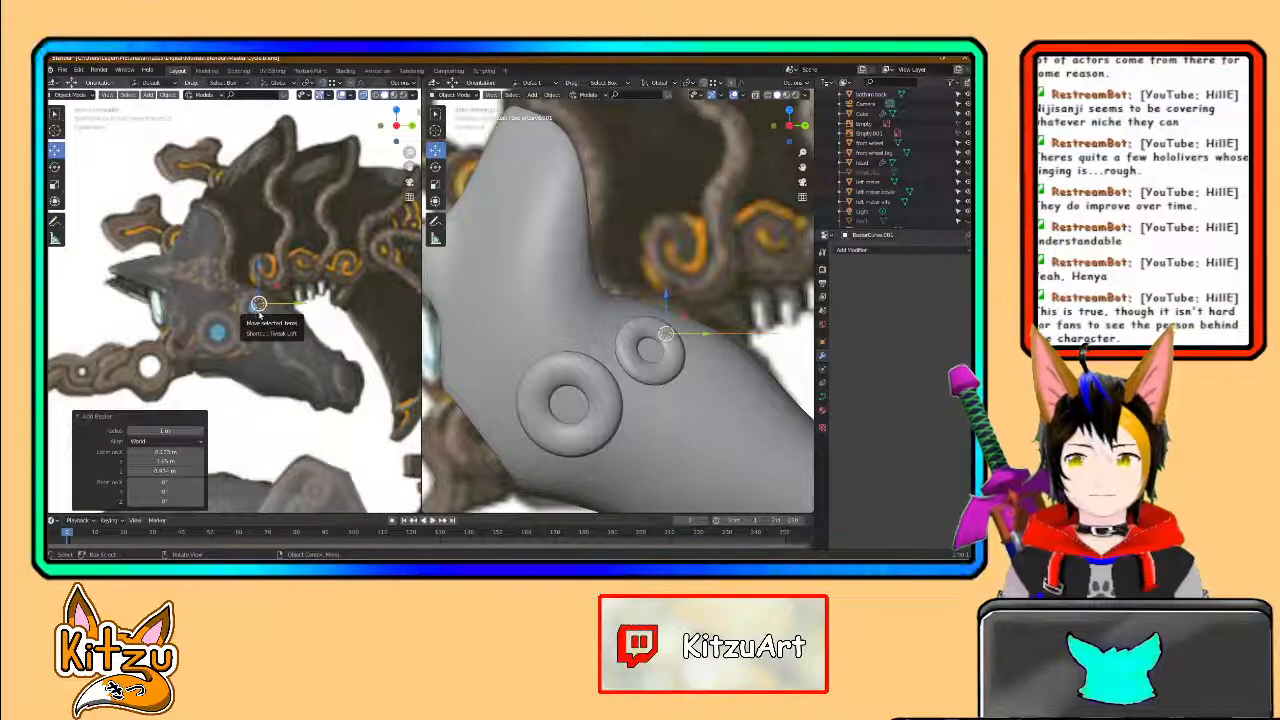
key(KP_Decimal)
middle_drag(650, 300, 680, 330)
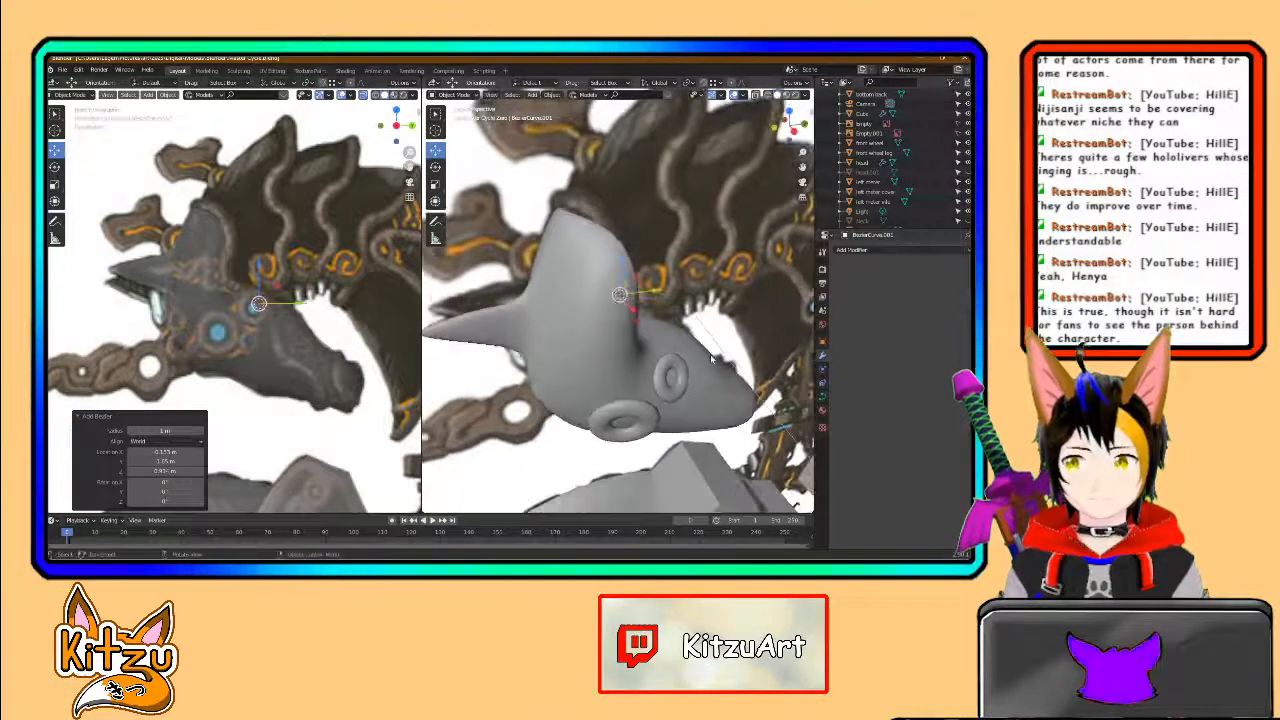
- Thicken the new Bezier curve into a thin tube with a bevel depth of 0.015 m
scroll(680, 330, down, 4)
click(823, 398)
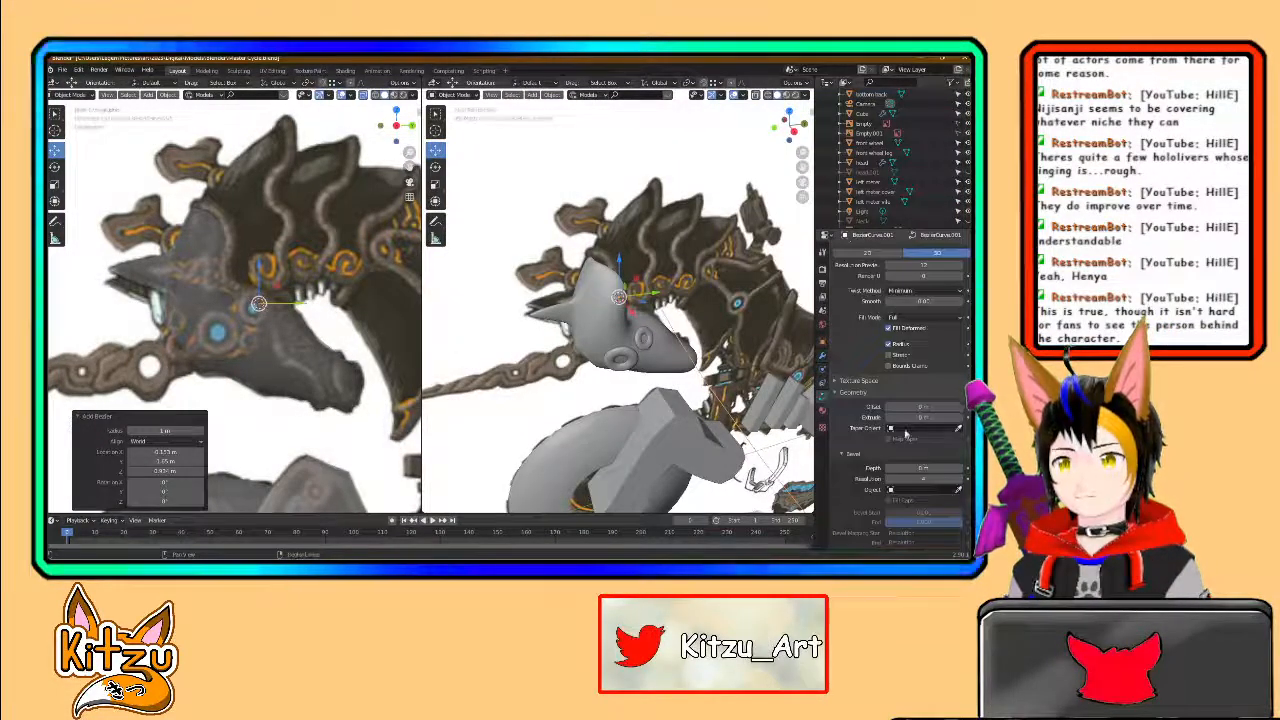
drag(920, 467, 945, 467)
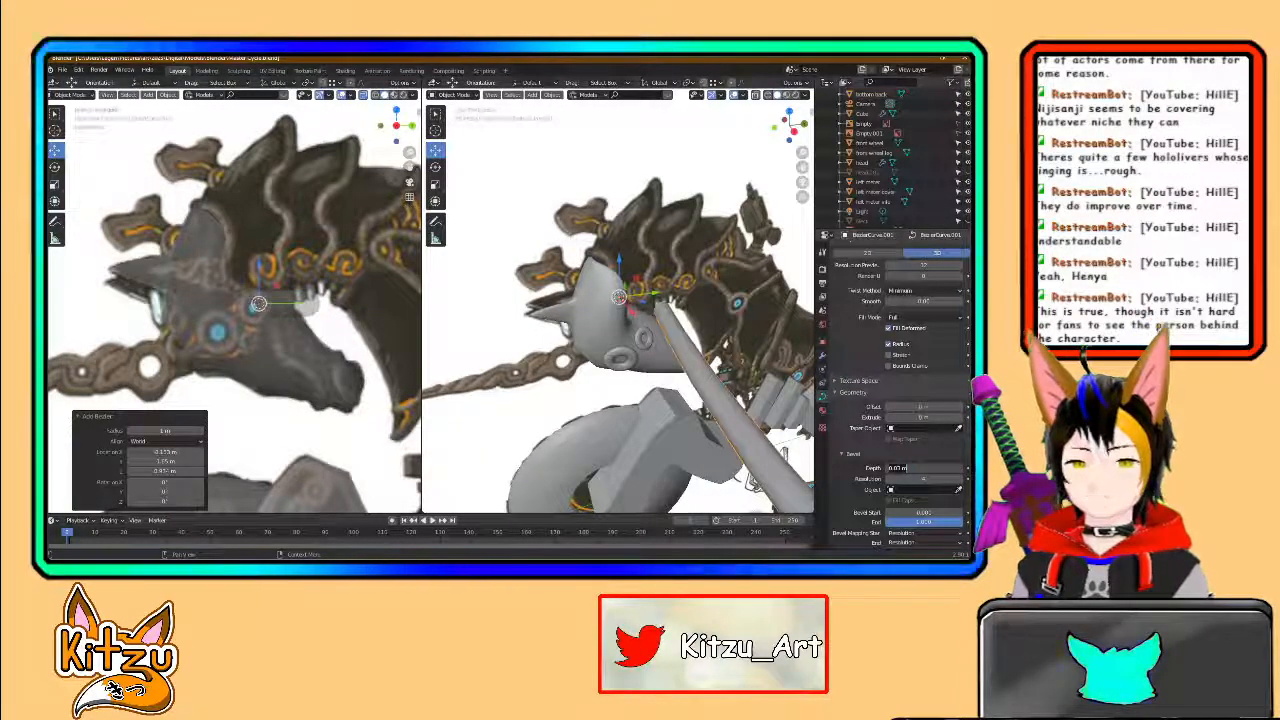
text(0.0)
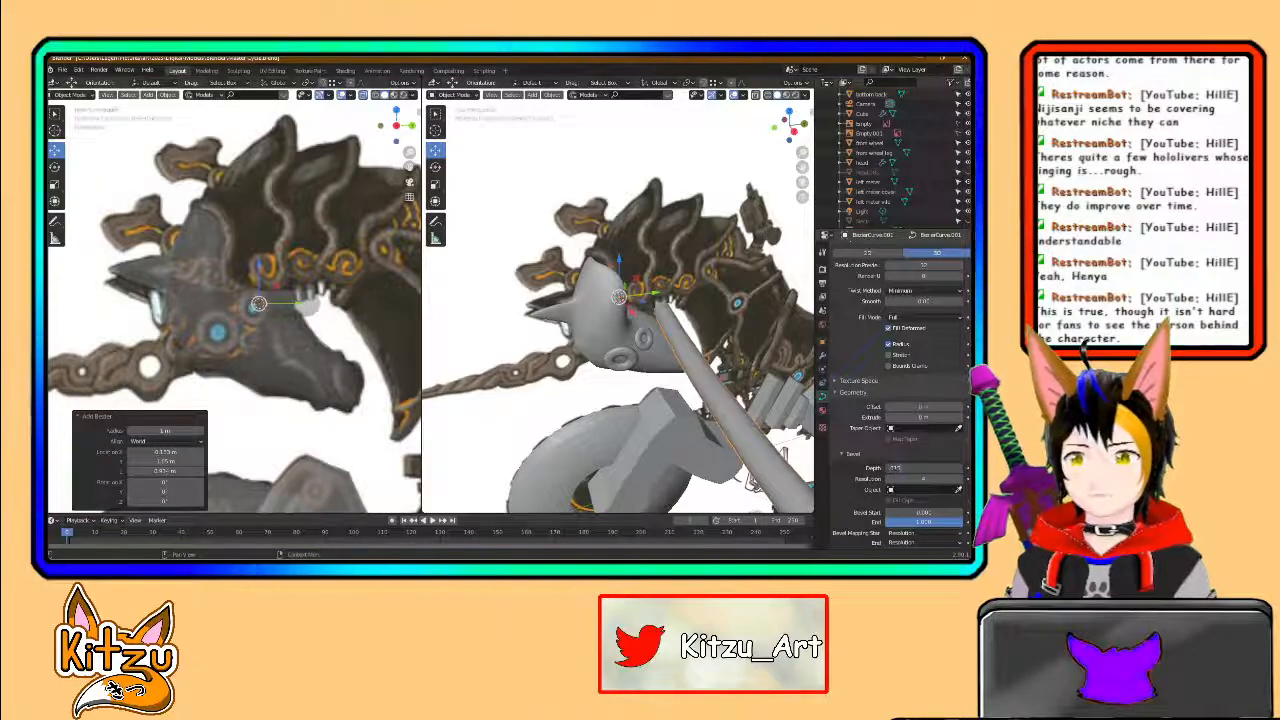
key(Return)
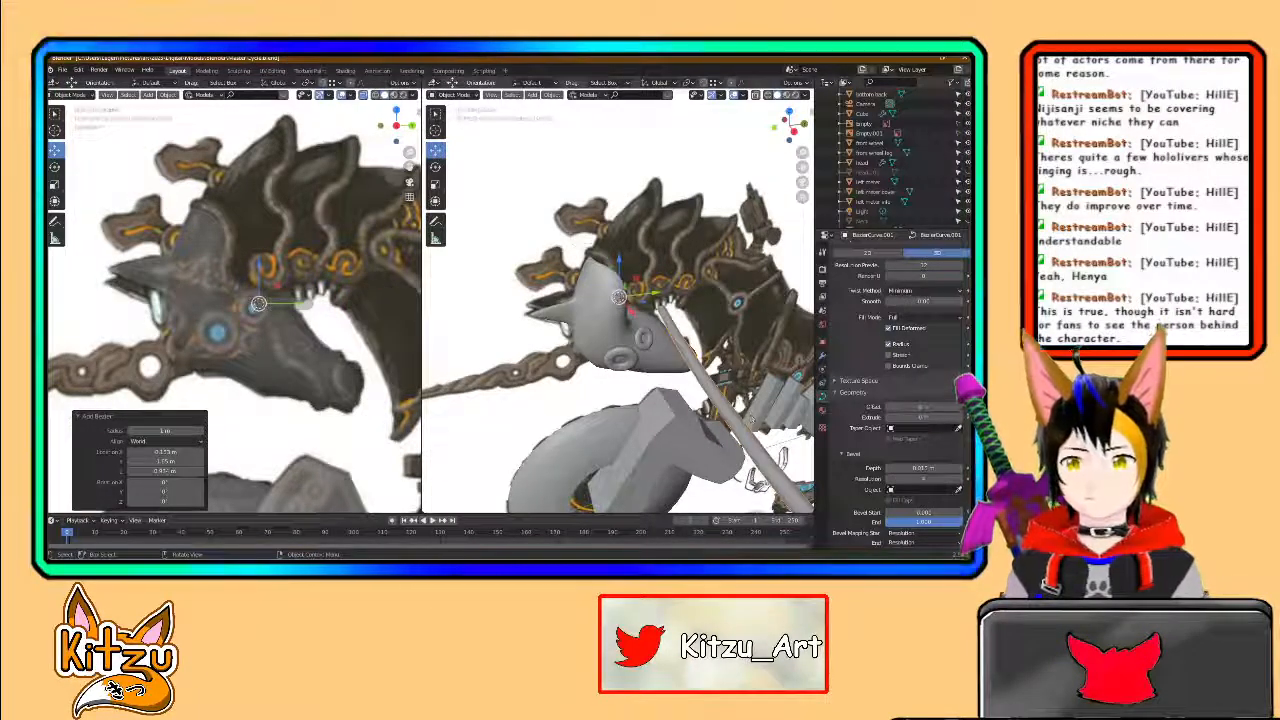
- Enter Edit Mode on the curve, shift its selected control point along the X axis and rotate it about the Y axis
scroll(492, 326, down, 3)
middle_drag(492, 326, 474, 328)
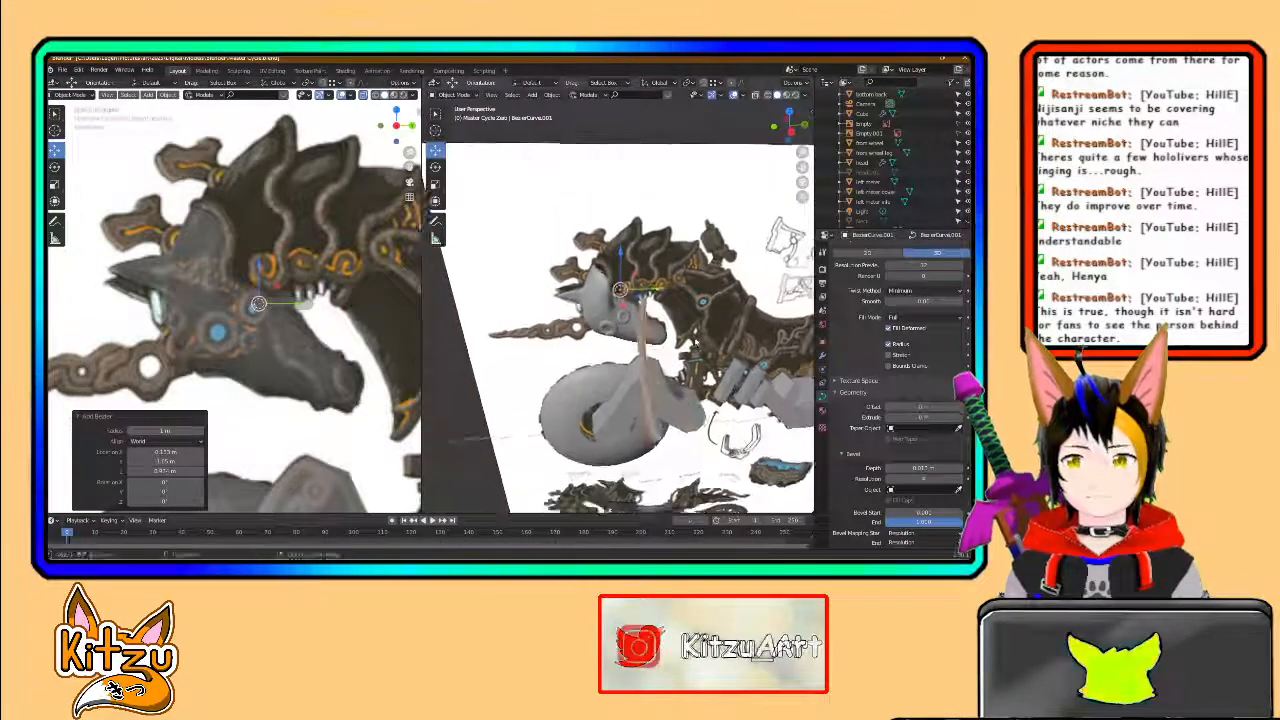
key(Tab)
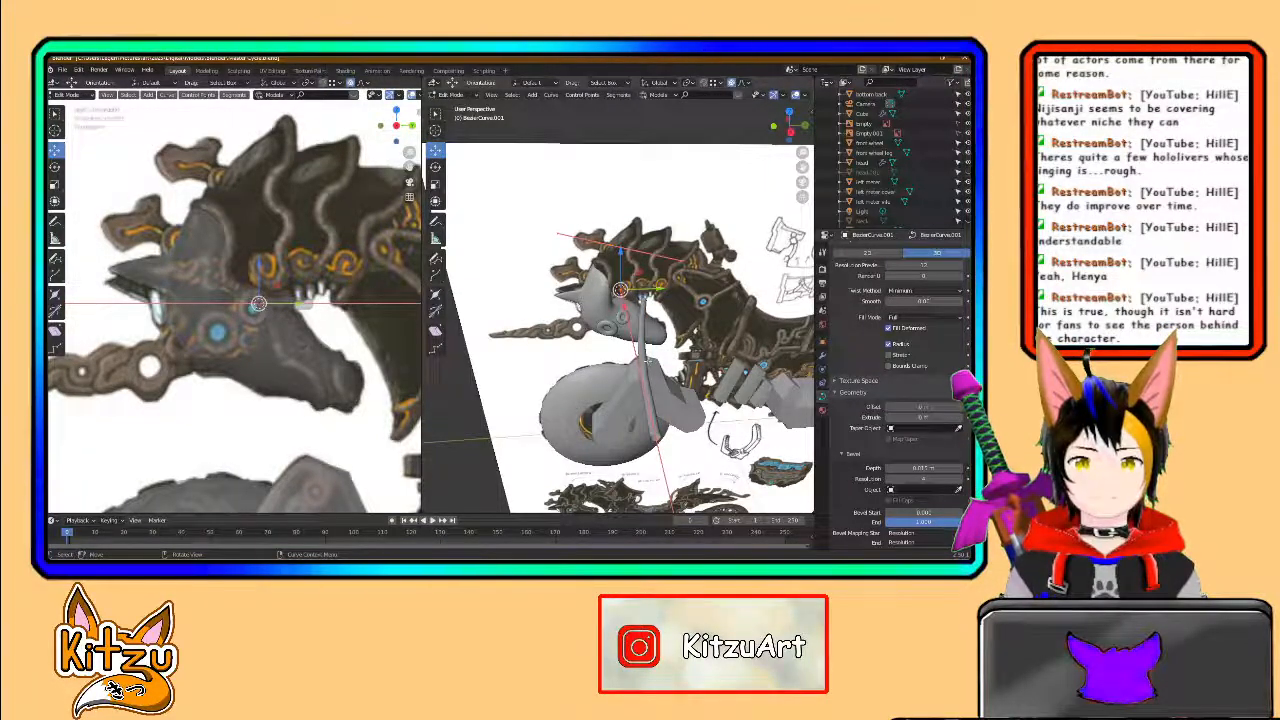
scroll(648, 360, down, 2)
middle_drag(648, 360, 722, 313)
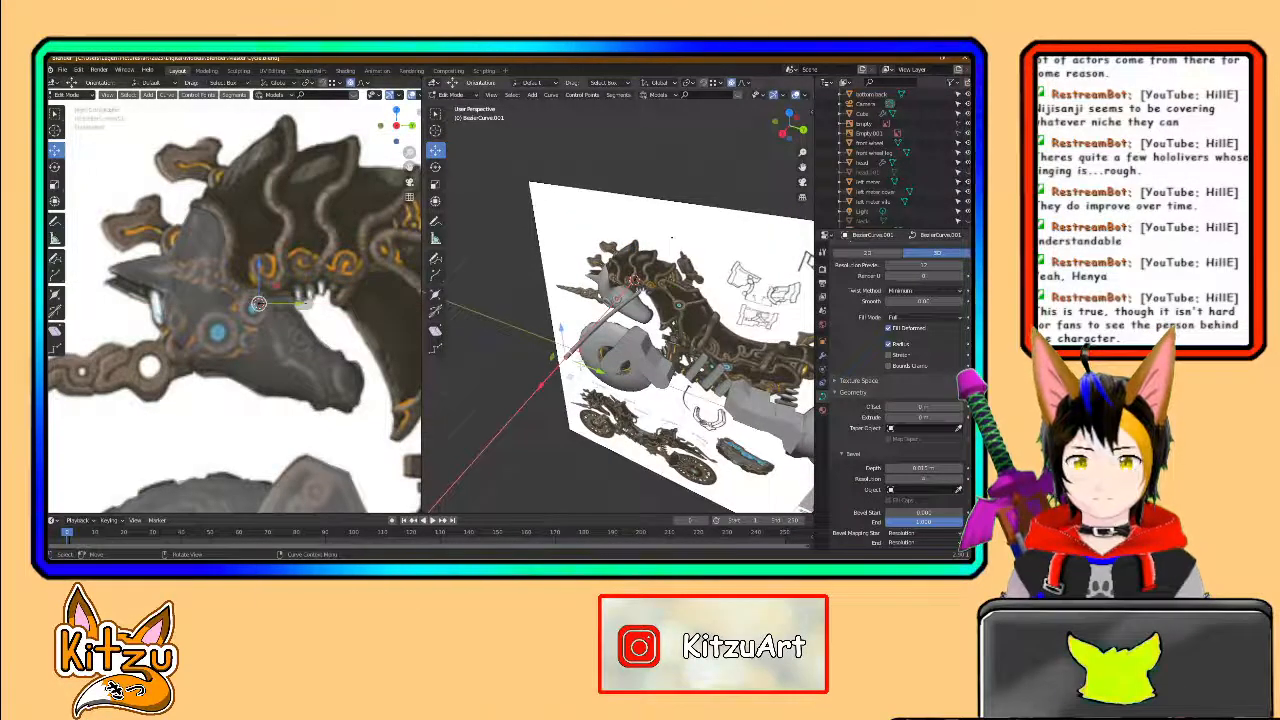
mouse_move(541, 386)
mouse_down()
mouse_move(594, 327)
mouse_move(547, 379)
mouse_up()
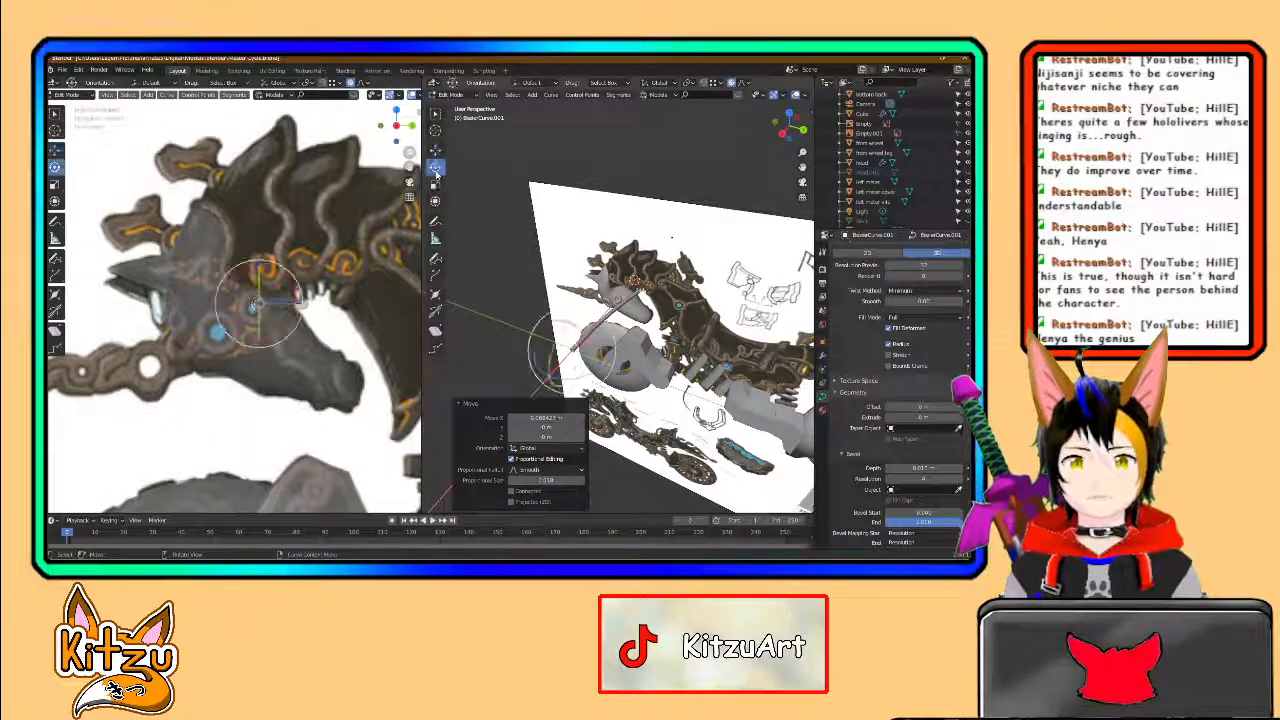
key(g)
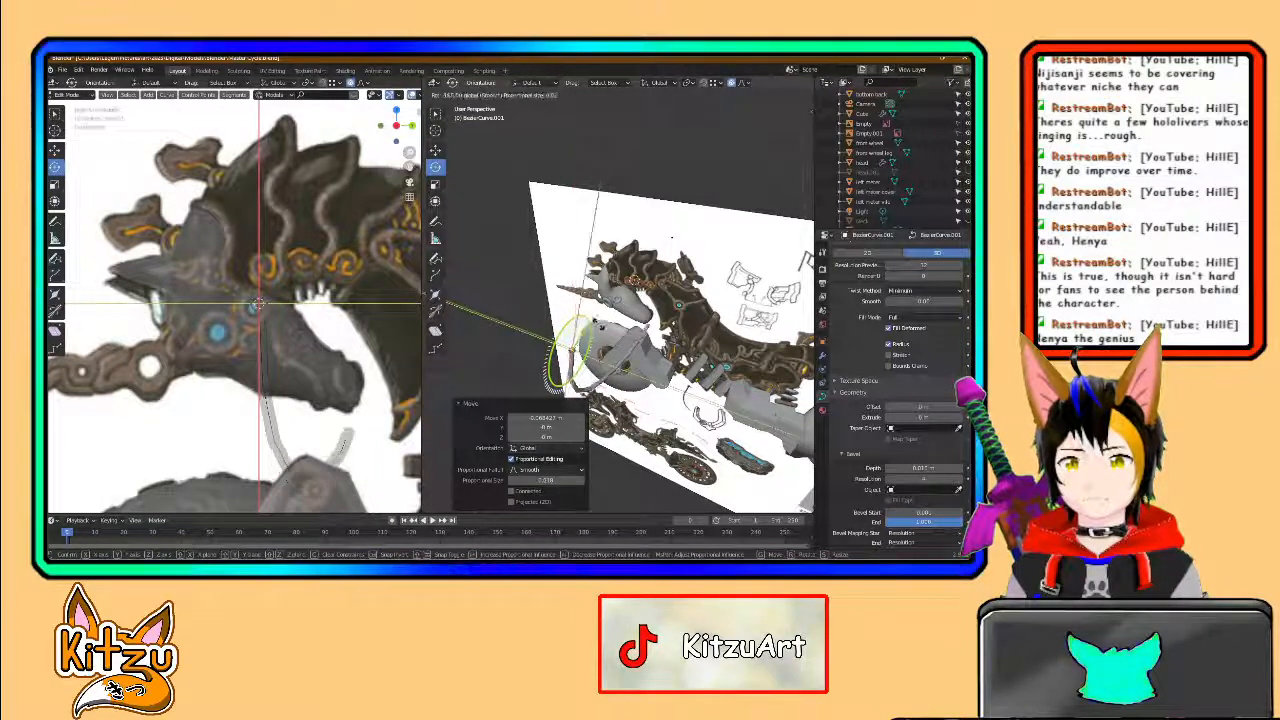
drag(609, 350, 610, 367)
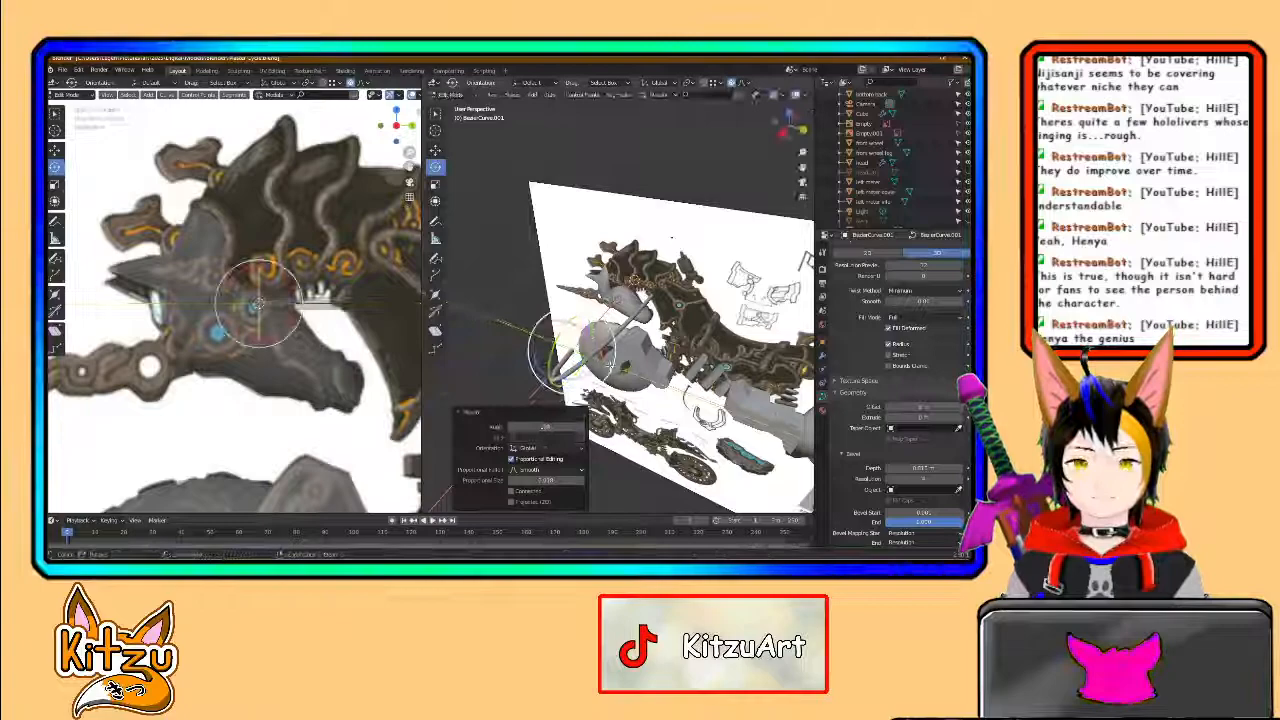
- Move the selected control point onto the tip of the head's ear in the side view
click(435, 150)
key(g)
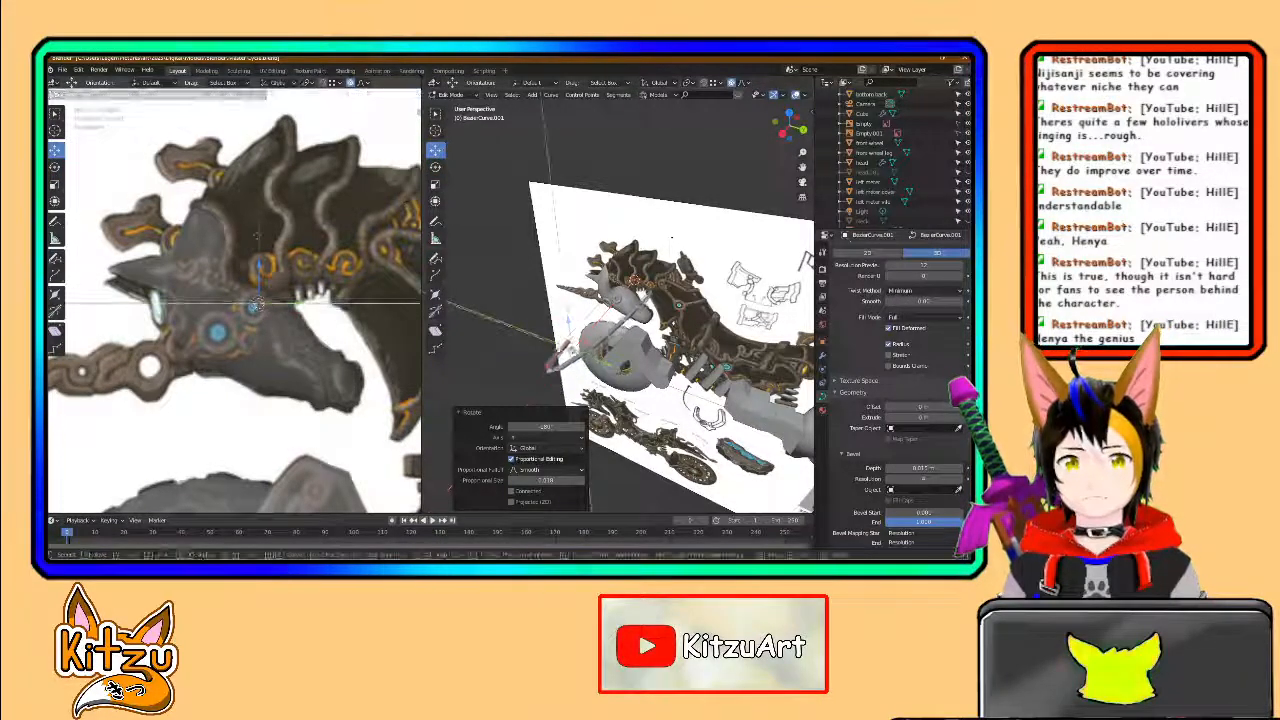
click(257, 303)
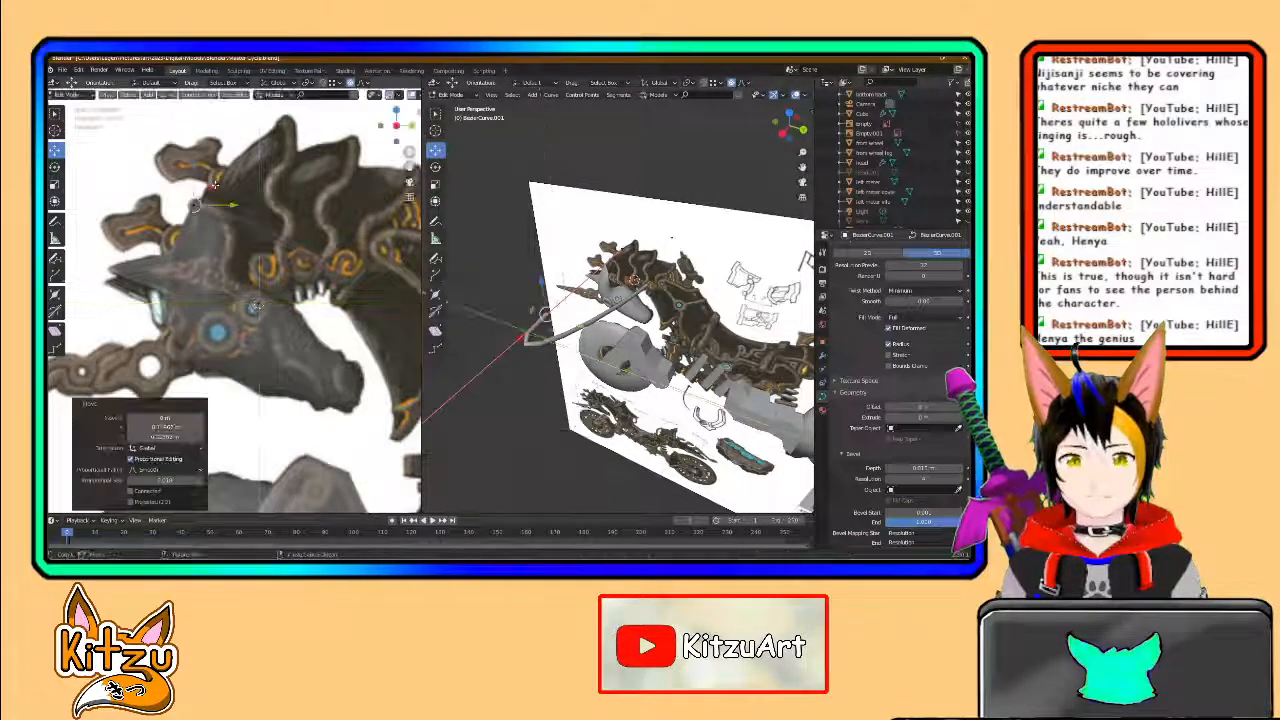
- Pull both long handles of the ear-tip control point in along the X axis so they sit close to the point
scroll(450, 414, down, 1)
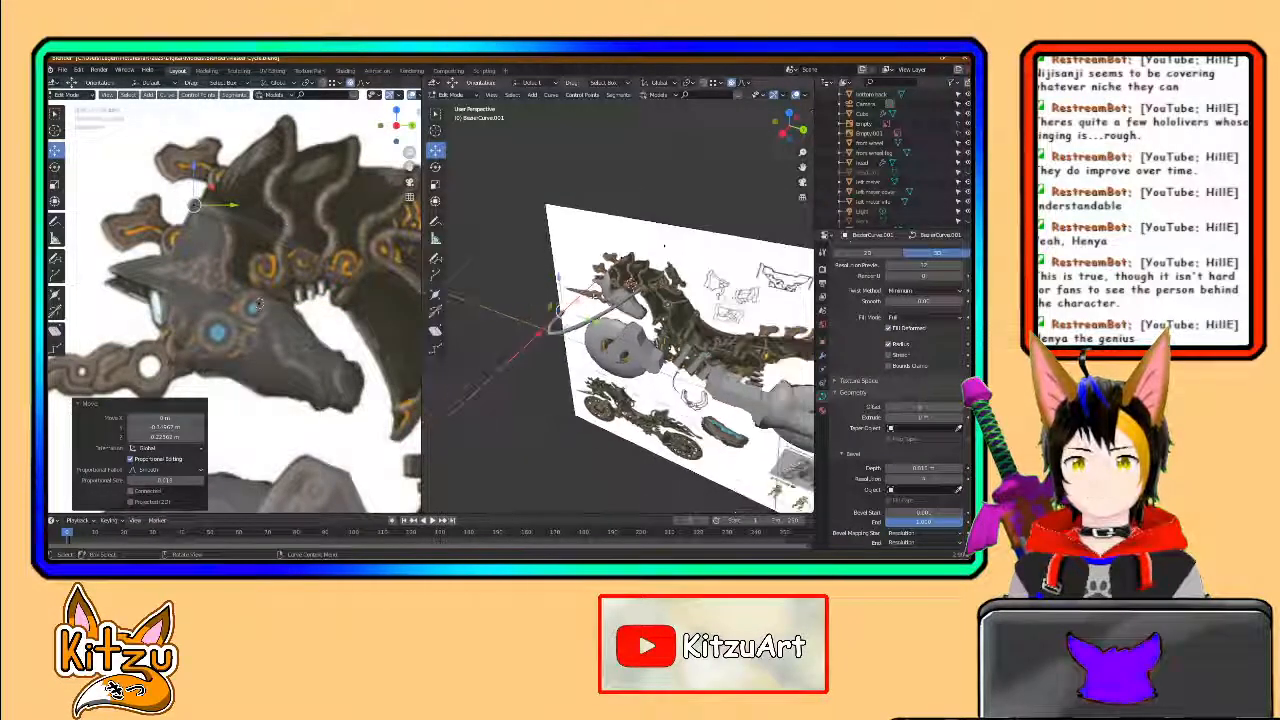
click(448, 416)
key(g)
click(553, 320)
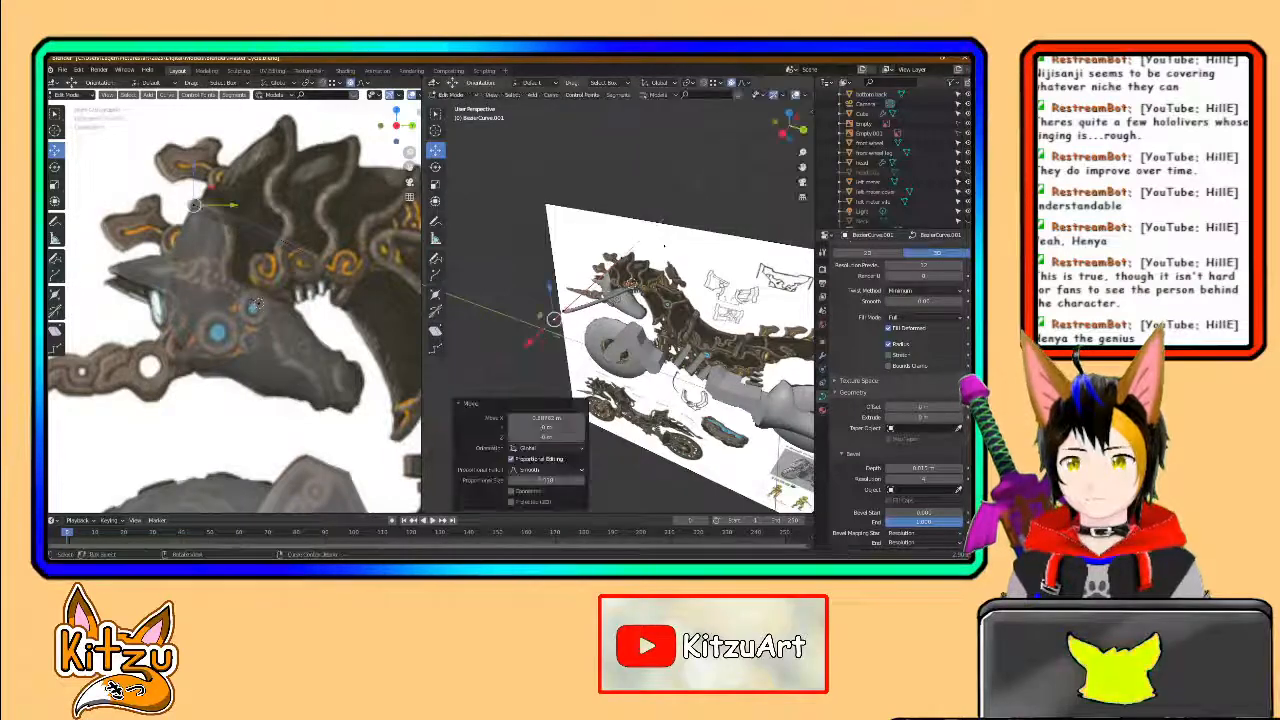
click(660, 237)
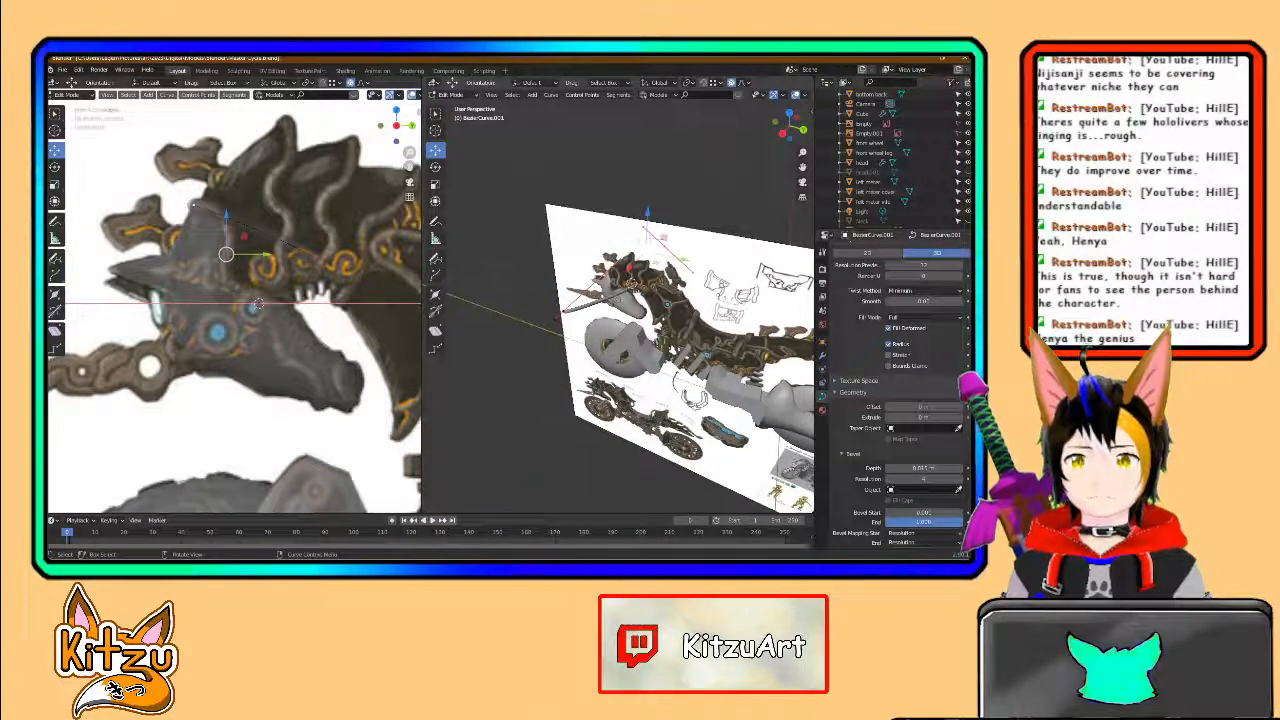
key(g)
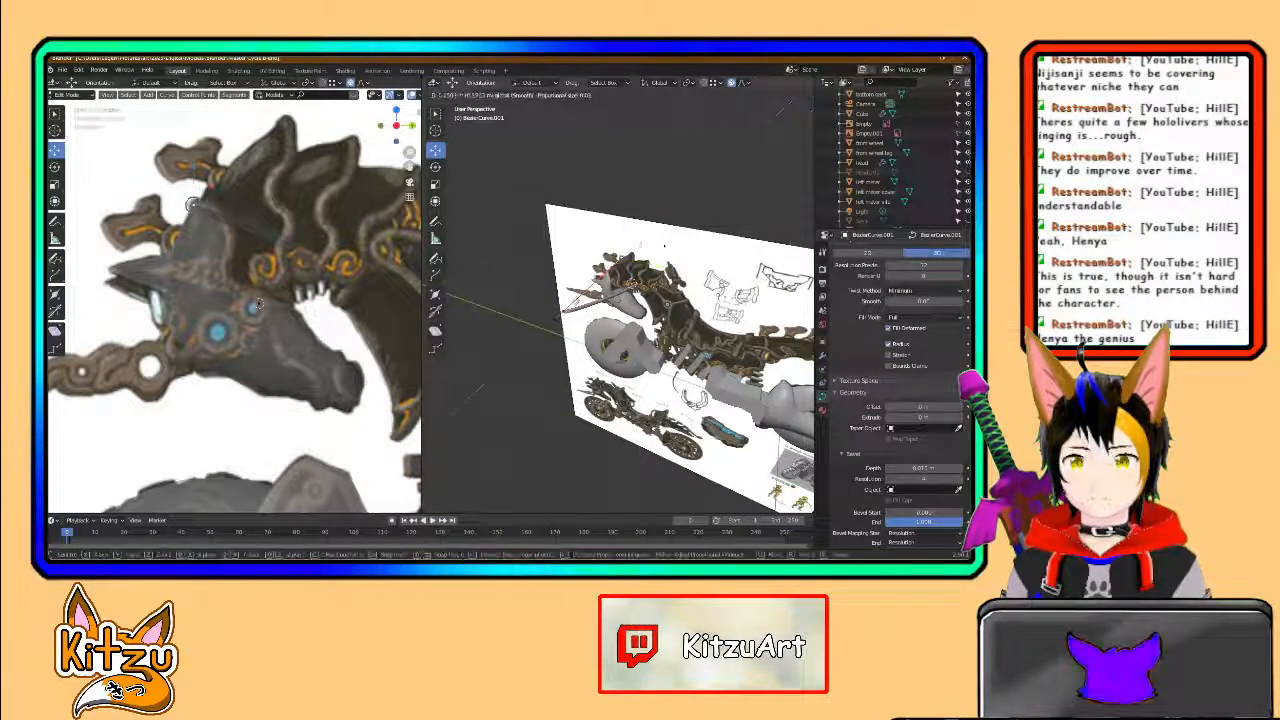
click(555, 320)
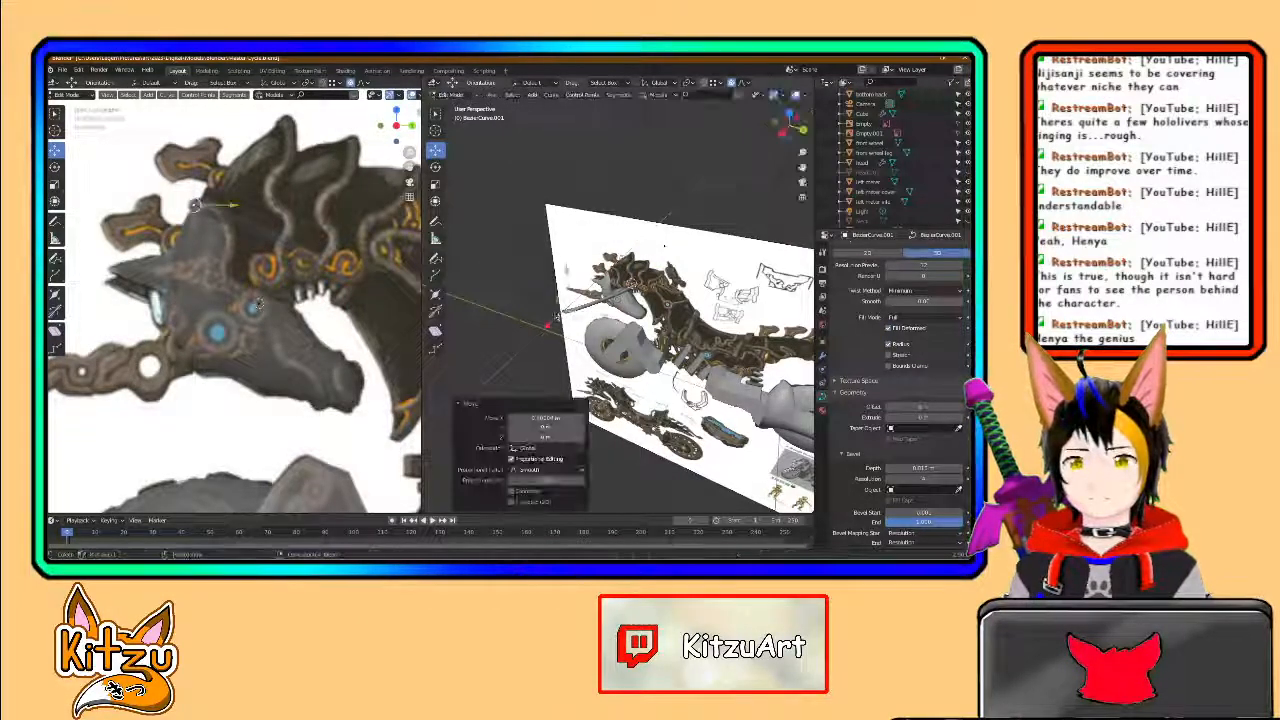
- Shift the curve's other control point along the X axis toward the head and place it below the muzzle in the side view
scroll(354, 310, down, 2)
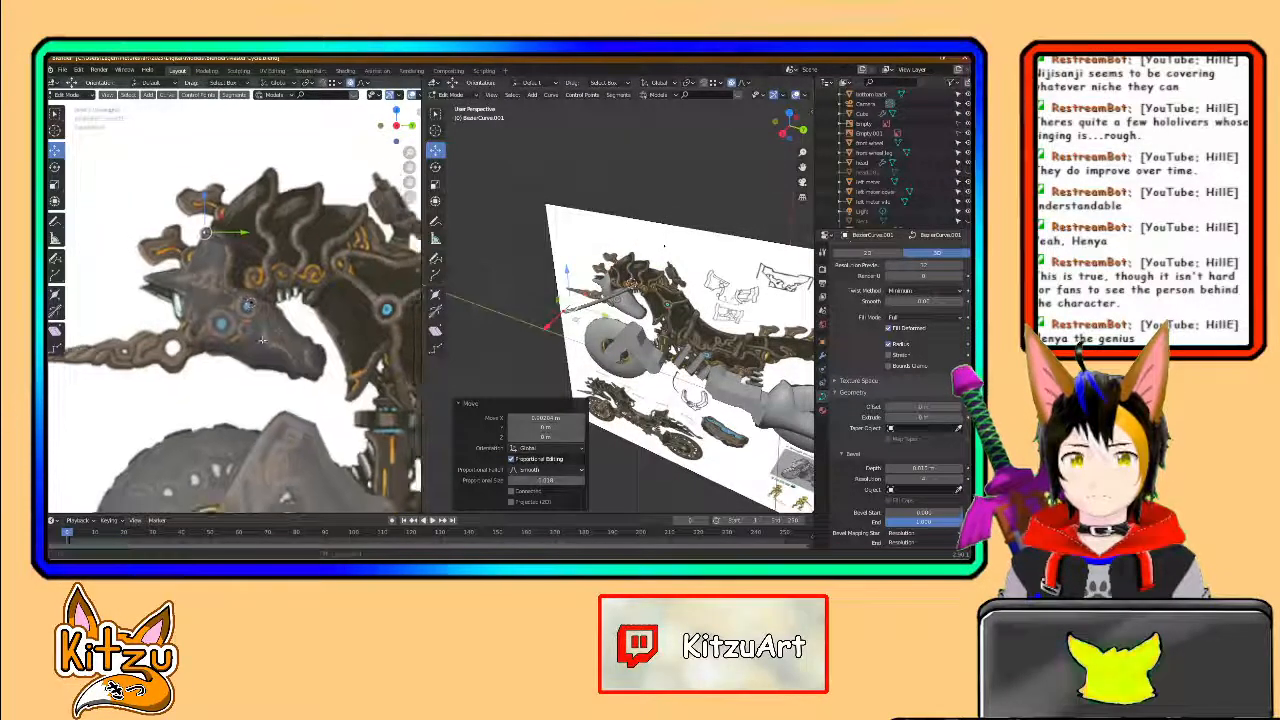
click(283, 271)
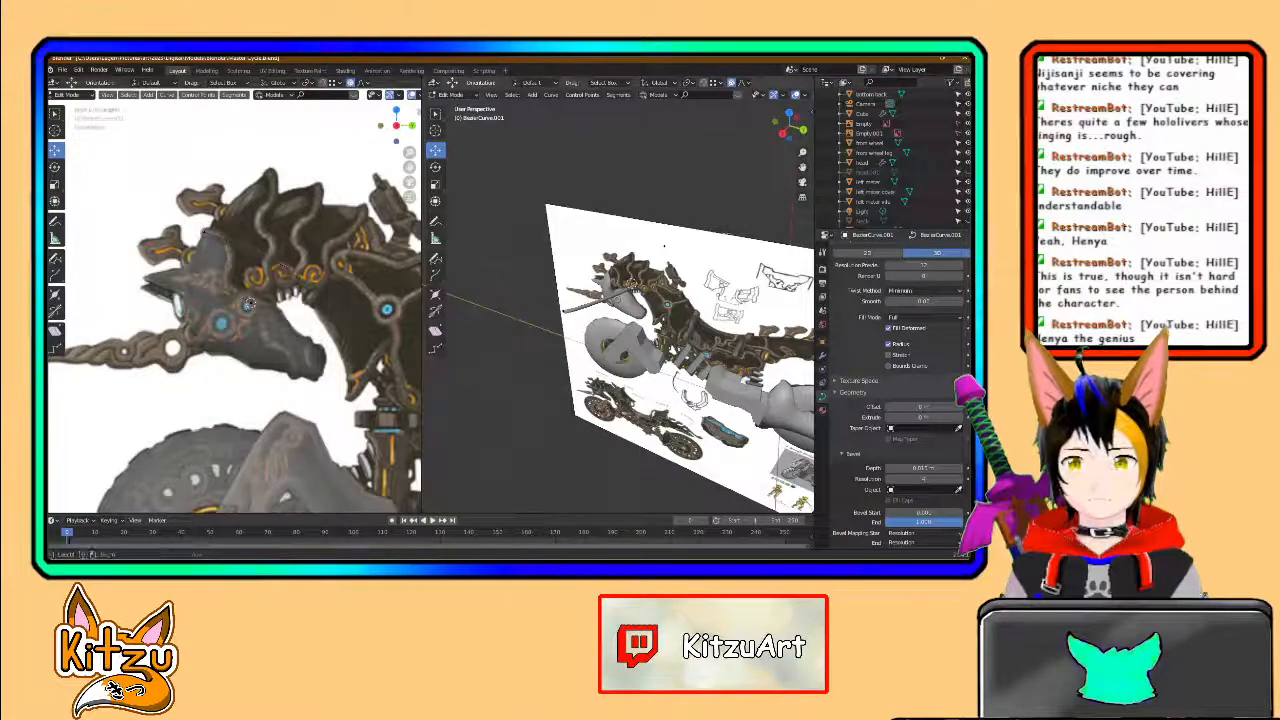
drag(650, 262, 635, 290)
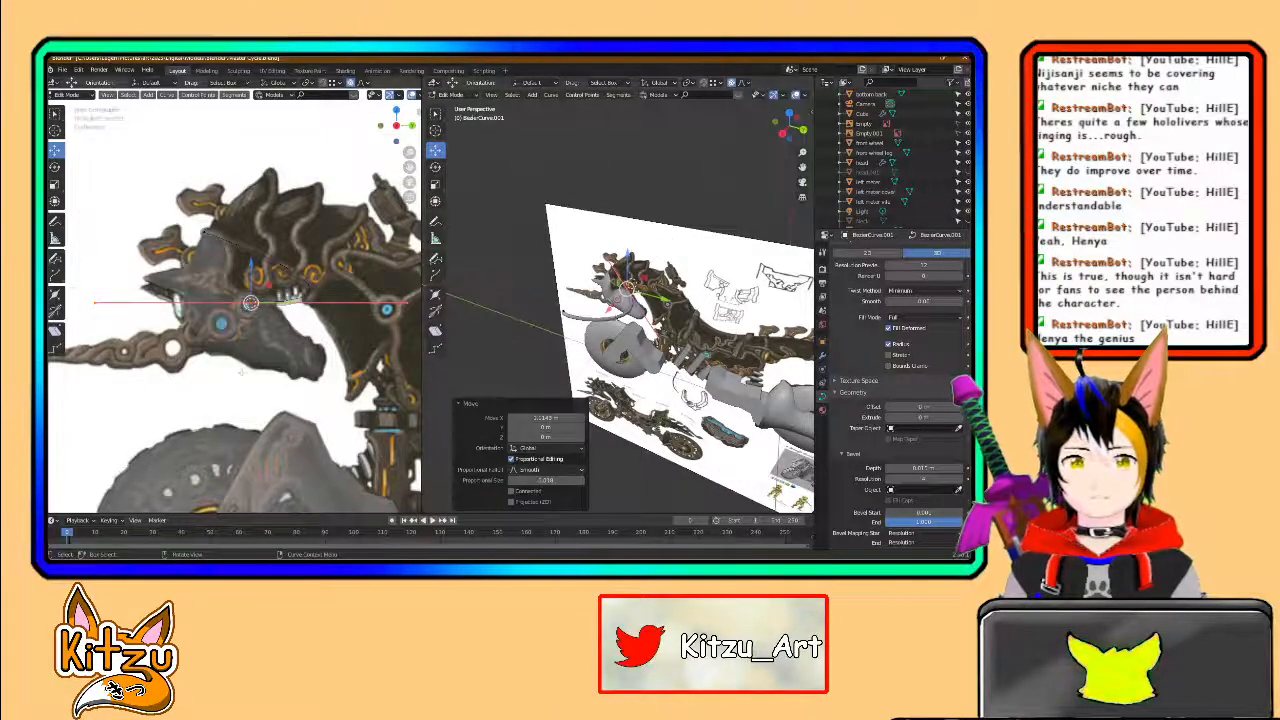
scroll(273, 290, up, 1)
key(g)
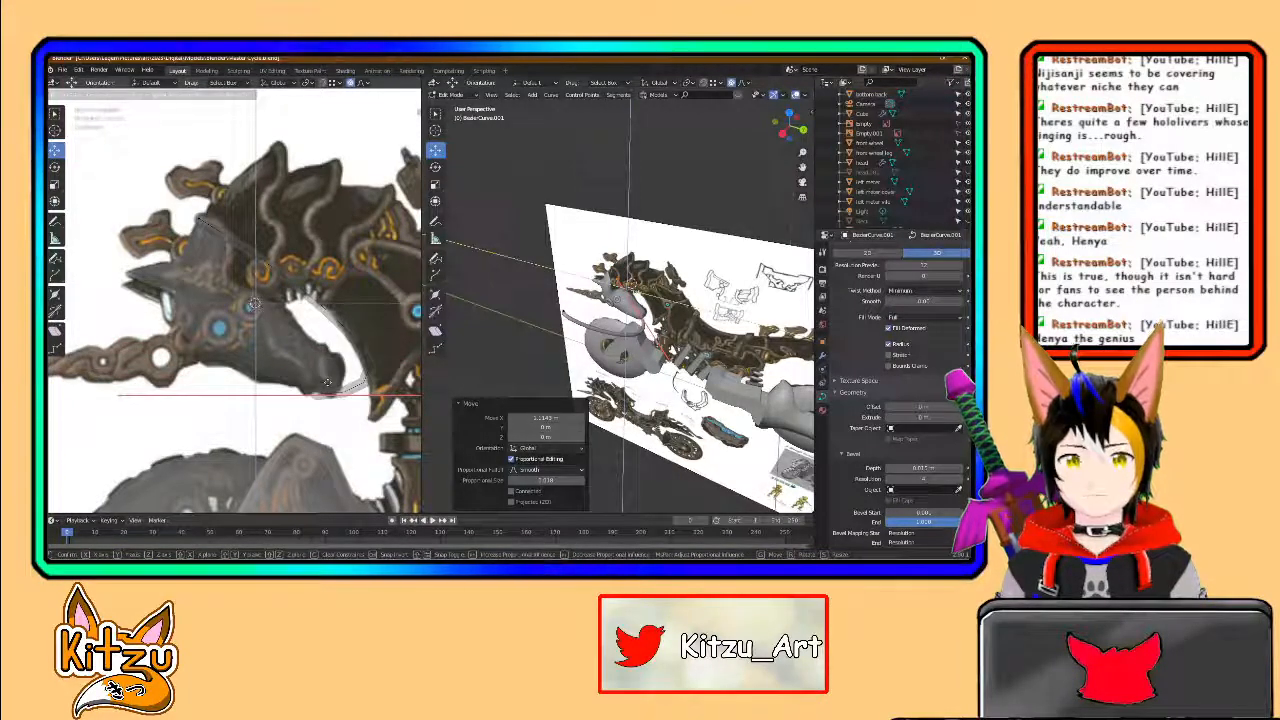
click(306, 390)
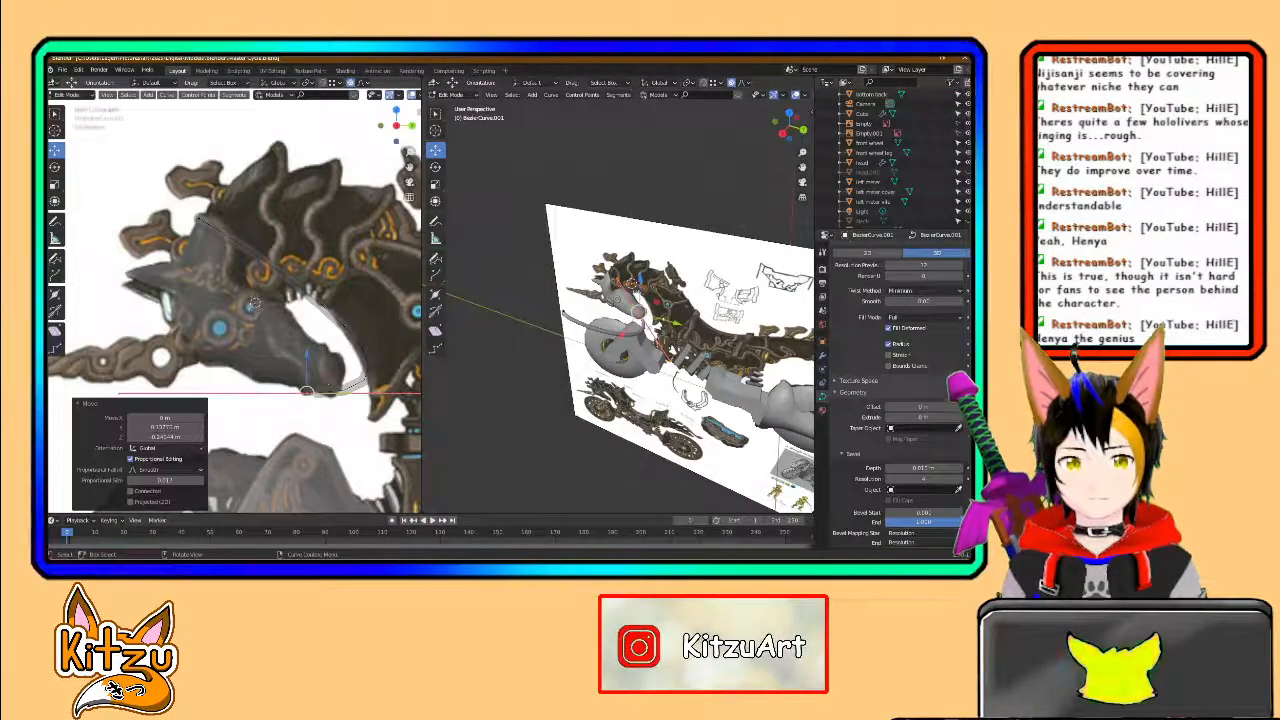
- Shift the far handle of the muzzle control point back along the Y axis toward the snout
click(669, 360)
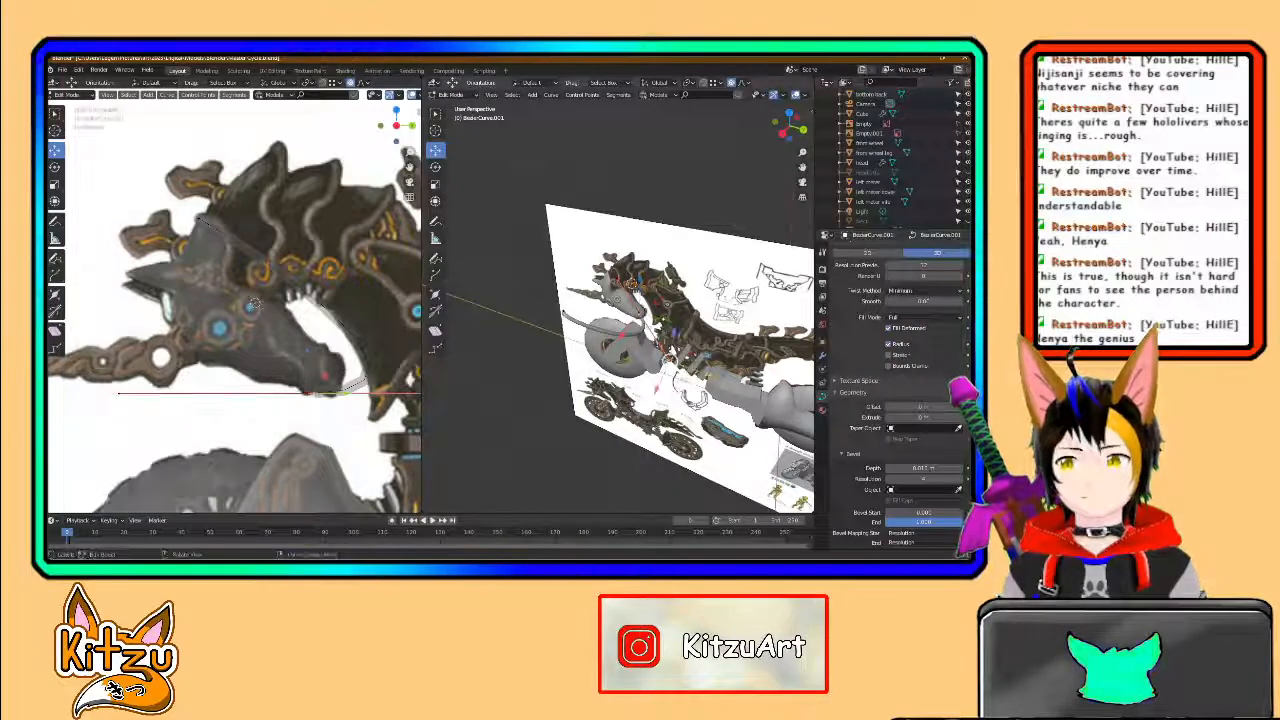
drag(705, 374, 660, 373)
scroll(630, 360, up, 4)
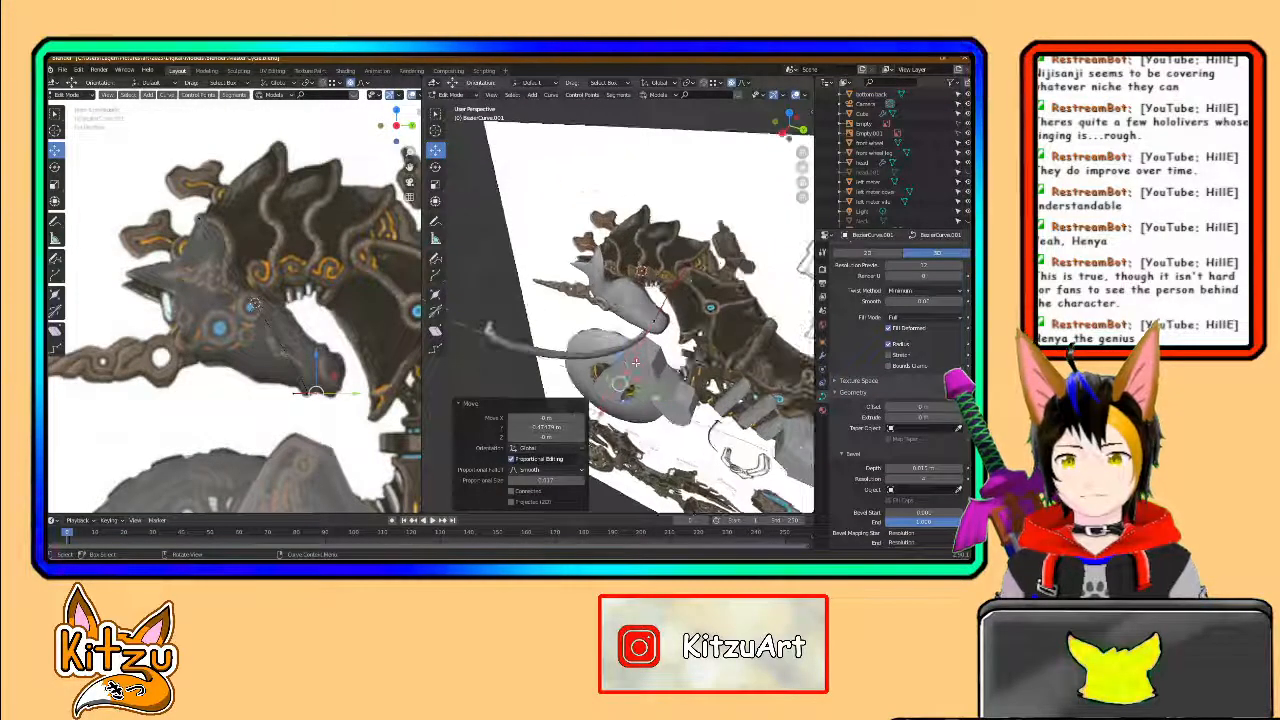
scroll(314, 386, up, 5)
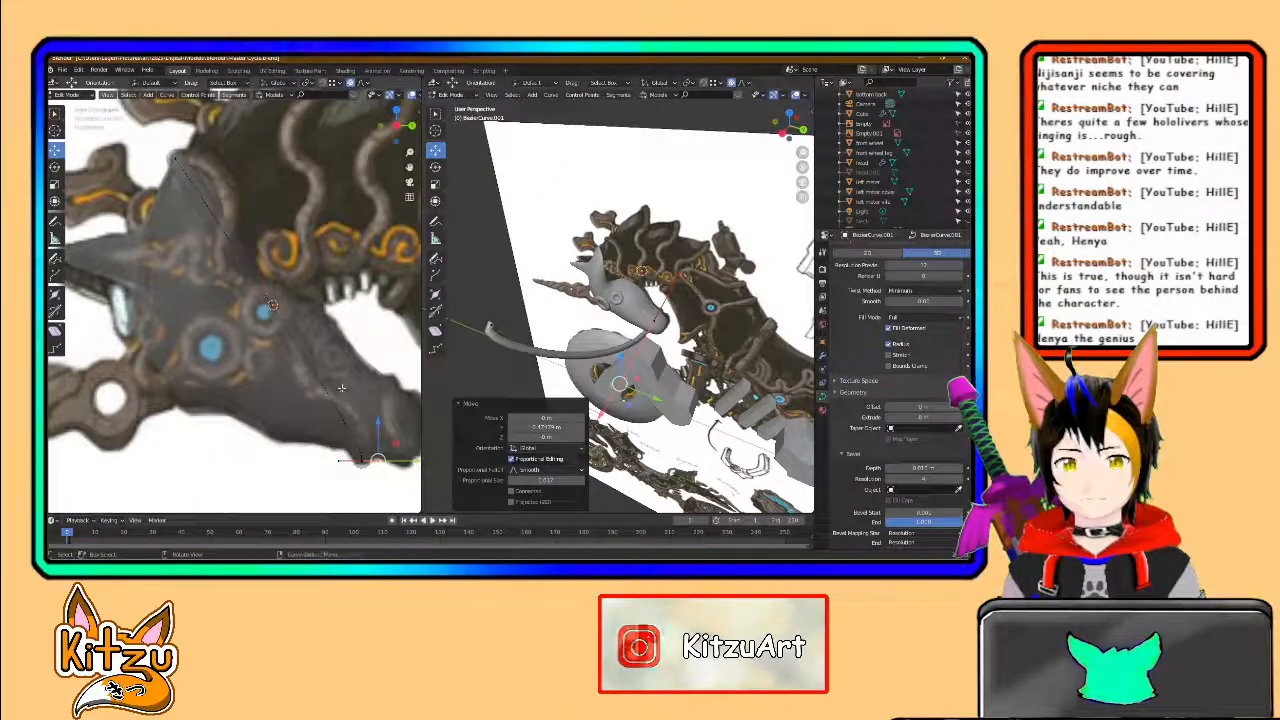
mouse_move(314, 386)
middle_down()
mouse_move(327, 402)
mouse_move(301, 394)
middle_up()
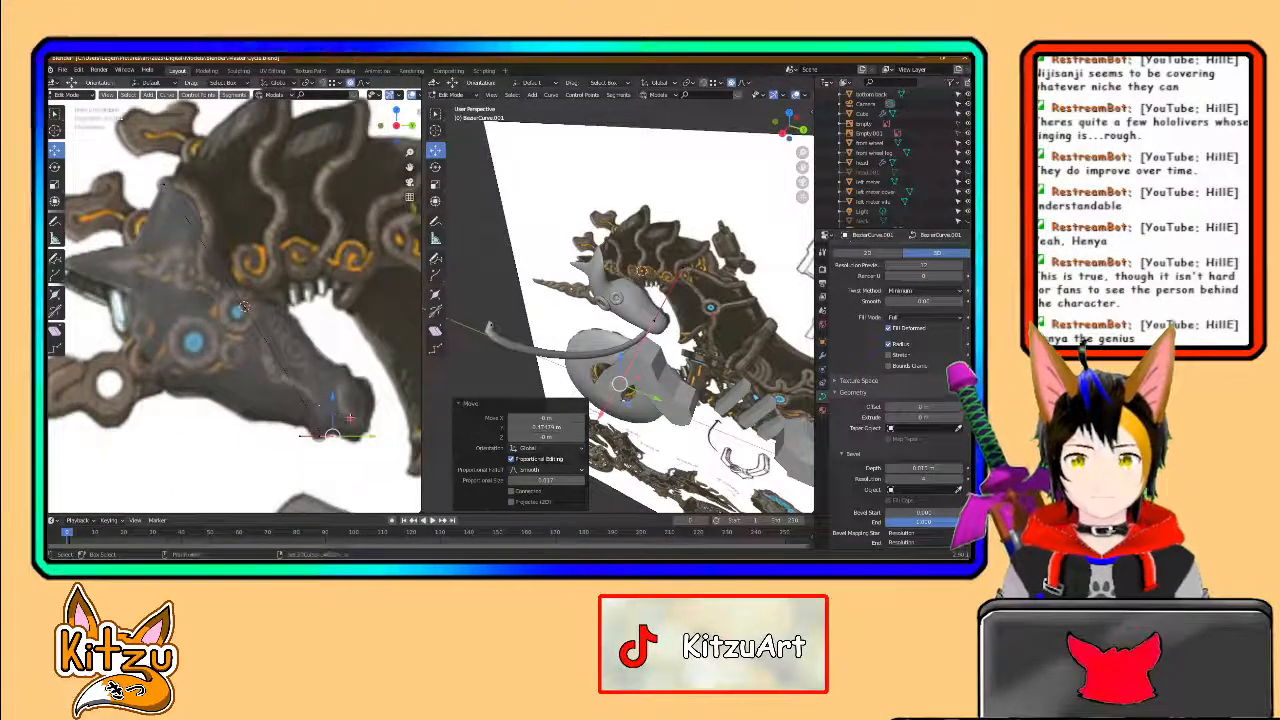
- Relocate the muzzle control point to the back edge of the ear, just below the ear-tip point
drag(350, 418, 229, 200)
key(ctrl+z)
click(328, 428)
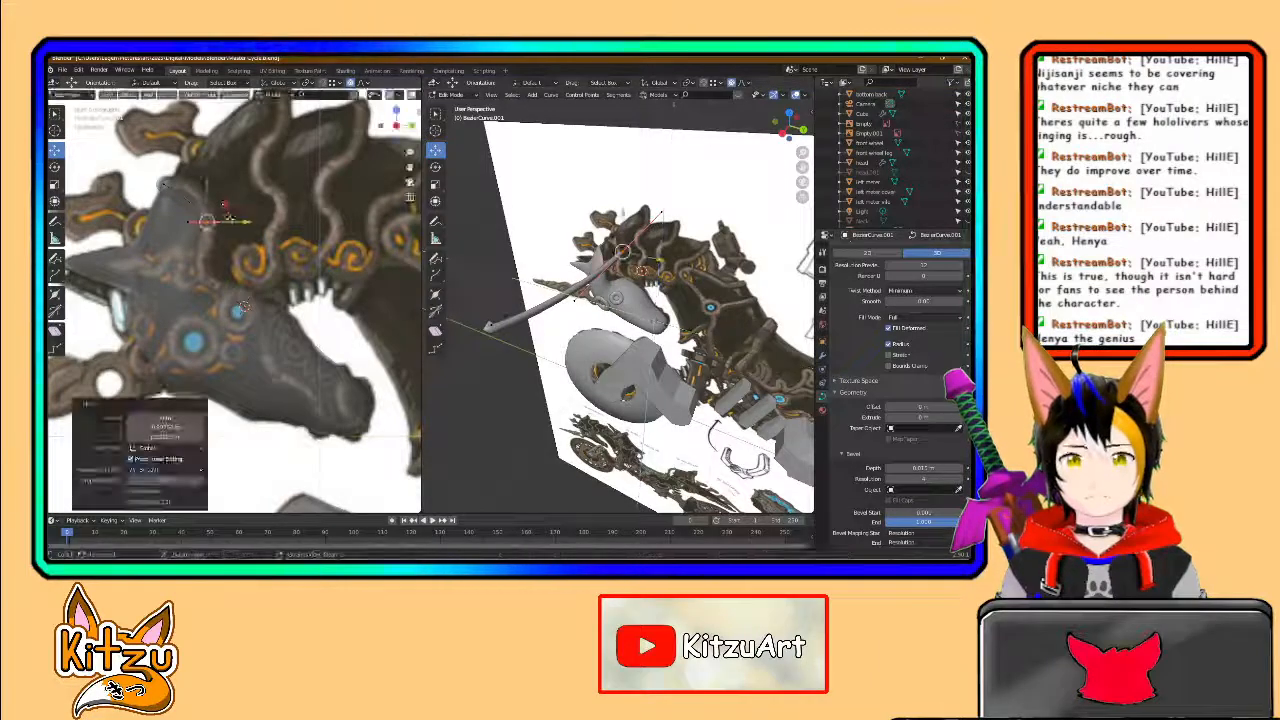
- Extrude new control points from the curve's end down behind the ear and past the small blue circle onto the cheek
key(e)
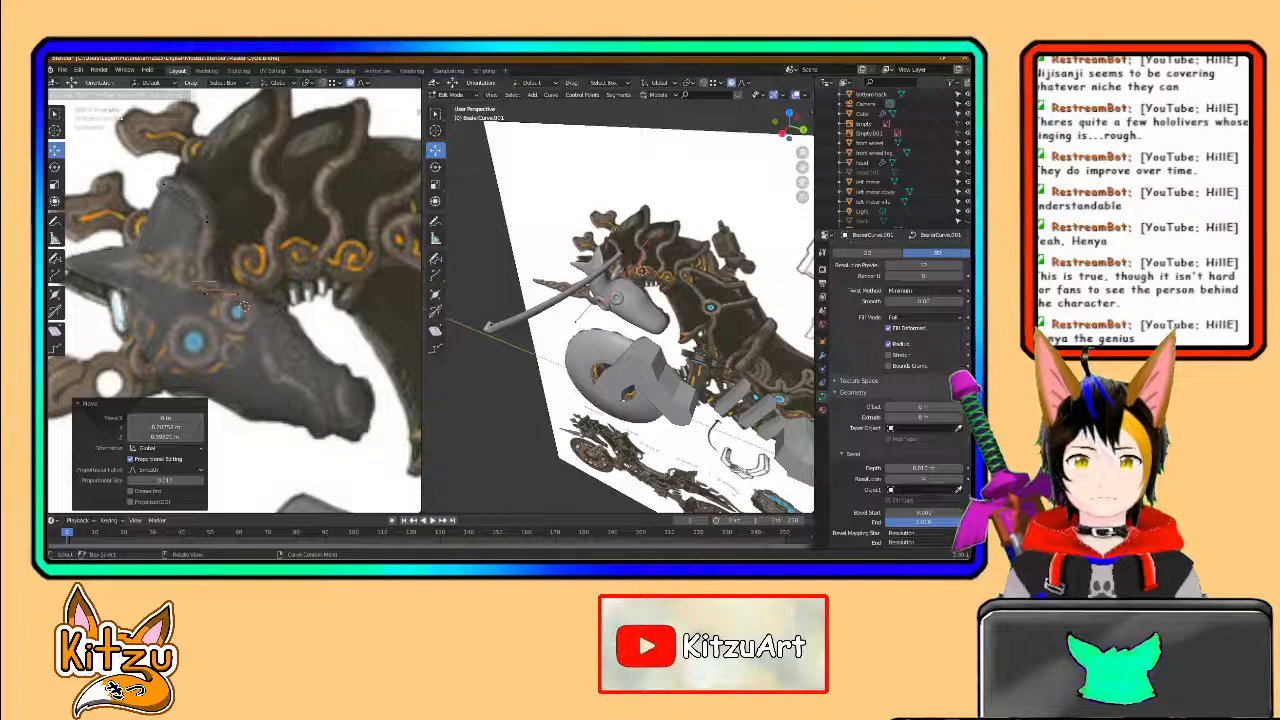
click(241, 318)
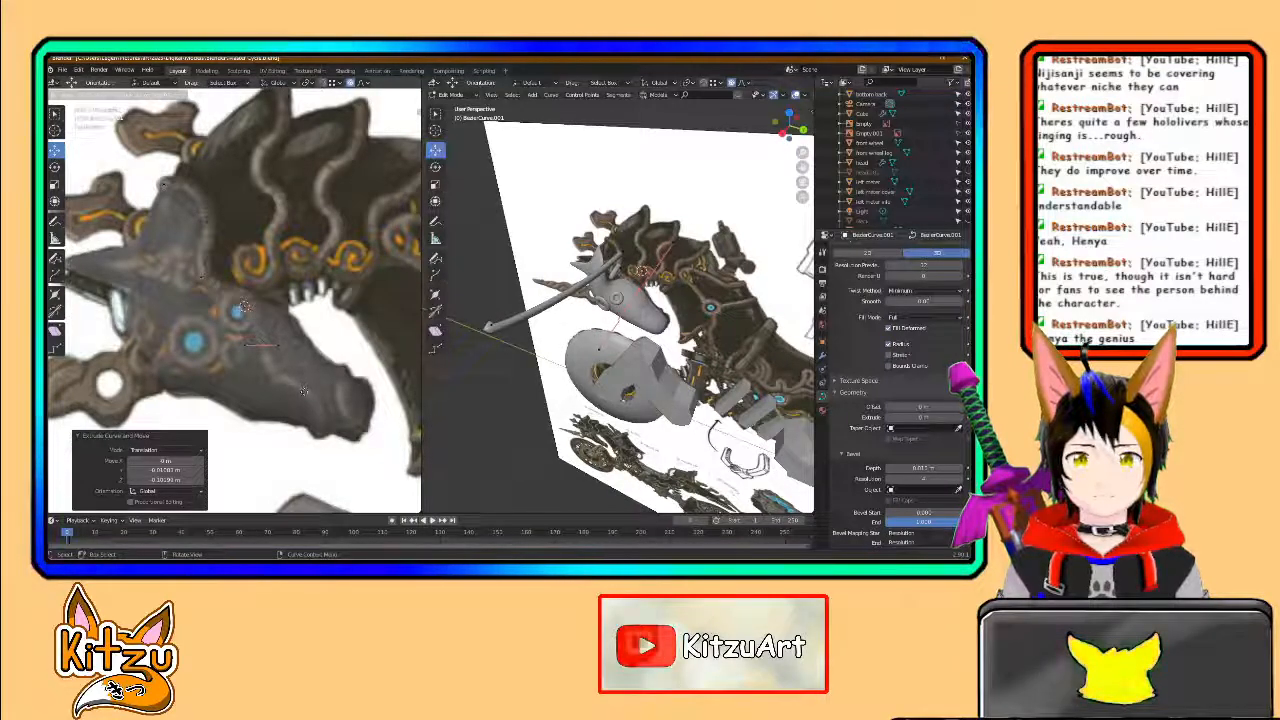
click(308, 386)
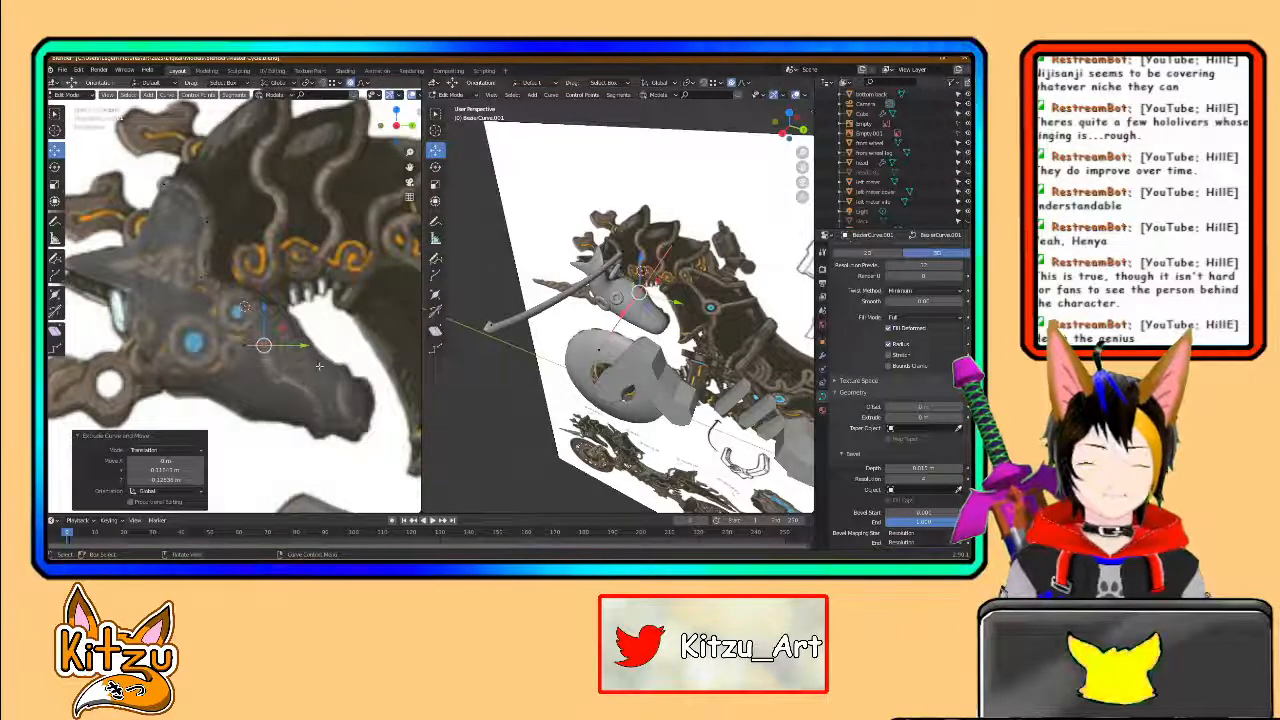
scroll(249, 310, up, 3)
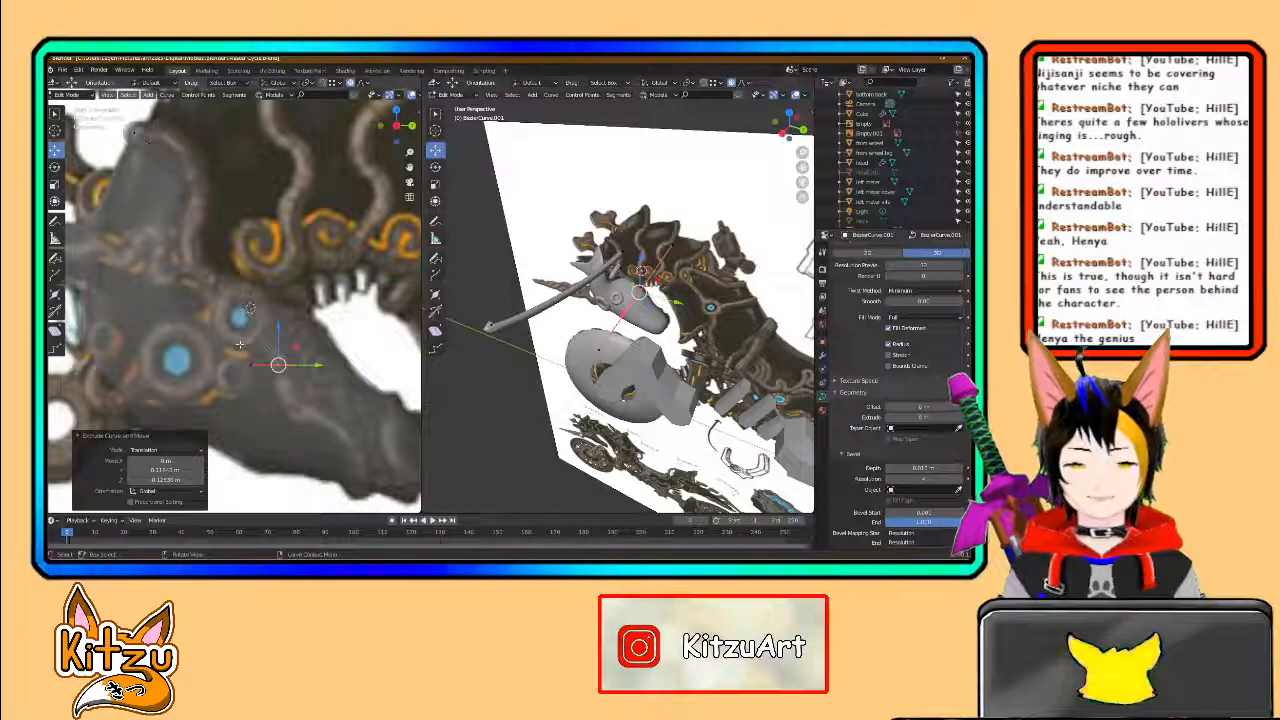
- Move the curve's ear-tip control point along the X axis until it sits close against the head
shift+middle_drag(218, 251, 281, 327)
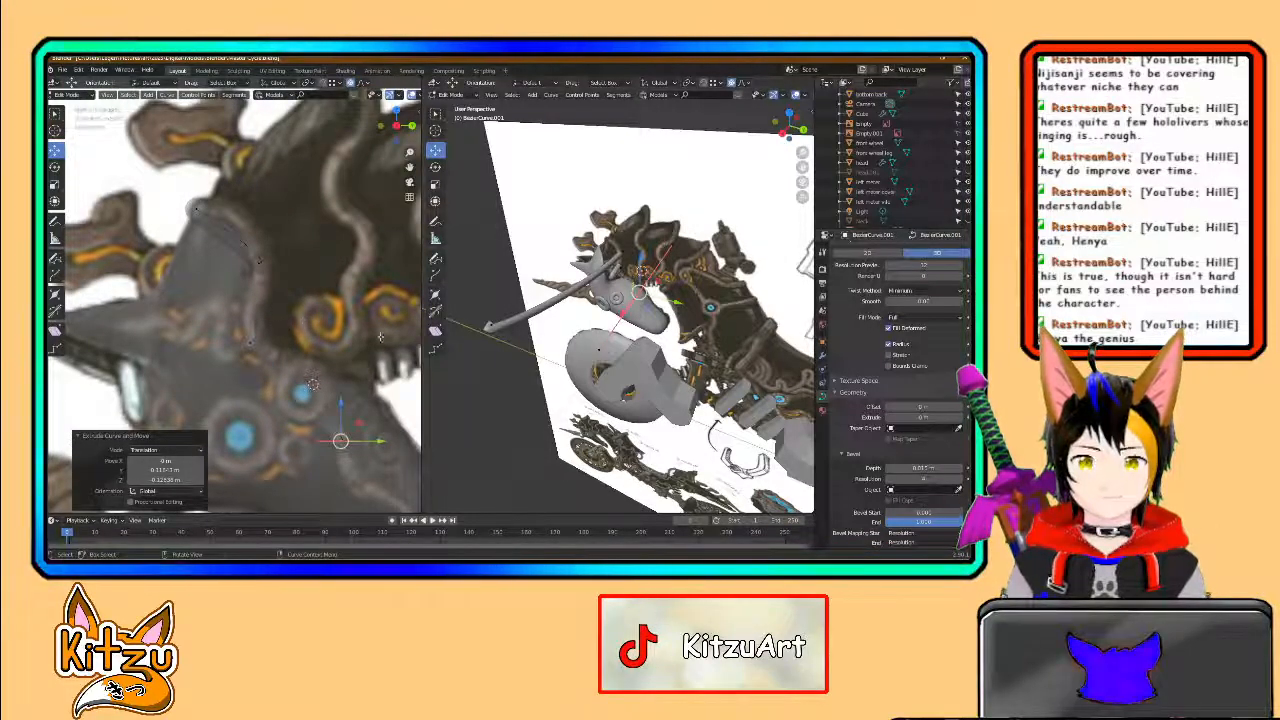
middle_drag(610, 322, 577, 307)
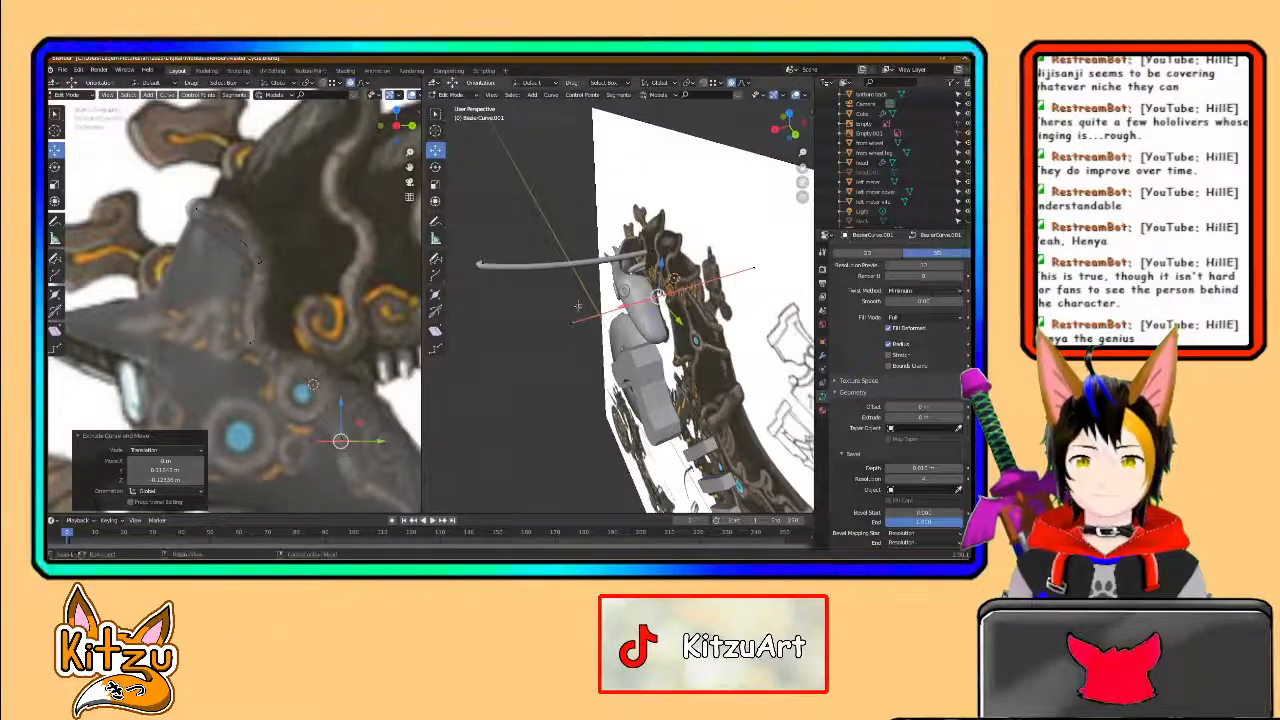
click(481, 264)
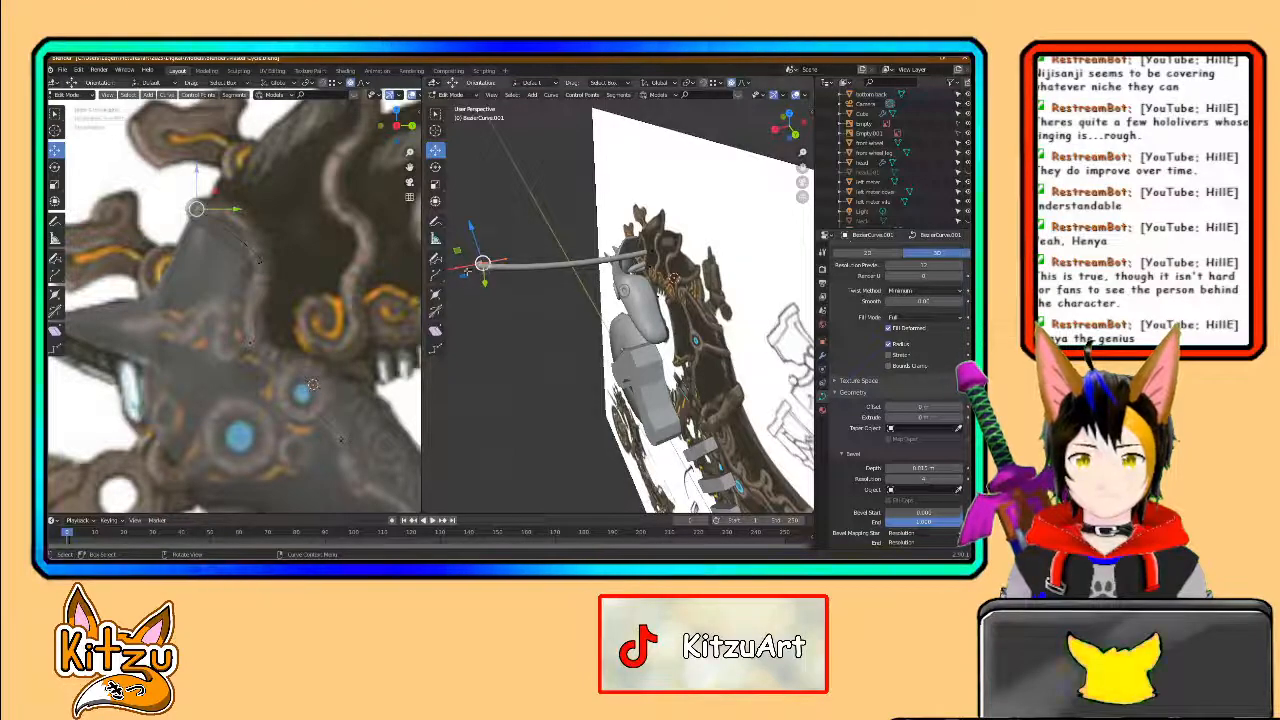
middle_drag(452, 268, 478, 296)
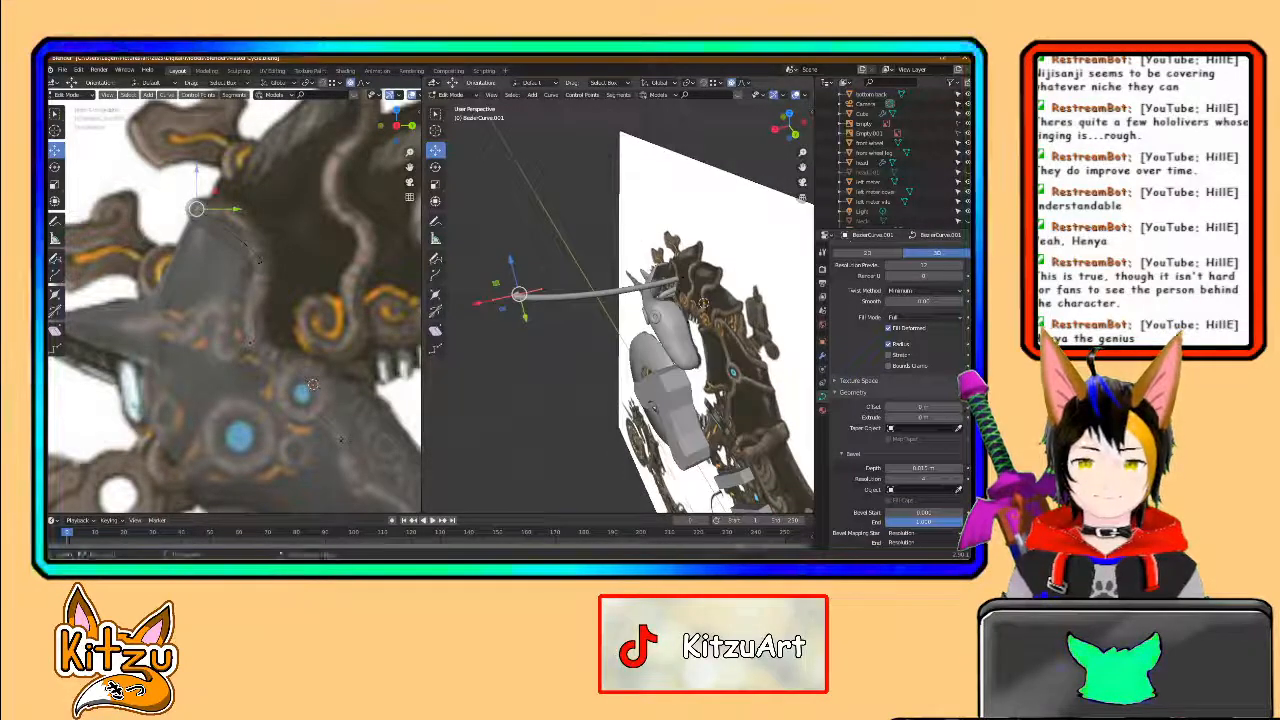
drag(482, 301, 680, 256)
middle_drag(680, 256, 692, 388)
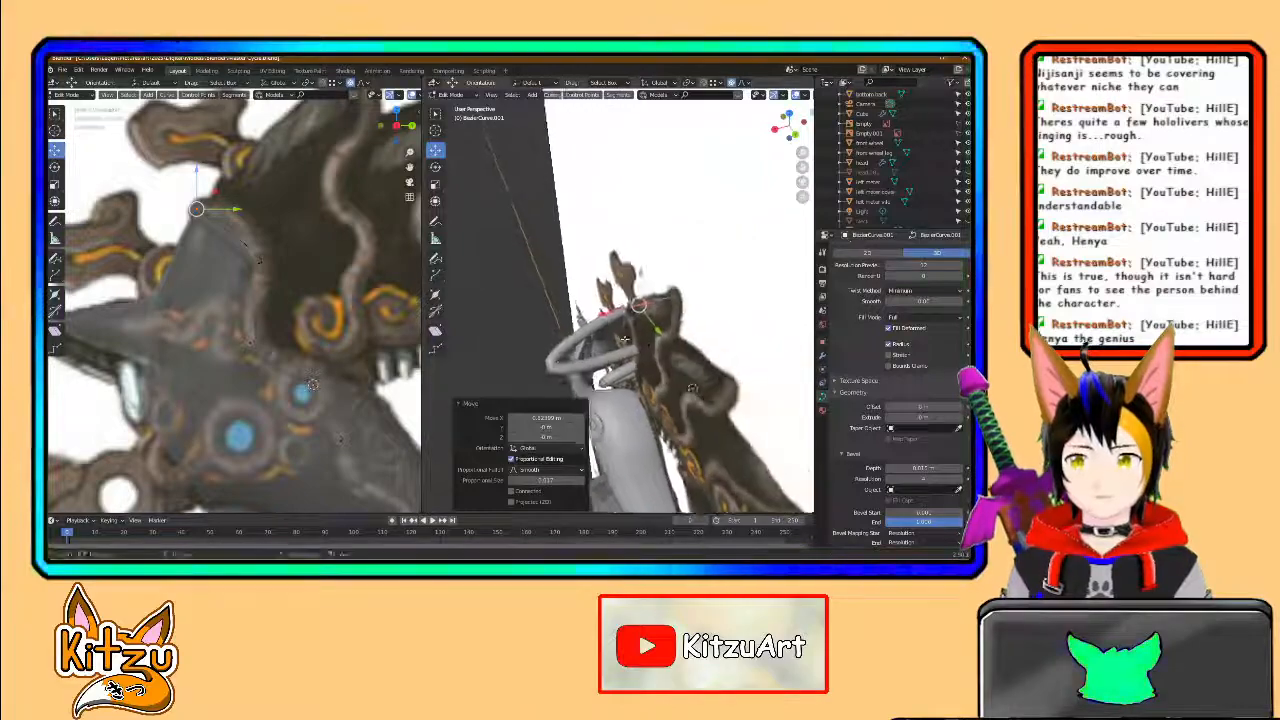
key(g)
key(x)
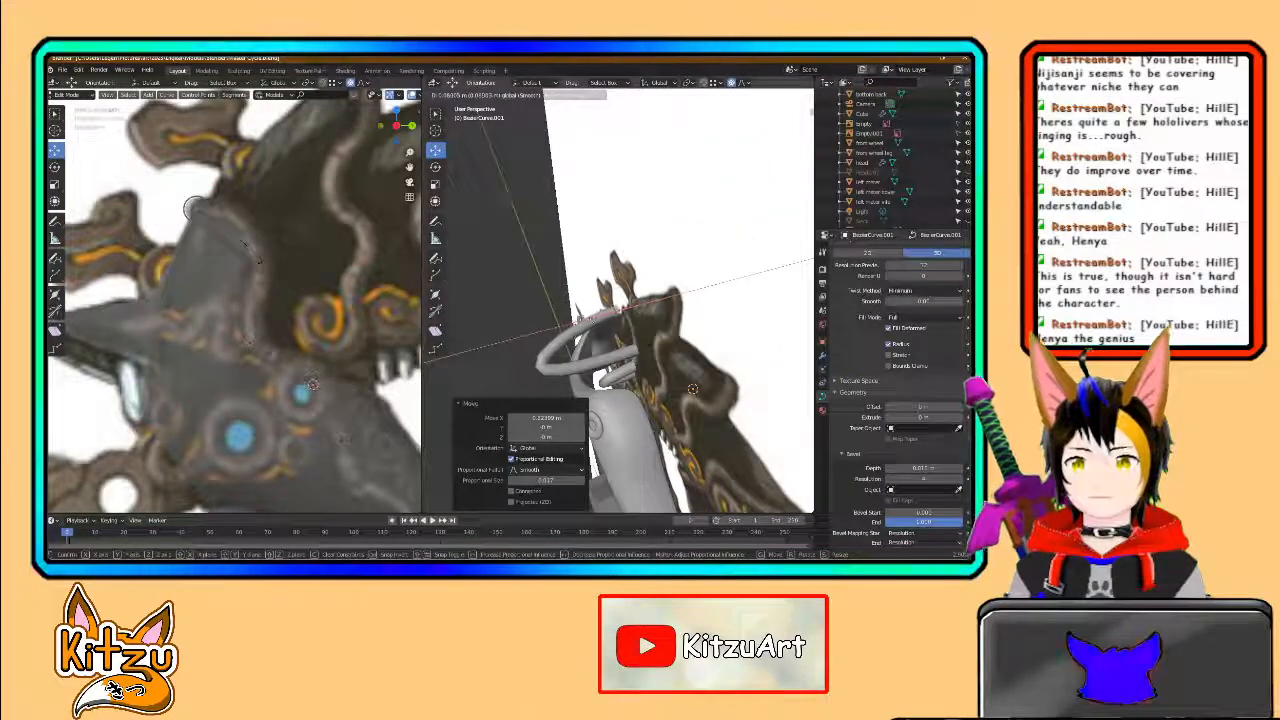
click(612, 314)
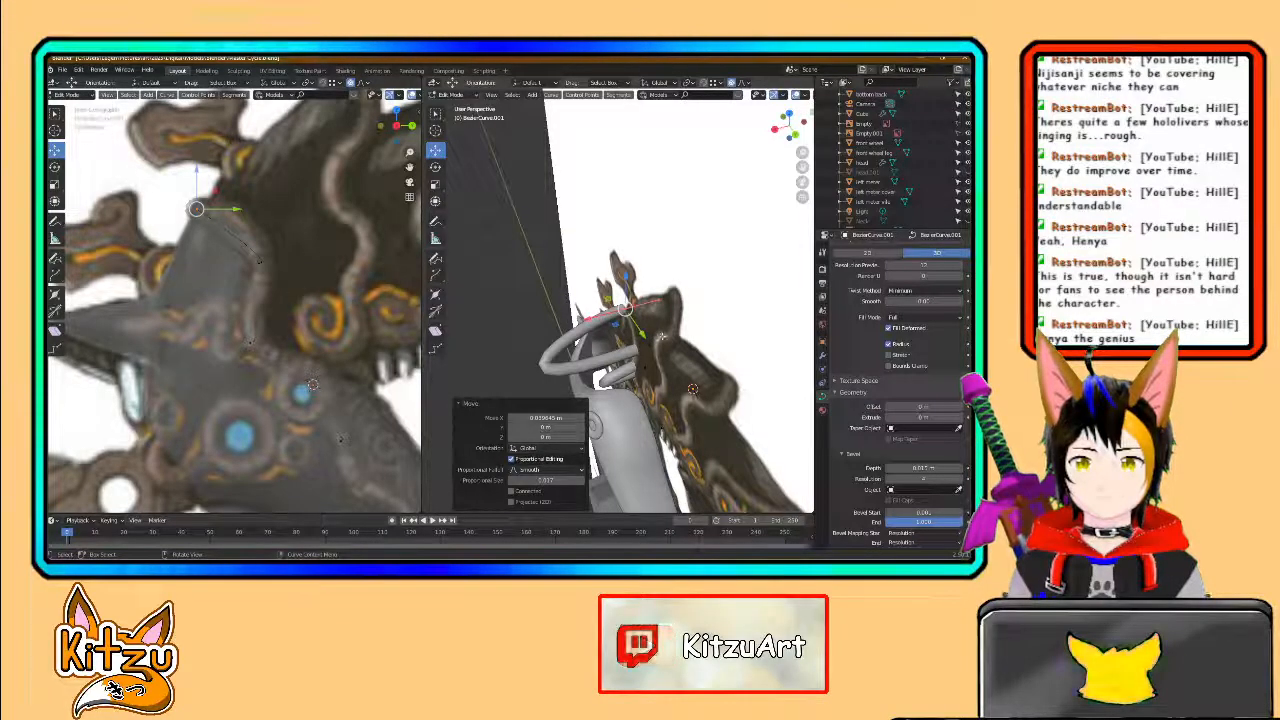
- Shift the two control points behind the ear along the X axis in toward the head
key(g)
key(x)
drag(612, 357, 596, 361)
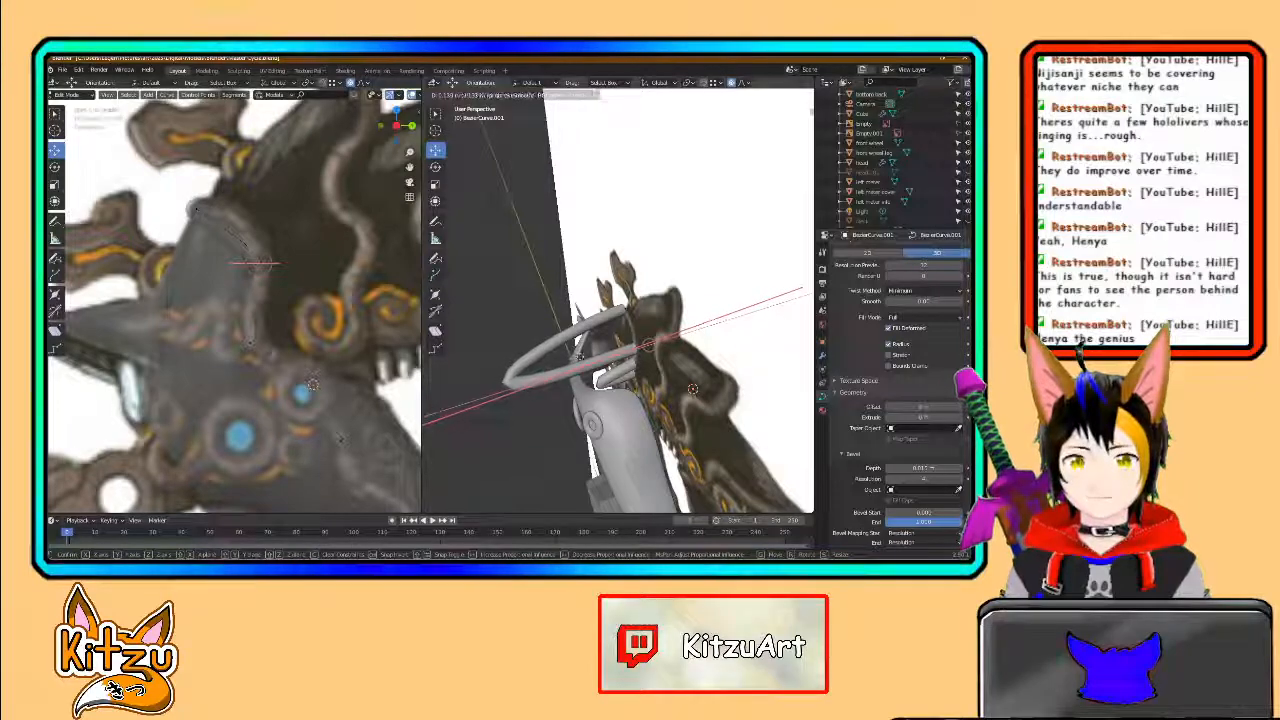
click(648, 345)
key(alt+a)
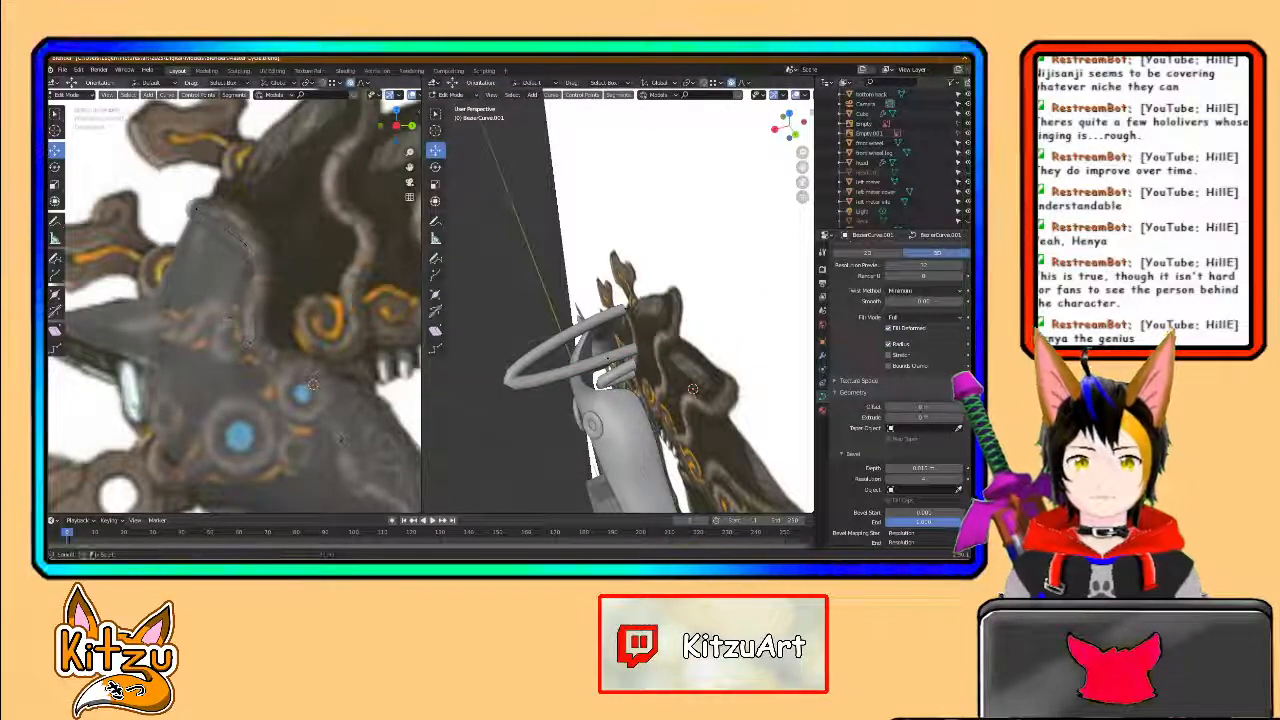
drag(606, 381, 572, 394)
click(692, 388)
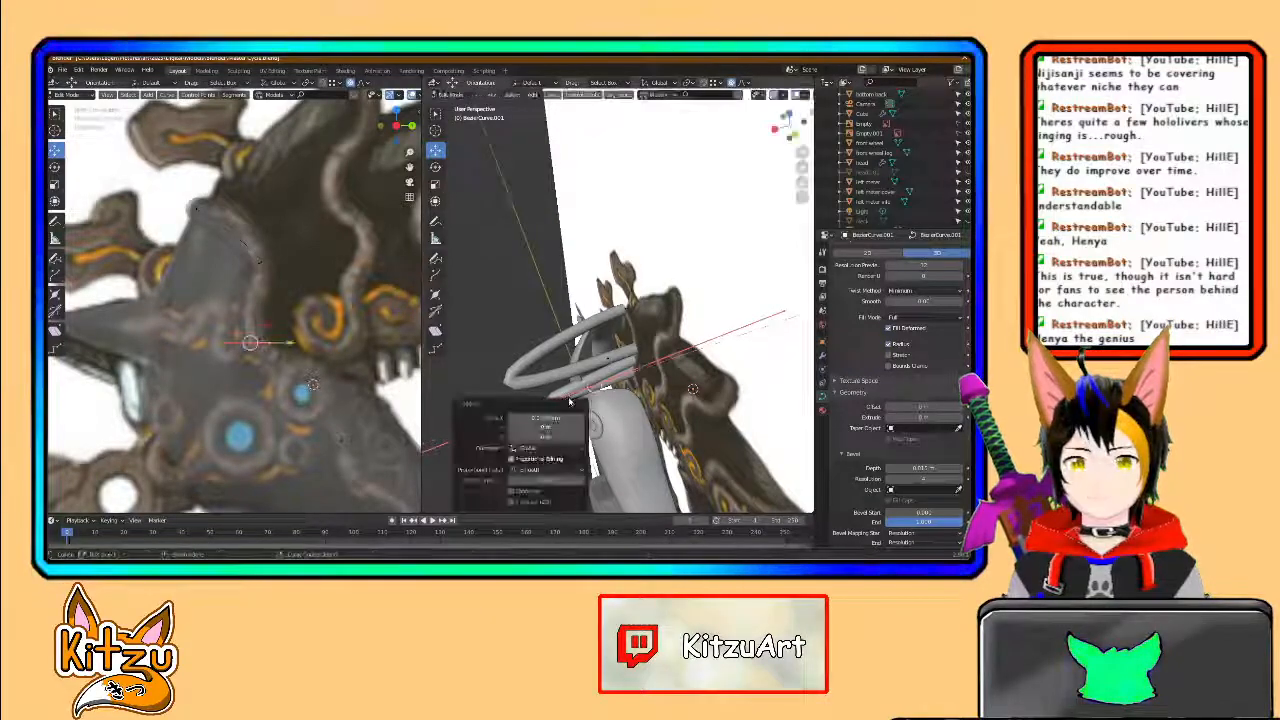
- Rotate the control point just below the ear tip around the Z axis, turning its handles along the head
middle_drag(692, 388, 622, 349)
drag(600, 380, 598, 383)
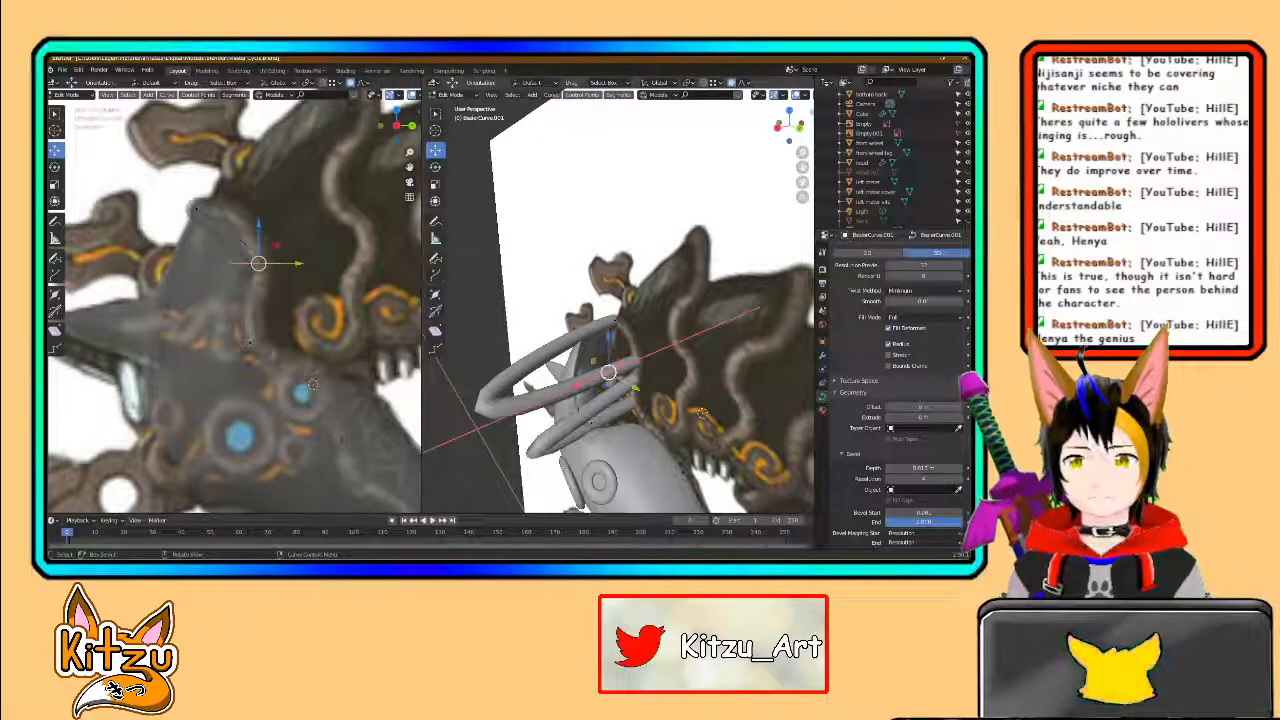
click(437, 169)
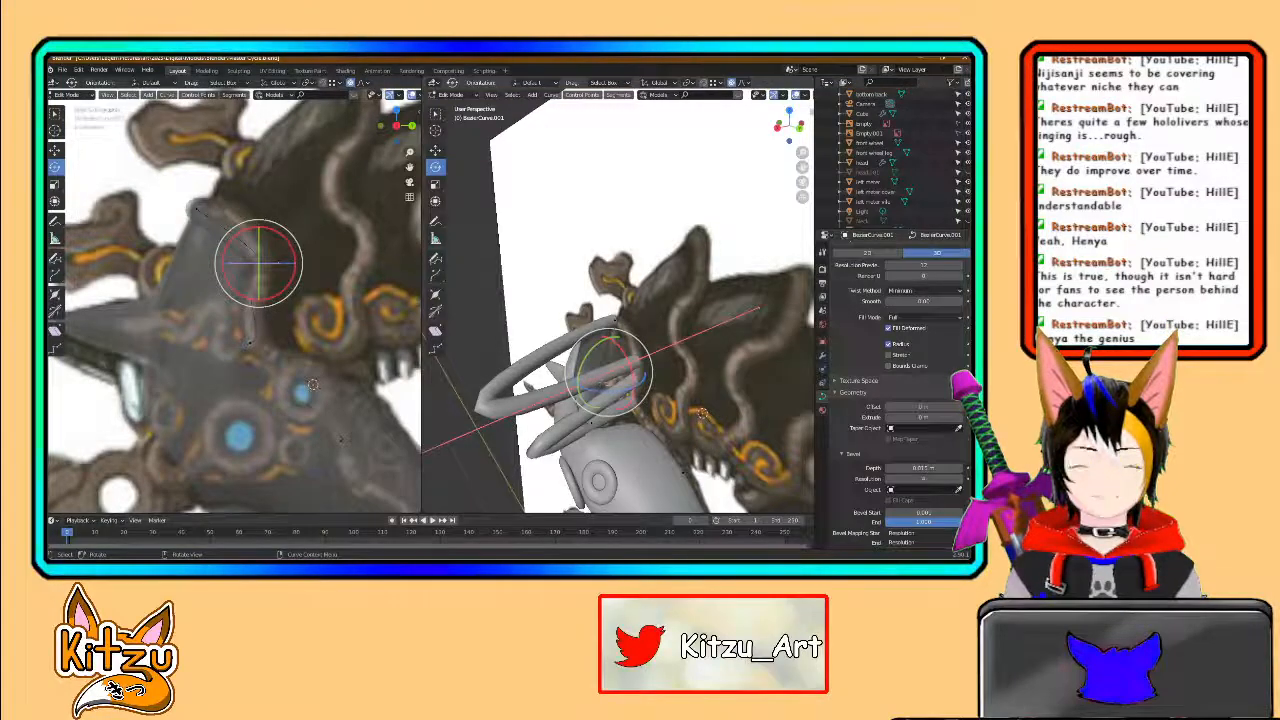
ctrl+drag(632, 396, 572, 385)
middle_drag(590, 392, 685, 331)
ctrl+drag(612, 385, 606, 385)
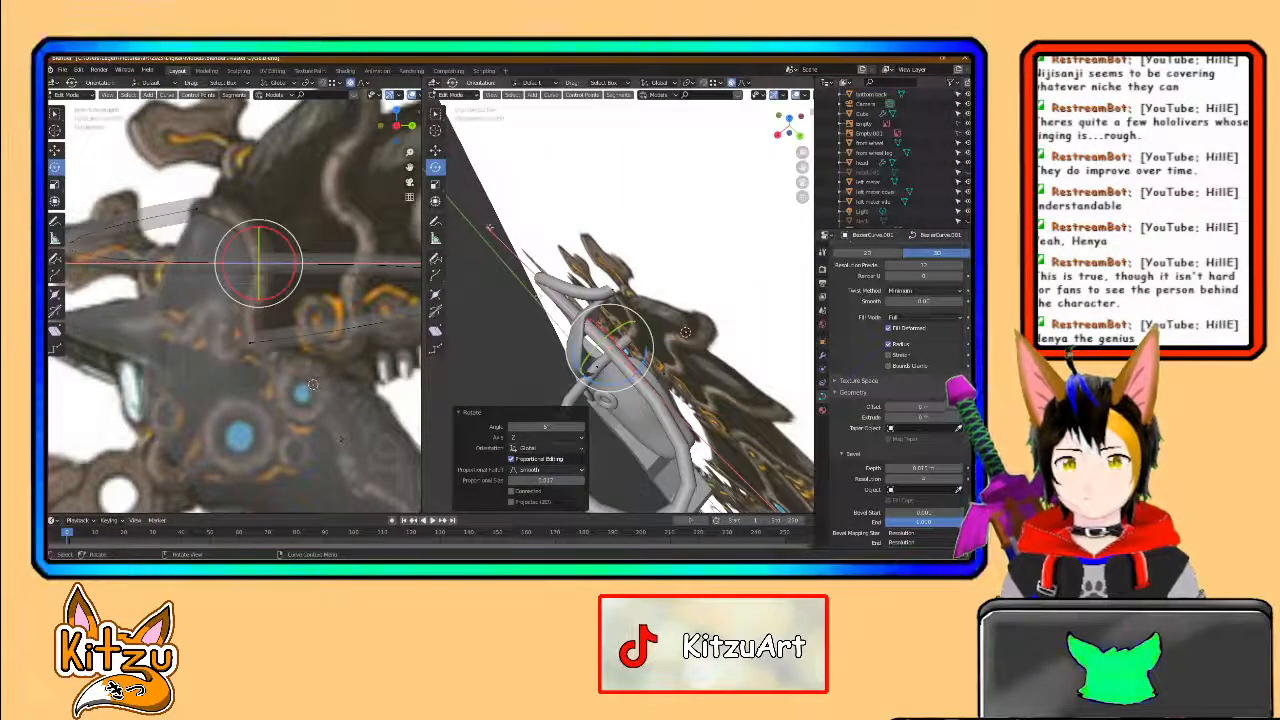
- Bring the rotated point's far handle back along the Y axis beside the ear
click(488, 228)
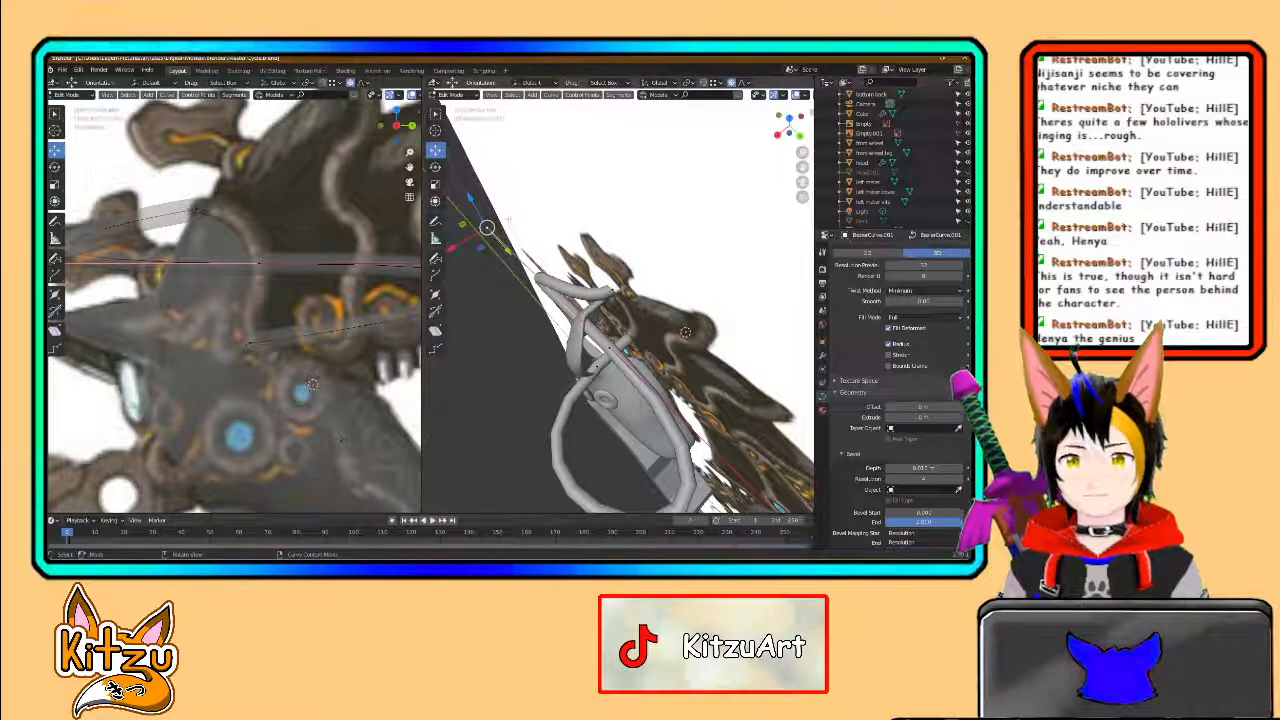
key(r)
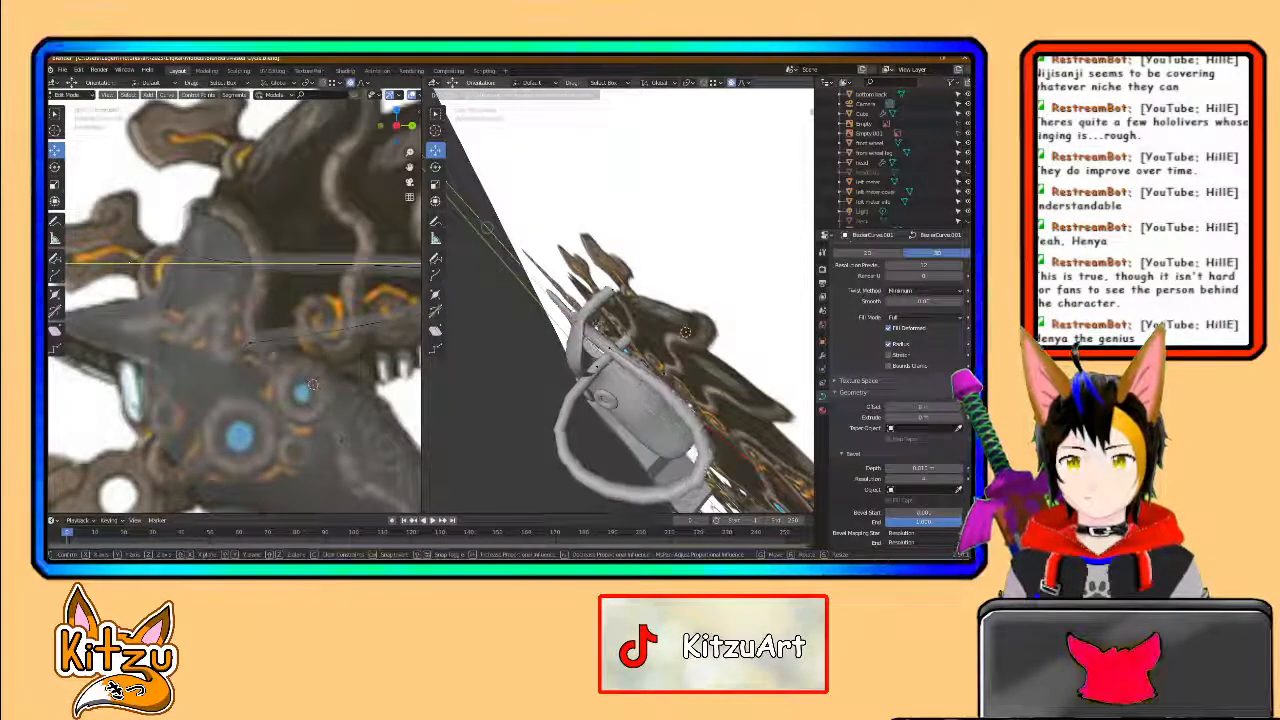
key(x)
click(625, 351)
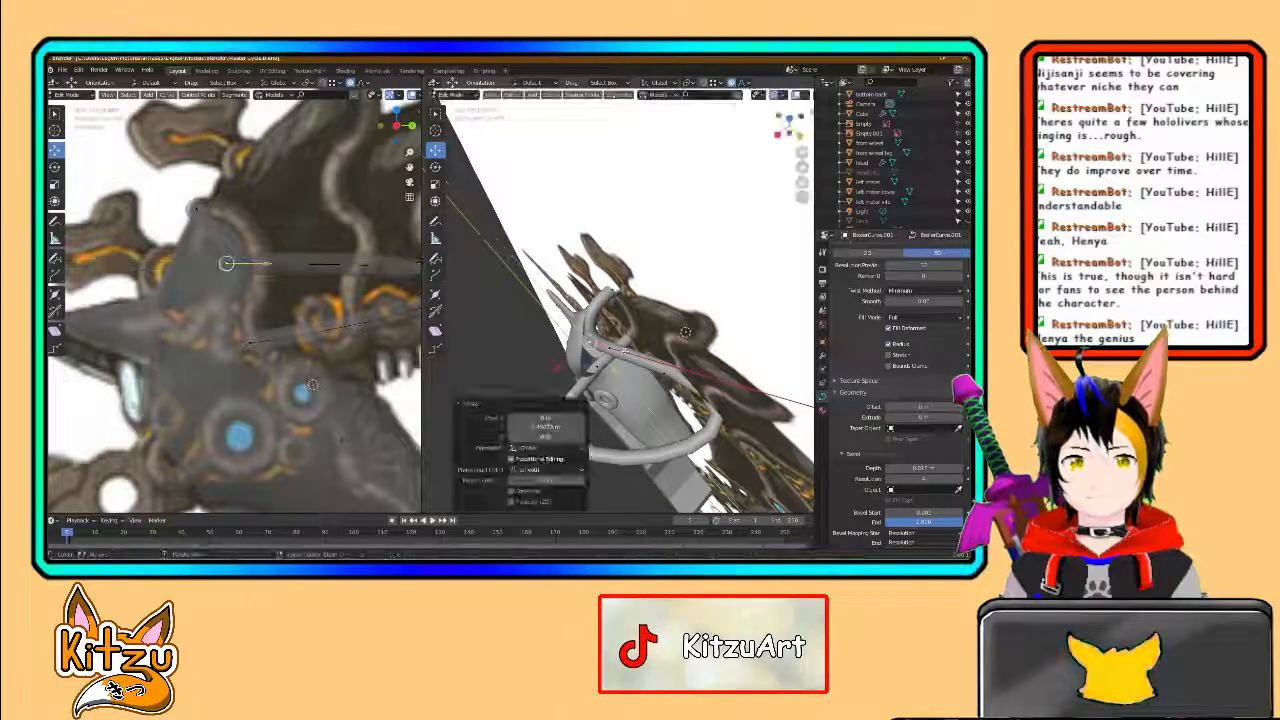
- Pull the same control point's opposite handle in along the Y axis toward the ear
scroll(650, 356, down, 1)
scroll(676, 361, down, 1)
shift+middle_drag(676, 361, 635, 320)
scroll(637, 320, down, 1)
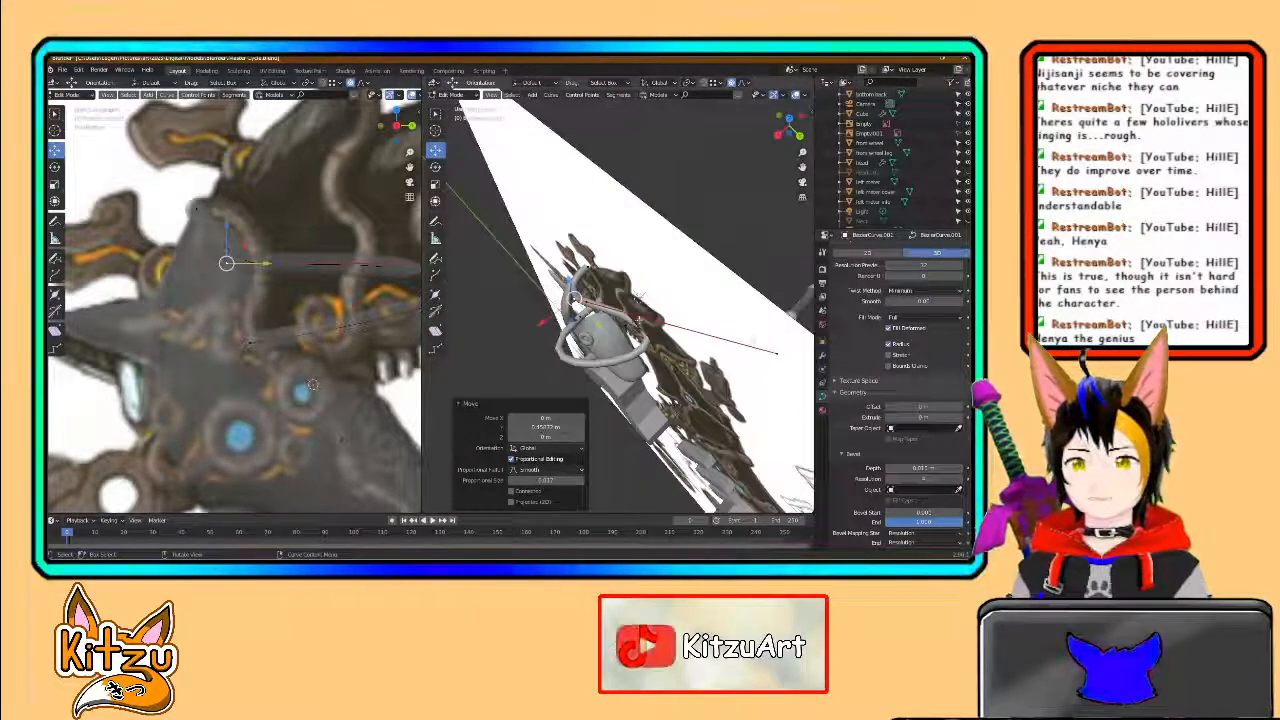
click(780, 353)
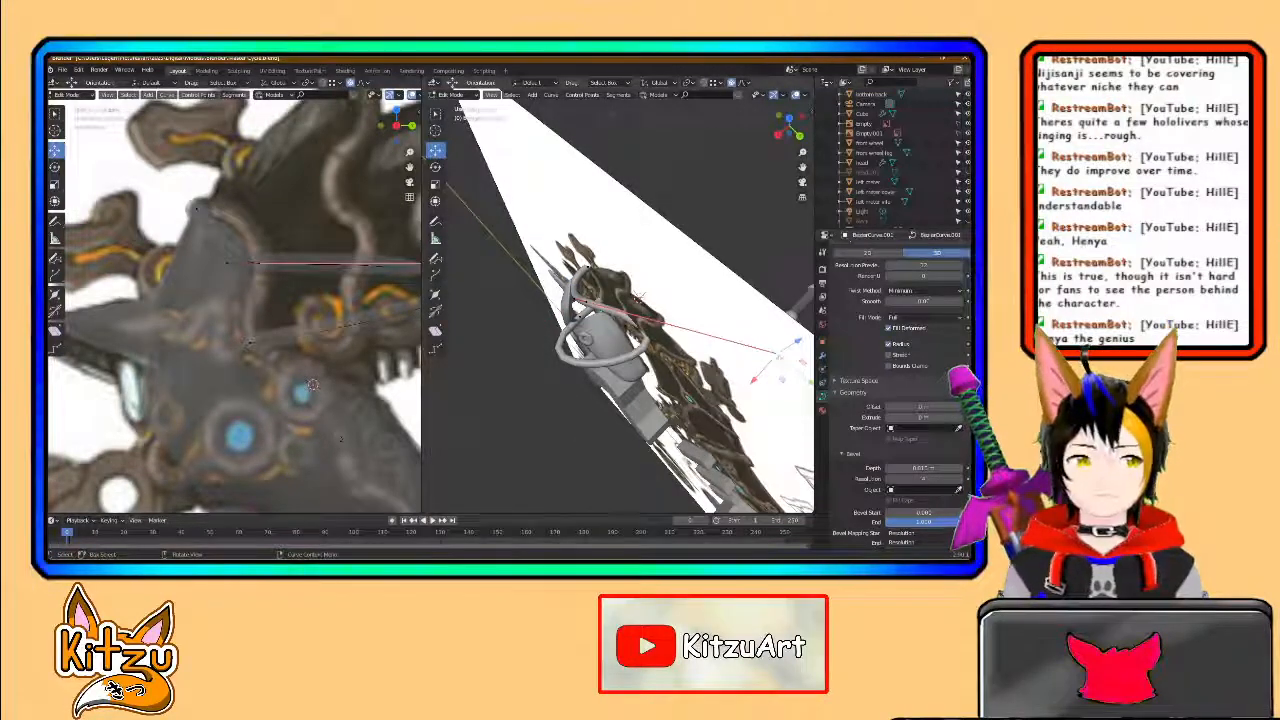
key(g)
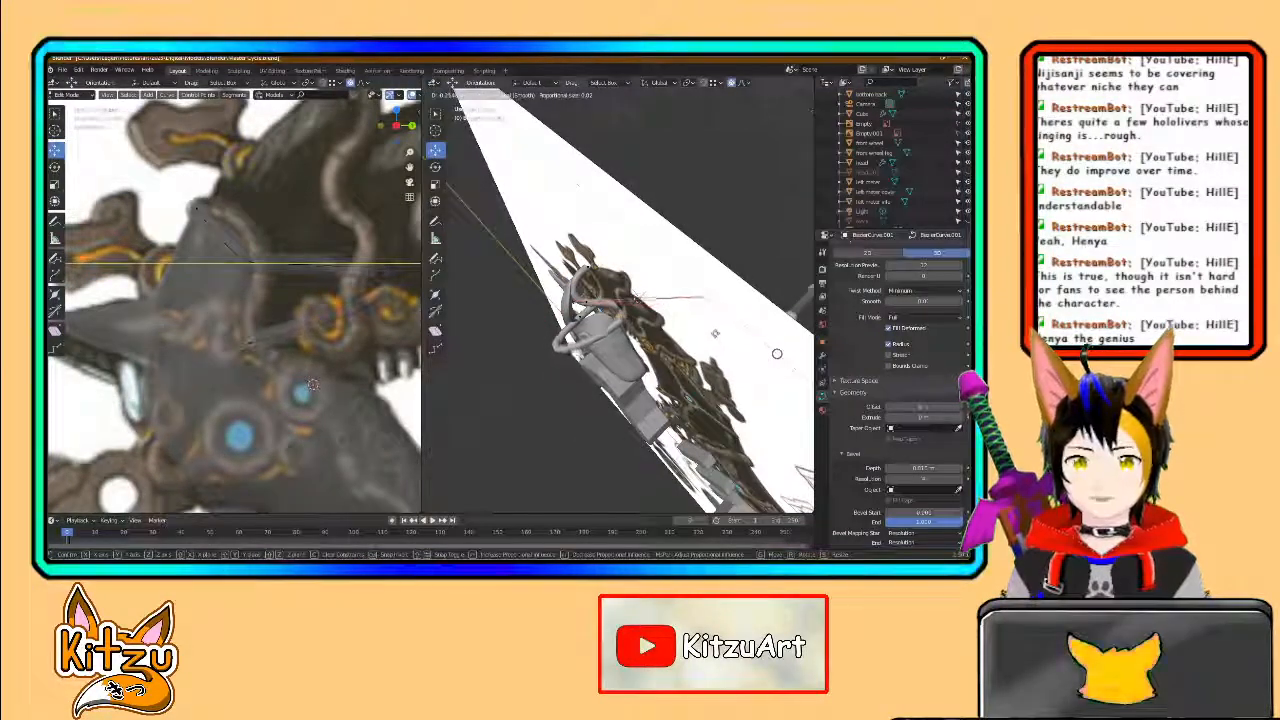
click(752, 379)
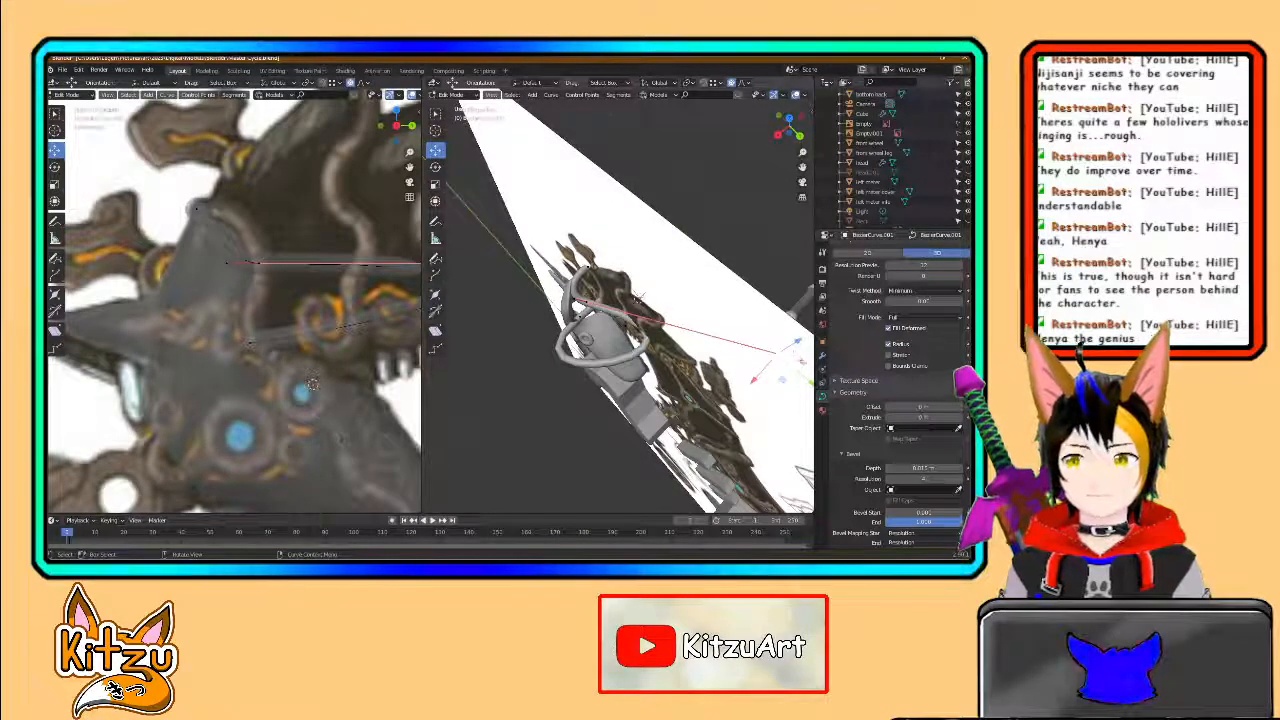
key(g)
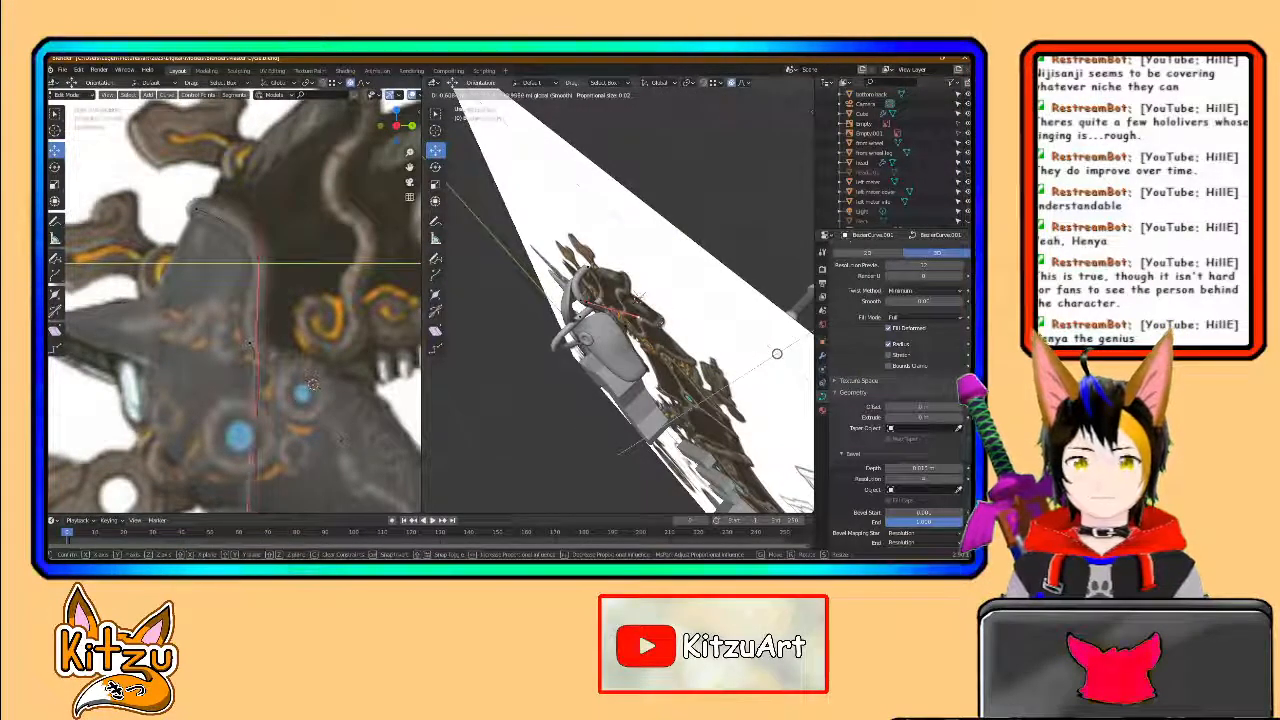
click(687, 322)
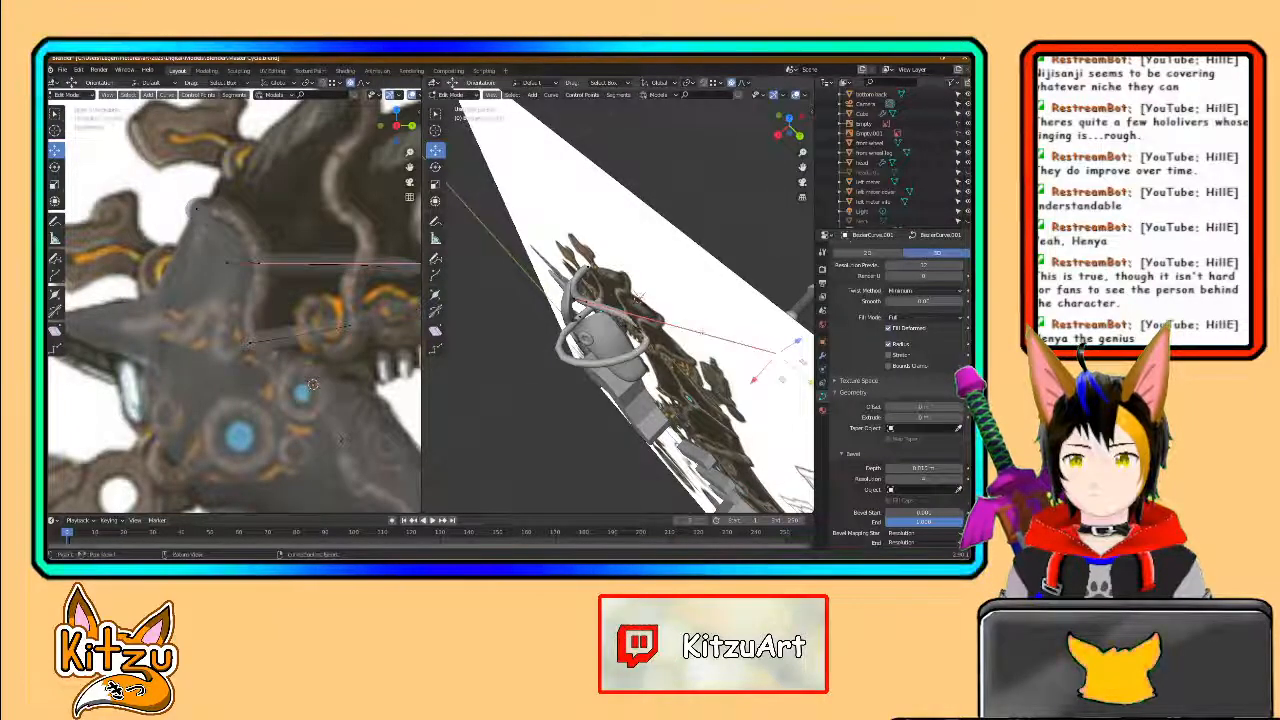
key(g)
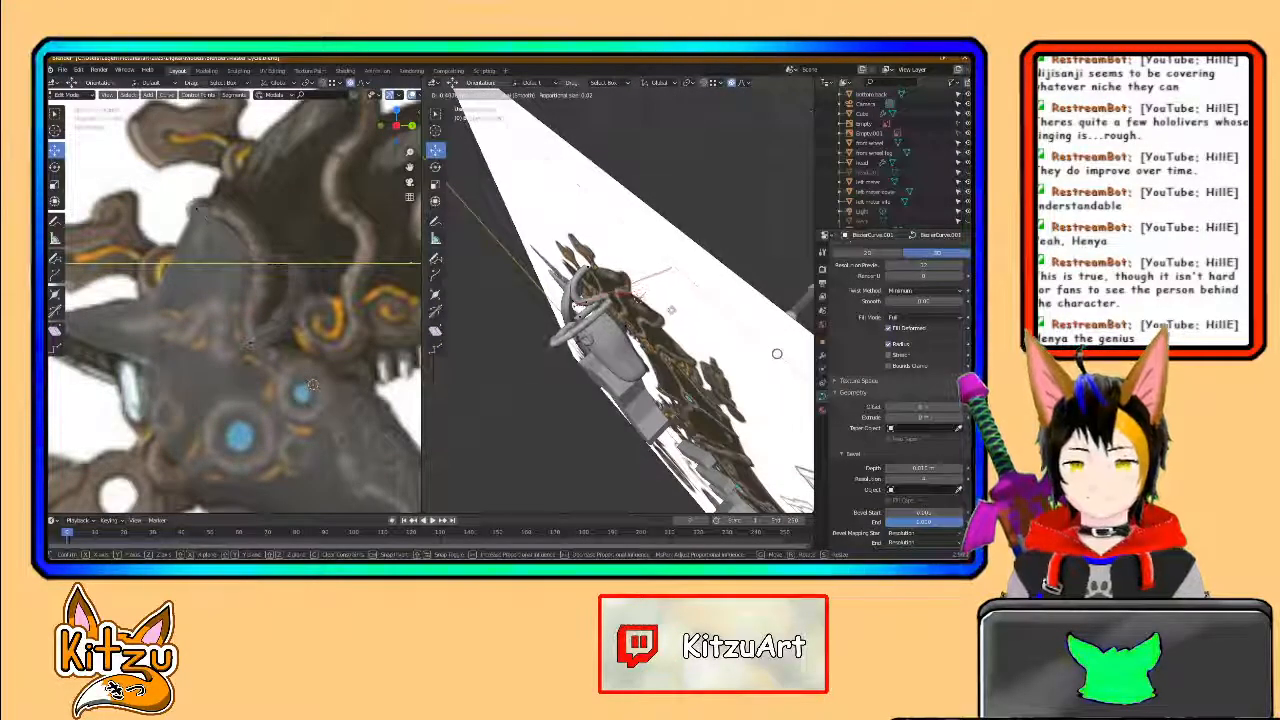
drag(652, 298, 676, 318)
- Try lowering the handle along the Z axis and undo the moves
drag(651, 204, 634, 338)
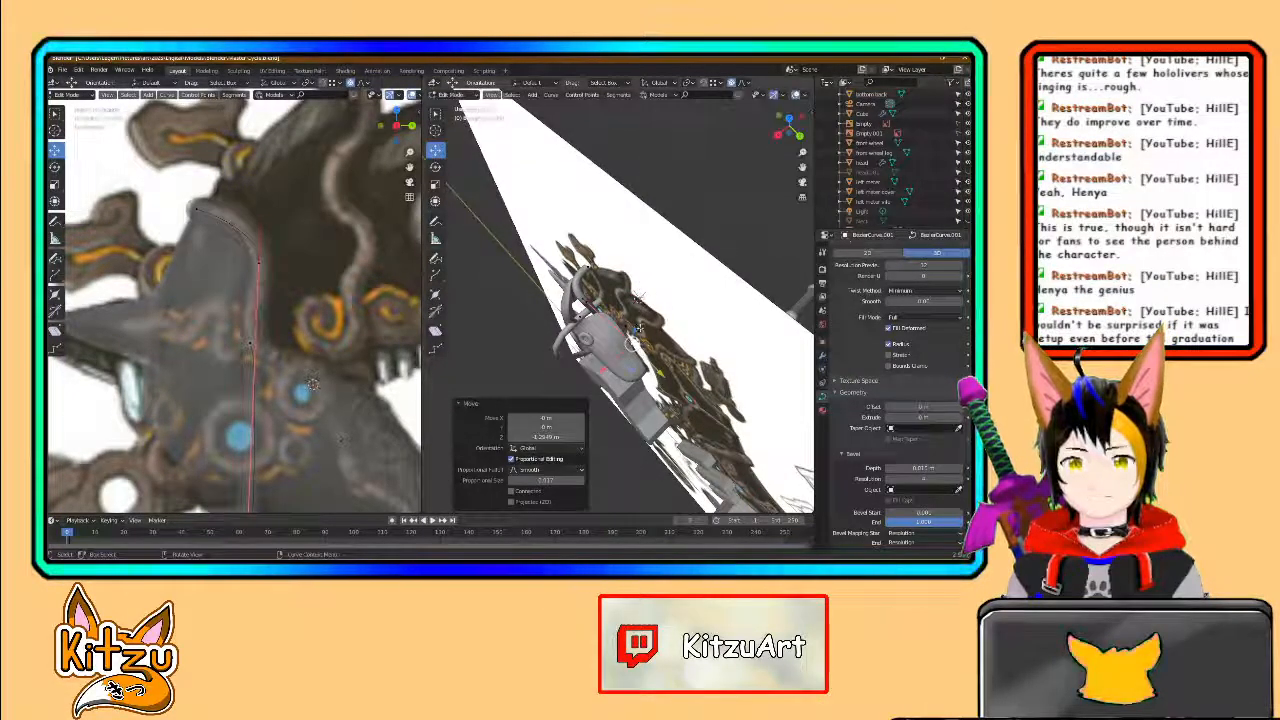
scroll(294, 392, down, 6)
key(ctrl+z)
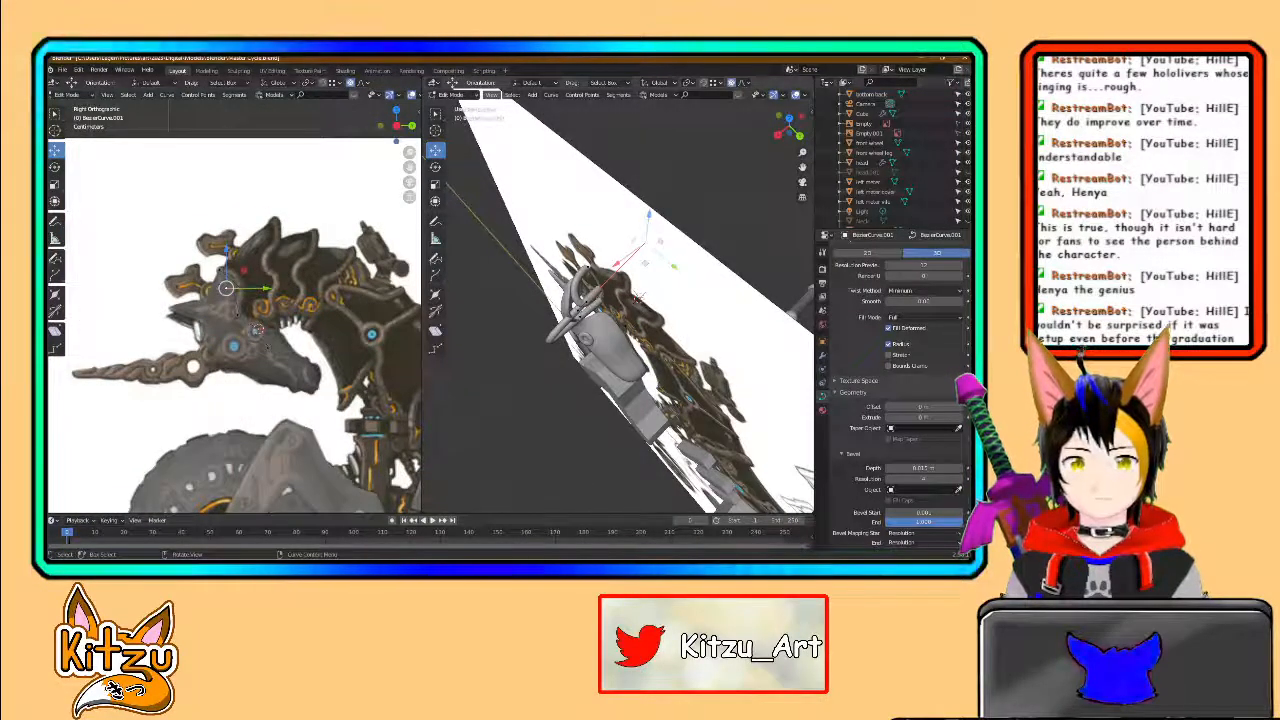
key(g)
key(z)
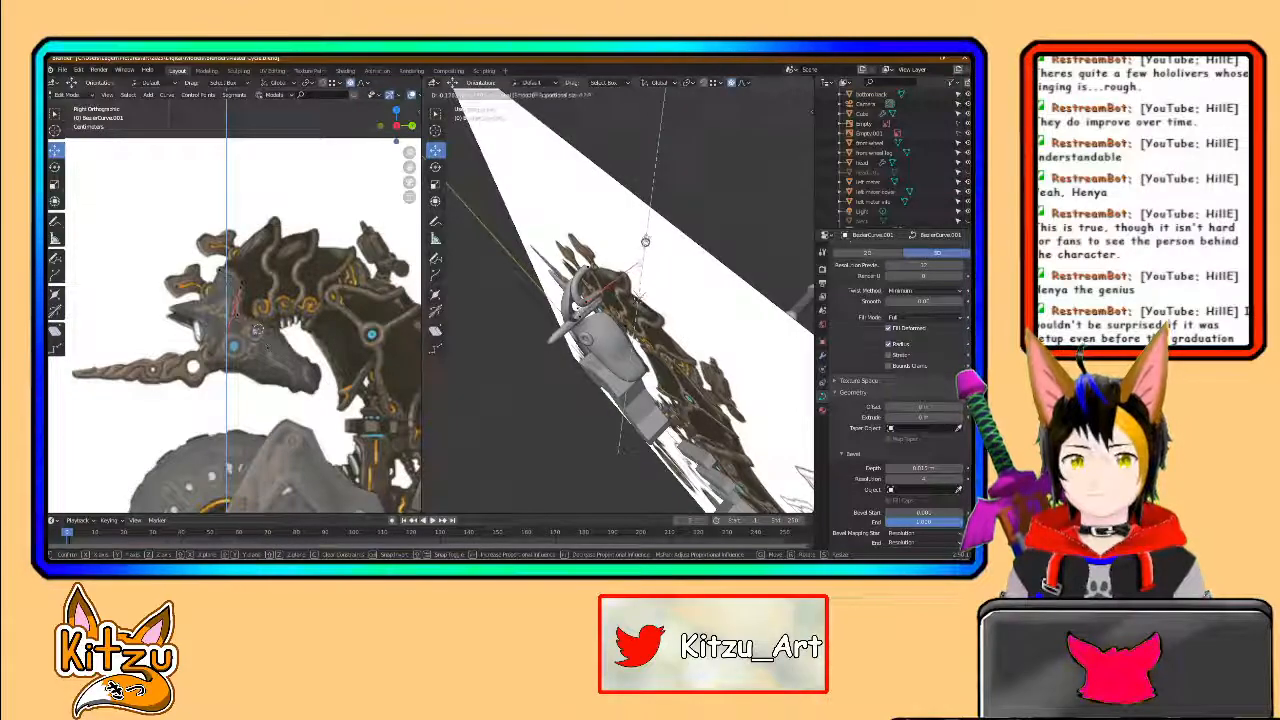
click(637, 300)
middle_drag(637, 301, 684, 315)
key(ctrl+z)
- Move the handle along the X axis toward the head and along the Y axis level with its control point
key(g)
key(x)
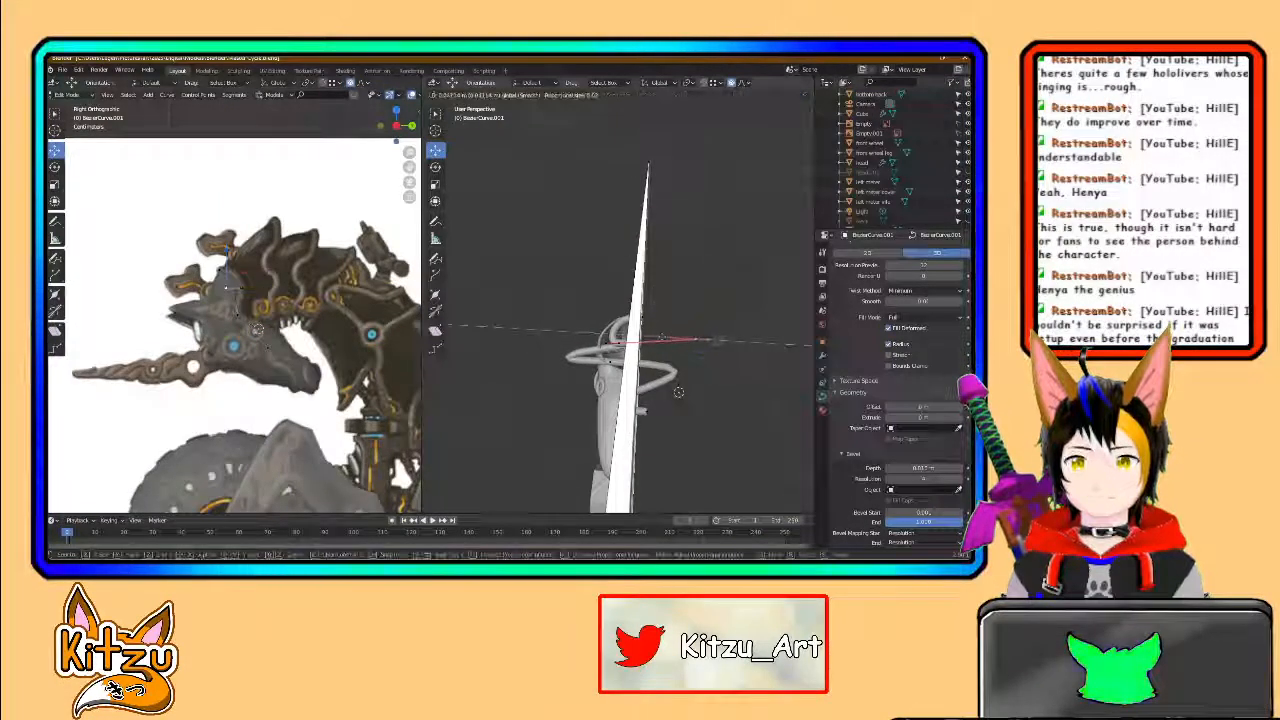
click(679, 392)
middle_drag(679, 392, 760, 300)
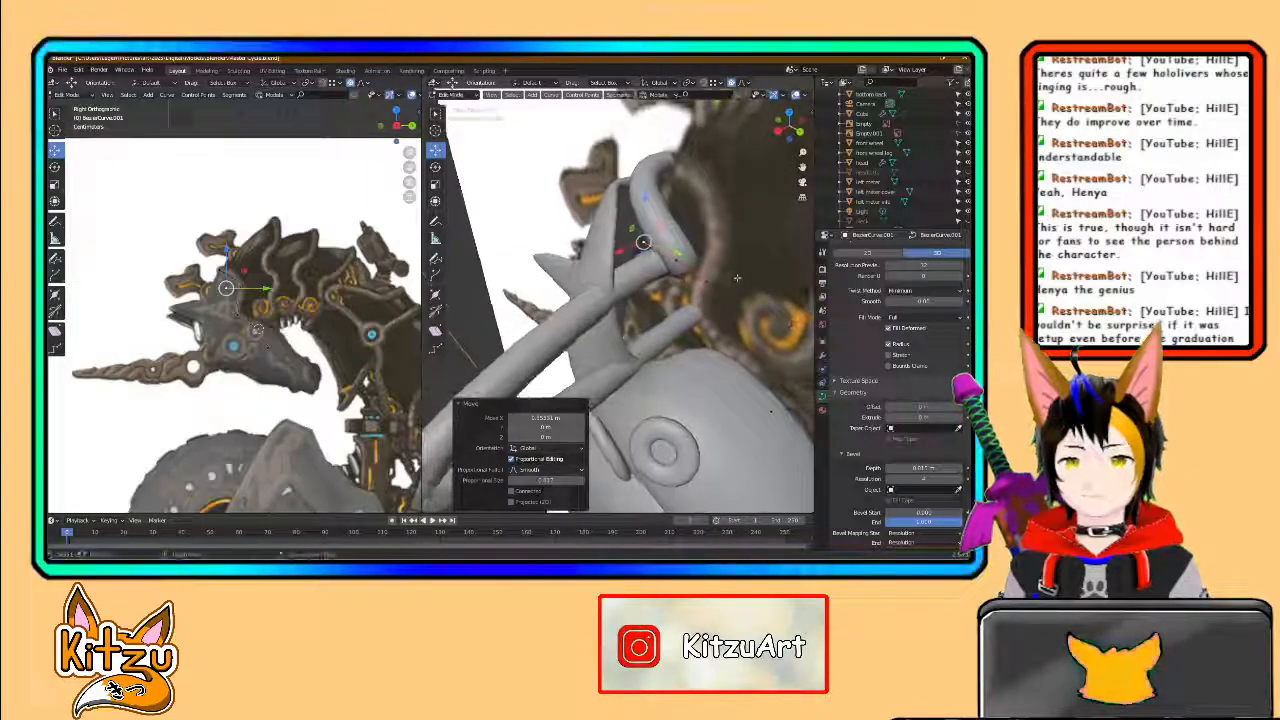
drag(683, 257, 722, 268)
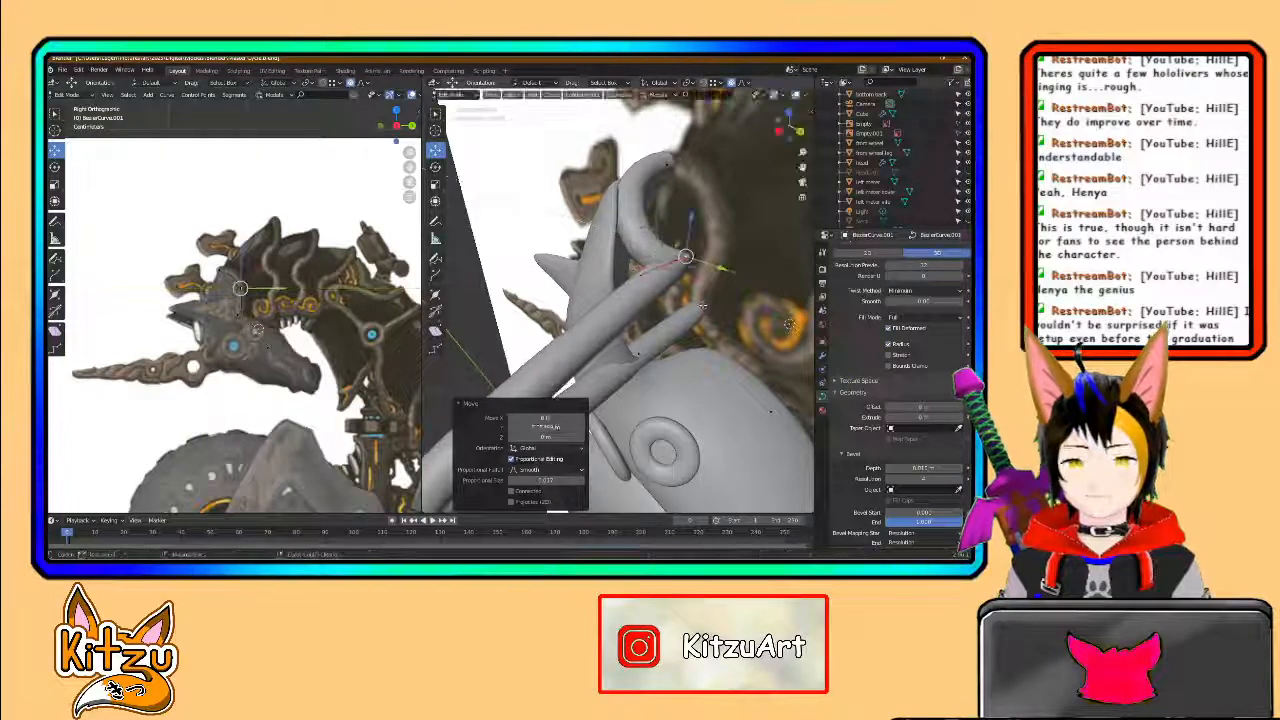
- Adjust both handles of the control point behind the ear slightly along the X axis
middle_drag(701, 307, 645, 323)
click(603, 267)
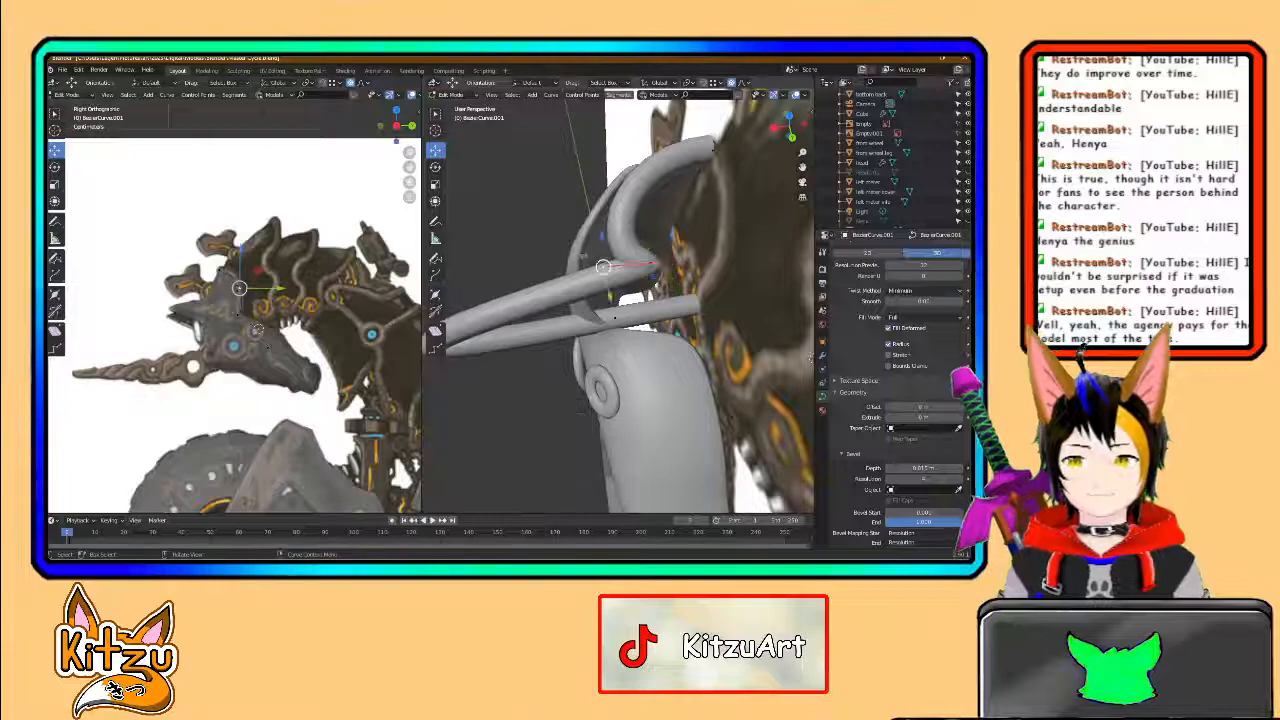
key(g)
key(x)
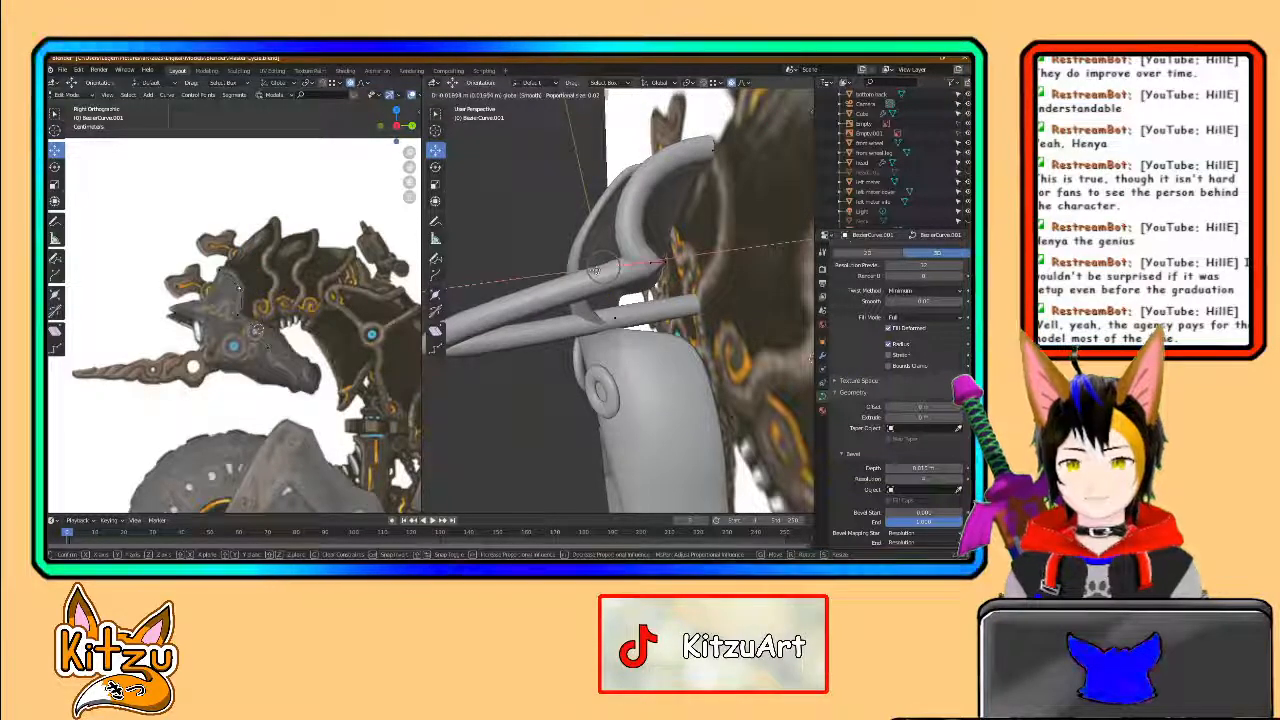
click(596, 271)
click(664, 262)
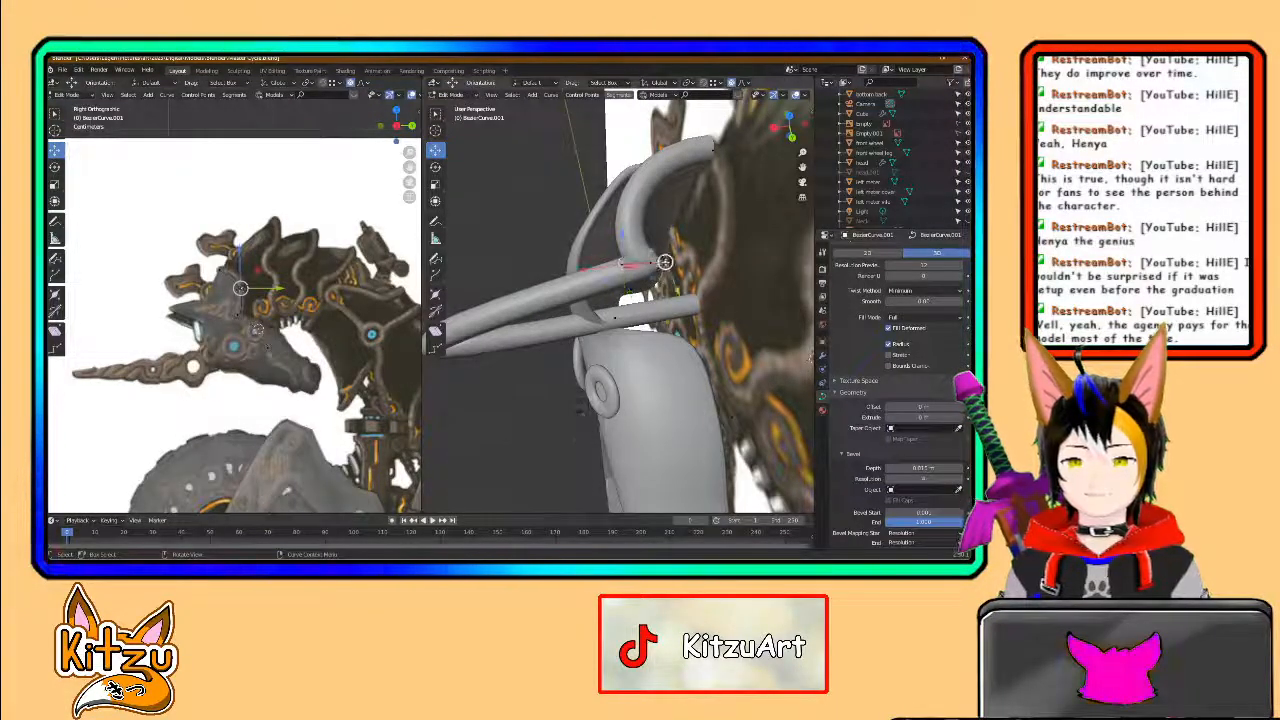
key(g)
key(x)
click(673, 261)
- Rotate the control point behind the ear around the Z axis to smooth the bend in the tube
click(651, 263)
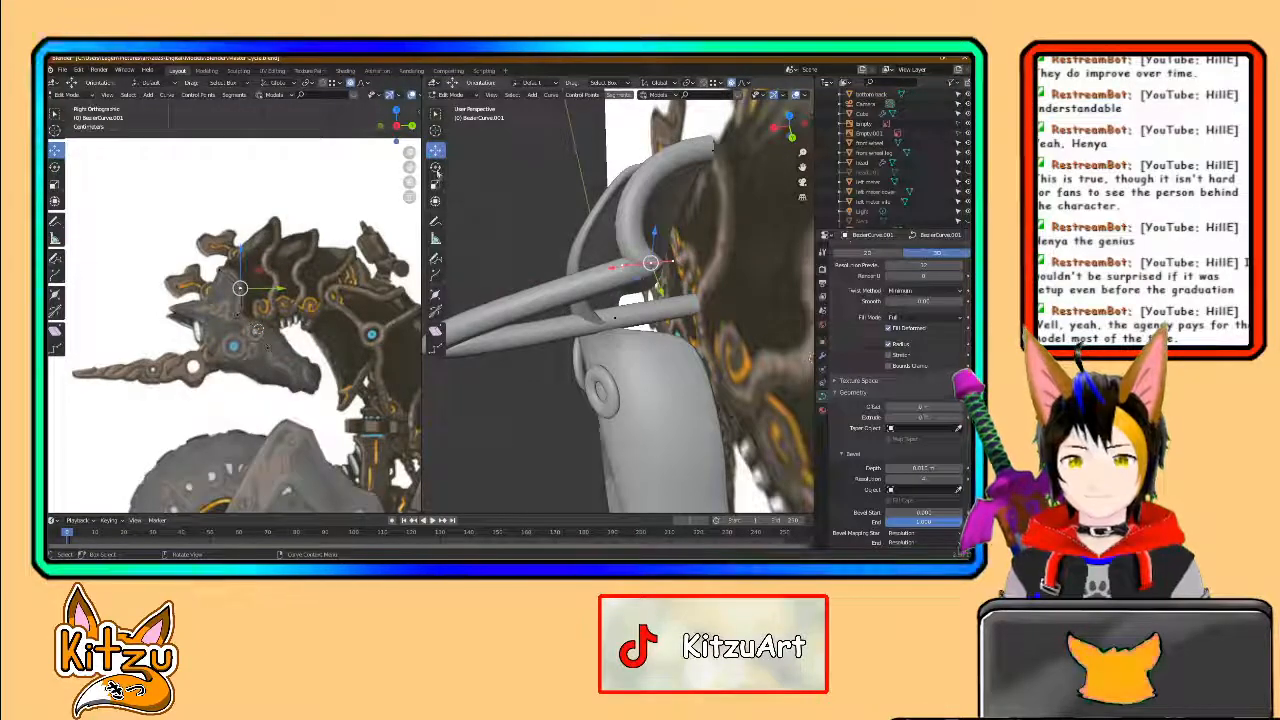
click(435, 167)
drag(626, 284, 650, 250)
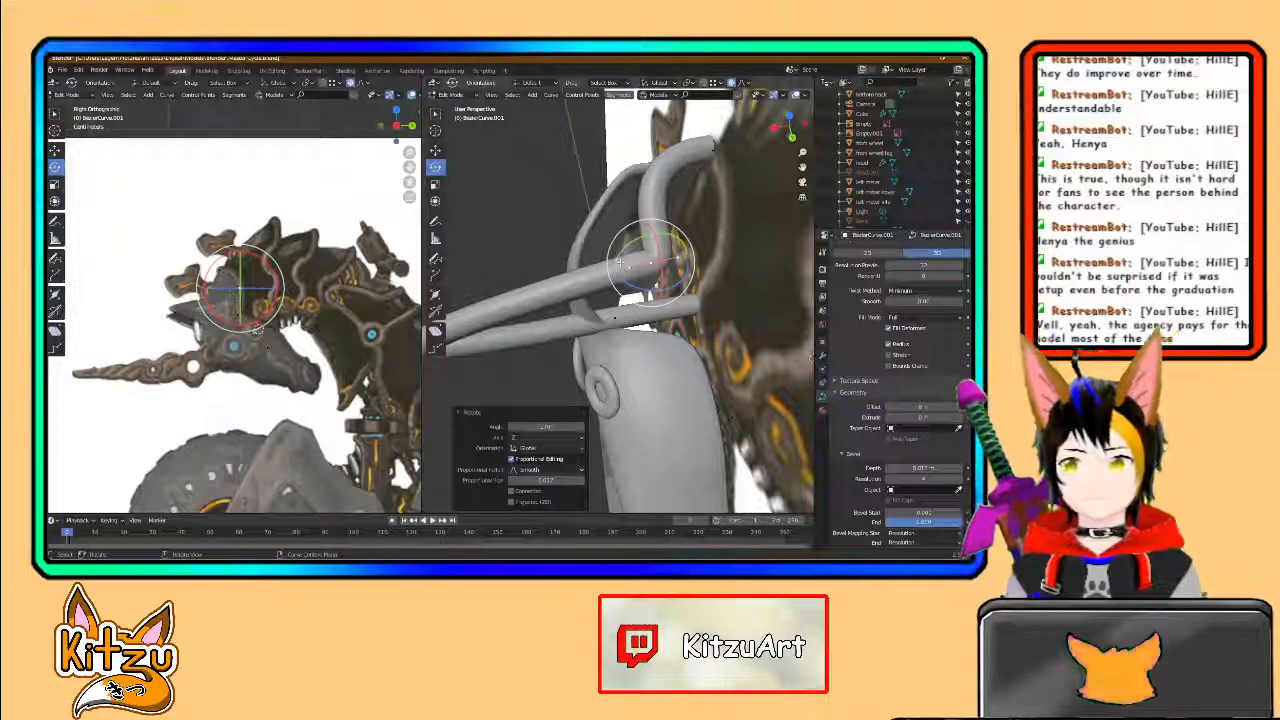
scroll(658, 292, up, 3)
mouse_move(661, 295)
shift+middle_down()
mouse_move(634, 343)
mouse_move(649, 316)
shift+middle_up()
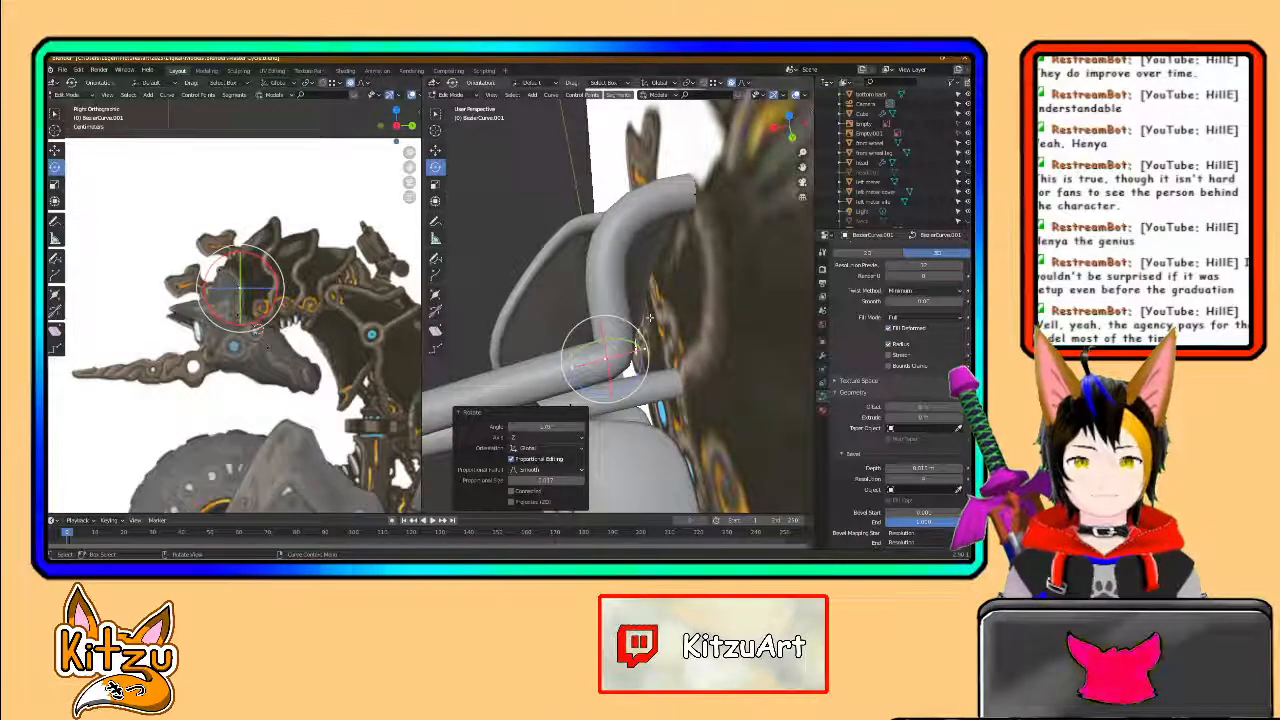
- Move the control point behind the ear along the X axis, outward from the reference image
shift+middle_drag(640, 349, 644, 315)
scroll(645, 316, up, 1)
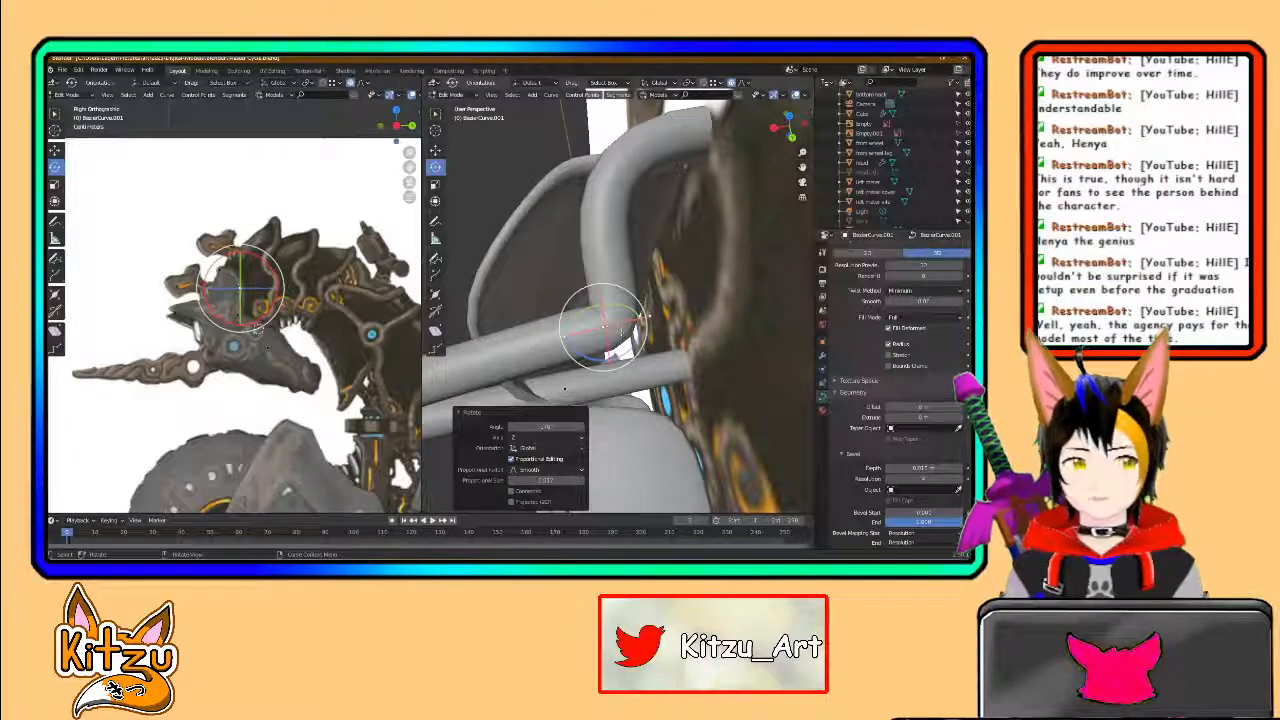
scroll(604, 333, up, 1)
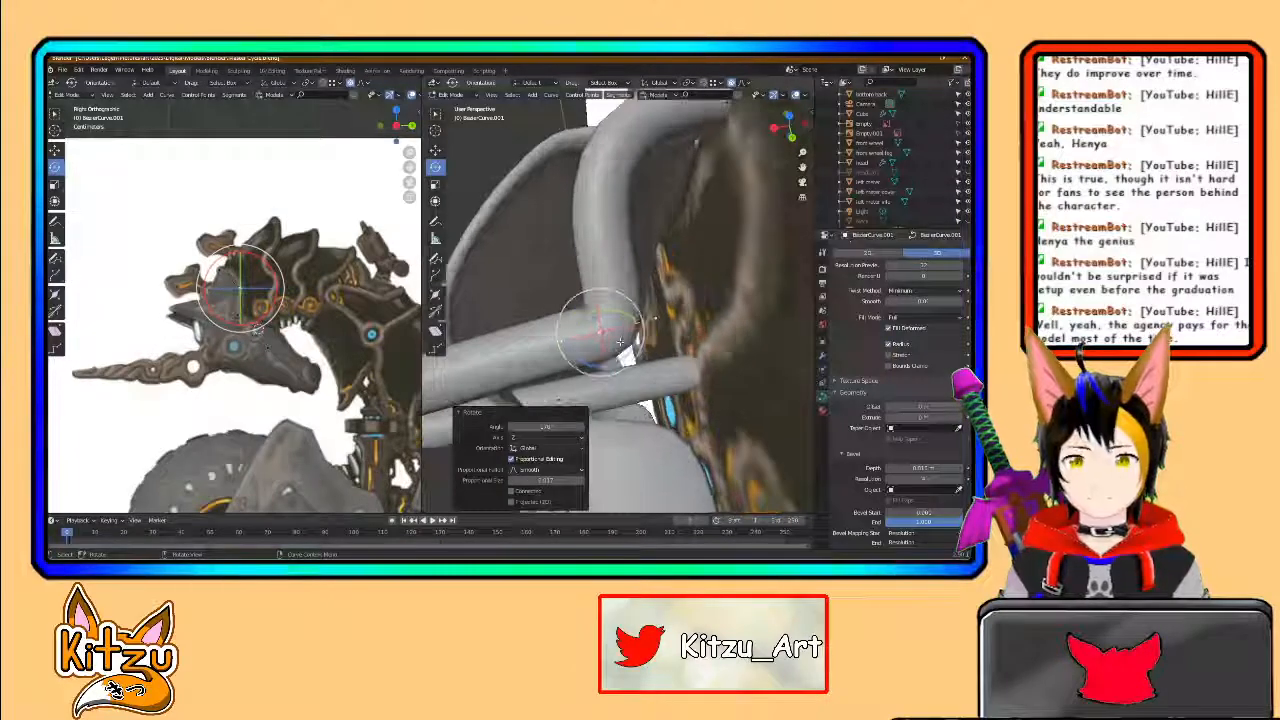
click(554, 345)
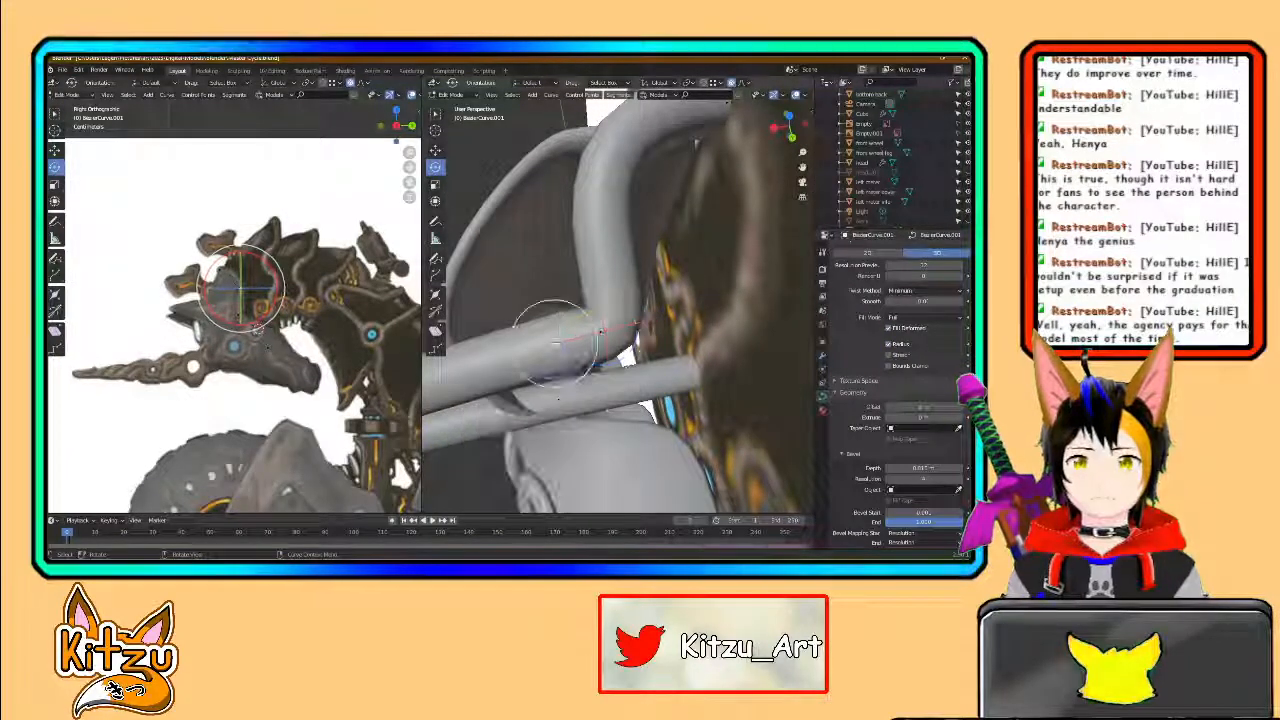
click(435, 150)
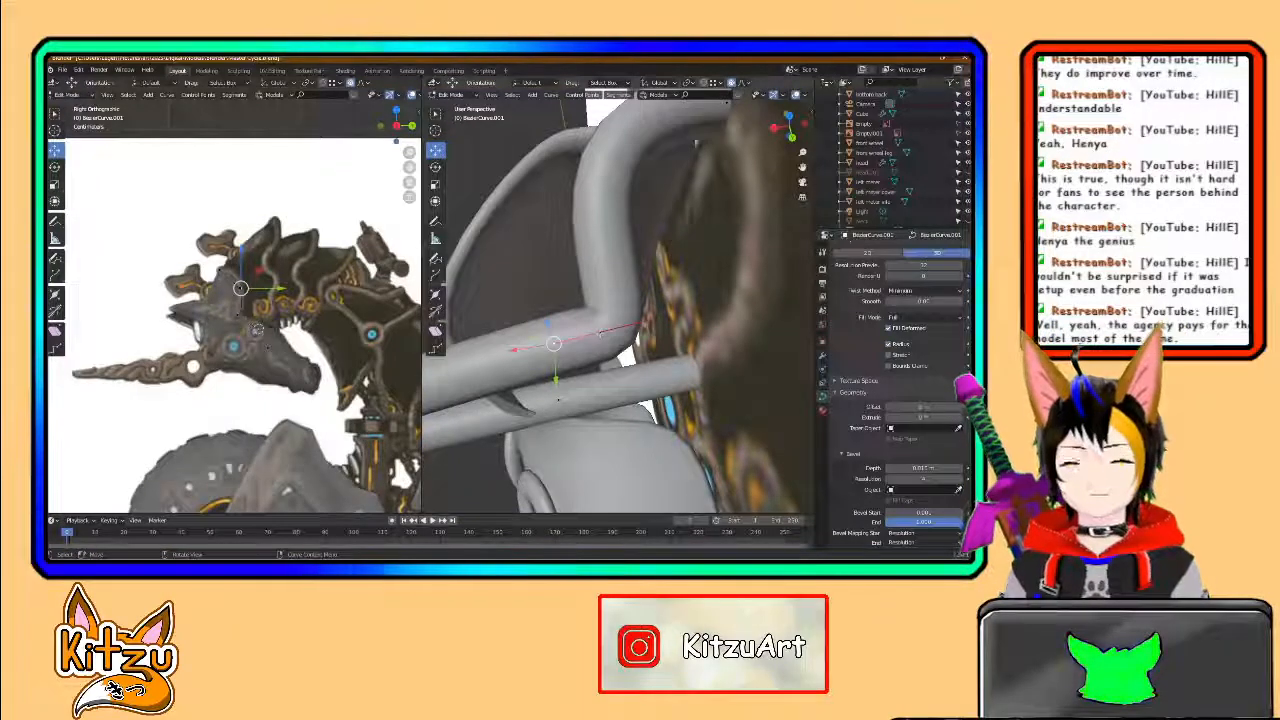
mouse_move(697, 143)
middle_down()
mouse_move(748, 130)
mouse_move(716, 147)
middle_up()
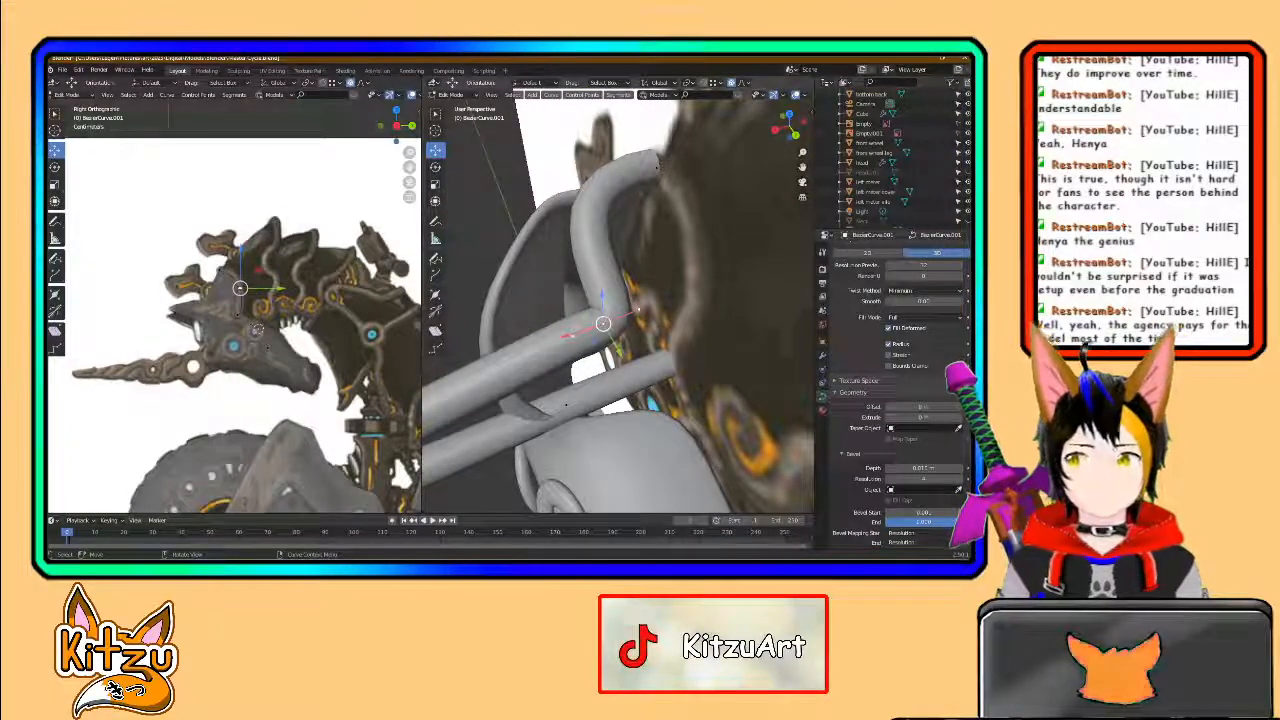
key(g)
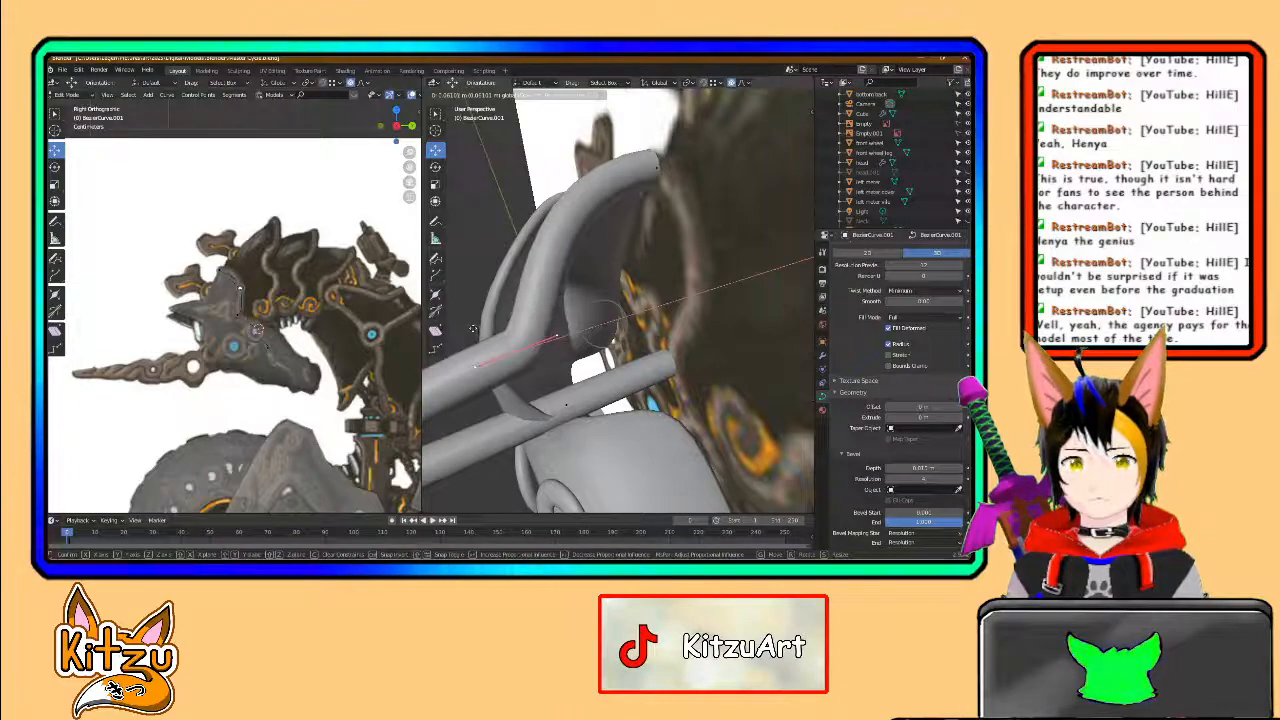
drag(454, 328, 414, 340)
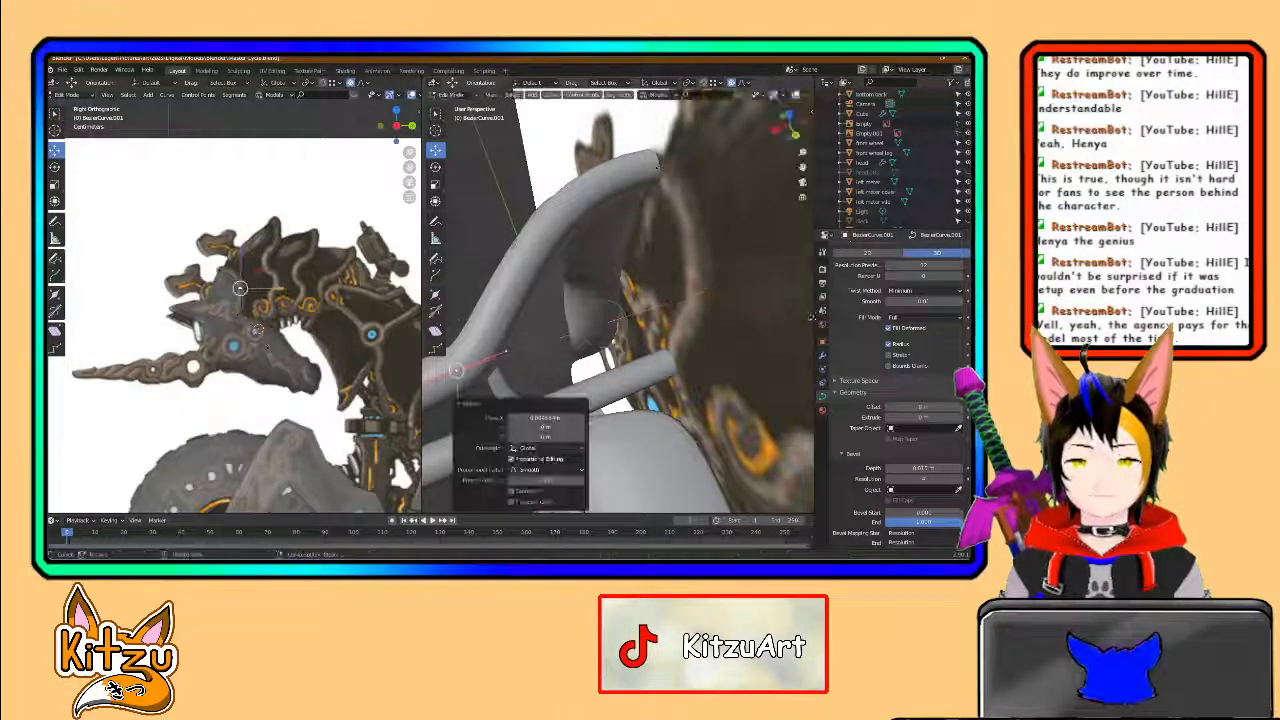
- Rotate the outward-moved control point behind the ear around the Y axis
middle_drag(732, 356, 624, 383)
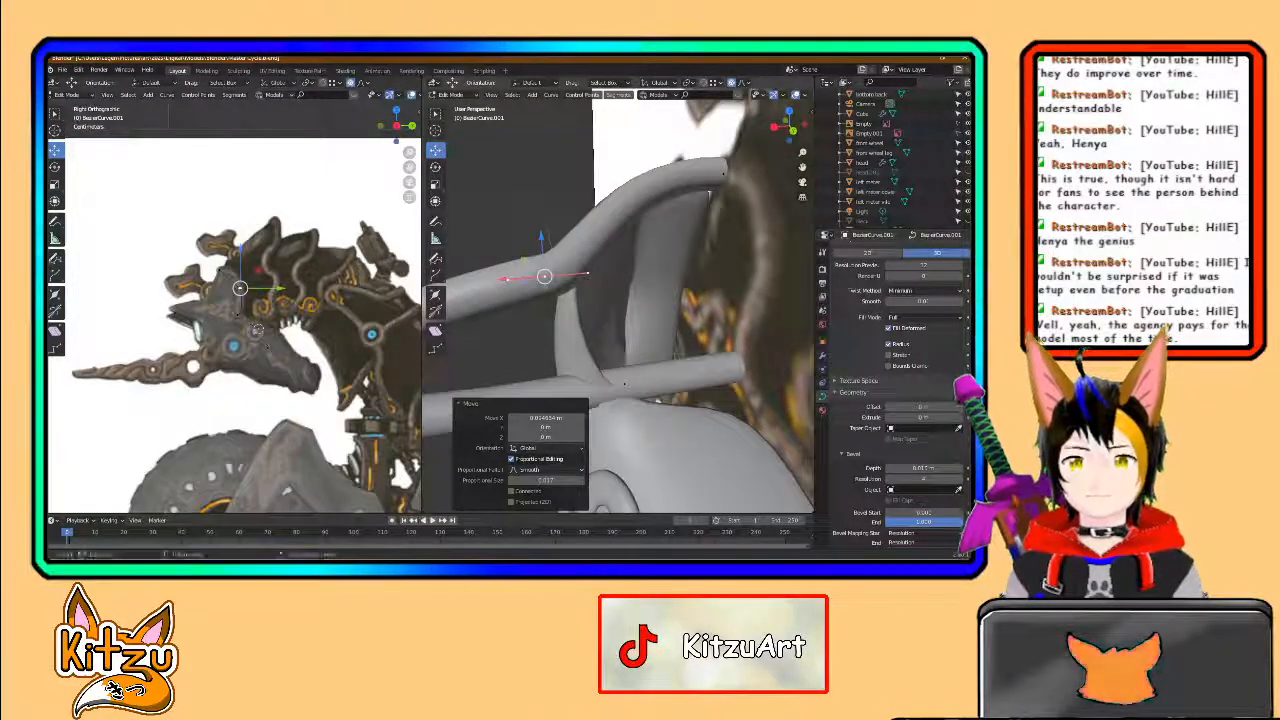
key(g)
key(y)
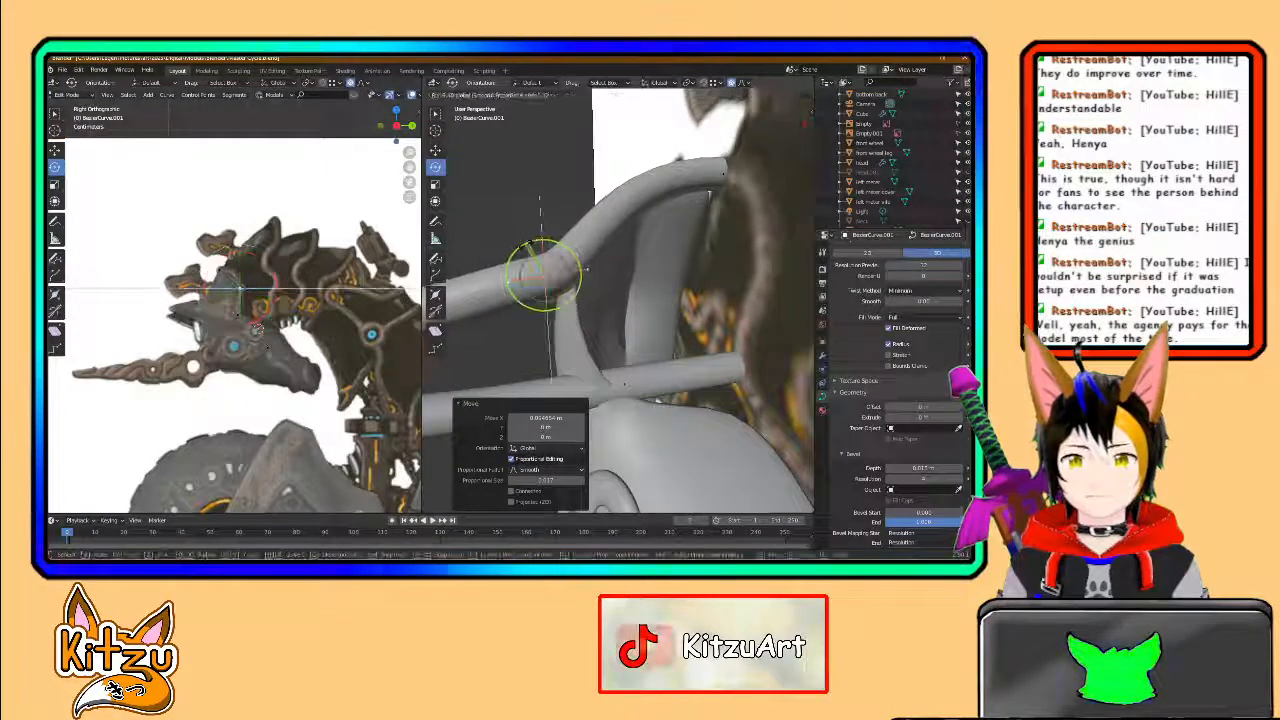
drag(522, 249, 556, 217)
- Pull the long outer handle of the control point at the ear's base along the X axis toward the head
click(437, 151)
middle_drag(548, 287, 675, 289)
click(692, 349)
middle_drag(692, 345, 696, 318)
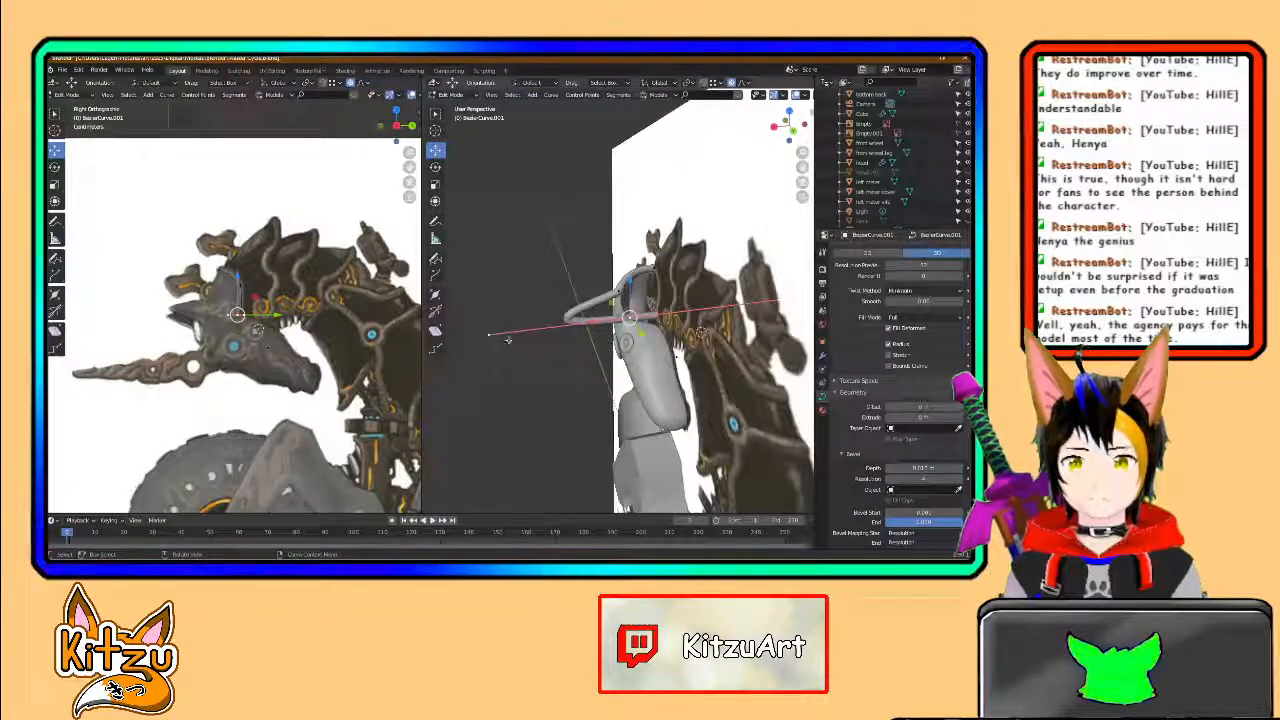
drag(454, 338, 492, 336)
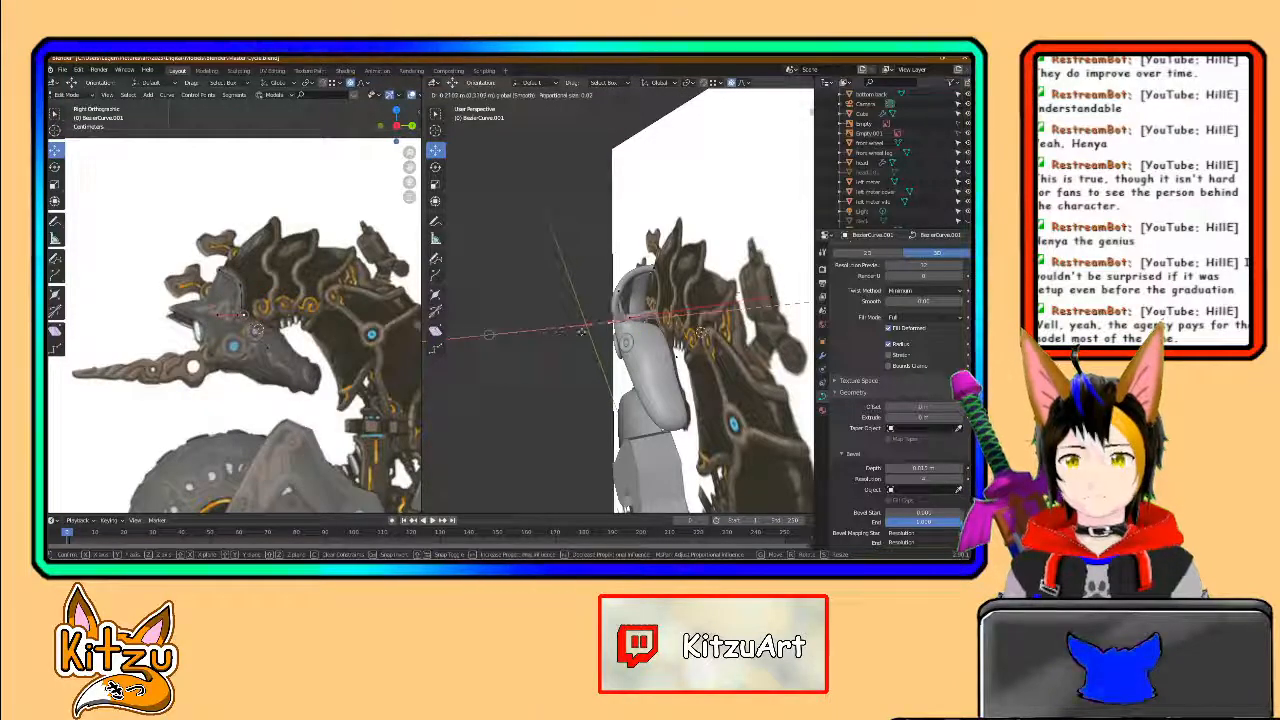
drag(589, 330, 614, 322)
- Reposition the opposite handle of the ear-base control point along the X, Z and Y axes so it points down the head
key(g)
key(x)
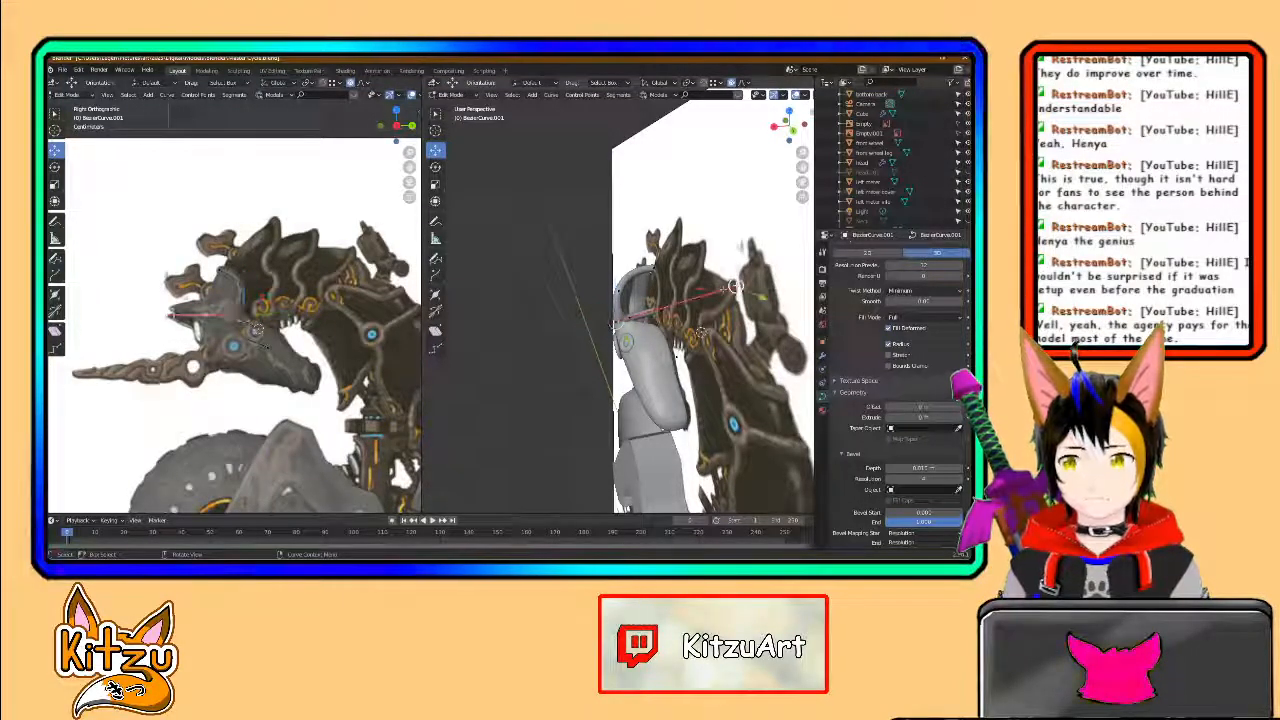
mouse_move(650, 300)
mouse_down()
mouse_move(671, 297)
mouse_move(642, 273)
mouse_move(643, 284)
mouse_up()
scroll(690, 335, up, 6)
middle_drag(702, 347, 717, 366)
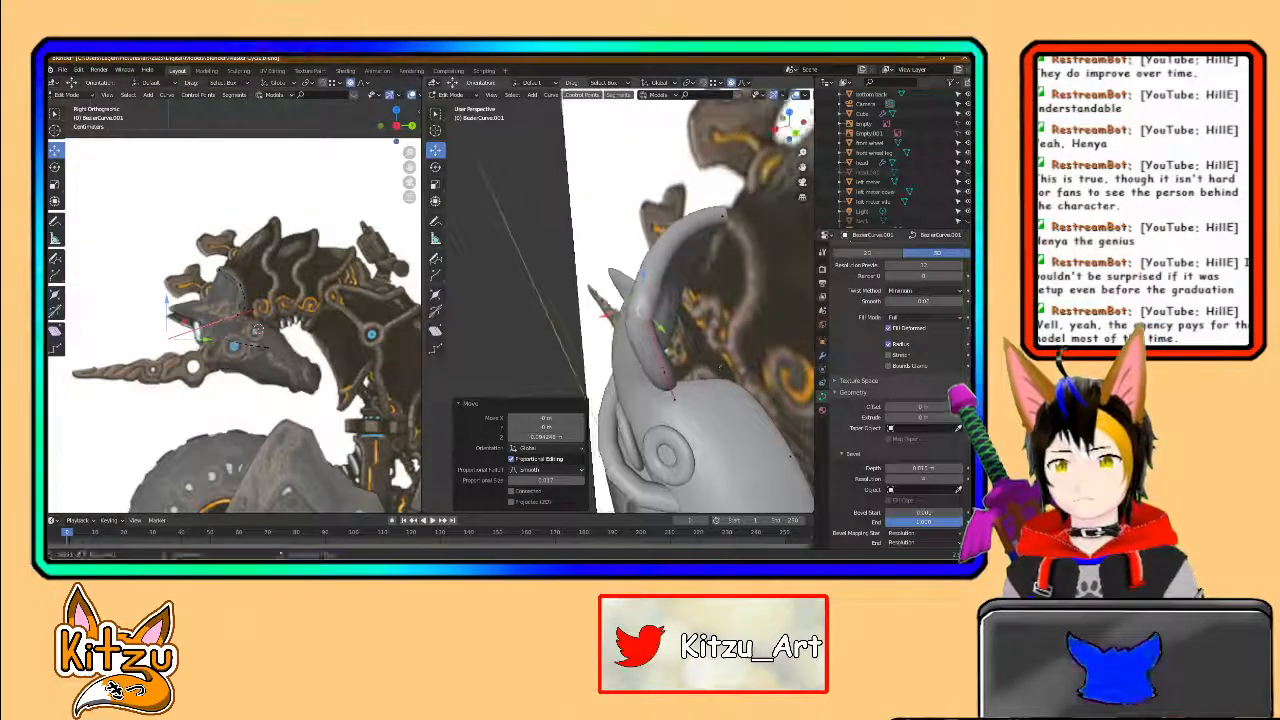
drag(663, 330, 714, 396)
middle_drag(707, 377, 781, 455)
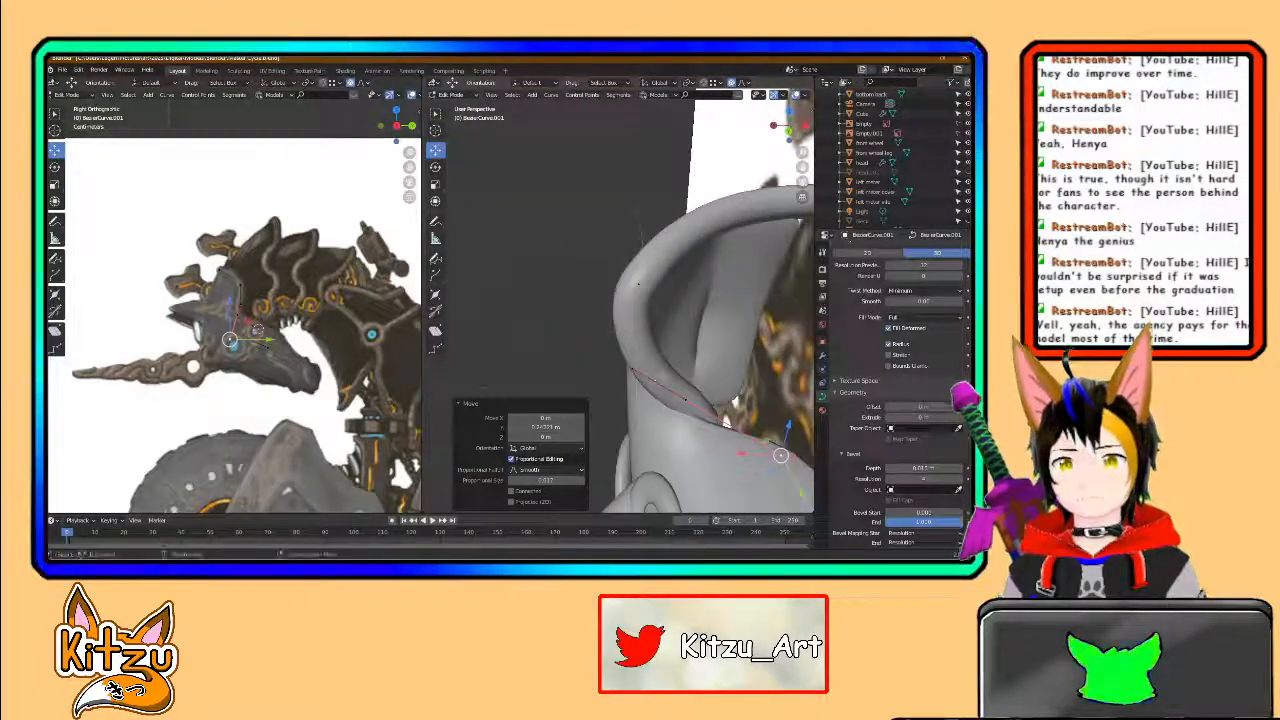
- Fine-tune the lower handle of the ear-base control point along the X and Y axes, close to its point
drag(741, 454, 731, 416)
drag(720, 369, 667, 399)
middle_drag(667, 399, 702, 424)
drag(724, 447, 701, 452)
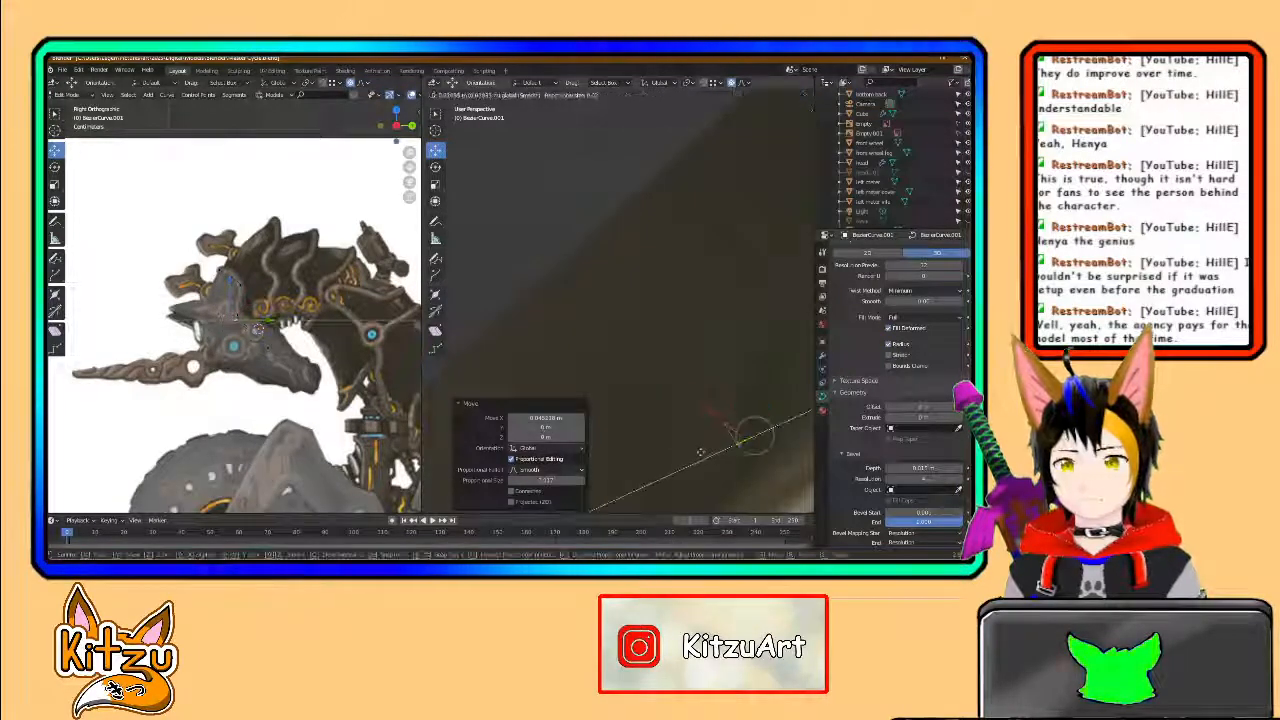
middle_drag(677, 411, 757, 384)
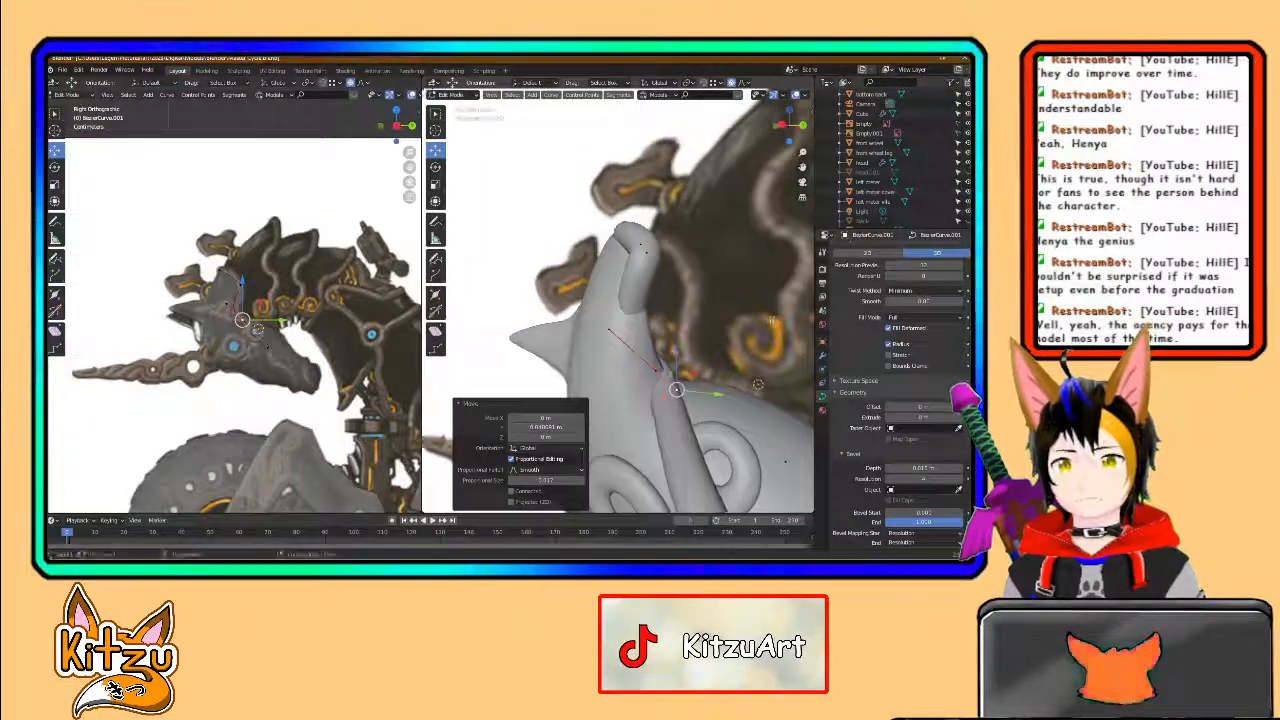
- Move the upper handle of the ear-base control point in the YZ plane, closer to its point
click(609, 330)
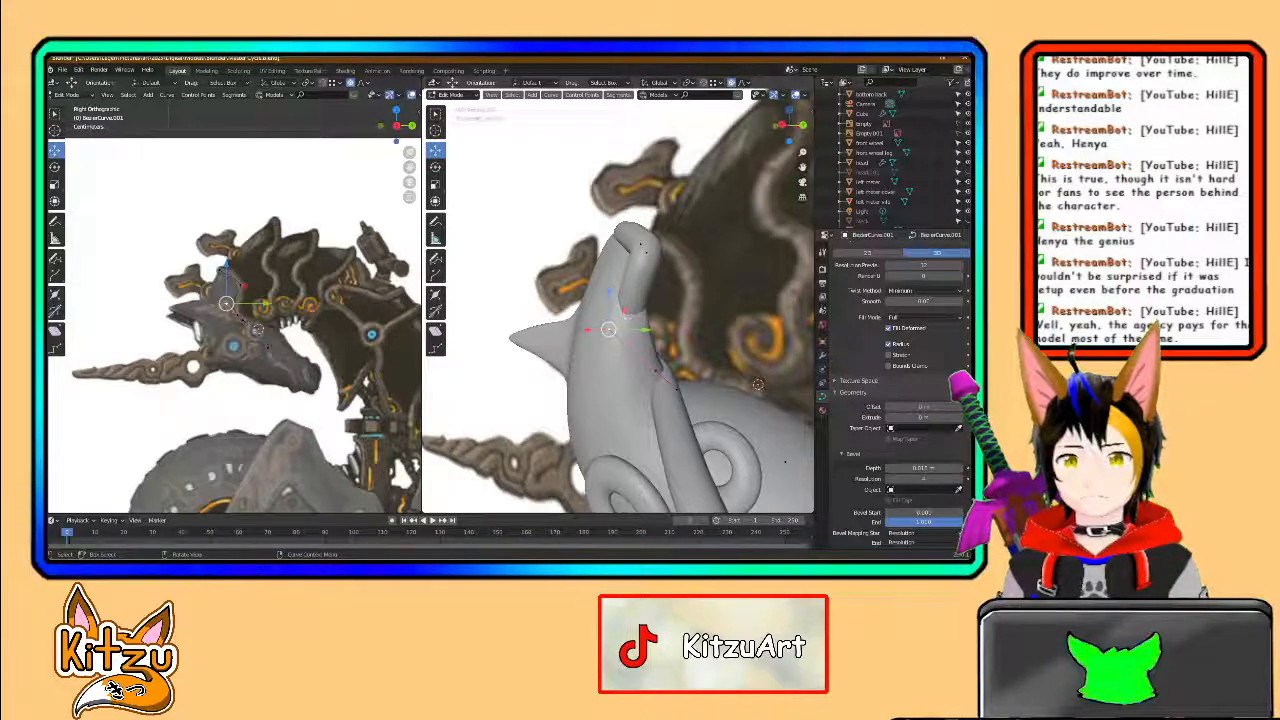
key(g)
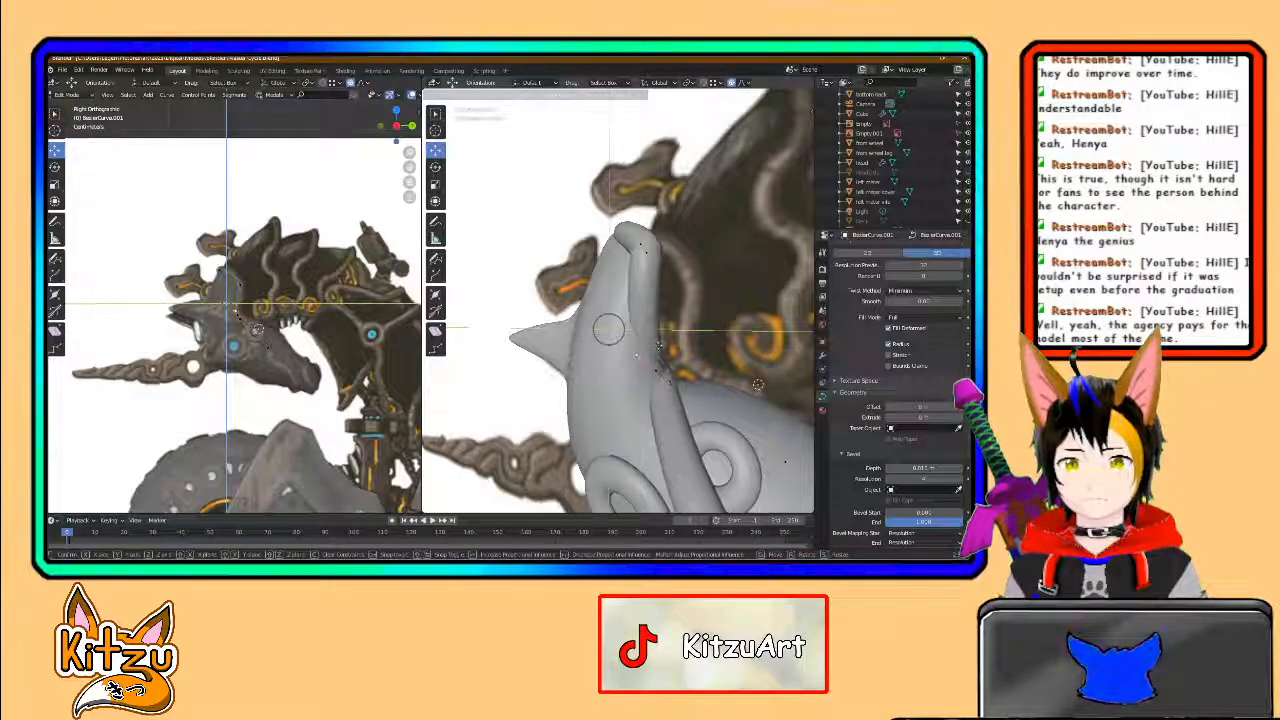
drag(658, 346, 658, 346)
middle_drag(658, 346, 786, 315)
- Undo the vertical adjustment of the ear-base control point and move the point outward along the X axis
shift+right_click(629, 293)
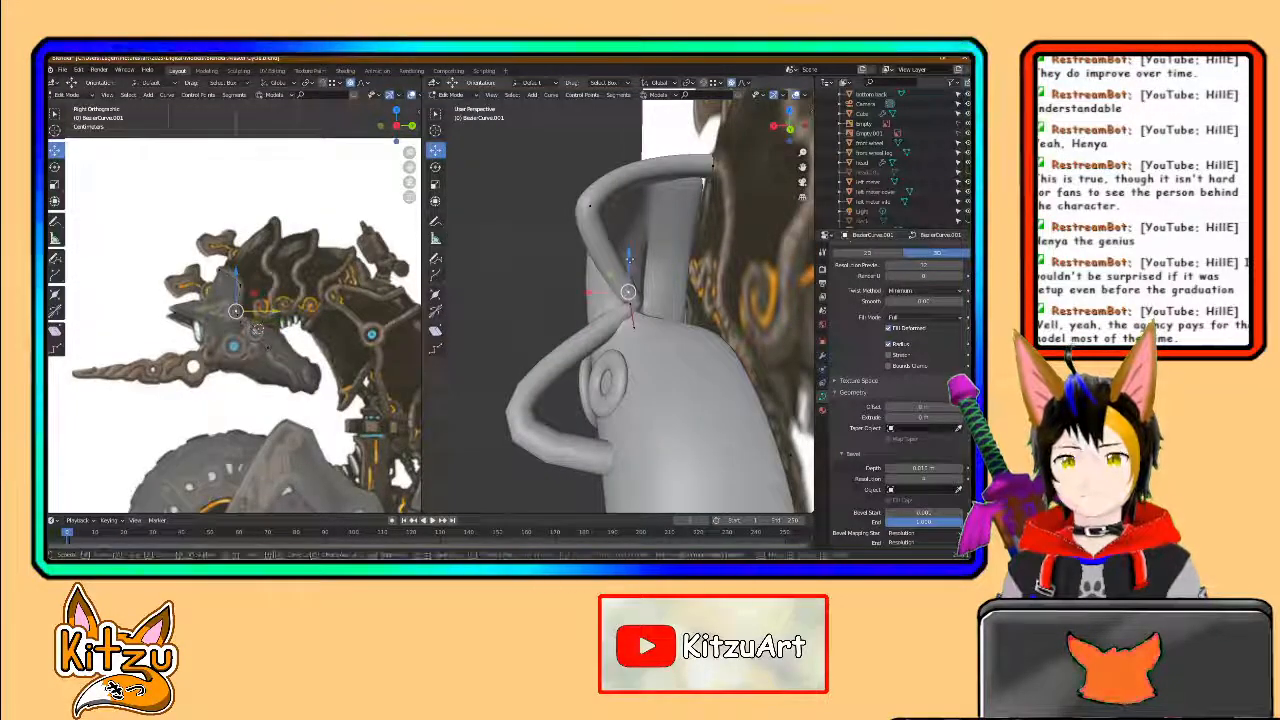
drag(630, 257, 630, 258)
key(ctrl+z)
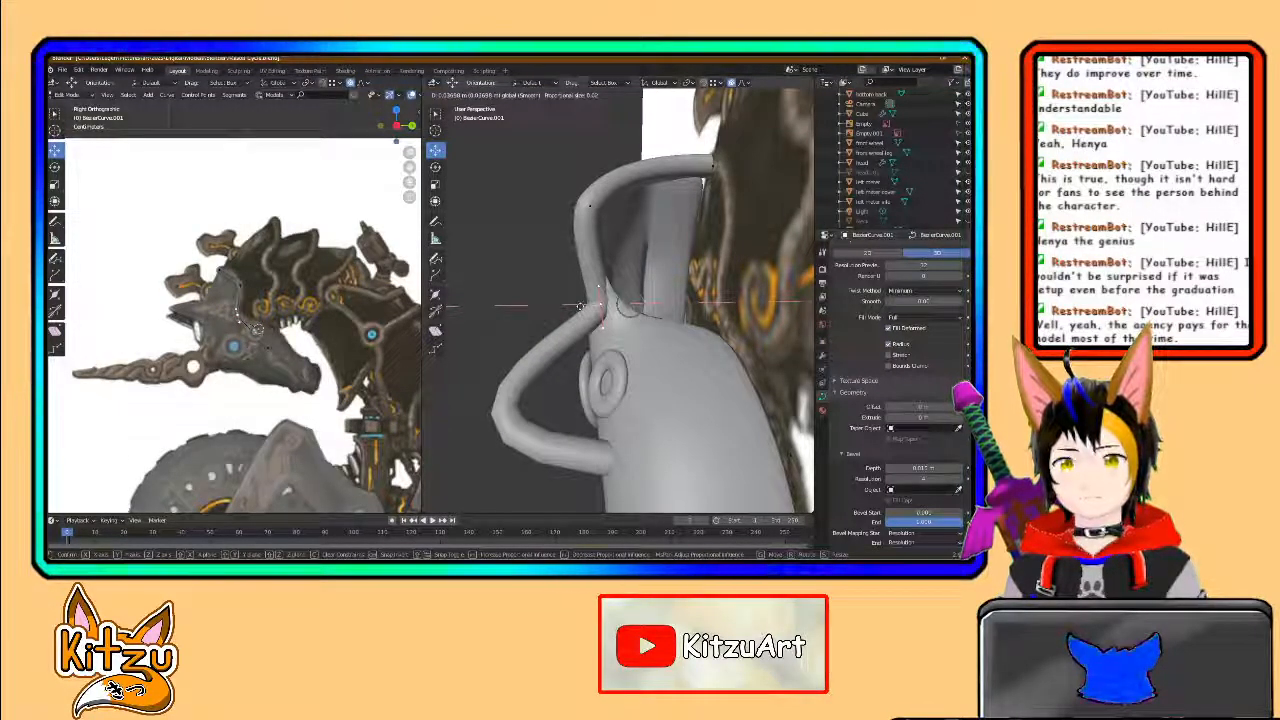
click(580, 306)
middle_drag(580, 306, 782, 304)
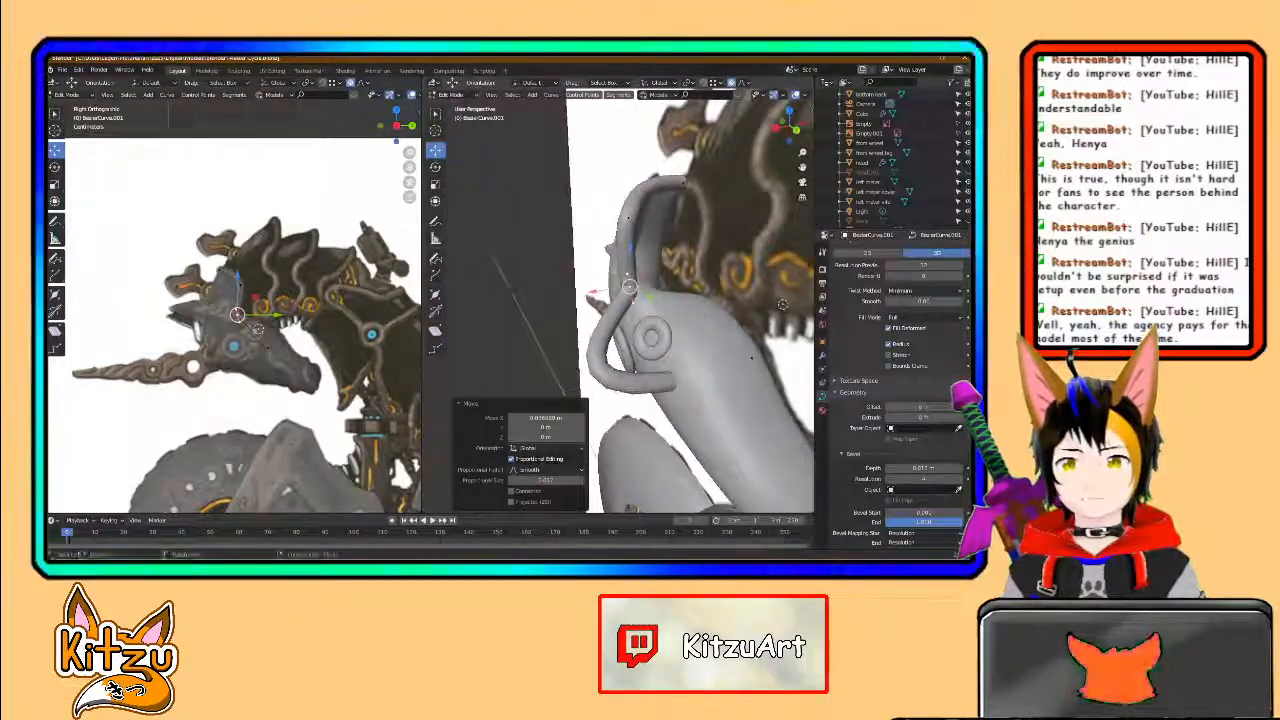
- Move the curve's lower end control point along the X axis to sit beside the head
shift+right_click(750, 360)
drag(724, 366, 622, 402)
scroll(622, 402, down, 5)
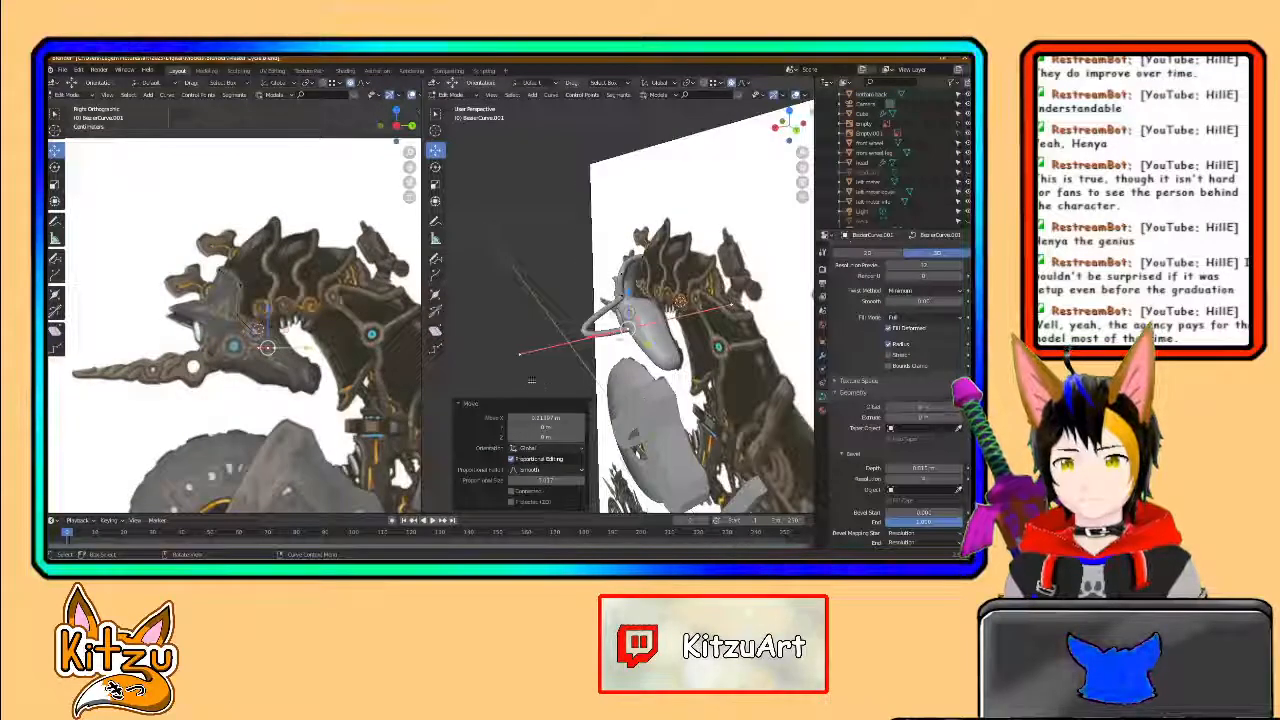
- Shorten both handles of the lower end control point along the X axis and align the inner one along the Y axis
shift+right_click(519, 355)
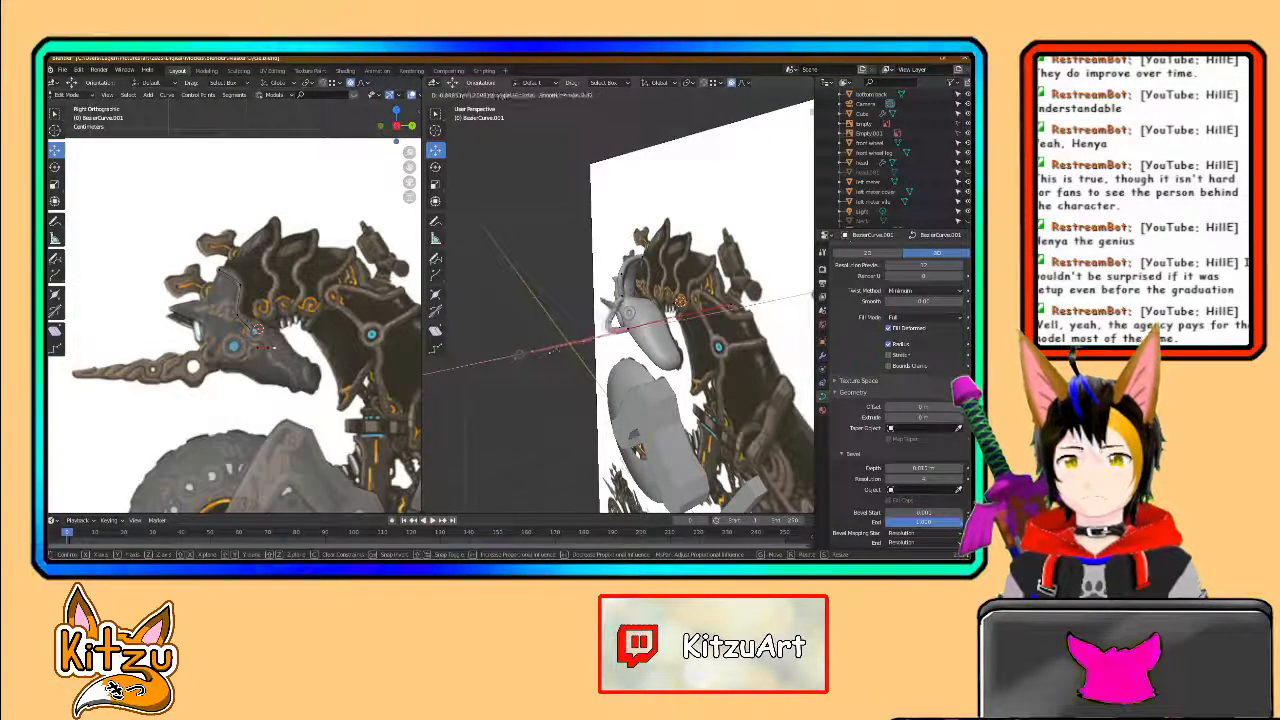
drag(579, 347, 586, 345)
click(741, 300)
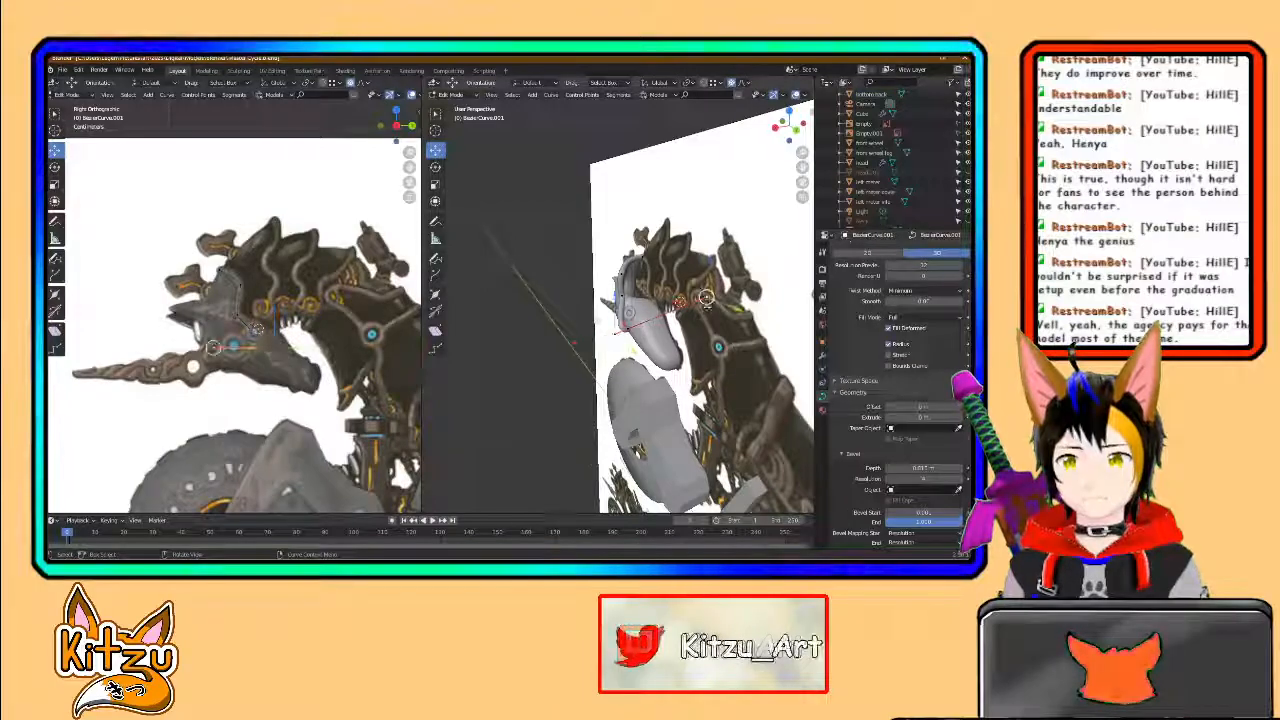
middle_drag(741, 300, 702, 322)
drag(711, 243, 675, 308)
- Move the curve's end control point in the side view up to the ornament just above the small blue circle
scroll(620, 300, up, 5)
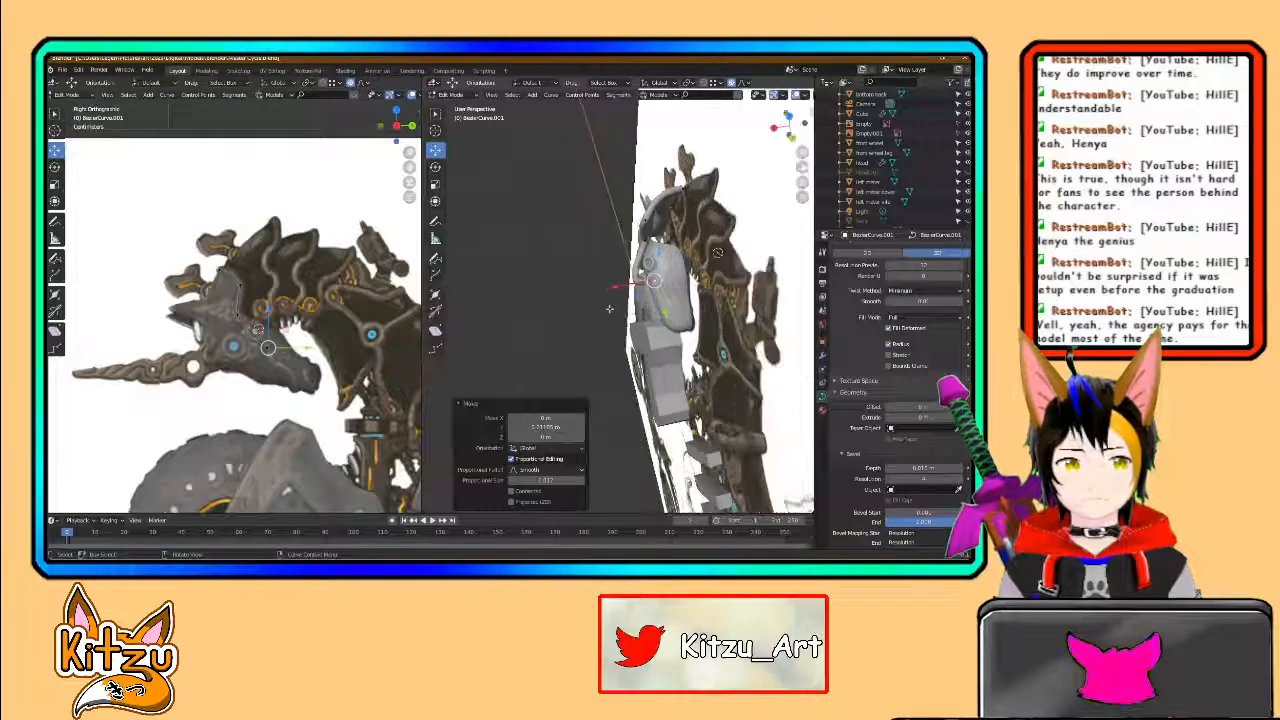
middle_drag(560, 400, 625, 415)
scroll(600, 415, up, 2)
scroll(591, 469, up, 3)
scroll(606, 400, up, 2)
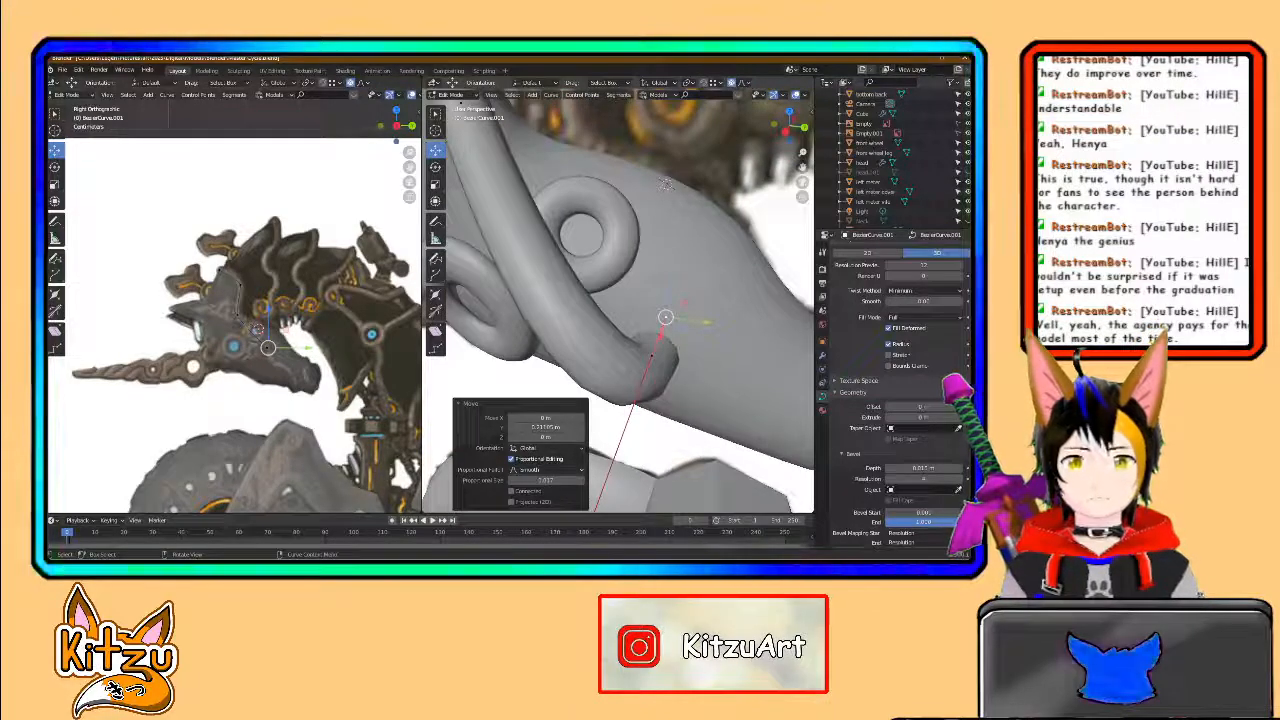
scroll(283, 355, up, 6)
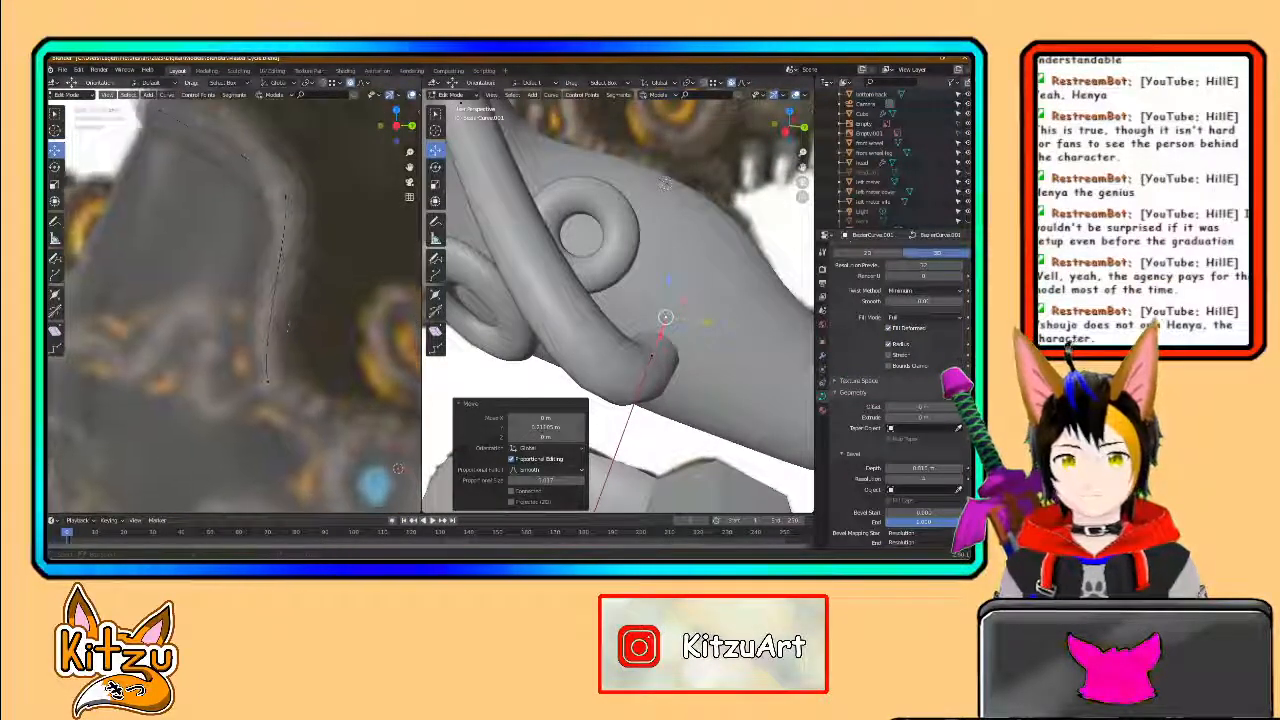
scroll(216, 237, down, 2)
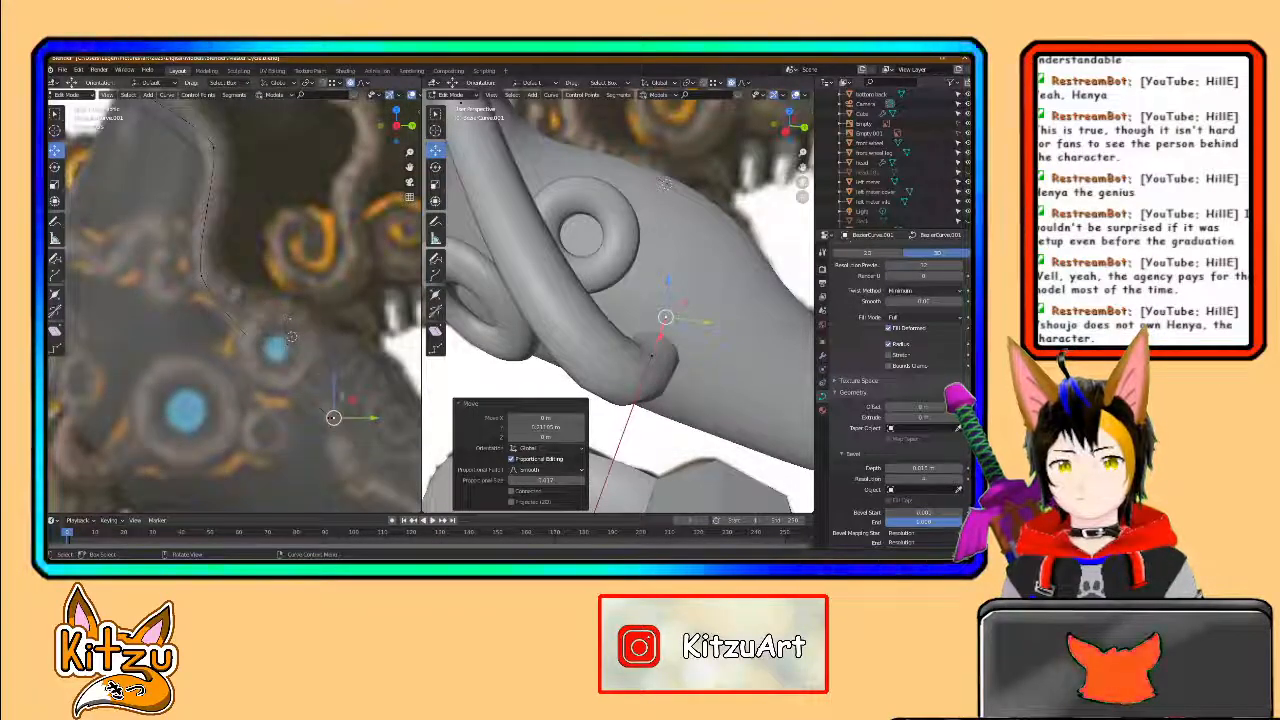
drag(351, 401, 326, 309)
key(ctrl+z)
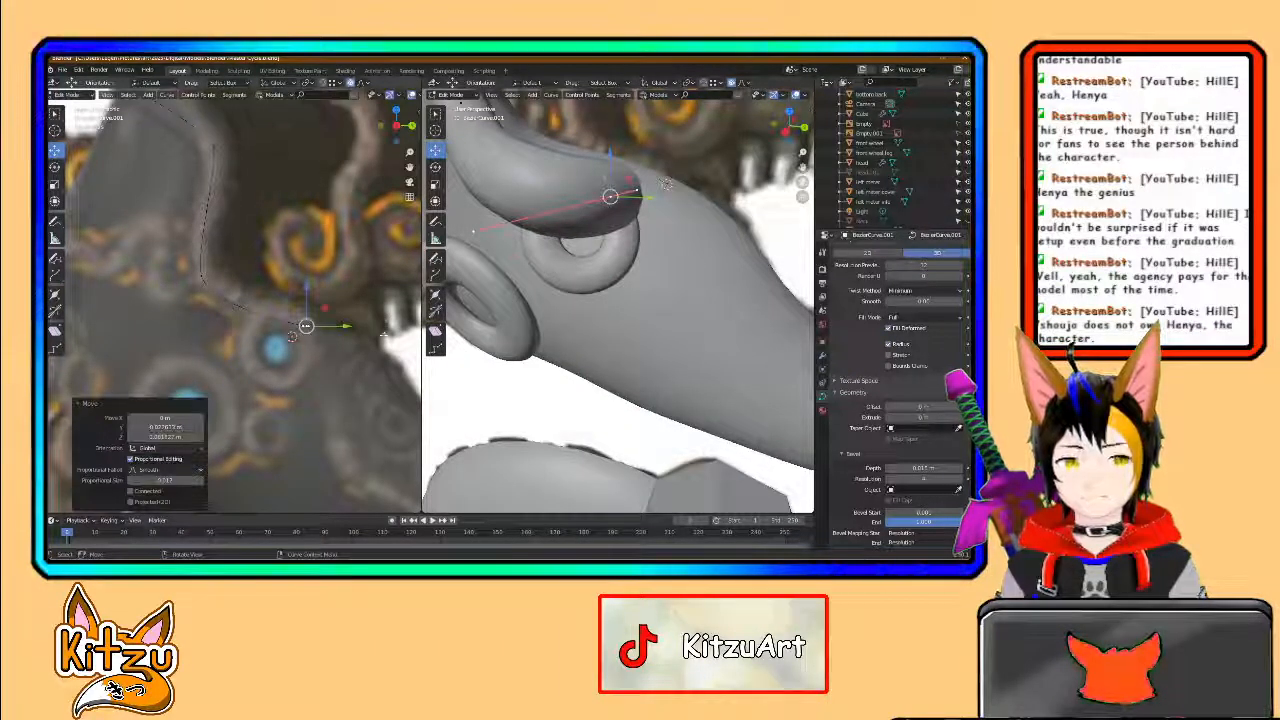
- Move the end control point along the X axis into the head surface and pull its outer handle closer
shift+middle_drag(461, 102, 463, 222)
middle_drag(600, 260, 492, 263)
drag(592, 326, 725, 313)
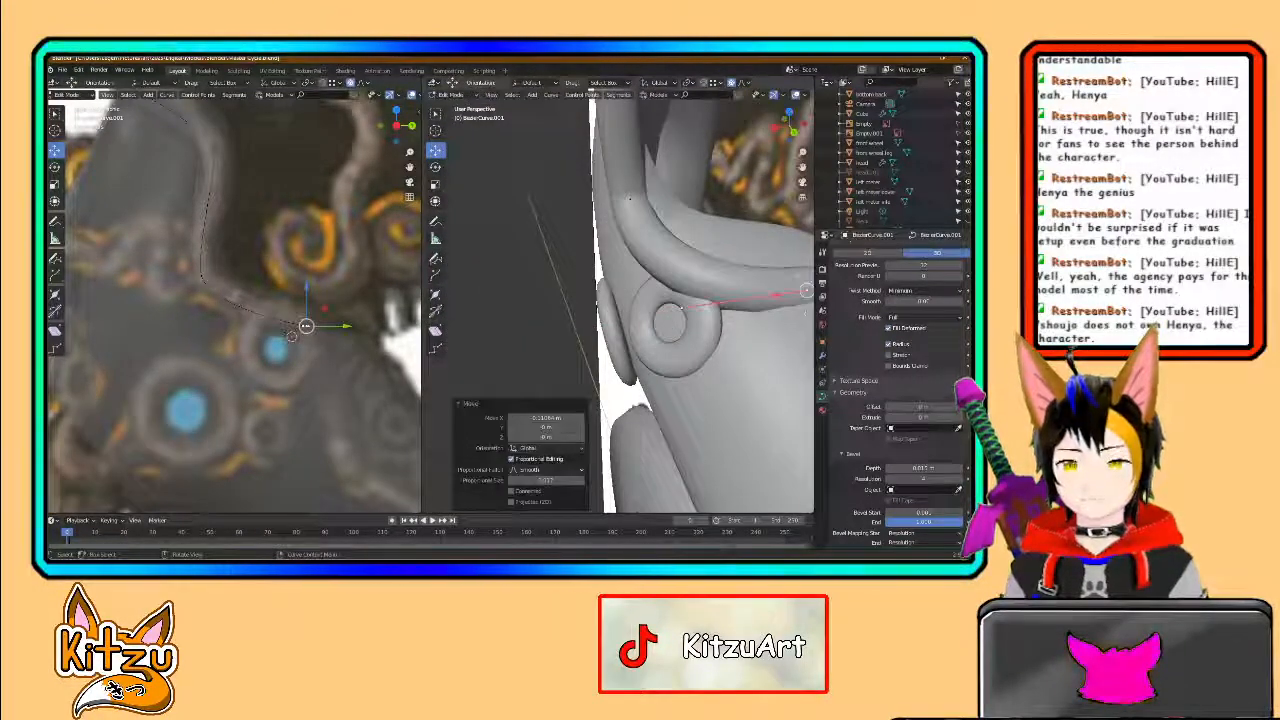
mouse_move(725, 313)
middle_down()
mouse_move(695, 308)
mouse_move(722, 305)
middle_up()
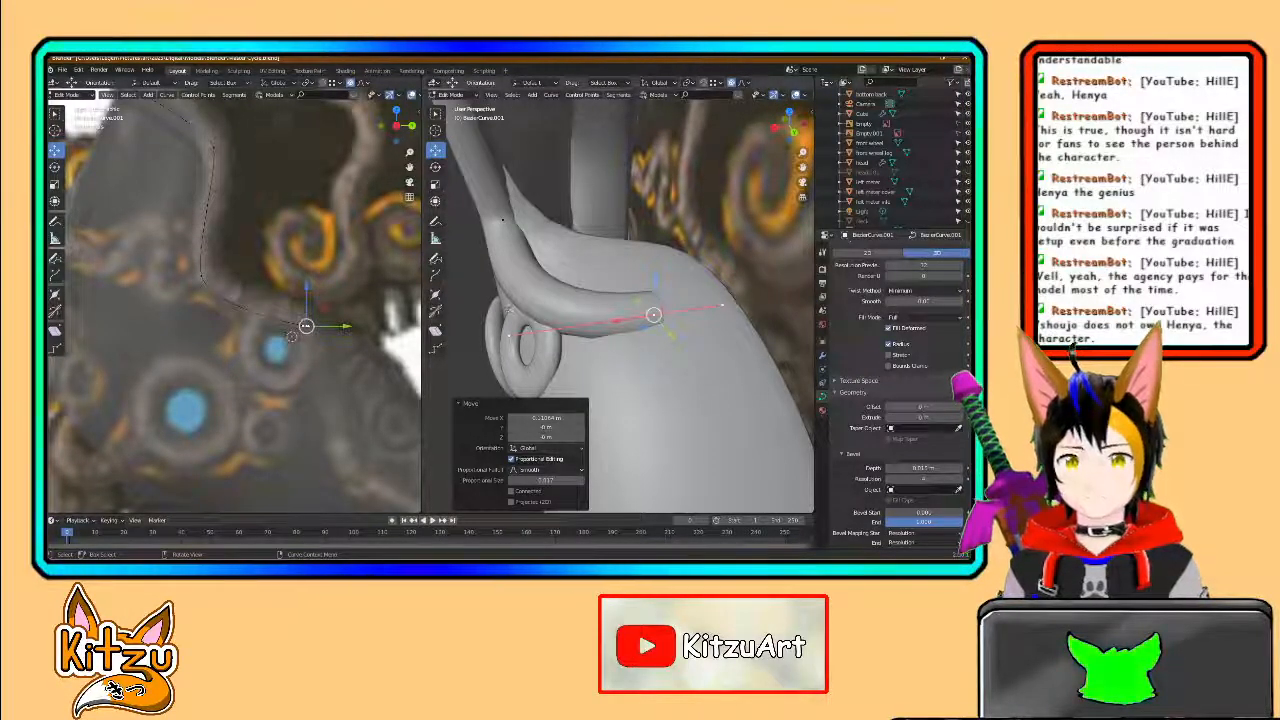
key(g)
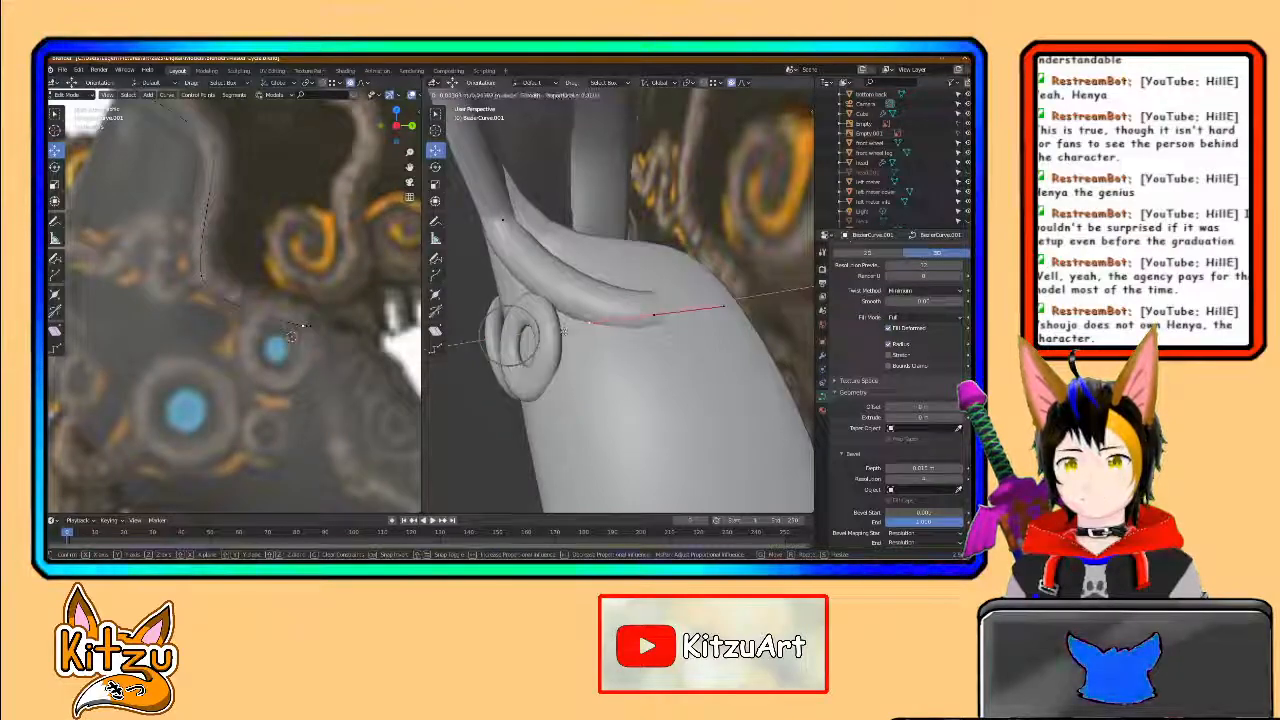
click(564, 331)
- Rotate the end control point around the Z axis so the tube runs along the head's surface
key(g)
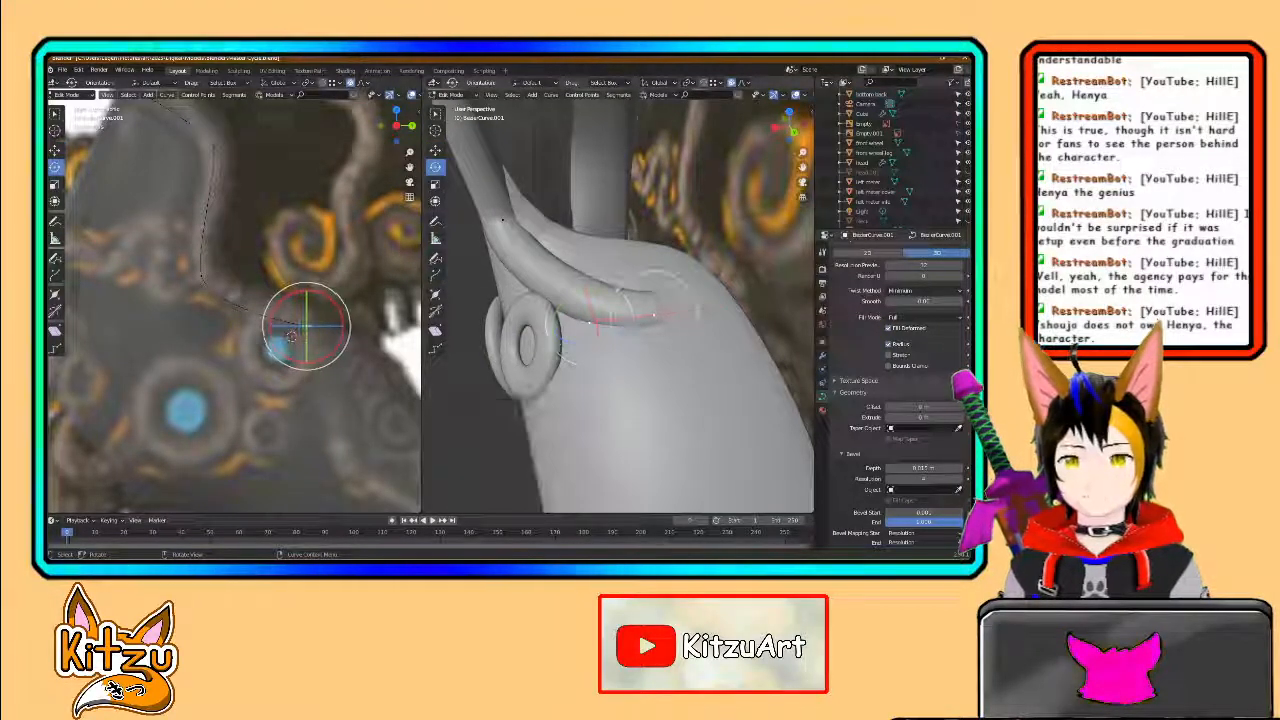
key(z)
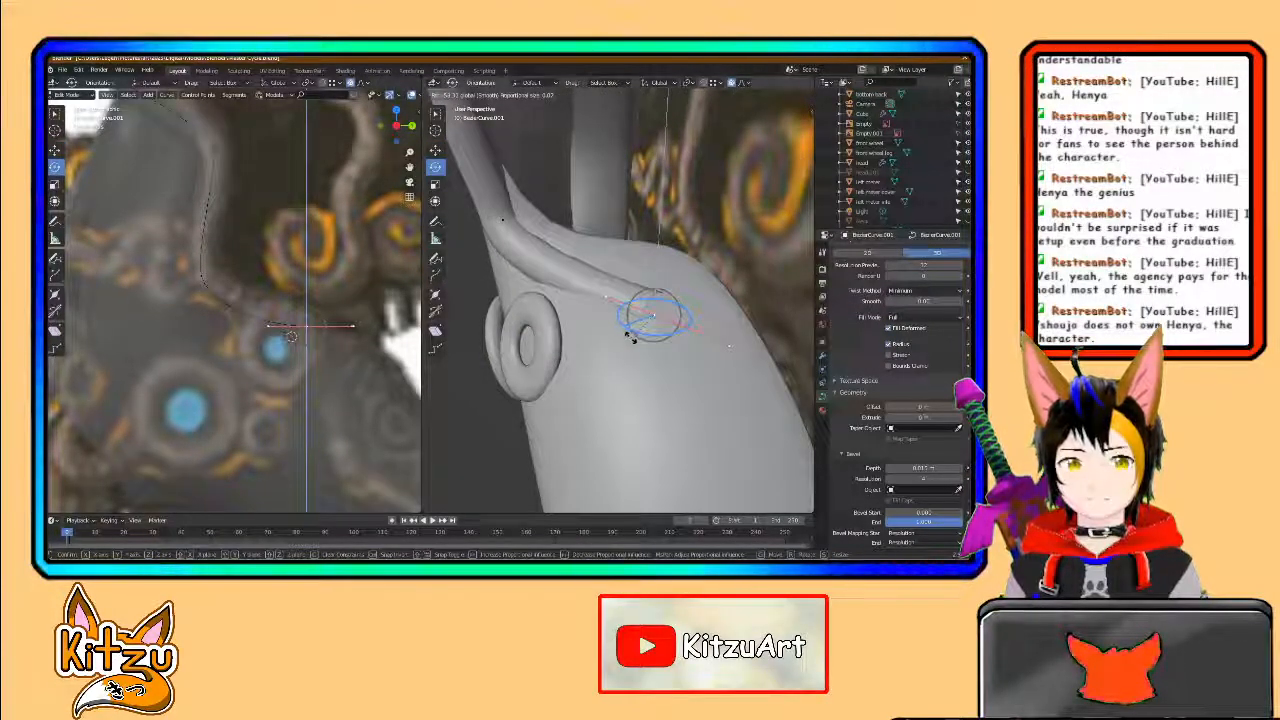
ctrl+drag(608, 336, 601, 334)
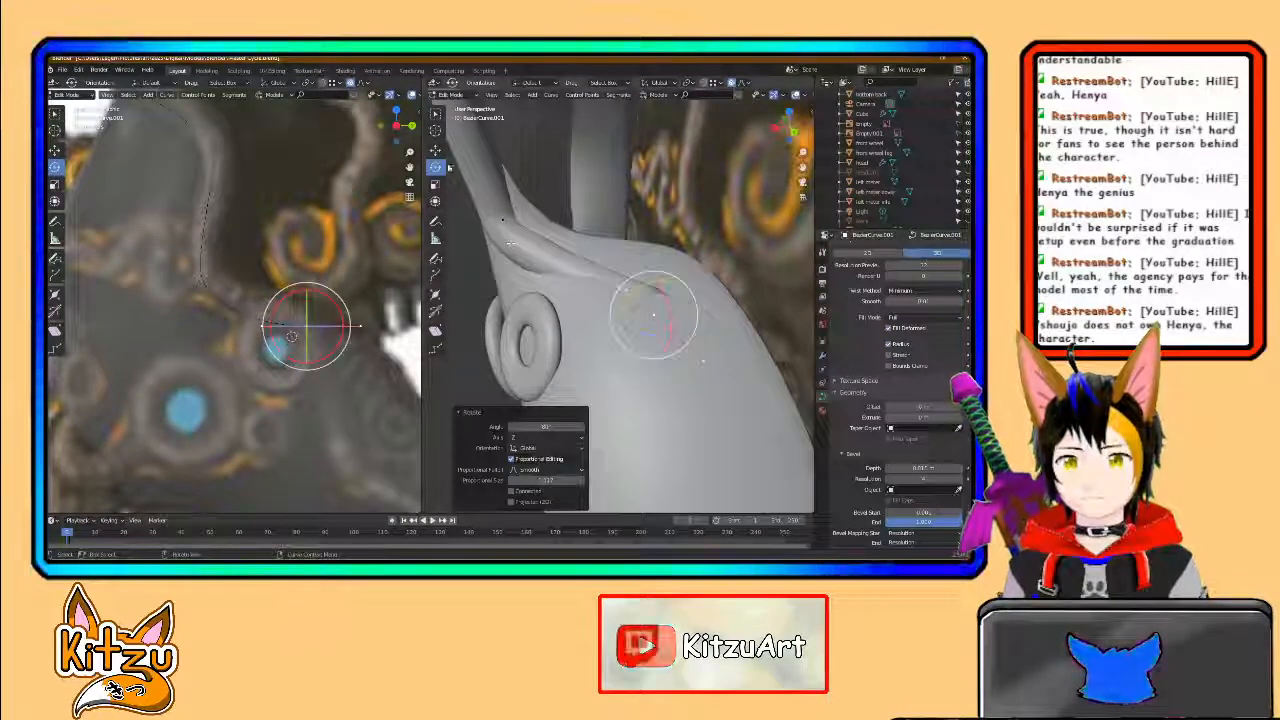
- Move the curve's end control point outward along the X axis to sit at the head's surface
click(436, 151)
drag(619, 321, 557, 331)
middle_drag(557, 331, 424, 249)
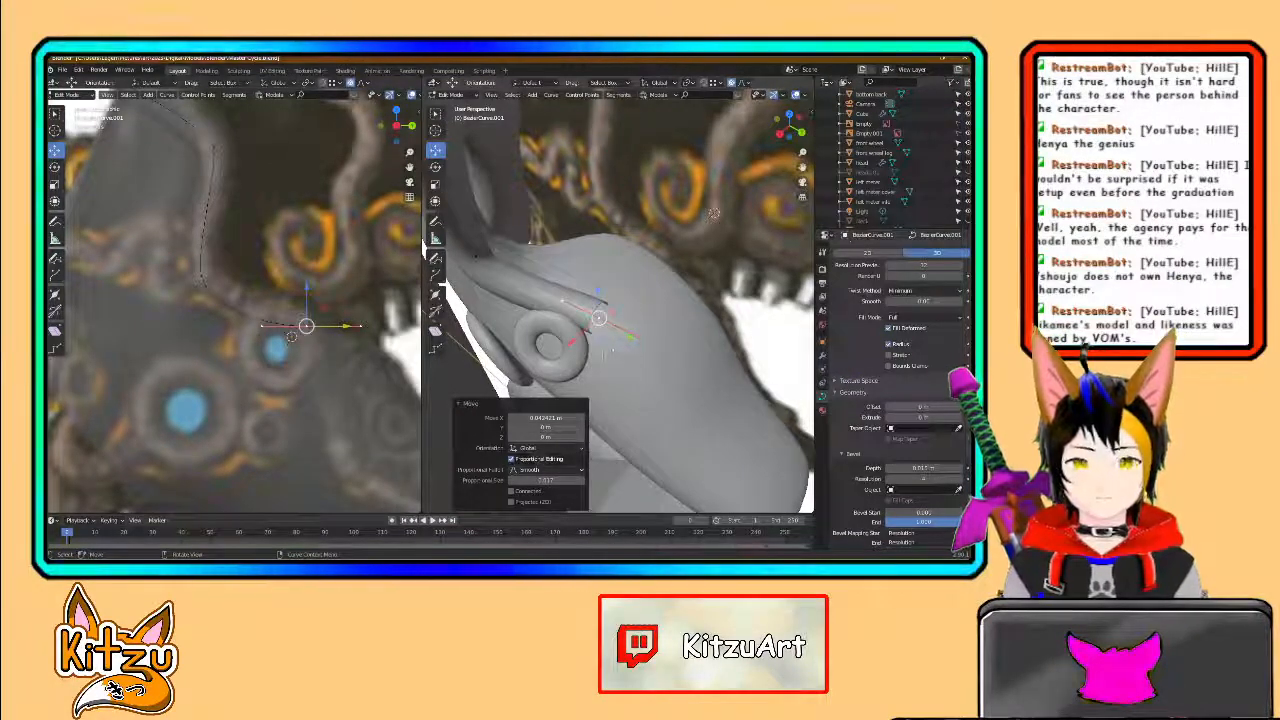
middle_drag(612, 347, 604, 352)
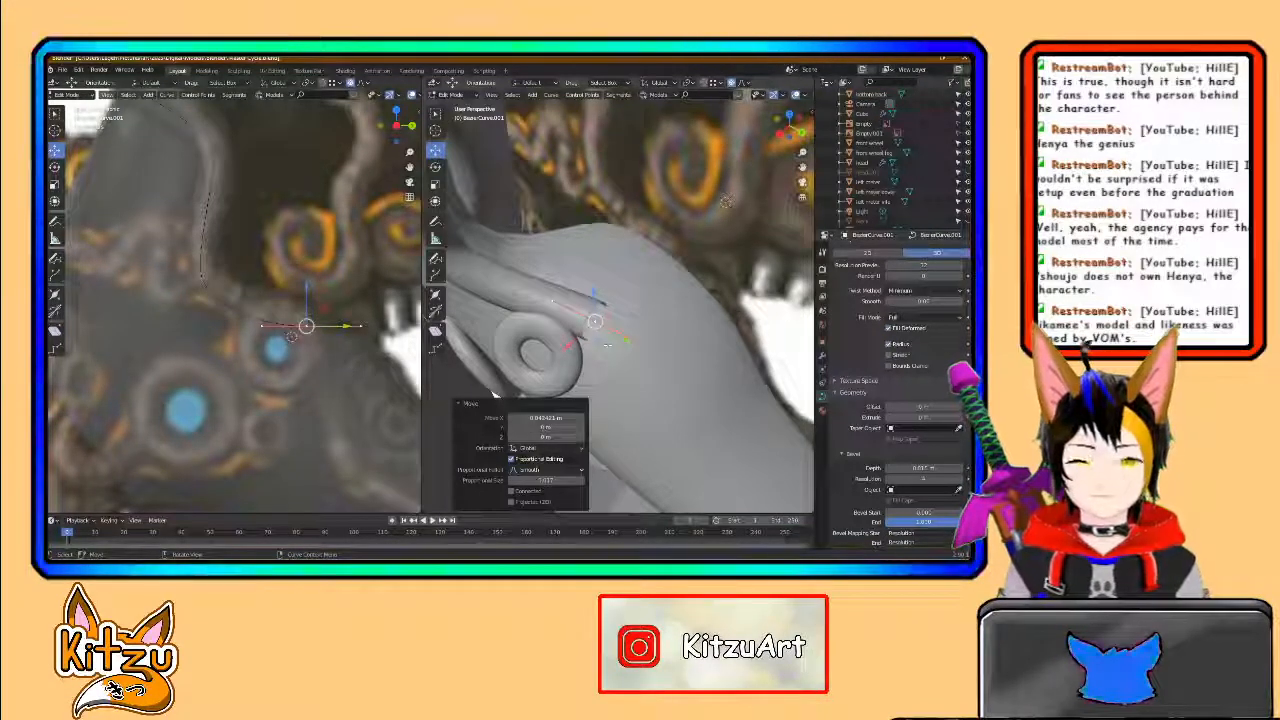
middle_drag(618, 344, 652, 332)
- Move the control point on the curve's upper vertical run back along the Y axis over the reference ornament
click(614, 268)
middle_drag(614, 268, 530, 322)
drag(462, 258, 496, 252)
middle_drag(500, 252, 586, 236)
drag(599, 232, 595, 232)
scroll(584, 252, up, 3)
middle_drag(578, 276, 645, 310)
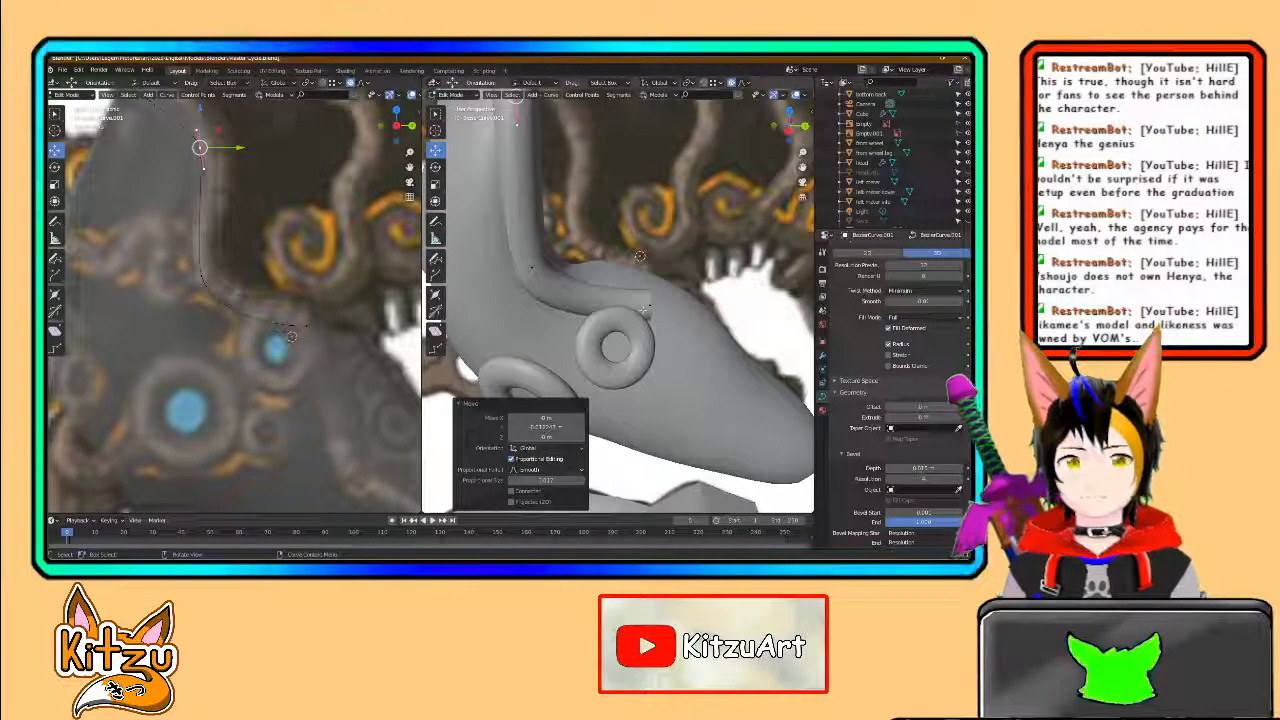
- Raise the end control point's inner handle, then pull both handles close to the point along the ornament's downward slope
click(306, 326)
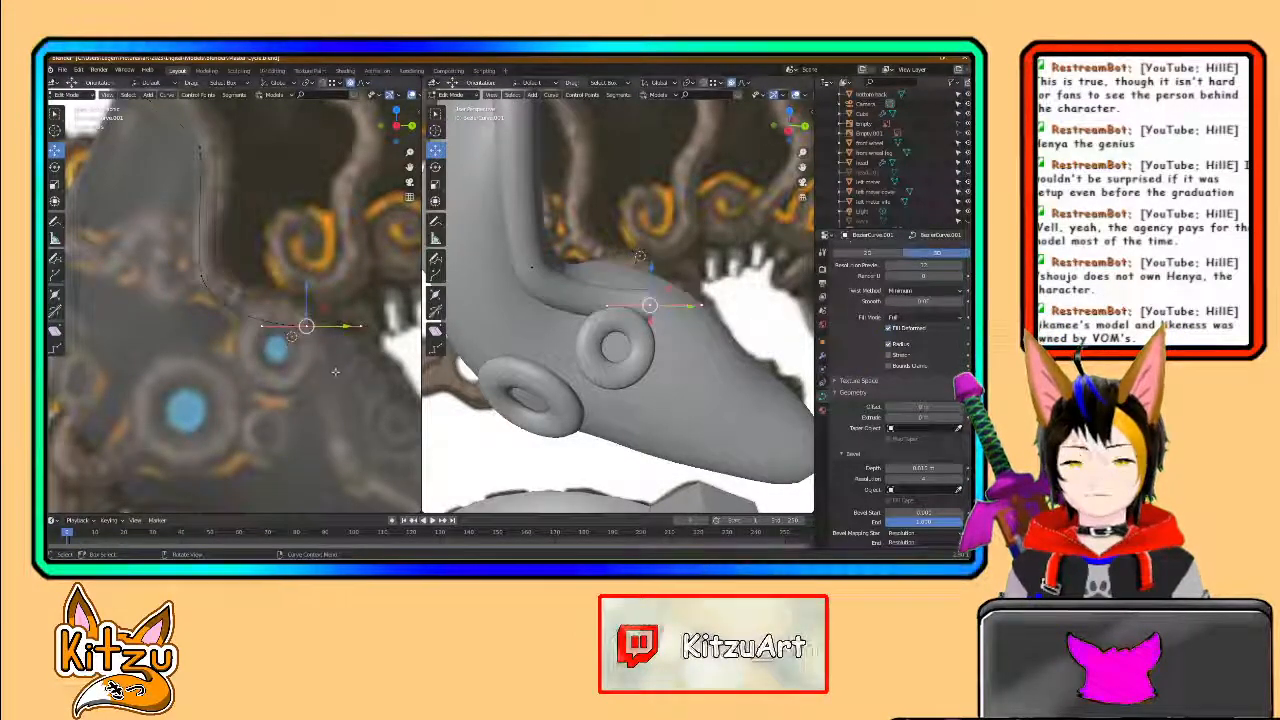
scroll(334, 363, up, 2)
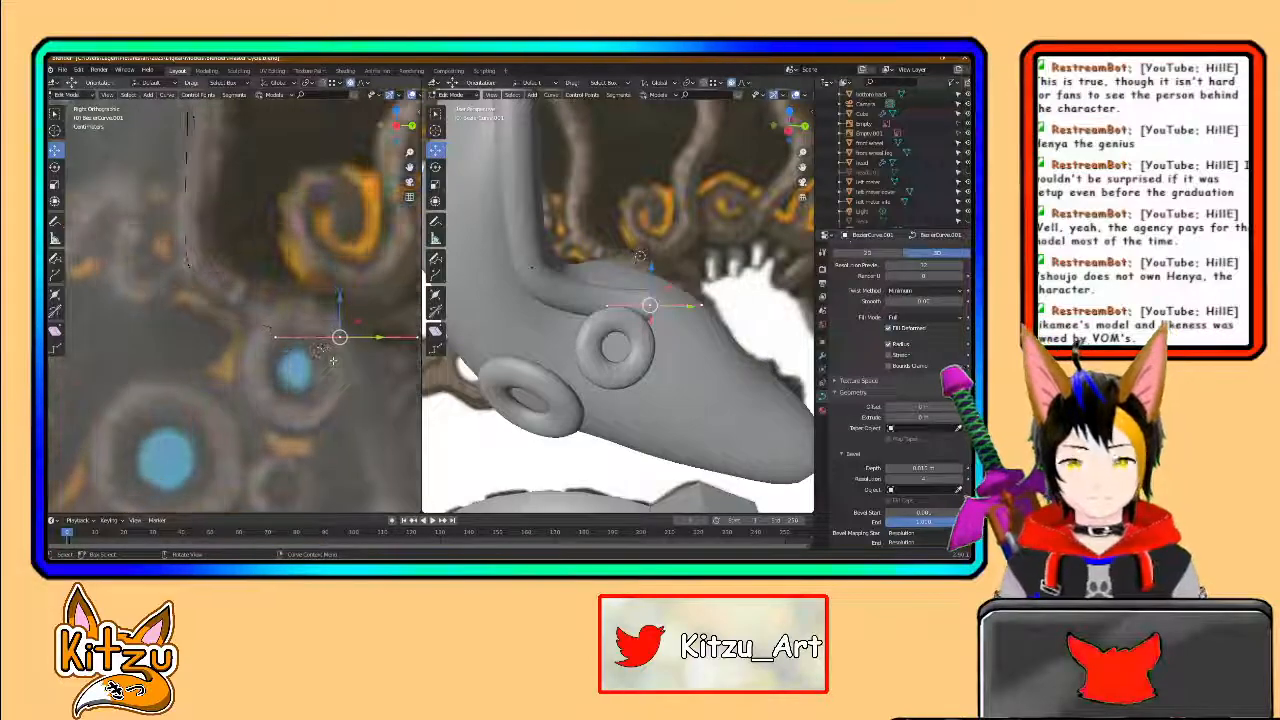
shift+middle_drag(334, 362, 242, 328)
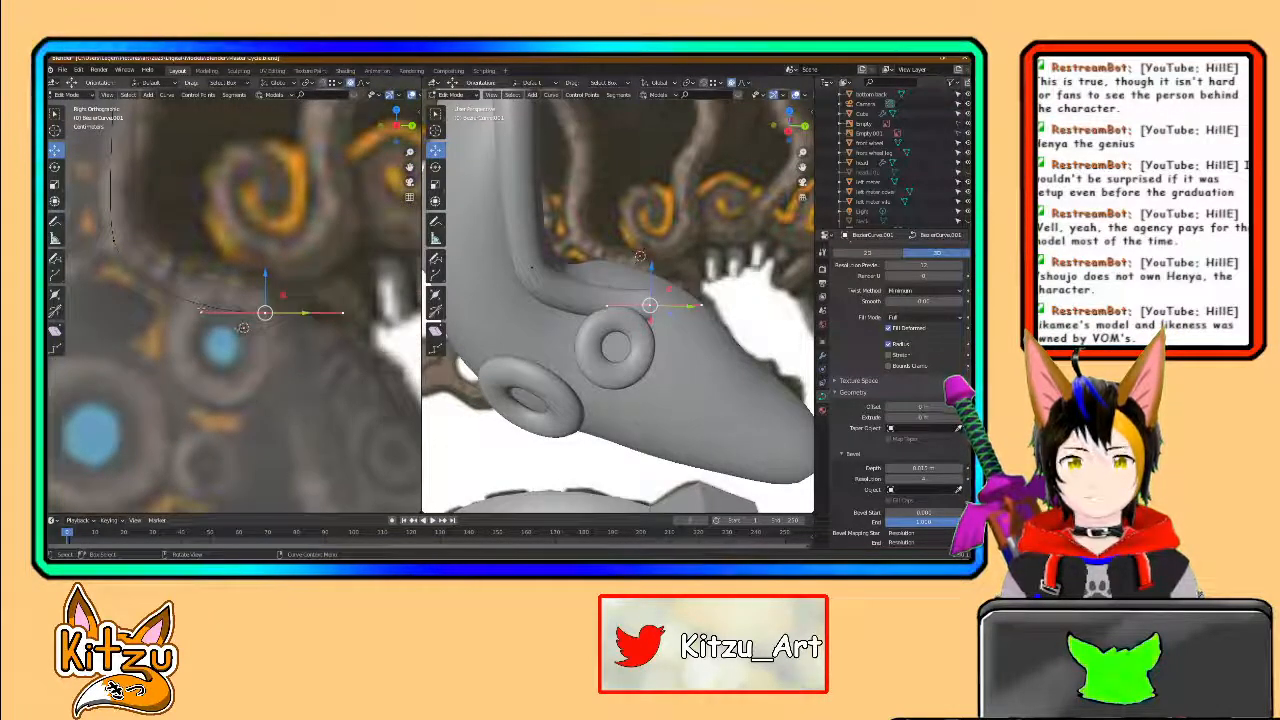
key(g)
key(z)
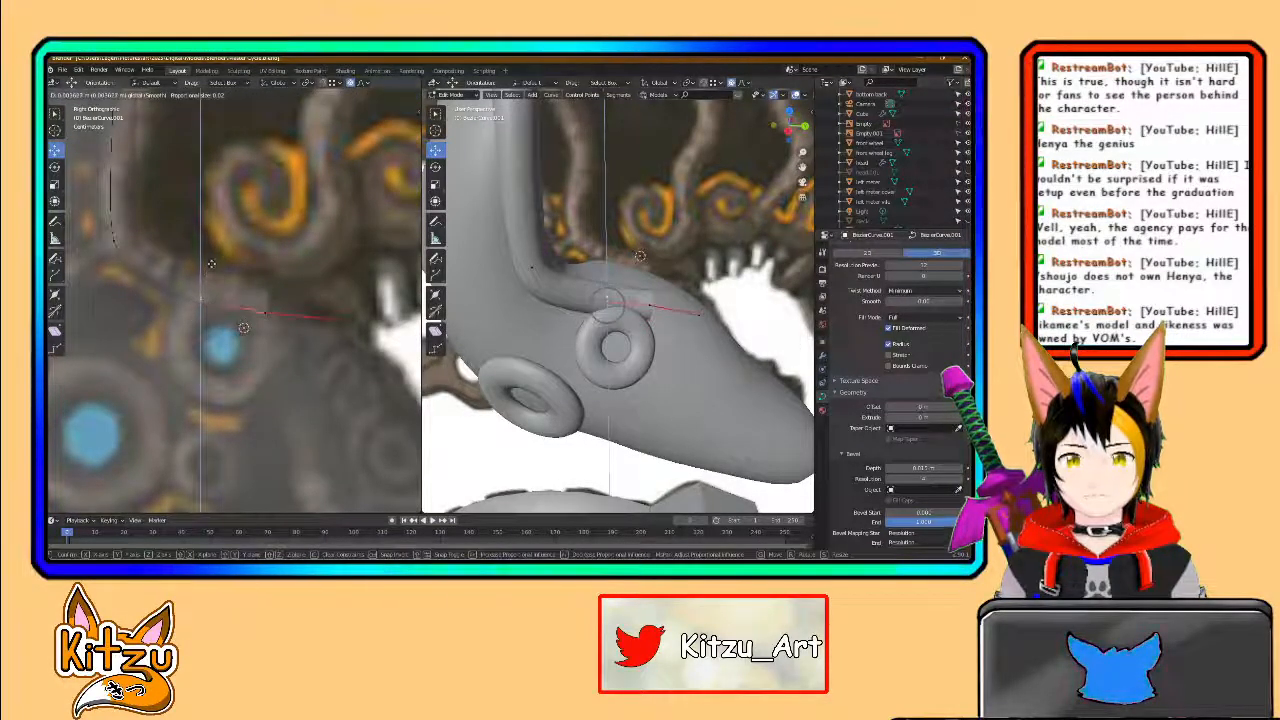
click(218, 249)
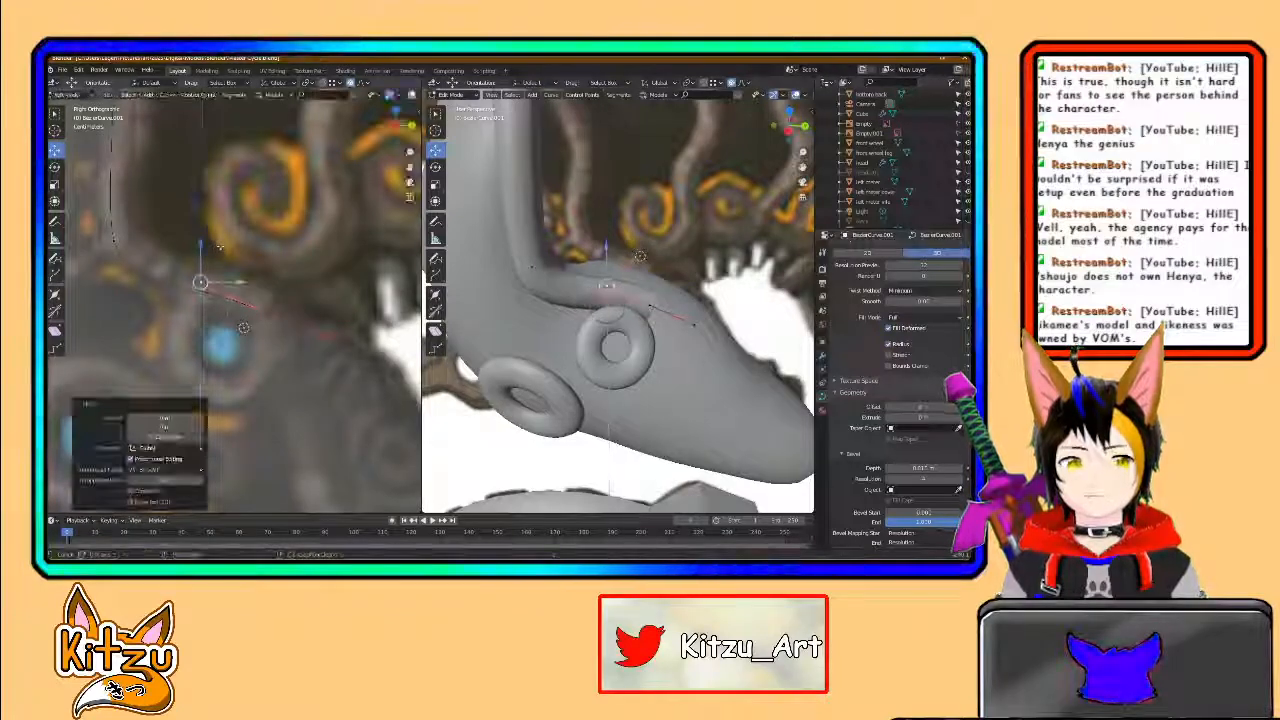
ctrl+right_click(327, 347)
drag(352, 328, 303, 316)
drag(216, 262, 261, 279)
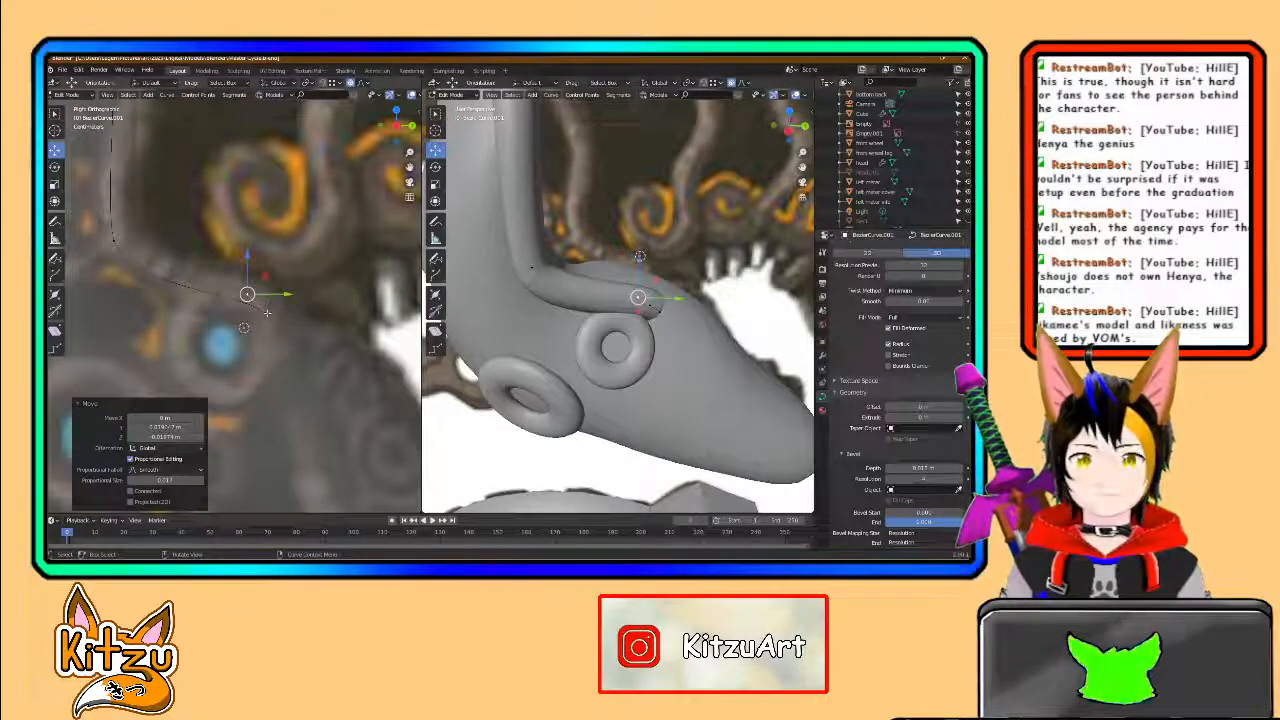
- Move the end control point slightly down and back in the side view, beside the small blue circle
click(267, 313)
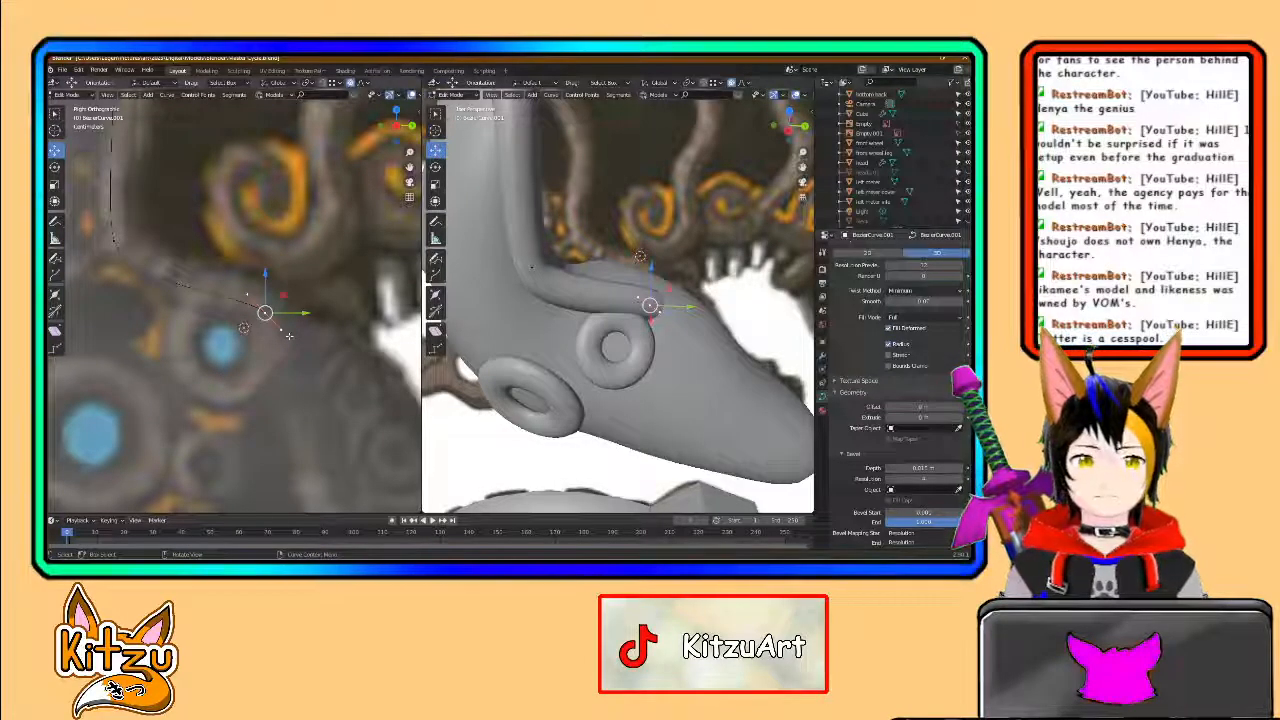
scroll(289, 336, down, 1)
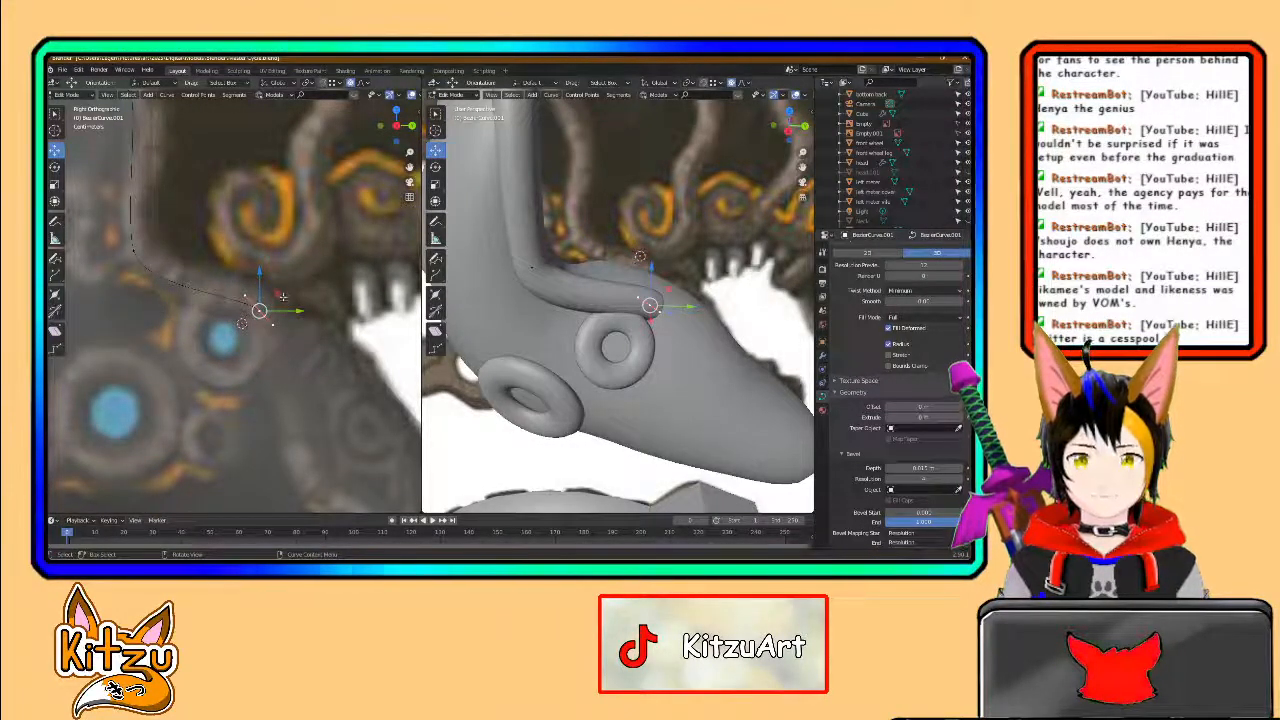
key(g)
key(z)
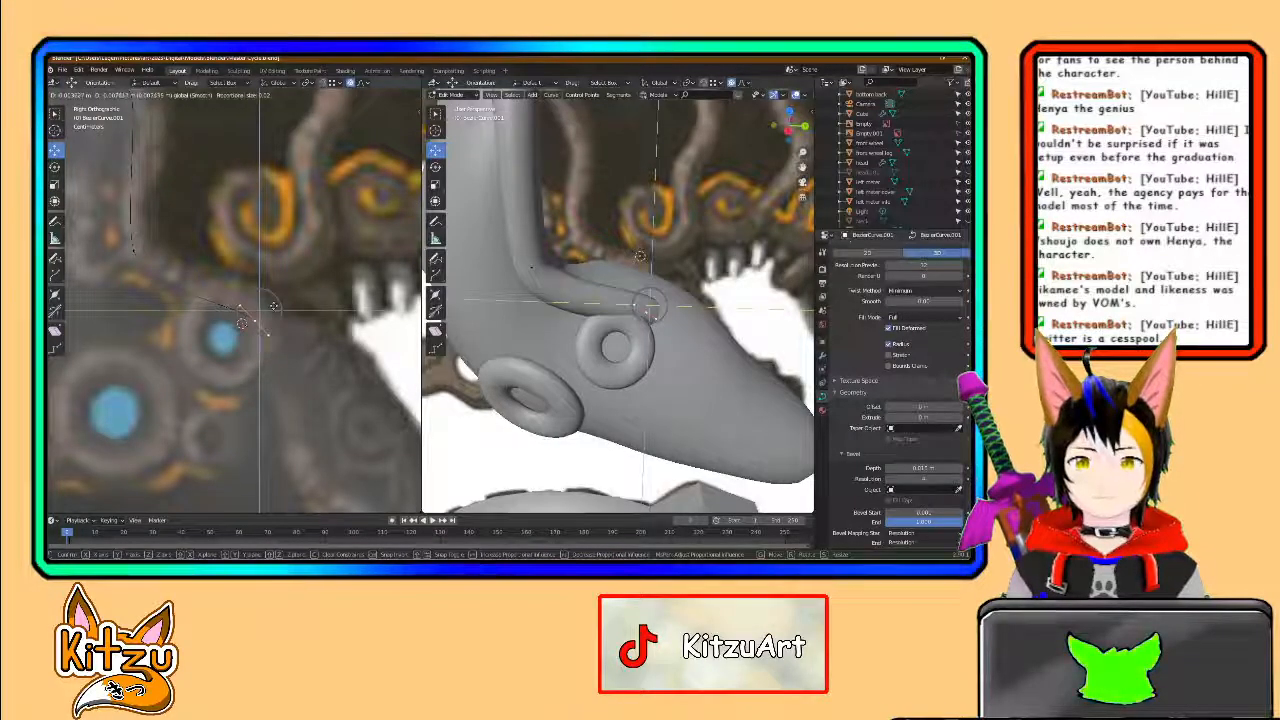
click(273, 305)
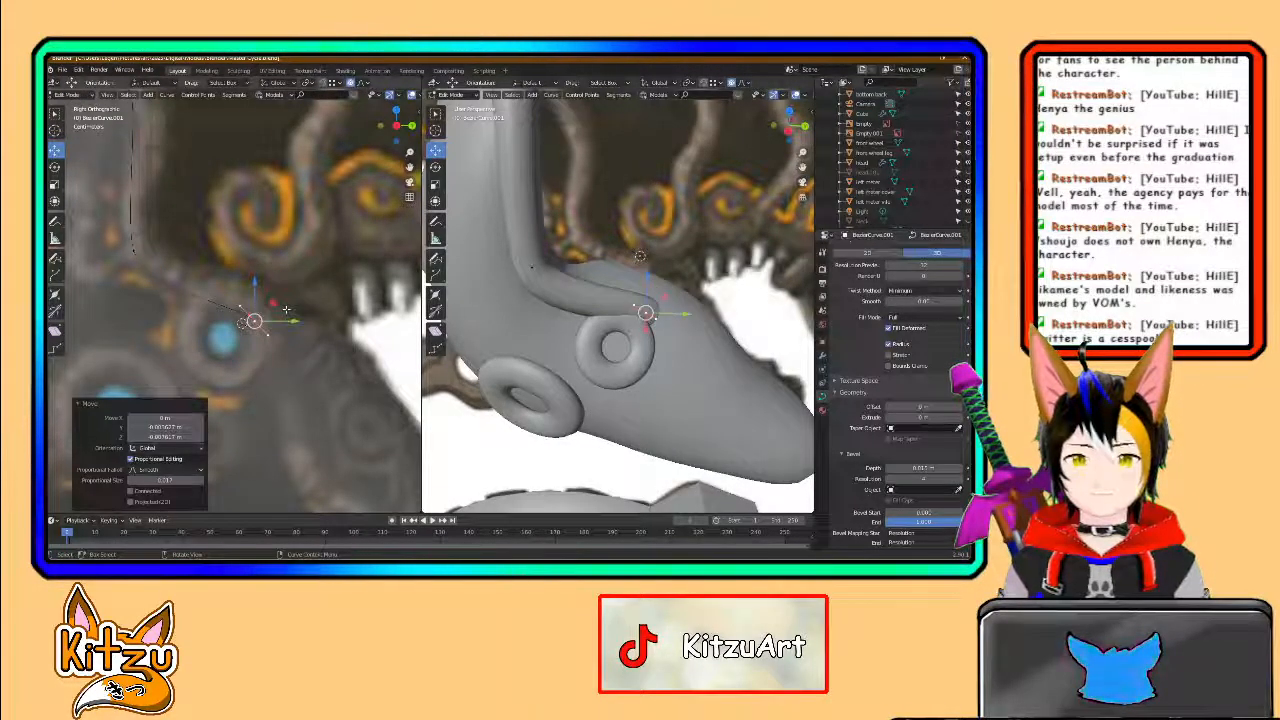
click(240, 306)
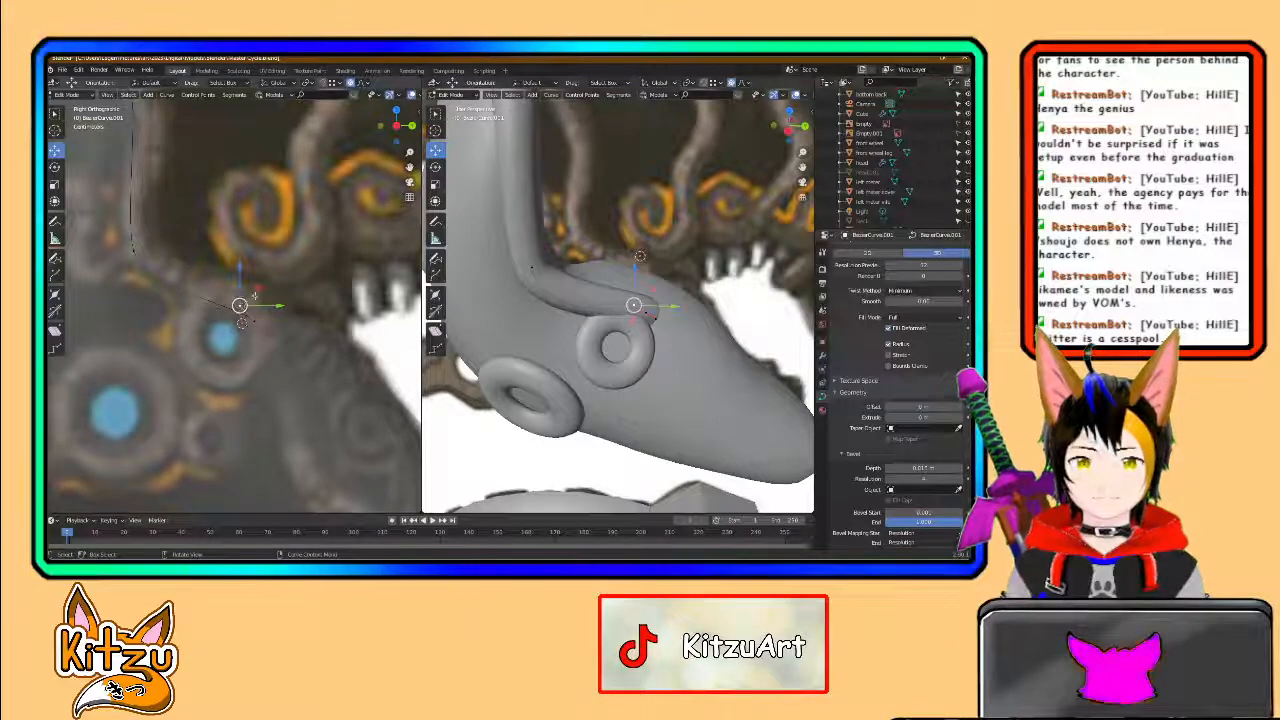
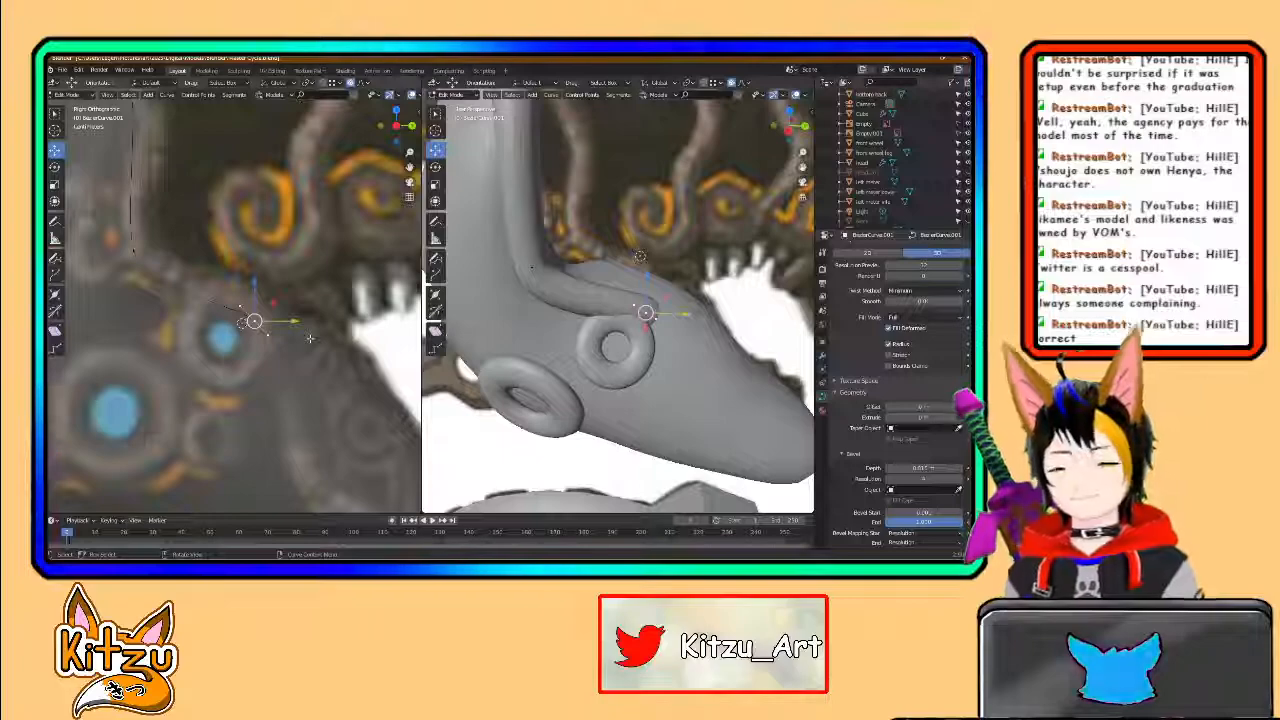
- Rotate the end control point around the Z axis and the X axis to align the tube with the head's surface
middle_drag(676, 335, 532, 335)
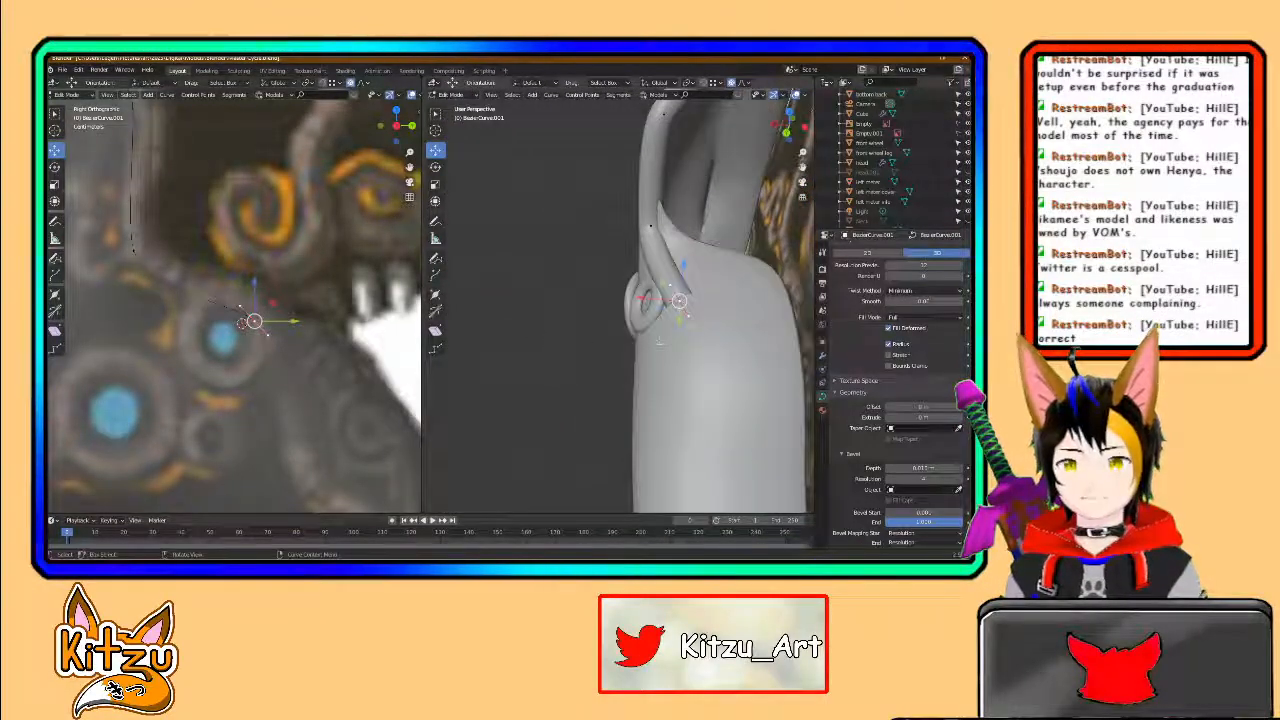
scroll(676, 321, up, 2)
middle_drag(676, 321, 612, 325)
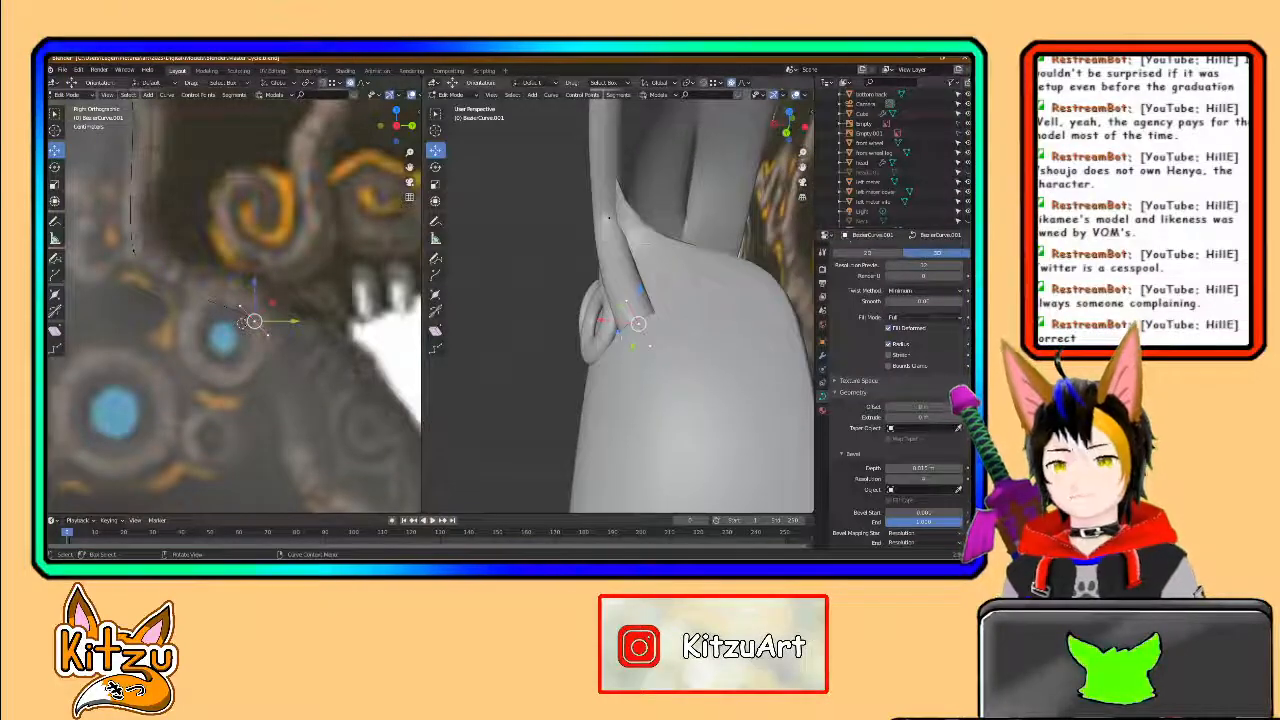
click(435, 166)
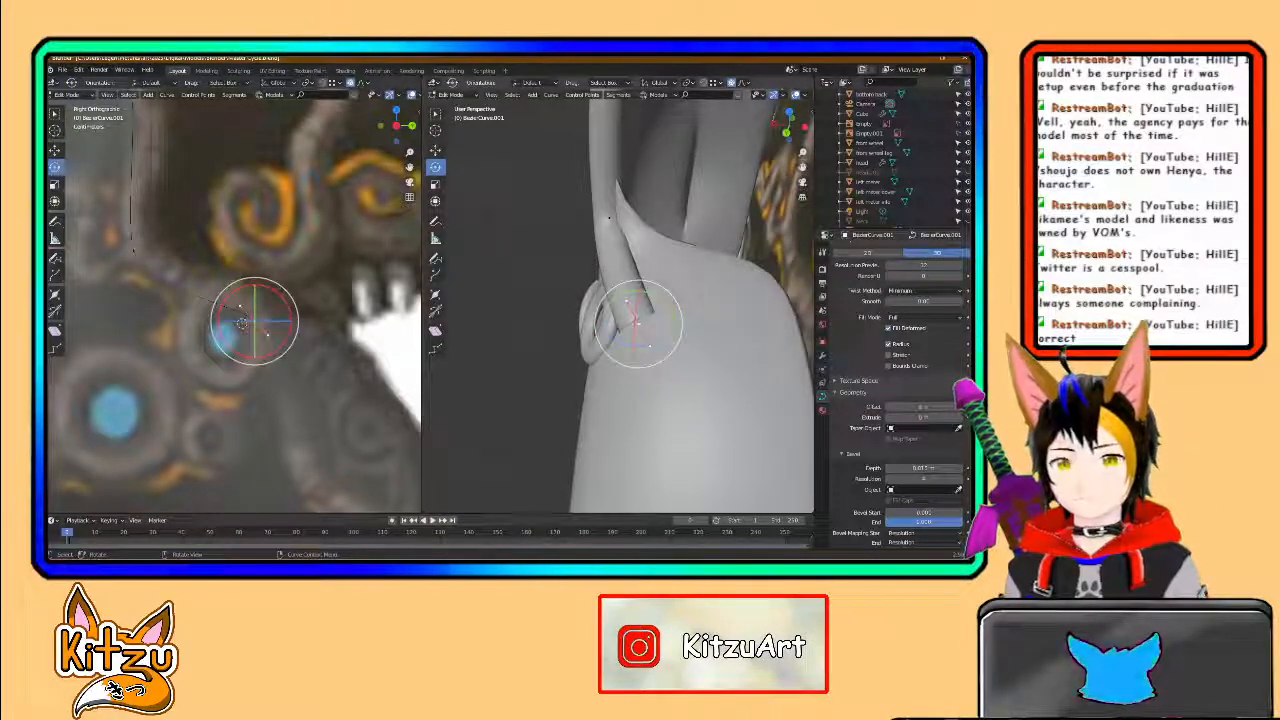
key(r)
key(z)
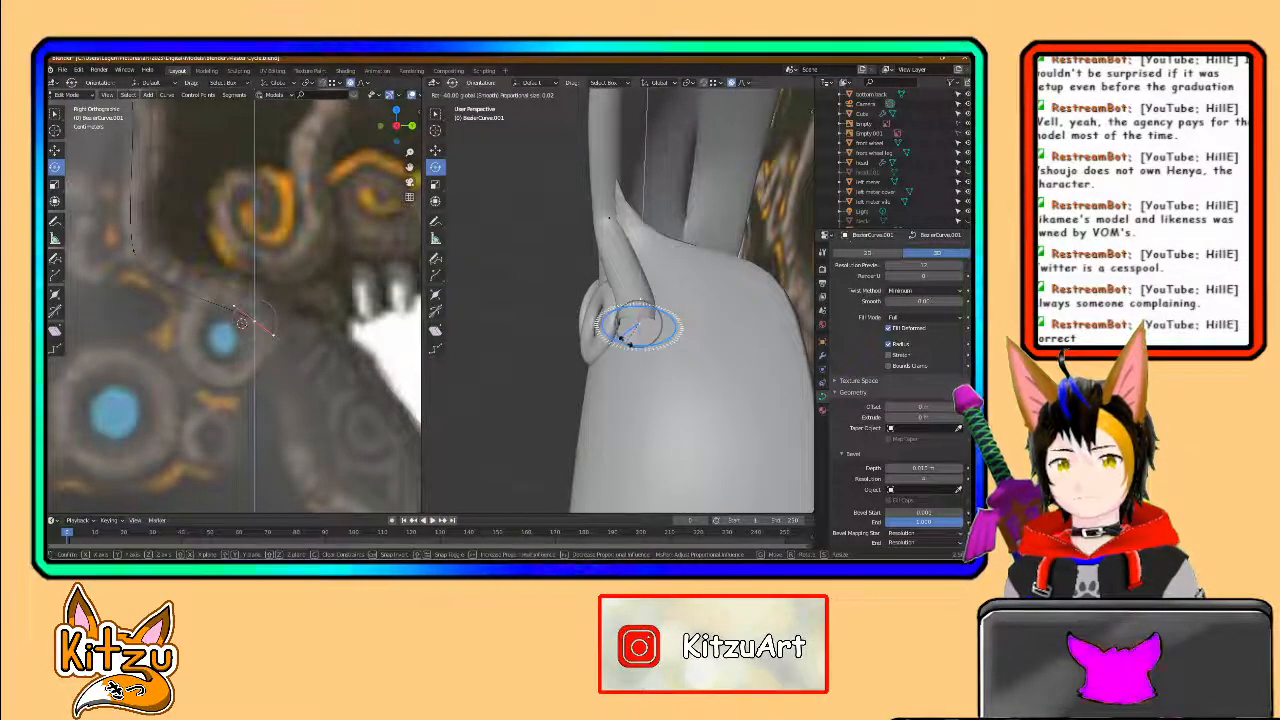
key(Return)
ctrl+drag(635, 322, 637, 338)
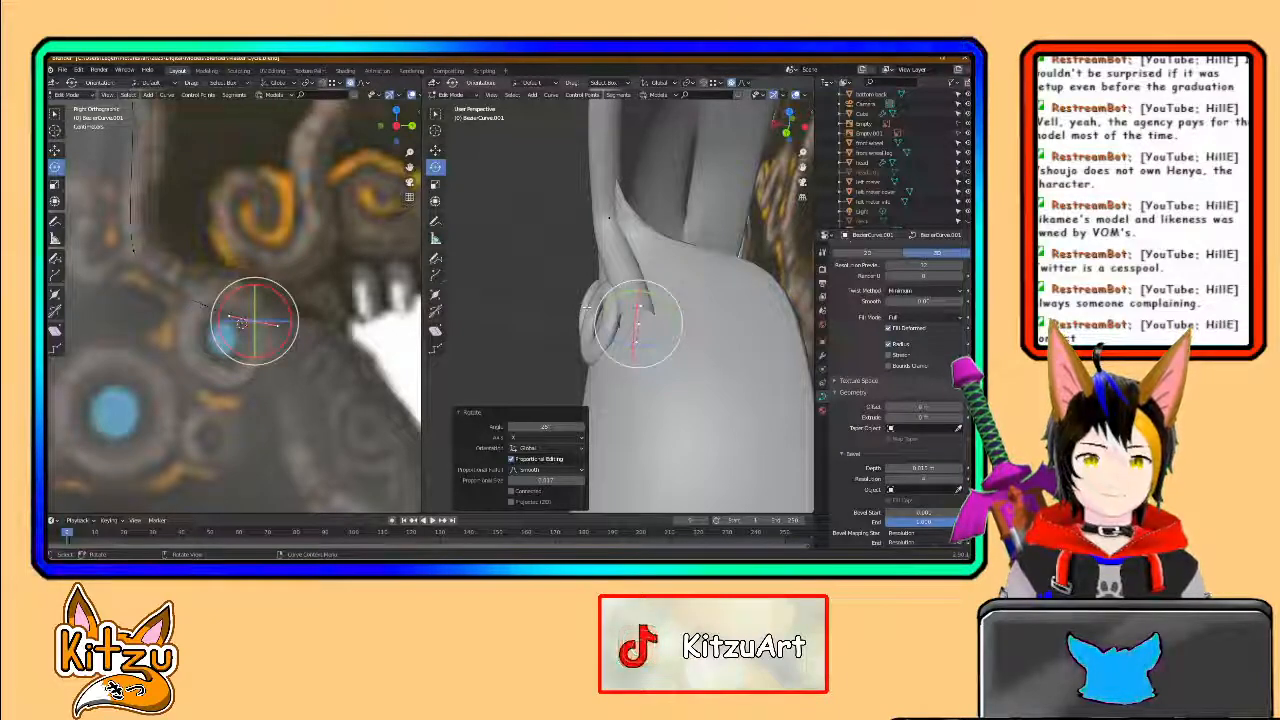
middle_drag(586, 308, 669, 316)
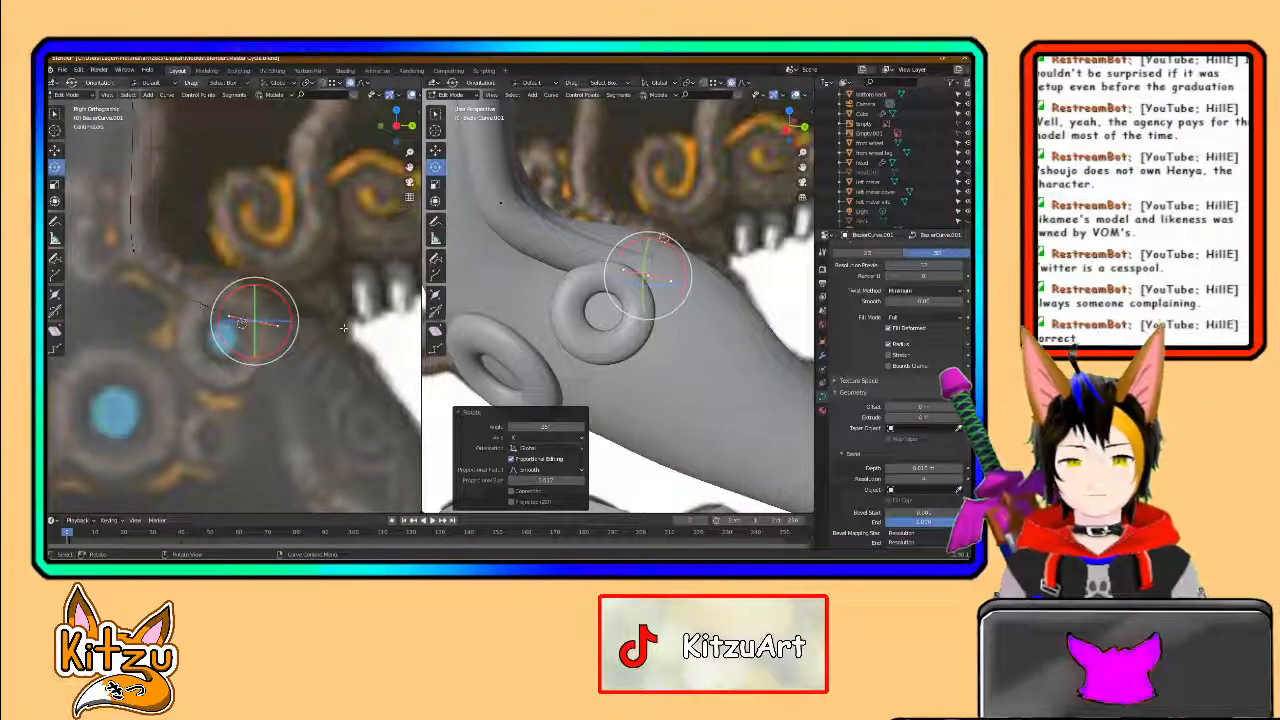
- Extrude the curve from its end point down to the ornament's bend below the small blue circle and fine-tune the new point's position
key(g)
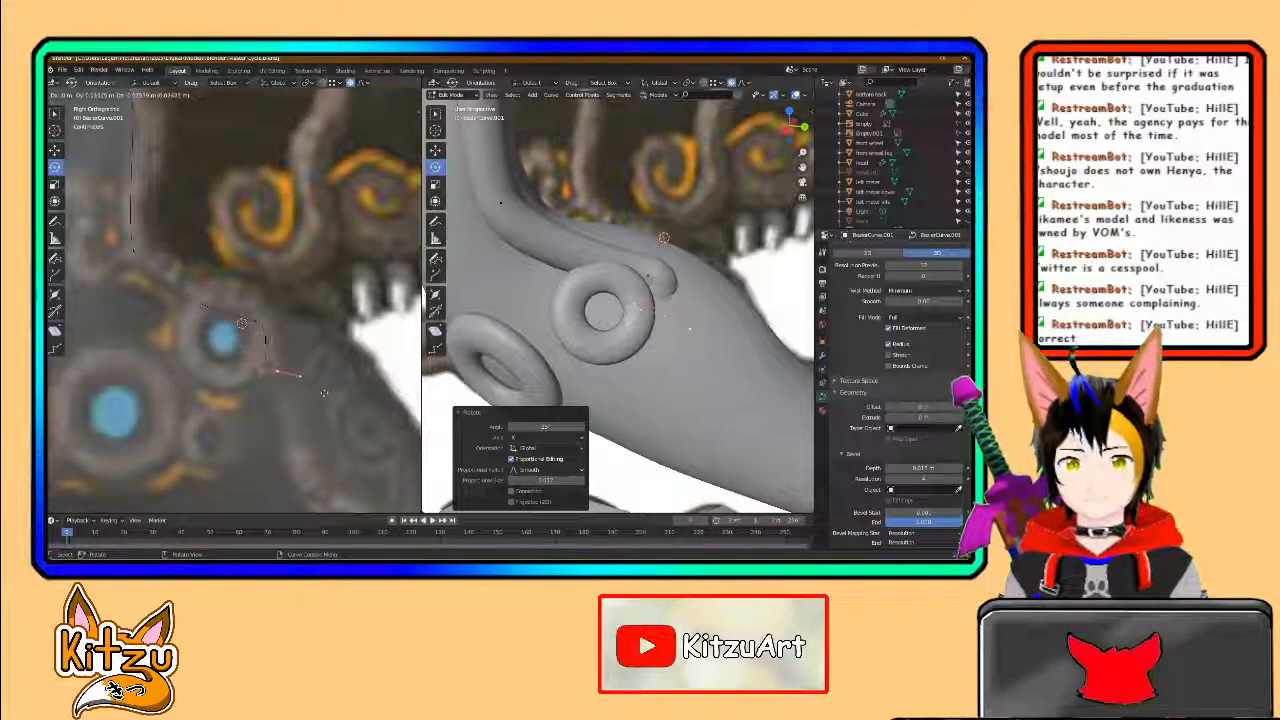
click(339, 448)
shift+middle_drag(339, 448, 291, 310)
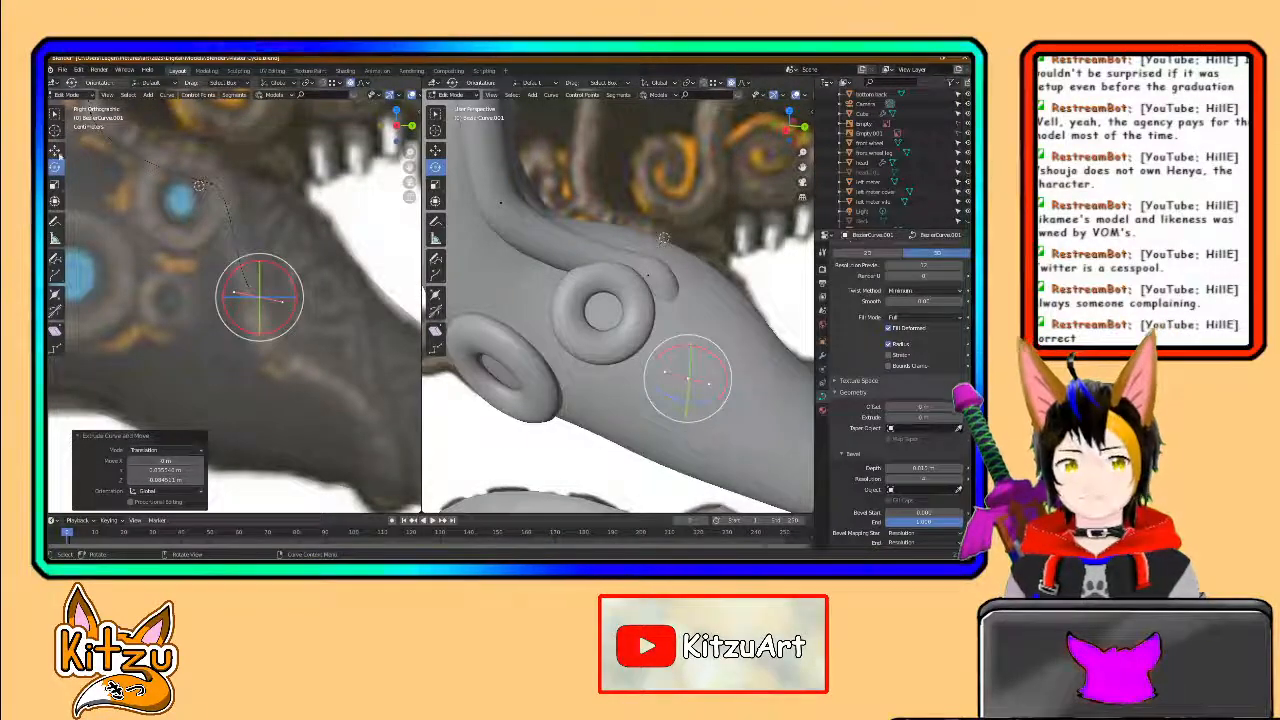
click(55, 149)
key(g)
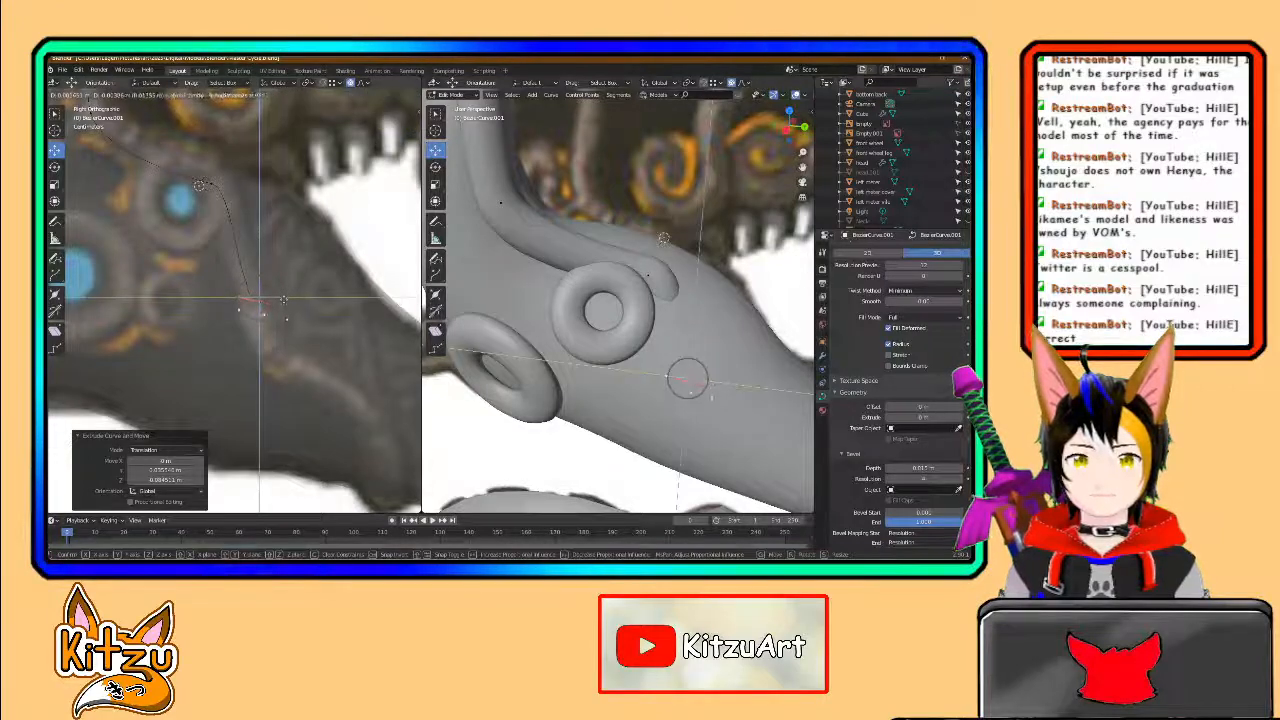
click(292, 333)
shift+middle_drag(297, 330, 270, 312)
- Extrude another control point from the bend to the lower tip of the ornament at the jaw
key(e)
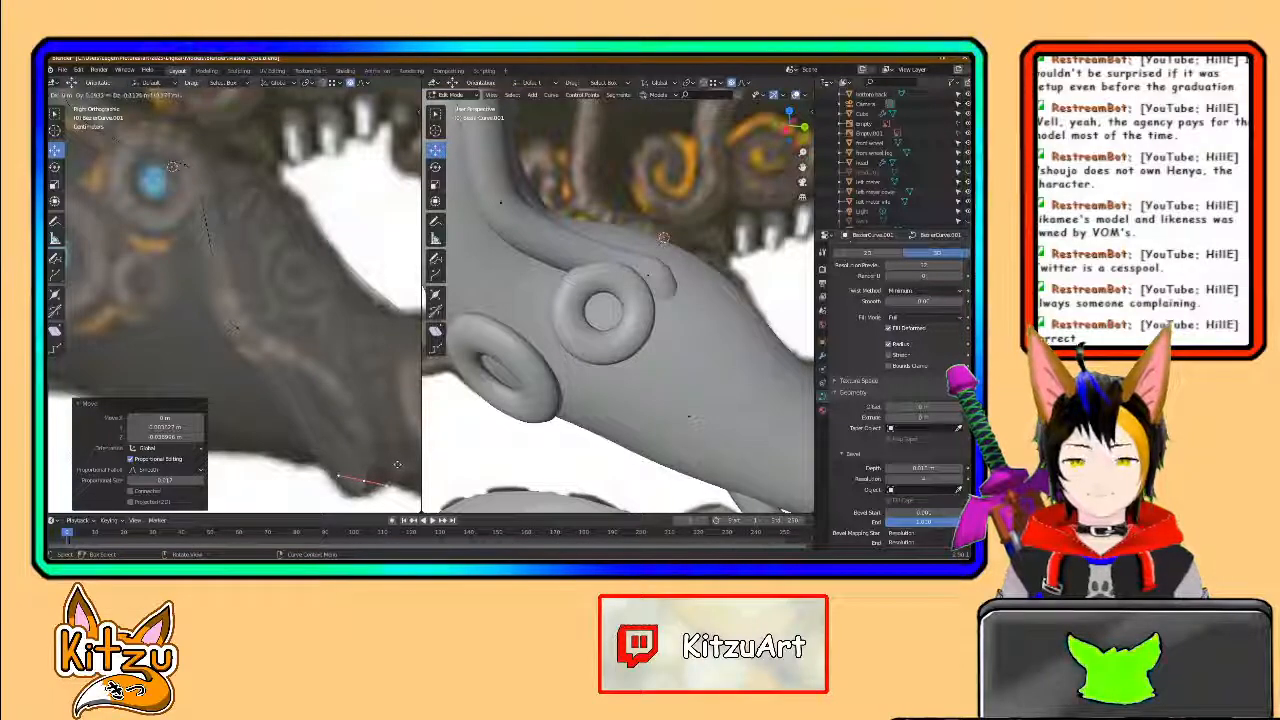
click(397, 464)
scroll(663, 237, down, 2)
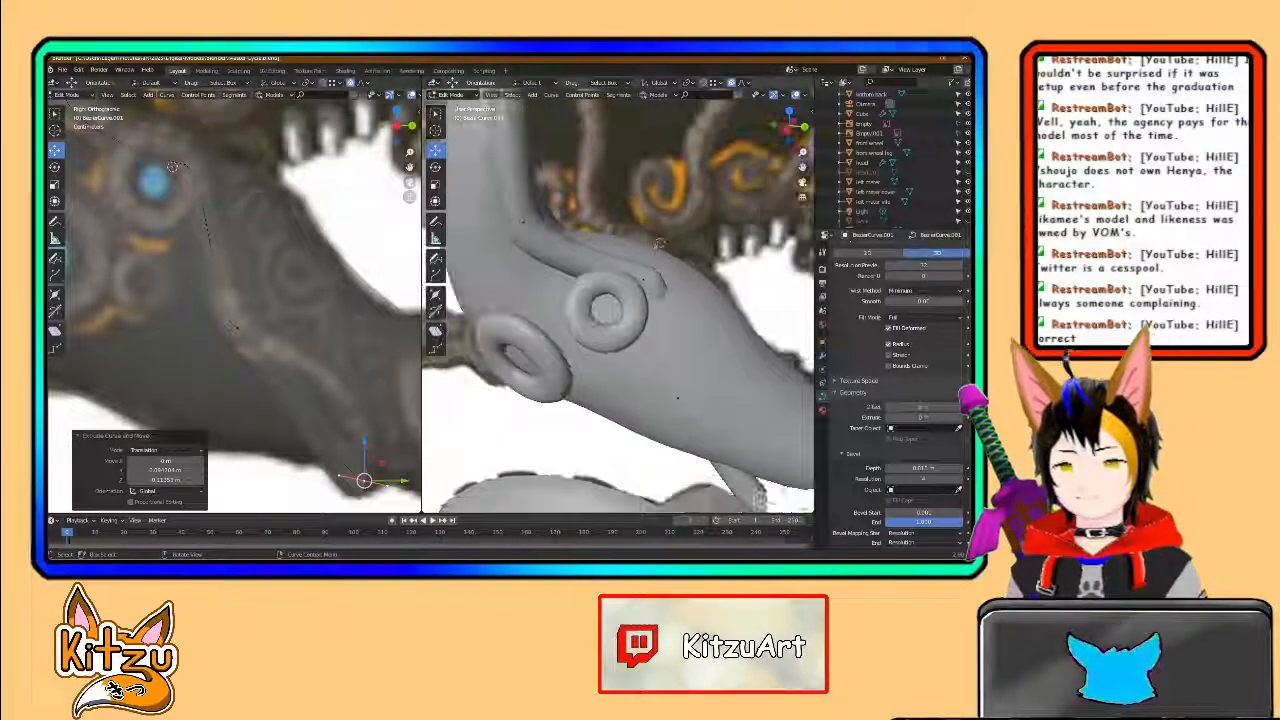
middle_drag(663, 237, 647, 260)
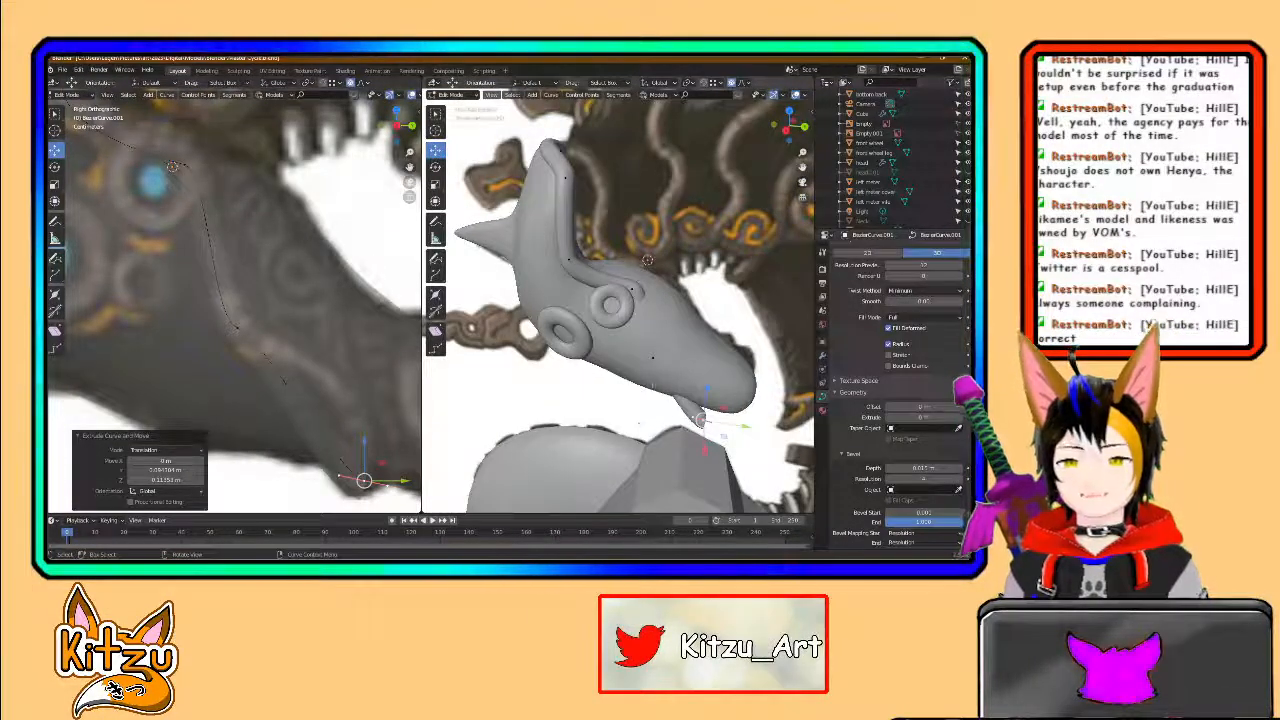
- Move the control point at the ornament's lower bend outward along the X axis until the tube emerges from the head
key(ctrl+z)
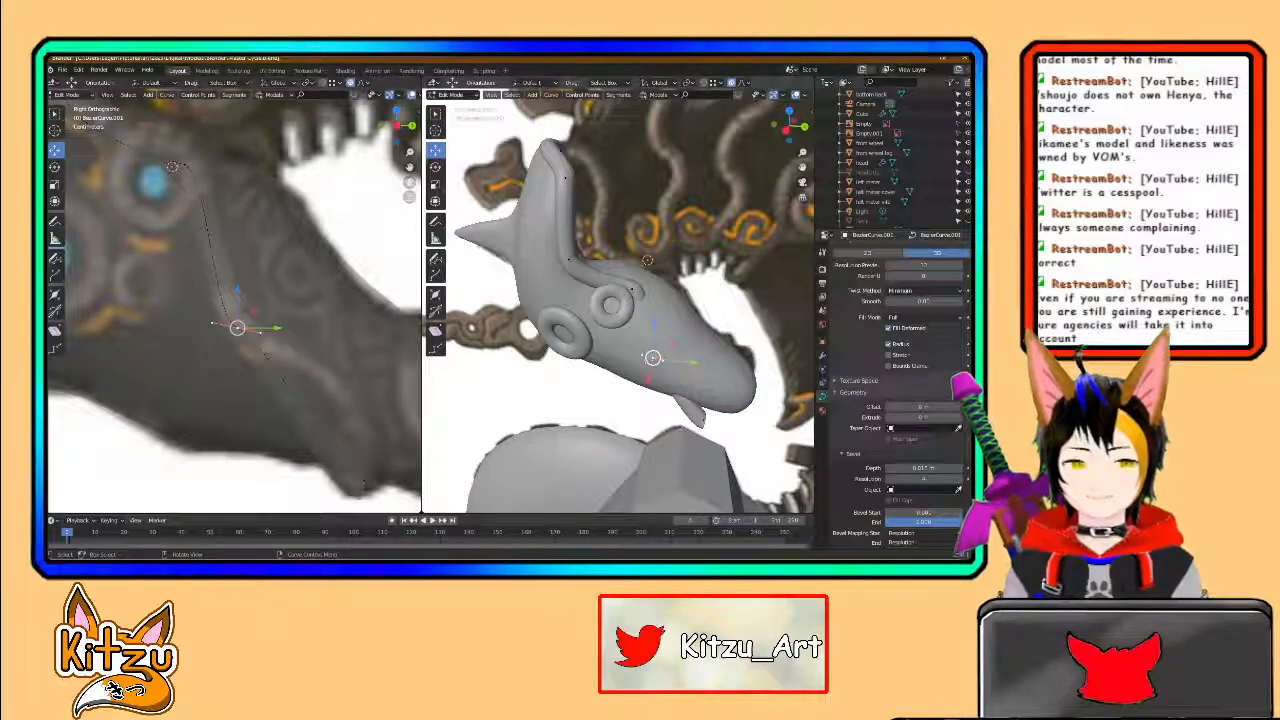
scroll(643, 361, up, 3)
middle_drag(643, 361, 590, 358)
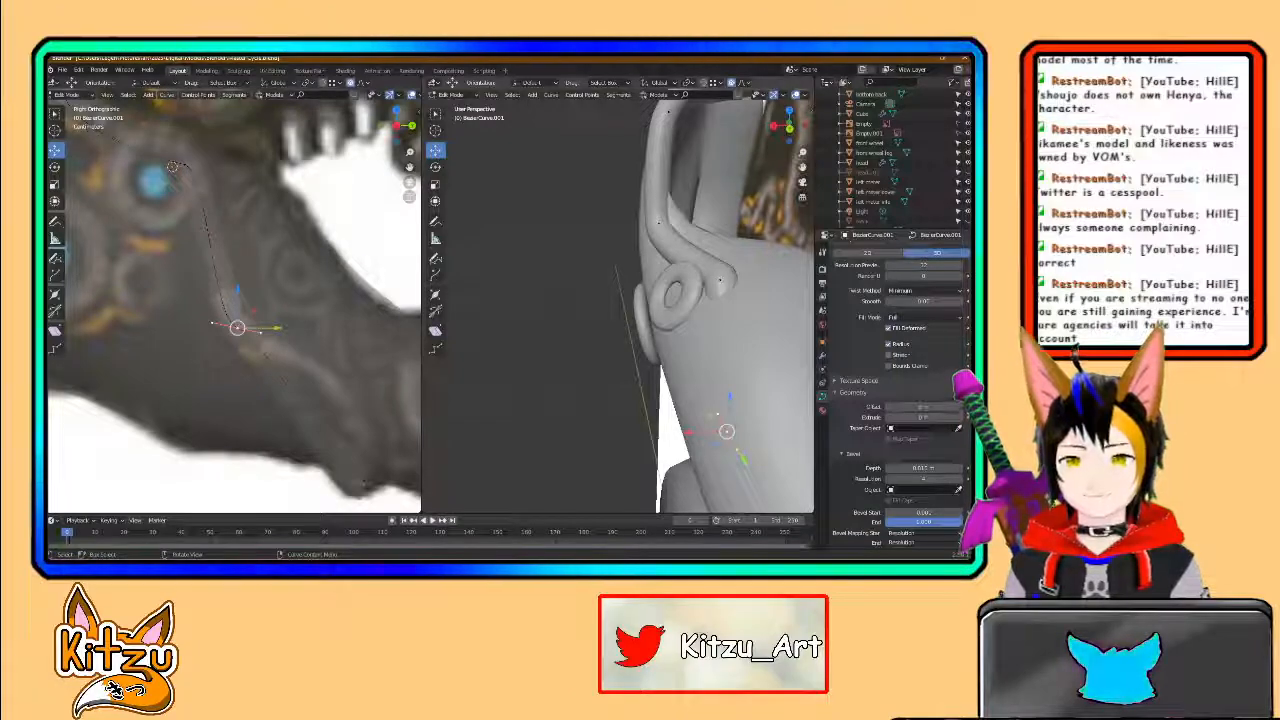
key(g)
key(x)
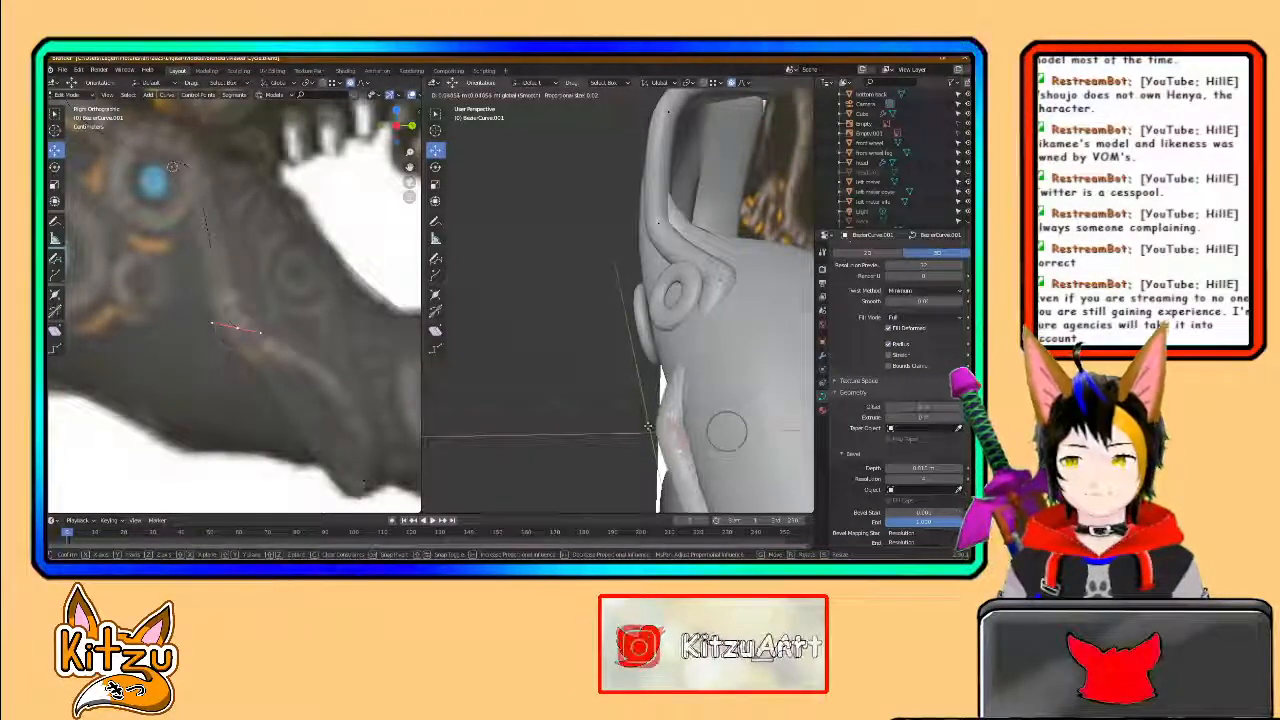
click(638, 424)
middle_drag(638, 424, 646, 306)
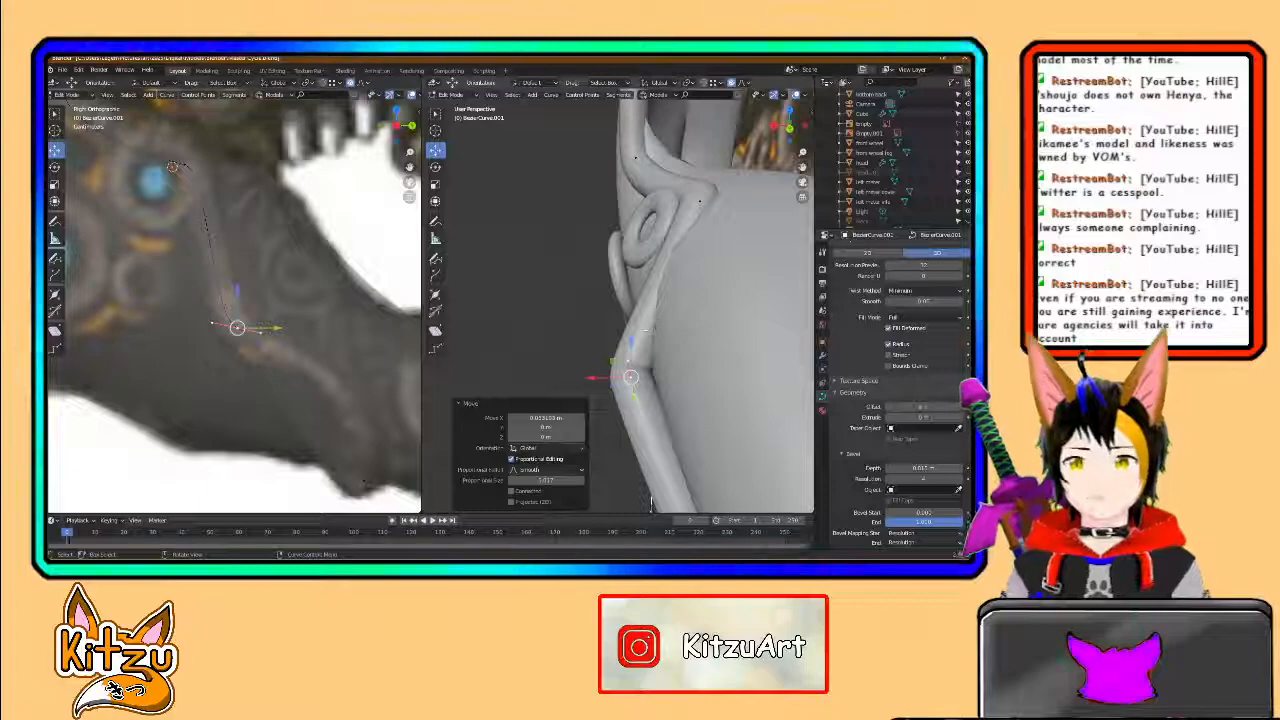
middle_drag(651, 505, 664, 222)
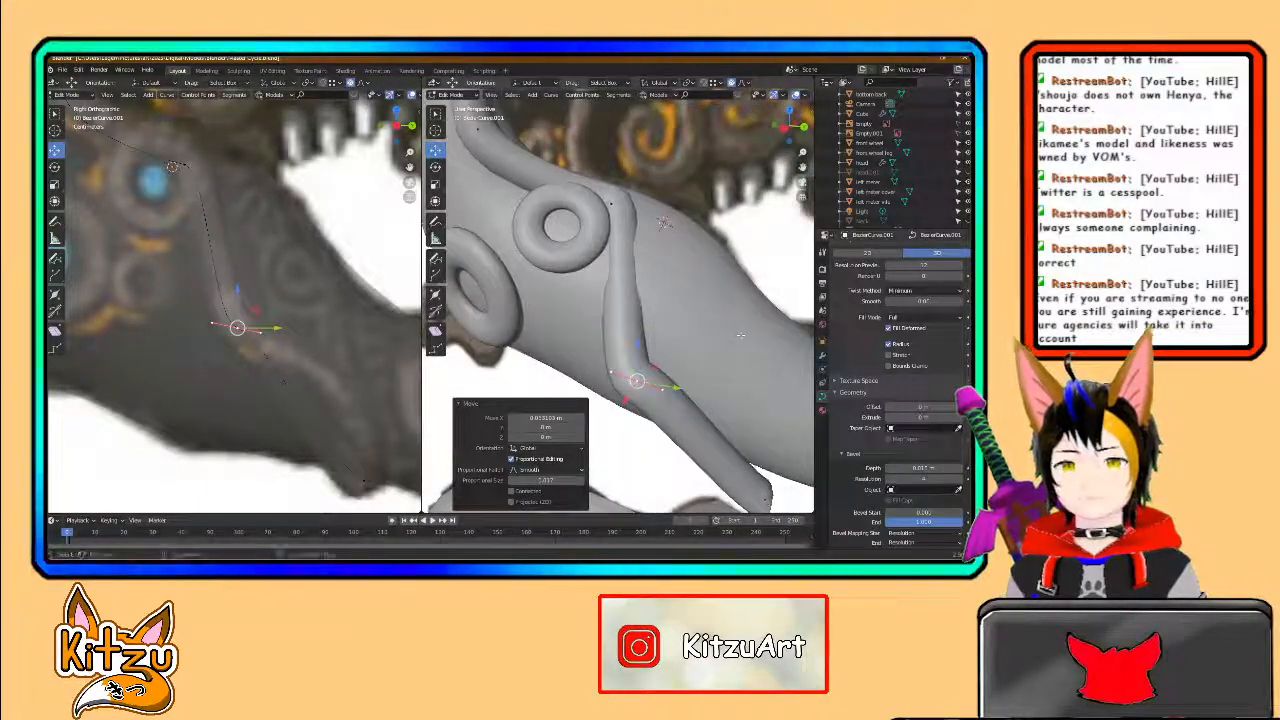
- Raise the bend point's upper handle along the Z axis and shift it along the Y axis to follow the ornament
click(611, 373)
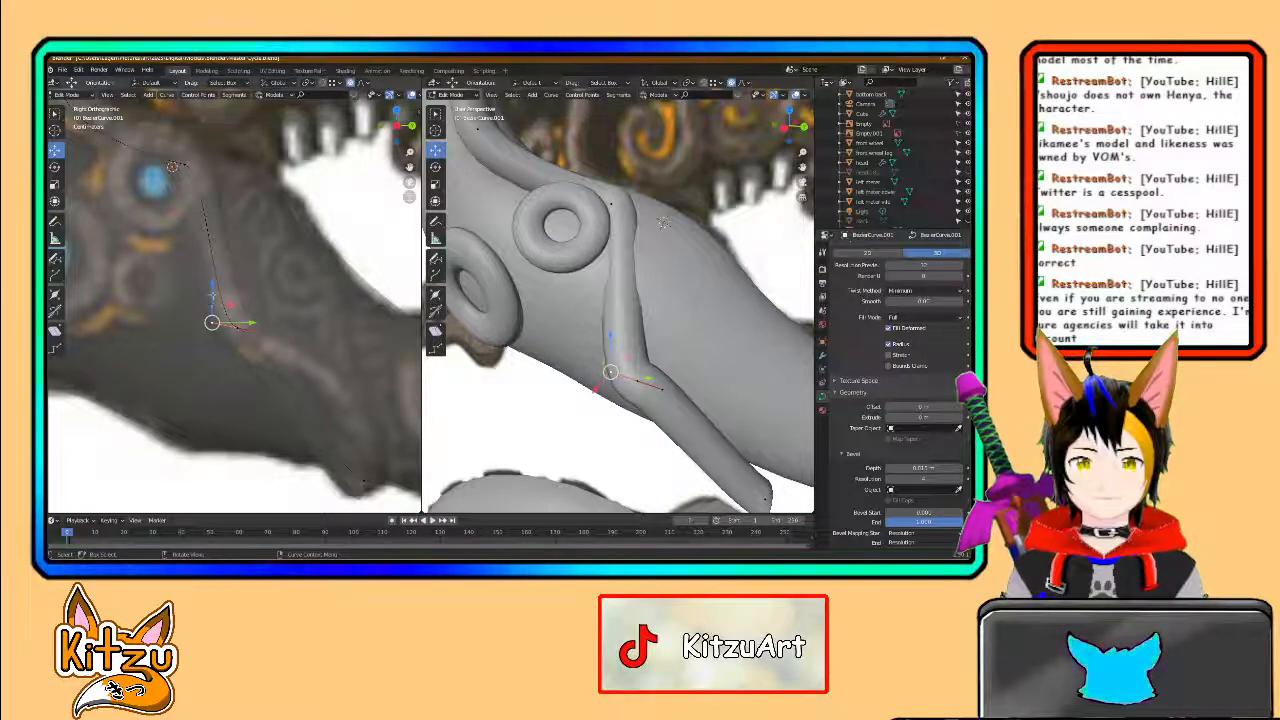
key(g)
key(z)
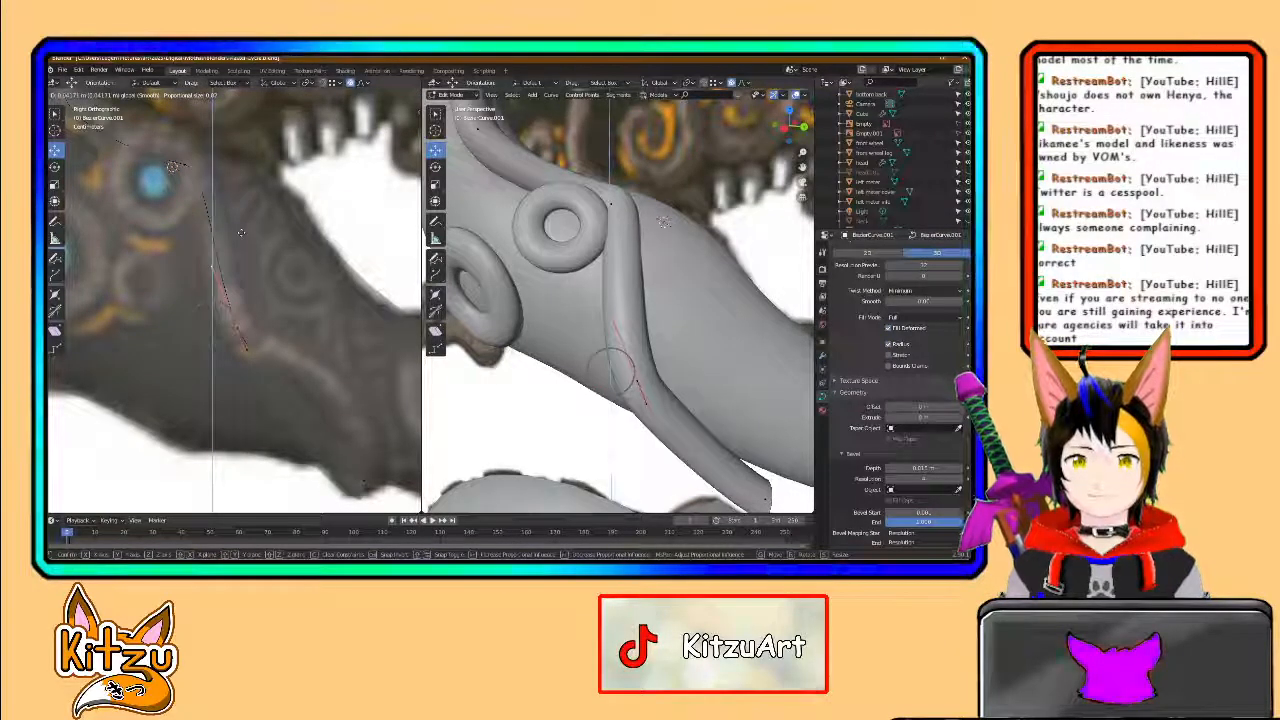
click(240, 235)
drag(252, 267, 263, 257)
shift+middle_drag(263, 257, 347, 350)
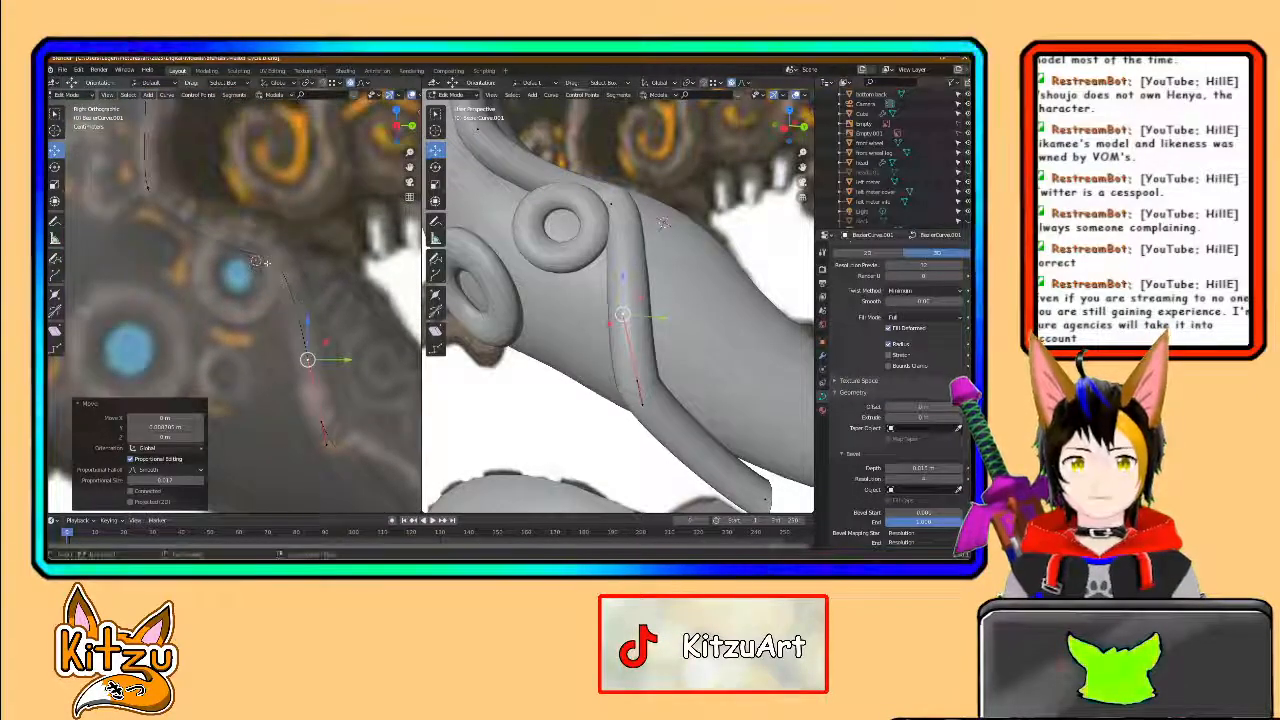
- Move the lower handle of the control point beside the small blue circle downward to follow the ornament's curve
click(269, 260)
click(291, 264)
key(g)
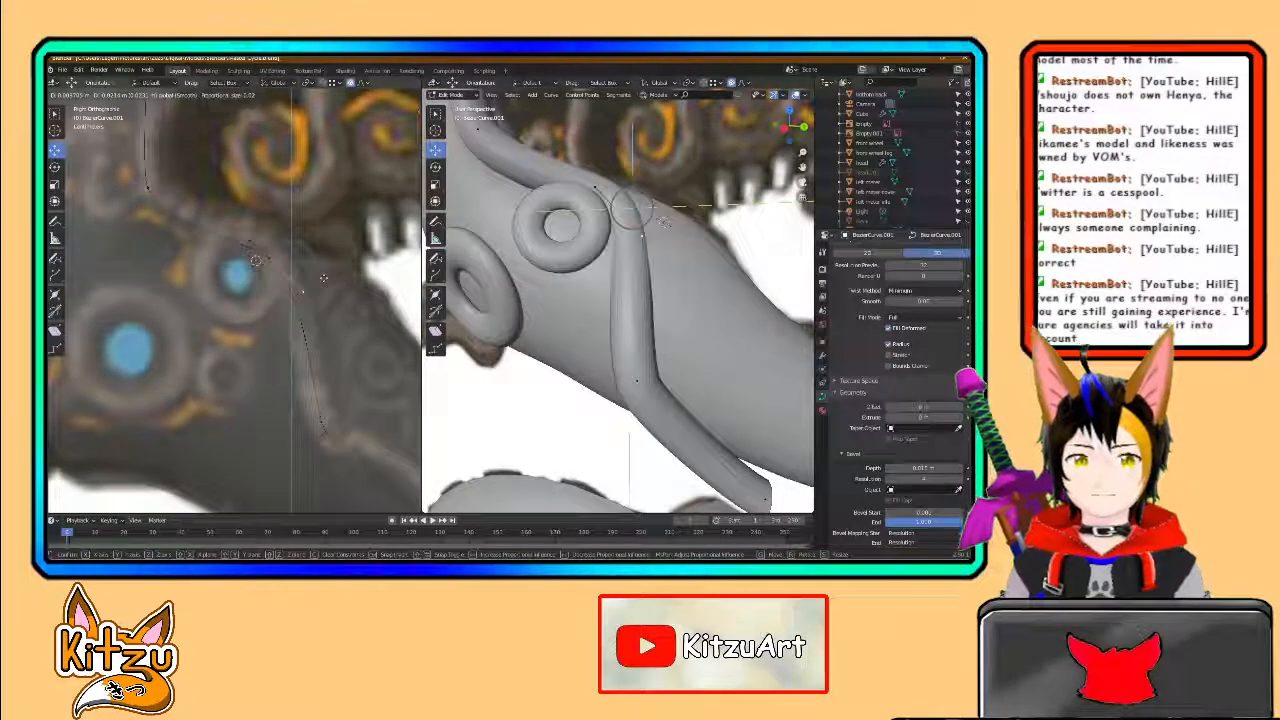
click(323, 277)
- Angle the lower handle of the control point at the ornament's middle bend toward the jaw to match the artwork
shift+middle_drag(326, 341, 244, 206)
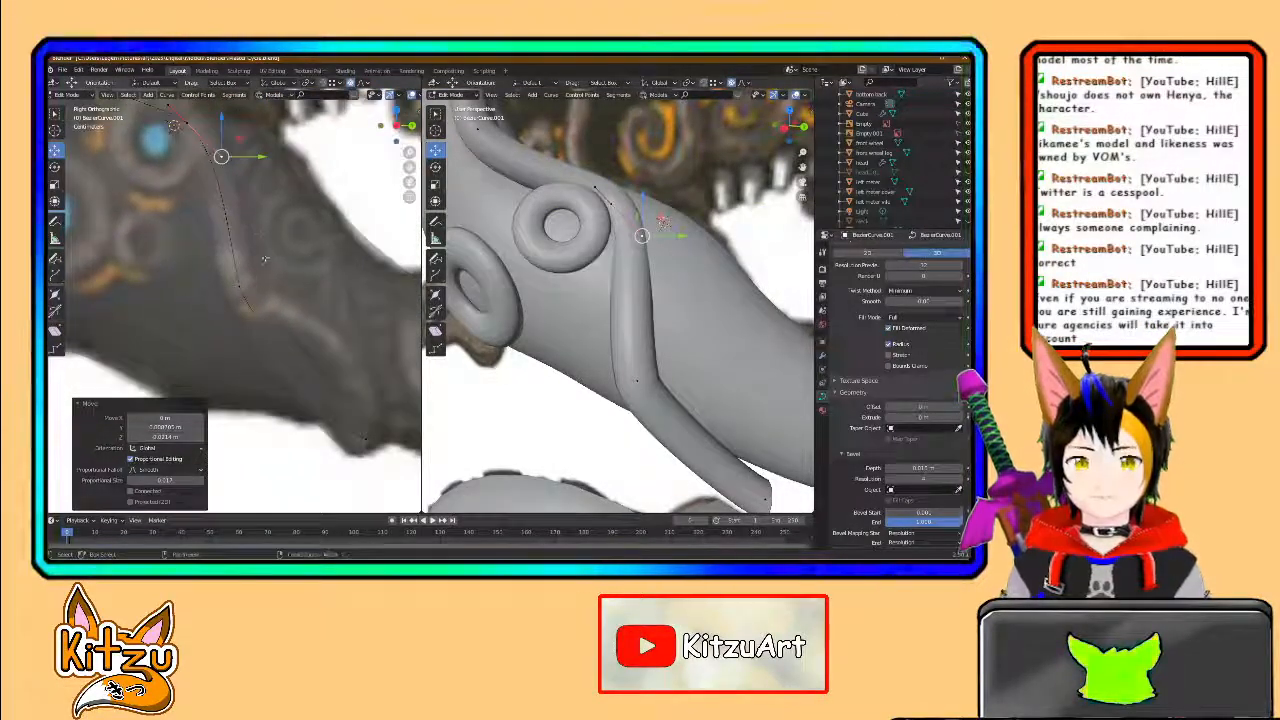
click(239, 287)
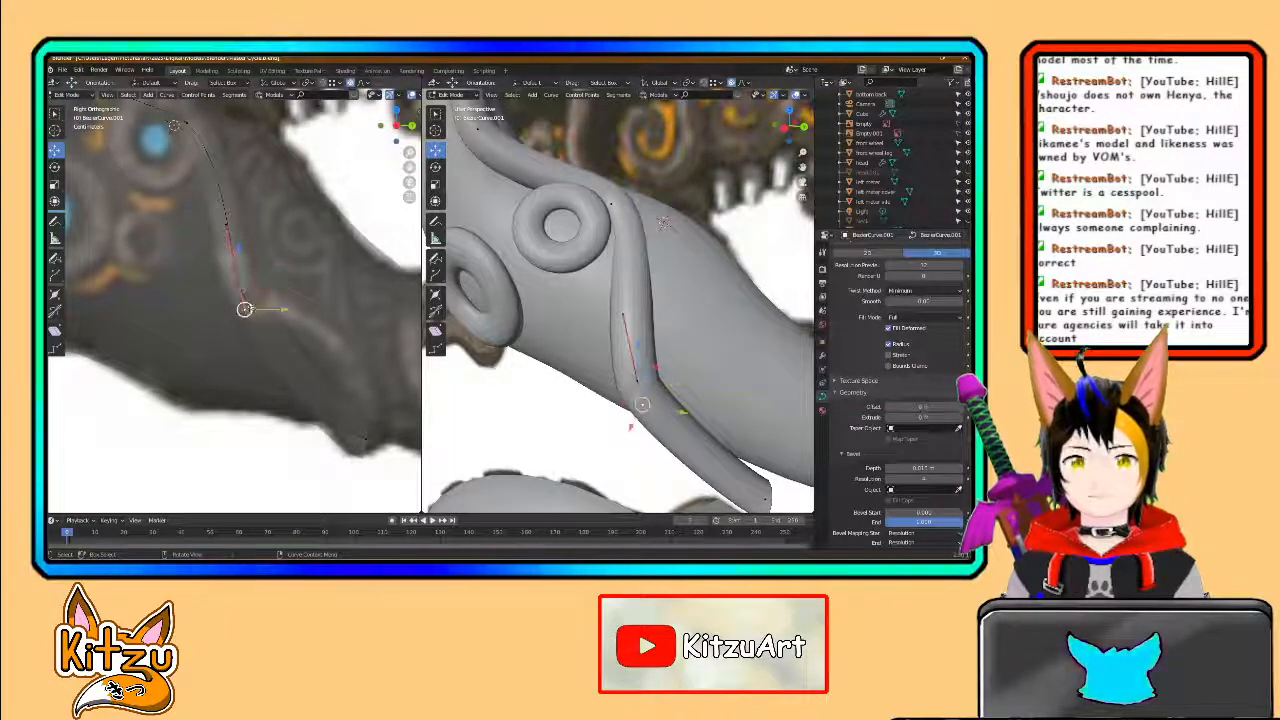
key(g)
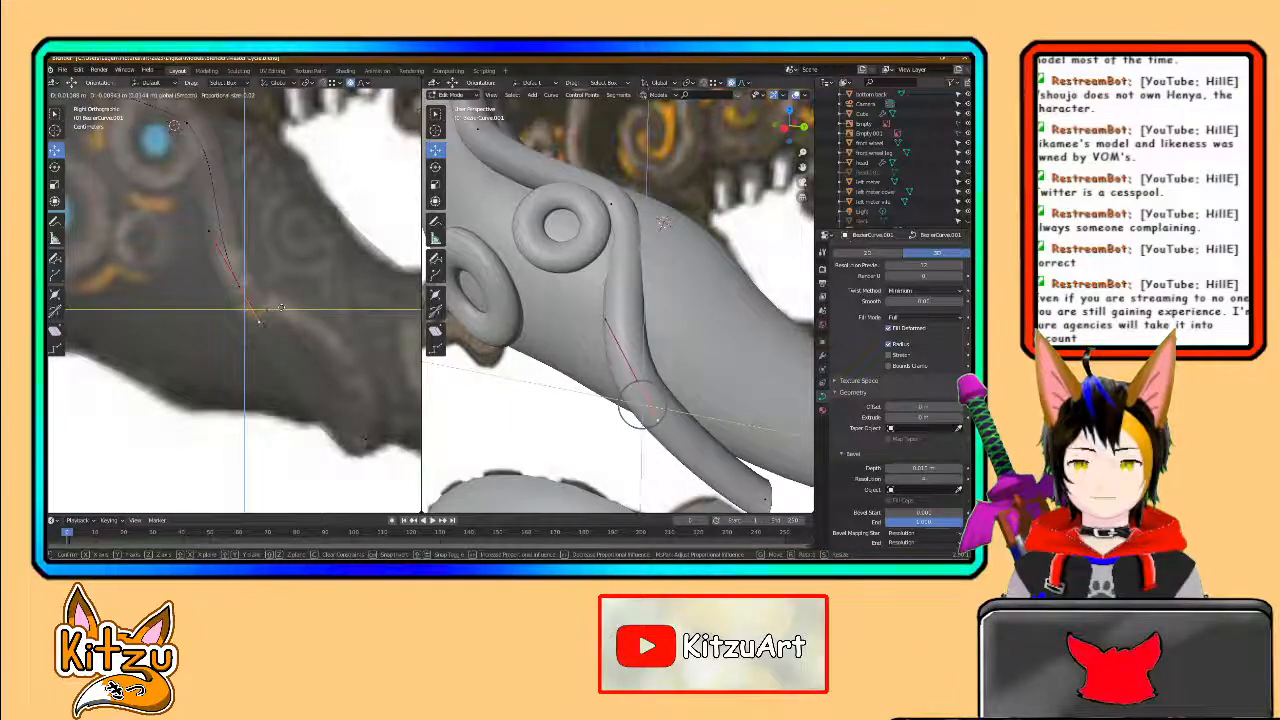
click(281, 308)
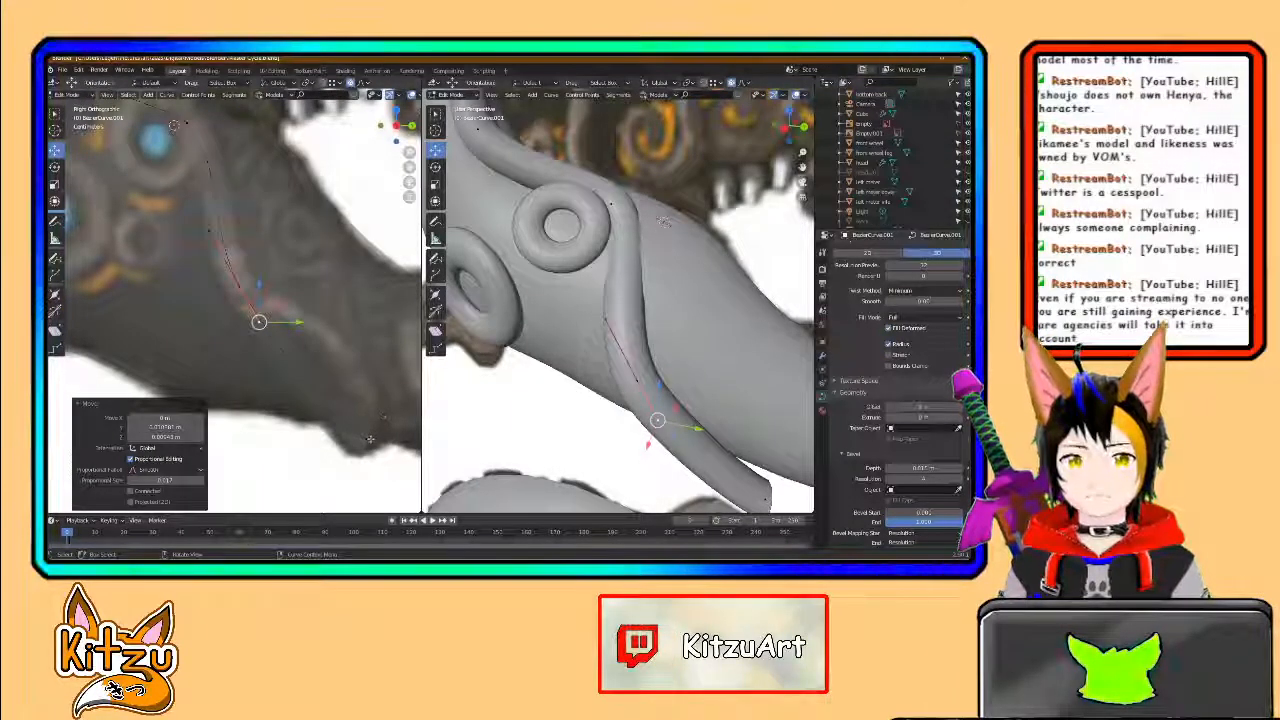
- Move the curve's end point up to the ornament's last corner above the jaw and align its handle with the line
key(g)
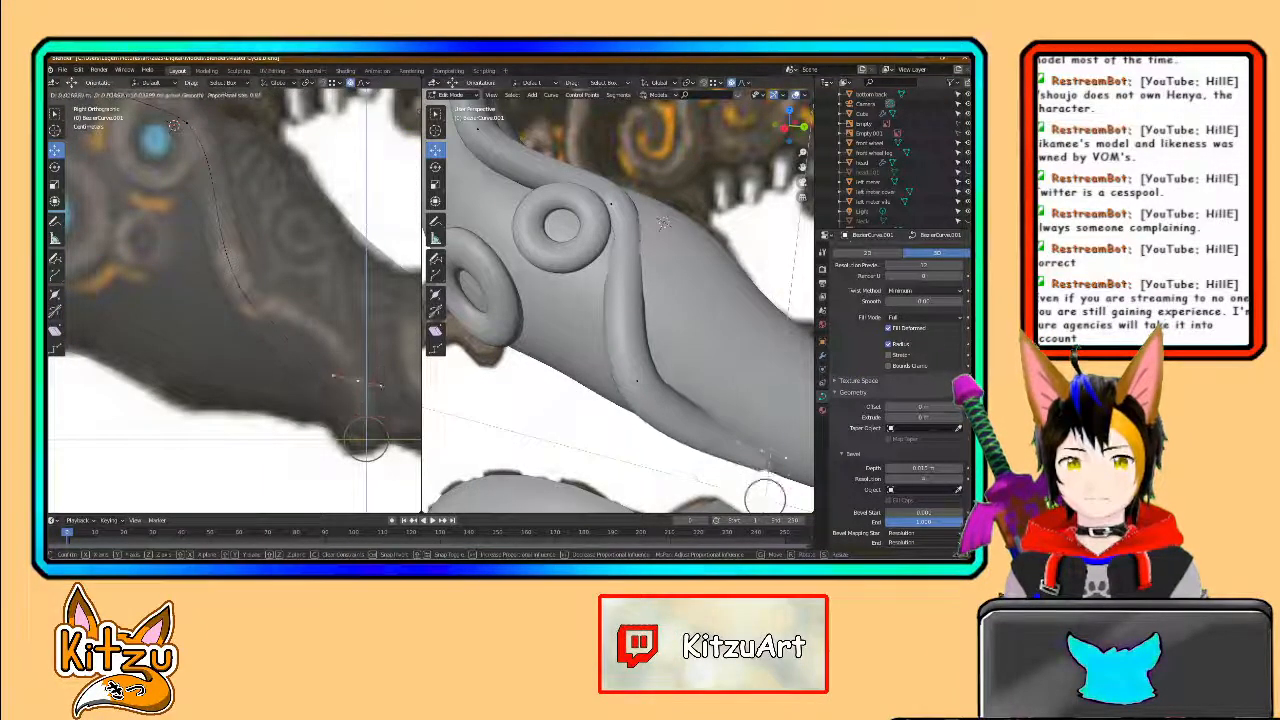
click(382, 354)
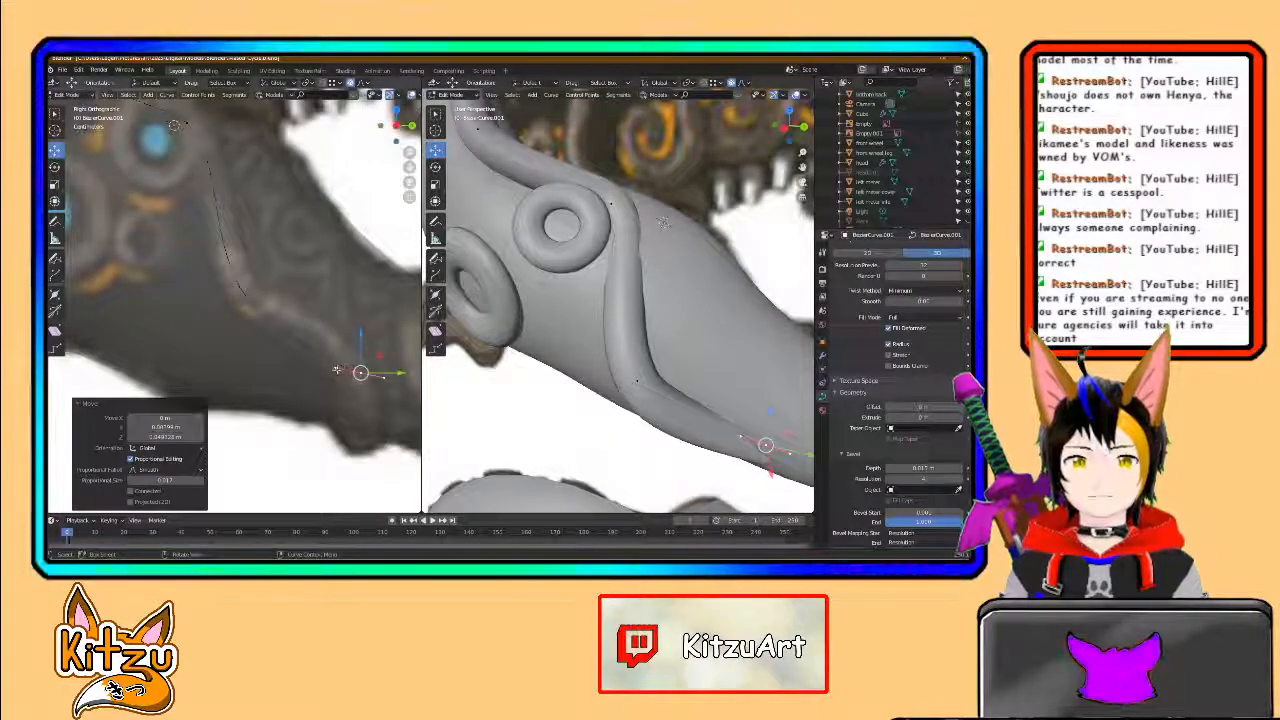
click(336, 367)
key(g)
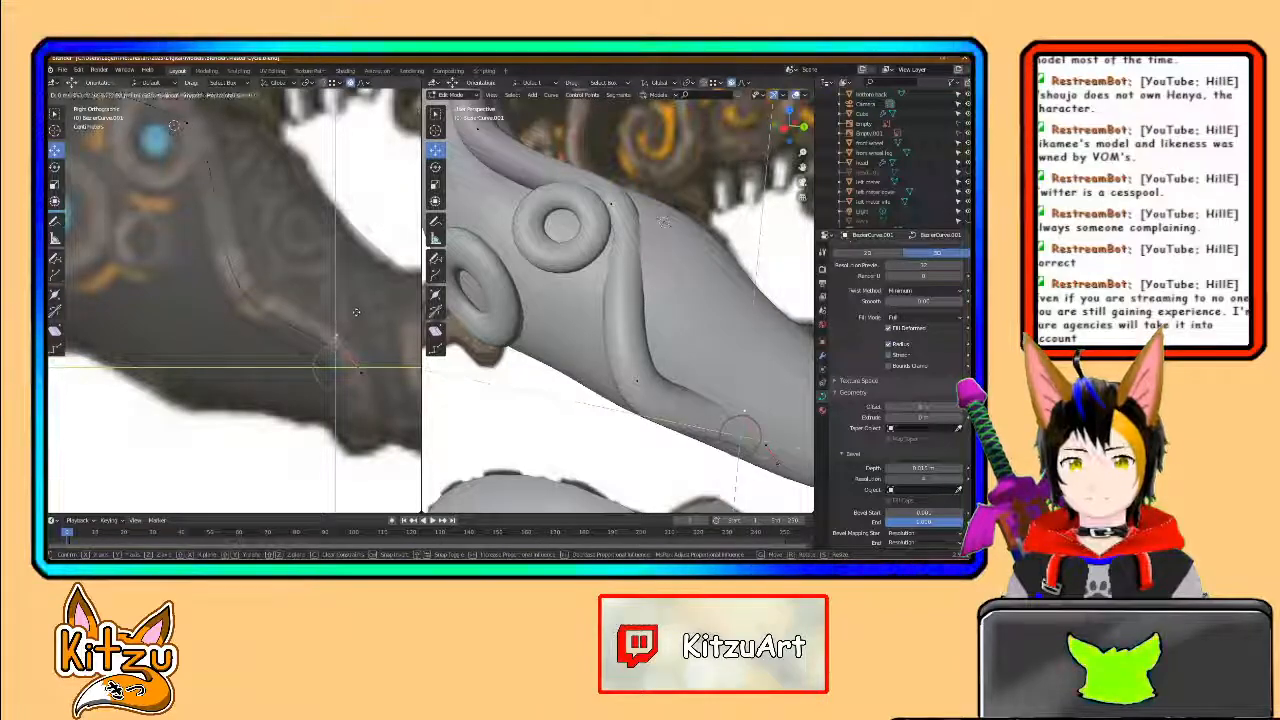
click(356, 312)
- Extrude a new control point from the last corner down to the ornament's lower tip and adjust its handle and height
click(362, 373)
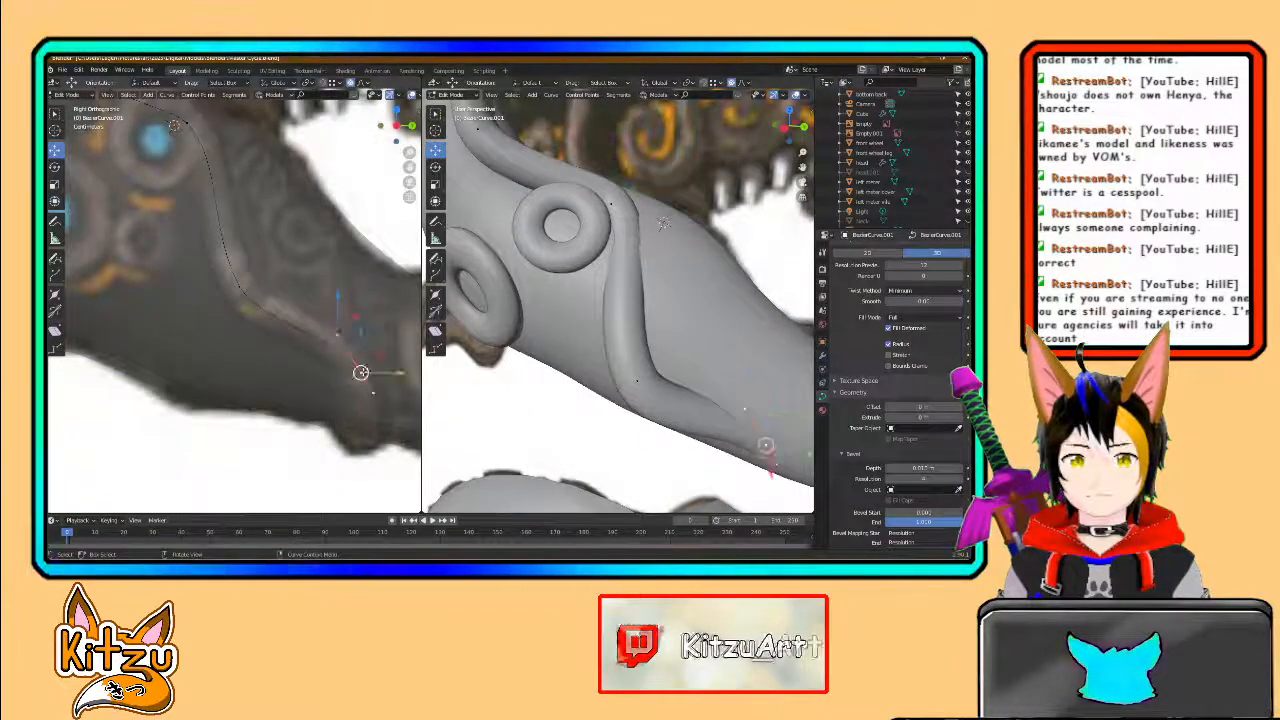
key(e)
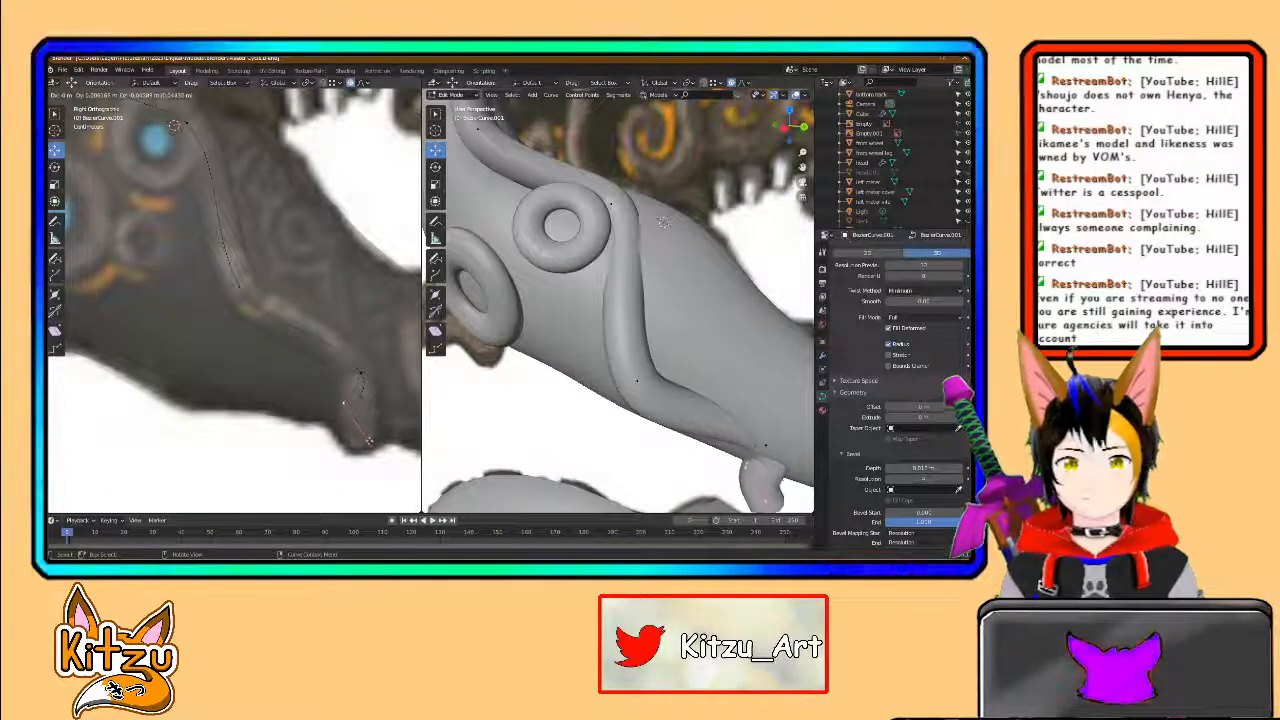
click(366, 444)
click(384, 468)
drag(416, 467, 395, 467)
key(g)
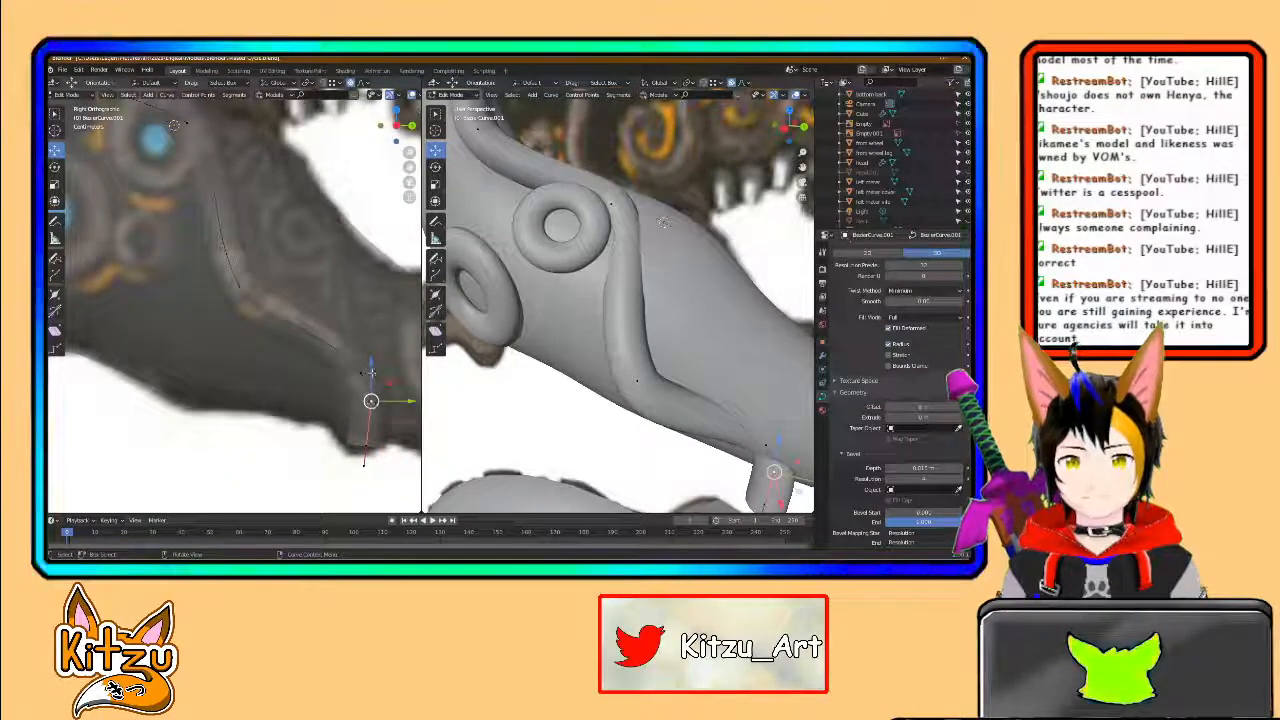
key(z)
drag(370, 401, 368, 434)
click(368, 446)
- Shift the control point at the ornament's last corner along the Y axis, and move it outward along the X axis
click(362, 374)
drag(385, 374, 377, 374)
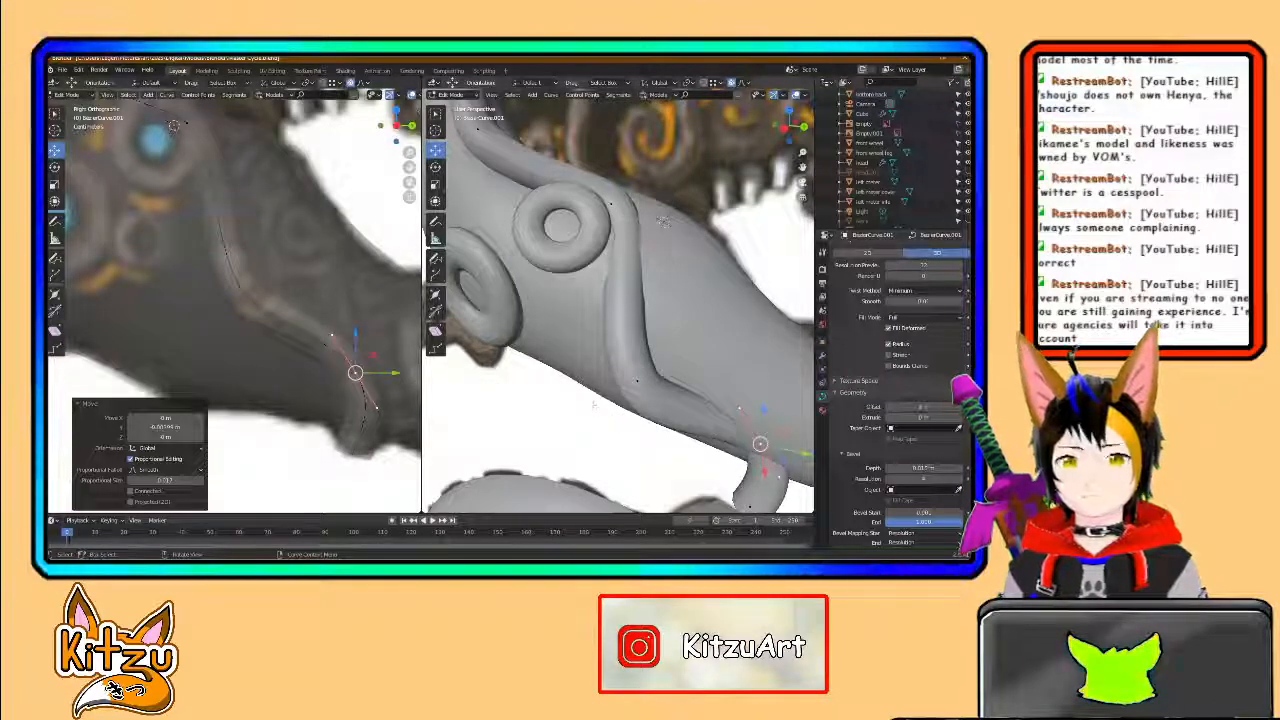
middle_drag(700, 406, 656, 350)
drag(642, 405, 626, 410)
middle_drag(626, 410, 651, 371)
- Rotate the control point at the curve's lower tip around the Y axis in snapped increments, and activate the Move tool
click(651, 371)
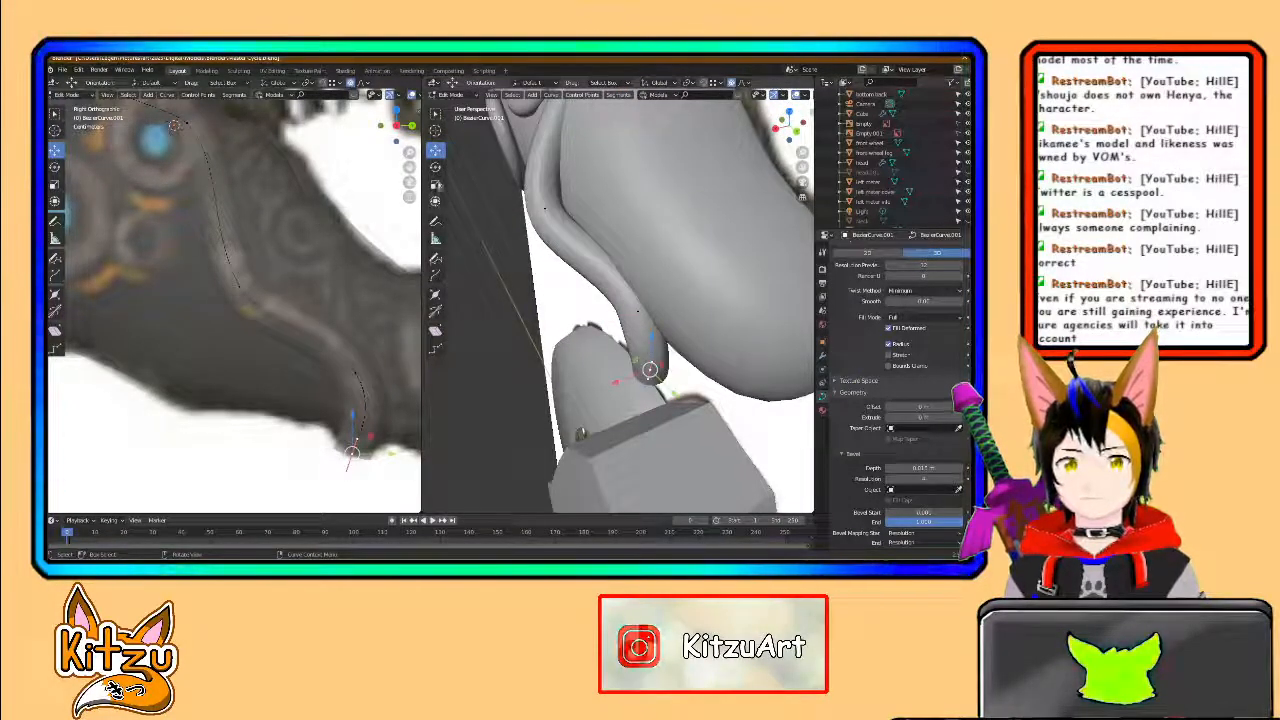
click(435, 166)
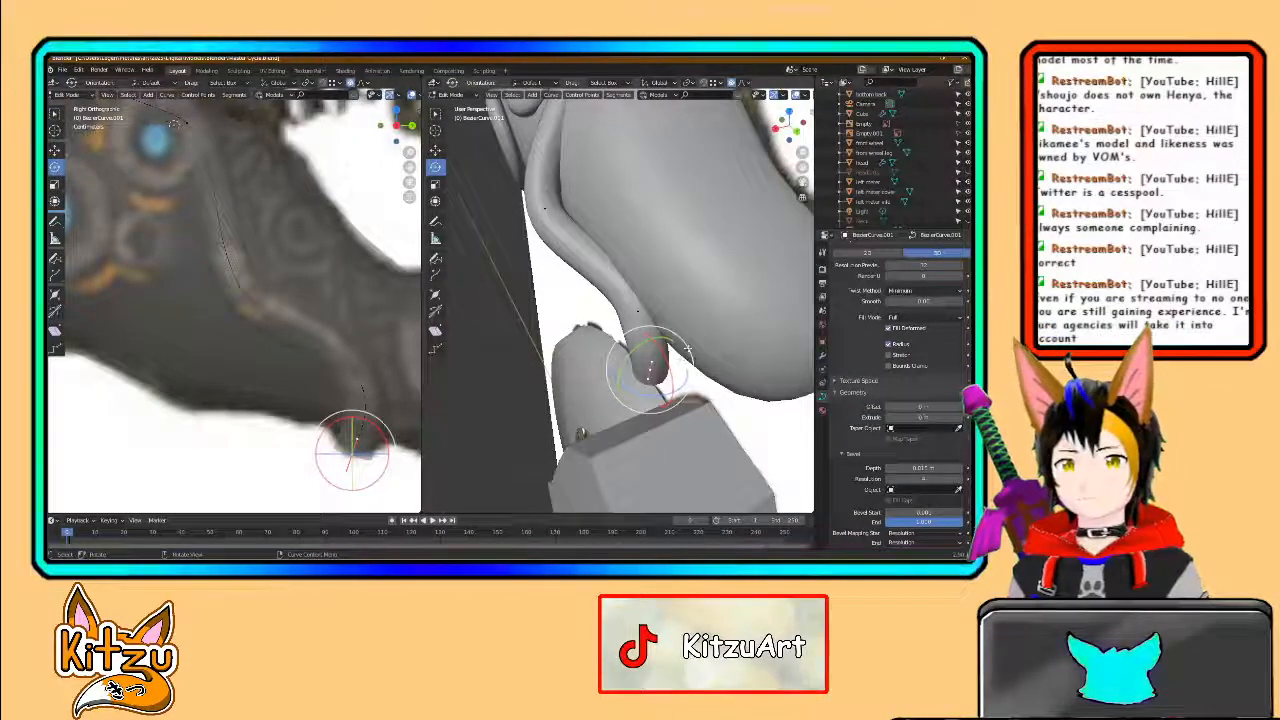
middle_drag(688, 346, 703, 337)
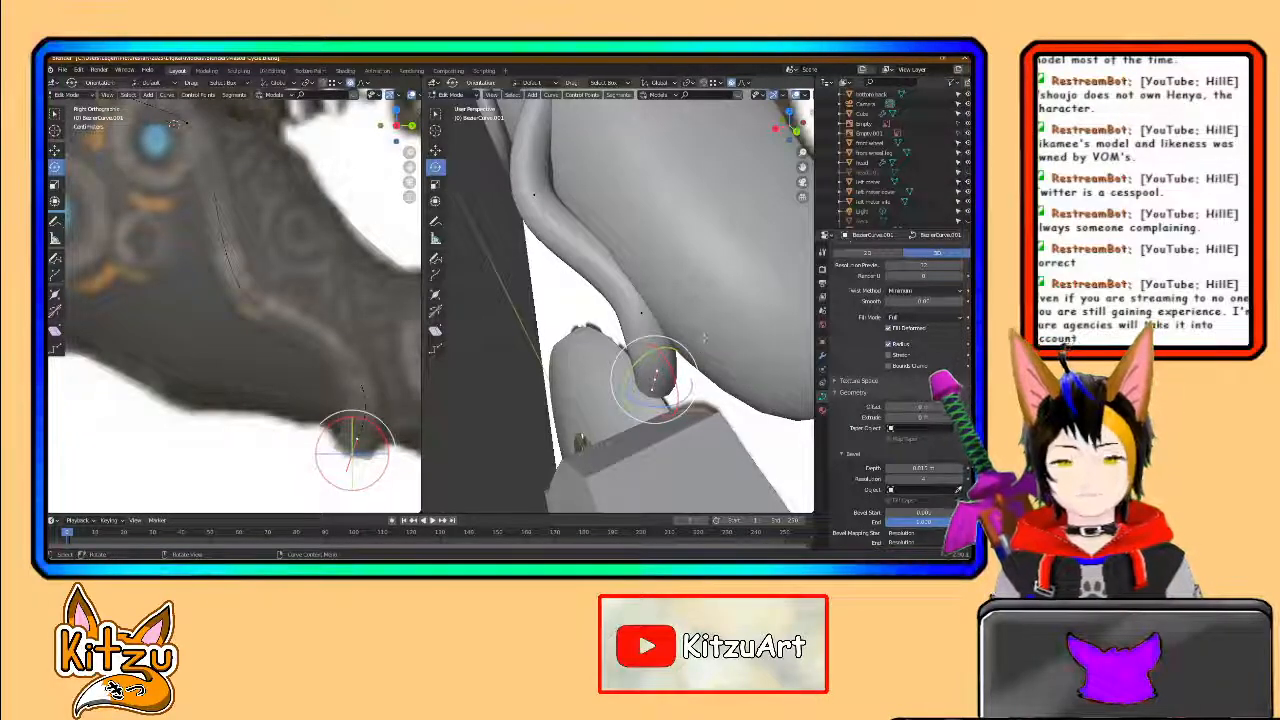
scroll(704, 338, up, 1)
middle_drag(712, 343, 622, 318)
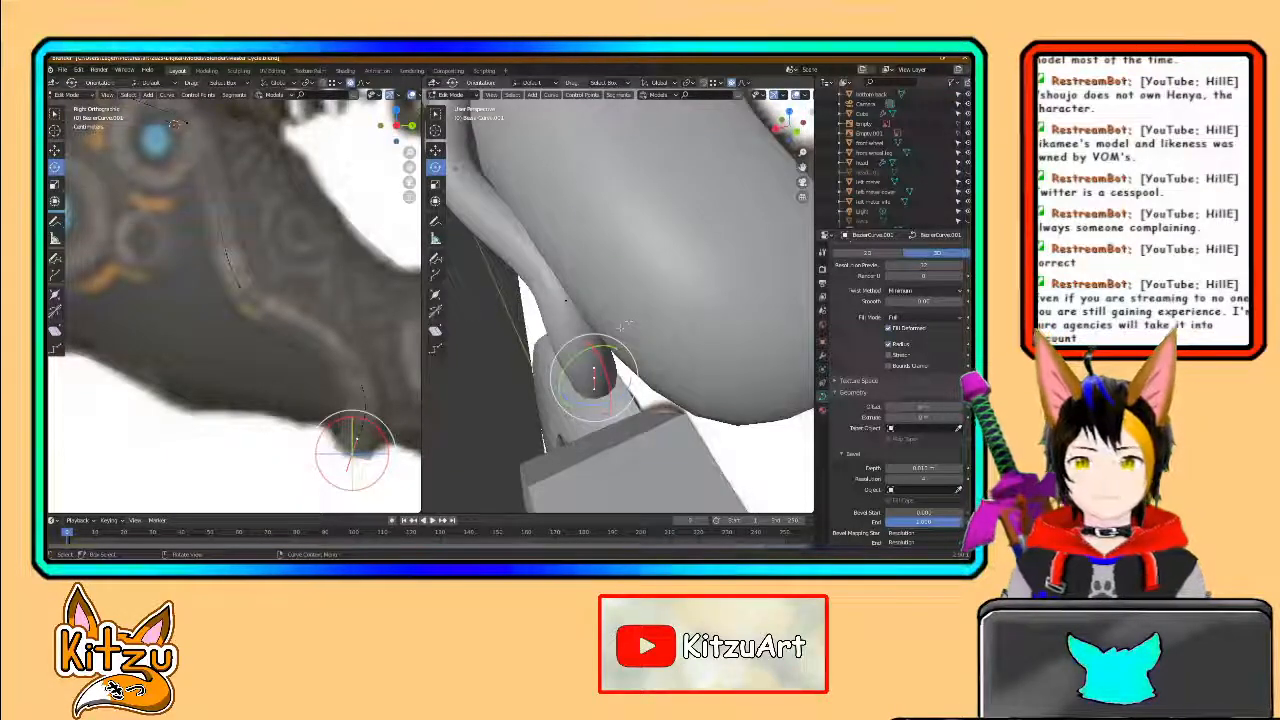
middle_drag(622, 325, 618, 268)
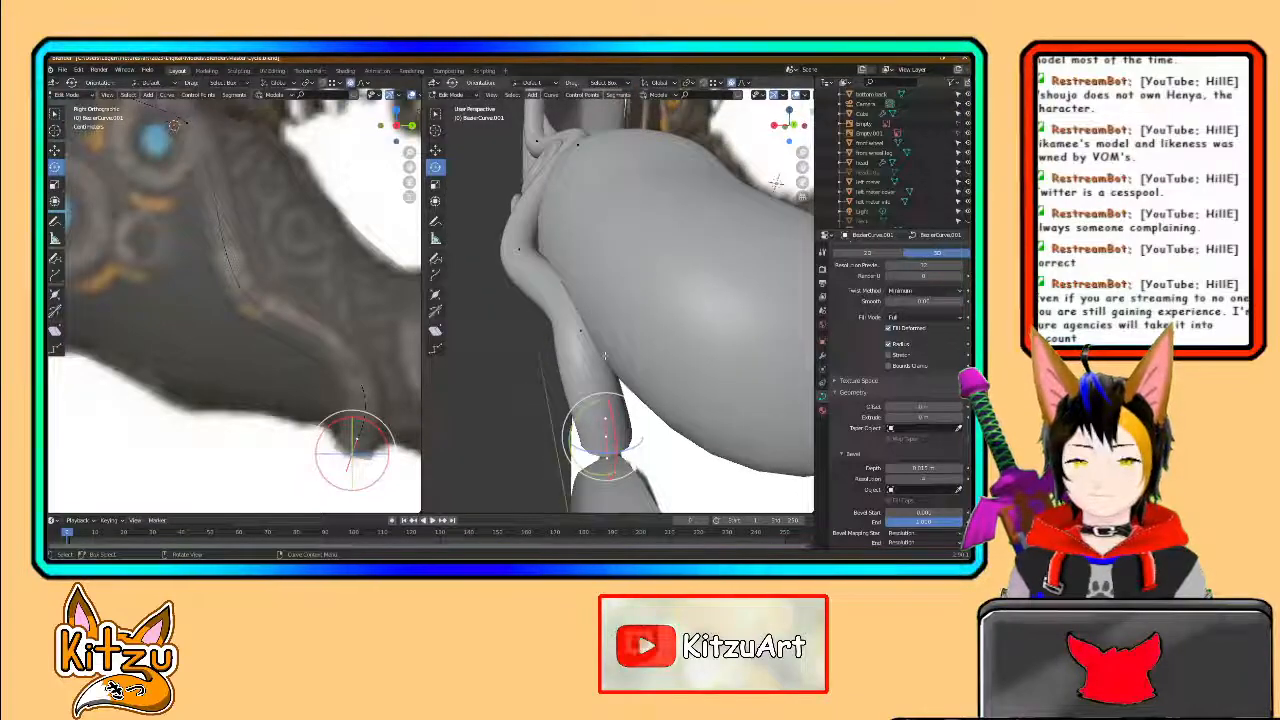
middle_drag(604, 354, 603, 320)
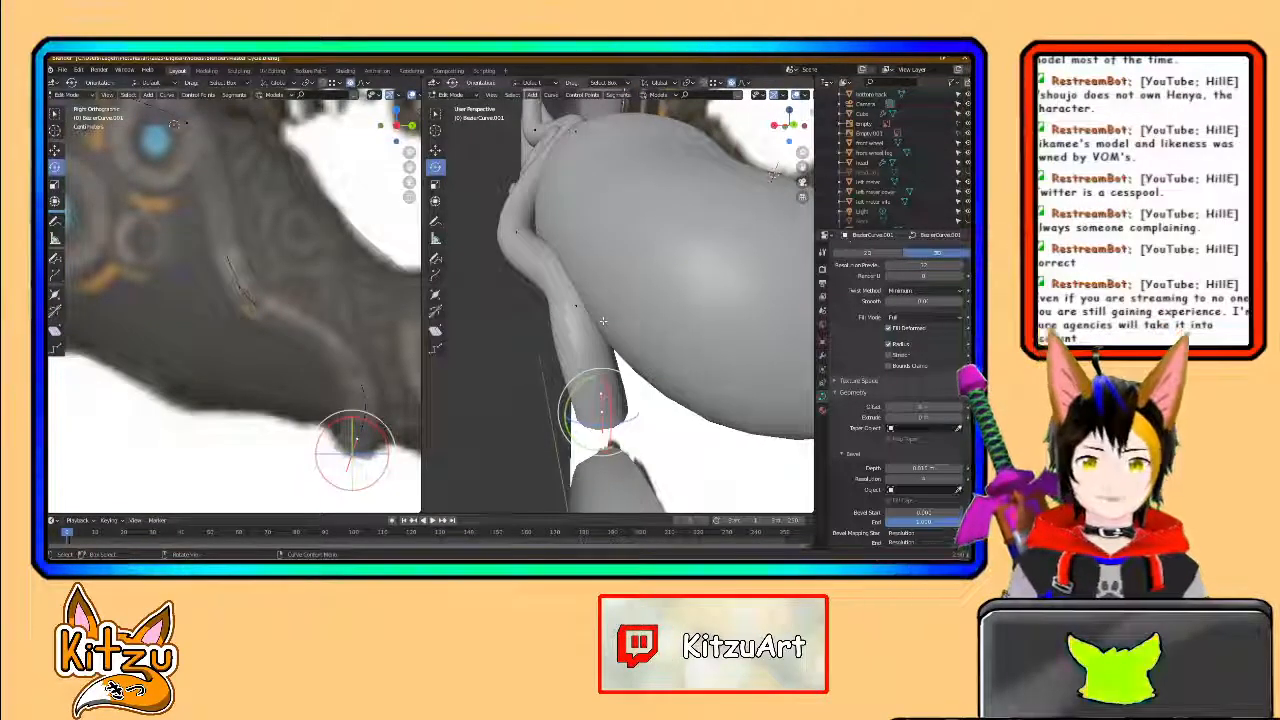
middle_drag(600, 383, 603, 343)
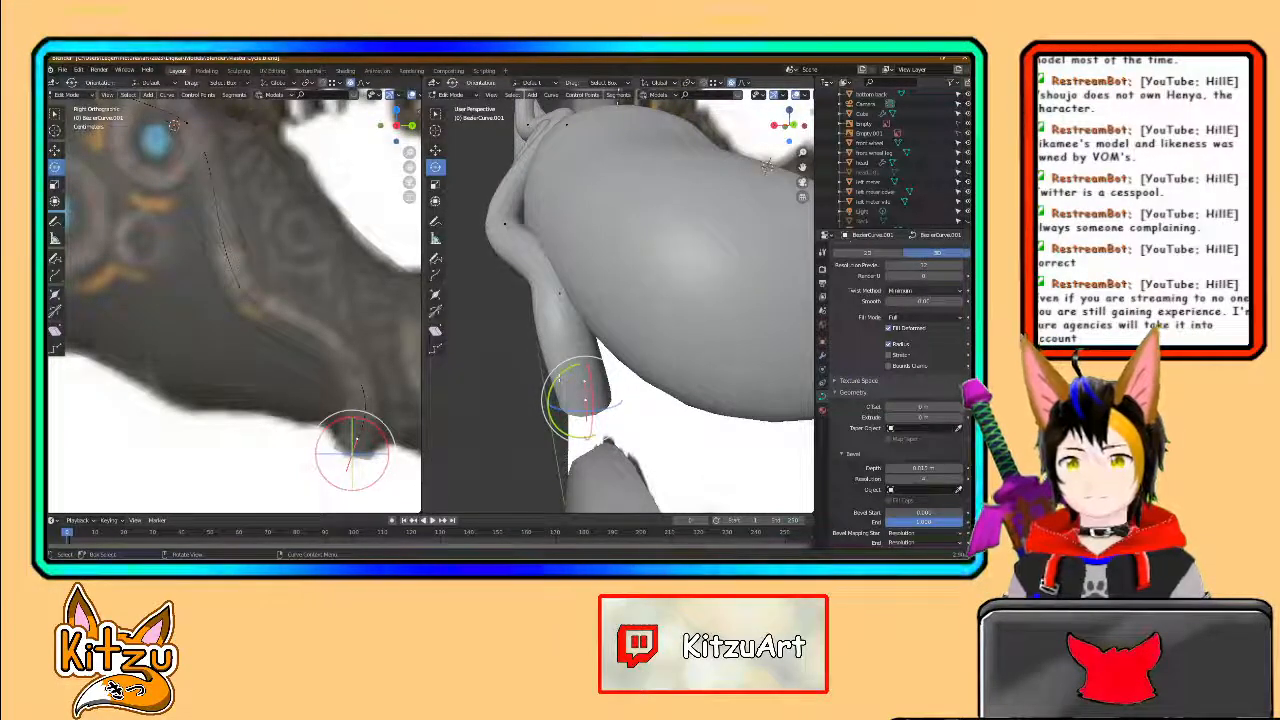
key(r)
ctrl+drag(552, 383, 559, 373)
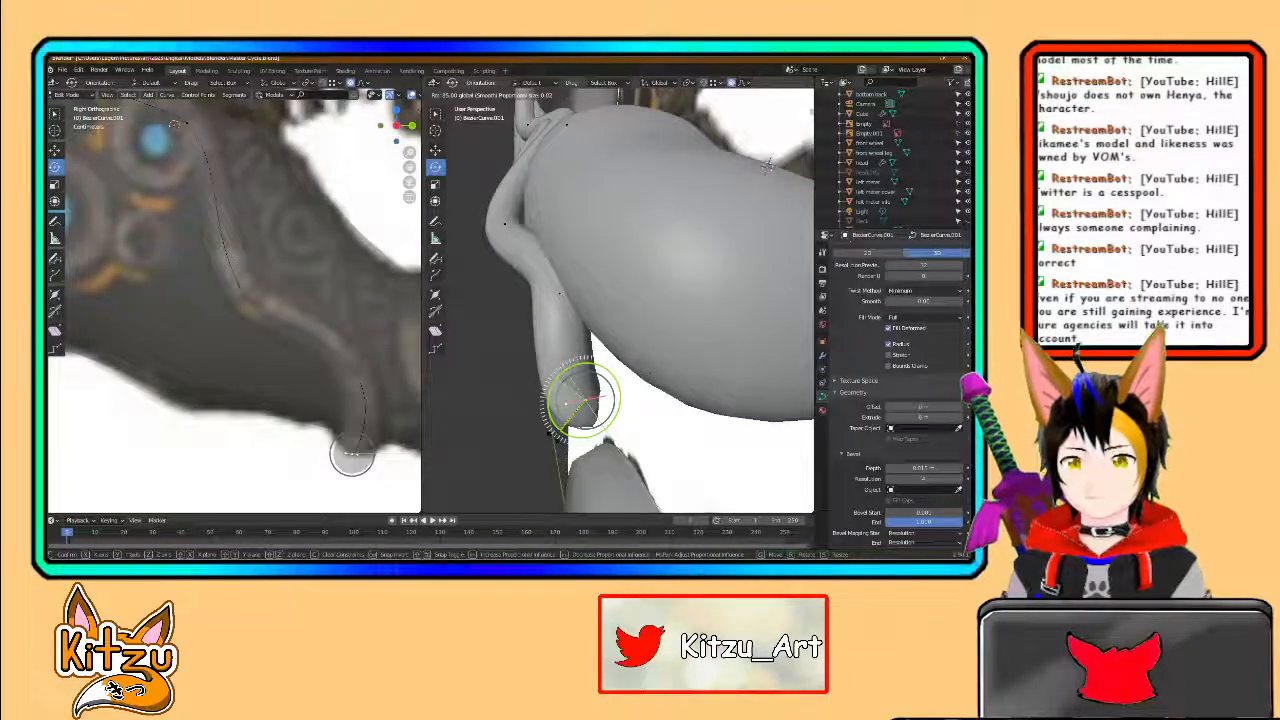
click(578, 440)
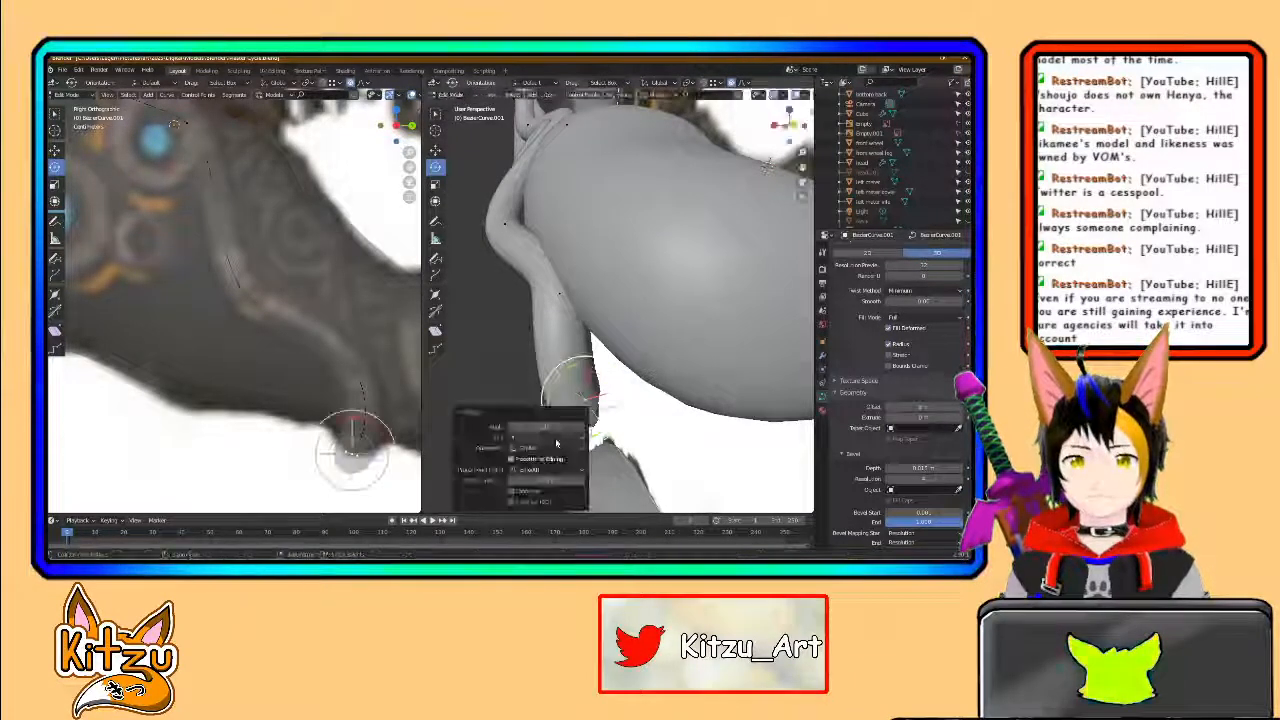
click(437, 152)
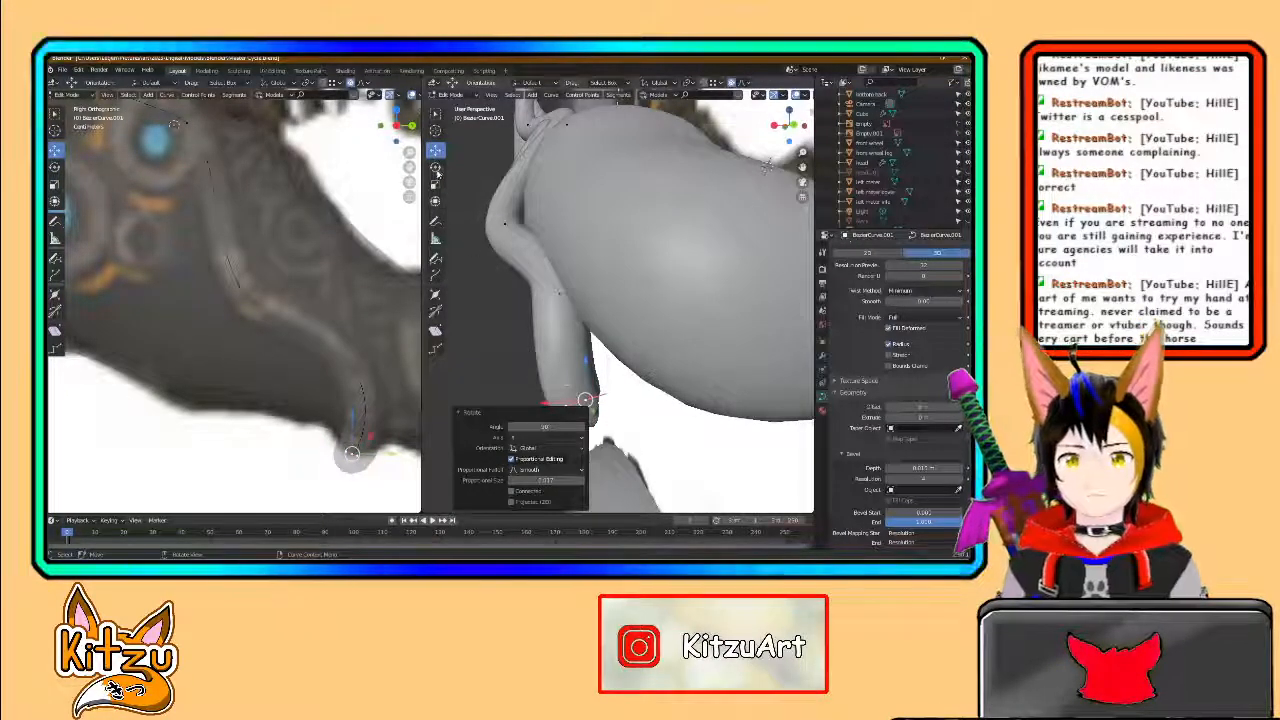
- Rotate the curve's lower end point so that its handles run crosswise beneath the snout
click(435, 167)
drag(562, 375, 571, 368)
click(435, 150)
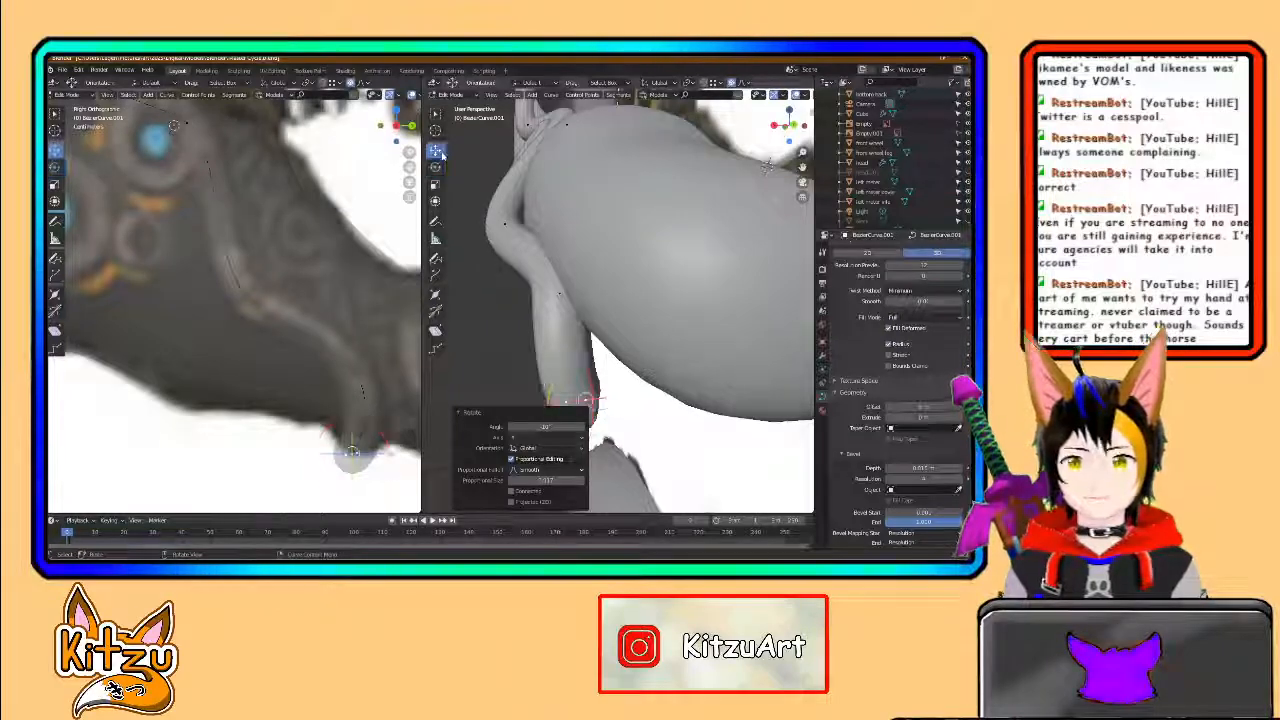
- Move the curve's lower end point inward along X and extrude a new segment across the underside of the snout
middle_drag(614, 393, 583, 335)
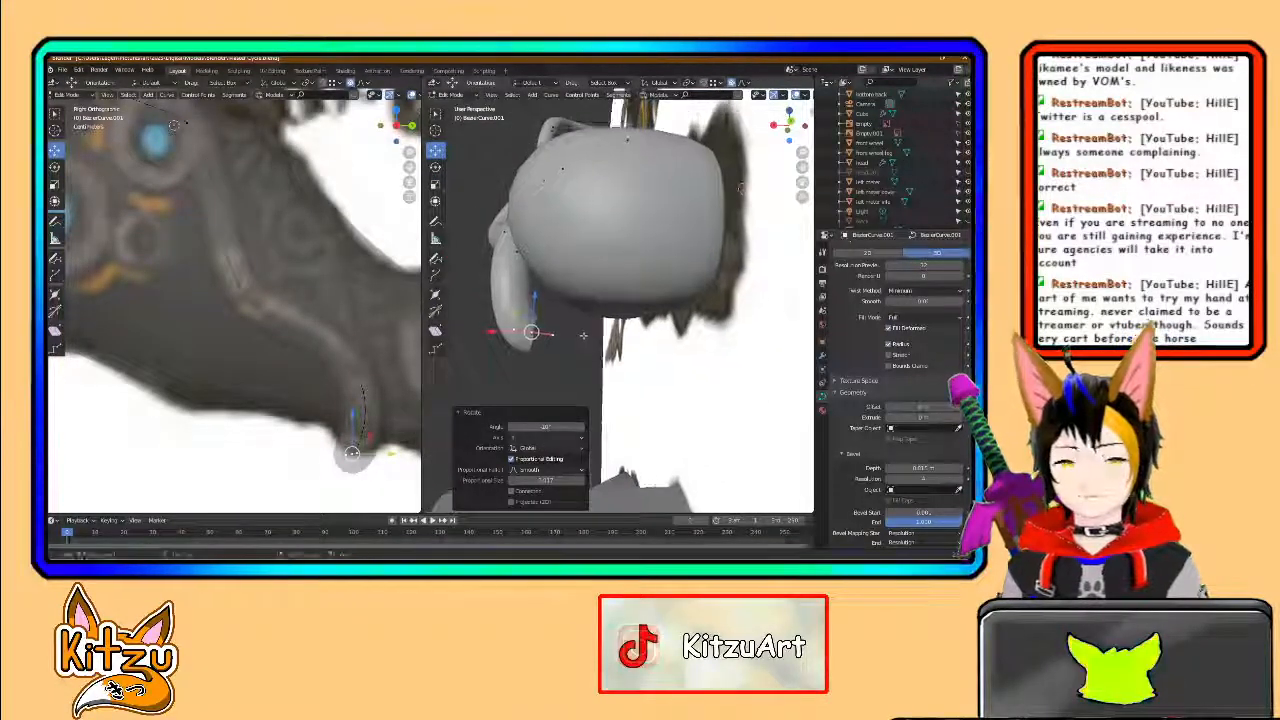
drag(531, 331, 528, 297)
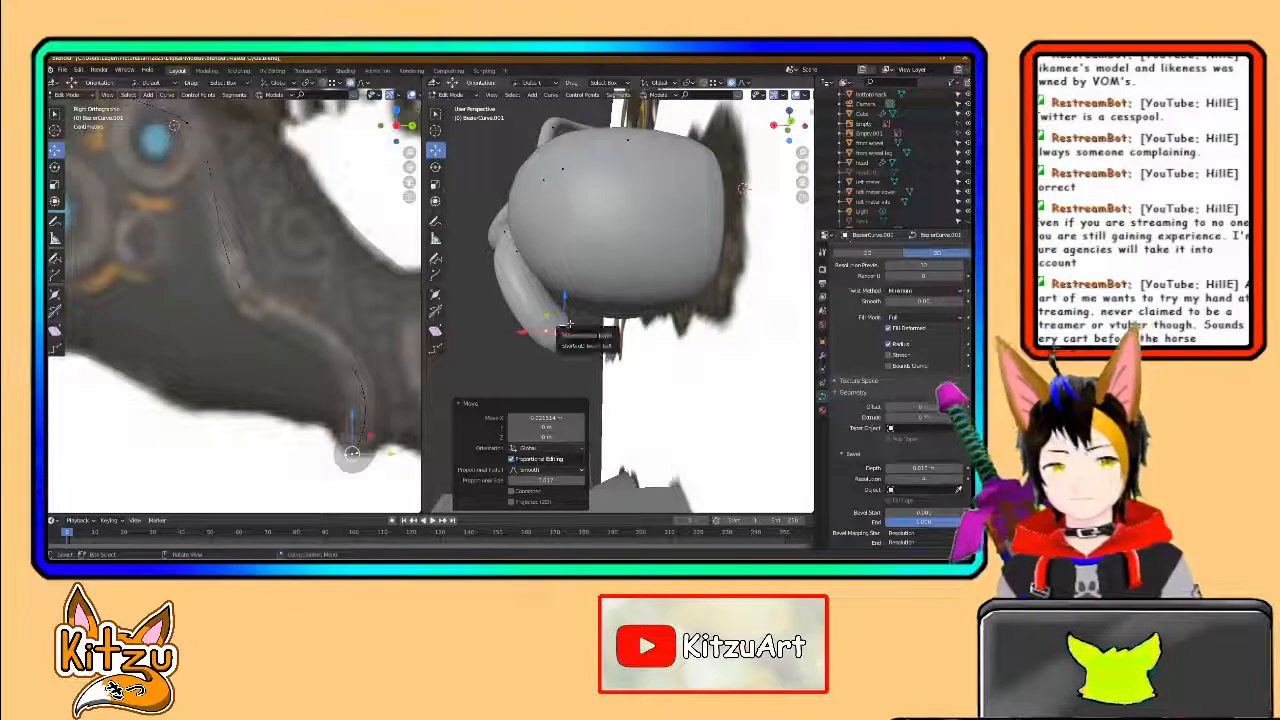
key(e)
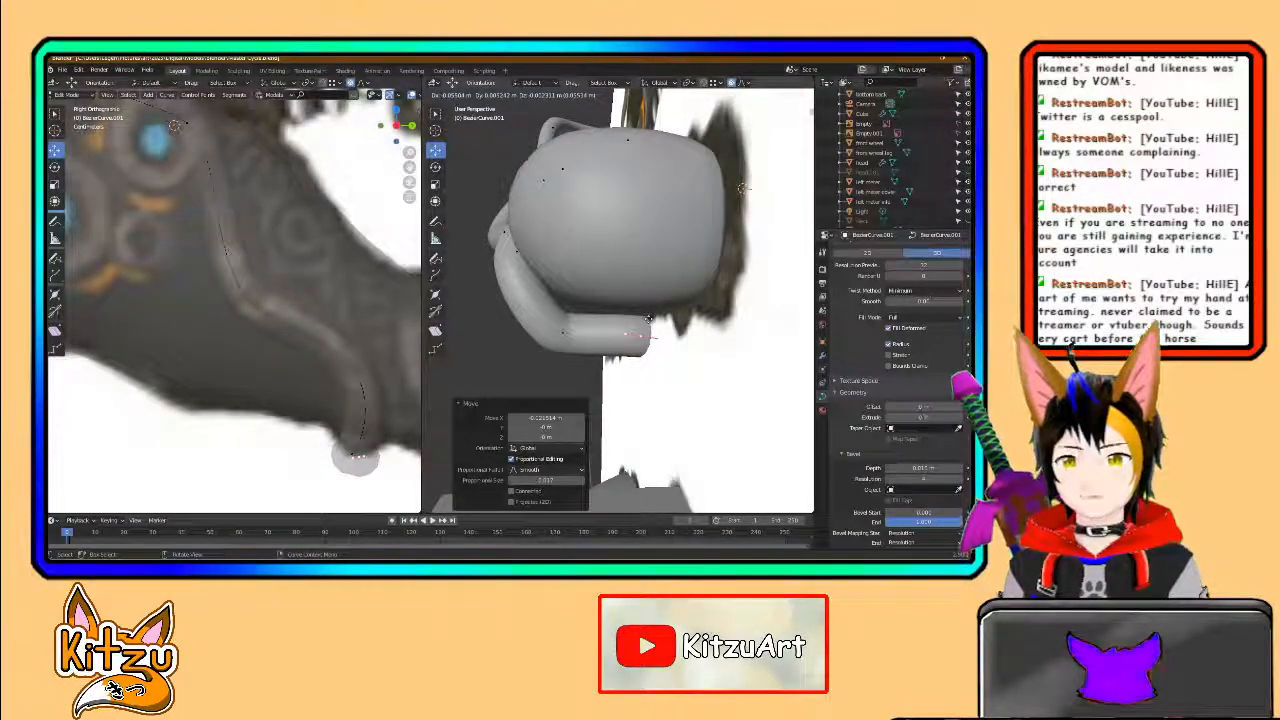
click(644, 332)
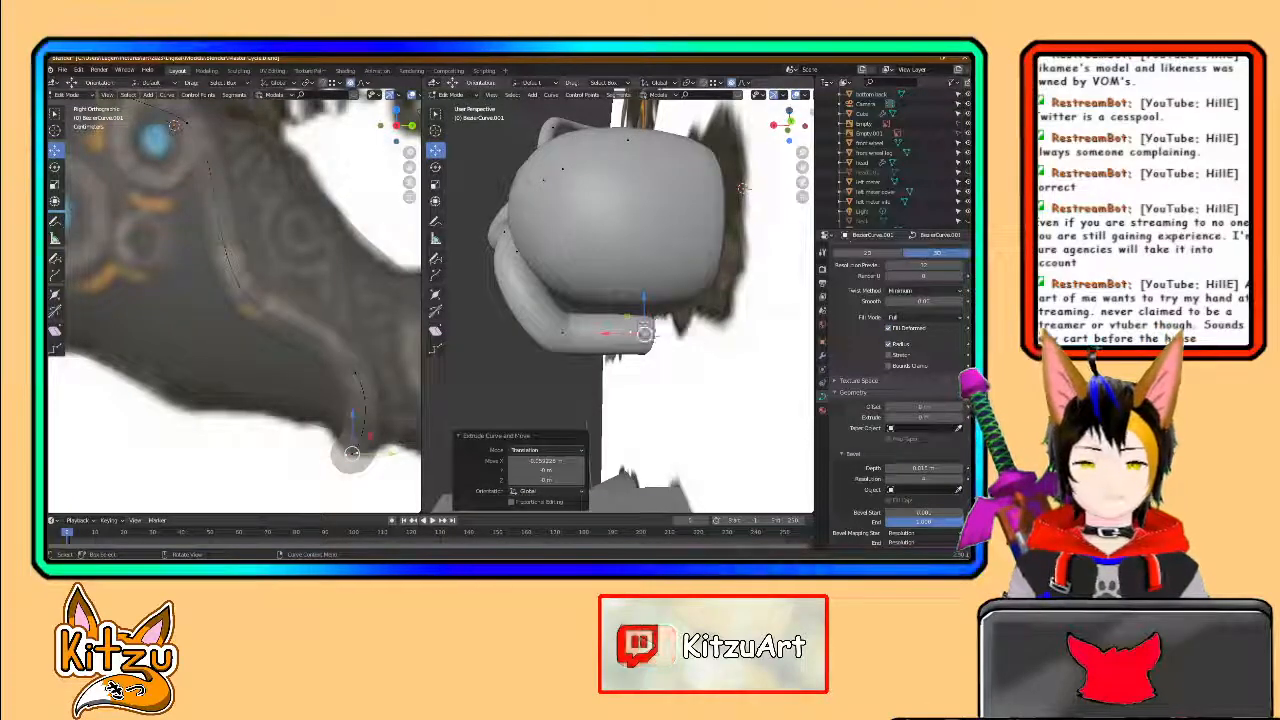
- Move the lower handle of the upper control point, beside the ring detail, outward along X
scroll(570, 333, up, 1)
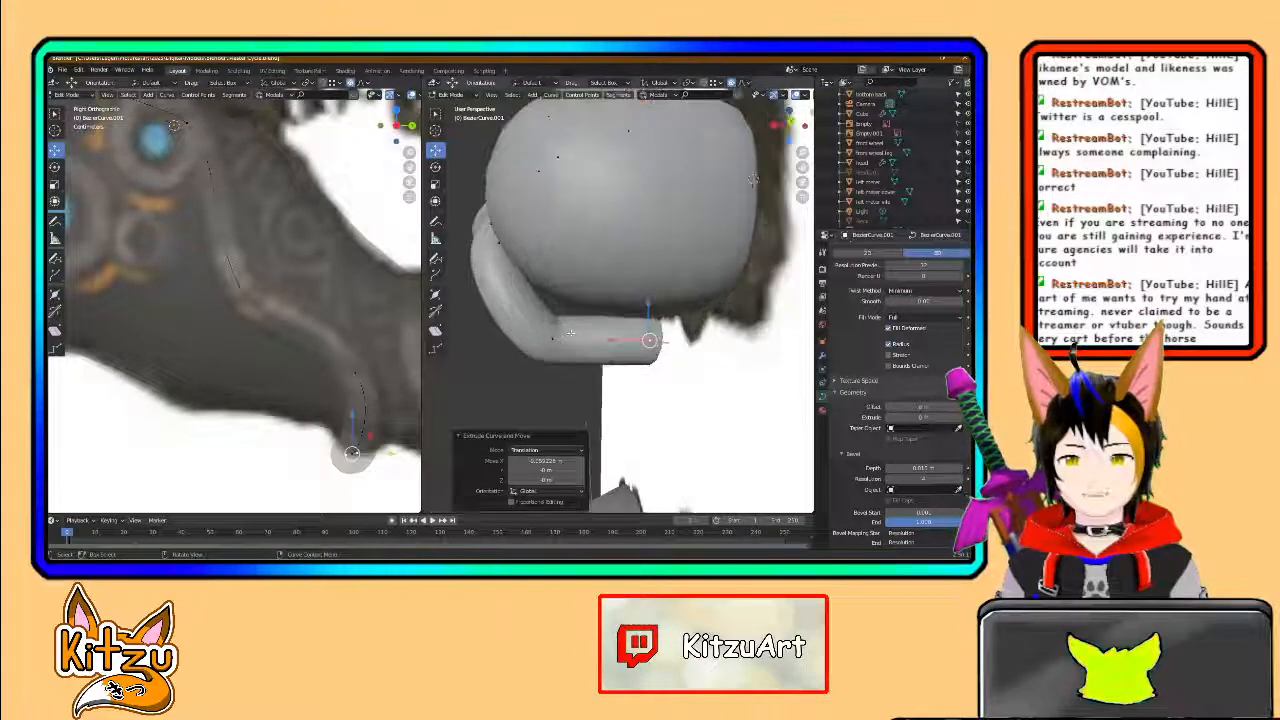
mouse_move(570, 333)
middle_down()
mouse_move(597, 333)
mouse_move(573, 322)
mouse_move(571, 340)
mouse_move(600, 346)
mouse_move(548, 322)
middle_up()
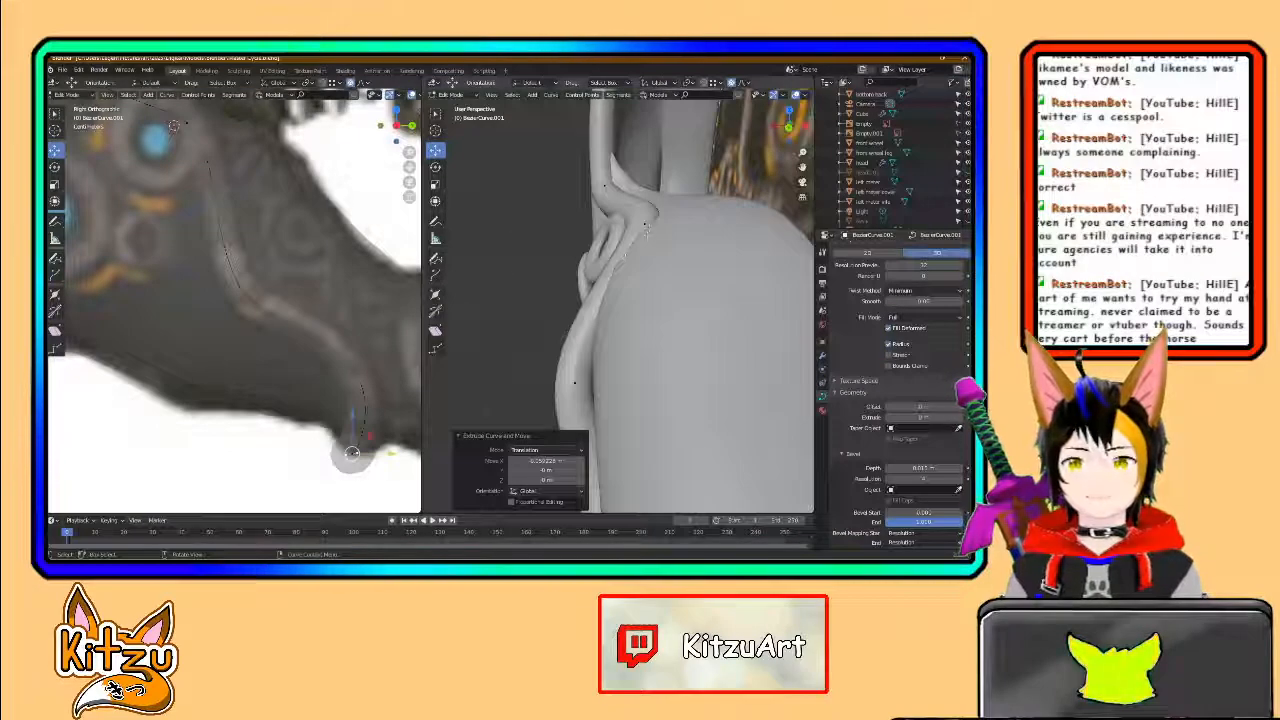
click(643, 226)
click(643, 253)
drag(646, 254, 596, 252)
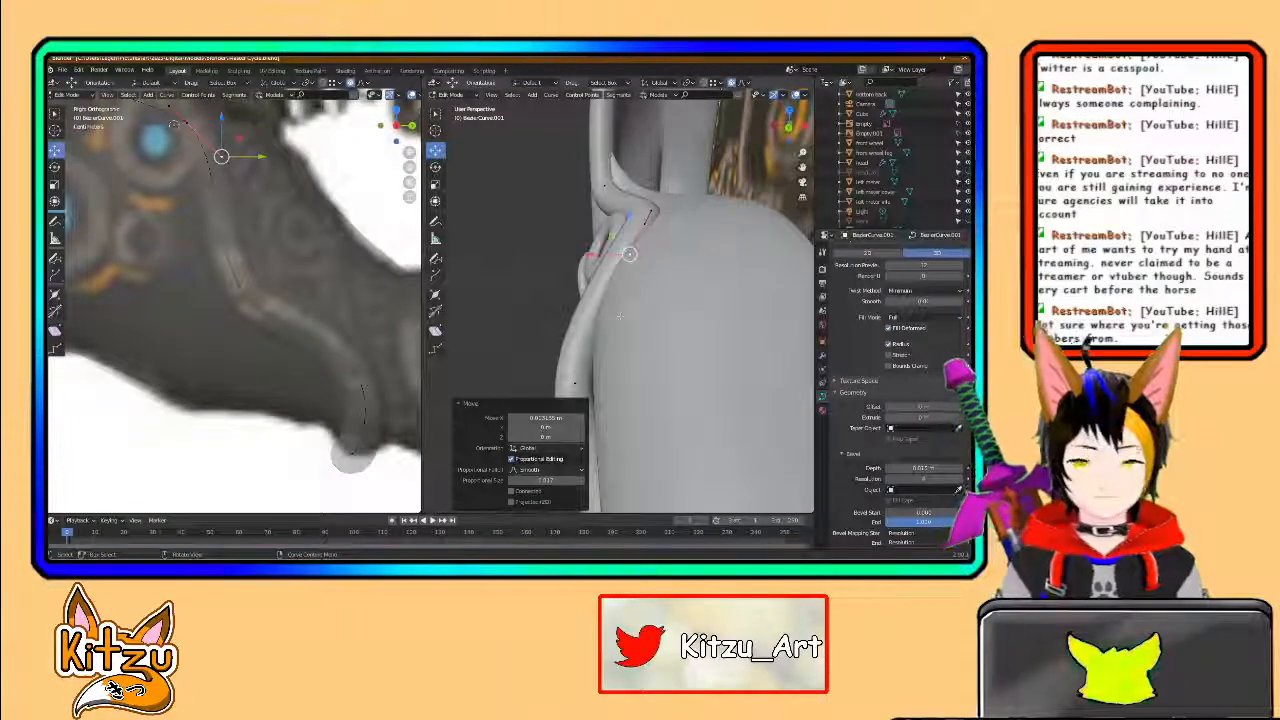
- Shift the mid-curve control point inward along X toward the head surface and pull its upper handle outward
shift+middle_drag(593, 360, 566, 312)
click(573, 275)
drag(551, 308, 565, 307)
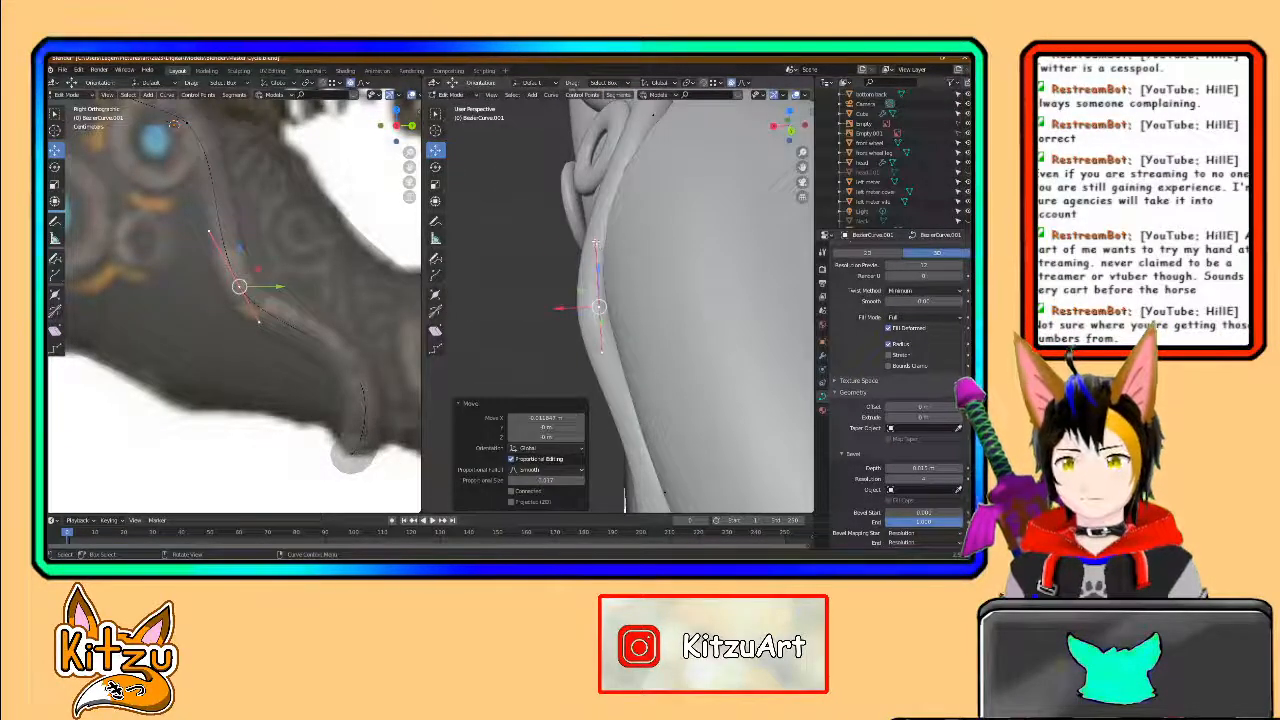
click(594, 240)
drag(570, 240, 564, 238)
click(600, 307)
drag(562, 307, 565, 307)
click(591, 240)
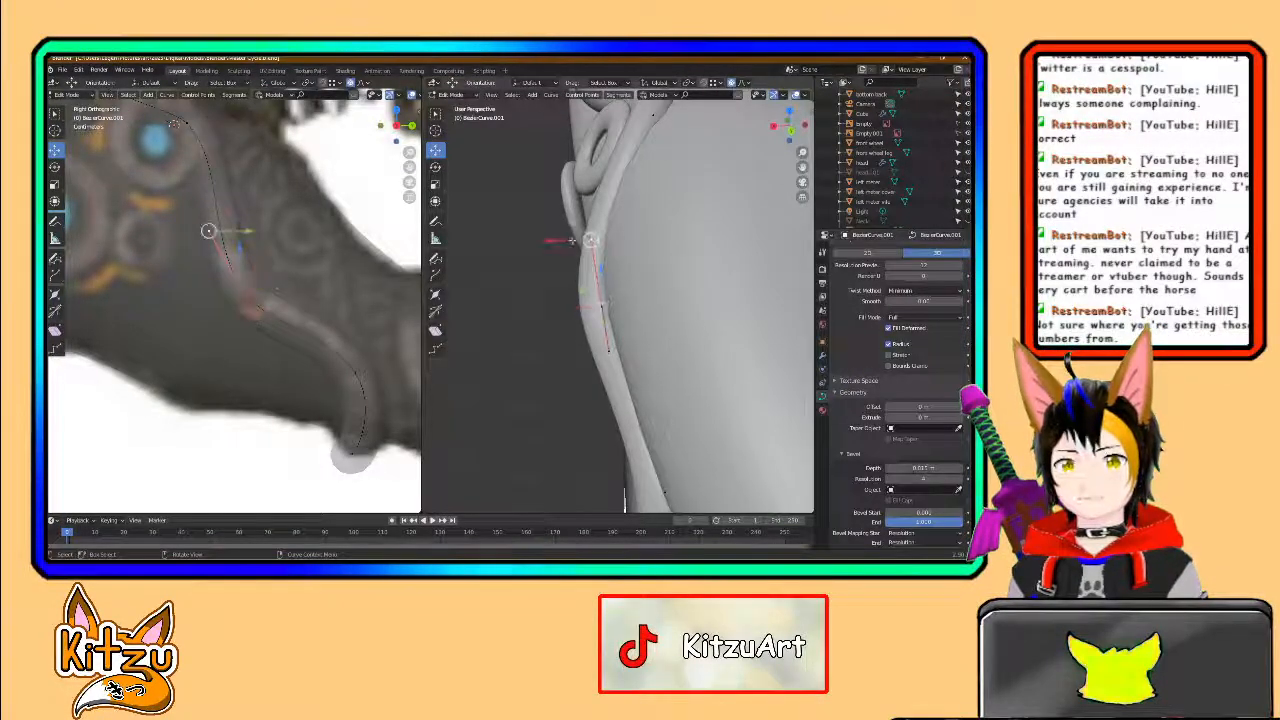
drag(559, 240, 553, 240)
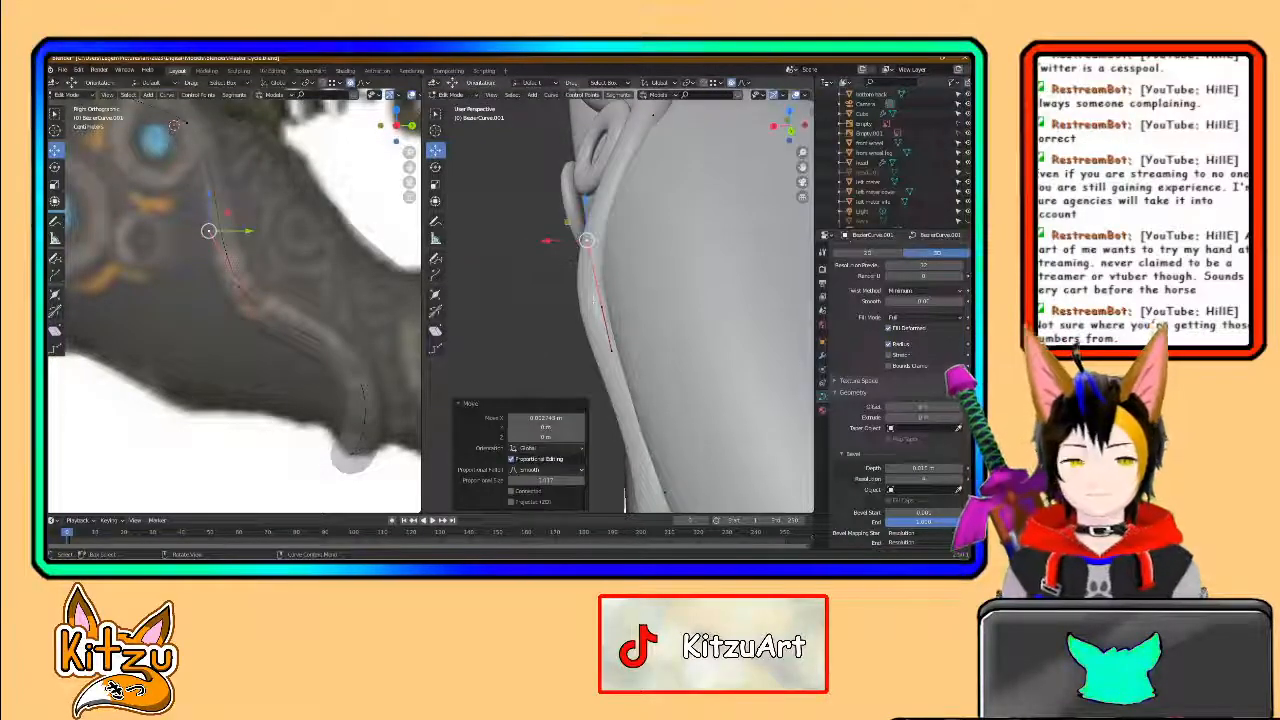
- Move the lower handle of the control point just above the snout's underside outward along X
middle_drag(593, 301, 625, 322)
click(622, 298)
key(g)
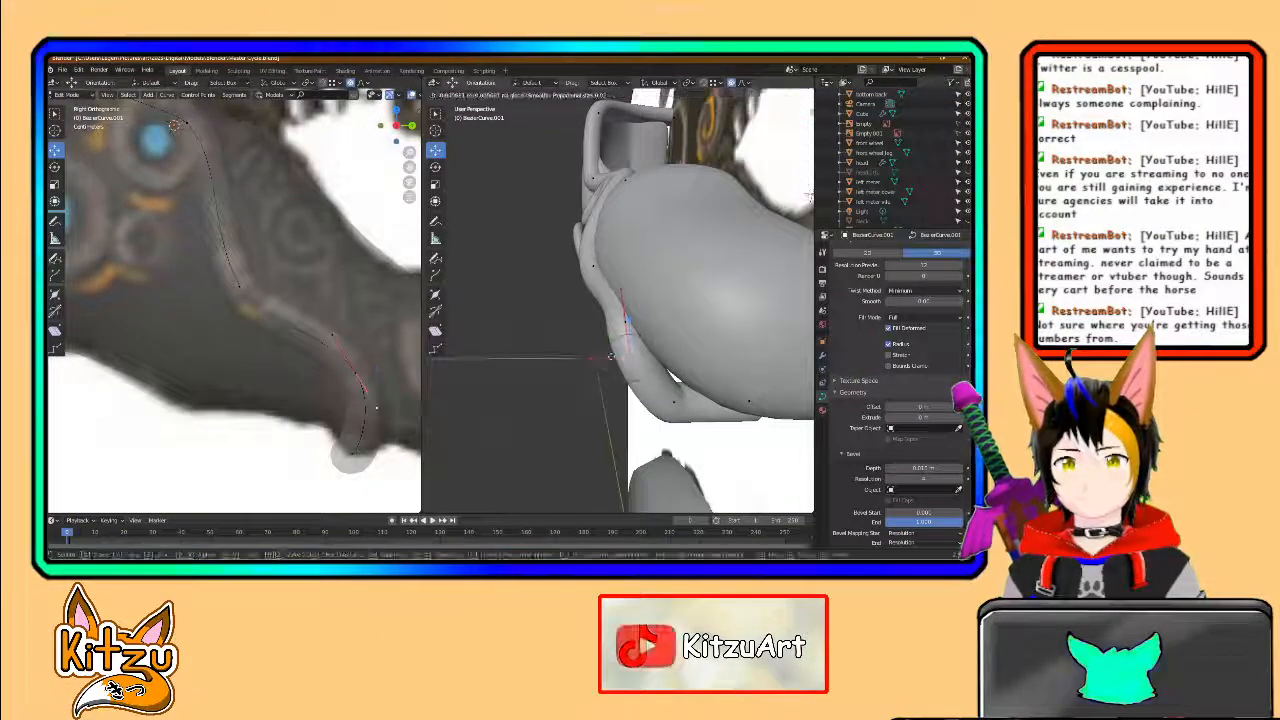
click(614, 357)
- Raise the control point at the tube's lower corner along Z, closer to the snout's underside
middle_drag(614, 357, 577, 264)
click(620, 316)
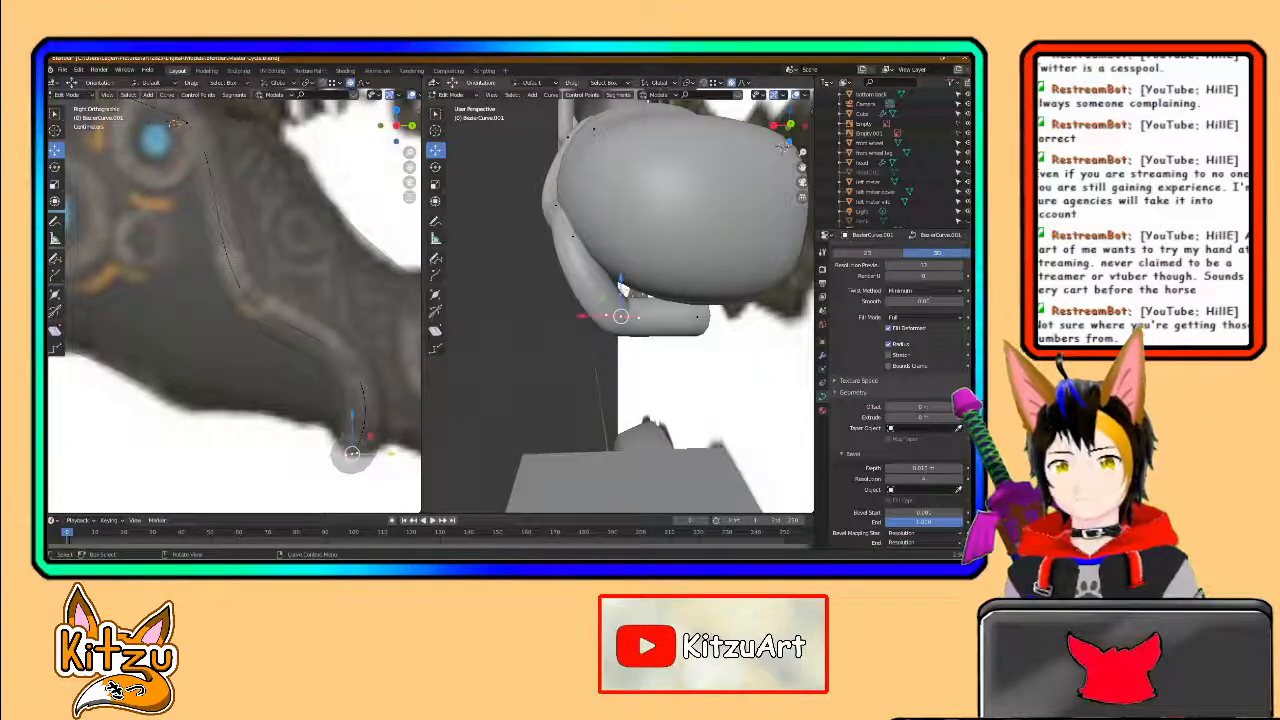
key(g)
click(627, 268)
mouse_move(627, 268)
middle_down()
mouse_move(642, 270)
mouse_move(631, 256)
middle_up()
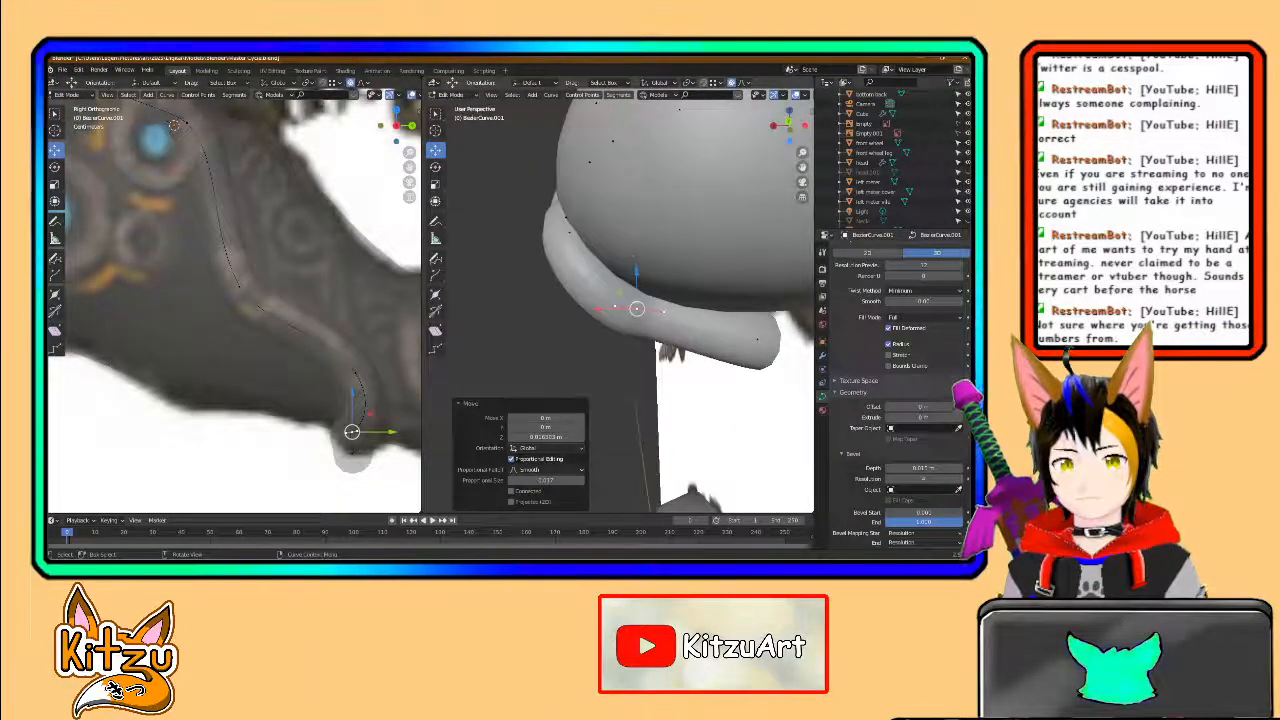
- Shift the lower corner control point inward along X and adjust its inner handle along Z
key(g)
key(x)
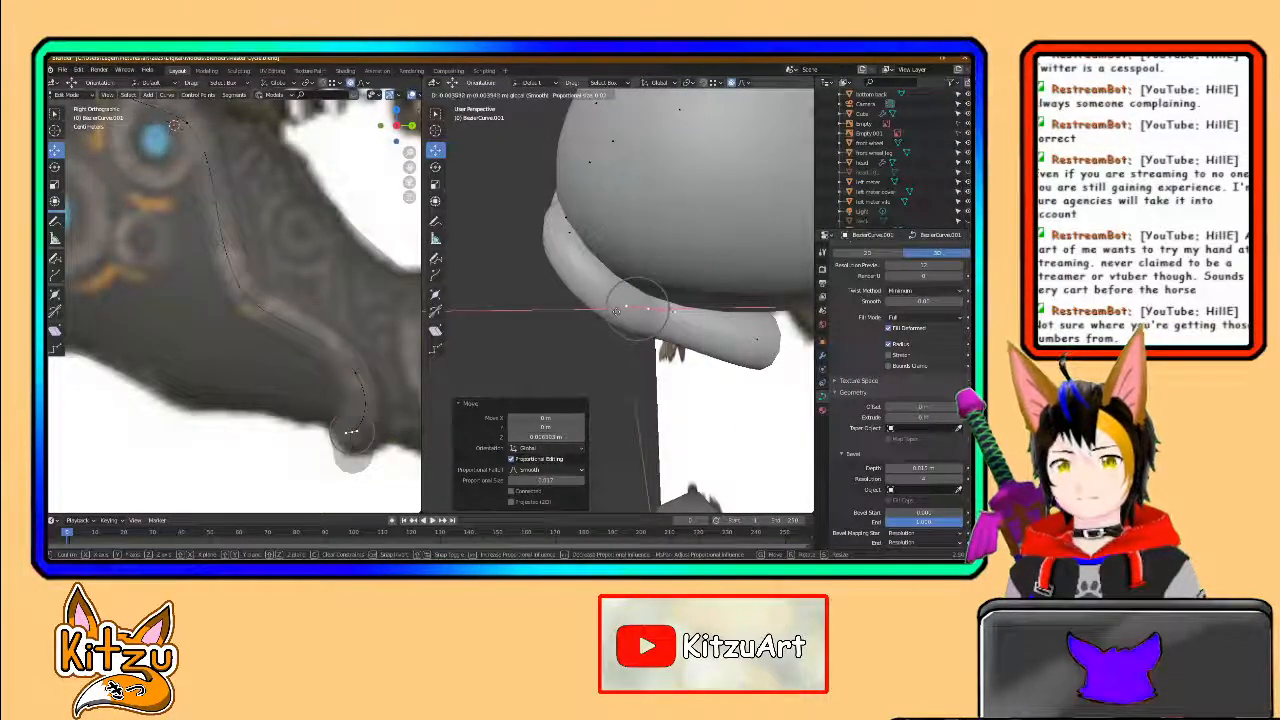
drag(620, 314, 621, 314)
click(678, 312)
drag(677, 284, 678, 296)
- Move the curve's end point outward along X from the snout's centre and raise it along Z against the underside
middle_drag(680, 300, 625, 292)
click(660, 332)
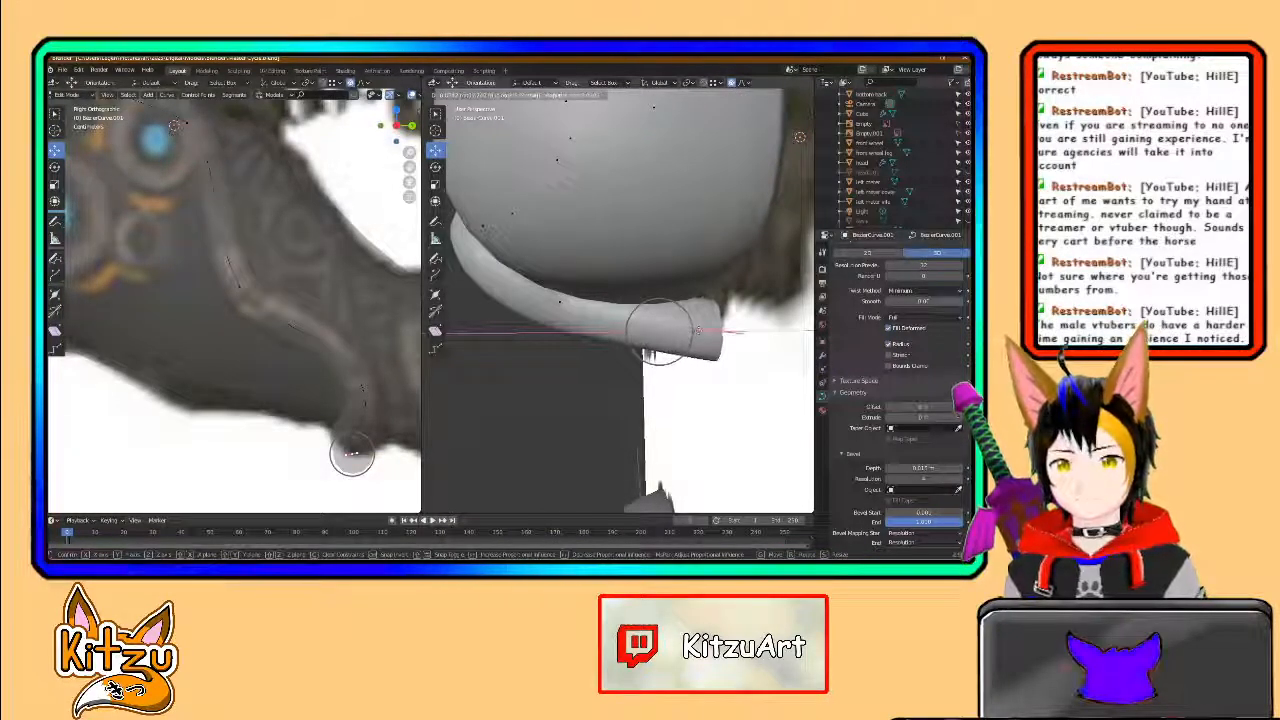
click(705, 331)
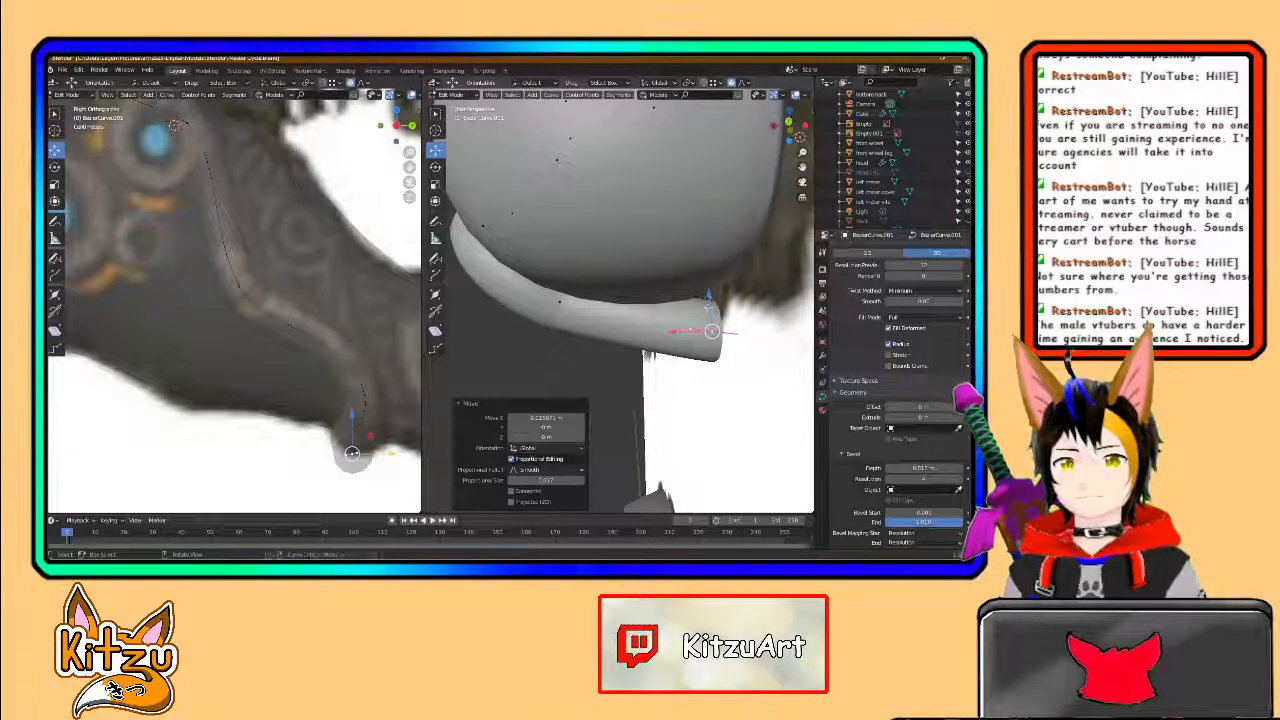
key(g)
key(z)
drag(711, 286, 711, 284)
middle_drag(708, 292, 665, 294)
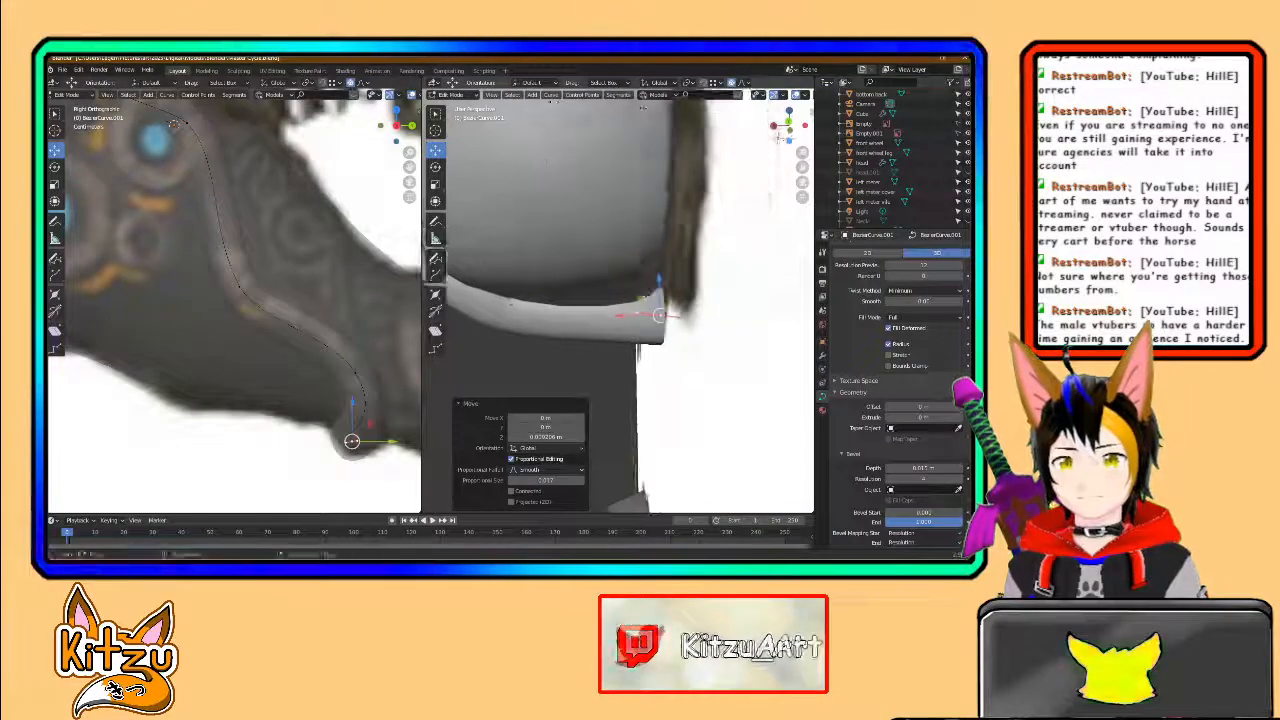
- Adjust the end point's handles along Z and X to smooth the tube beneath the snout
click(638, 313)
key(g)
key(z)
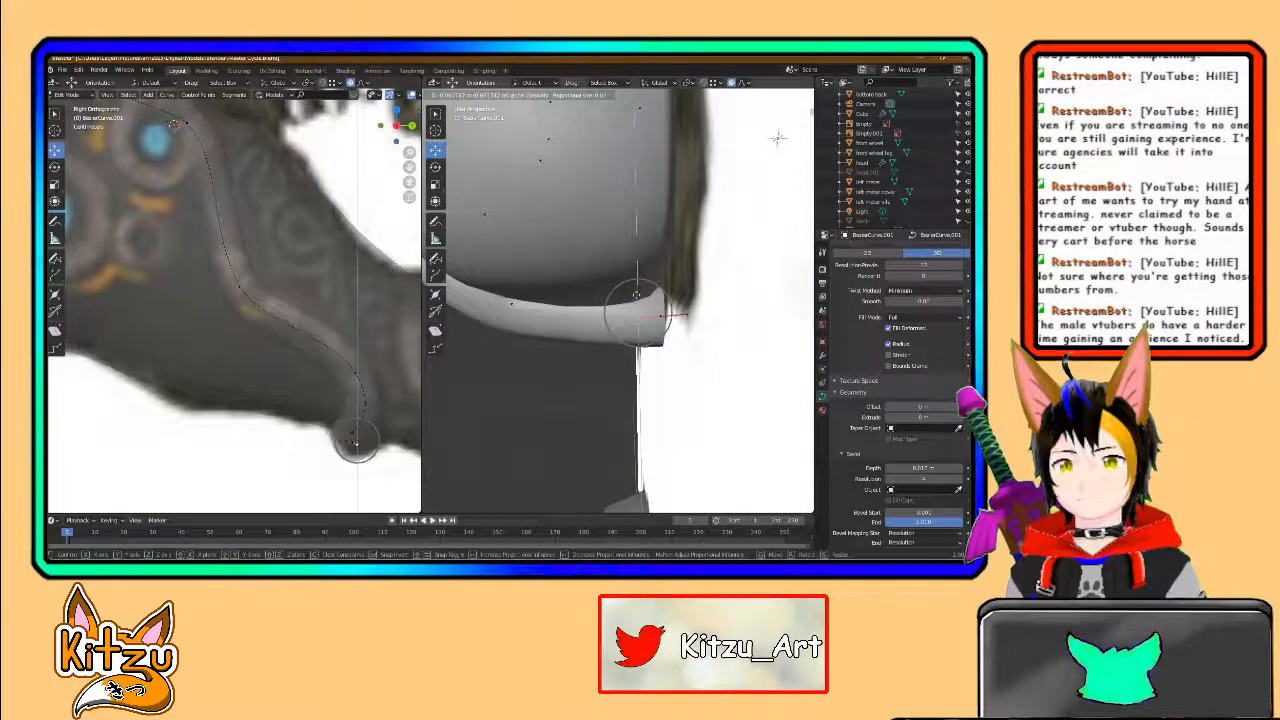
drag(636, 296, 579, 318)
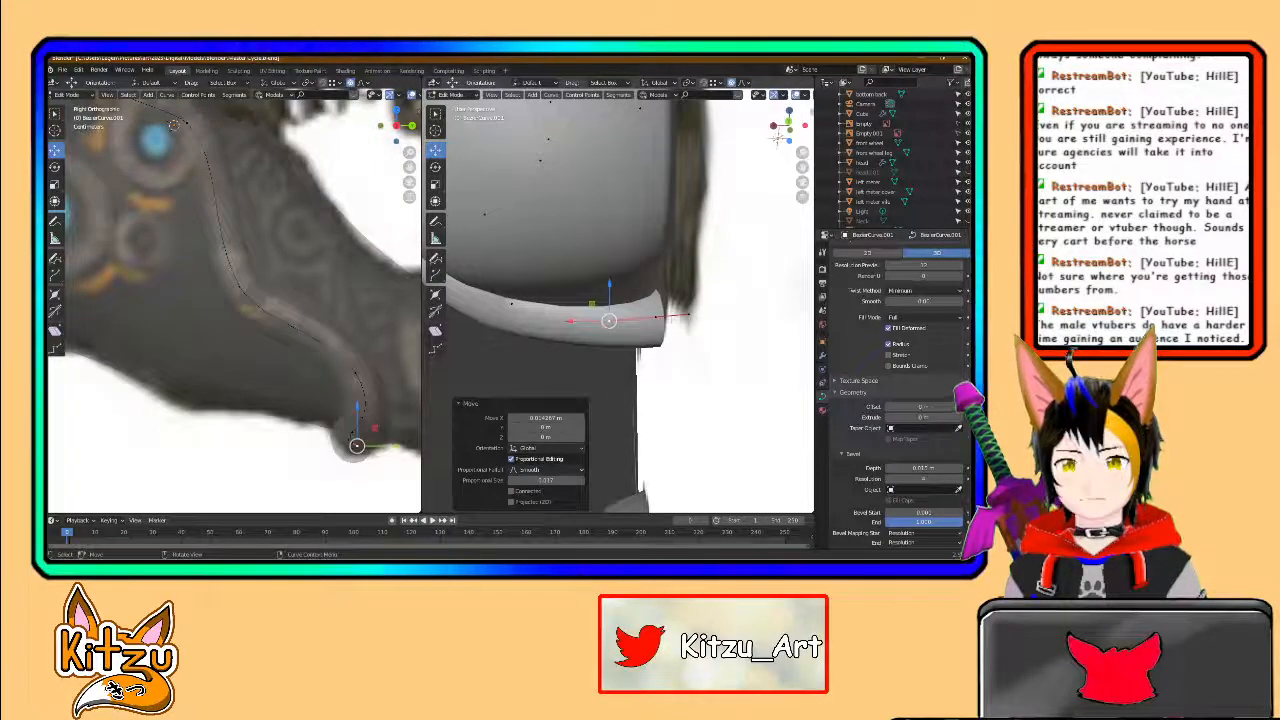
key(g)
key(x)
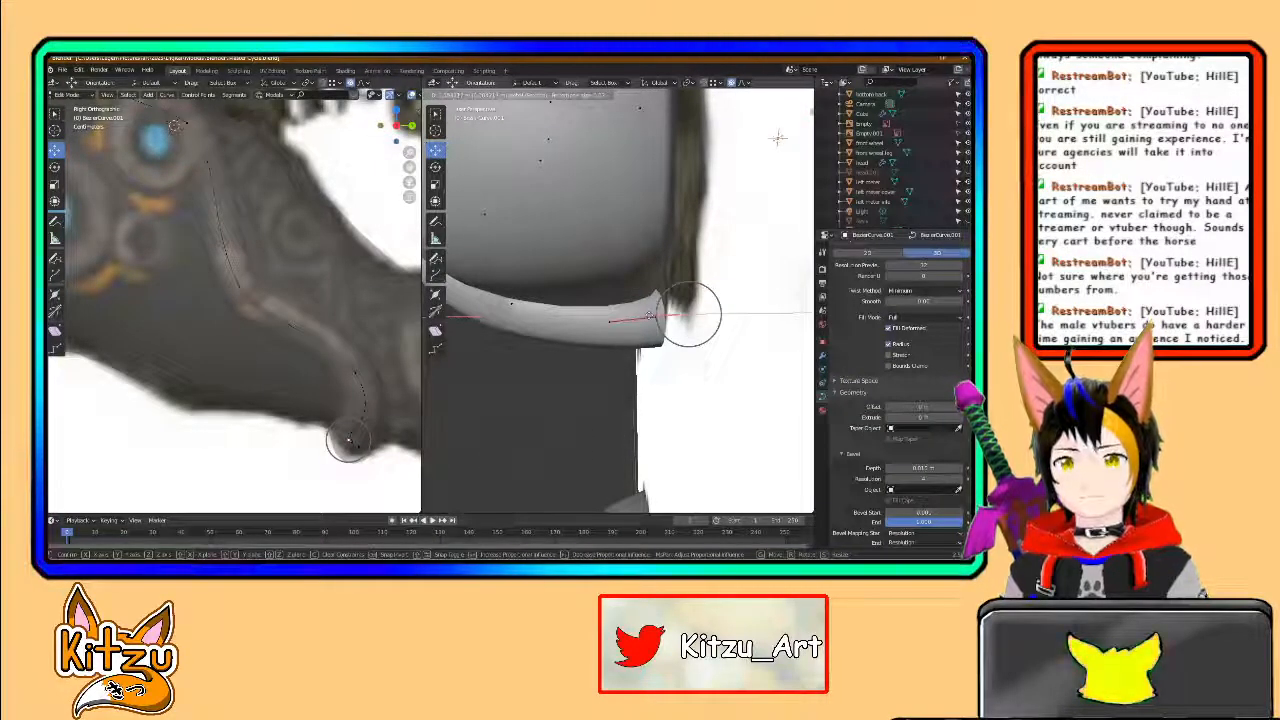
click(649, 314)
- Examine the shape of the curve on the head against the side-view reference image
mouse_move(649, 314)
middle_down()
mouse_move(578, 302)
mouse_move(672, 304)
middle_up()
scroll(309, 335, down, 1)
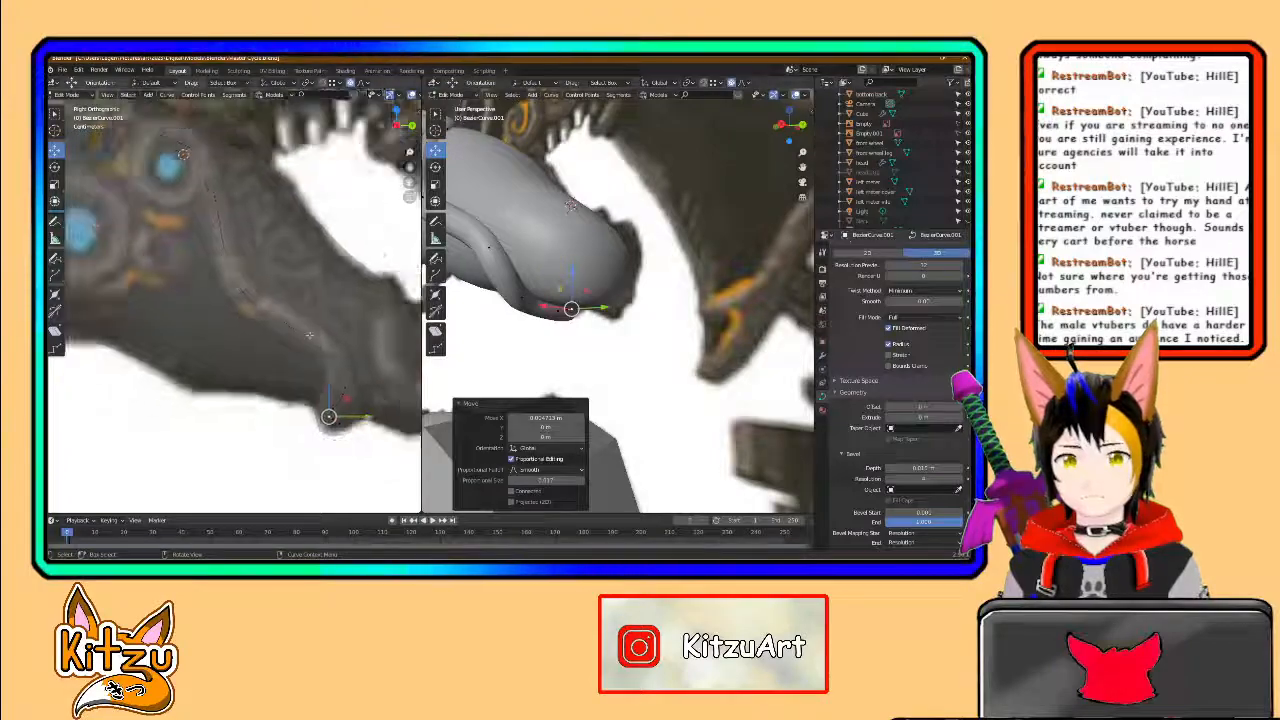
scroll(315, 338, down, 1)
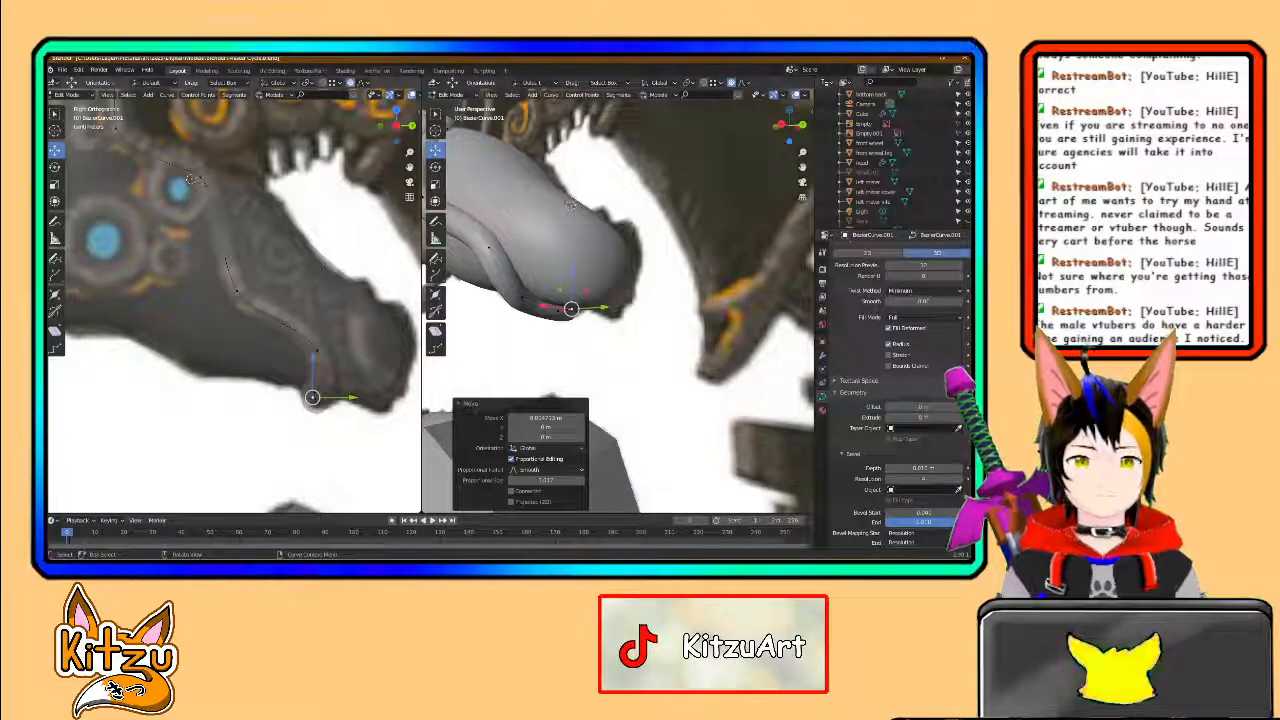
scroll(305, 363, down, 2)
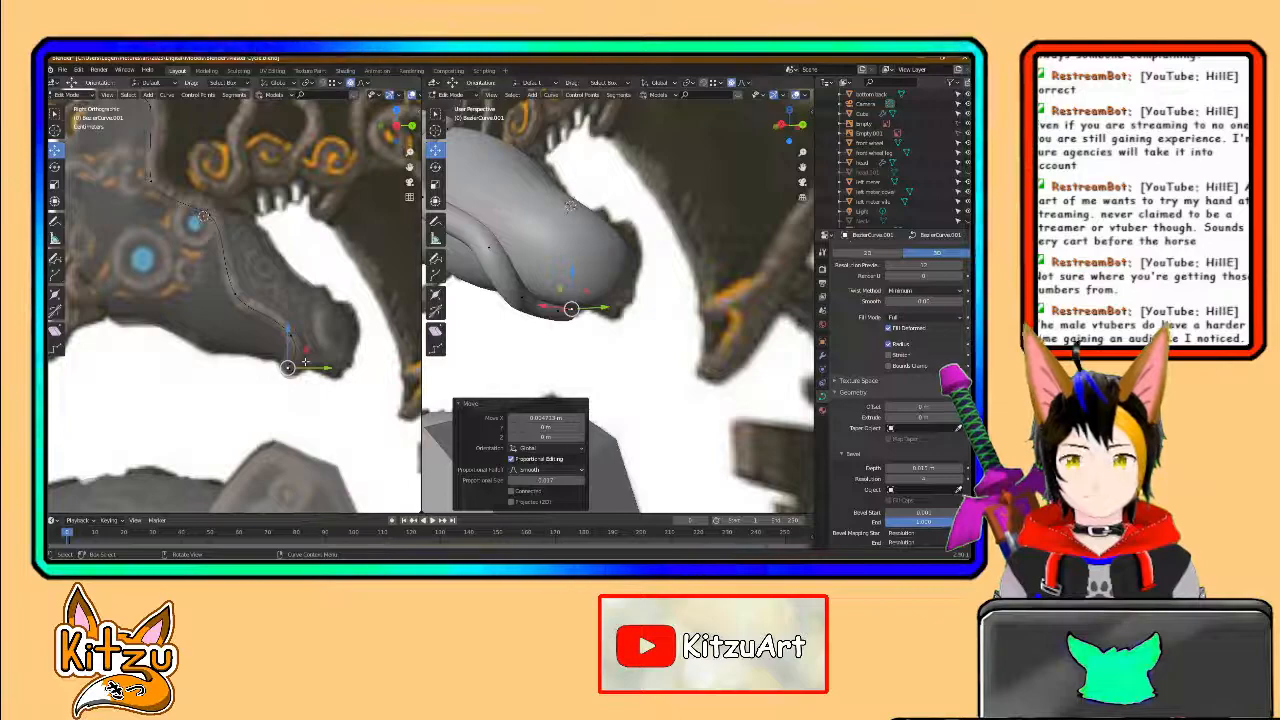
scroll(283, 360, down, 1)
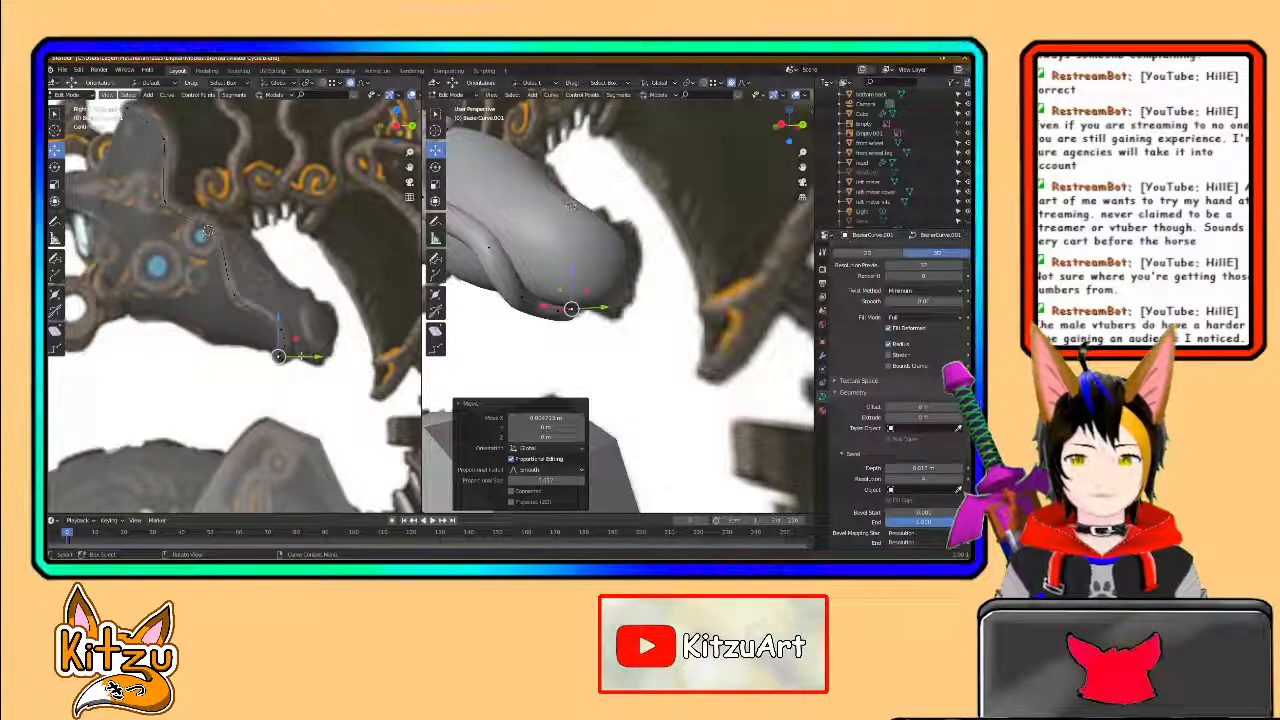
middle_drag(289, 346, 273, 336)
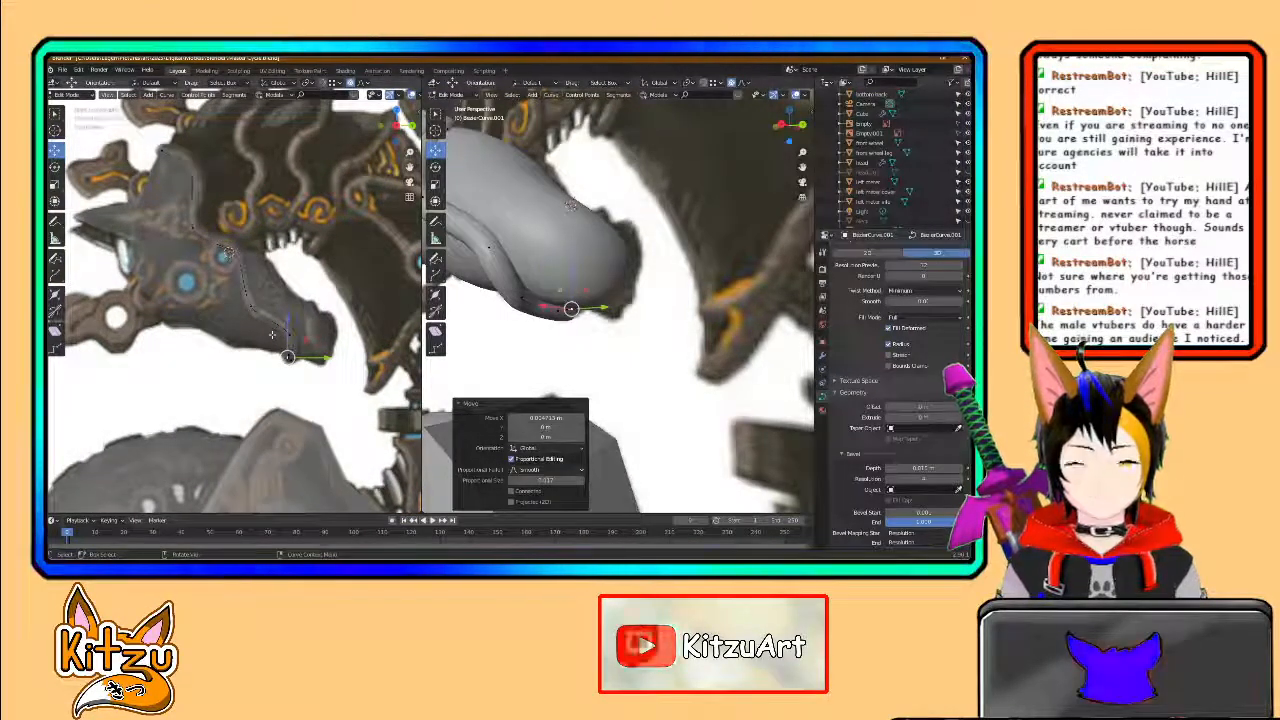
key(KP_3)
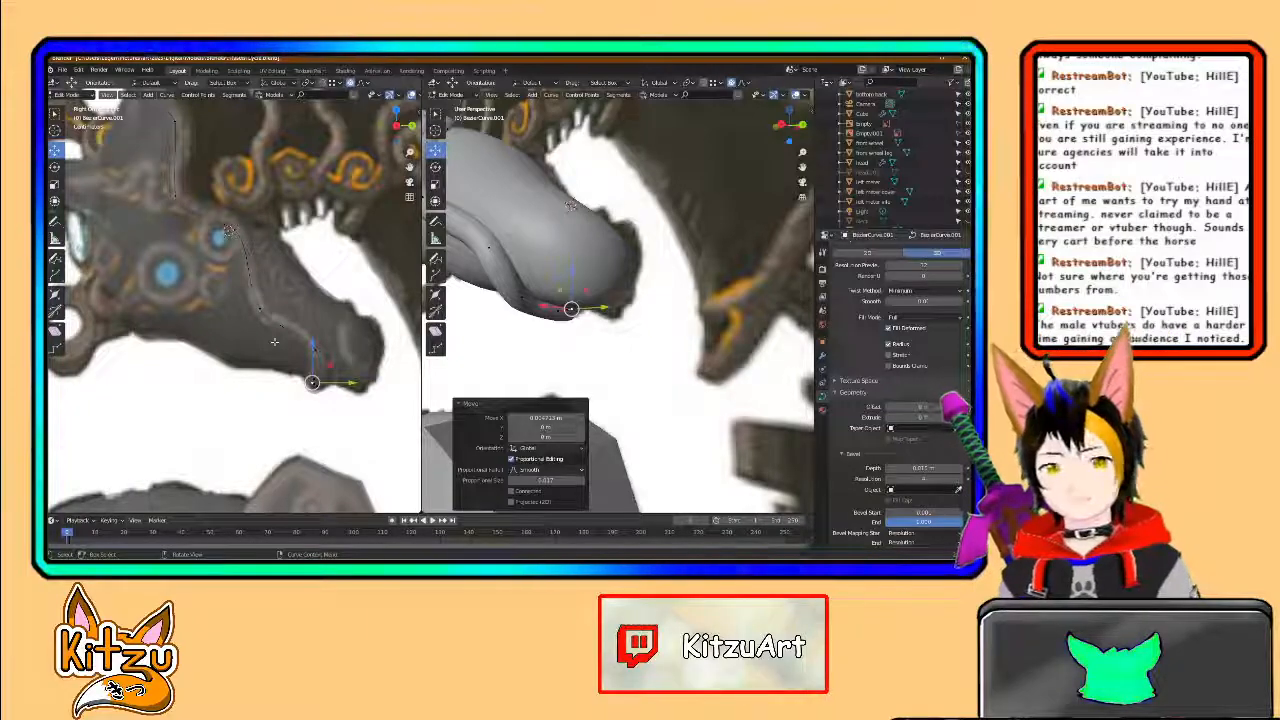
scroll(274, 342, up, 2)
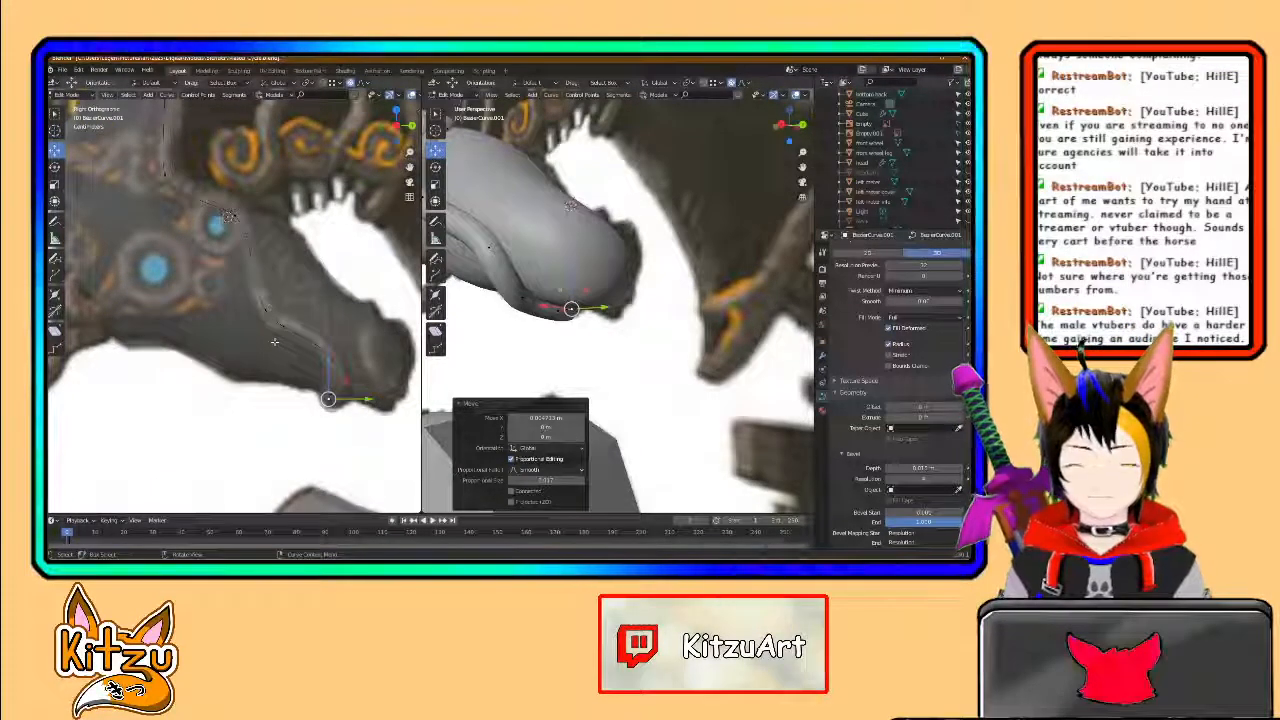
- Move the upper handle of the control point beside the small blue circle to follow the reference line
click(233, 215)
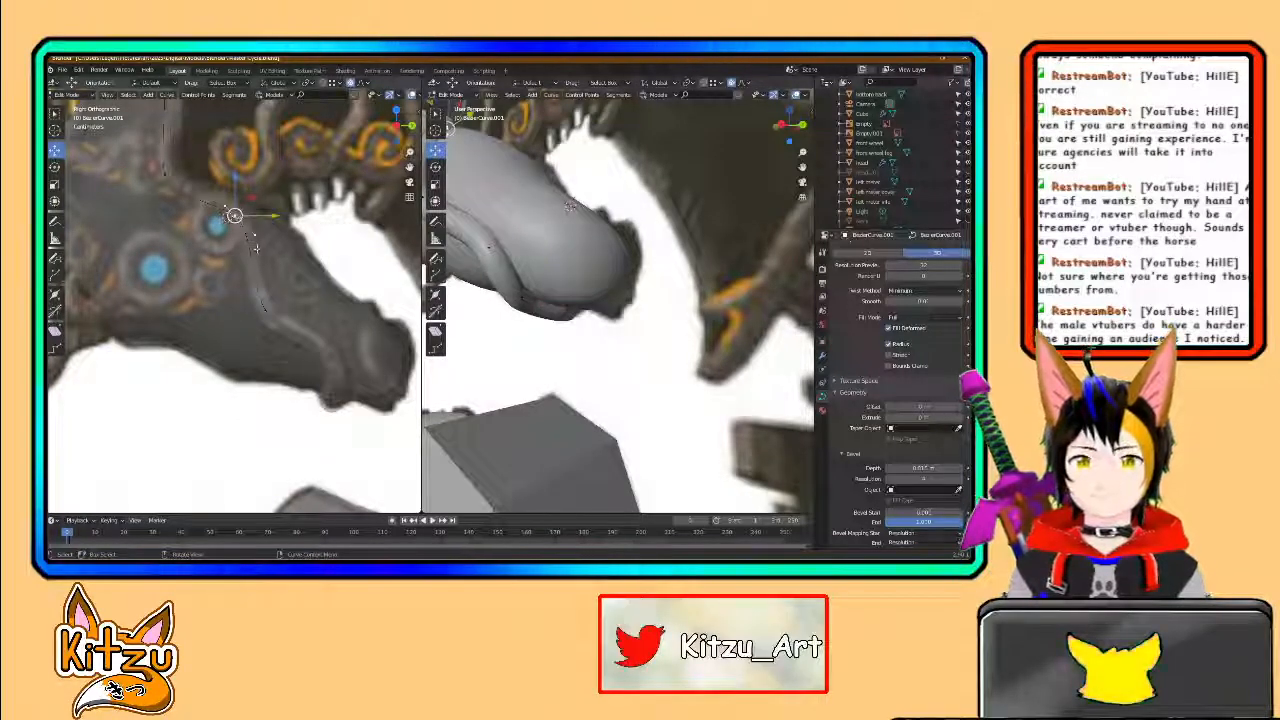
scroll(236, 243, up, 5)
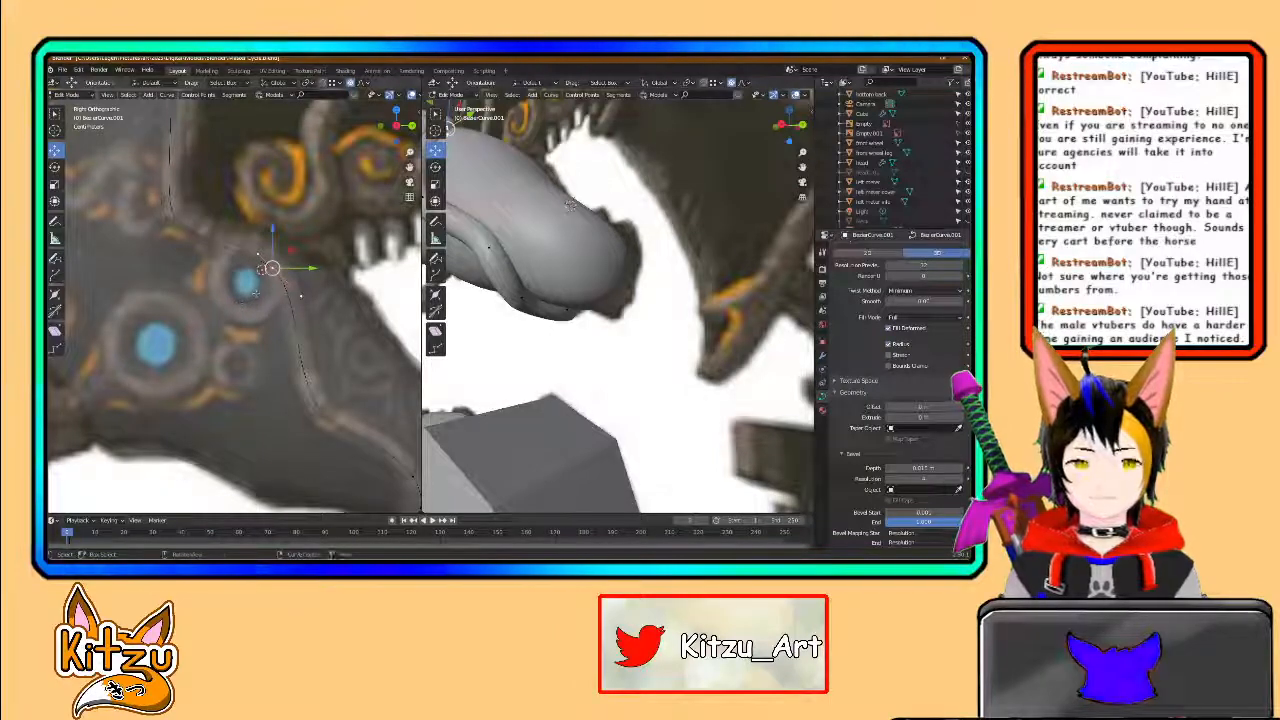
shift+middle_drag(257, 297, 261, 327)
click(261, 285)
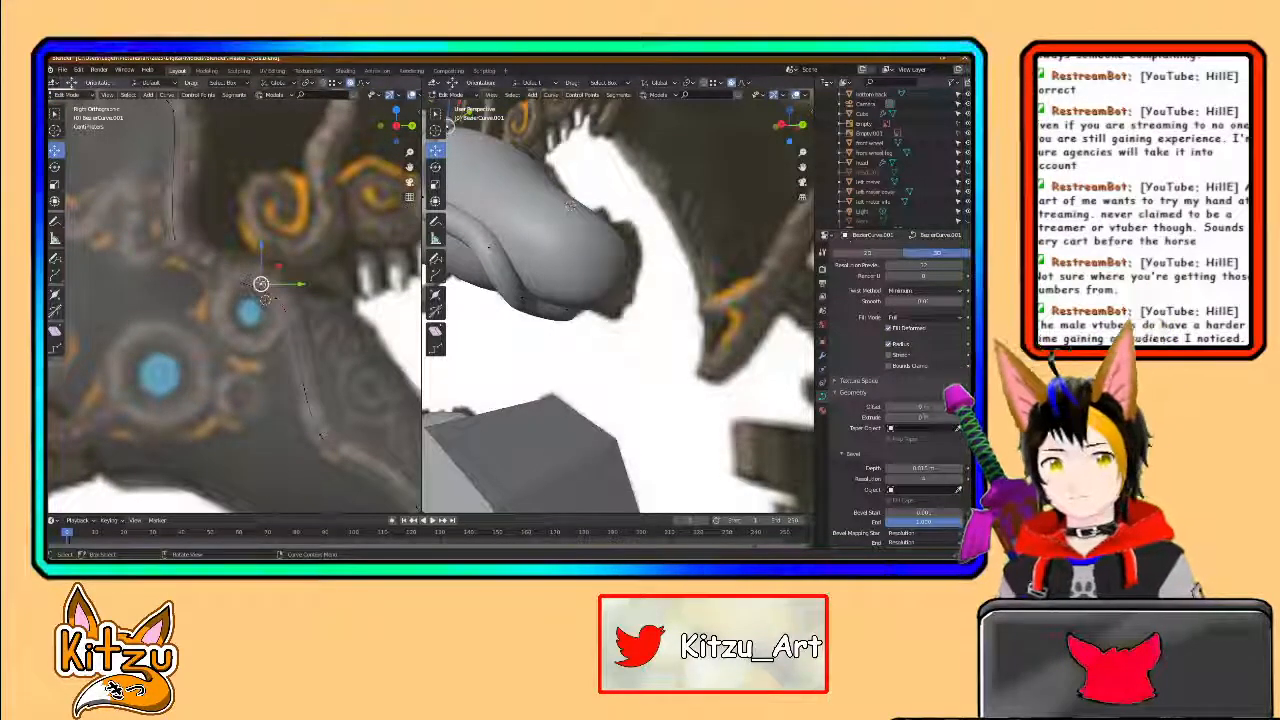
key(g)
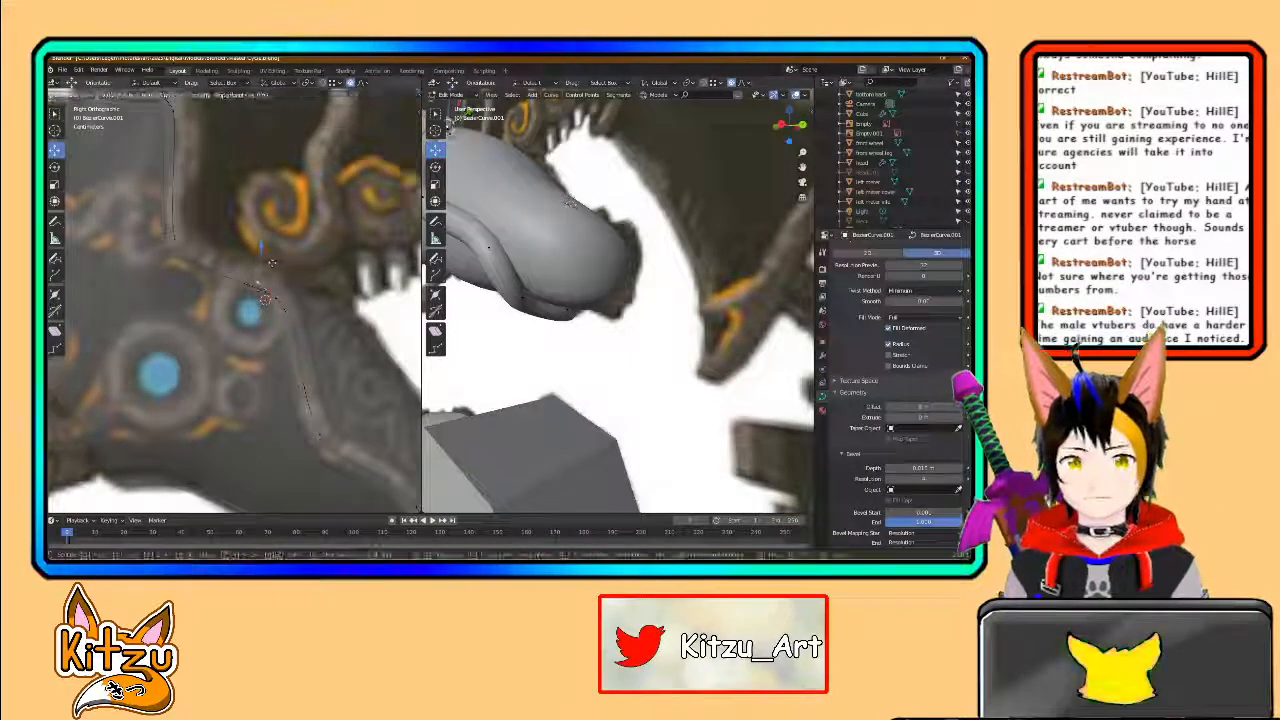
click(266, 260)
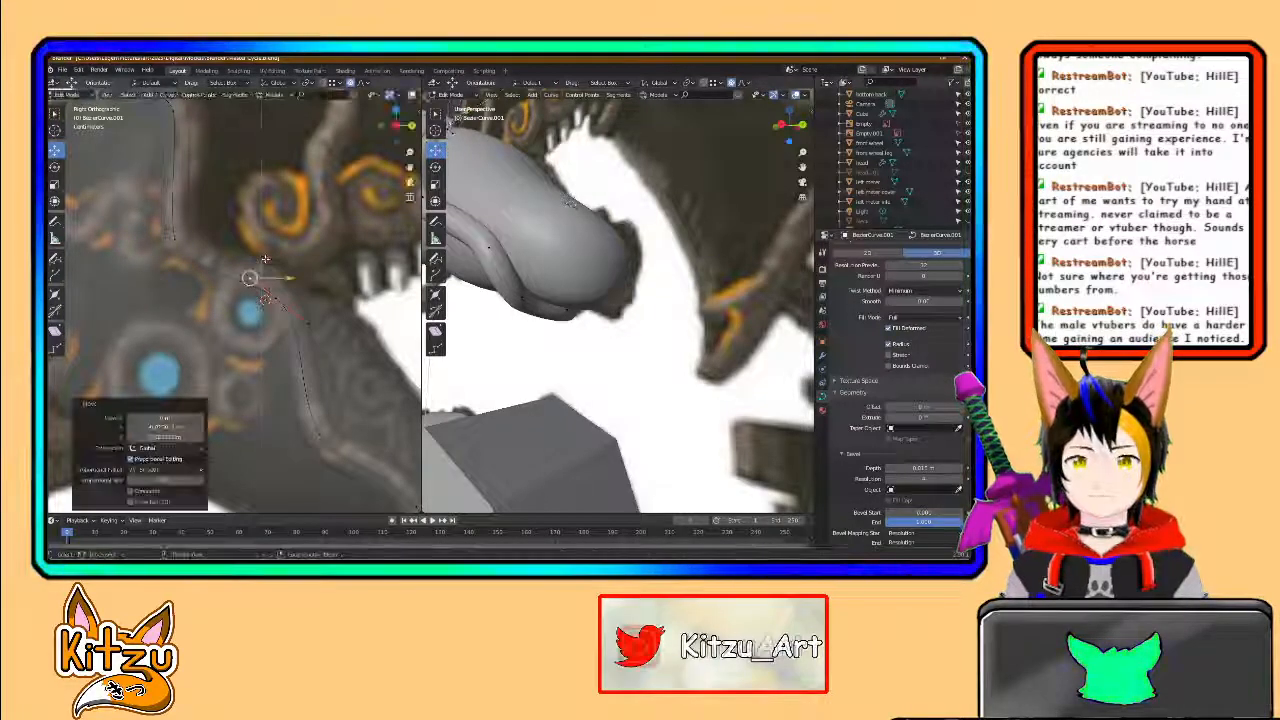
- Examine how the tube sits against the head and snout from the front, back and side
shift+middle_drag(473, 259, 588, 332)
middle_drag(572, 262, 727, 378)
scroll(584, 306, up, 3)
middle_drag(682, 342, 576, 328)
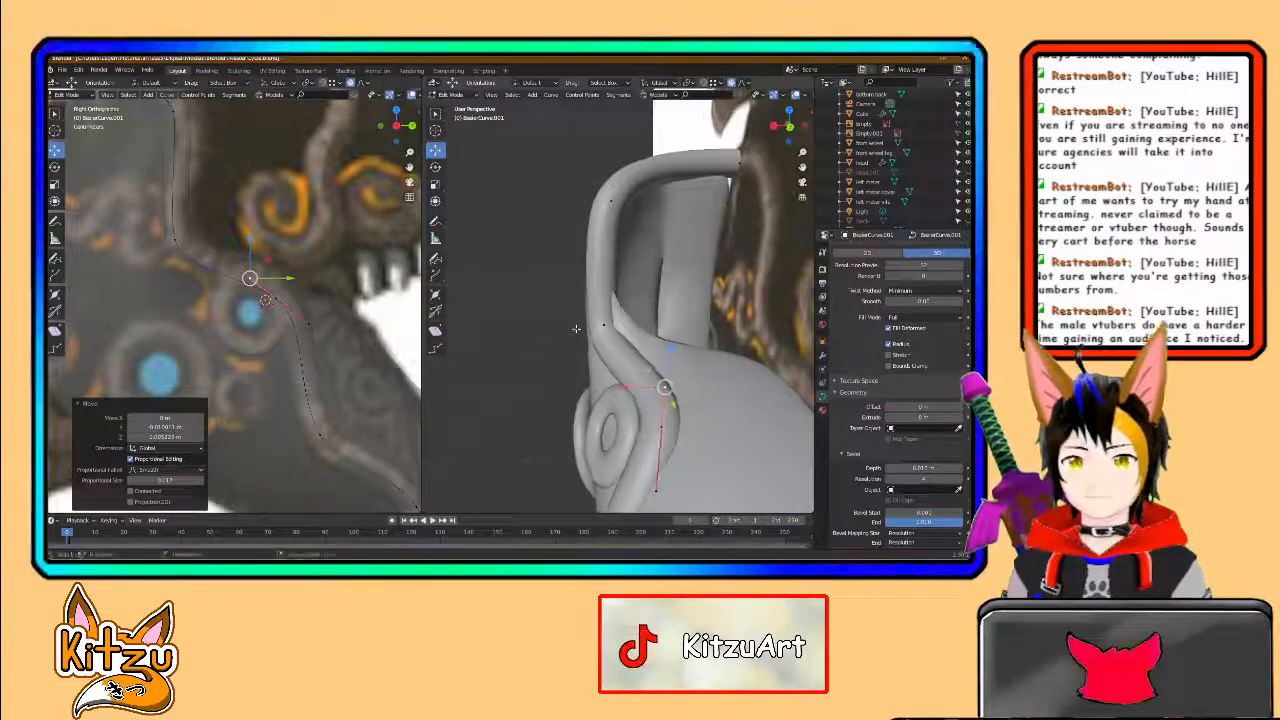
click(603, 324)
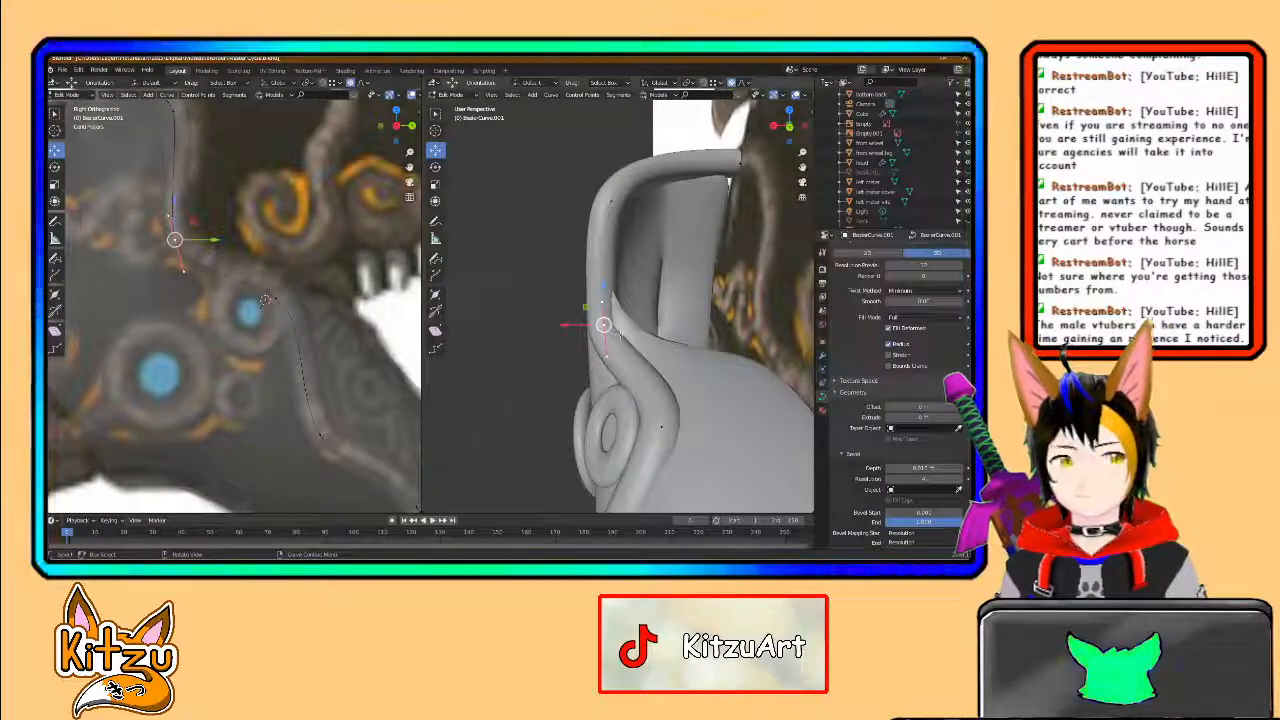
middle_drag(620, 331, 547, 330)
scroll(622, 368, down, 2)
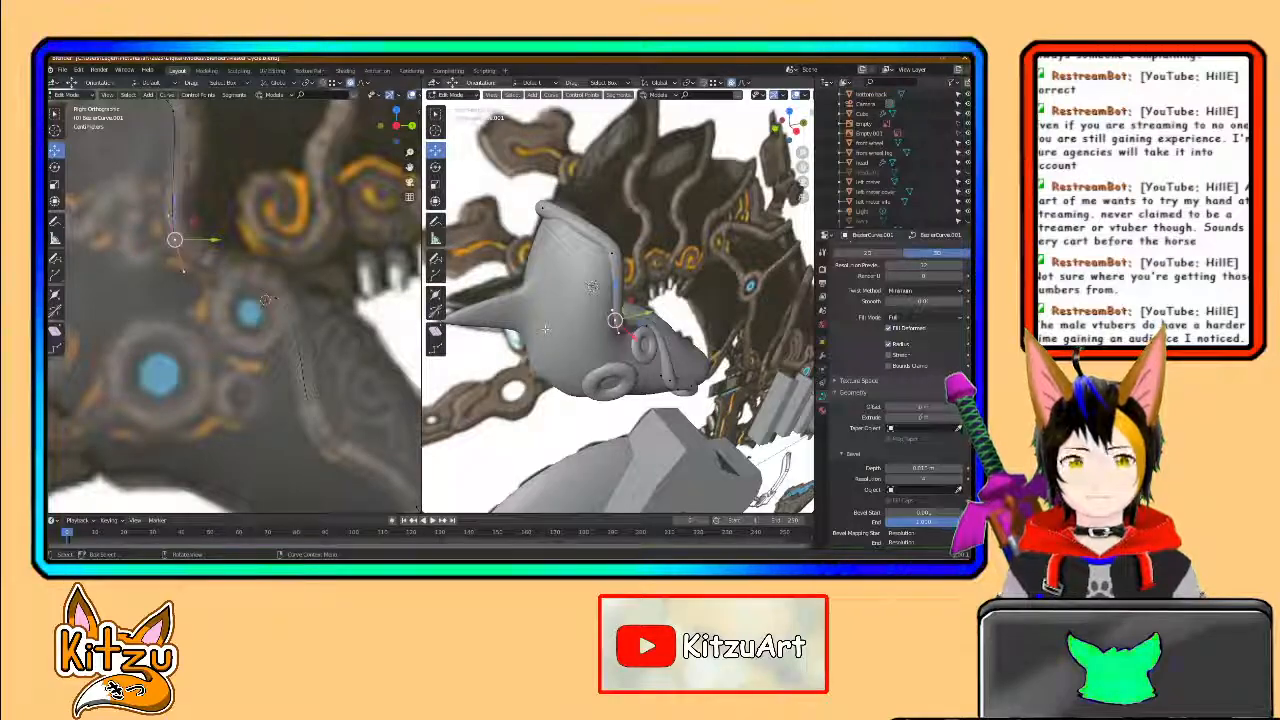
middle_drag(602, 338, 540, 316)
scroll(617, 308, up, 3)
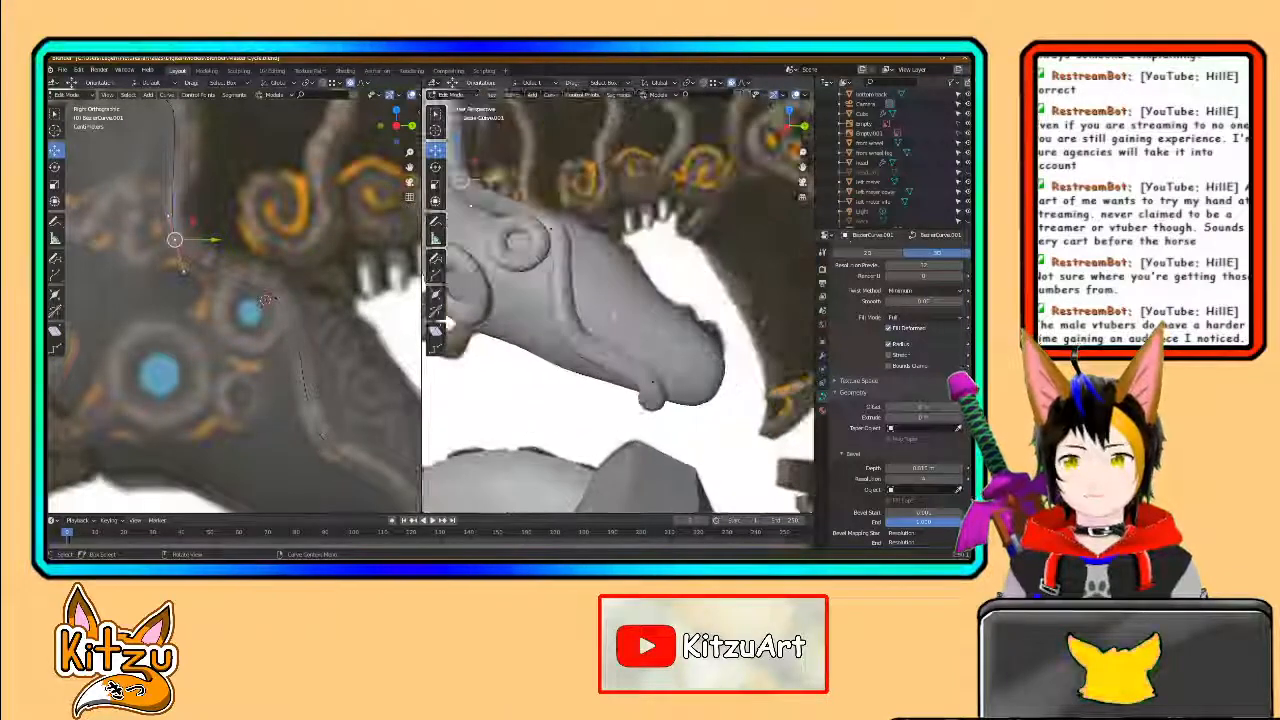
shift+middle_drag(617, 308, 637, 283)
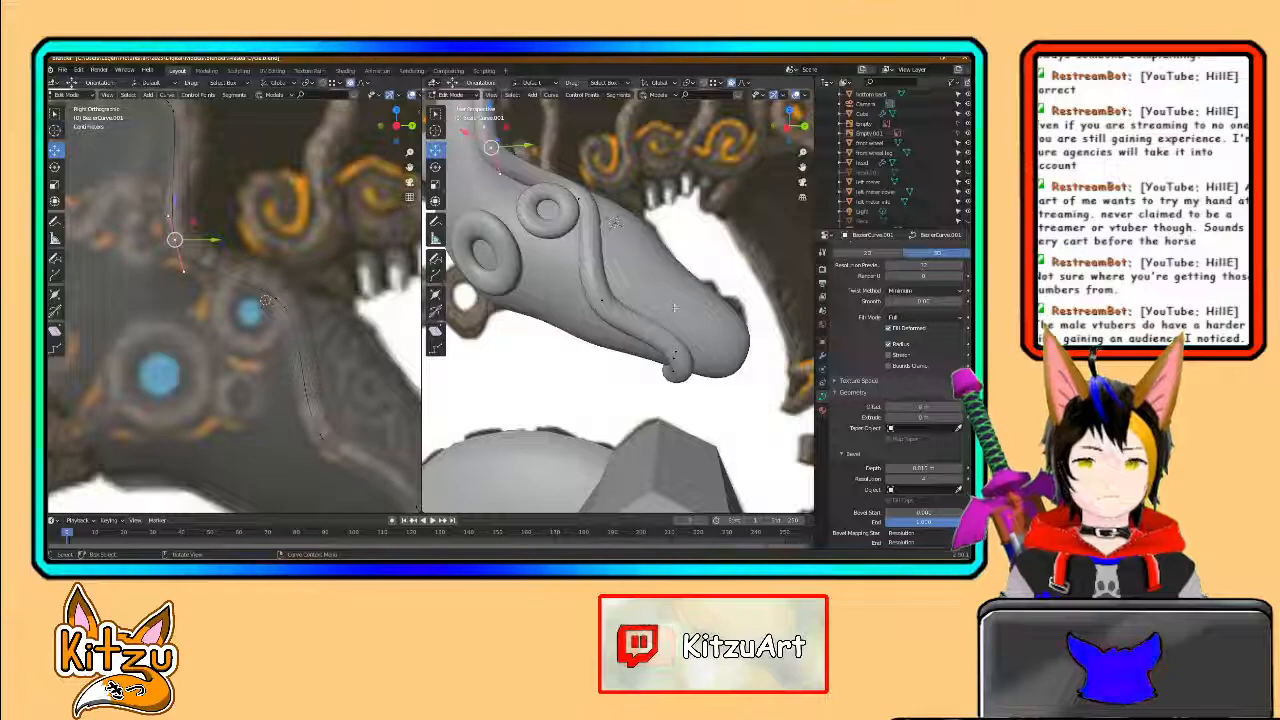
scroll(675, 301, down, 2)
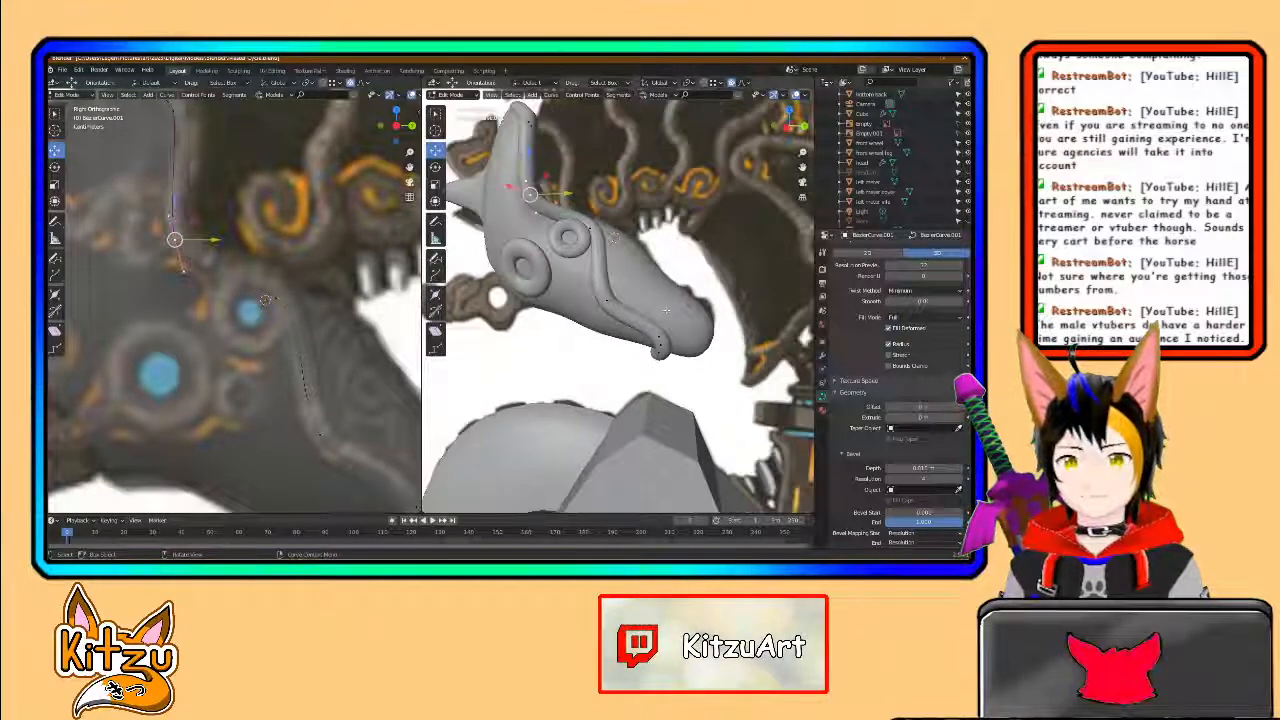
shift+middle_drag(675, 301, 674, 330)
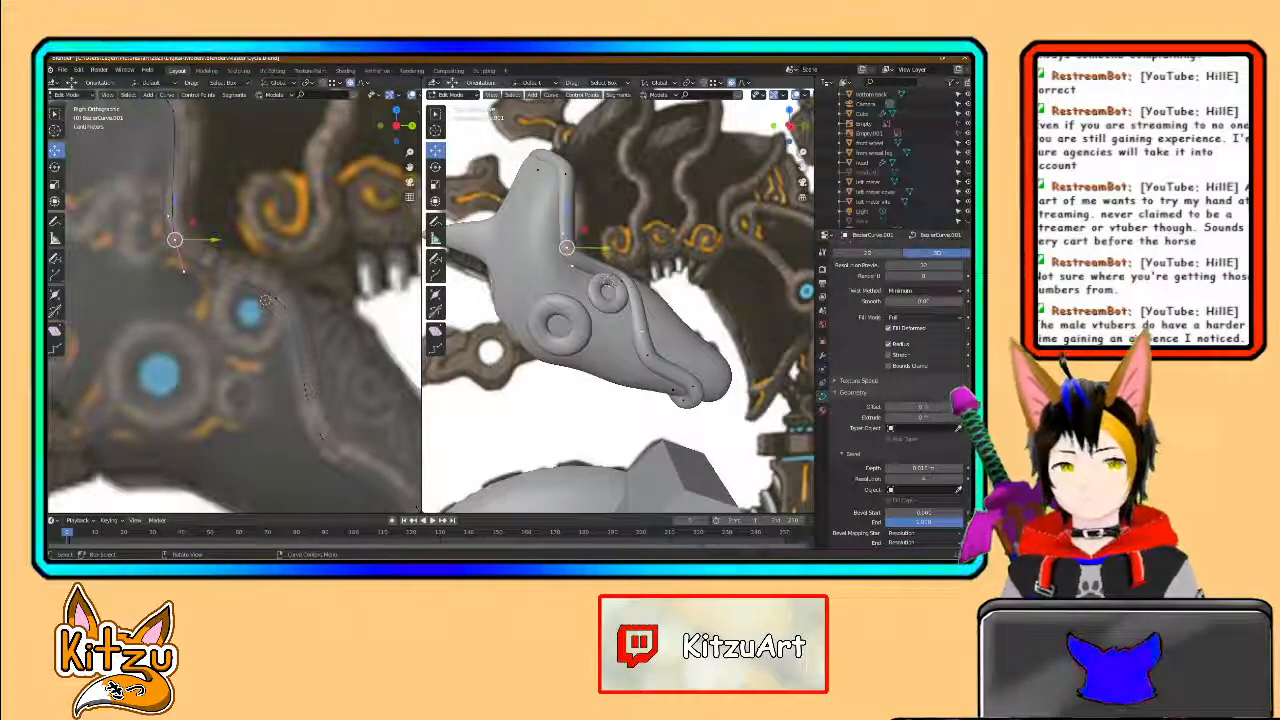
scroll(641, 331, up, 3)
shift+middle_drag(641, 331, 629, 336)
middle_drag(735, 325, 635, 308)
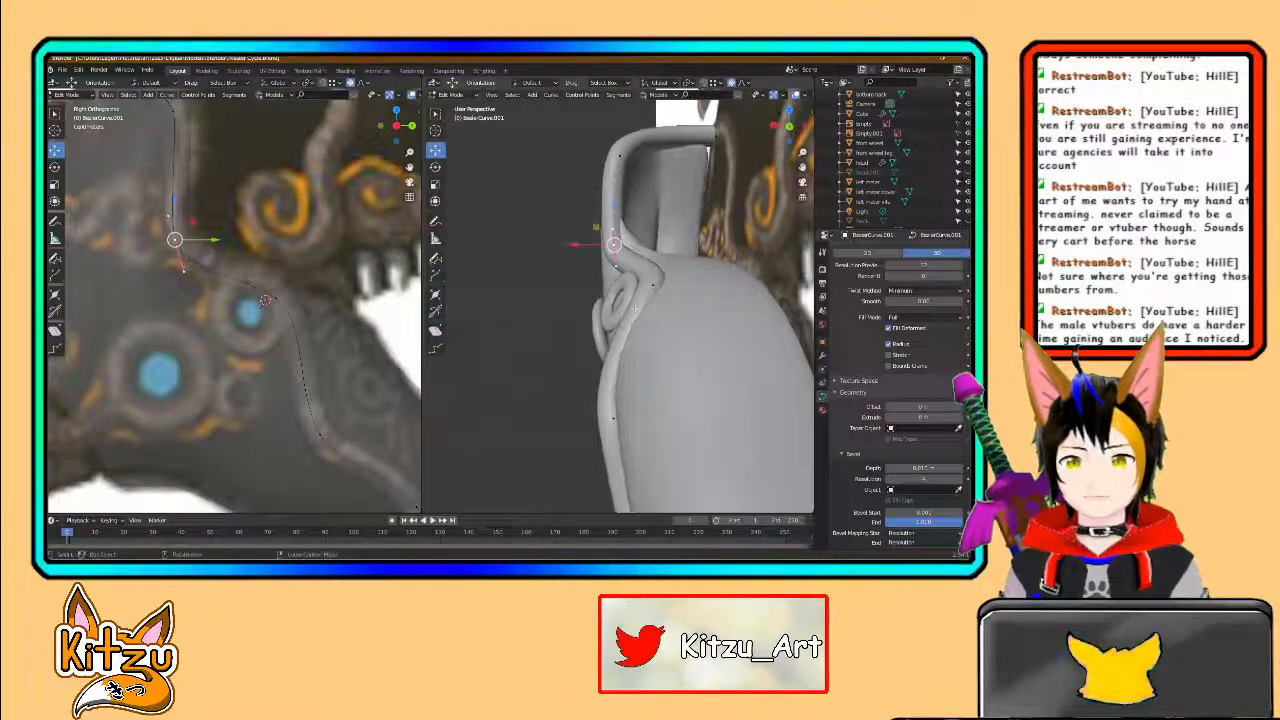
- Adjust the control point beside the small ring on the snout along Z and X
click(652, 285)
key(g)
key(z)
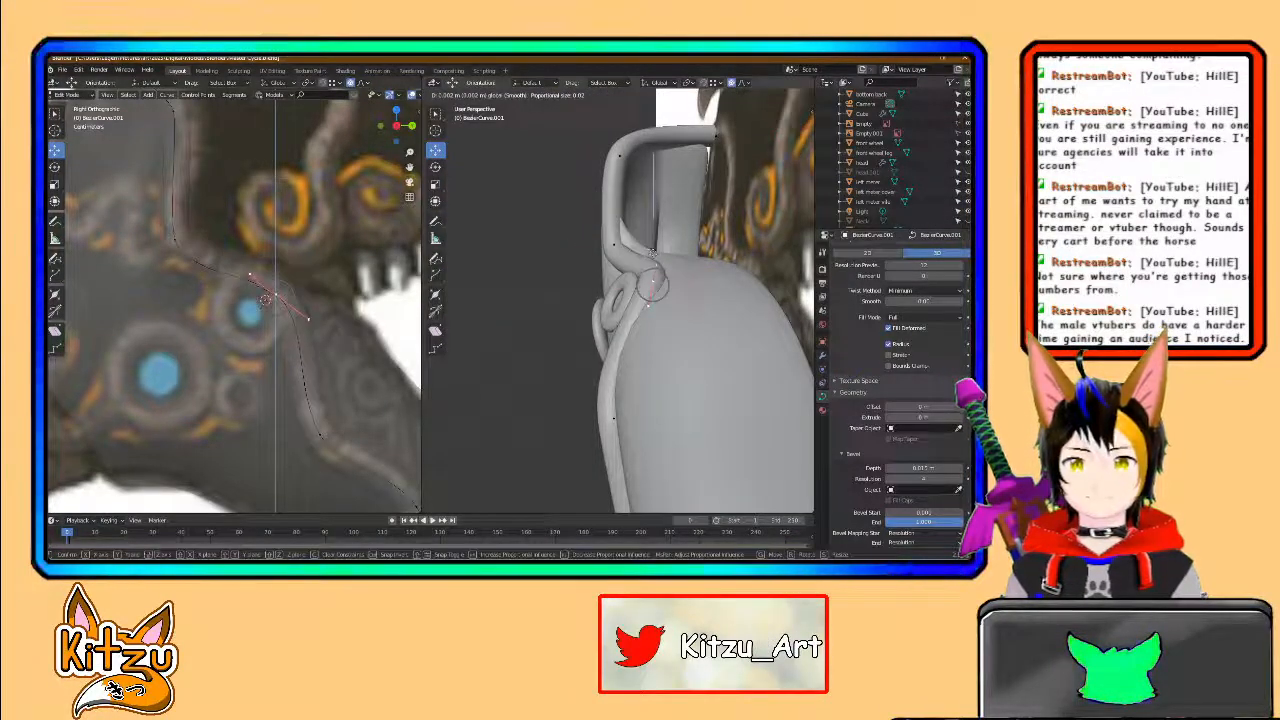
click(652, 254)
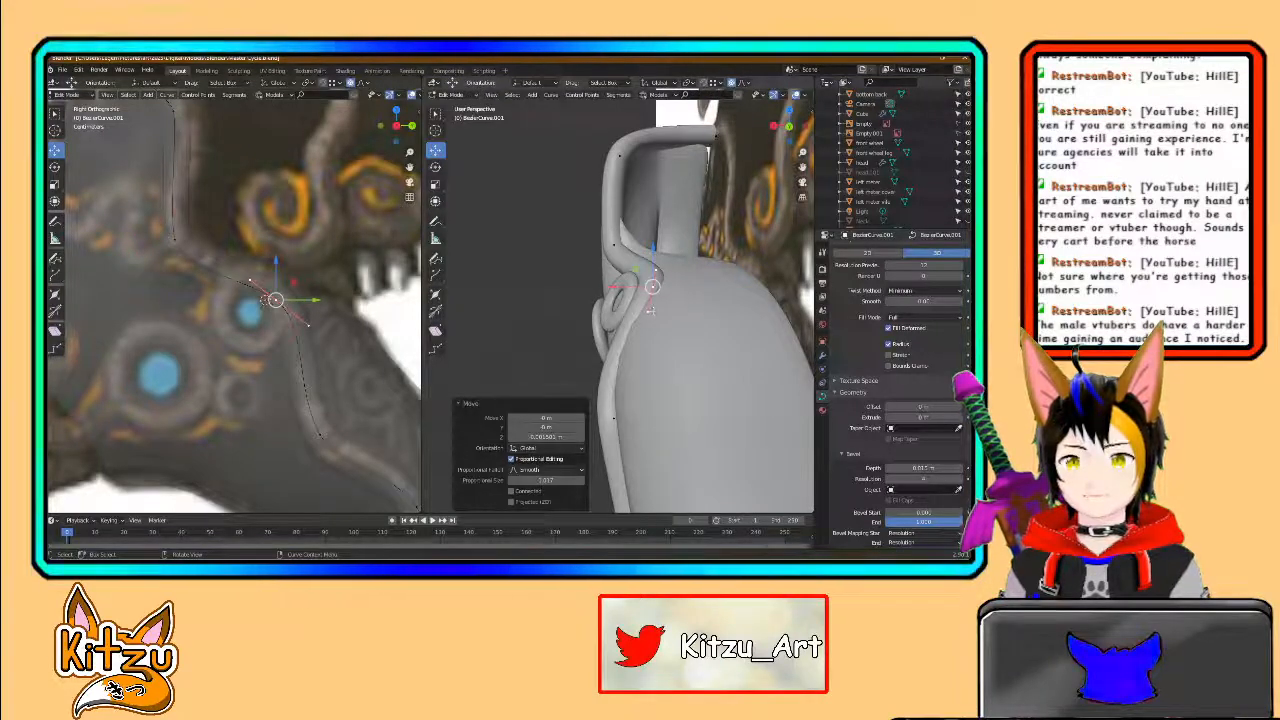
key(g)
click(620, 311)
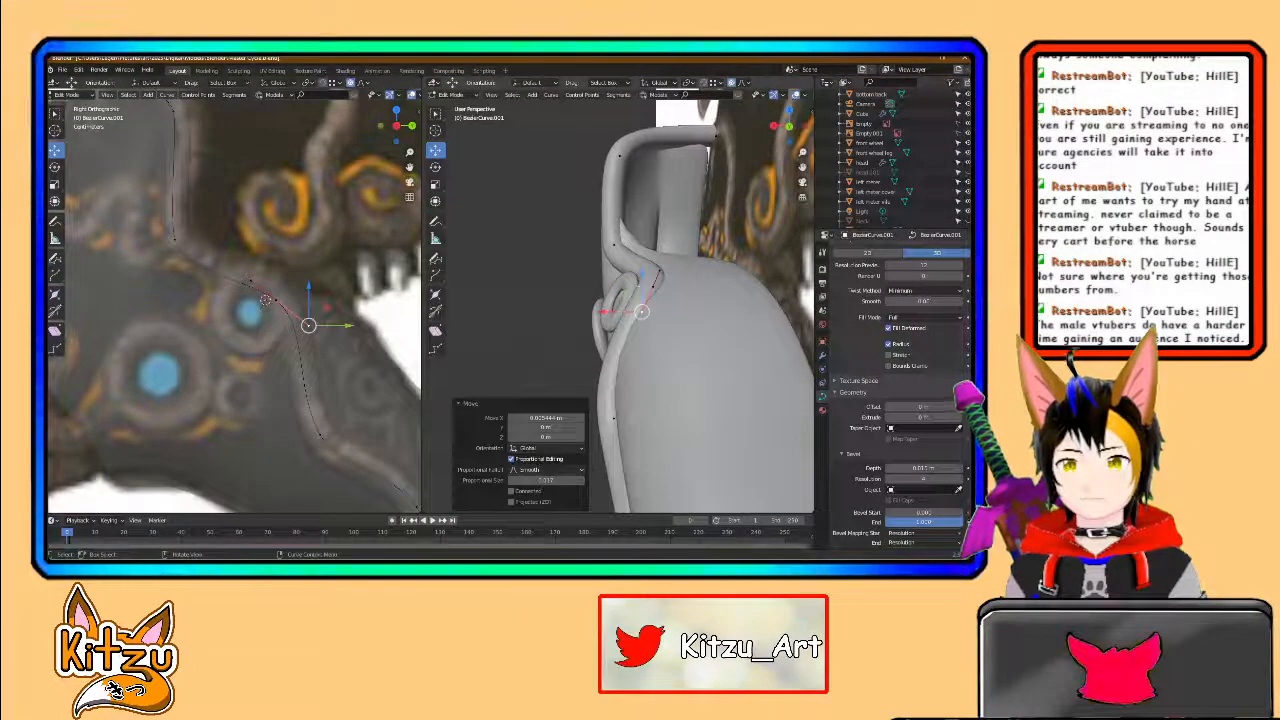
- Move the lower handle of the control point beside the small ring along Z and X to smooth the bend
click(642, 310)
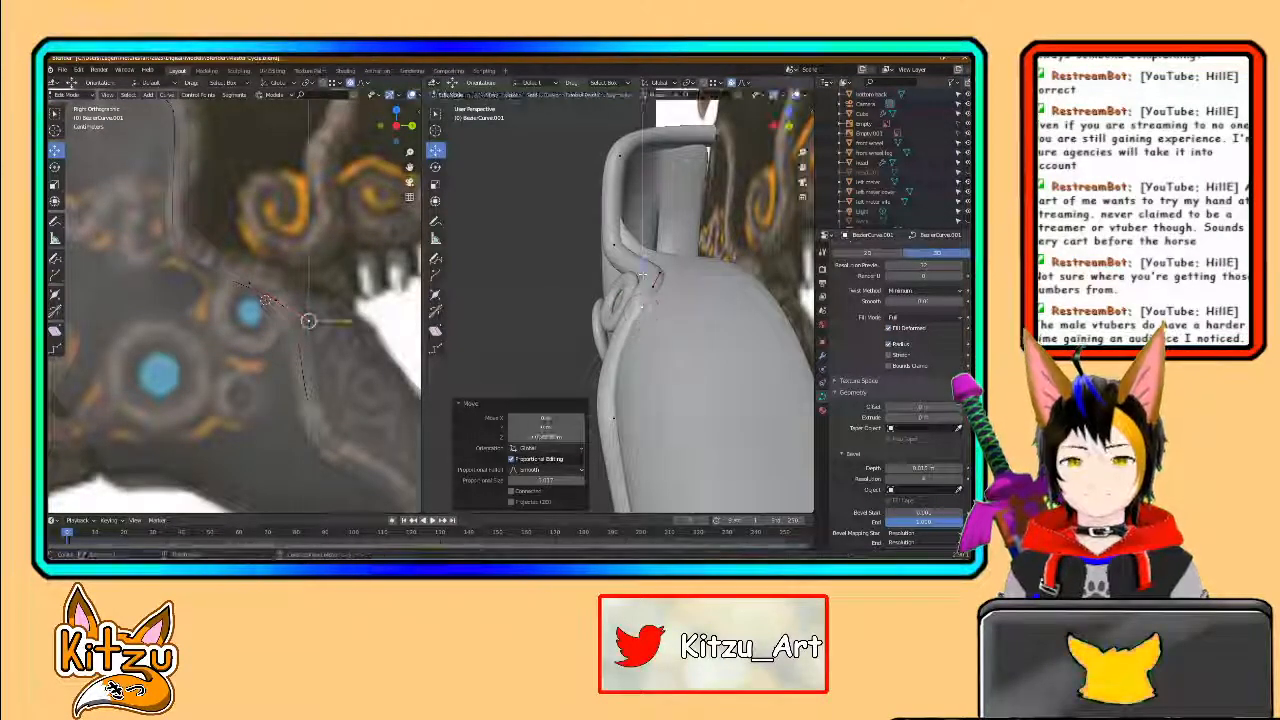
key(g)
key(x)
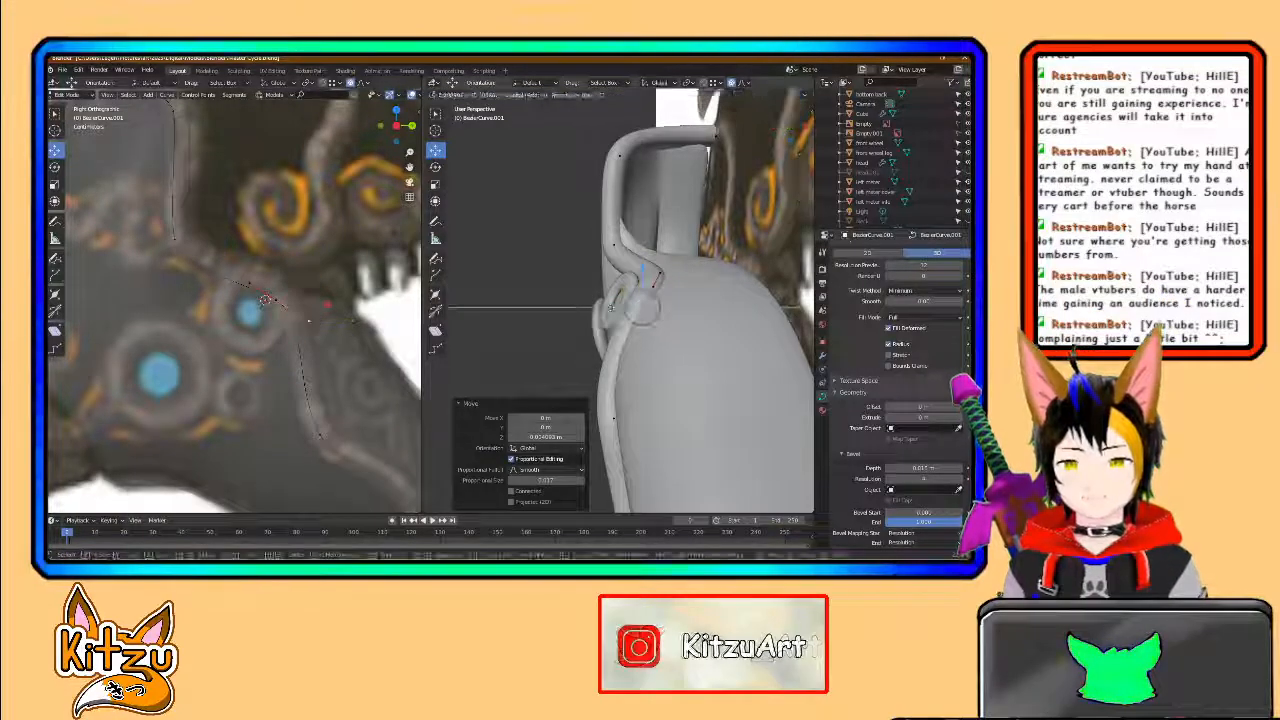
click(609, 306)
middle_drag(609, 308, 760, 355)
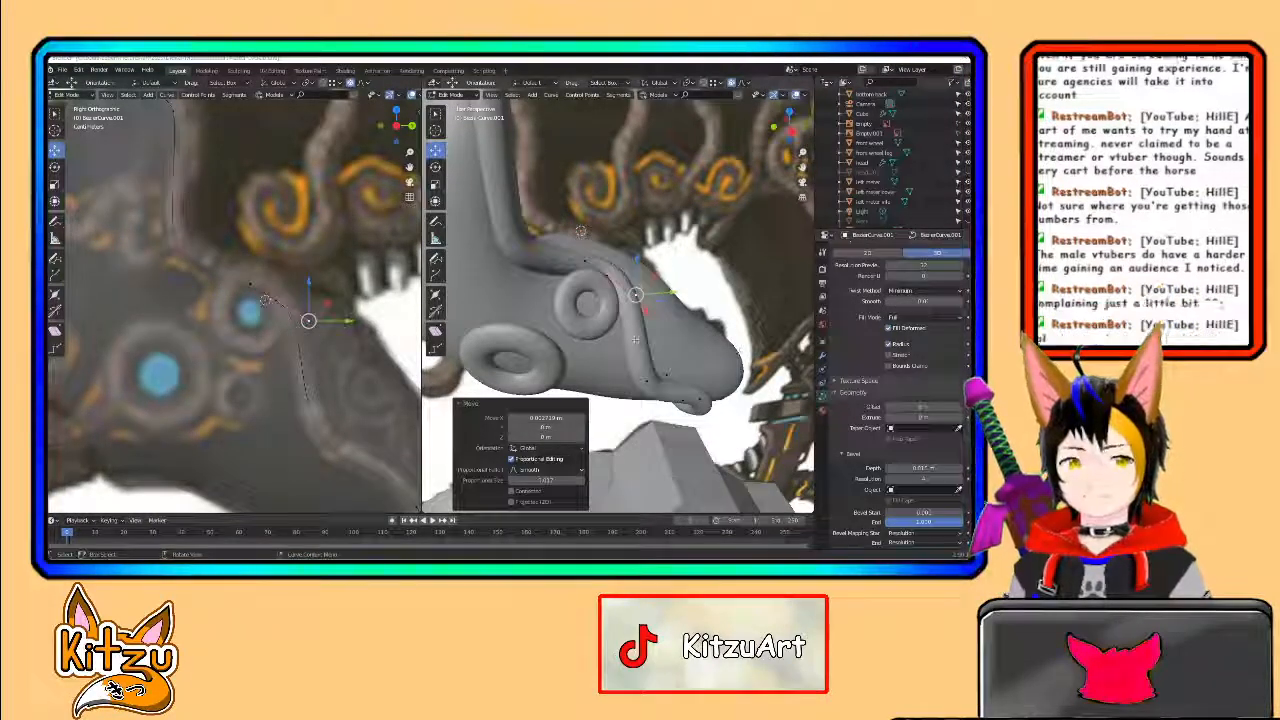
- Try to move the upper handle of the curve's end point under the snout along Y
middle_drag(635, 340, 710, 257)
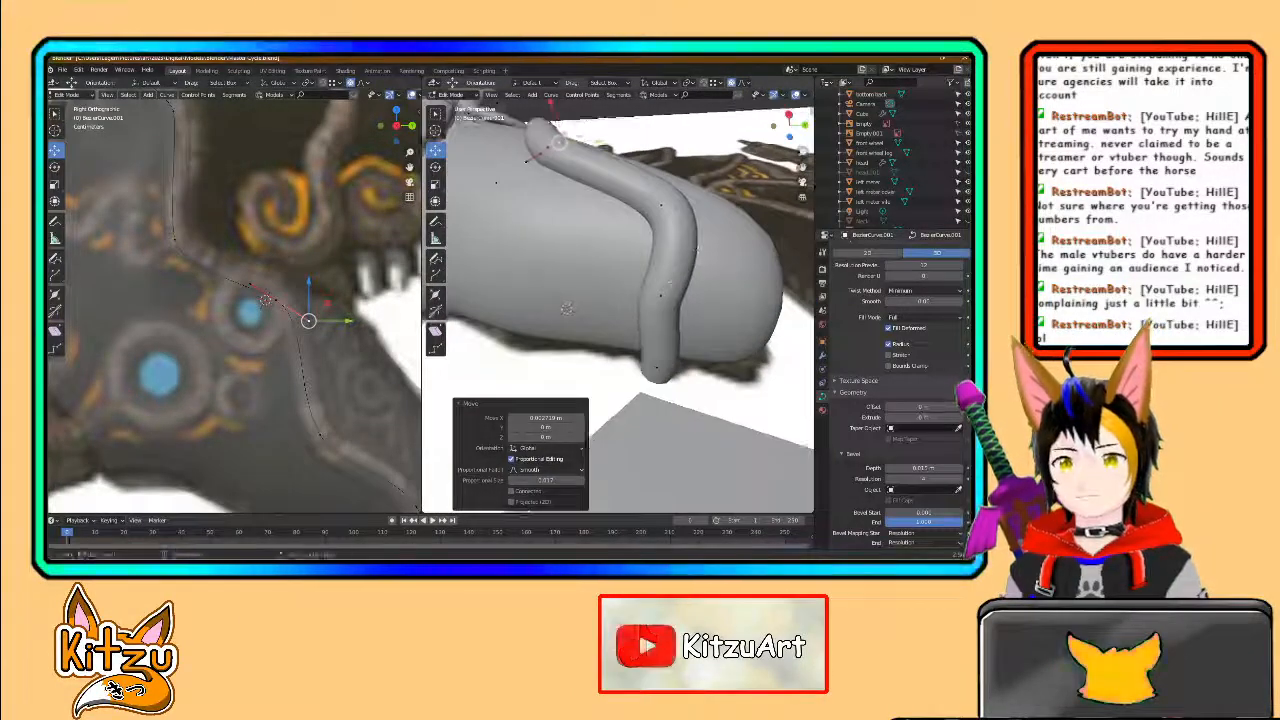
click(660, 295)
drag(660, 295, 680, 281)
middle_drag(680, 281, 691, 332)
shift+middle_drag(383, 483, 267, 294)
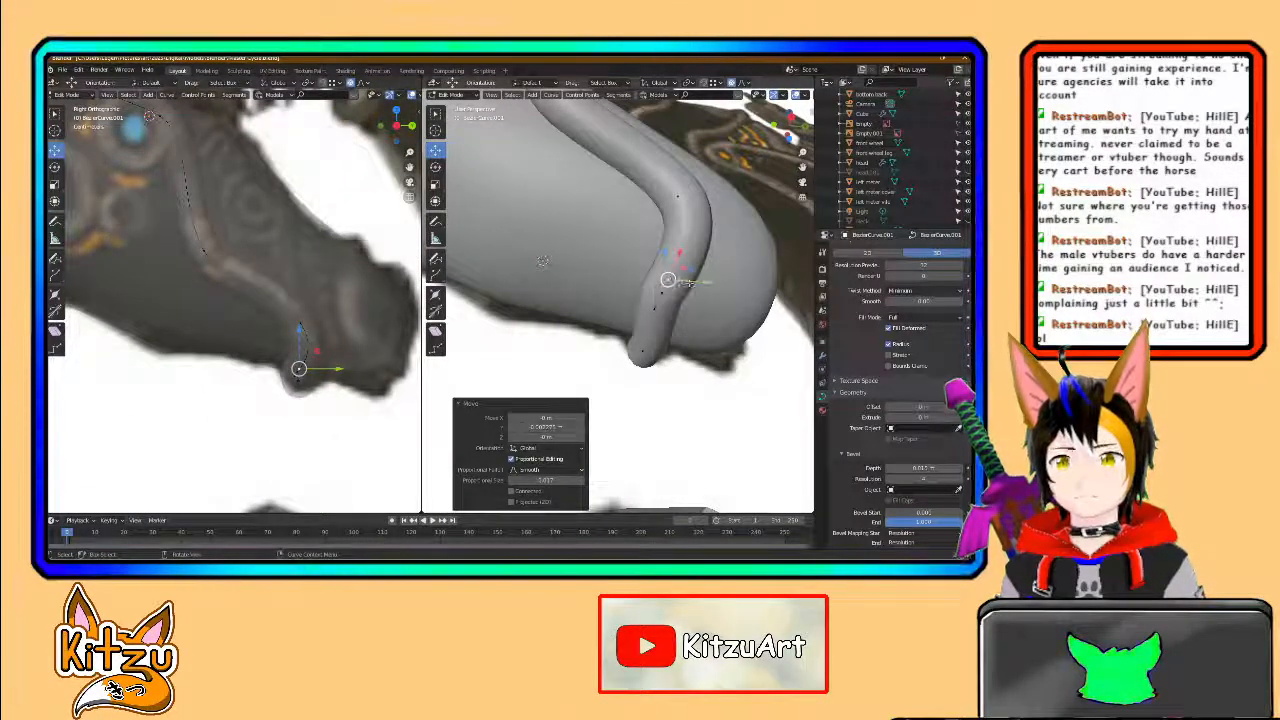
key(g)
key(y)
drag(699, 283, 697, 284)
key(ctrl+z)
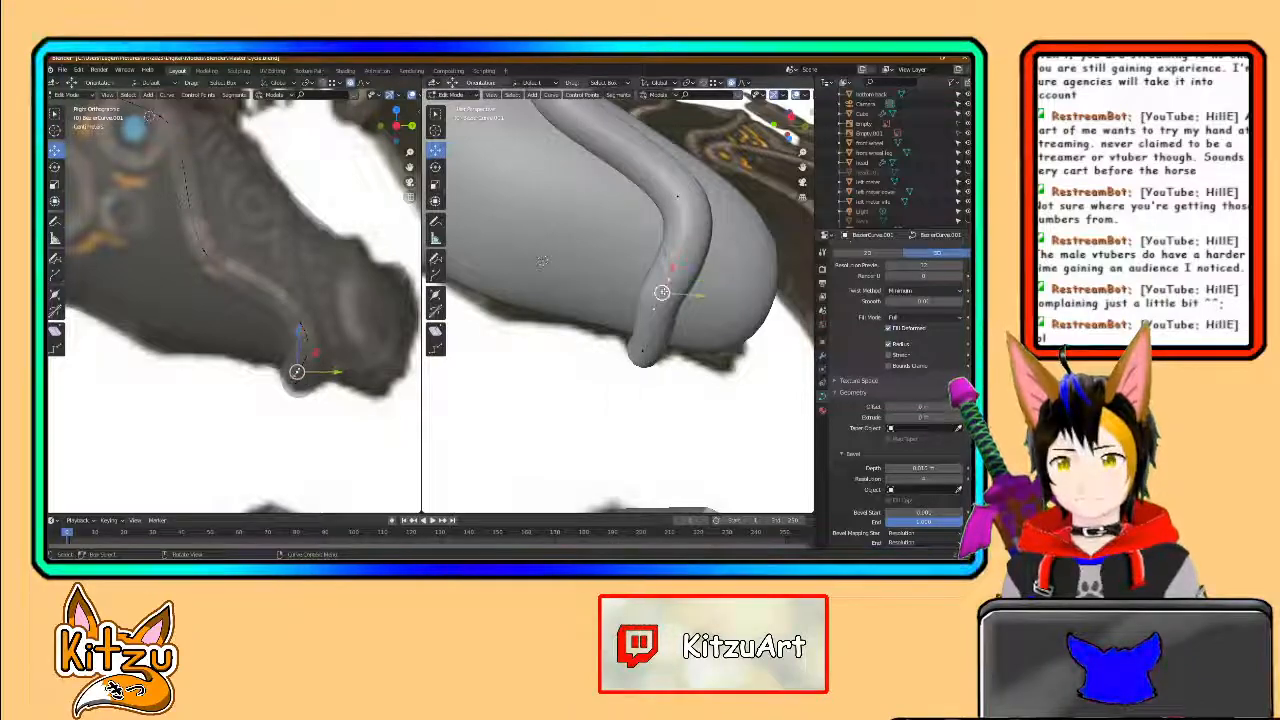
- Move the upper handle of the curve's end point forward along Y towards the tip of the snout
key(g)
key(y)
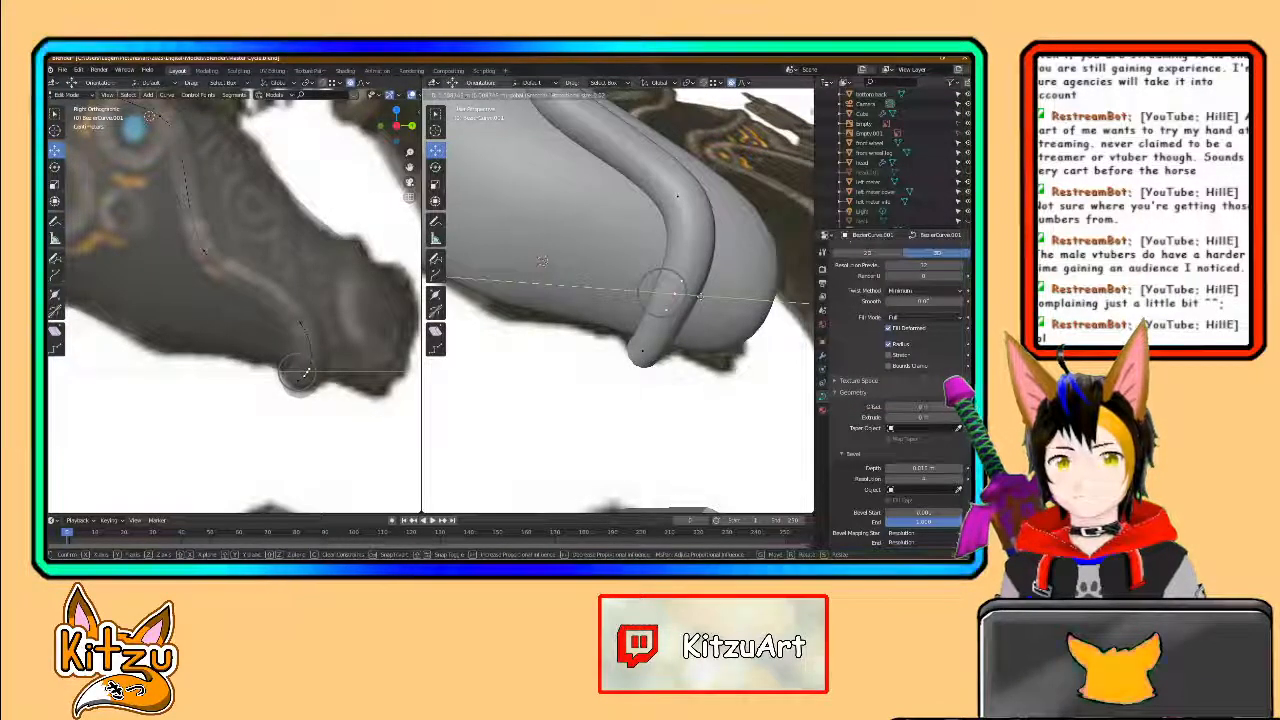
click(699, 296)
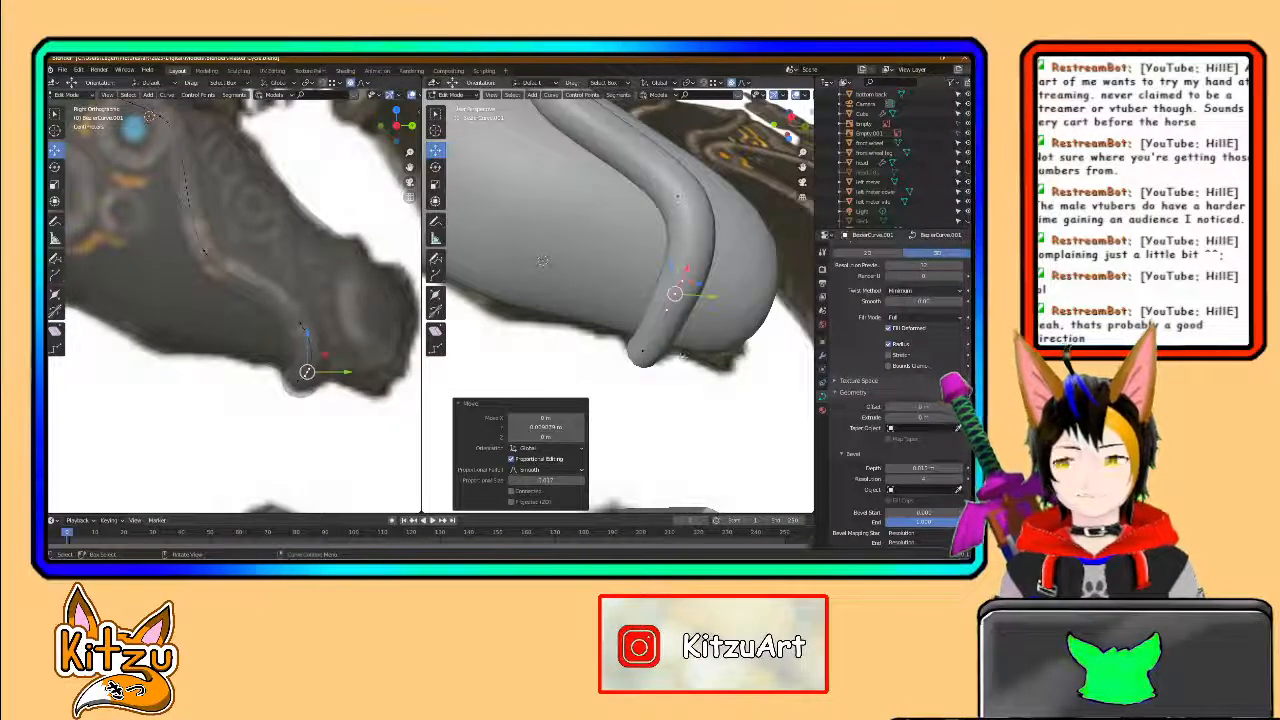
middle_drag(542, 261, 568, 202)
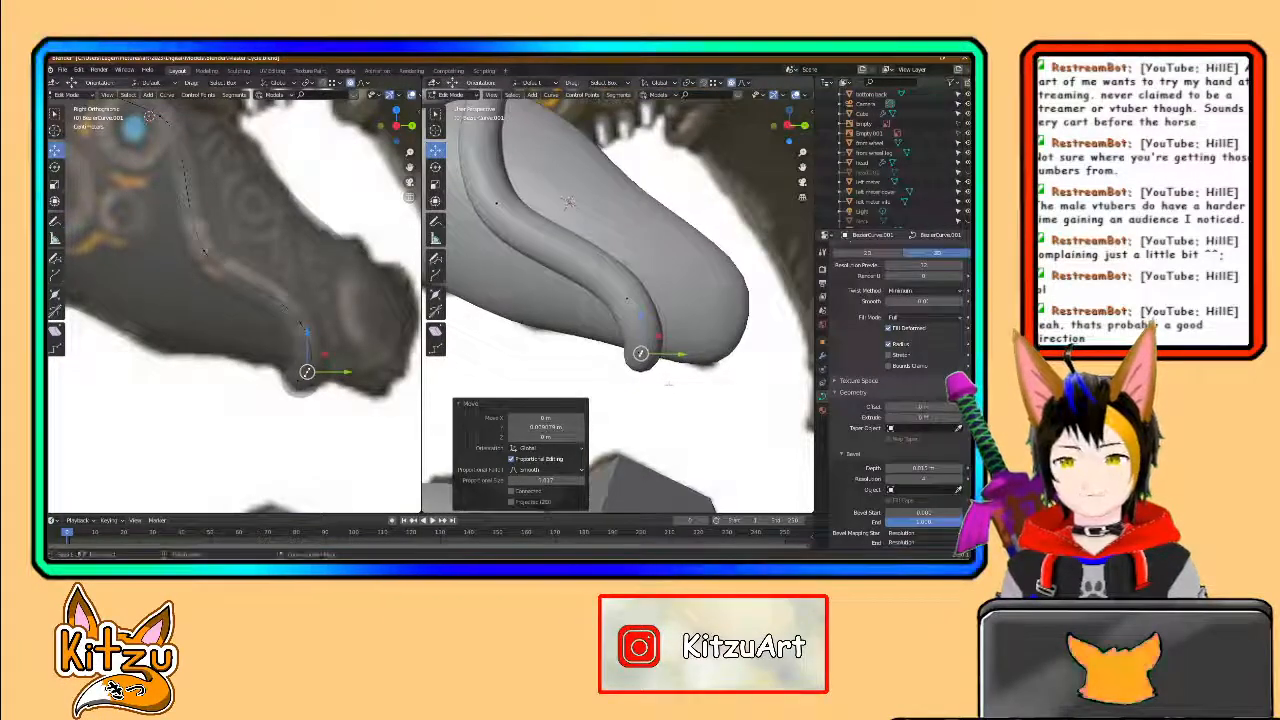
middle_drag(662, 380, 544, 295)
key(g)
key(y)
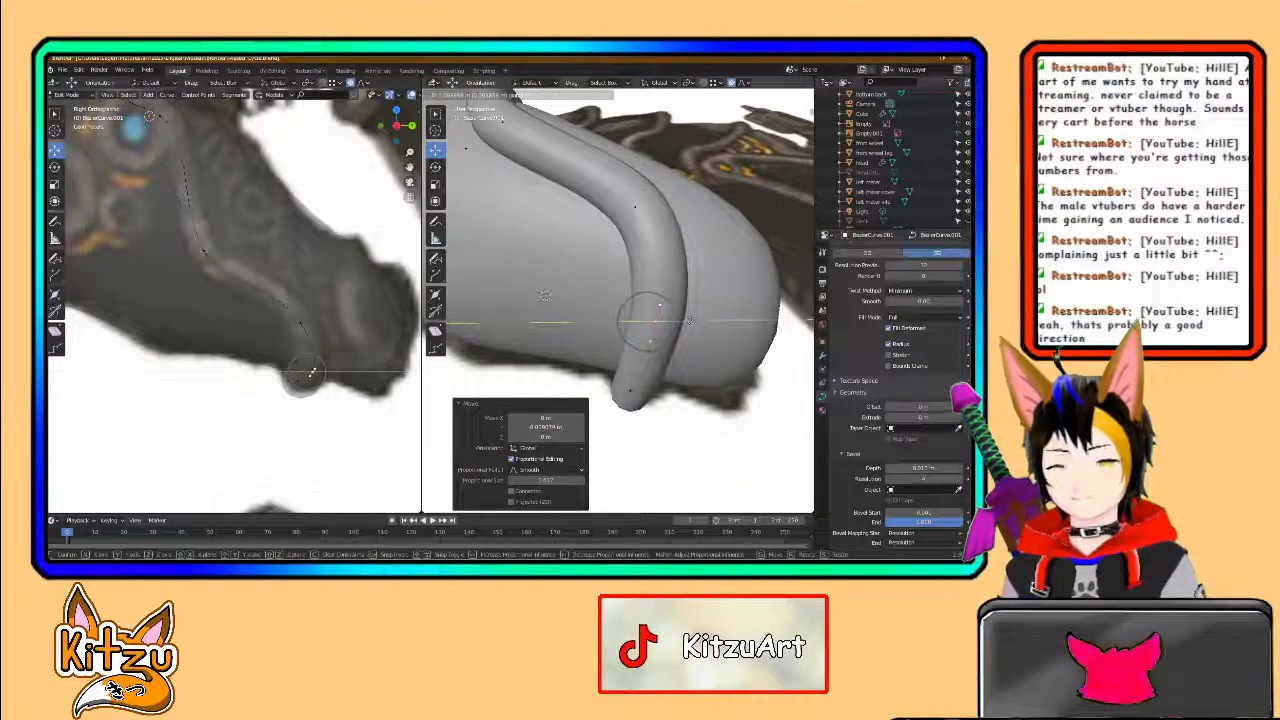
click(688, 320)
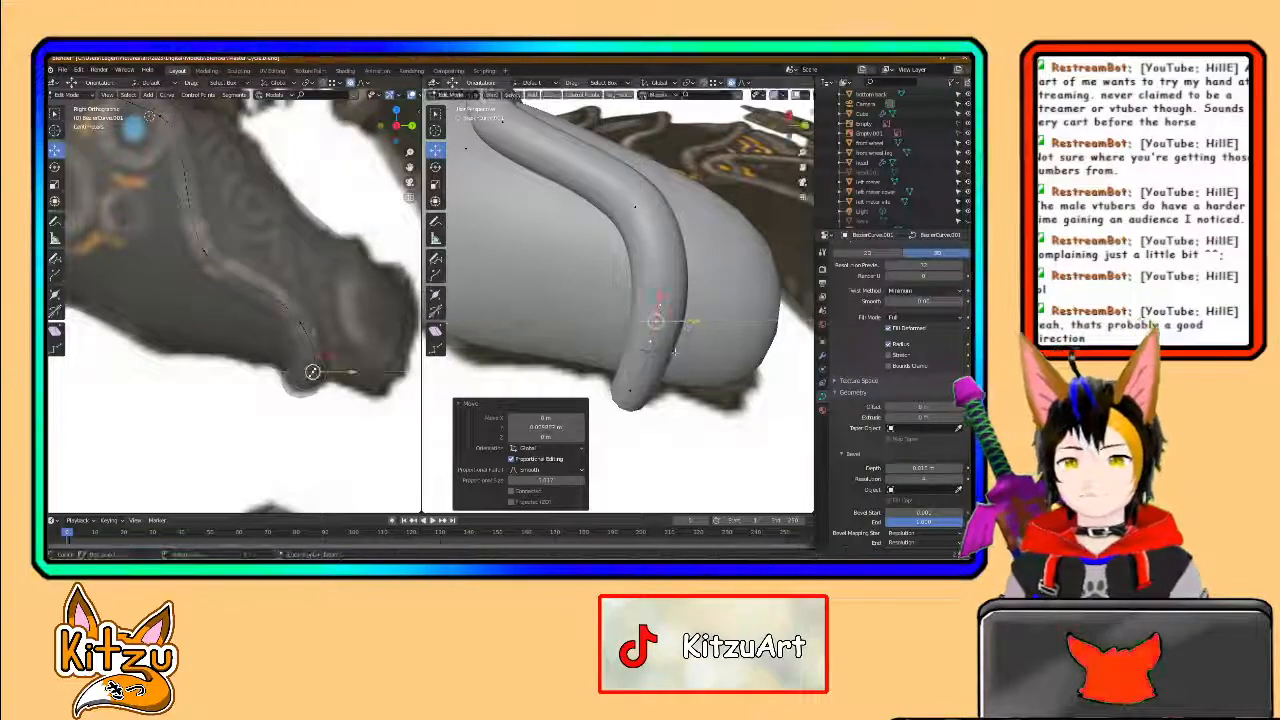
- Shift the lower handle of the curve's end point slightly along Y beneath the snout
click(628, 391)
key(g)
key(y)
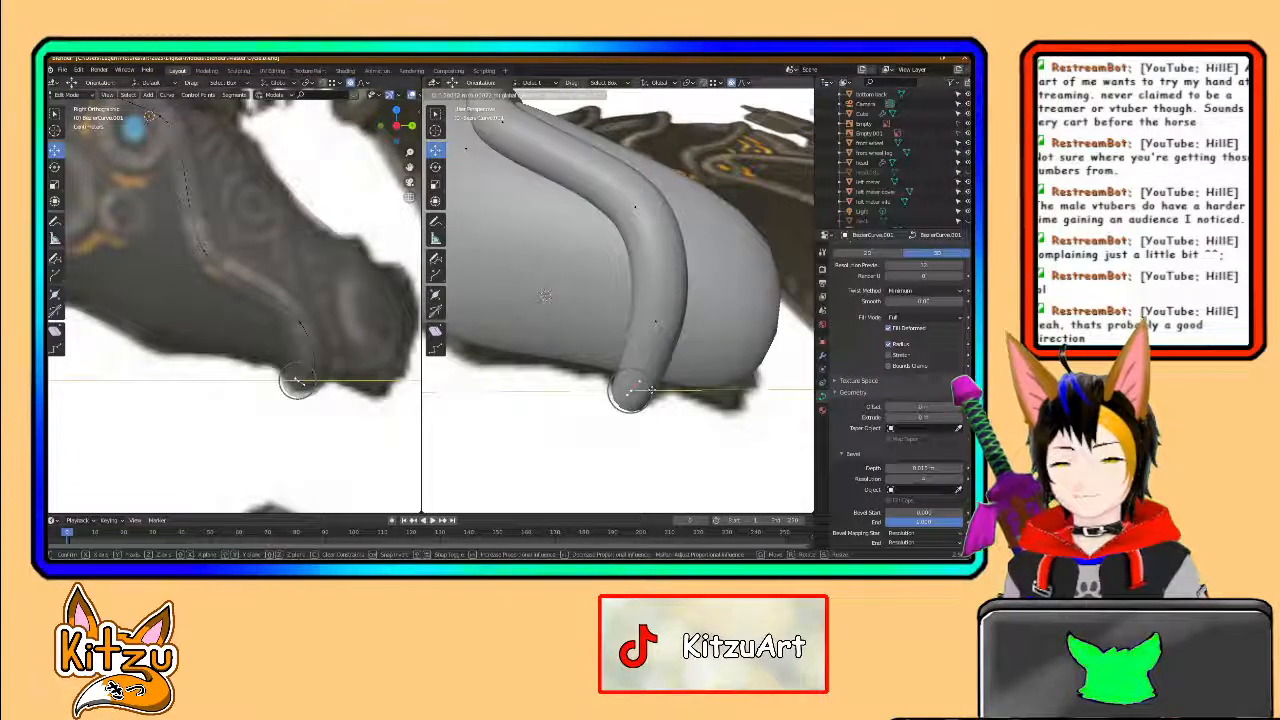
click(651, 389)
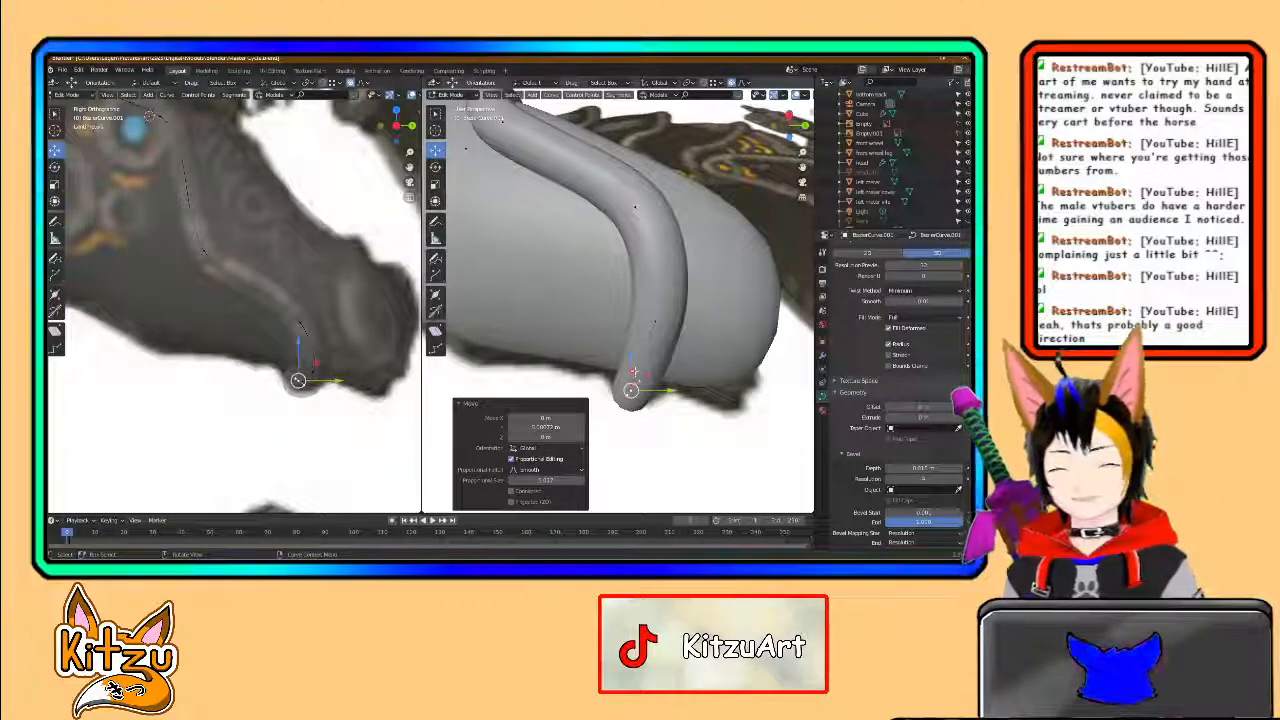
scroll(634, 371, down, 1)
scroll(634, 371, down, 2)
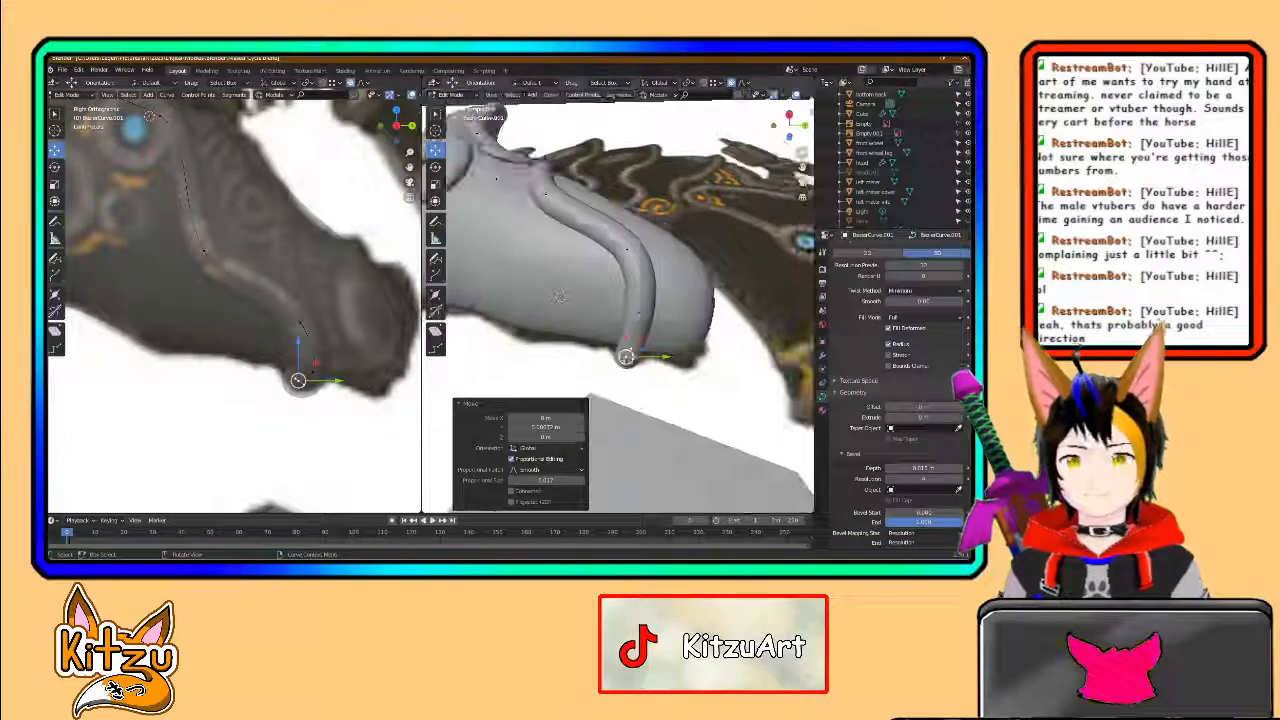
mouse_move(634, 371)
middle_down()
mouse_move(655, 346)
mouse_move(635, 382)
middle_up()
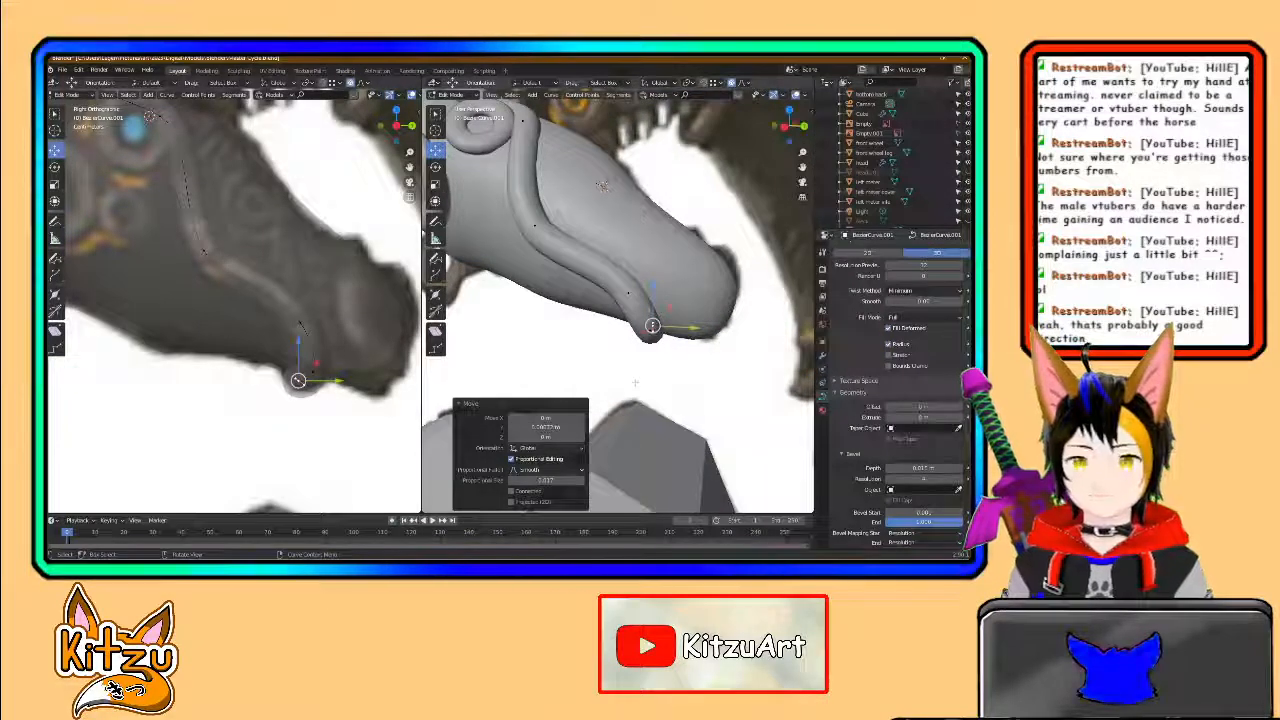
- Move the control point at the tube's bend behind the small ring along X to fit the head's side
middle_drag(645, 279, 702, 350)
scroll(690, 345, up, 2)
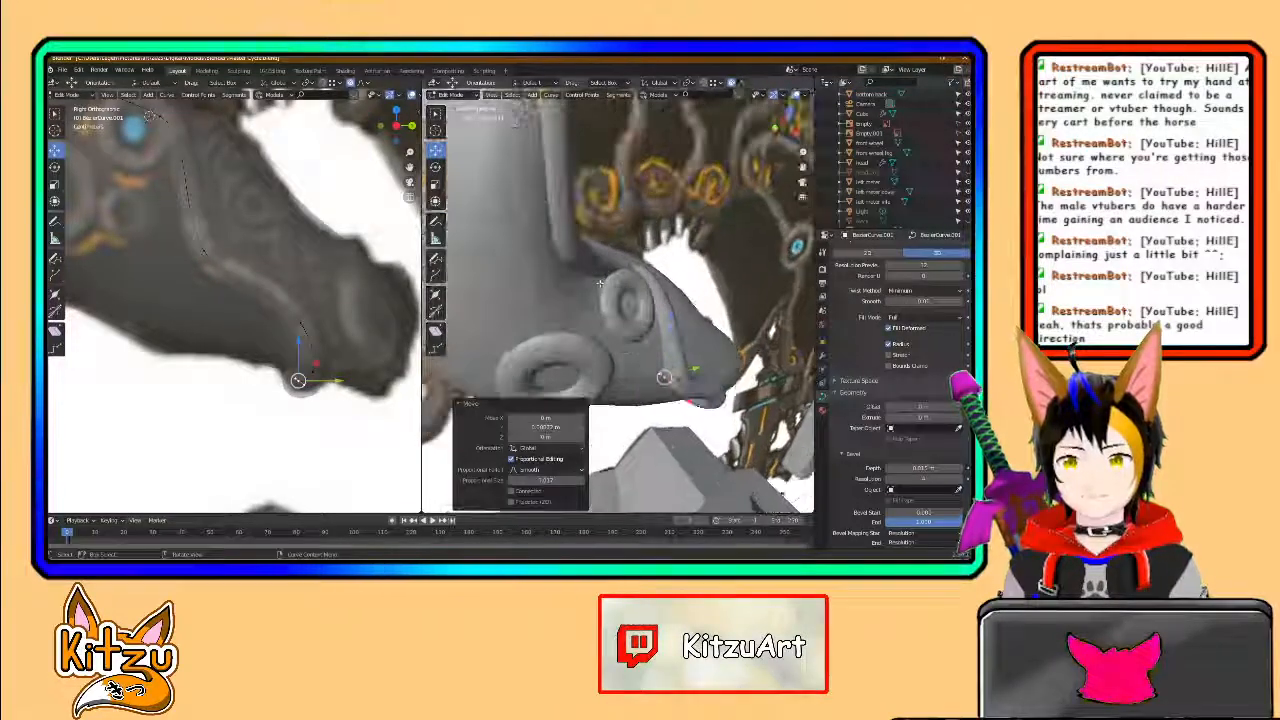
shift+middle_drag(584, 296, 598, 340)
click(587, 307)
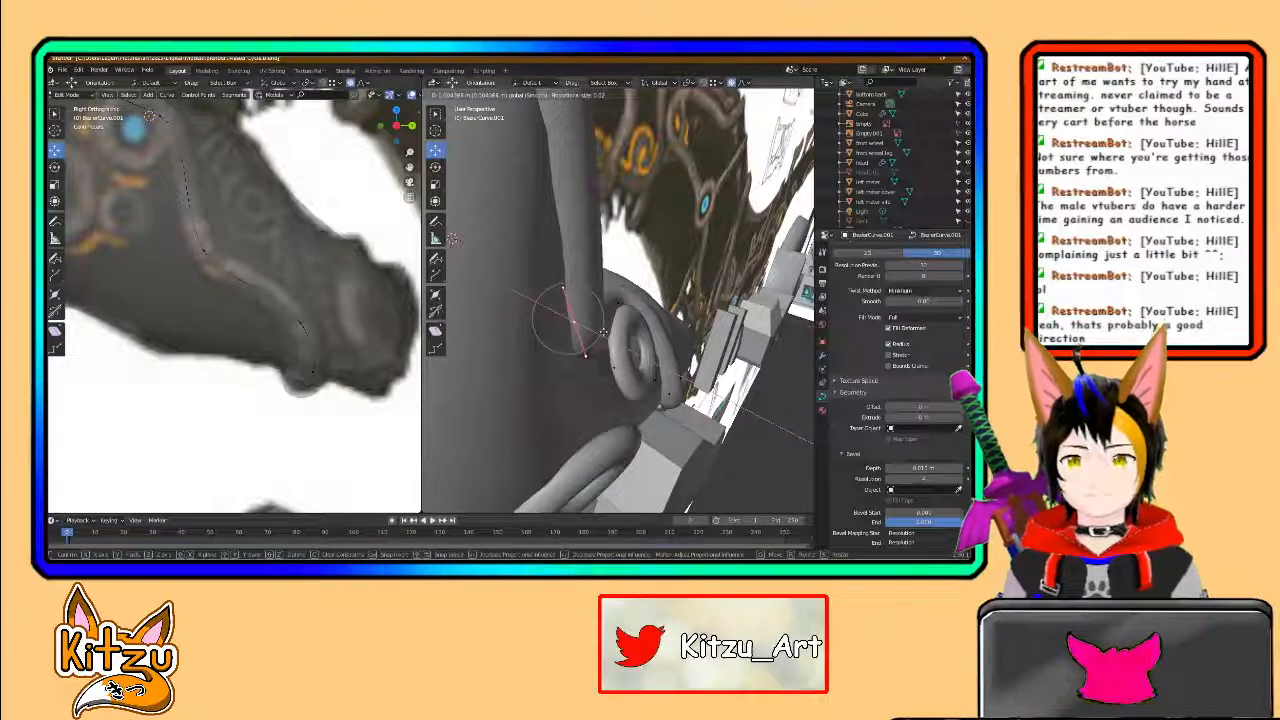
click(603, 331)
middle_drag(462, 242, 490, 291)
- Move the control point at the upper corner of the head outward along X
middle_drag(602, 300, 612, 246)
click(587, 260)
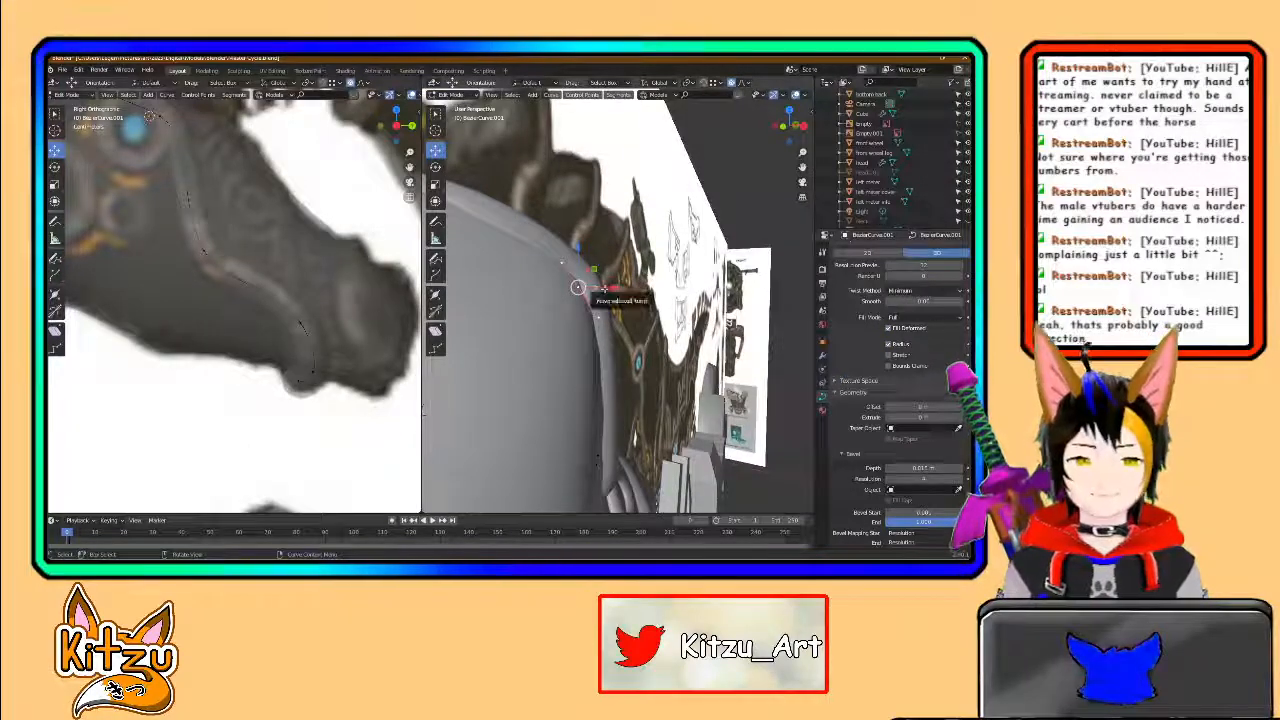
key(g)
key(x)
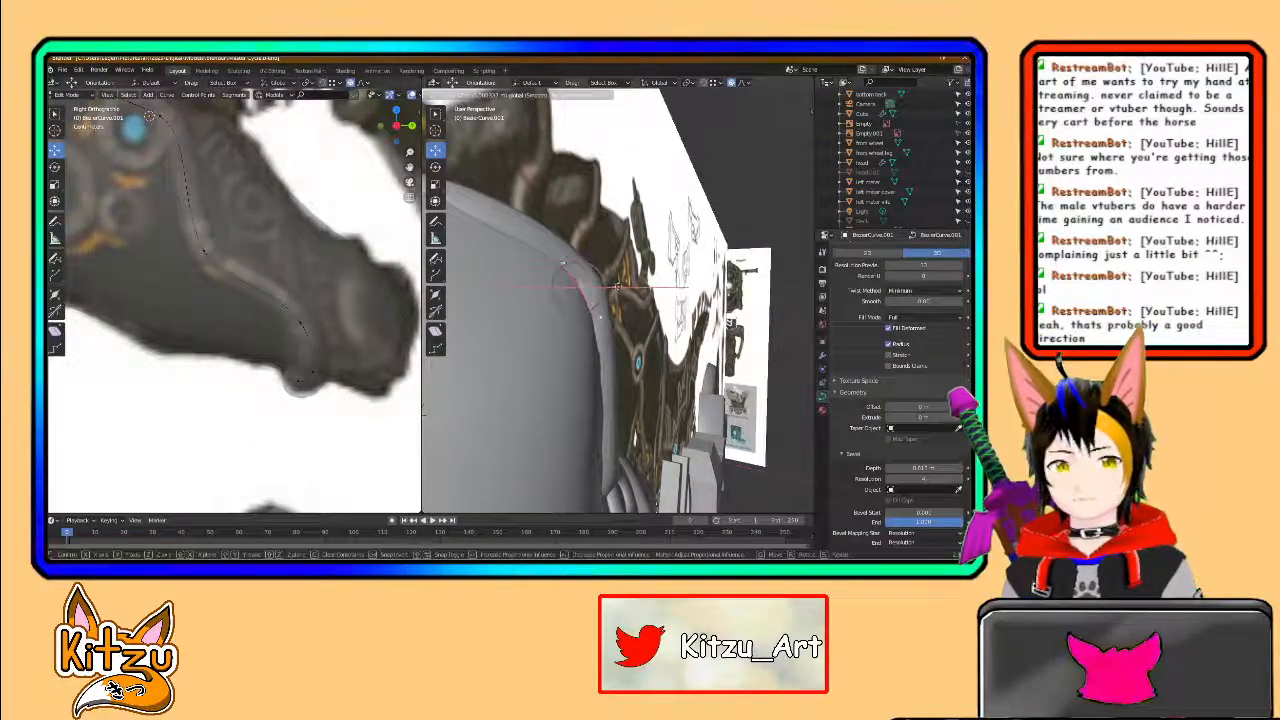
drag(620, 286, 622, 286)
middle_drag(590, 286, 633, 316)
- Adjust the curve's upper section along X where it crosses the top of the head
middle_drag(560, 270, 539, 268)
click(499, 254)
middle_drag(528, 407, 525, 275)
key(e)
key(x)
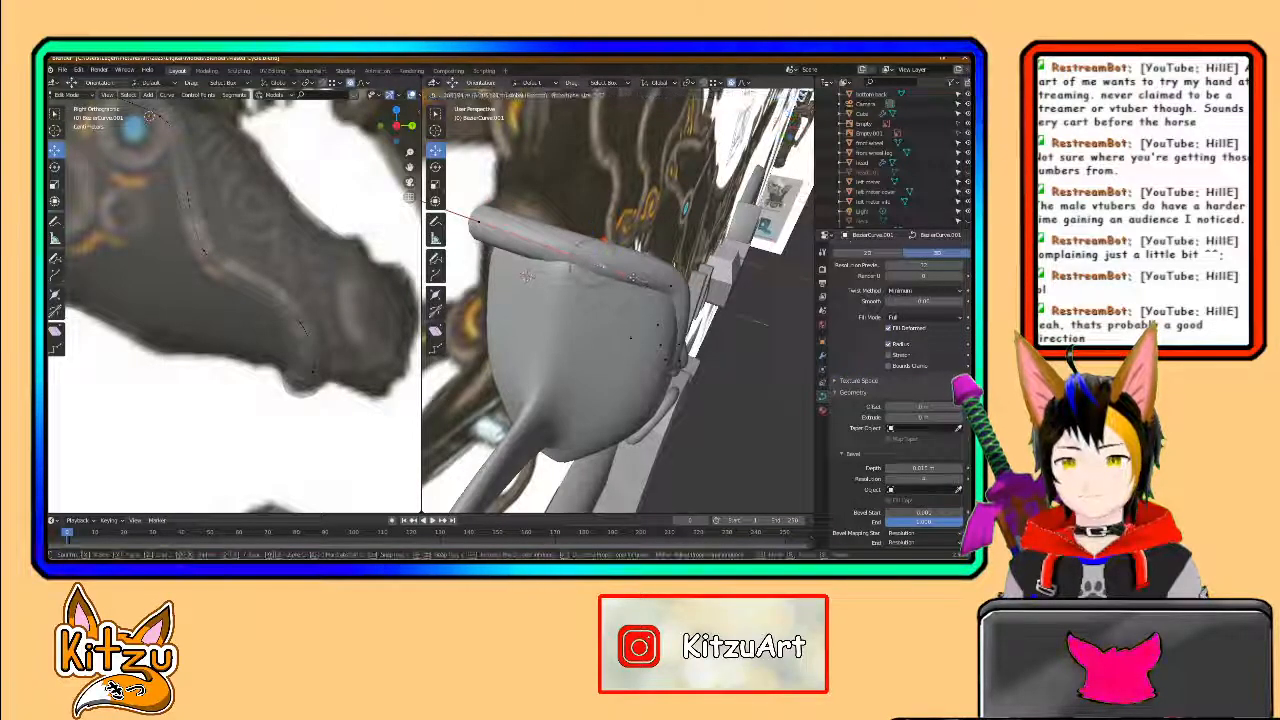
drag(642, 280, 647, 281)
middle_drag(647, 281, 693, 308)
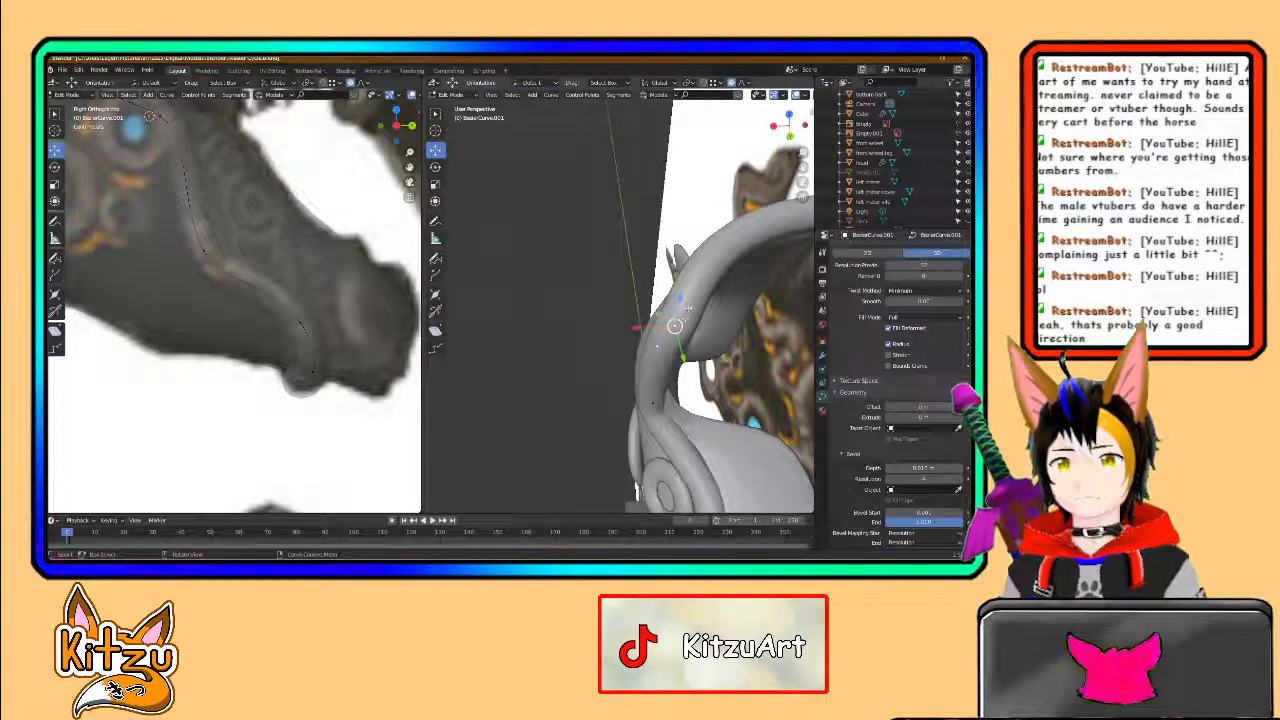
- Shift the selected handle on the tube's upper section along Y and select the neighbouring control point
drag(672, 310, 711, 309)
middle_drag(712, 312, 650, 318)
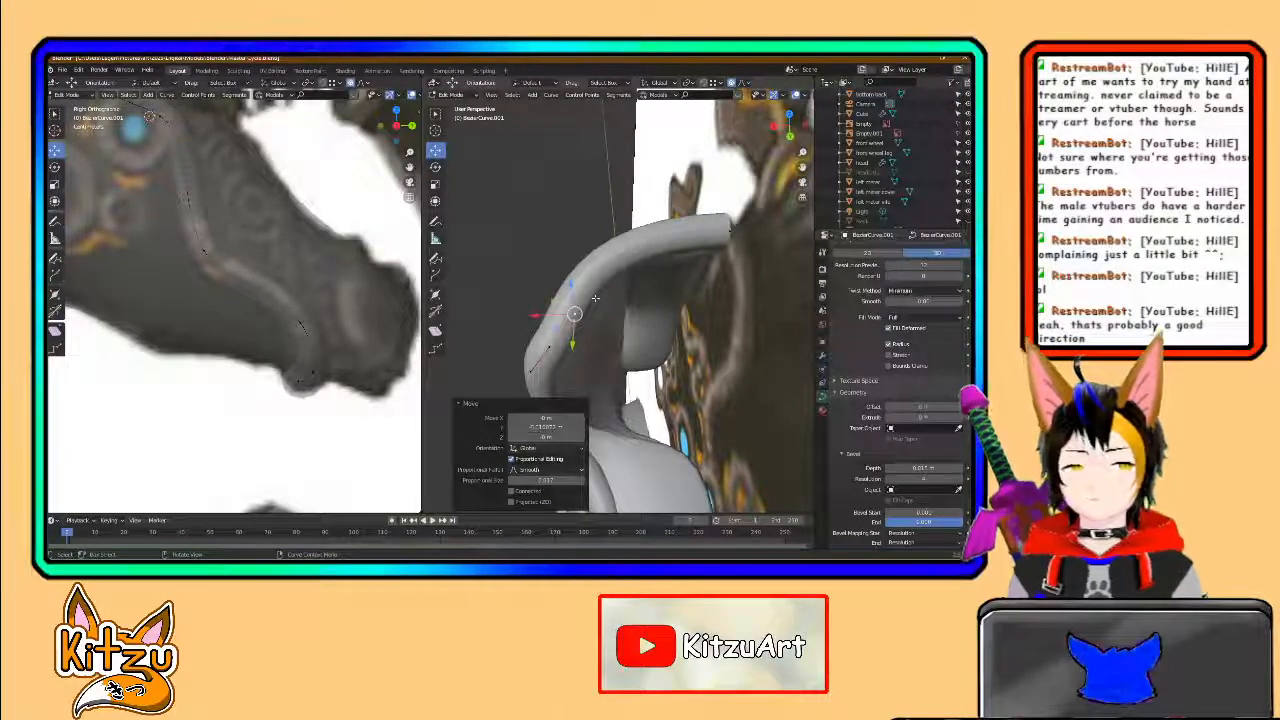
mouse_move(595, 298)
middle_down()
mouse_move(543, 304)
mouse_move(739, 253)
mouse_move(604, 313)
middle_up()
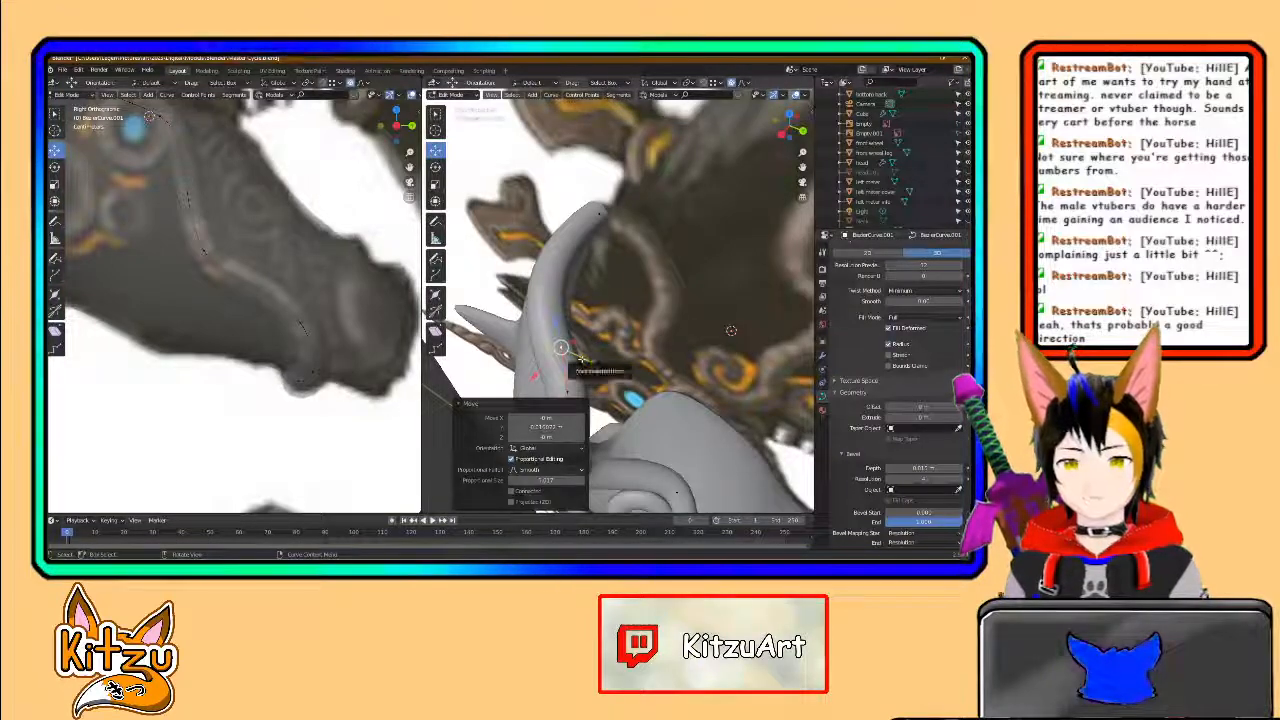
click(549, 341)
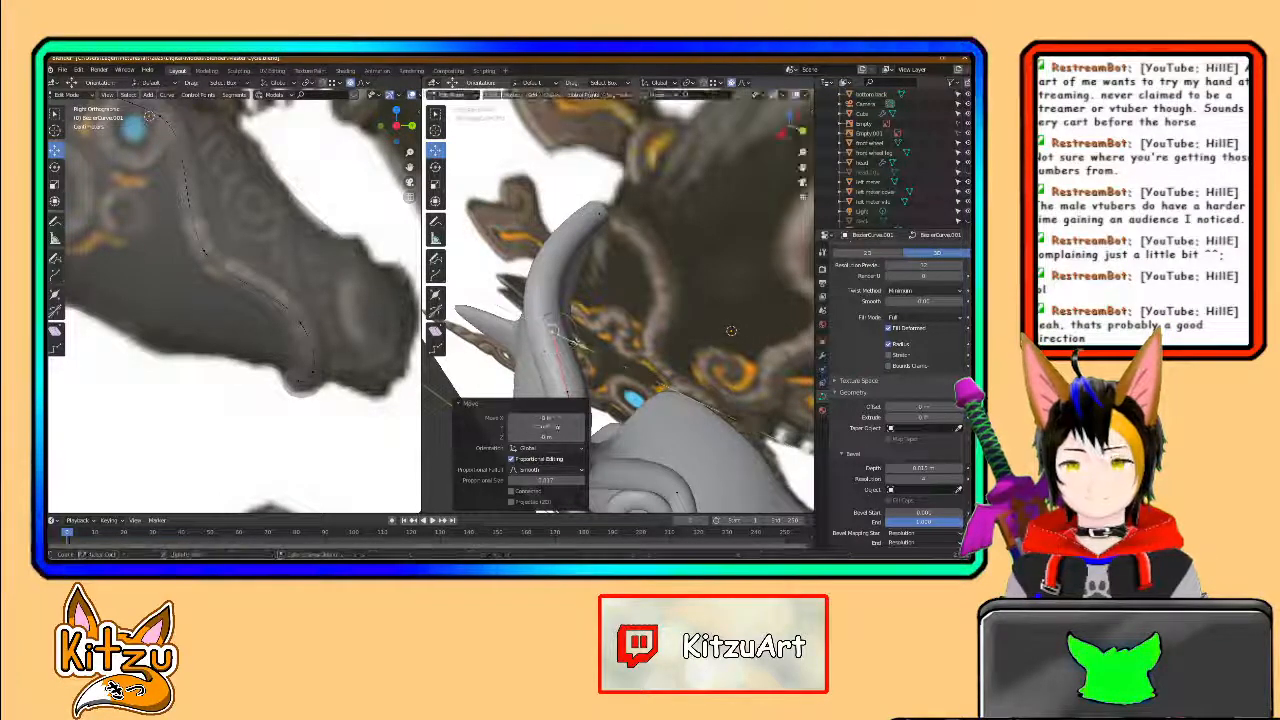
- Move the selected handle on the tube's upper section along Z where it crosses the head's upper corner
mouse_move(570, 337)
middle_down()
mouse_move(662, 298)
mouse_move(570, 318)
middle_up()
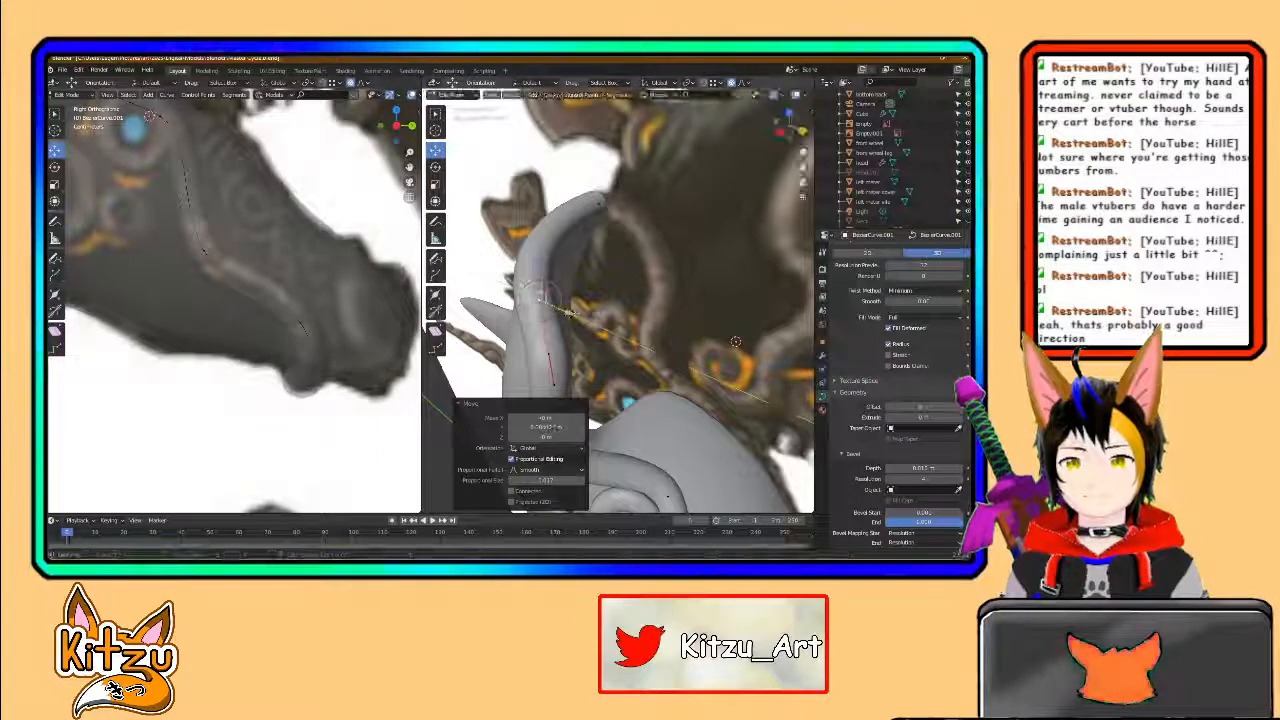
middle_drag(735, 342, 702, 315)
drag(603, 251, 606, 241)
middle_drag(621, 260, 669, 222)
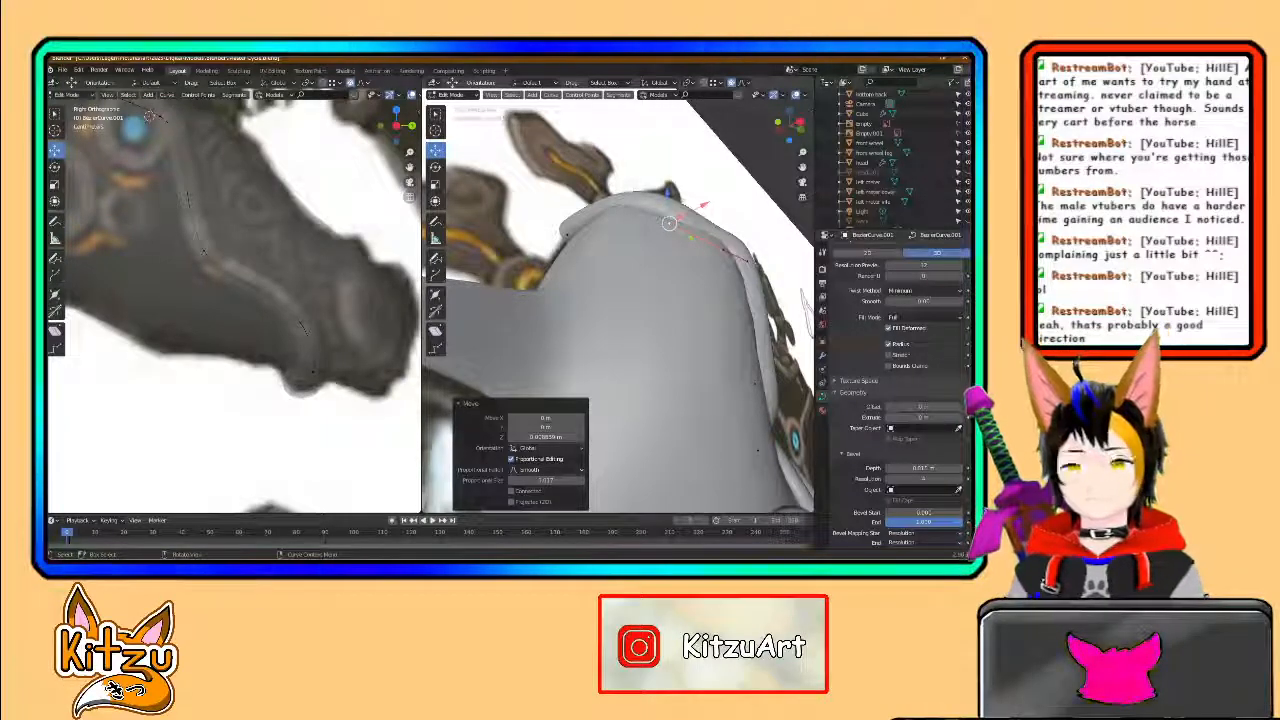
- Examine how closely the tube's upper section follows the head's surface from the front, side and rear
middle_drag(669, 222, 663, 233)
middle_drag(629, 284, 567, 329)
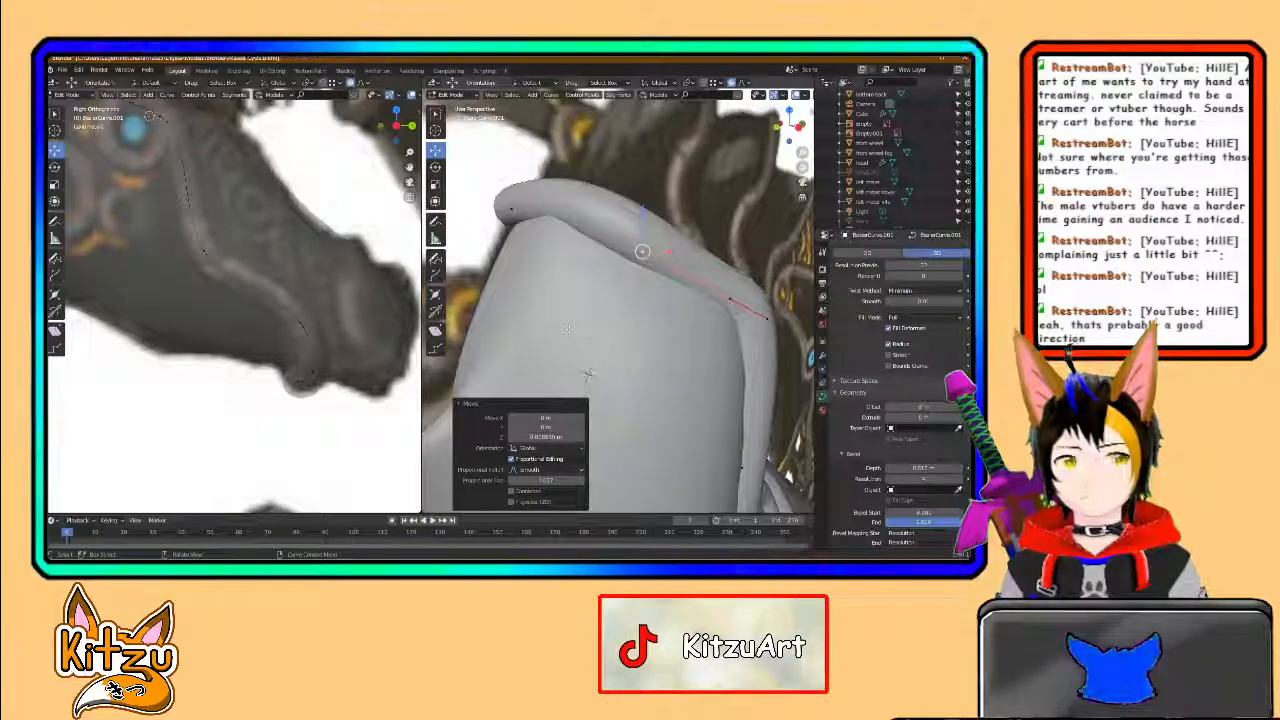
middle_drag(588, 373, 565, 330)
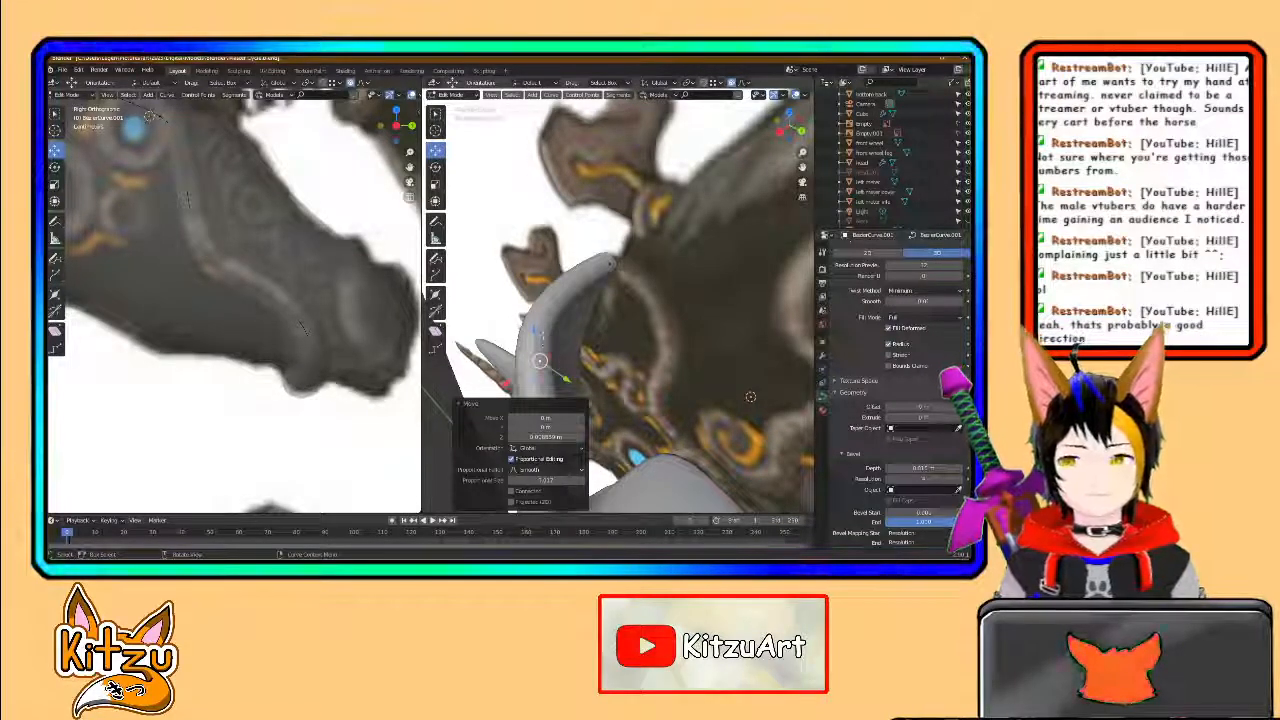
middle_drag(541, 333, 630, 334)
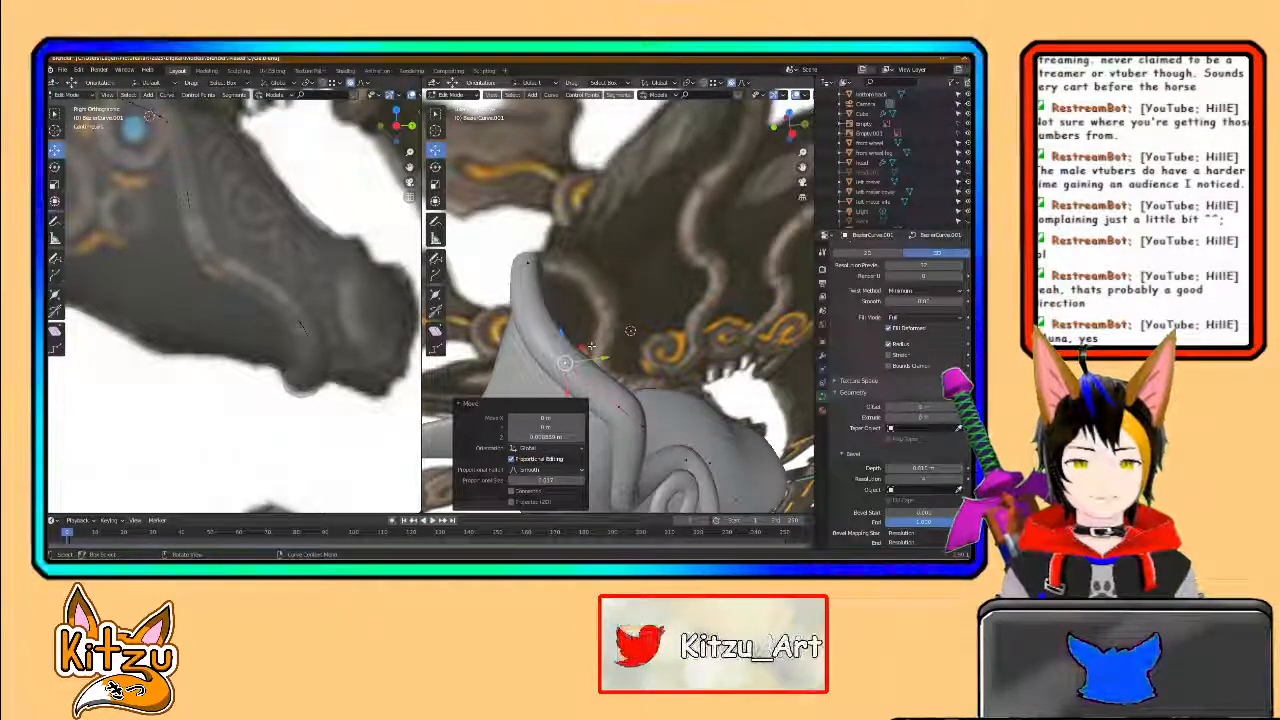
middle_drag(590, 349, 618, 366)
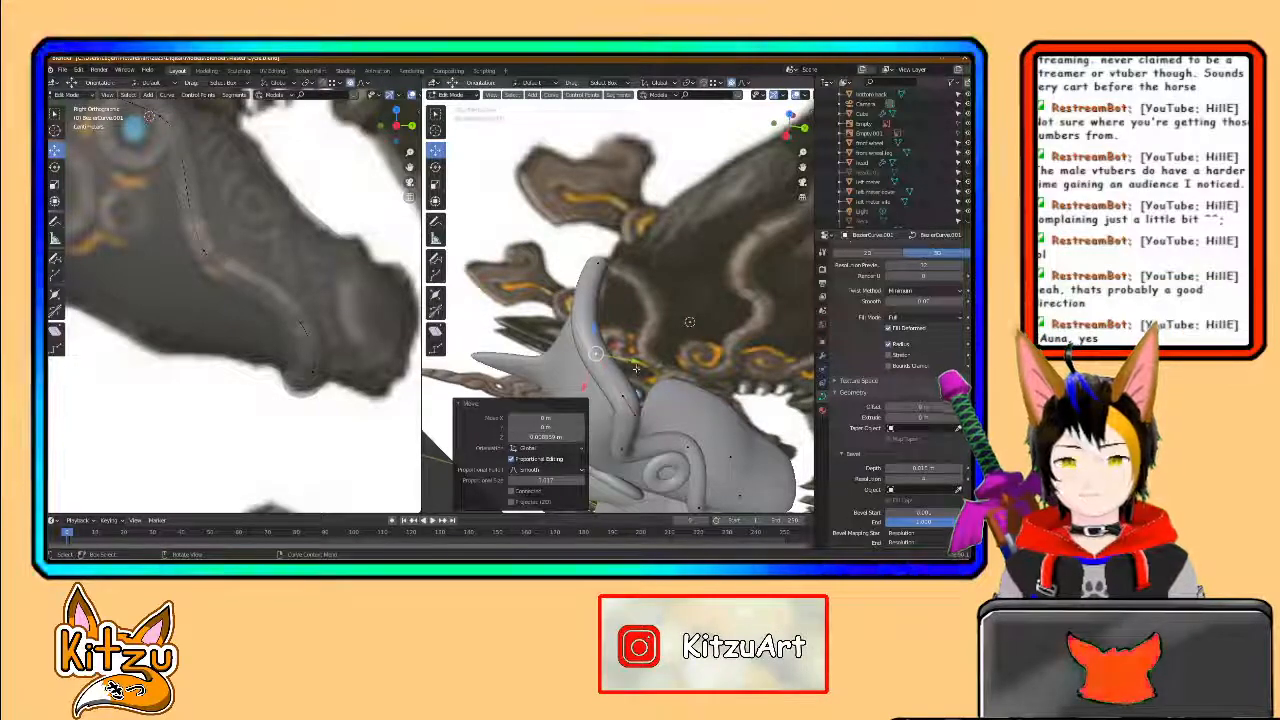
mouse_move(634, 365)
middle_down()
mouse_move(596, 321)
mouse_move(600, 354)
mouse_move(626, 360)
middle_up()
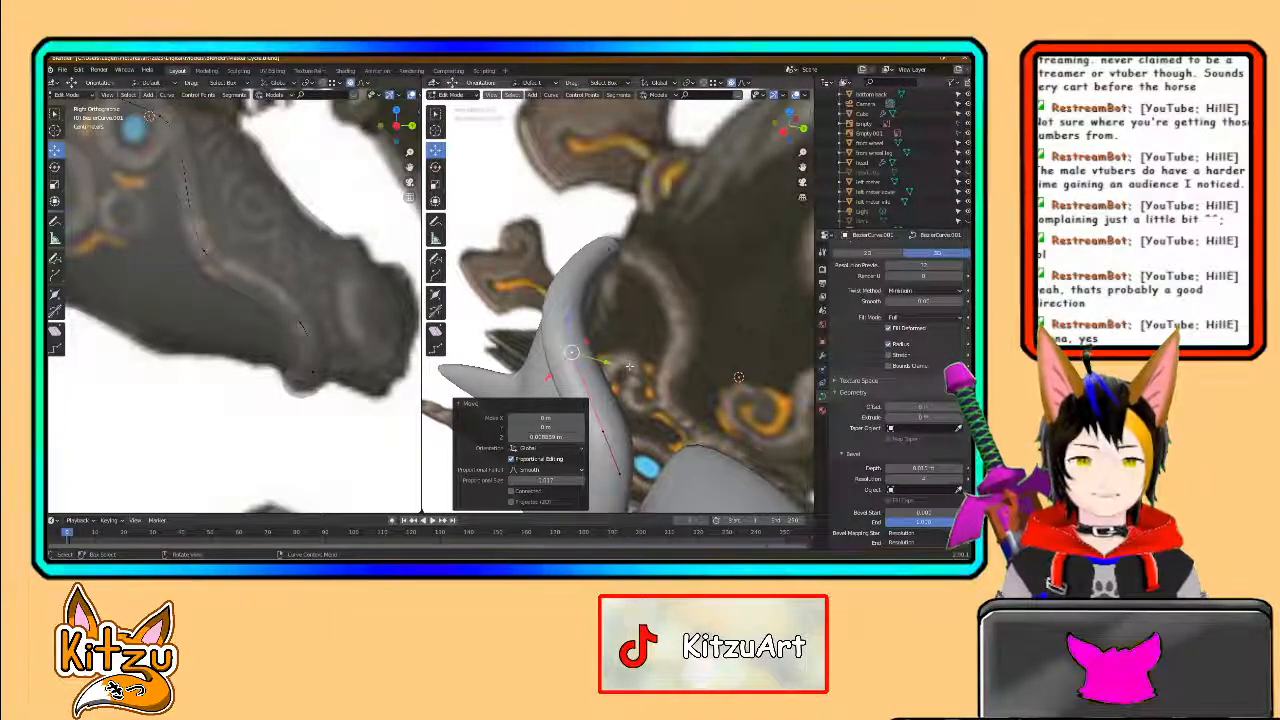
middle_drag(744, 350, 716, 374)
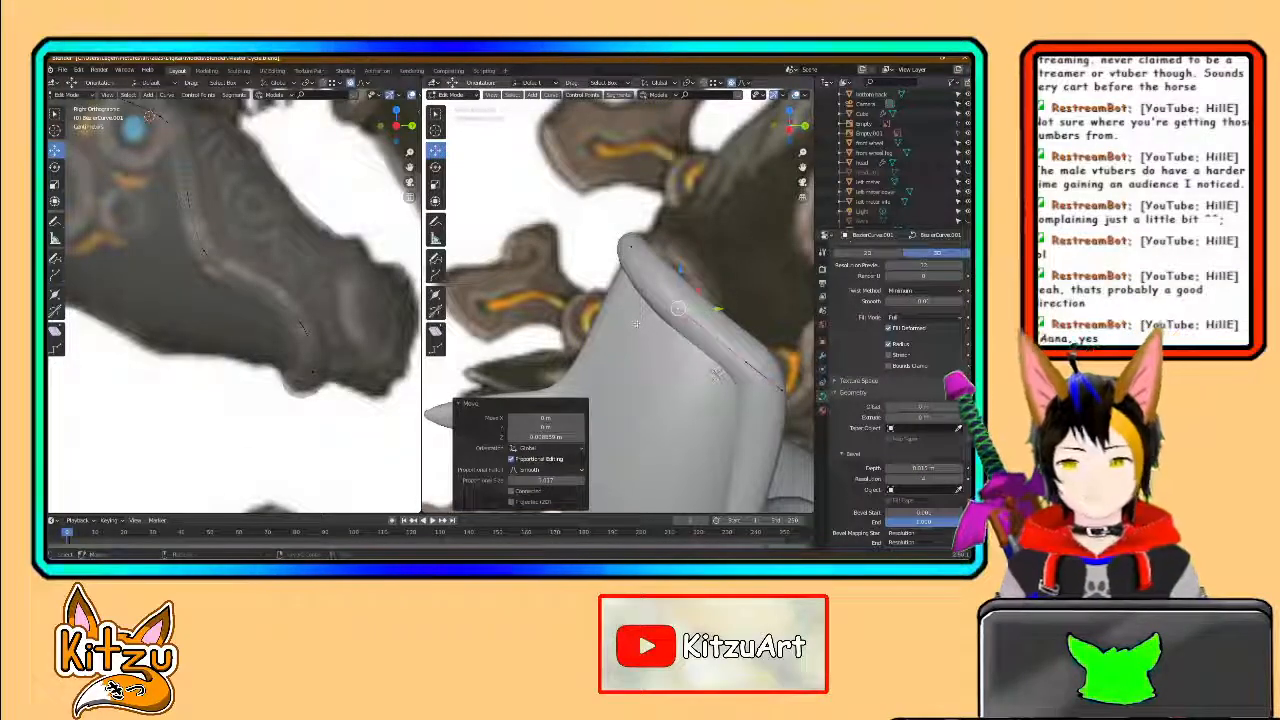
middle_drag(635, 323, 597, 344)
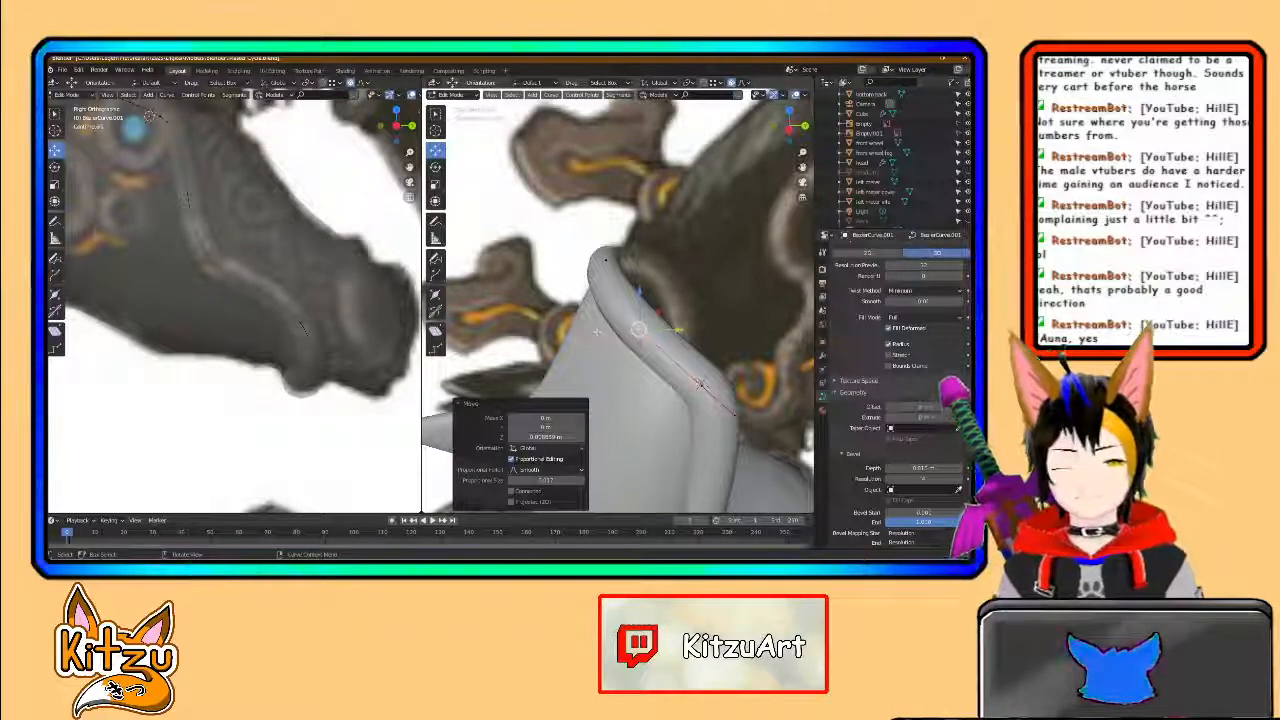
middle_drag(700, 383, 582, 363)
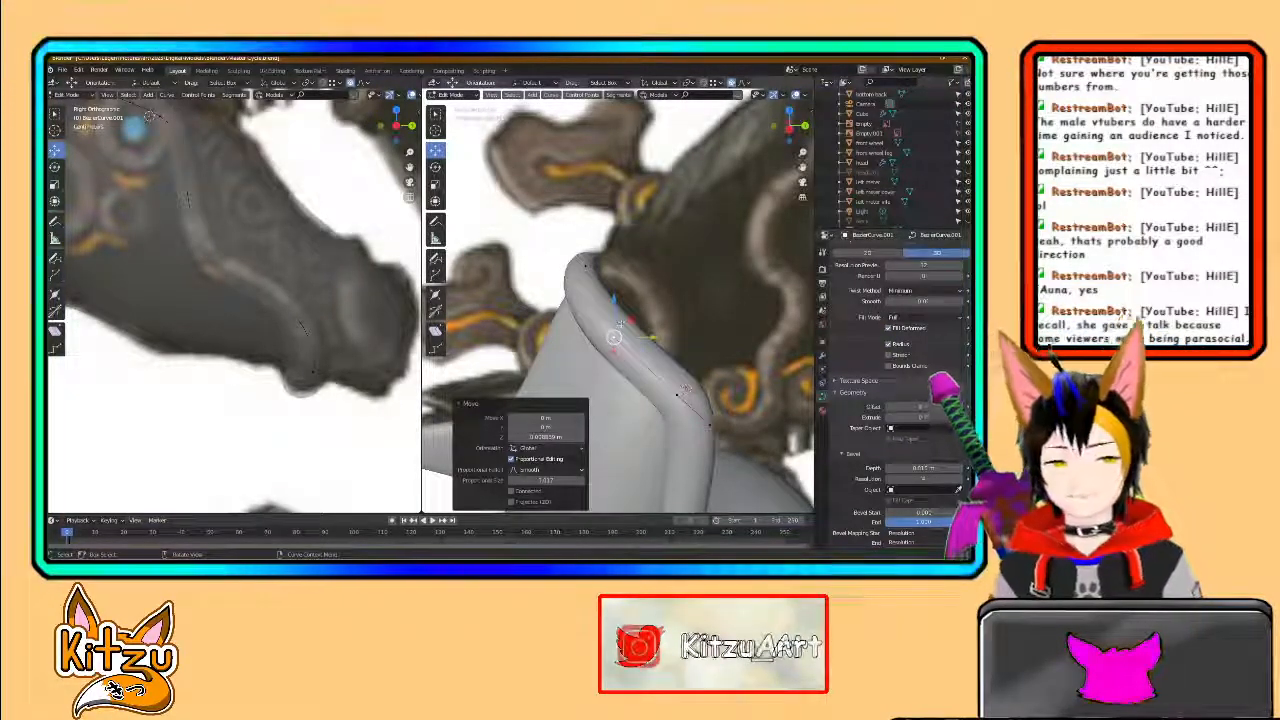
- Adjust the same upper-section handle along Z once more to refine the tube's fit over the head's edge
middle_drag(617, 320, 659, 402)
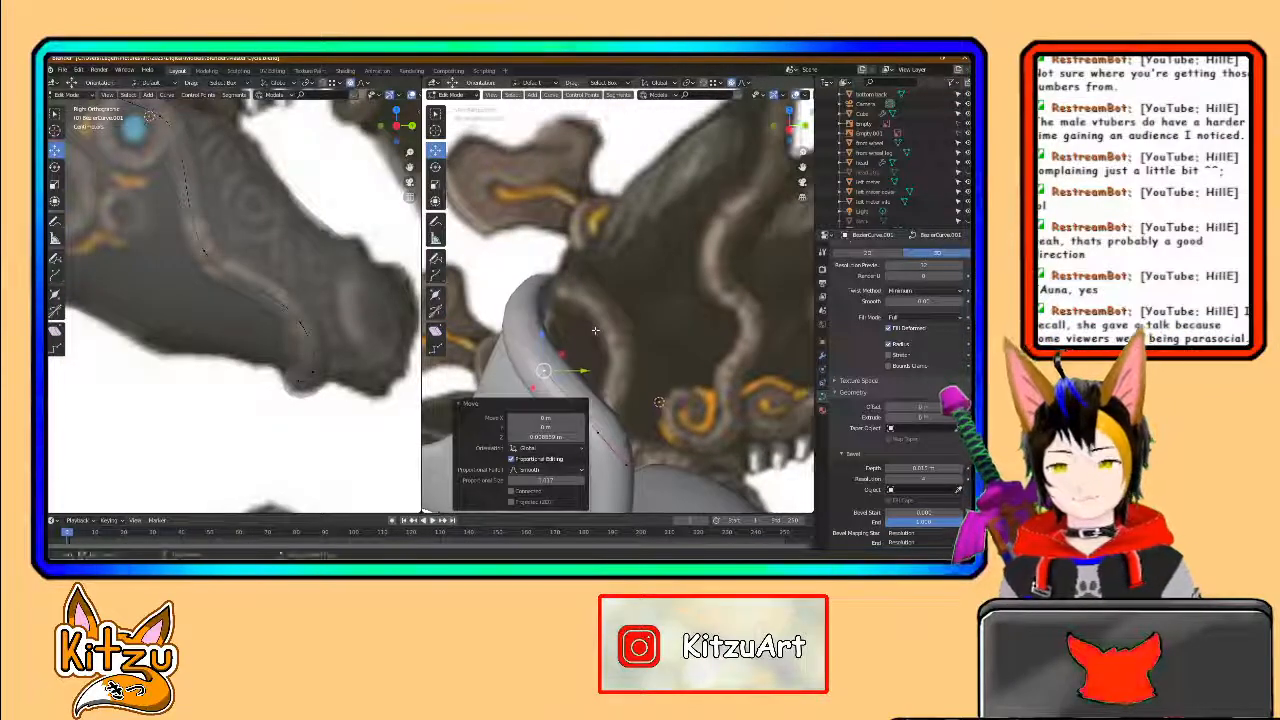
key(g)
key(z)
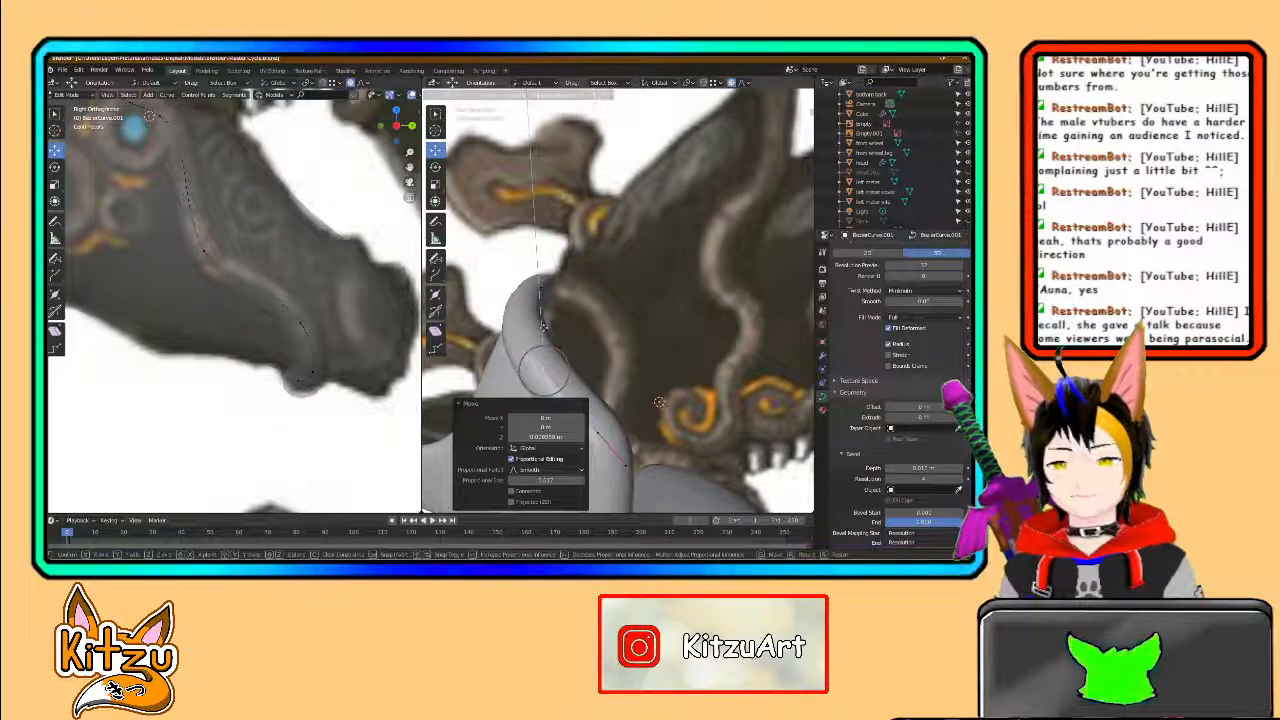
click(658, 401)
middle_drag(658, 401, 576, 320)
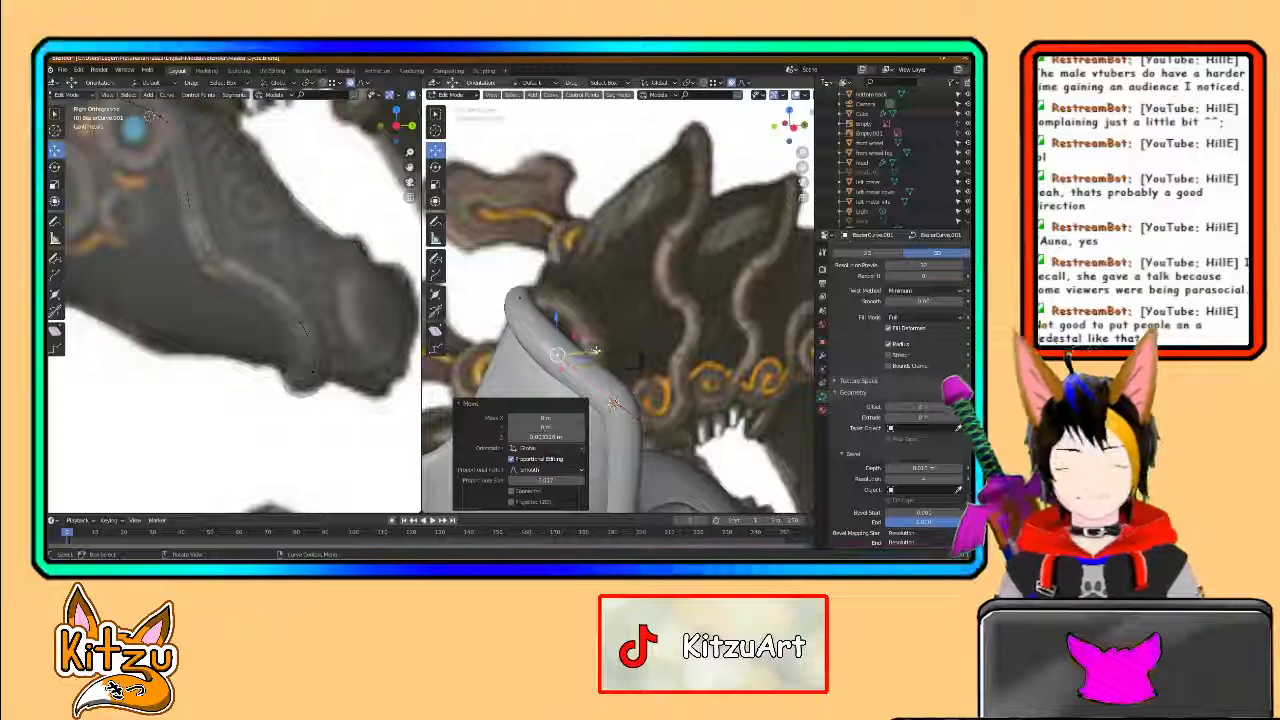
middle_drag(580, 342, 526, 373)
- Adjust the side-facing handle of the tube's end control point at the crown along Y and X
click(603, 331)
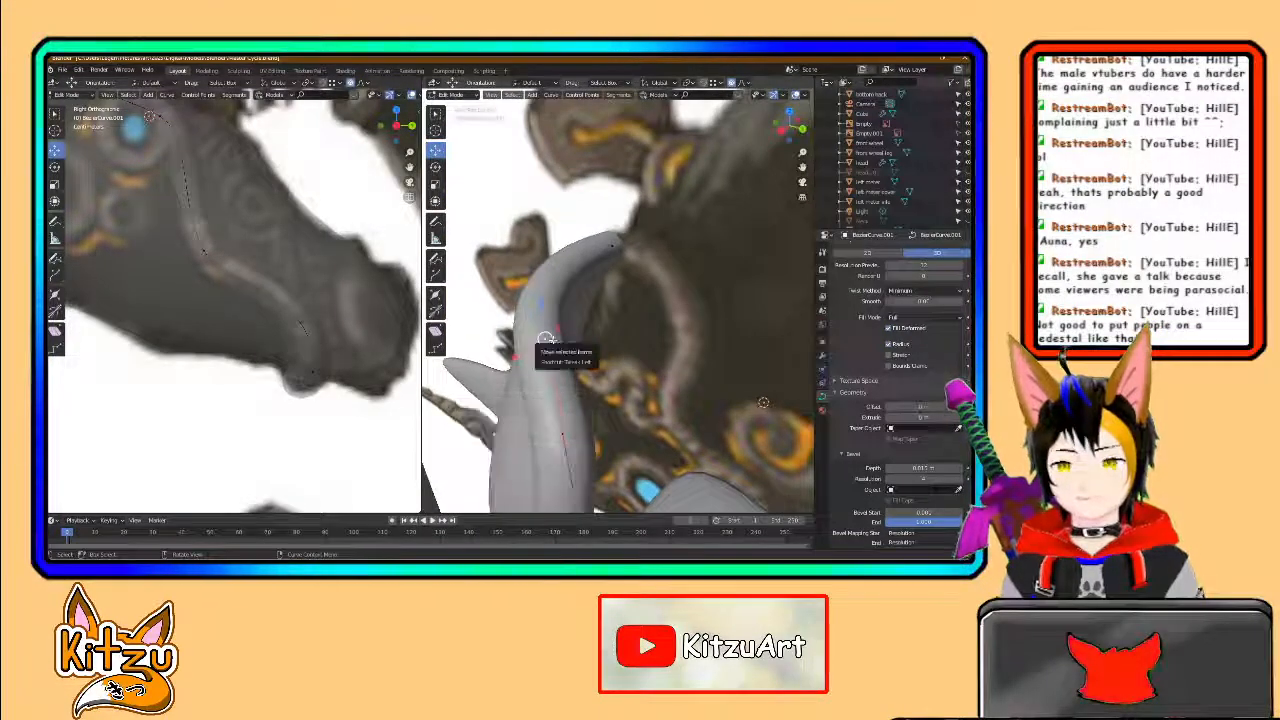
middle_drag(562, 424, 682, 378)
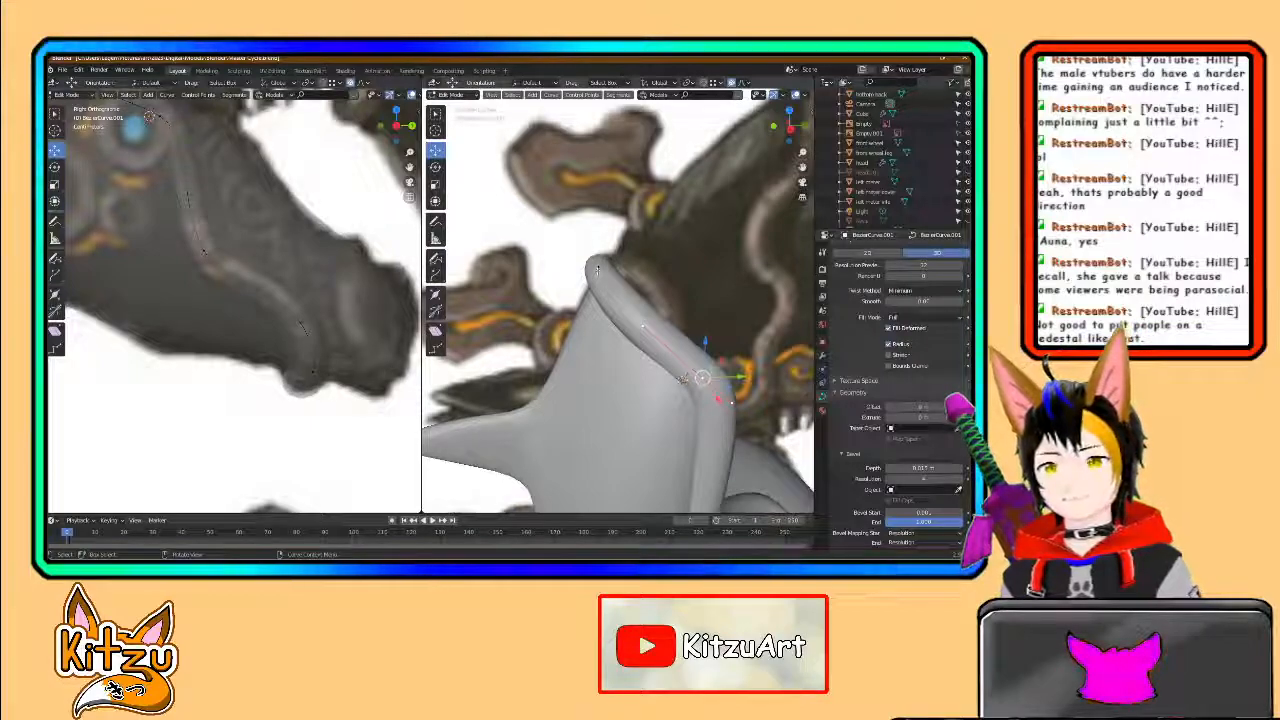
middle_drag(633, 285, 536, 303)
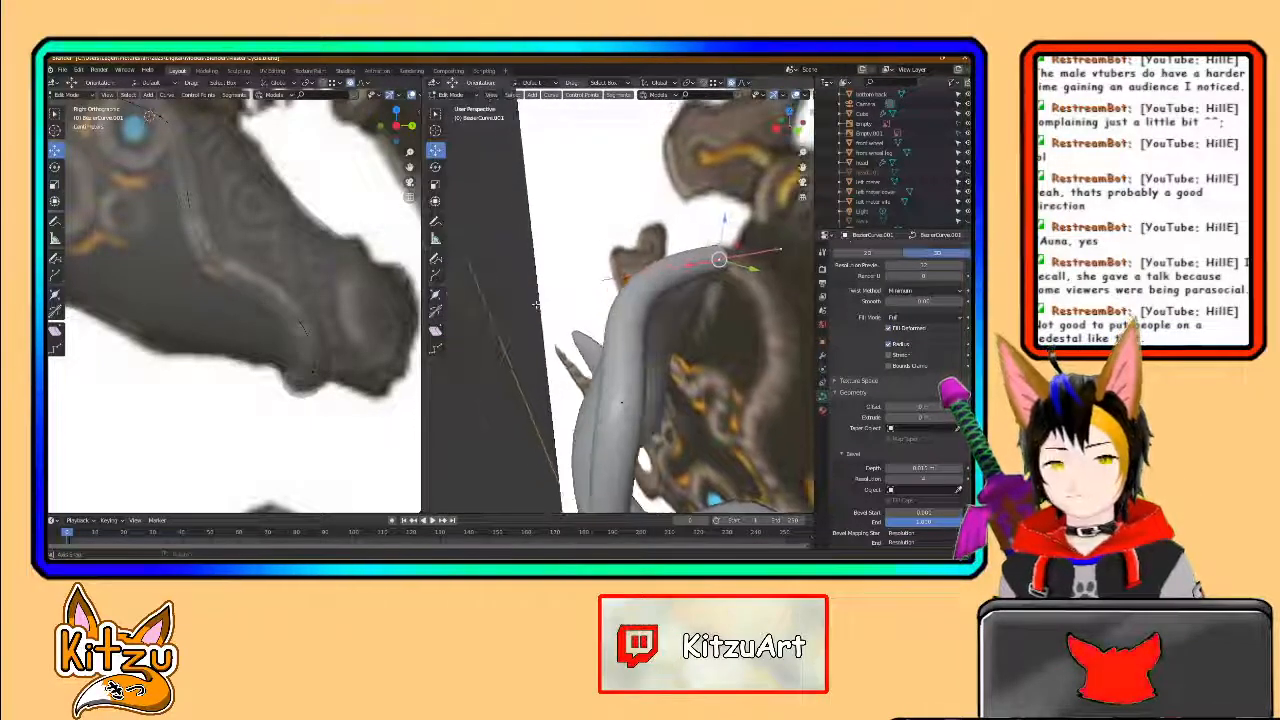
shift+middle_drag(655, 311, 621, 348)
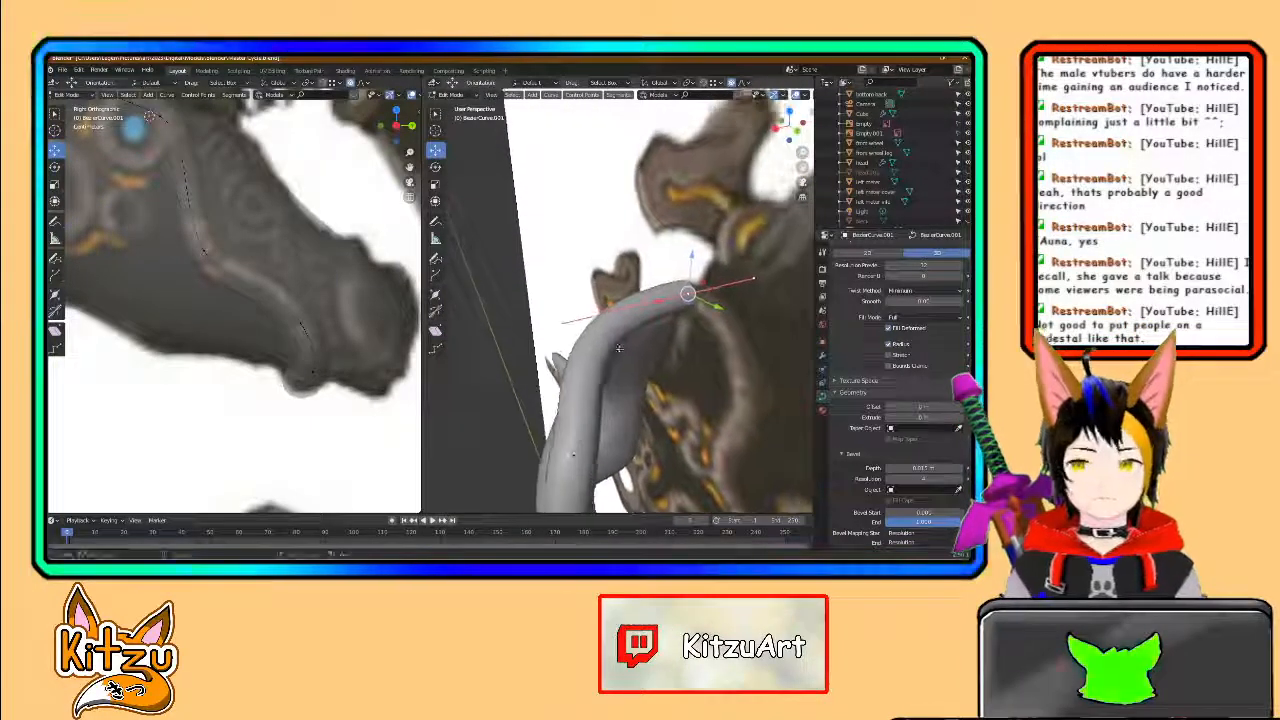
click(567, 326)
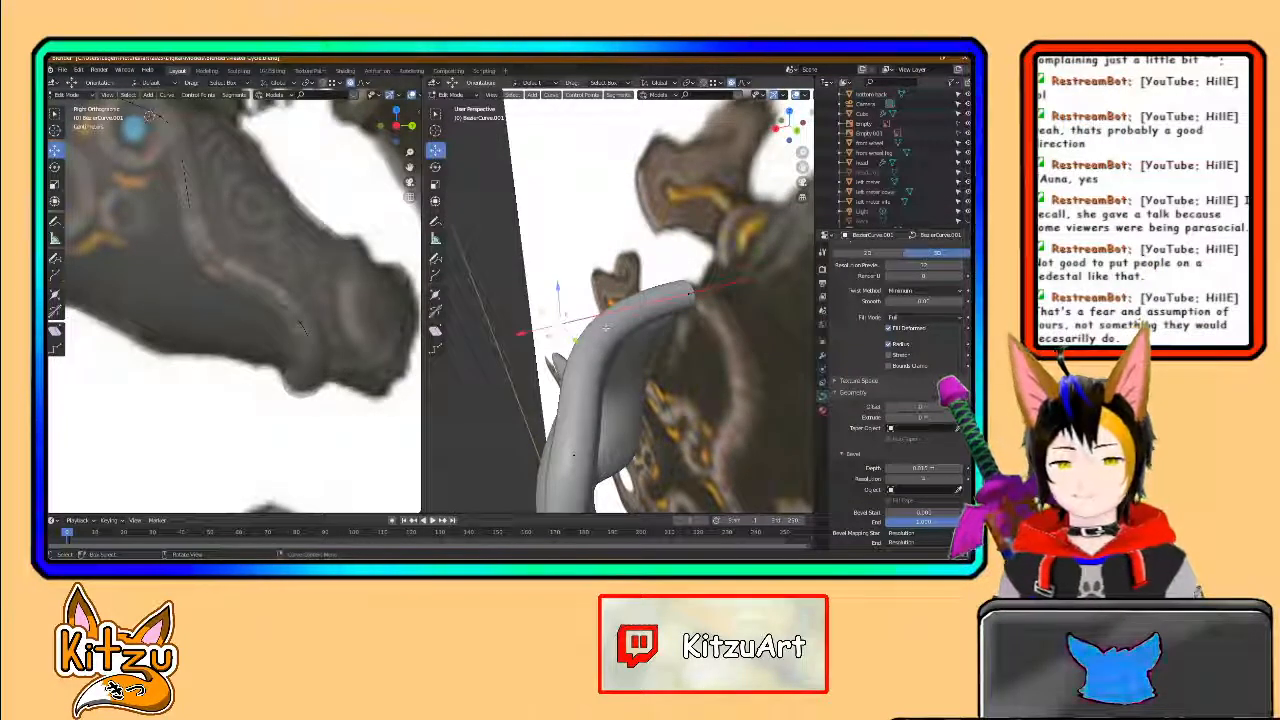
middle_drag(606, 329, 777, 382)
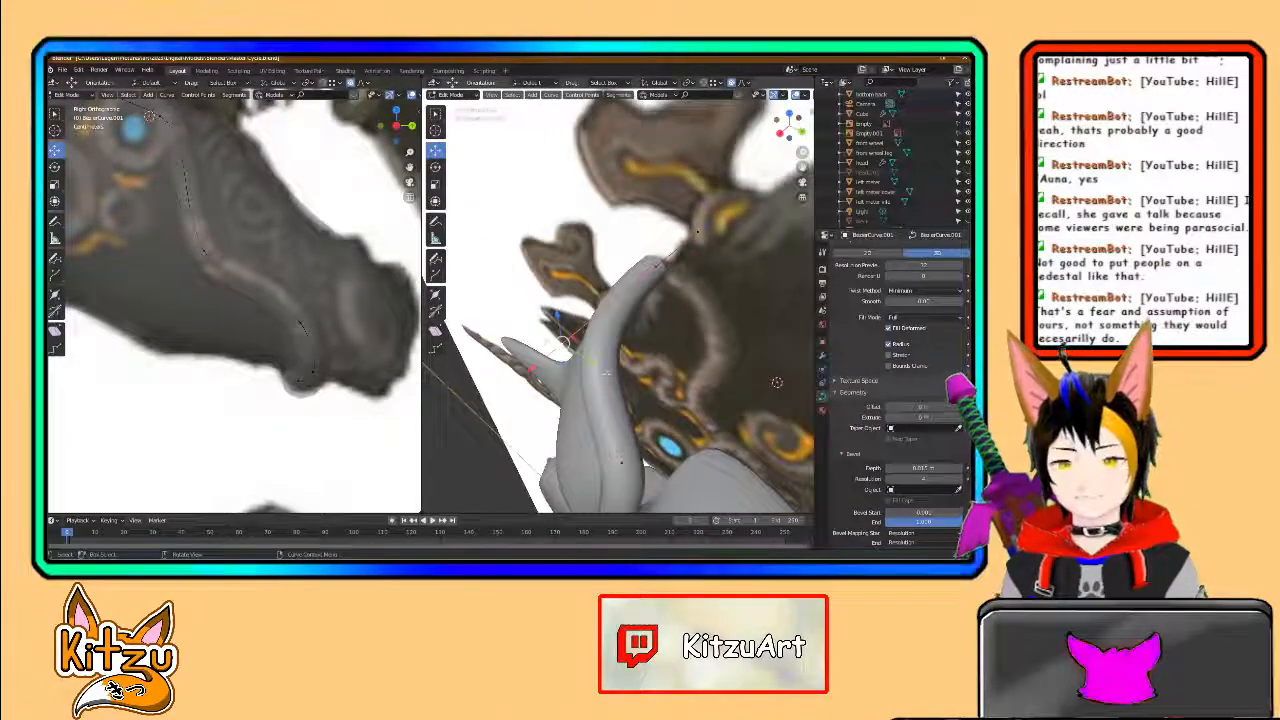
key(g)
drag(523, 373, 571, 371)
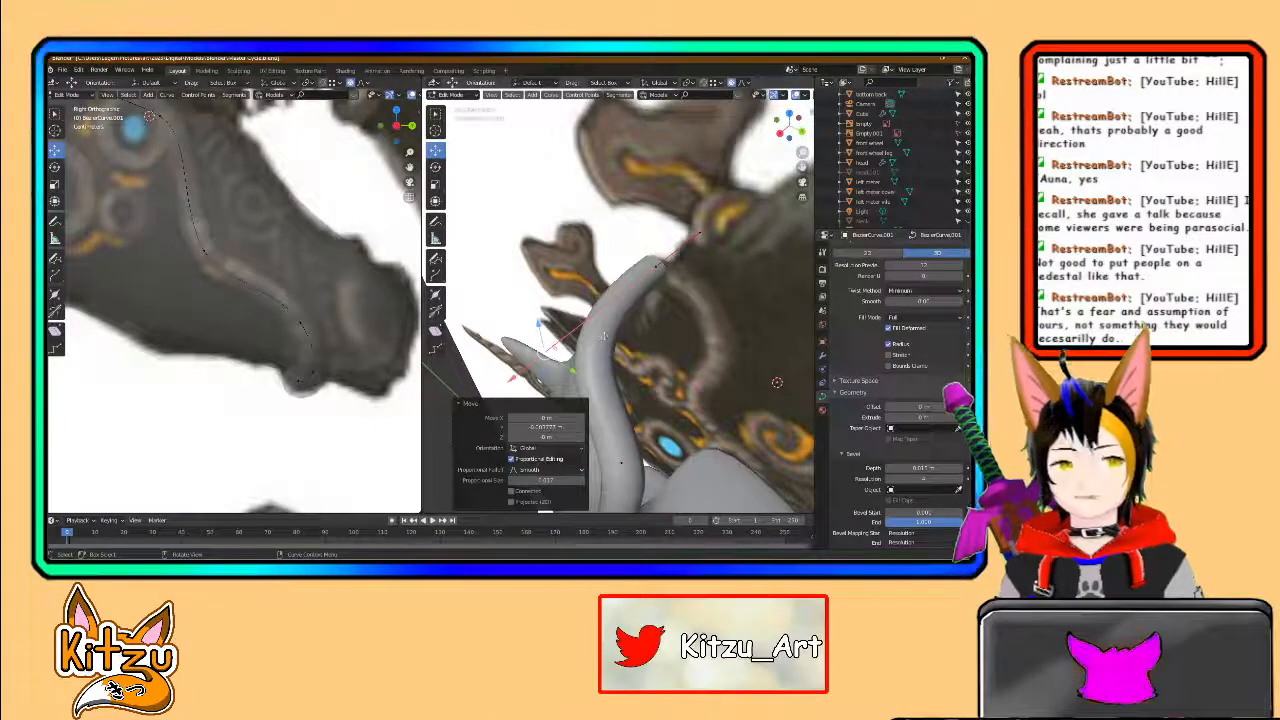
middle_drag(597, 331, 492, 380)
scroll(668, 305, up, 2)
middle_drag(668, 305, 538, 390)
drag(538, 392, 533, 392)
click(587, 302)
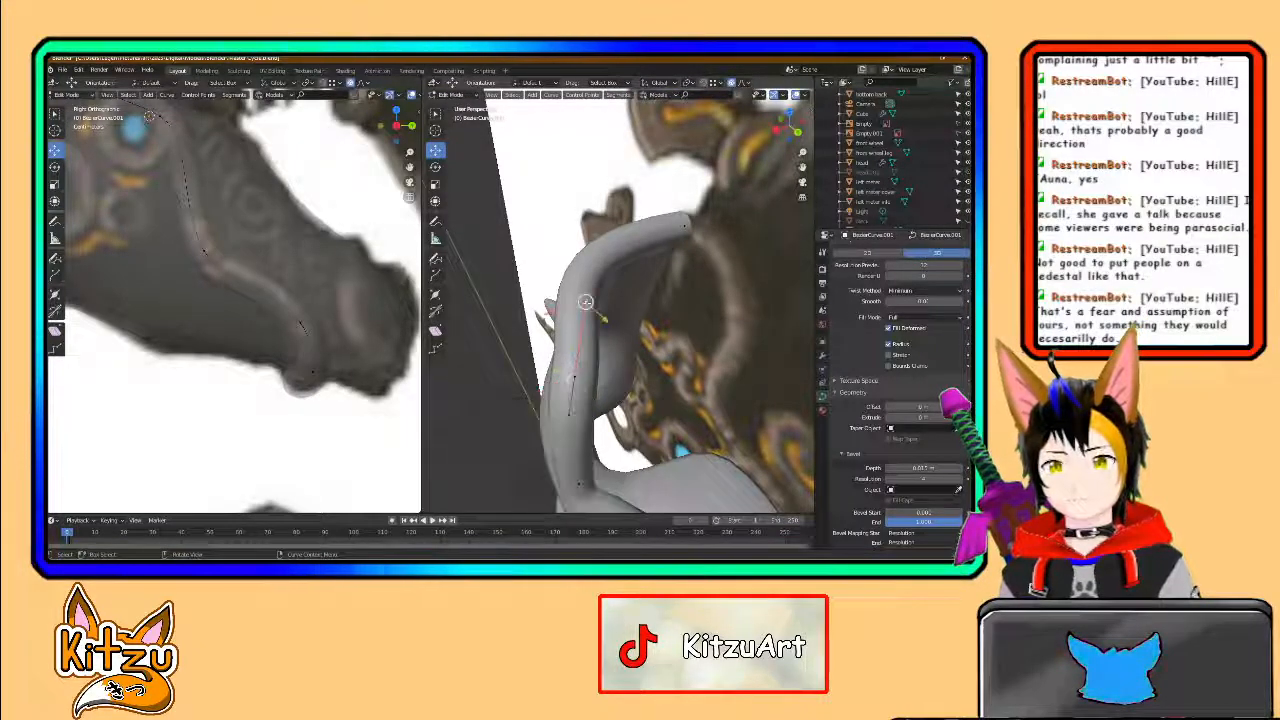
drag(585, 301, 547, 315)
key(ctrl+z)
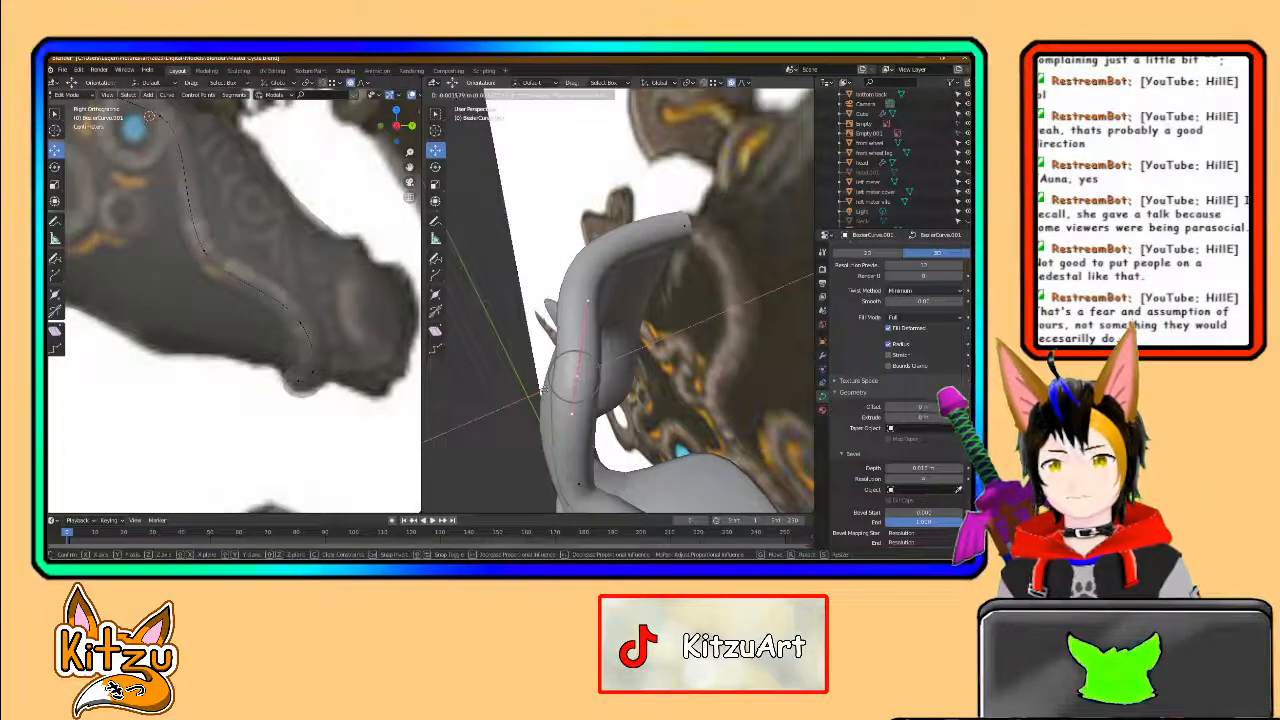
- Move the control point just below the head's upper corner along X in two small adjustments
click(547, 389)
middle_drag(547, 389, 690, 331)
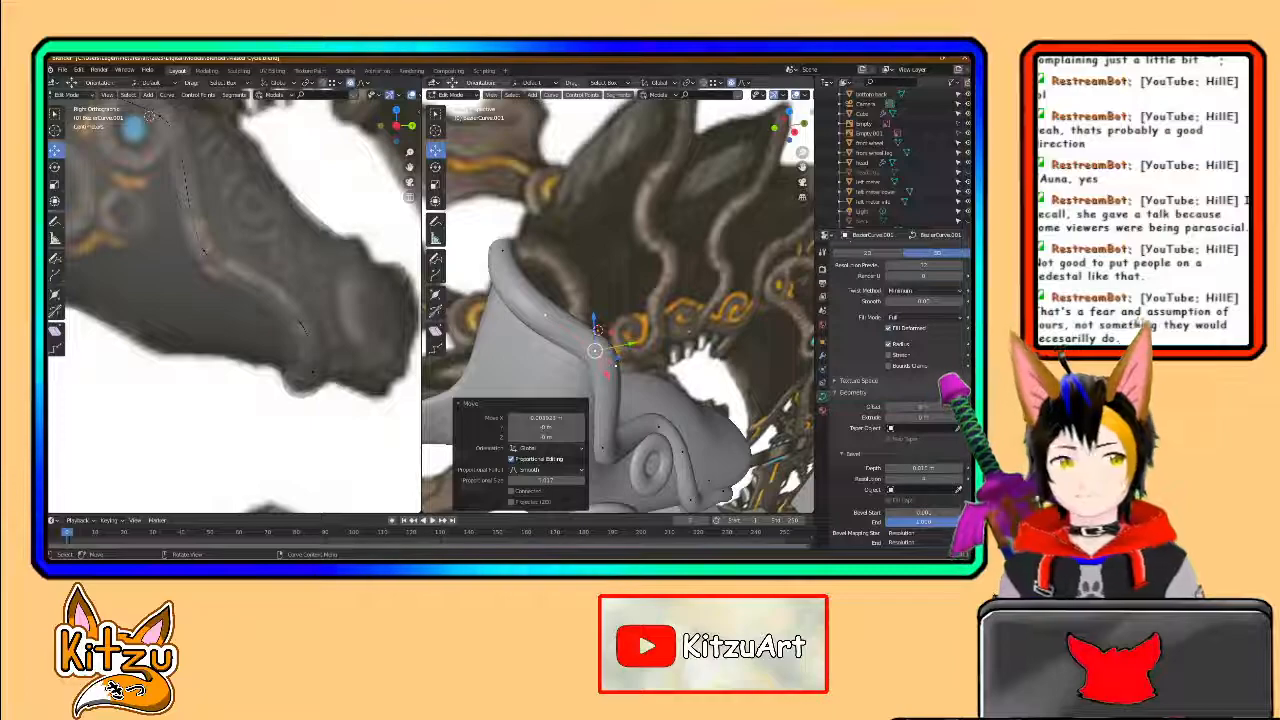
mouse_move(594, 349)
middle_down()
mouse_move(626, 368)
mouse_move(604, 366)
middle_up()
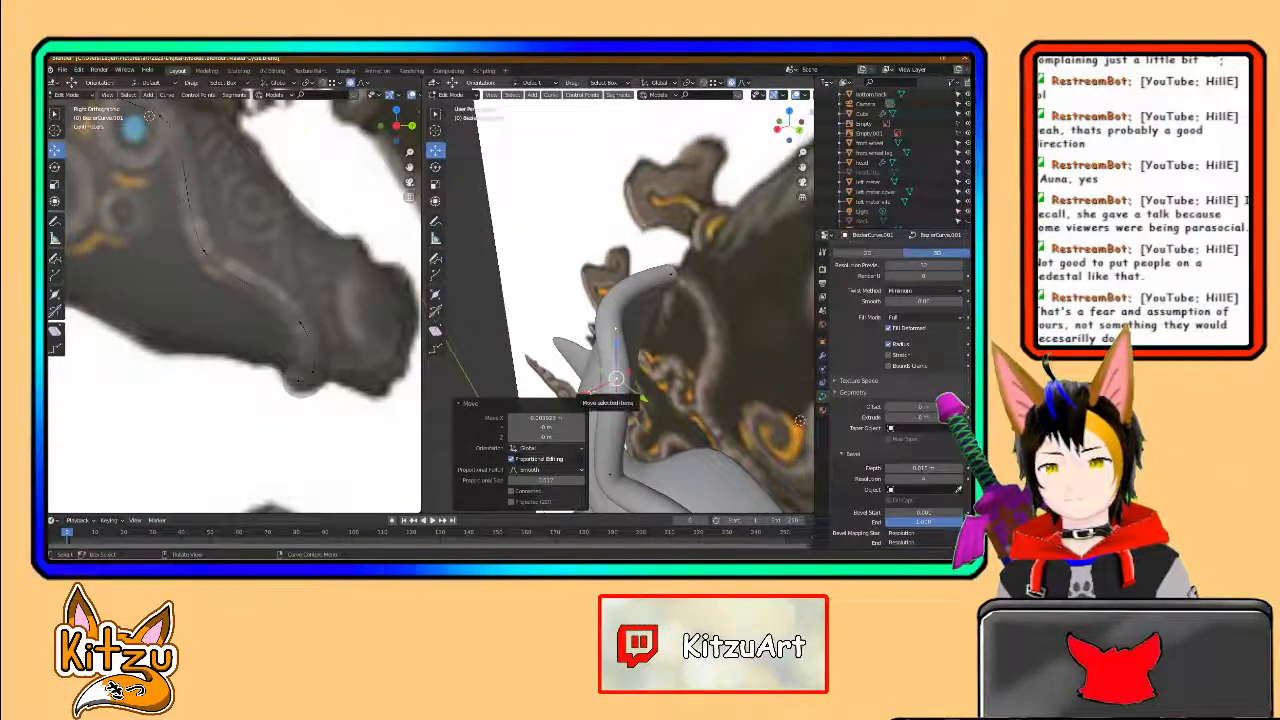
drag(586, 396, 583, 396)
middle_drag(586, 396, 589, 364)
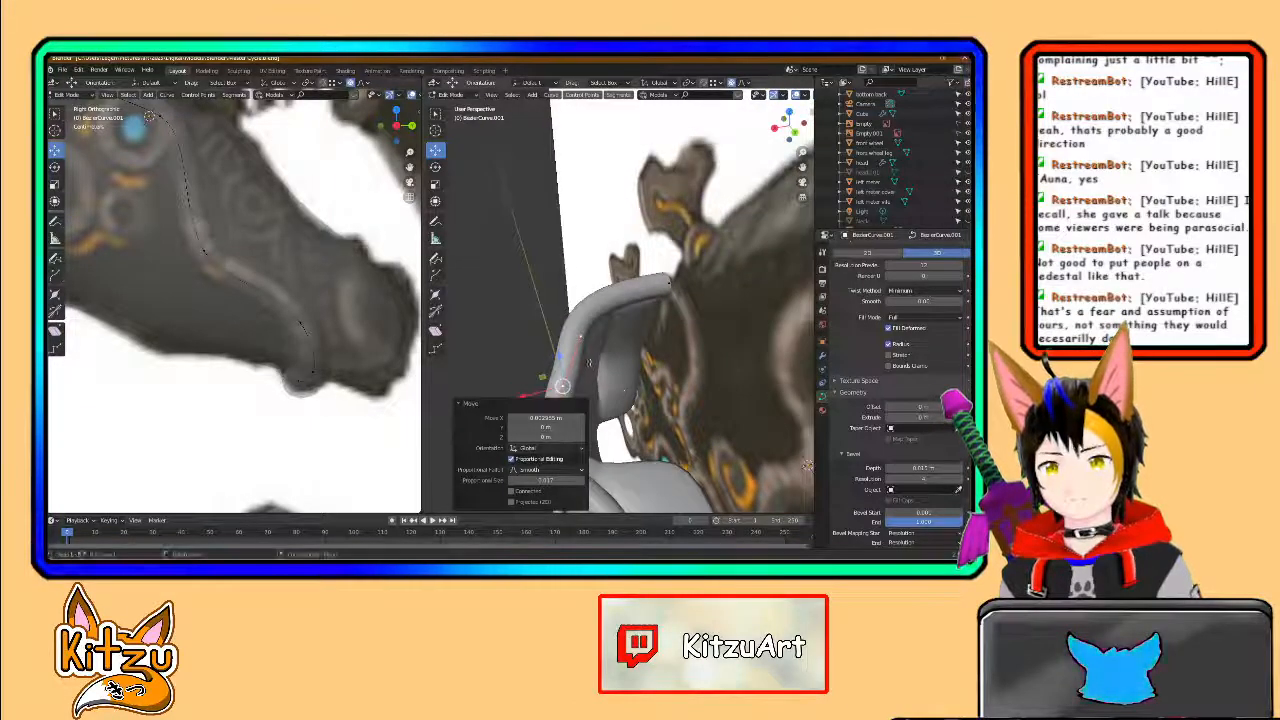
- Shift the upper handle of the control point below the head's upper corner along Y
click(581, 338)
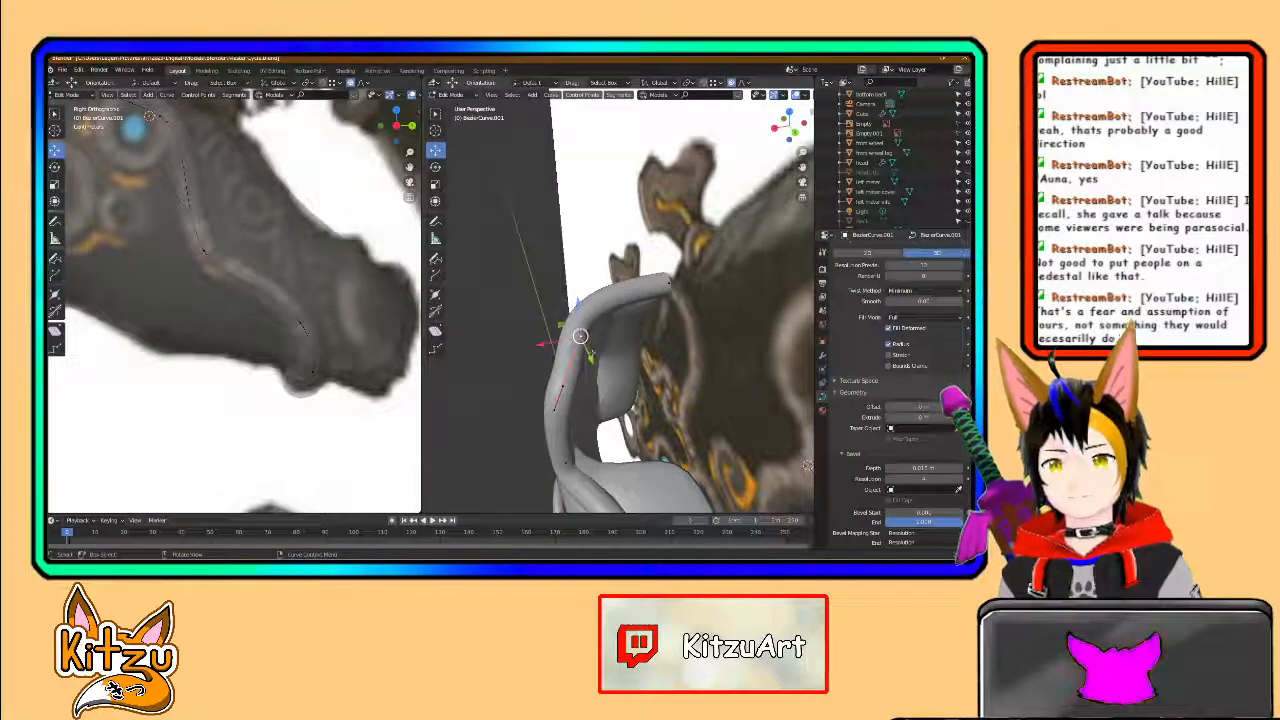
drag(593, 366, 597, 375)
middle_drag(597, 375, 548, 240)
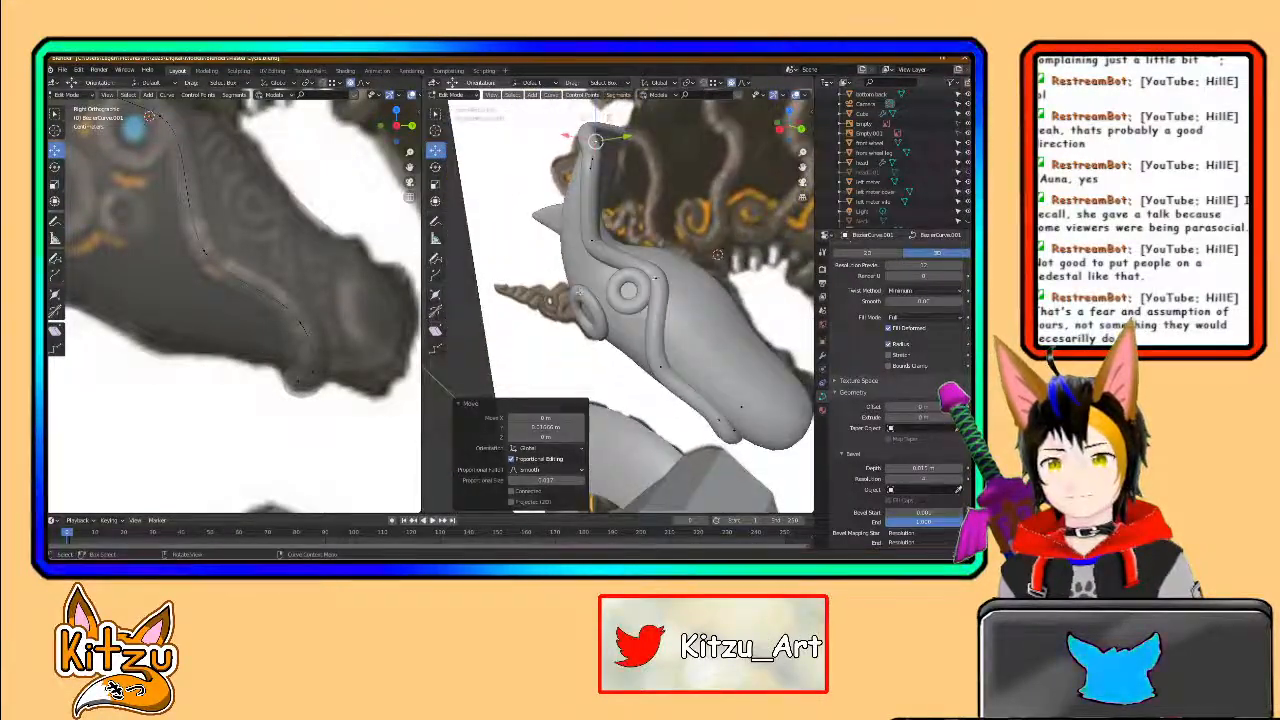
- Move the lower handle of the control point at the bend in front of the small ring outward along X
click(657, 279)
scroll(665, 276, up, 3)
drag(663, 270, 655, 273)
middle_drag(655, 273, 573, 272)
click(685, 298)
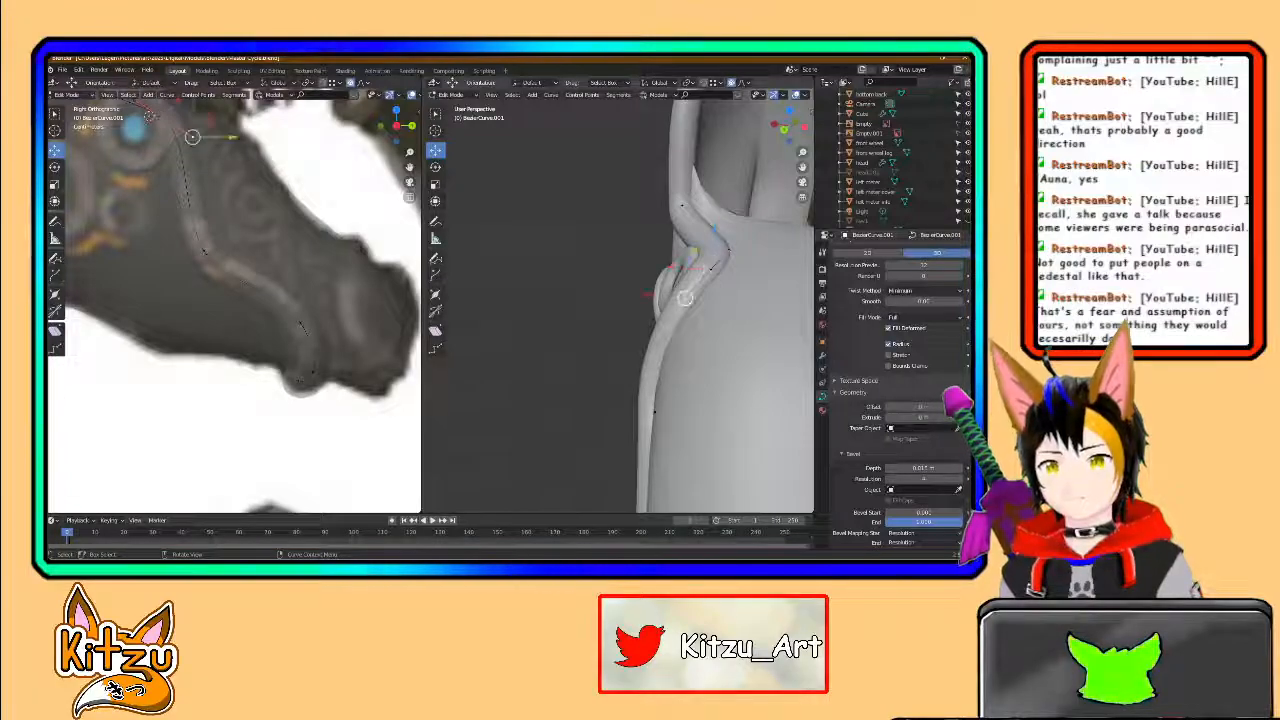
key(g)
key(x)
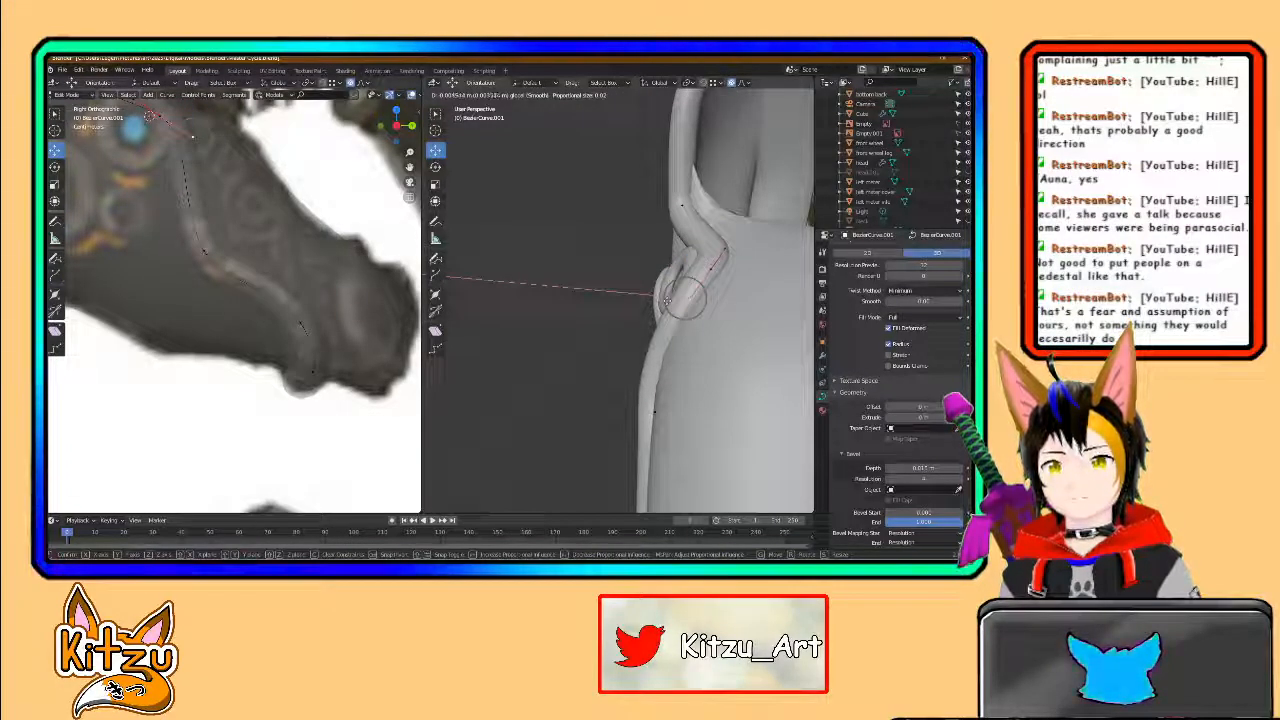
click(668, 298)
- Examine the tube's bend around the small ring and its fit against the snout from several angles
middle_drag(668, 298, 769, 290)
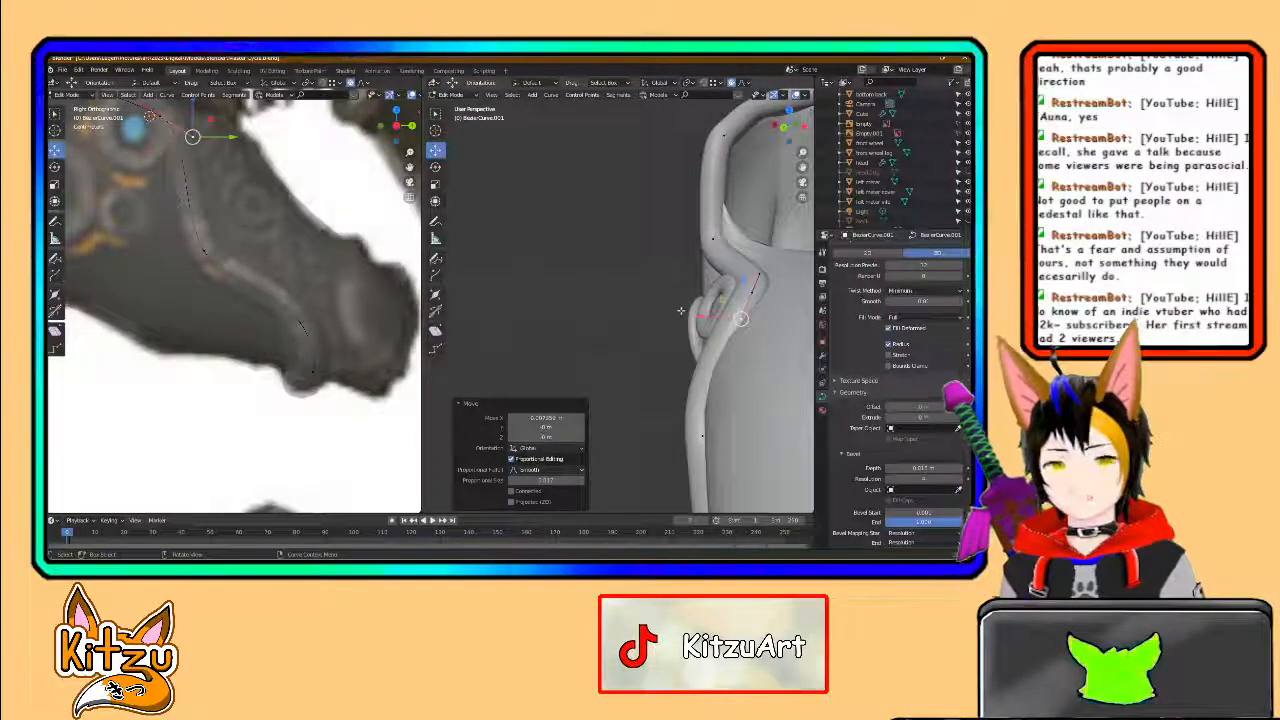
middle_drag(679, 313, 730, 315)
middle_drag(622, 326, 684, 338)
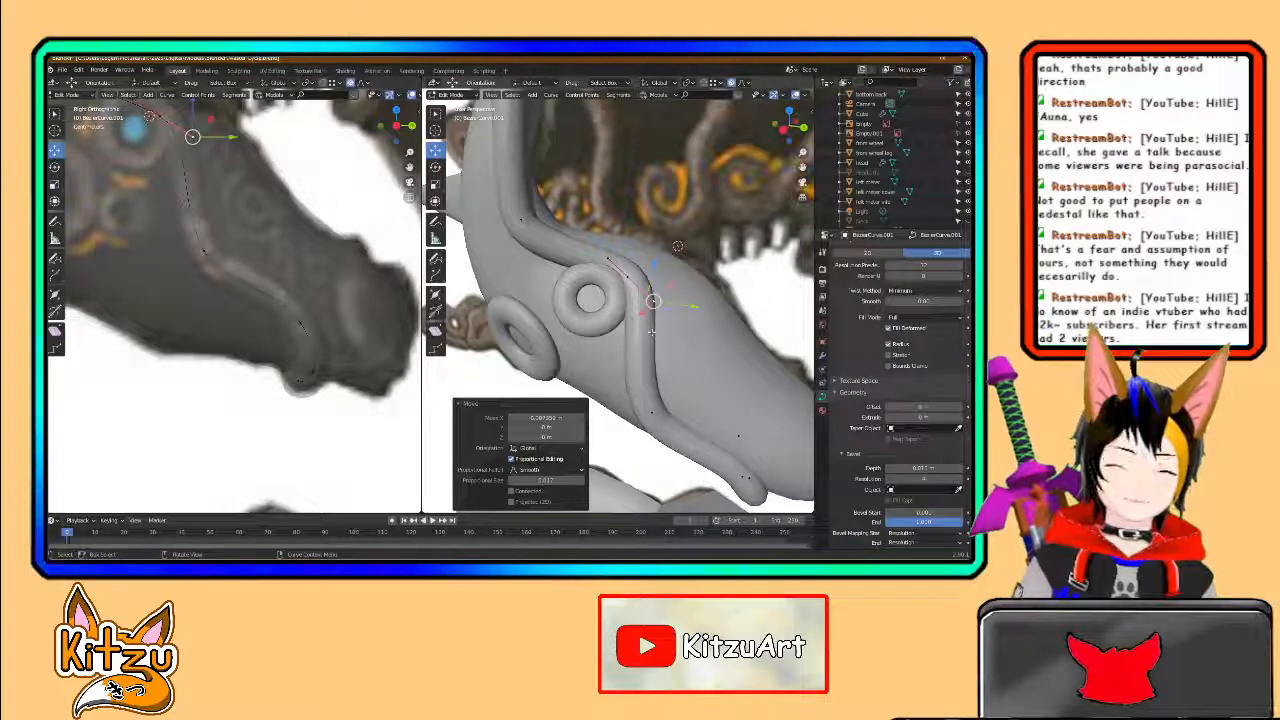
middle_drag(652, 328, 616, 352)
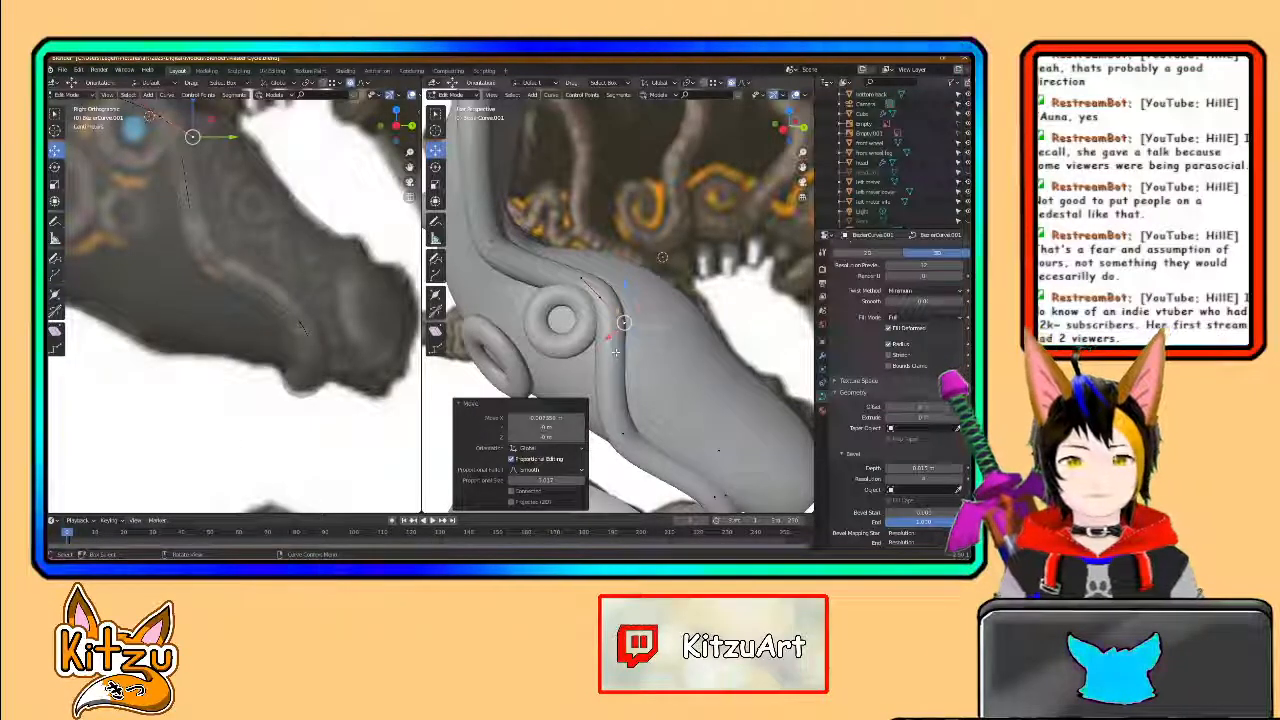
scroll(615, 349, up, 2)
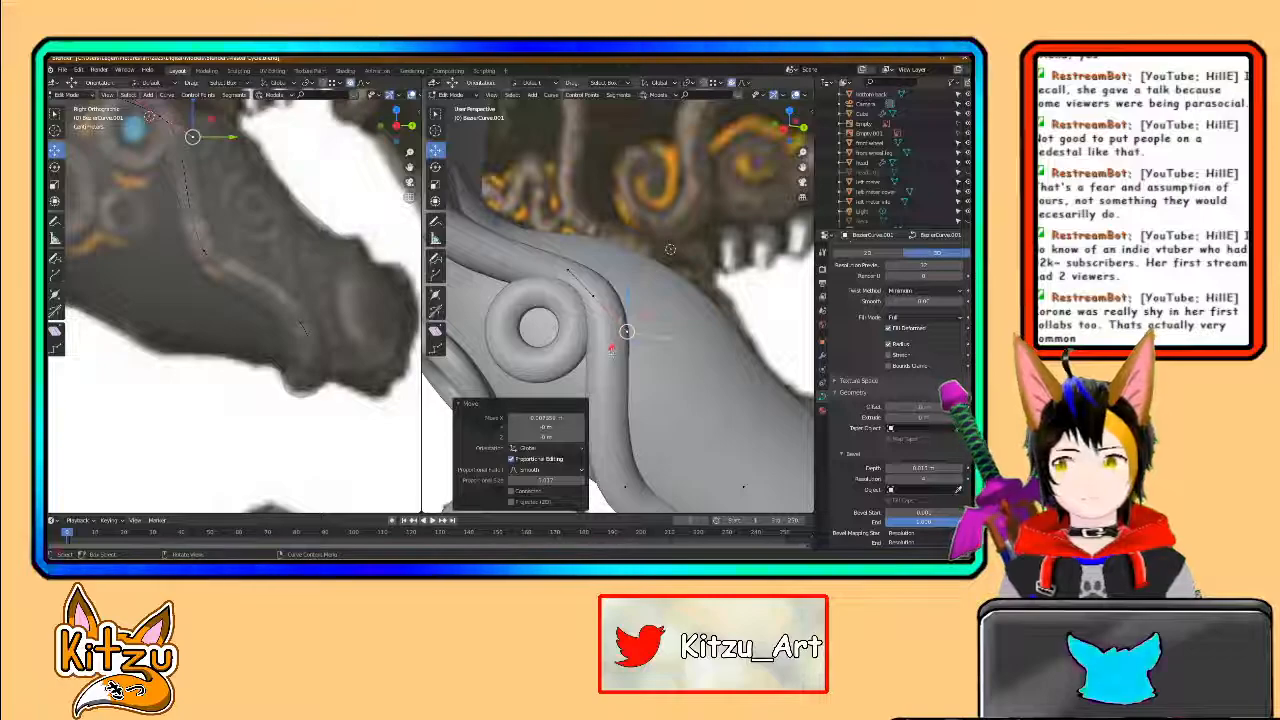
mouse_move(640, 320)
middle_down()
mouse_move(615, 322)
mouse_move(655, 302)
middle_up()
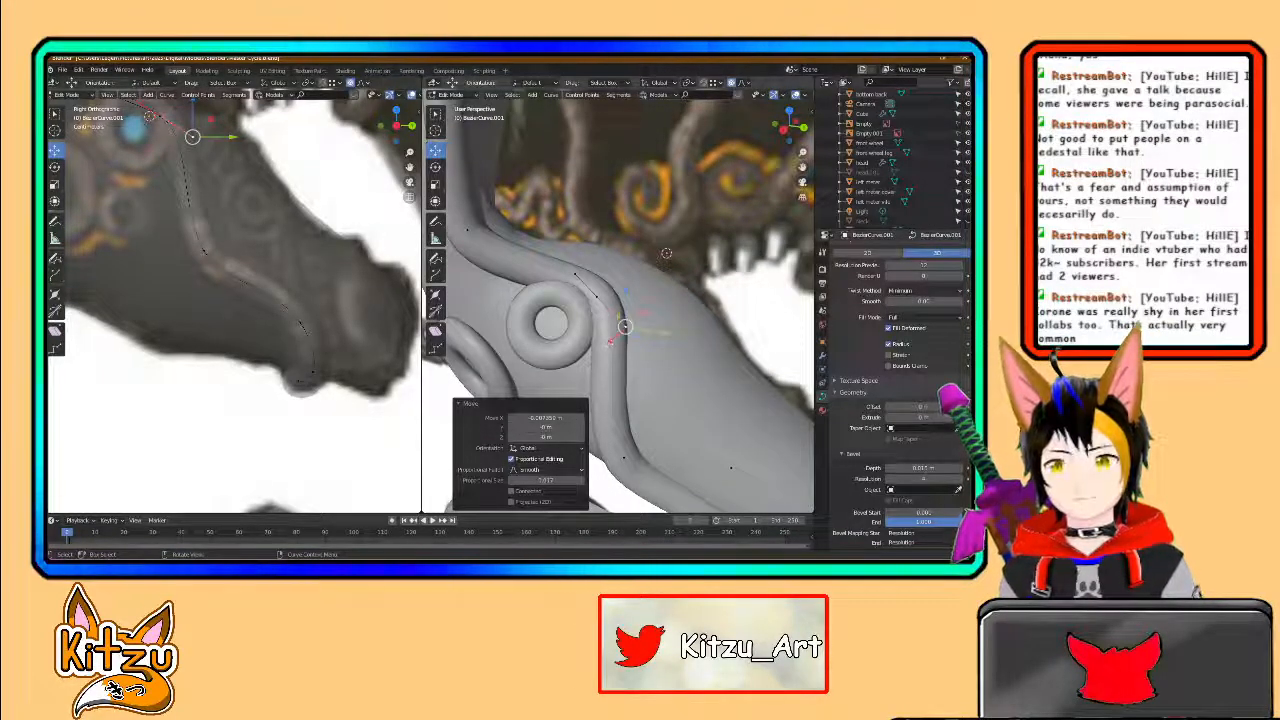
middle_drag(611, 340, 554, 333)
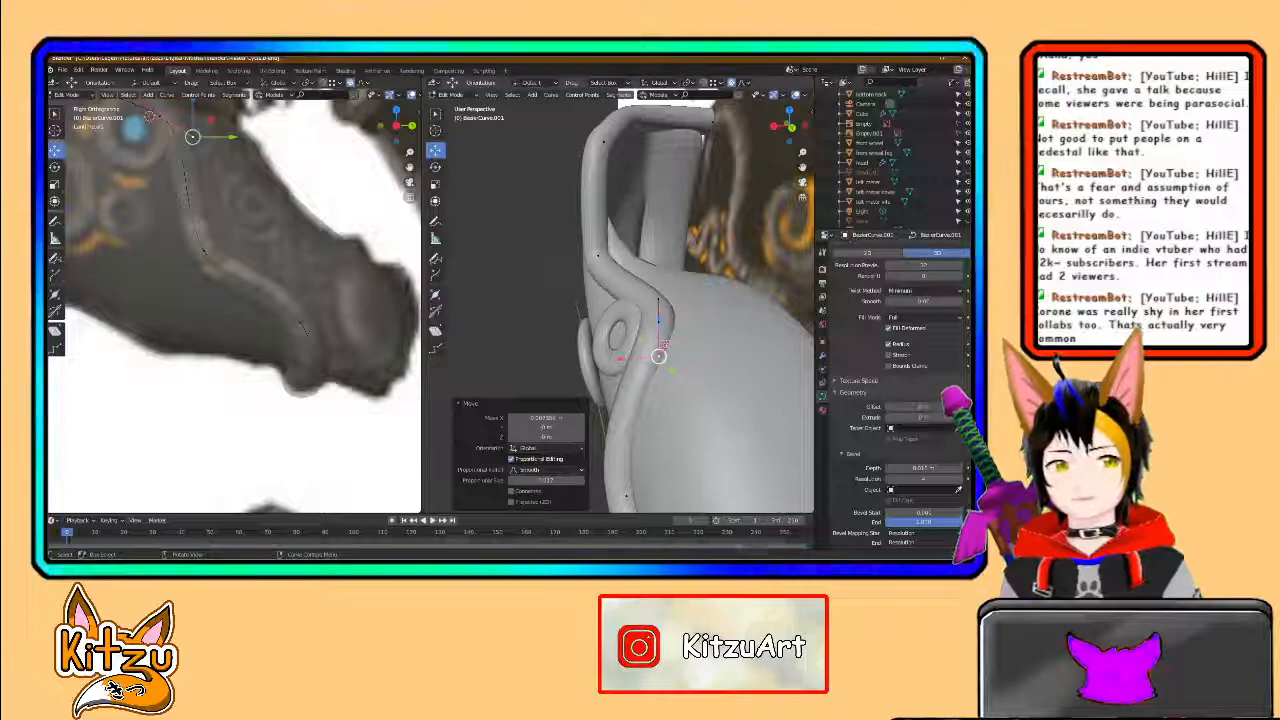
- Move the upper handle of the control point at the bend in front of the small ring along X
click(660, 323)
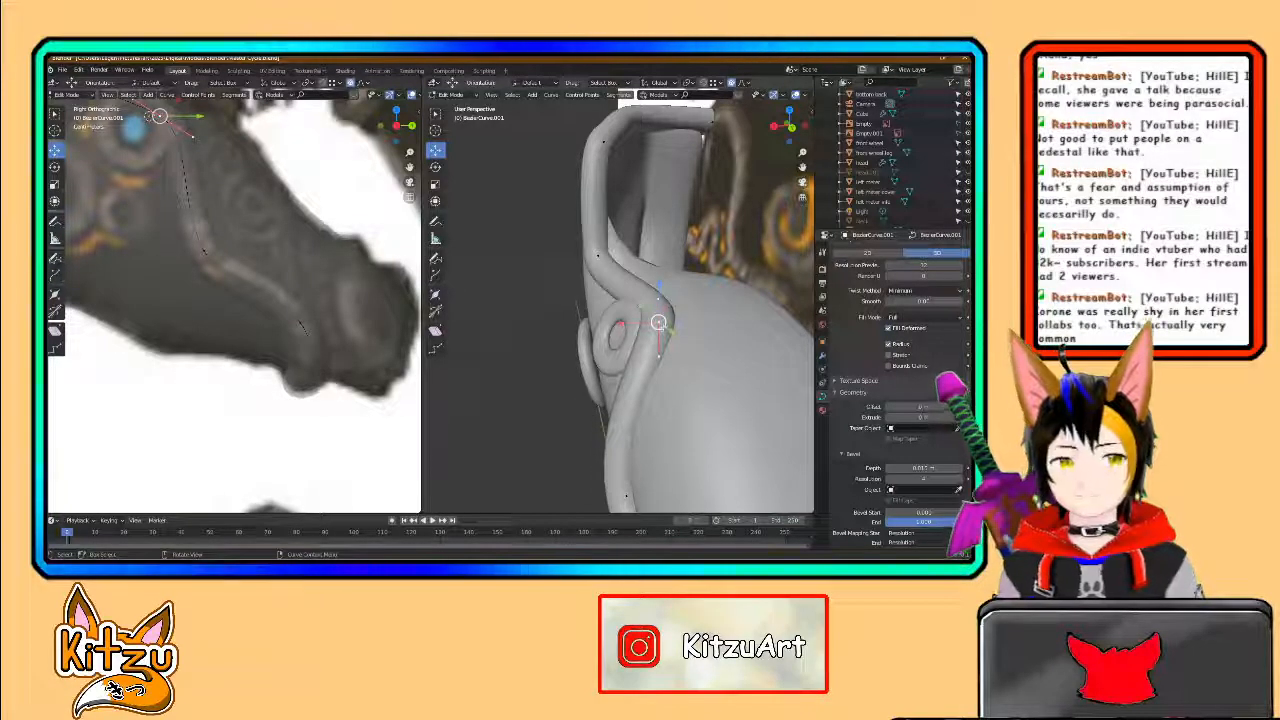
middle_drag(669, 349, 645, 346)
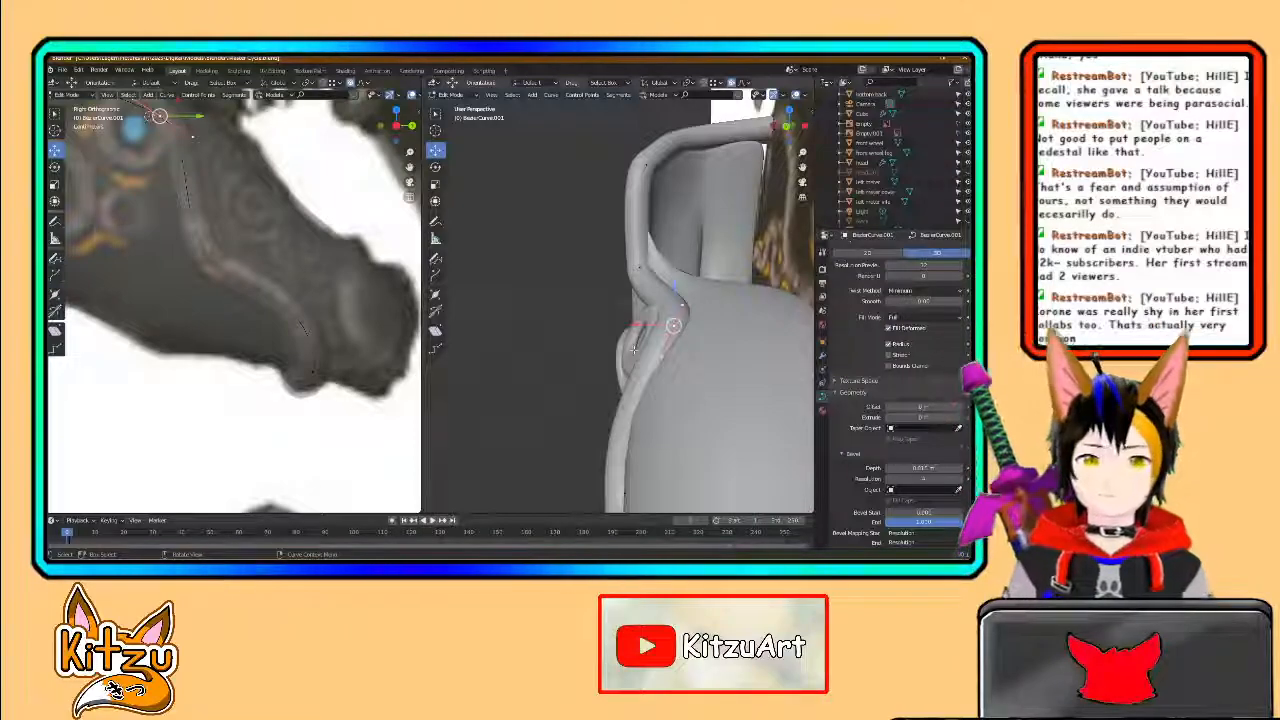
middle_drag(617, 346, 657, 352)
scroll(673, 379, down, 1)
middle_drag(766, 277, 597, 347)
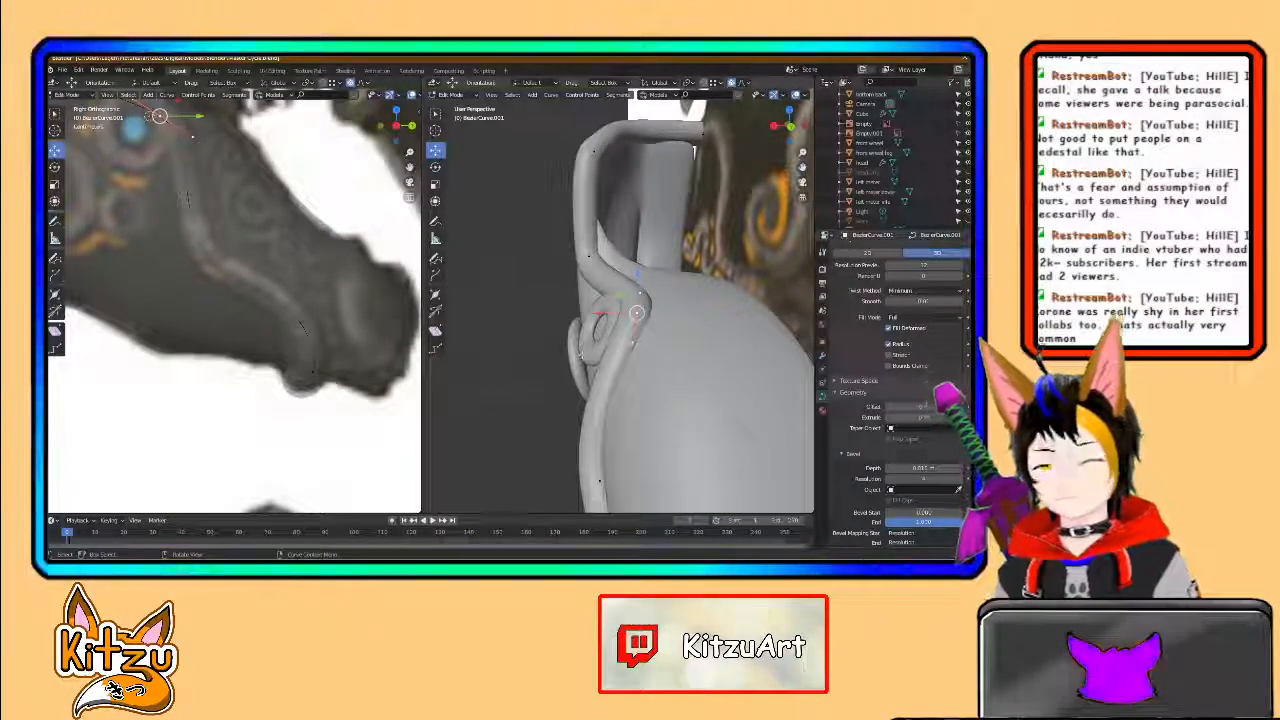
middle_drag(539, 355, 566, 332)
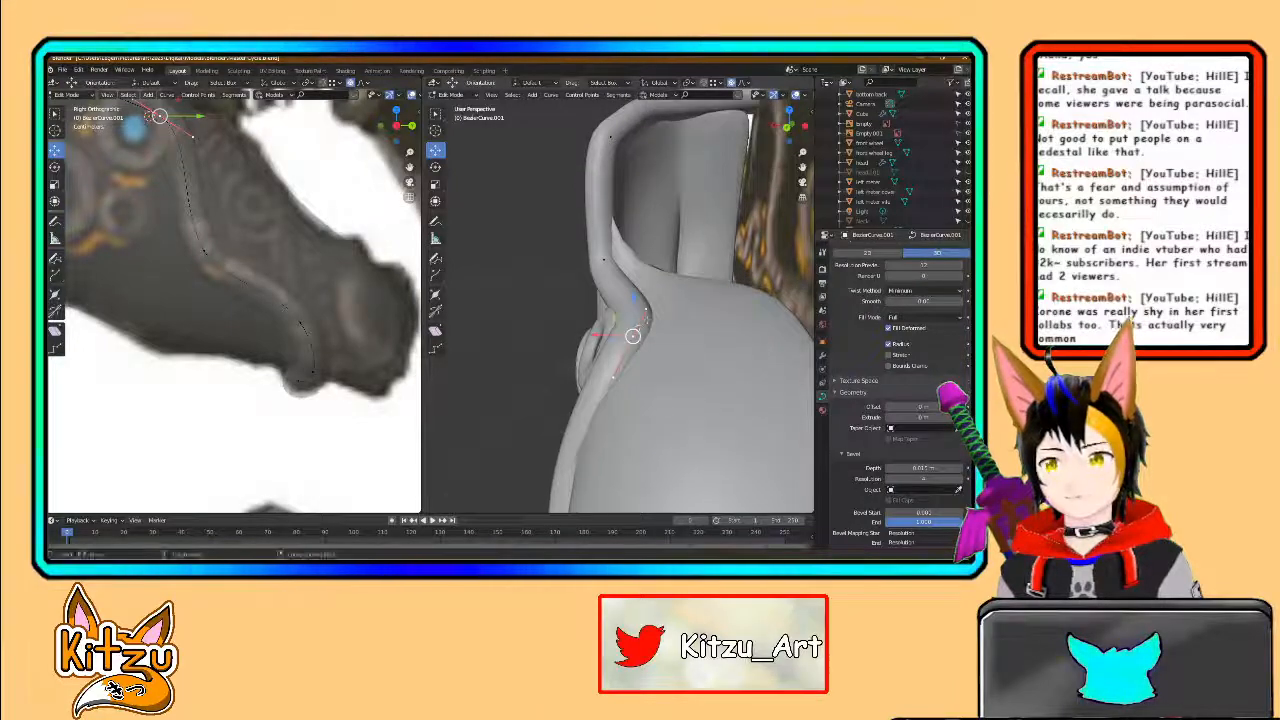
drag(608, 308, 602, 308)
middle_drag(603, 308, 630, 286)
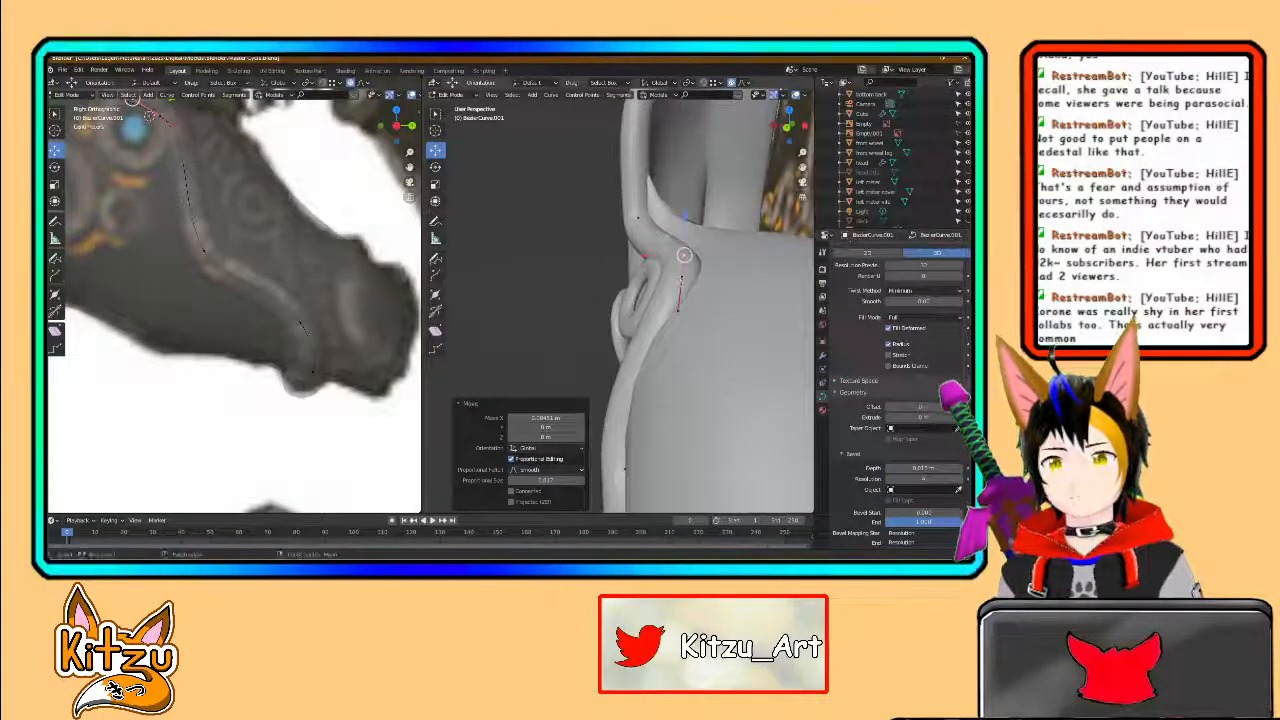
- Shift the lower handle of the control point at the bend in front of the small ring along X
shift+right_click(678, 308)
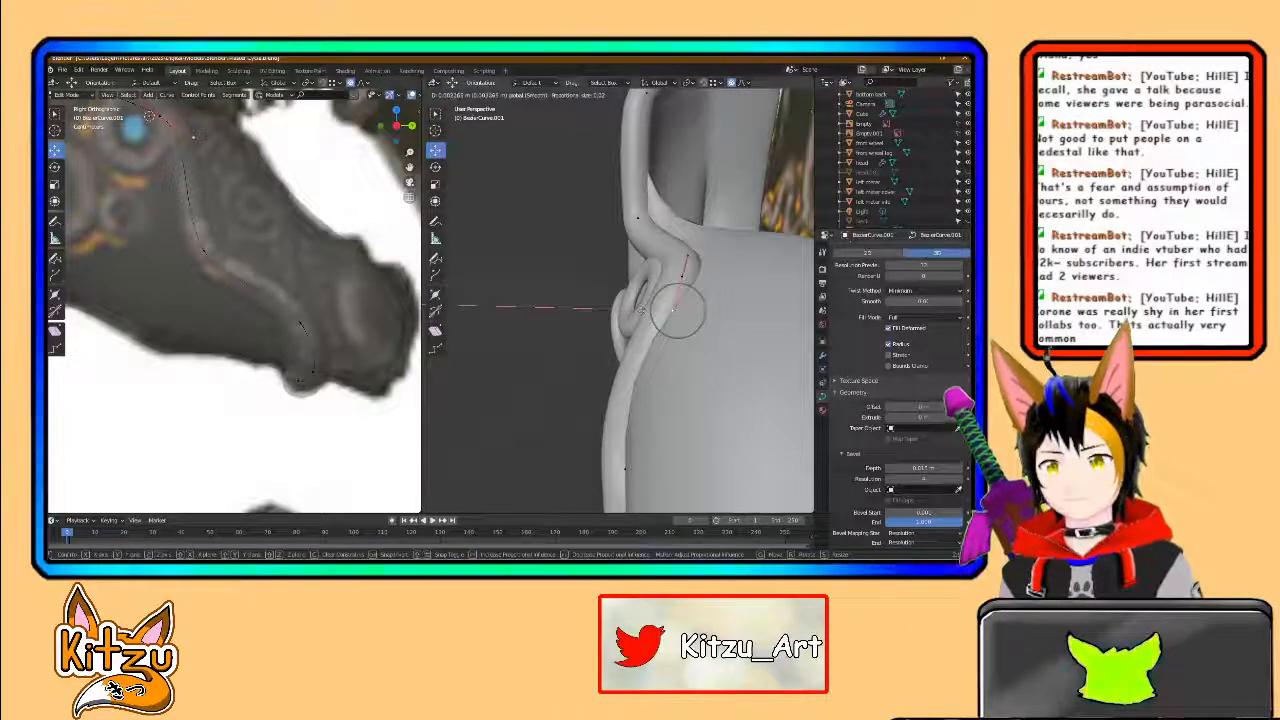
click(638, 310)
middle_drag(638, 310, 769, 356)
- Move the control point midway down the snout's side, below the small ring, outward along X
shift+middle_drag(630, 416, 592, 409)
scroll(643, 355, up, 1)
shift+right_click(653, 318)
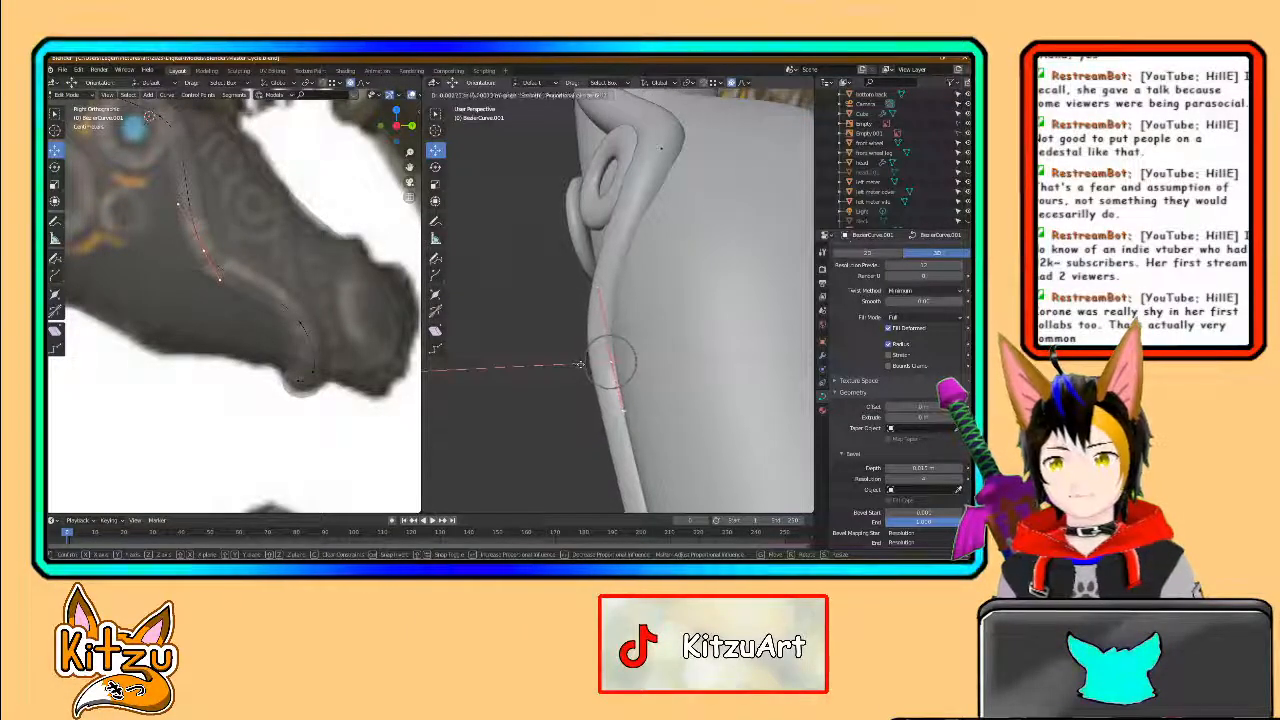
click(582, 363)
middle_drag(582, 363, 661, 380)
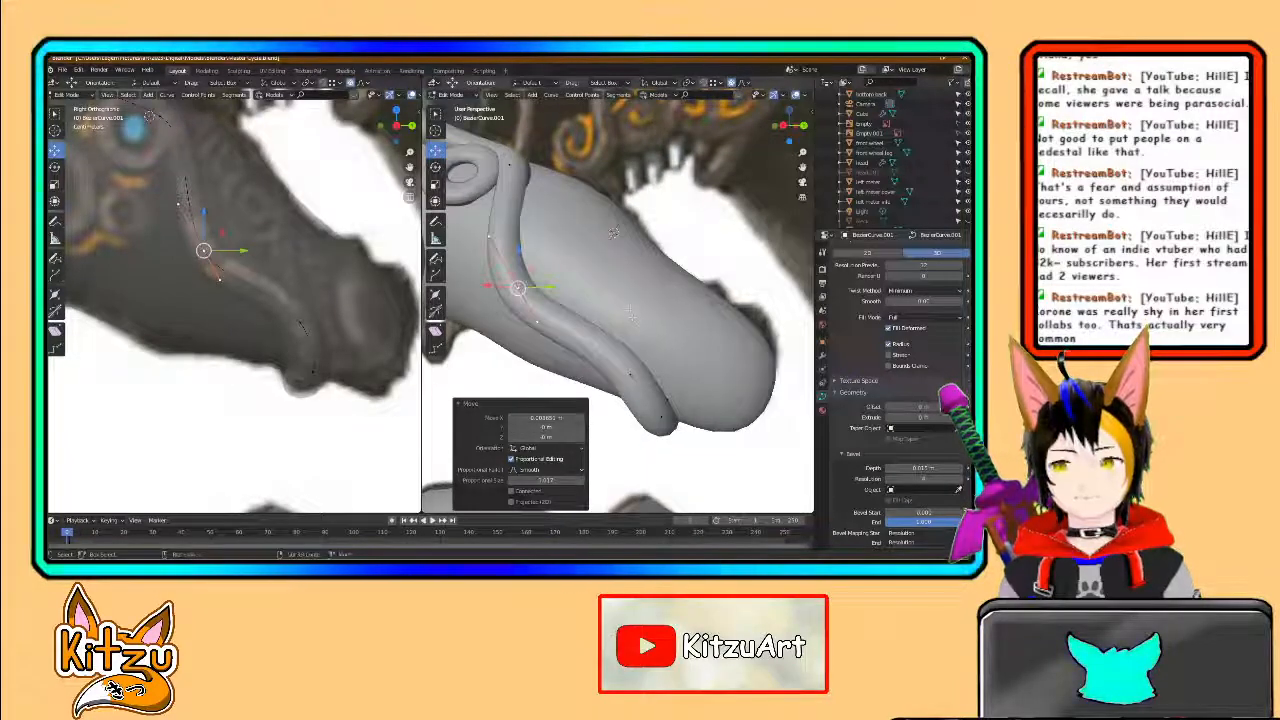
- Move the lower handle of the control point just above the tube's lower end outward along X
scroll(614, 232, up, 4)
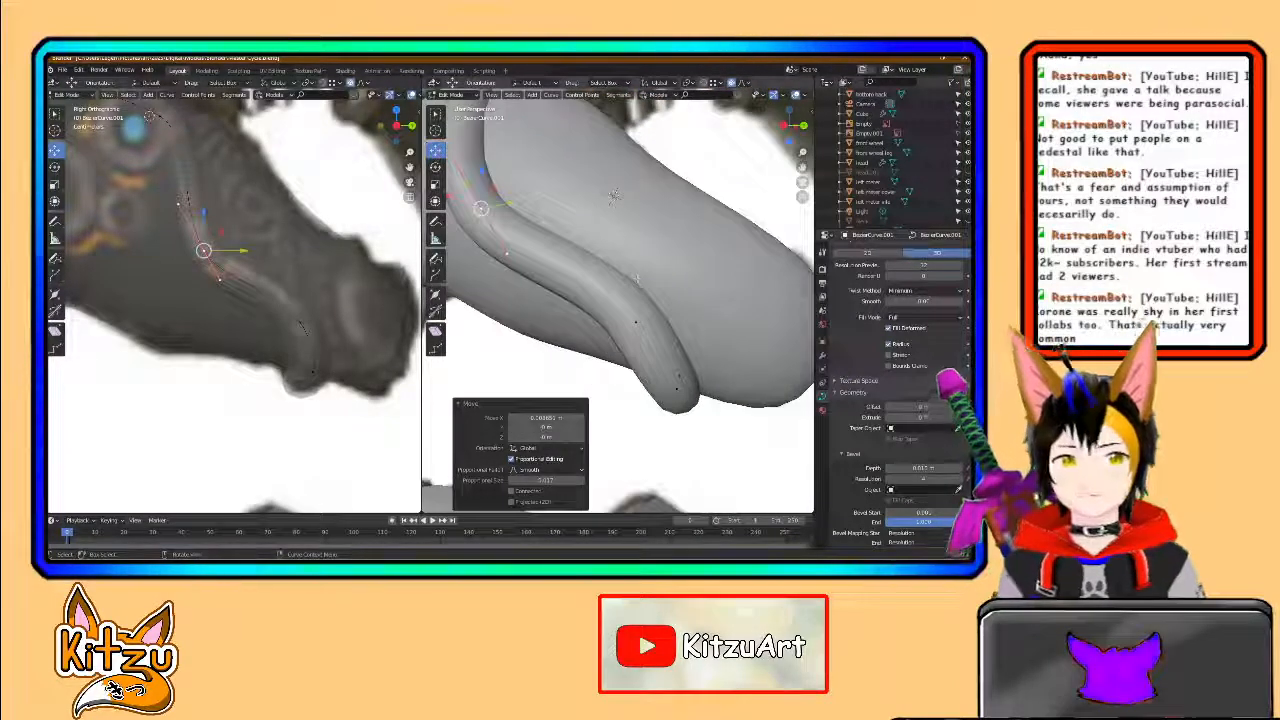
middle_drag(614, 195, 712, 315)
middle_drag(628, 317, 582, 418)
click(601, 327)
click(609, 394)
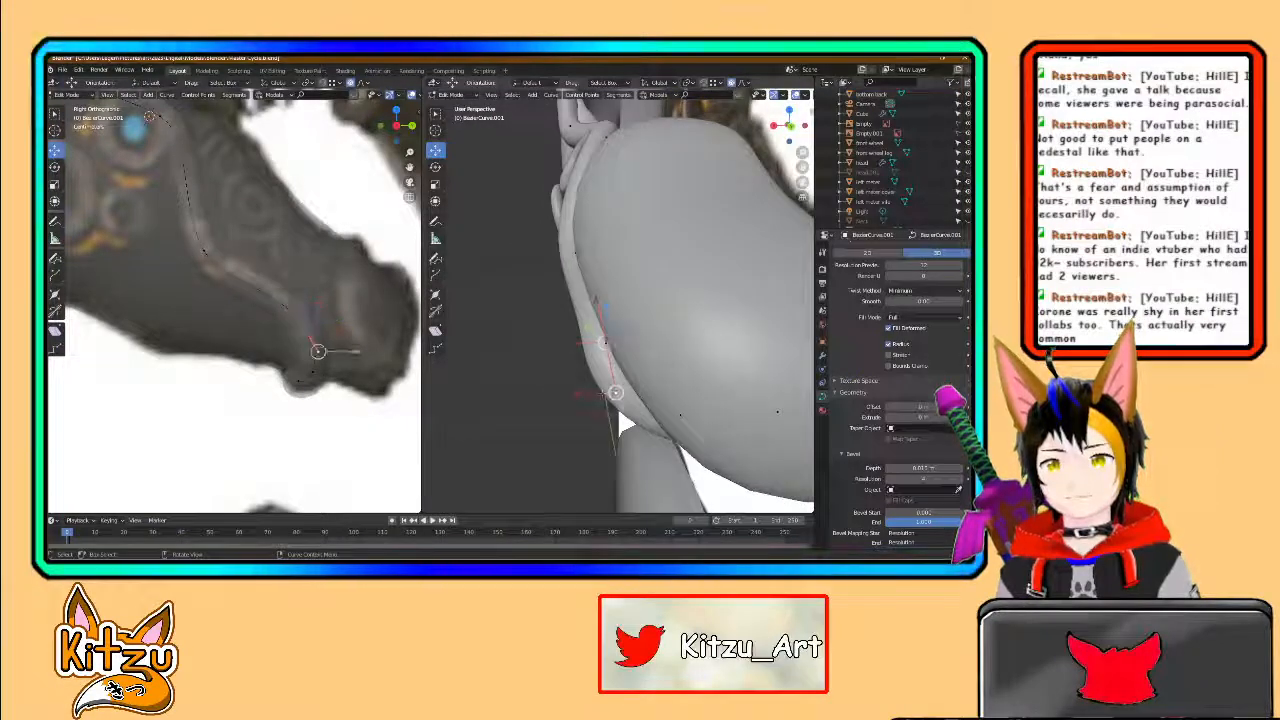
key(g)
key(x)
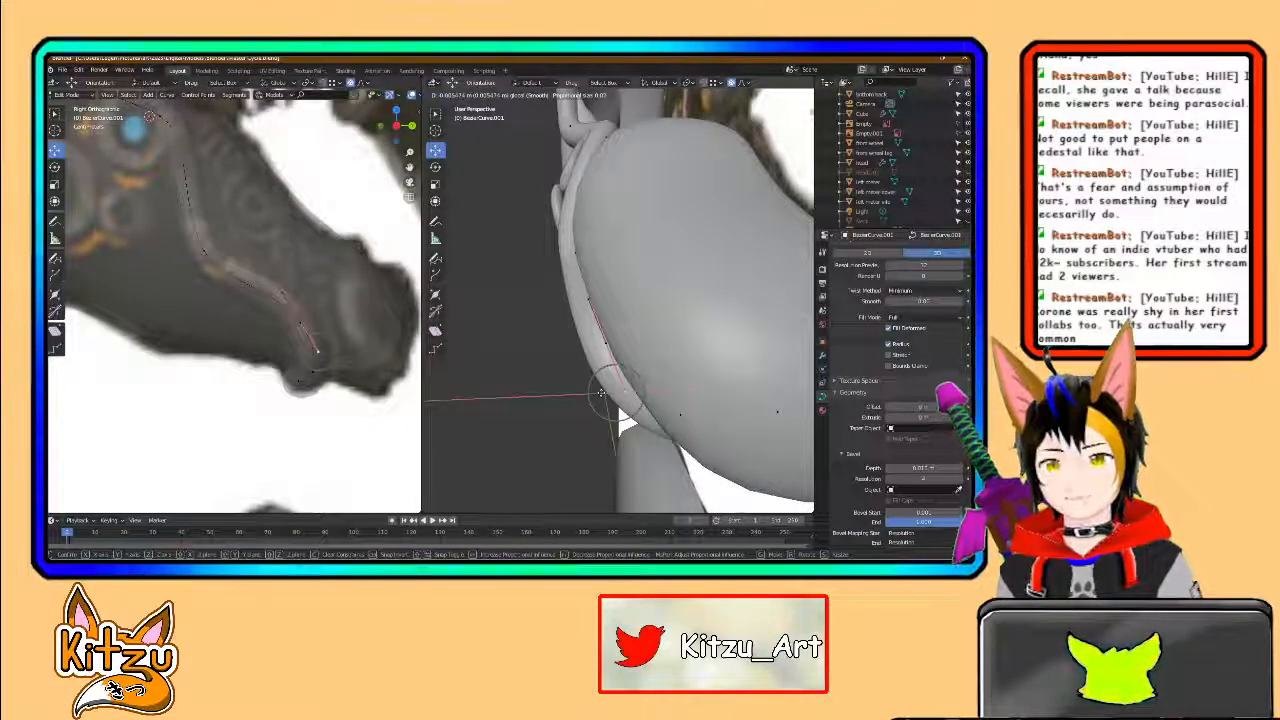
click(601, 393)
middle_drag(612, 405, 675, 301)
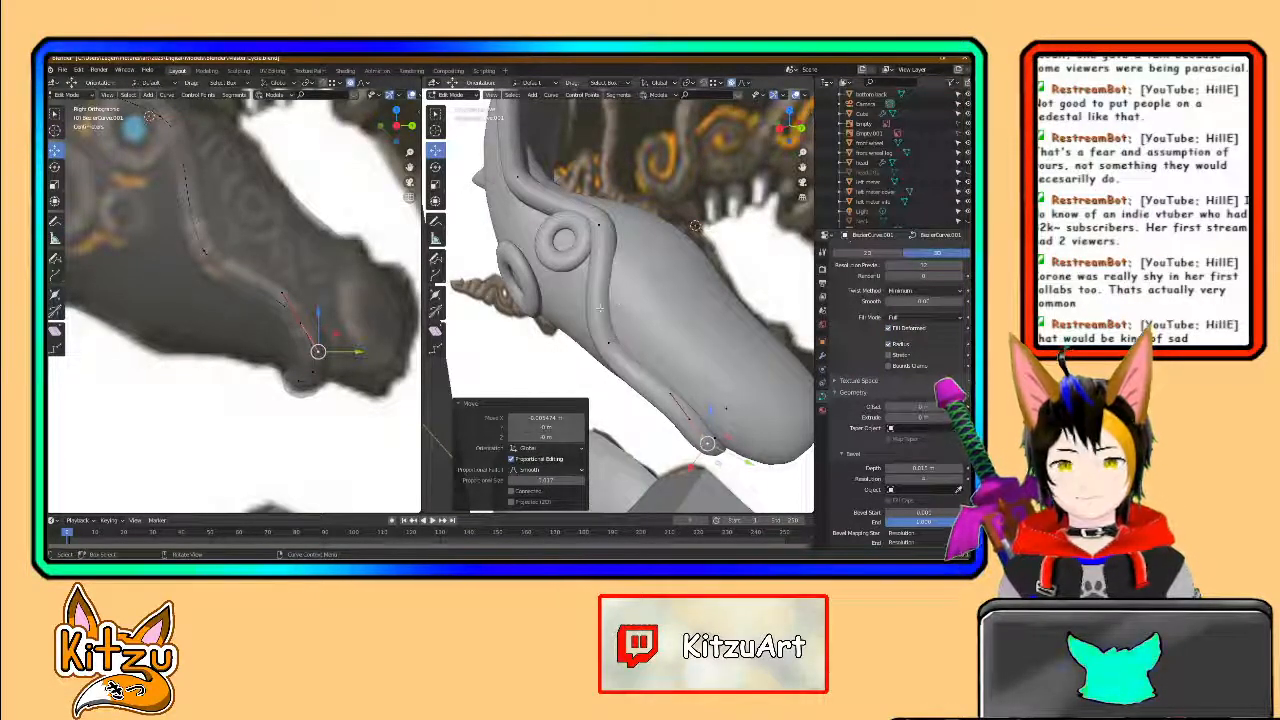
- Examine how the tube runs along the head, around the small ring and down to the snout from several angles
scroll(583, 322, down, 3)
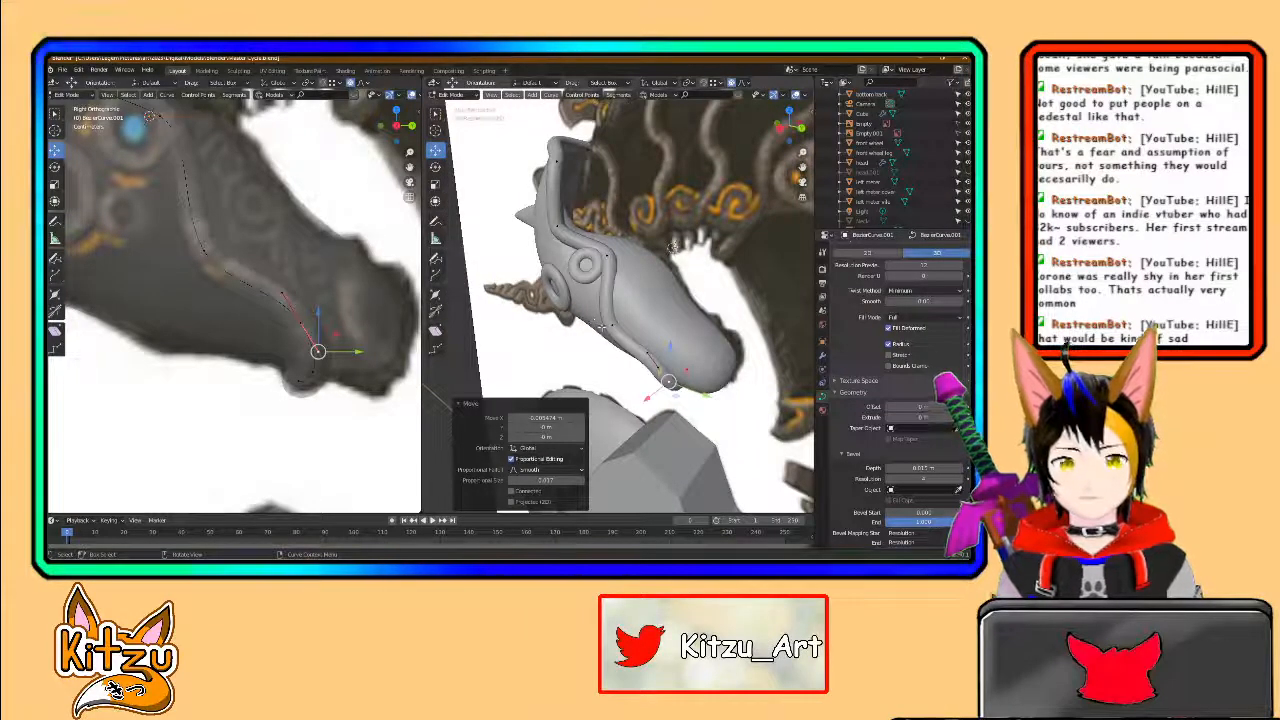
middle_drag(605, 324, 619, 332)
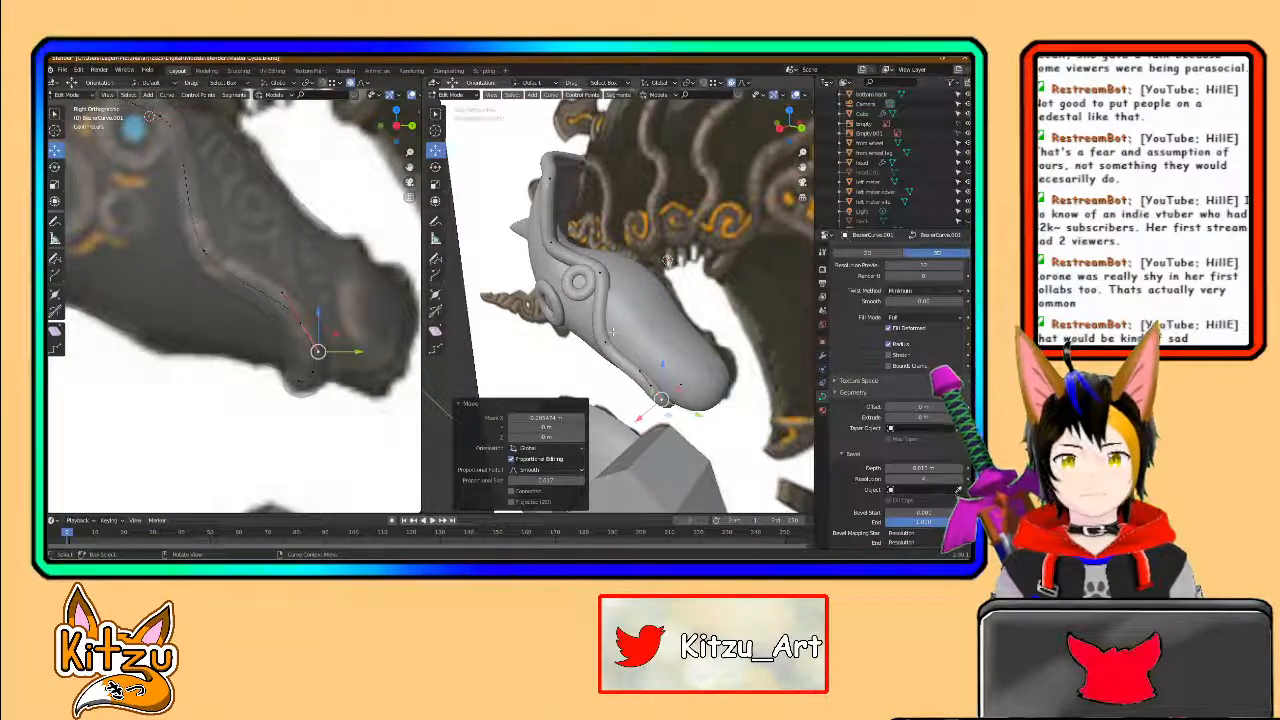
middle_drag(608, 333, 661, 343)
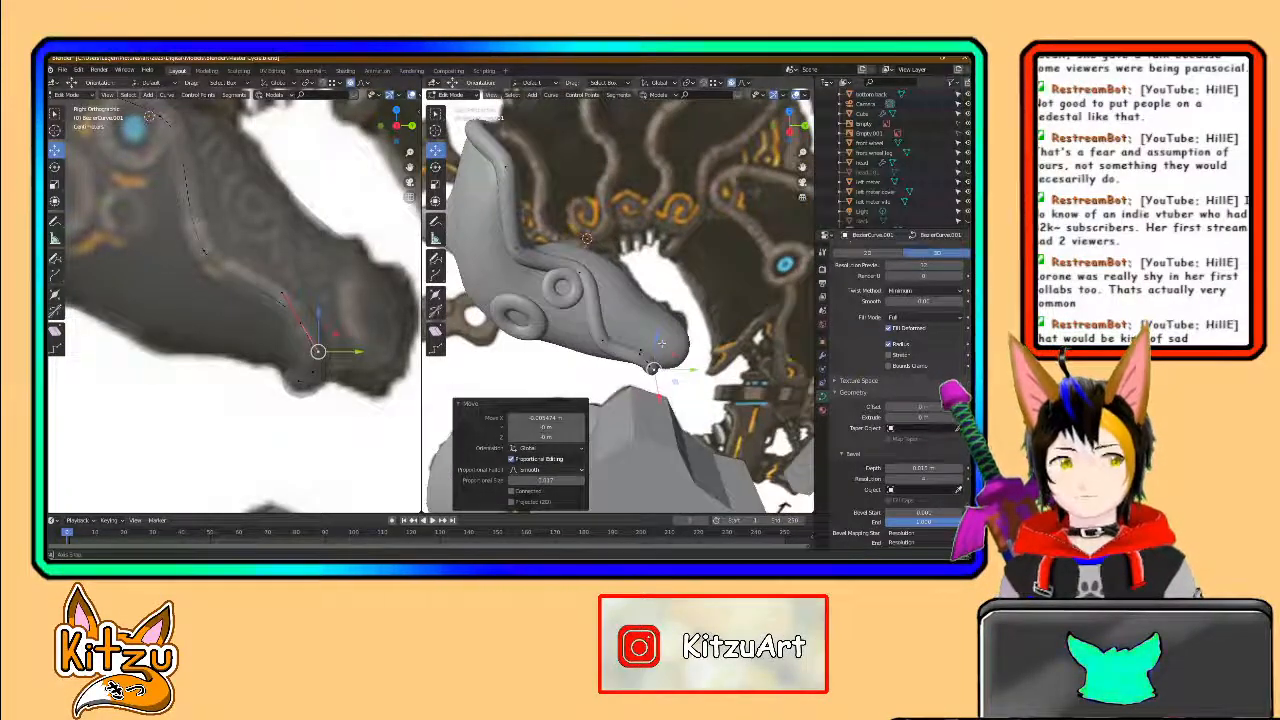
middle_drag(592, 324, 659, 339)
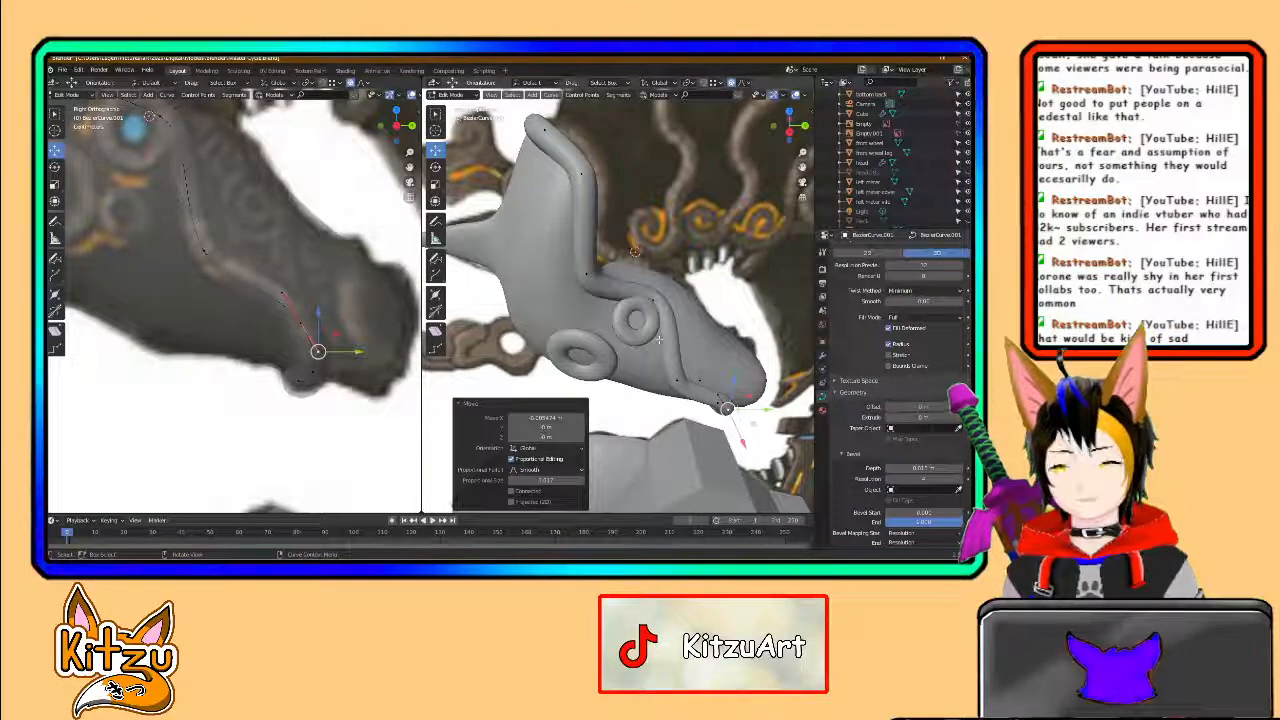
scroll(658, 339, up, 2)
middle_drag(661, 345, 650, 320)
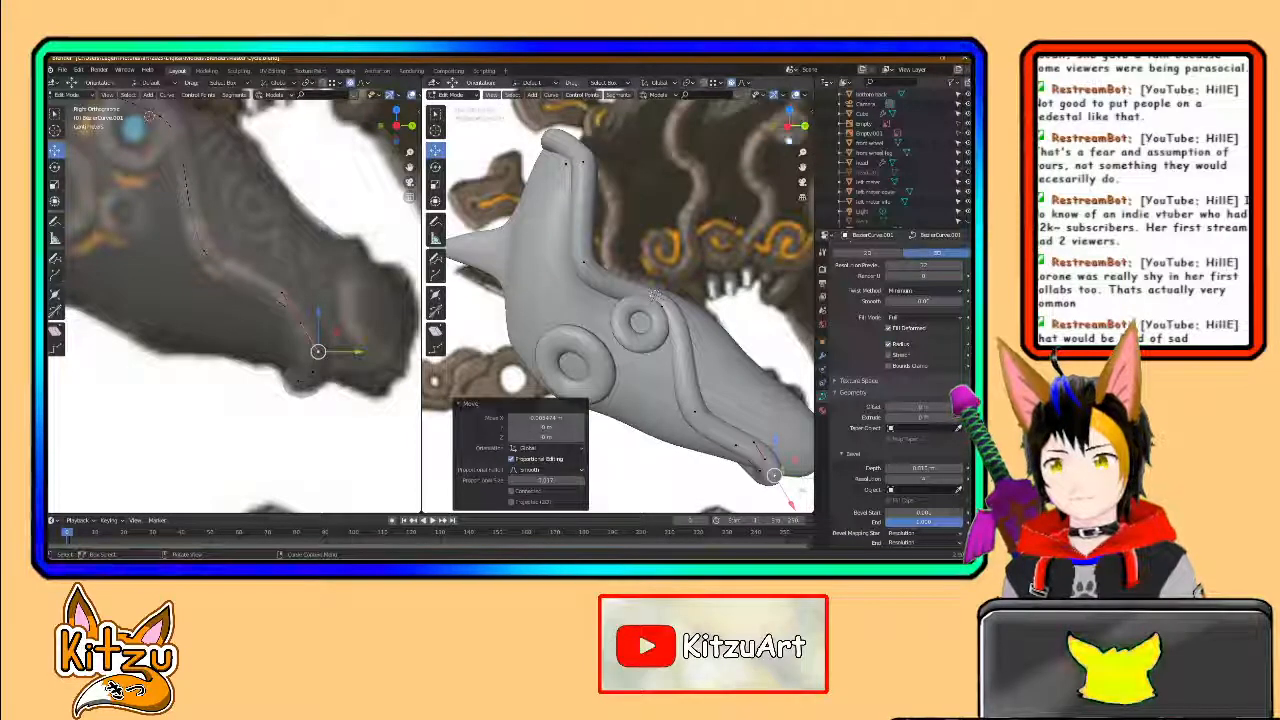
scroll(654, 295, up, 2)
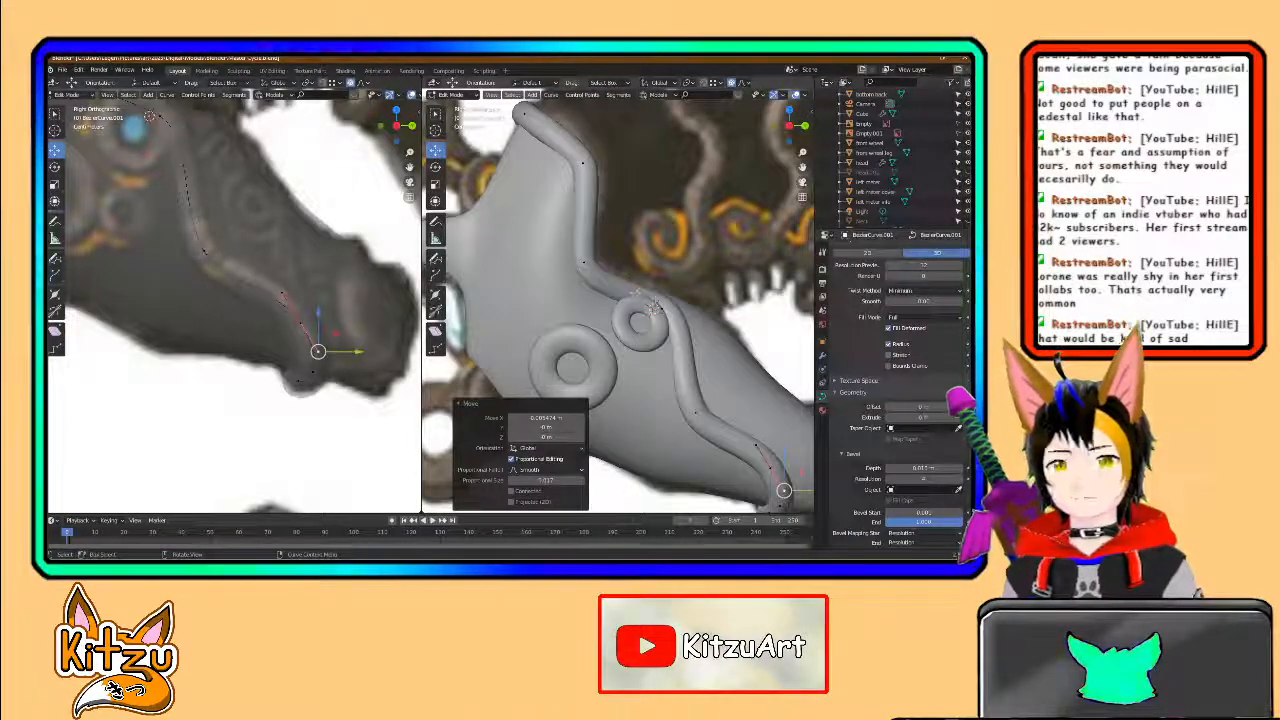
scroll(657, 307, down, 1)
shift+middle_drag(682, 316, 631, 266)
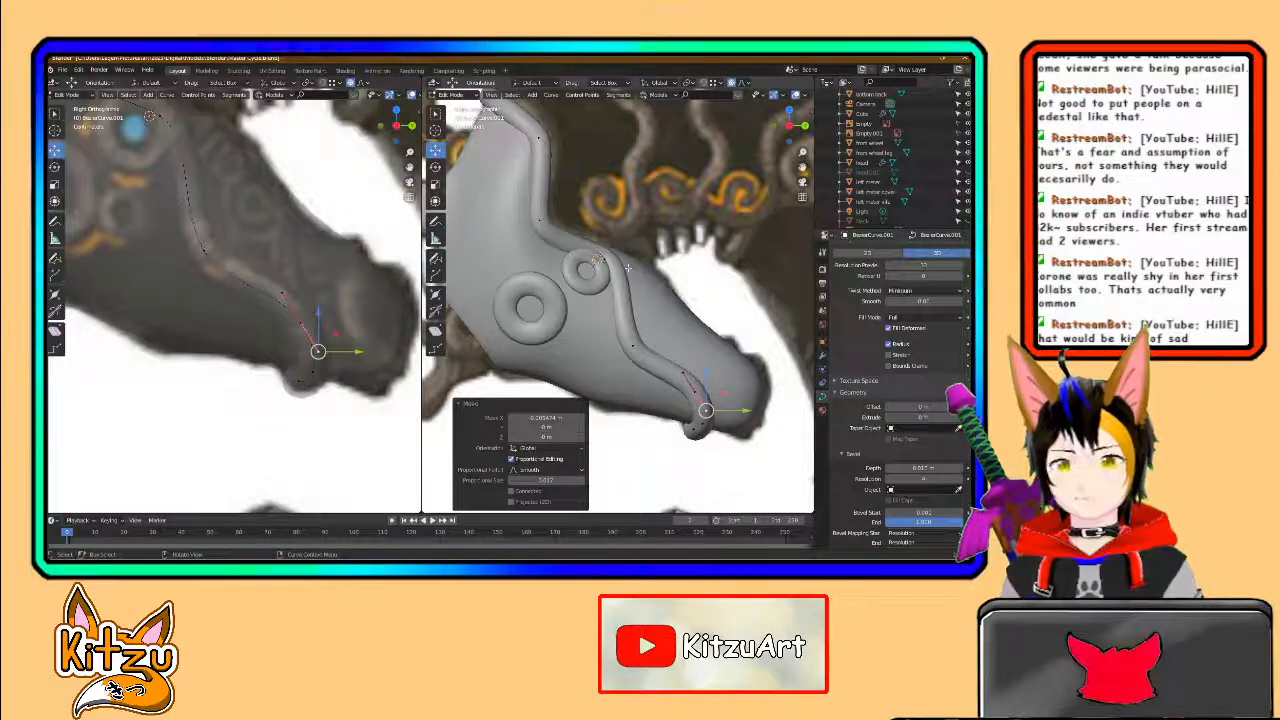
- Select the control point at the bend in front of the small ring and compare the tube with the side reference image
click(602, 259)
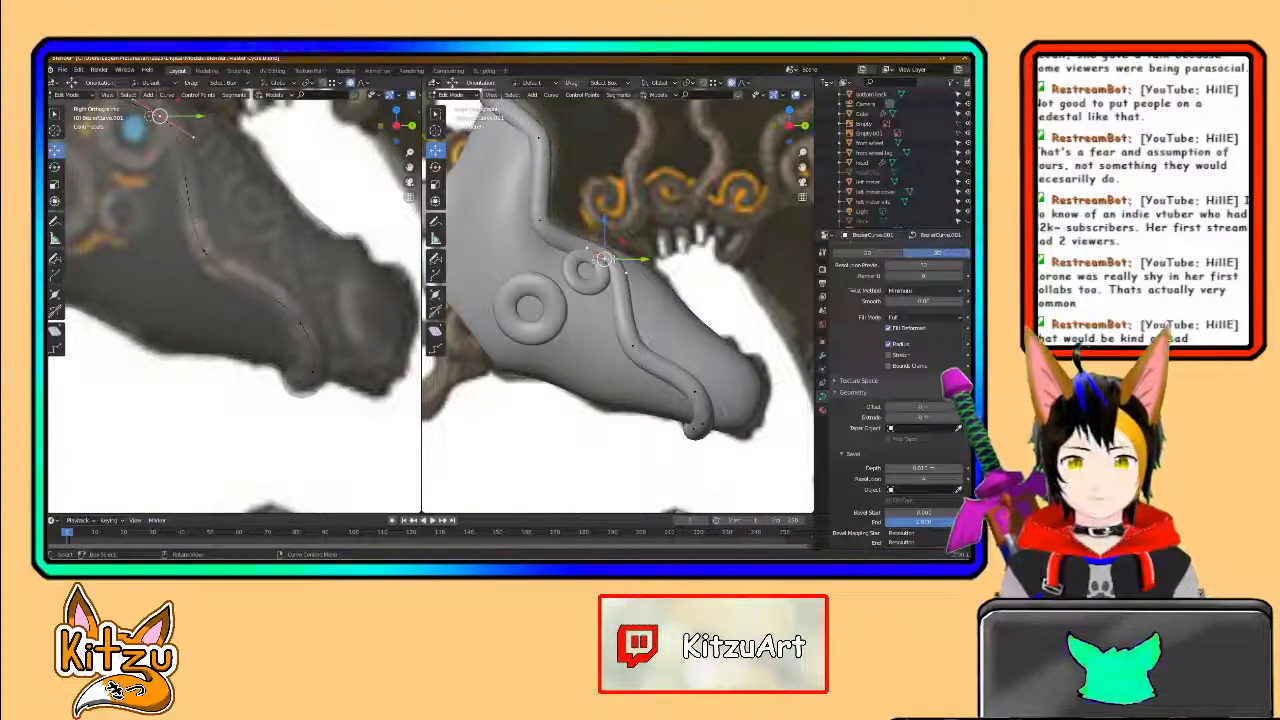
scroll(604, 260, up, 1)
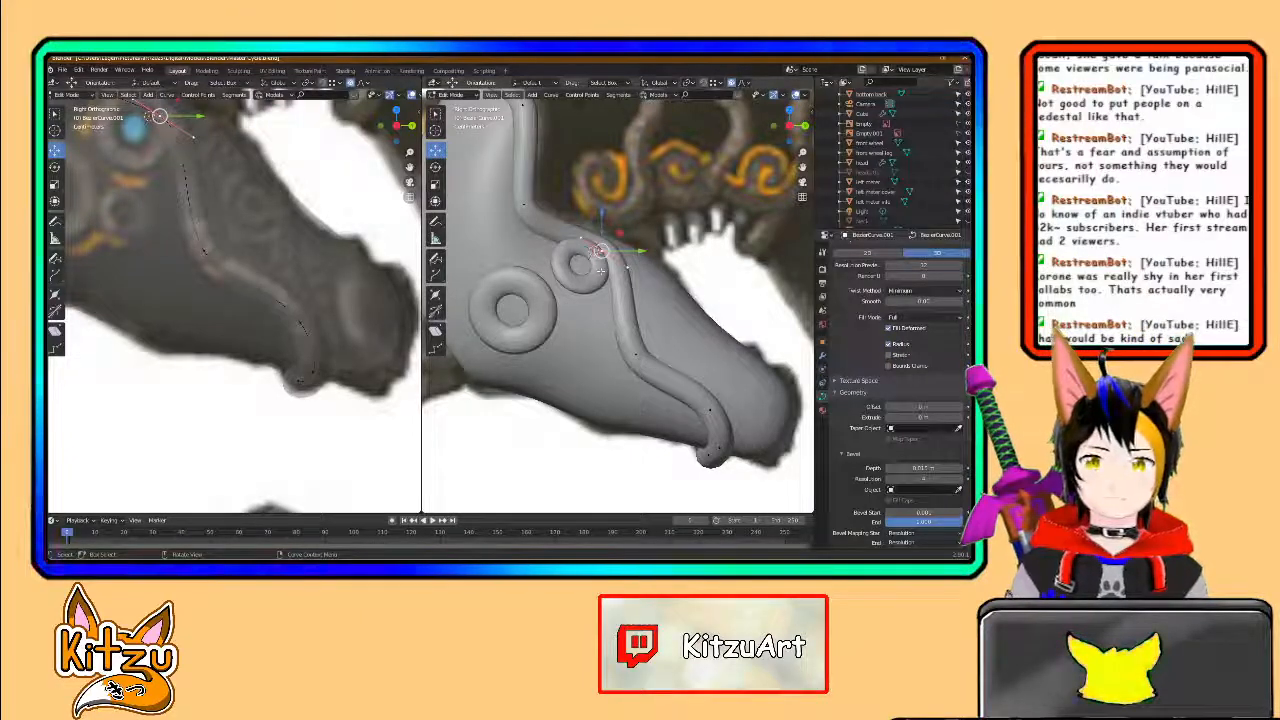
shift+middle_drag(645, 331, 637, 390)
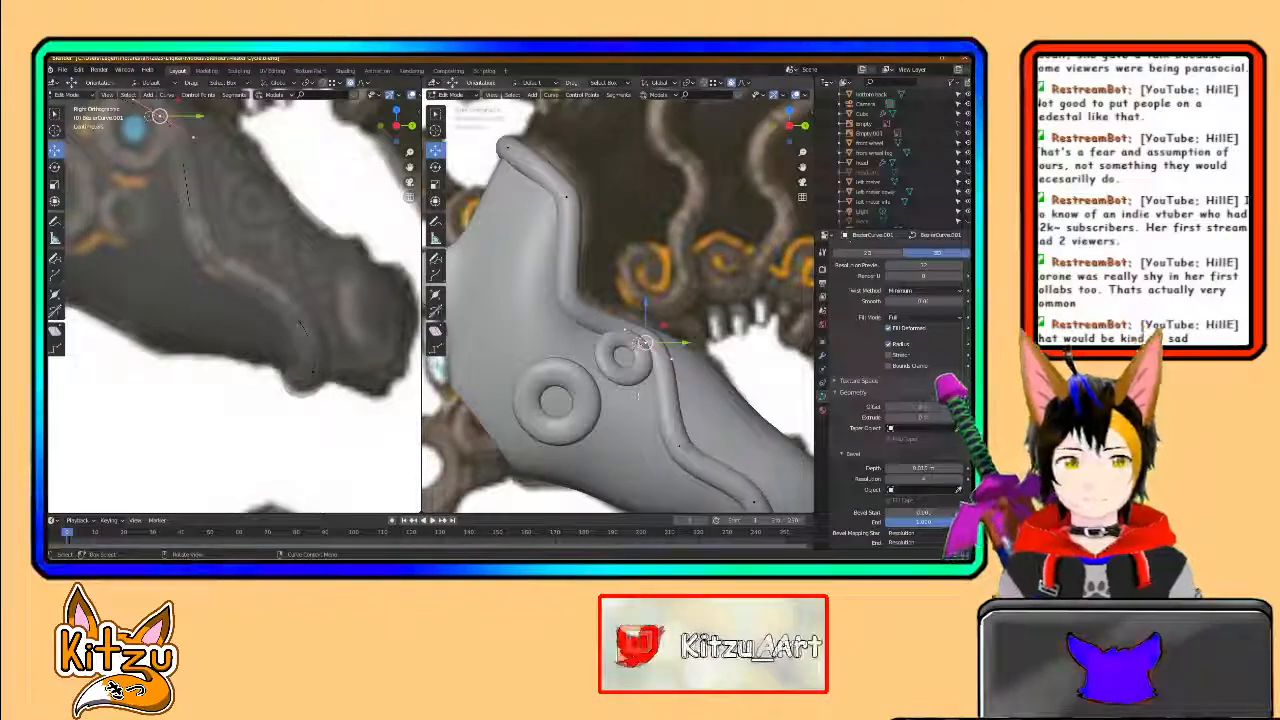
shift+middle_drag(76, 193, 256, 343)
scroll(188, 300, down, 1)
scroll(230, 326, down, 1)
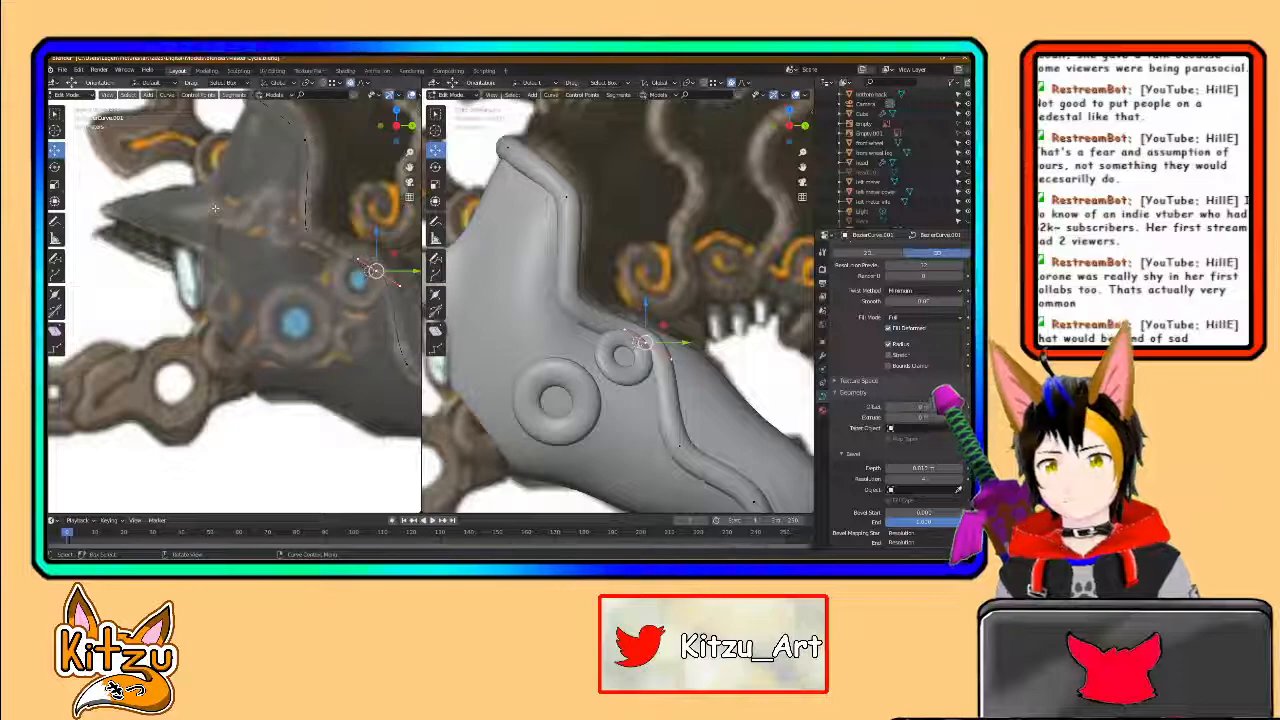
middle_drag(214, 208, 232, 256)
shift+middle_drag(600, 310, 707, 298)
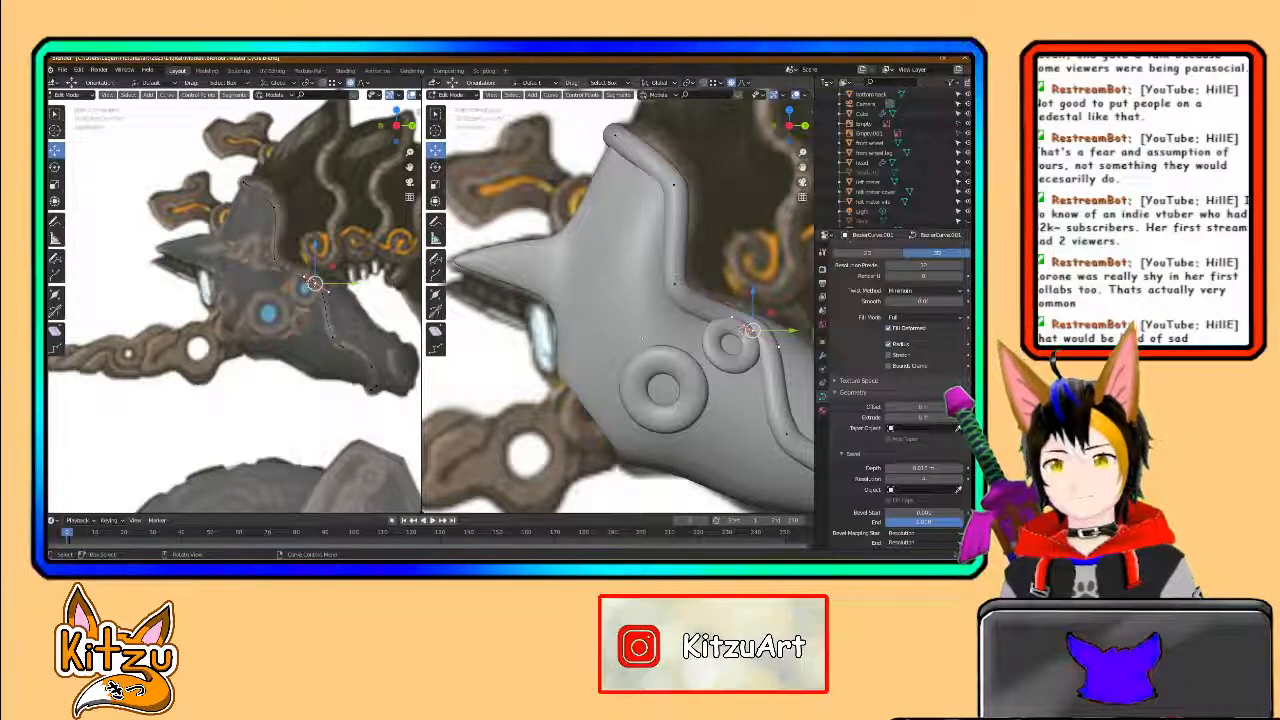
scroll(601, 342, down, 4)
middle_drag(601, 342, 650, 318)
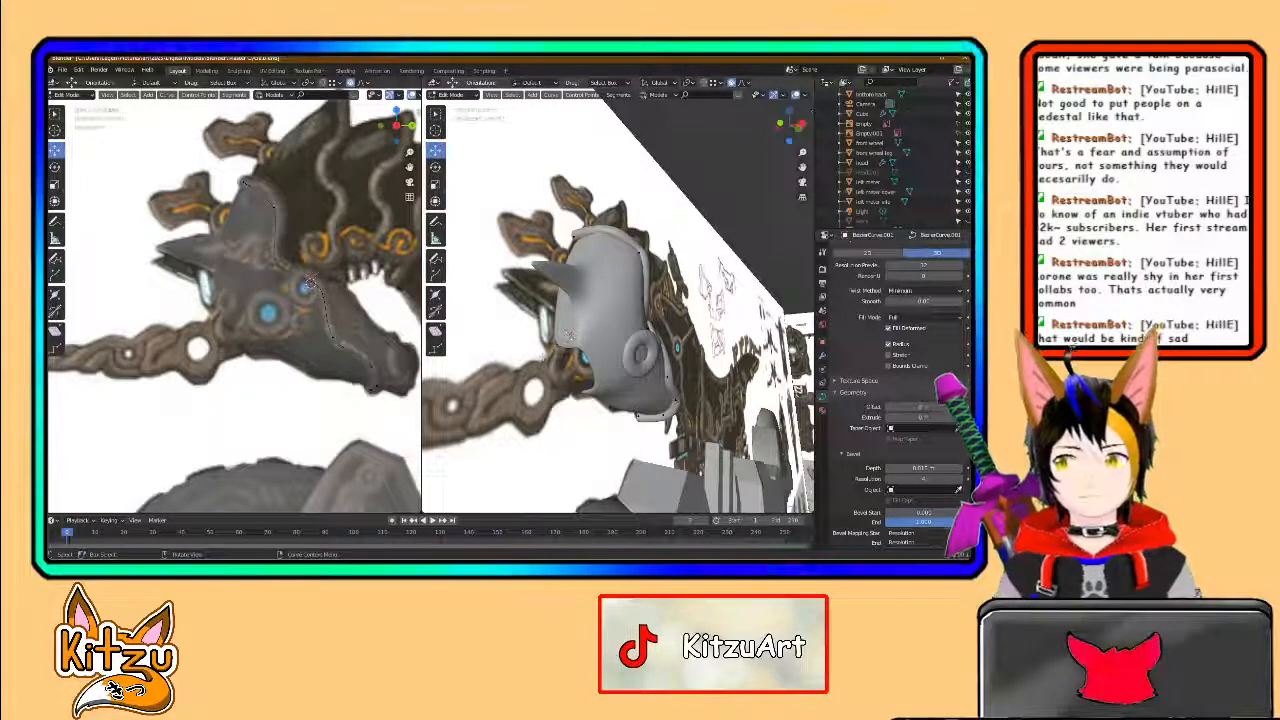
scroll(640, 318, down, 2)
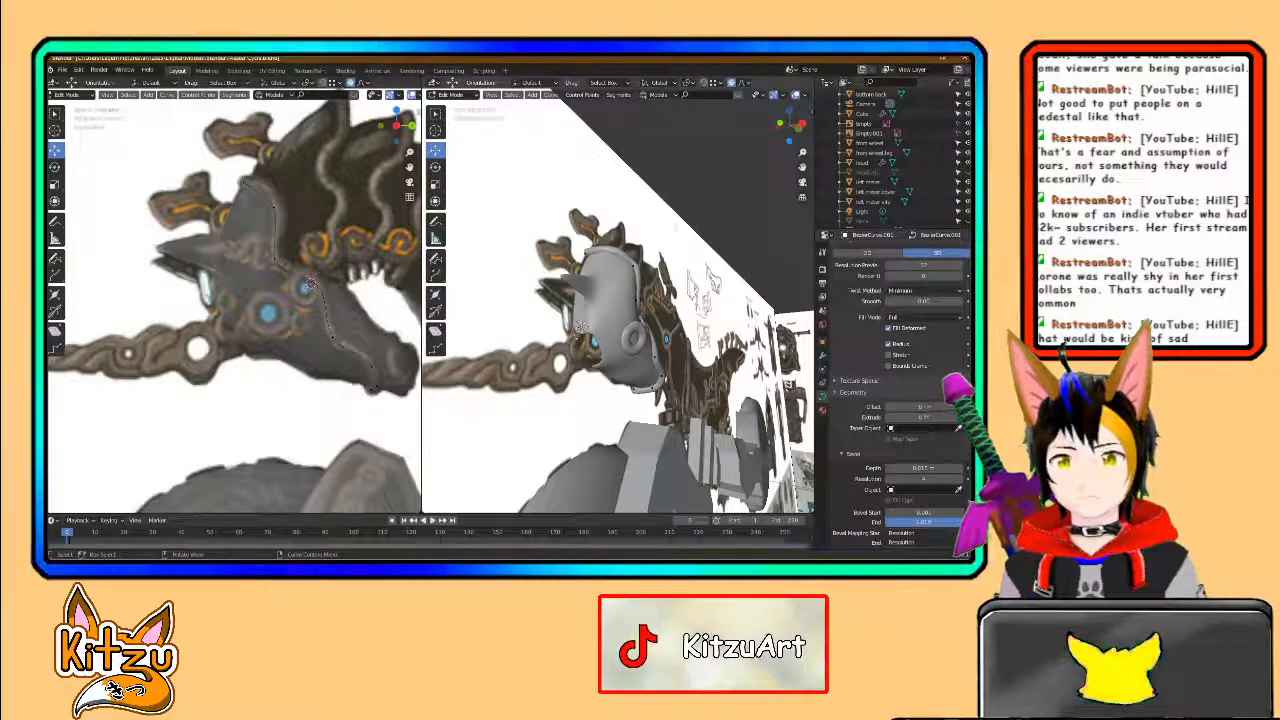
- View the model from the front with X-ray shading and compare the tube's path with the FRONT reference image
key(KP_1)
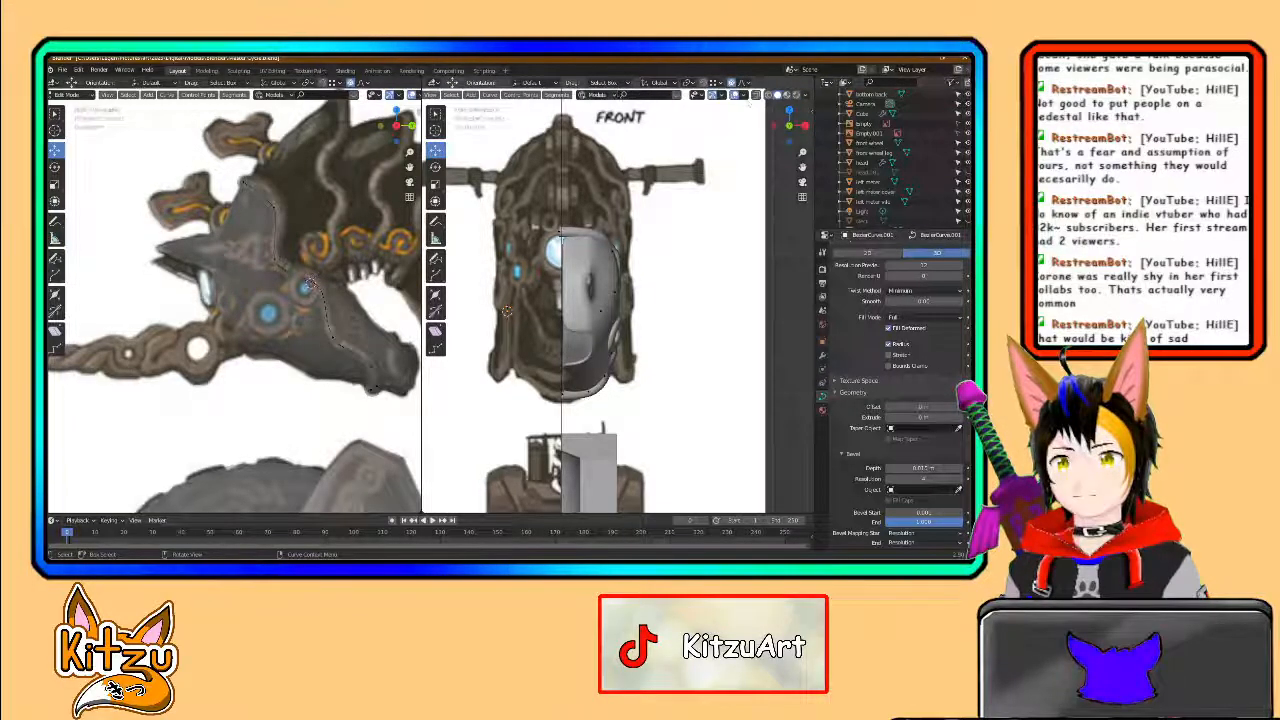
click(737, 95)
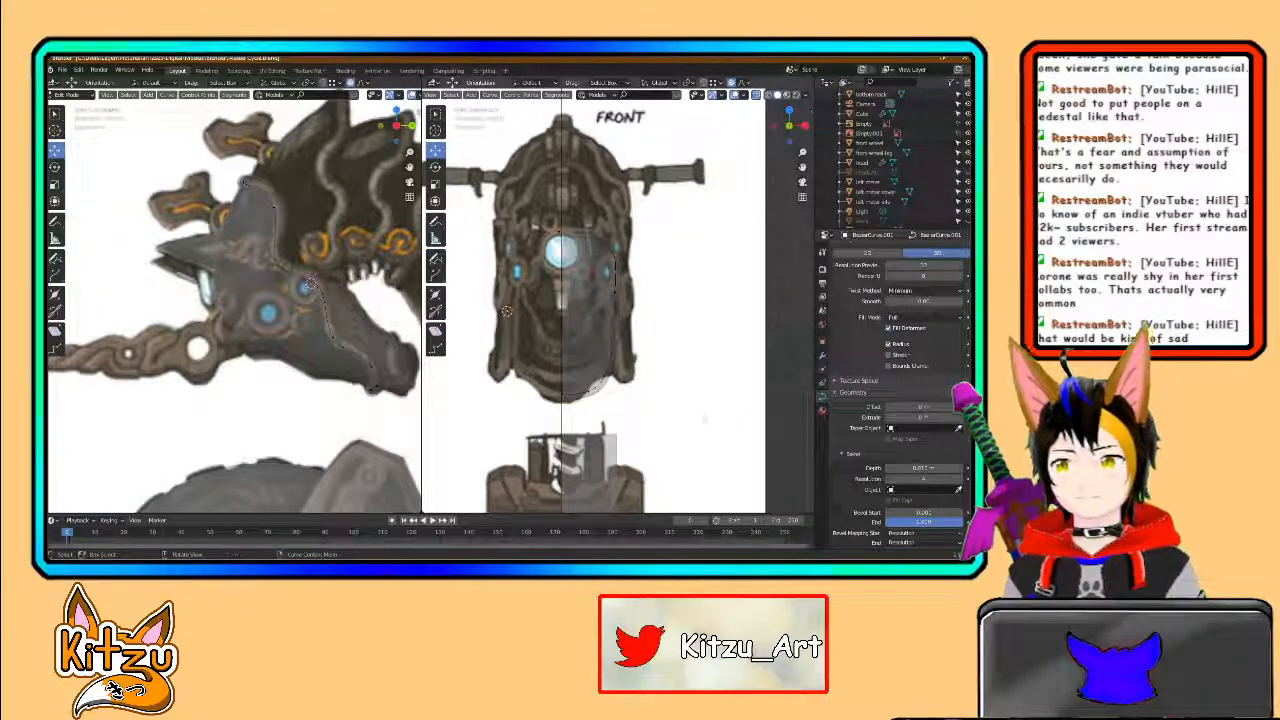
shift+middle_drag(656, 370, 649, 386)
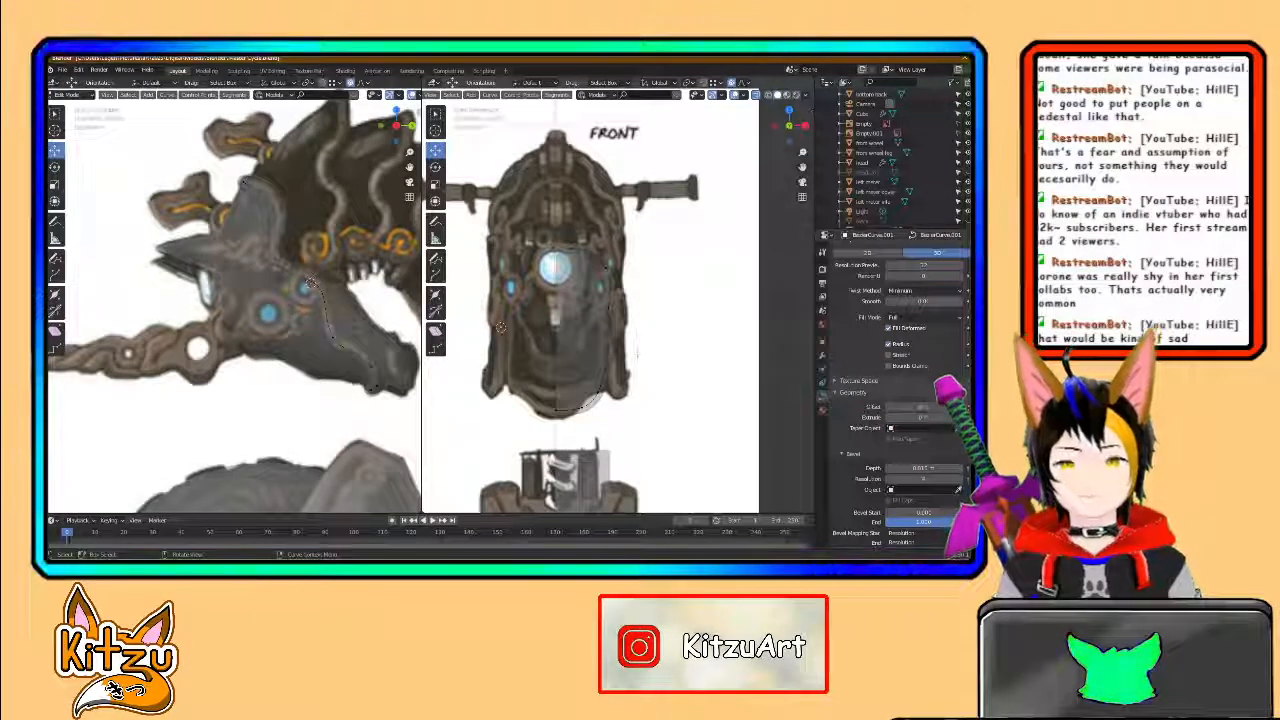
scroll(582, 305, up, 2)
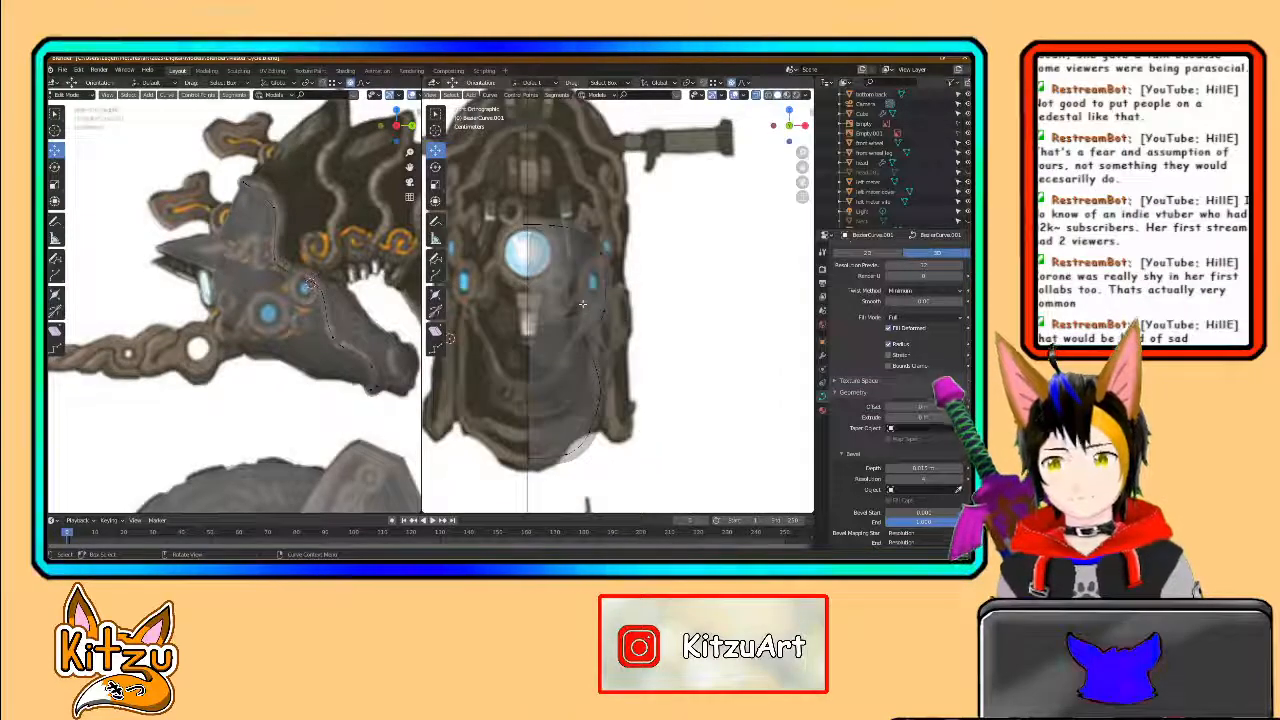
shift+middle_drag(559, 284, 570, 327)
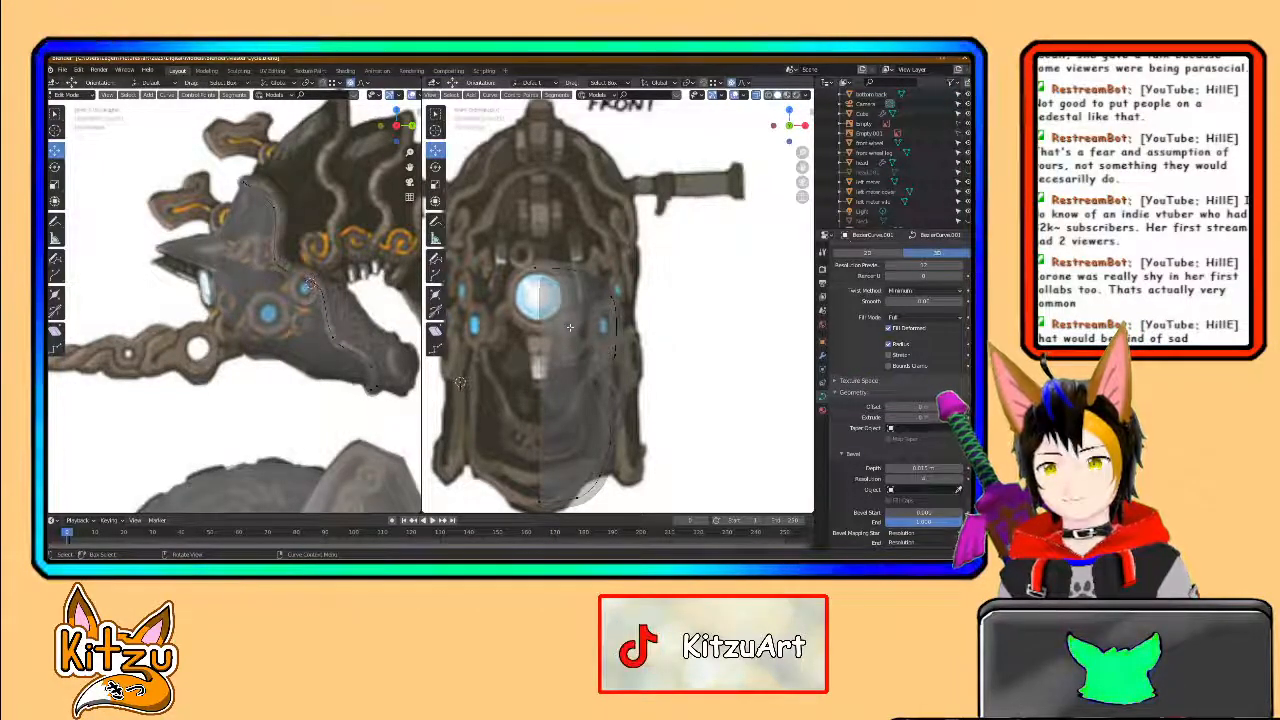
shift+middle_drag(566, 325, 588, 328)
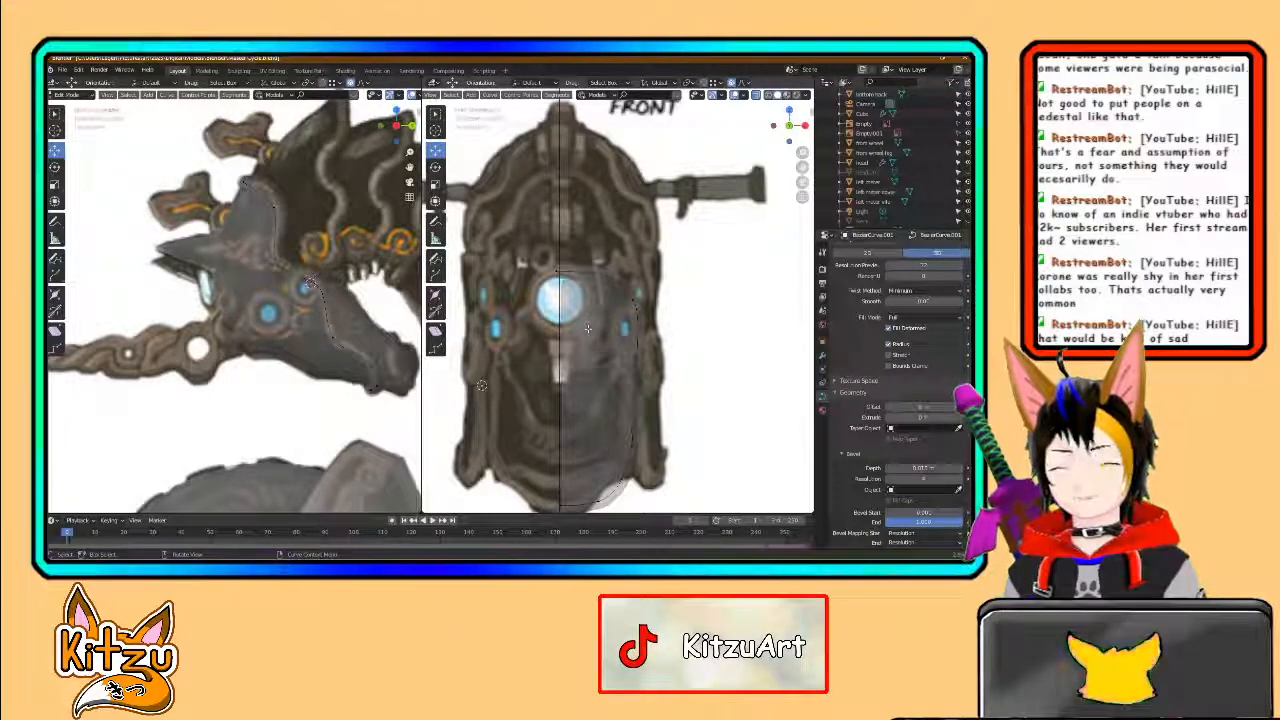
scroll(586, 330, down, 2)
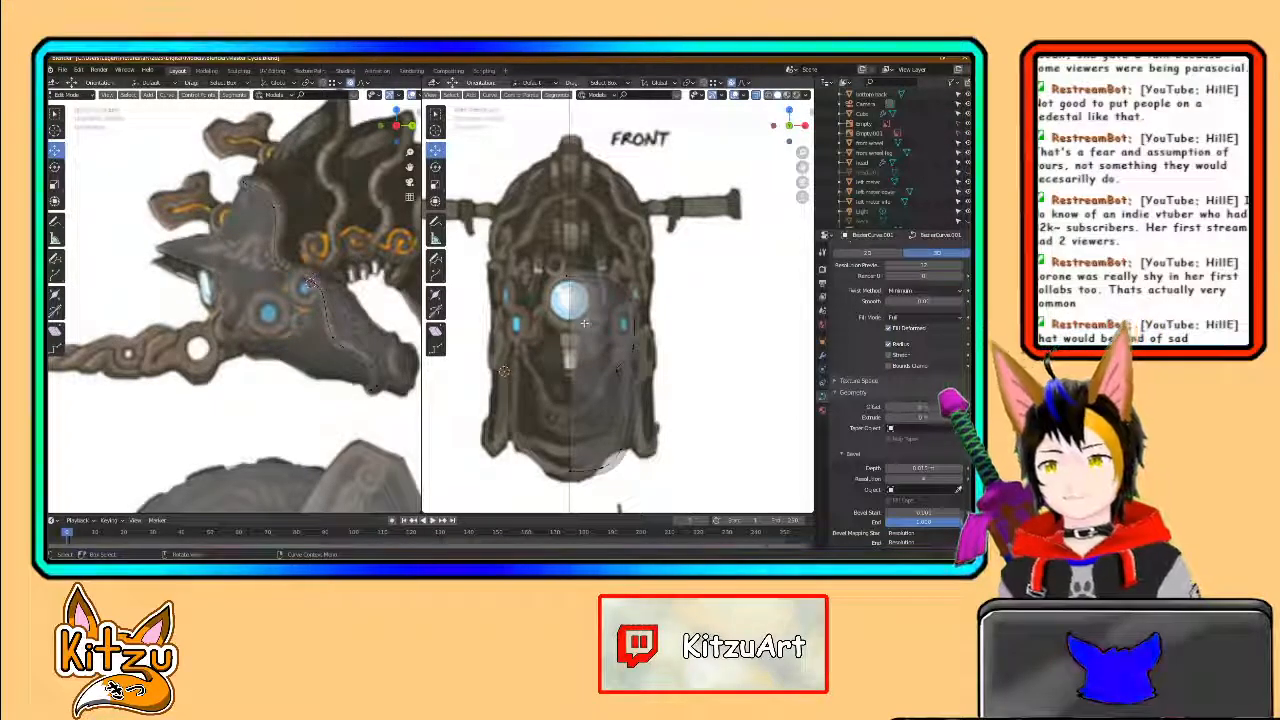
shift+middle_drag(591, 310, 586, 326)
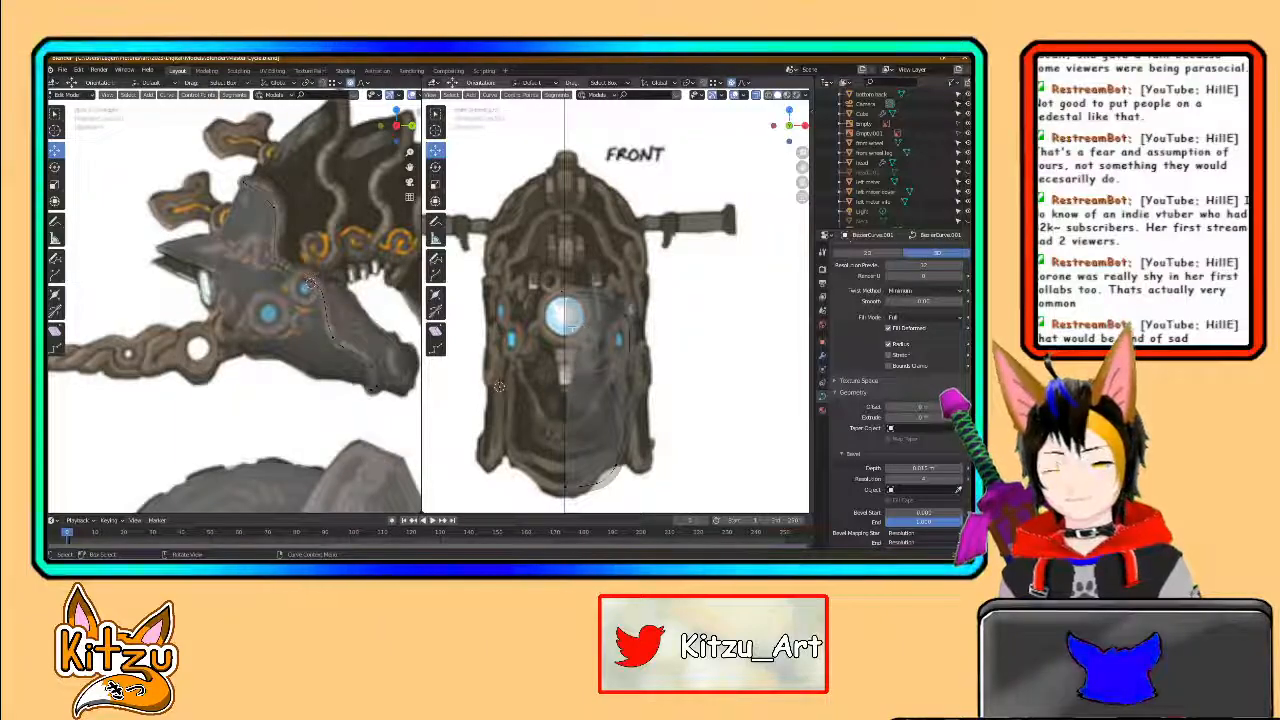
shift+middle_drag(573, 328, 559, 328)
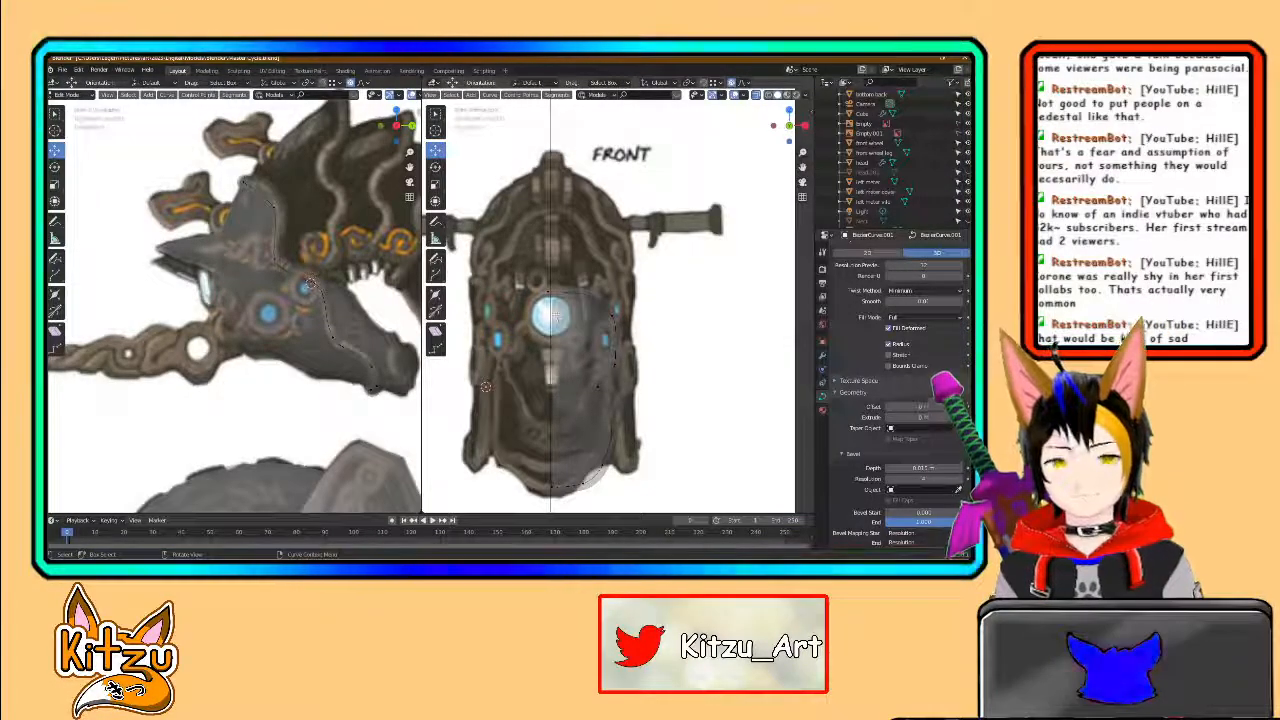
- Compare the curve's path around the round blue light with the front and side reference images
scroll(555, 315, up, 1)
shift+middle_drag(564, 312, 567, 310)
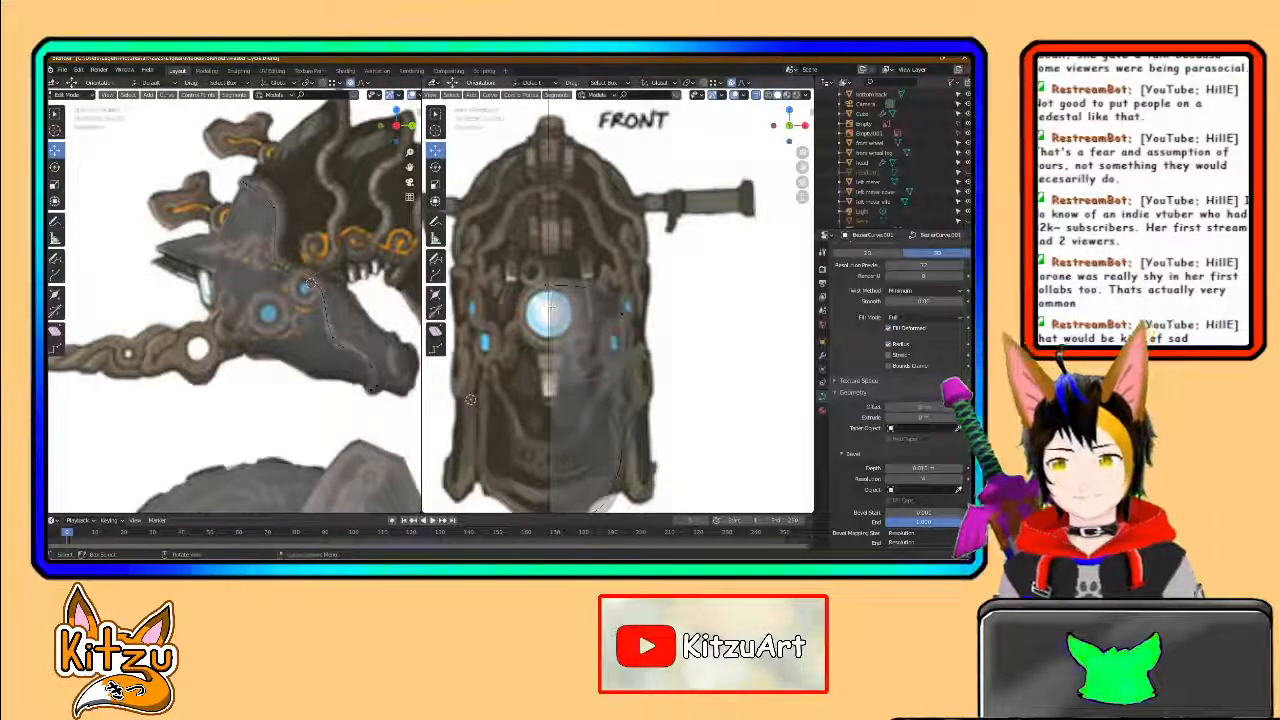
scroll(551, 309, up, 2)
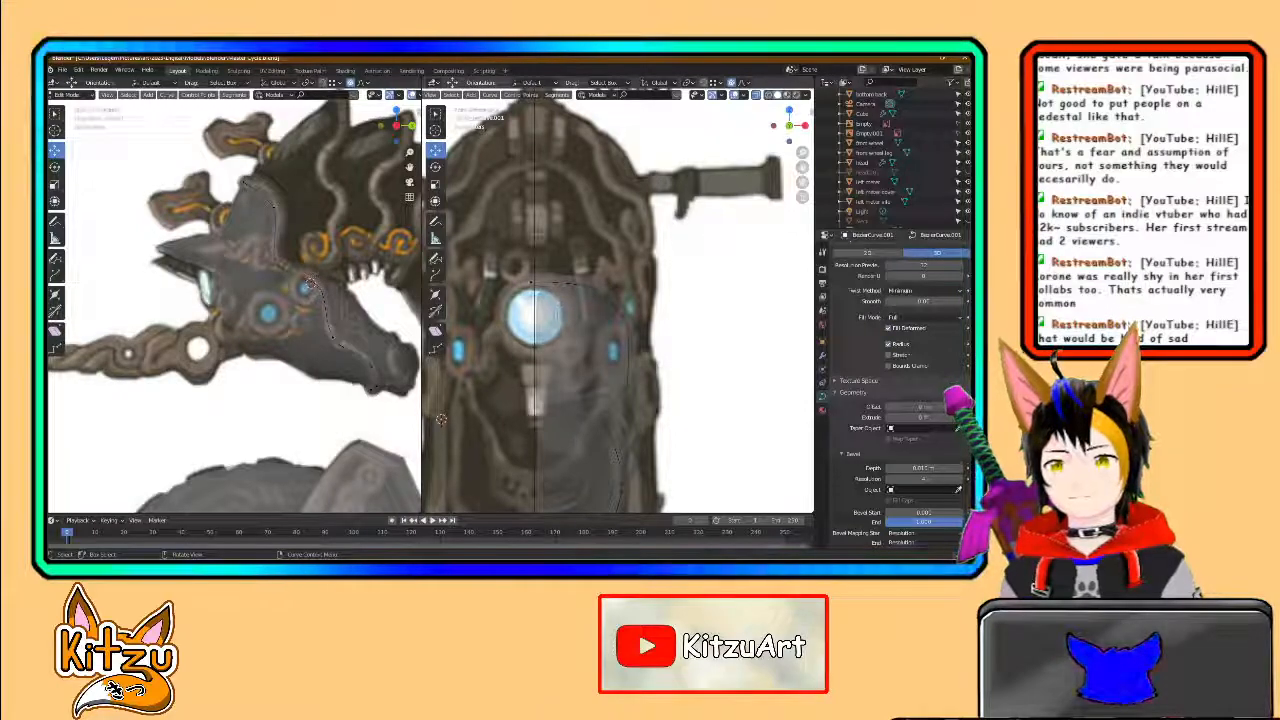
shift+middle_drag(223, 302, 262, 320)
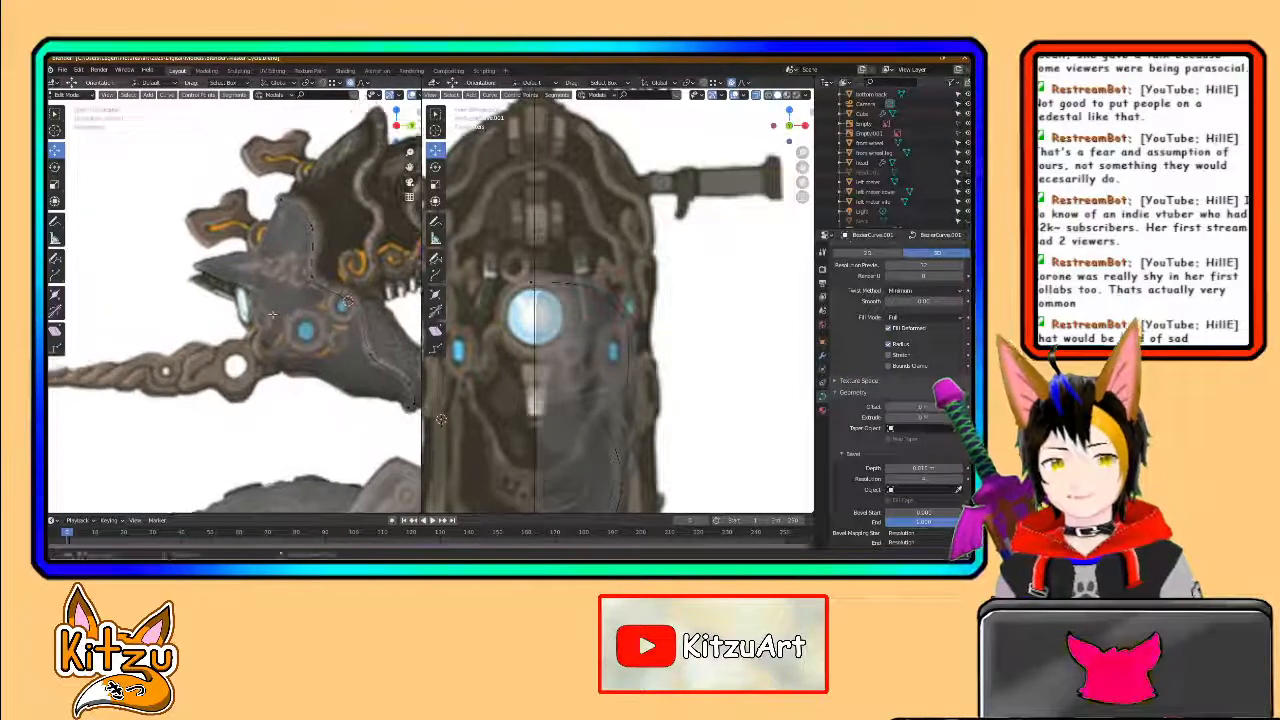
scroll(262, 320, up, 1)
scroll(262, 320, up, 1)
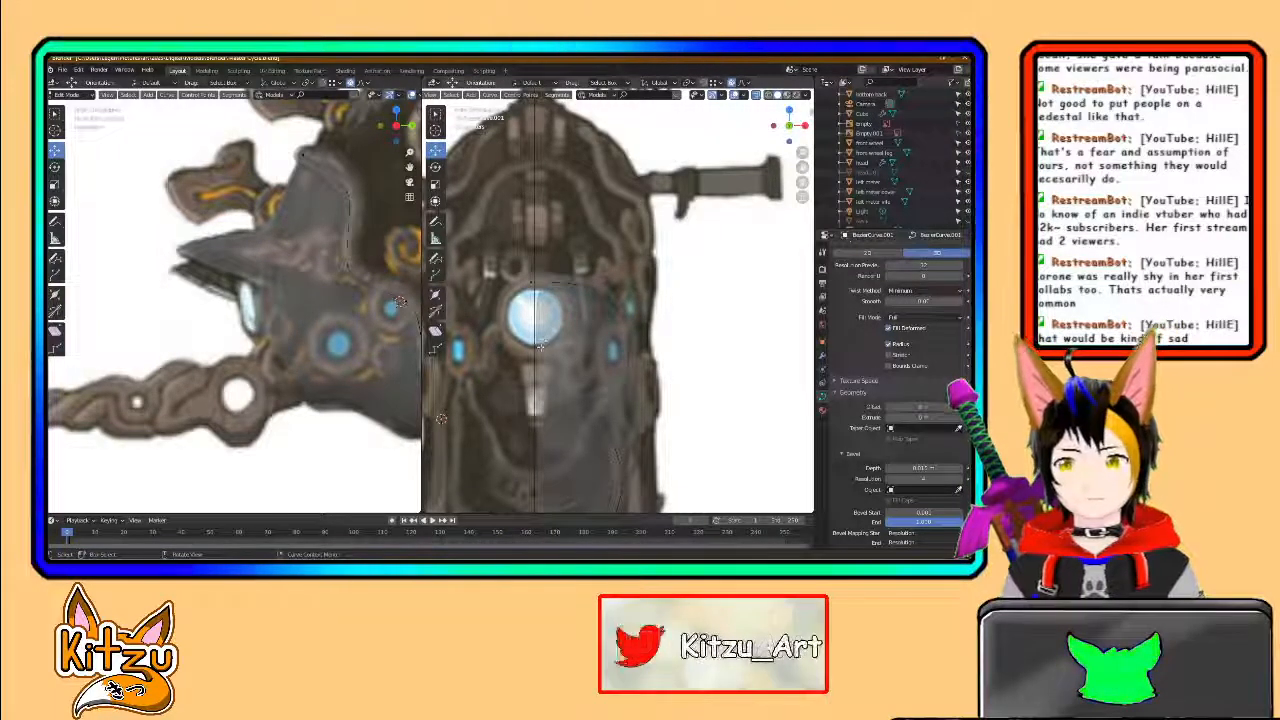
middle_drag(541, 338, 545, 340)
key(KP_1)
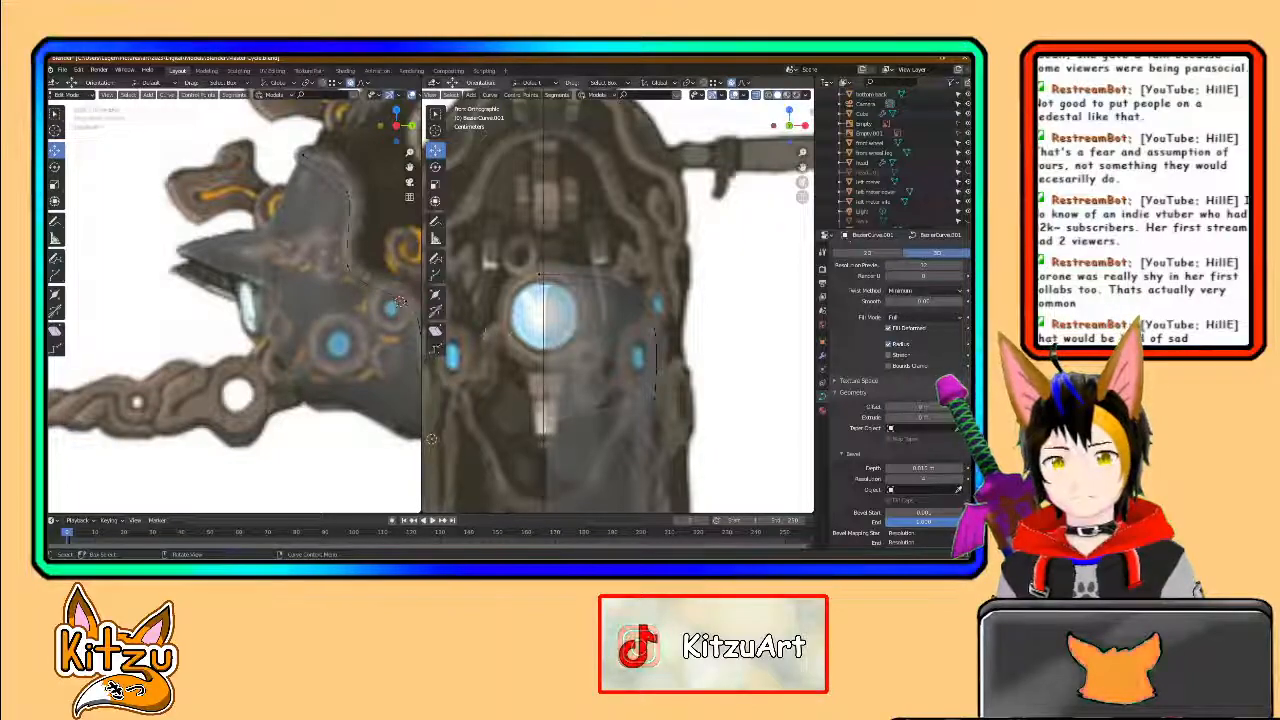
- Check the model against the reference image planes in perspective, and return to the front view with X-ray shading
scroll(618, 304, down, 11)
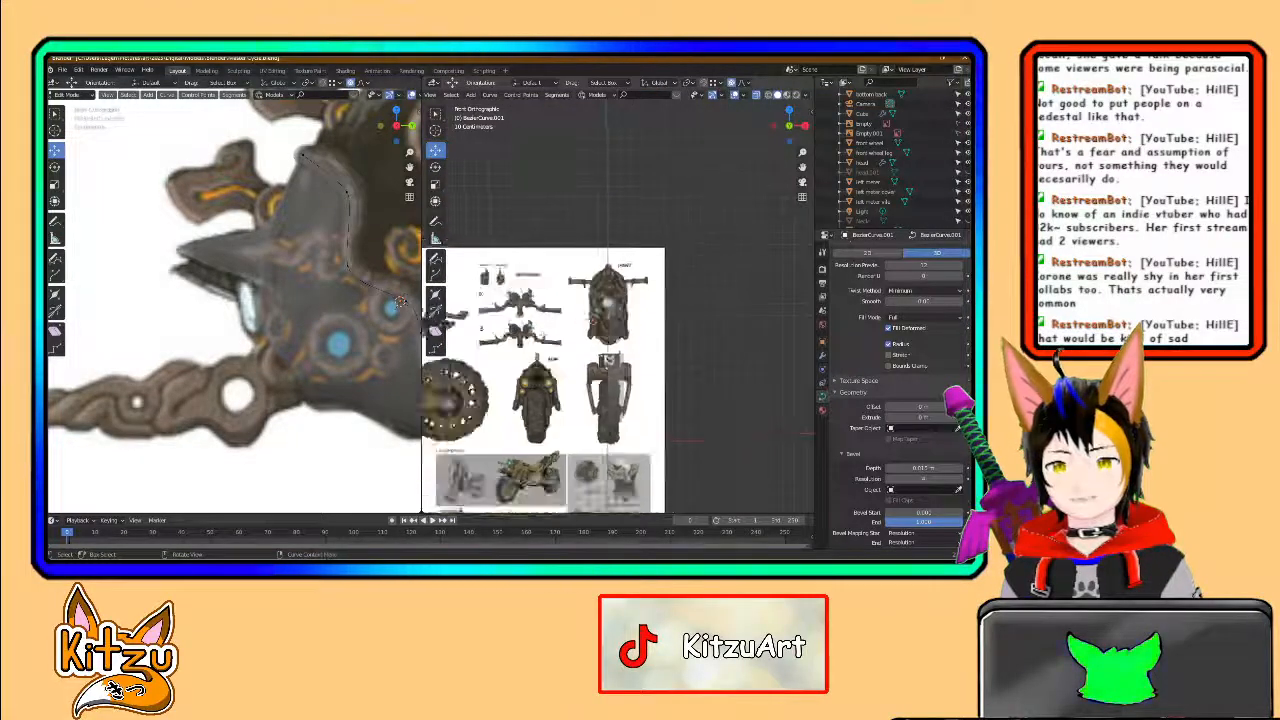
shift+middle_drag(560, 350, 622, 352)
scroll(703, 353, down, 1)
scroll(703, 353, up, 3)
scroll(704, 358, down, 2)
scroll(735, 350, down, 3)
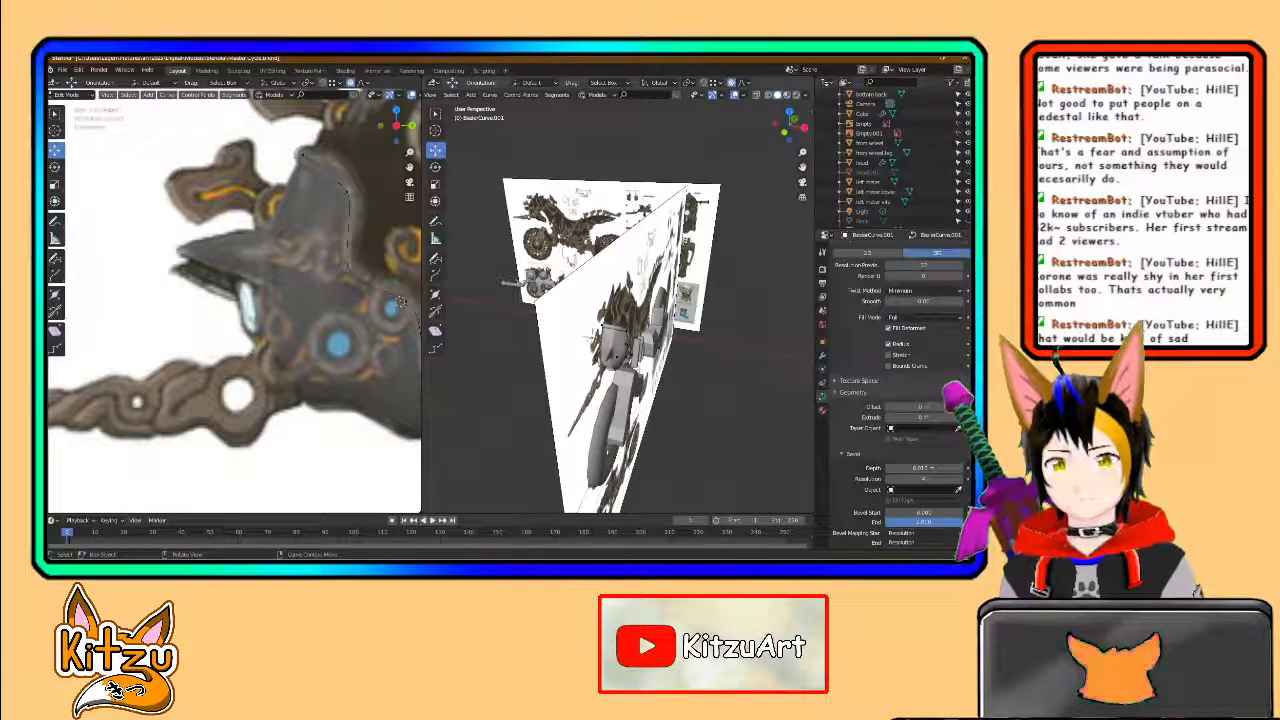
click(784, 132)
scroll(659, 290, up, 7)
shift+middle_drag(659, 290, 571, 368)
click(757, 96)
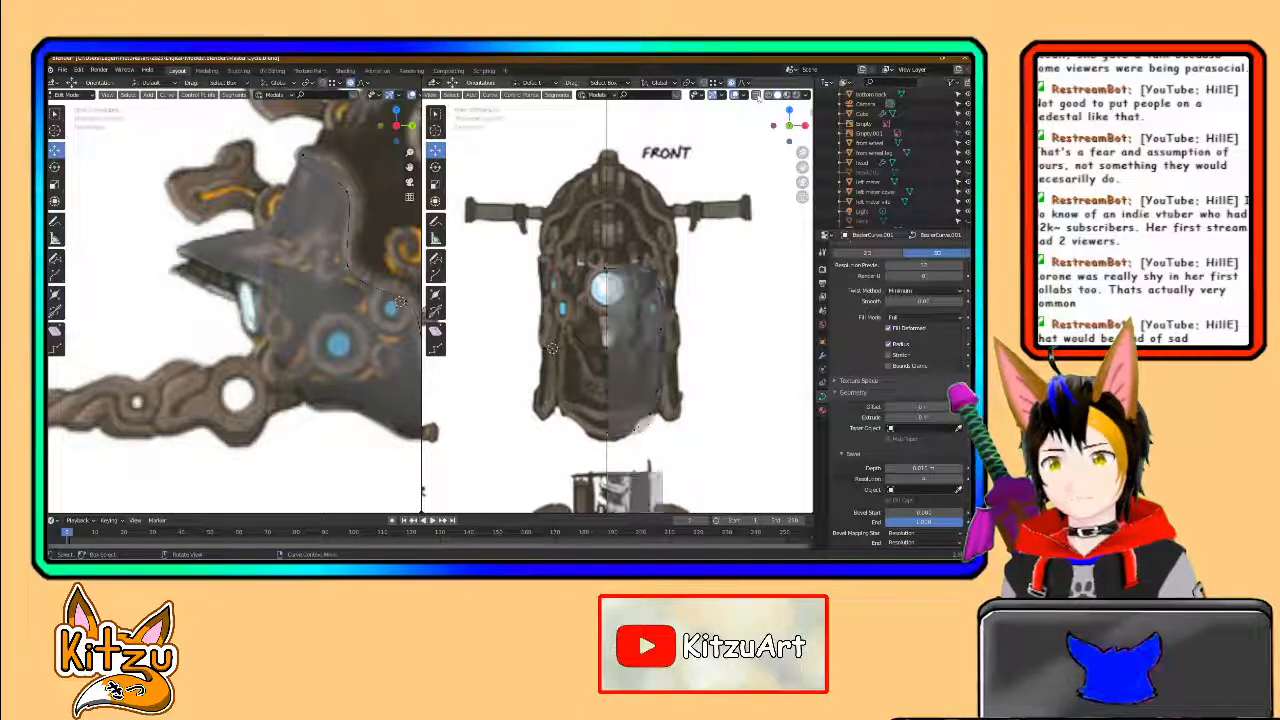
- Examine the head and curve over the FRONT and HANDLEBARS drawings of the reference sheet
scroll(607, 322, up, 5)
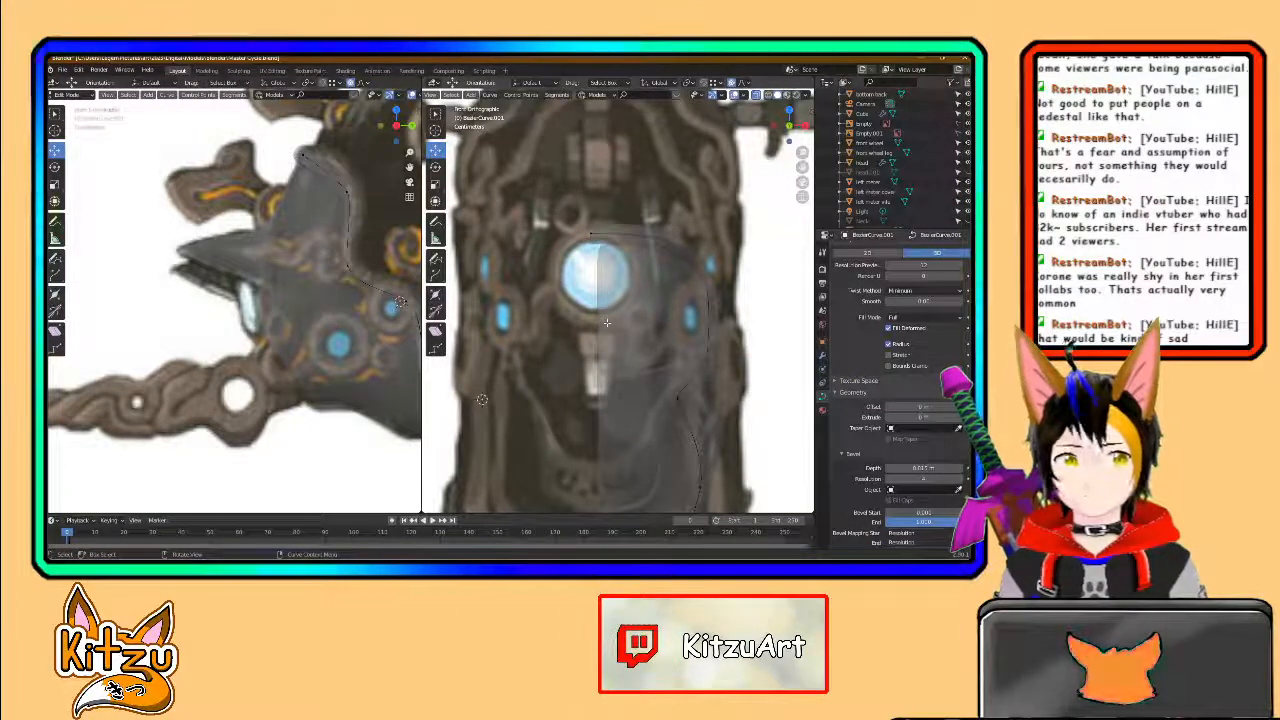
scroll(607, 322, up, 3)
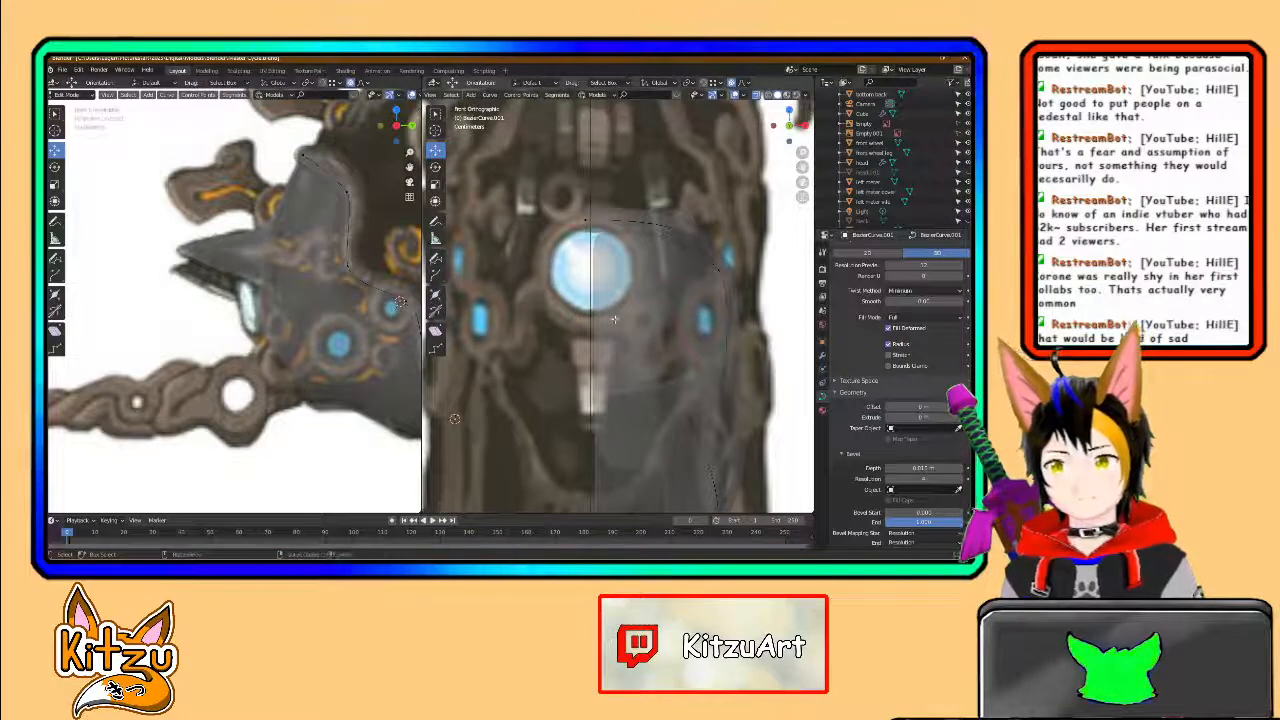
scroll(604, 348, down, 3)
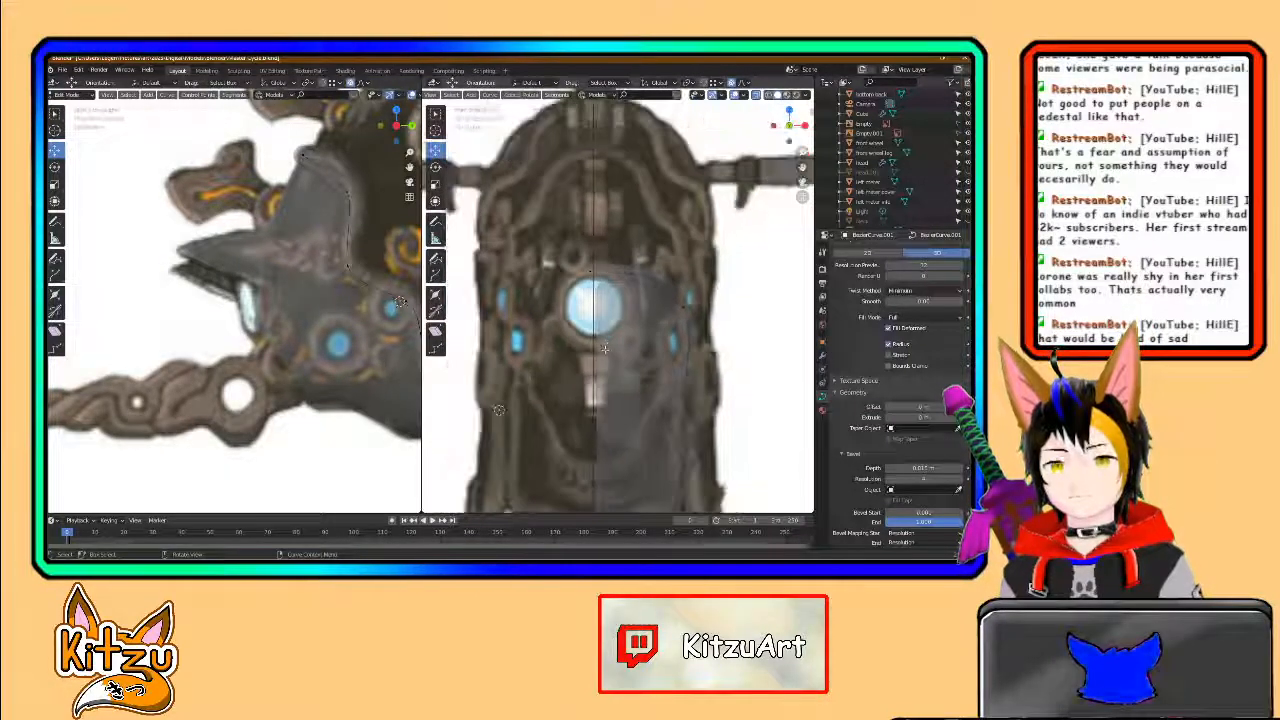
scroll(605, 350, up, 1)
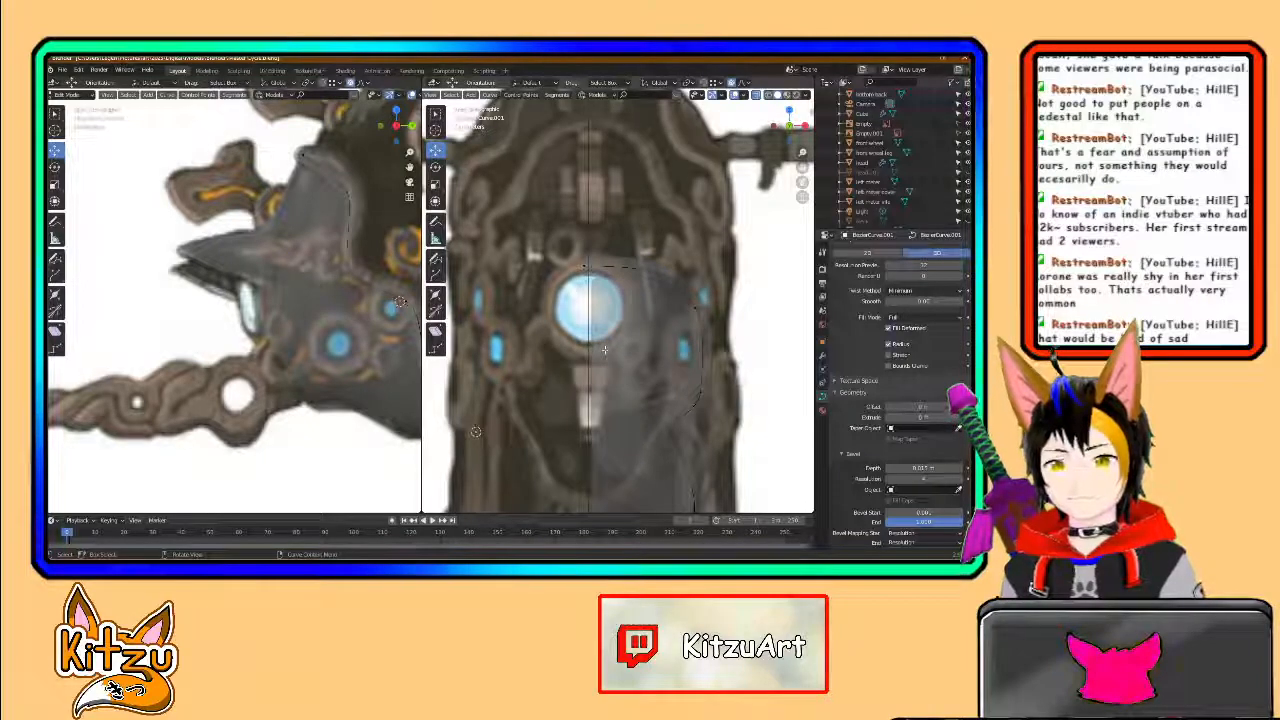
scroll(605, 350, down, 1)
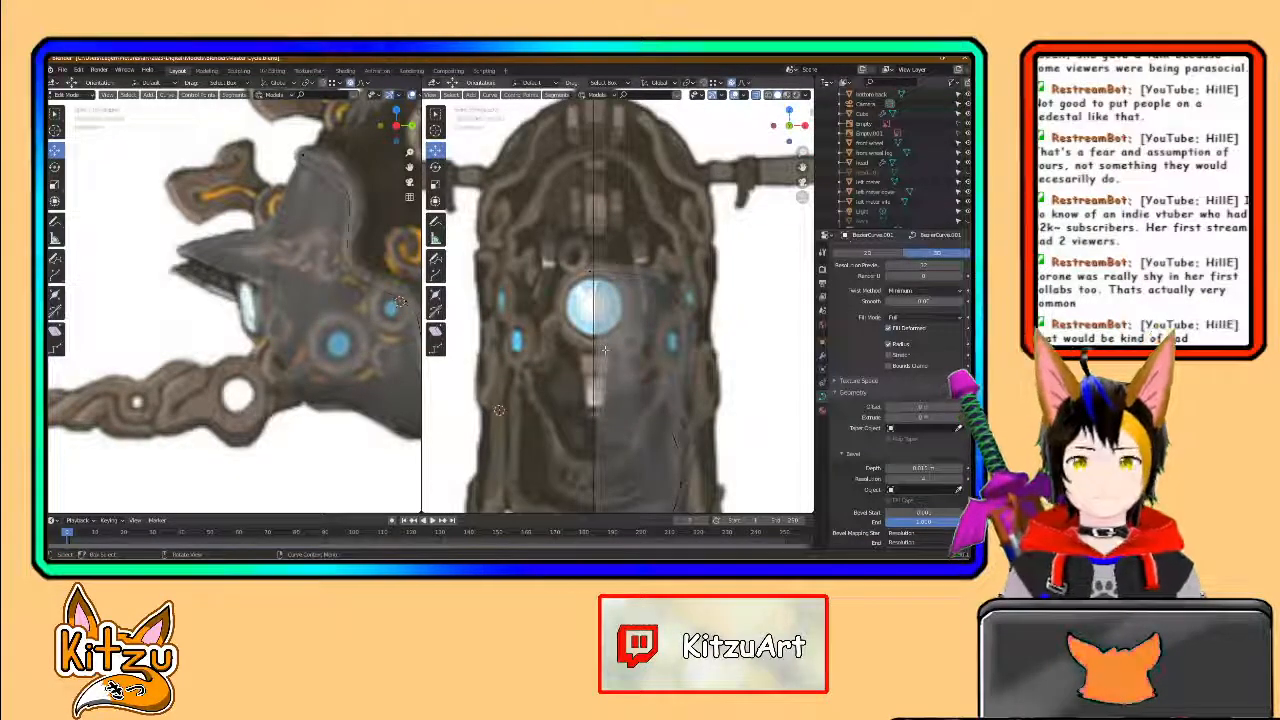
scroll(604, 348, down, 3)
shift+middle_drag(540, 343, 699, 327)
scroll(684, 327, down, 2)
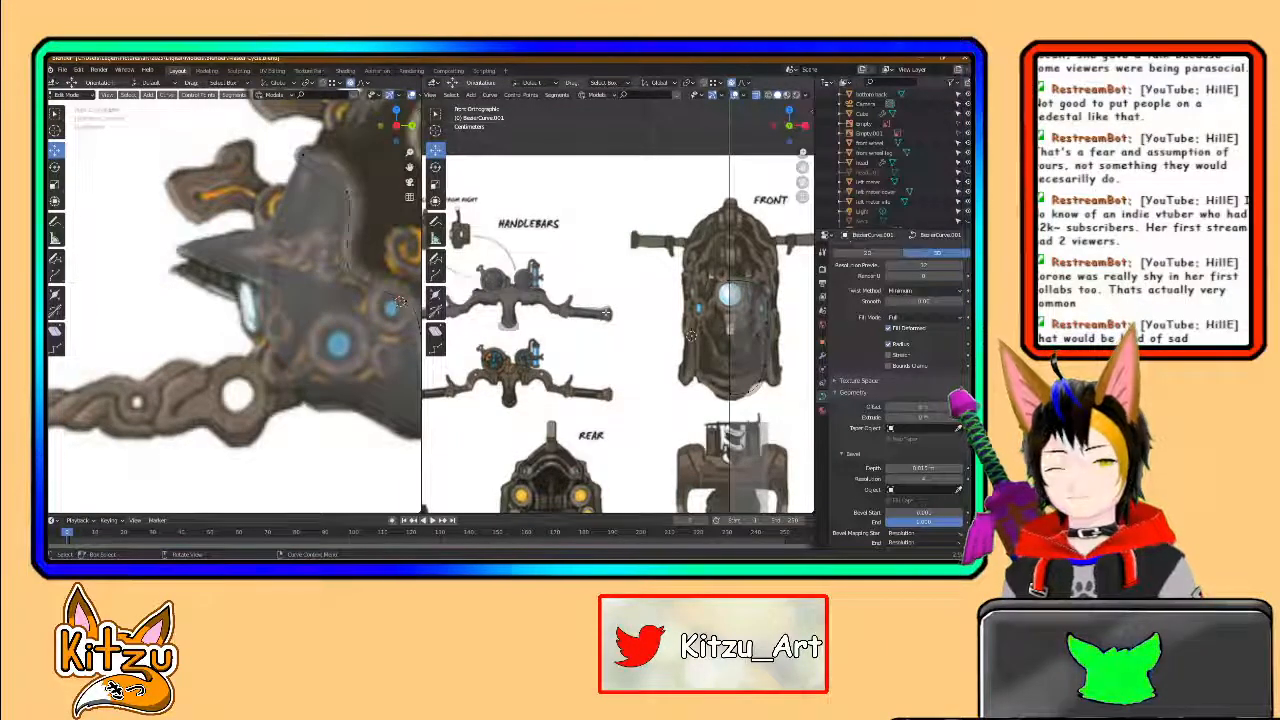
- Finish editing the curve, select the handlebar mesh, and inspect the round light on the FRONT reference
key(Tab)
click(565, 313)
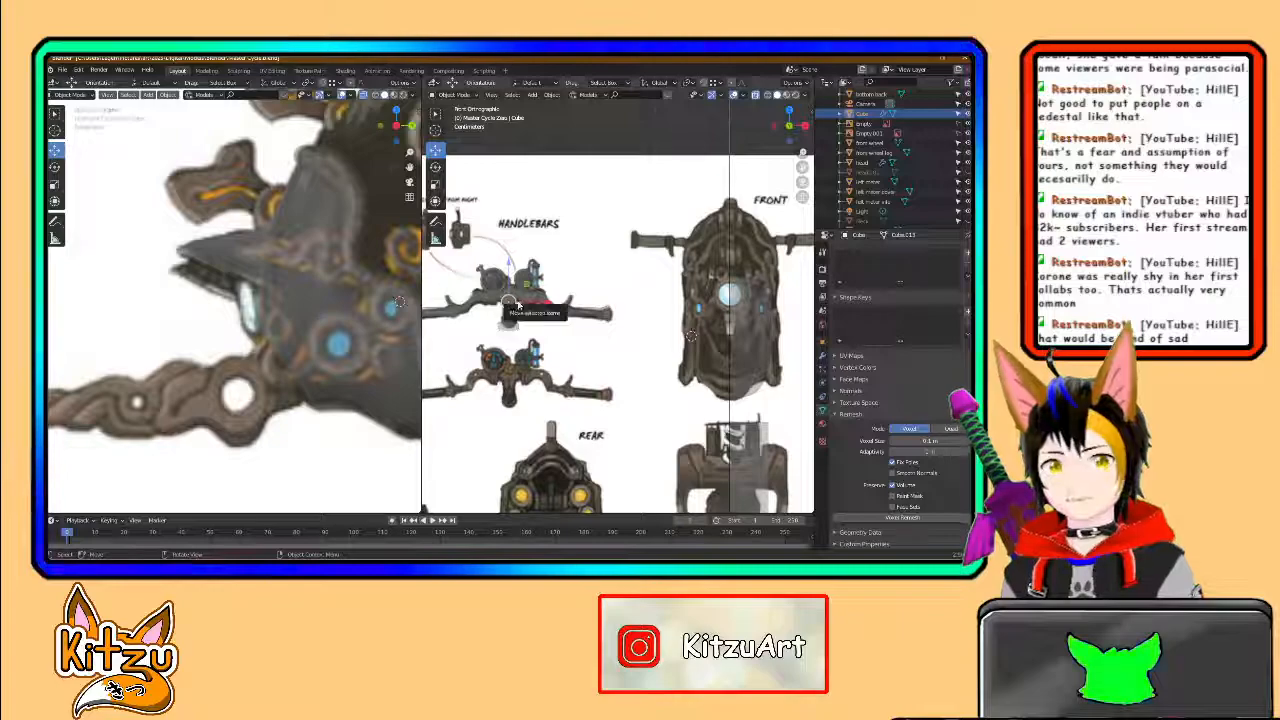
middle_drag(508, 302, 460, 303)
shift+middle_drag(691, 308, 552, 301)
scroll(555, 302, up, 3)
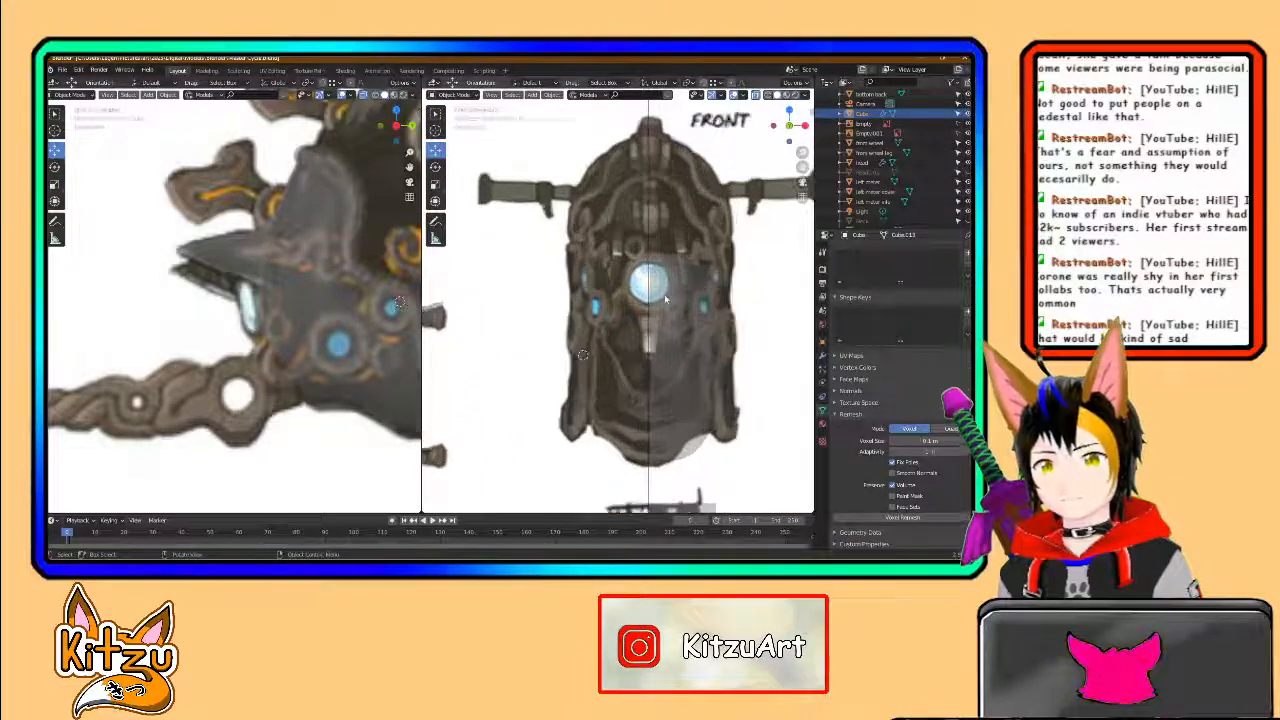
shift+middle_drag(667, 294, 586, 304)
scroll(583, 305, up, 4)
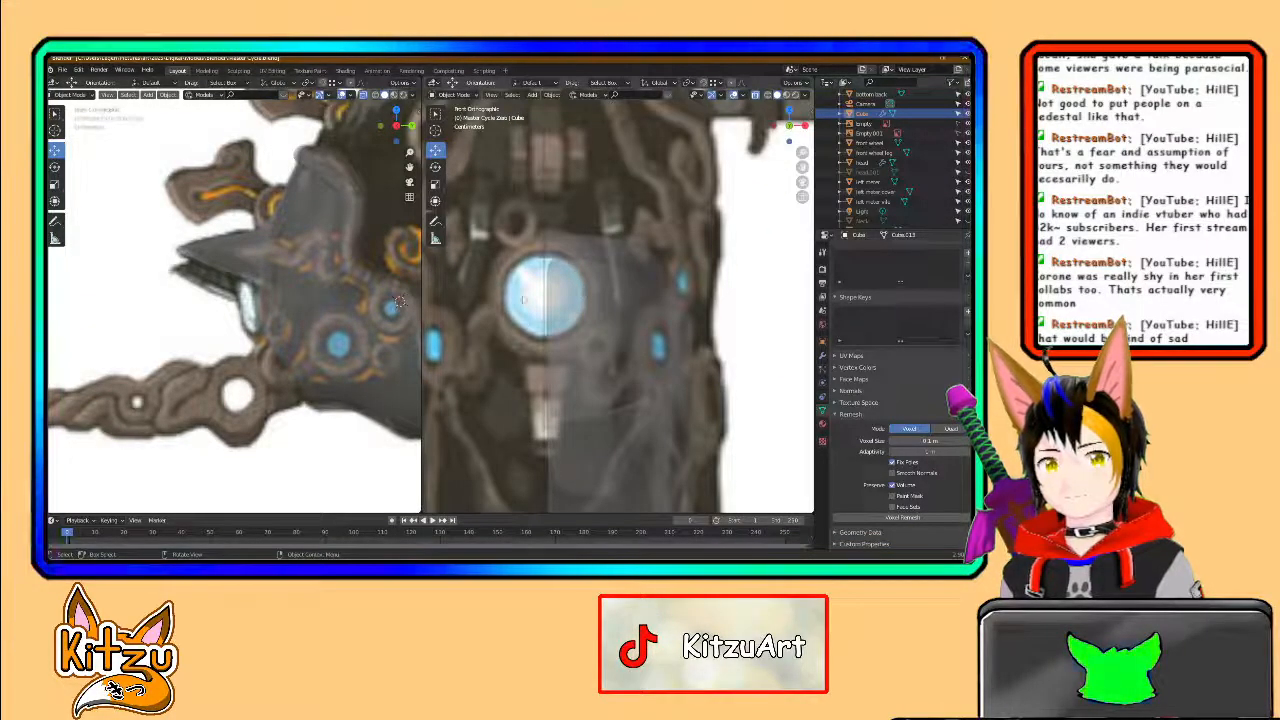
scroll(558, 305, down, 2)
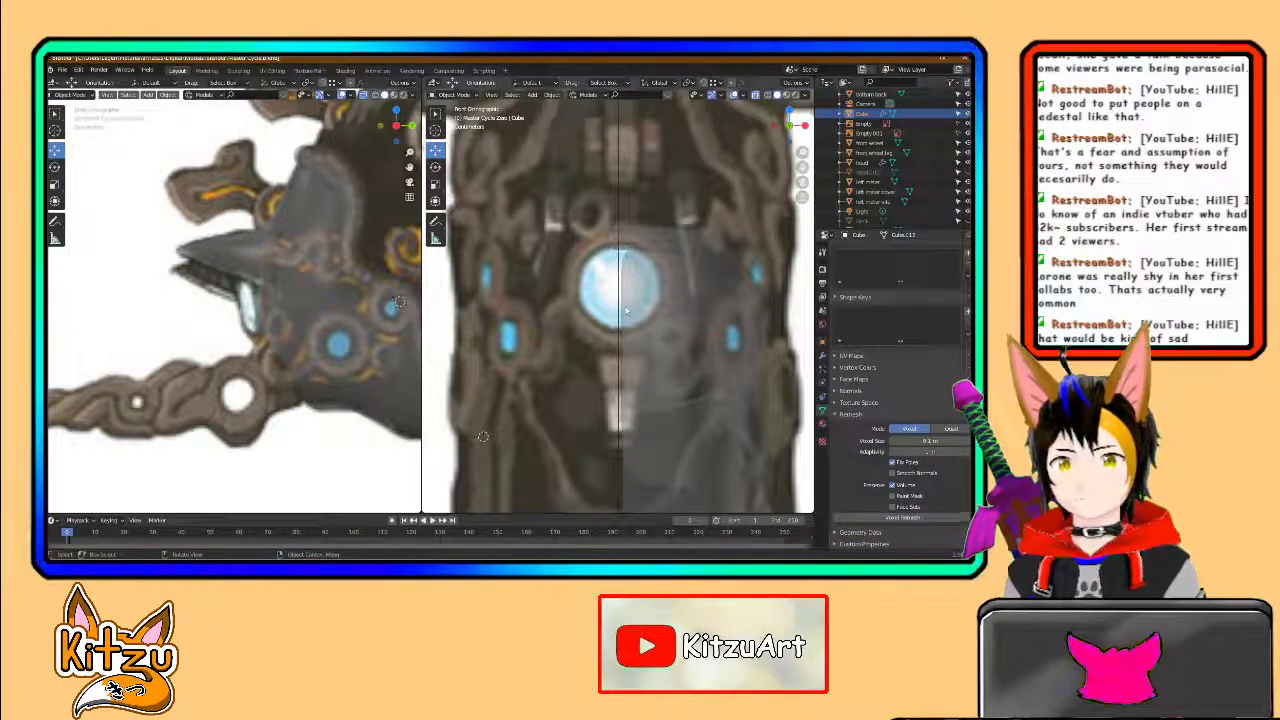
- Select the head mesh and compare it in solid and X-ray shading with the round light on the FRONT reference
click(756, 97)
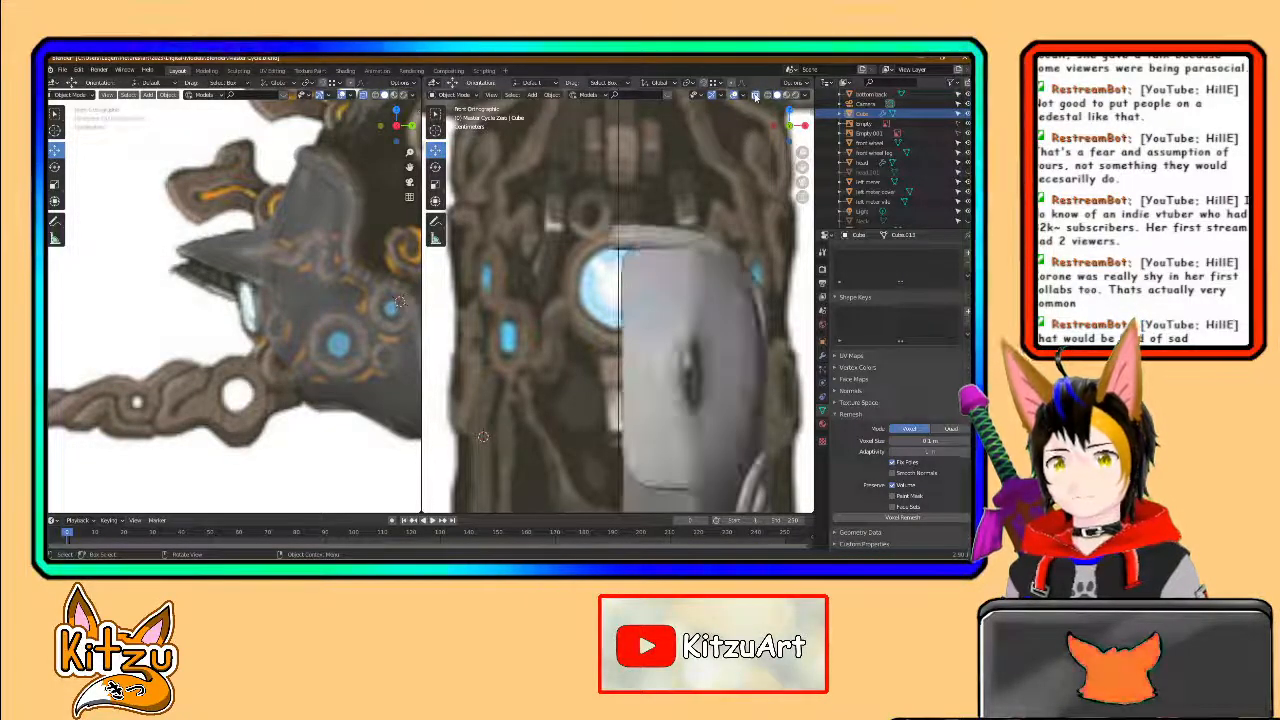
click(651, 320)
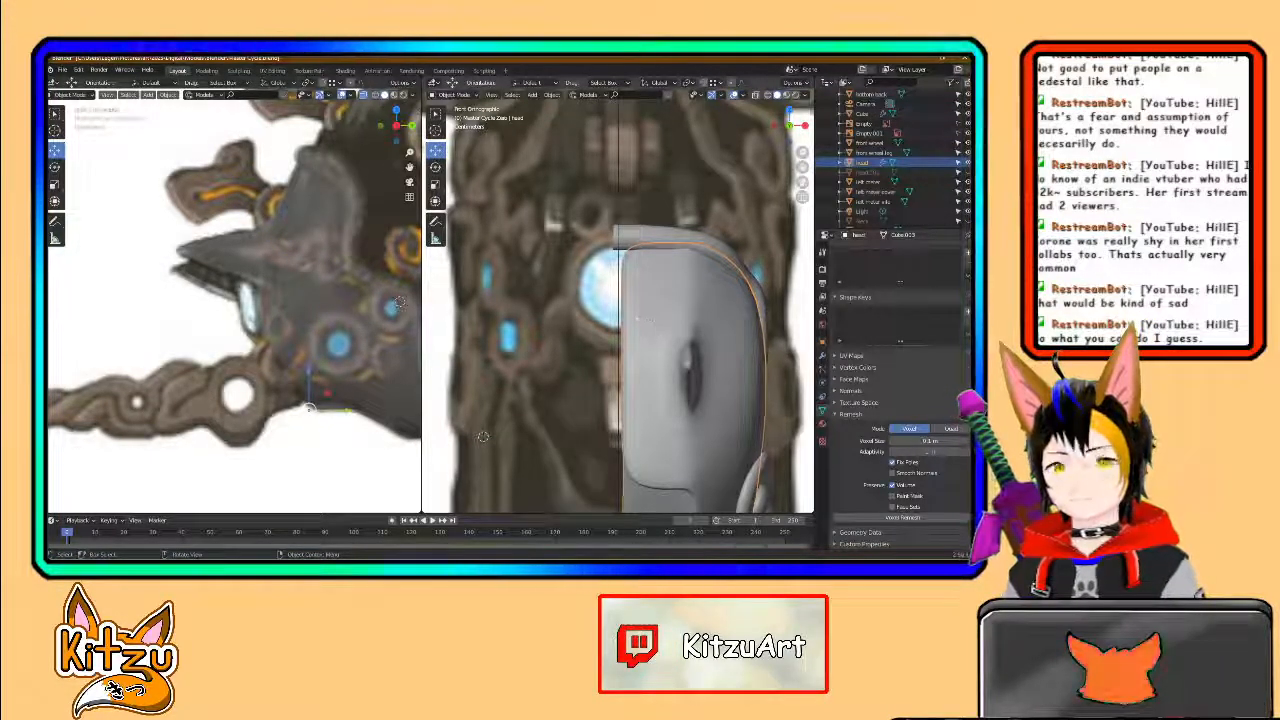
middle_drag(685, 295, 642, 288)
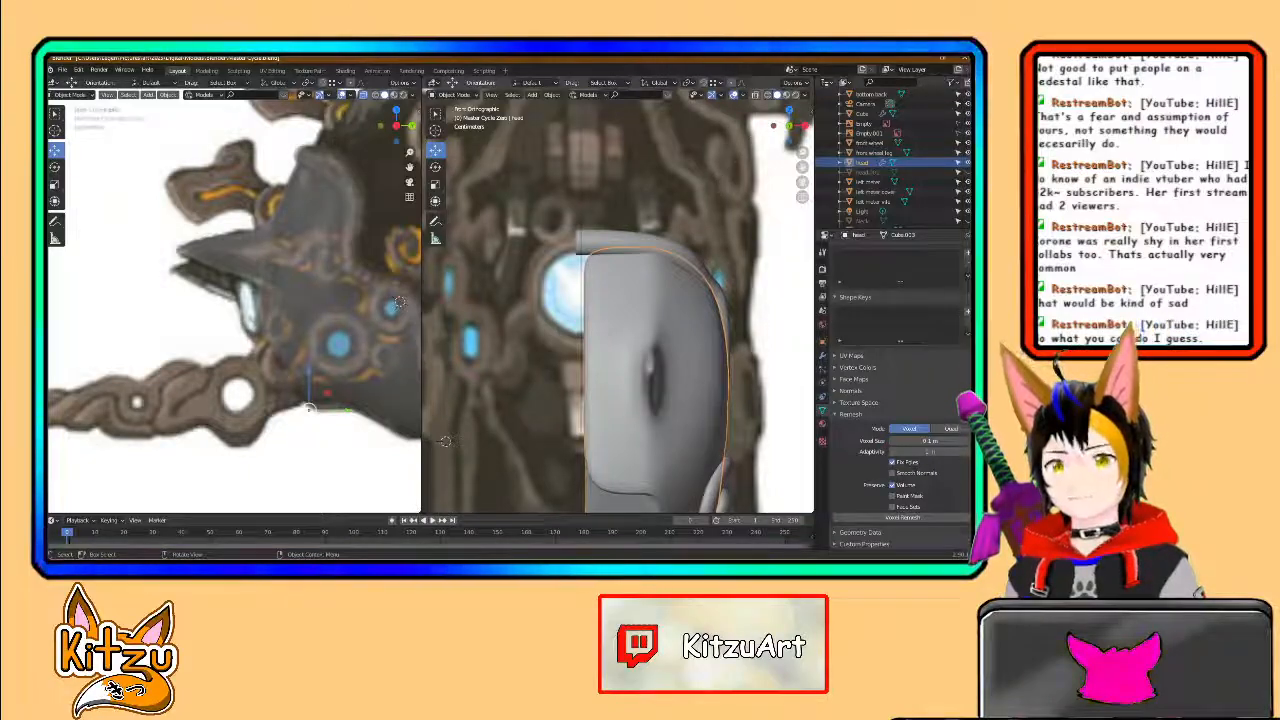
click(755, 95)
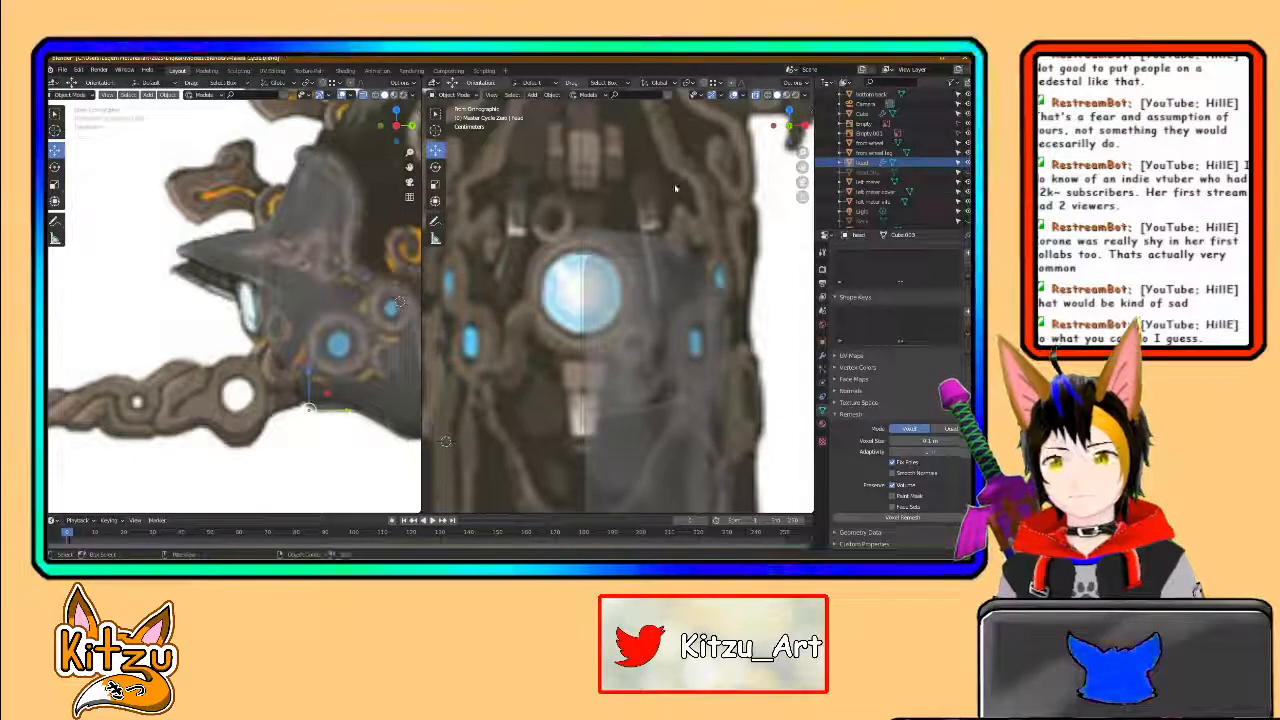
scroll(667, 191, down, 1)
shift+middle_drag(632, 229, 621, 228)
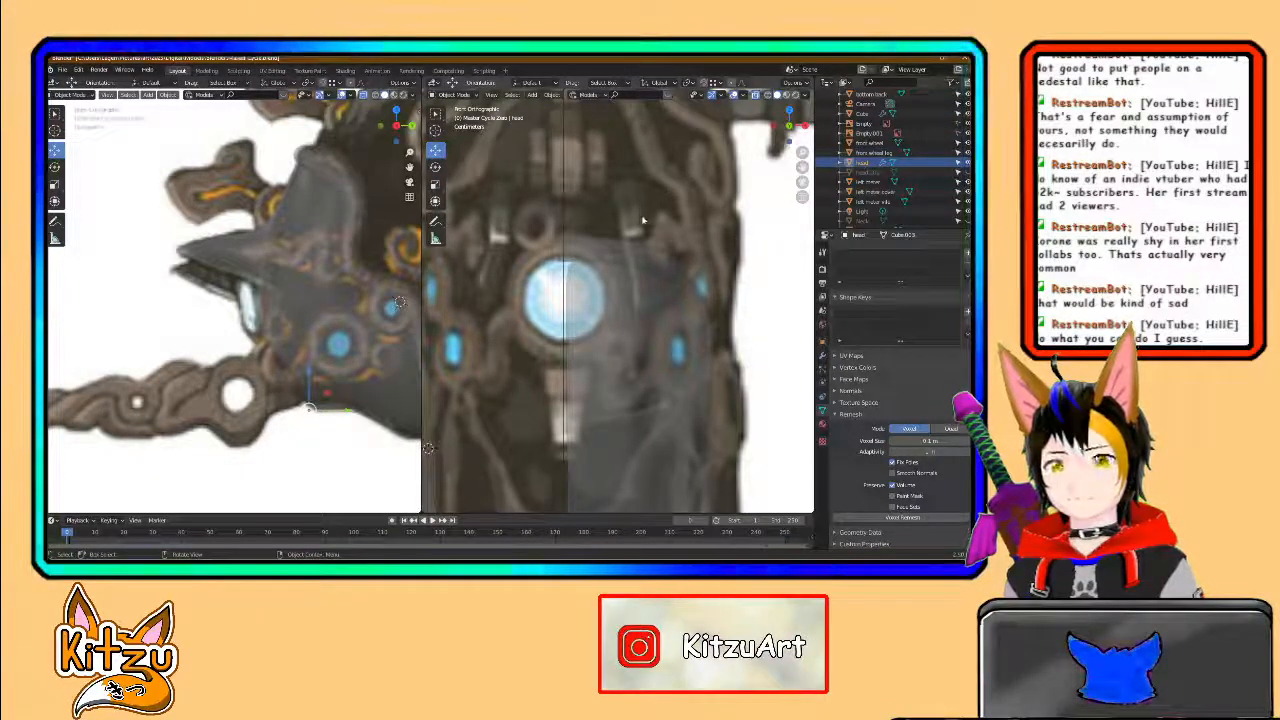
shift+middle_drag(645, 210, 634, 211)
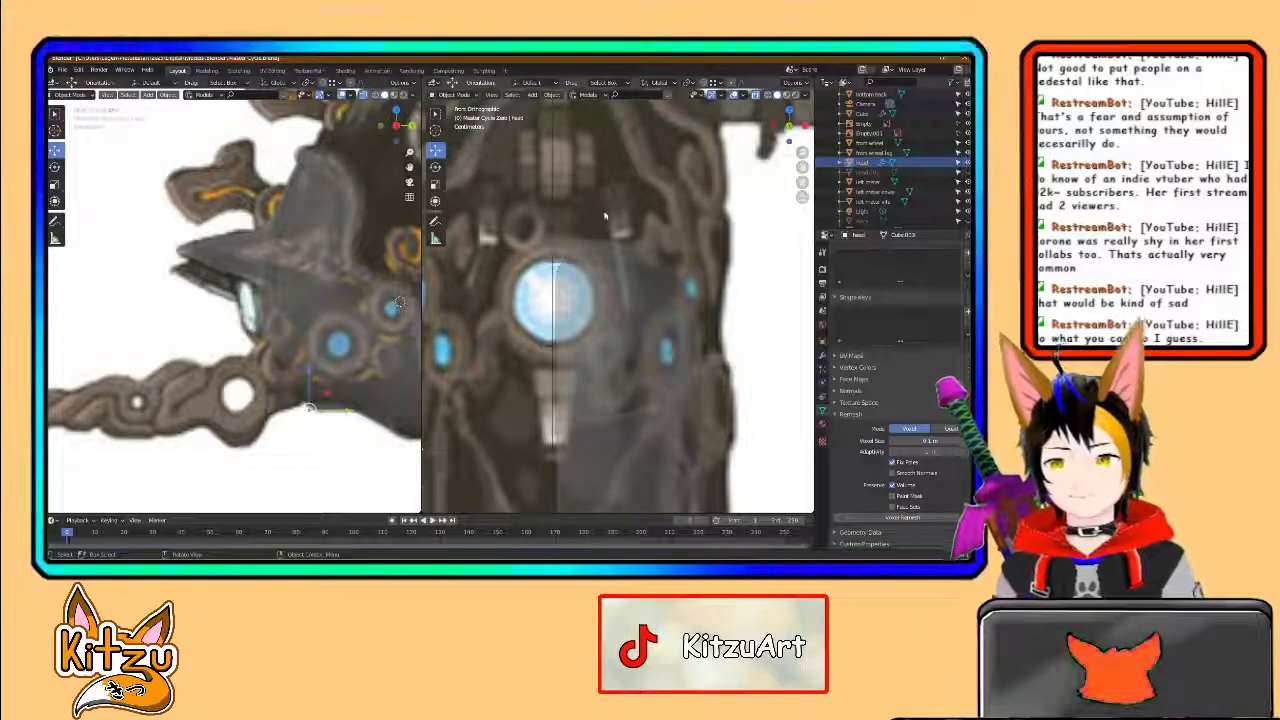
scroll(597, 222, up, 1)
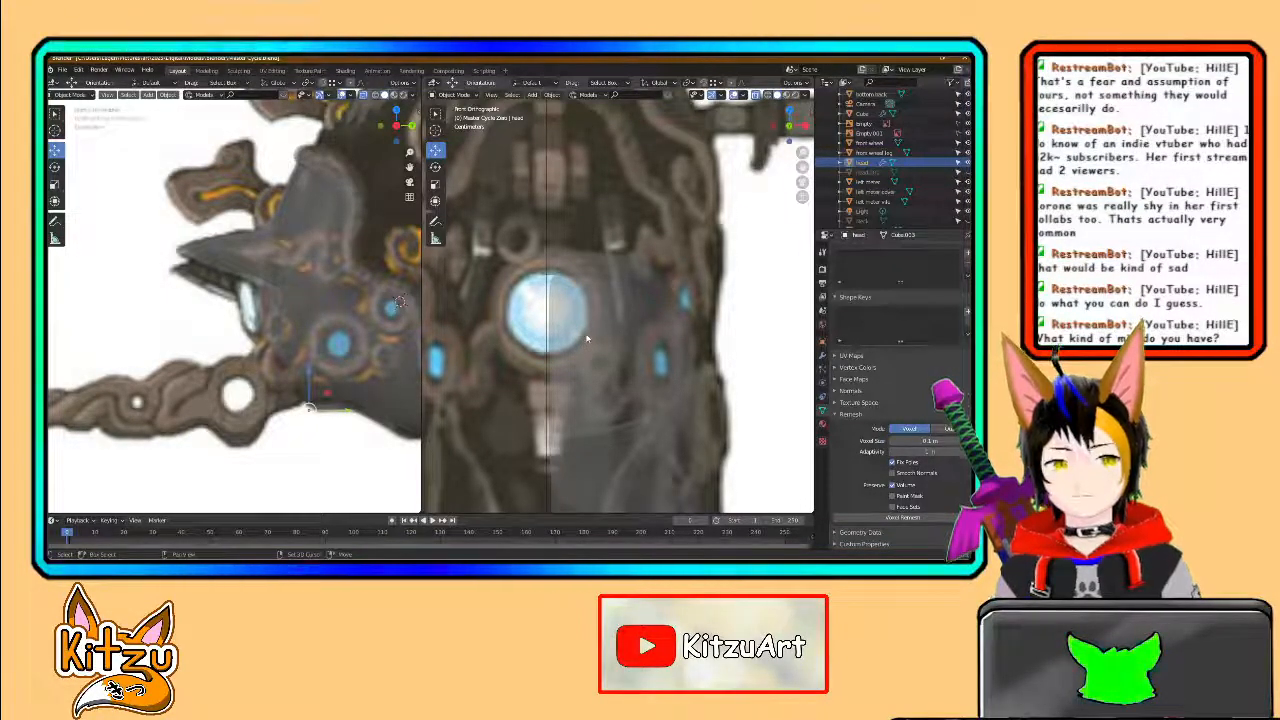
- Add a torus mesh at the 3D cursor
key(shift+a)
mouse_move(587, 339)
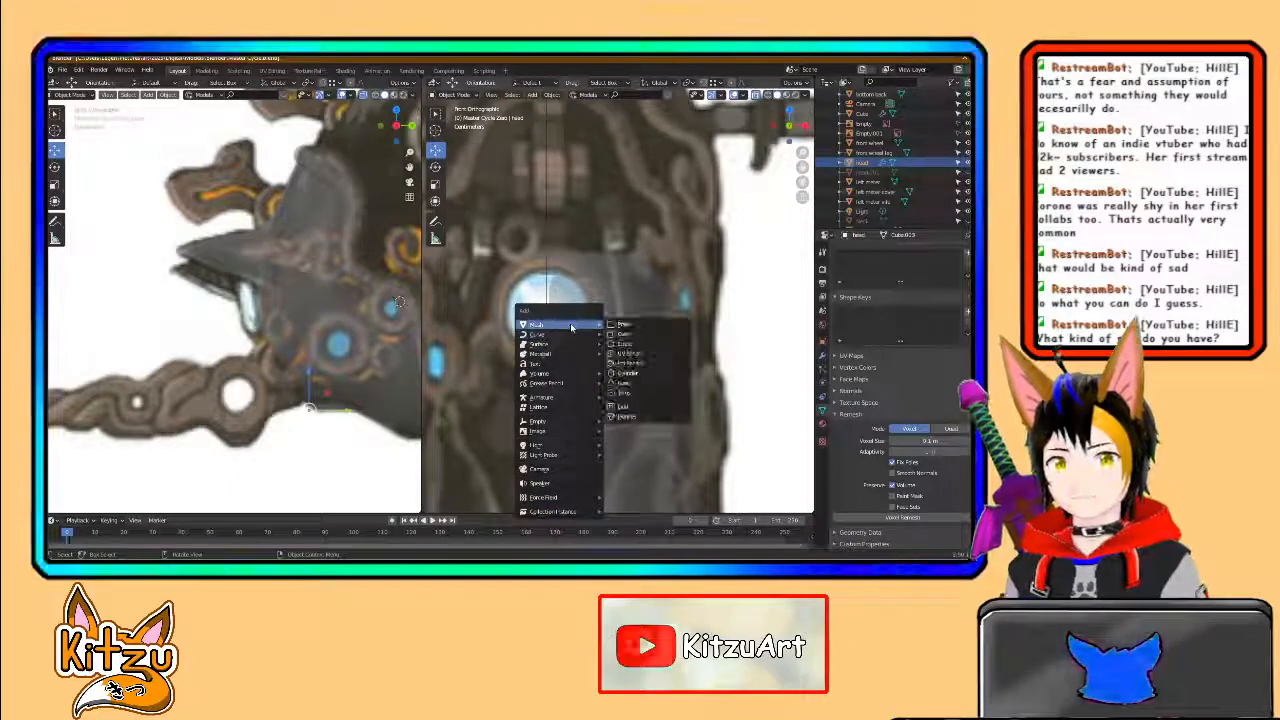
click(633, 393)
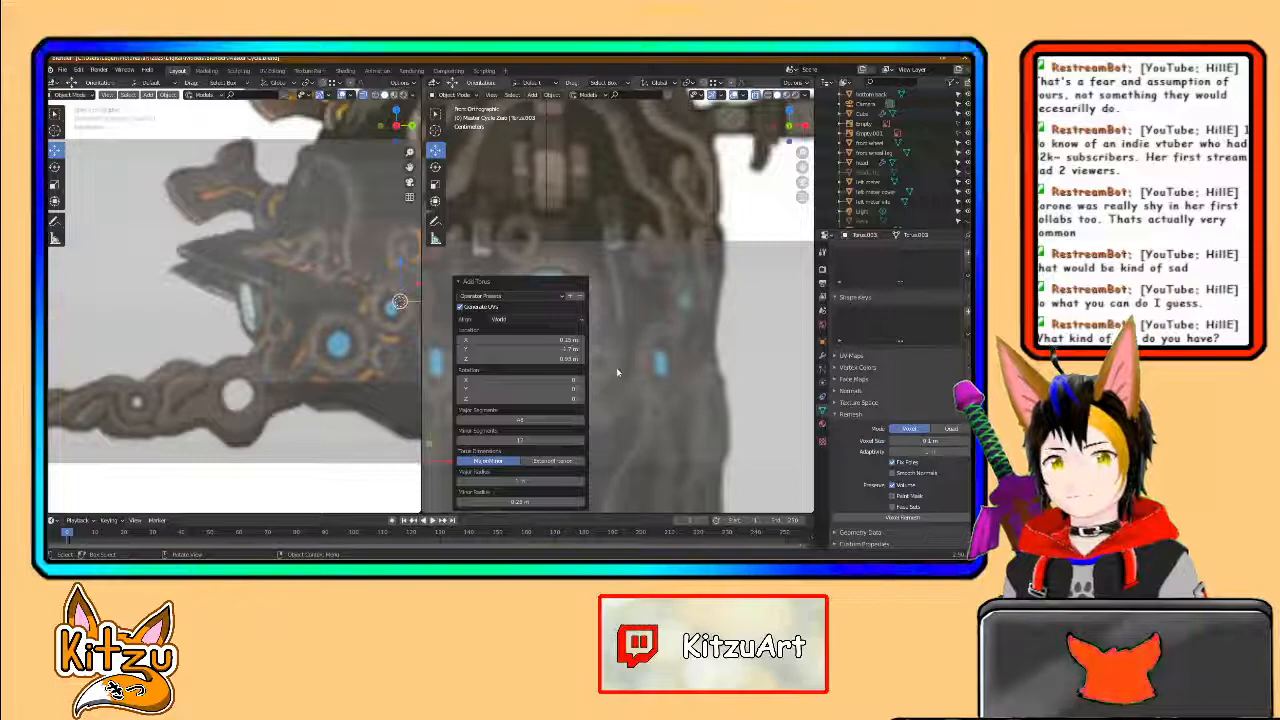
scroll(618, 372, down, 6)
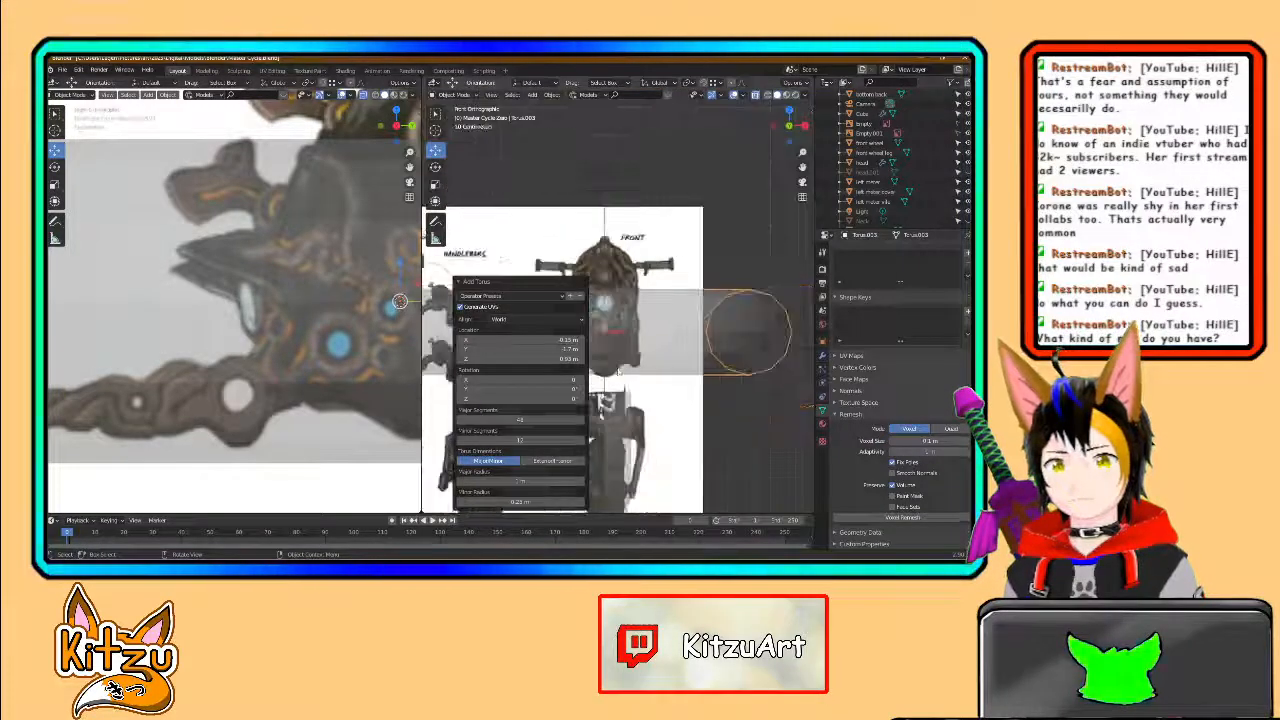
- Rotate the torus about the X axis so its ring faces the front, and shade it smooth
click(435, 168)
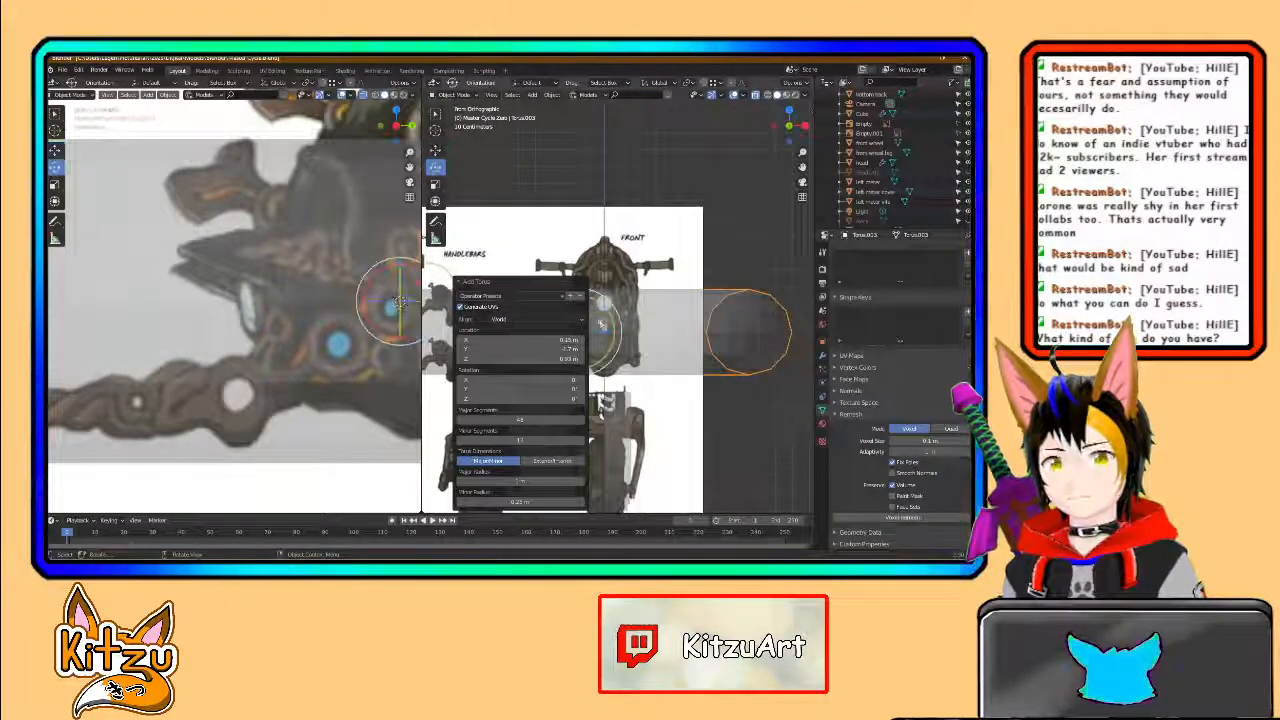
click(660, 339)
drag(579, 315, 600, 327)
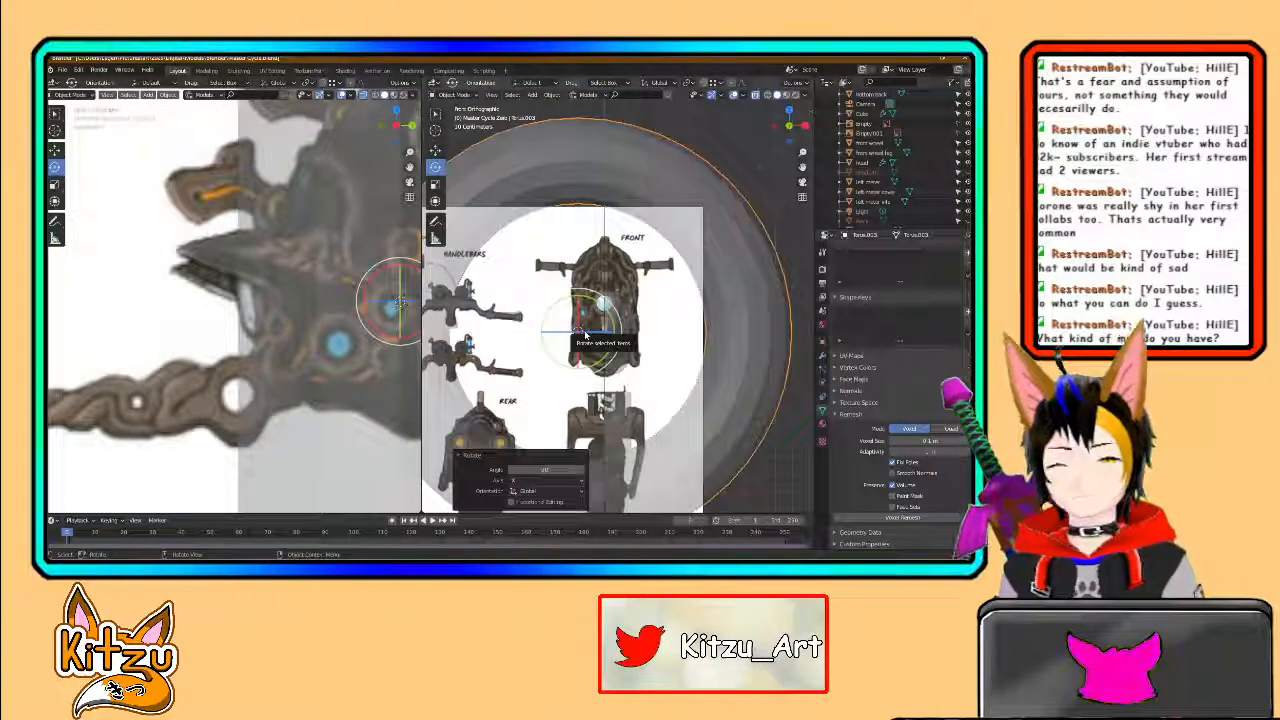
right_click(686, 215)
click(686, 213)
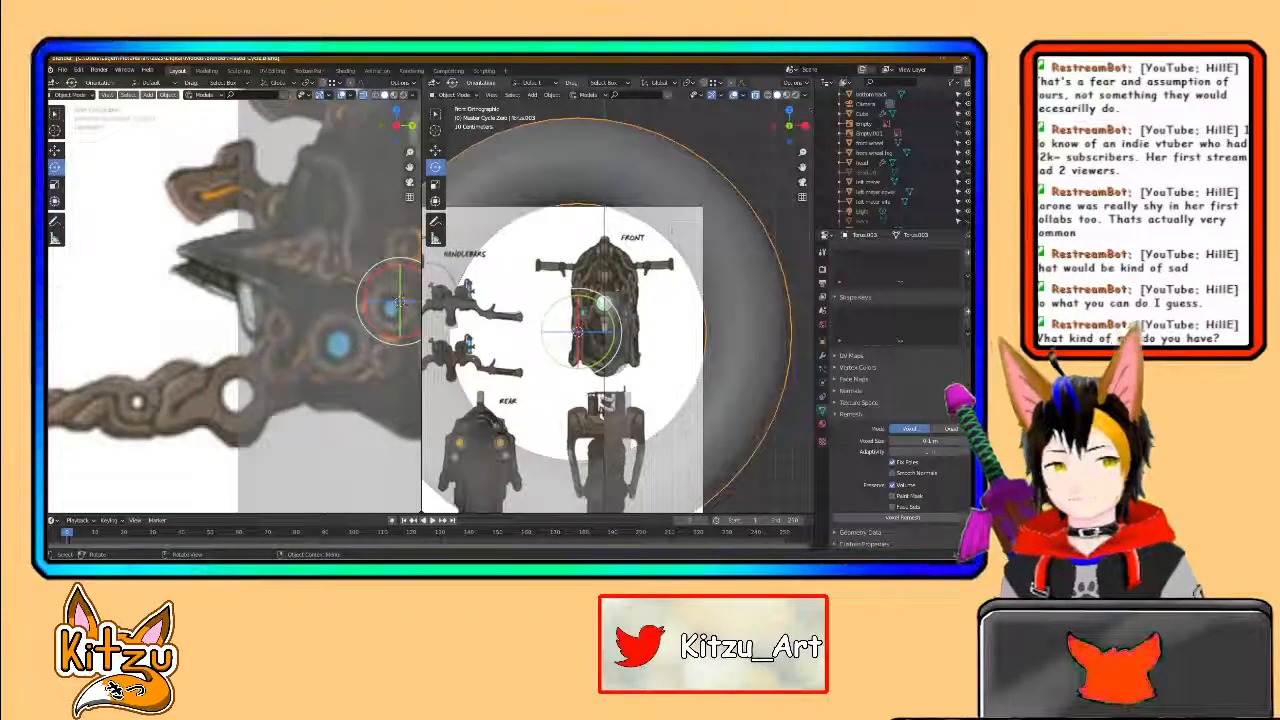
- Scale the torus down to about 0.099 and move it over the round blue light on the FRONT reference
key(s)
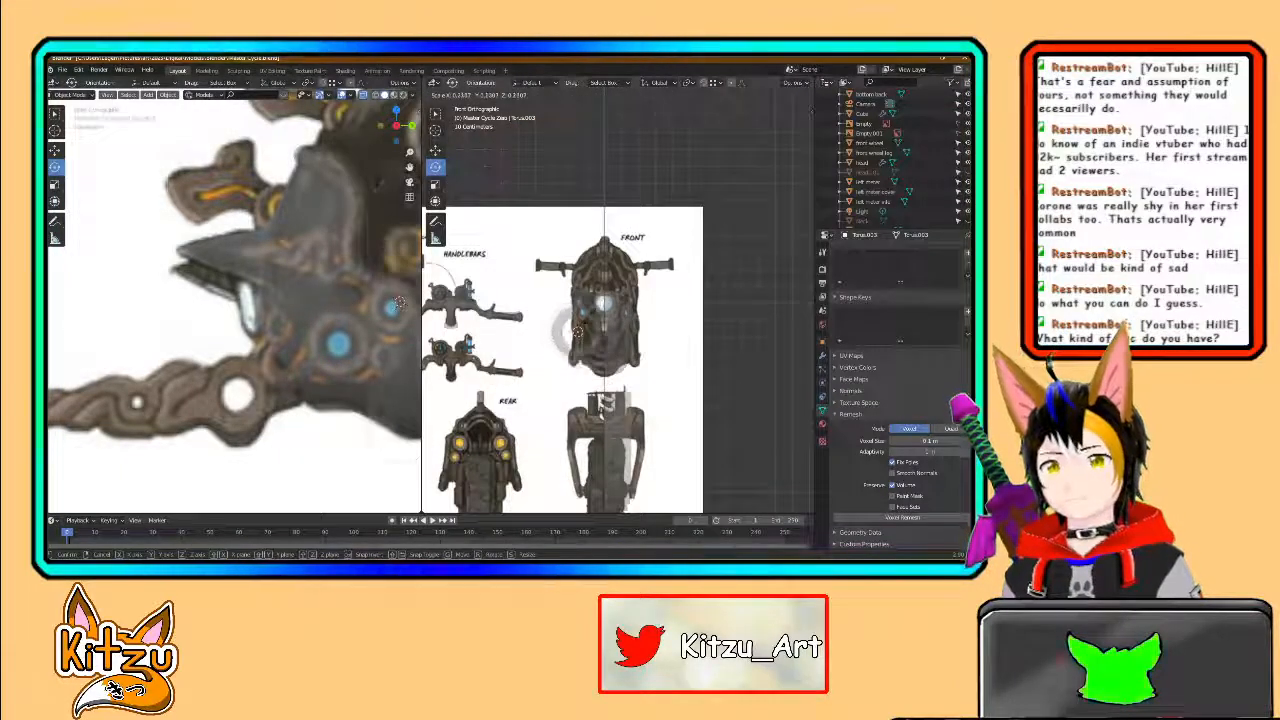
click(586, 324)
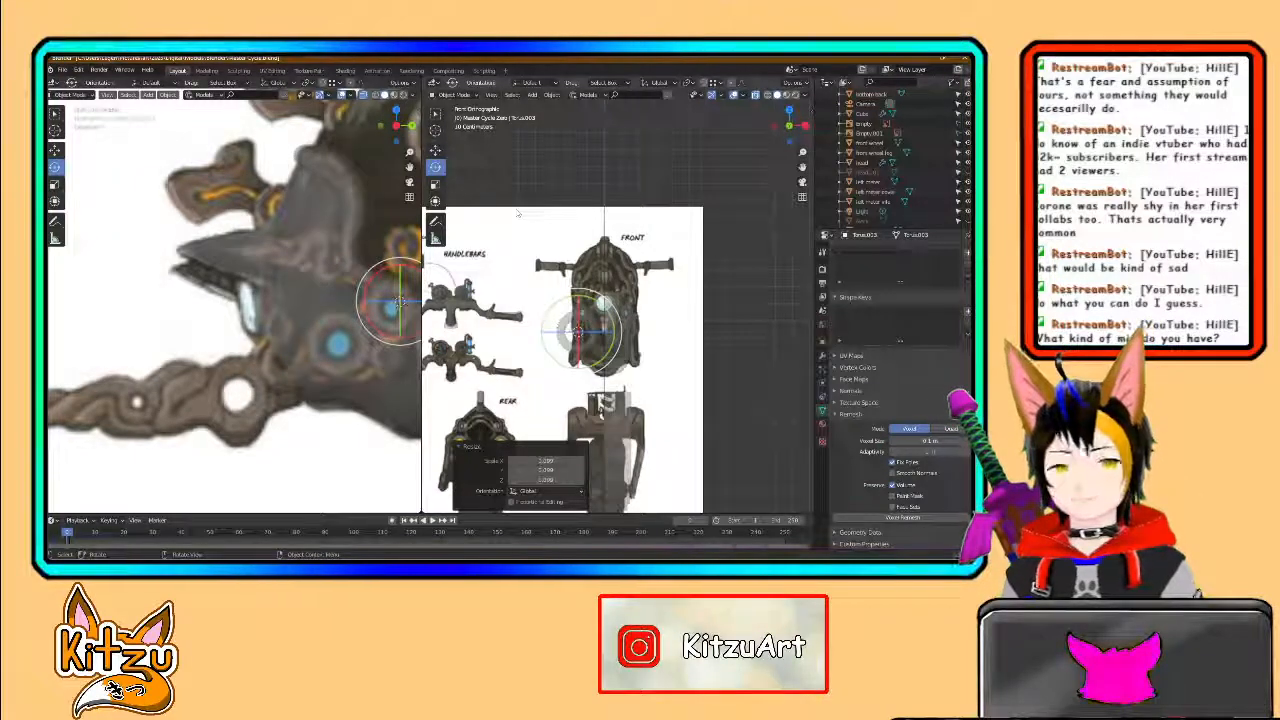
click(435, 150)
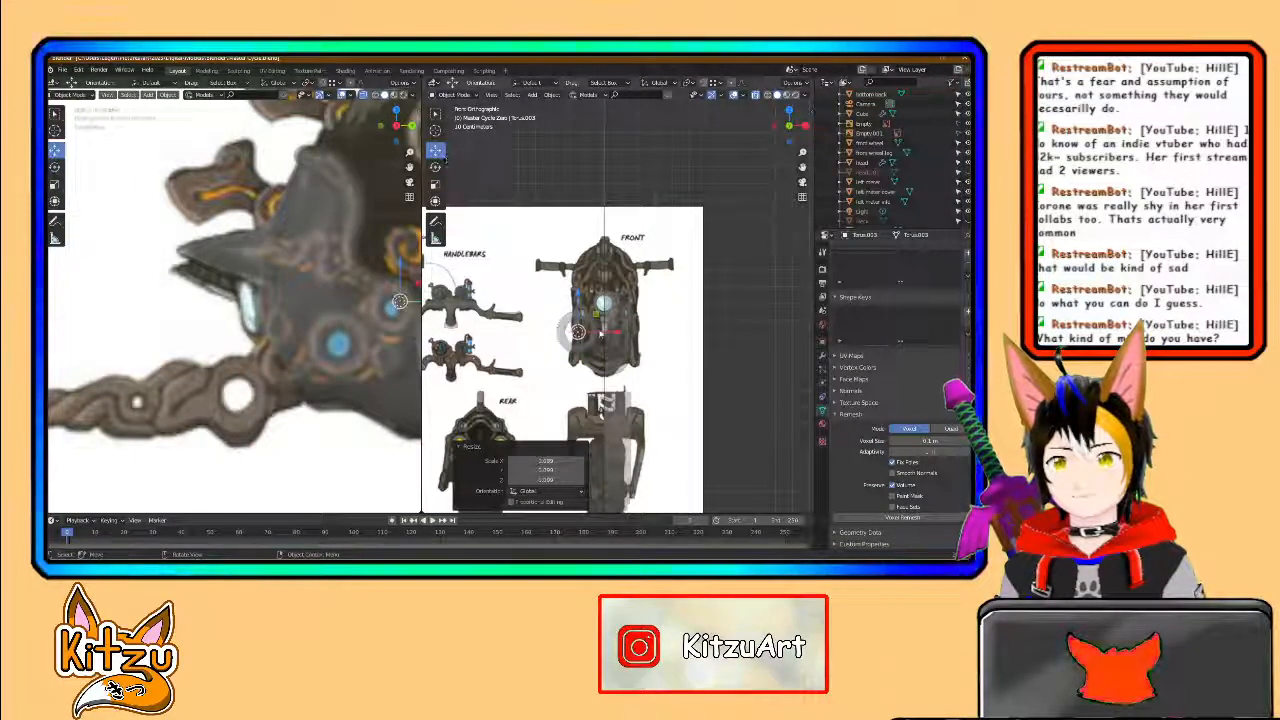
drag(598, 312, 627, 285)
scroll(625, 297, up, 4)
scroll(623, 295, up, 5)
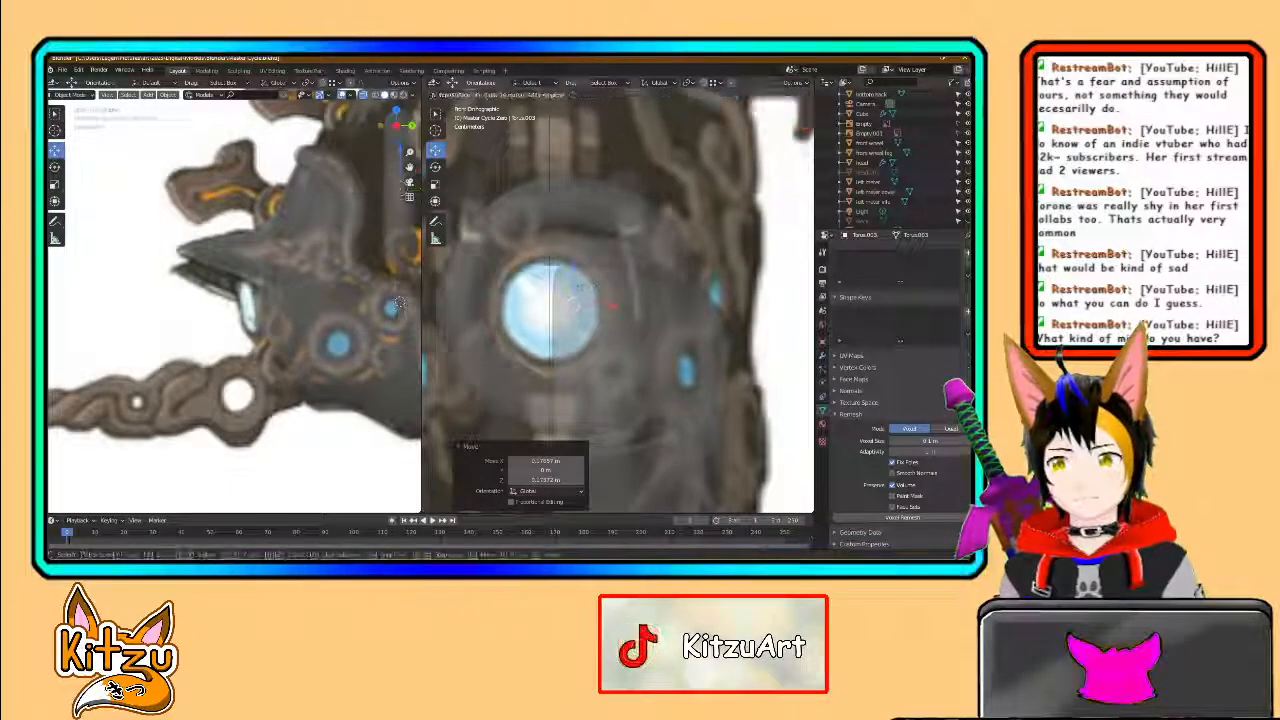
- Centre the torus on the round blue light in the FRONT reference and scale it to fit the light's ring
key(g)
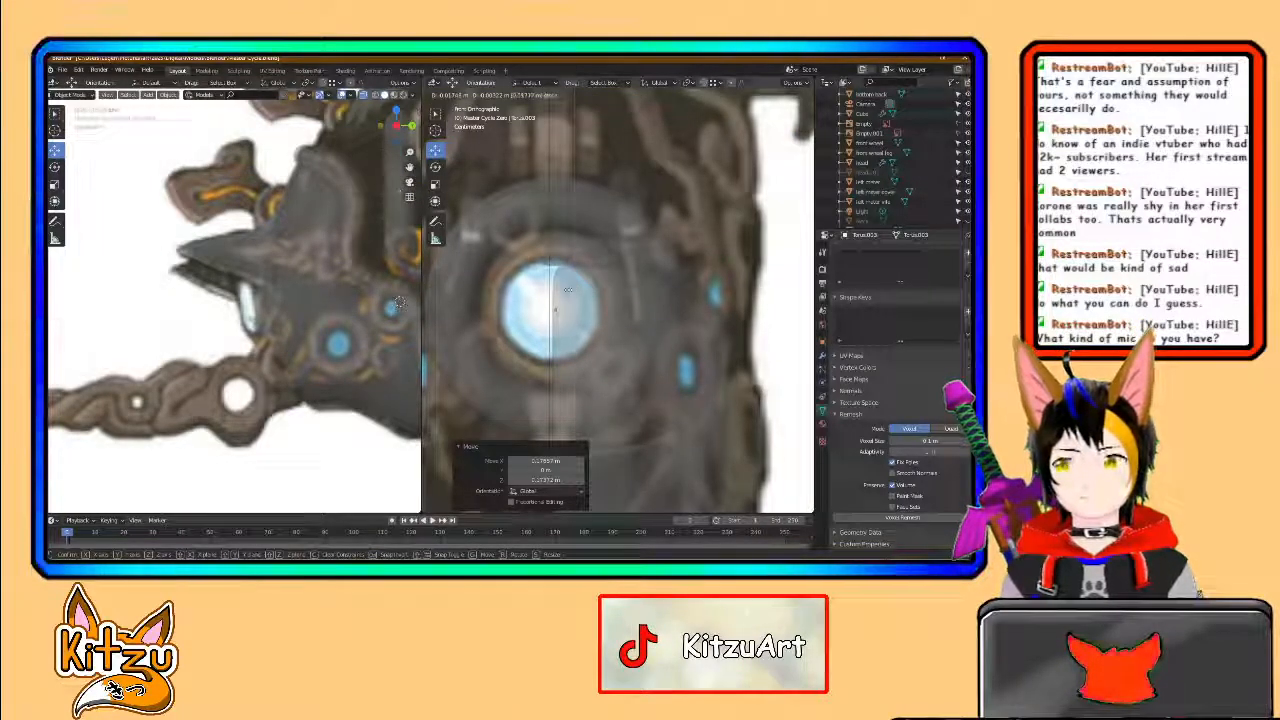
click(566, 291)
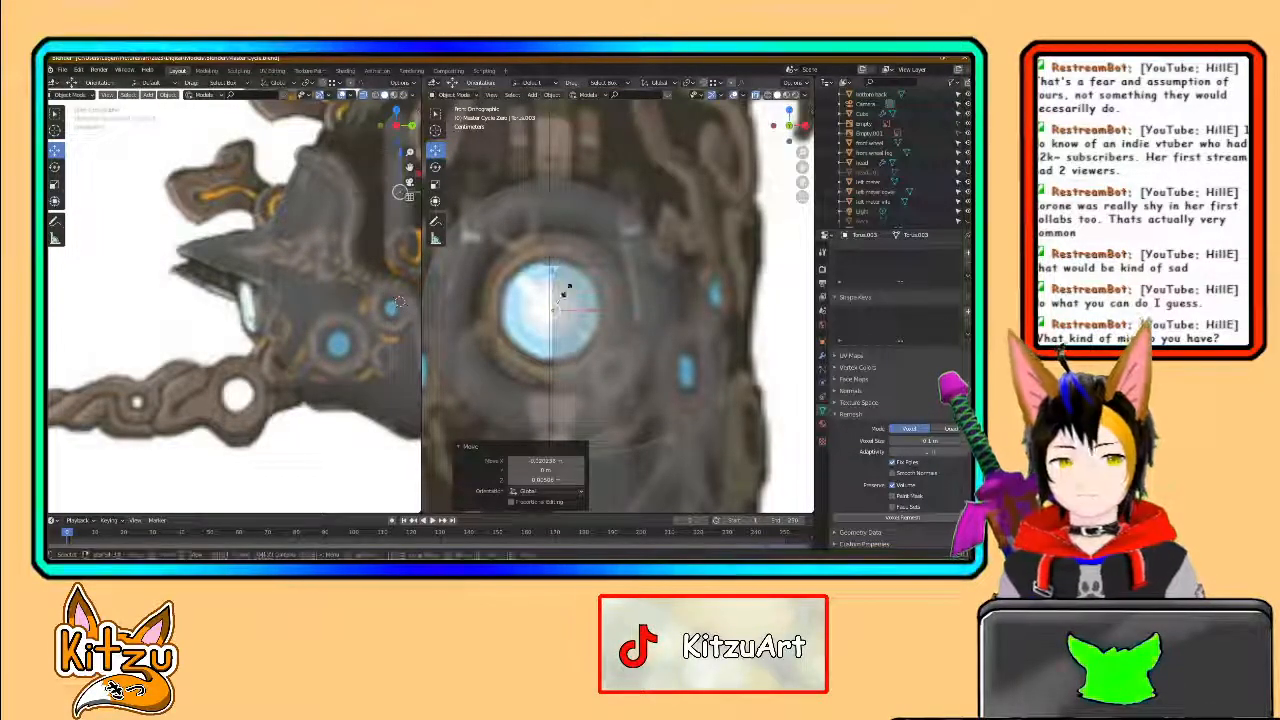
key(s)
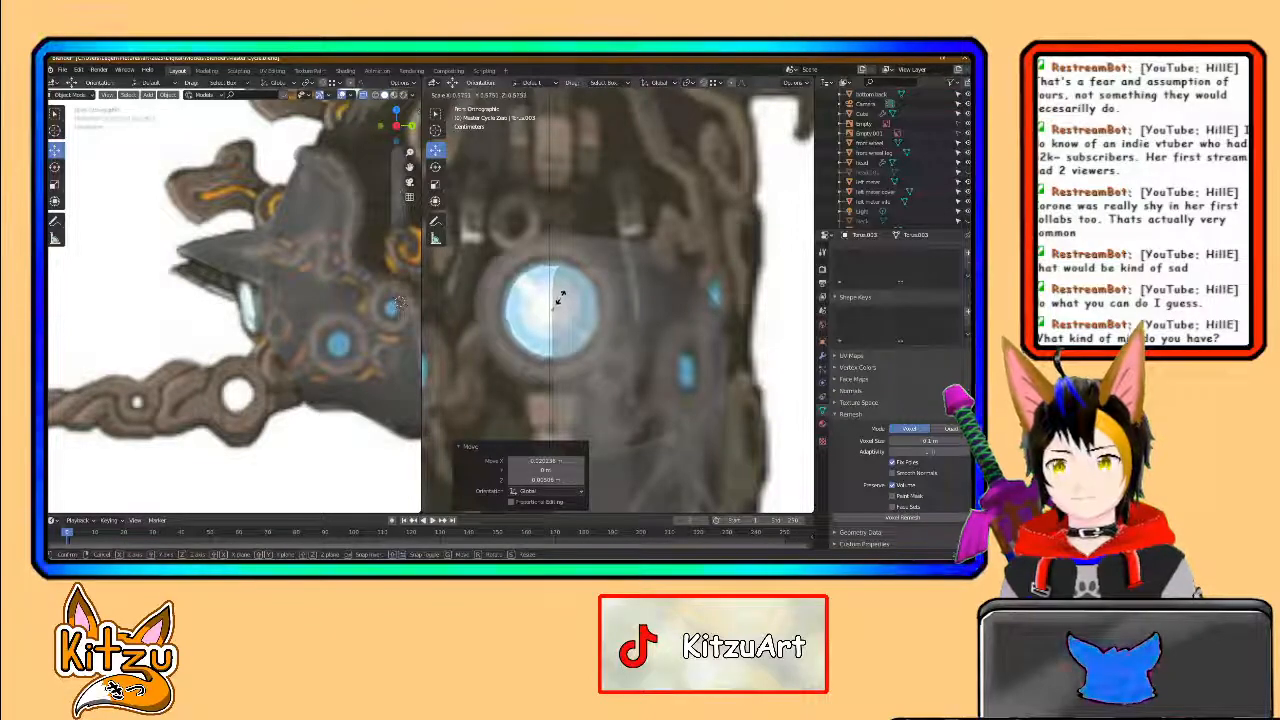
click(561, 297)
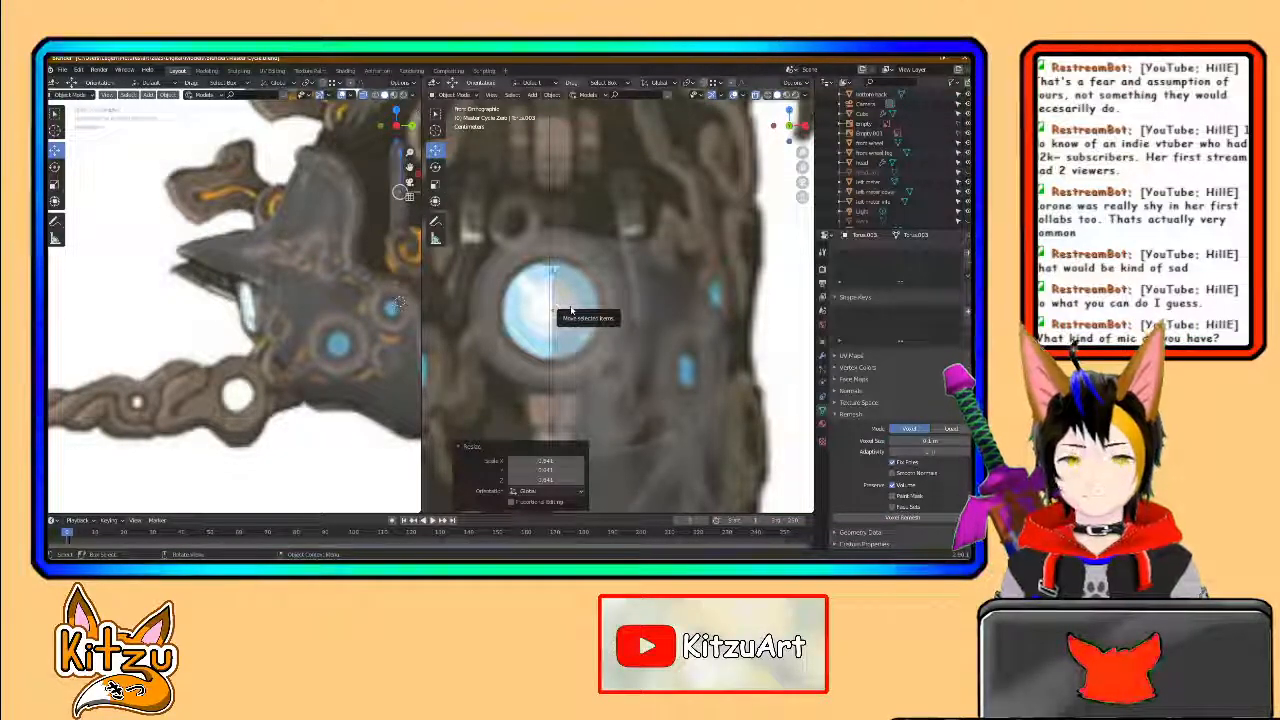
key(s)
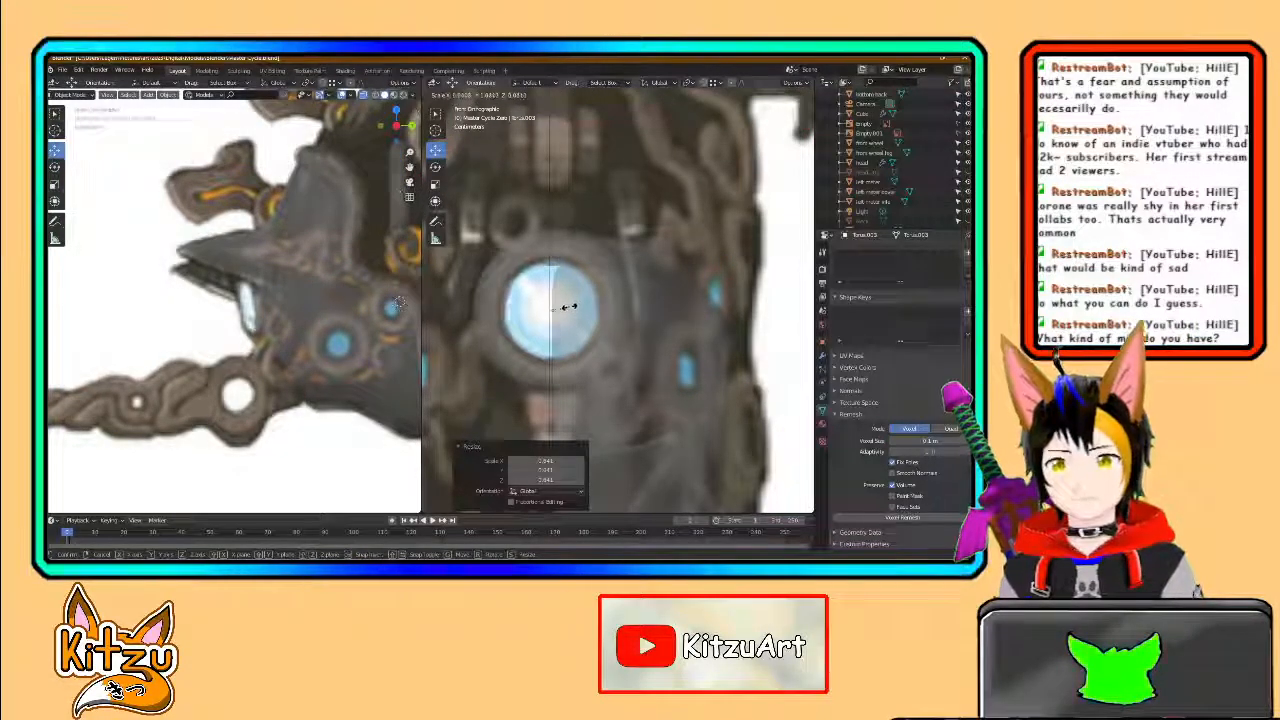
click(569, 310)
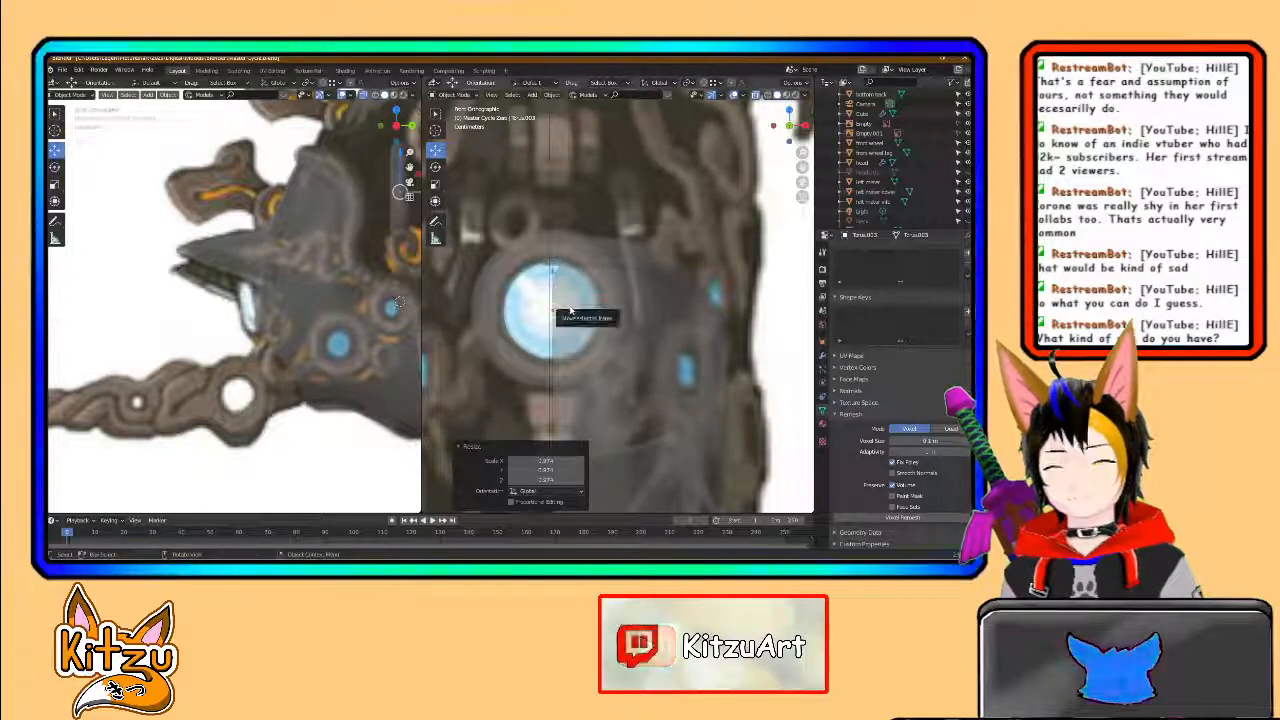
- Move the torus along the Y axis to the front of the head, checking its placement in solid shading without X-ray
middle_drag(569, 305, 483, 321)
scroll(483, 321, down, 5)
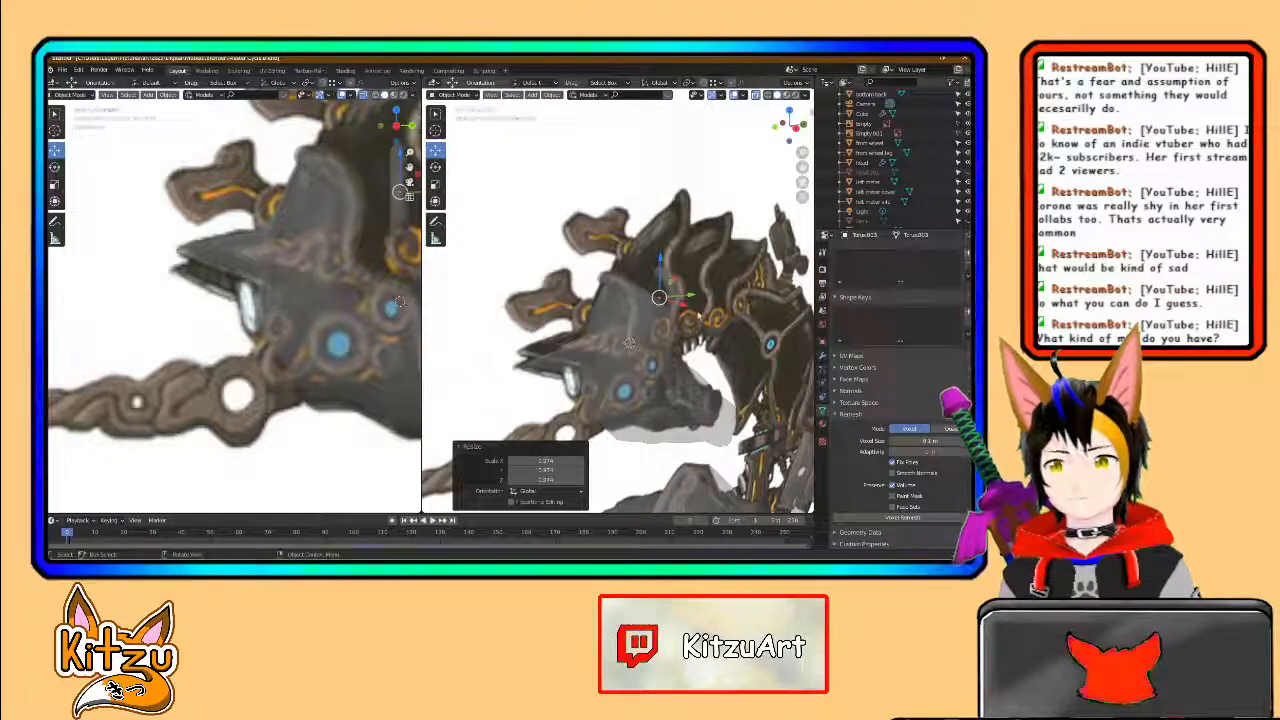
drag(666, 300, 610, 311)
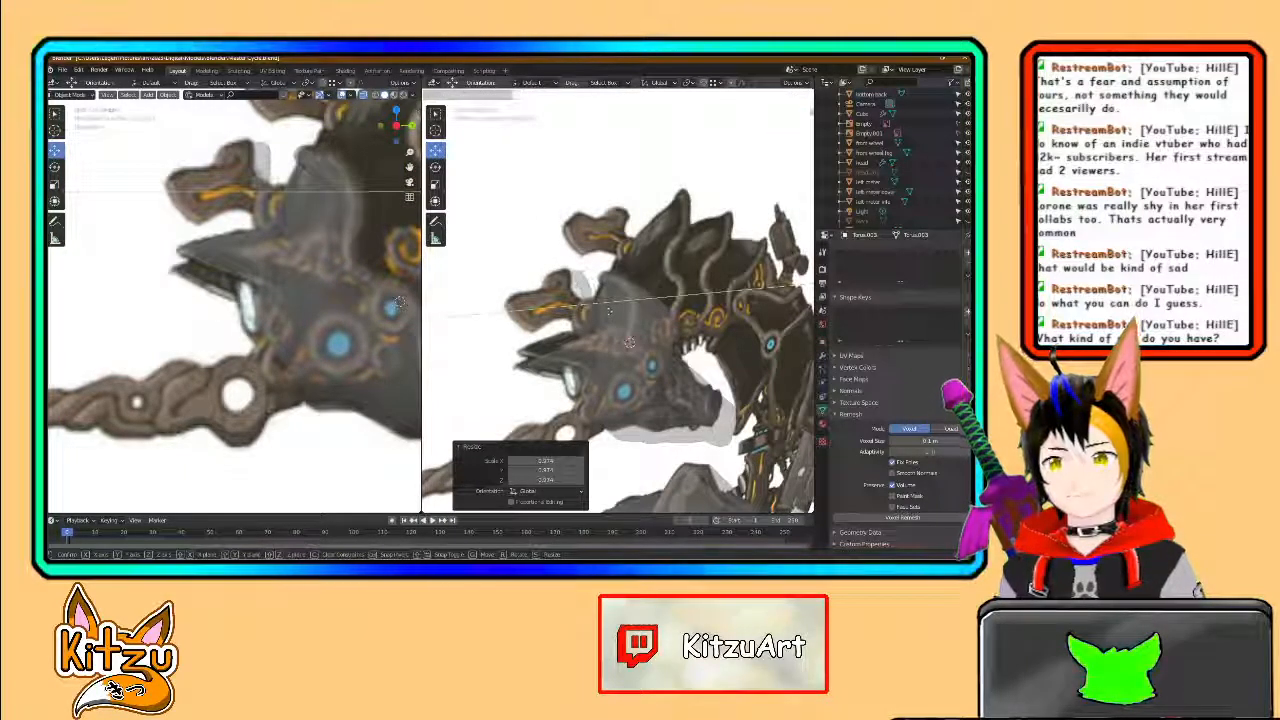
click(604, 312)
scroll(677, 248, up, 3)
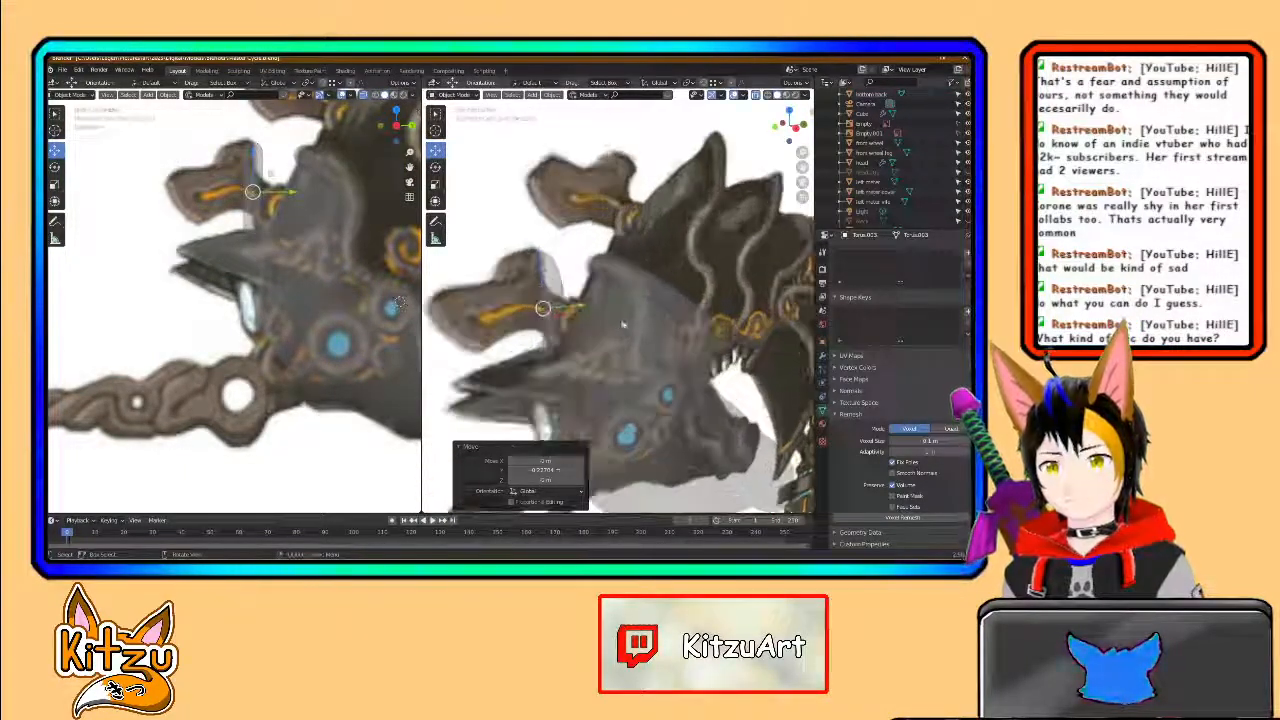
click(756, 97)
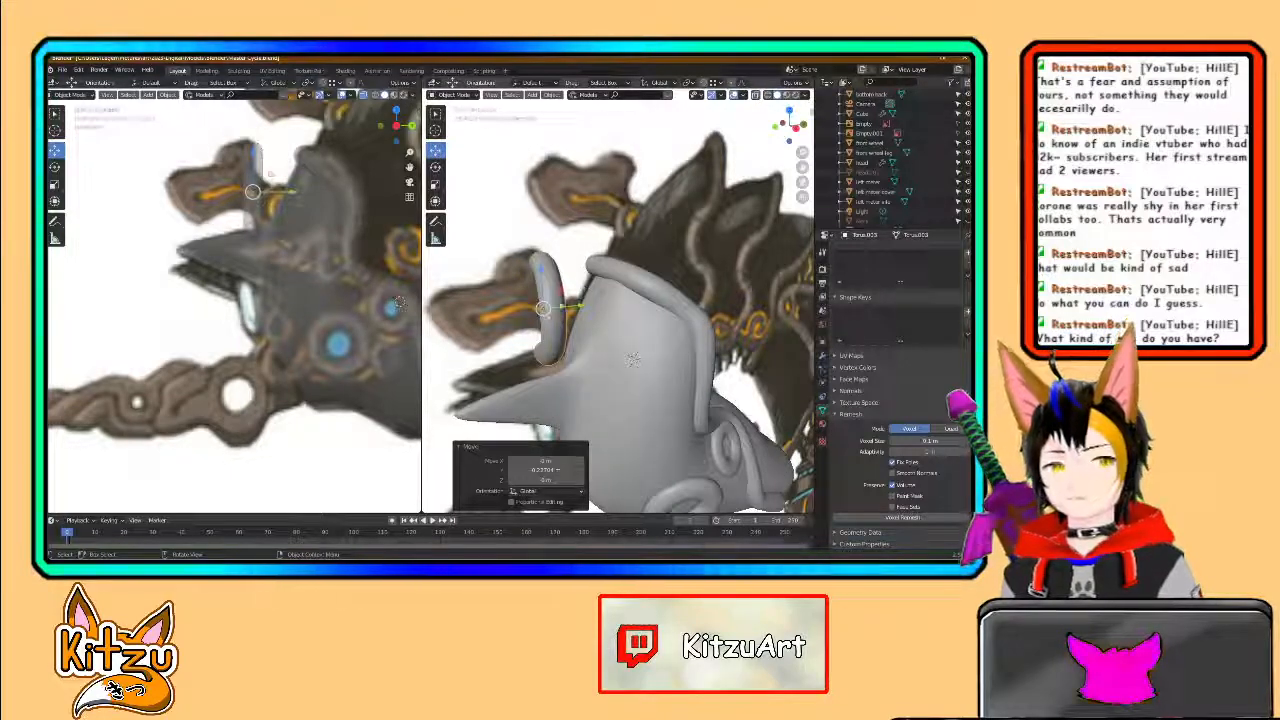
scroll(545, 350, up, 1)
scroll(544, 353, up, 1)
middle_drag(548, 325, 590, 290)
drag(570, 289, 588, 289)
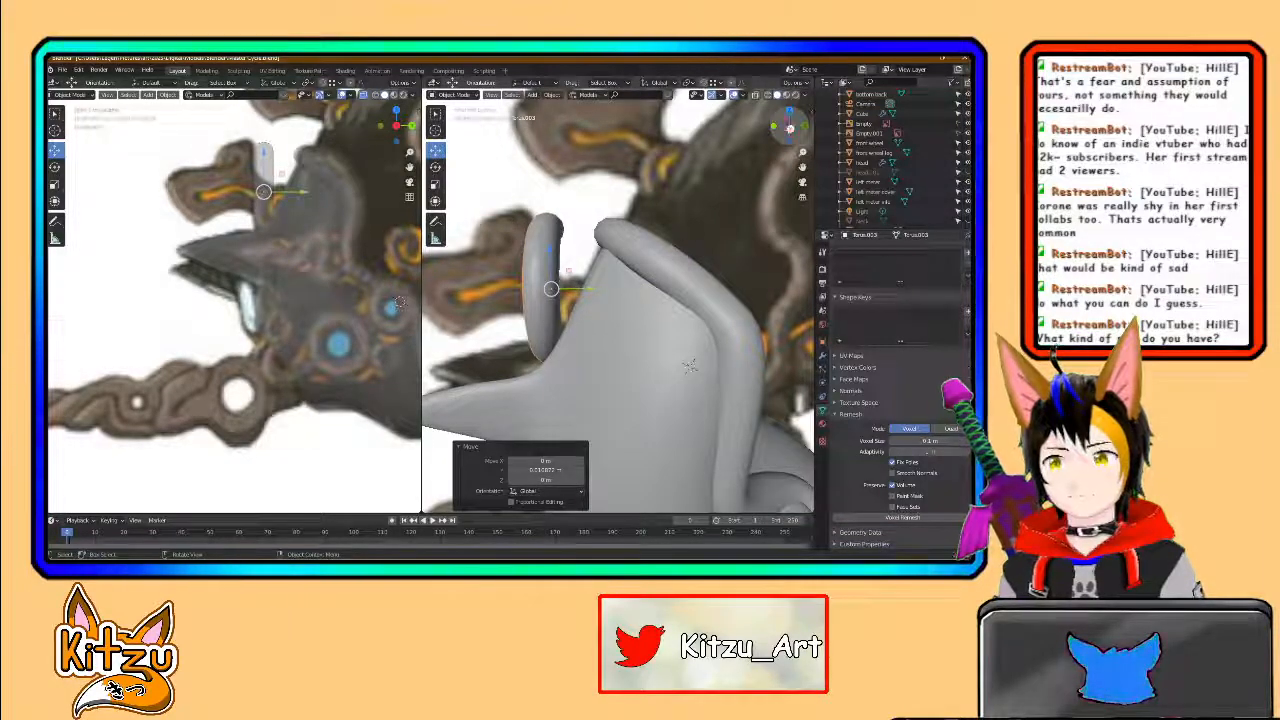
- Rotate the torus about the X axis so it tilts parallel to the sloping front of the head
middle_drag(690, 366, 774, 168)
click(436, 167)
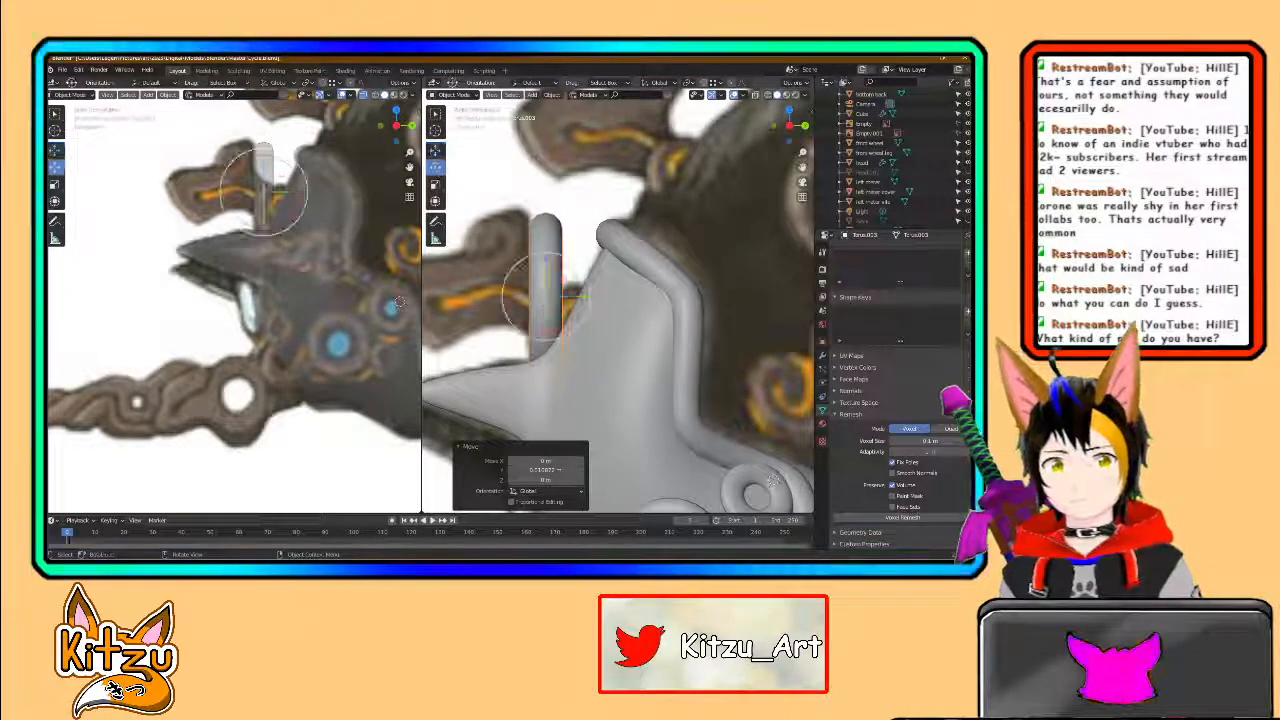
drag(578, 277, 583, 288)
click(381, 126)
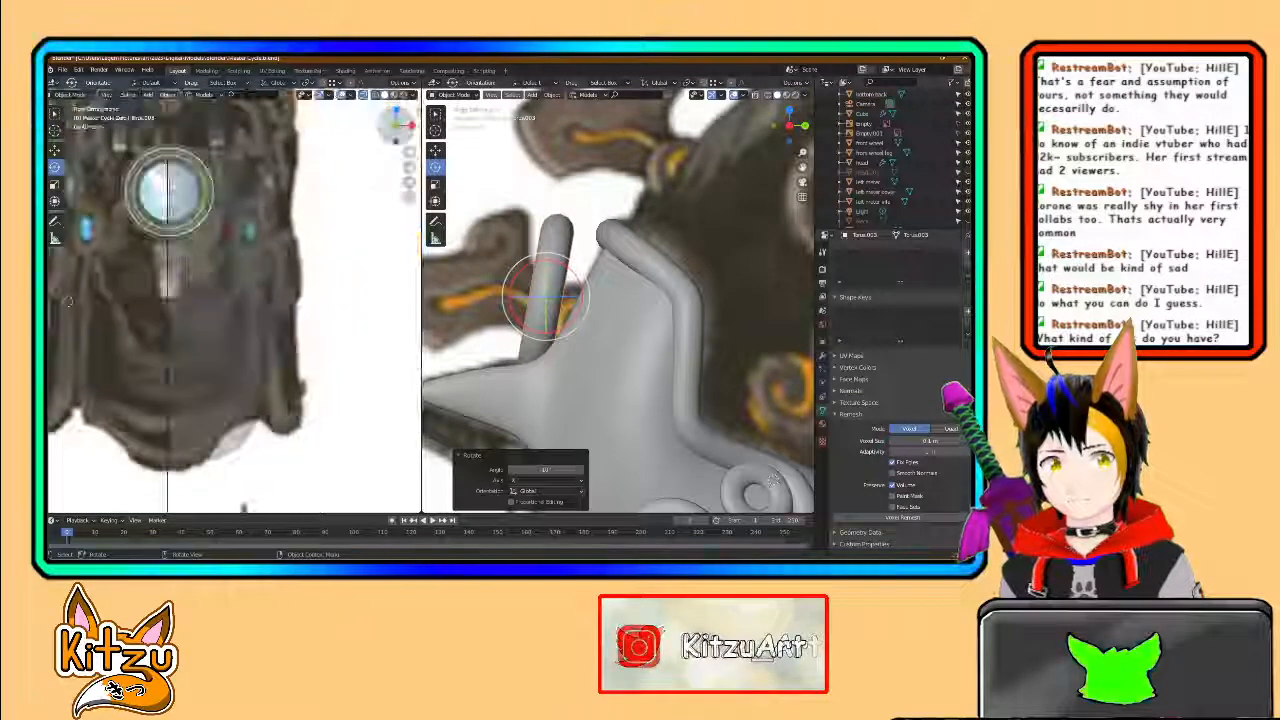
shift+middle_drag(387, 226, 409, 326)
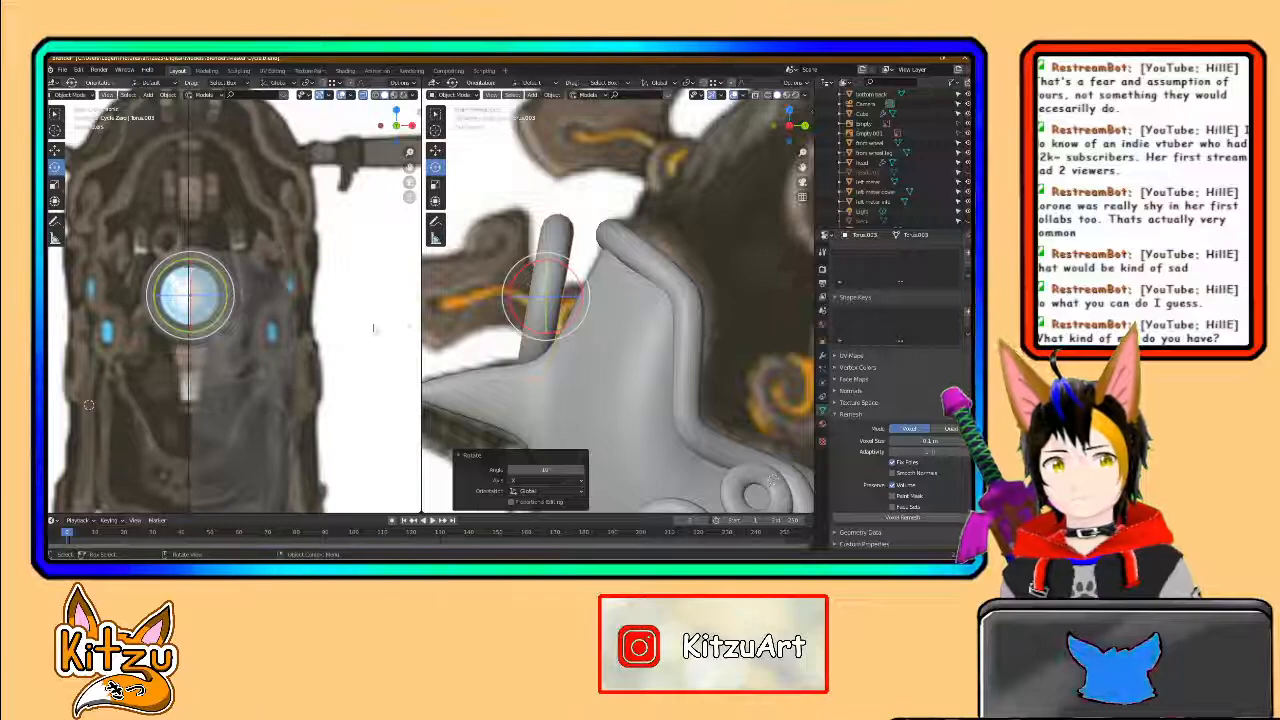
drag(575, 278, 581, 290)
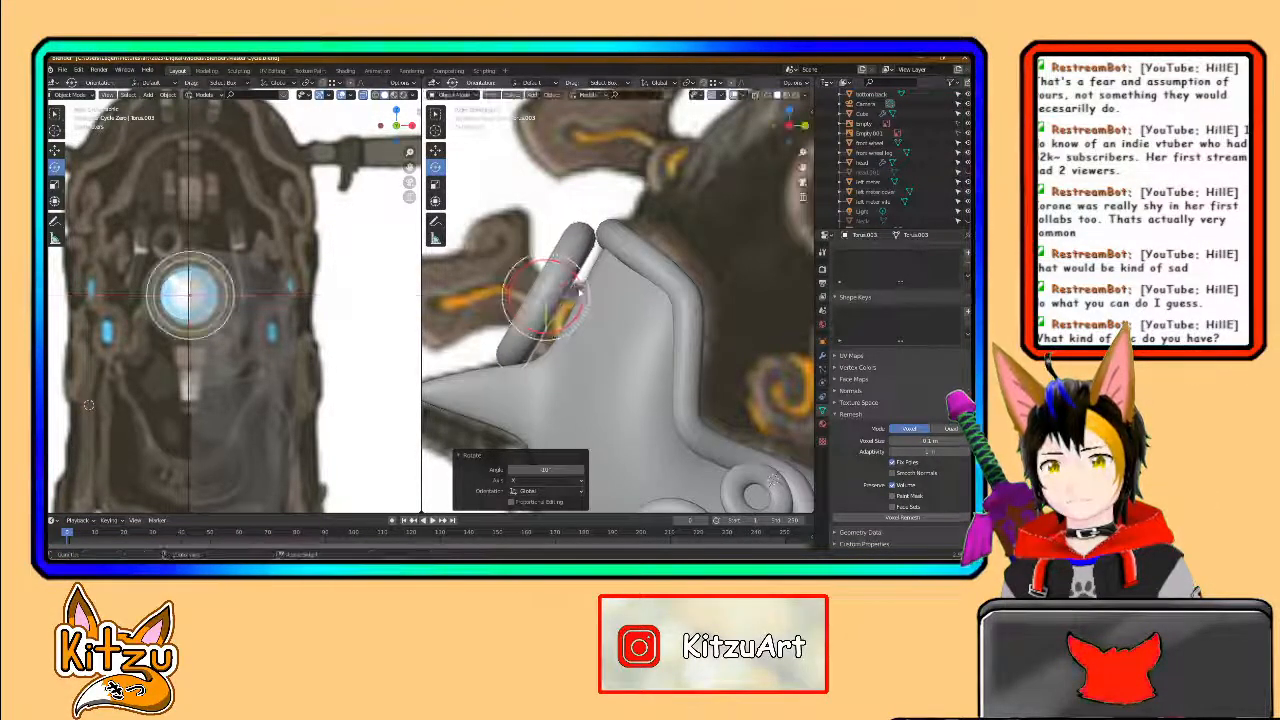
- Move the torus along the Y axis until it rests against the head's sloping front and meets the curved tube
click(435, 150)
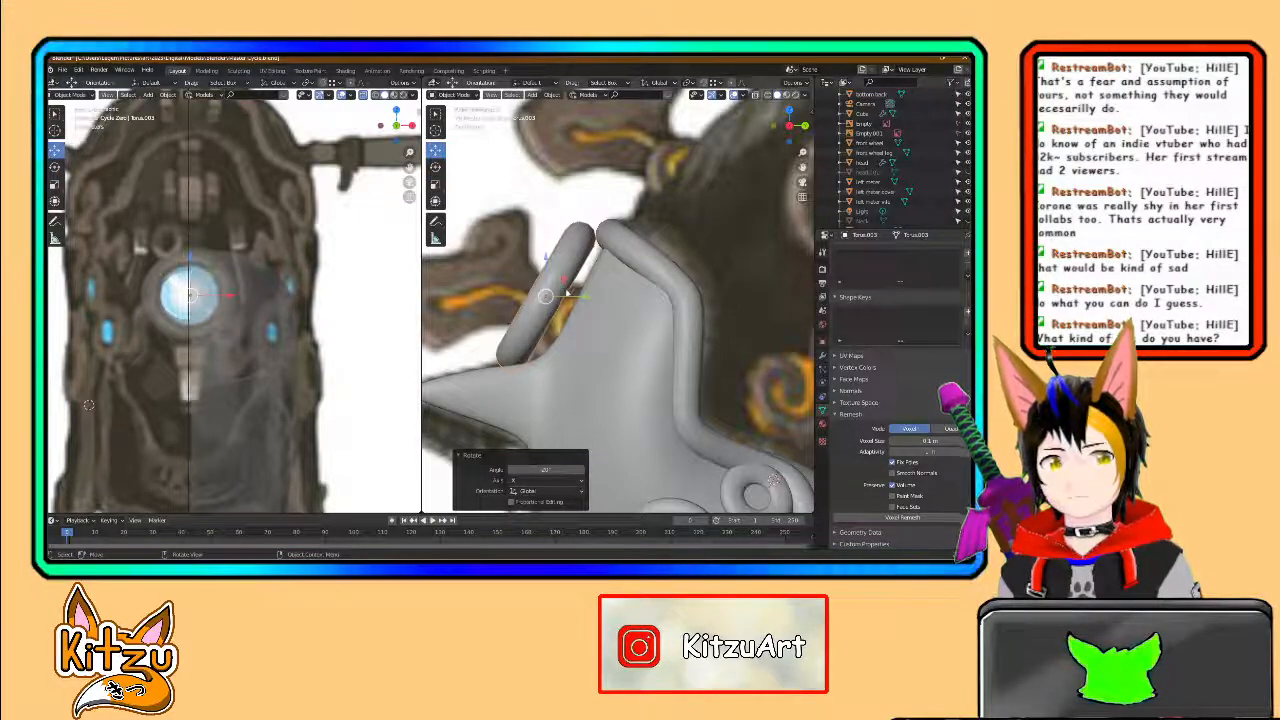
drag(578, 298, 595, 299)
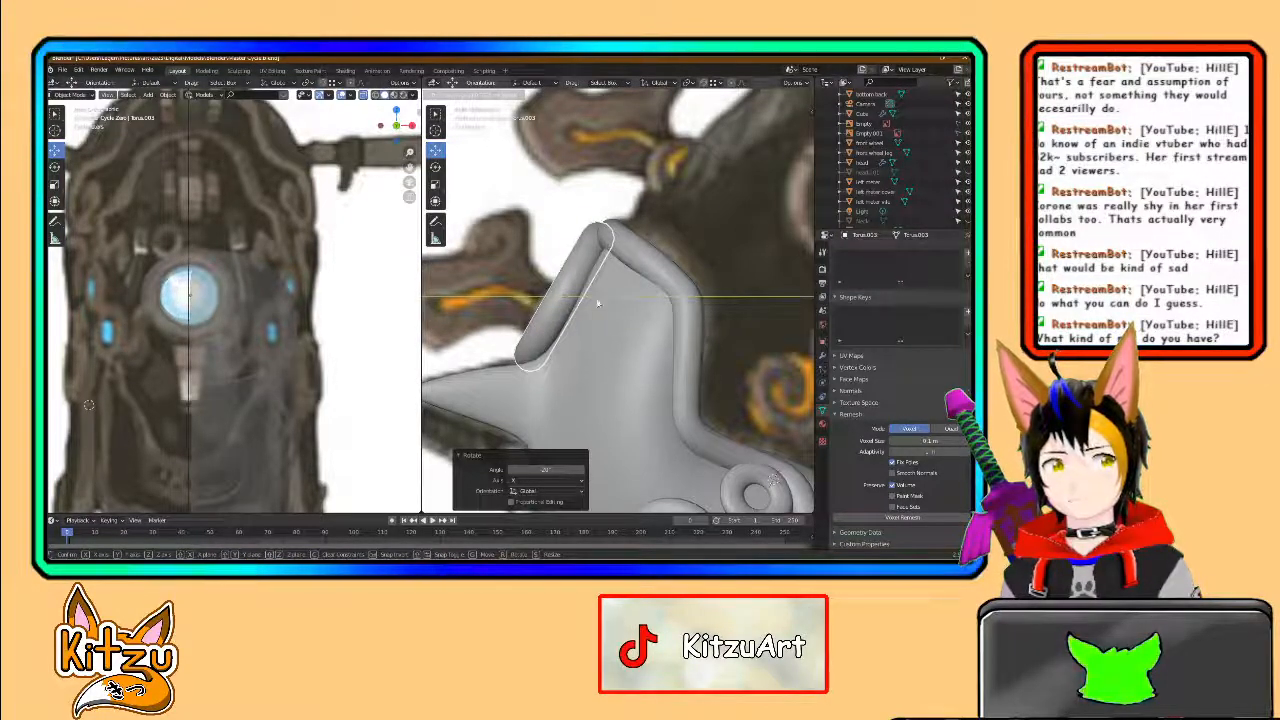
drag(595, 299, 596, 298)
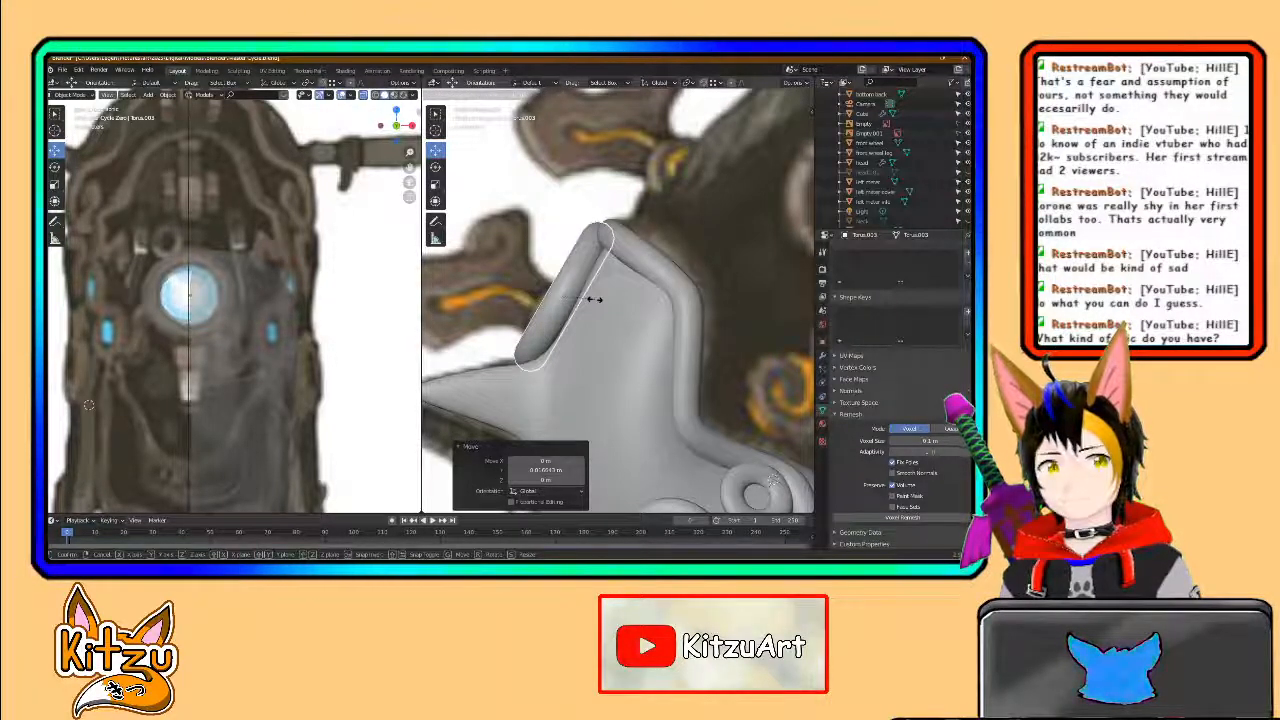
right_click(595, 299)
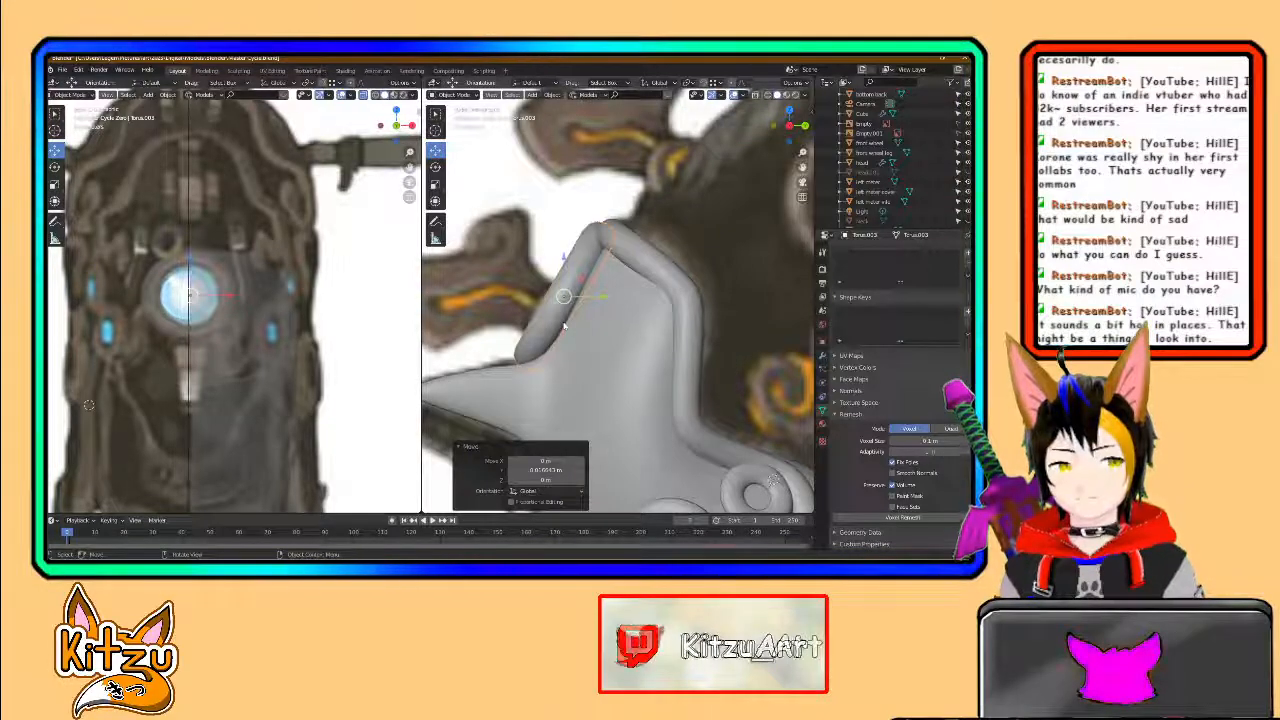
- Scale the torus slightly so its top end lines up with the end of the curved tube
click(577, 318)
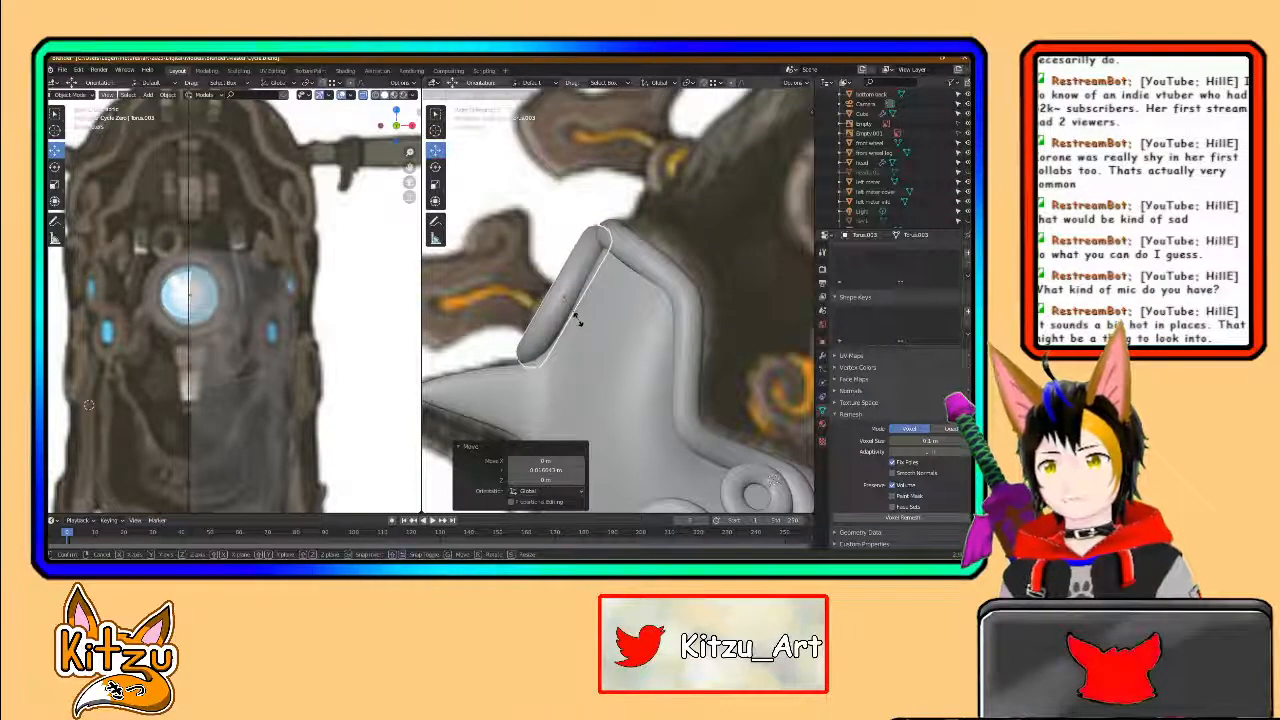
key(g)
key(s)
click(578, 322)
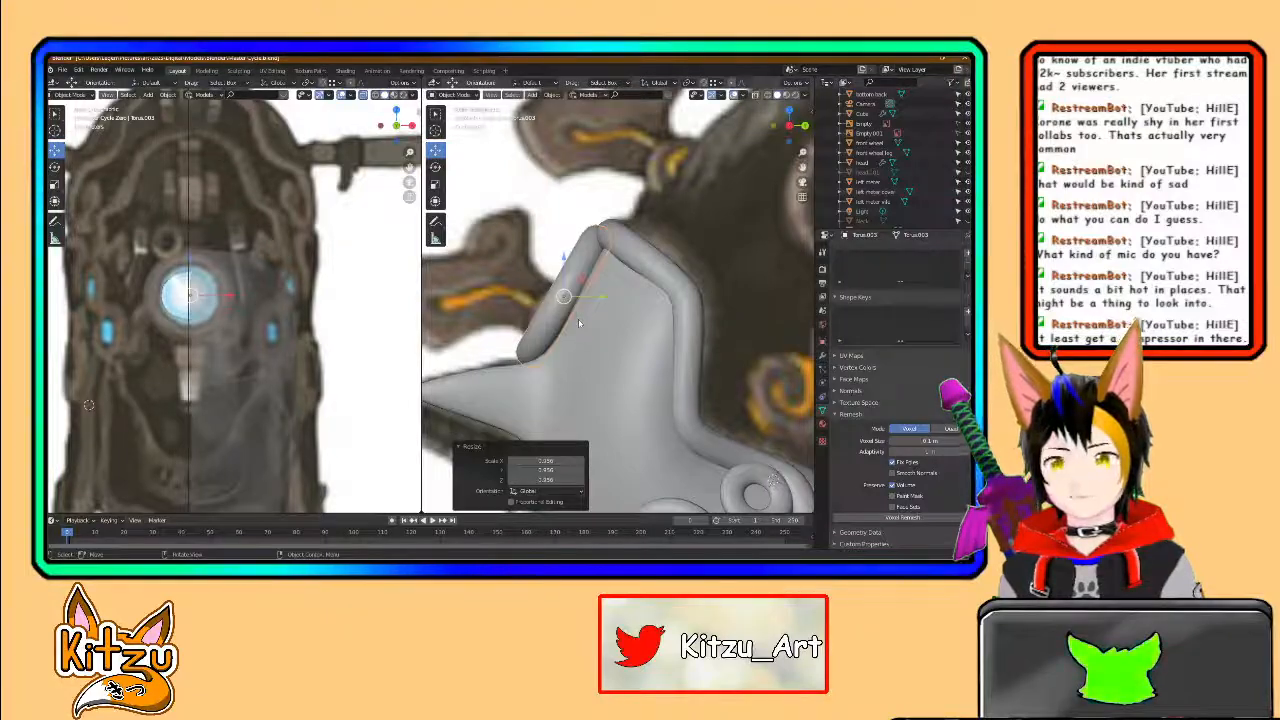
key(s)
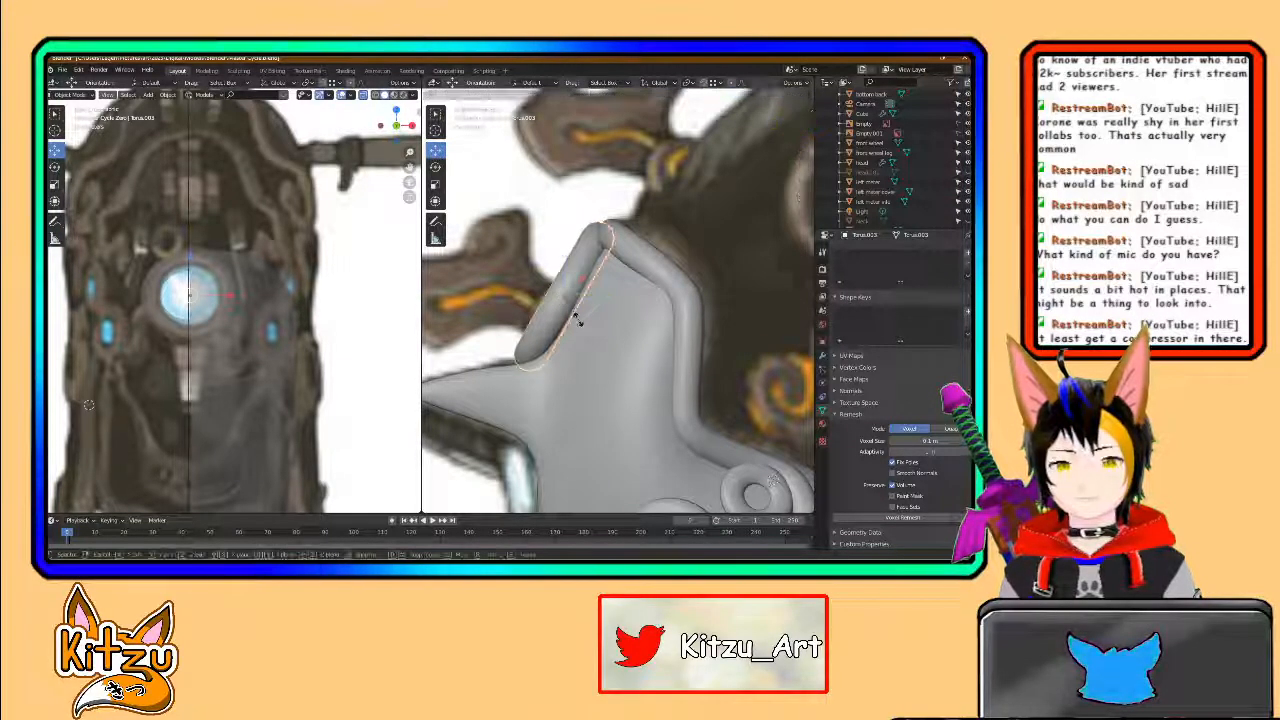
click(578, 321)
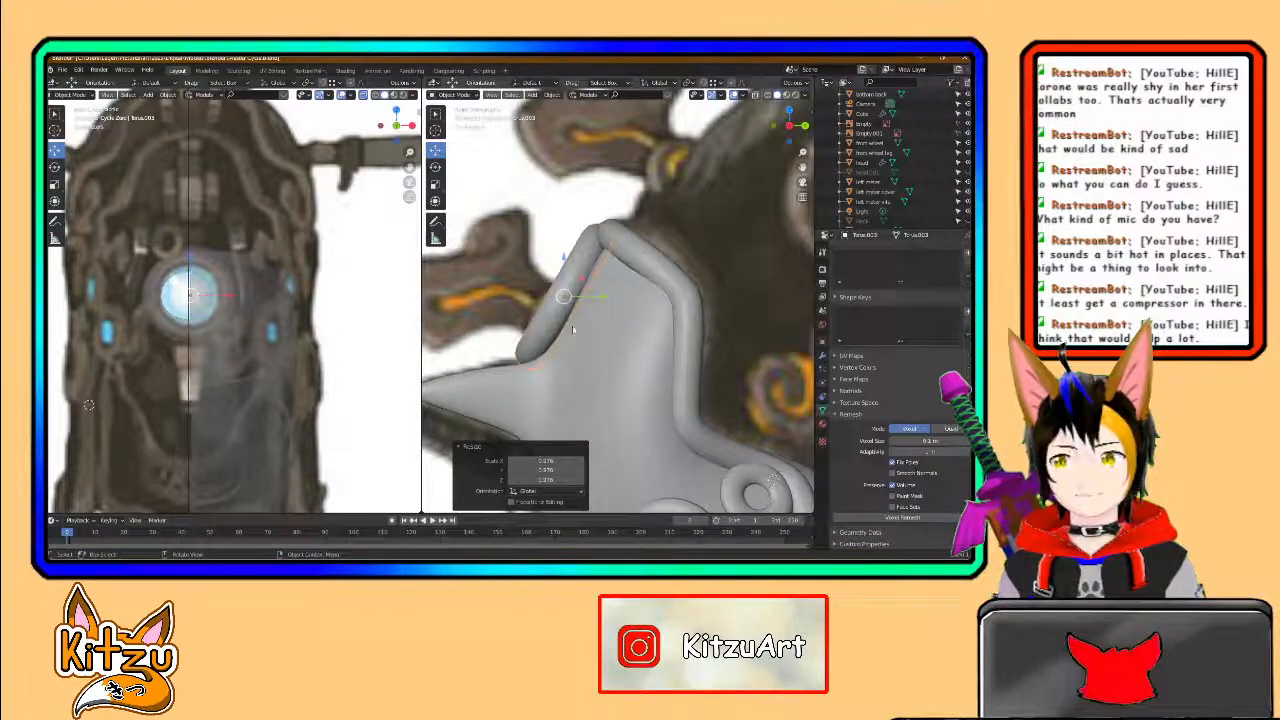
- Delete the left half of the torus in Edit Mode, keeping only the half beyond the centre line, and return to Object Mode
scroll(570, 327, up, 1)
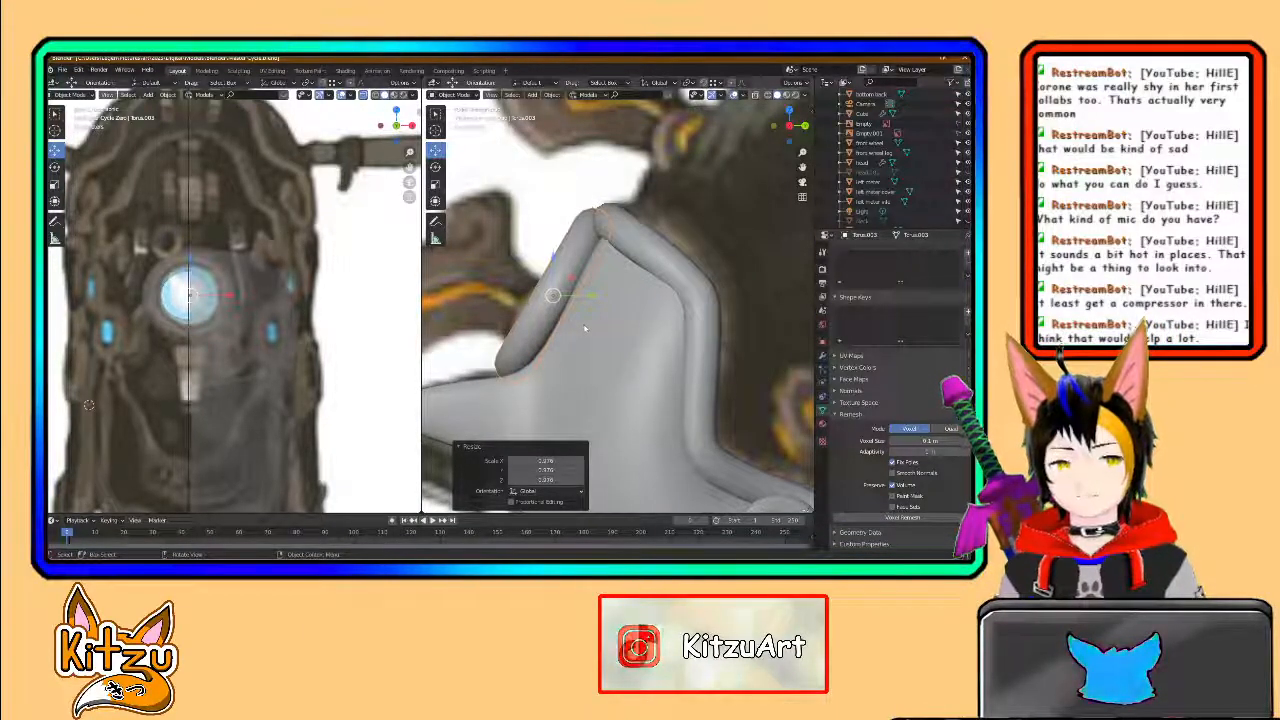
middle_drag(586, 327, 613, 357)
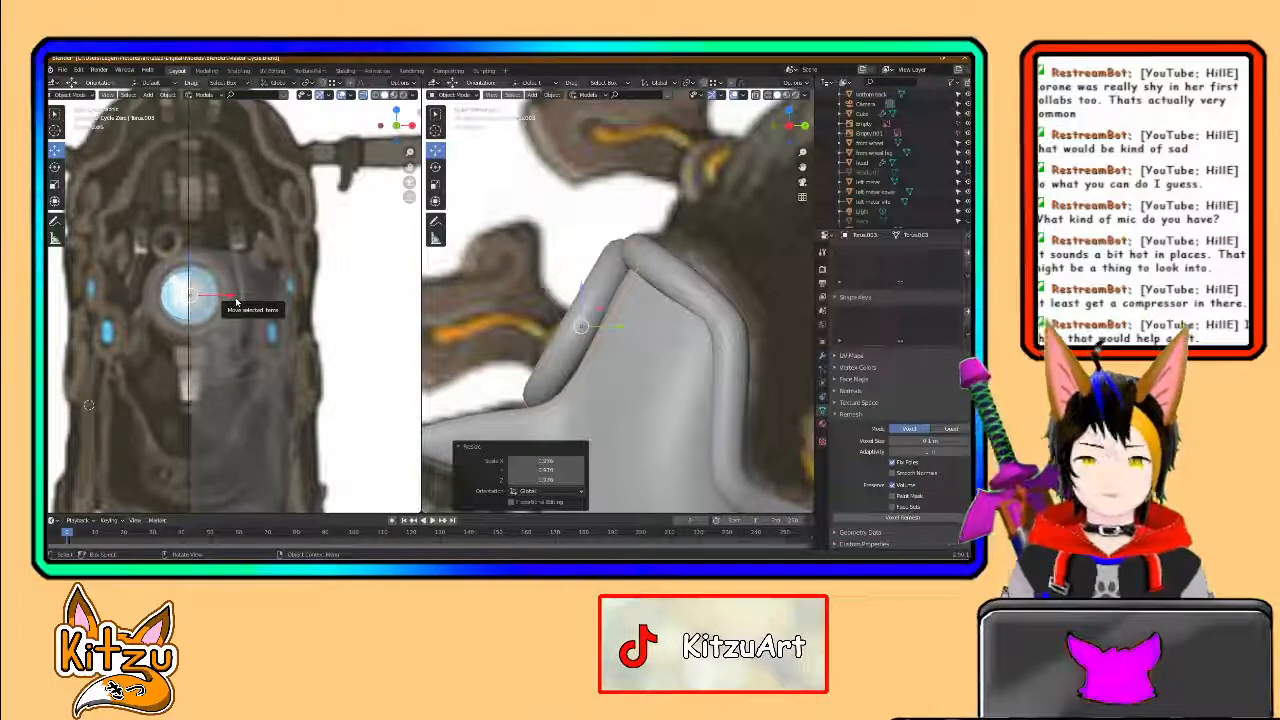
scroll(182, 311, up, 3)
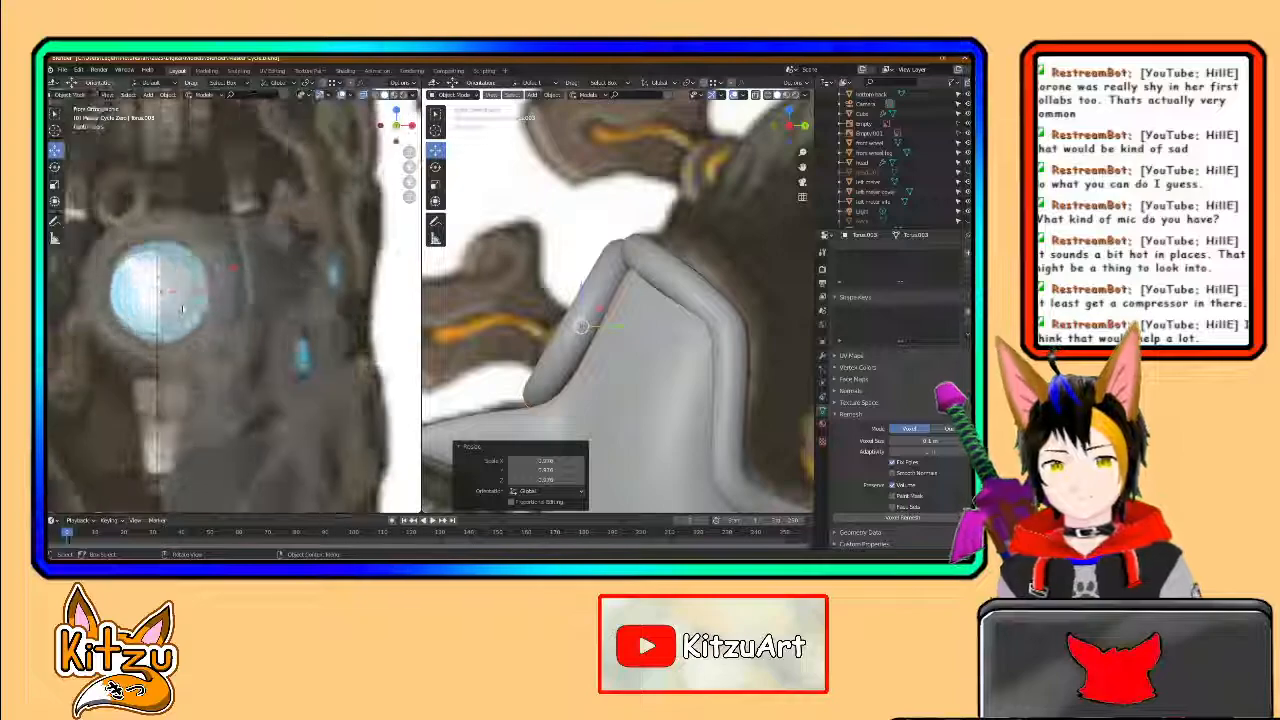
key(Tab)
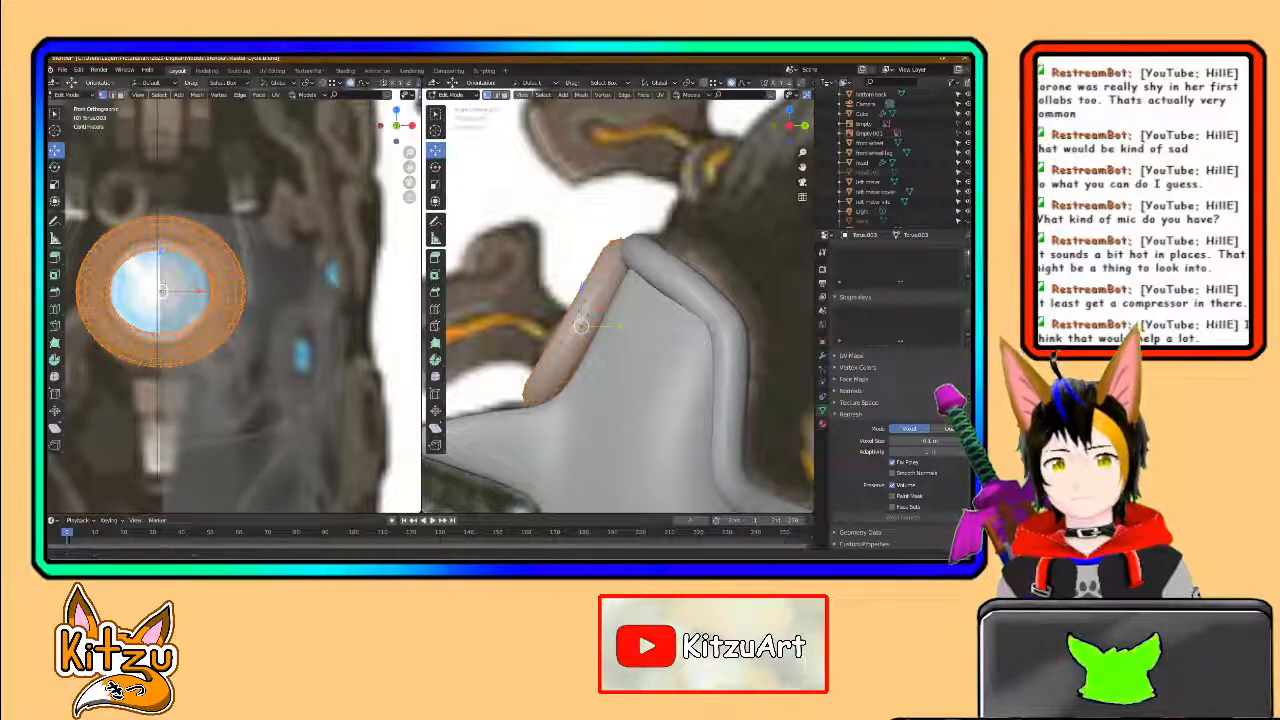
shift+middle_drag(182, 310, 231, 313)
drag(113, 189, 202, 404)
key(x)
click(199, 399)
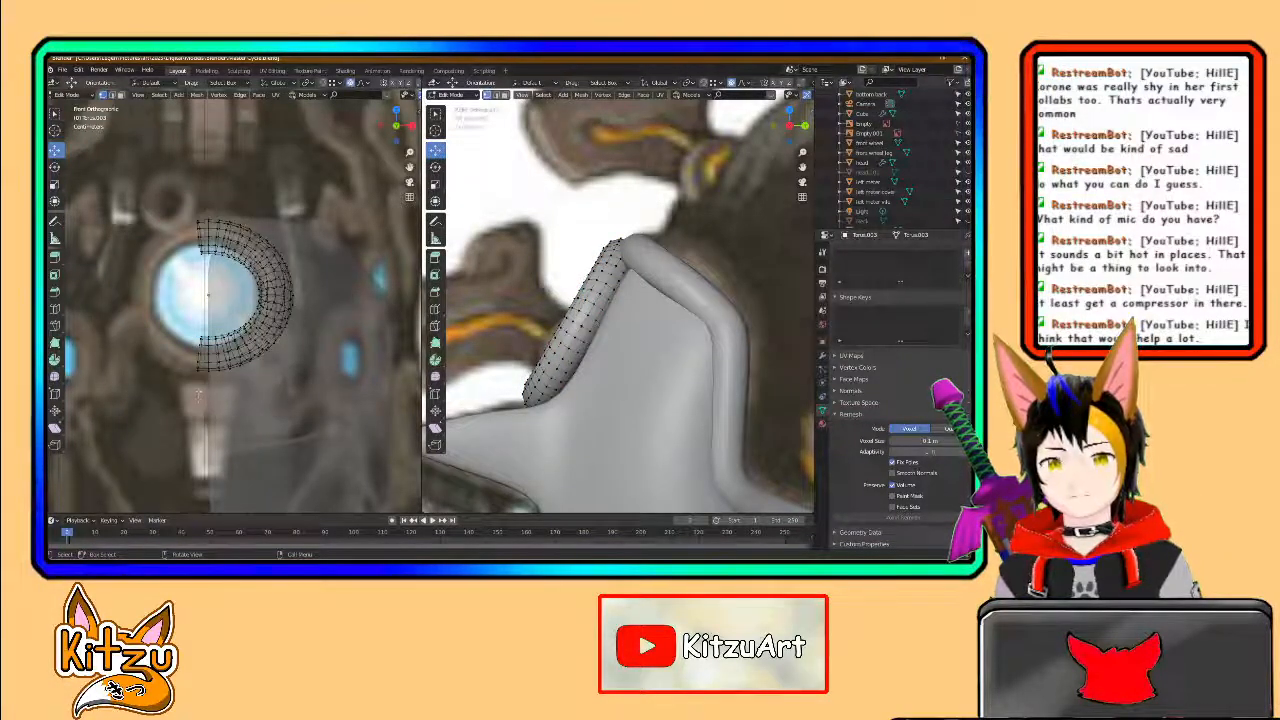
key(ctrl+z)
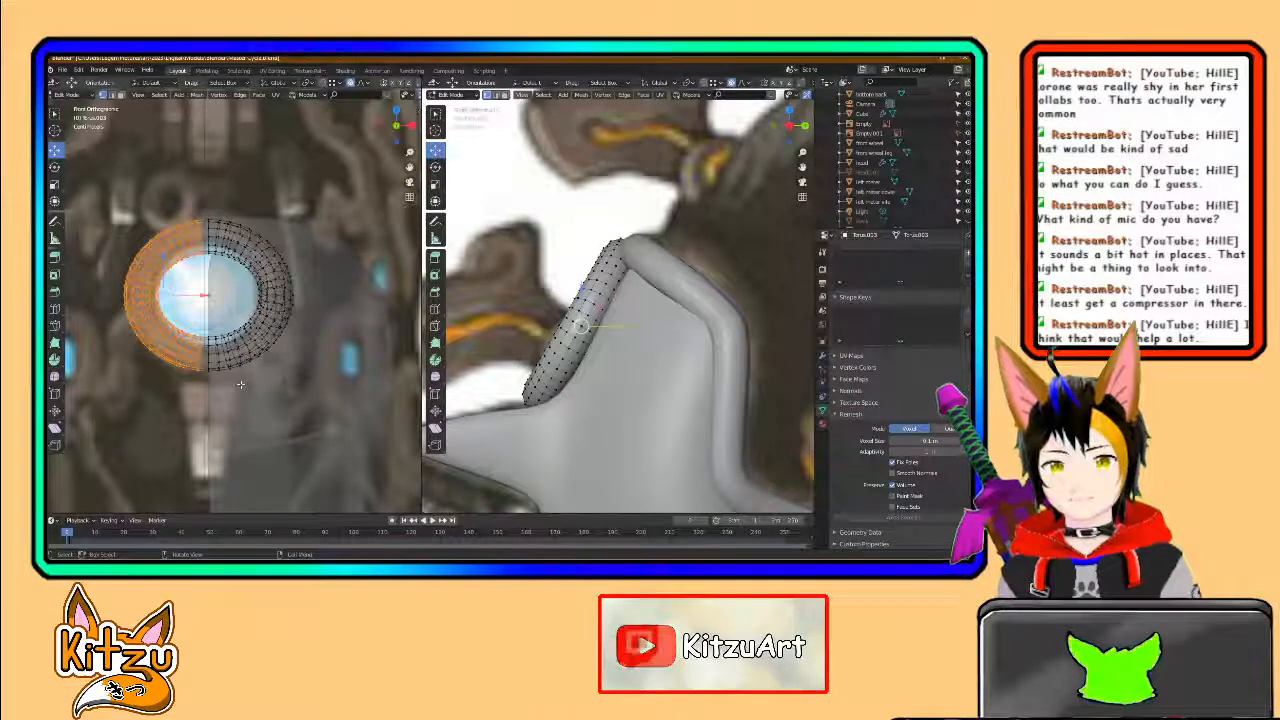
key(x)
click(165, 368)
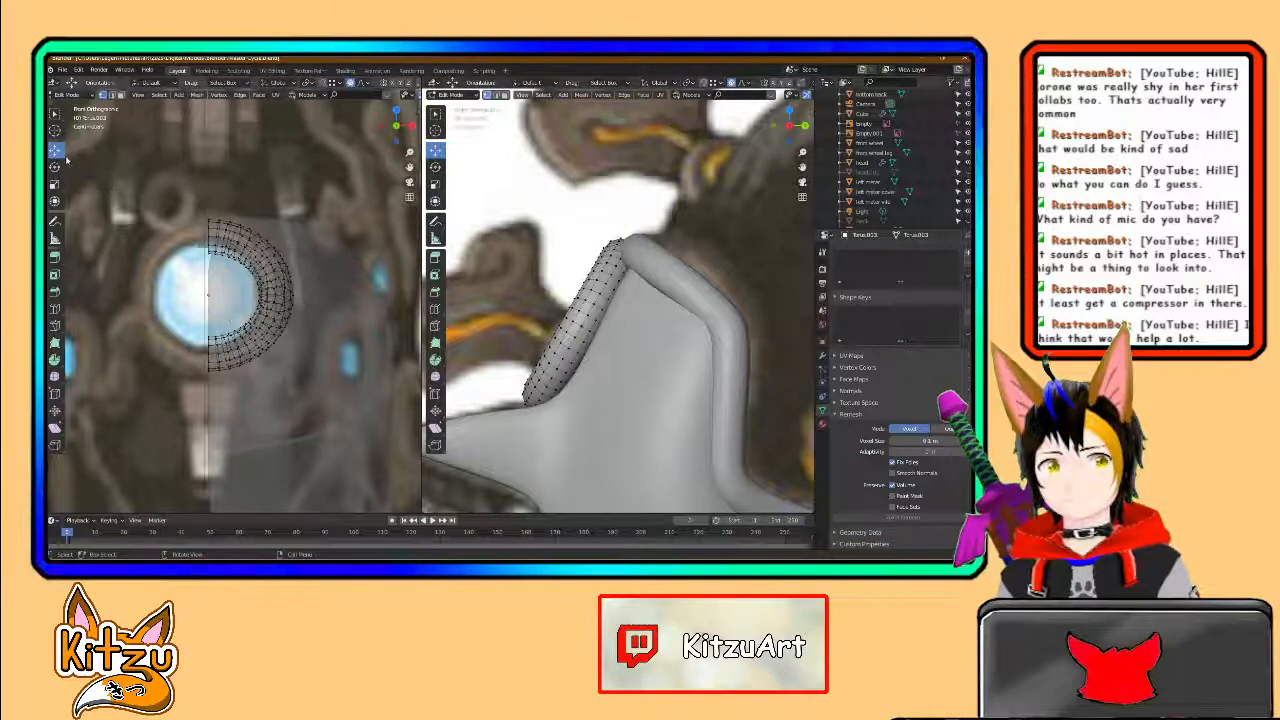
key(Tab)
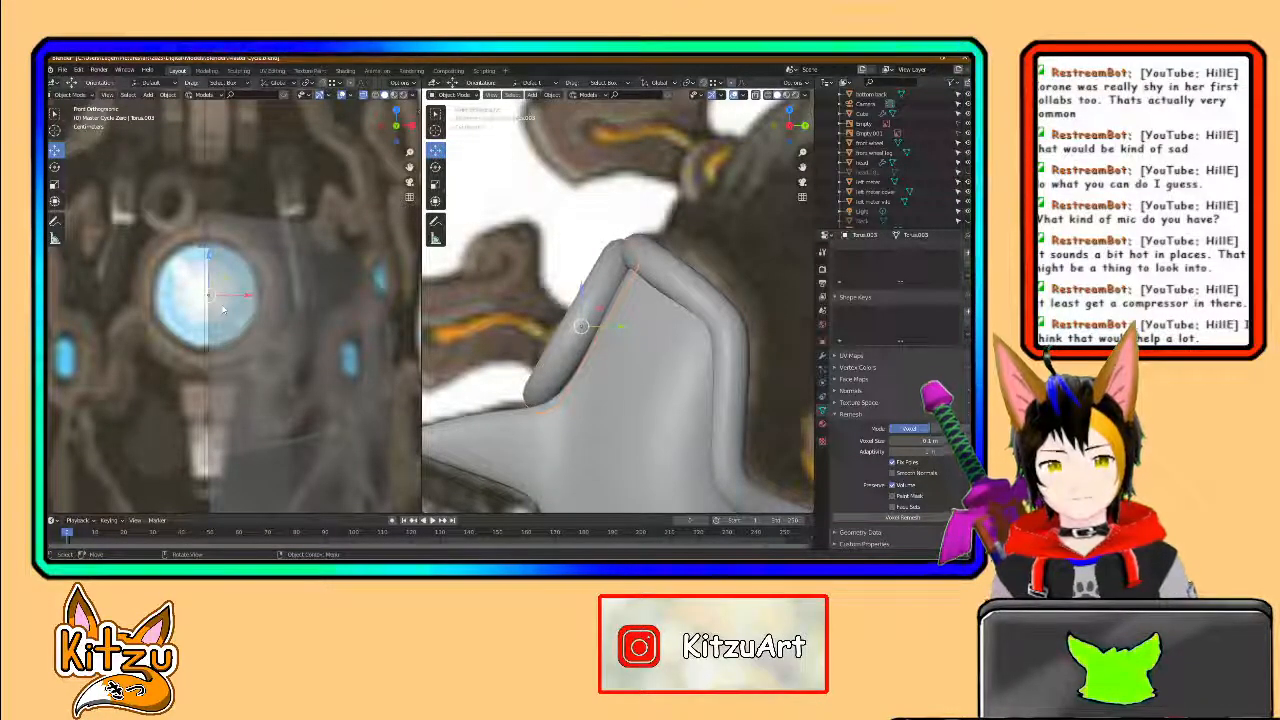
scroll(241, 330, down, 3)
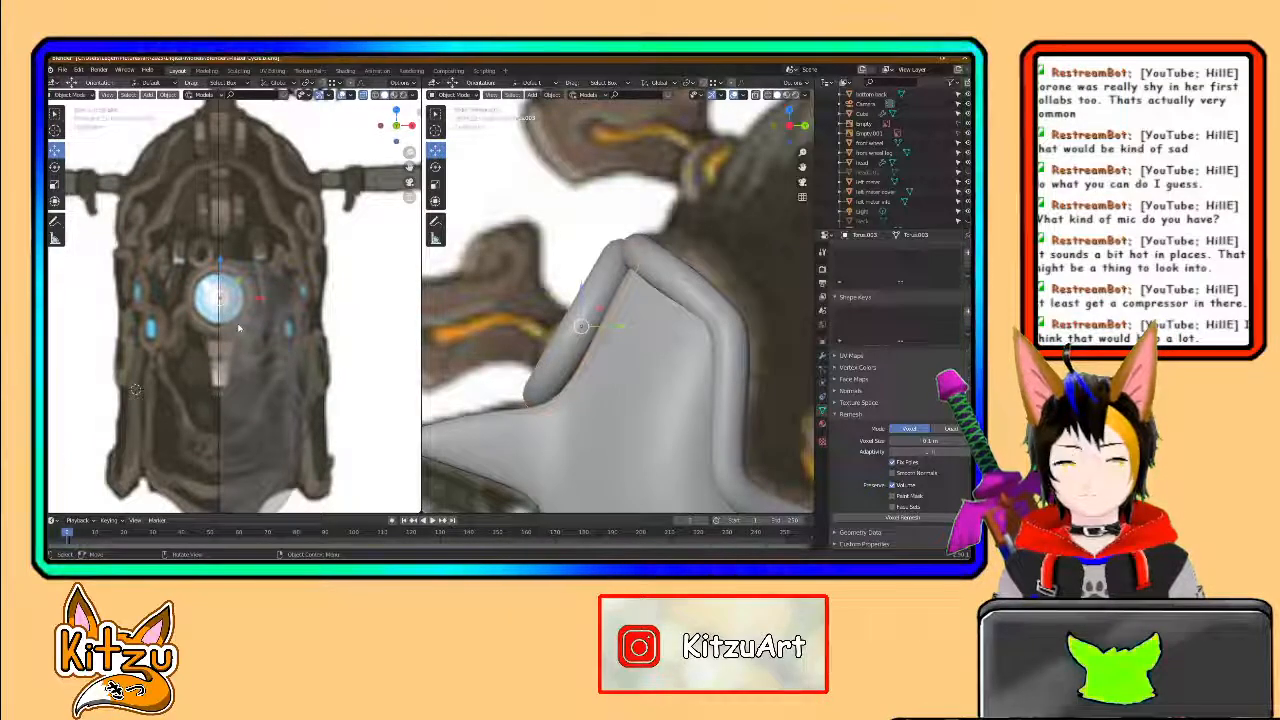
scroll(590, 390, down, 3)
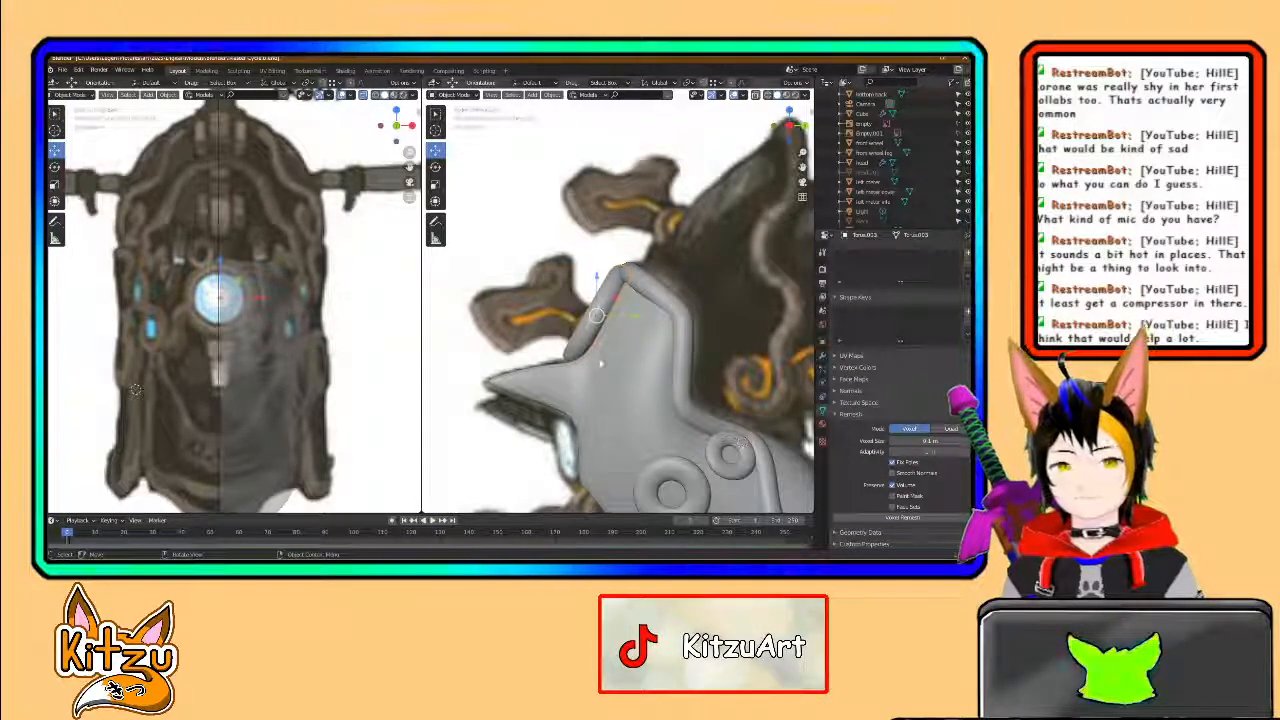
middle_drag(595, 352, 664, 375)
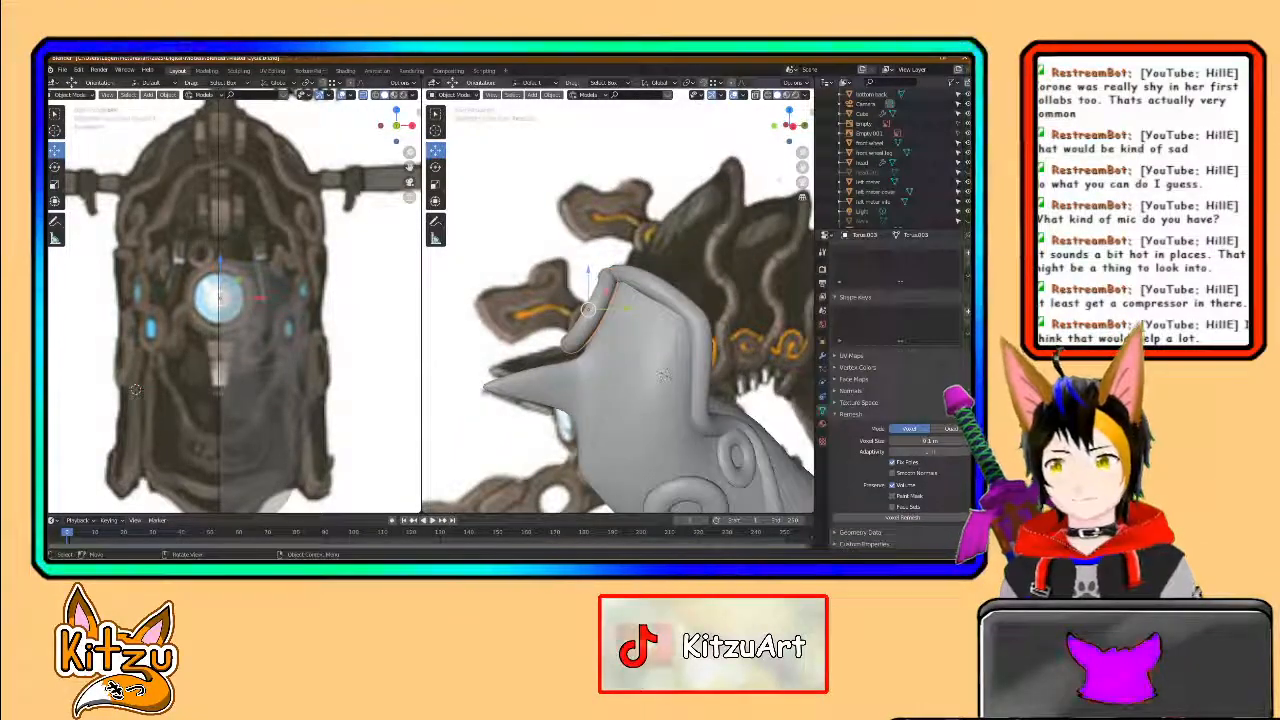
scroll(663, 375, up, 2)
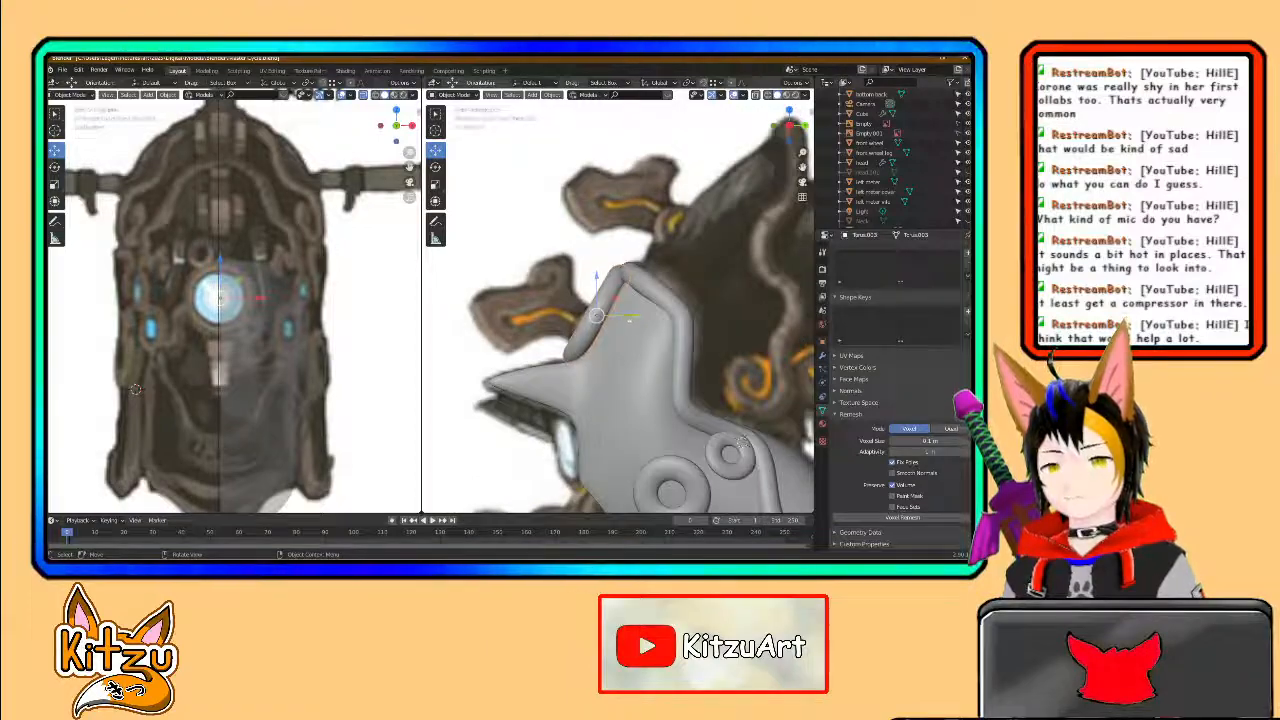
- Move the half torus along the Y axis so it sits closer against the head's sloping front
scroll(606, 352, up, 3)
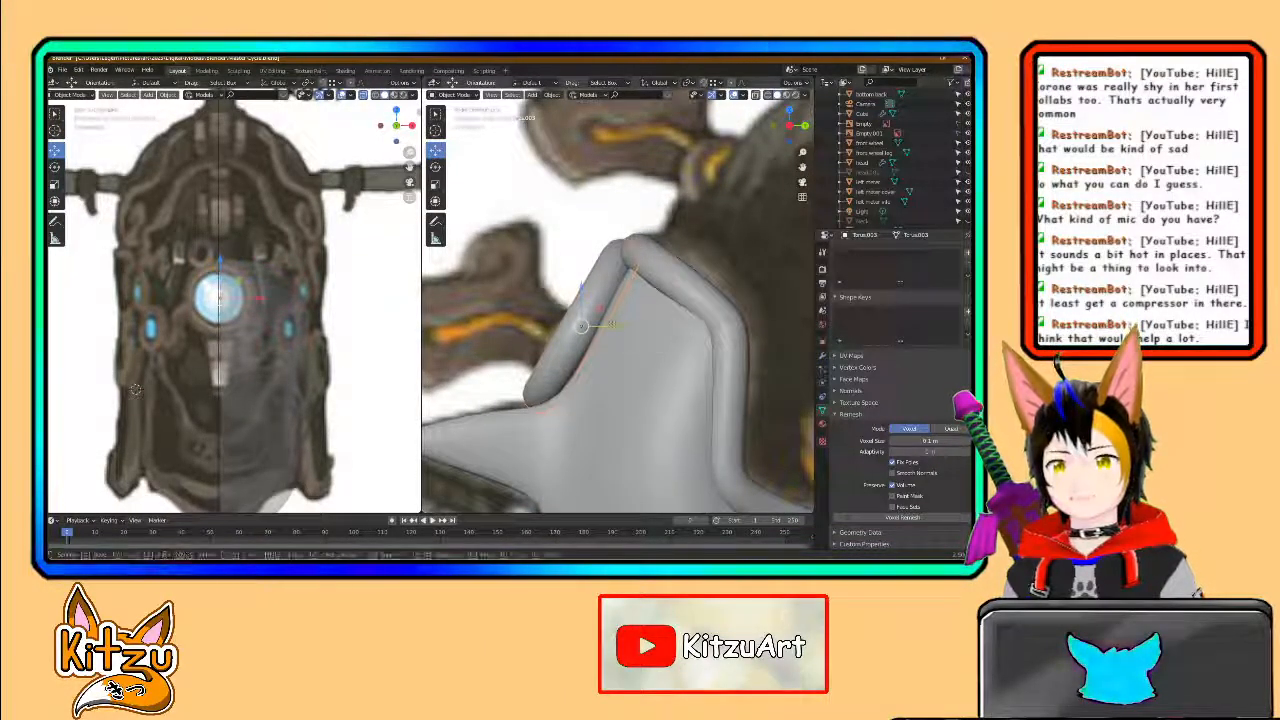
click(611, 323)
key(g)
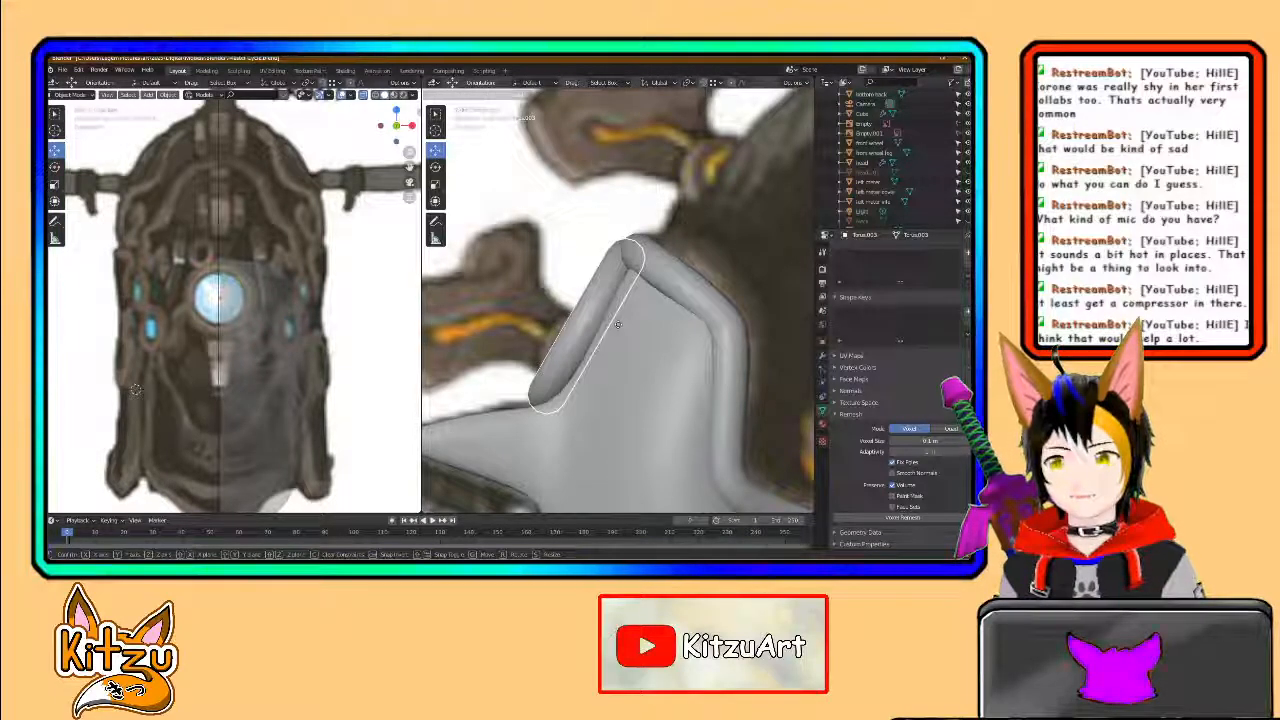
click(613, 328)
mouse_move(613, 328)
middle_down()
mouse_move(657, 336)
mouse_move(616, 343)
middle_up()
- Rotate the half torus slightly about the X axis to follow the head's slope, and shift it along Y to meet the surface
click(436, 168)
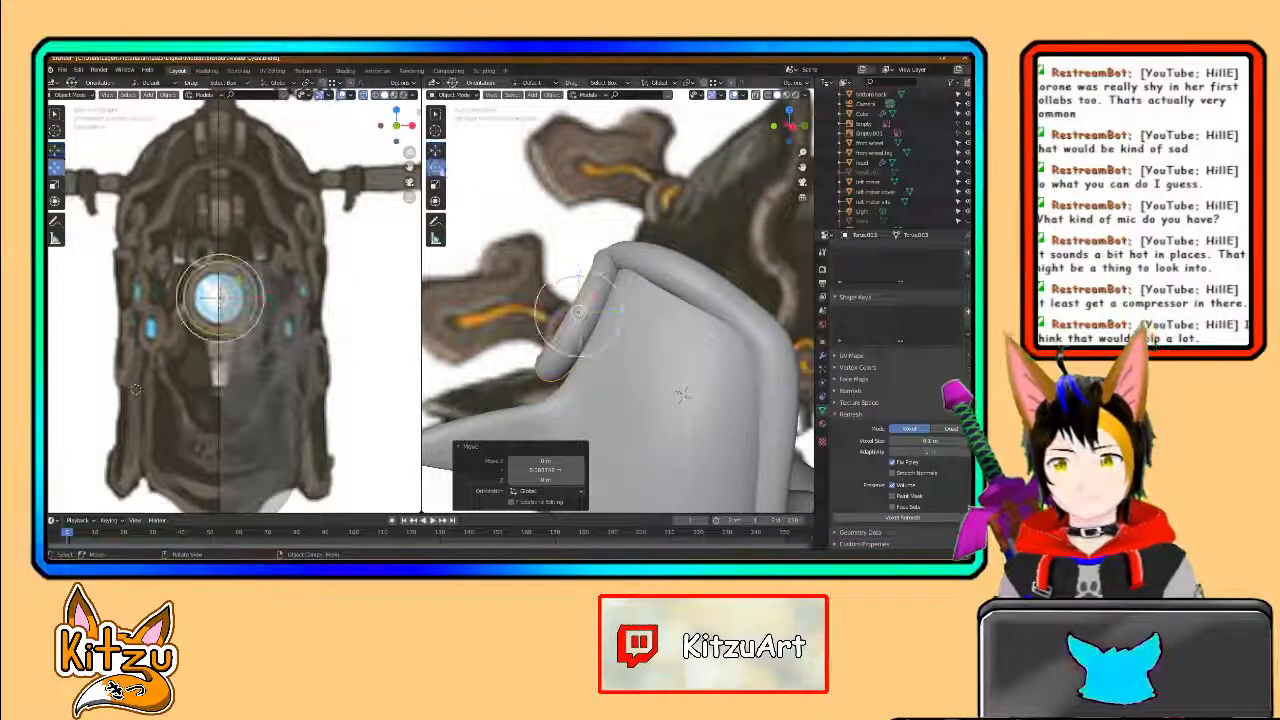
drag(567, 279, 557, 287)
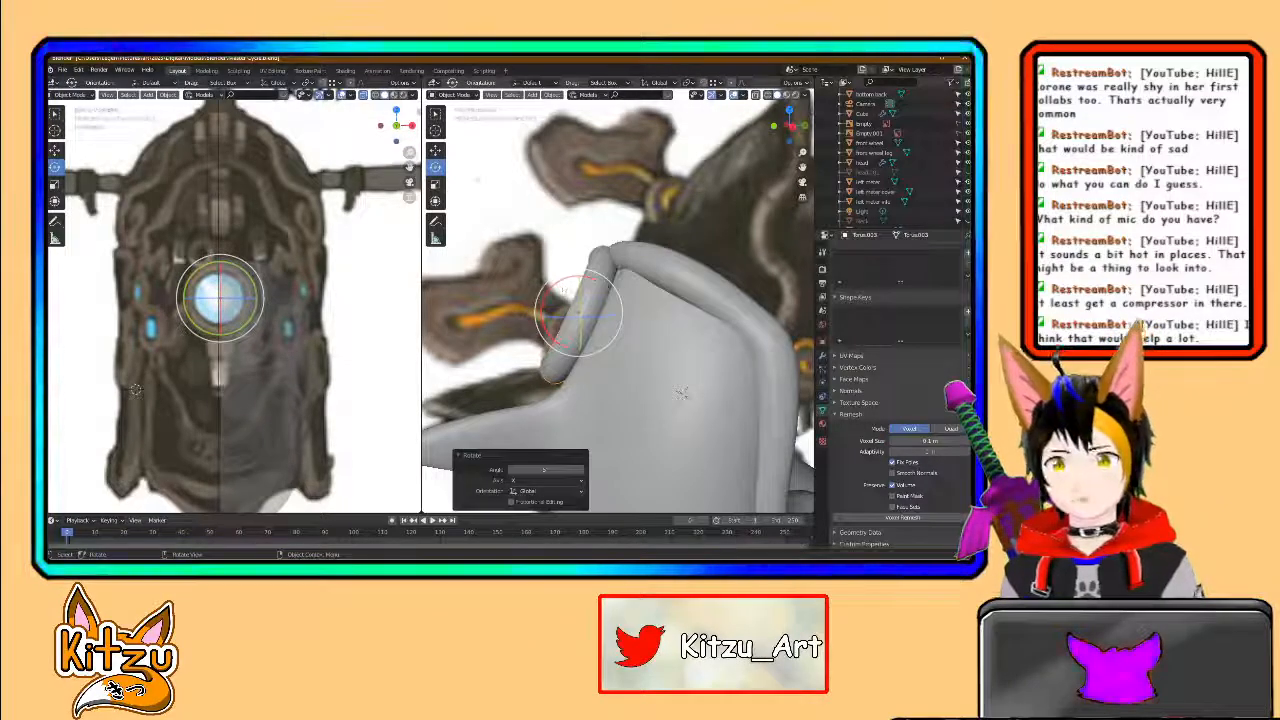
click(437, 150)
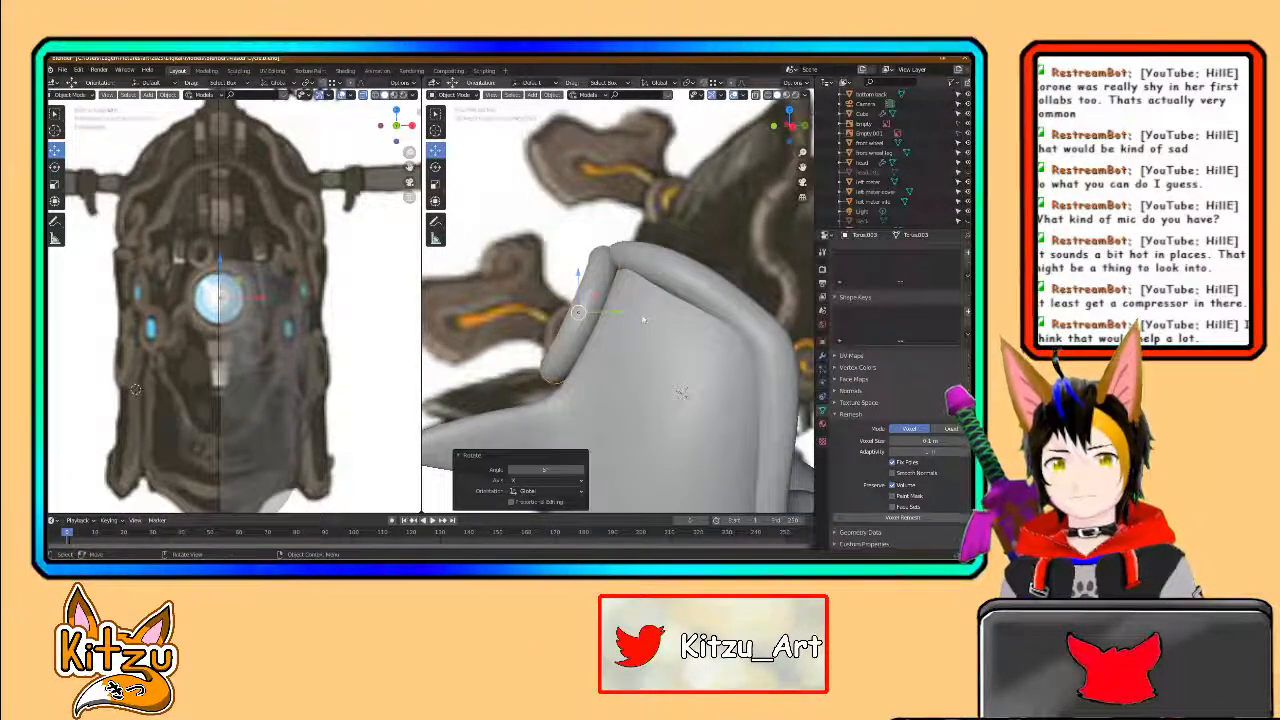
drag(615, 316, 620, 315)
middle_drag(620, 315, 587, 337)
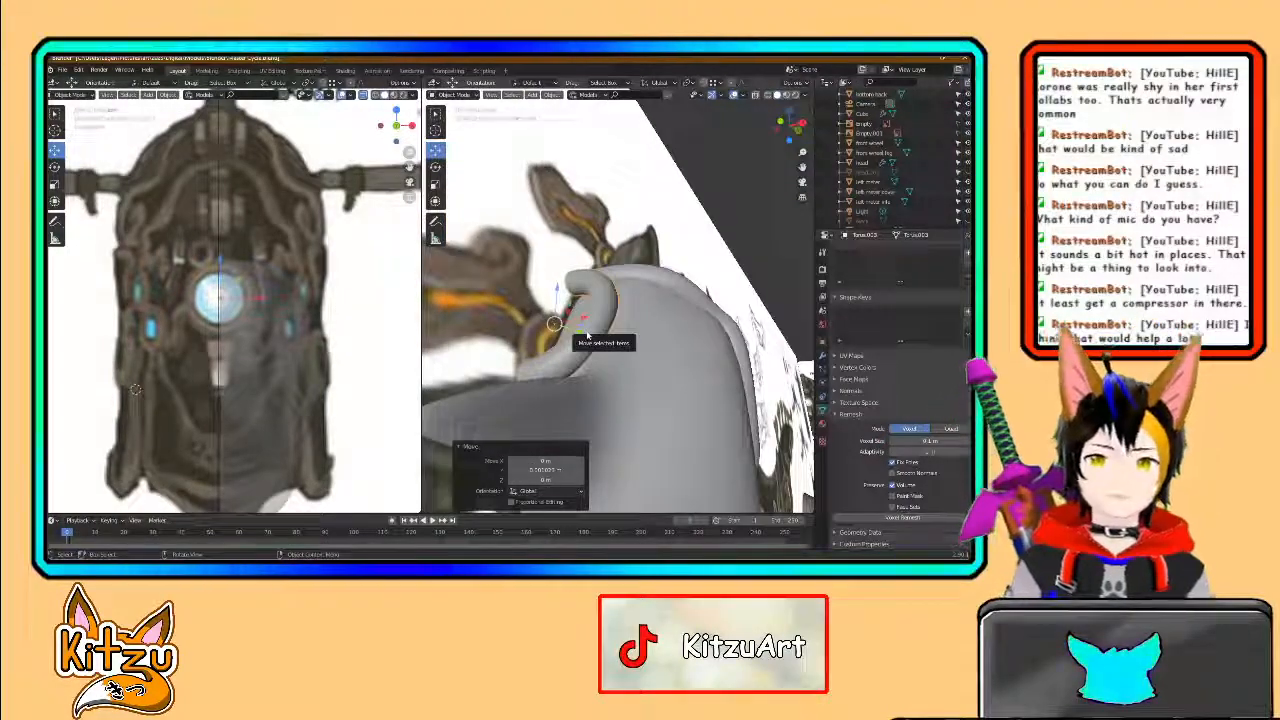
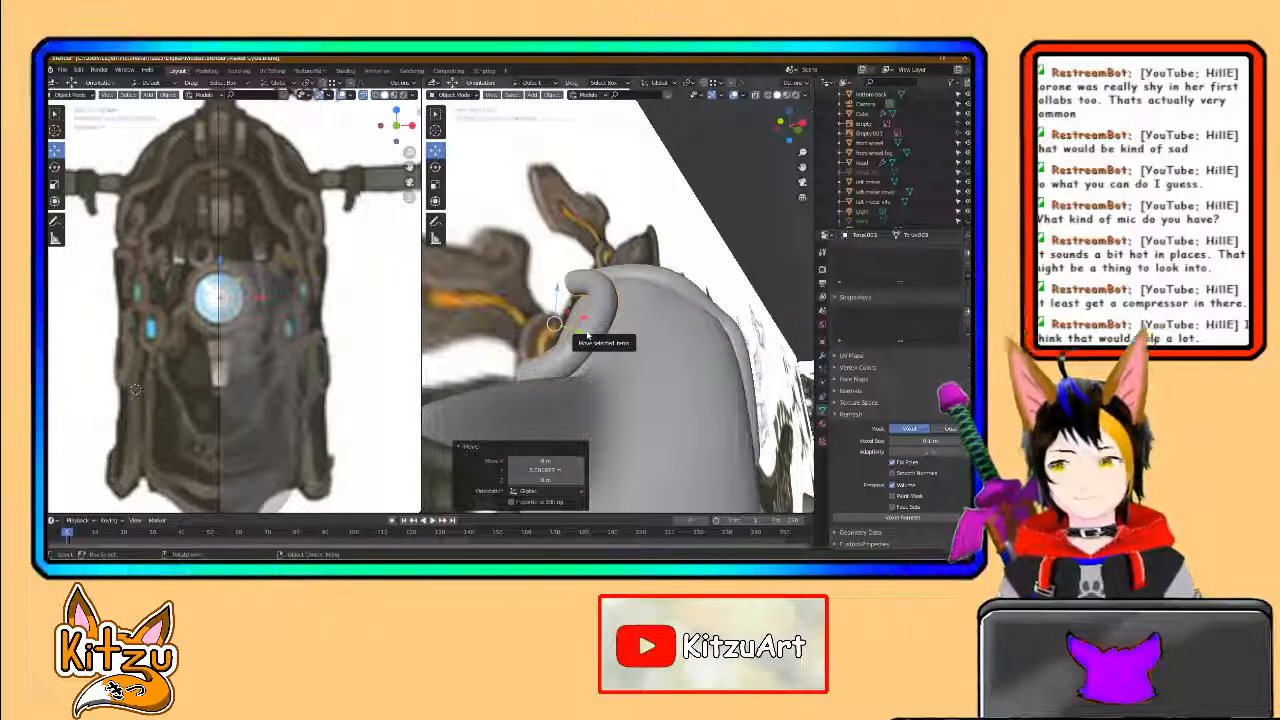
- Examine from several angles how the half torus sits on the head and meets the curved tube
middle_drag(608, 353, 577, 381)
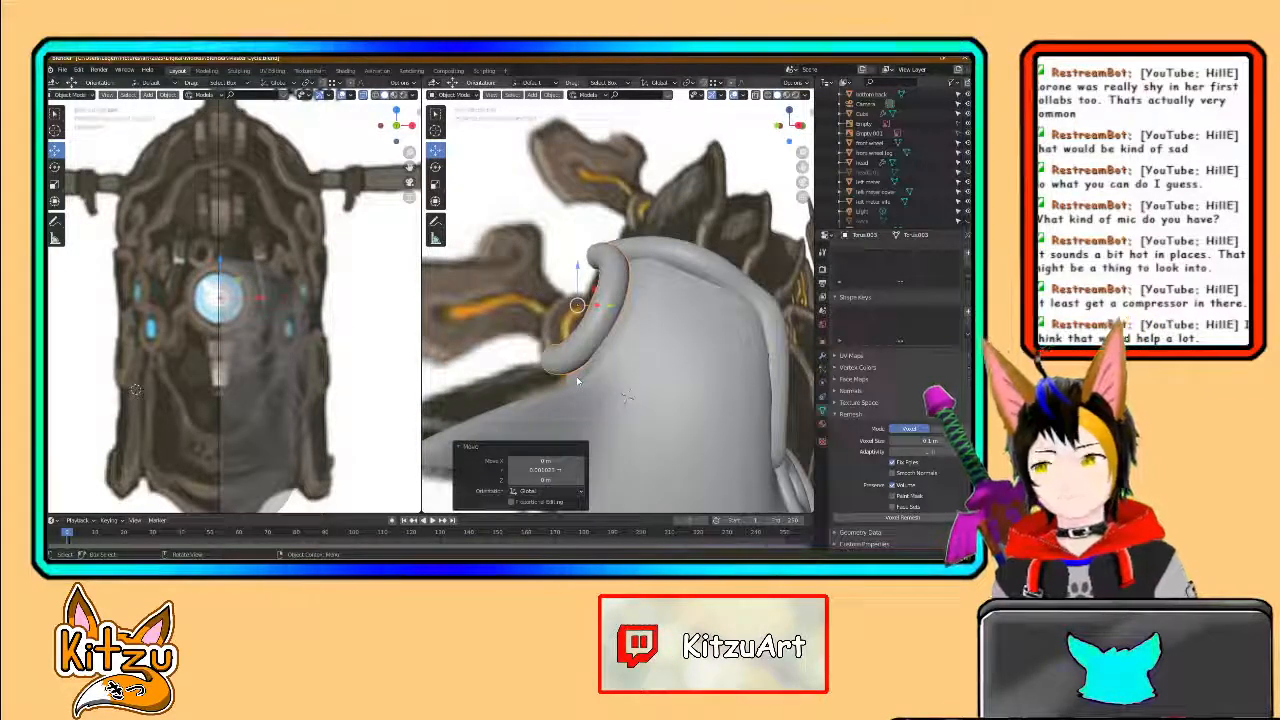
middle_drag(569, 389, 651, 360)
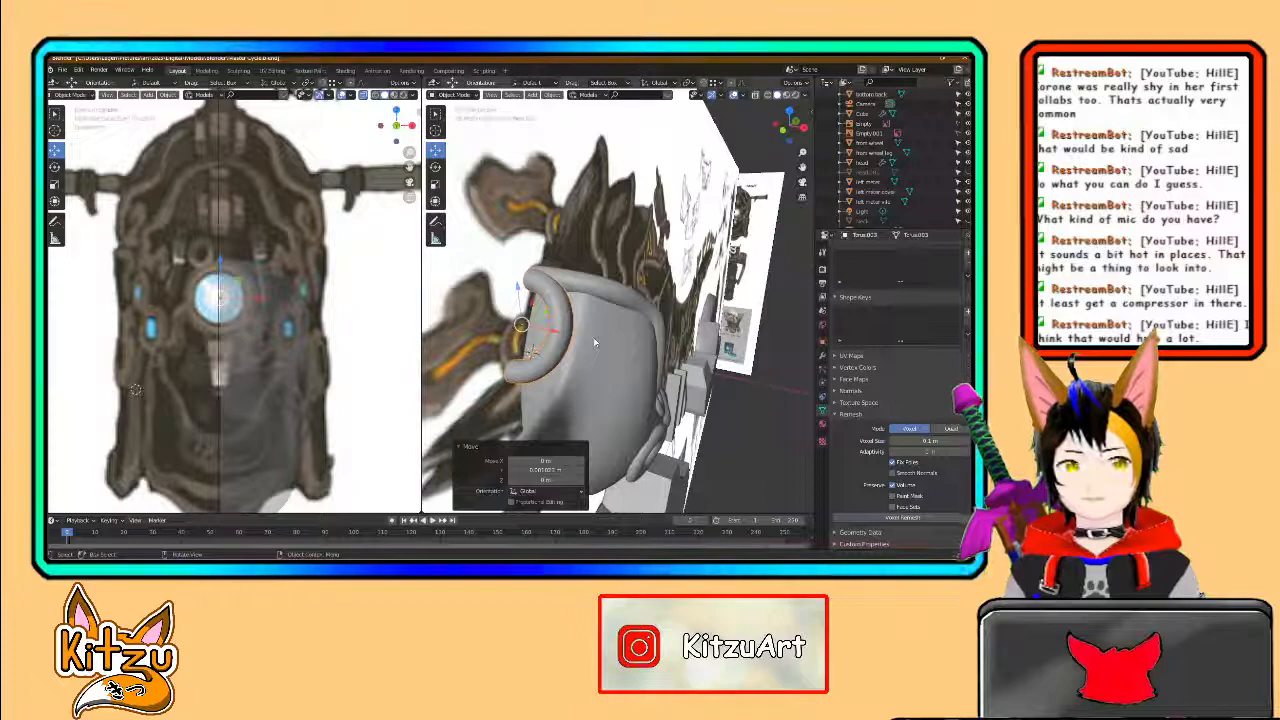
scroll(593, 340, up, 1)
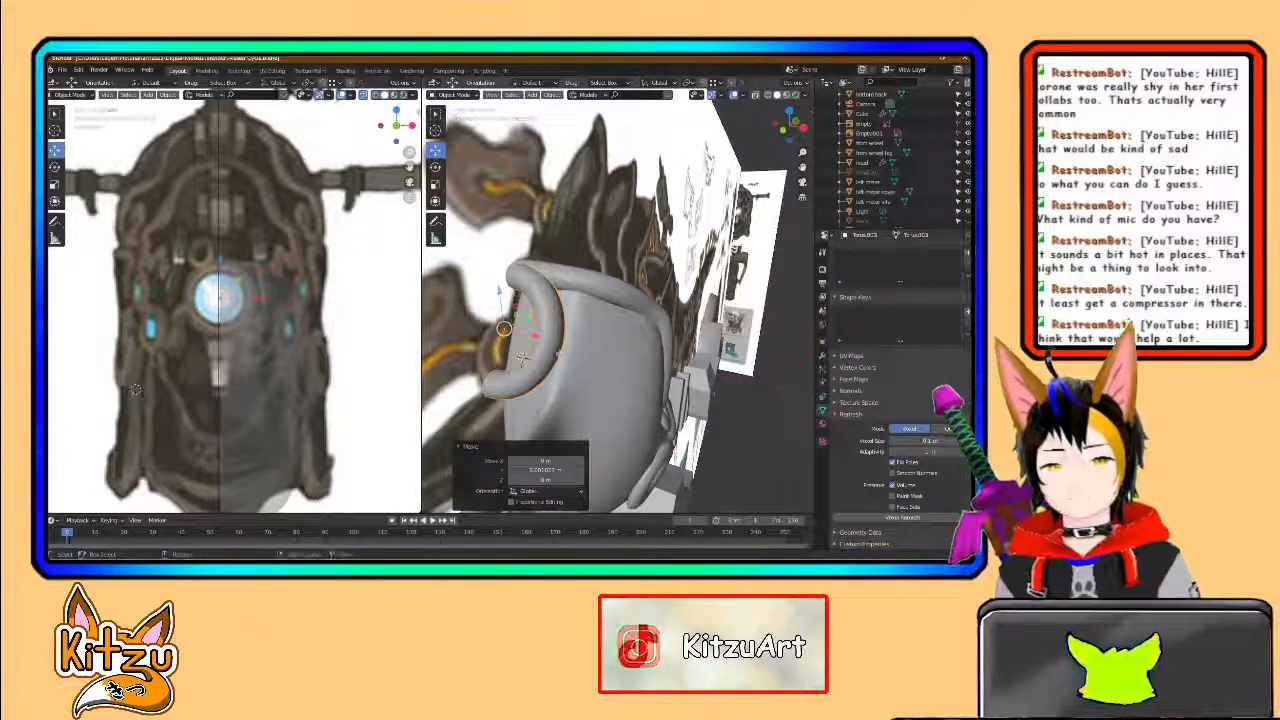
shift+middle_drag(568, 346, 586, 331)
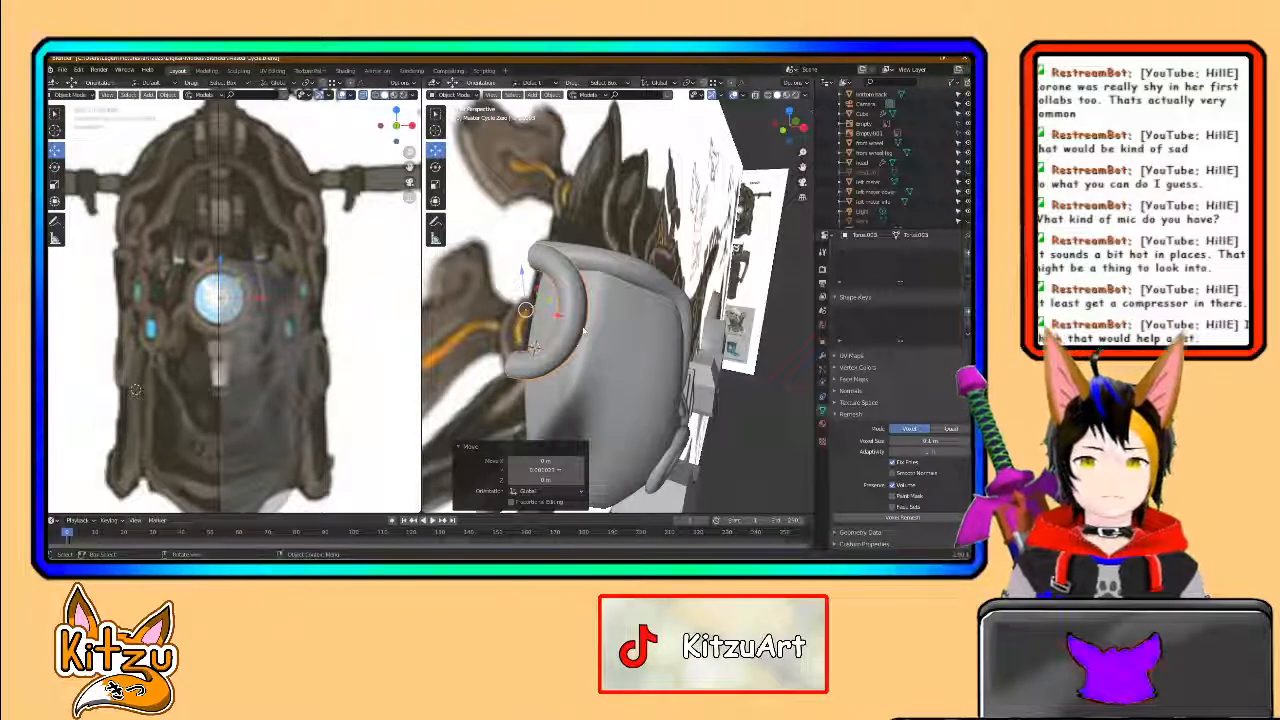
scroll(584, 331, up, 1)
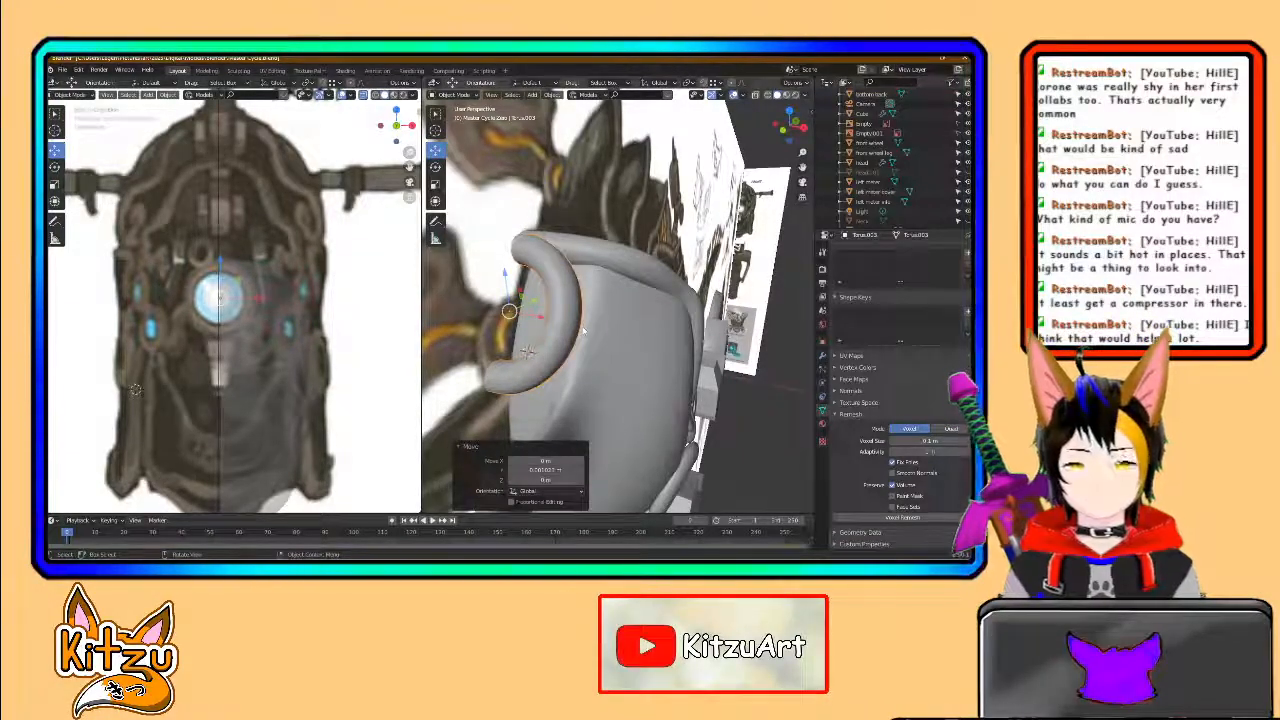
middle_drag(575, 335, 500, 318)
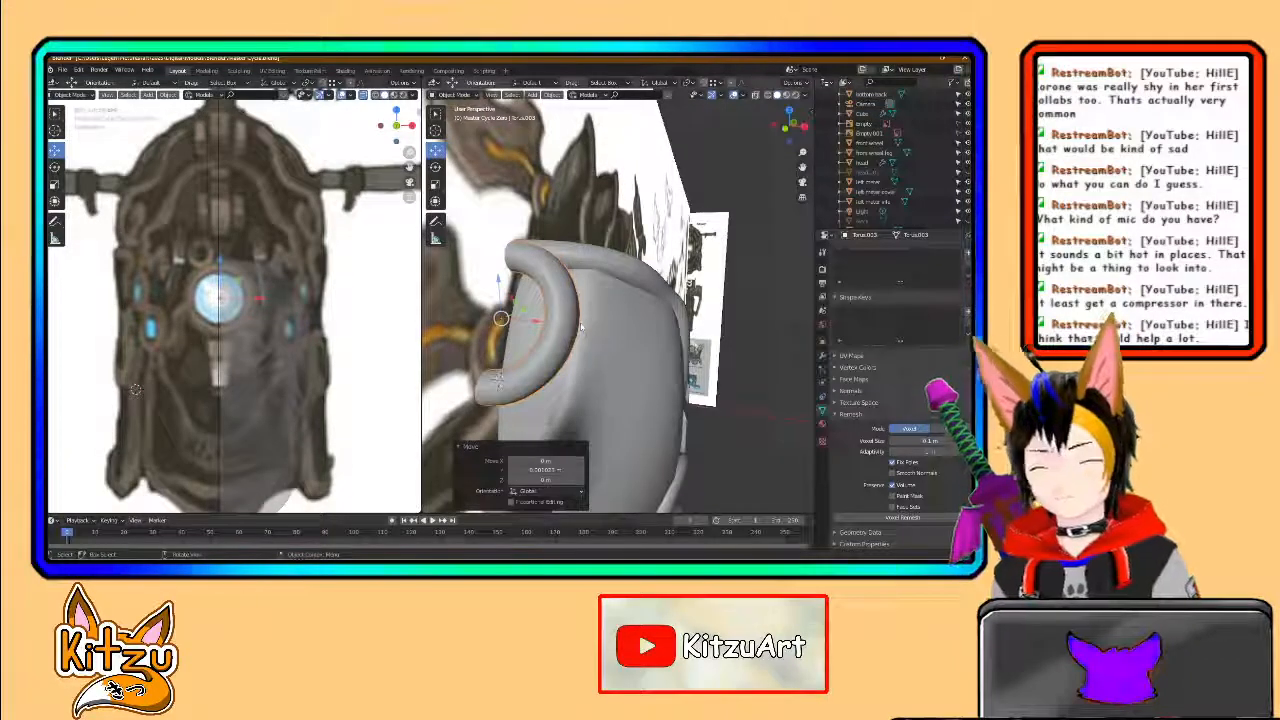
middle_drag(540, 366, 666, 234)
middle_drag(566, 320, 676, 318)
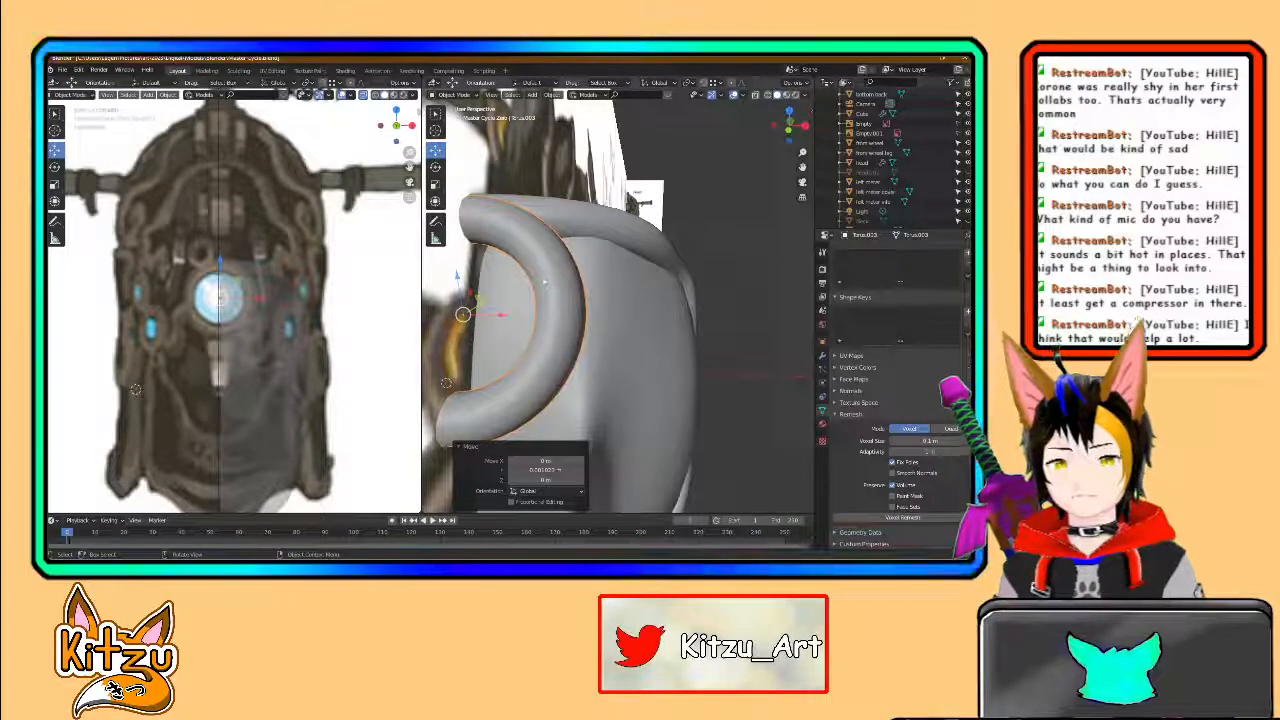
mouse_move(530, 289)
middle_down()
mouse_move(540, 292)
mouse_move(529, 290)
middle_up()
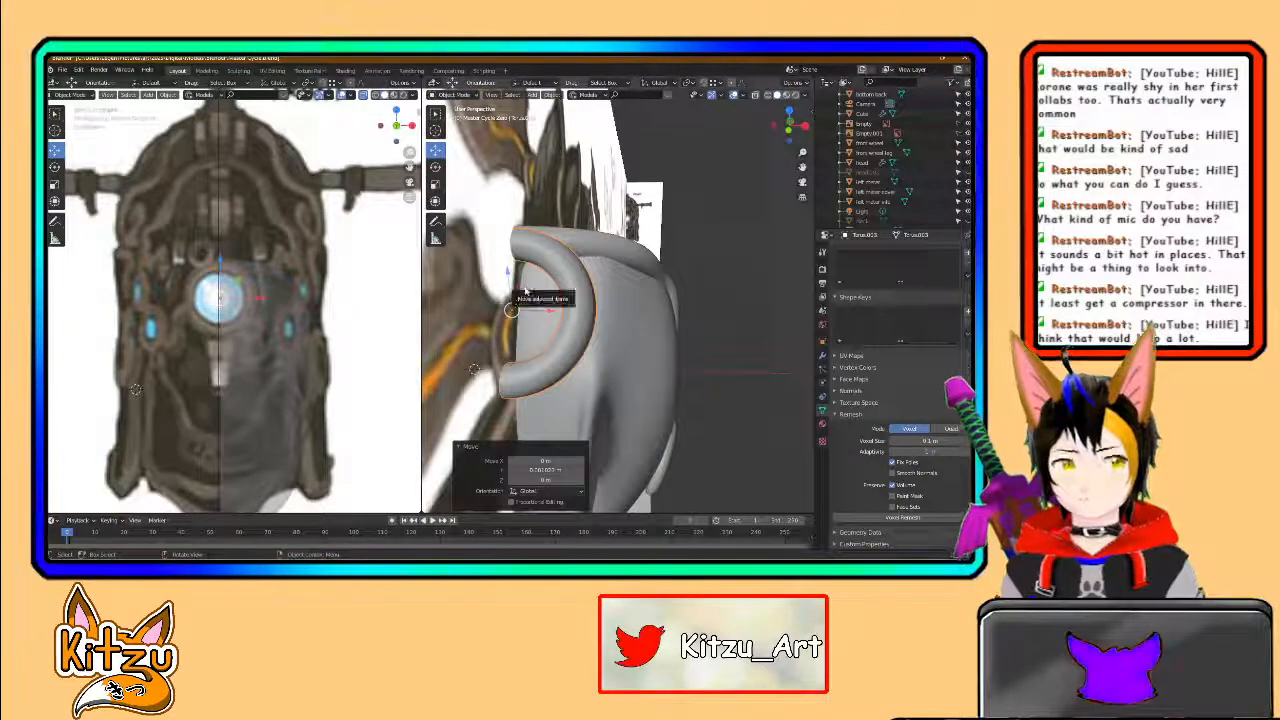
- Duplicate the handlebars' right meter and place the copy below the handlebars
scroll(521, 294, down, 10)
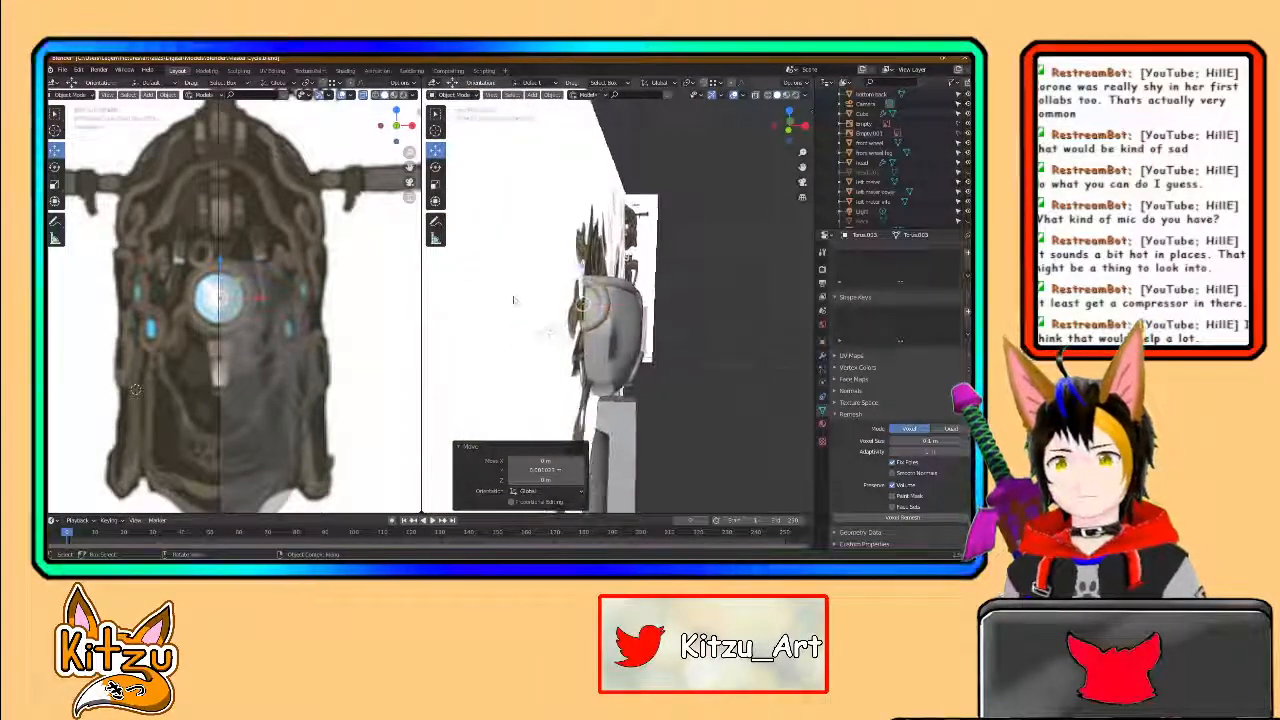
scroll(506, 290, up, 14)
scroll(506, 290, down, 8)
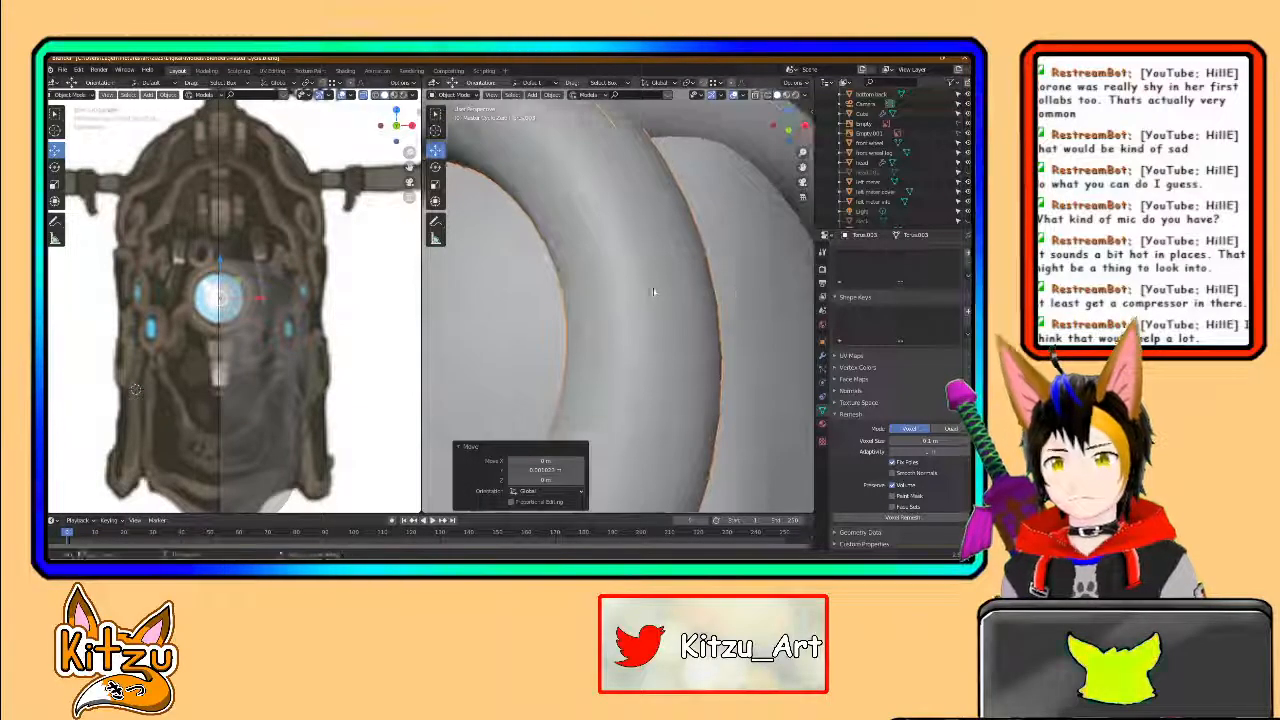
scroll(579, 300, down, 6)
middle_drag(579, 300, 602, 268)
click(637, 254)
key(shift+d)
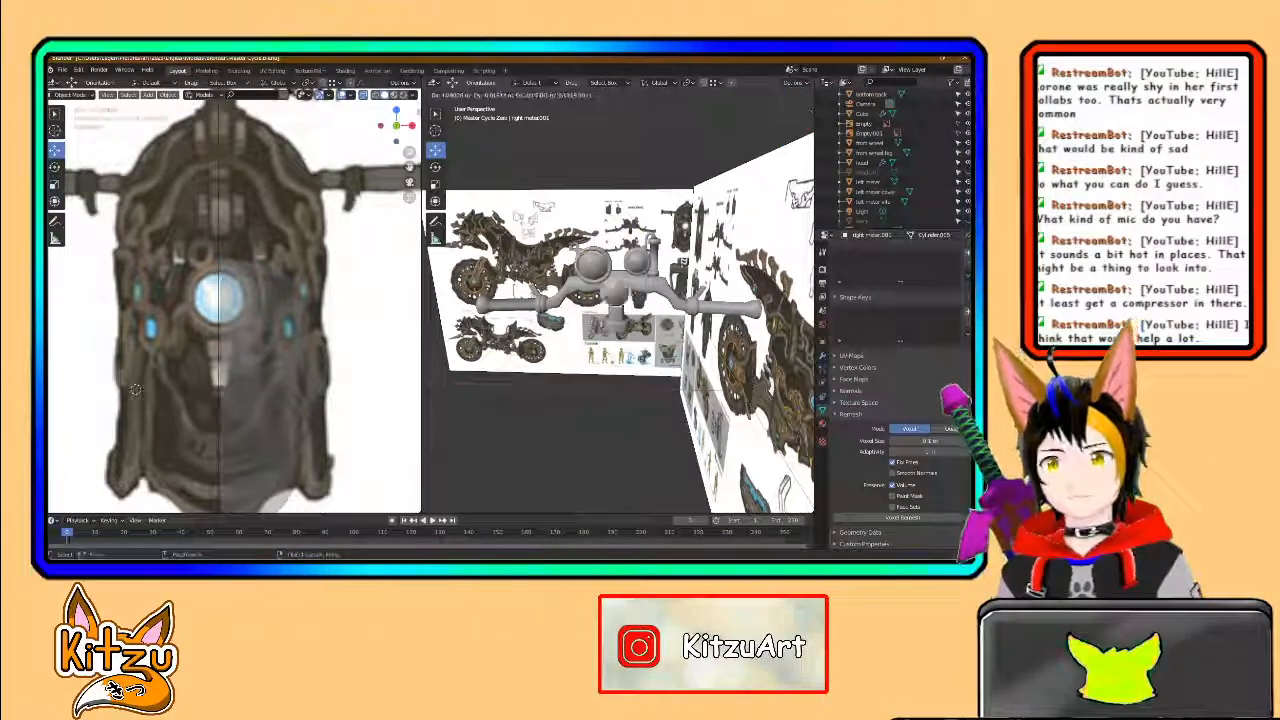
click(640, 410)
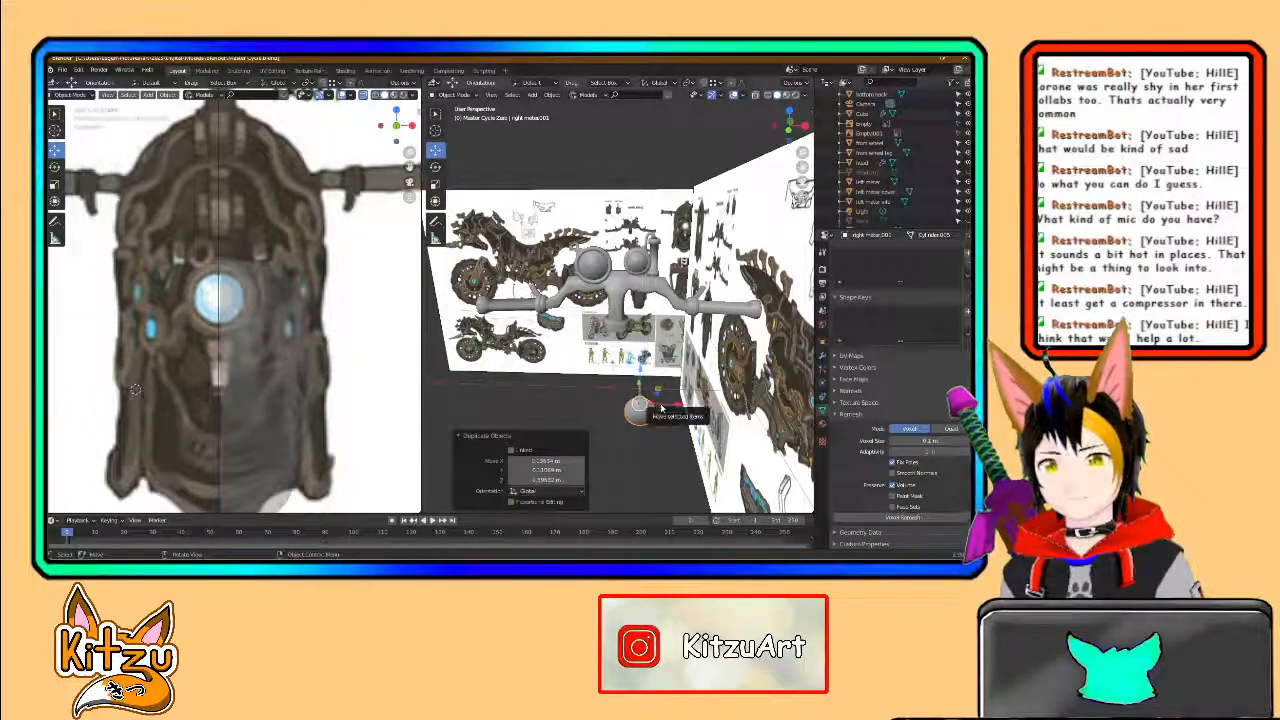
- Move the meter copy along X and Z in the front view until it covers the round light inside the half torus
drag(662, 407, 756, 408)
shift+middle_drag(756, 408, 661, 393)
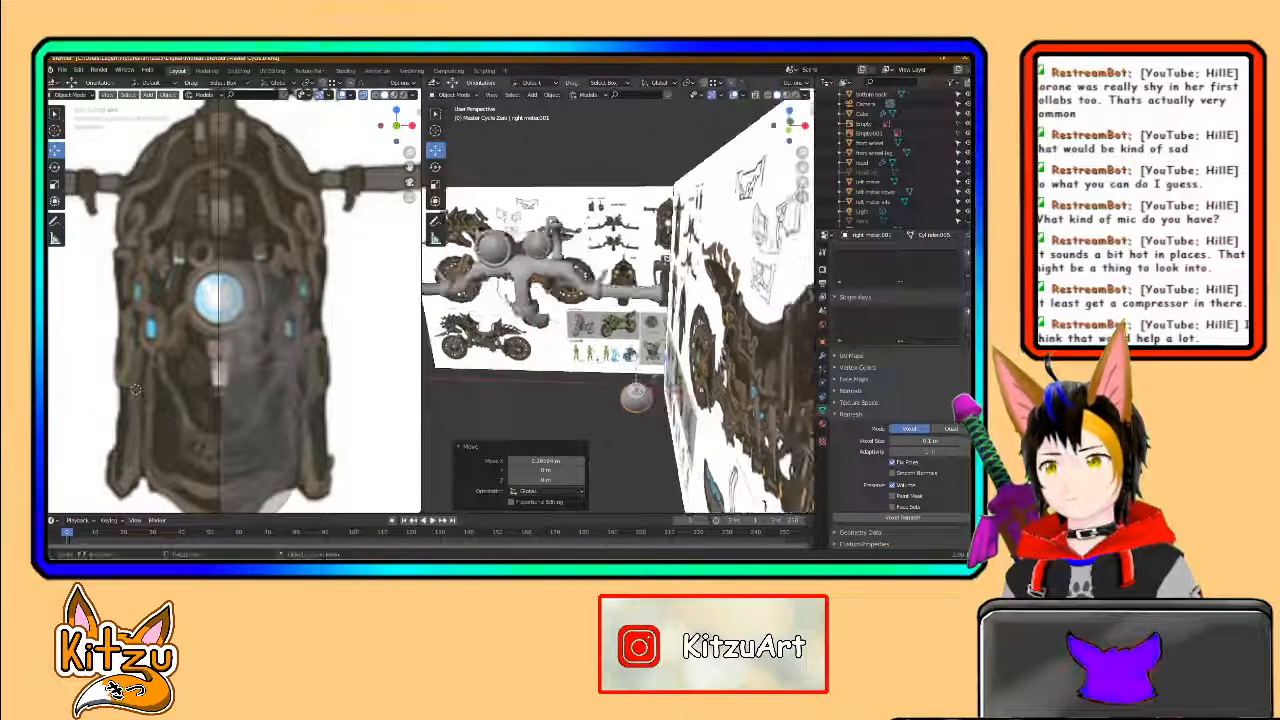
click(789, 130)
scroll(685, 369, down, 1)
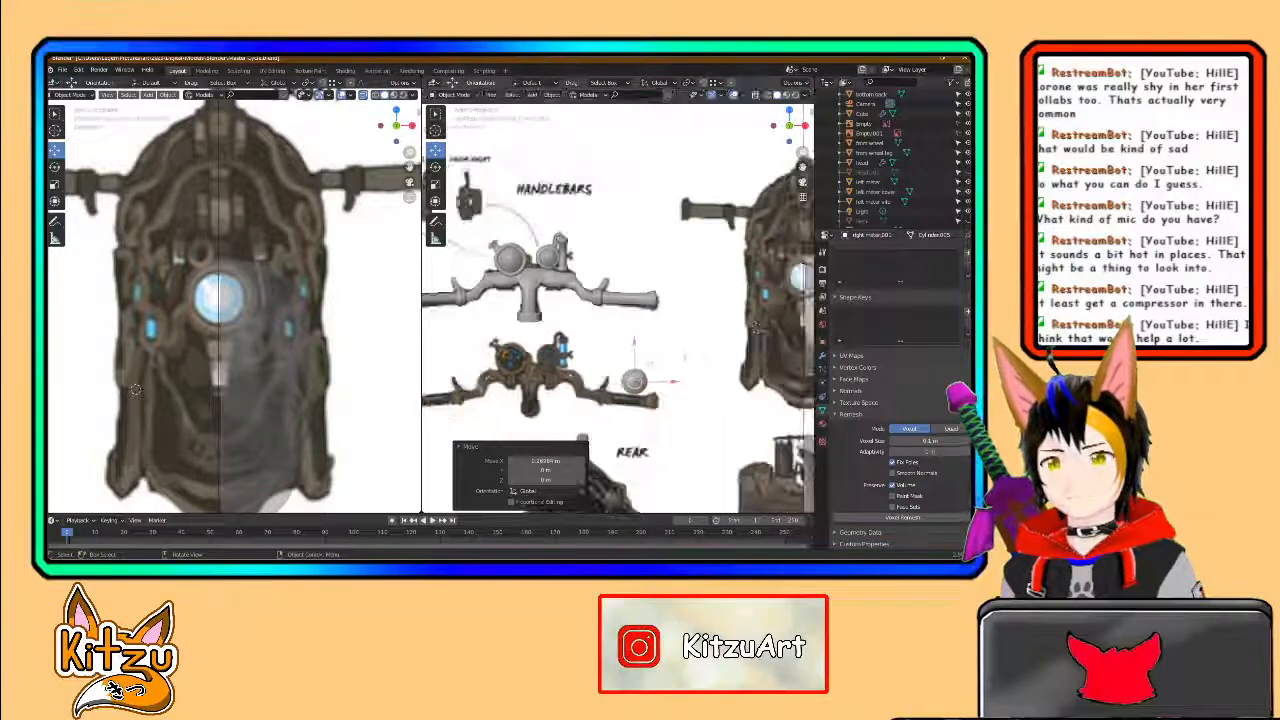
shift+middle_drag(685, 369, 573, 360)
drag(559, 372, 711, 229)
scroll(728, 229, up, 5)
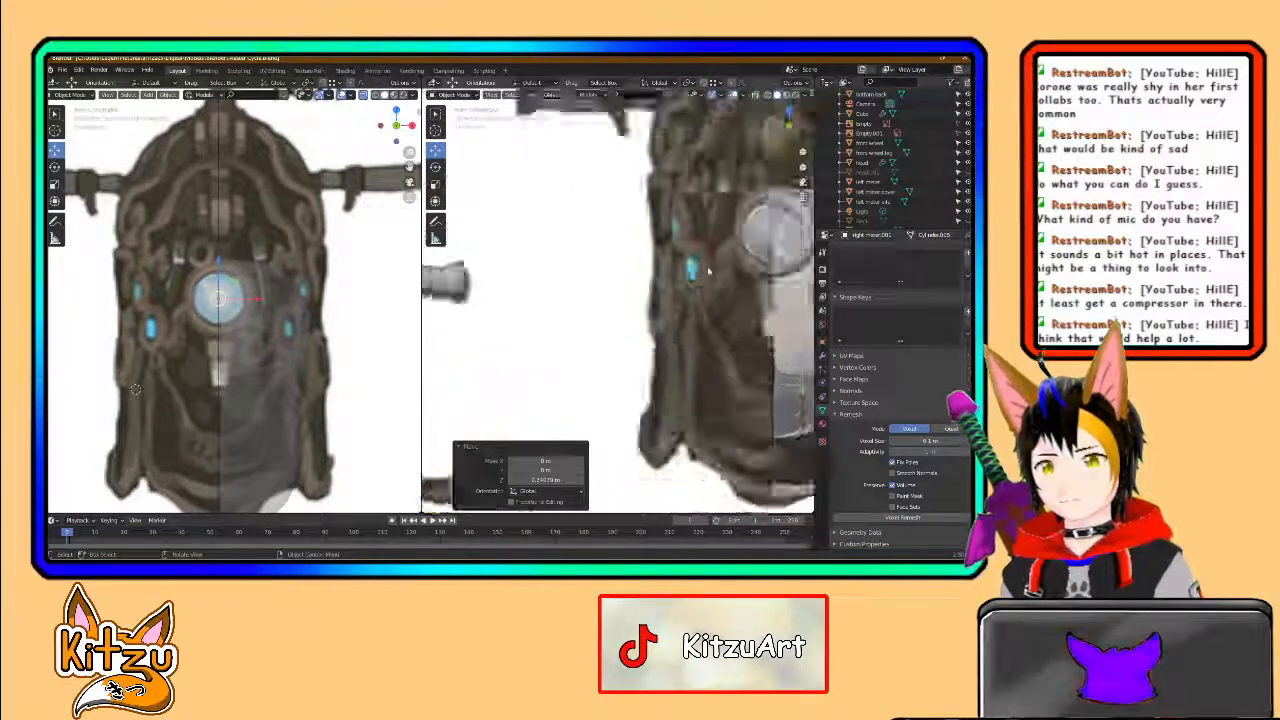
shift+middle_drag(730, 228, 480, 291)
scroll(500, 285, up, 4)
shift+middle_drag(551, 262, 606, 324)
- Scale up the meter copy to match the round blue light and centre it on the light along the X axis
key(s)
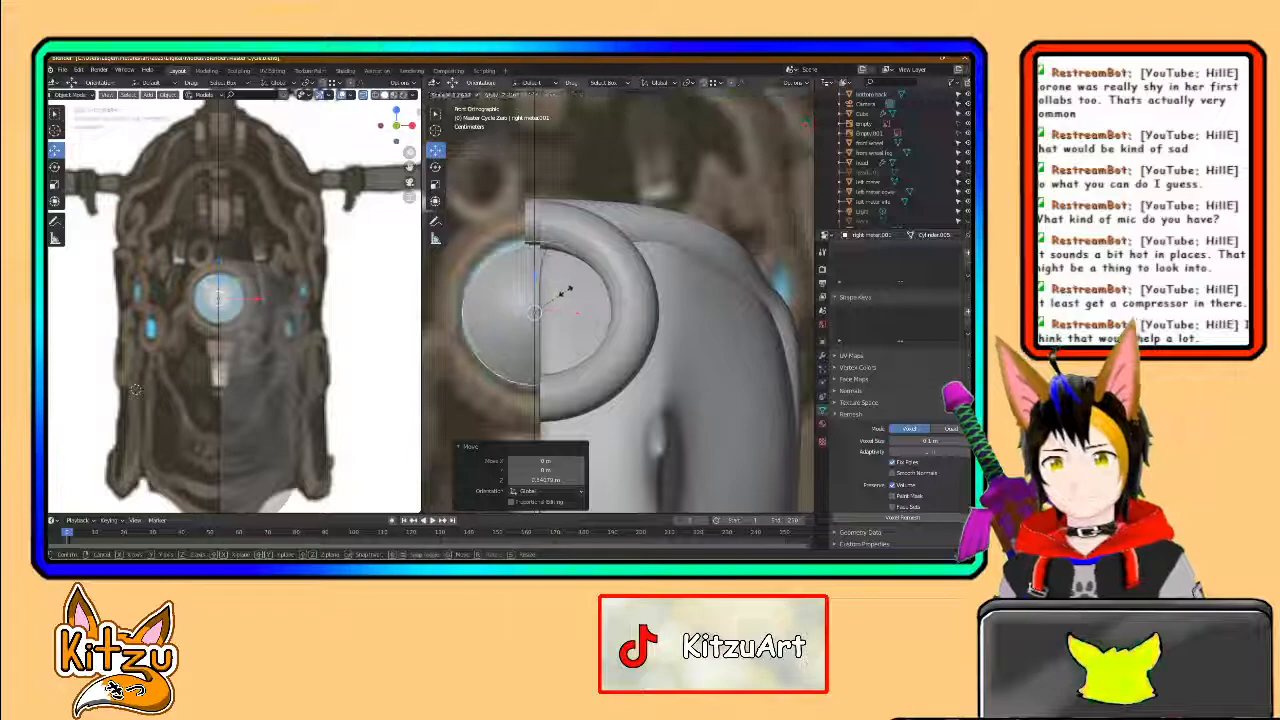
click(571, 311)
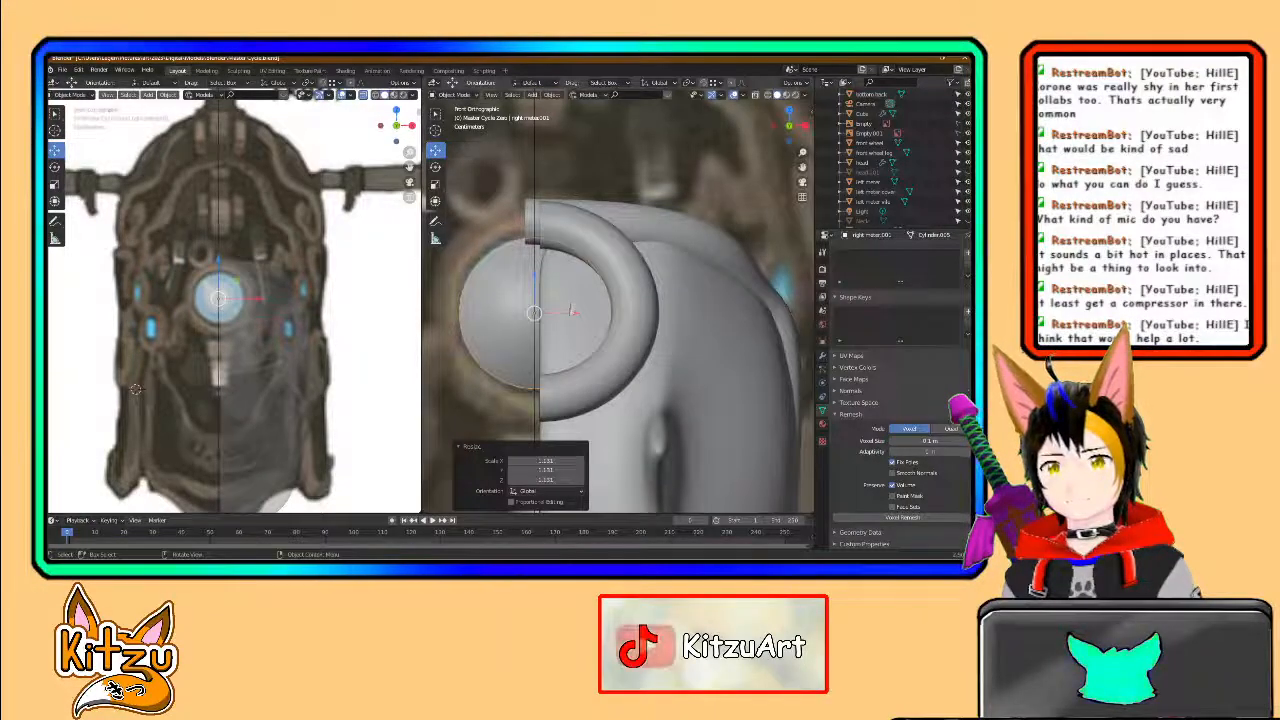
key(g)
key(x)
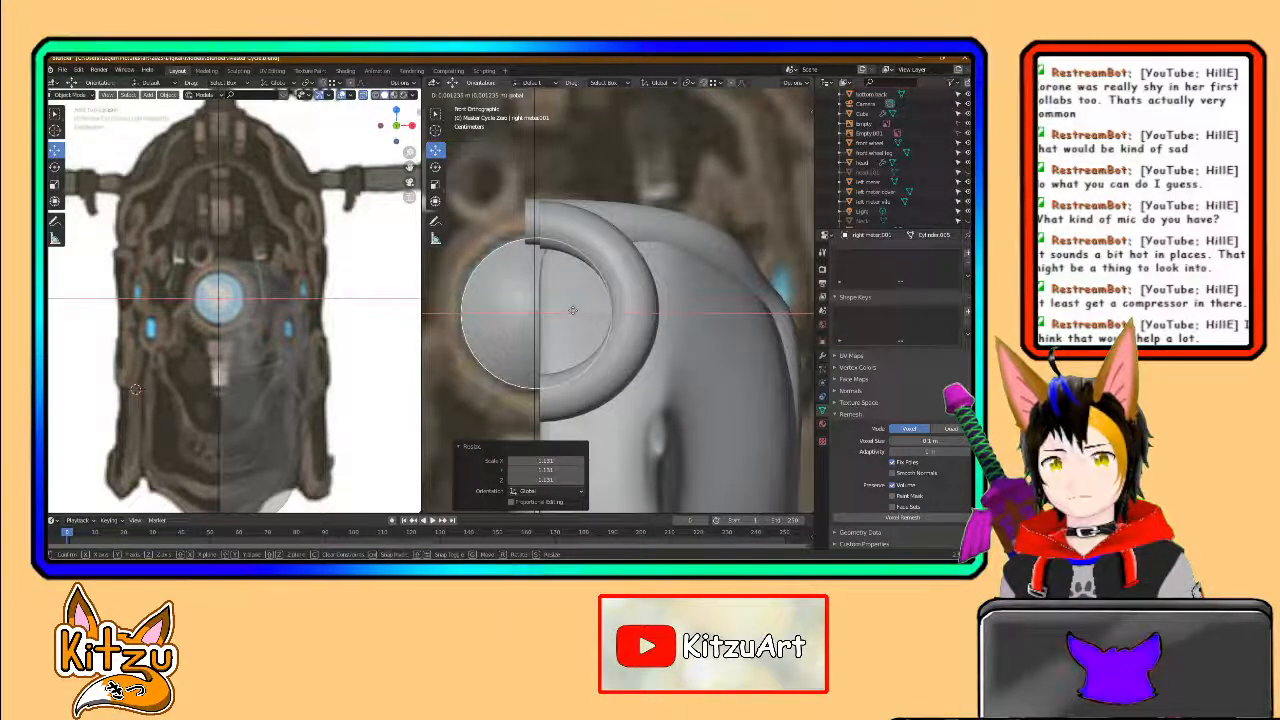
click(575, 311)
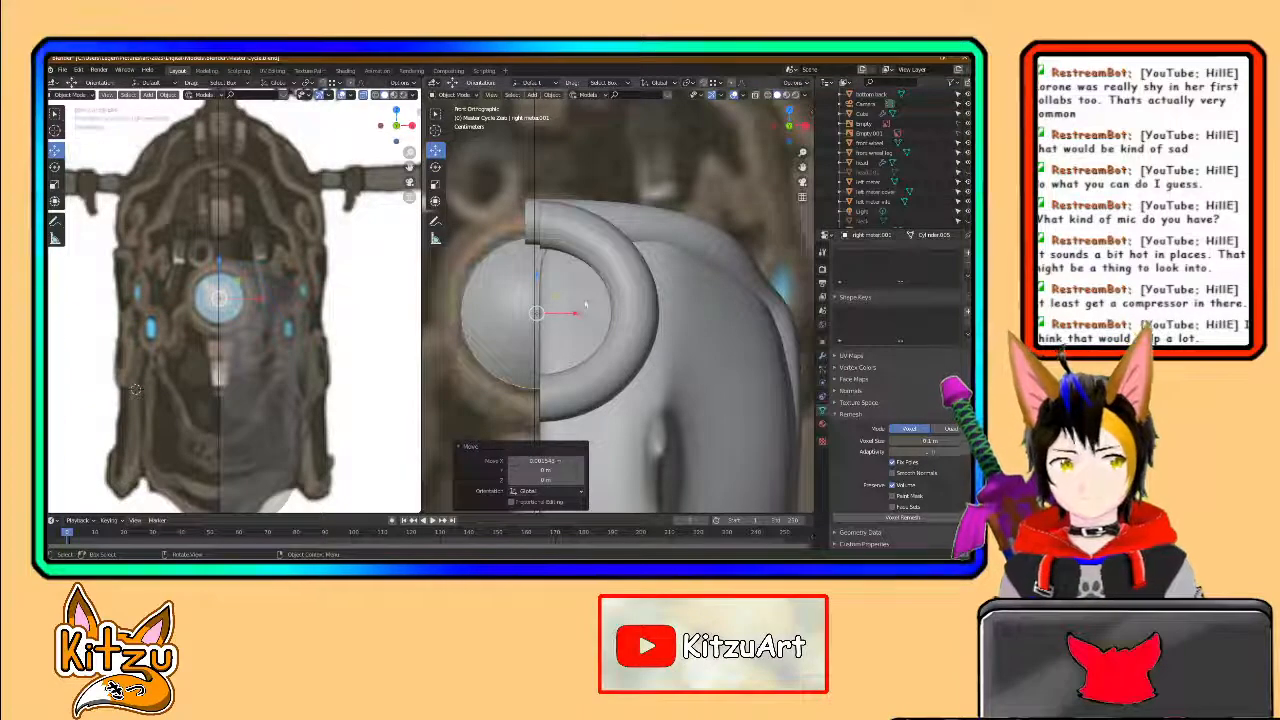
- Move the meter copy along the Y axis to the front of the head, just ahead of the half torus
middle_drag(622, 314, 725, 315)
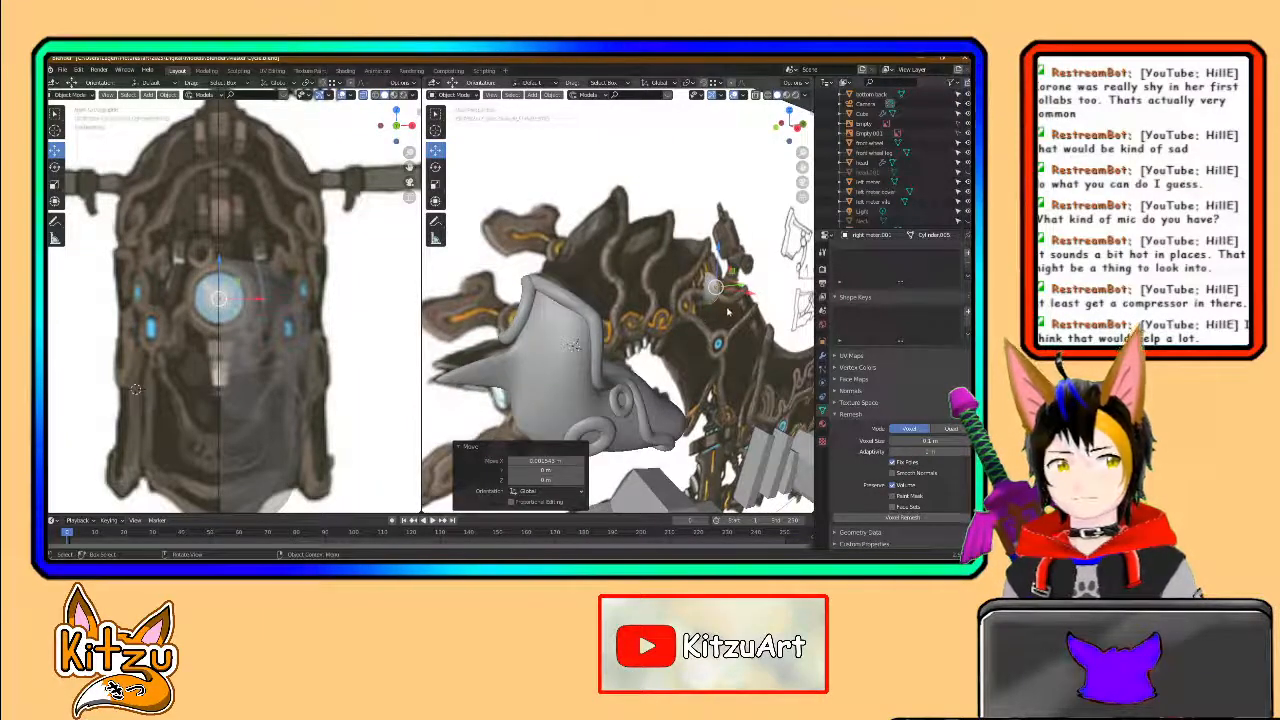
key(g)
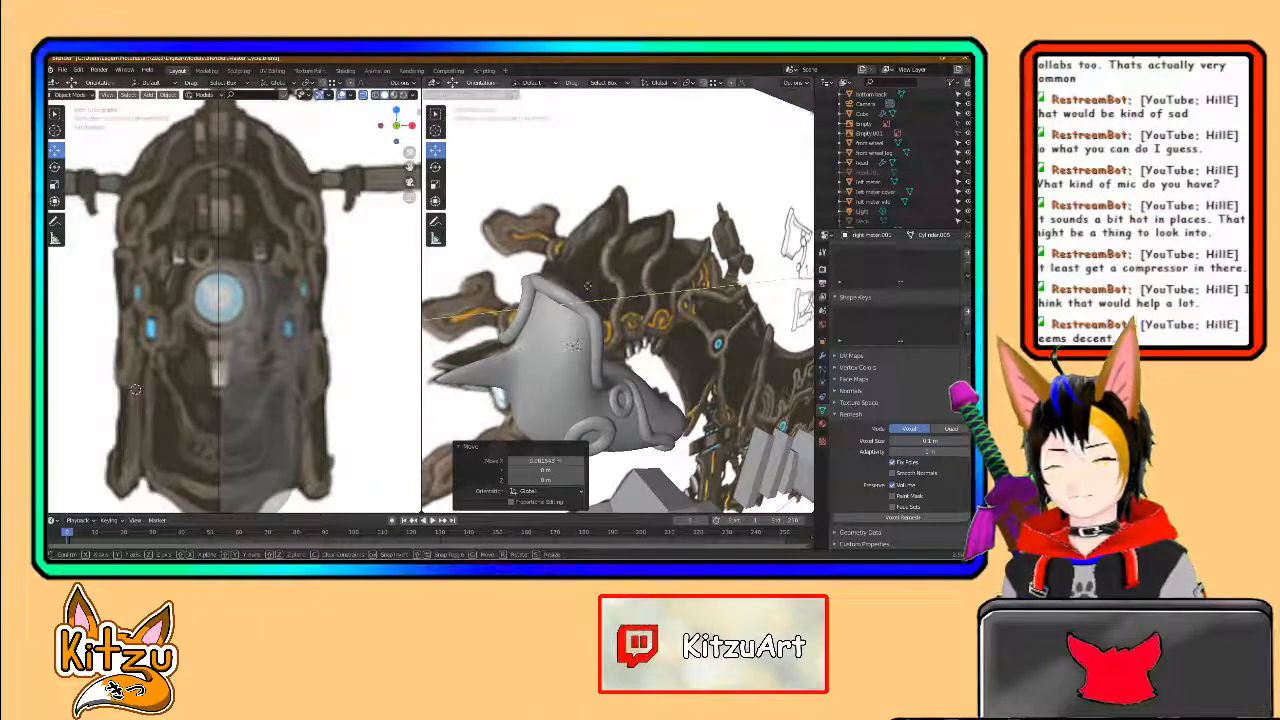
drag(564, 287, 551, 290)
scroll(551, 290, up, 2)
middle_drag(513, 315, 634, 327)
scroll(524, 350, up, 3)
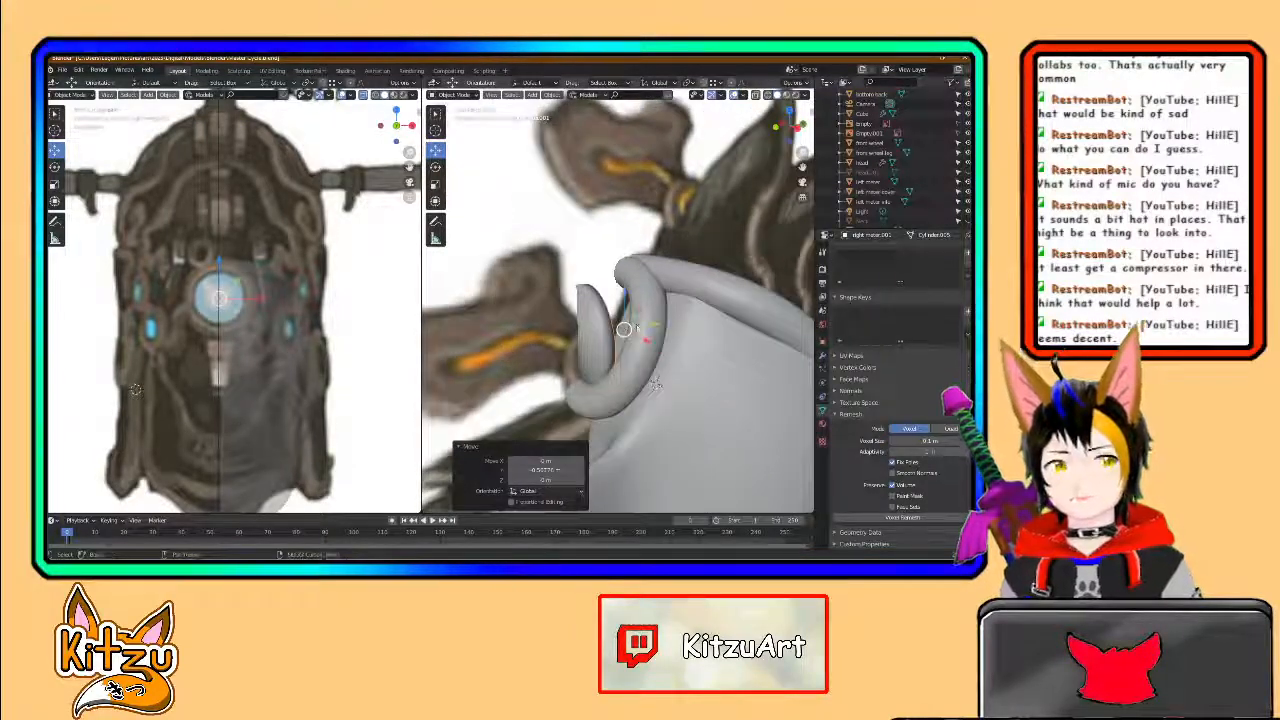
scroll(632, 326, up, 3)
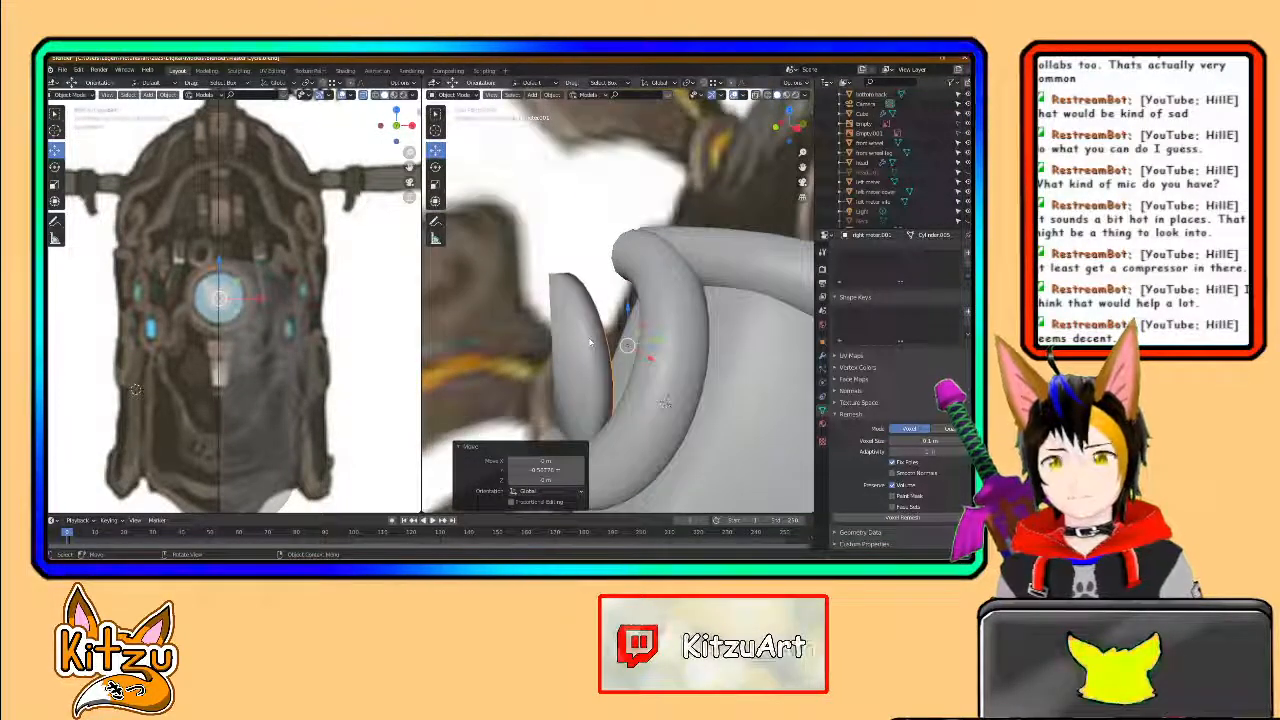
- Rotate the meter copy about the X axis so it lies parallel to the tilted half torus
key(shift+space)
key(r)
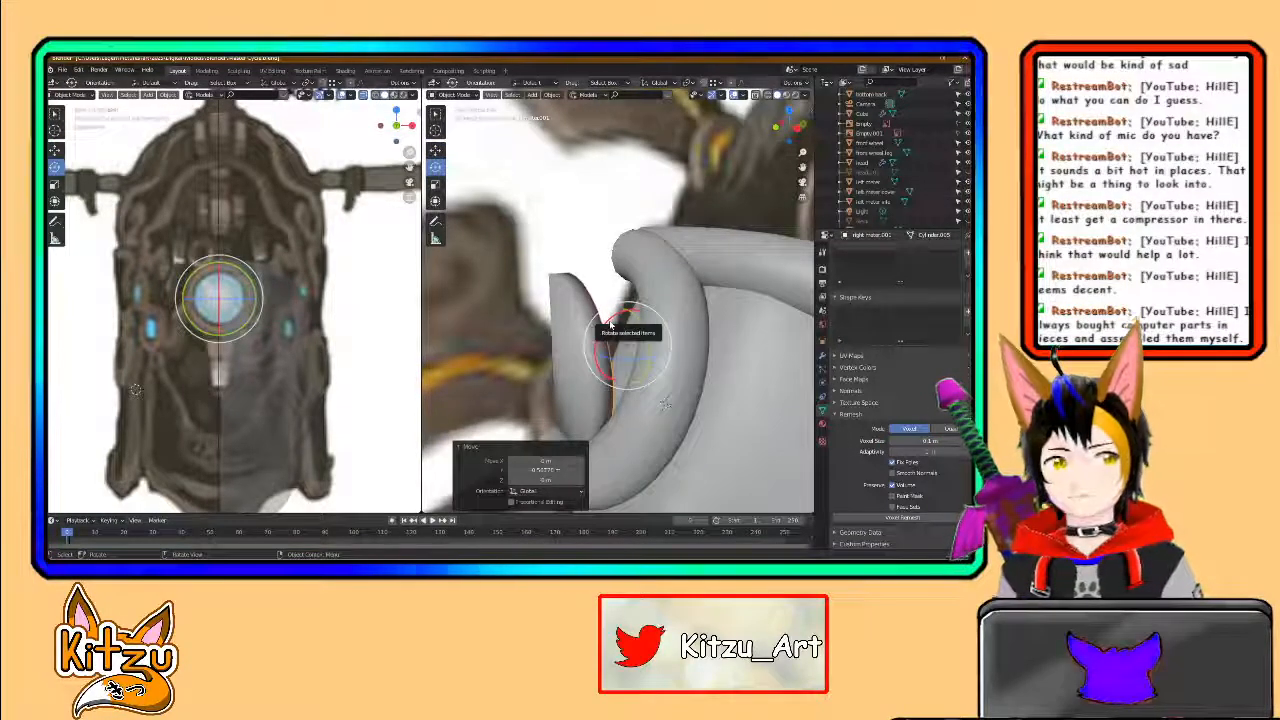
drag(610, 322, 619, 314)
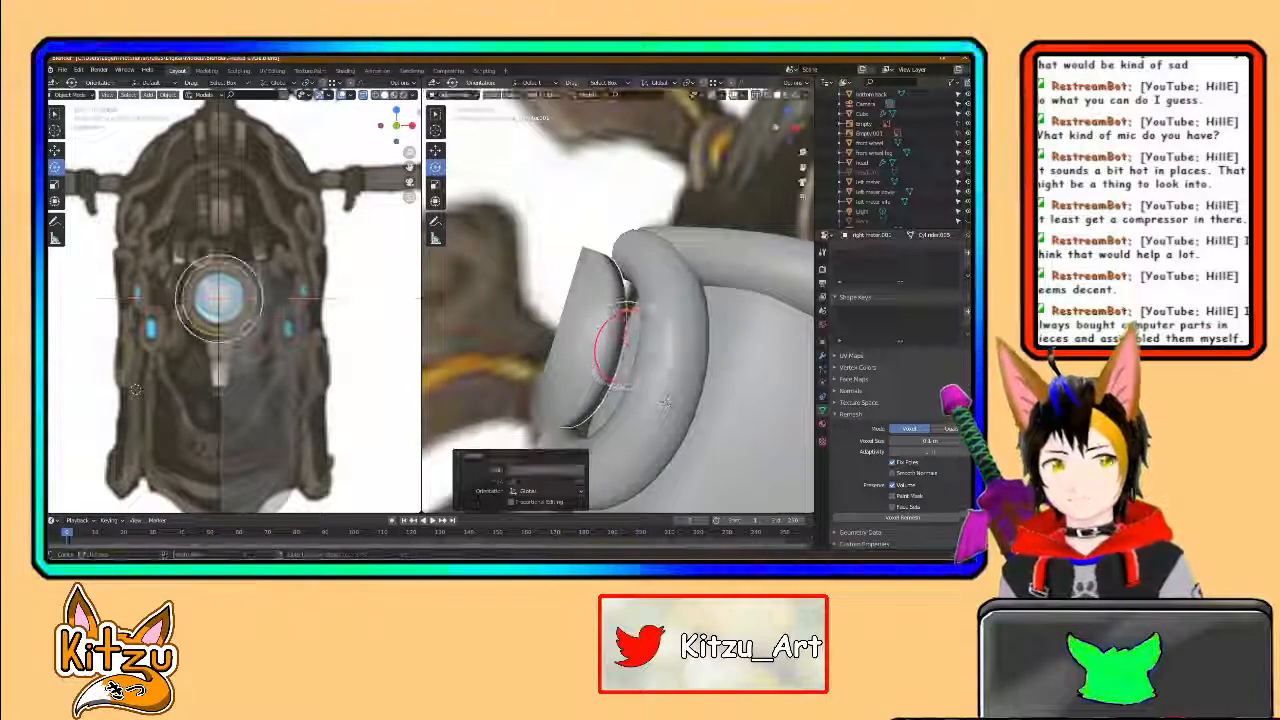
- Restrict transforms to origins only and move the meter copy's origin along Y and Z to the middle of its disc
click(436, 151)
middle_drag(666, 401, 611, 299)
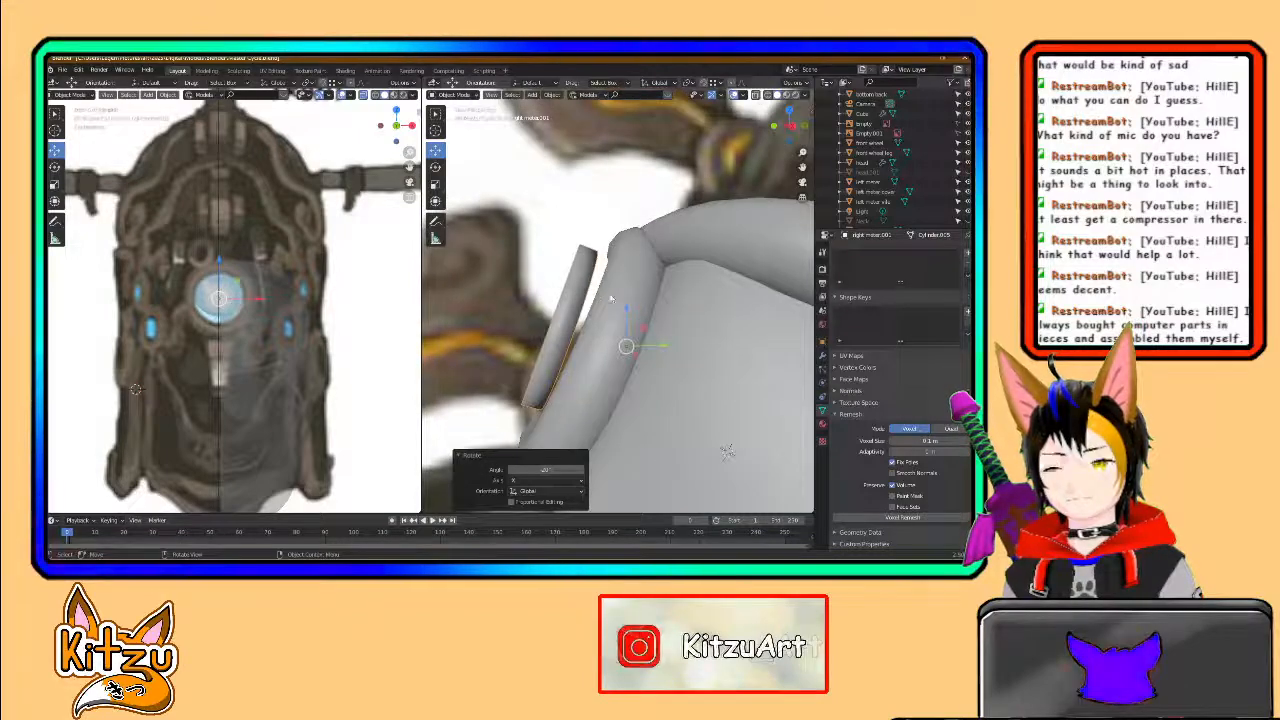
click(796, 83)
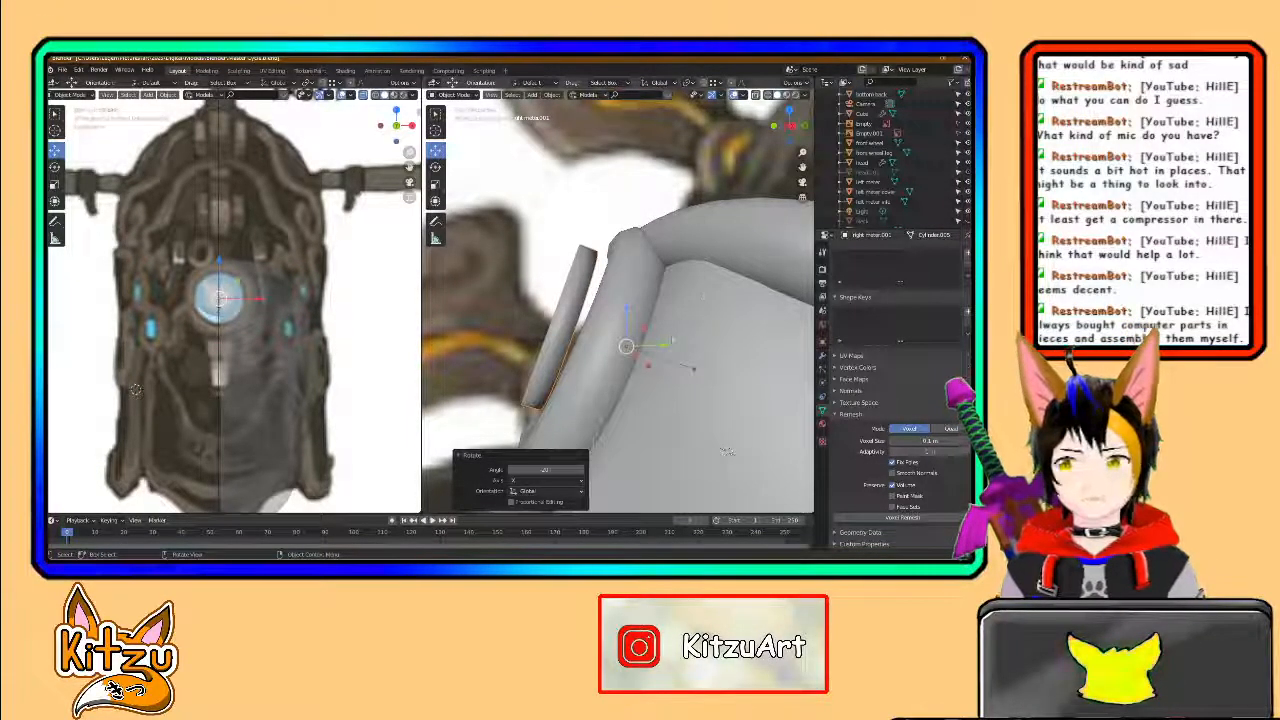
drag(666, 346, 597, 324)
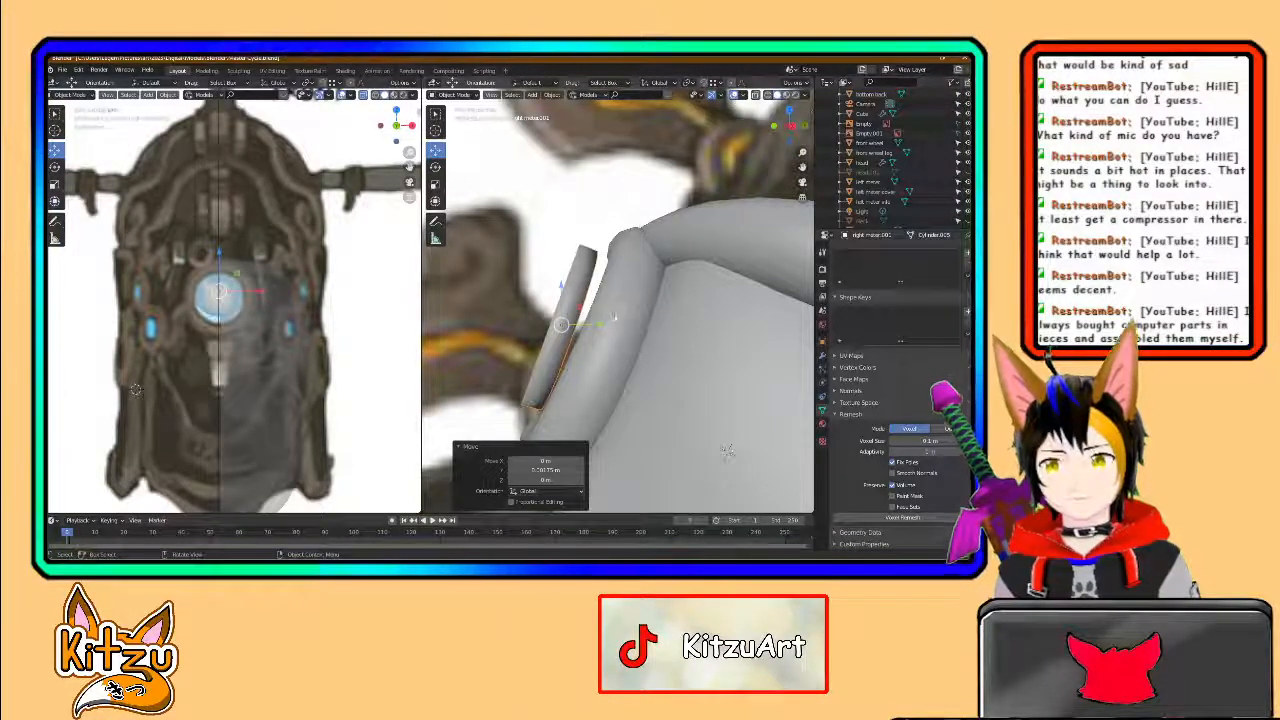
- Move the meter copy along Y and Z against the half torus and rotate it about X to match the torus's tilt
shift+middle_drag(616, 333, 617, 301)
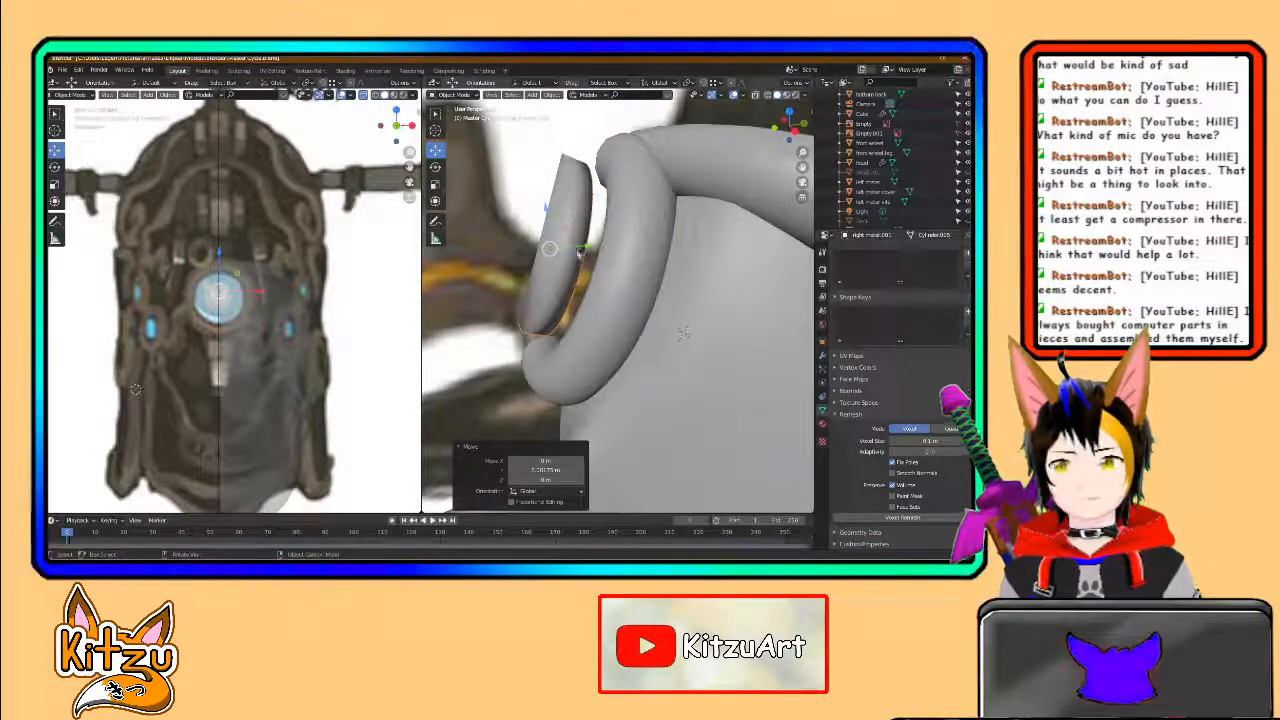
mouse_move(580, 246)
mouse_down()
mouse_move(555, 228)
mouse_move(558, 243)
mouse_up()
middle_drag(578, 244, 634, 219)
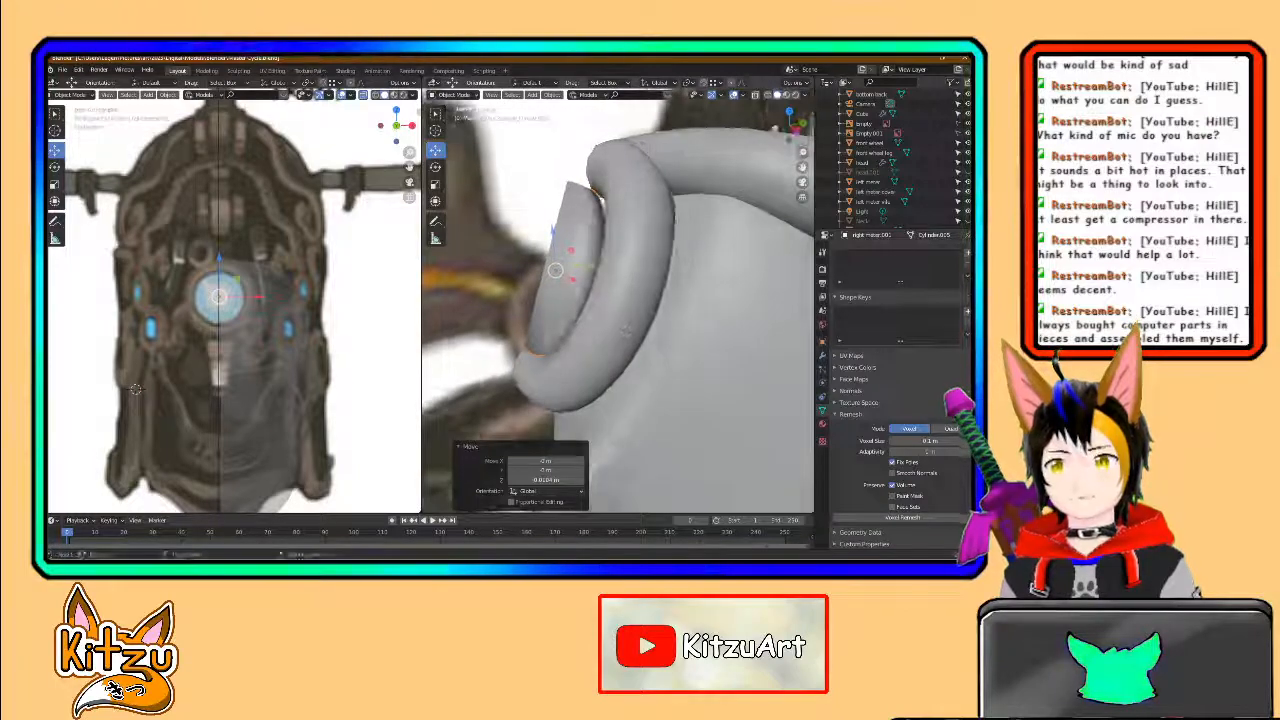
click(435, 166)
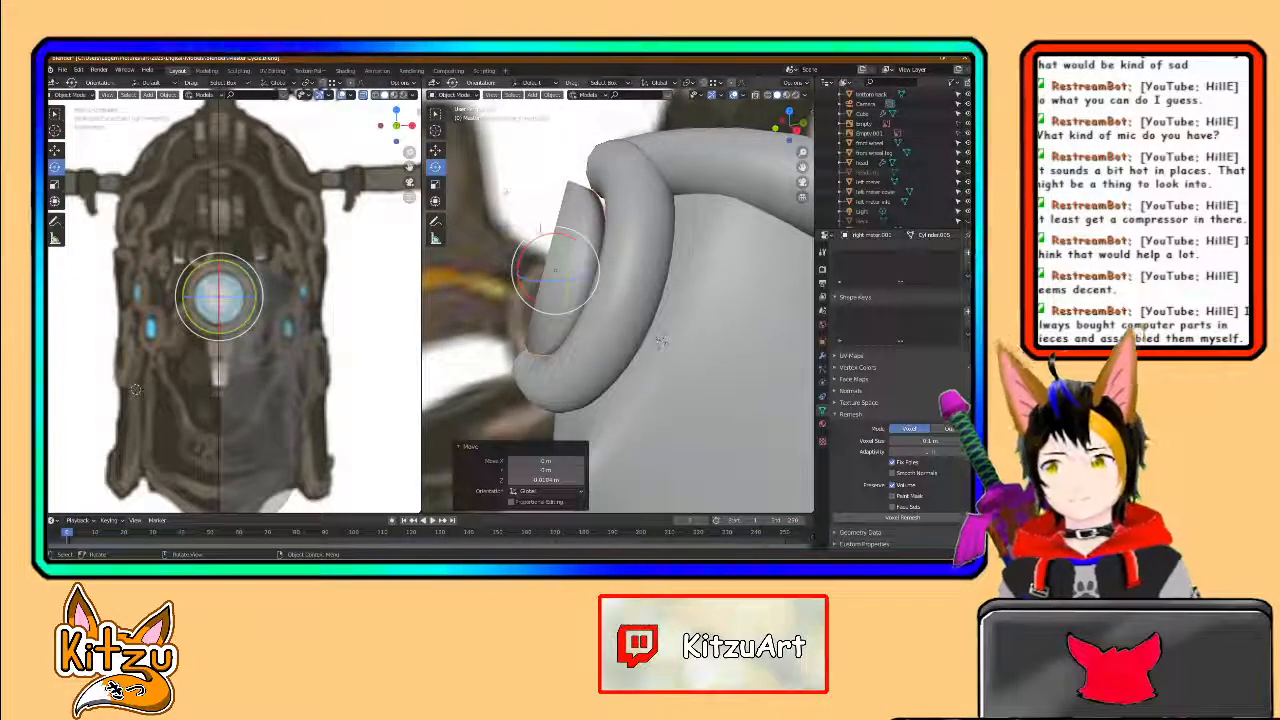
drag(538, 240, 567, 235)
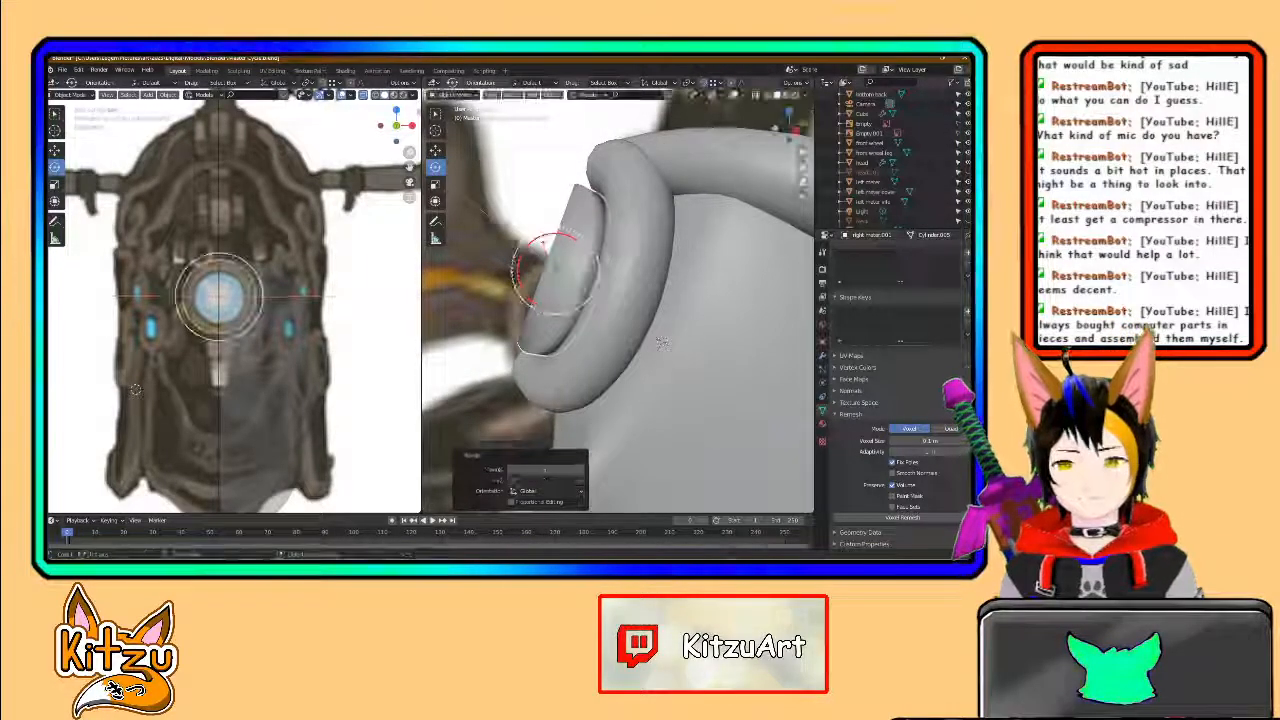
middle_drag(568, 235, 548, 238)
- Scale up the meter copy until its rim meets the inside of the half torus
click(438, 152)
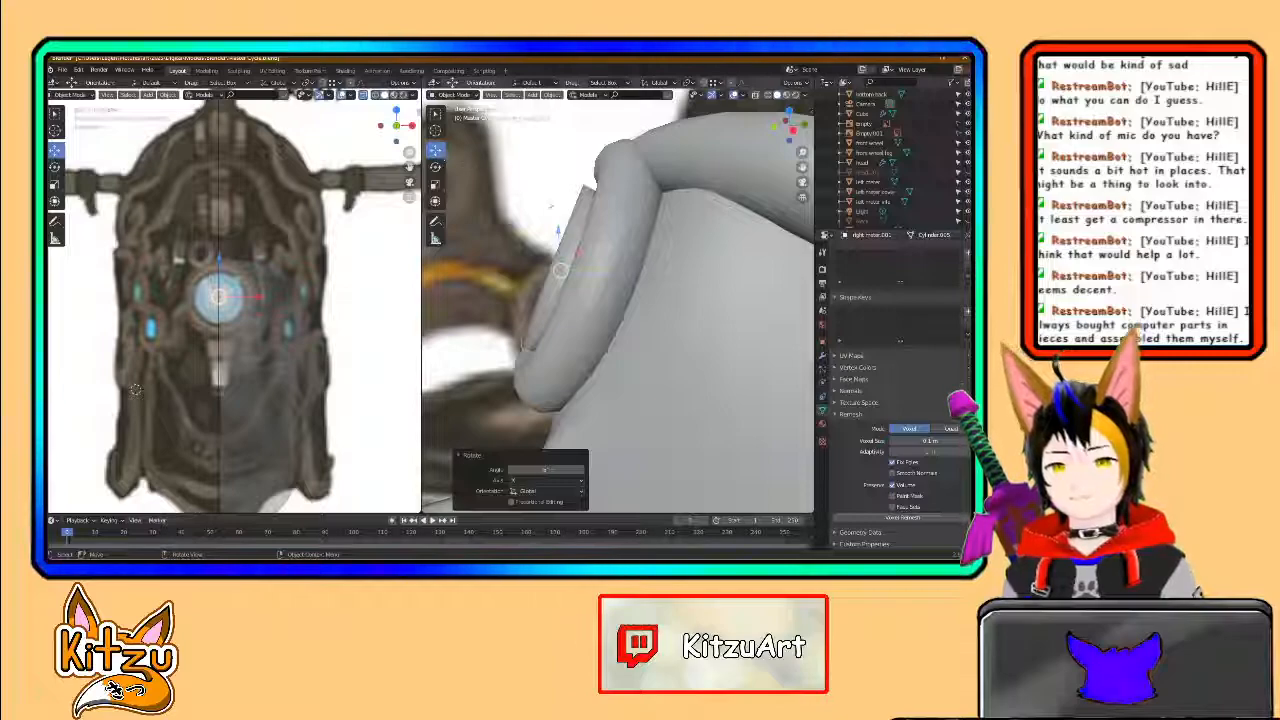
middle_drag(697, 343, 701, 370)
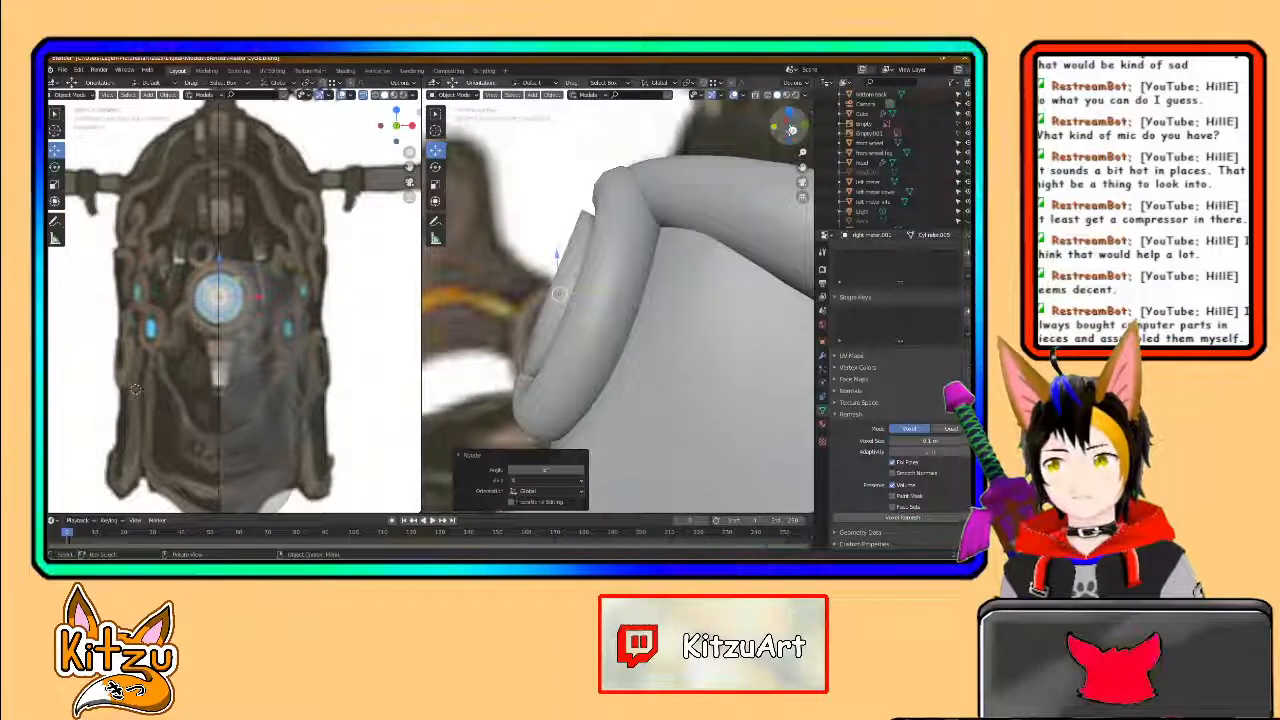
drag(791, 130, 789, 132)
middle_drag(642, 278, 660, 312)
click(549, 318)
middle_drag(545, 289, 570, 316)
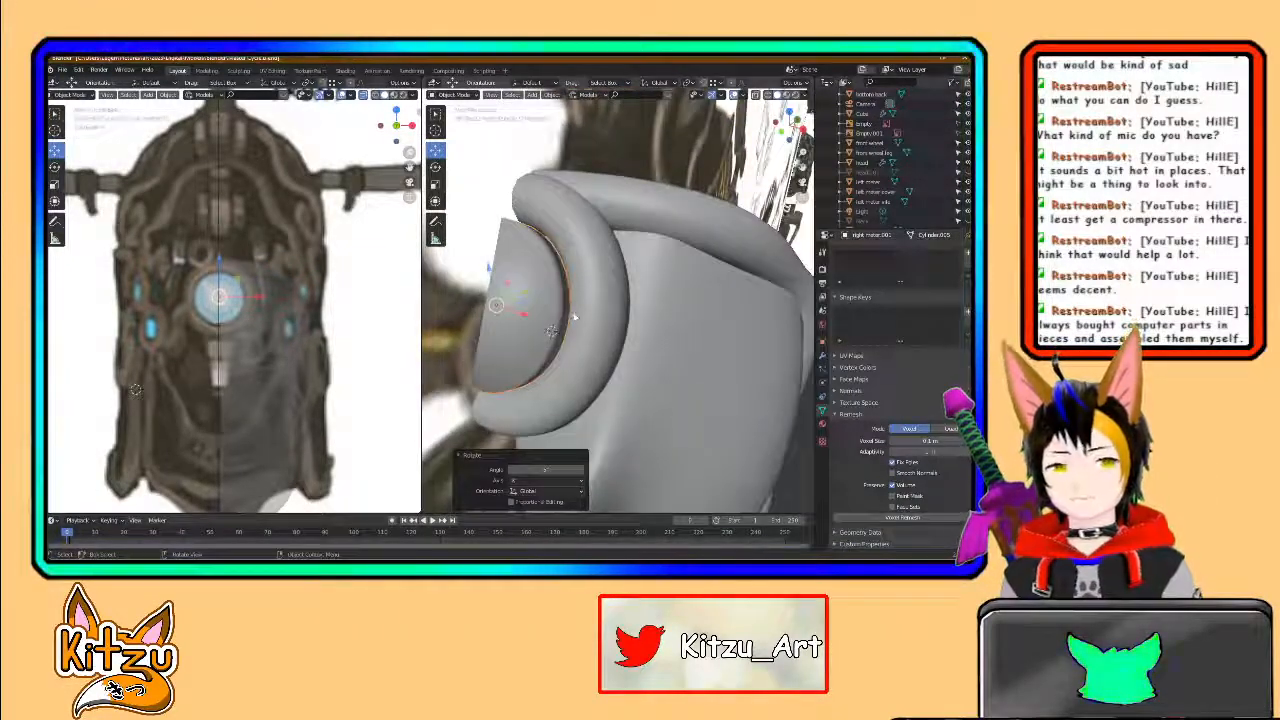
key(s)
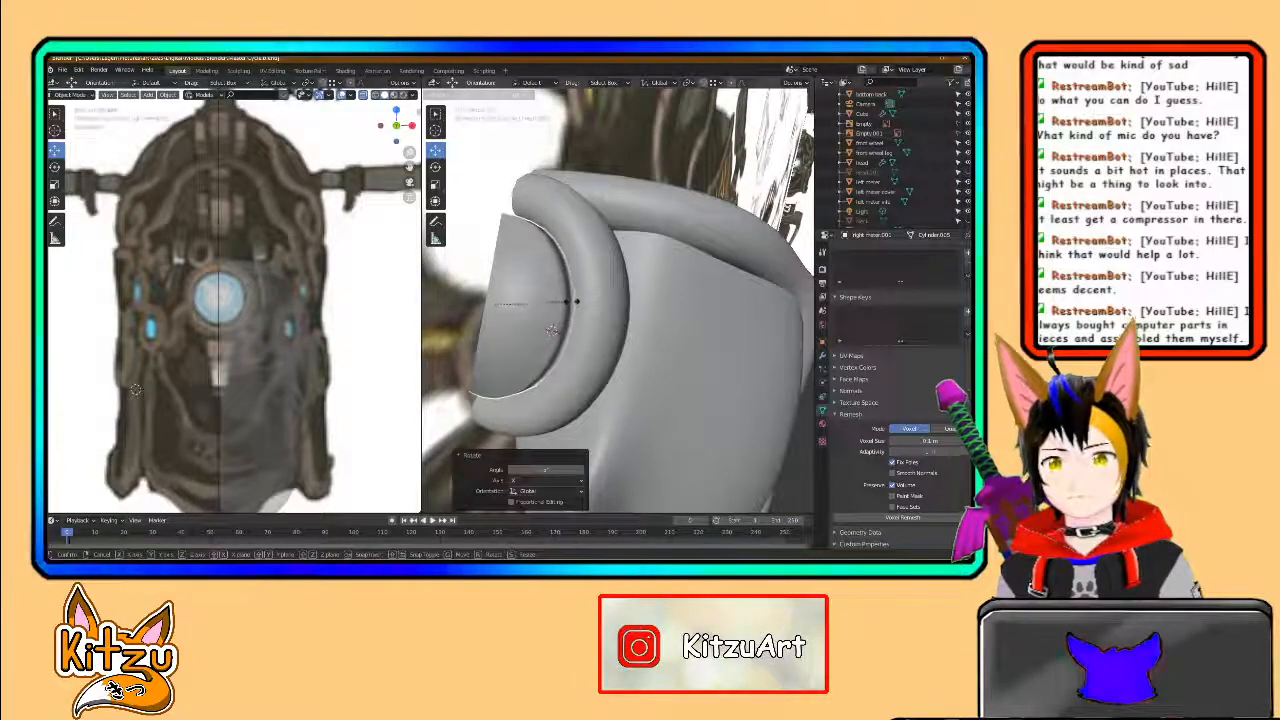
middle_drag(552, 330, 496, 277)
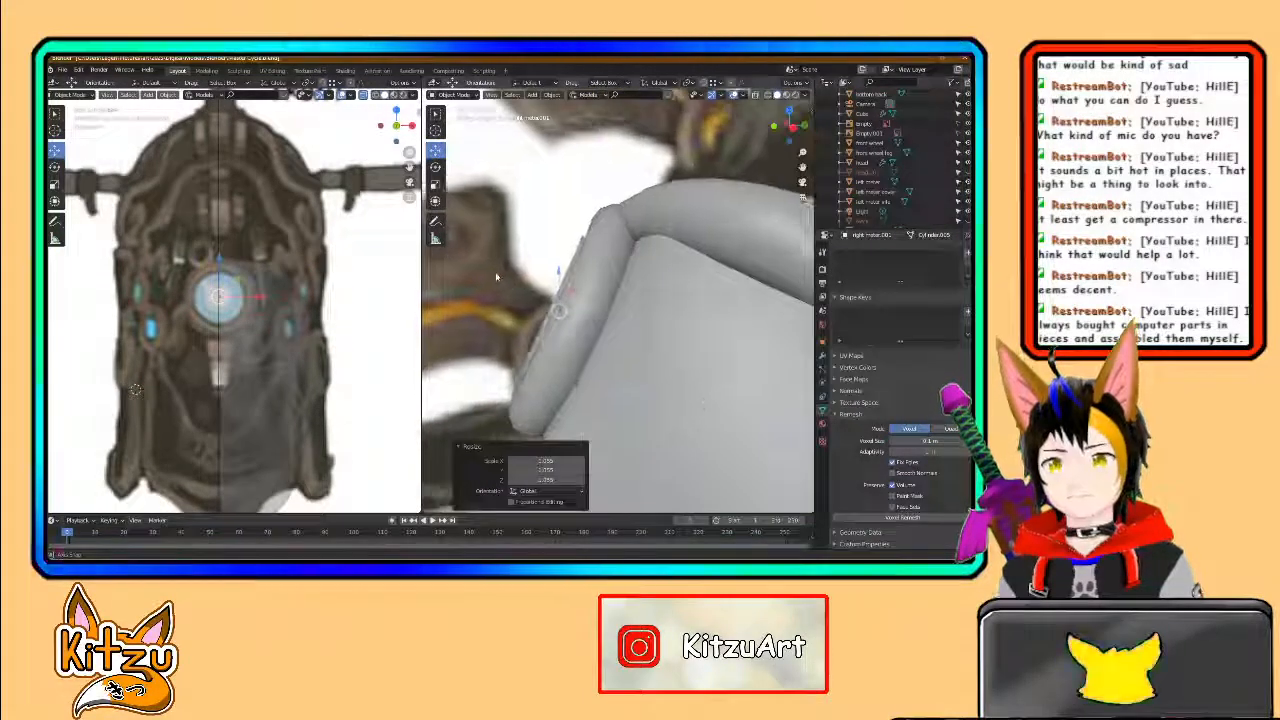
- Shift the meter copy slightly along Y and Z so it sits centred within the half torus's thickness in side view
click(793, 127)
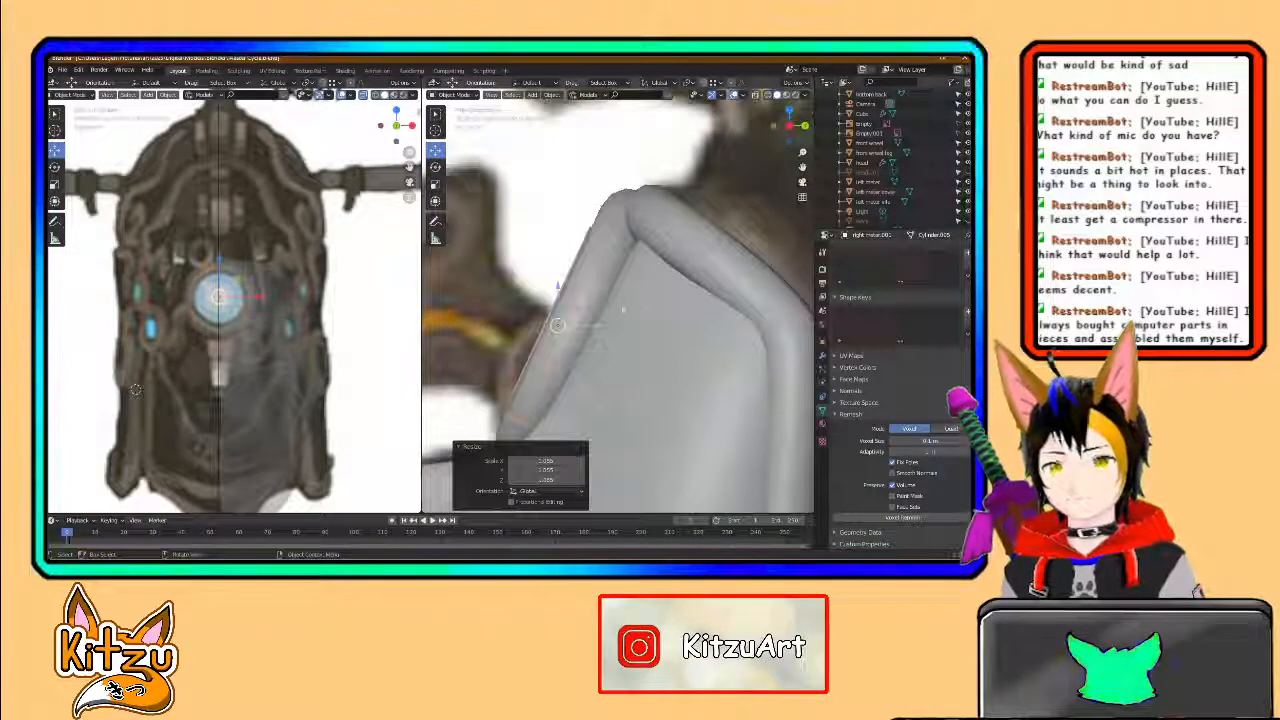
drag(590, 300, 590, 299)
middle_drag(590, 298, 450, 302)
middle_drag(679, 390, 645, 388)
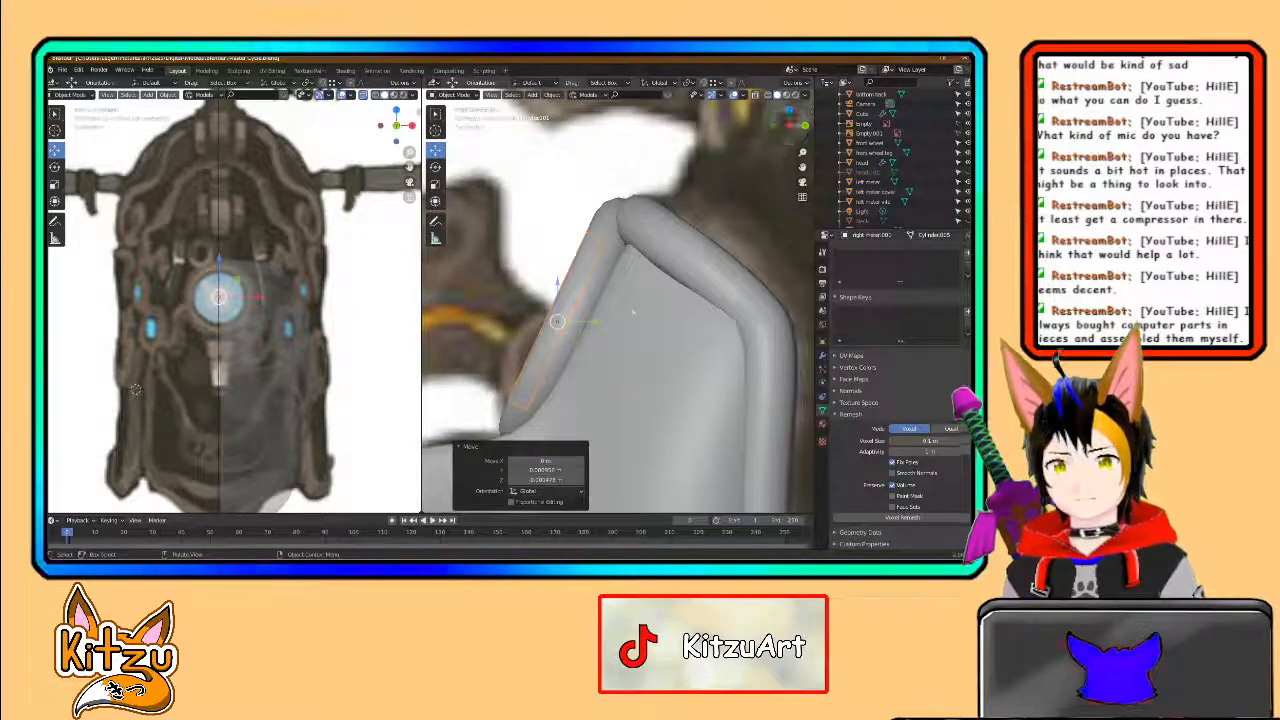
key(g)
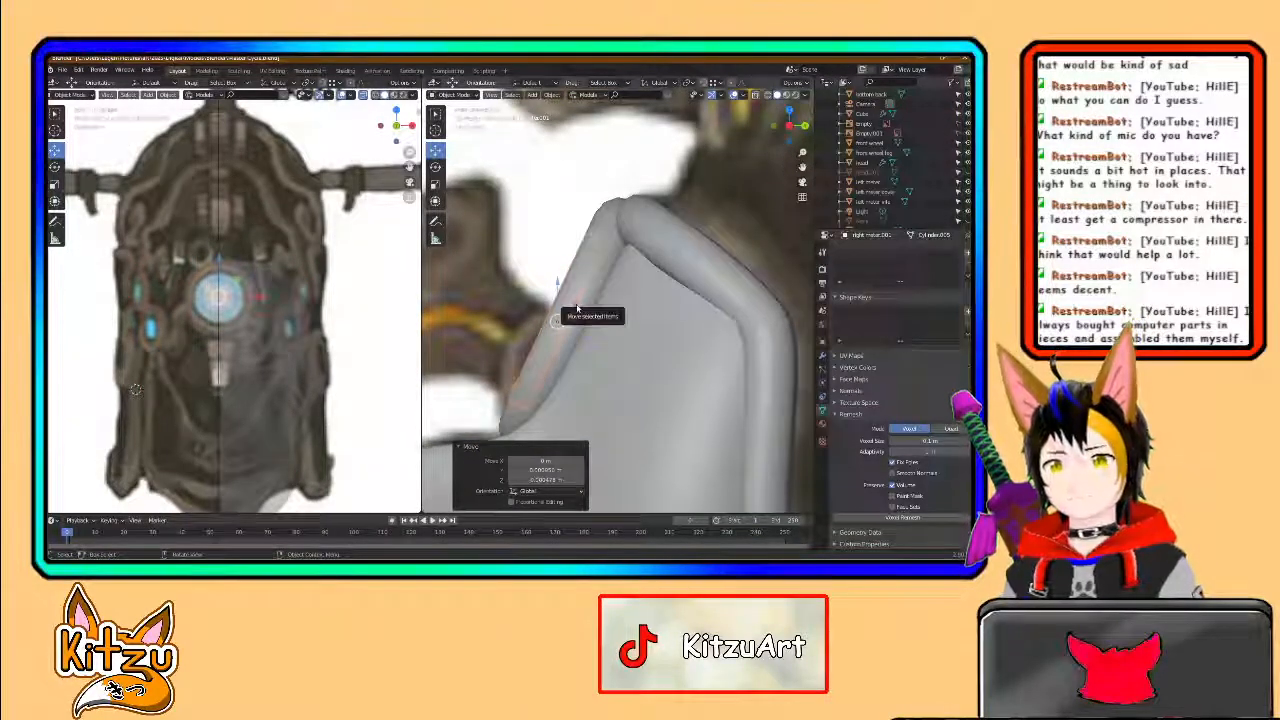
click(579, 306)
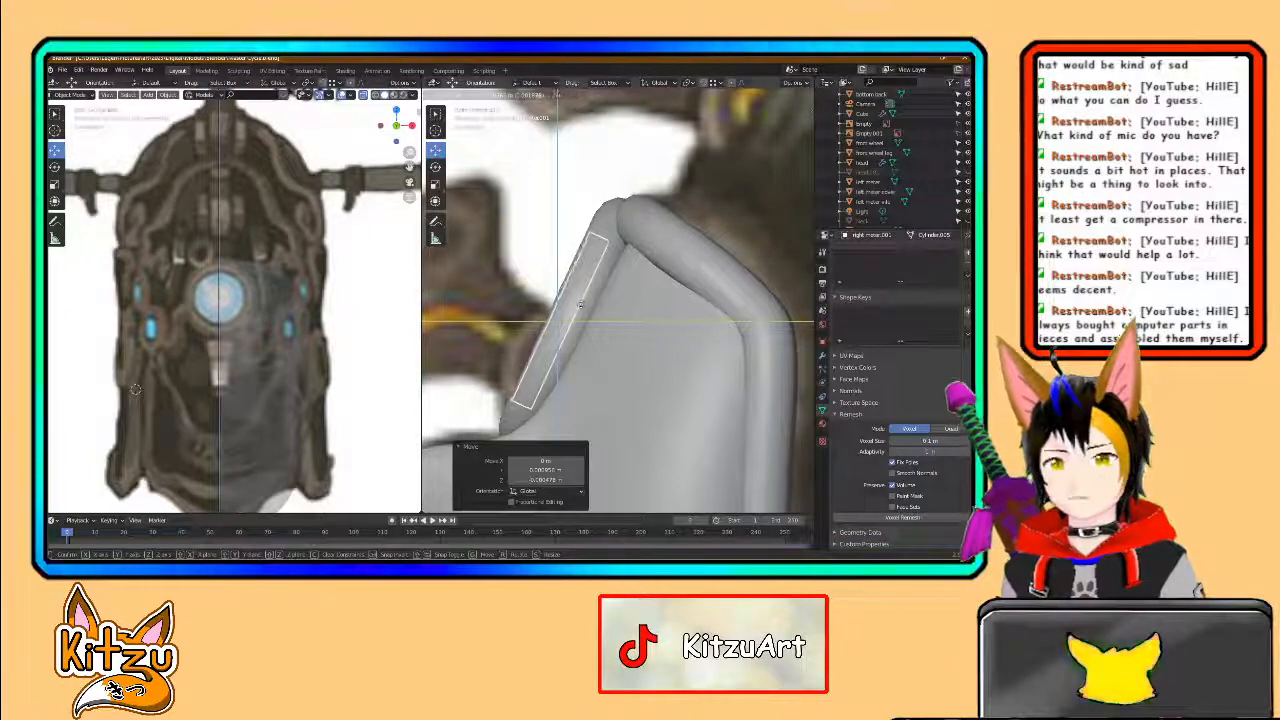
click(582, 309)
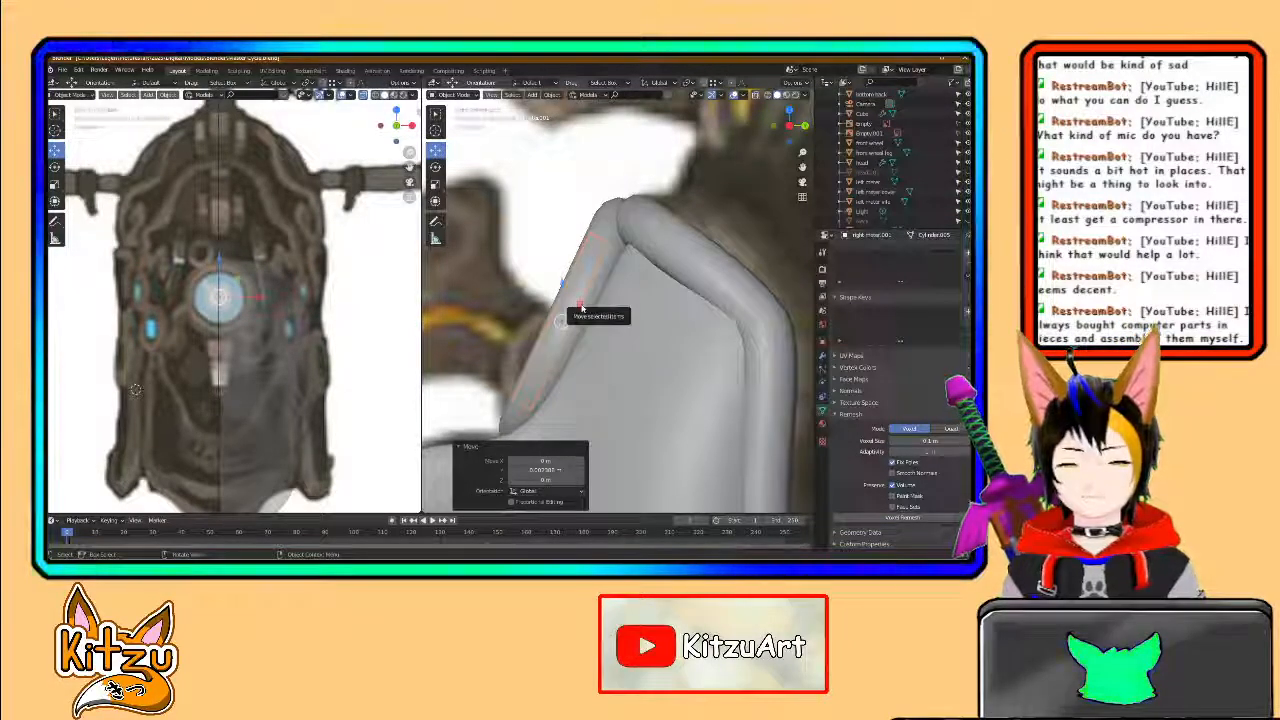
- Scale the meter copy up by about 1.056 and open it in Edit Mode, viewed from the front
key(g)
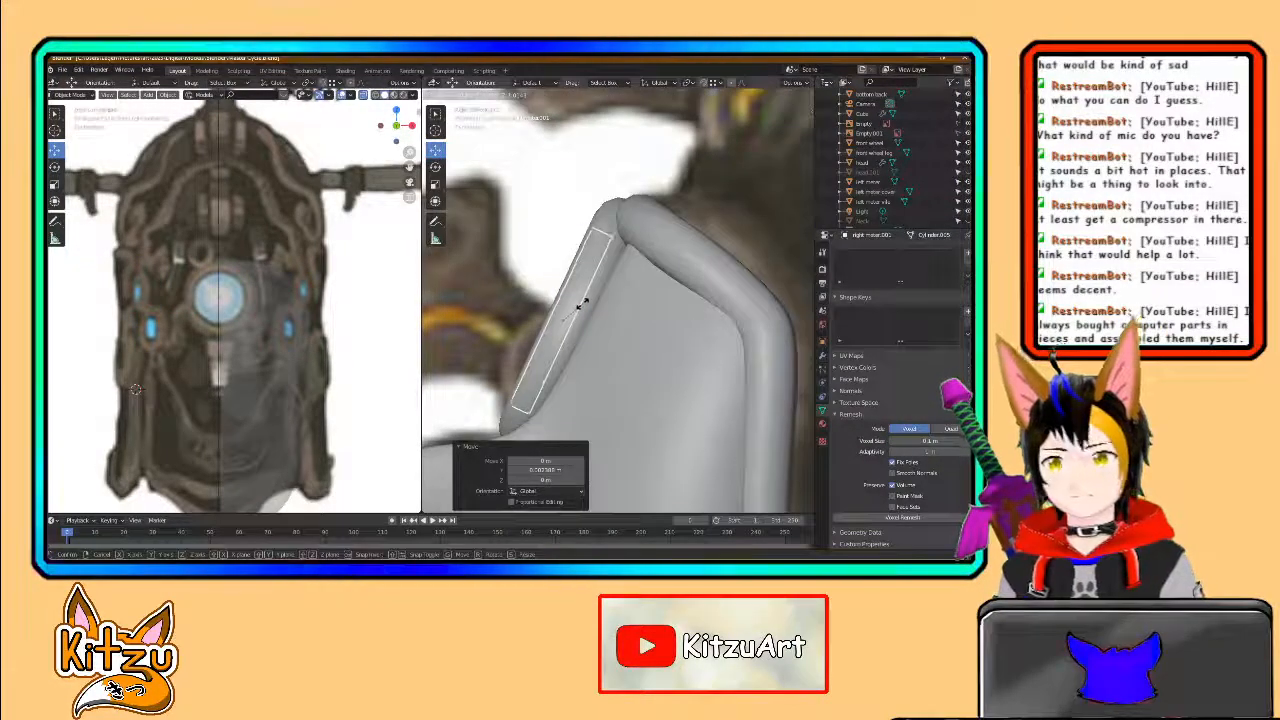
click(585, 309)
middle_drag(585, 309, 629, 328)
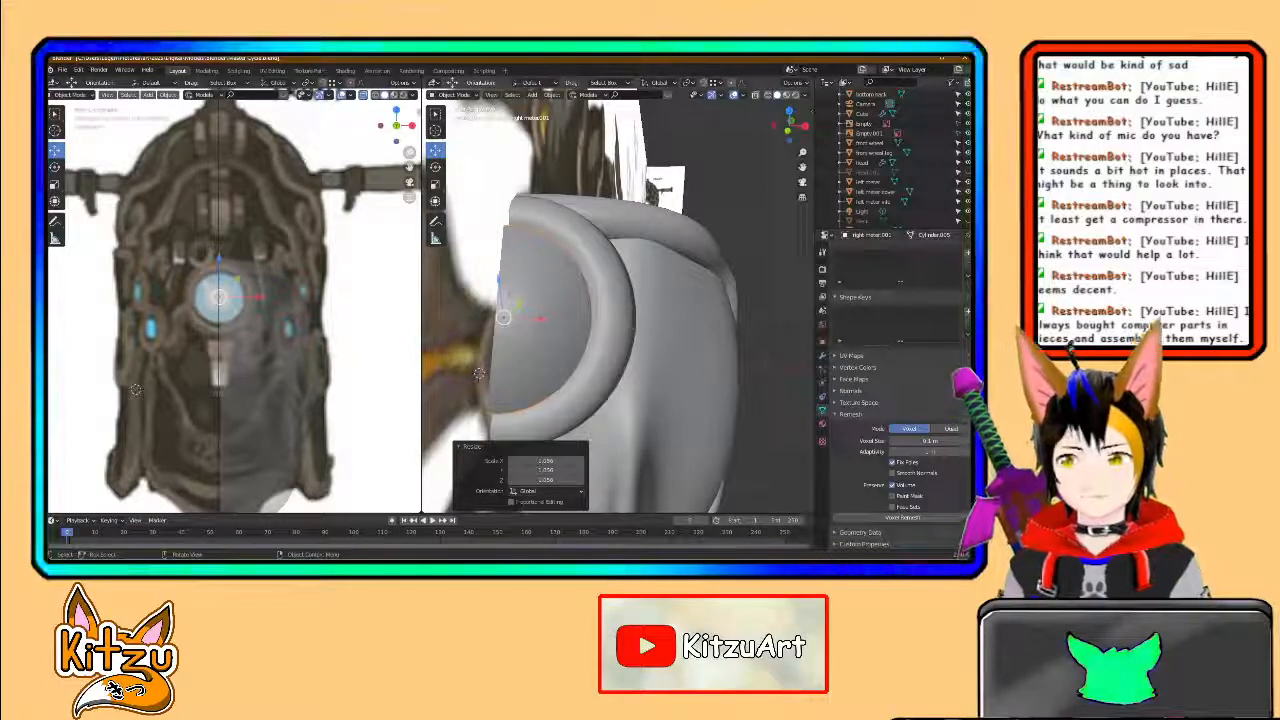
click(789, 130)
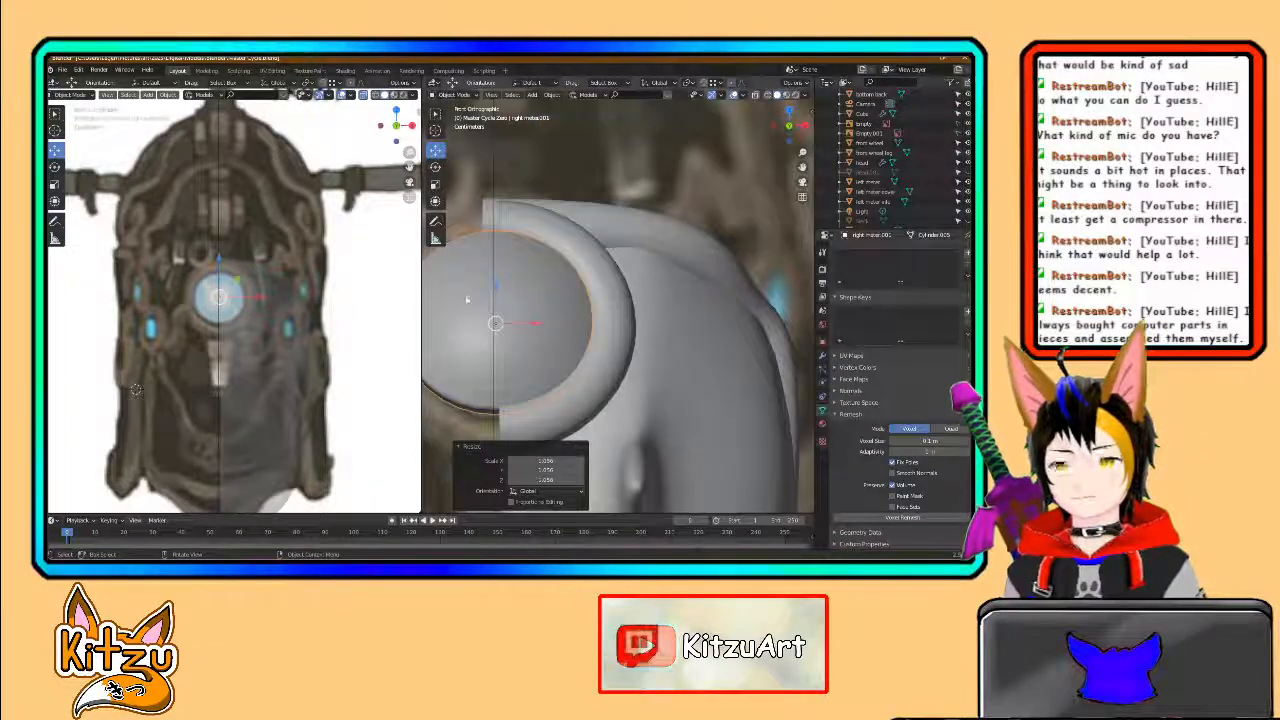
scroll(500, 303, down, 2)
shift+middle_drag(500, 302, 514, 308)
key(Tab)
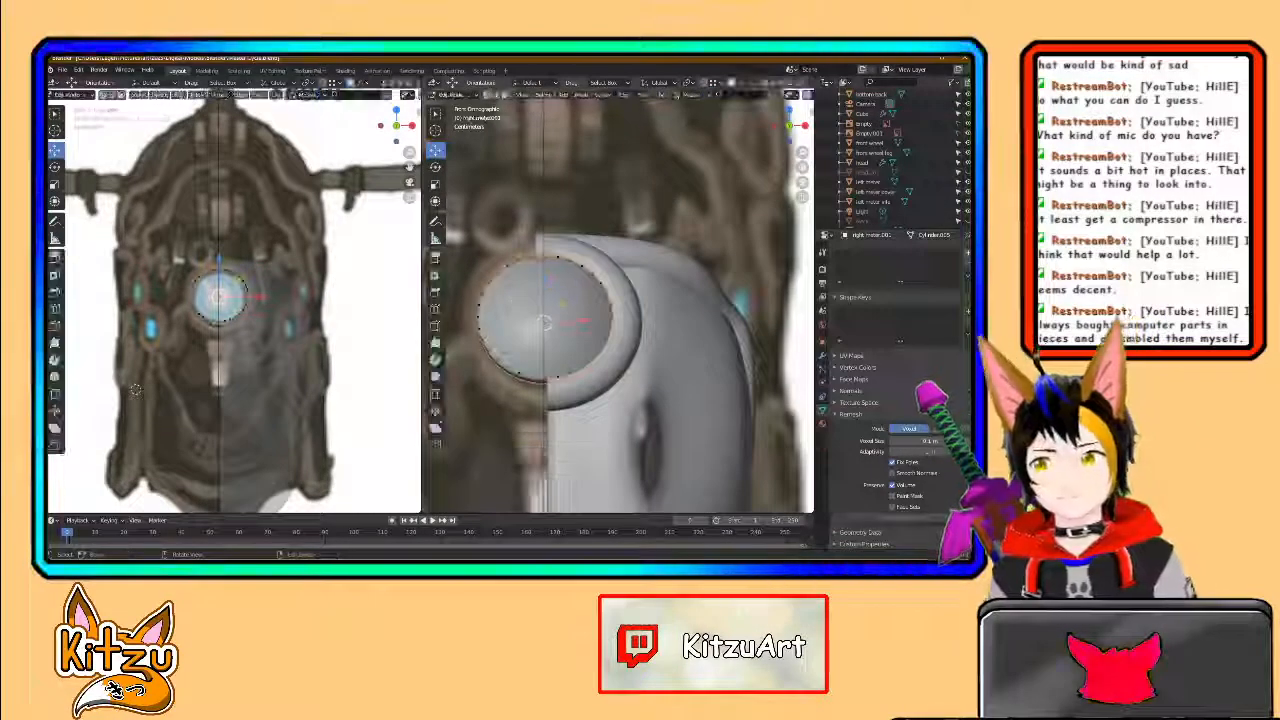
- Try to delete the vertices of the disc's half lying outside the half torus
drag(537, 410, 537, 410)
key(x)
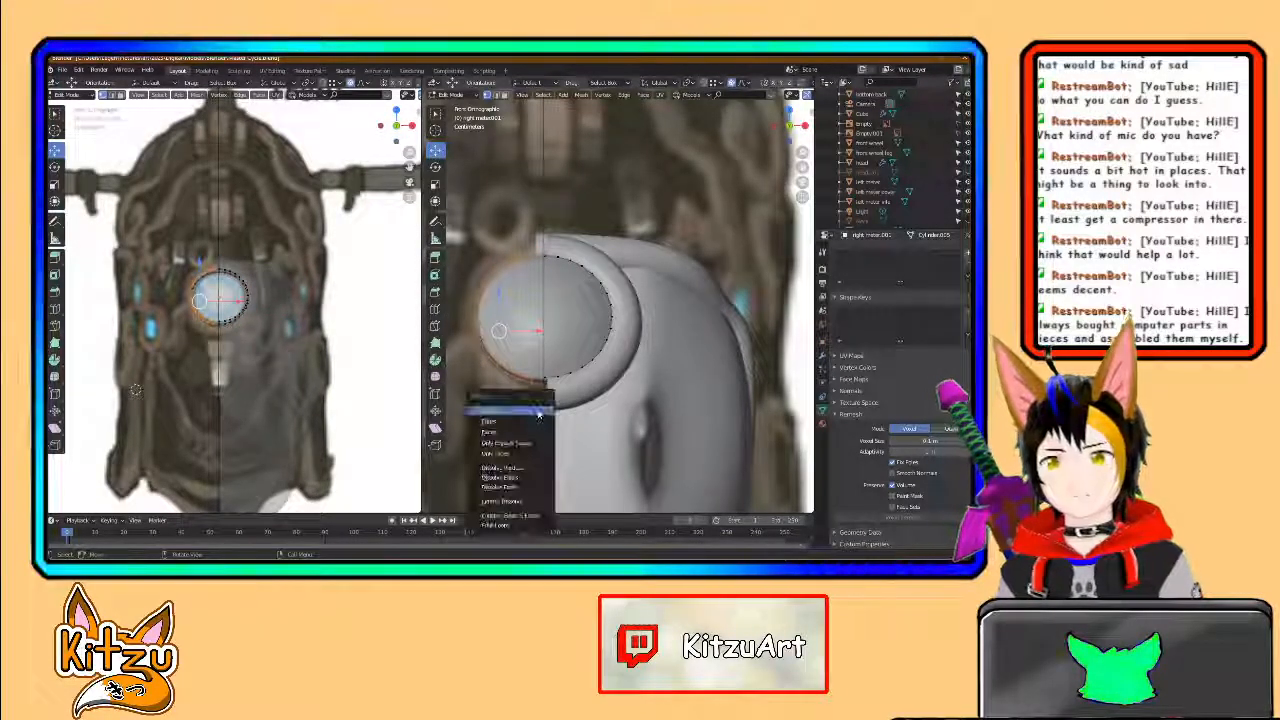
click(516, 410)
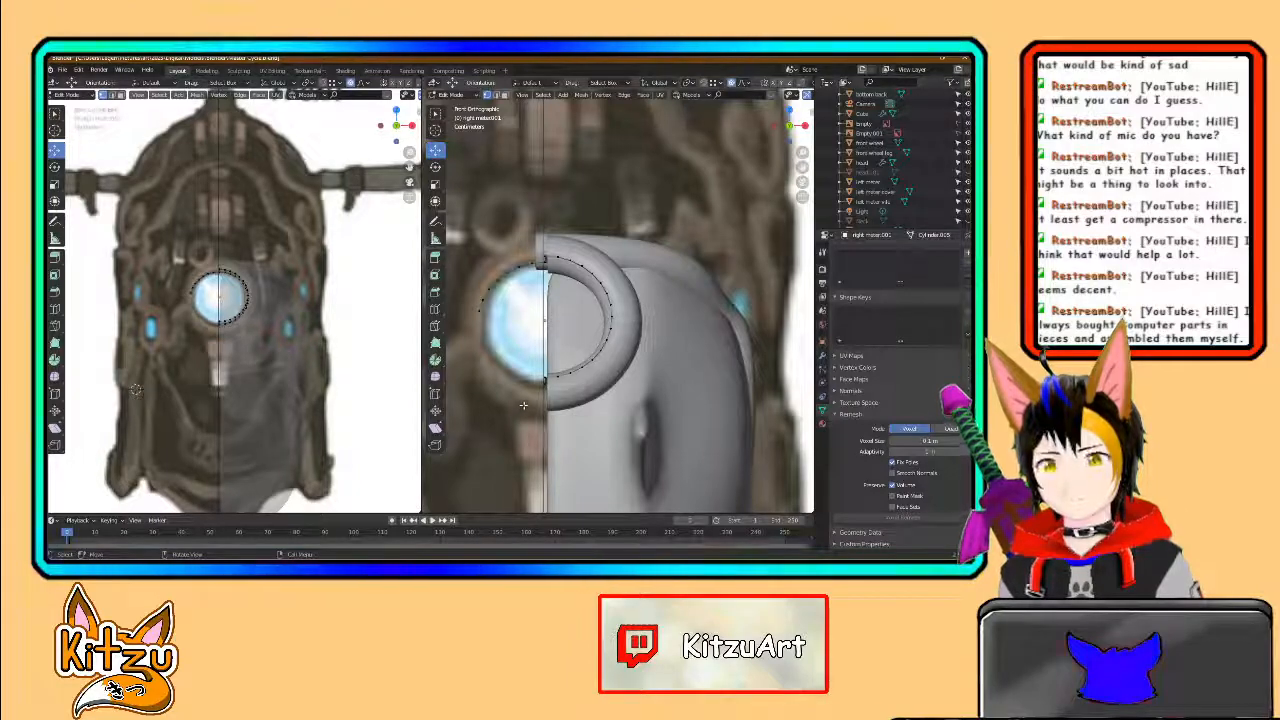
key(f)
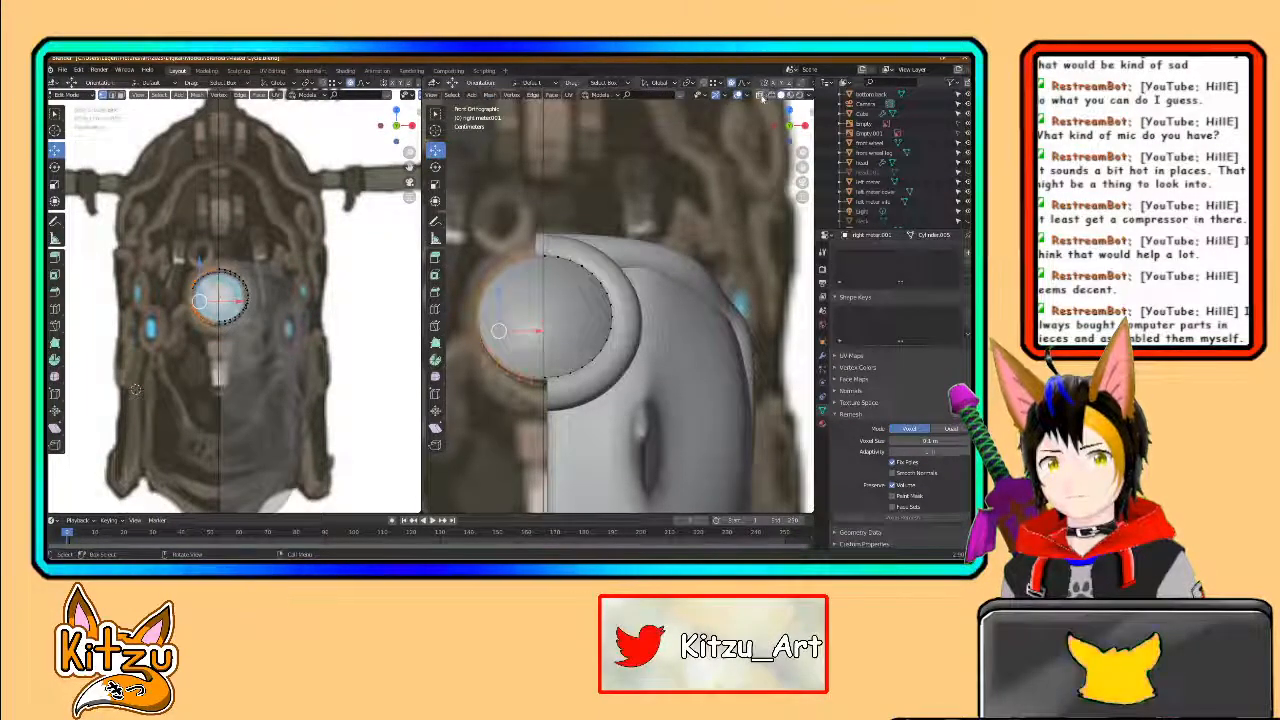
- Try to delete the front and back vertices of the disc's outer half with X-ray on, and inspect the remaining rim
click(761, 96)
drag(470, 227, 539, 412)
key(x)
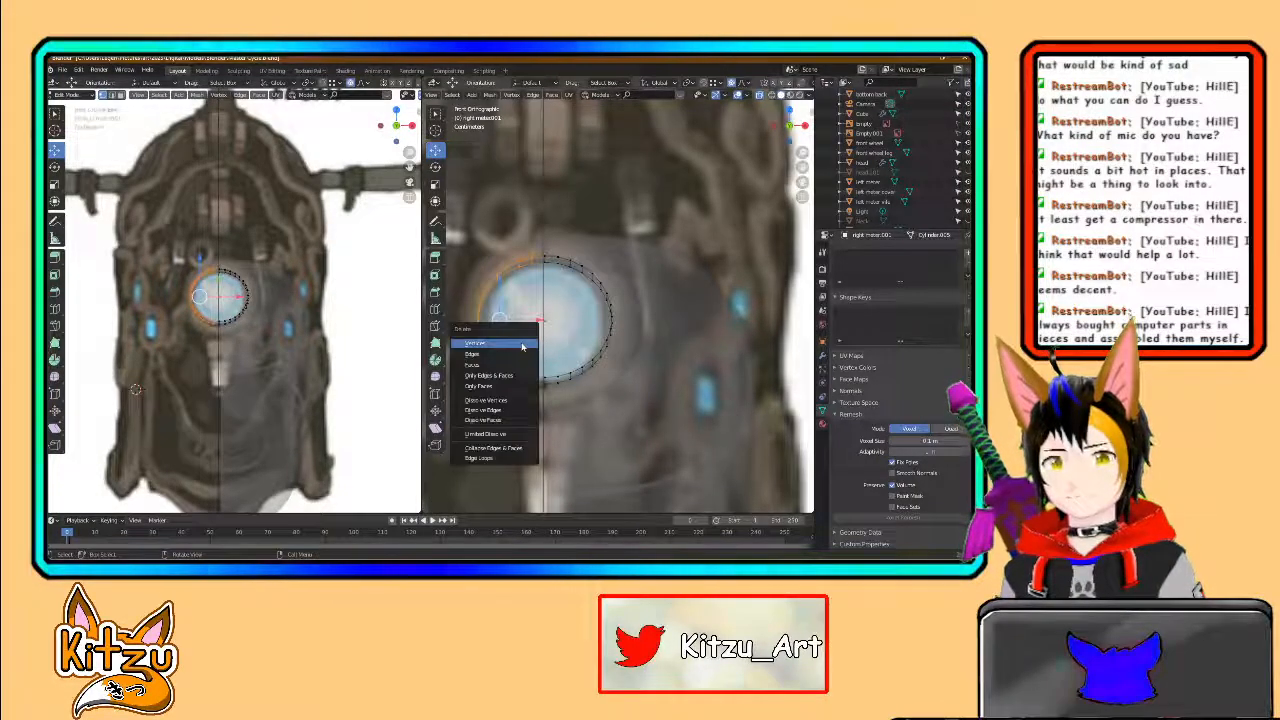
click(524, 345)
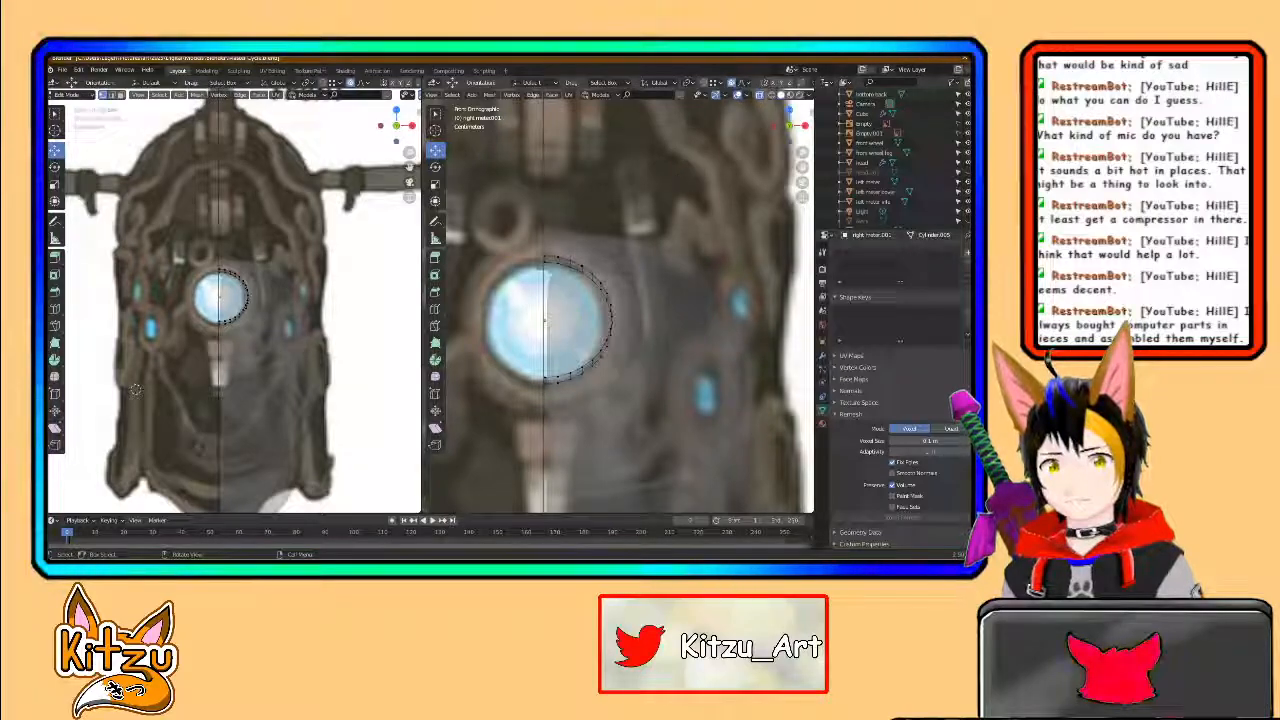
click(760, 96)
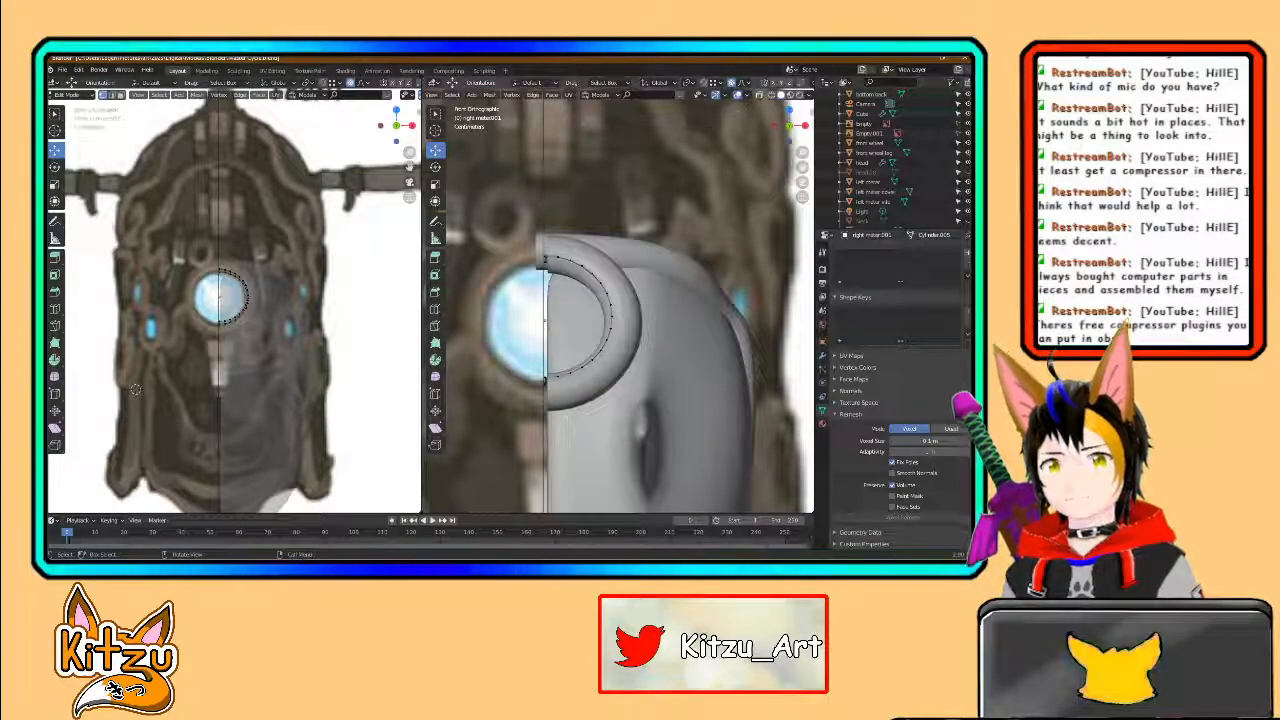
scroll(618, 320, up, 3)
shift+middle_drag(600, 320, 670, 362)
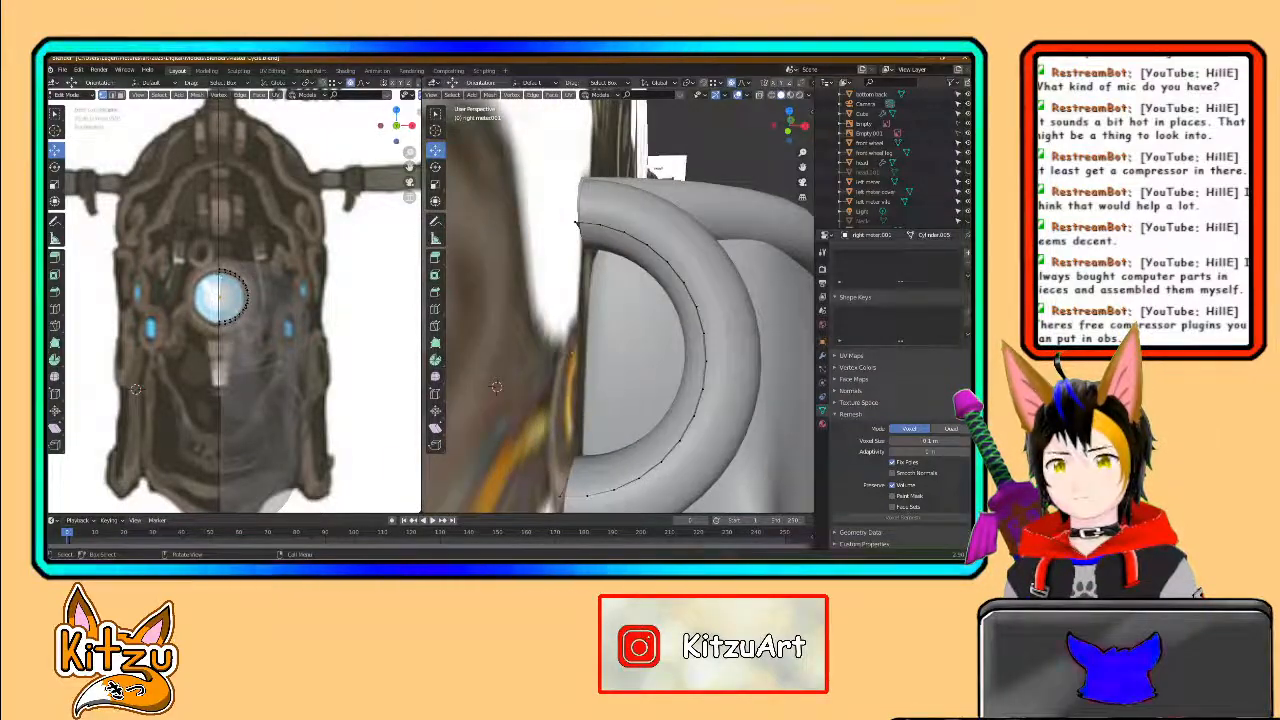
middle_drag(690, 318, 616, 364)
middle_drag(521, 396, 633, 355)
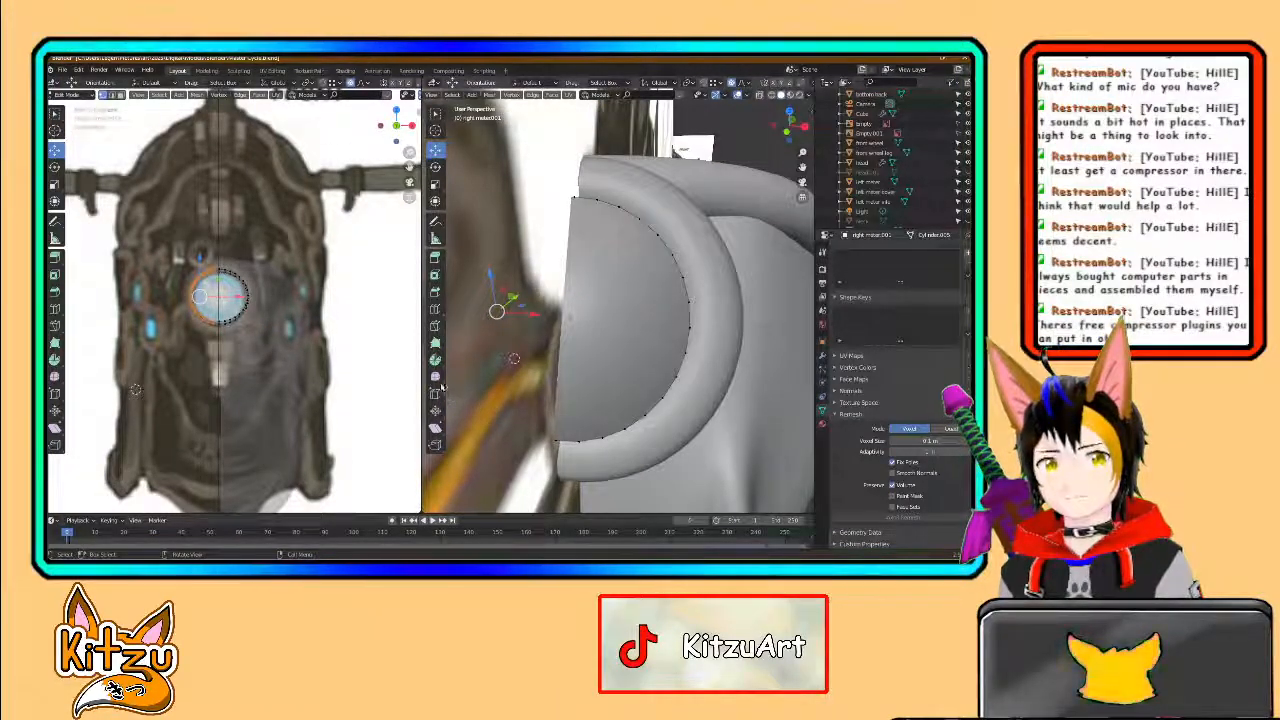
- Cut both faces of the disc with the Knife from its top centre vertex to its bottom centre vertex
click(436, 326)
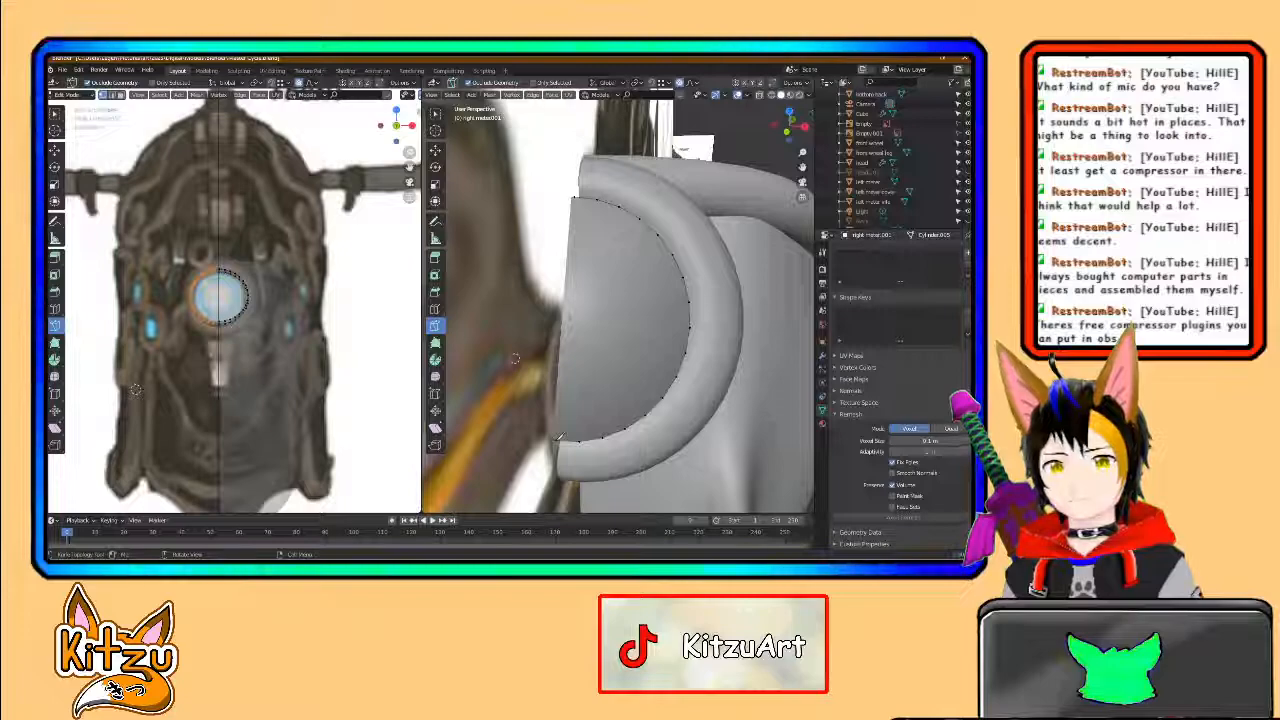
click(574, 197)
middle_drag(571, 202, 640, 358)
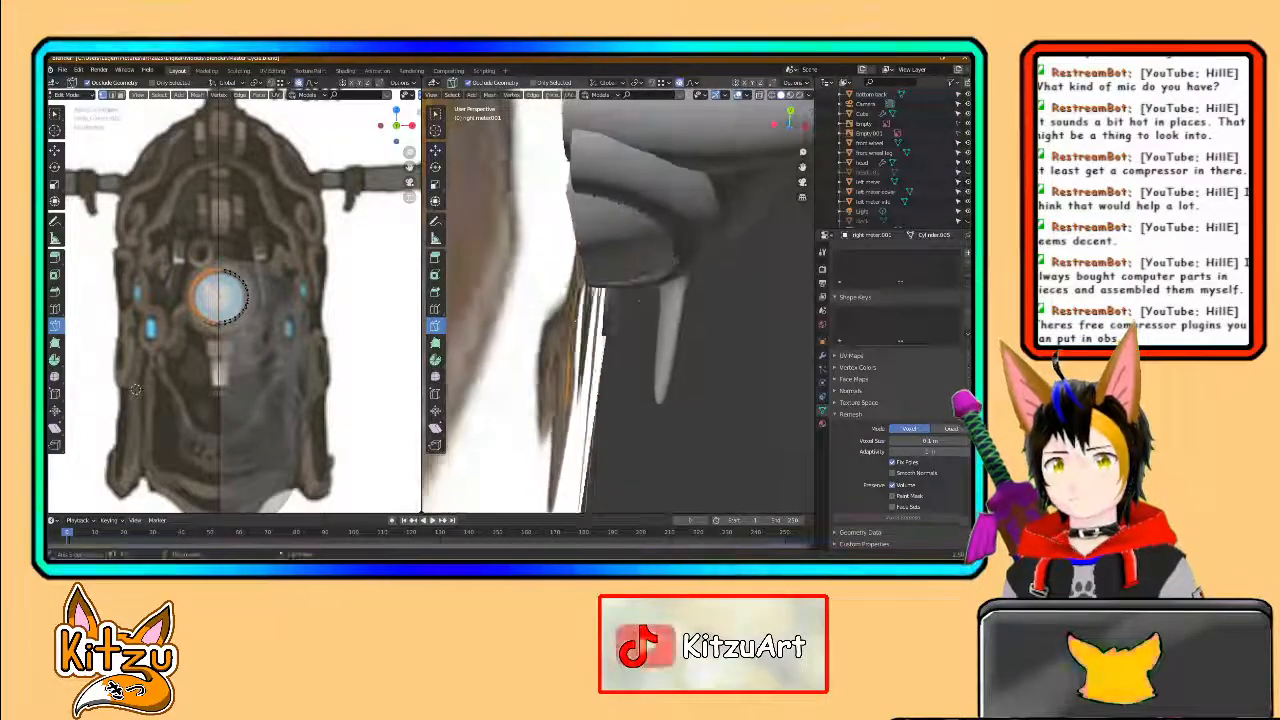
key(alt+z)
middle_drag(600, 203, 603, 313)
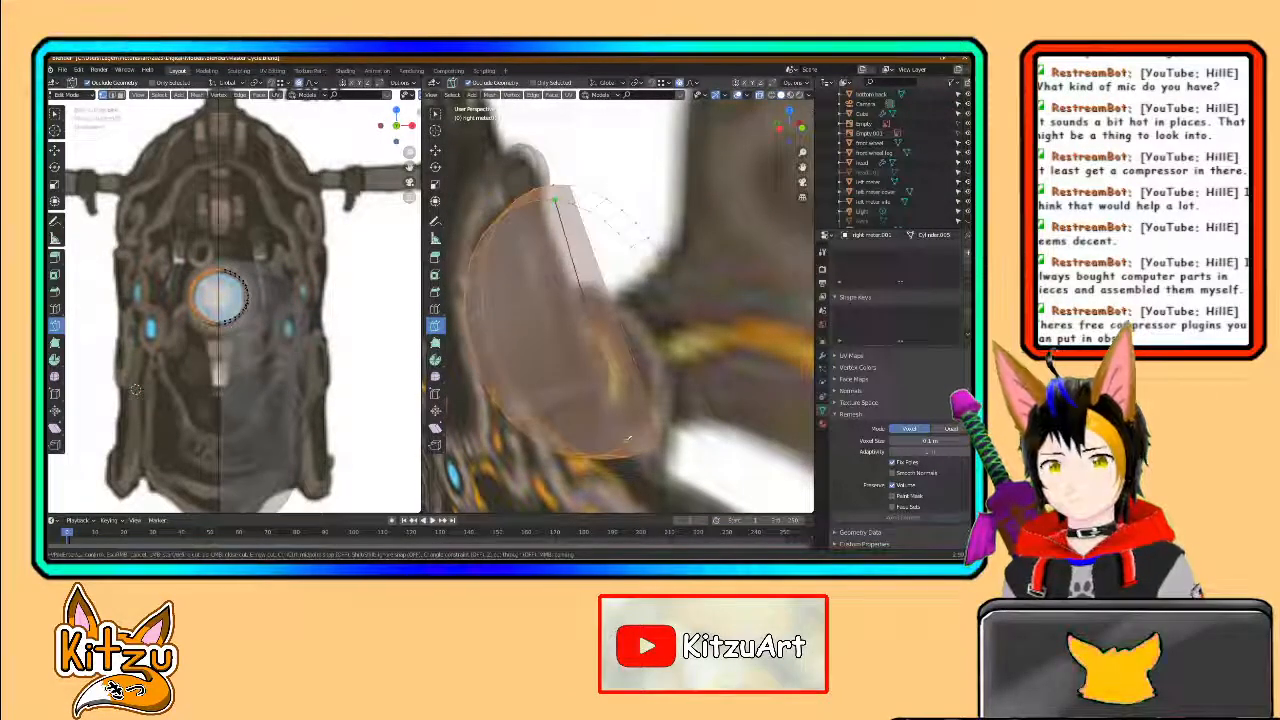
middle_drag(590, 315, 778, 312)
middle_drag(681, 286, 683, 318)
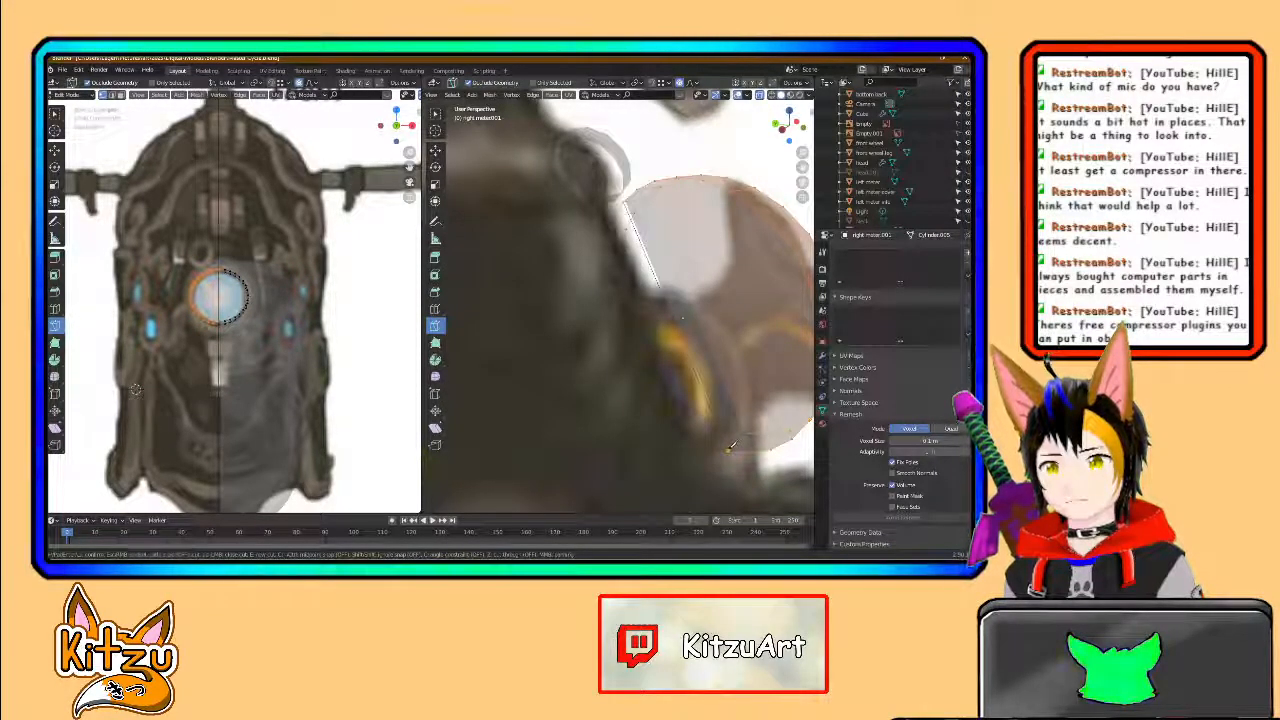
middle_drag(731, 446, 489, 372)
- Try to delete the selected half of the disc beside the knife cut and turn X-ray off
key(x)
click(705, 358)
click(760, 96)
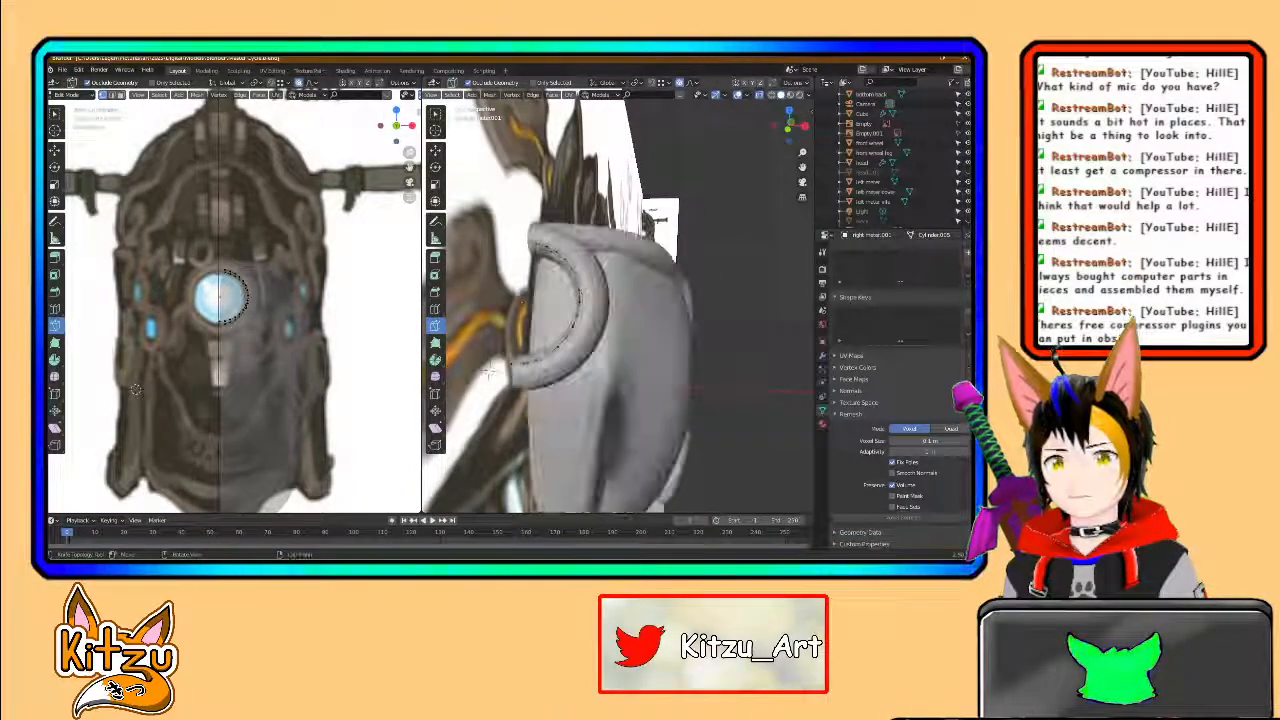
- Move the disc's top centre vertex along the X axis with proportional editing
scroll(620, 310, up, 2)
middle_drag(620, 310, 635, 250)
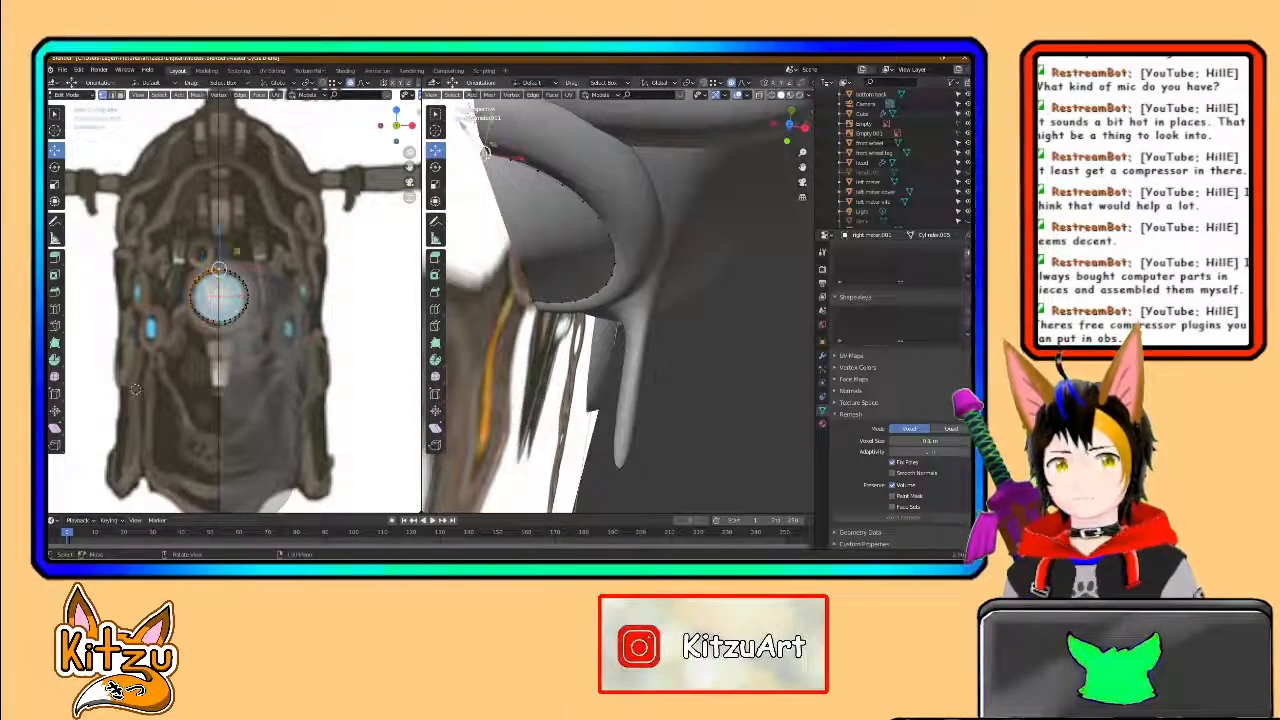
click(485, 155)
key(g)
key(x)
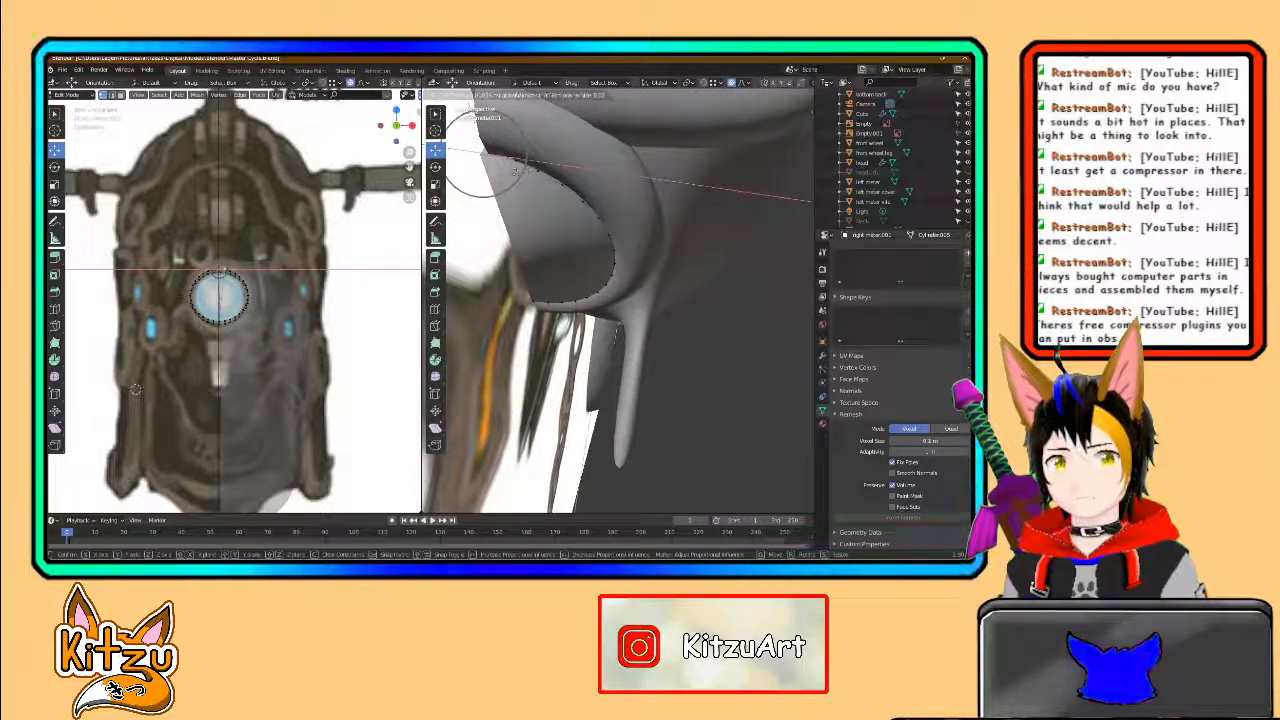
click(501, 165)
- Move the disc's bottom centre vertex up along the Z axis with proportional editing
middle_drag(501, 165, 435, 484)
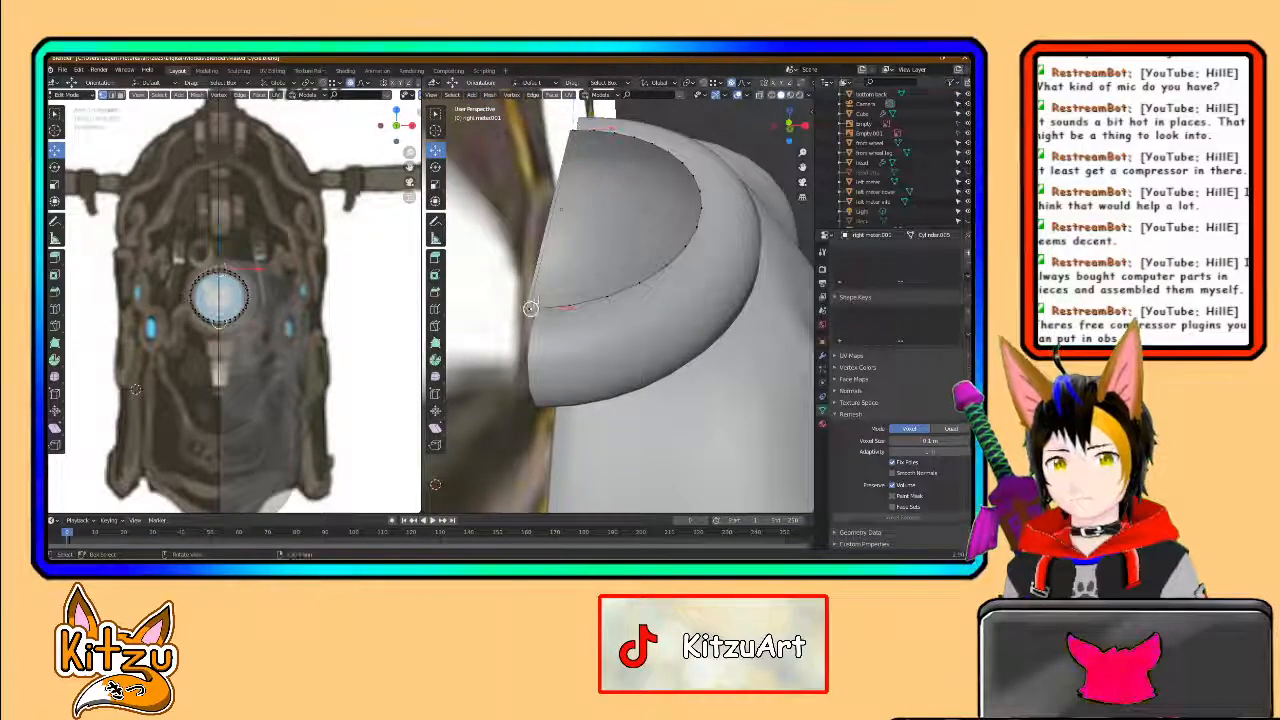
key(c)
drag(540, 219, 542, 216)
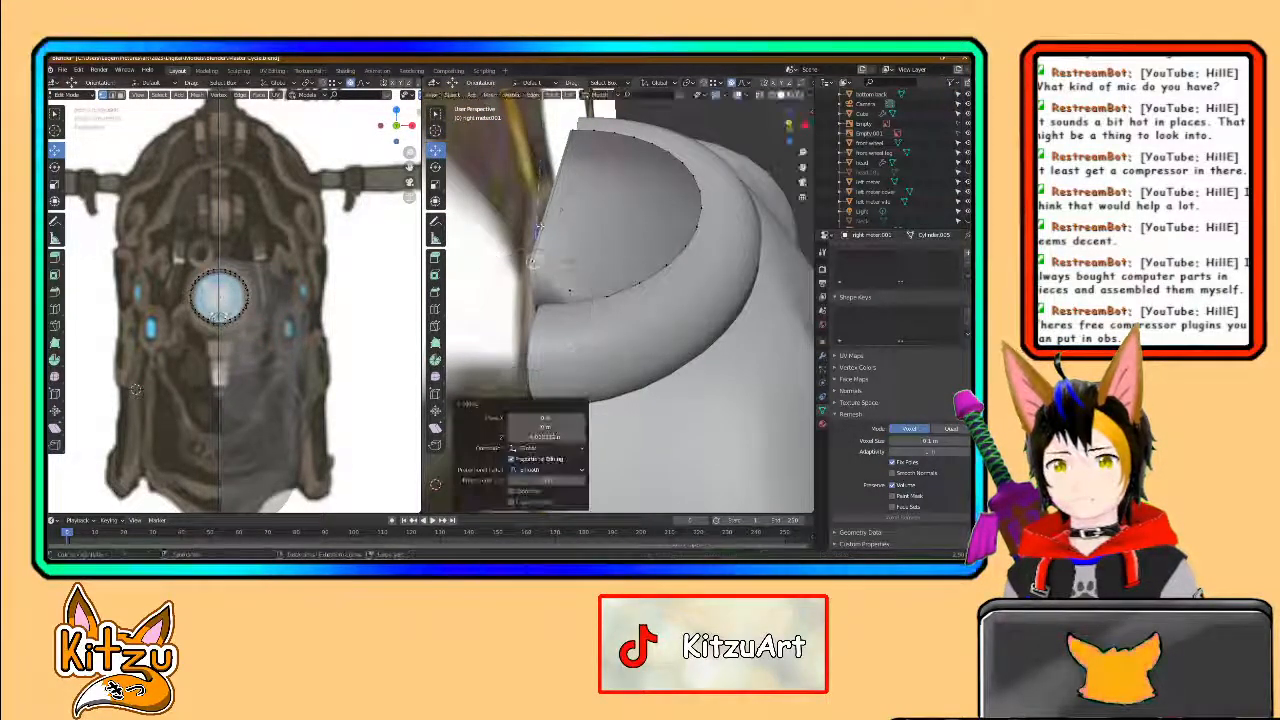
- Undo the disc's bottom centre vertex adjustments and merge the bottom centre vertices with Merge At Last
key(ctrl+z)
drag(530, 280, 529, 264)
key(ctrl+z)
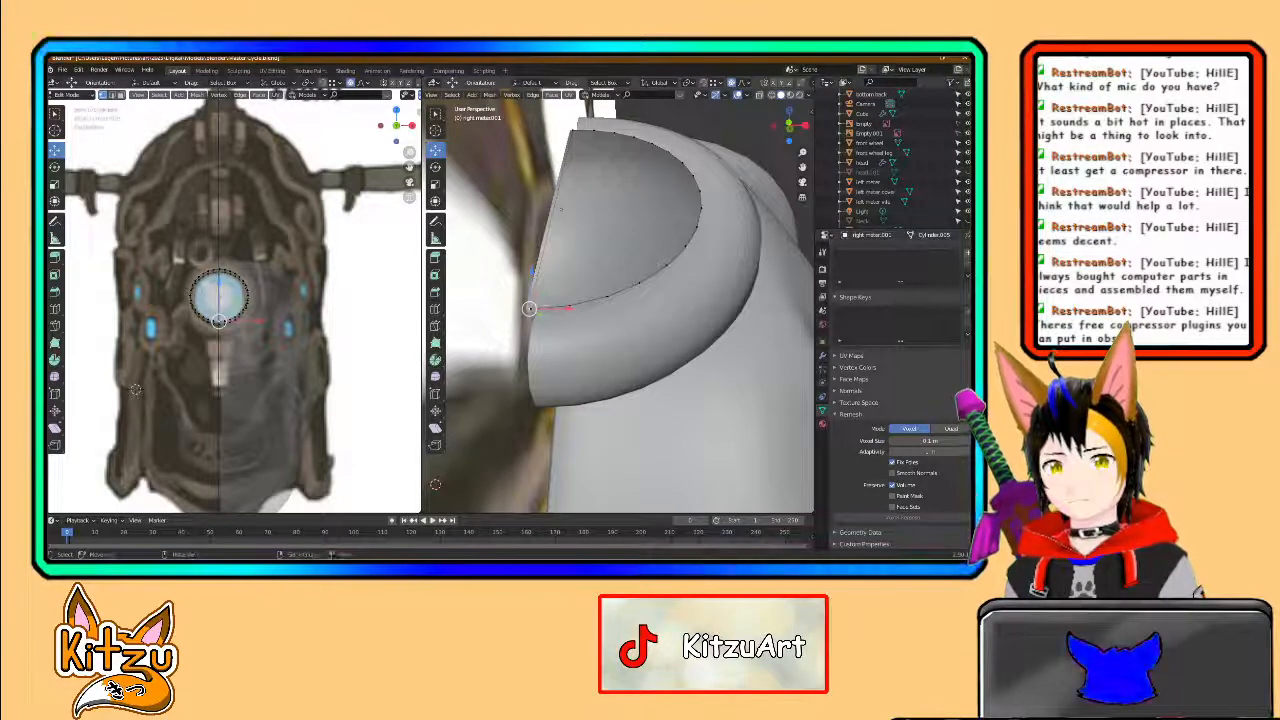
key(m)
click(525, 319)
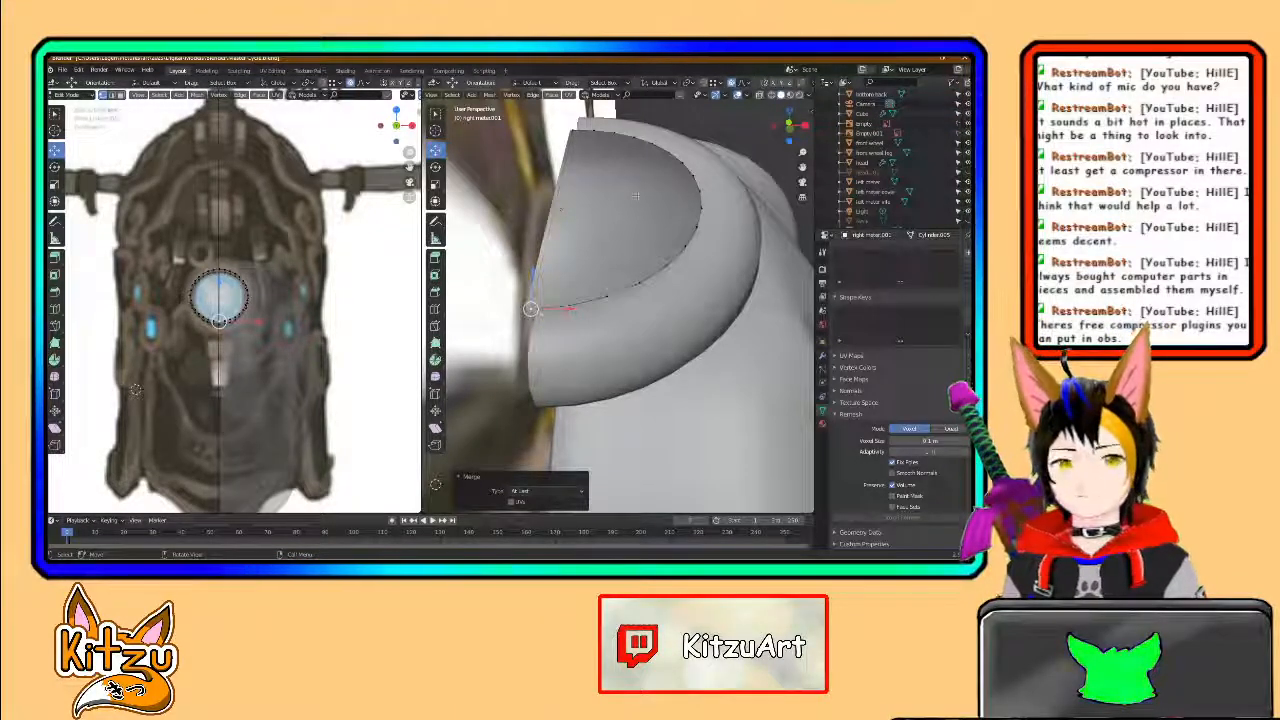
- Turn on X-ray, box-select the disc vertices on the far side of the centre line and delete them
middle_drag(637, 195, 600, 328)
middle_drag(676, 447, 606, 490)
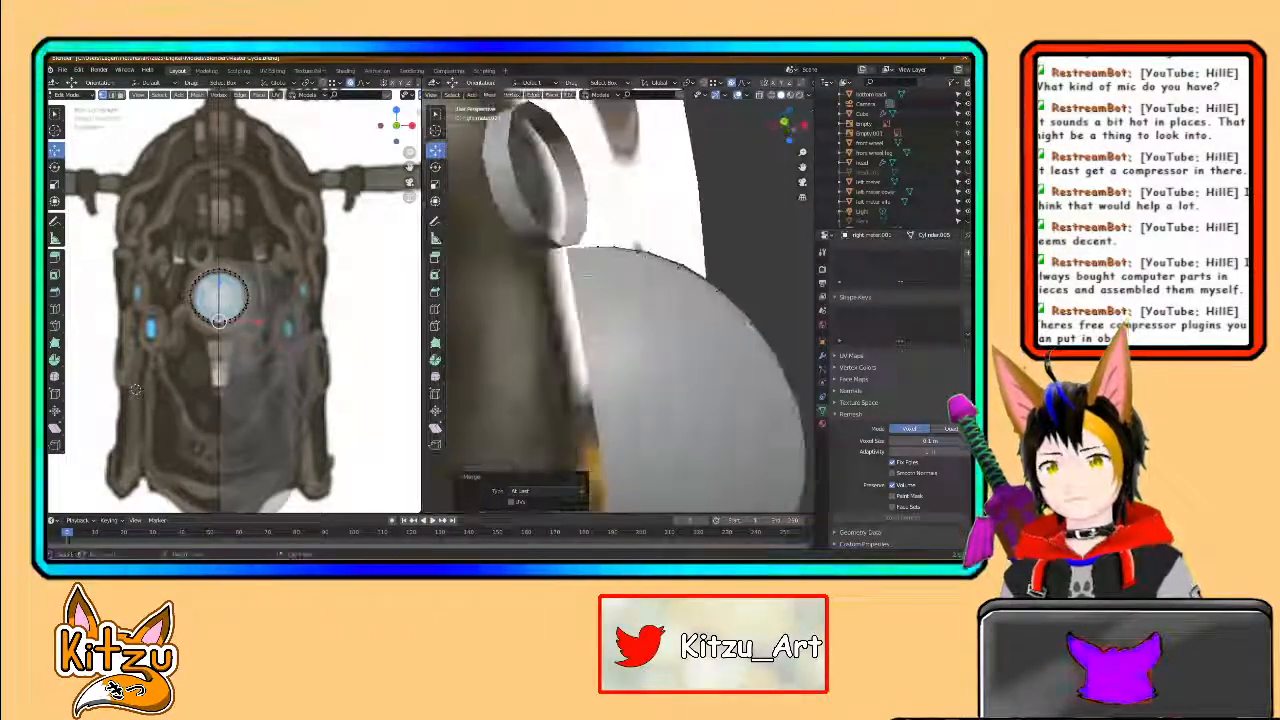
click(760, 95)
middle_drag(640, 330, 655, 310)
click(568, 209)
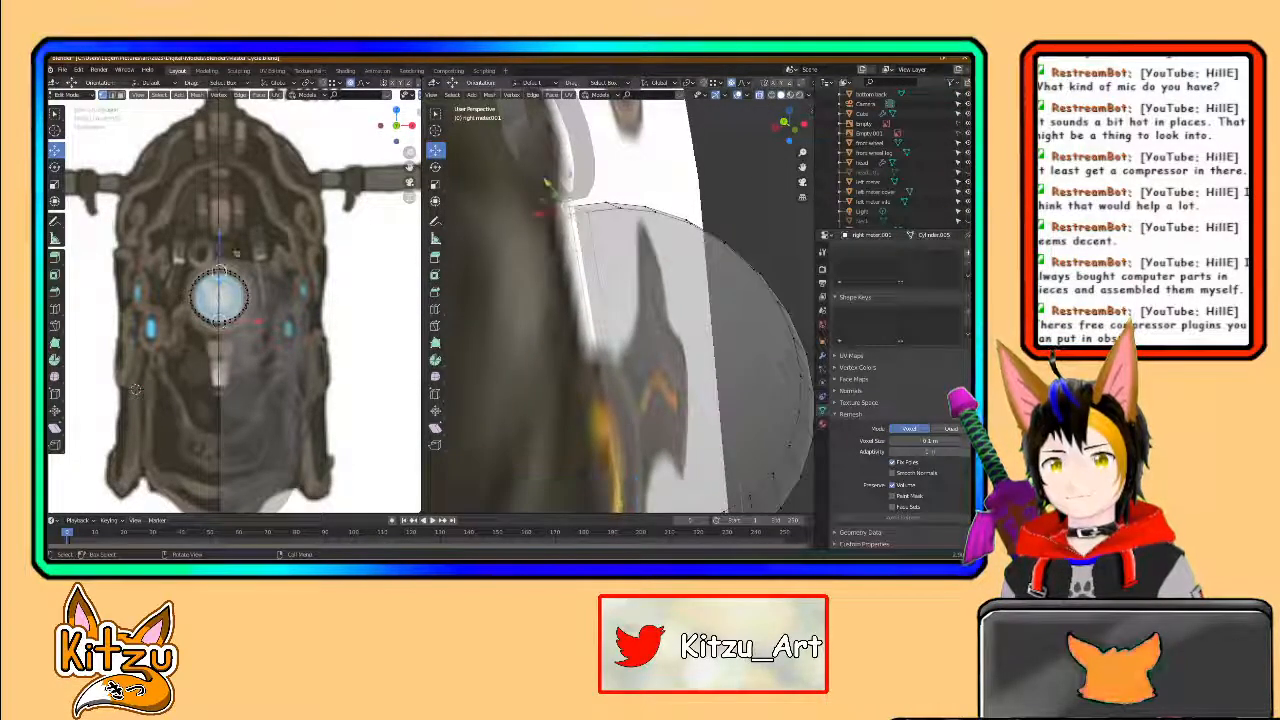
drag(552, 188, 573, 187)
middle_drag(600, 305, 582, 236)
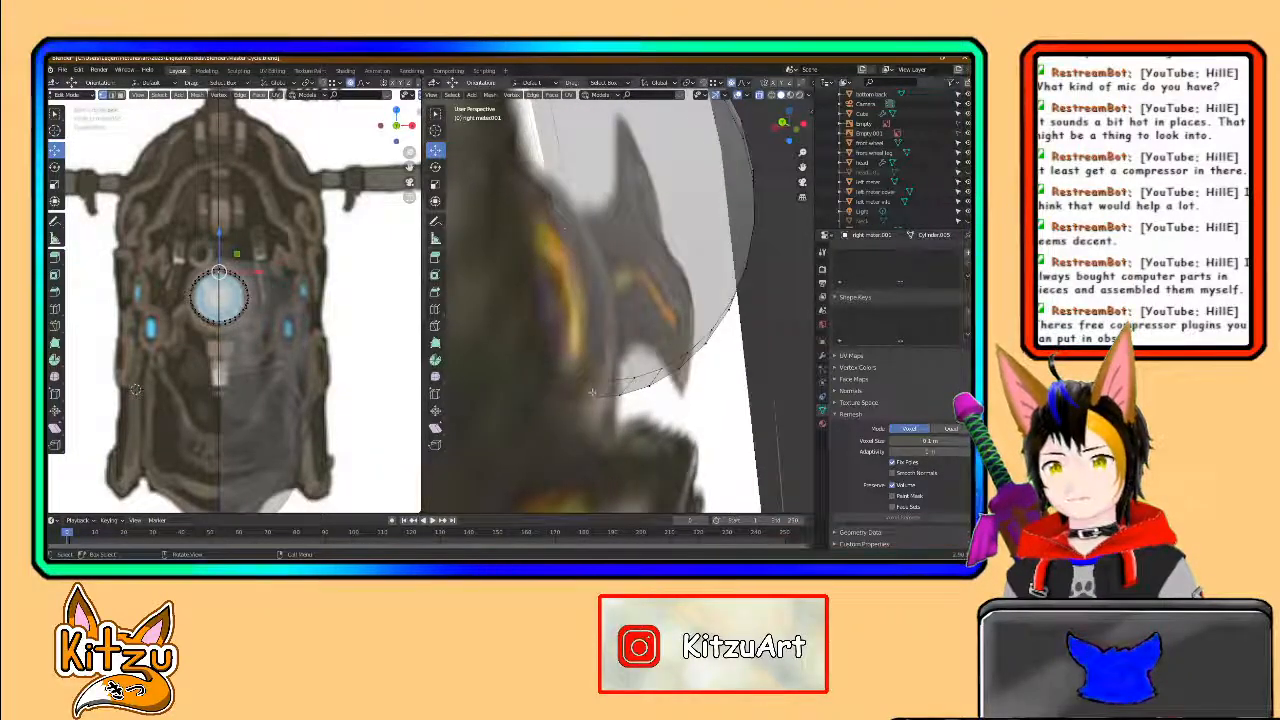
middle_drag(590, 358, 643, 300)
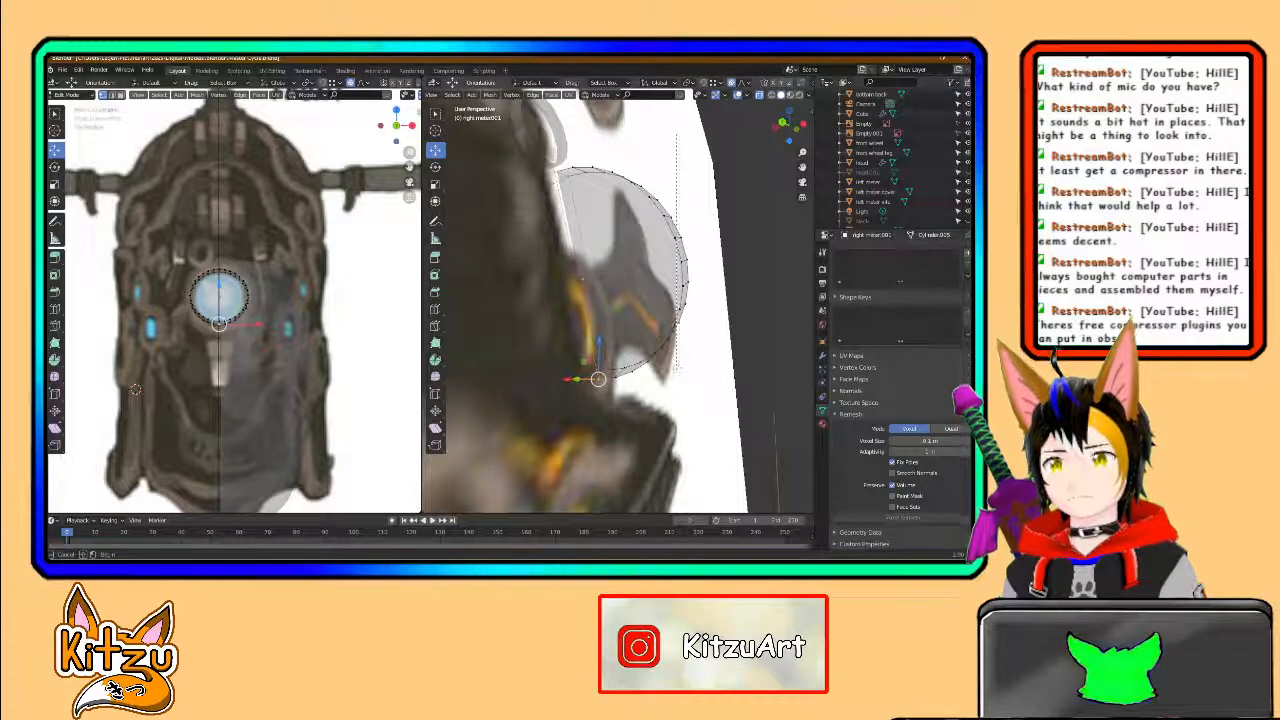
drag(628, 369, 630, 370)
key(x)
click(630, 370)
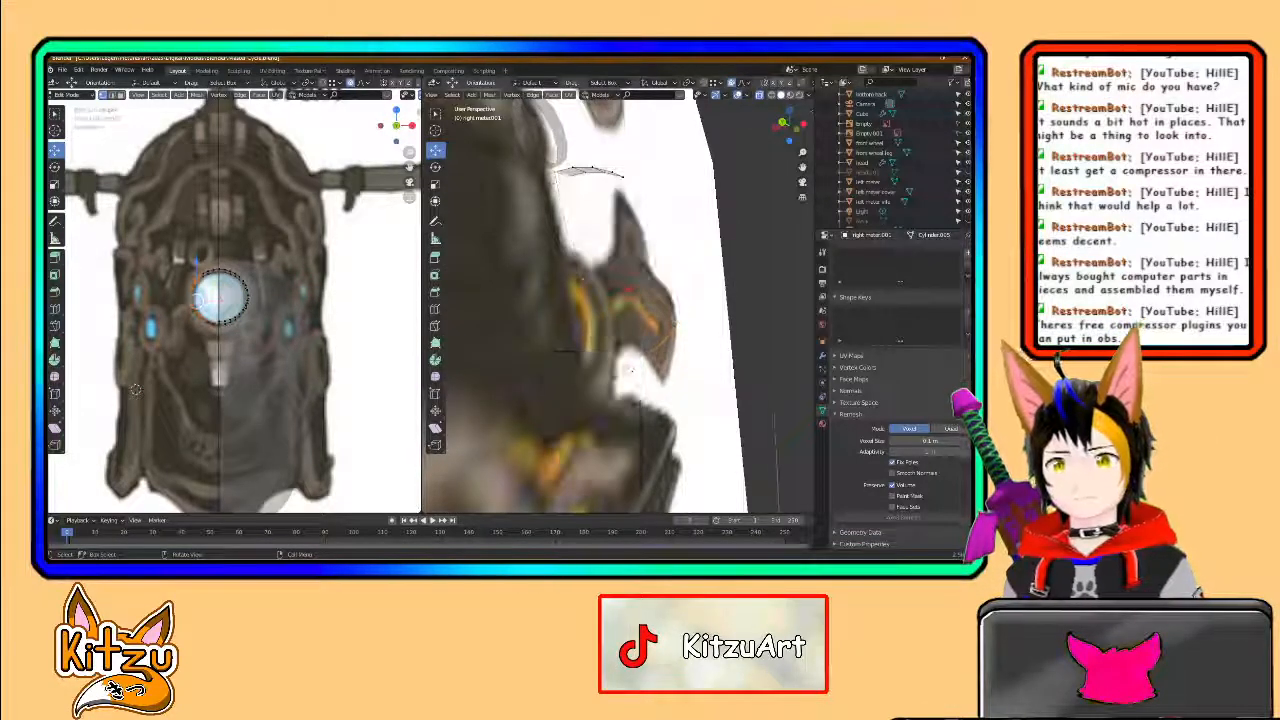
- Turn X-ray off and delete the stray vertices left over beyond the centre line at the disc's top
middle_drag(630, 370, 578, 373)
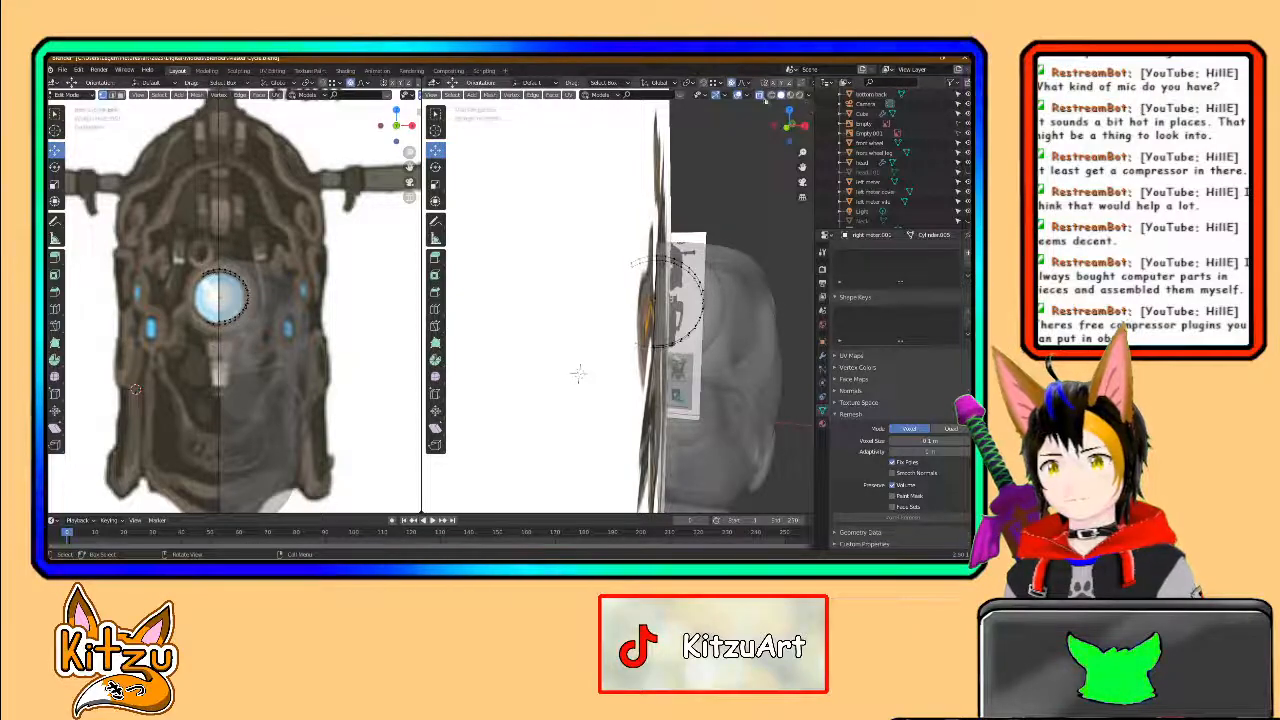
key(alt+z)
scroll(580, 373, up, 3)
middle_drag(580, 373, 549, 356)
scroll(677, 288, up, 1)
drag(547, 354, 478, 268)
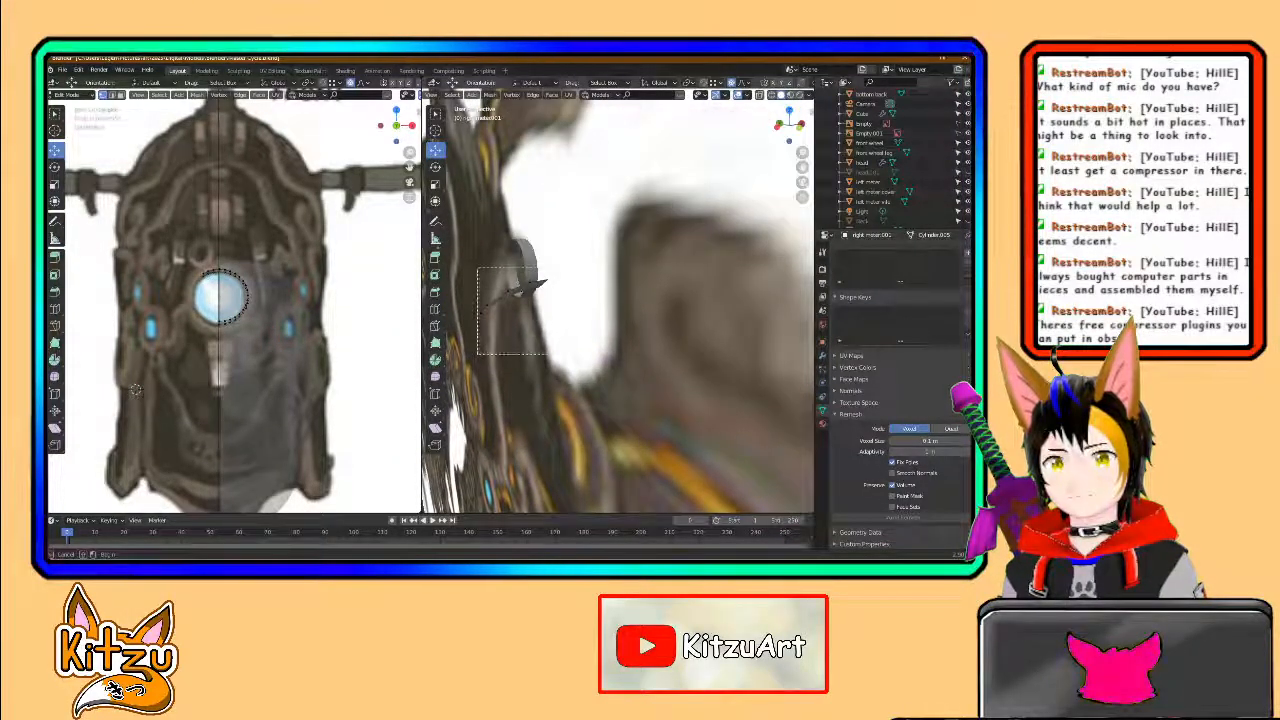
middle_drag(557, 265, 531, 279)
key(ctrl+z)
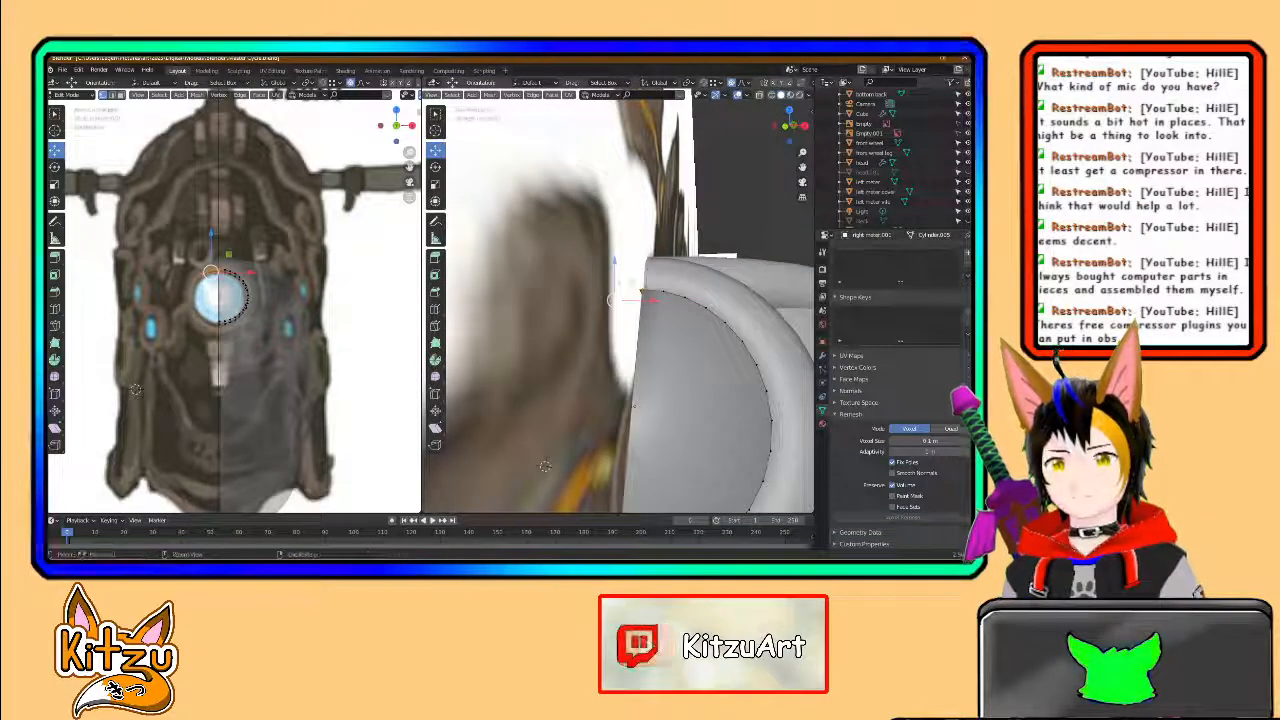
middle_drag(581, 320, 611, 316)
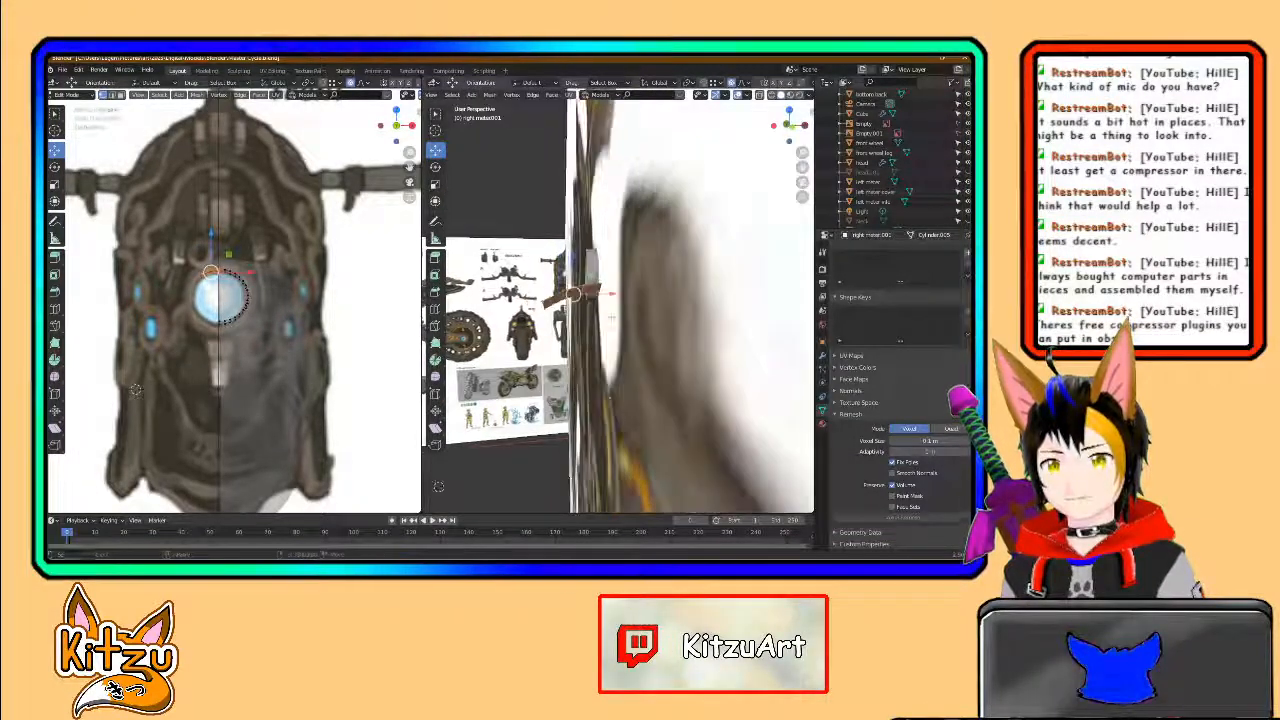
key(x)
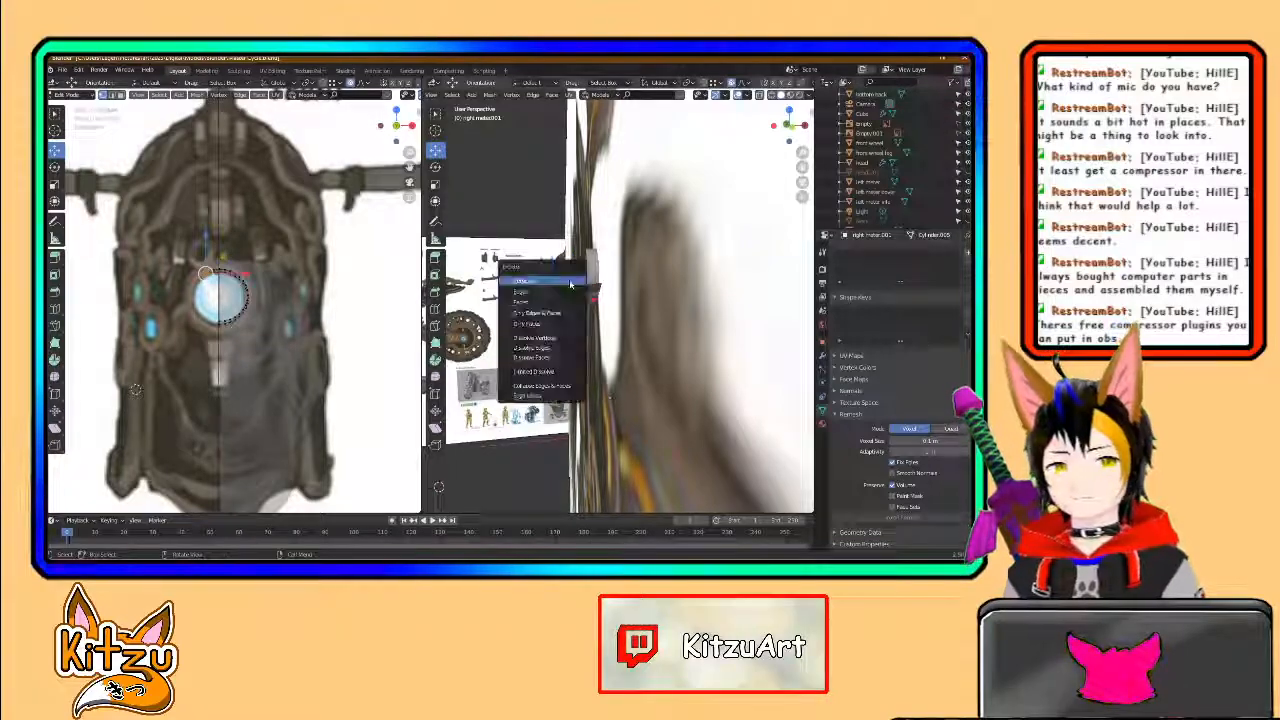
middle_drag(682, 322, 574, 340)
- Turn on X-ray, select the leftover geometry at the disc's top centre and delete its faces
click(760, 96)
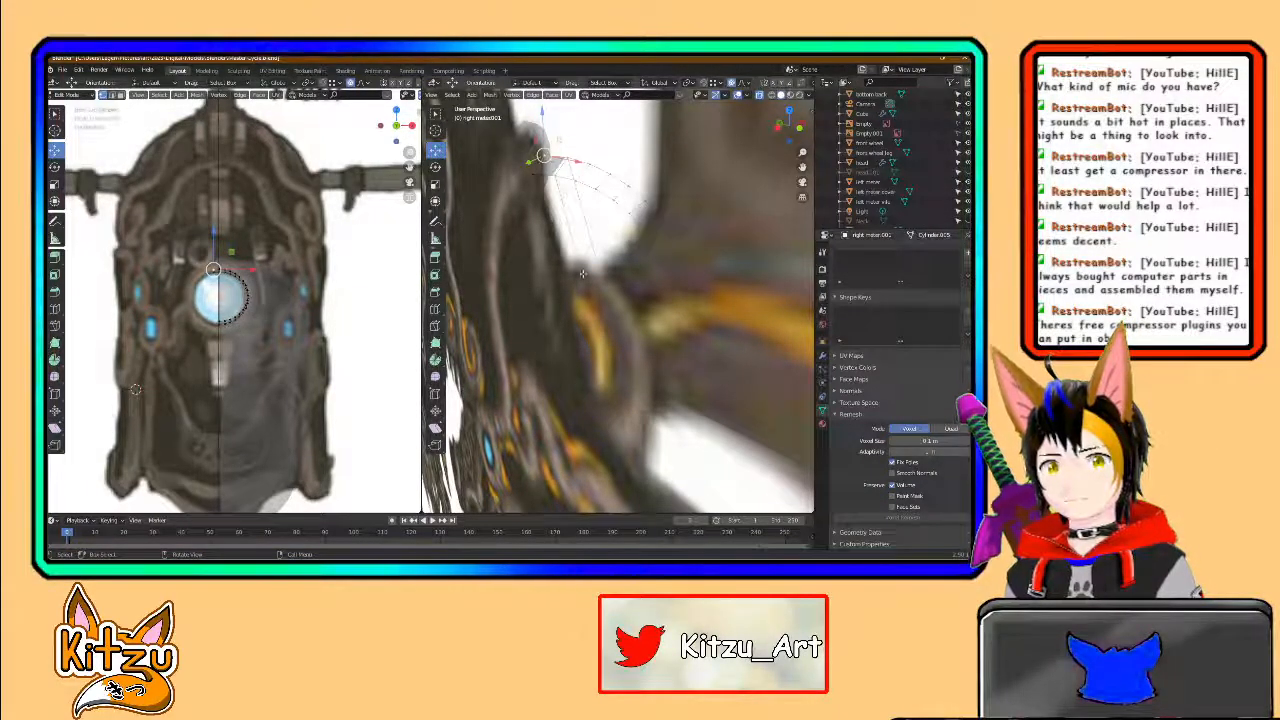
shift+right_click(548, 167)
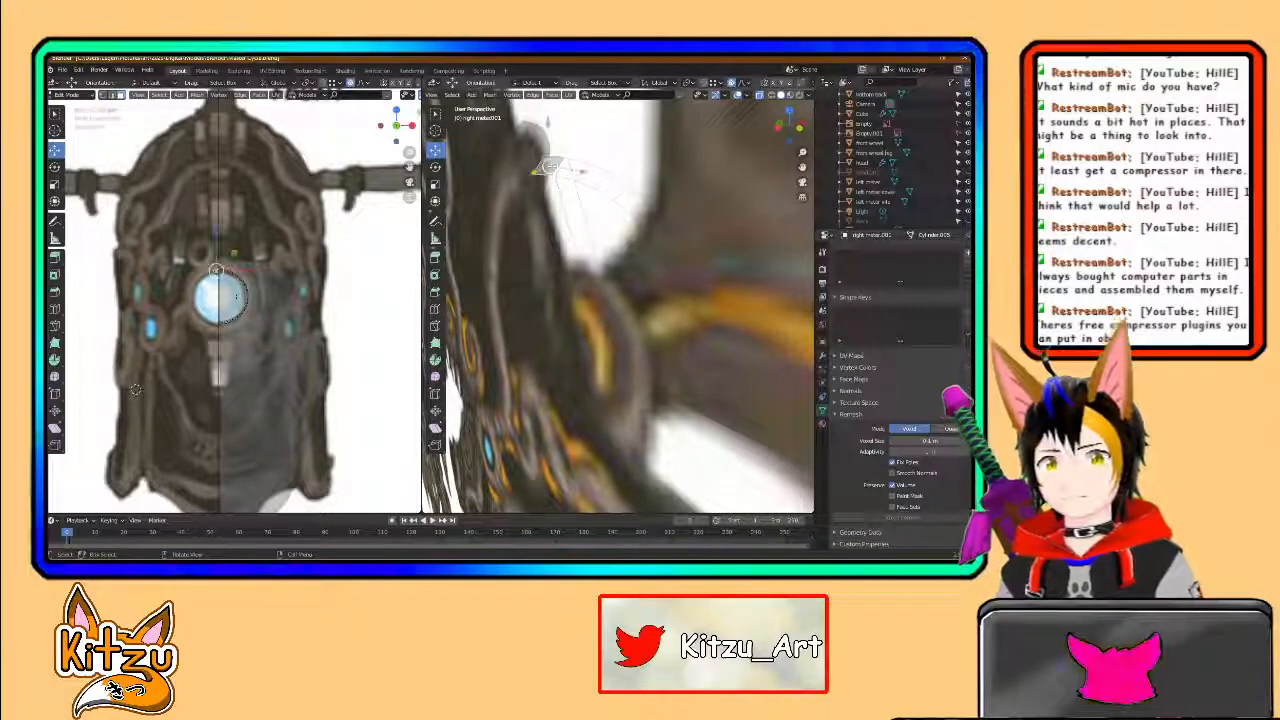
key(x)
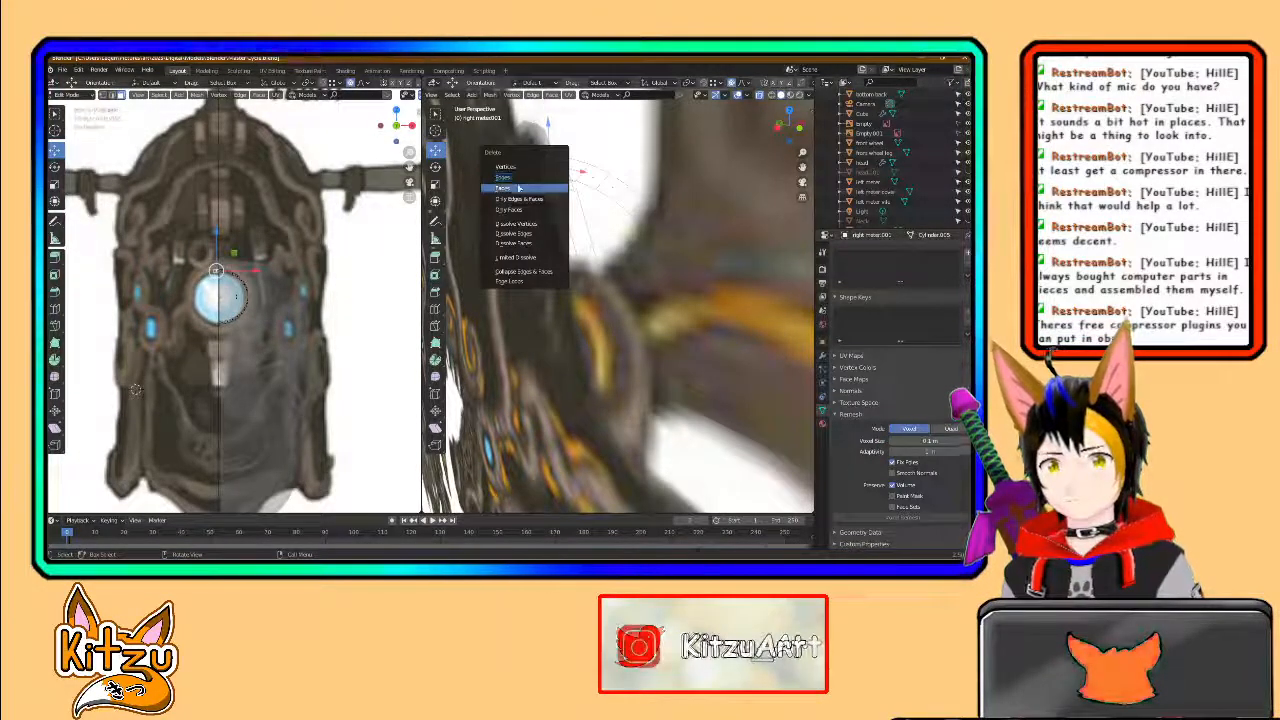
click(518, 188)
- Leave Edit Mode and apply Shade Smooth to the halved disc
middle_drag(530, 215, 680, 230)
middle_drag(617, 397, 622, 323)
right_click(622, 323)
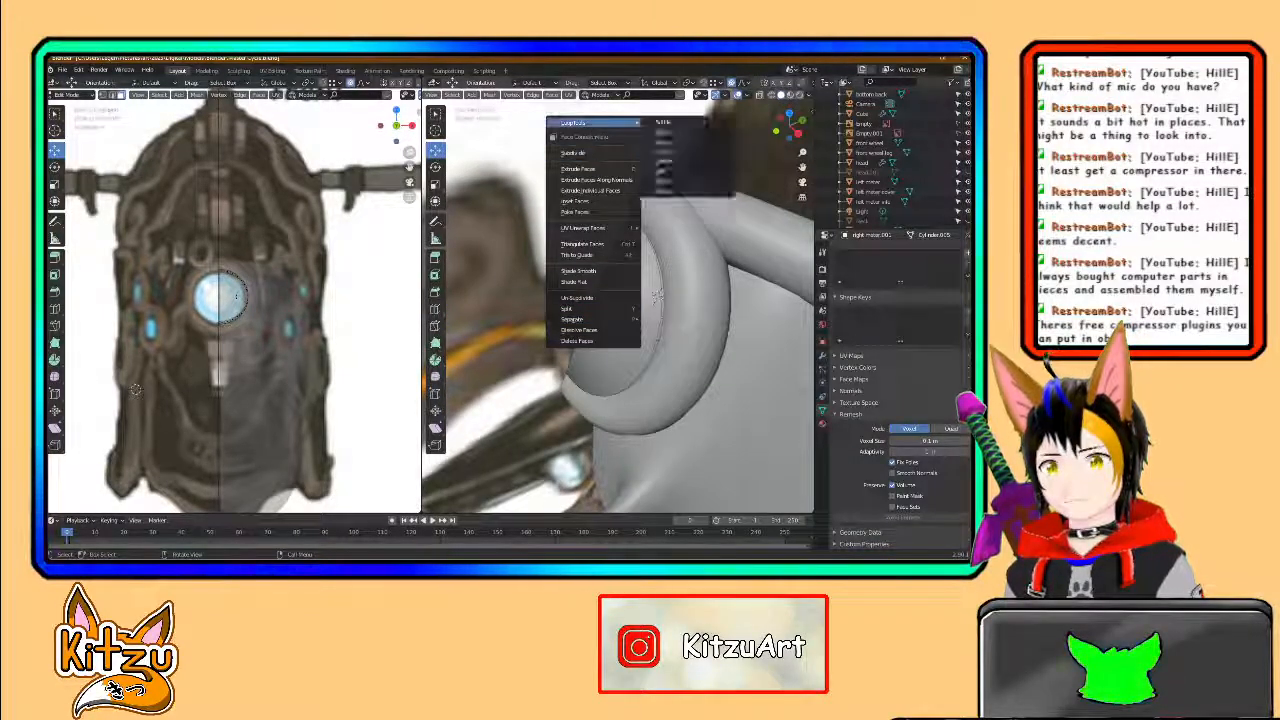
key(Tab)
right_click(622, 304)
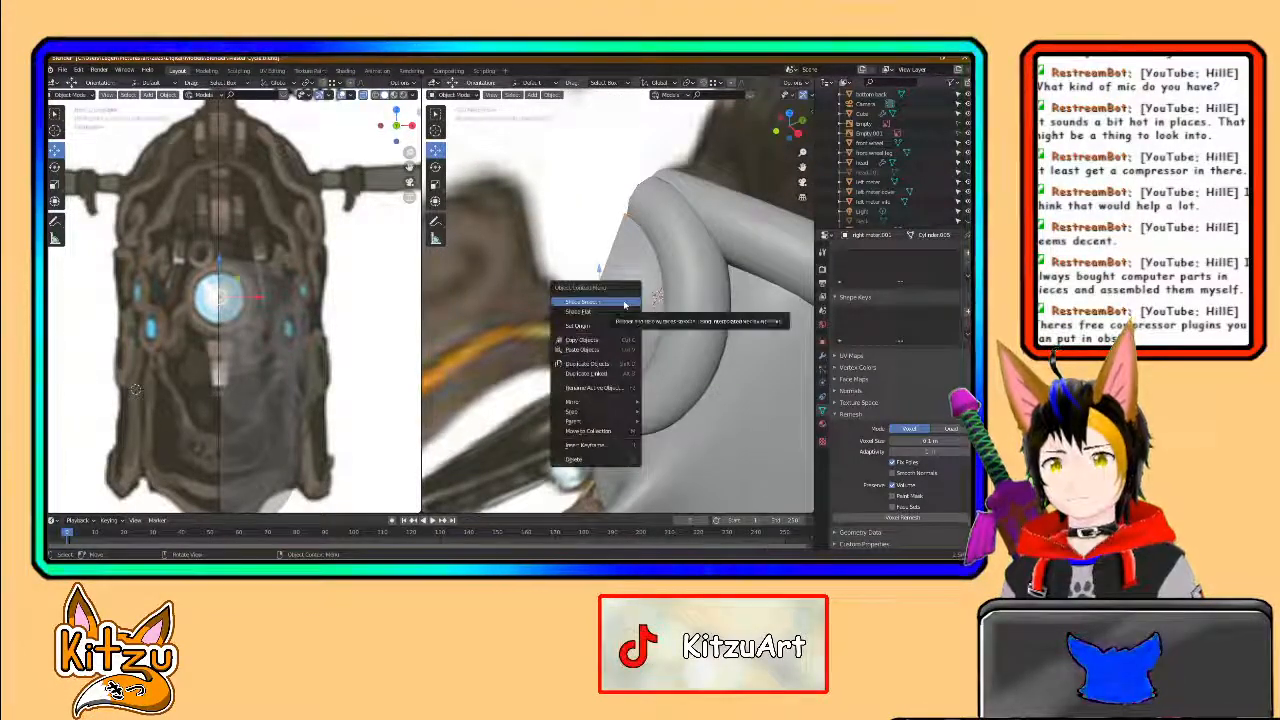
click(624, 302)
- Try to move the torus ring down to the front of the head below the horn in the right side view
middle_drag(623, 300, 649, 275)
scroll(648, 271, down, 8)
middle_drag(648, 327, 638, 284)
key(KP_3)
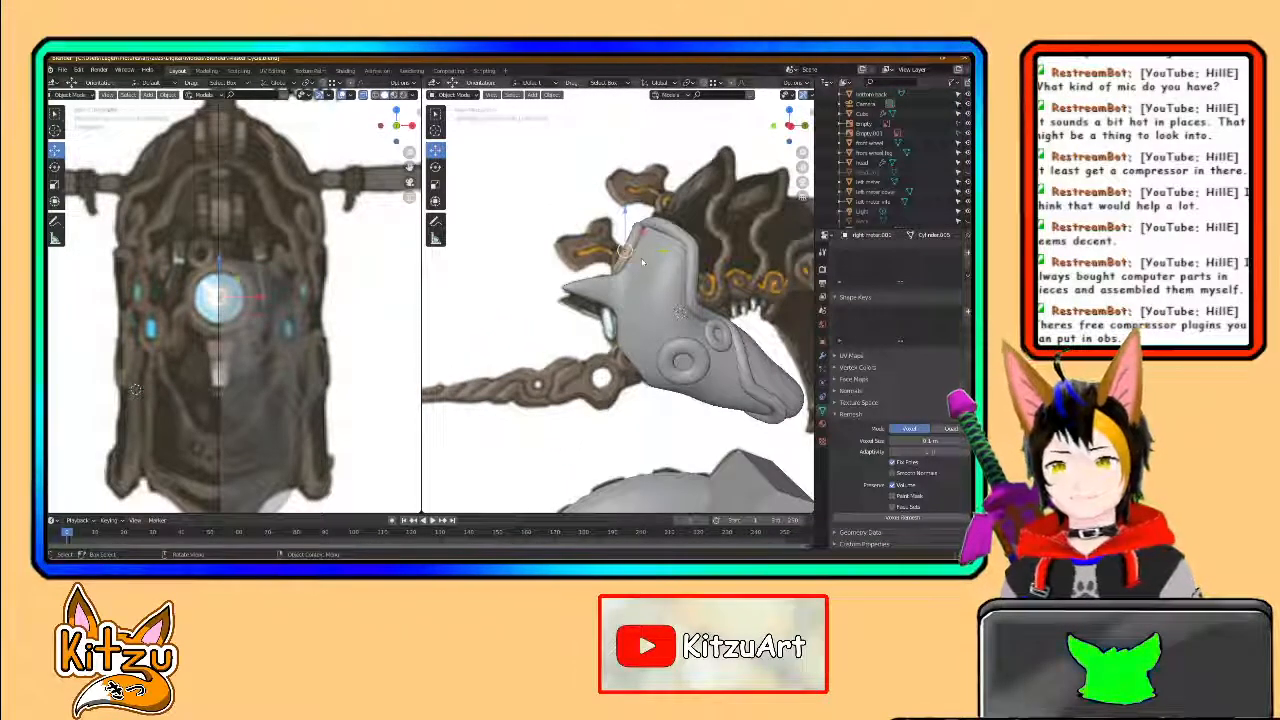
middle_drag(639, 283, 662, 287)
click(632, 240)
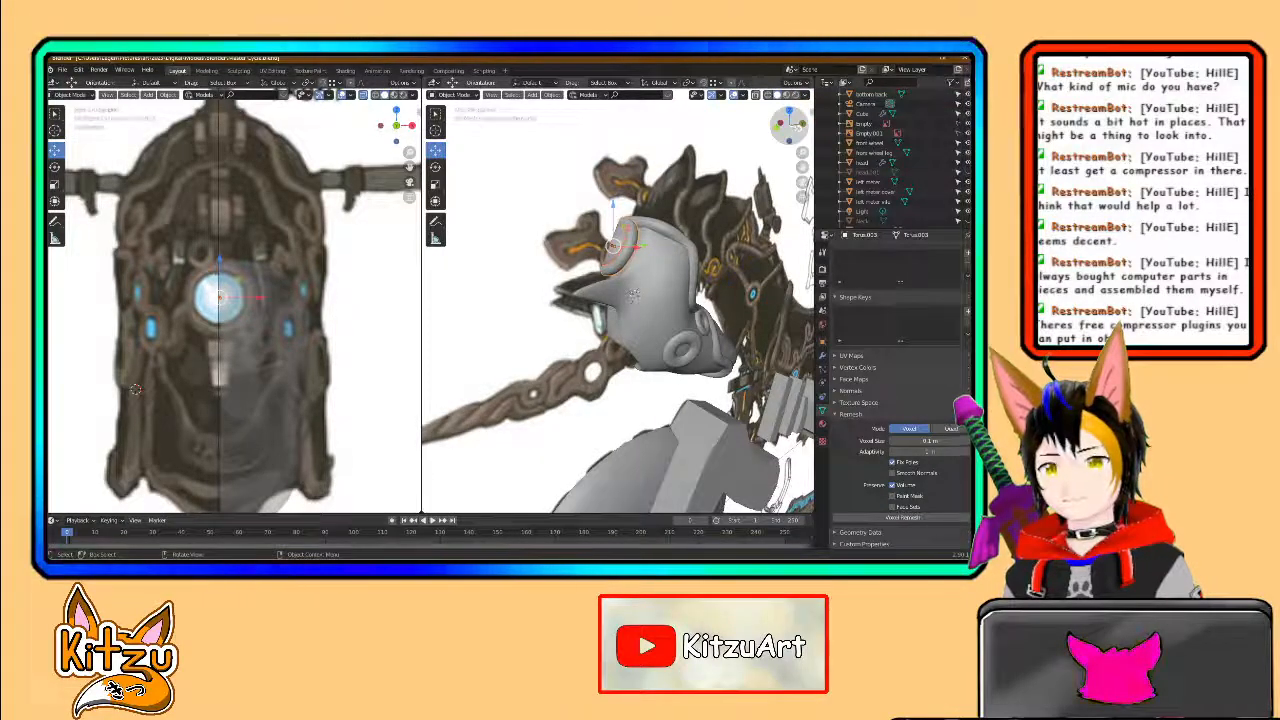
click(798, 128)
shift+middle_drag(720, 325, 699, 289)
drag(633, 197, 603, 268)
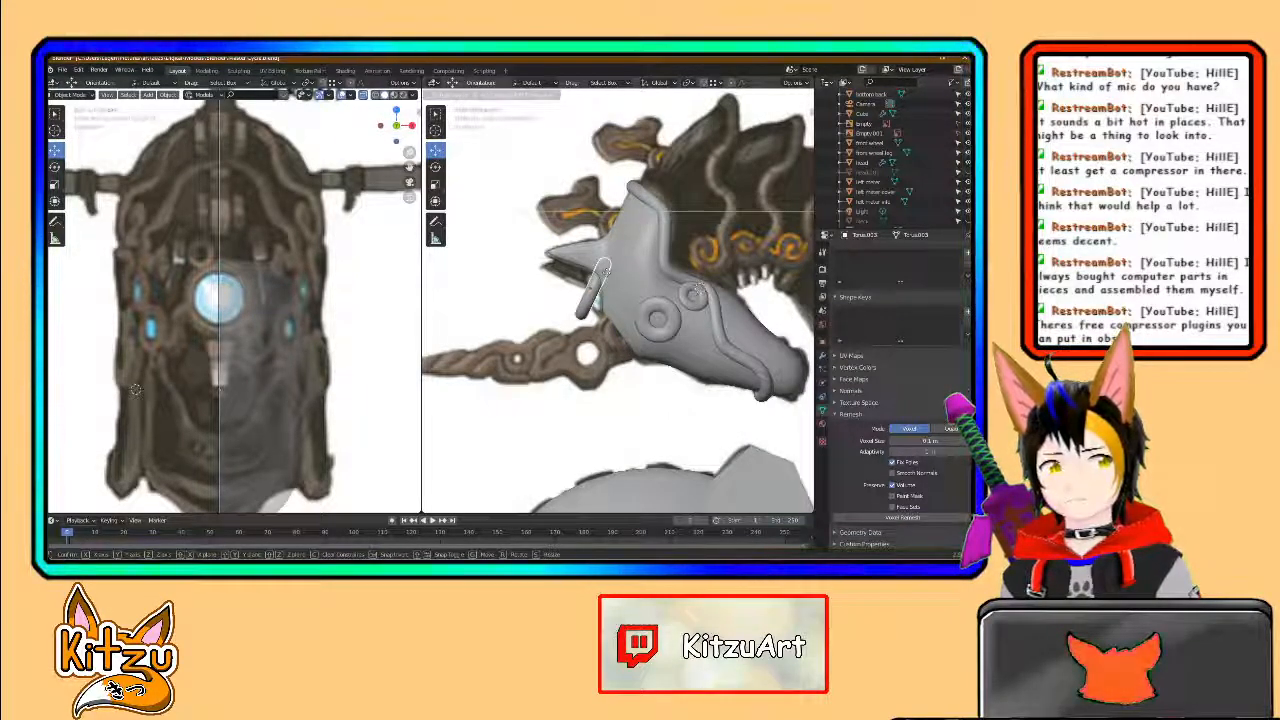
click(603, 268)
key(ctrl+z)
key(ctrl+z)
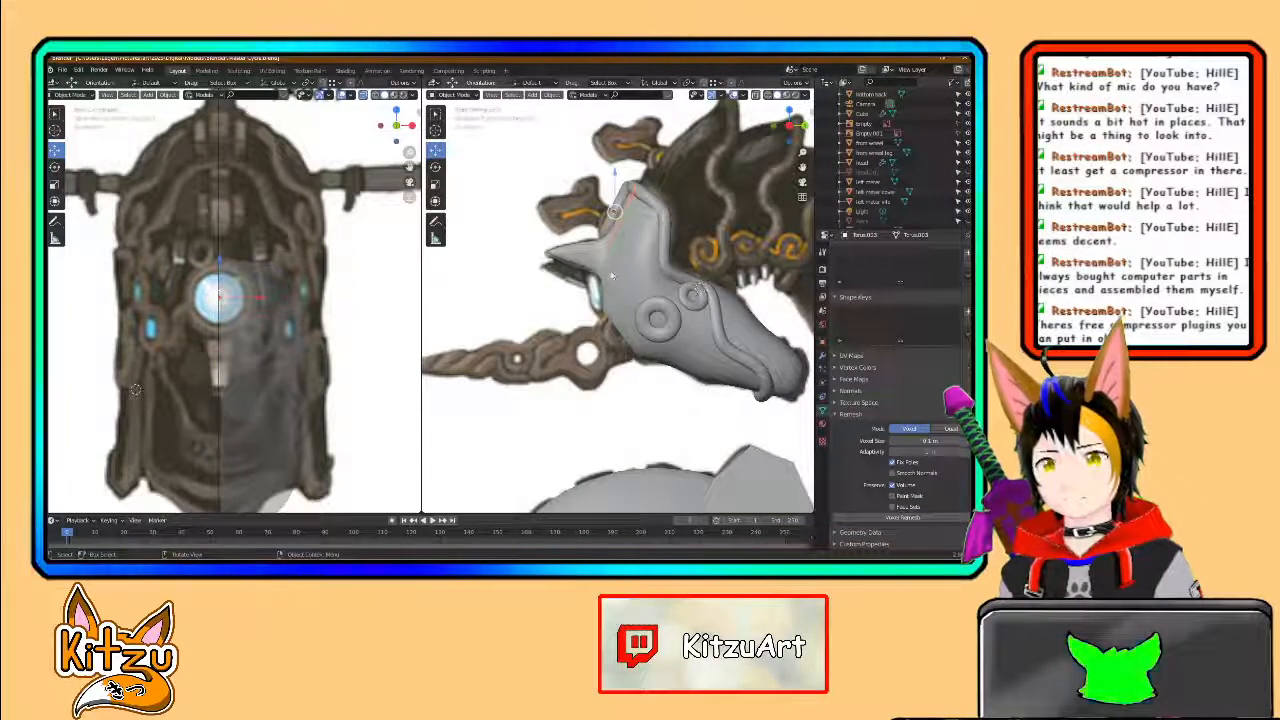
- Try rotating the head about the X axis and moving it up towards the torus ring
click(651, 288)
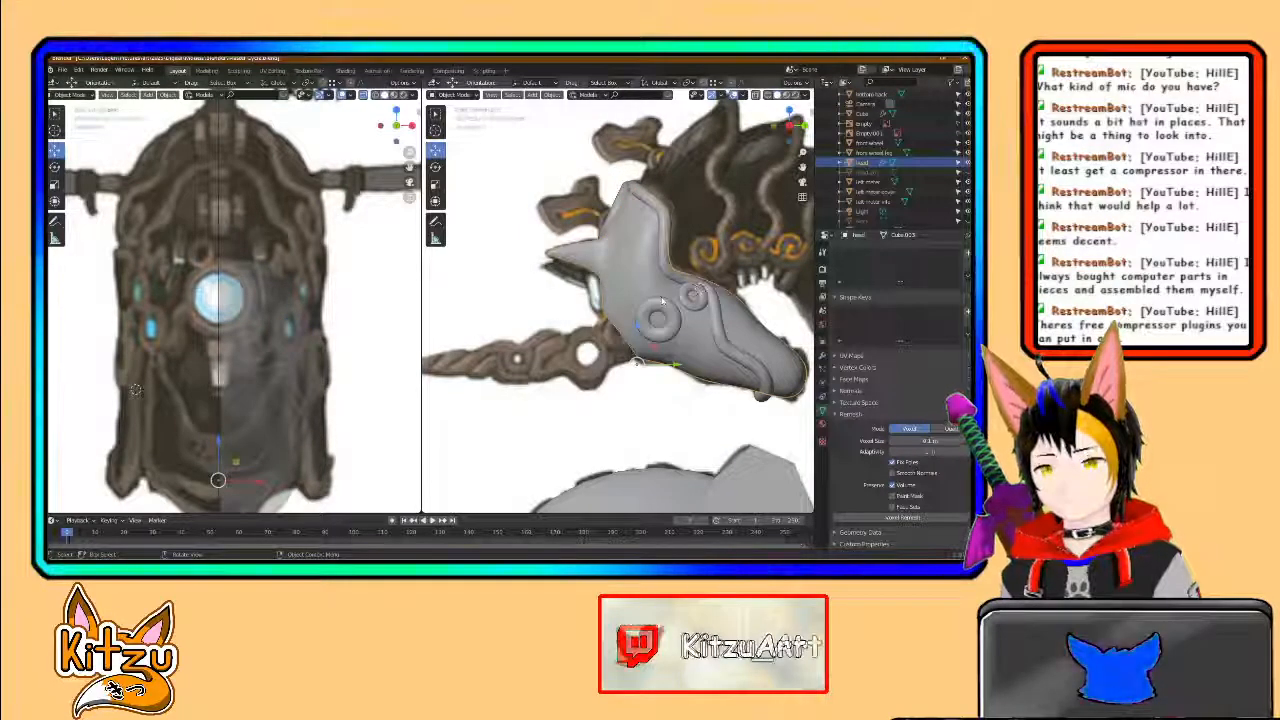
click(437, 171)
drag(665, 347, 688, 432)
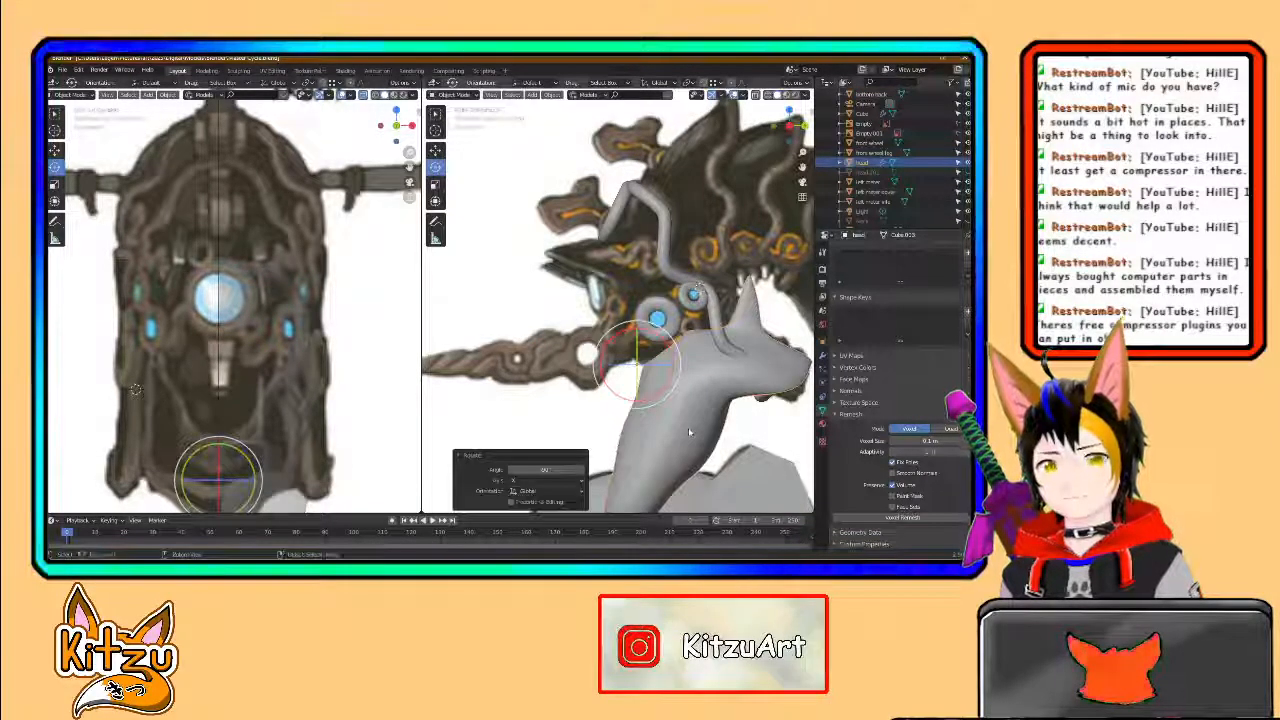
click(438, 153)
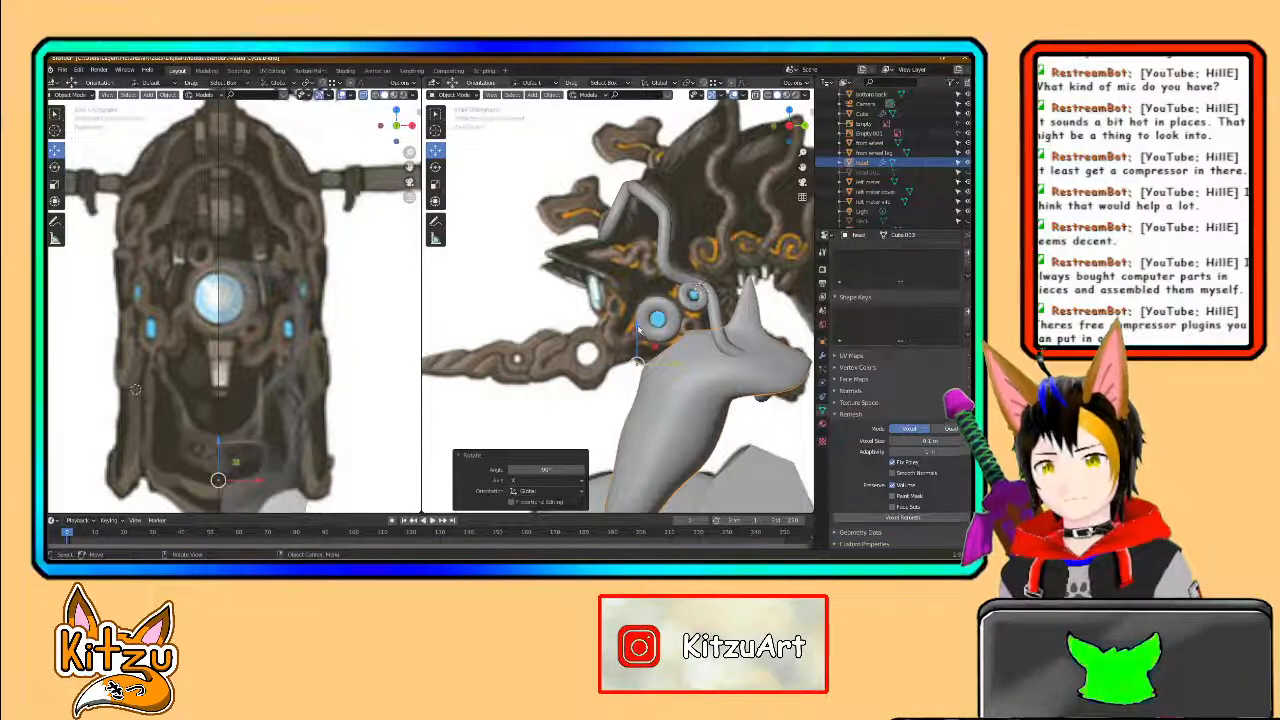
key(r)
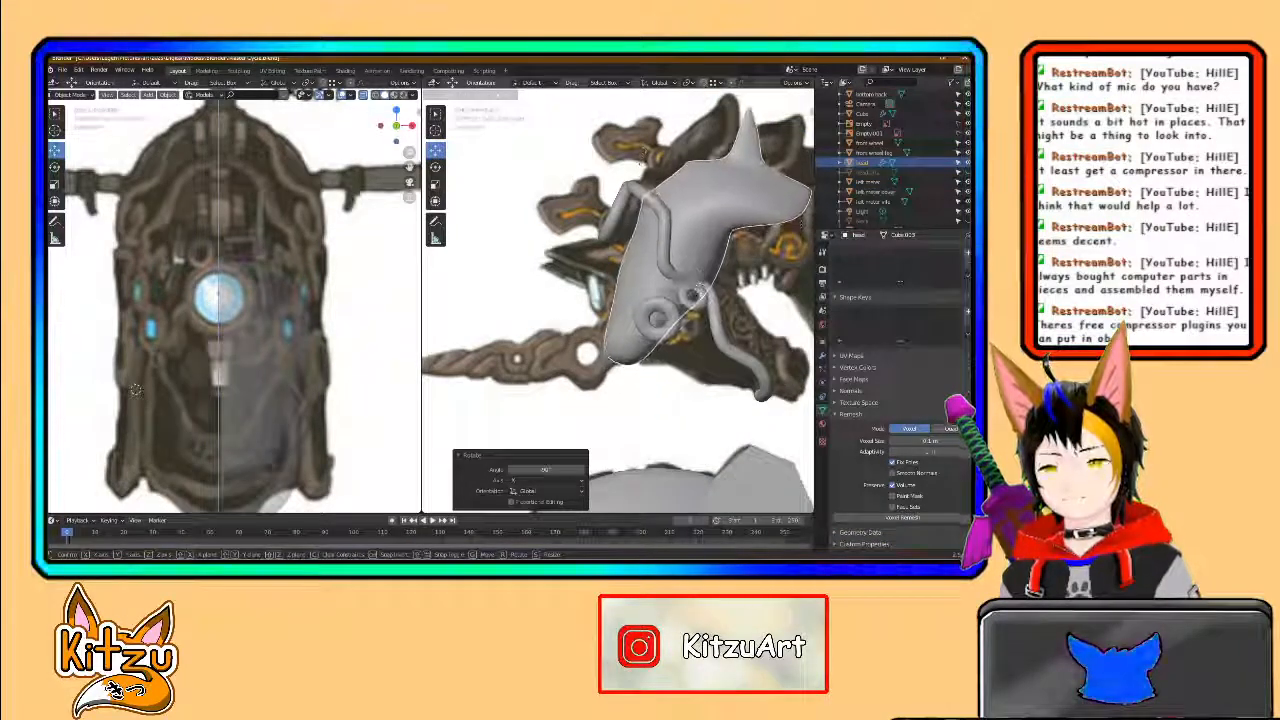
drag(648, 117, 648, 120)
drag(671, 164, 657, 166)
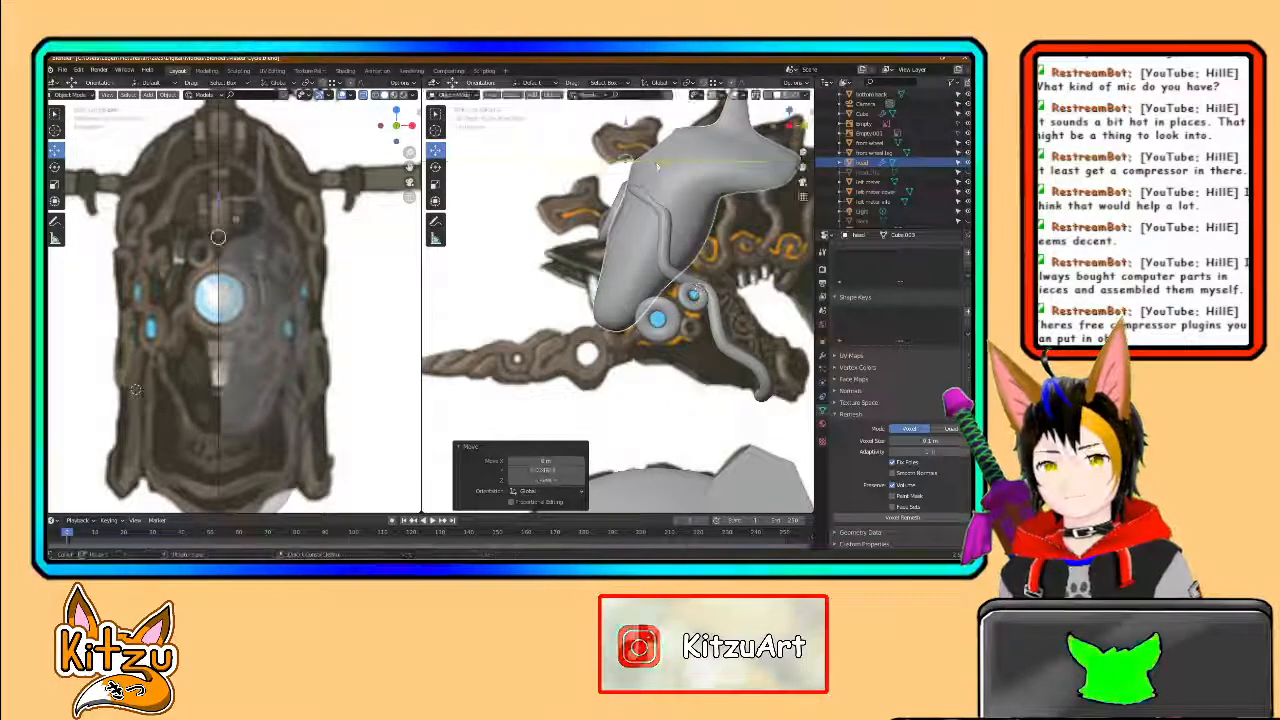
- Undo the head's moves and rotation
key(ctrl+z)
key(ctrl+z)
key(ctrl+z)
key(ctrl+z)
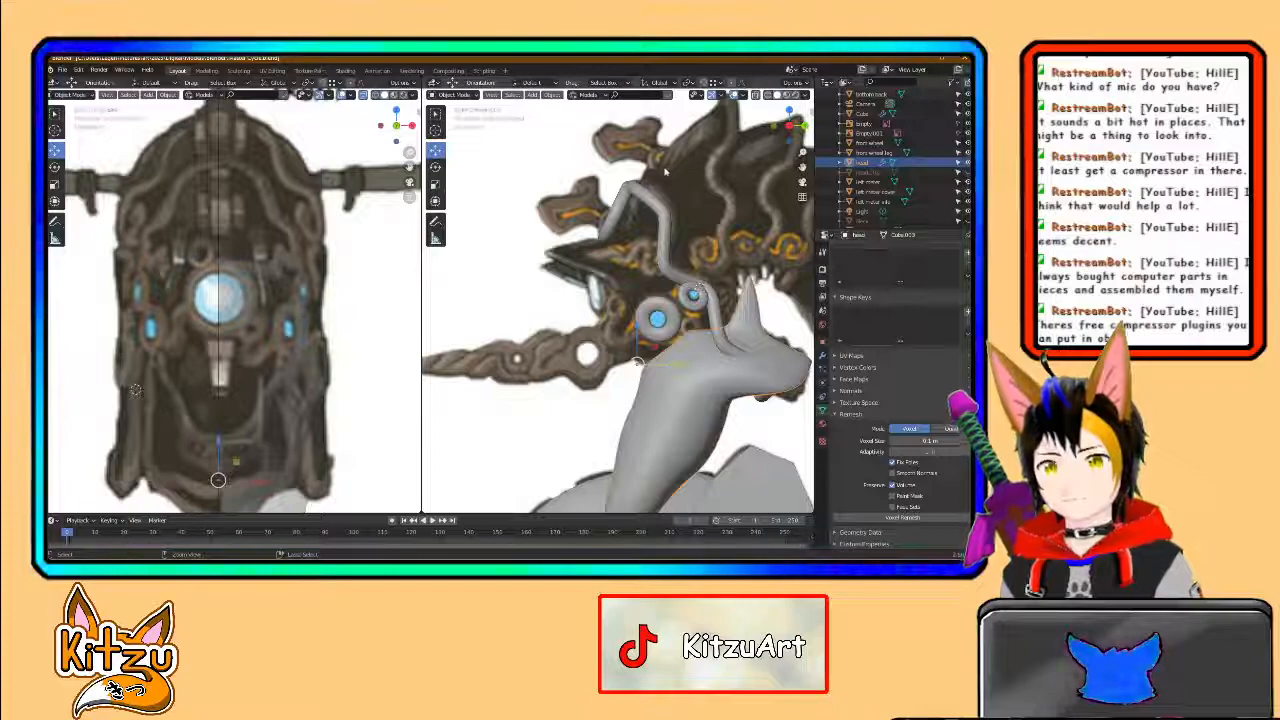
key(ctrl+z)
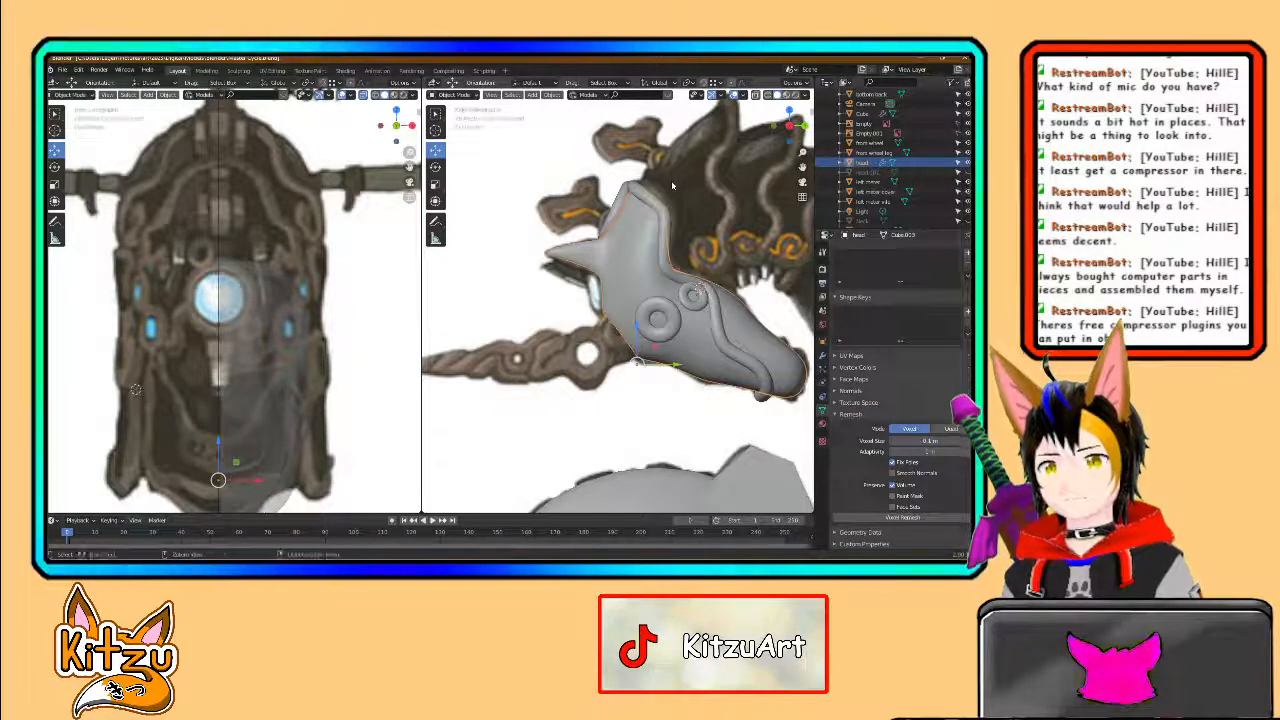
- Select the torus ring and move it down to the front of the head below the horn
click(619, 207)
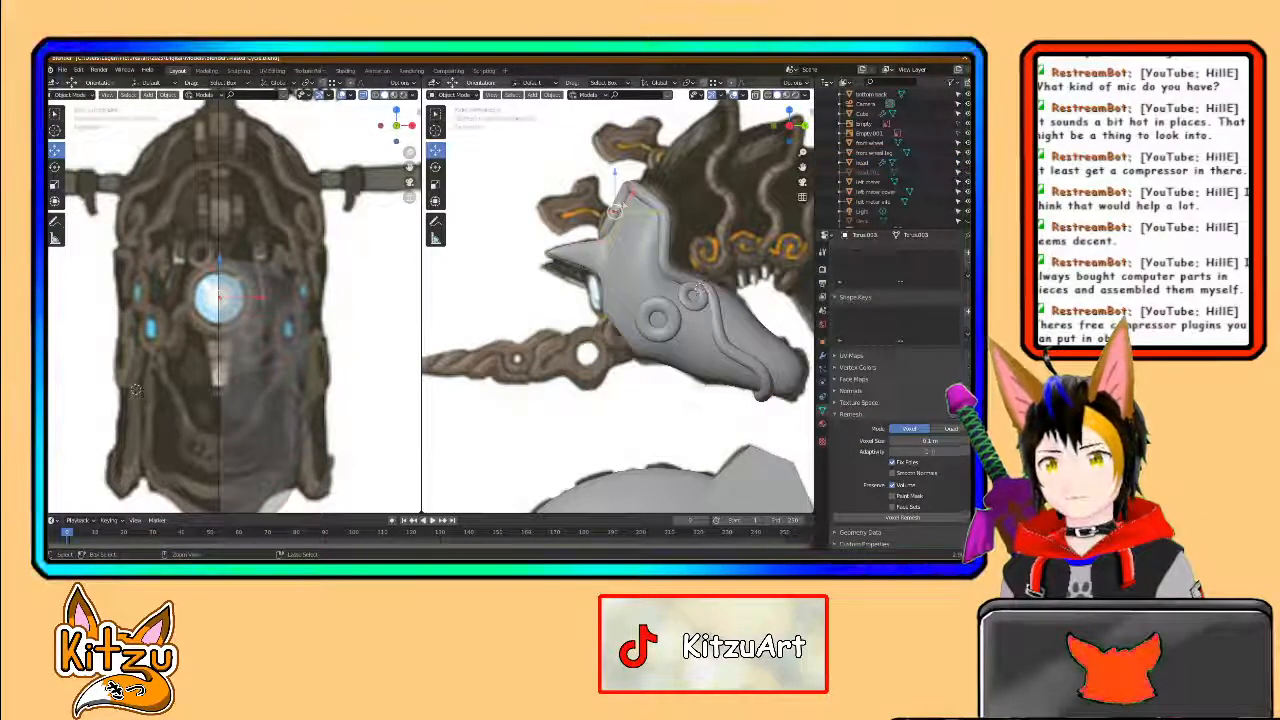
key(g)
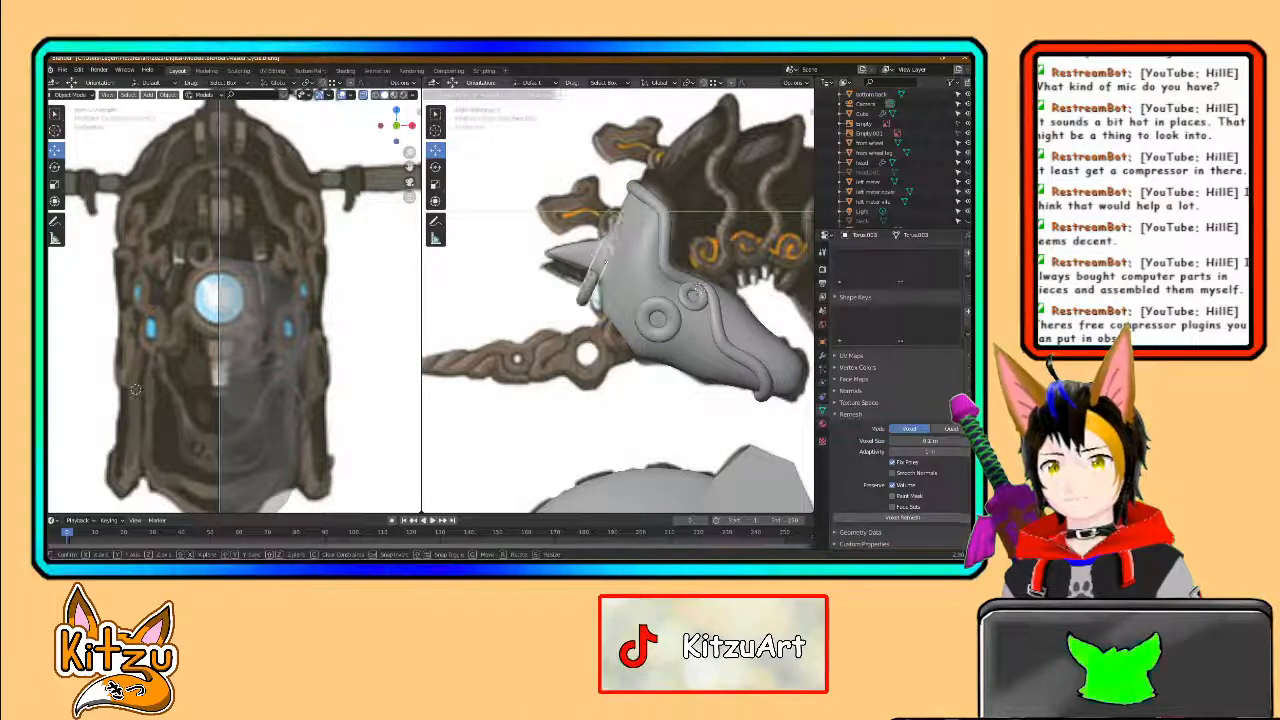
click(697, 292)
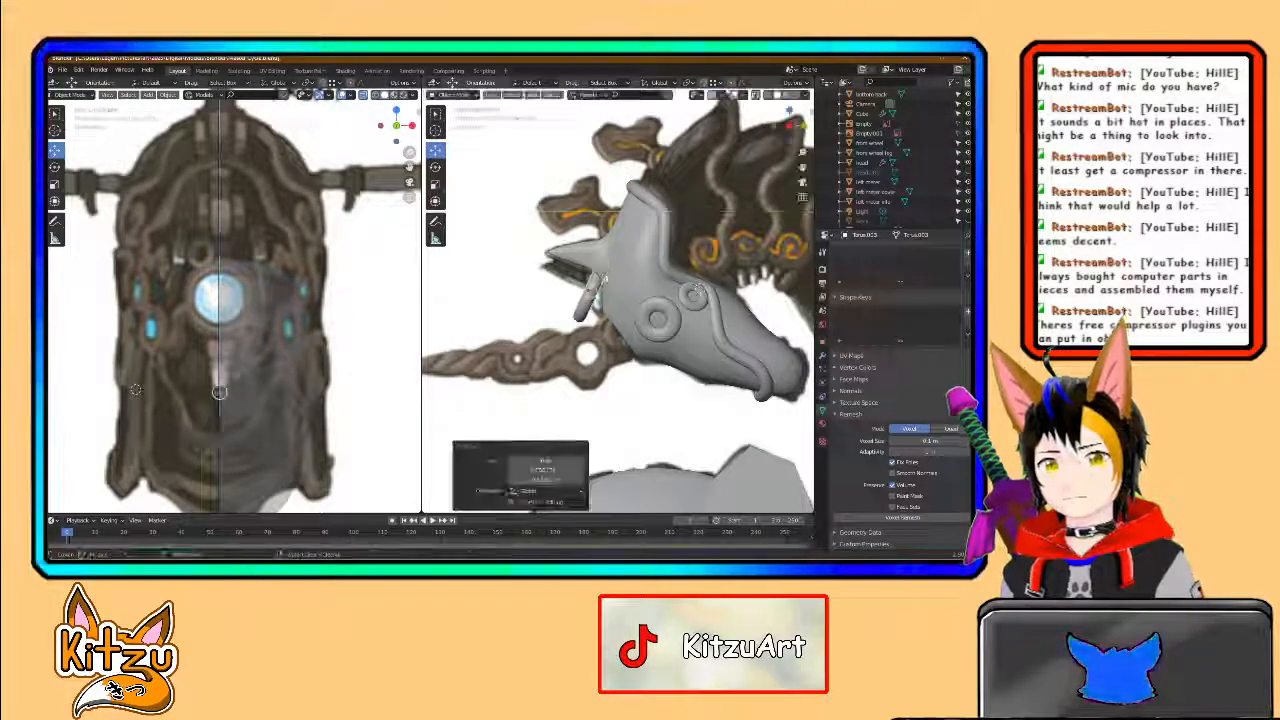
- Rotate the torus ring in the side view until it stands more upright against the head's front
scroll(605, 318, up, 3)
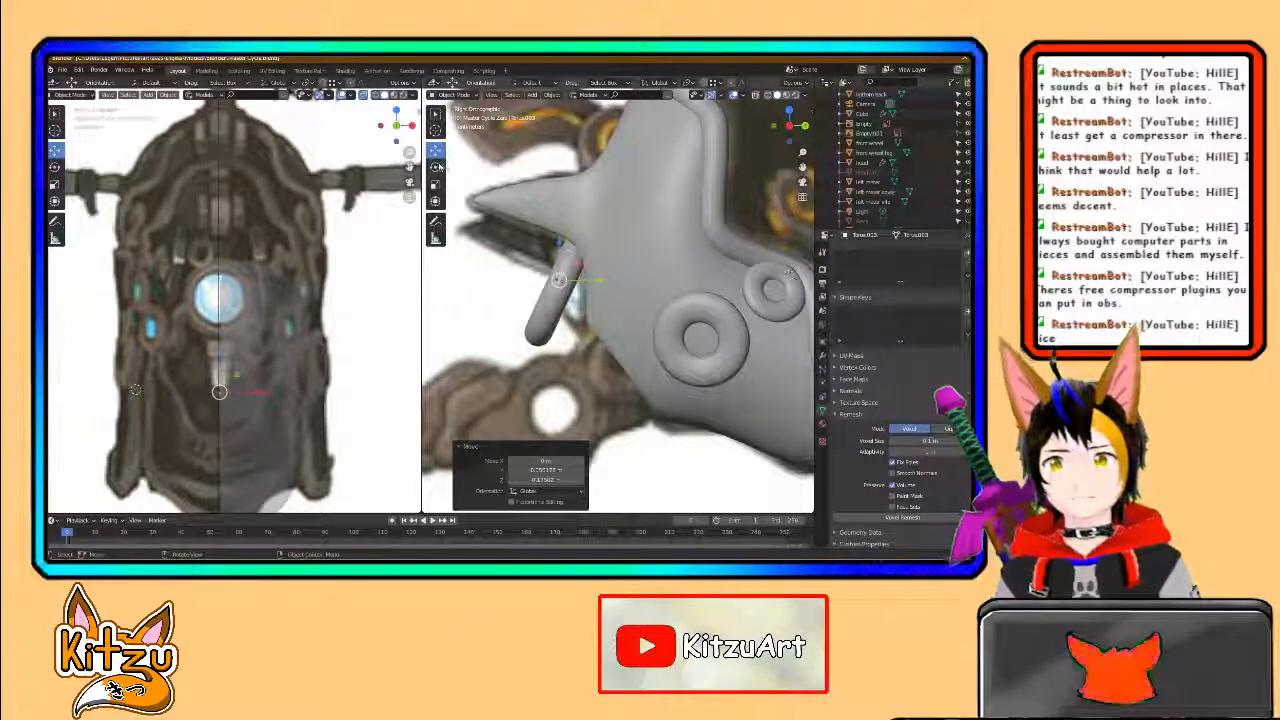
click(436, 167)
mouse_move(591, 267)
mouse_down()
mouse_move(583, 244)
mouse_move(571, 252)
mouse_move(601, 281)
mouse_up()
- Move the torus ring along the Z and Y axes to seat it against the head's front surface
middle_drag(603, 281, 572, 268)
key(g)
key(z)
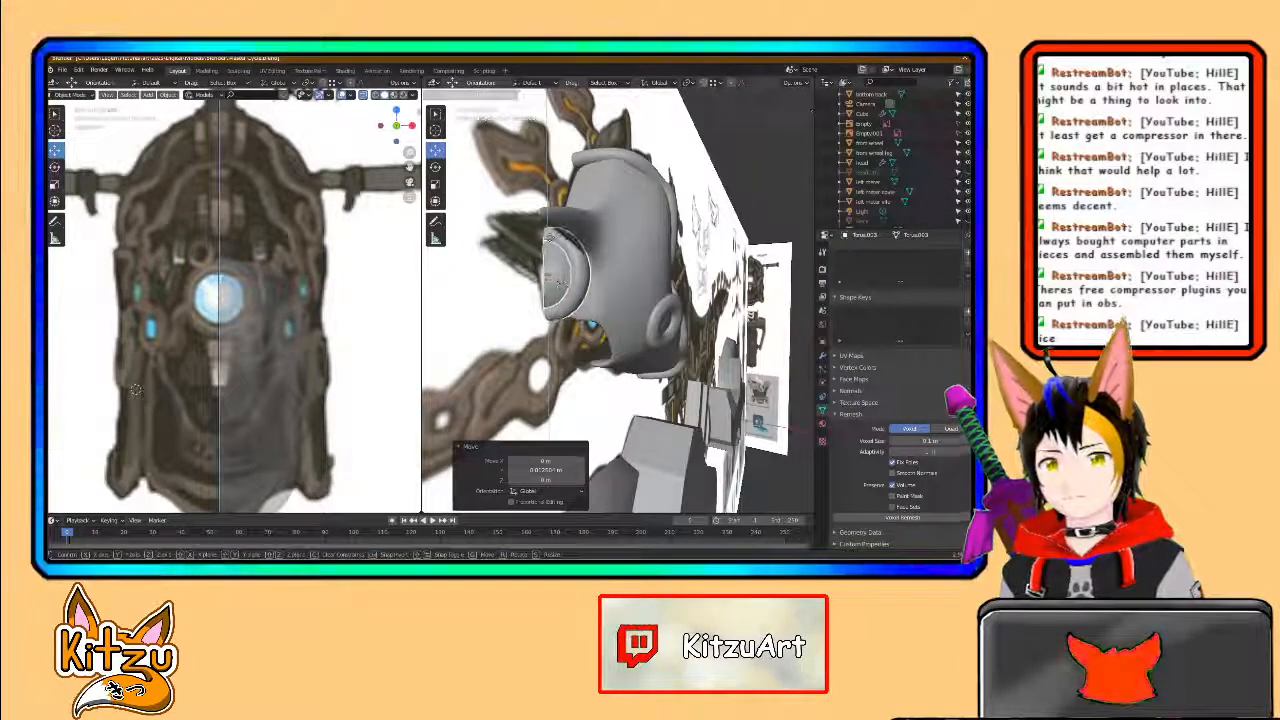
drag(550, 228, 550, 226)
middle_drag(652, 250, 598, 260)
key(g)
key(y)
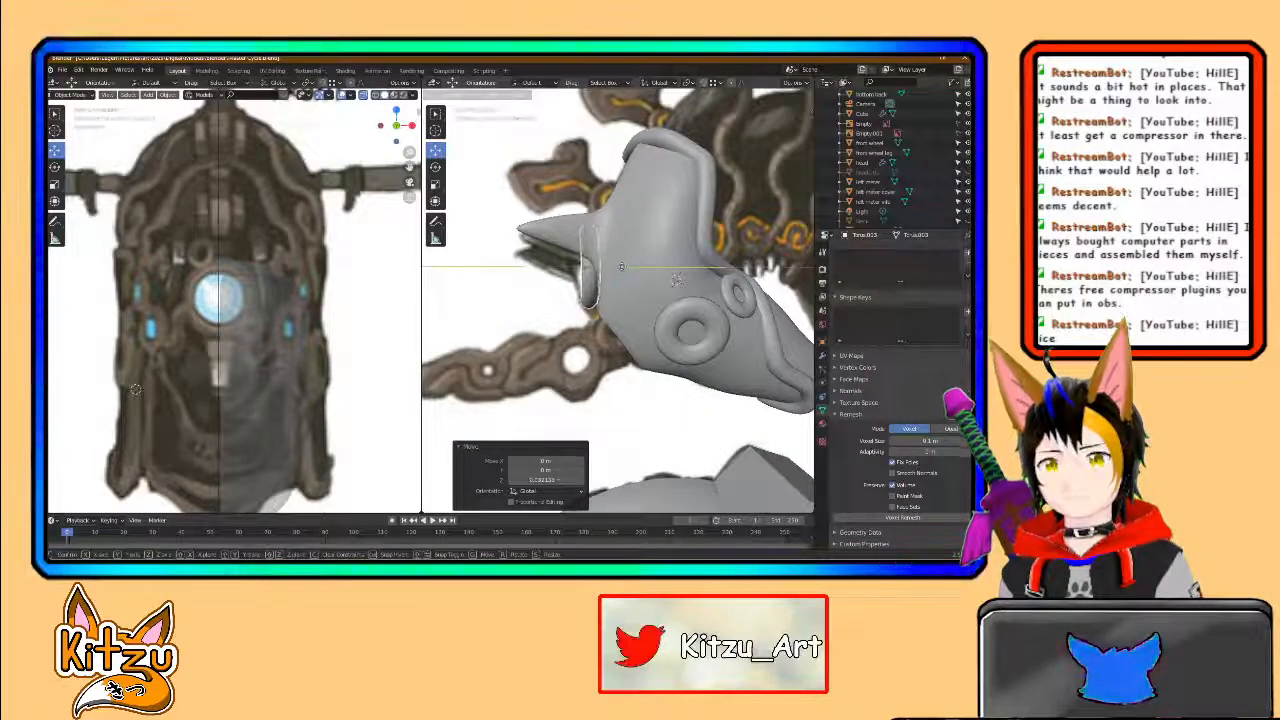
middle_drag(623, 270, 641, 274)
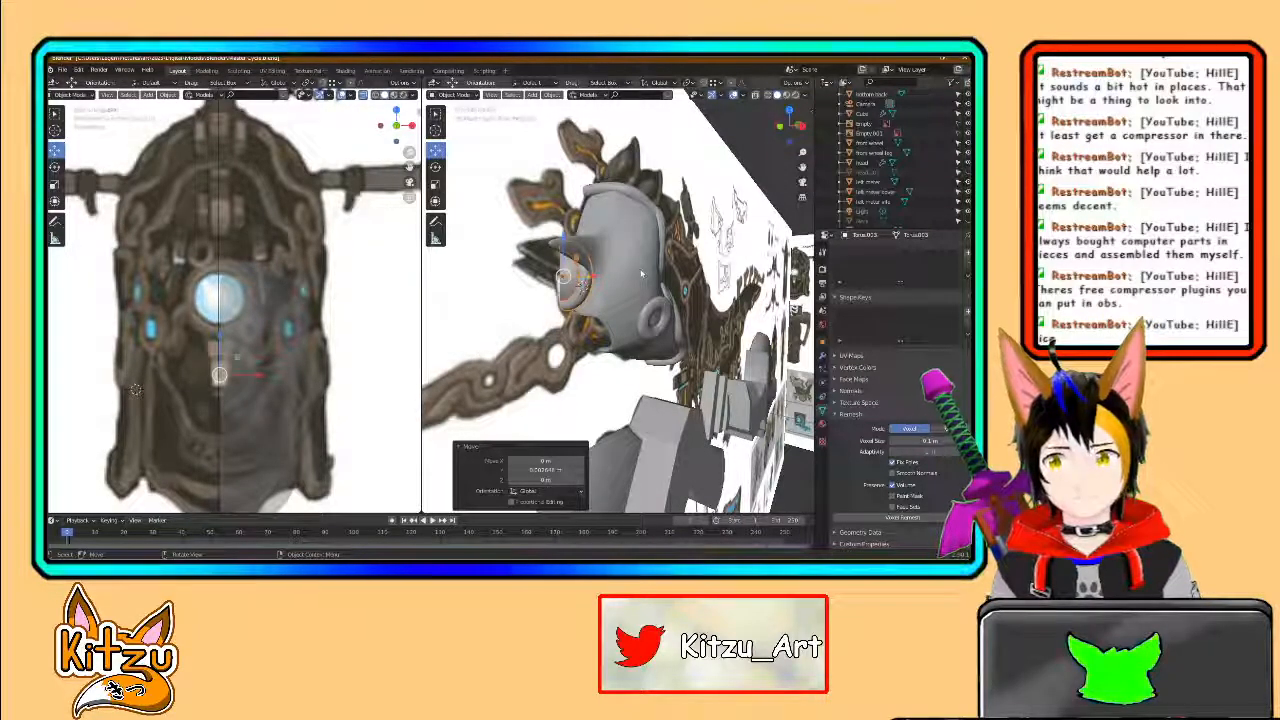
- Try rotating the head about the X axis and raising it along Z to match the side reference
mouse_move(583, 286)
middle_down()
mouse_move(579, 322)
mouse_move(585, 305)
middle_up()
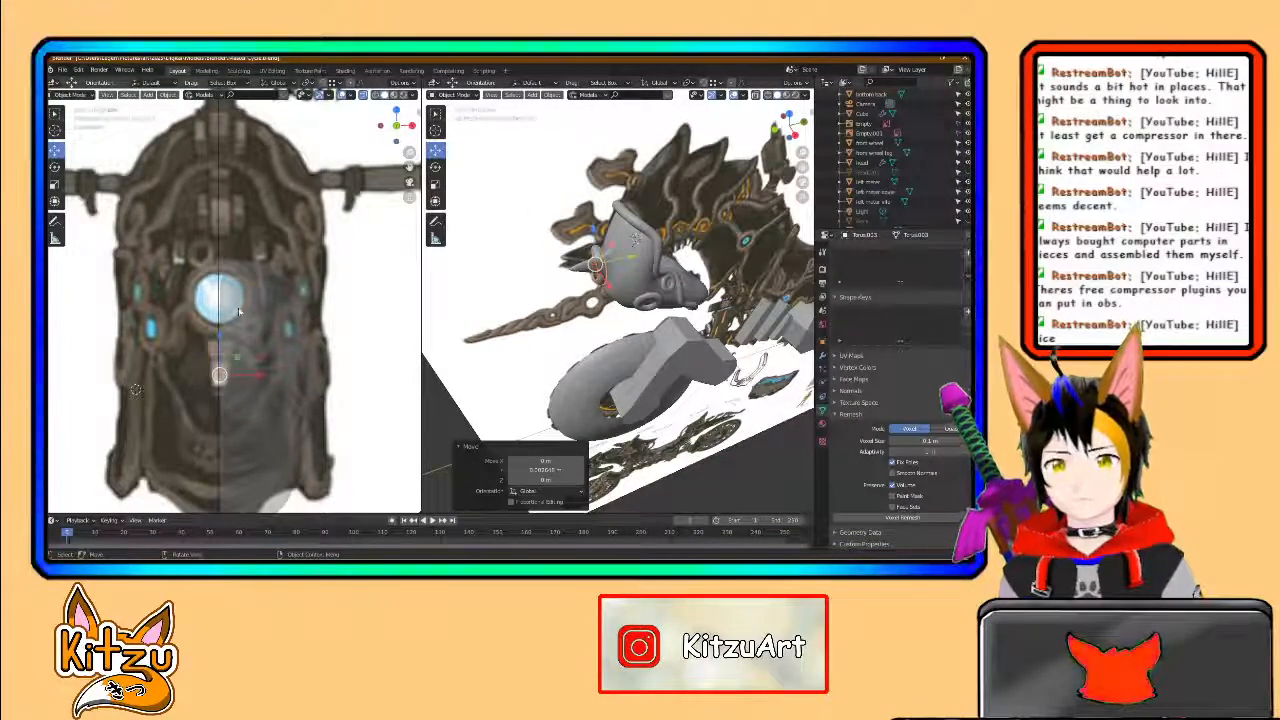
scroll(682, 303, up, 3)
mouse_move(625, 251)
middle_down()
mouse_move(612, 293)
mouse_move(620, 272)
middle_up()
middle_drag(806, 218, 640, 232)
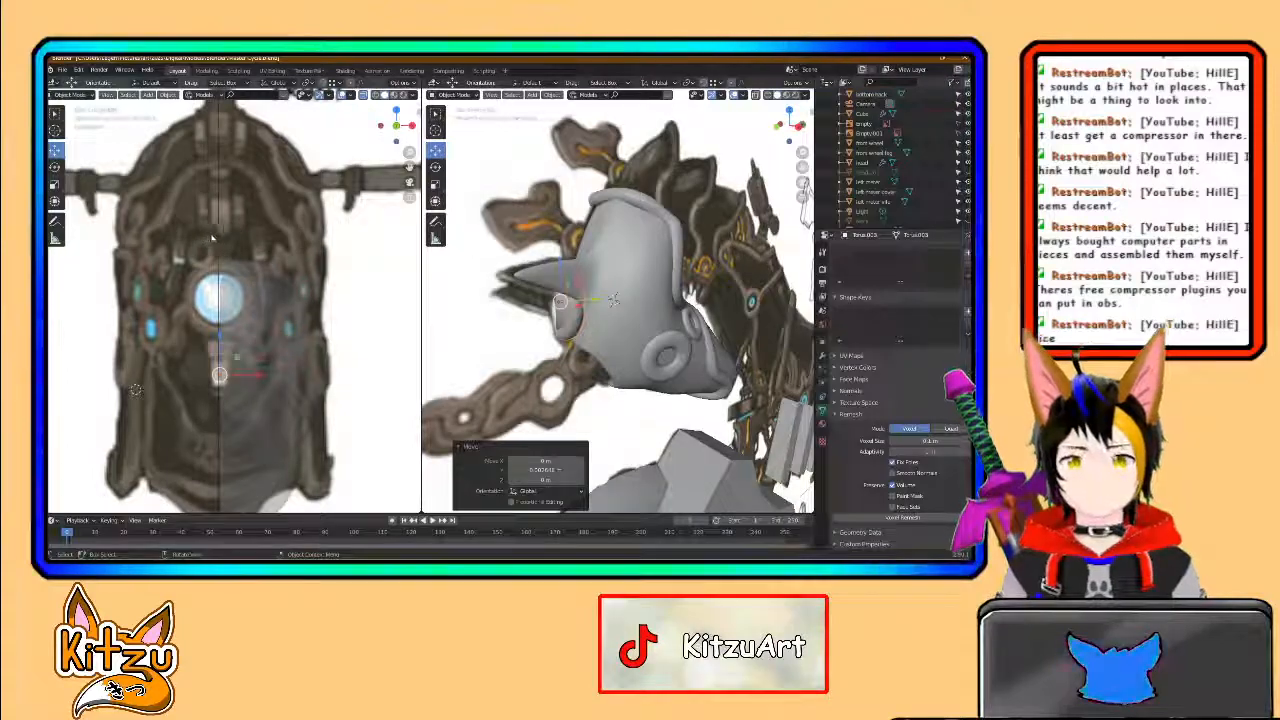
click(628, 312)
scroll(628, 313, down, 3)
middle_drag(630, 319, 633, 312)
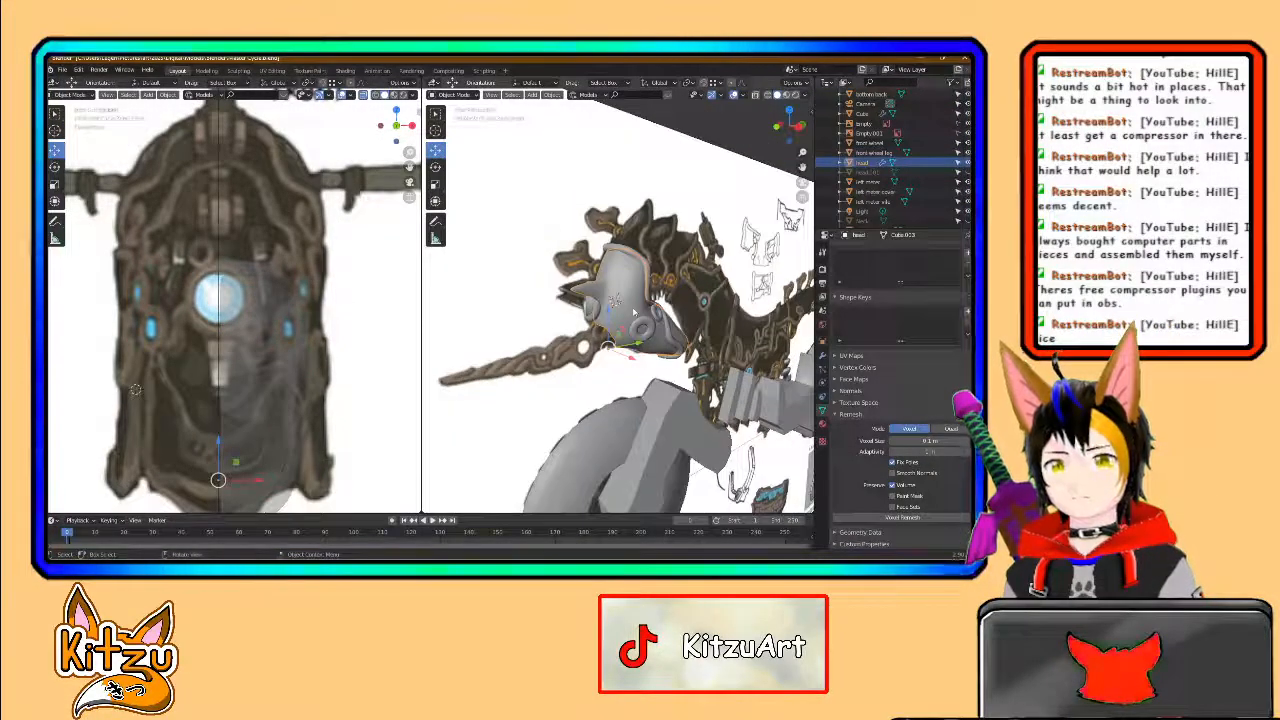
click(435, 167)
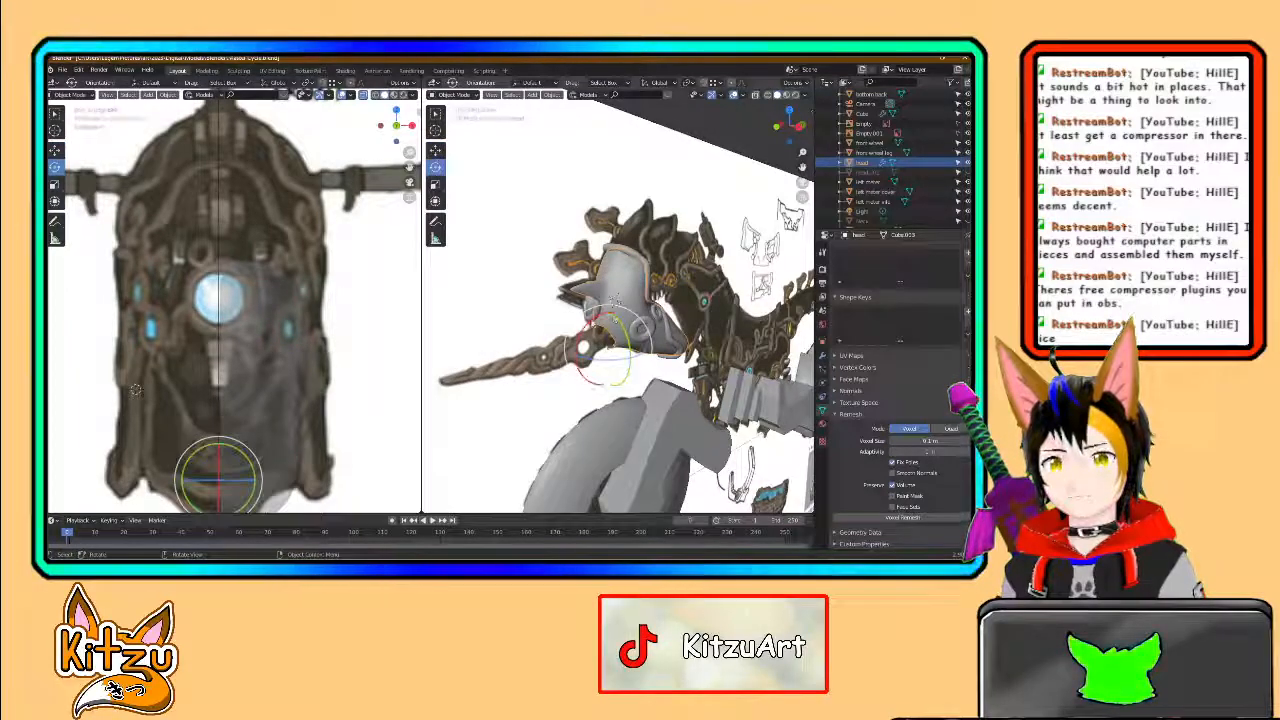
drag(597, 320, 608, 280)
click(438, 153)
click(436, 168)
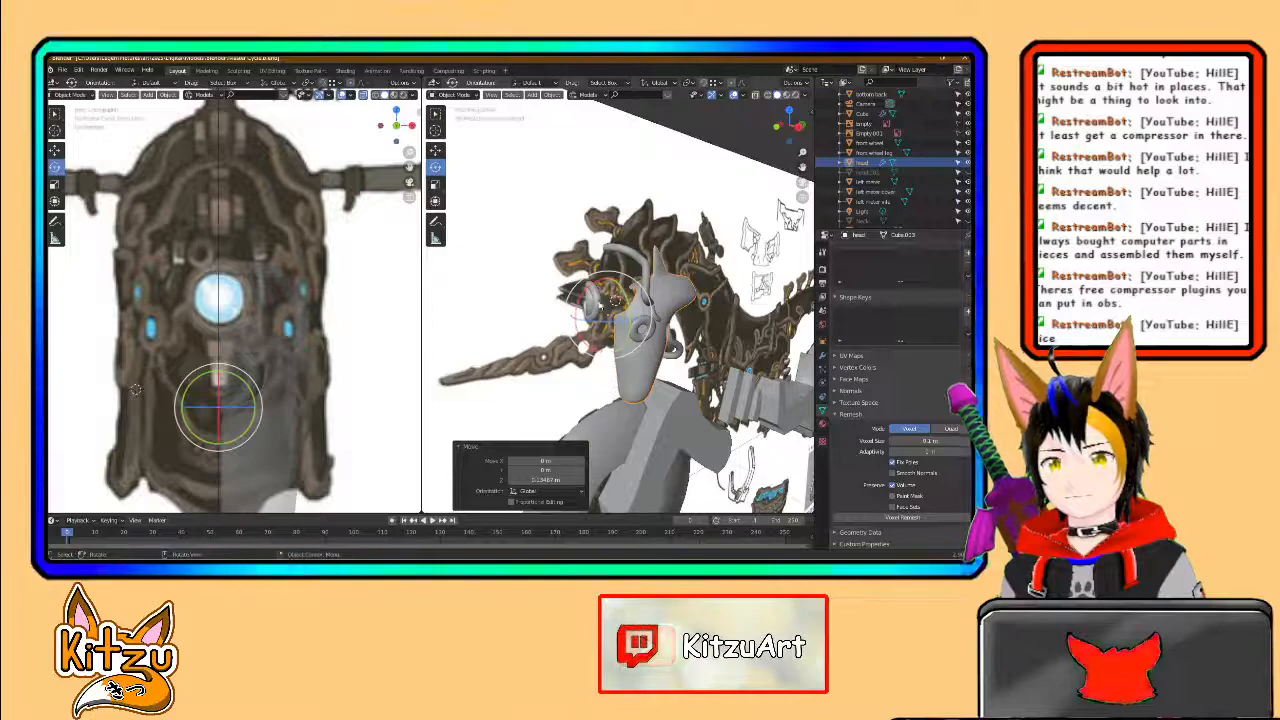
- Try rotating the head back partway about X, and shift it along the Y axis
drag(587, 291, 565, 318)
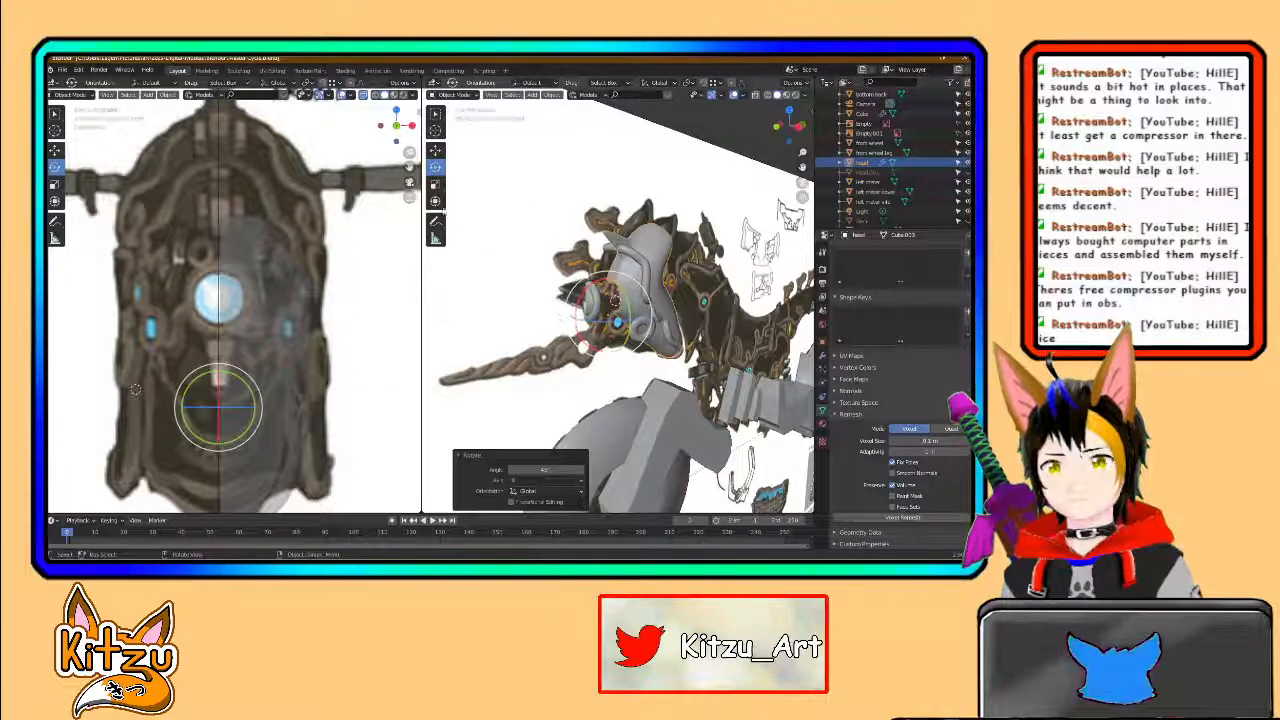
click(435, 150)
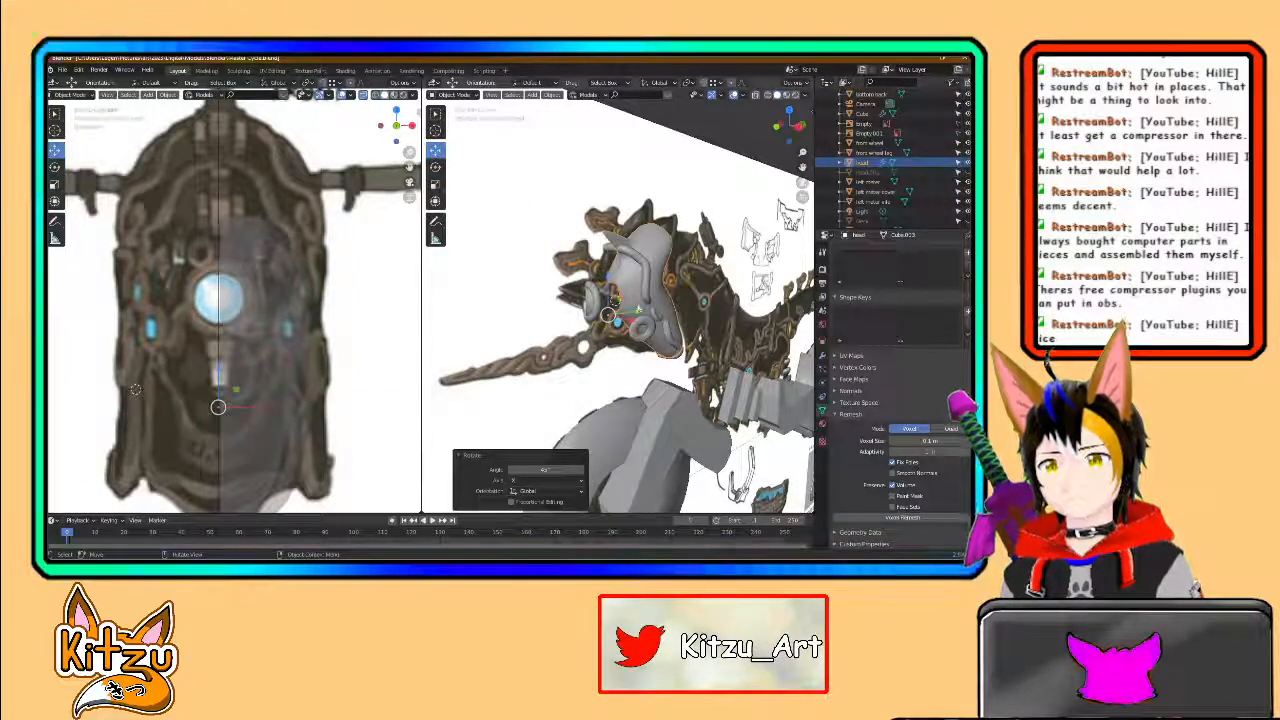
drag(636, 313, 618, 314)
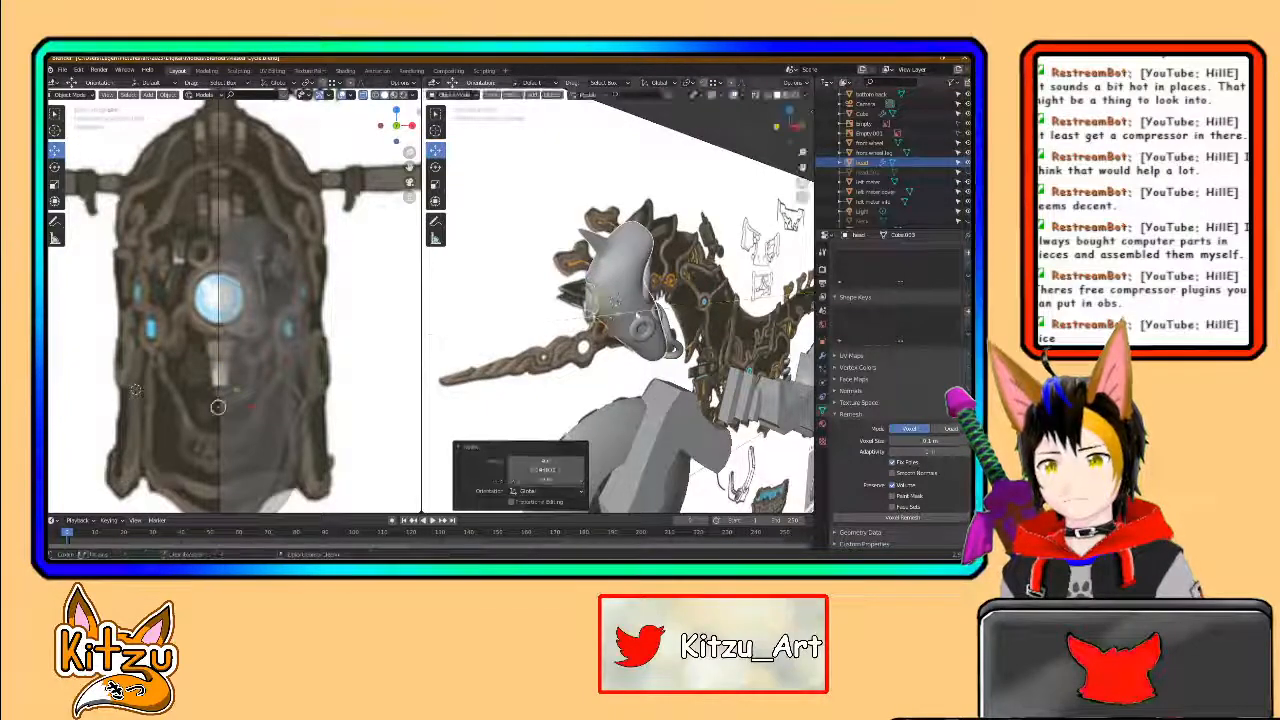
click(797, 127)
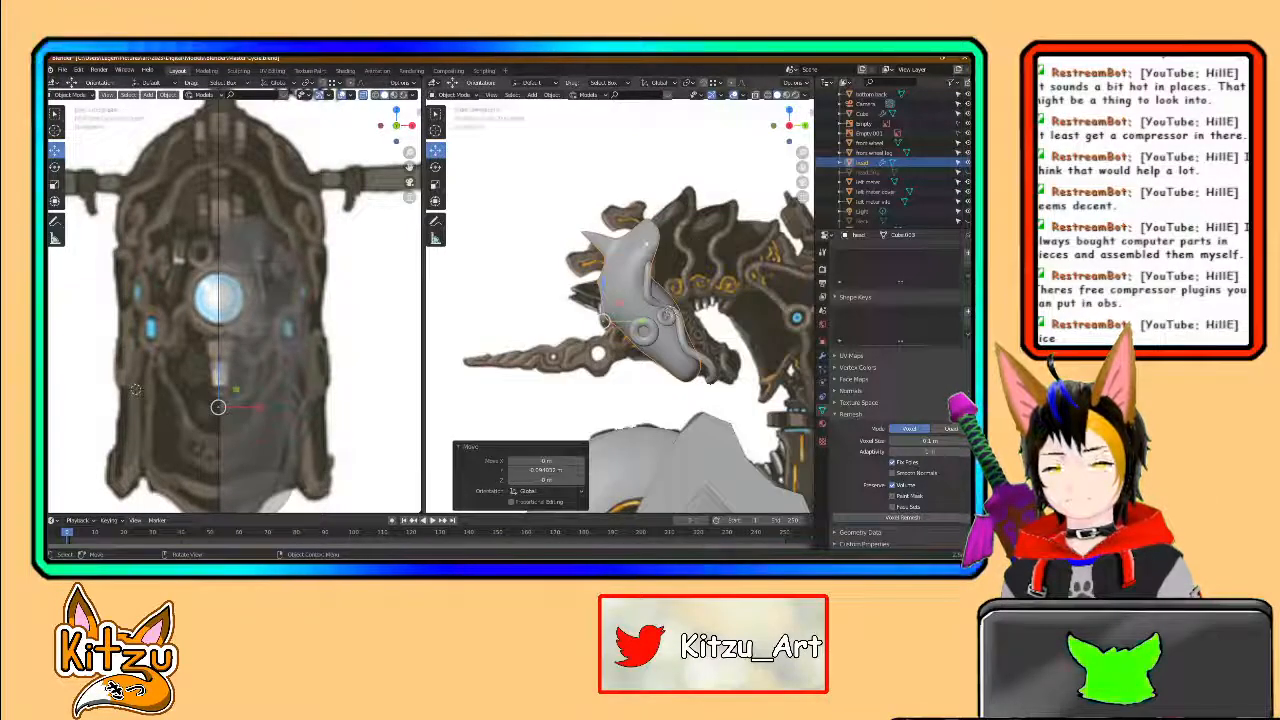
- Try lowering the rotated head along the Z axis in the side view
key(g)
key(z)
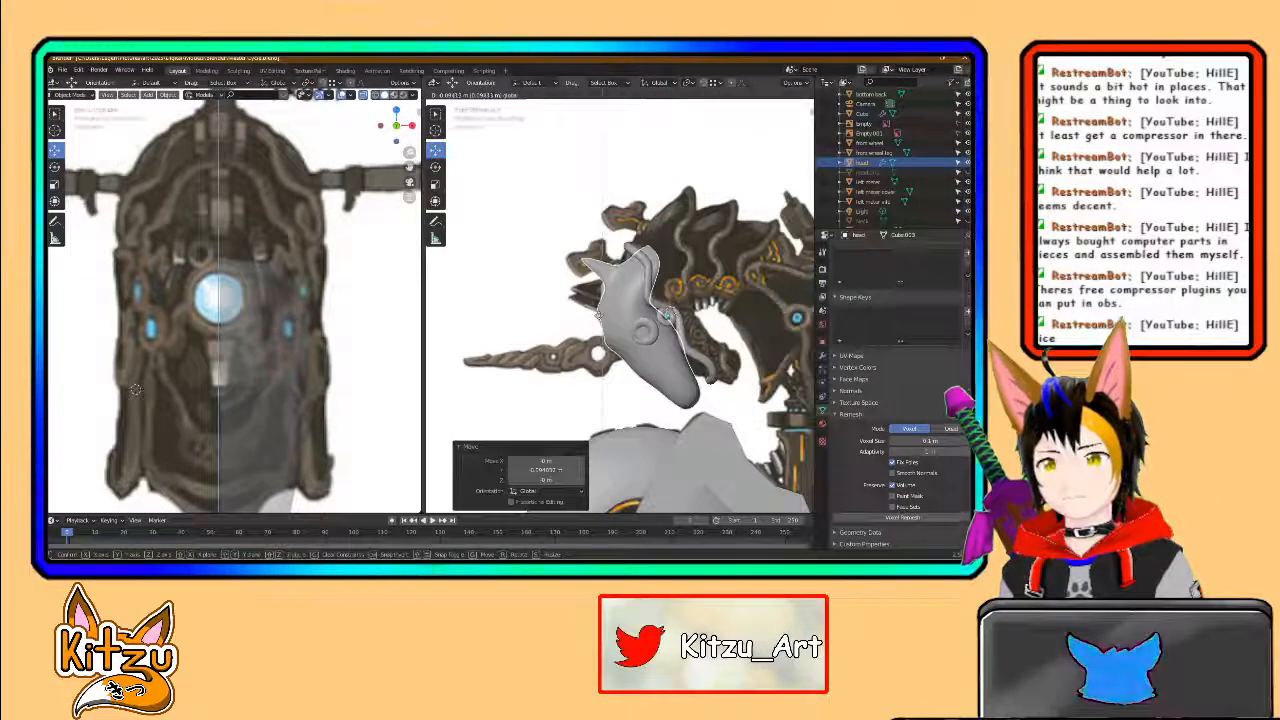
key(Escape)
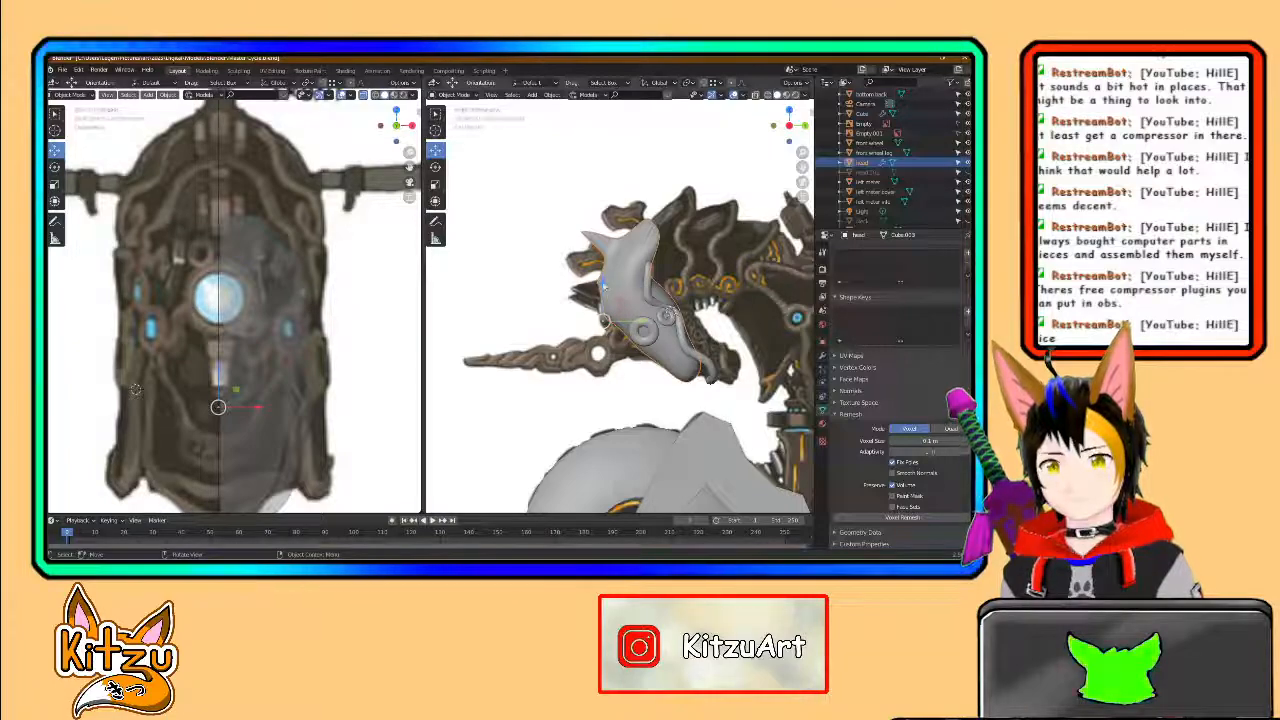
key(g)
key(z)
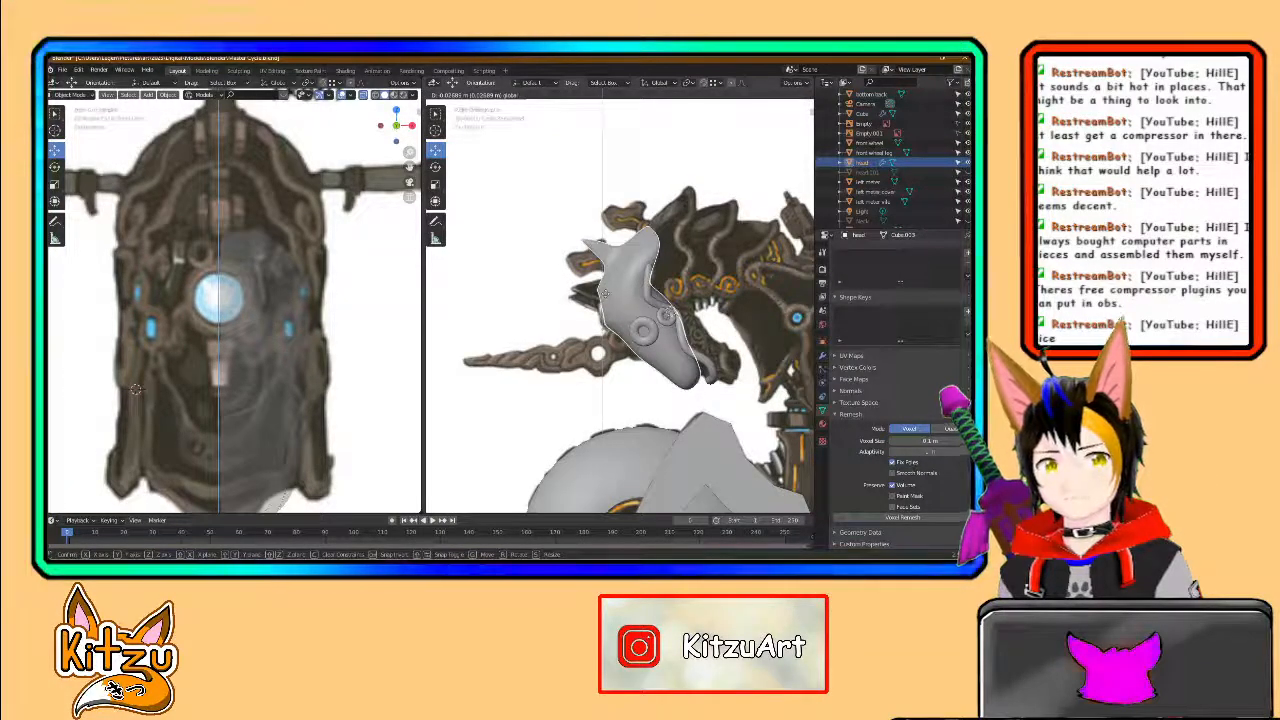
click(604, 292)
scroll(603, 252, up, 2)
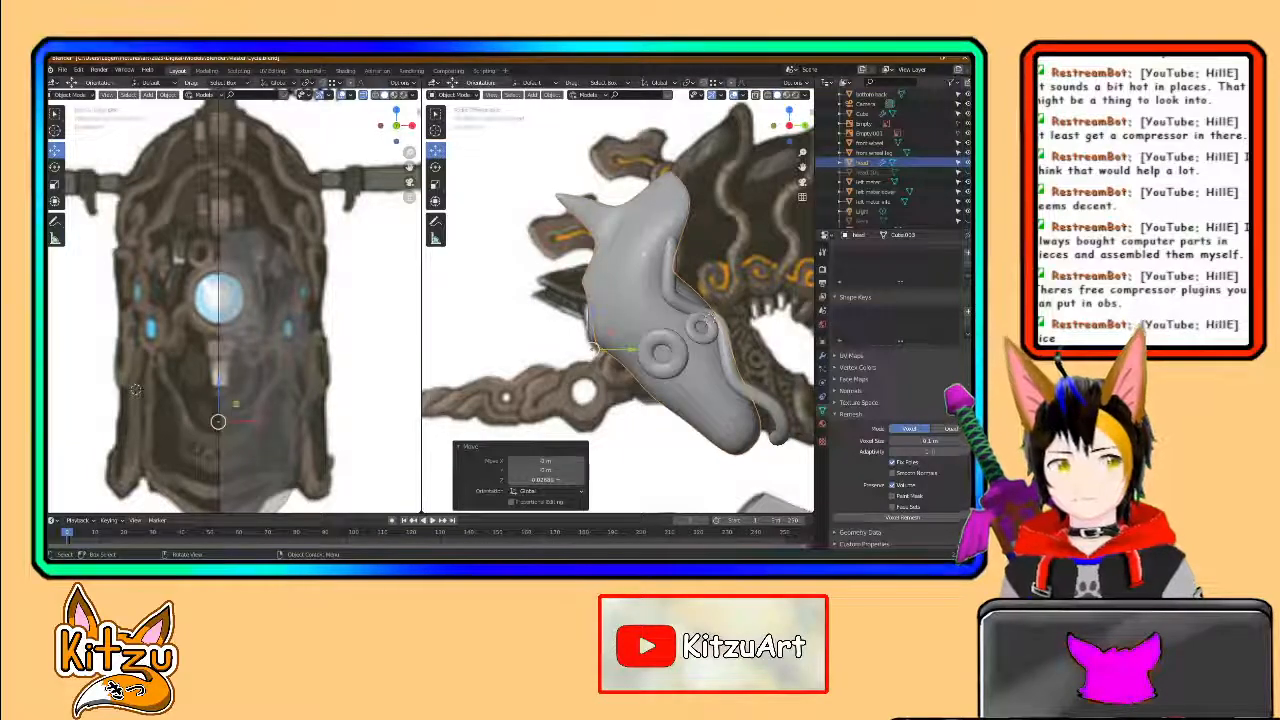
- Undo the head's latest rotations and moves
key(ctrl+z)
key(ctrl+z)
key(ctrl+z)
key(ctrl+z)
key(ctrl+z)
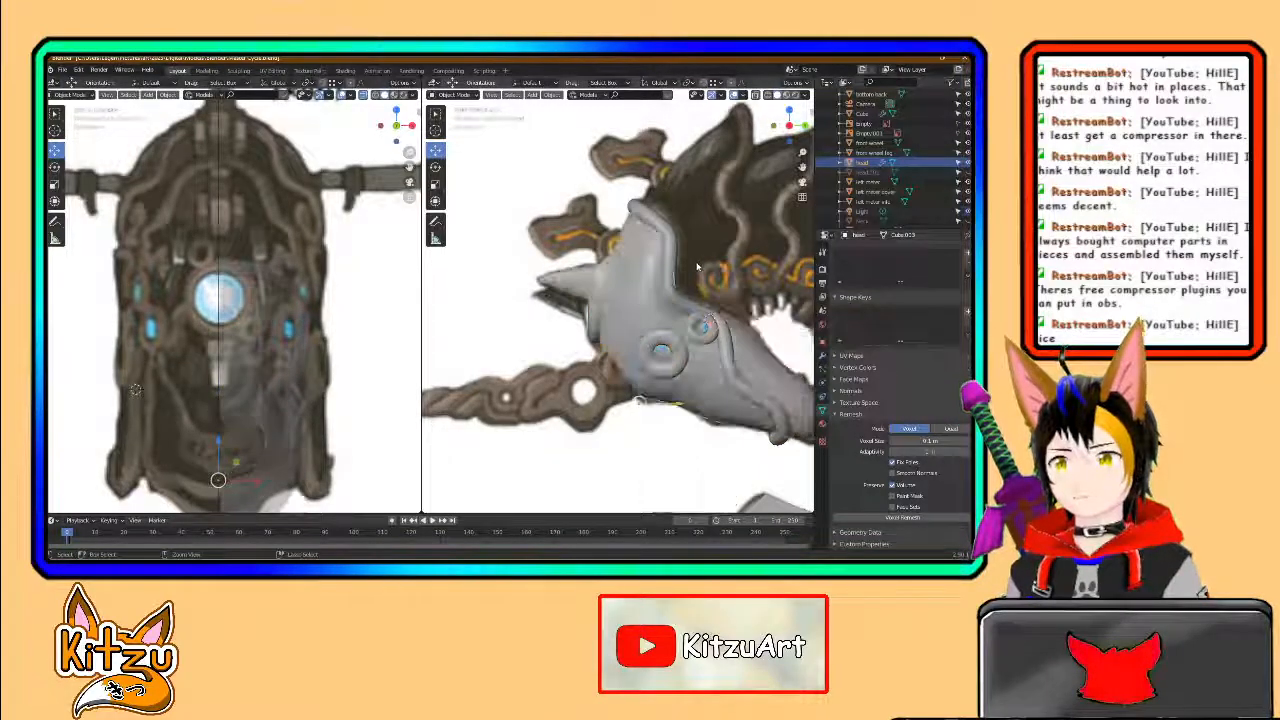
key(ctrl+z)
key(ctrl+z)
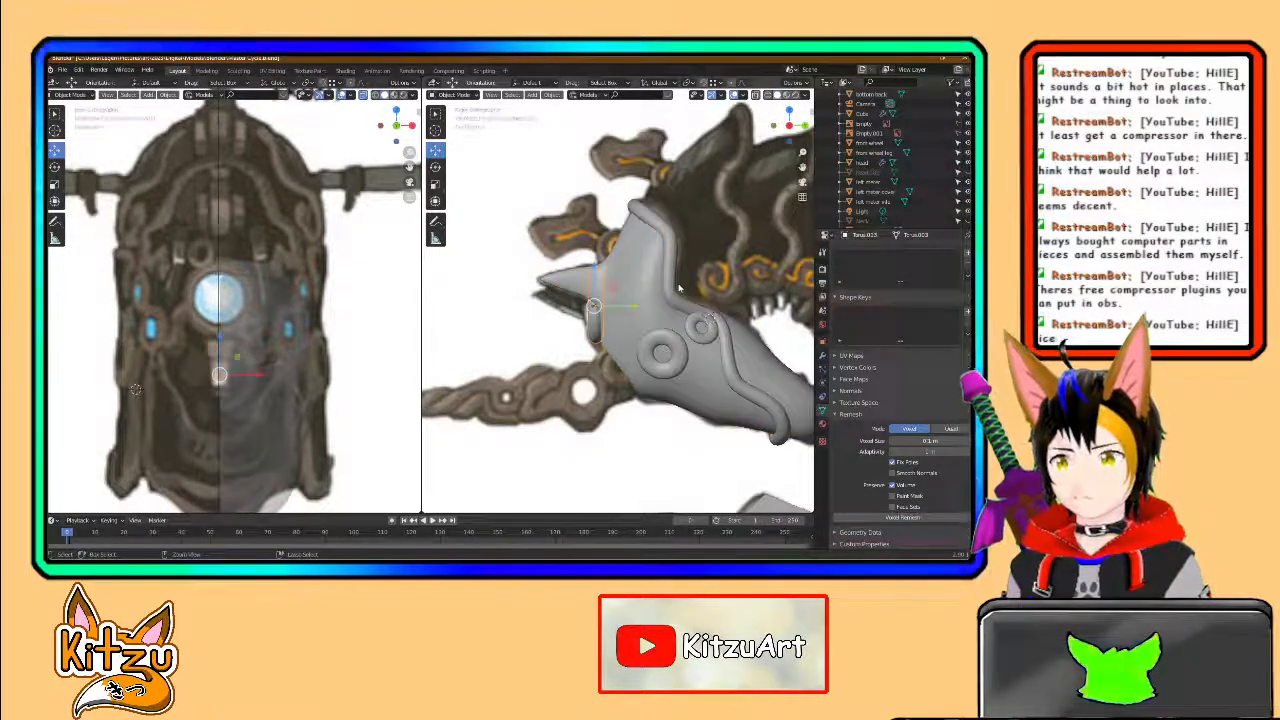
key(ctrl+z)
key(ctrl+z)
key(ctrl+z)
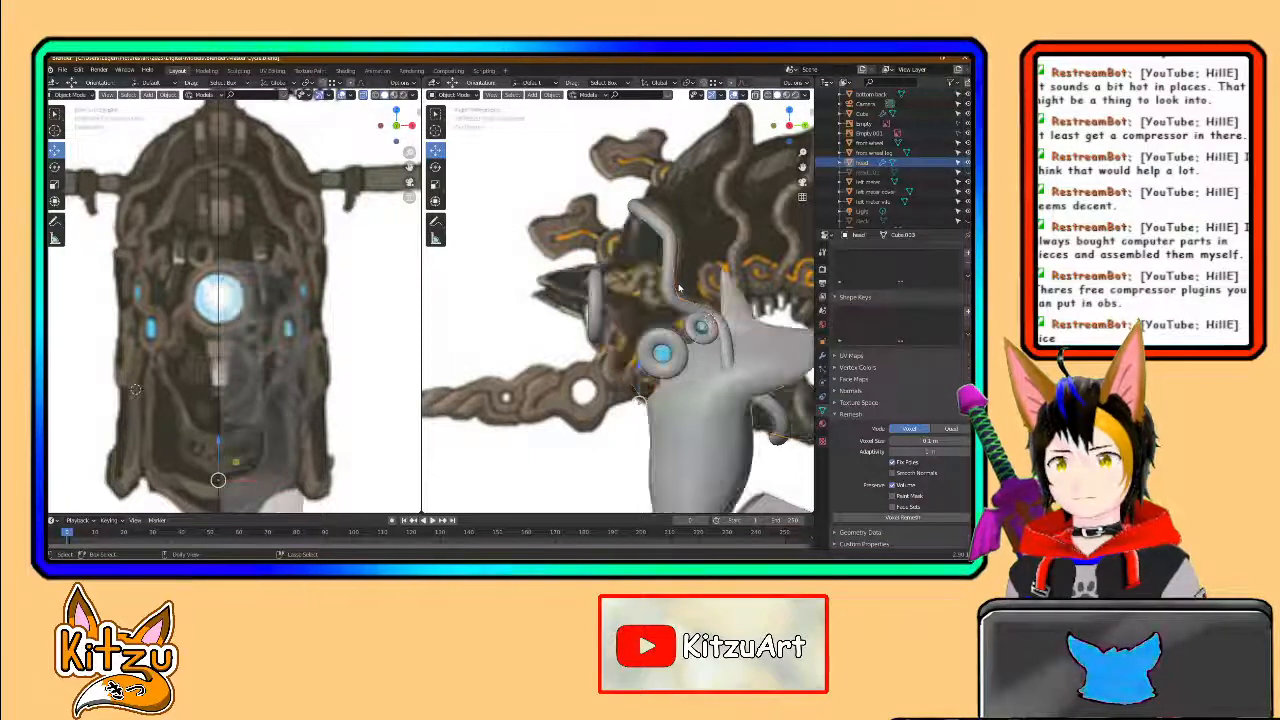
- Deselect the head and unhide the horn and the body
middle_drag(631, 358, 611, 273)
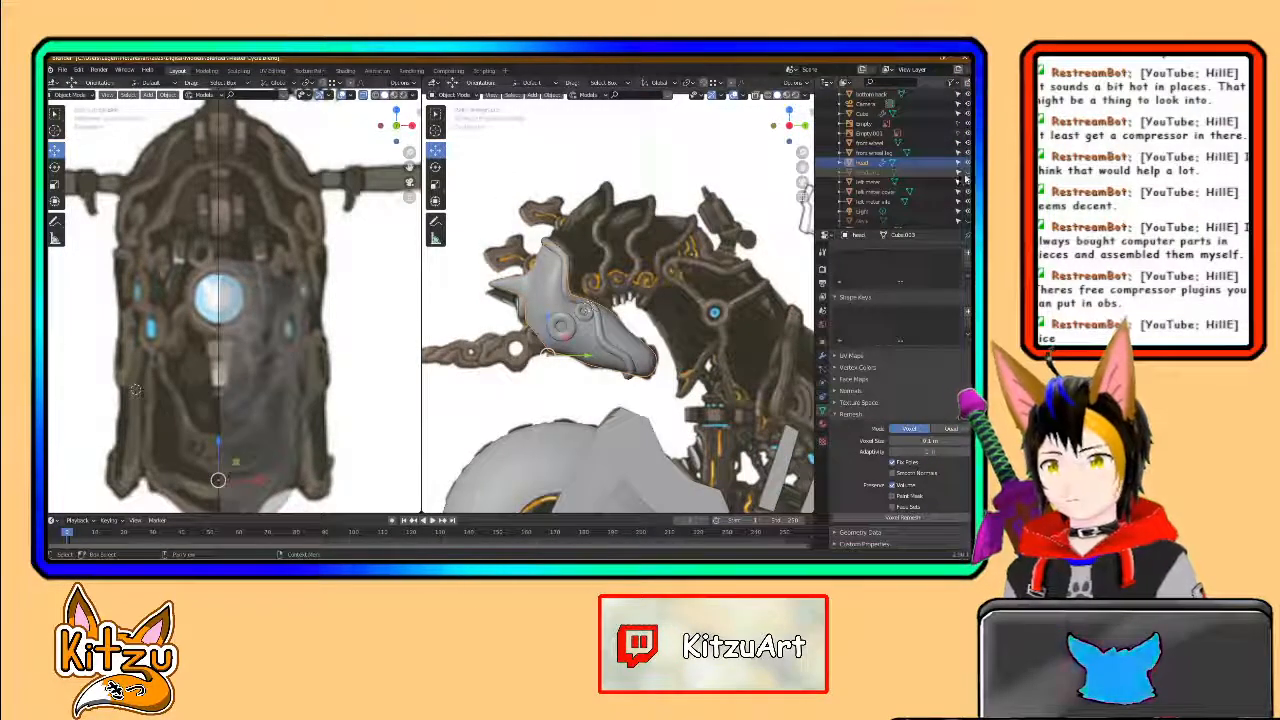
click(704, 215)
scroll(704, 215, down, 4)
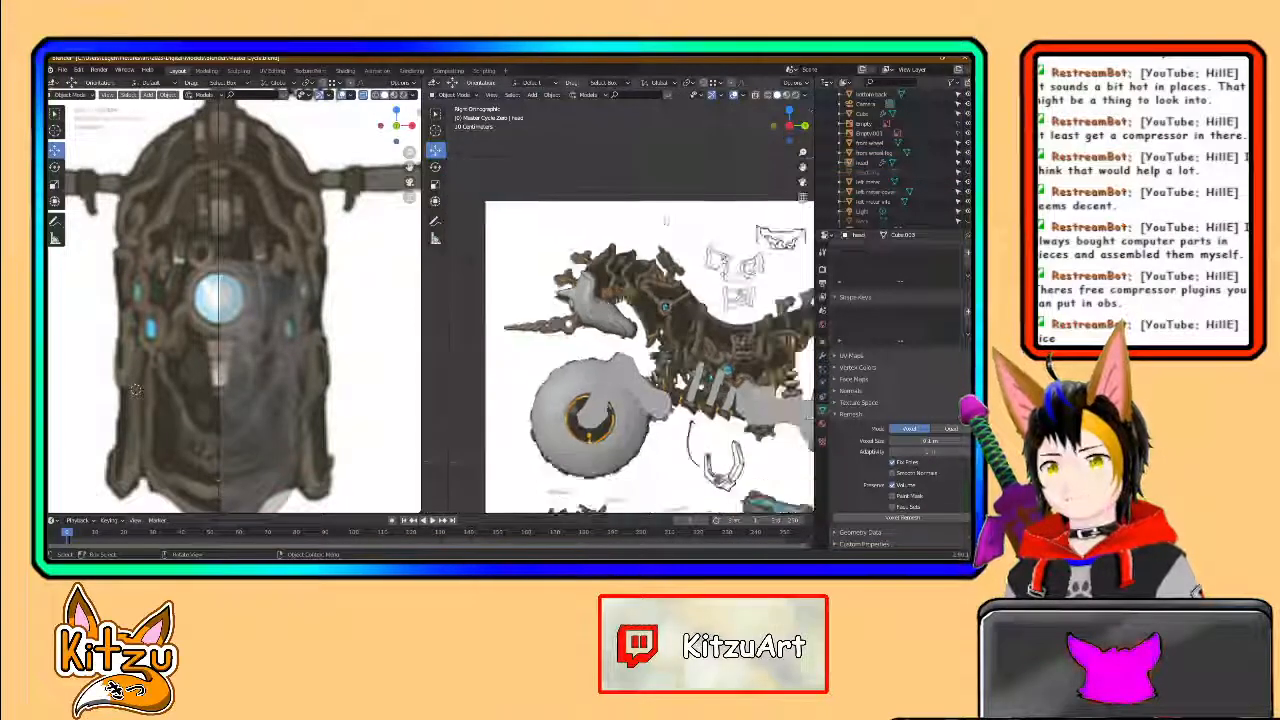
shift+middle_drag(704, 215, 682, 201)
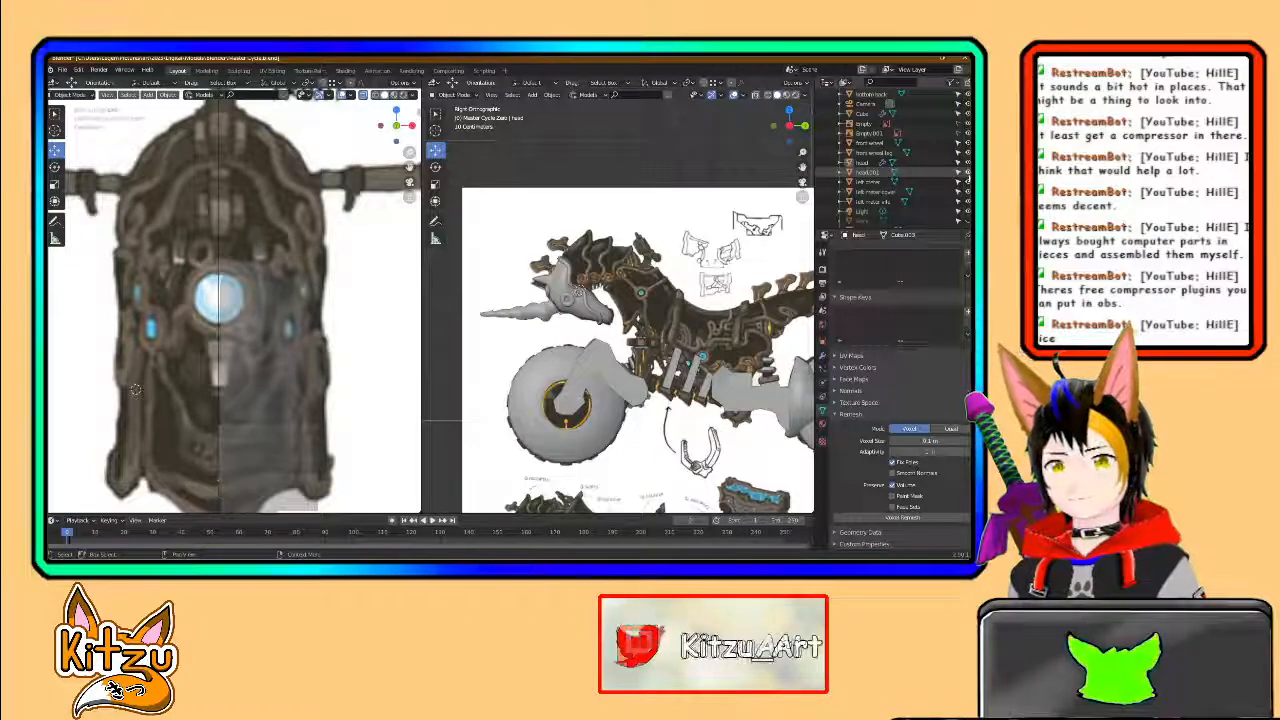
scroll(945, 183, up, 2)
scroll(945, 183, up, 5)
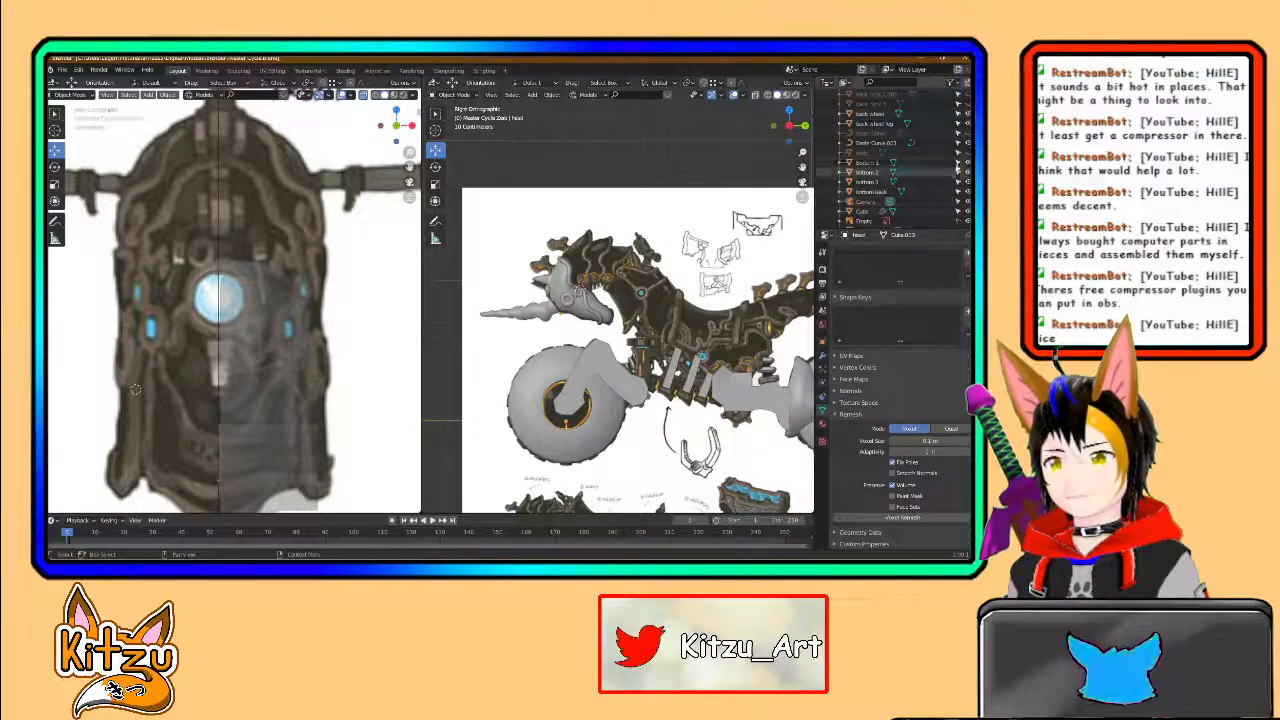
click(967, 154)
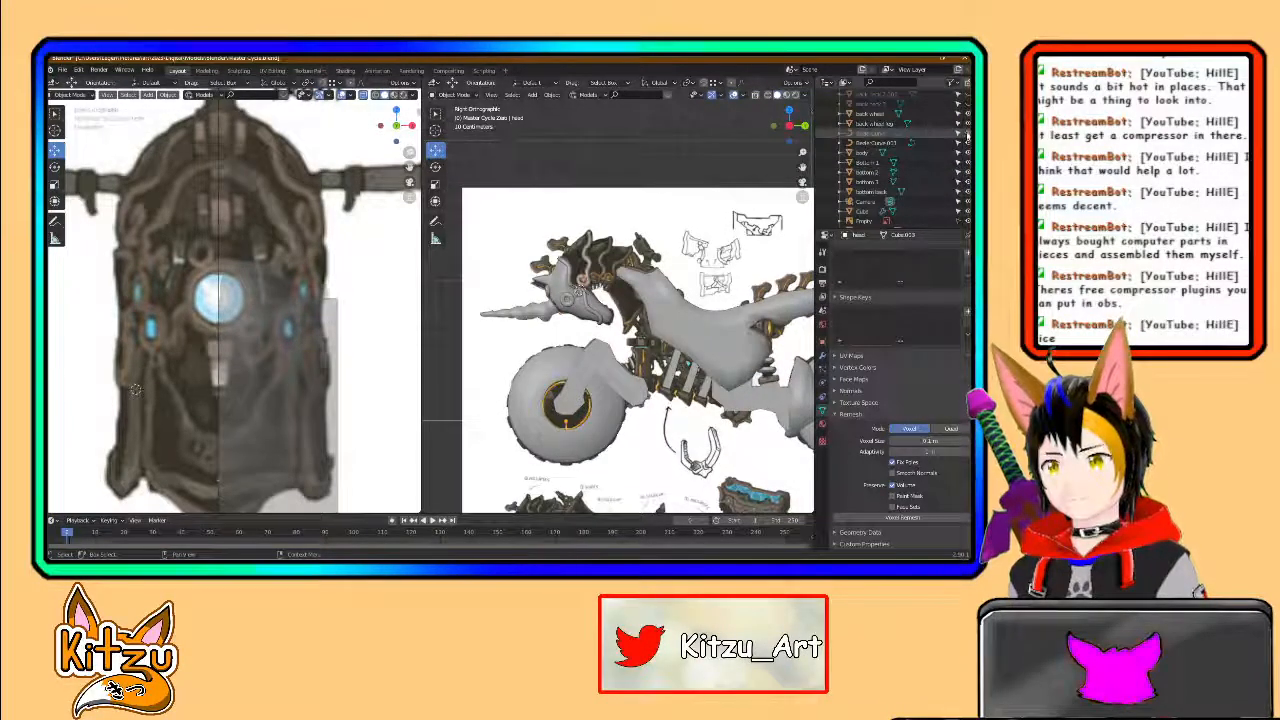
- Unhide the Bezier curve and the first back neck piece behind the head
click(968, 133)
click(968, 105)
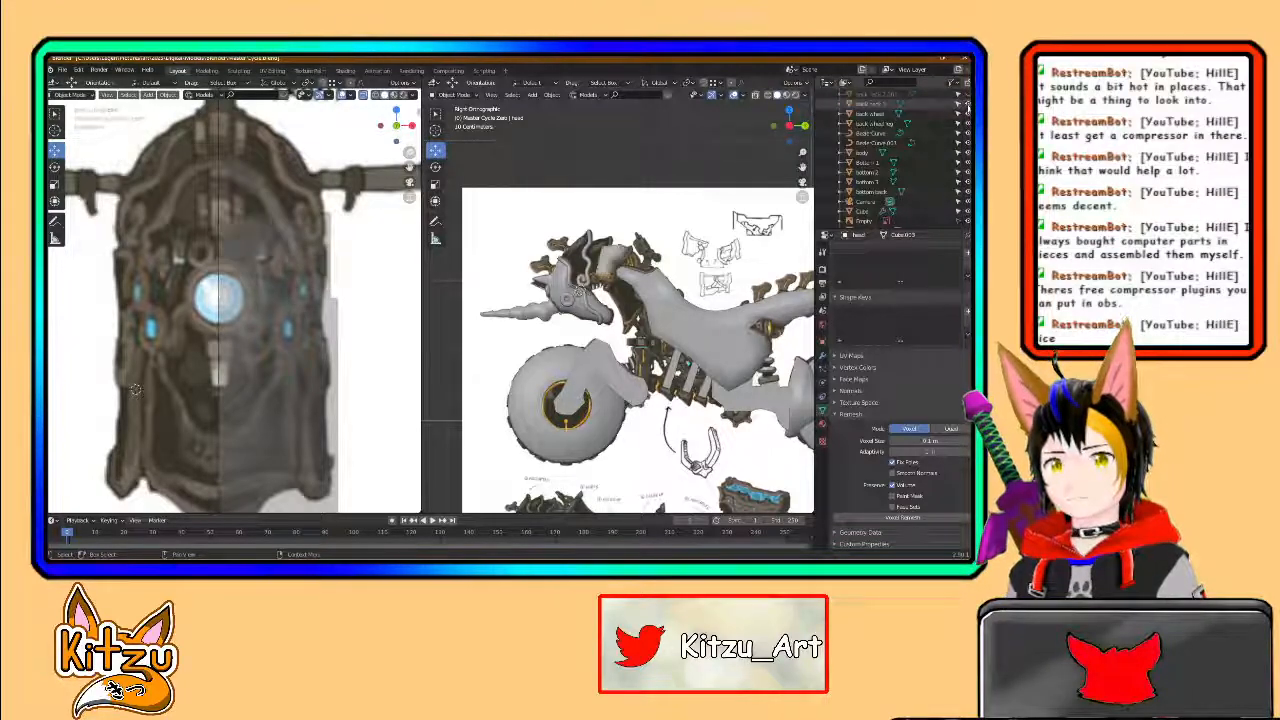
click(968, 105)
scroll(968, 108, up, 3)
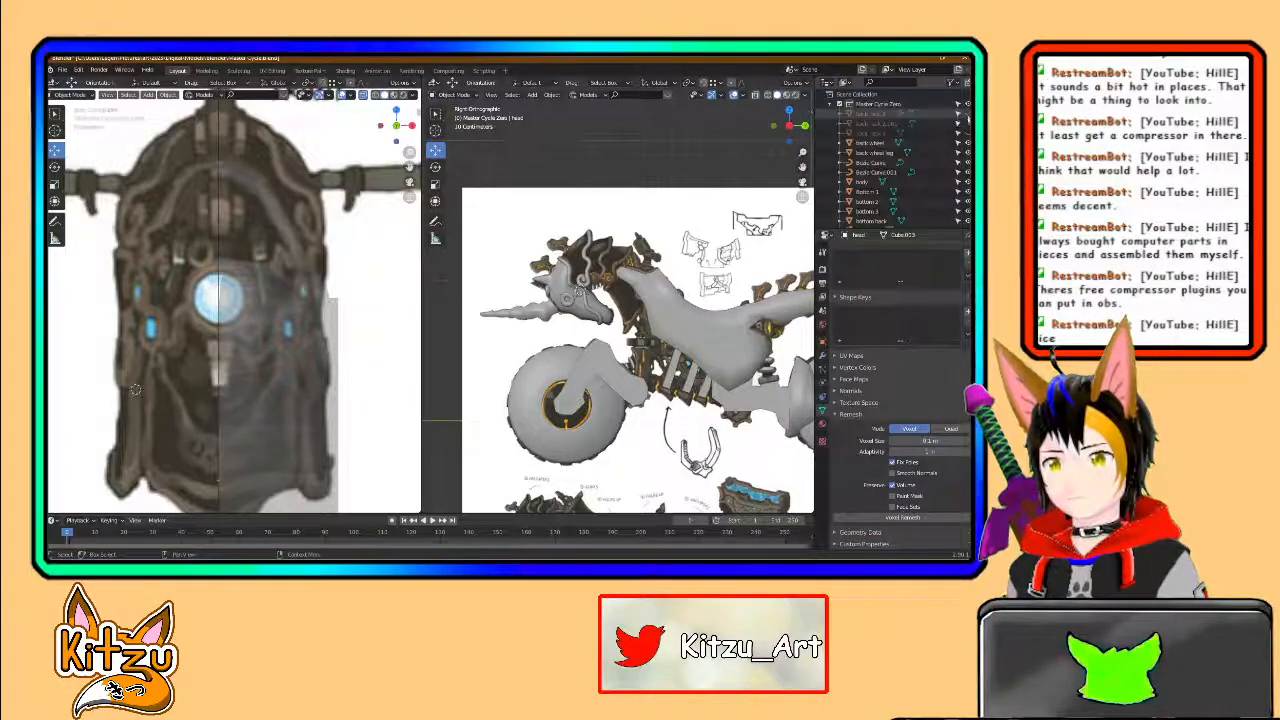
click(967, 115)
scroll(606, 326, up, 6)
shift+middle_drag(606, 326, 657, 300)
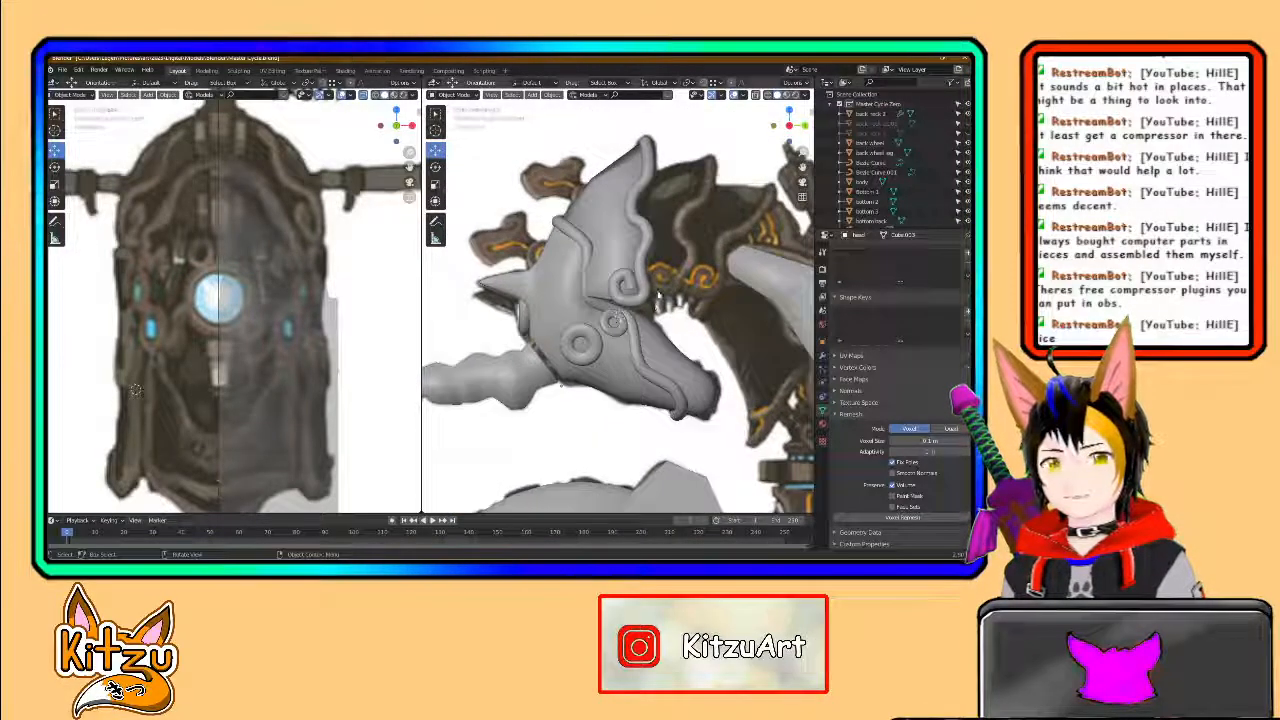
- Open the back neck piece's mesh for editing and select its lower outer vertices in the front view
scroll(615, 290, up, 2)
click(571, 231)
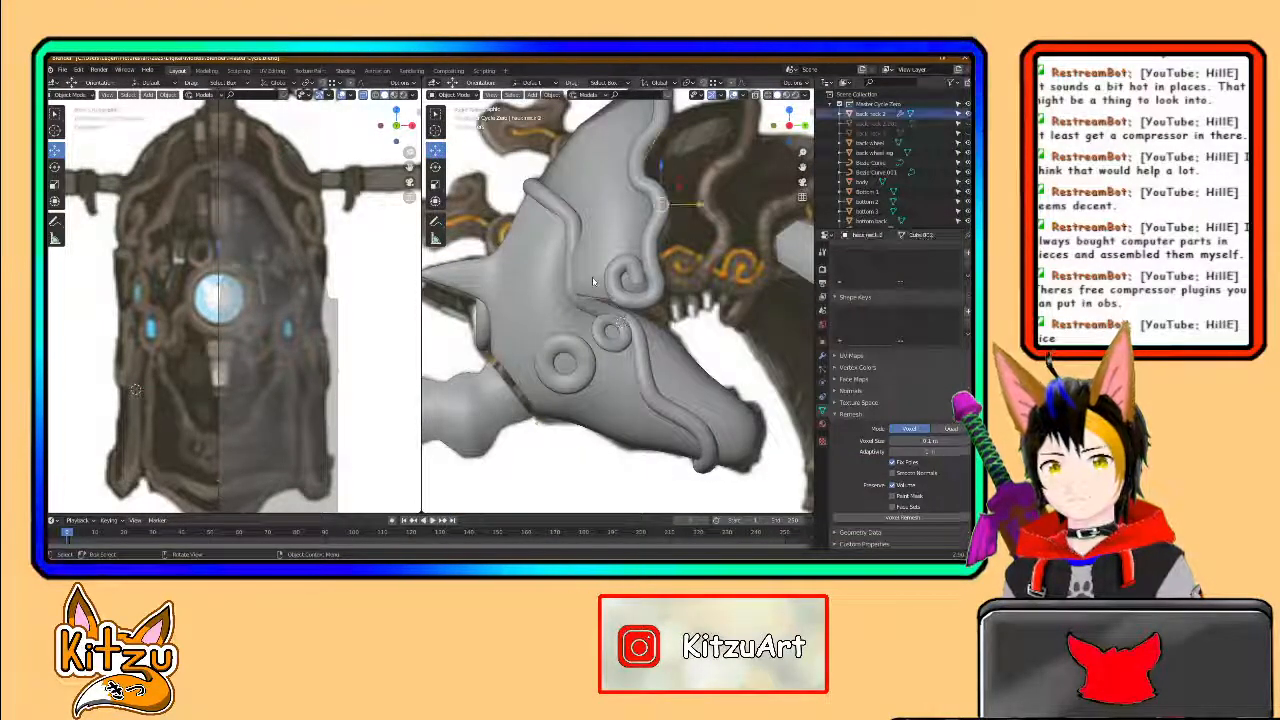
middle_drag(620, 320, 557, 246)
key(Tab)
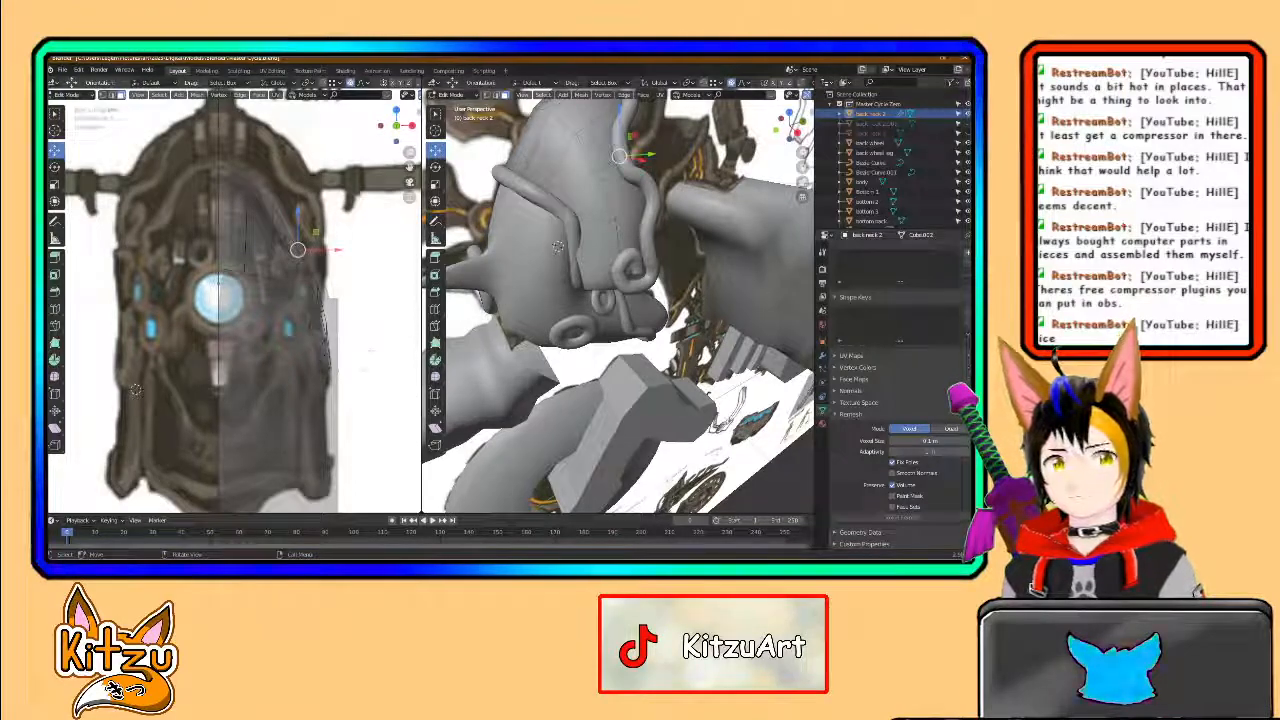
drag(365, 384, 320, 360)
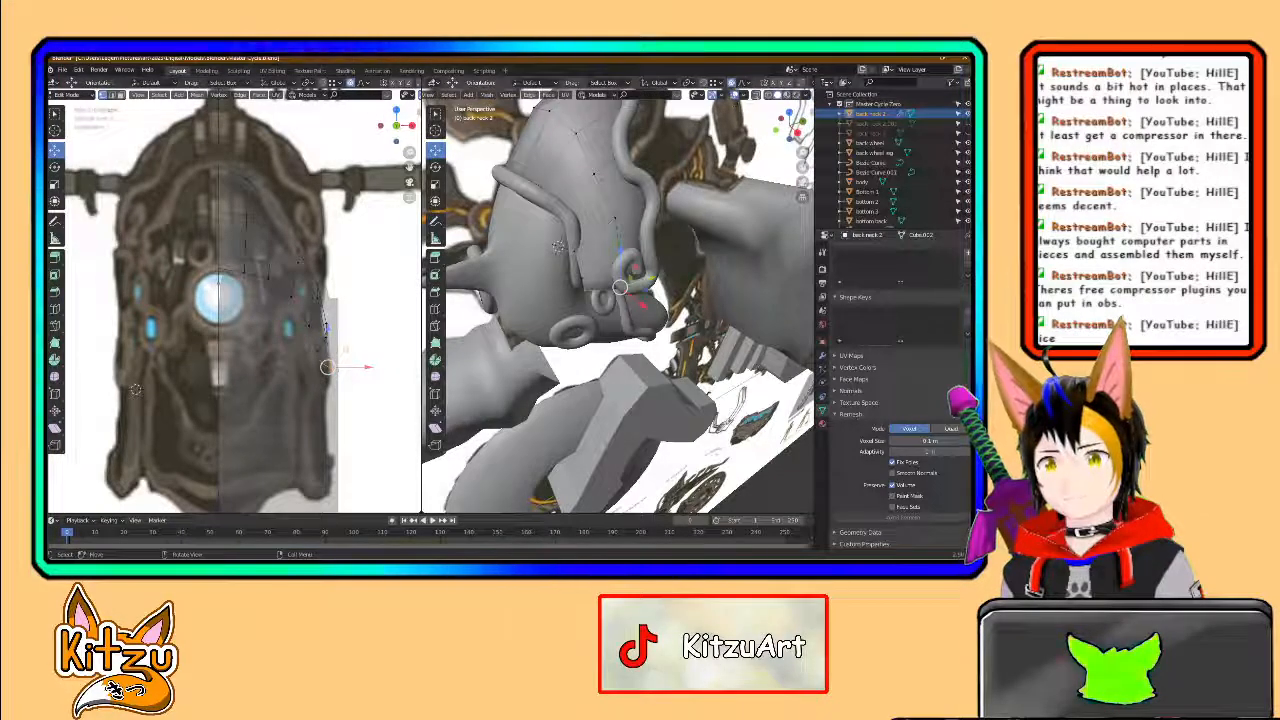
click(757, 95)
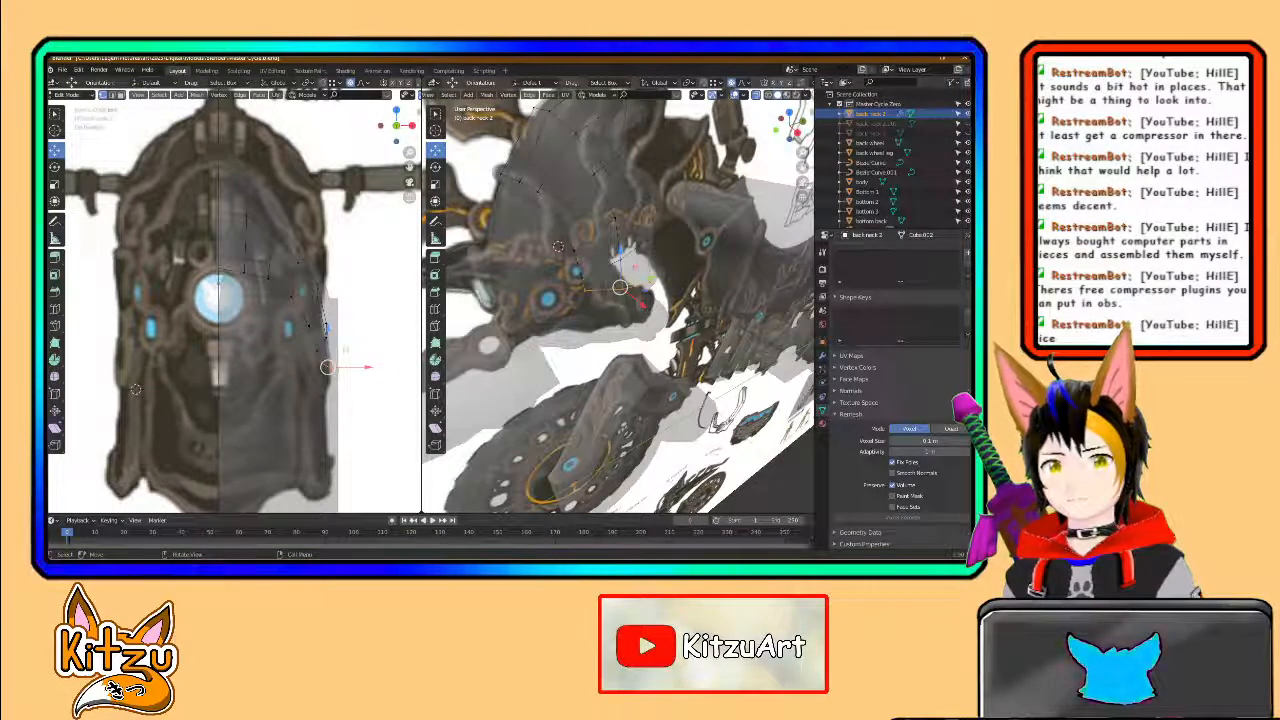
key(alt+z)
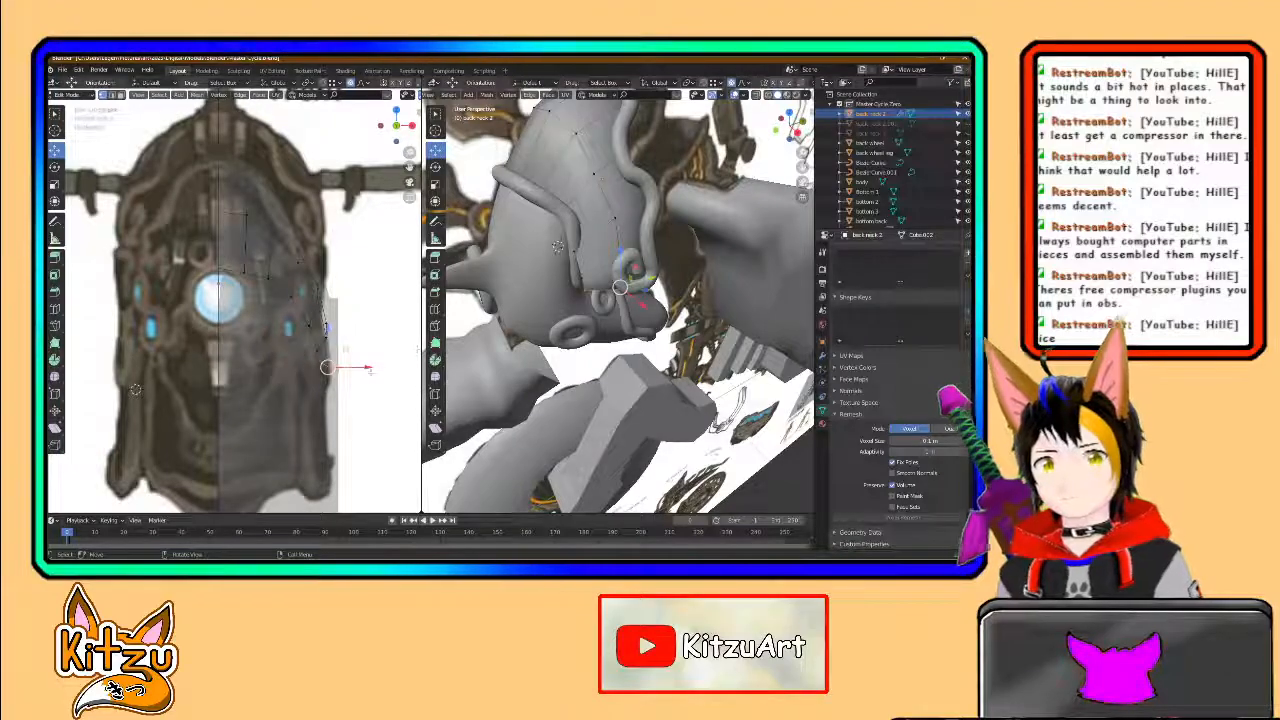
drag(363, 369, 314, 361)
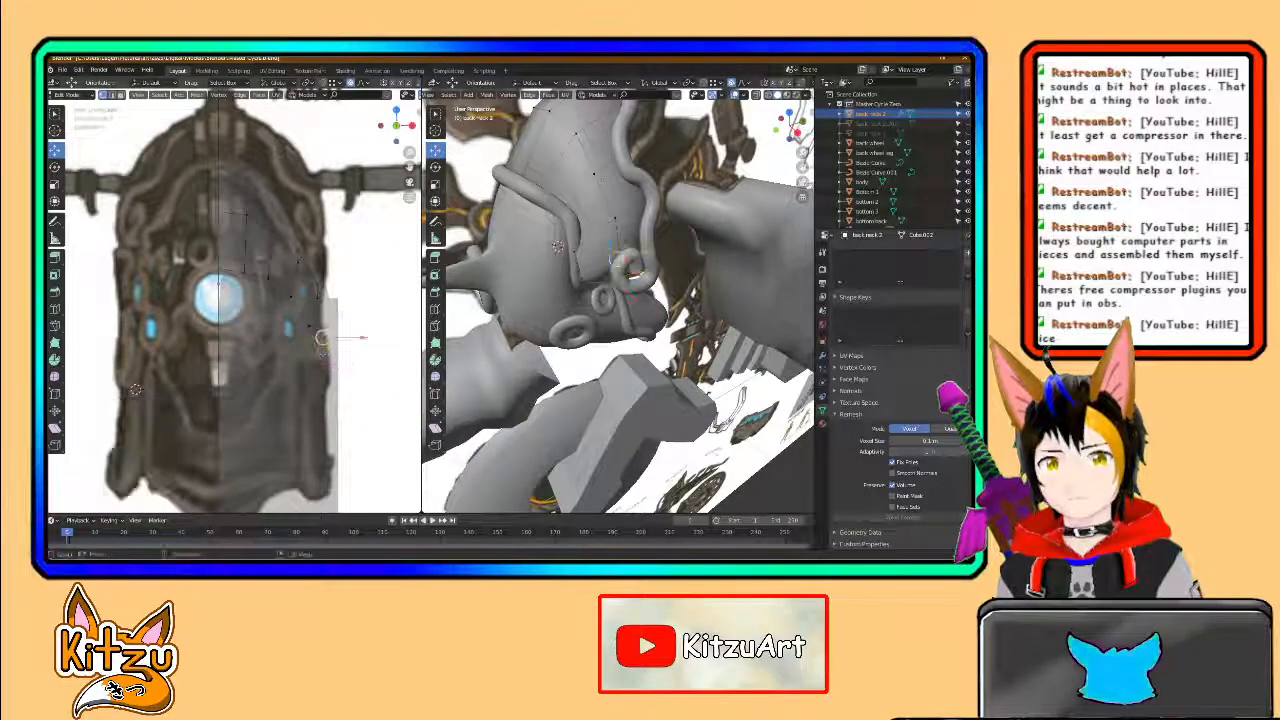
- Move the back neck piece's lower outer vertices inward along X with proportional editing
key(g)
key(x)
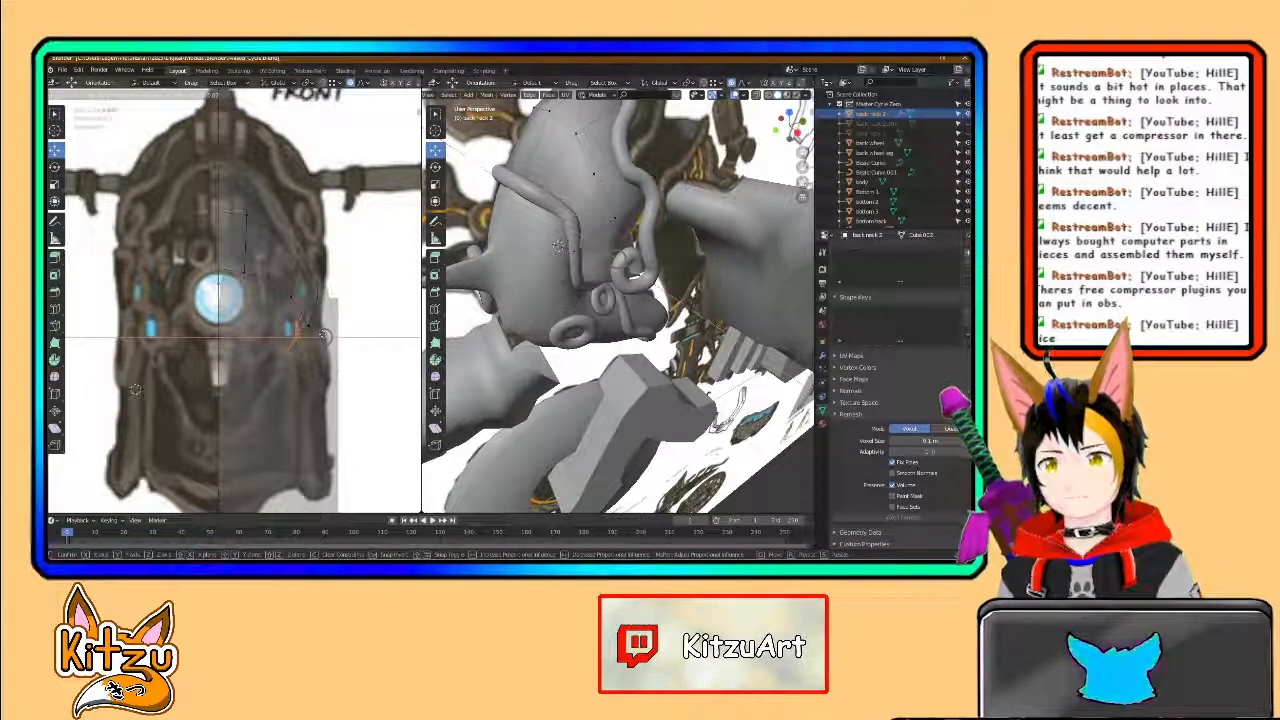
click(323, 336)
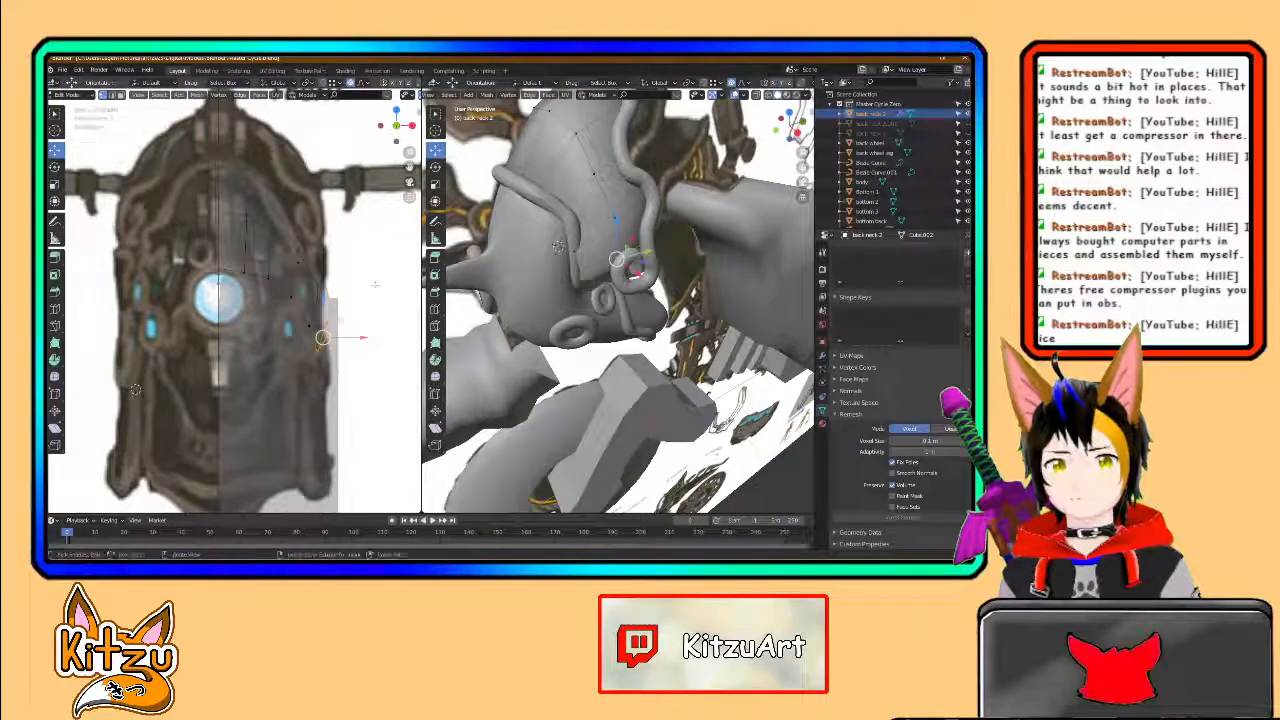
click(327, 366)
drag(376, 272, 302, 390)
drag(361, 336, 353, 336)
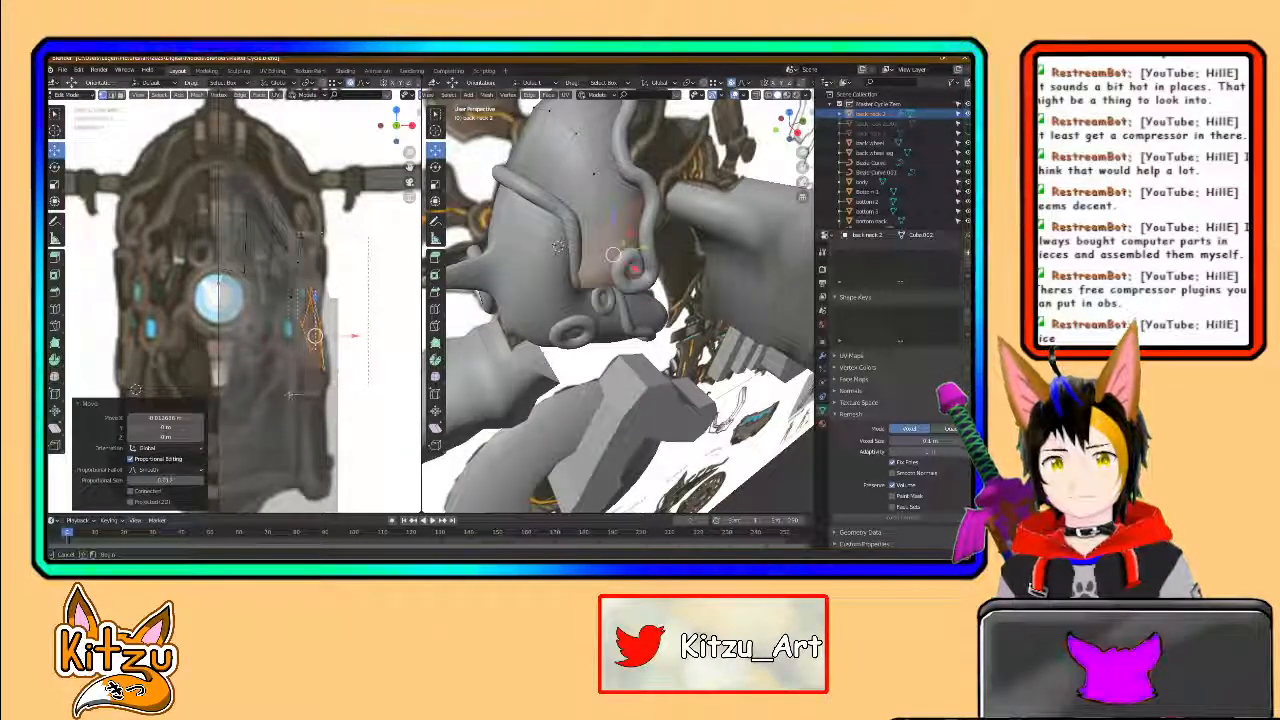
drag(290, 395, 291, 395)
drag(348, 319, 344, 320)
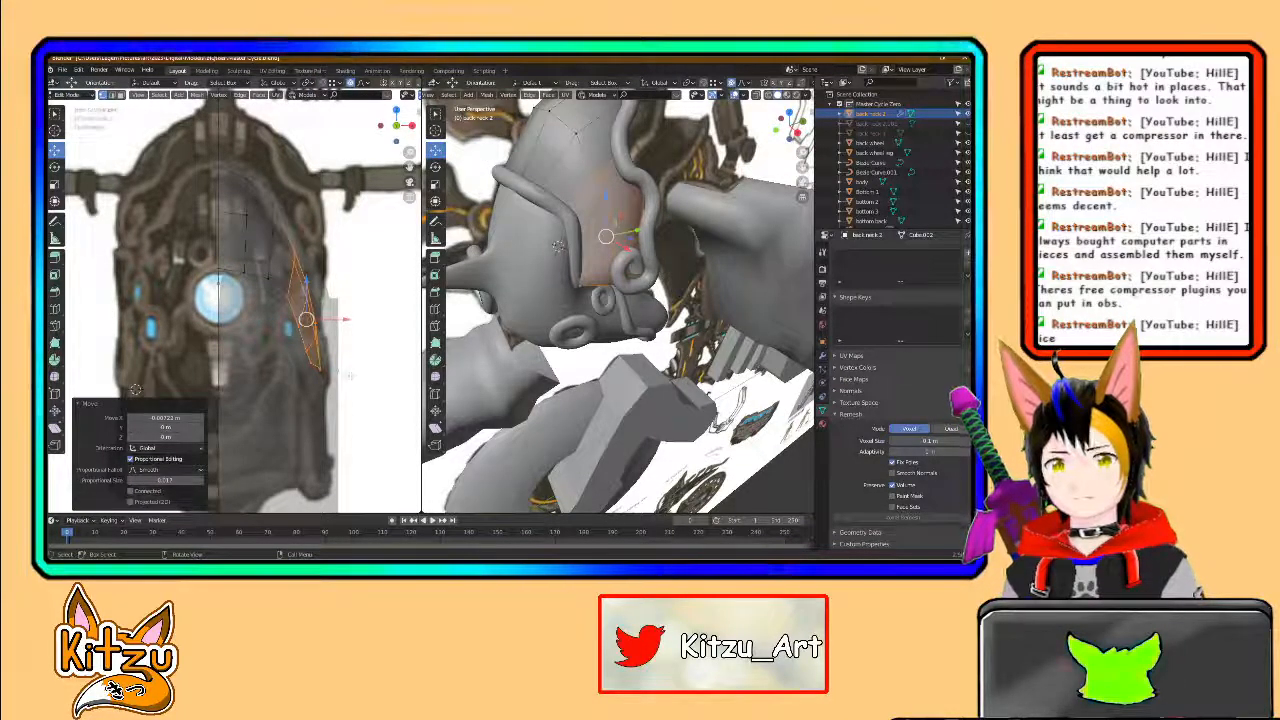
drag(303, 378, 342, 367)
- Leave the back neck piece's mesh and open the Bezier curve trim beside it for editing
scroll(594, 300, up, 1)
middle_drag(594, 300, 498, 271)
key(Tab)
click(681, 322)
key(Tab)
scroll(681, 322, up, 2)
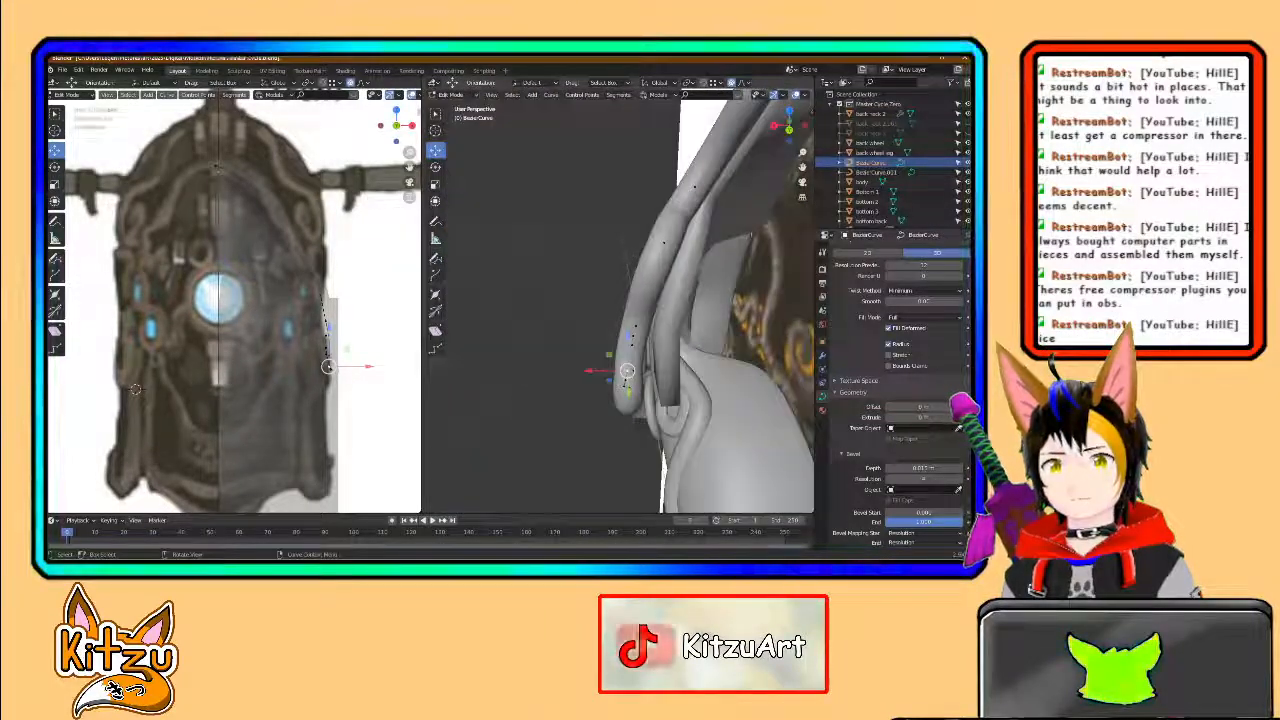
- Try to move a single control point midway along the curve trim along X with proportional editing
click(665, 243)
key(g)
key(x)
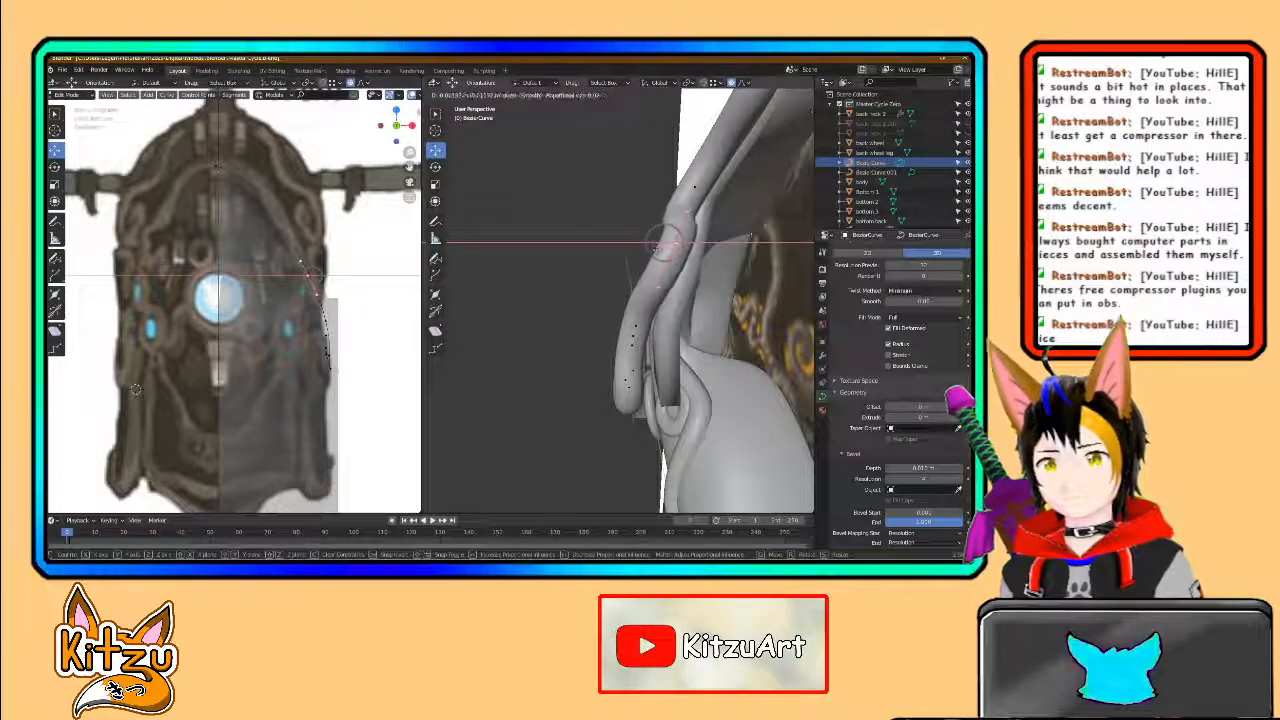
click(663, 252)
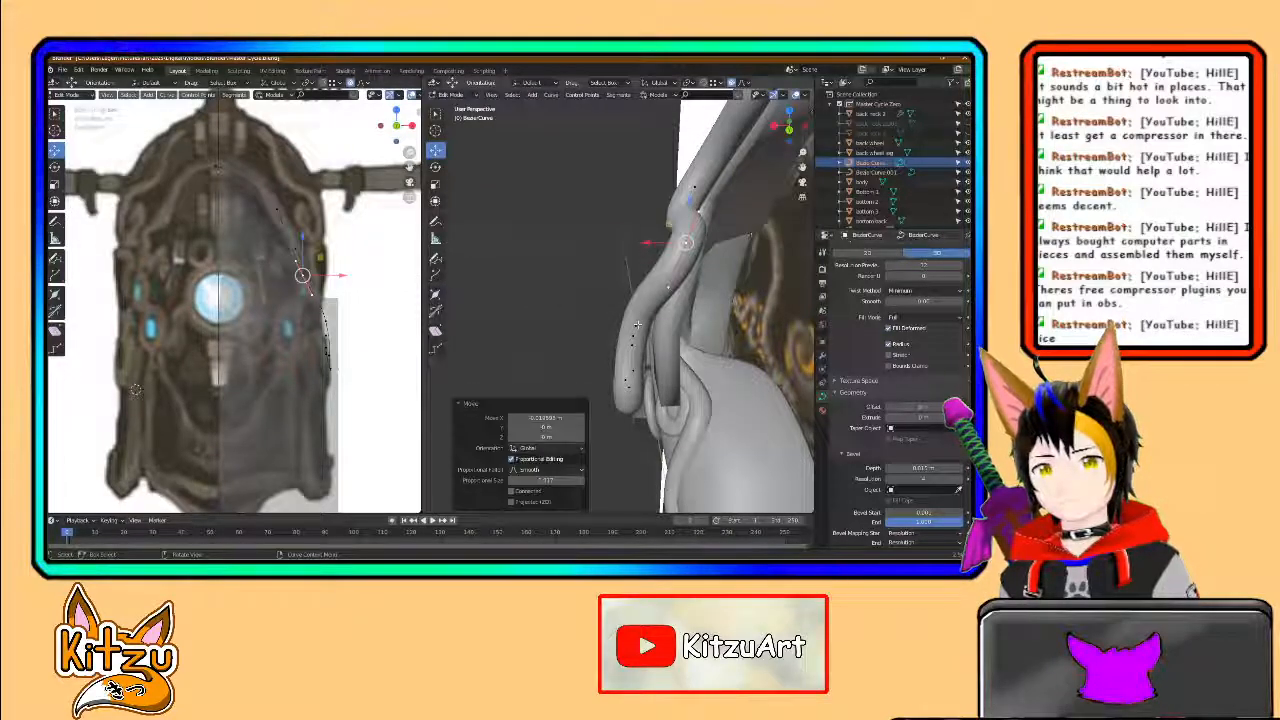
key(ctrl+z)
- Move the curve trim's lower control points inward along X with proportional editing, deselecting the upper ones between moves
shift+drag(657, 303, 658, 302)
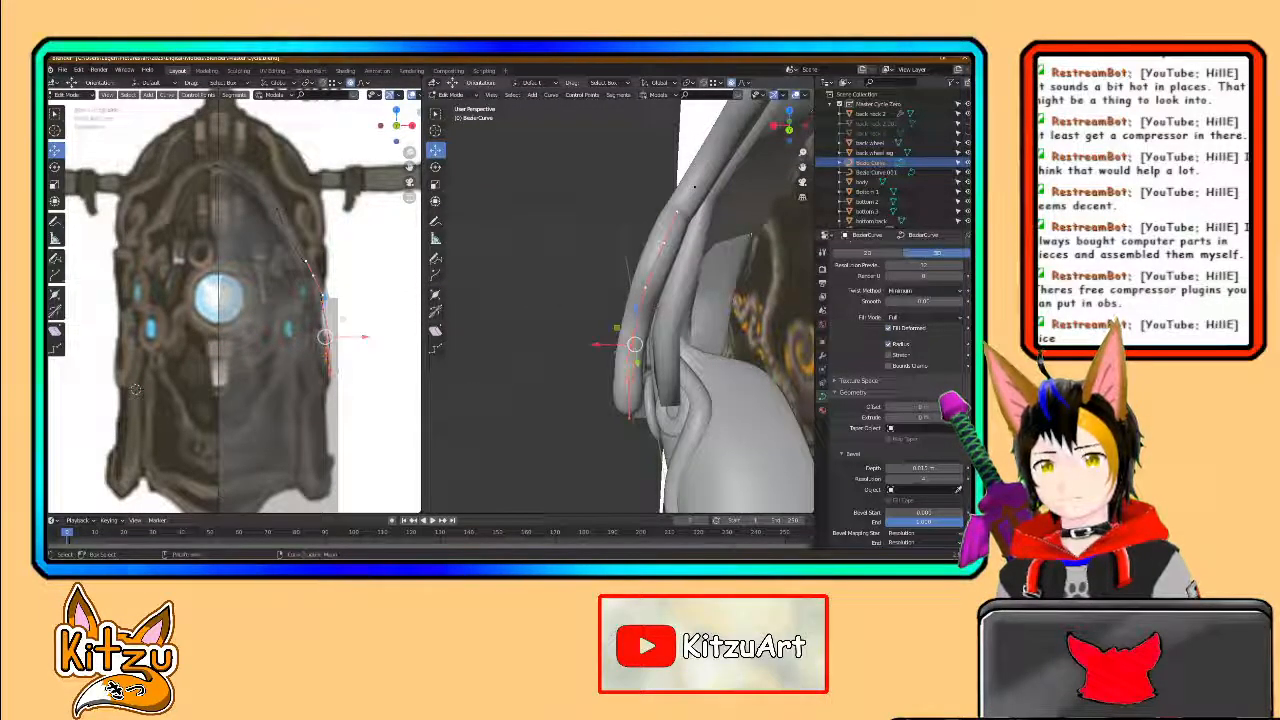
drag(603, 345, 628, 345)
ctrl+drag(674, 245, 647, 293)
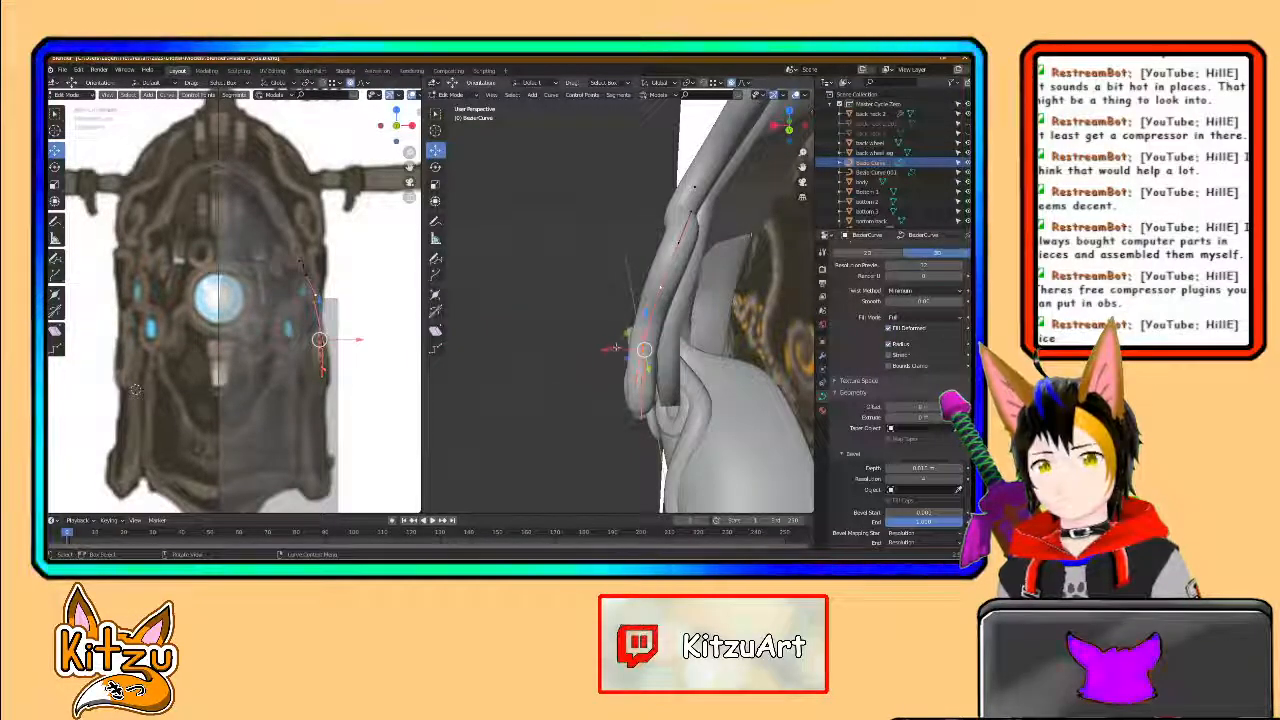
drag(609, 353, 615, 355)
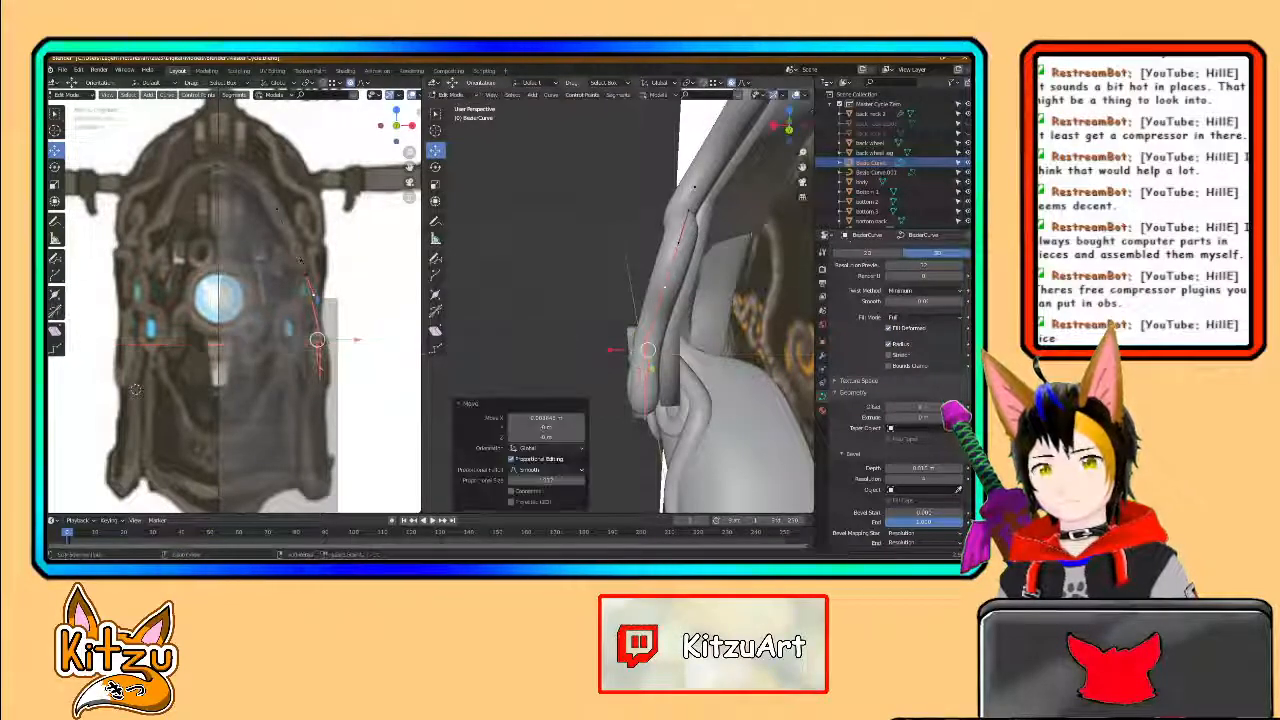
- Narrow the selection to the control points at the trim's curled lower end and move them against the neck piece
ctrl+drag(661, 290, 657, 294)
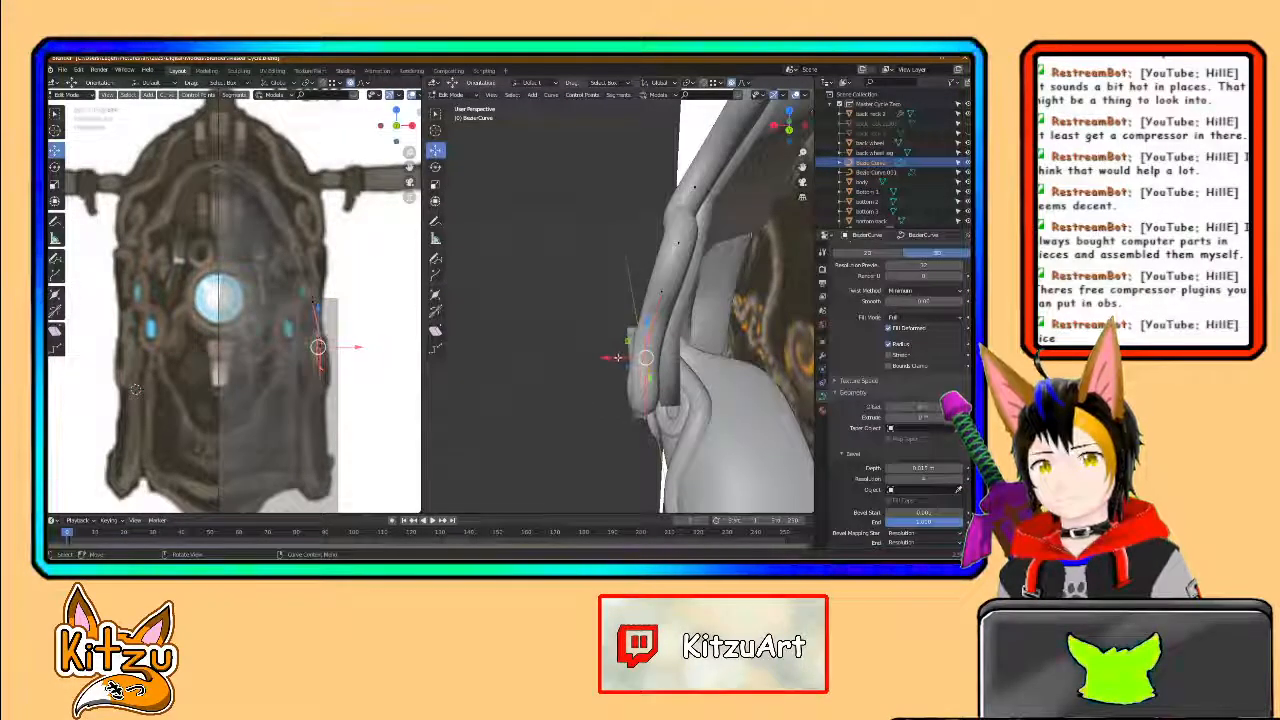
drag(608, 358, 621, 359)
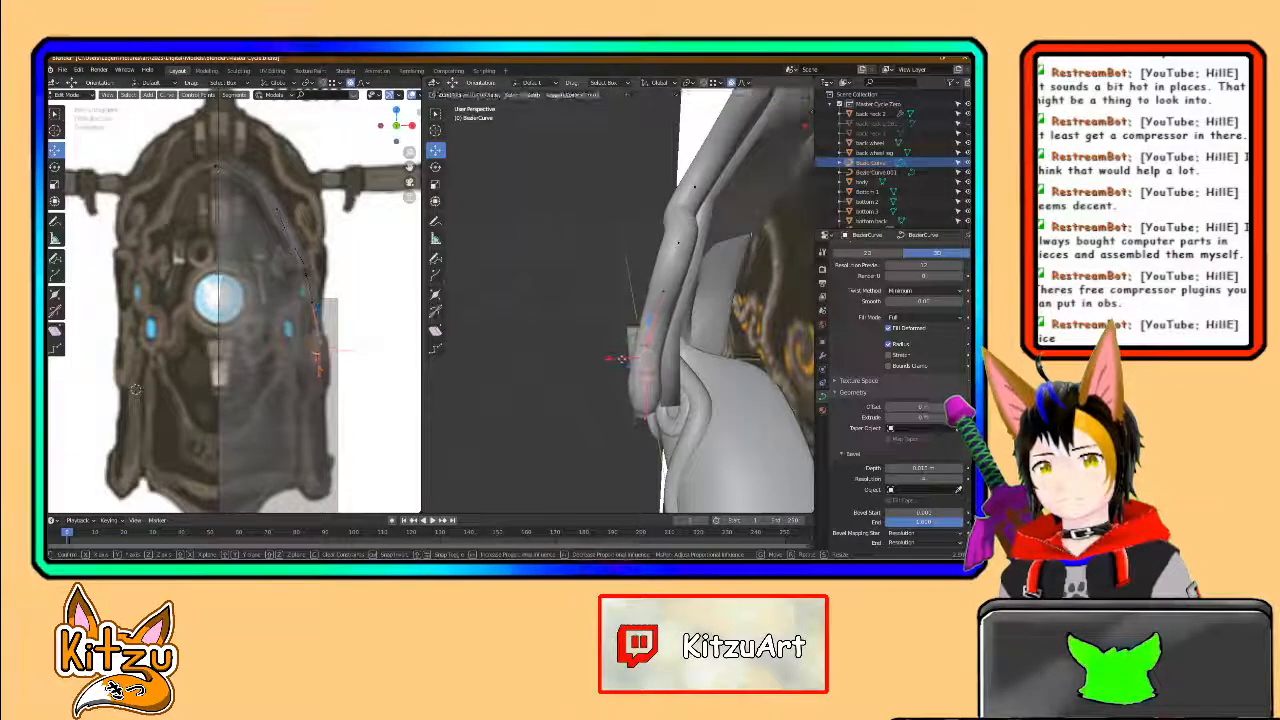
click(628, 360)
click(654, 360)
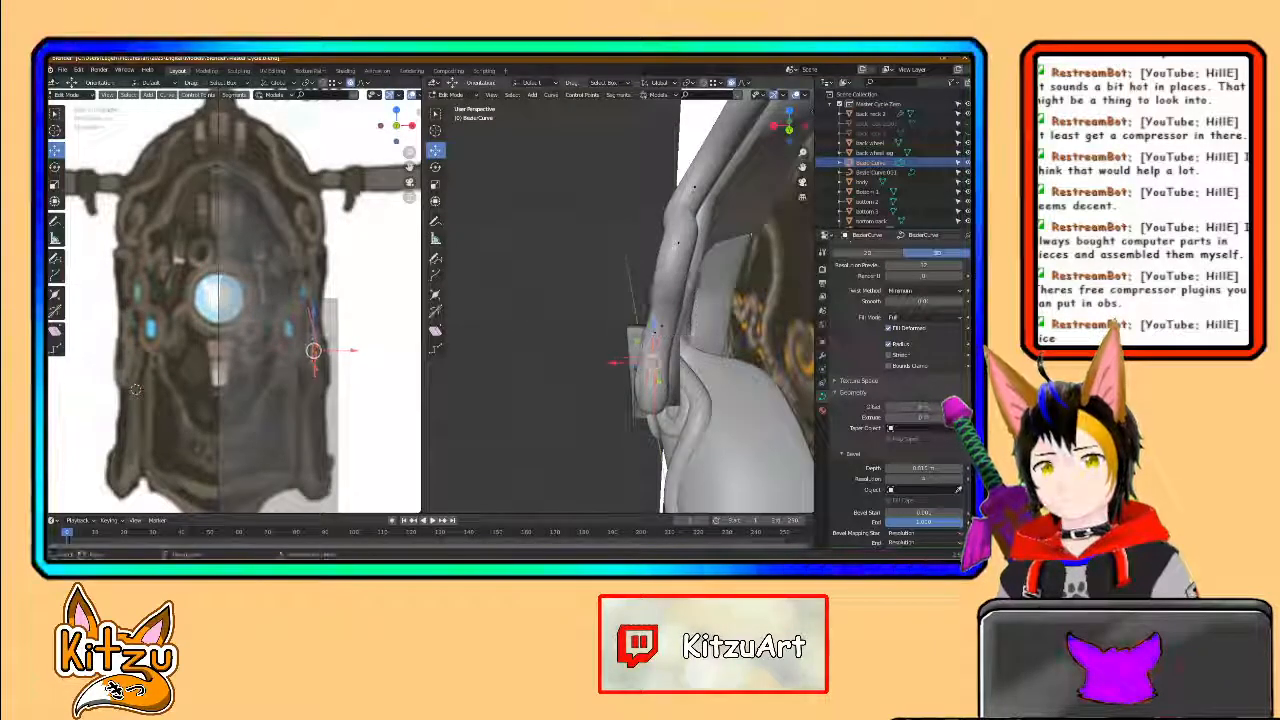
drag(630, 362, 628, 362)
middle_drag(628, 362, 792, 349)
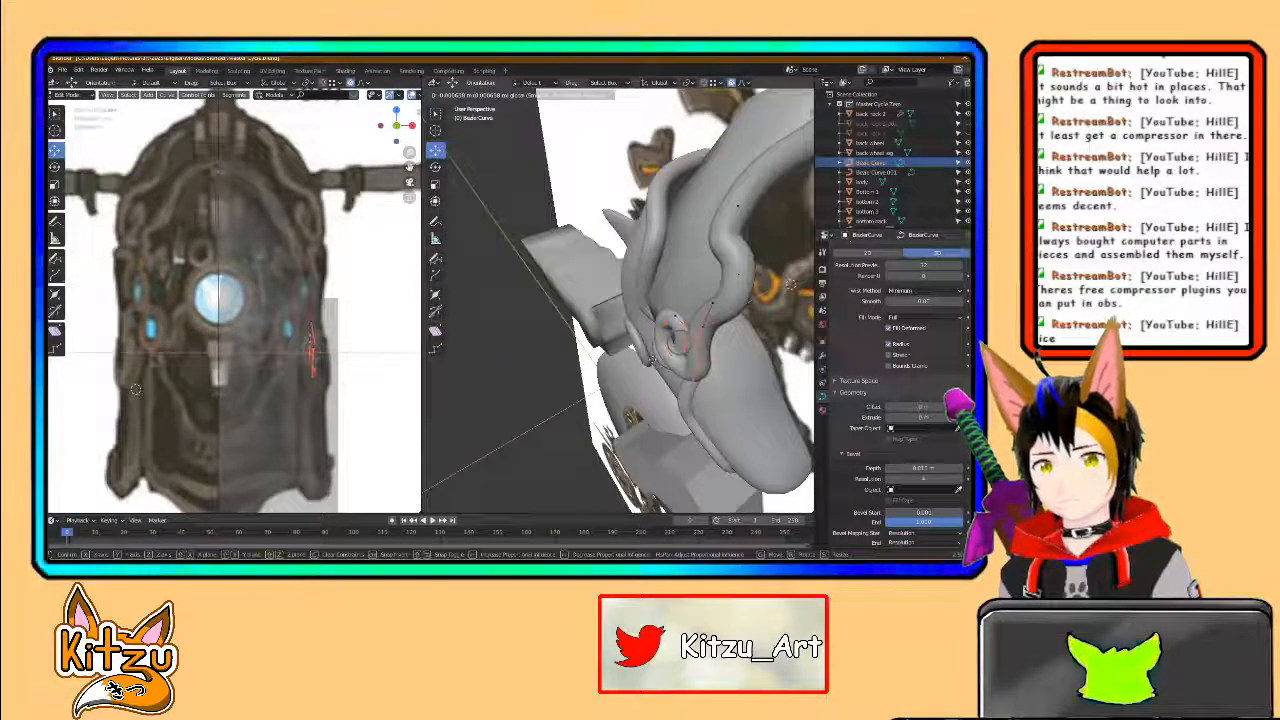
key(g)
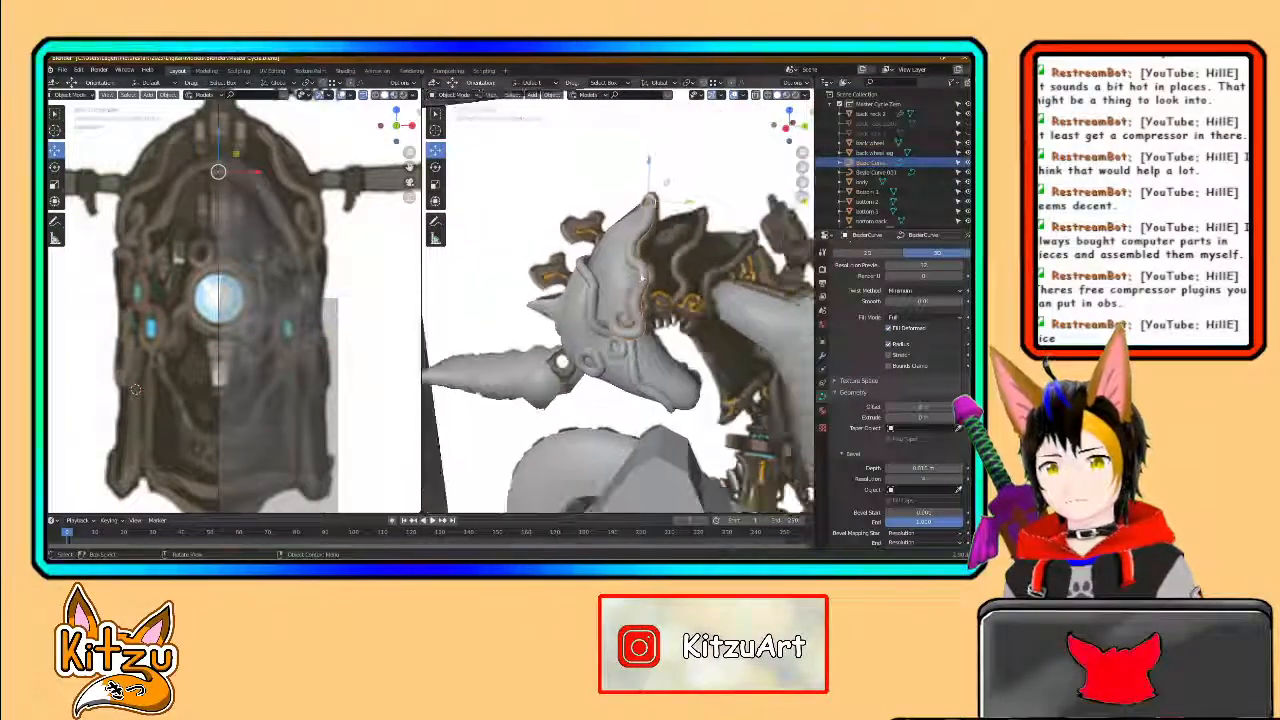
- Examine the adjusted curve trim around the head from several angles in object mode
middle_drag(690, 289, 738, 292)
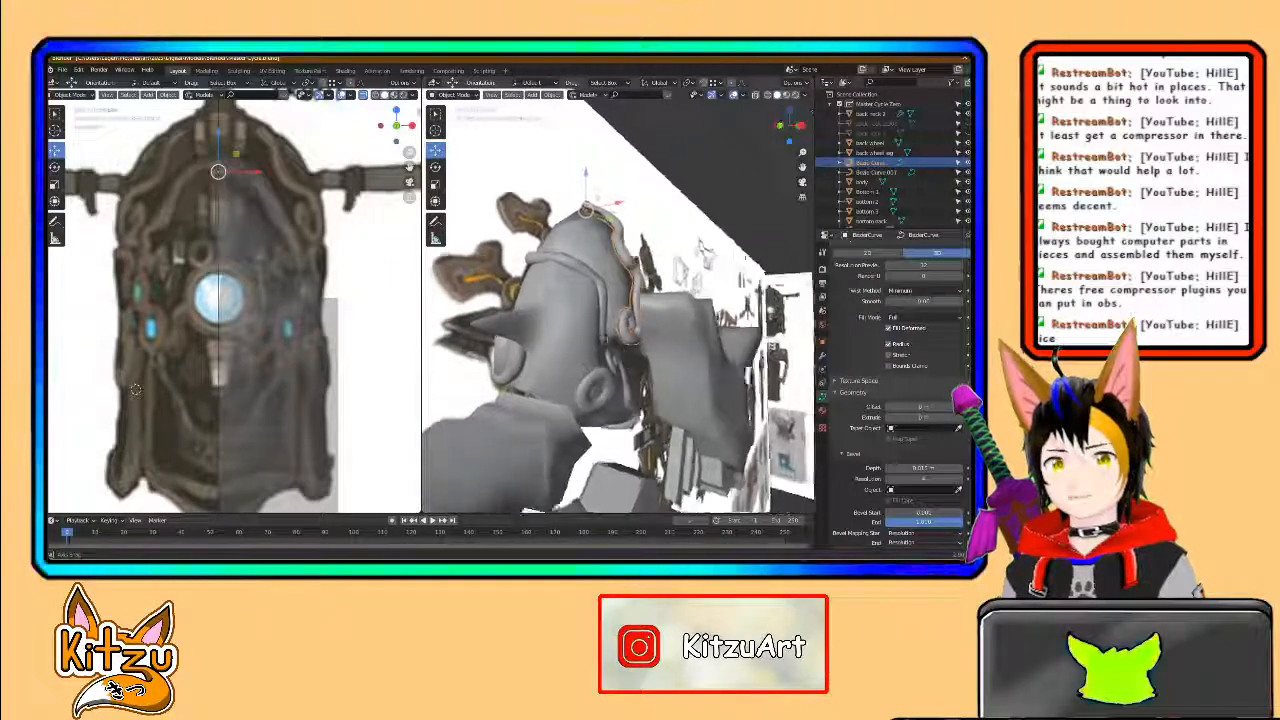
middle_drag(793, 260, 660, 195)
middle_drag(676, 281, 619, 227)
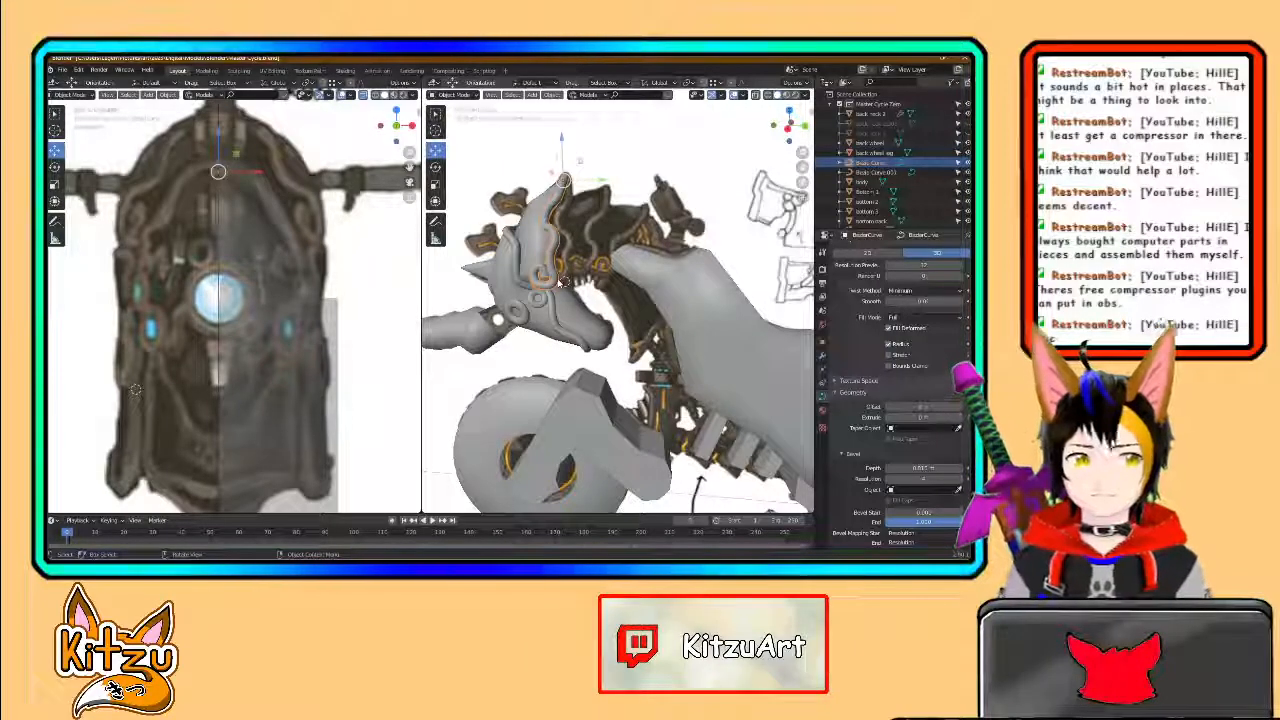
scroll(560, 284, down, 3)
scroll(570, 315, up, 1)
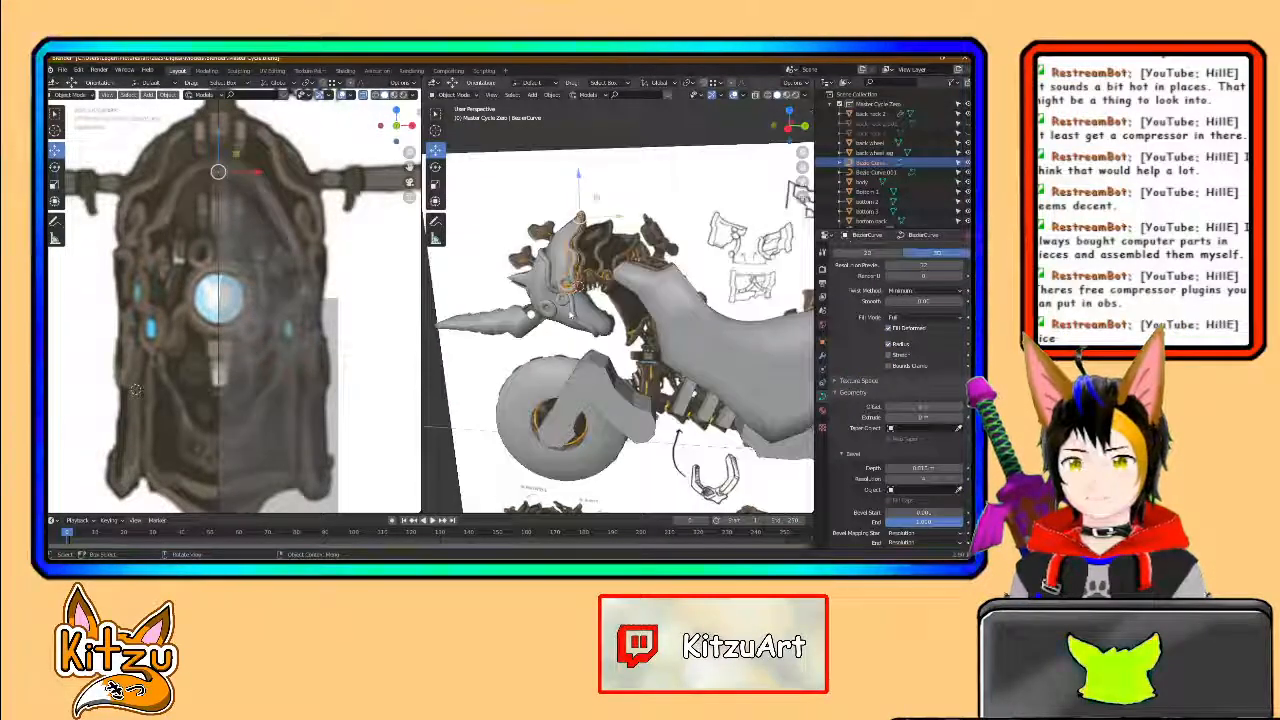
scroll(571, 314, up, 5)
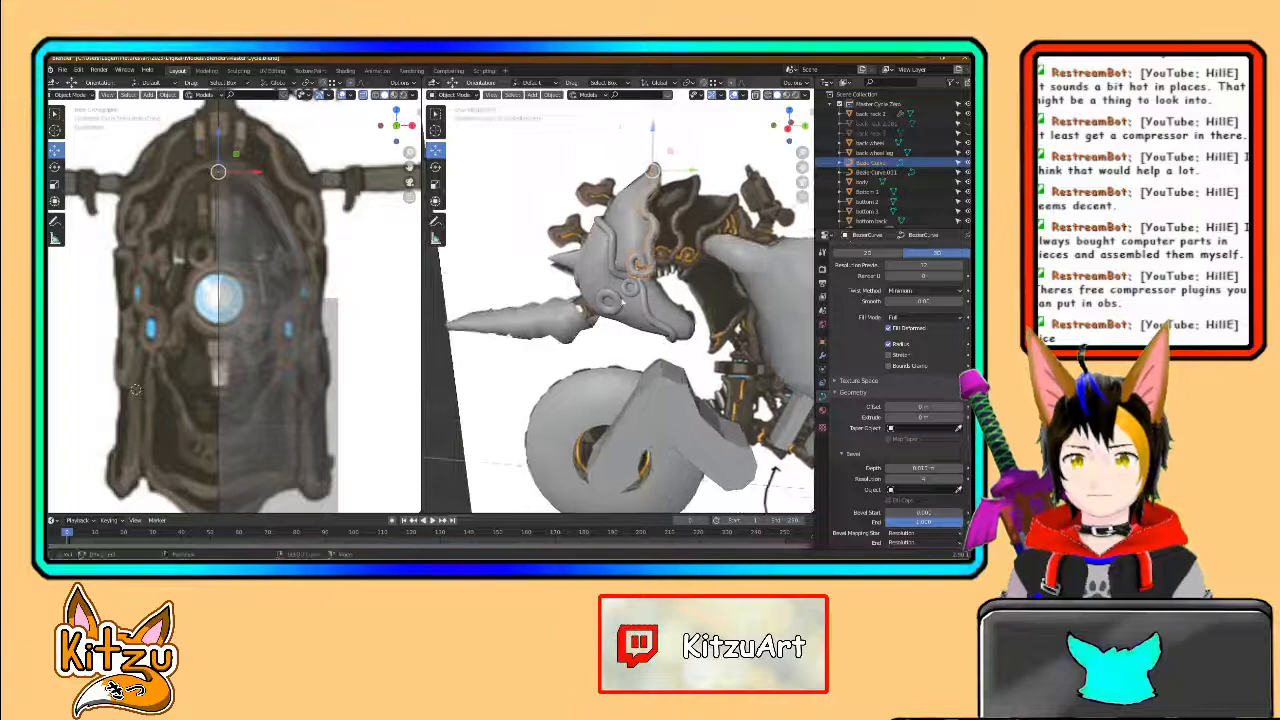
- Compare the head and the whole bike with the side reference in the right orthographic view
click(789, 127)
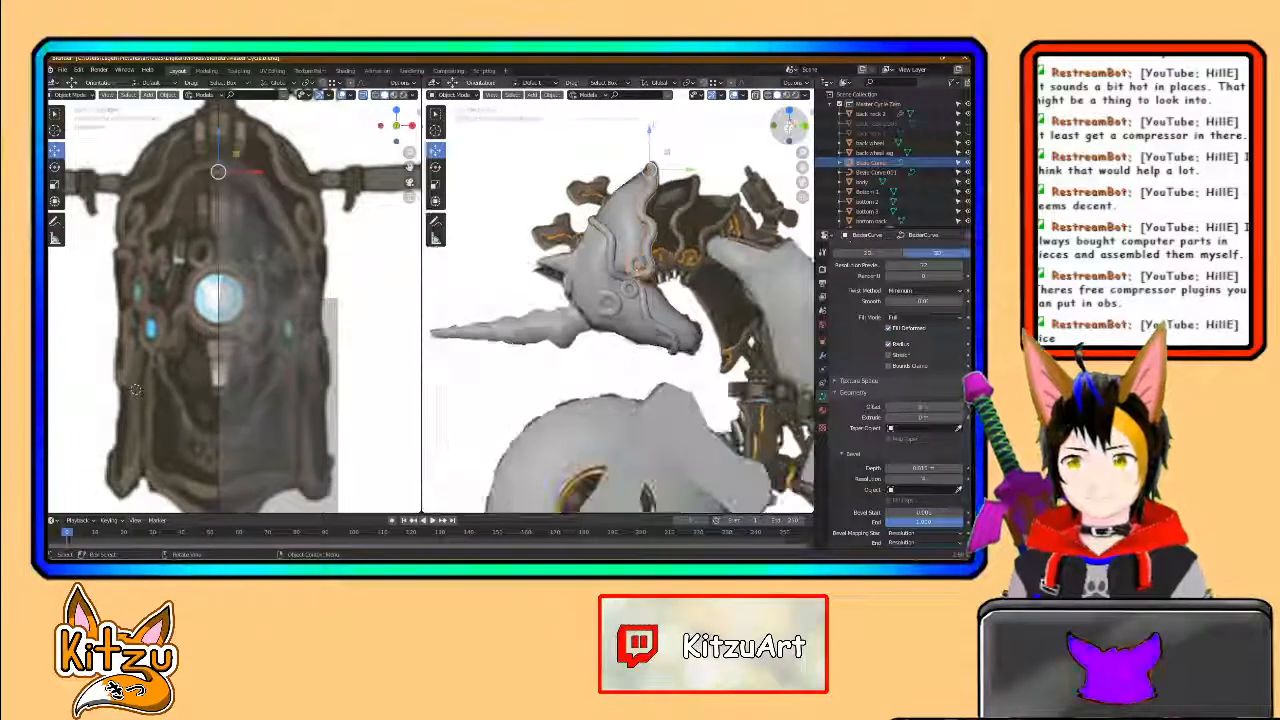
scroll(567, 325, down, 2)
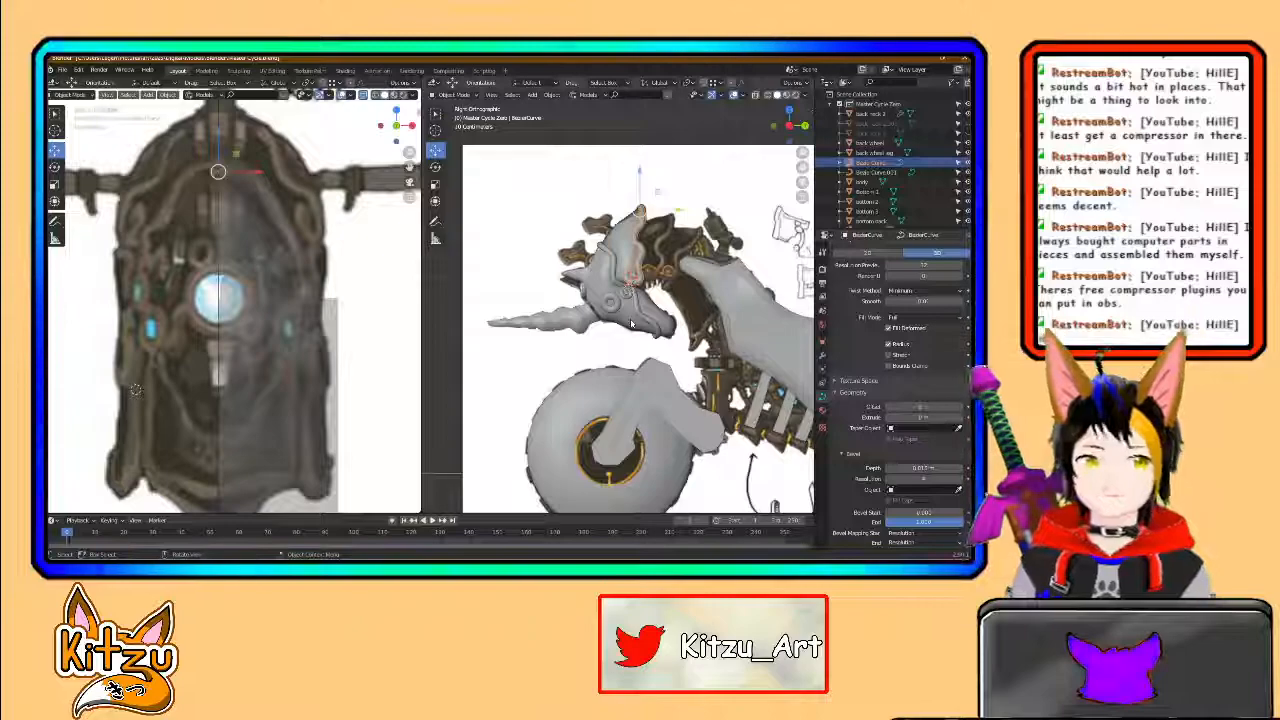
shift+middle_drag(670, 292, 555, 260)
scroll(555, 260, up, 3)
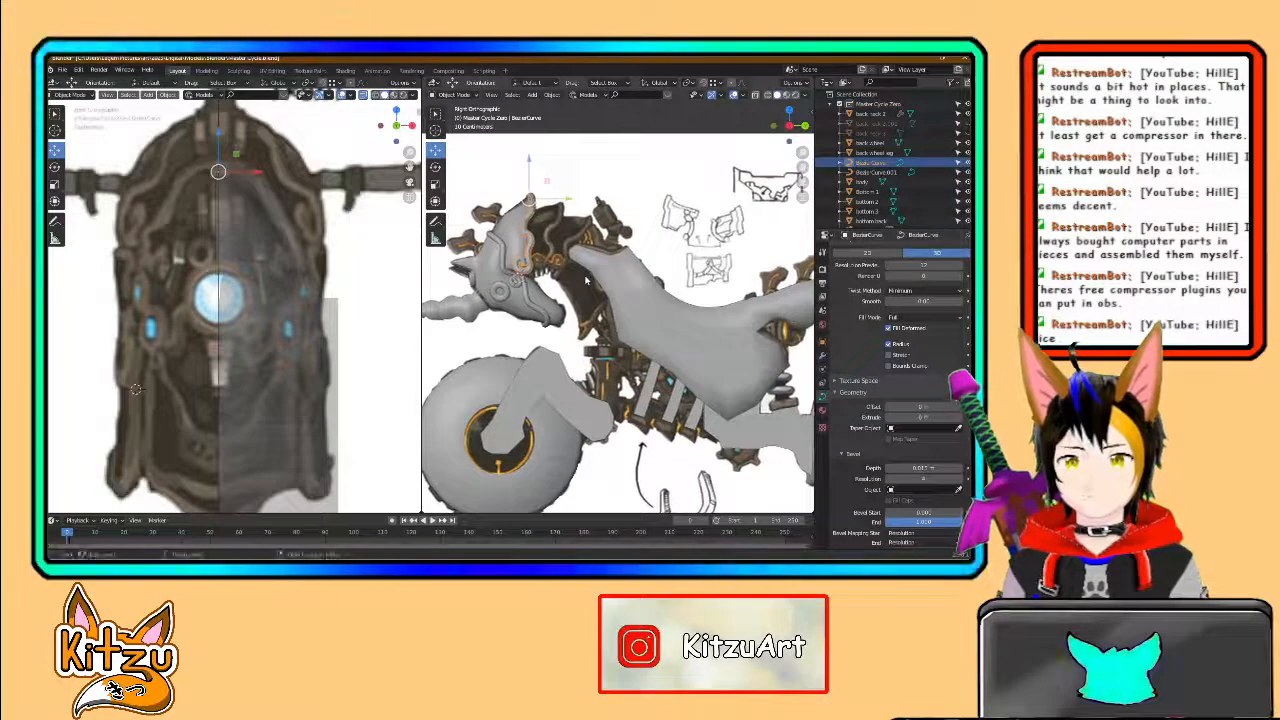
scroll(575, 232, down, 2)
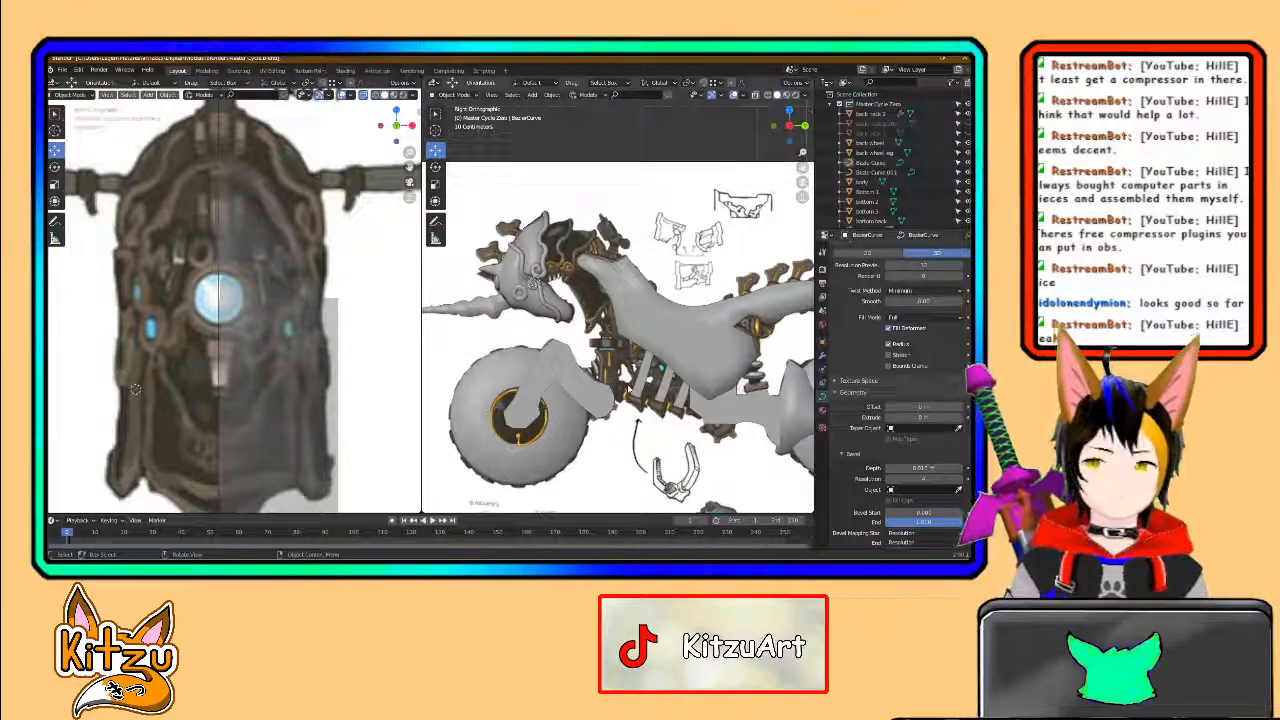
shift+middle_drag(640, 370, 603, 369)
scroll(588, 364, down, 1)
scroll(603, 369, down, 1)
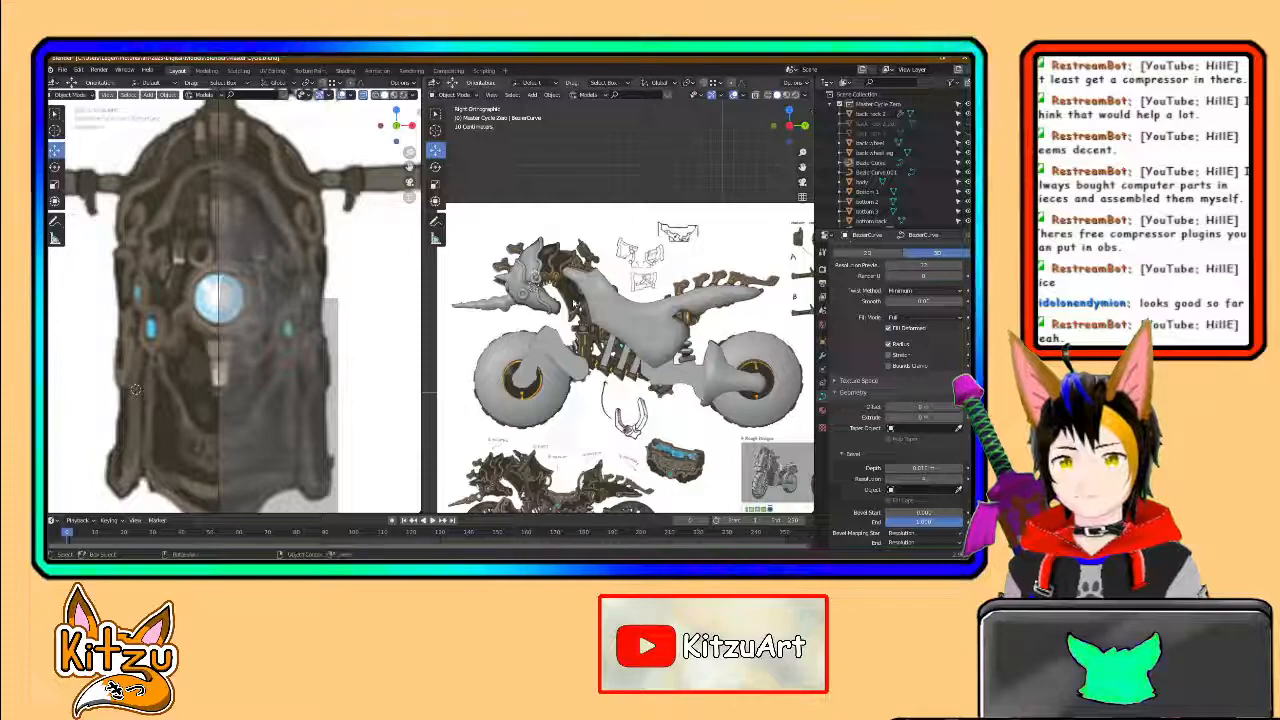
scroll(620, 350, up, 1)
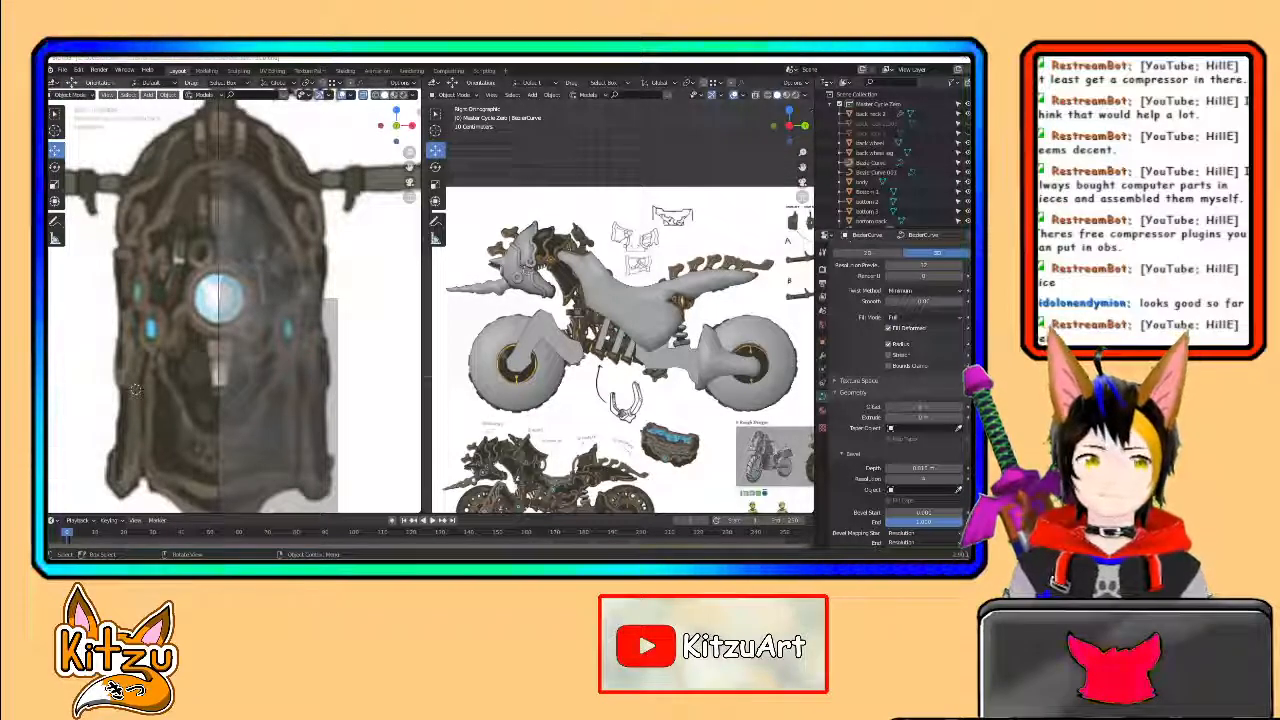
- Save the Master Cycle Blender file
click(63, 70)
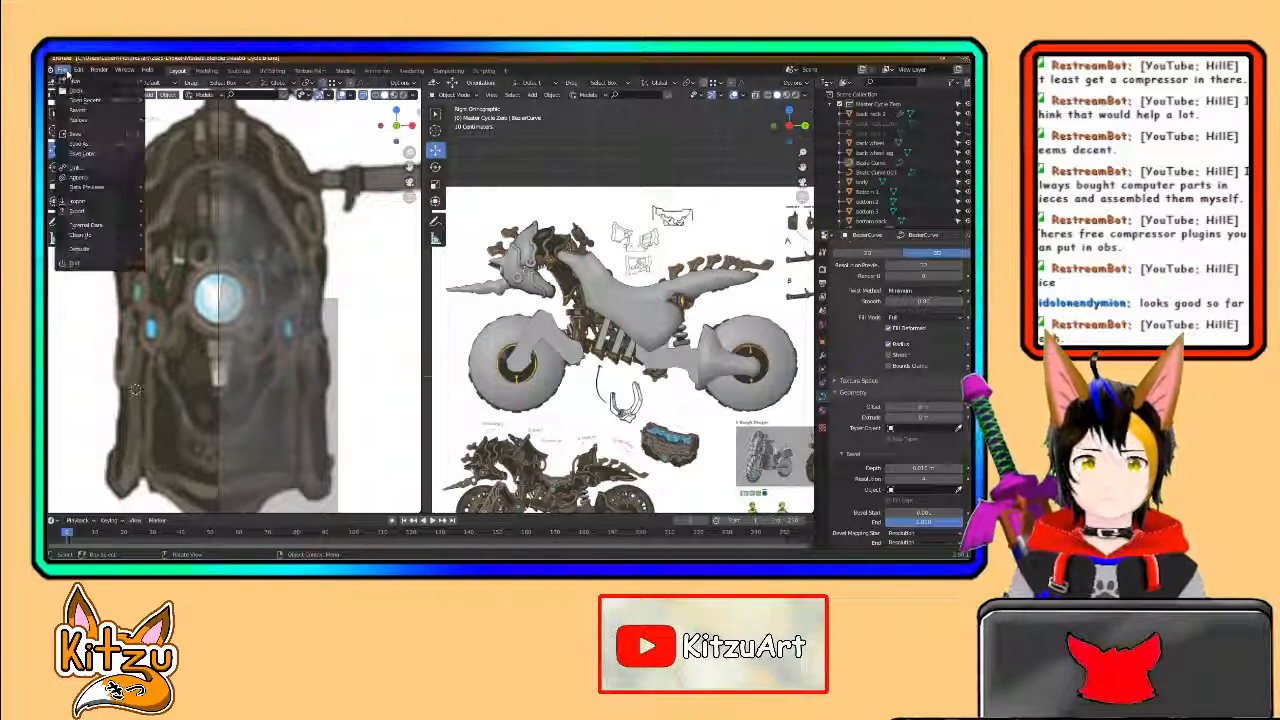
click(88, 145)
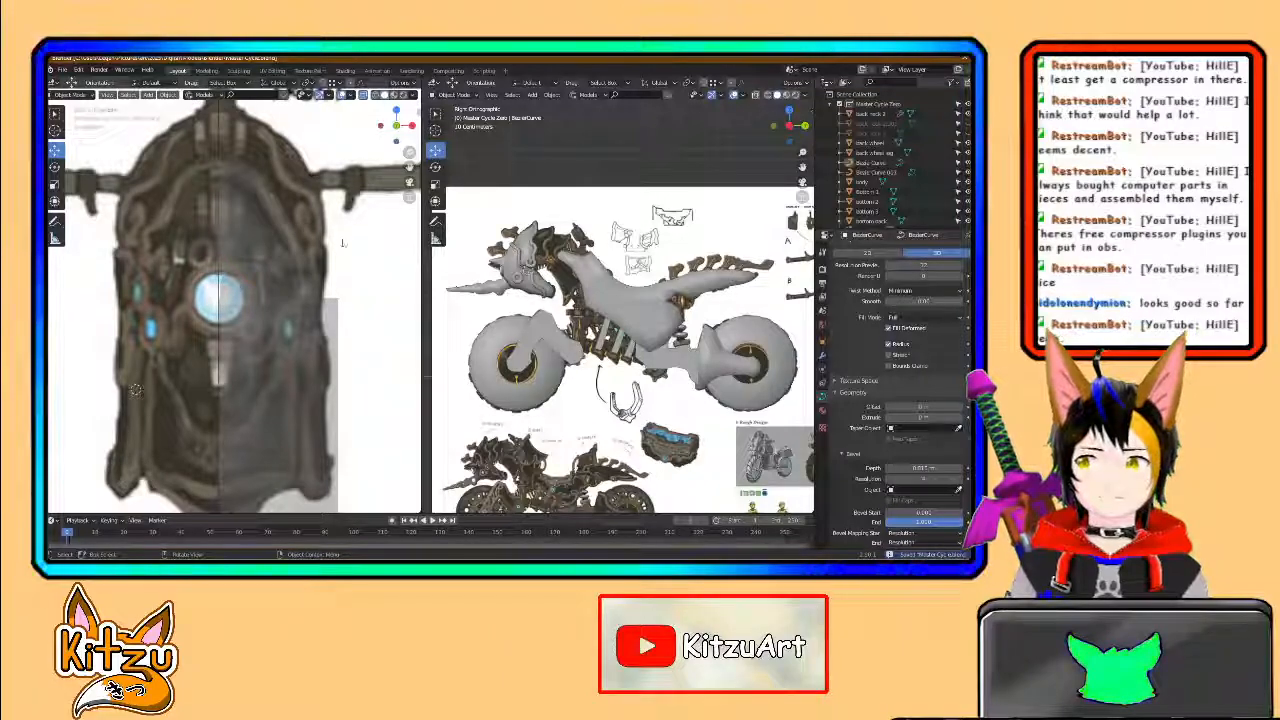